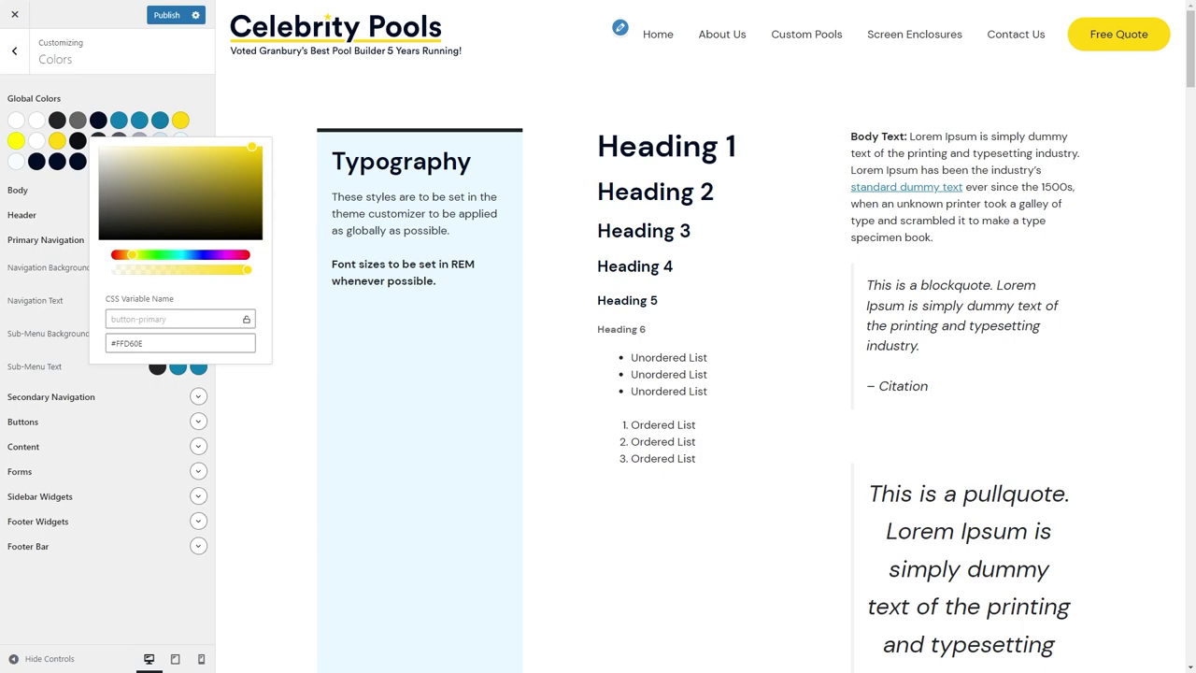
Set the button-primary-hover global colour to #FFEA2F.
left_click(16, 140)
left_click(56, 363)
type("#FFEA2F")
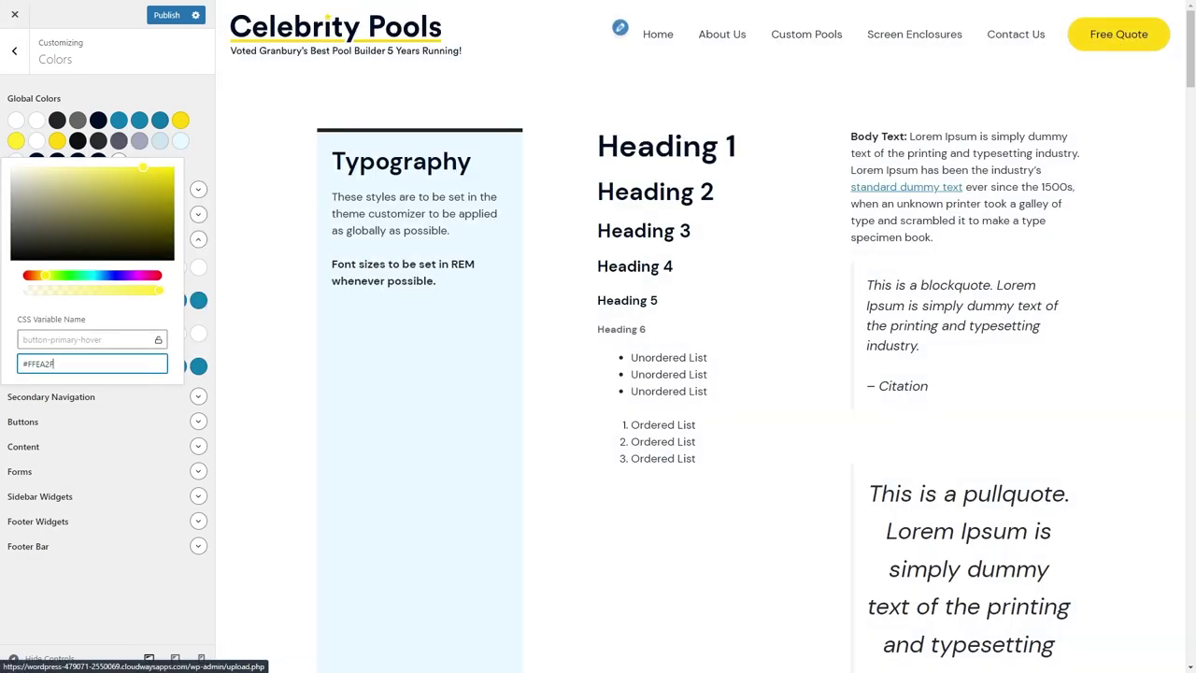
Open the Additional CSS editor at the button rule's margin-left line.
left_click(14, 54)
left_click(40, 422)
left_click(144, 412)
Add transition: .2s all ease-in-out to the navigation button rule.
key("Return")
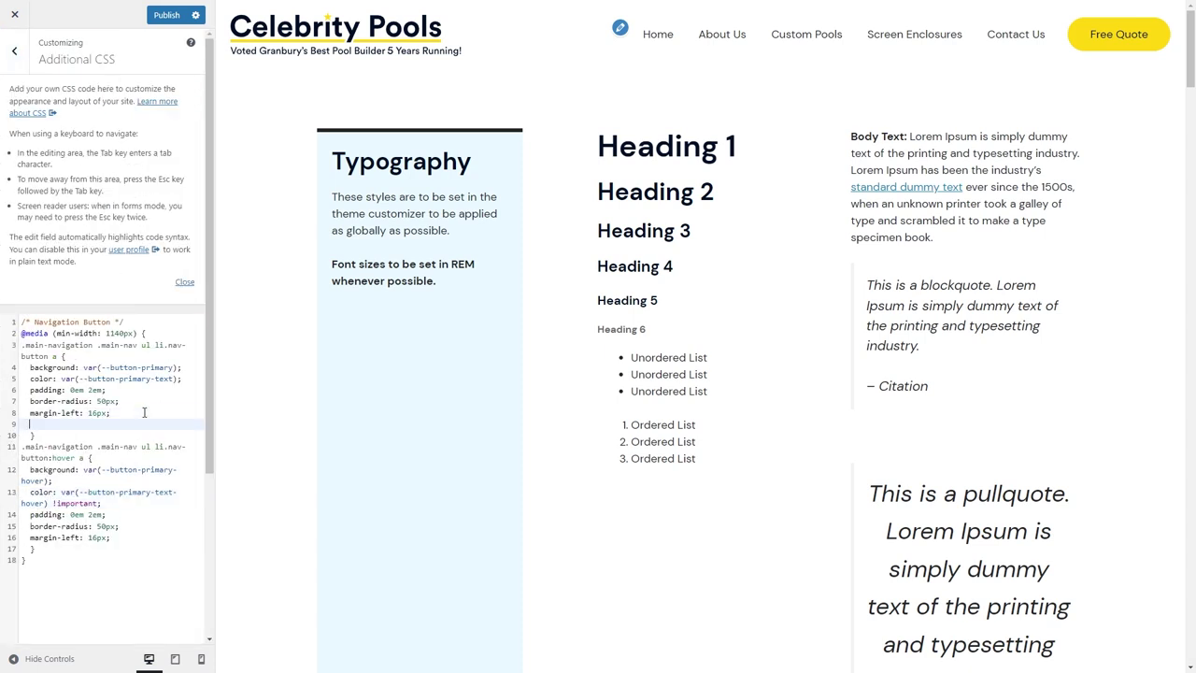
type("transition: eas")
key("BackSpace")
key("BackSpace")
key("BackSpace")
type("2s")
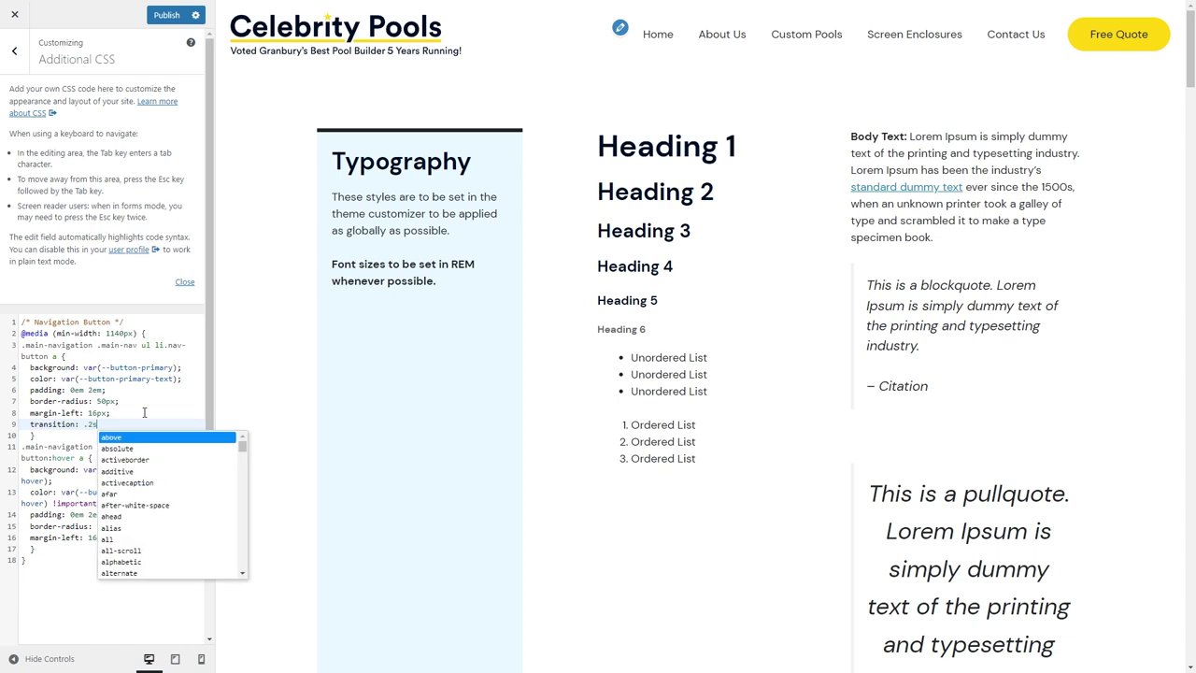
type(" all ease-in-out;")
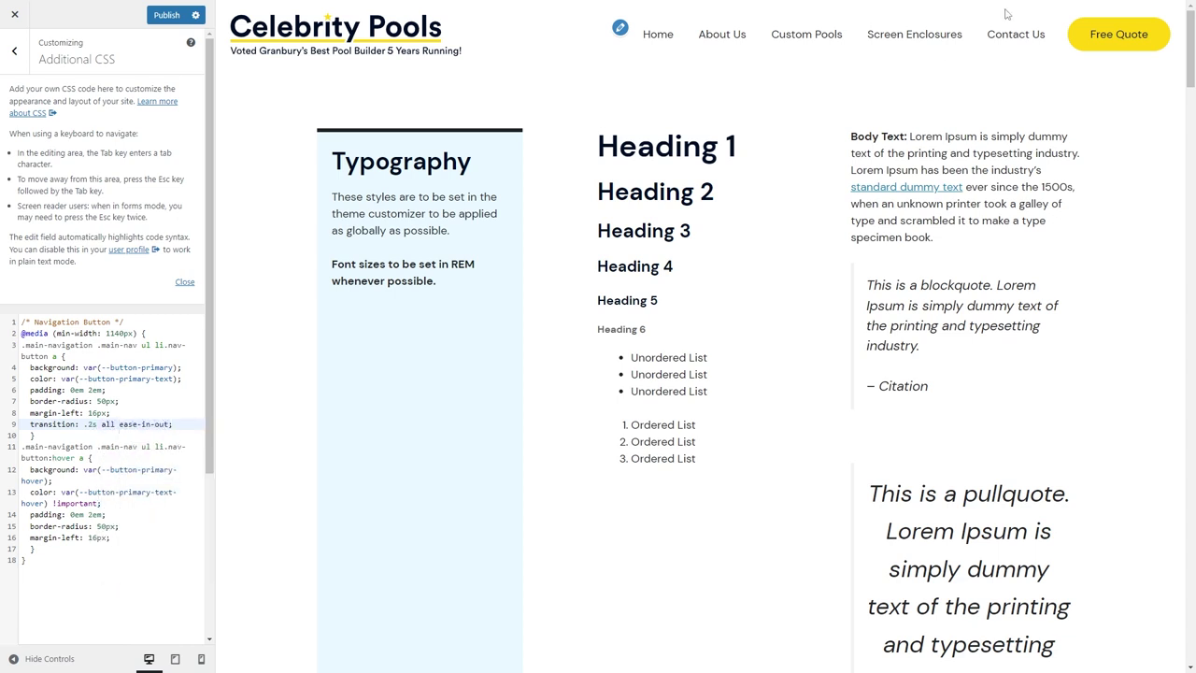
Add a transform: translatey(-4px) declaration to the button hover rule.
left_click(53, 564)
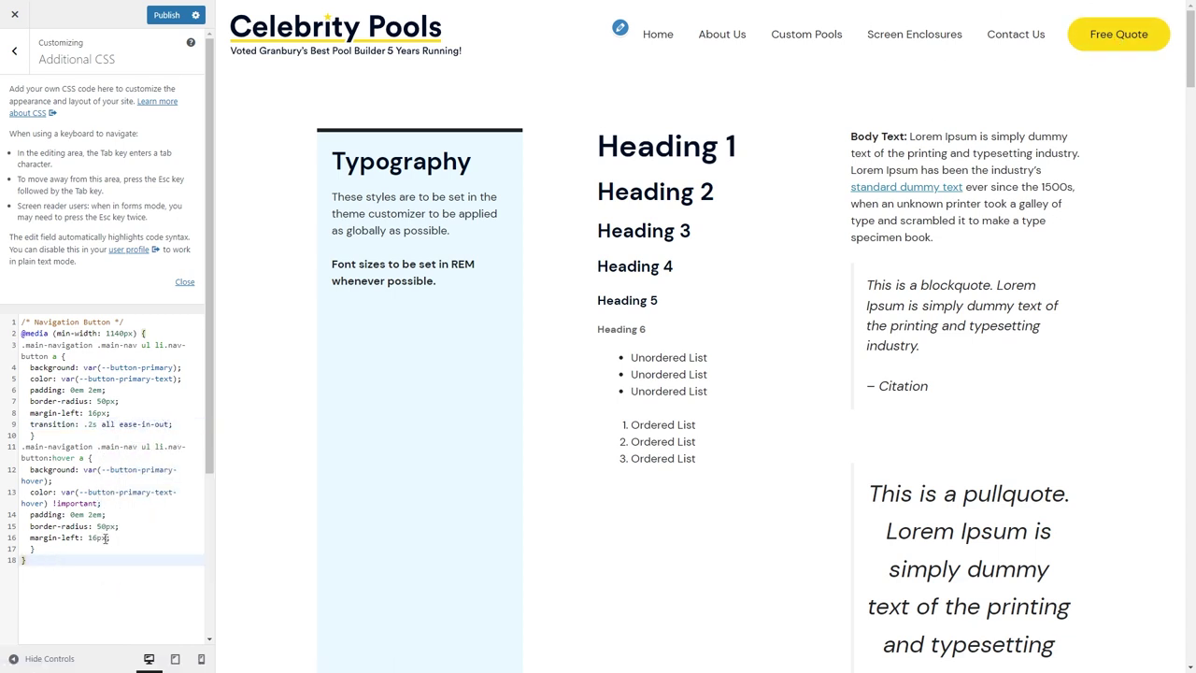
left_click(90, 548)
left_click(141, 534)
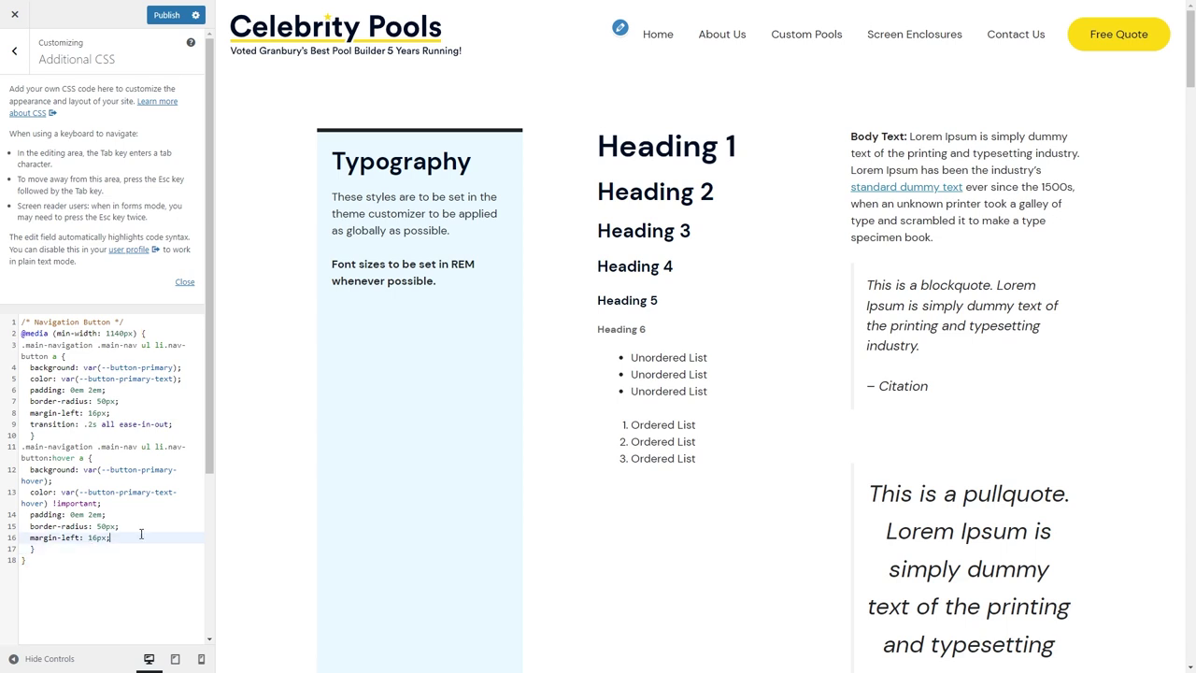
key("Return")
type("transform")
key("Return")
type("transl")
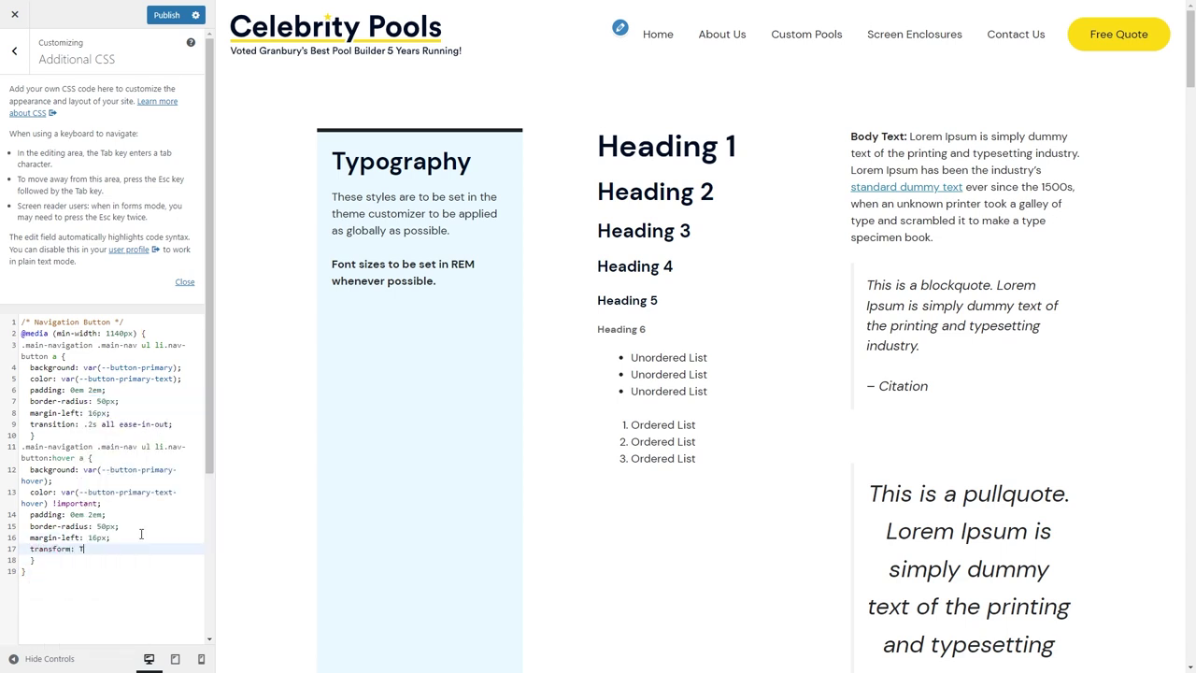
type("atey")
key("Return")
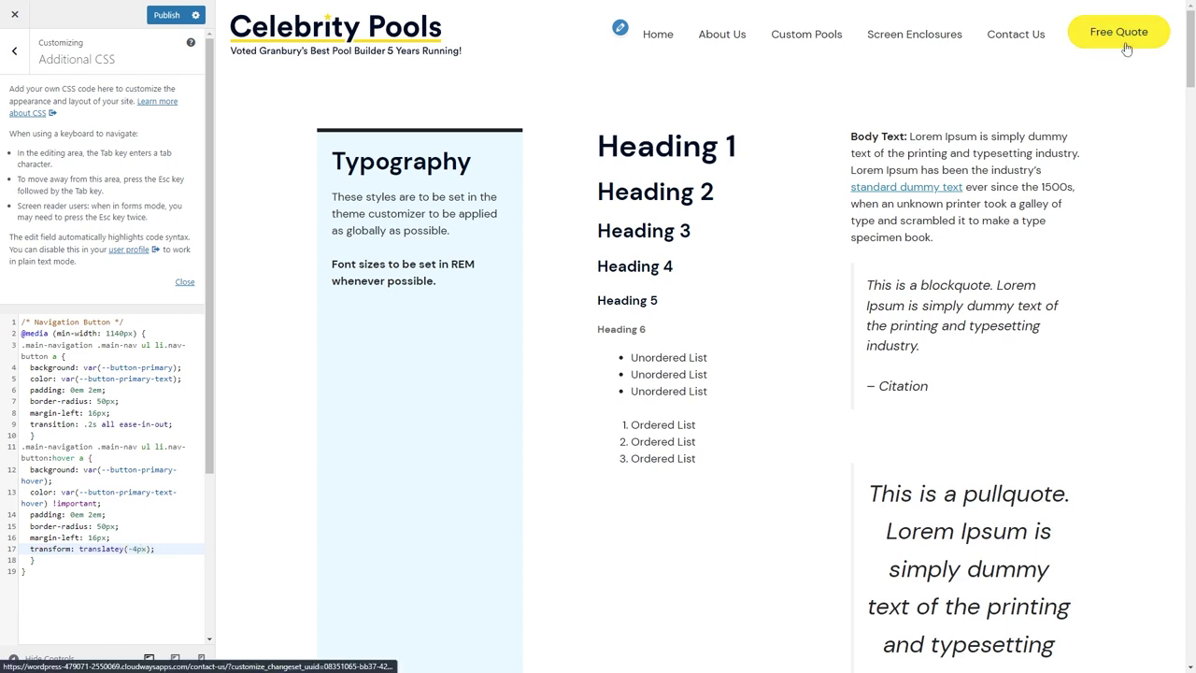
Add a 0px 10px 20px 0px rgba box-shadow to the hover rule and publish.
key("Return")
type("box-shadow")
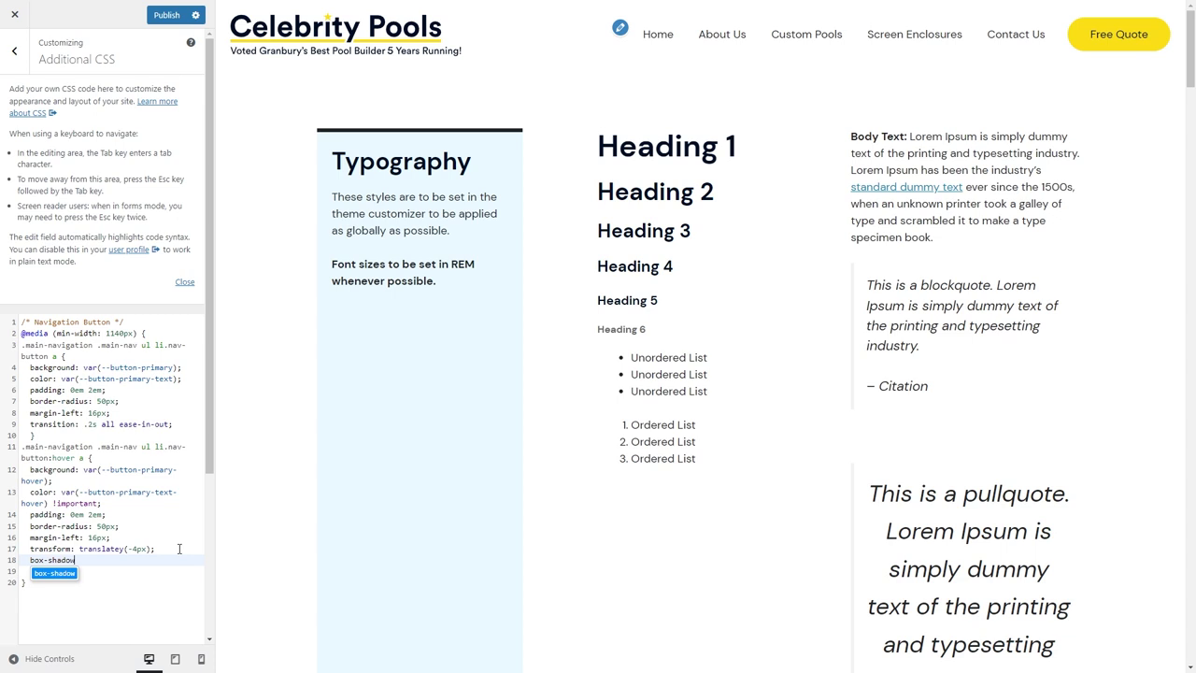
key("Return")
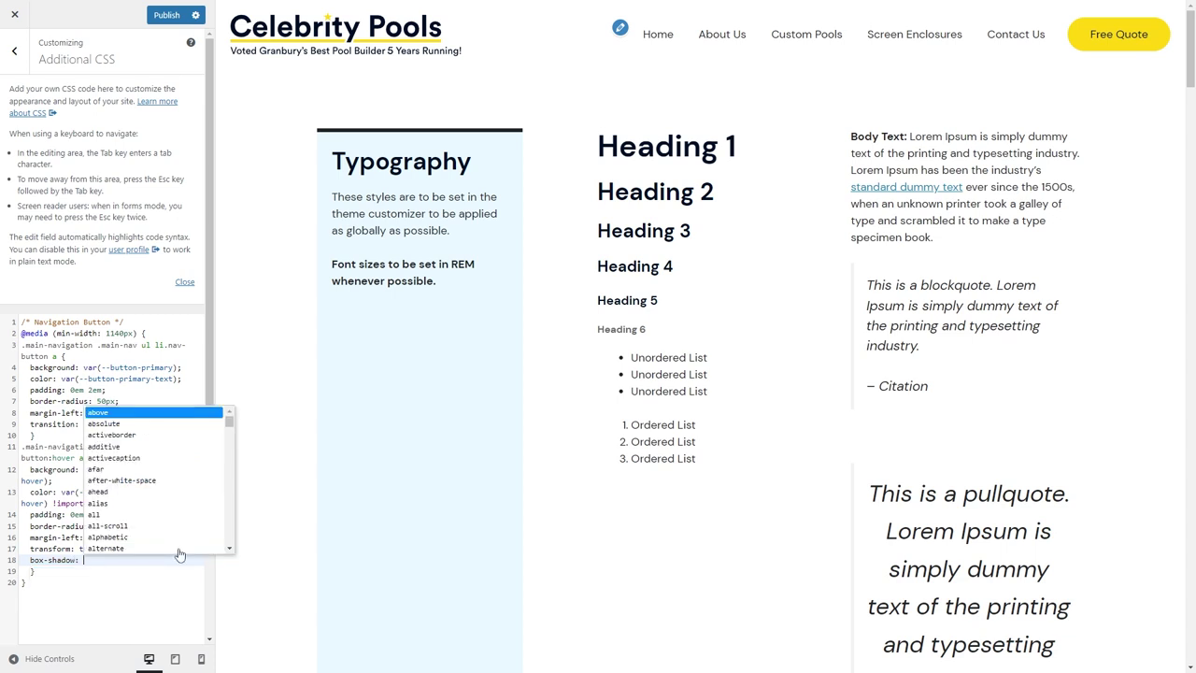
type("0px")
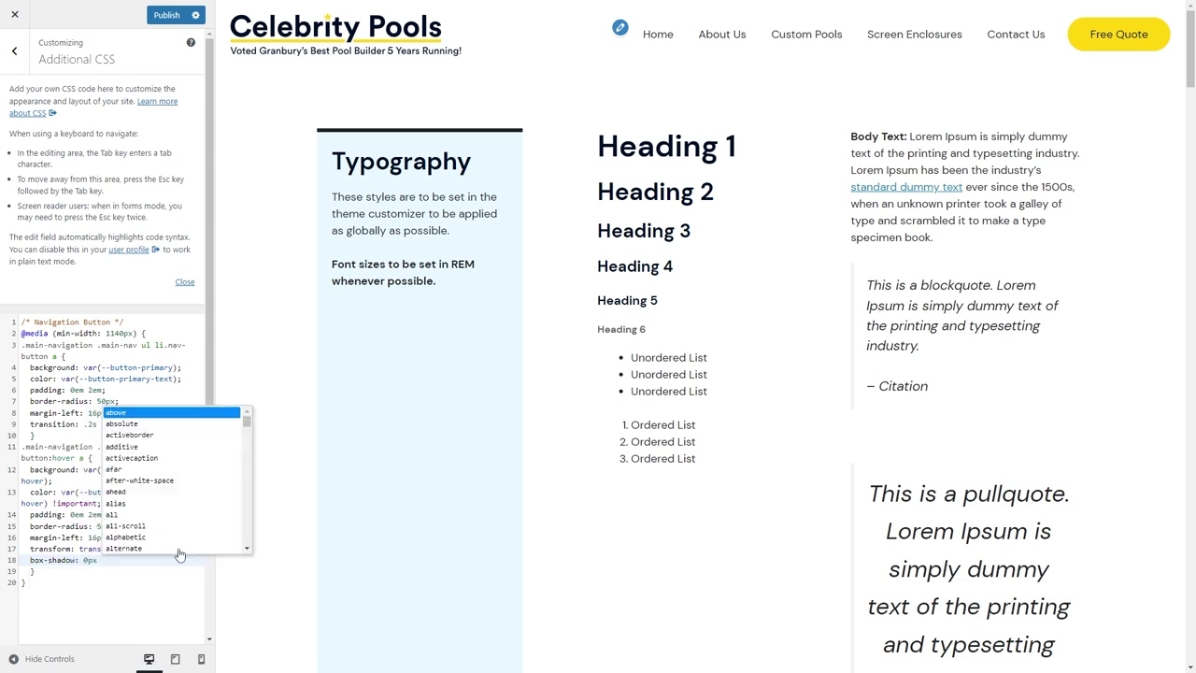
type(" 10px ")
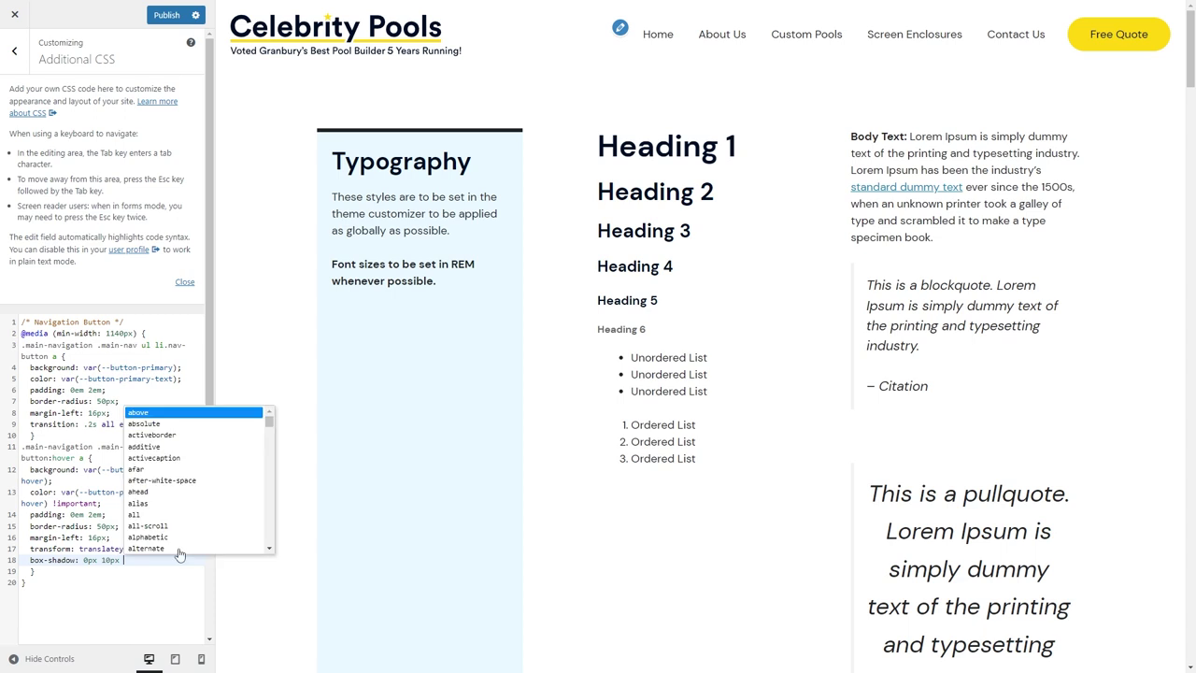
type("20px 0px rgba(0, 0, 0, .1);")
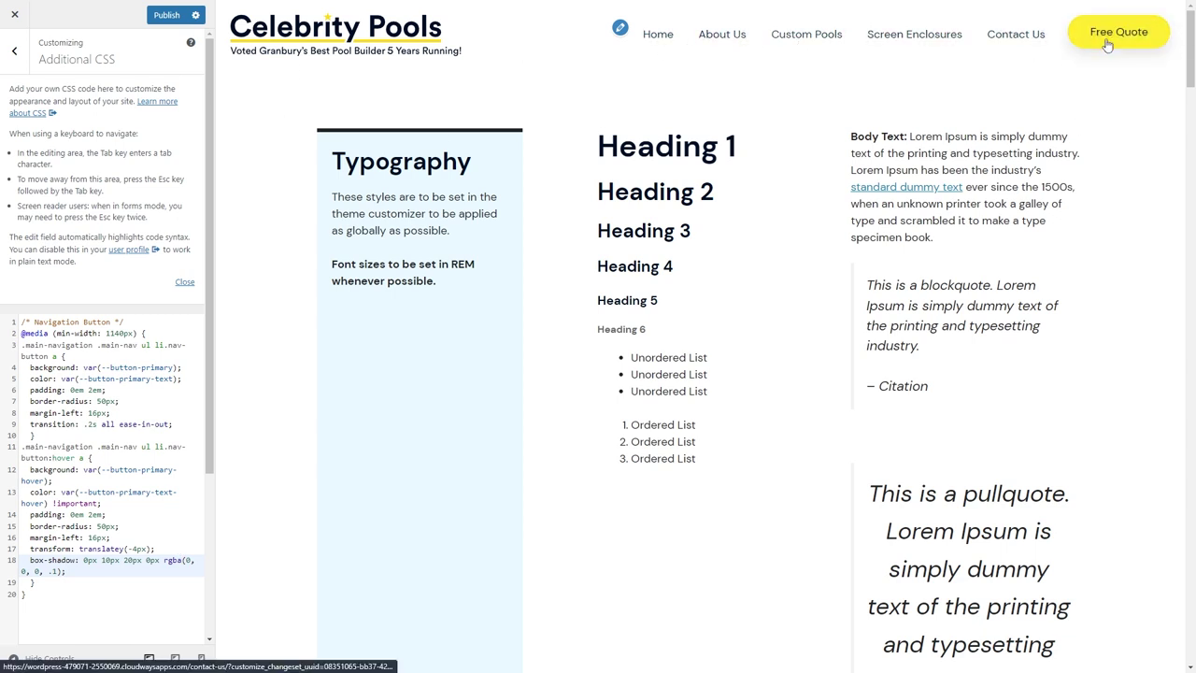
left_click(160, 15)
left_click(15, 51)
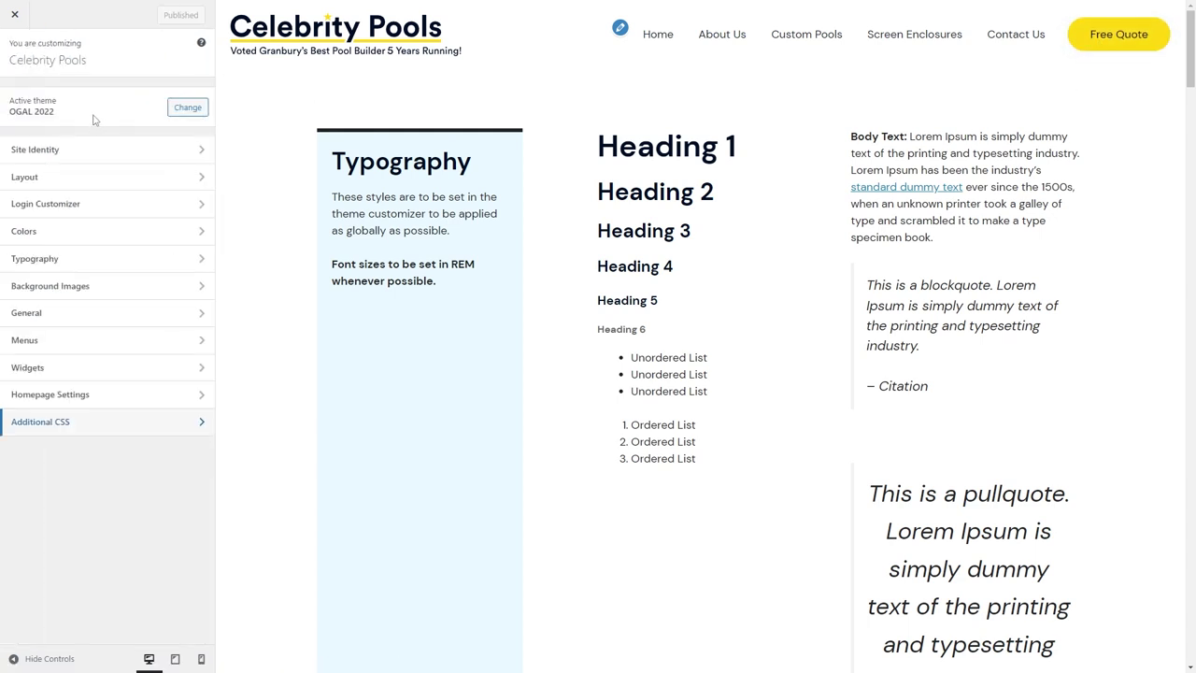
Leave the Customizer and open the Buttons style from GenerateBlocks Global Styles.
left_click(16, 15)
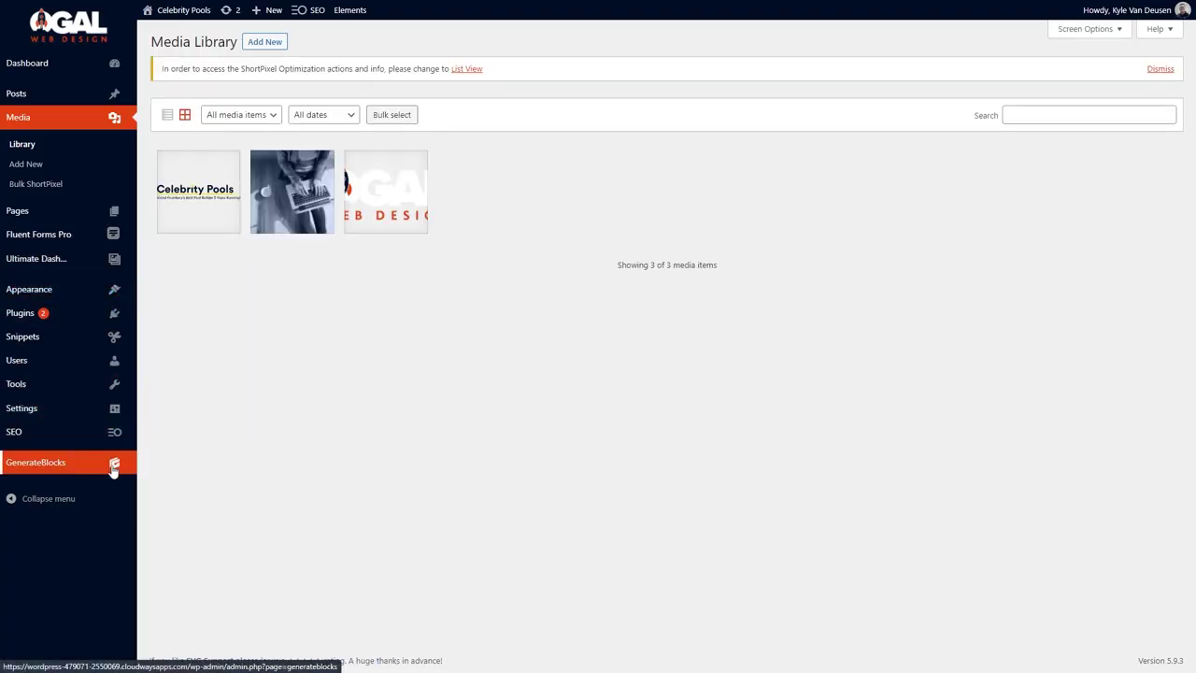
mouse_move(115, 461)
left_click(182, 526)
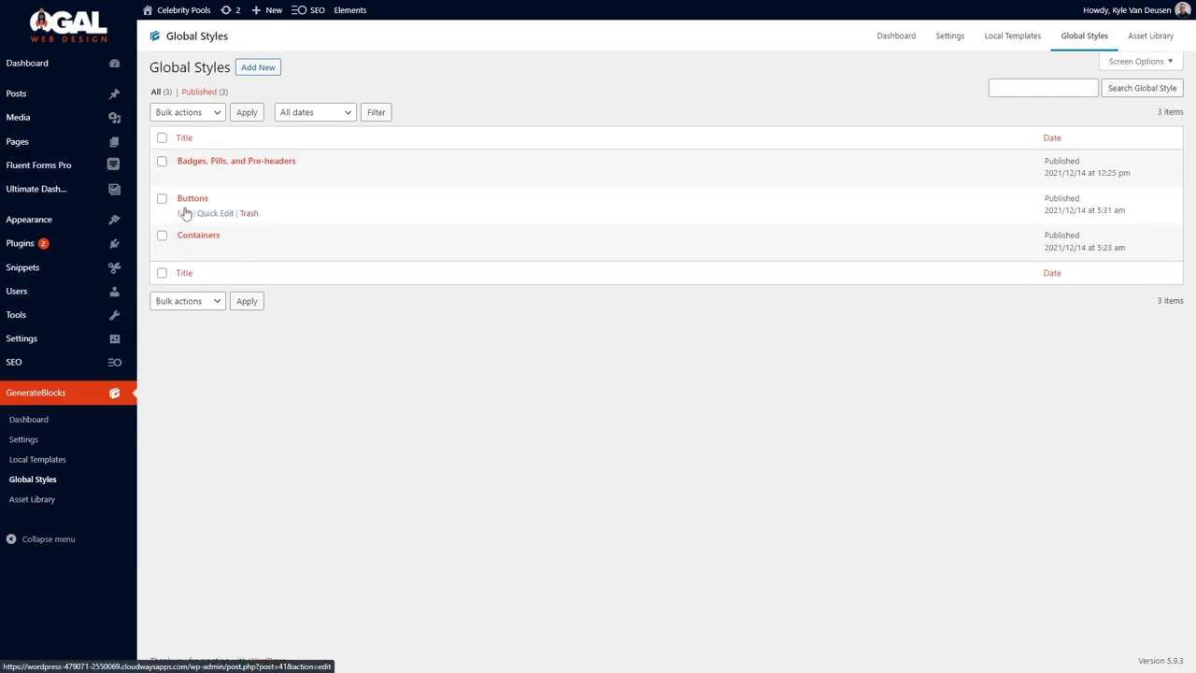
left_click(185, 213)
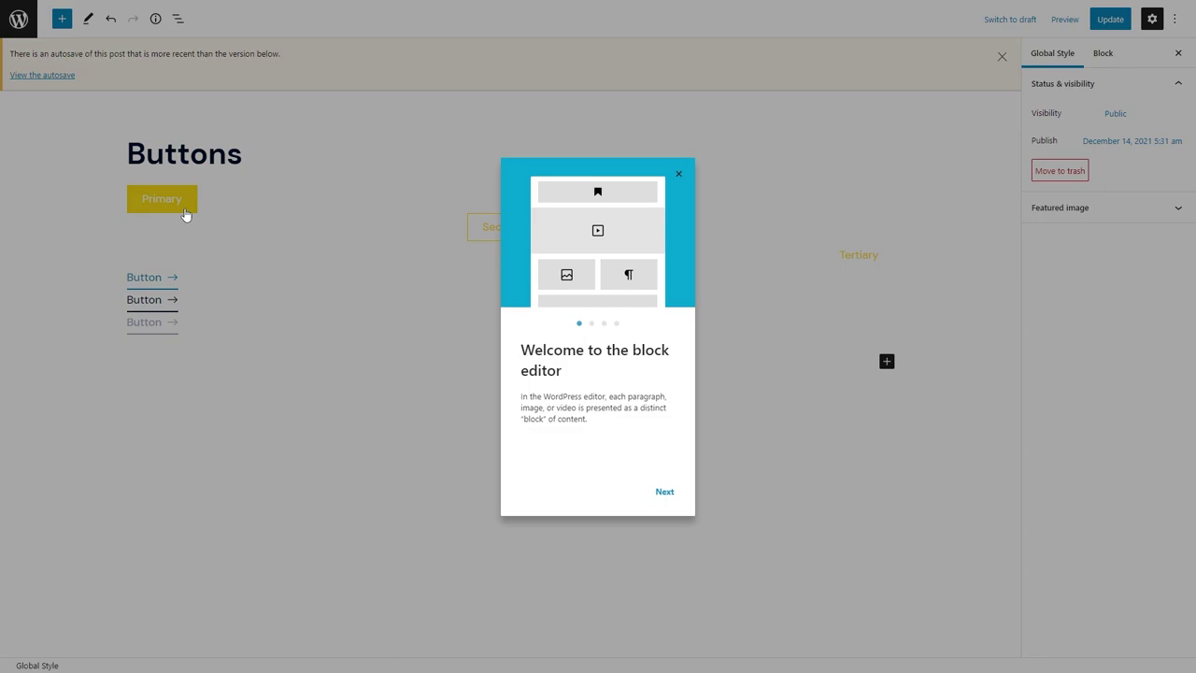
Give the Primary button button-primary-text text, dark navy hover text and a yellow hover border.
left_click(679, 174)
left_click(173, 196)
left_click(1112, 335)
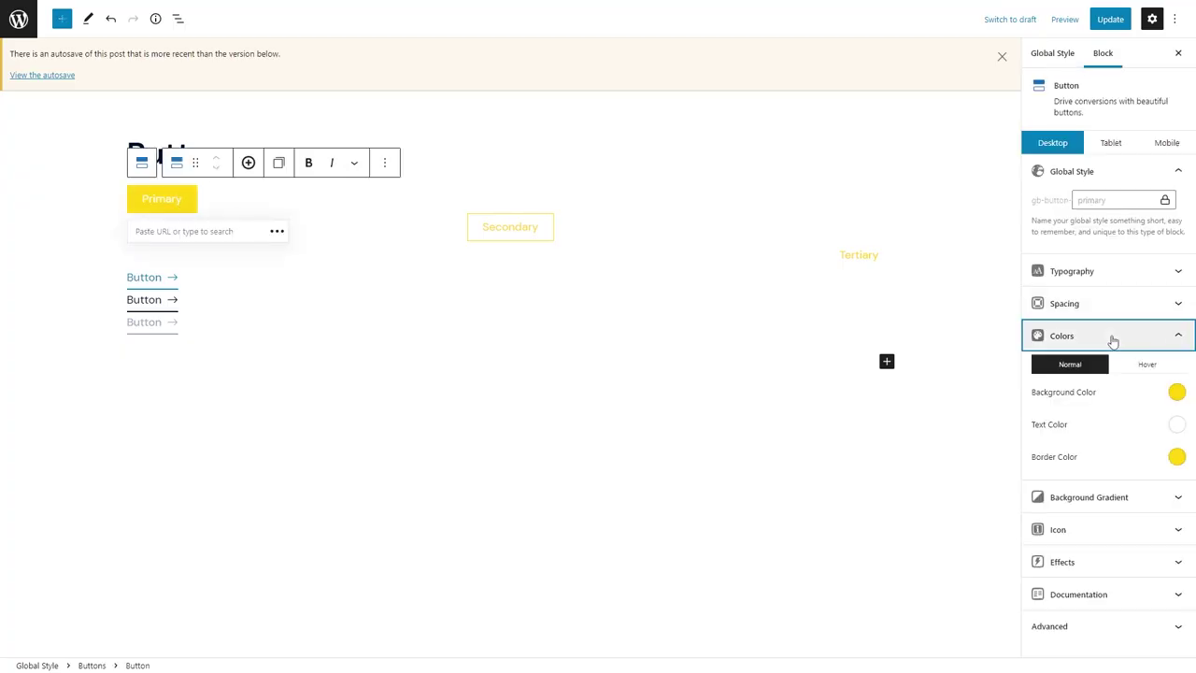
left_click(1175, 426)
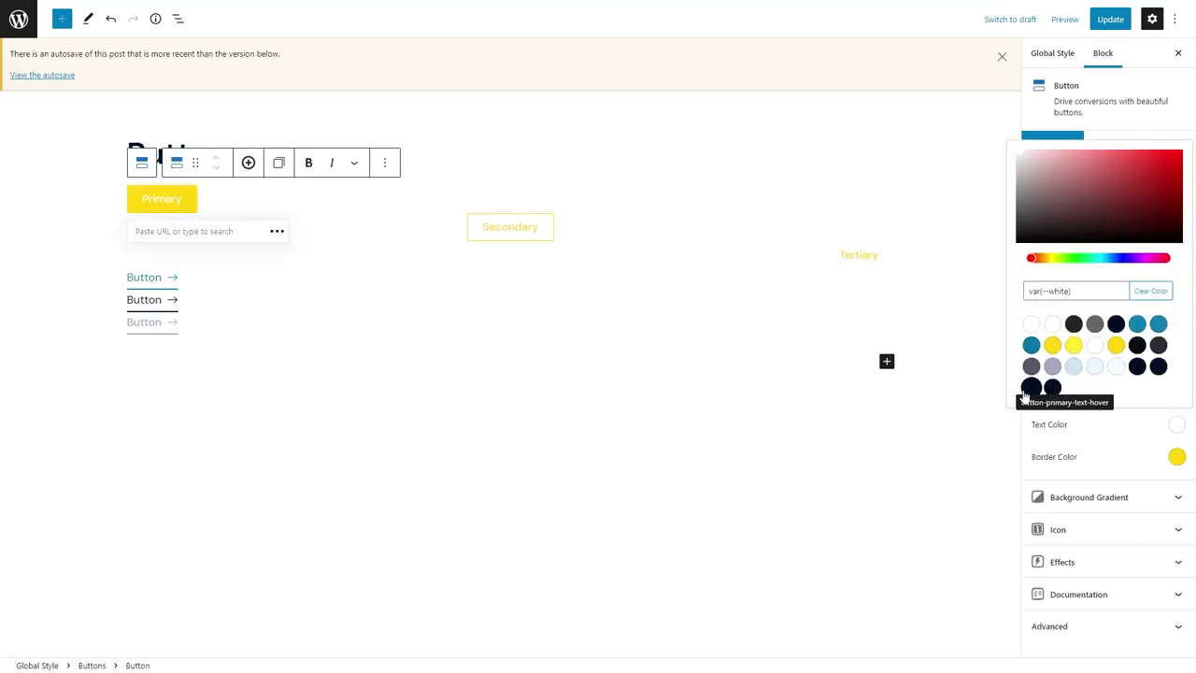
left_click(1138, 370)
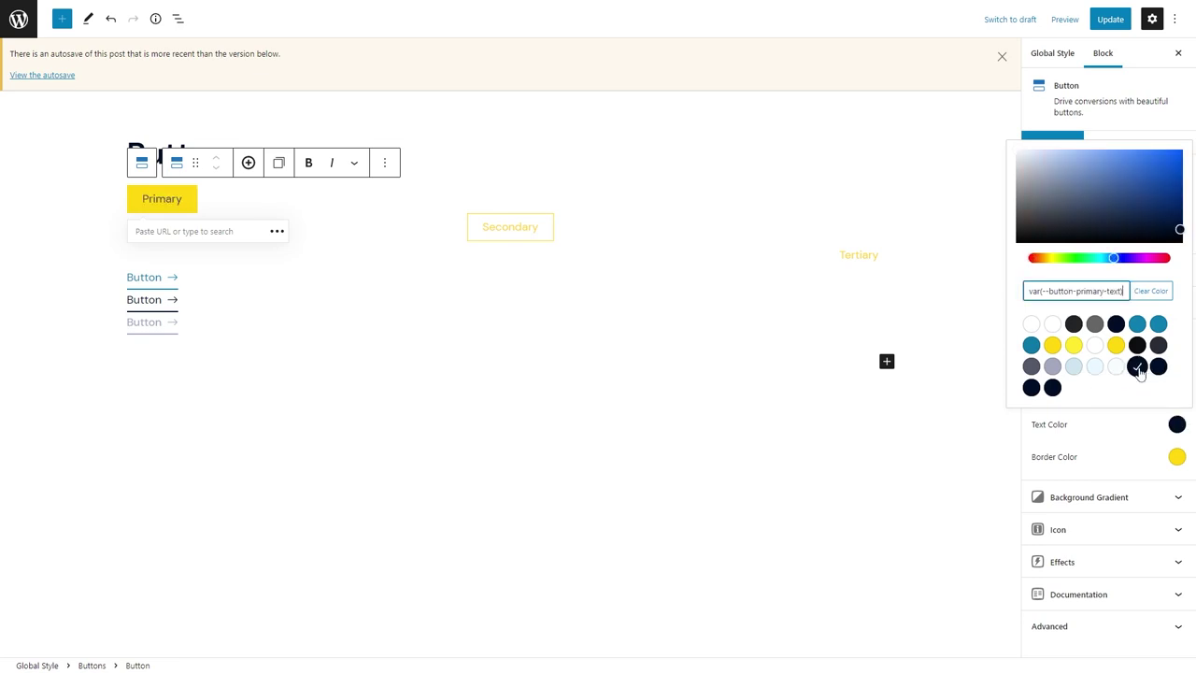
left_click(1186, 472)
left_click(1144, 365)
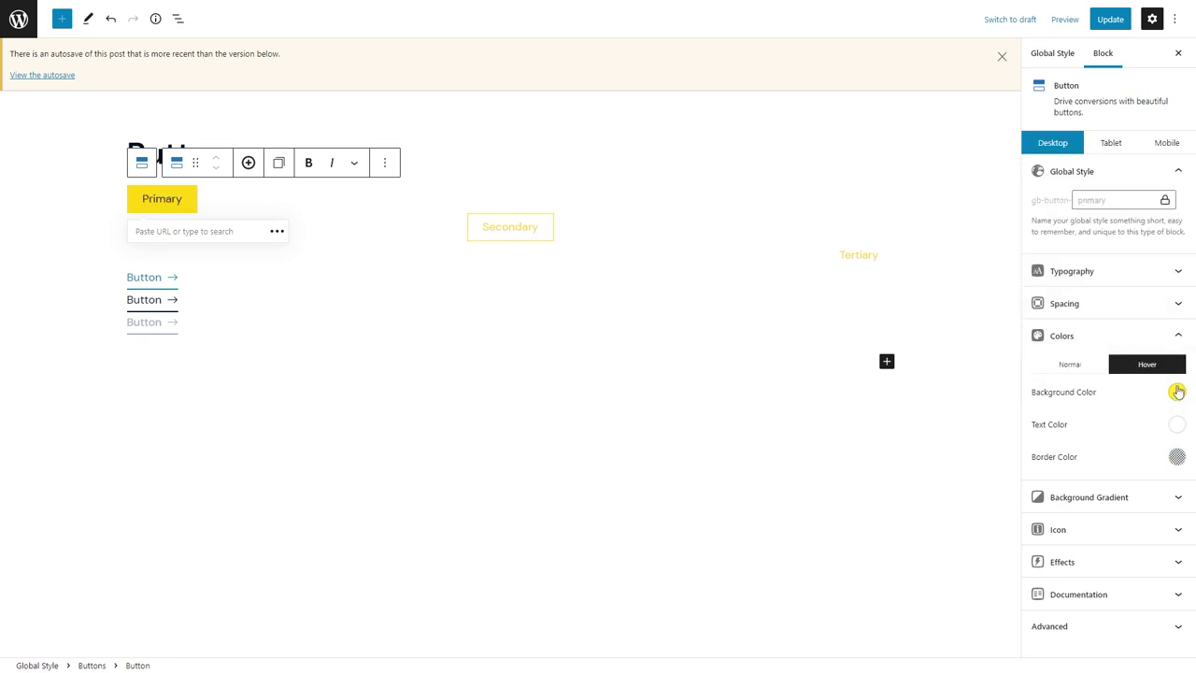
left_click(1177, 426)
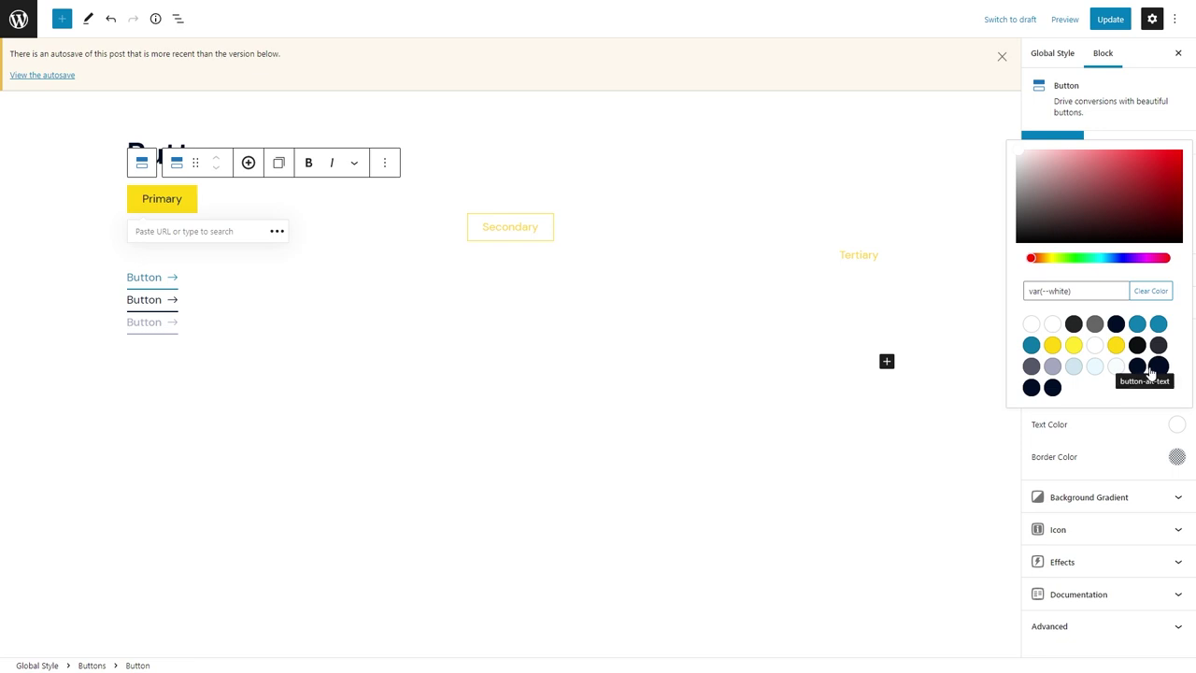
left_click(1031, 386)
left_click(1176, 456)
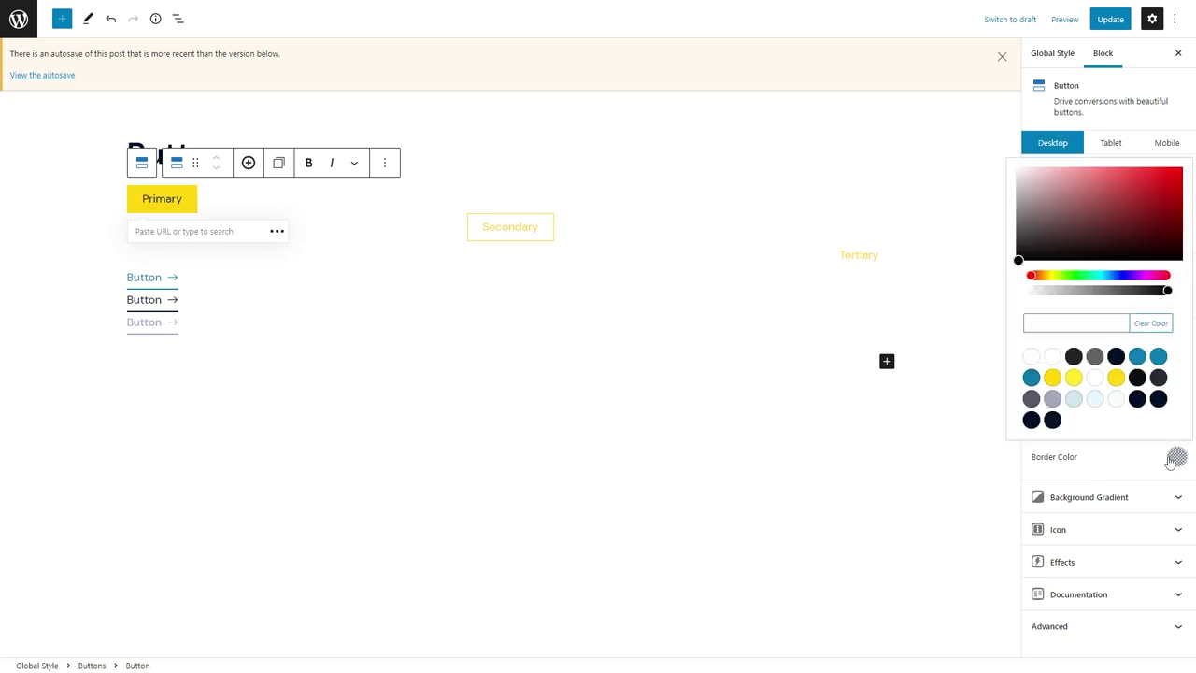
left_click(1075, 368)
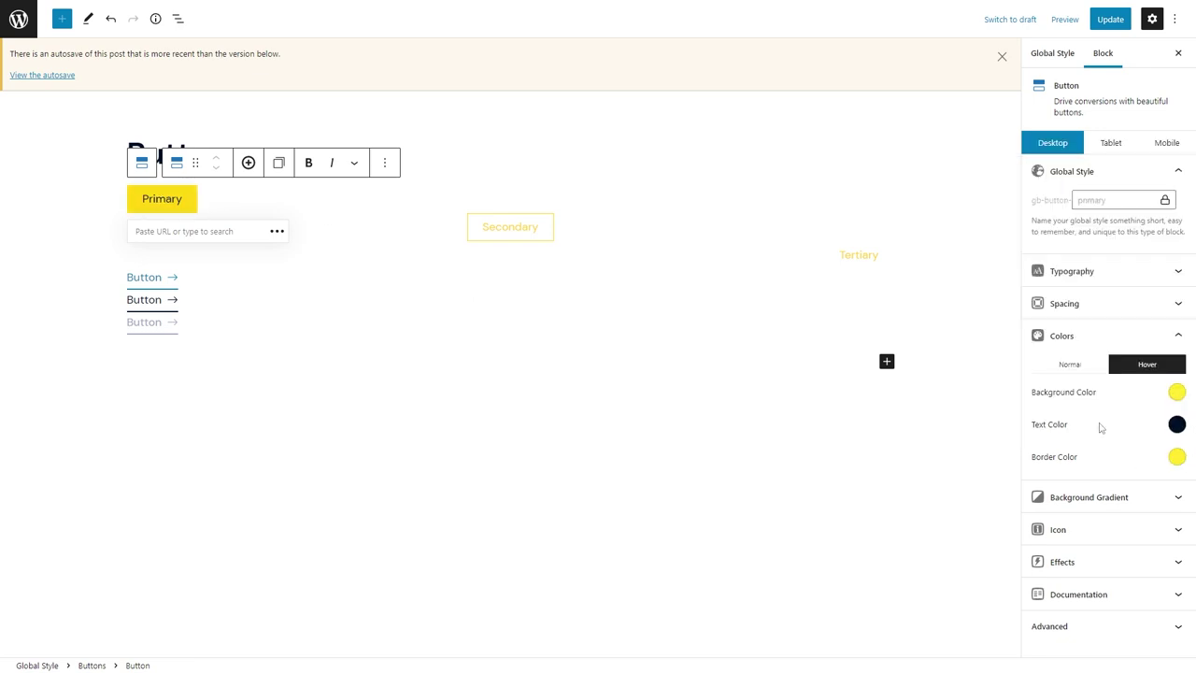
Link the Primary button's corner radii at 60 and set padding to 12/32/12/32.
left_click(1074, 303)
left_click(1165, 529)
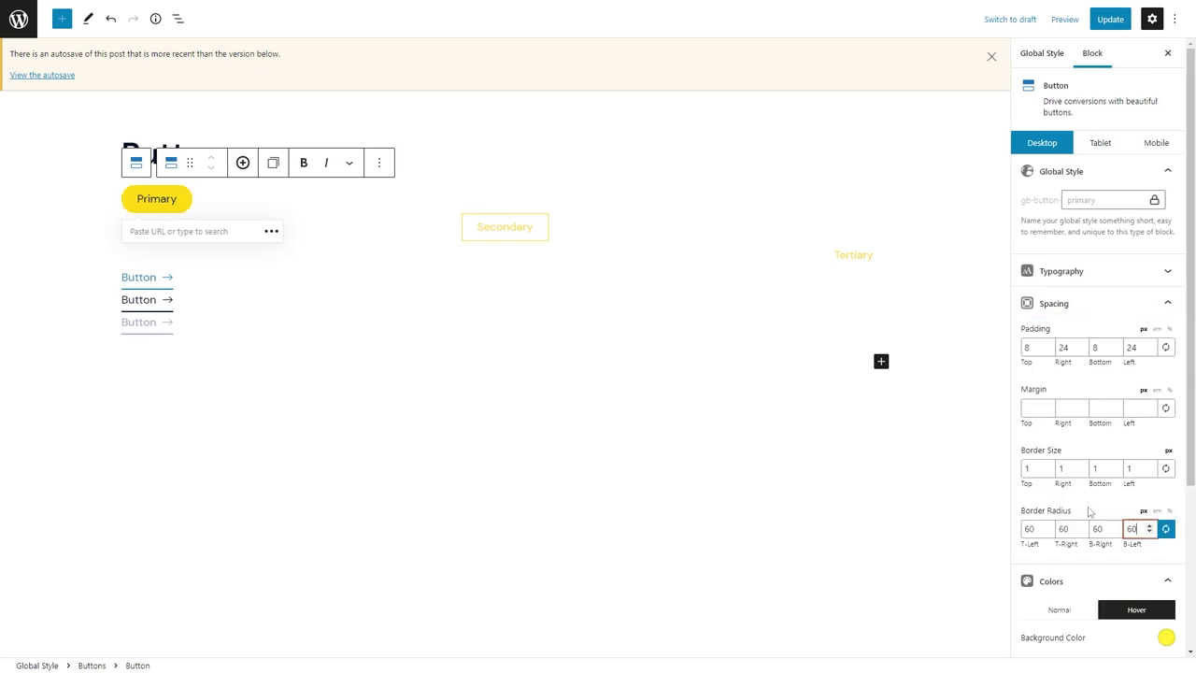
left_click(1063, 347)
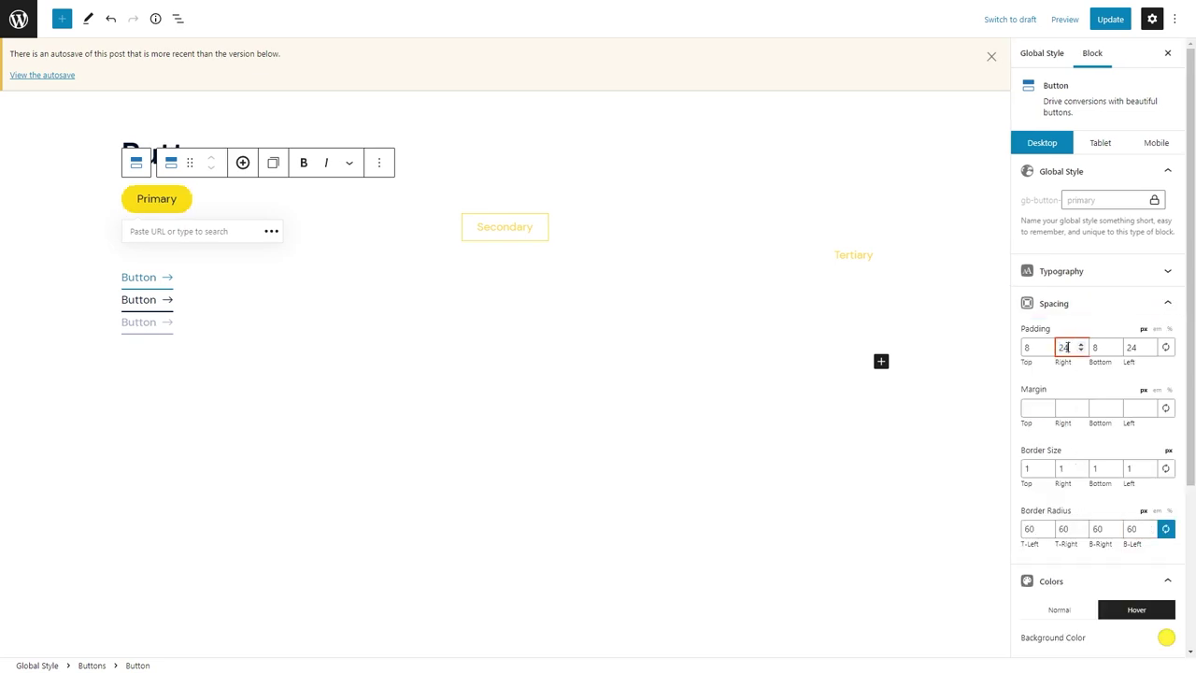
type("32")
key("Tab")
key("Tab")
type("32")
left_click(1033, 341)
type("12")
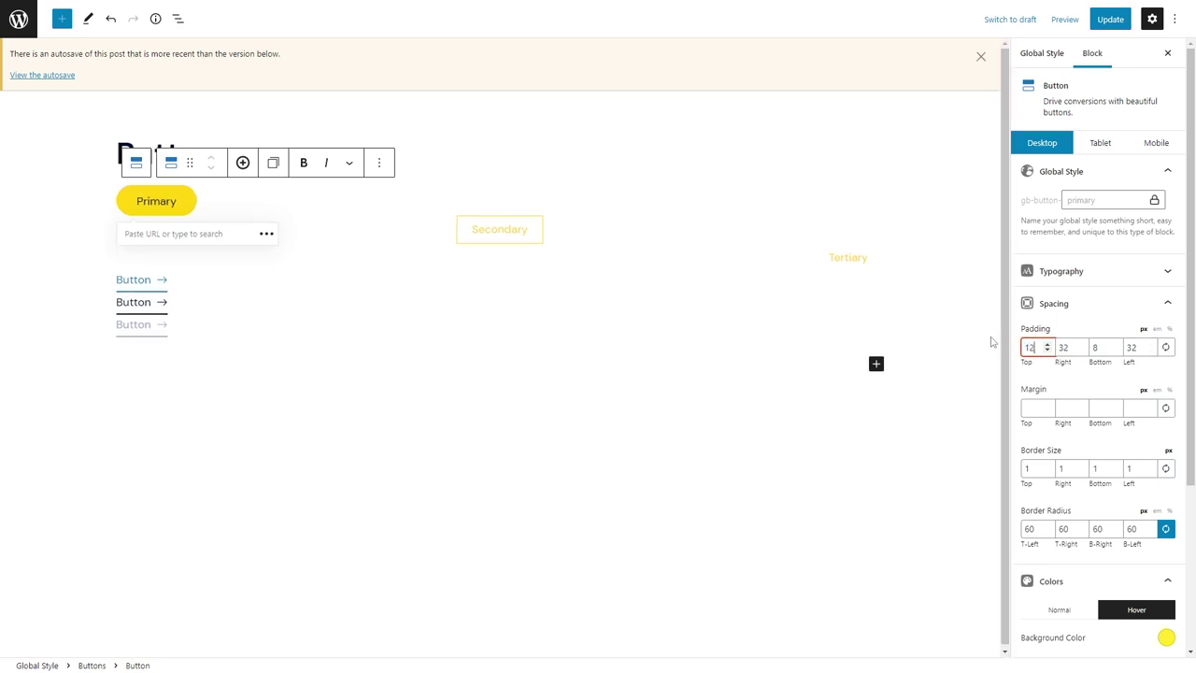
key("Tab")
key("Tab")
type("12")
left_click(498, 231)
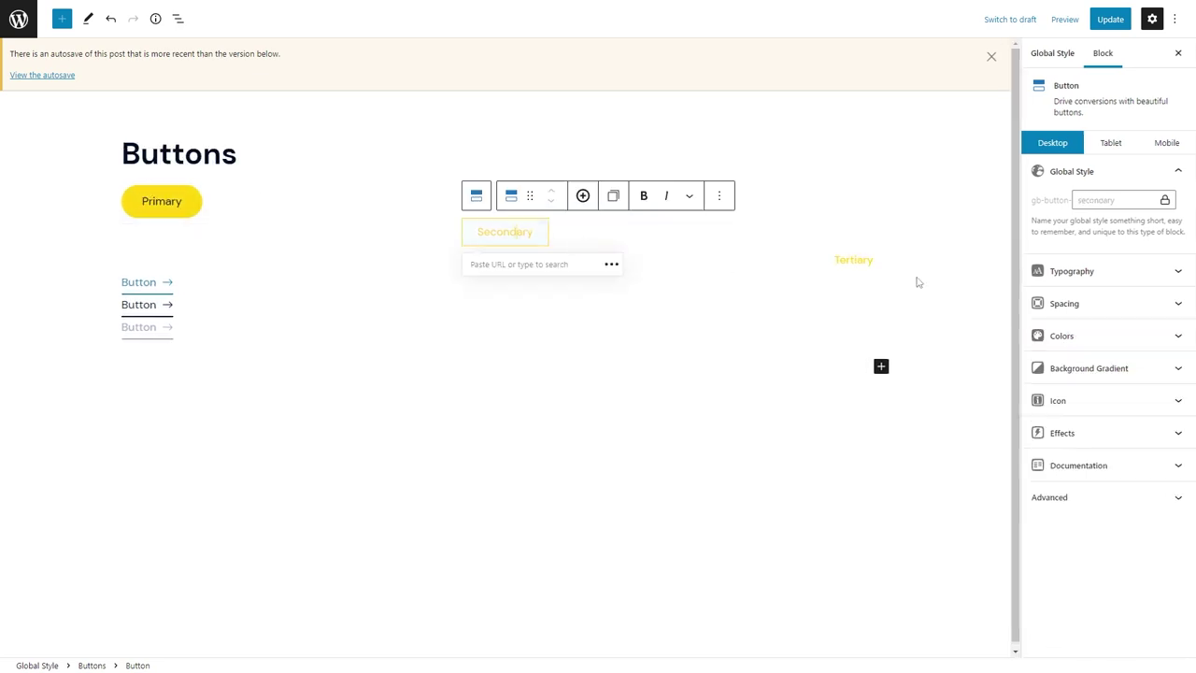
left_click(1126, 335)
Set the Secondary button's text to button-alt-text and its hover background to yellow.
left_click(1177, 393)
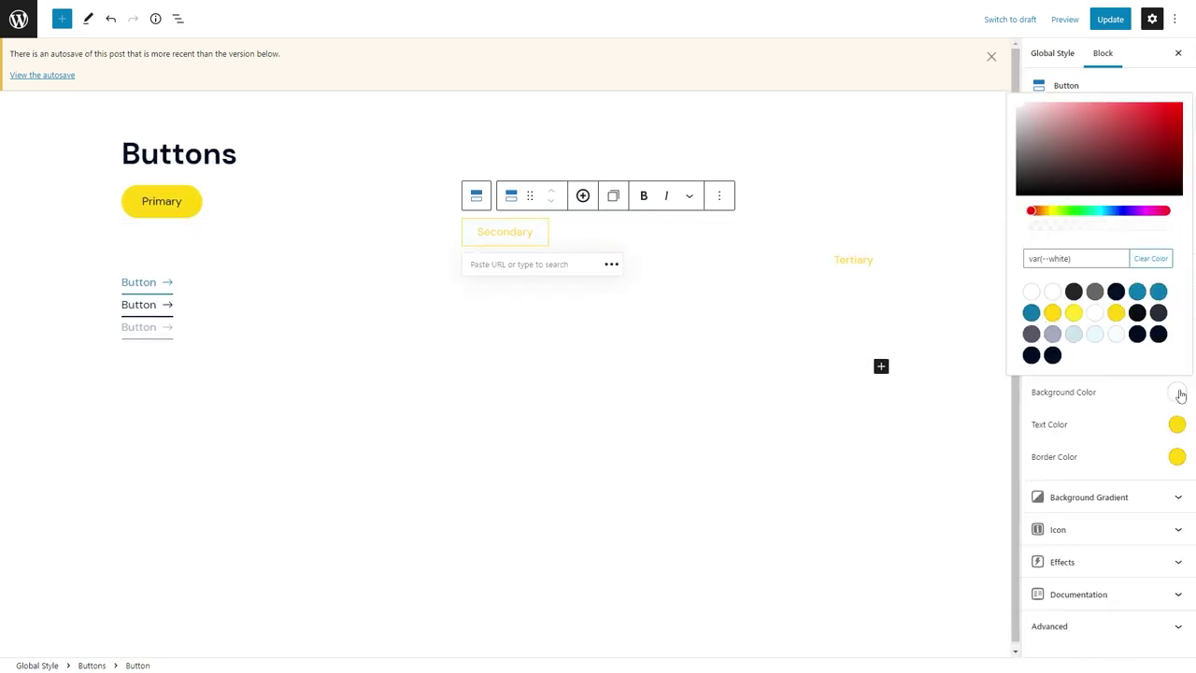
left_click(1176, 424)
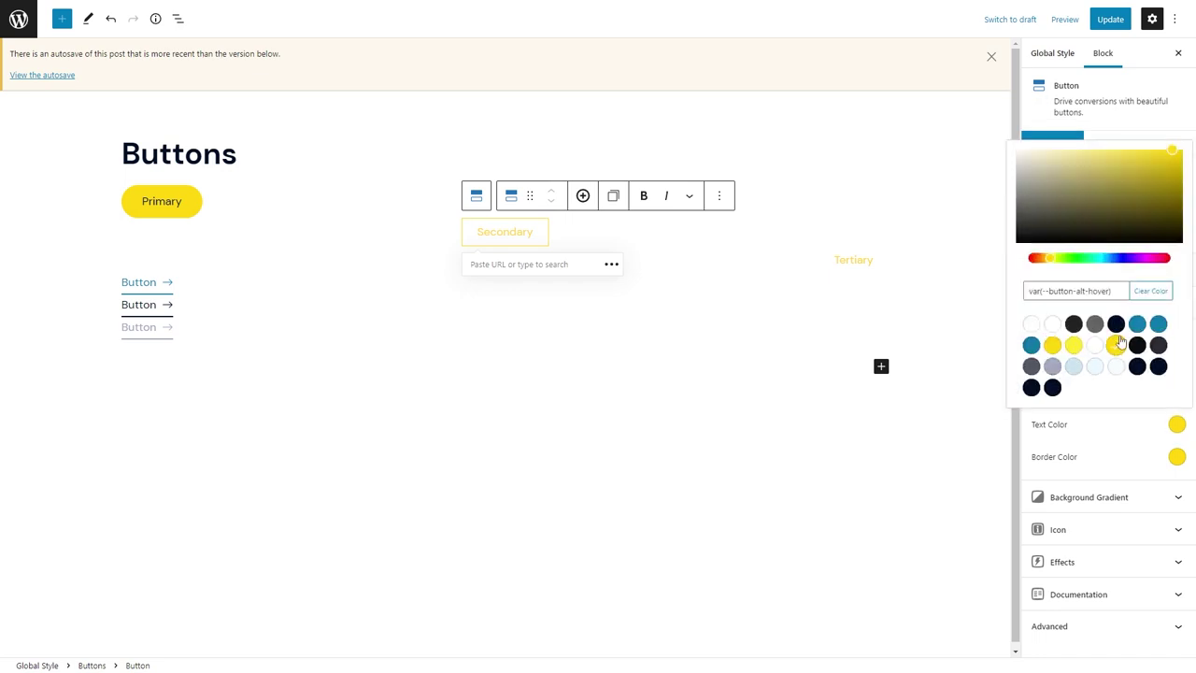
left_click(1158, 368)
left_click(1177, 456)
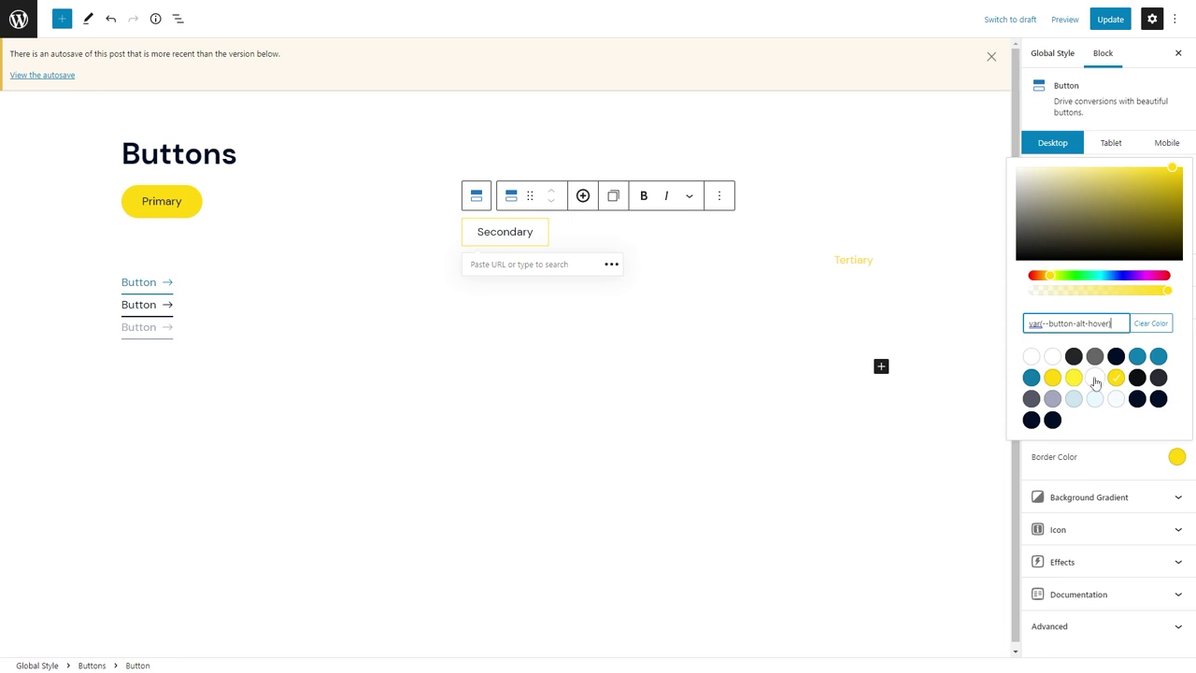
left_click(1119, 366)
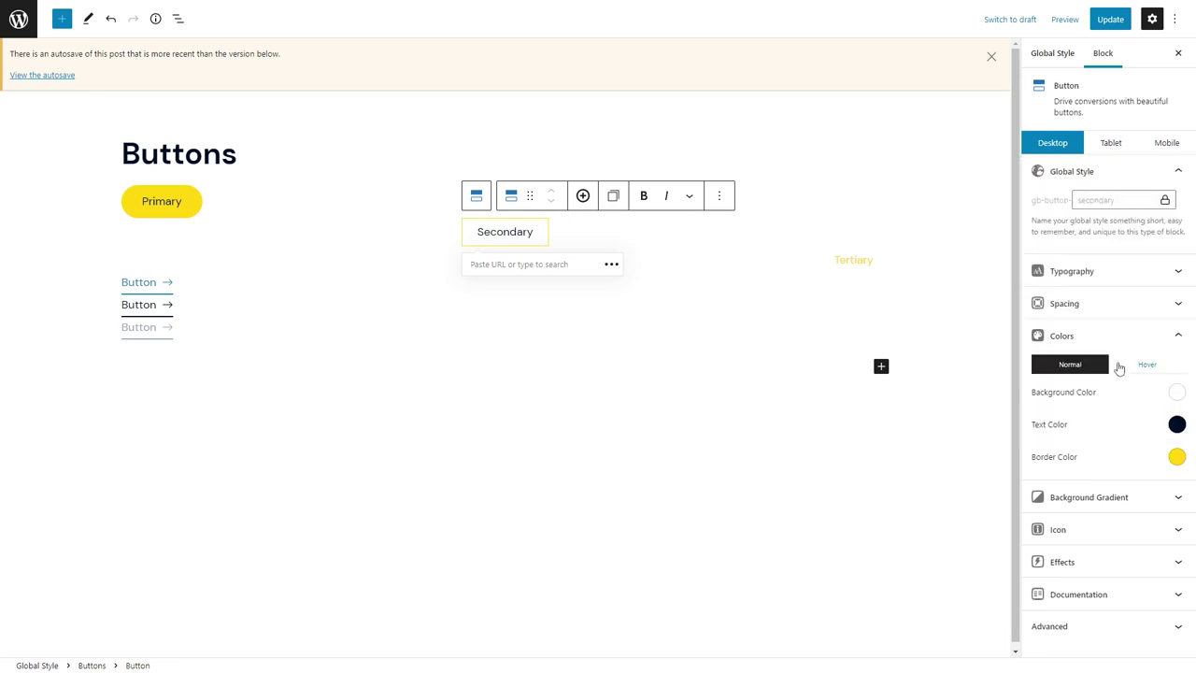
left_click(1176, 396)
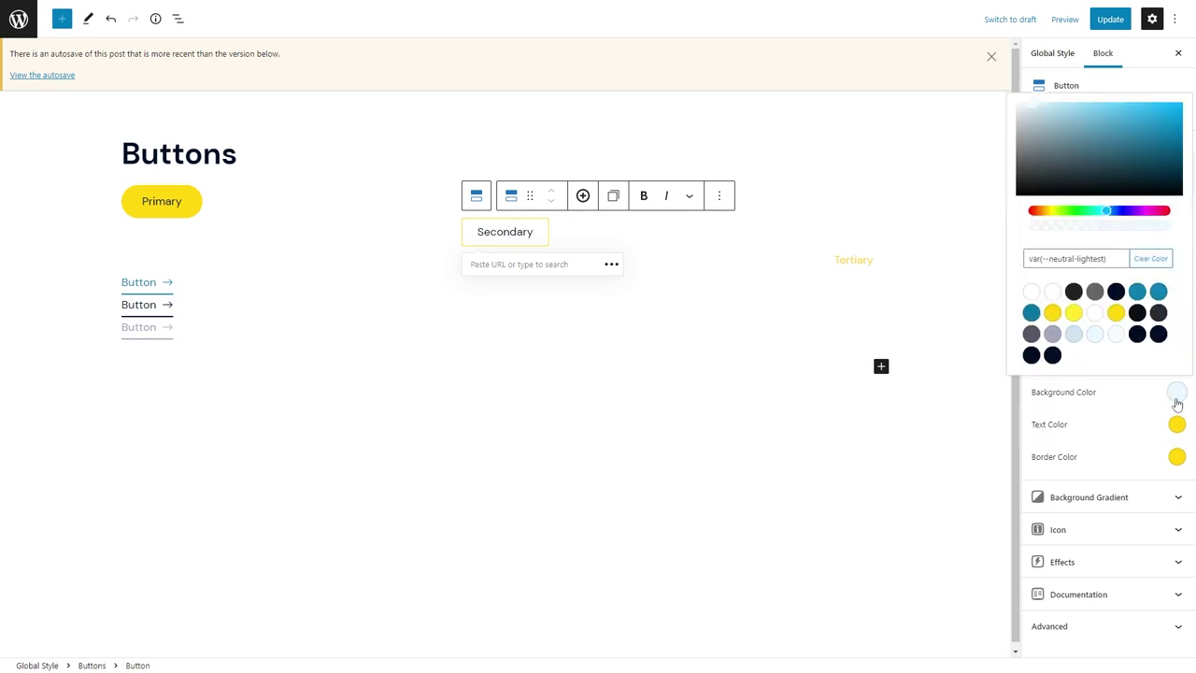
left_click(1053, 314)
left_click(1173, 428)
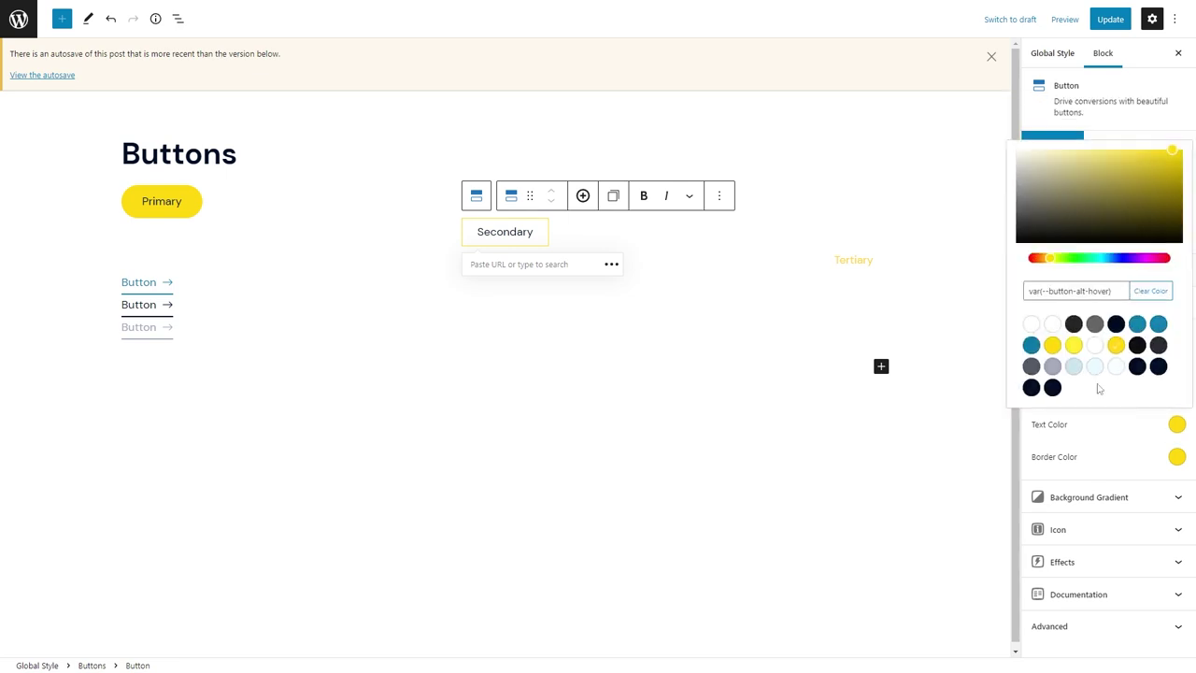
left_click(1031, 324)
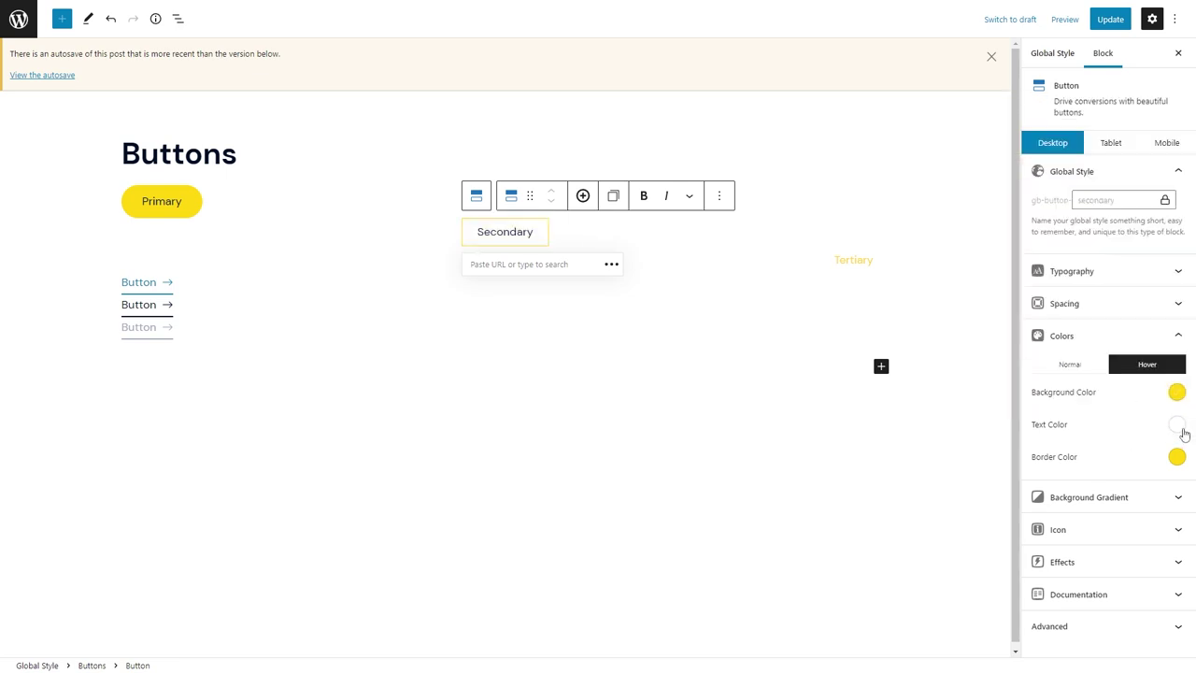
left_click(1183, 433)
Set Secondary padding to 12/32 and link all corner radii at 50.
left_click(1126, 437)
left_click(1103, 302)
double_click(1065, 347)
type("32")
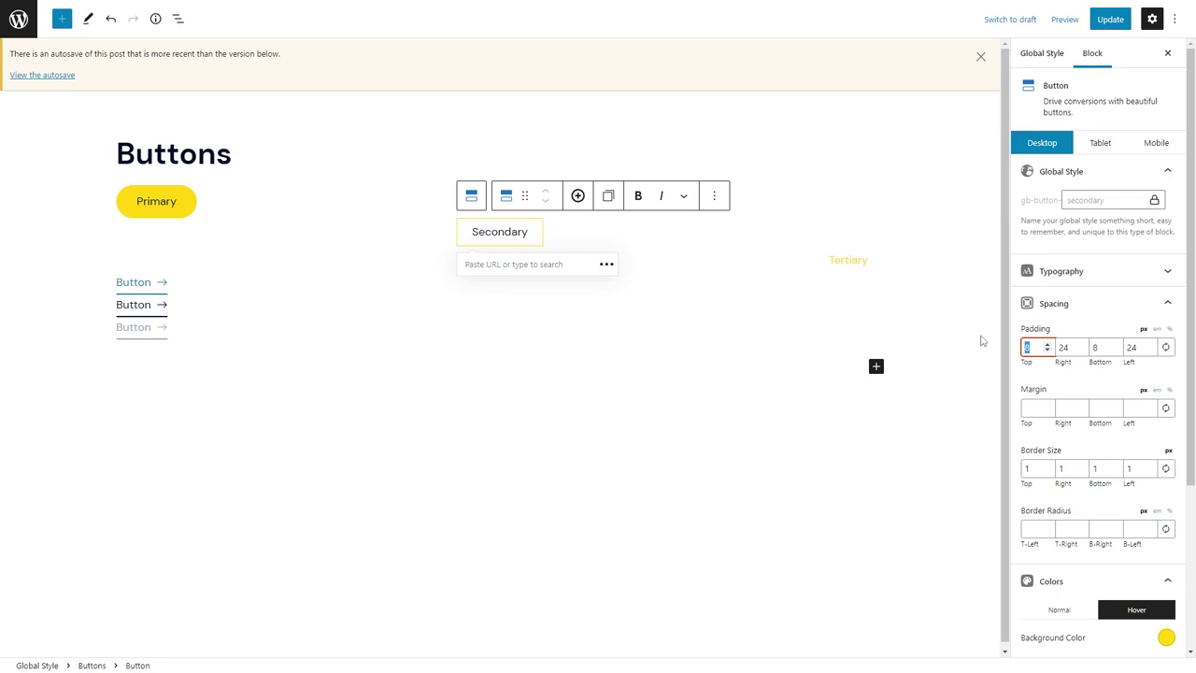
key("Tab")
key("Tab")
left_click(1165, 529)
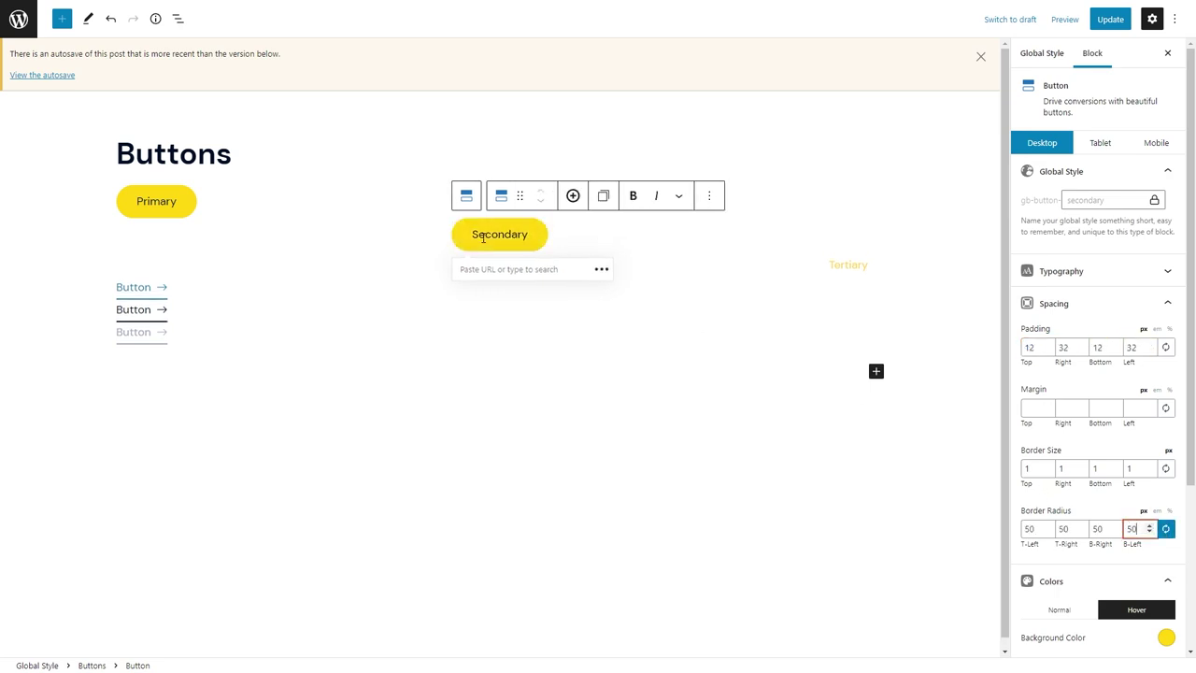
left_click(846, 266)
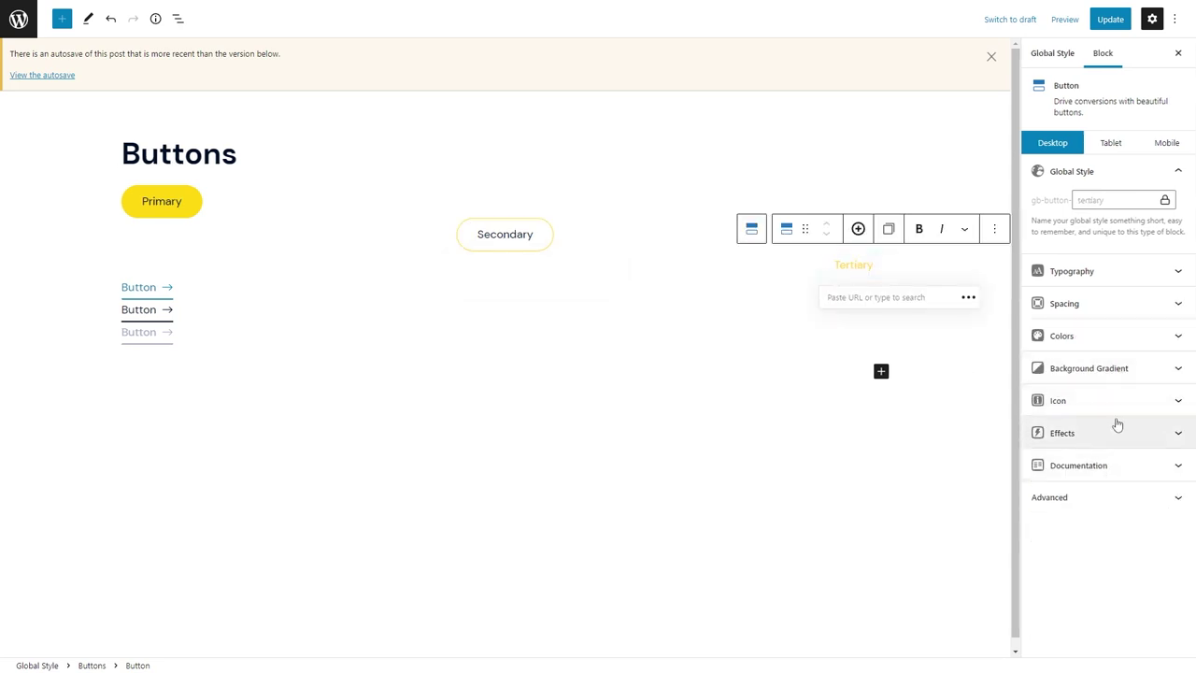
left_click(1112, 335)
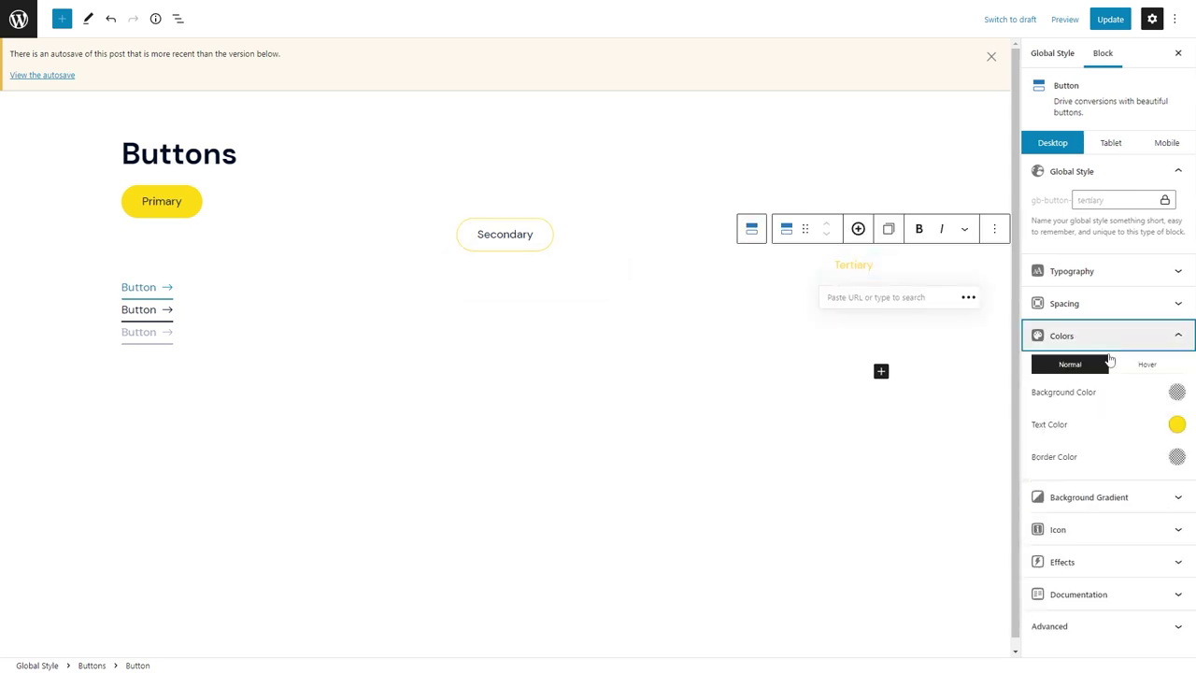
Make the Tertiary button's text blue in both normal and hover states.
left_click(1176, 426)
left_click(1137, 324)
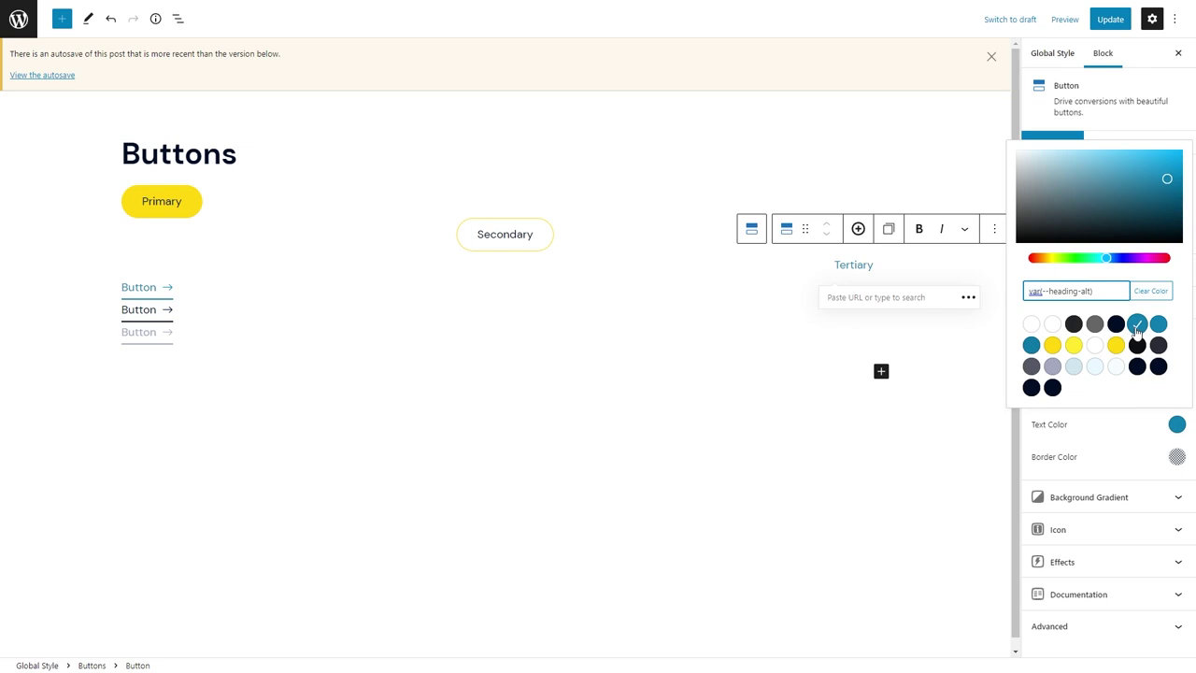
left_click(1143, 432)
left_click(1155, 367)
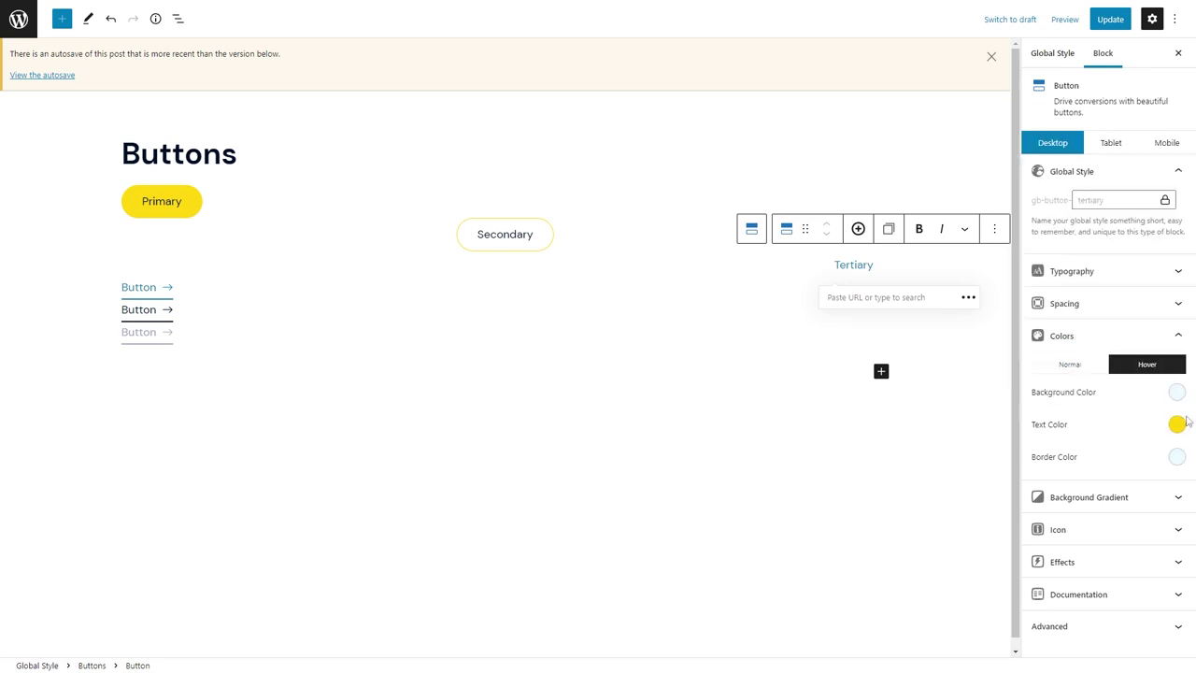
left_click(1176, 424)
left_click(1137, 325)
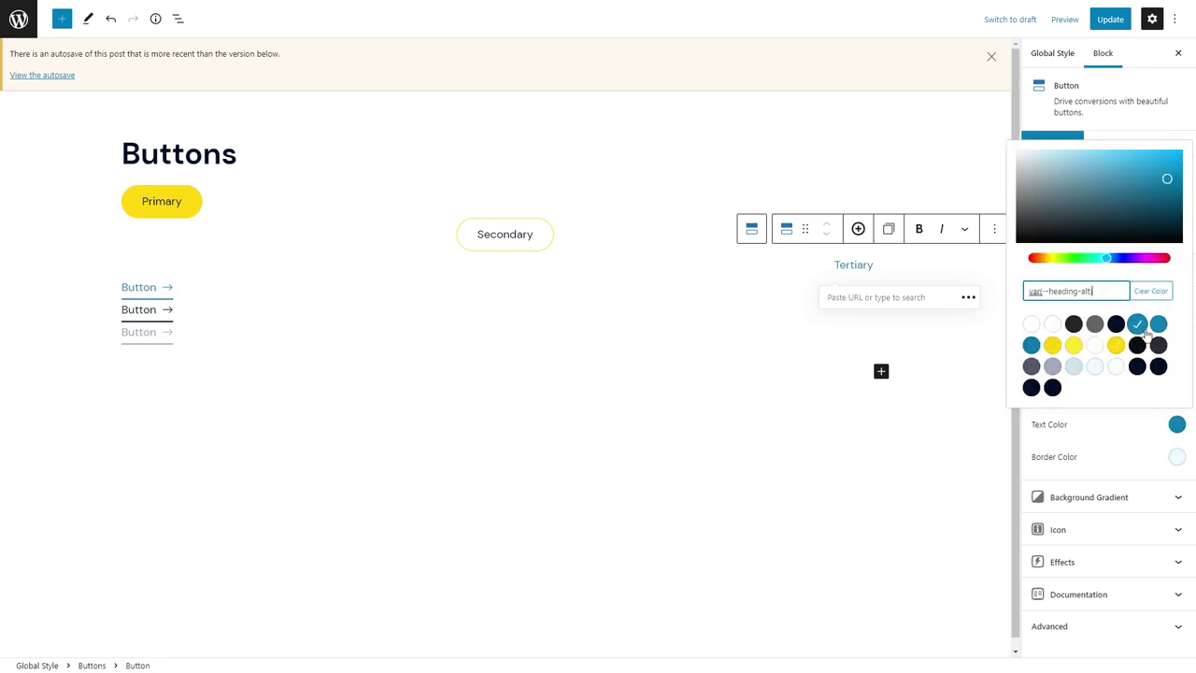
left_click(1144, 435)
left_click(1174, 425)
left_click(1167, 426)
left_click(1168, 426)
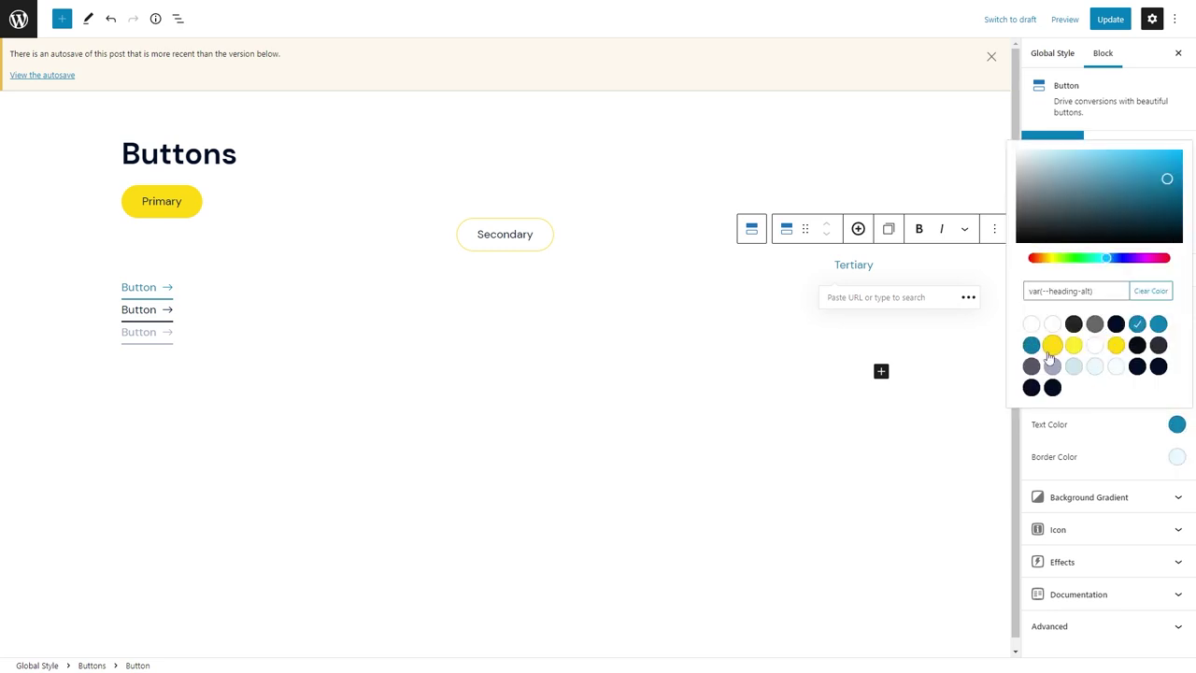
left_click(1089, 413)
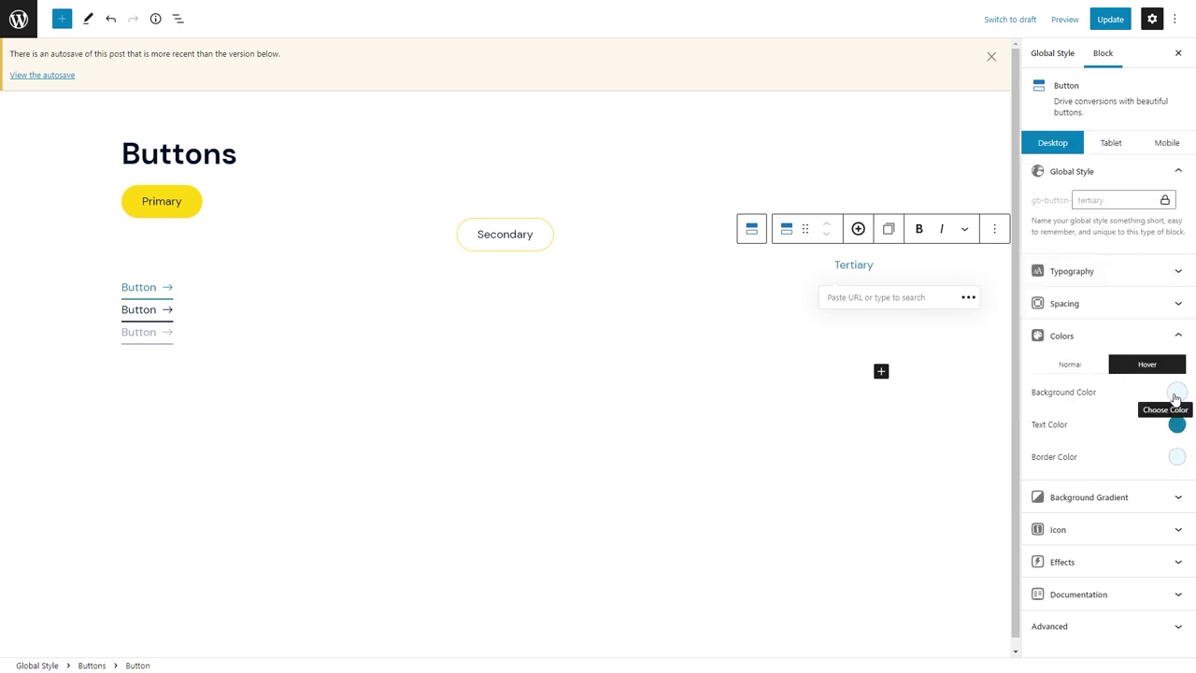
Give Tertiary an outside-container hover background and link corner radii at 50.
left_click(1176, 393)
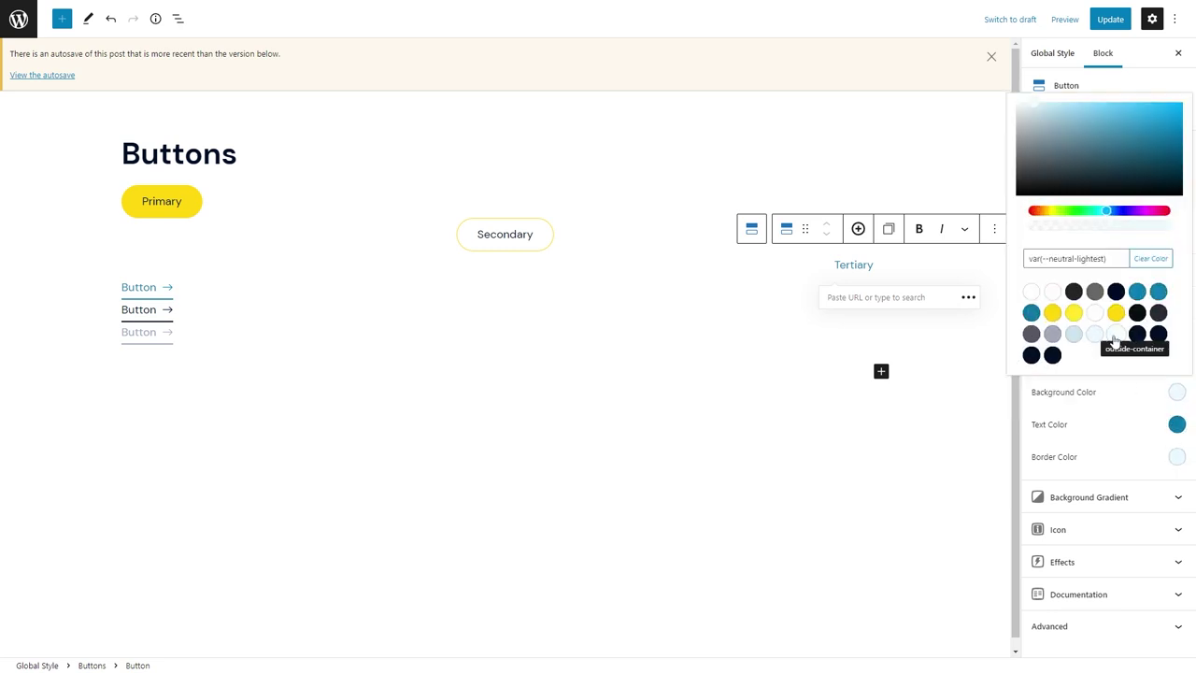
left_click(1114, 336)
left_click(1174, 456)
left_click(1174, 456)
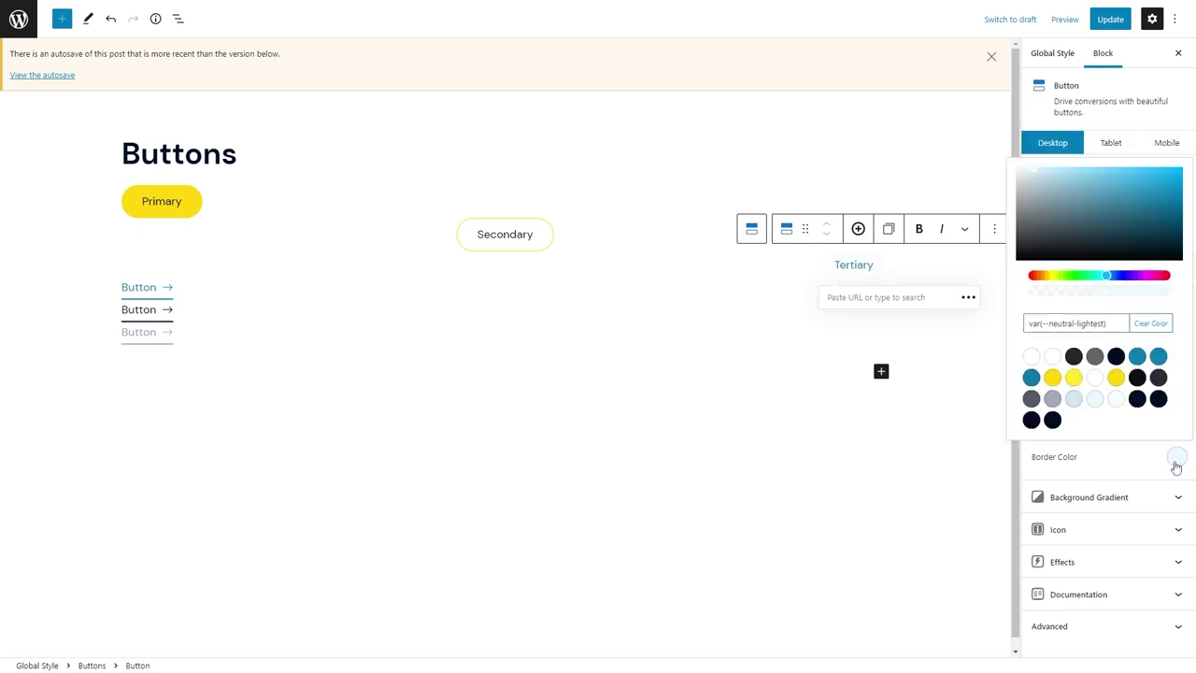
left_click(1174, 456)
left_click(1149, 303)
left_click(1137, 529)
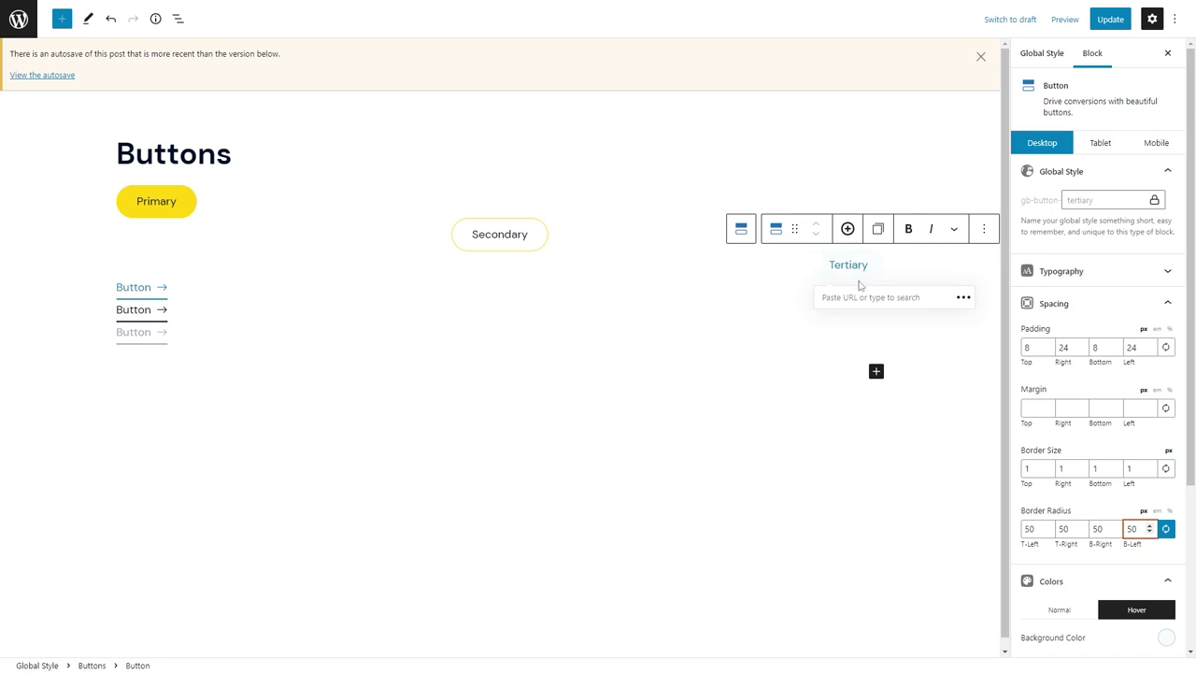
Set the first text-link button's hover text colour to link blue.
left_click(158, 350)
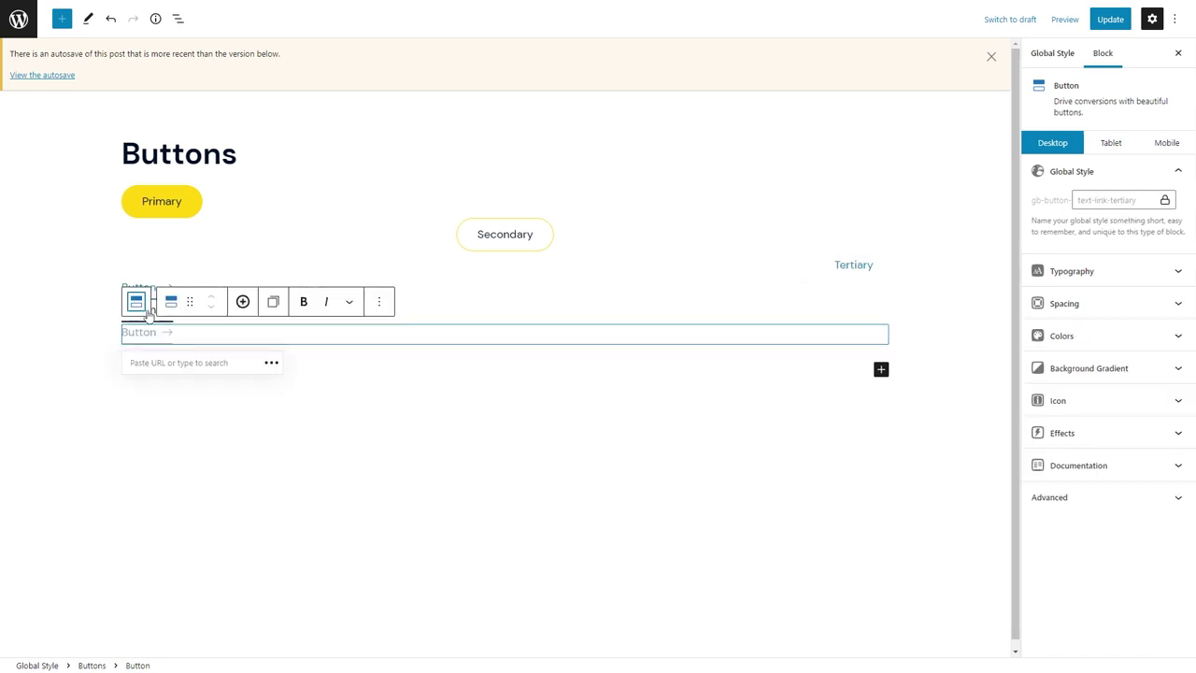
left_click(159, 289)
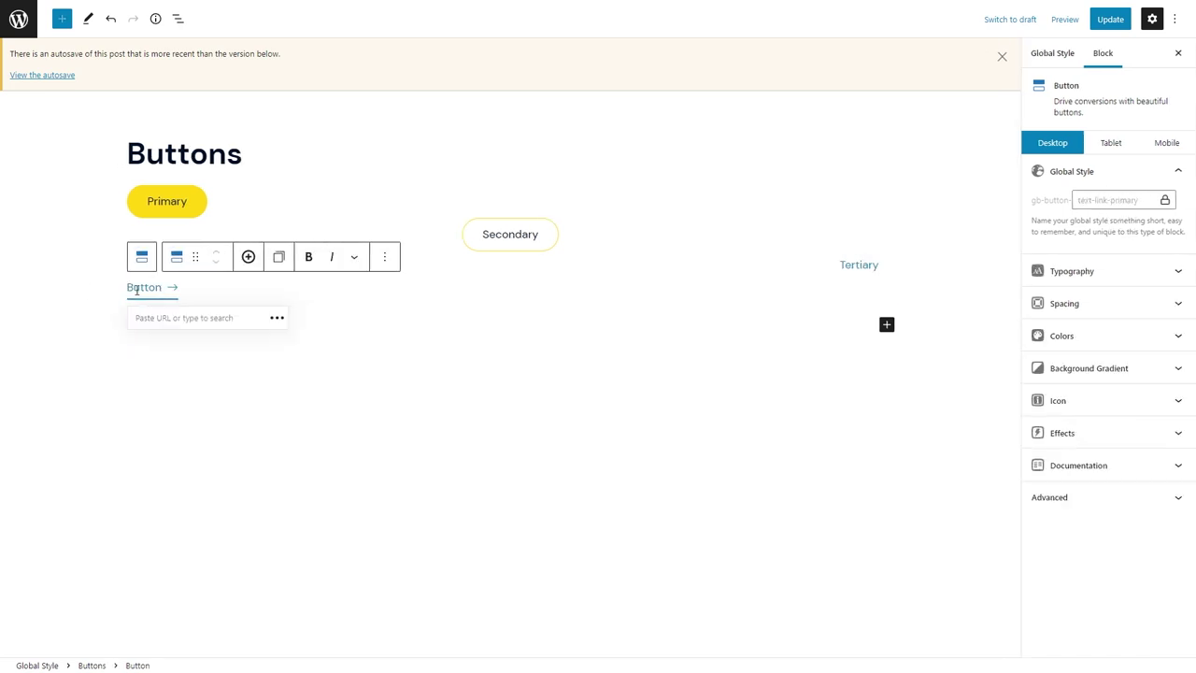
left_click(1150, 335)
left_click(1177, 424)
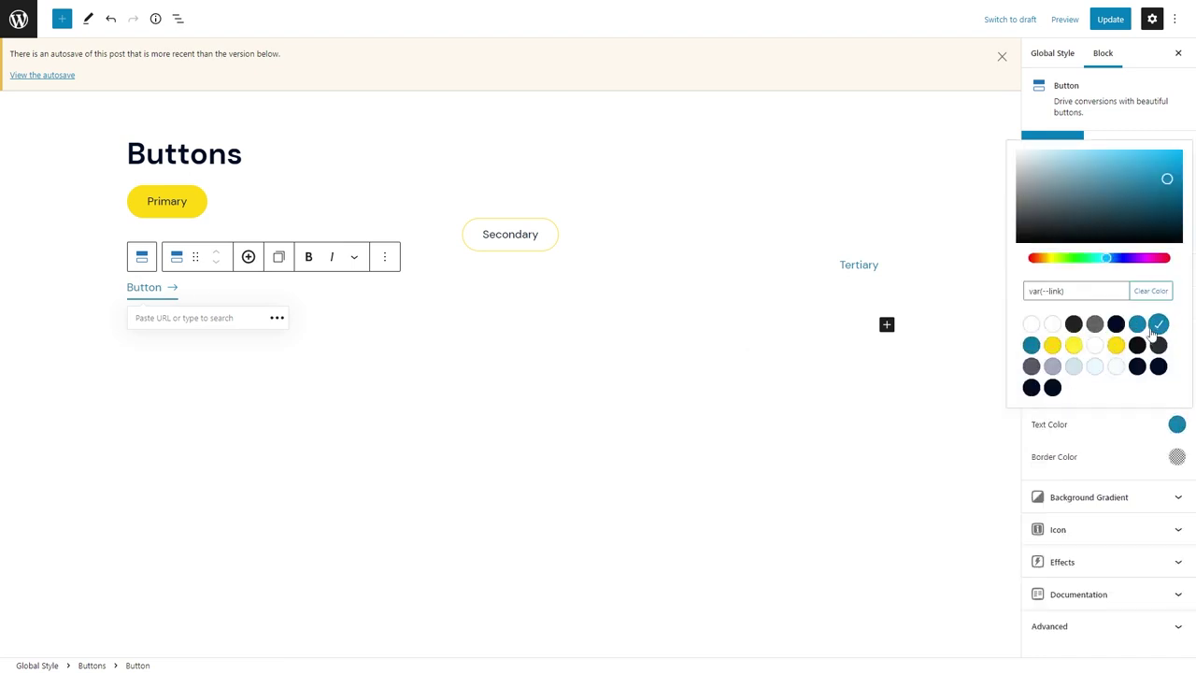
left_click(1178, 426)
left_click(1177, 425)
left_click(1134, 439)
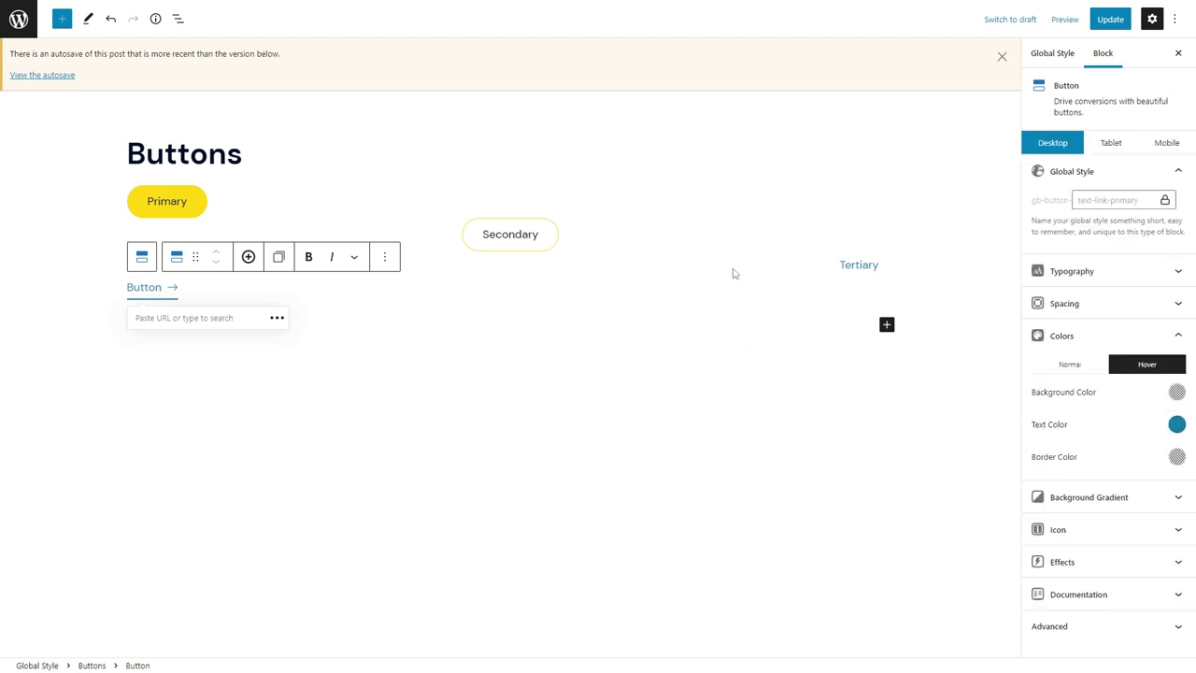
Add a hover-only translate transform of 4 px on X to the button's icon.
left_click(1105, 562)
scroll(1040, 533, "down", 2)
left_click(1032, 547)
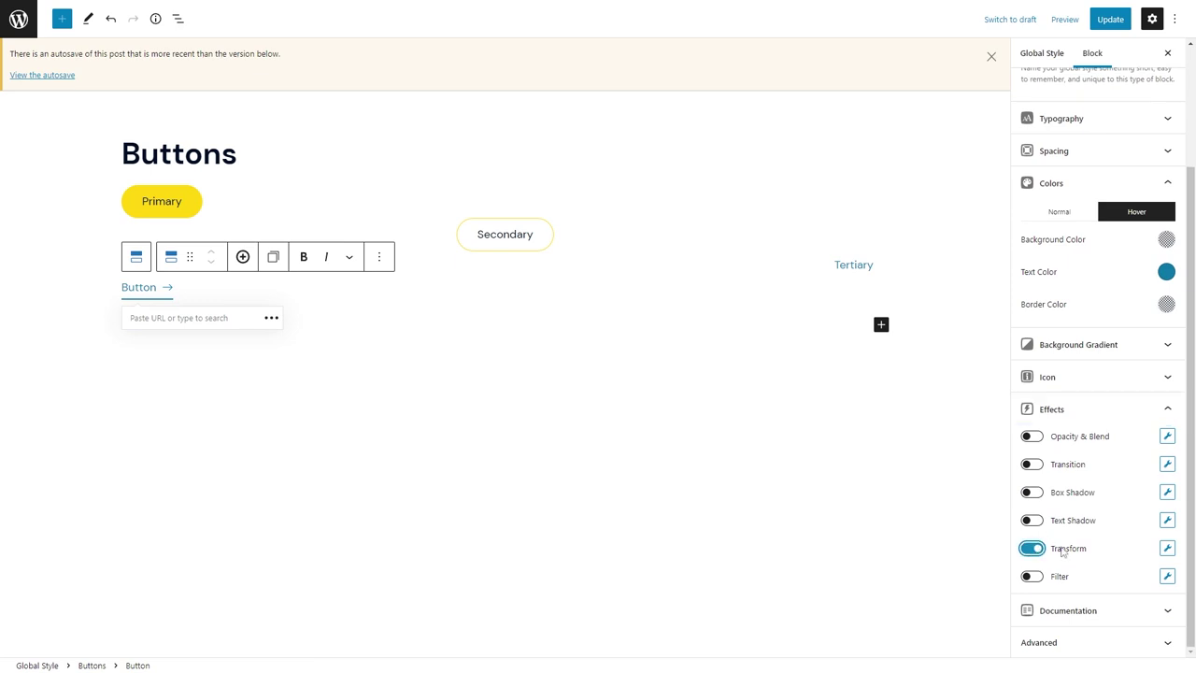
left_click(859, 508)
left_click(895, 441)
left_click(845, 467)
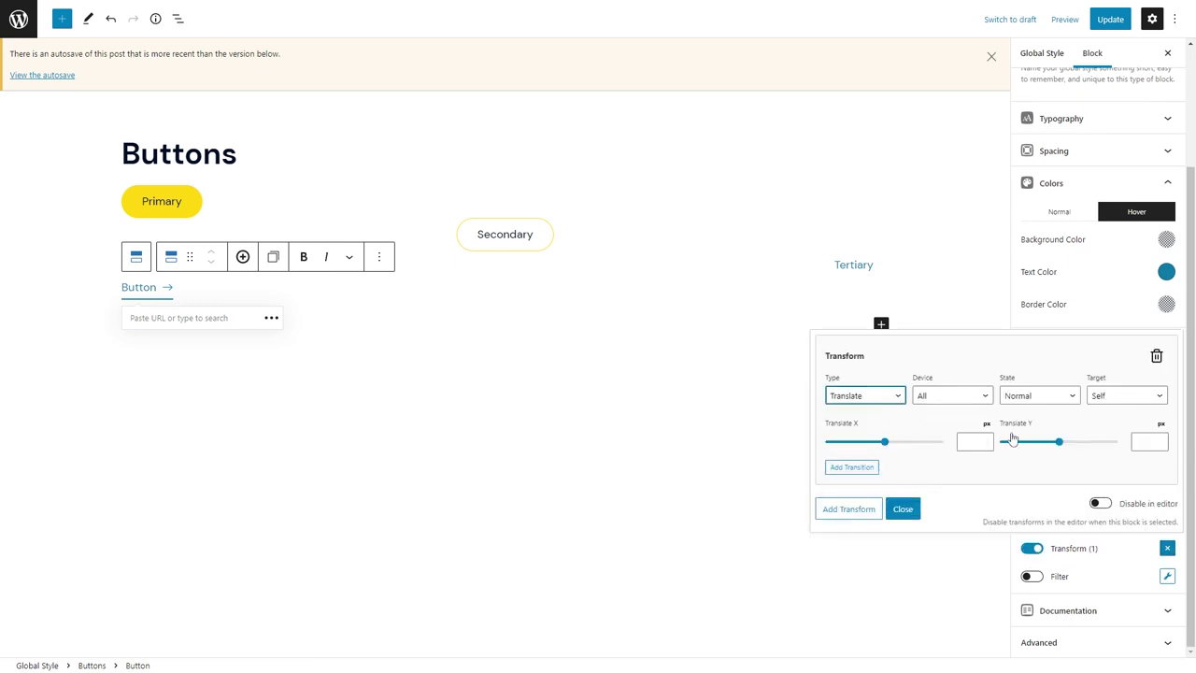
left_click(964, 442)
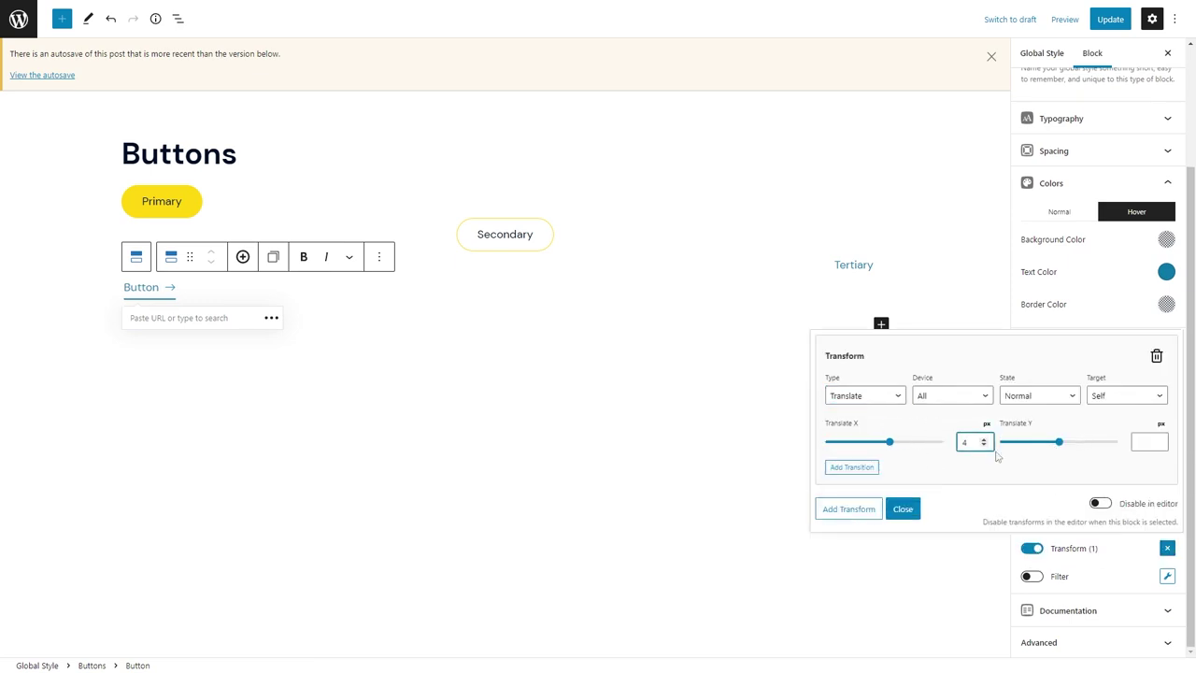
left_click(1037, 396)
left_click(1021, 422)
left_click(1126, 395)
left_click(1112, 421)
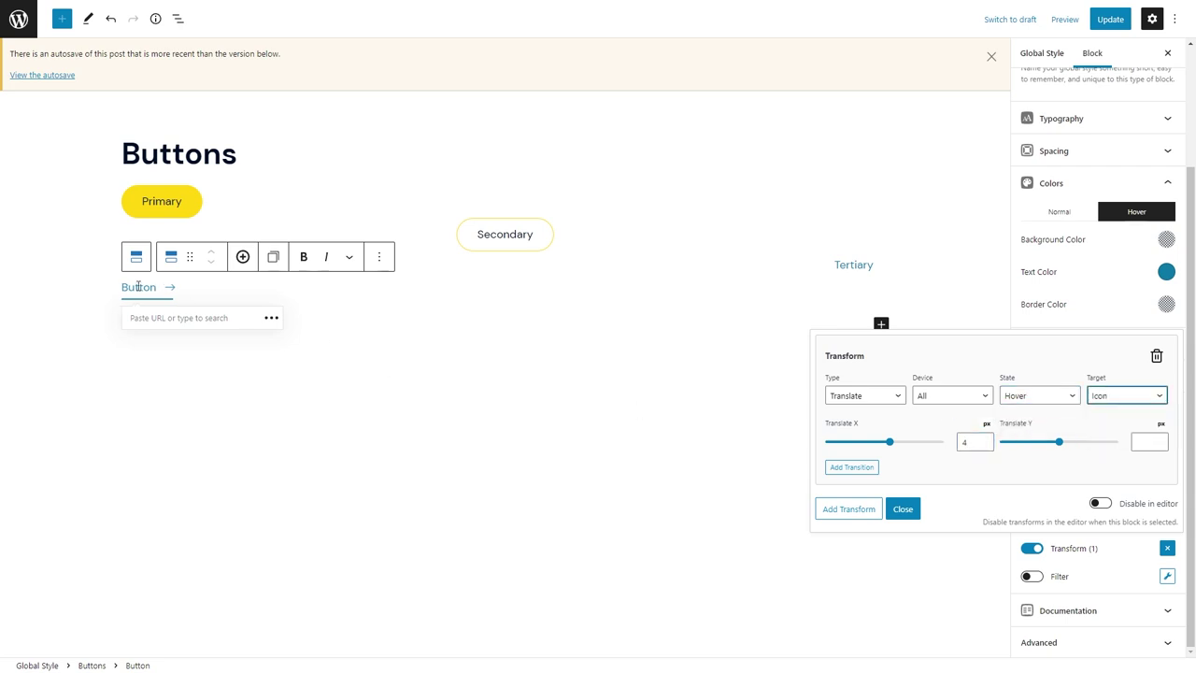
left_click(903, 508)
Add an ease-in-out transition targeting the icon and update the Buttons global style.
left_click(1167, 435)
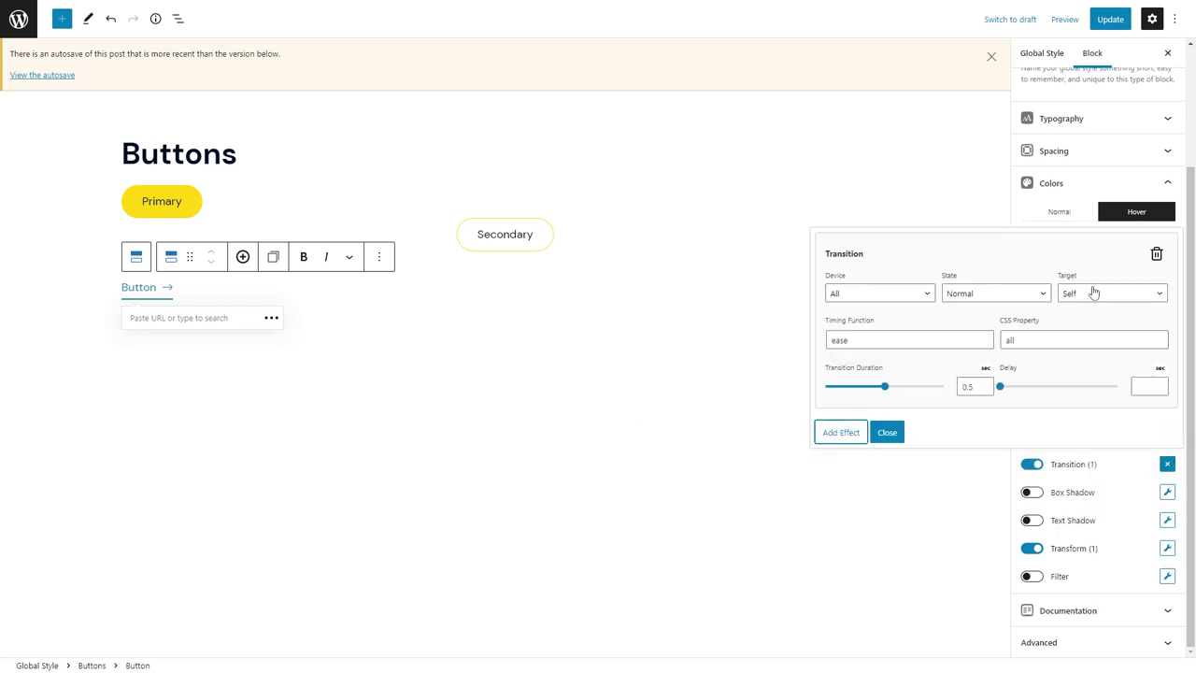
left_click(1091, 294)
left_click(1085, 335)
left_click(949, 341)
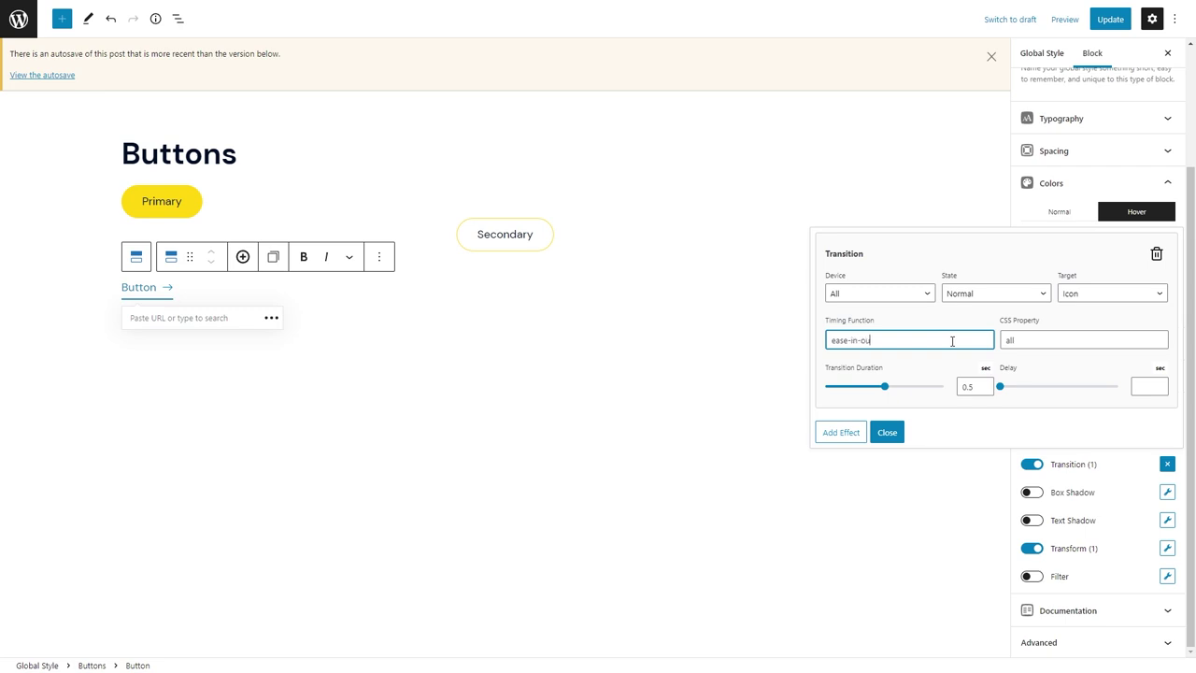
left_click(962, 387)
left_click(886, 431)
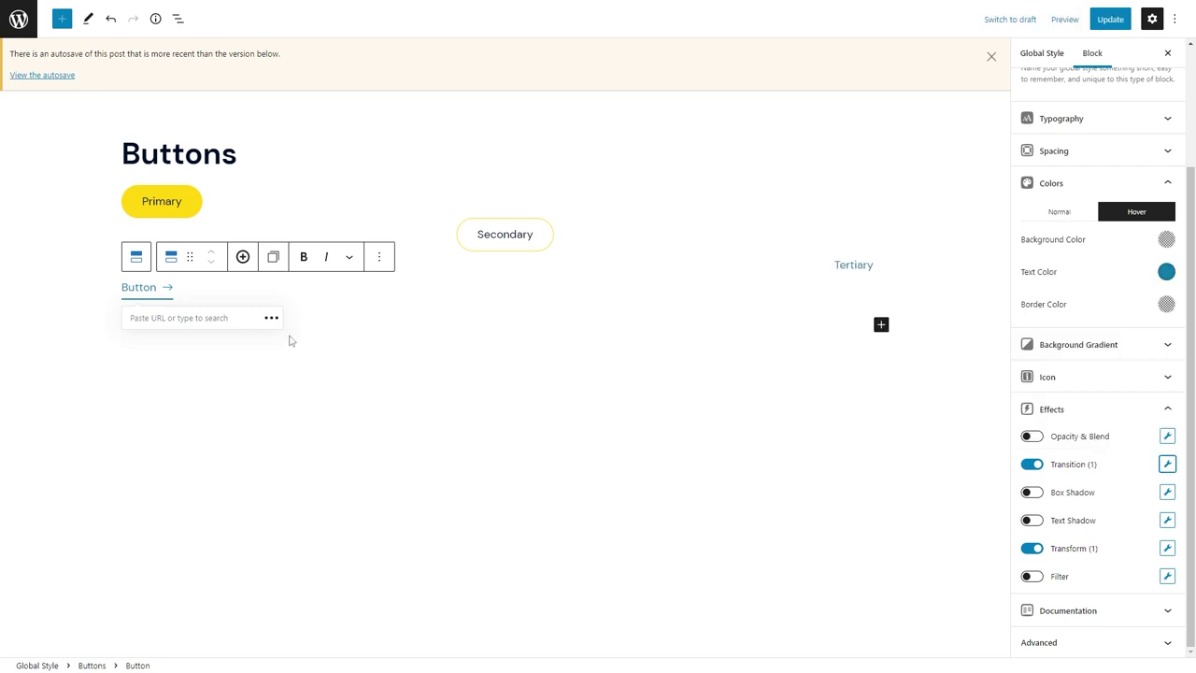
left_click(1095, 26)
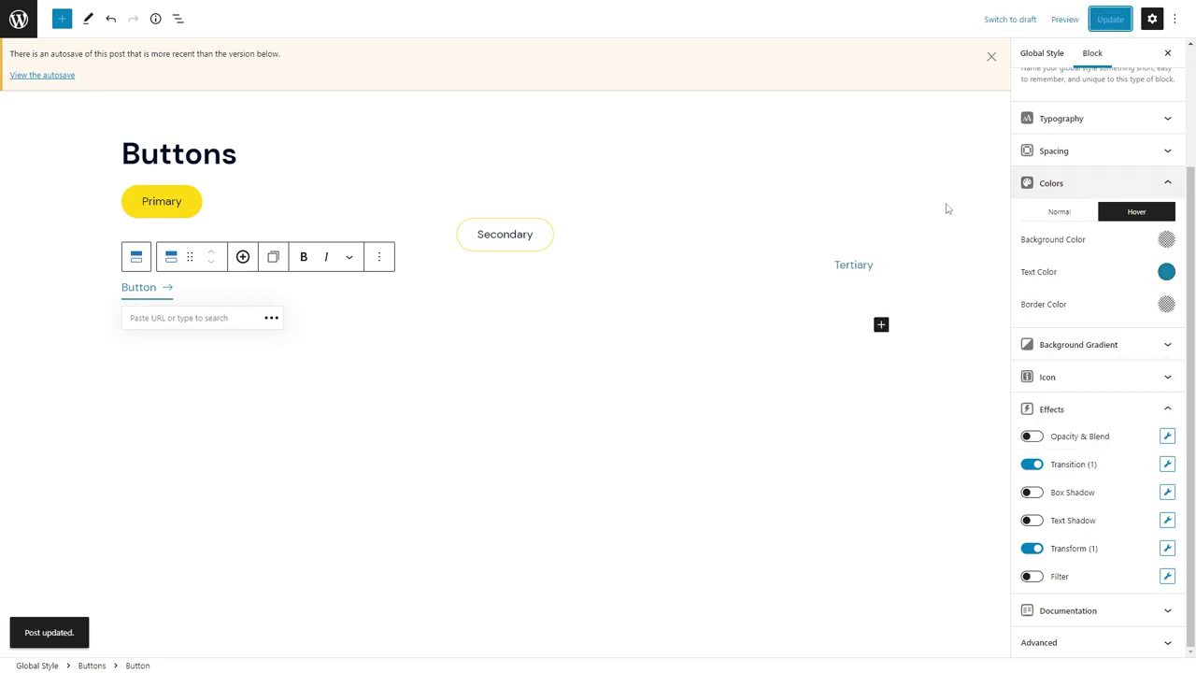
left_click(19, 18)
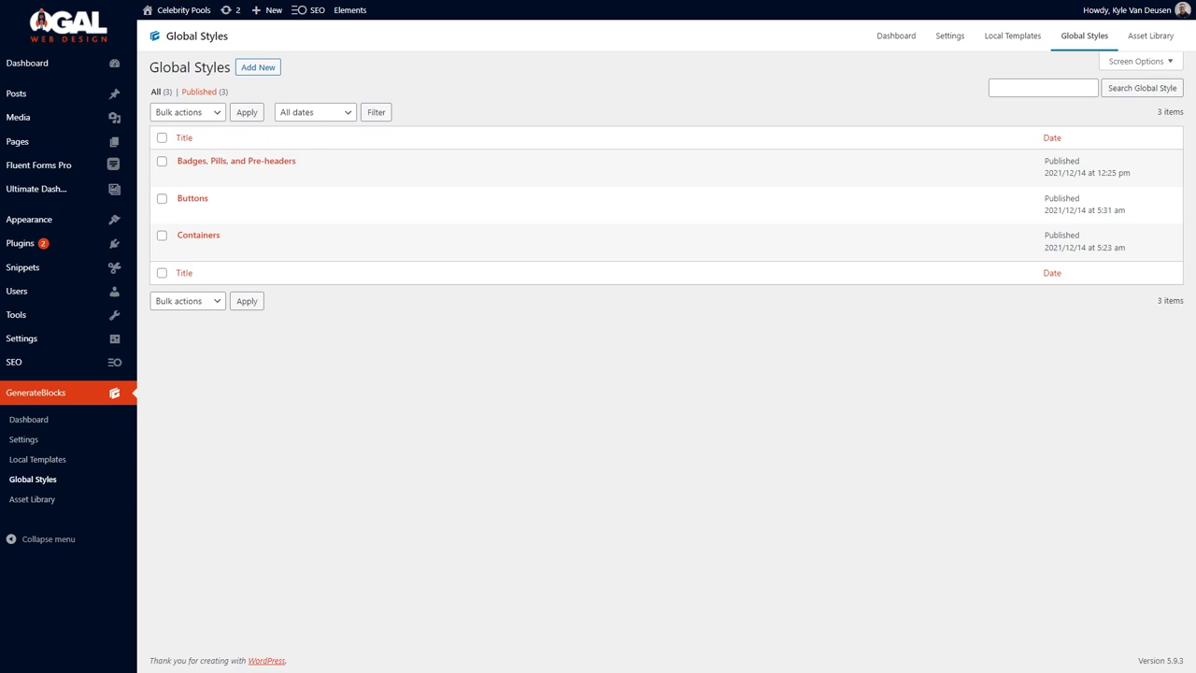
Set the homepage to Home in Reading settings and save the changes.
mouse_move(85, 67)
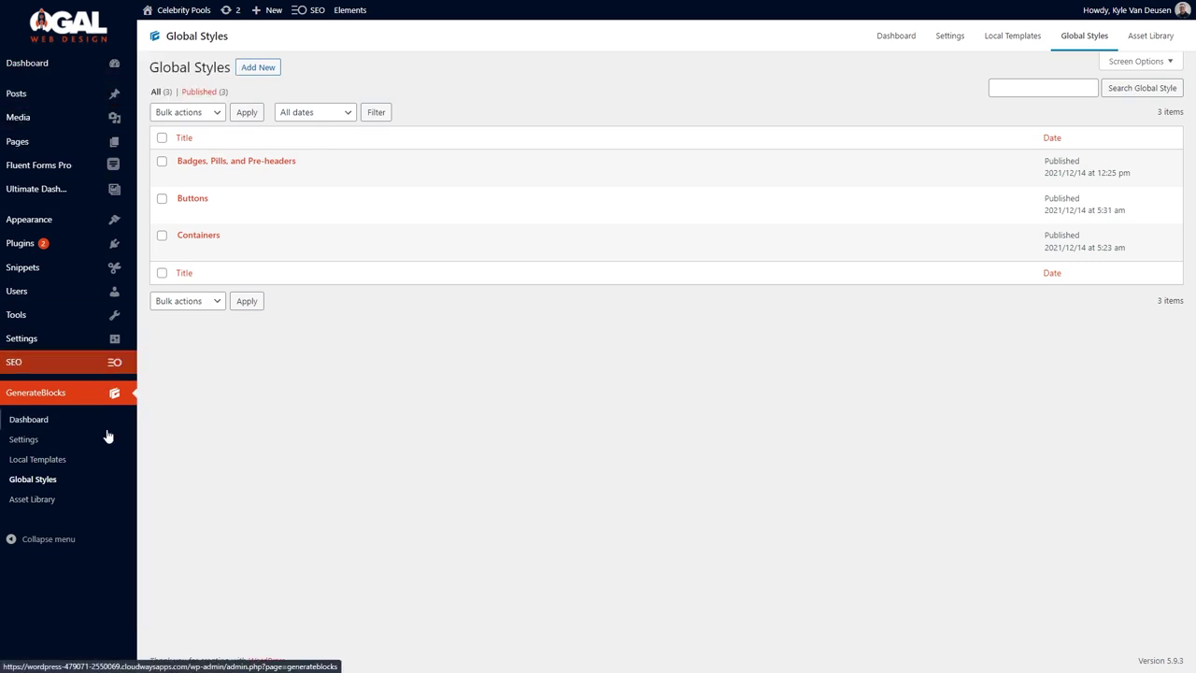
mouse_move(105, 347)
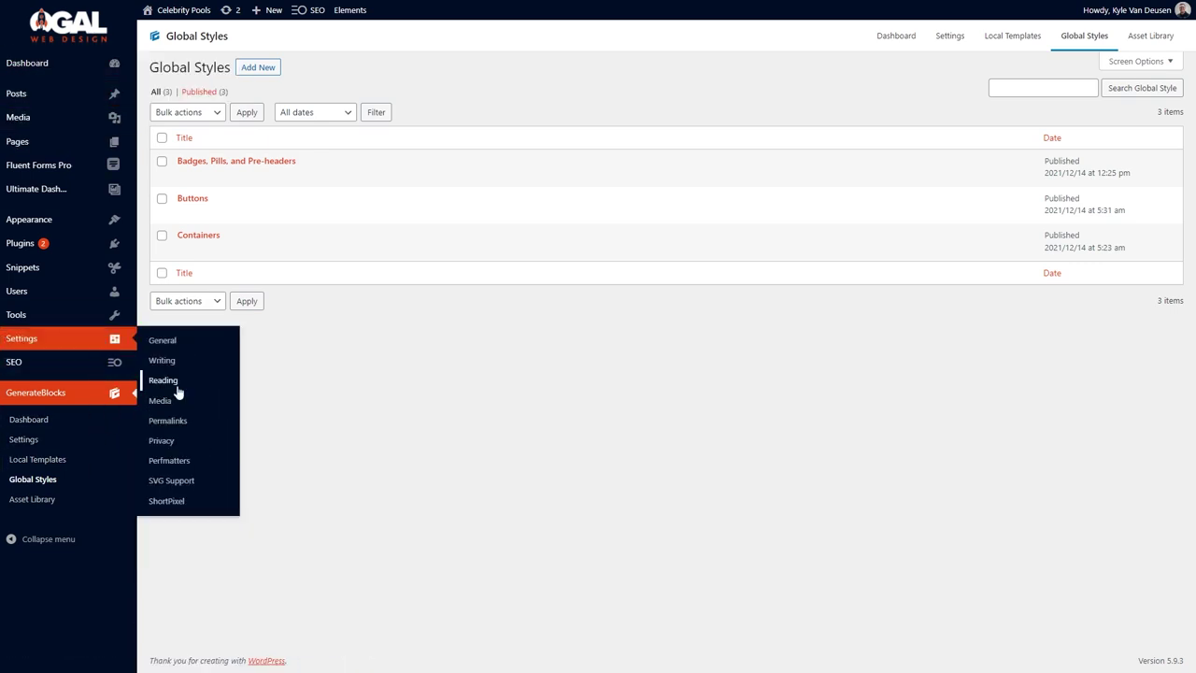
left_click(175, 384)
left_click(370, 131)
left_click(391, 211)
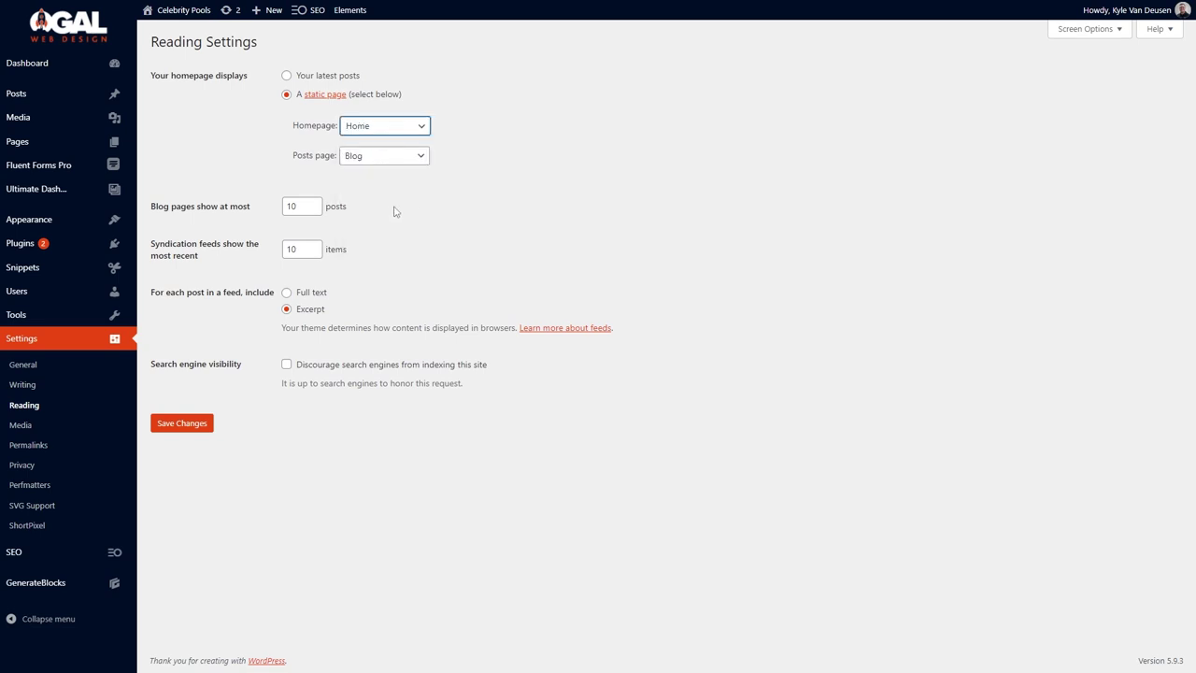
left_click(184, 426)
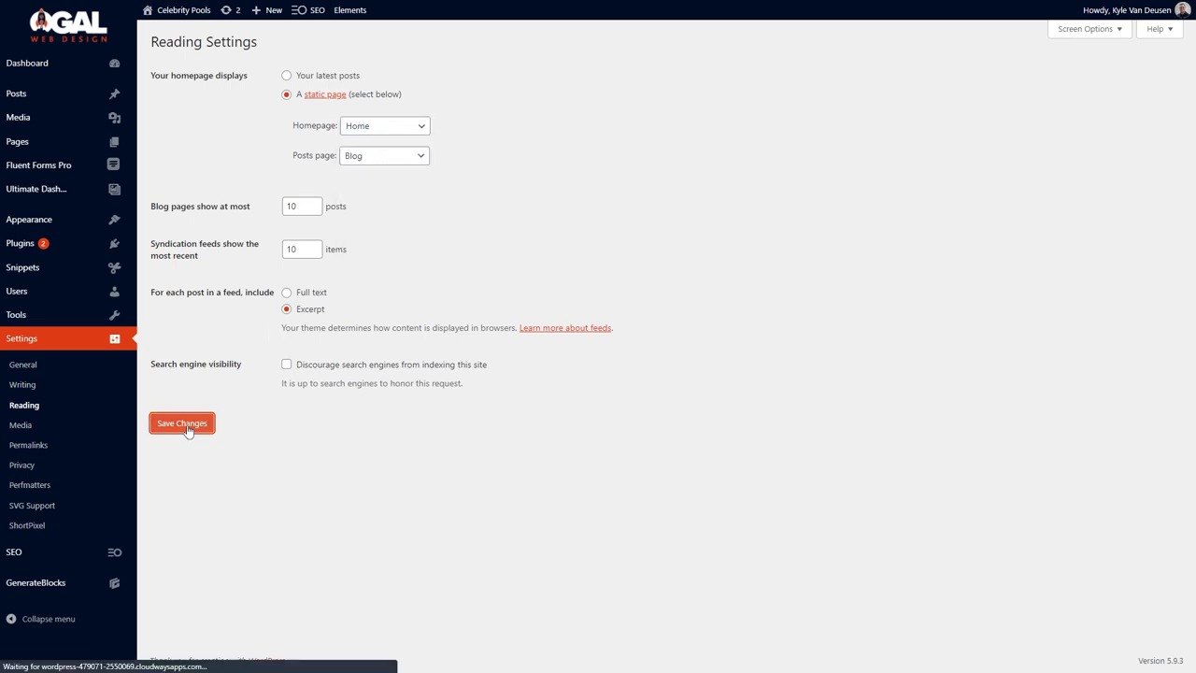
Open the live Home page in the block editor and start a new block below the title.
left_click(160, 33)
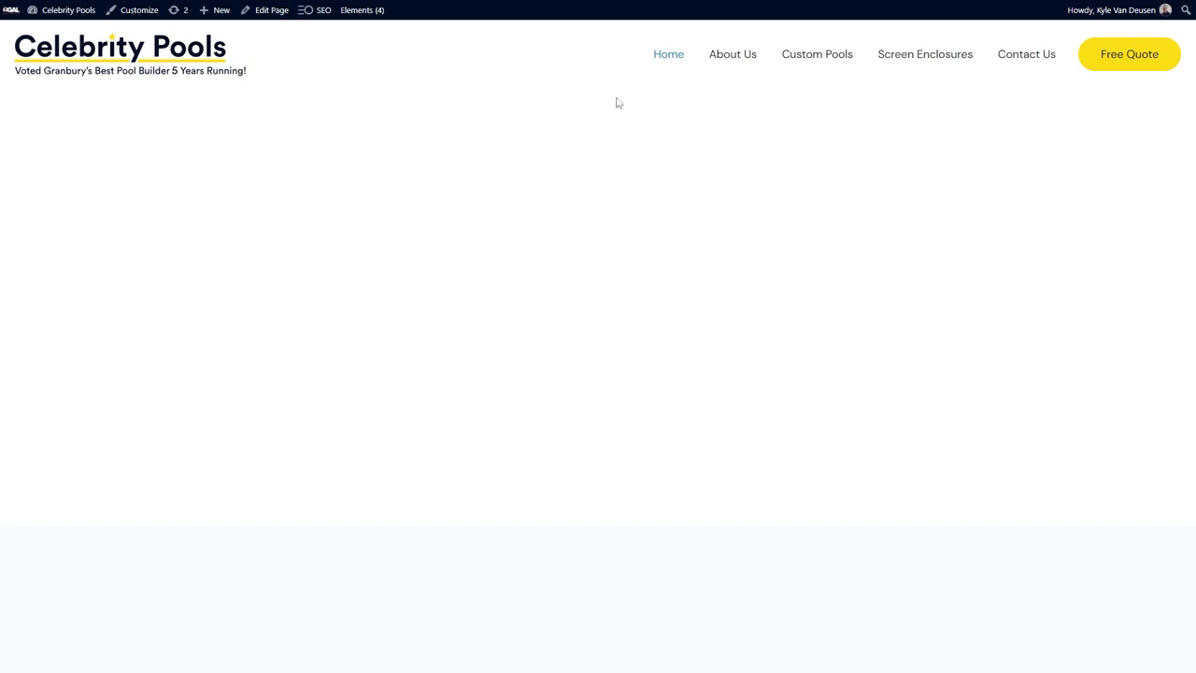
left_click(270, 12)
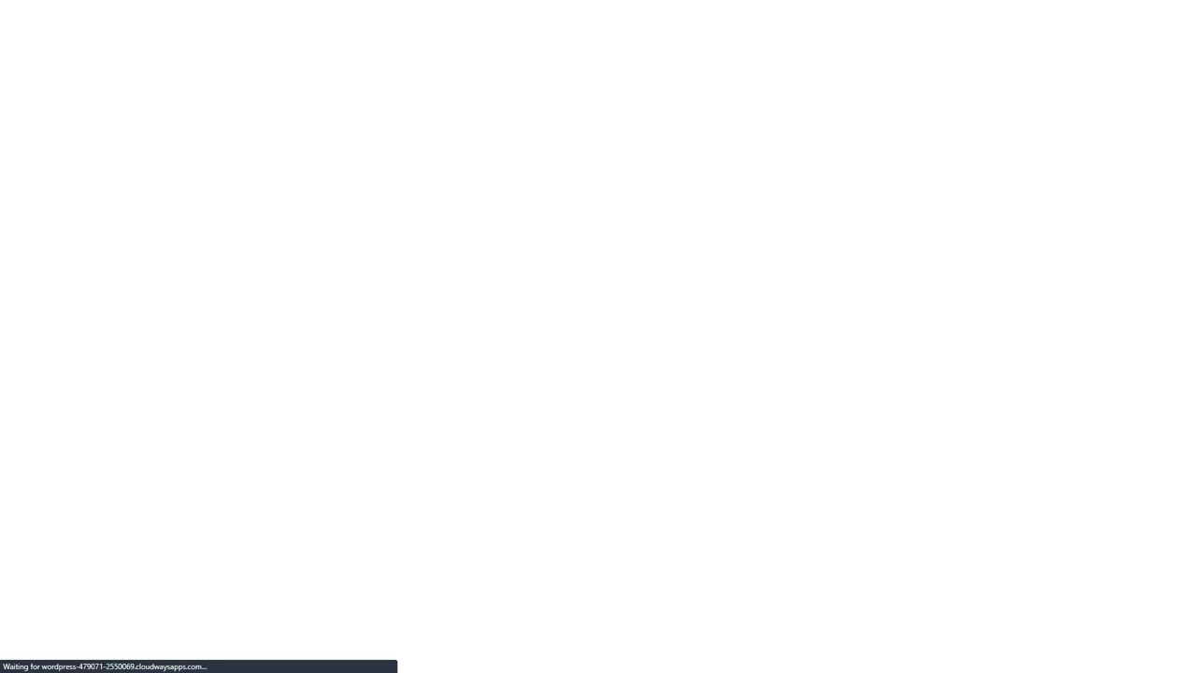
left_click(135, 148)
Insert a Container via /con as a section element with 120/24/120/24 padding.
type("/con")
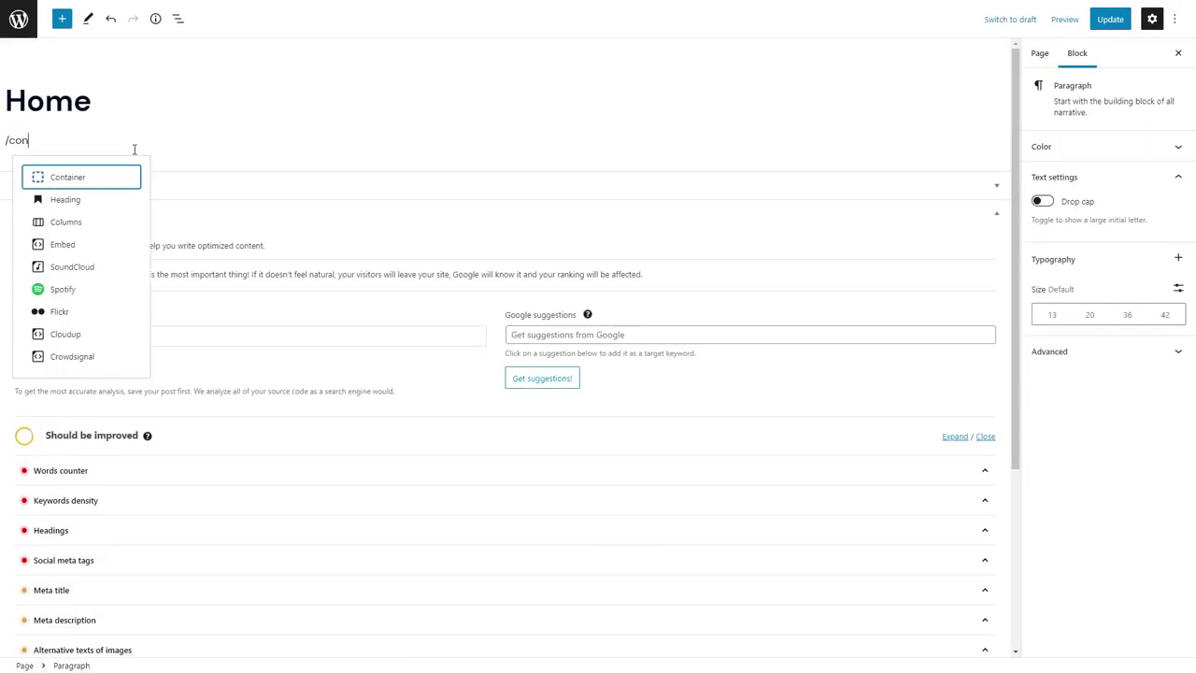
left_click(105, 177)
left_click(1075, 384)
left_click(1061, 408)
left_click(1054, 457)
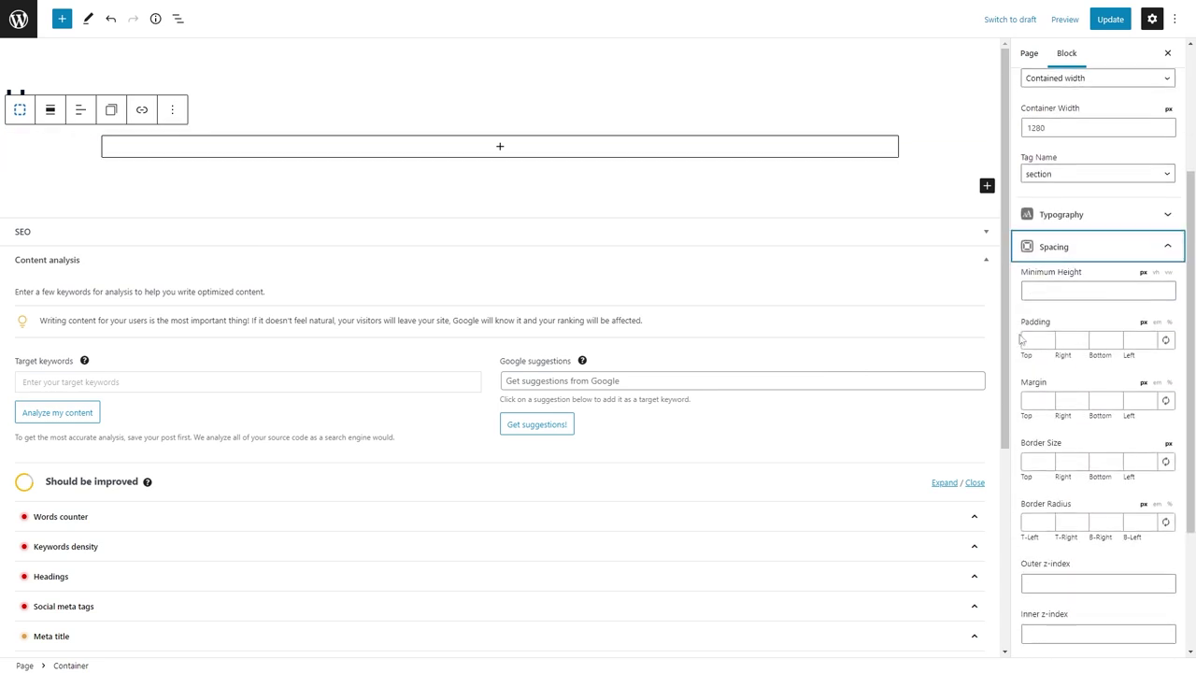
left_click(1027, 340)
type("120")
key("Tab")
type("24")
key("Tab")
type("120")
key("Tab")
type("24")
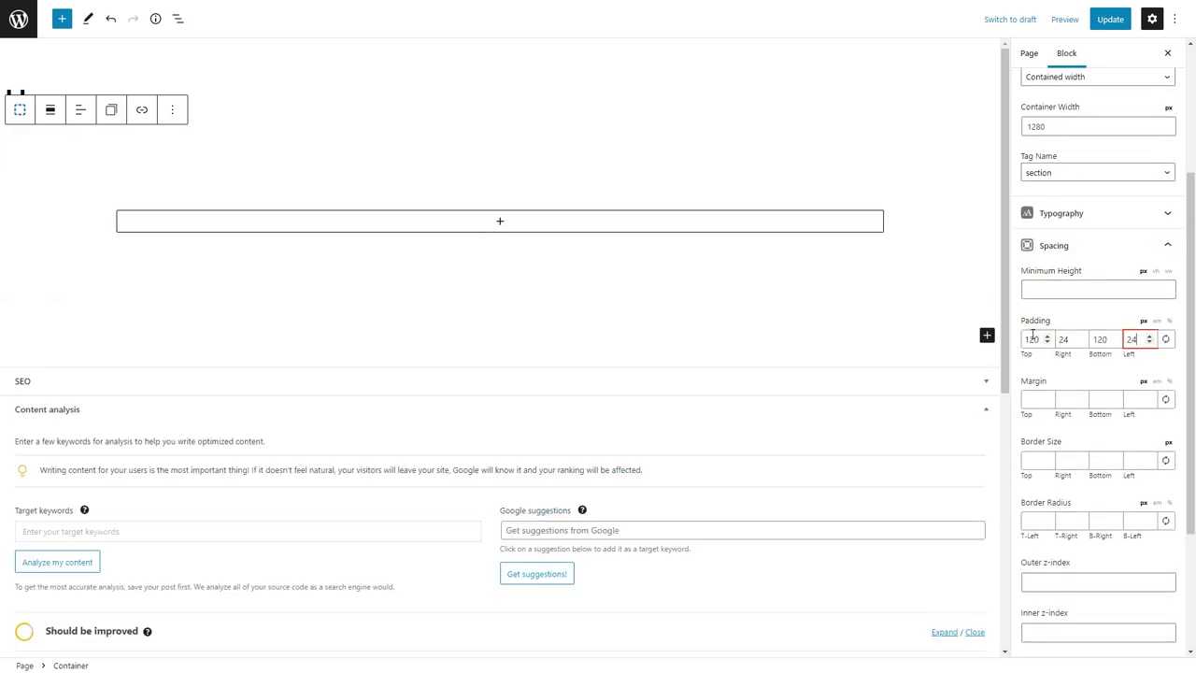
Upload Home-Hero-Pool and apply it as the container's background image.
scroll(1093, 420, "down", 2)
left_click(1115, 512)
left_click(1163, 582)
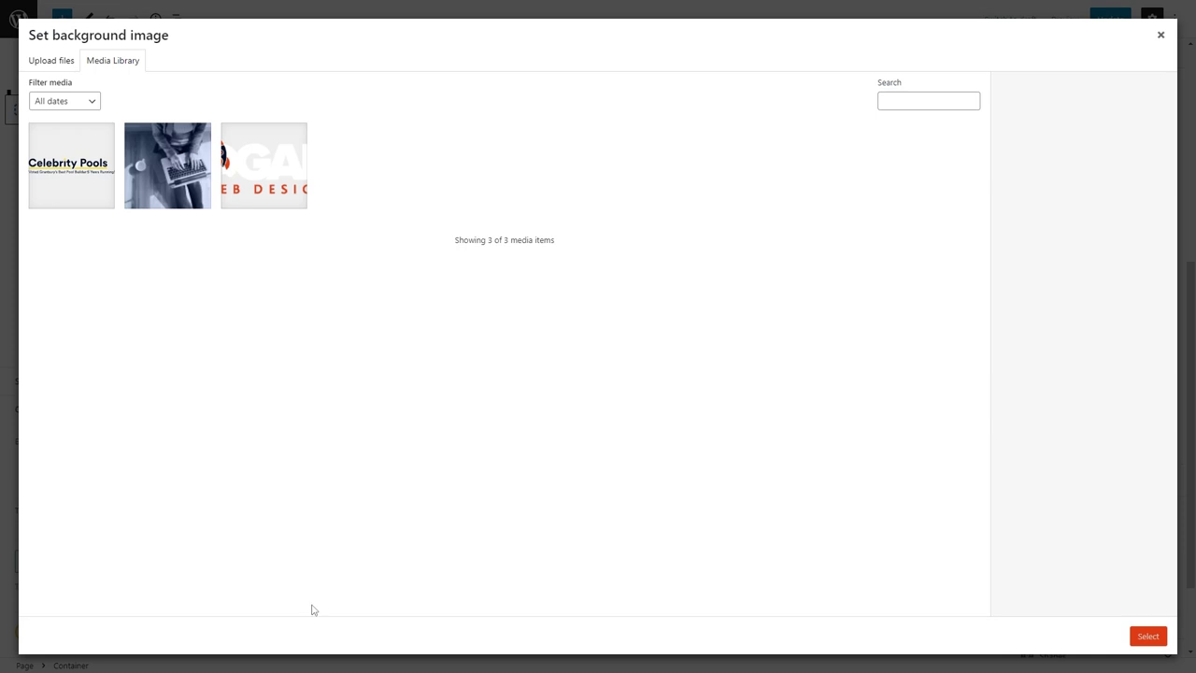
left_click(65, 62)
left_click(598, 302)
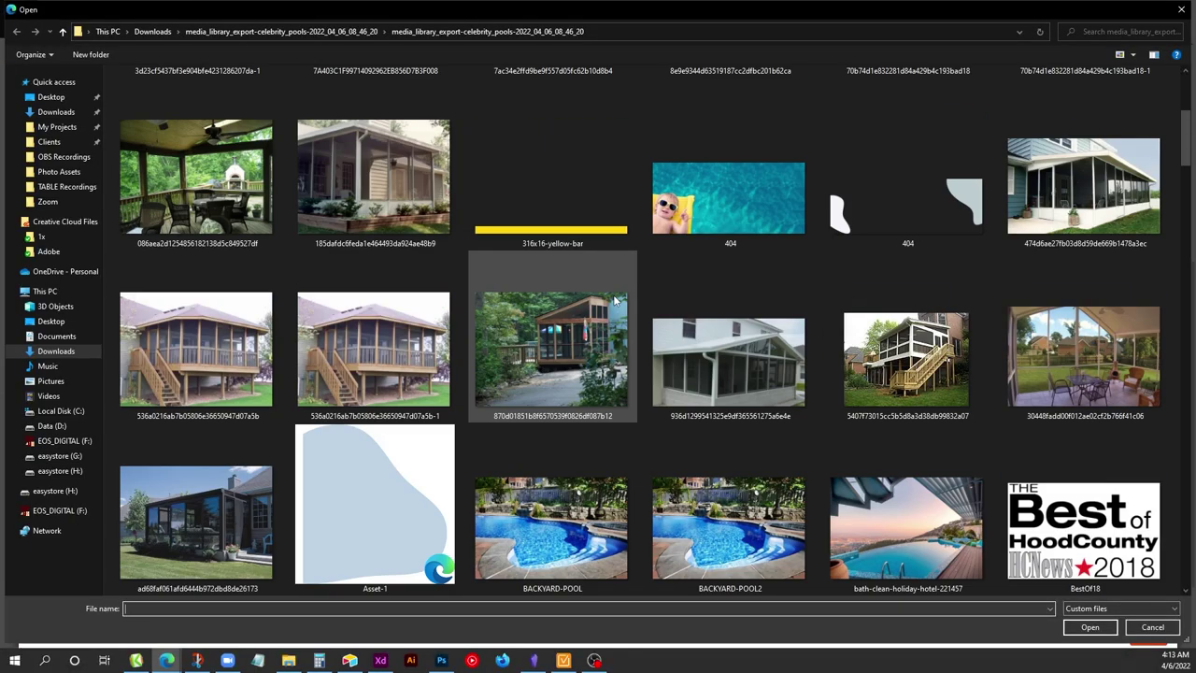
scroll(615, 299, "down", 10)
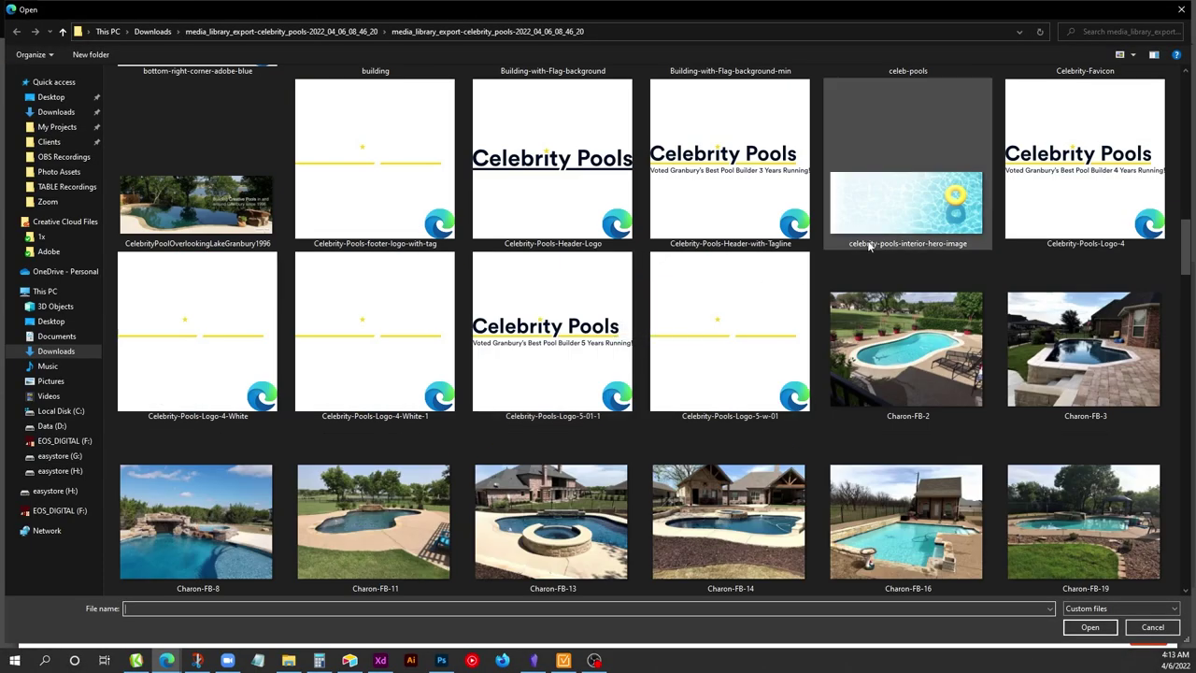
scroll(832, 299, "down", 10)
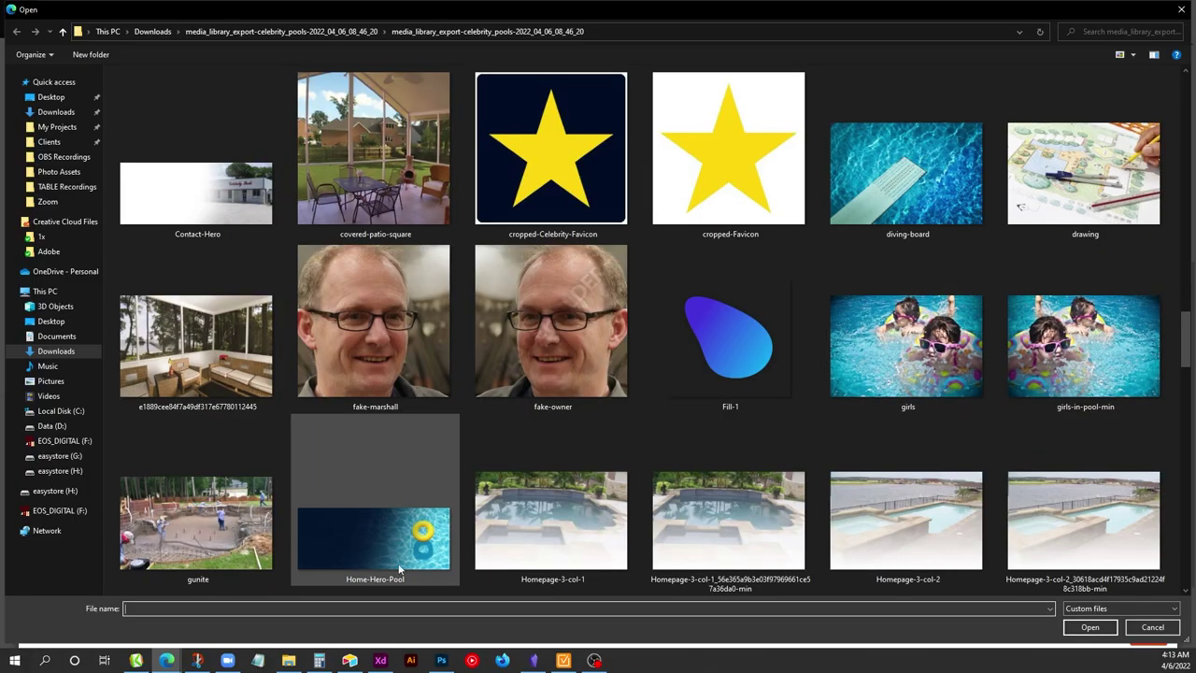
double_click(399, 568)
left_click(1149, 639)
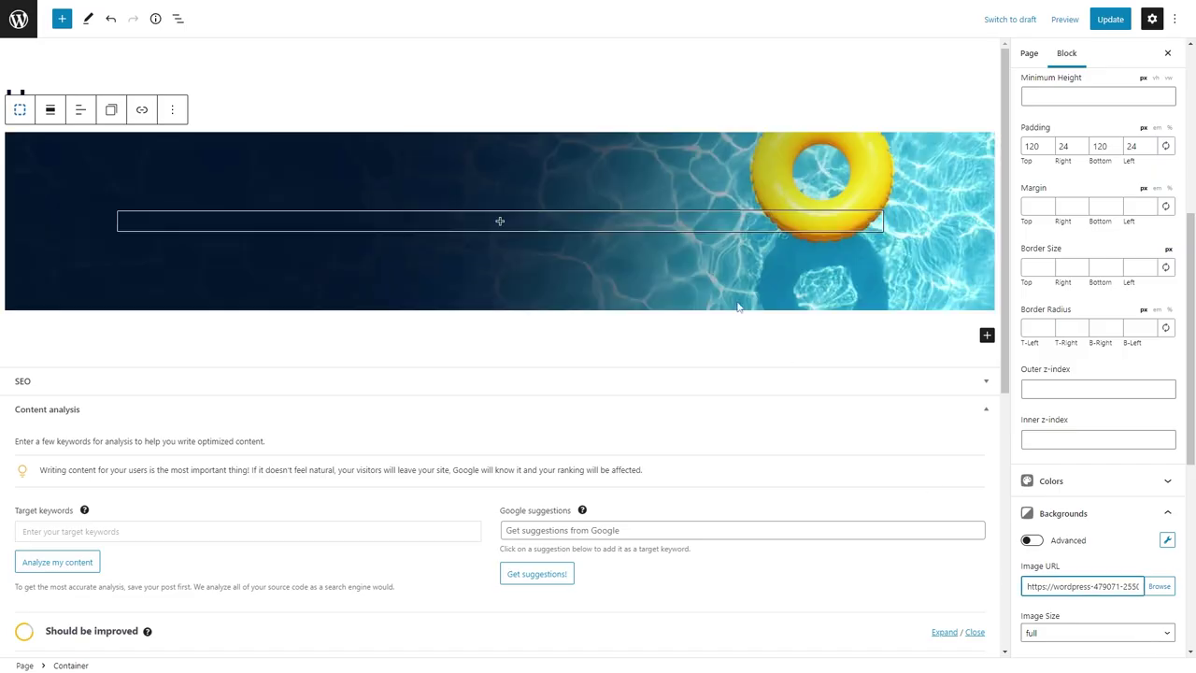
left_click(492, 222)
Add a one-column Grid inside the section with its inner container at 50% width.
type("grid")
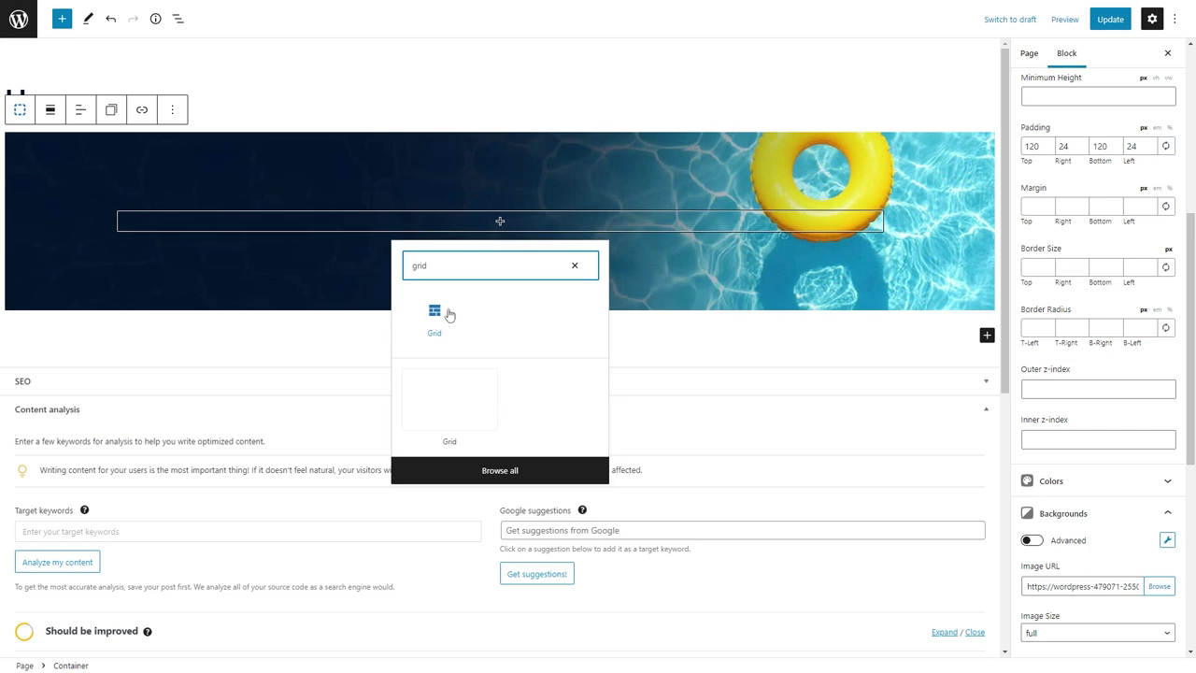
left_click(446, 312)
left_click(393, 280)
left_click(555, 215)
left_click(1089, 248)
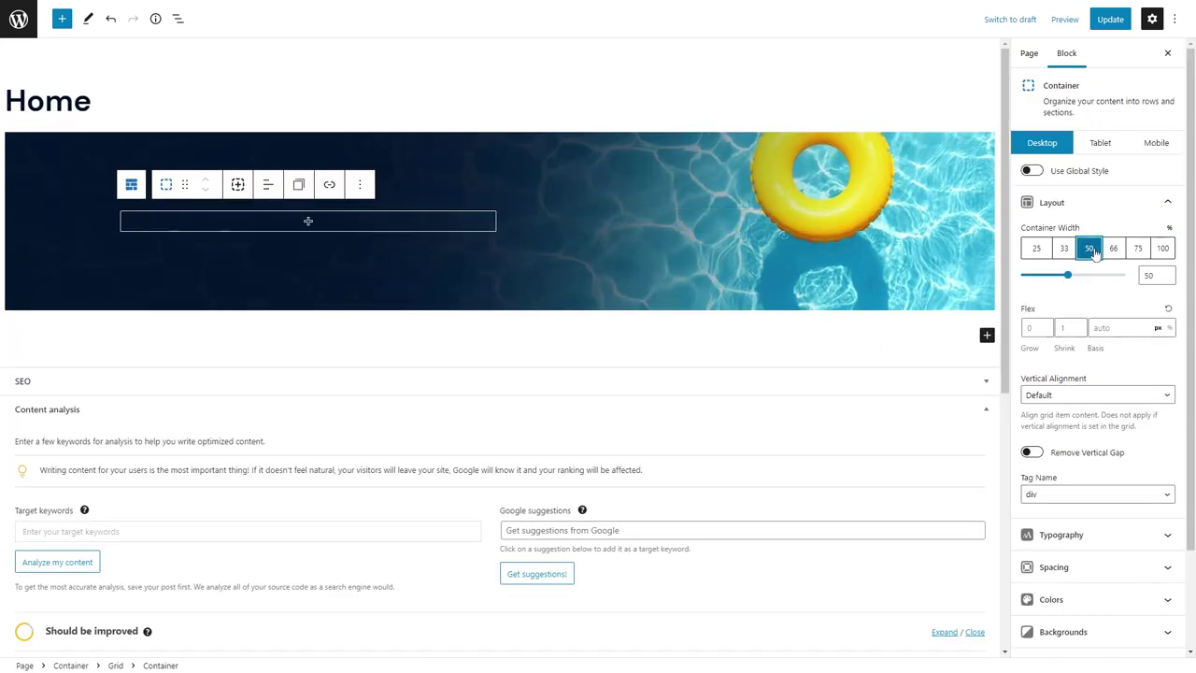
Add a white H1 headline reading 'Pools & Memories That Last a Lifetime'.
left_click(308, 221)
type("head")
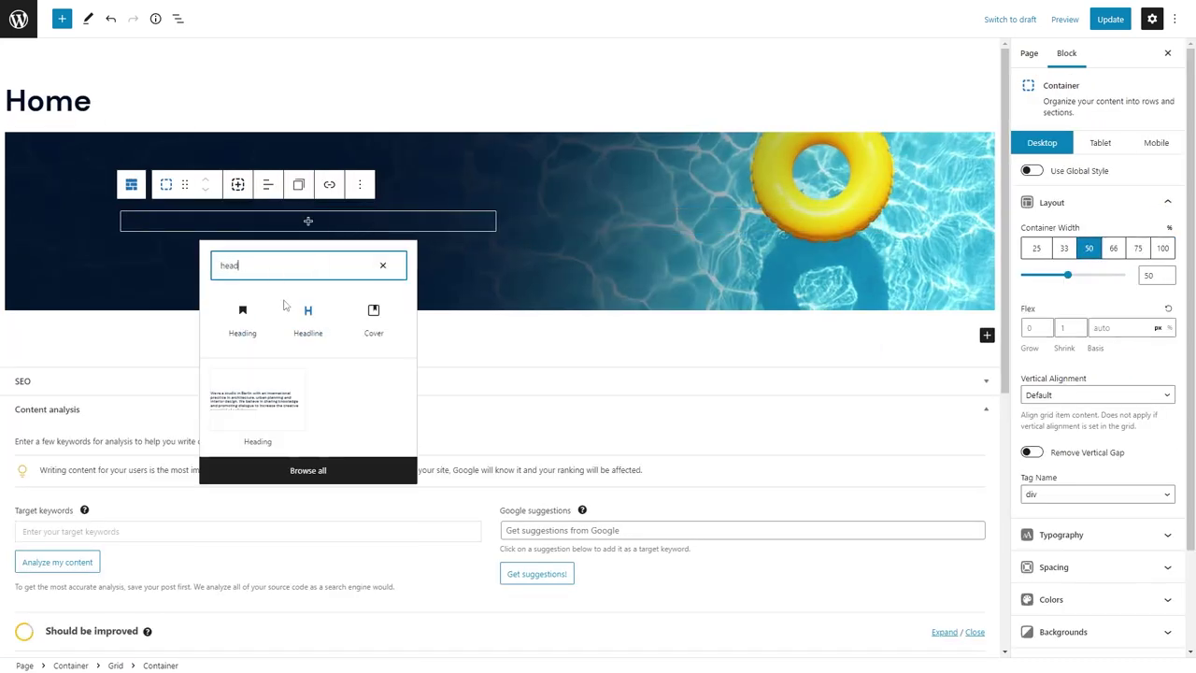
left_click(242, 313)
left_click(242, 184)
left_click(270, 224)
left_click(1101, 323)
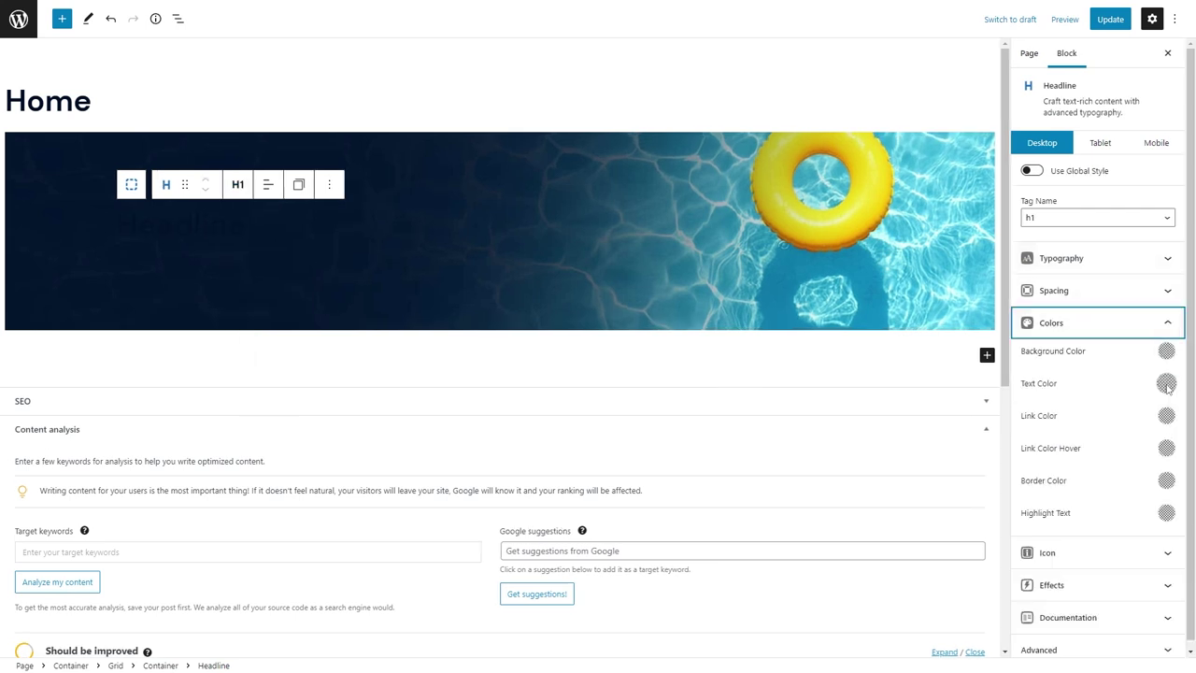
left_click(1166, 383)
left_click(1075, 299)
left_click(164, 234)
type("Pools &")
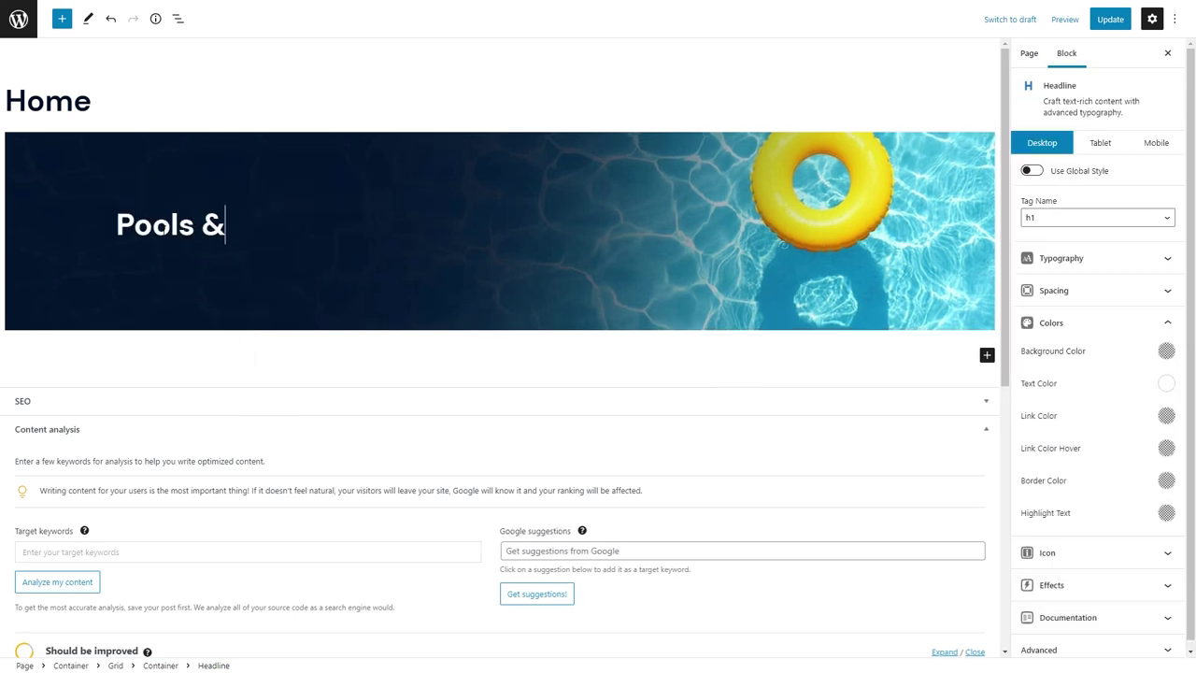
type(" Memories That Last a Lifetime")
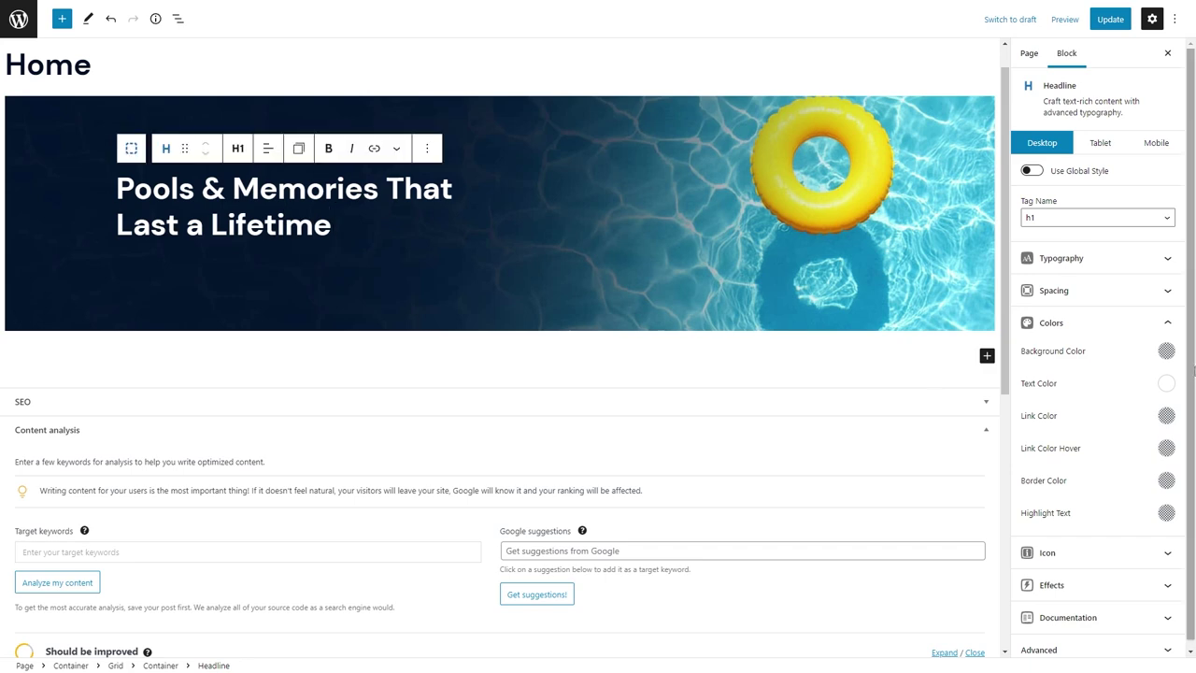
Set the headline font size to 60 and paste the intro text below it.
left_click(1082, 261)
left_click(1084, 269)
left_click(1084, 269)
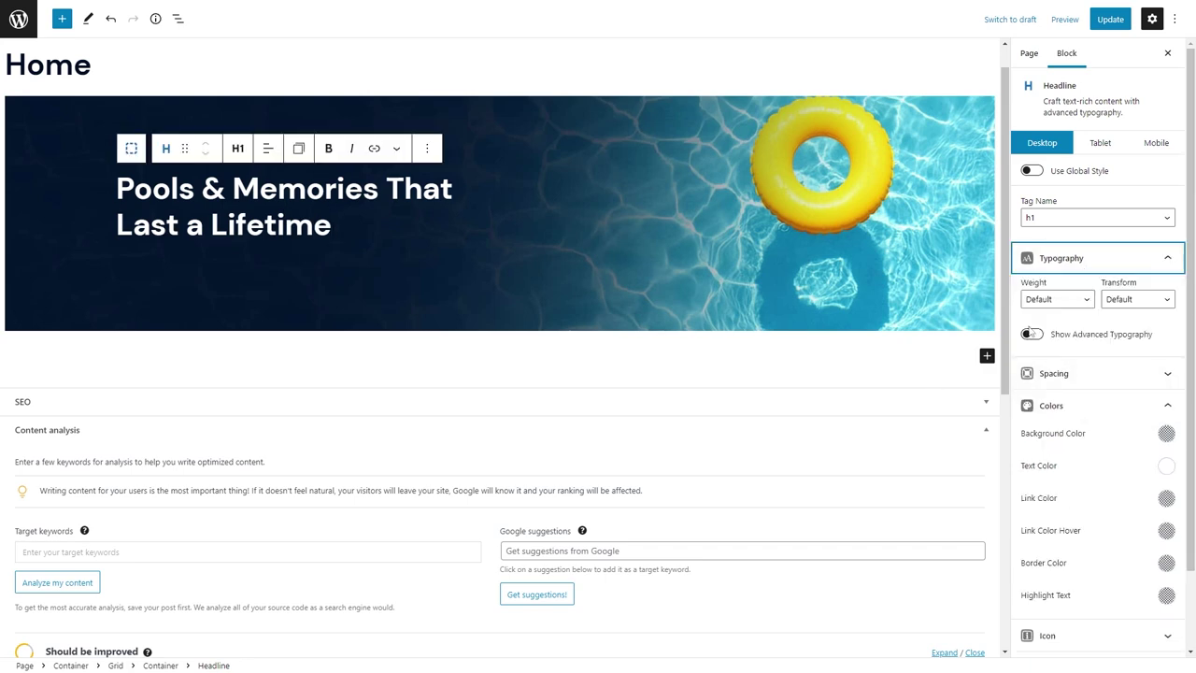
left_click(1031, 334)
left_click(1047, 509)
type("60")
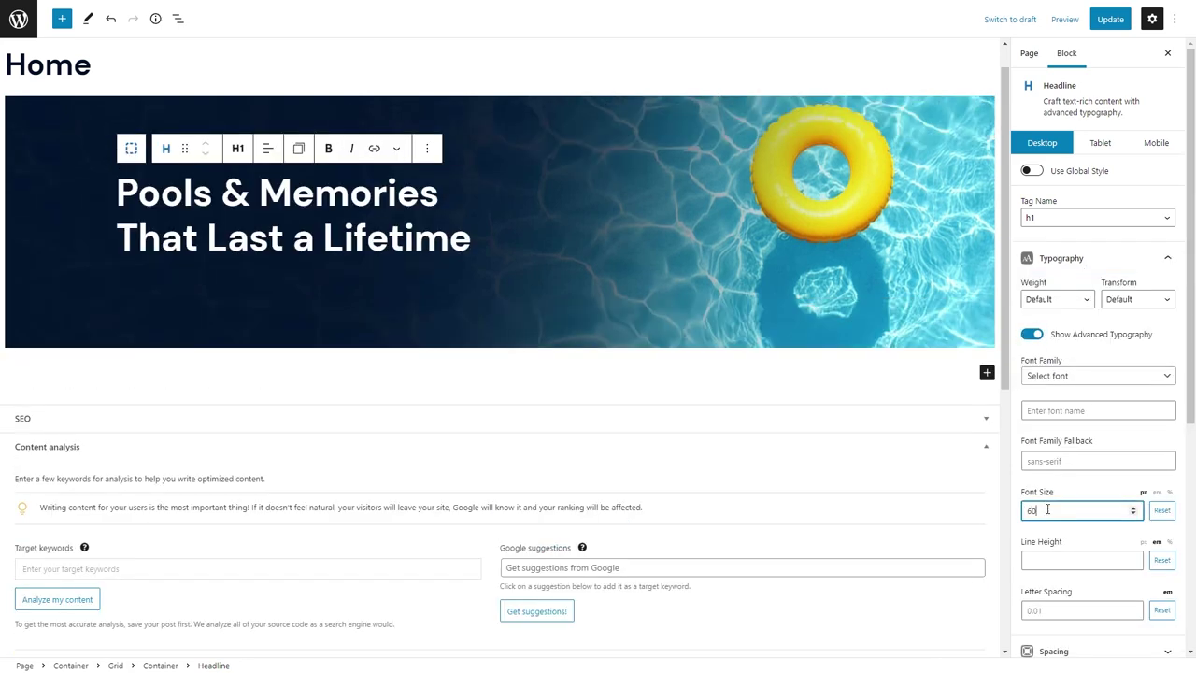
key("Tab")
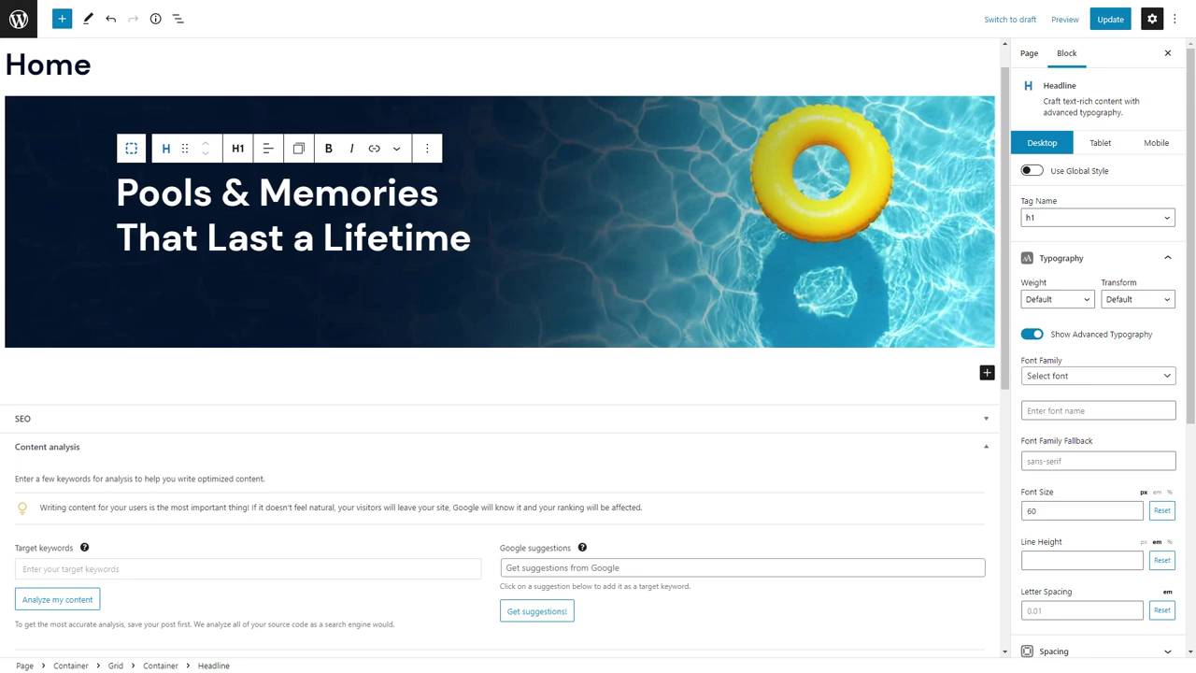
key("ctrl+v")
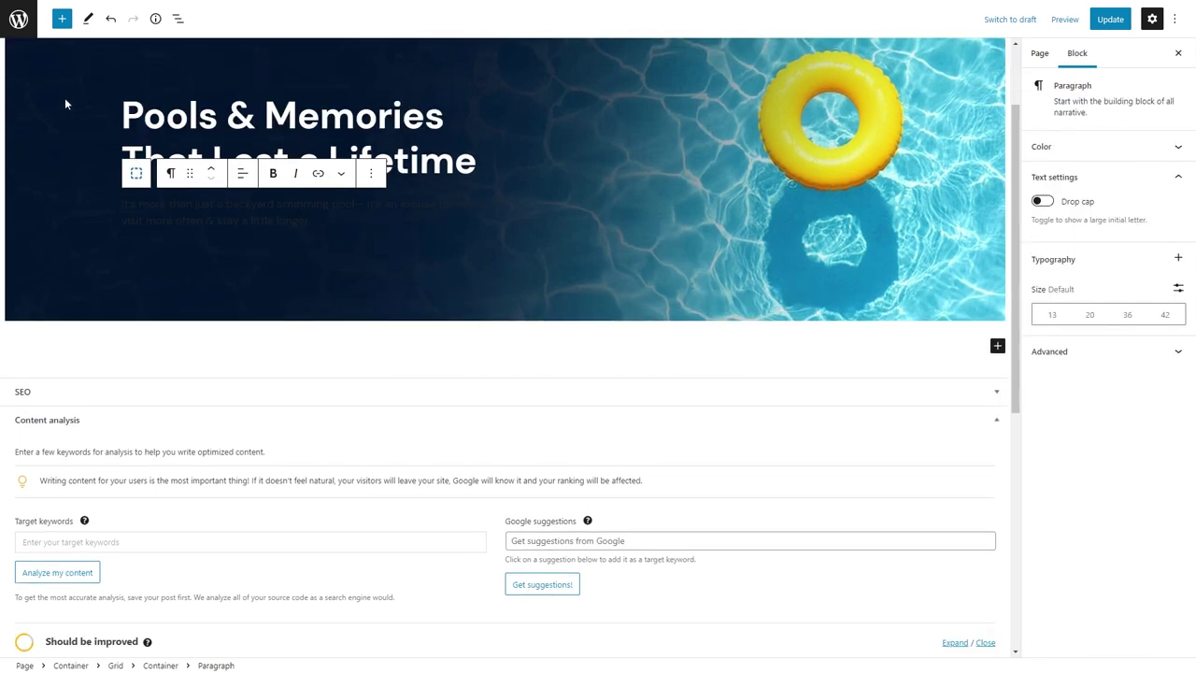
Give the outer section container a background colour.
left_click(65, 97)
left_click(1078, 488)
left_click(1165, 545)
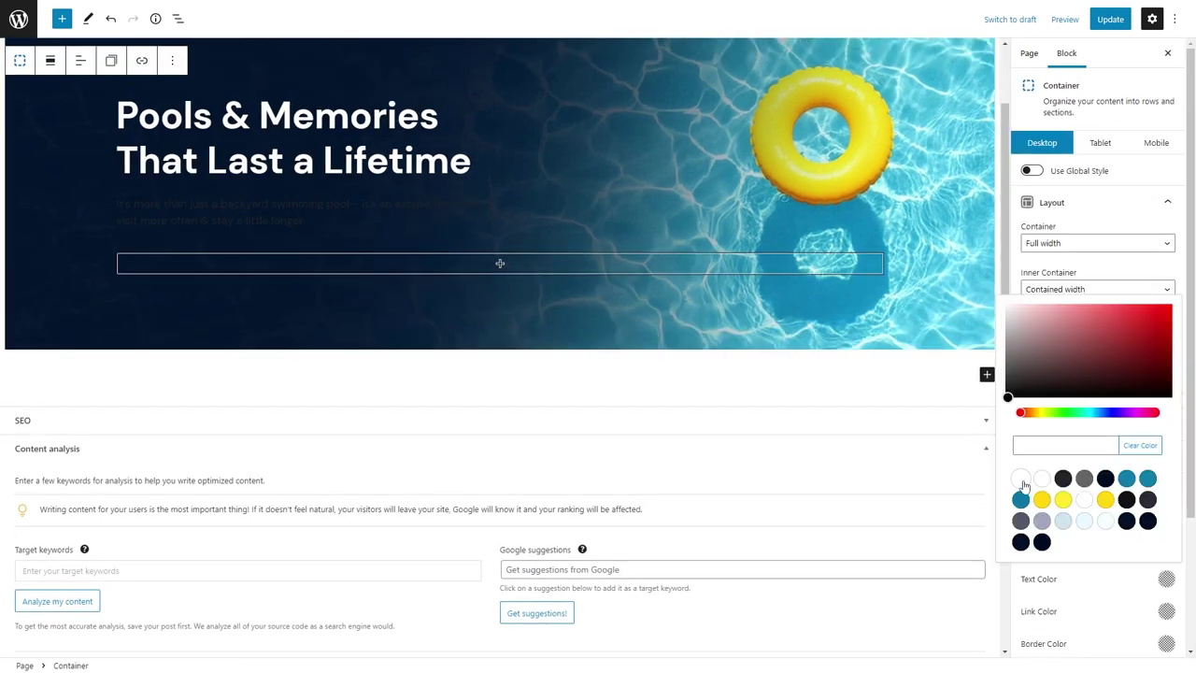
left_click(1021, 479)
Turn the intro text into a paragraph-tag headline with 1.25em font size.
left_click(322, 210)
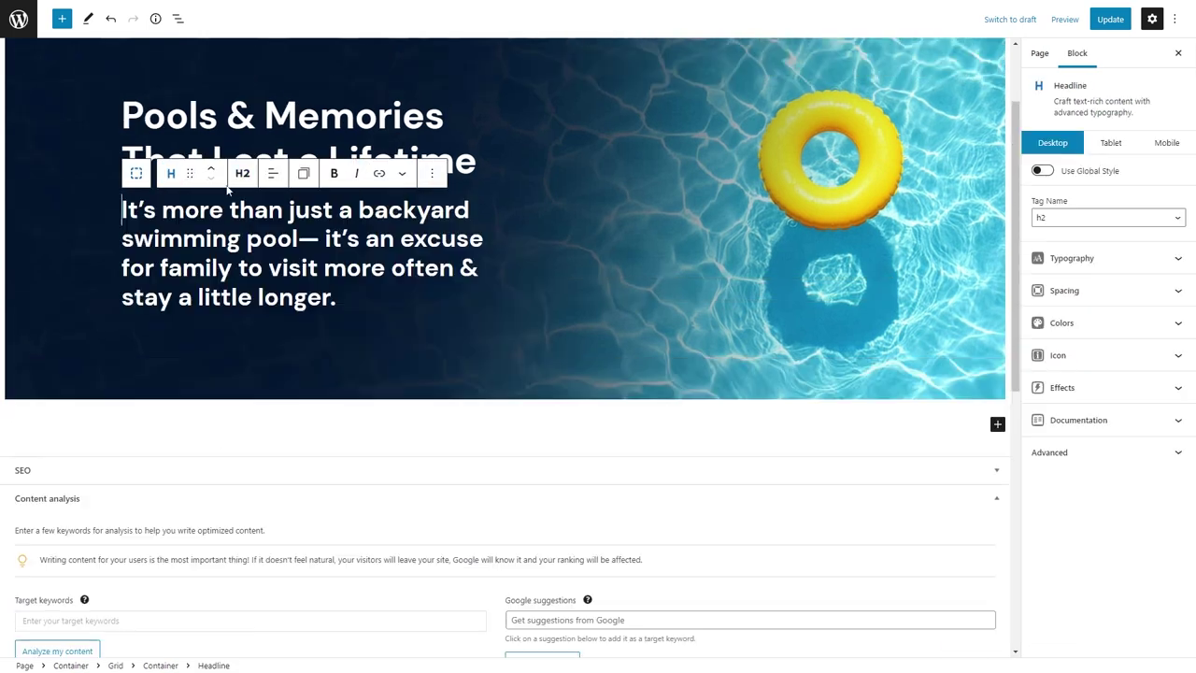
left_click(242, 173)
left_click(267, 344)
left_click(1091, 259)
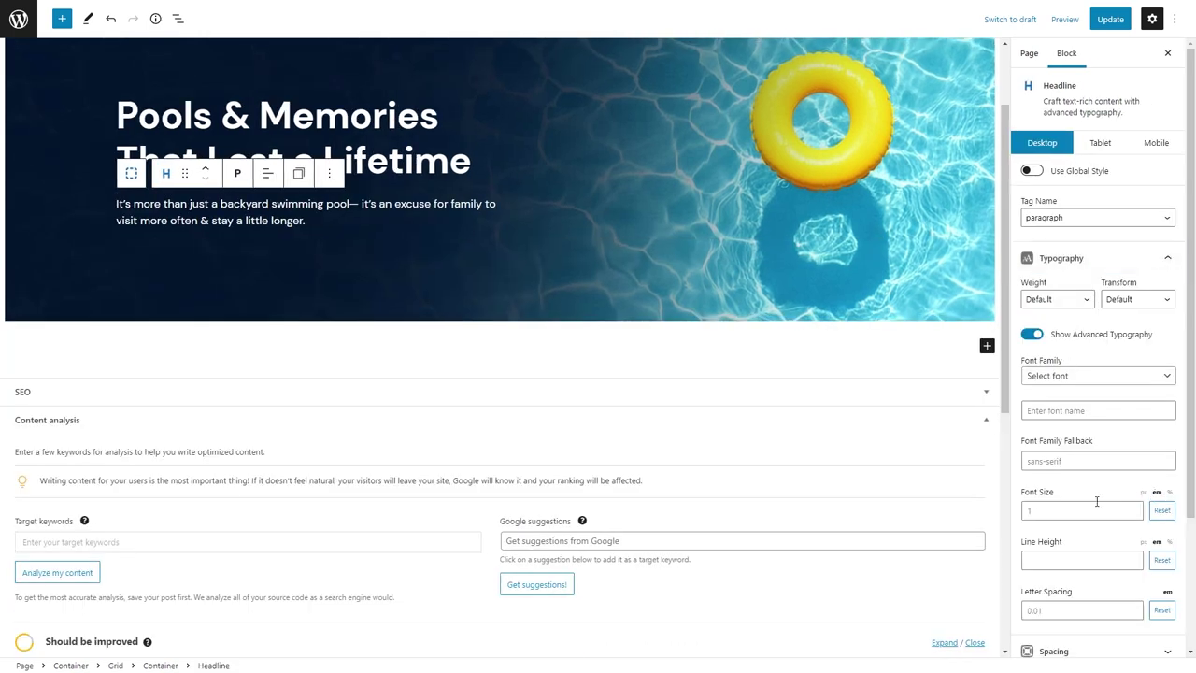
left_click(1097, 505)
type("1.25")
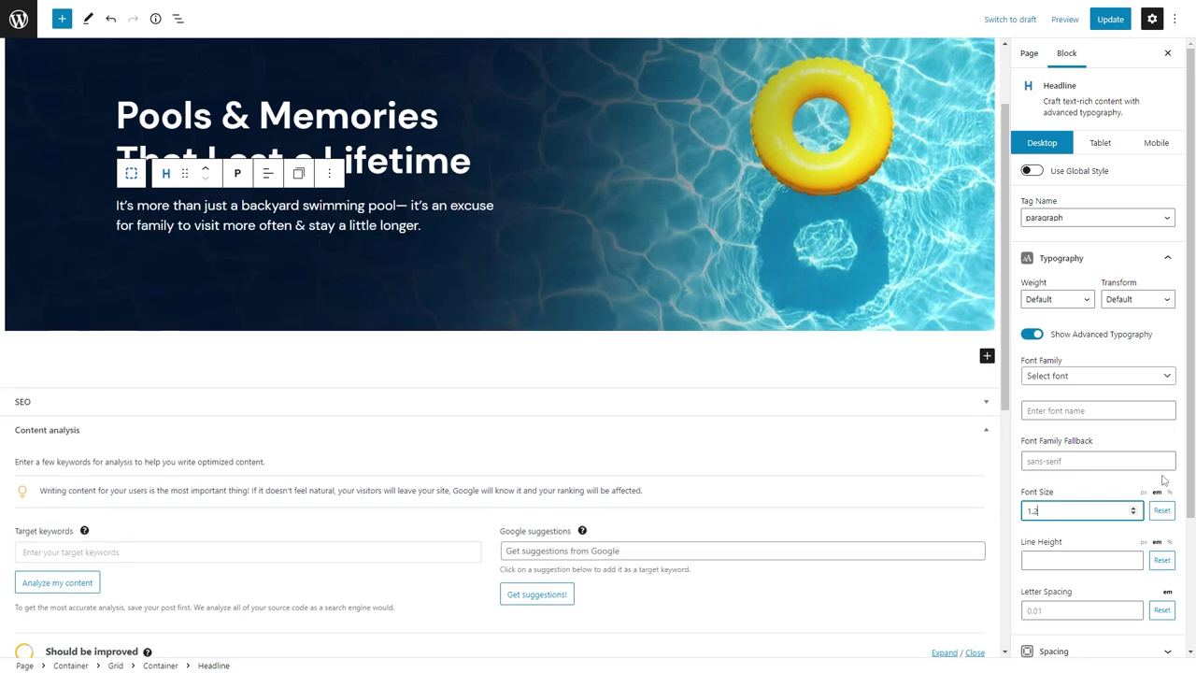
key("Left")
key("Left")
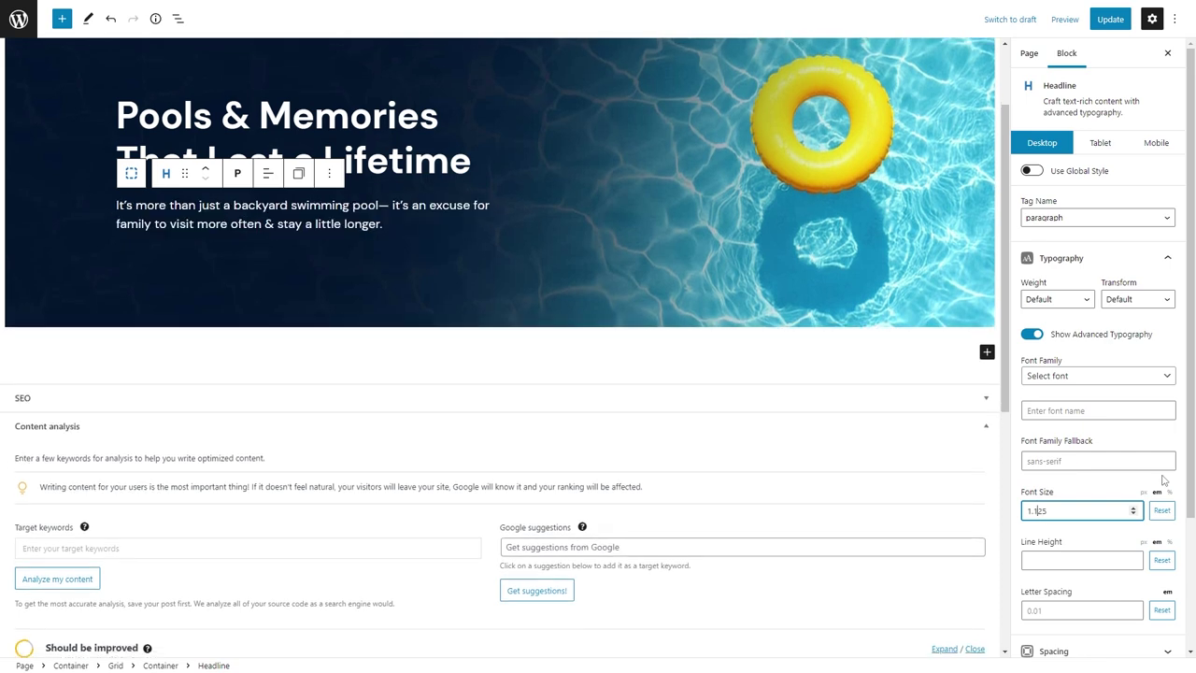
key("BackSpace")
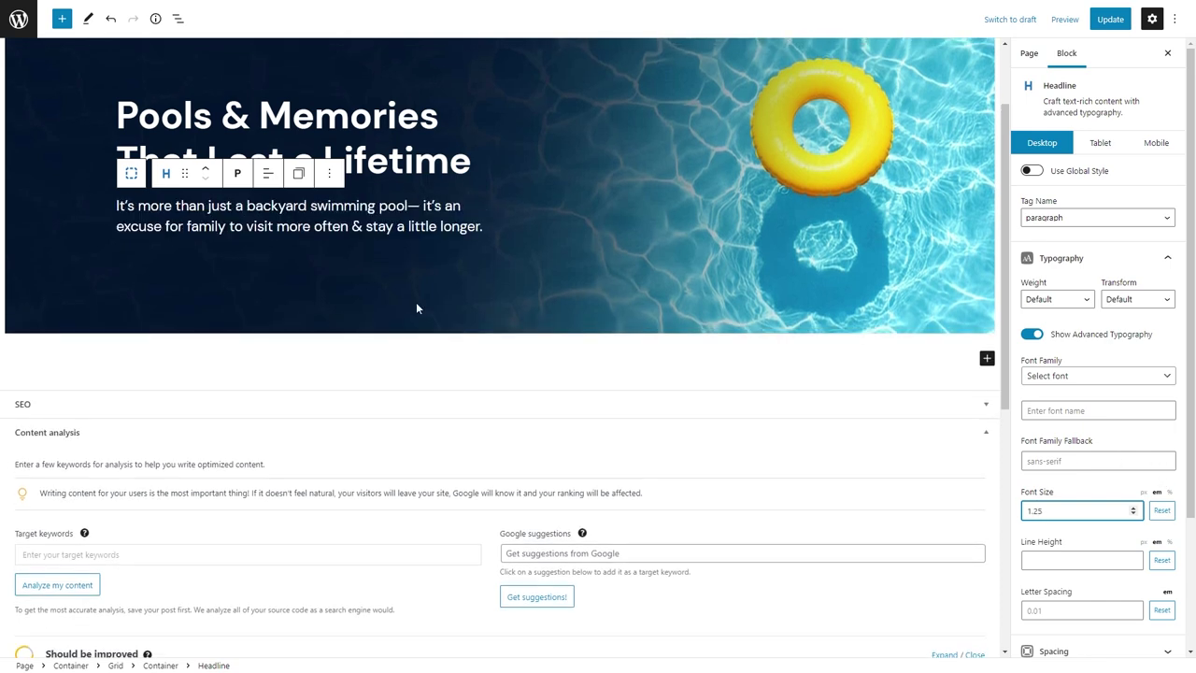
left_click(417, 308)
Add a 'Get a Free Quote' button with 60 top margin, linked to the contact page.
type("/butt")
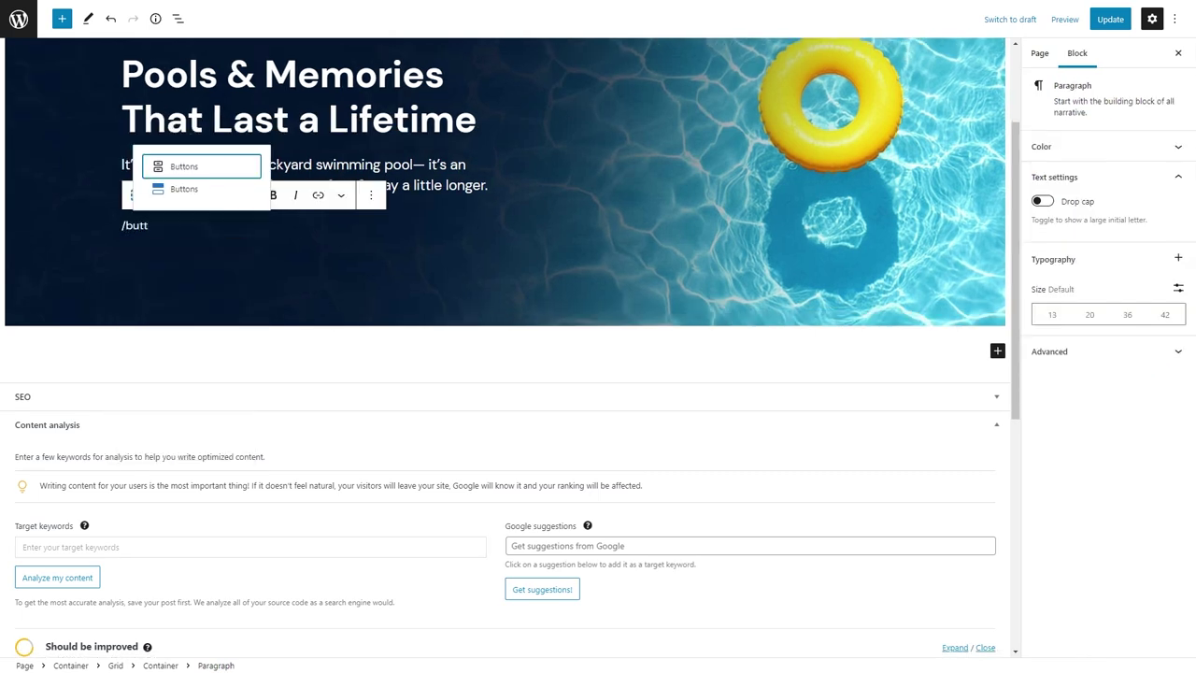
key("Return")
left_click(1040, 246)
type("60")
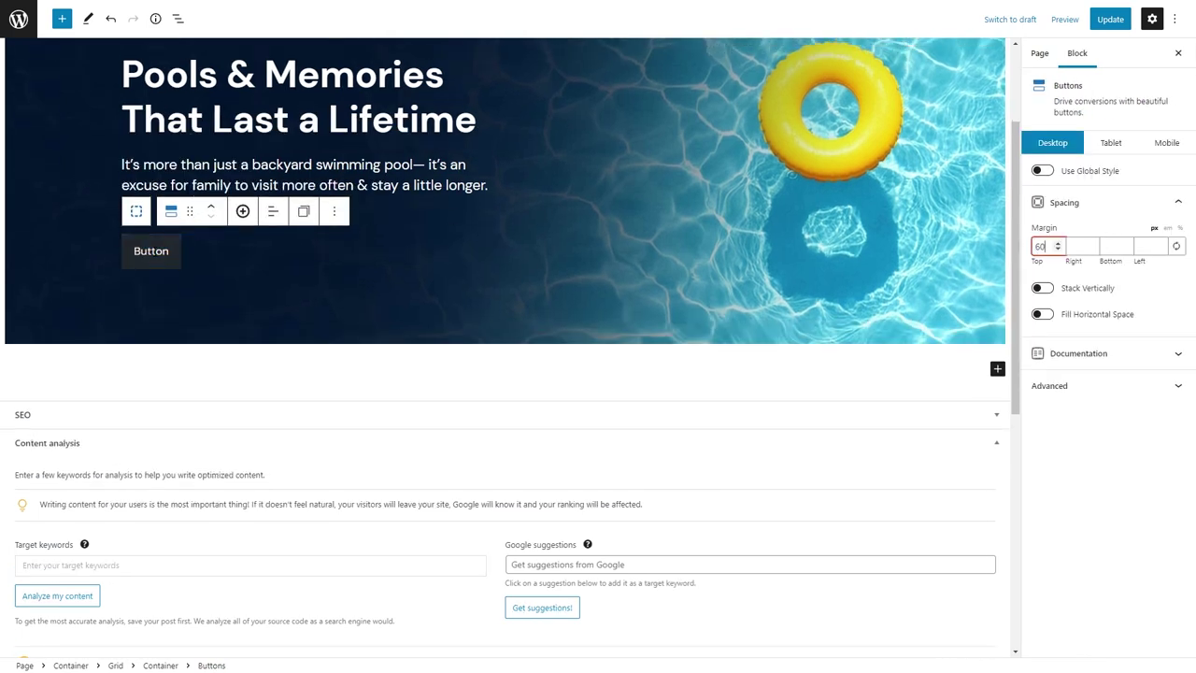
left_click(155, 250)
type("Get a Free Quote")
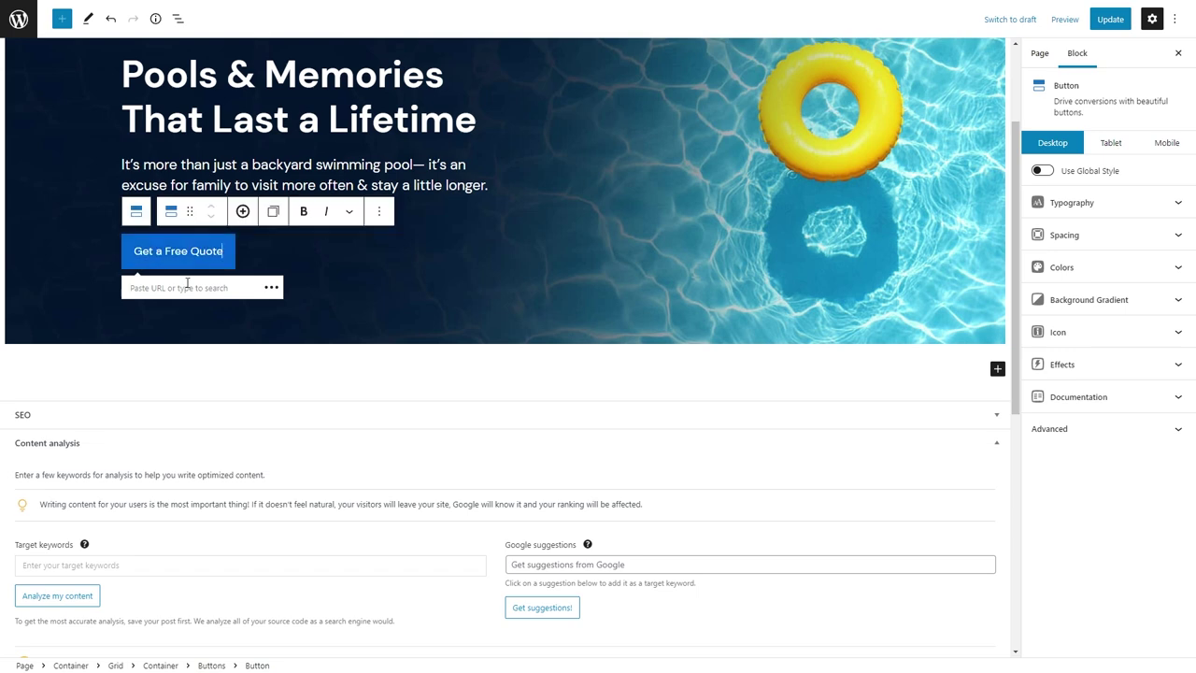
left_click(188, 286)
type("contact")
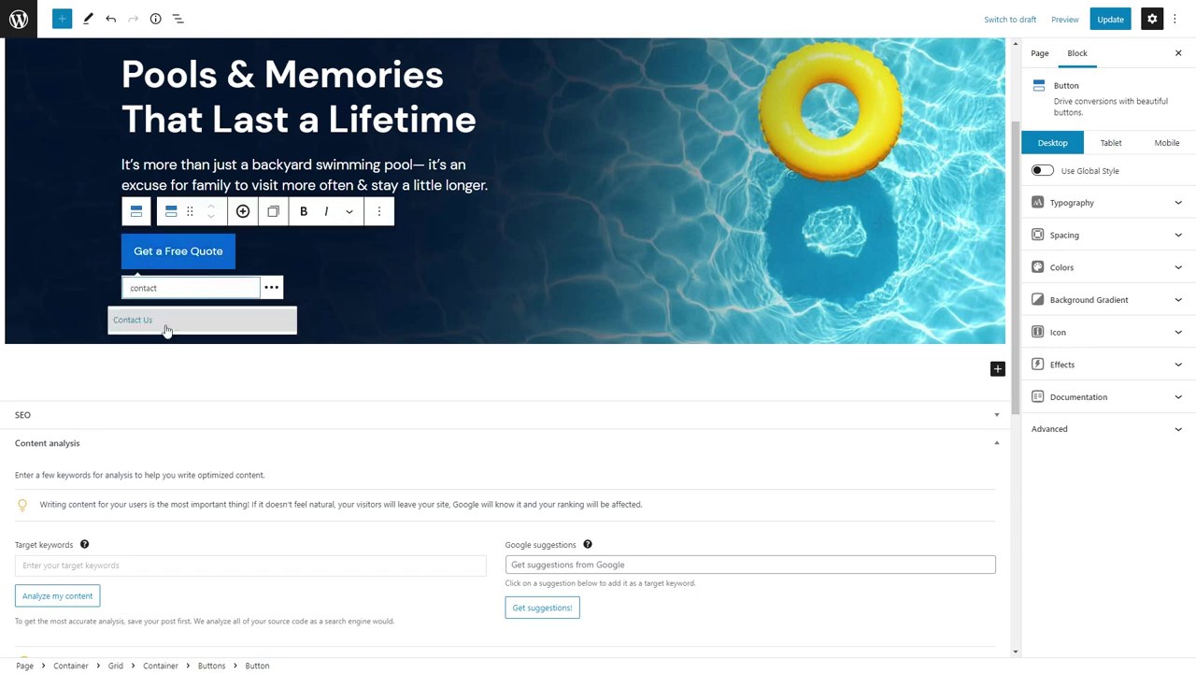
left_click(163, 323)
Apply the primary global button style to the quote button and update the Home page.
left_click(1102, 267)
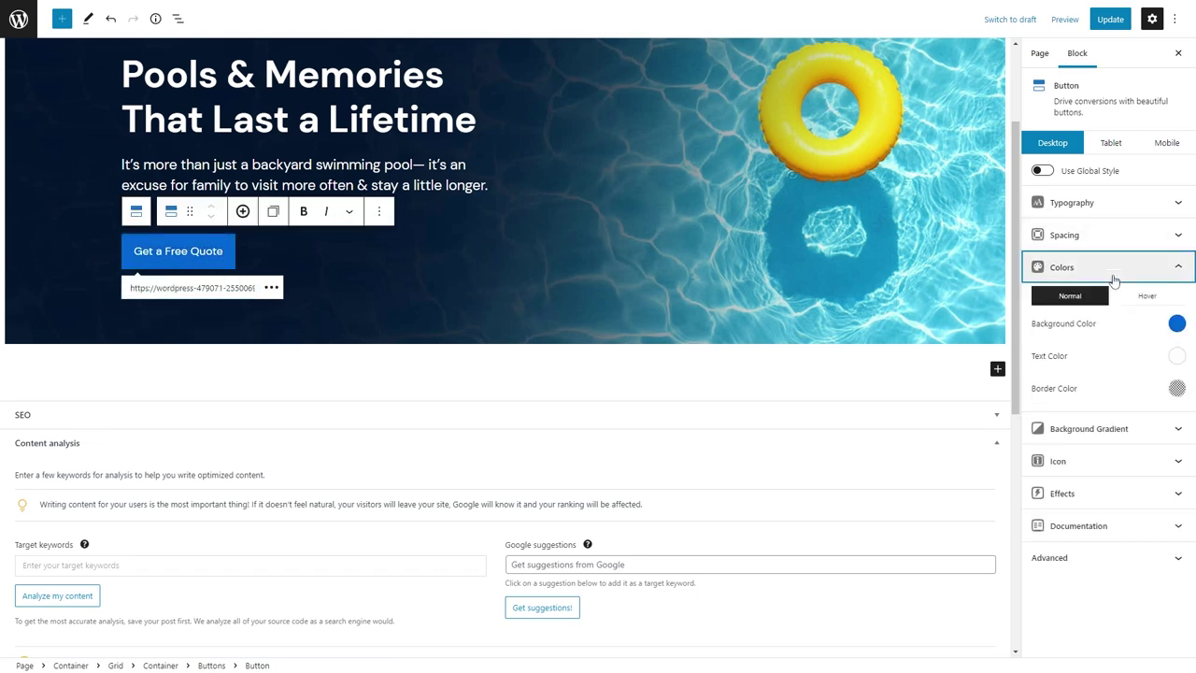
left_click(1042, 171)
left_click(1108, 199)
left_click(1084, 259)
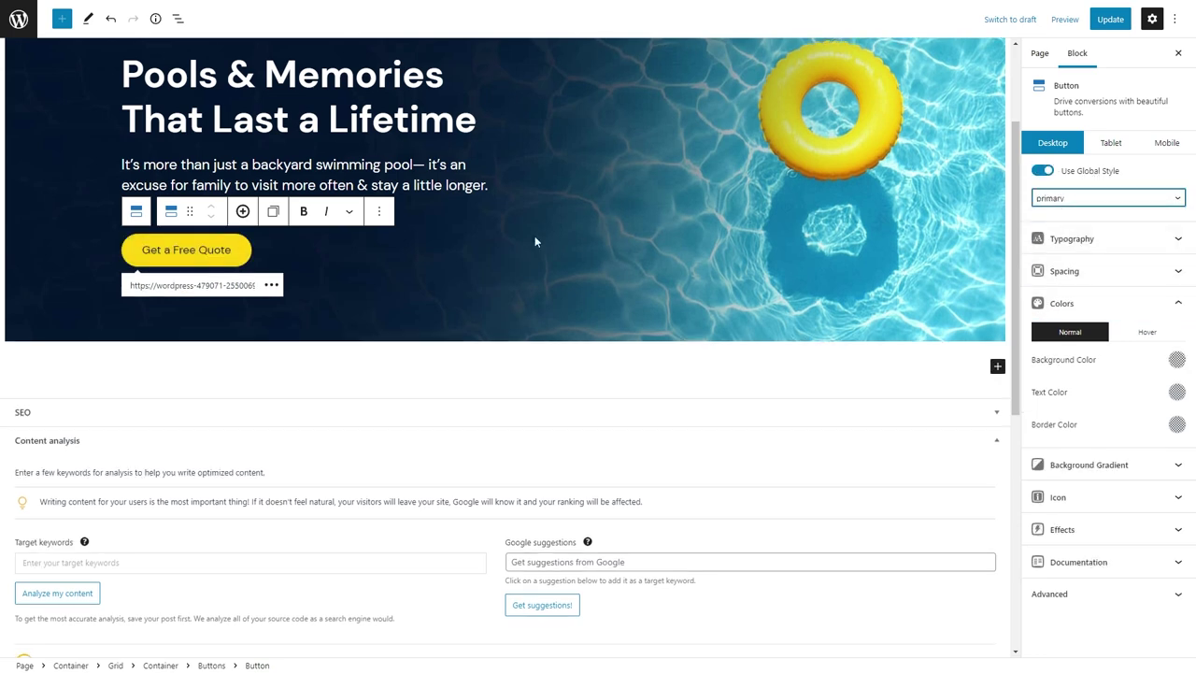
scroll(420, 258, "up", 3)
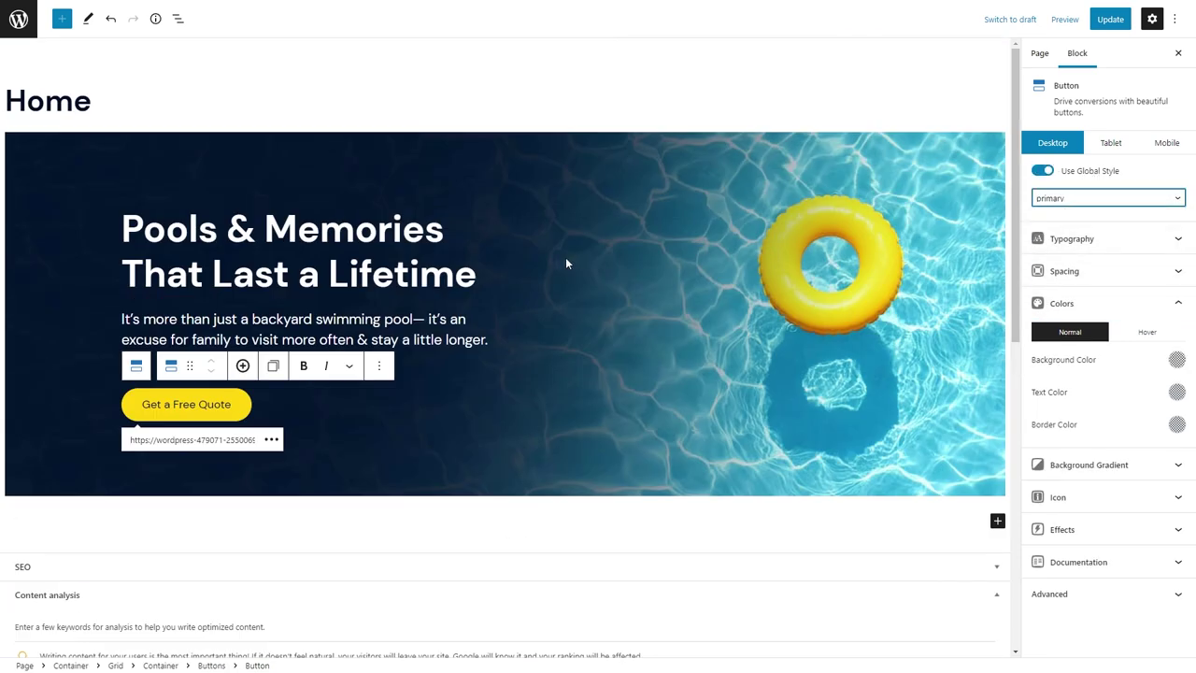
left_click(1109, 19)
left_click(19, 19)
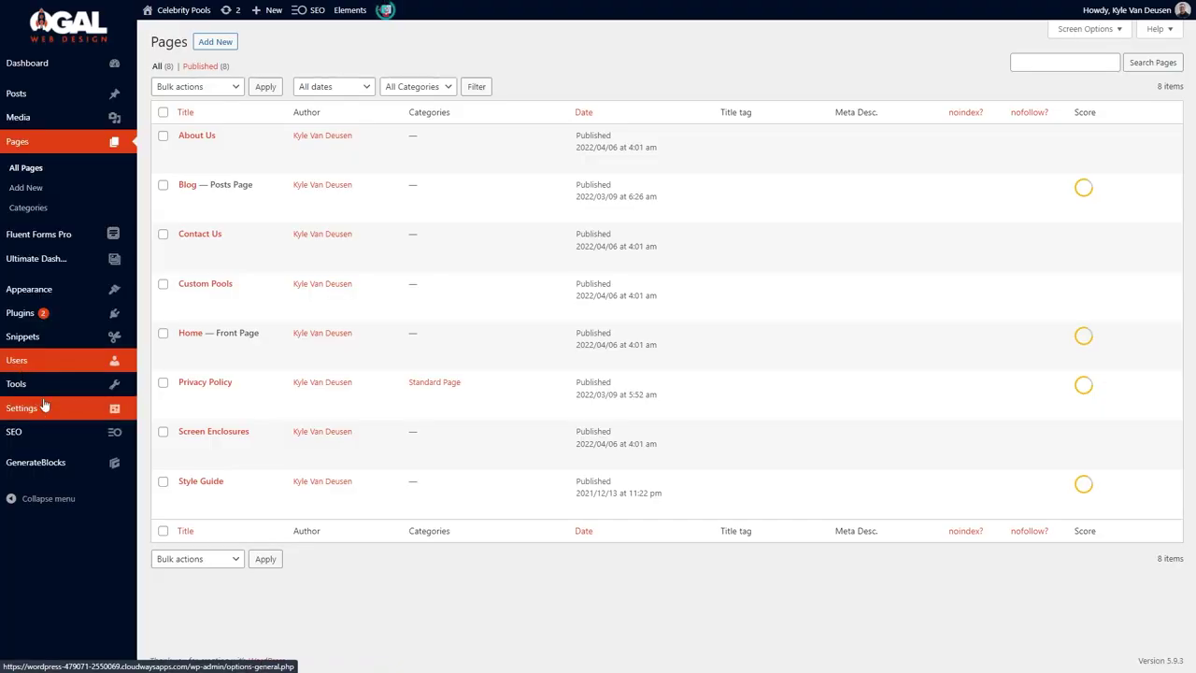
In the Buttons global style, give Primary a hover translate Y of -4.
mouse_move(93, 462)
left_click(171, 524)
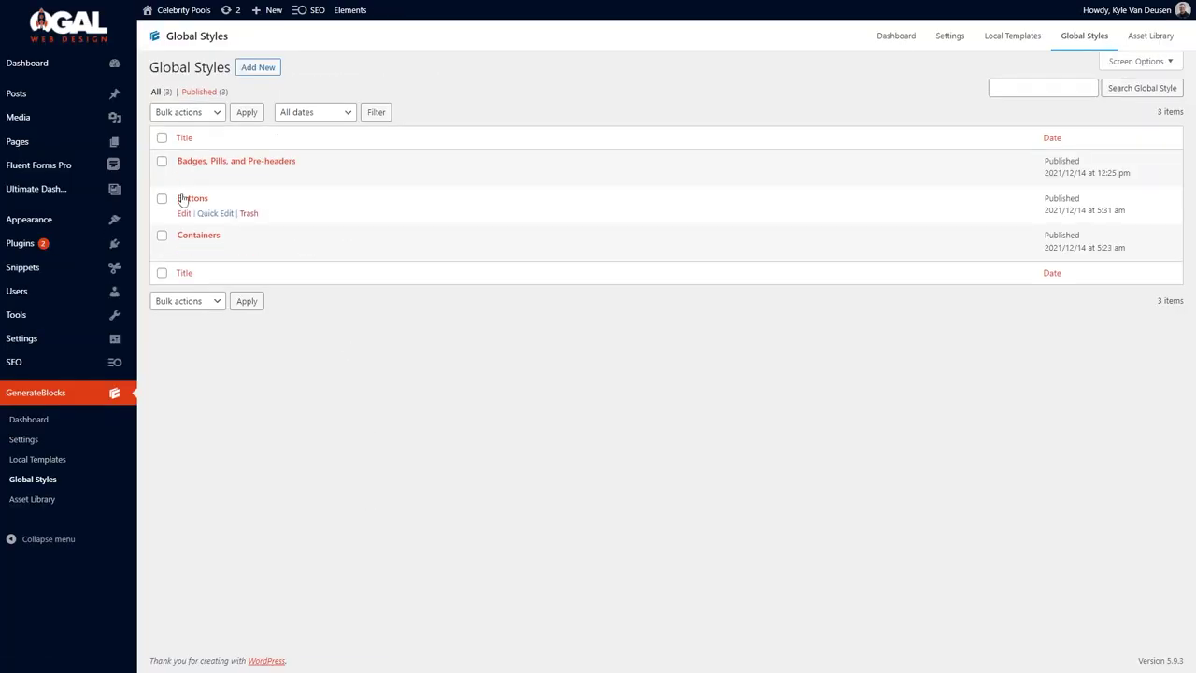
left_click(192, 198)
left_click(161, 148)
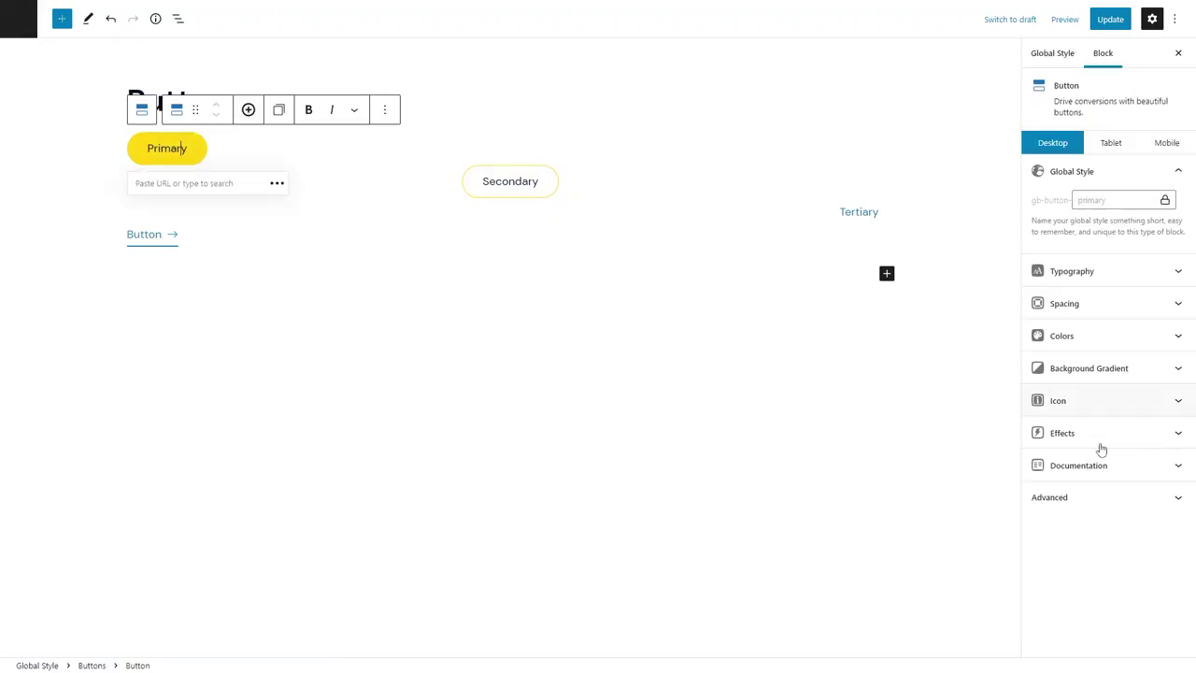
left_click(1098, 431)
left_click(1108, 551)
left_click(848, 508)
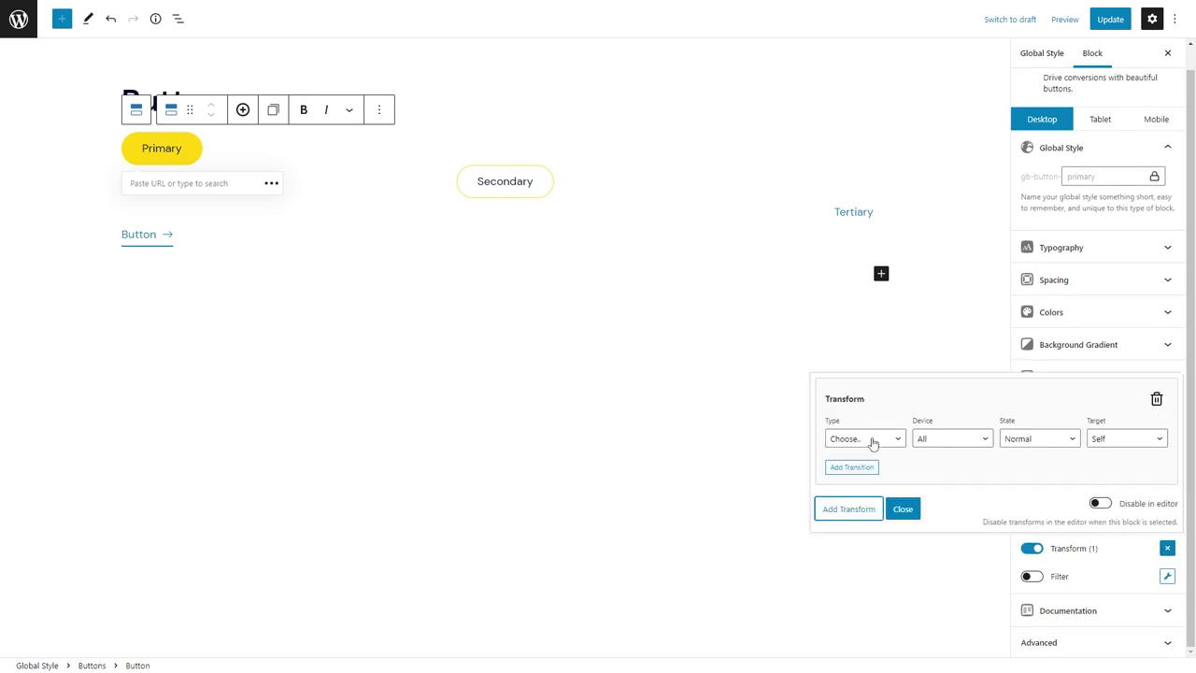
left_click(870, 443)
left_click(901, 469)
left_click(1153, 443)
type("-4")
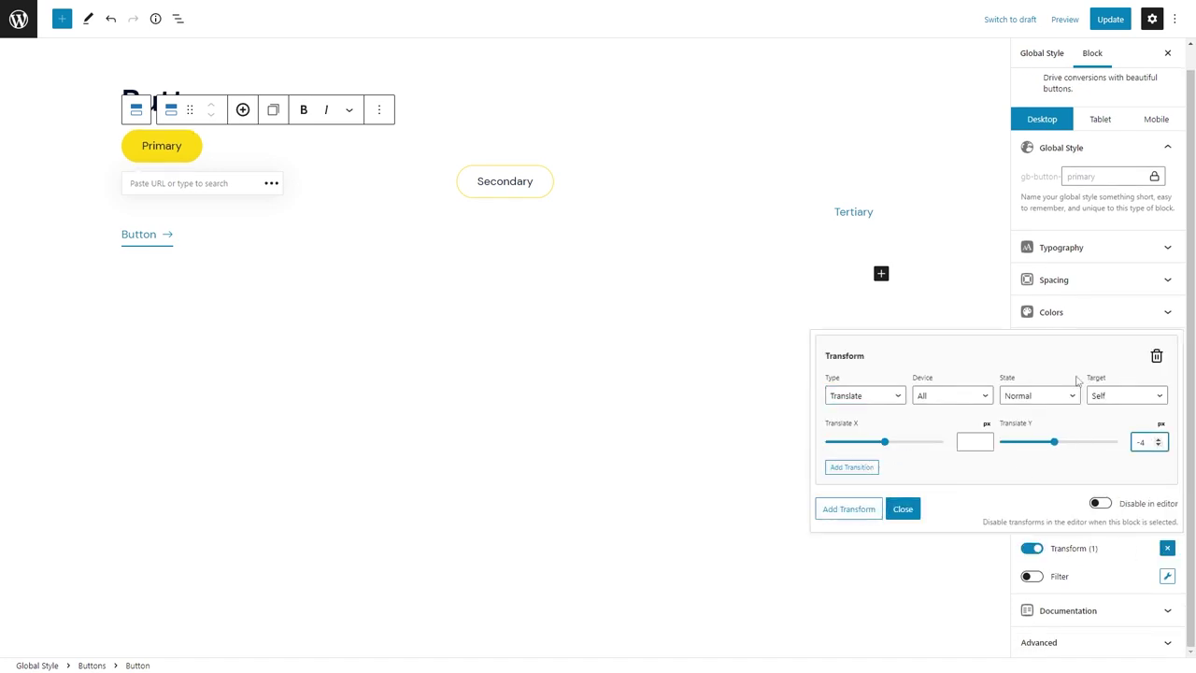
left_click(1039, 395)
left_click(1035, 420)
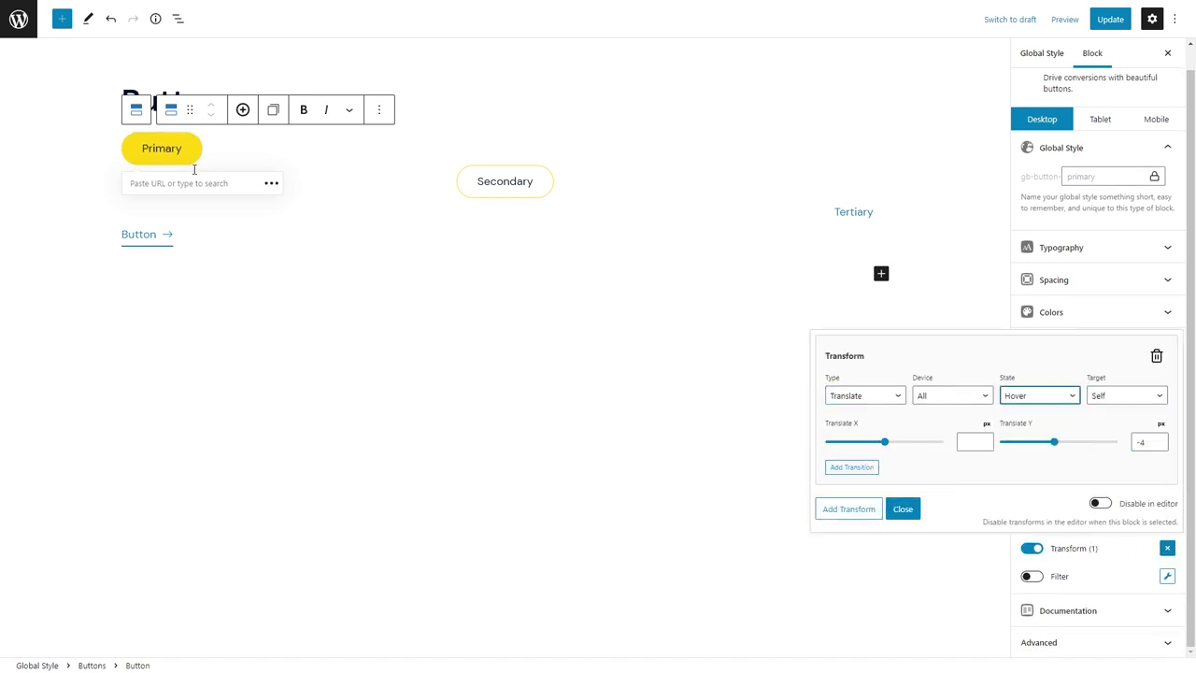
left_click(902, 508)
Add an ease-in-out transition to the Primary button.
left_click(1032, 463)
left_click(1165, 463)
left_click(962, 383)
key("BackSpace")
key("BackSpace")
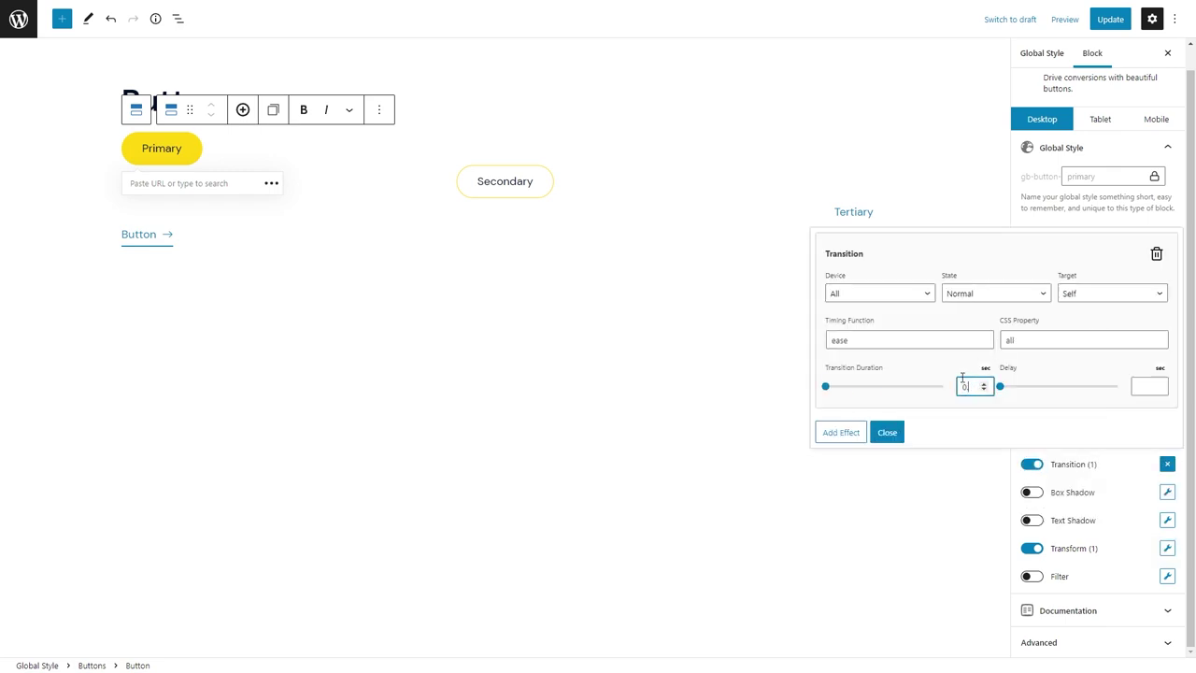
left_click(928, 339)
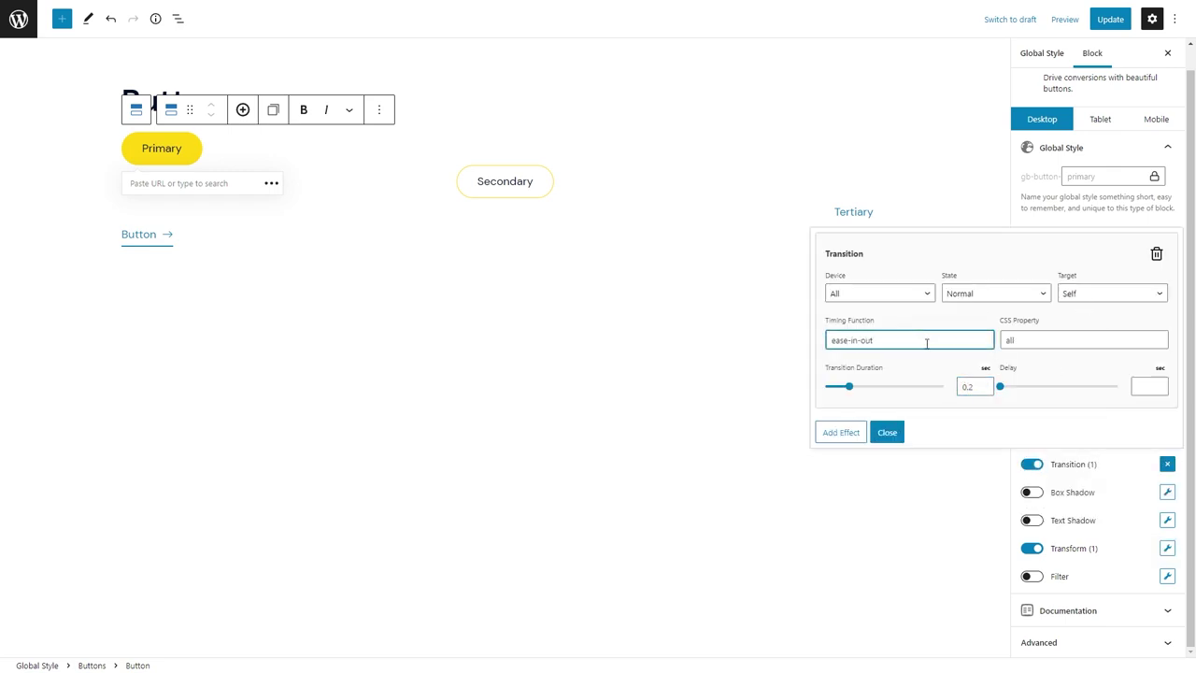
left_click(887, 431)
Add a translate transform to the Secondary button style.
left_click(477, 178)
left_click(1088, 432)
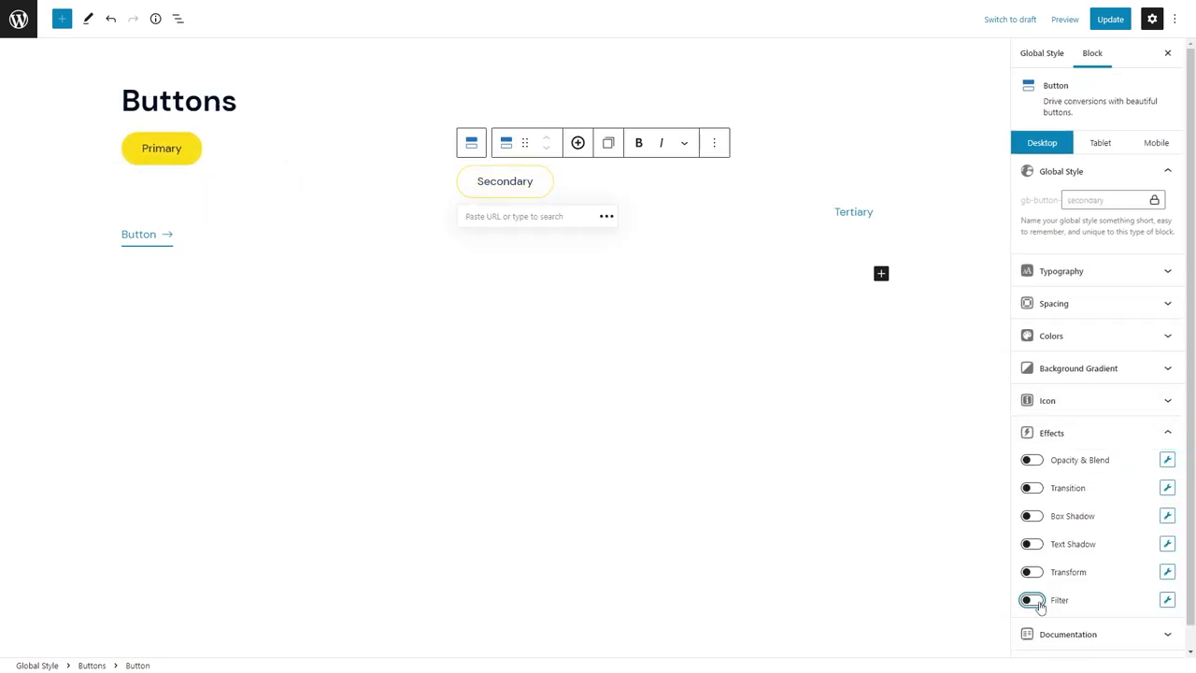
left_click(1032, 600)
left_click(1031, 600)
left_click(1032, 572)
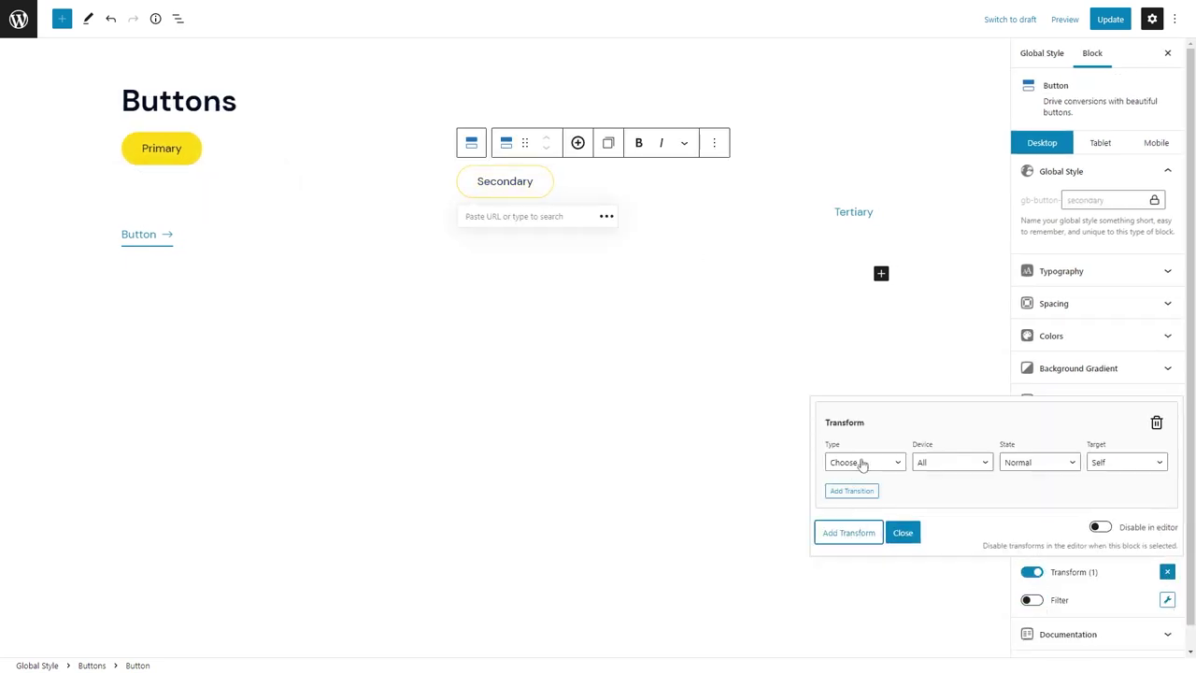
left_click(862, 464)
left_click(864, 491)
left_click(1144, 468)
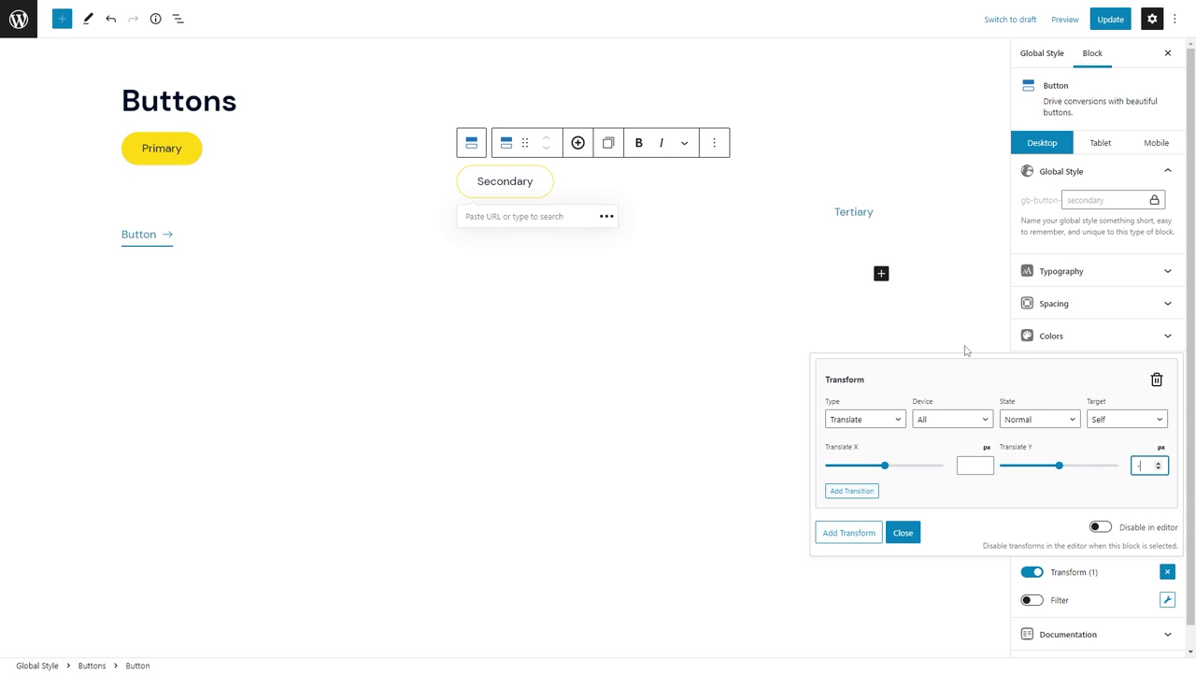
left_click(902, 532)
Add an ease-in-out transition to the Secondary button.
left_click(1032, 488)
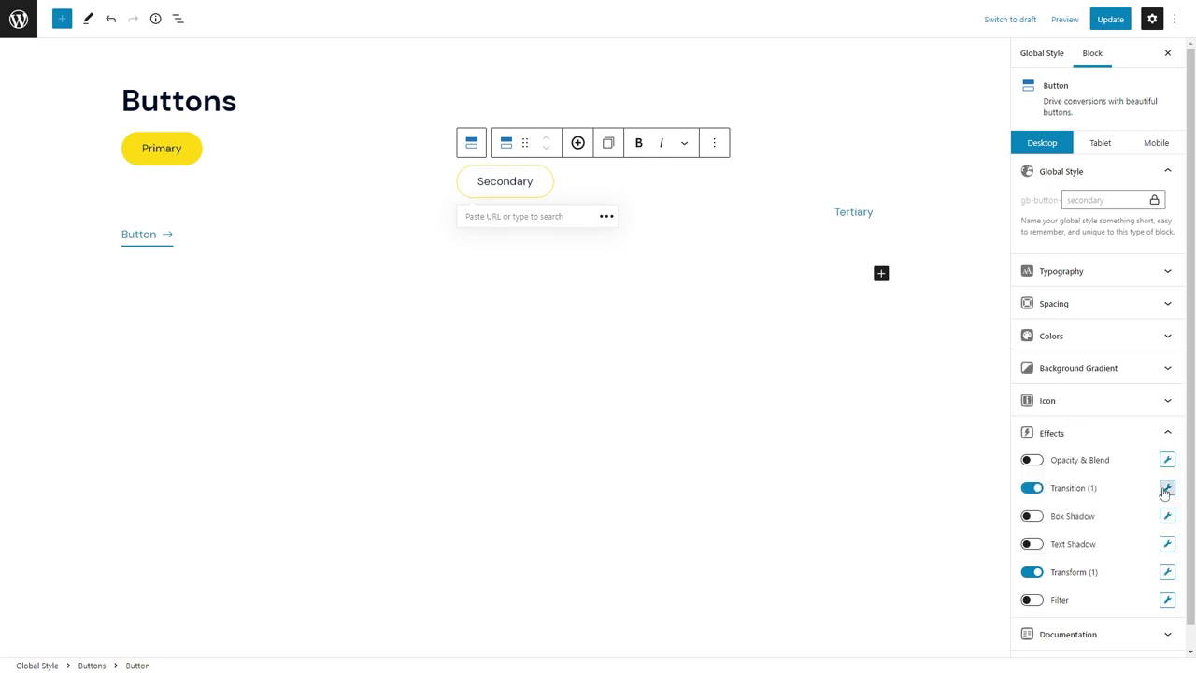
left_click(1166, 488)
left_click(977, 364)
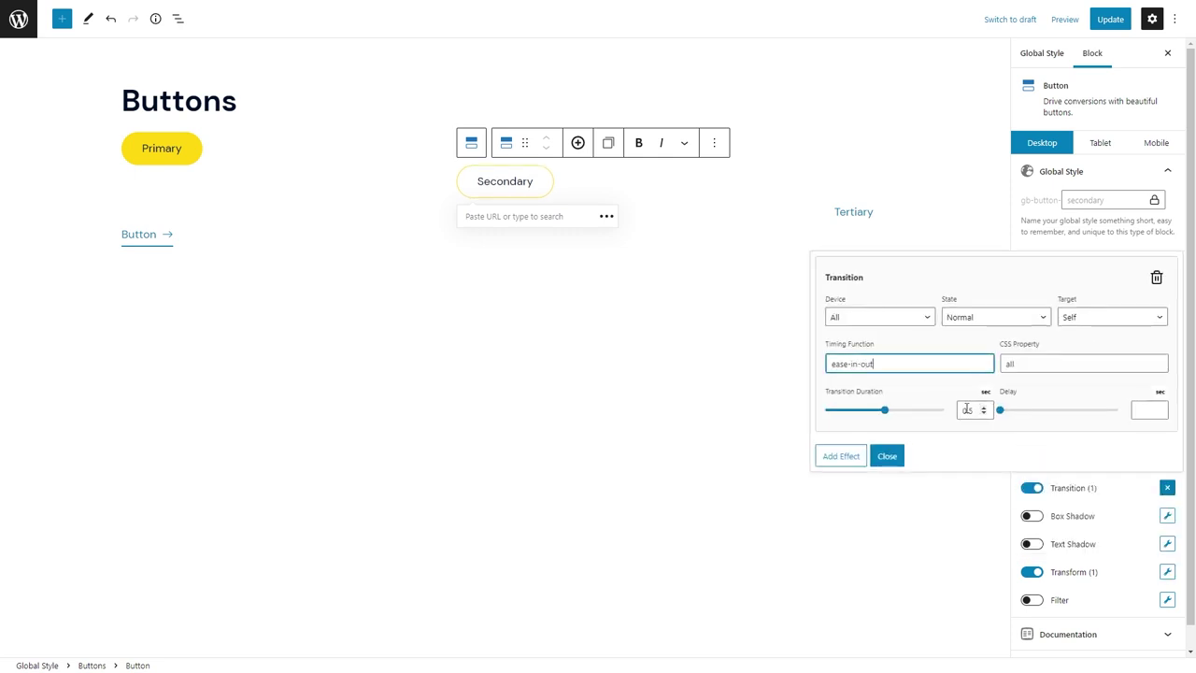
left_click(967, 409)
key("Down")
key("Down")
key("Down")
left_click(887, 455)
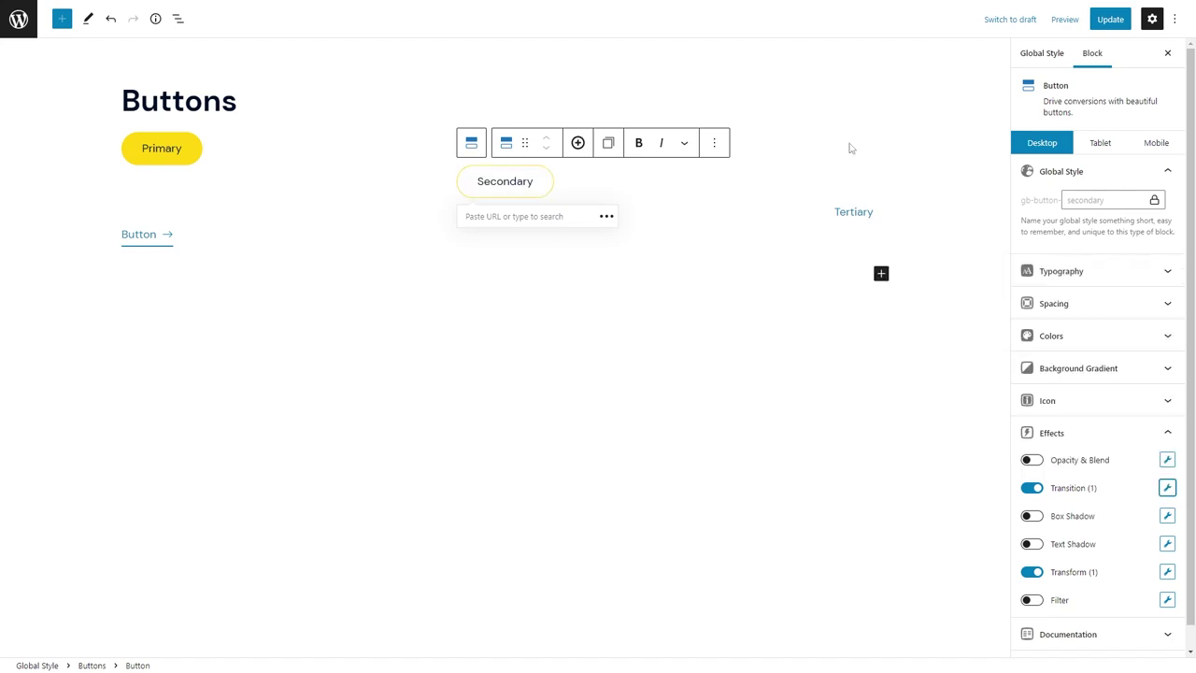
Save the Buttons global styles and reopen the Home page for editing.
left_click(1110, 18)
left_click(18, 19)
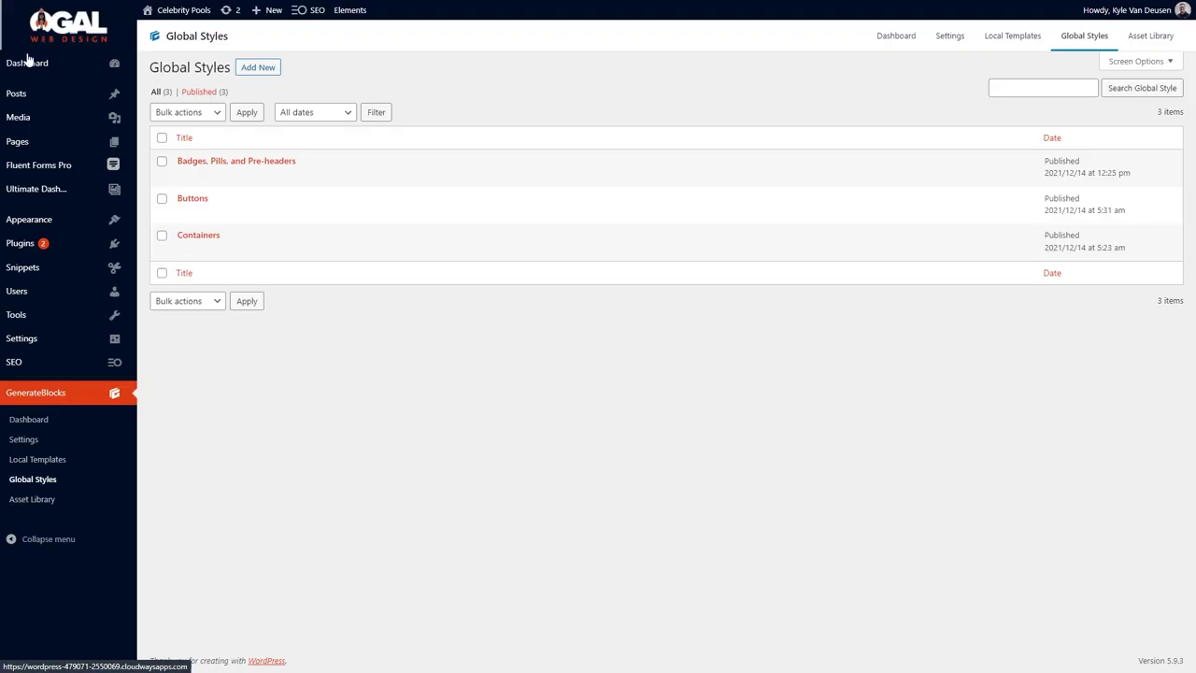
mouse_move(17, 141)
left_click(192, 143)
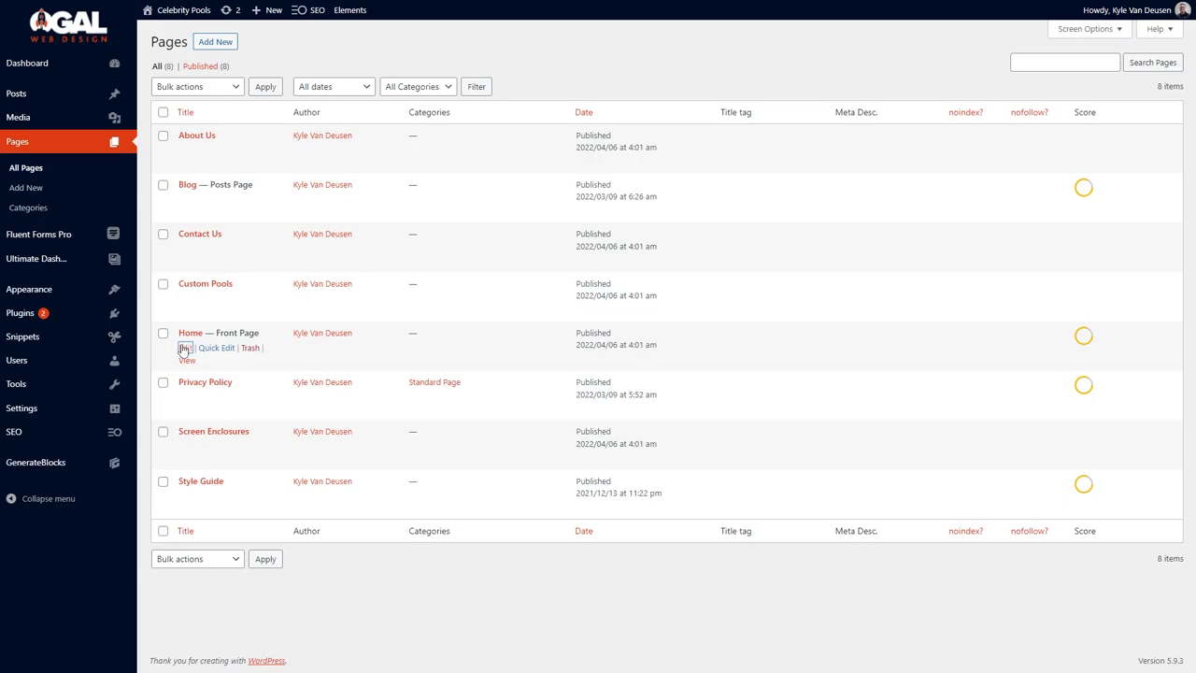
left_click(184, 347)
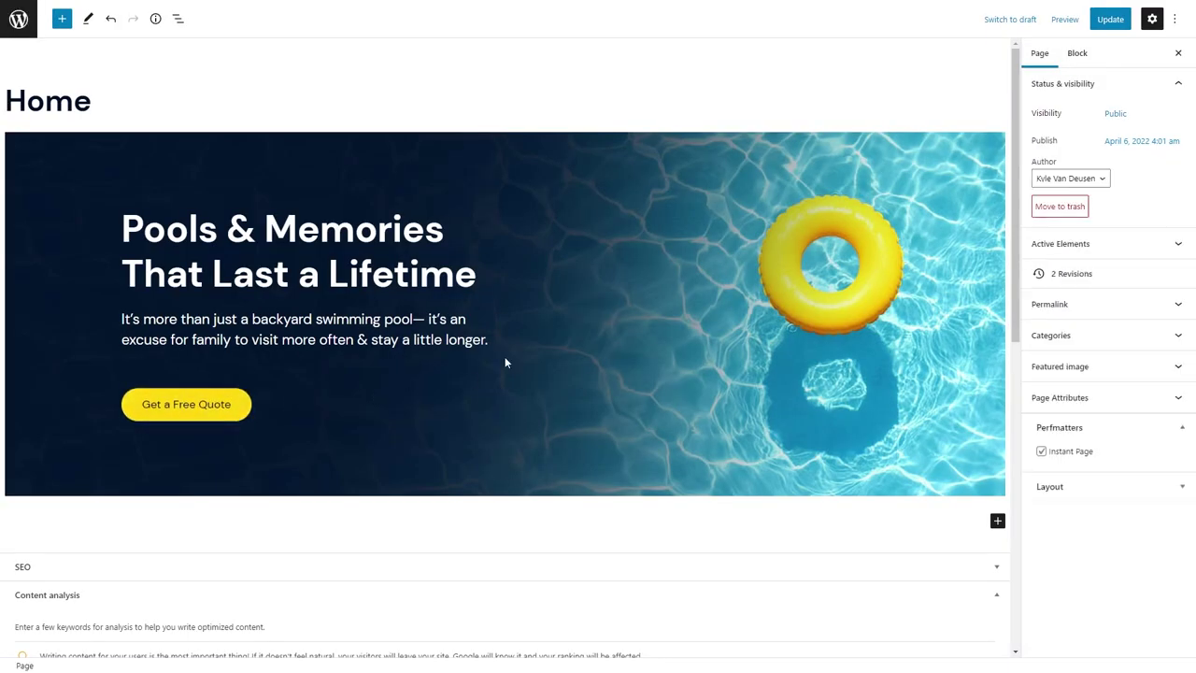
Set the hero text container width to 75% on tablet.
left_click(500, 397)
left_click(280, 328)
left_click(1111, 142)
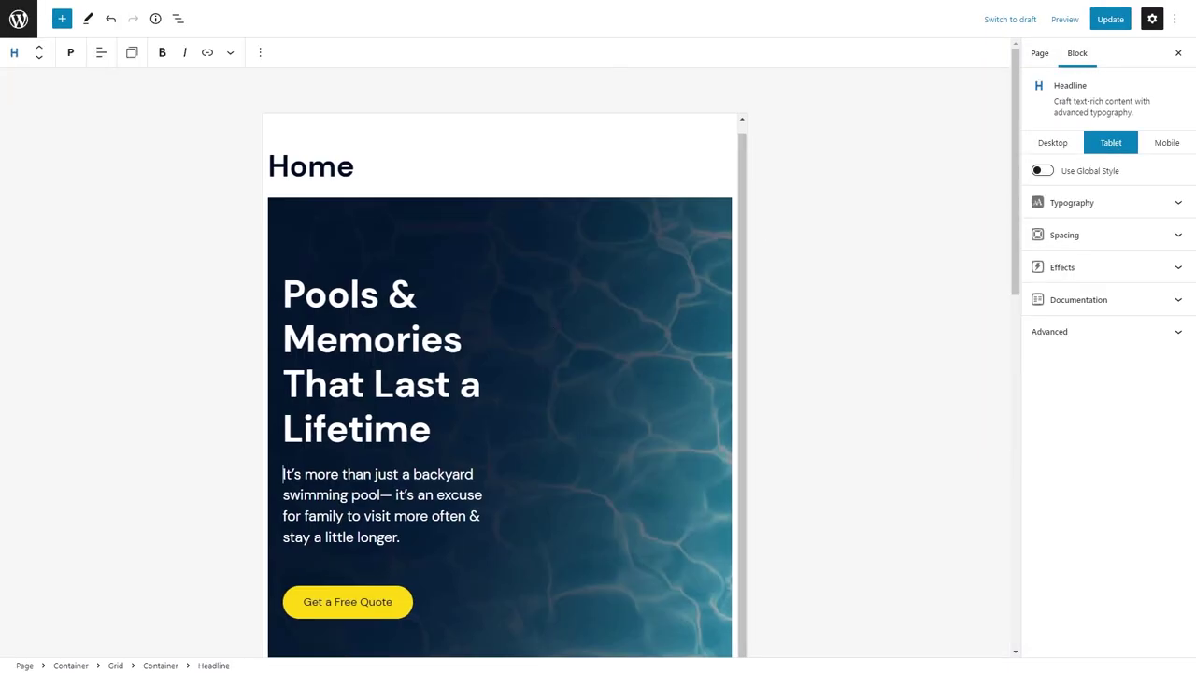
left_click(180, 20)
left_click(112, 128)
left_click(1141, 248)
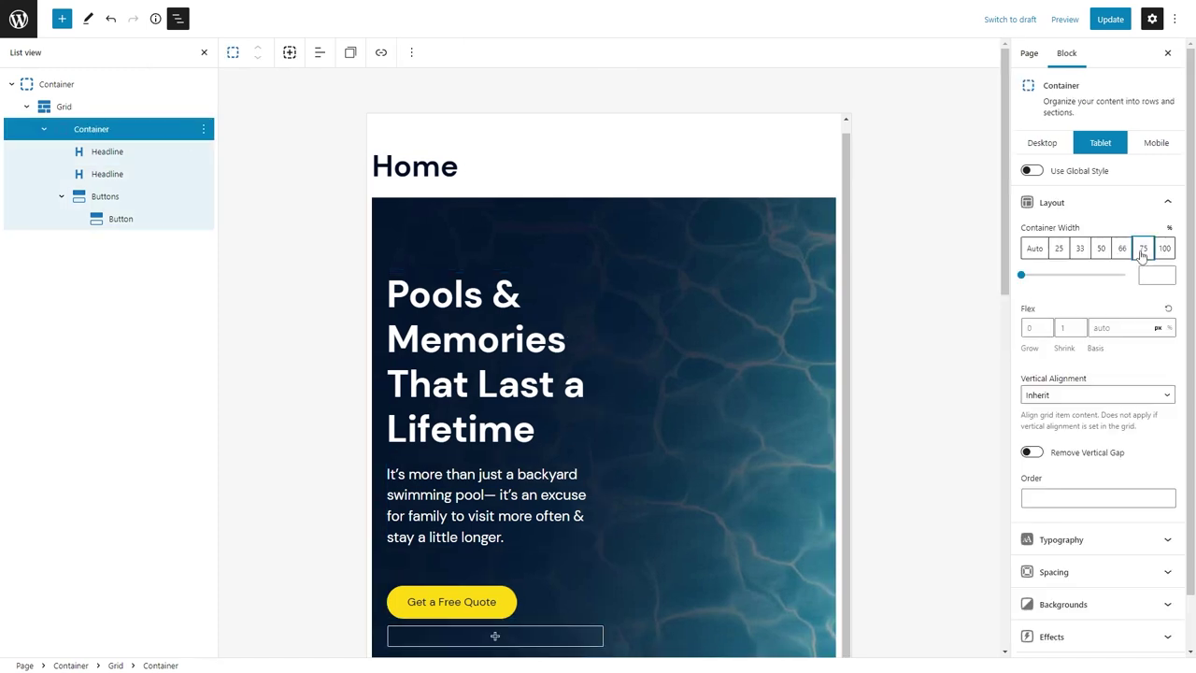
Set the hero headline font size to 48 on mobile and update the Home page.
left_click(1152, 150)
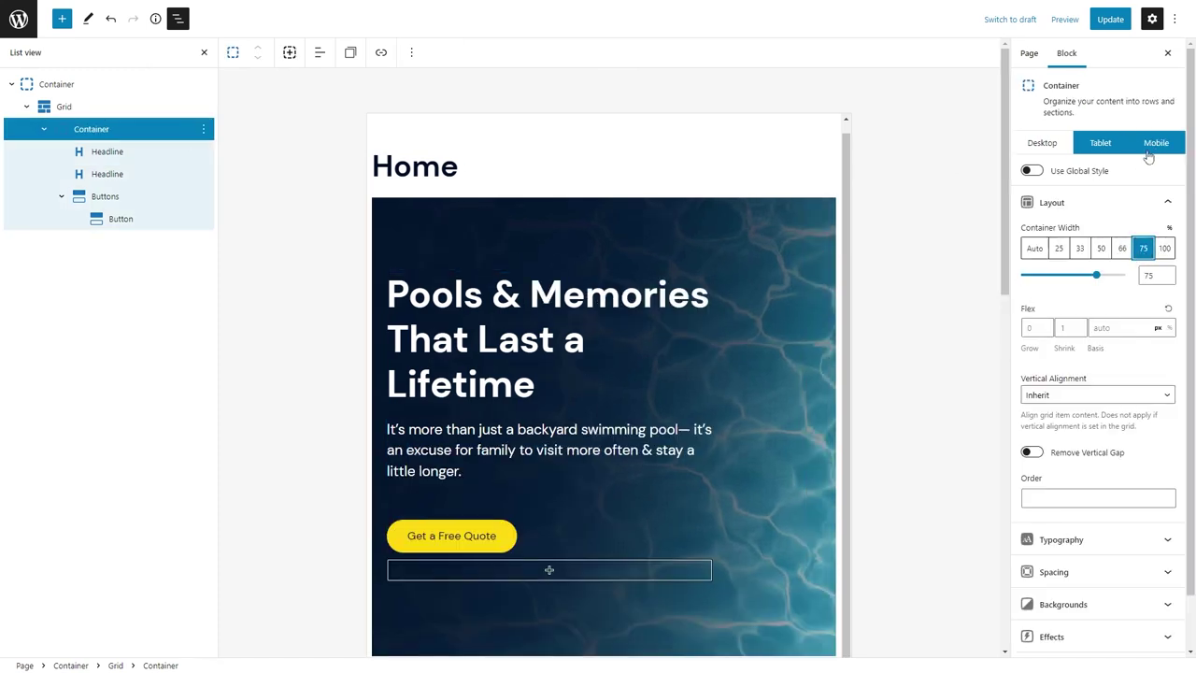
left_click(623, 343)
left_click(1072, 201)
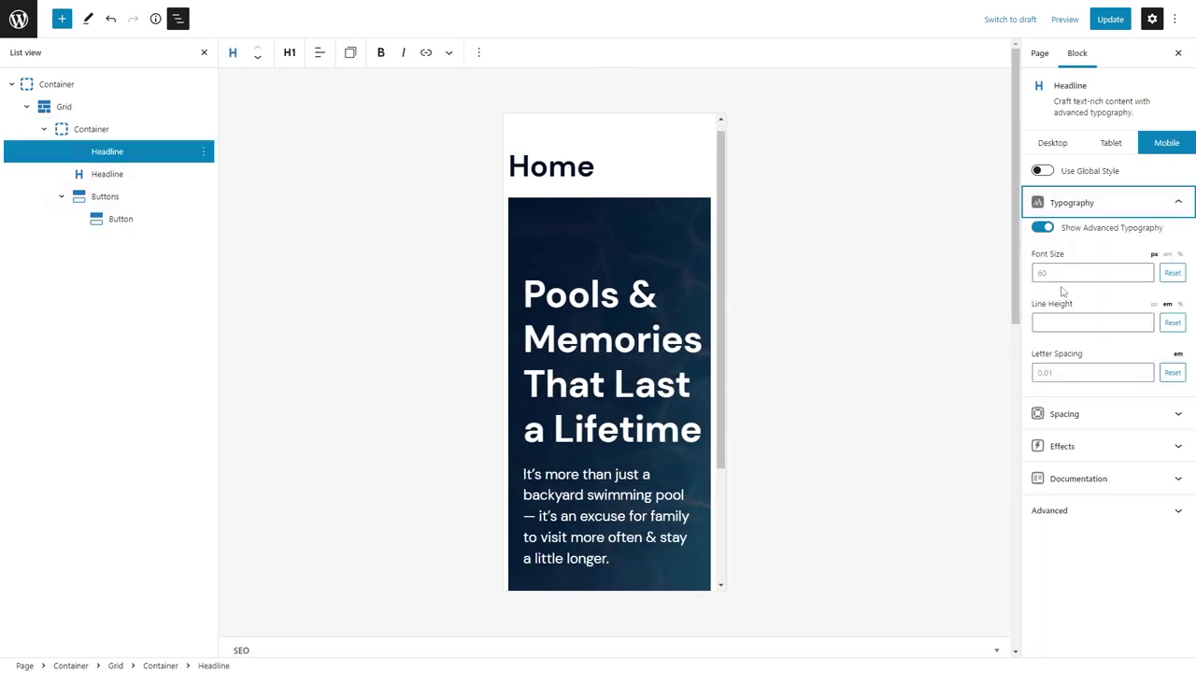
left_click(1059, 271)
type("48")
scroll(608, 278, "down", 3)
scroll(654, 280, "up", 4)
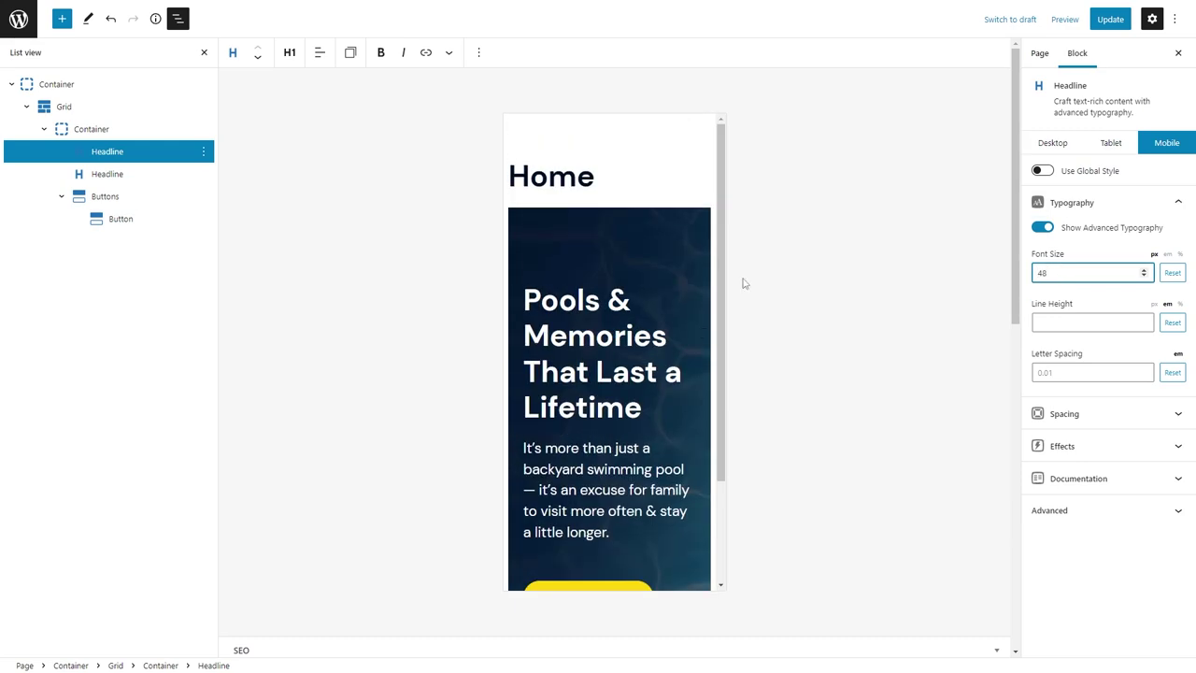
left_click(1109, 19)
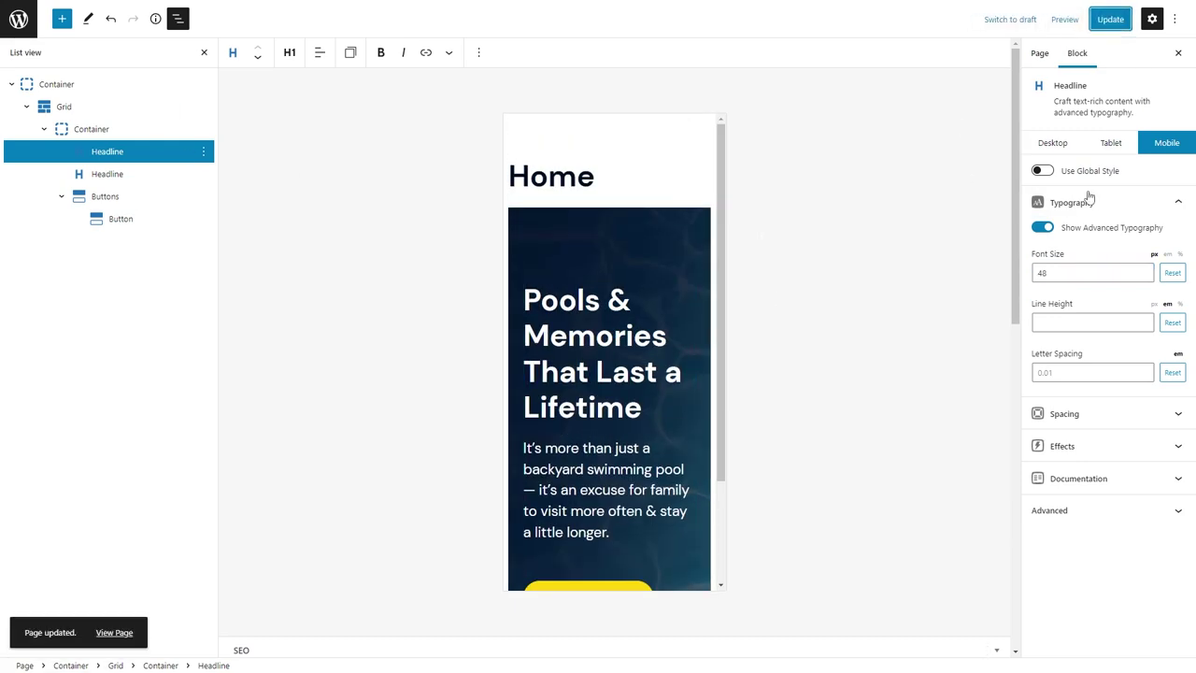
left_click(1052, 144)
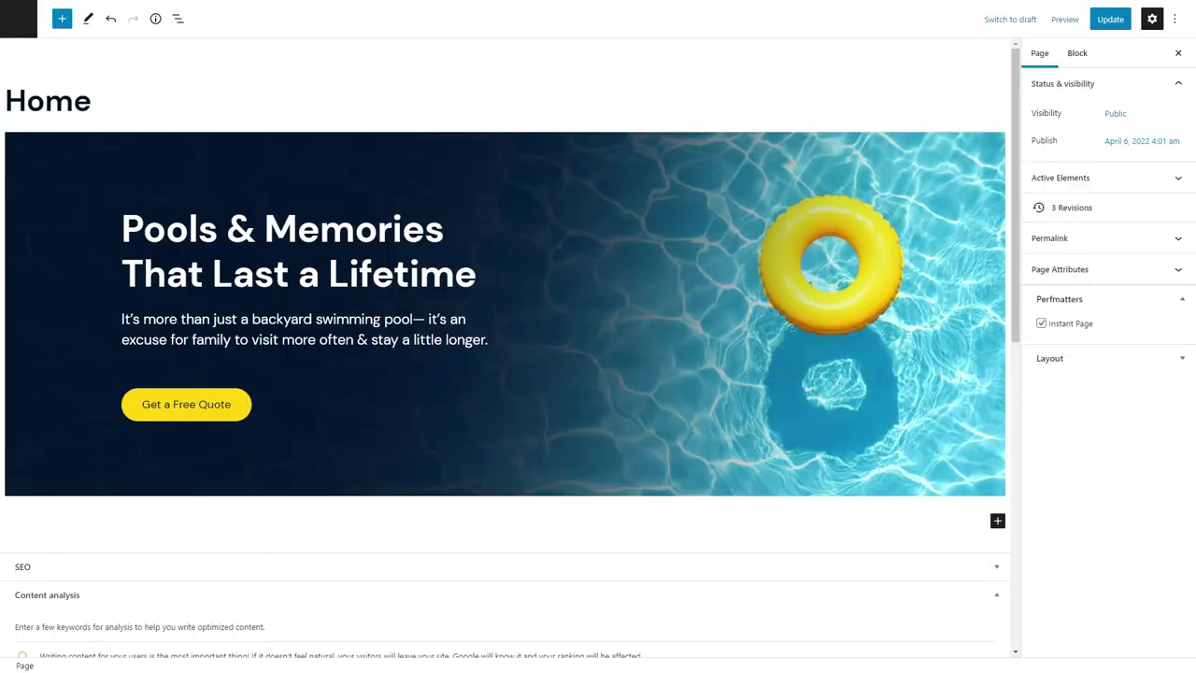
Insert a Container block below the hero holding a two-column grid.
left_click(476, 518)
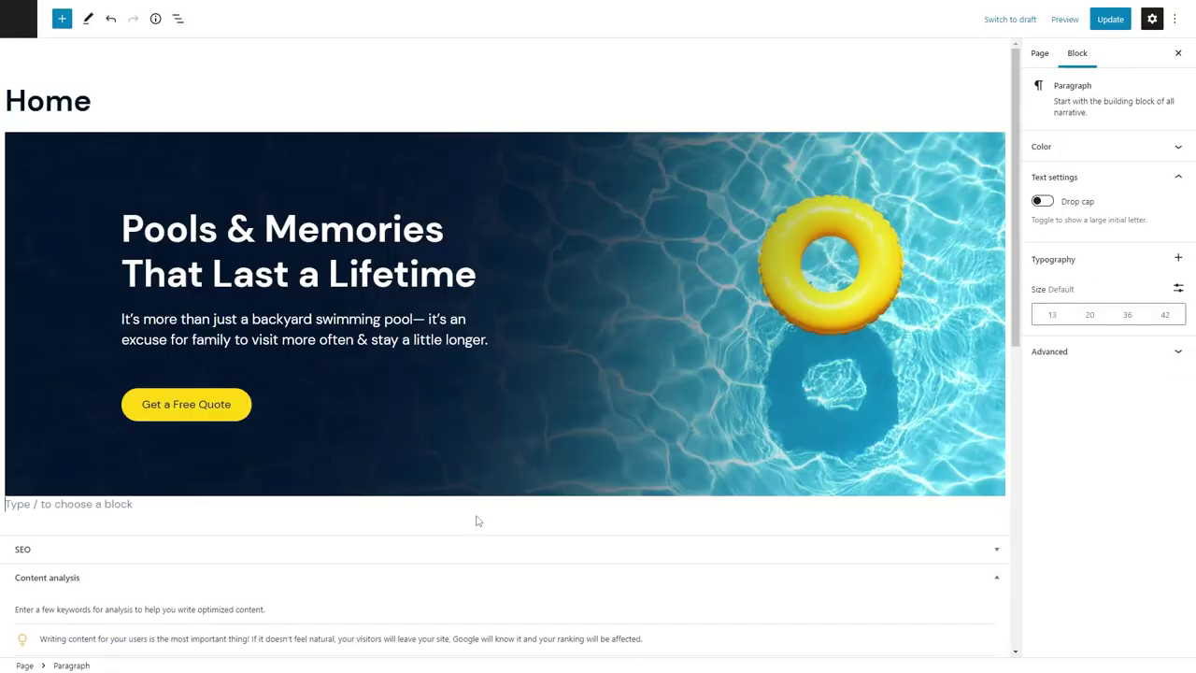
type("/con")
left_click(88, 288)
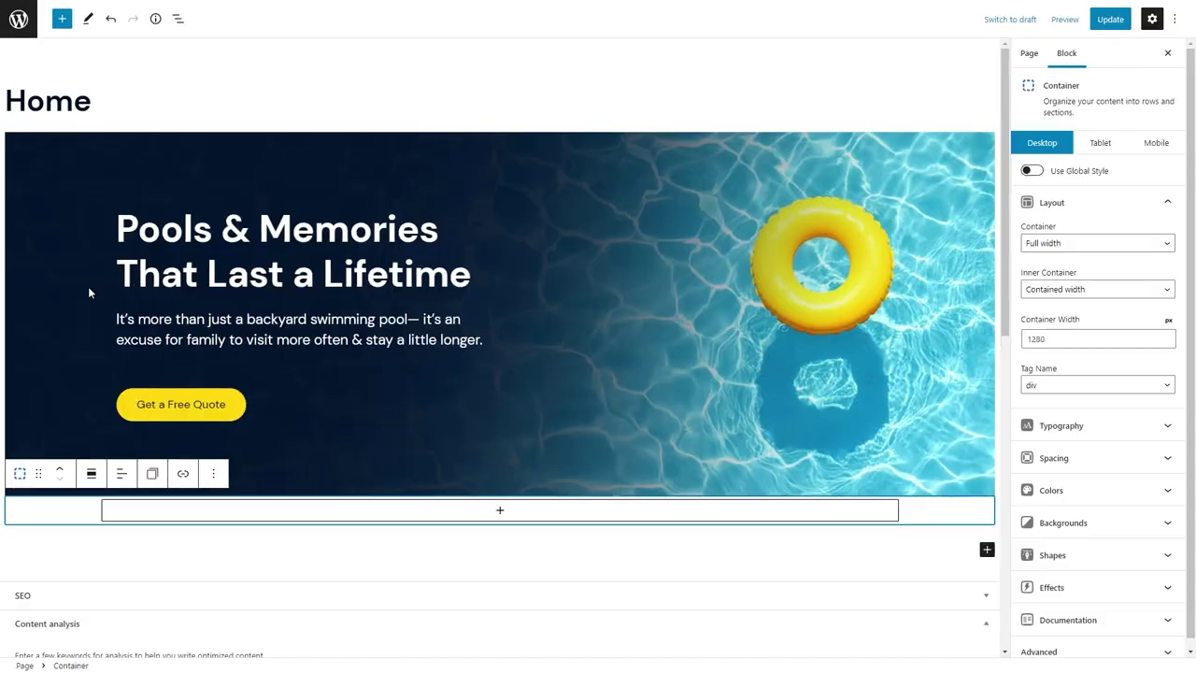
left_click(509, 511)
left_click(436, 420)
left_click(444, 259)
Give the section container 80 top, 24 right and 80 bottom padding.
scroll(89, 270, "up", 1)
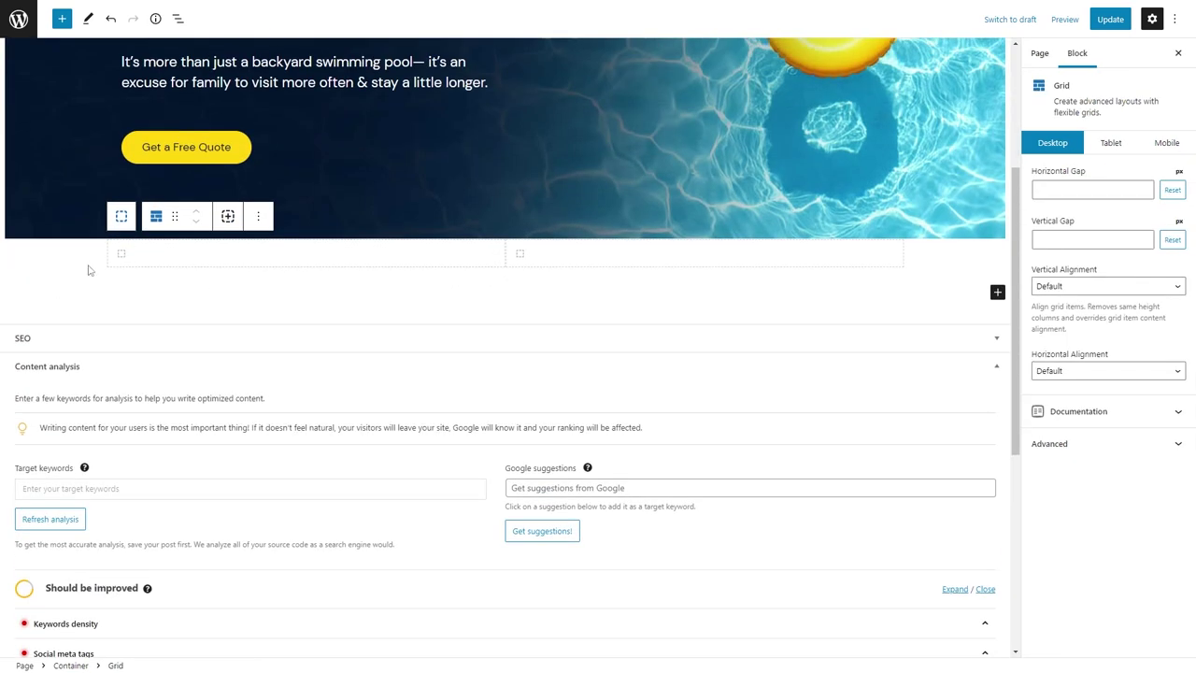
left_click(88, 270)
left_click(1054, 458)
scroll(1093, 374, "down", 3)
left_click(1035, 338)
type("80")
key("Tab")
type("2")
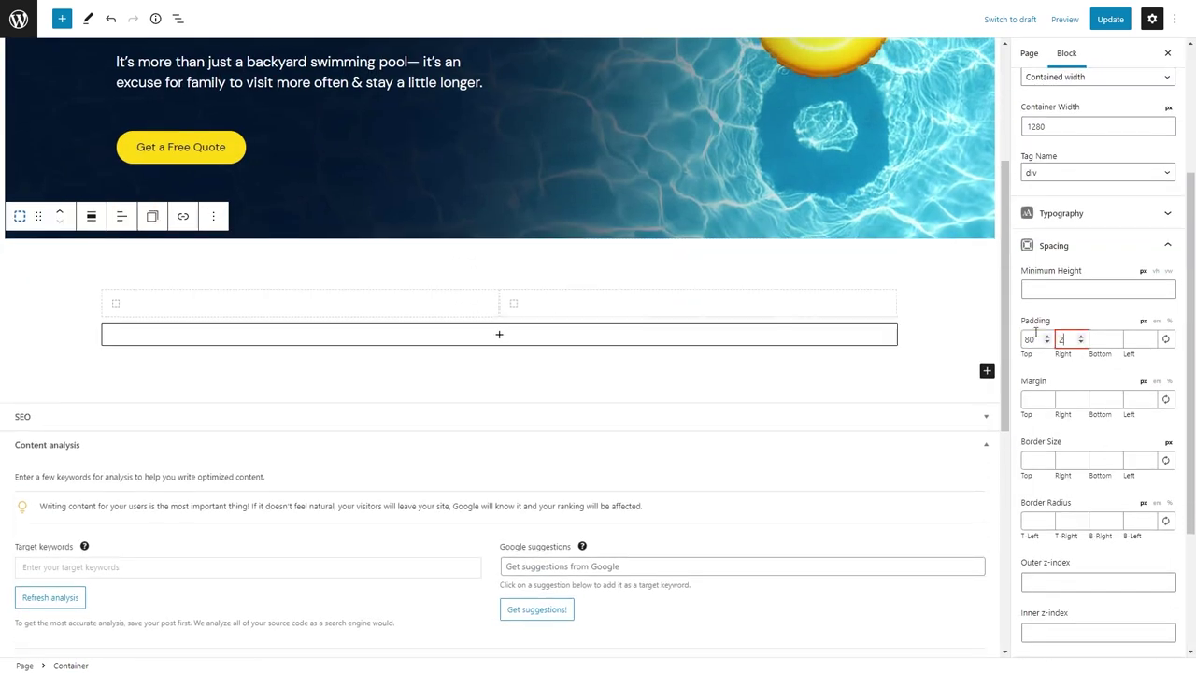
type("4")
key("Tab")
type("80")
key("Tab")
type("24")
Add a Headline block to the first grid column and place the cursor in it.
left_click(277, 313)
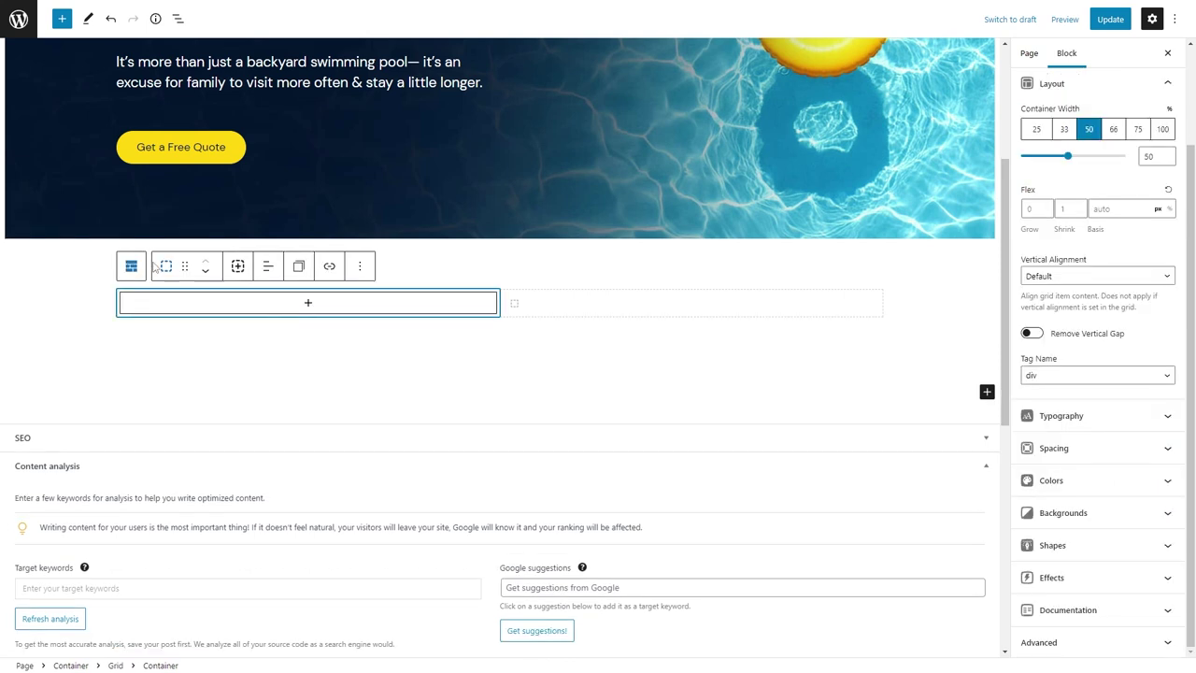
left_click(130, 267)
left_click(1065, 188)
left_click(276, 313)
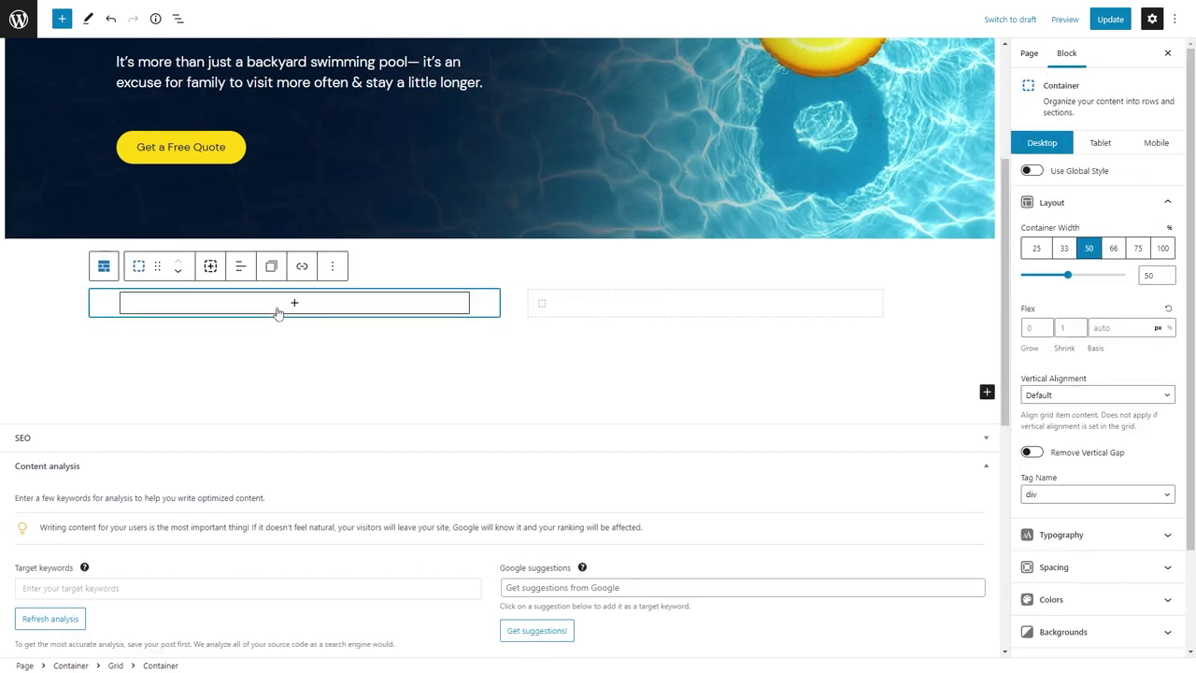
left_click(278, 311)
left_click(376, 402)
left_click(155, 296)
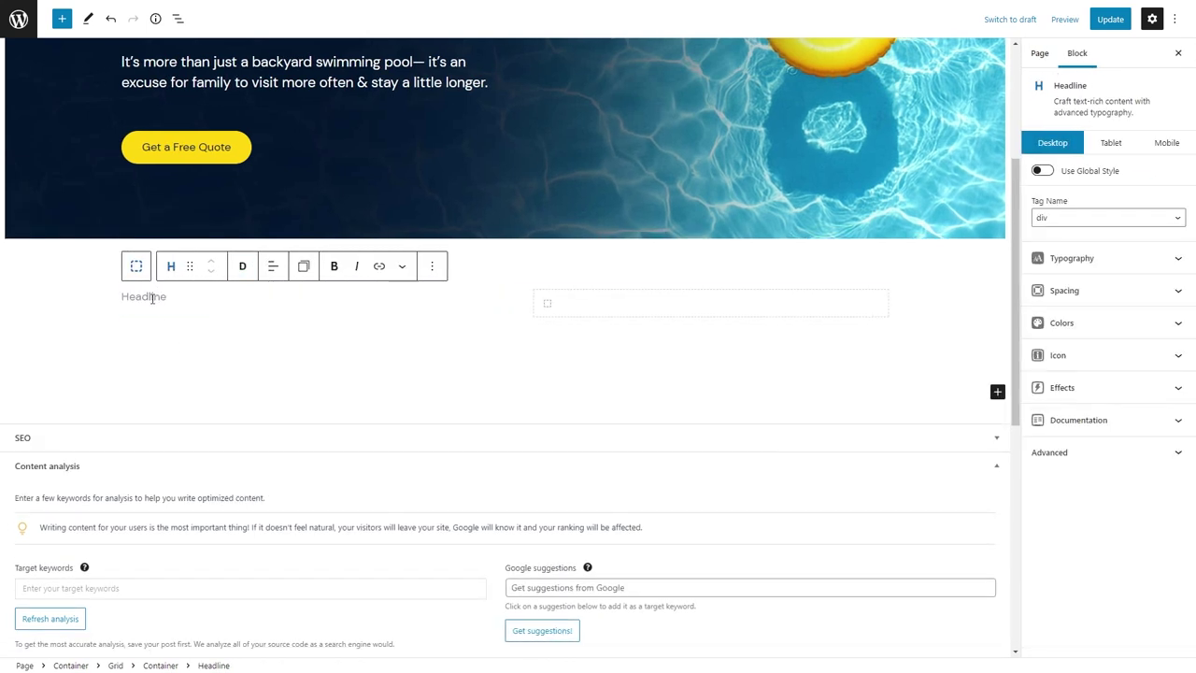
Enter 'Voted Granbury's Best' and make it uppercase with 0.2 letter spacing.
type("Voted Granbury's Best")
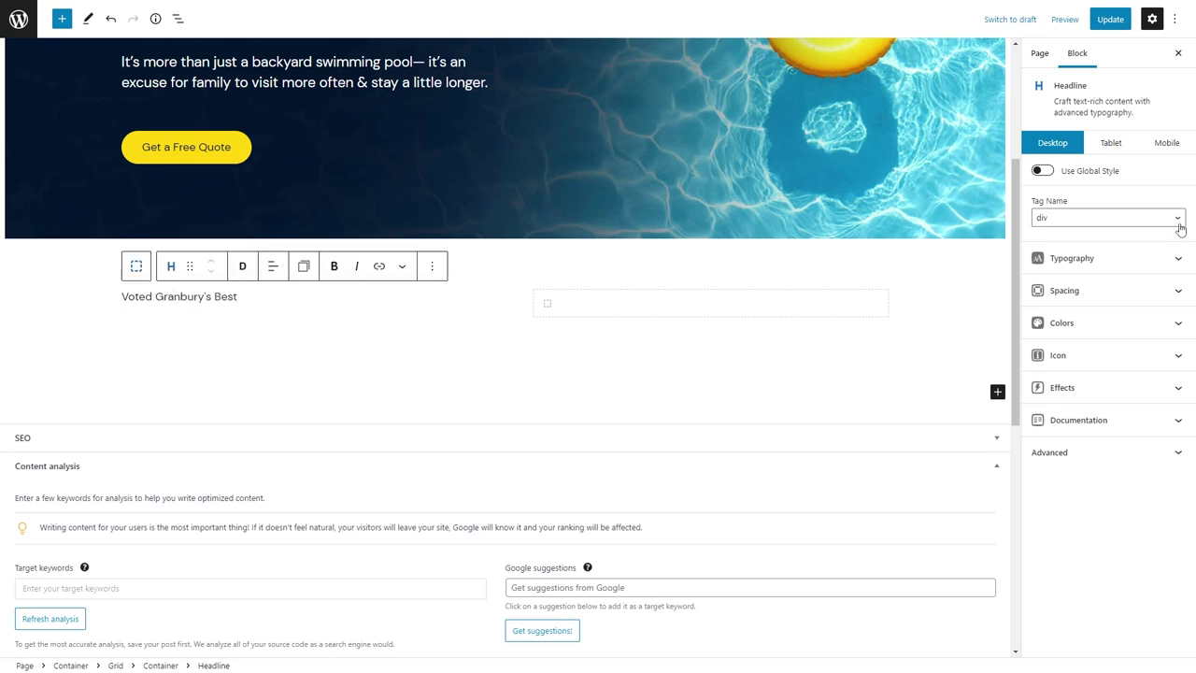
left_click(1071, 258)
left_click(1137, 299)
left_click(1121, 326)
left_click(1070, 609)
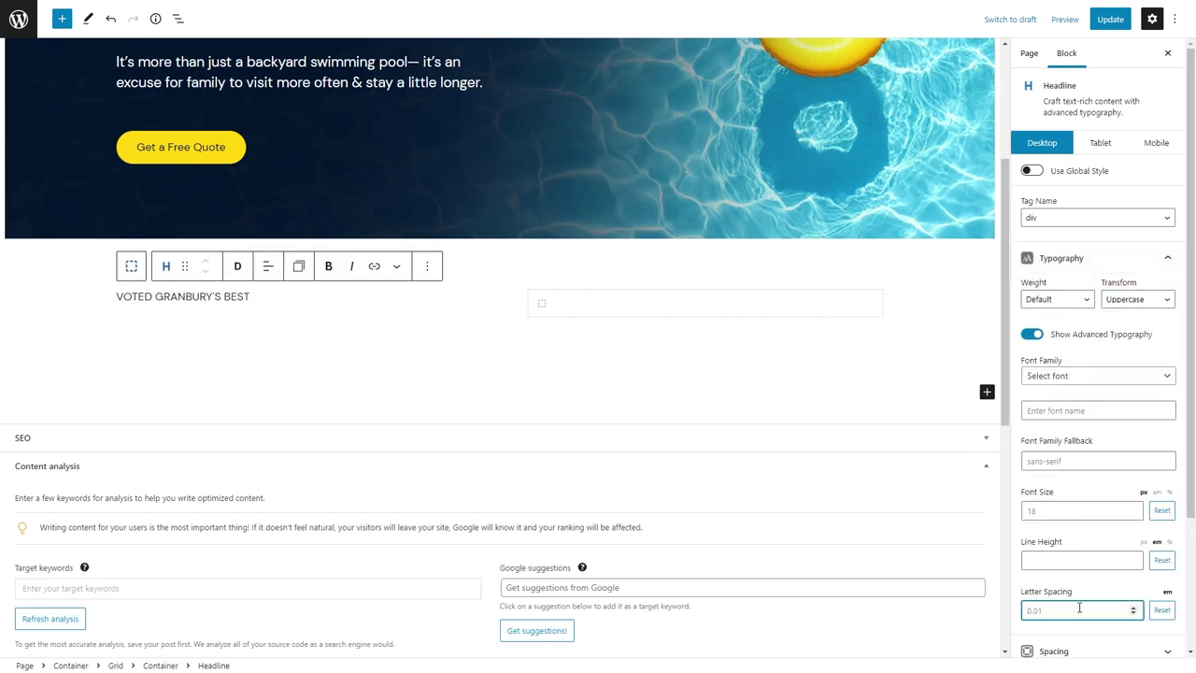
type(".2")
Add a Headline block below it reading 'Custom Built, Quality Pools'.
left_click(277, 324)
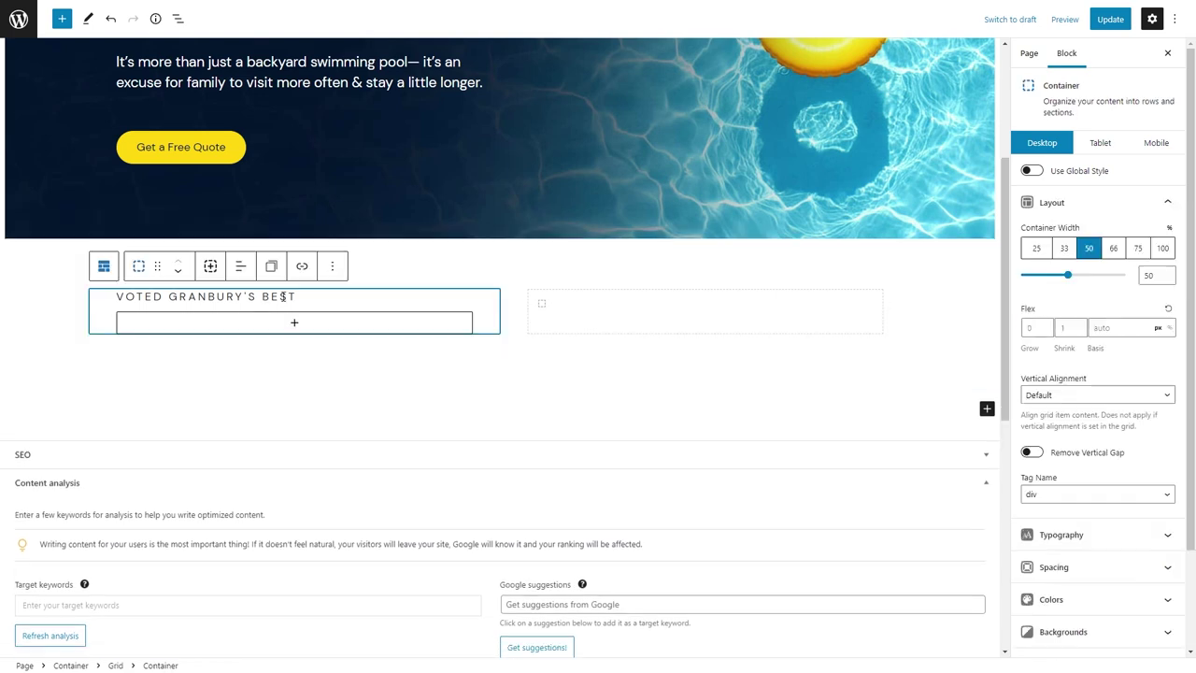
left_click(304, 316)
left_click(320, 322)
left_click(321, 321)
left_click(260, 415)
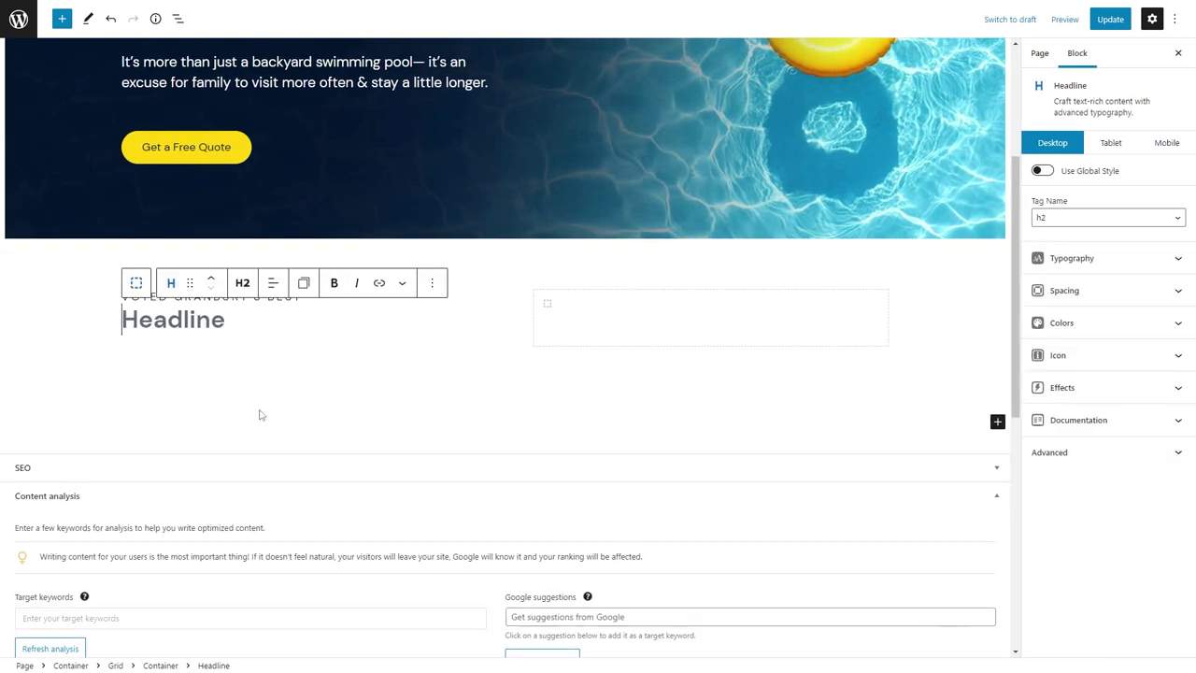
type("Custom Built, Quali")
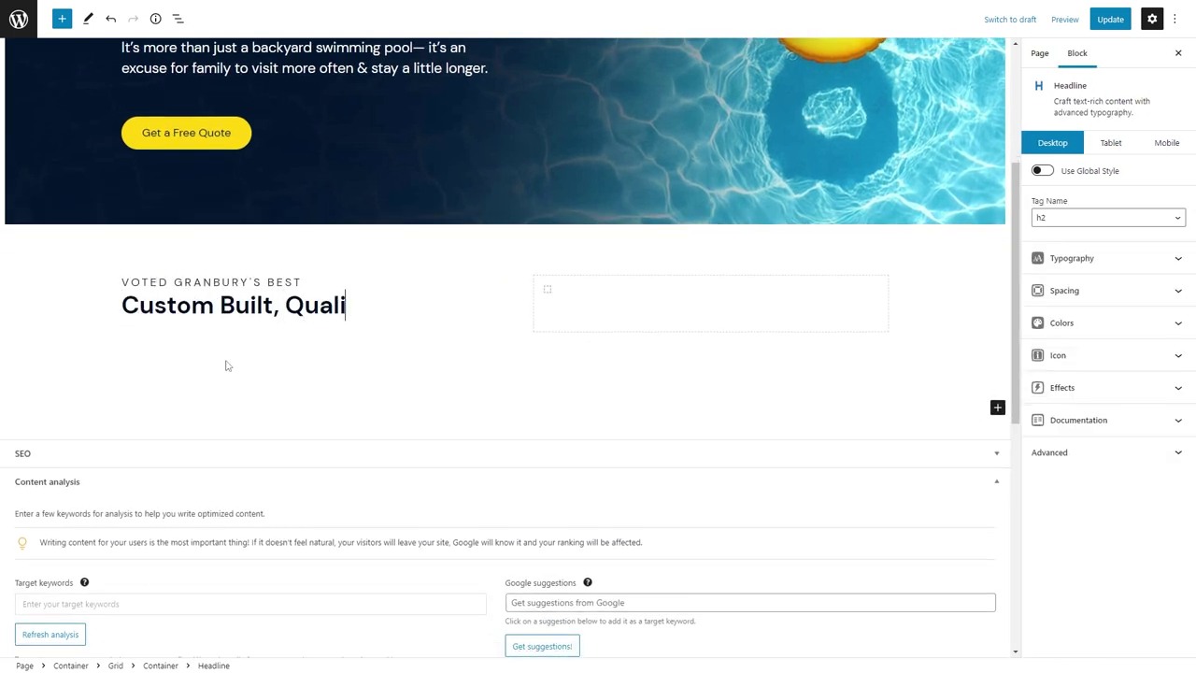
type("ty Pools")
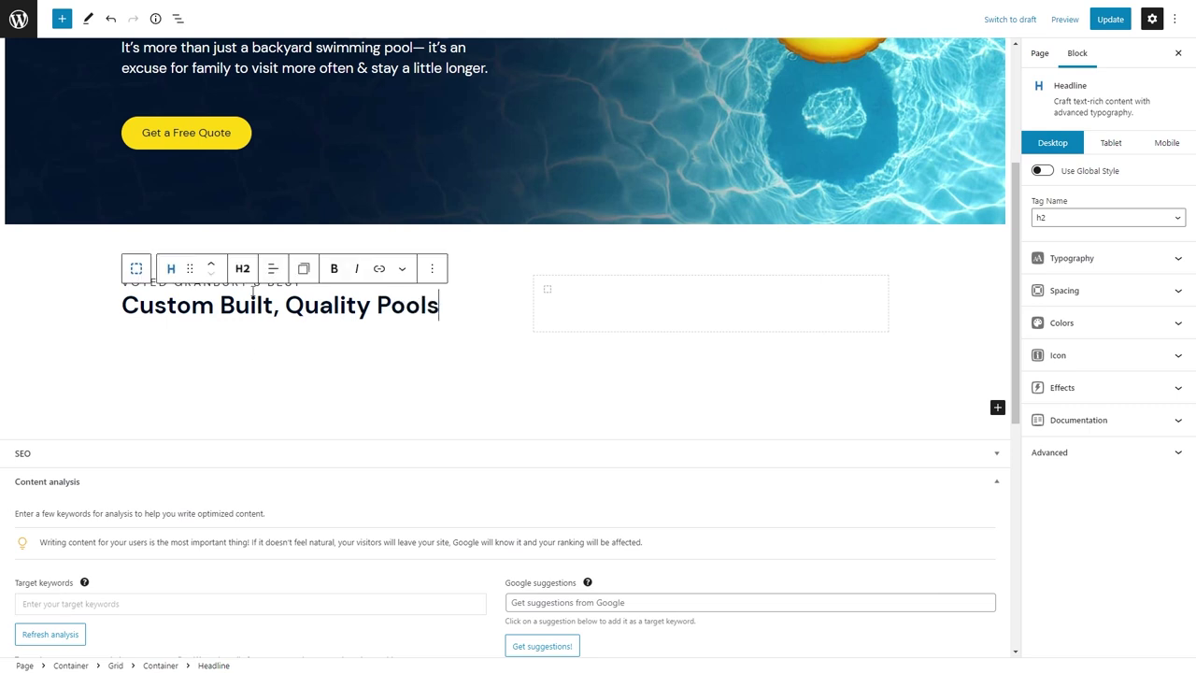
Set the eyebrow headline's font size to 0.8em and its bottom margin to 8.
left_click(253, 288)
left_click(1075, 262)
left_click(1156, 491)
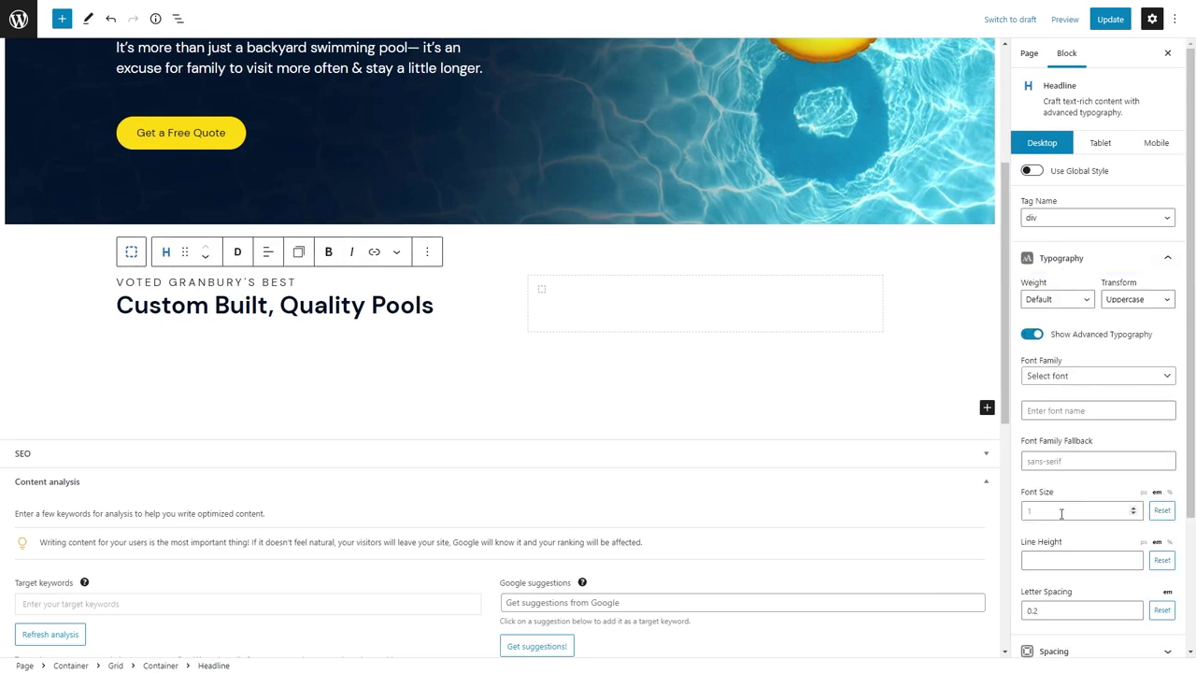
left_click(1079, 510)
type(".8")
scroll(1077, 520, "down", 2)
left_click(1074, 480)
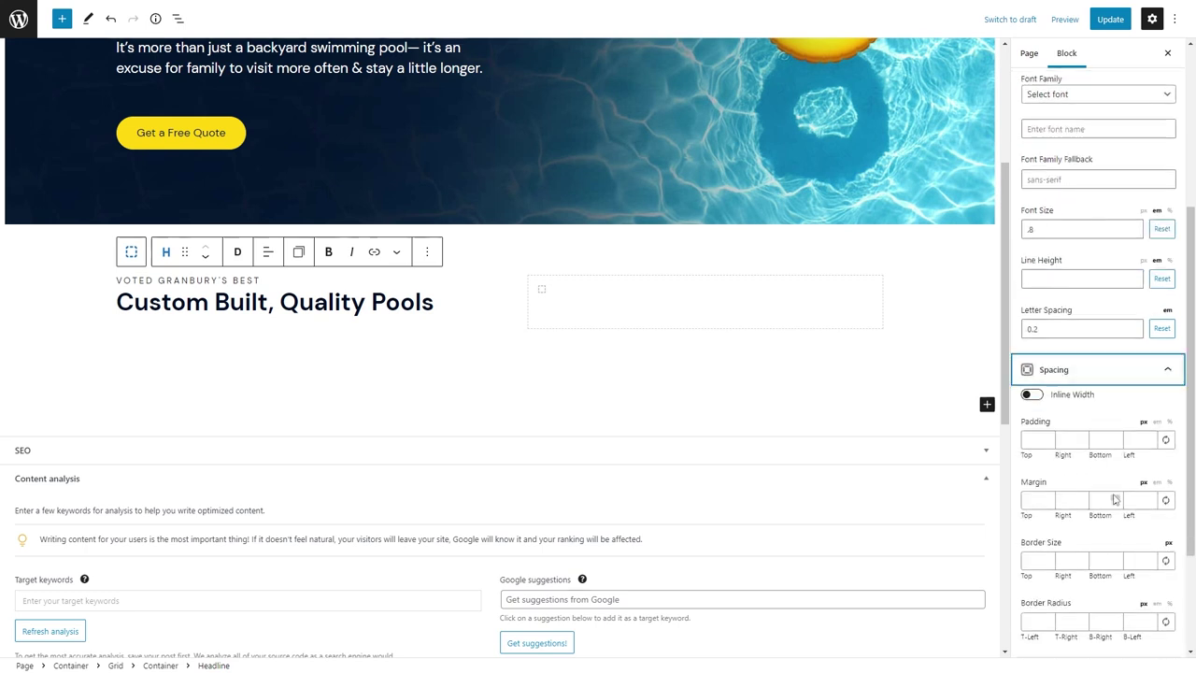
left_click(1098, 500)
type("8")
left_click(369, 315)
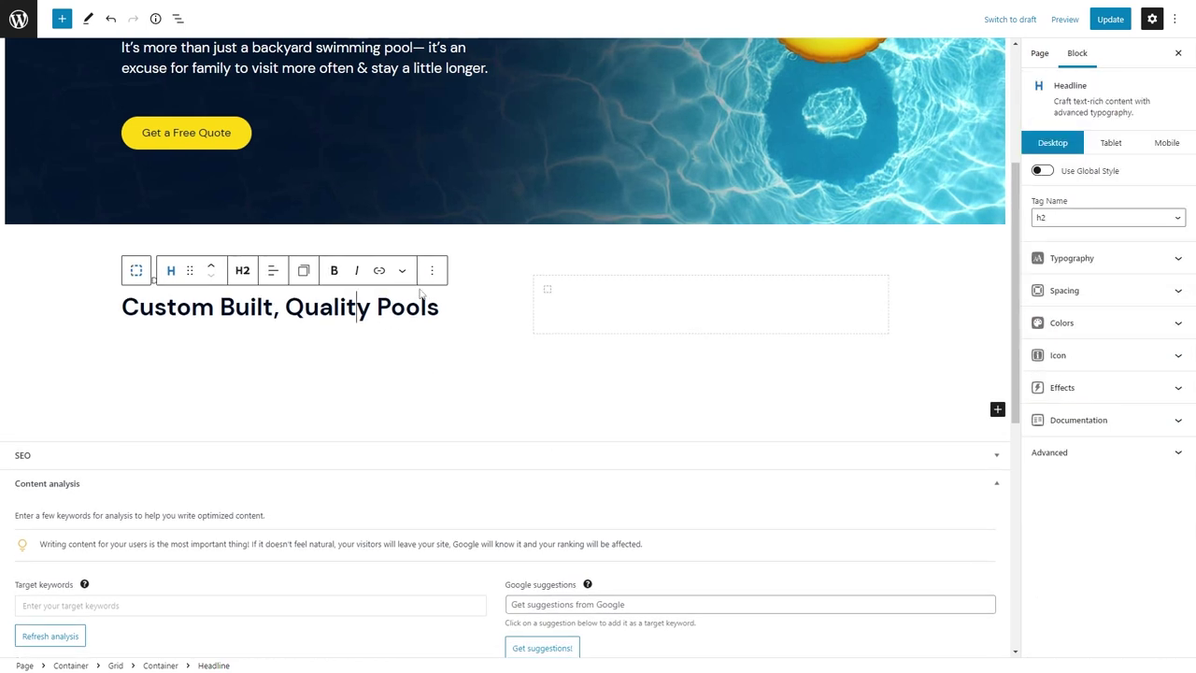
Apply the Highlight format to the word 'Quality' in the heading.
double_click(364, 304)
left_click(401, 270)
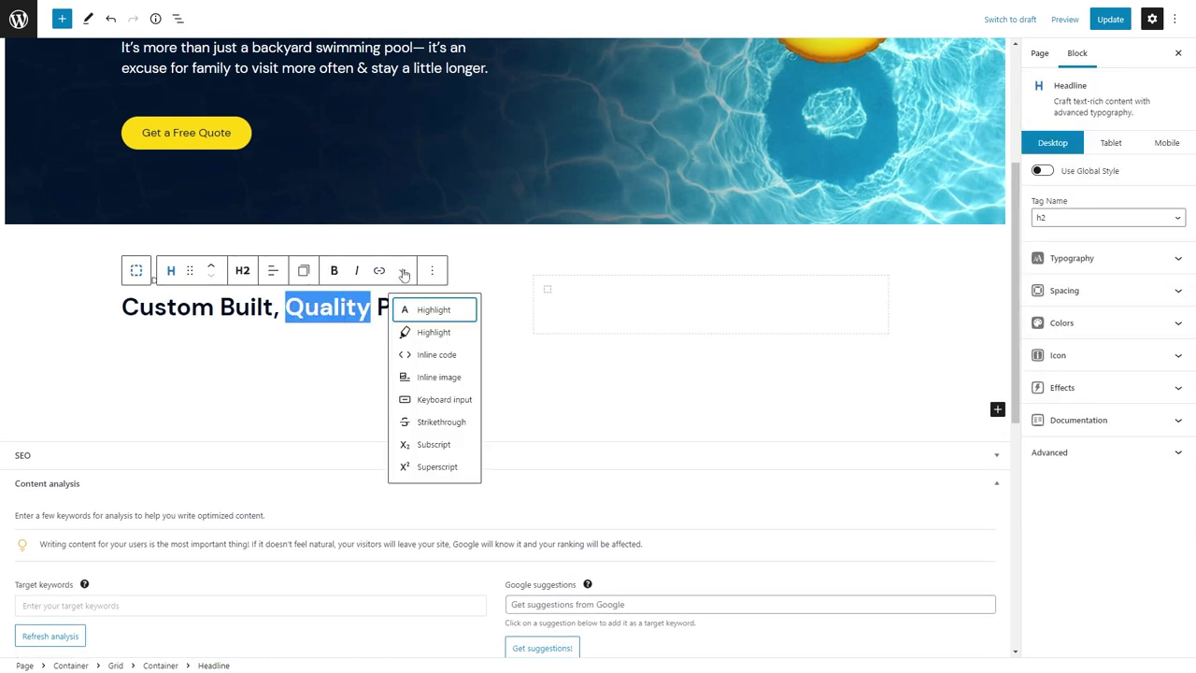
left_click(456, 316)
left_click(402, 270)
left_click(427, 330)
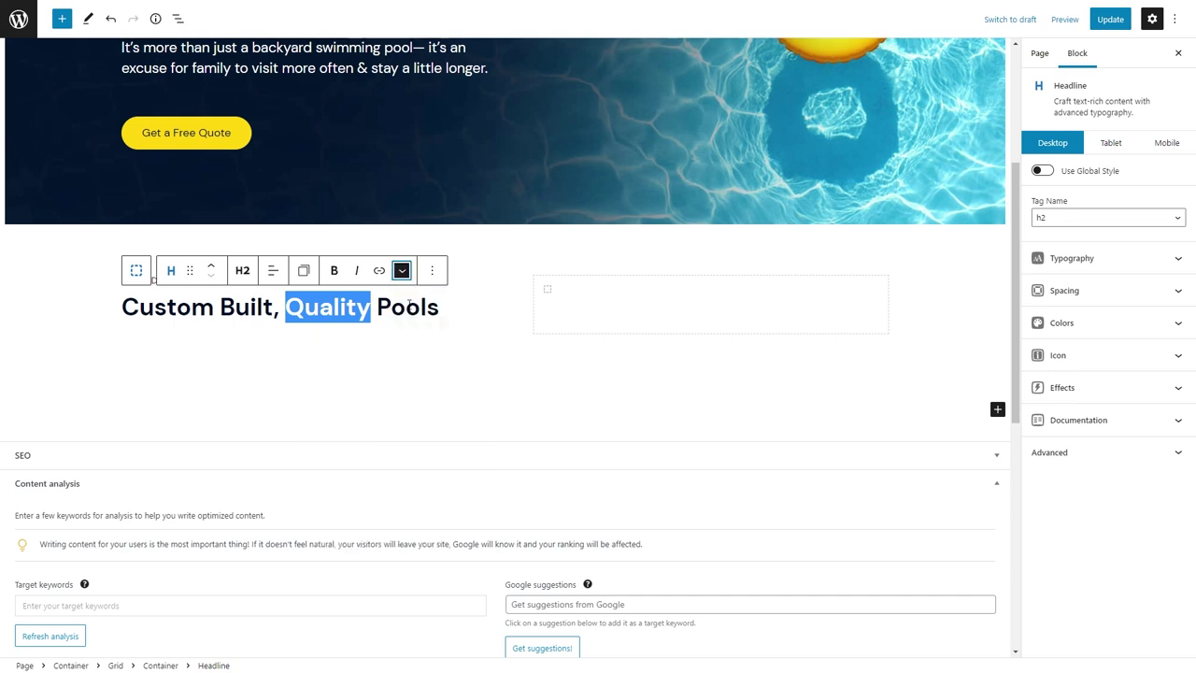
Update the page and inspect the highlighted word's markup on the live site.
left_click(1091, 18)
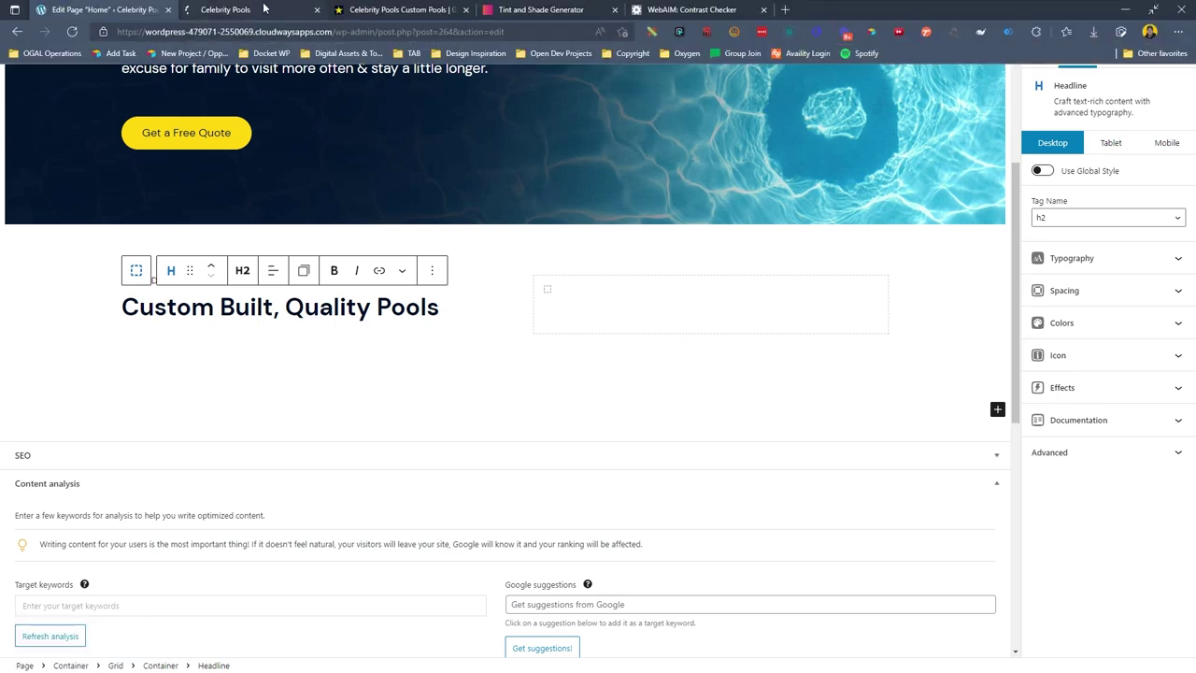
left_click(265, 8)
right_click(446, 446)
left_click(449, 520)
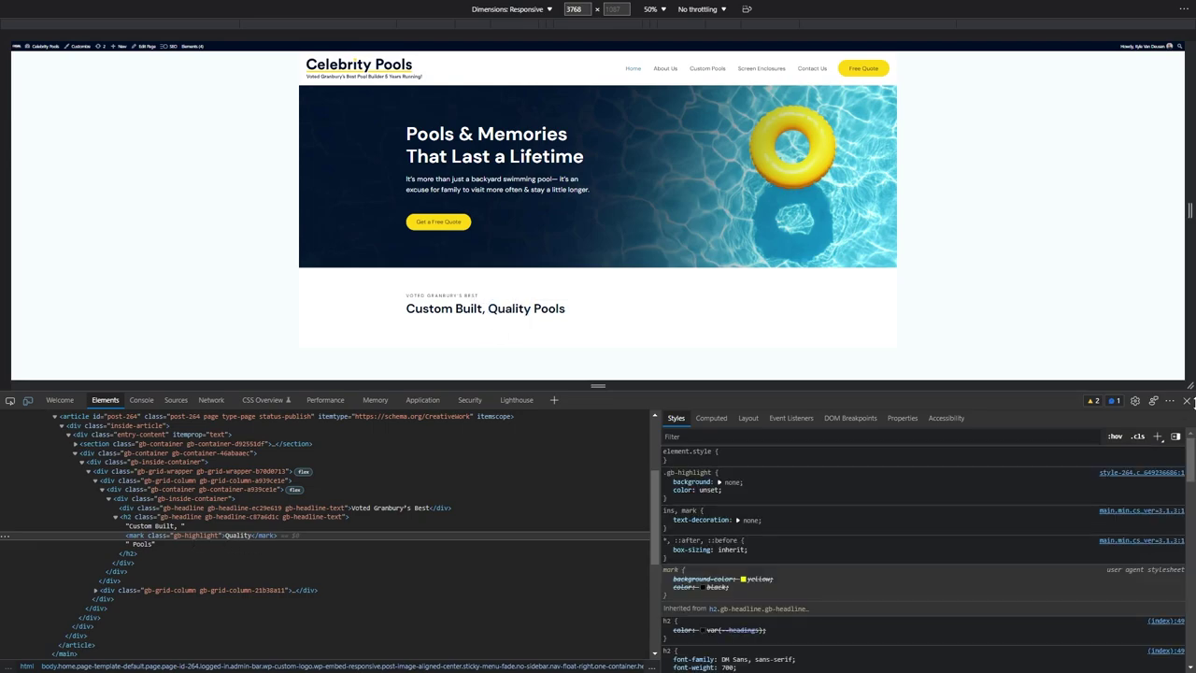
left_click(1186, 400)
left_click(140, 12)
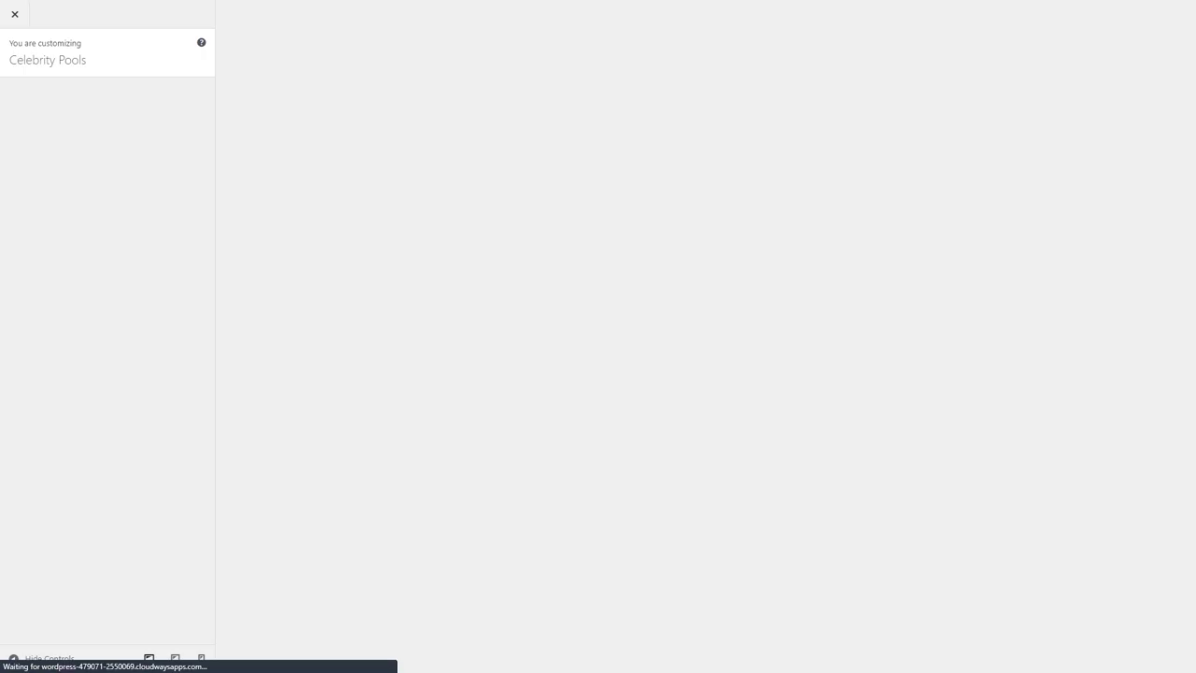
Start a new .gb-highlight rule at the end of the Additional CSS.
left_click(131, 423)
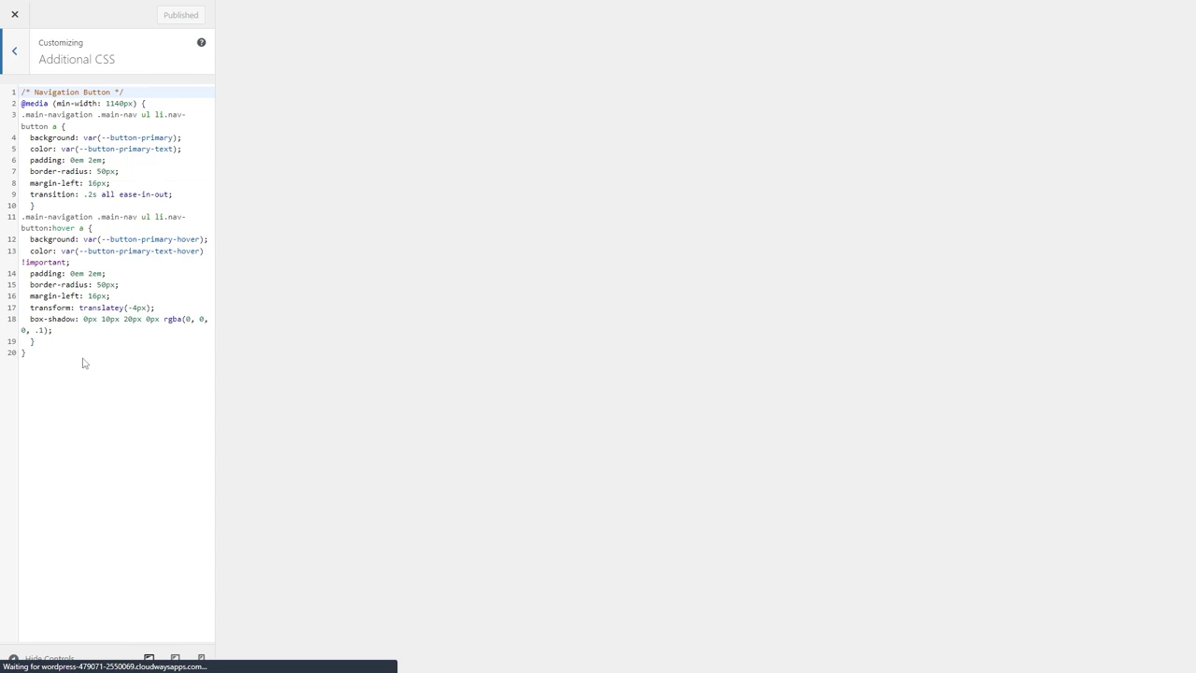
left_click(67, 348)
key("Return")
key("Return")
type(".")
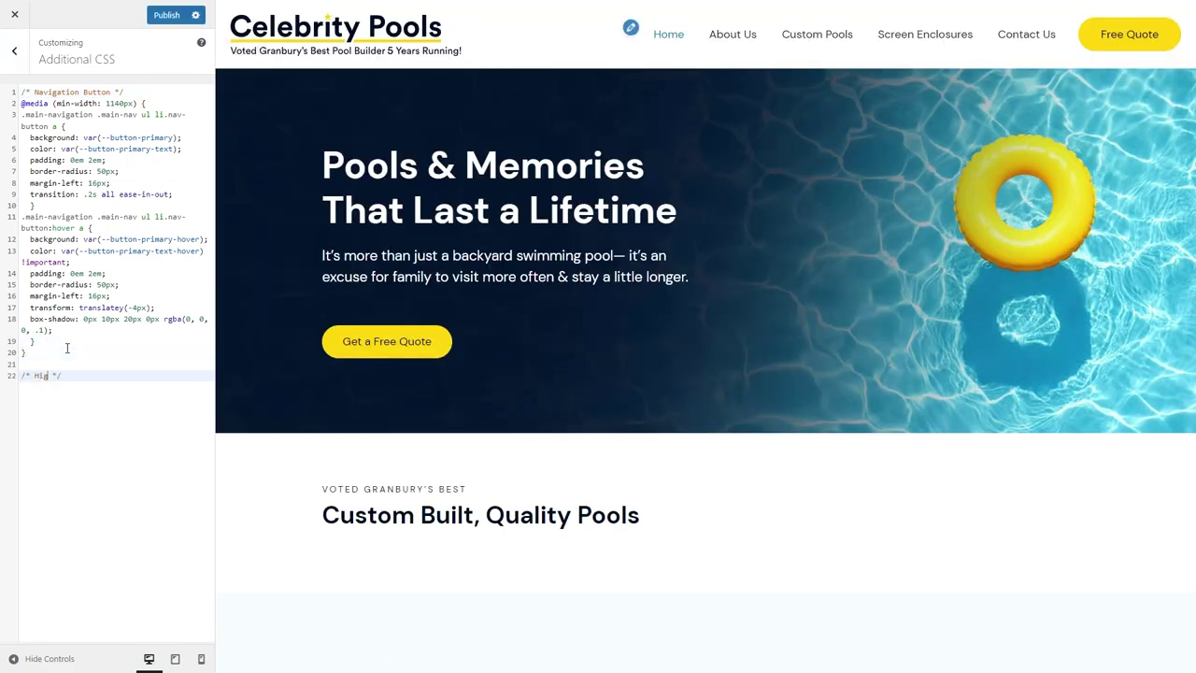
key("Return")
key("Return")
type(".")
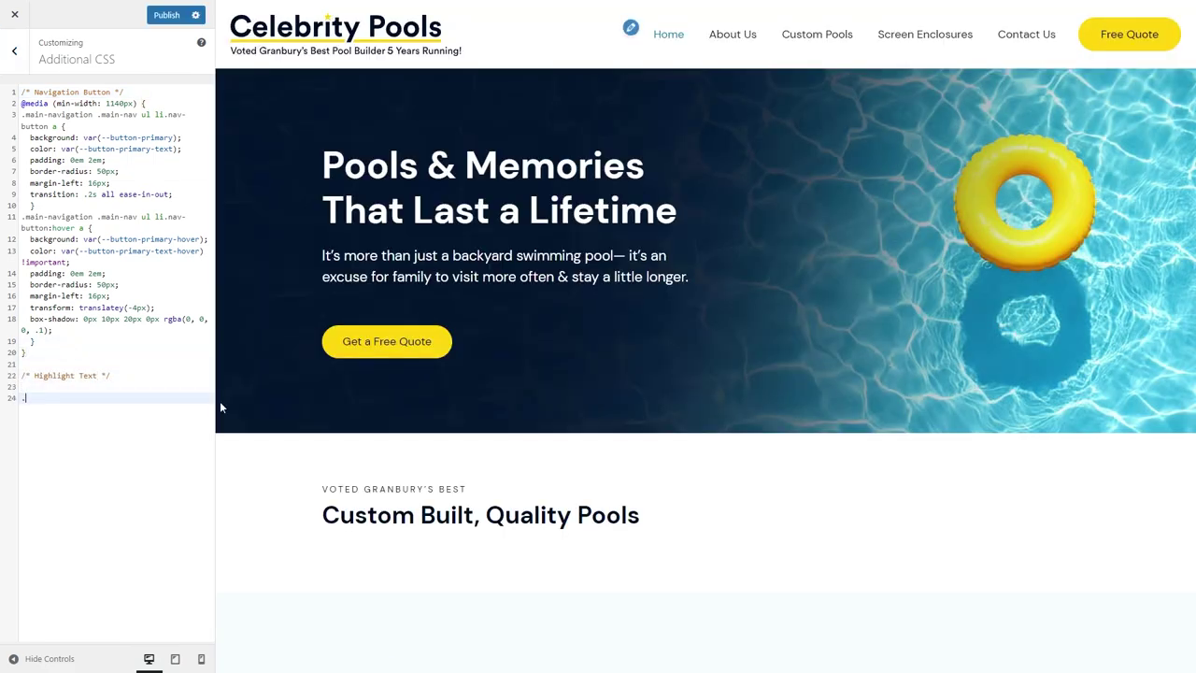
type("gb-highlight {")
key("Return")
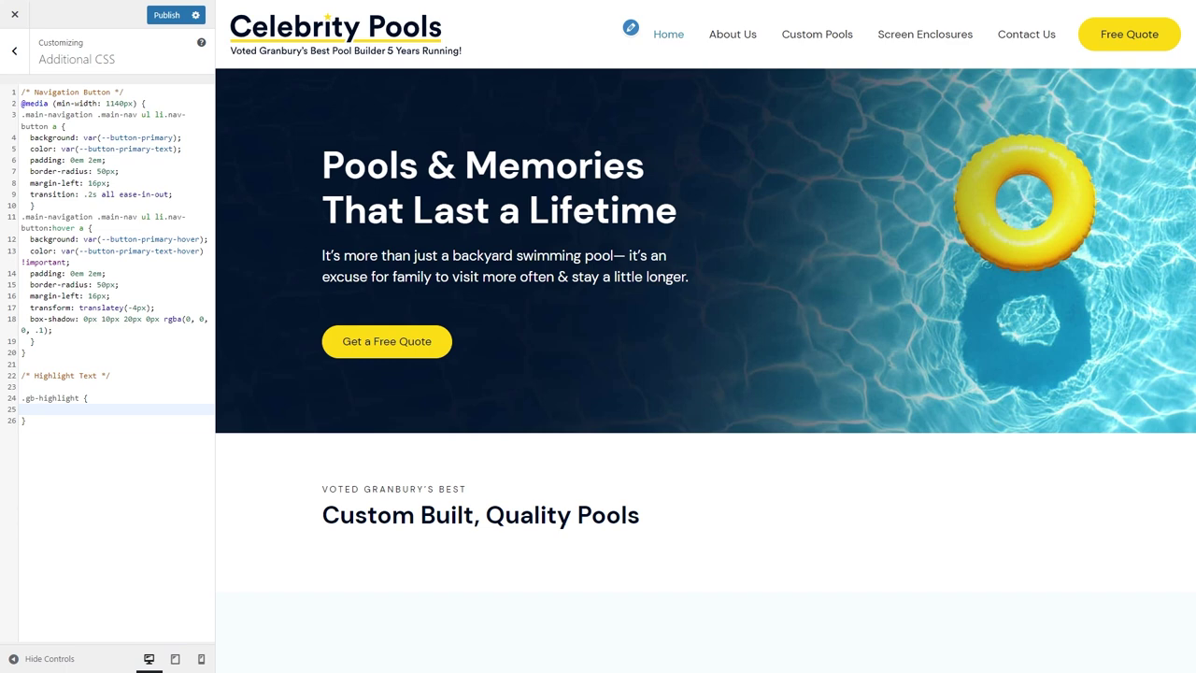
Give the rule an underline with text-decoration-color var(--button-primary).
type("text-decoration: underline; text-decoration-color: #FFD60E;")
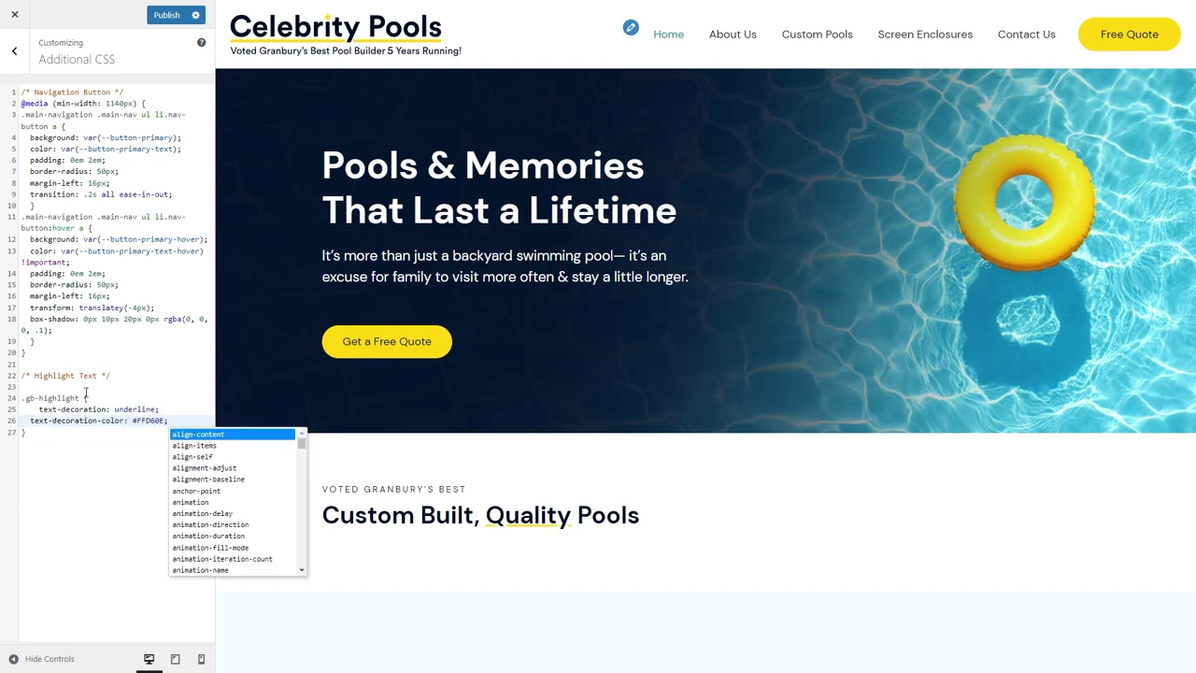
left_click_drag(133, 420, 166, 420)
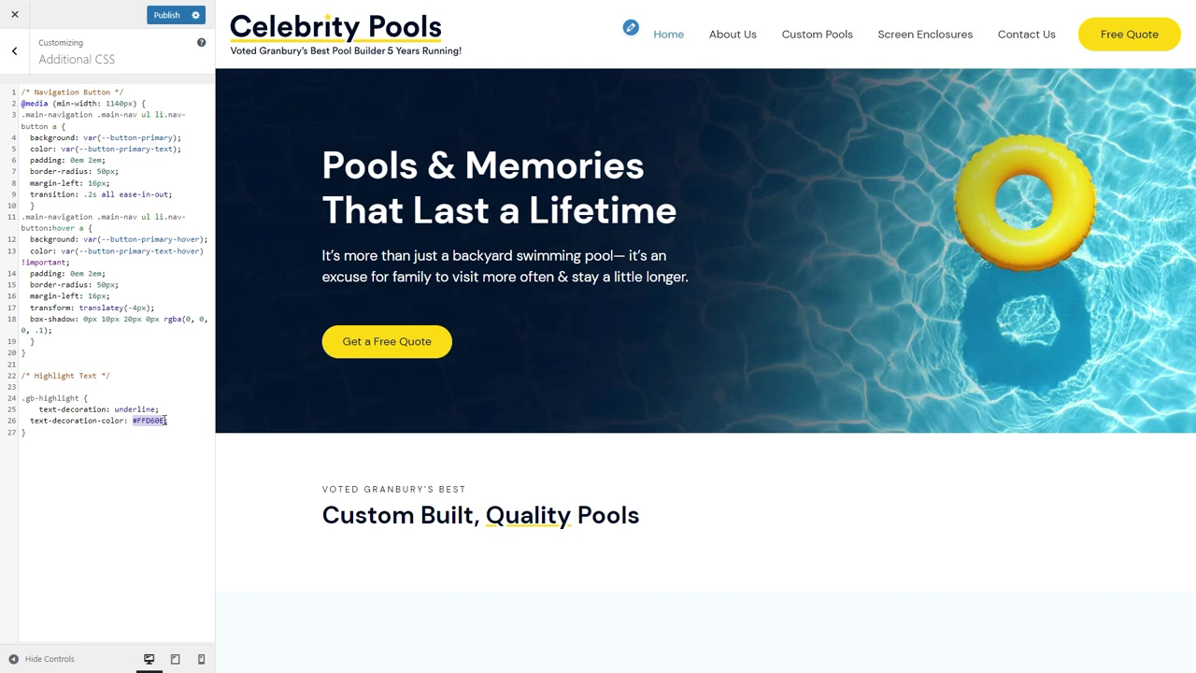
type("var(--primary-button")
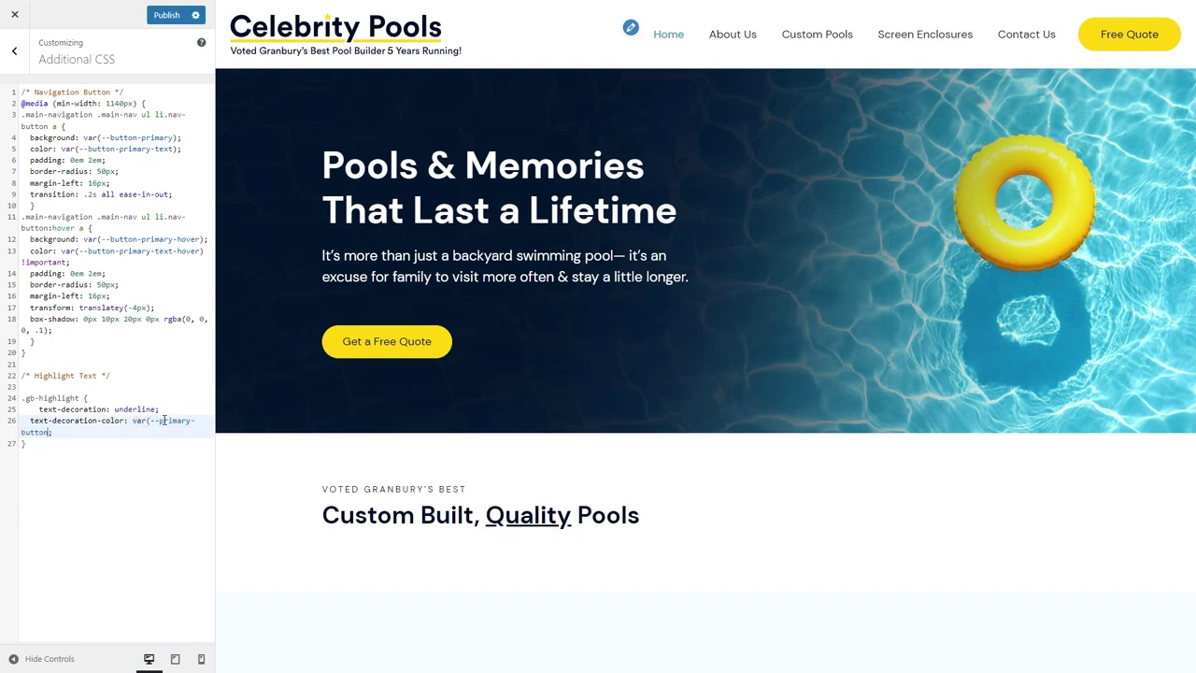
left_click_drag(158, 421, 49, 432)
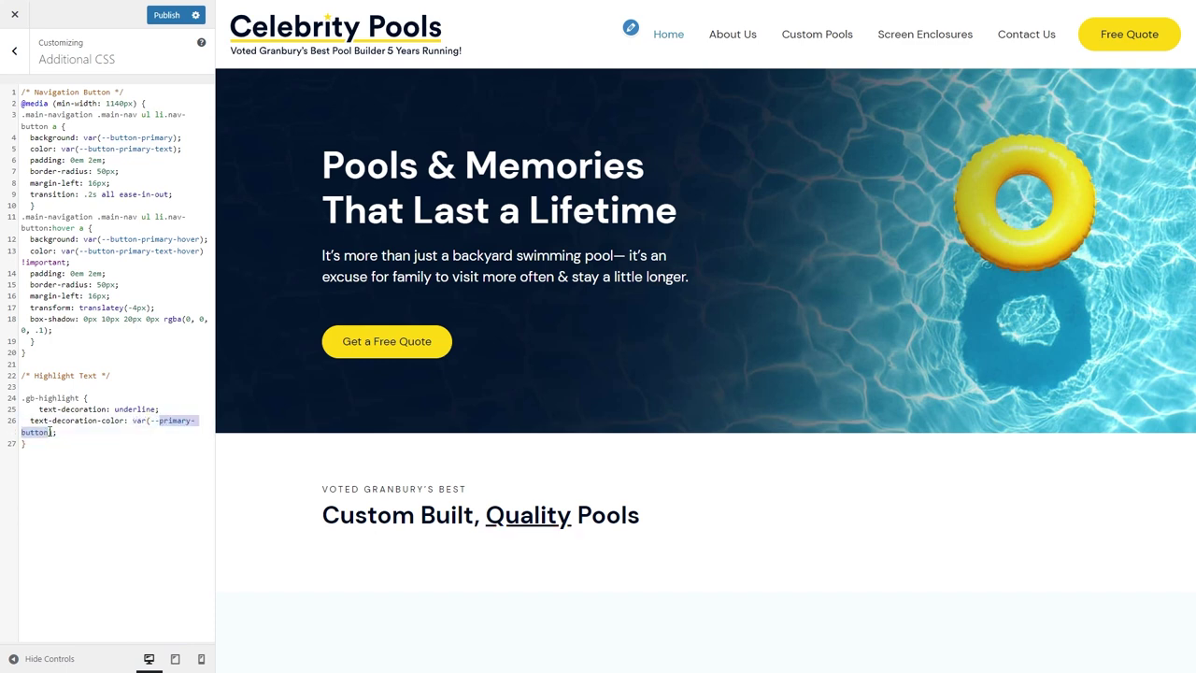
type("button-primary")
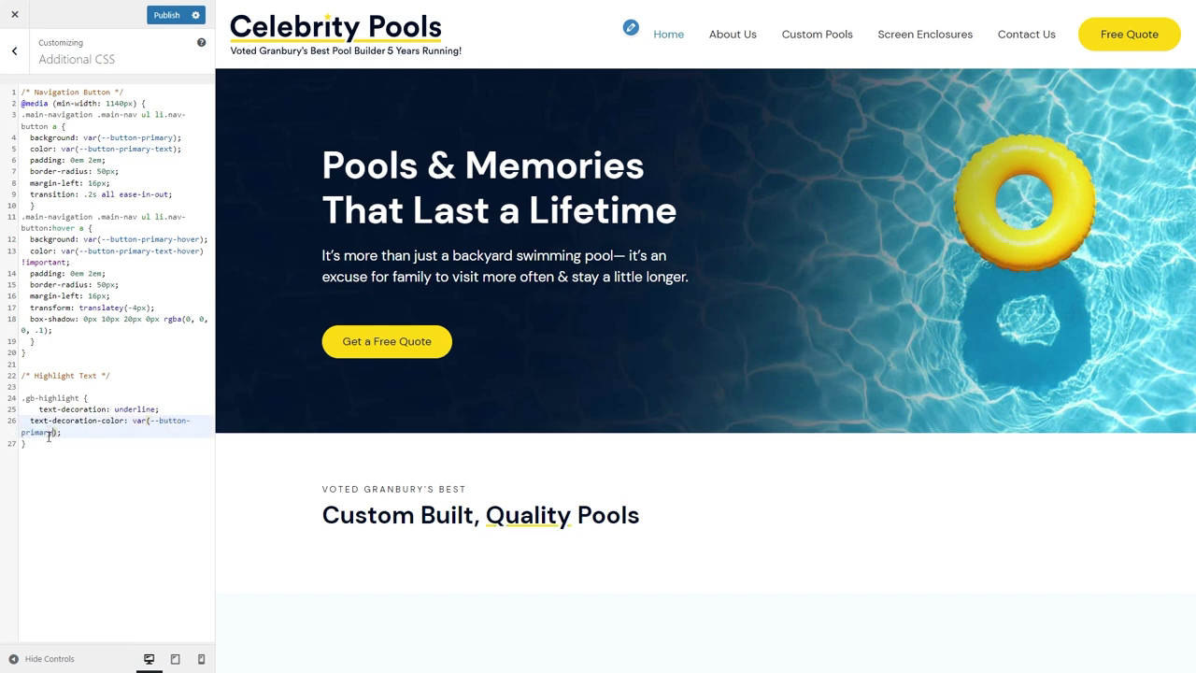
left_click(25, 442)
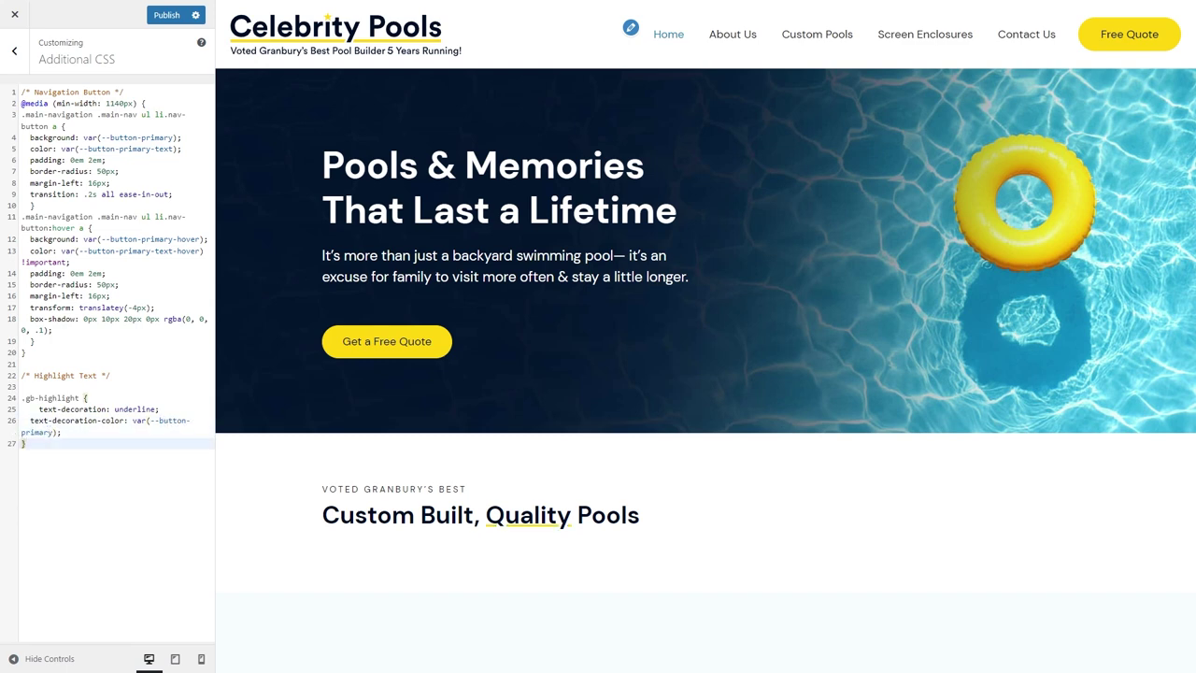
left_click(14, 51)
In Customizer Typography, try a 47px font size for Heading 2.
left_click(59, 257)
left_click(164, 430)
scroll(168, 439, "down", 2)
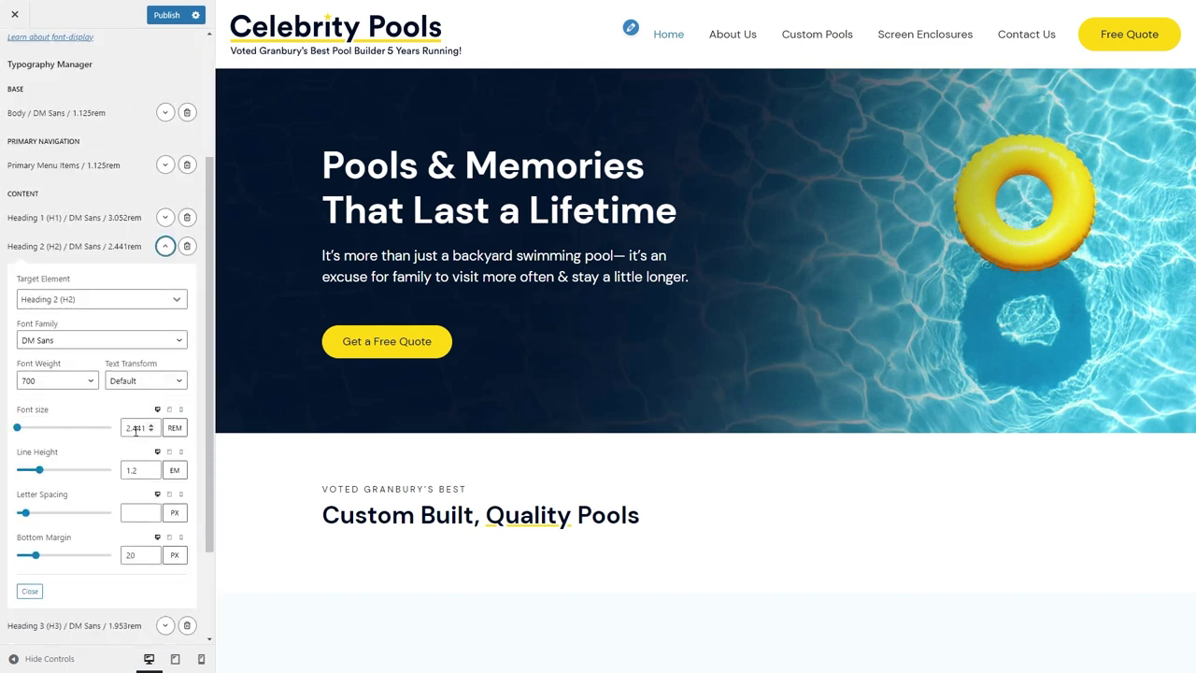
double_click(138, 427)
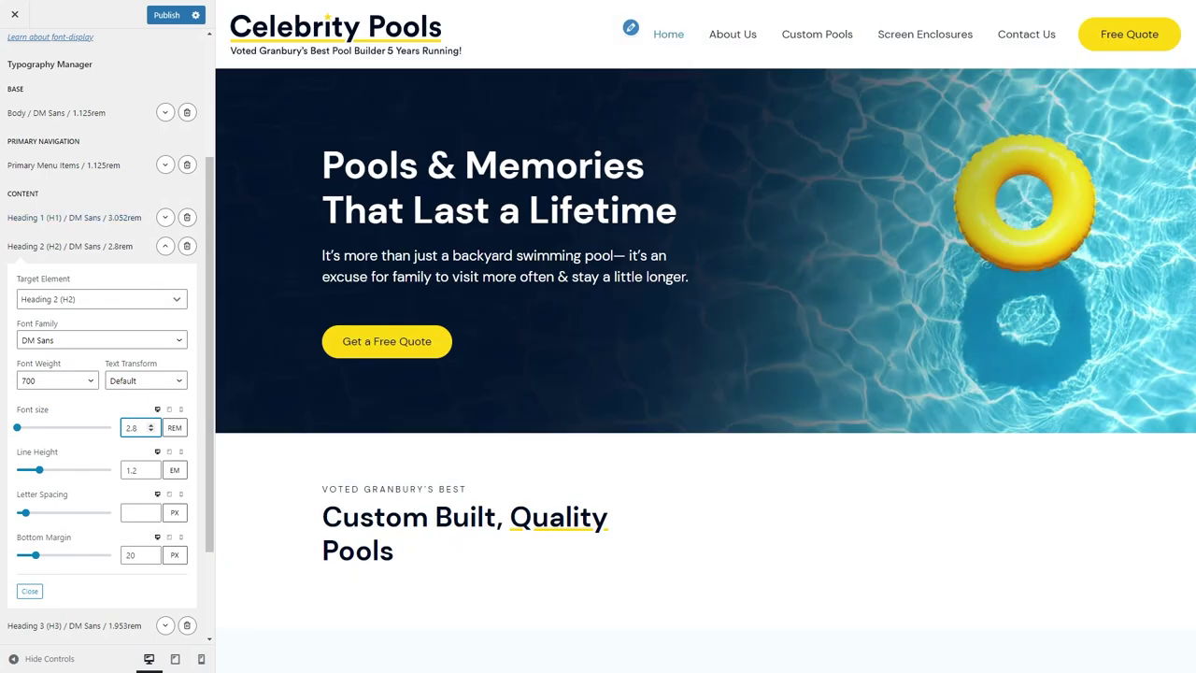
left_click(174, 427)
type("47")
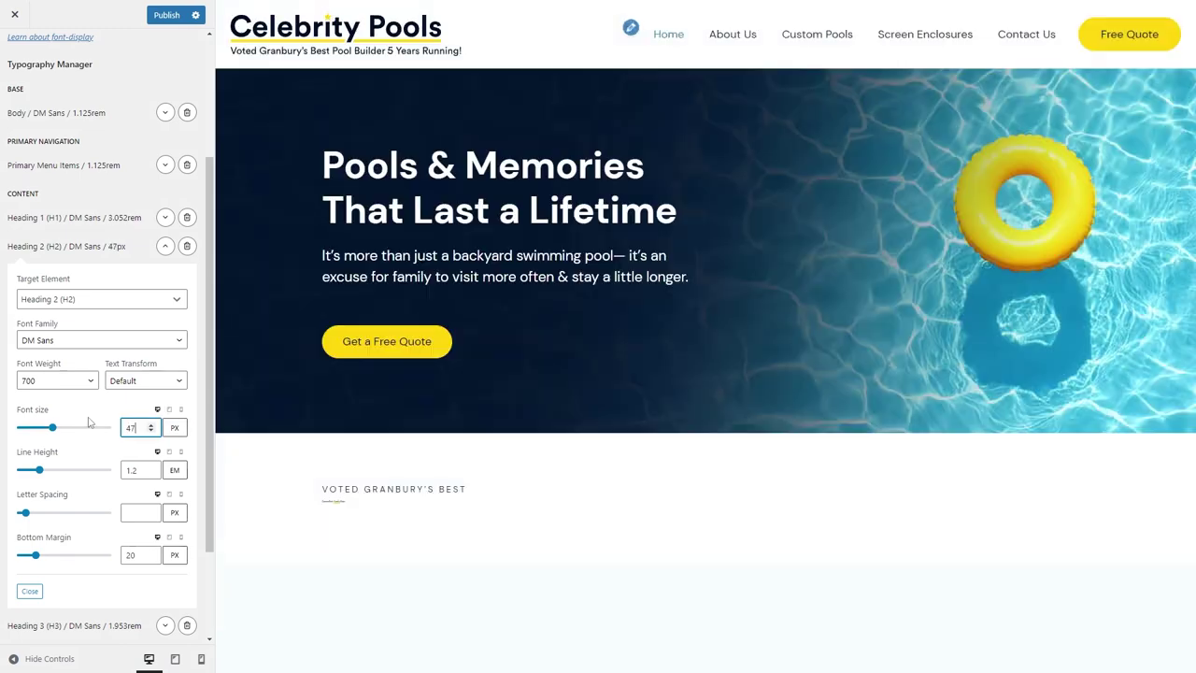
Set the H2 size to 3rem, publish it, and update the Home page.
left_click(175, 427)
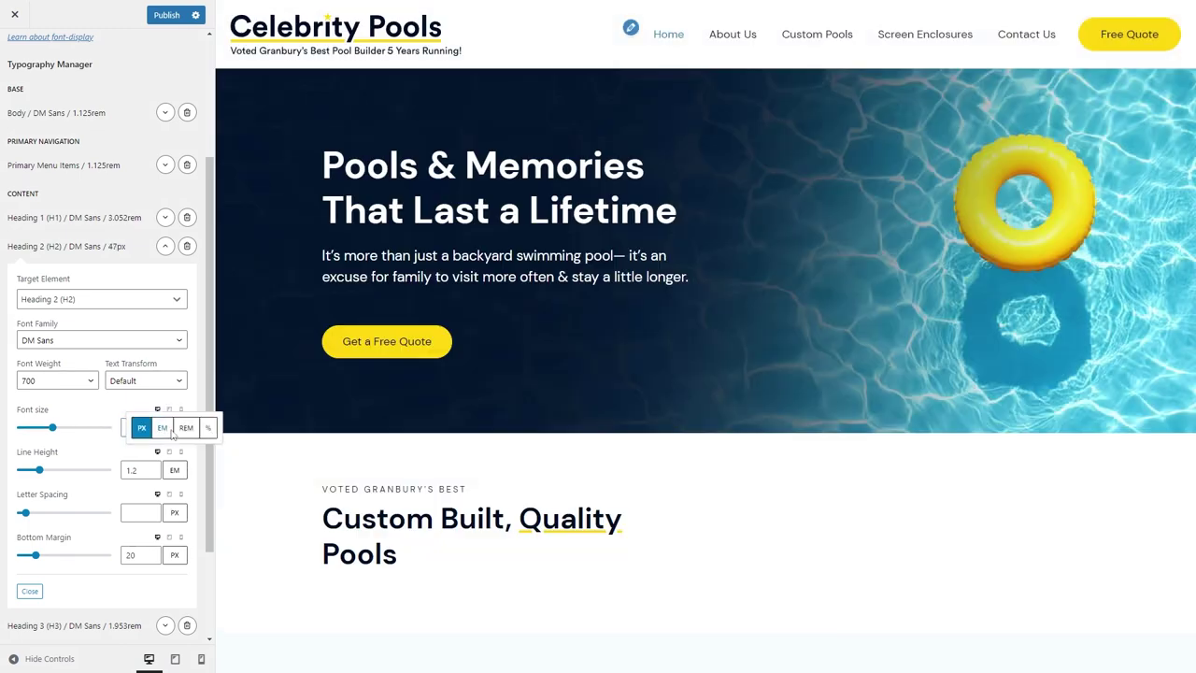
left_click(180, 427)
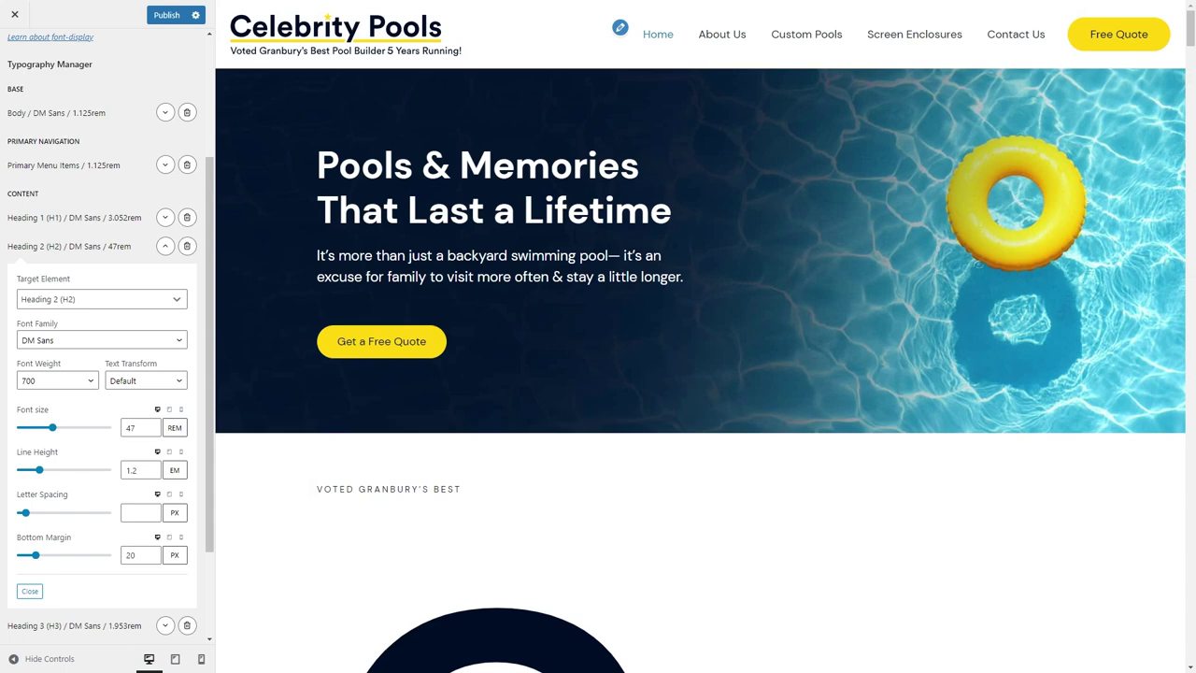
double_click(130, 426)
type("3")
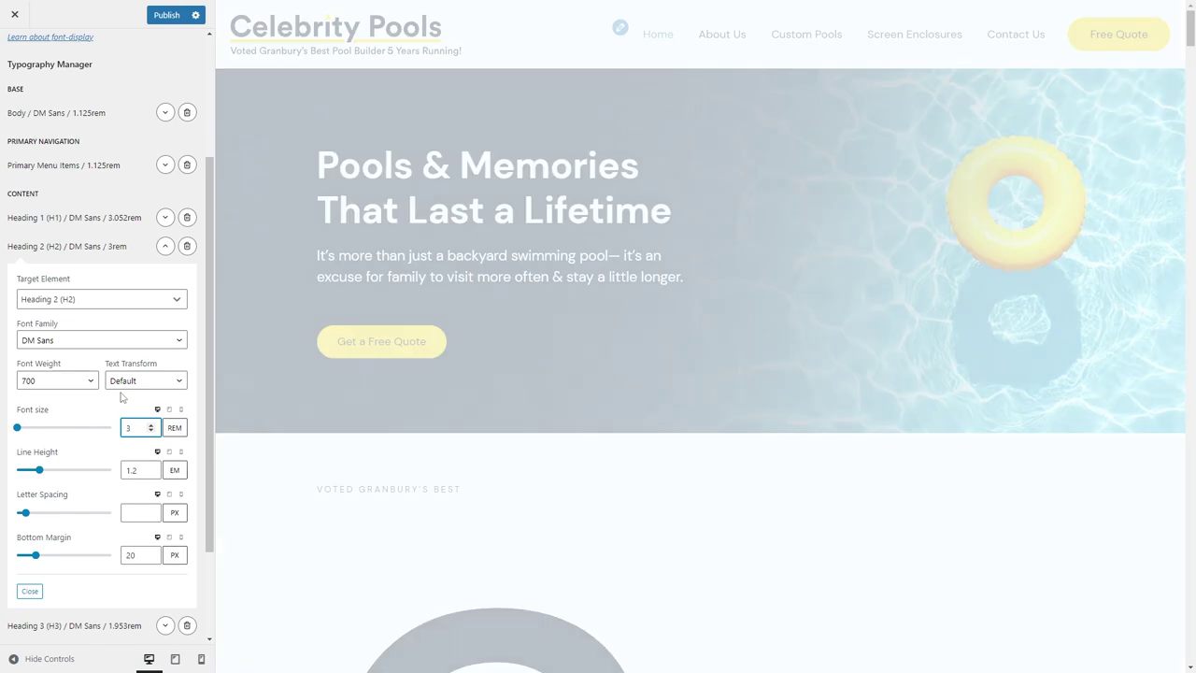
left_click(164, 246)
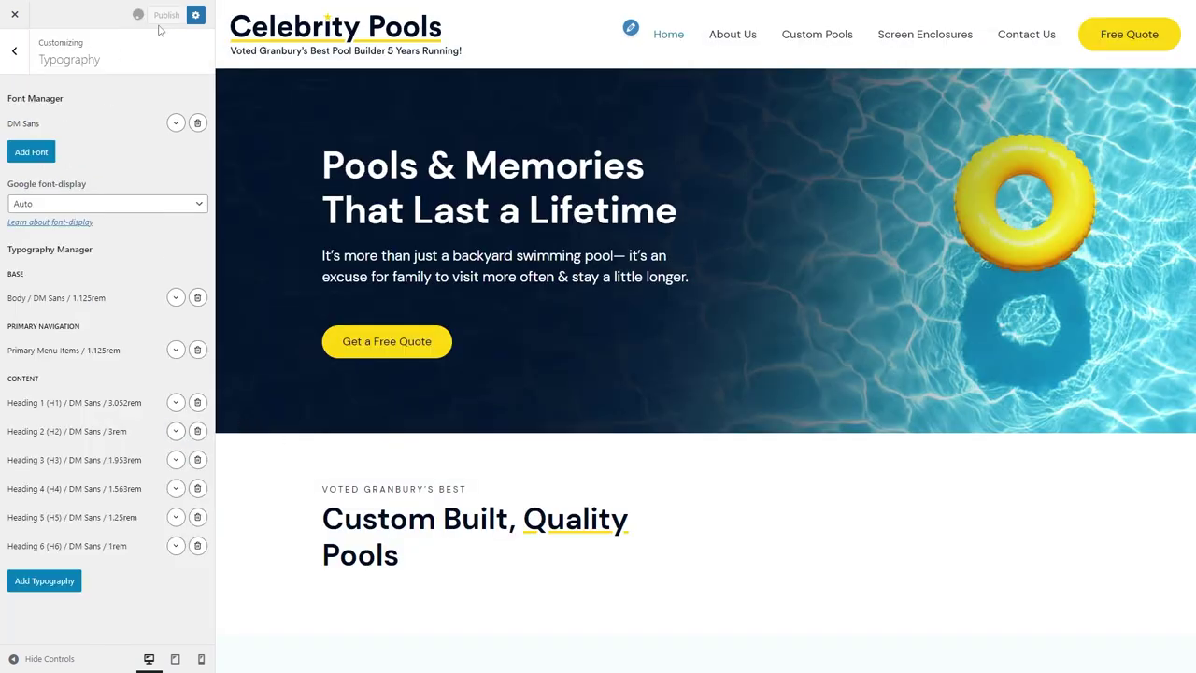
left_click(130, 9)
left_click(1109, 16)
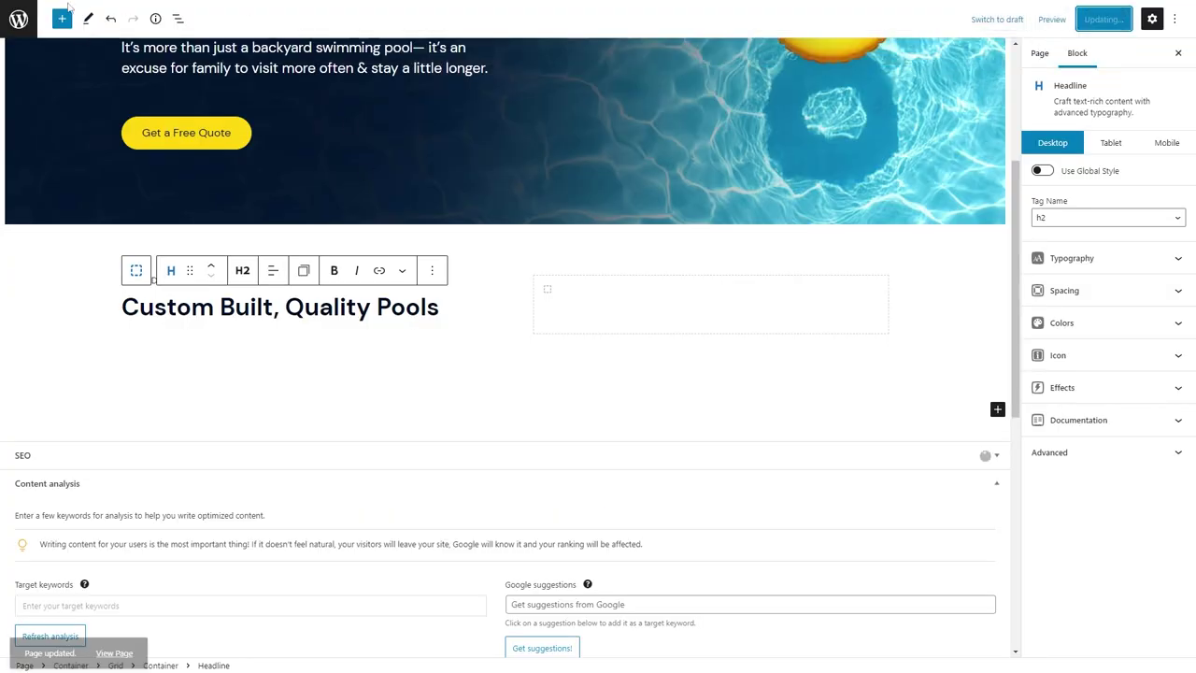
Reload the editor and paste two body paragraphs under the 'Custom Built, Quality Pools' heading.
left_click(72, 33)
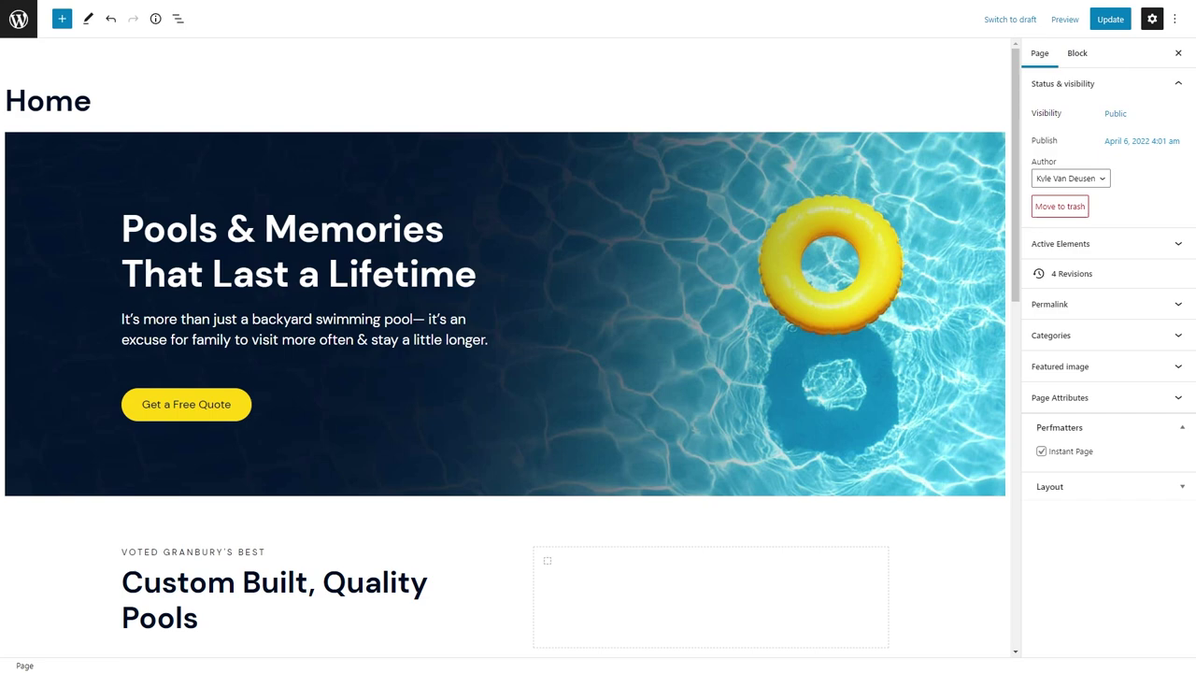
scroll(176, 535, "down", 2)
left_click(234, 433)
left_click(246, 457)
type("When you build a pool, you’re actually creating a fun and relaxing space for your children and family to spend time together…without ever leaving the backyard! You’ll make lasting memories as you teach your kids to swim, play with them in the pool, and bar-b-que by the water. A well-designed swimming pool isn’t just a bunch of water. It can turn your backyard into an elegant outdoor oasis, with waterfalls, vanishing edges and other unique amenities. A pool can serve as a relaxing and inviting centerpiece right in your own backyard.")
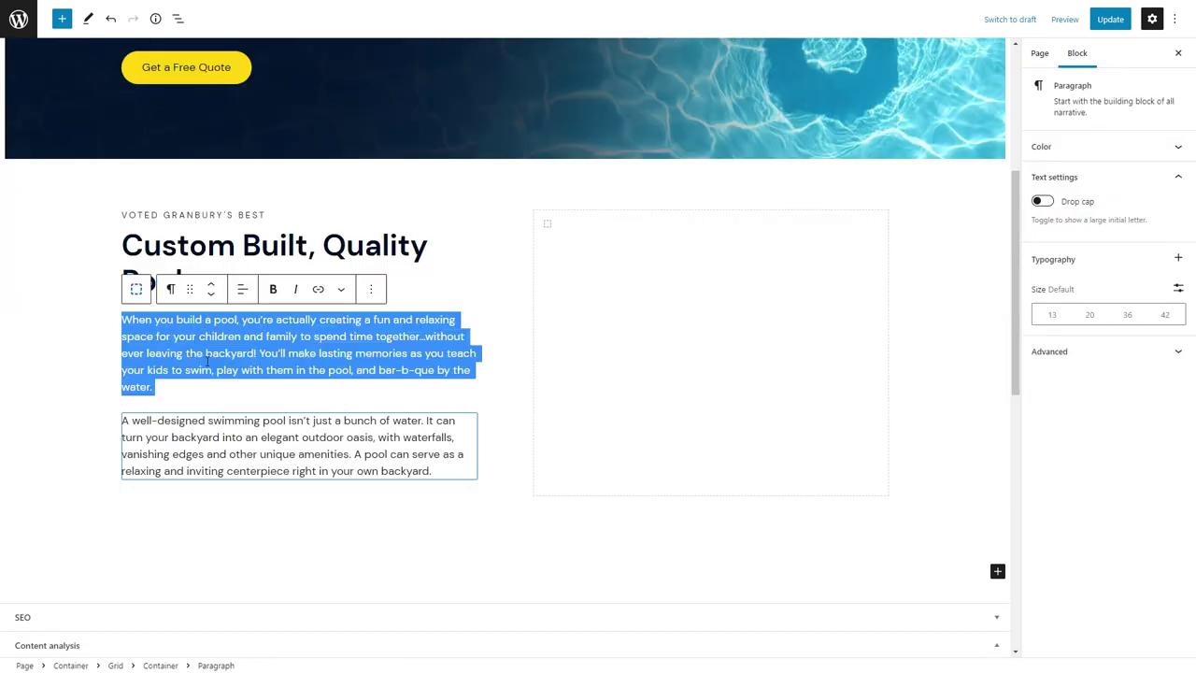
Convert both paragraphs into Headline blocks using the paragraph tag.
left_click(170, 288)
left_click(192, 346)
left_click(242, 289)
left_click(225, 444)
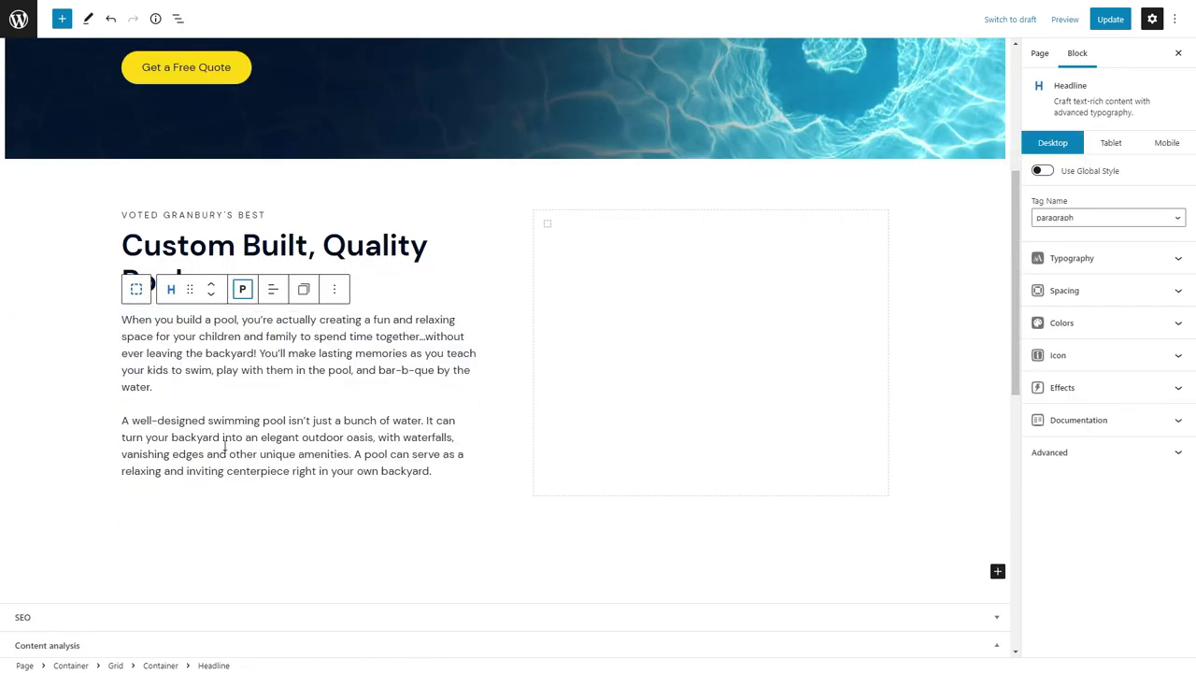
left_click(225, 444)
left_click(172, 387)
left_click(191, 445)
left_click(240, 390)
left_click(271, 546)
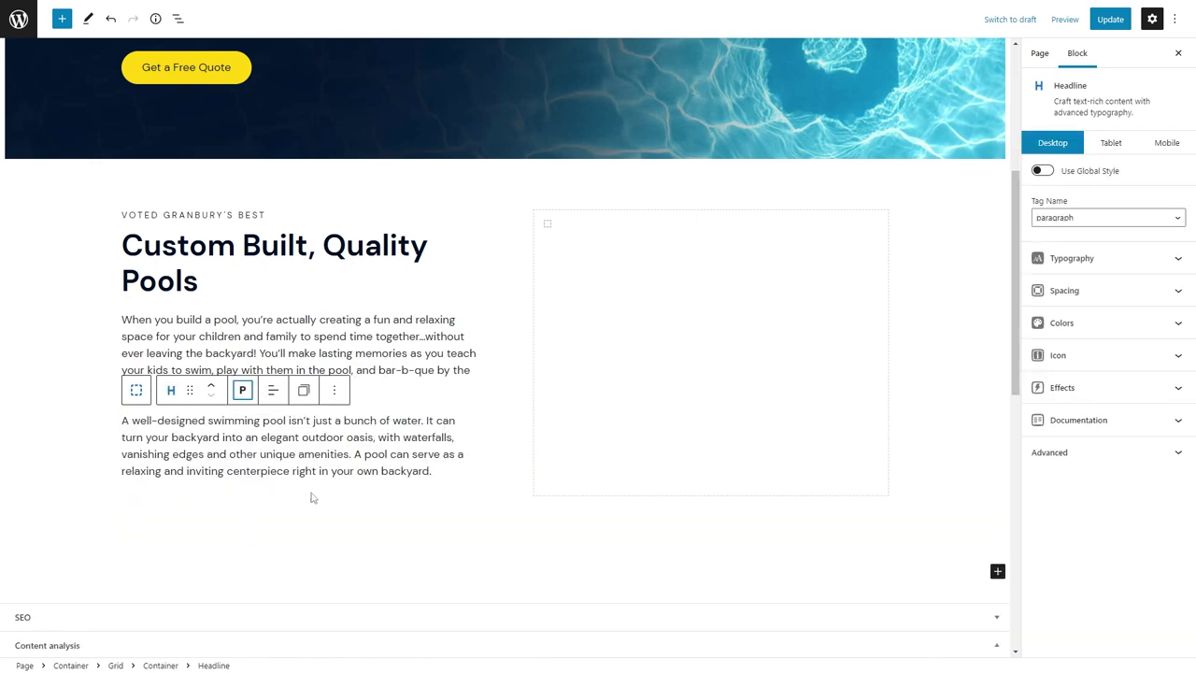
left_click(445, 471)
key("Return")
Insert a Buttons block labelled 'Photo Gallery' linked to the gallery page.
type("/butt")
left_click(204, 432)
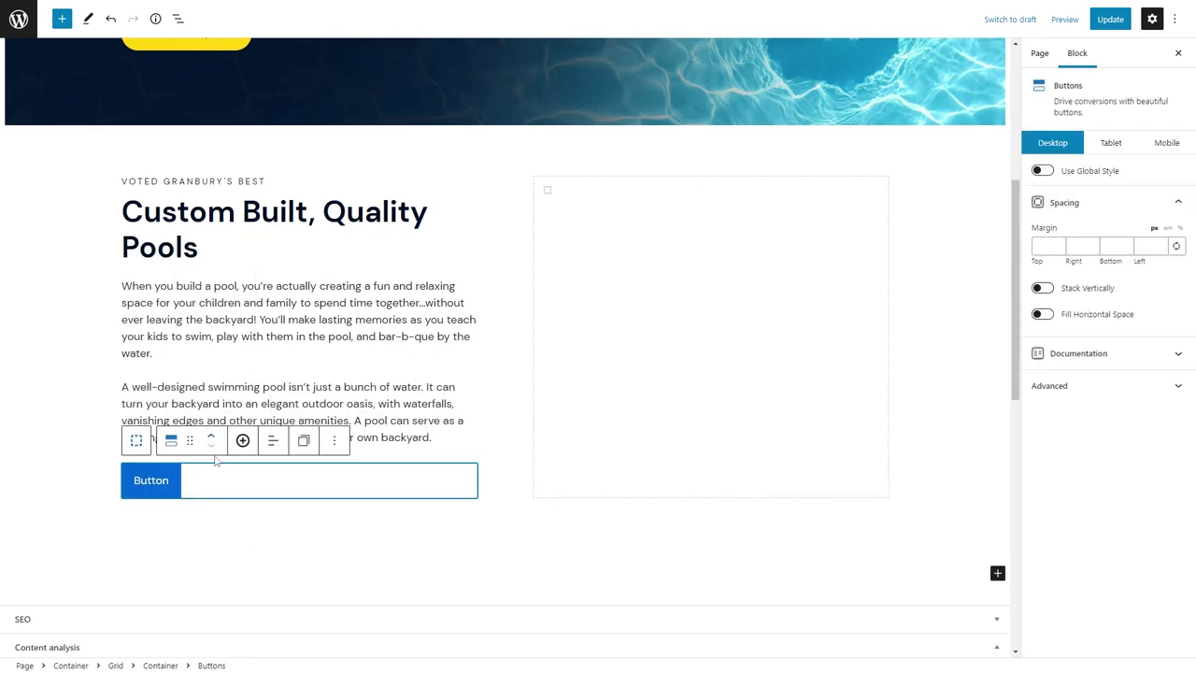
double_click(150, 479)
type("allery")
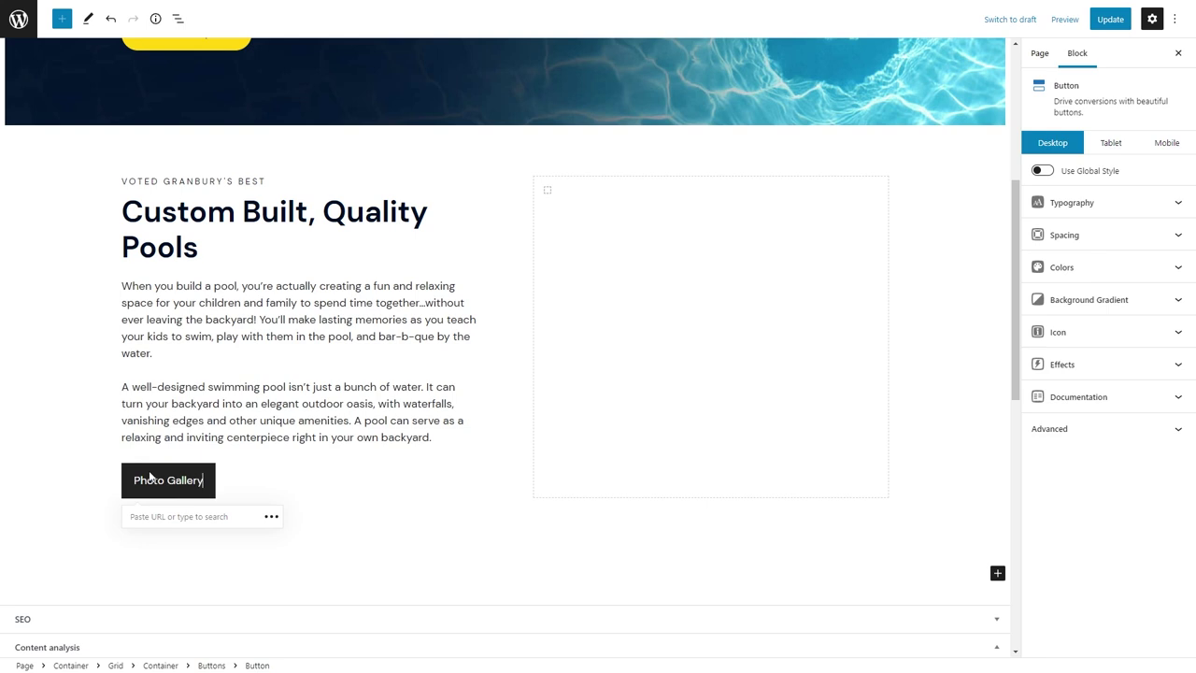
left_click(135, 518)
type("photo")
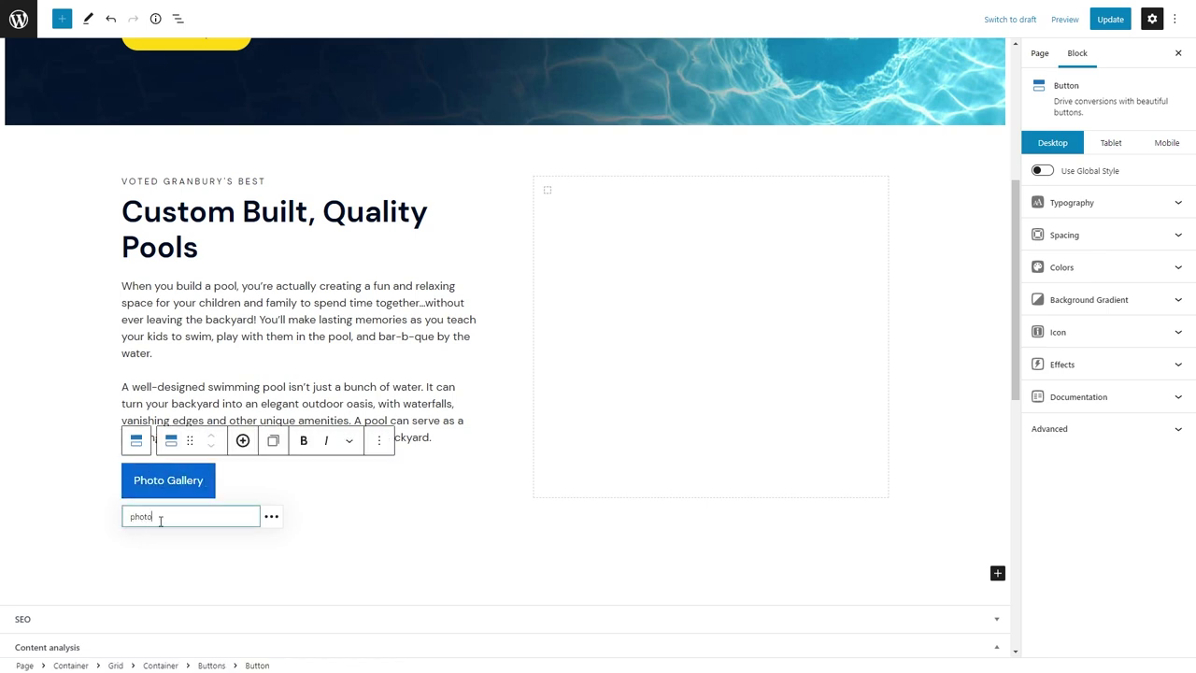
key("BackSpace")
key("BackSpace")
key("BackSpace")
key("BackSpace")
key("BackSpace")
type("gallery")
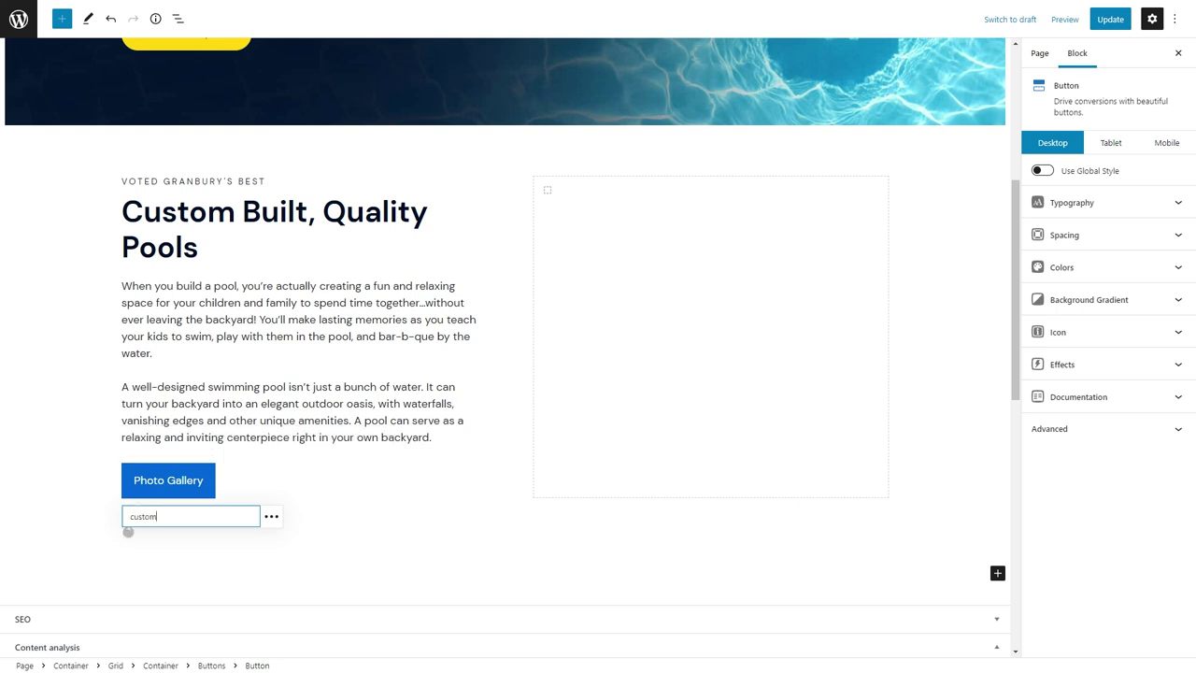
left_click(187, 548)
Give the button the global secondary button style.
left_click(1046, 176)
left_click(1107, 198)
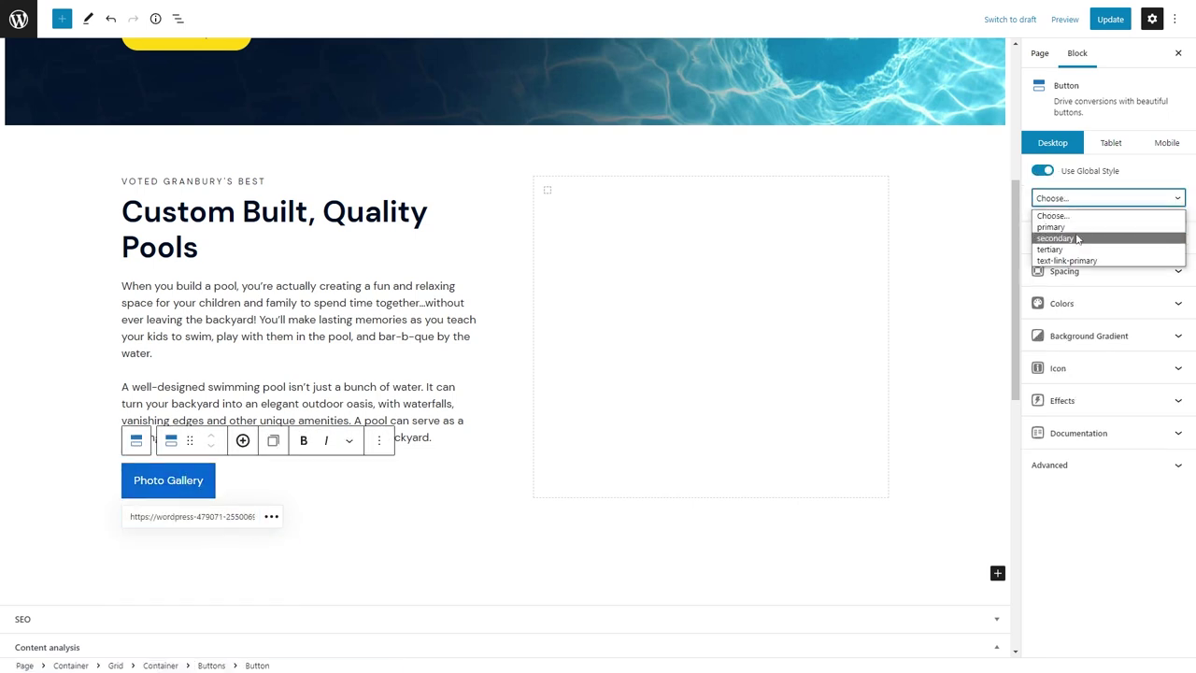
left_click(1079, 236)
left_click(403, 403)
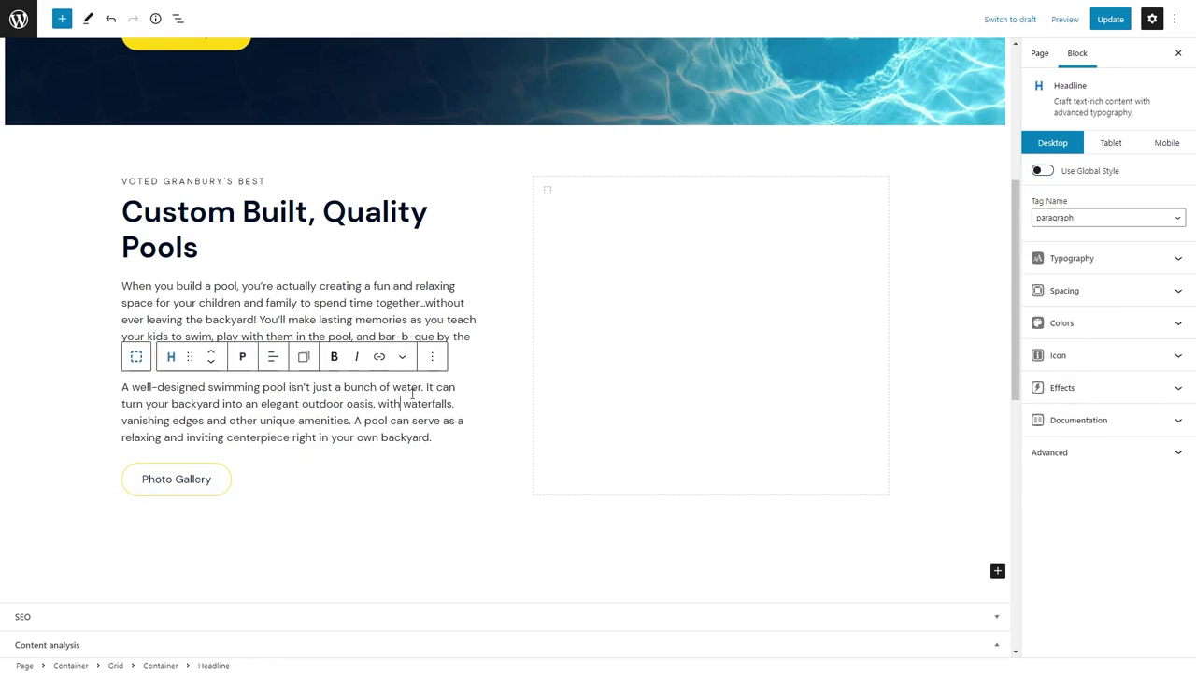
Add a paragraph in the right column reading 'Voted Best of Hood County 5 Years Running!'.
left_click(696, 253)
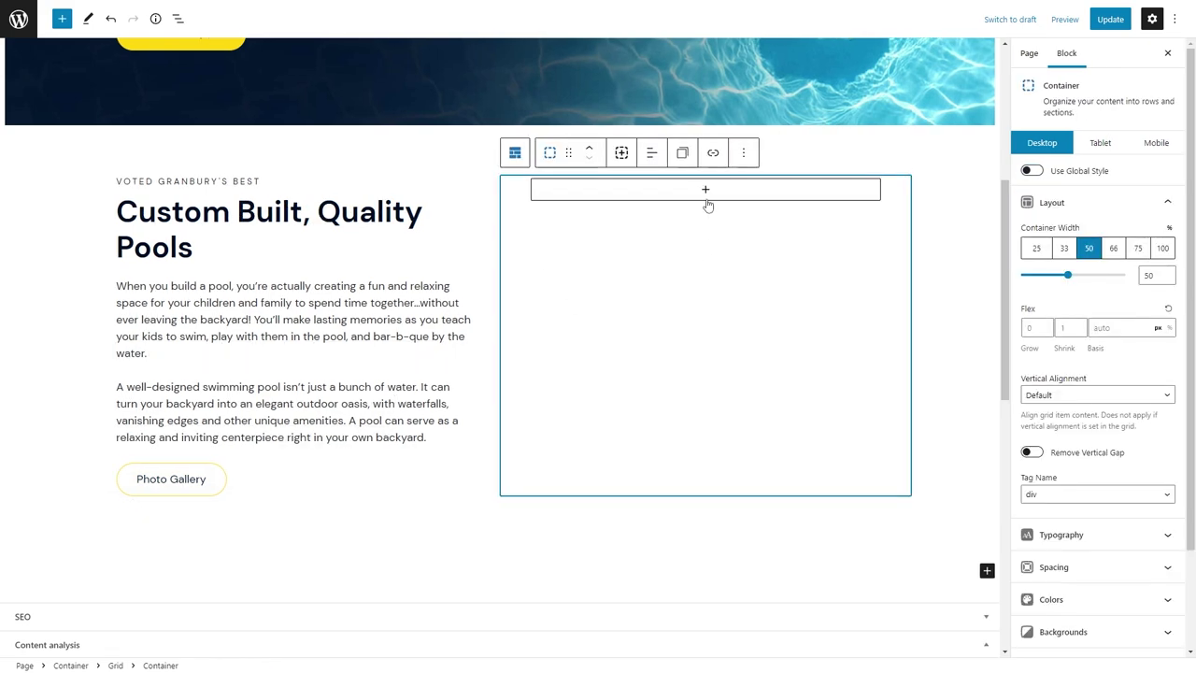
left_click(705, 191)
left_click(692, 297)
type("Voted Best of Hood County 5 Yea")
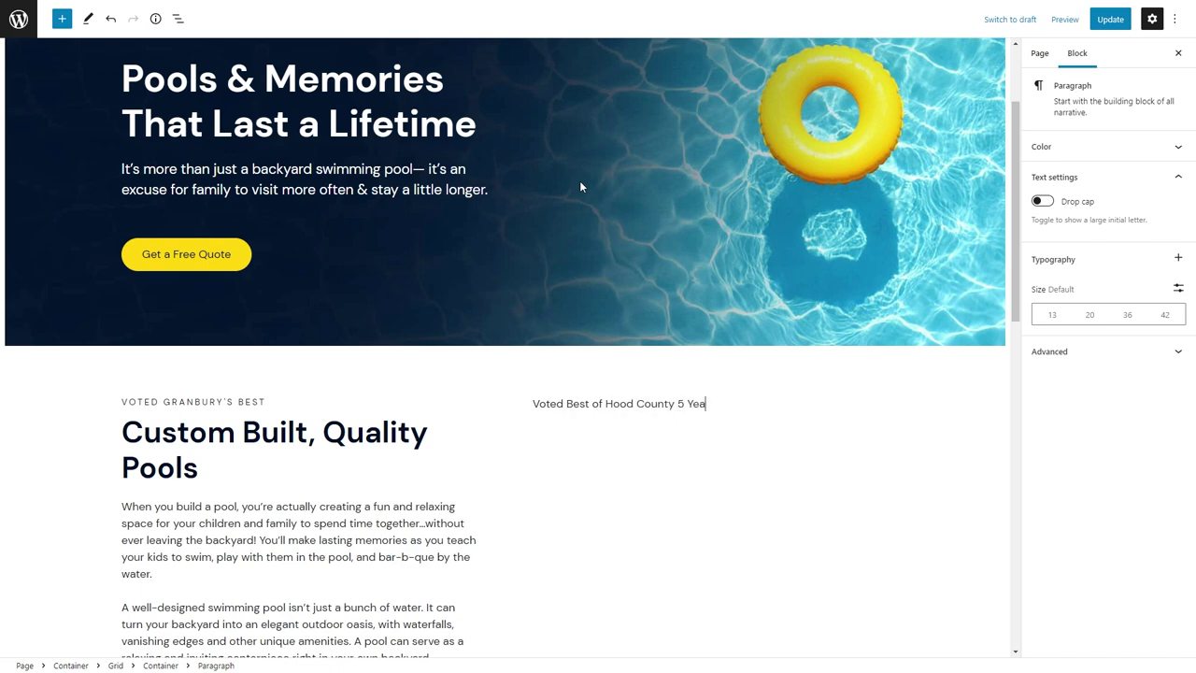
type("rs Running!")
Center the award line and make its text bold.
left_click(653, 373)
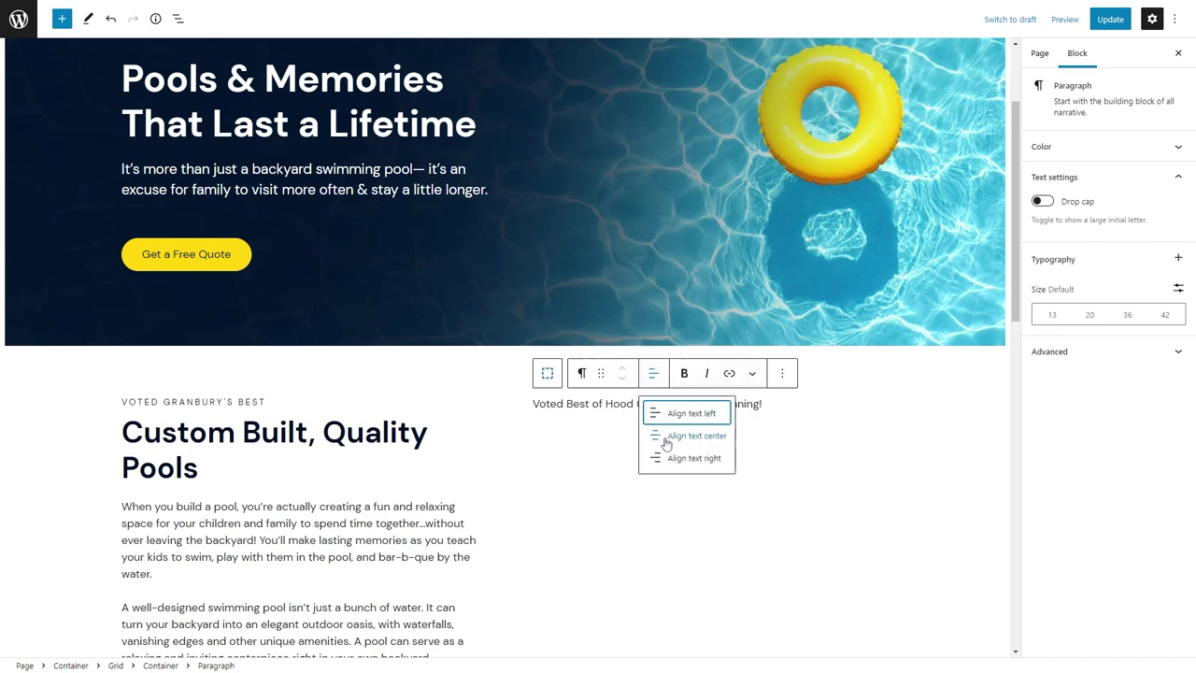
left_click(688, 432)
key("ctrl+a")
key("ctrl+b")
left_click(809, 404)
left_click(809, 403)
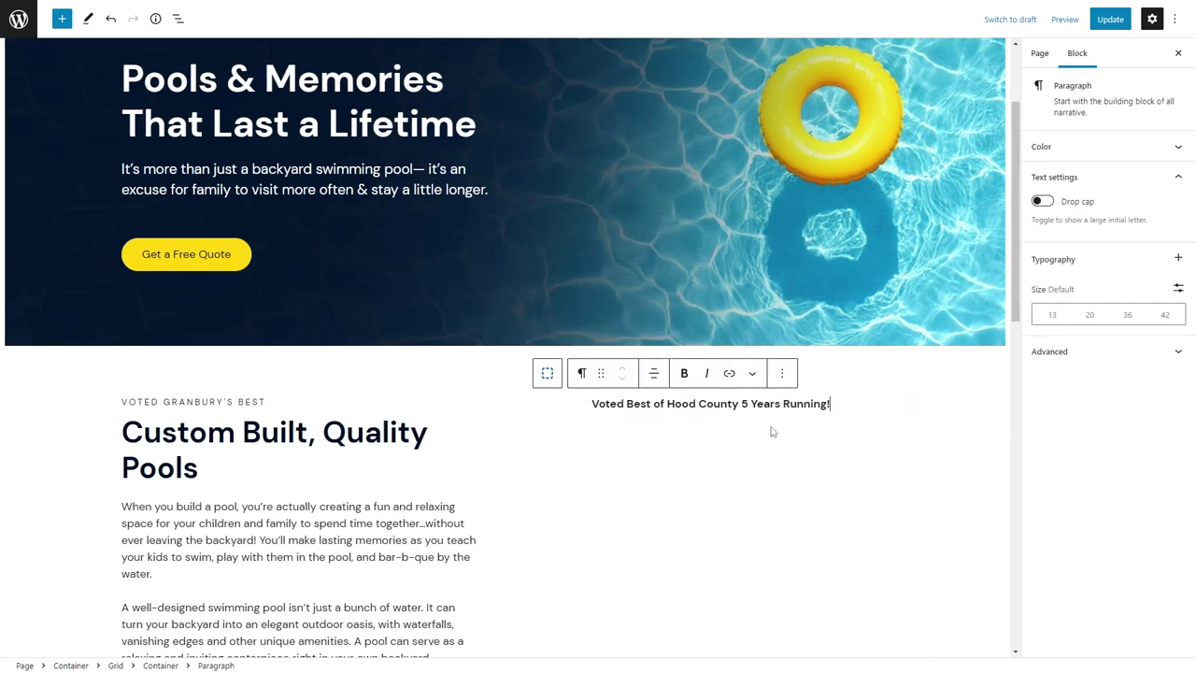
Insert a single-column Grid block under the award line.
left_click(696, 431)
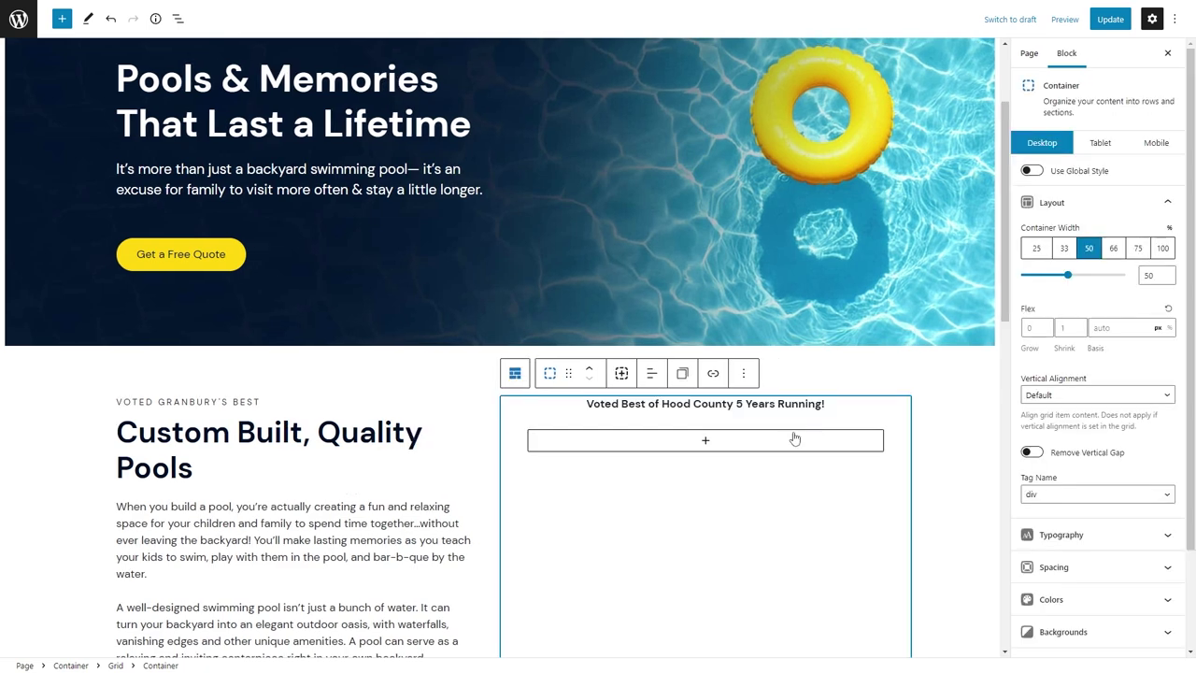
left_click(696, 440)
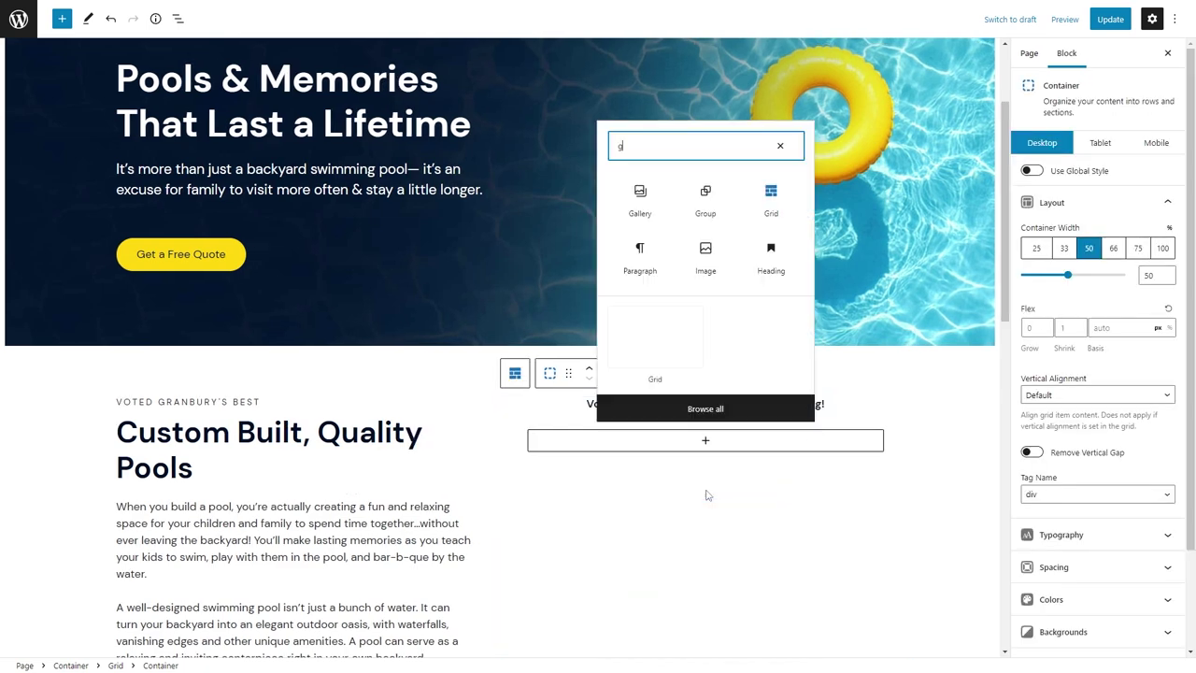
type("grid")
left_click(635, 260)
left_click(610, 513)
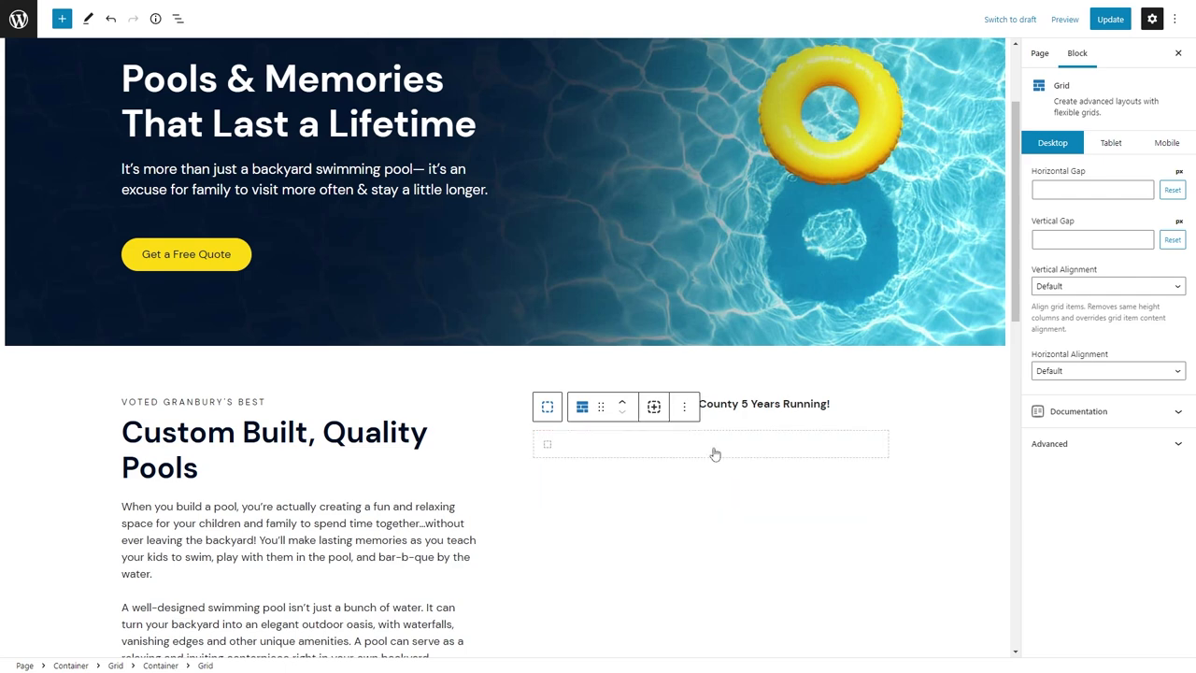
Add an Image block in the grid with the centered best-of-2021 badge.
left_click(713, 452)
left_click(710, 445)
type("imag")
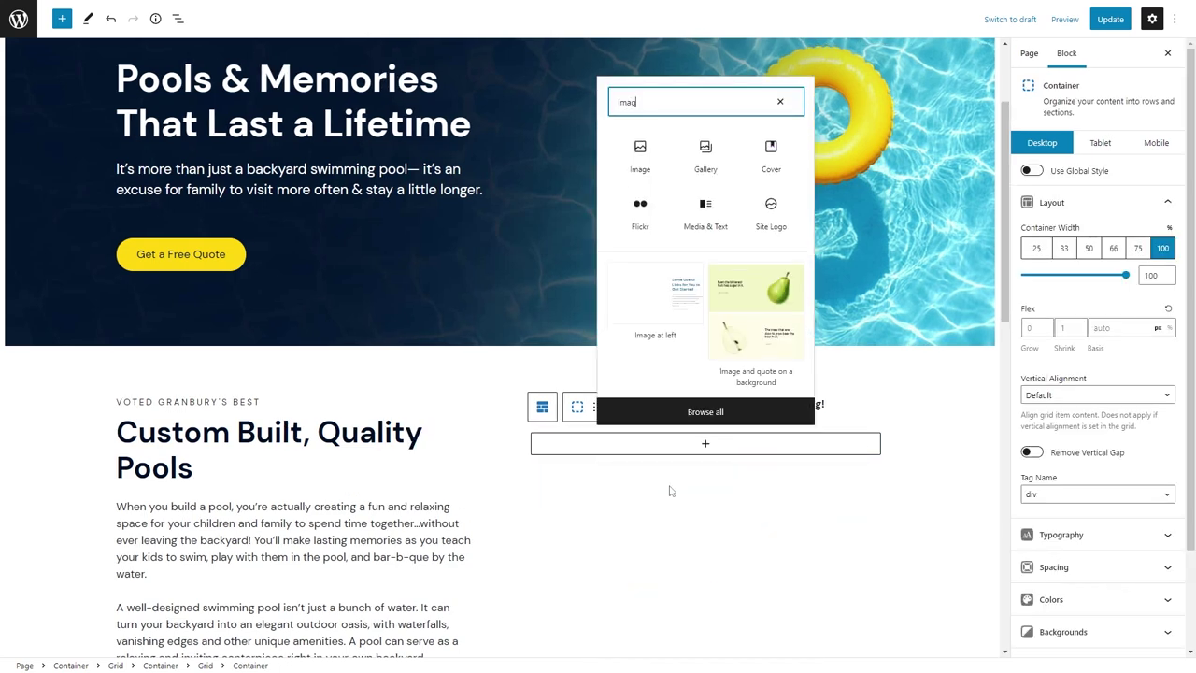
left_click(641, 161)
left_click(563, 514)
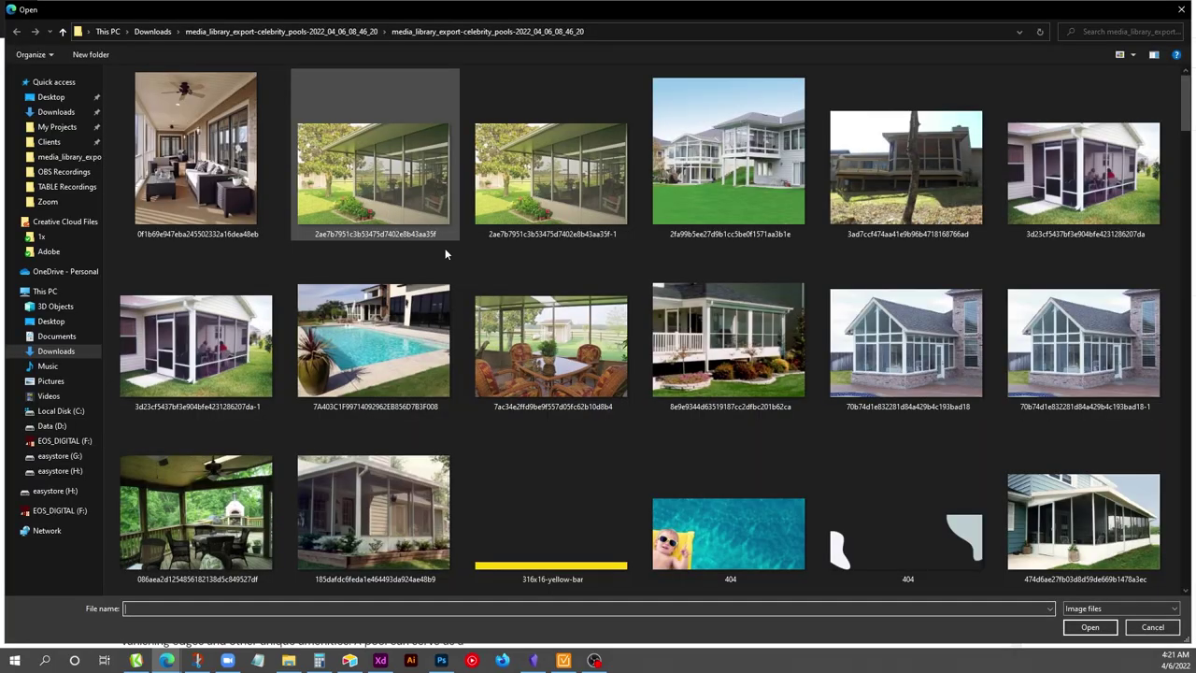
scroll(444, 248, "down", 10)
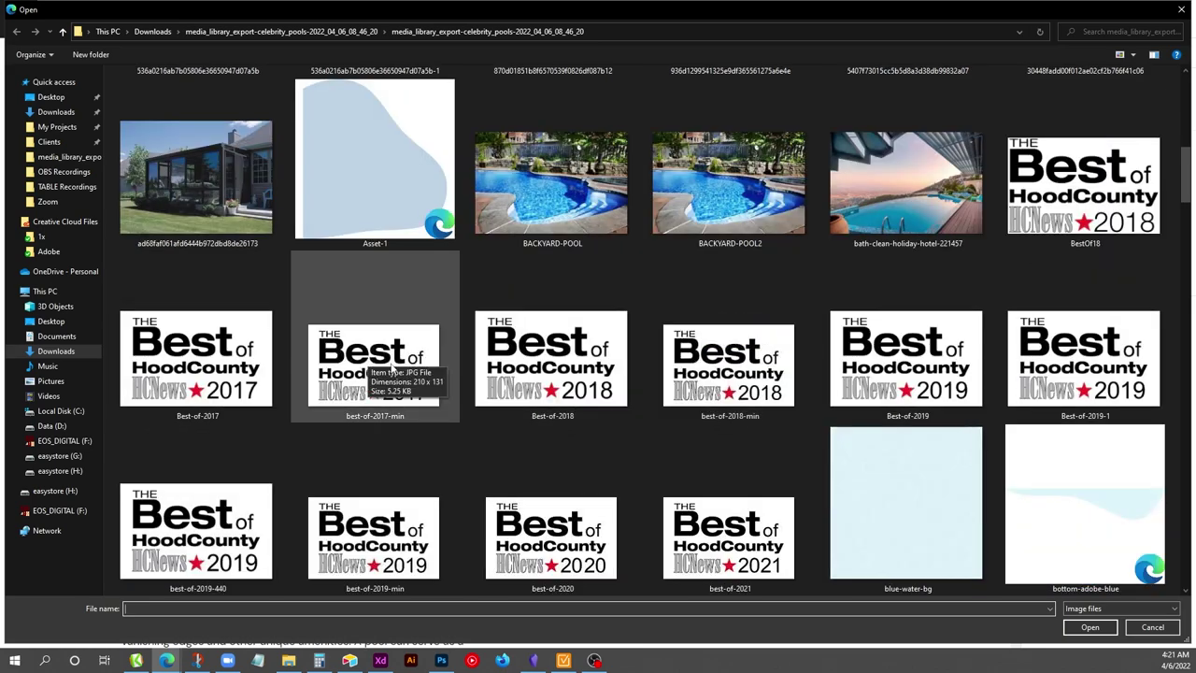
double_click(729, 537)
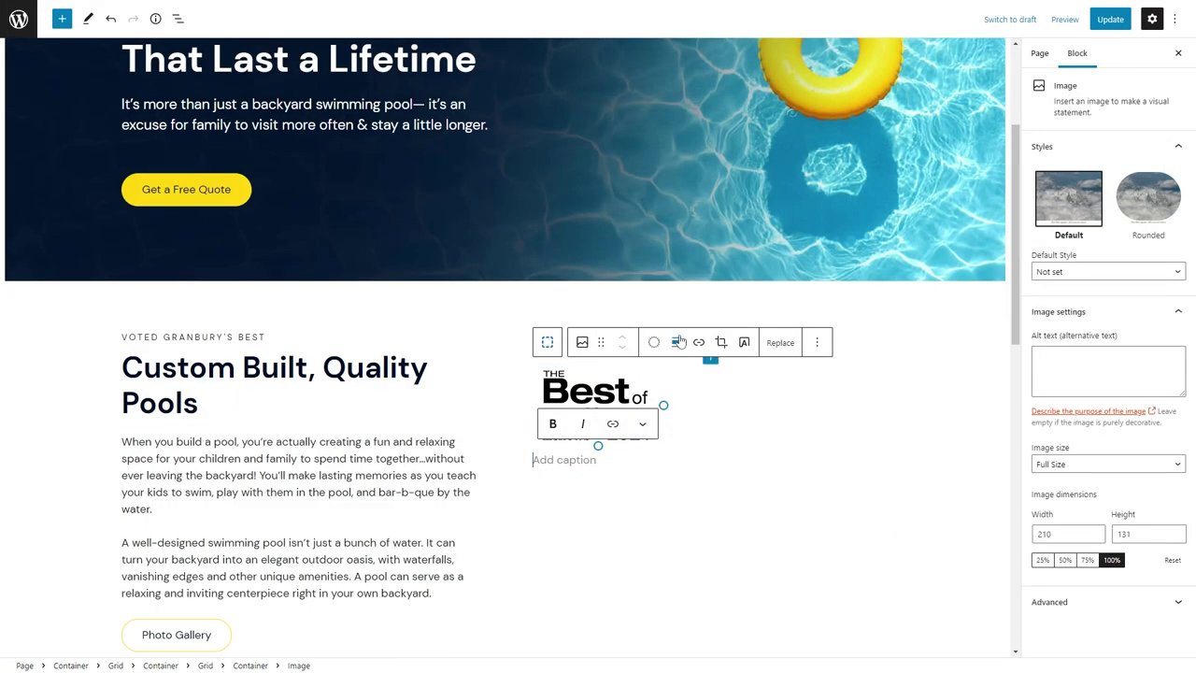
left_click(679, 342)
left_click(708, 428)
Duplicate the 2021 badge container and replace its image with the best-of-2020 badge.
left_click(663, 351)
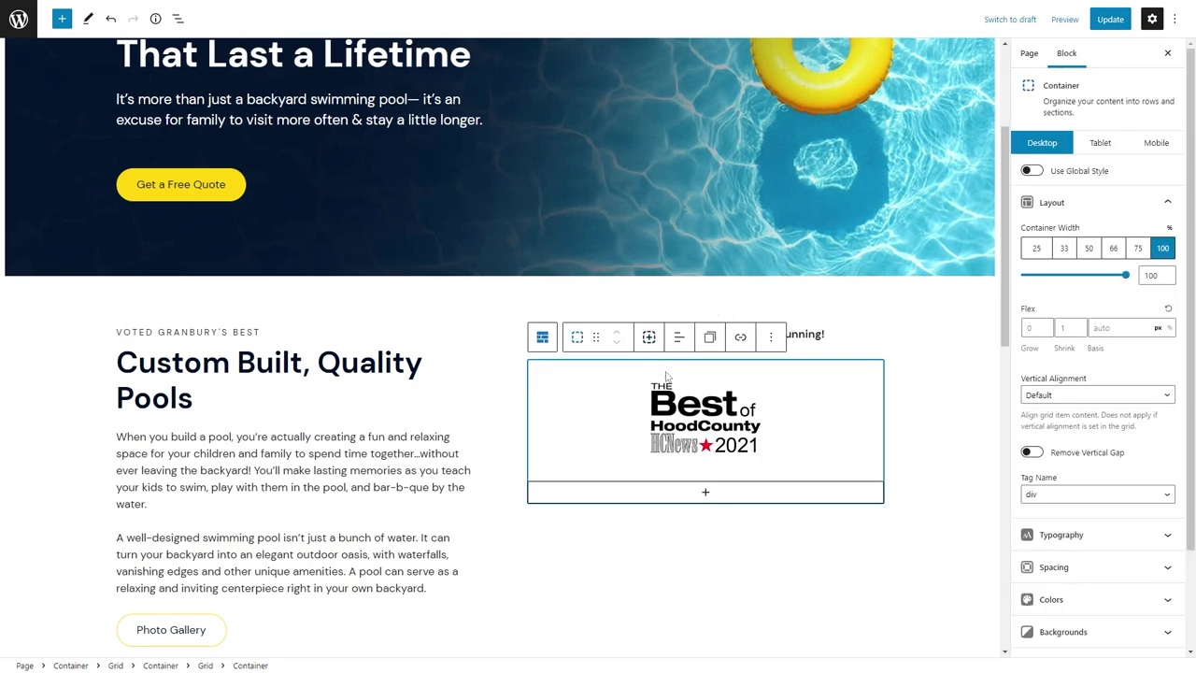
key("ctrl+shift+d")
left_click(598, 535)
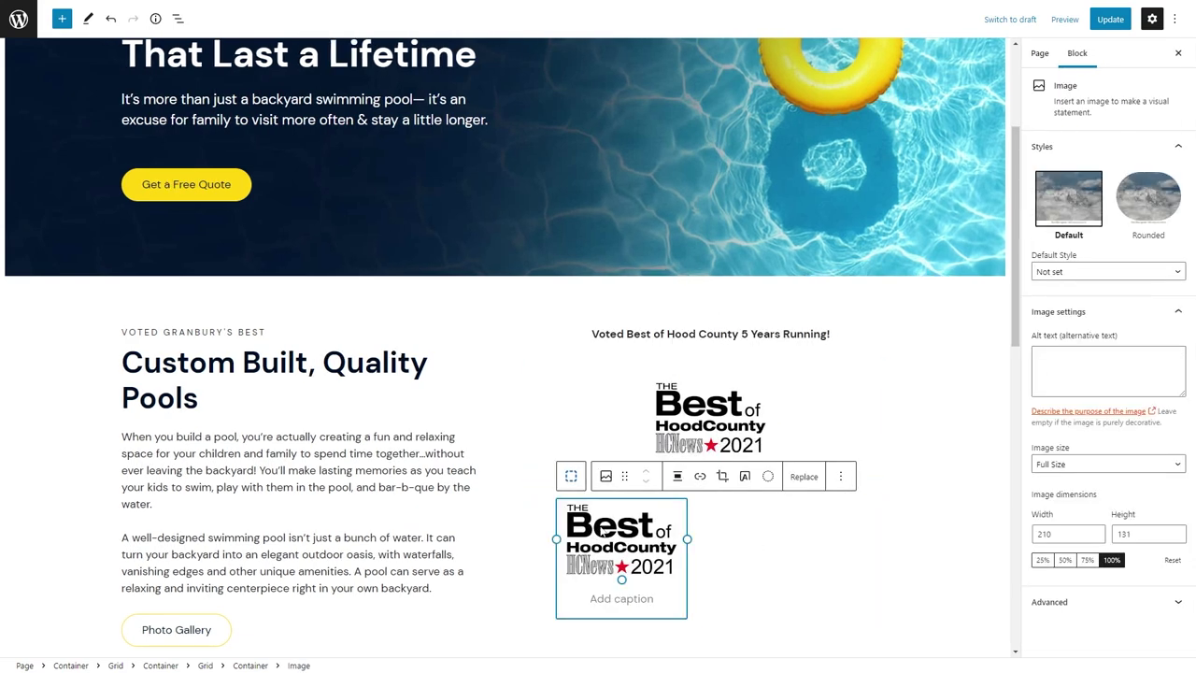
left_click(803, 477)
left_click(817, 537)
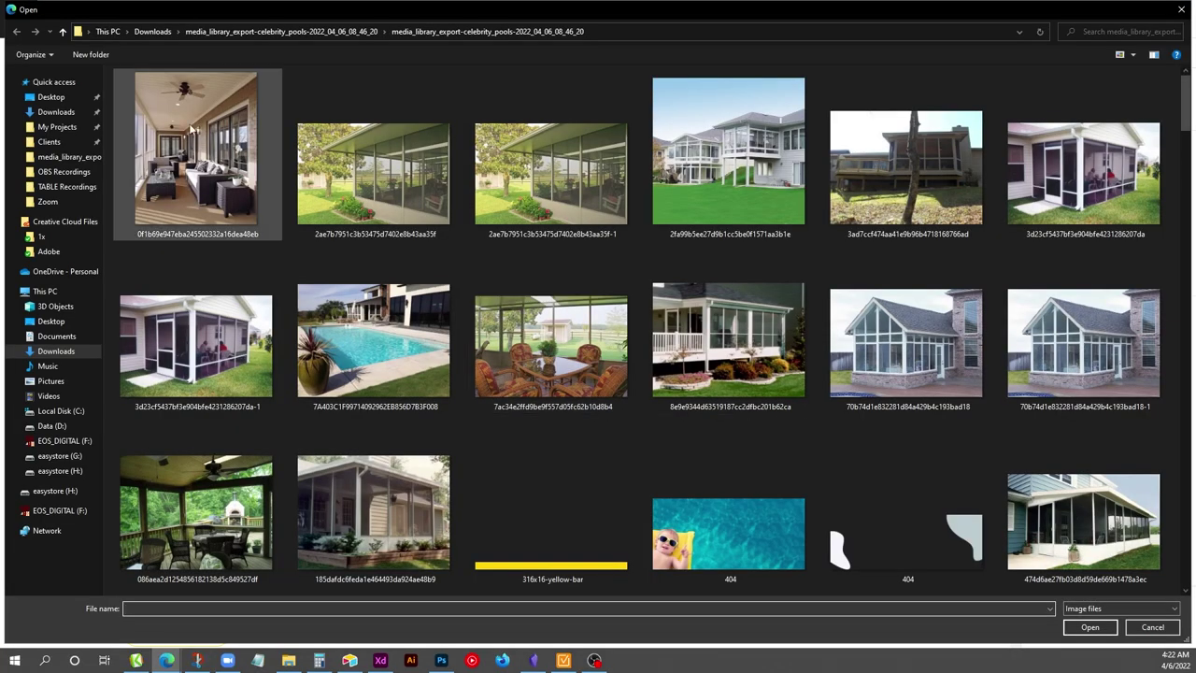
scroll(551, 337, "down", 10)
double_click(551, 528)
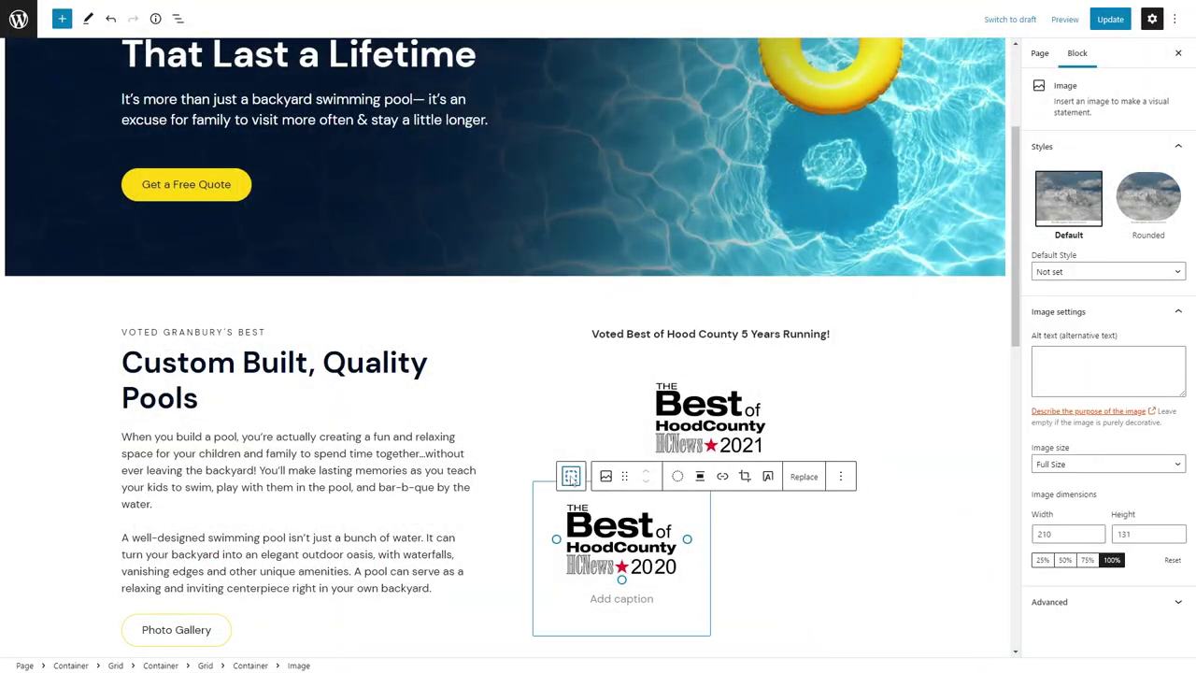
Duplicate the 2020 badge container and swap in the best-of-2019-min badge.
left_click(571, 477)
key("ctrl+shift+d")
left_click(798, 537)
left_click(957, 476)
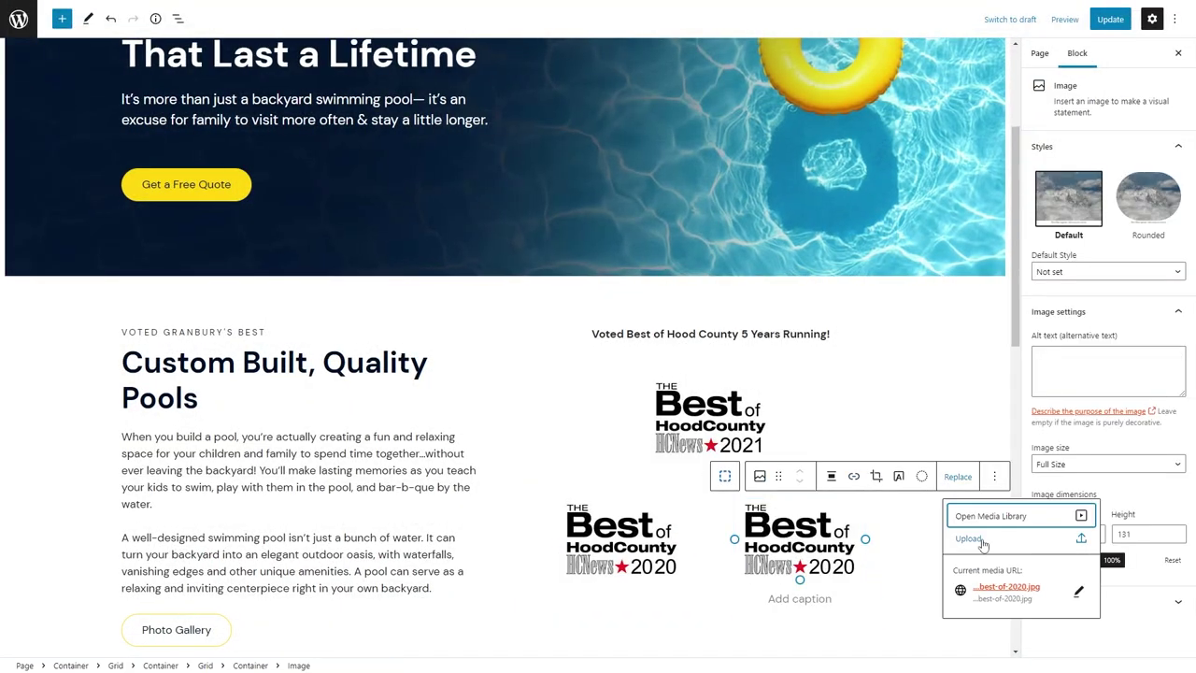
left_click(972, 539)
scroll(497, 288, "down", 5)
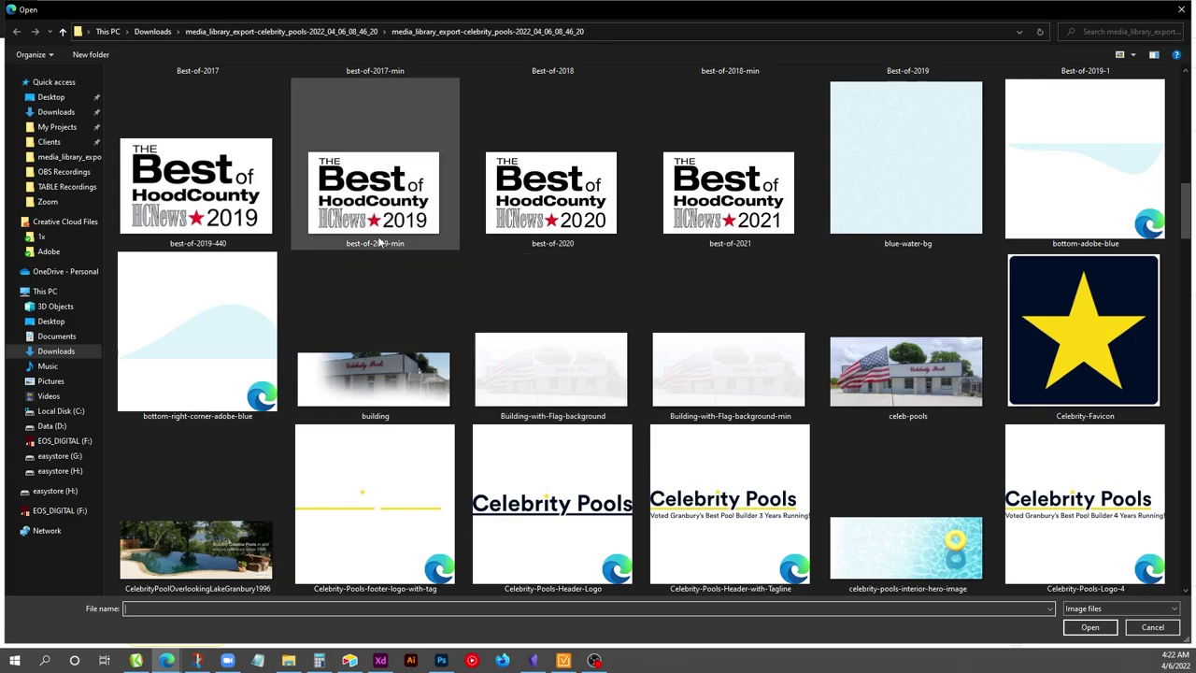
double_click(374, 196)
Duplicate the 2019 badge container and swap in the best-of-2018 badge.
left_click(725, 470)
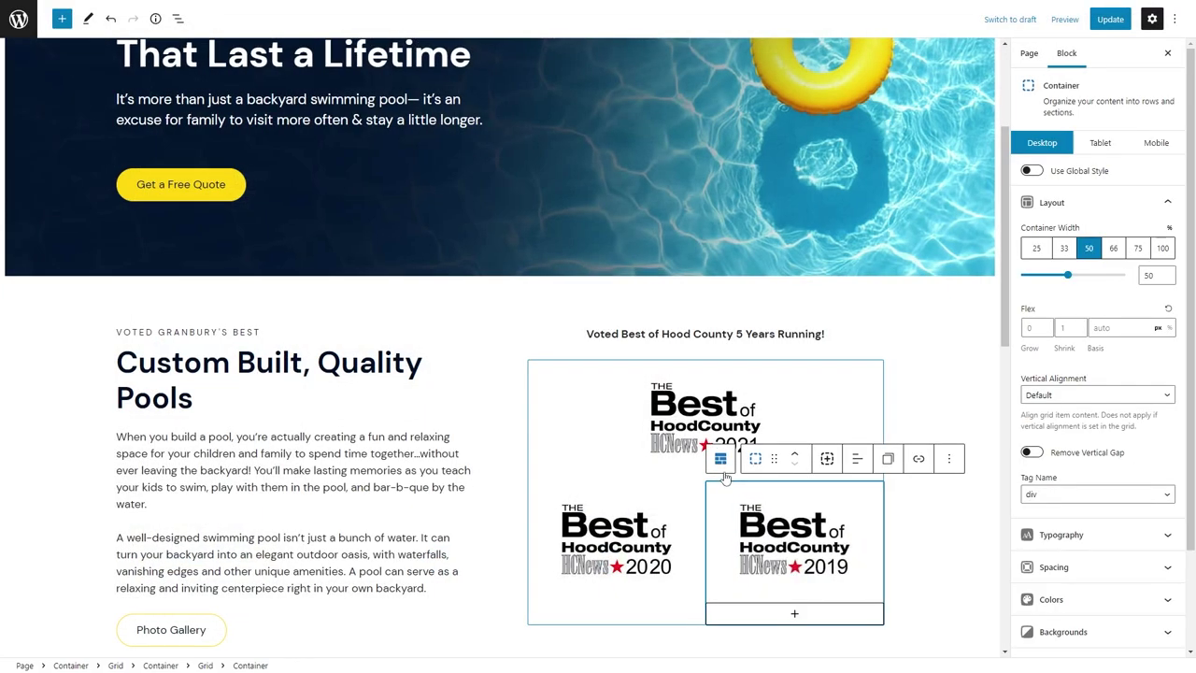
key("ctrl+shift+d")
left_click(616, 598)
left_click(803, 535)
left_click(825, 433)
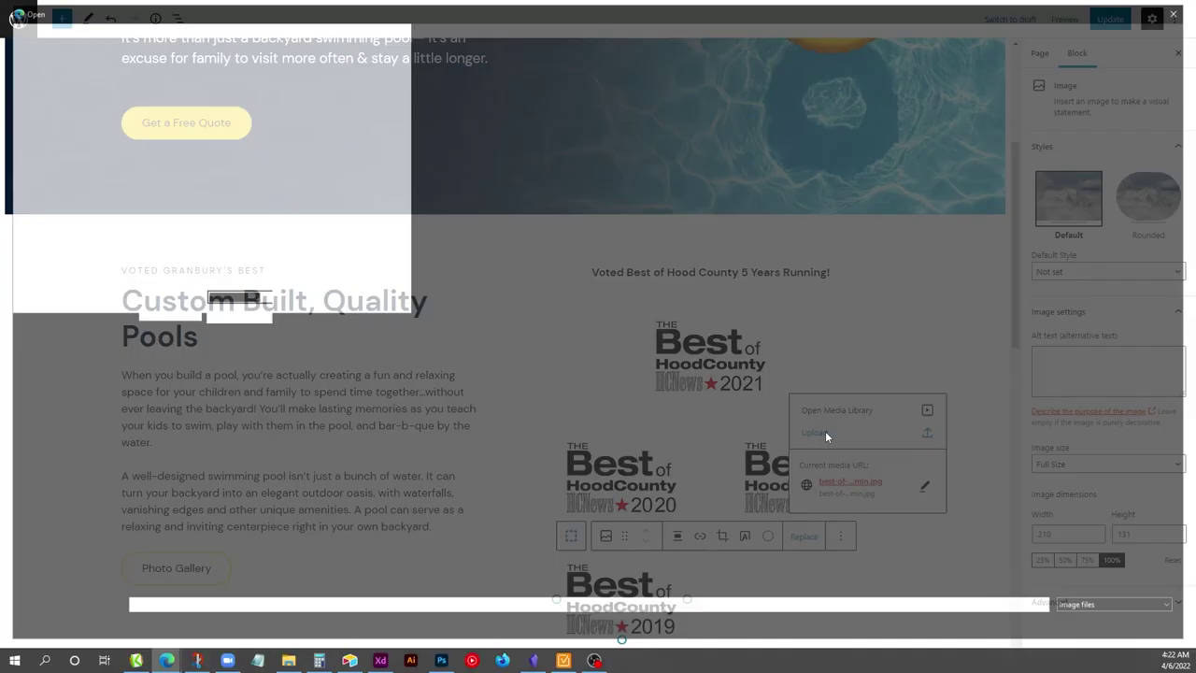
scroll(480, 318, "down", 5)
double_click(710, 397)
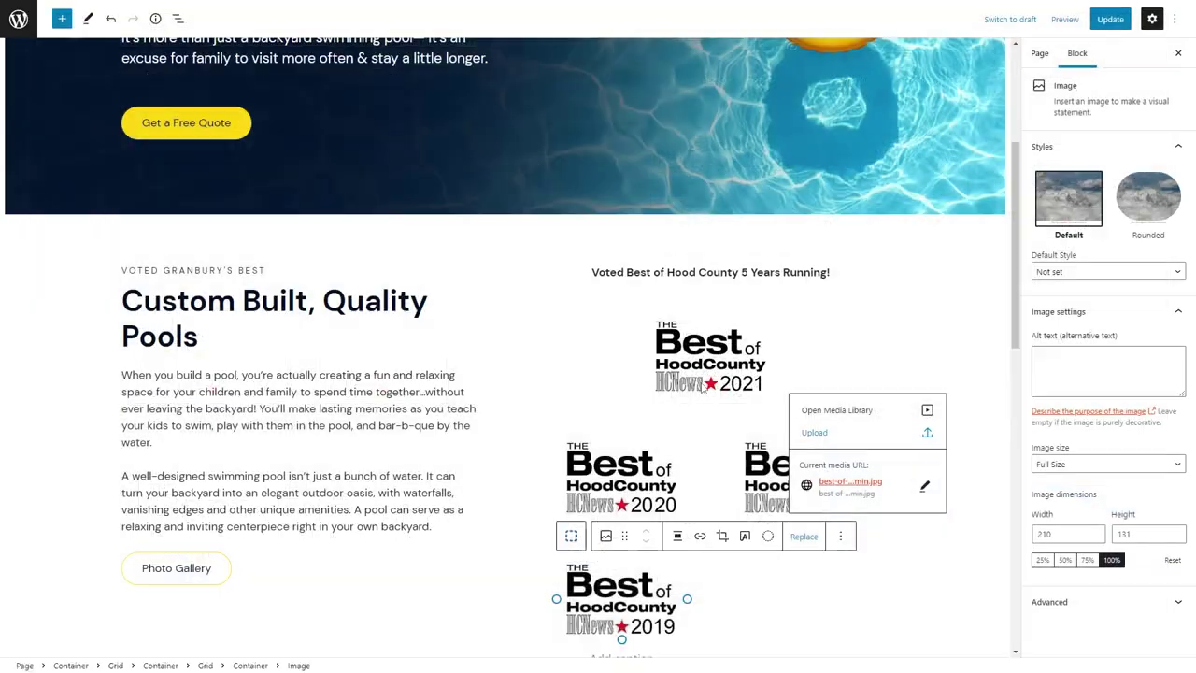
Duplicate the 2018 badge container and load the 2017 badge into the copy.
left_click(571, 536)
key("ctrl+shift+d")
left_click(822, 566)
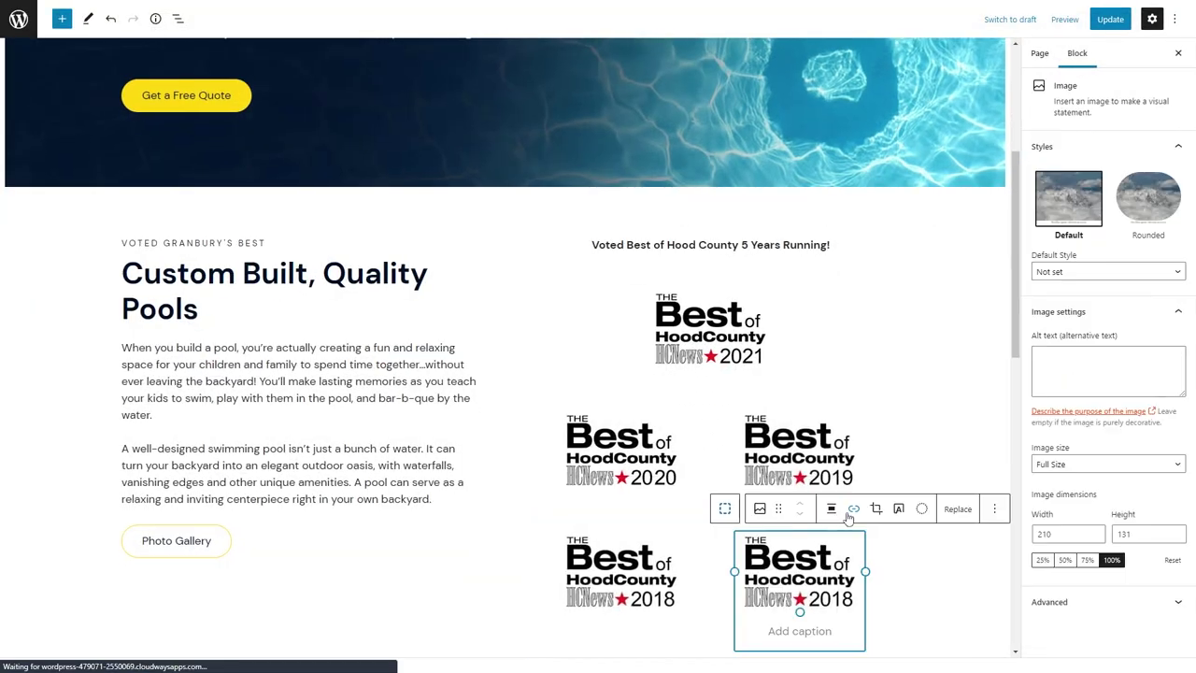
left_click(958, 508)
left_click(968, 572)
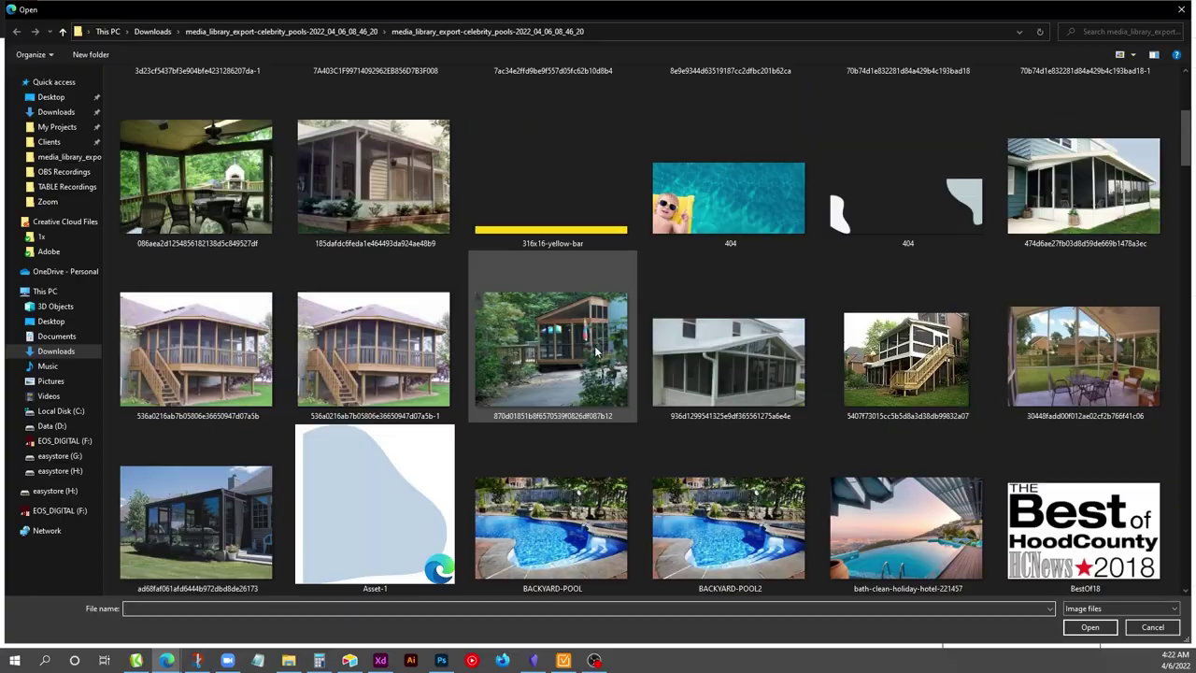
scroll(595, 351, "down", 3)
double_click(392, 355)
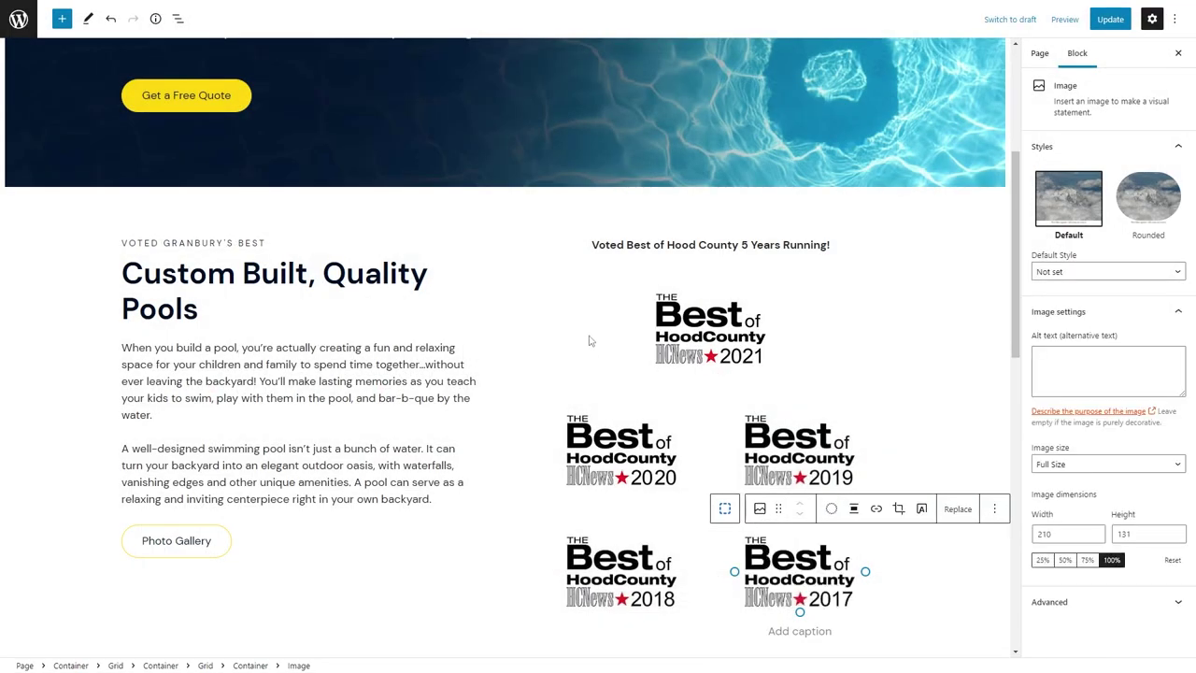
left_click(540, 343)
left_click(473, 339)
scroll(460, 347, "down", 2)
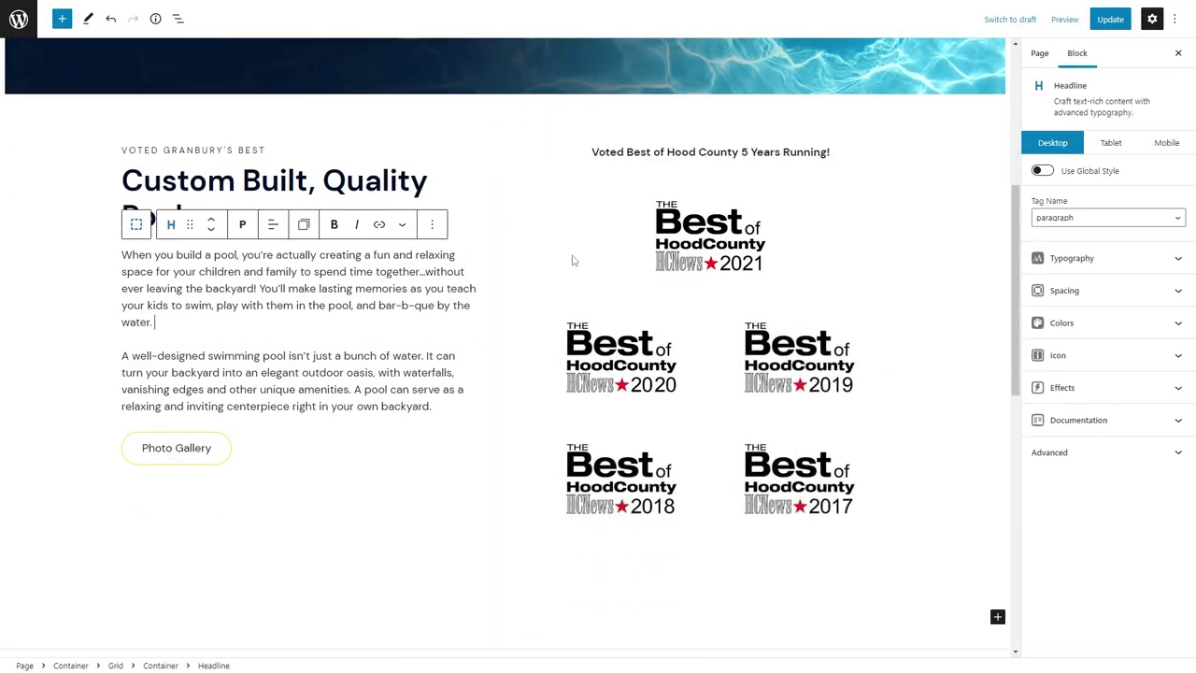
Set the width of all five badge containers (2021–2017) to 33.
left_click(575, 261)
left_click(1065, 250)
left_click(750, 248)
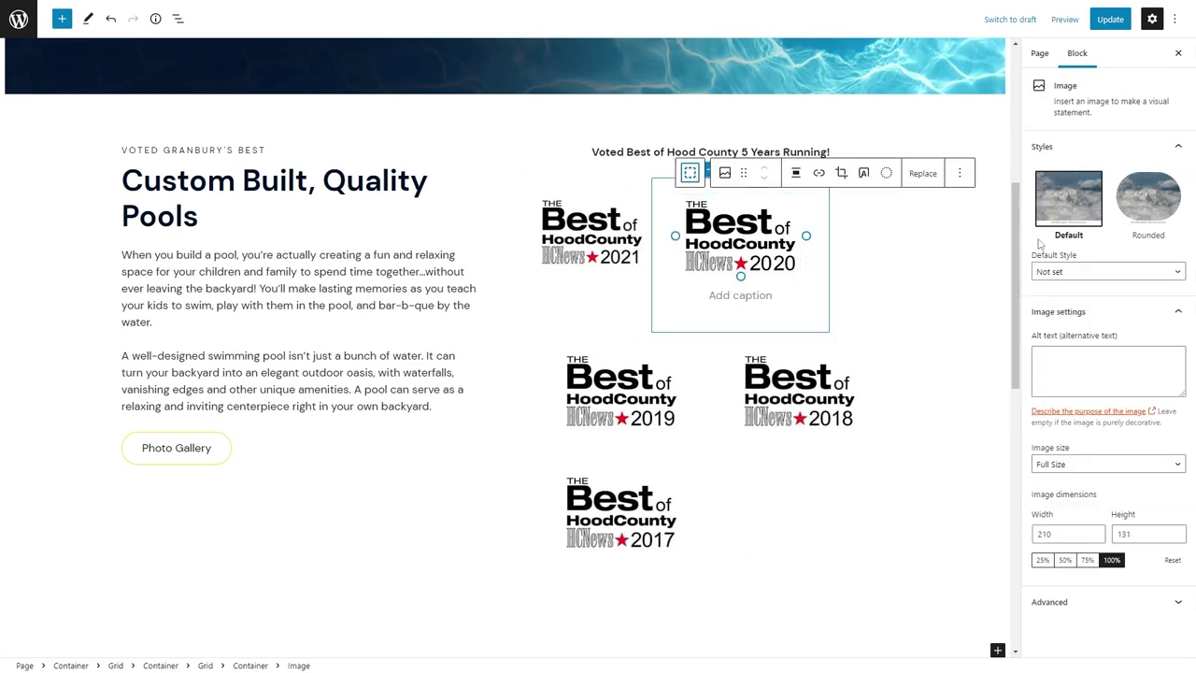
left_click(688, 170)
left_click(1064, 249)
left_click(621, 364)
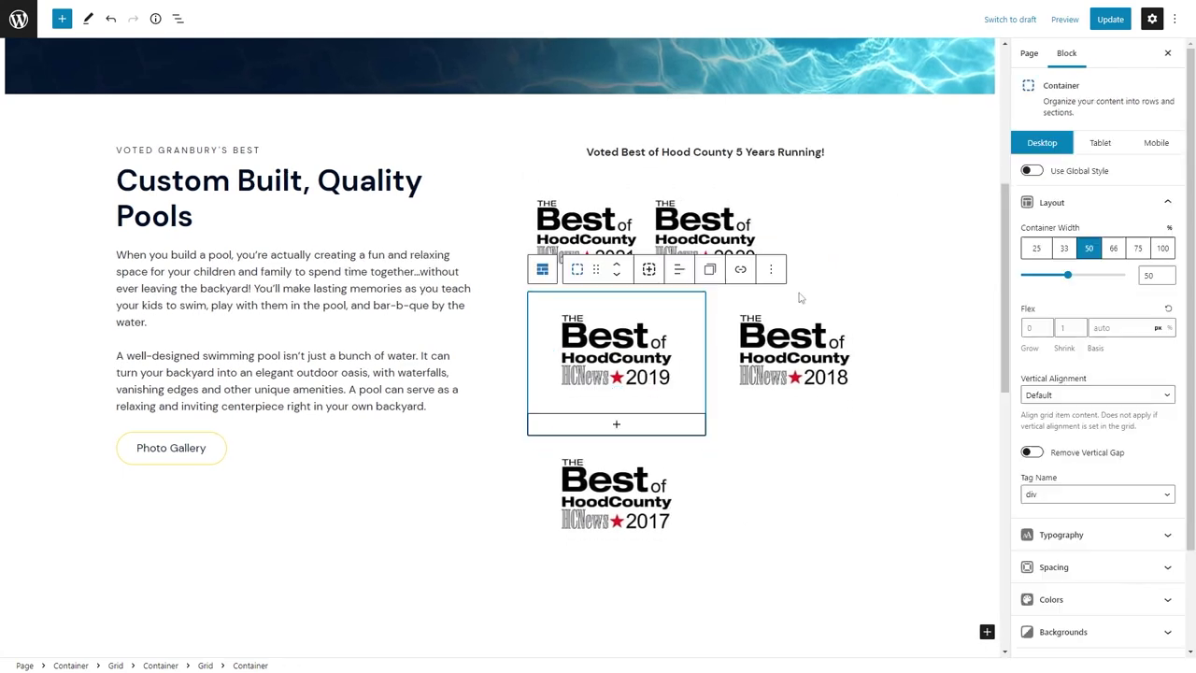
left_click(1064, 248)
left_click(633, 374)
left_click(573, 288)
left_click(1065, 248)
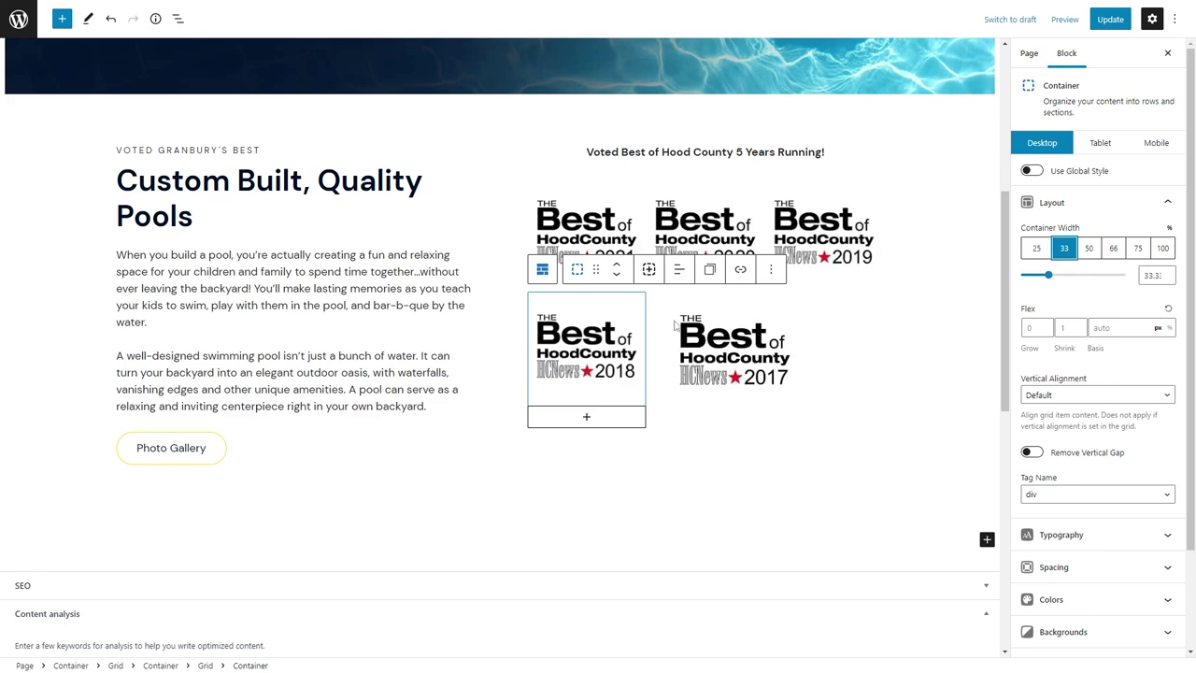
left_click(719, 350)
left_click(661, 270)
left_click(1064, 248)
Set the badge grid's horizontal alignment to Center.
left_click(664, 269)
left_click(1084, 373)
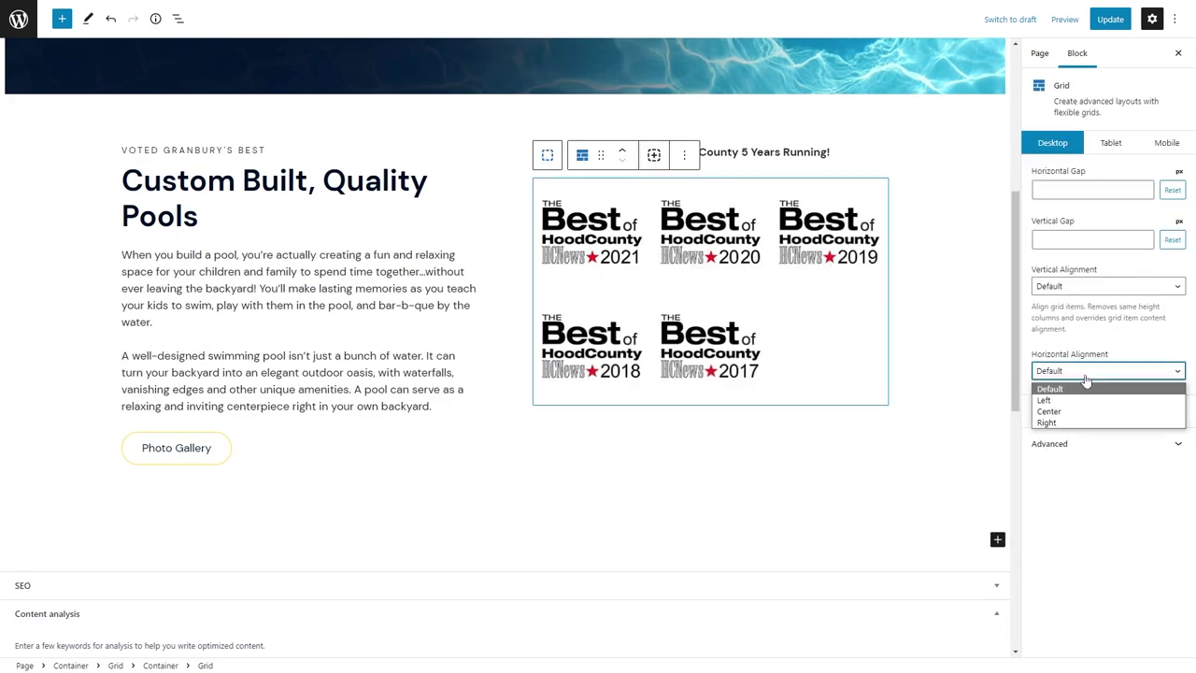
left_click(1086, 408)
left_click(704, 480)
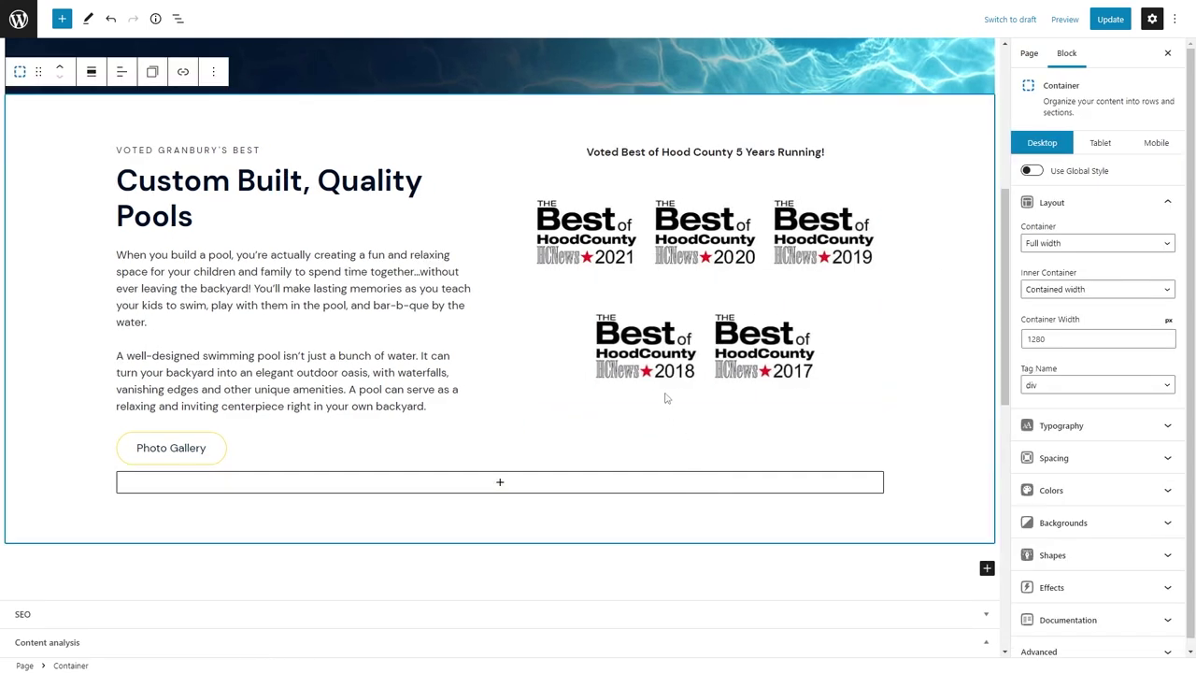
Change the 2021 and 2020 badge container widths to 34.
left_click(589, 227)
left_click(545, 168)
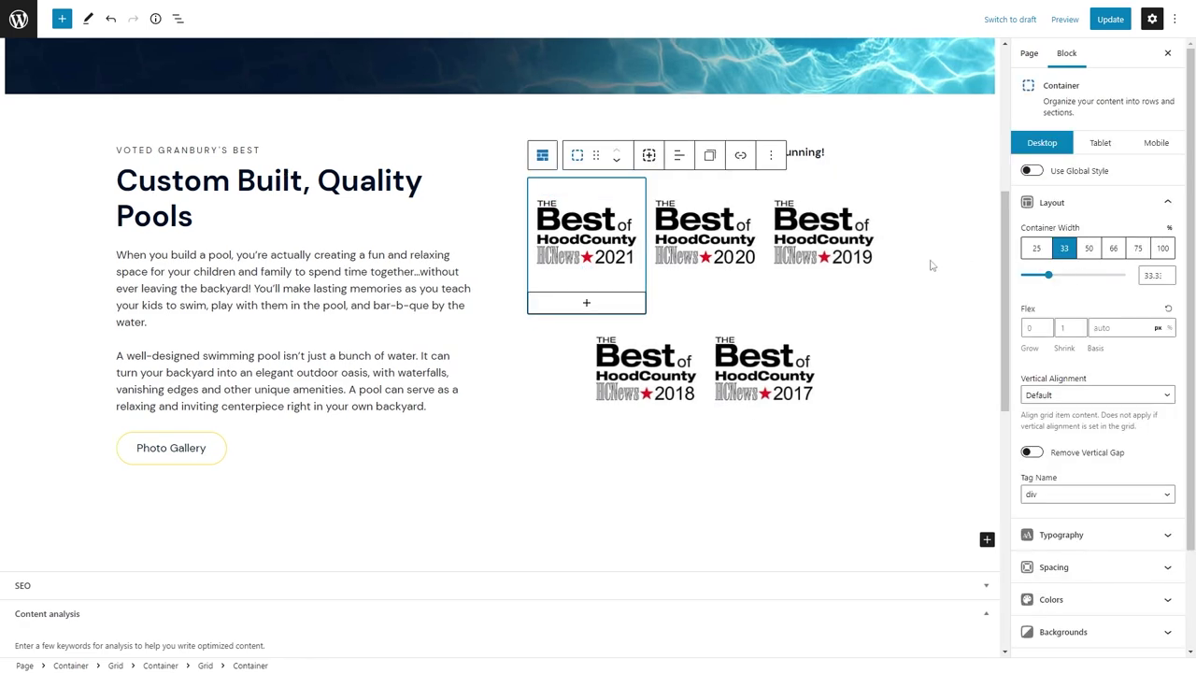
double_click(1144, 275)
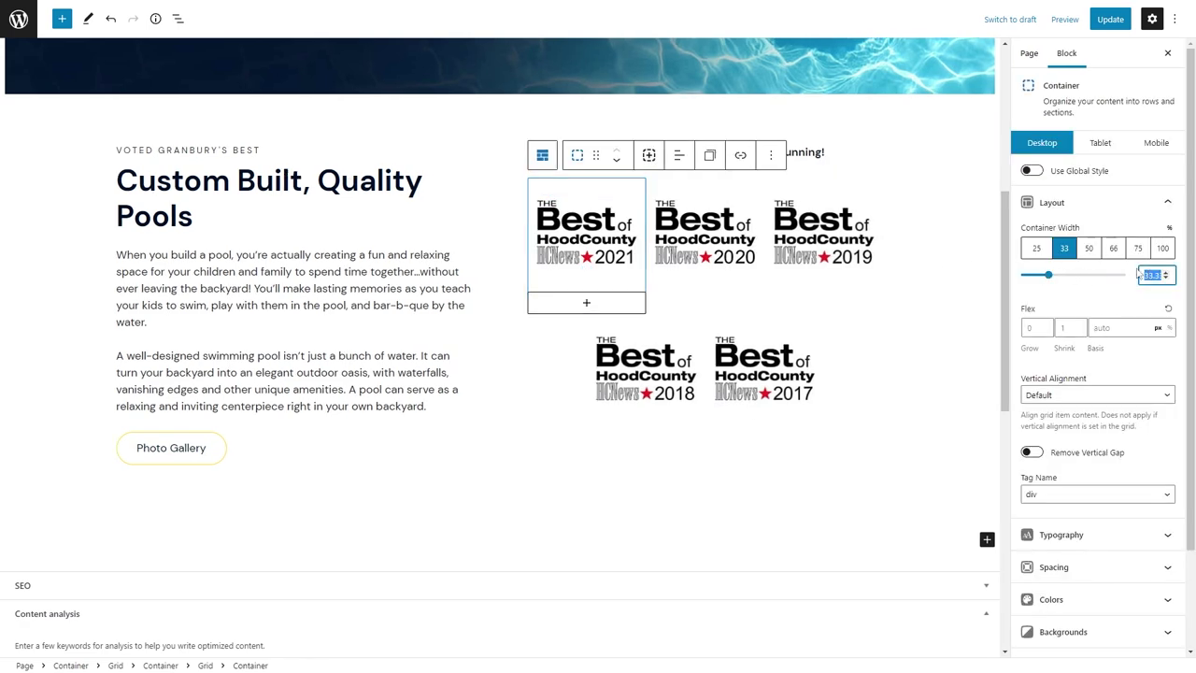
type("34")
left_click(776, 236)
left_click(708, 168)
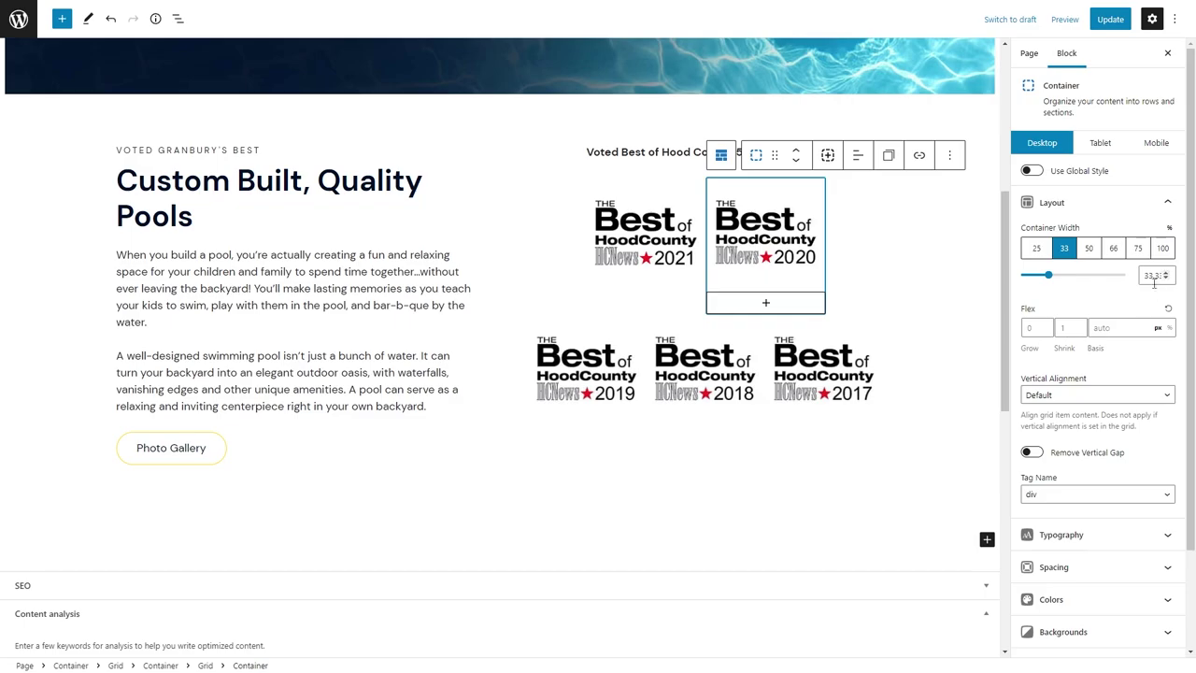
double_click(1148, 275)
key("ctrl+3")
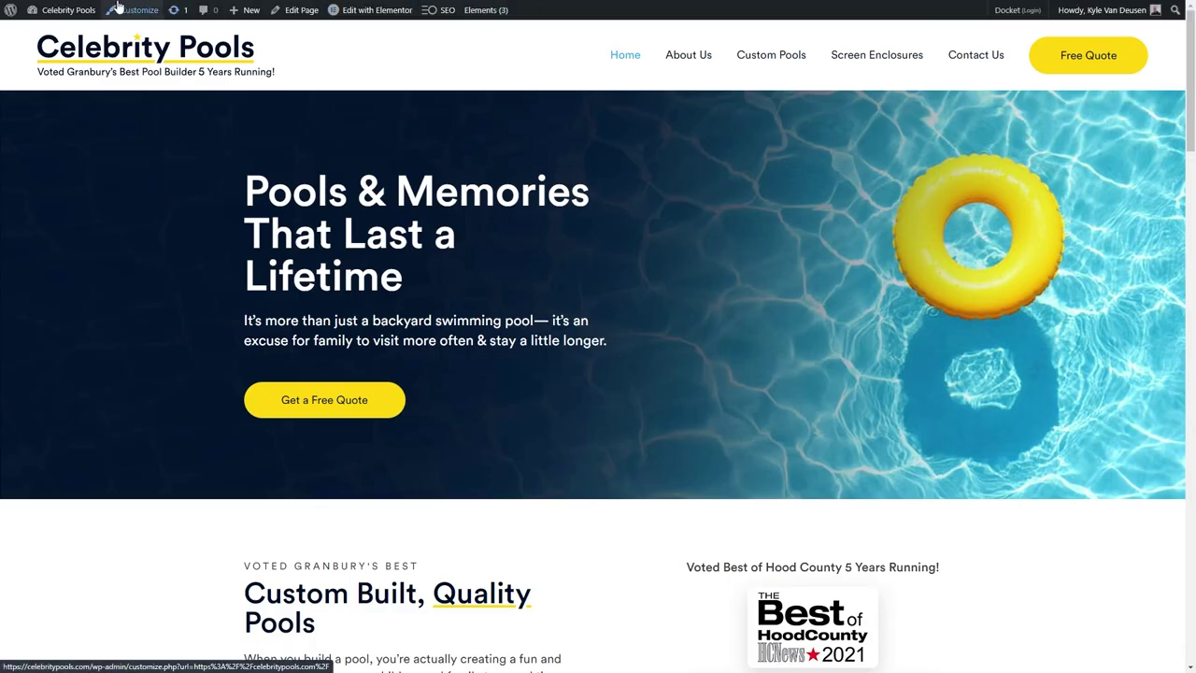
key("F11")
key("ctrl+1")
key("F11")
type("34")
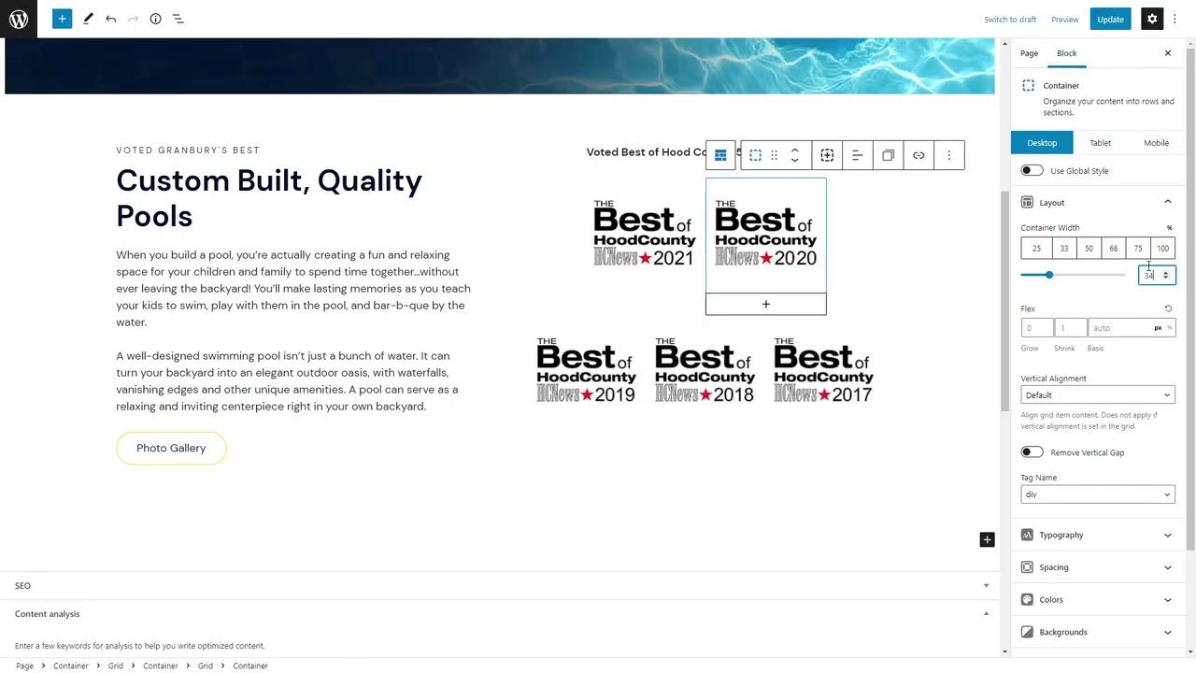
left_click(709, 493)
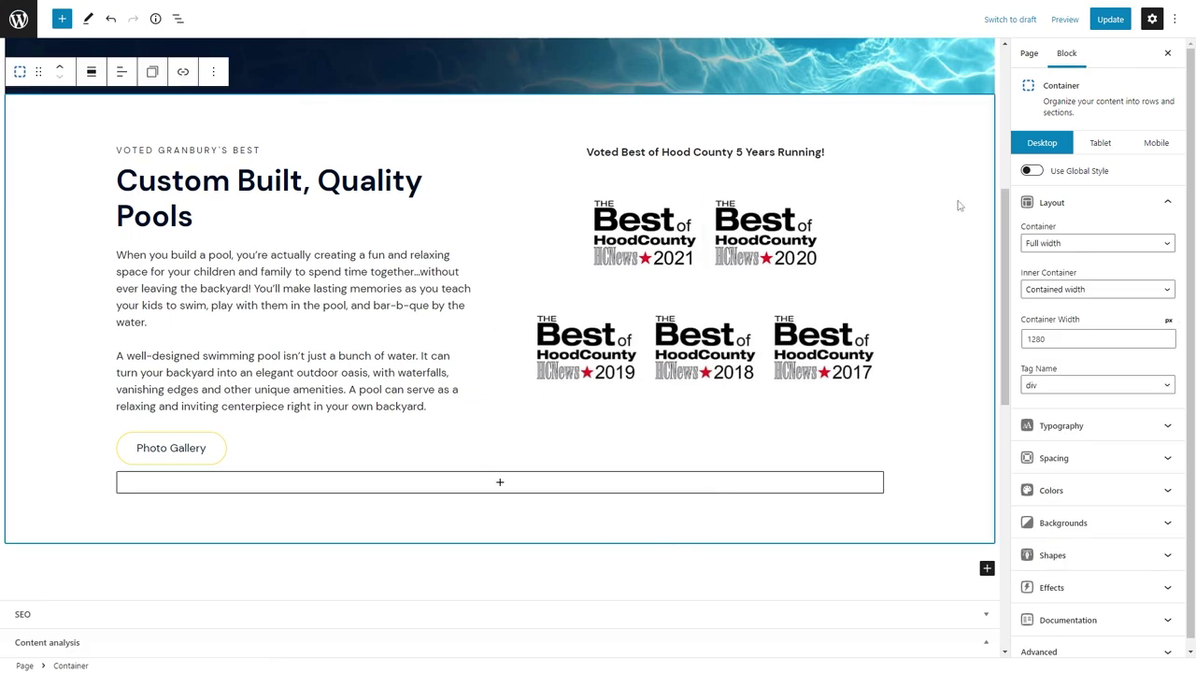
left_click(1100, 142)
left_click(369, 241)
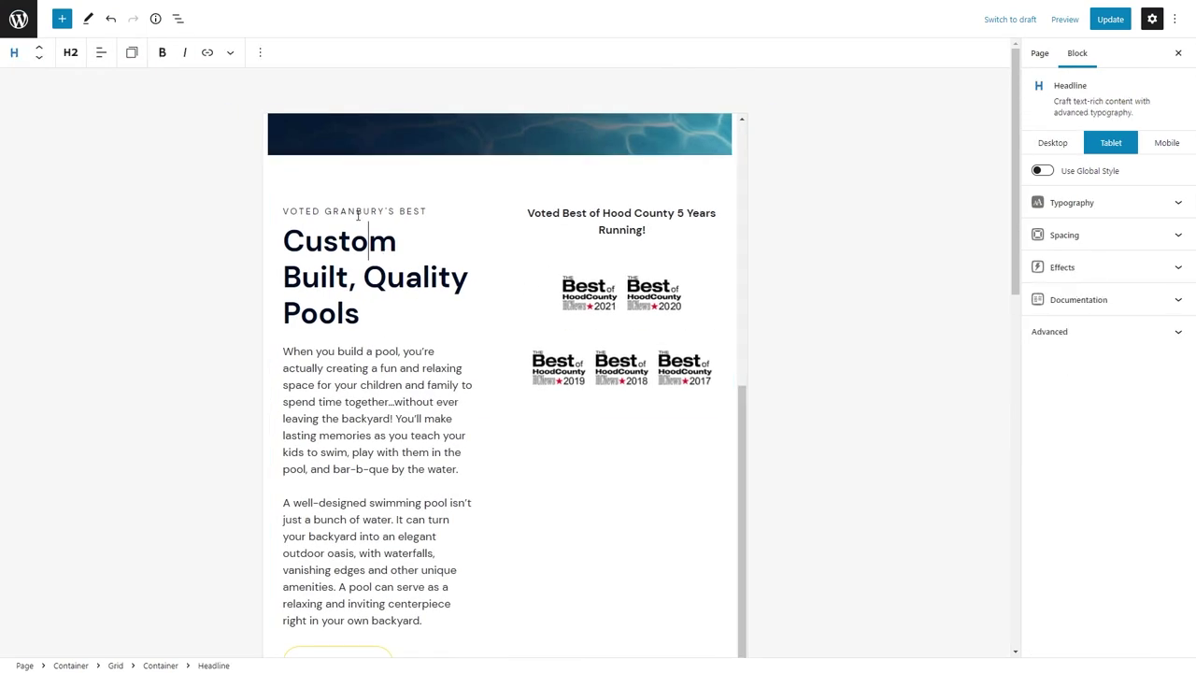
On tablet, make the text column full width, with the awards column at Order 1 and the text at Order 2.
left_click(182, 21)
left_click(116, 290)
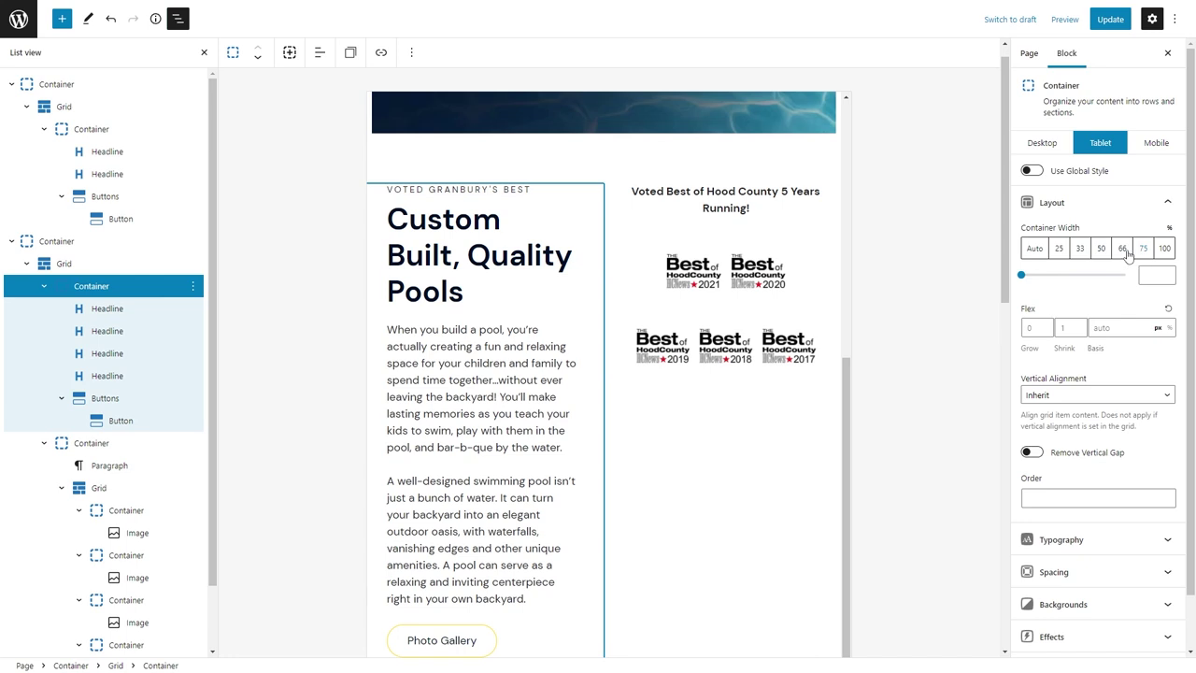
left_click(1163, 248)
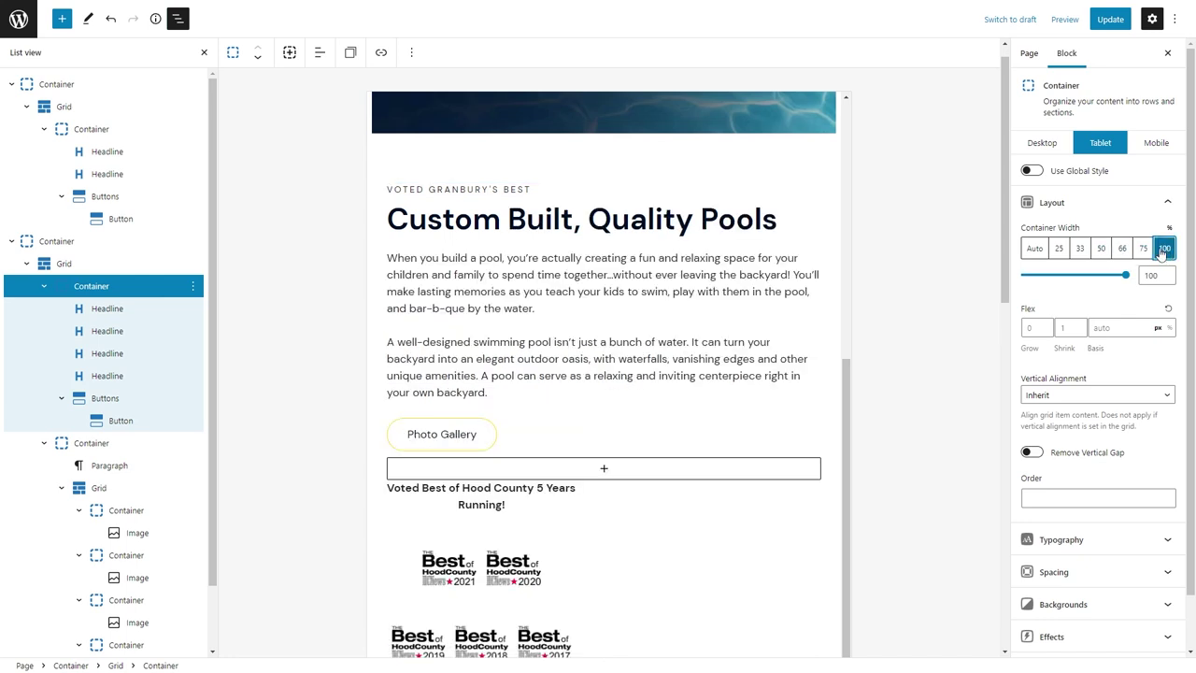
left_click(154, 443)
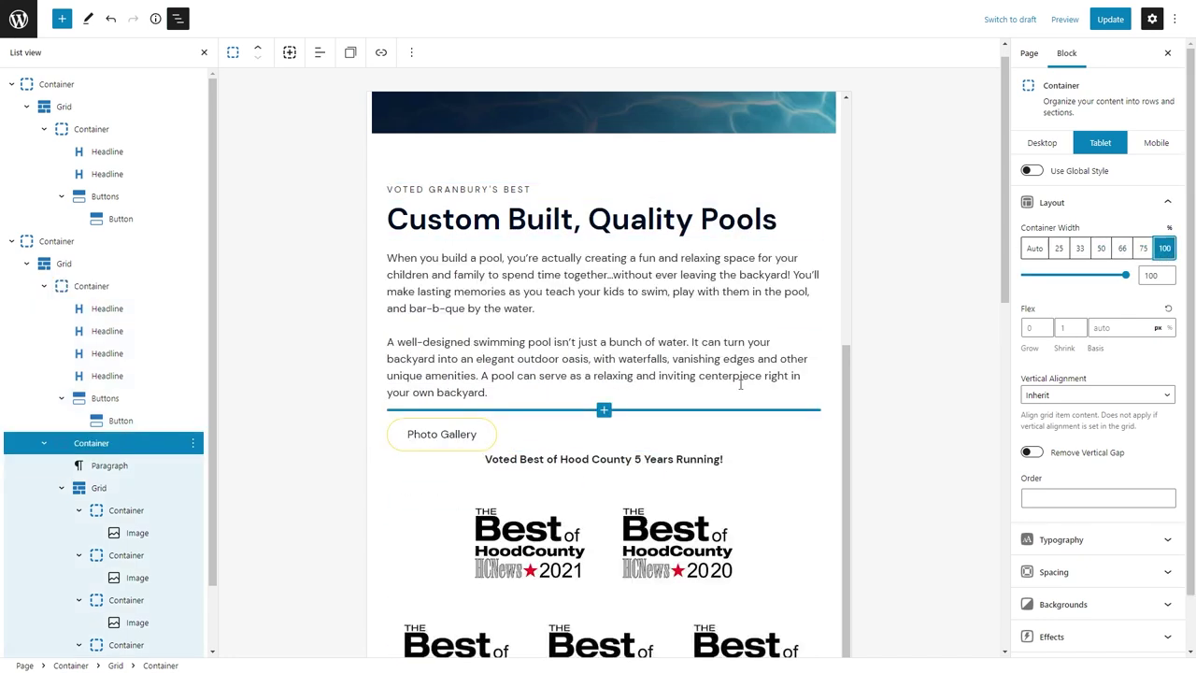
left_click(1059, 501)
type("1")
left_click(120, 284)
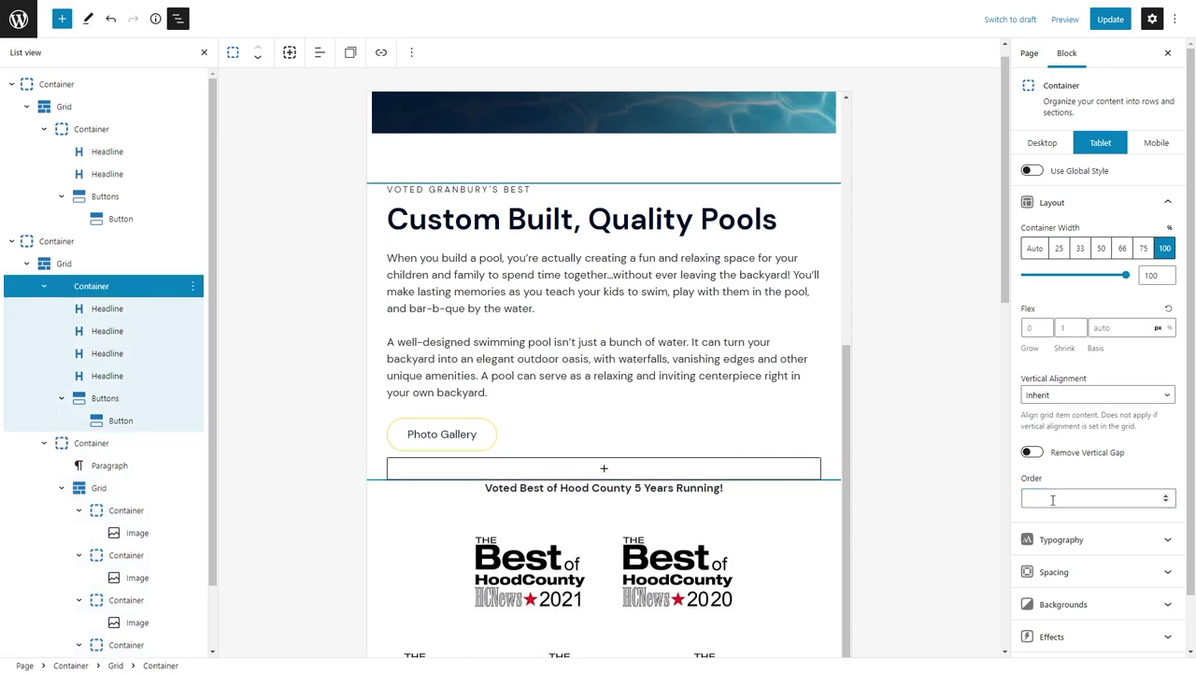
left_click(1041, 497)
type("2")
Set the tablet grid's vertical gap to 48.
left_click(66, 264)
left_click(1049, 239)
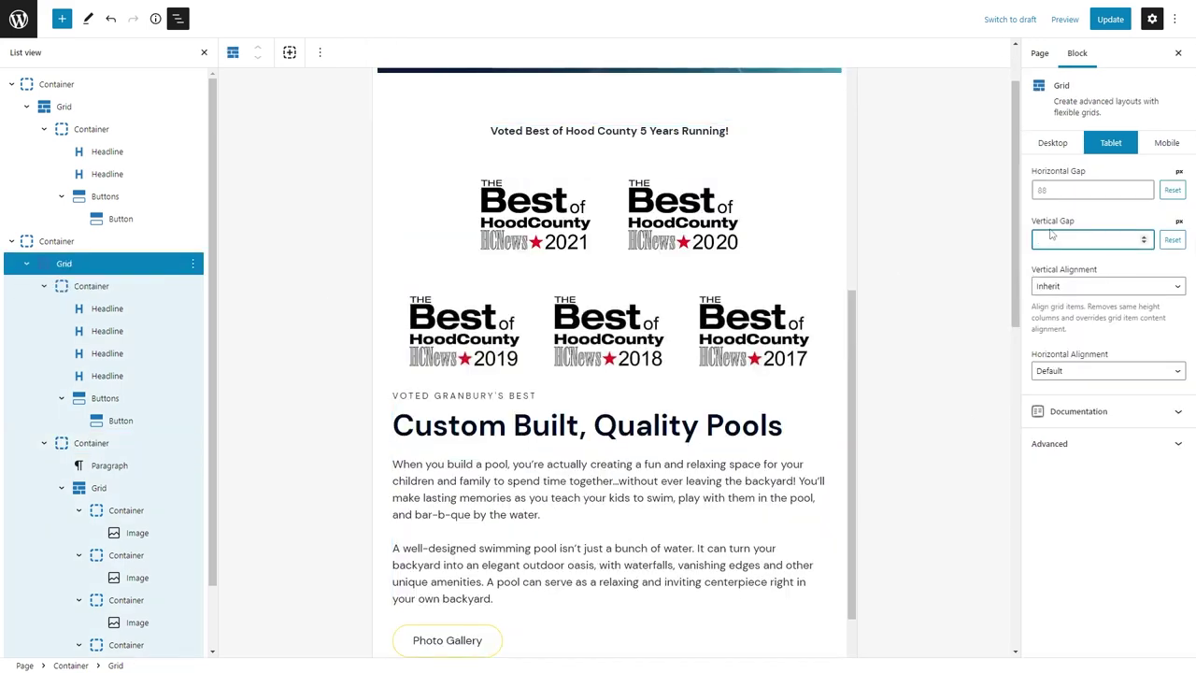
scroll(664, 262, "down", 3)
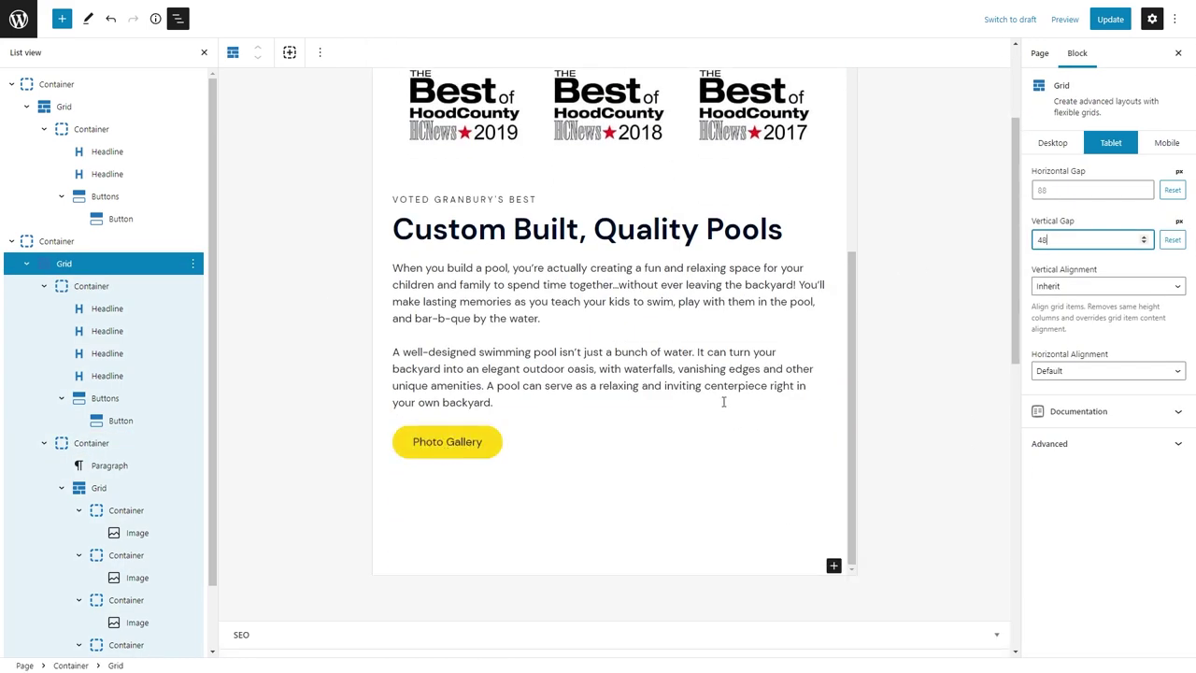
scroll(723, 402, "up", 4)
On mobile, give the section container top and bottom padding of 40.
left_click(1147, 148)
left_click(594, 297)
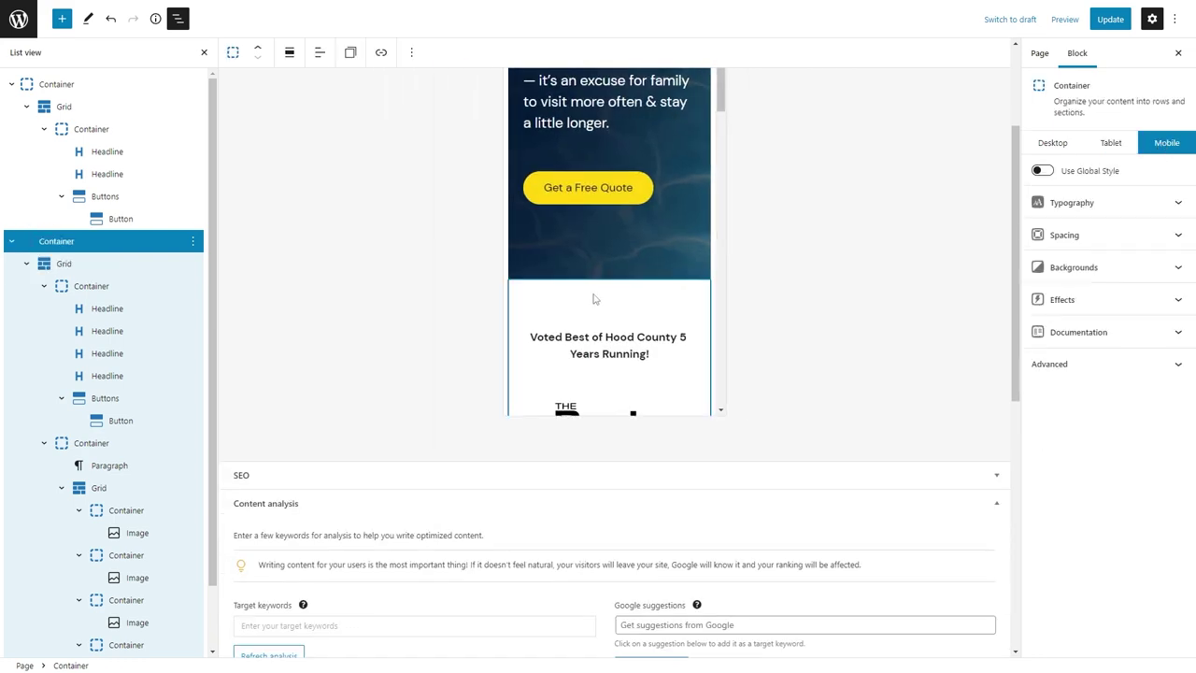
left_click(1092, 237)
type("40")
left_click(1098, 328)
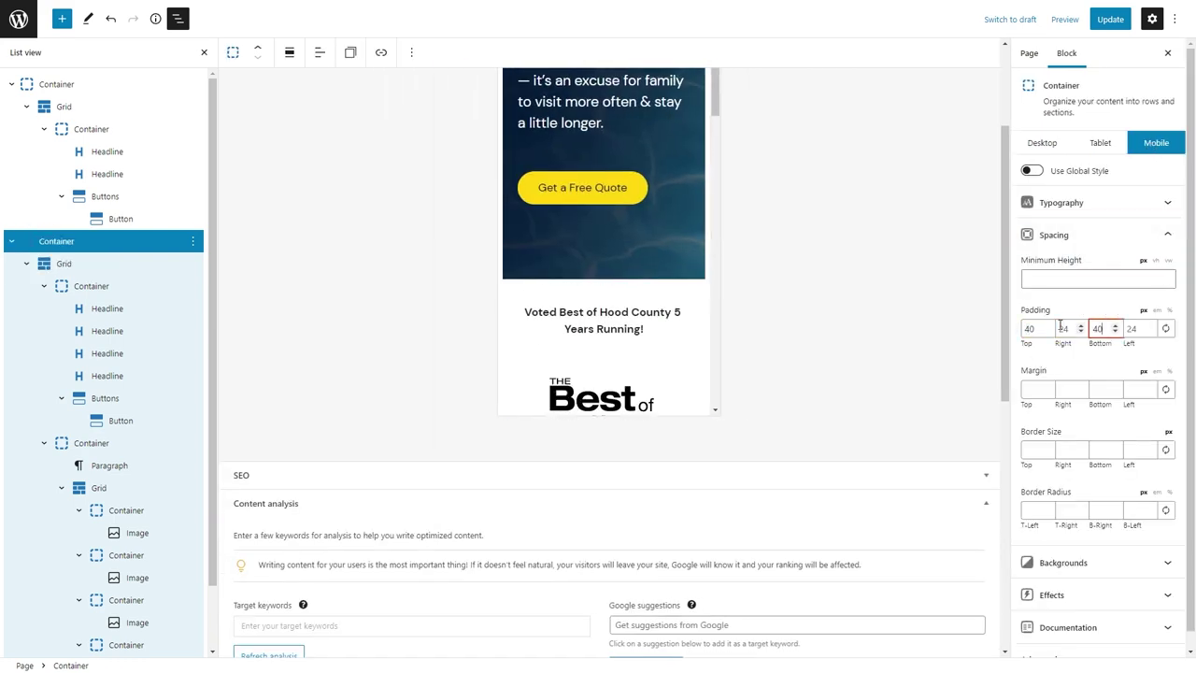
type("40")
scroll(607, 421, "down", 3)
Set the mobile width of the badge containers to 50.
left_click(126, 510)
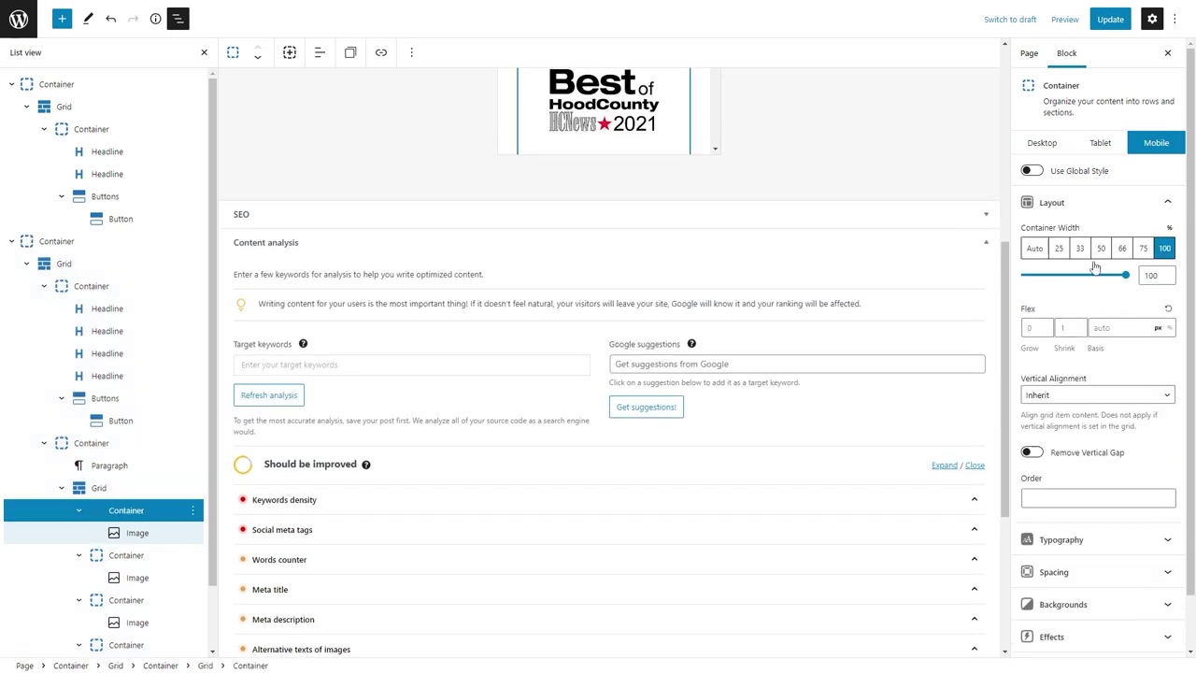
left_click(1101, 248)
left_click(126, 555)
left_click(1100, 248)
left_click(126, 600)
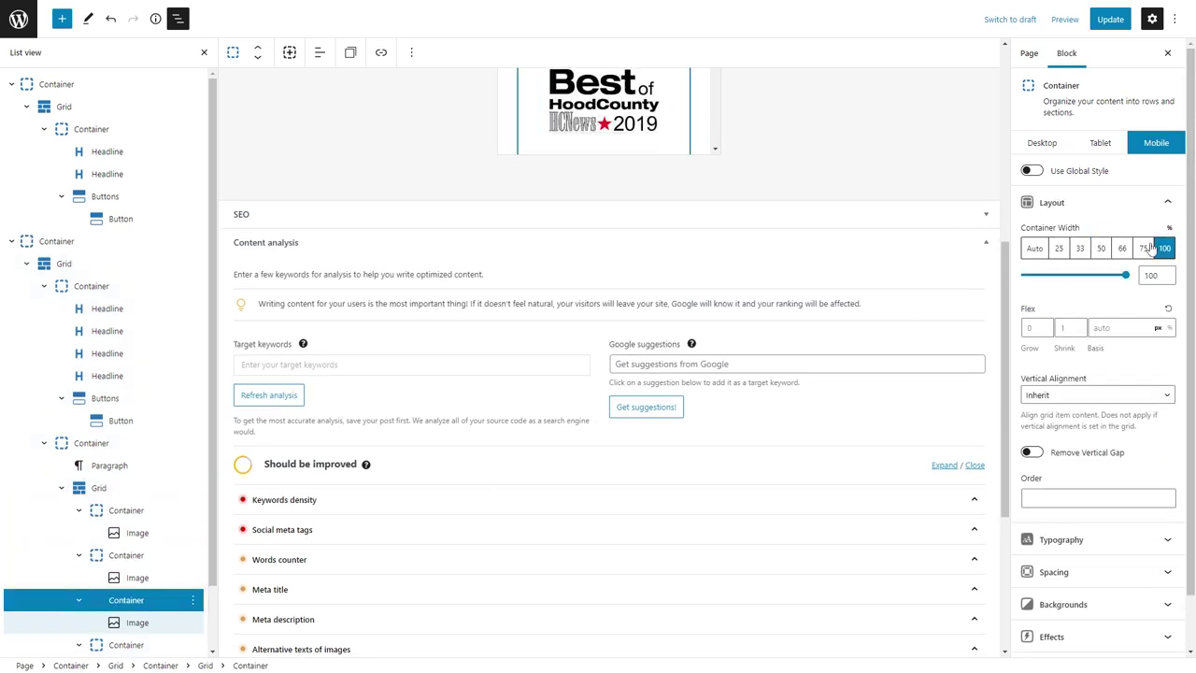
left_click(1100, 247)
scroll(163, 537, "down", 1)
left_click(126, 573)
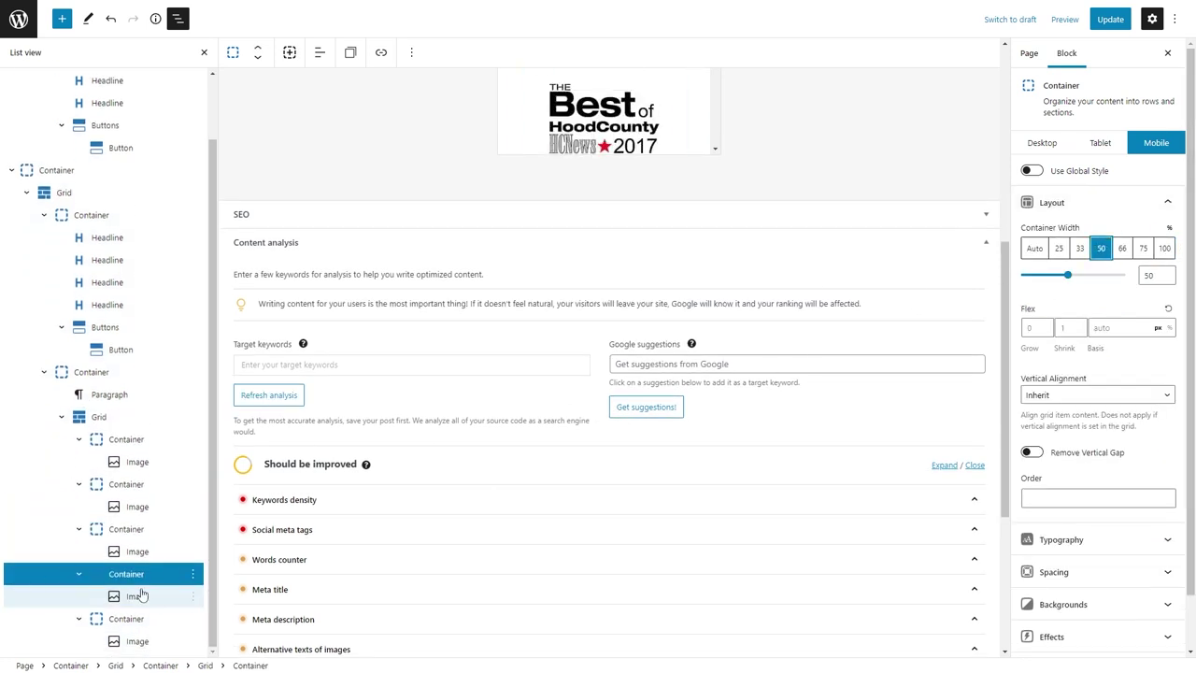
left_click(126, 619)
left_click(1101, 248)
scroll(732, 235, "up", 3)
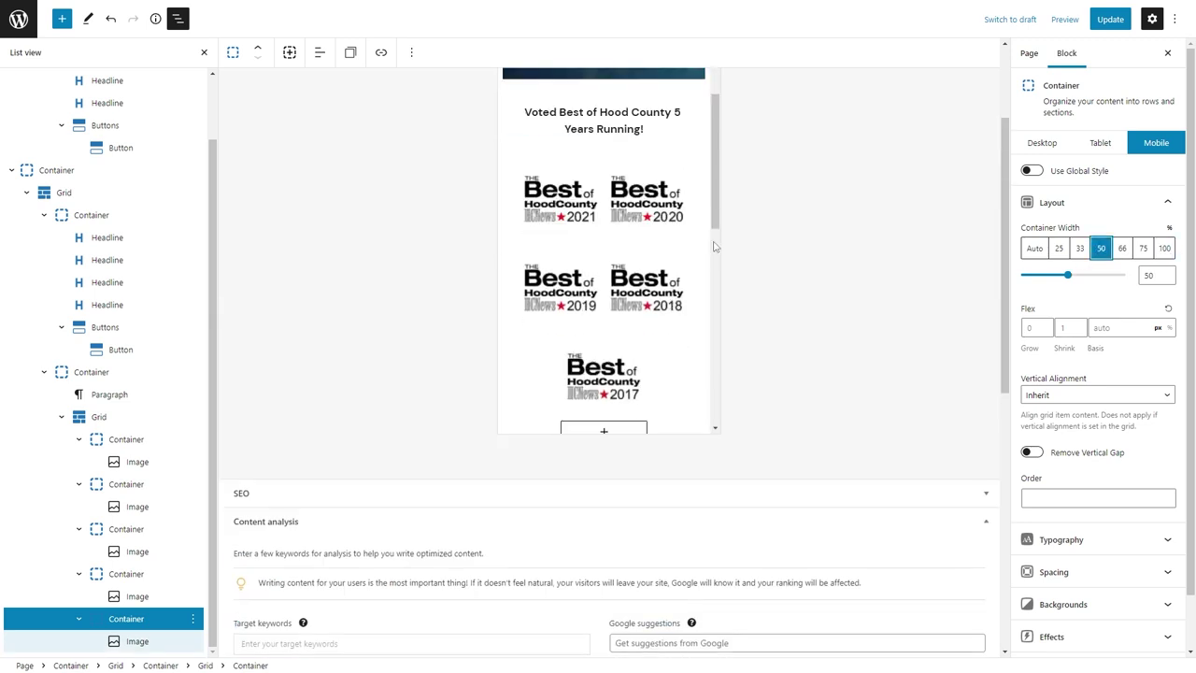
scroll(710, 246, "down", 1)
Widen the 2021 badge container to 51 so it sits alone on top.
left_click(126, 439)
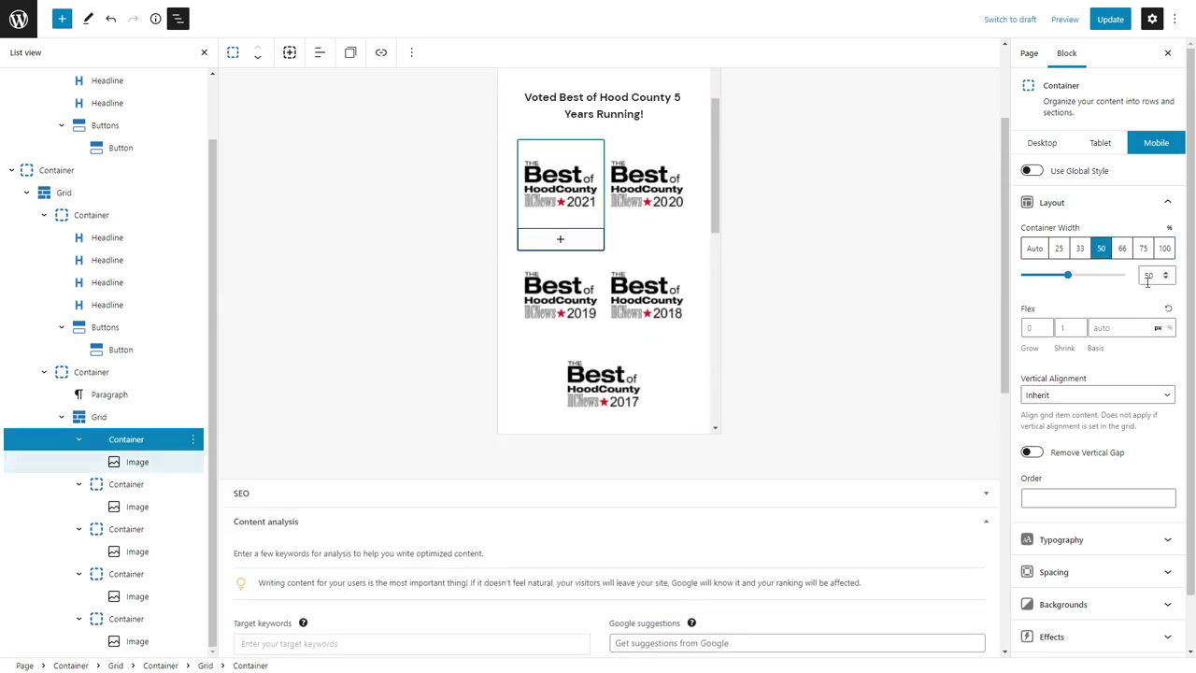
left_click(1165, 271)
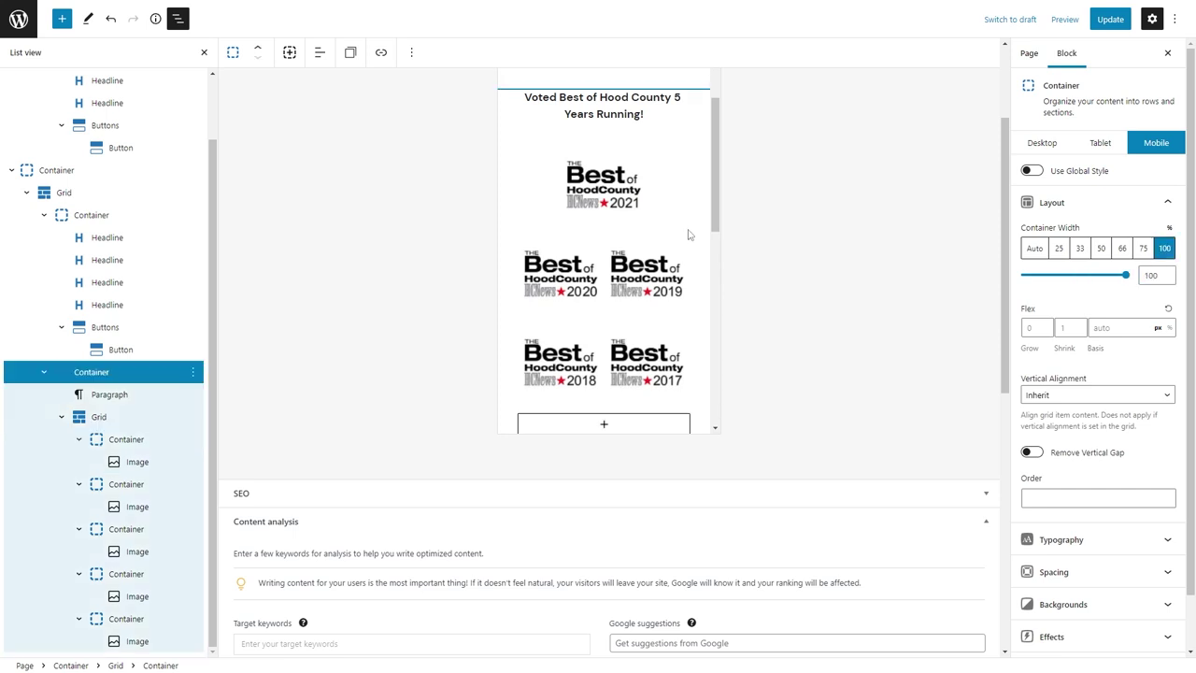
scroll(691, 246, "up", 5)
scroll(692, 246, "down", 3)
left_click(650, 353)
Save the page and open the media library to edit the best-of-2021 alt text.
left_click(1051, 353)
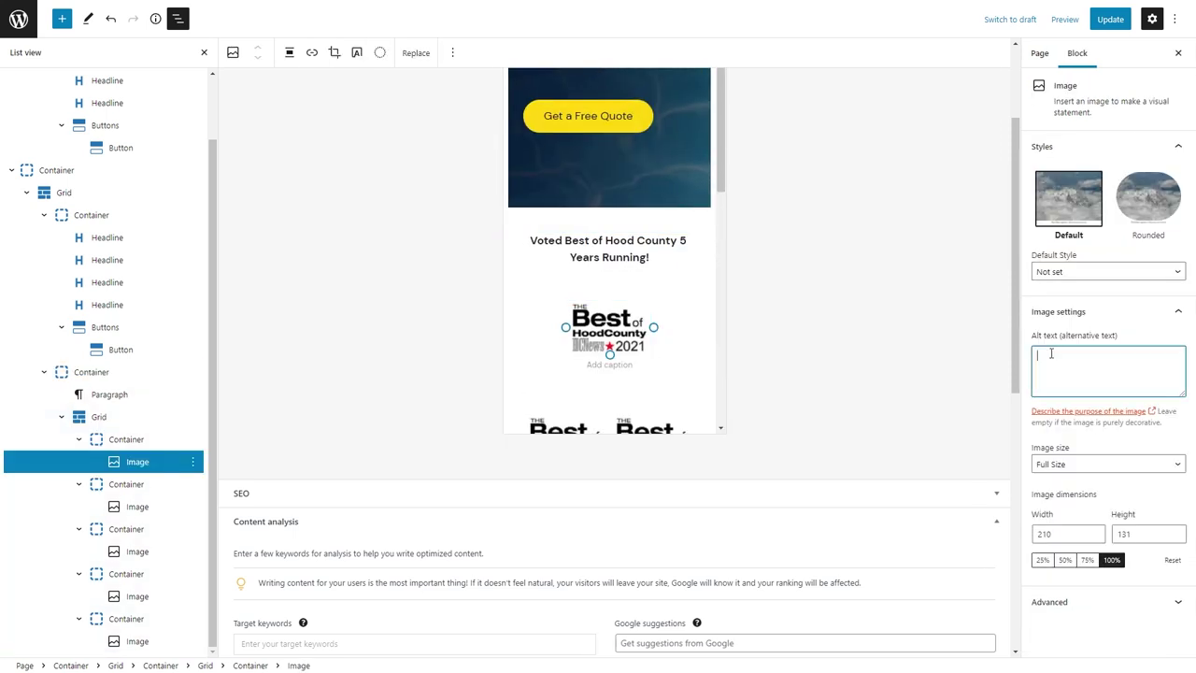
left_click(1110, 19)
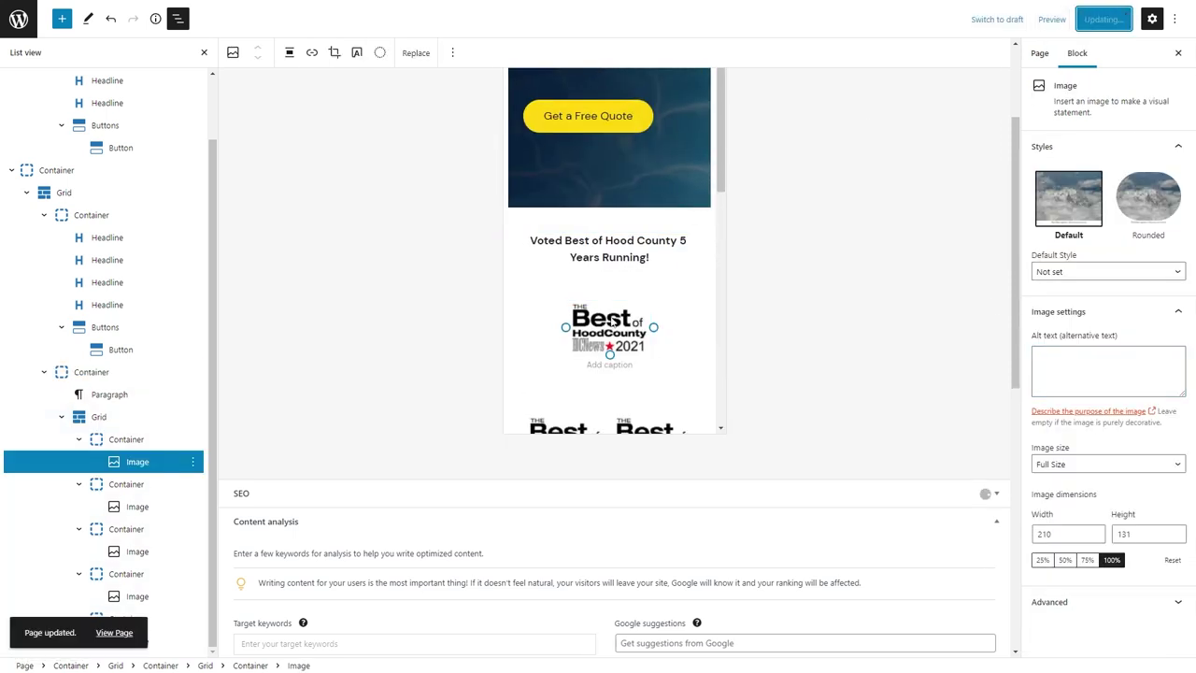
left_click(414, 53)
left_click(444, 90)
left_click(1116, 202)
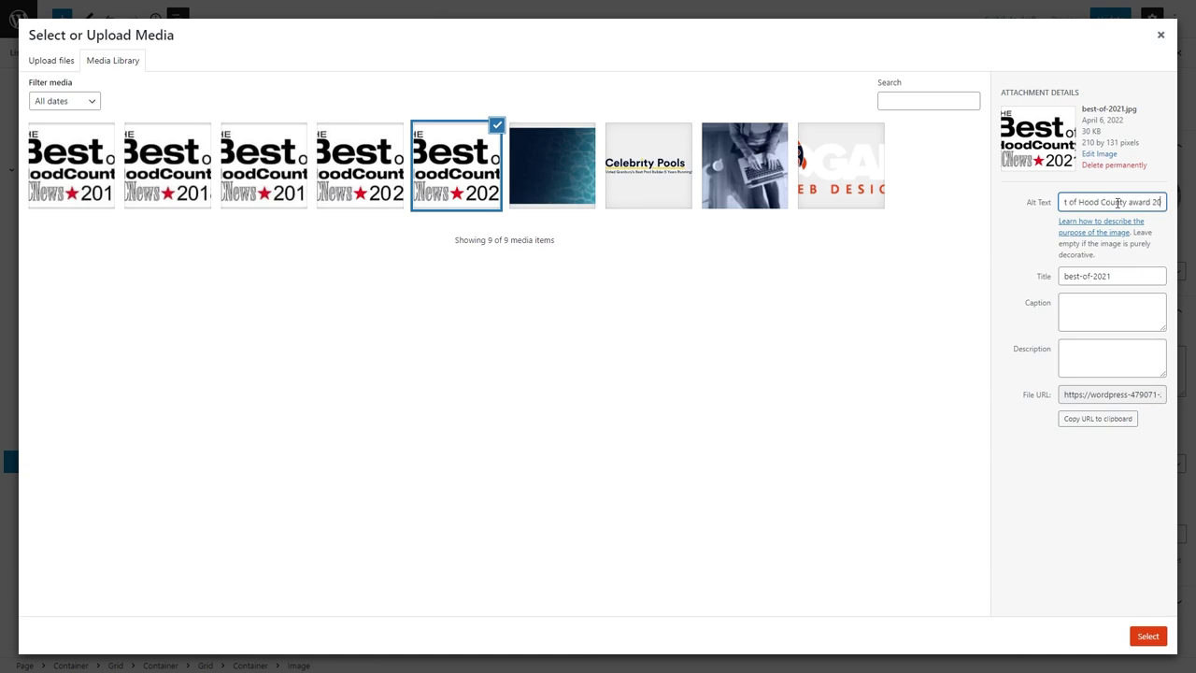
key("ctrl+a")
key("ctrl+c")
Add alt text to the 2020–2017 badges, the Home-Hero-Pool image and 'Celebrity Pools logo'.
left_click(385, 178)
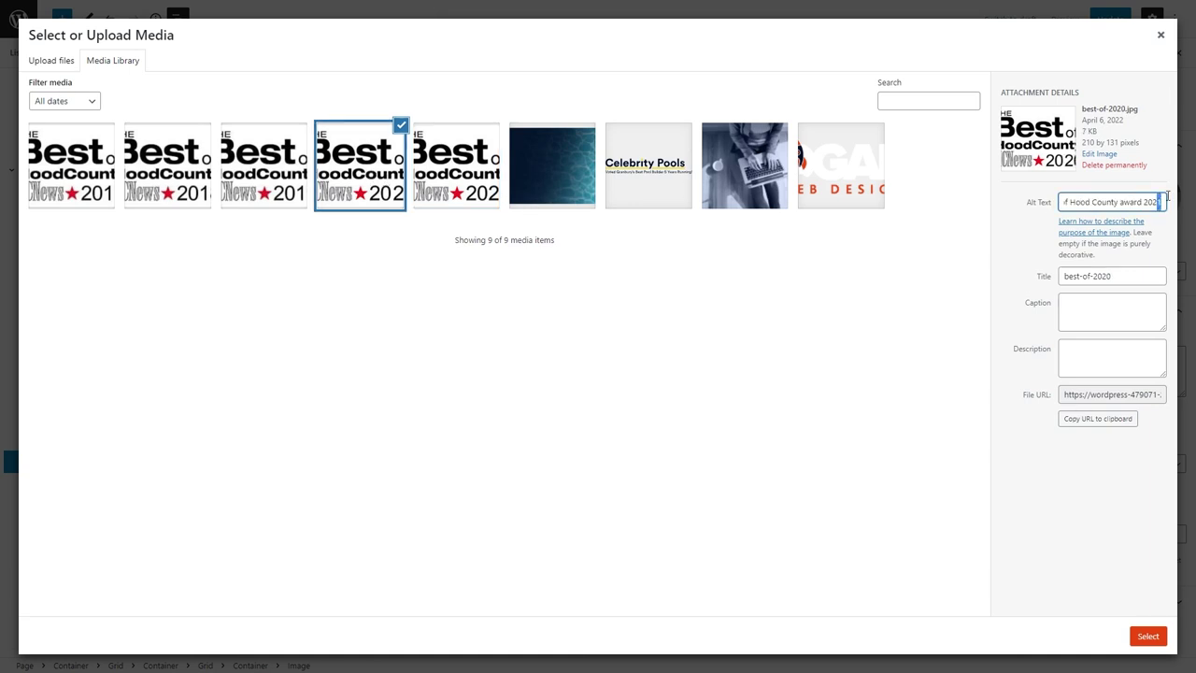
left_click(263, 167)
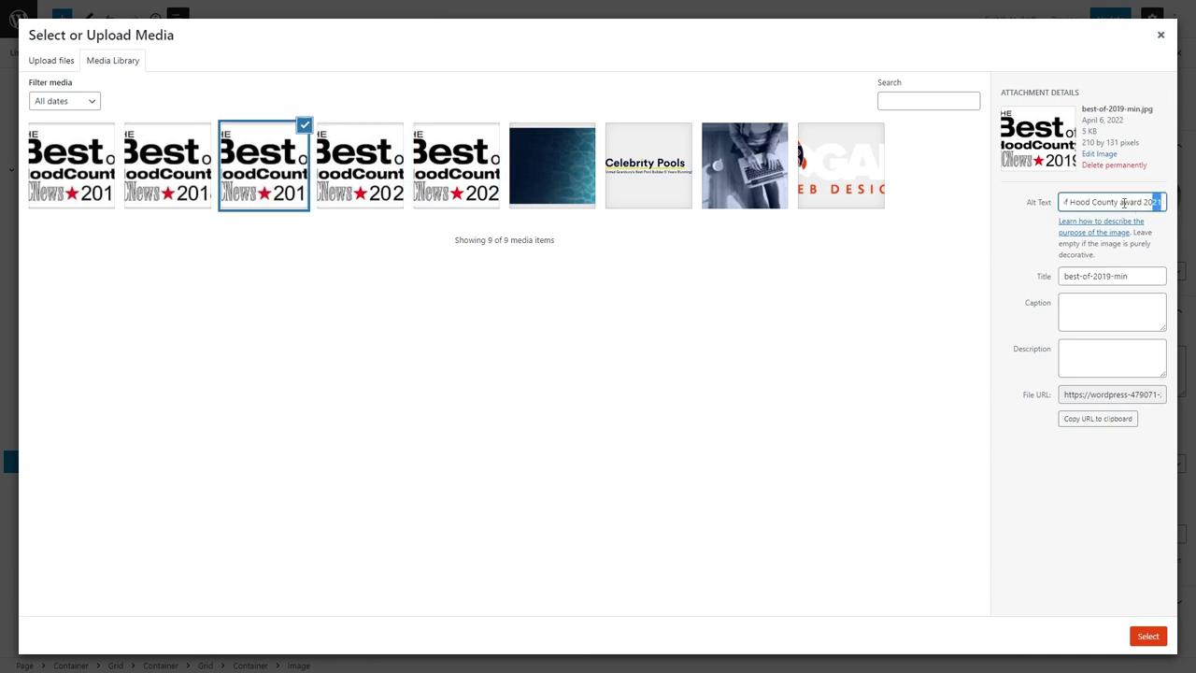
left_click(160, 158)
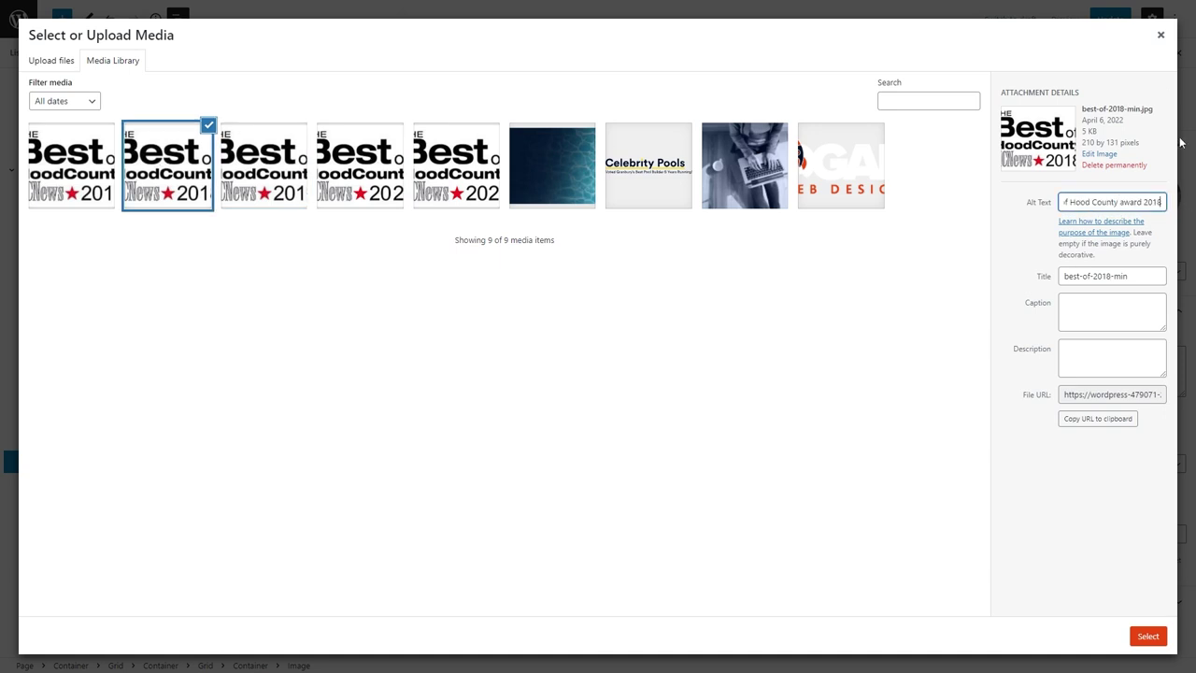
left_click(46, 180)
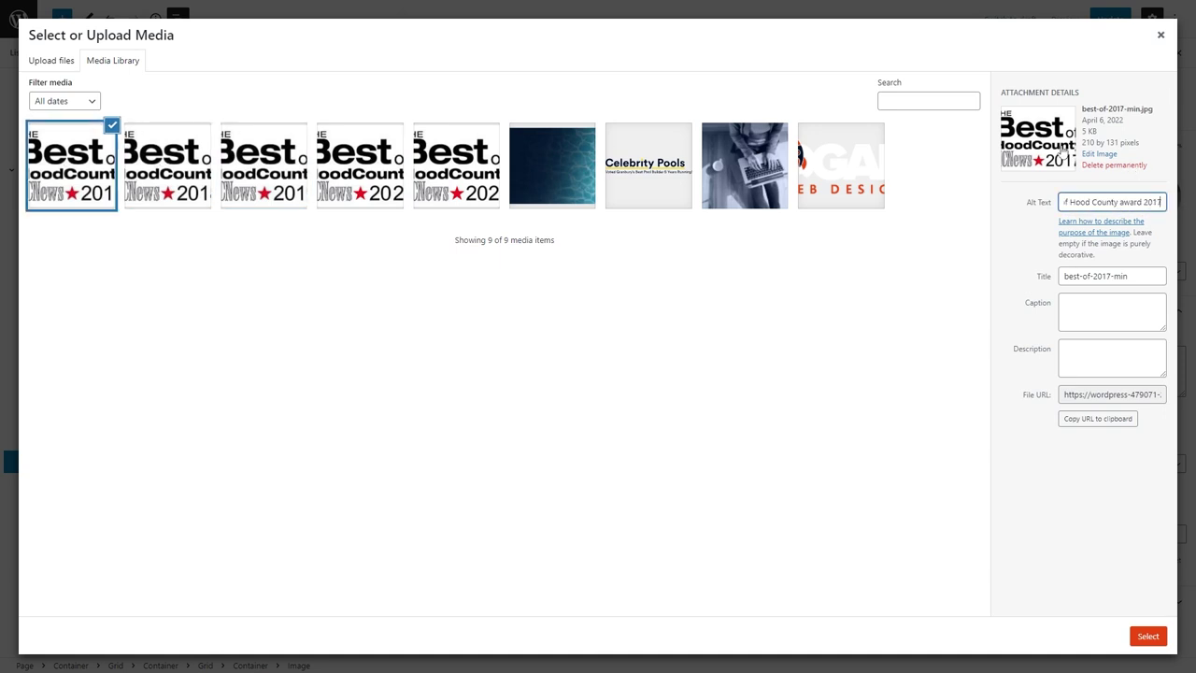
left_click(575, 180)
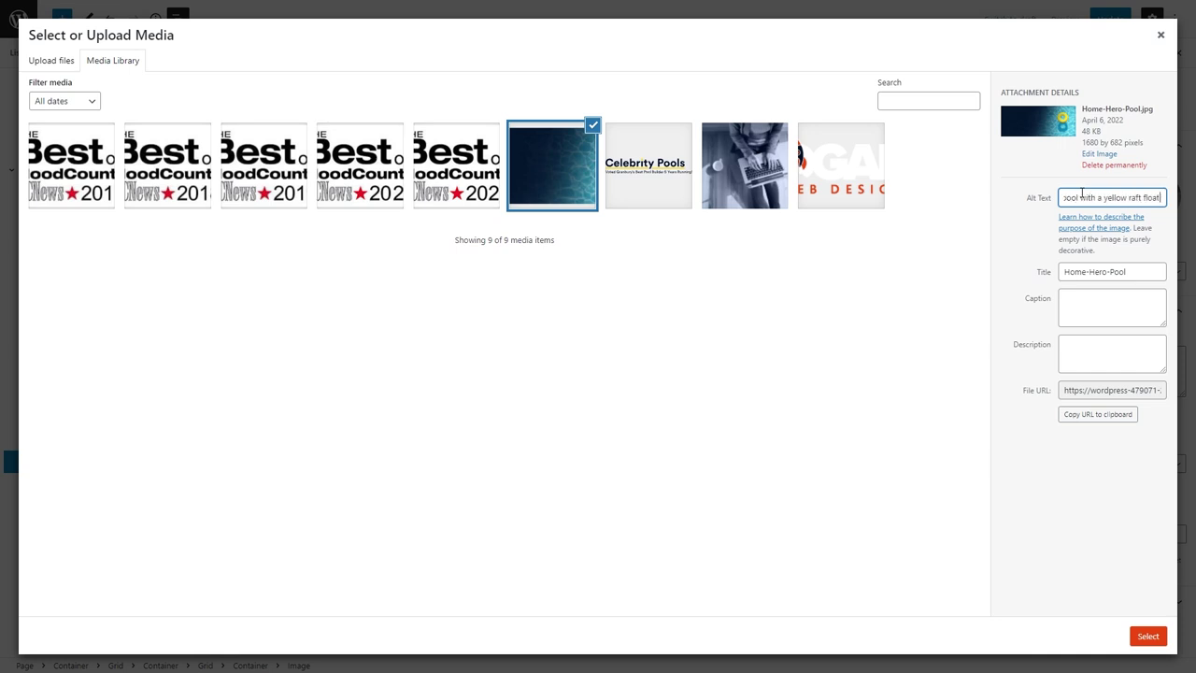
left_click(649, 173)
left_click(1140, 196)
type("Celebrity Pools logo")
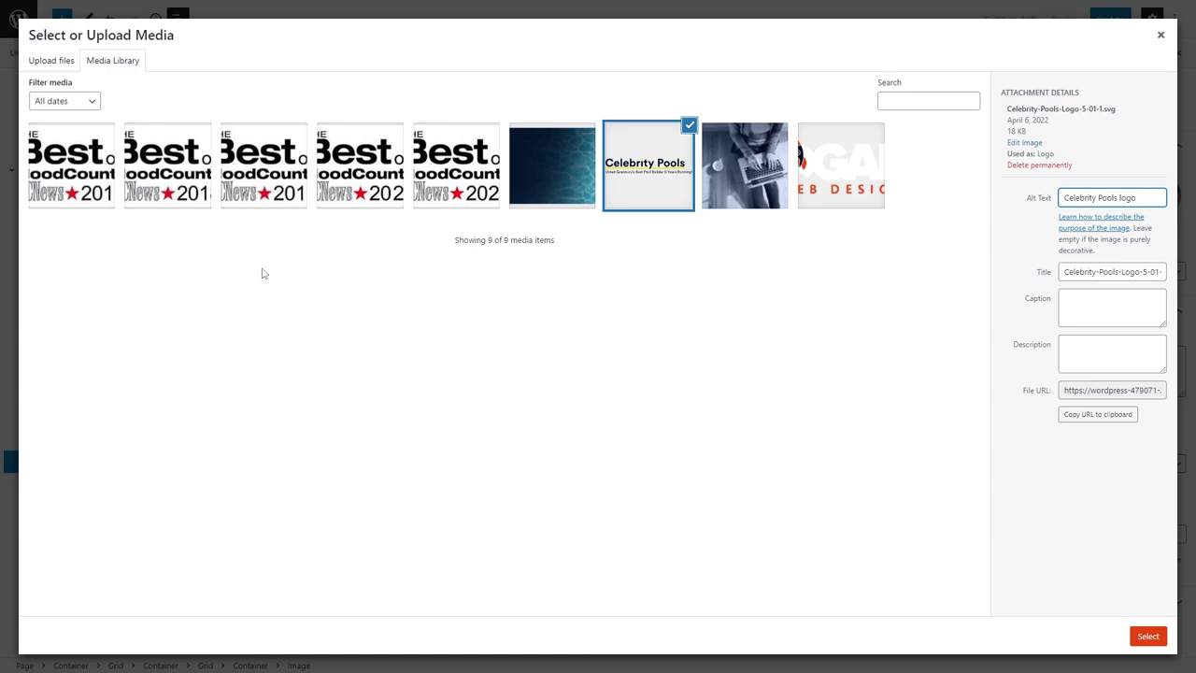
Close the media library, save the Home page and reload the editor.
left_click(1160, 35)
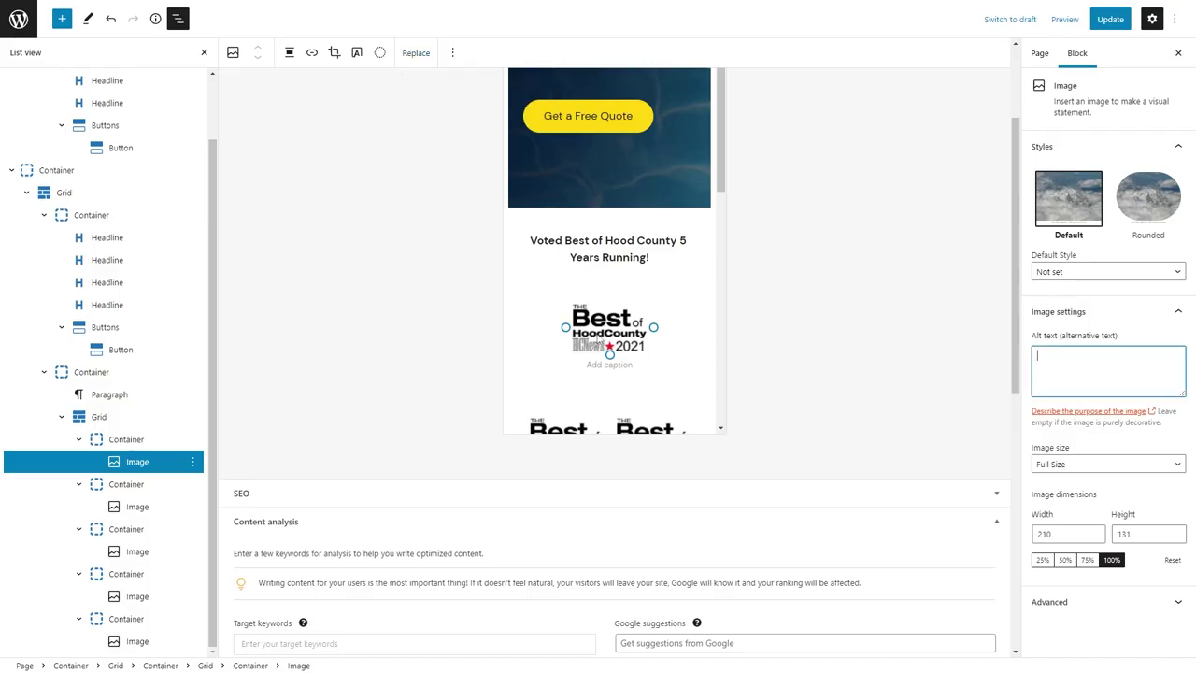
key("ctrl+s")
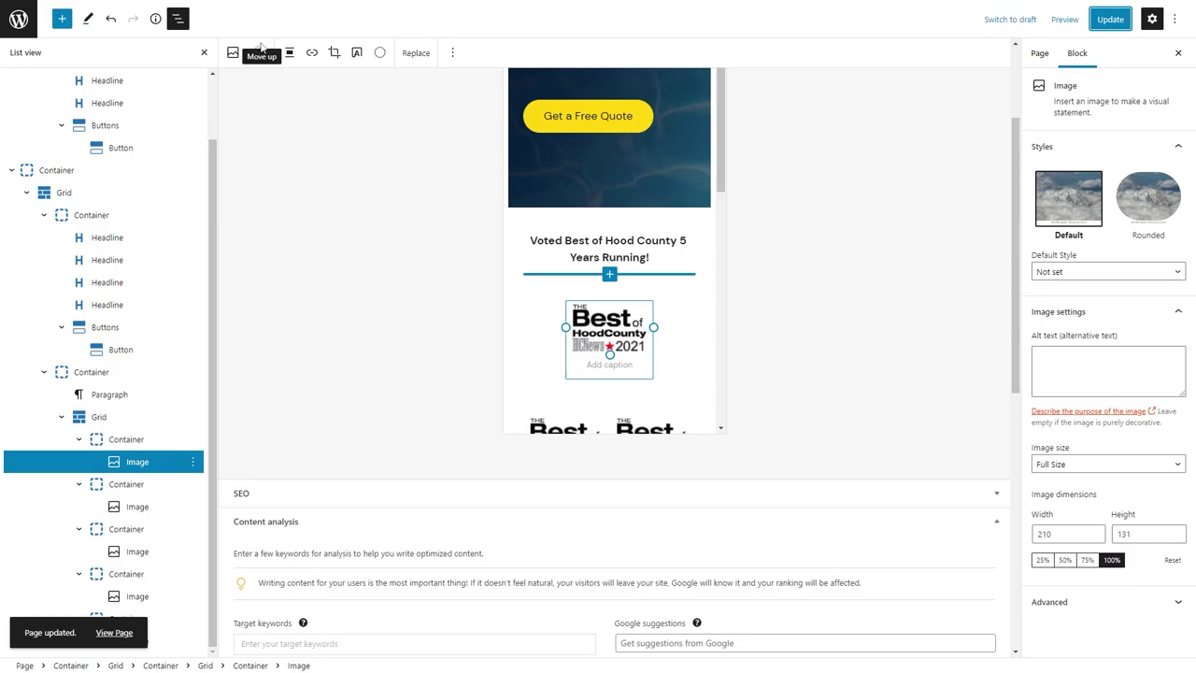
key("F5")
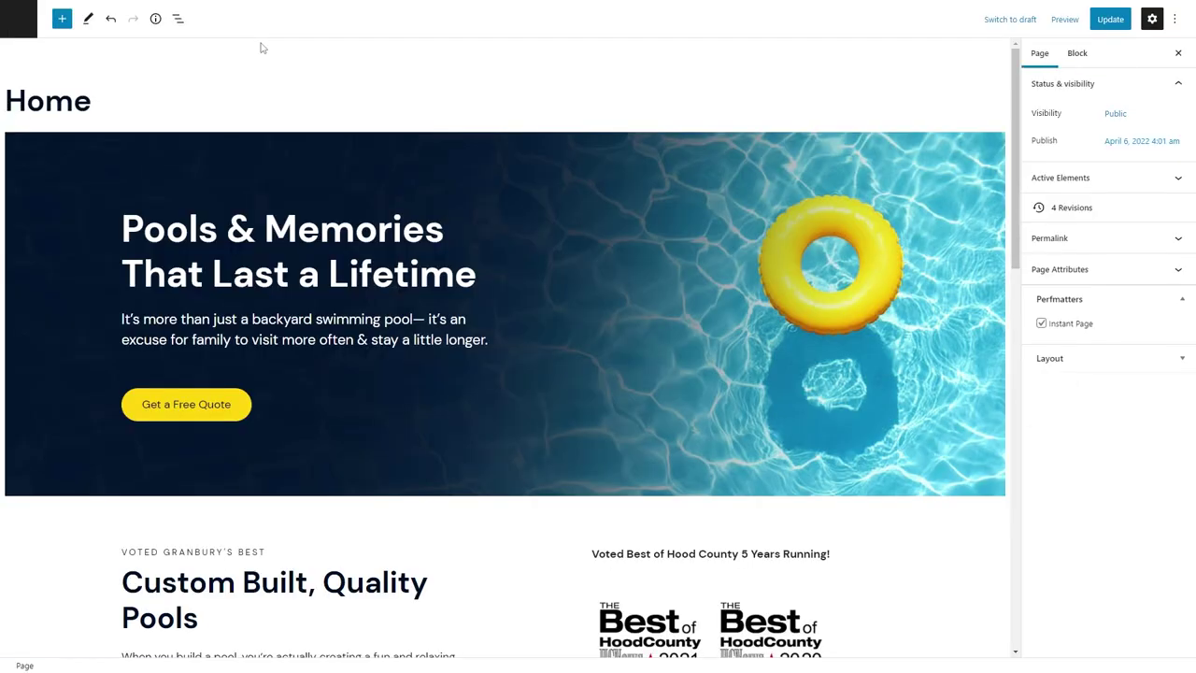
Give the 2021, 2020, 2019, 2018 and 2017 award images 'Best of Hood County award' alt text.
scroll(505, 373, "down", 3)
left_click(650, 355)
left_click(1091, 368)
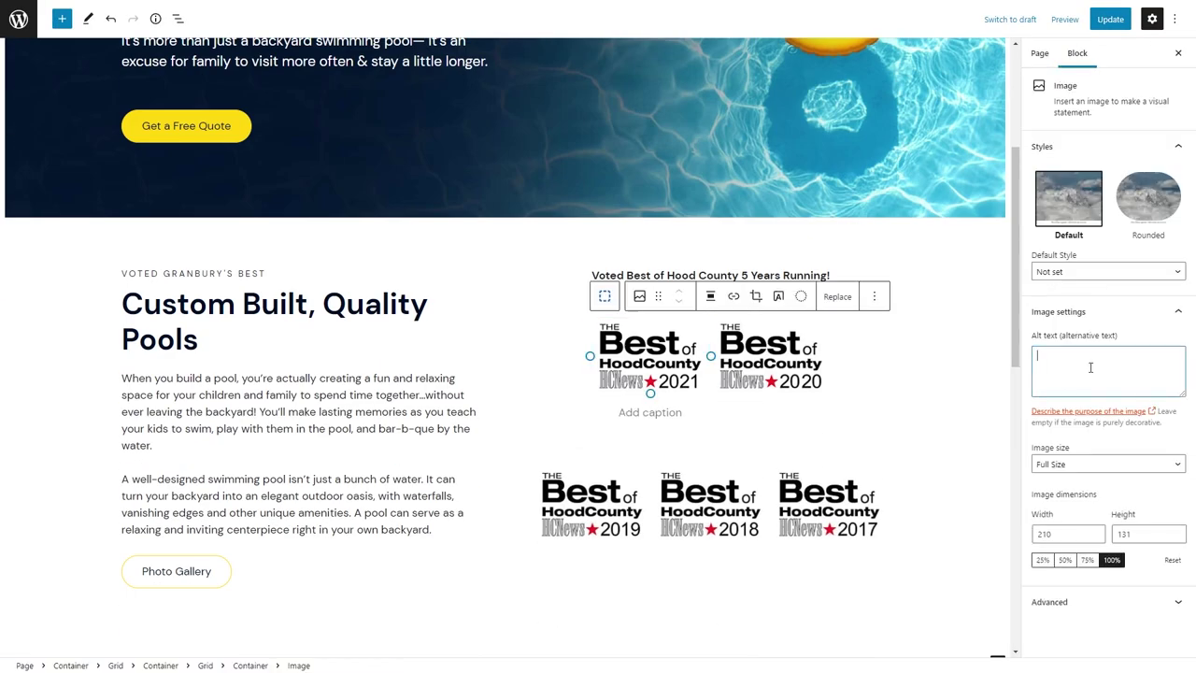
key("ctrl+v")
left_click(805, 355)
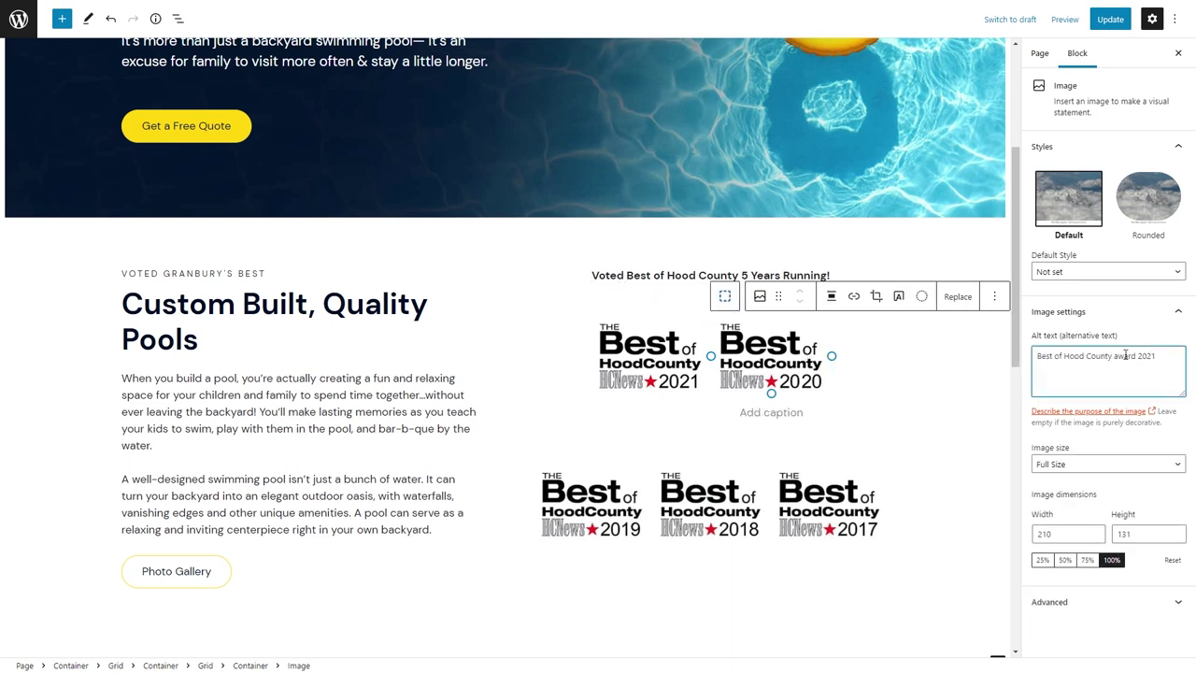
left_click(591, 504)
left_click(1145, 361)
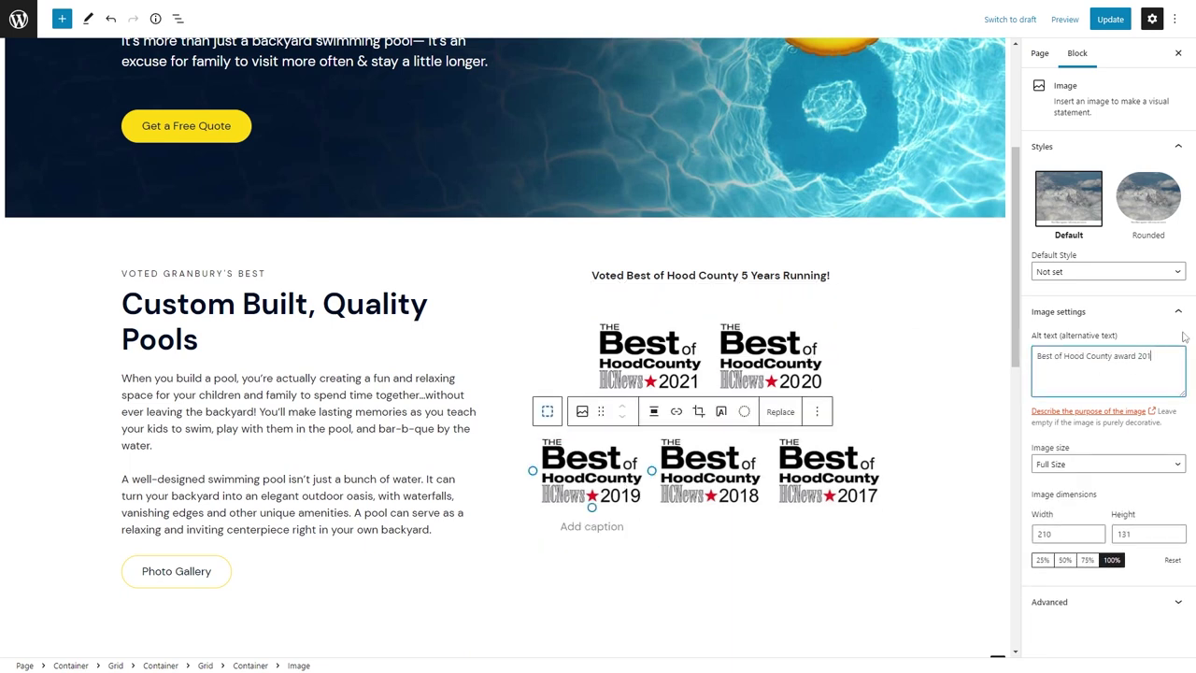
left_click(710, 504)
left_click(1145, 356)
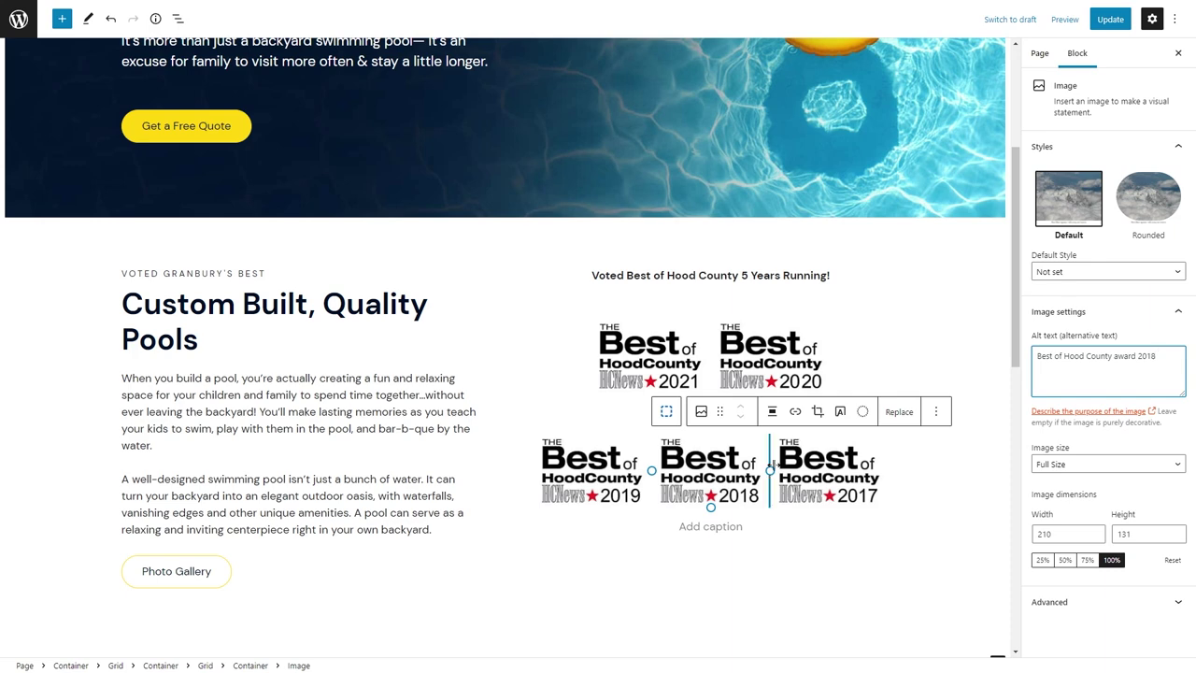
left_click(790, 467)
left_click(1142, 356)
key("BackSpace")
key("BackSpace")
type("17")
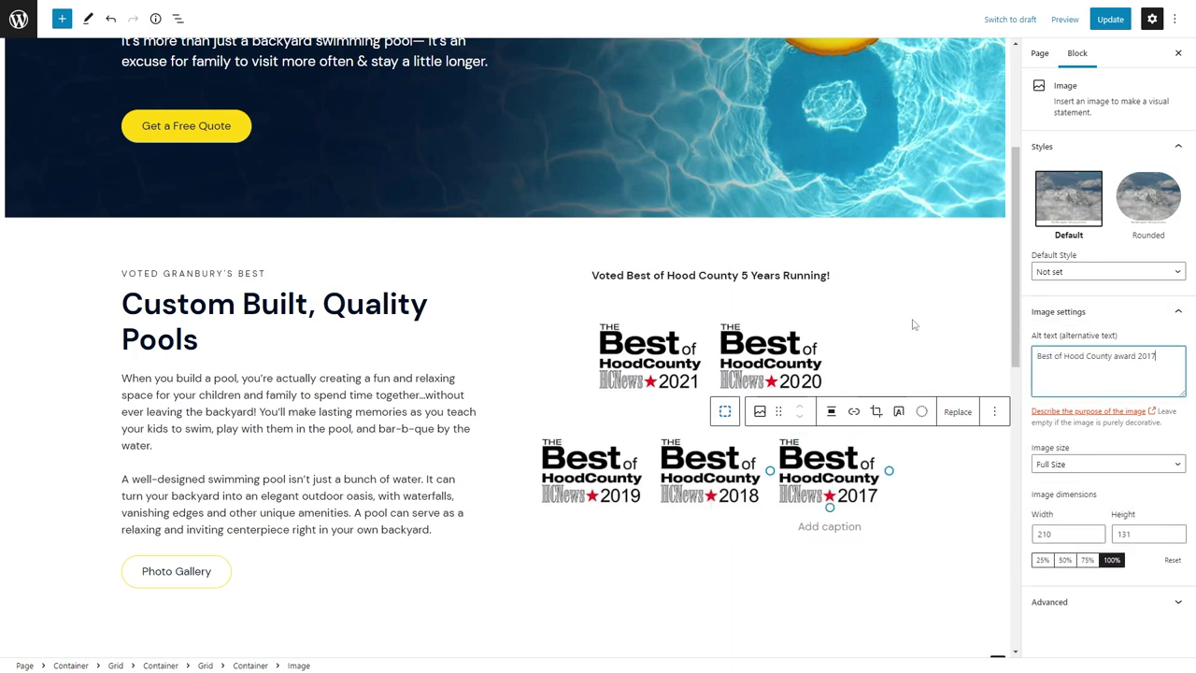
Turn the Voted Best paragraph into a centred Headline with paragraph tag and 8px bottom margin.
left_click(747, 271)
left_click(746, 272)
left_click(582, 245)
left_click(654, 259)
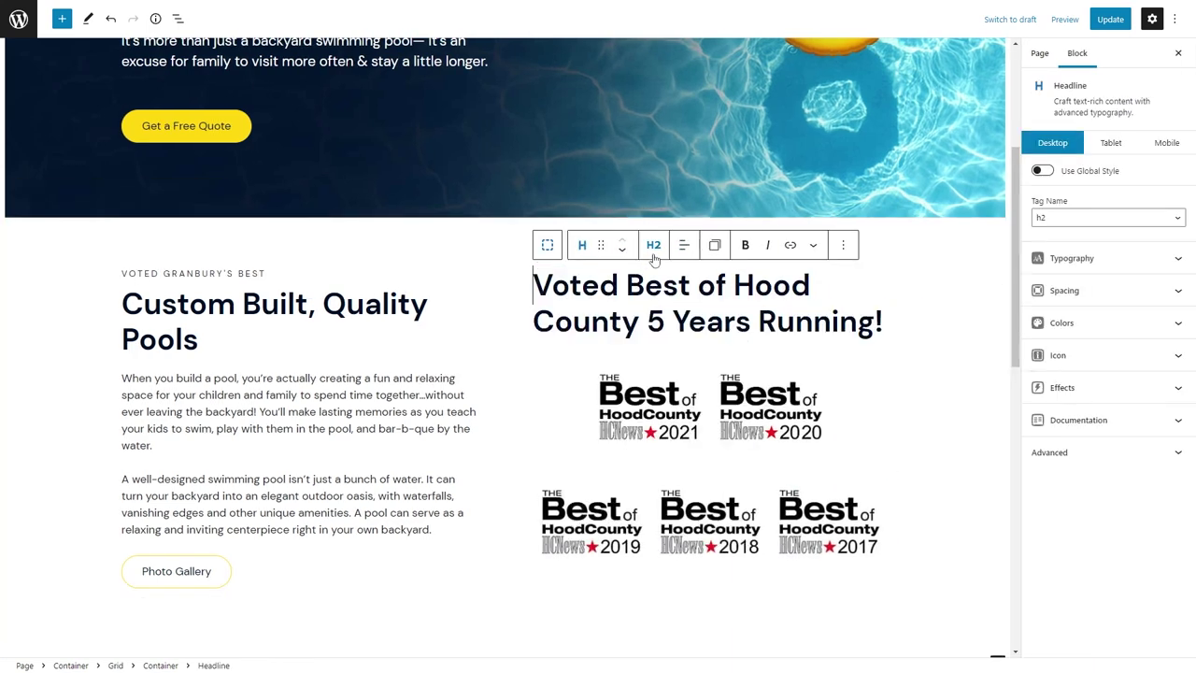
left_click(654, 251)
left_click(677, 402)
left_click(1108, 290)
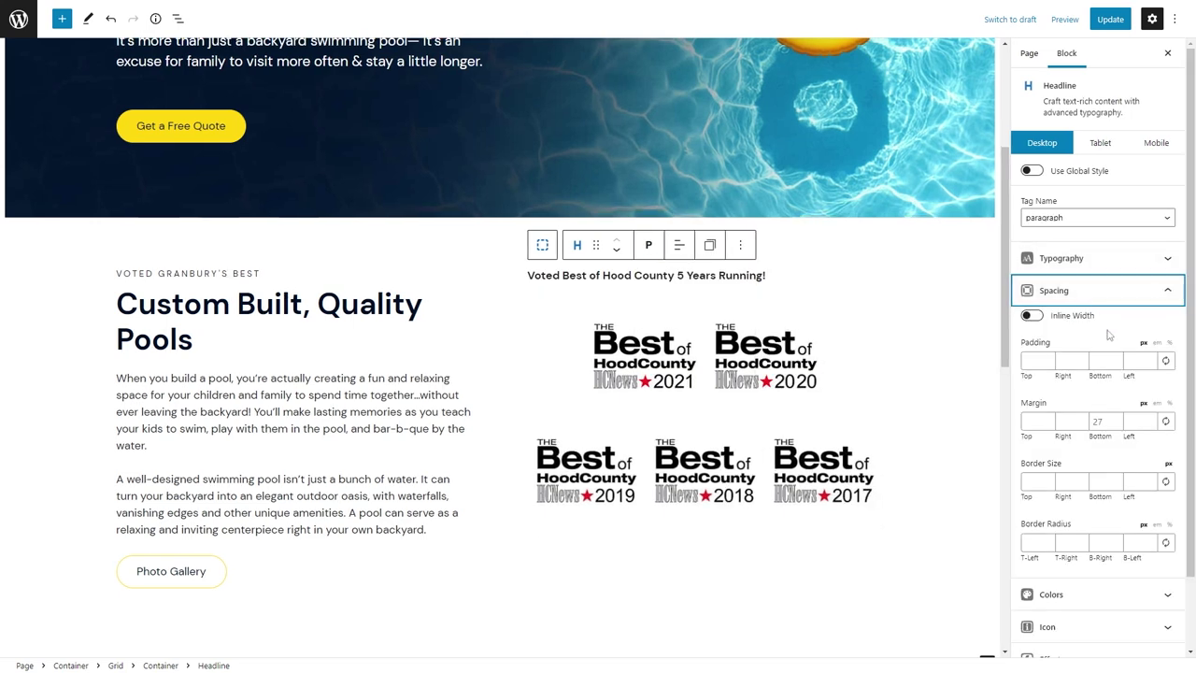
left_click(1110, 420)
type("8")
left_click(679, 244)
left_click(695, 305)
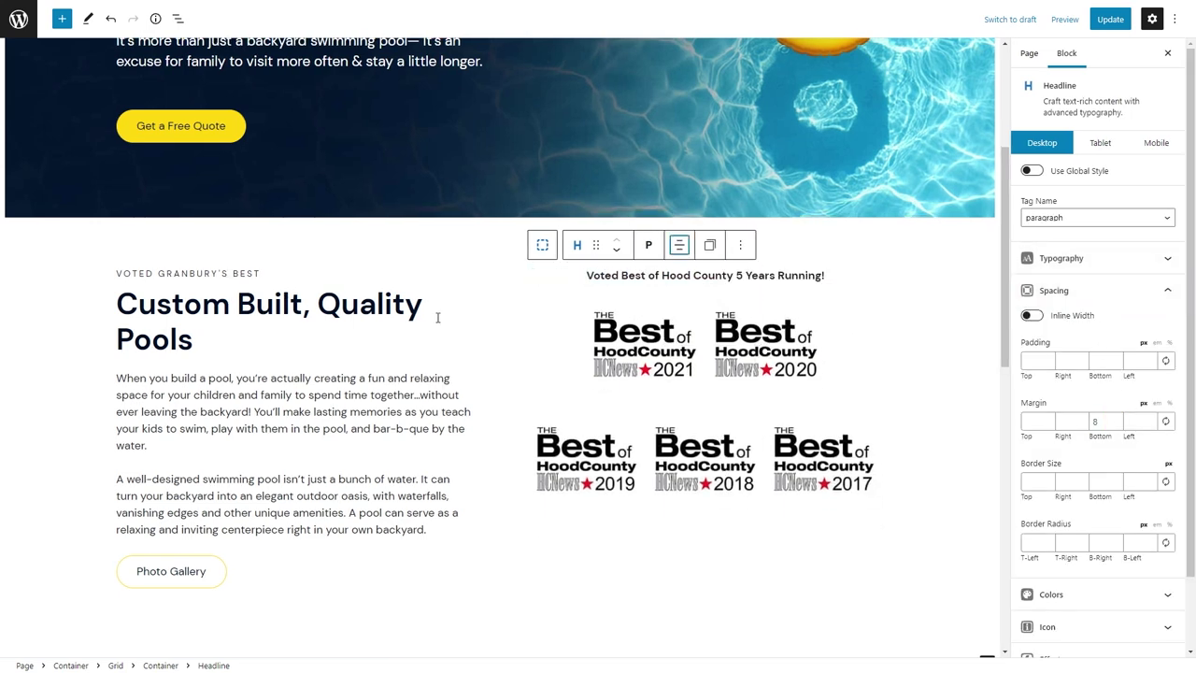
Add an empty block below the Photo Gallery button.
left_click(331, 329)
scroll(346, 374, "down", 2)
left_click(205, 383)
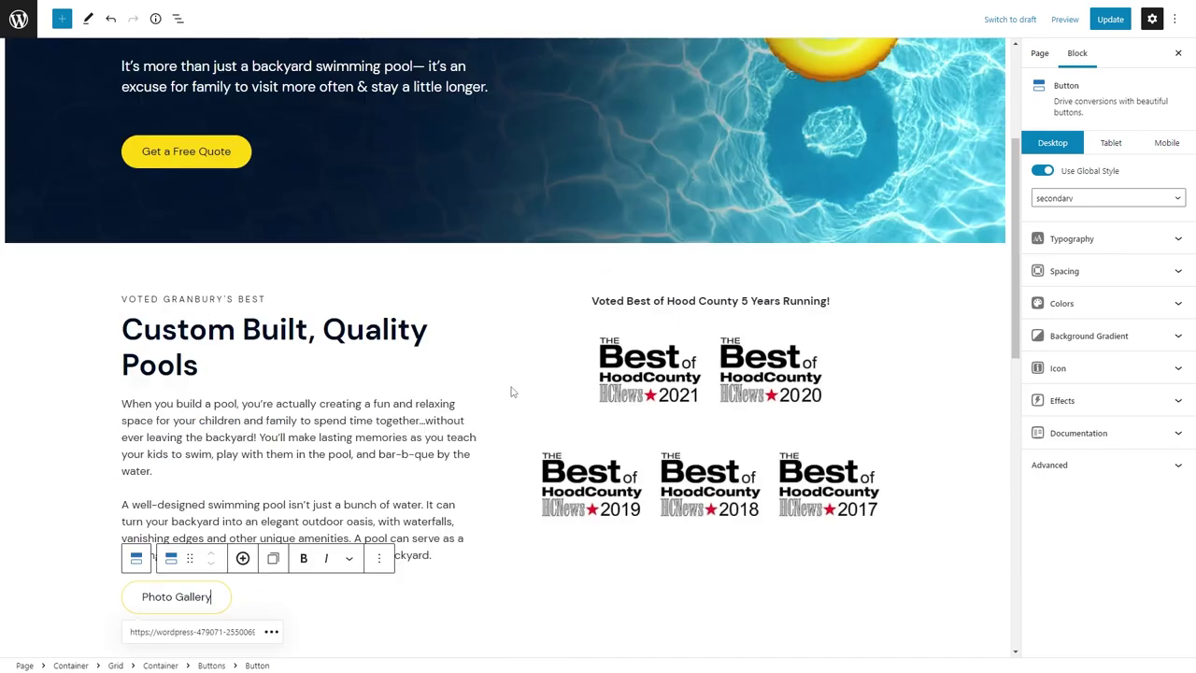
scroll(748, 411, "down", 2)
left_click(143, 369)
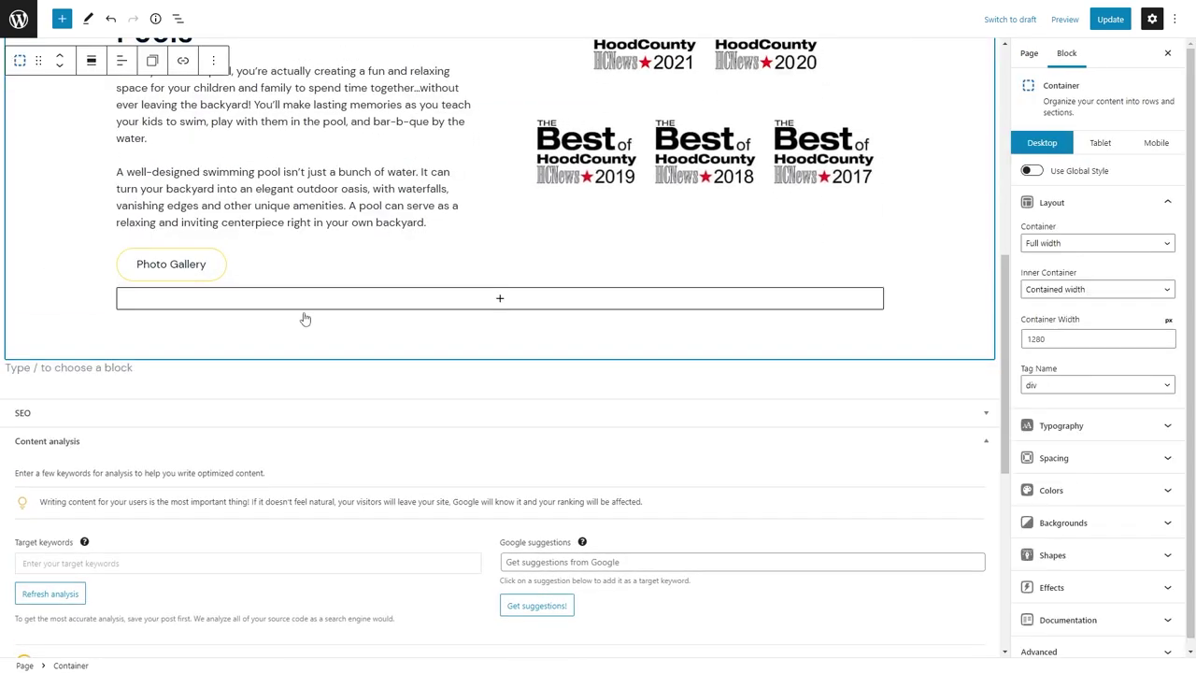
Insert a section Container with a full-width inner container holding a four-column Grid.
left_click(1074, 382)
left_click(1074, 402)
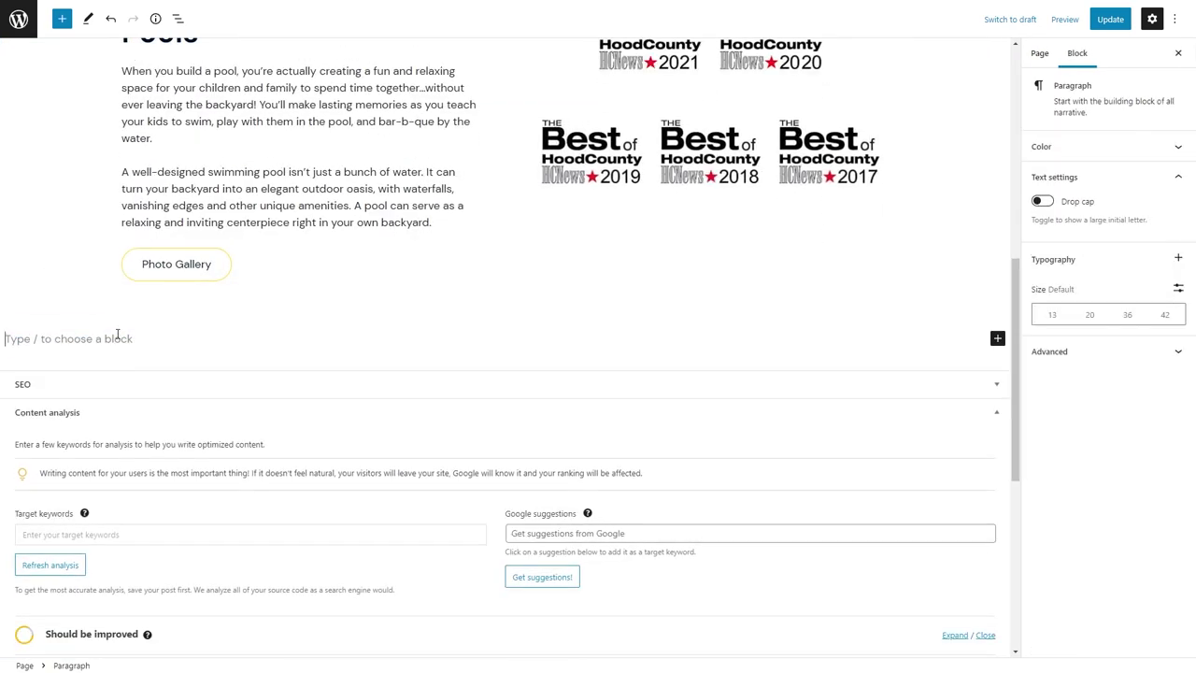
type("/con")
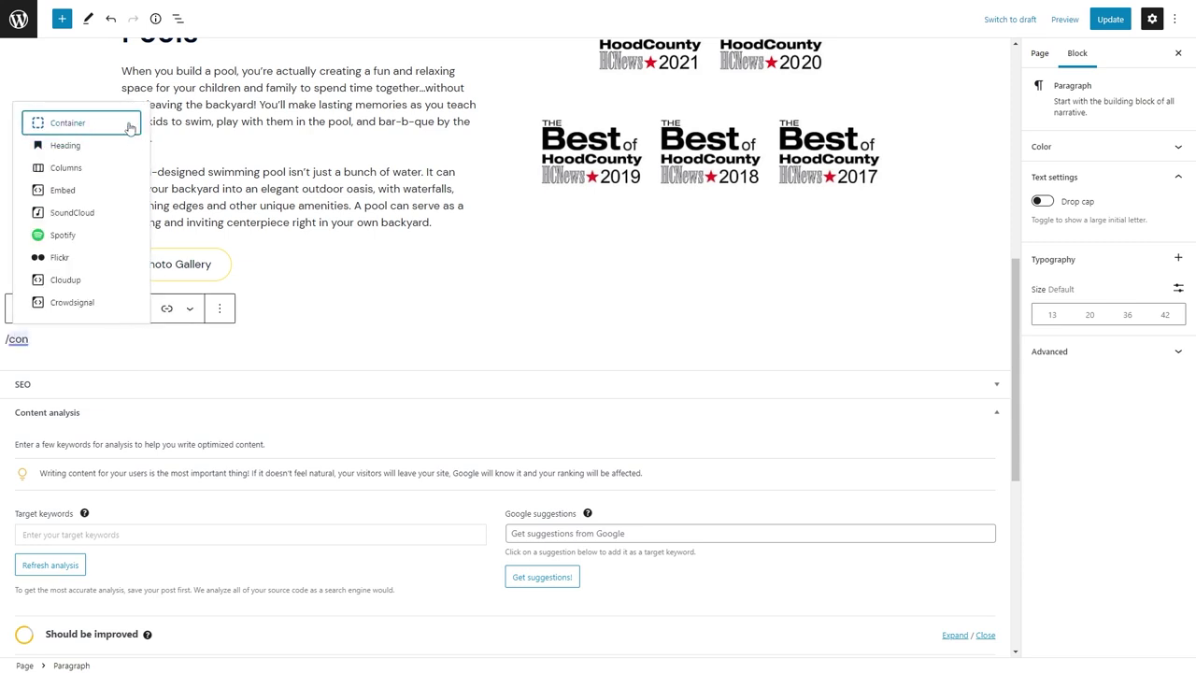
left_click(127, 123)
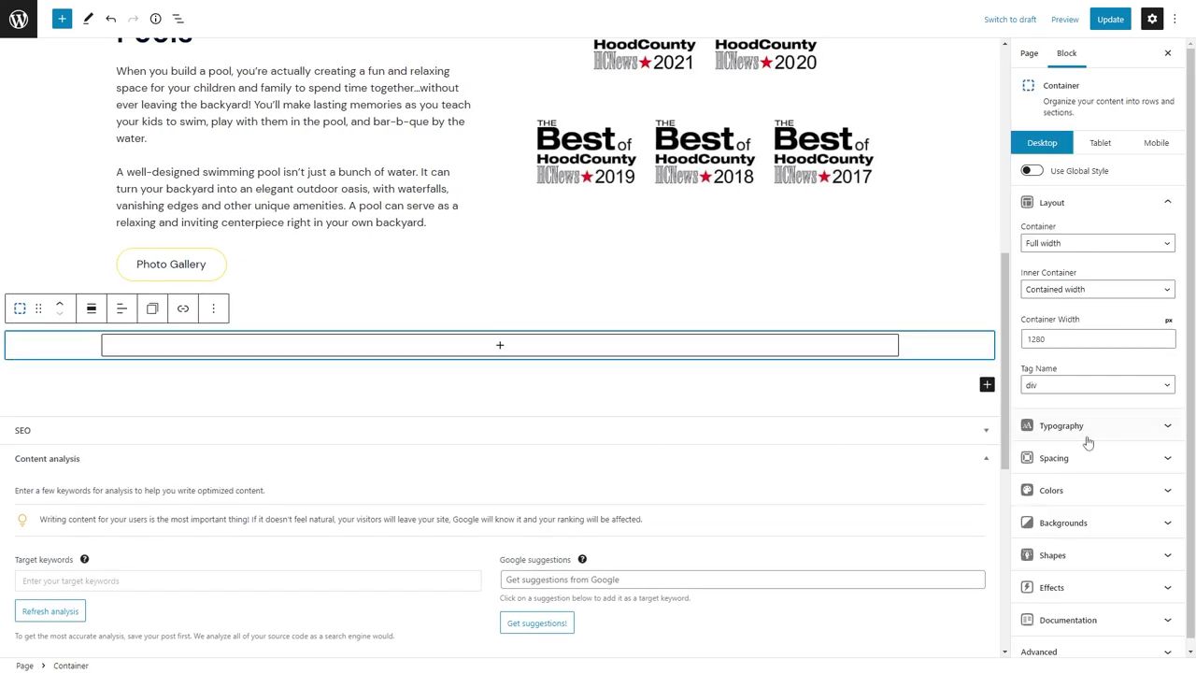
left_click(1098, 385)
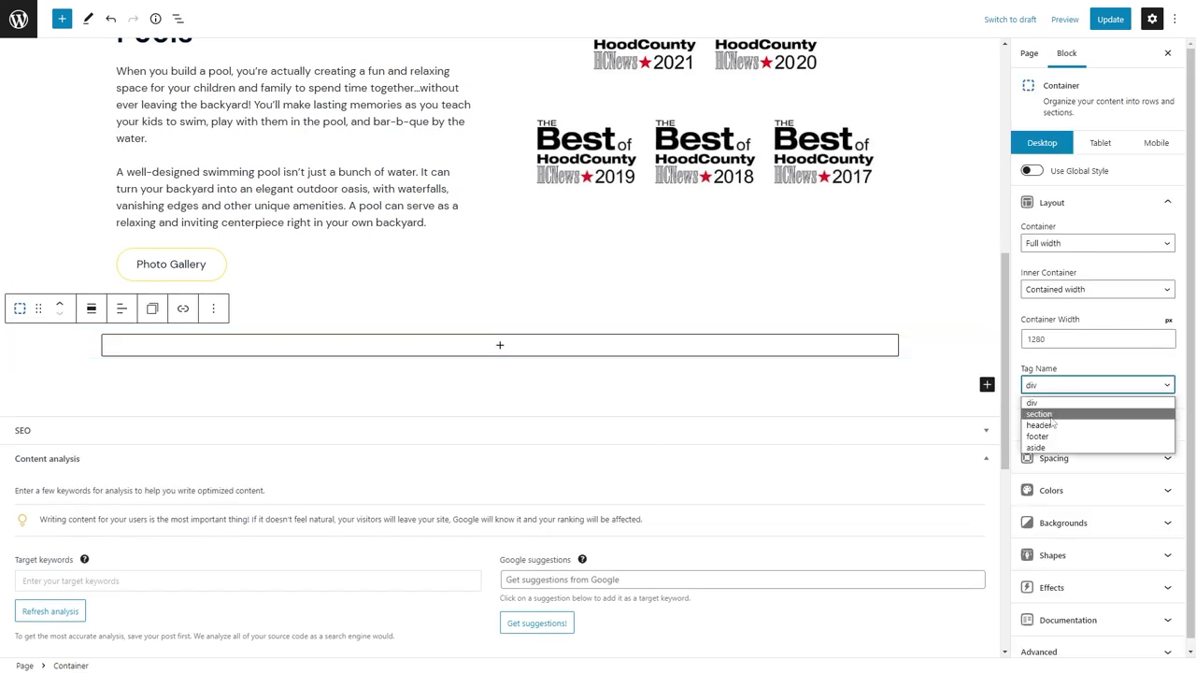
left_click(1037, 429)
left_click(1051, 289)
left_click(1046, 308)
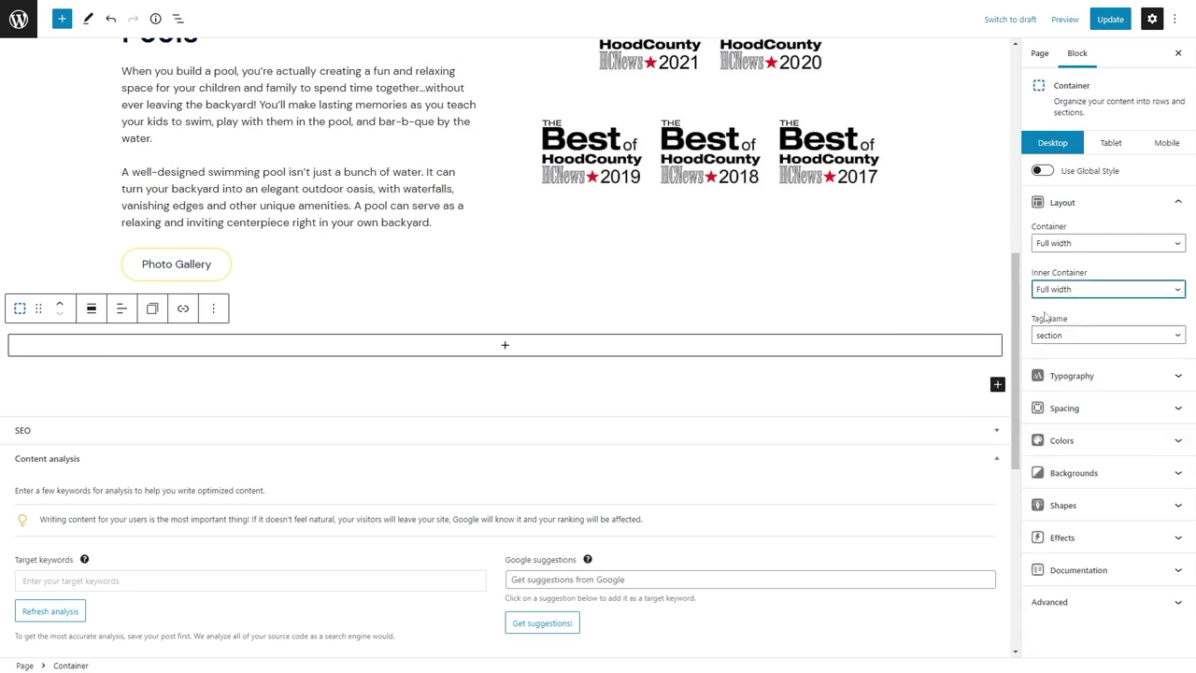
left_click(635, 351)
left_click(440, 487)
left_click(569, 414)
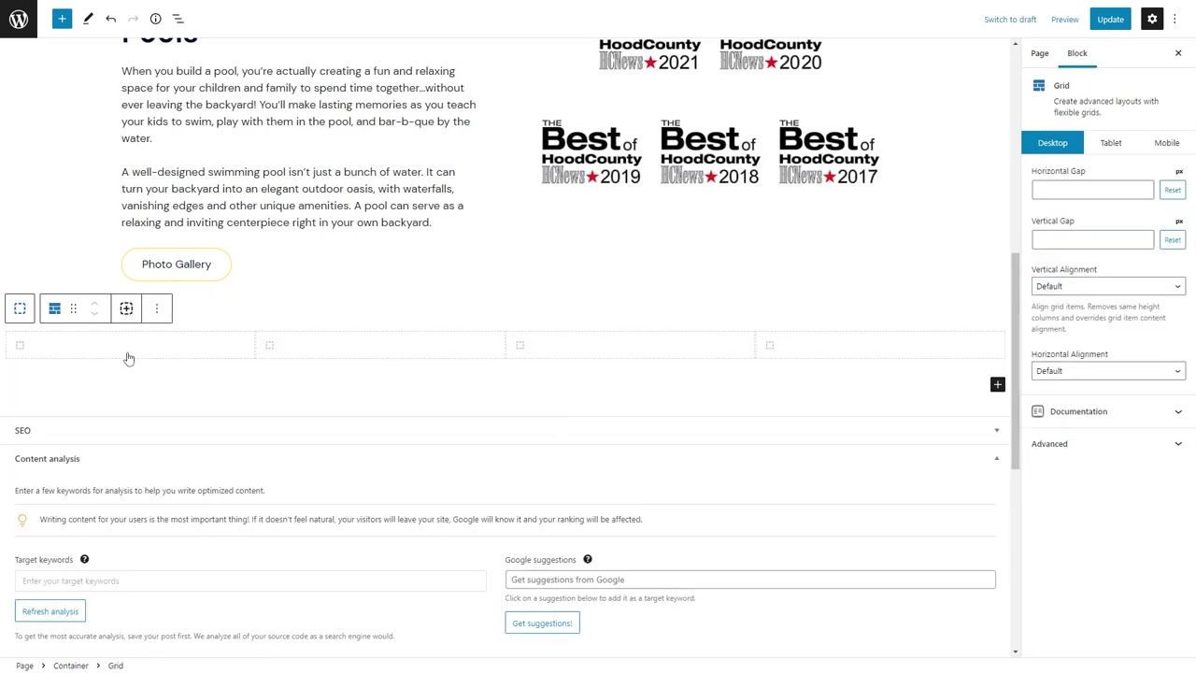
Start uploading a background image from the computer for the first grid column.
left_click(131, 352)
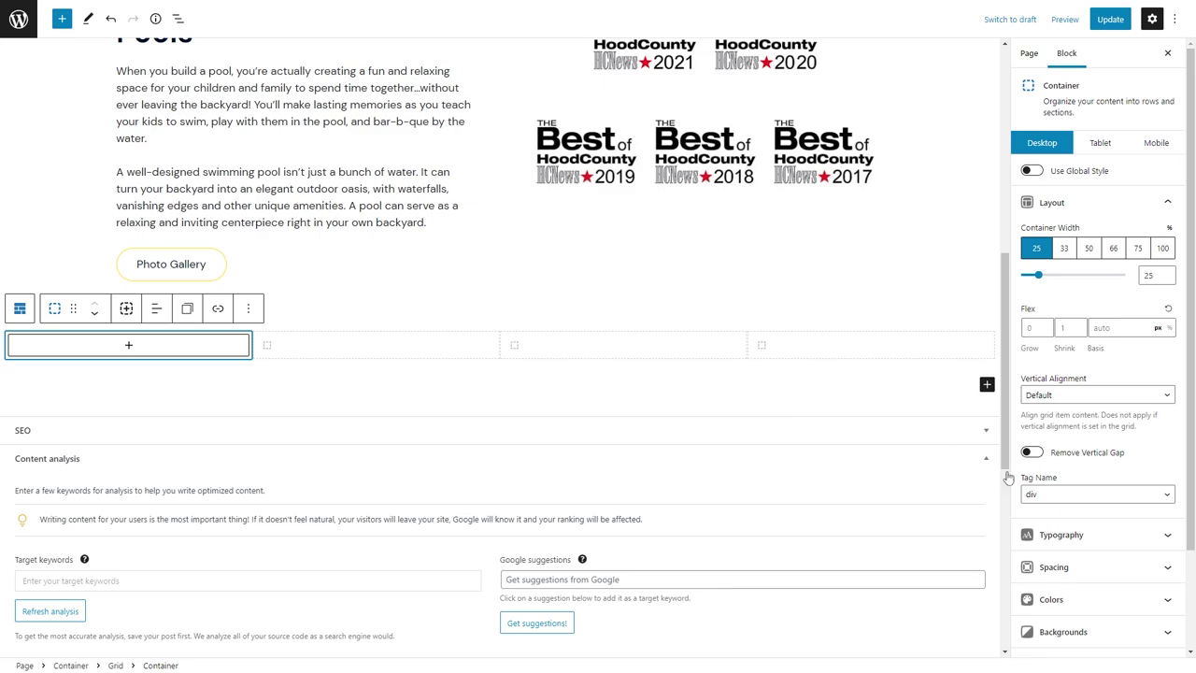
scroll(1093, 505, "down", 1)
left_click(1165, 512)
left_click(1157, 587)
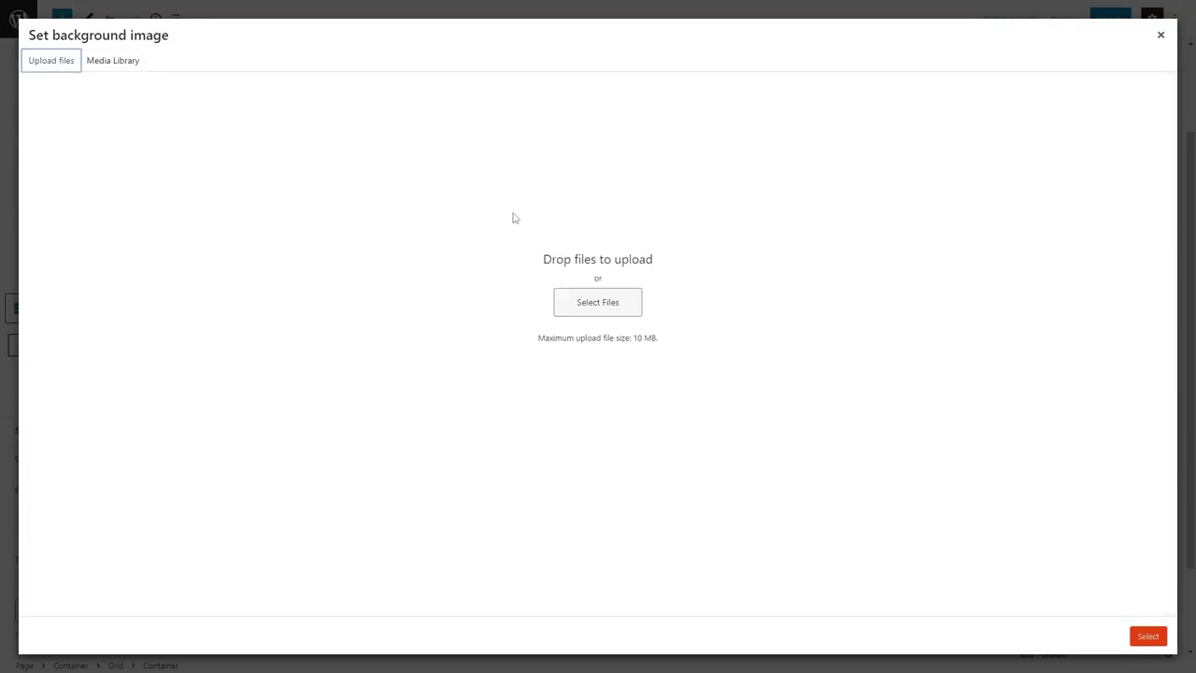
left_click(632, 305)
scroll(552, 339, "down", 6)
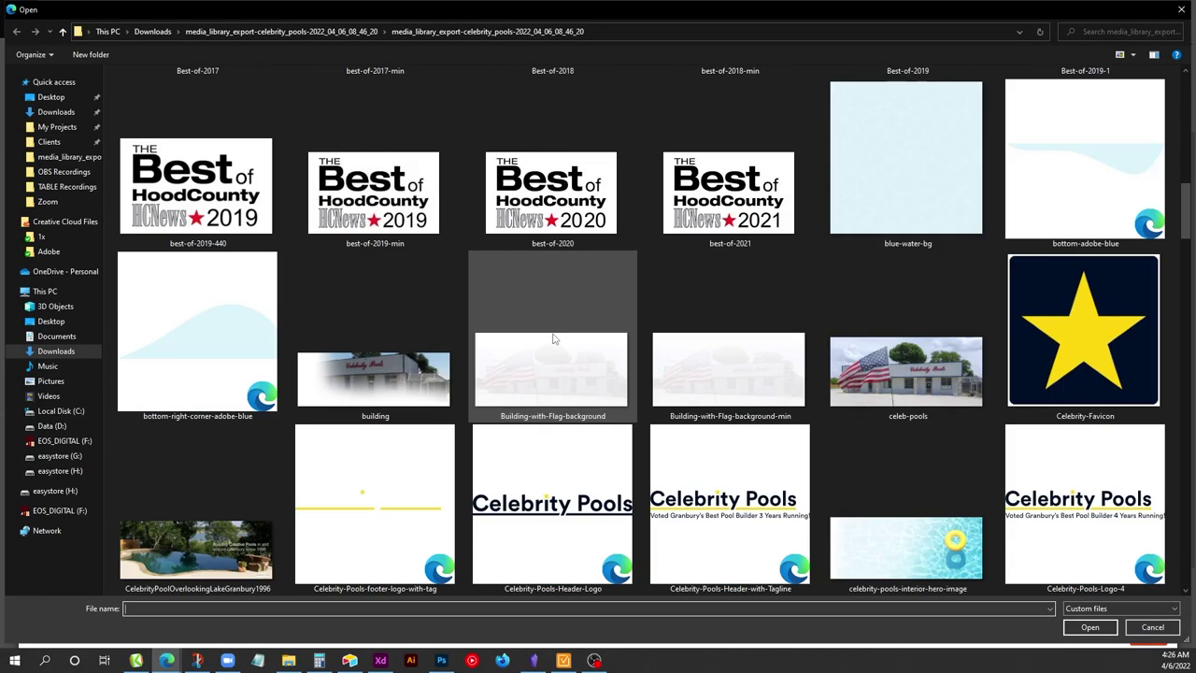
scroll(552, 339, "down", 10)
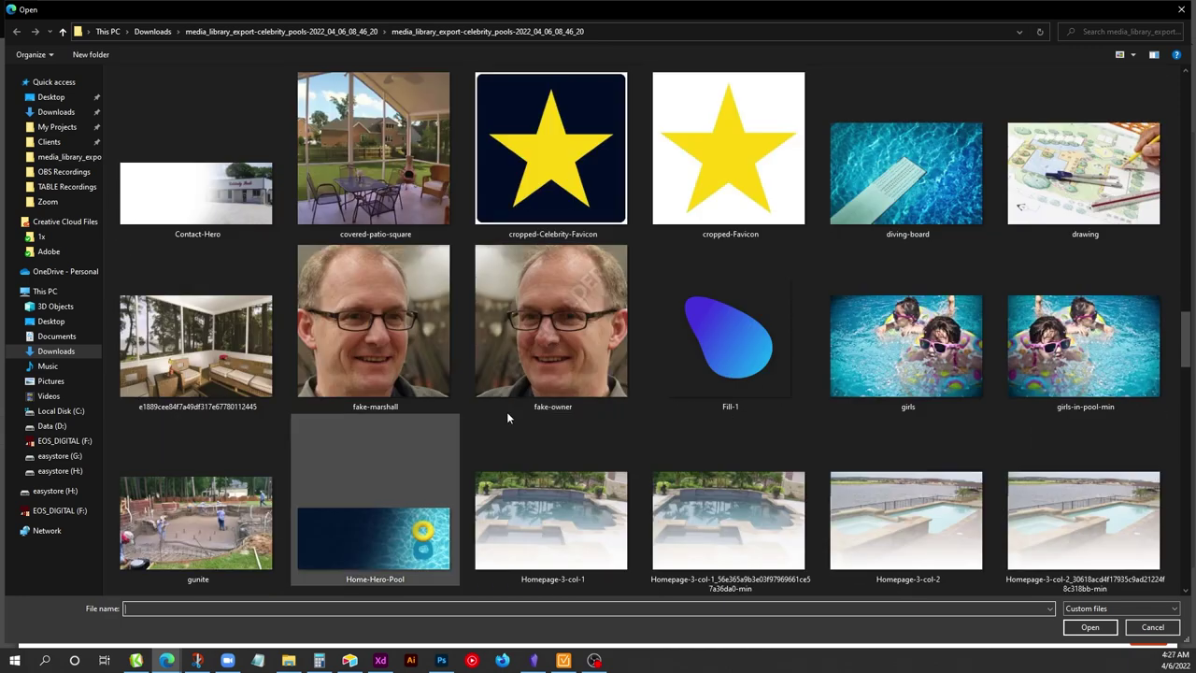
scroll(507, 417, "down", 10)
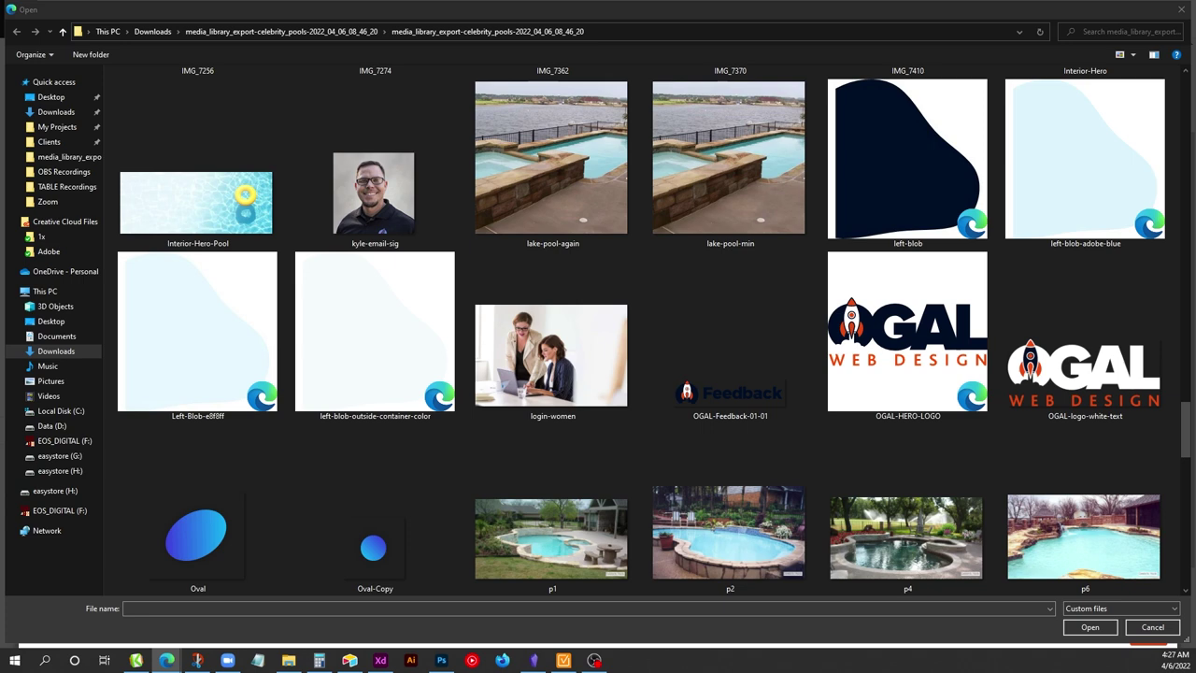
Upload the p30 pool photo and set it as the first tile's background.
left_click(165, 307)
scroll(165, 307, "down", 5)
left_click(224, 296)
left_click(1093, 206)
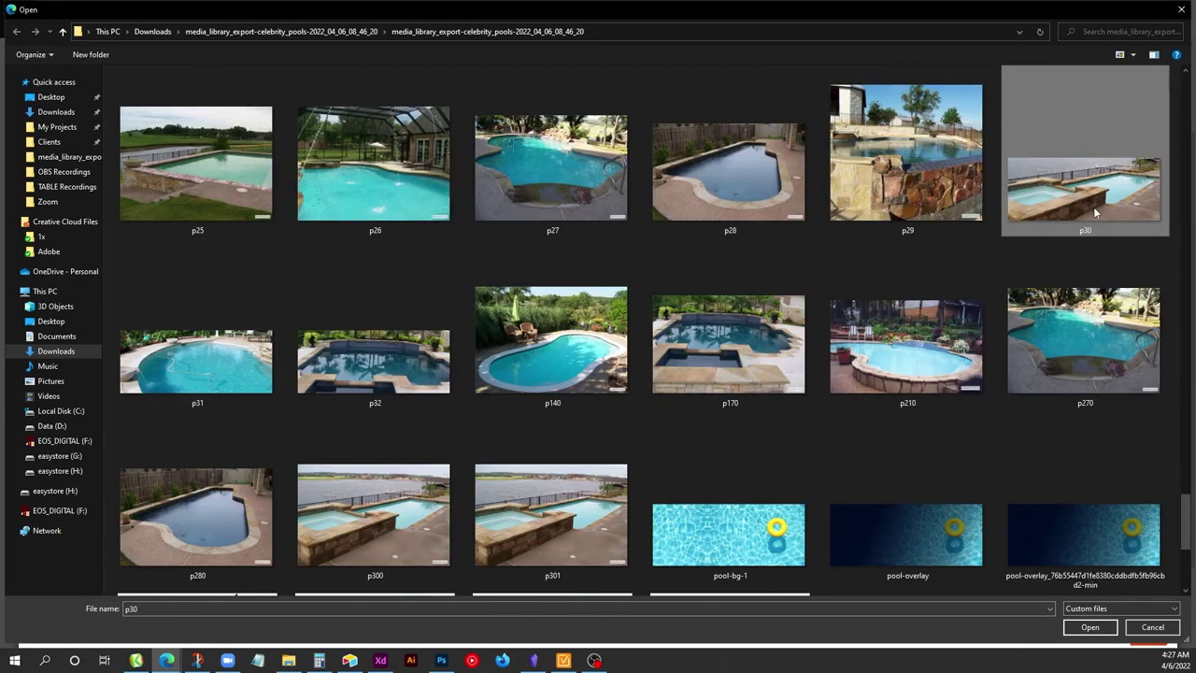
double_click(1093, 206)
left_click(1097, 201)
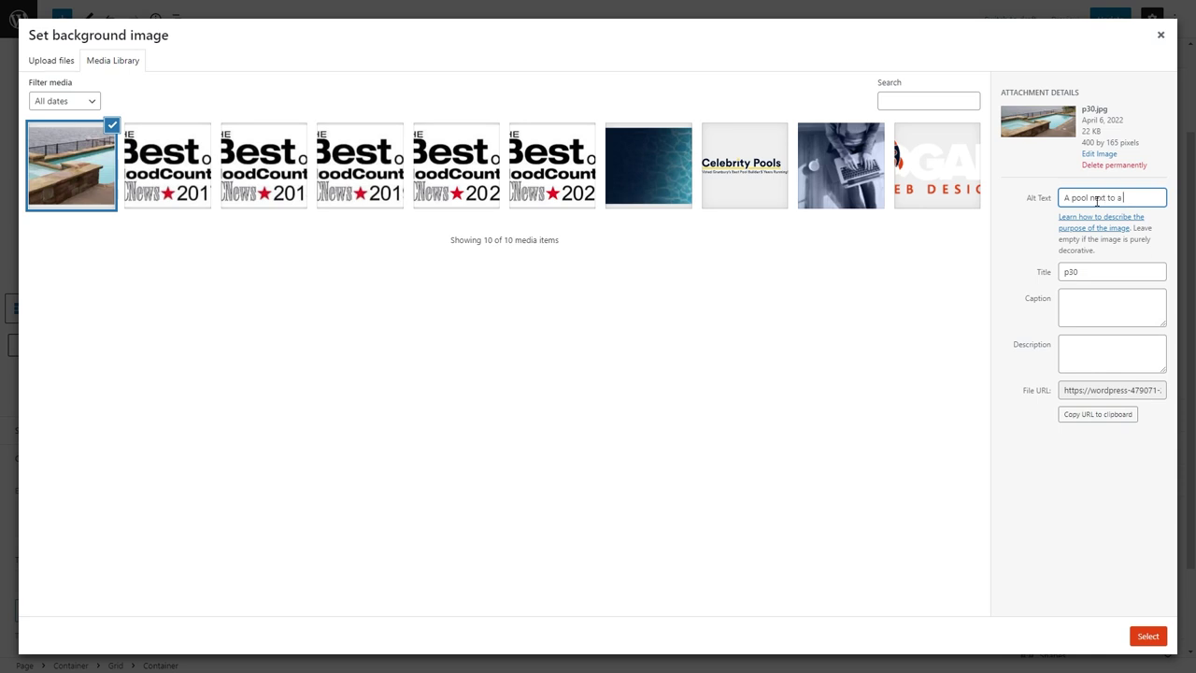
left_click(1147, 638)
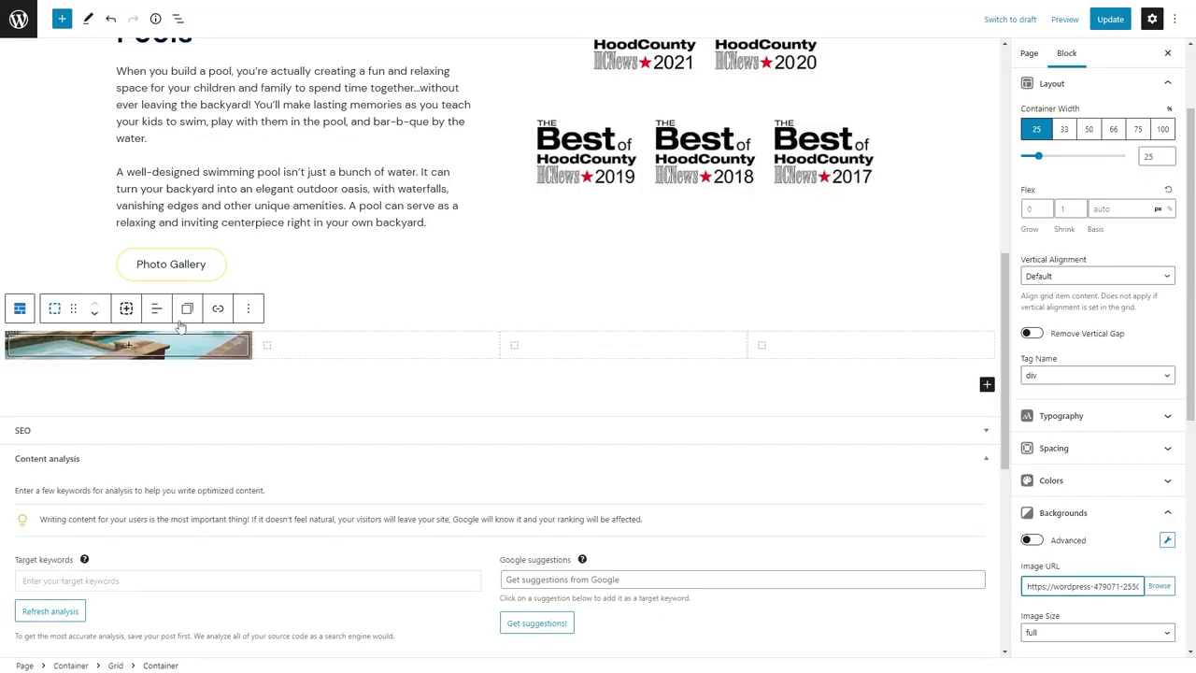
Upload p27 and make it the second gallery tile's background image.
left_click(323, 348)
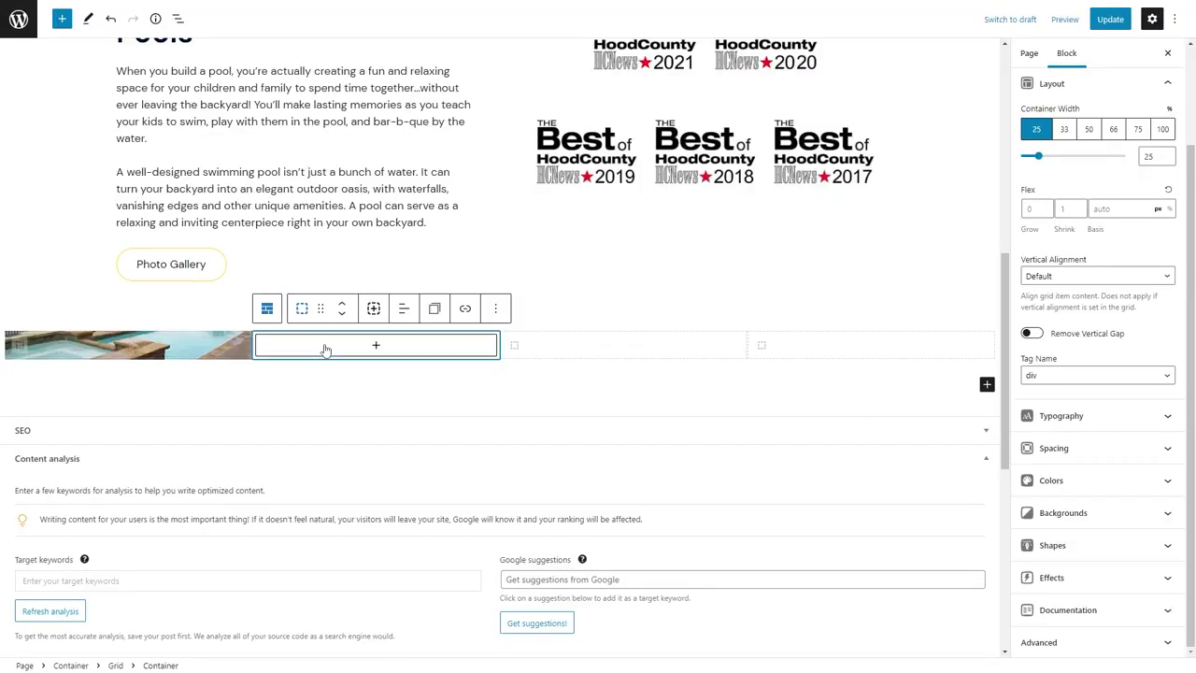
left_click(1065, 513)
left_click(1160, 586)
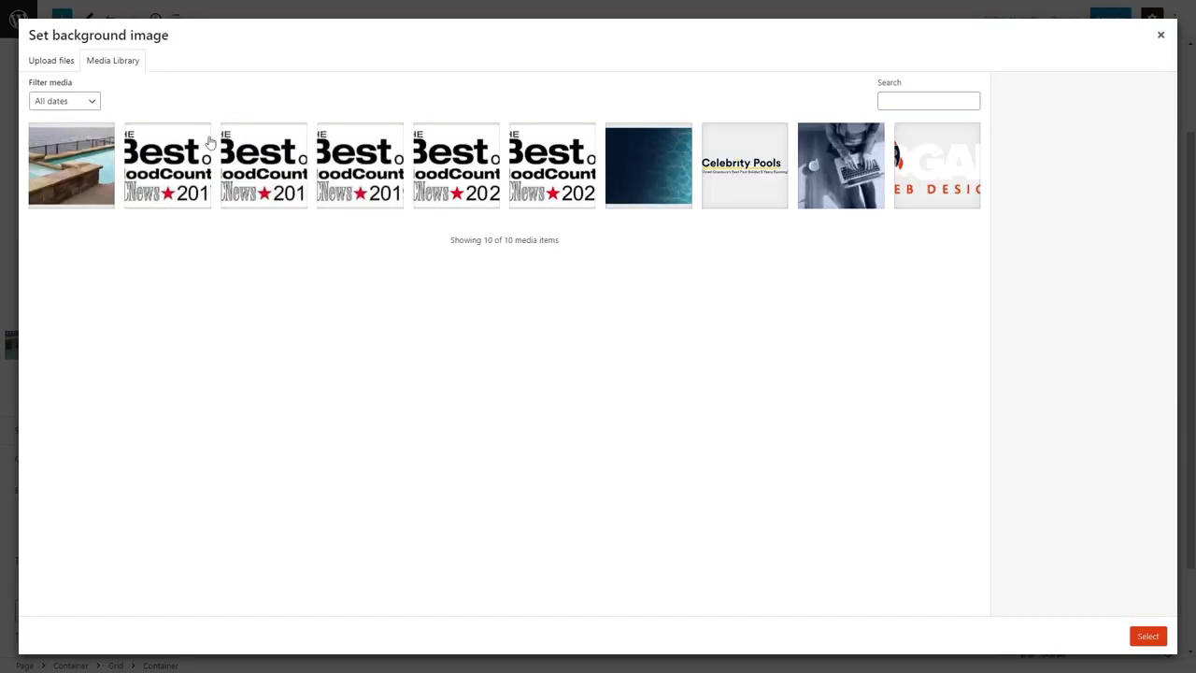
left_click(51, 59)
left_click(618, 302)
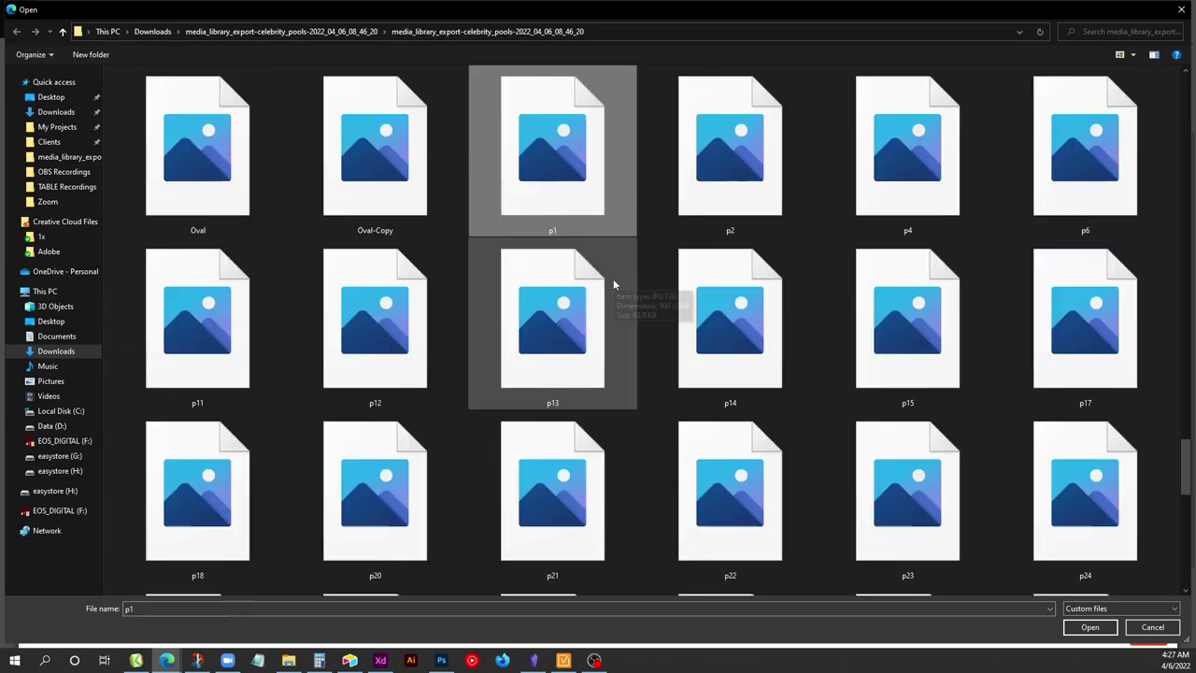
double_click(576, 231)
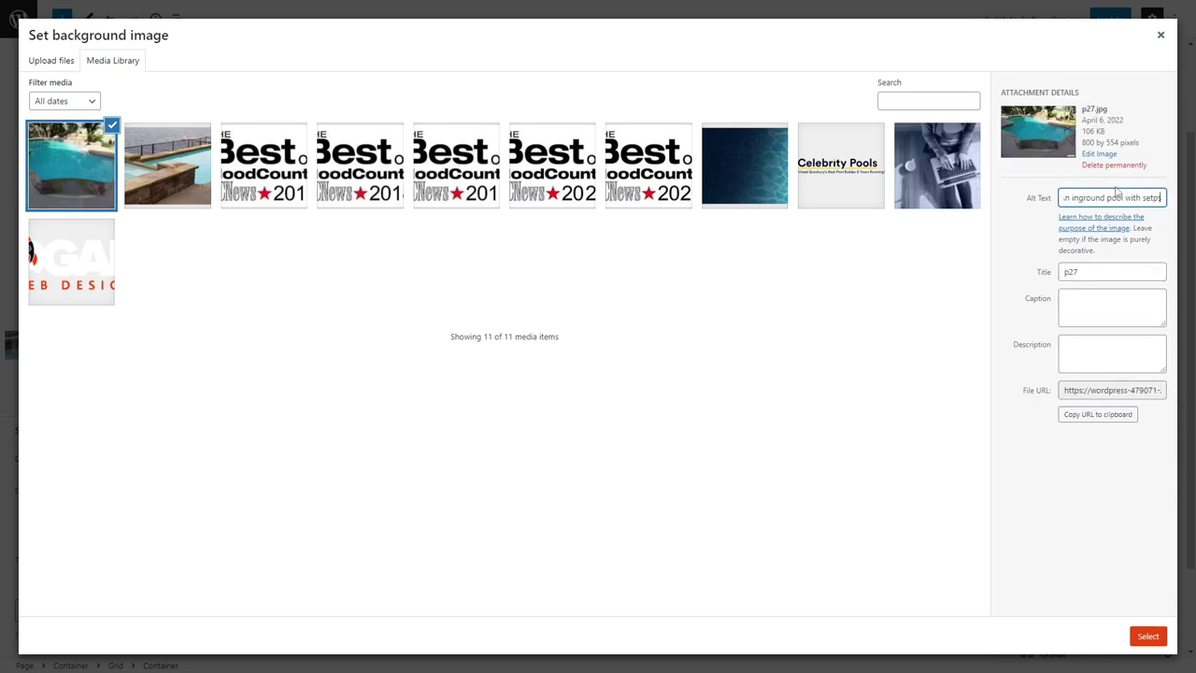
left_click(1138, 634)
Set a minimum height of 250 on the first two gallery tiles.
left_click(91, 347)
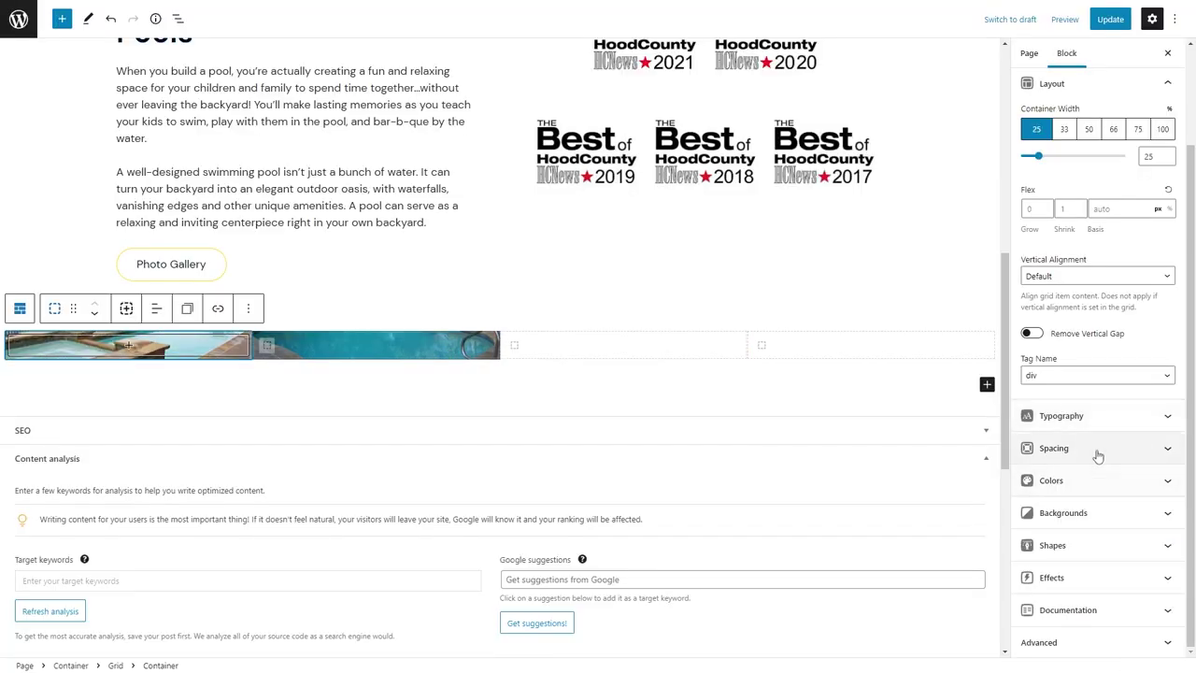
left_click(1097, 451)
left_click(1084, 289)
type("250")
left_click(373, 411)
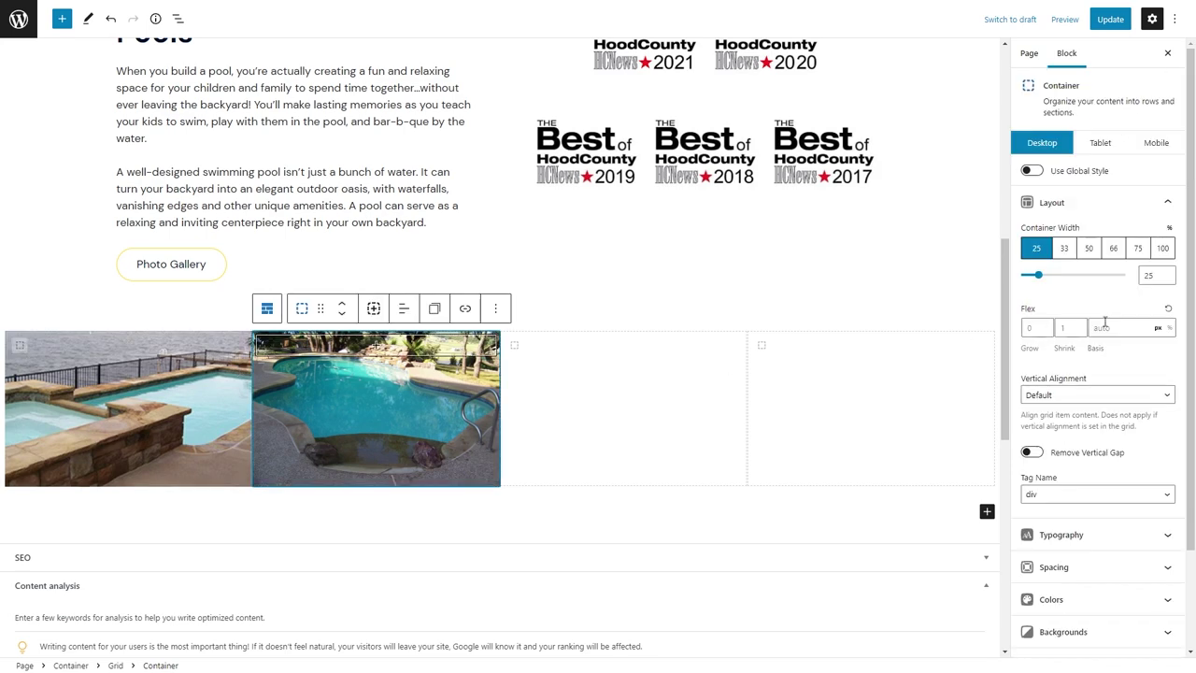
scroll(1098, 374, "down", 5)
left_click(1049, 289)
Upload p22 and set it as the third tile's background.
left_click(868, 414)
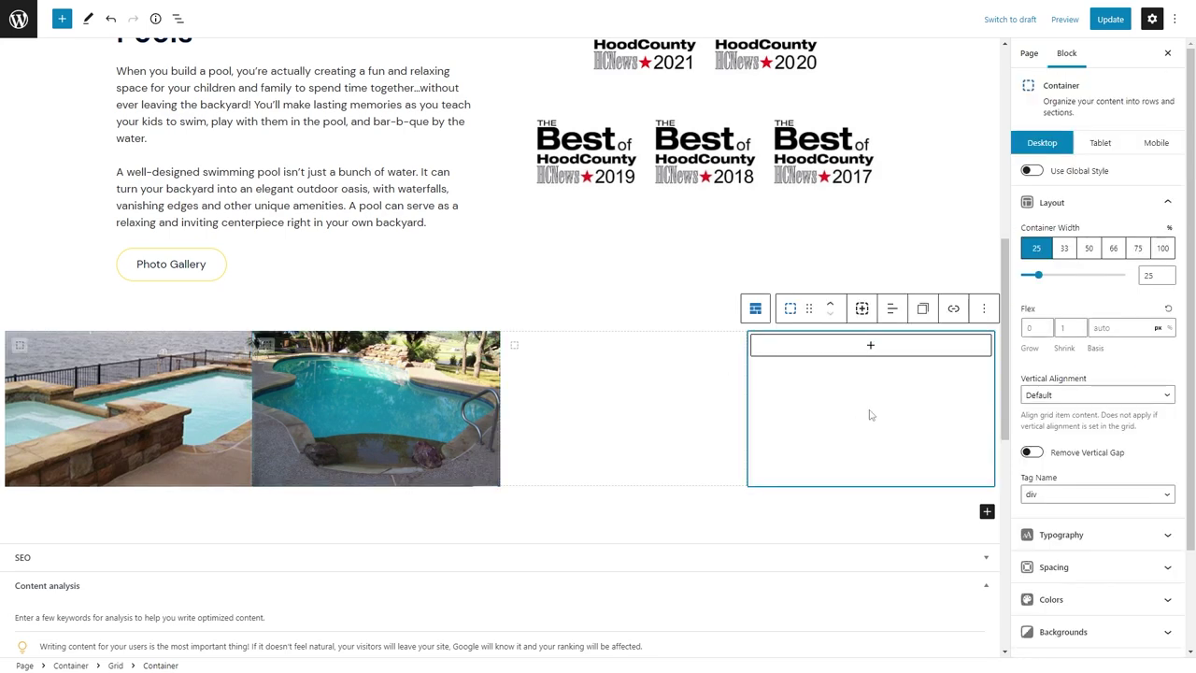
left_click(467, 383)
scroll(1131, 531, "down", 5)
left_click(1063, 208)
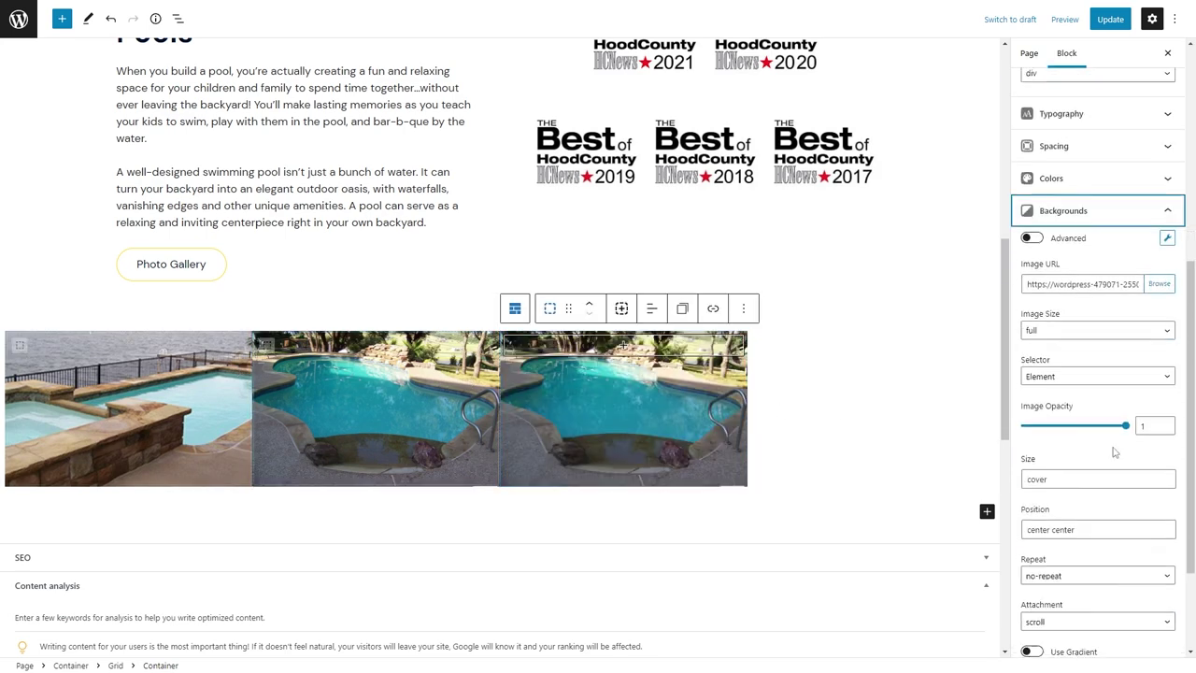
left_click(1164, 224)
left_click(56, 61)
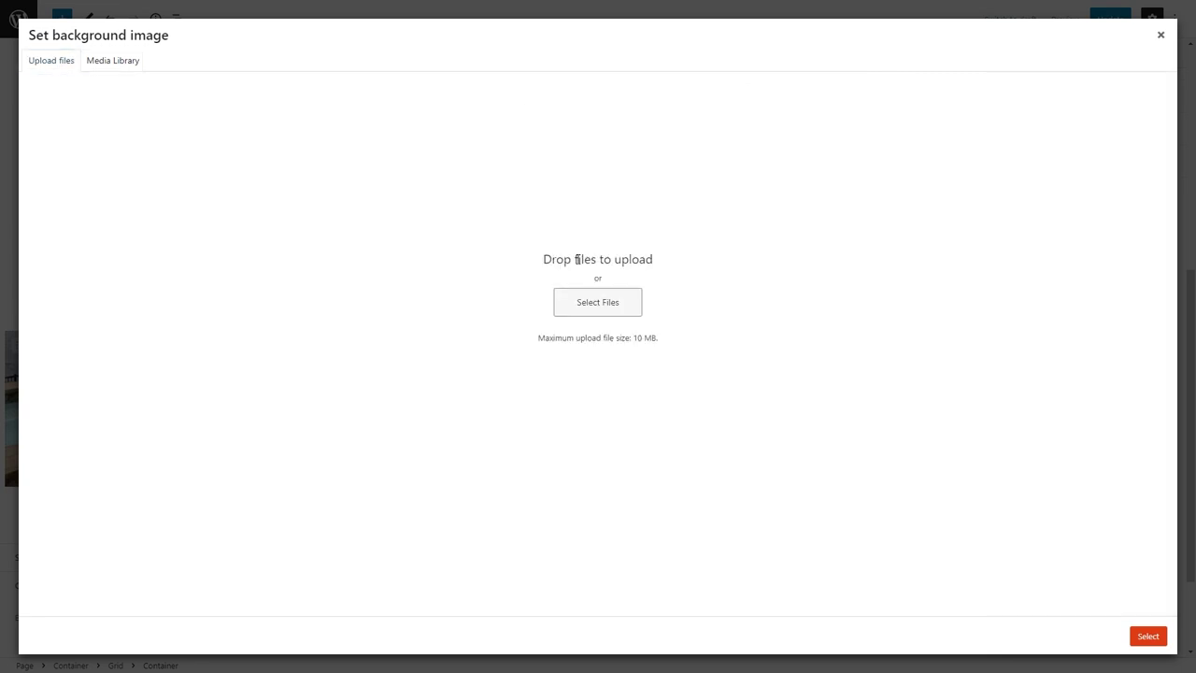
left_click(598, 301)
key("Return")
left_click(1101, 196)
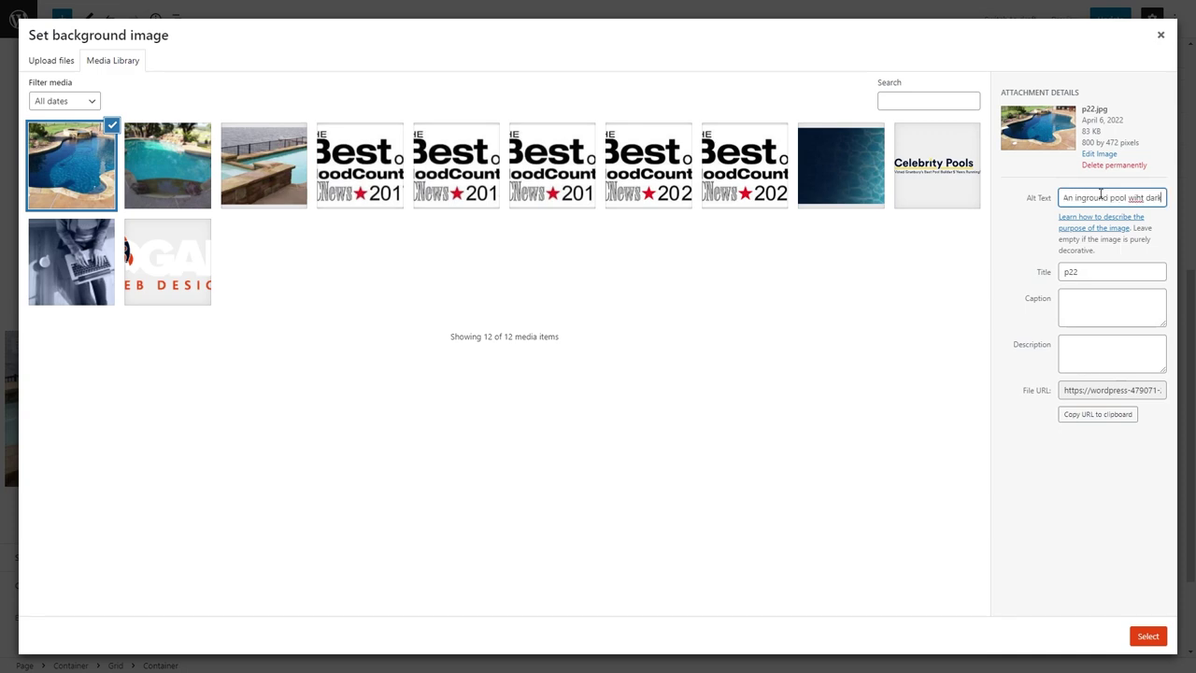
left_click(1148, 635)
Duplicate the tile into a fourth one with p2 as its background.
key("ctrl+shift+d")
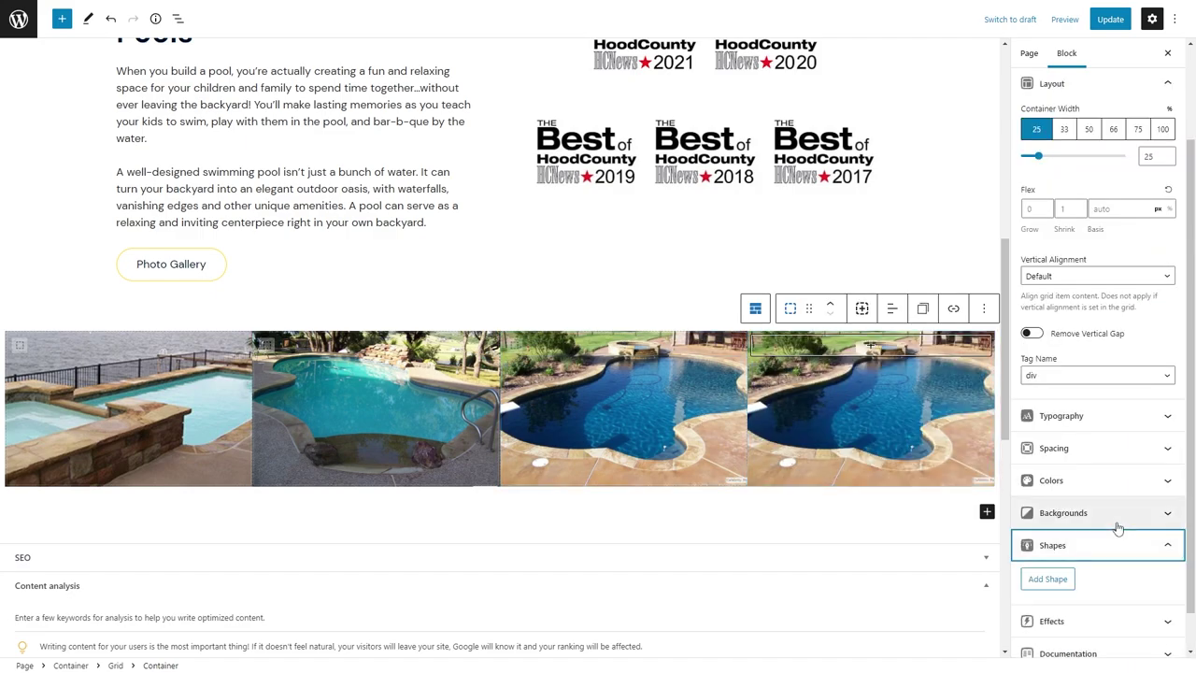
left_click(1116, 513)
left_click(1159, 266)
left_click(49, 62)
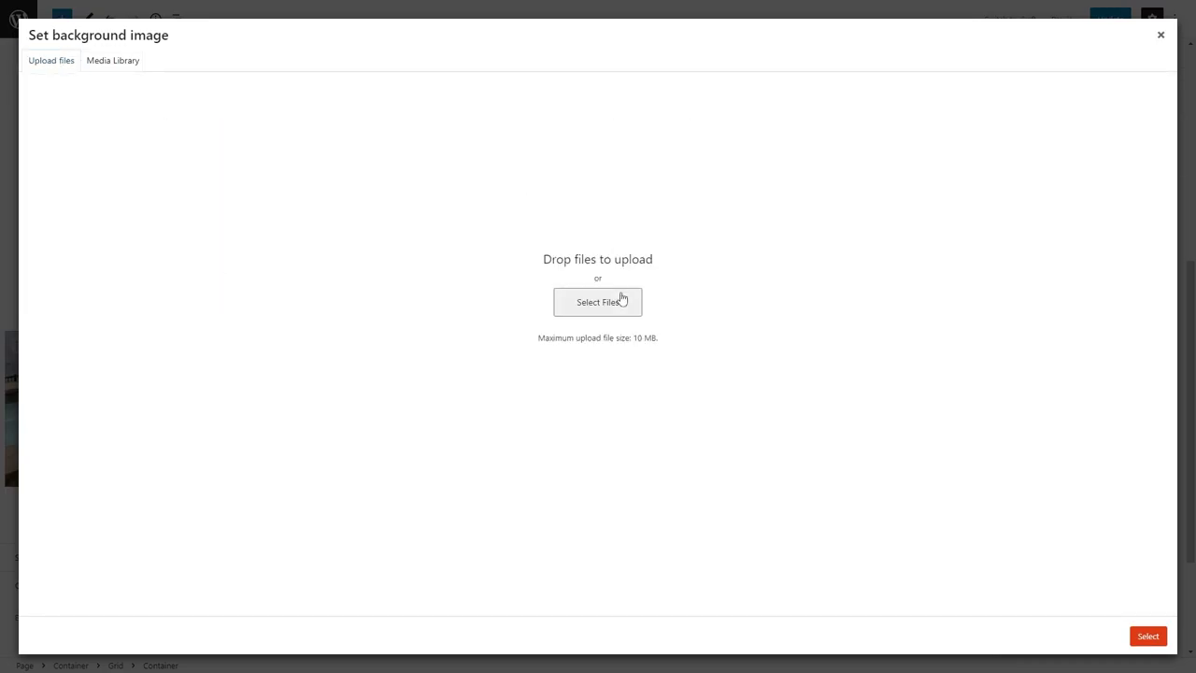
left_click(598, 301)
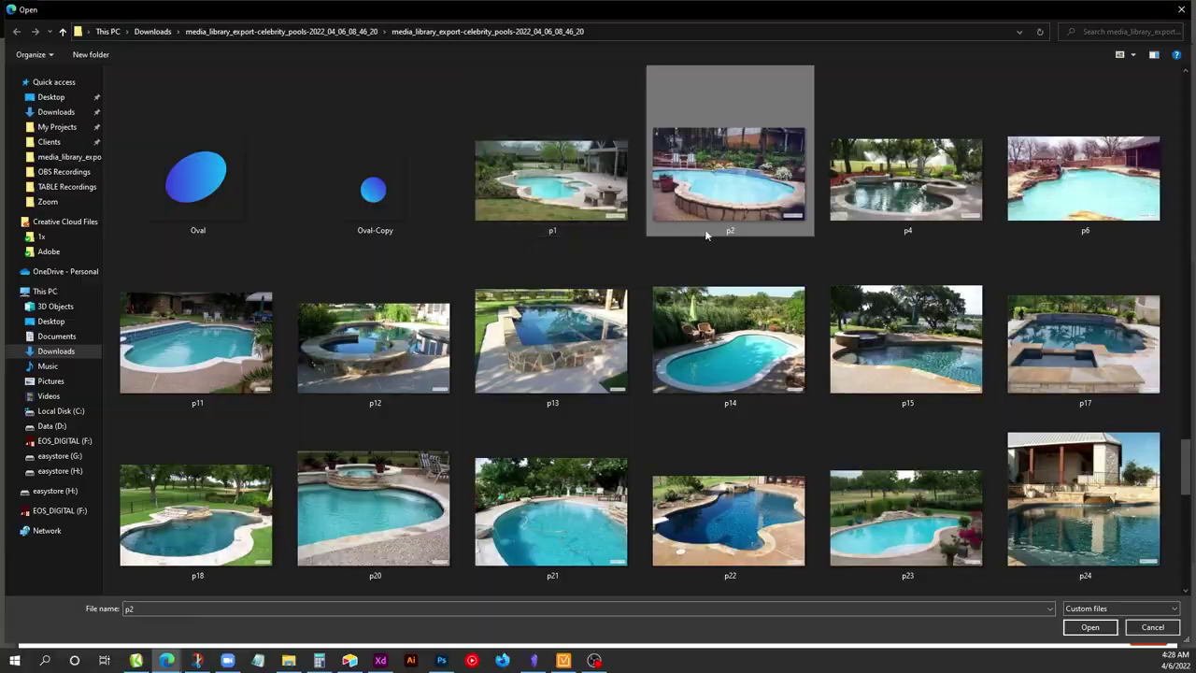
double_click(705, 235)
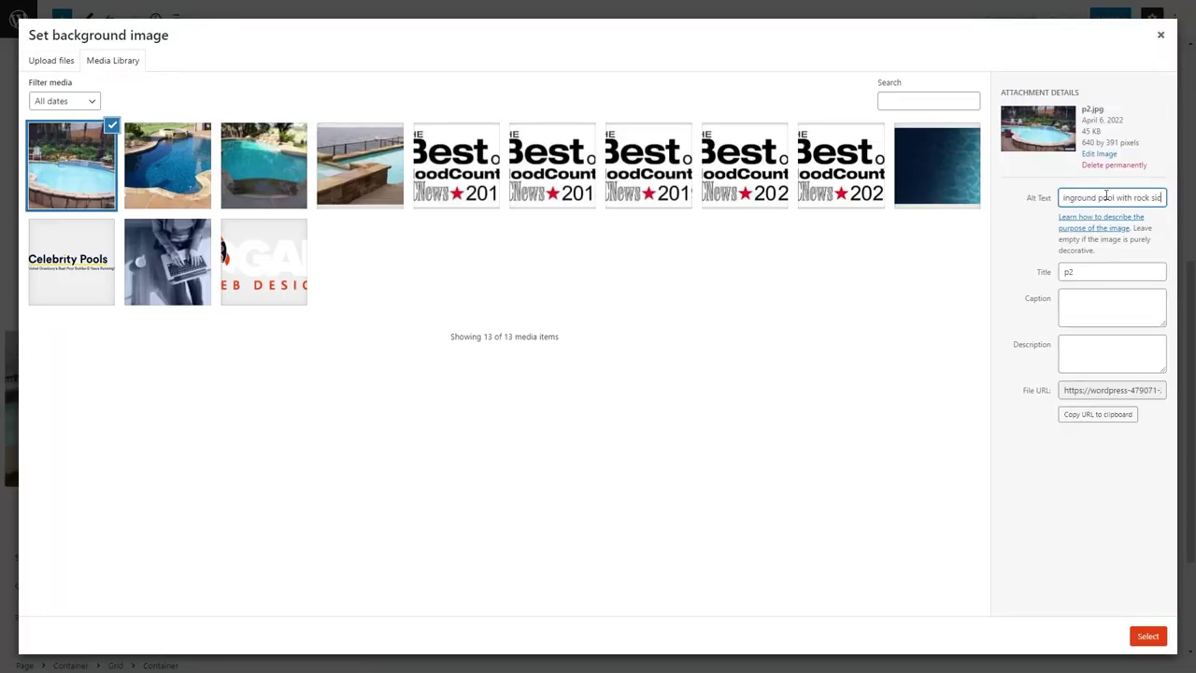
left_click(1144, 643)
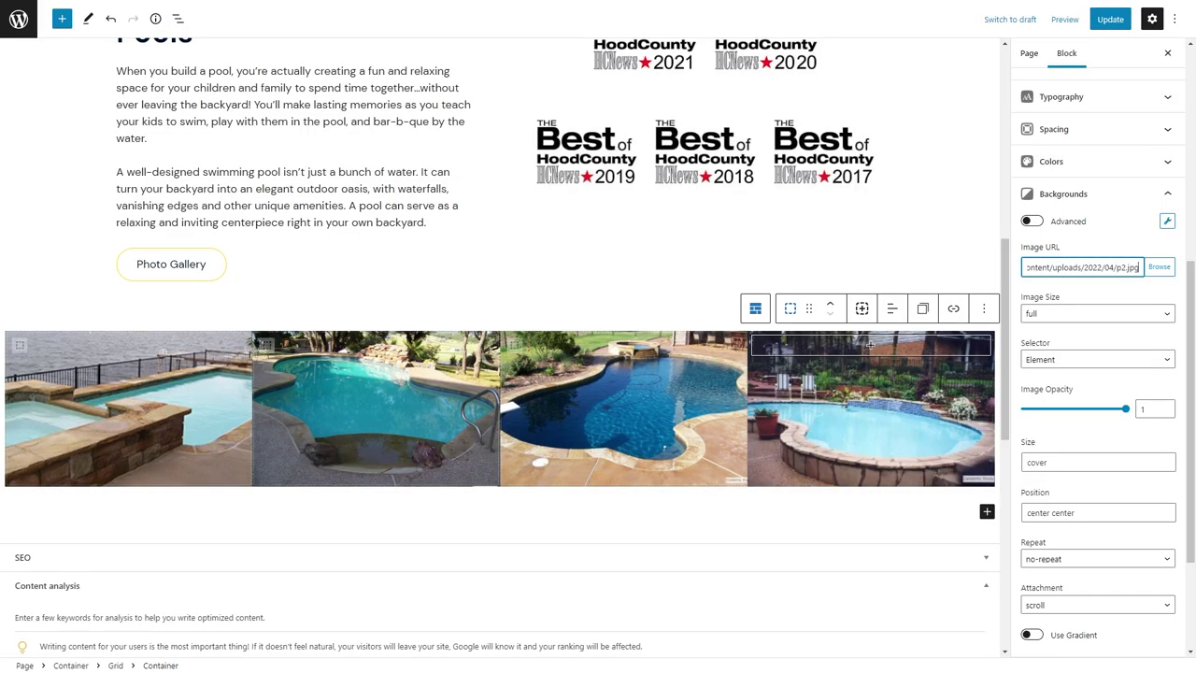
left_click(755, 308)
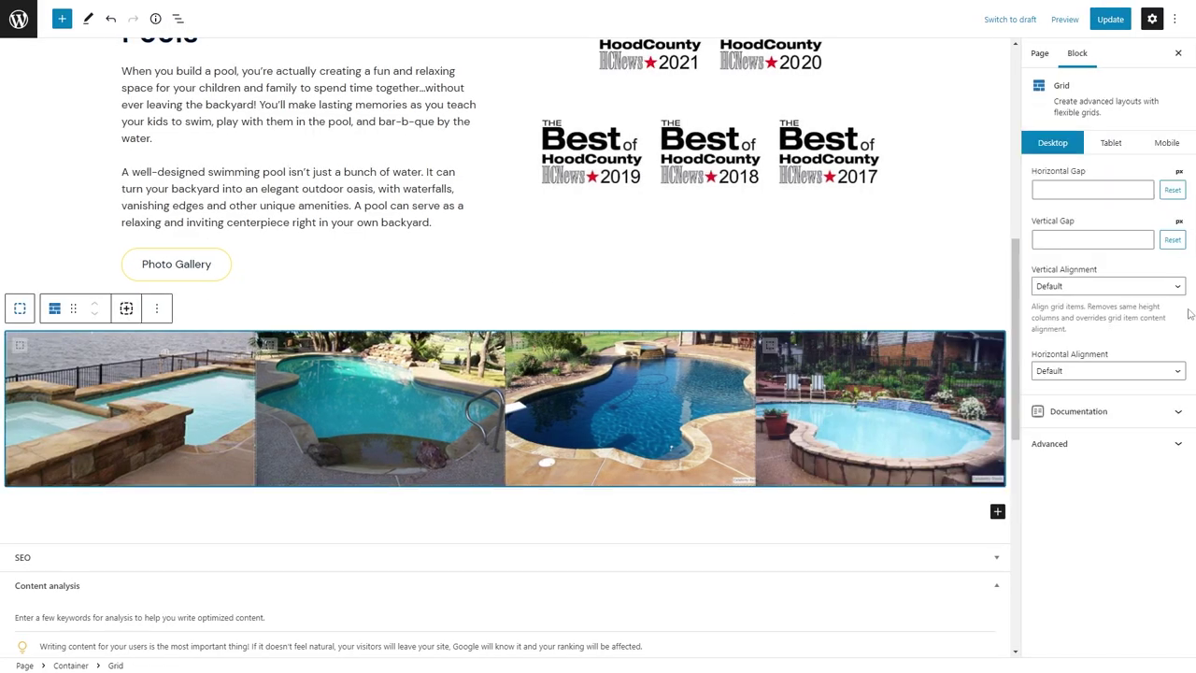
left_click(1068, 239)
Set an 8 px horizontal gap and adjust tablet minimum height for the first two tiles.
left_click(1070, 189)
type("8")
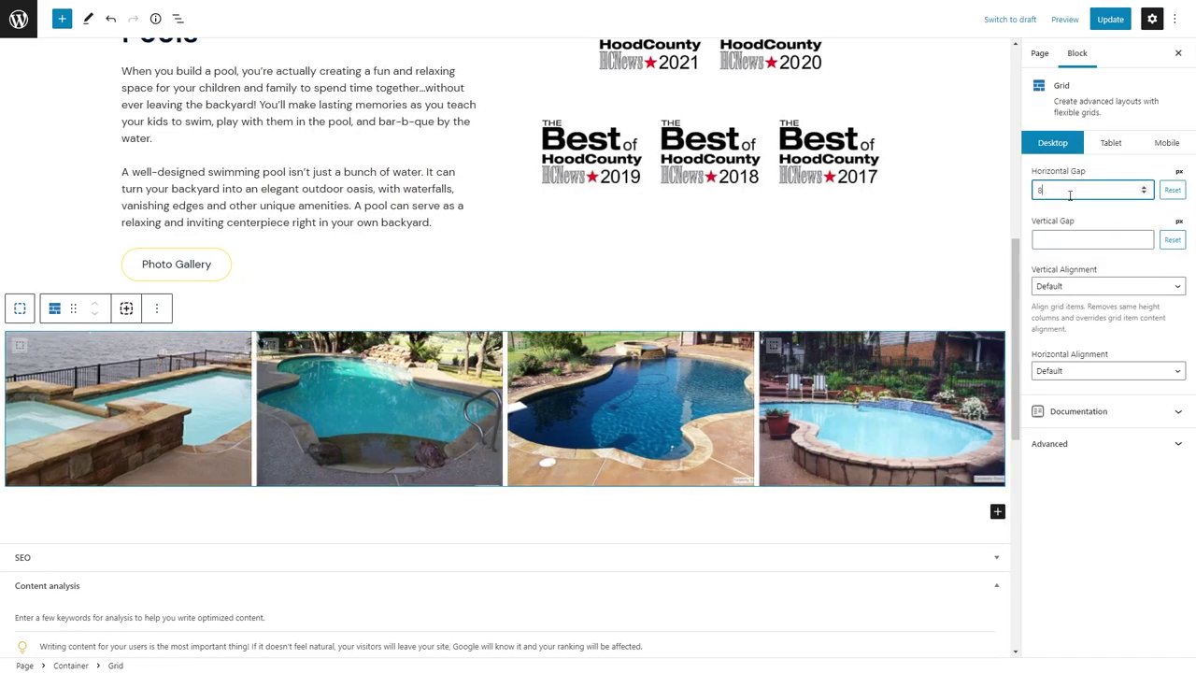
left_click(1111, 142)
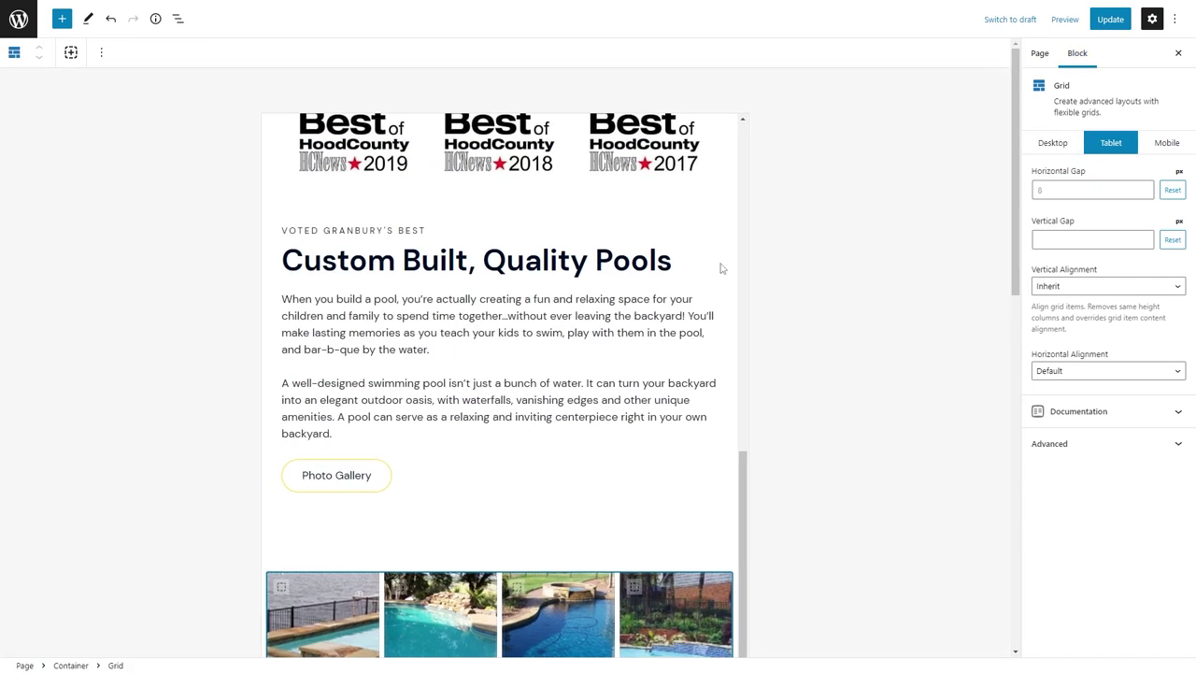
left_click(320, 423)
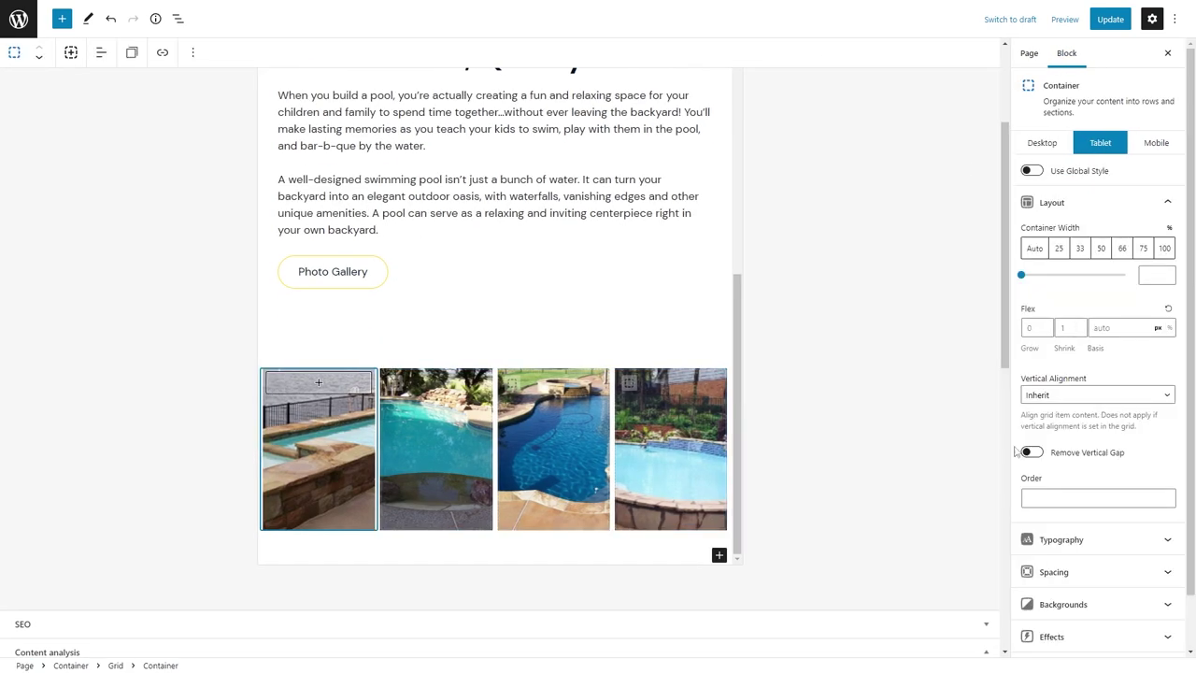
left_click(1060, 570)
left_click(1041, 385)
left_click(436, 439)
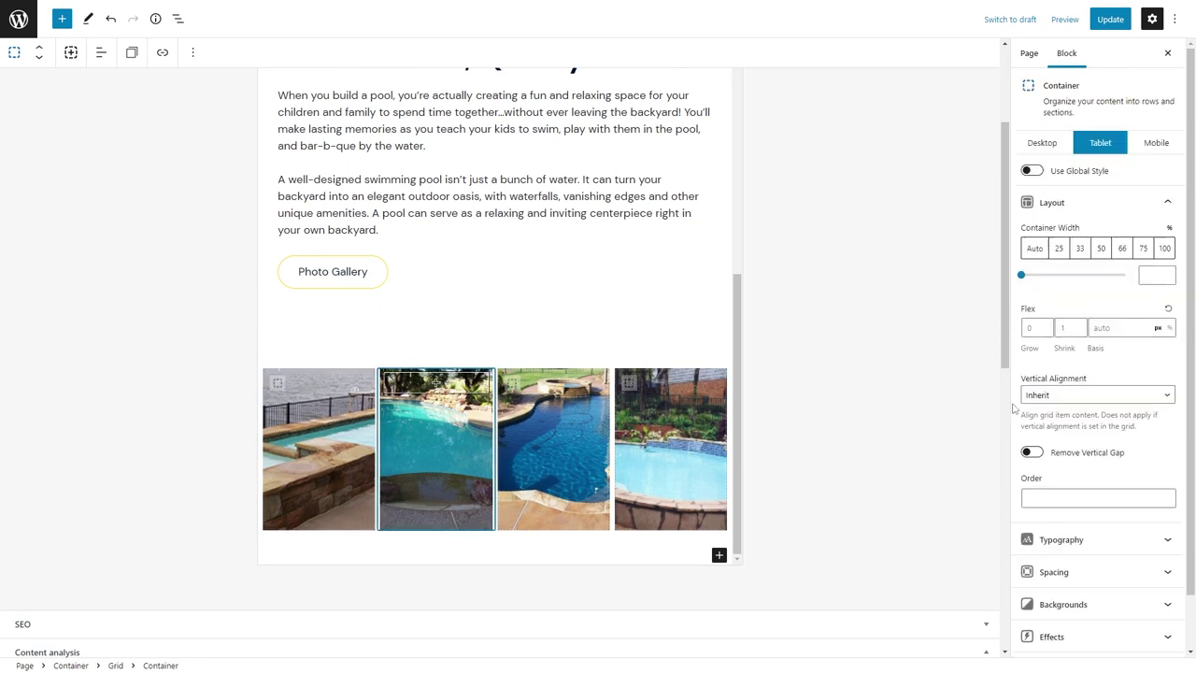
left_click(1056, 541)
left_click(1053, 390)
Give the third and fourth tiles a 180 tablet minimum height.
left_click(553, 448)
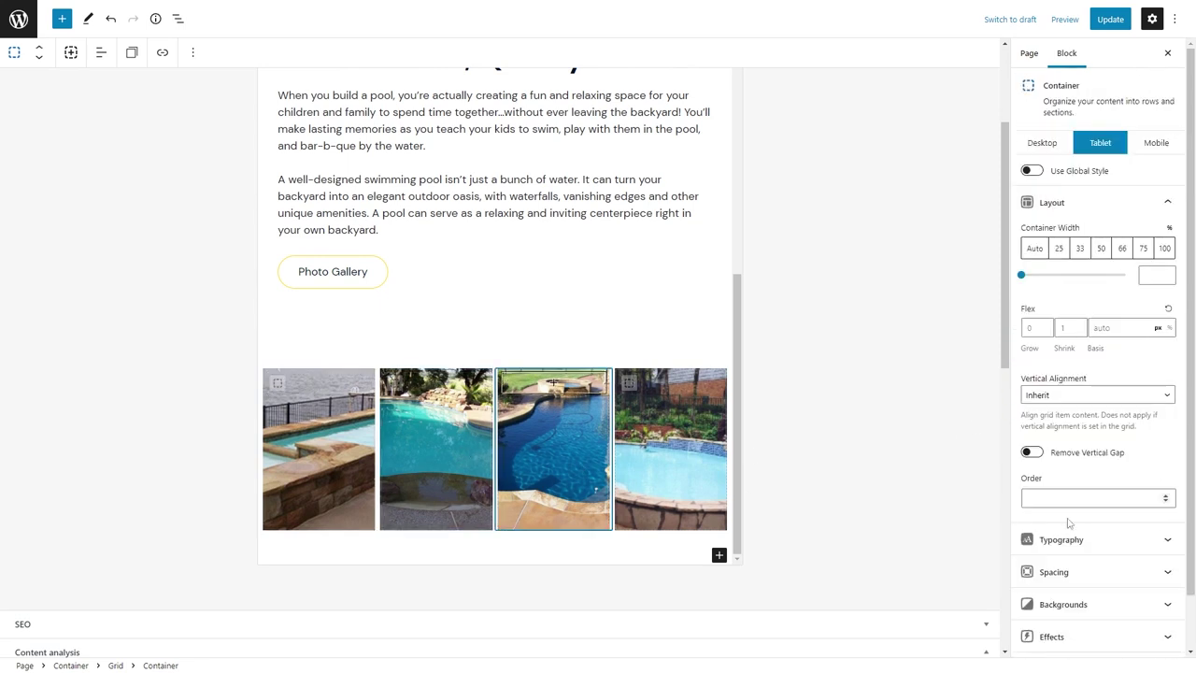
left_click(1056, 568)
left_click(1048, 386)
left_click(671, 439)
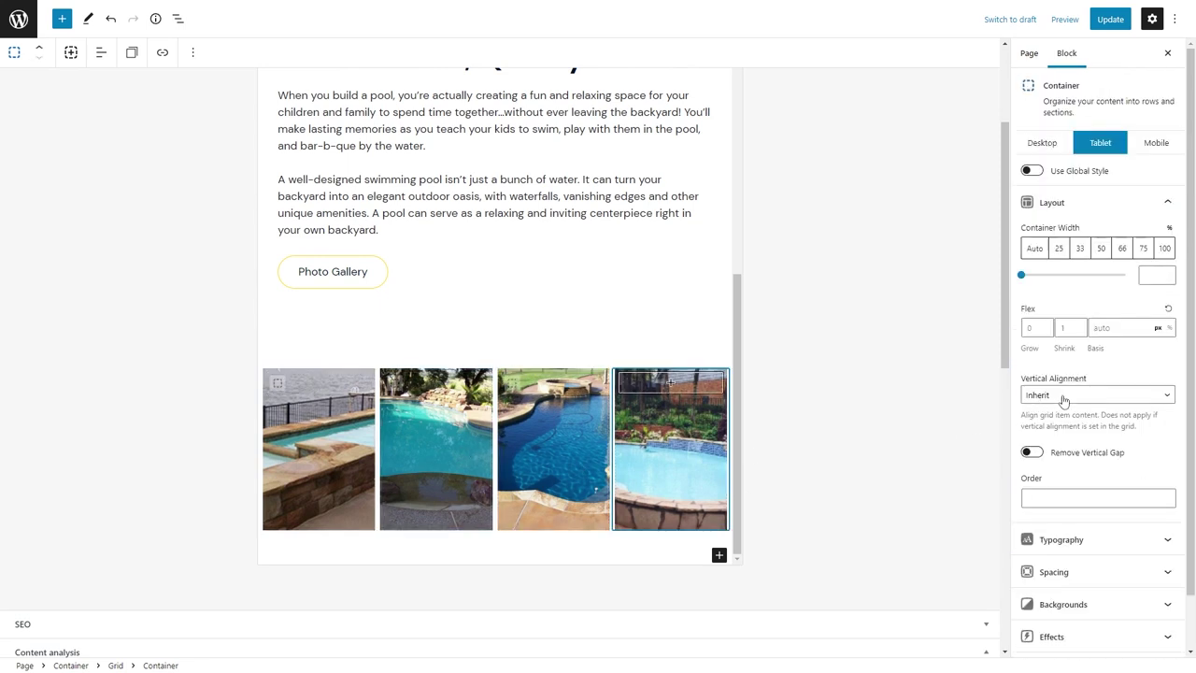
left_click(1055, 568)
left_click(1049, 388)
type("180")
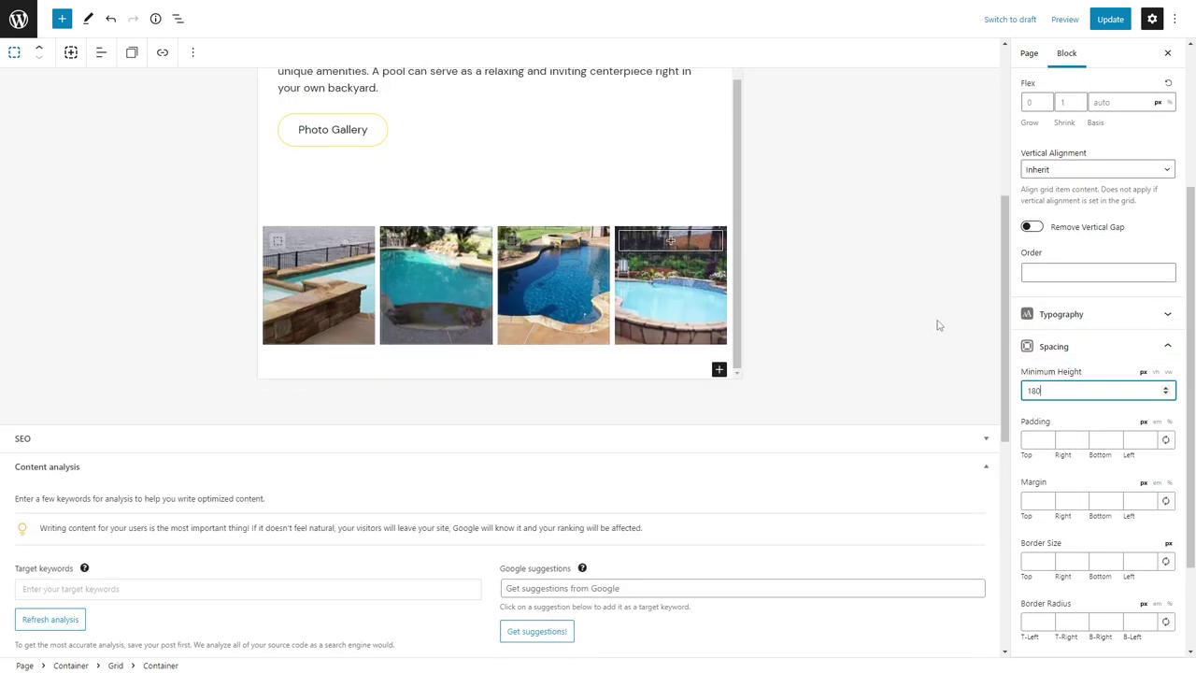
In the mobile layout, select the first gallery tile via the block outline.
scroll(1127, 184, "up", 3)
left_click(1155, 103)
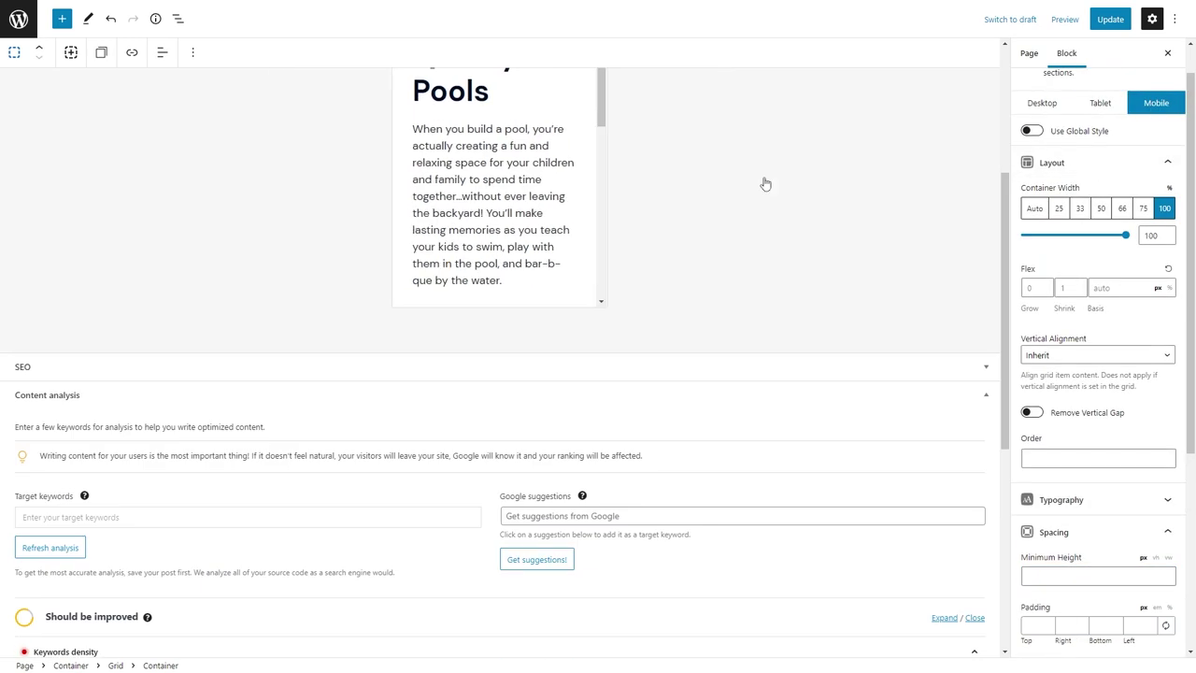
scroll(710, 187, "down", 3)
scroll(659, 190, "up", 5)
left_click_drag(608, 389, 607, 499)
left_click(485, 224)
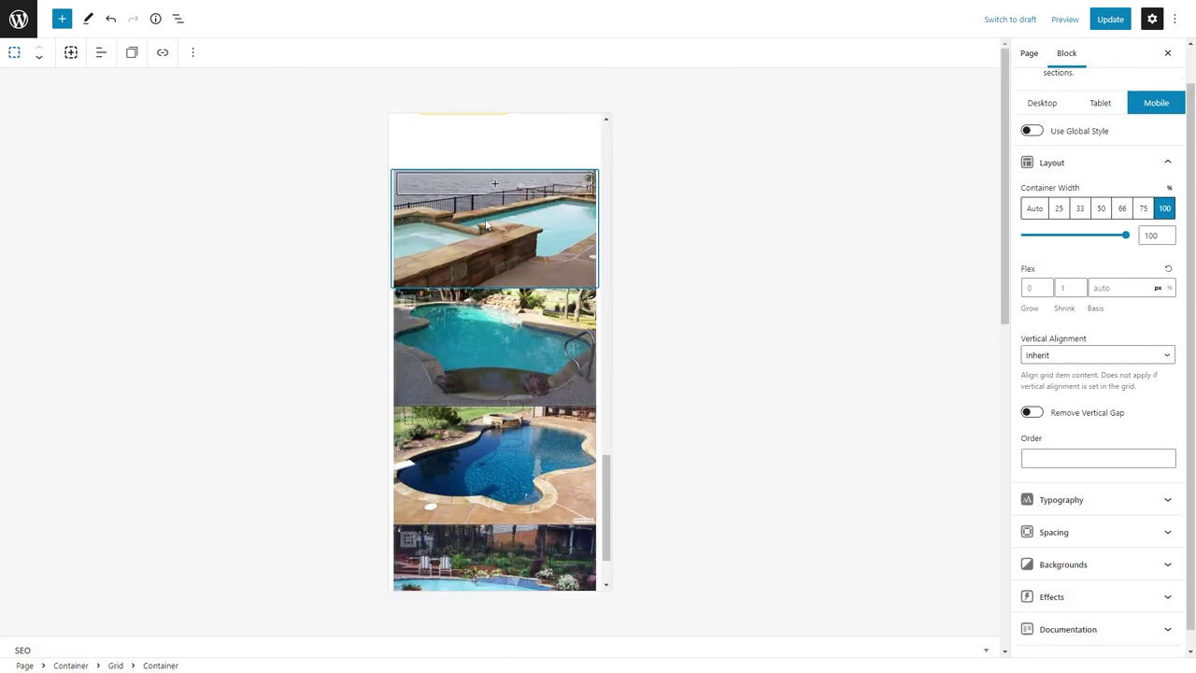
left_click(177, 18)
left_click(99, 262)
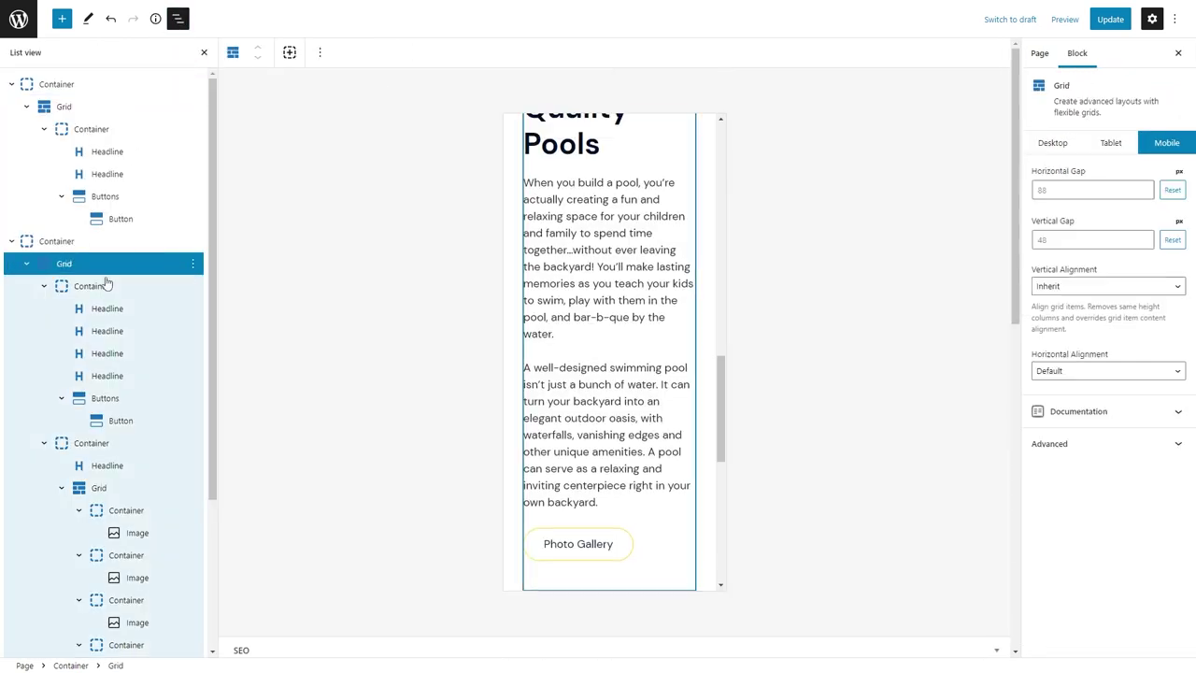
scroll(75, 545, "down", 3)
left_click(67, 550)
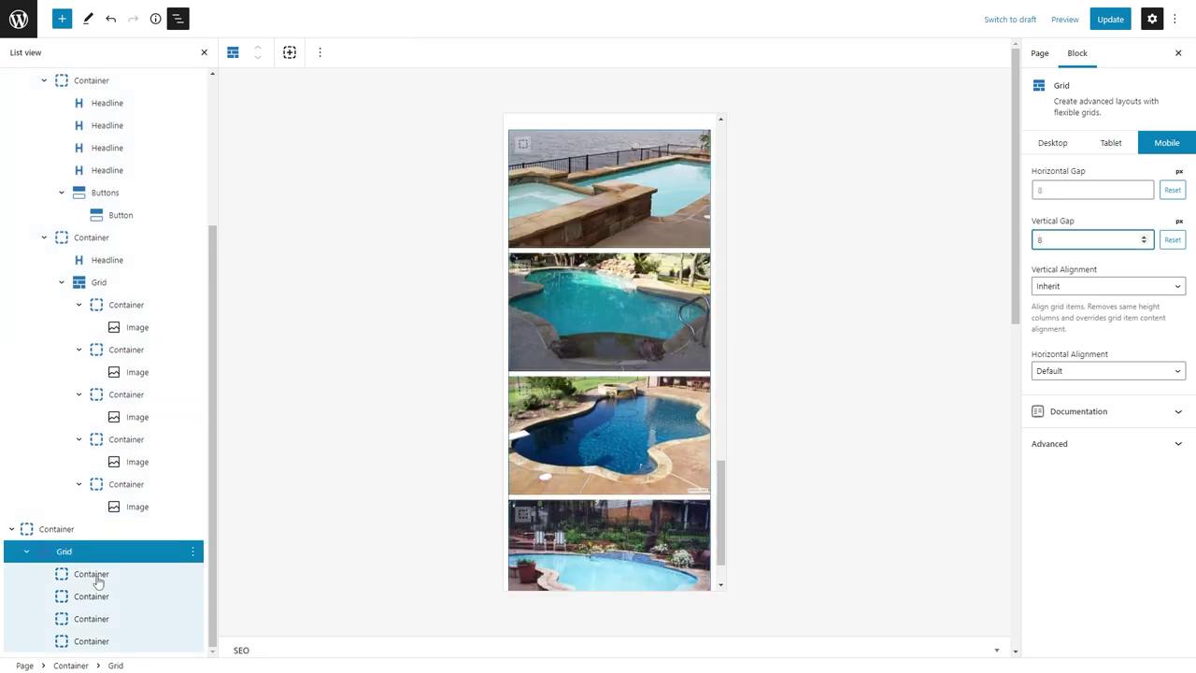
left_click(93, 573)
Set all four gallery tiles to 50% width on mobile.
left_click(1100, 248)
left_click(91, 596)
left_click(1101, 247)
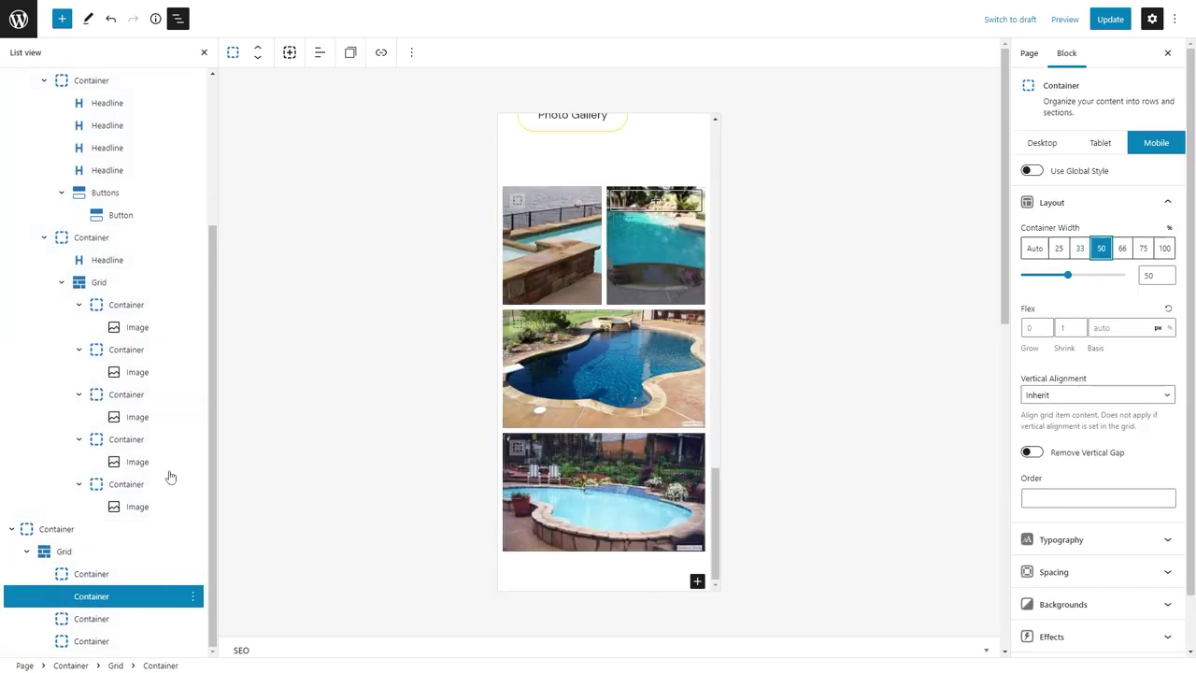
left_click(91, 619)
left_click(1101, 247)
left_click(92, 641)
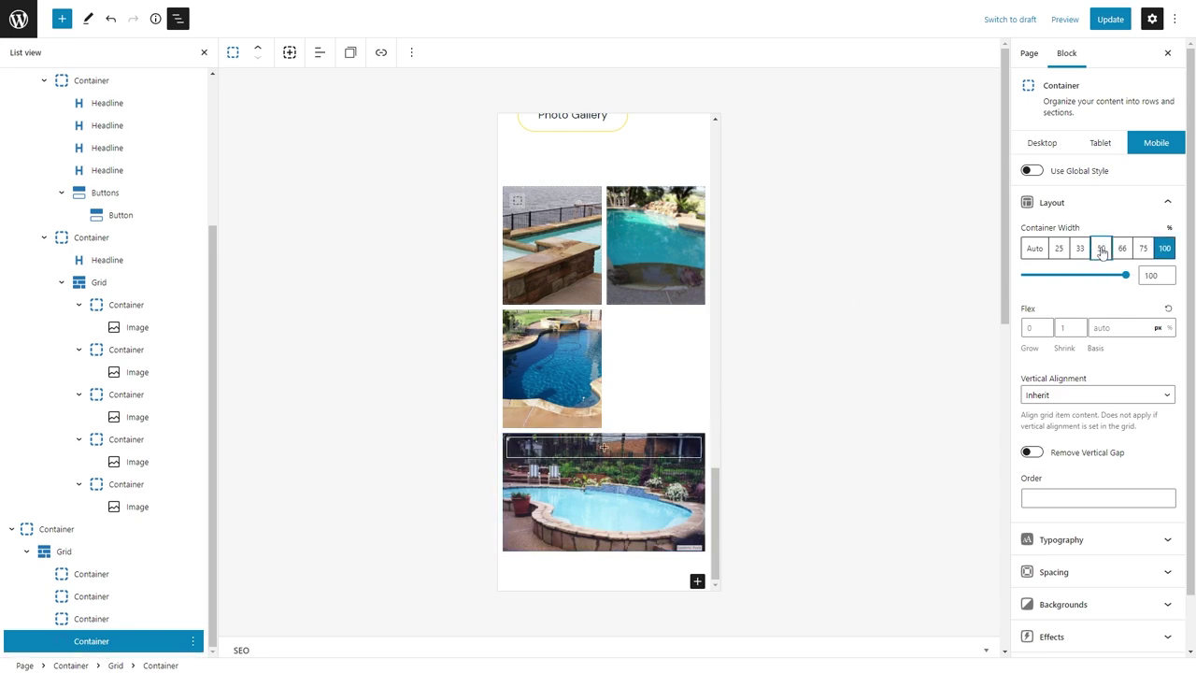
left_click(1101, 247)
scroll(635, 281, "down", 5)
Update the page and return to the desktop layout settings.
left_click(1110, 18)
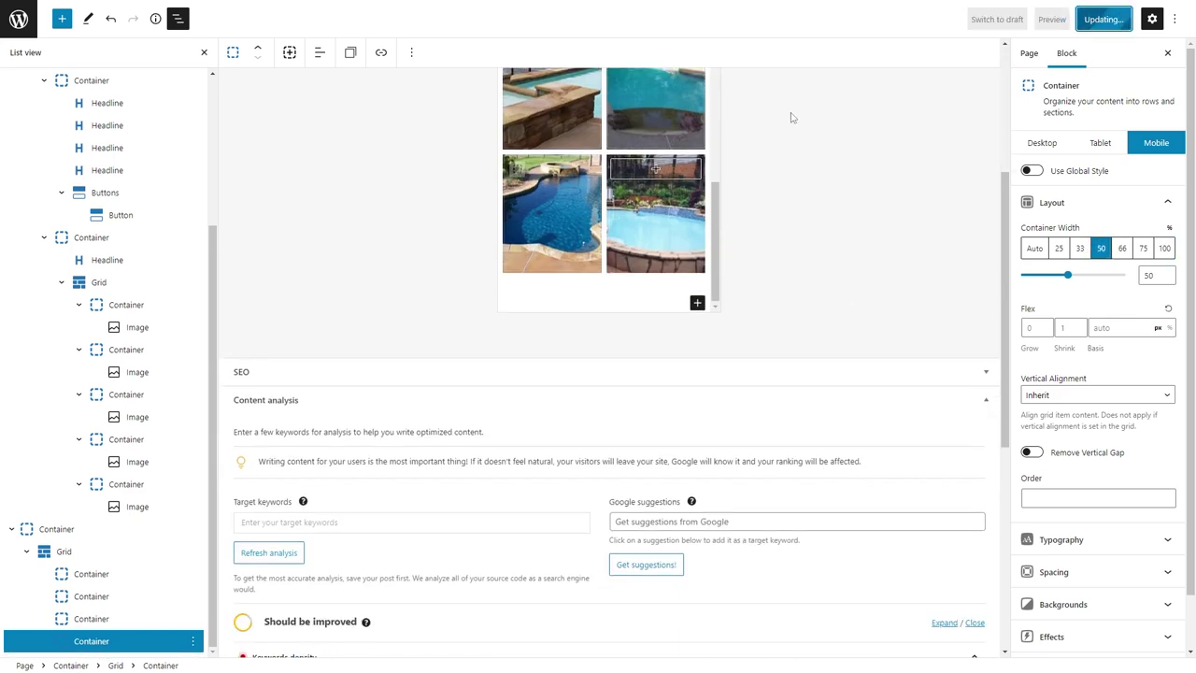
left_click(1040, 145)
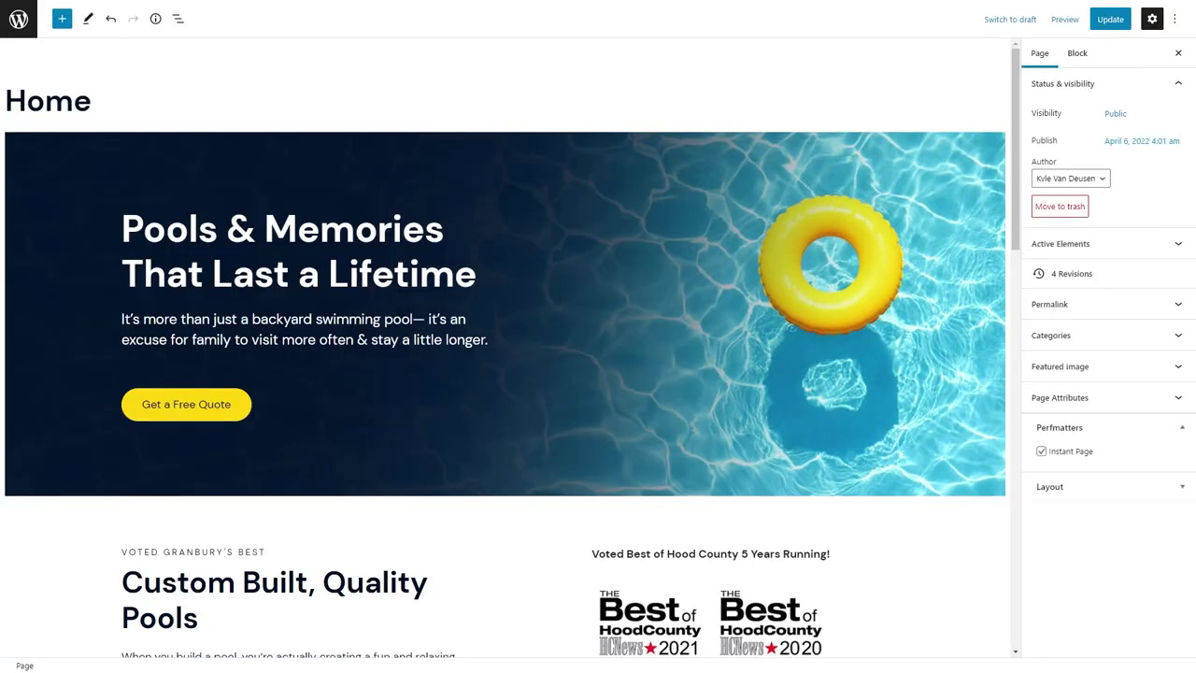
scroll(400, 448, "down", 7)
Add a section Container below the gallery with 80/24/80/24 padding.
left_click(401, 446)
type("/con")
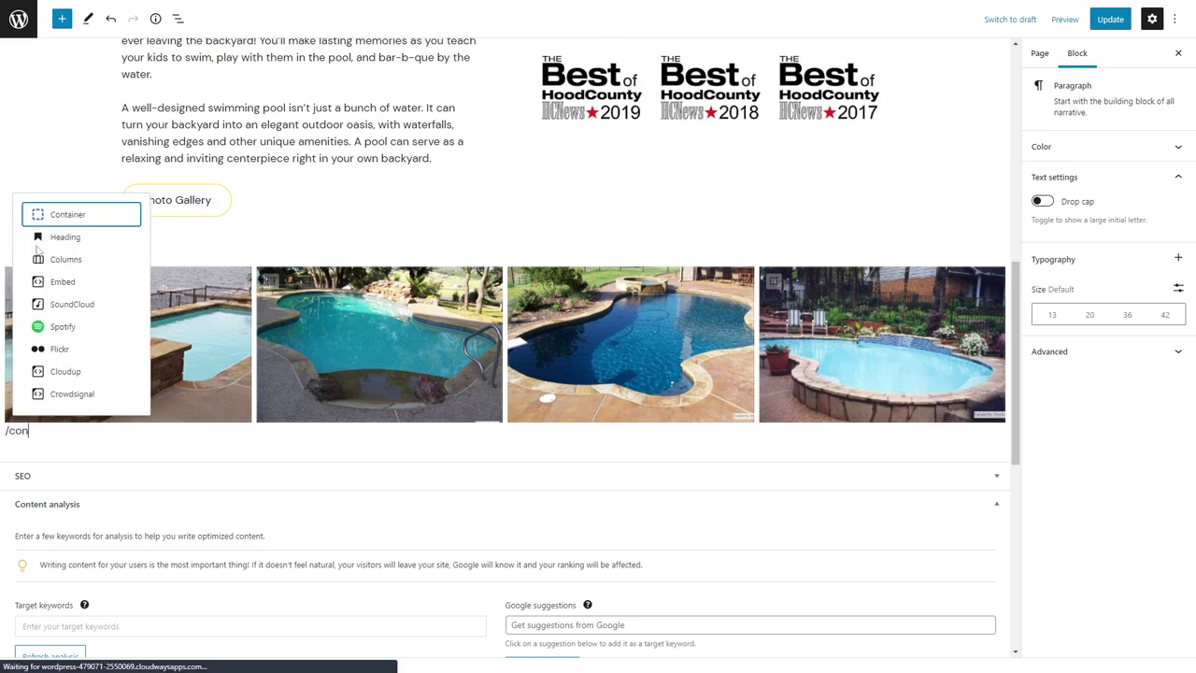
key("Return")
left_click(1054, 456)
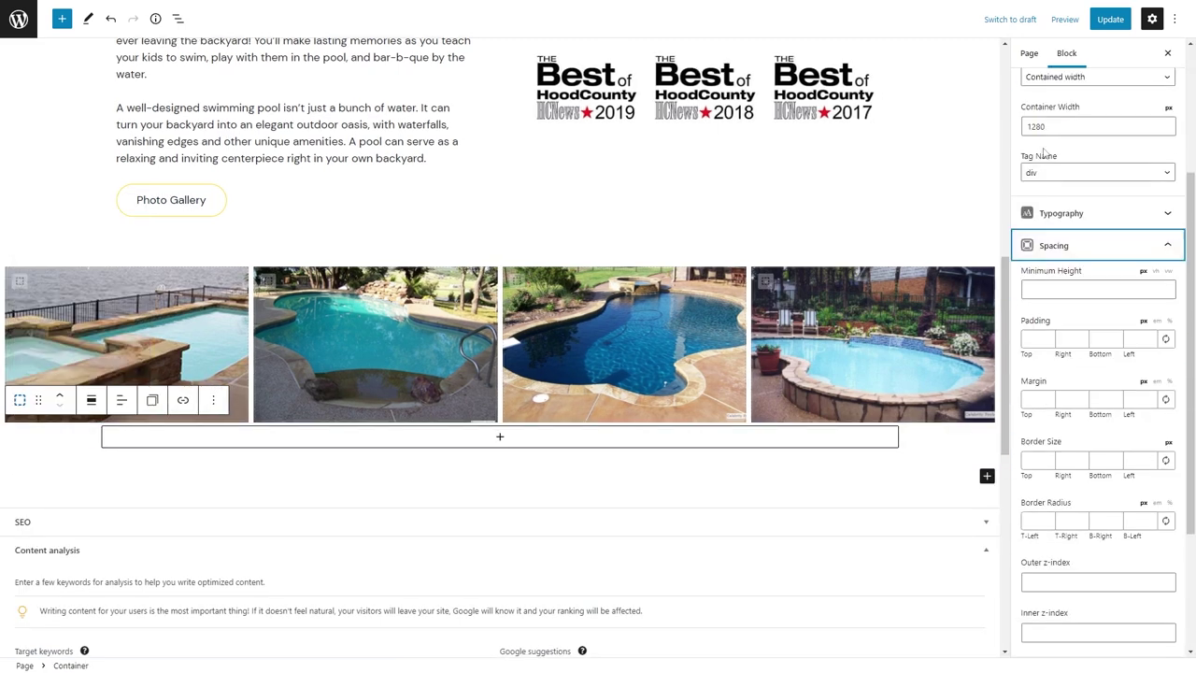
left_click(1098, 172)
left_click(1046, 213)
left_click(1037, 338)
type("80\t24\t80\t24")
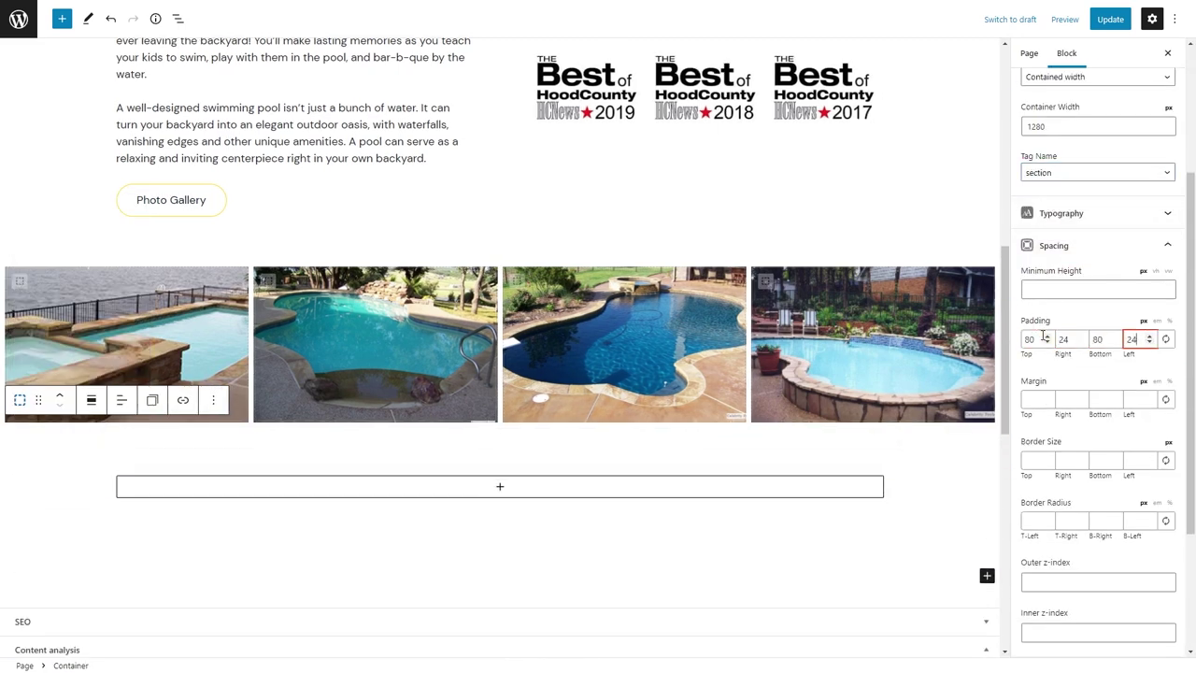
Add a centred headline 'Pool Design & Construction Services' in the section.
left_click(551, 495)
left_click(569, 350)
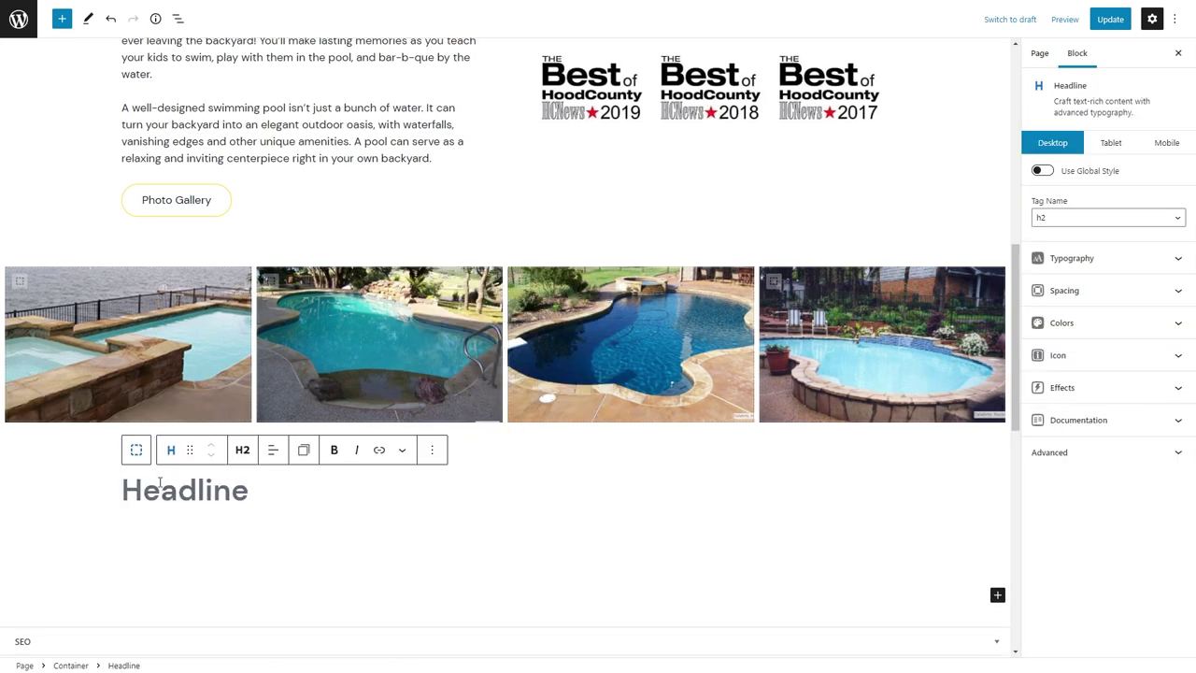
type("Pool Design & Construction Services")
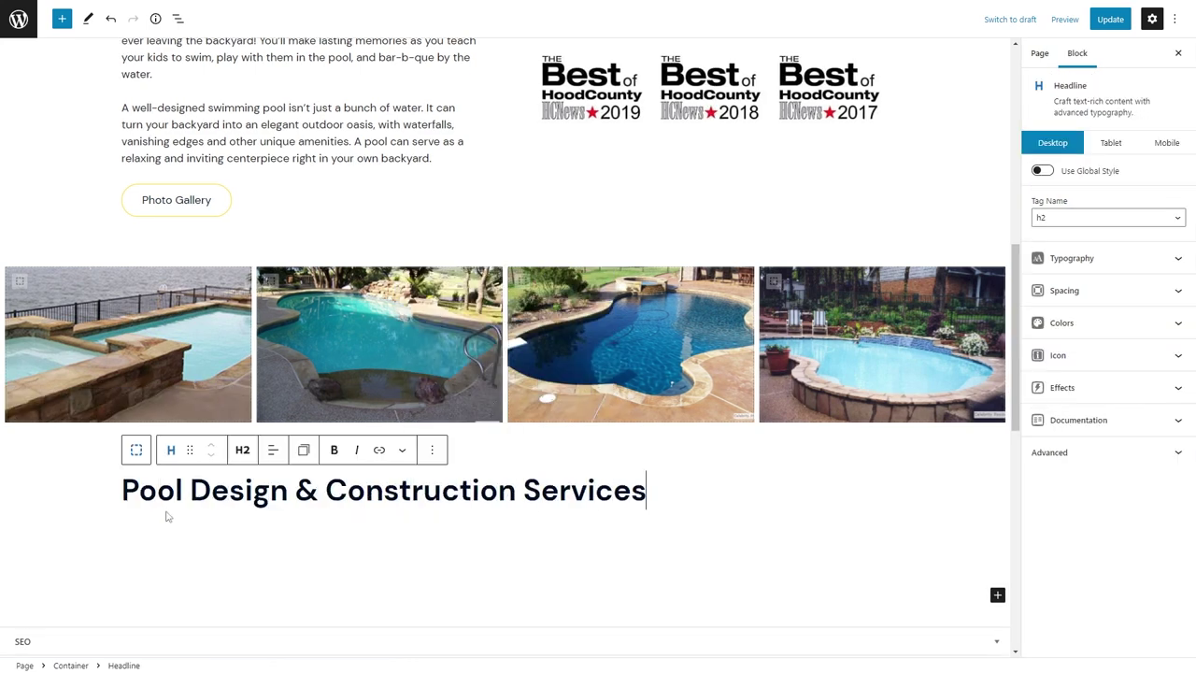
left_click(273, 449)
left_click(317, 510)
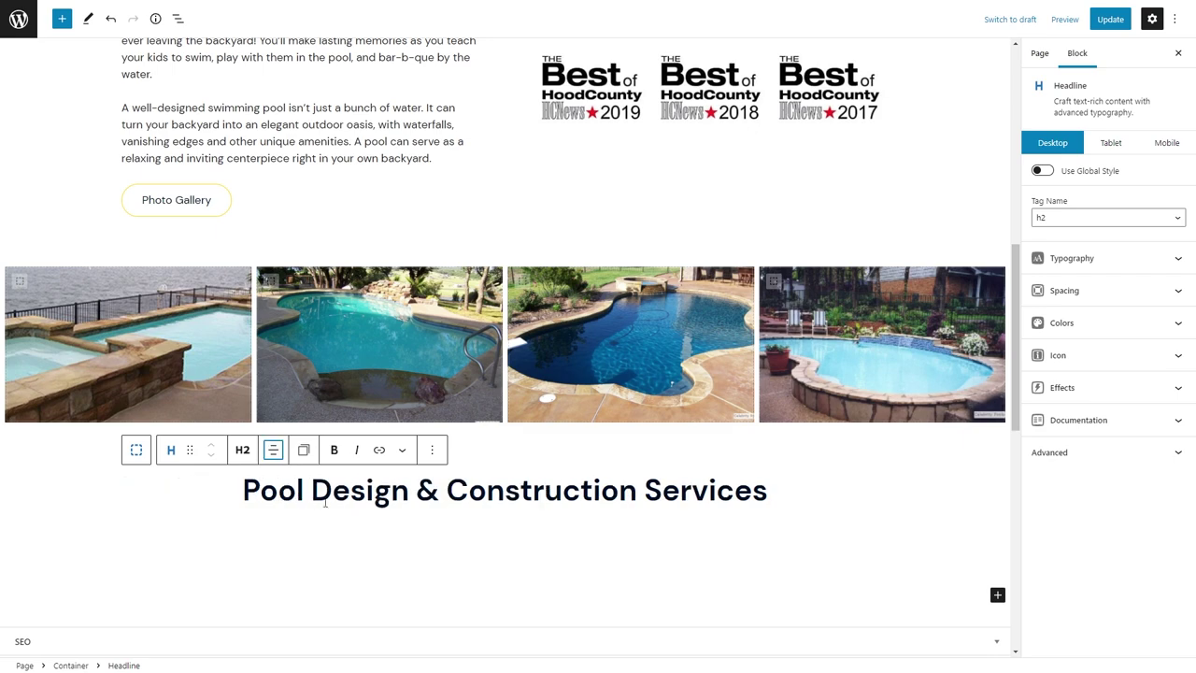
Add a centred div label 'DESIGN & INSTALLATION' above the heading.
scroll(250, 417, "up", 3)
left_click(206, 181)
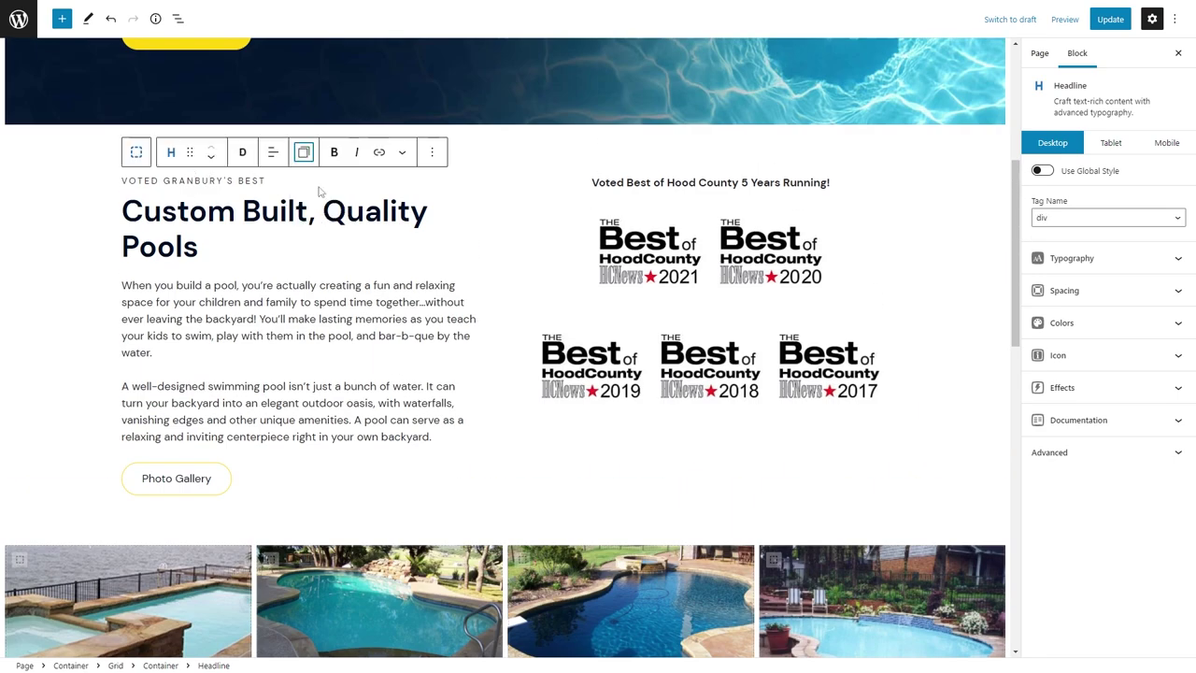
scroll(317, 191, "down", 5)
left_click(773, 393)
key("Return")
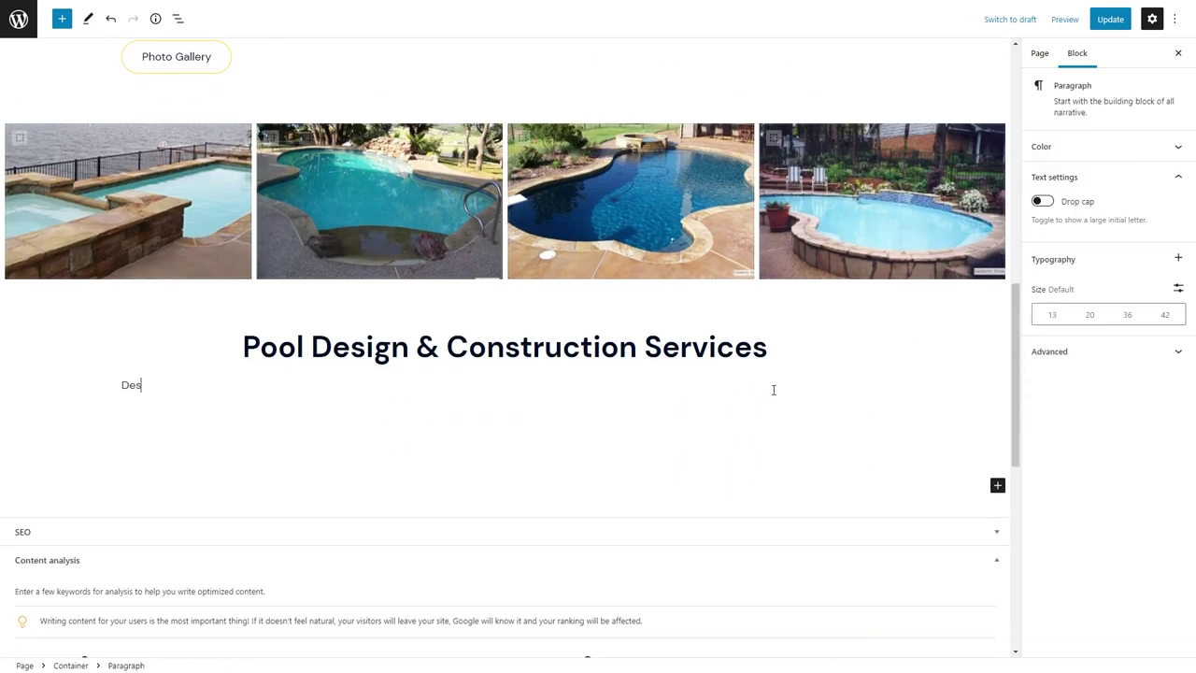
left_click(170, 353)
left_click(193, 414)
left_click(242, 353)
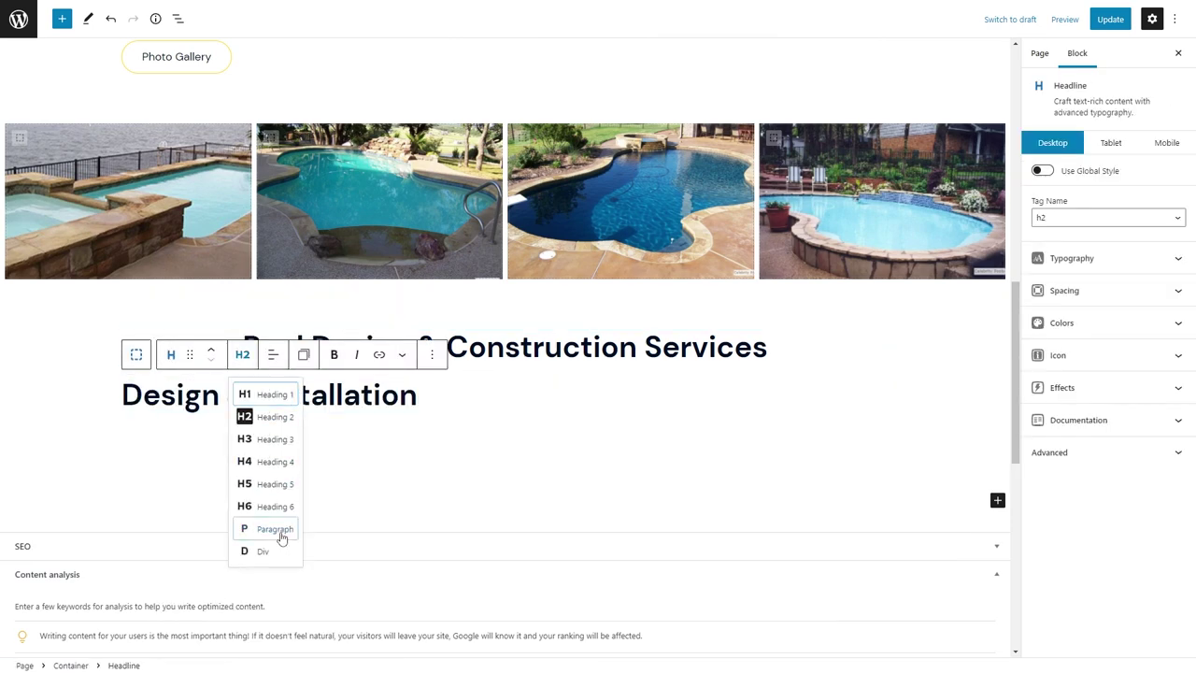
left_click(280, 546)
left_click(273, 354)
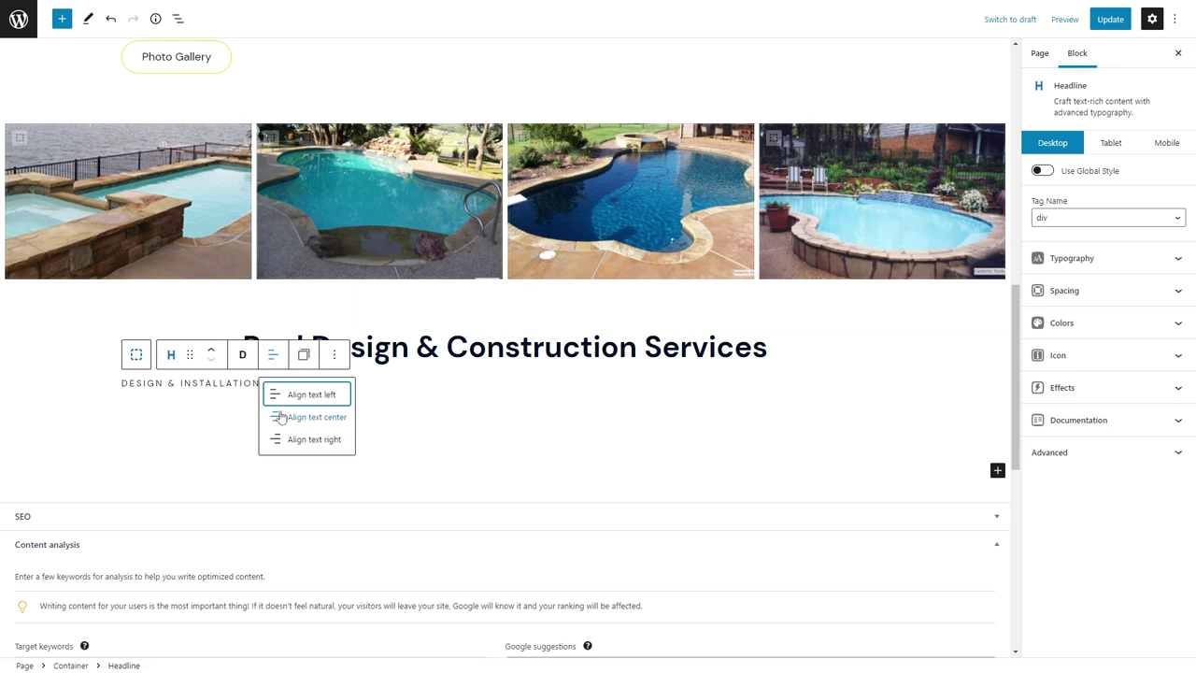
left_click(299, 417)
left_click(211, 349)
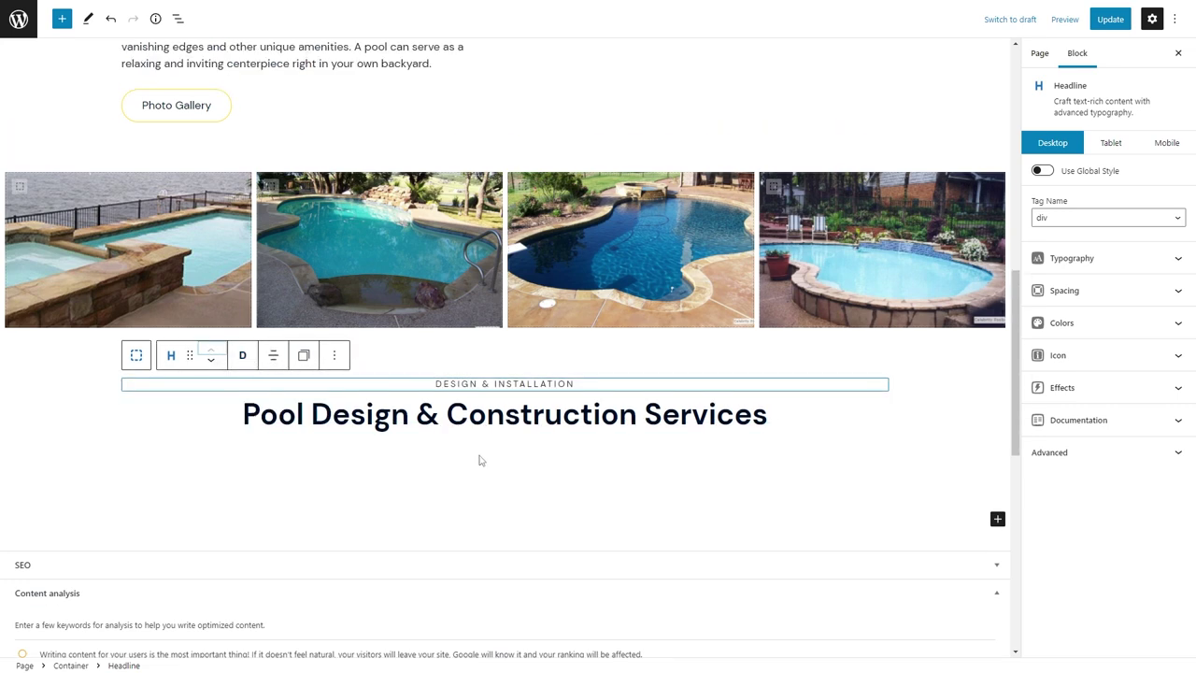
Insert a Grid block into the section below the heading.
left_click(483, 462)
left_click(495, 455)
left_click(278, 414)
left_click(1089, 290)
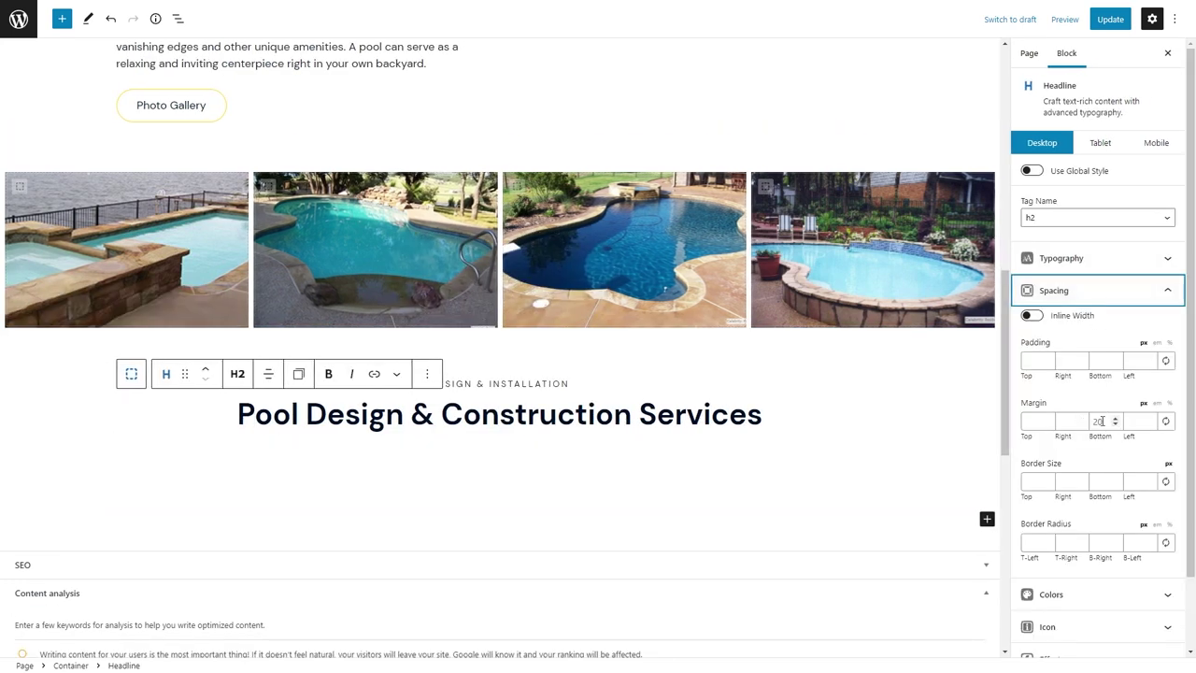
left_click(536, 473)
left_click(536, 471)
left_click(435, 385)
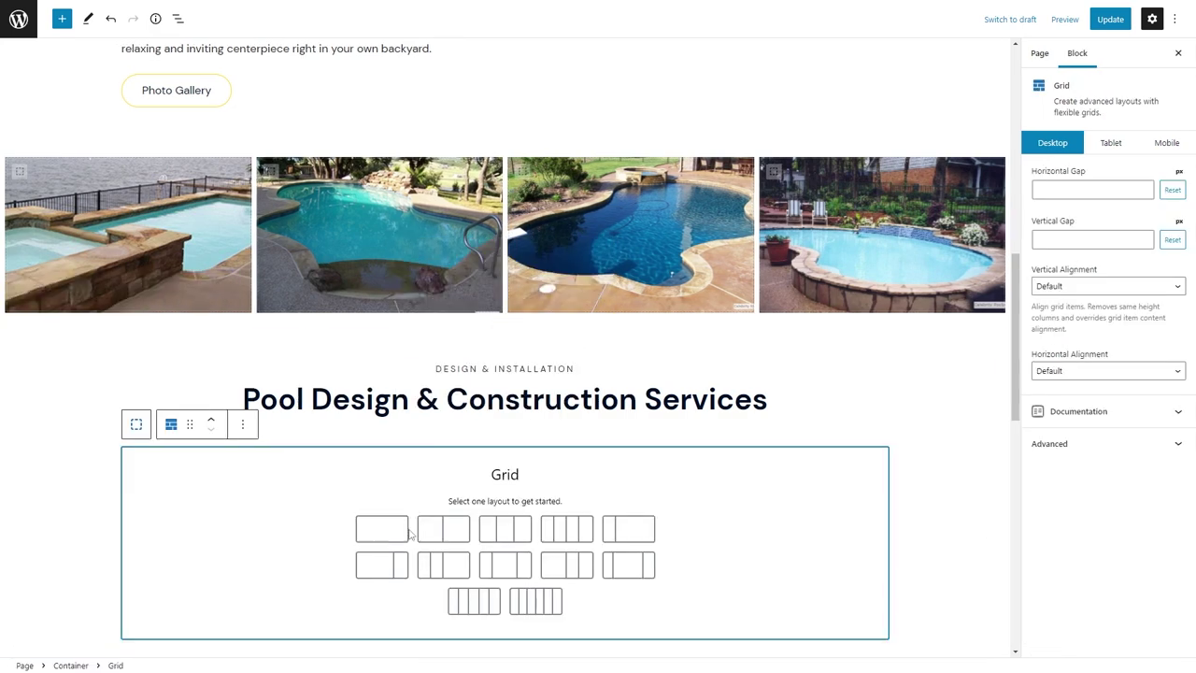
left_click(495, 534)
Add a Container in the first column with the uploaded p32 pool photo as background.
left_click(499, 461)
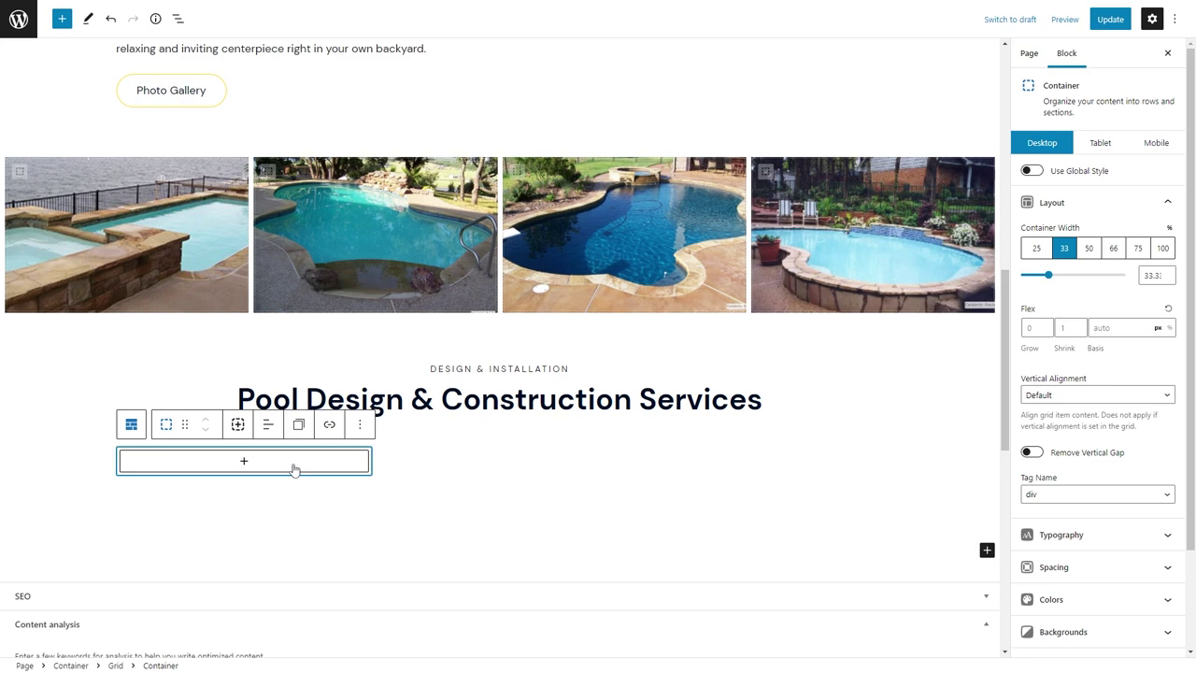
left_click(293, 468)
left_click(178, 313)
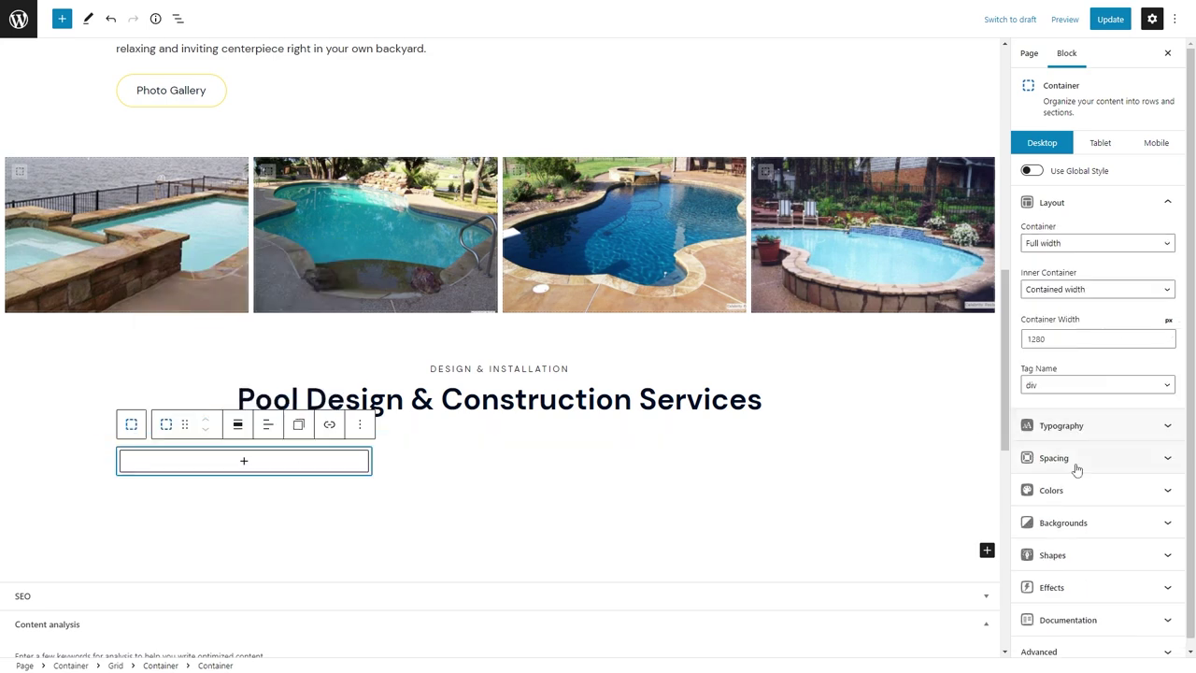
left_click(1128, 523)
left_click(1158, 598)
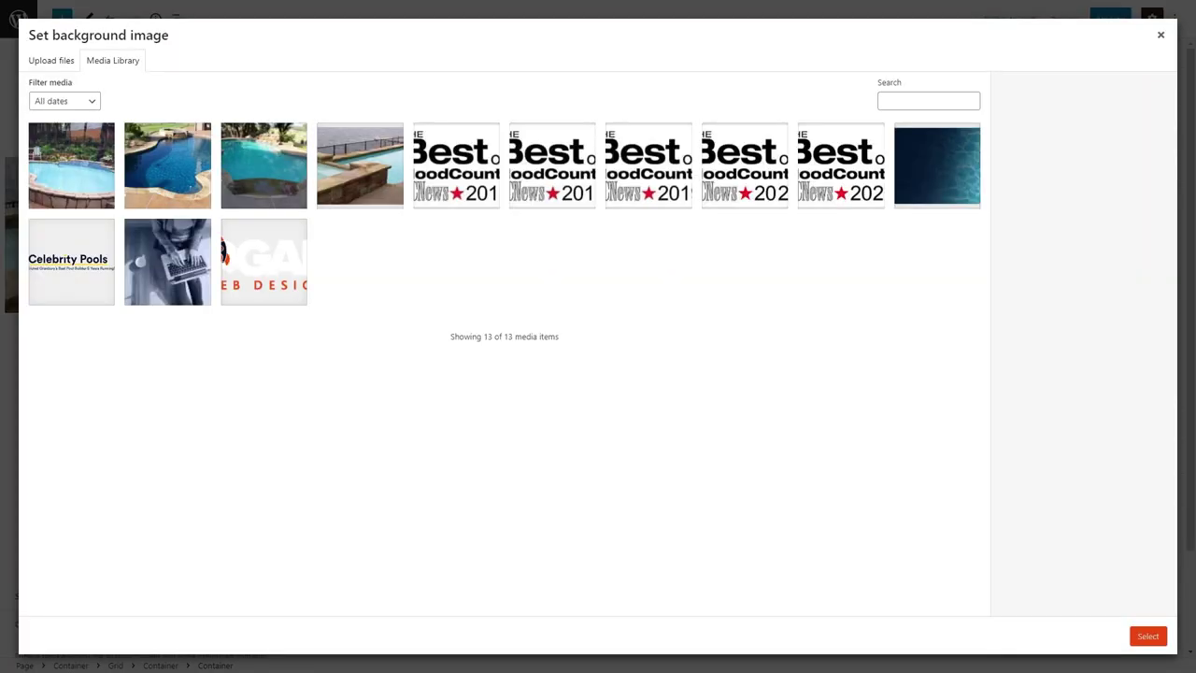
left_click(51, 60)
left_click(568, 297)
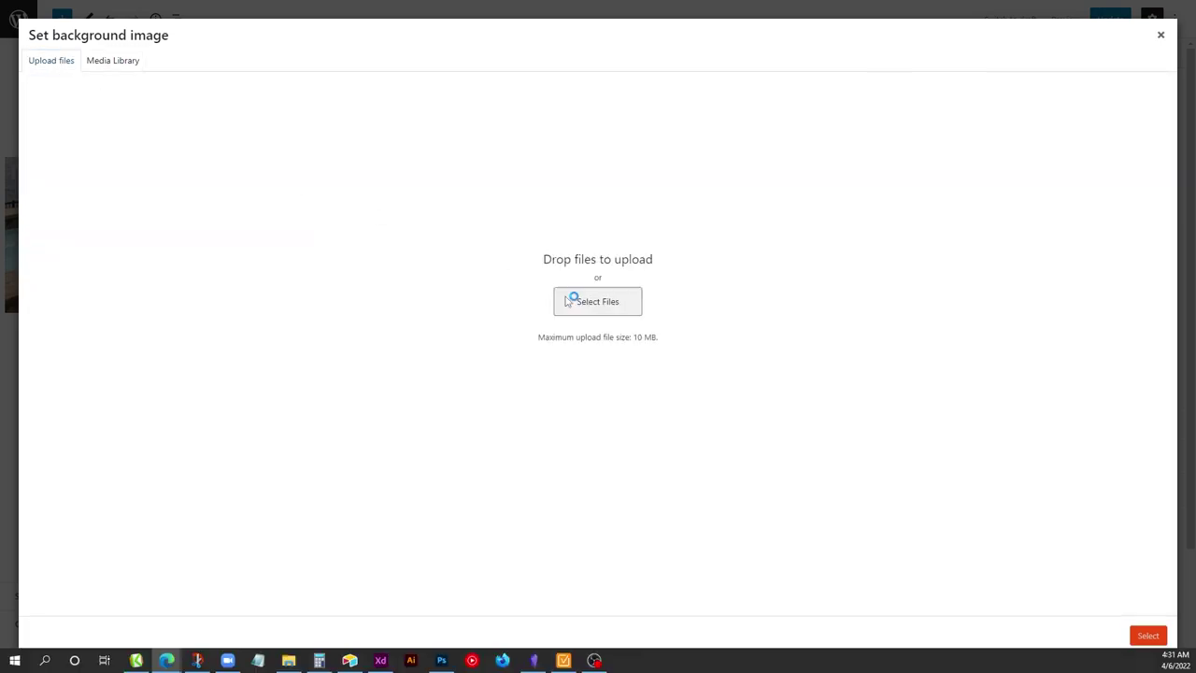
left_click(558, 289)
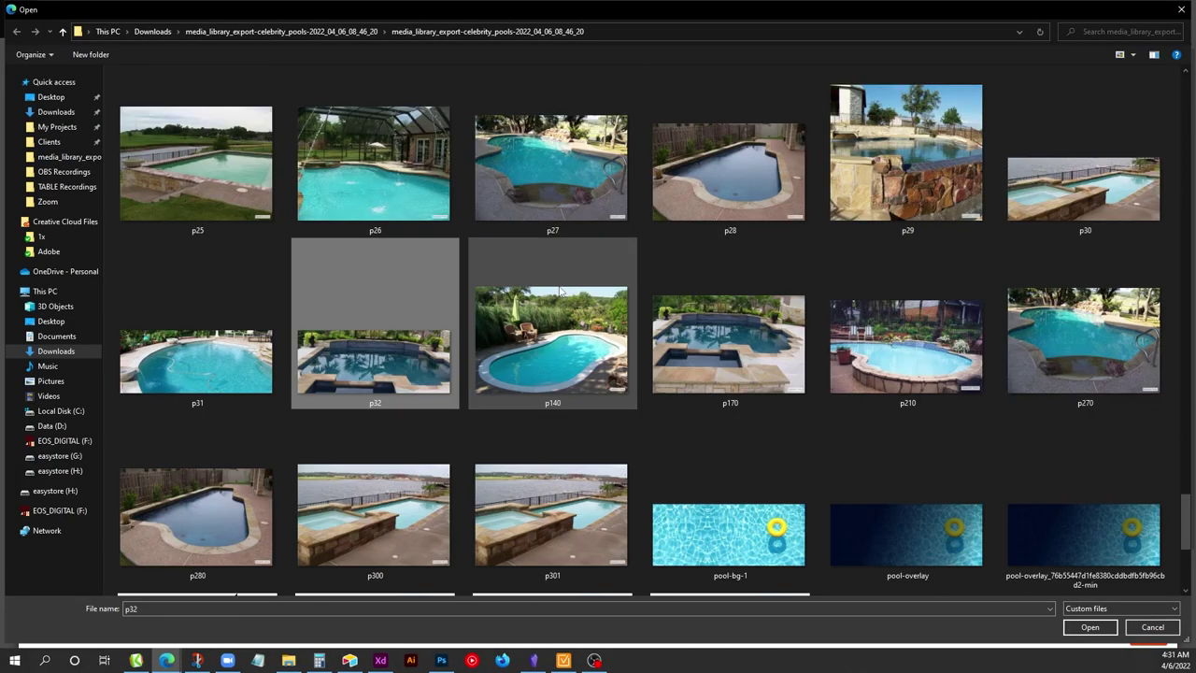
key("Return")
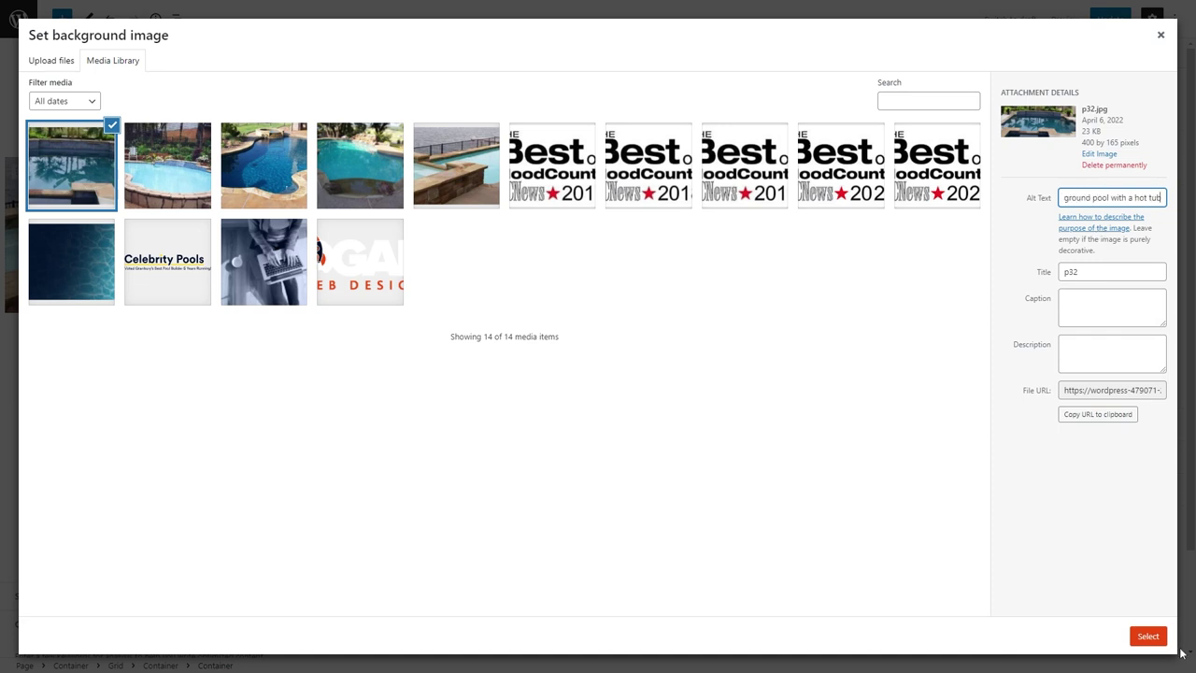
left_click(1148, 635)
Give the photo container a 180 minimum height and the card-image CSS class.
left_click(1053, 458)
left_click(1055, 290)
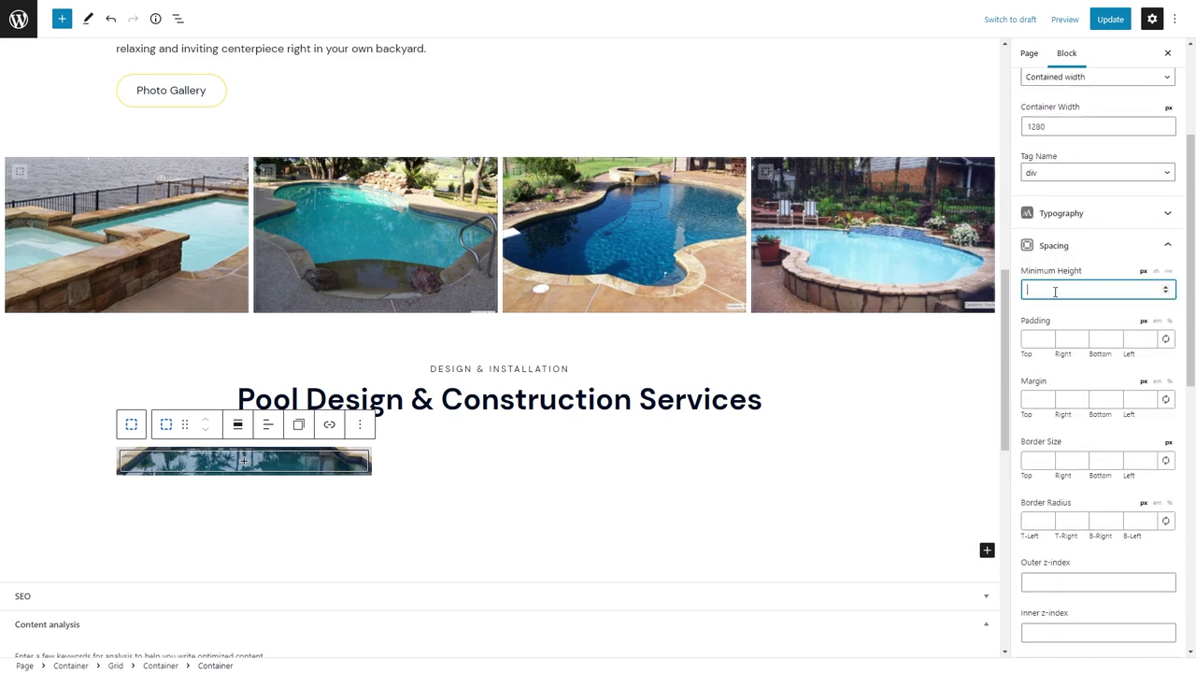
type("180")
scroll(355, 382, "down", 3)
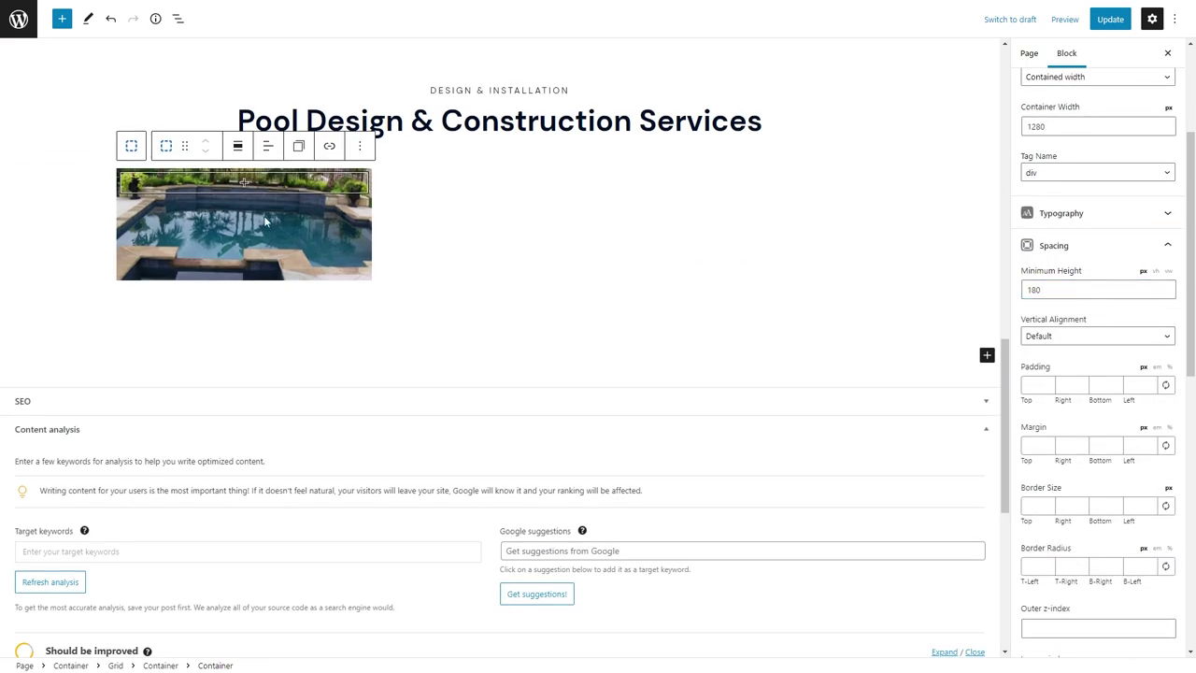
scroll(1076, 560, "down", 8)
left_click(1057, 640)
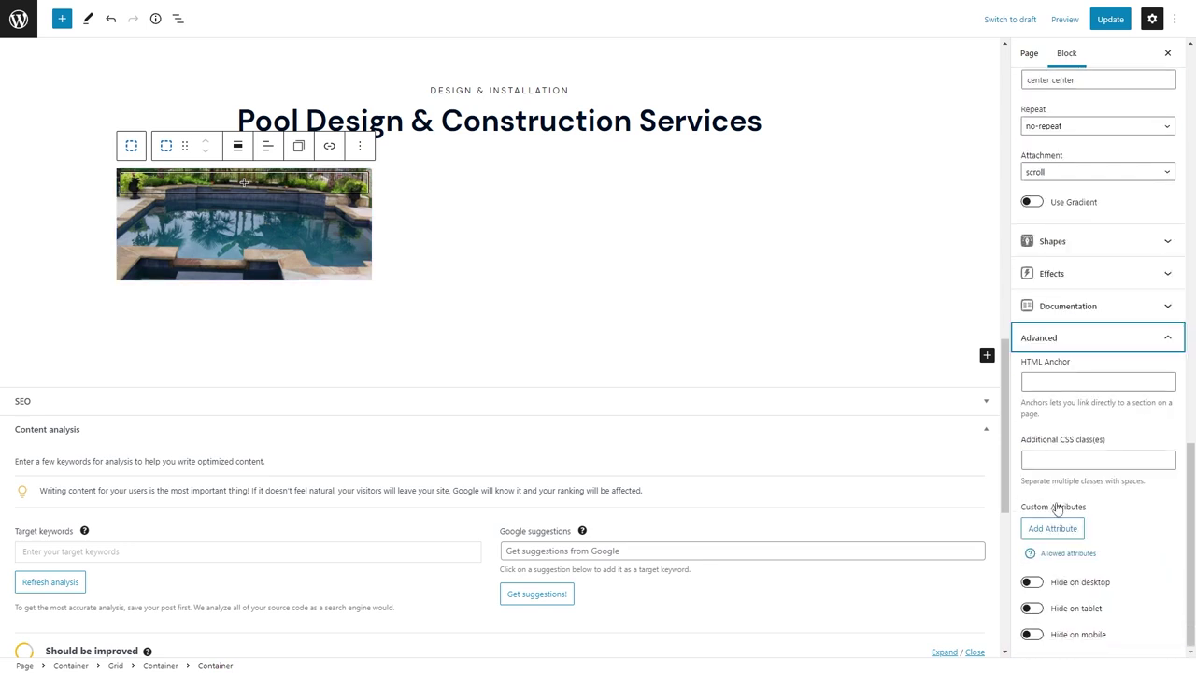
left_click(1058, 457)
type("card-image")
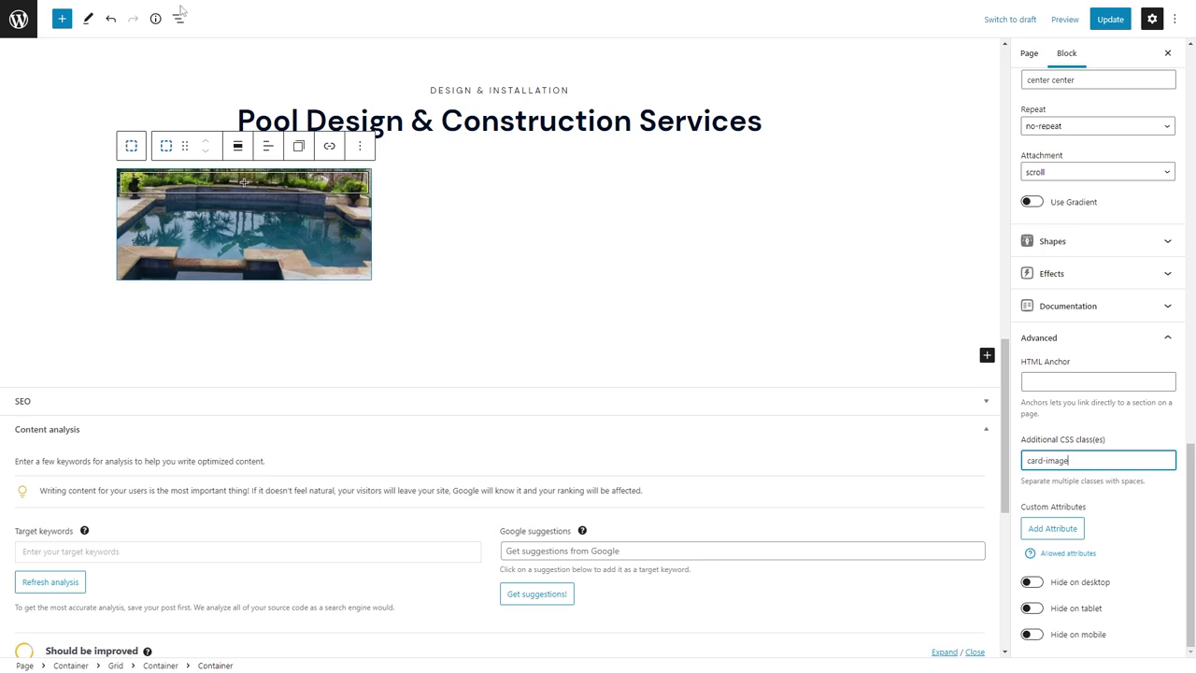
Add a second Container below the photo and set its padding to 24 px.
left_click(179, 18)
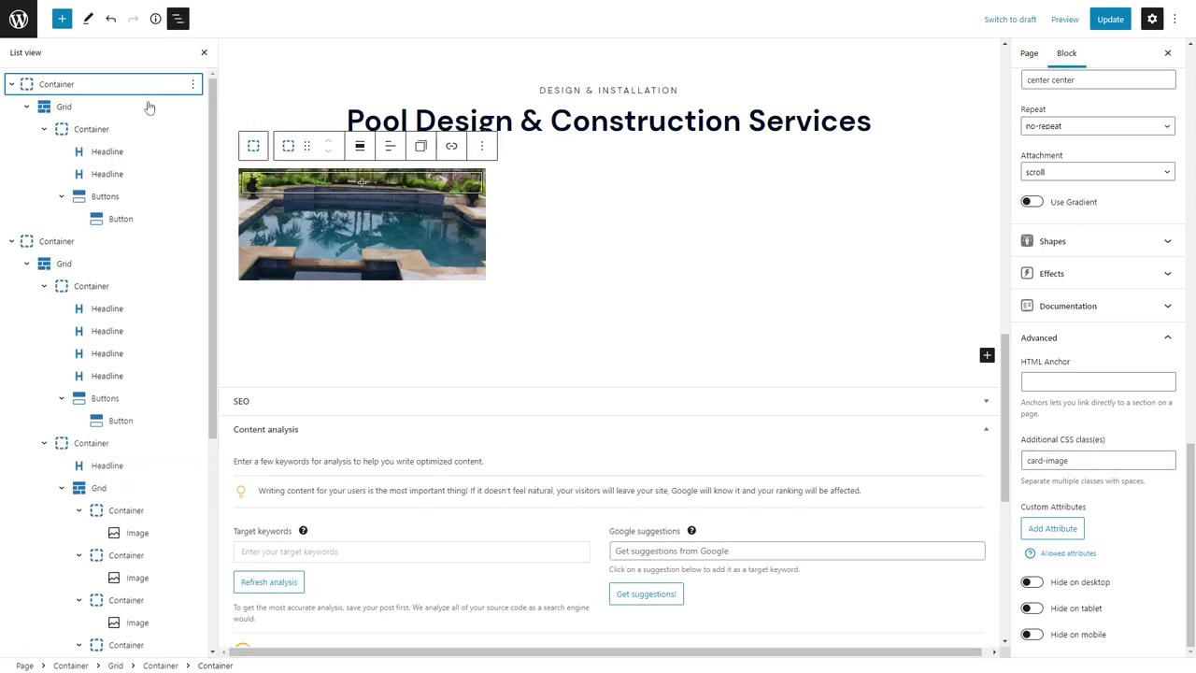
scroll(125, 467, "down", 5)
left_click(101, 606)
left_click(350, 297)
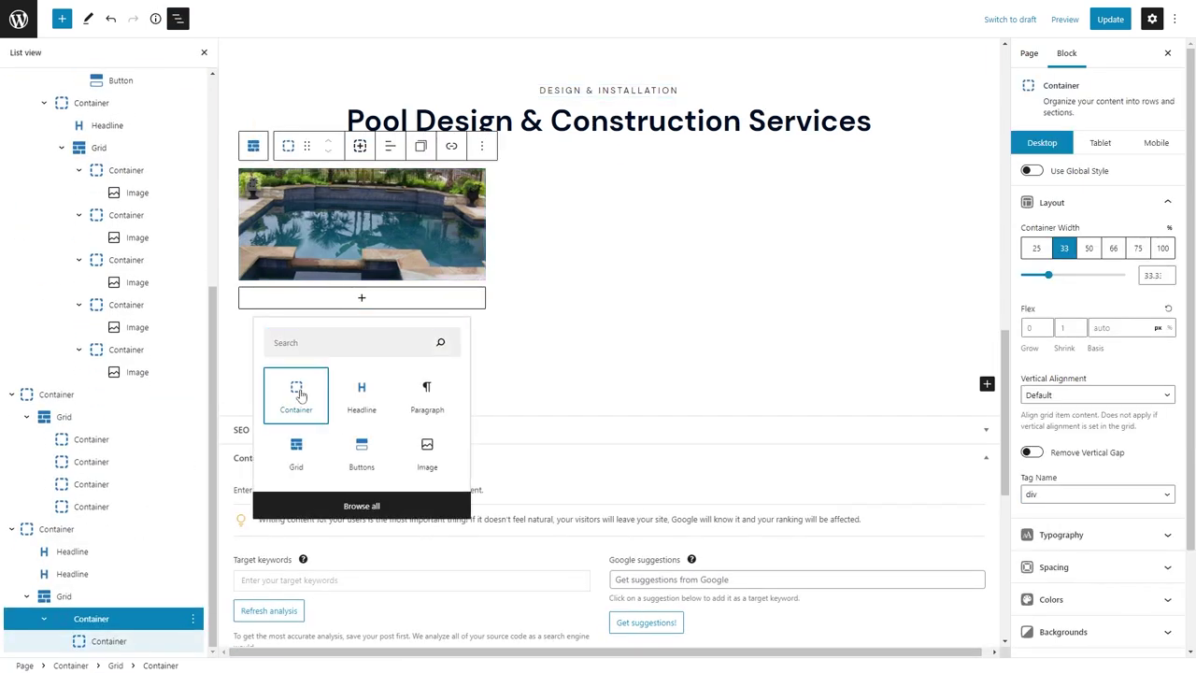
left_click(294, 395)
left_click(1056, 458)
left_click(1137, 338)
Add an h3 'Features' heading with its pasted description paragraph in the padded container.
type("24")
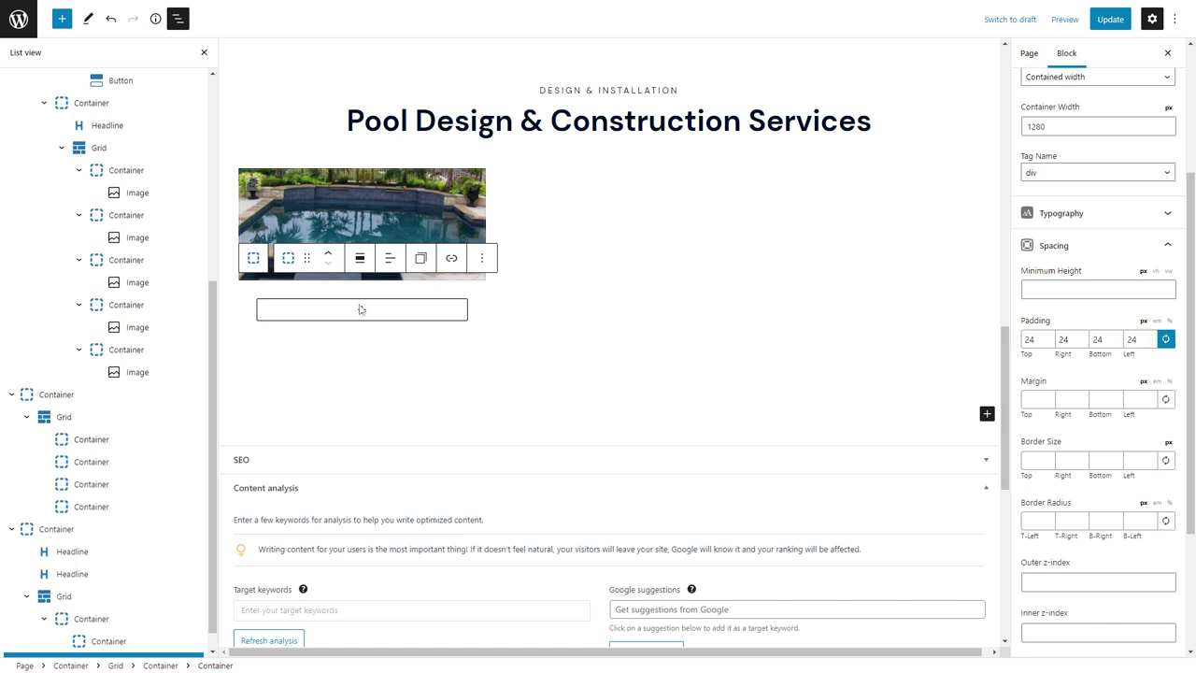
left_click(360, 310)
left_click(366, 400)
left_click(377, 270)
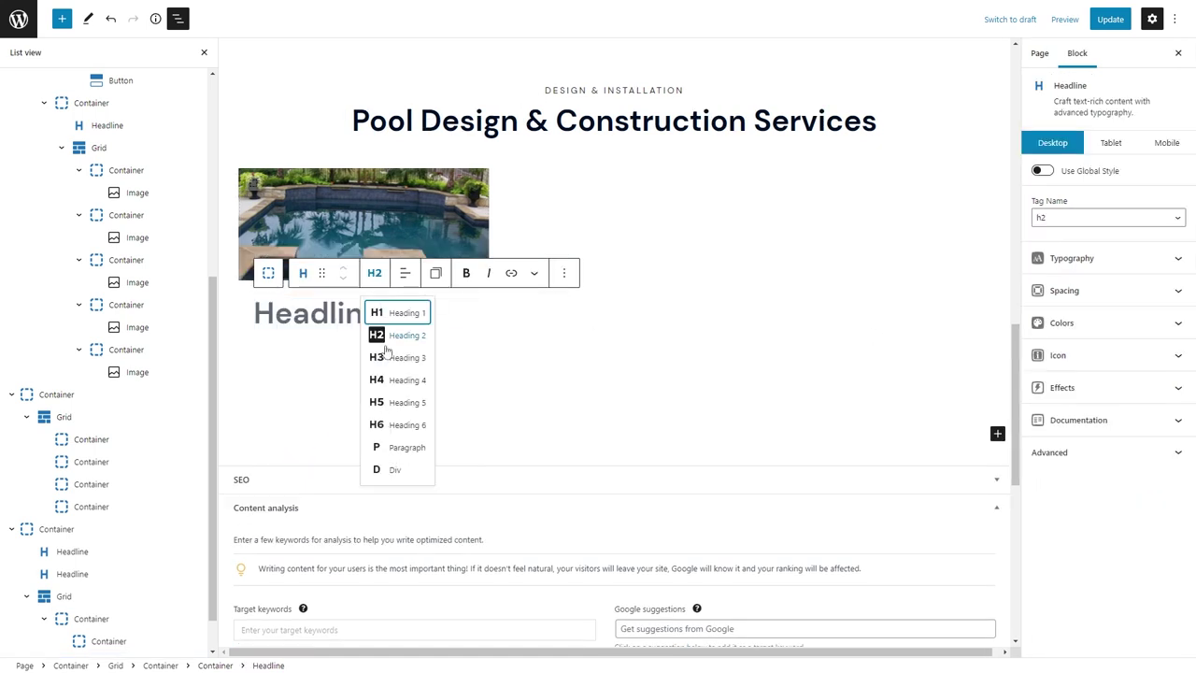
left_click(411, 355)
type("Features")
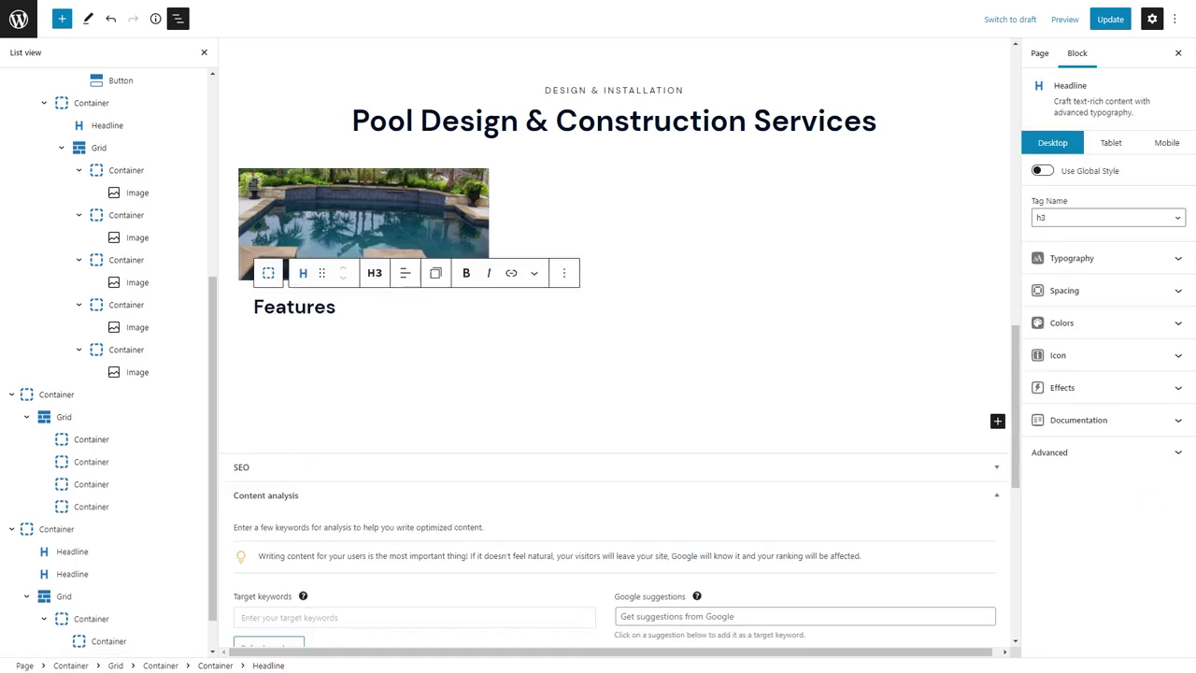
key("Return")
type("Waterfalls, vanishing edges, and unique features to transform your backyard an outdoor oasis you won't want to leave.")
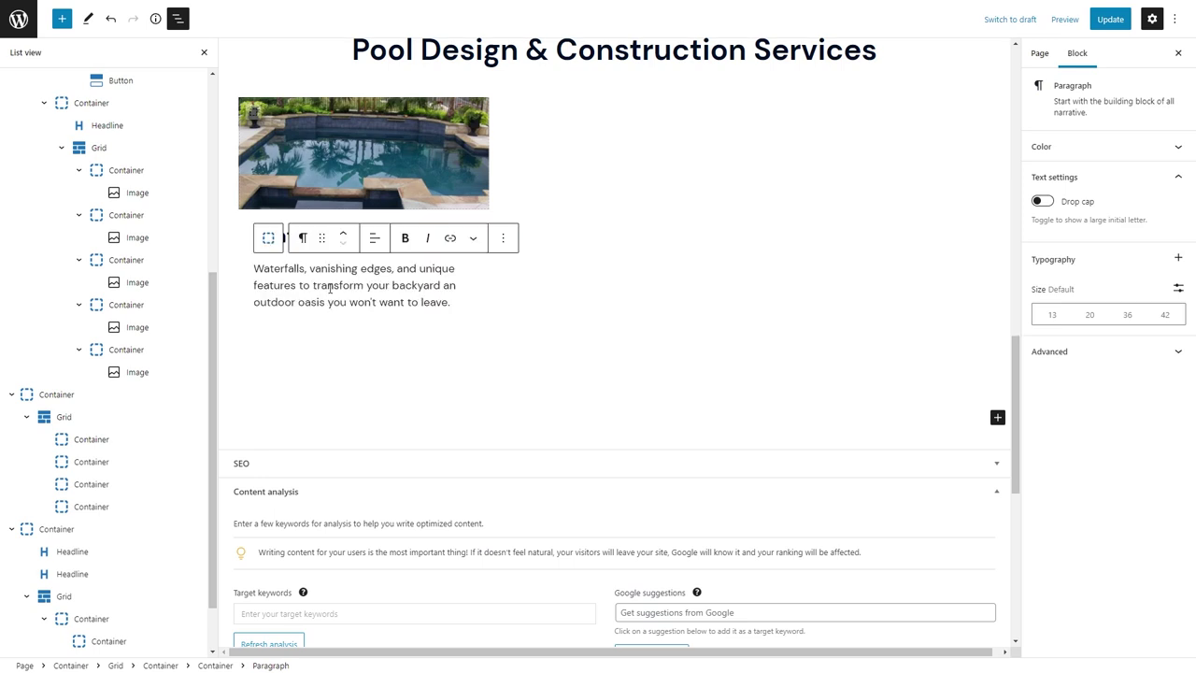
Give the Features heading an 8 px bottom margin and the grid a 32 px horizontal gap.
left_click(285, 329)
left_click(1056, 290)
left_click(1097, 420)
type("8")
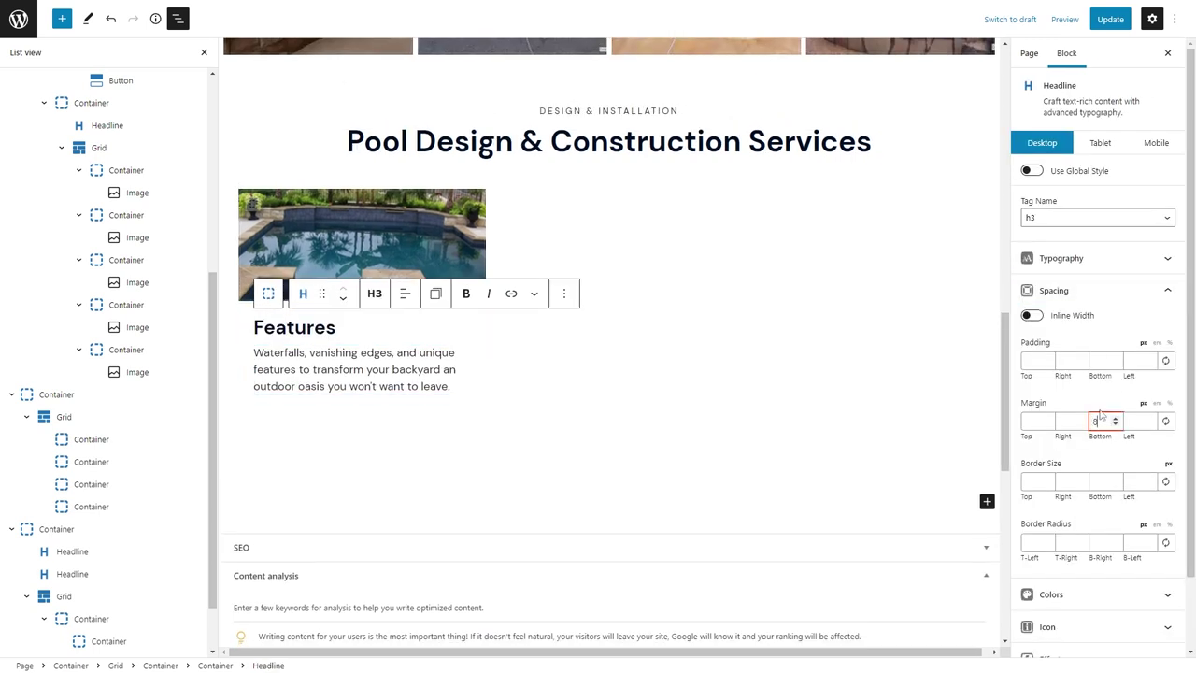
left_click(497, 393)
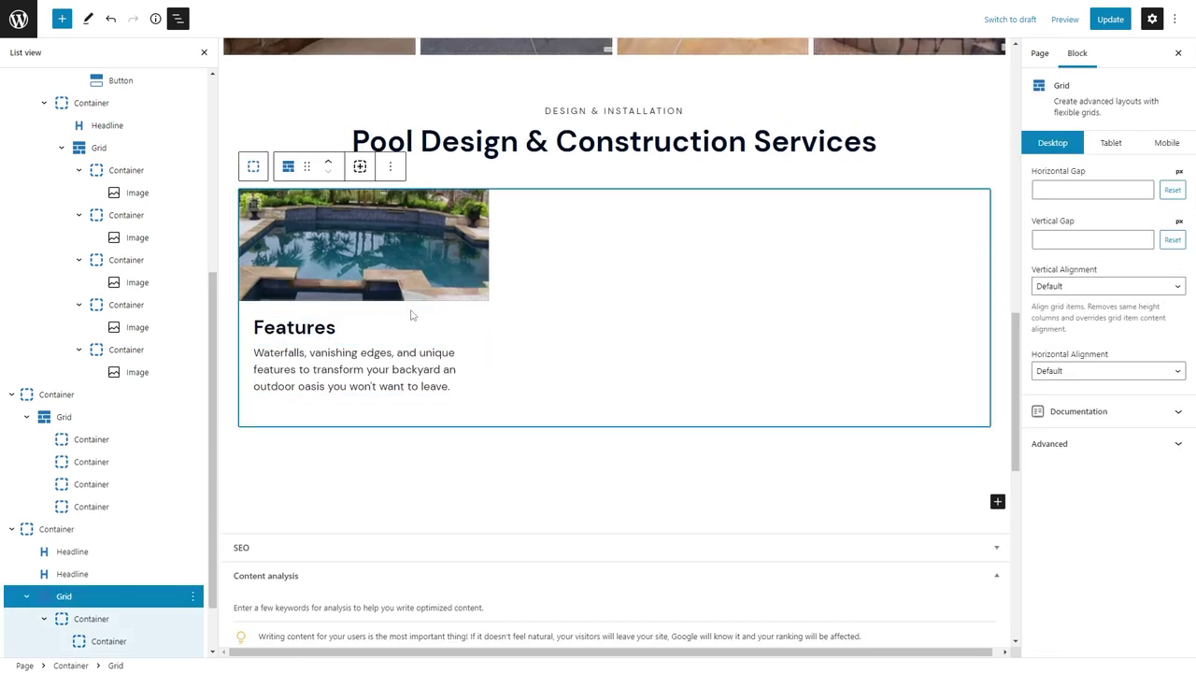
left_click(1090, 191)
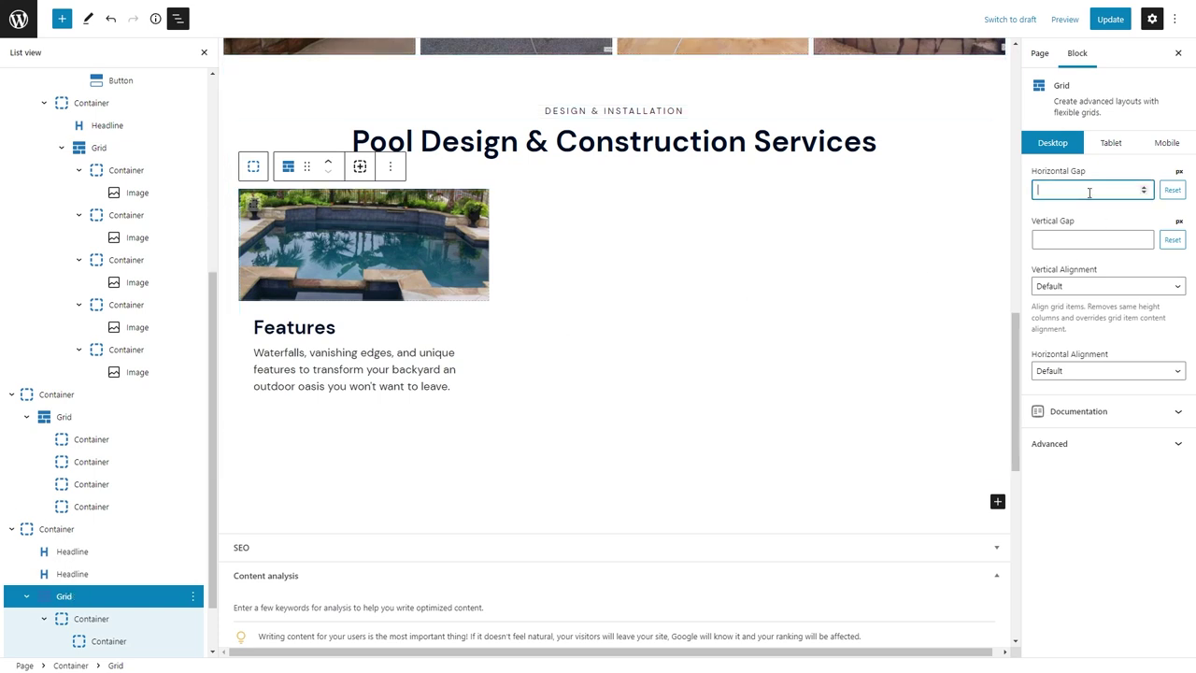
type("32")
left_click(1075, 239)
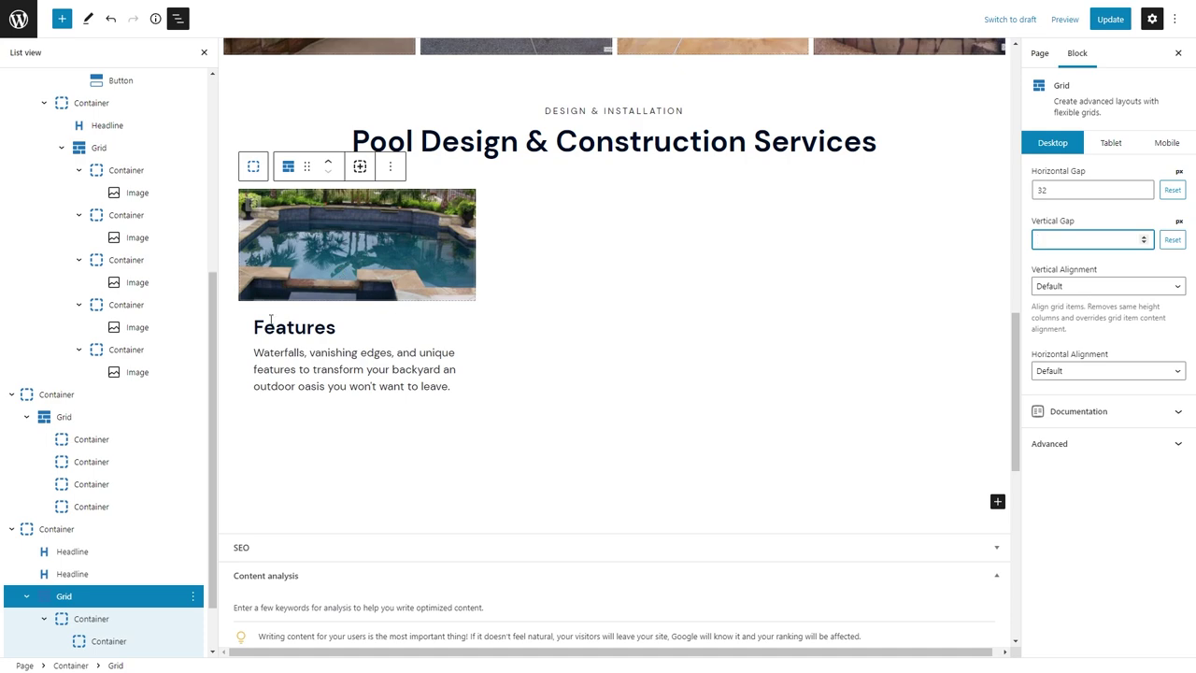
Make the card 50% wide on tablet and its image container 120 px tall on mobile.
left_click(1121, 141)
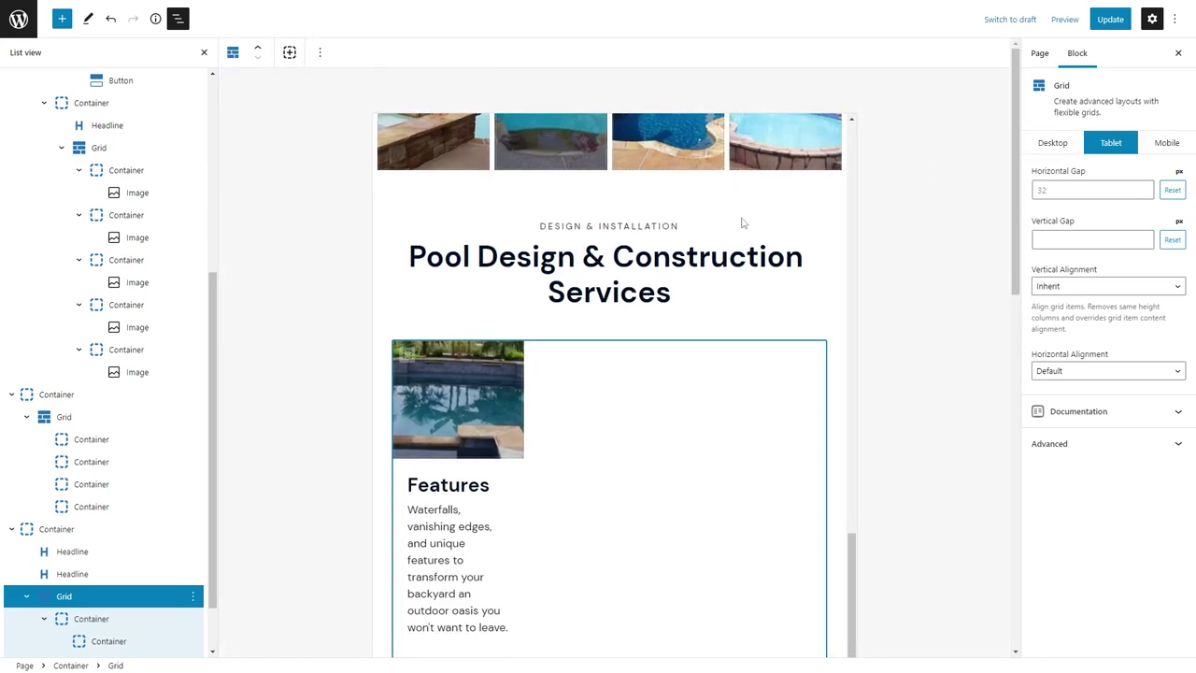
left_click(115, 618)
left_click(1101, 247)
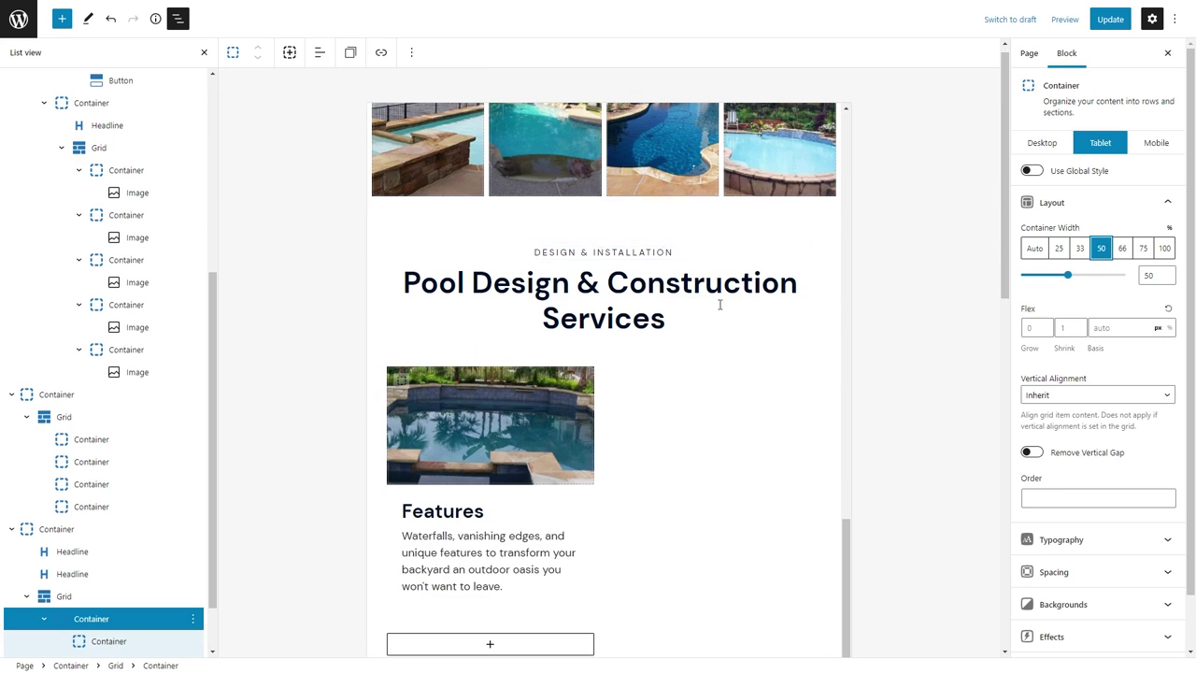
left_click(1156, 142)
left_click(630, 403)
left_click(1097, 235)
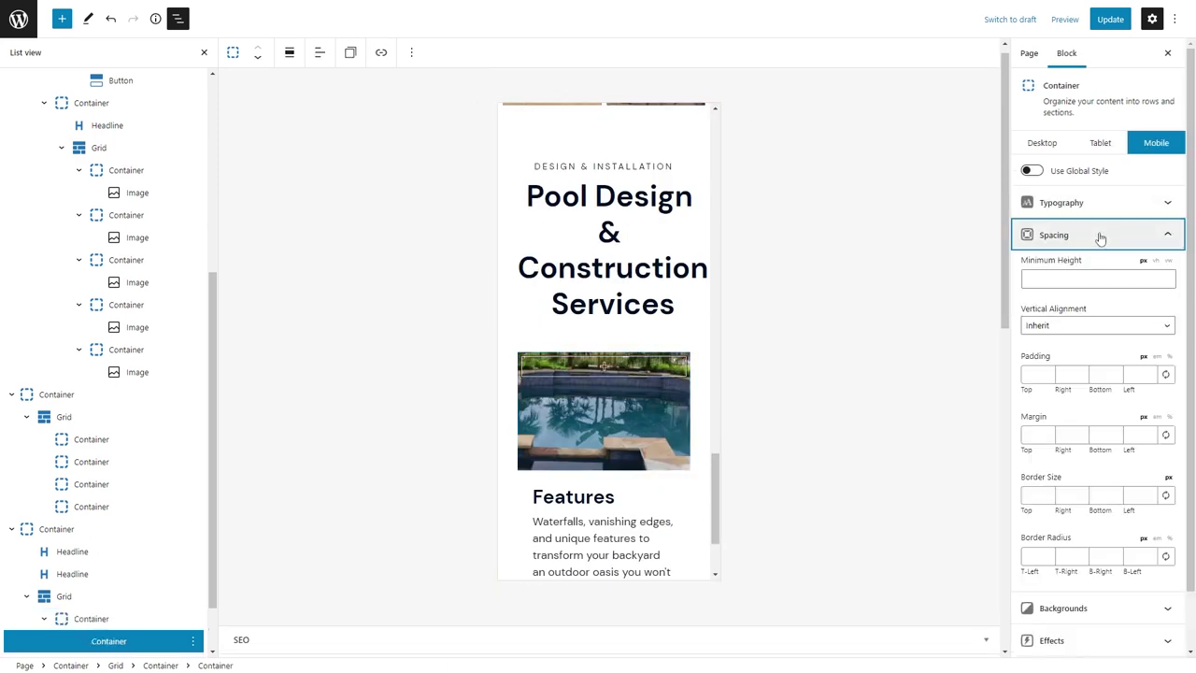
left_click(1058, 279)
type("120")
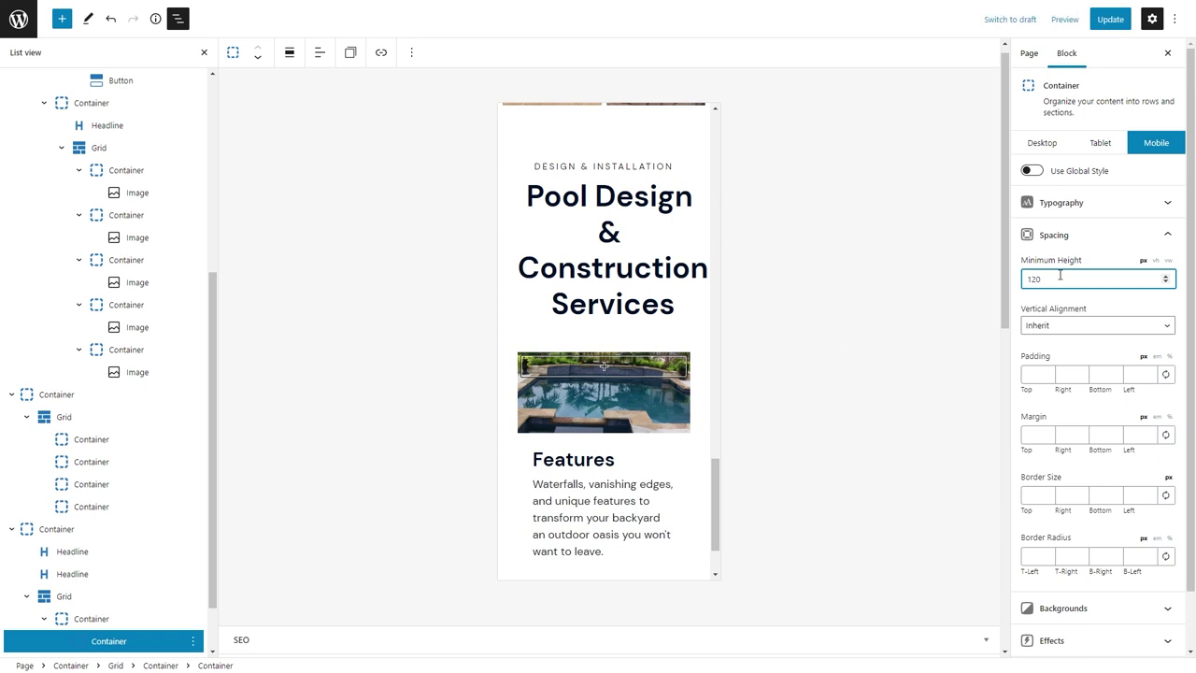
left_click(1039, 142)
Save the page and reload it to check the Features card in the outline.
key("ctrl+s")
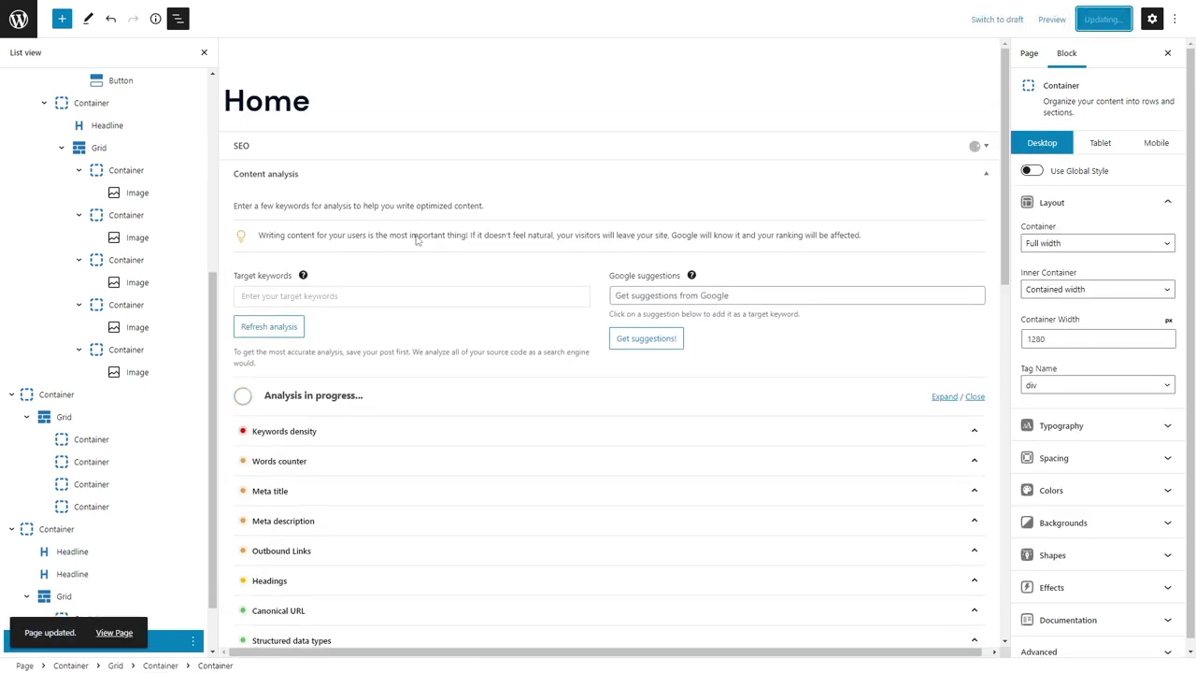
left_click(73, 32)
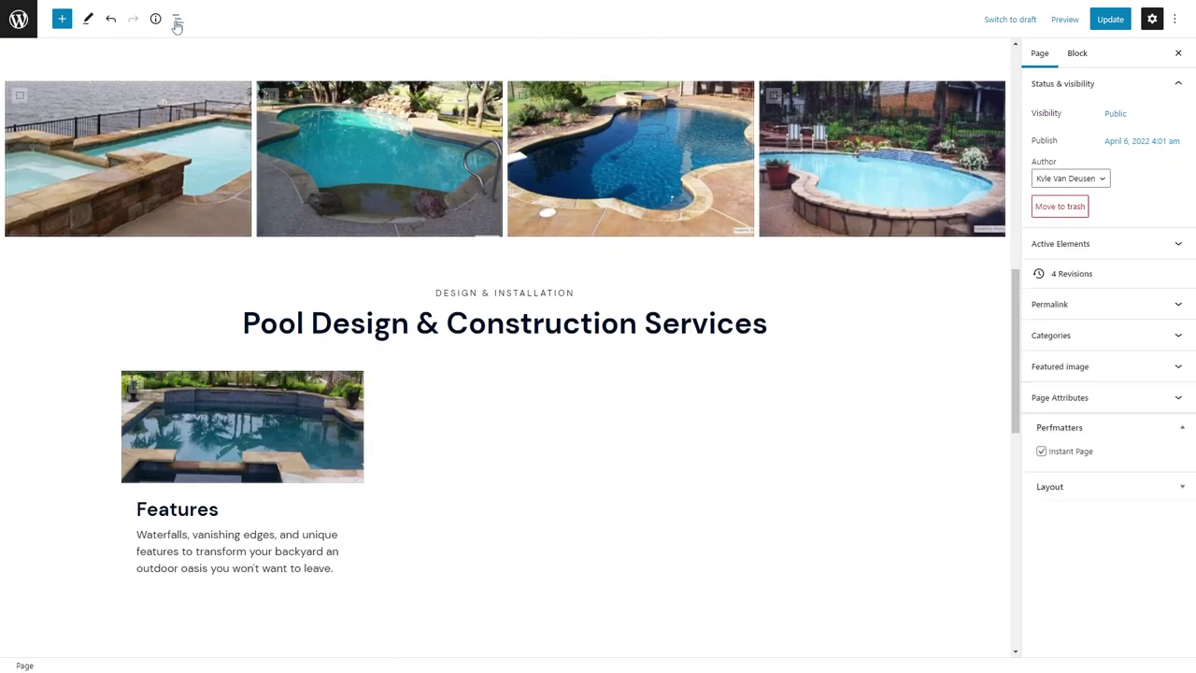
left_click(176, 19)
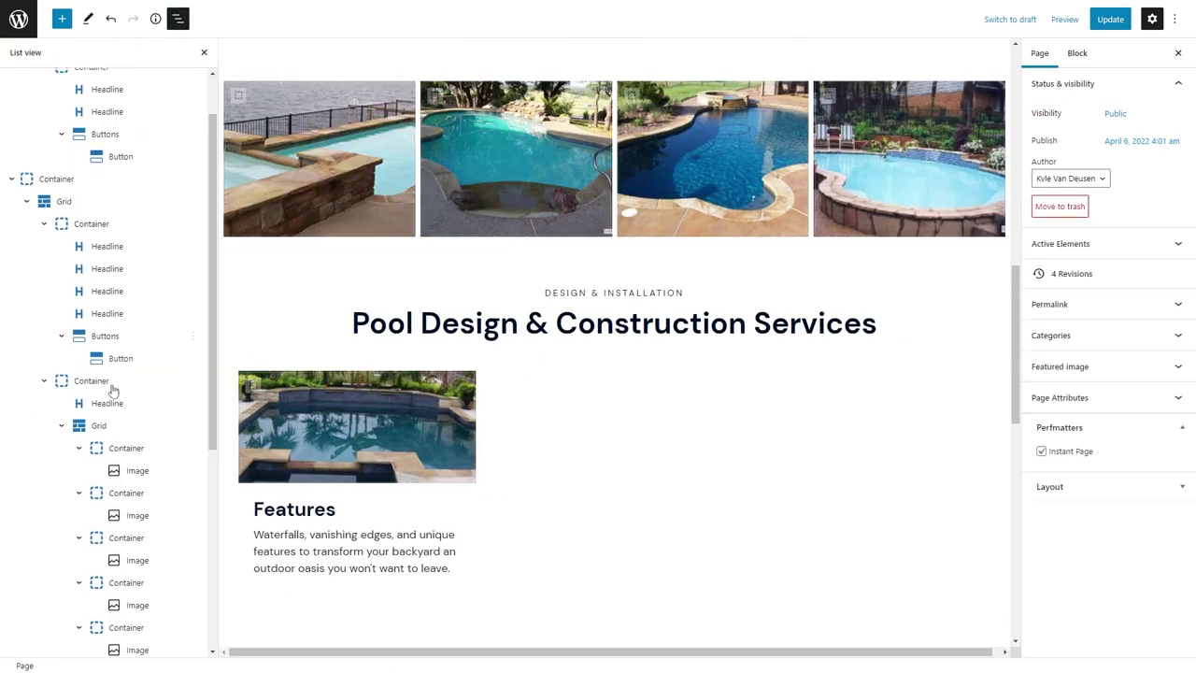
scroll(107, 392, "down", 5)
Duplicate the Features card and retitle the copies 'Design' and 'Construction' with their descriptions.
left_click(106, 550)
key("ctrl+shift+d")
key("ctrl+shift+d")
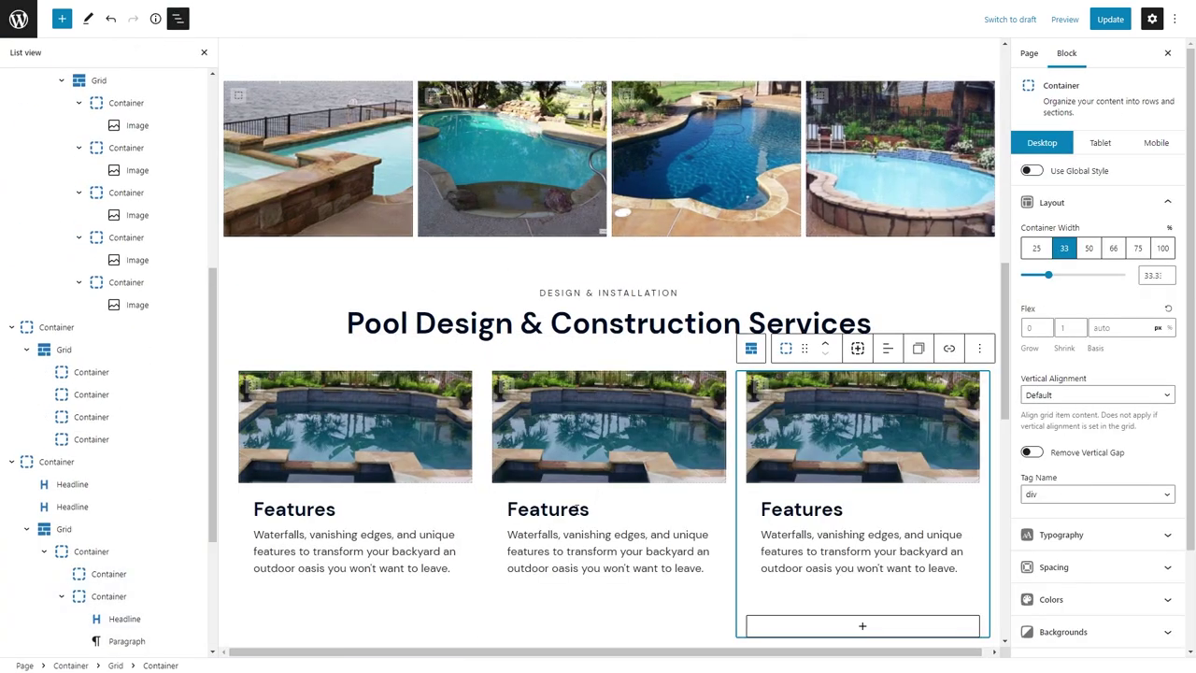
double_click(542, 508)
type("Design")
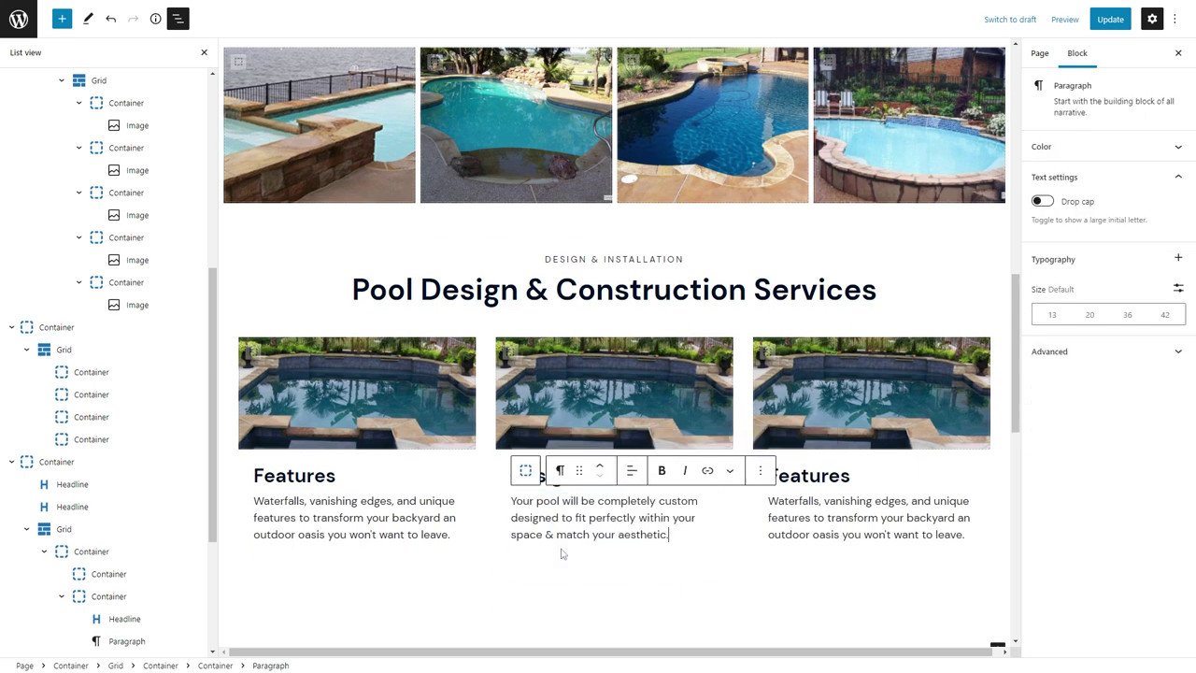
triple_click(565, 551)
type("Your pool will be completely custom designed to fit perfectly within your space & match your aesthetic.")
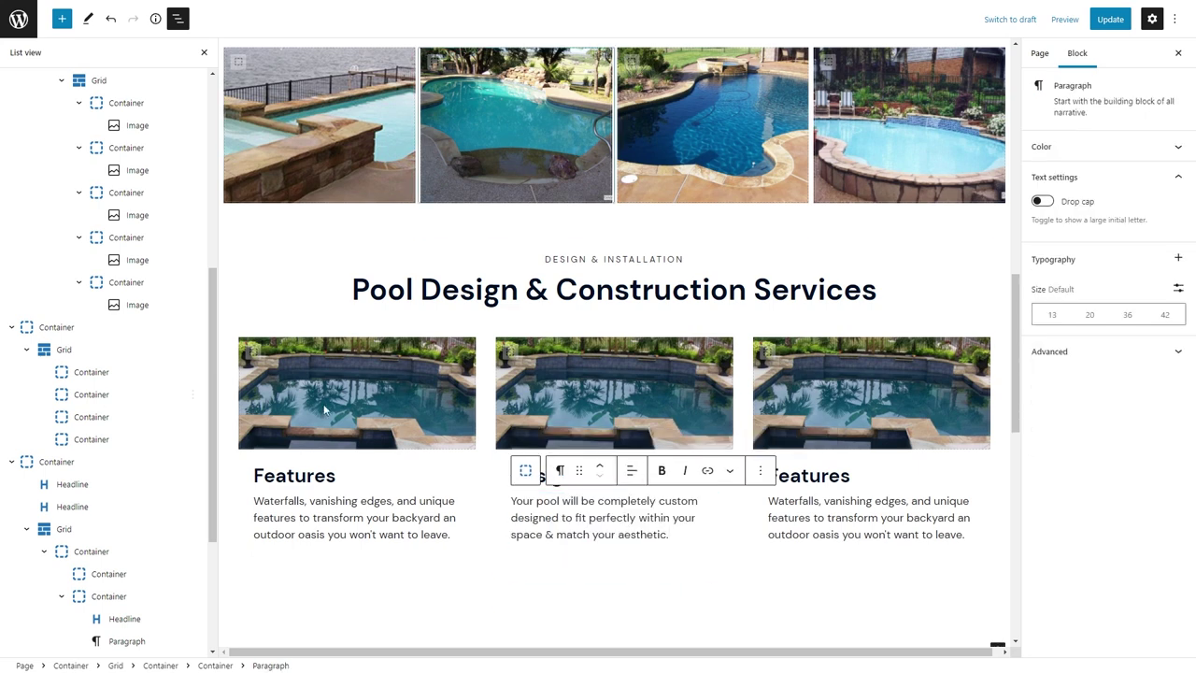
double_click(809, 476)
type("Construction")
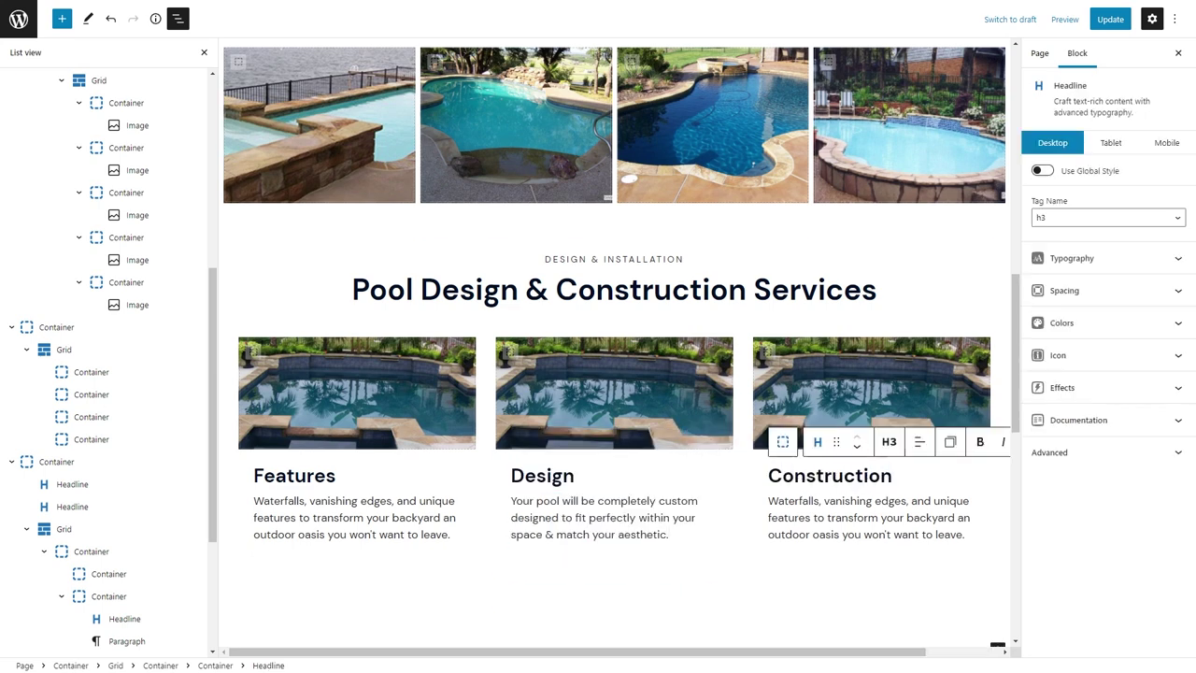
triple_click(878, 509)
type("Our experienced crew puts quality first — ensuring your pool is built to the highest standard to give you years of enjoyment.")
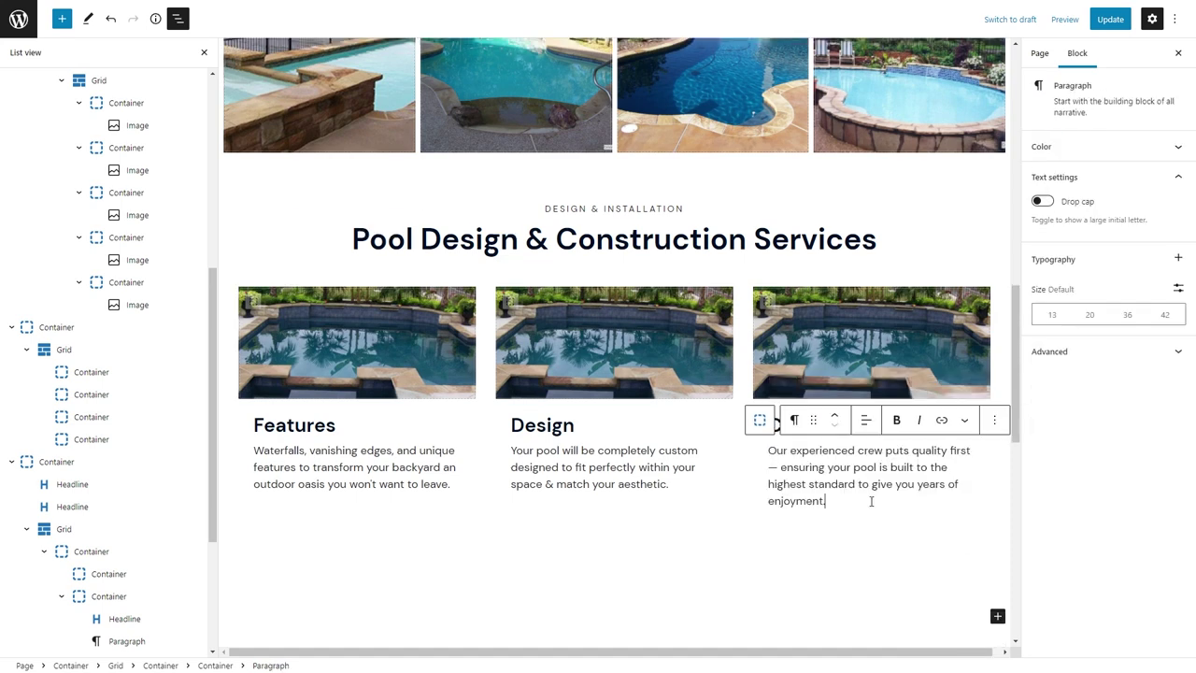
Upload photo p30 with alt text 'a lake' as the Design card's background image.
left_click(578, 281)
left_click(608, 300)
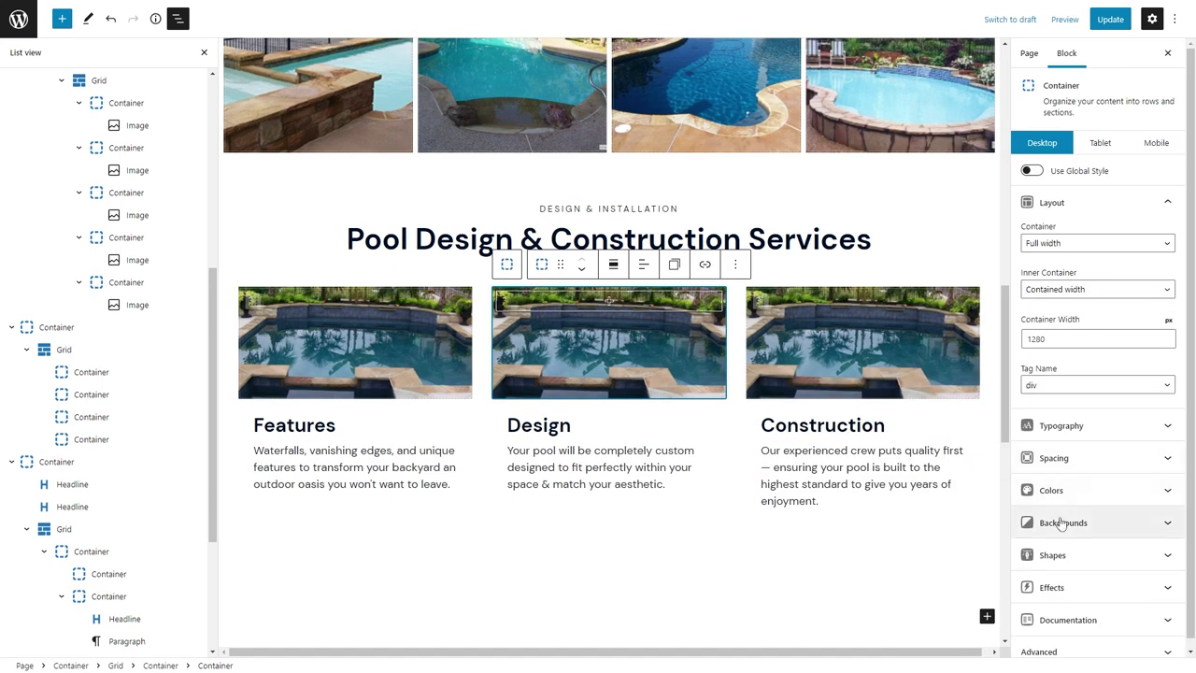
left_click(1054, 520)
left_click(1159, 267)
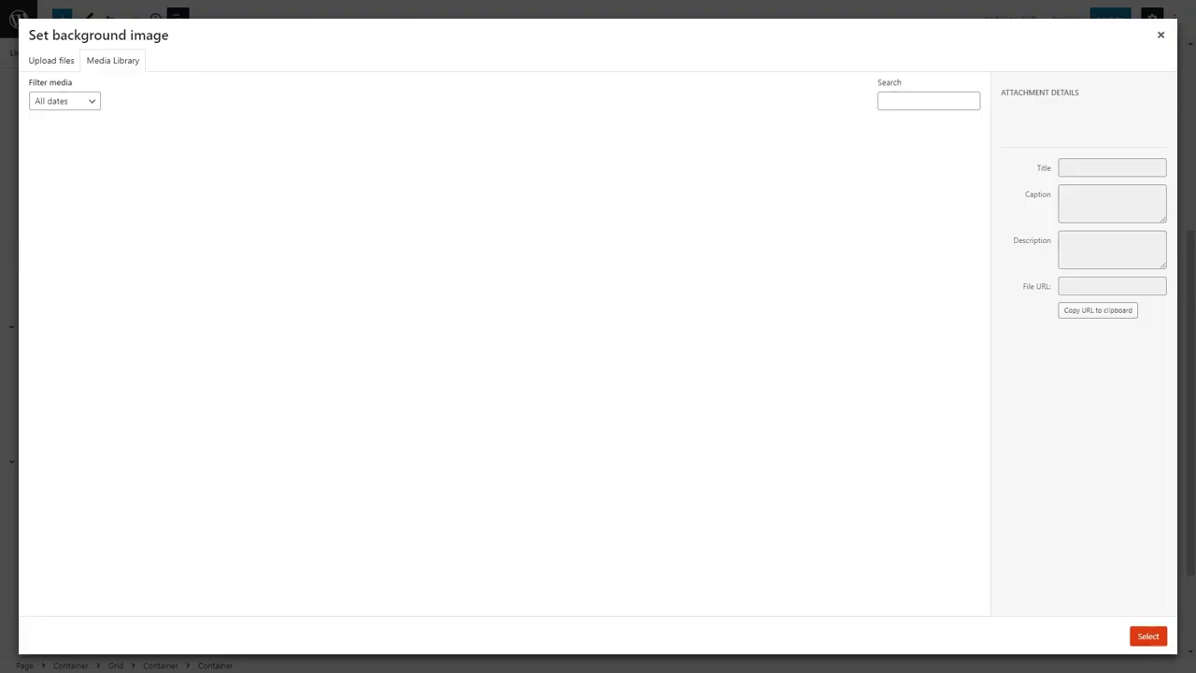
left_click_drag(60, 34, 78, 73)
left_click(64, 61)
left_click(583, 305)
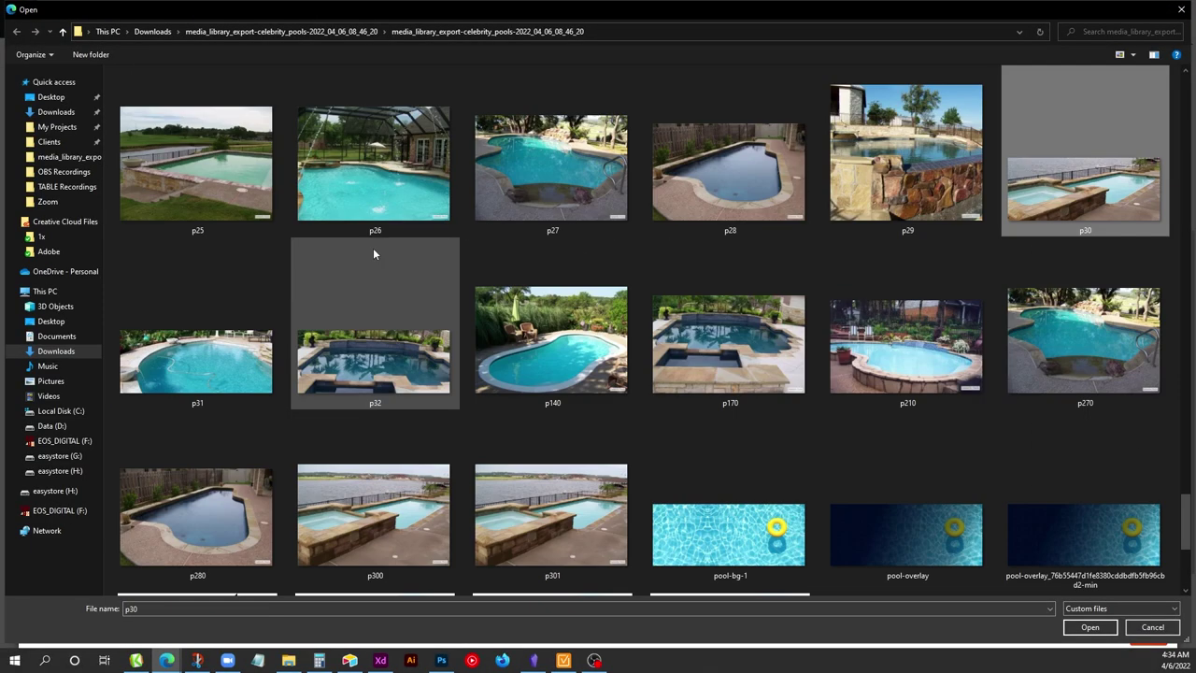
key("Return")
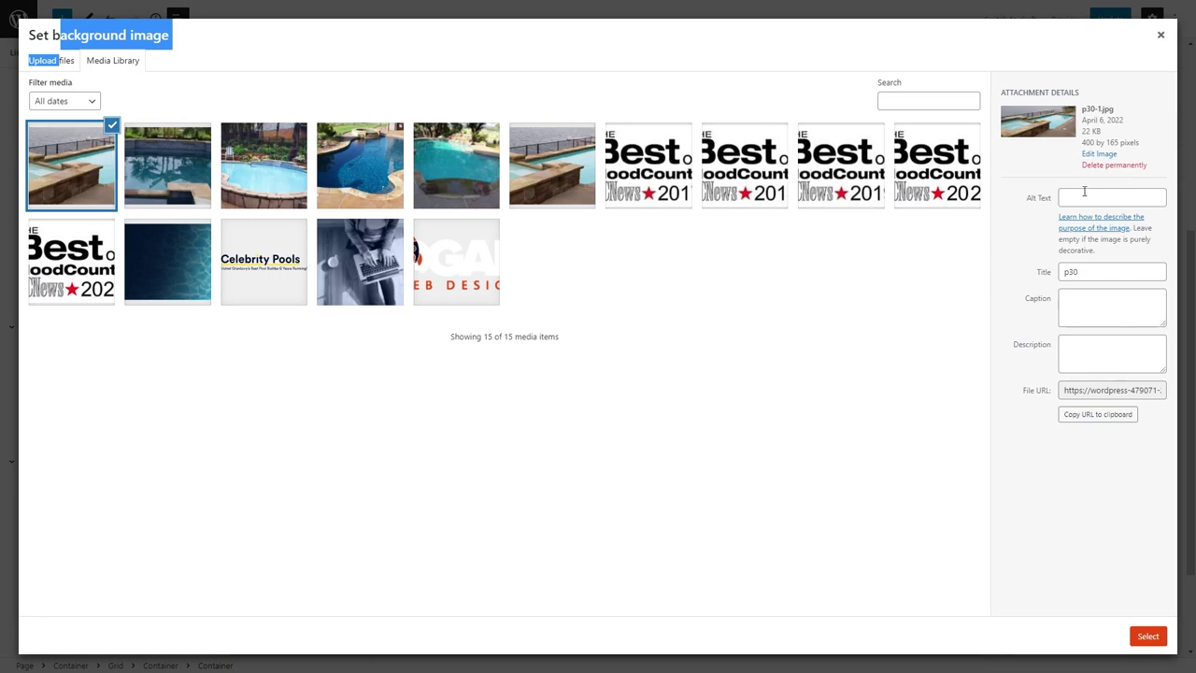
left_click(1040, 193)
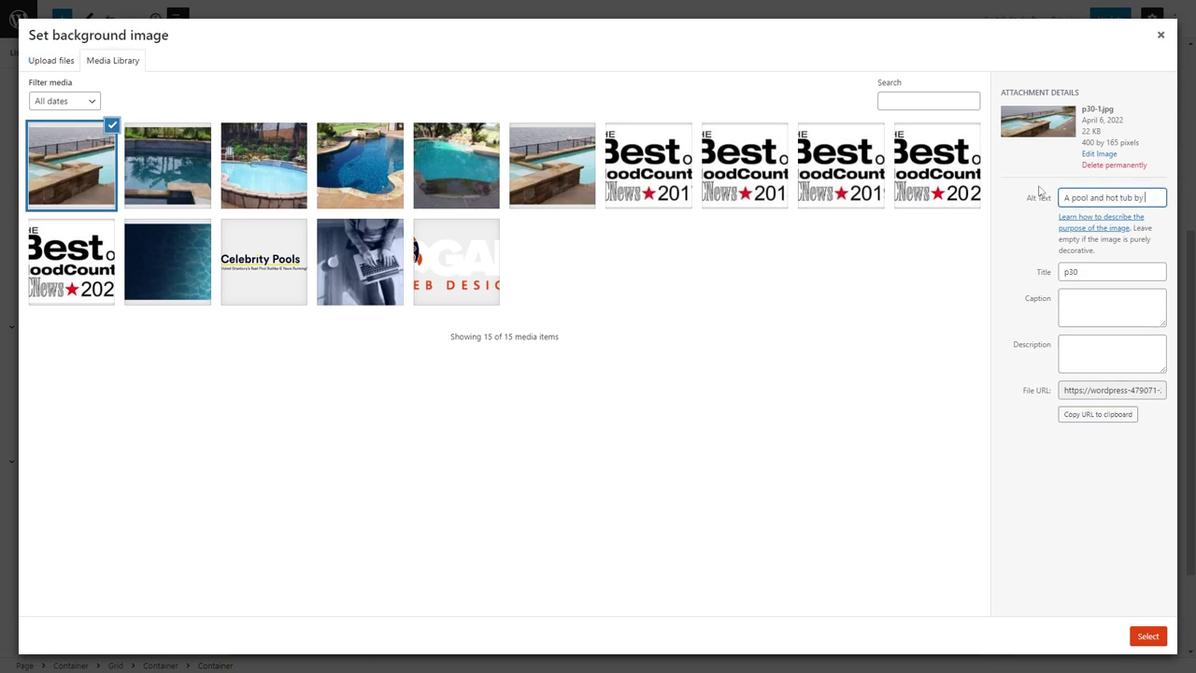
type("a lake")
left_click(1145, 634)
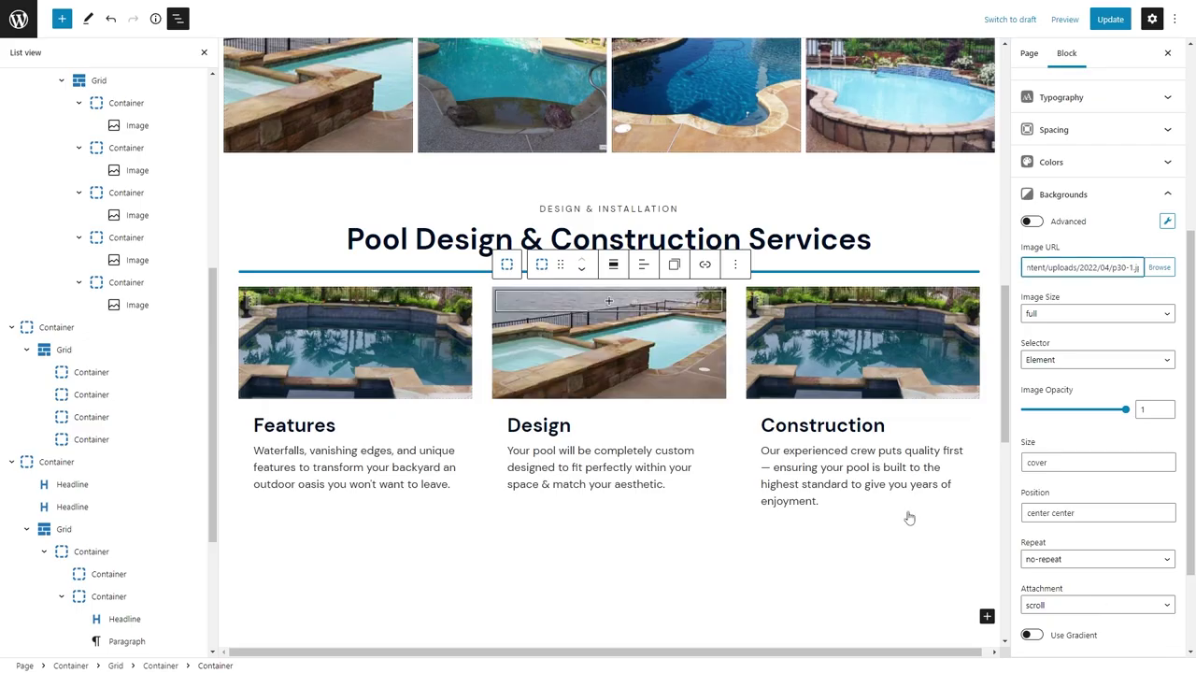
Upload photo p31 as the Construction card background, alt 'A custom inground pool with cleaning hose'.
left_click(861, 336)
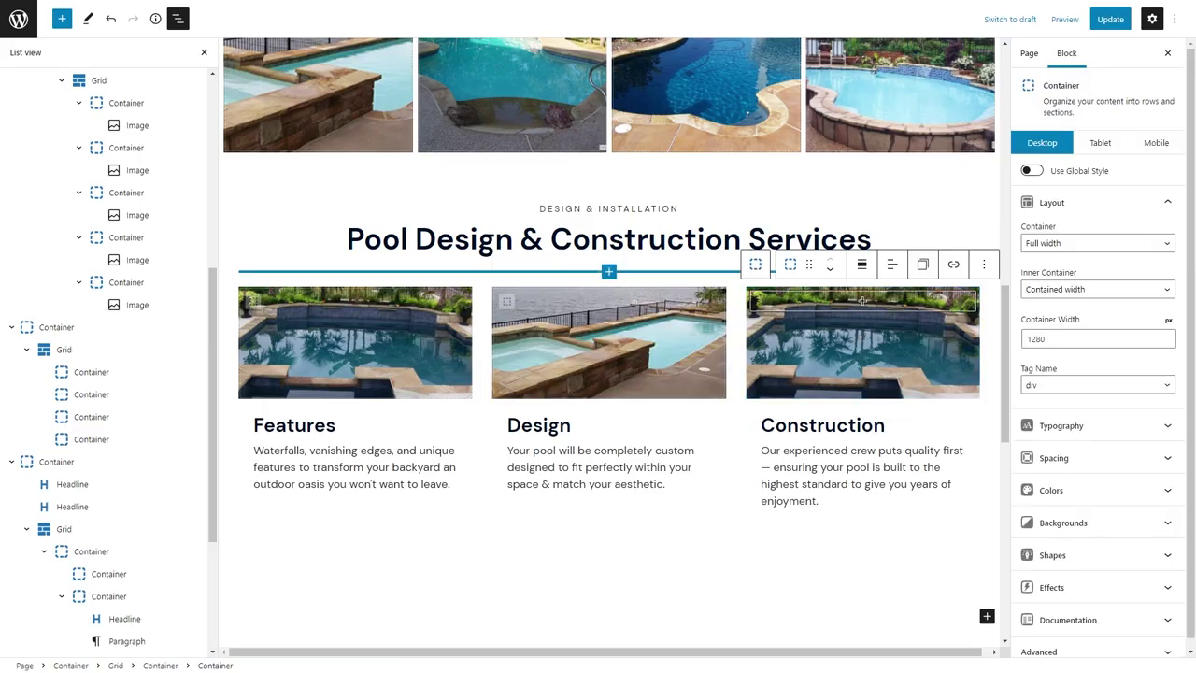
left_click(1074, 523)
left_click(1145, 270)
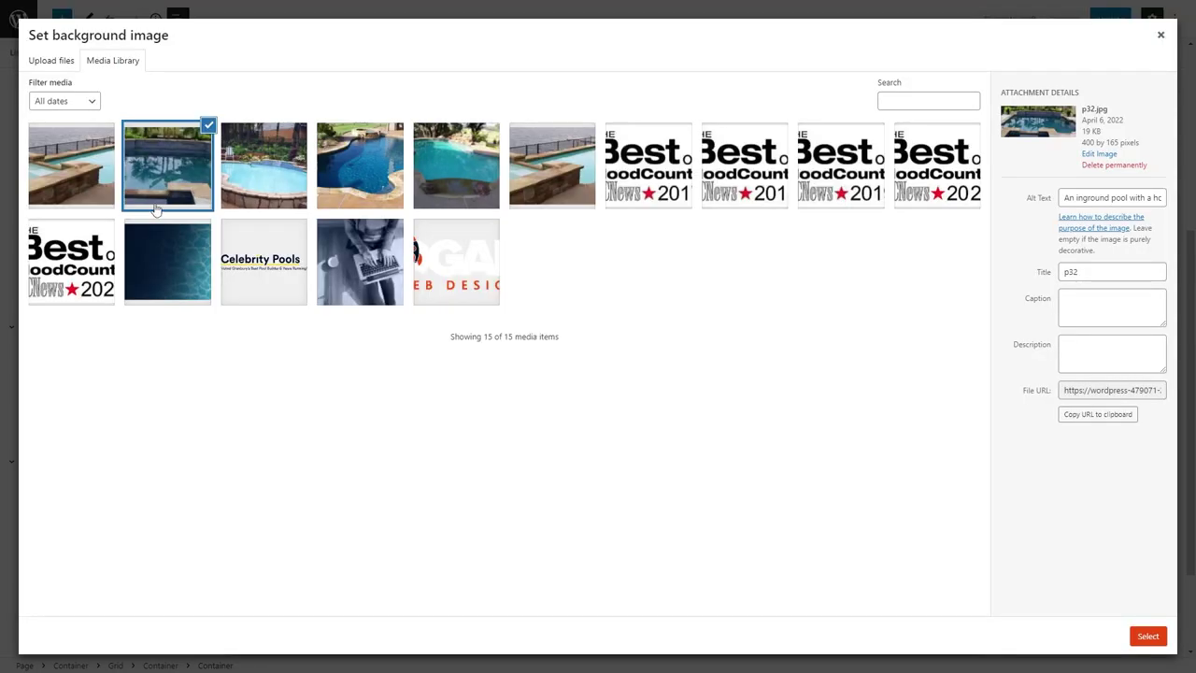
left_click(51, 59)
left_click(575, 299)
left_click(563, 299)
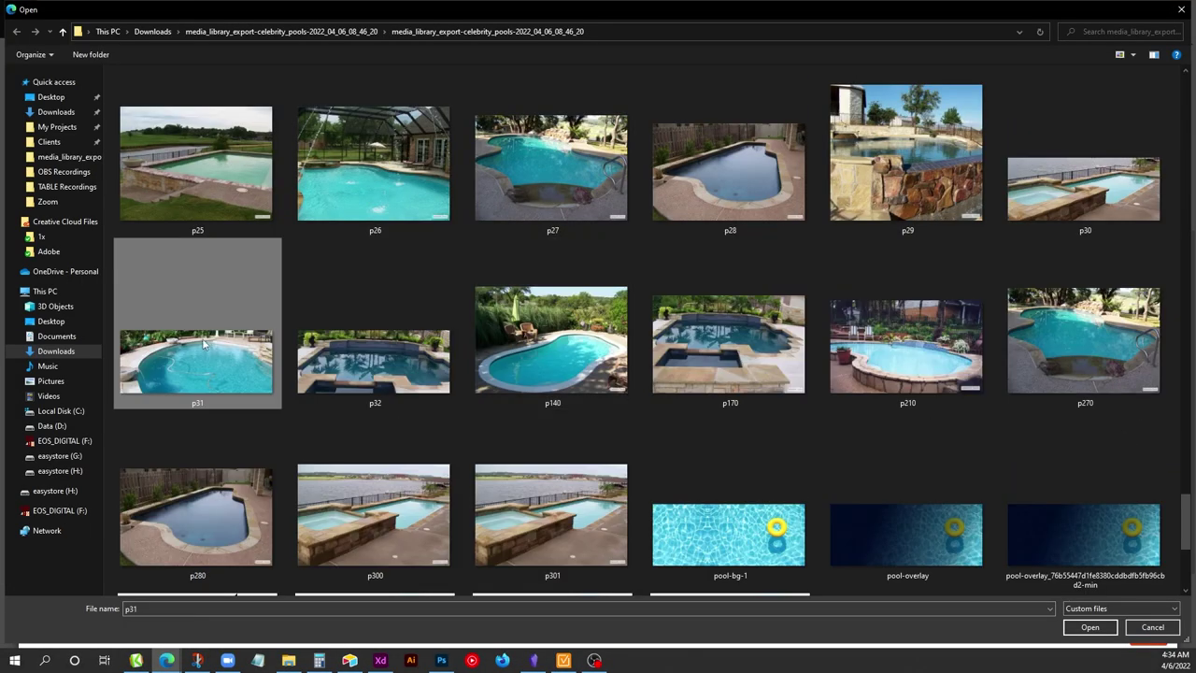
double_click(561, 295)
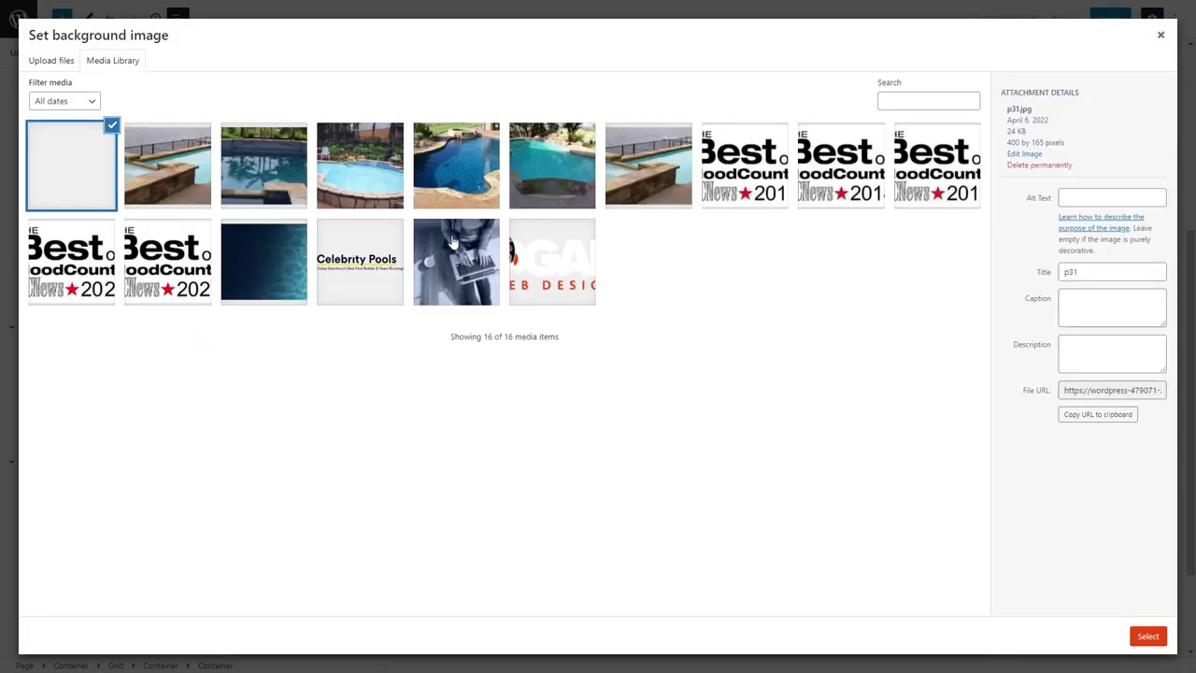
left_click(1105, 198)
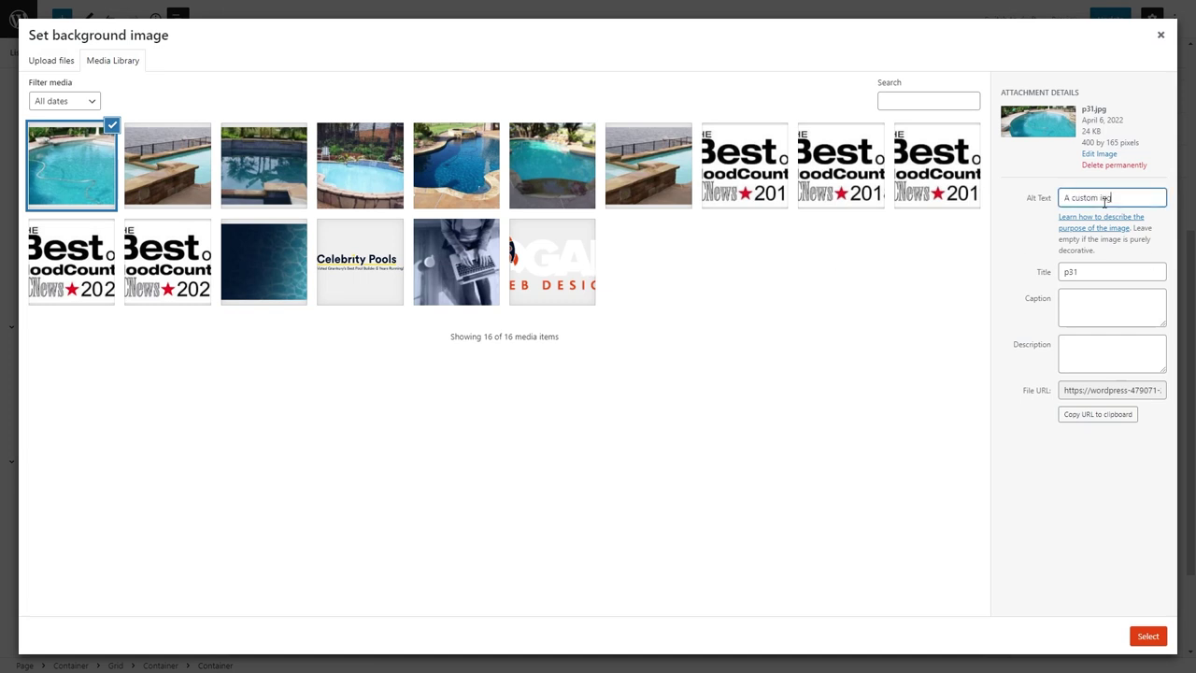
type("A custom inground pool with cleaning hose")
left_click(1148, 636)
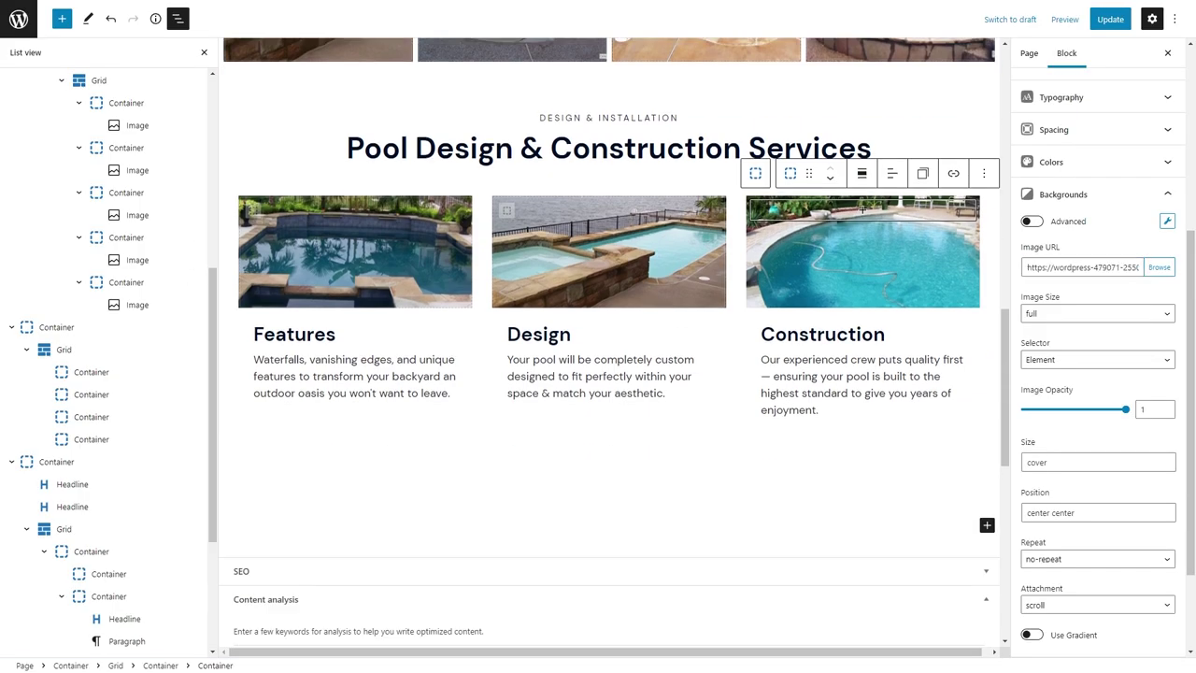
Insert a section-tag Container below the cards with padding 60/24/60/24.
left_click(499, 522)
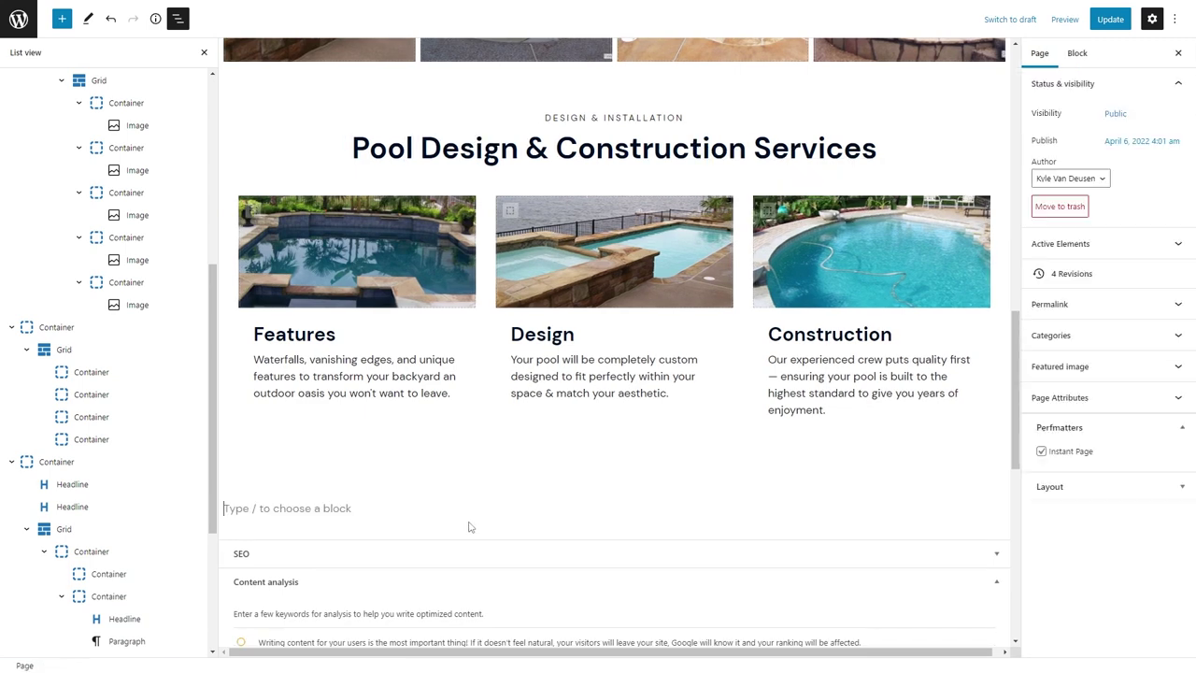
type("/")
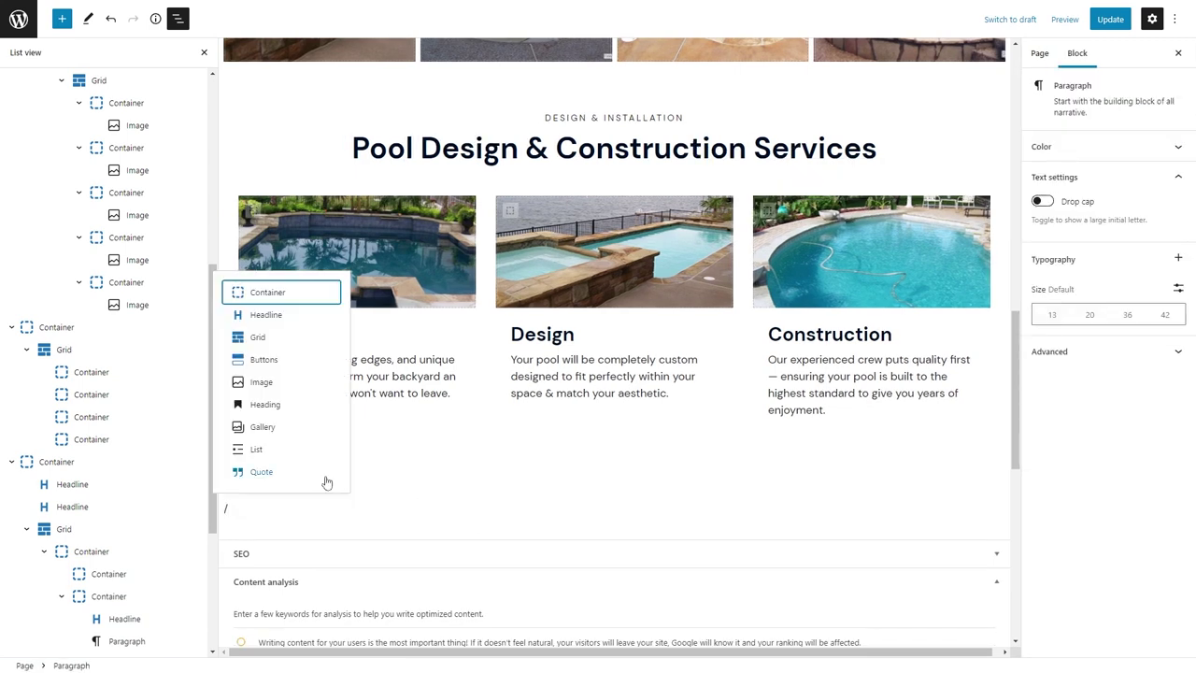
type("con")
left_click(280, 292)
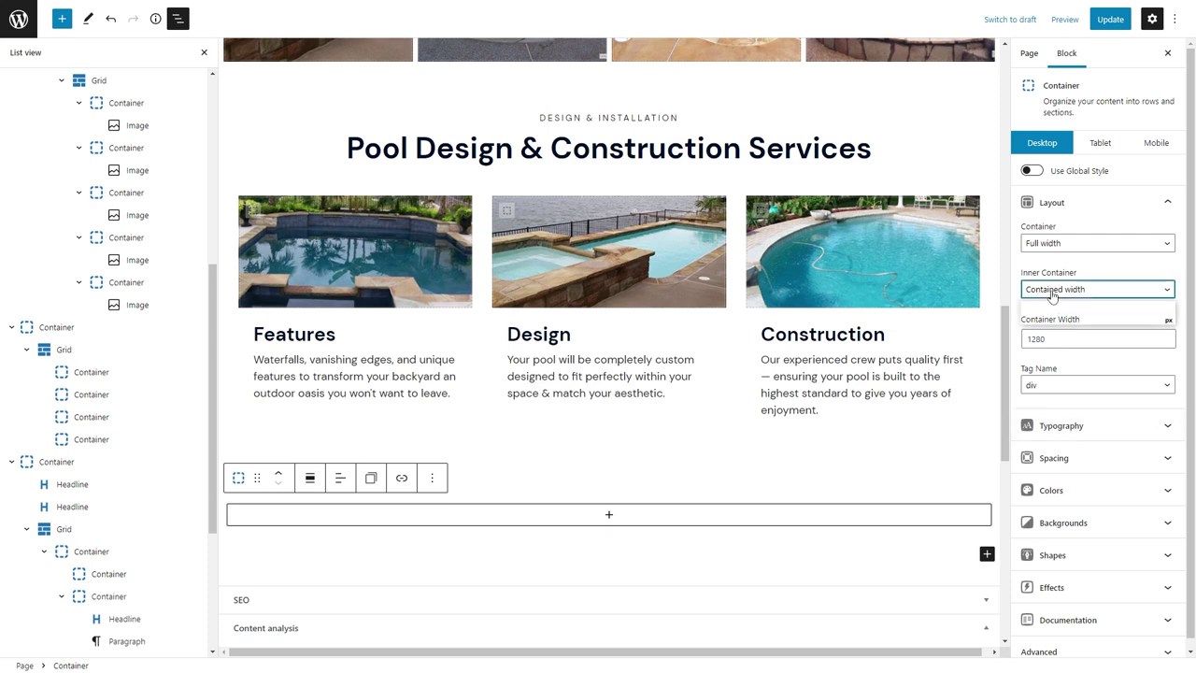
left_click(1098, 385)
left_click(1056, 411)
left_click(1053, 458)
left_click(1031, 339)
type("60")
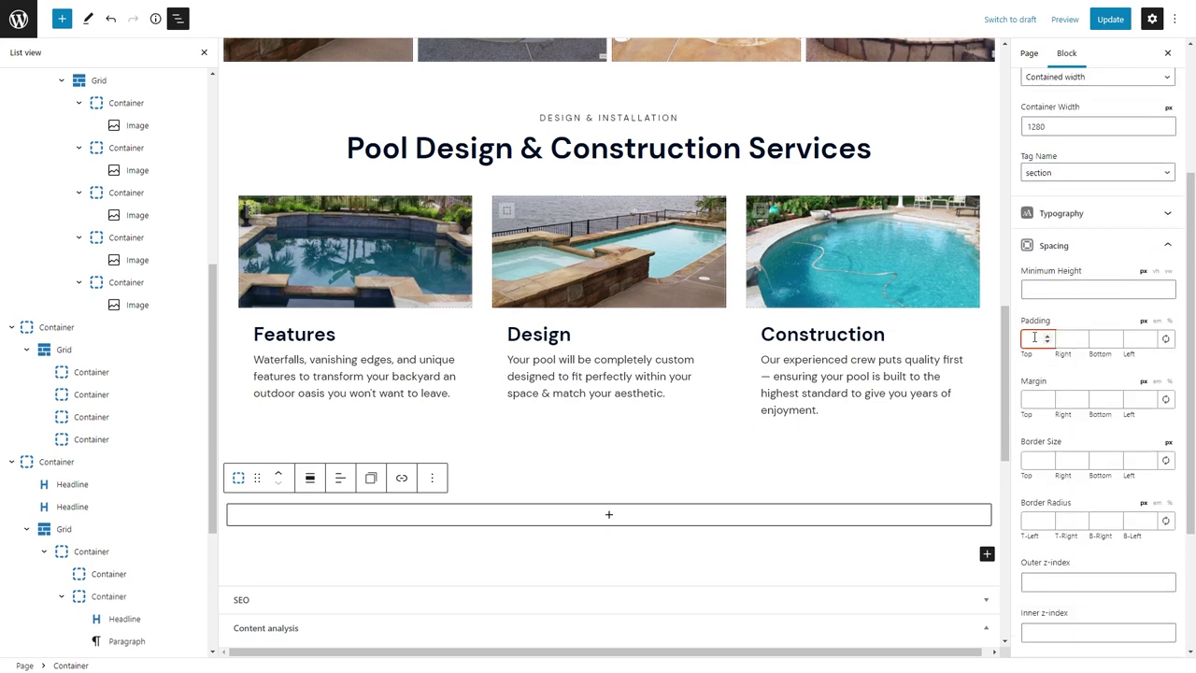
key("Tab")
type("24")
key("Tab")
type("60")
key("Tab")
type("24")
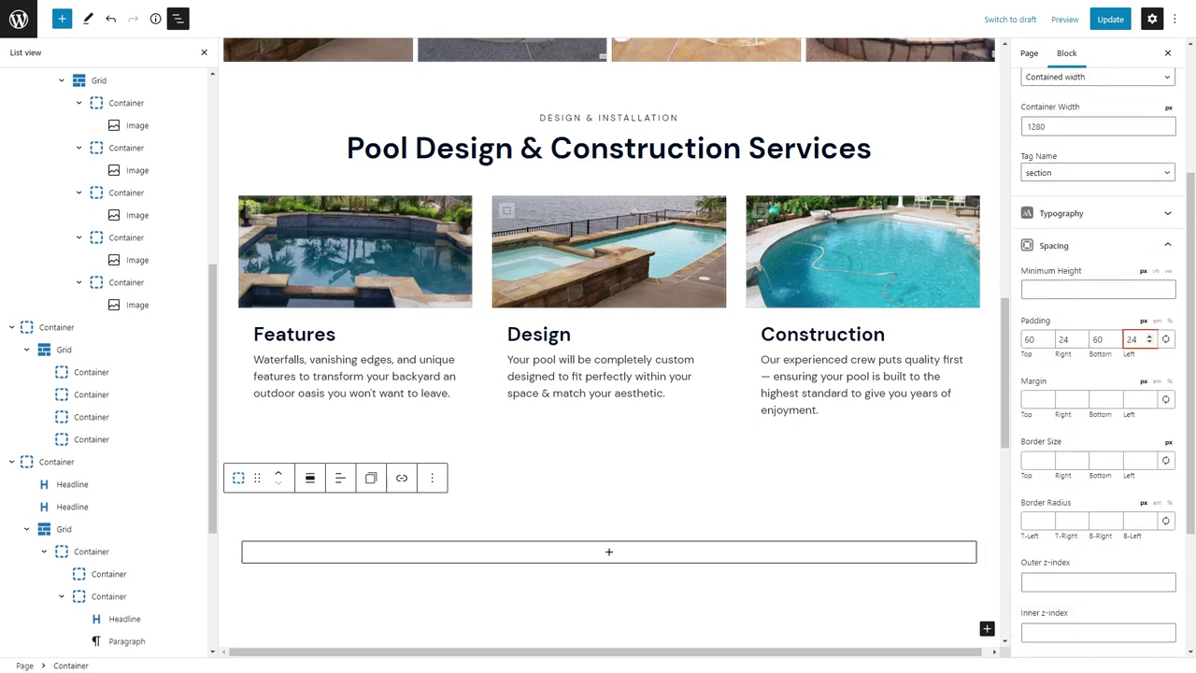
key("Tab")
Move the DESIGN & INSTALLATION headline into the section, then undo the move.
left_click(599, 118)
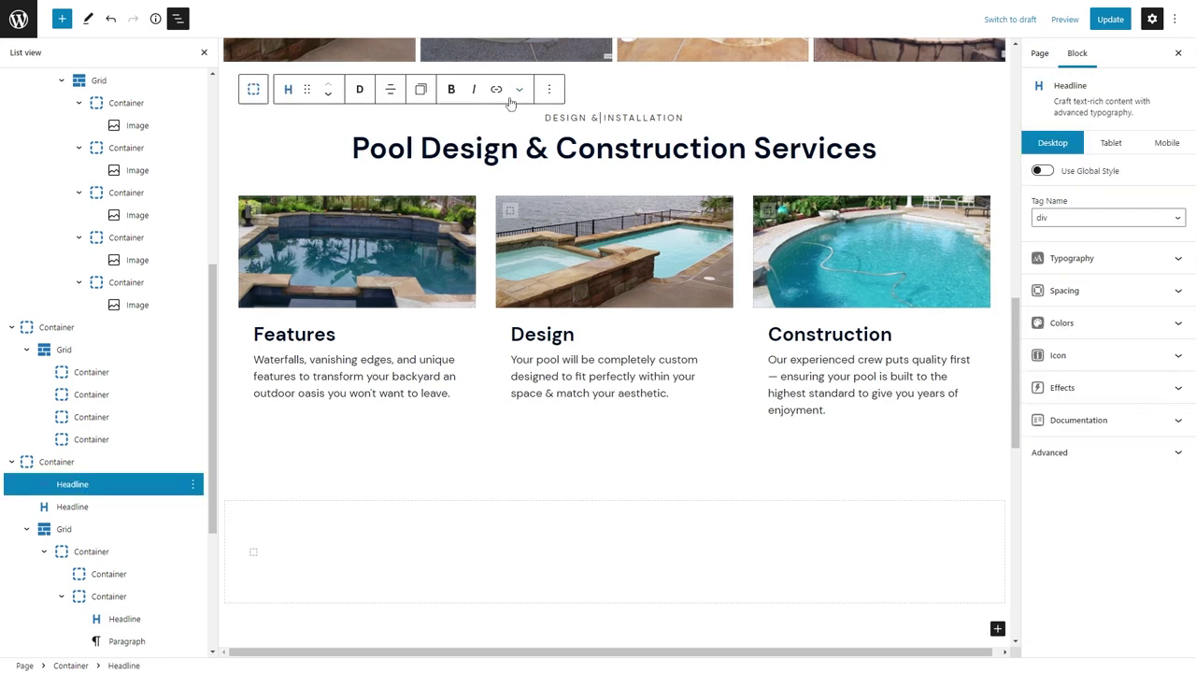
left_click_drag(306, 89, 564, 183)
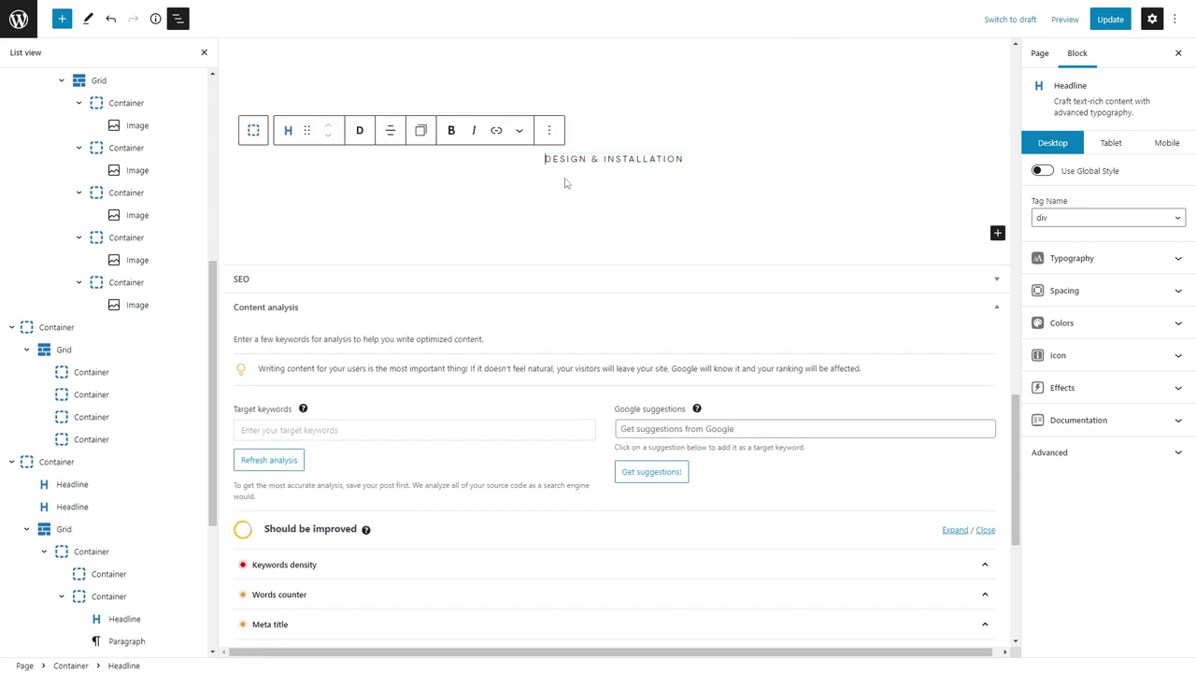
scroll(563, 280, "up", 2)
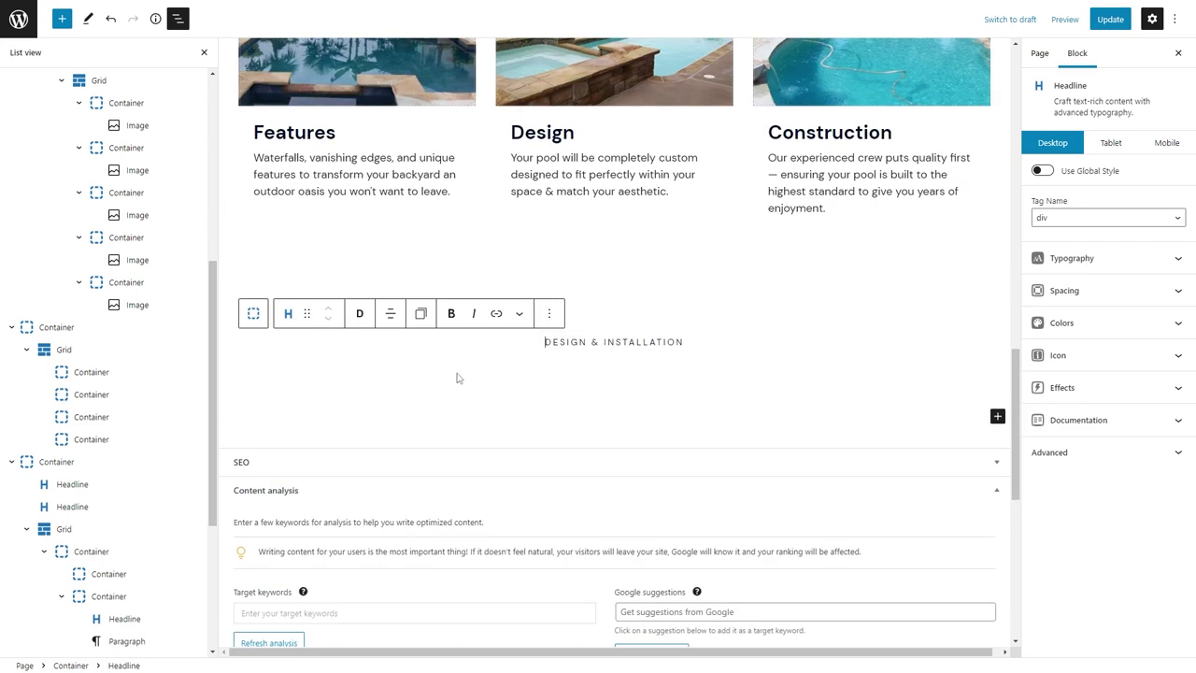
key("ctrl+z")
Add a two-column Grid to the section with an 88 px horizontal gap.
left_click(605, 350)
left_click(565, 490)
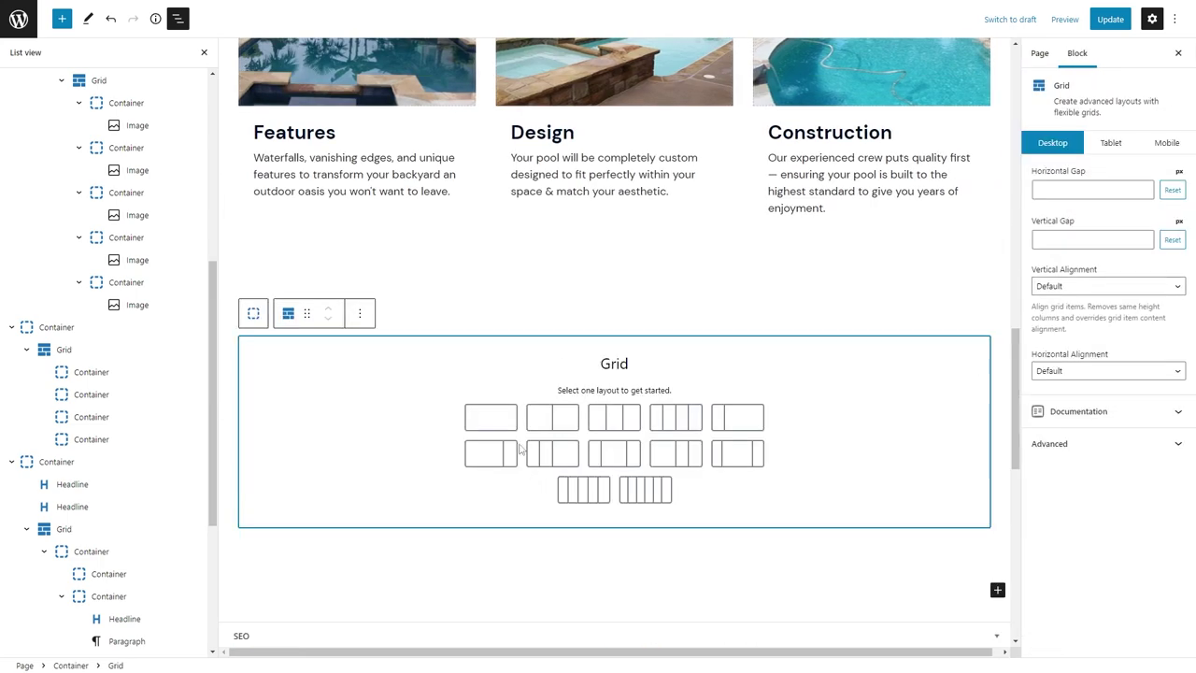
left_click(491, 414)
type("88")
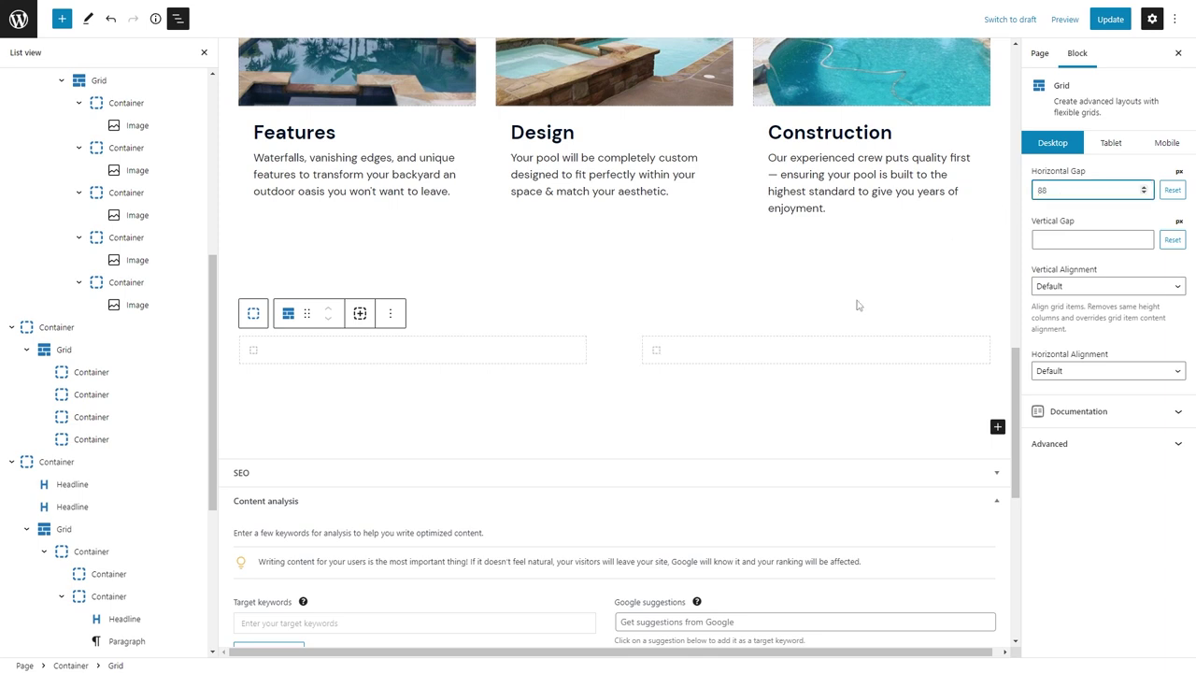
left_click(672, 349)
Add the heading 'Enjoy More Livable Space with a Screen Room!' and the pasted description below it.
left_click(807, 349)
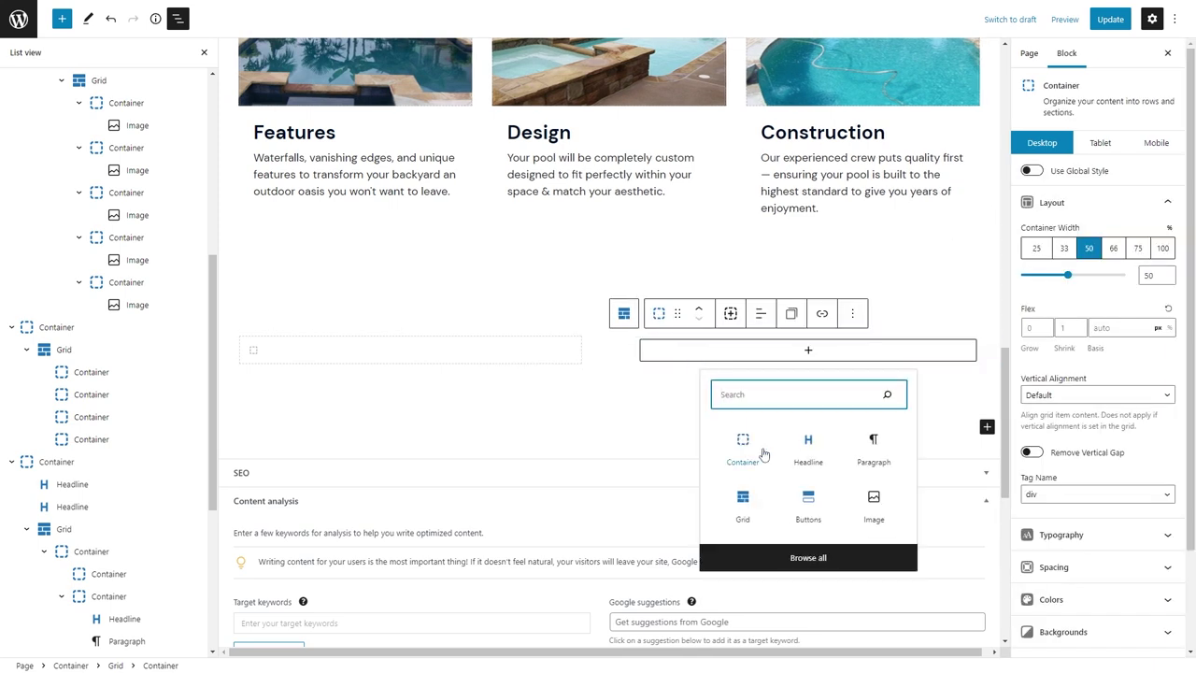
left_click(798, 440)
type("Enjoy More Liv")
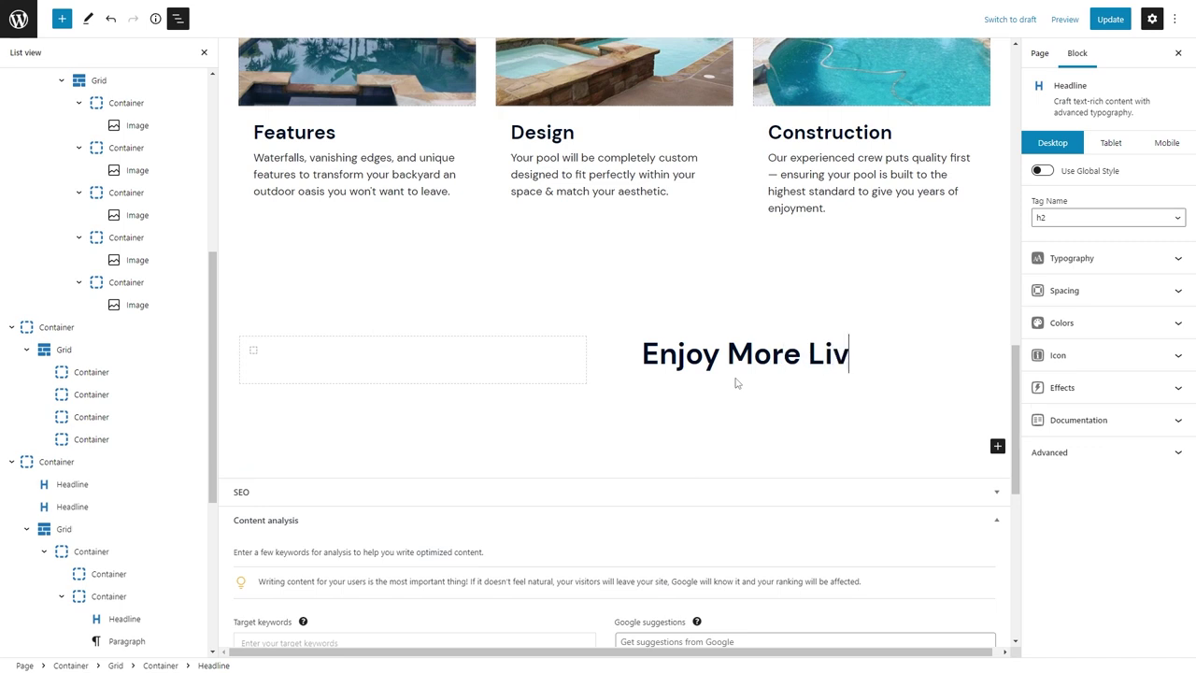
type("able Space with a Screen Room!")
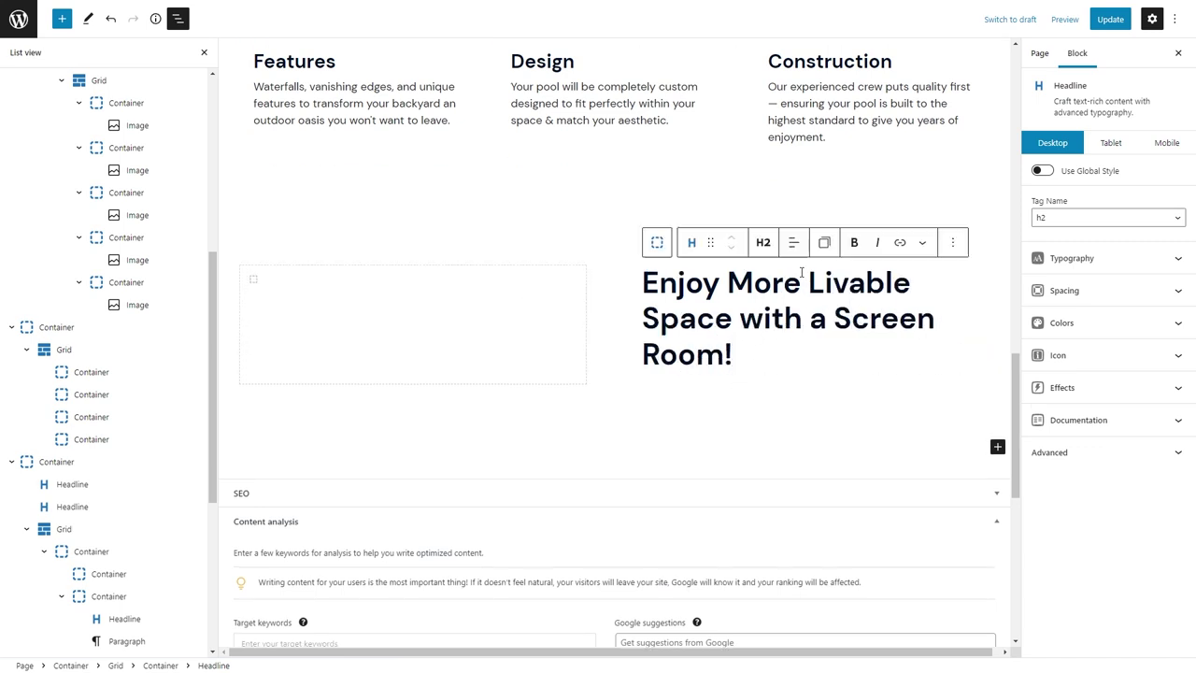
left_click_drag(808, 282, 739, 319)
left_click(923, 242)
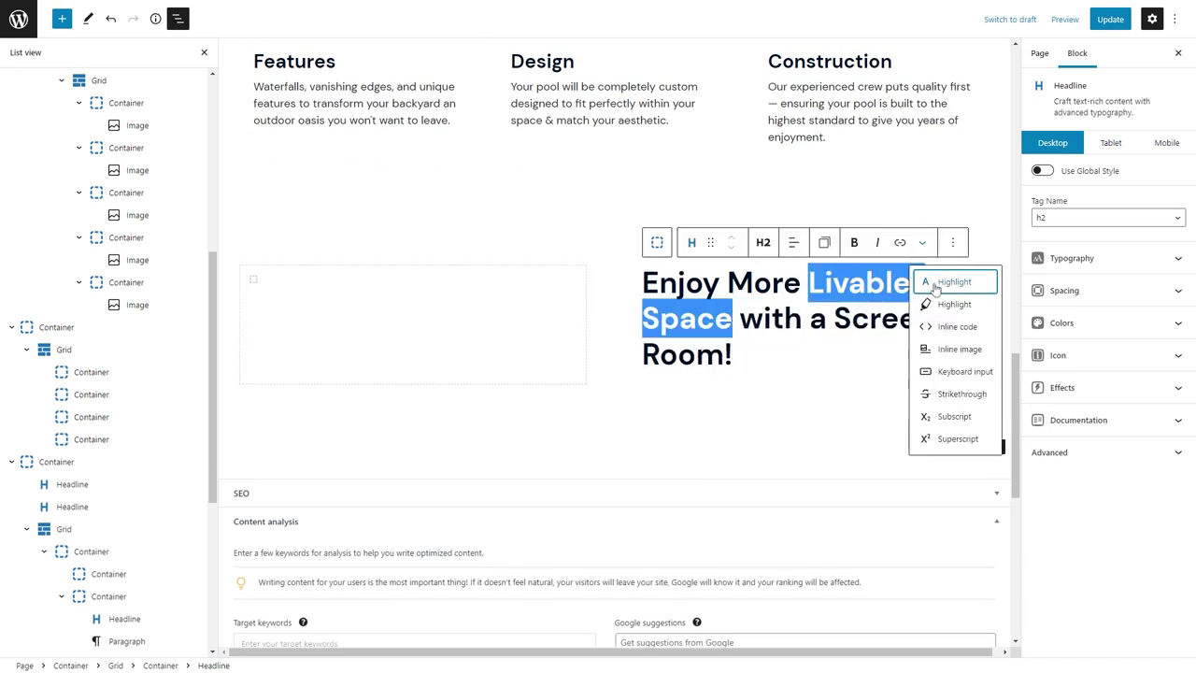
left_click(922, 242)
left_click(736, 357)
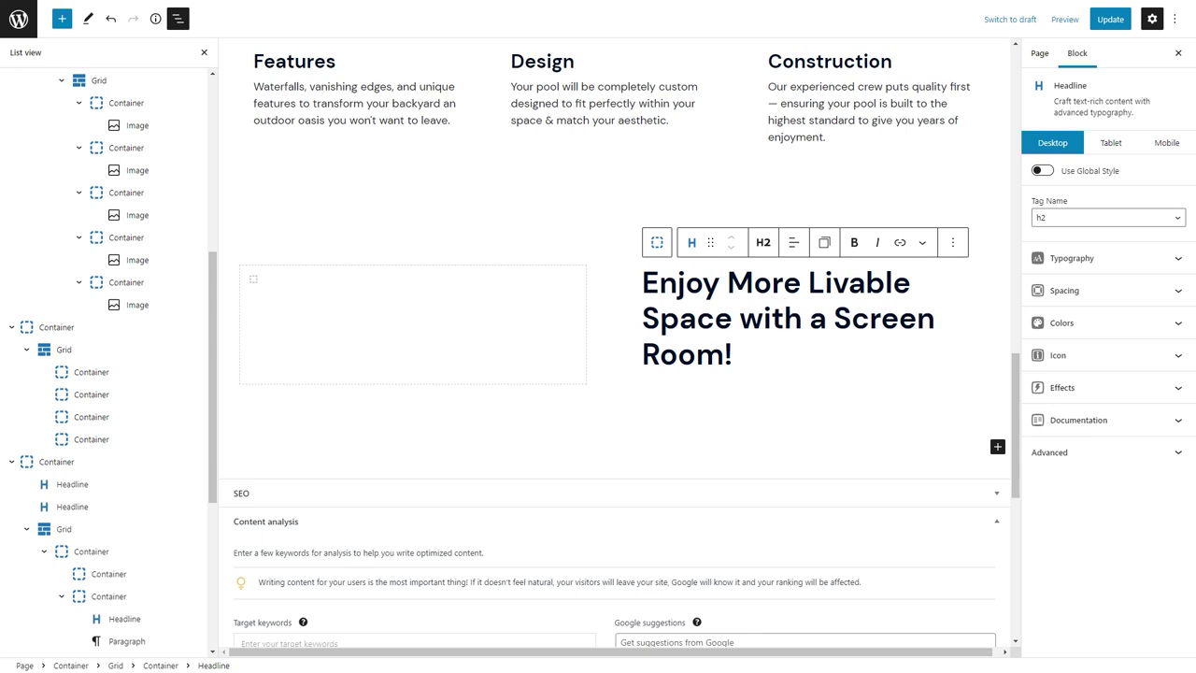
key("Return")
type("Imagine enjoying the warm breeze without having to worry about keeping the bugs away. We have many options in screen rooms that we can deliver to your home. Screen enclosures are also an excellent add-on for your swimming pool.")
Add a Buttons block labelled 'Learn More About Screen Enclosures'.
key("Return")
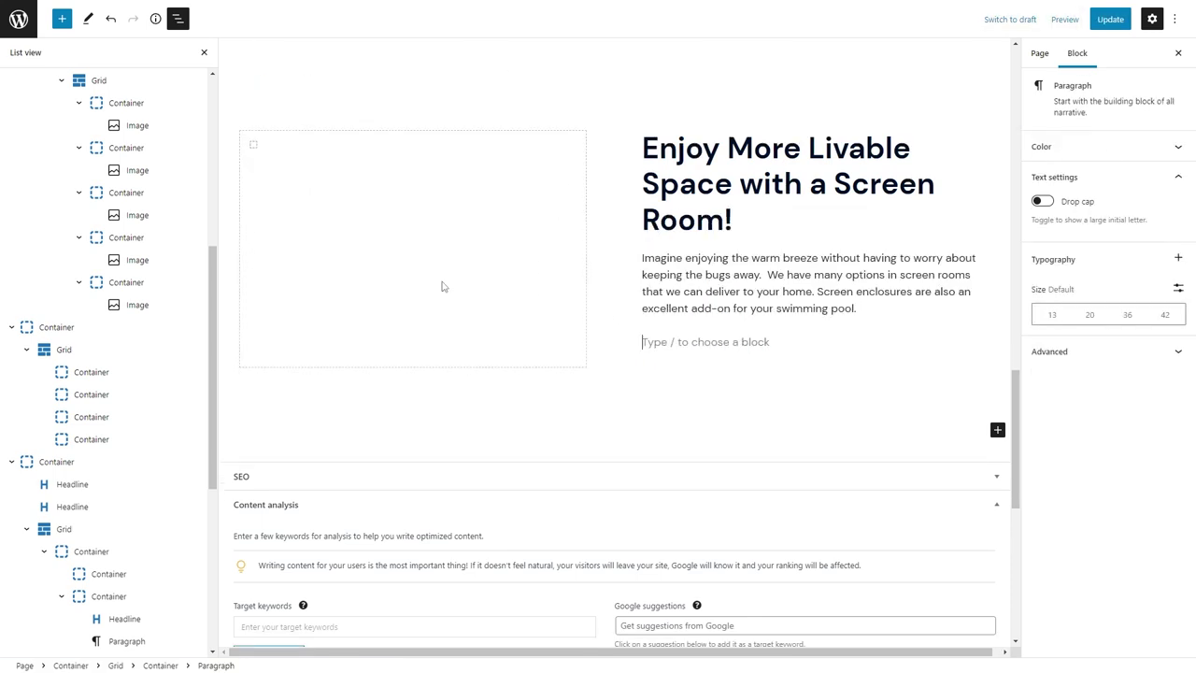
type("/but")
key("Return")
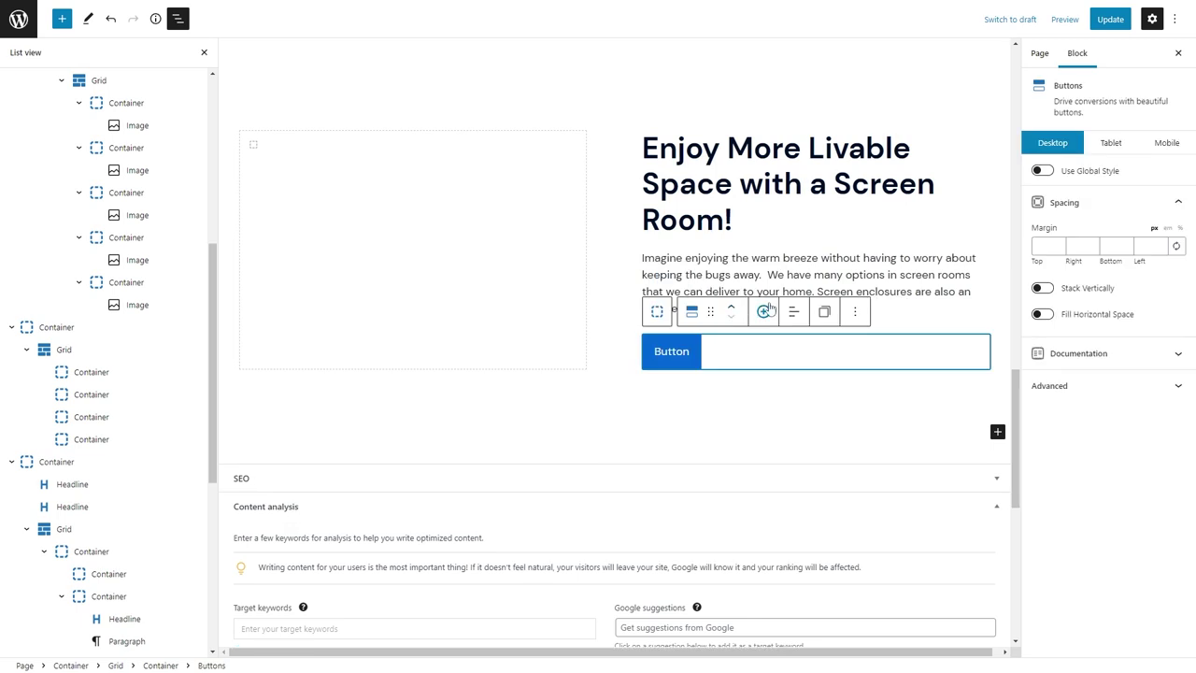
left_click(660, 371)
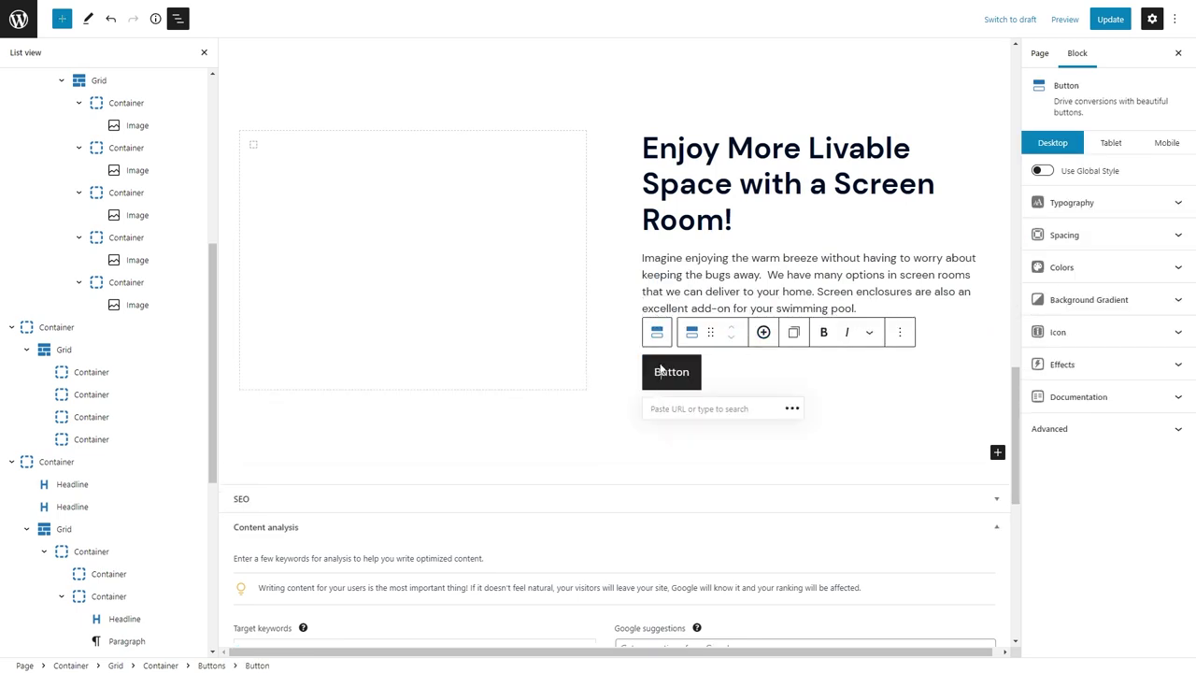
double_click(661, 371)
type("Learn More About Screen")
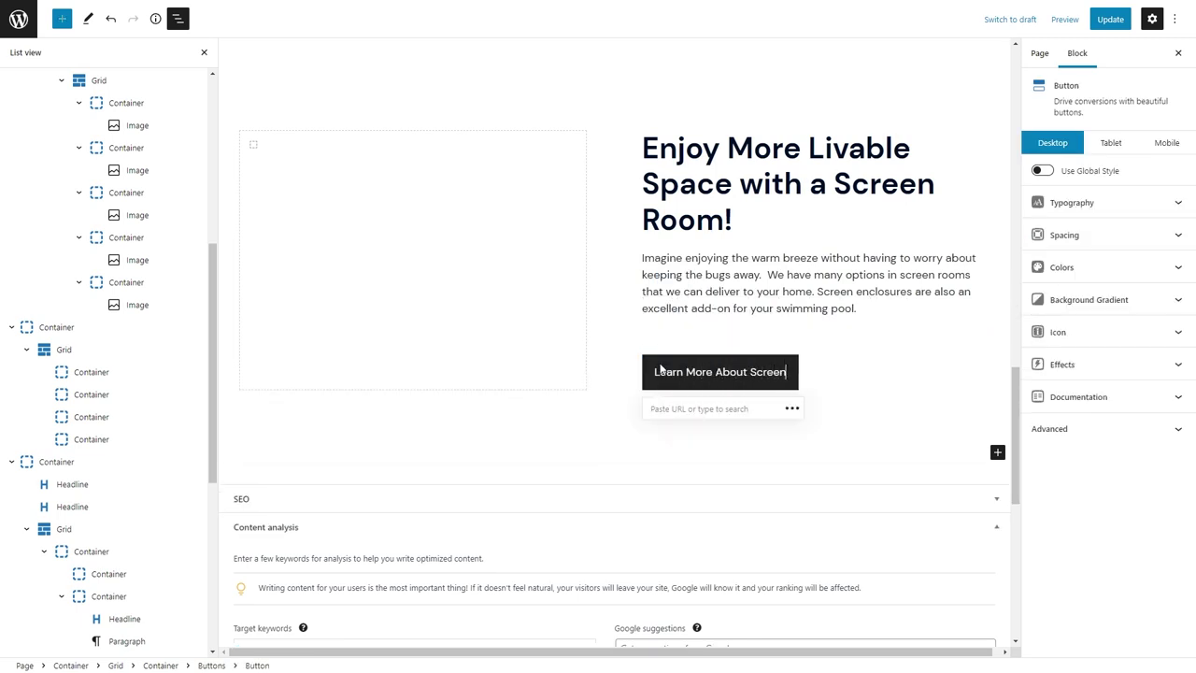
type(" Enclosures")
Link the button to the suggested screen page and apply the outlined global button style.
left_click(691, 409)
type("scree")
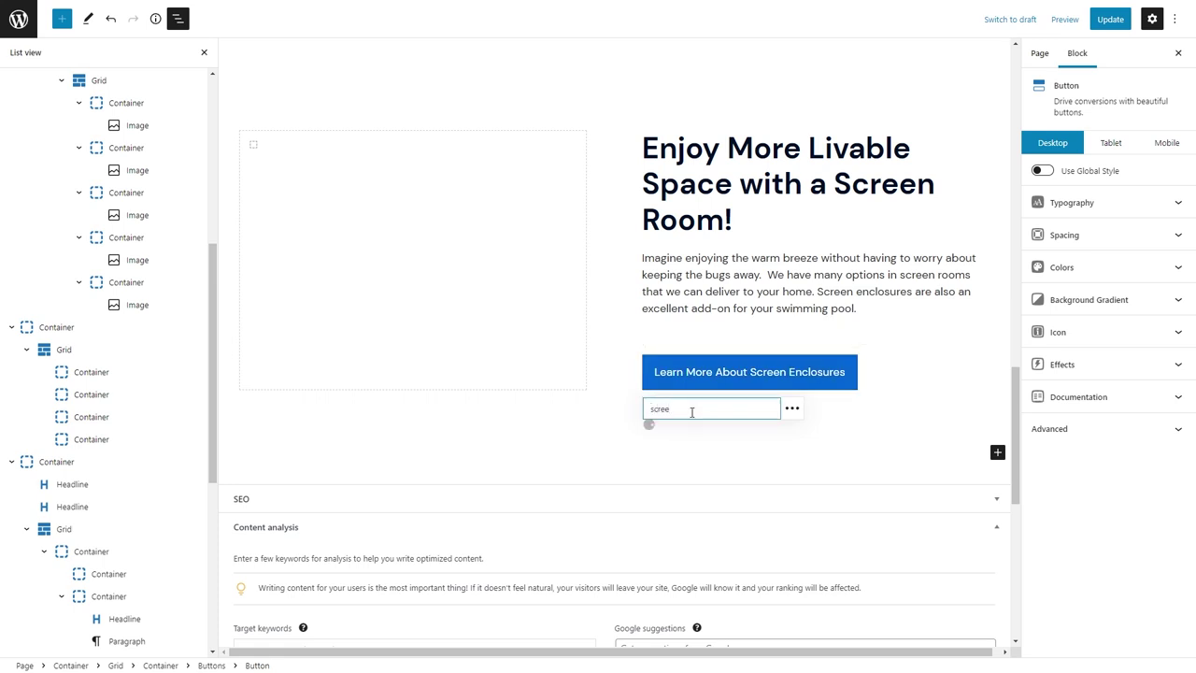
type("n")
left_click(697, 440)
left_click(1042, 170)
left_click(1107, 198)
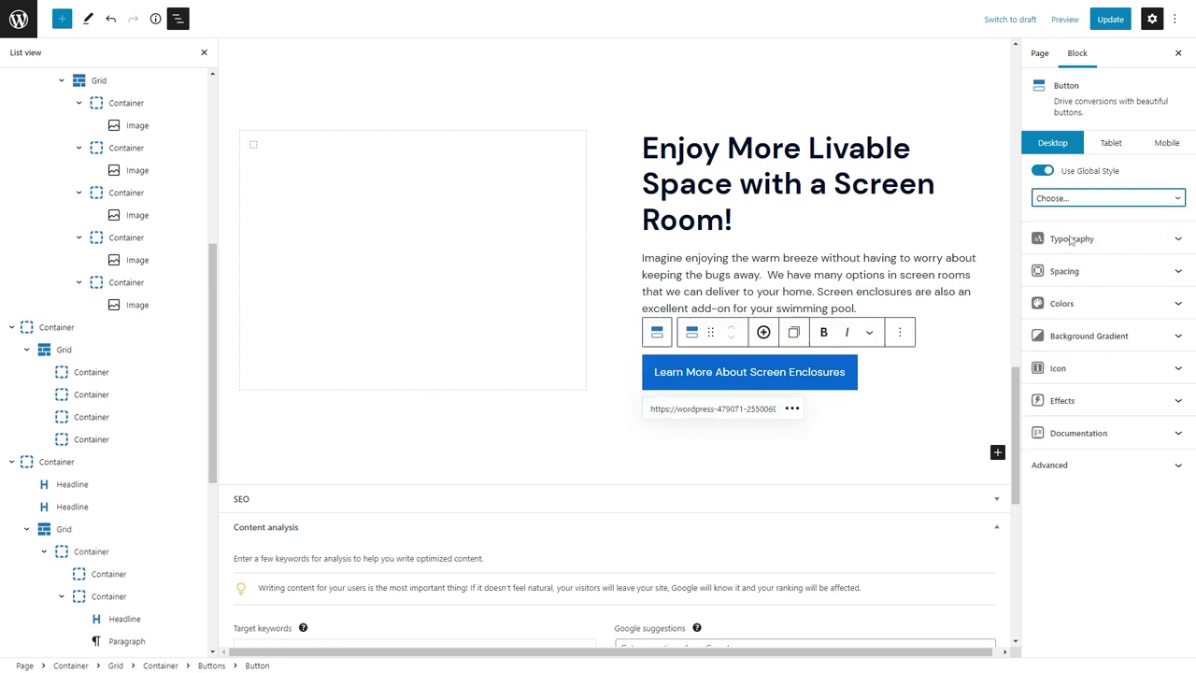
left_click(1071, 239)
left_click(461, 277)
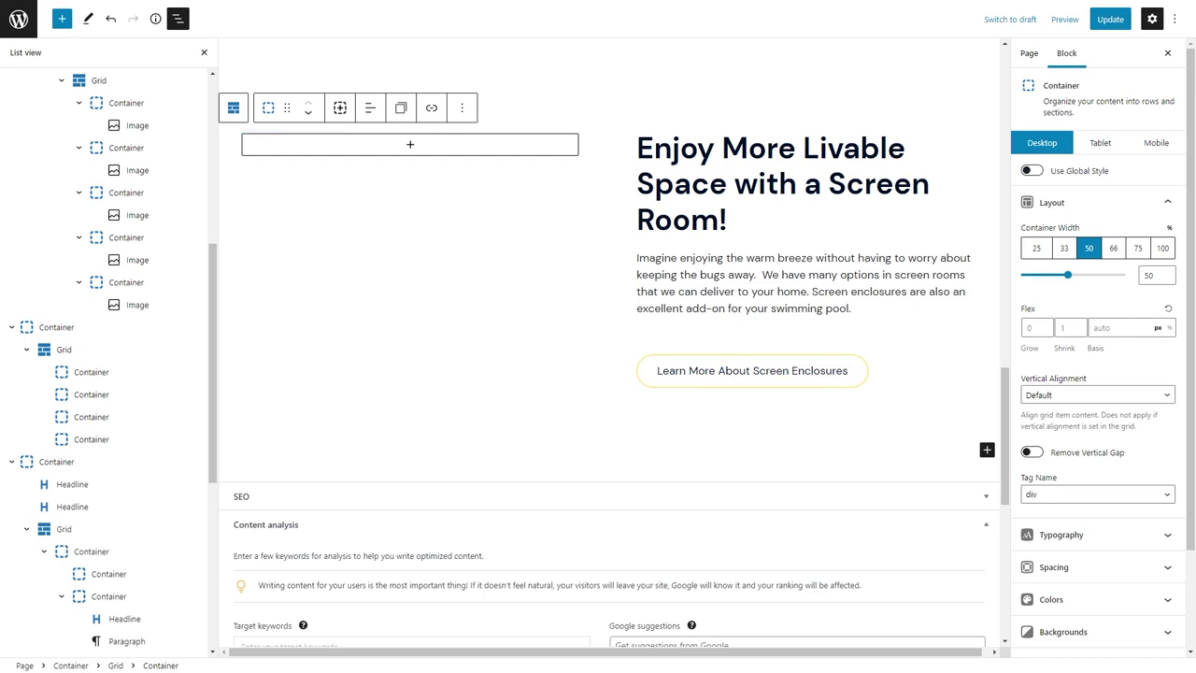
Upload a screened-in room photo as the left column background, alt 'A screened in room overlooking a backyard'.
left_click(409, 146)
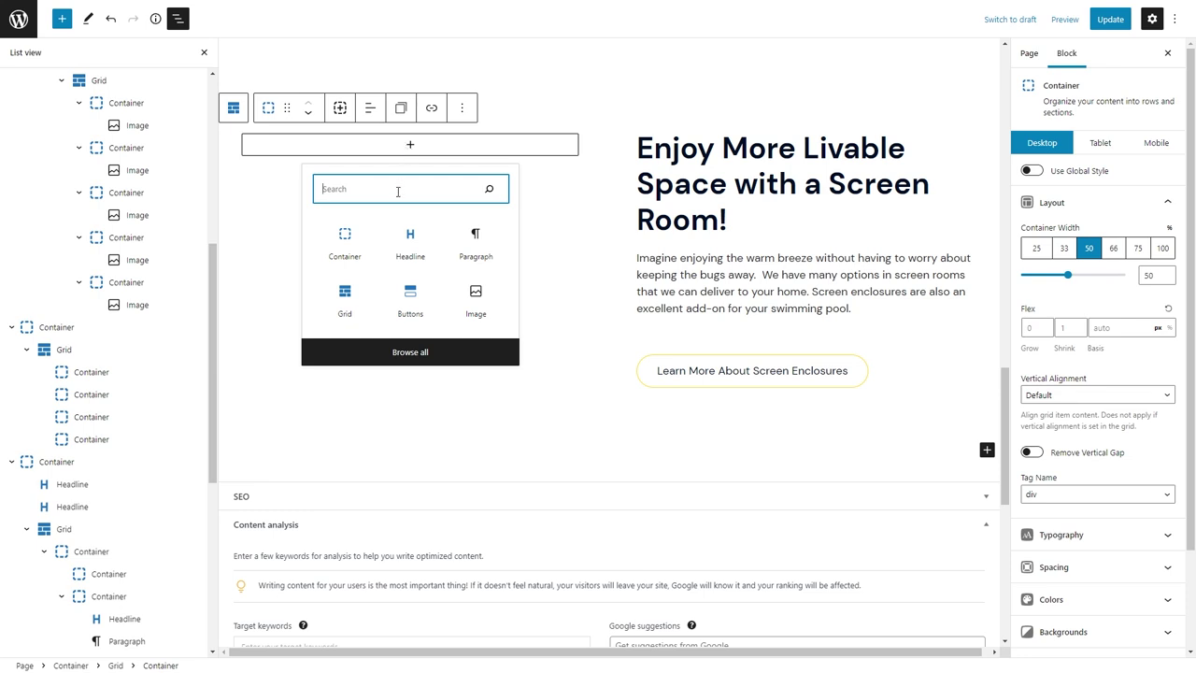
left_click(1123, 631)
left_click(1167, 604)
left_click(74, 64)
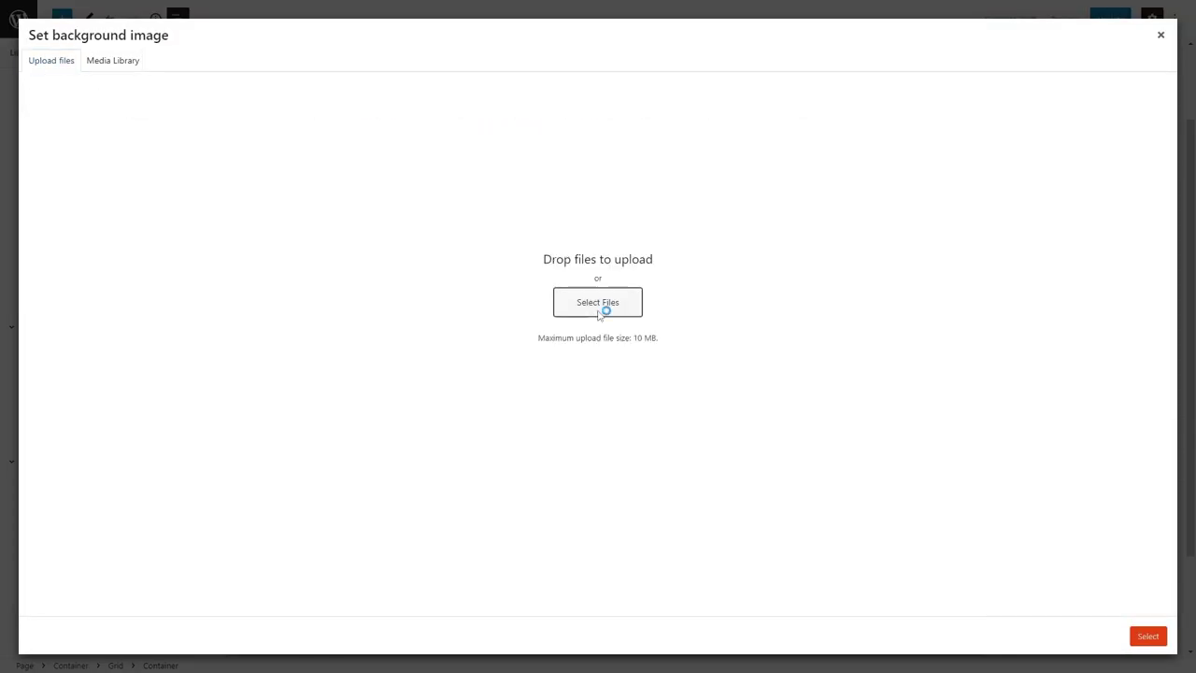
left_click(603, 308)
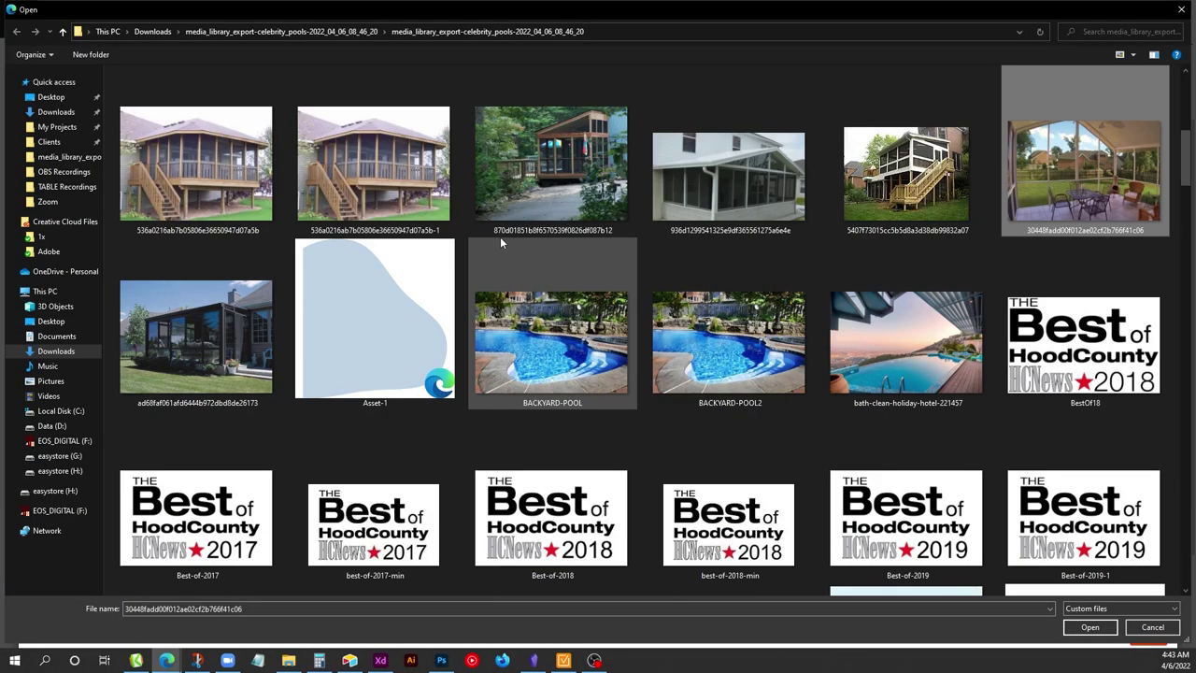
key("Escape")
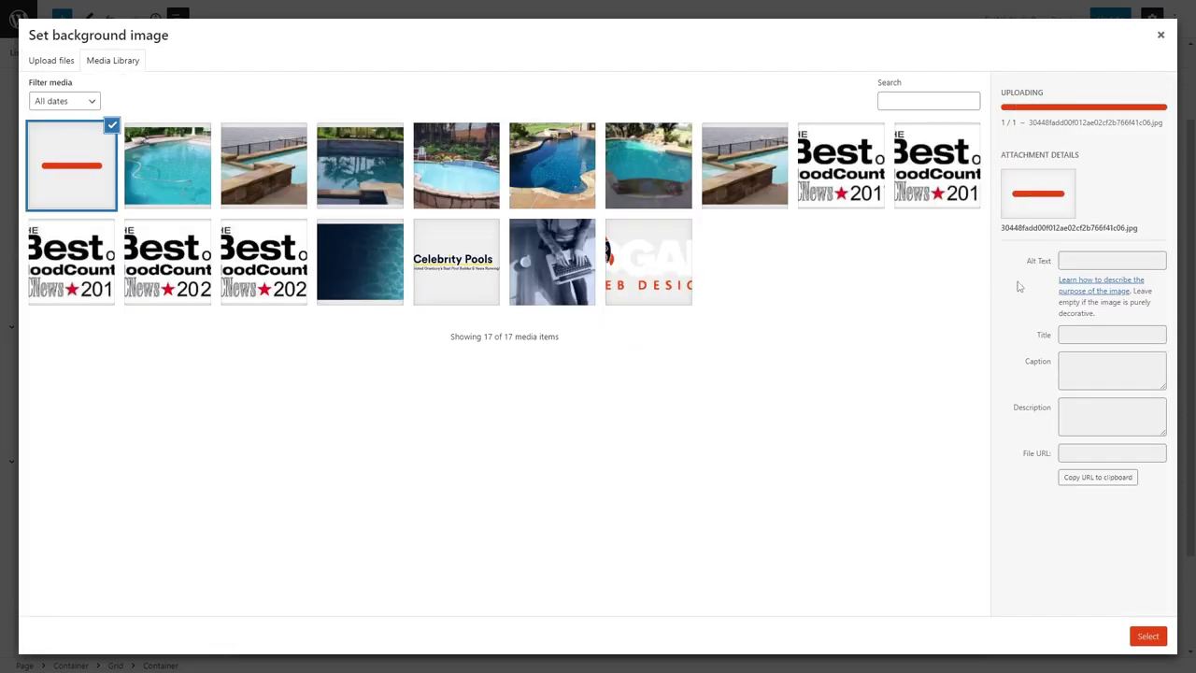
left_click(1103, 253)
type("A screened in r")
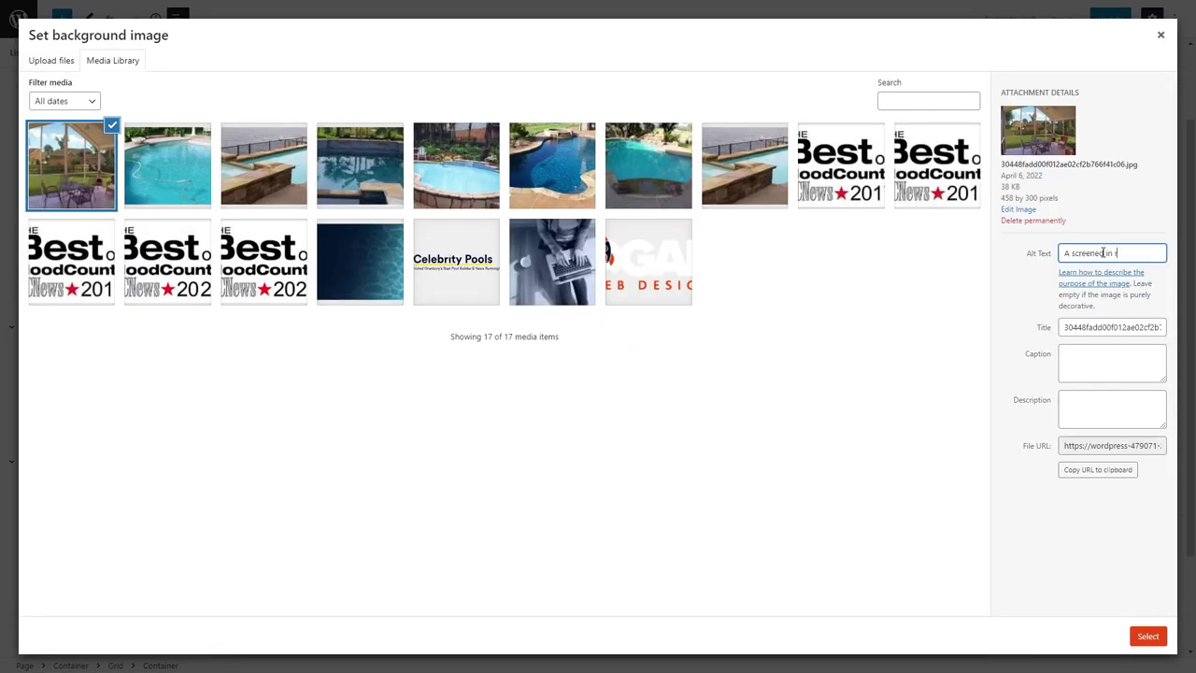
type("oom overlooking a backyard")
left_click(1147, 636)
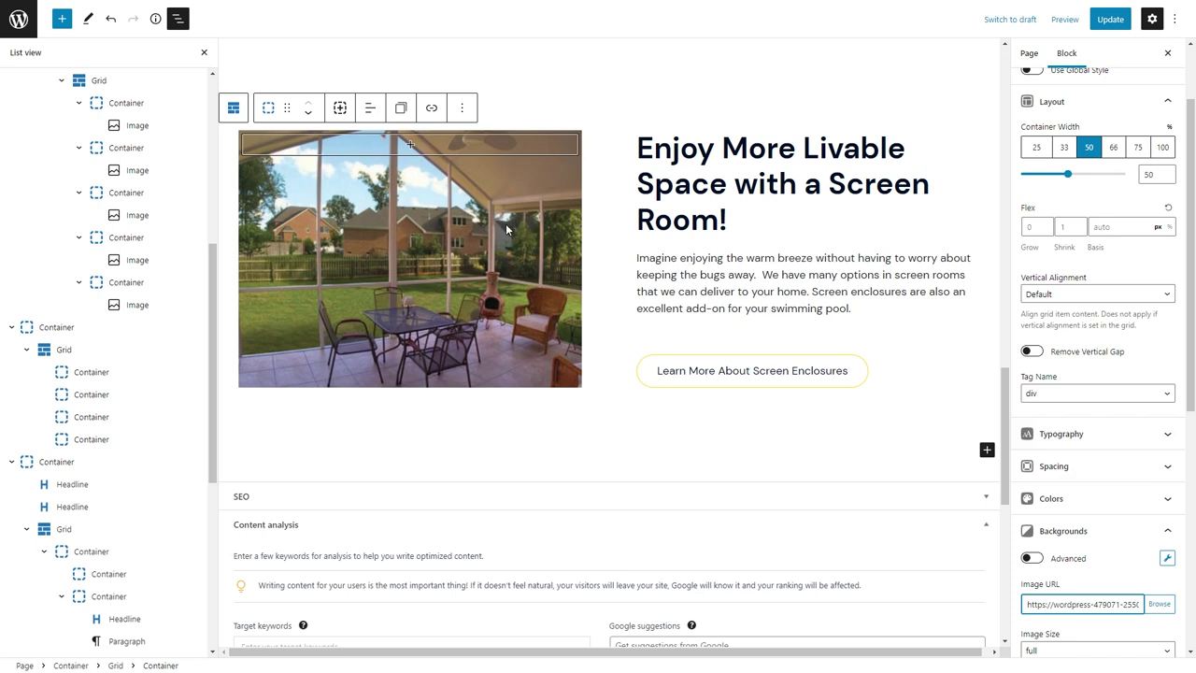
scroll(78, 505, "down", 5)
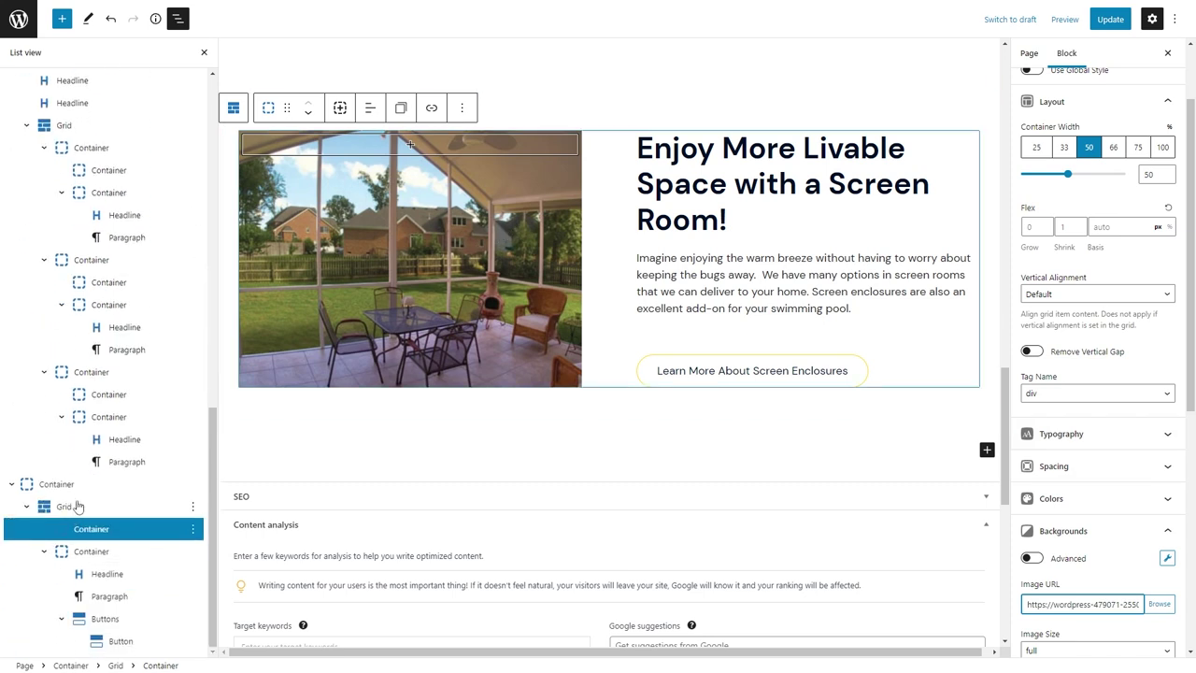
left_click(78, 505)
Top-align the grid columns and enter a minimum height for the photo column.
left_click(1098, 286)
left_click(1041, 311)
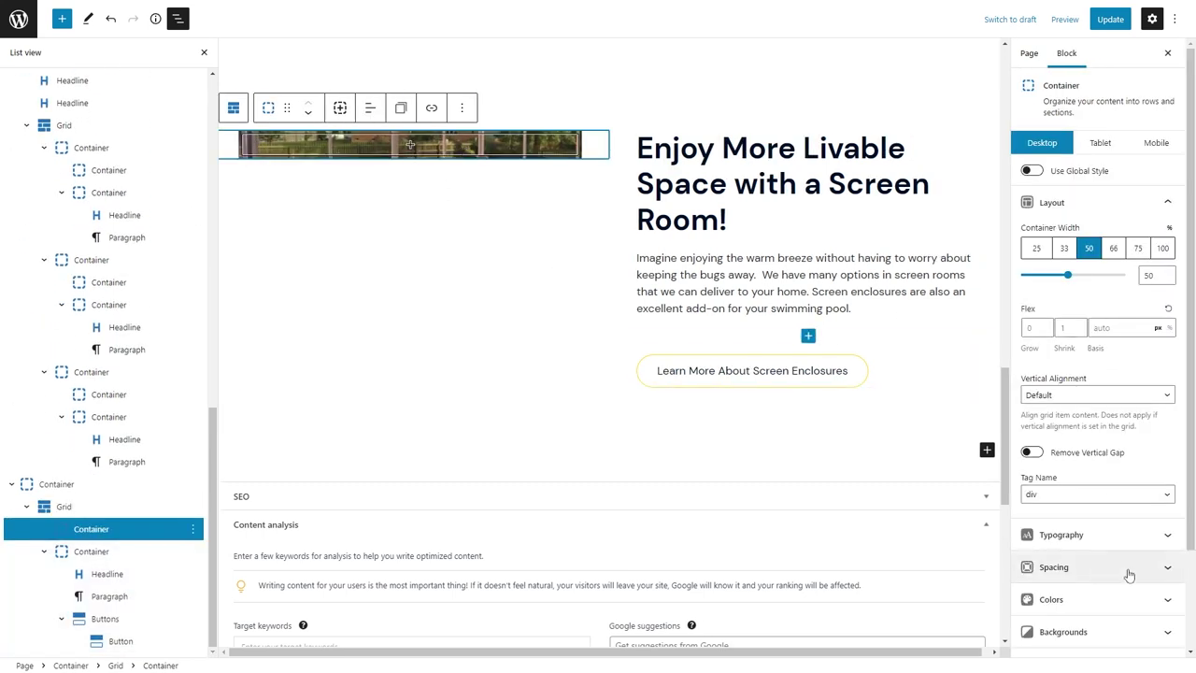
left_click(1095, 567)
left_click(1058, 288)
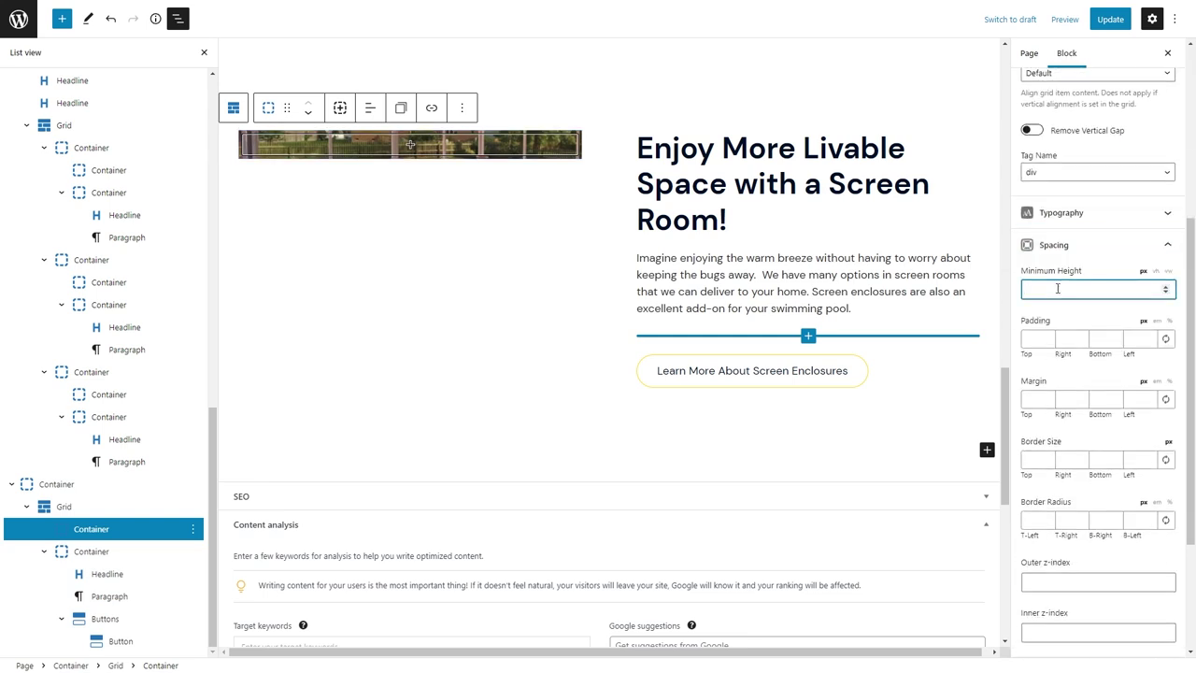
type("3500")
key("BackSpace")
key("BackSpace")
key("BackSpace")
type("50")
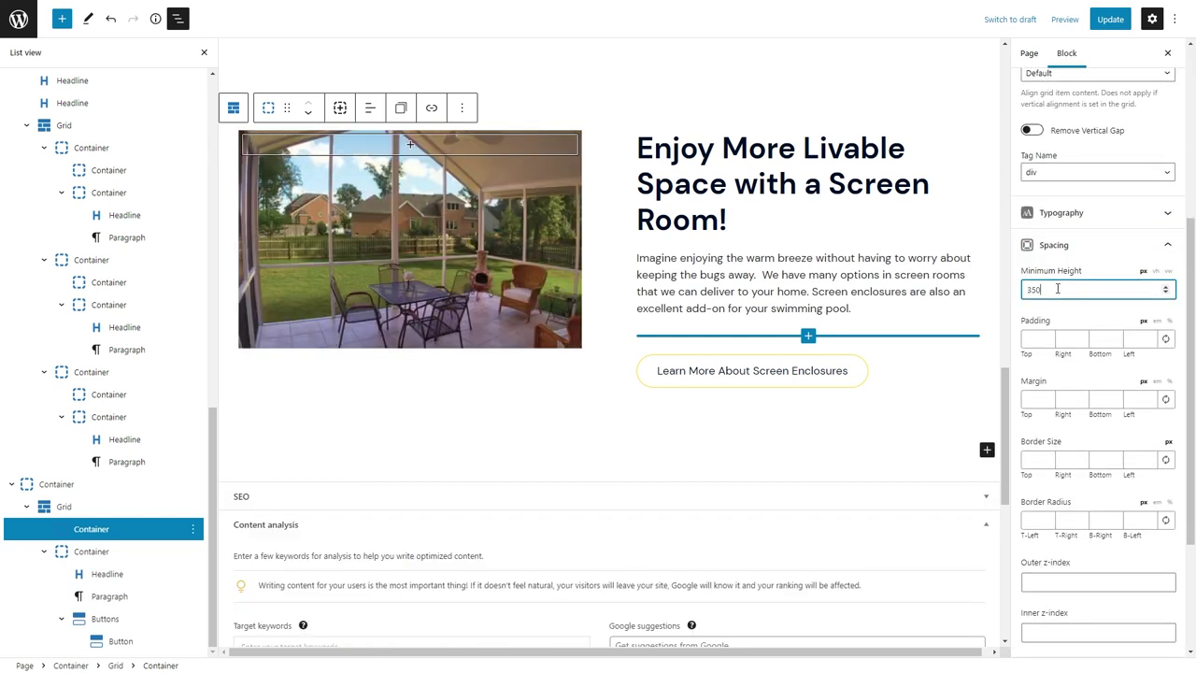
Give the photo frame 6/6/60/6 border widths and a 400 minimum height.
left_click(1031, 460)
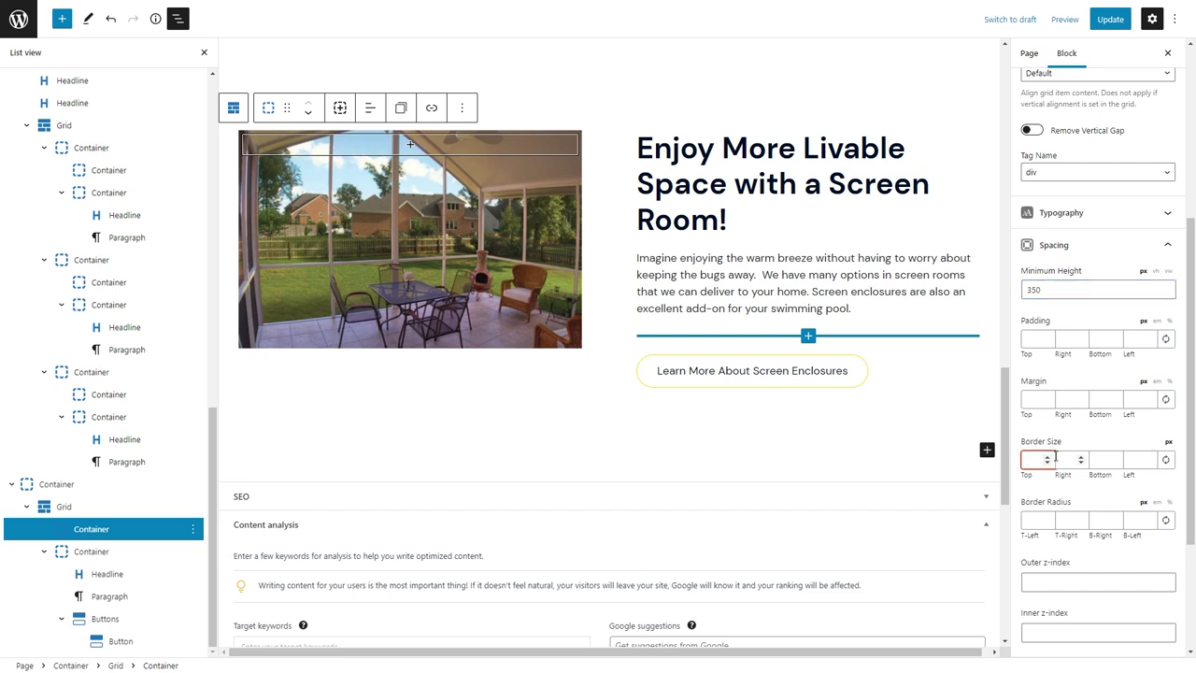
type("6")
key("Tab")
type("6")
key("Tab")
type("32")
key("Tab")
type("6")
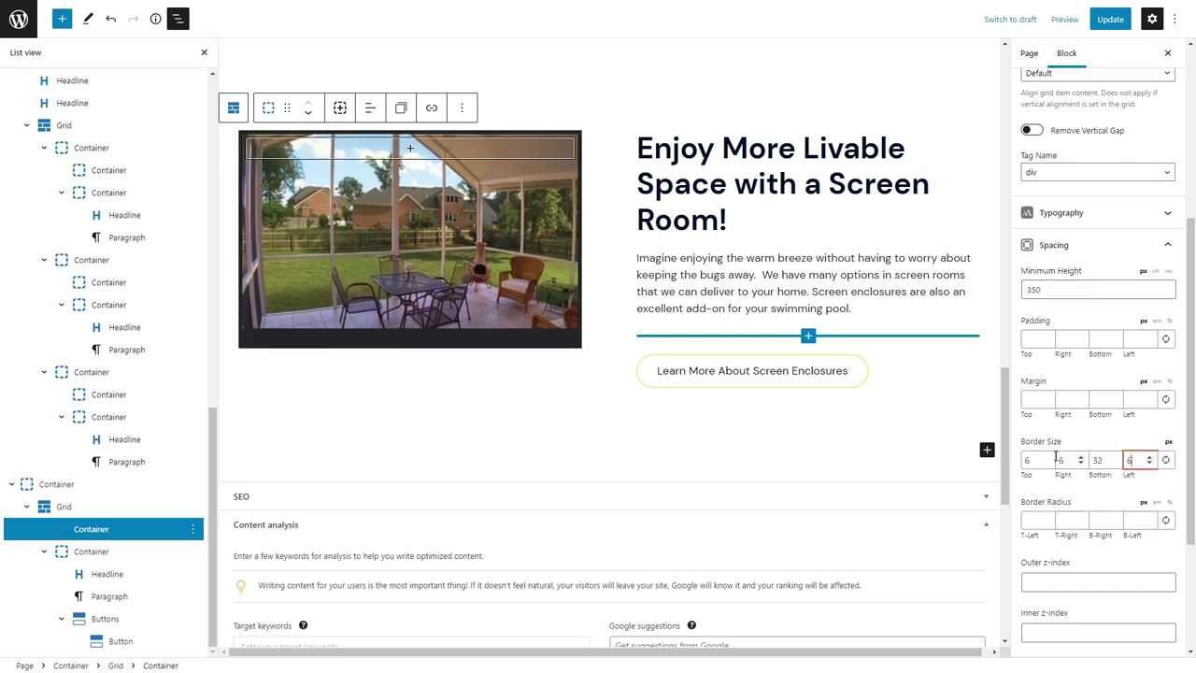
double_click(1095, 461)
type("48")
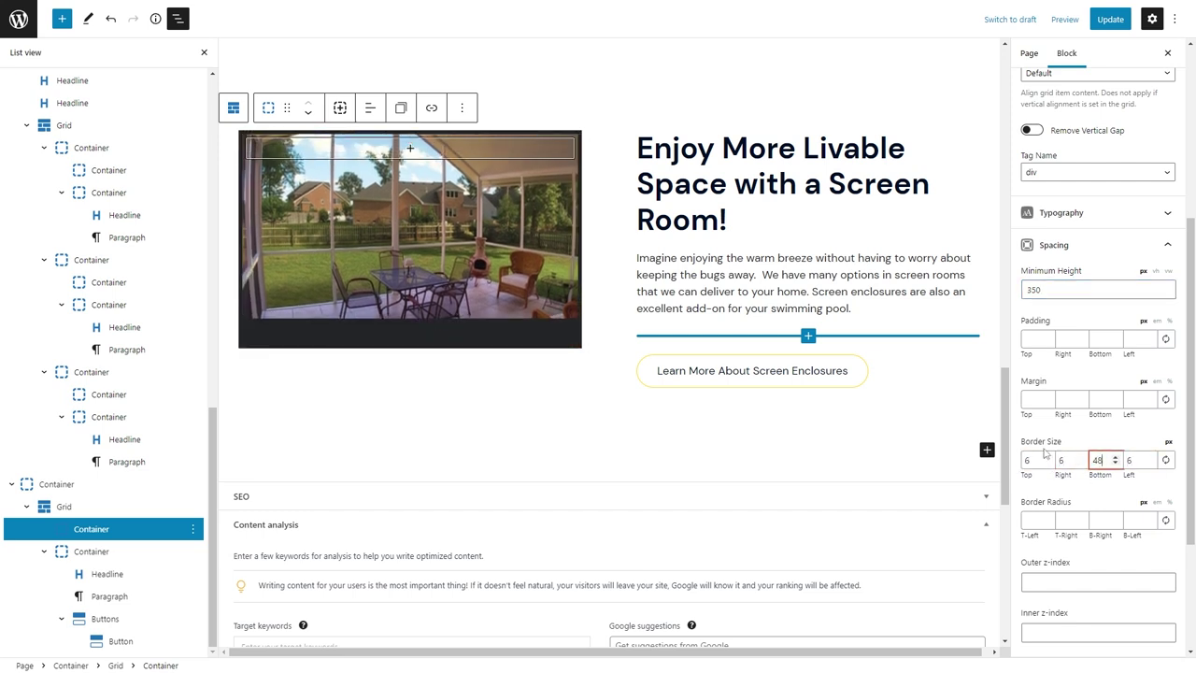
type("60")
double_click(1035, 290)
type("400")
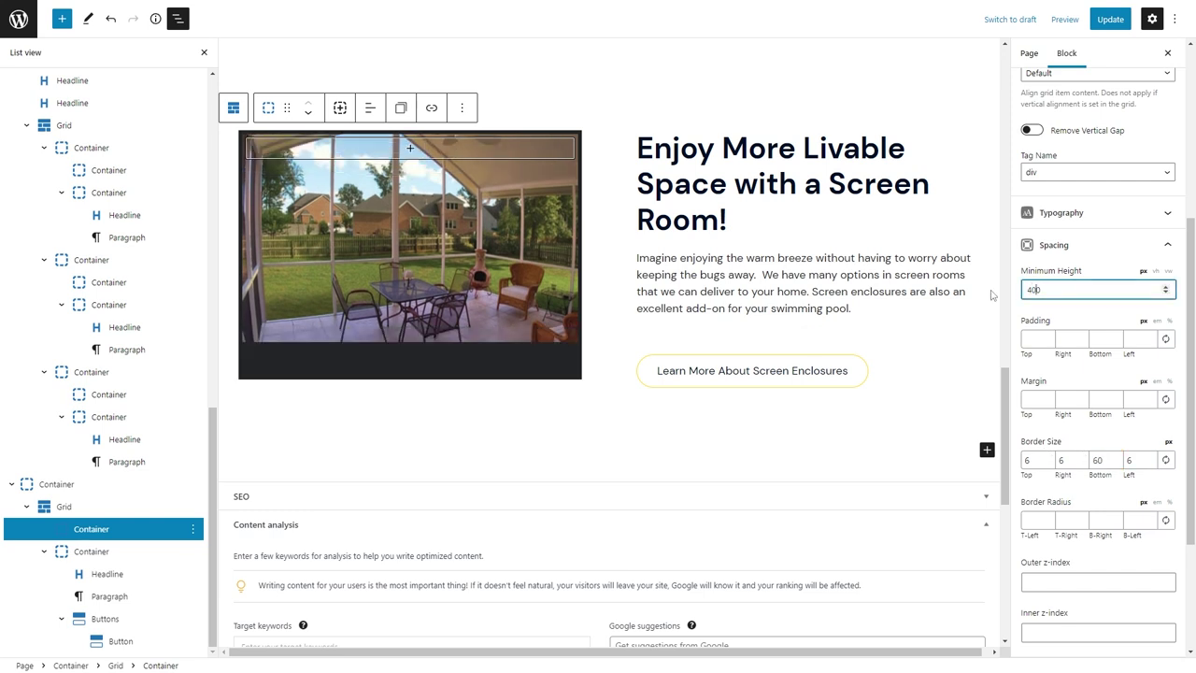
Make the photo frame's border colour white.
scroll(1086, 403, "down", 3)
left_click(1056, 480)
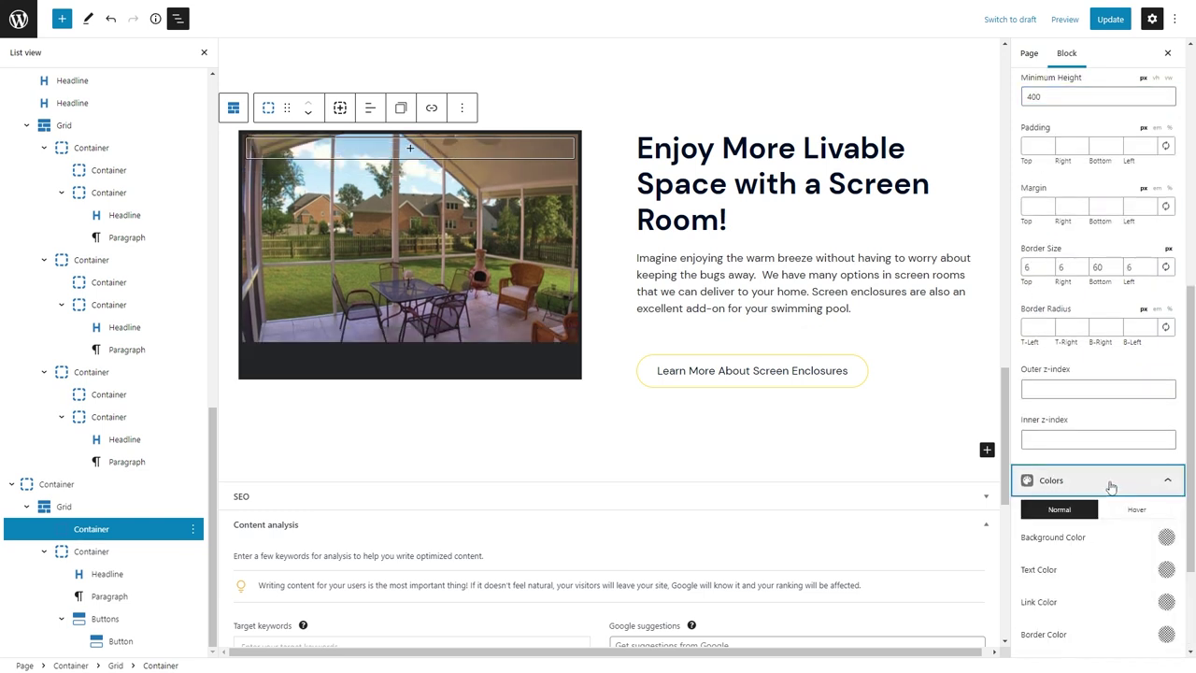
left_click(1164, 635)
left_click(1021, 533)
Add a 0/10/30 box shadow and a border radius of 2 to the frame.
scroll(1106, 608, "down", 5)
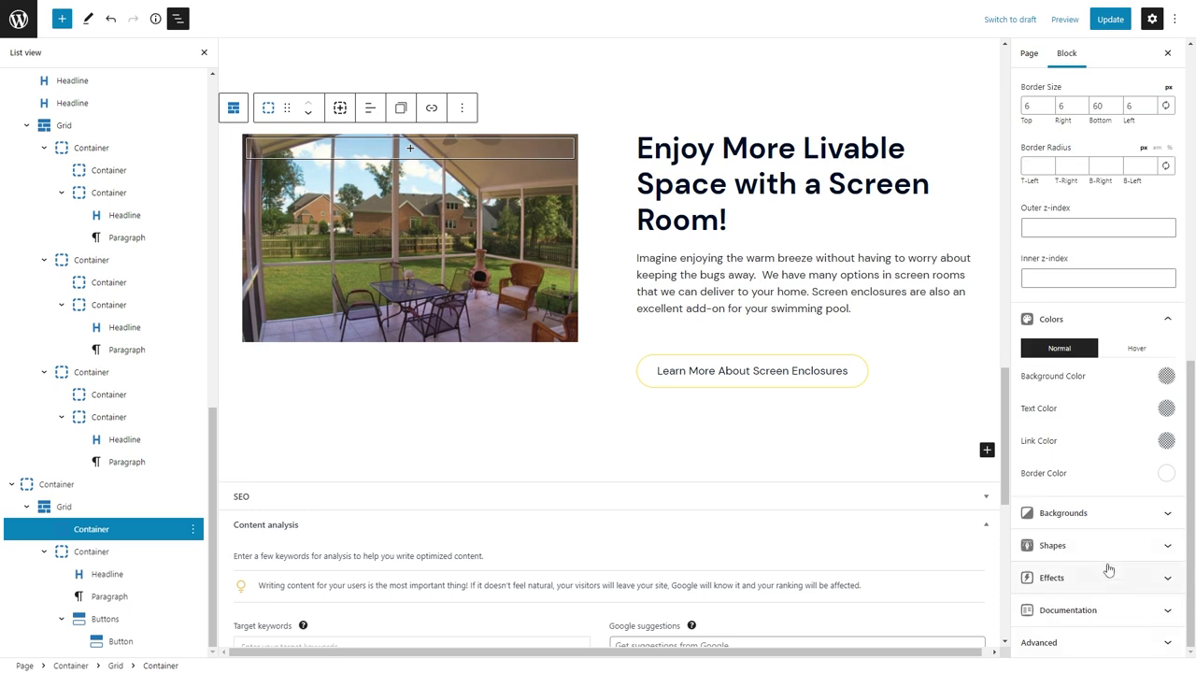
left_click(1107, 571)
left_click(1032, 555)
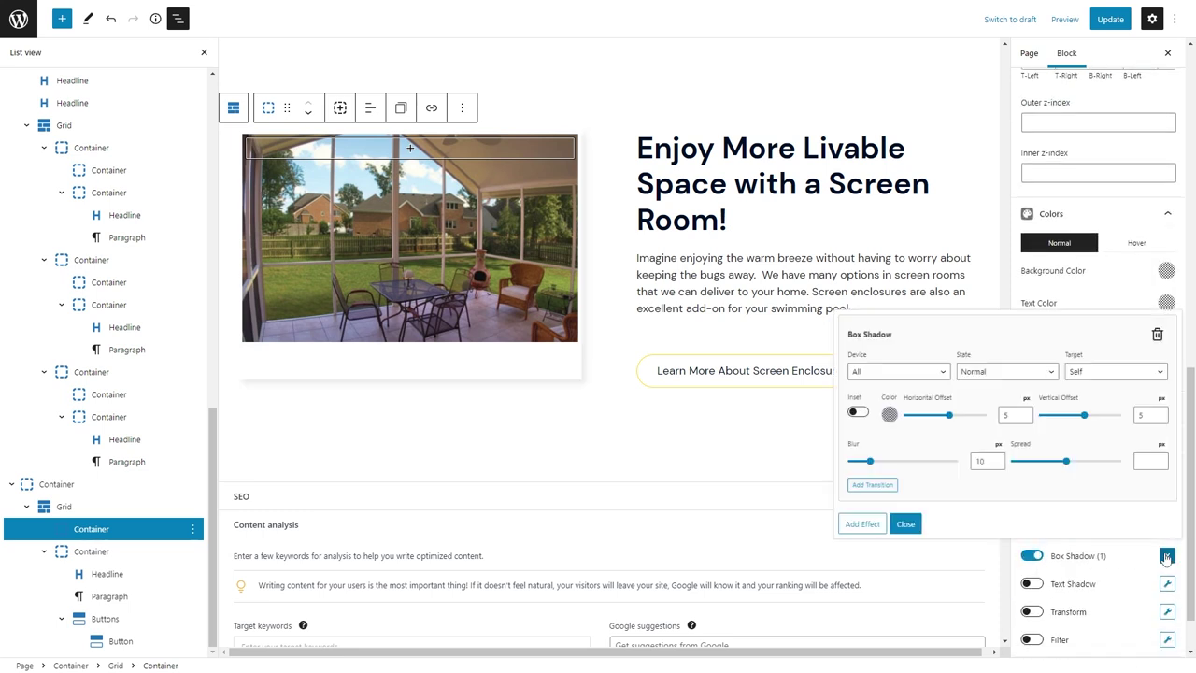
double_click(1007, 411)
type("0")
key("Tab")
key("Tab")
type("10")
key("Tab")
key("Tab")
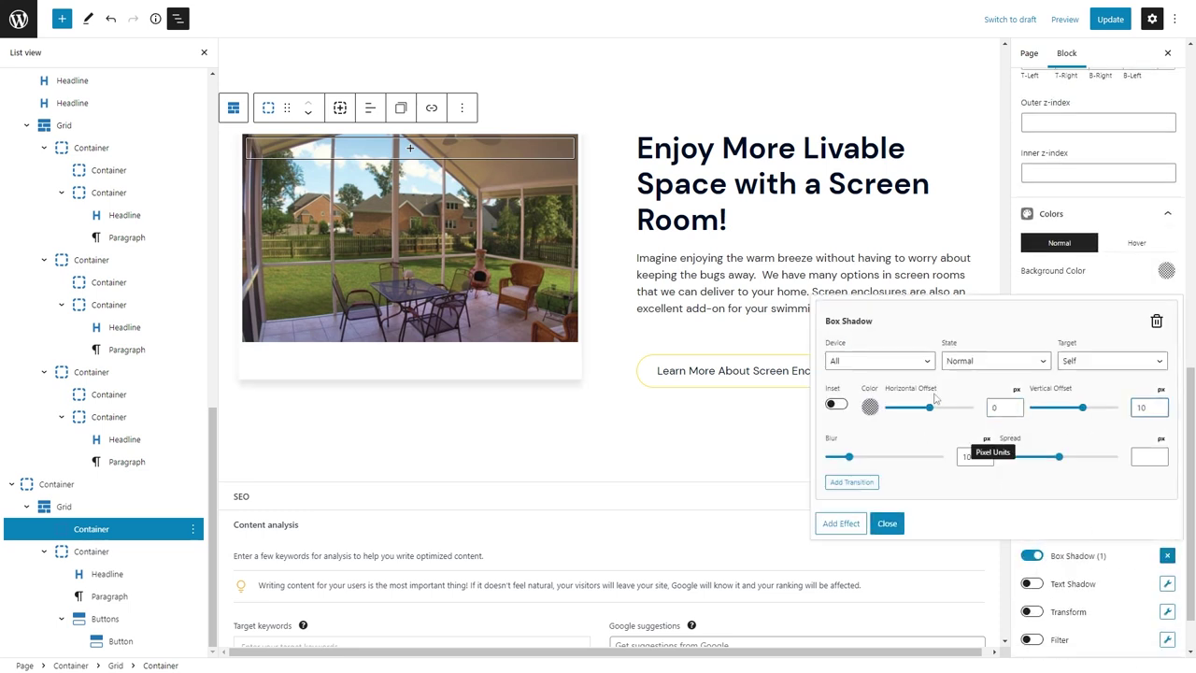
type("30")
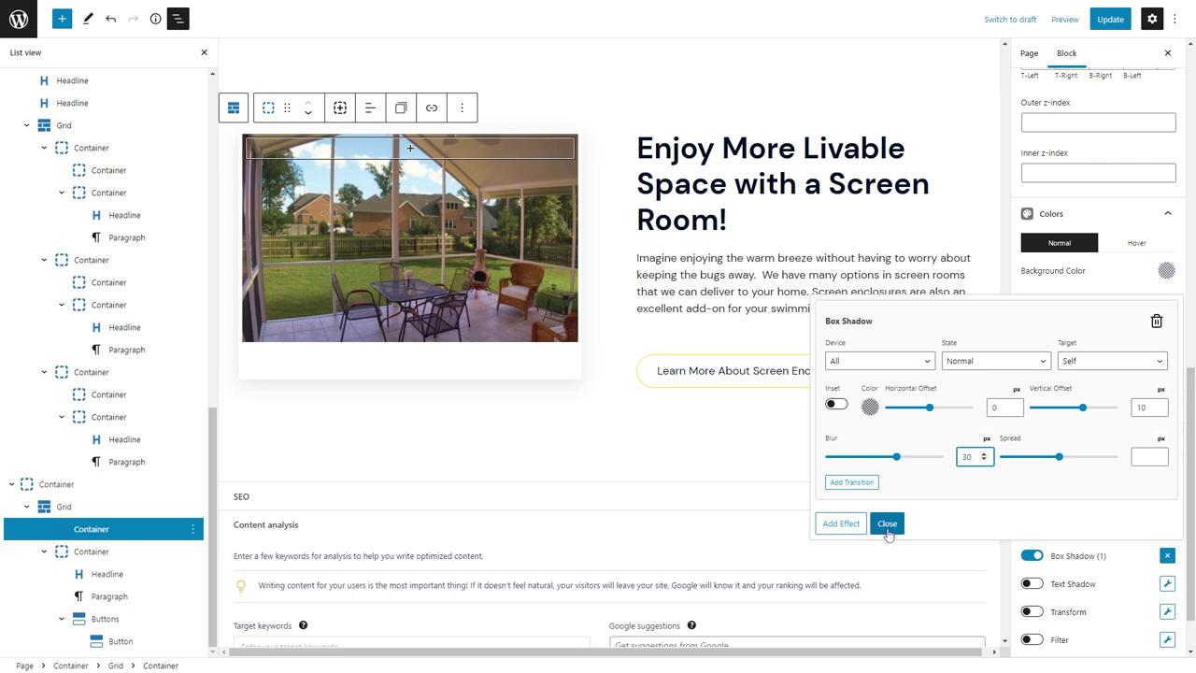
left_click(886, 523)
scroll(1088, 254, "up", 3)
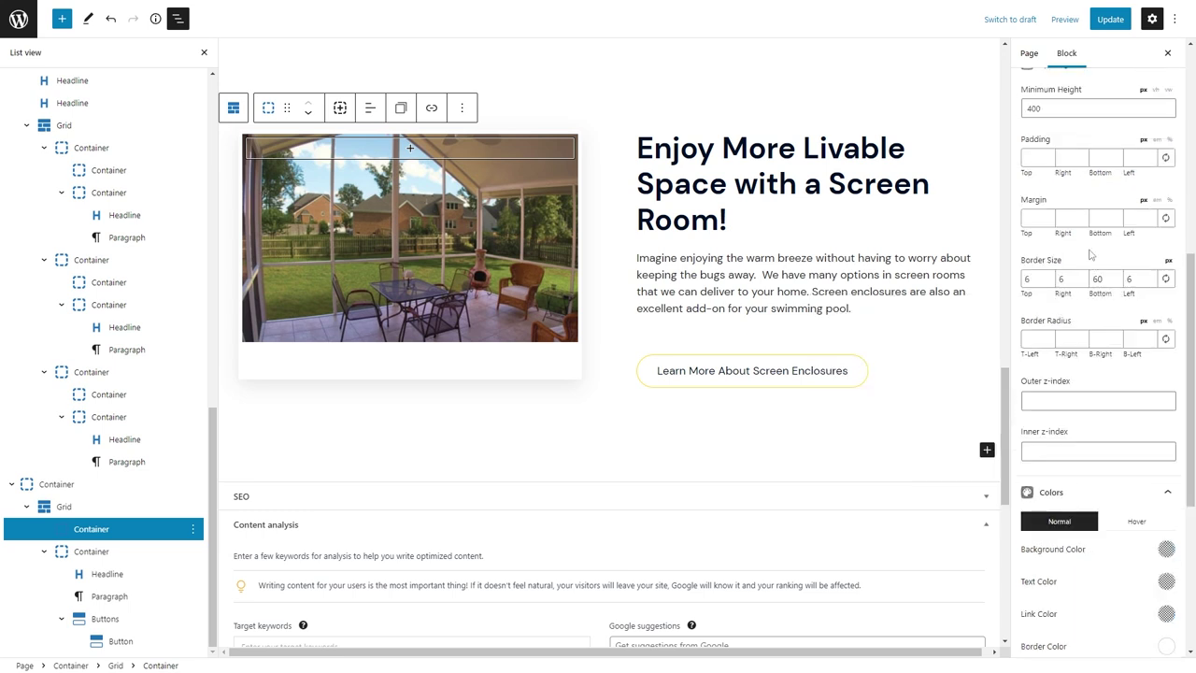
left_click(1166, 340)
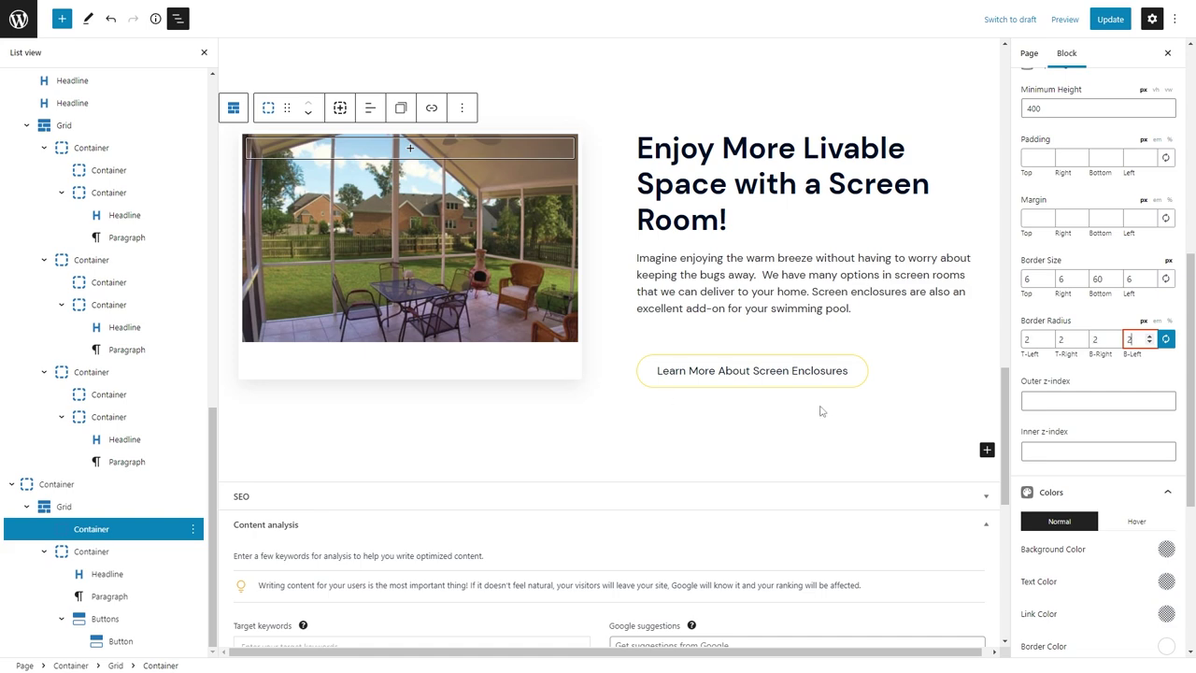
Add the custom CSS class 'polaroid' to the photo frame.
scroll(821, 411, "down", 1)
scroll(1098, 421, "down", 3)
left_click(1047, 632)
left_click(1075, 470)
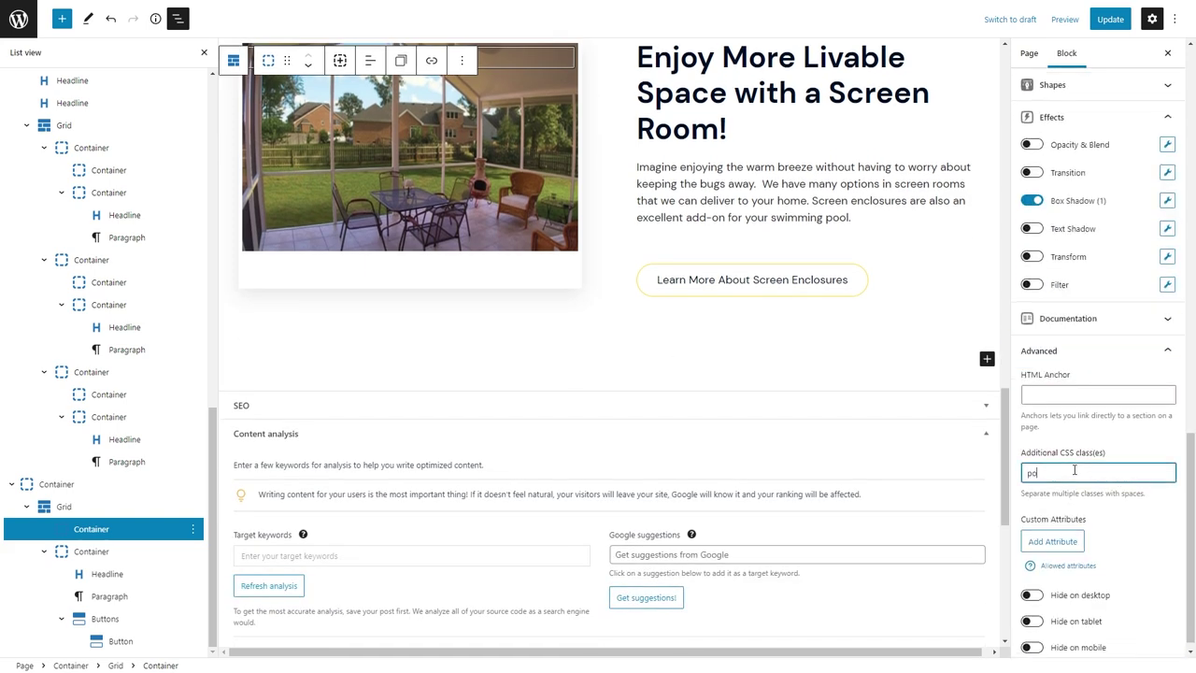
type("polaroid")
scroll(787, 364, "up", 3)
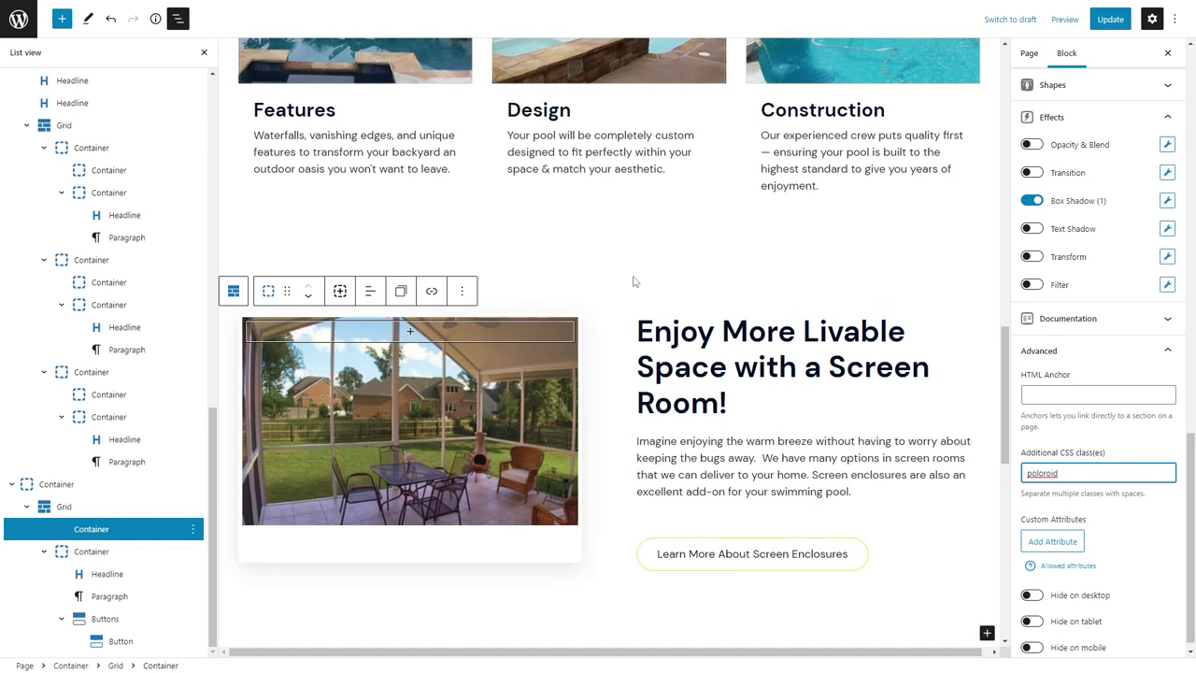
left_click(481, 277)
left_click(425, 312)
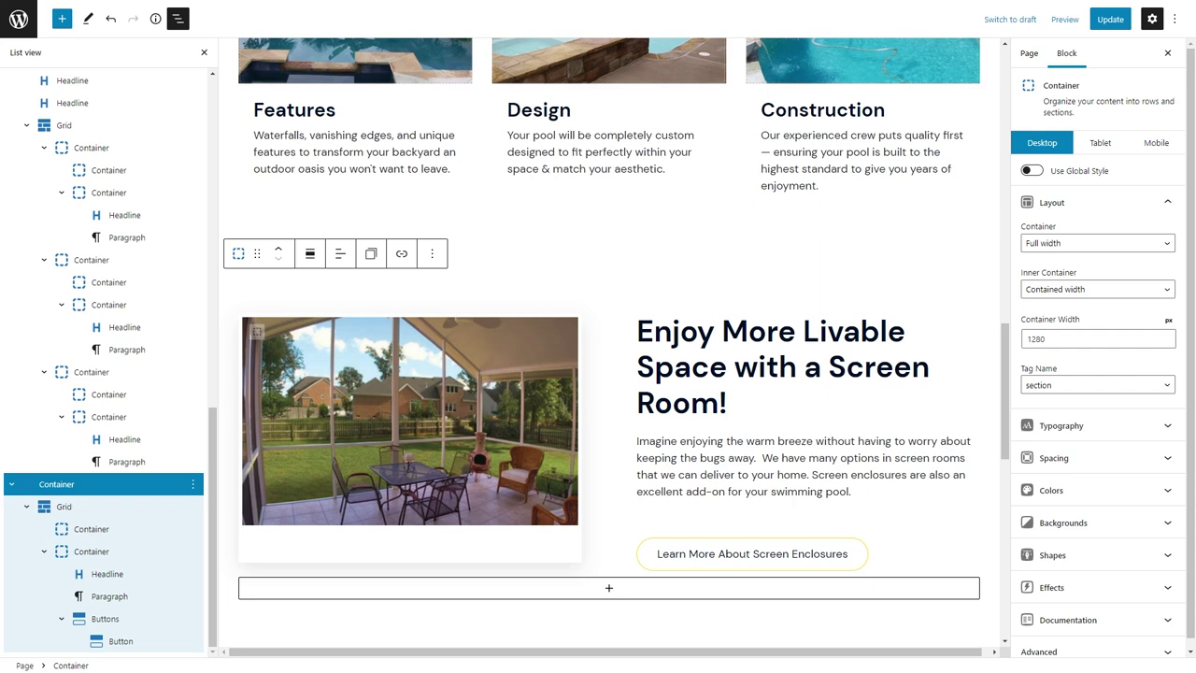
Select the Screen Room section and start uploading a background image.
left_click(651, 288)
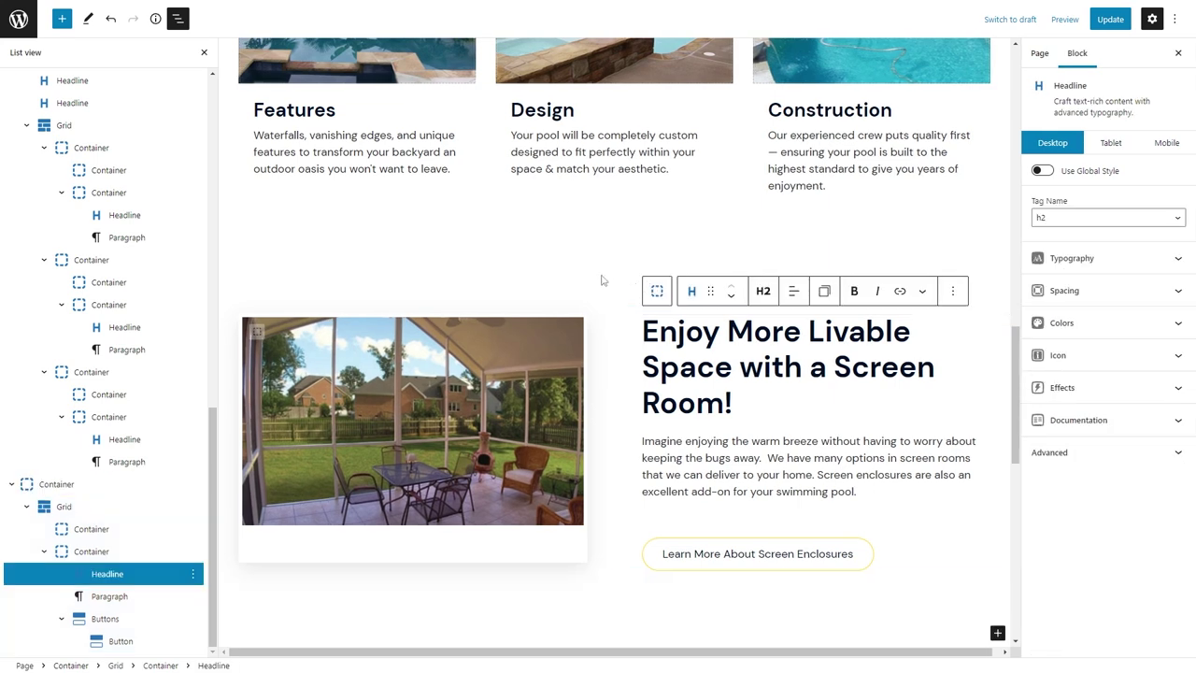
left_click(593, 287)
left_click(1112, 522)
left_click(1158, 595)
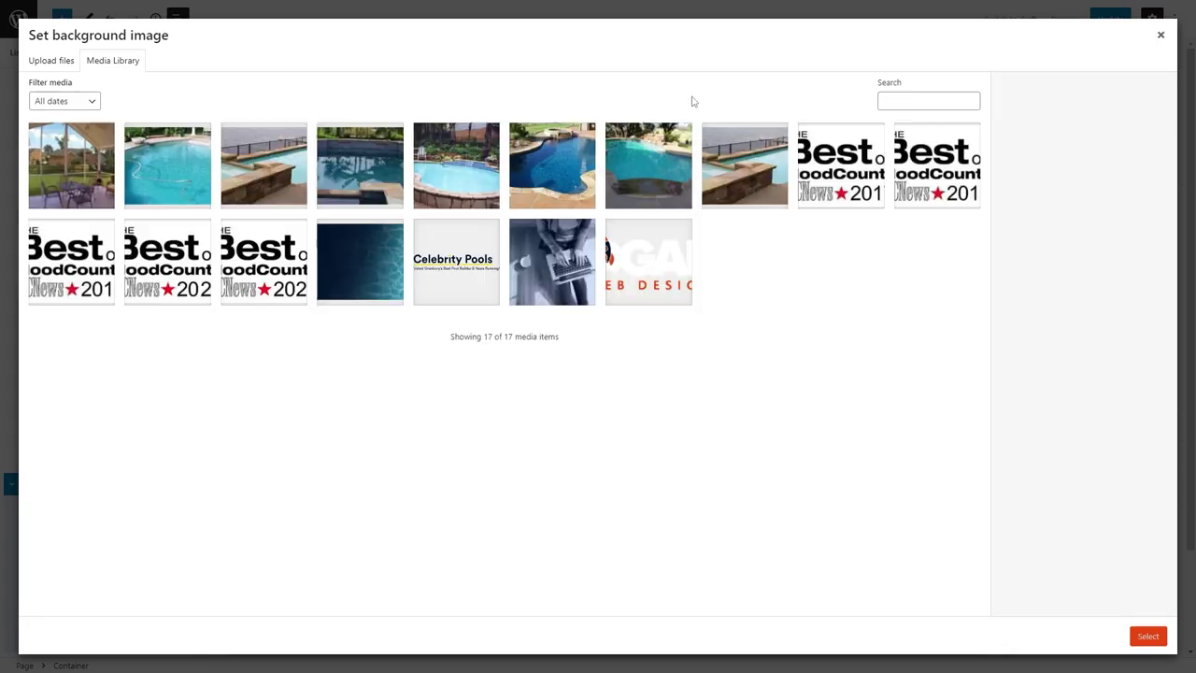
left_click(589, 308)
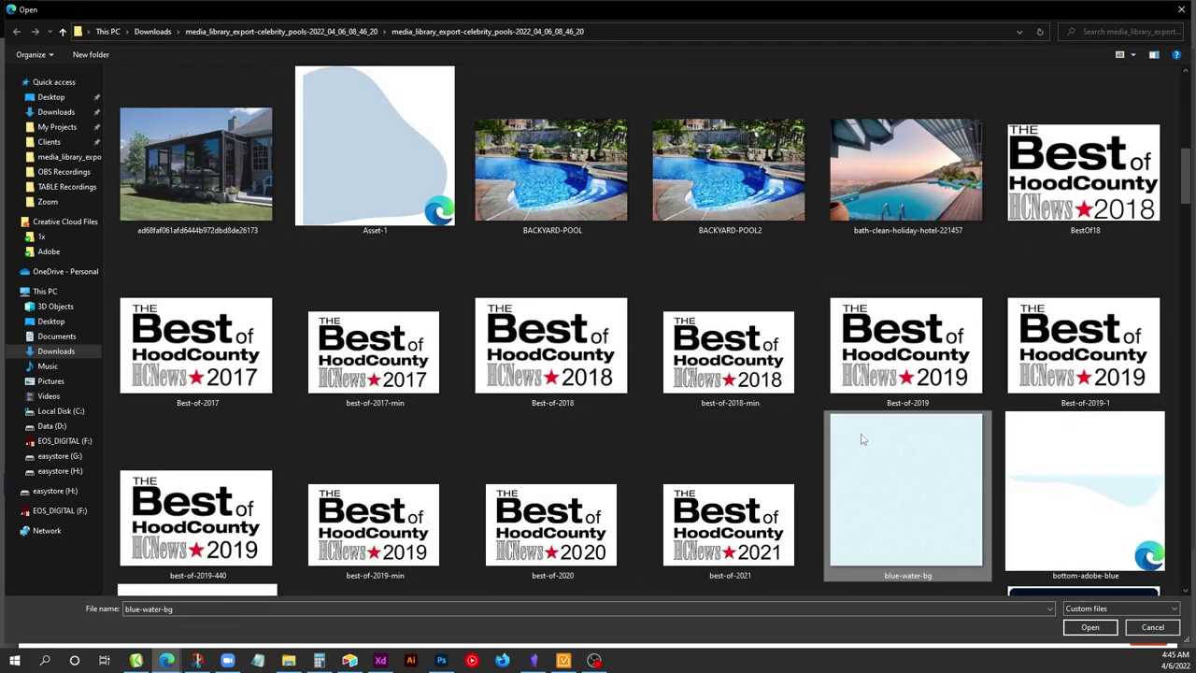
Find and upload left-blob.svg, then set it as the section background.
scroll(841, 439, "down", 3)
left_click(1126, 37)
type("blob")
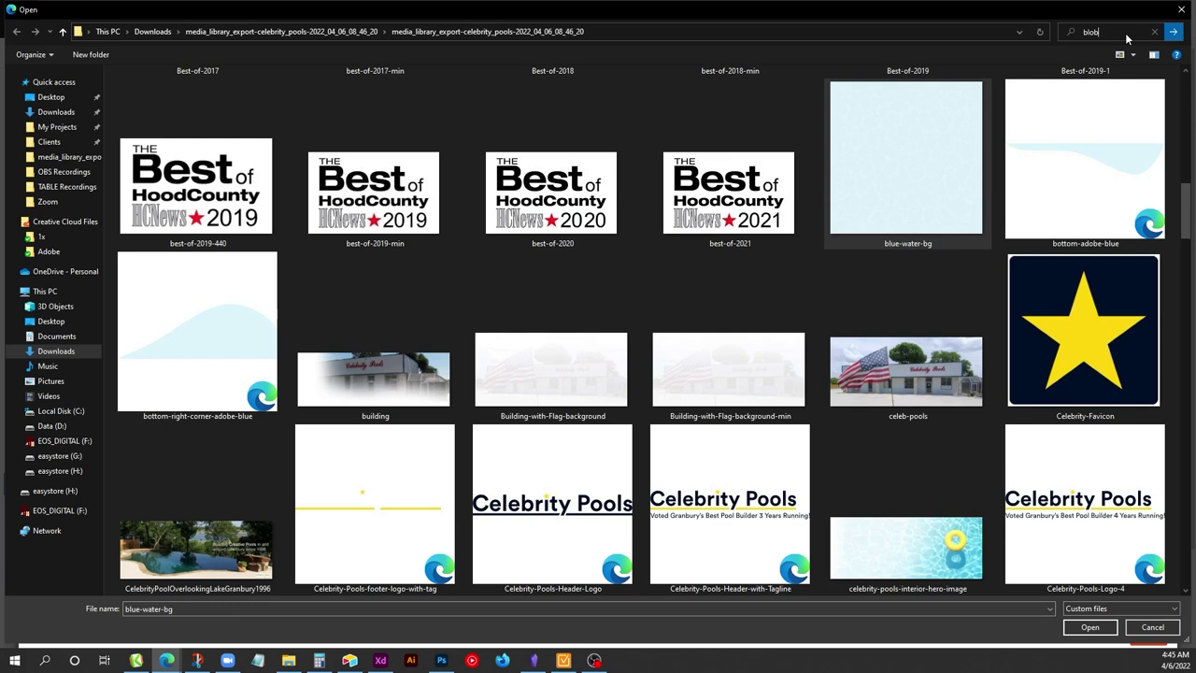
type("-")
key("BackSpace")
key("BackSpace")
key("BackSpace")
key("BackSpace")
key("BackSpace")
type("left-blob")
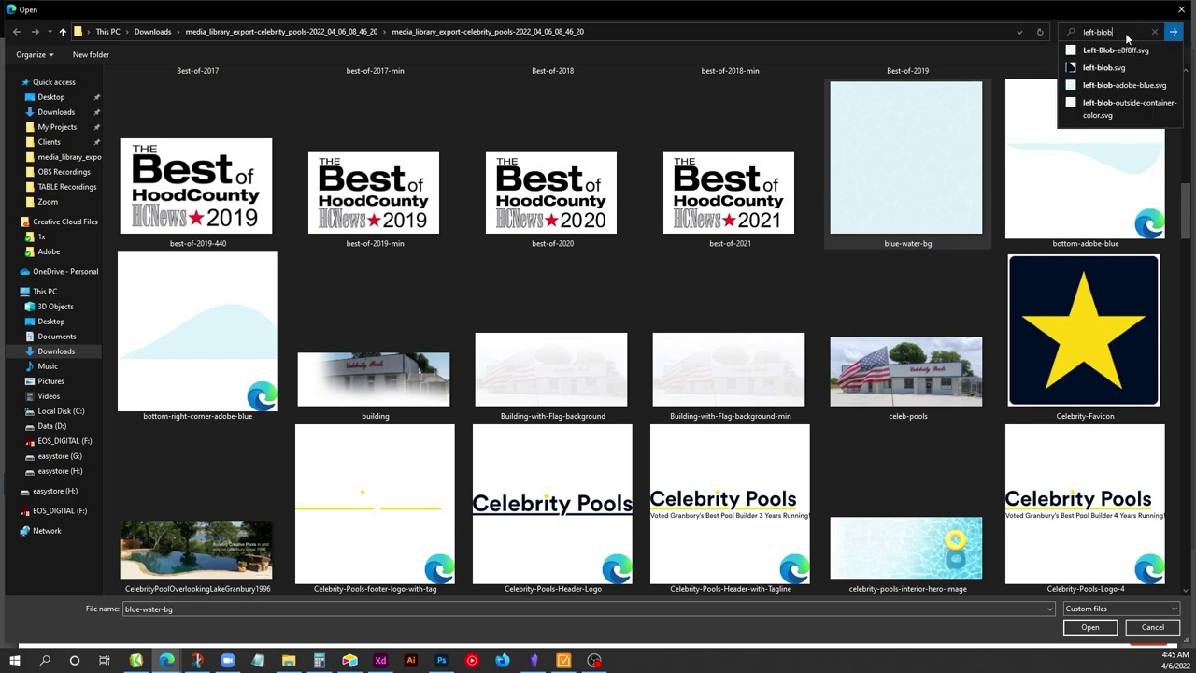
key("Escape")
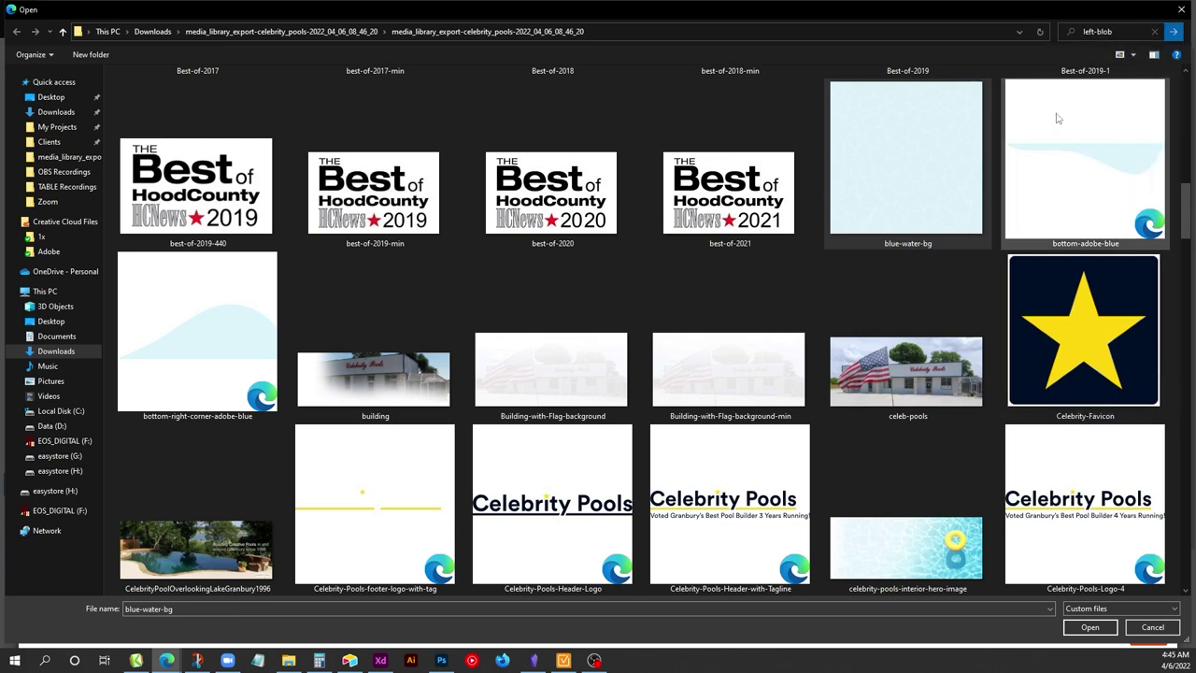
left_click(547, 361)
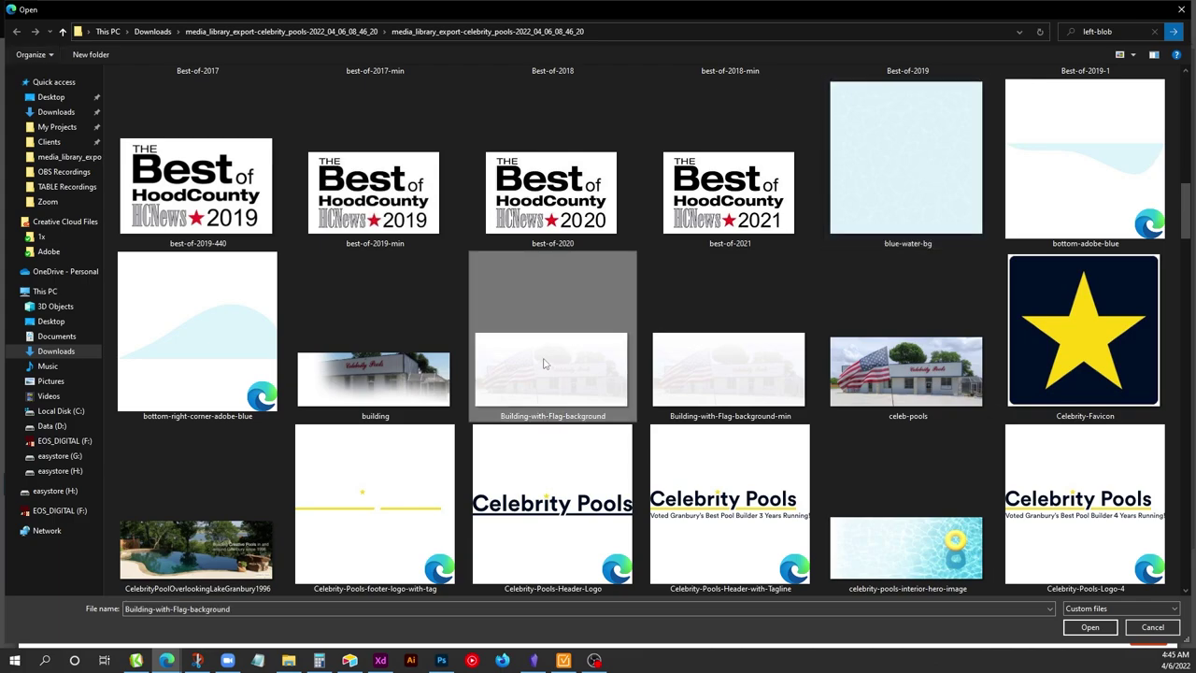
scroll(547, 361, "down", 10)
double_click(209, 347)
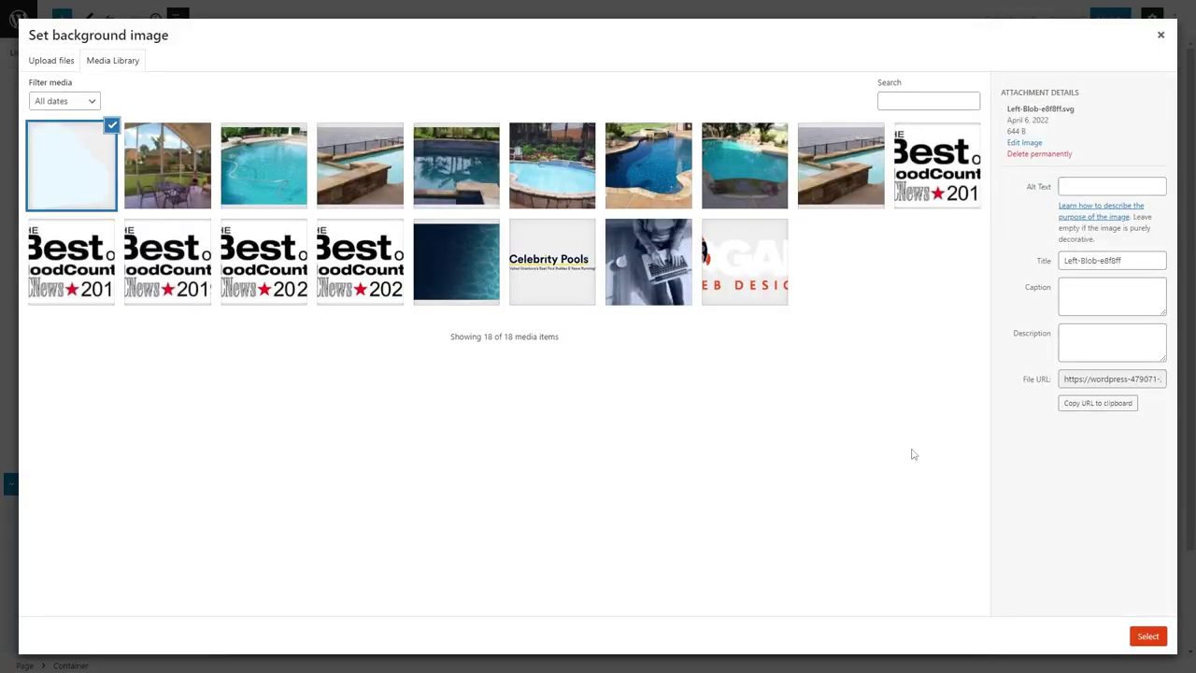
left_click(1147, 635)
Set the blob background size to contain and position it left.
scroll(1051, 516, "down", 4)
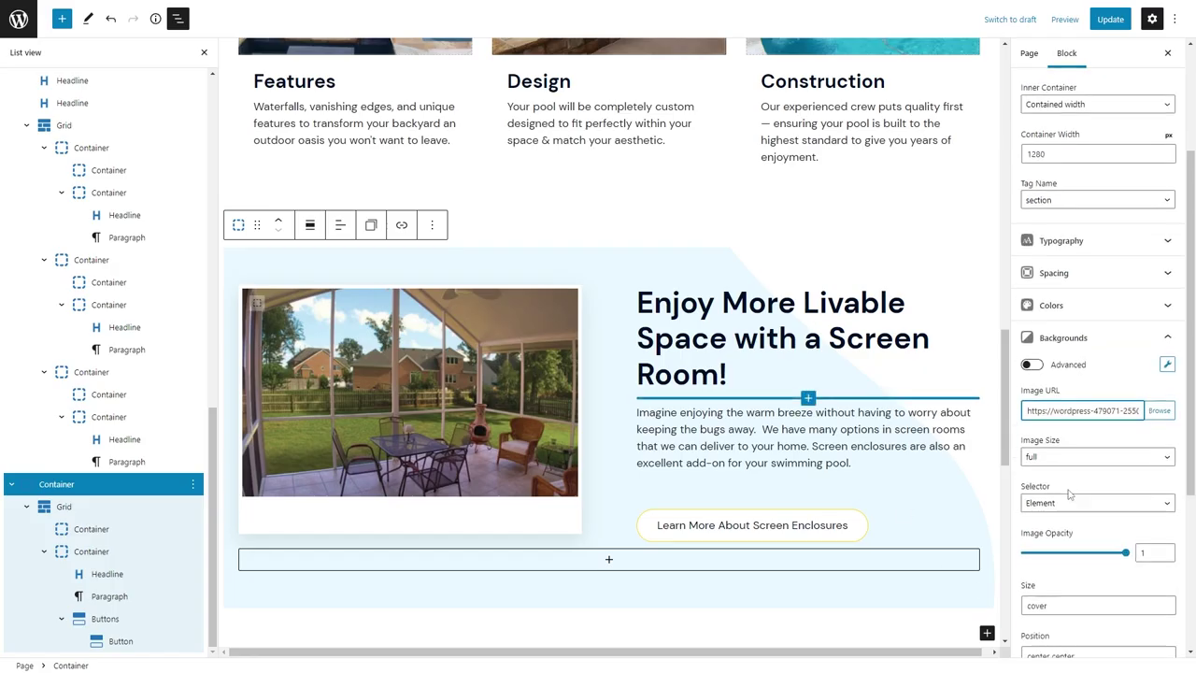
double_click(1037, 419)
type("contain")
key("Tab")
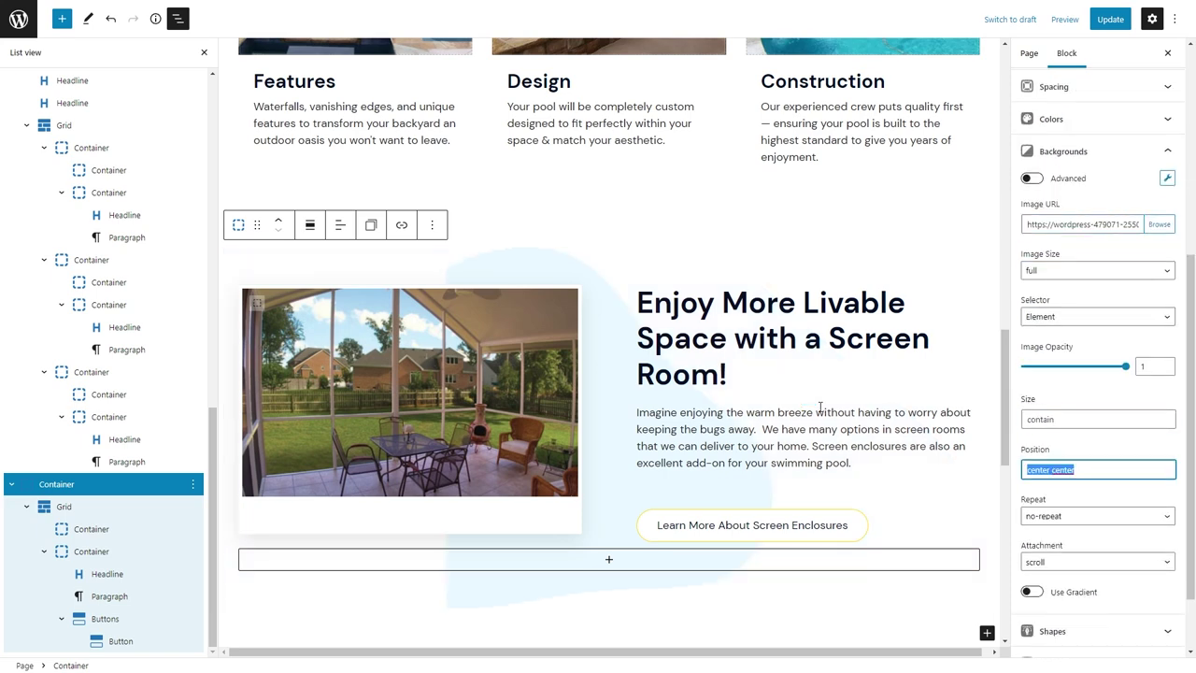
type("left")
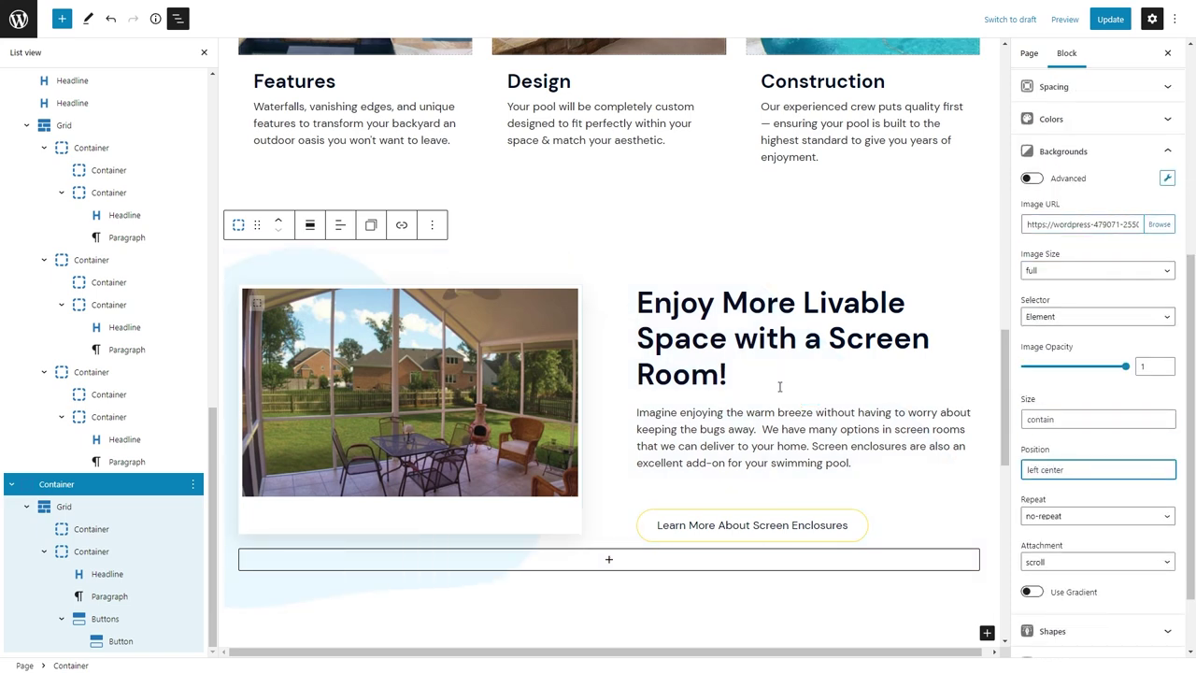
Hide List view and raise the photo frame's minimum height to 480.
left_click(204, 52)
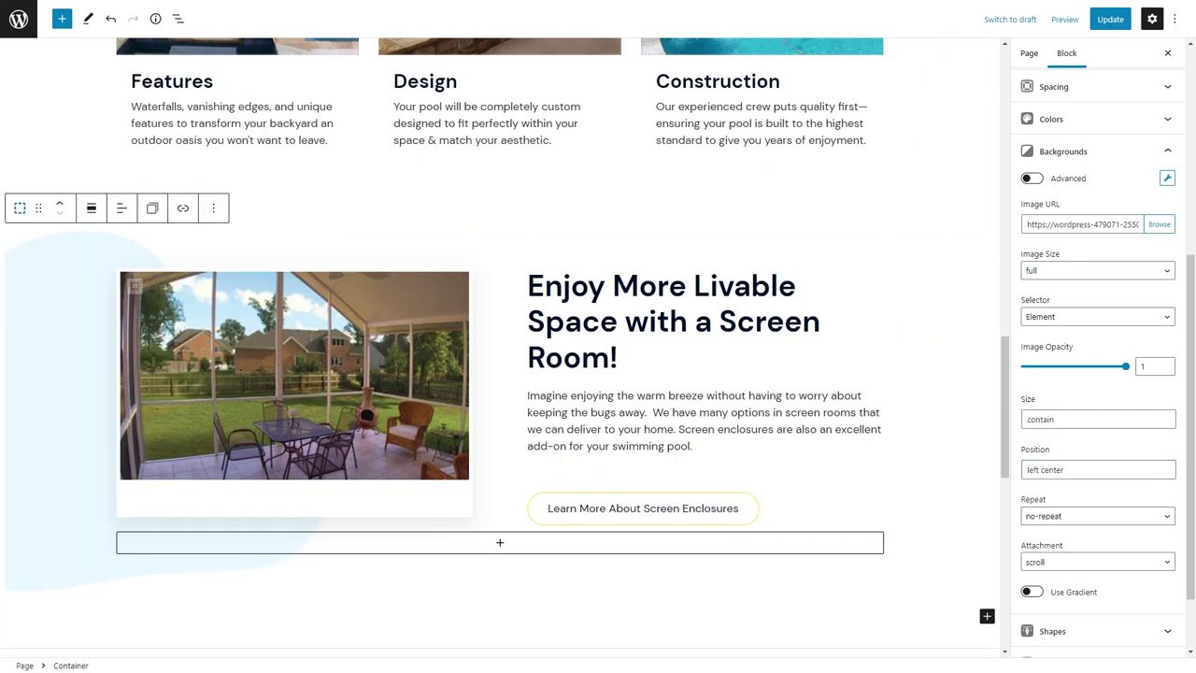
left_click(359, 364)
left_click(1049, 564)
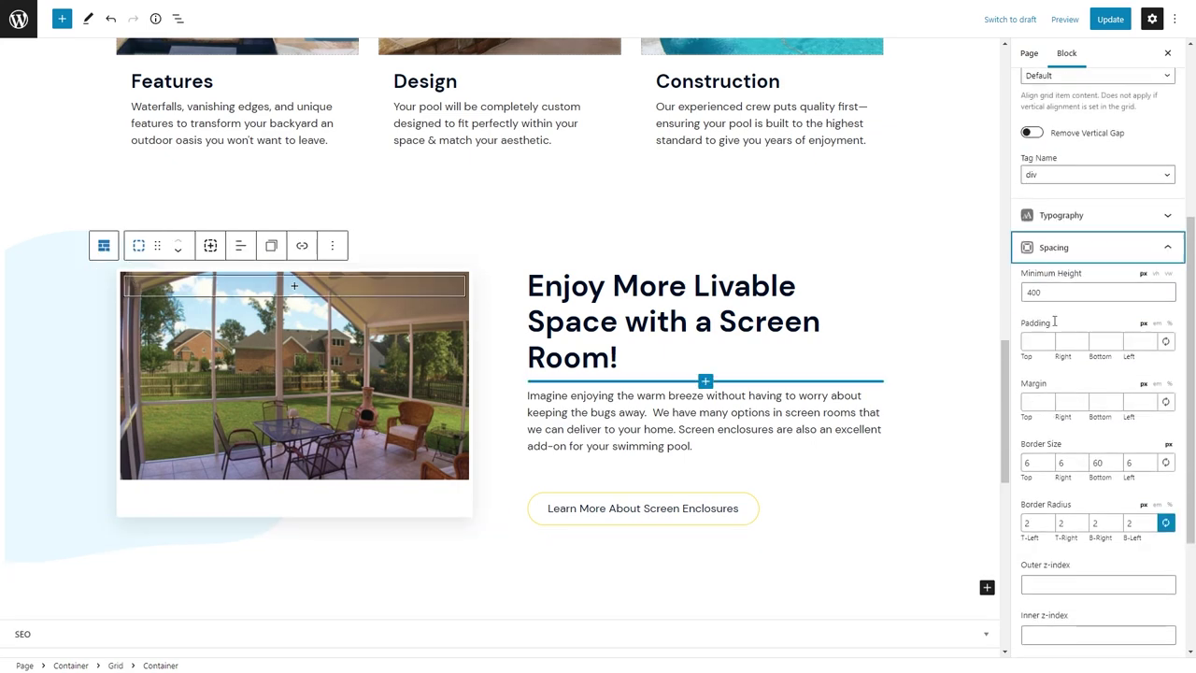
double_click(1035, 292)
type("480")
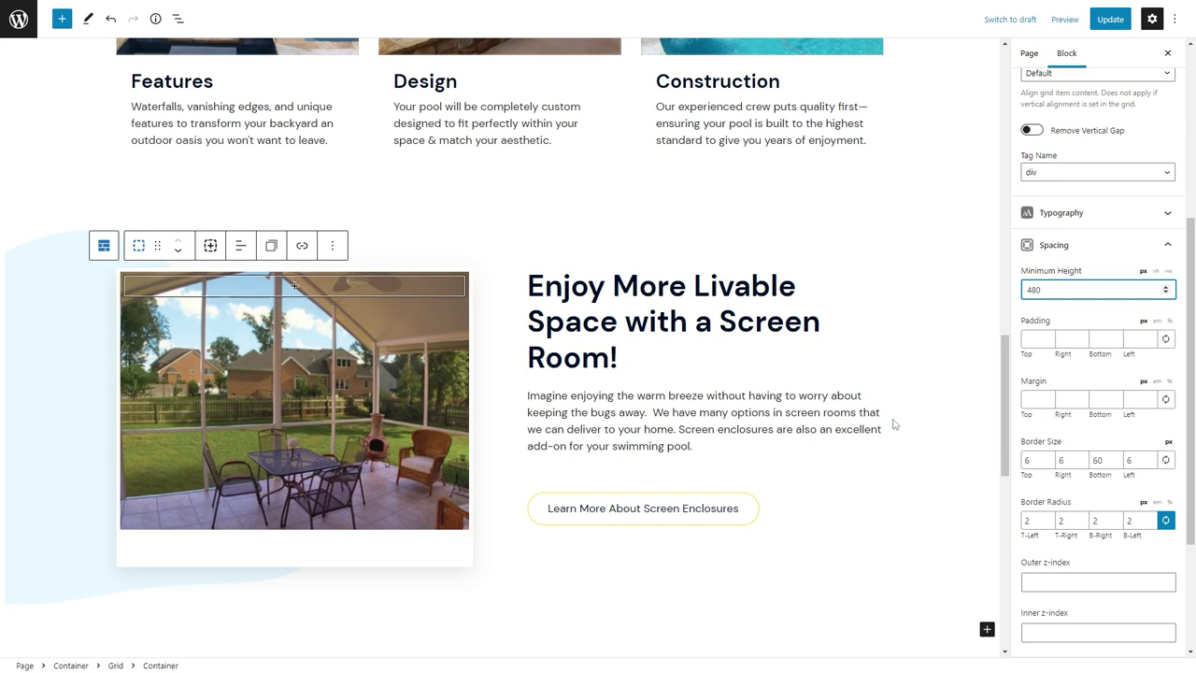
Update the page and switch to the site Customizer.
scroll(1056, 467, "down", 2)
left_click(1110, 18)
scroll(1056, 253, "up", 5)
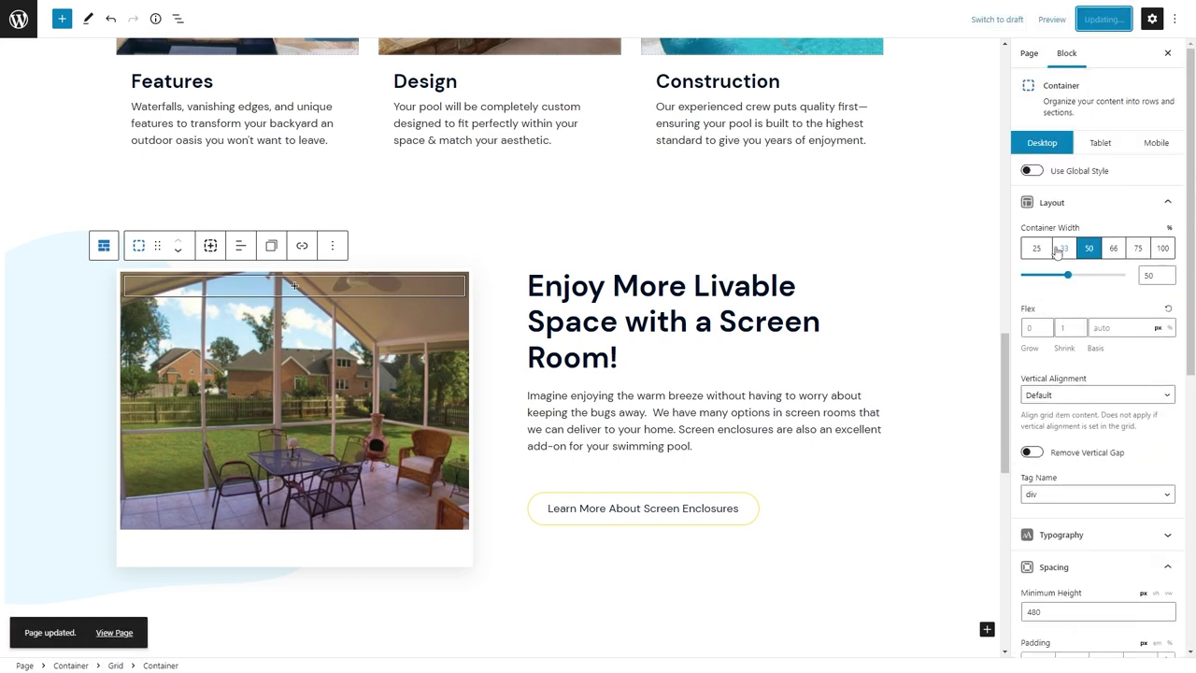
left_click(280, 12)
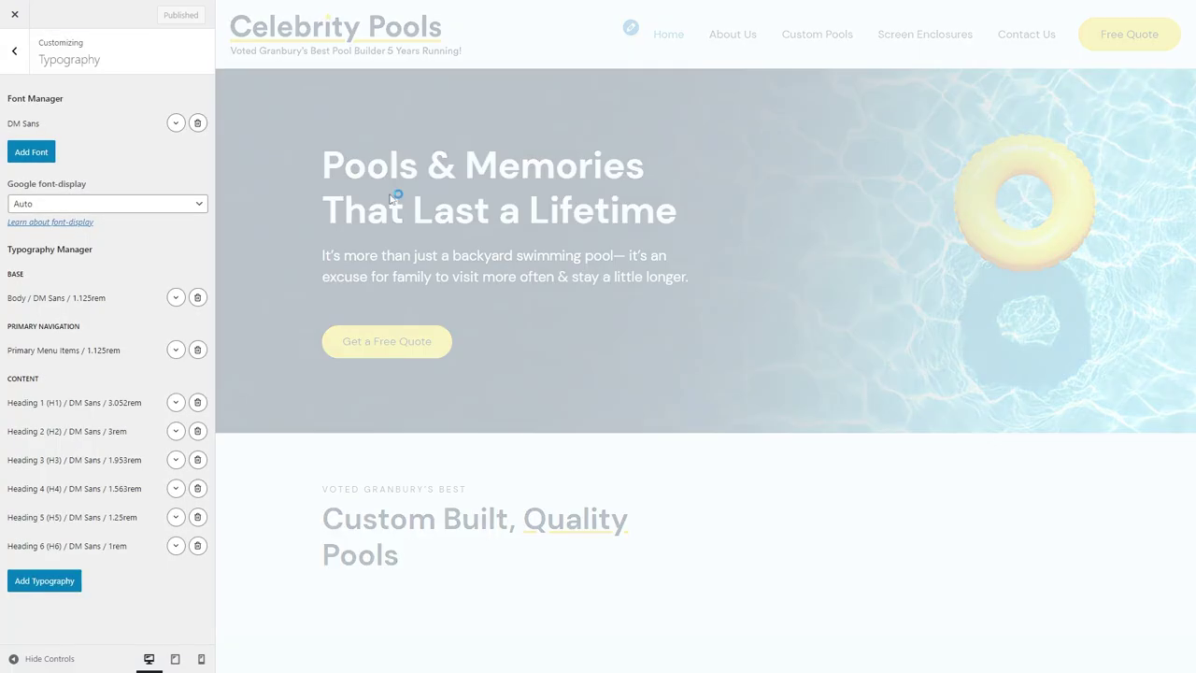
Go to the Customizer's Additional CSS, after the existing rules.
left_click(14, 51)
left_click(38, 419)
scroll(441, 509, "down", 10)
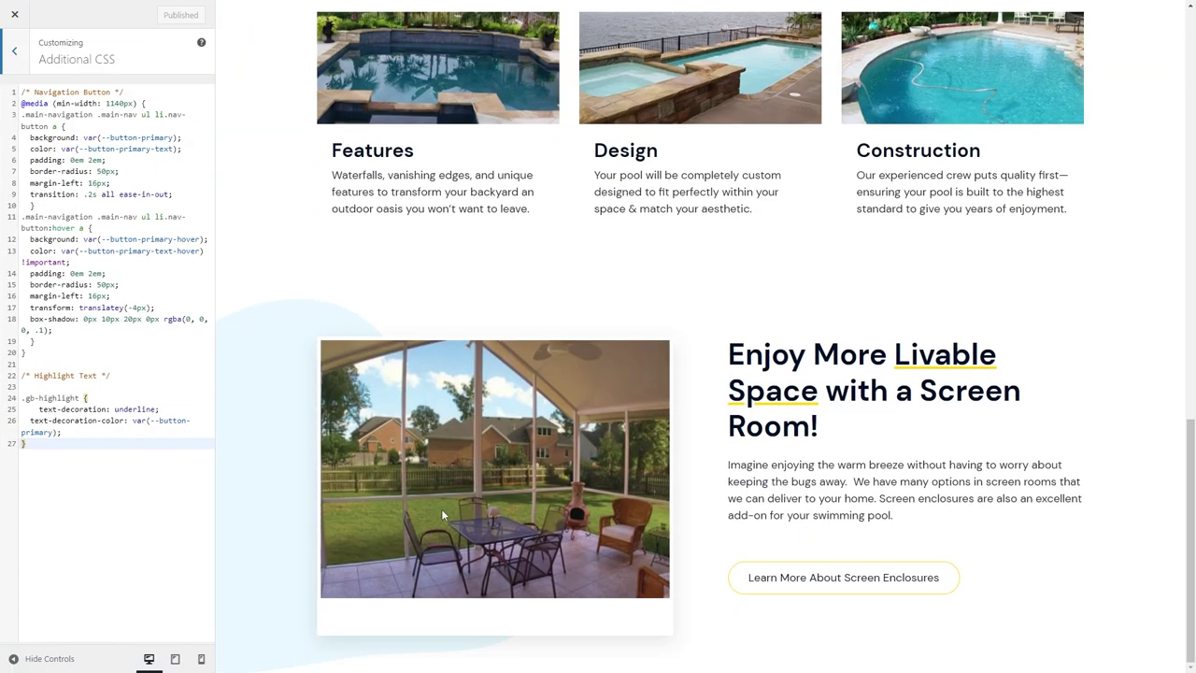
left_click(57, 443)
Add a Polo comment and a .poloroid rule with transform: rotate(-6deg).
key("Return")
key("Return")
type("/*  */")
key("Left")
key("Left")
key("Left")
type("Polo")
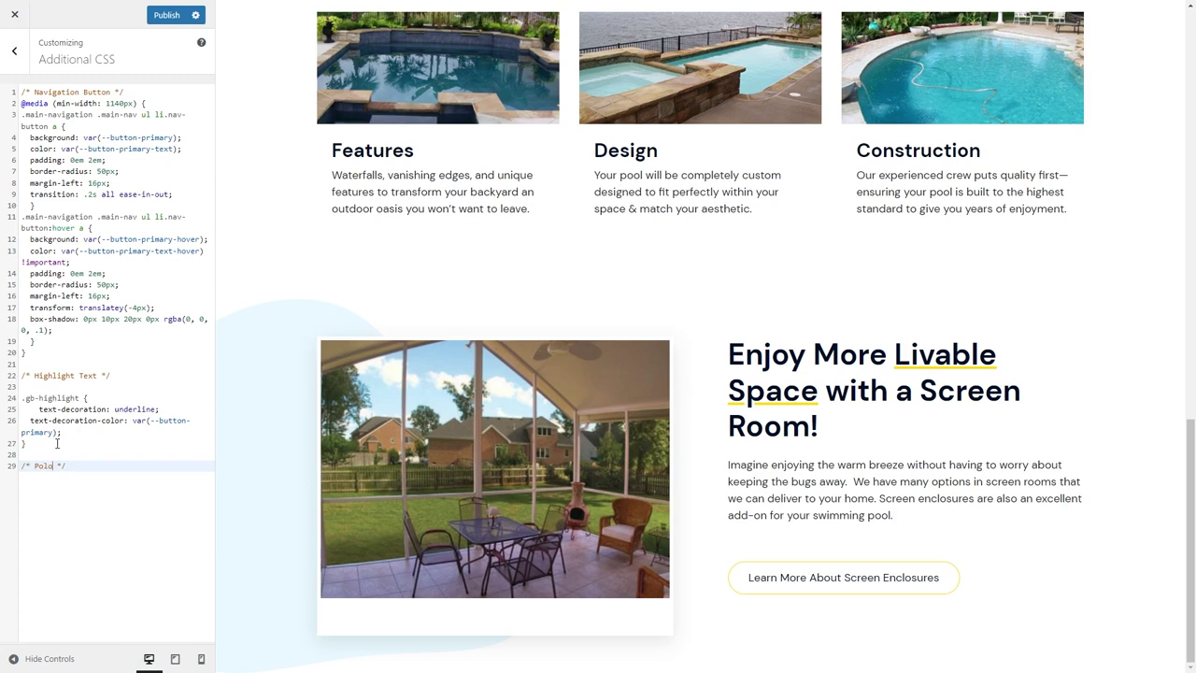
key("Return")
key("Return")
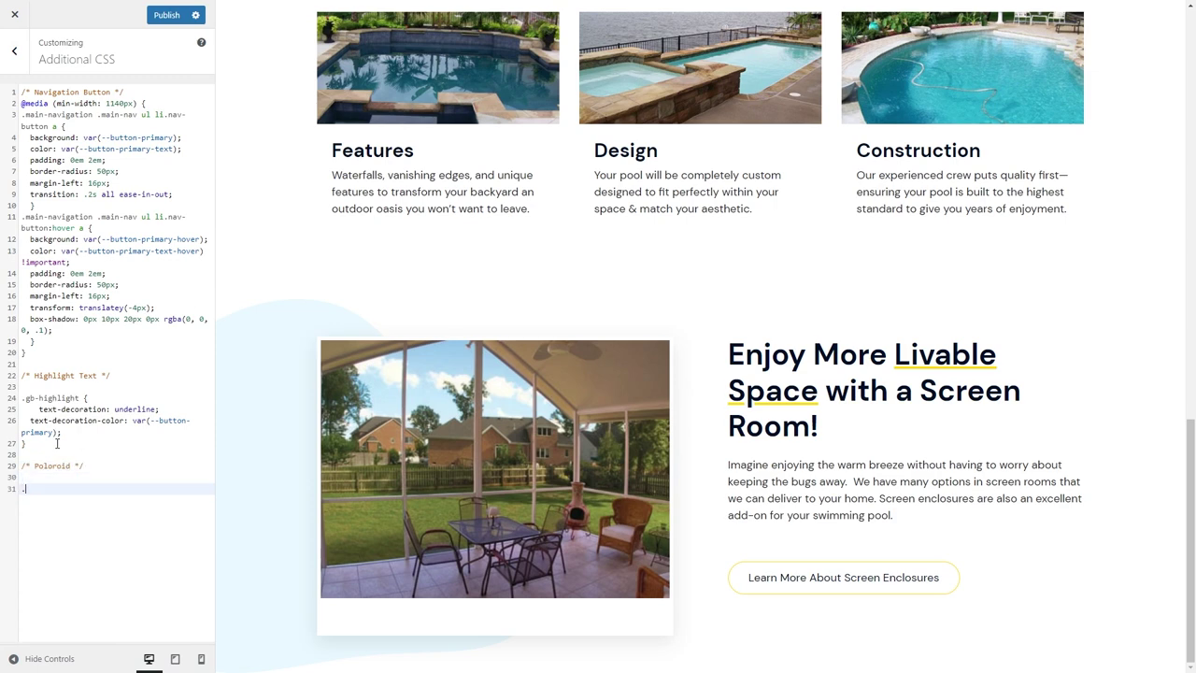
type("poloroid {")
key("Return")
type("transform")
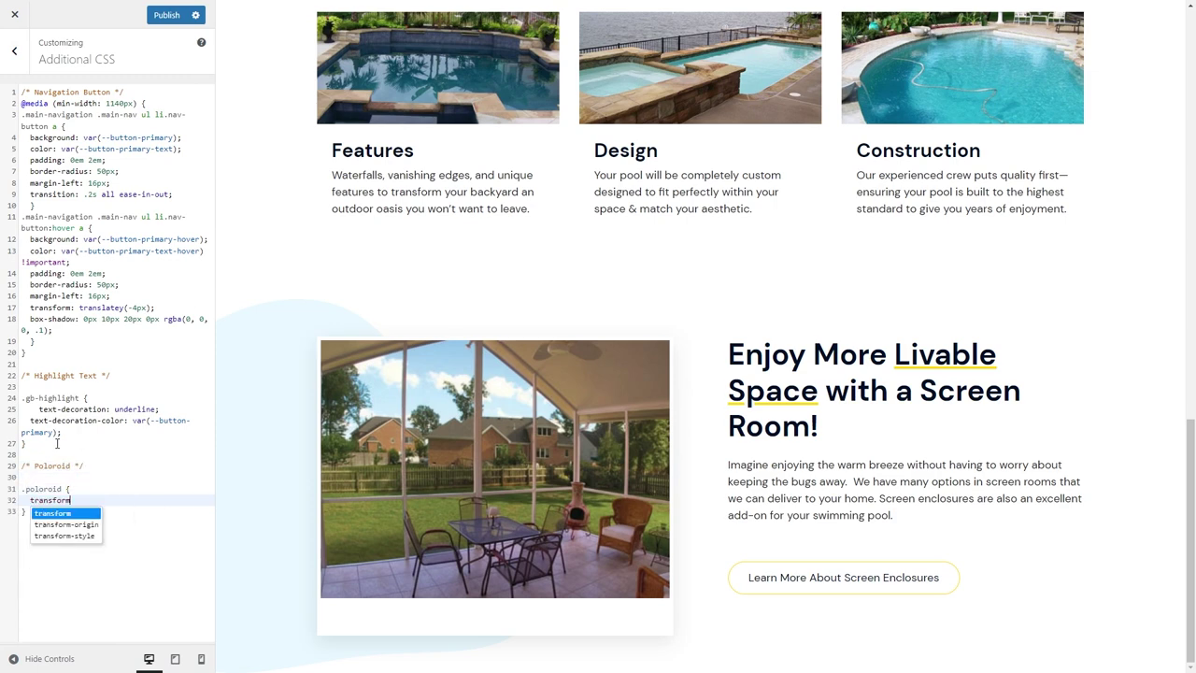
type(": rotate(-10")
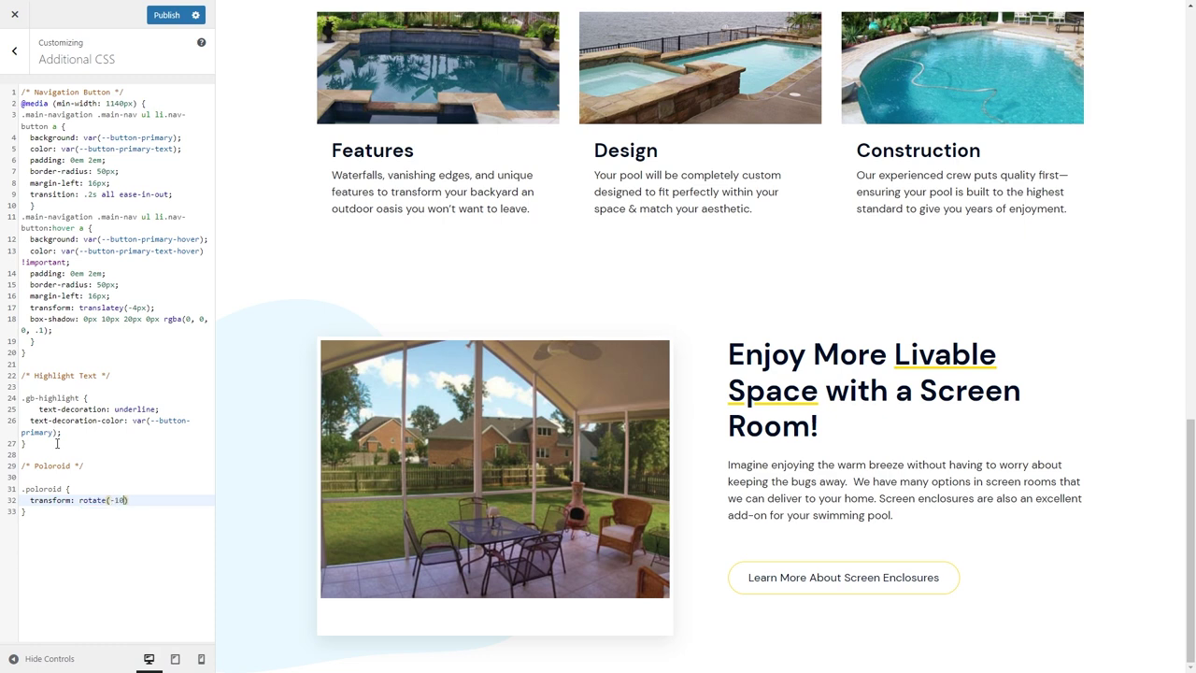
type("deg")
key("BackSpace")
key("BackSpace")
type("6")
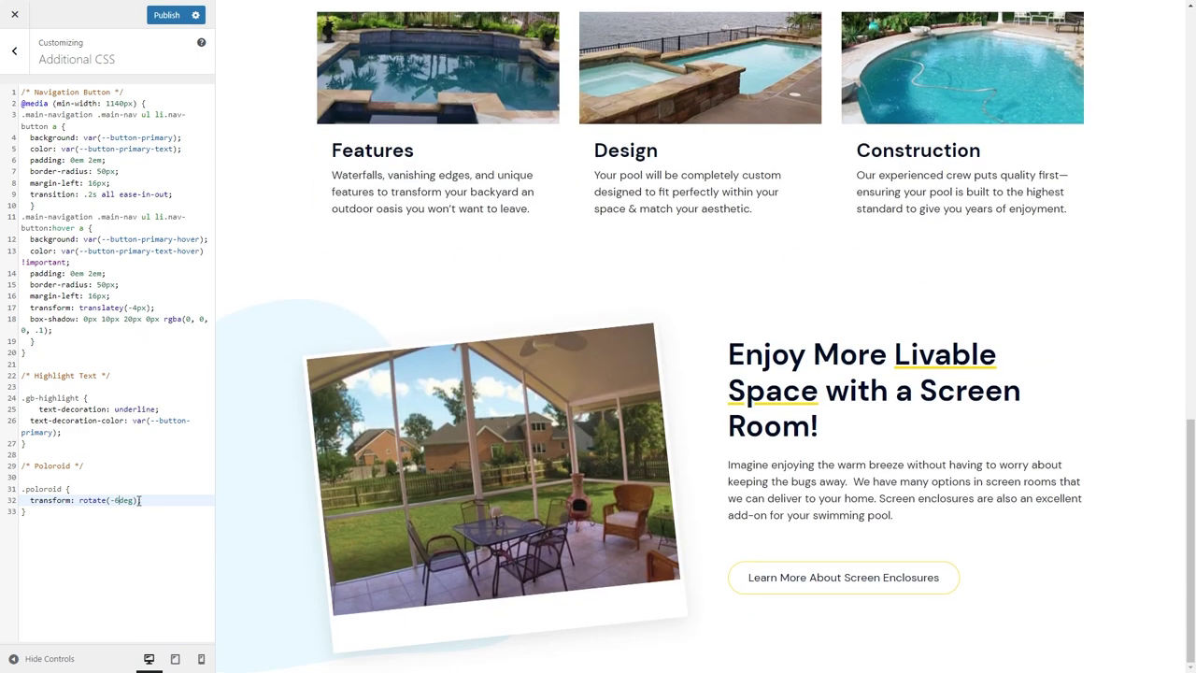
Publish the CSS, then delete the .poloroid rule and return to the block editor.
left_click(166, 15)
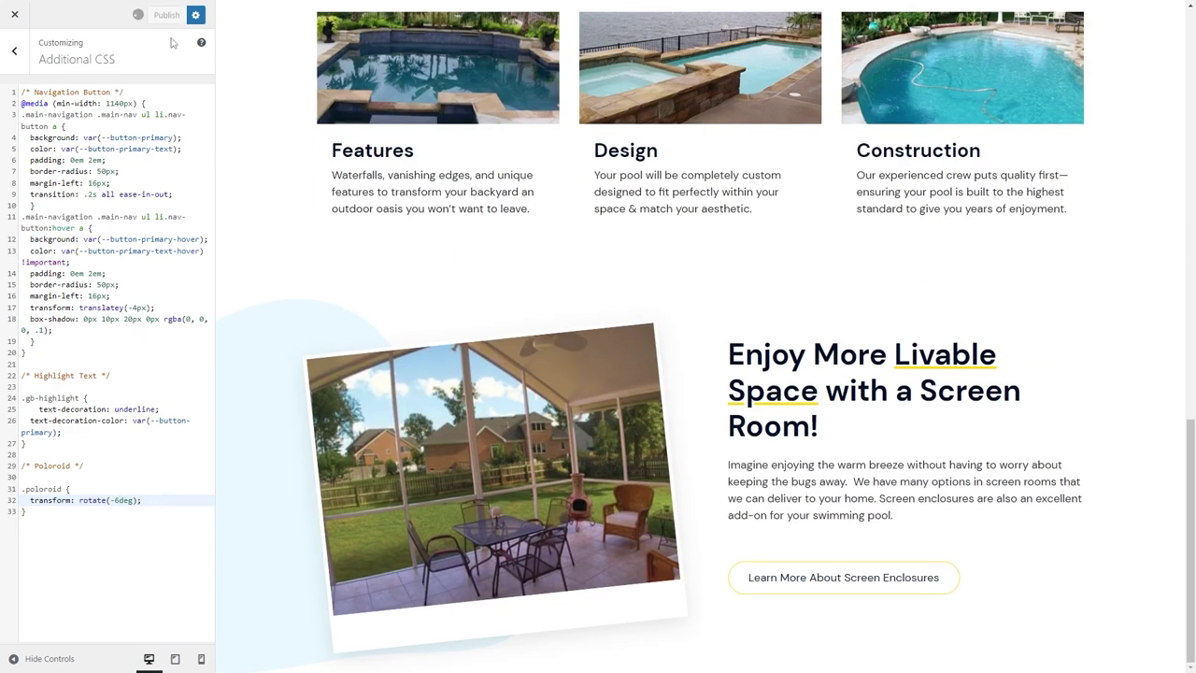
left_click_drag(54, 512, 22, 489)
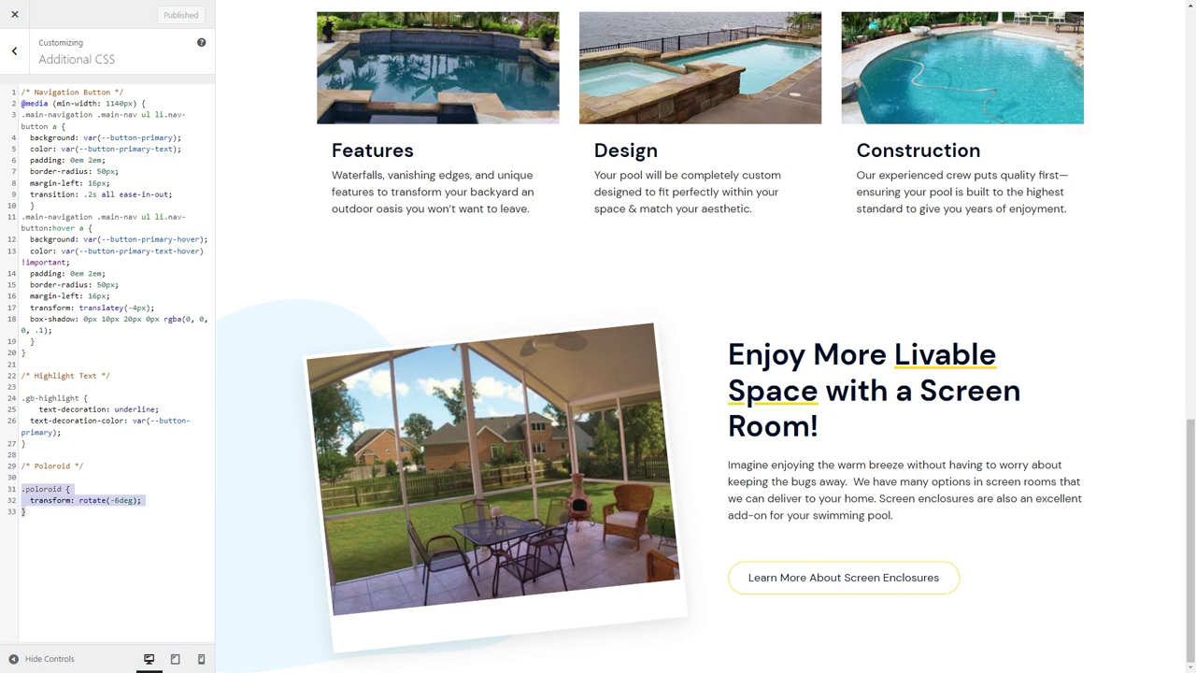
key("BackSpace")
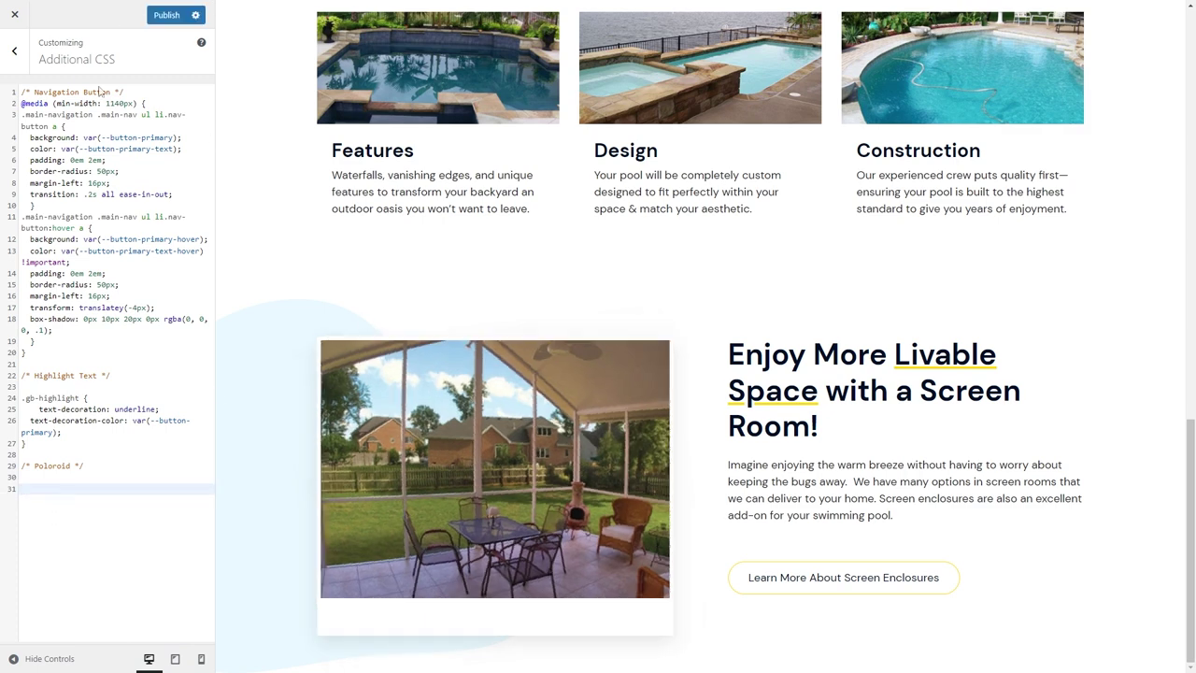
left_click(101, 8)
scroll(1097, 421, "down", 8)
Turn on a Rotate transform in the photo frame's Effects settings.
left_click(1112, 471)
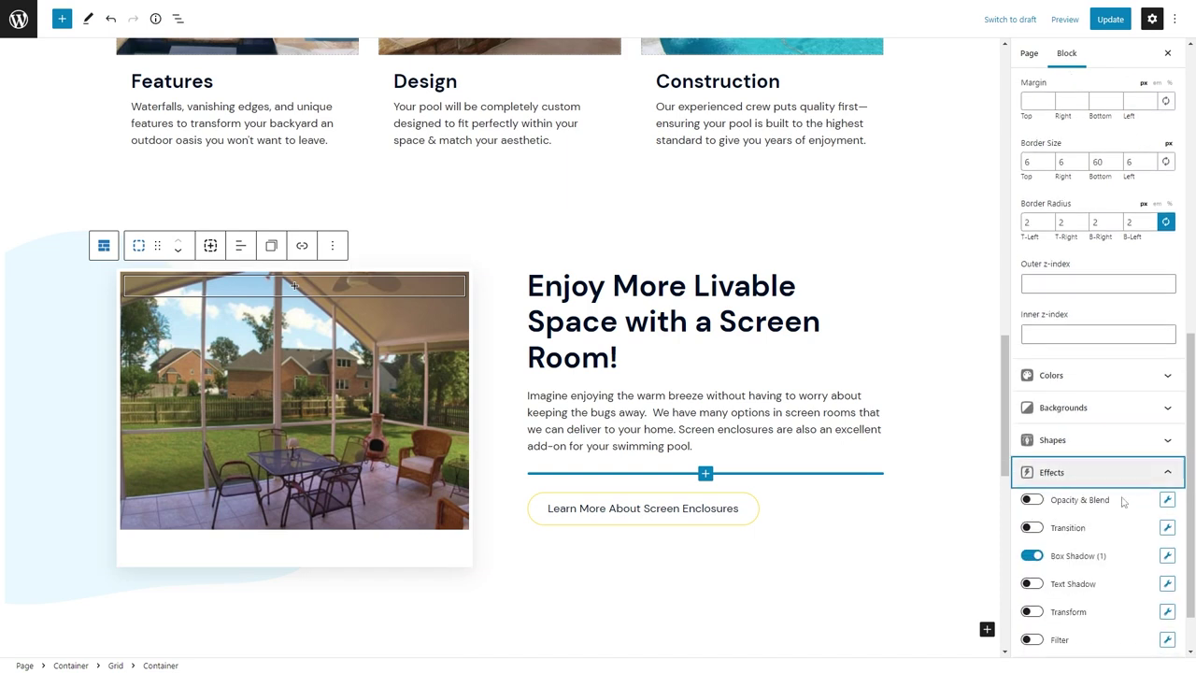
left_click(1070, 613)
left_click(1165, 612)
left_click(864, 501)
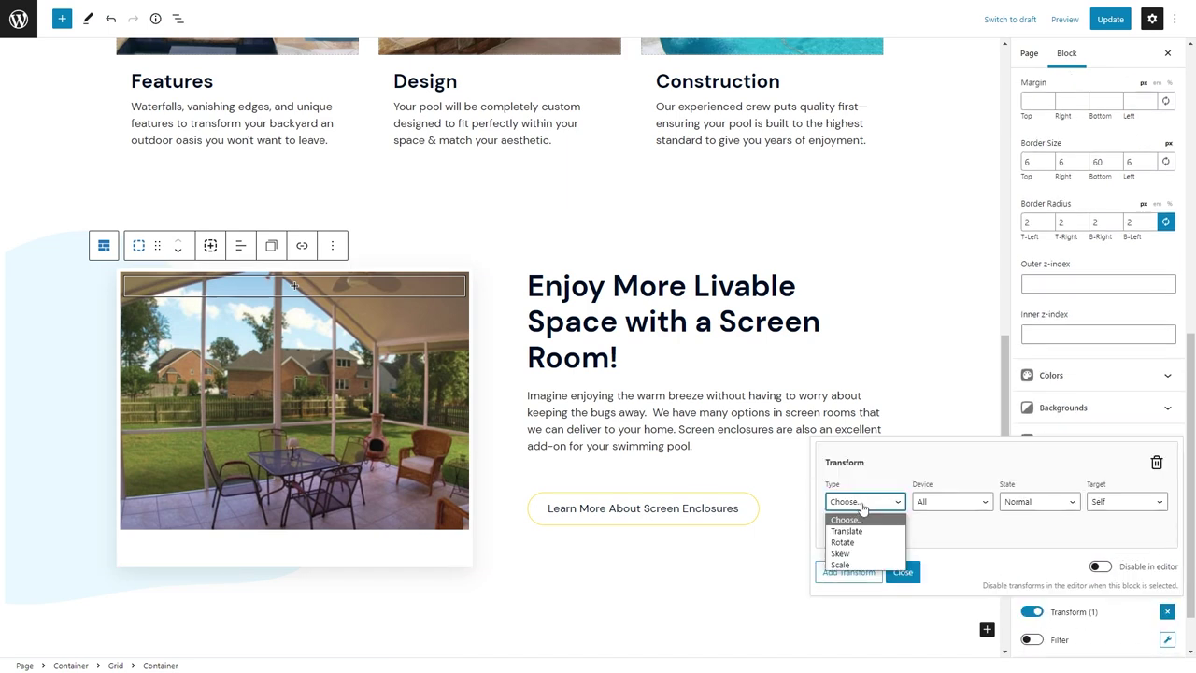
left_click(846, 552)
Tilt the frame to -8 degrees and update the page.
left_click_drag(834, 512, 828, 504)
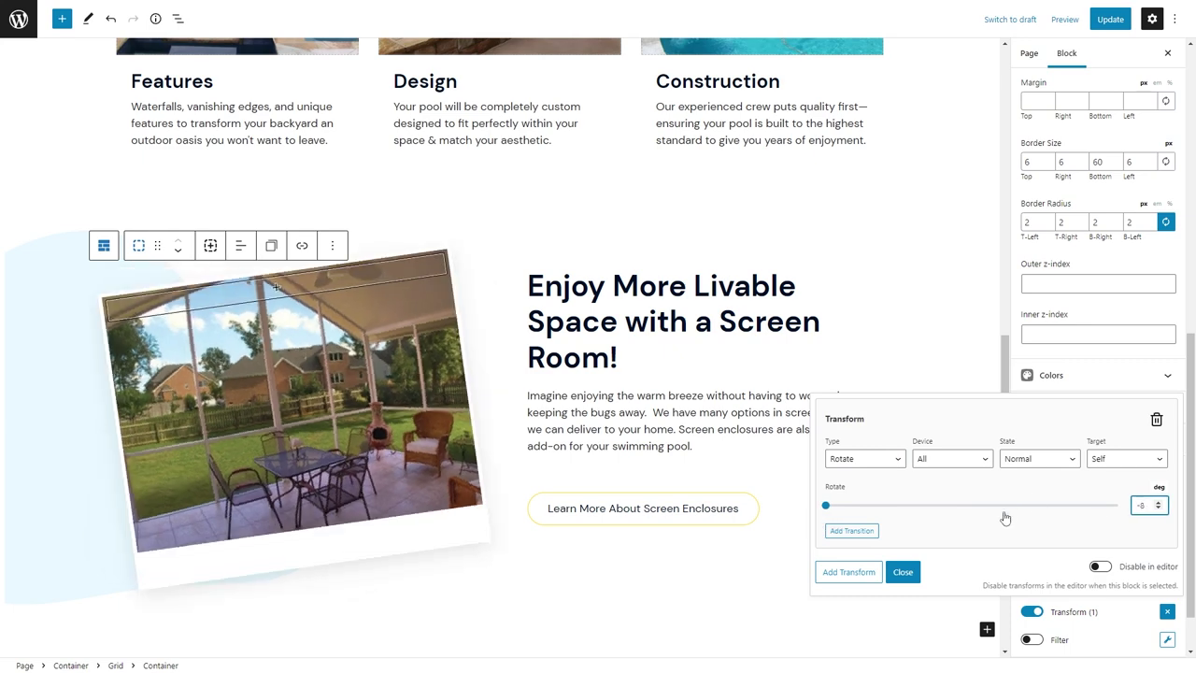
left_click(903, 571)
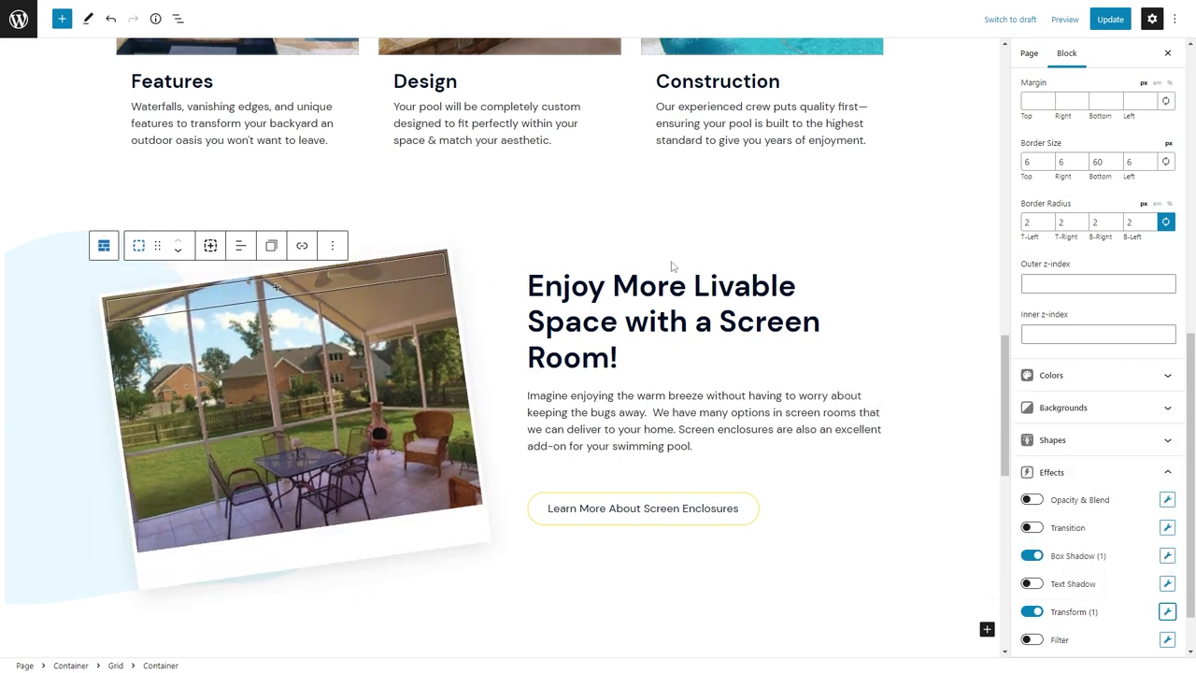
left_click(1110, 19)
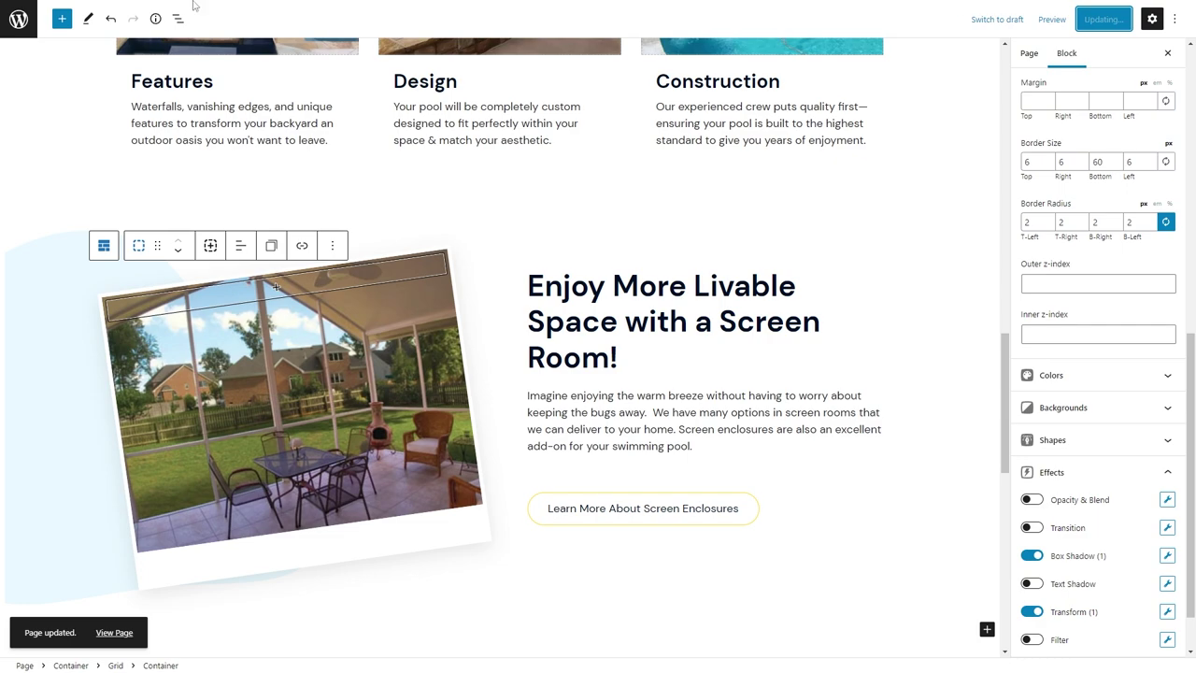
left_click(210, 8)
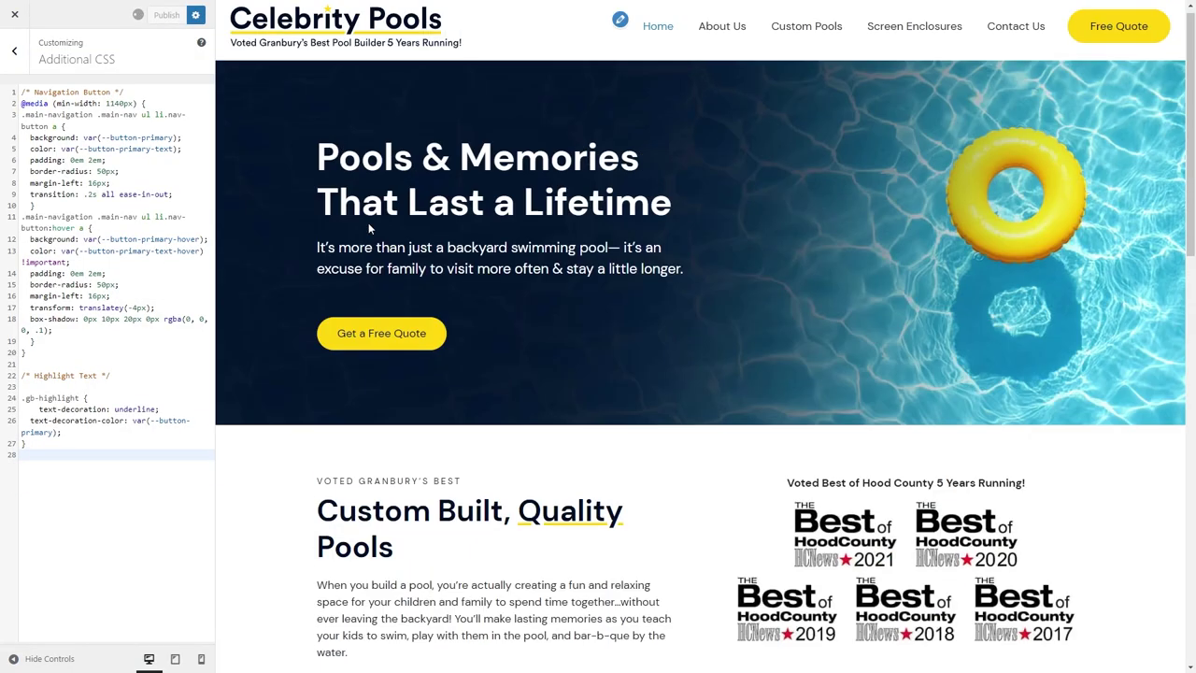
Scroll the Customizer preview to the Screen Room section to confirm the tilted photo.
scroll(459, 275, "down", 5)
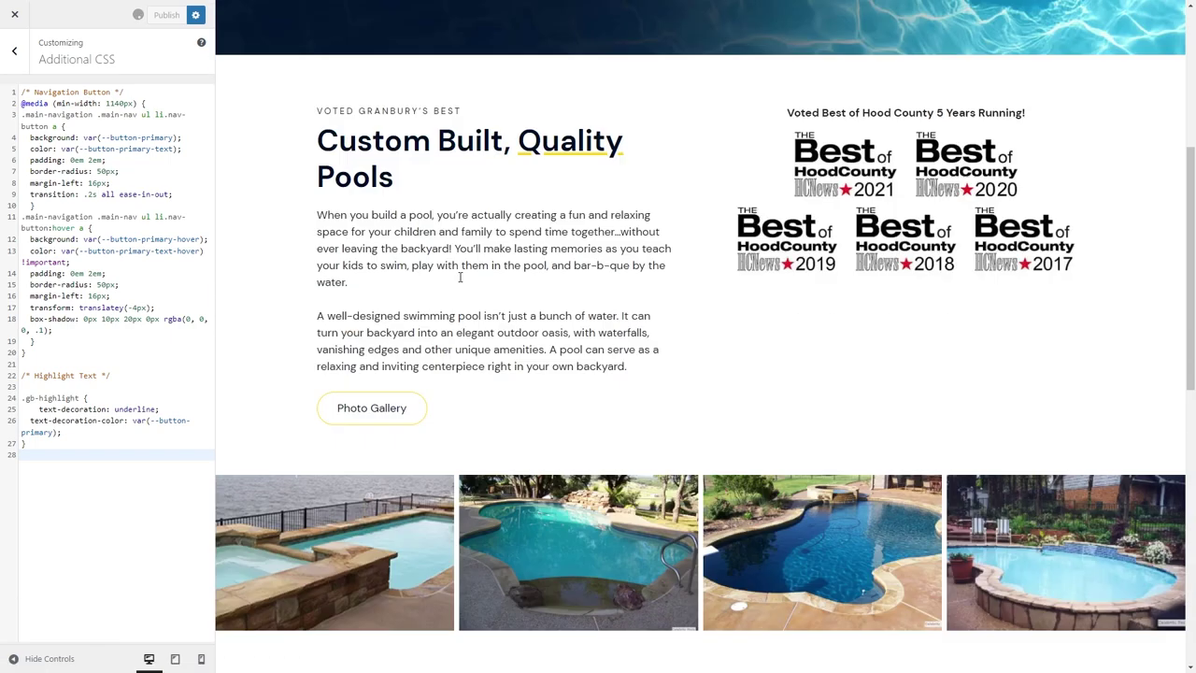
scroll(445, 345, "down", 5)
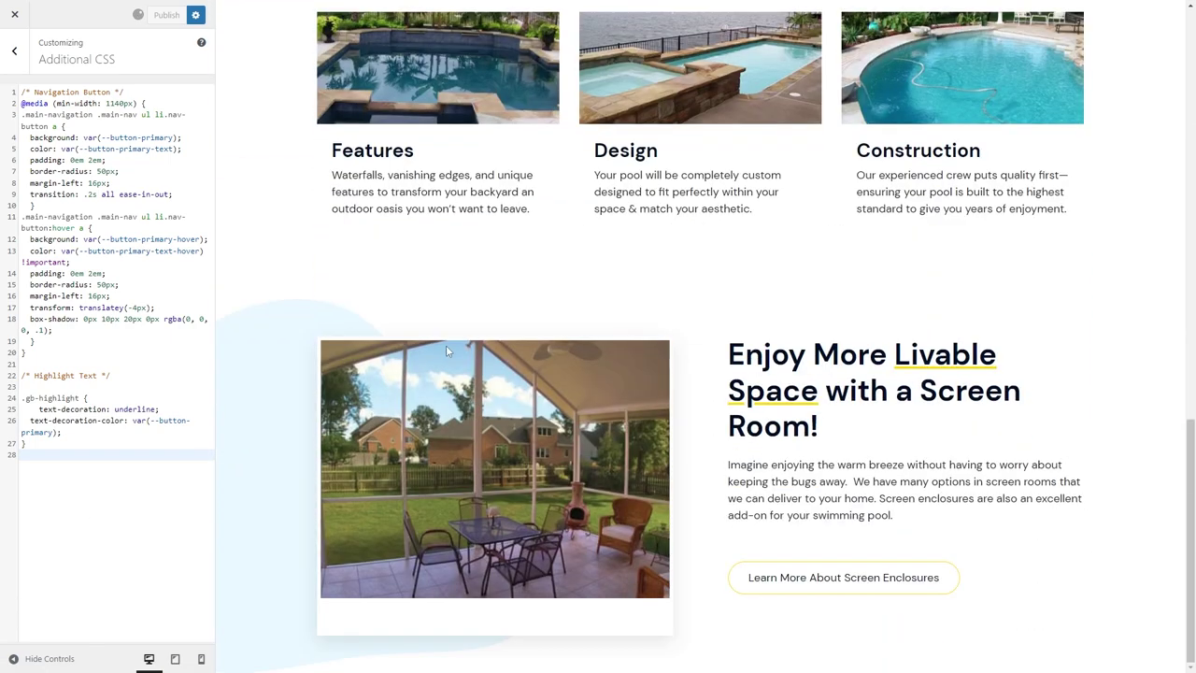
scroll(373, 299, "up", 10)
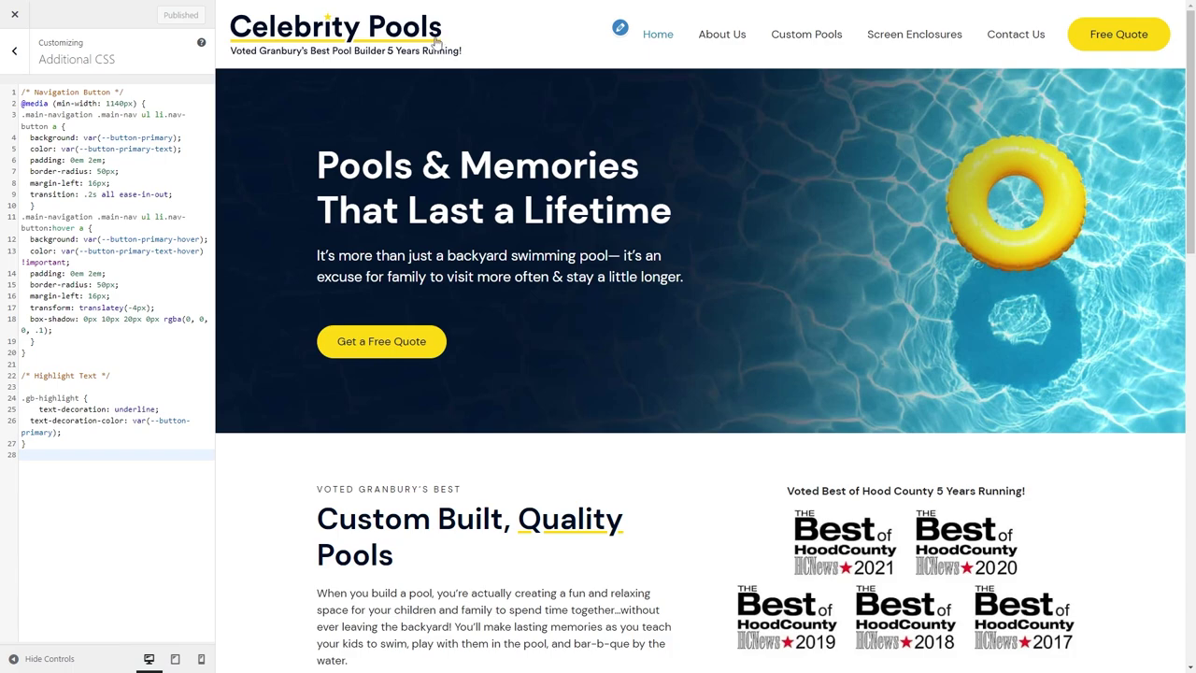
scroll(623, 308, "down", 10)
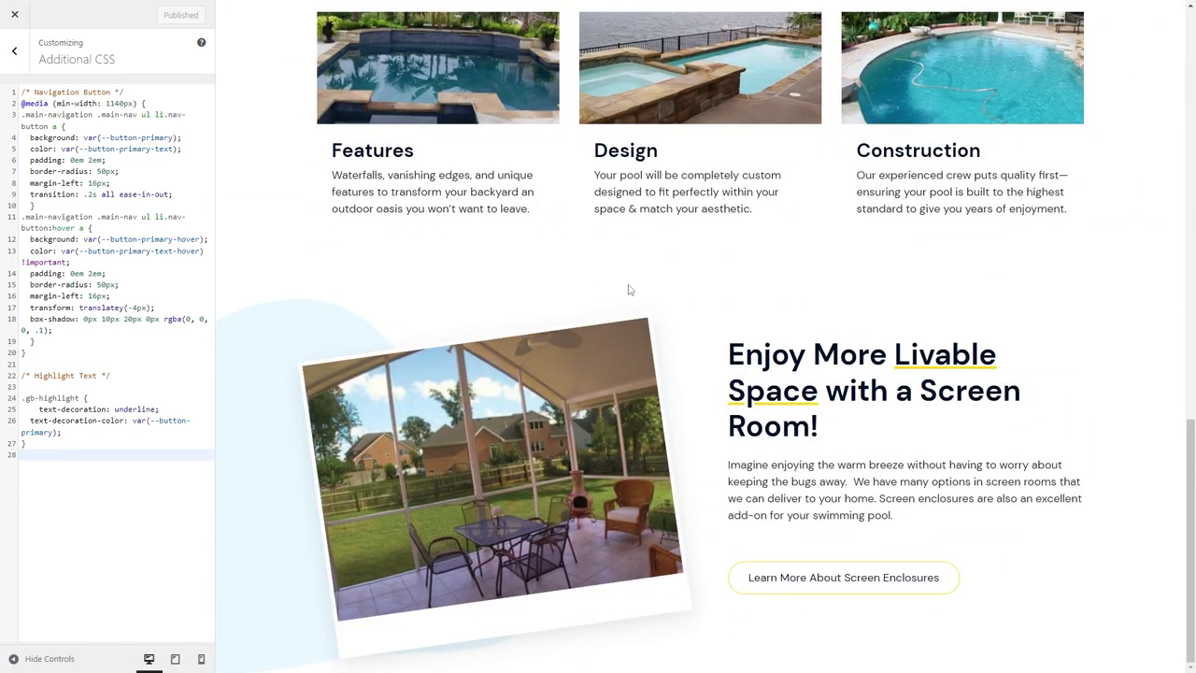
scroll(741, 369, "up", 5)
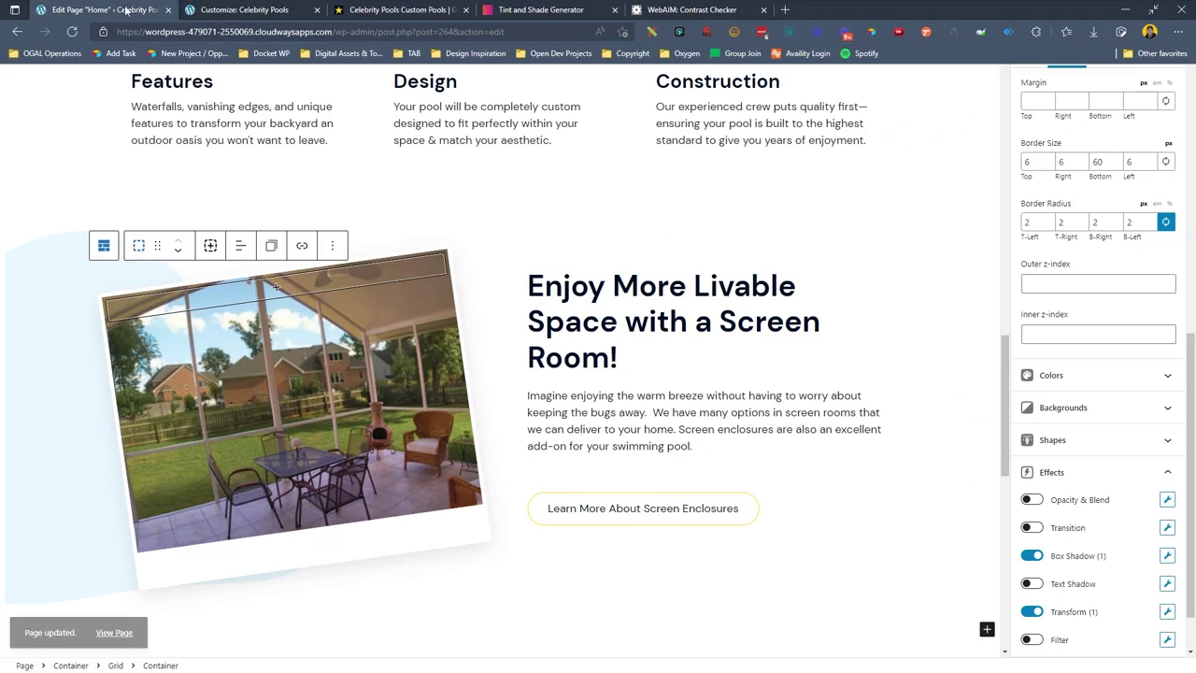
scroll(138, 272, "up", 5)
On the tablet view, centre the services grid items horizontally.
left_click(74, 369)
left_click(64, 324)
left_click(64, 320)
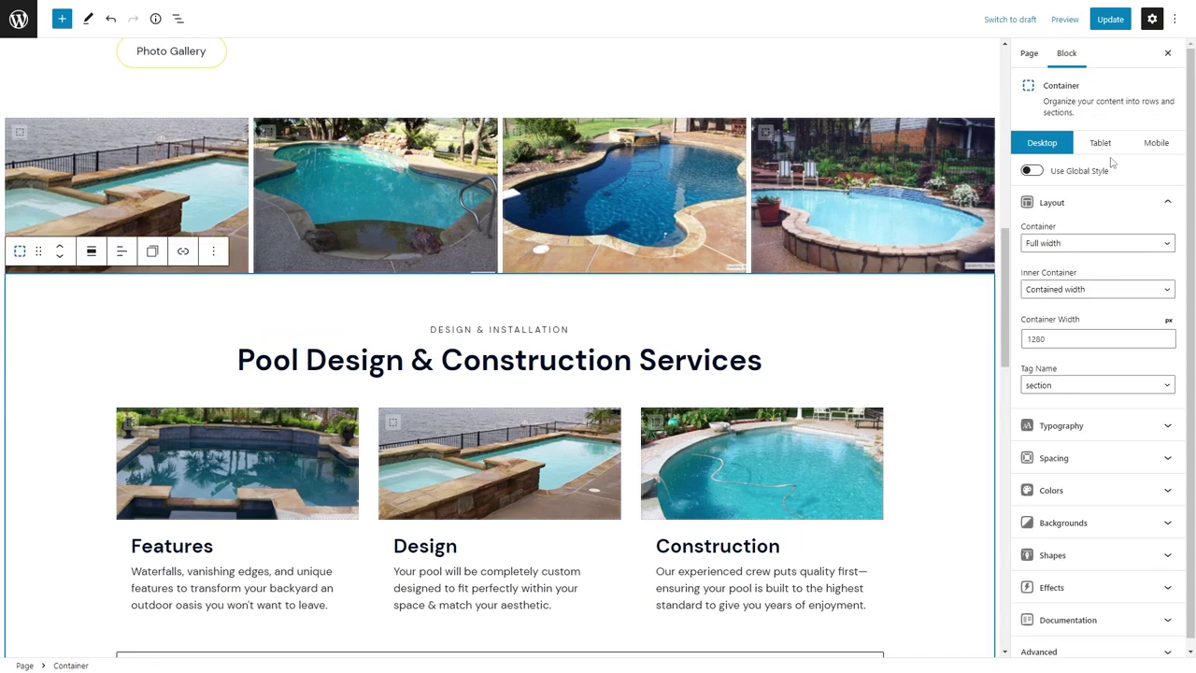
left_click(1095, 145)
scroll(639, 280, "up", 8)
scroll(636, 280, "down", 3)
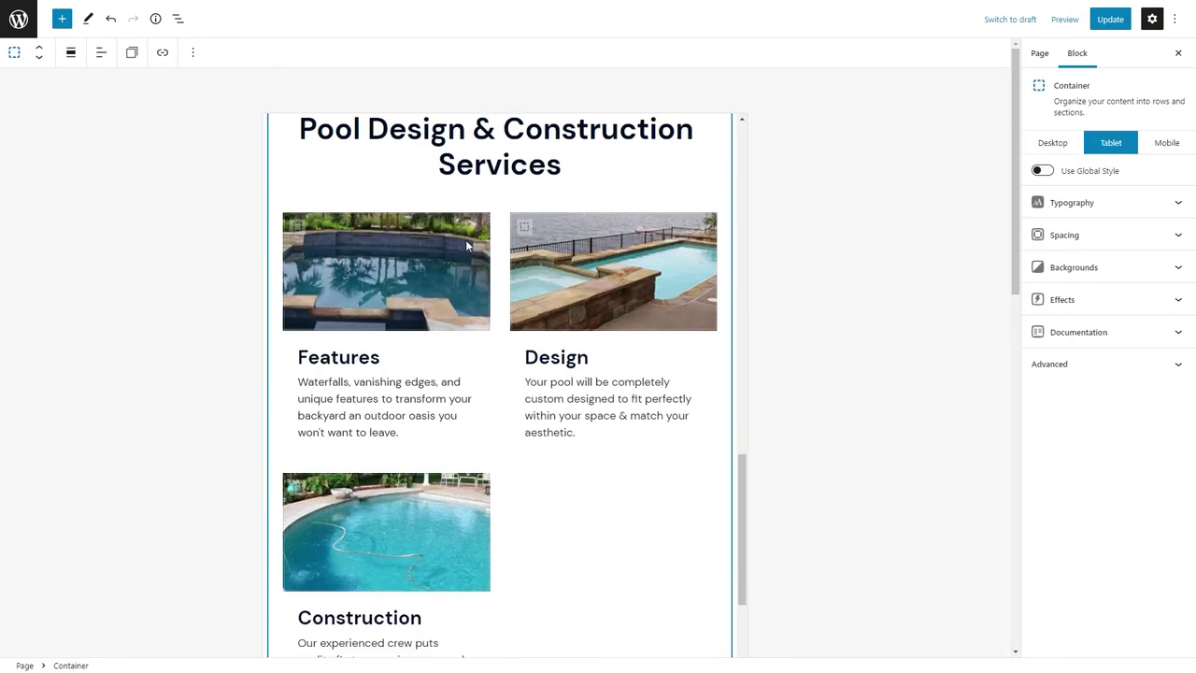
left_click(177, 19)
scroll(150, 376, "down", 5)
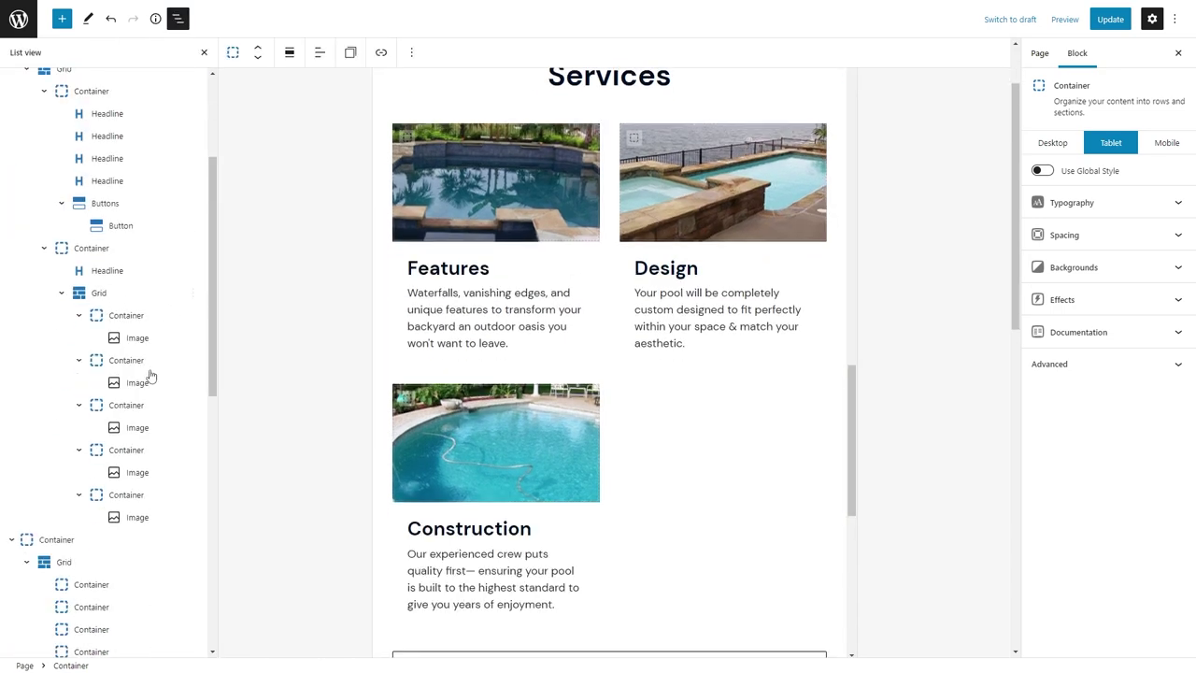
left_click(94, 339)
left_click(122, 405)
left_click(1079, 371)
left_click(1075, 422)
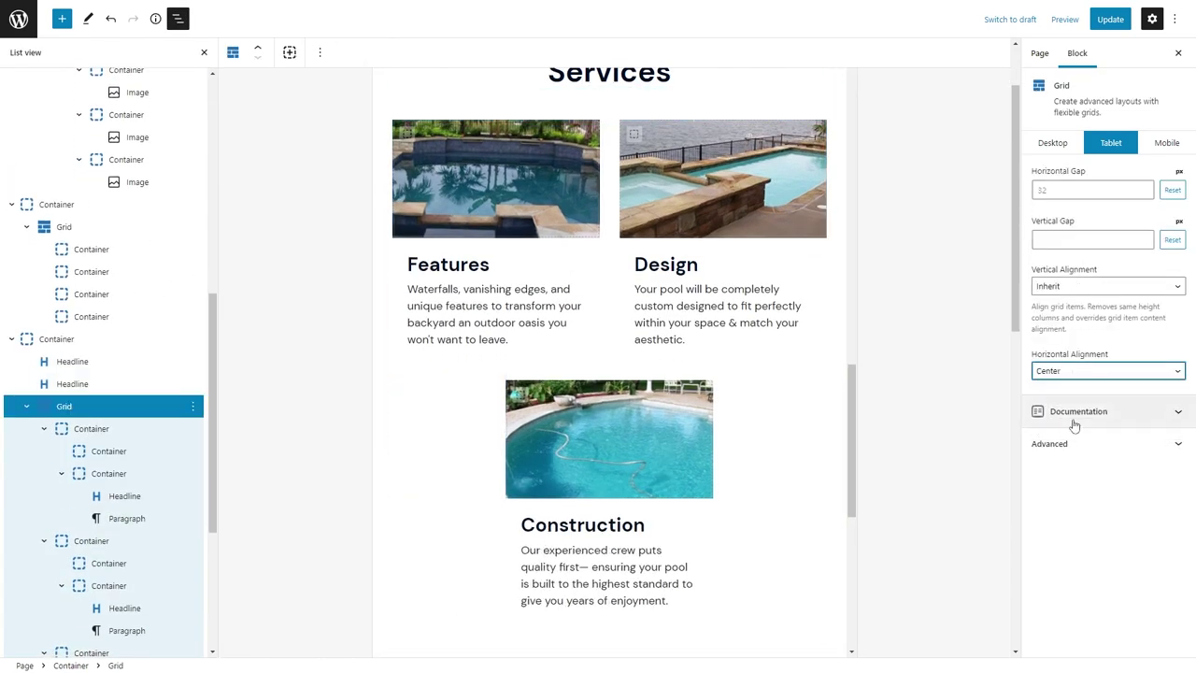
Make the screen-room photo container 75% wide with a 400 minimum height on tablet.
scroll(672, 297, "down", 4)
scroll(712, 228, "up", 6)
scroll(600, 342, "down", 7)
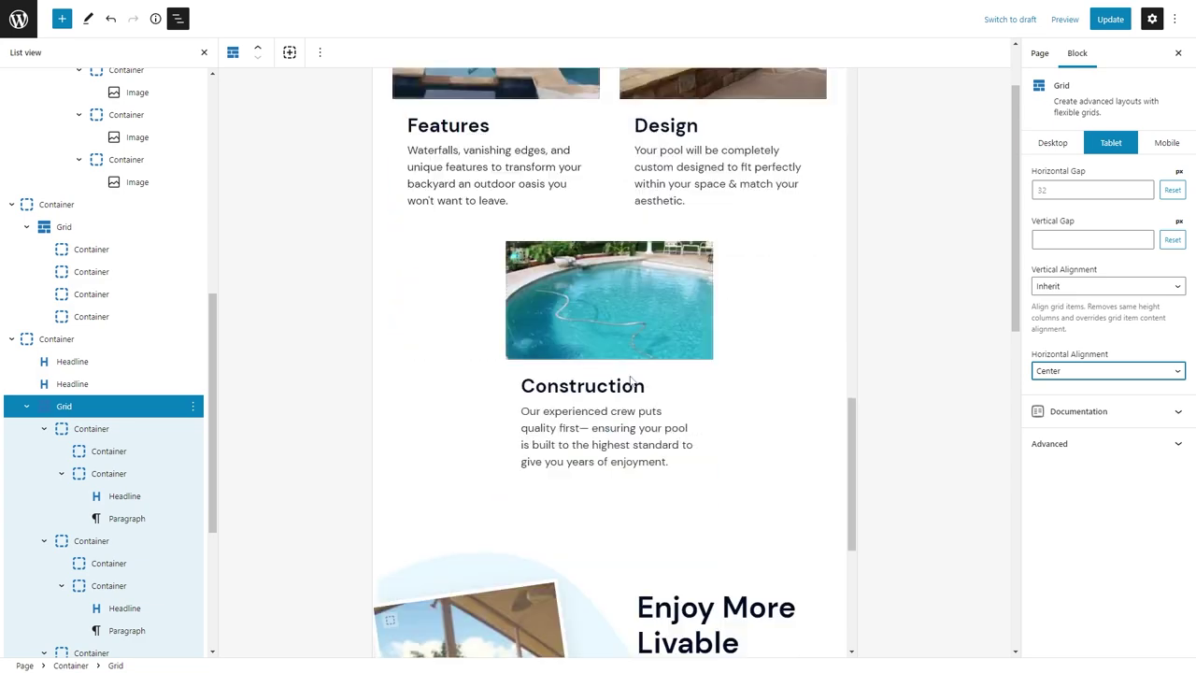
left_click(536, 375)
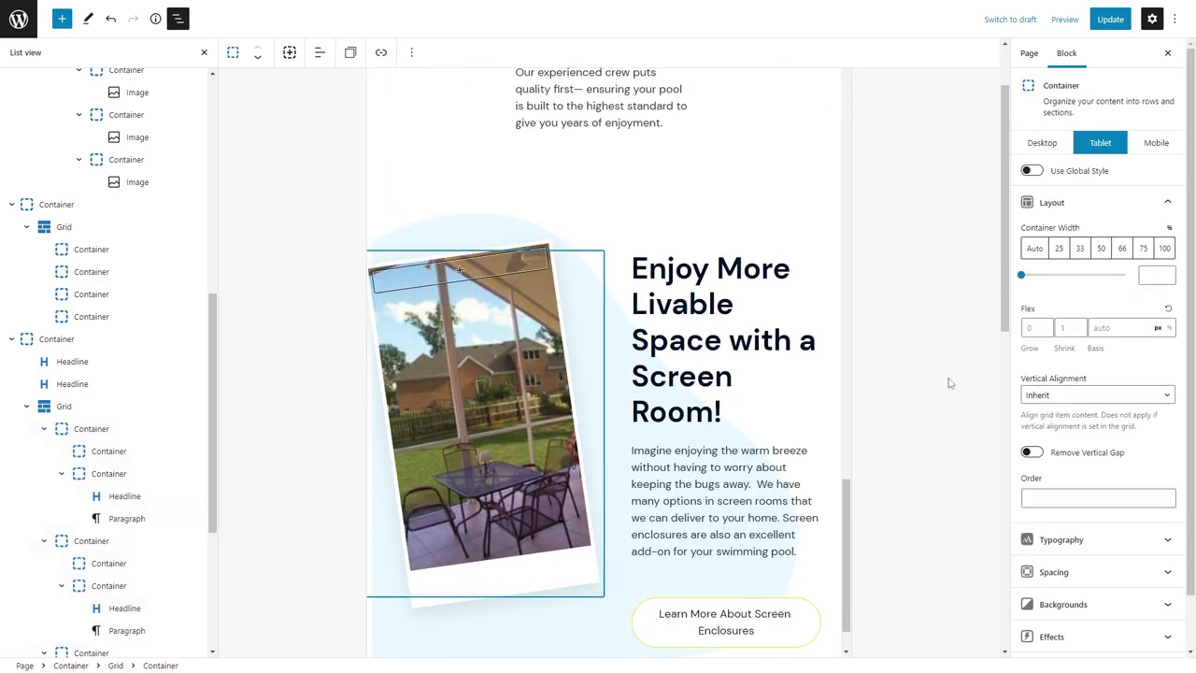
left_click(1103, 563)
left_click(1055, 393)
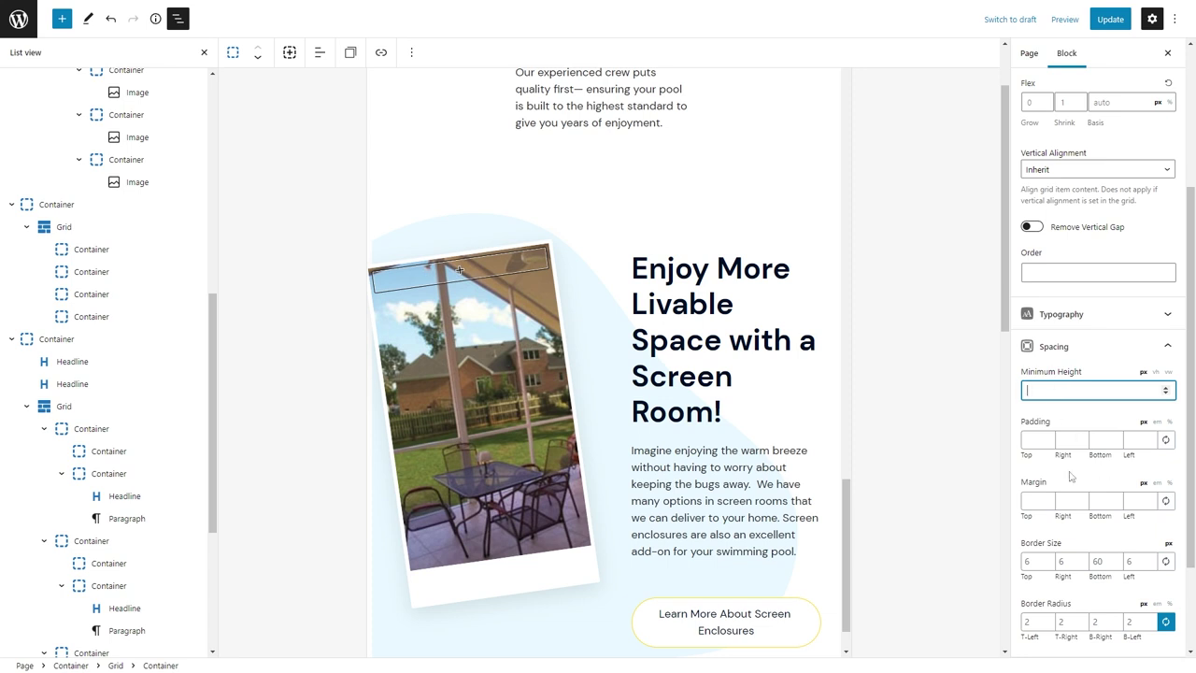
scroll(112, 477, "down", 5)
scroll(1097, 248, "up", 3)
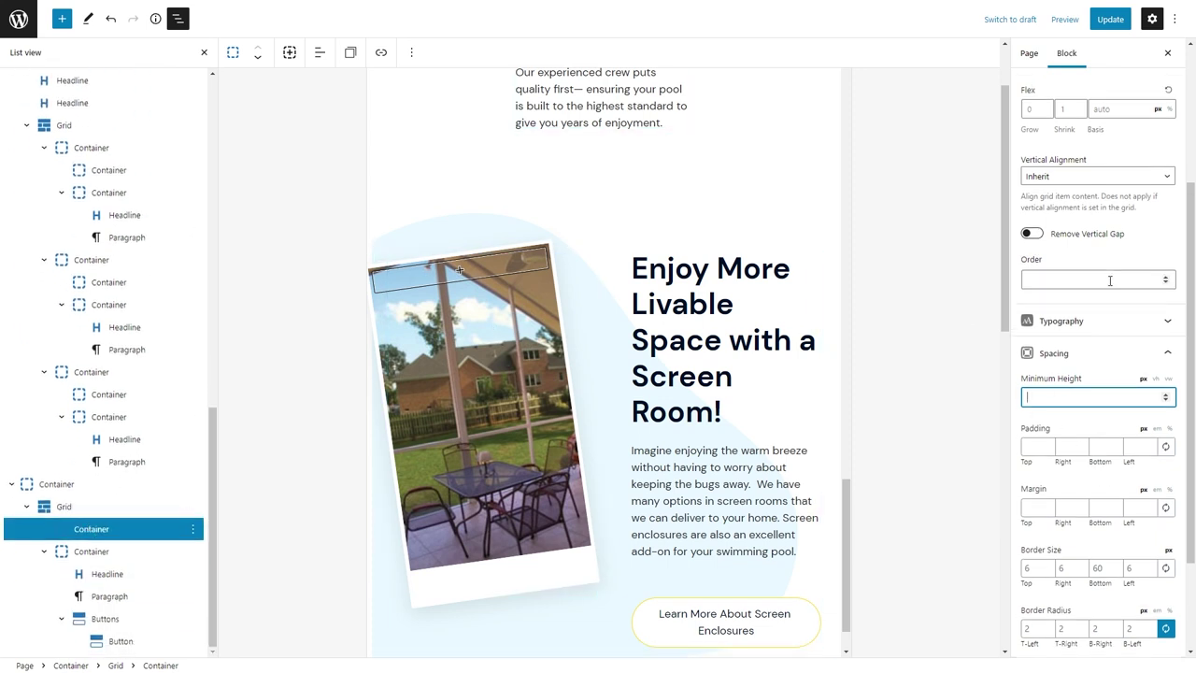
left_click(1141, 248)
left_click(1087, 615)
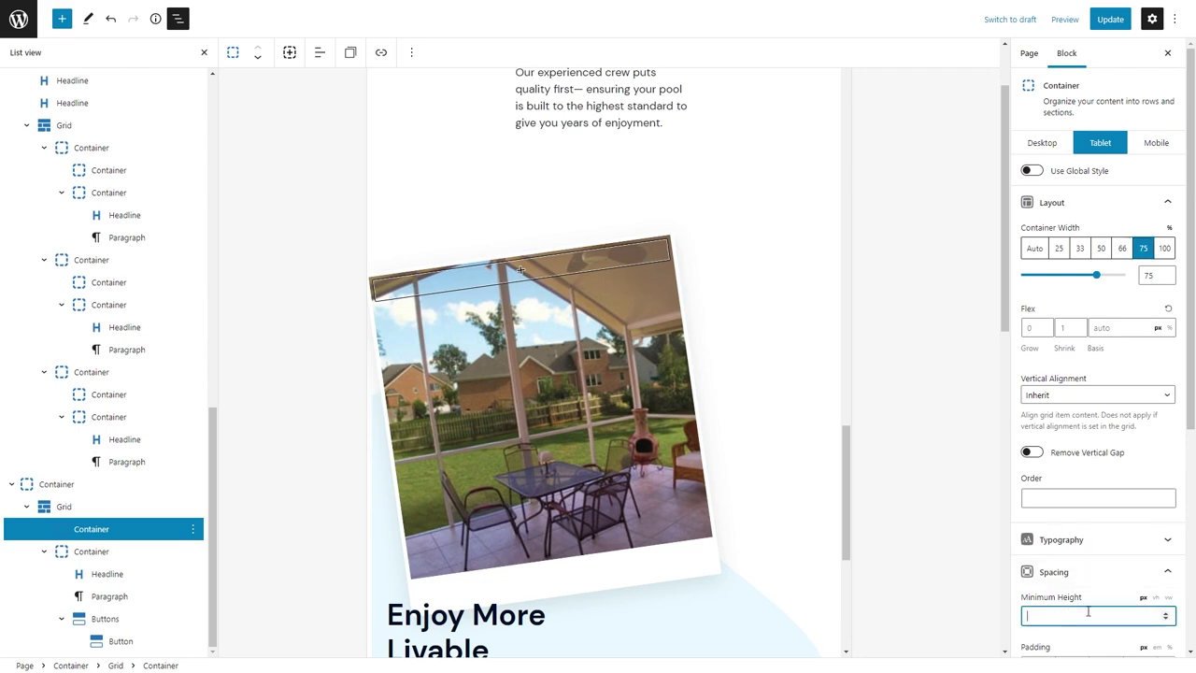
type("400")
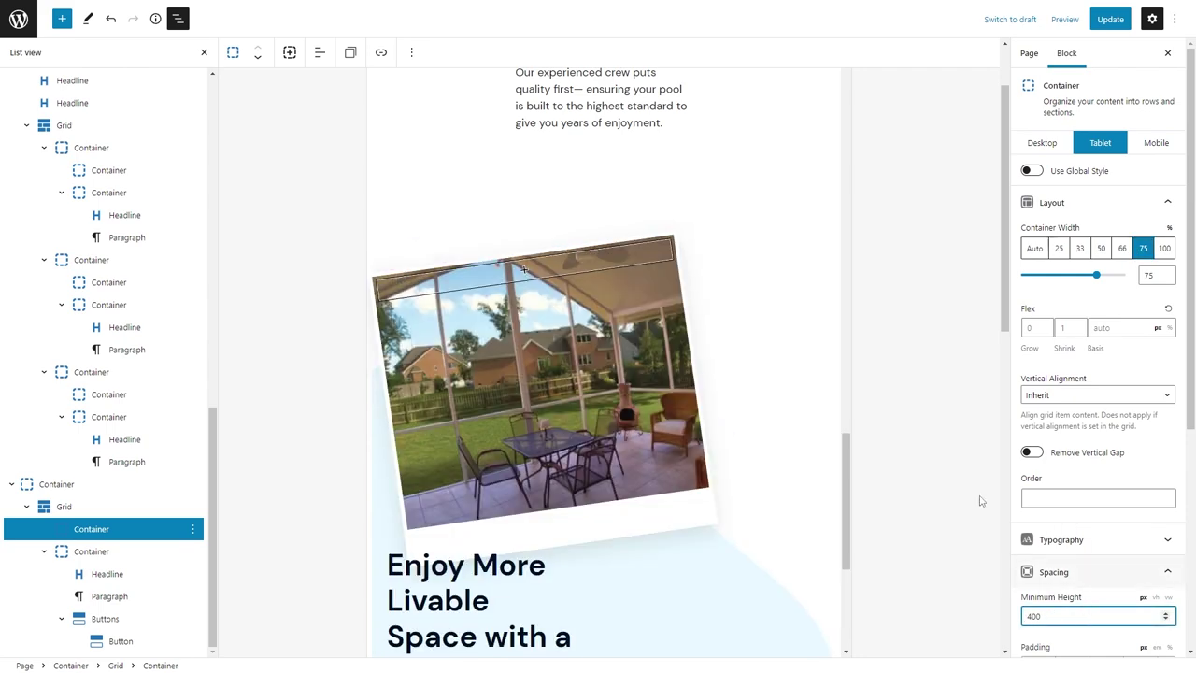
scroll(787, 467, "down", 4)
Make the screen-room text container 66% wide and centre the screen-room grid items.
left_click(788, 516)
left_click(1122, 249)
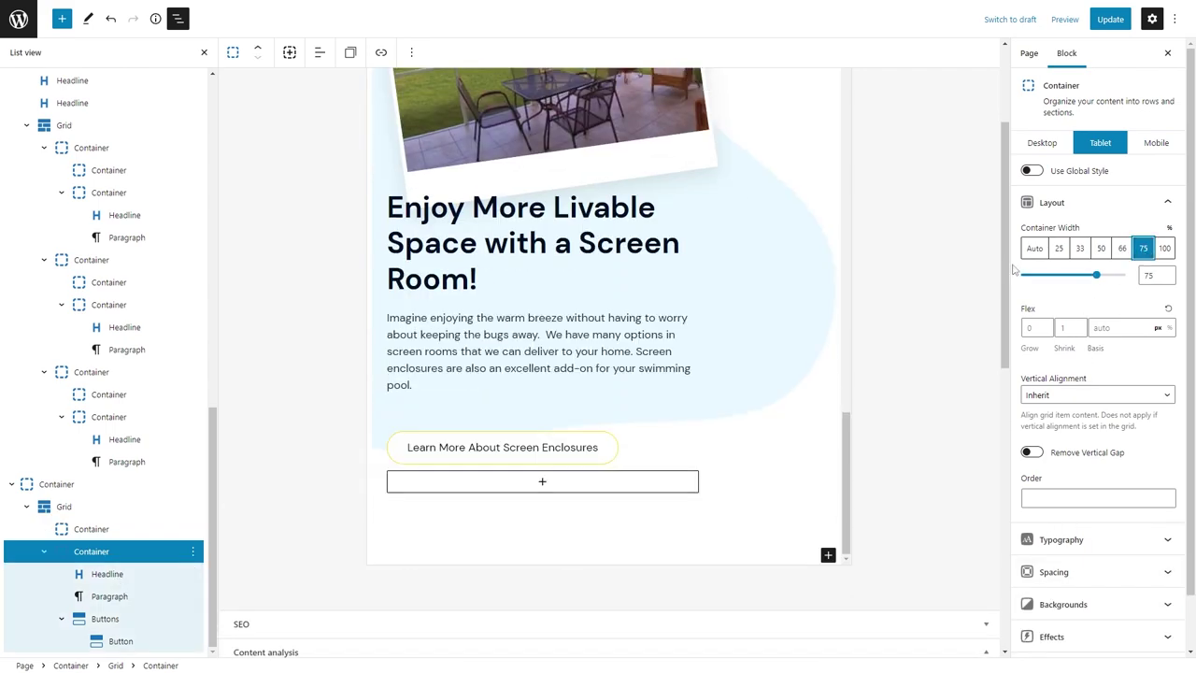
scroll(458, 271, "up", 3)
left_click(156, 505)
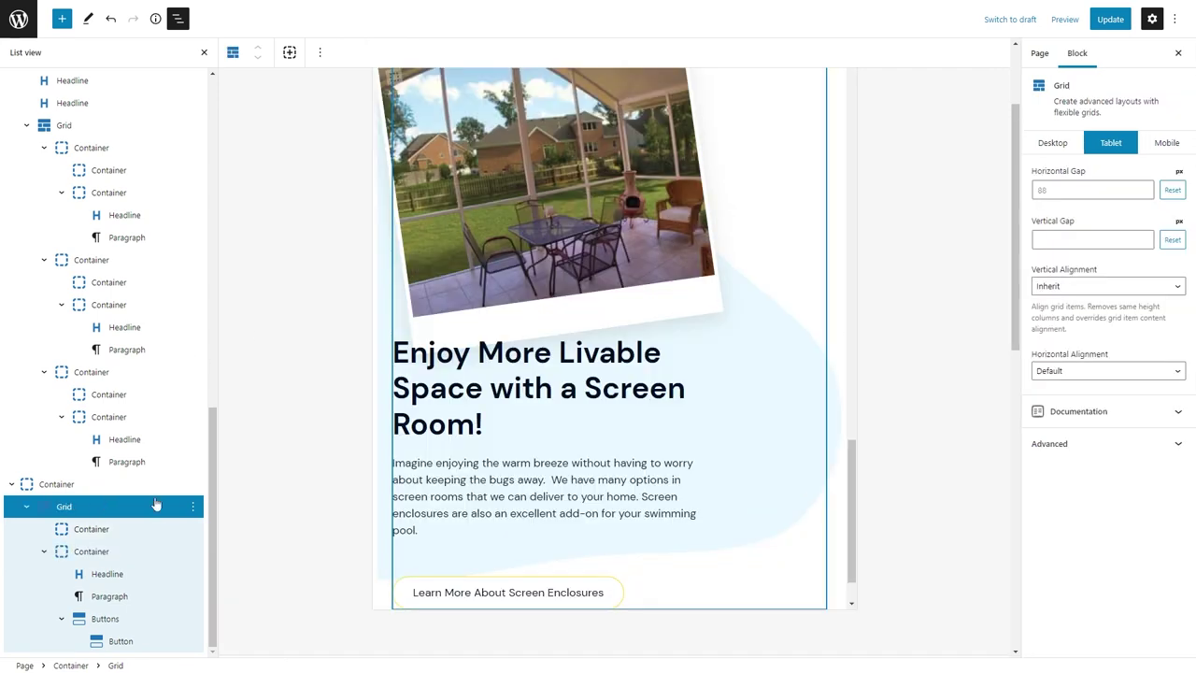
left_click(1067, 371)
left_click(1084, 421)
scroll(654, 281, "up", 5)
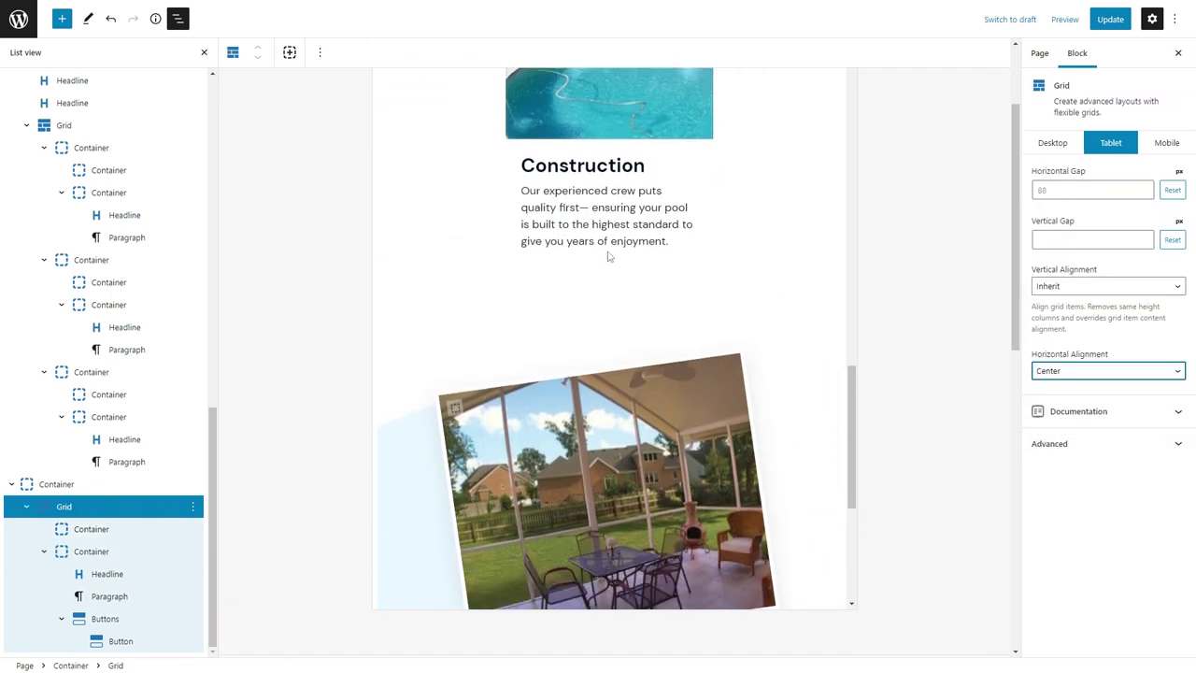
scroll(608, 255, "down", 3)
Give the tilted photo container a 60px bottom margin.
left_click(92, 531)
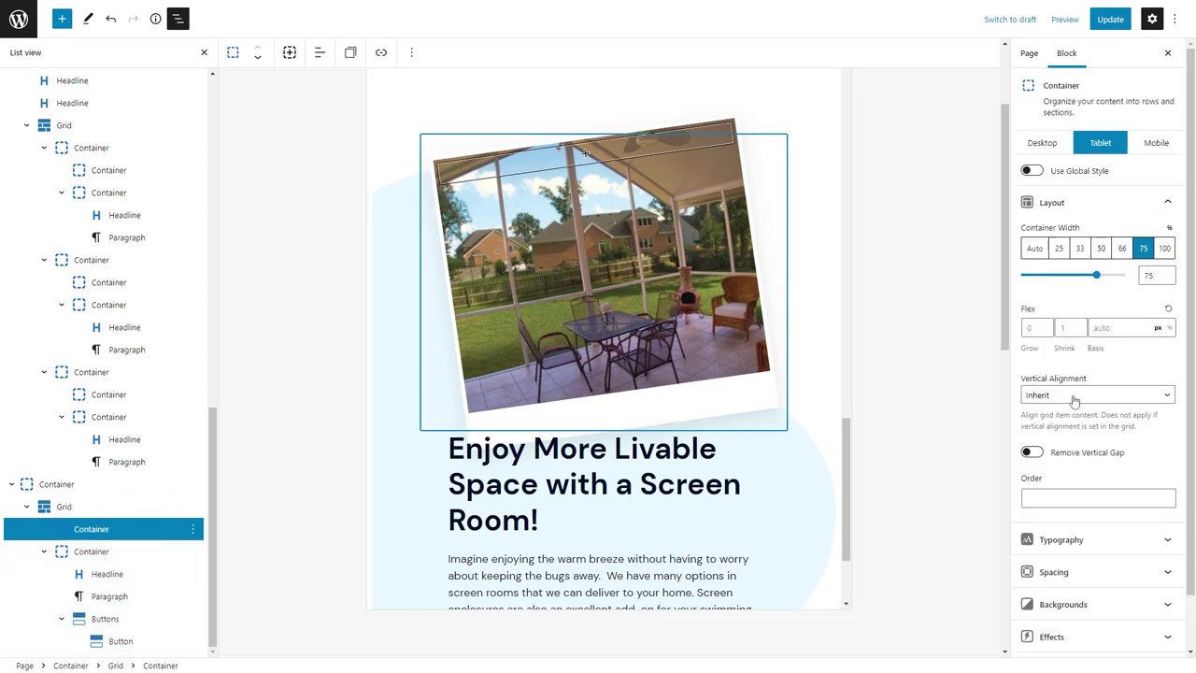
scroll(1098, 420, "down", 2)
left_click(1053, 493)
scroll(1097, 421, "down", 2)
left_click(1102, 501)
type("32")
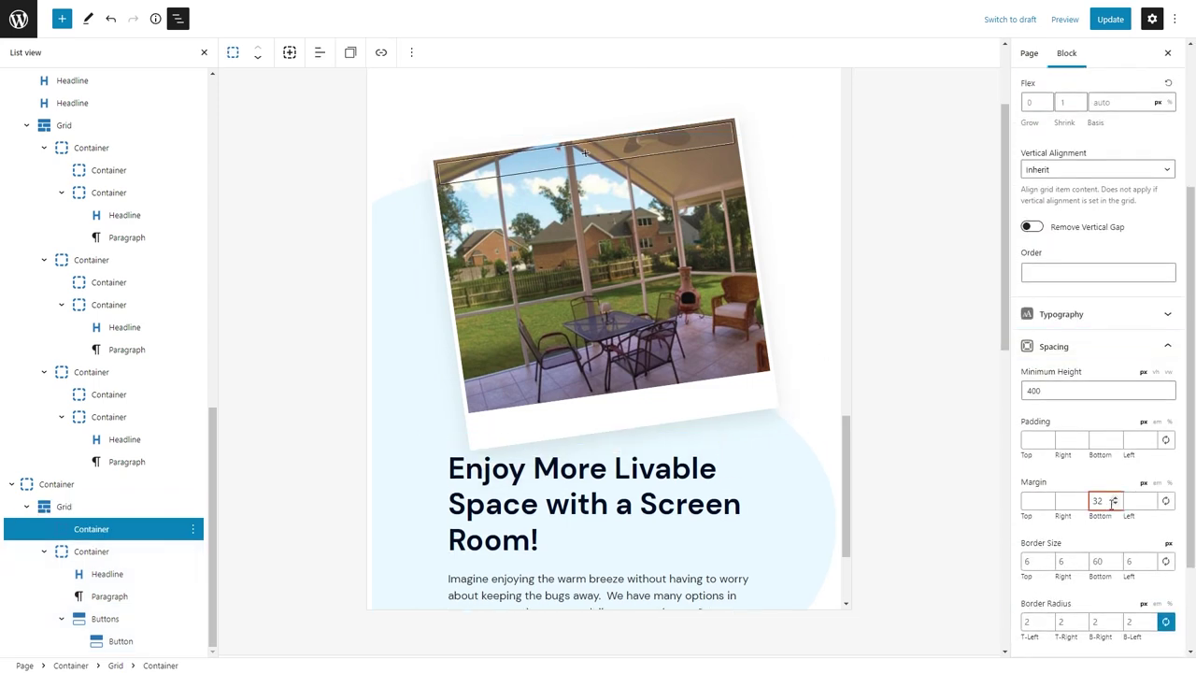
double_click(1098, 500)
type("60")
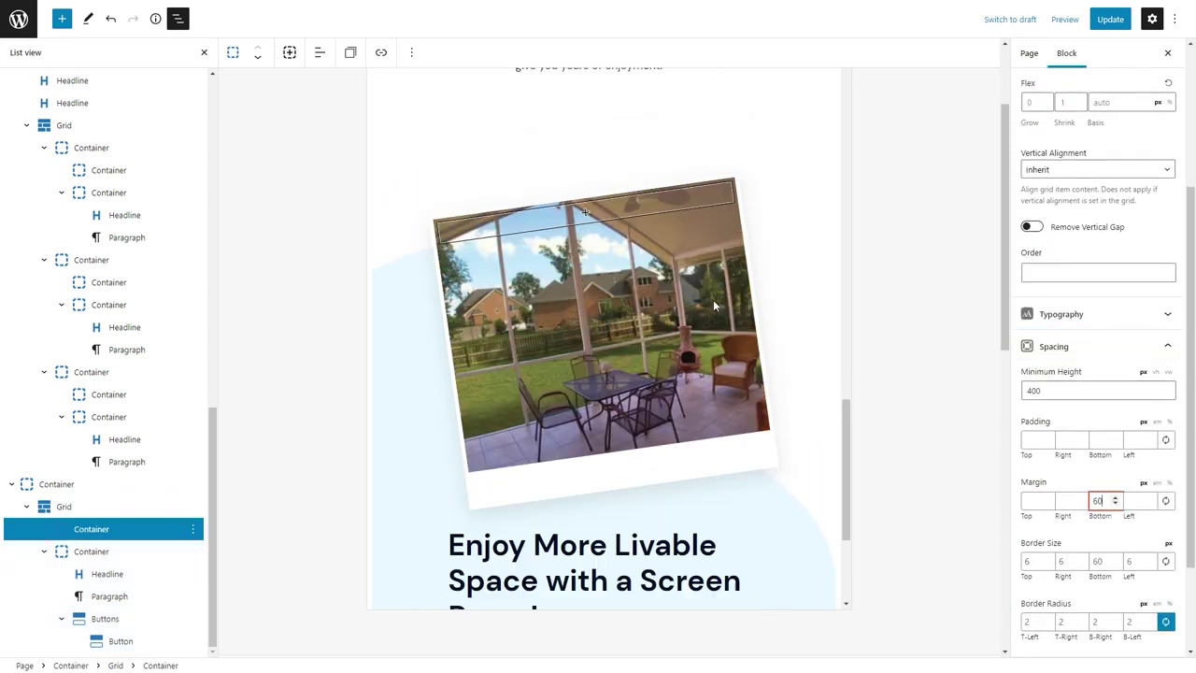
scroll(710, 306, "down", 3)
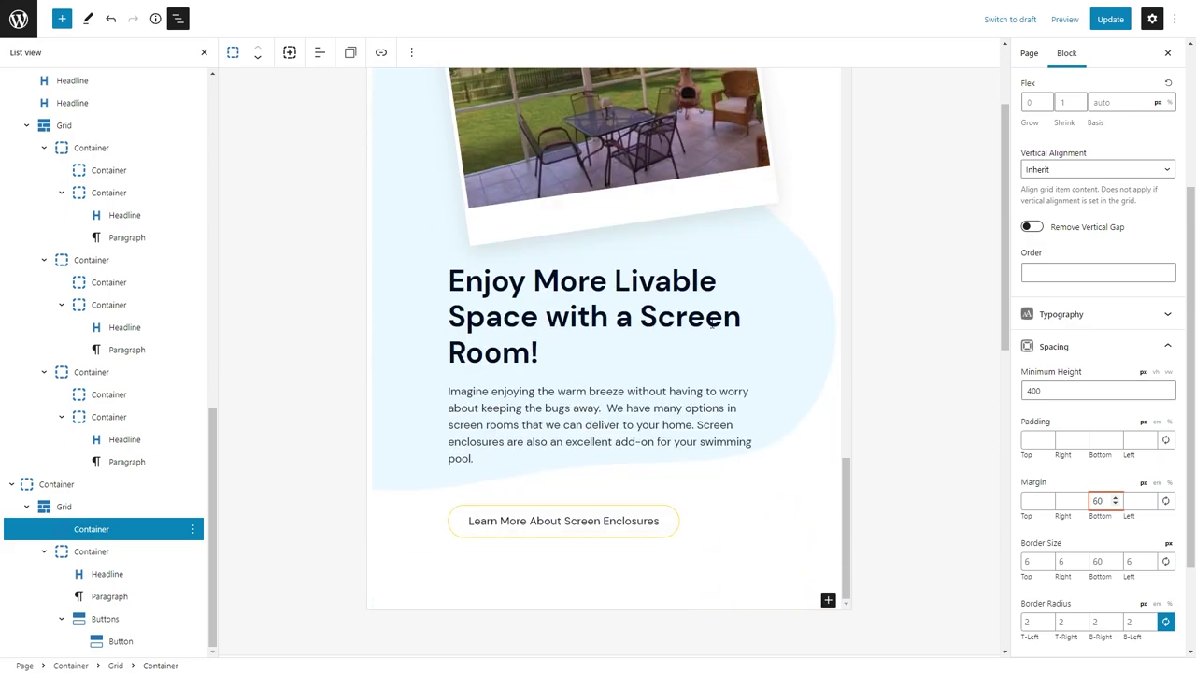
scroll(718, 234, "down", 10)
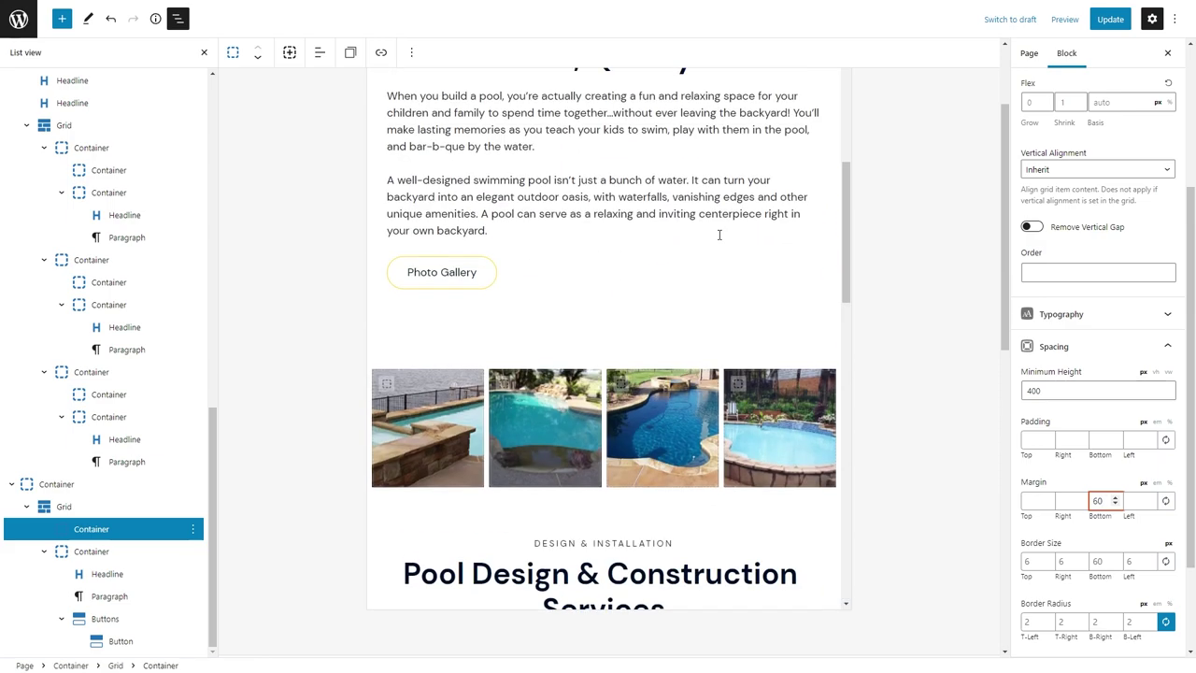
scroll(1105, 152, "up", 5)
left_click(1156, 140)
Set the services headline container's mobile top padding to 40.
left_click(601, 337)
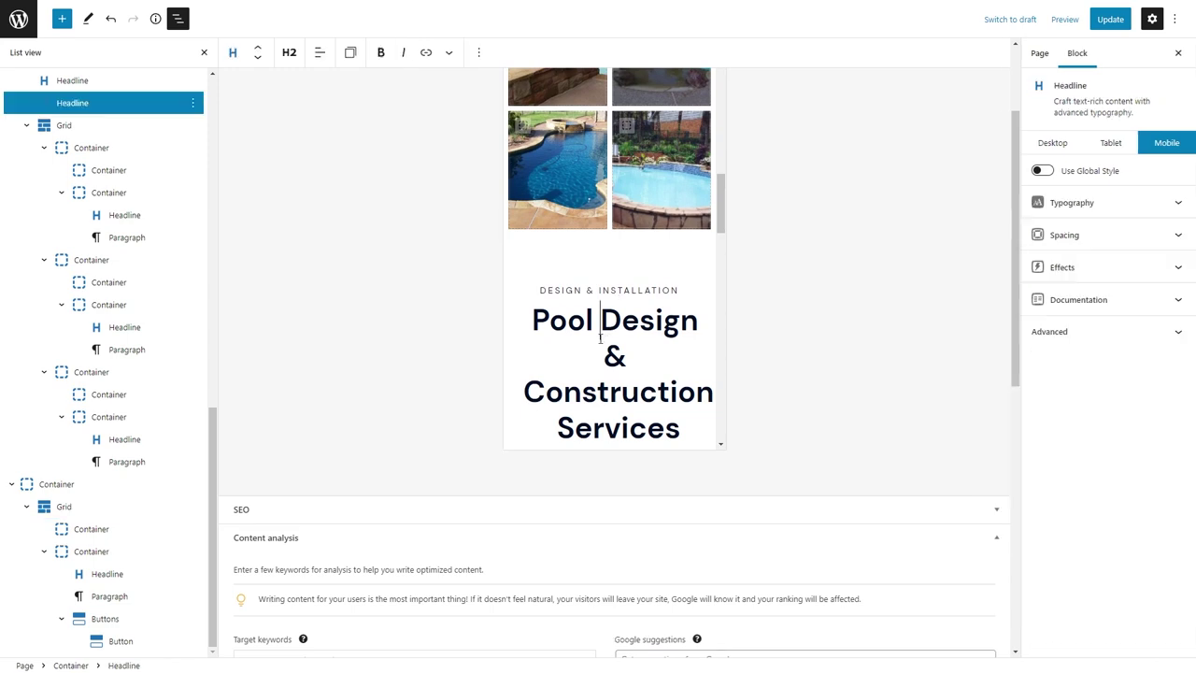
left_click(584, 254)
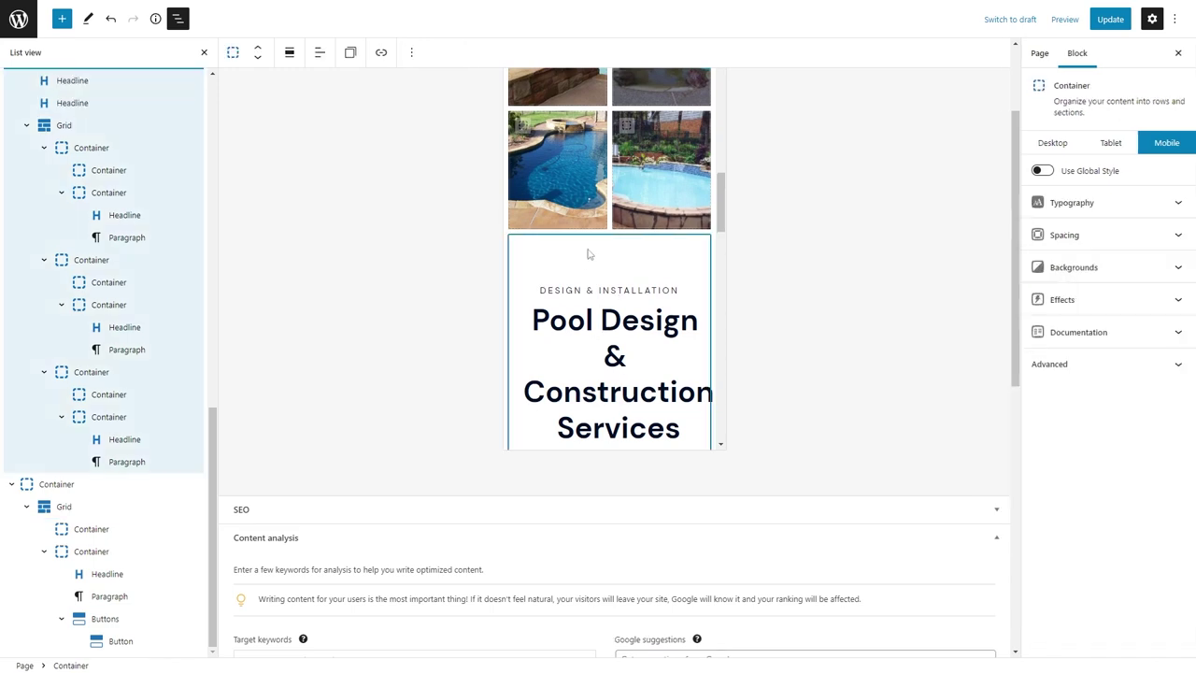
left_click(1051, 236)
double_click(1031, 327)
type("40")
scroll(566, 234, "down", 6)
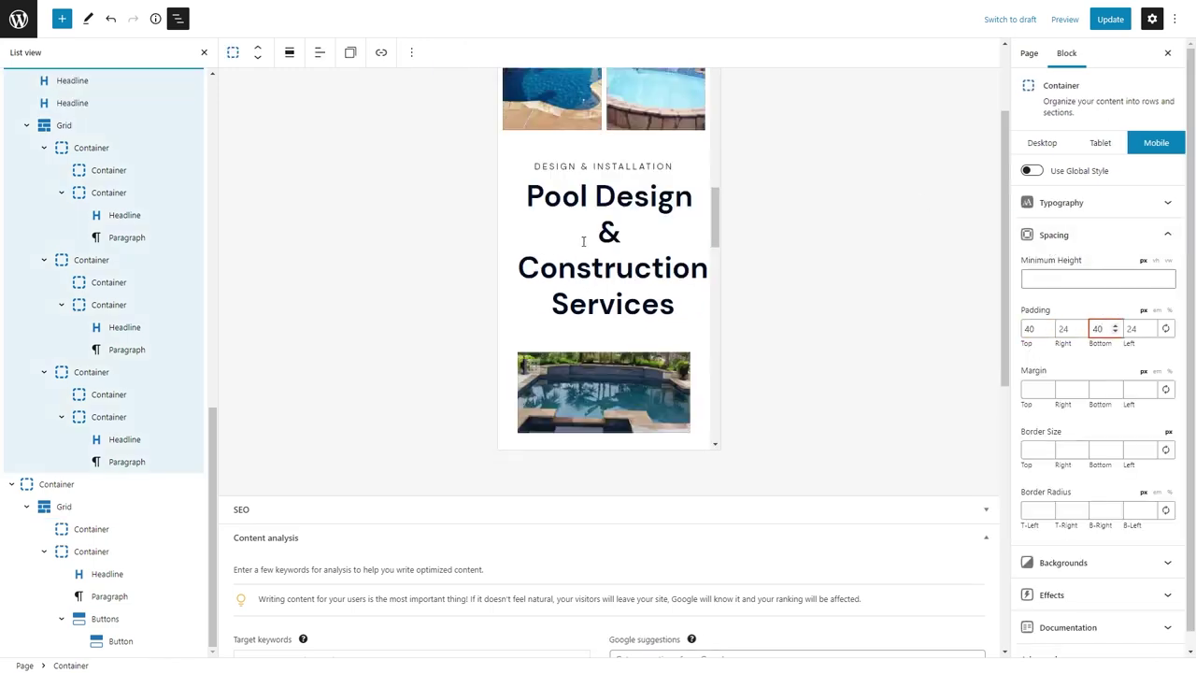
Set the patio image container's mobile top and bottom padding to 40.
left_click(566, 232)
left_click(1056, 238)
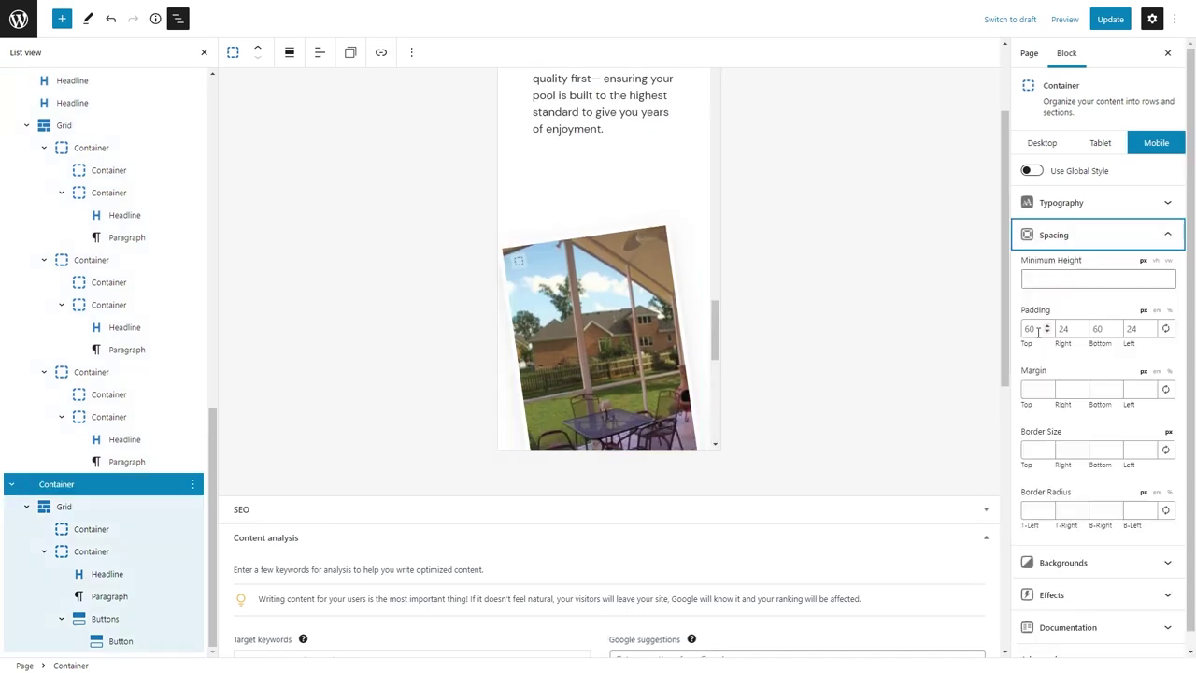
double_click(1036, 327)
type("40")
key("Tab")
key("Tab")
type("4")
scroll(551, 194, "down", 2)
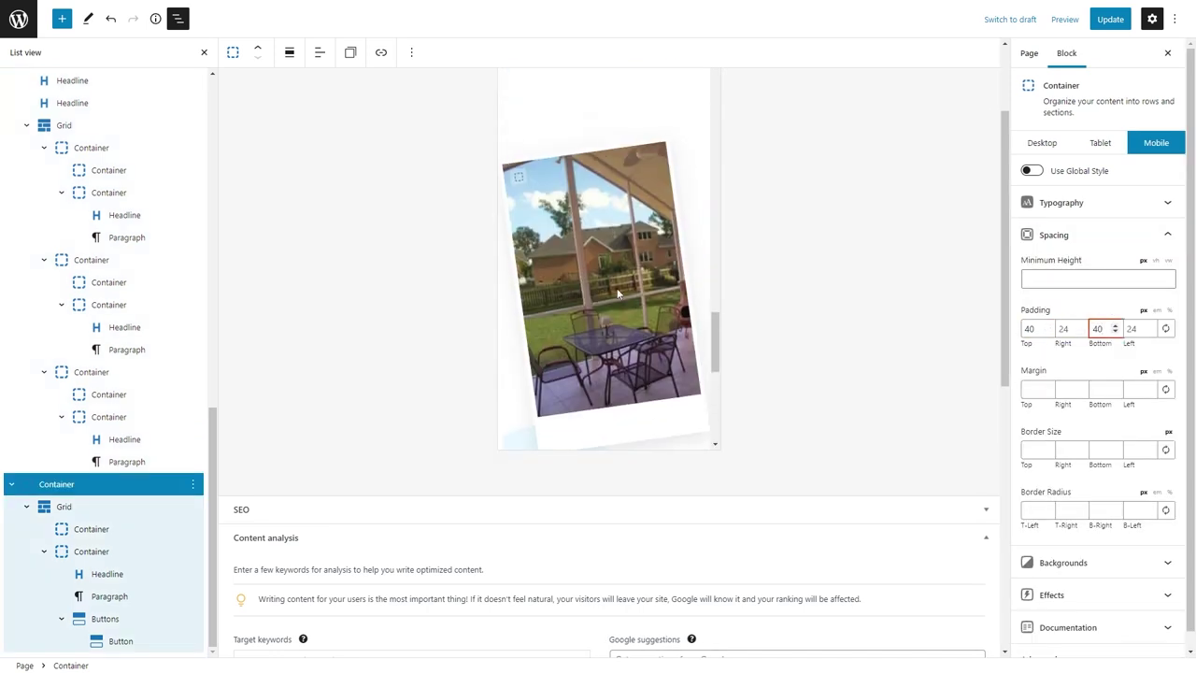
Give the tilted photo's inner container a 180 minimum height and update the page.
left_click(560, 198)
scroll(1065, 454, "down", 3)
left_click(1050, 390)
type("180")
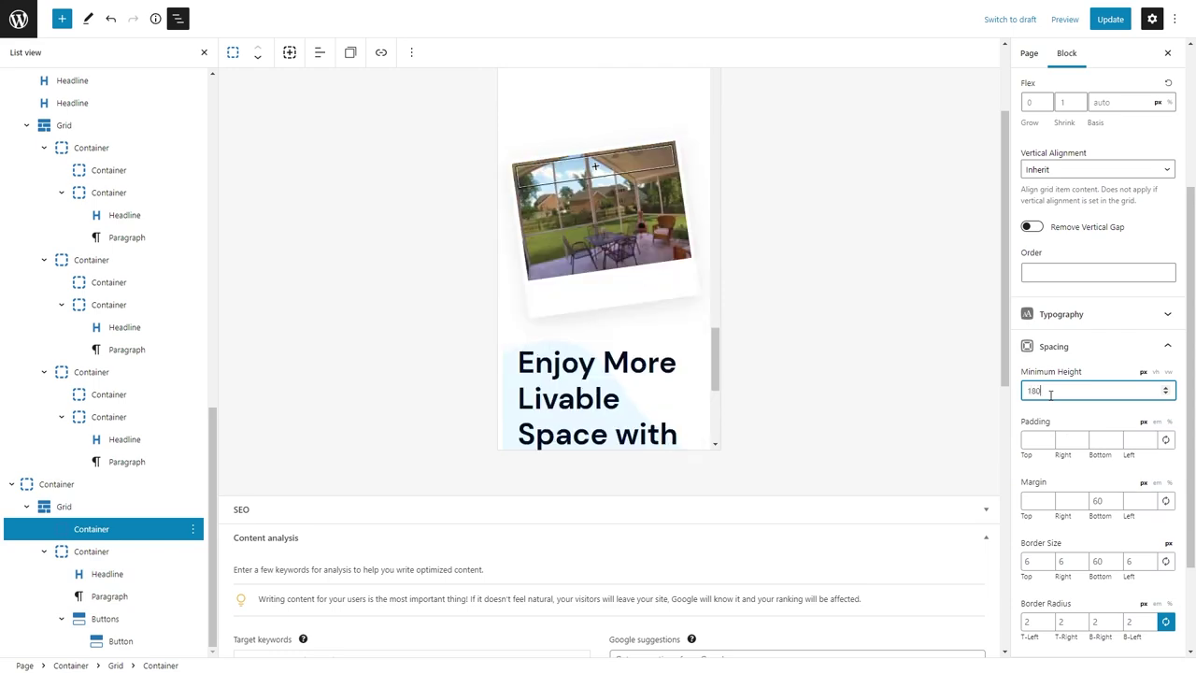
scroll(603, 238, "down", 5)
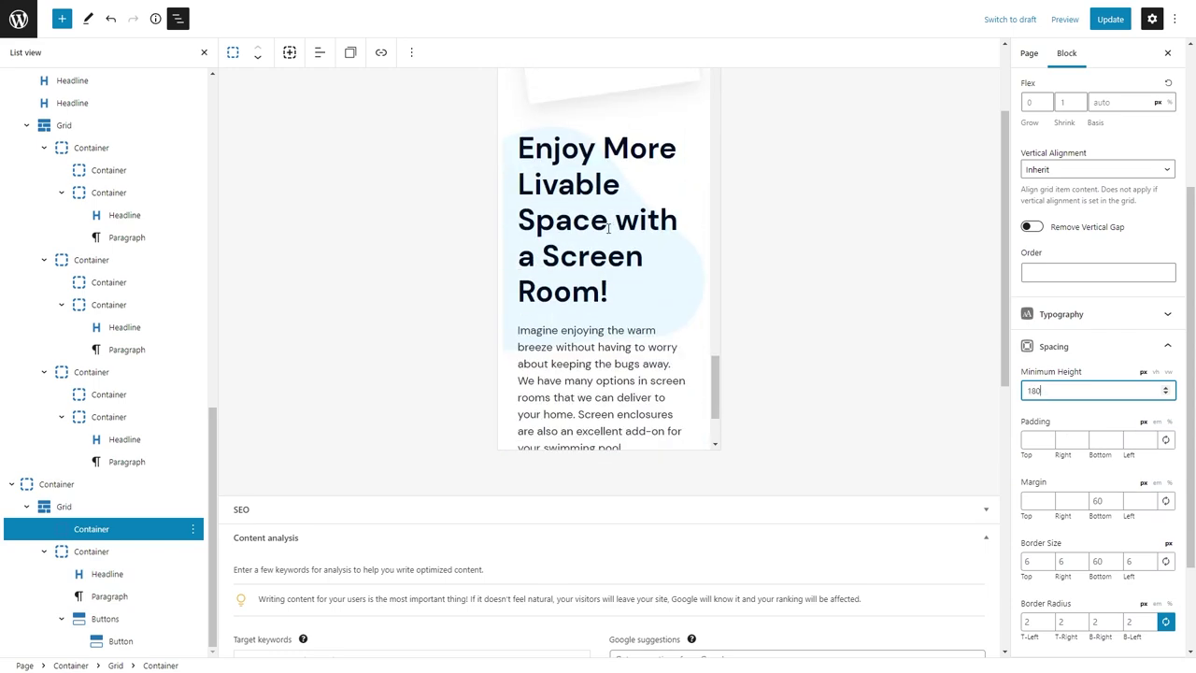
left_click(1109, 19)
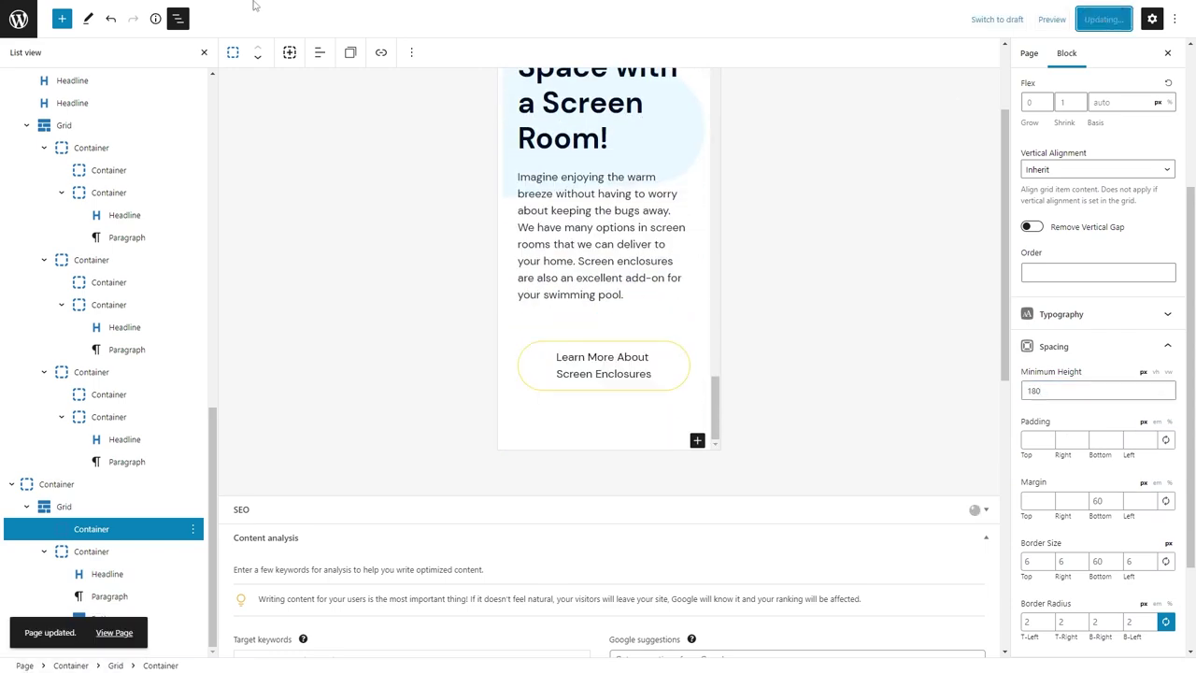
left_click(244, 11)
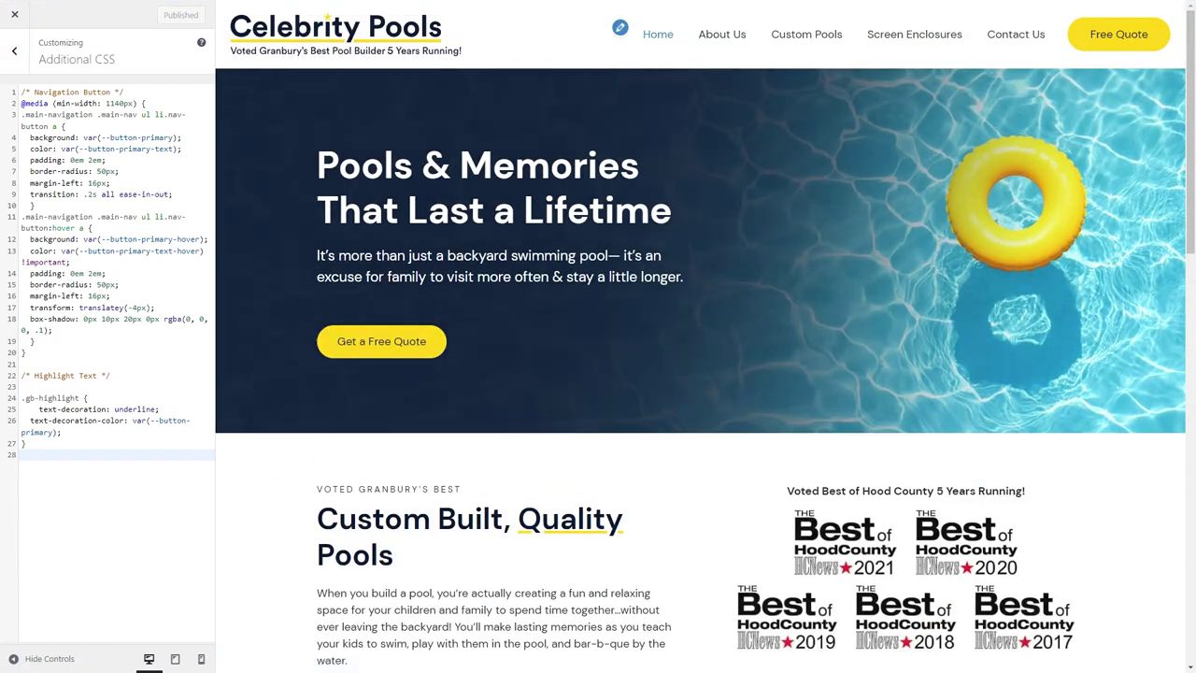
In Typography with the mobile preview, set the Heading 2 font size to 2.8rem.
left_click(11, 23)
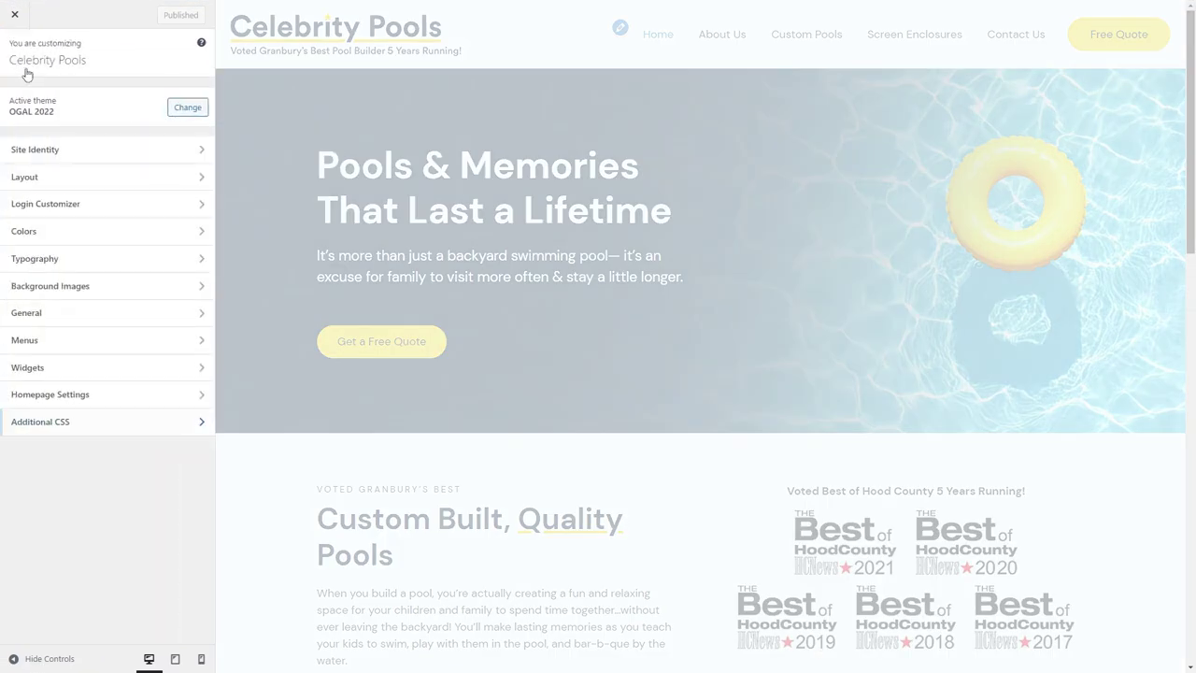
left_click(35, 258)
left_click(201, 658)
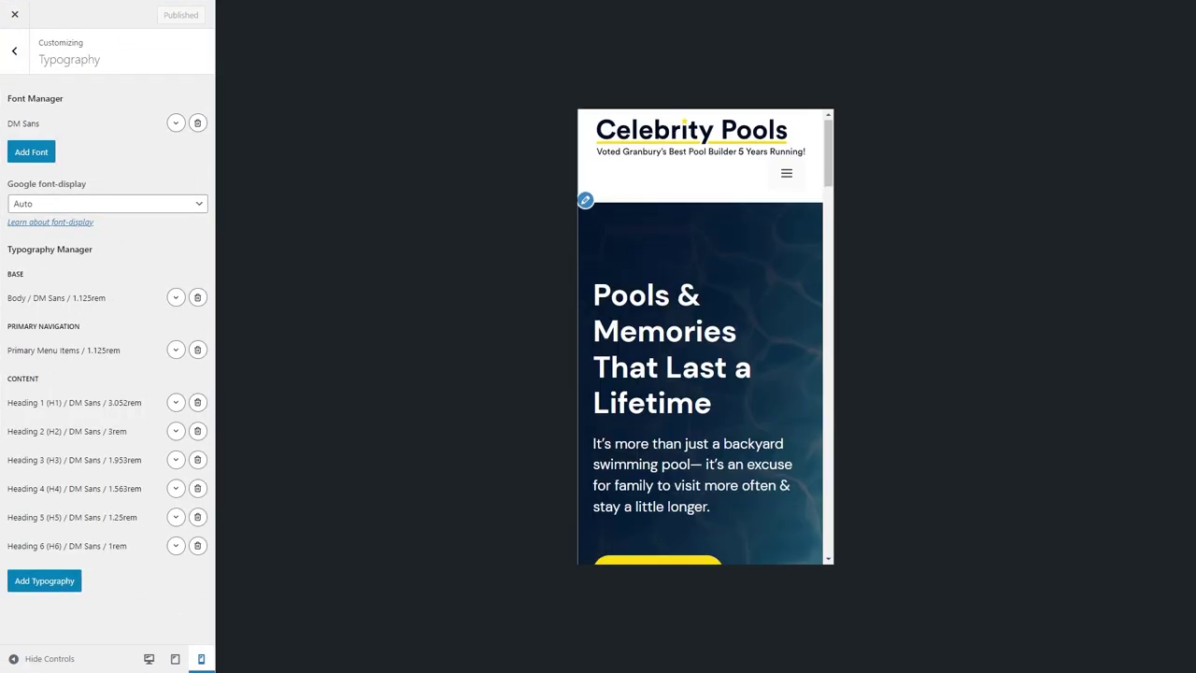
scroll(679, 298, "down", 5)
scroll(679, 298, "down", 8)
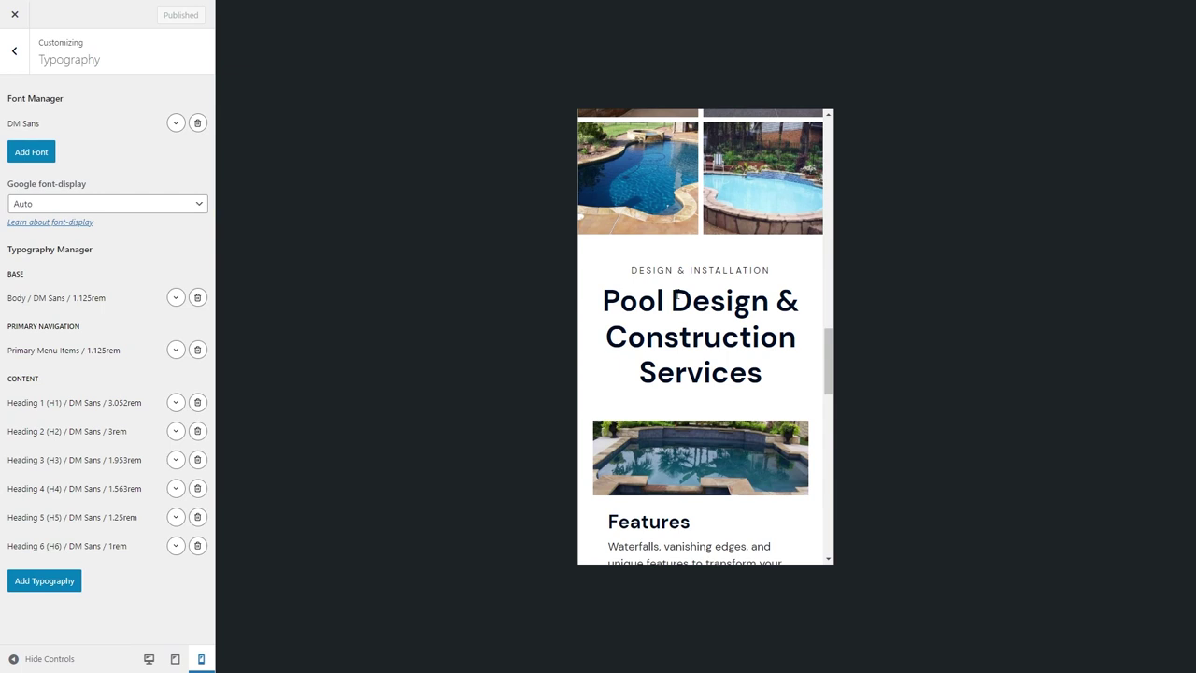
left_click(176, 431)
type("2.5")
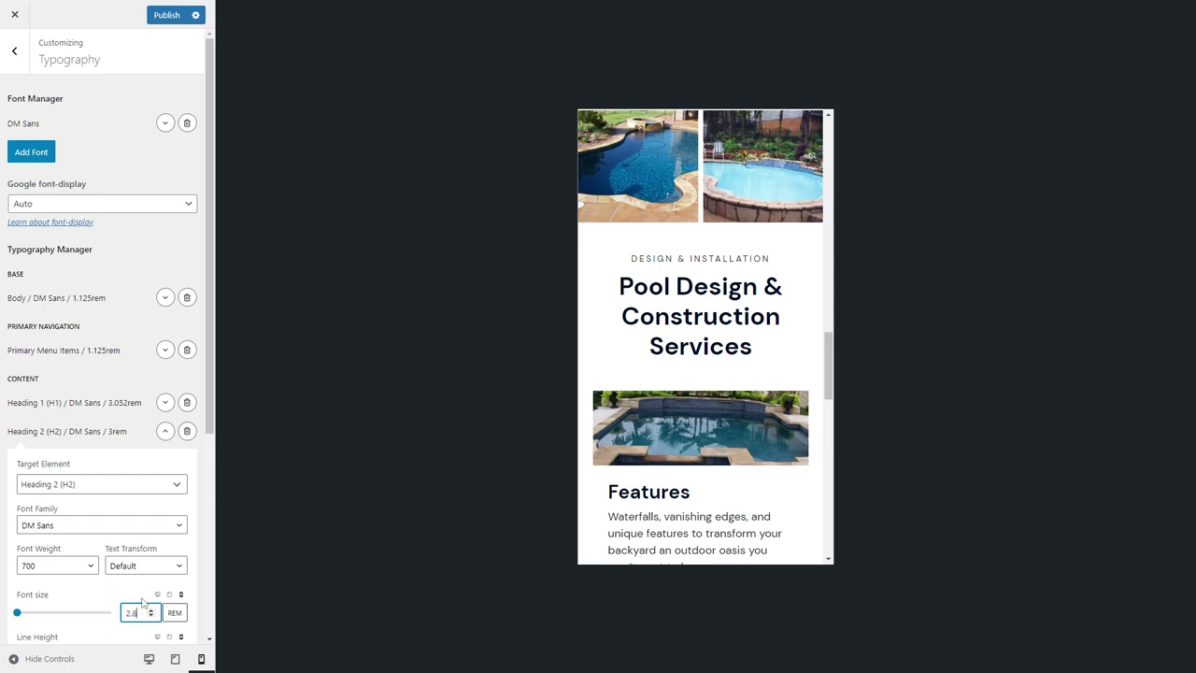
scroll(734, 345, "down", 10)
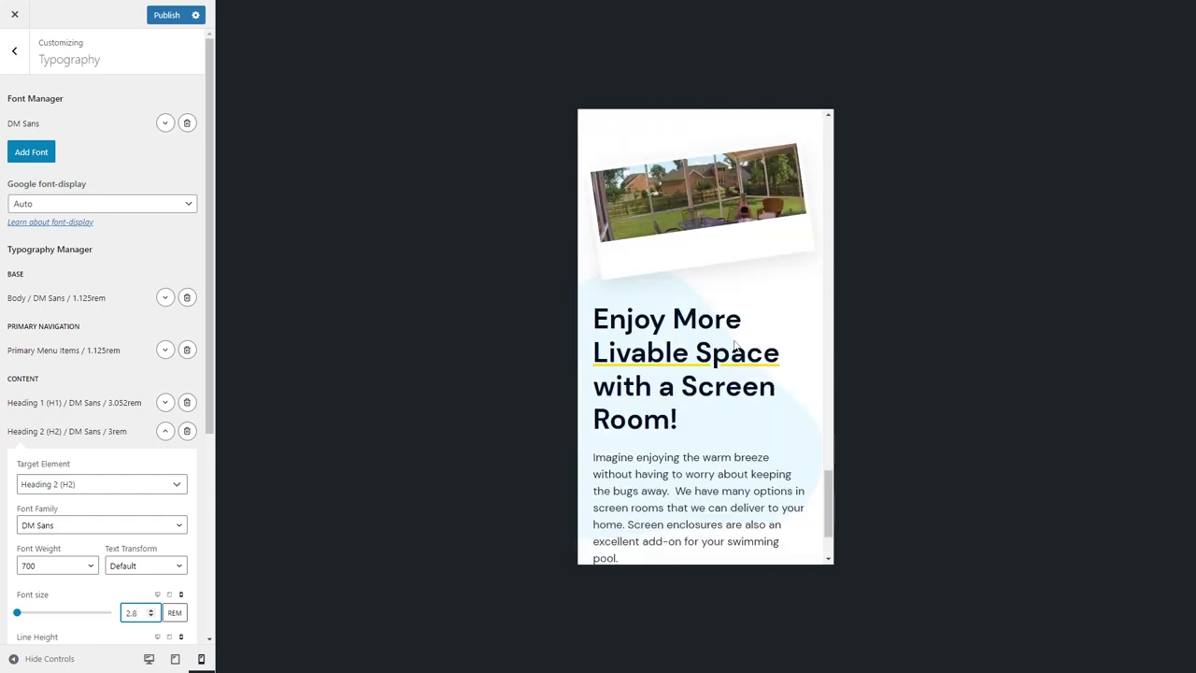
scroll(734, 345, "down", 2)
scroll(710, 309, "up", 4)
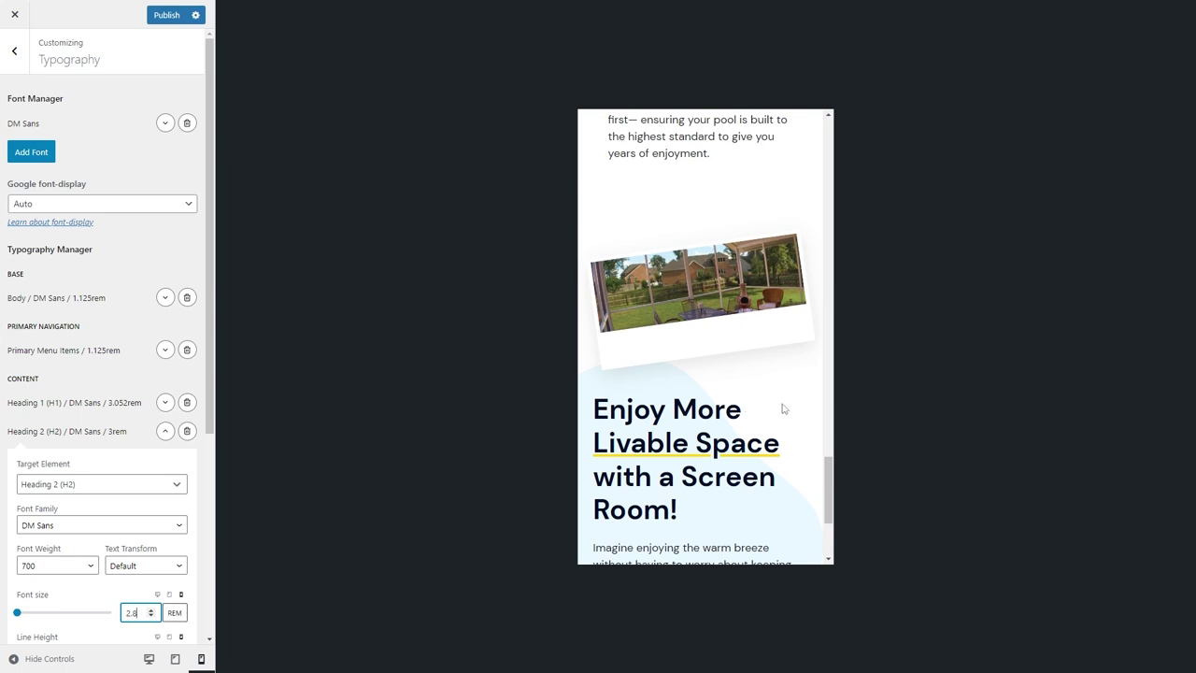
Publish the heading size change and go to the live site.
left_click(154, 29)
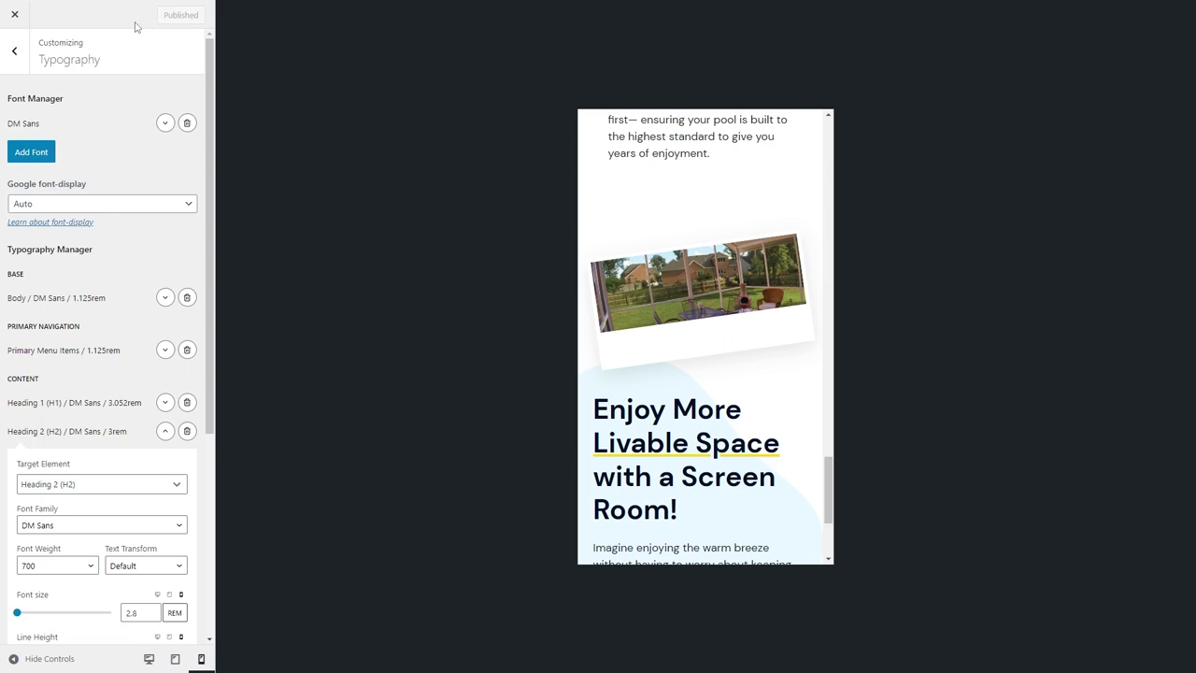
left_click(27, 54)
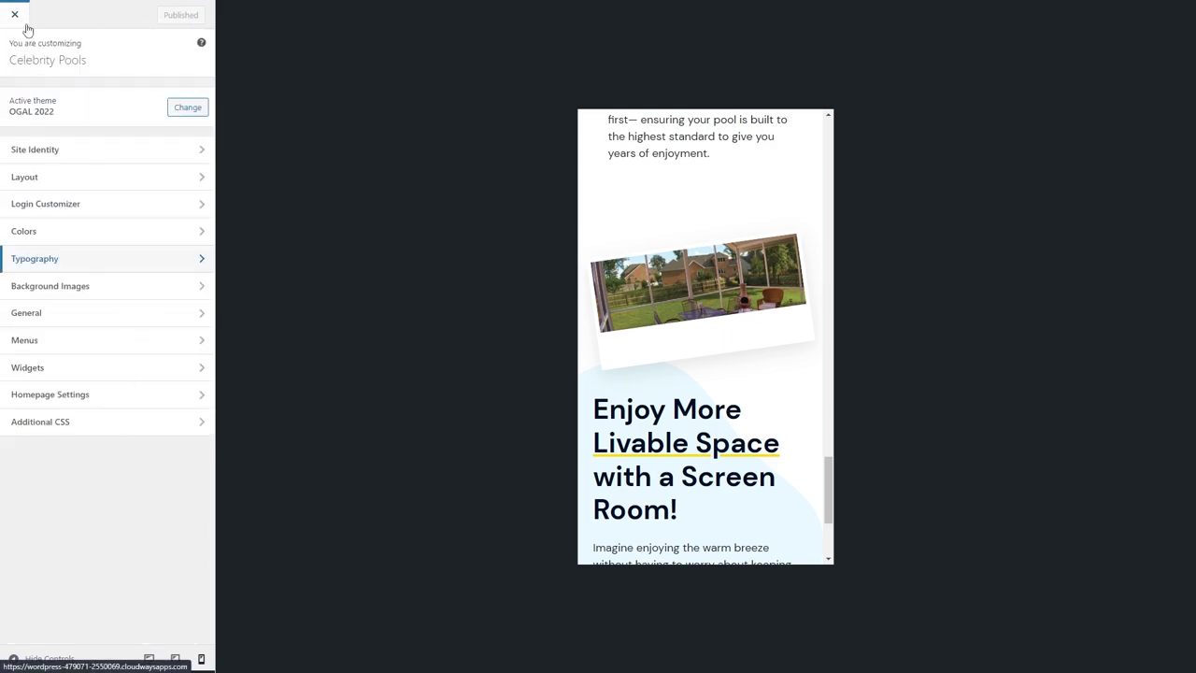
left_click(336, 8)
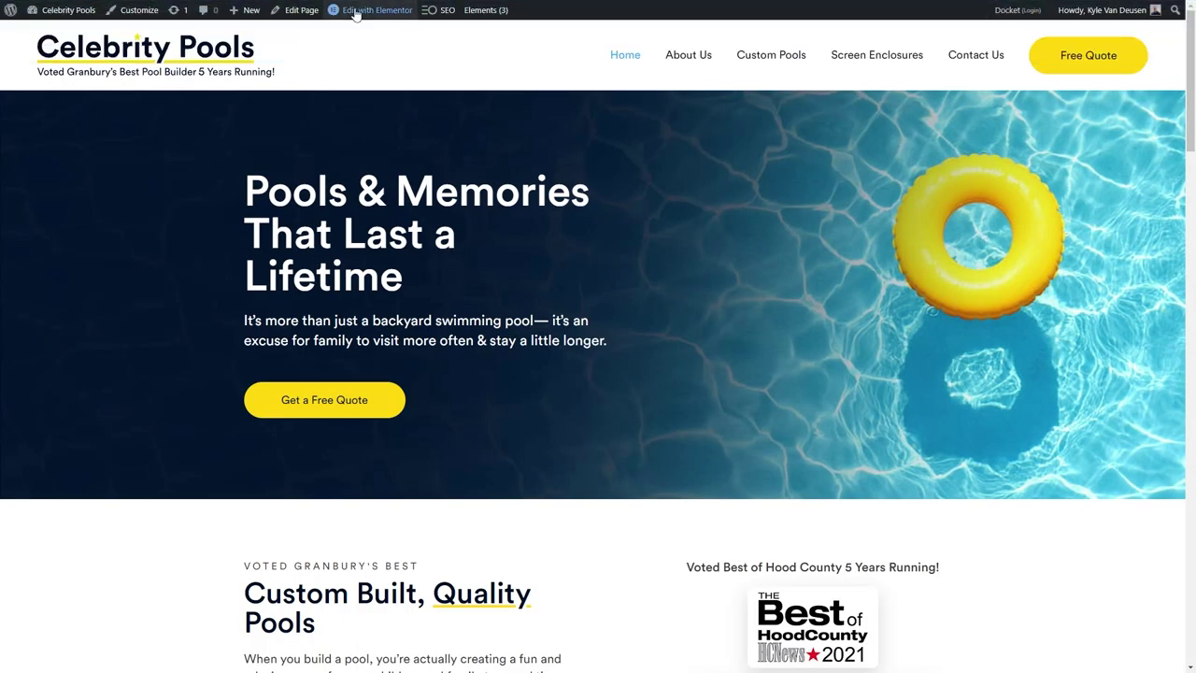
Load the site's /wp-admin dashboard.
left_click(247, 9)
left_click_drag(334, 32, 34, 31)
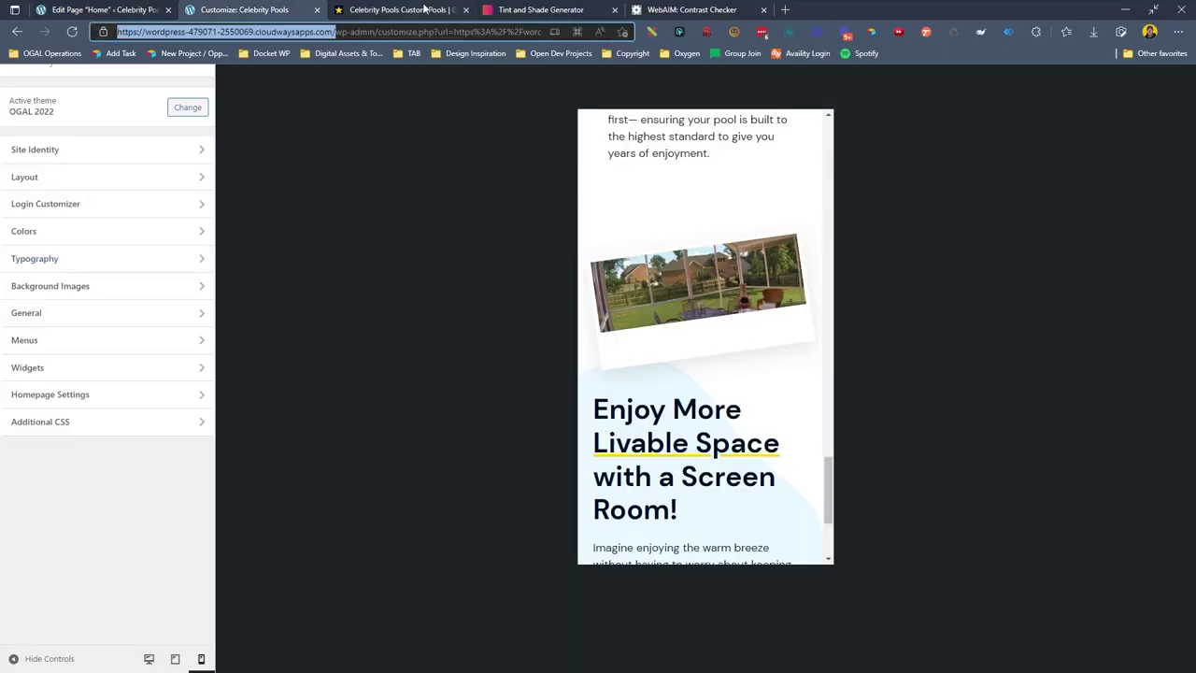
left_click(424, 8)
left_click(329, 32)
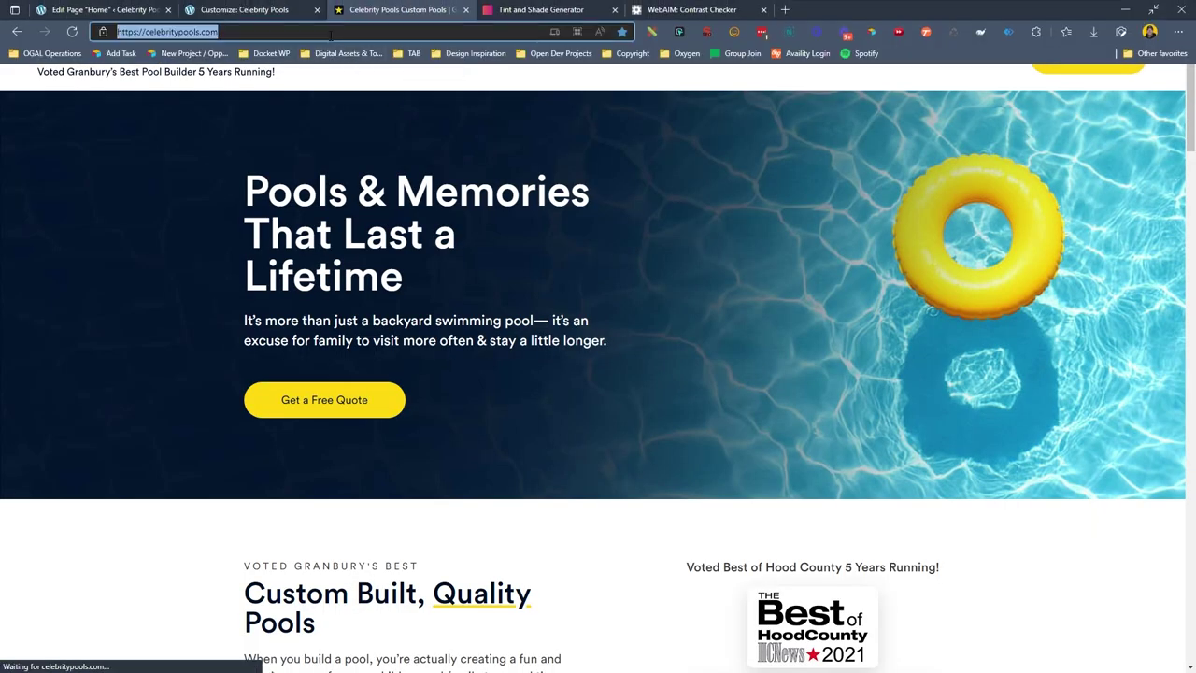
type("https://wordpress-479071-2550069.cloudwaysapps.com/")
type("wp-admin")
key("Return")
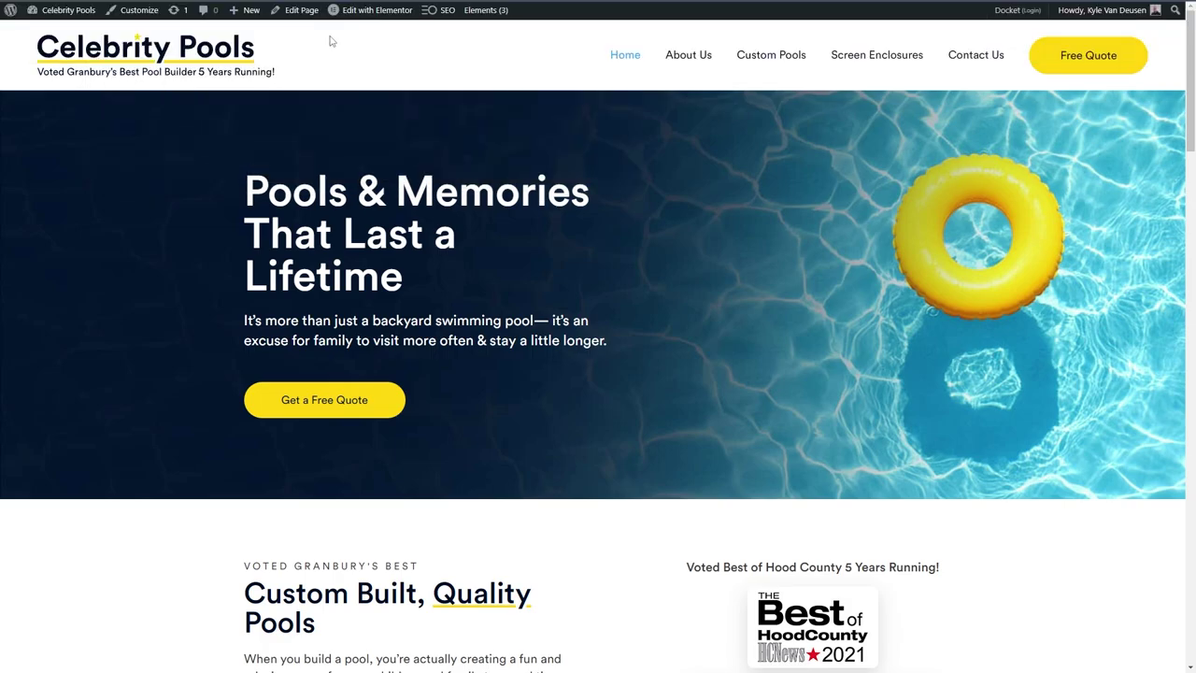
Open style.css in the Theme File Editor and select the .aspect-3-2 aspect-ratio and object-fit lines.
mouse_move(121, 269)
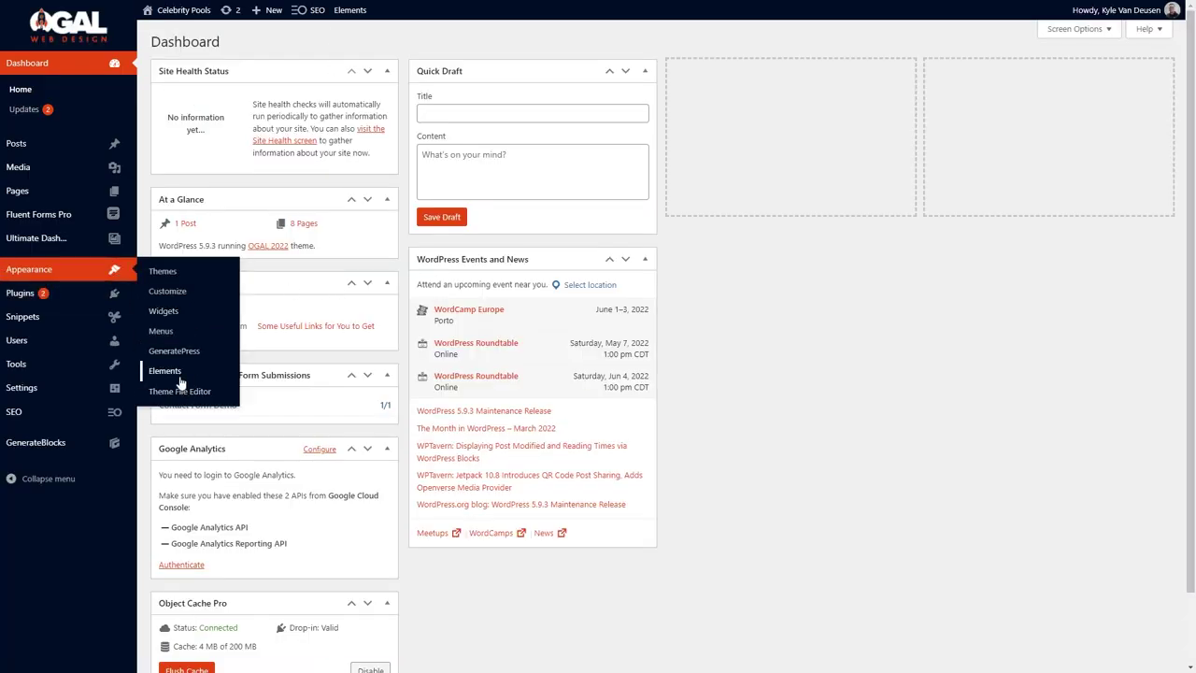
left_click(168, 370)
left_click(38, 365)
scroll(355, 409, "down", 3)
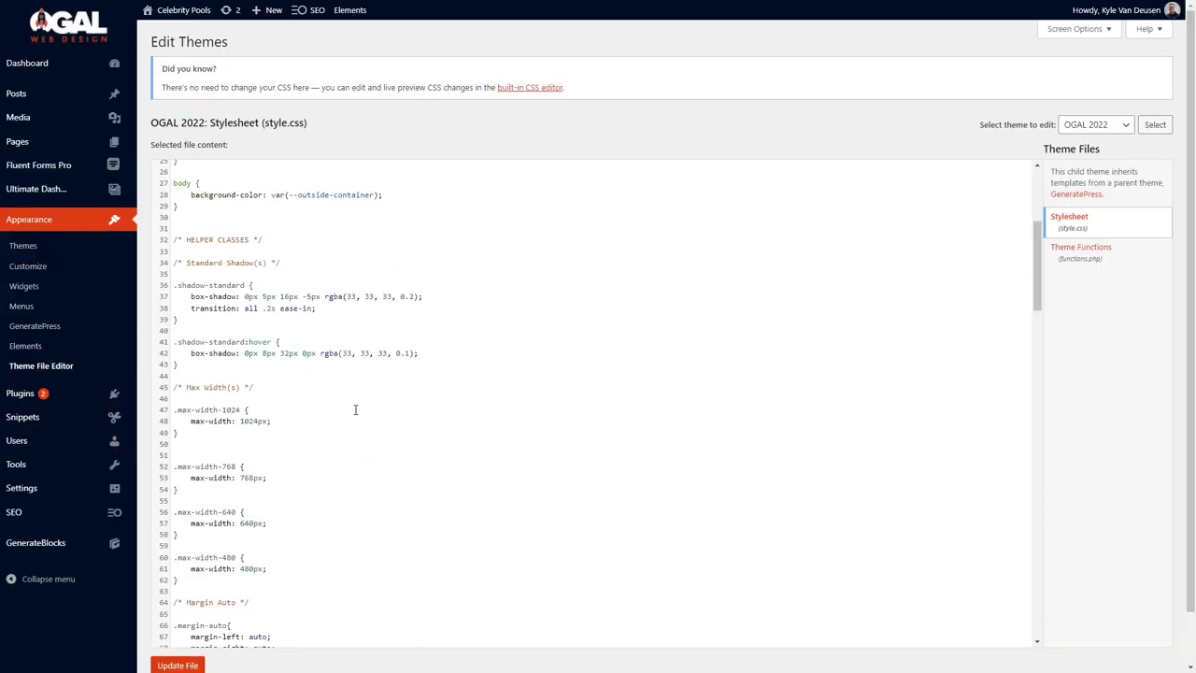
scroll(355, 409, "down", 10)
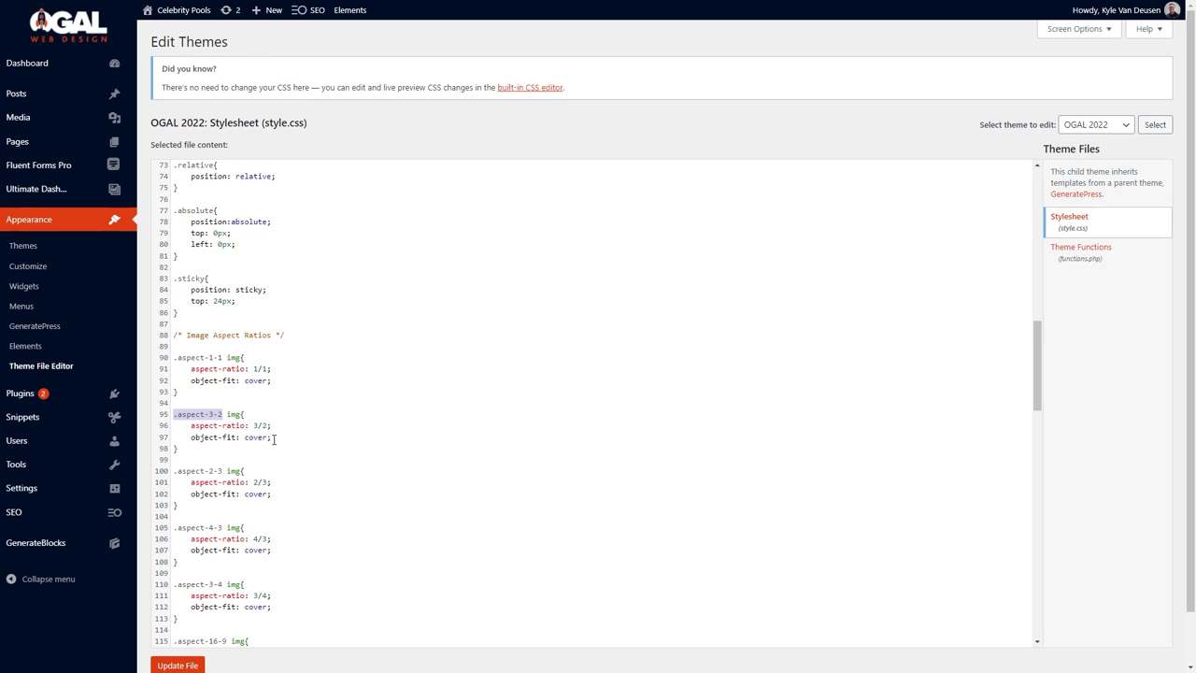
left_click_drag(274, 439, 170, 430)
key("ctrl+c")
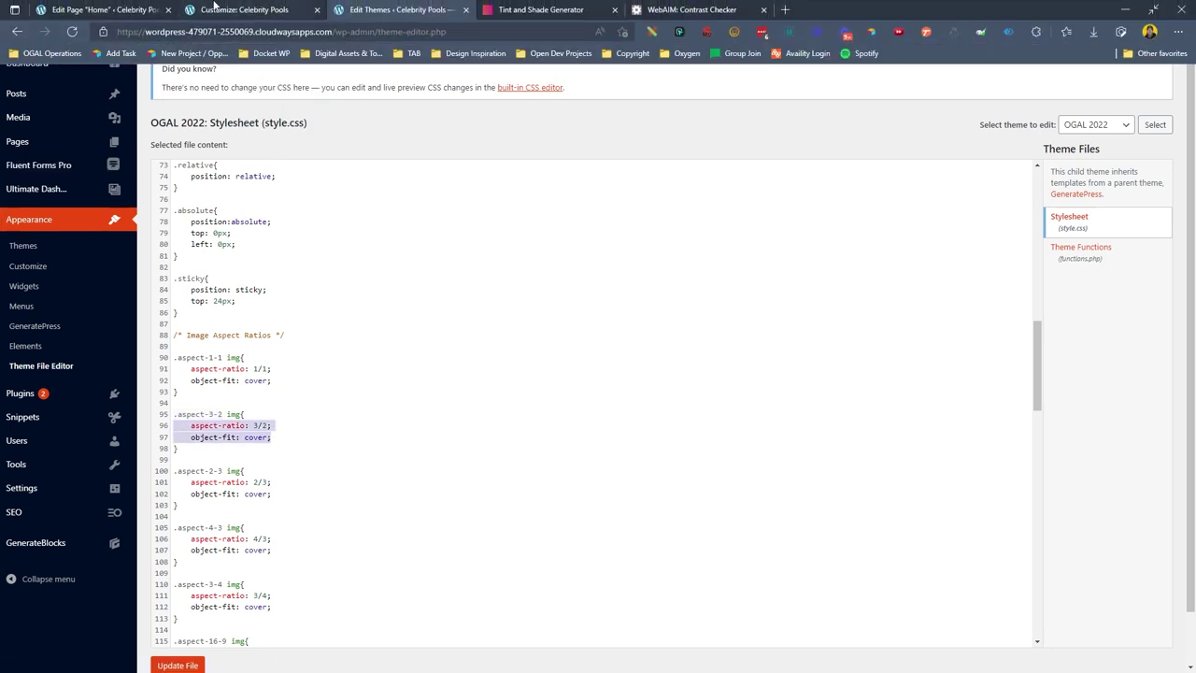
left_click(240, 11)
In Additional CSS, add a .poloroid rule with aspect-ratio 3/2.5 and object-fit cover.
left_click(106, 427)
key("Return")
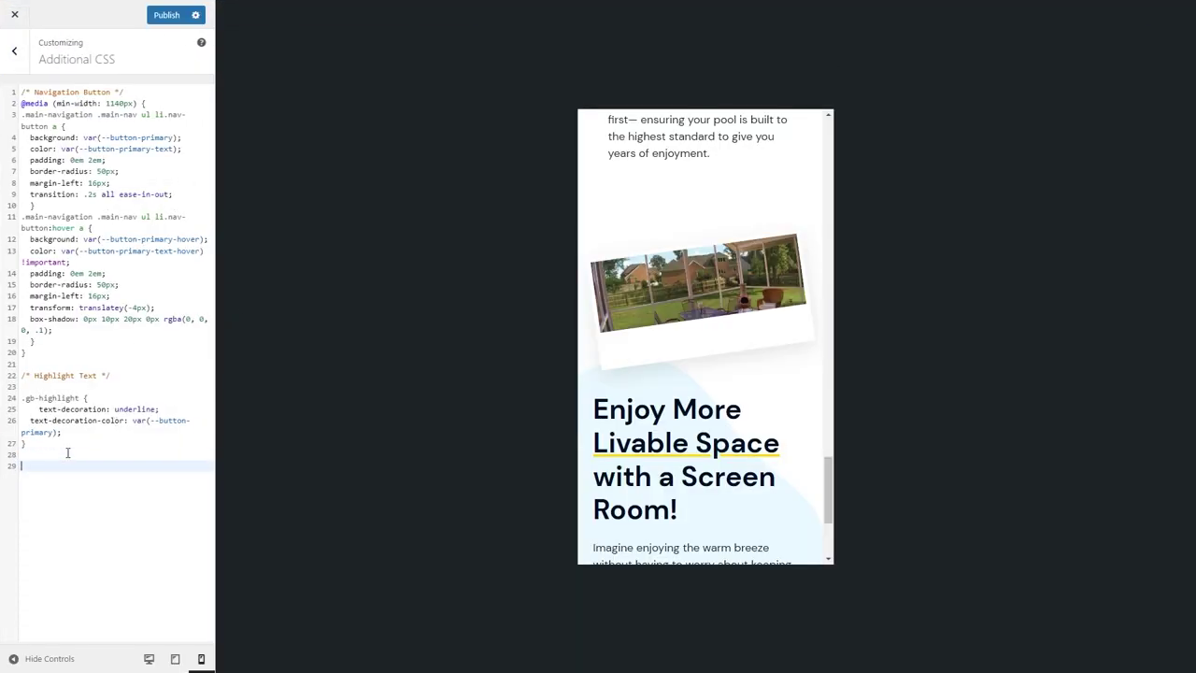
key("Return")
key("ctrl+v")
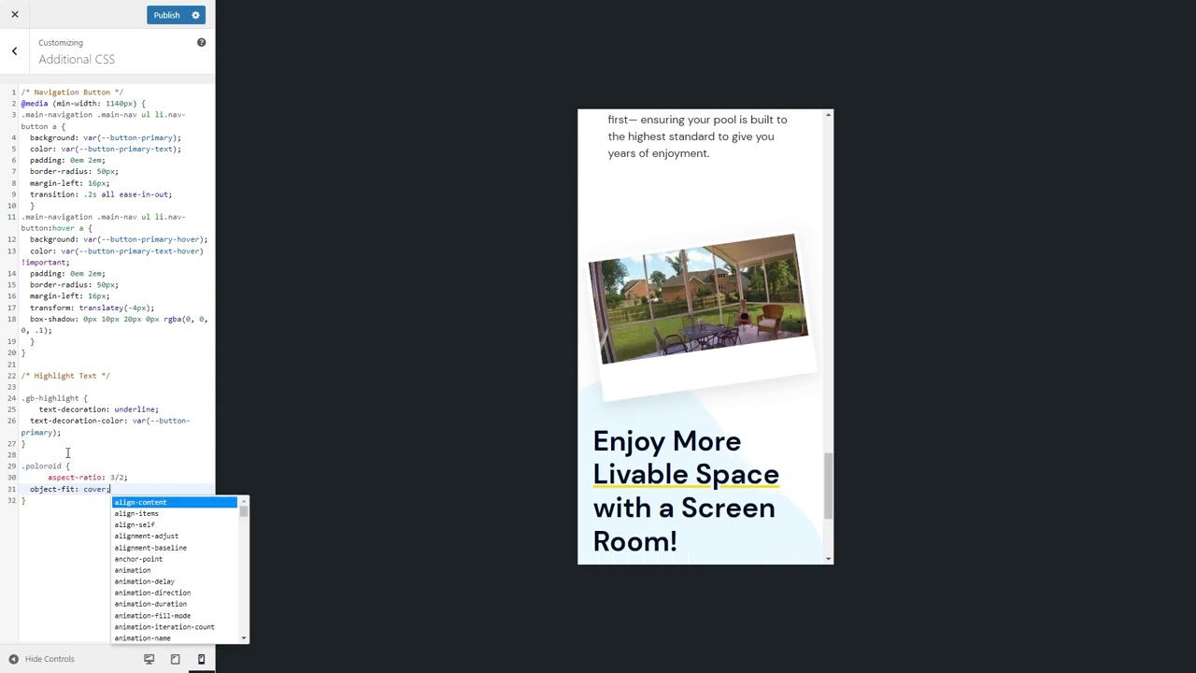
left_click(111, 478)
key("Home")
key("BackSpace")
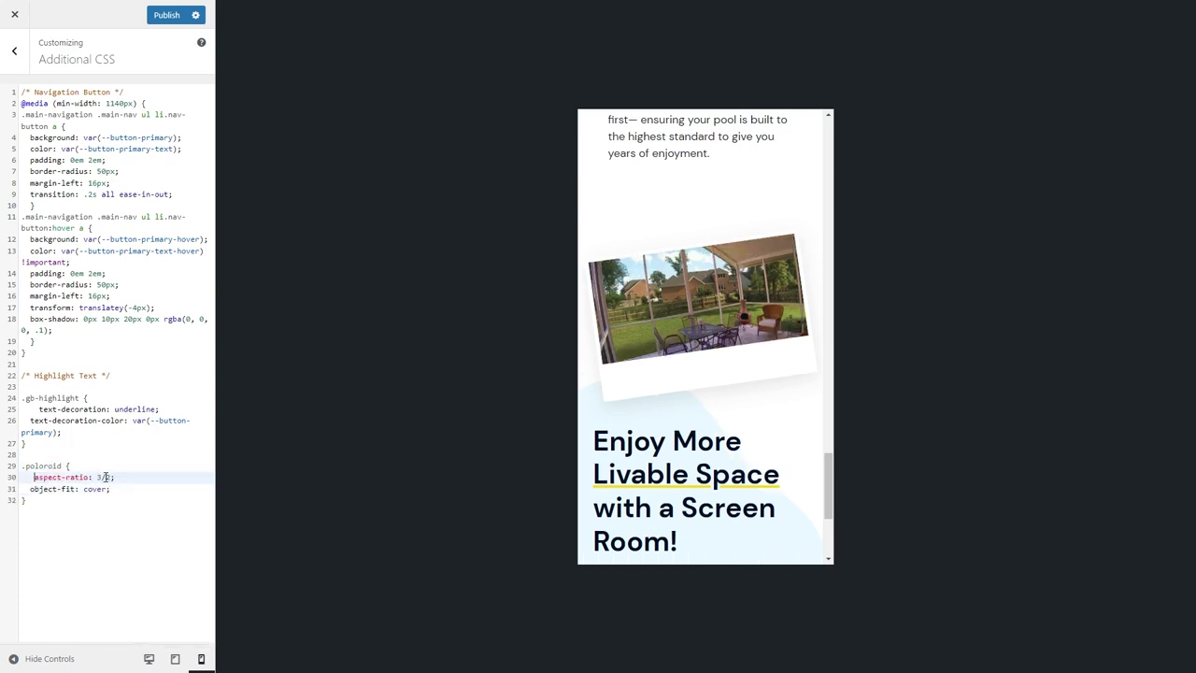
double_click(109, 476)
type("3")
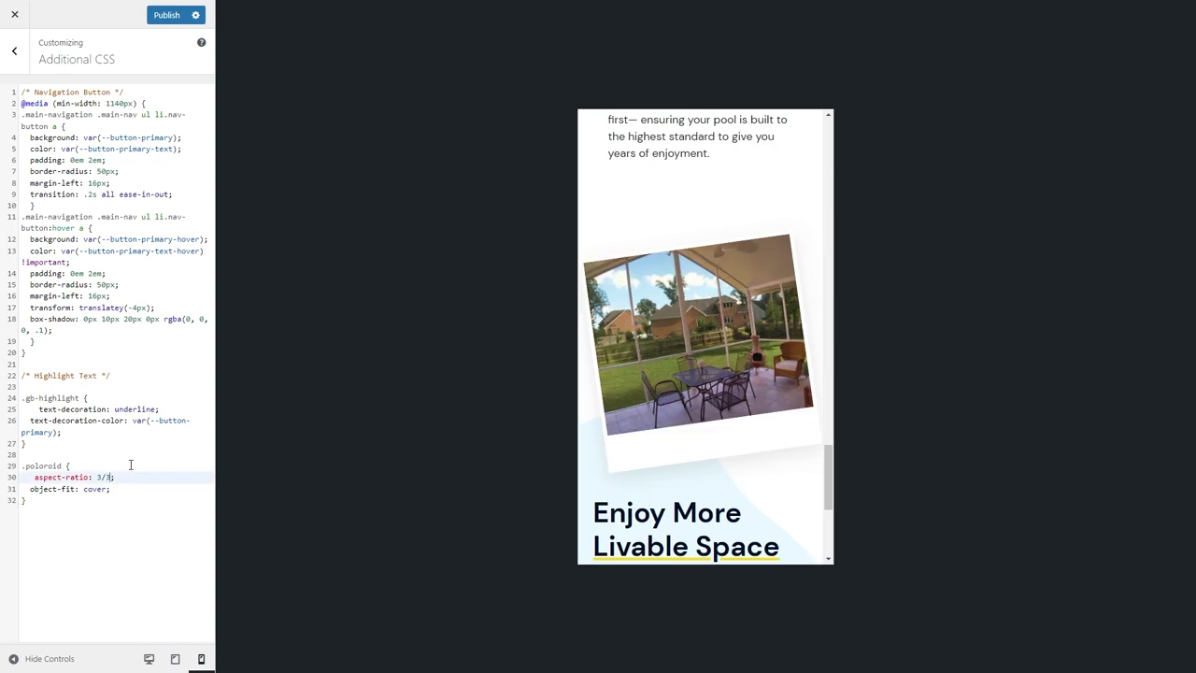
key("BackSpace")
type("2.5")
Check the polaroid image in the tablet, desktop and phone previews.
left_click(176, 659)
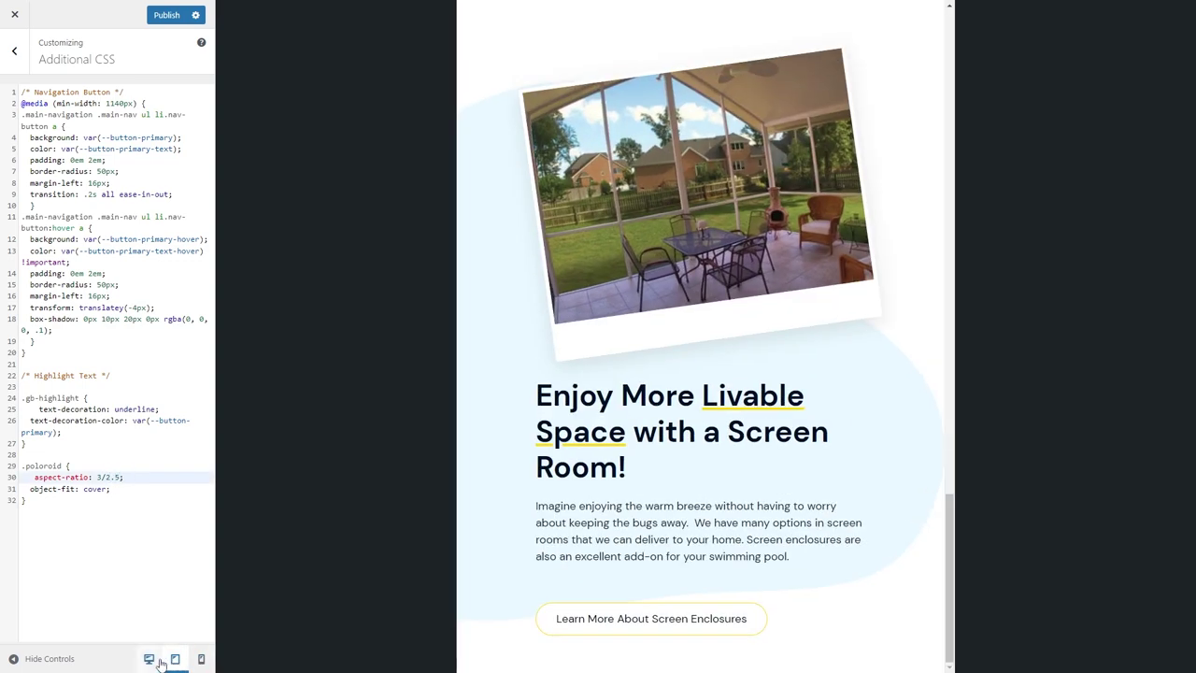
left_click(155, 659)
left_click(201, 658)
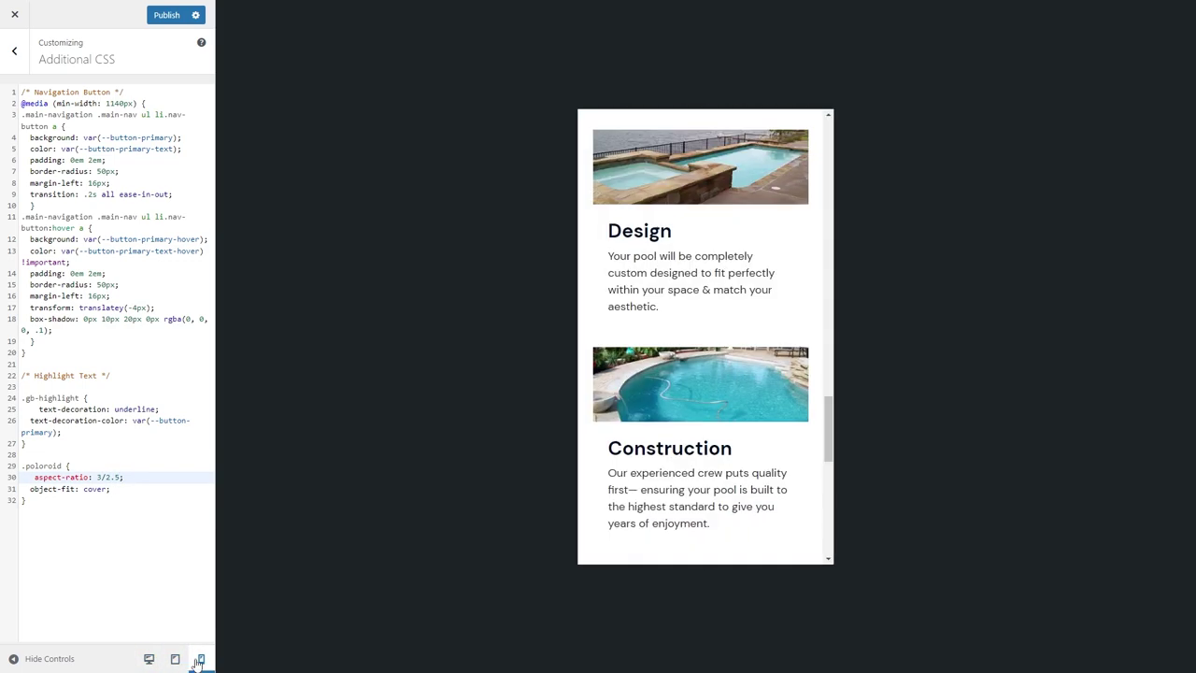
scroll(710, 374, "down", 5)
scroll(721, 375, "up", 2)
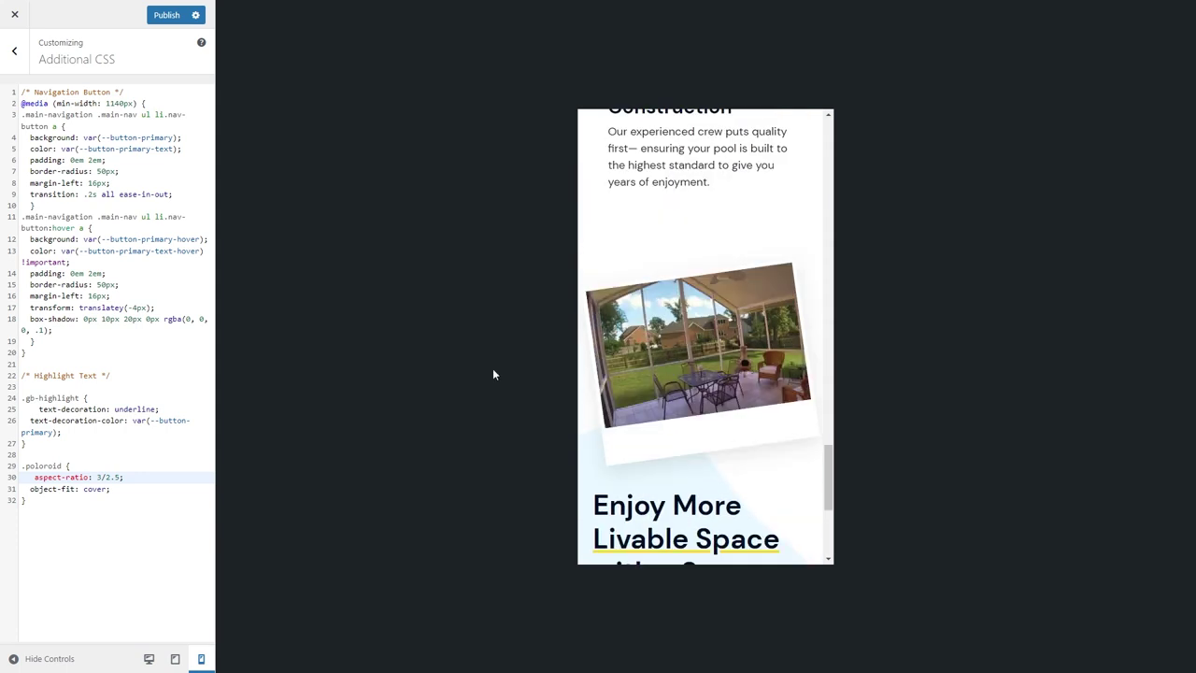
Label the rule with a /* Poloroid Aspect Ratio */ comment above it.
left_click(50, 453)
key("Return")
type(".polo")
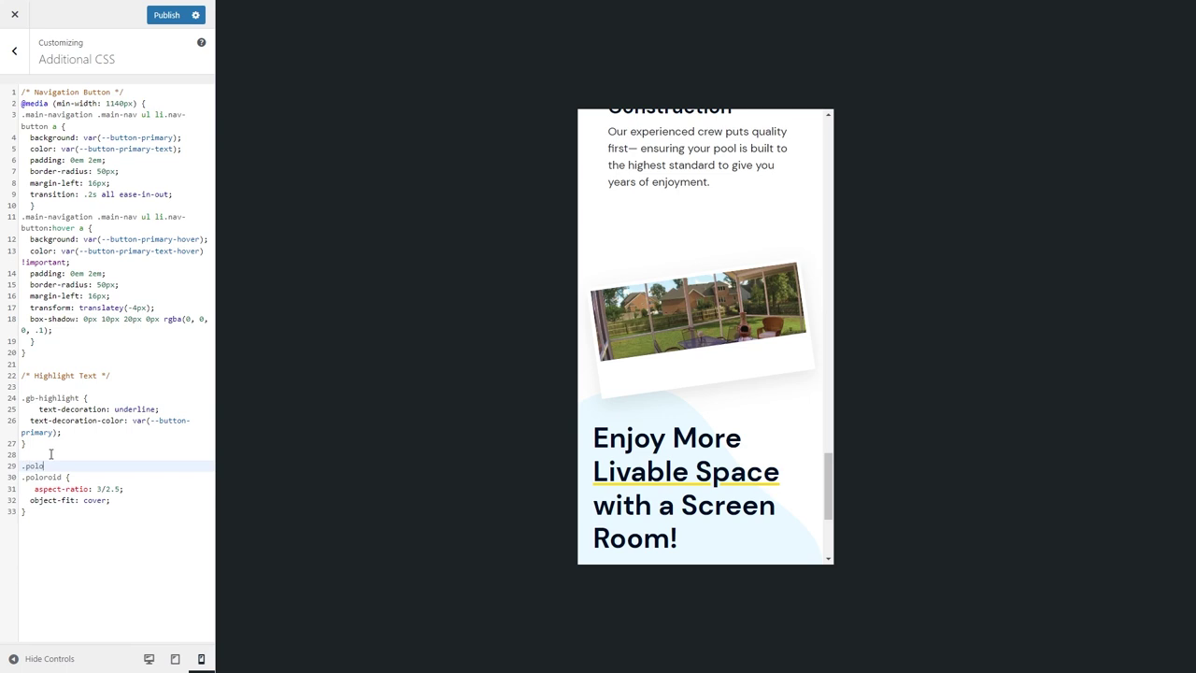
type("co")
key("BackSpace")
key("BackSpace")
key("BackSpace")
type("/* */")
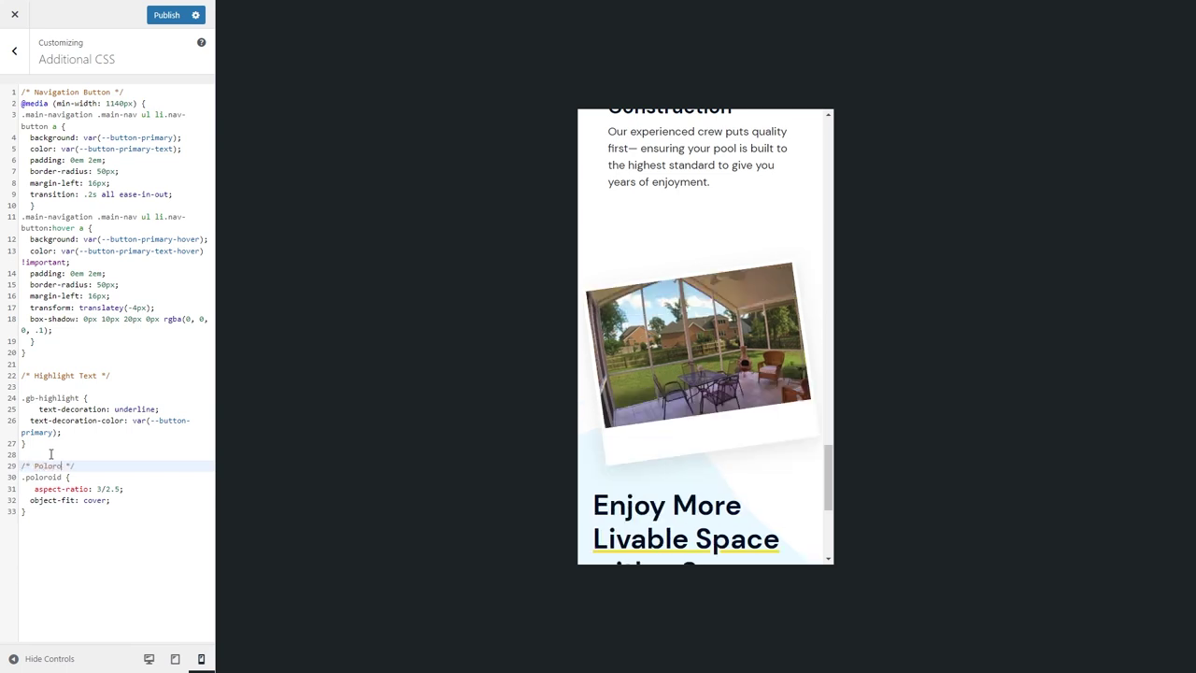
left_click(118, 466)
key("Return")
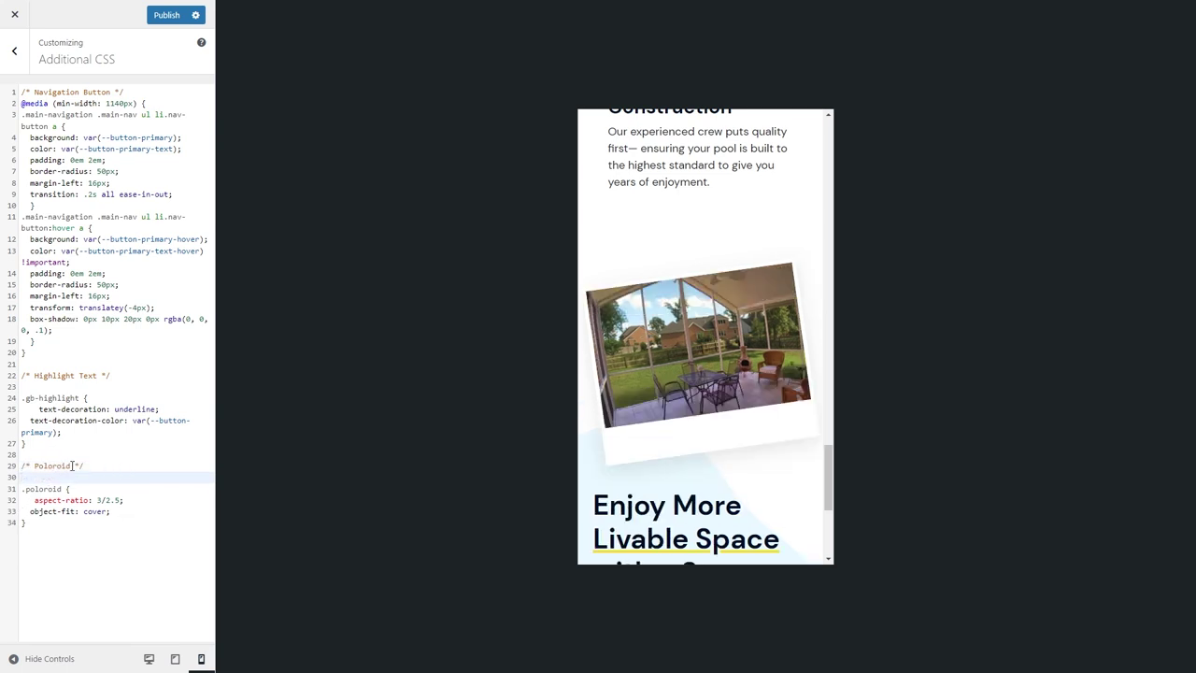
left_click(72, 465)
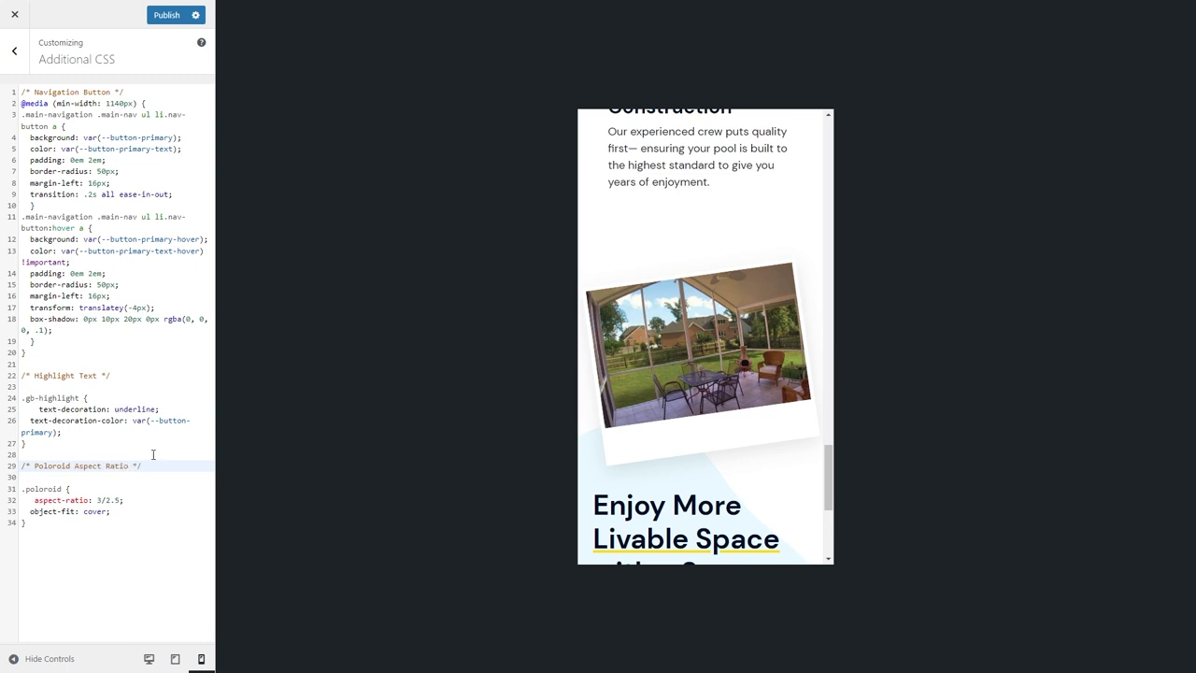
Try adding transform: scale(90%) to the rule, then undo it.
left_click(115, 512)
key("Return")
type("t")
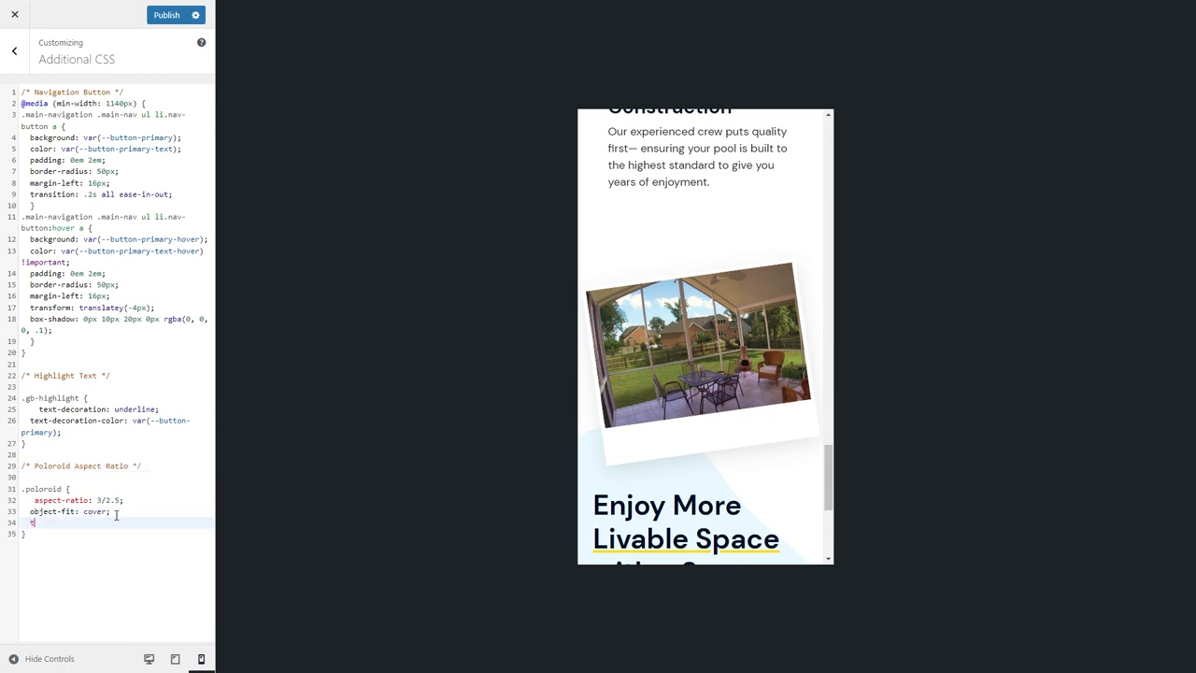
type("ransform: scale(90%")
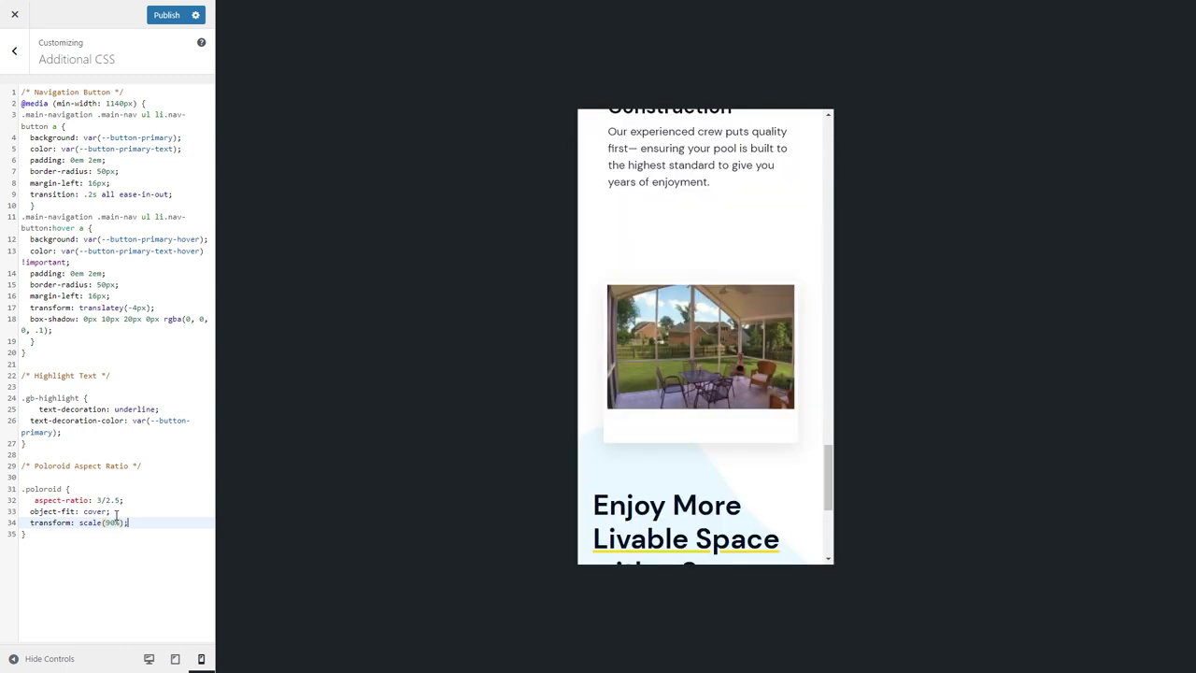
key("ctrl+z")
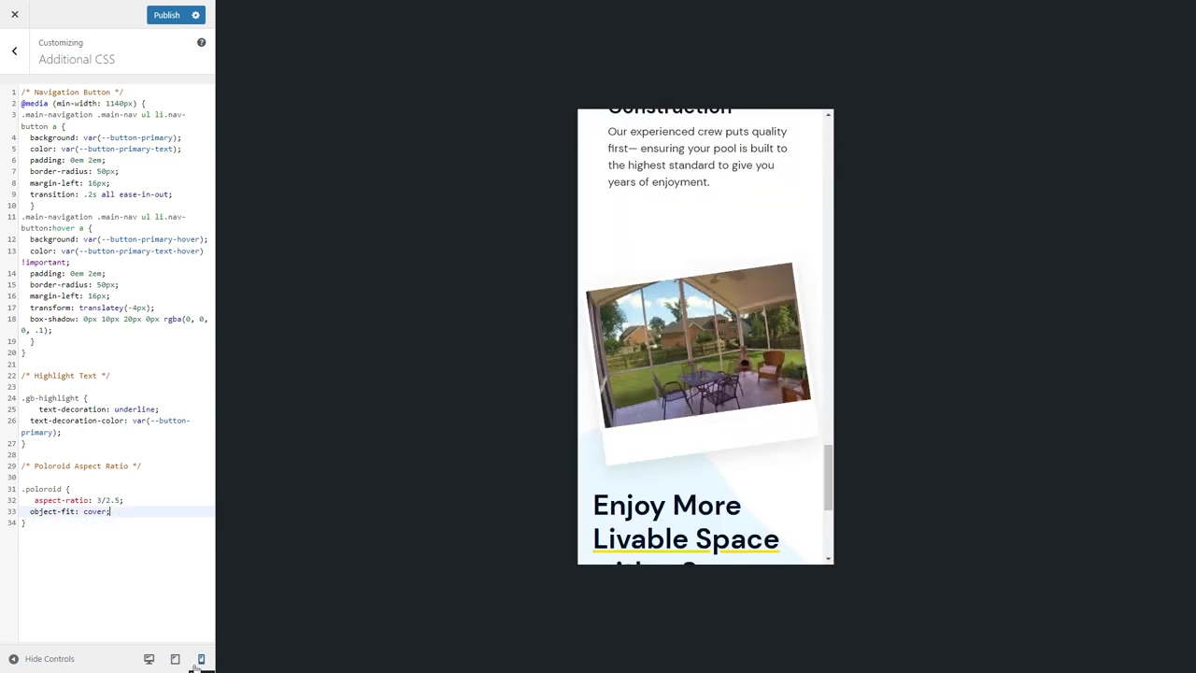
left_click(166, 15)
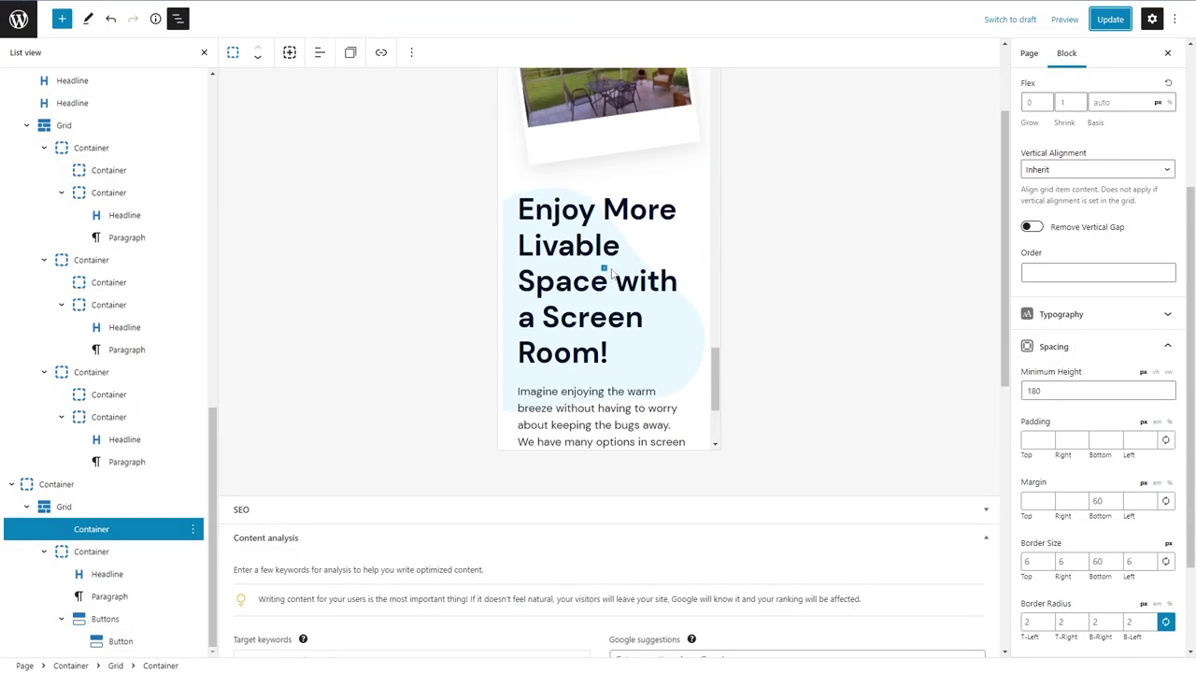
Add a second transform of type Scale to the polaroid photo container.
left_click(606, 413)
key("Escape")
scroll(1098, 373, "down", 2)
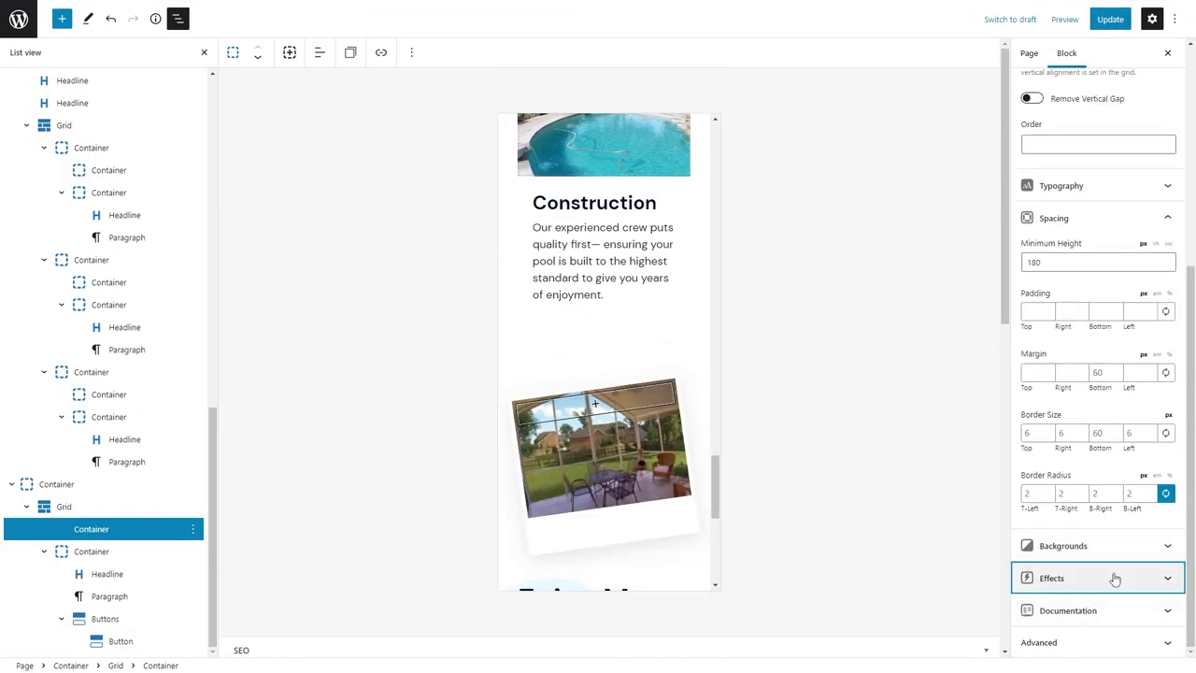
left_click(1113, 578)
left_click(1166, 611)
left_click(847, 571)
left_click(864, 501)
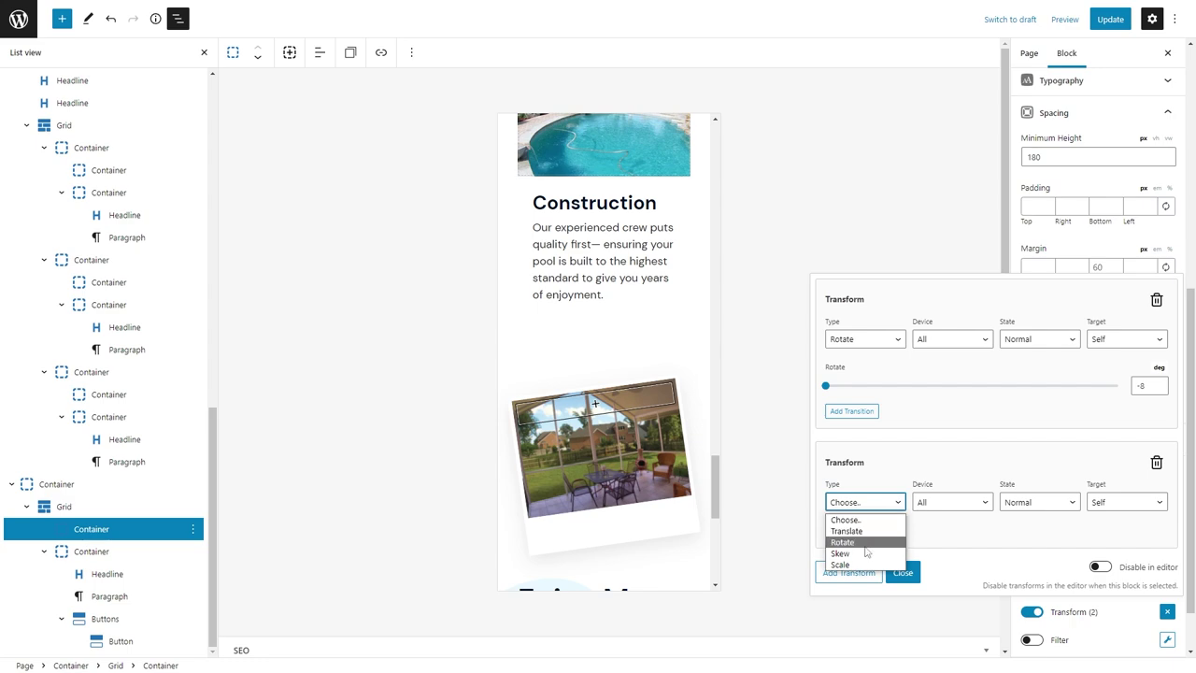
left_click(845, 562)
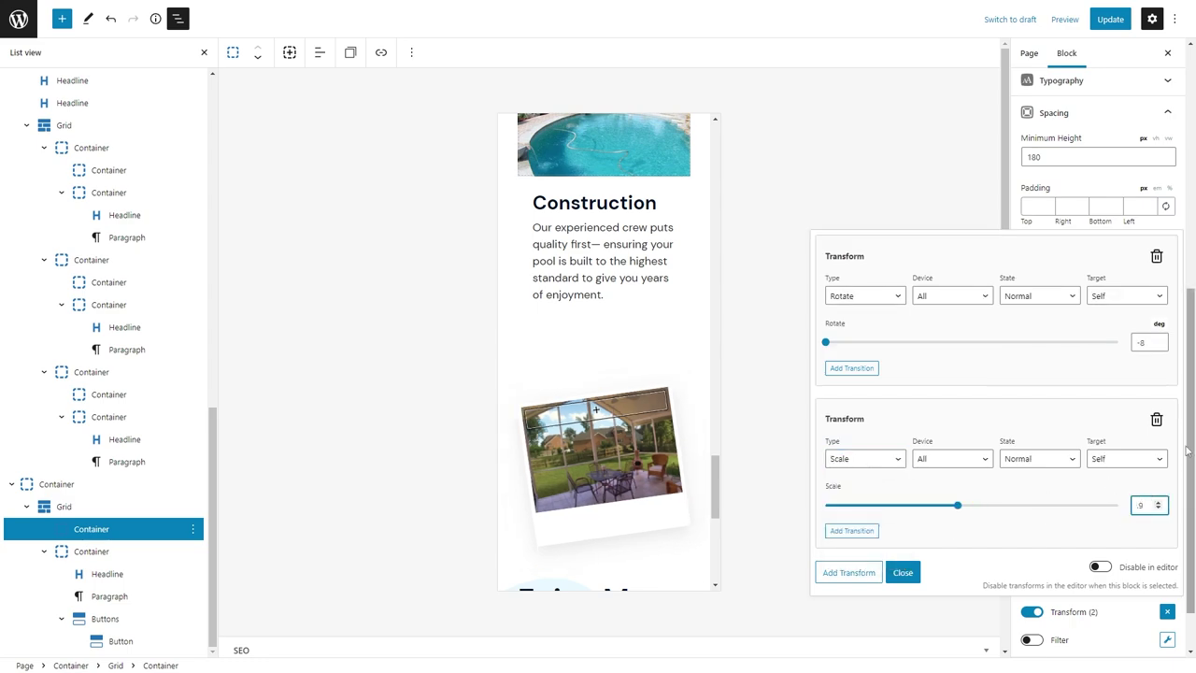
Update the page and return the editing preview to desktop.
left_click(1110, 18)
scroll(513, 371, "down", 3)
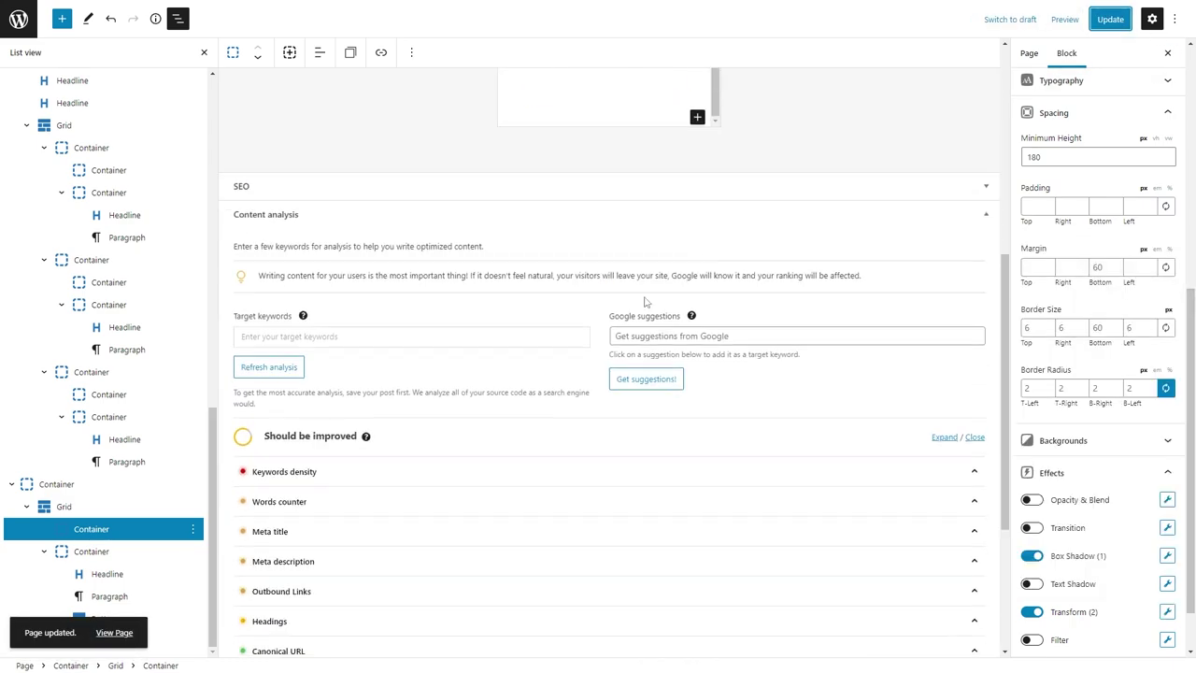
scroll(619, 306, "up", 3)
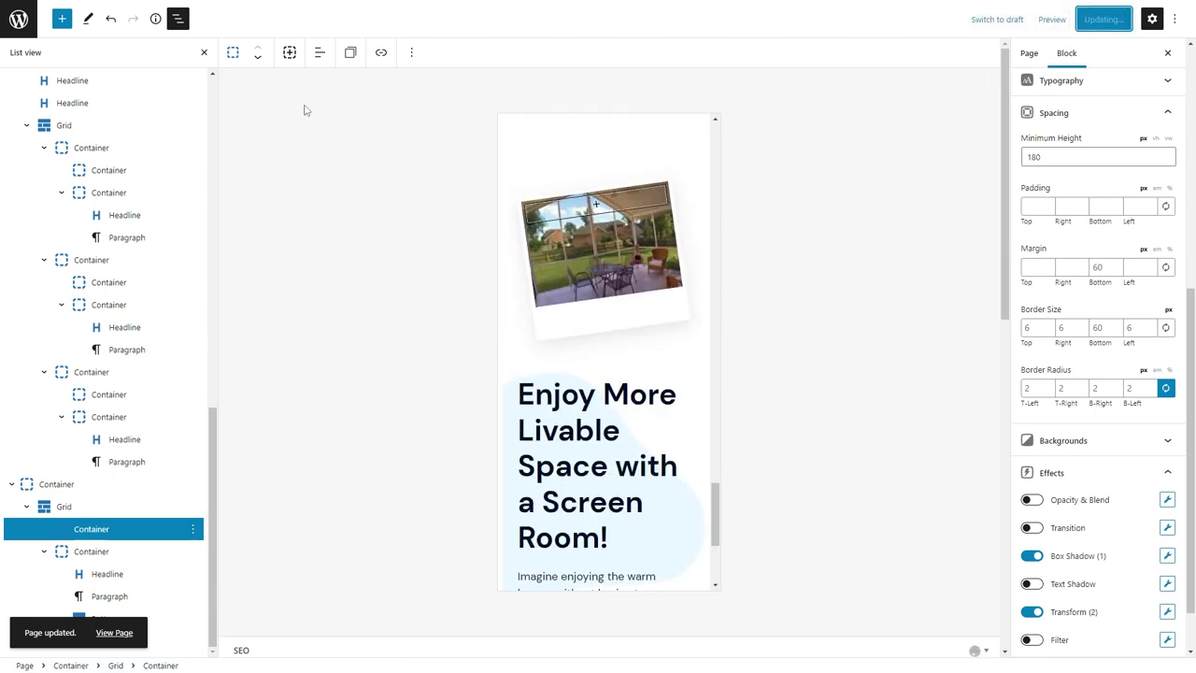
scroll(1041, 156, "up", 5)
left_click(1042, 145)
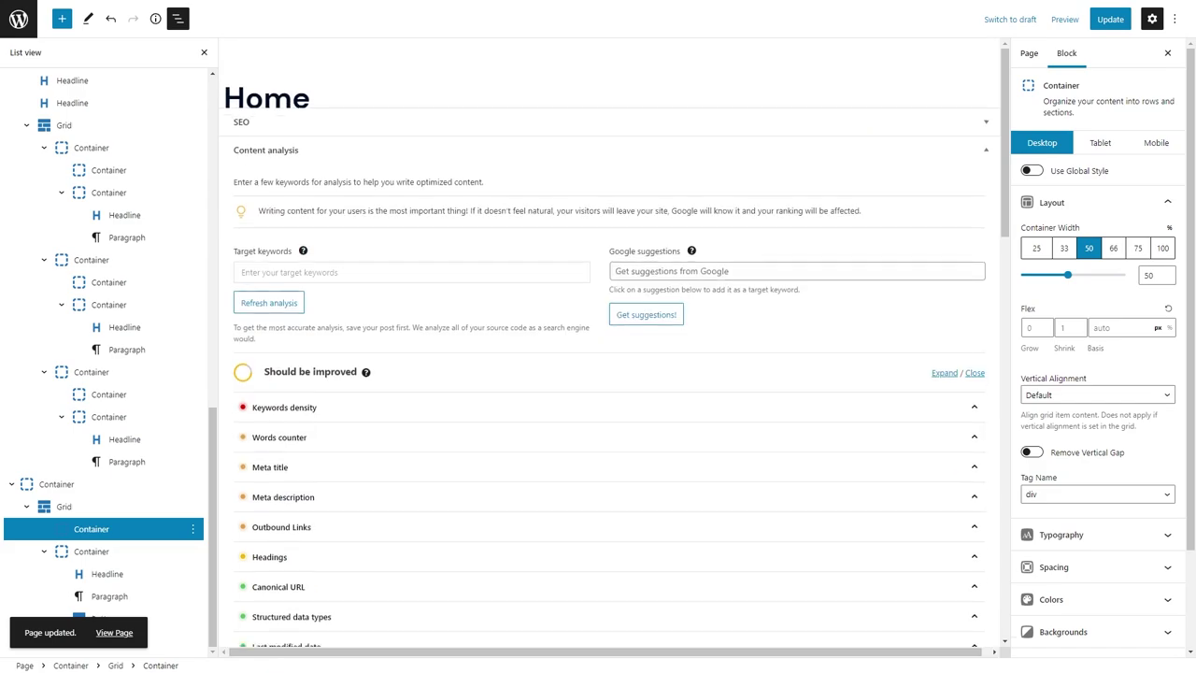
Reload the editor and insert a Container below the Screen Room section with Tag Name set to section.
key("F5")
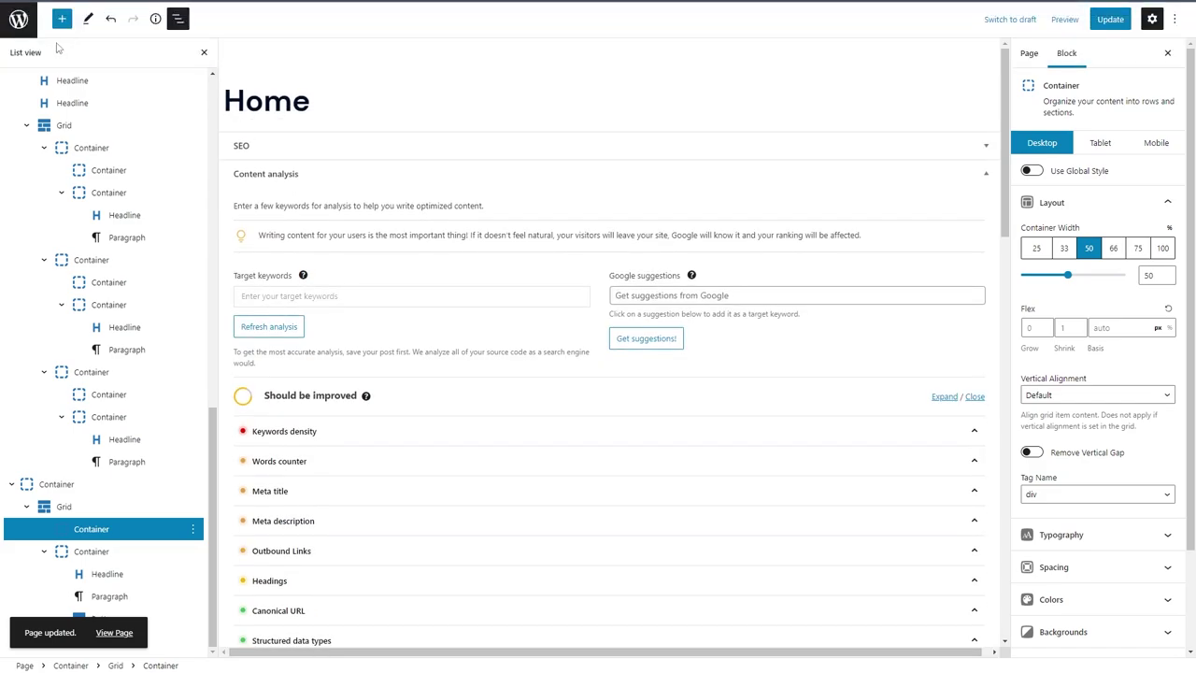
scroll(429, 365, "down", 15)
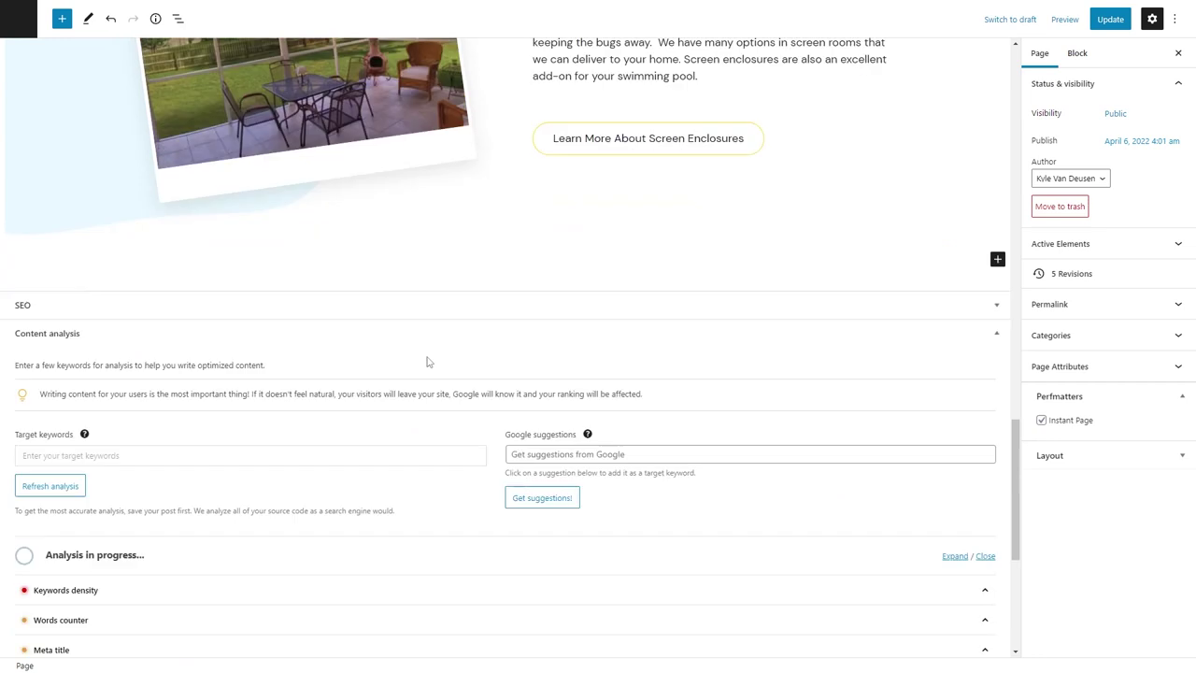
left_click(438, 219)
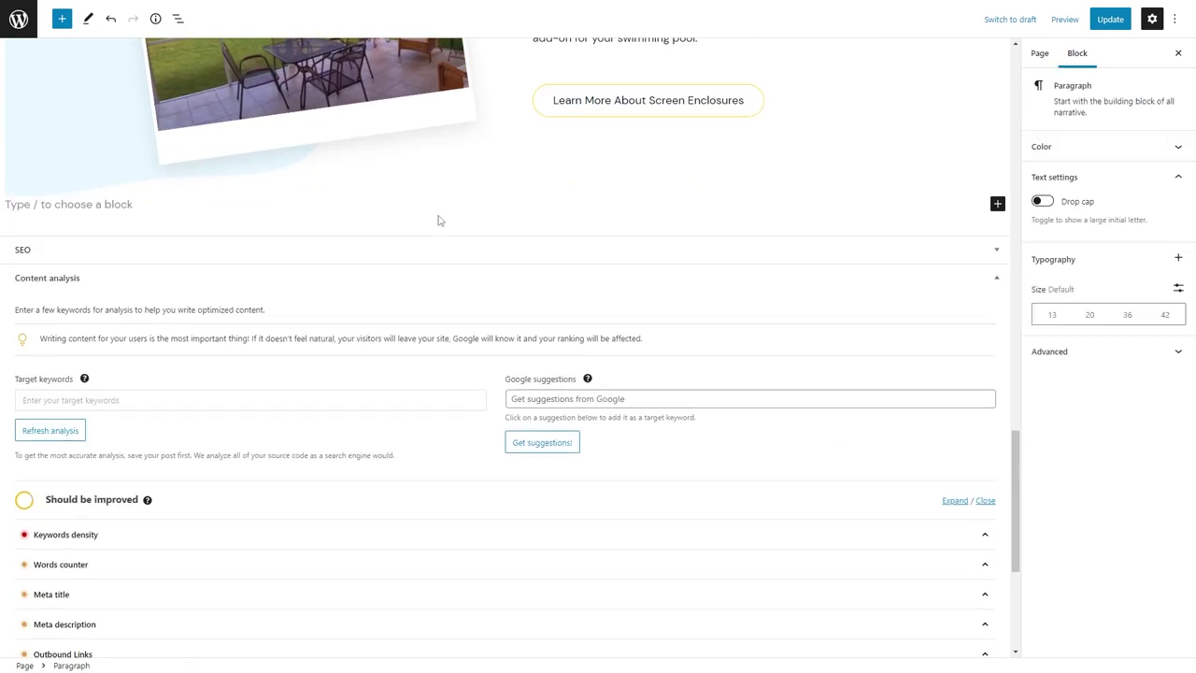
type("/con")
left_click(93, 245)
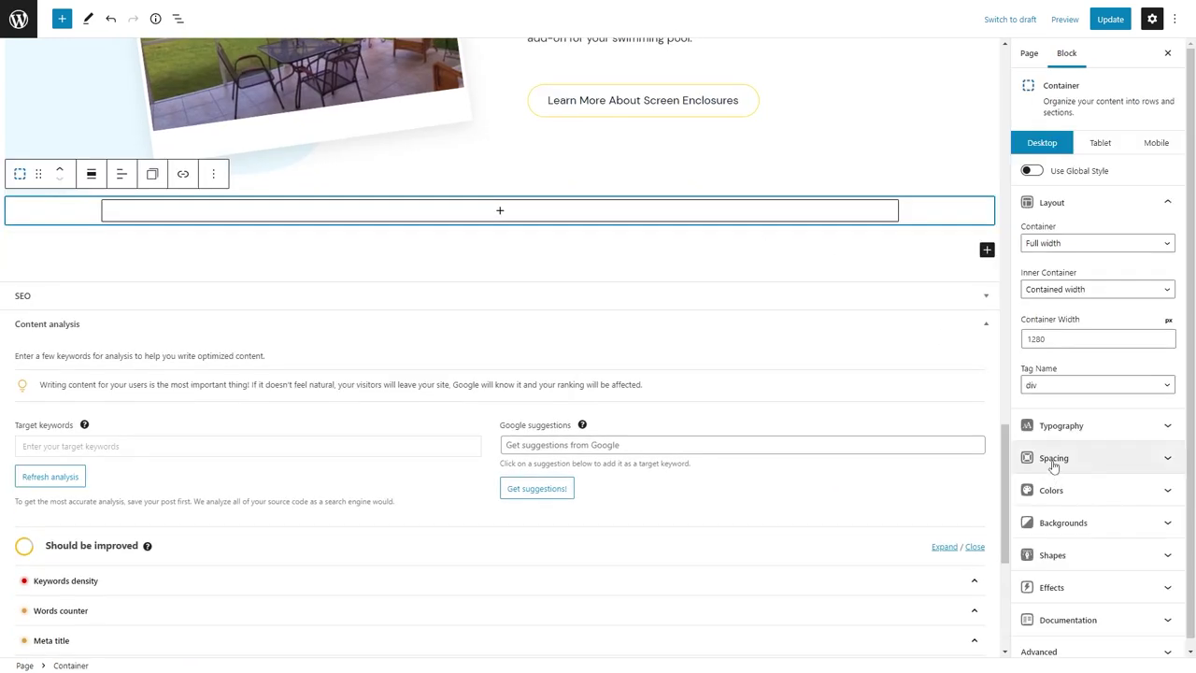
left_click(1075, 385)
left_click(1056, 428)
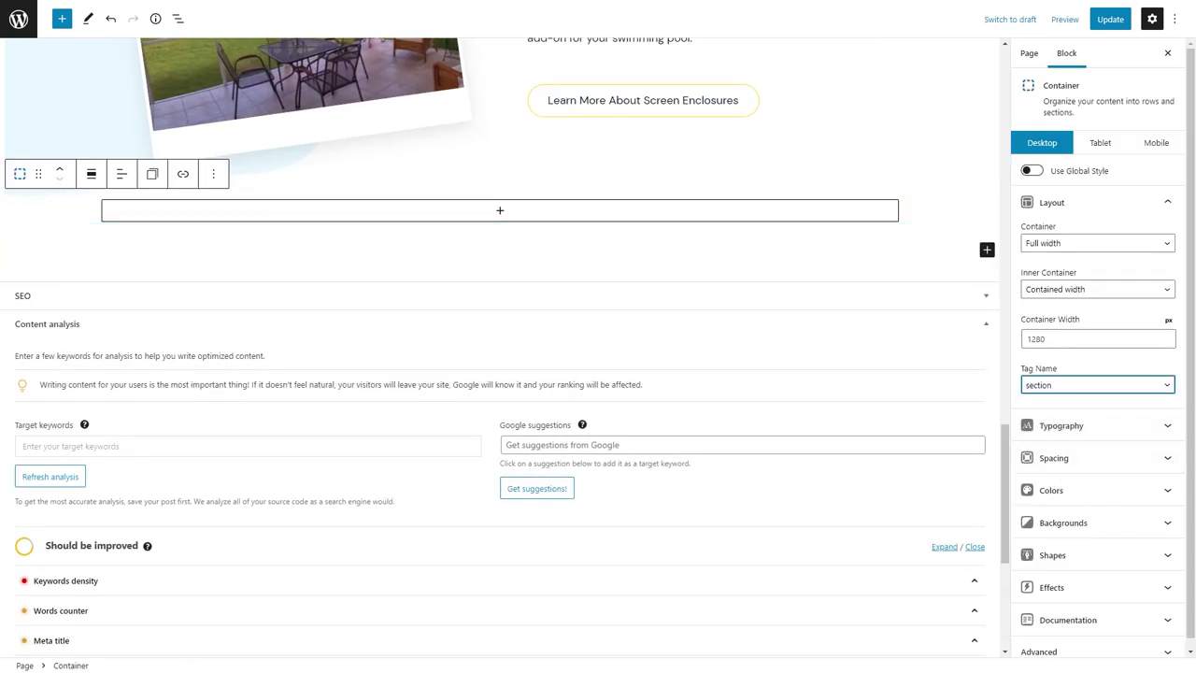
Give the section 80/24/80/24 padding and add a Headline block inside it.
left_click(1053, 457)
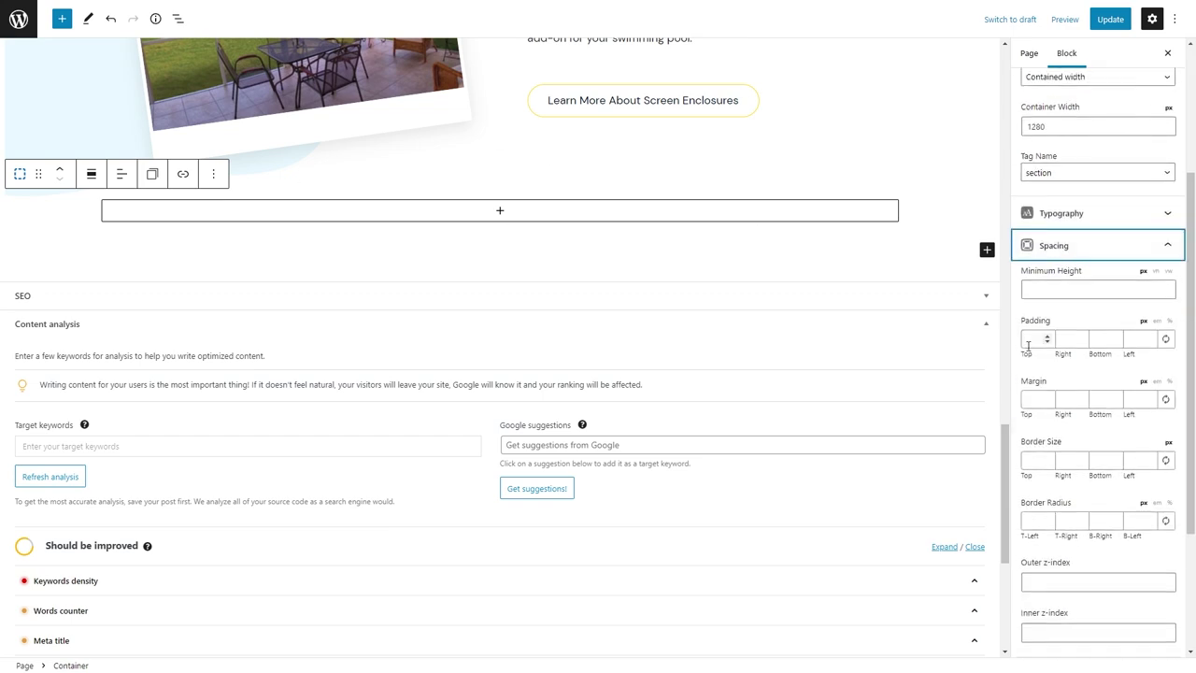
type("80")
key("Tab")
type("24")
key("Tab")
type("80")
key("Tab")
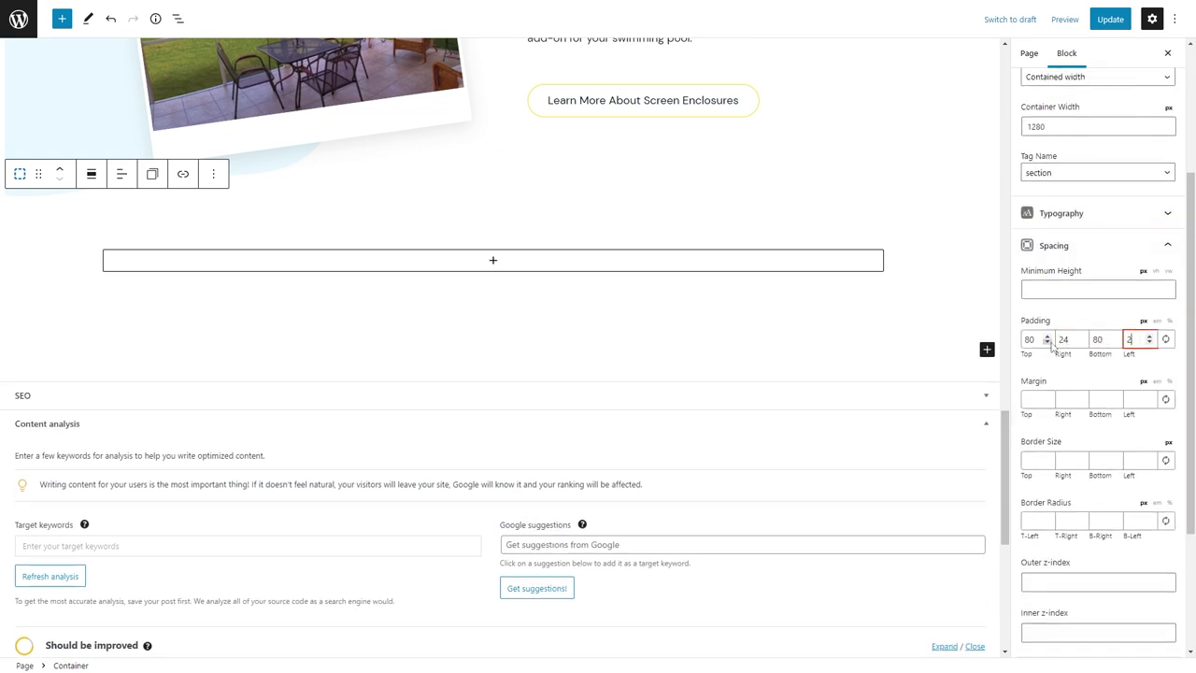
type("24")
scroll(515, 427, "down", 7)
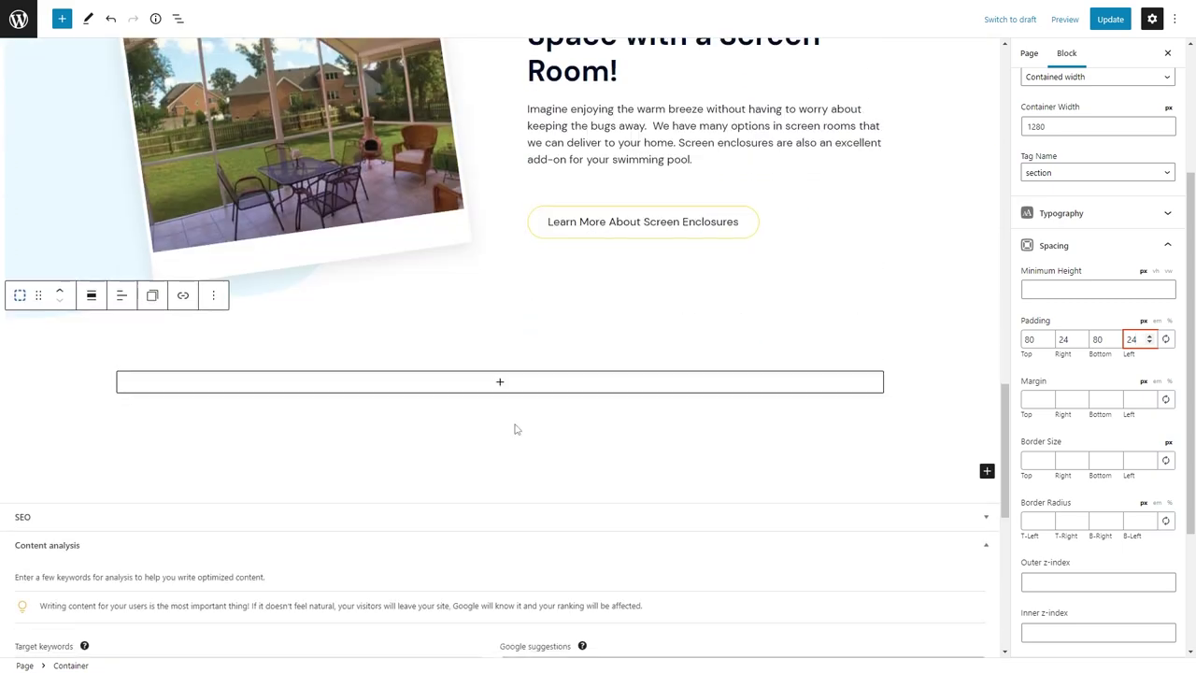
left_click(500, 352)
left_click(564, 454)
Make the headline a centred paragraph reading 'Free Estimate' and paste the copied label style onto it.
left_click(240, 316)
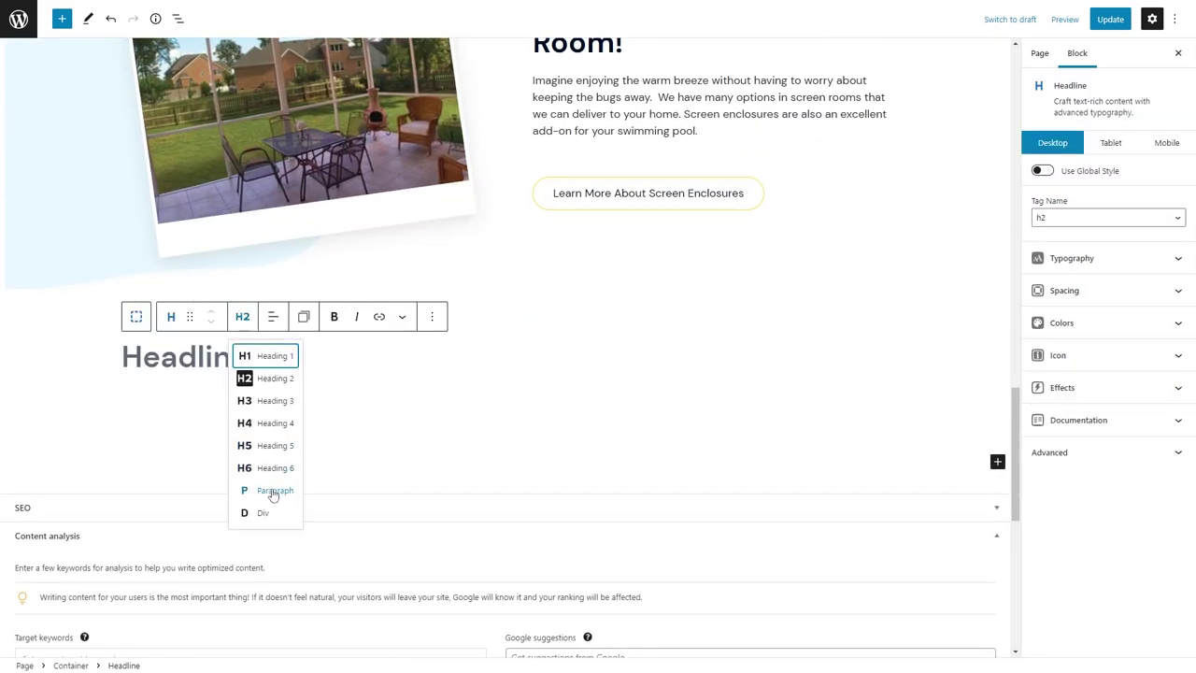
left_click(270, 491)
left_click(273, 317)
left_click(327, 374)
left_click(495, 345)
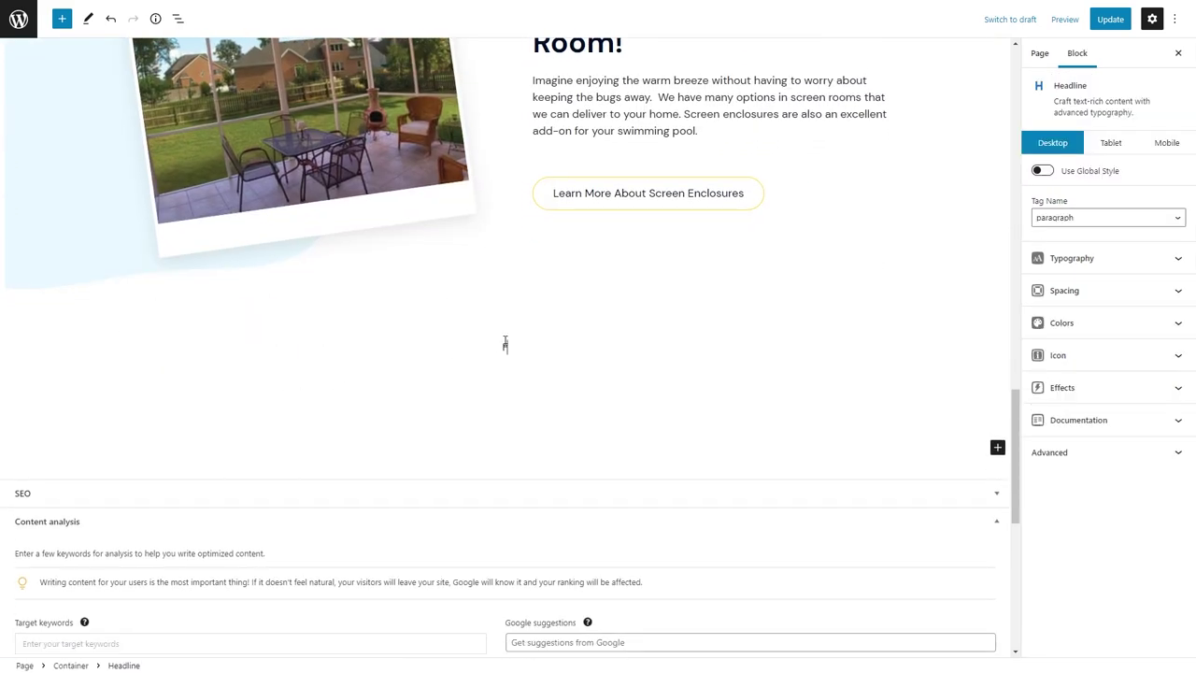
type("Free Estimate")
scroll(504, 341, "up", 6)
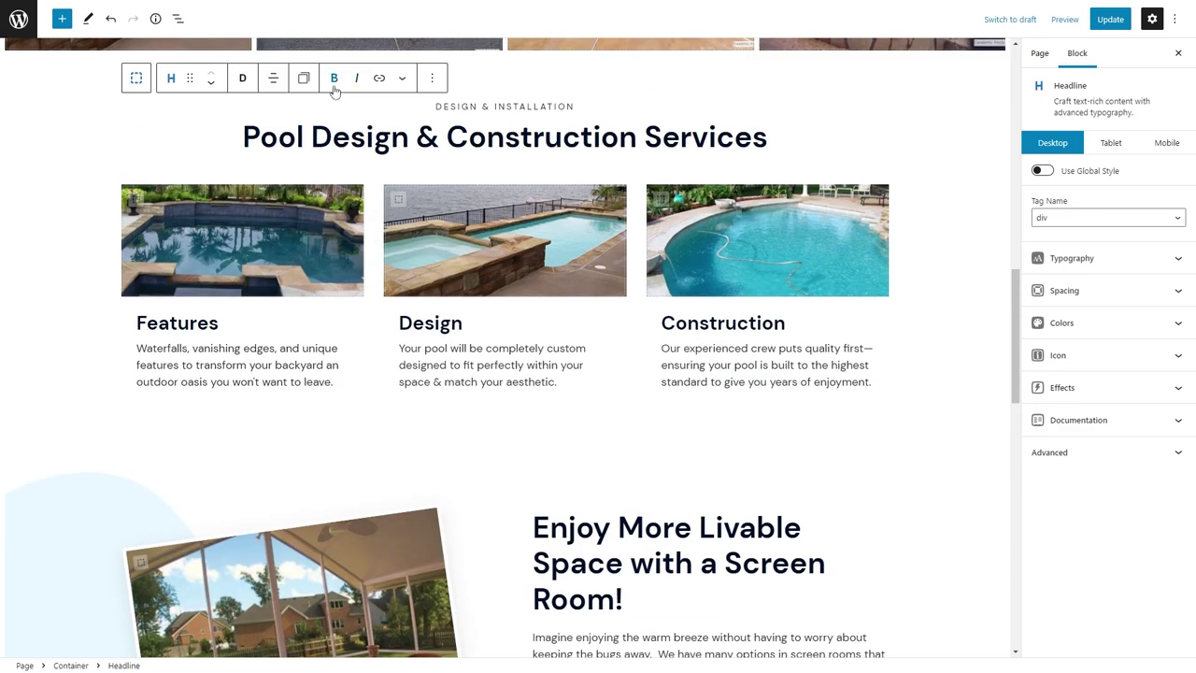
scroll(316, 116, "down", 5)
left_click(303, 409)
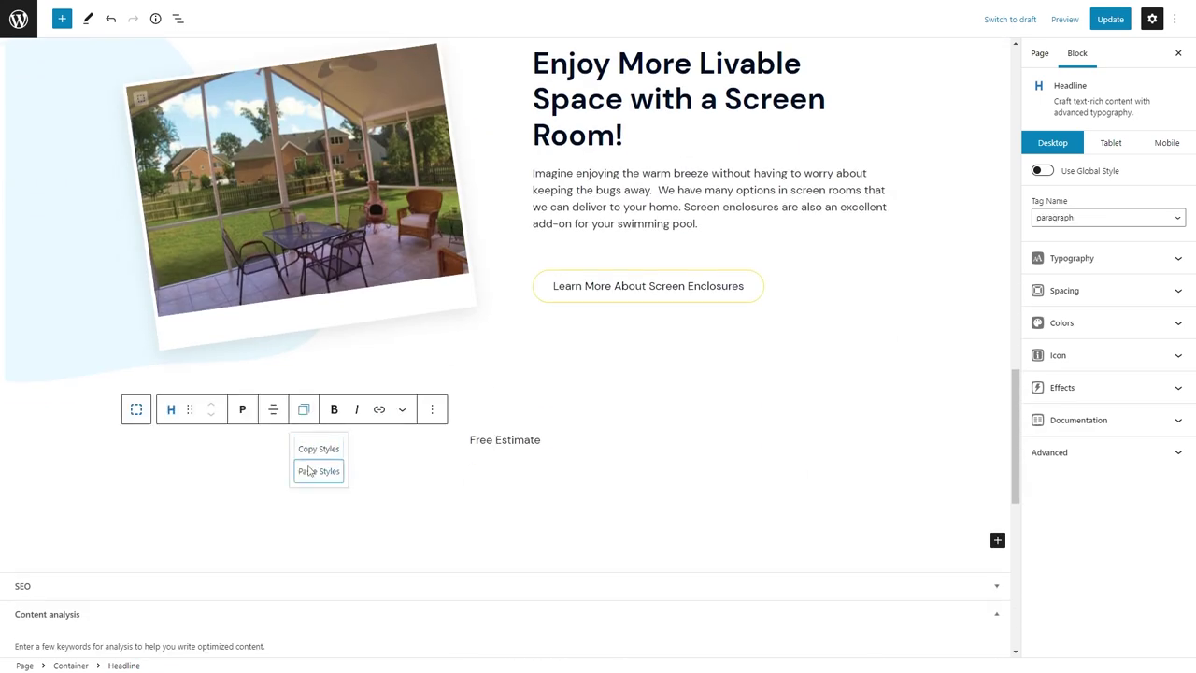
left_click(318, 469)
Add a centred Call to Schedule Headline block below the FREE ESTIMATE label.
left_click(601, 439)
key("Return")
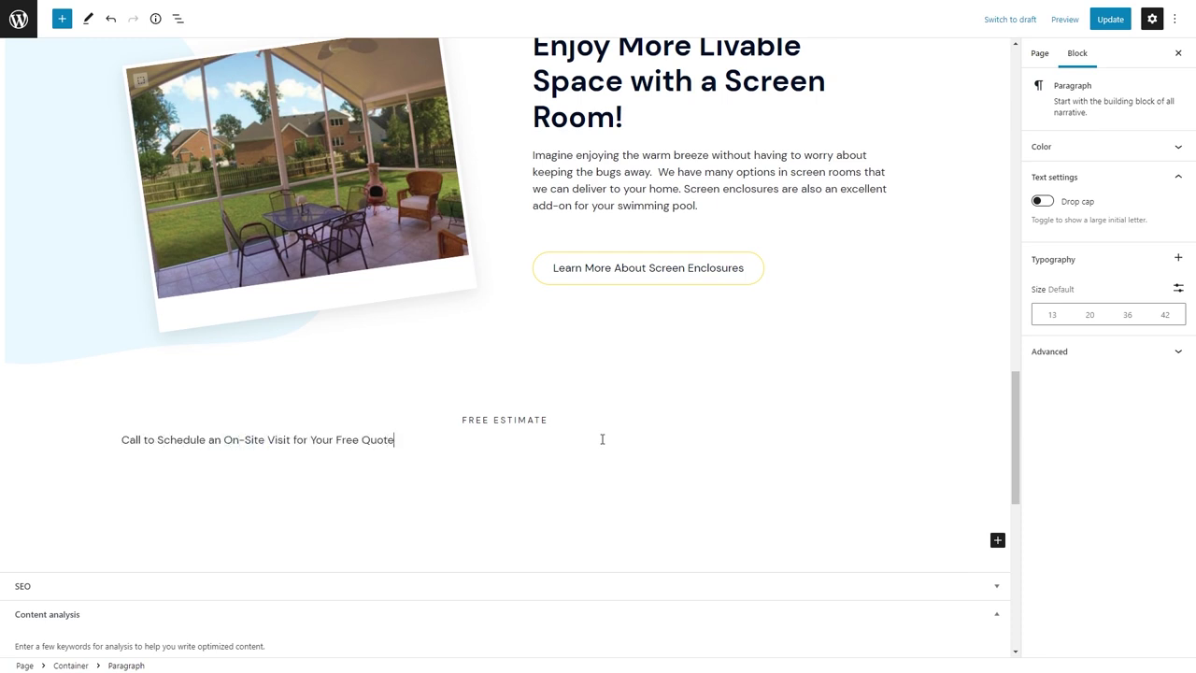
left_click(171, 409)
left_click(201, 467)
left_click(273, 409)
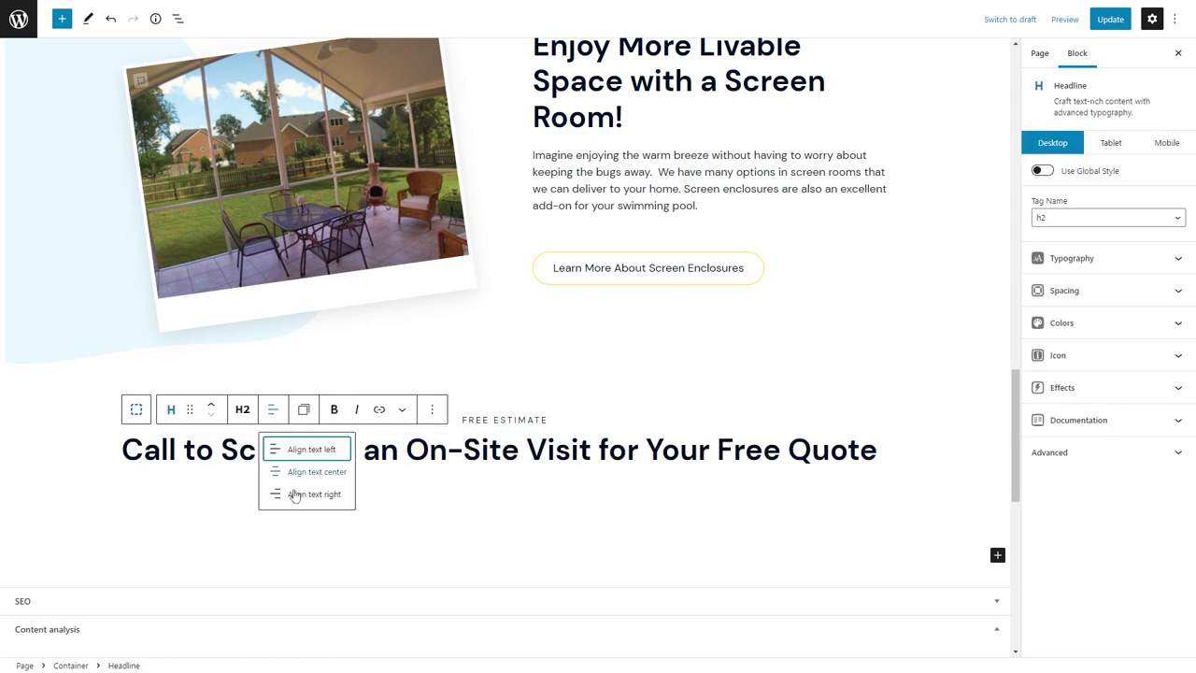
left_click(308, 471)
Check the theme's max-width classes, then set the container width to 768.
left_click(374, 7)
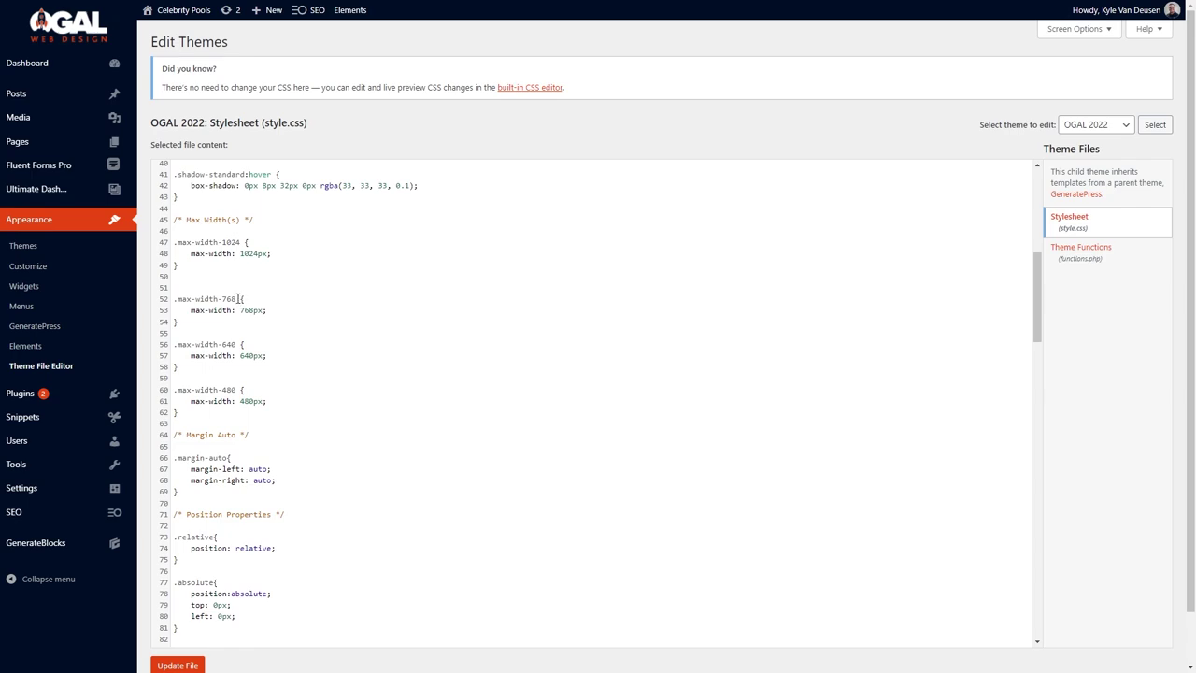
left_click(84, 10)
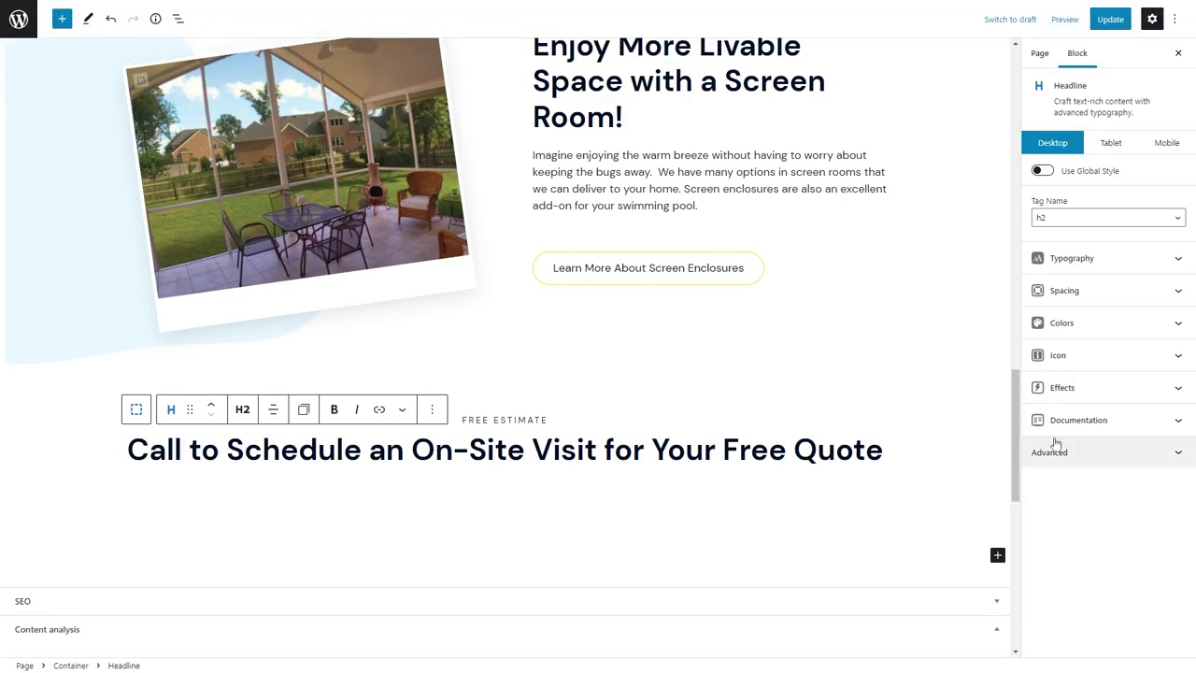
left_click(119, 396)
double_click(1061, 339)
type("768")
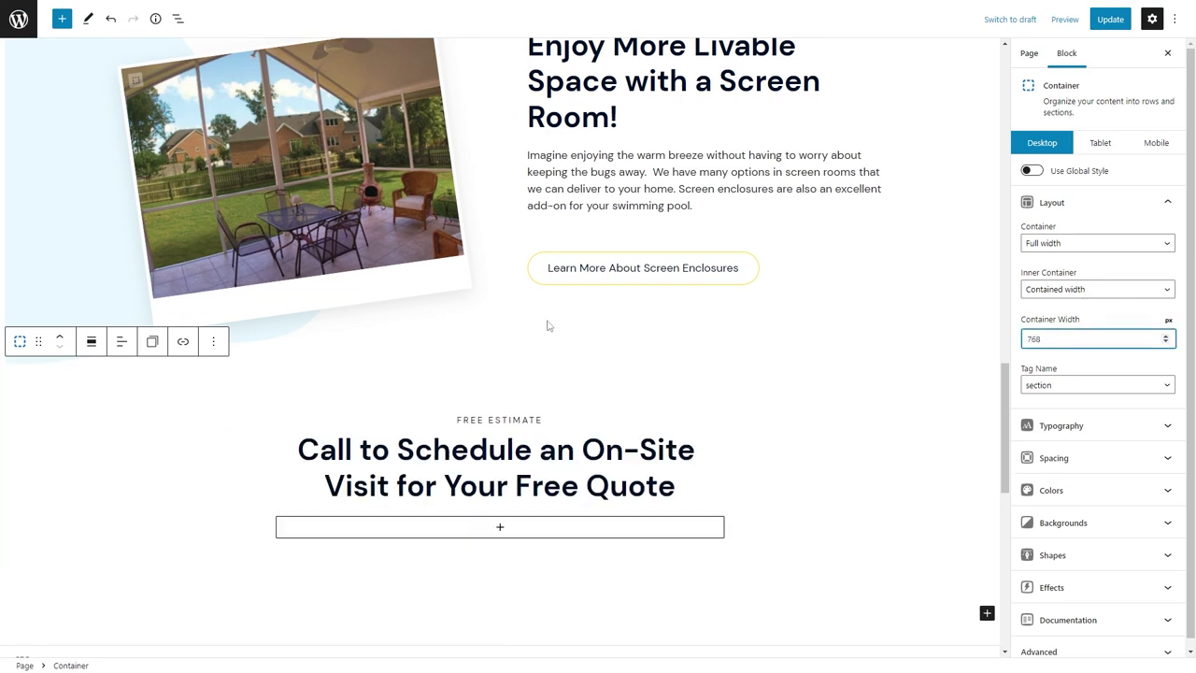
scroll(522, 338, "down", 2)
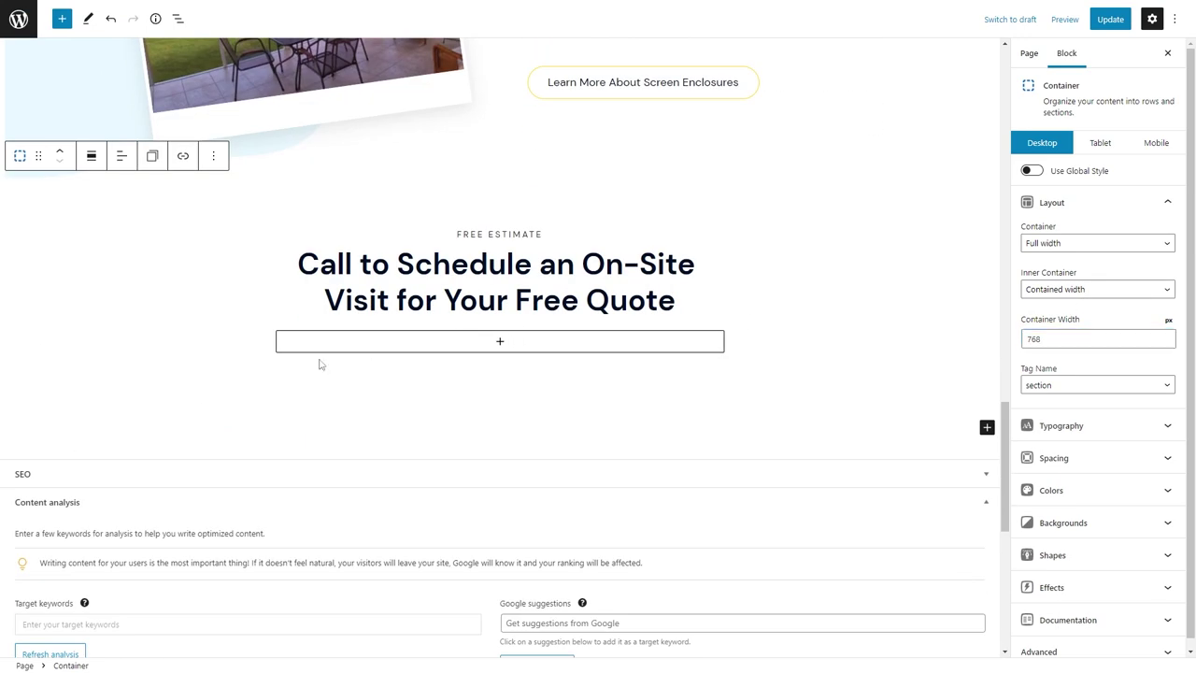
Add a centred paragraph with the pasted survey-and-quote description.
left_click(546, 346)
left_click(564, 439)
type("Our friendly and knowledgeable staff will survey and measure your space to provide you with the perfect design and an accurate quote.")
double_click(411, 404)
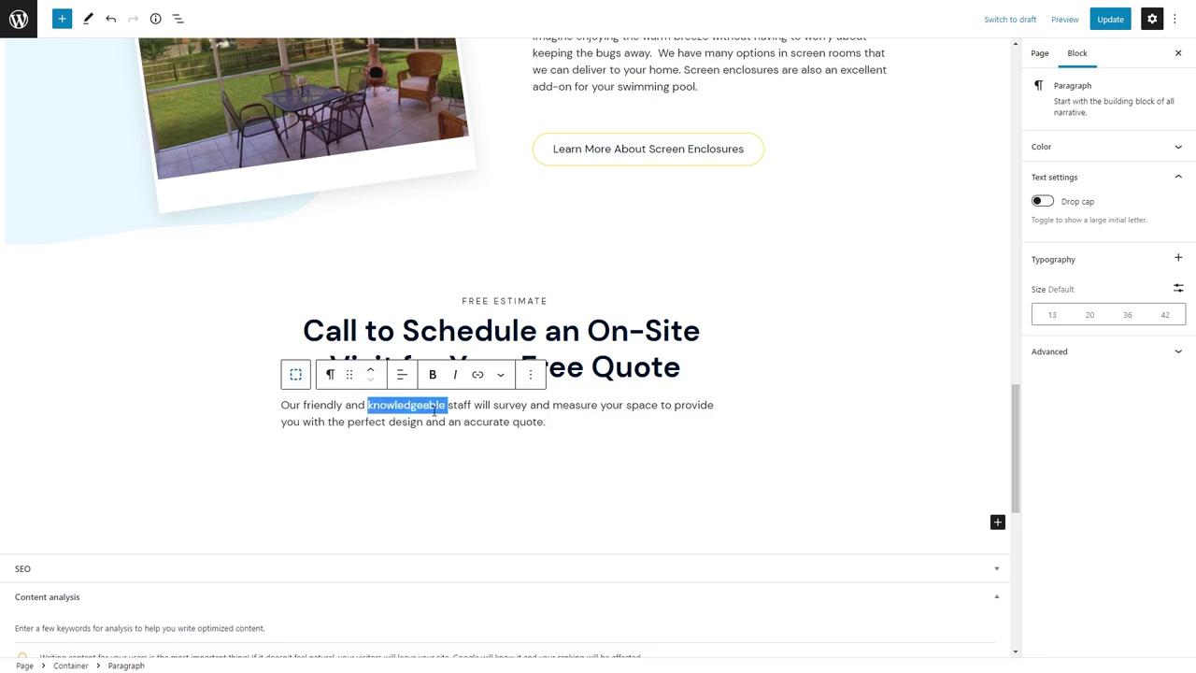
key("ctrl+a")
left_click(402, 373)
left_click(429, 433)
Add a centred Headline with a paragraph tag containing the company phone number.
left_click(648, 419)
key("Return")
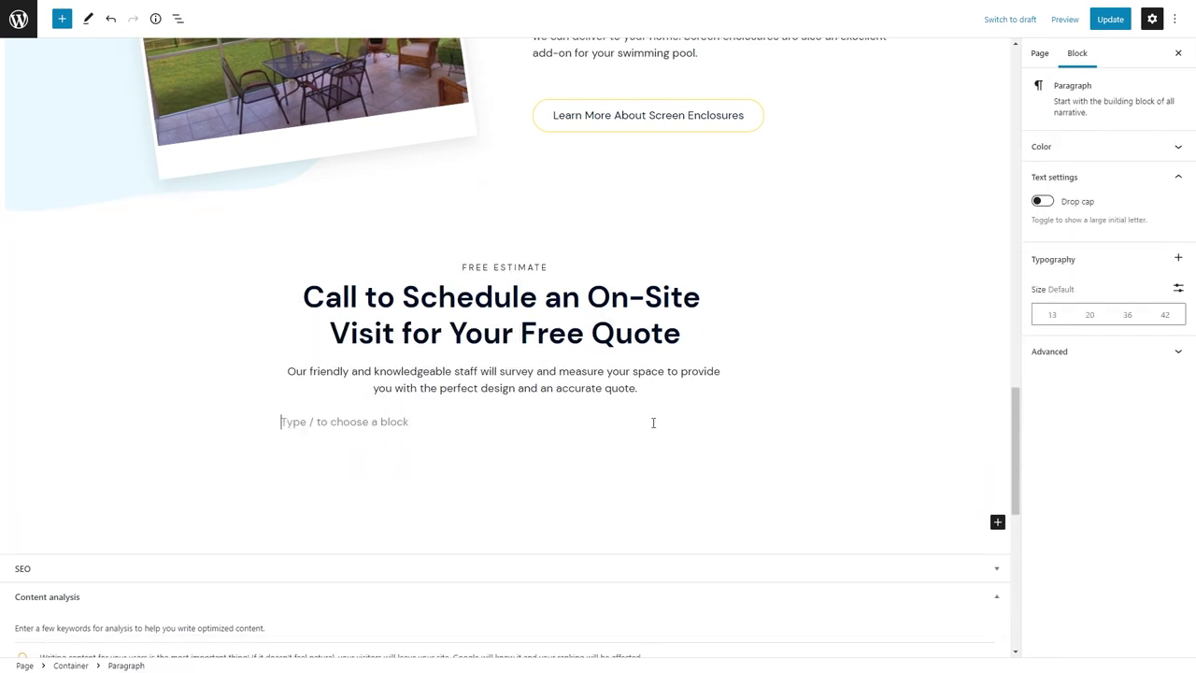
type("/")
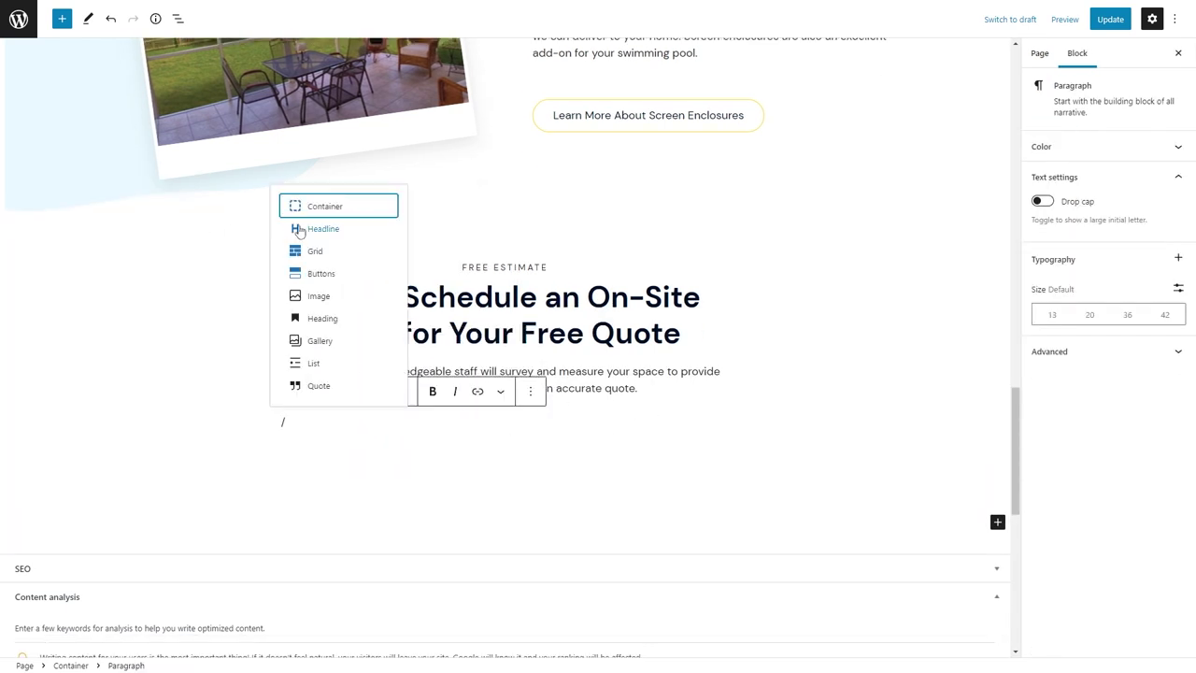
left_click(299, 230)
left_click(402, 390)
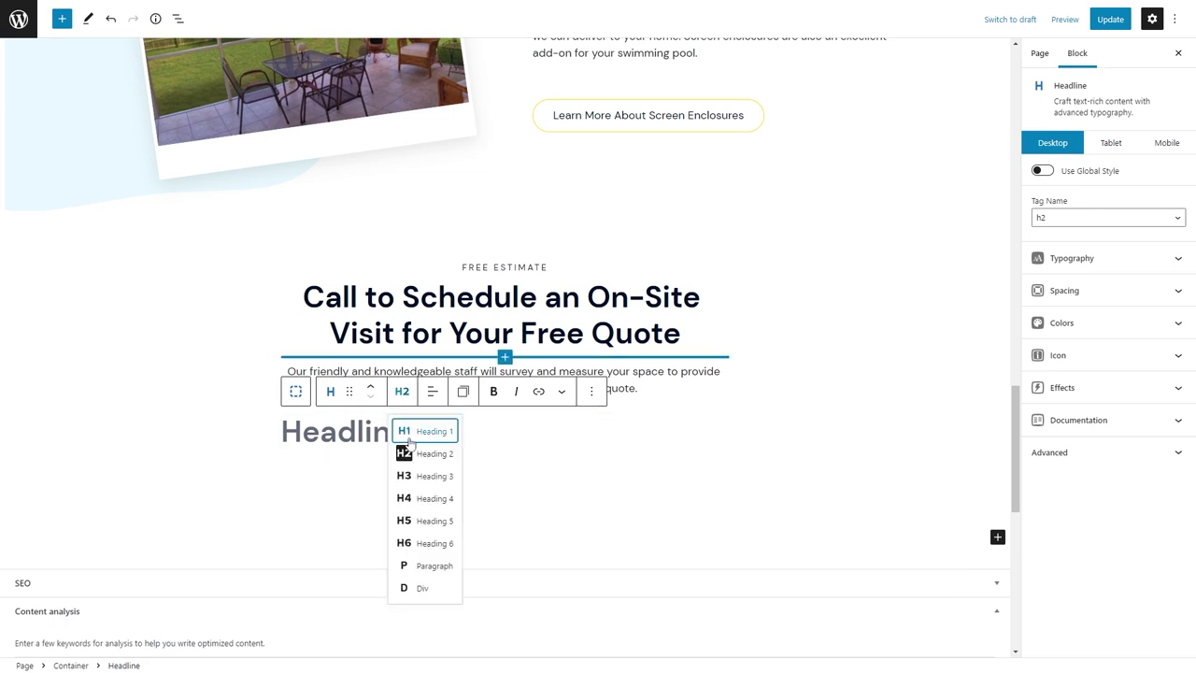
left_click(420, 565)
type("8117")
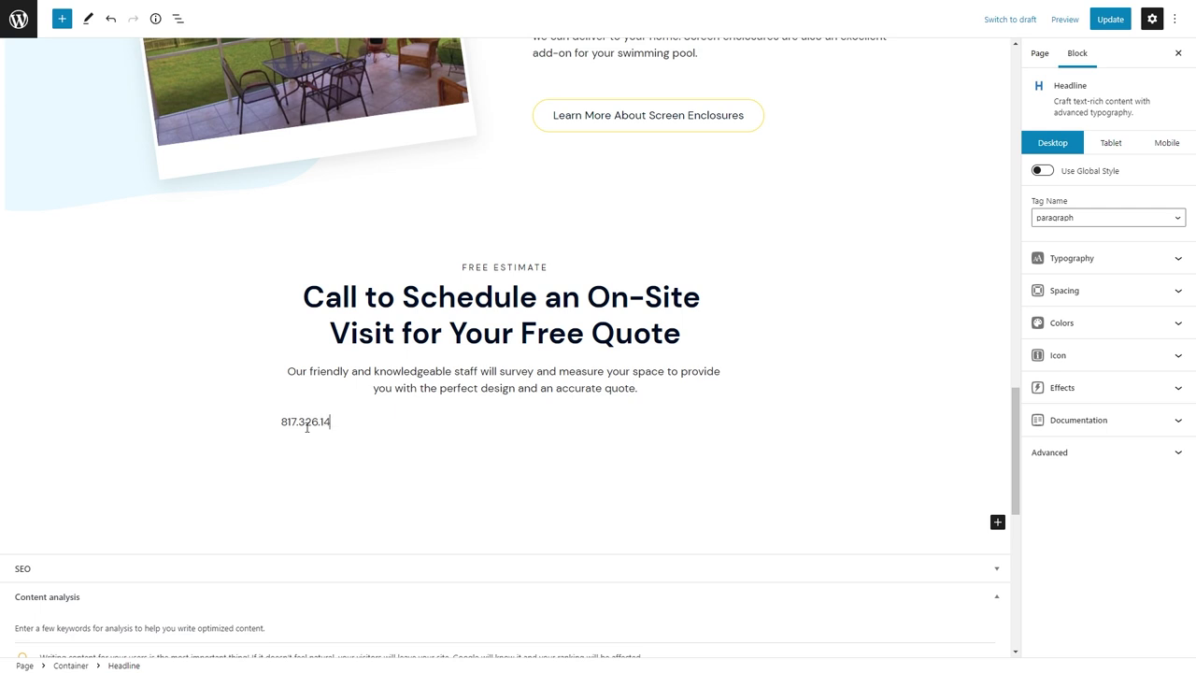
left_click(433, 391)
left_click(444, 454)
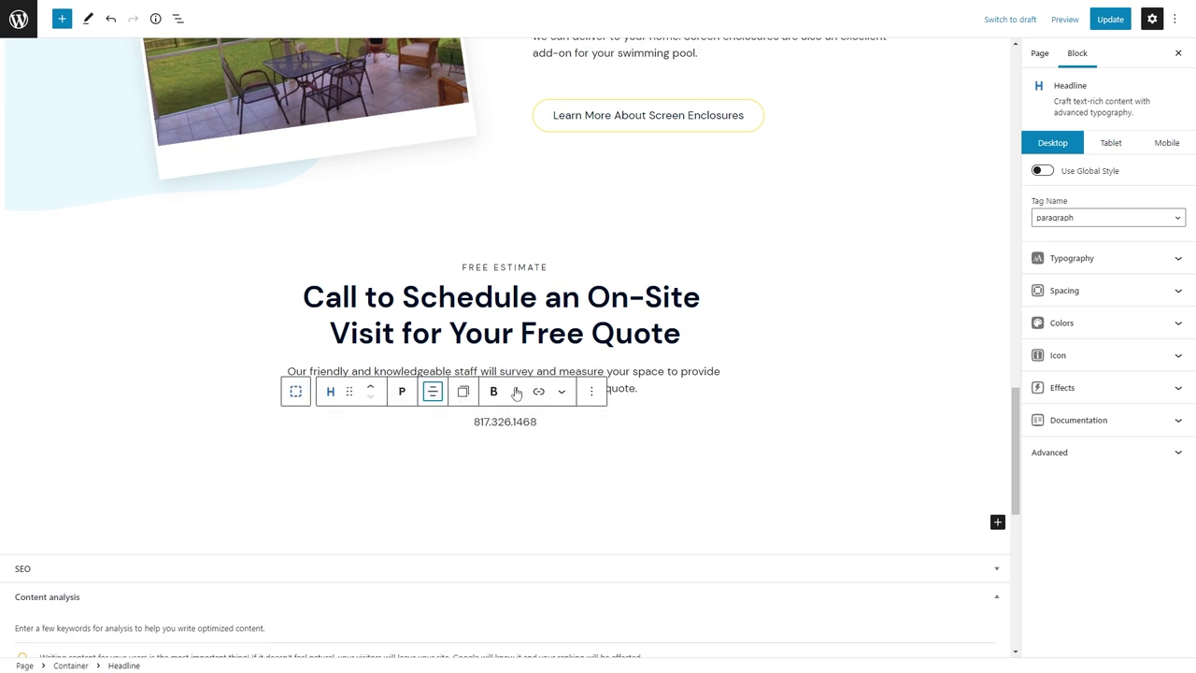
key("ctrl+a")
Make the phone number a tel: link with a dark link colour and teal hover colour.
left_click(562, 390)
left_click(538, 390)
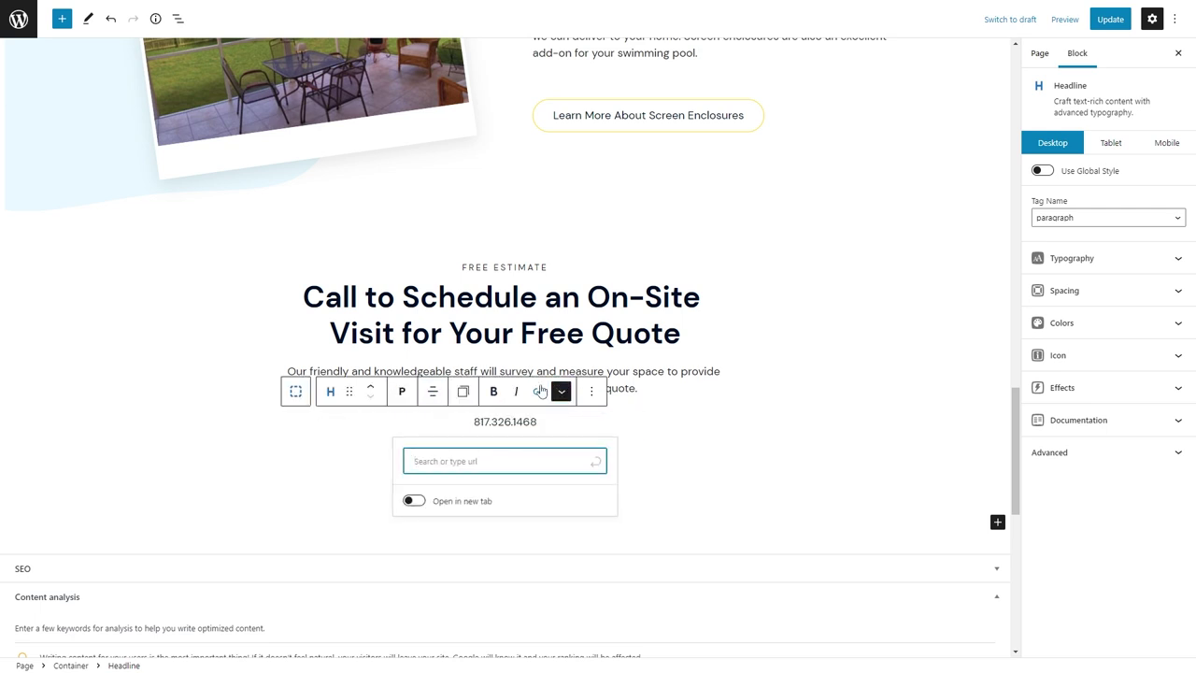
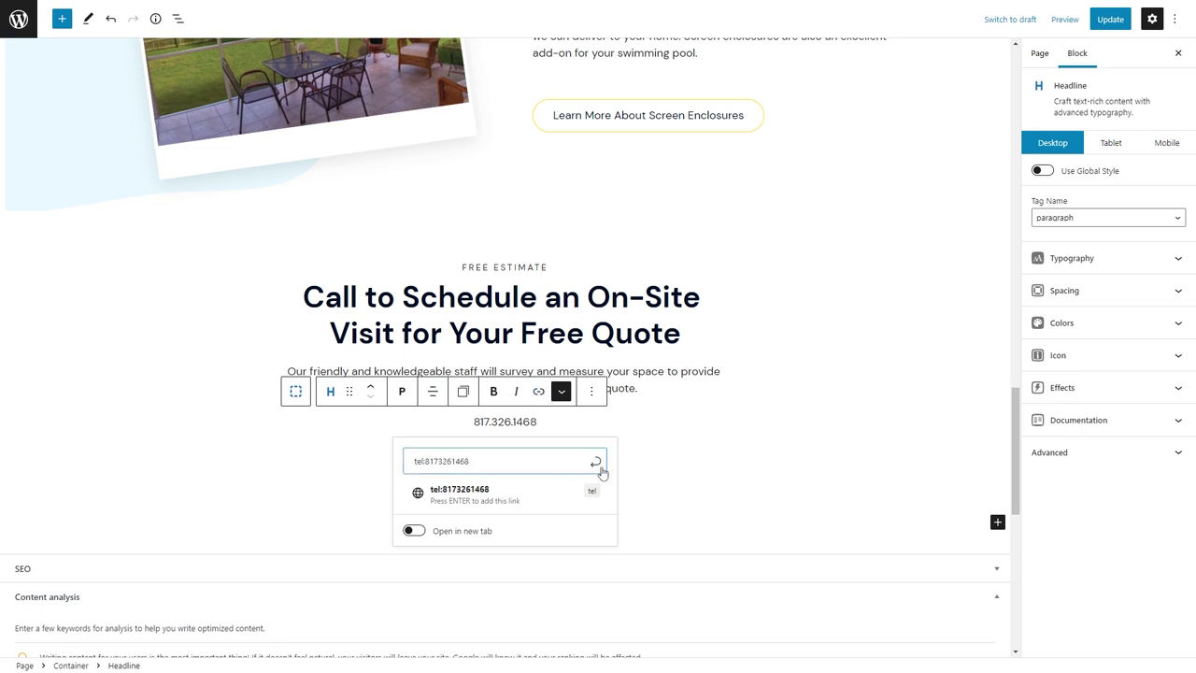
left_click(597, 461)
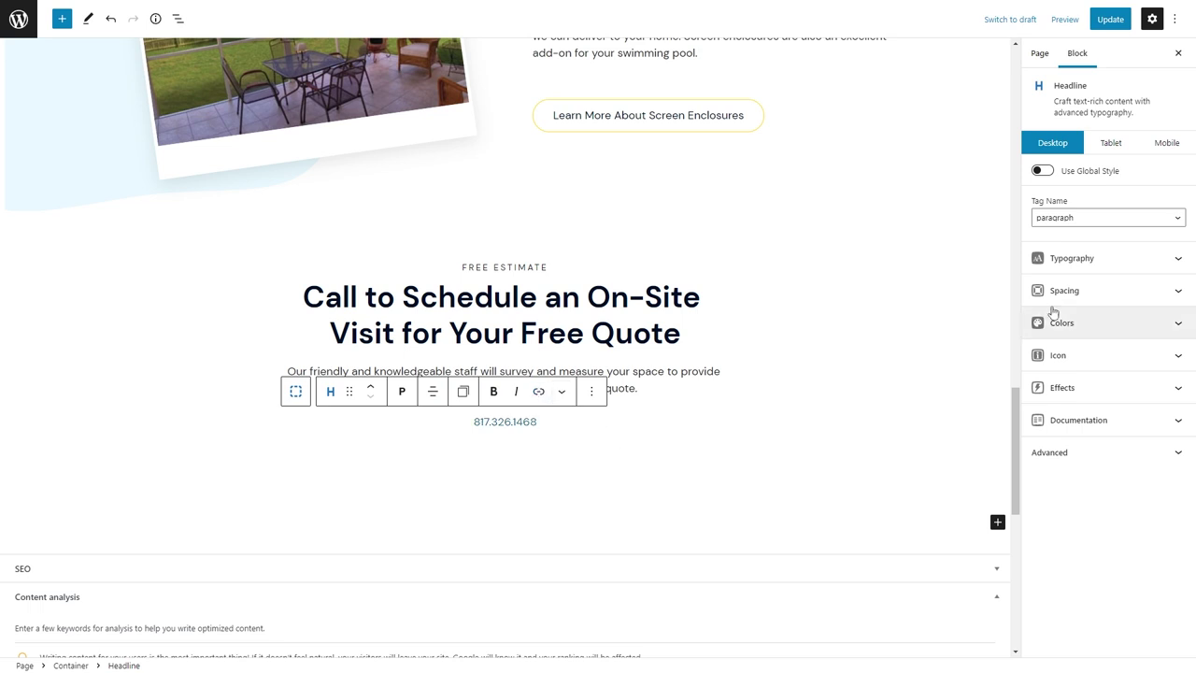
left_click(1059, 322)
left_click(1166, 415)
left_click(1105, 315)
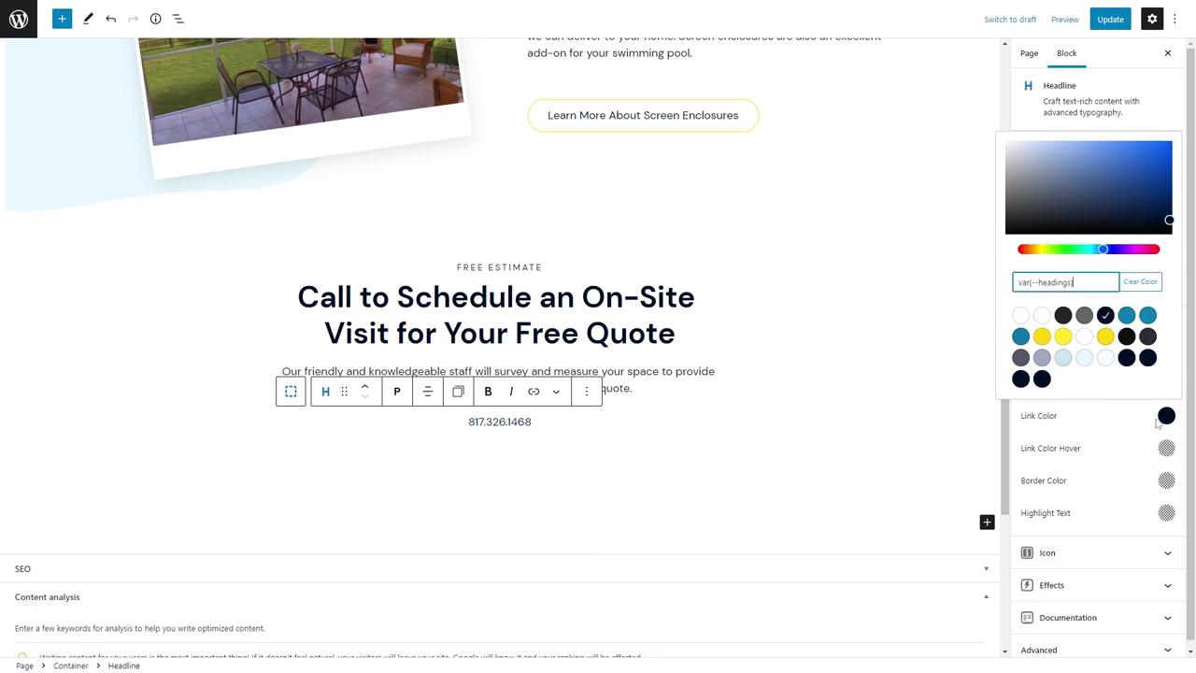
left_click(1166, 447)
left_click(1020, 368)
left_click(1100, 469)
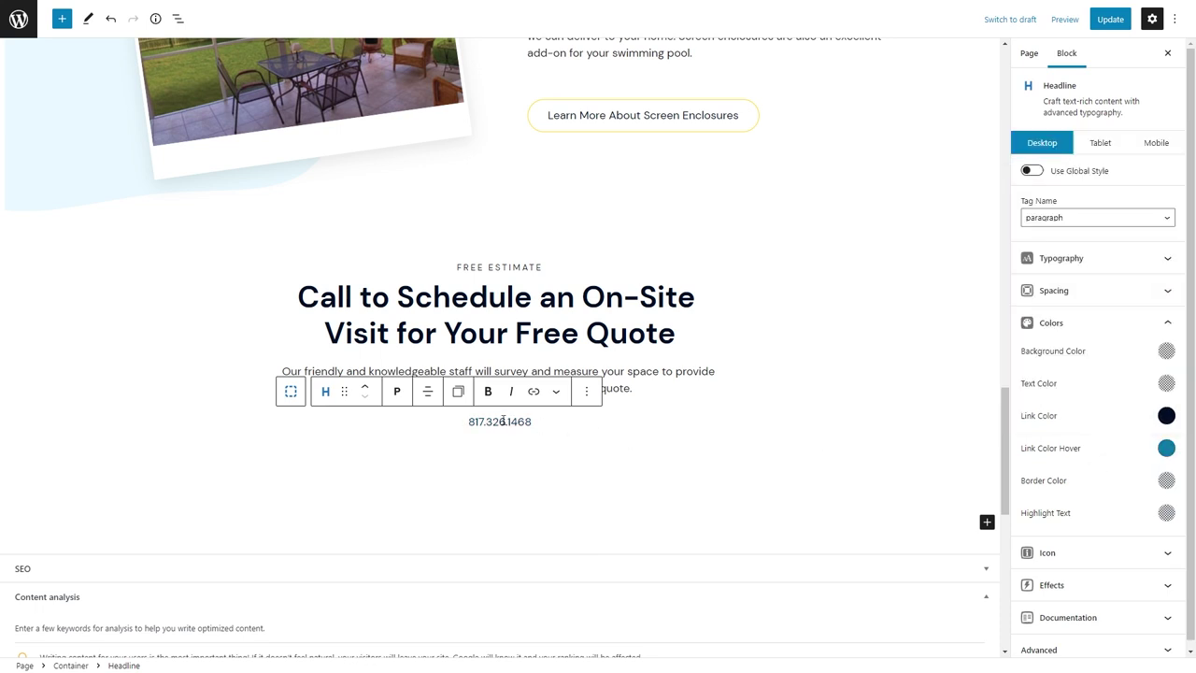
Set the number's font weight to 700 and size to 48px, then update the page.
left_click(503, 422)
left_click(1070, 261)
left_click(1055, 299)
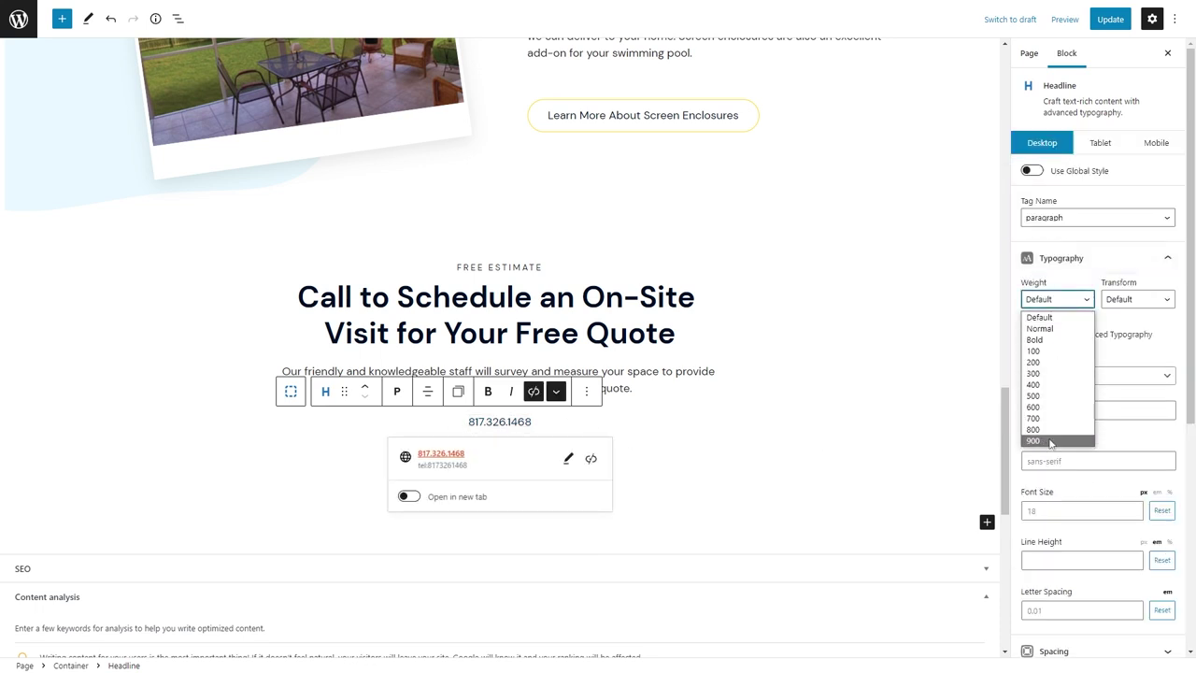
left_click(1032, 417)
left_click(1137, 299)
left_click(1120, 317)
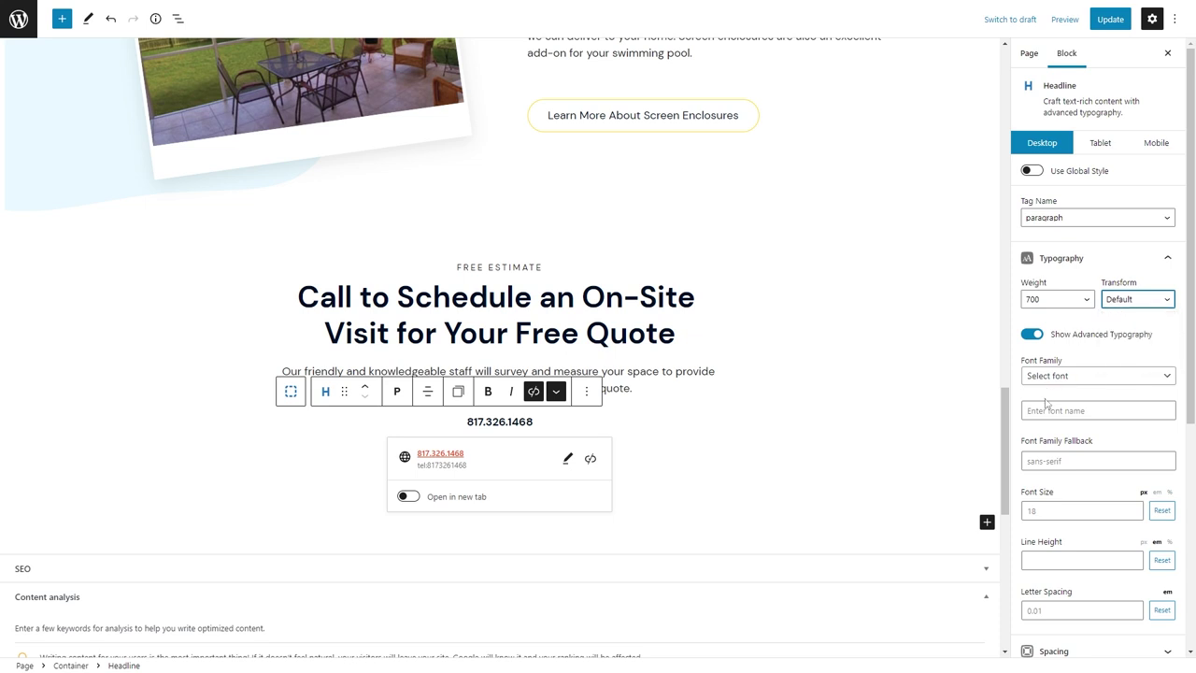
left_click(1049, 505)
type("60")
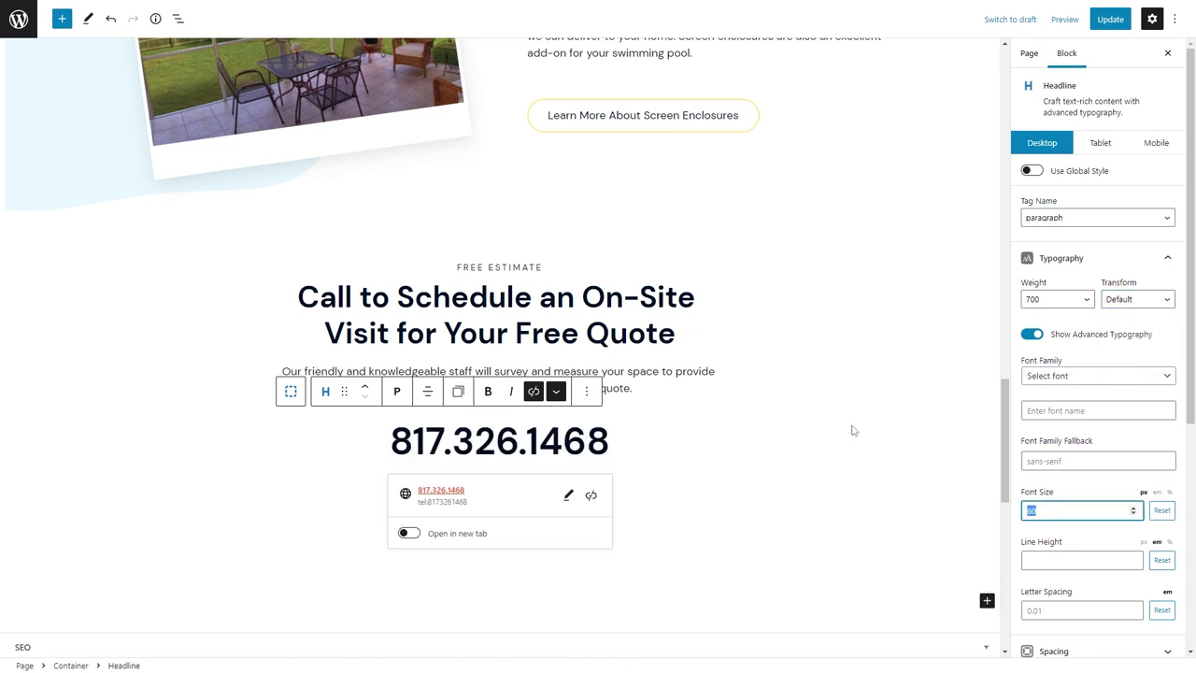
type("48")
left_click(1109, 19)
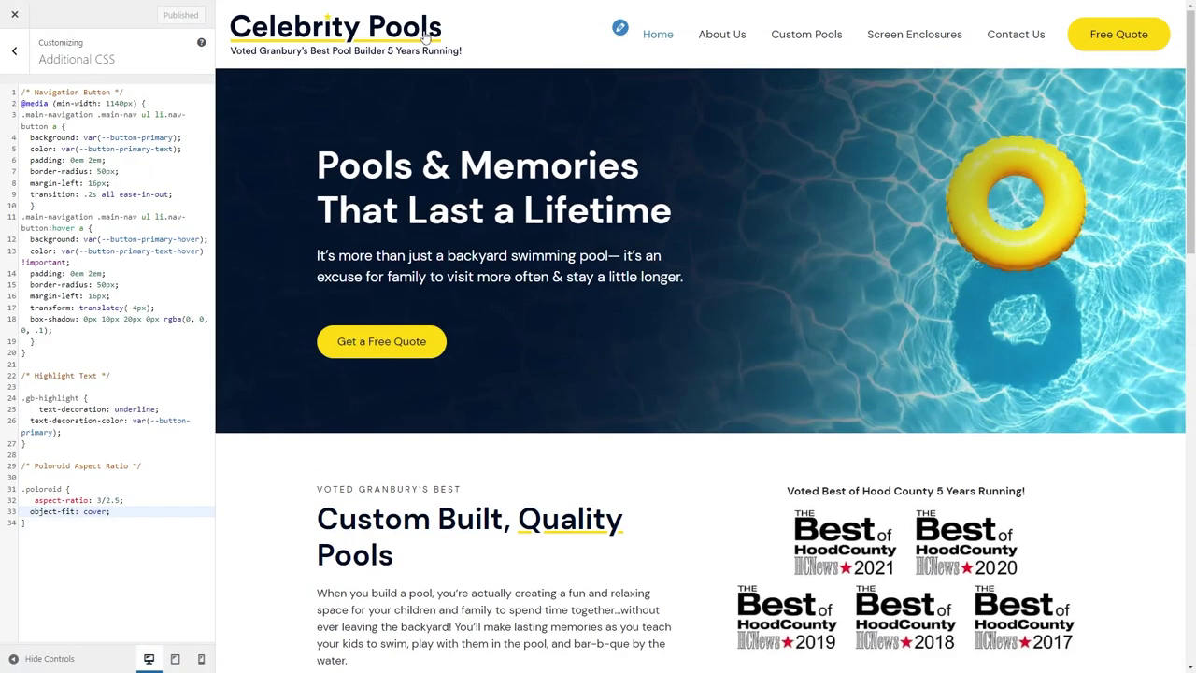
Scroll the Customizer preview down to the Free Estimate section with its large phone link.
scroll(716, 355, "down", 15)
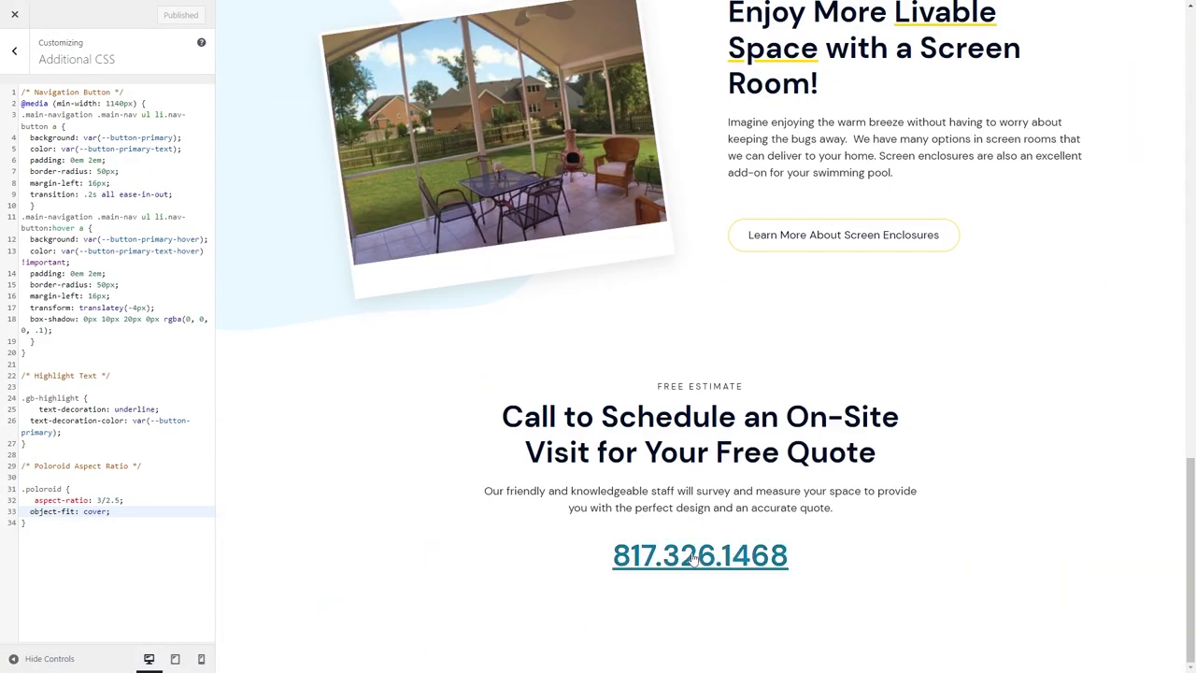
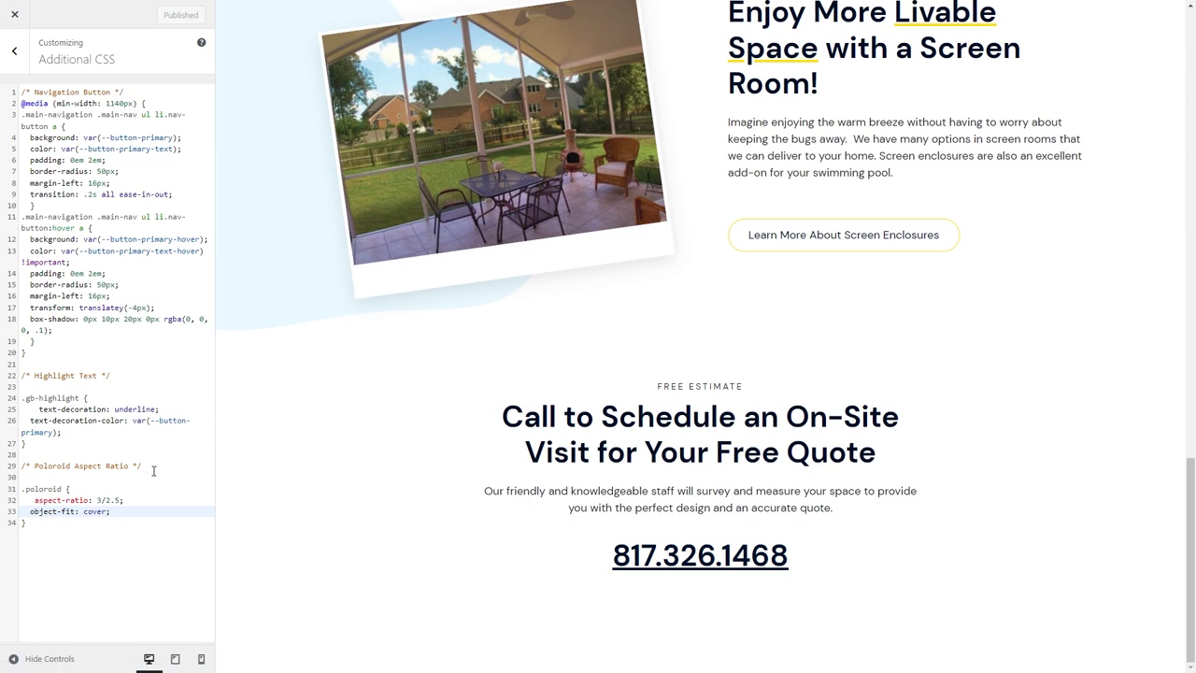
Try adding !important to the highlight underline colour in Additional CSS, then remove it again.
left_click(58, 432)
type("!important")
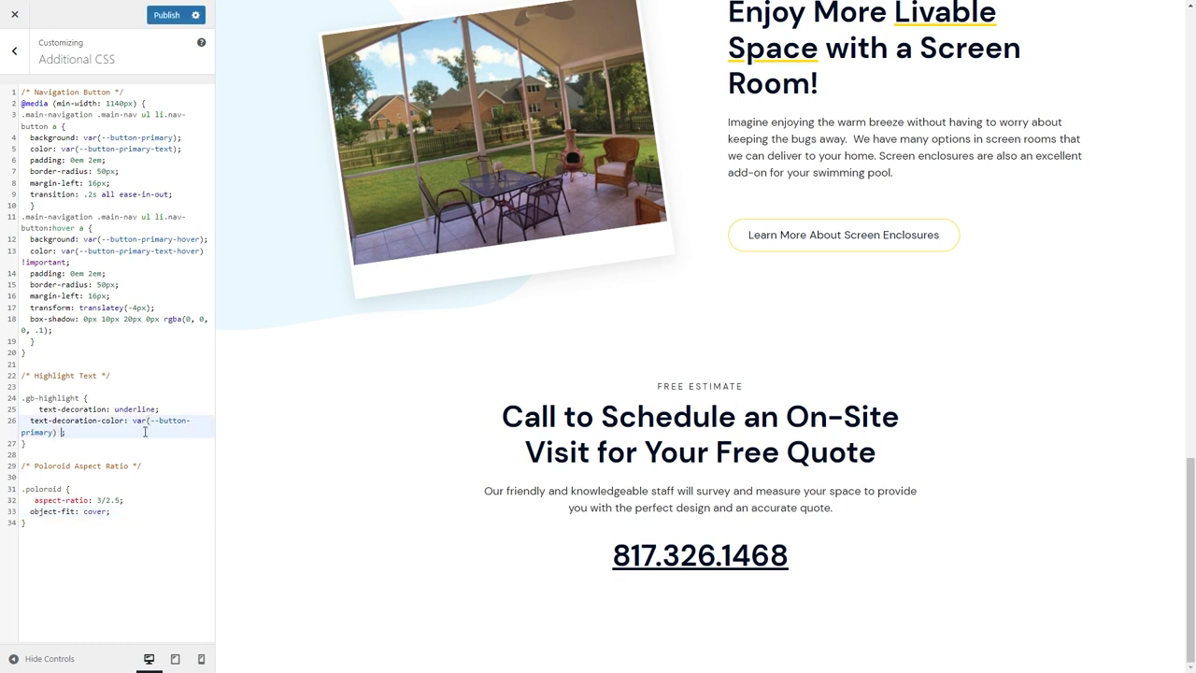
key("BackSpace")
key("BackSpace")
key("BackSpace")
key("BackSpace")
key("BackSpace")
key("BackSpace")
key("BackSpace")
key("BackSpace")
key("BackSpace")
key("BackSpace")
key("BackSpace")
Set Underline Links in the General settings to Always.
left_click(14, 51)
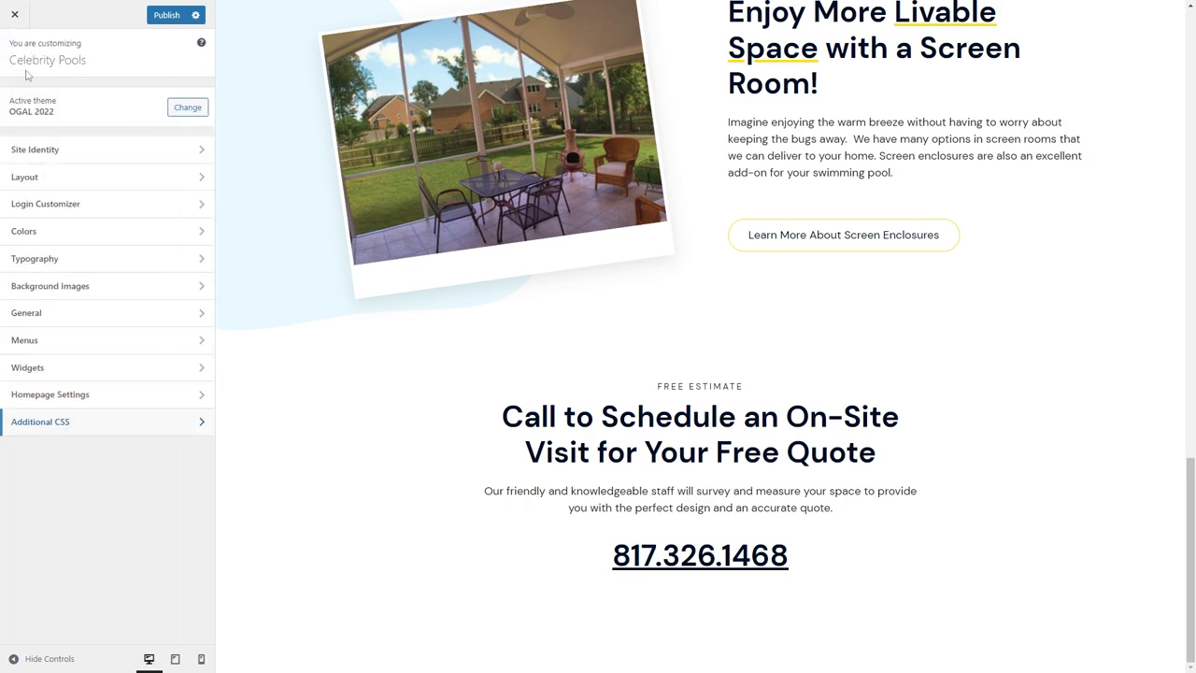
left_click(35, 311)
left_click(60, 239)
left_click(47, 295)
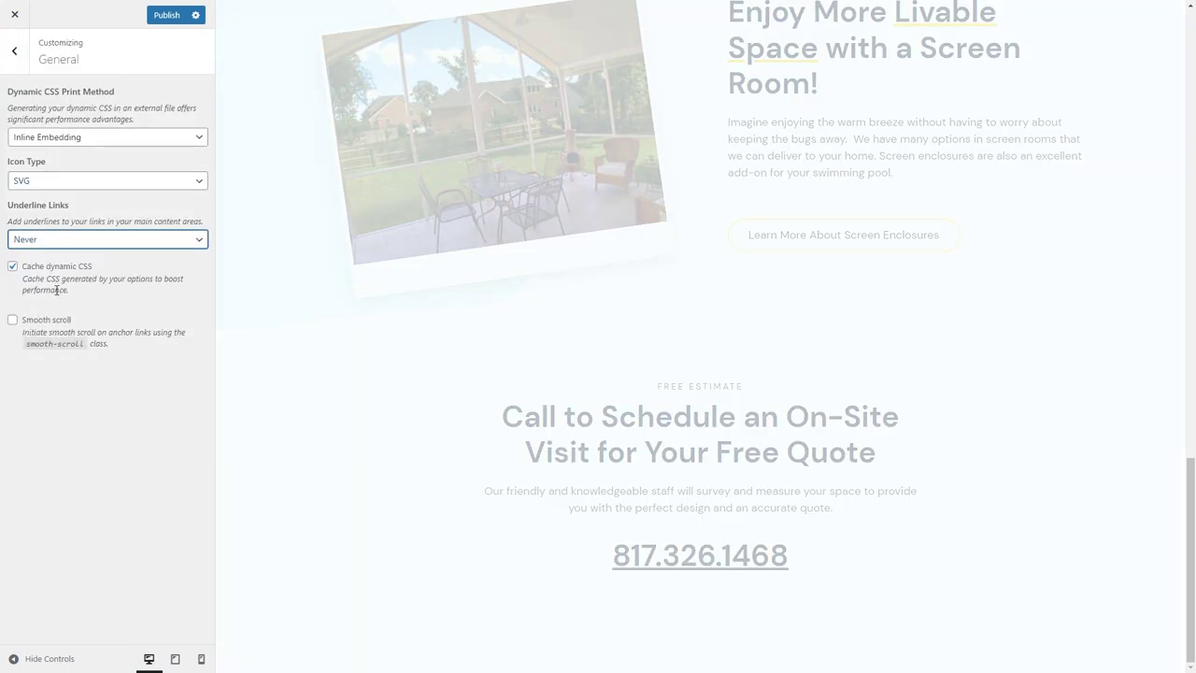
left_click(54, 241)
left_click(54, 260)
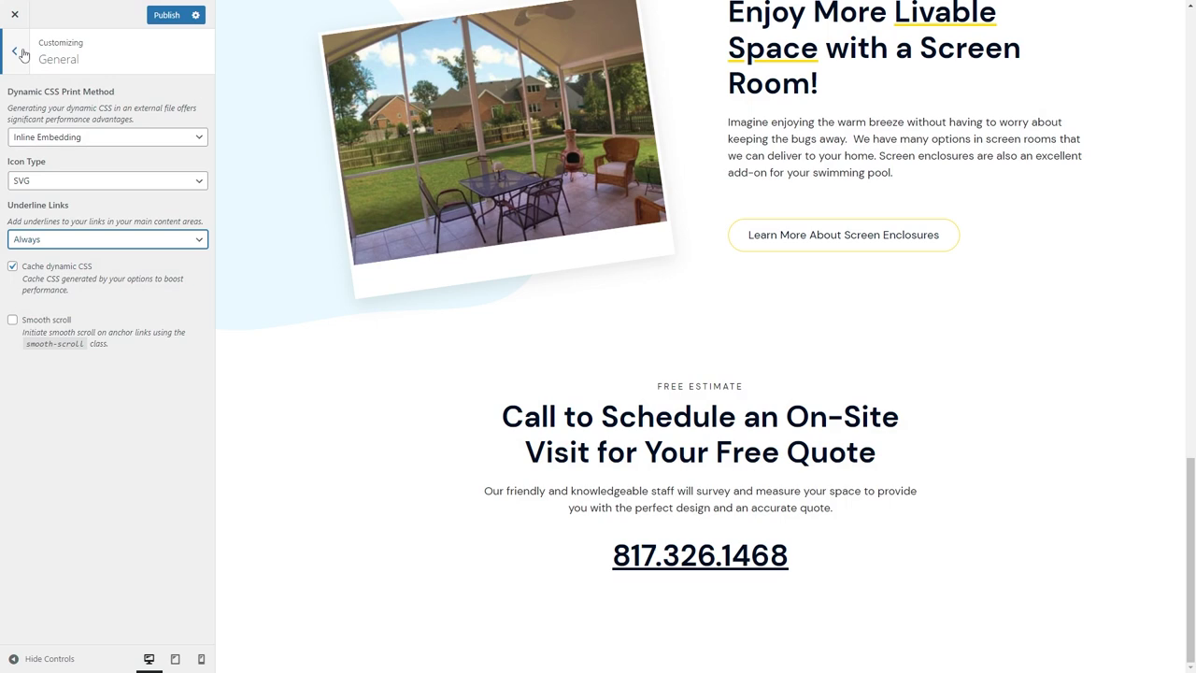
left_click(21, 53)
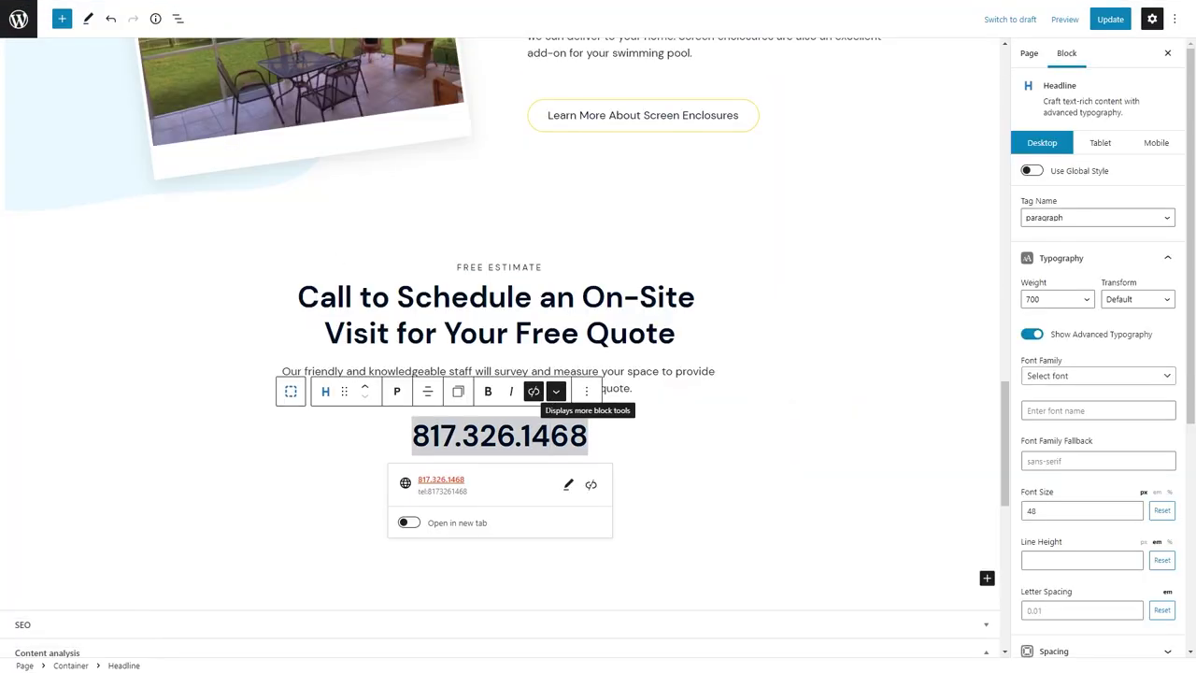
Remove the existing link from the phone-number headline and save the page.
double_click(539, 440)
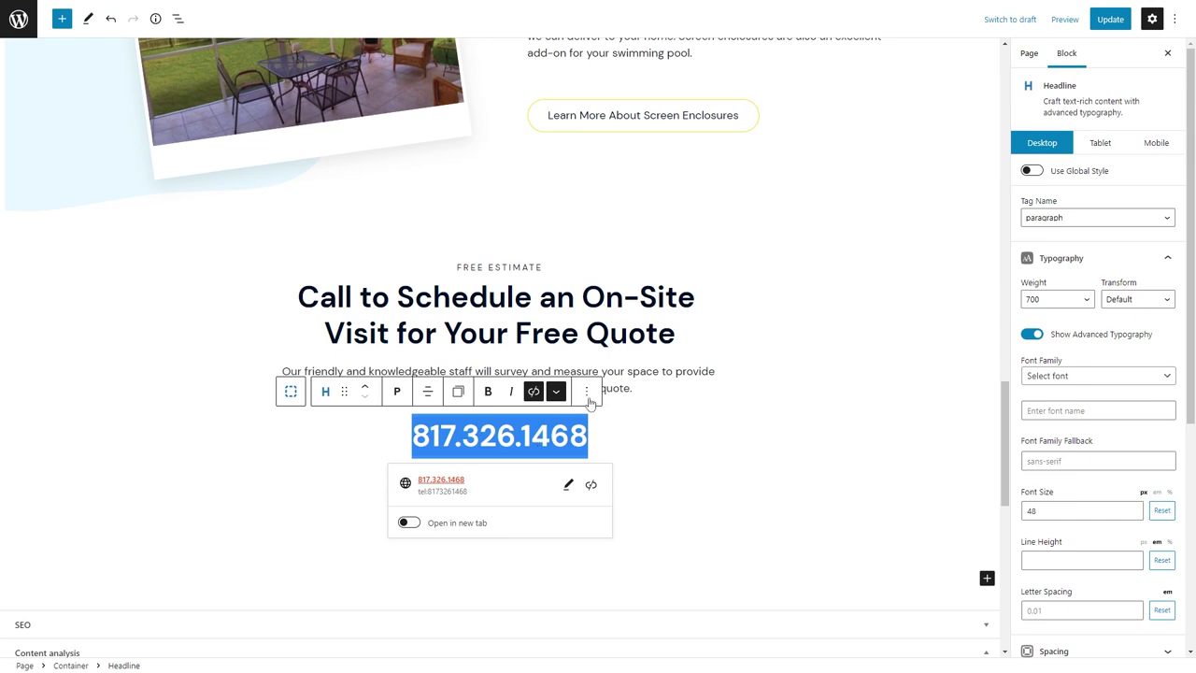
scroll(1084, 524, "down", 5)
scroll(222, 454, "up", 1)
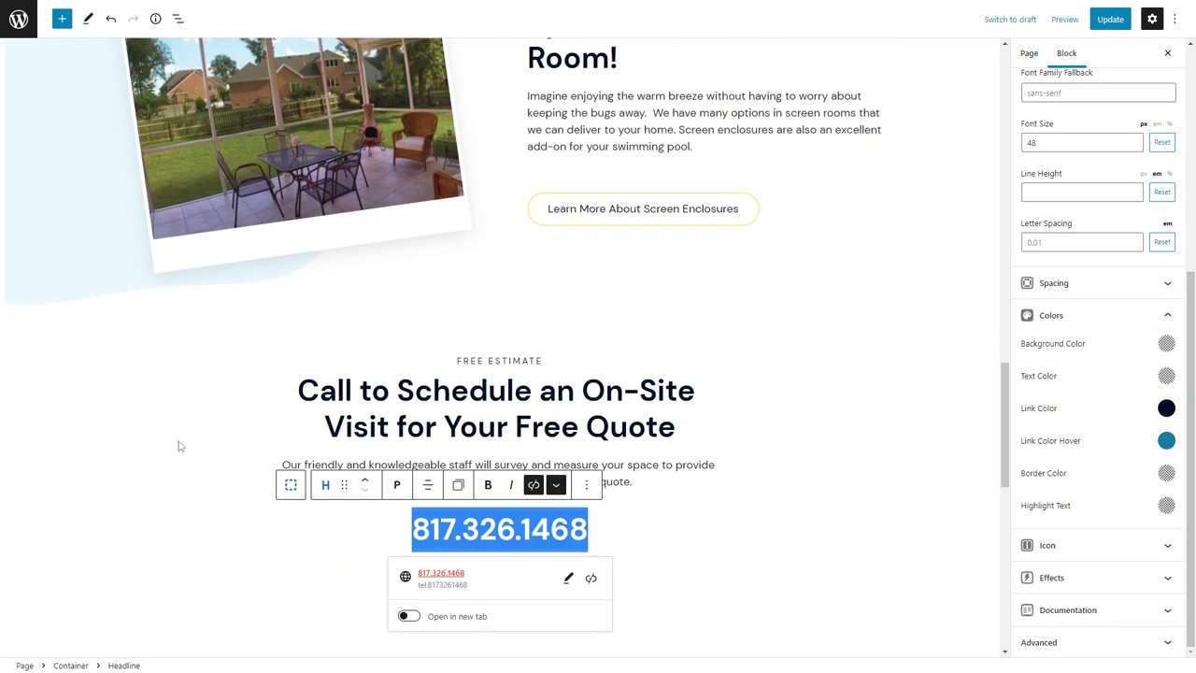
left_click(498, 529)
double_click(499, 529)
left_click(590, 577)
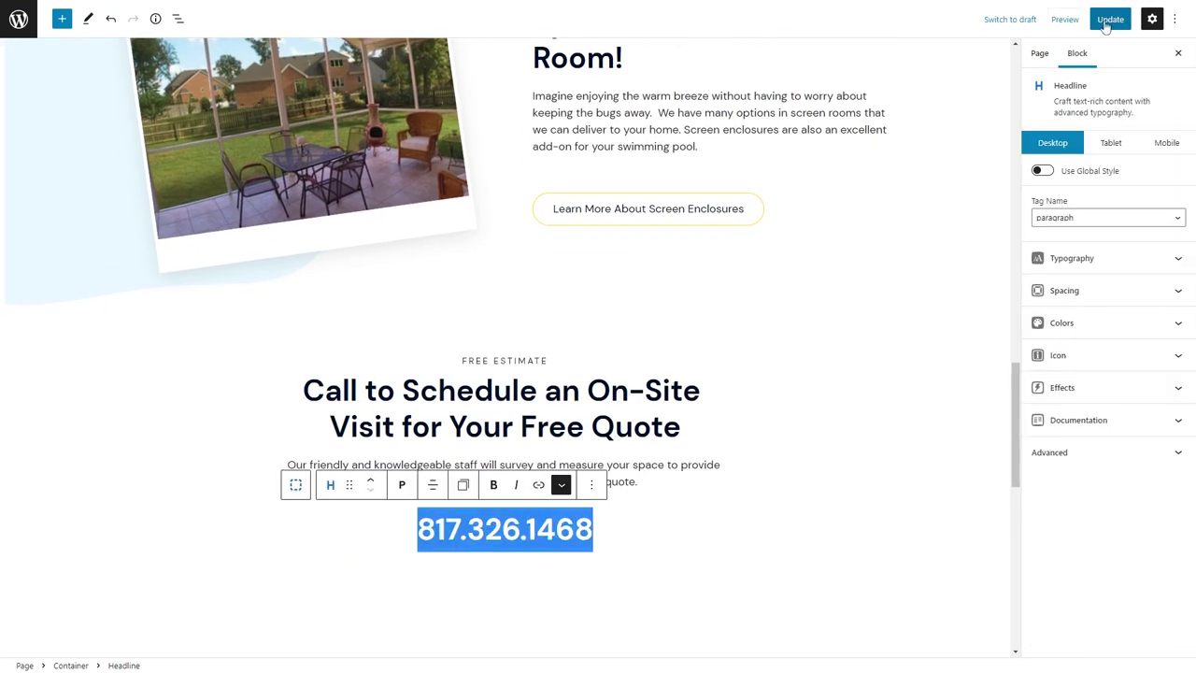
left_click(1108, 20)
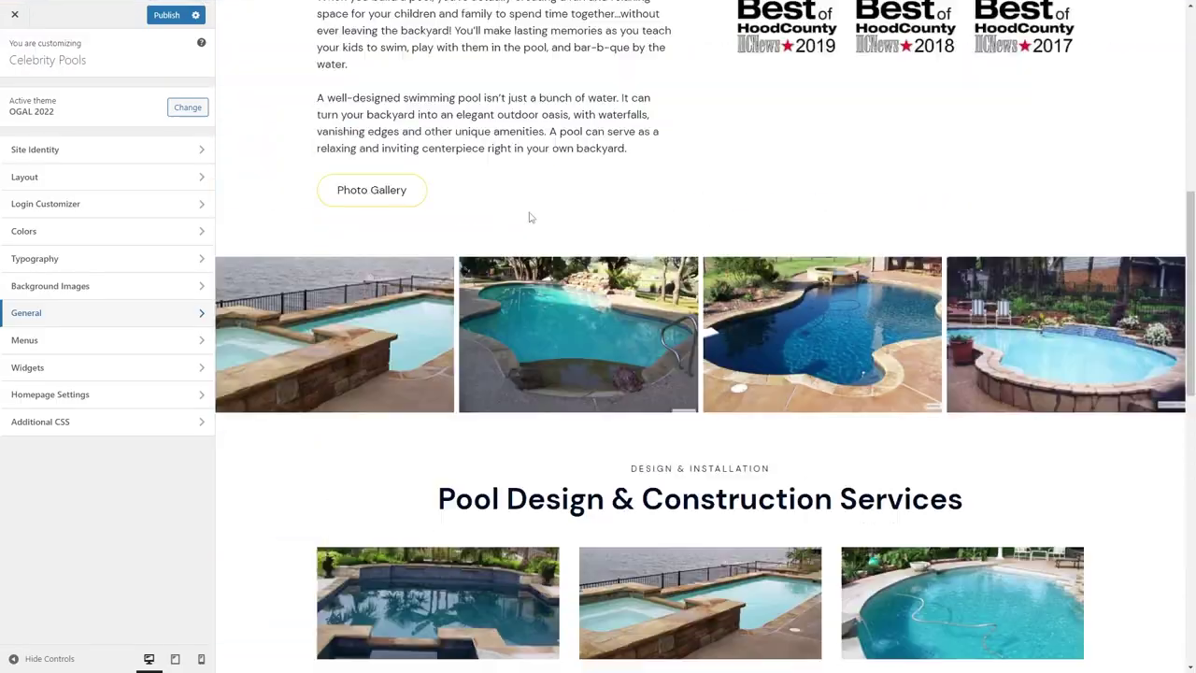
Give the phone number a tel: link and save the page.
scroll(764, 229, "down", 10)
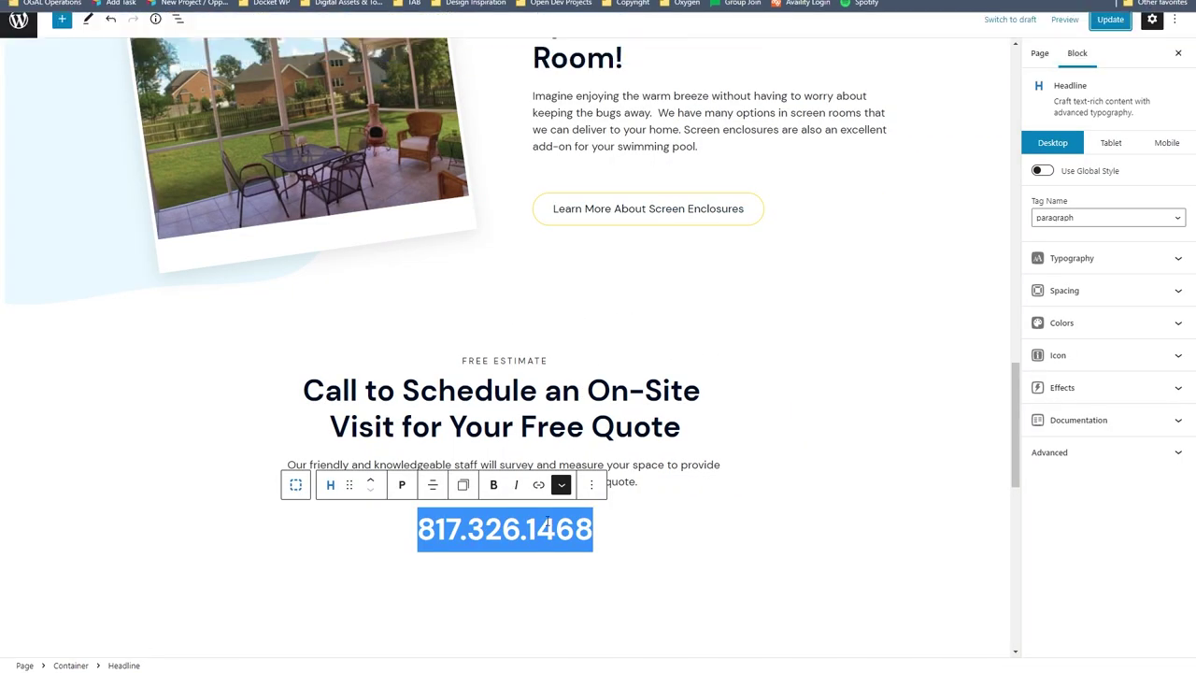
left_click(537, 484)
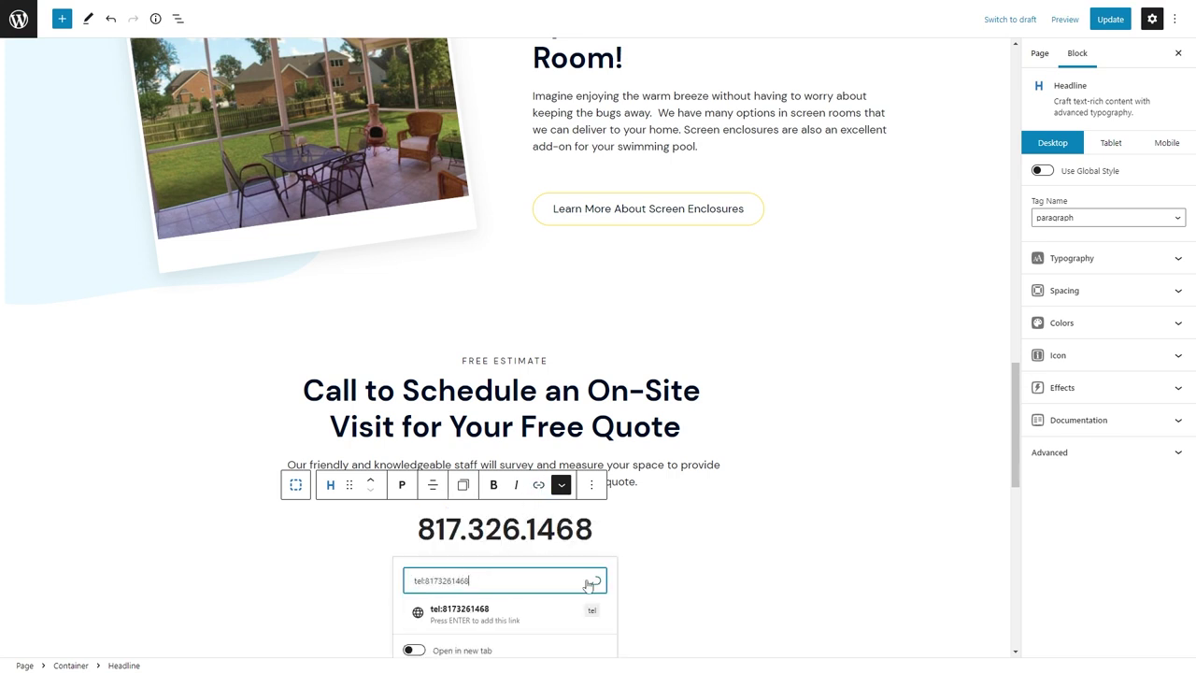
left_click(594, 581)
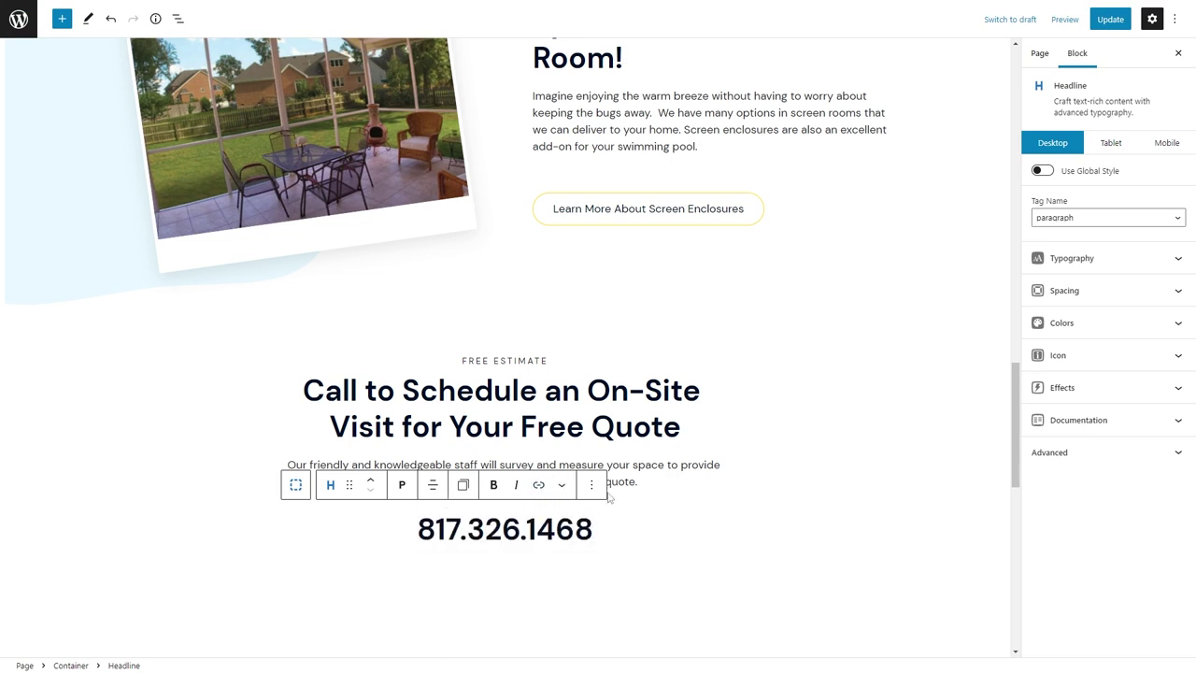
key("ctrl+s")
left_click(234, 5)
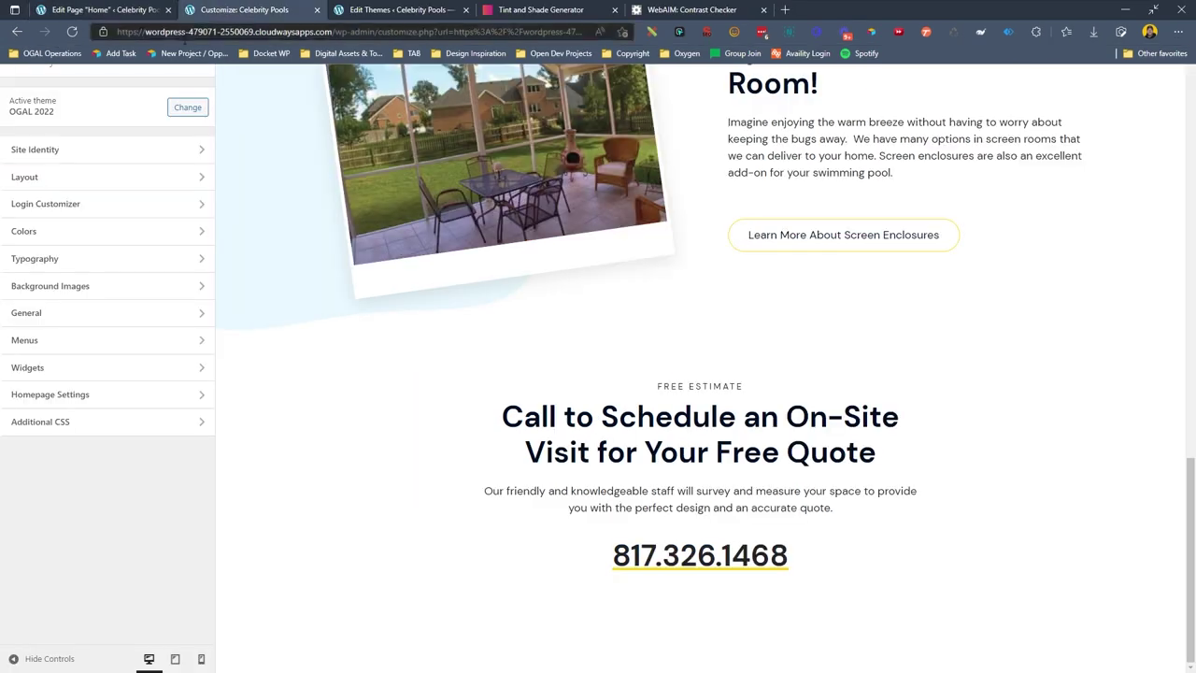
left_click(103, 3)
Add the CSS class 'phone' to the headline under Advanced and update the page.
left_click(503, 523)
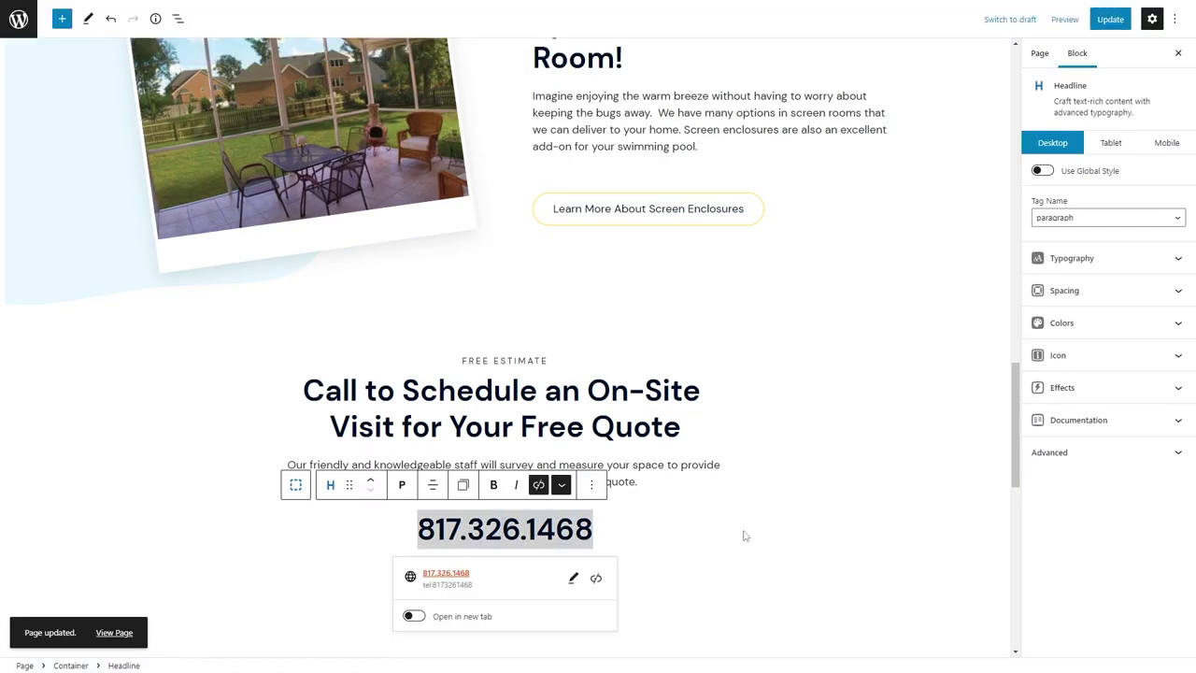
key("ctrl+a")
left_click(1049, 452)
left_click(1089, 479)
type("phone")
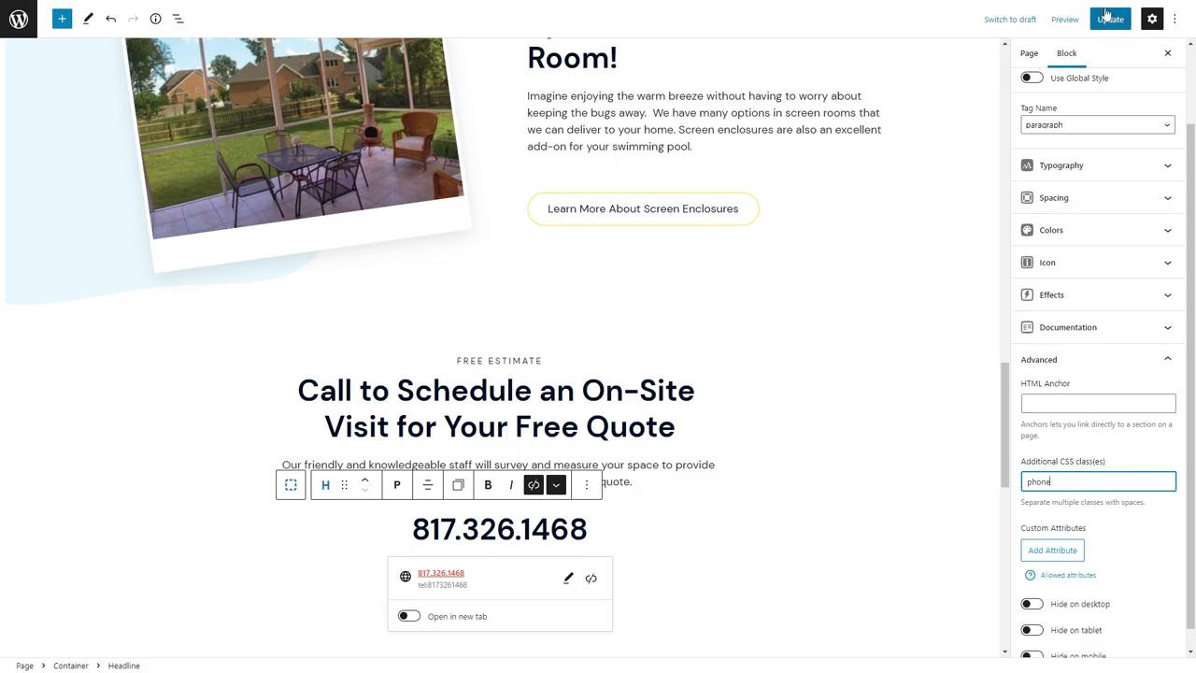
left_click(1110, 19)
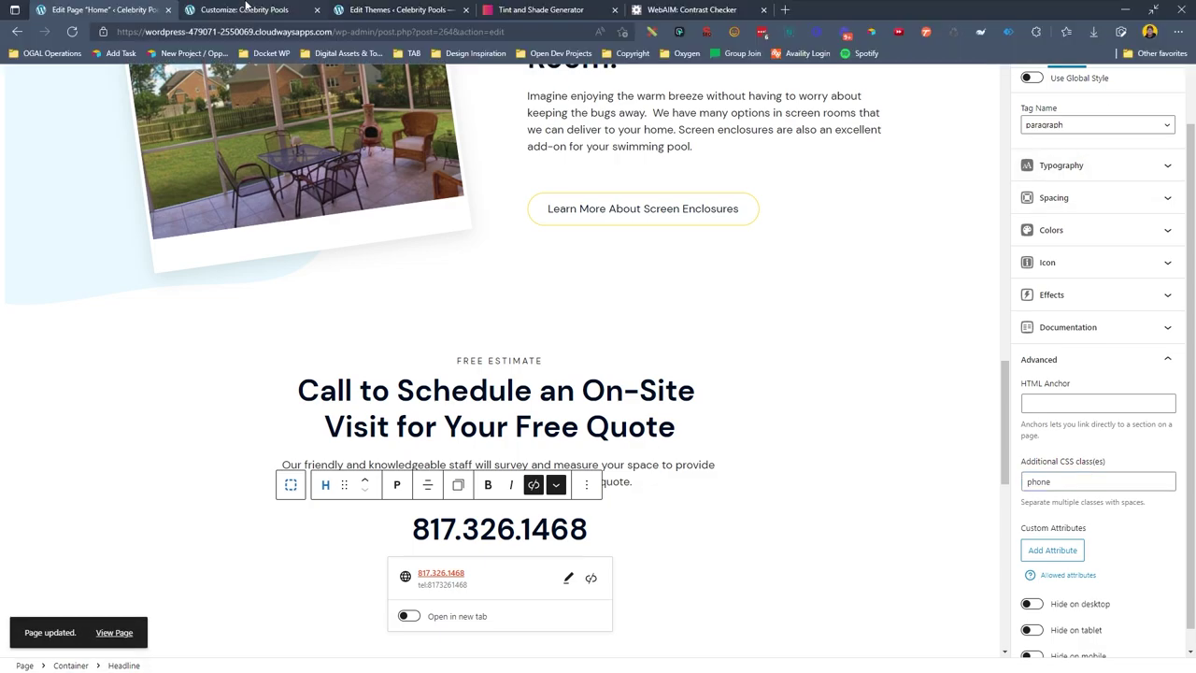
Reload the Customizer preview and open the Additional CSS editor.
left_click(234, 4)
key("F5")
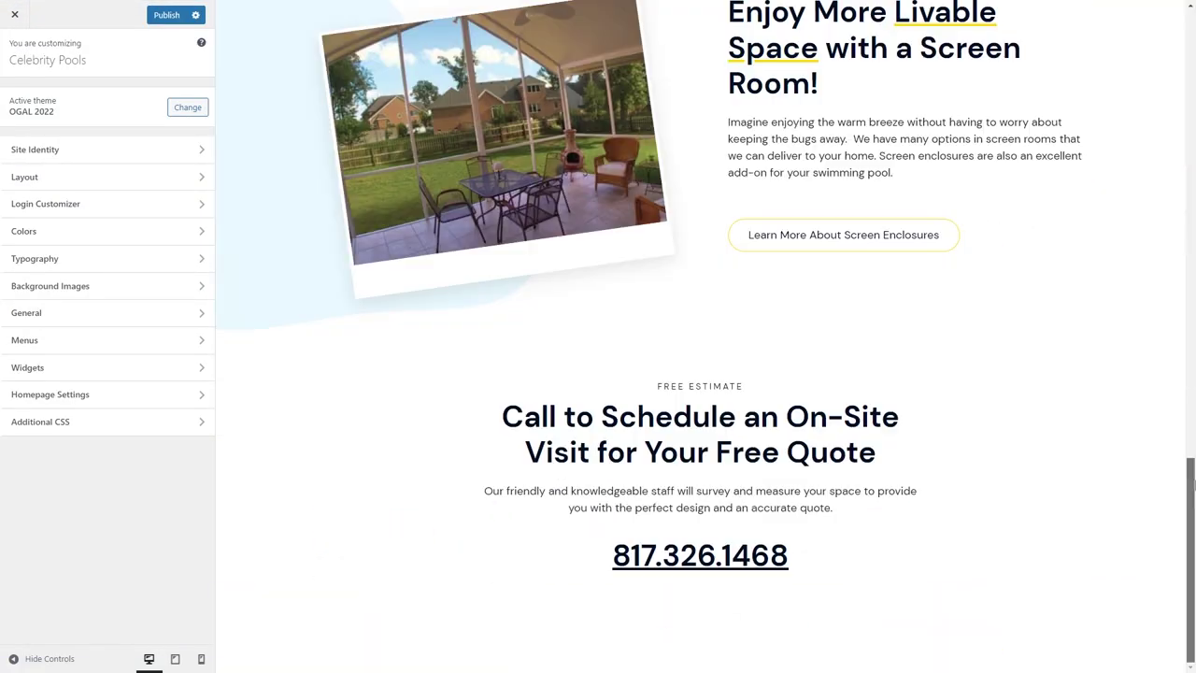
left_click(98, 422)
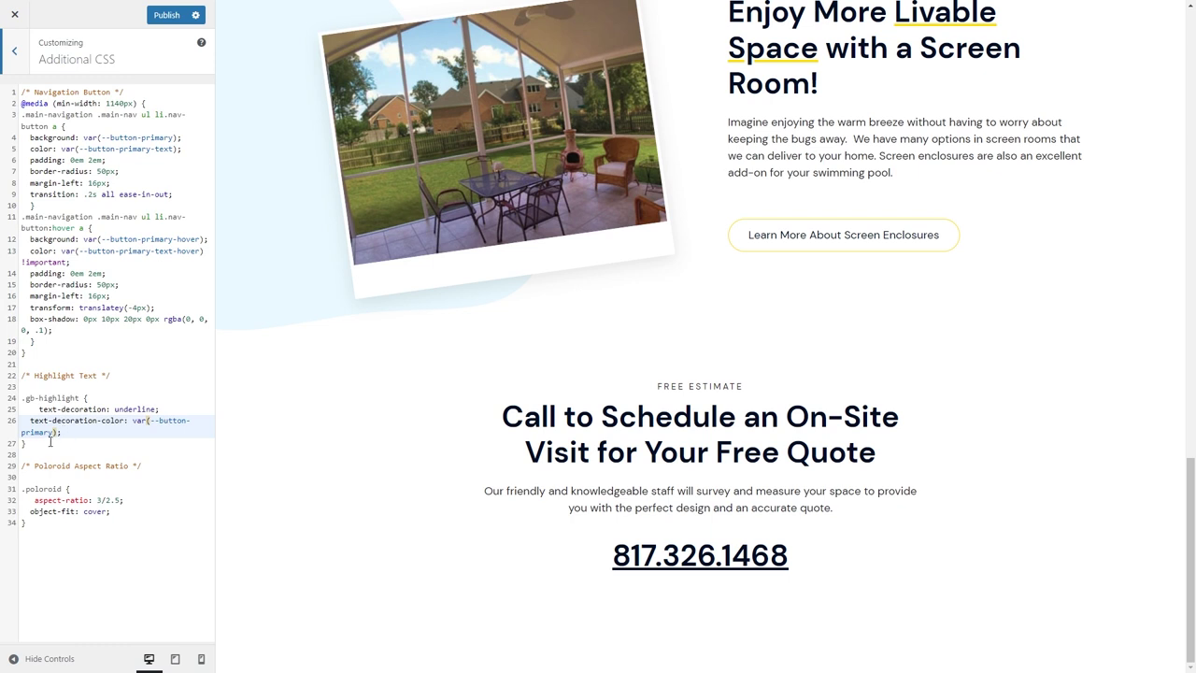
Add a .phone rule below the highlight rule with text-decoration-color: red !important.
left_click(50, 442)
key("Return")
key("Return")
type(".phone{")
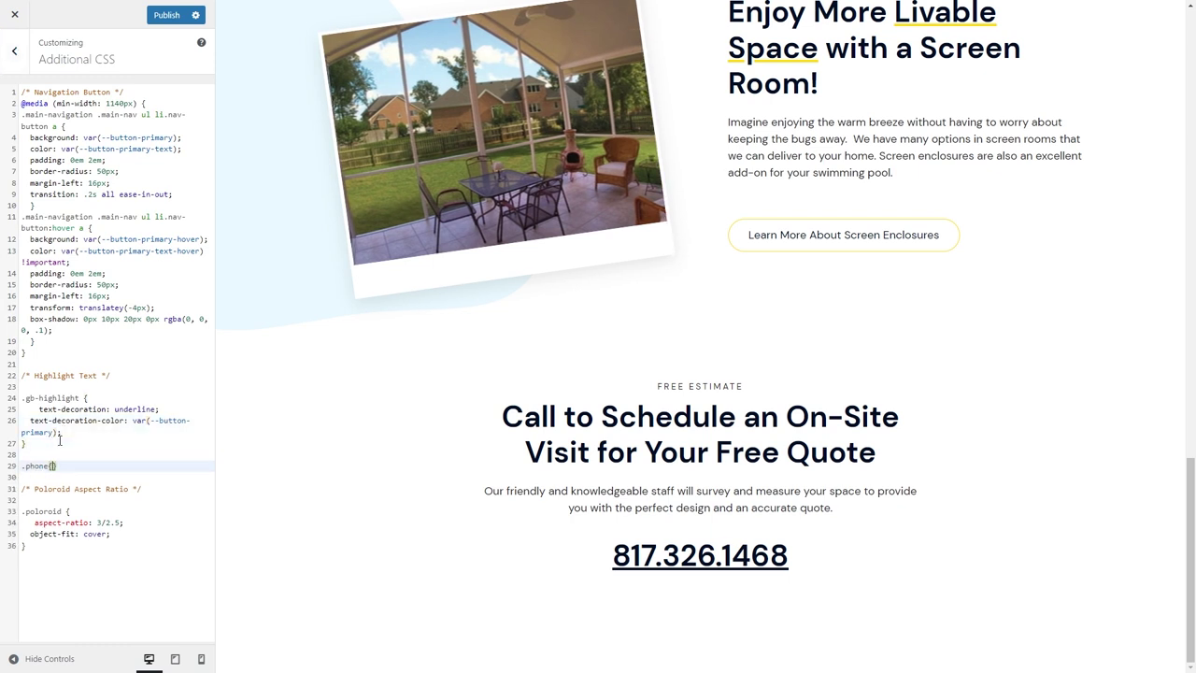
key("Return")
type("text-decoration-colo")
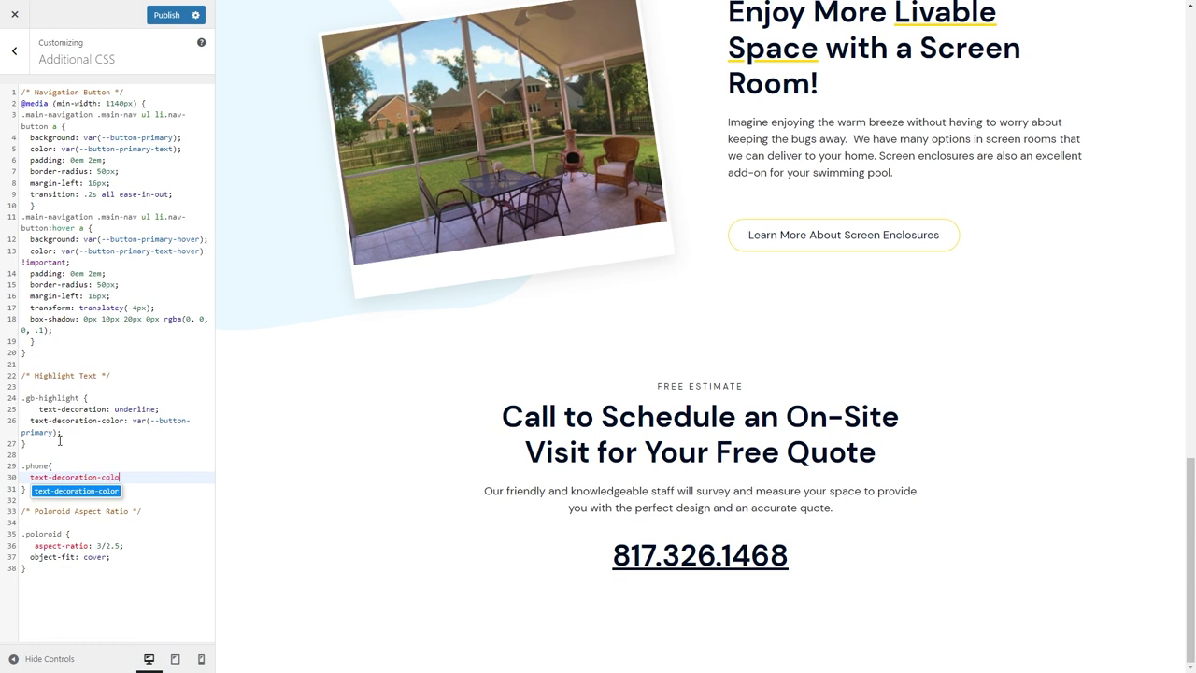
key("Return")
type("red !important;")
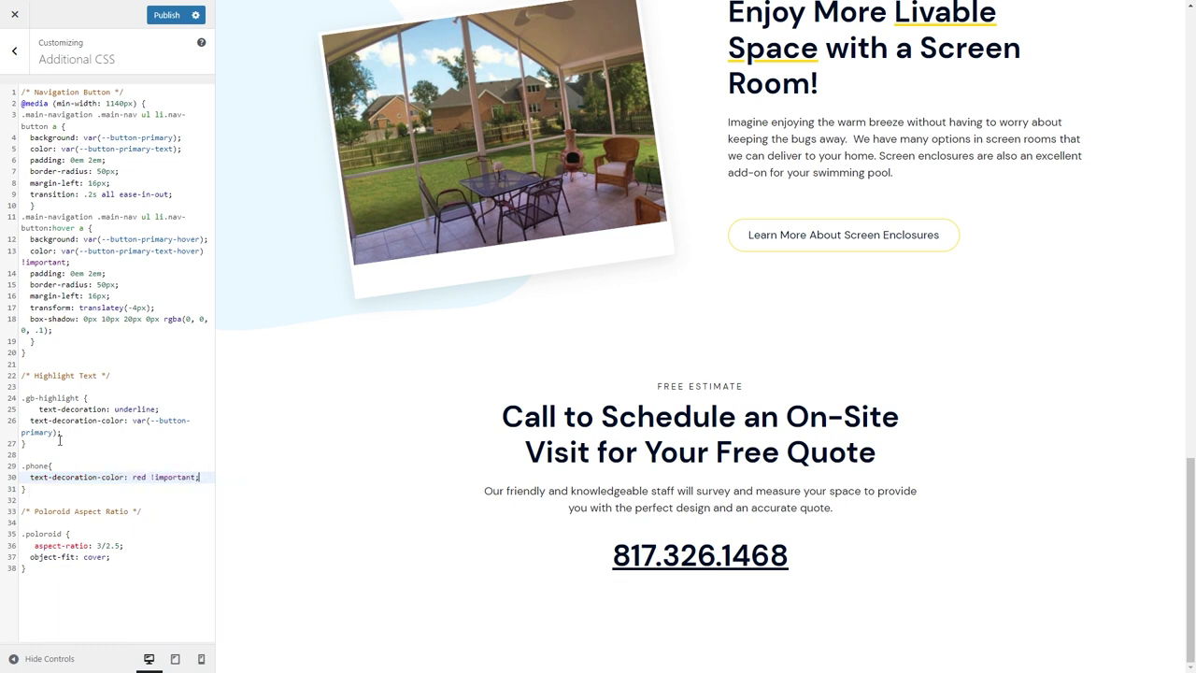
Retarget the rule to .phone a and replace red !important with var(--button-primary).
left_click(50, 464)
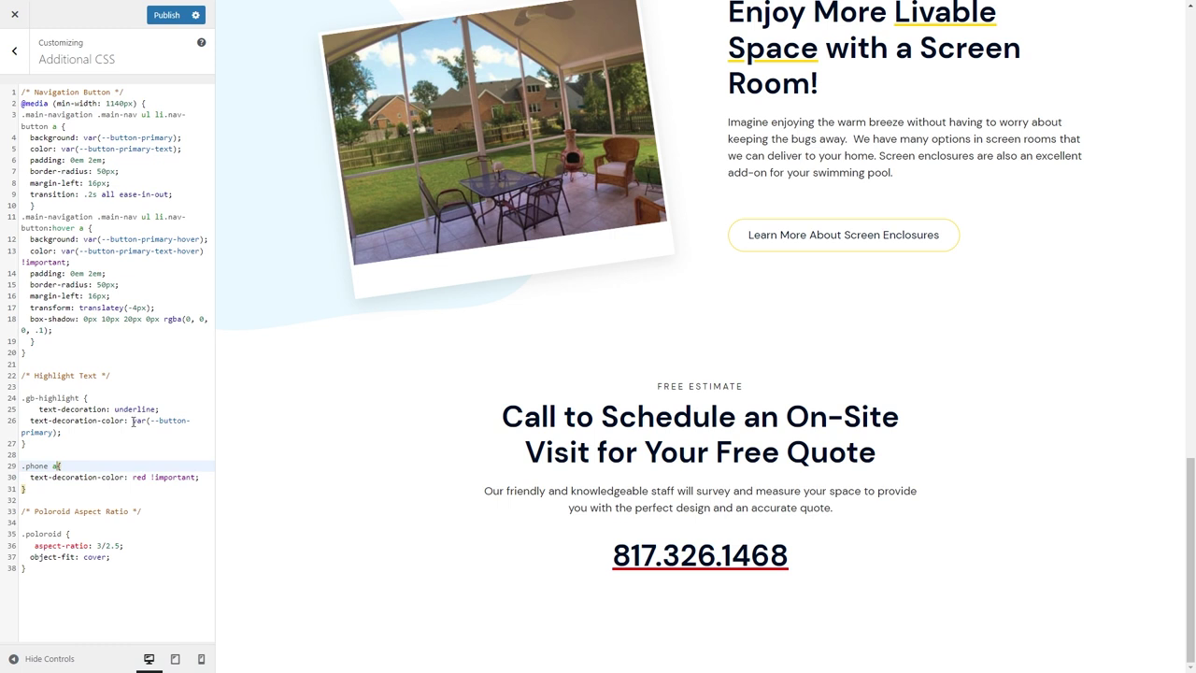
left_click_drag(133, 420, 57, 432)
key("ctrl+c")
left_click_drag(195, 477, 132, 477)
key("ctrl+v")
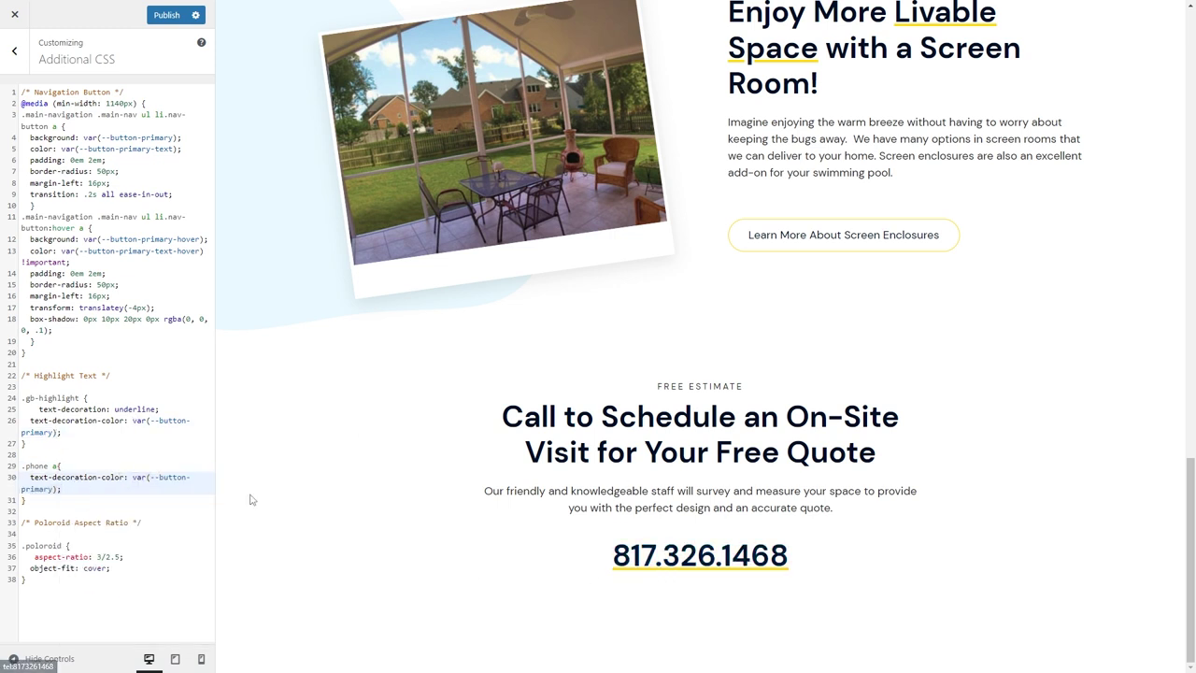
left_click(83, 9)
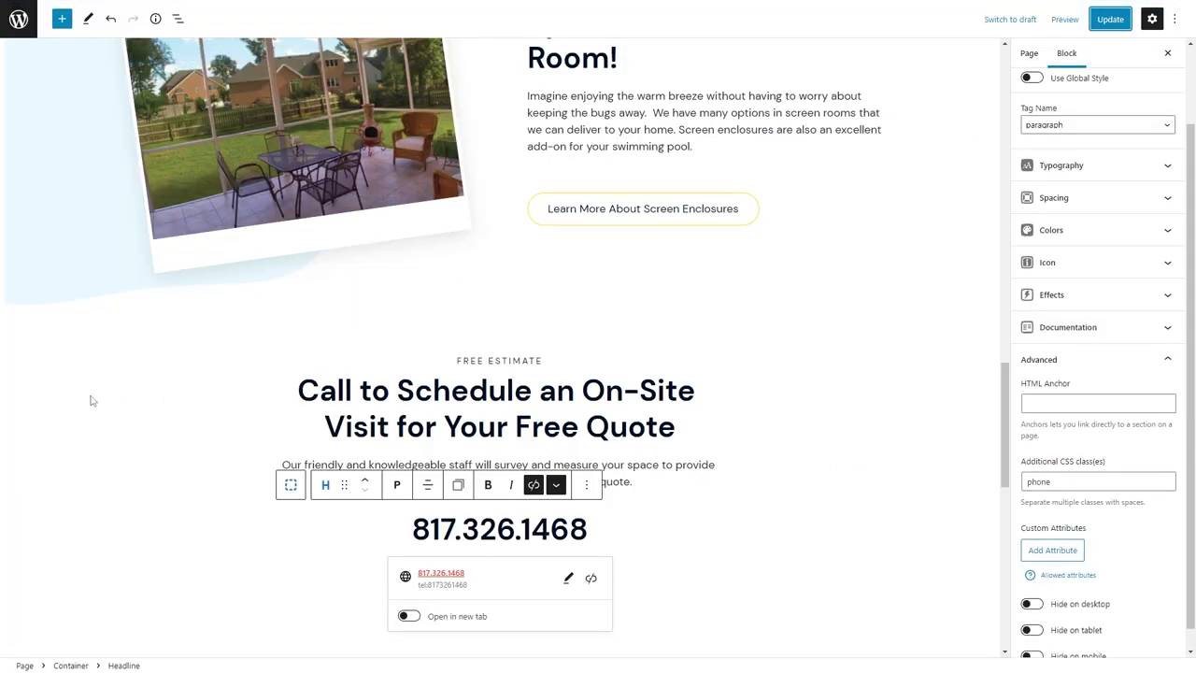
left_click(88, 401)
Upload celeb-pools.jpg and set it as the Container's background image.
left_click(1124, 524)
left_click(1158, 595)
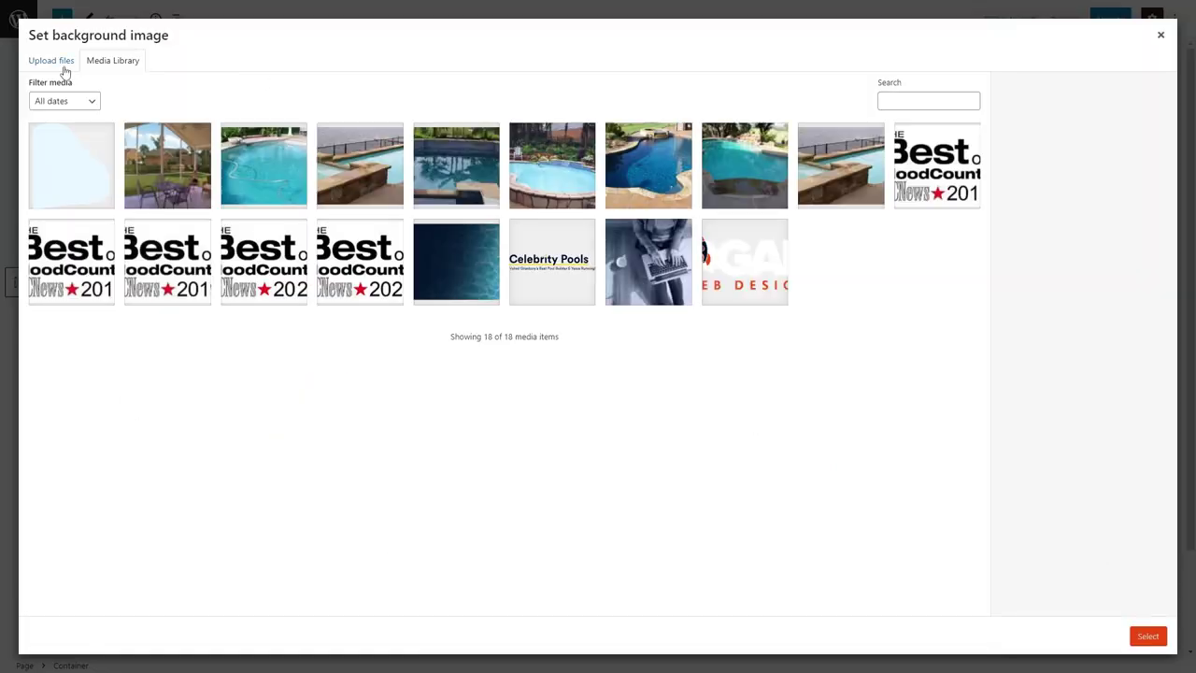
left_click(54, 60)
left_click(596, 300)
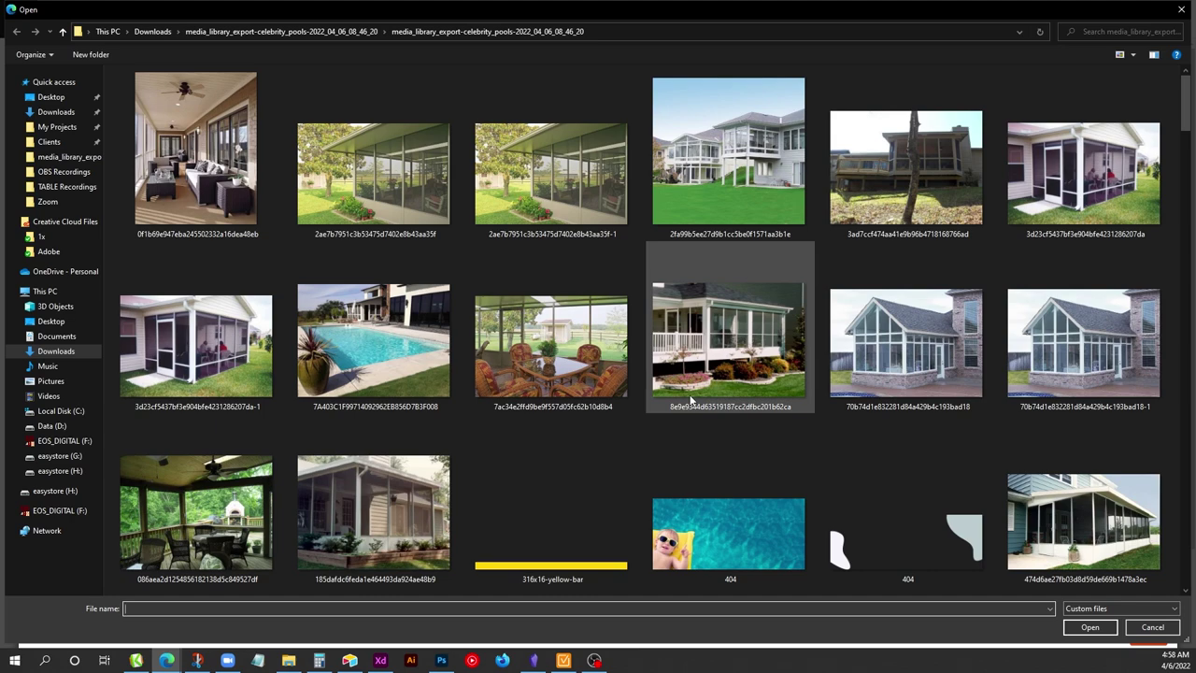
scroll(710, 336, "down", 10)
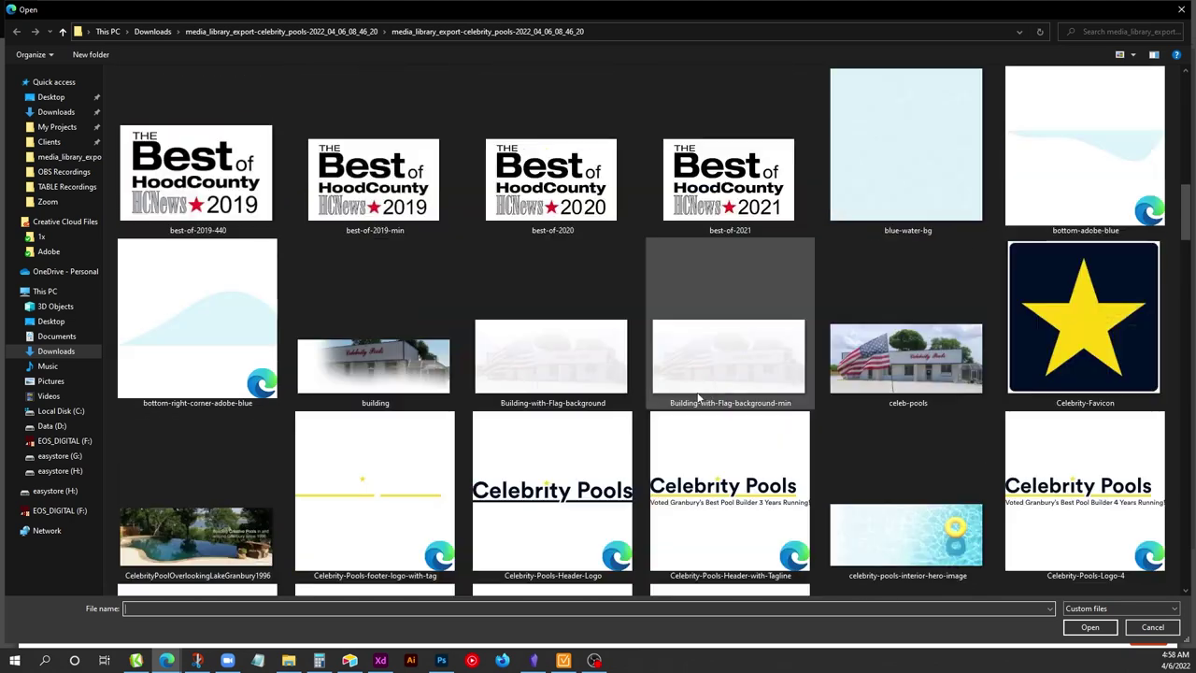
left_click(895, 358)
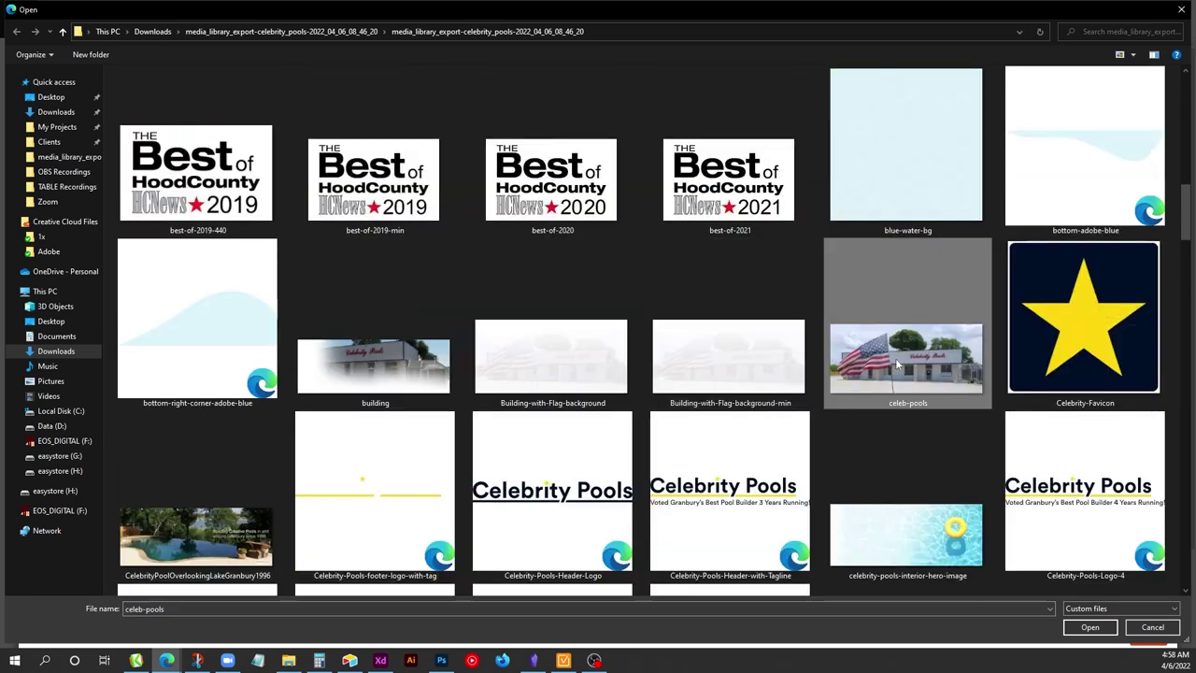
double_click(927, 363)
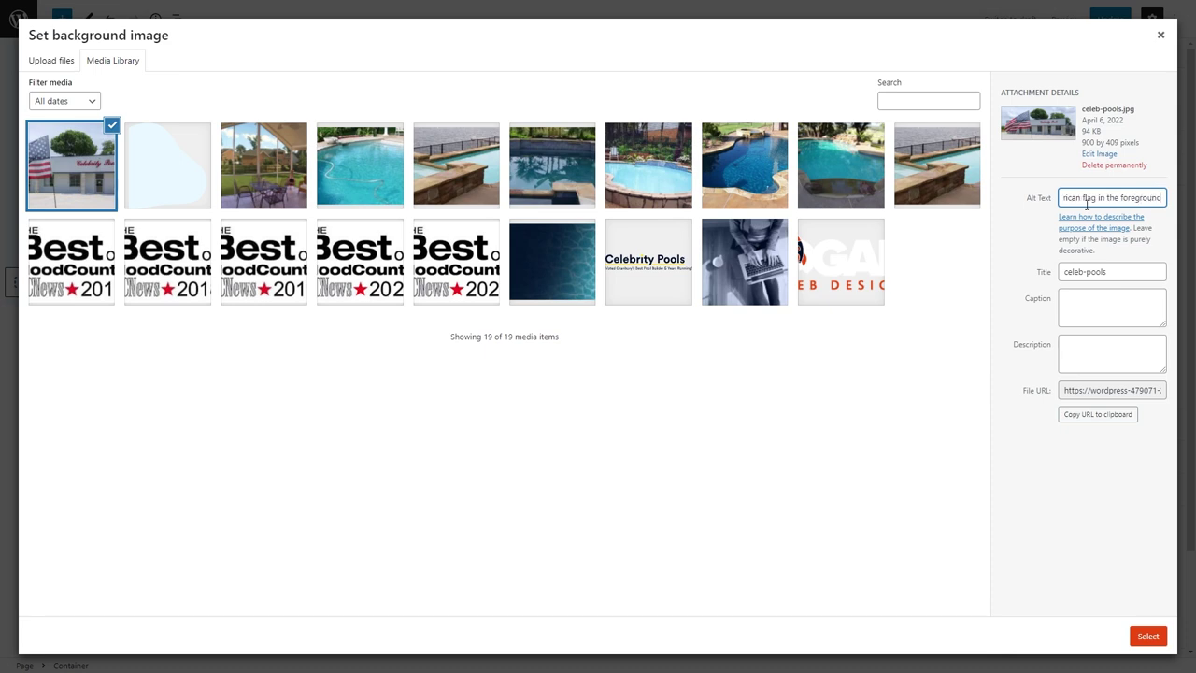
left_click(1148, 636)
scroll(757, 440, "down", 2)
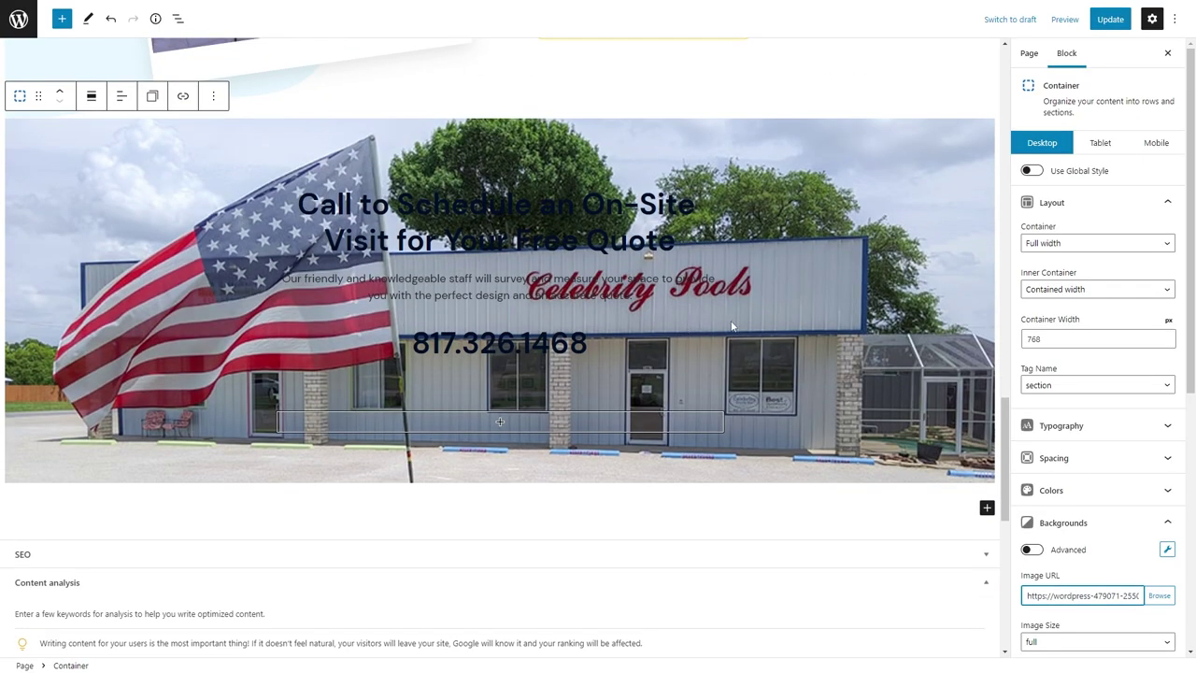
Enable a gradient overlay with both colours white, applied via the pseudo element selector.
scroll(1108, 498, "down", 5)
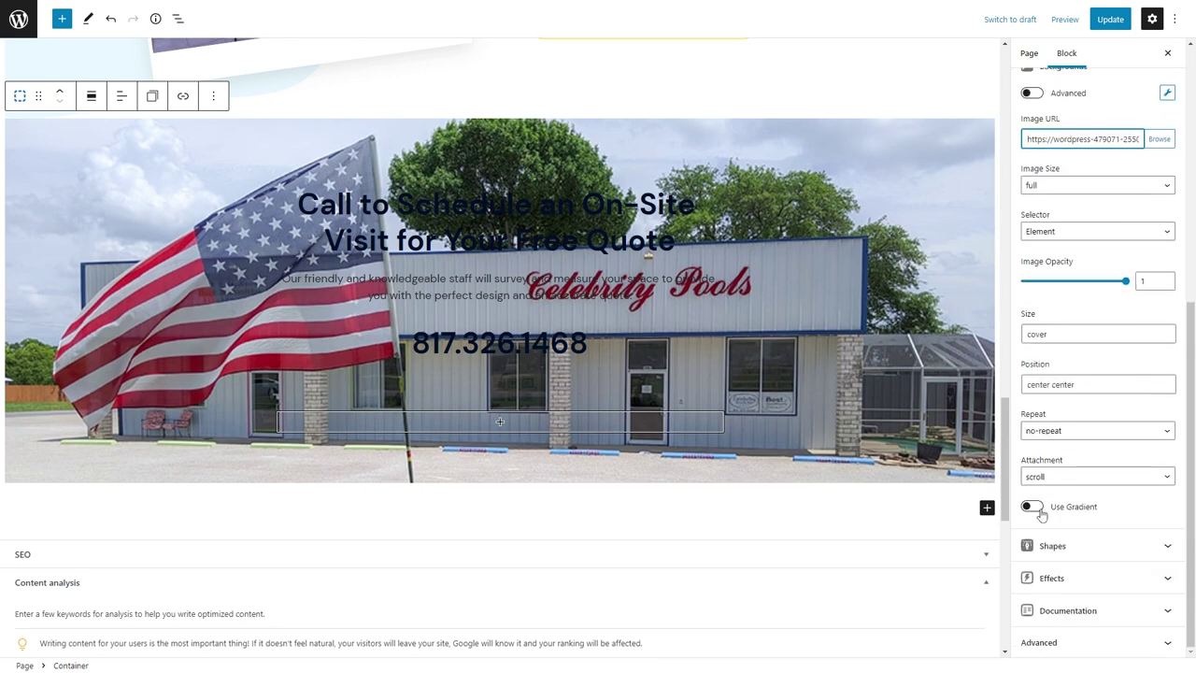
left_click(1031, 506)
scroll(1041, 514, "down", 2)
left_click(1027, 477)
left_click(885, 377)
left_click(1029, 527)
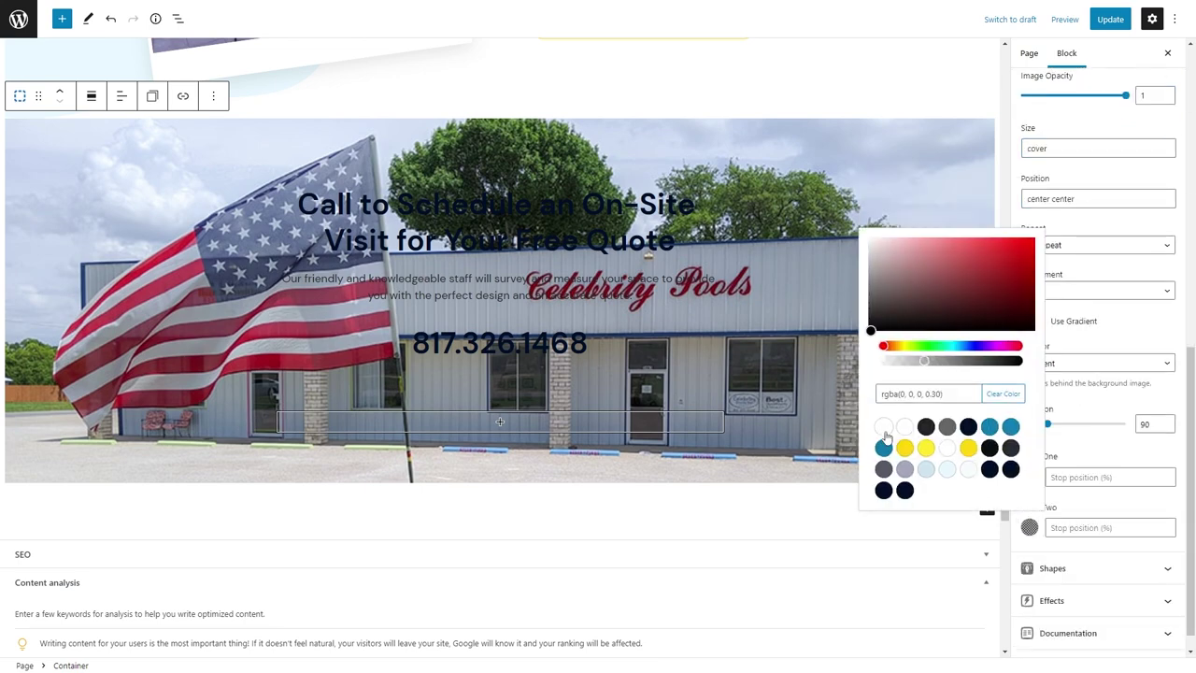
left_click(883, 427)
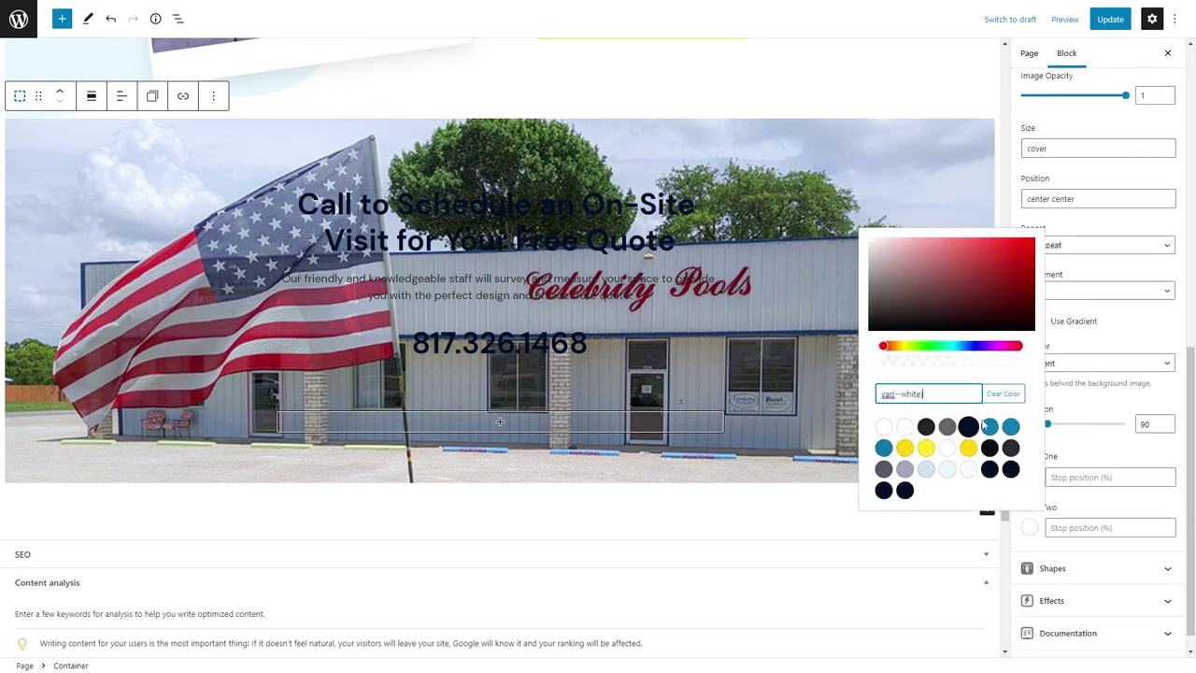
left_click(1131, 461)
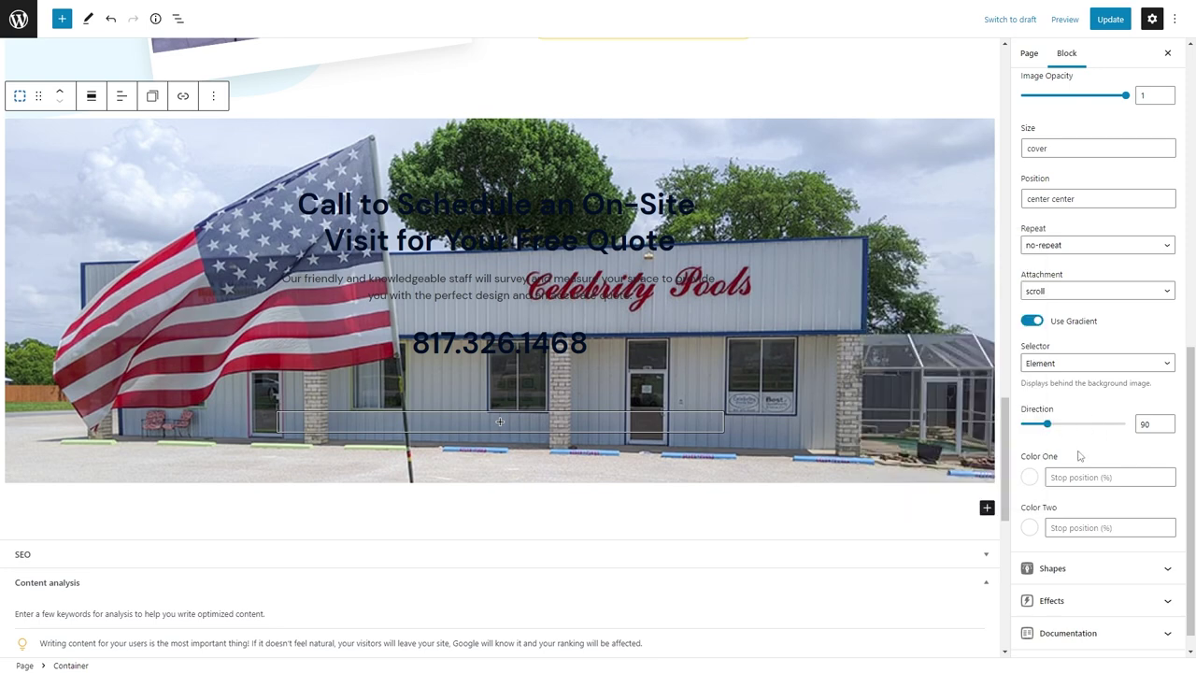
left_click(1088, 363)
left_click(1079, 394)
Lower the gradient colour opacity to about 0.8, set direction 180, and save.
left_click(1030, 478)
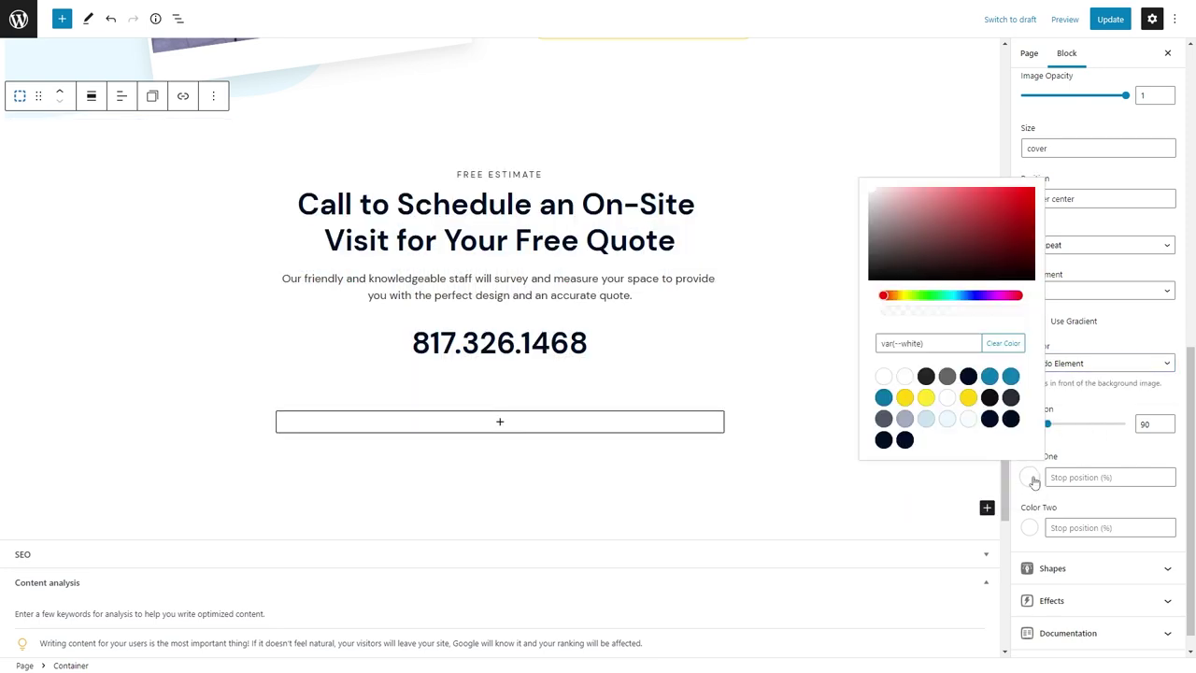
left_click(1031, 478)
left_click(1029, 478)
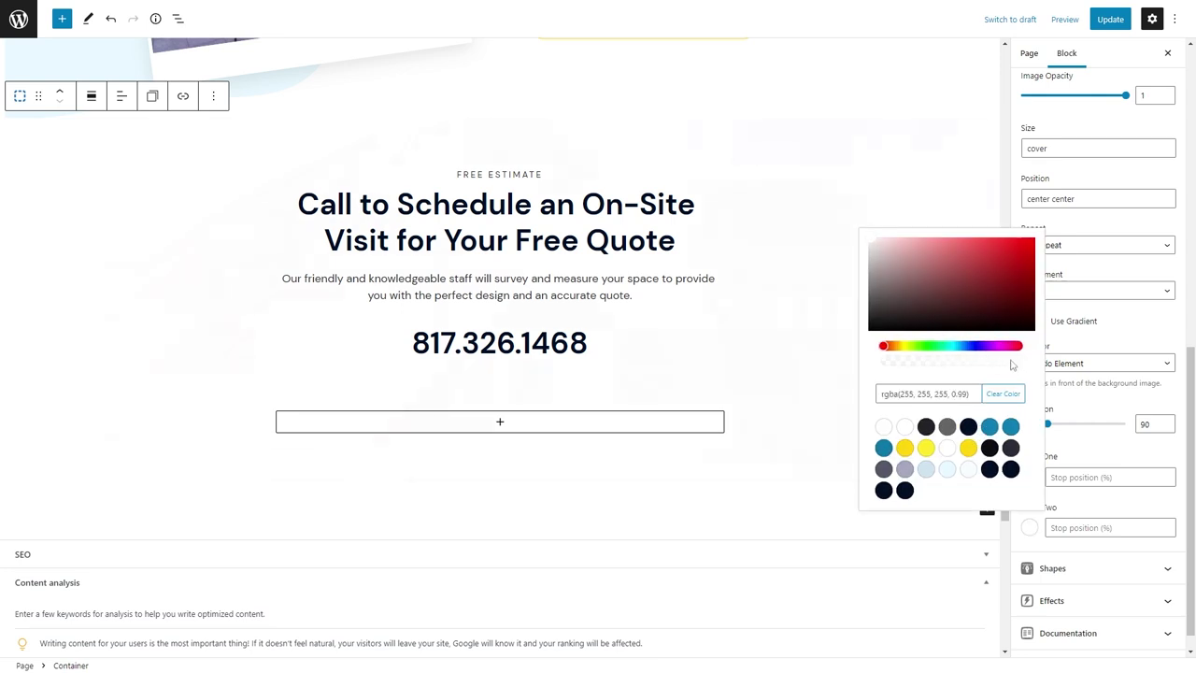
left_click(993, 364)
double_click(1143, 423)
type("0")
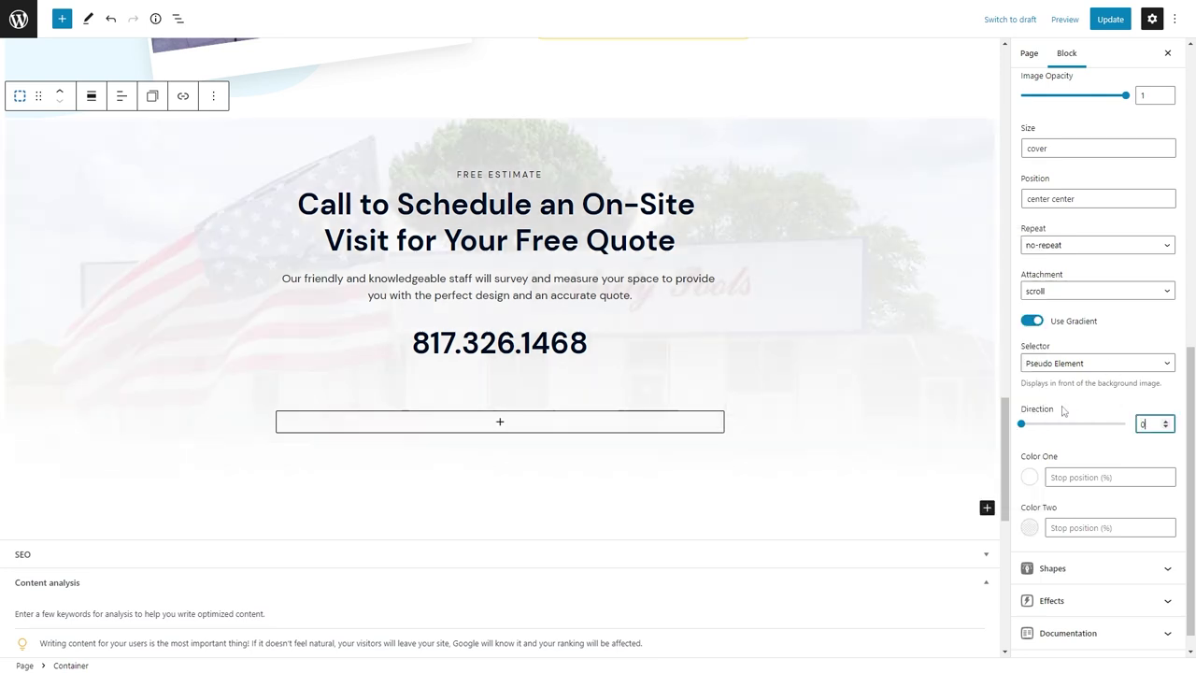
type("180")
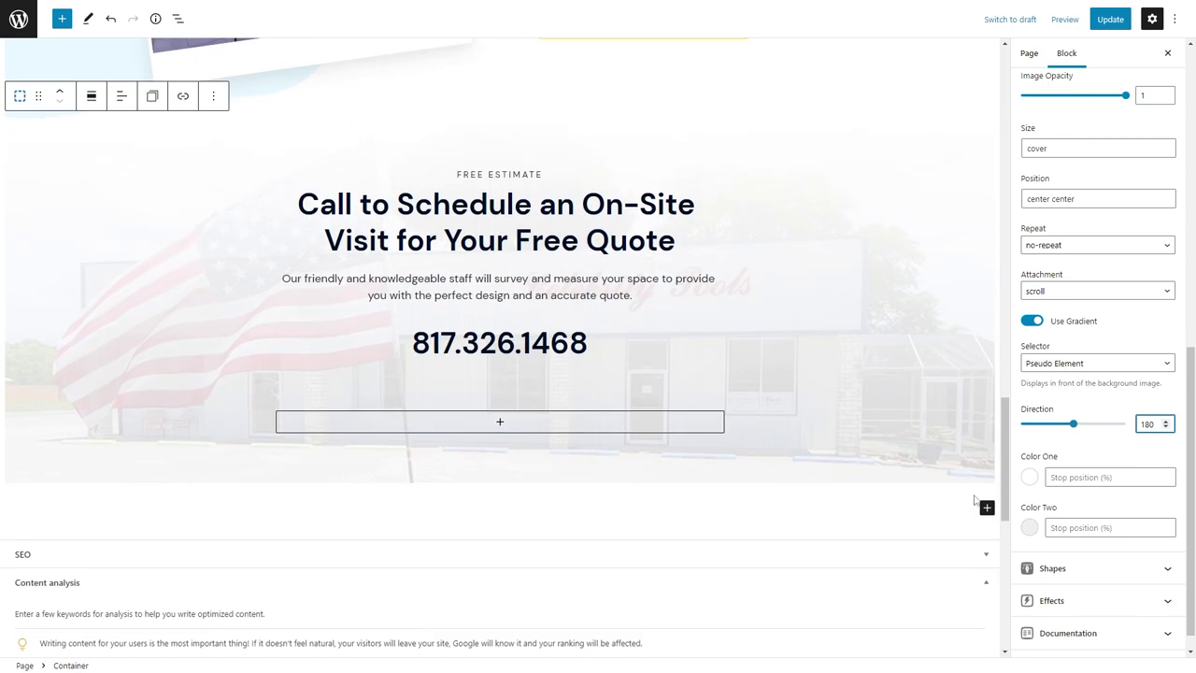
left_click(1028, 477)
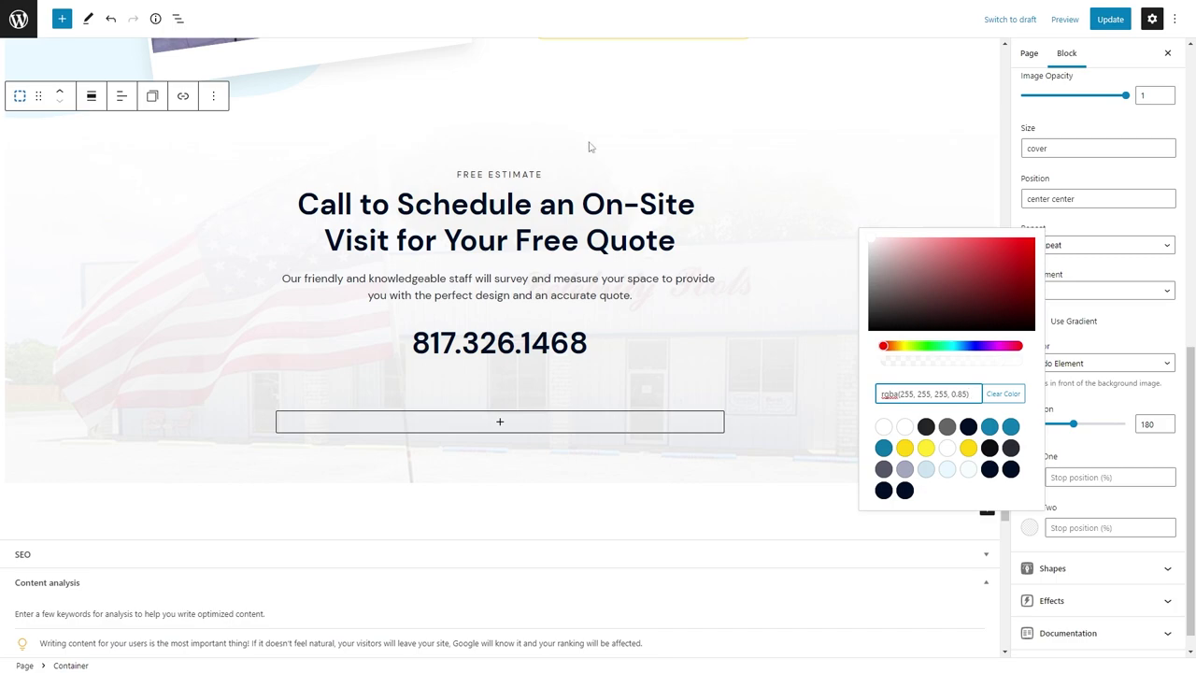
left_click(695, 132)
scroll(750, 152, "up", 3)
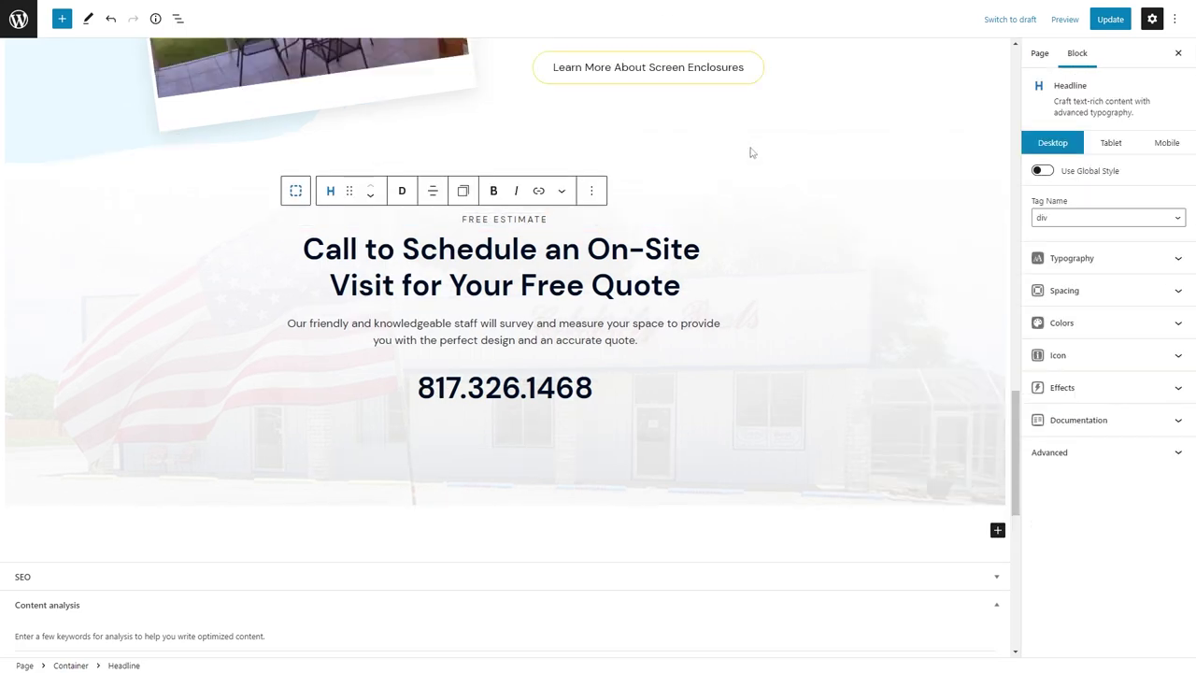
key("ctrl+s")
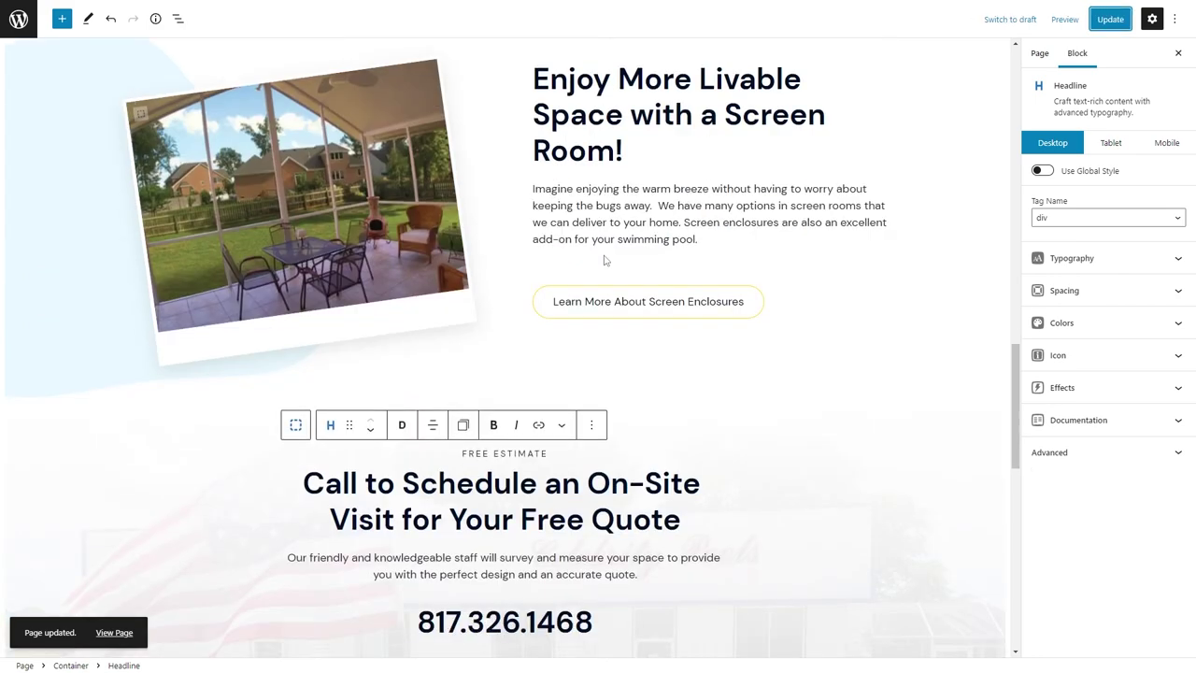
Set the container's mobile top and bottom padding to 40 and update the page.
left_click(236, 500)
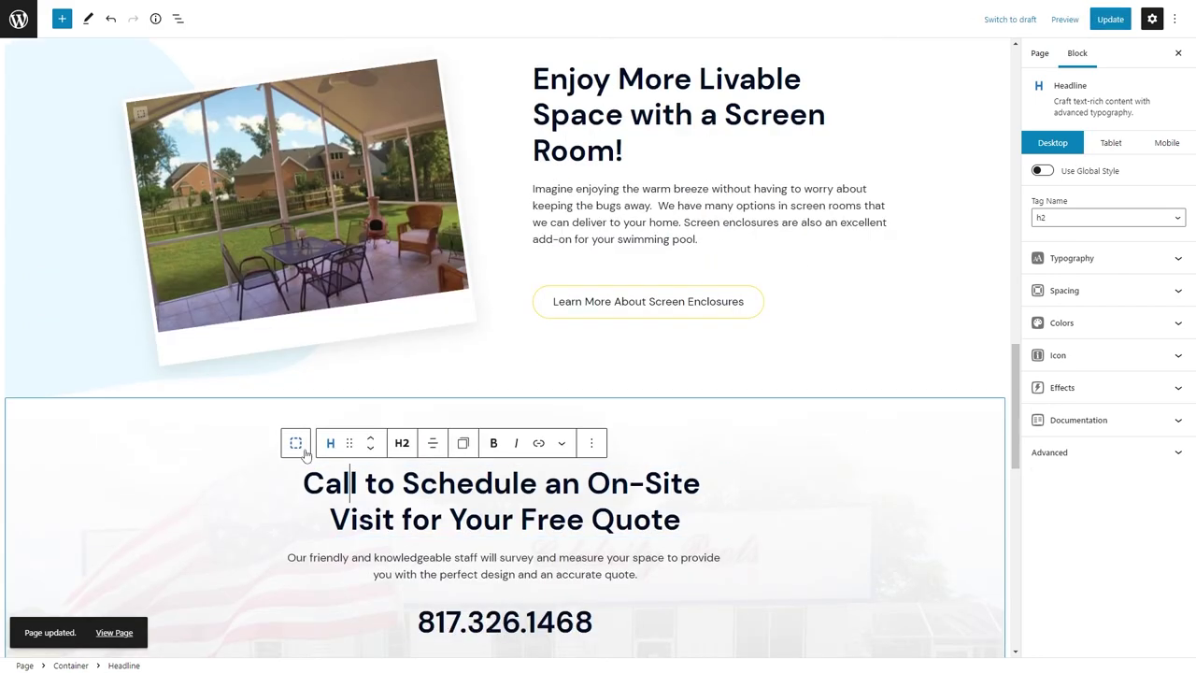
left_click(1110, 142)
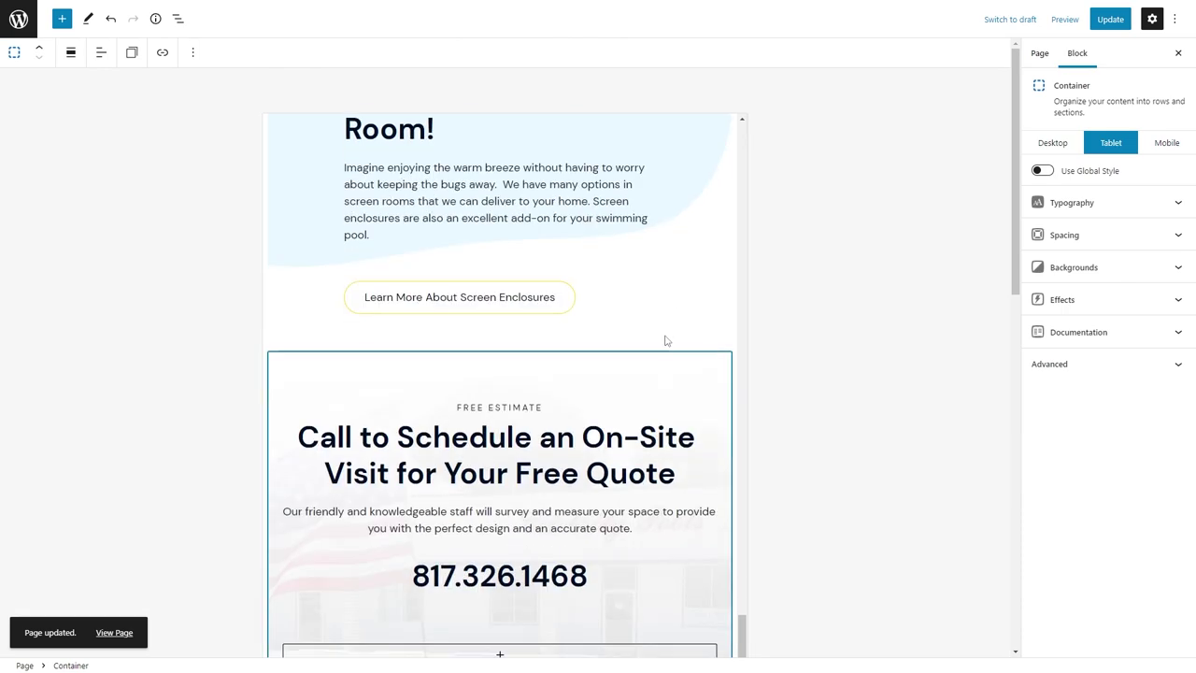
left_click(1163, 145)
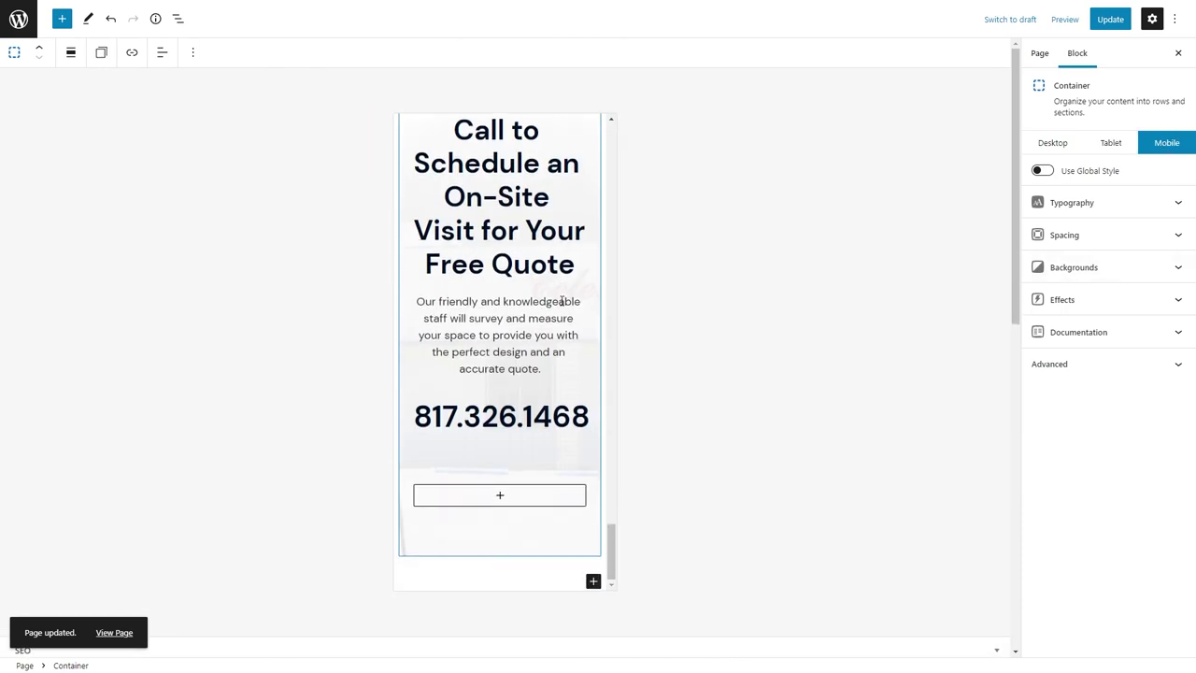
left_click(1075, 234)
type("40")
key("Tab")
key("Tab")
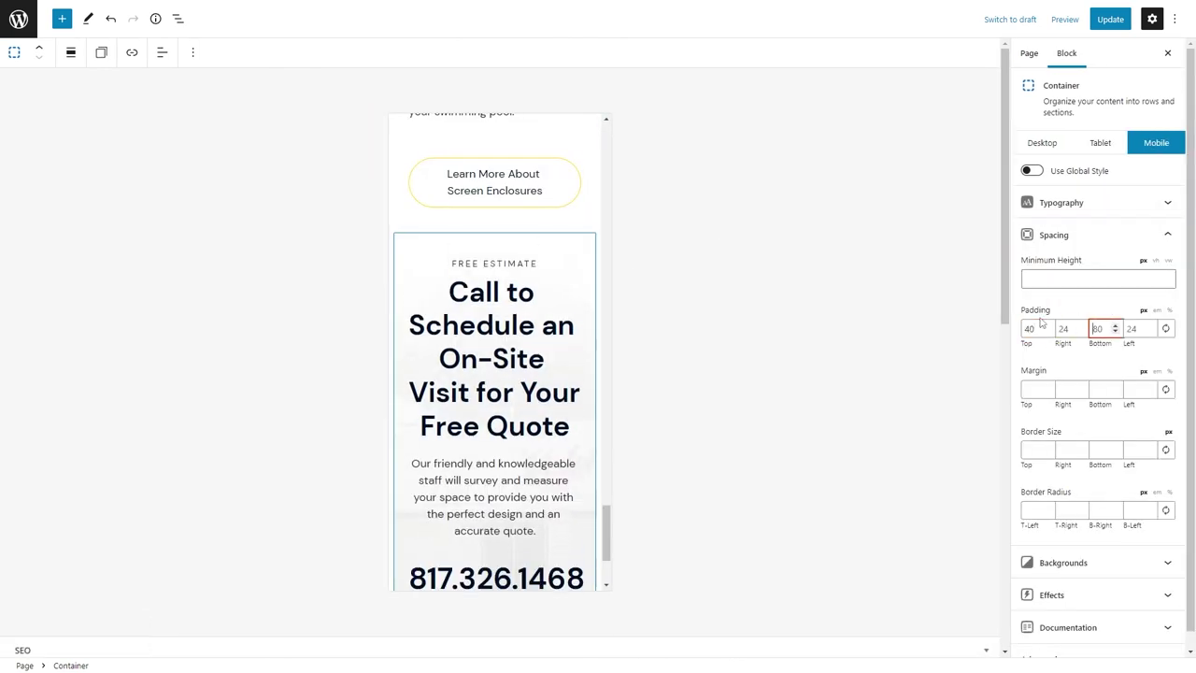
type("40")
left_click(1110, 19)
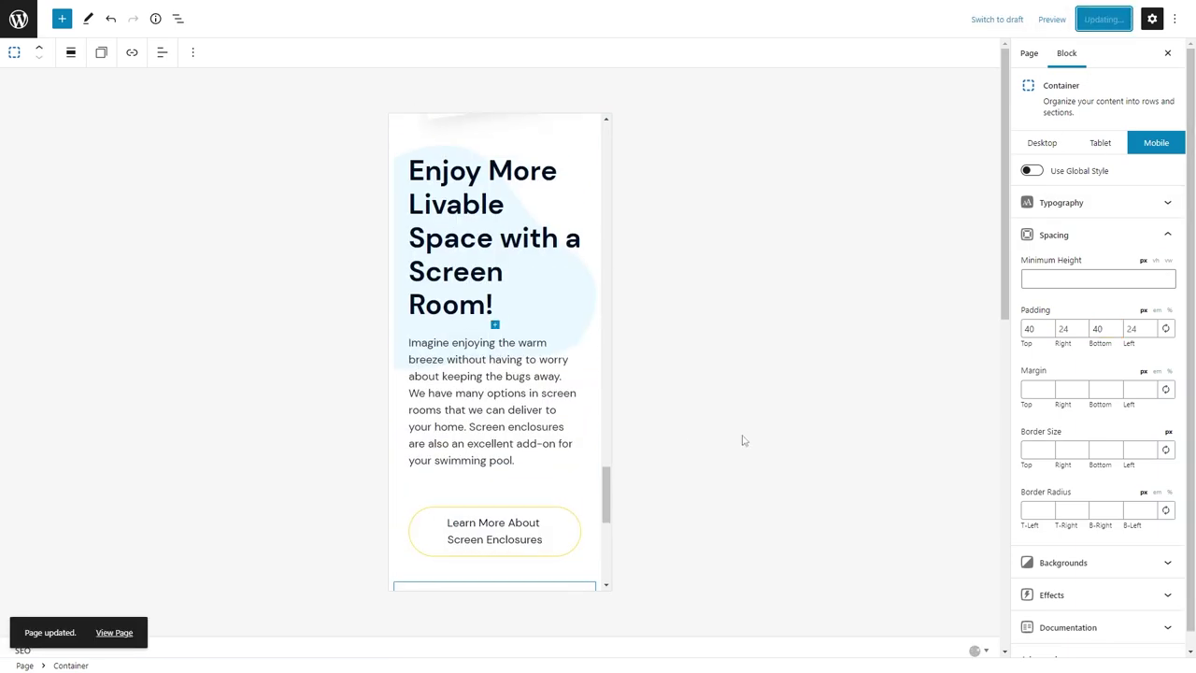
left_click(1042, 142)
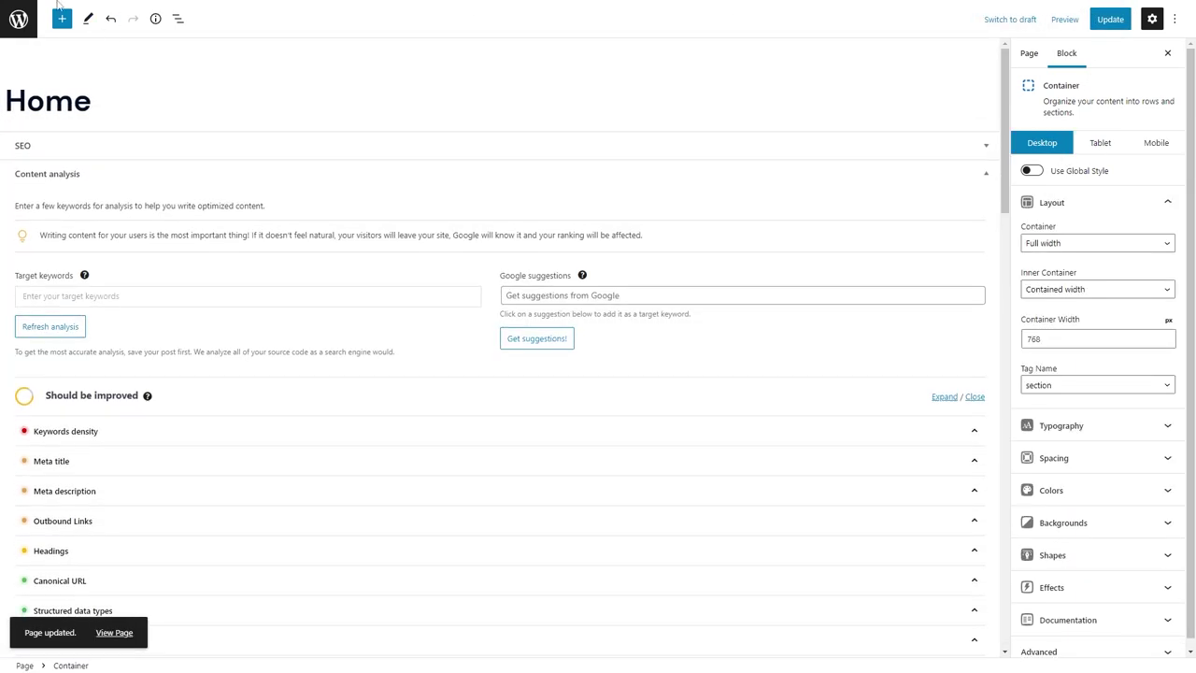
mouse_move(67, 4)
left_click(238, 5)
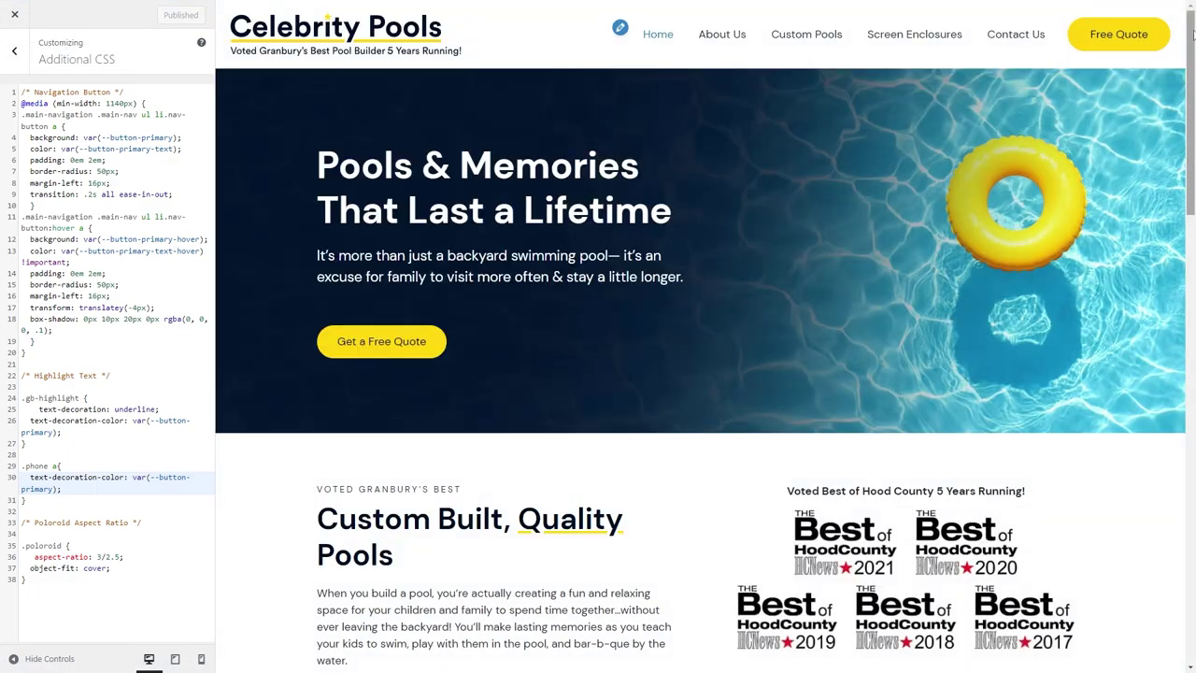
Preview the site at tablet and mobile widths, then open Layout > Primary Navigation.
scroll(1191, 142, "down", 4)
left_click_drag(1191, 142, 1184, 525)
left_click(175, 657)
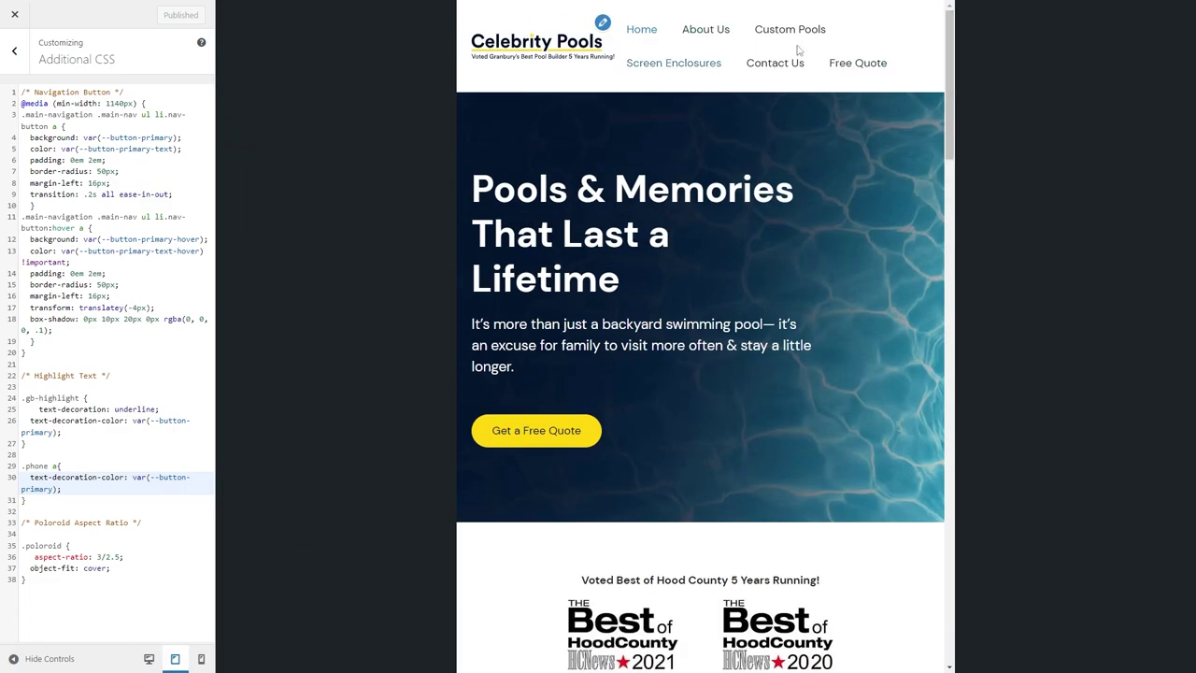
left_click_drag(948, 56, 290, 197)
left_click(201, 659)
left_click_drag(831, 146, 842, 124)
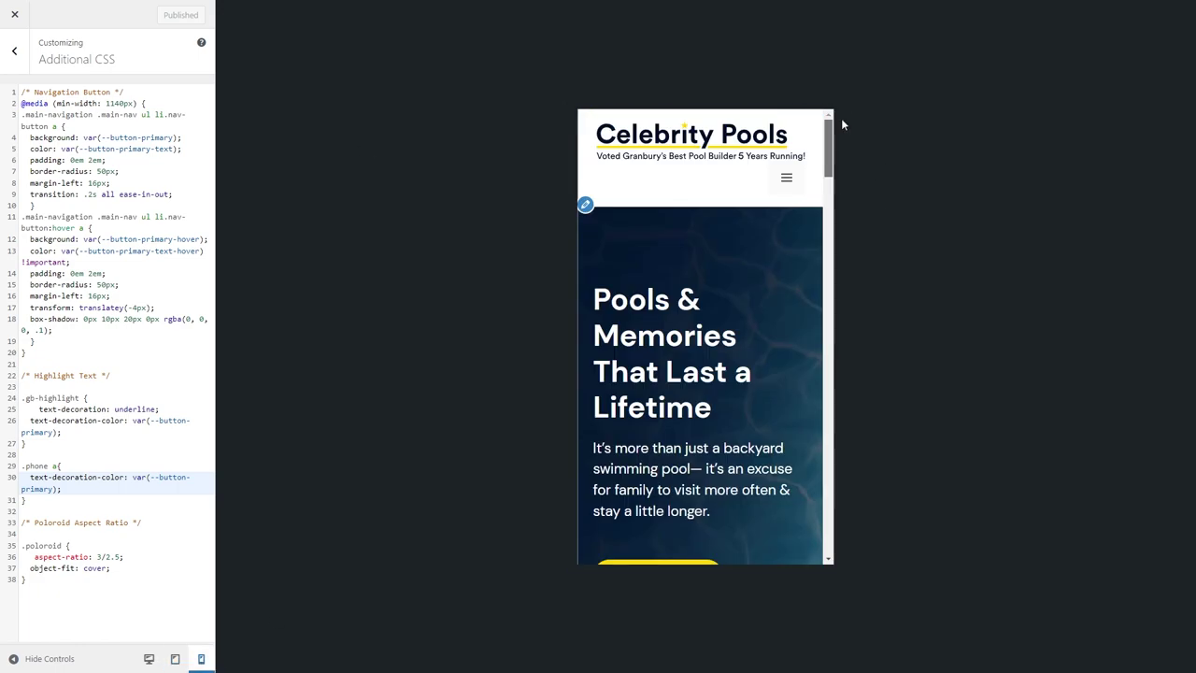
left_click(175, 658)
left_click(14, 50)
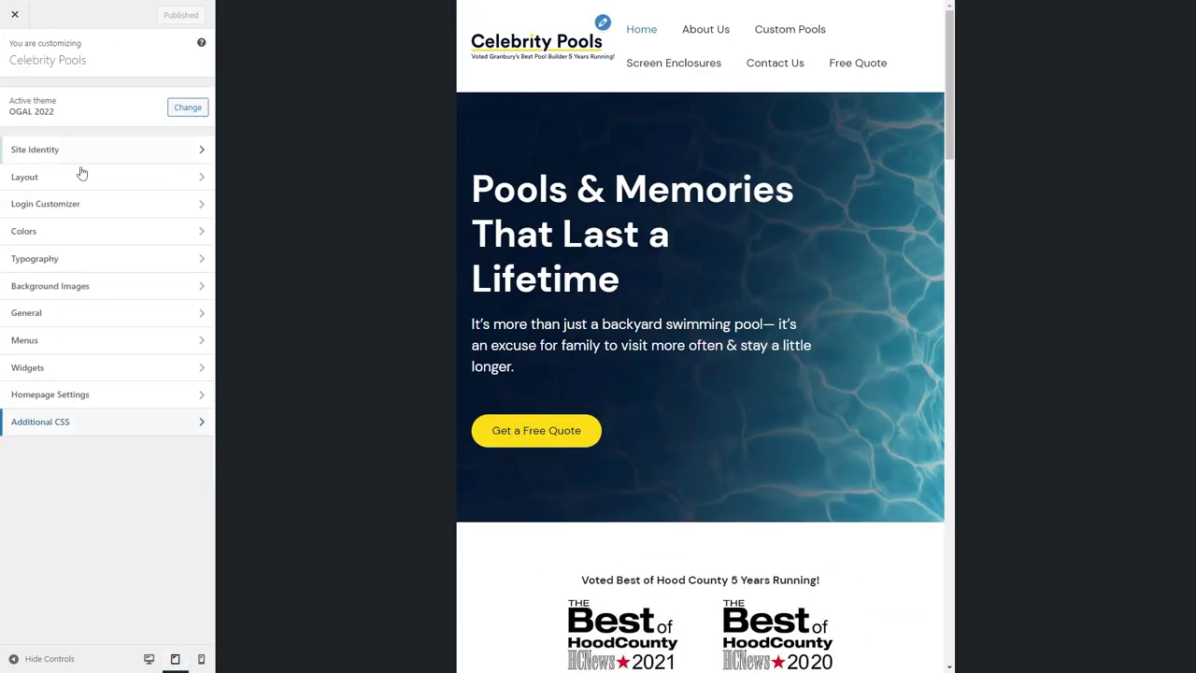
left_click(49, 175)
left_click(85, 154)
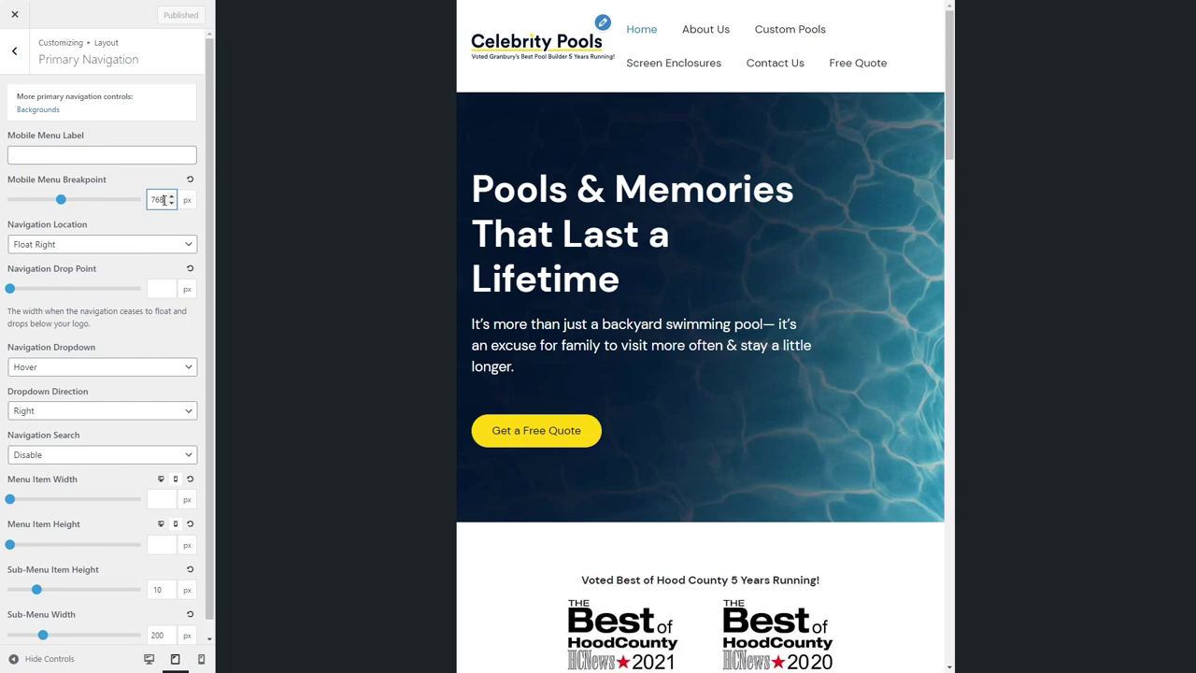
Search the web for GeneratePress media queries and open the forum thread on breakpoints.
key("F11")
key("ctrl+5")
left_click(509, 26)
type("genere")
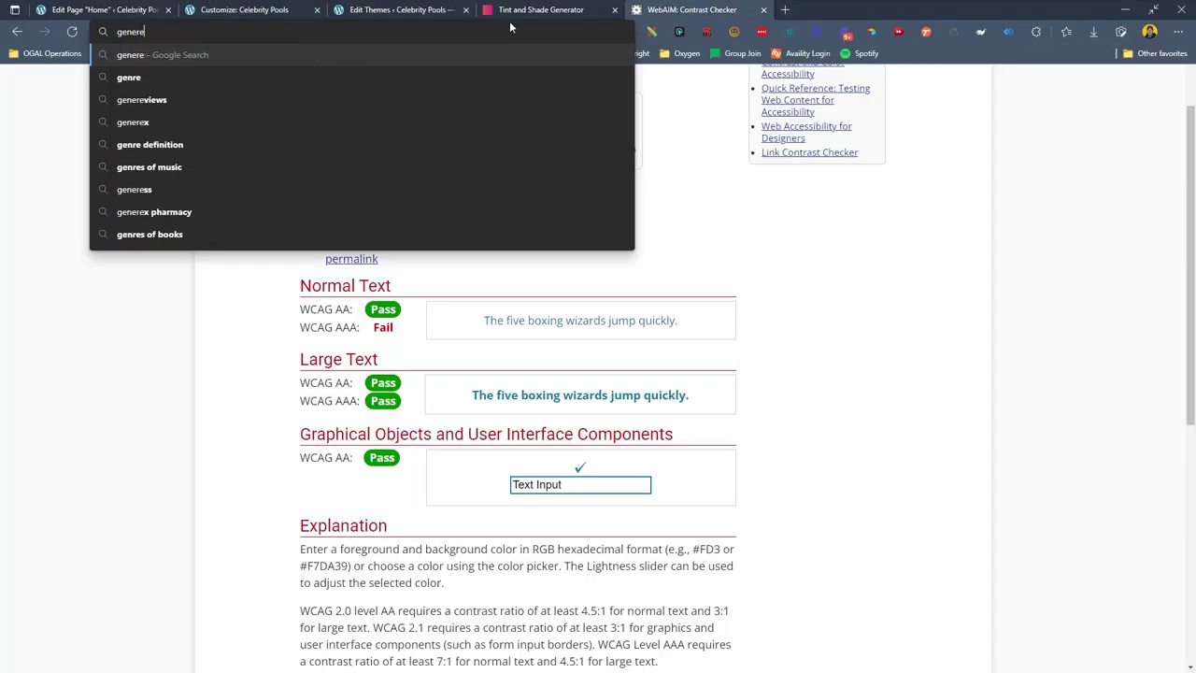
type("atepress media queries")
key("Return")
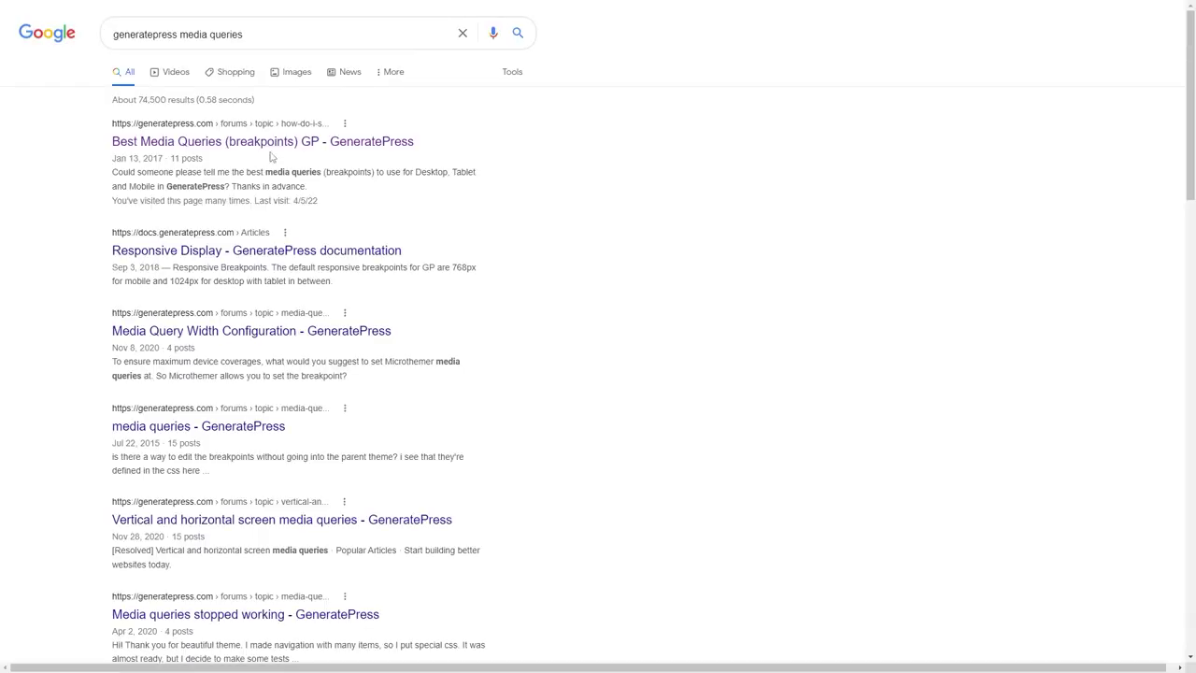
left_click(269, 142)
scroll(507, 395, "down", 3)
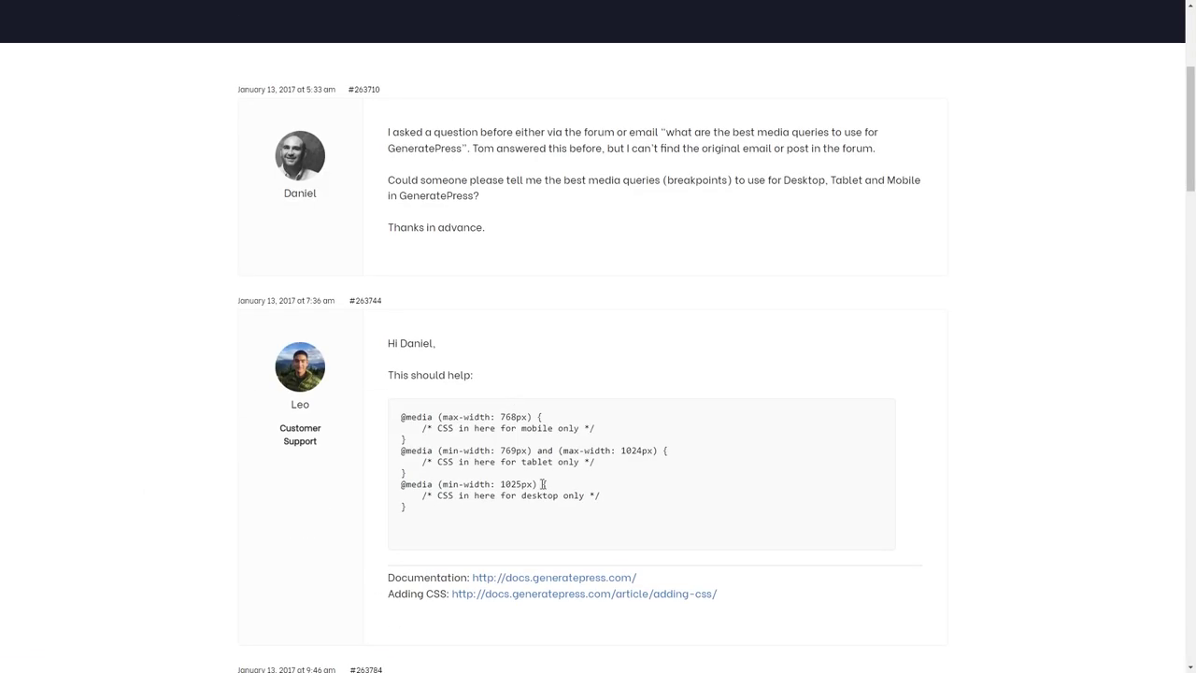
key("ctrl+1")
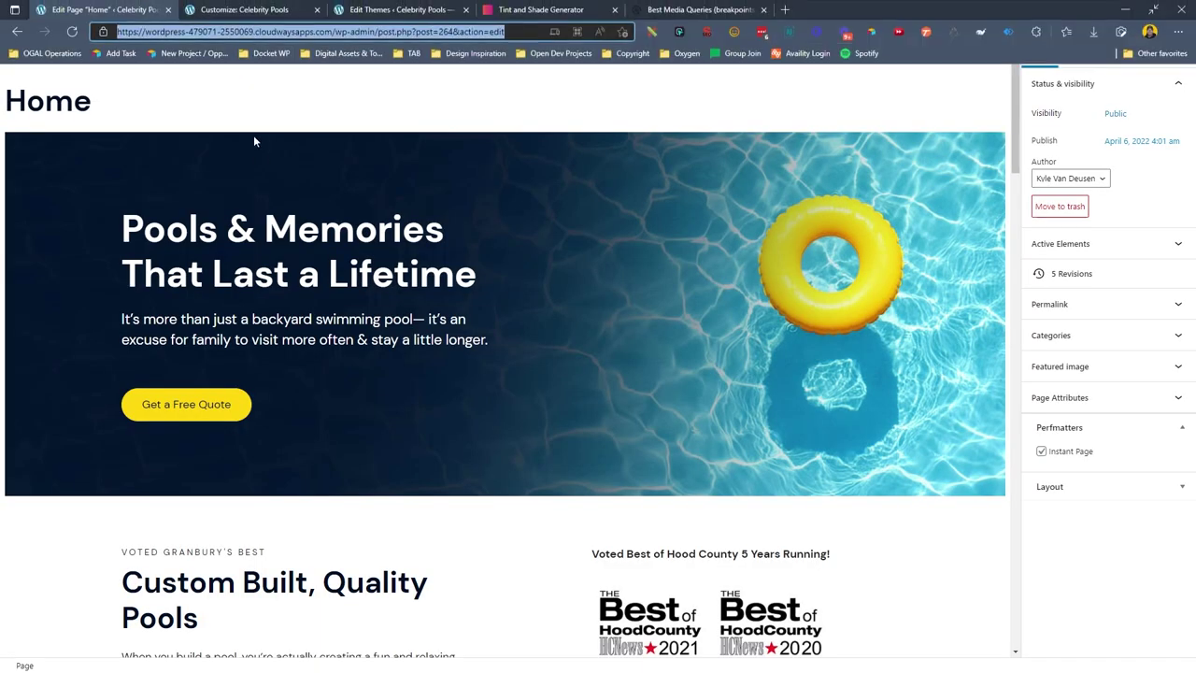
key("ctrl+2")
Shrink the logo width from 370 to 260 px in Site Identity and publish.
type("1024")
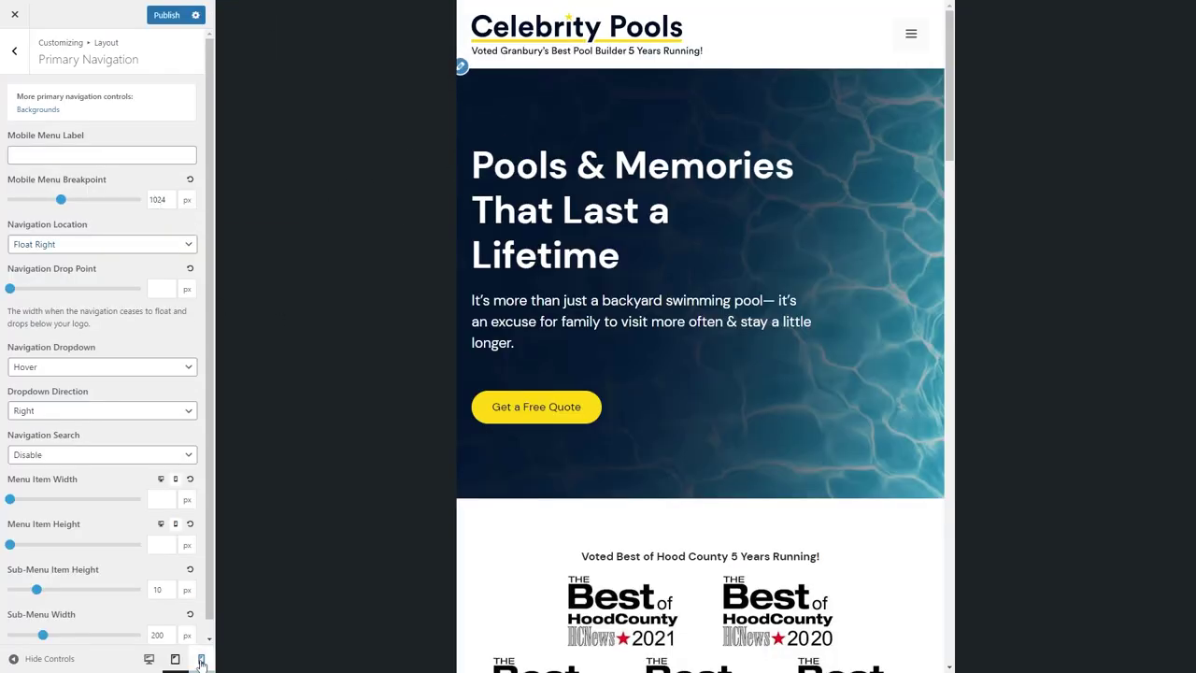
left_click(200, 659)
left_click(14, 50)
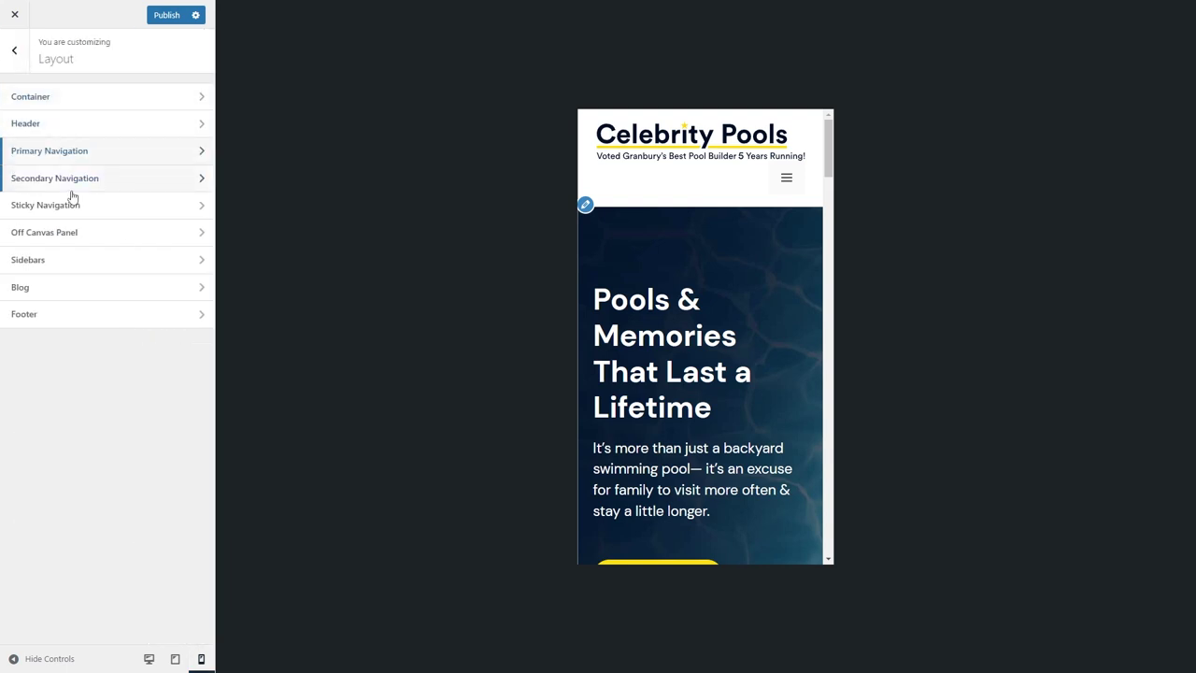
key("Escape")
left_click(64, 148)
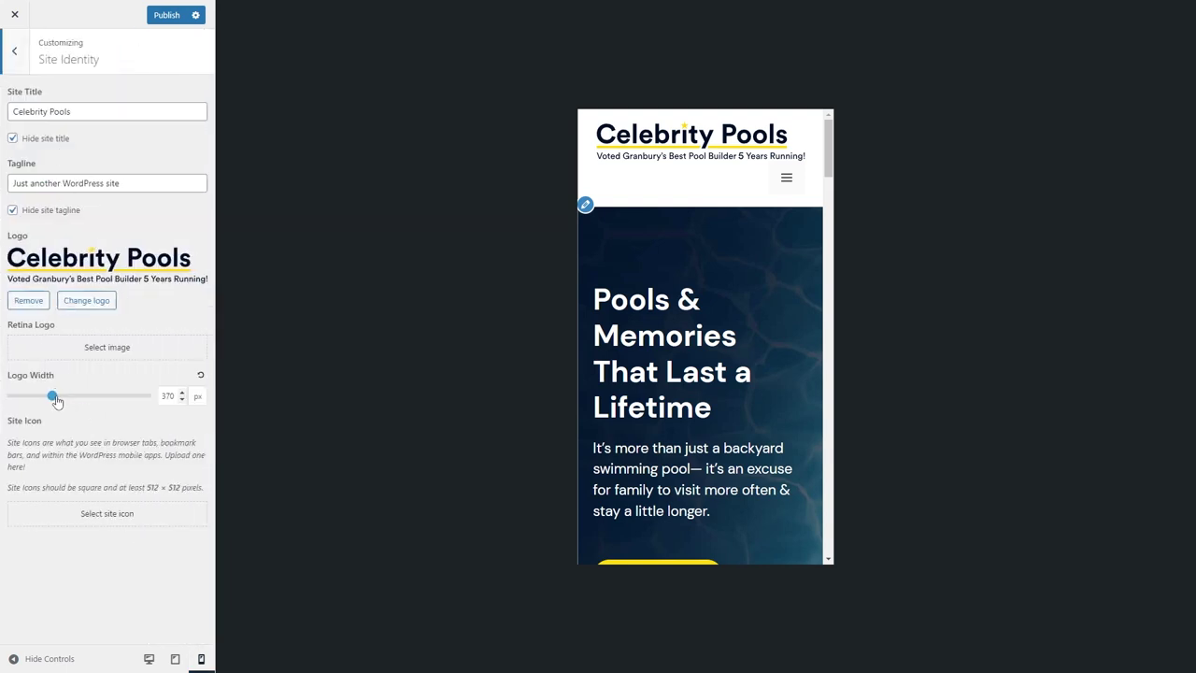
left_click_drag(56, 400, 41, 400)
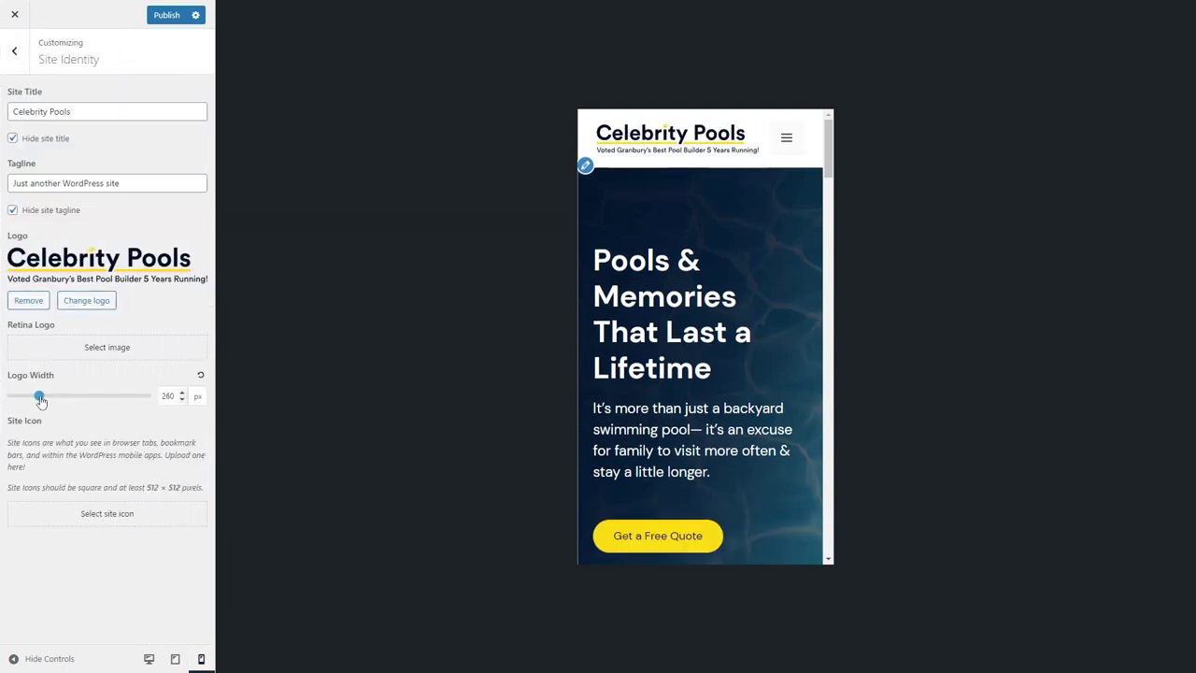
left_click(148, 658)
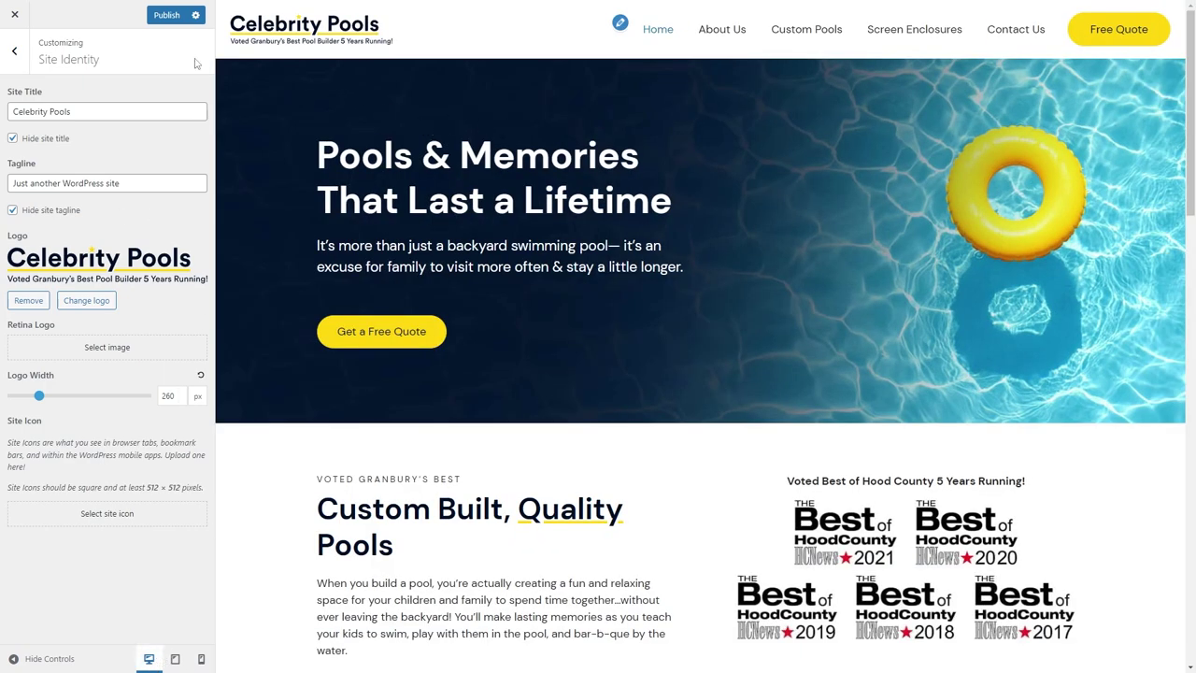
left_click(167, 16)
Set the Layout > Off Canvas Panel to Mobile only.
left_click(14, 50)
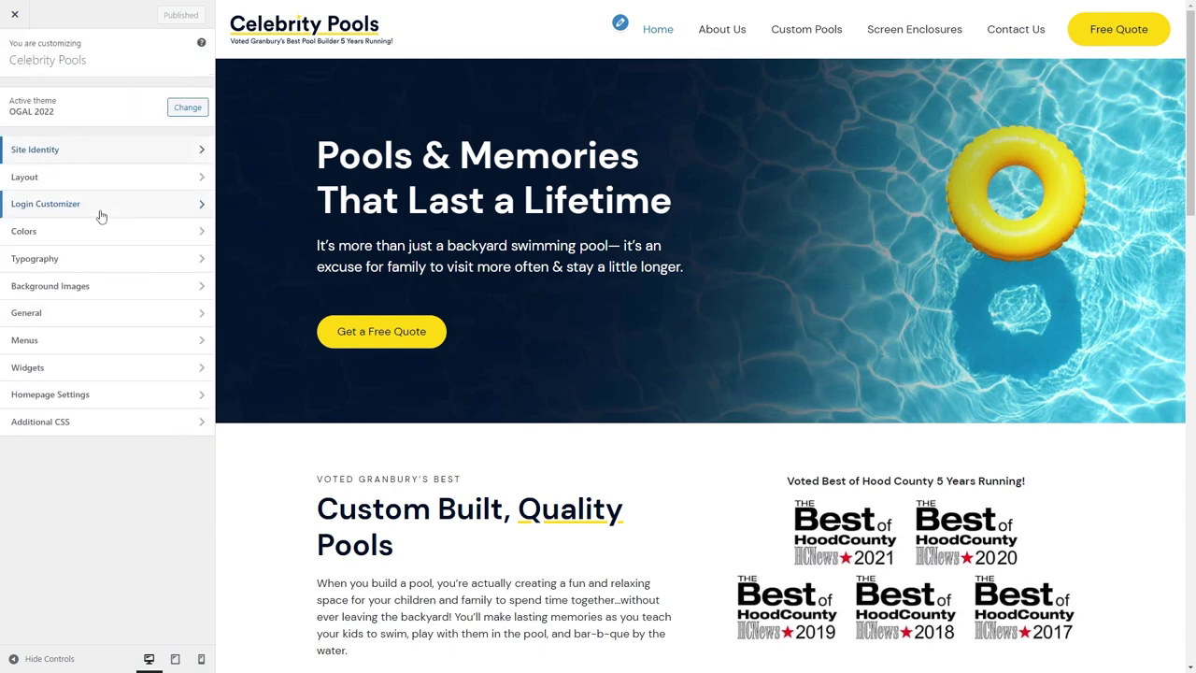
left_click(88, 187)
left_click(92, 153)
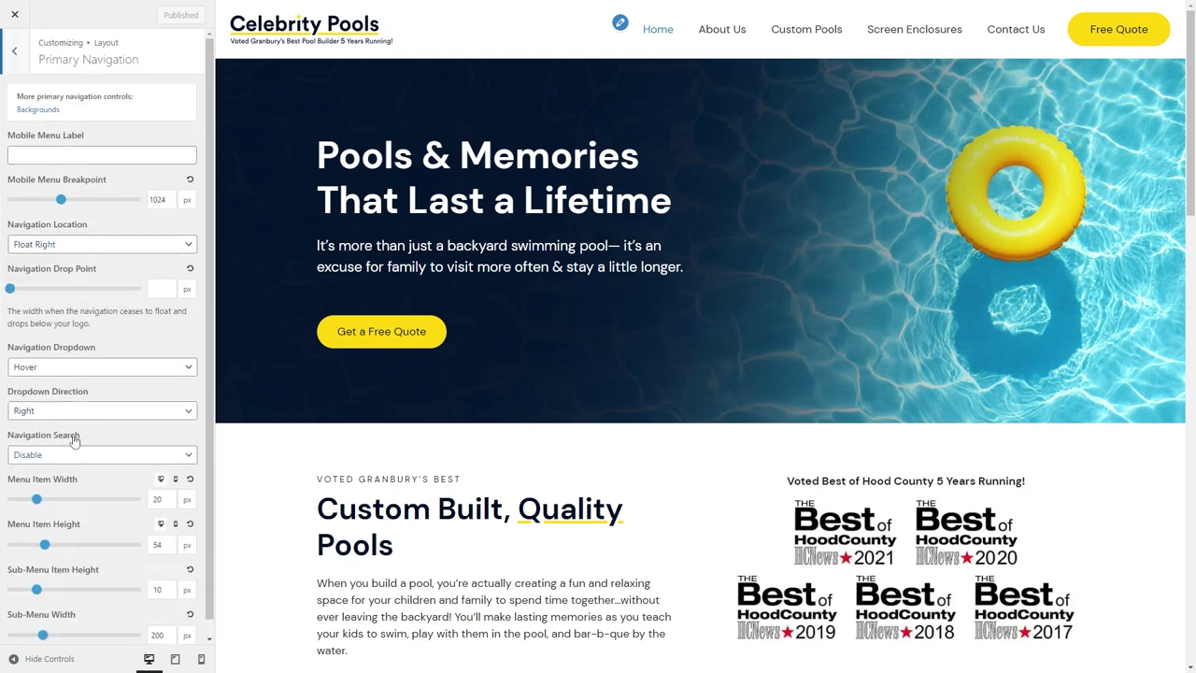
left_click(18, 61)
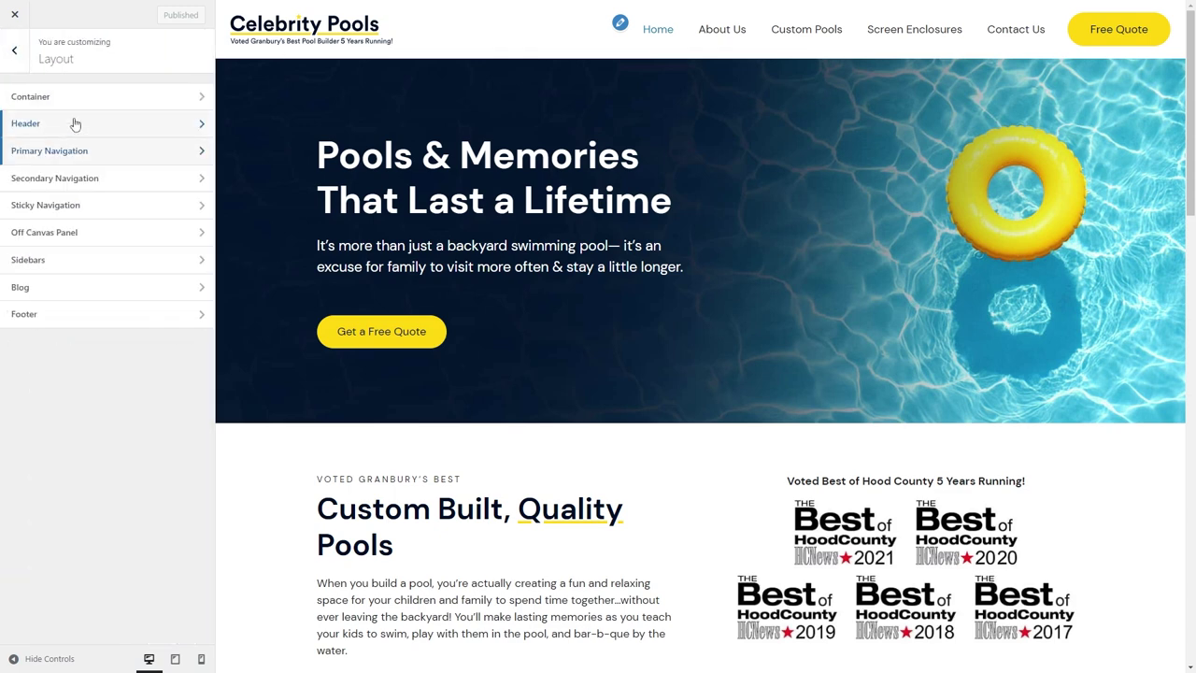
left_click(77, 121)
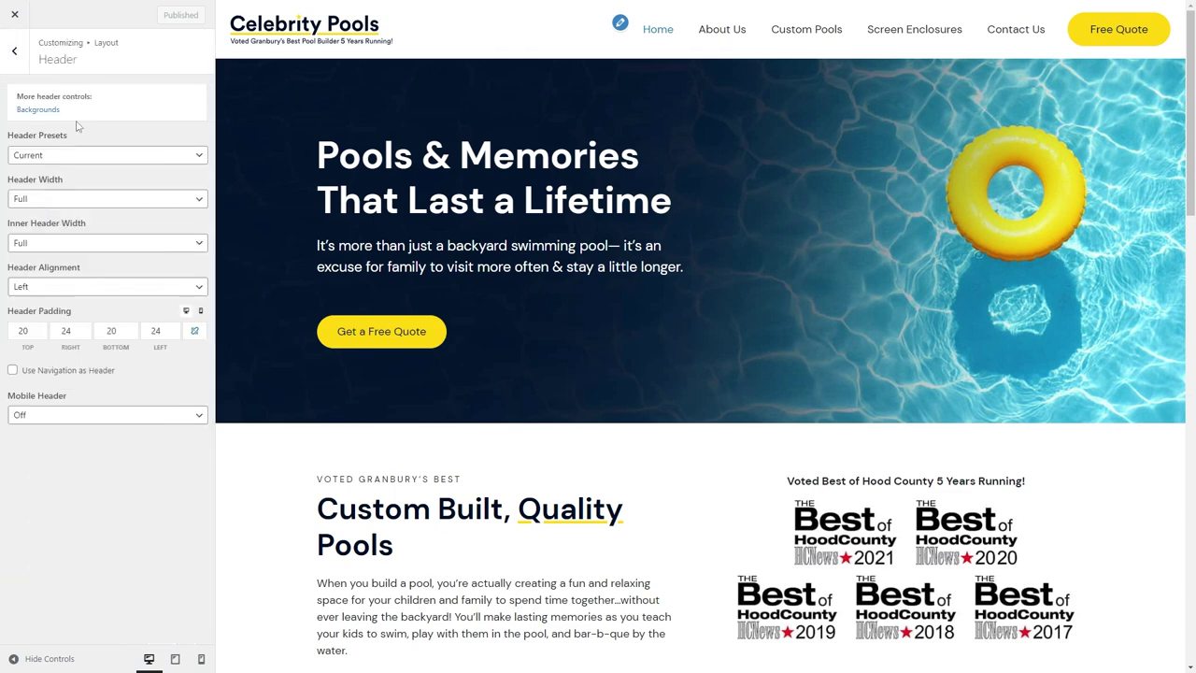
left_click(26, 65)
left_click(80, 232)
left_click(72, 114)
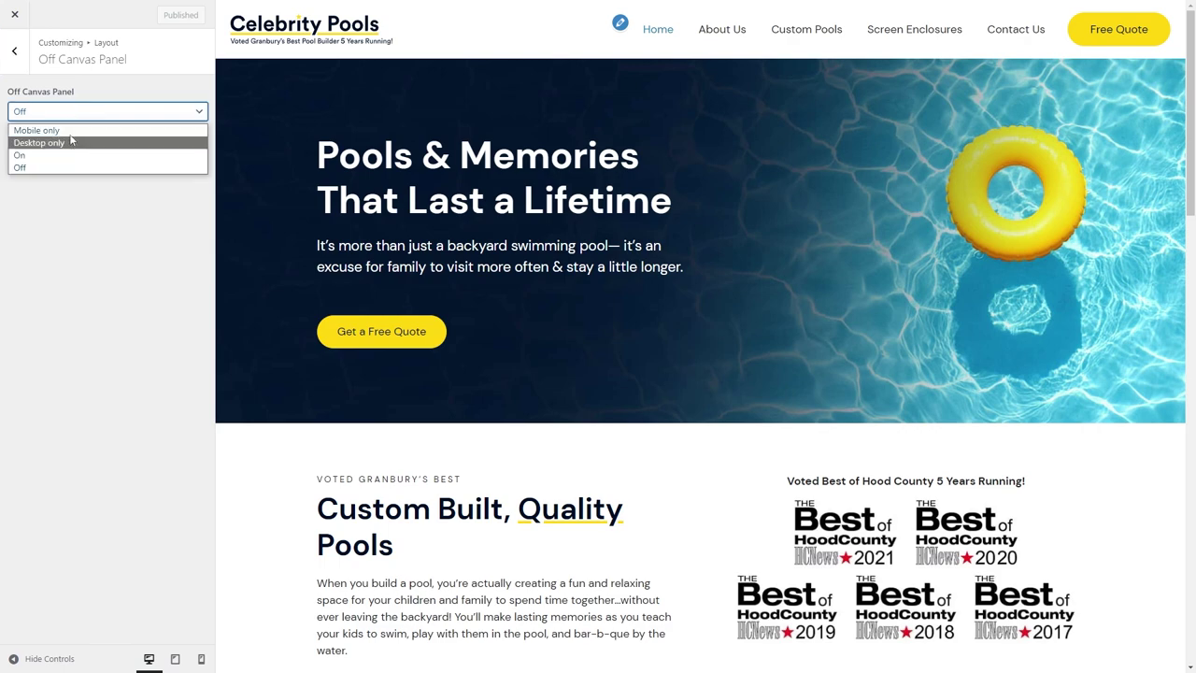
left_click(72, 131)
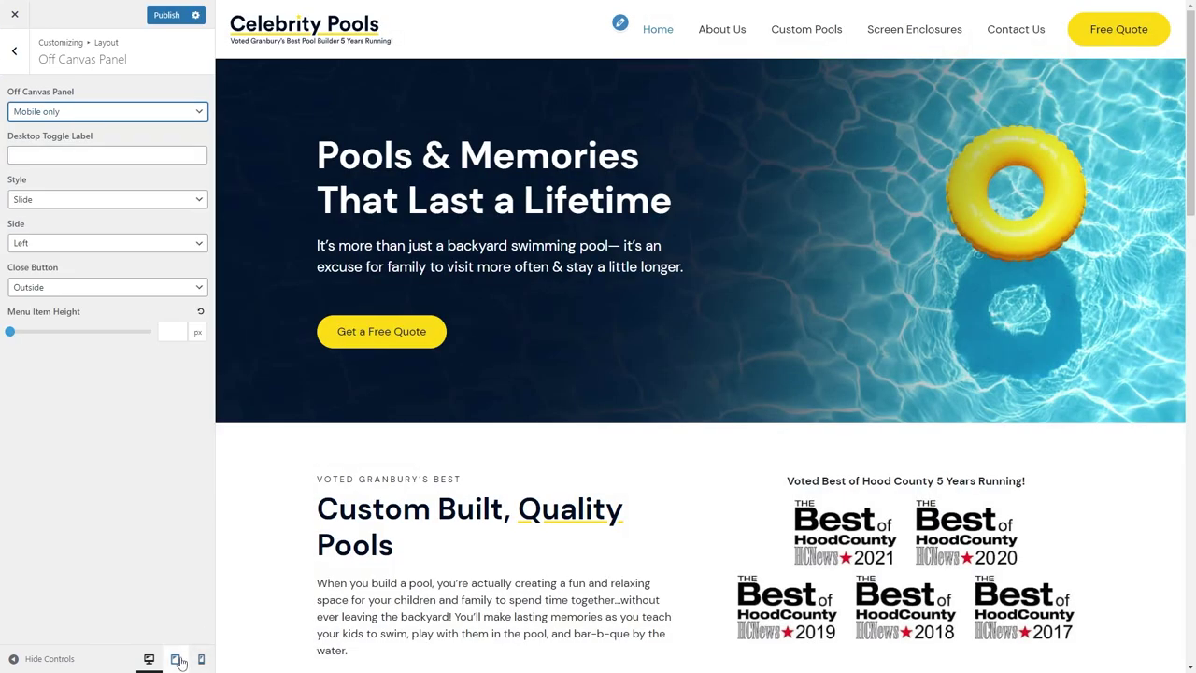
Make the off-canvas panel slide in from the Right, check it in preview, and exit.
left_click(174, 658)
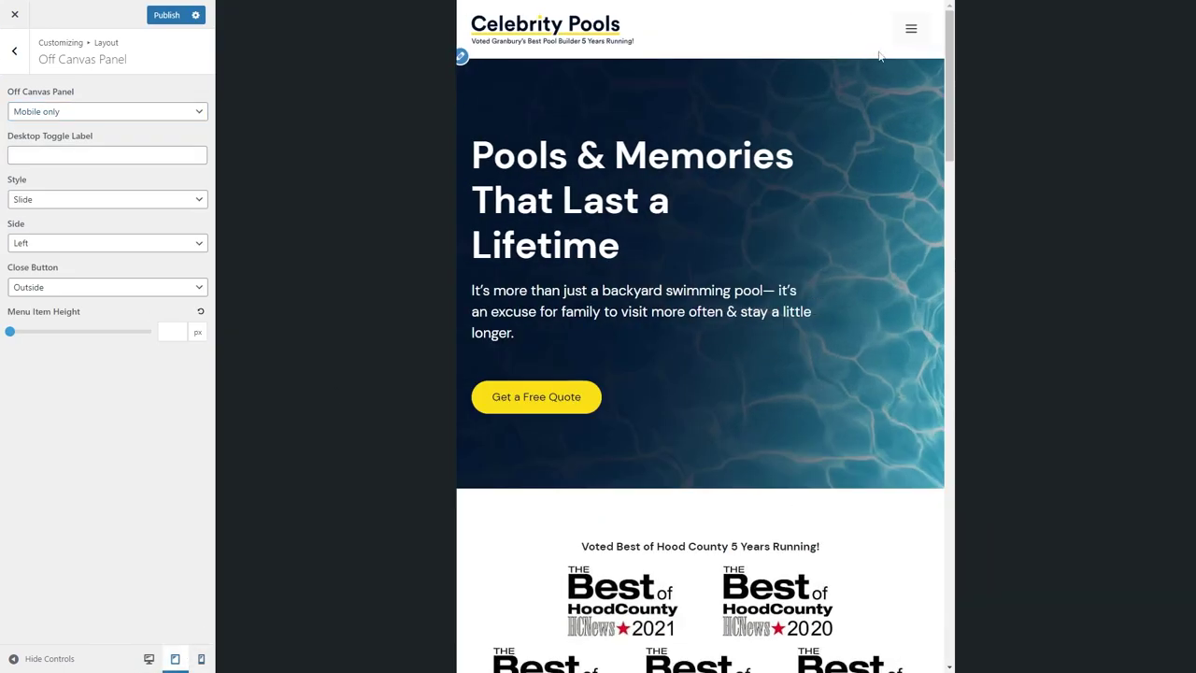
left_click(911, 28)
left_click(72, 199)
left_click(56, 243)
left_click(42, 272)
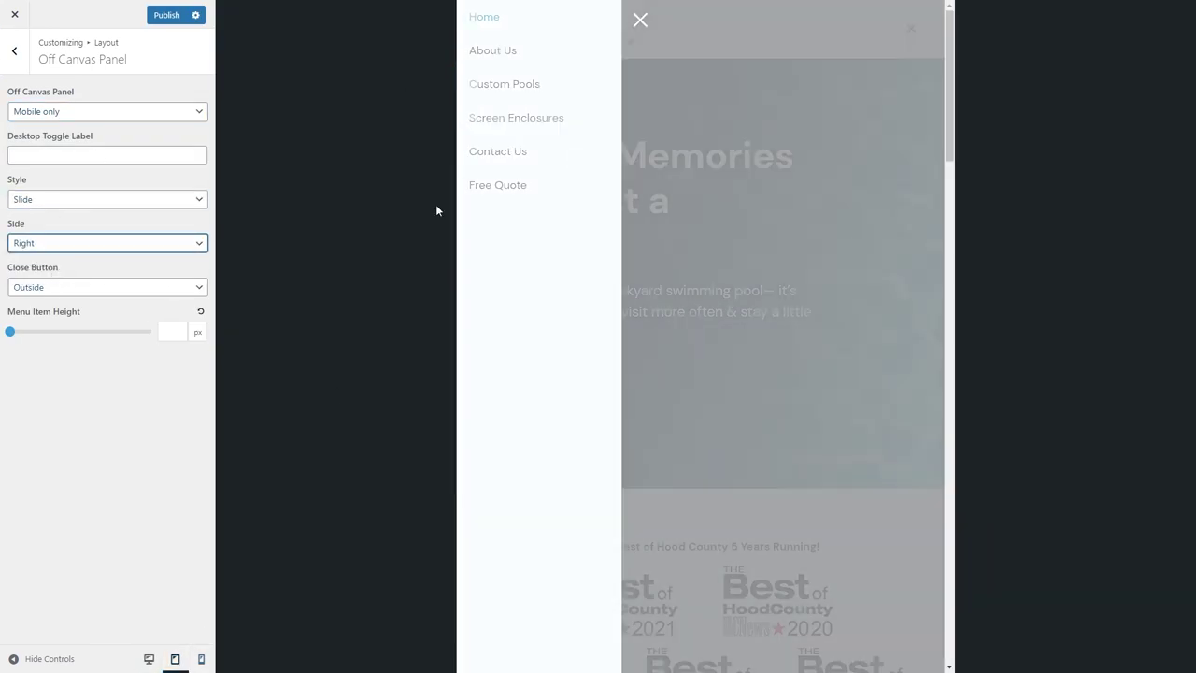
left_click(910, 29)
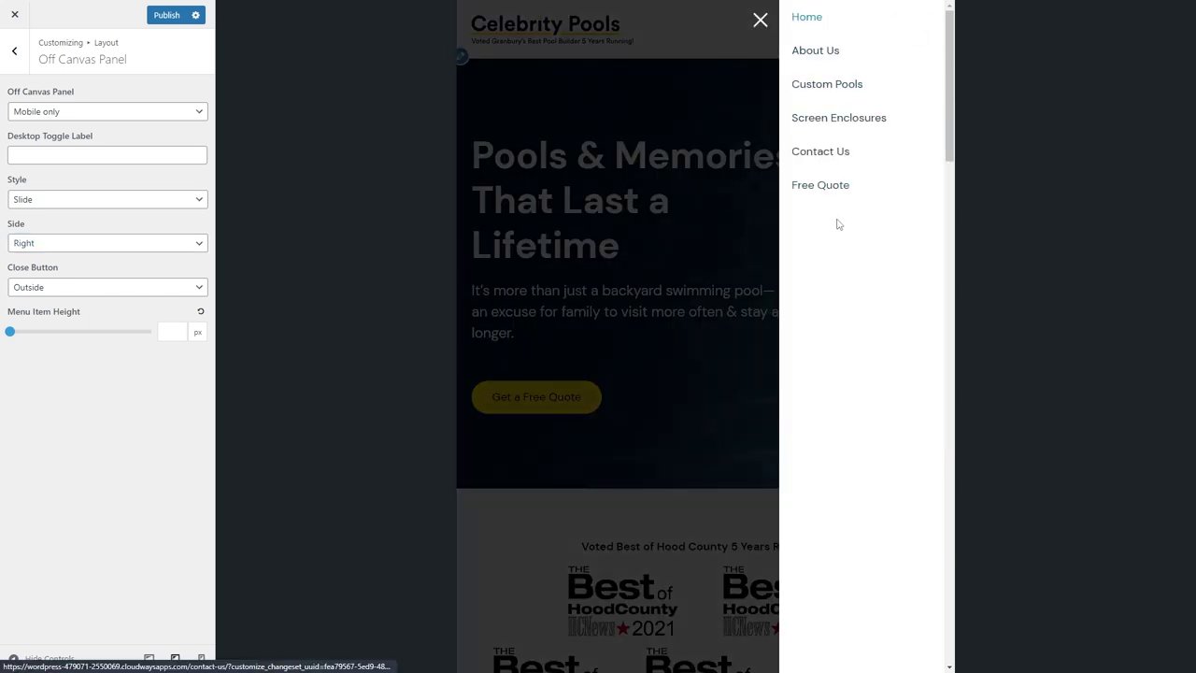
left_click(762, 22)
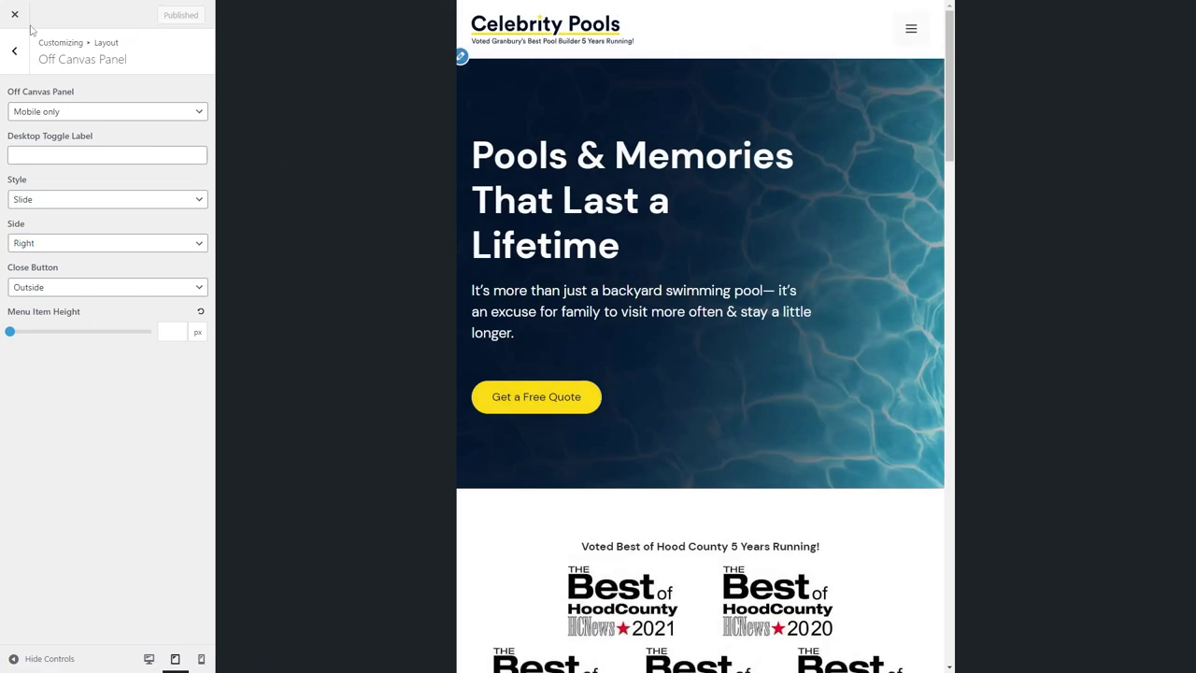
left_click(15, 15)
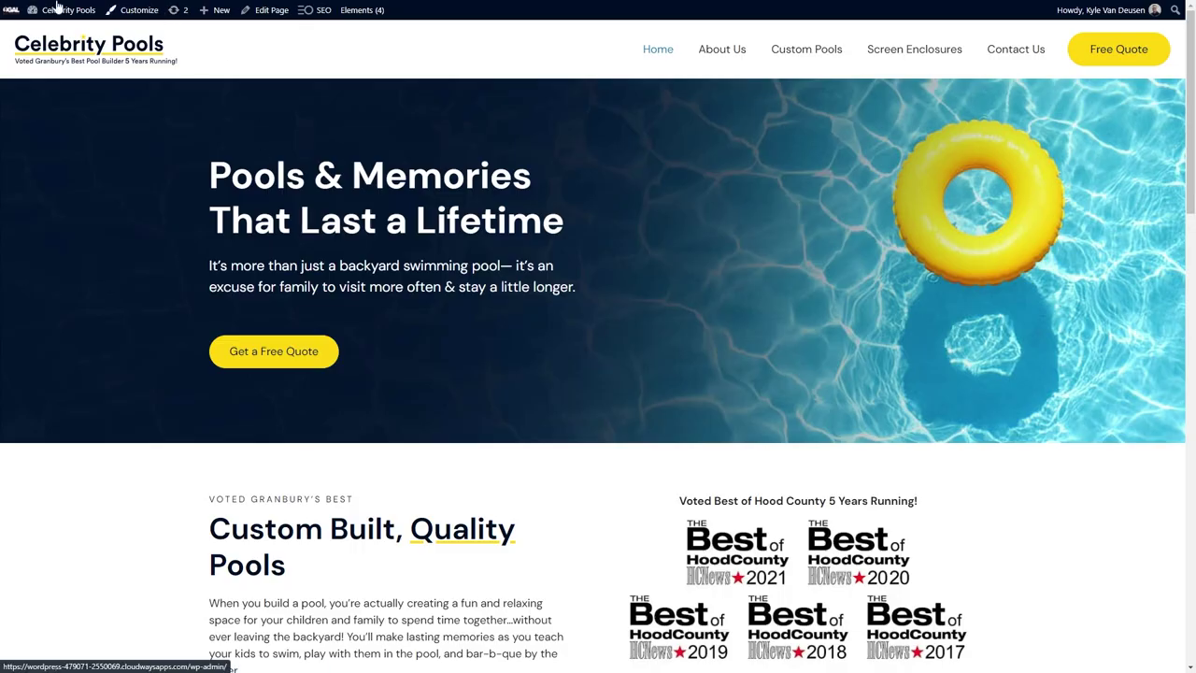
Save the Home page changes and exit the editor to the pages list.
left_click(75, 10)
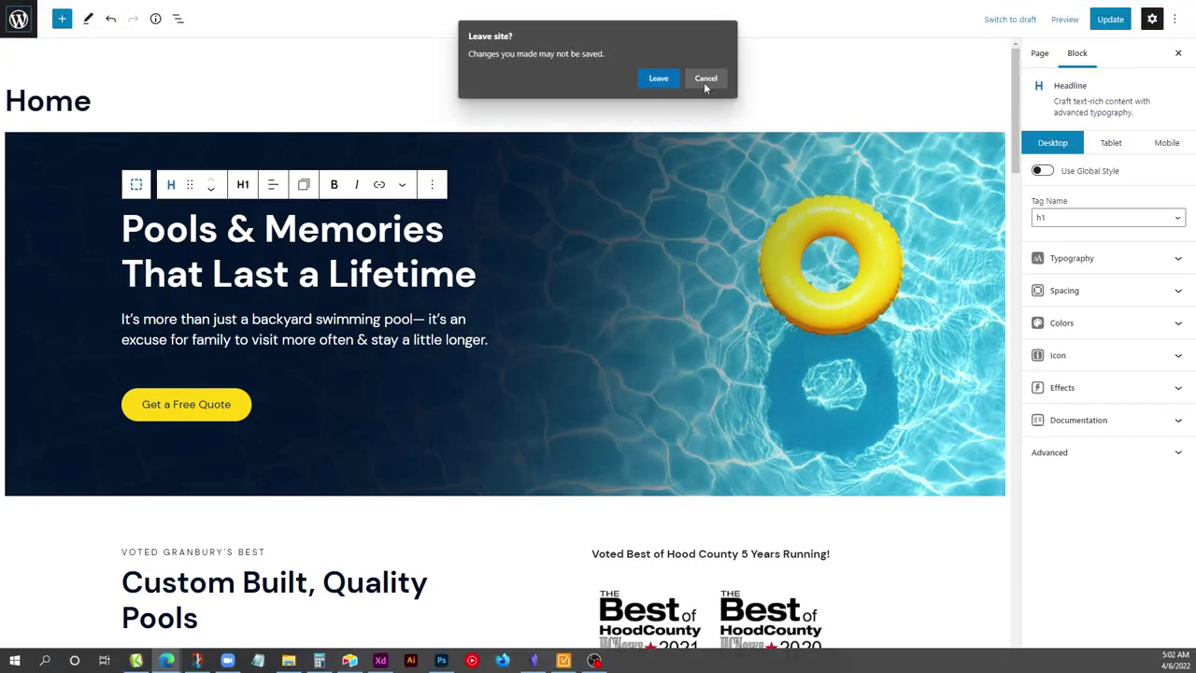
left_click(707, 78)
left_click(1102, 19)
left_click(19, 19)
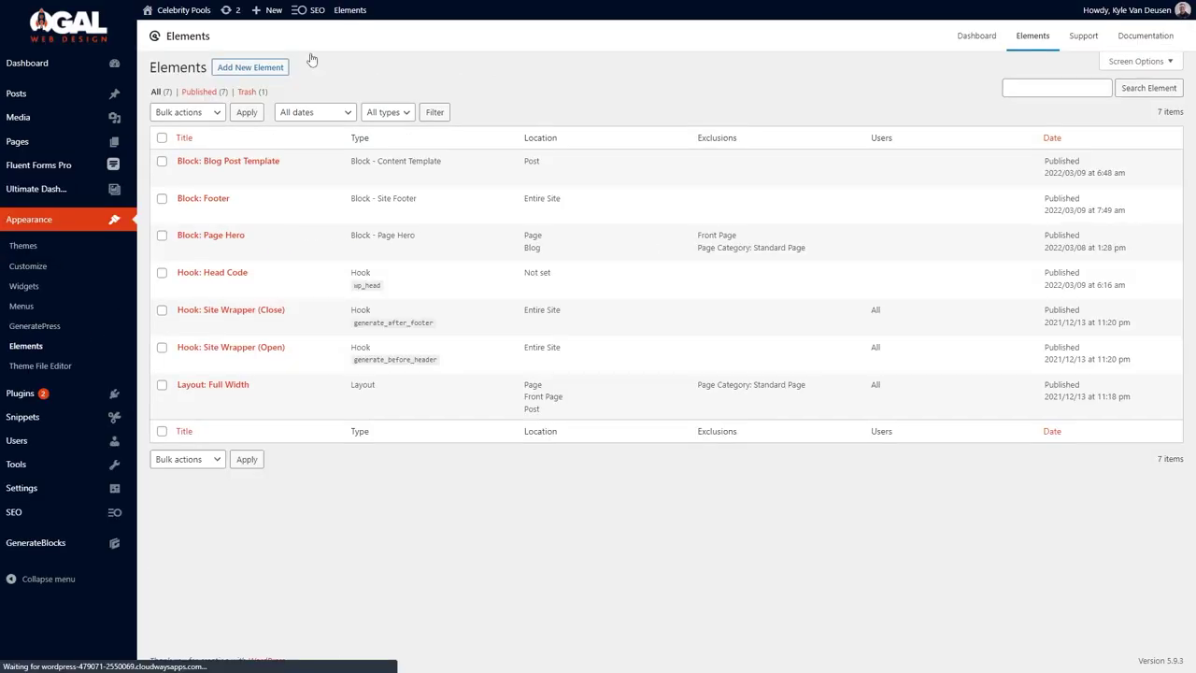
In the Block: Footer element, insert a full-width inner Container tagged as section.
left_click(184, 213)
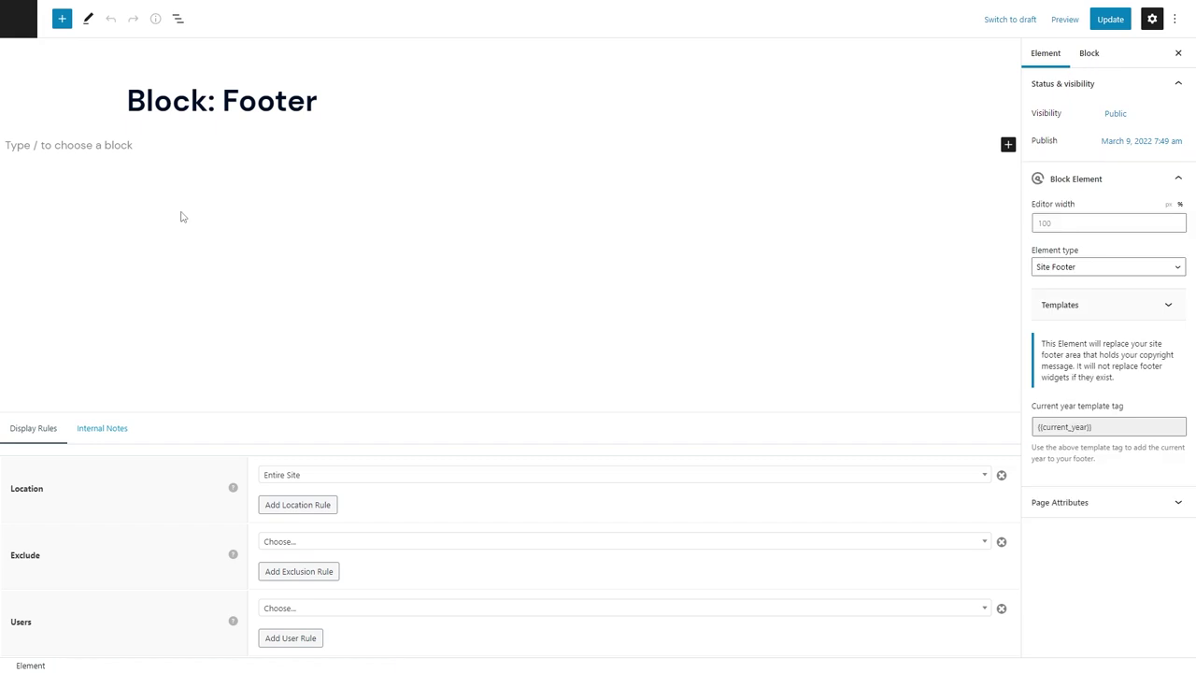
left_click(208, 140)
type("/con")
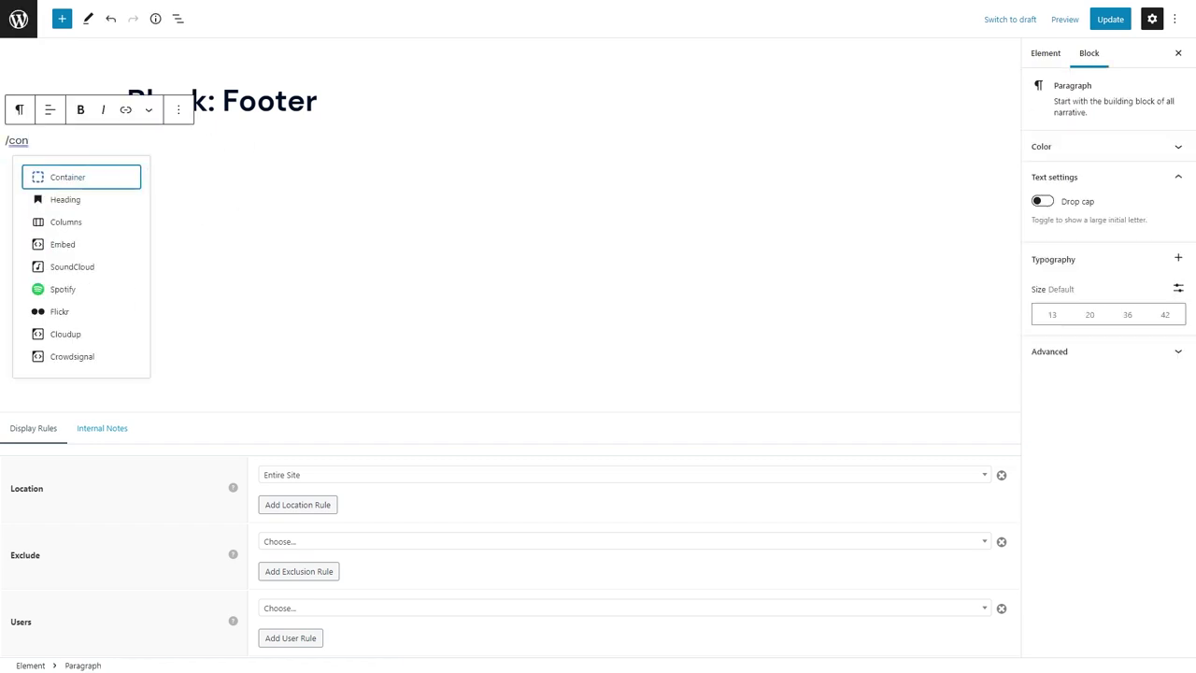
key("Return")
left_click(1084, 291)
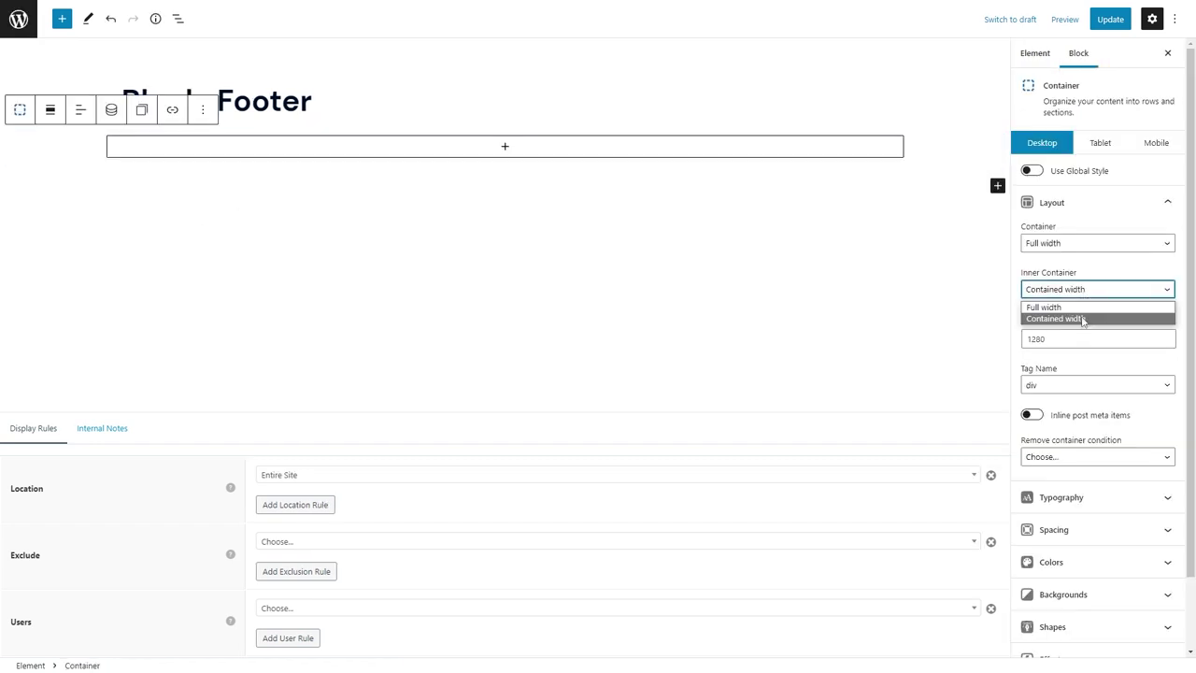
left_click(1065, 304)
left_click(1093, 334)
left_click(1074, 382)
Add a two-column Grid inside the container with horizontal and vertical gaps of 0.
left_click(504, 146)
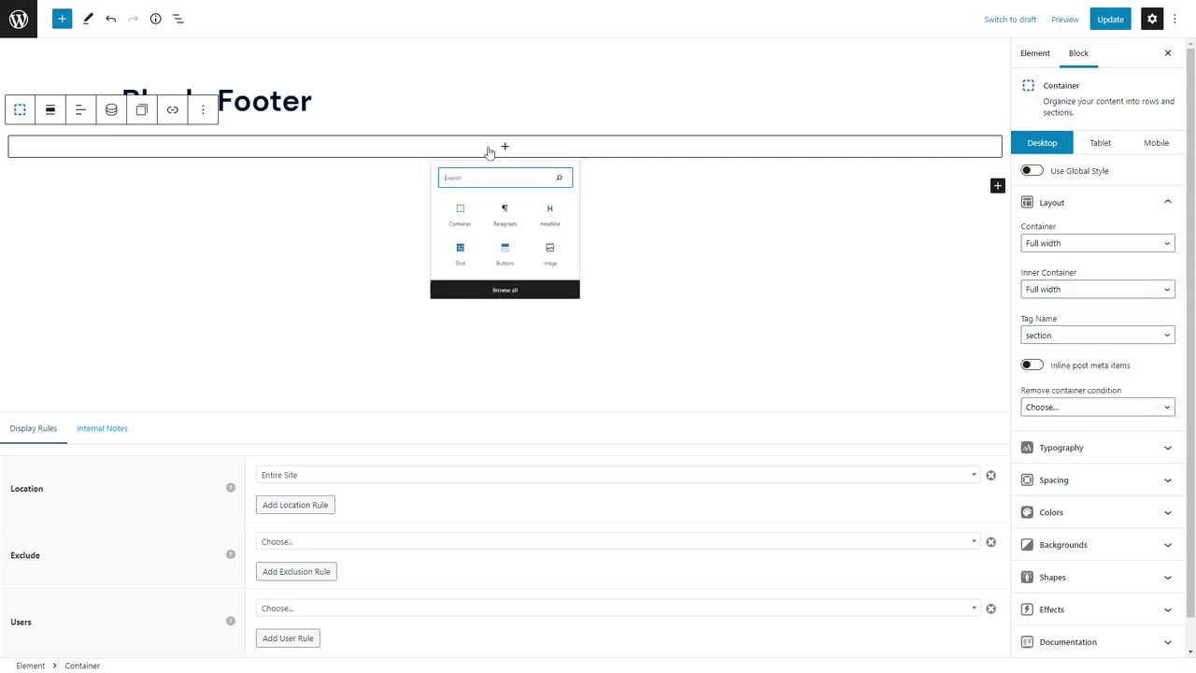
left_click(440, 297)
left_click(448, 214)
left_click(1088, 190)
type("0")
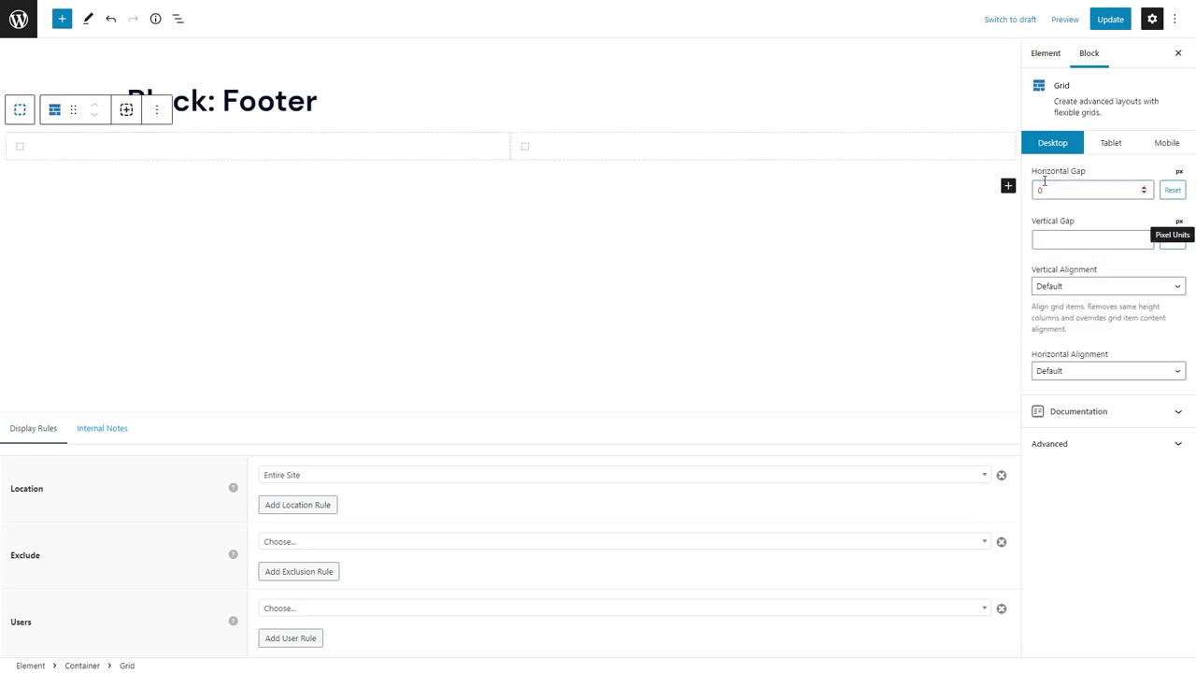
left_click(1088, 239)
type("0")
Upload the girls-in-pool-min photo and set it as the first column's background image.
left_click(292, 149)
scroll(1089, 411, "down", 3)
left_click(1105, 516)
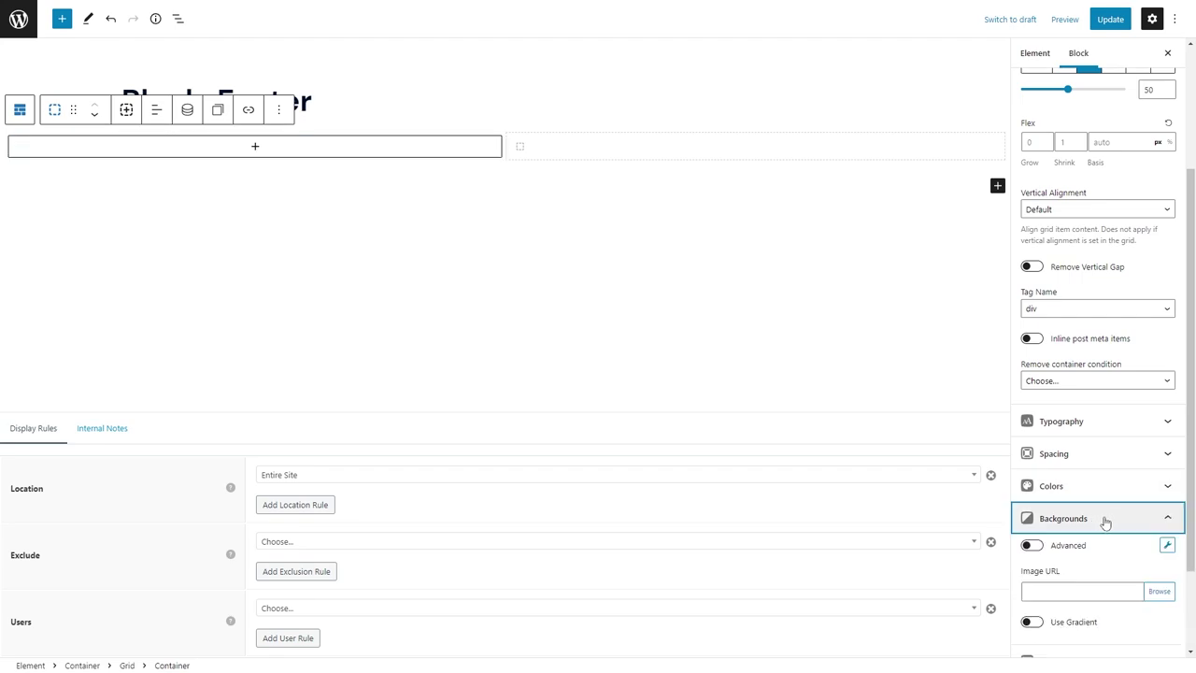
left_click(1175, 594)
left_click(51, 60)
left_click(601, 306)
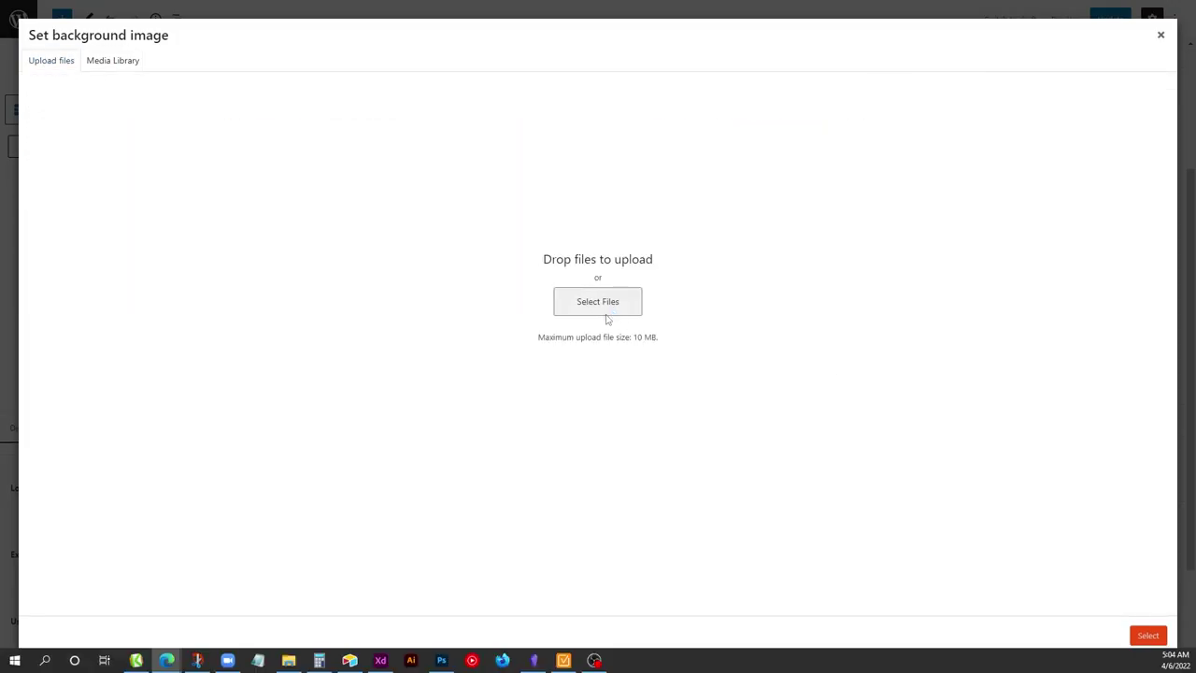
scroll(773, 378, "down", 15)
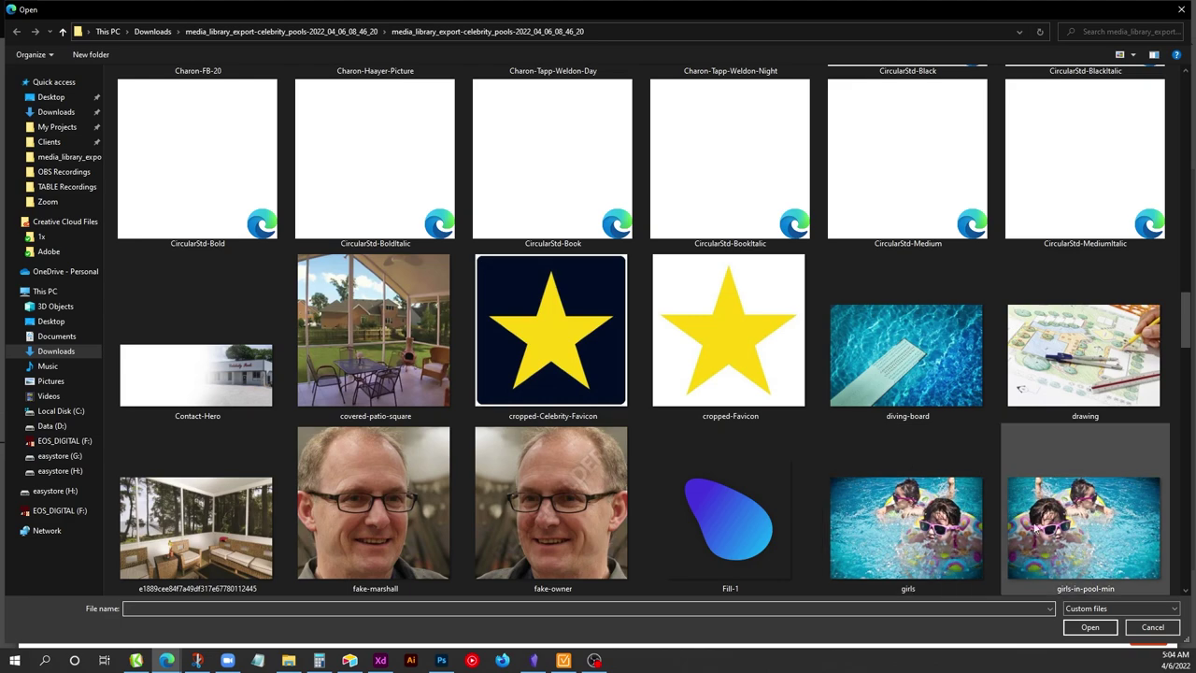
double_click(1037, 528)
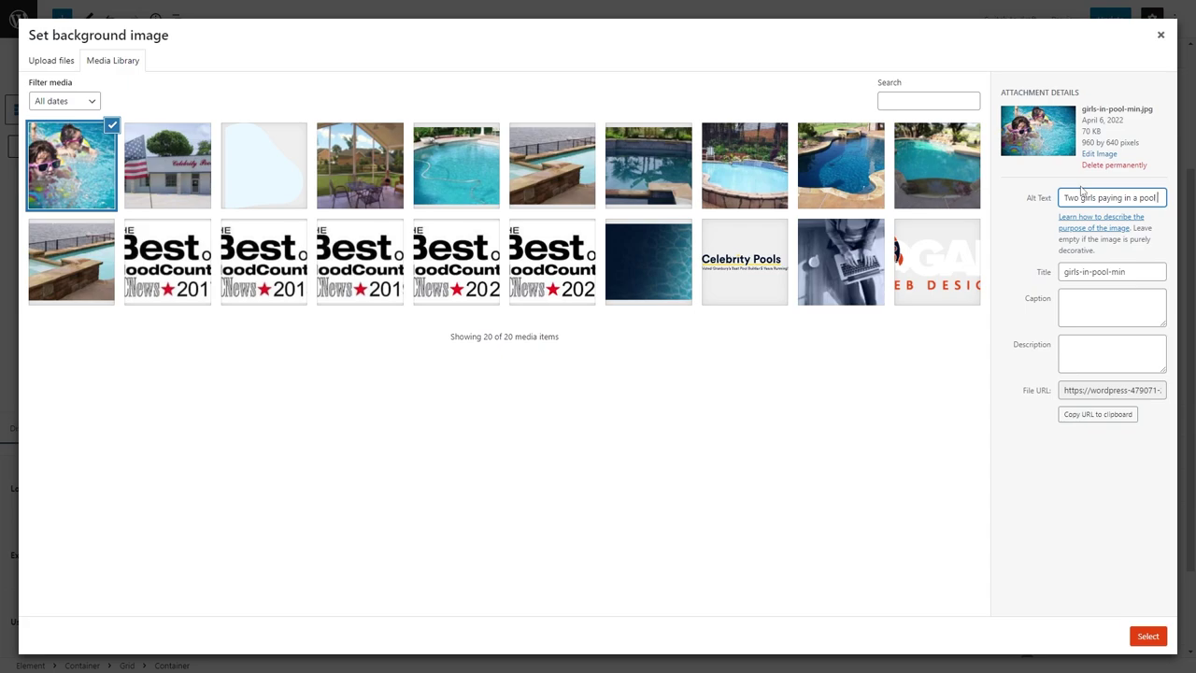
left_click(1147, 636)
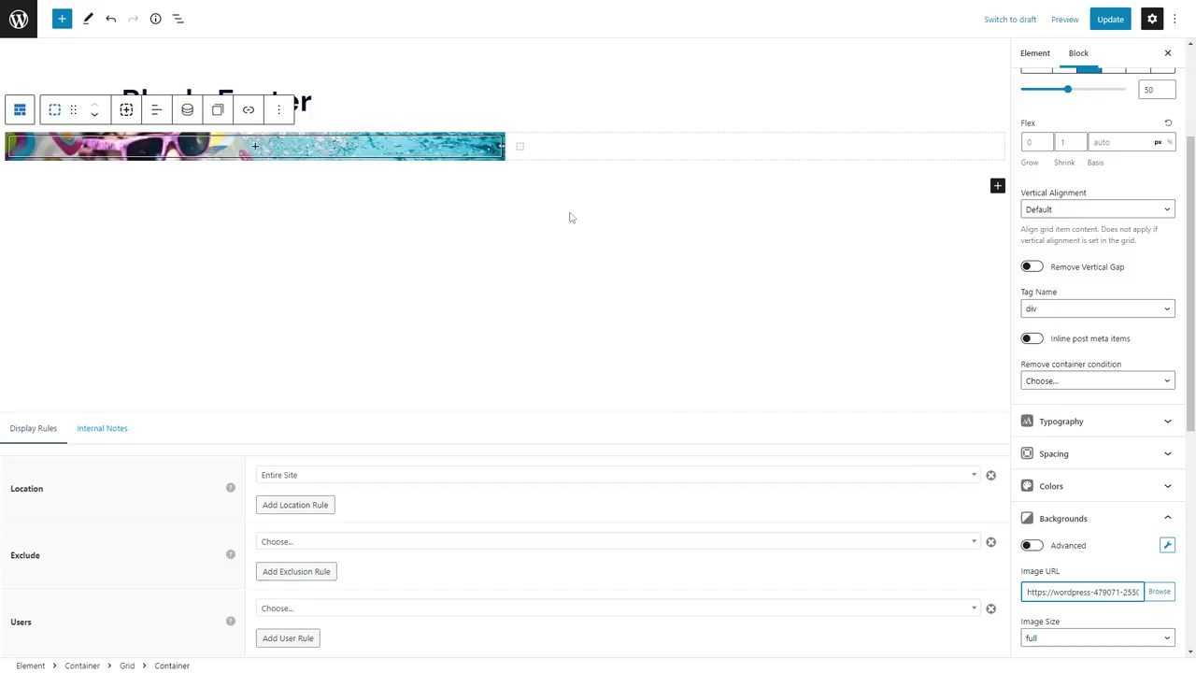
Give the second column a dark navy background with white text.
left_click(636, 149)
left_click(1124, 483)
left_click(1164, 542)
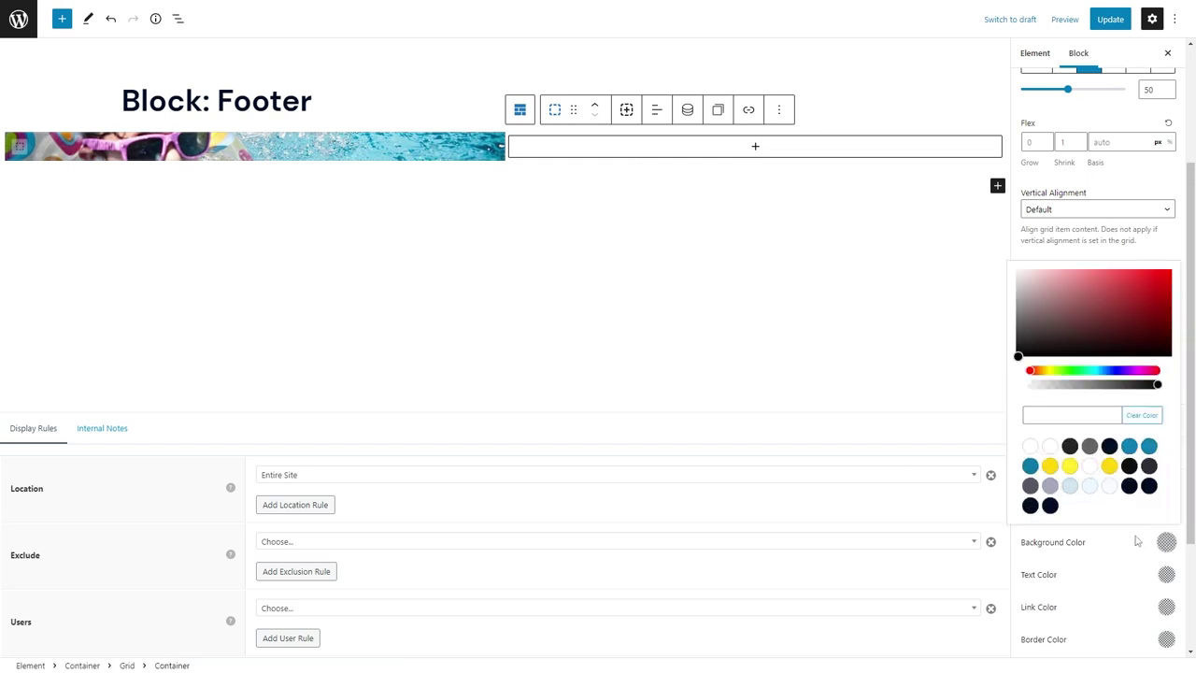
left_click(1104, 442)
left_click(1166, 574)
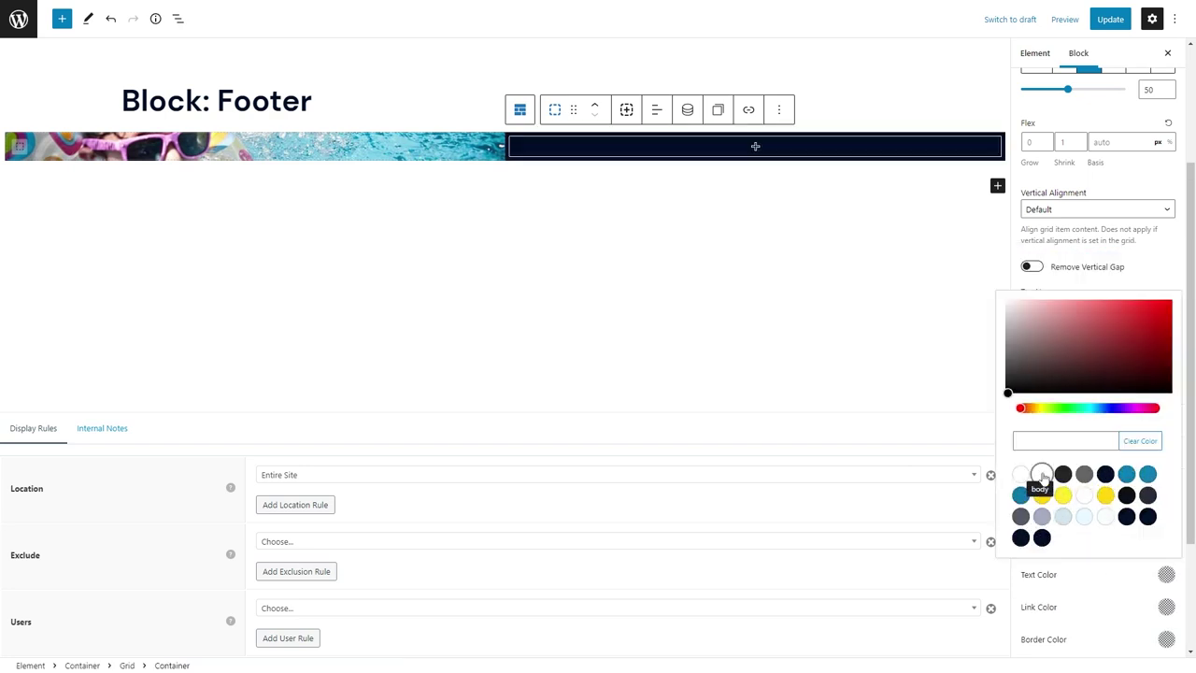
left_click(1042, 473)
left_click(1054, 495)
Set the second column's padding to 120 on all four sides.
left_click(1055, 454)
scroll(1166, 343, "down", 2)
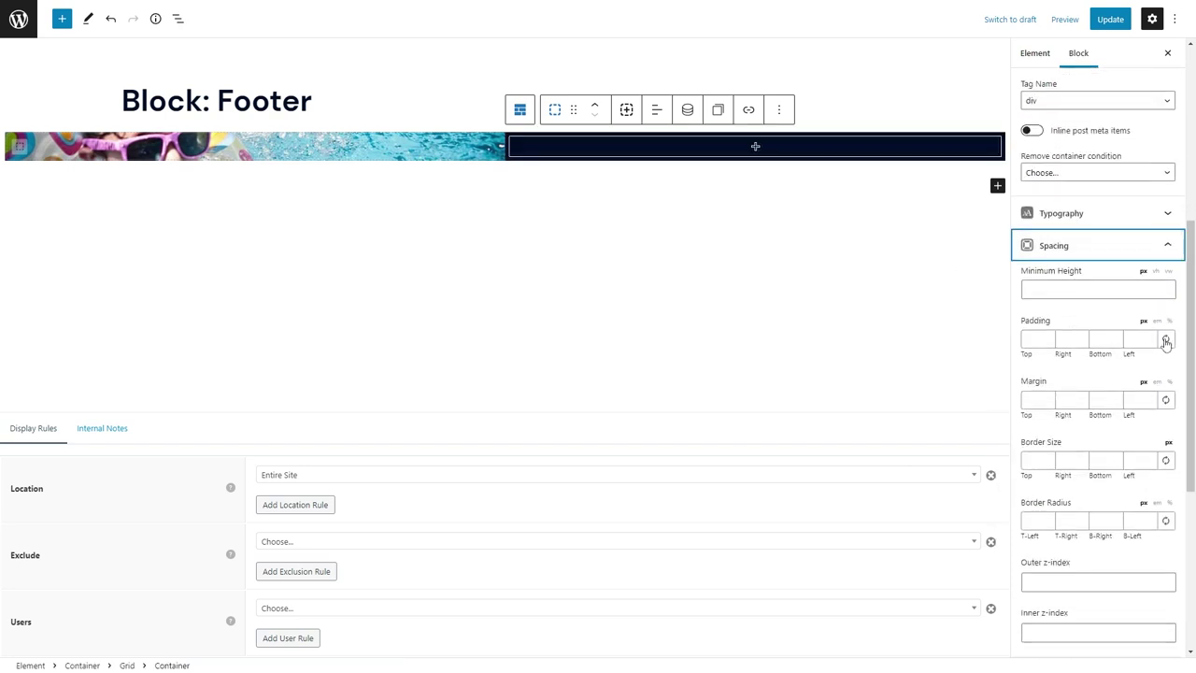
left_click(1166, 341)
type("120")
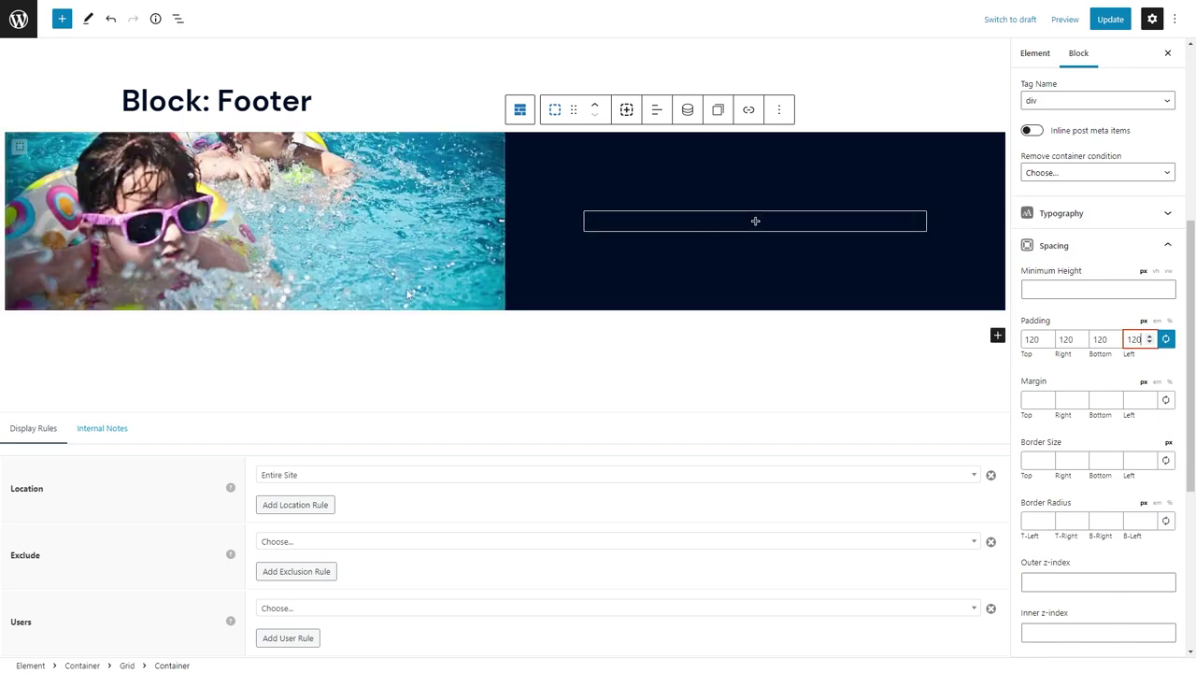
Add a Headline block in the dark column and set its tag to paragraph.
left_click(719, 227)
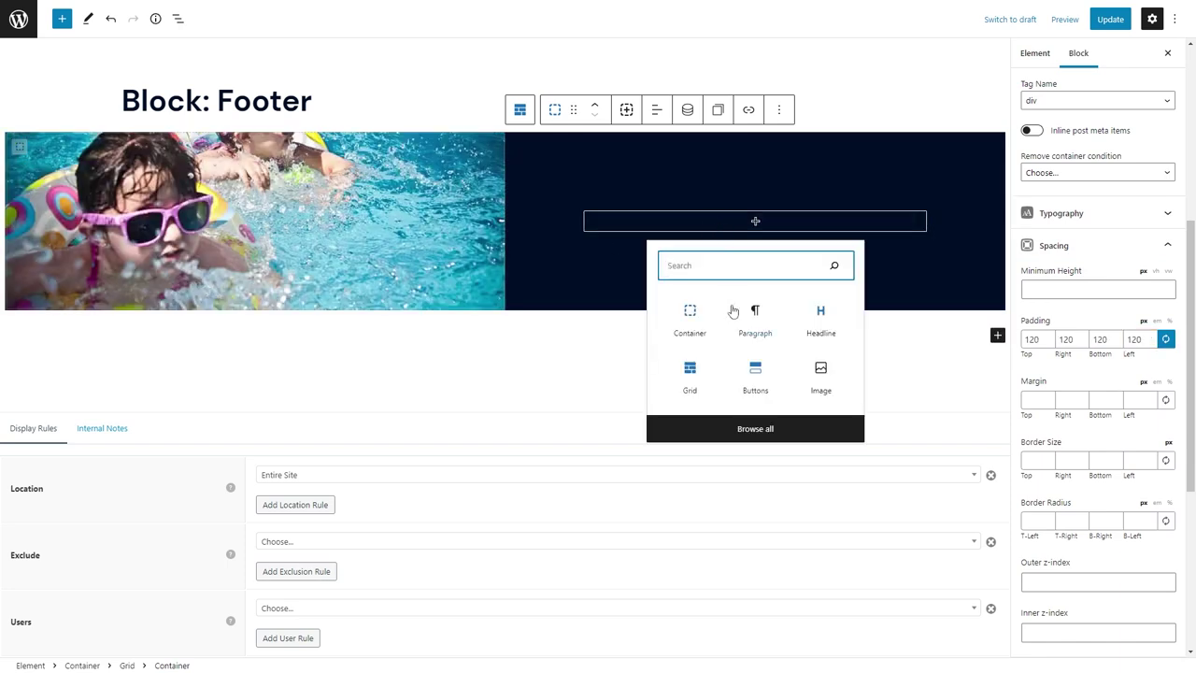
left_click(820, 314)
left_click(703, 184)
left_click(724, 358)
Paste the testimonial quote and make it italic at font size 32.
left_click(632, 223)
type("\"...it came out better then we expected and now we have a vacation spot right in our backyard. I highly recommend Celebrity Pools, you won't be disappointed!\"")
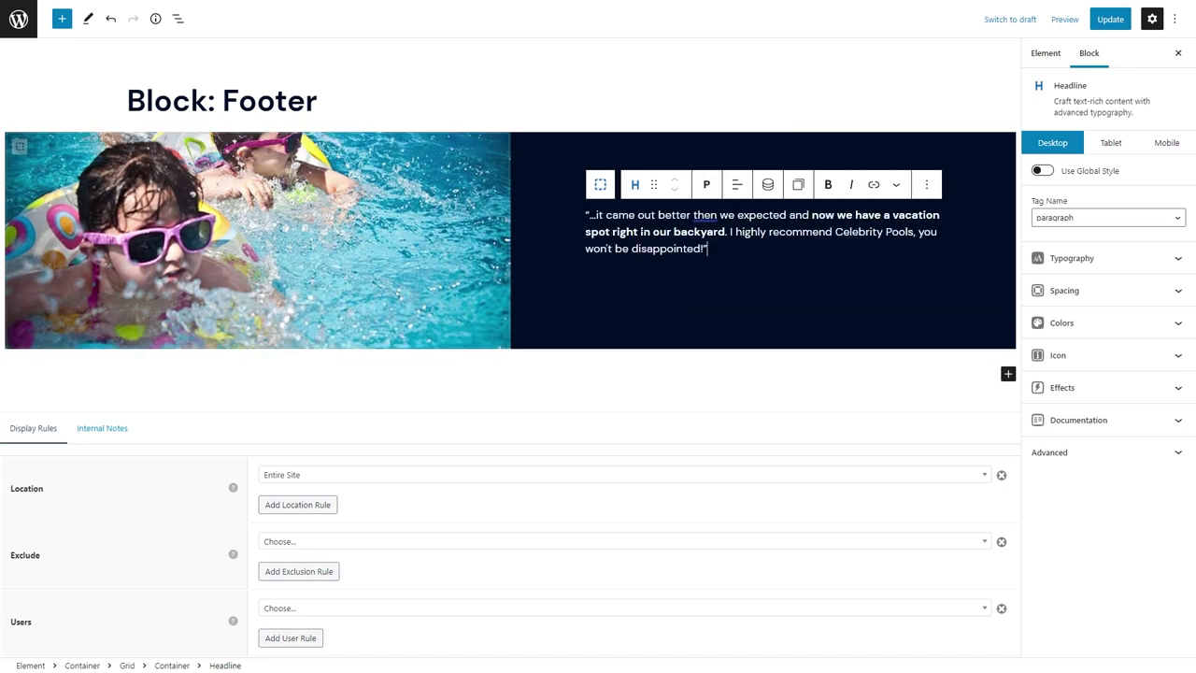
left_click(1102, 265)
left_click(1044, 508)
type("32")
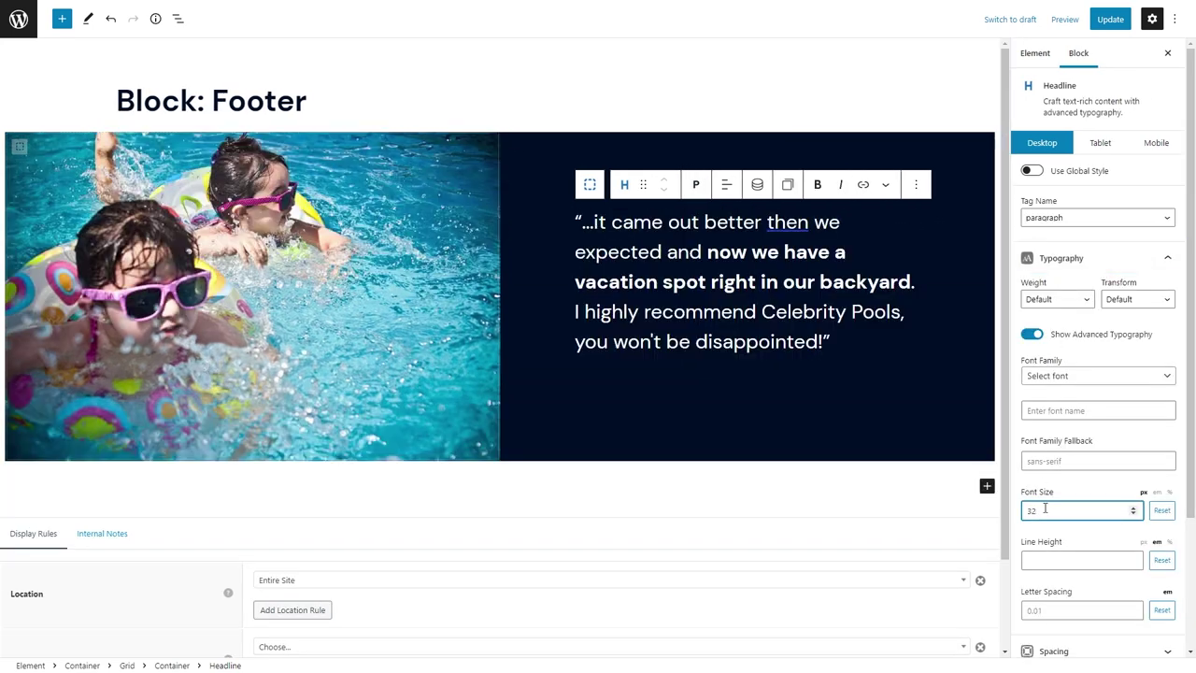
triple_click(701, 280)
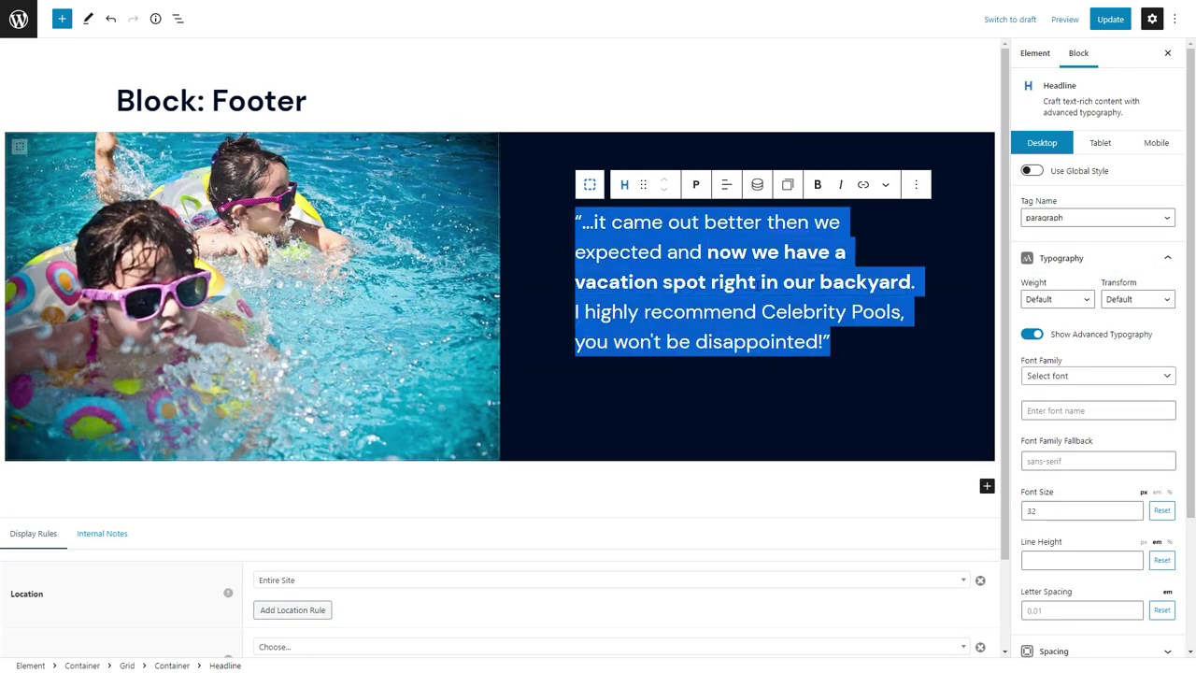
left_click(840, 184)
Add a dash-prefixed author credit with the customer's name as a Headline tagged paragraph.
left_click(834, 342)
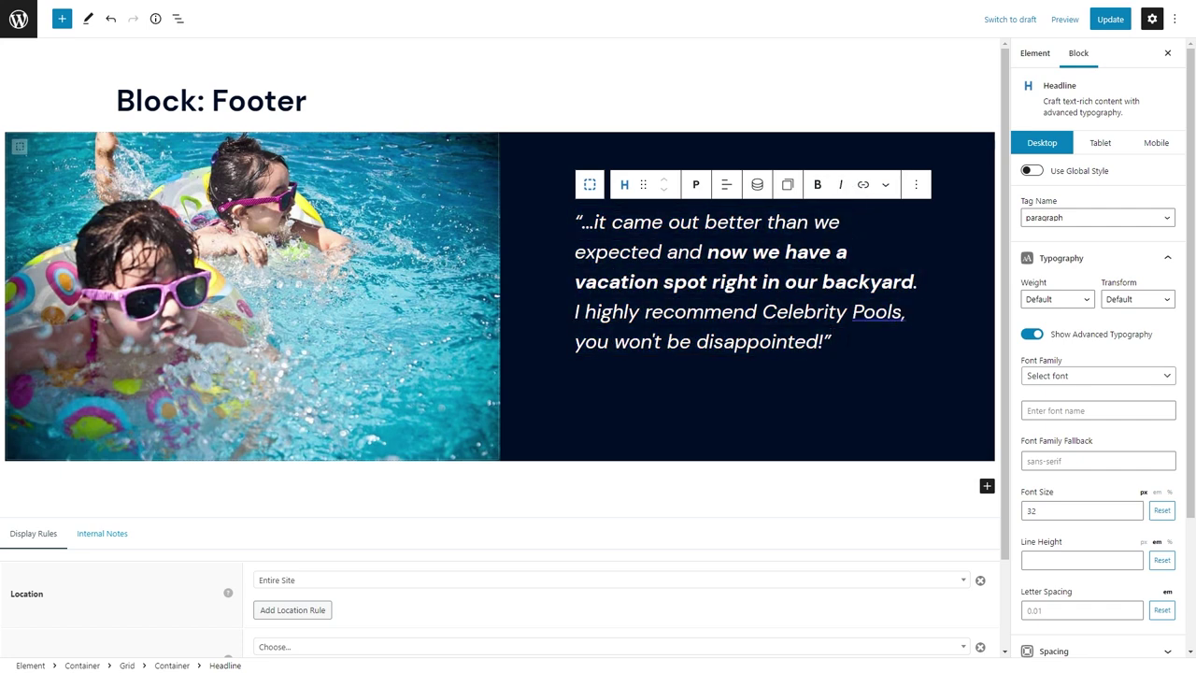
key("Return")
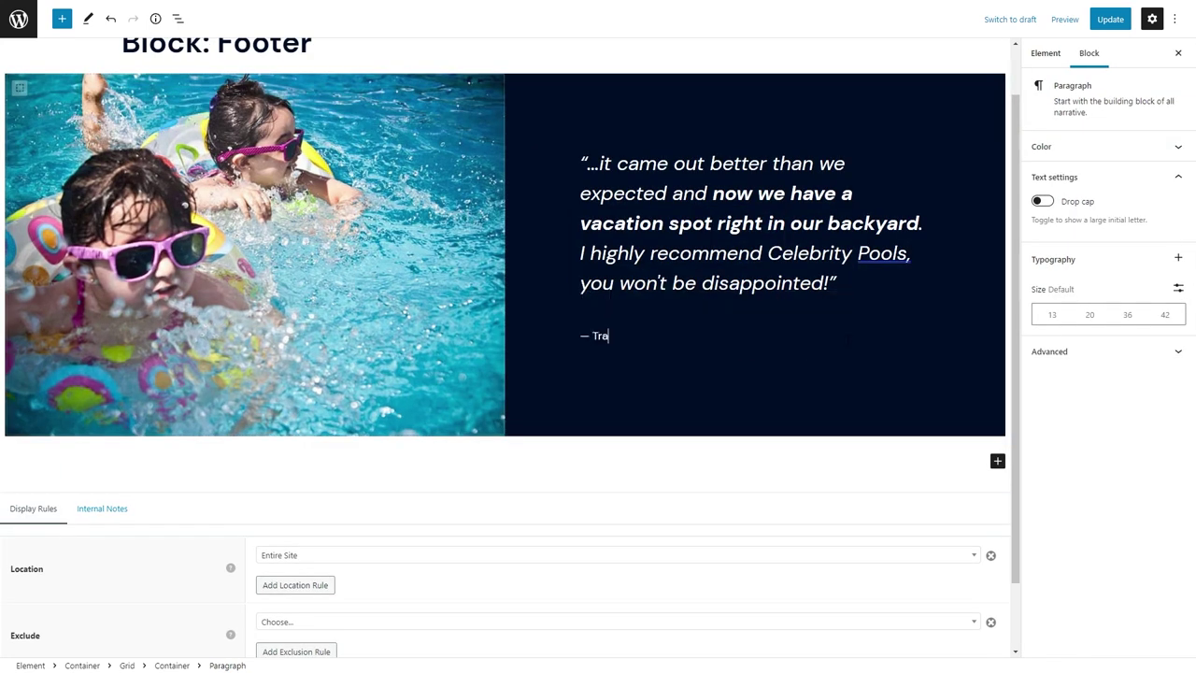
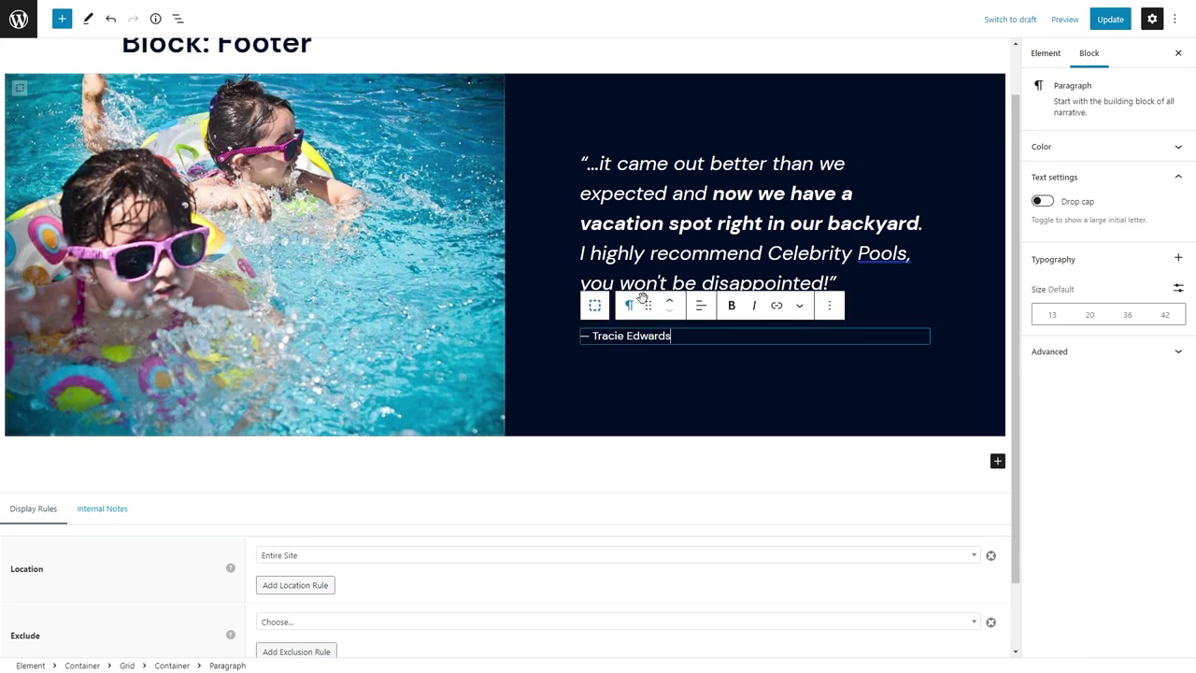
left_click(630, 305)
left_click(650, 363)
left_click(700, 306)
left_click(738, 406)
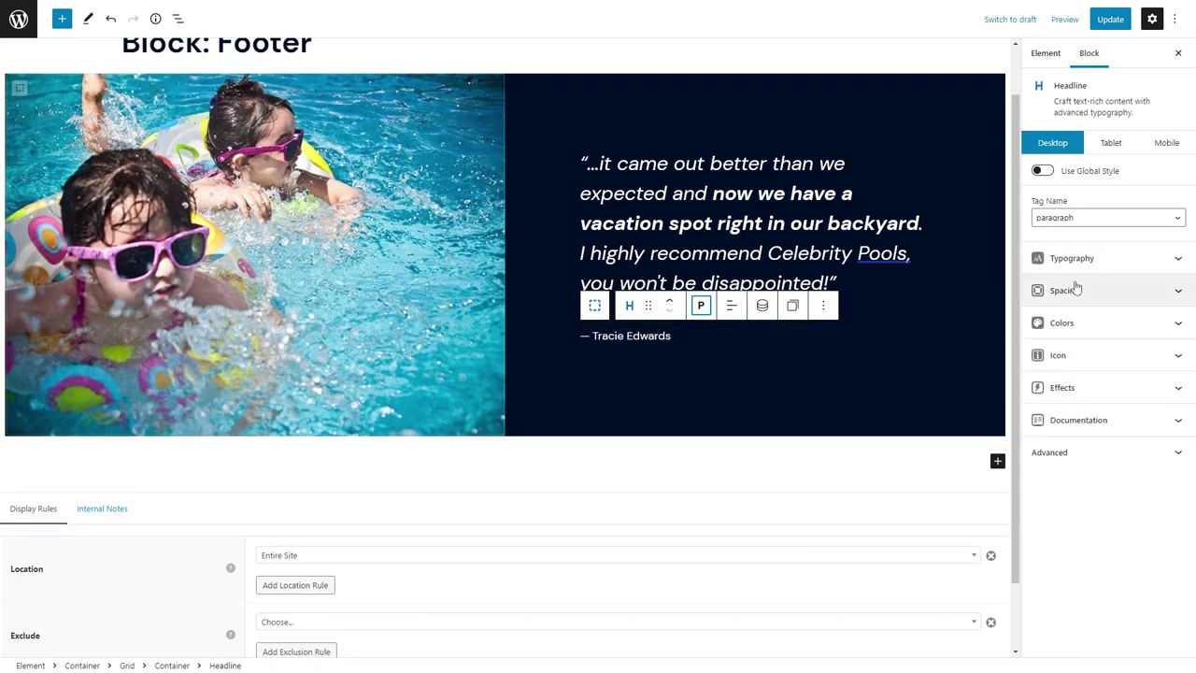
Make the author credit uppercase and yellow, removing its wide letter spacing.
left_click(1072, 257)
left_click(1138, 299)
left_click(1132, 329)
scroll(1122, 498, "down", 5)
left_click(1094, 507)
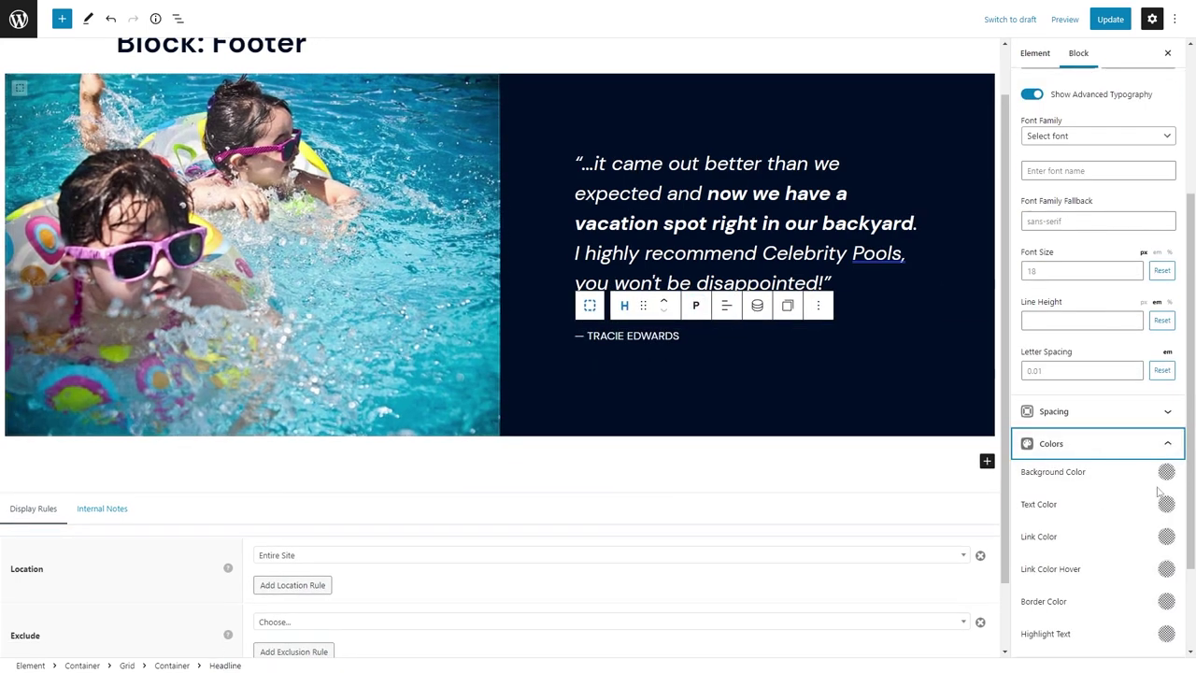
left_click(1166, 504)
left_click(1148, 404)
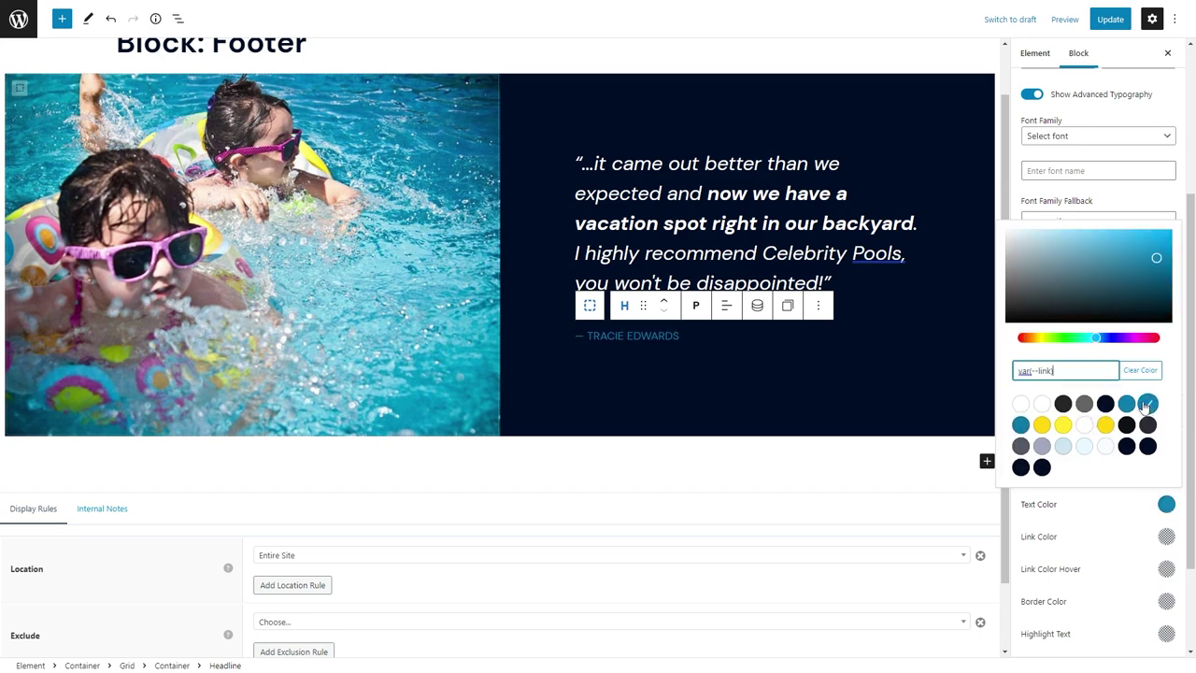
left_click(1079, 451)
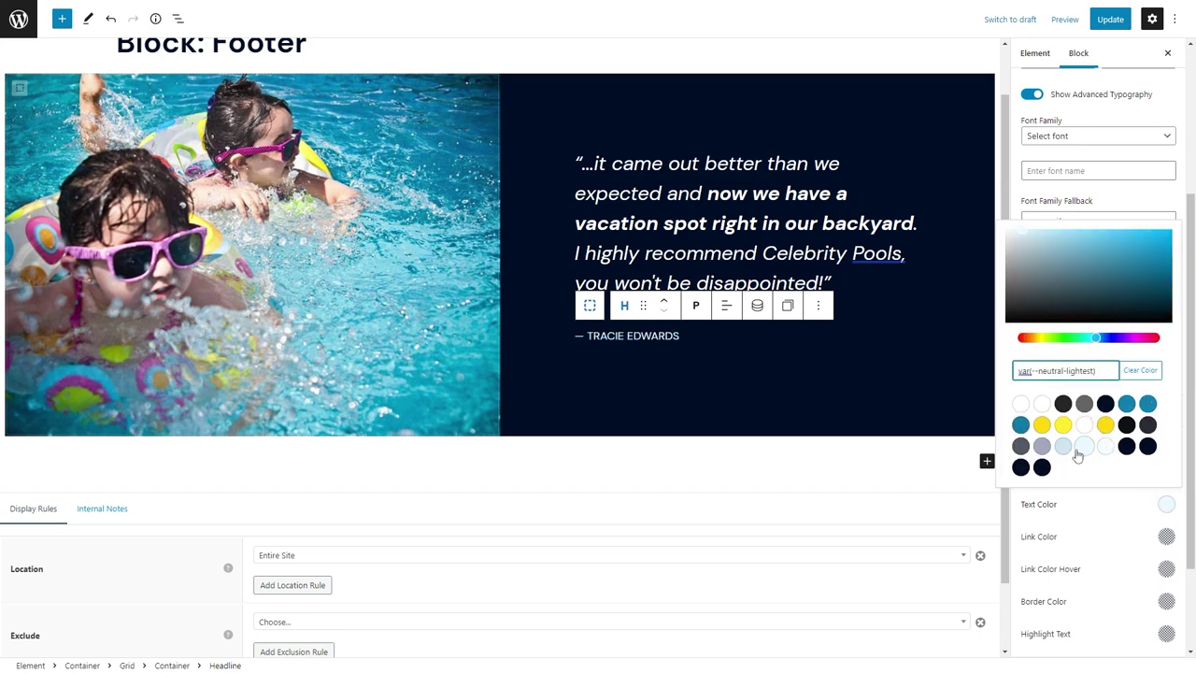
left_click(1063, 425)
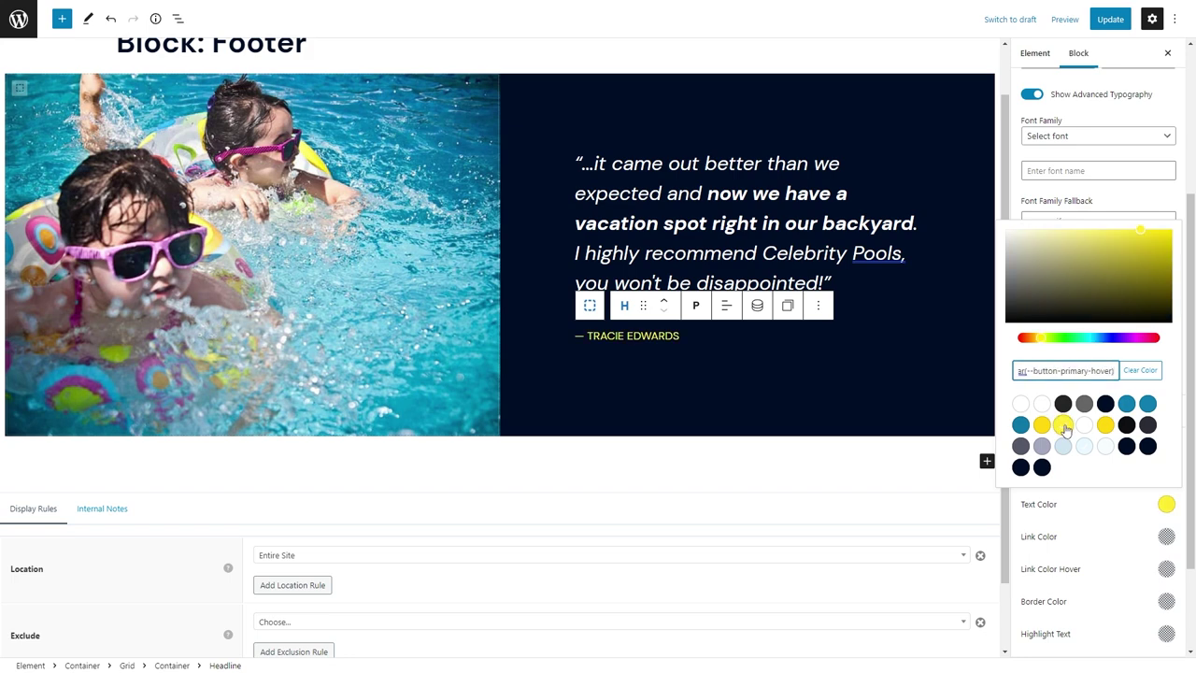
left_click(1042, 426)
left_click(1081, 500)
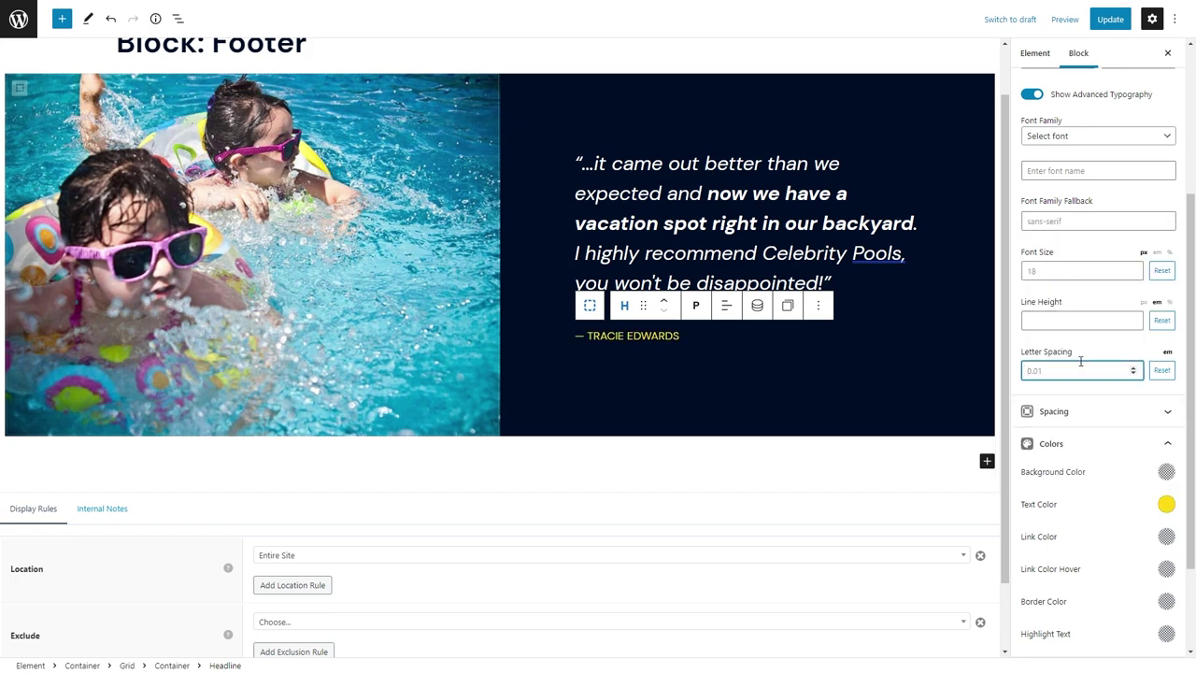
key("BackSpace")
key("BackSpace")
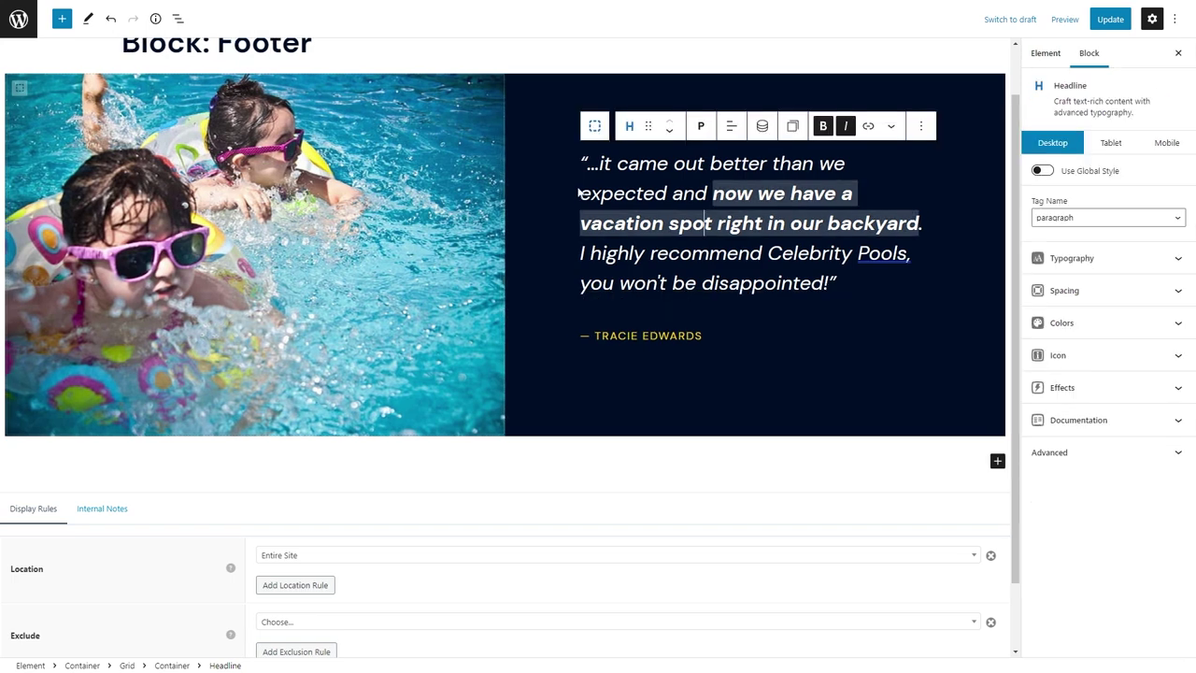
Review the footer, reopen the author line's spacing settings, then preview the tablet layout.
scroll(461, 141, "up", 1)
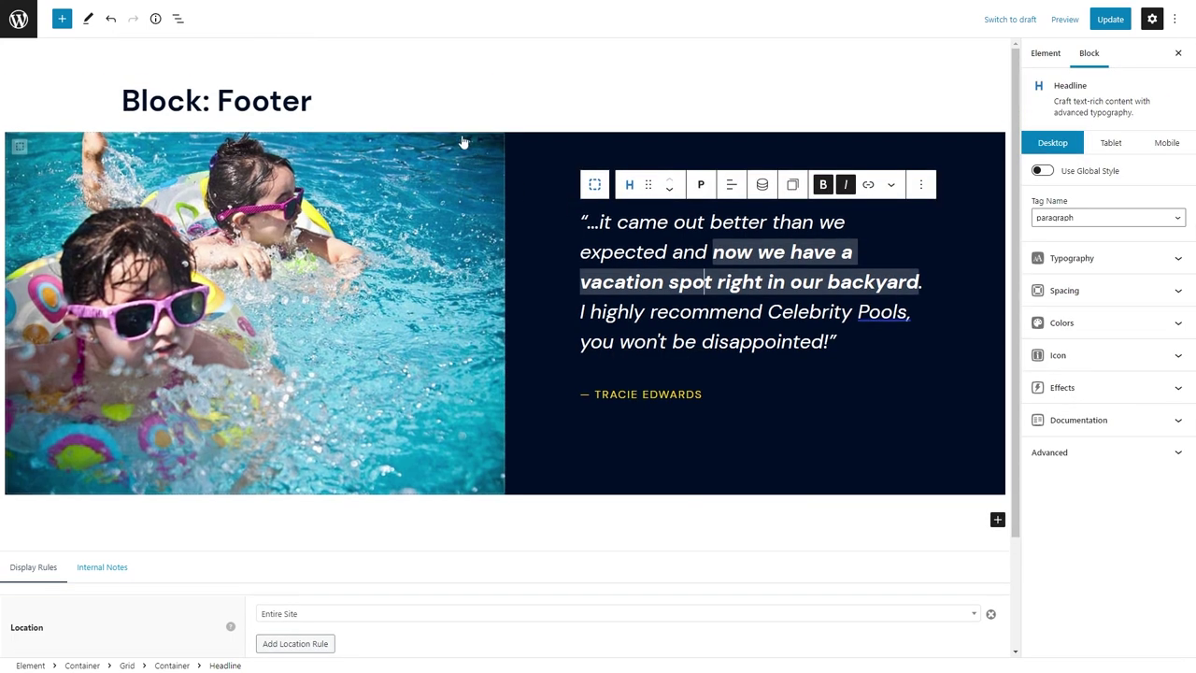
left_click(461, 84)
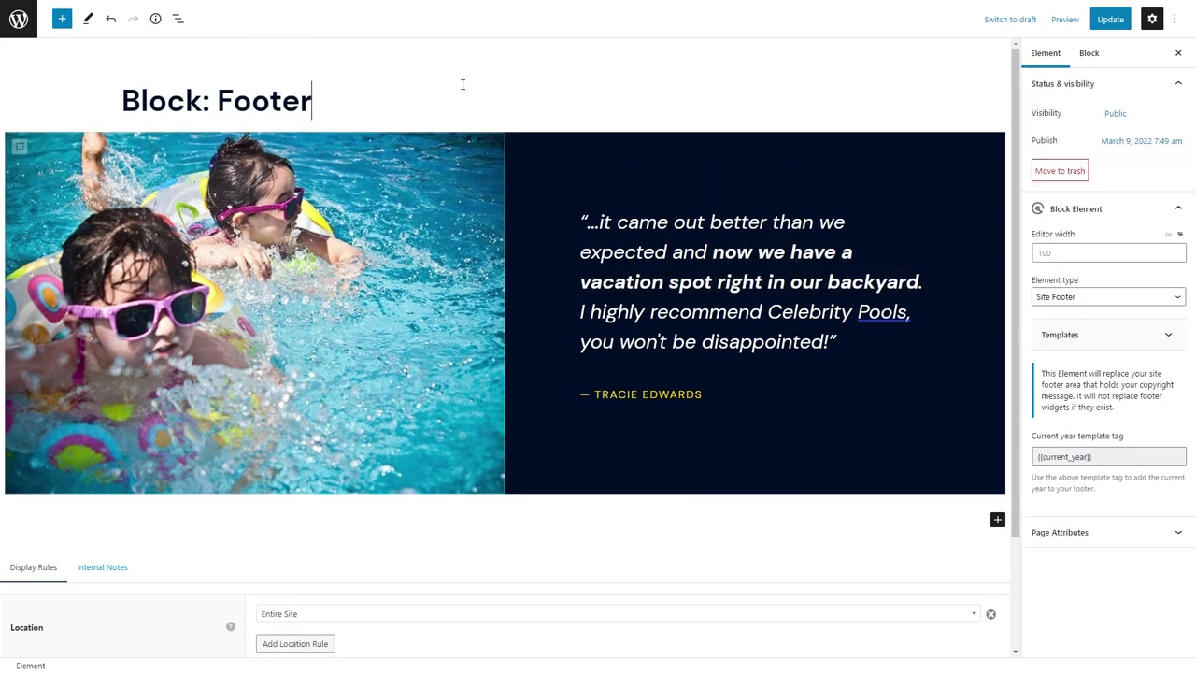
left_click(653, 396)
left_click(1094, 292)
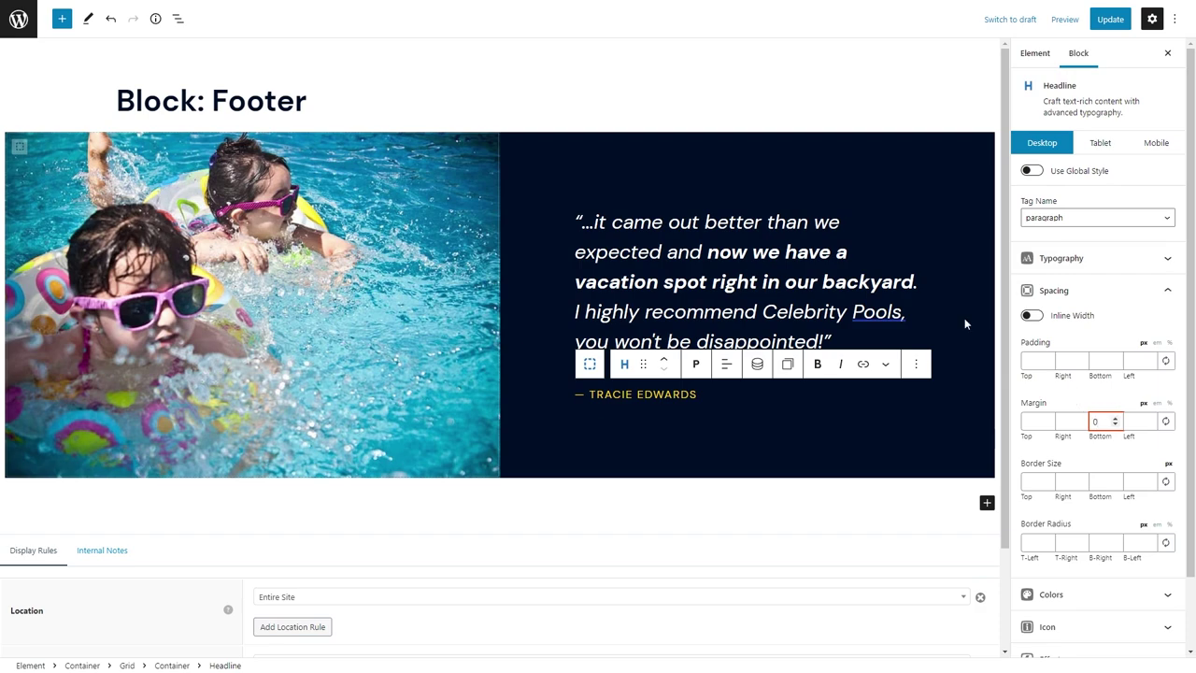
left_click(1100, 142)
On tablet, make both footer columns full width and set the dark column's padding to 96.
left_click(399, 342)
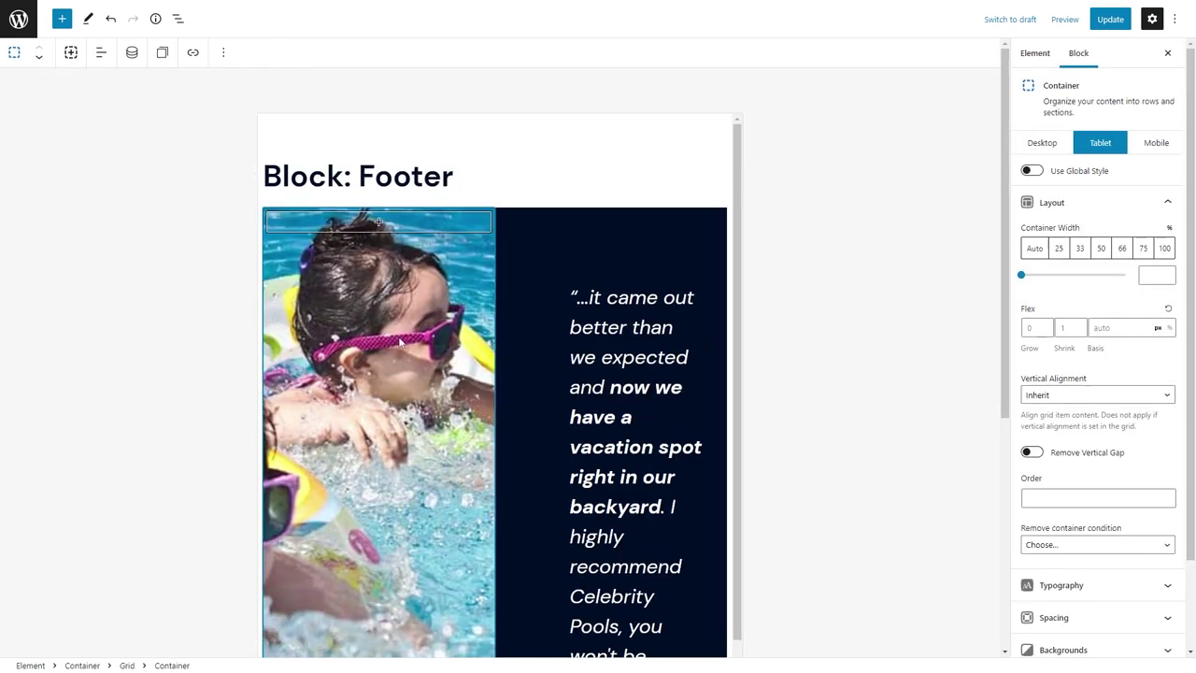
left_click(1164, 248)
left_click(365, 267)
left_click(314, 264)
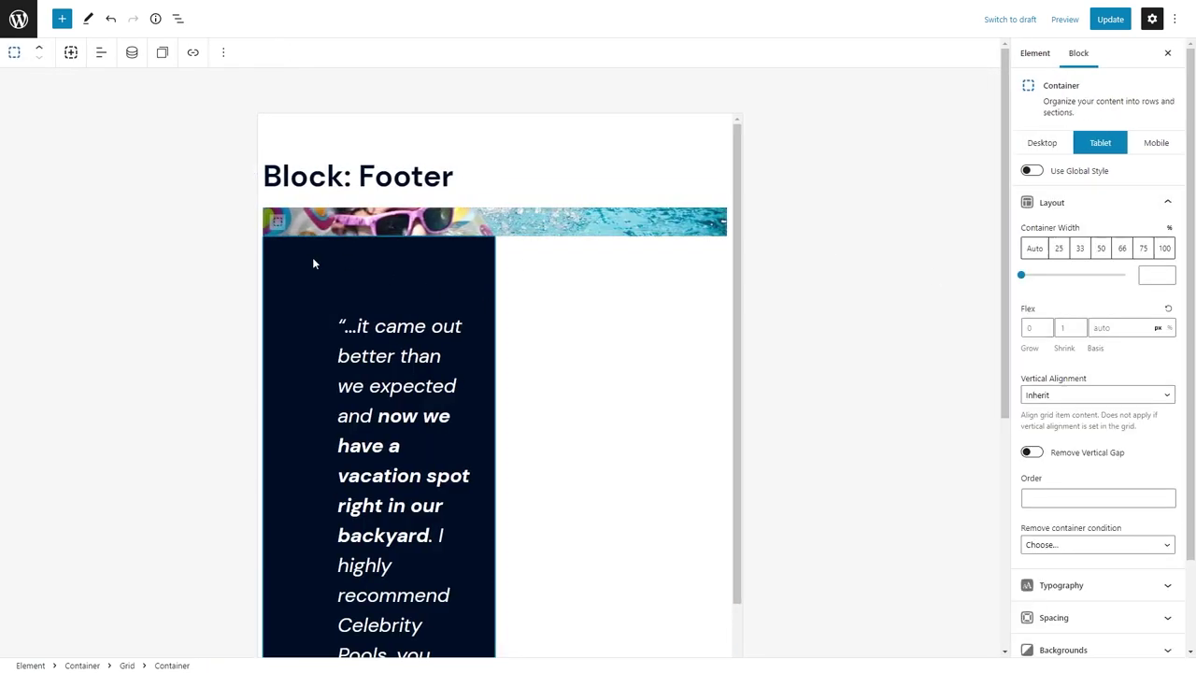
left_click(1164, 248)
left_click(1055, 598)
scroll(1094, 420, "down", 5)
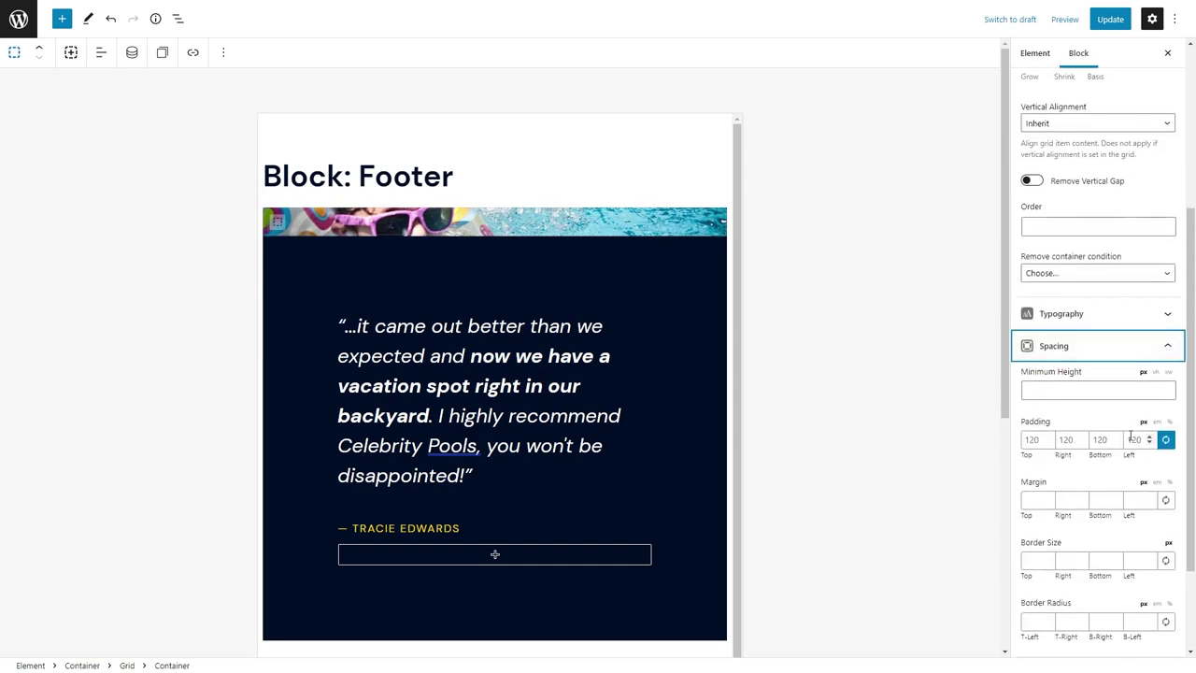
left_click(1050, 437)
type("96")
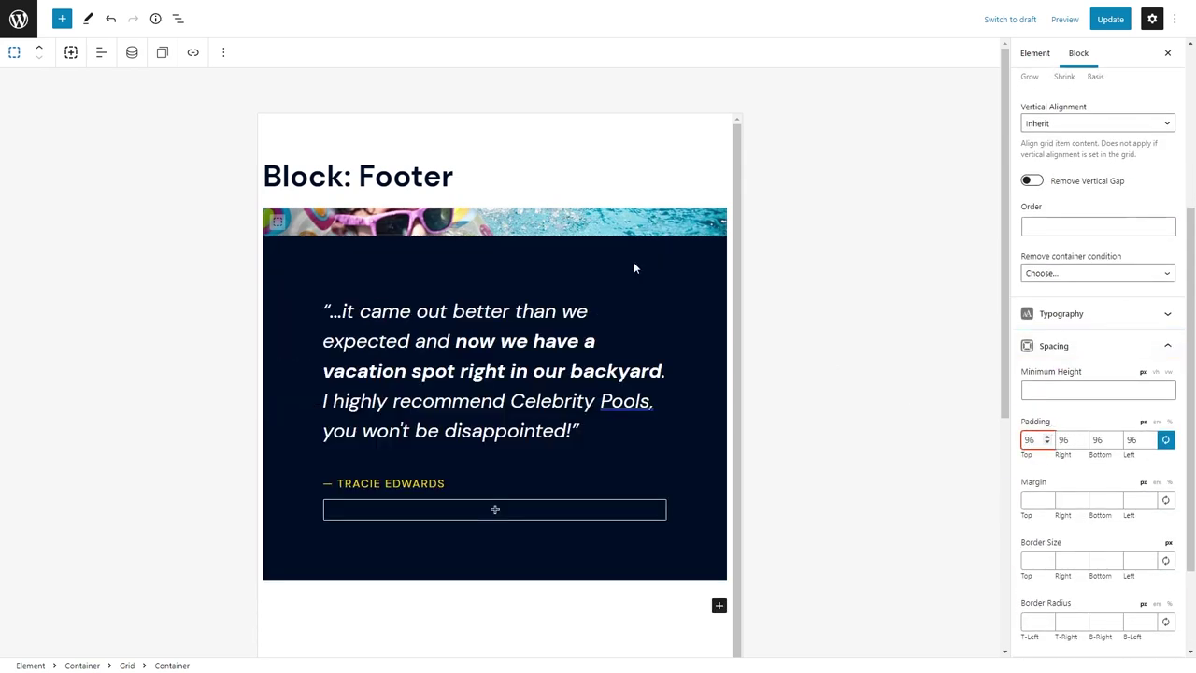
Set the image strip's tablet minimum height to 250.
left_click(607, 225)
left_click(1074, 509)
left_click(1047, 389)
type("250")
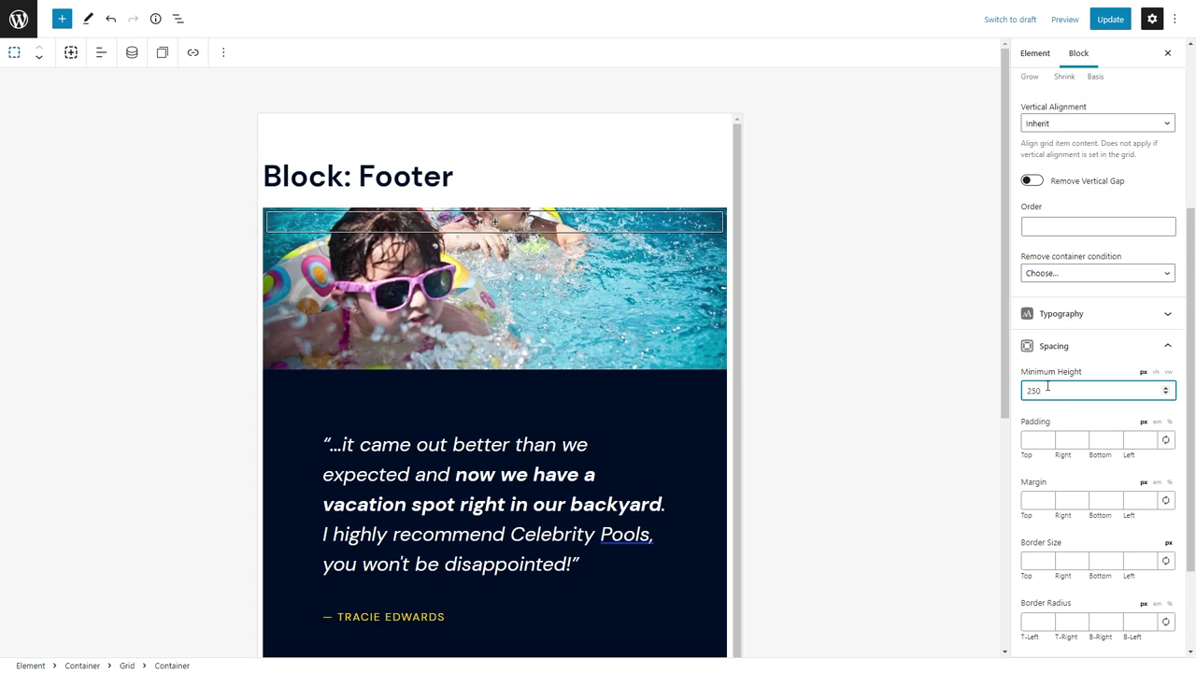
scroll(1074, 374, "up", 3)
In the mobile layout, set the image strip's minimum height to 180.
left_click(1157, 143)
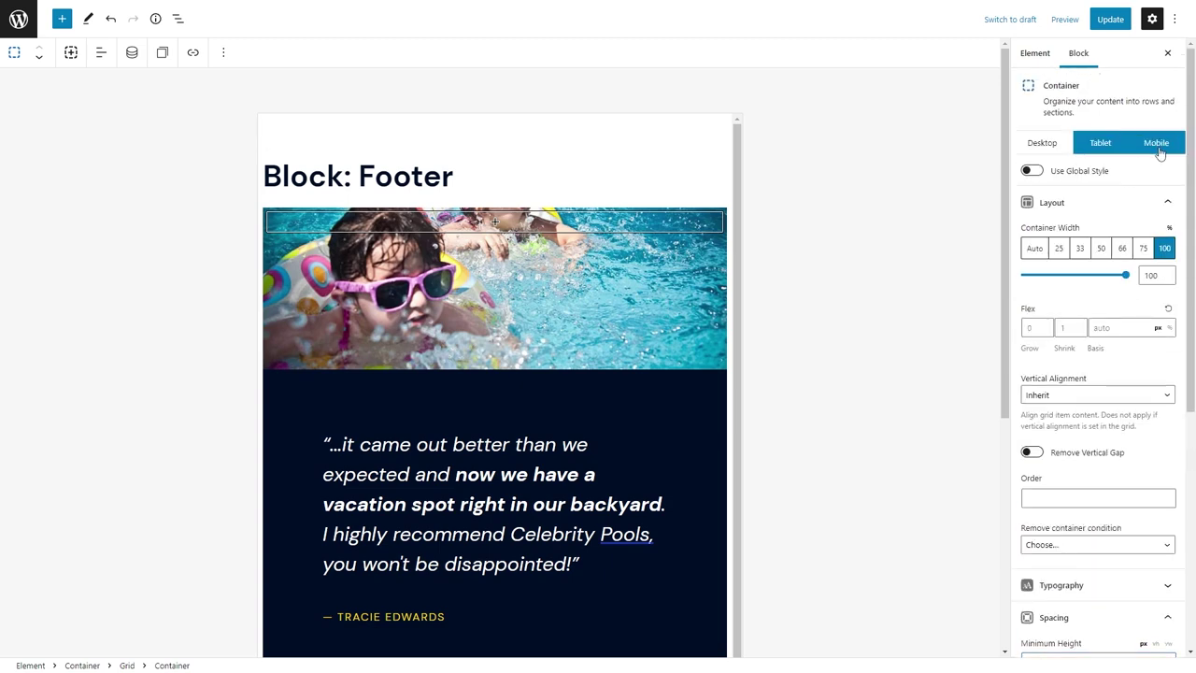
scroll(1064, 460, "down", 3)
left_click(1065, 381)
type("180")
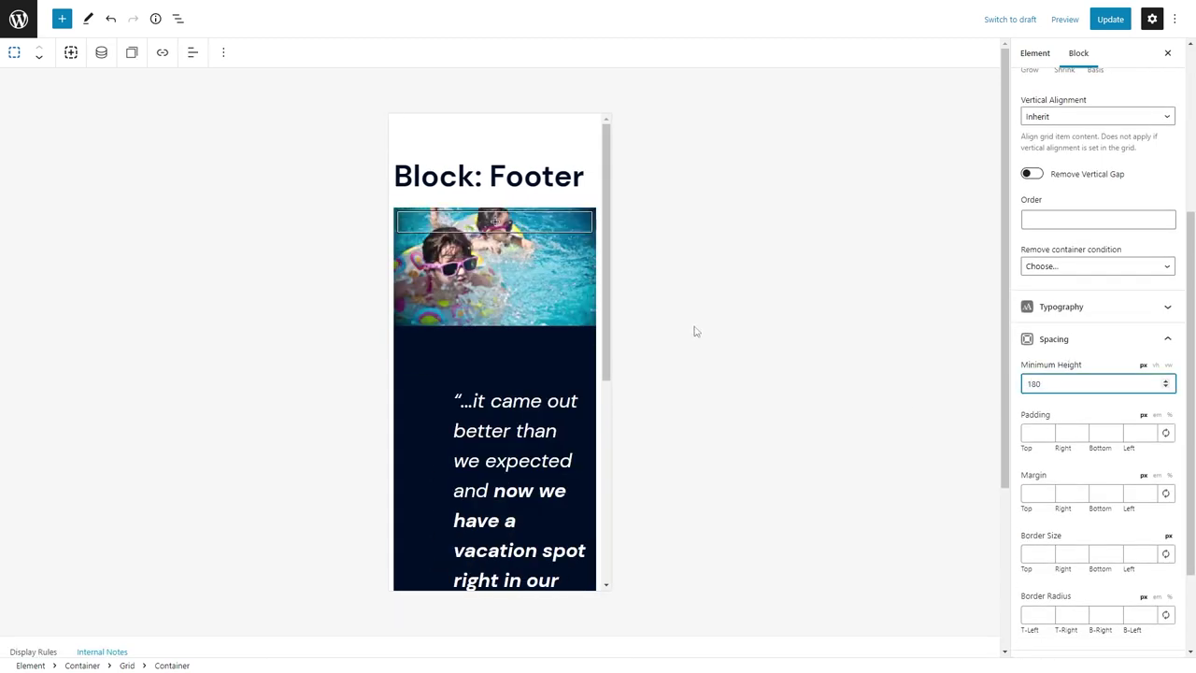
Set the dark column's mobile padding to 24.
left_click(421, 352)
left_click(1075, 549)
left_click(1133, 439)
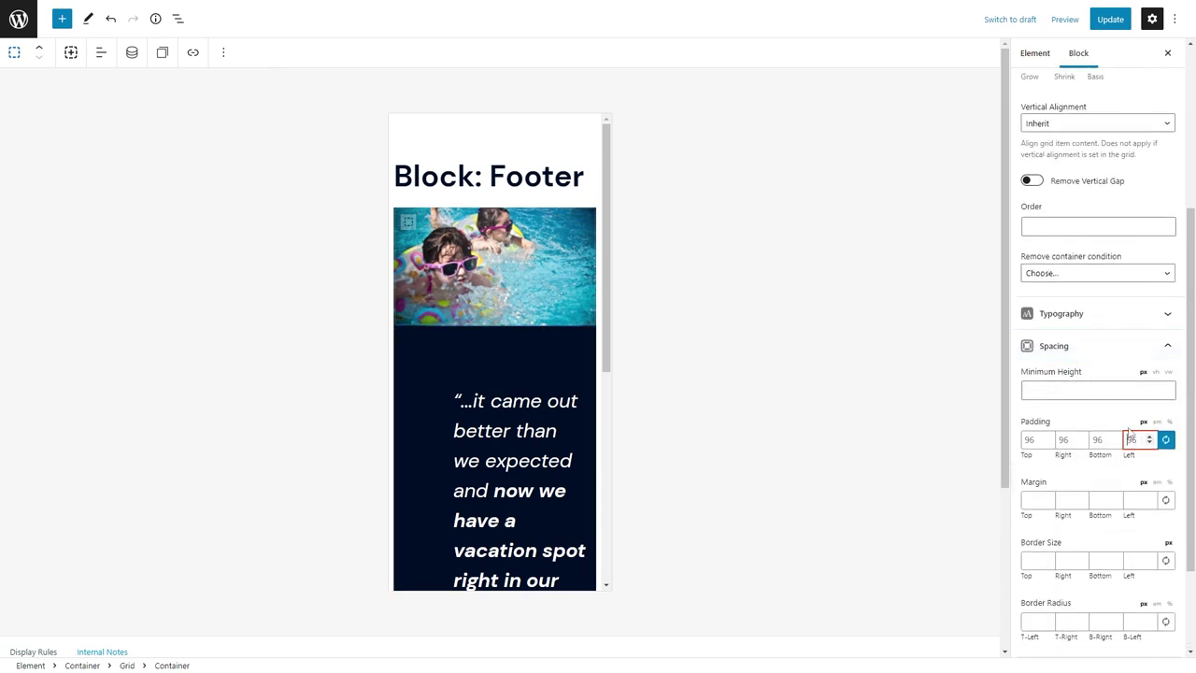
type("48")
key("BackSpace")
key("BackSpace")
type("24")
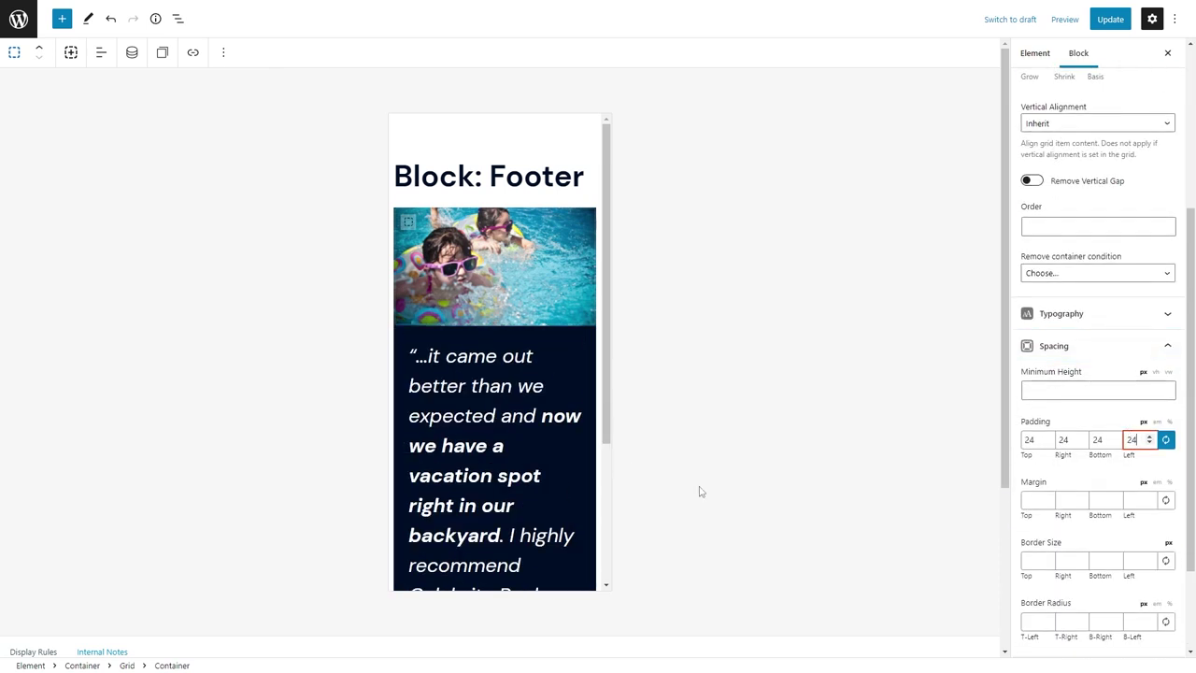
Reduce the testimonial quote's mobile font size to 24.
left_click(552, 476)
left_click(1072, 201)
left_click(1083, 271)
type("24")
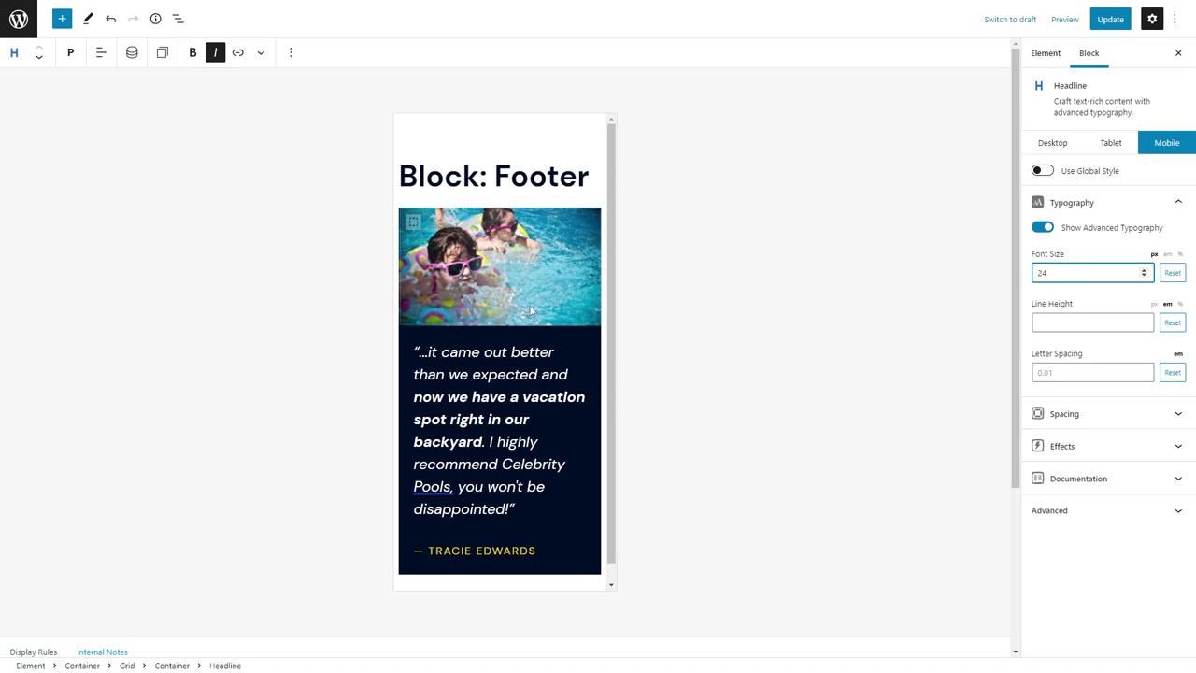
scroll(530, 310, "down", 1)
Return to the desktop layout, update the footer element, and reload the editor.
left_click(1052, 142)
left_click(1110, 19)
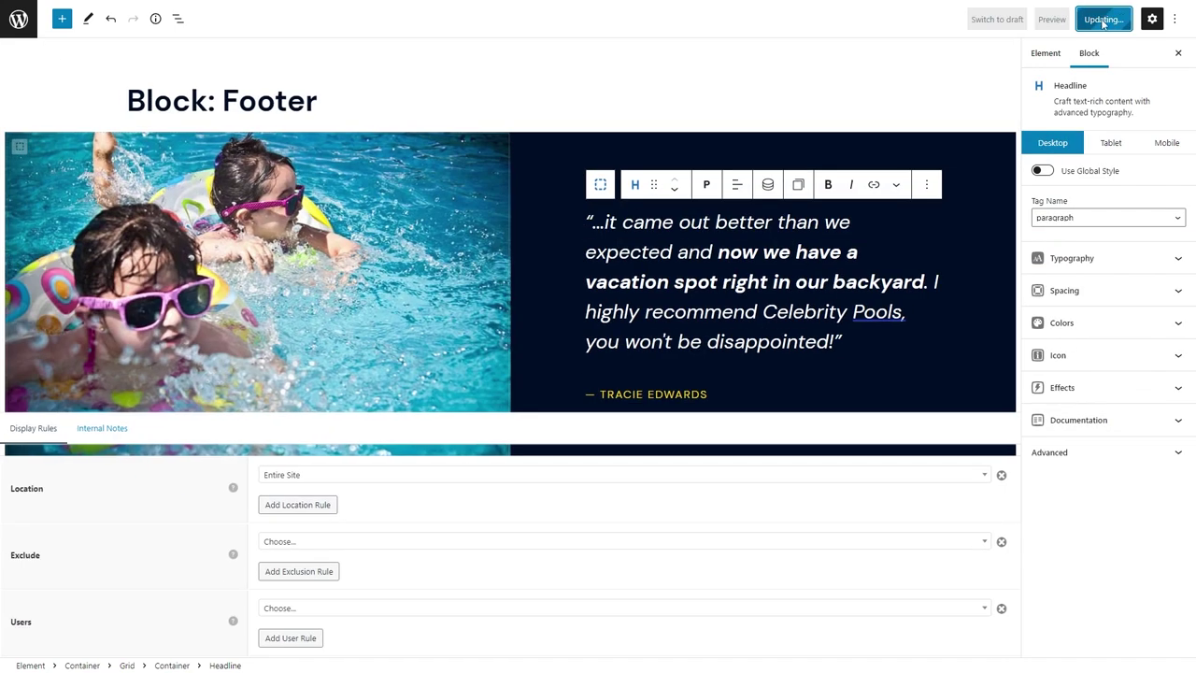
left_click(82, 6)
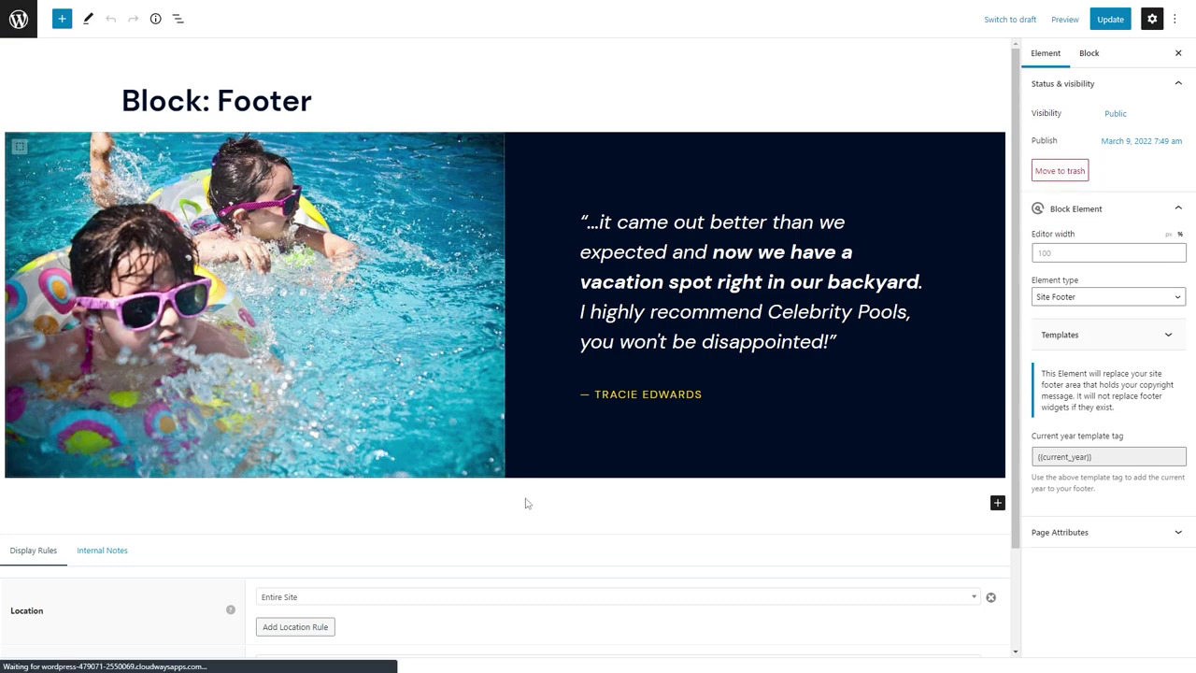
left_click(529, 486)
Insert a new Container block tagged as footer using /con.
type("/con")
left_click(70, 271)
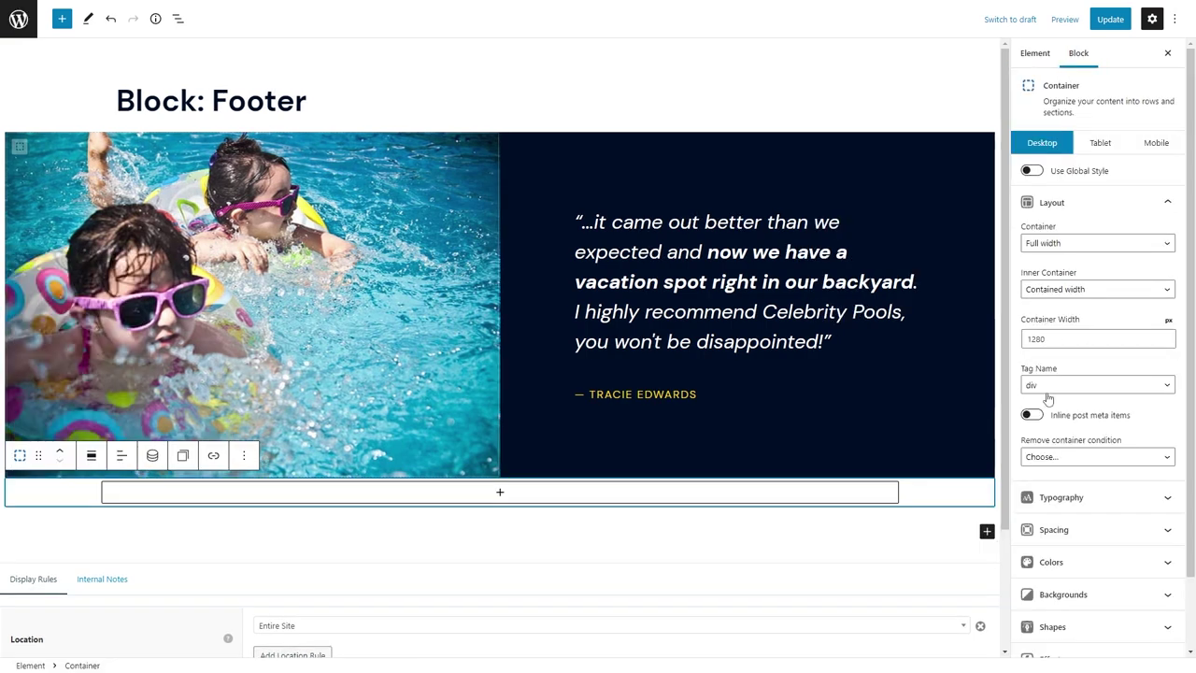
left_click(1074, 385)
left_click(1056, 429)
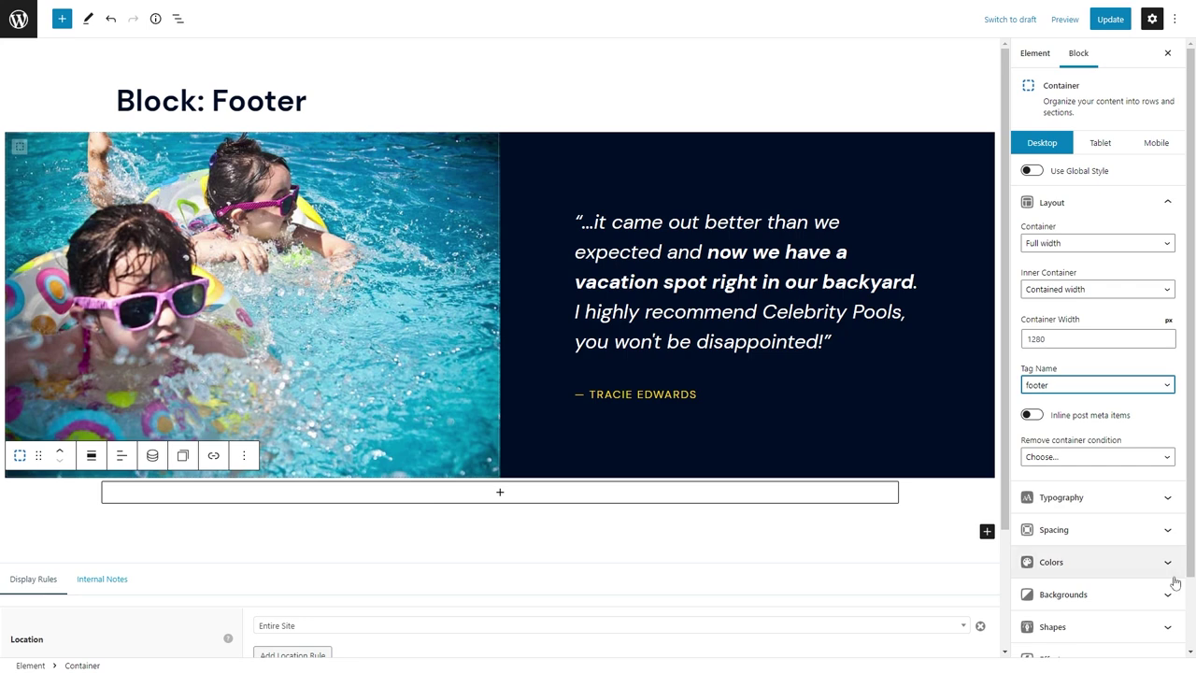
Set the footer container's padding to 80 top/bottom and 24 on the sides.
scroll(1083, 523, "down", 1)
left_click(1084, 449)
left_click(1043, 338)
type("80")
key("Tab")
type("24")
key("Tab")
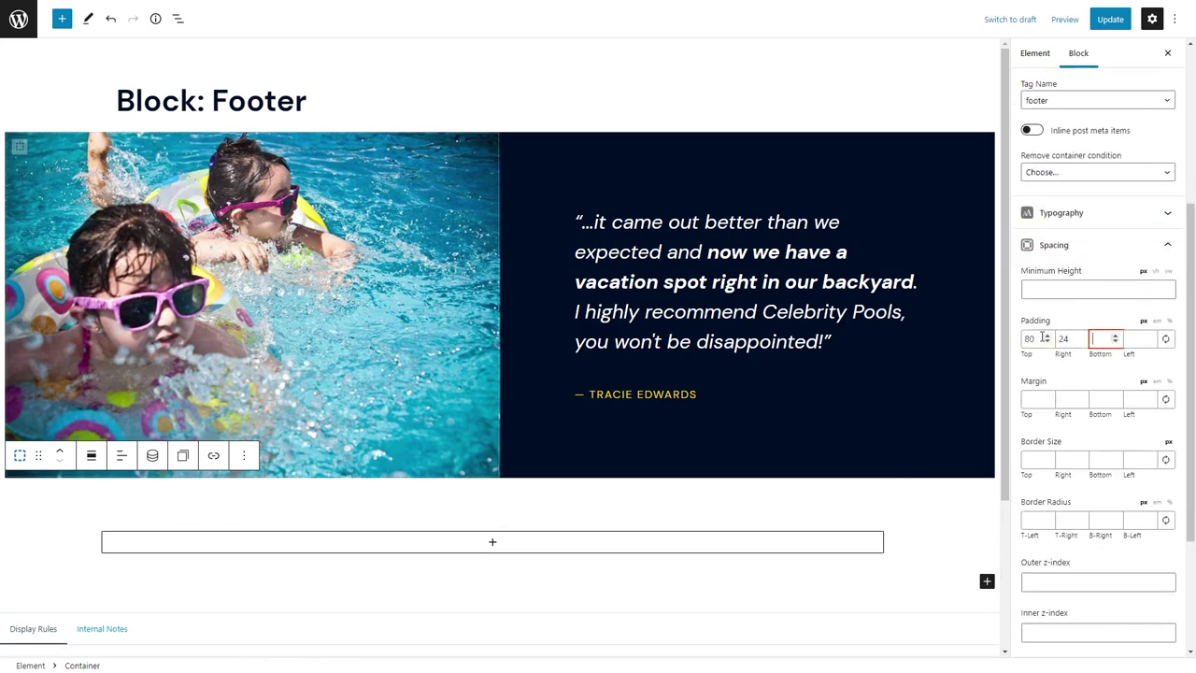
type("80")
key("Tab")
type("24")
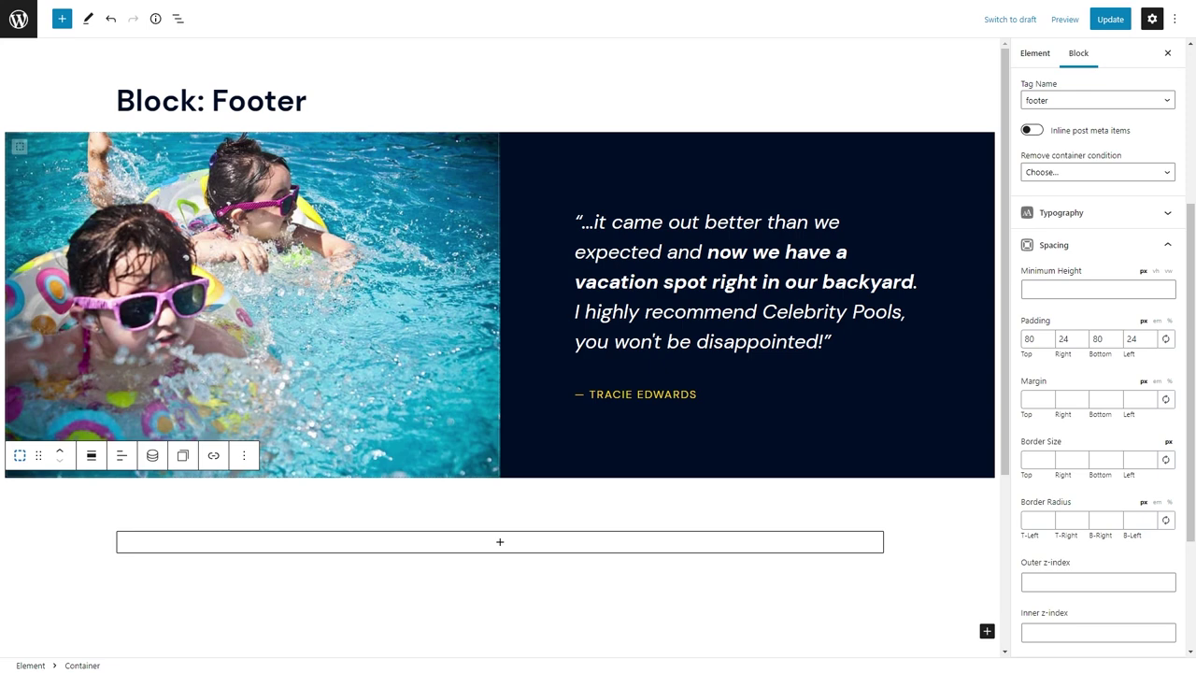
Colour the testimonial attribution line #13AAEA, then return to the media queries forum page.
left_click(923, 394)
left_click(1074, 318)
left_click(1166, 383)
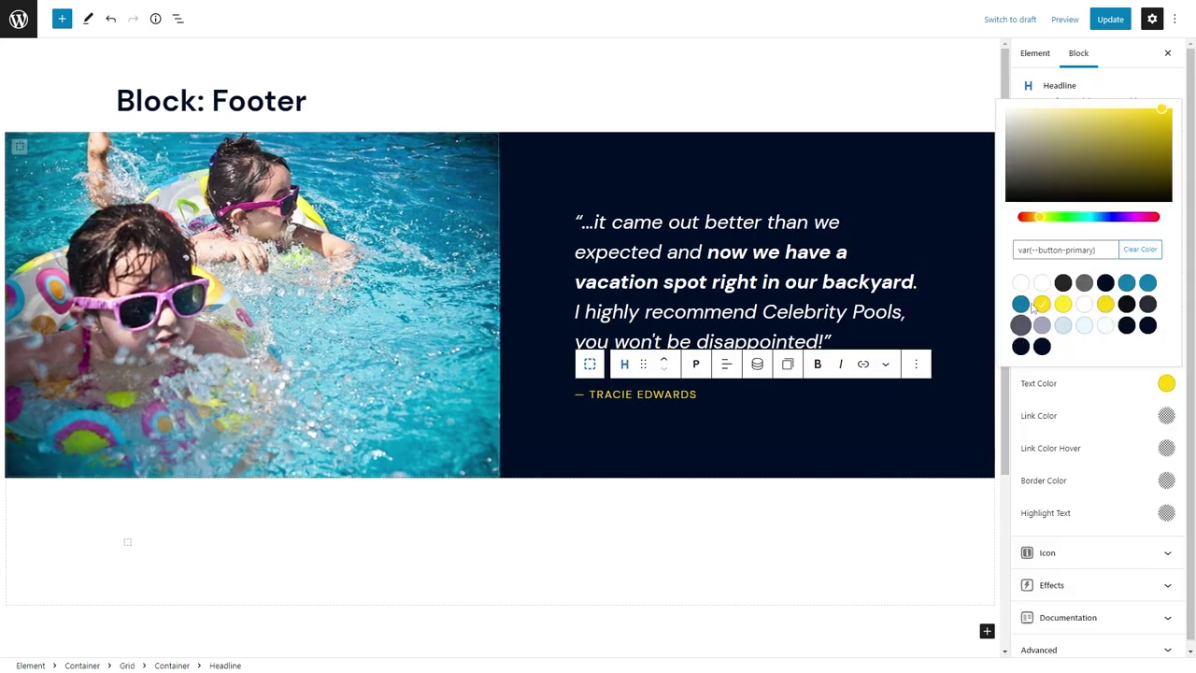
left_click(1053, 251)
type("#13AAEA")
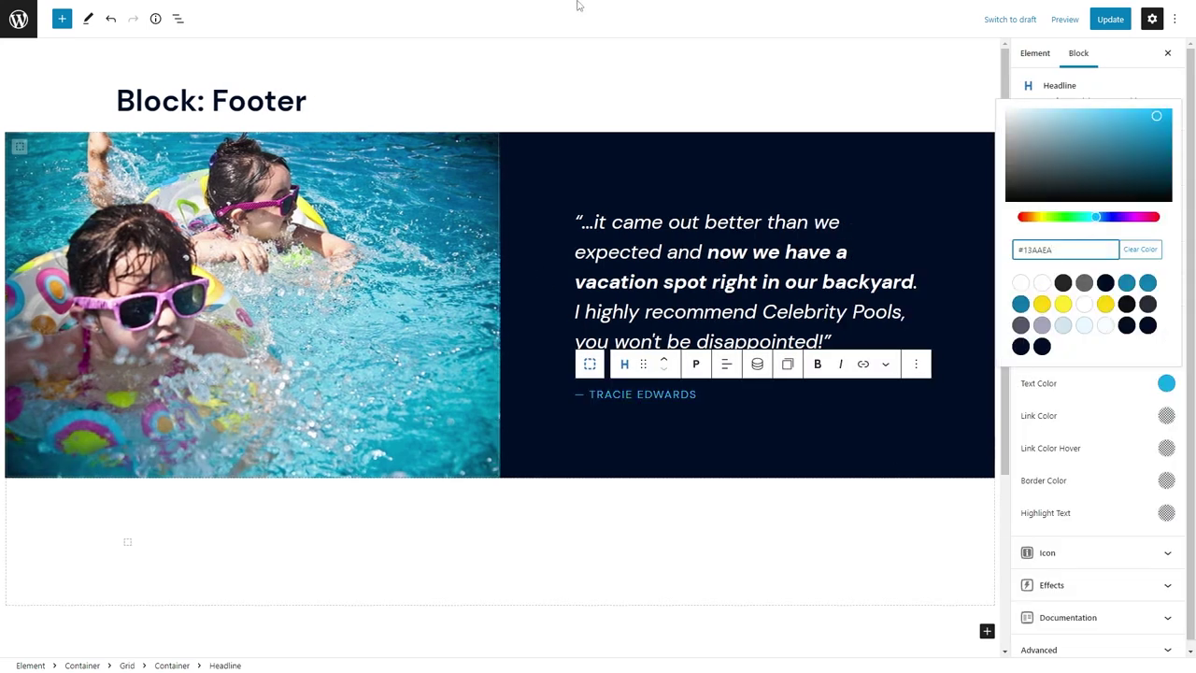
left_click(551, 9)
left_click(707, 9)
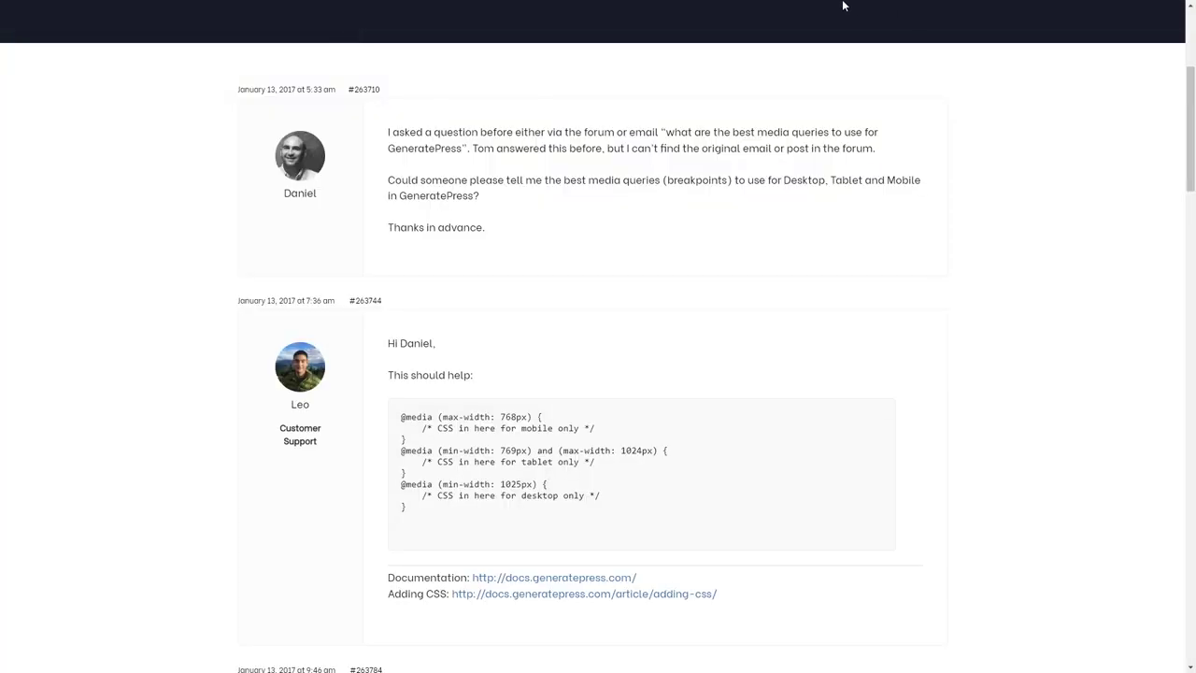
Search for 'color con' in a new tab and open the WebAIM Contrast Checker.
left_click(789, 9)
type("color con")
key("Return")
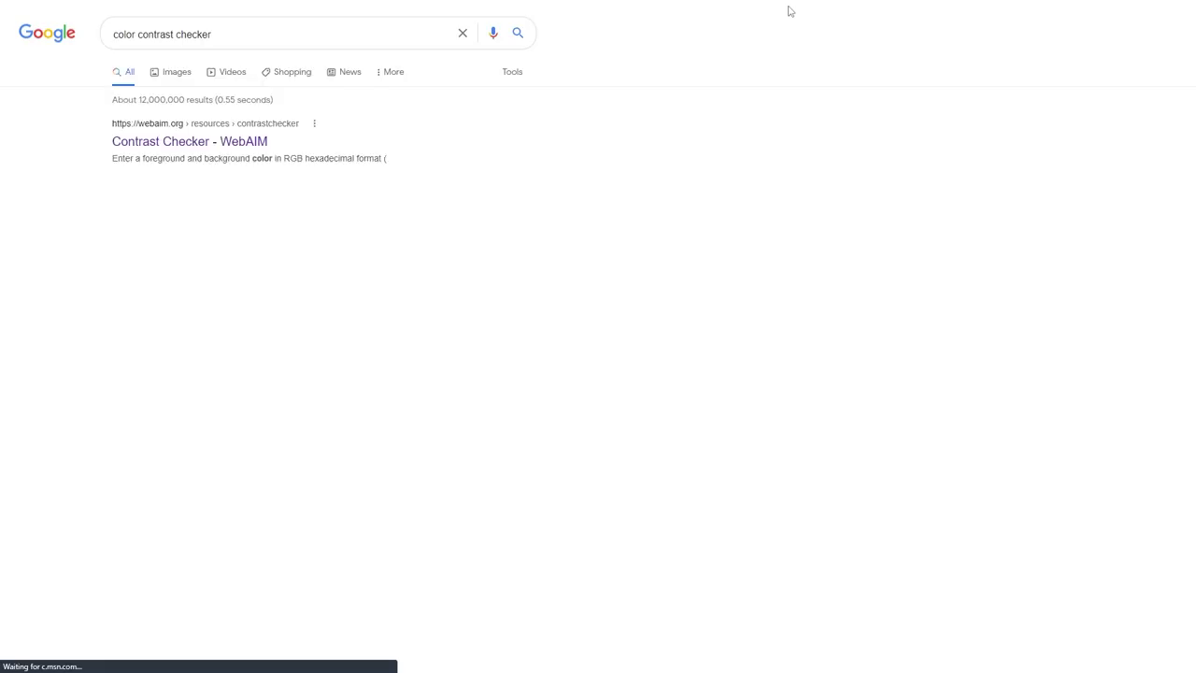
left_click(188, 141)
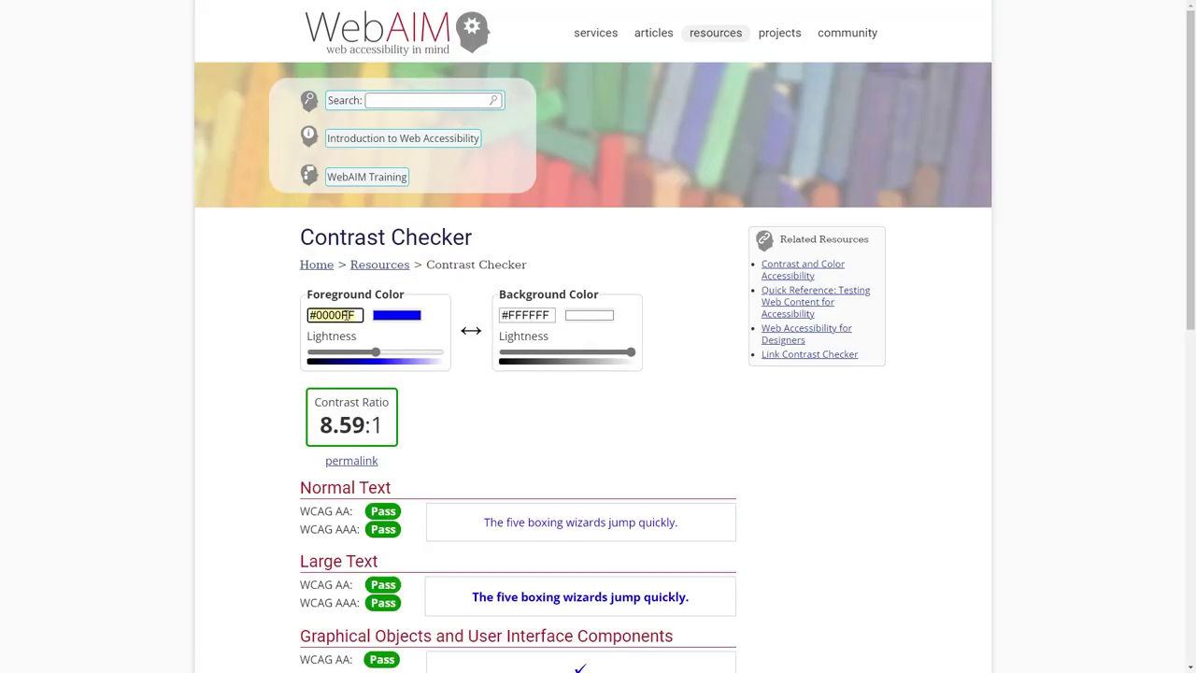
Check foreground #13AAEA against background #000E26, then go back to the footer editor.
type("#13AAEA")
triple_click(542, 315)
type("#0")
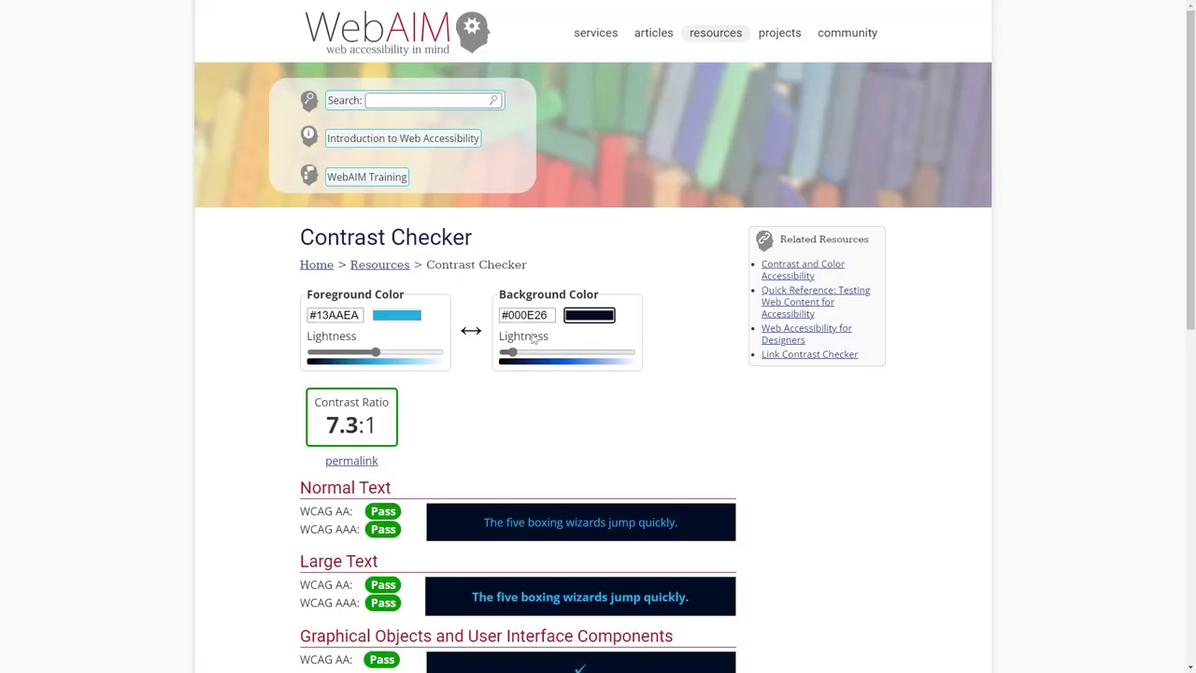
left_click(103, 7)
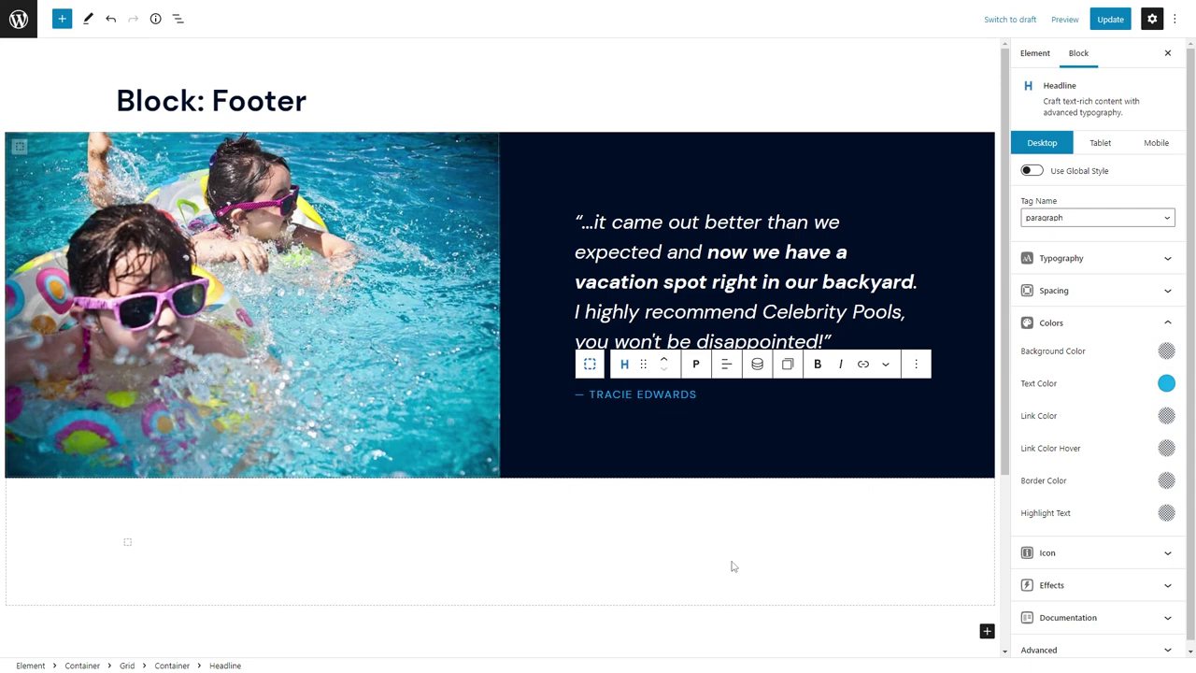
Give the testimonial attribution line the heading-alt global text colour and save the footer element.
left_click(1167, 383)
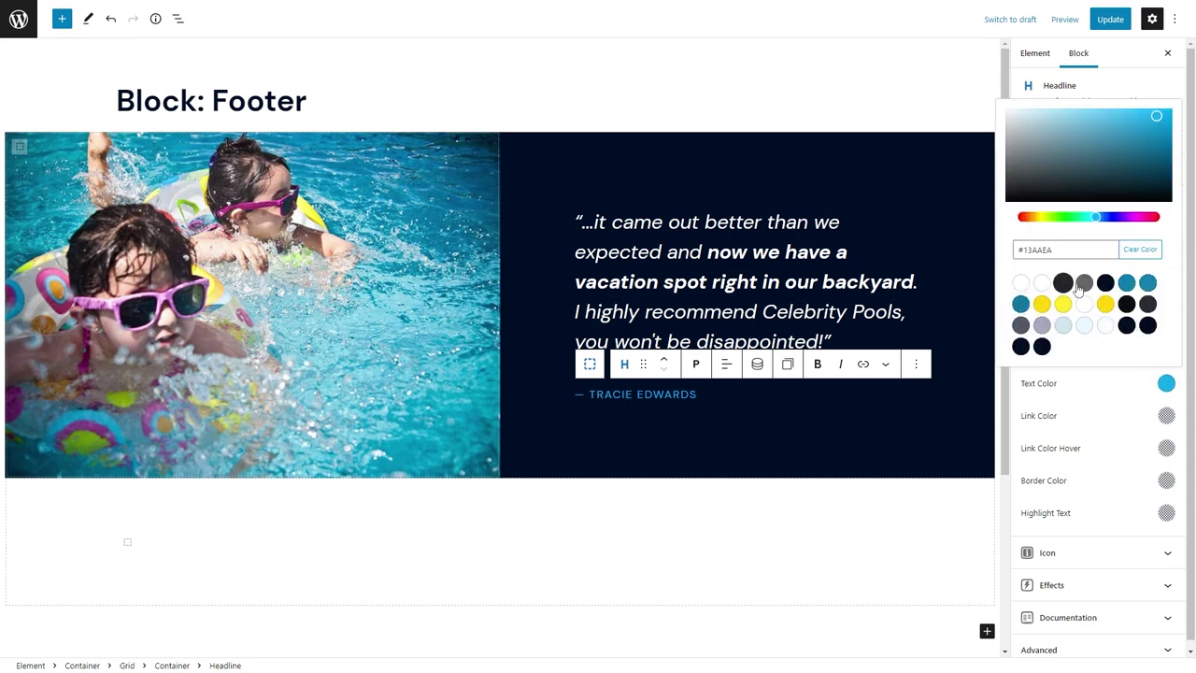
left_click(1125, 285)
left_click(825, 520)
key("ctrl+s")
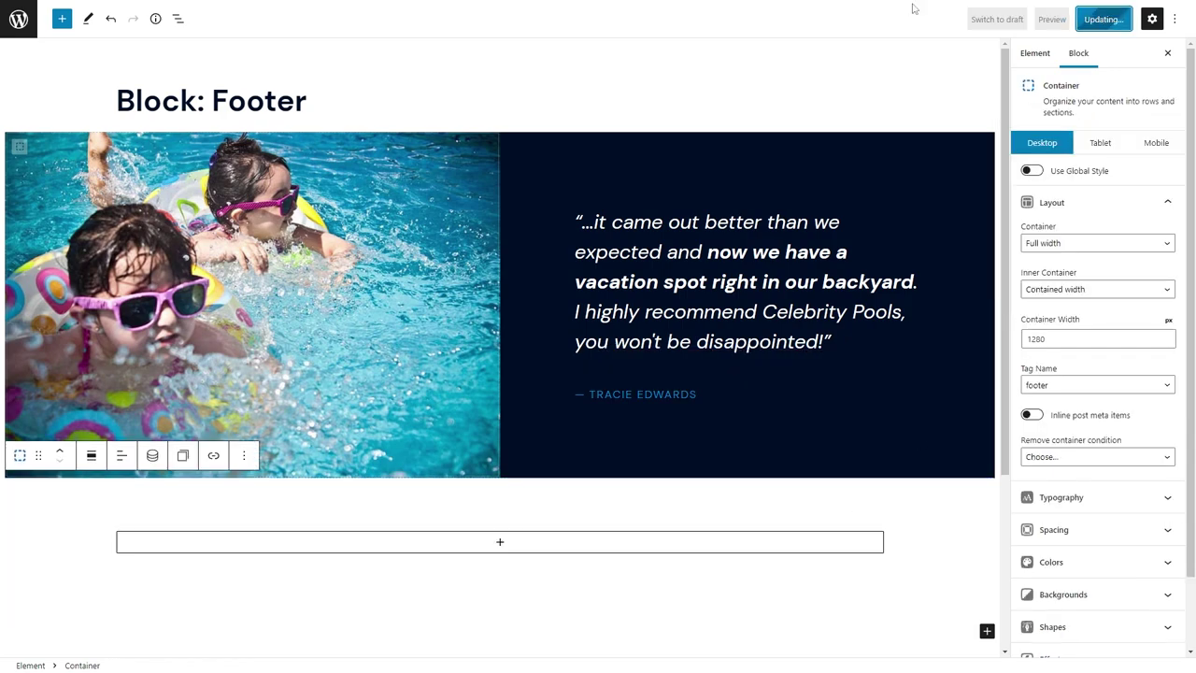
Change the heading-alt global colour to #13AAEA in the Customizer, publish, then re-save and reload the footer element.
left_click(189, 8)
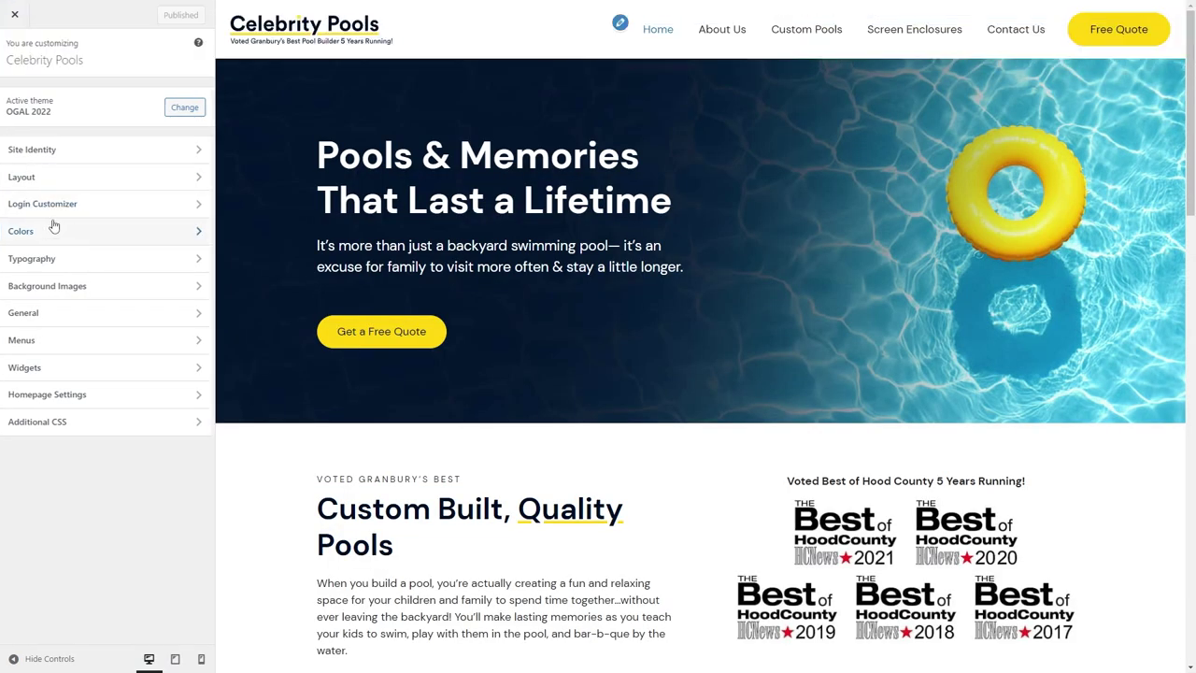
left_click(56, 235)
left_click(113, 123)
double_click(70, 339)
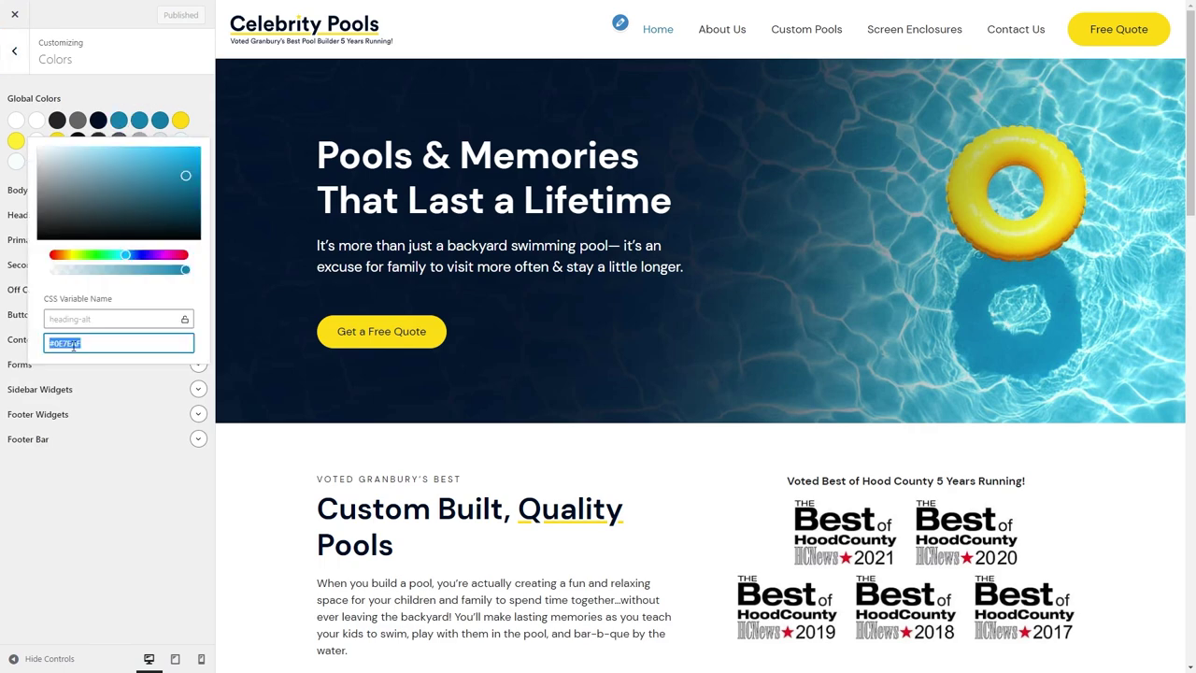
key("ctrl+v")
left_click(165, 16)
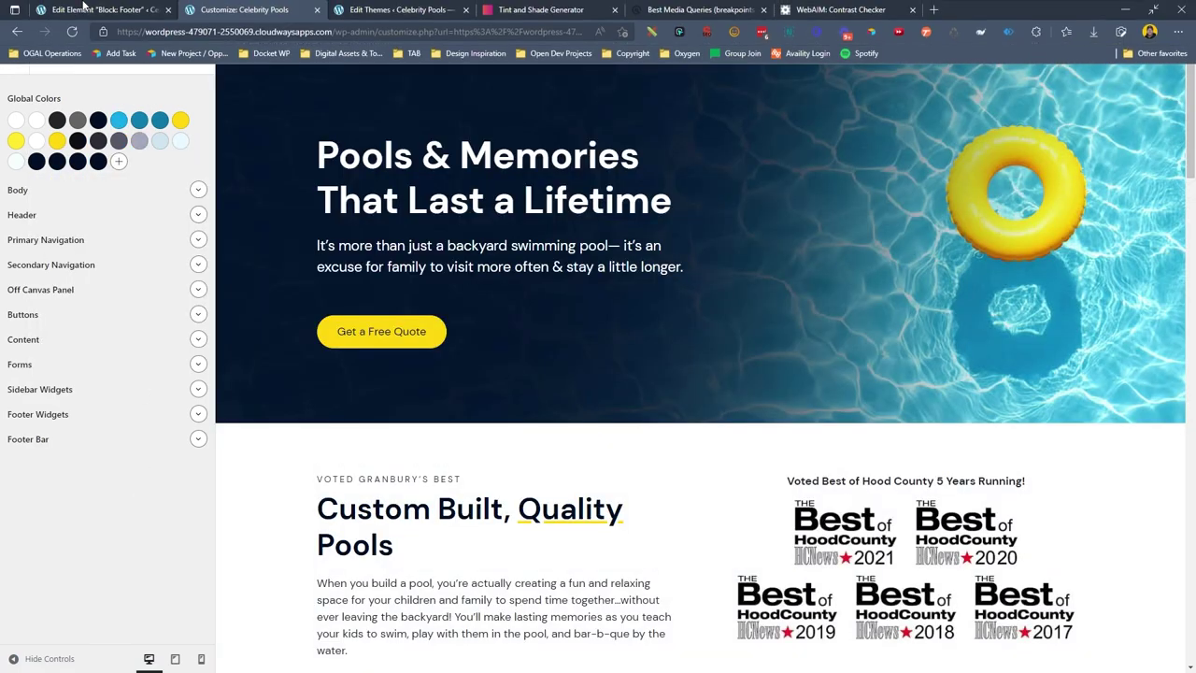
left_click(104, 7)
key("ctrl+s")
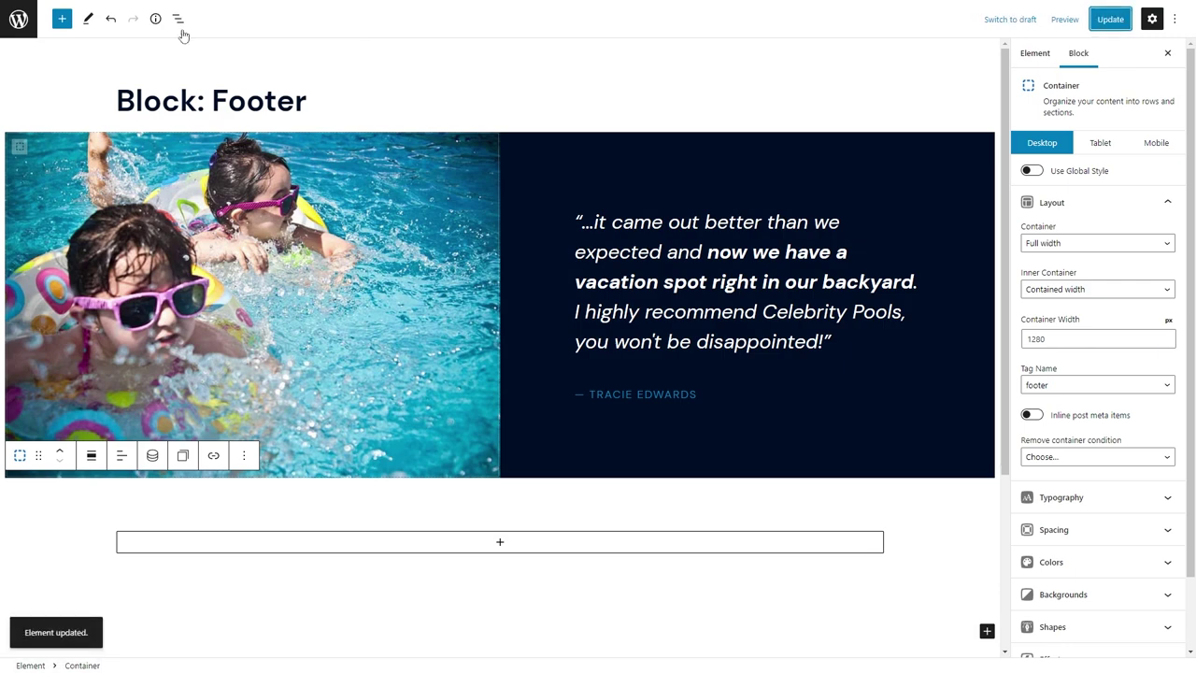
left_click(69, 36)
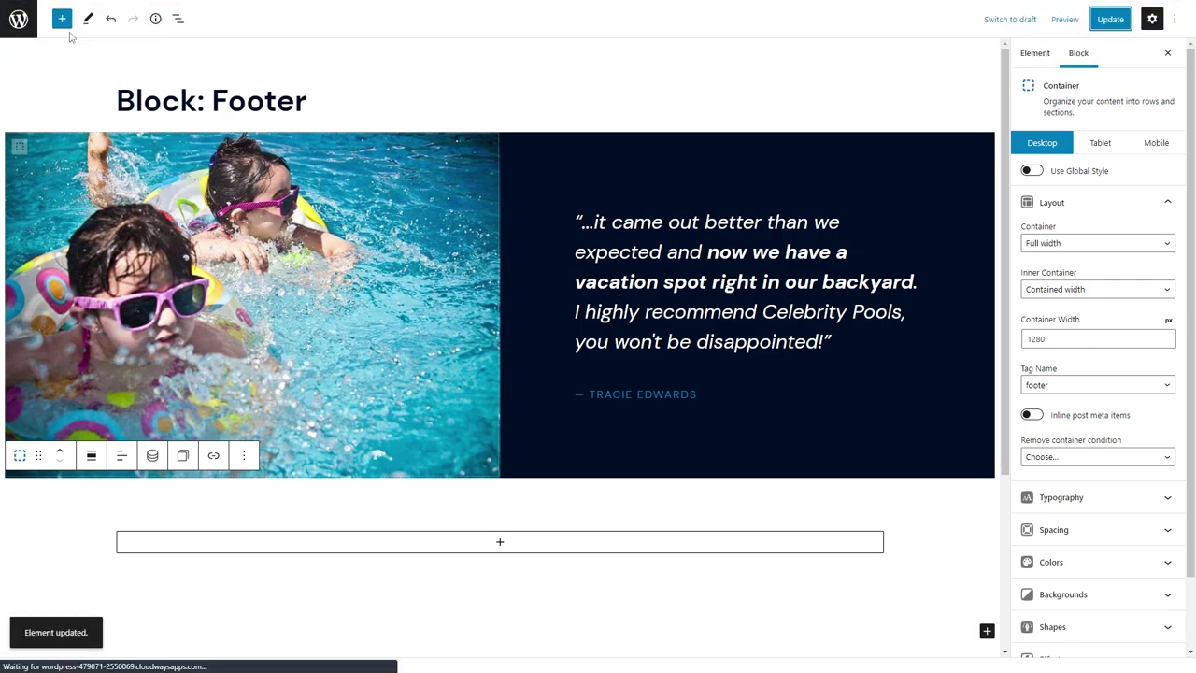
Set the pool photo from the media library as the lower footer container's background image.
scroll(132, 420, "down", 1)
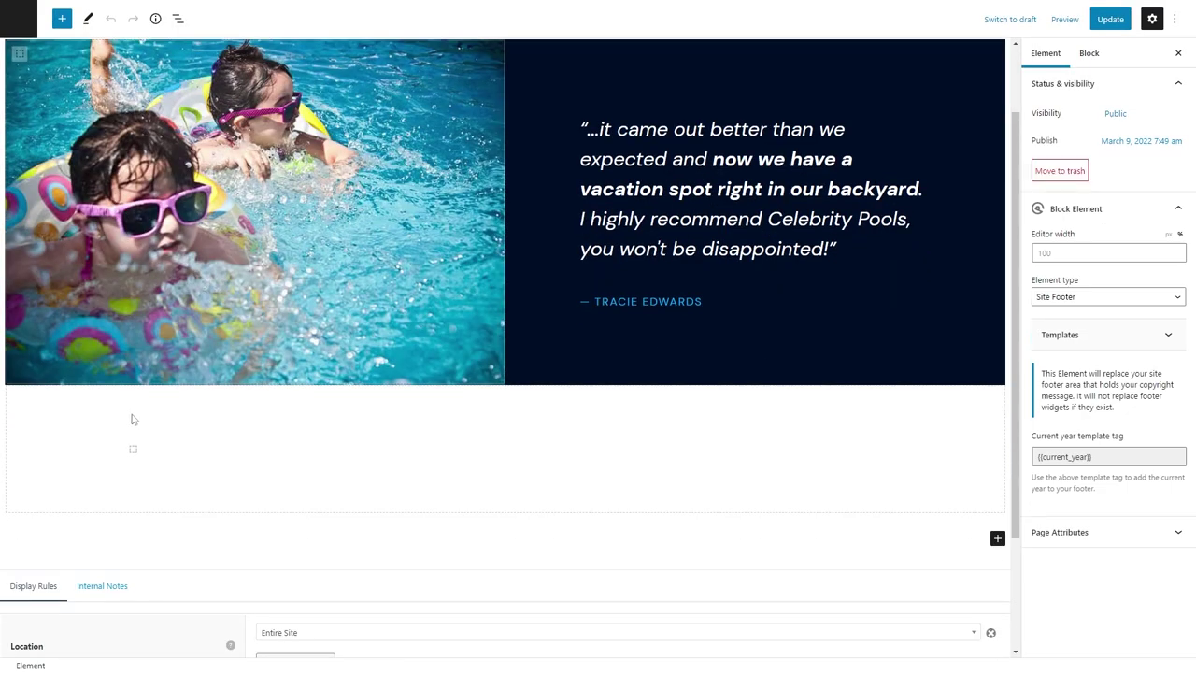
left_click(132, 420)
scroll(1100, 529, "down", 1)
left_click(1102, 514)
left_click(1158, 584)
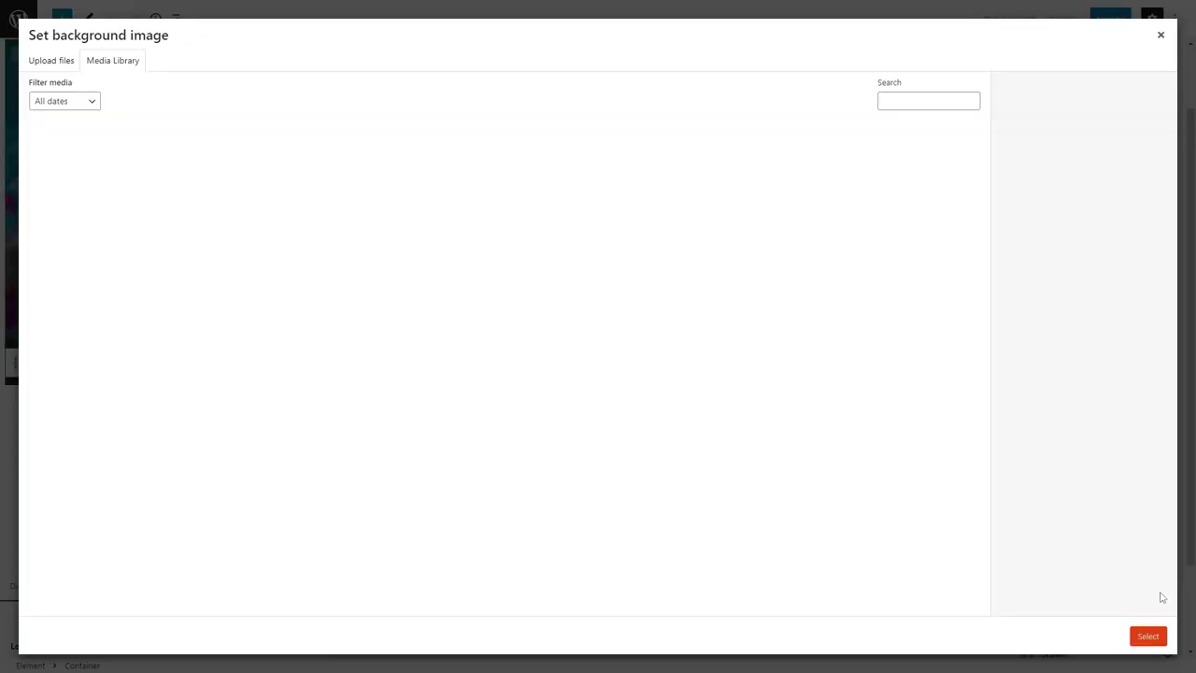
left_click(648, 265)
left_click(1149, 636)
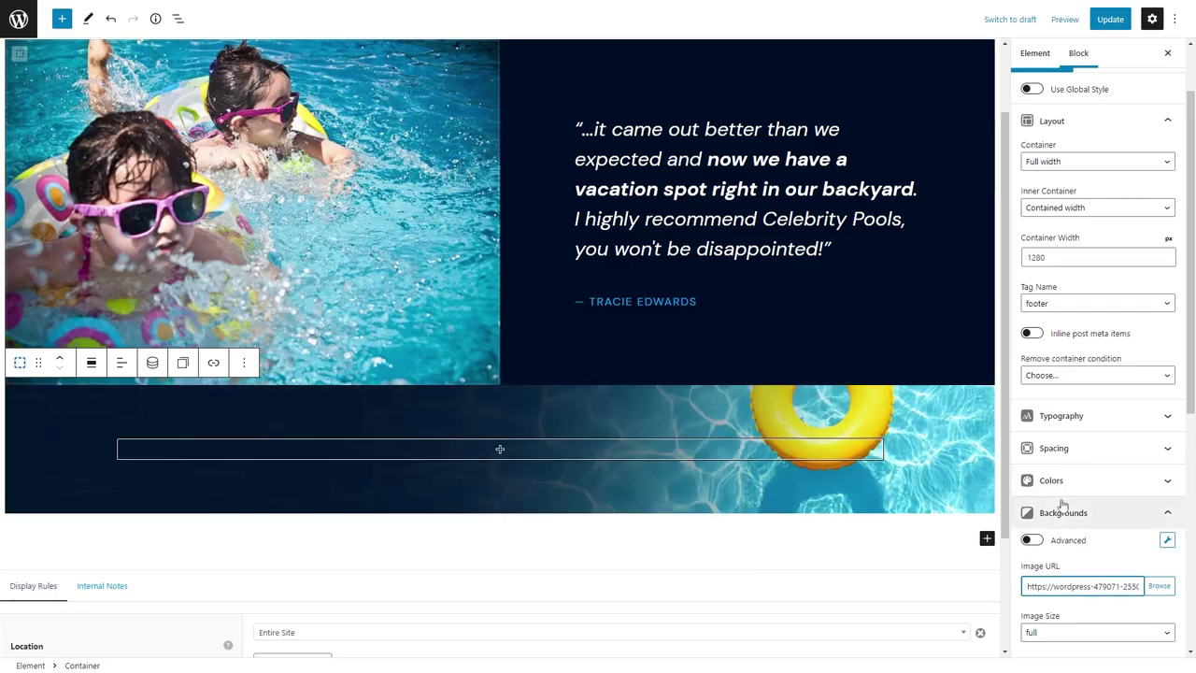
Enable a gradient over the background with dark navy for both gradient colours.
scroll(1065, 486, "down", 5)
left_click(1033, 507)
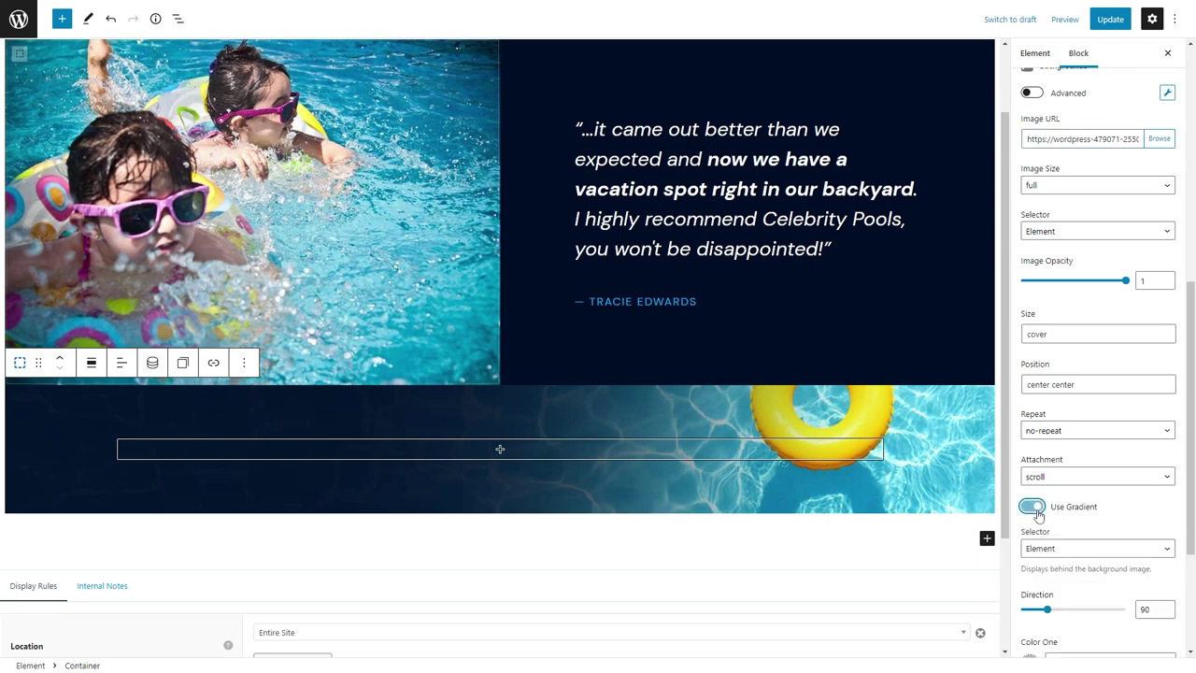
scroll(1037, 514, "down", 2)
left_click(1029, 477)
left_click(968, 374)
left_click(1029, 527)
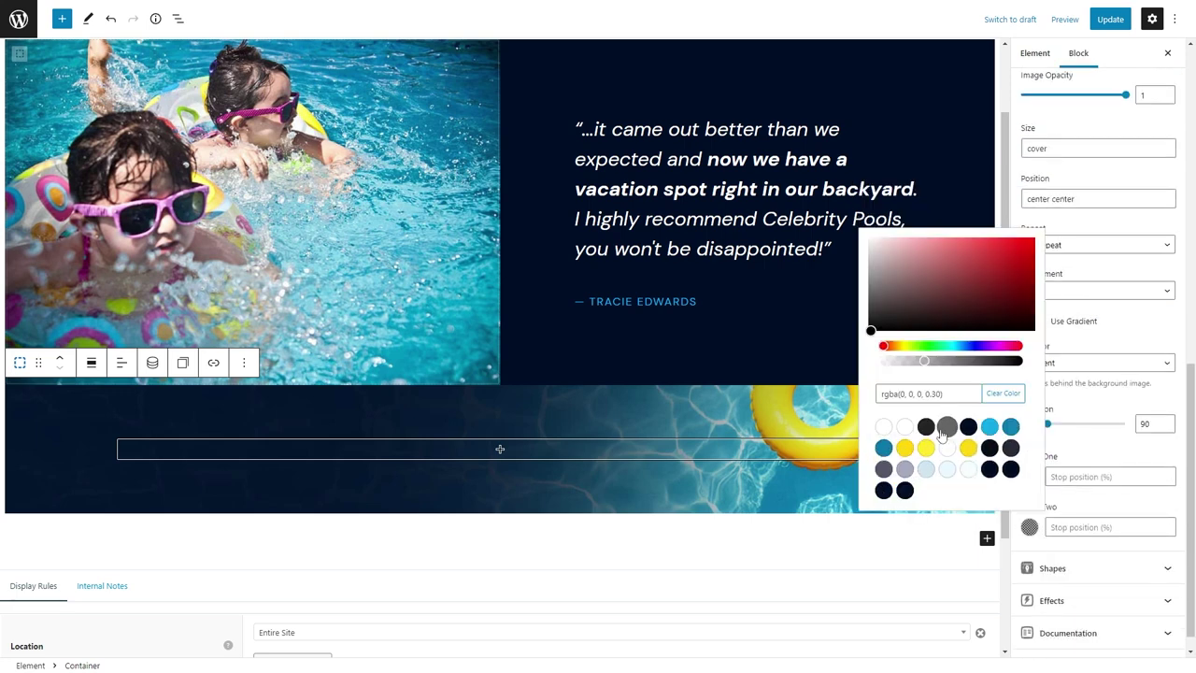
left_click(968, 426)
left_click(1031, 478)
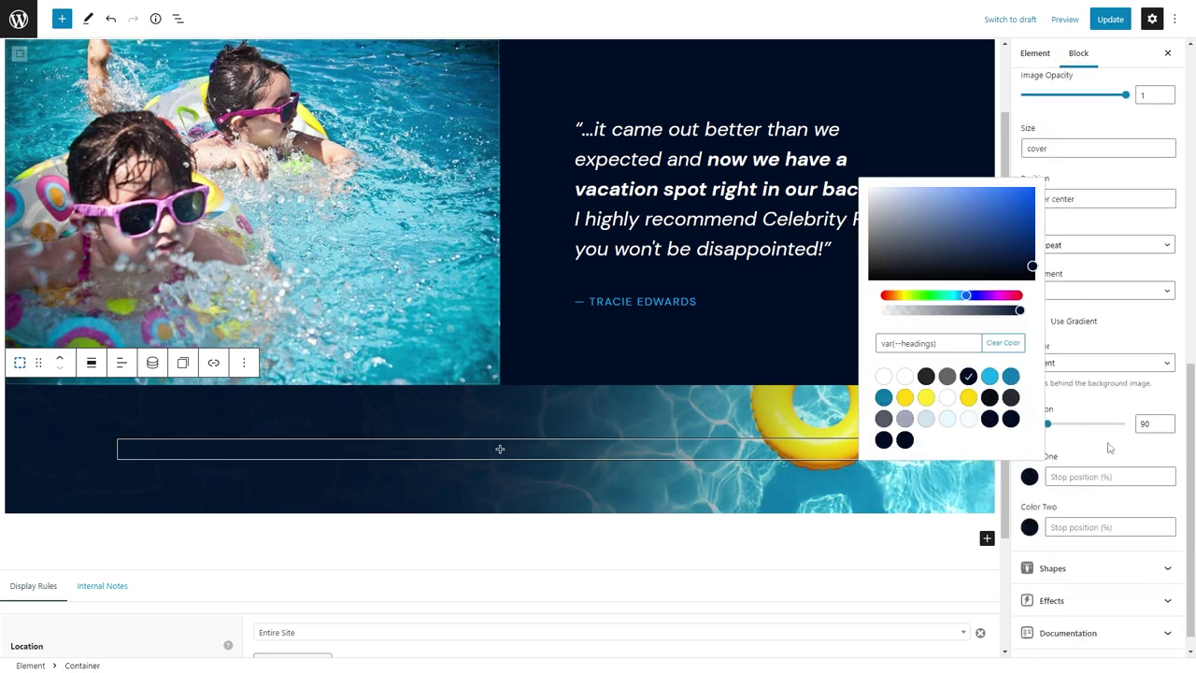
left_click(1040, 481)
left_click(1032, 478)
left_click(1029, 527)
left_click(1029, 527)
Layer the gradient in front of the image as a pseudo element and make the navy colours partly transparent (77%).
left_click(1065, 364)
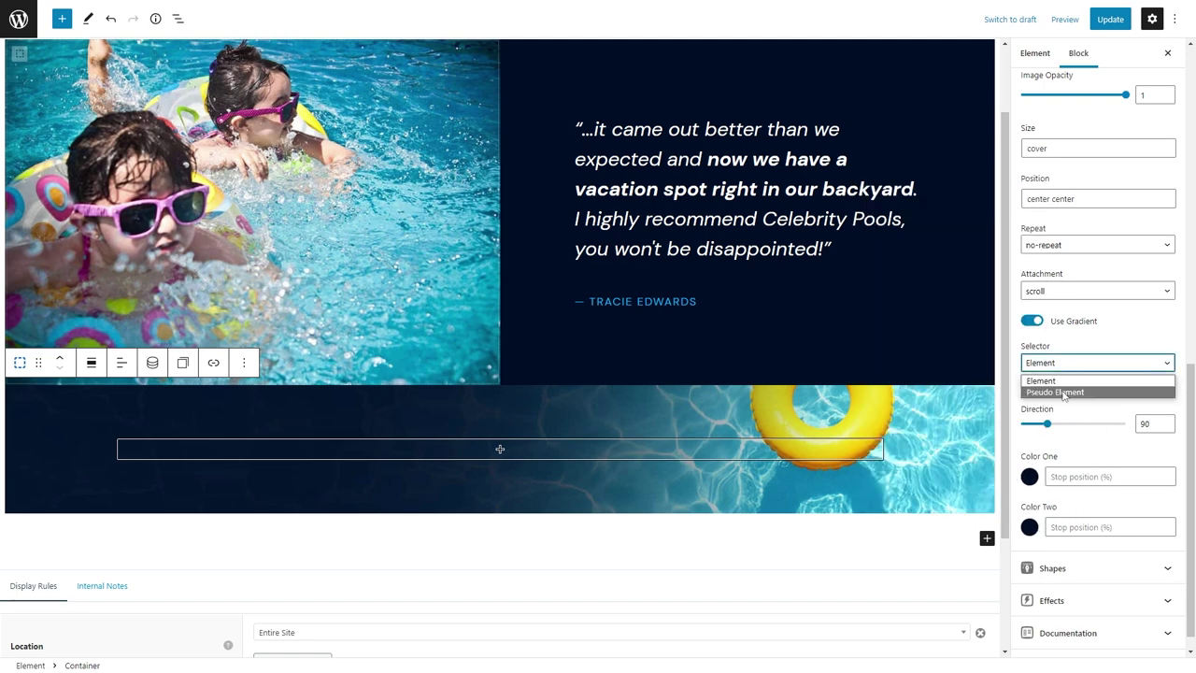
left_click(1063, 392)
left_click(1029, 527)
left_click_drag(1019, 361, 978, 362)
left_click(1058, 458)
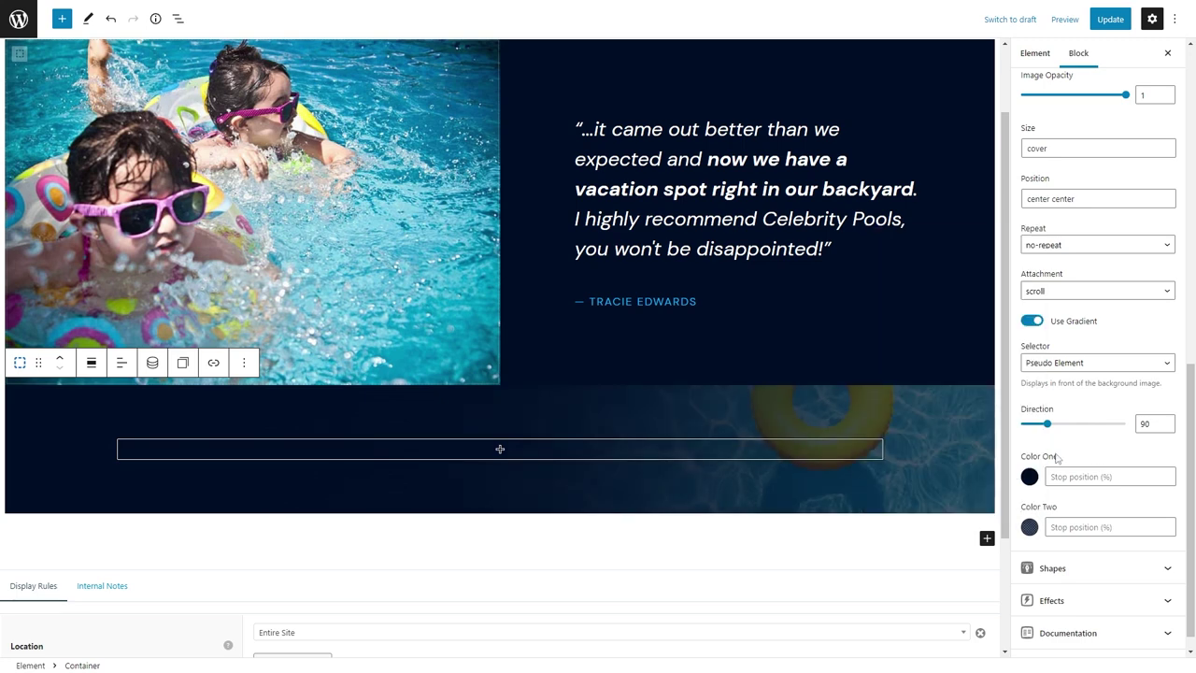
left_click(1029, 477)
left_click_drag(1022, 310, 1110, 342)
left_click(1096, 407)
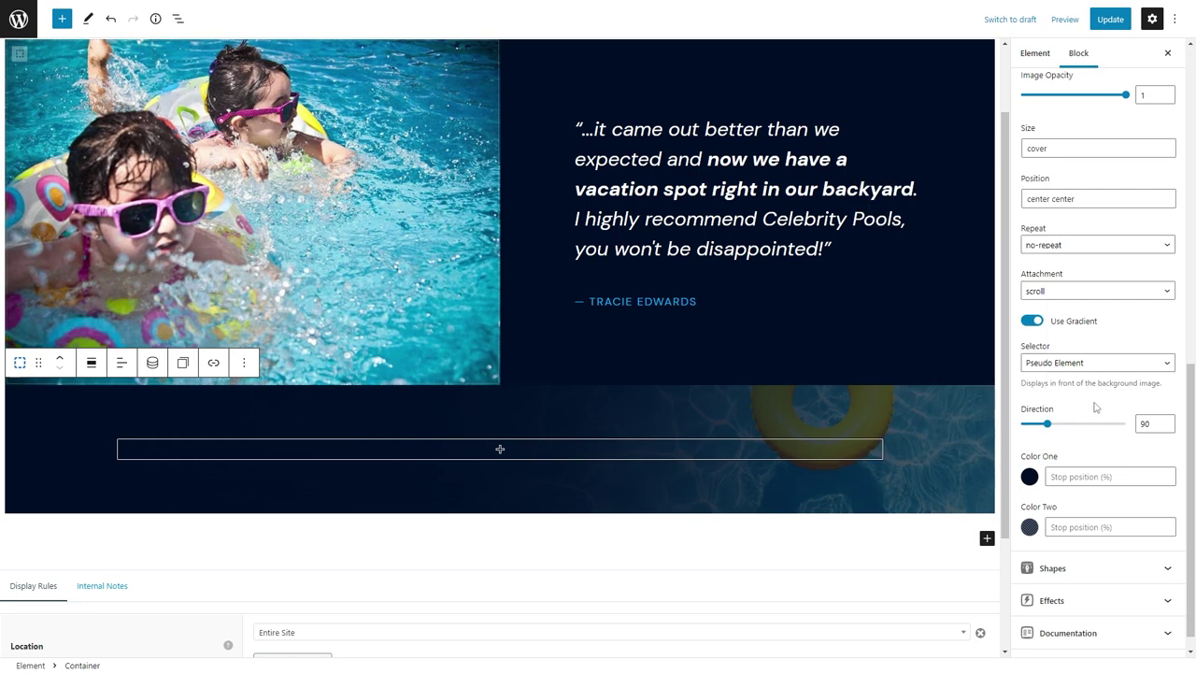
left_click(500, 449)
Insert a three-column grid and upload the footer logo with tagline into the first column.
left_click(436, 601)
left_click(433, 550)
left_click(247, 452)
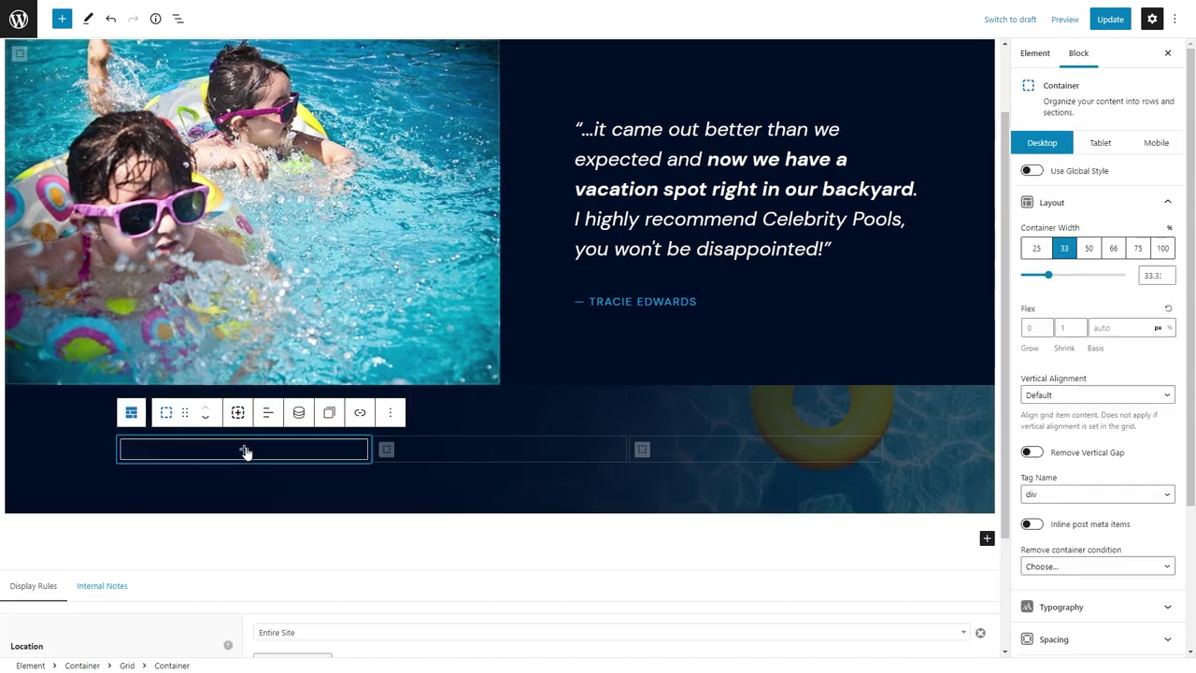
left_click(246, 451)
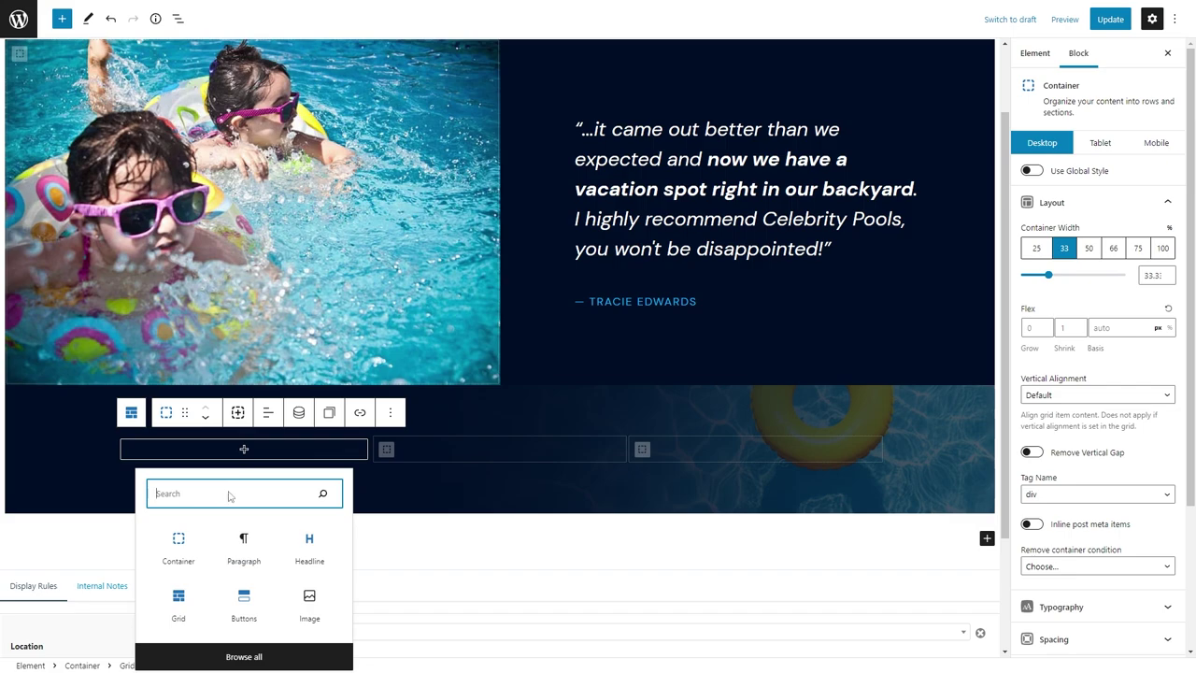
type("image")
left_click(177, 161)
left_click(142, 480)
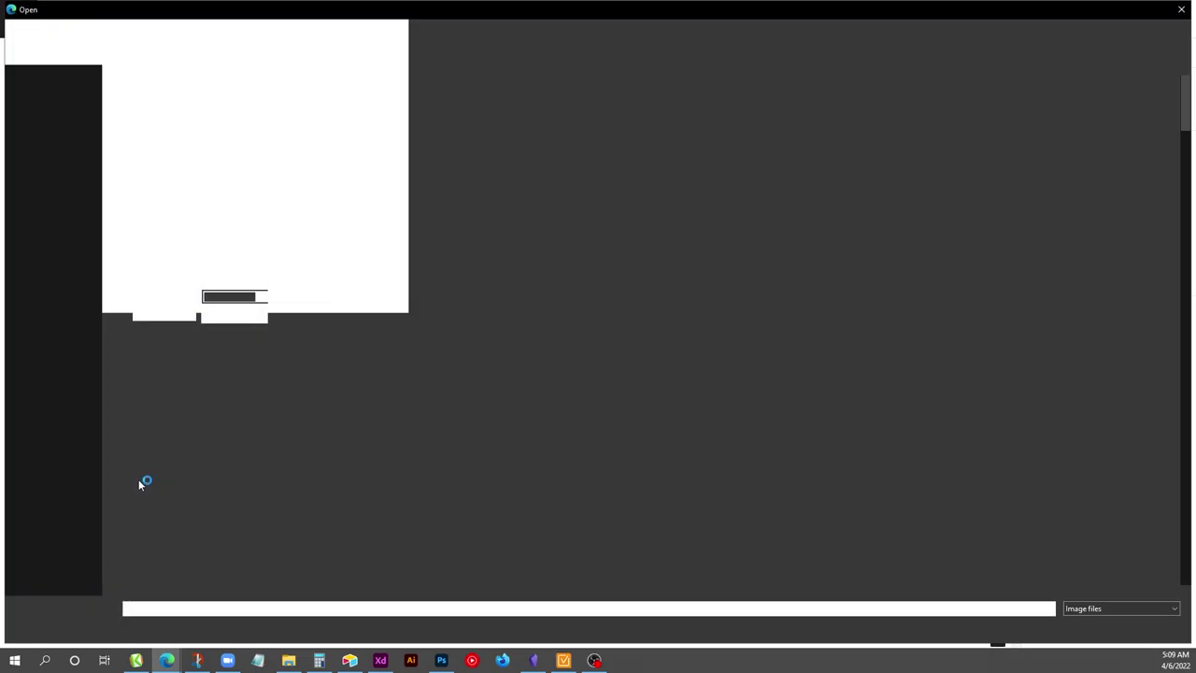
scroll(548, 286, "down", 10)
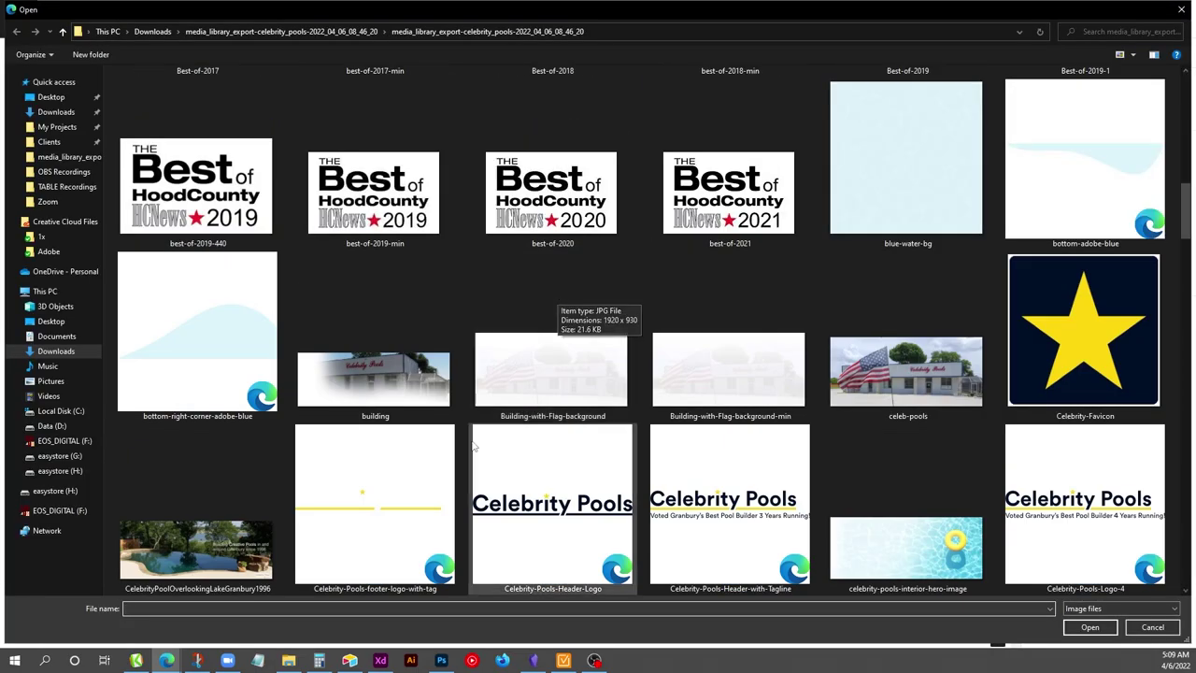
double_click(427, 479)
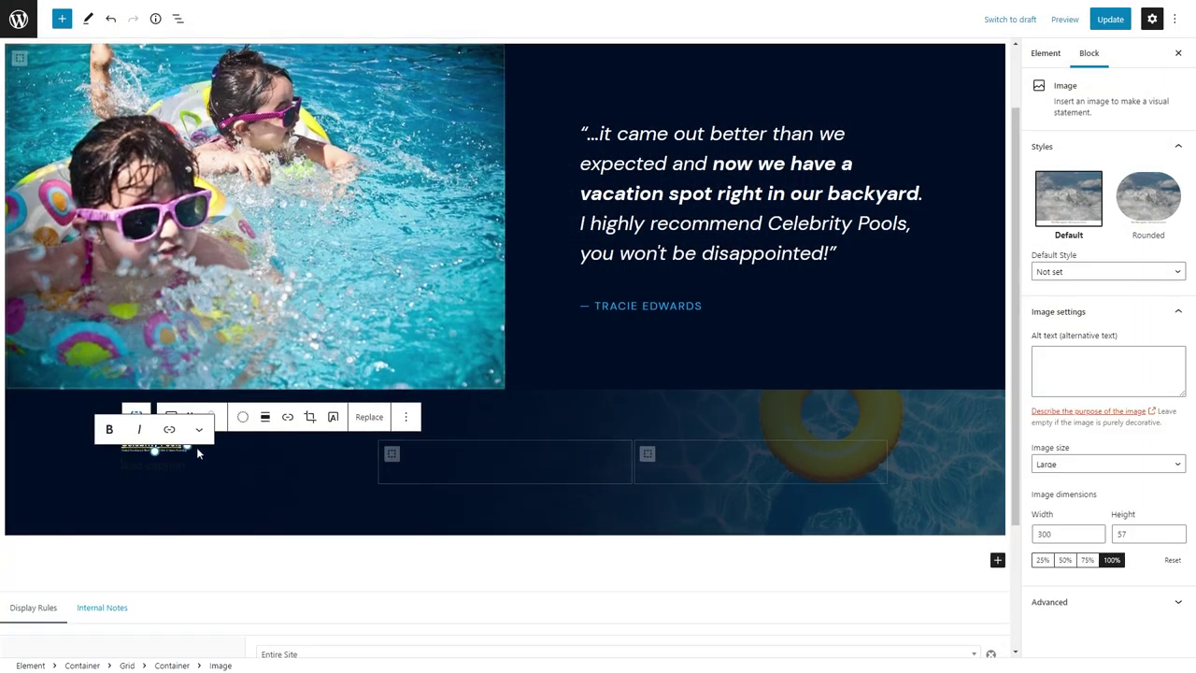
Replace the logo with the white Celebrity Pools logo and add a link to it.
left_click(369, 416)
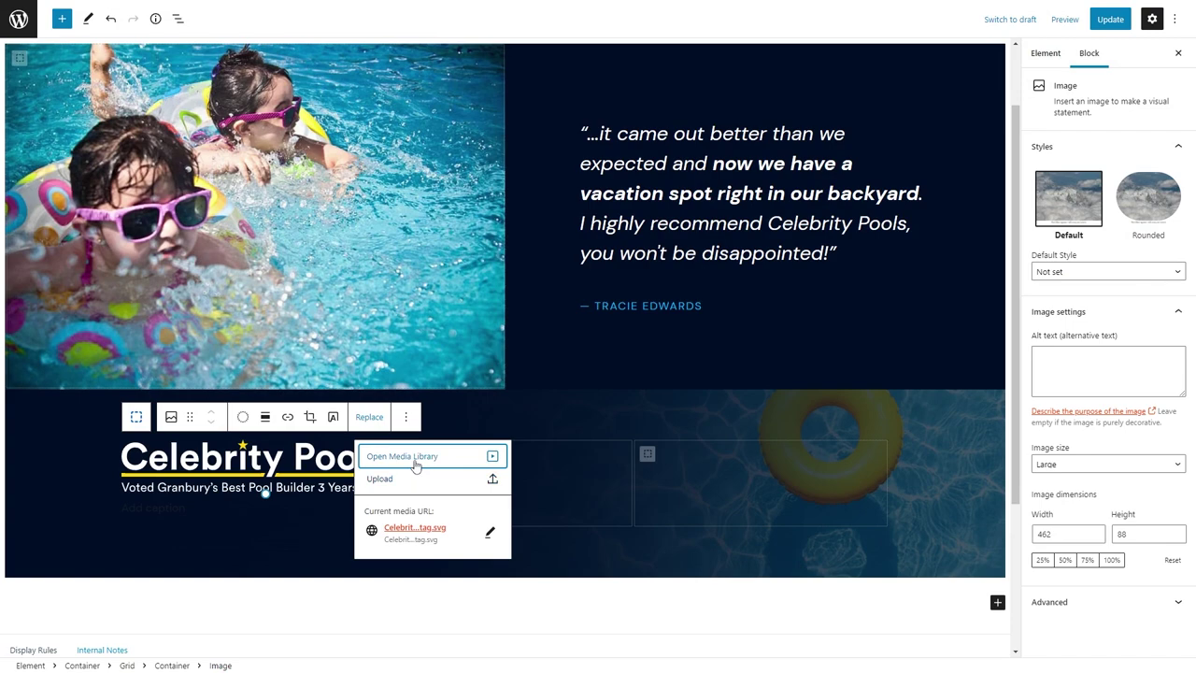
left_click(380, 424)
left_click(369, 417)
left_click(387, 478)
scroll(535, 405, "down", 8)
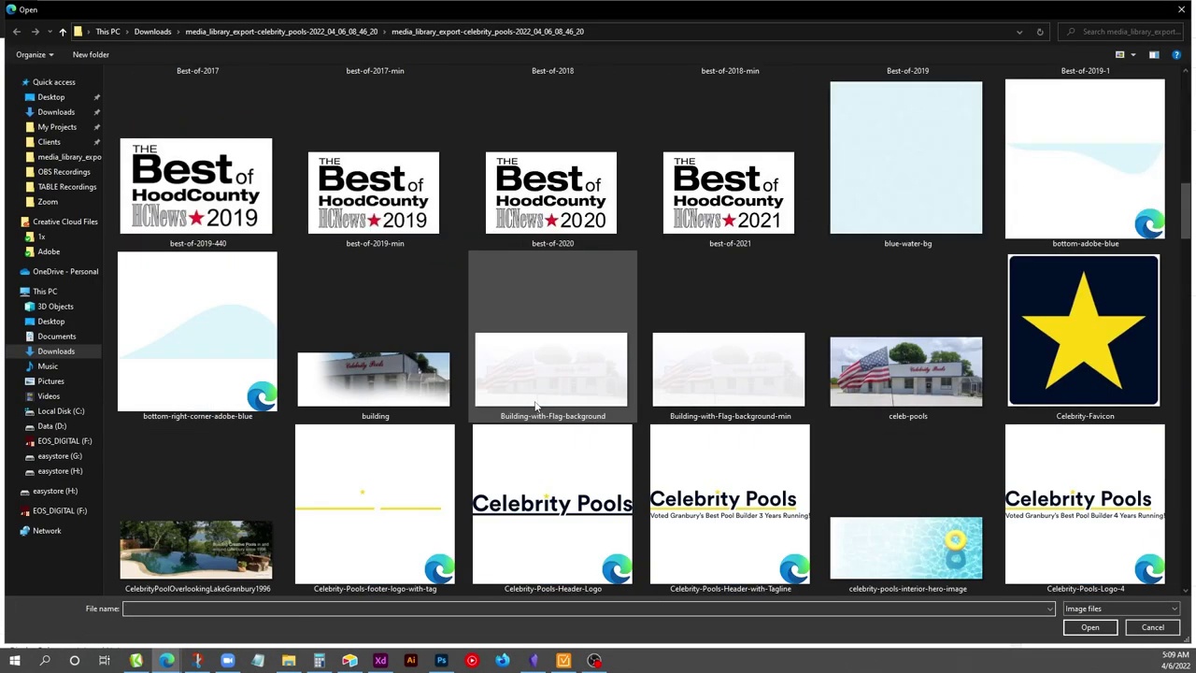
double_click(388, 332)
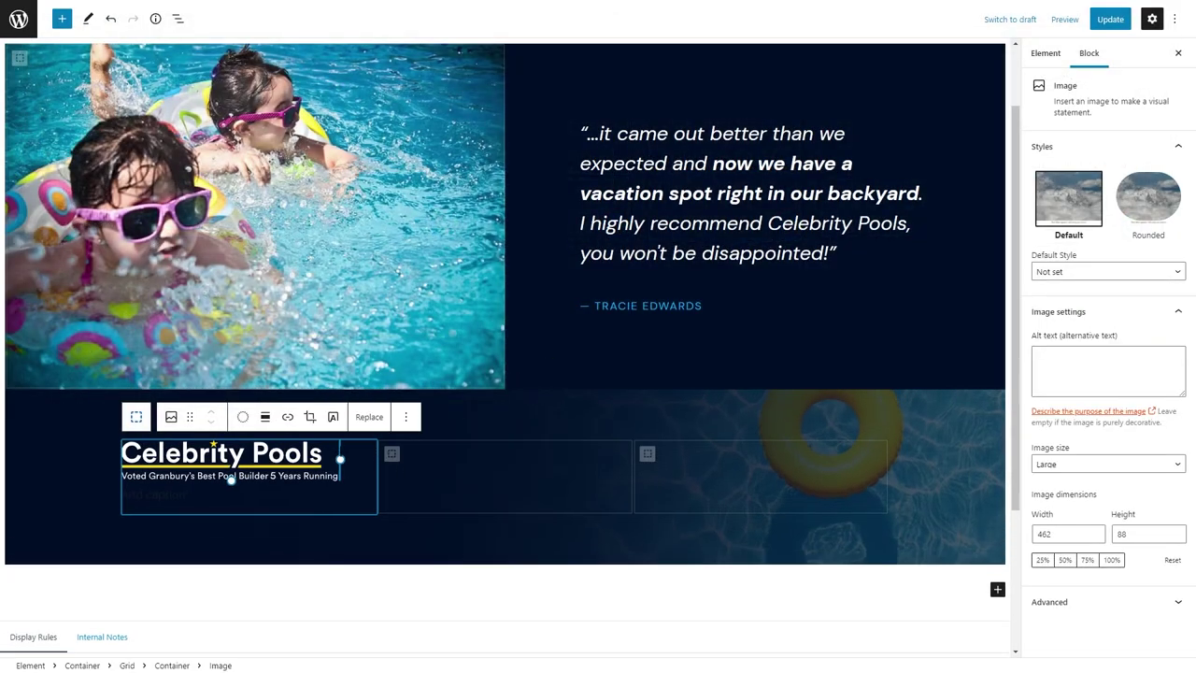
left_click(290, 420)
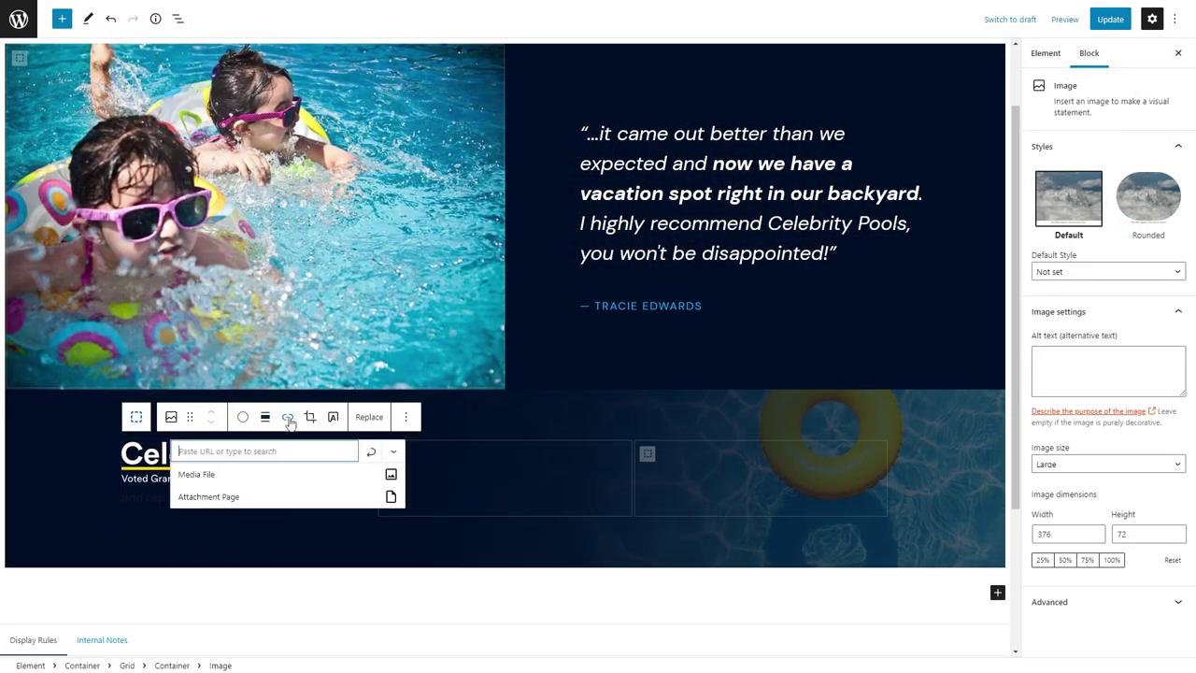
left_click(235, 475)
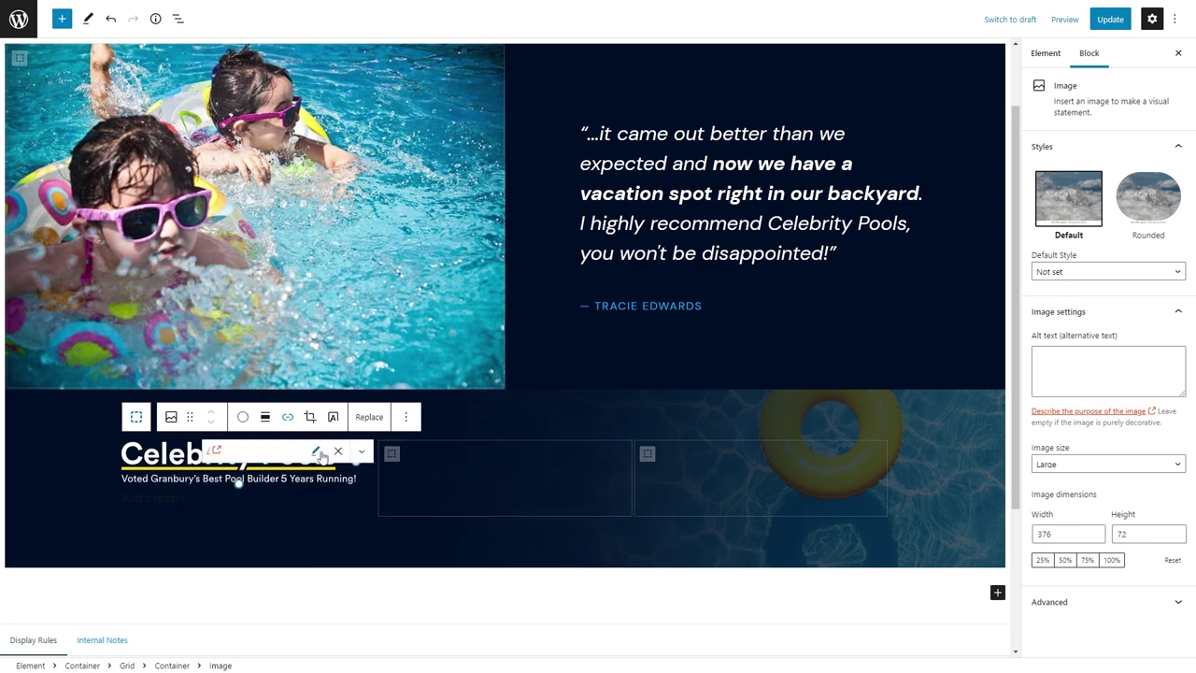
Set the footer grid's horizontal gap to 88.
left_click(453, 485)
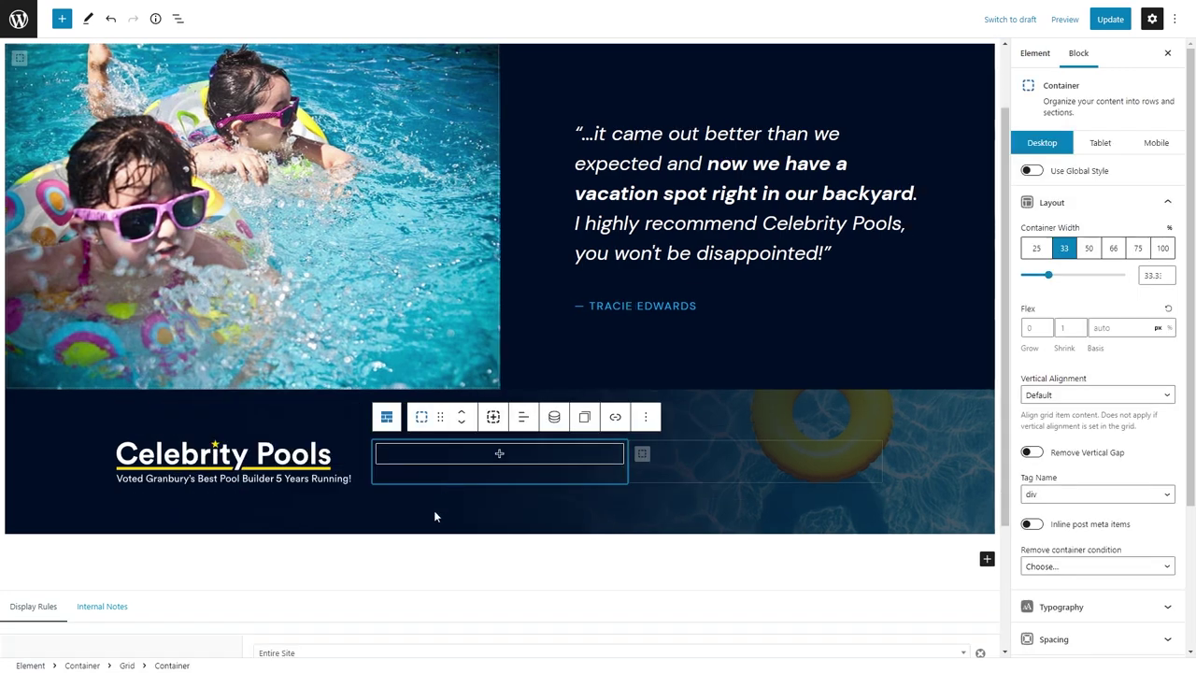
left_click(387, 418)
left_click(1057, 189)
type("8")
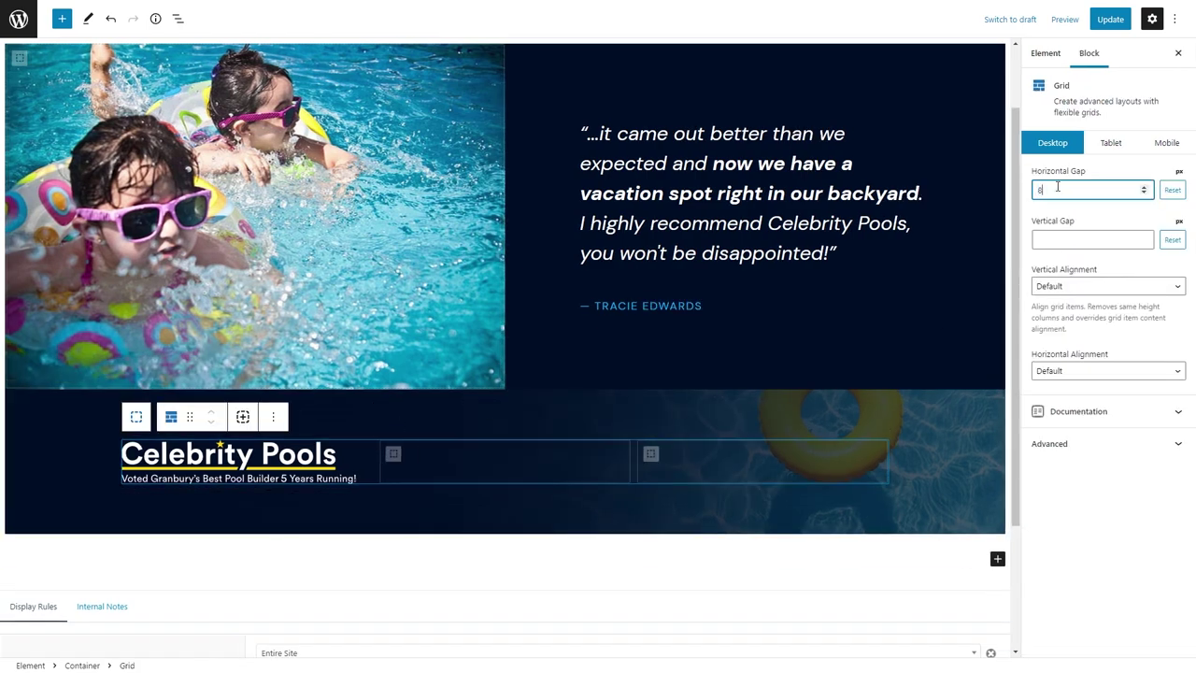
type("8")
Add a linked 'Get a Free Quote' button in the third column.
left_click(769, 459)
left_click(759, 455)
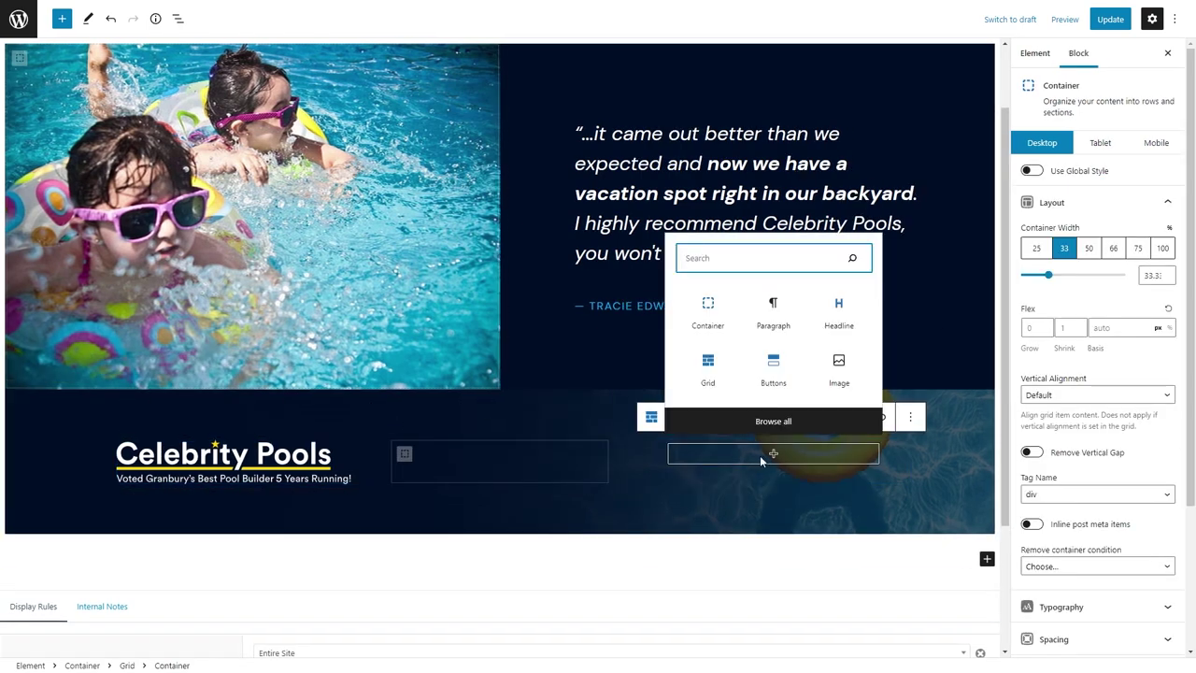
type("butt")
left_click(707, 266)
left_click(700, 455)
type("Get a Free Quote")
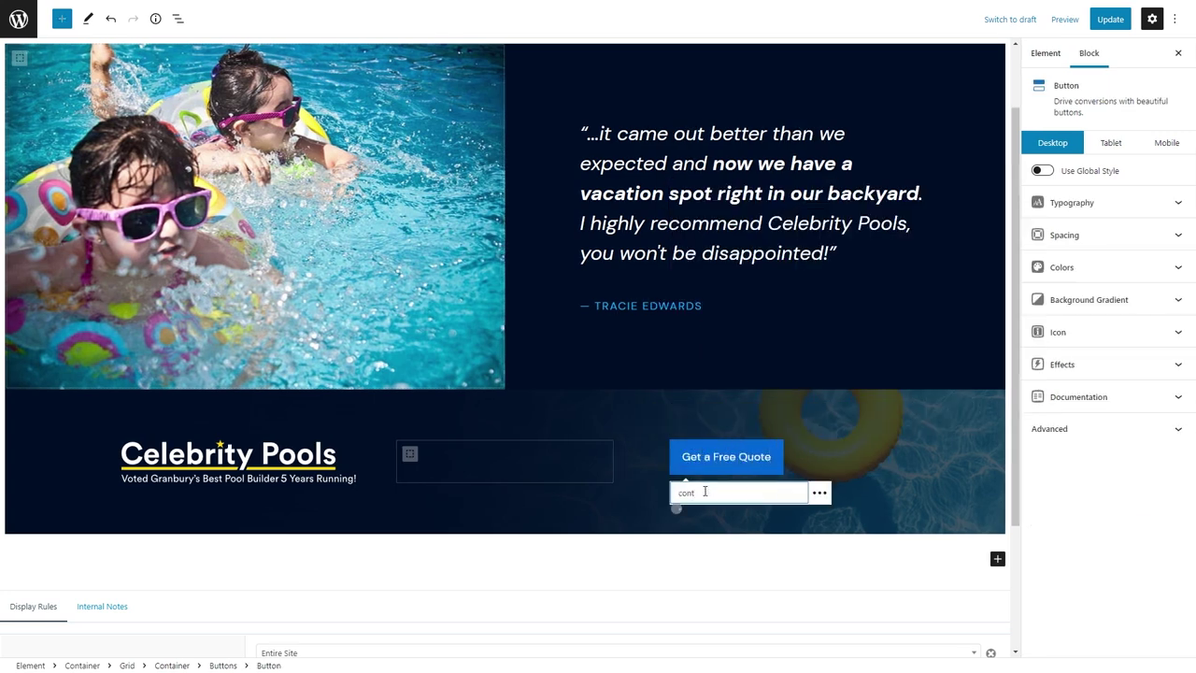
type("con")
left_click(722, 525)
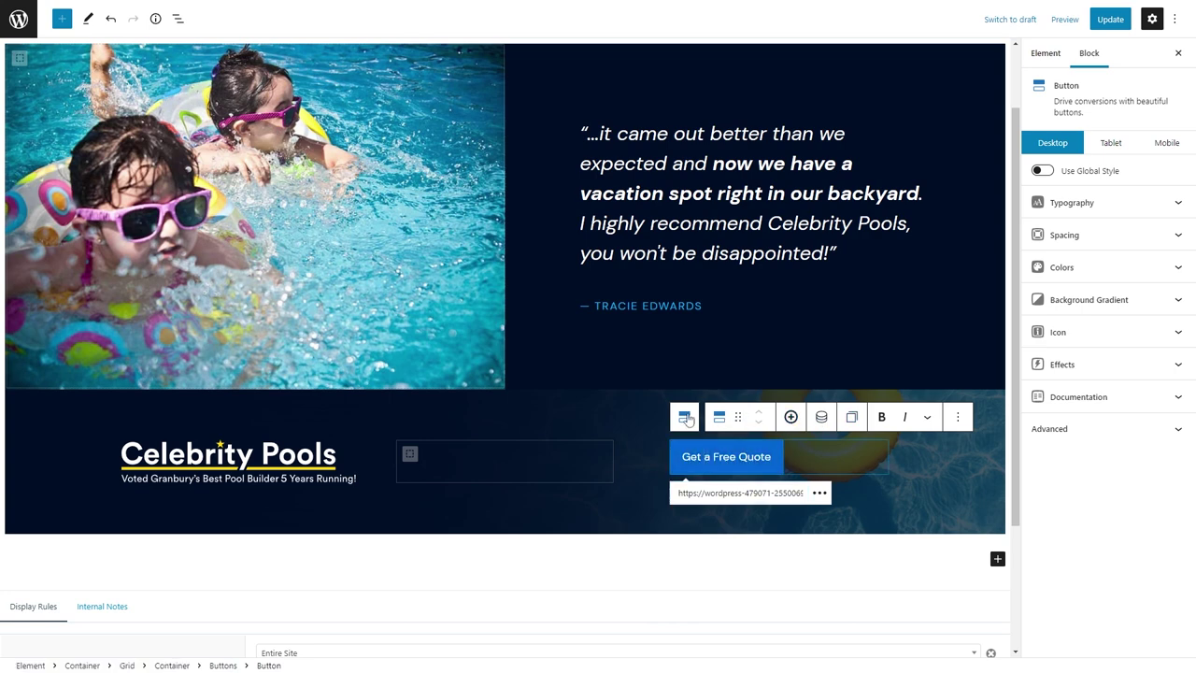
Align the Get a Free Quote button right and apply the primary global button style.
left_click(814, 432)
left_click(821, 417)
left_click(807, 463)
left_click(807, 463)
left_click(1042, 170)
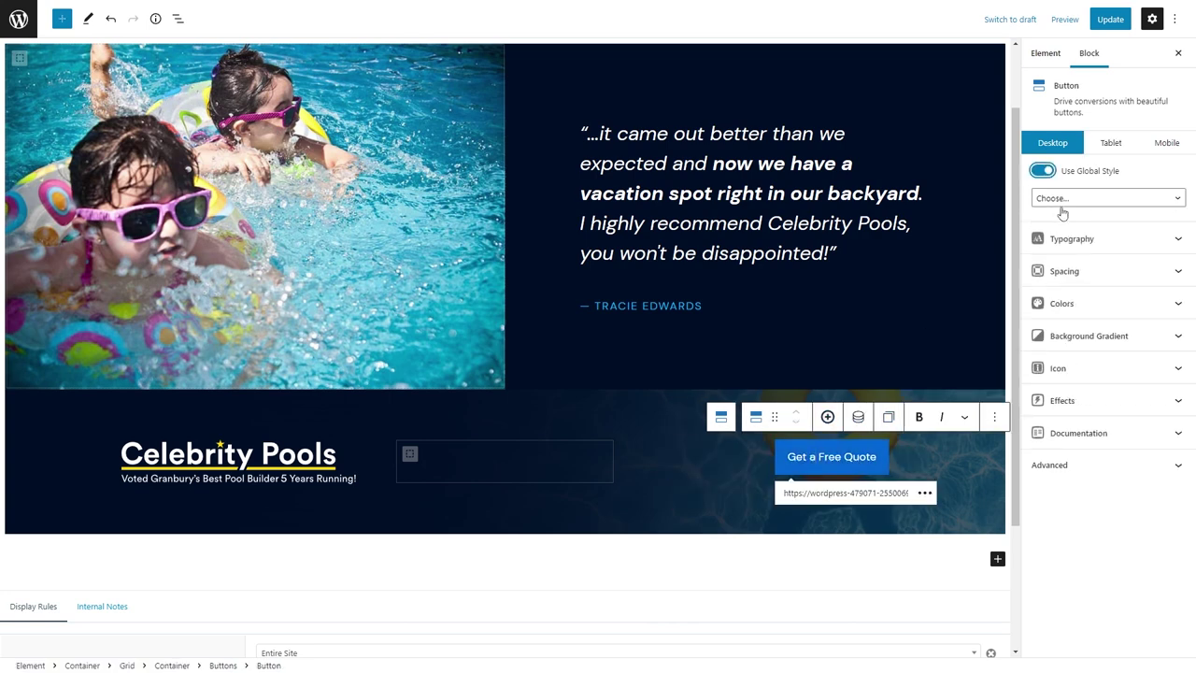
left_click(1107, 198)
left_click(1075, 237)
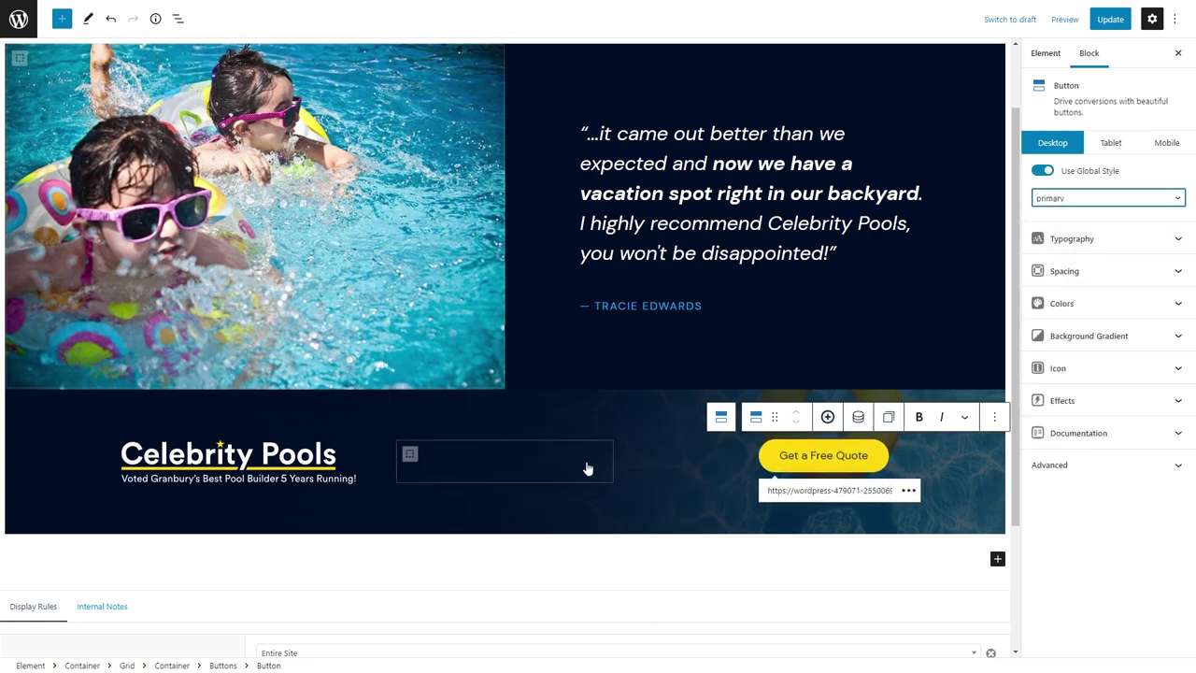
left_click(720, 418)
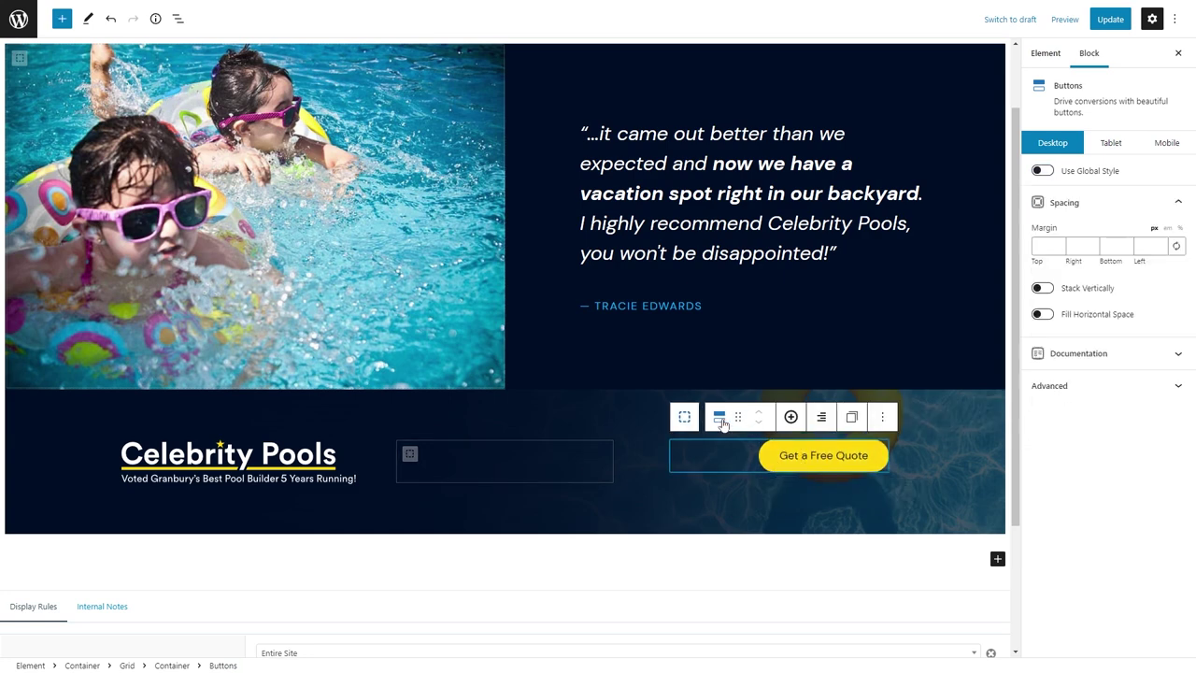
left_click(821, 420)
left_click(809, 453)
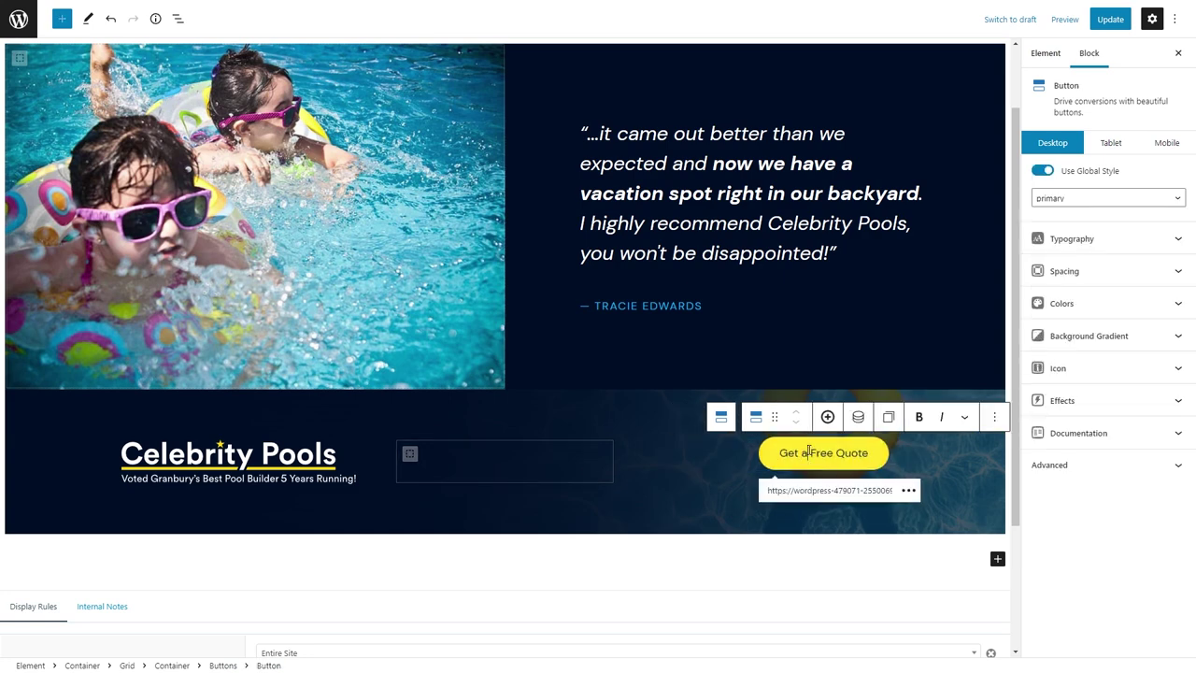
left_click(550, 464)
Insert a Headline block in the middle column using a div tag.
left_click(528, 468)
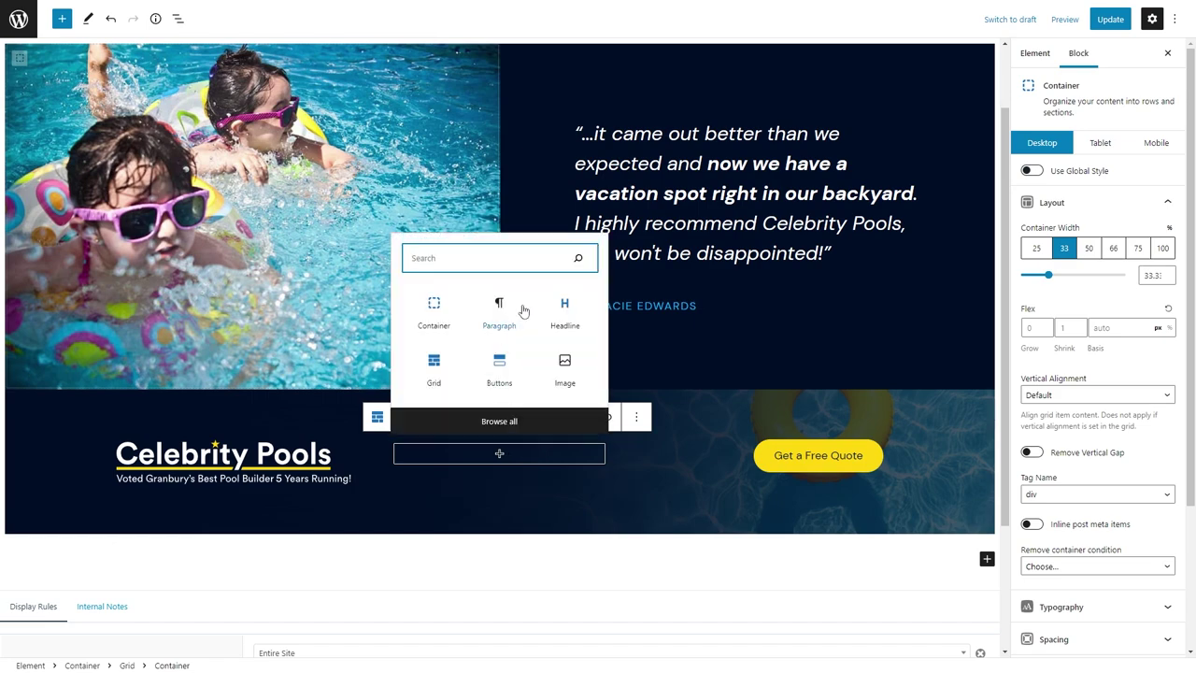
left_click(563, 309)
left_click(517, 420)
left_click(530, 601)
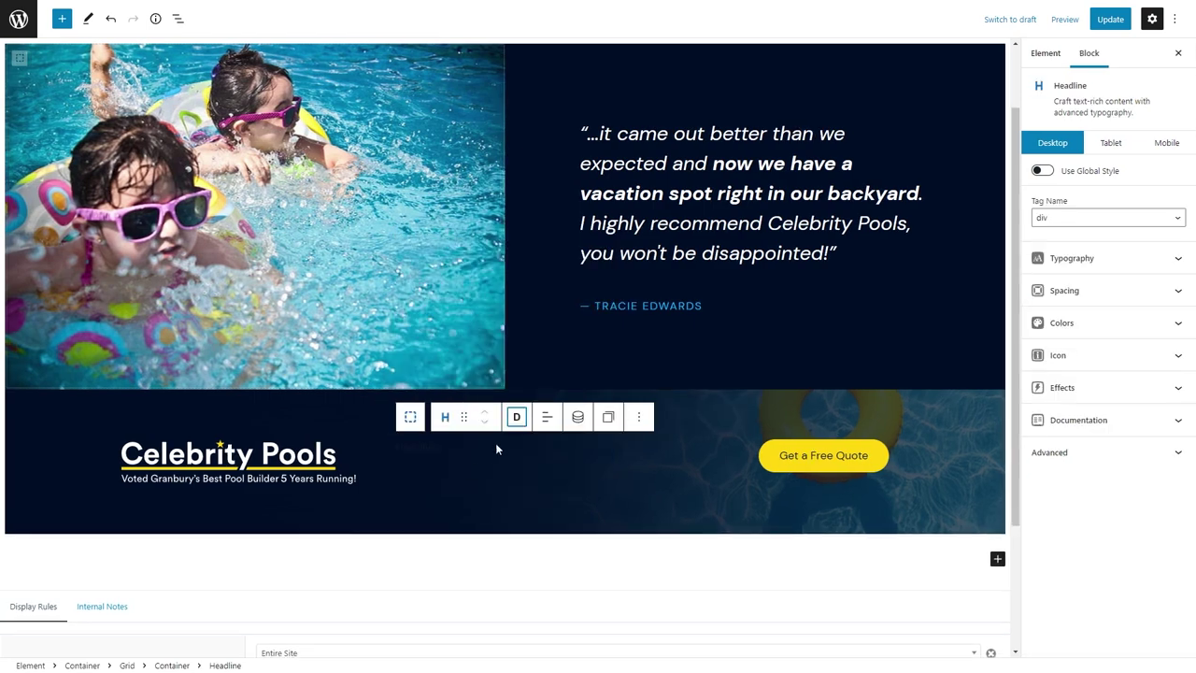
Set the outer footer container's text to white and its normal and hover link colours to yellow.
left_click(410, 416)
left_click(379, 417)
left_click(132, 417)
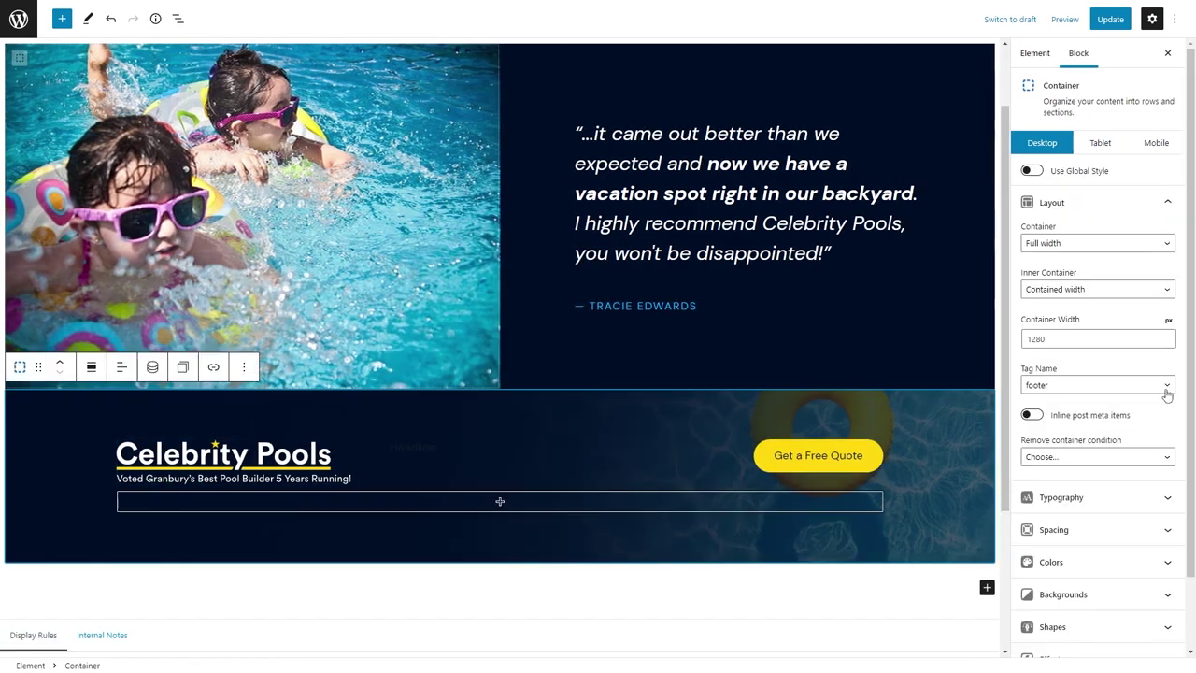
left_click(1093, 557)
scroll(1093, 557, "down", 2)
left_click(1166, 464)
left_click(1021, 366)
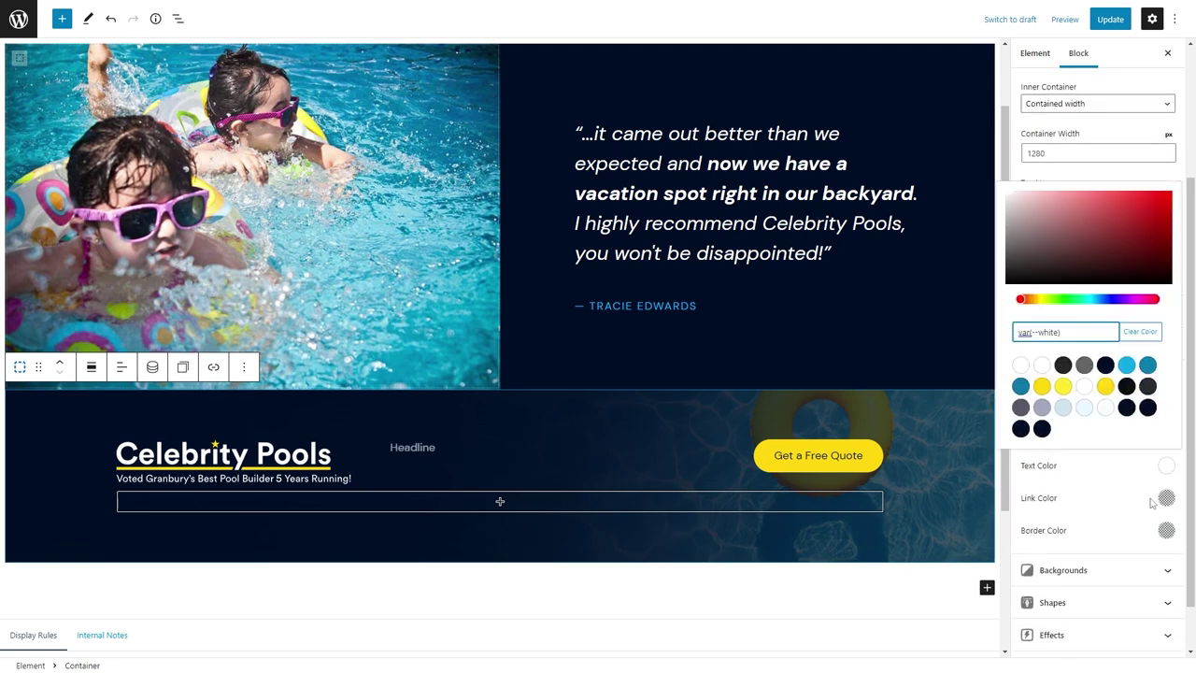
left_click(1166, 497)
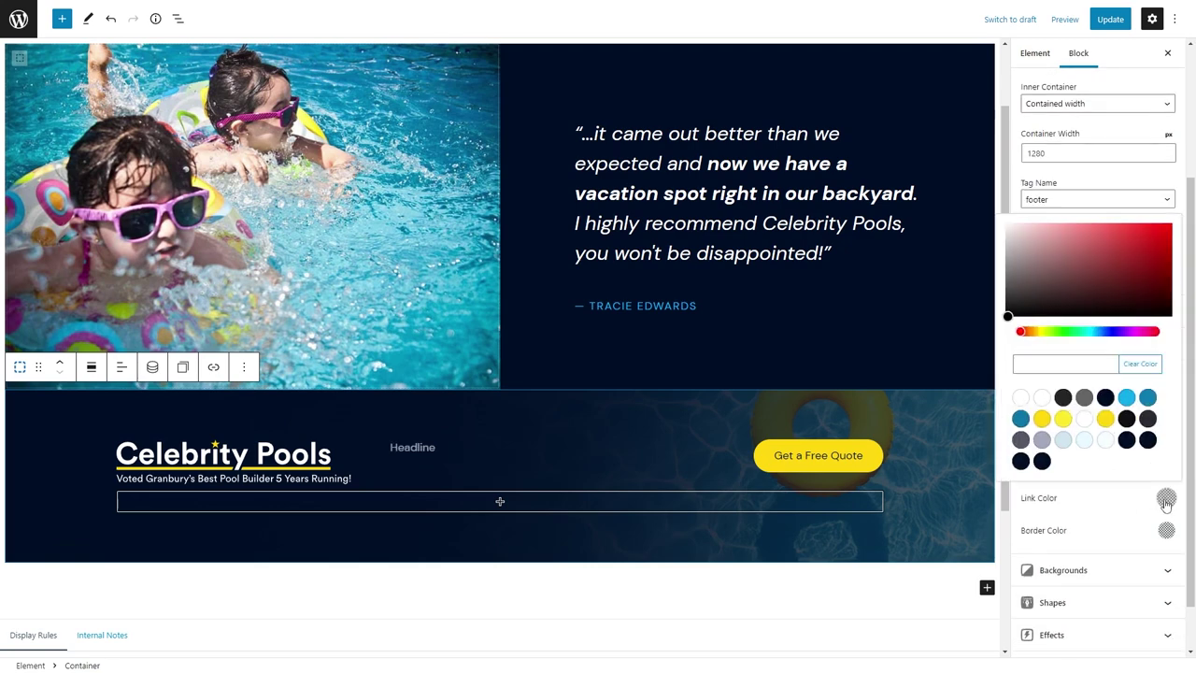
left_click(1041, 417)
left_click(1136, 406)
left_click(1166, 496)
left_click(1046, 419)
Enter 'Contact' as the headline text and colour it blue.
left_click(476, 439)
type("Contact")
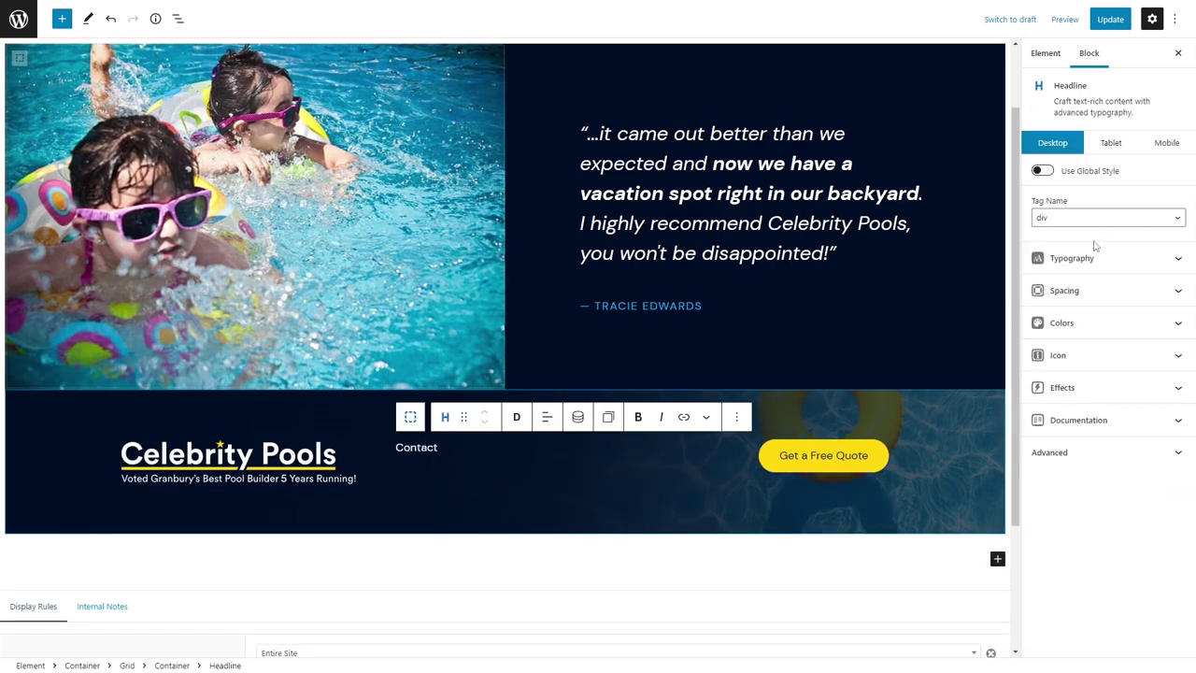
left_click(1121, 322)
left_click(1166, 383)
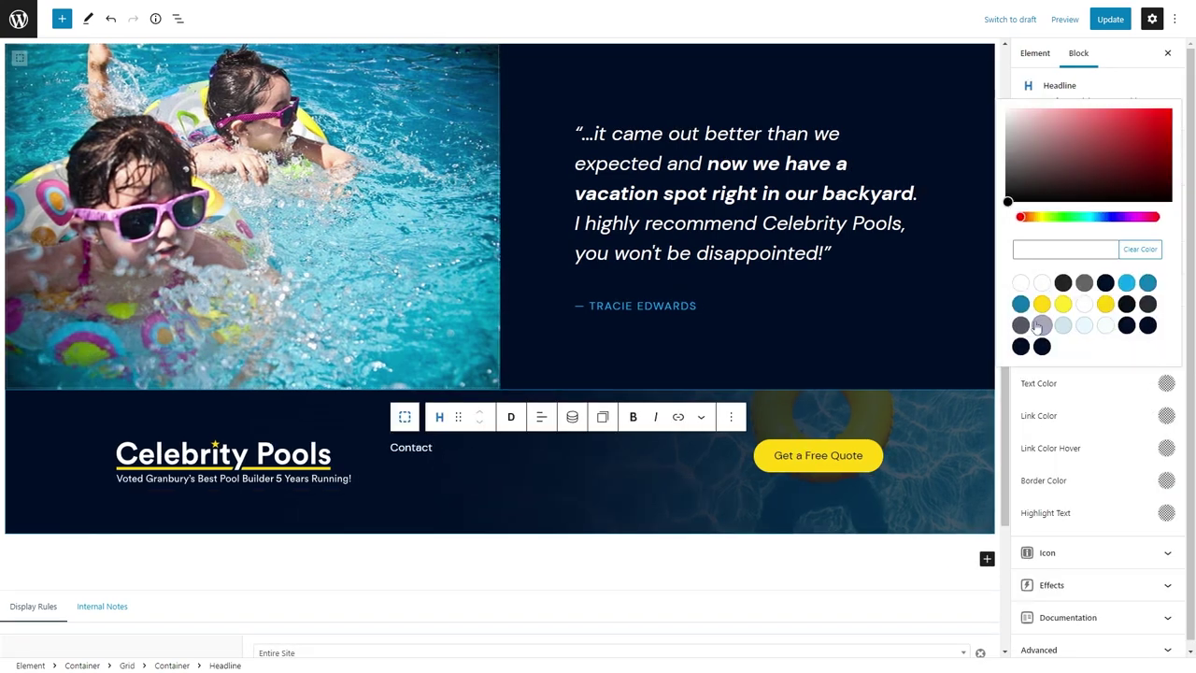
left_click(1145, 279)
left_click(447, 454)
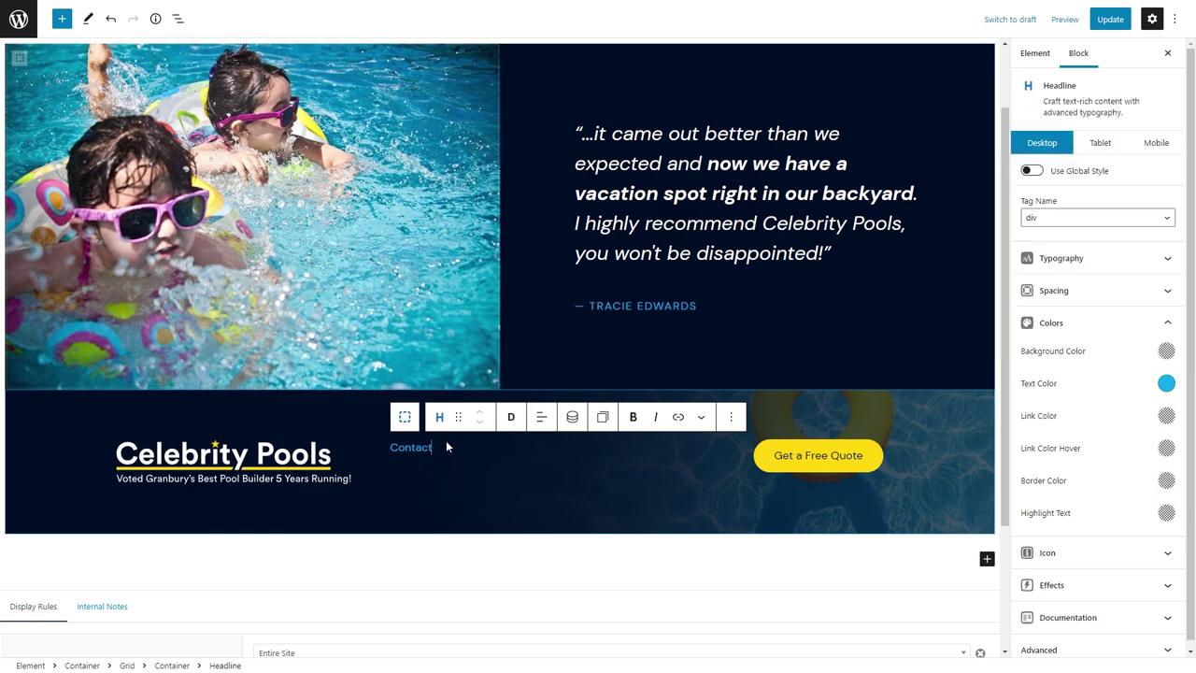
Add an empty paragraph below and make the Contact headline uppercase.
key("Return")
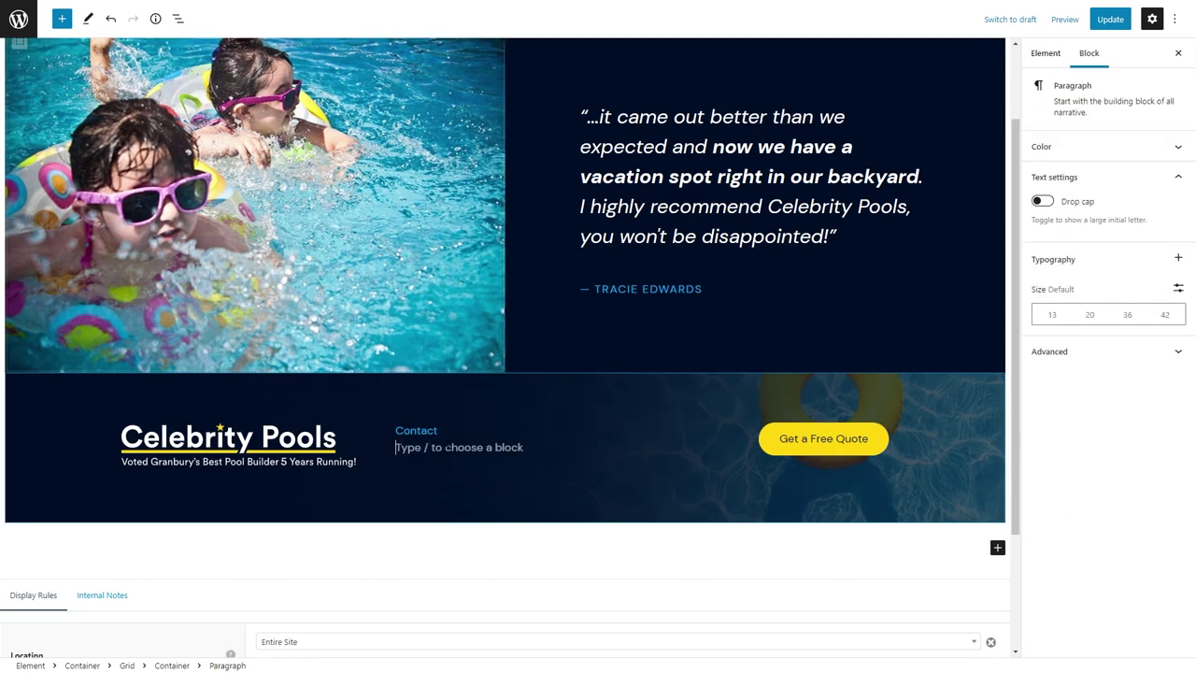
type("bu")
key("BackSpace")
key("BackSpace")
type("/u")
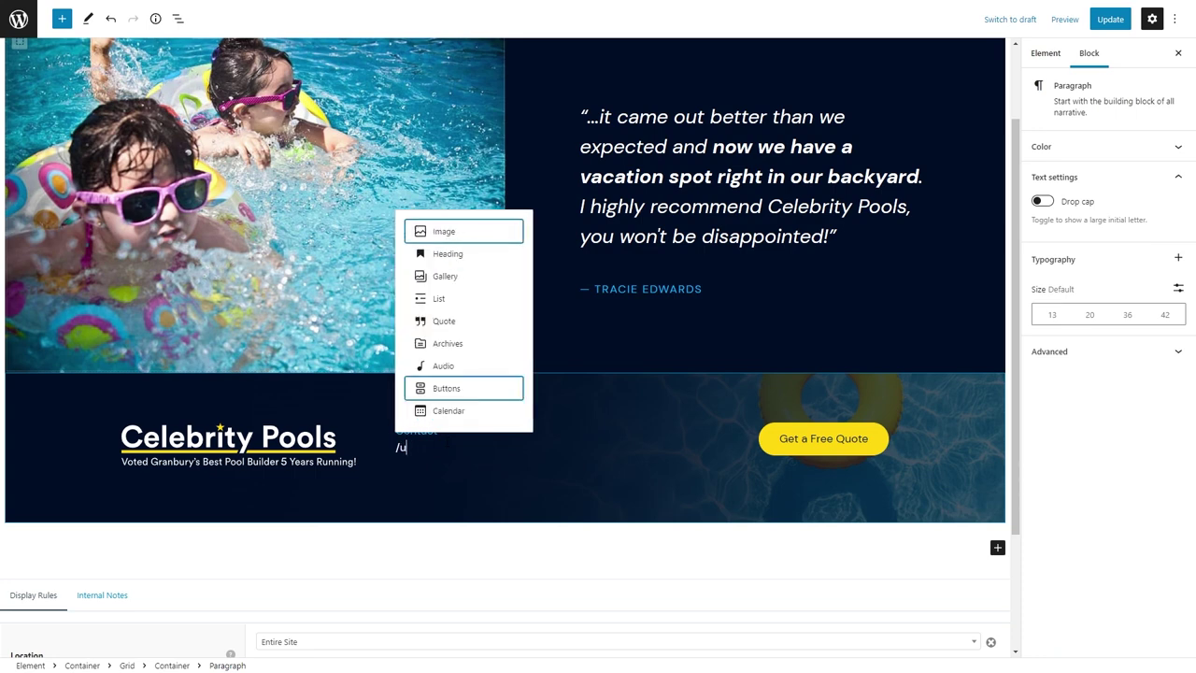
type("but")
key("BackSpace")
key("BackSpace")
key("BackSpace")
key("BackSpace")
left_click(408, 430)
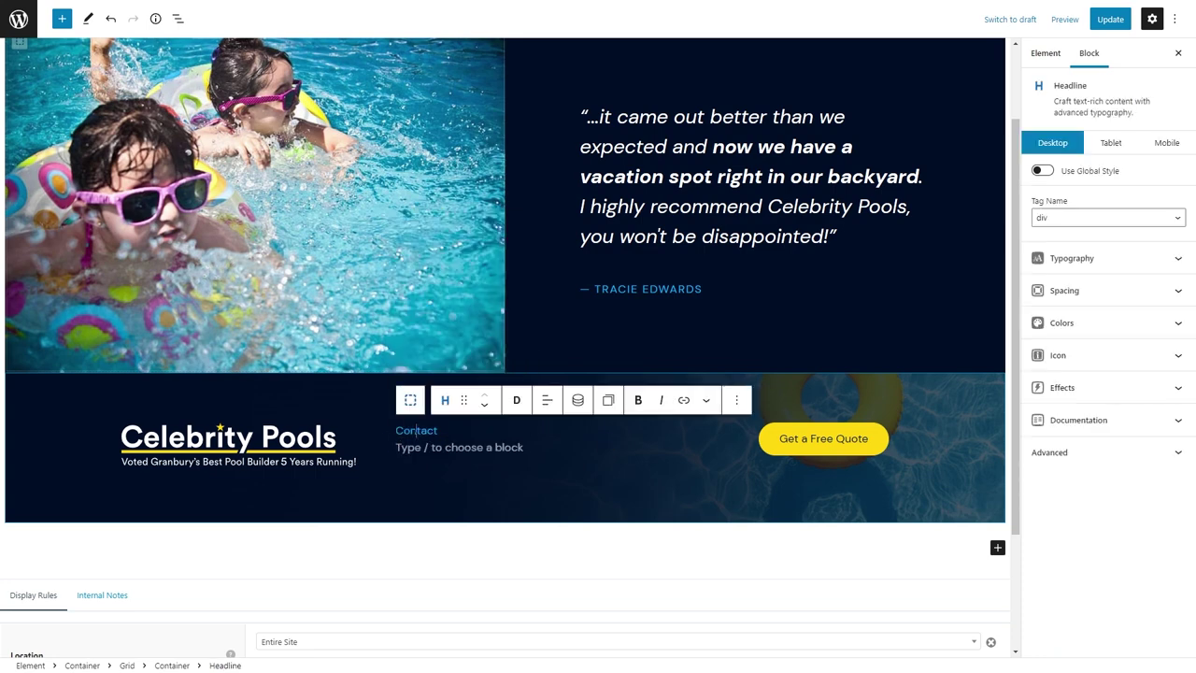
left_click(1072, 257)
left_click(1135, 299)
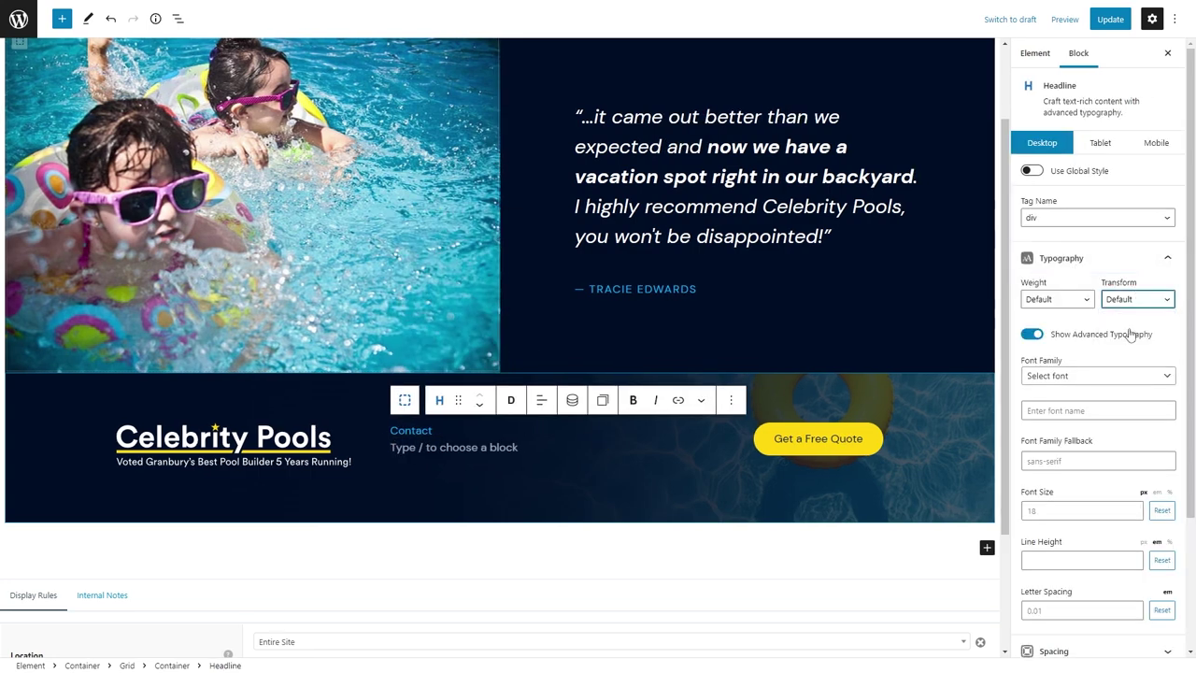
left_click(1130, 333)
left_click(1040, 609)
Paste the street address, phone number and e-mail as paragraphs under CONTACT and link the e-mail.
left_click(606, 447)
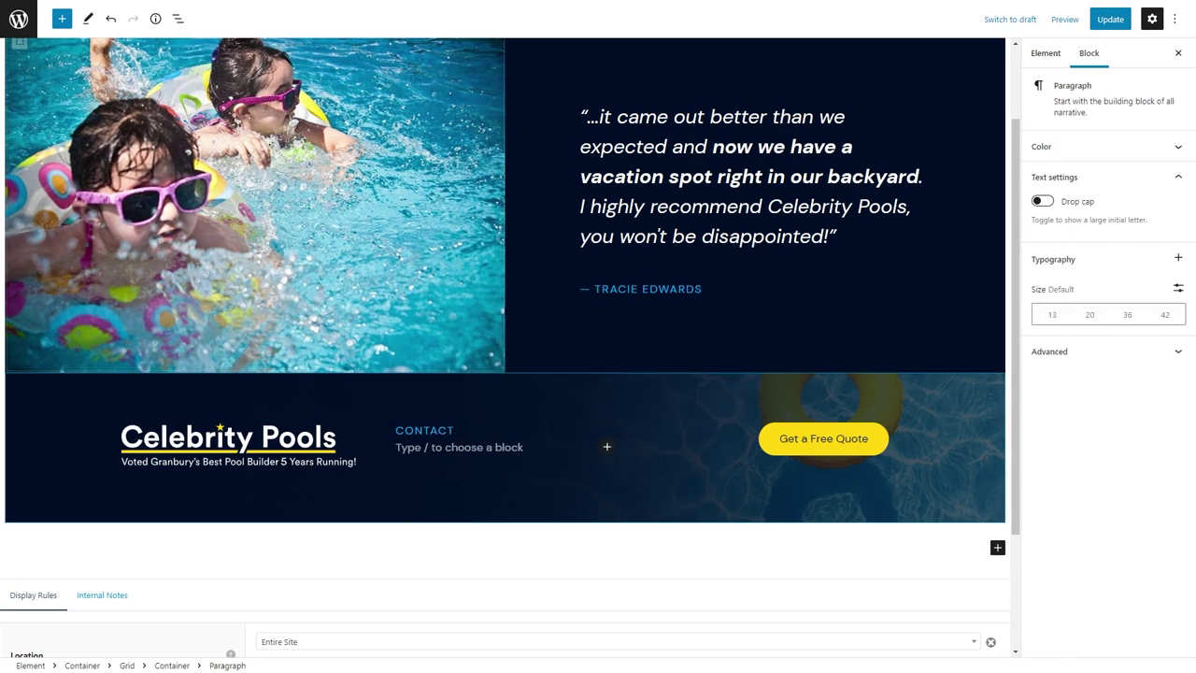
type("5465 Acton Hwy. Granbury, Texas 76049")
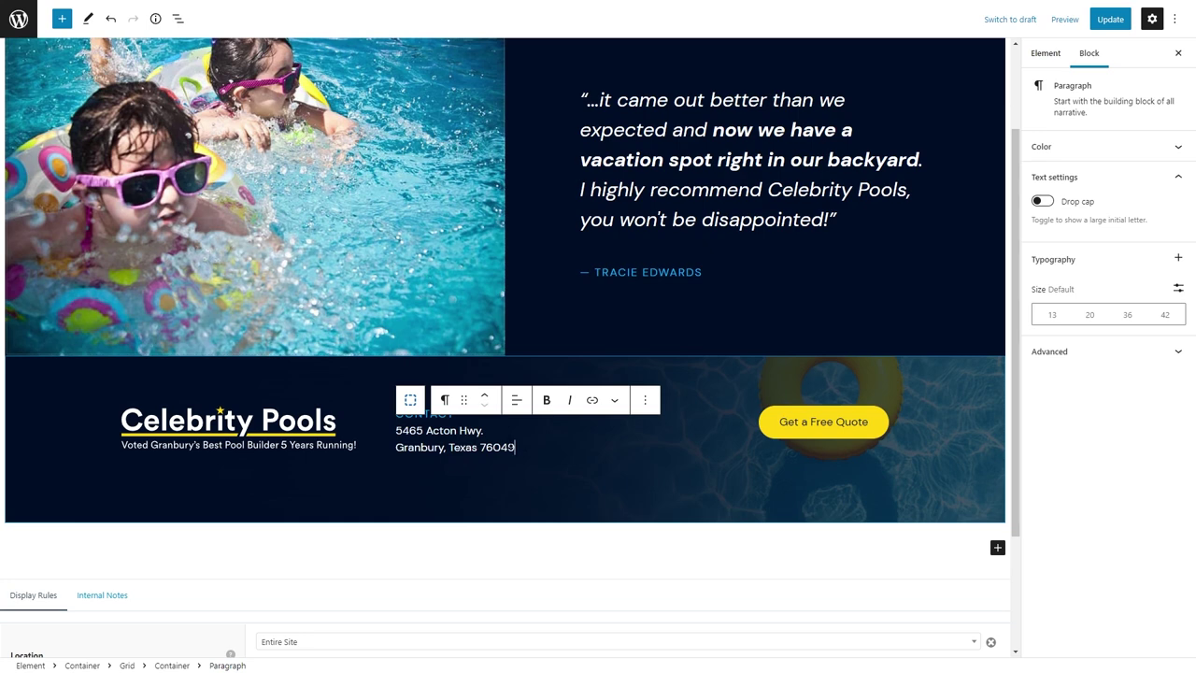
key("Return")
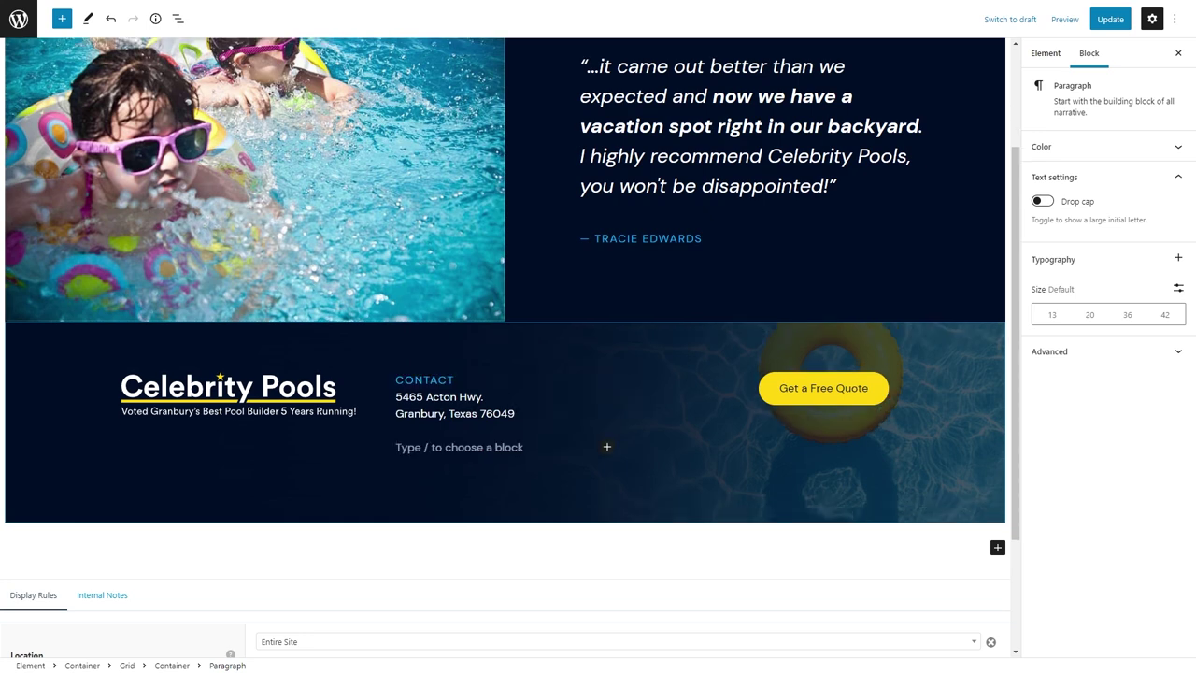
key("Return")
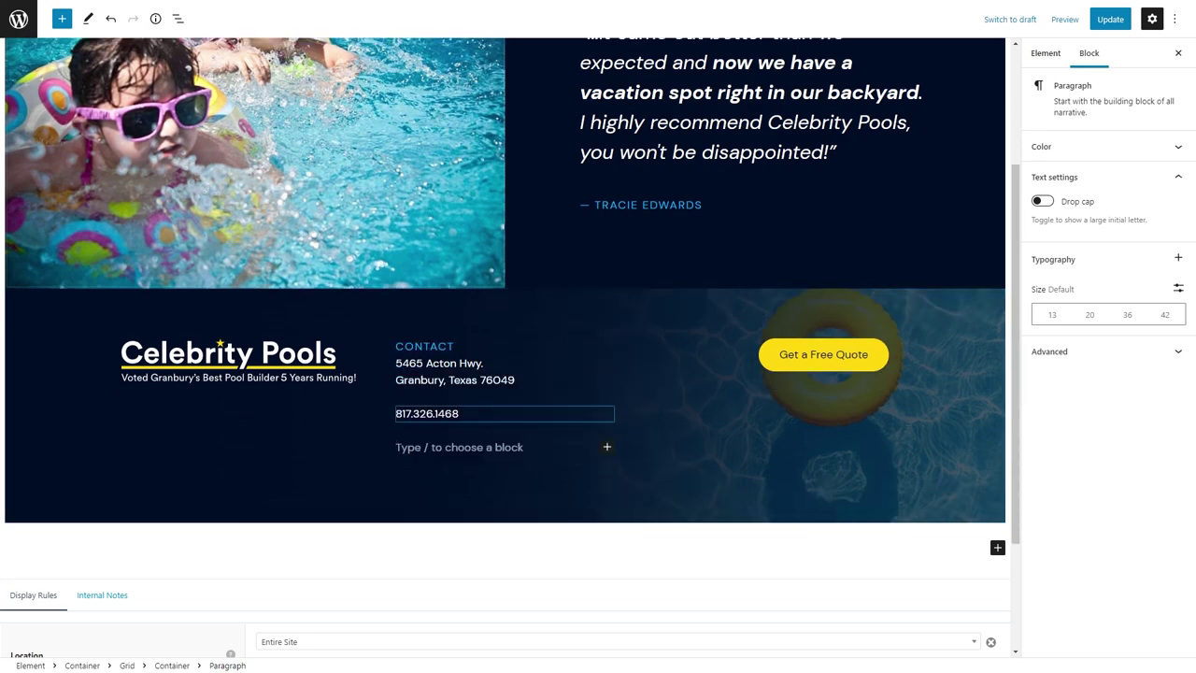
key("ctrl+v")
key("shift+Home")
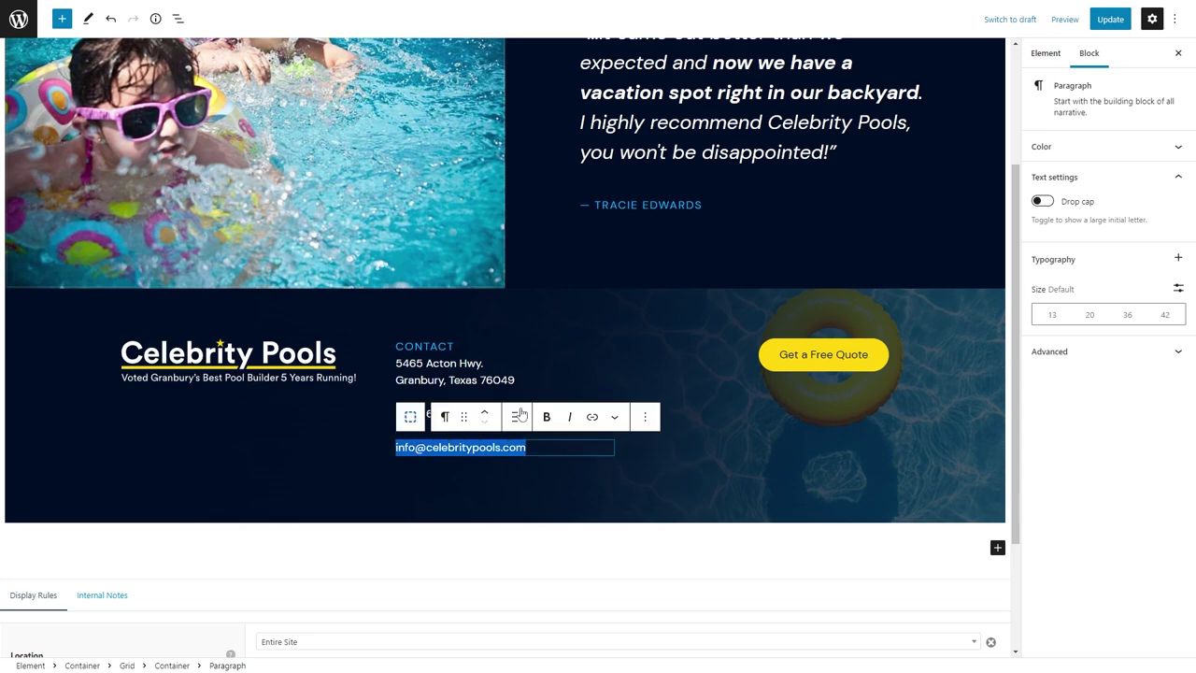
key("ctrl+k")
Link the phone number with a tel: link address.
left_click(462, 378)
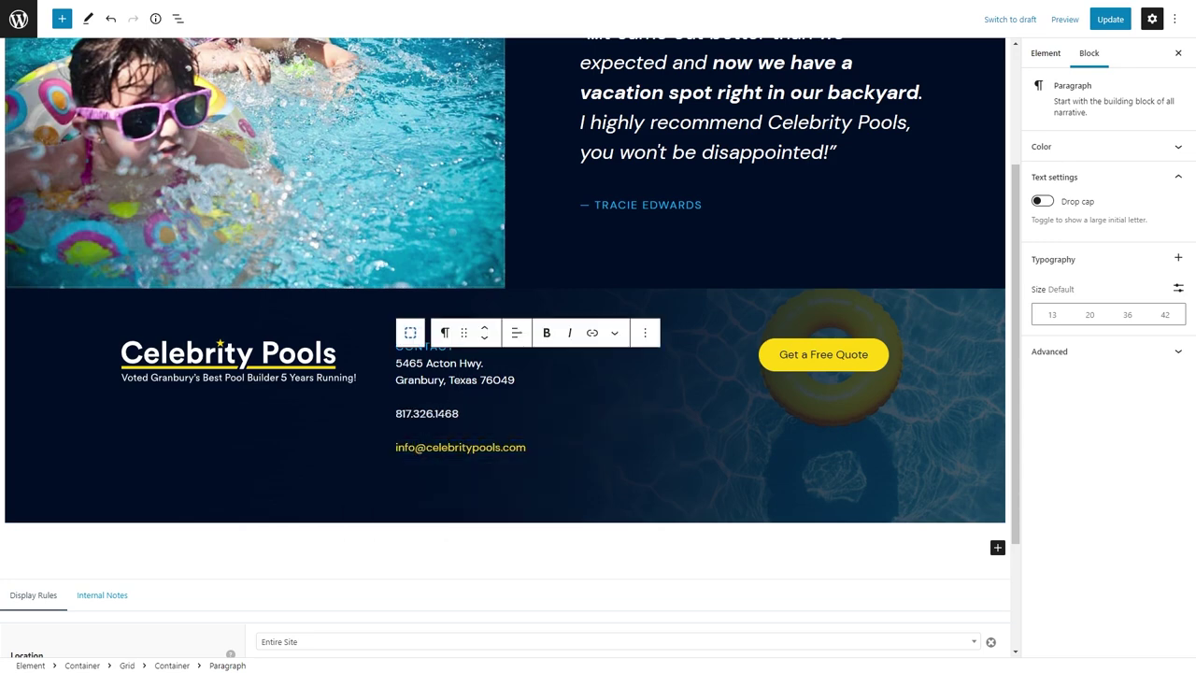
key("Down")
key("shift+Home")
key("ctrl+k")
type("tel:81")
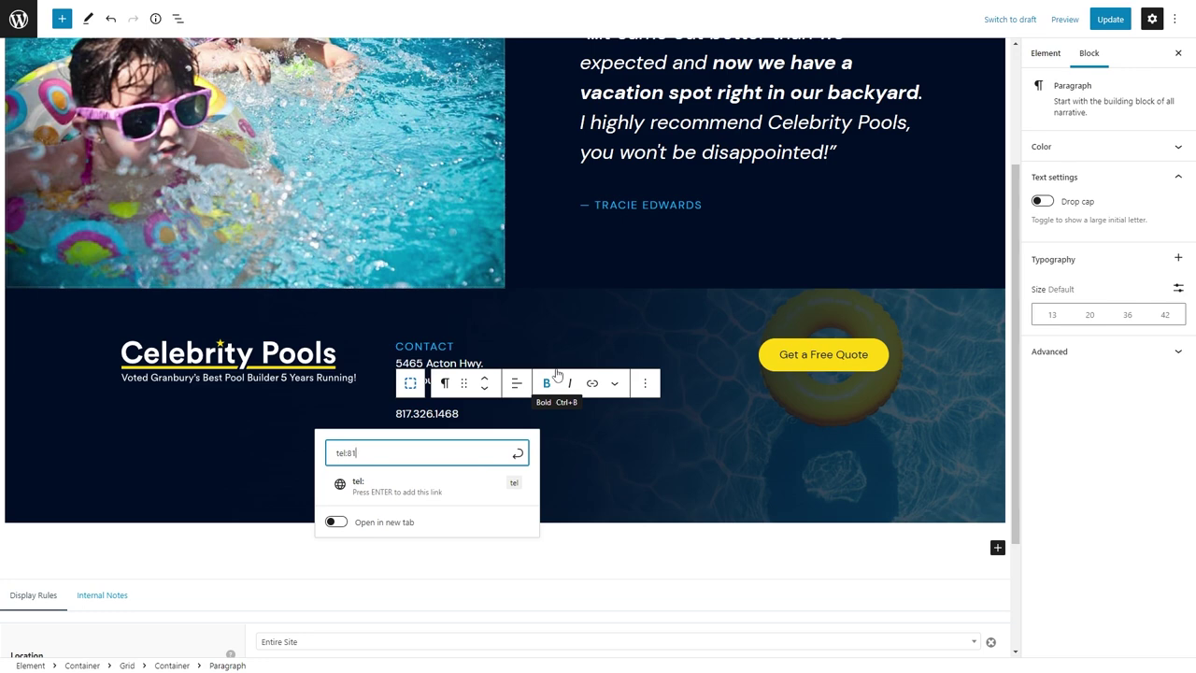
key("Return")
Set the CONTACT headline's bottom margin to 27.
left_click(408, 346)
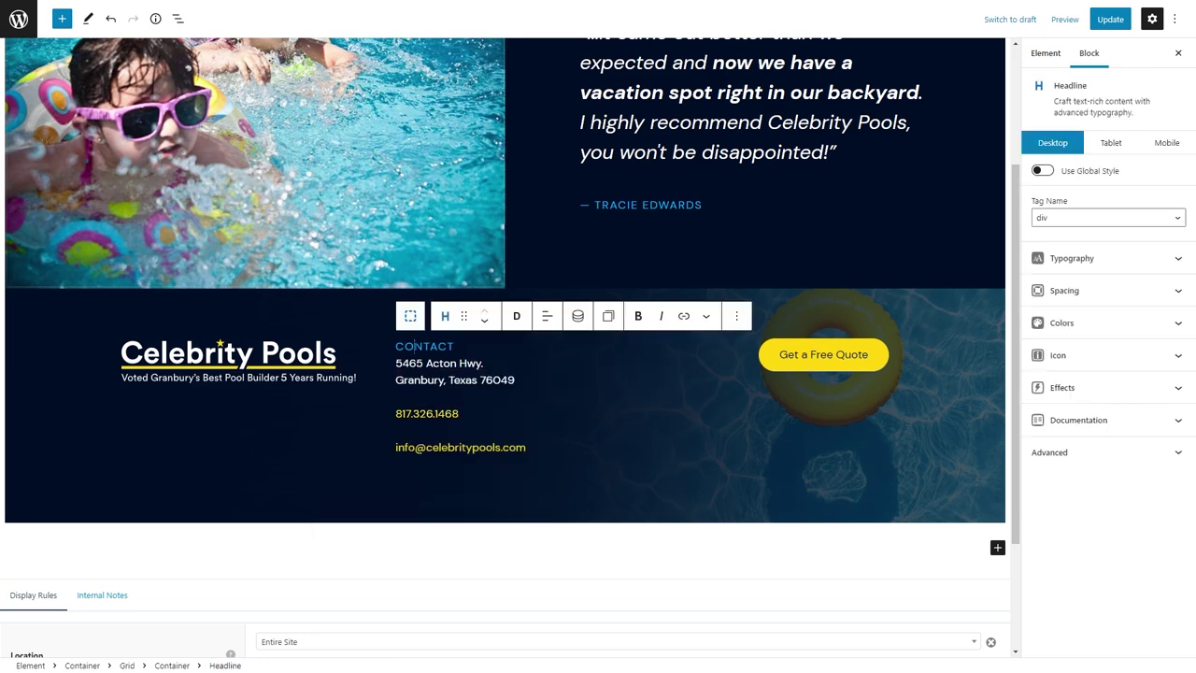
left_click(1064, 290)
left_click(1102, 421)
type("27")
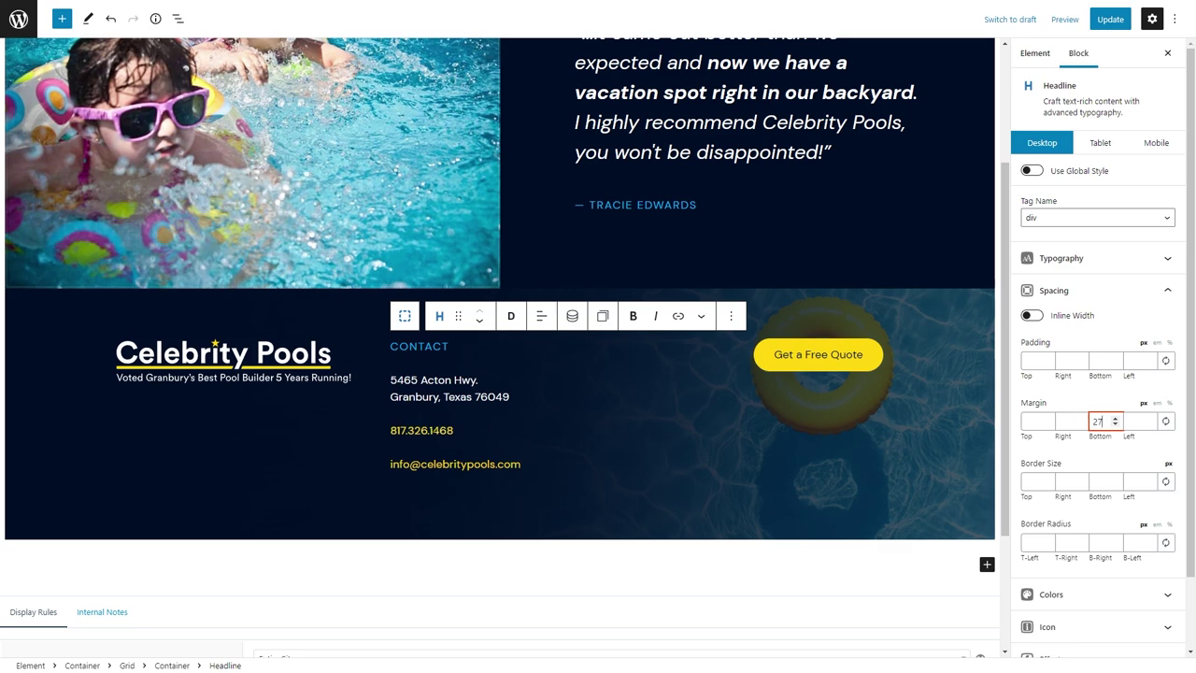
left_click(278, 463)
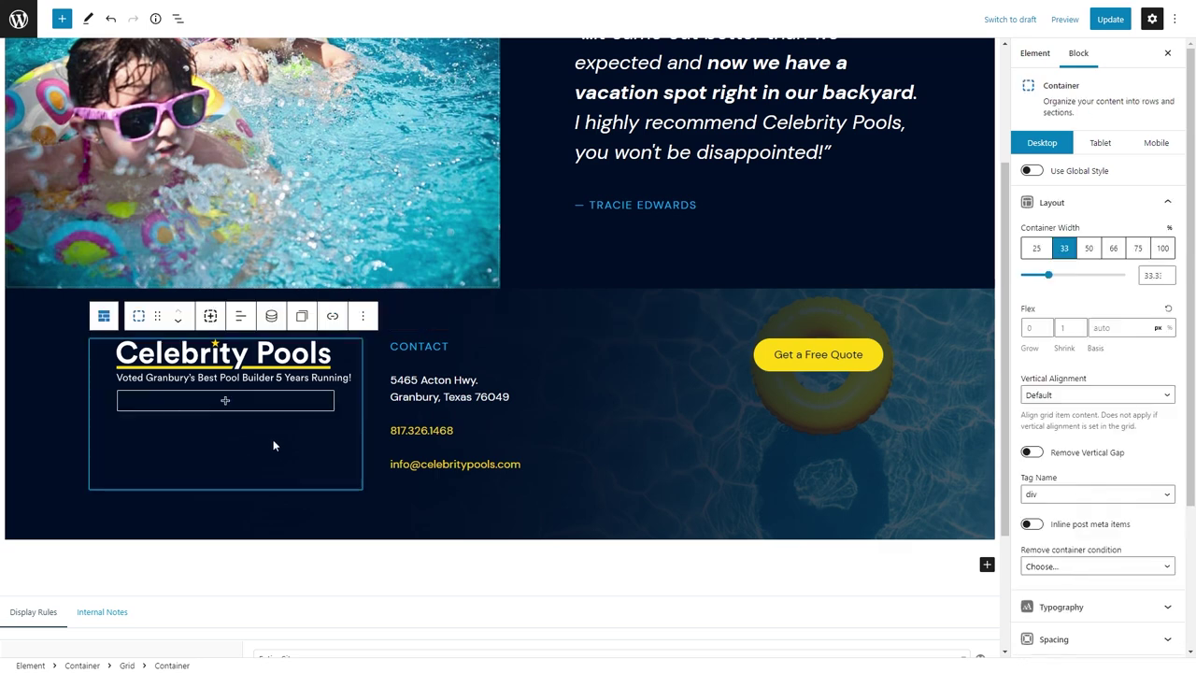
left_click(454, 504)
Add a new 50%-width container to the footer grid and delete the stray empty Buttons block.
left_click(454, 504)
left_click(433, 346)
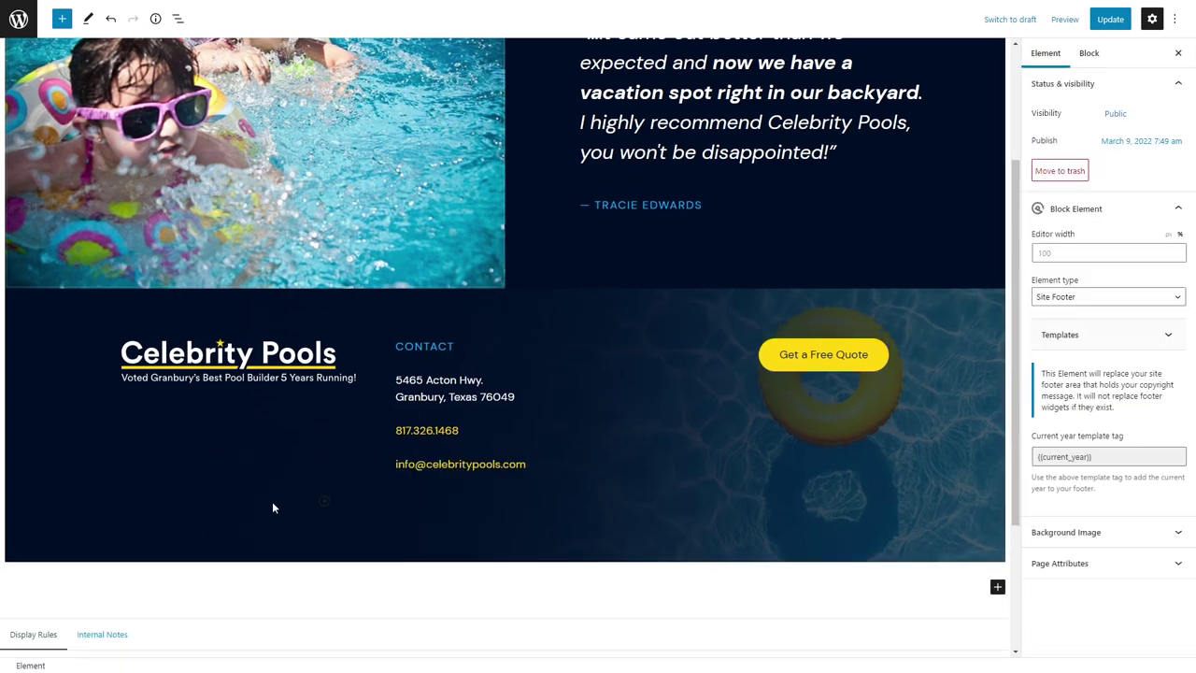
left_click(272, 501)
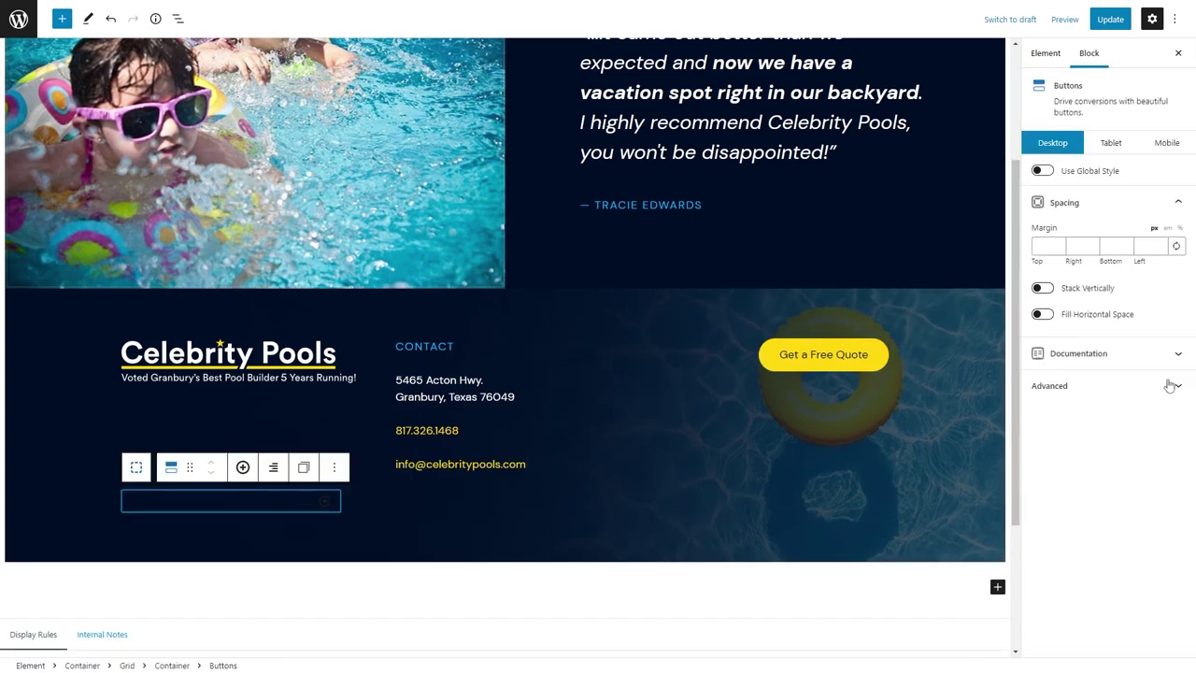
key("BackSpace")
left_click(198, 510)
left_click(1088, 249)
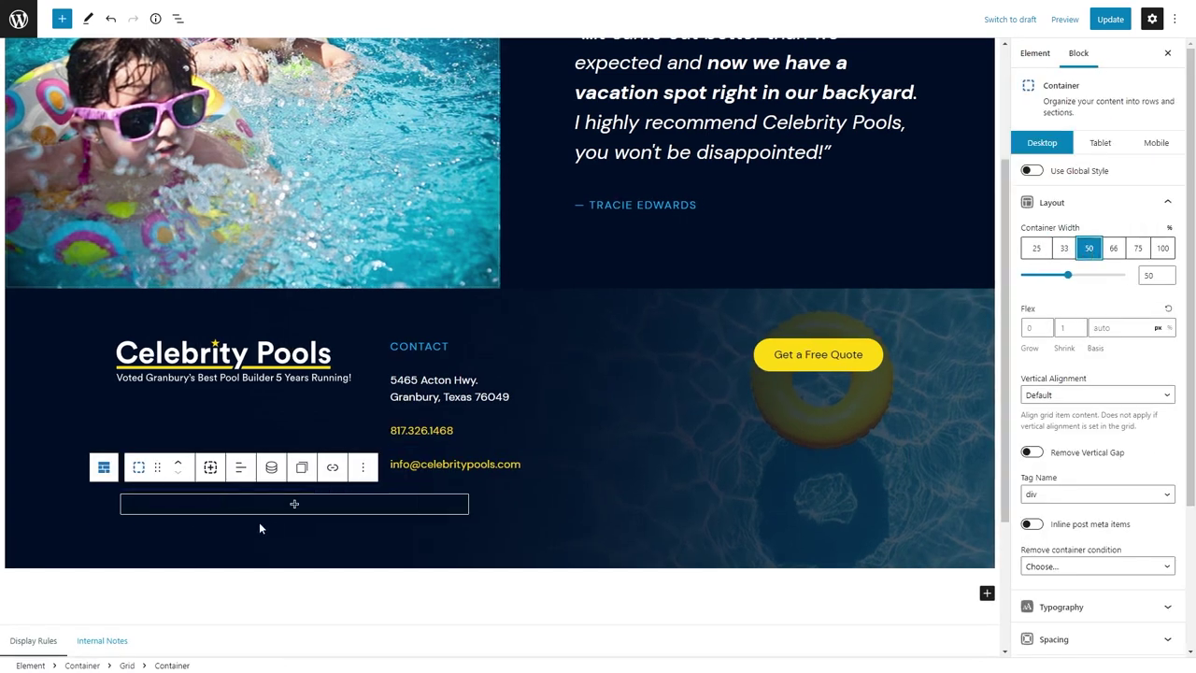
Insert a paragraph-tag Headline reading 'Site by OGAL Web Design' with 0.8em font size.
left_click(295, 505)
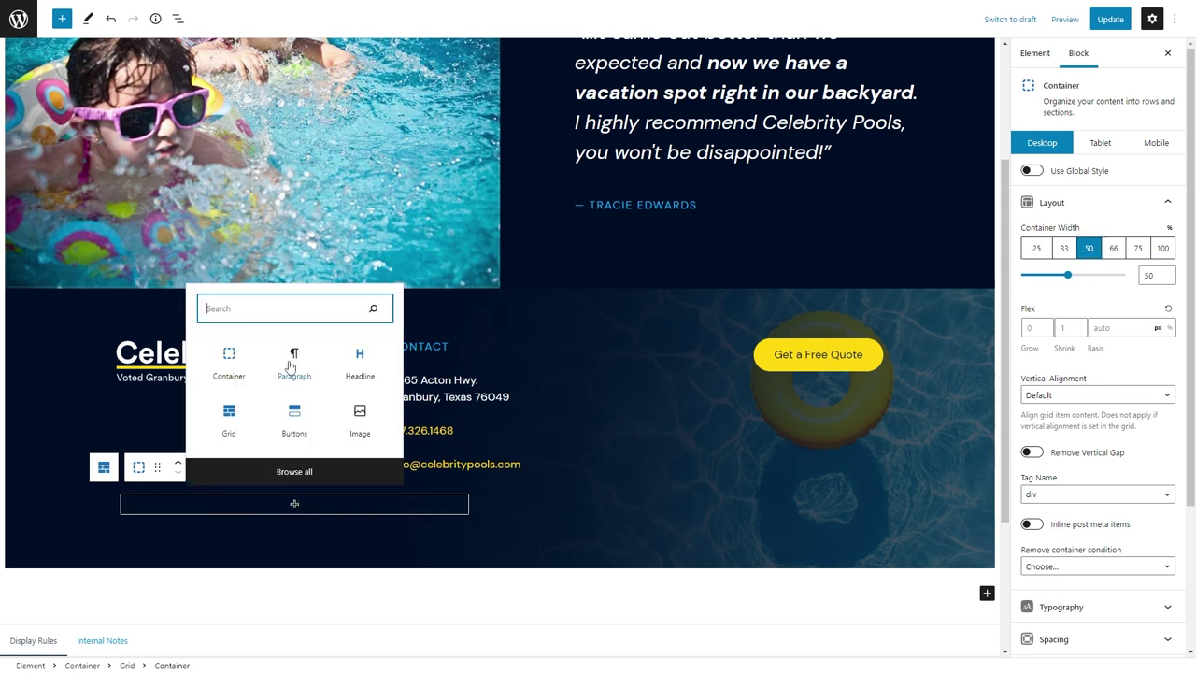
left_click(353, 366)
left_click(245, 472)
left_click(258, 411)
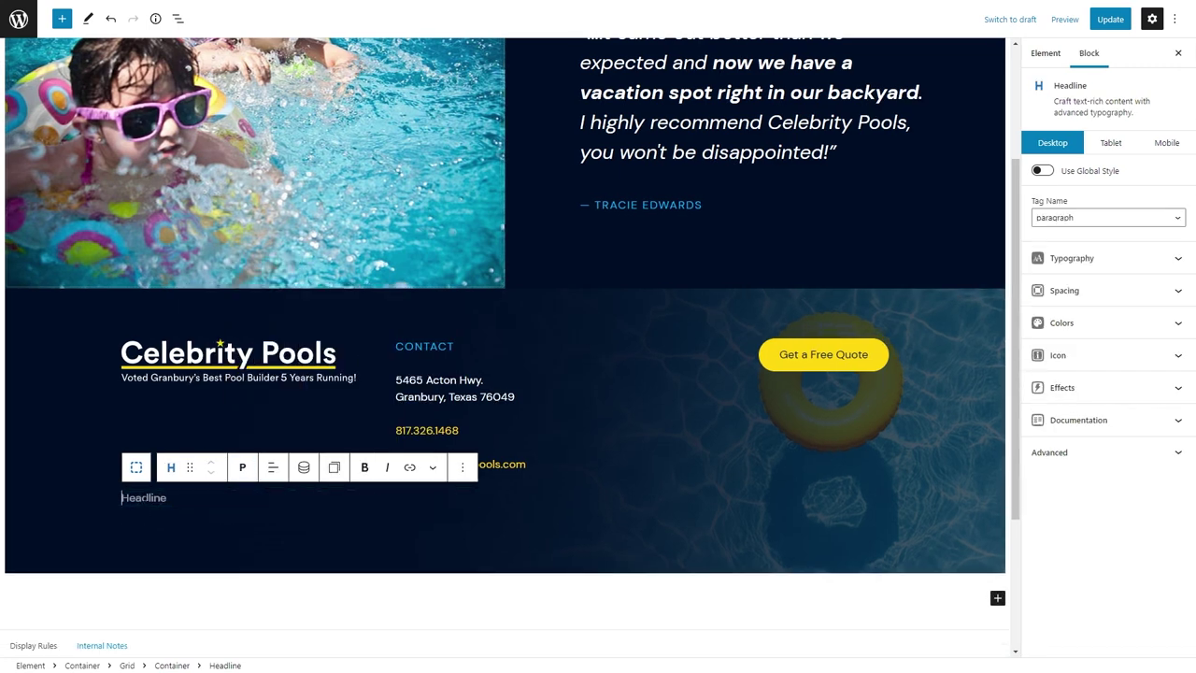
type("Site by ")
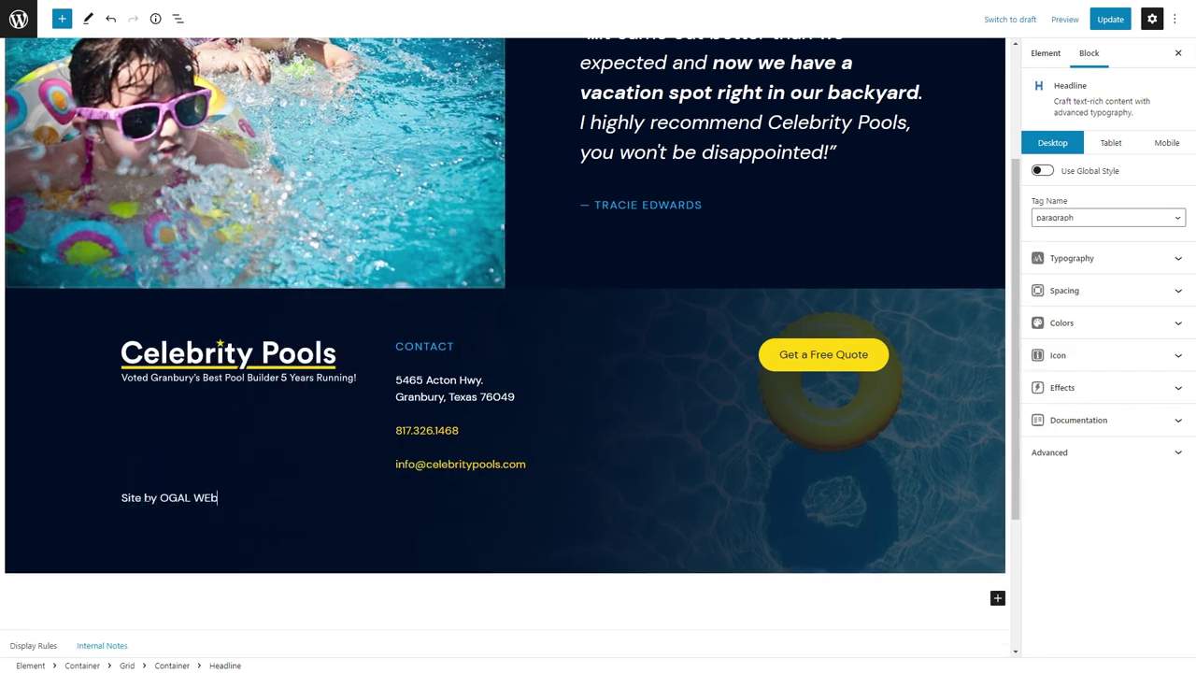
type("OGAL Web Design")
key("ctrl+a")
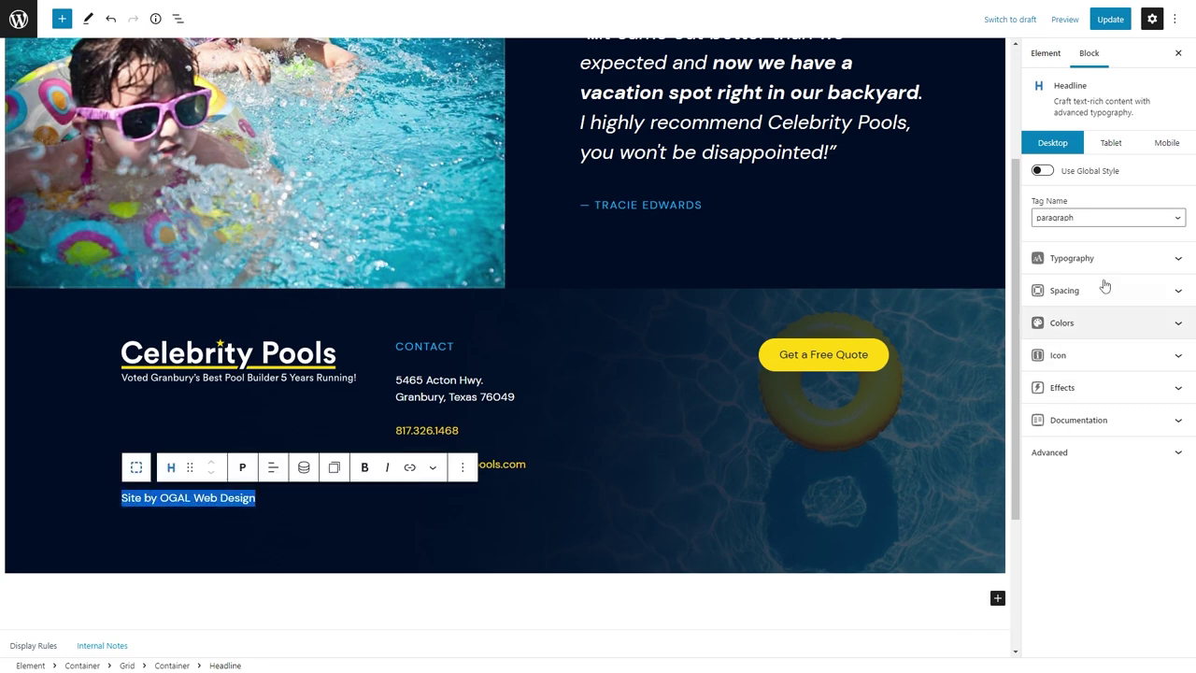
left_click(1098, 258)
left_click(1075, 510)
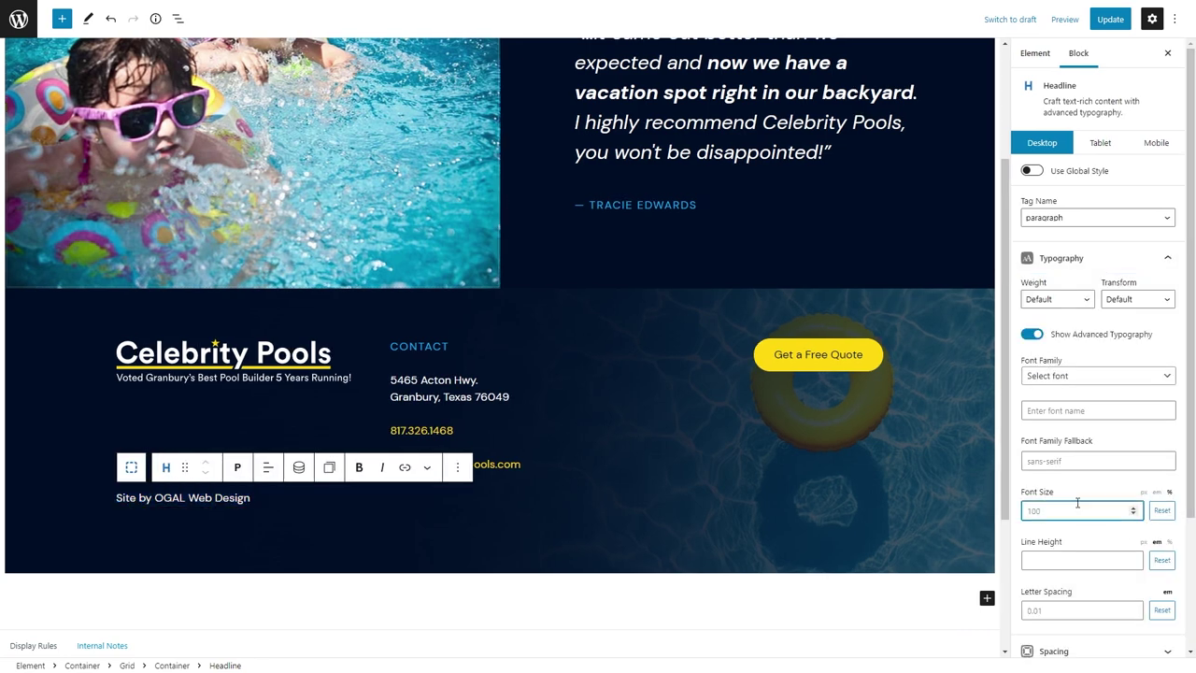
type(".8")
left_click(1156, 492)
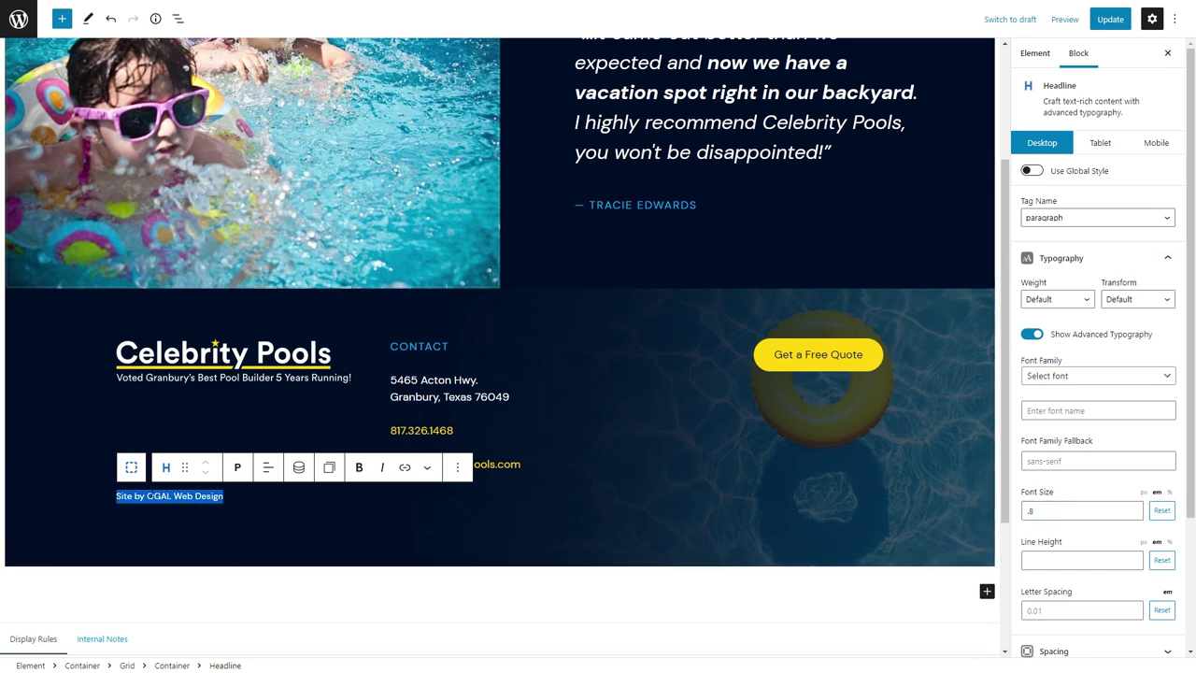
Duplicate the credit container, change its text to the © 2022 Celebrity Pools copyright, and right-align it.
left_click(261, 504)
key("ctrl+shift+d")
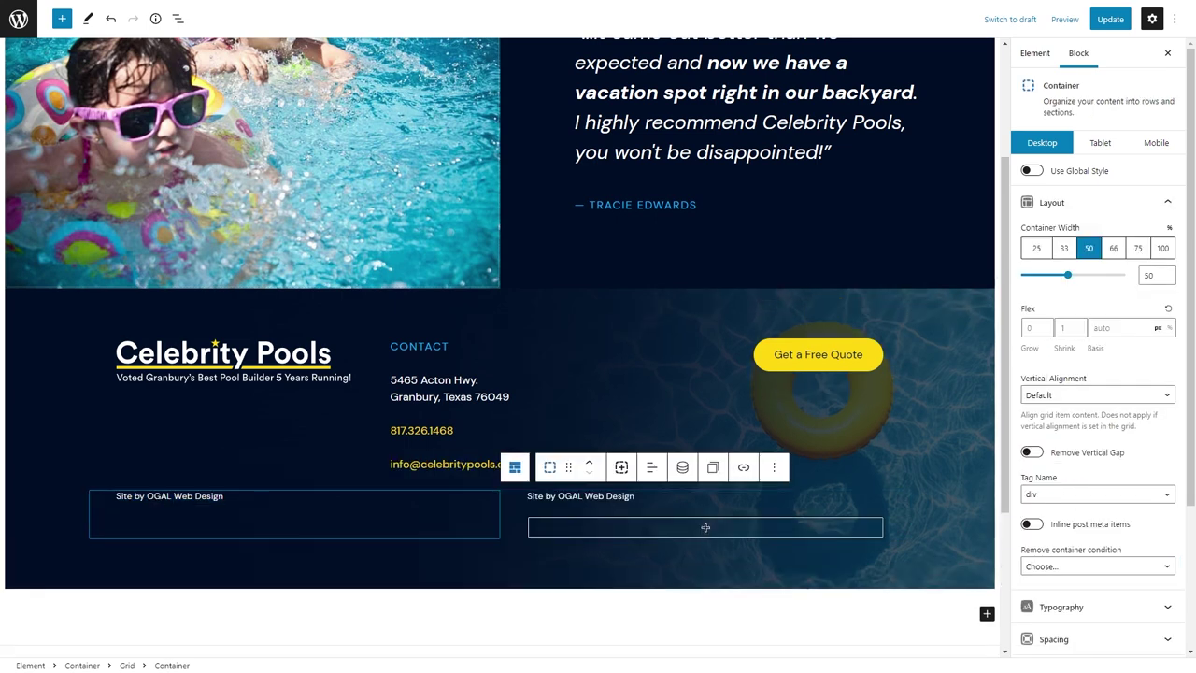
triple_click(537, 495)
type("© 2020 Celebrity Pools Inc. All Rights Reserved.")
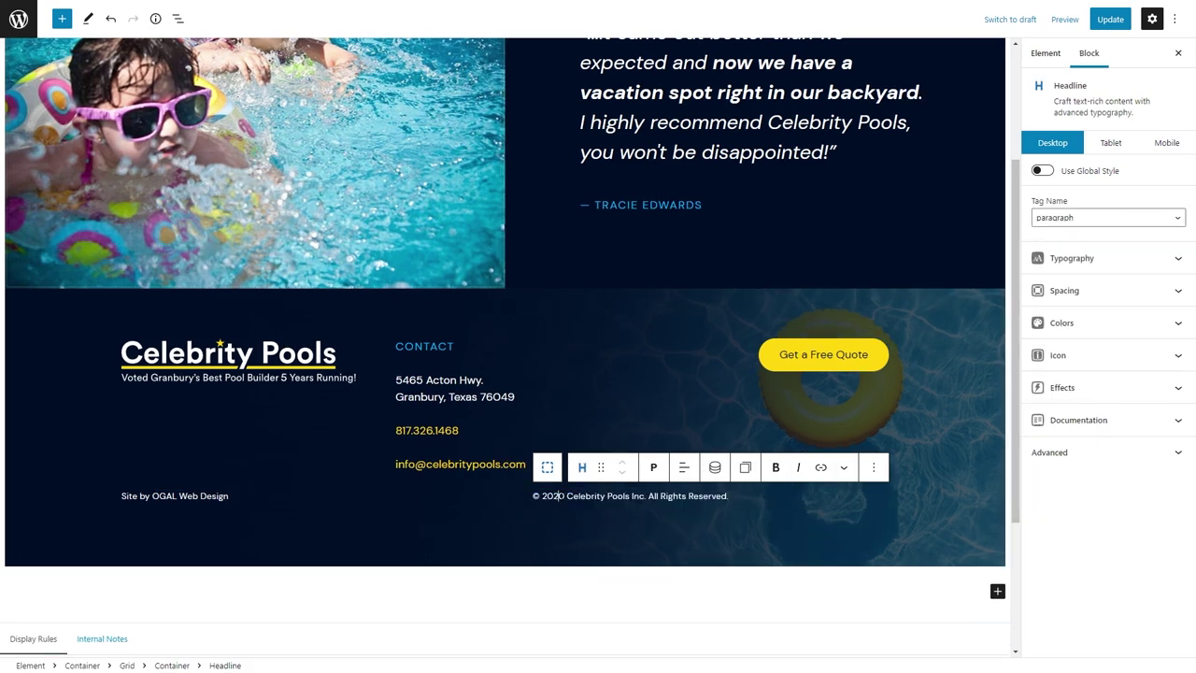
type("2")
left_click(658, 468)
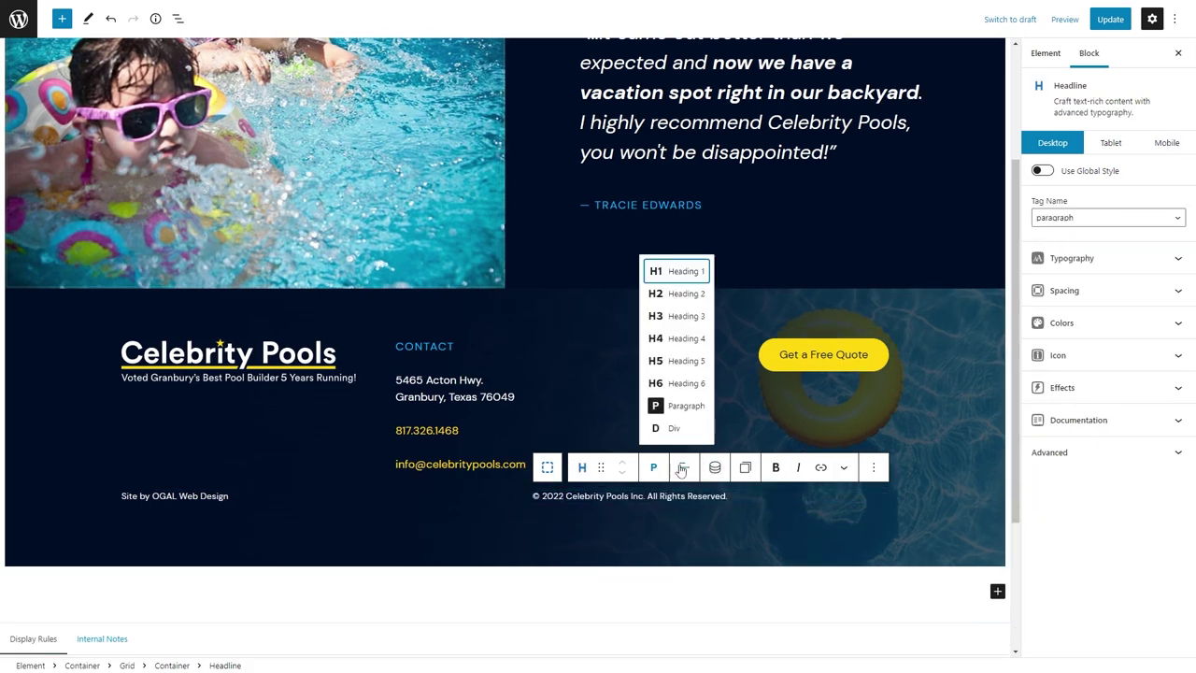
left_click(683, 467)
left_click(703, 551)
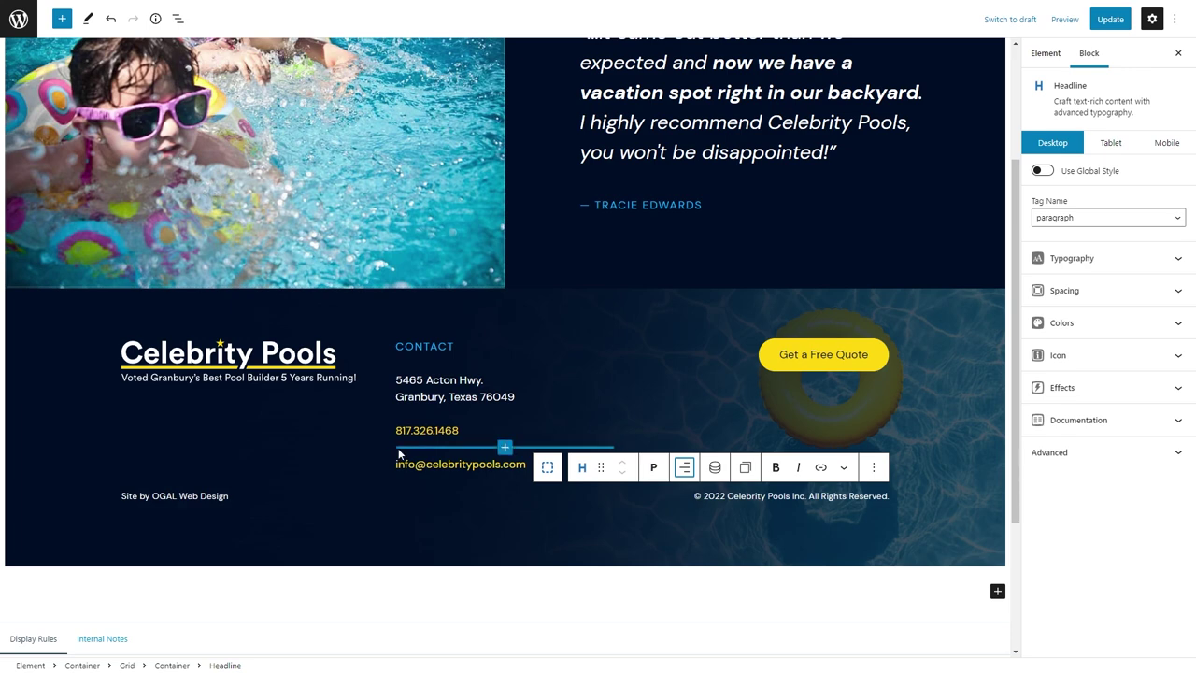
In List View, select the footer grid to edit its vertical gap.
left_click(178, 18)
left_click(62, 242)
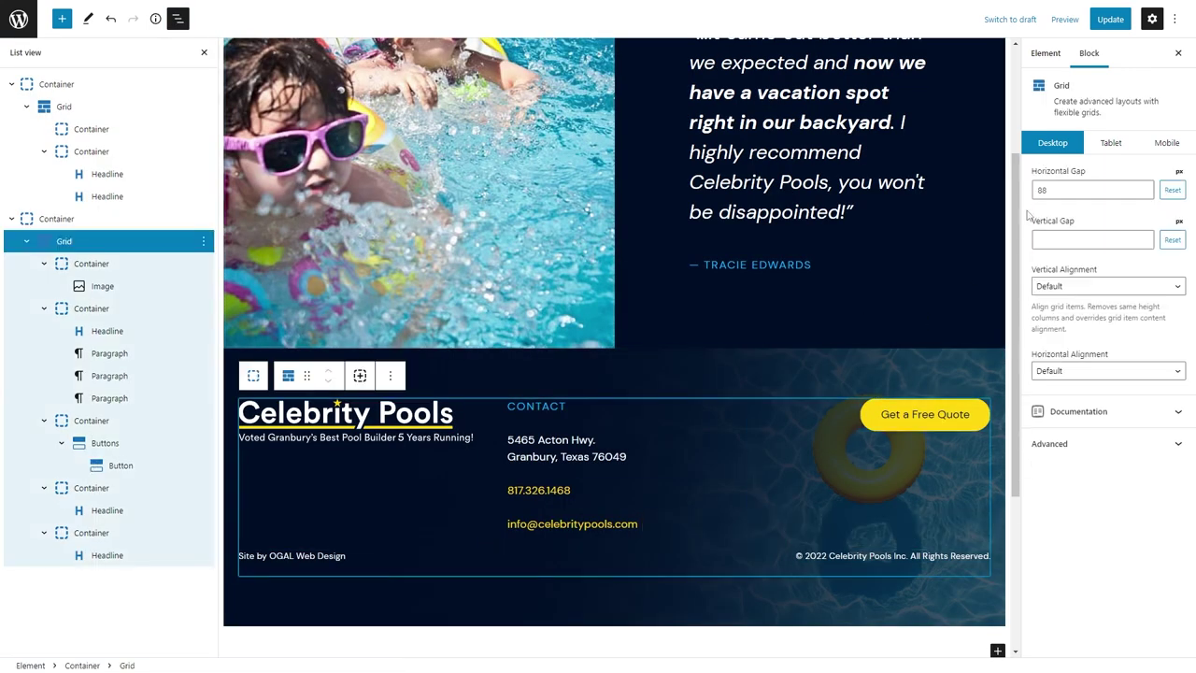
left_click(1051, 223)
Set the grid's vertical gap to 60, the logo column to 50%, and the contact and quote columns to 25%.
type("60")
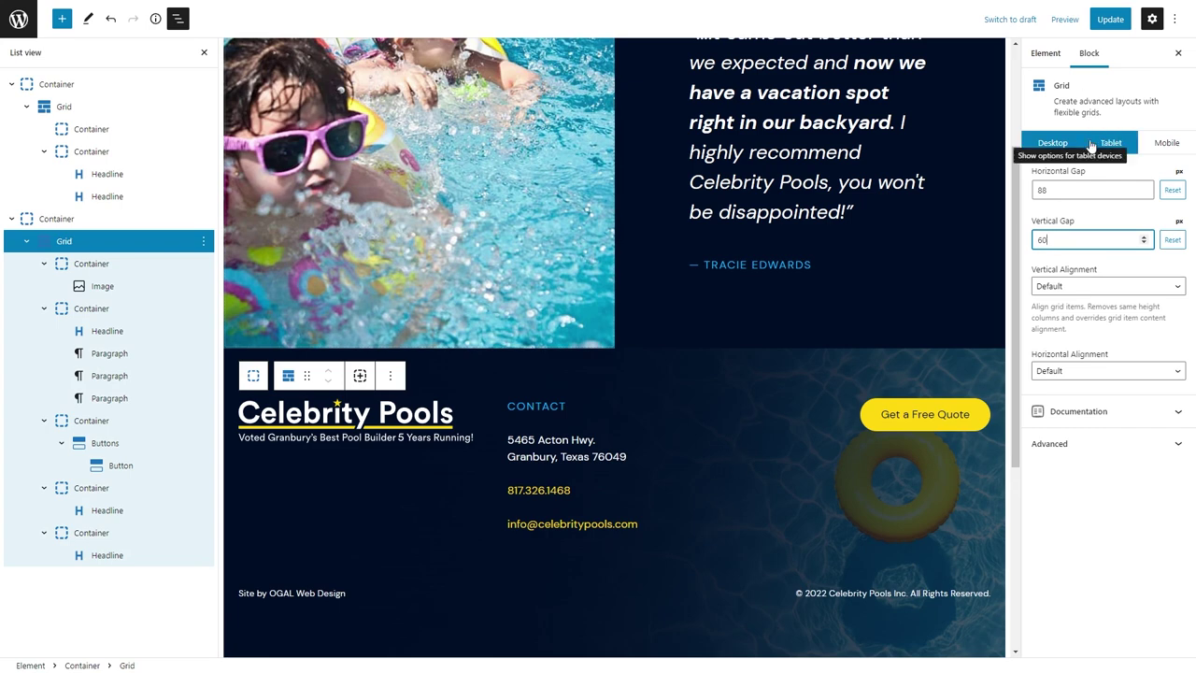
left_click(392, 486)
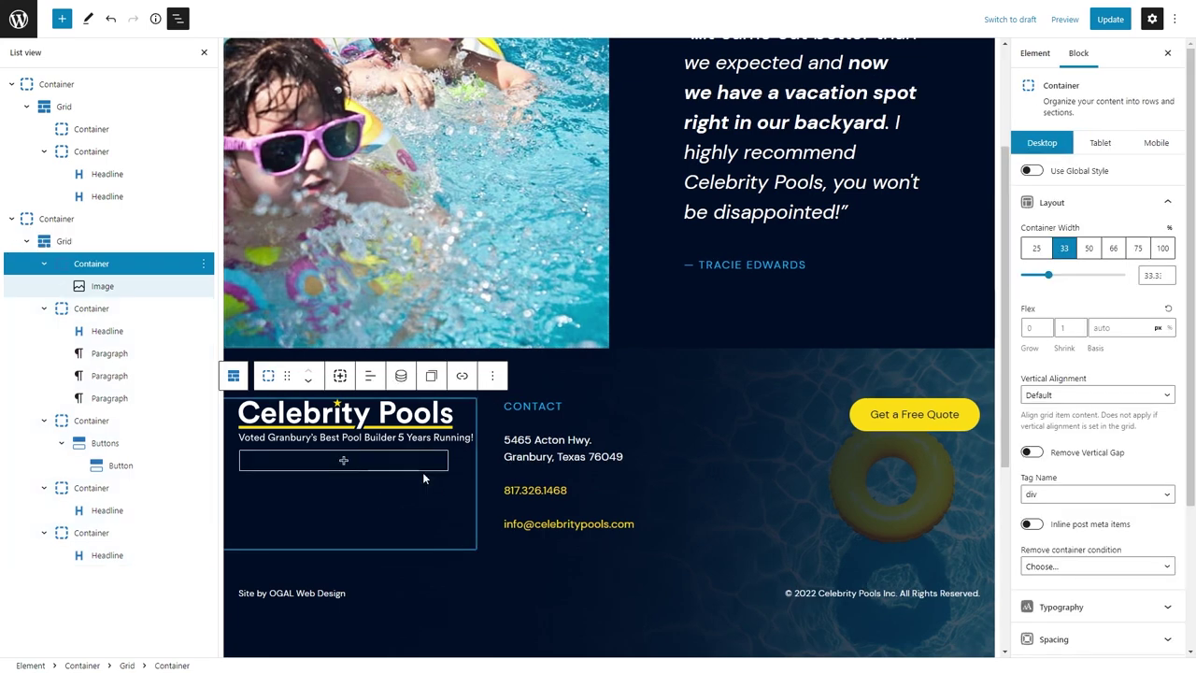
left_click(1088, 248)
left_click(70, 309)
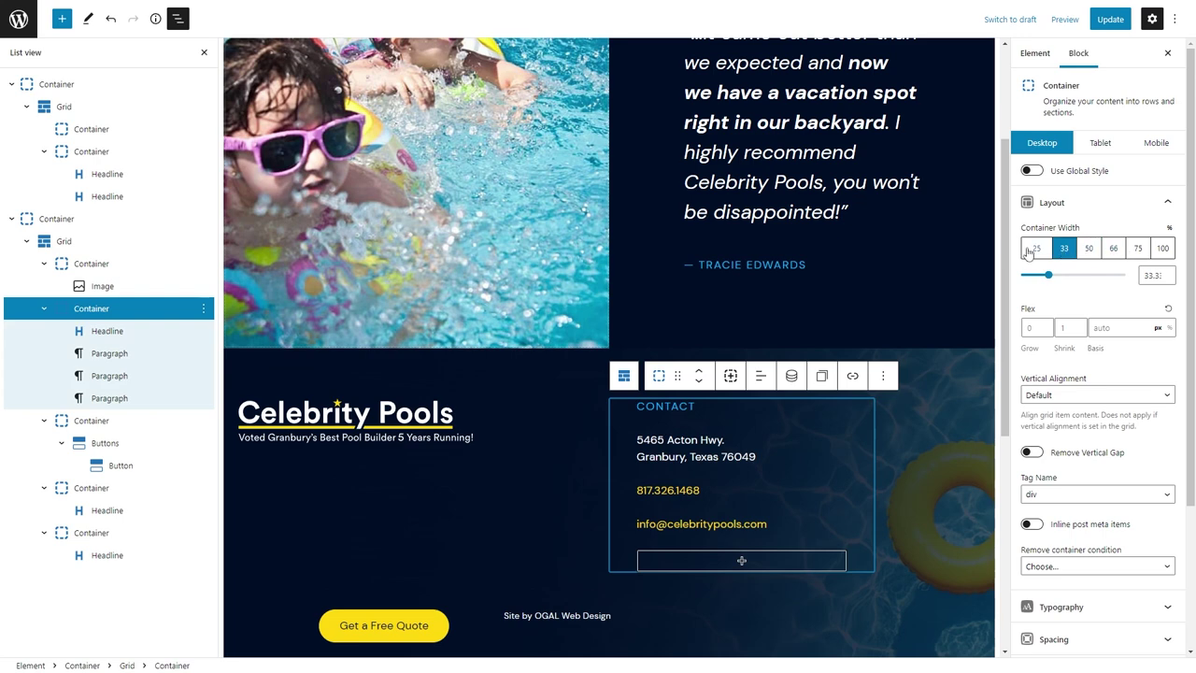
left_click(1036, 247)
left_click(91, 420)
left_click(1036, 247)
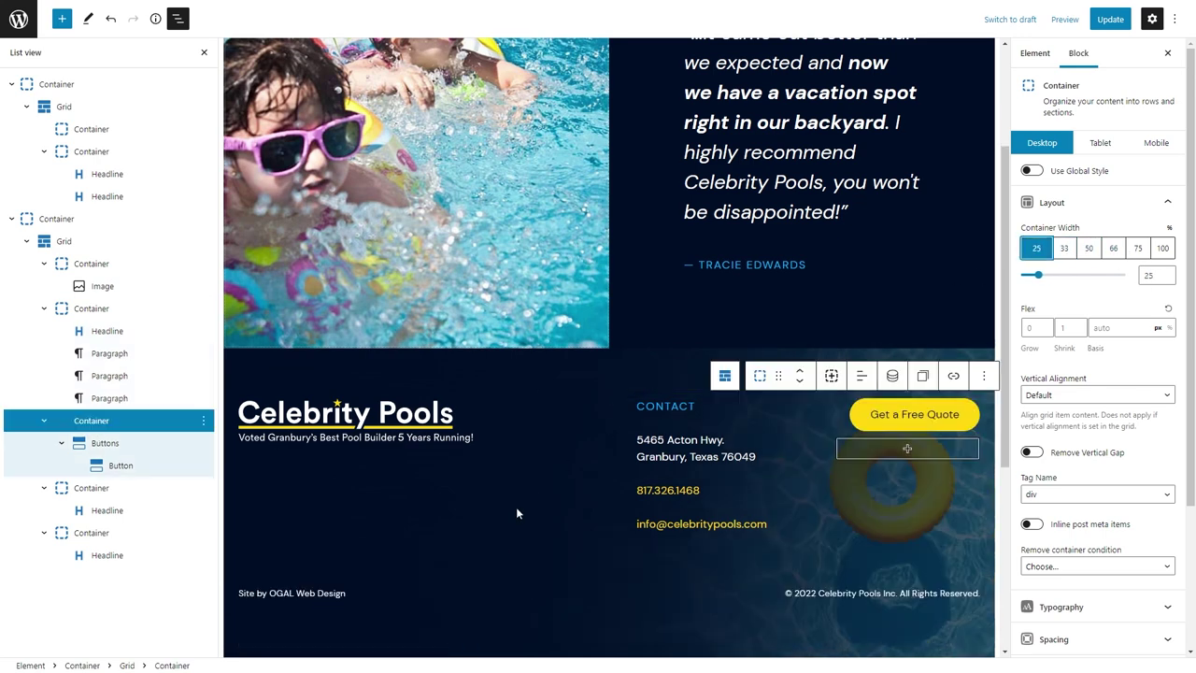
On tablet, make the logo column full width and the quote button column 50%.
scroll(517, 512, "down", 1)
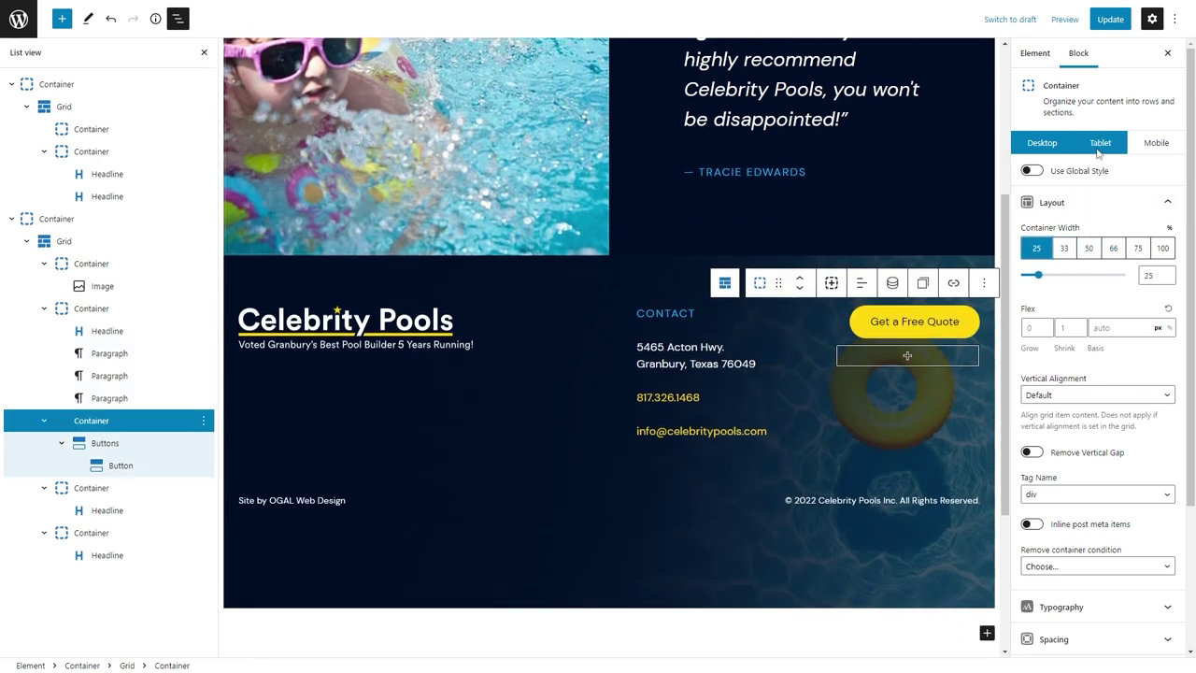
left_click(1100, 145)
left_click(77, 263)
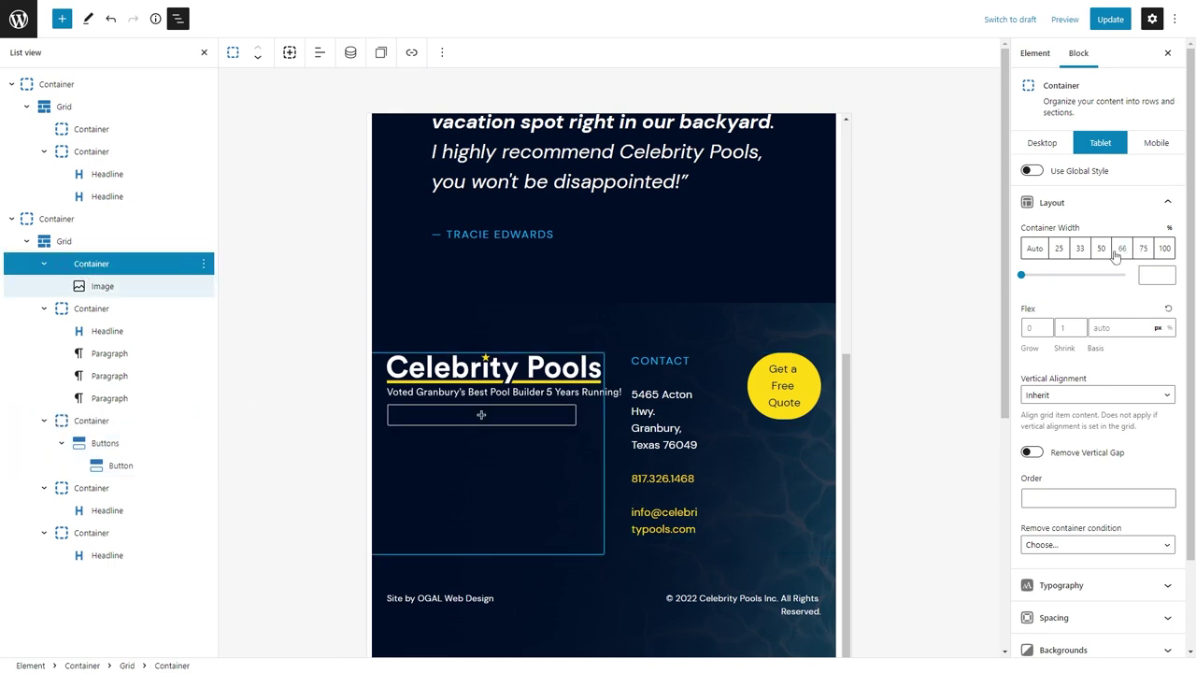
left_click(1100, 248)
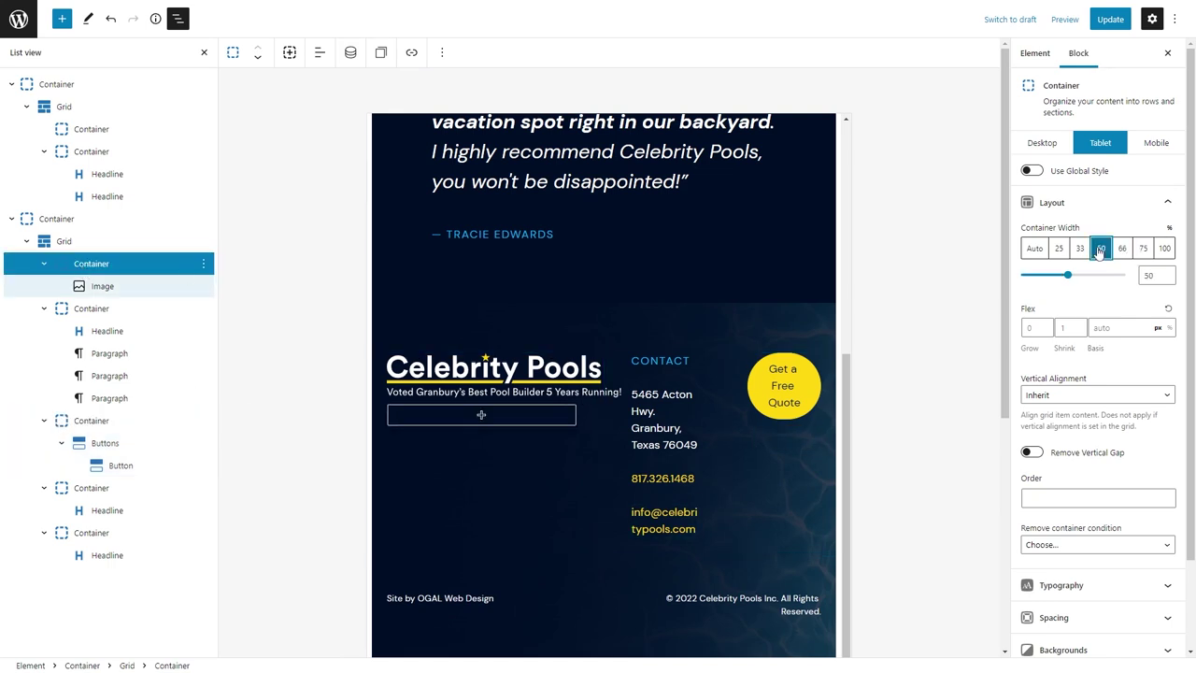
left_click(1164, 248)
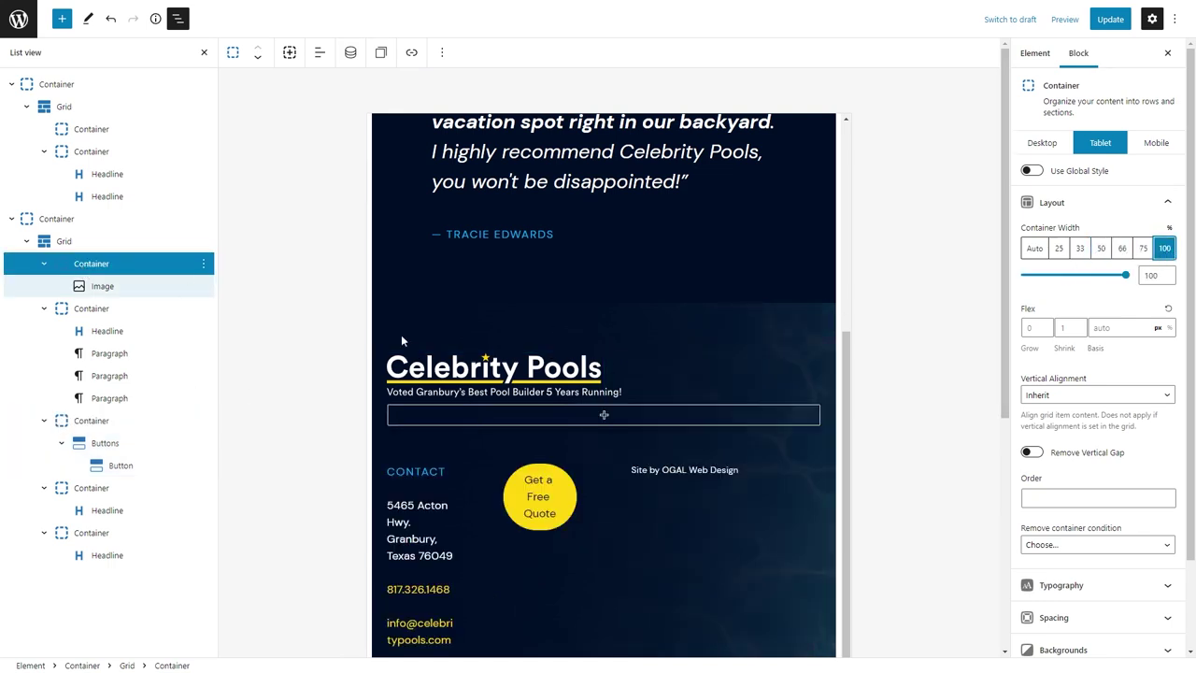
left_click(91, 308)
left_click(91, 421)
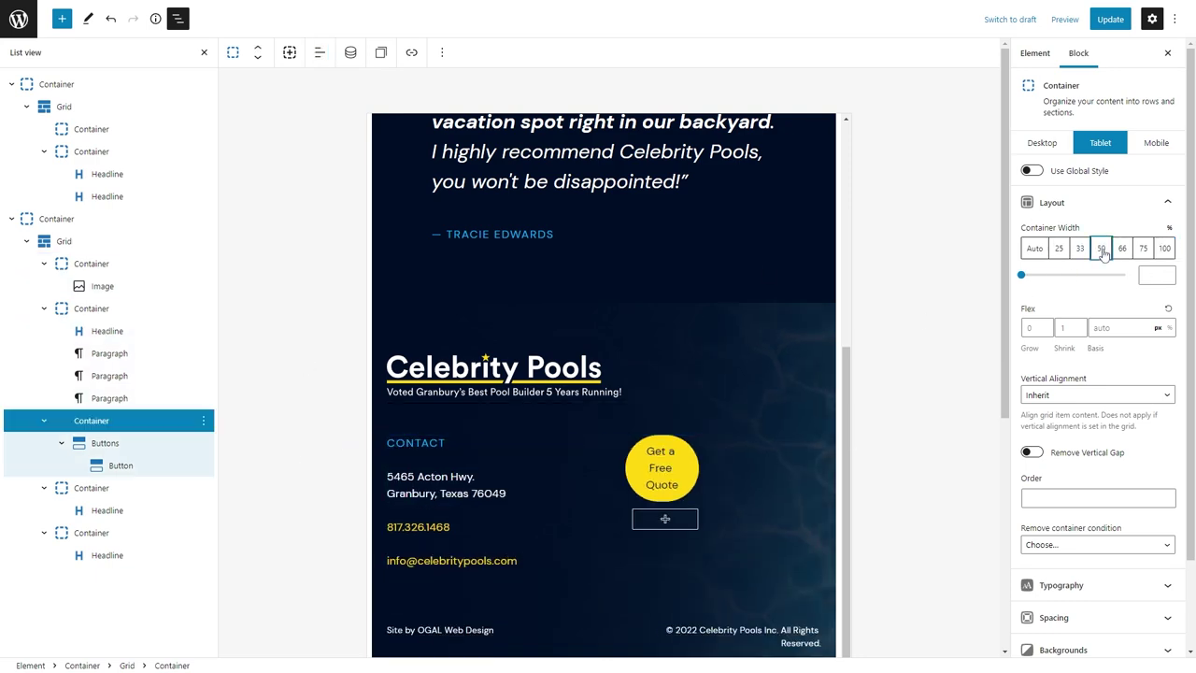
left_click(1099, 249)
Widen the copyright column to 66% on tablet, then check the footer at mobile width.
scroll(523, 420, "down", 3)
left_click(546, 408)
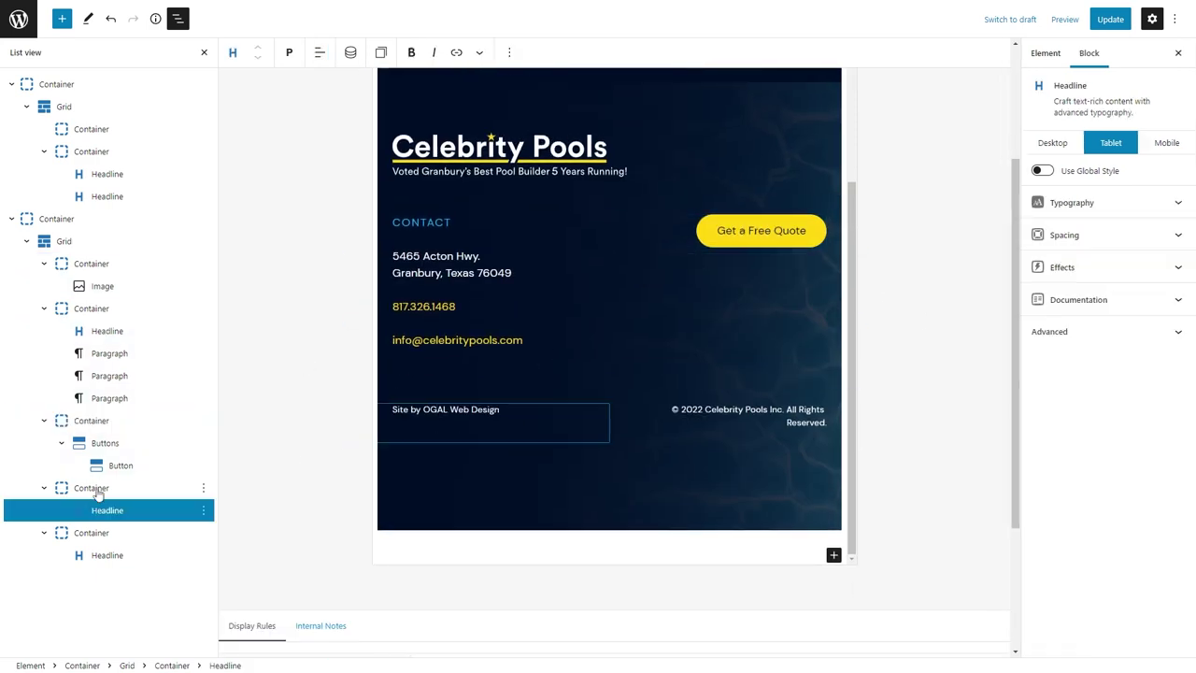
left_click(92, 488)
left_click(92, 531)
left_click(1122, 248)
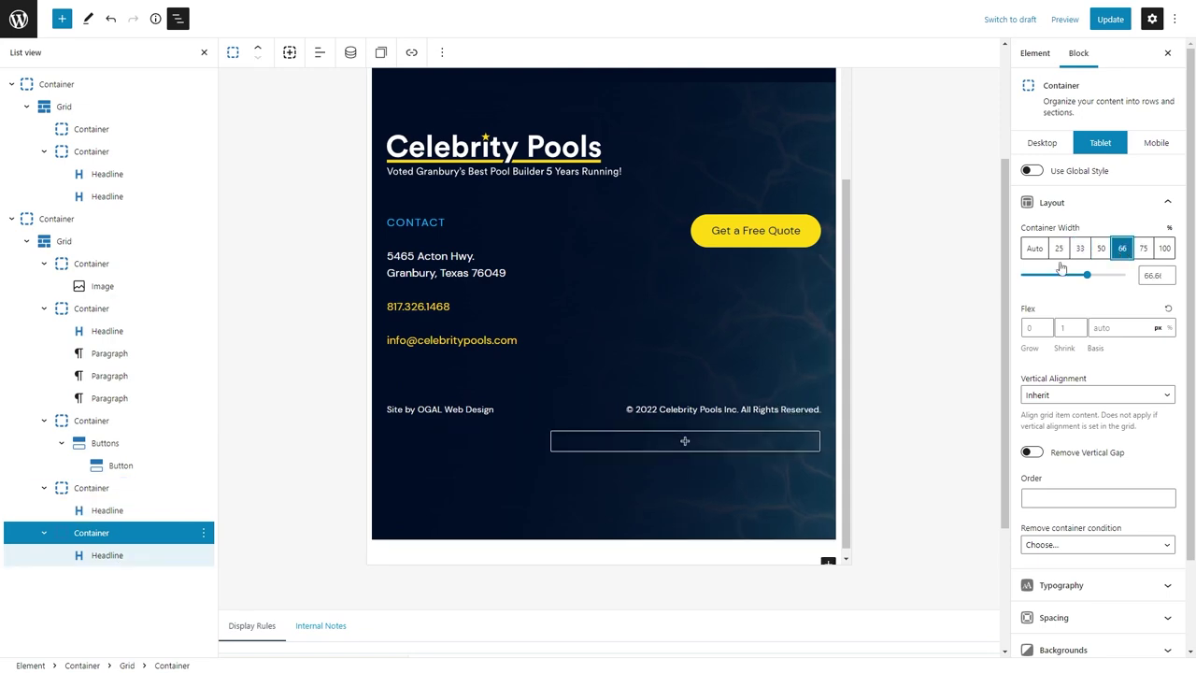
scroll(708, 312, "up", 3)
left_click(1155, 142)
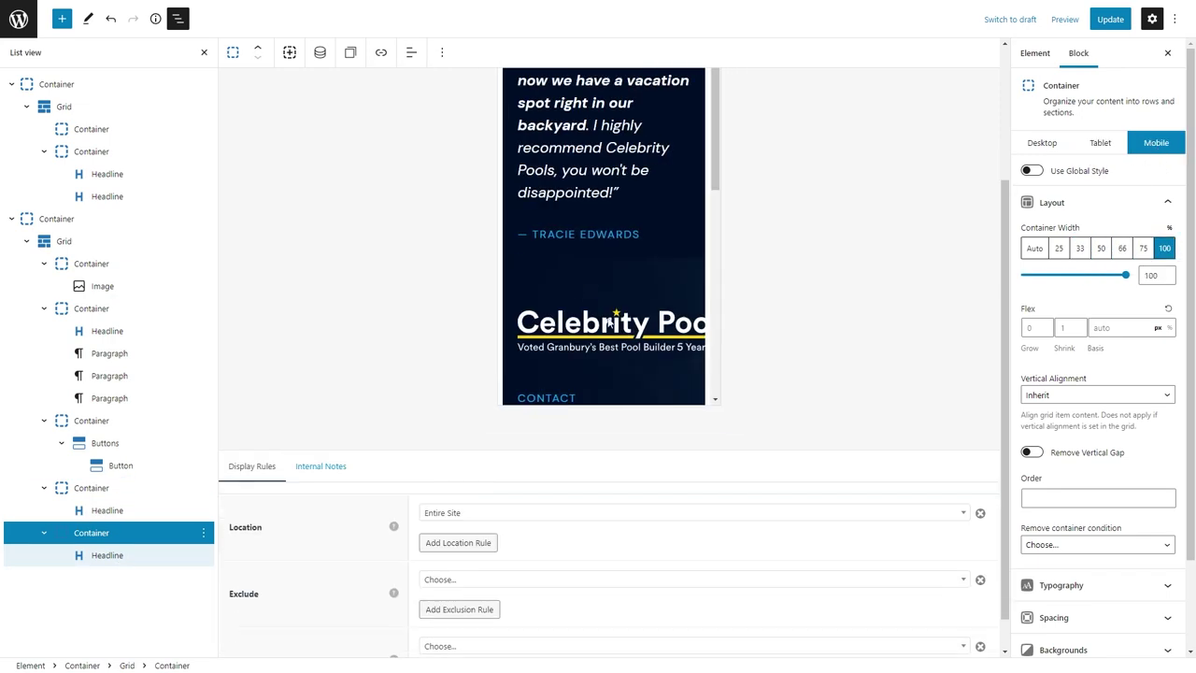
left_click(603, 346)
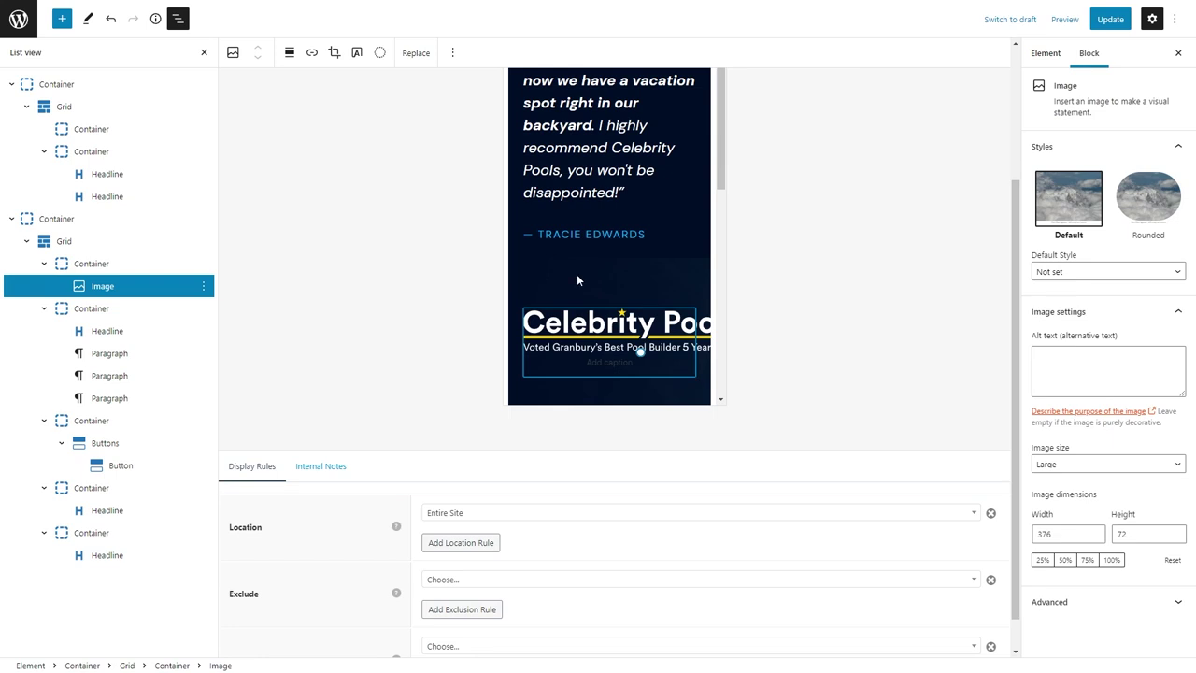
On mobile, left-align the Get a Free Quote button and the copyright line.
scroll(576, 281, "down", 5)
left_click(612, 280)
left_click(535, 290)
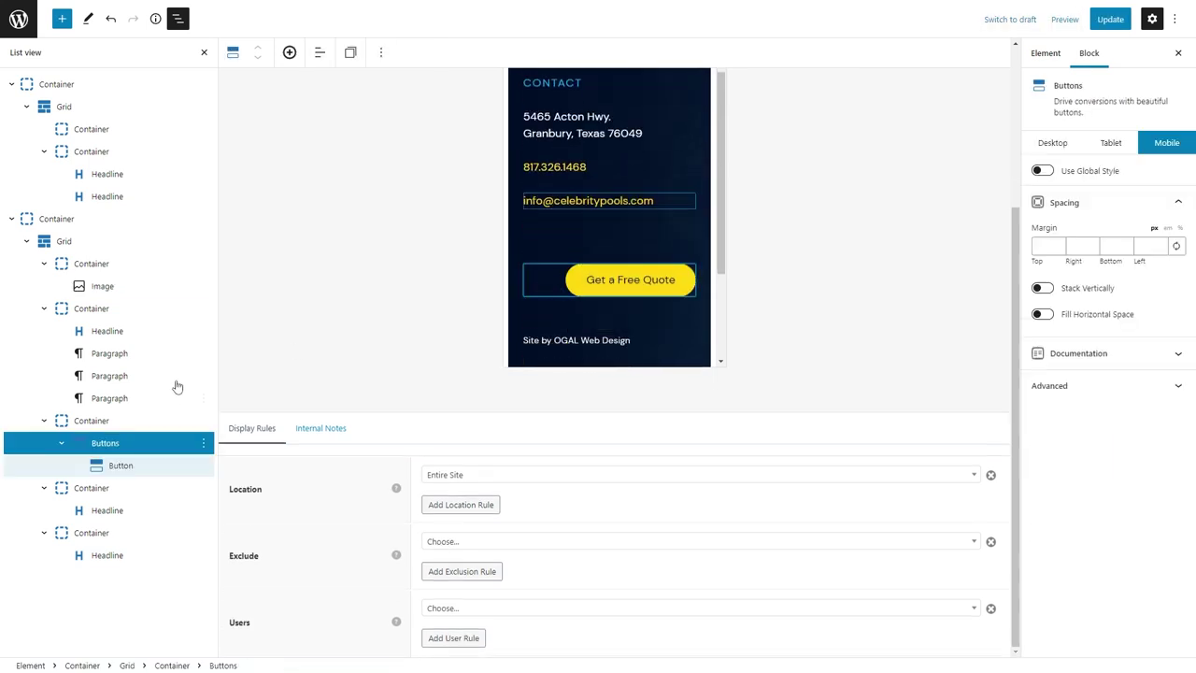
left_click(320, 52)
left_click(347, 91)
scroll(609, 215, "down", 2)
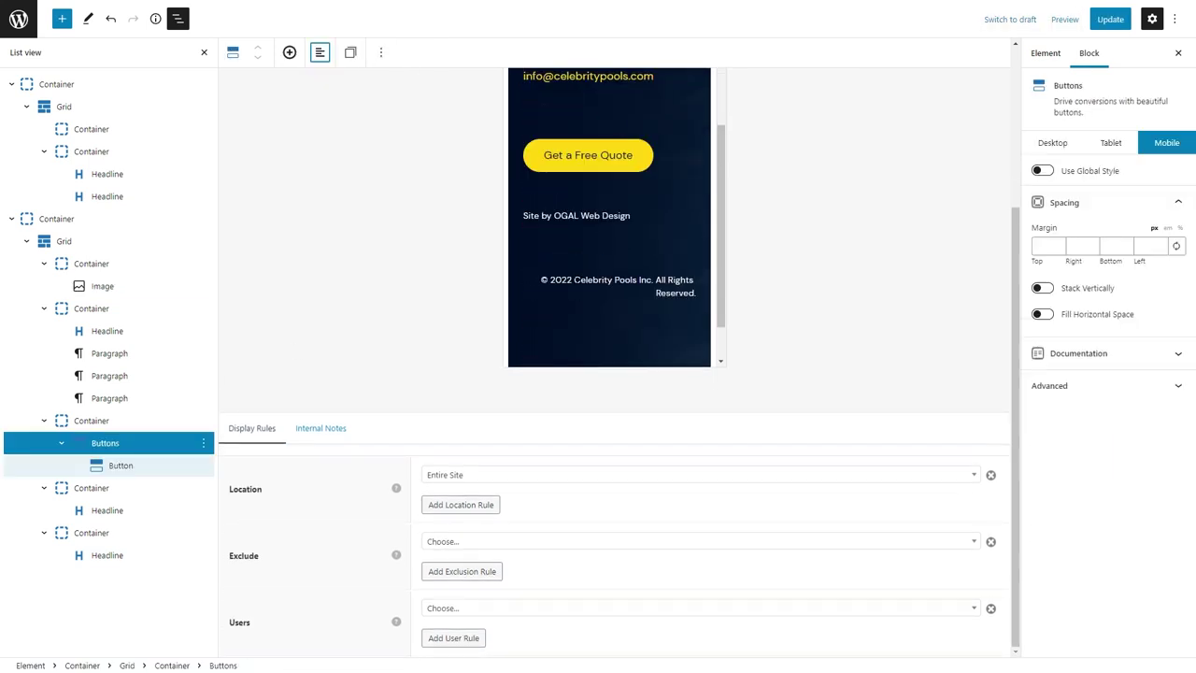
left_click(617, 286)
left_click(320, 53)
left_click(325, 88)
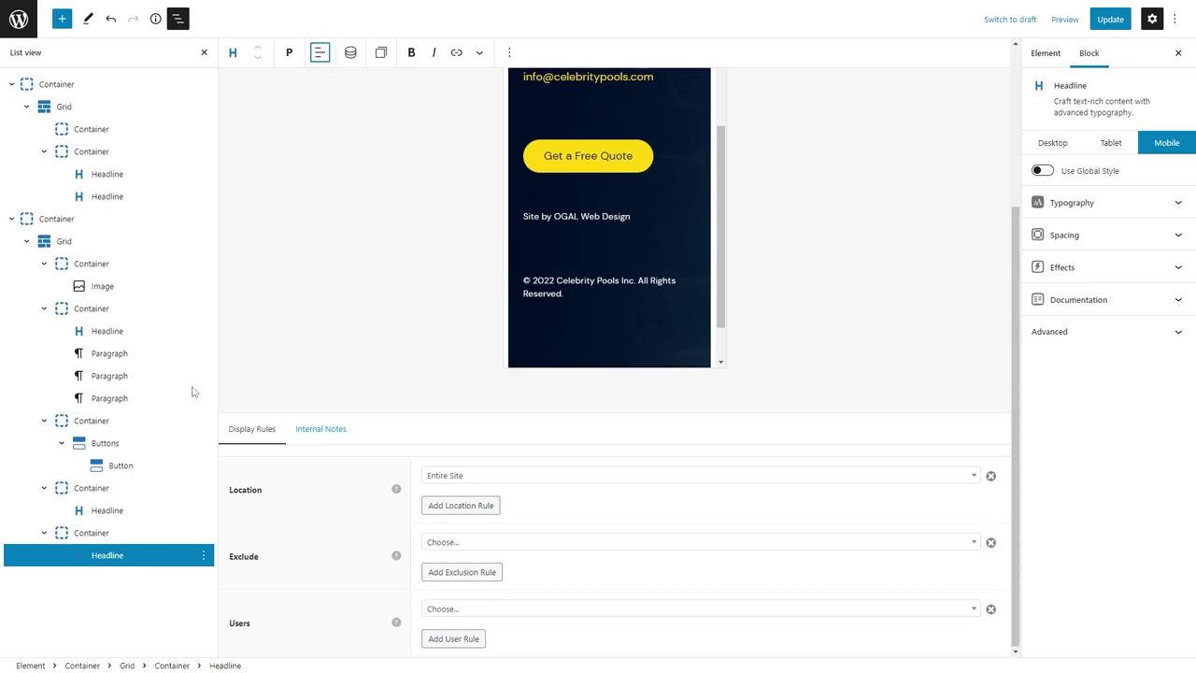
left_click(177, 241)
left_click(1084, 239)
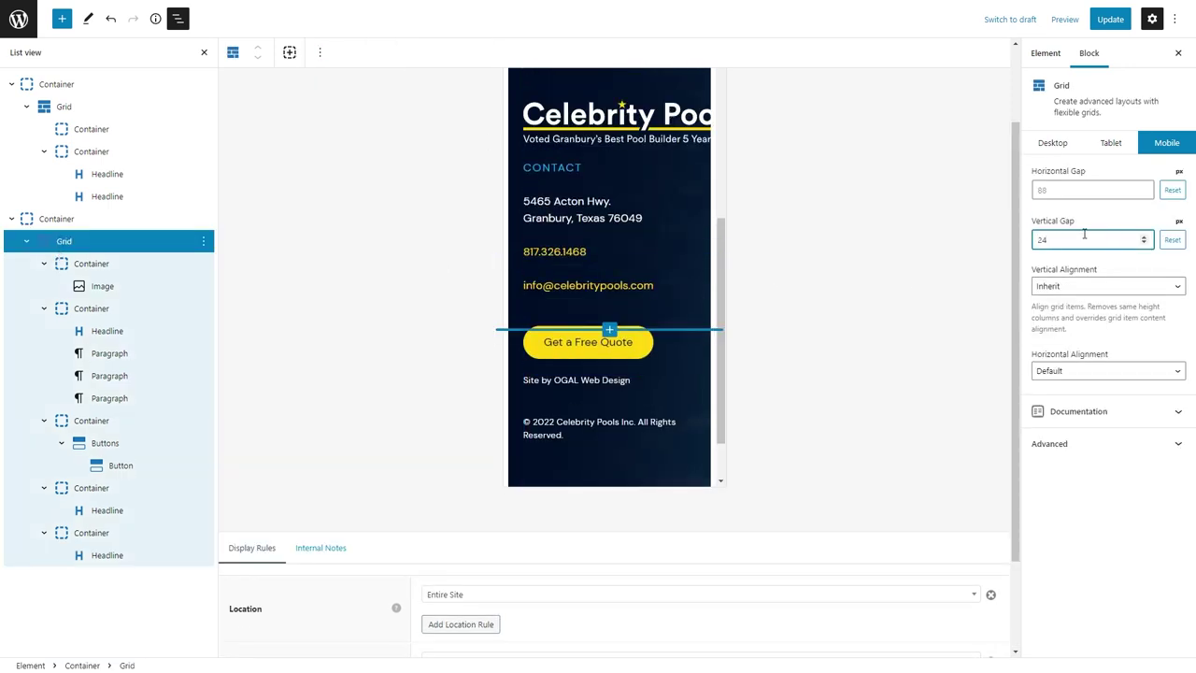
Give the footer logo alt text 'Celebrity Pools logo' and CSS class footer-logo, then Update the element.
left_click(639, 138)
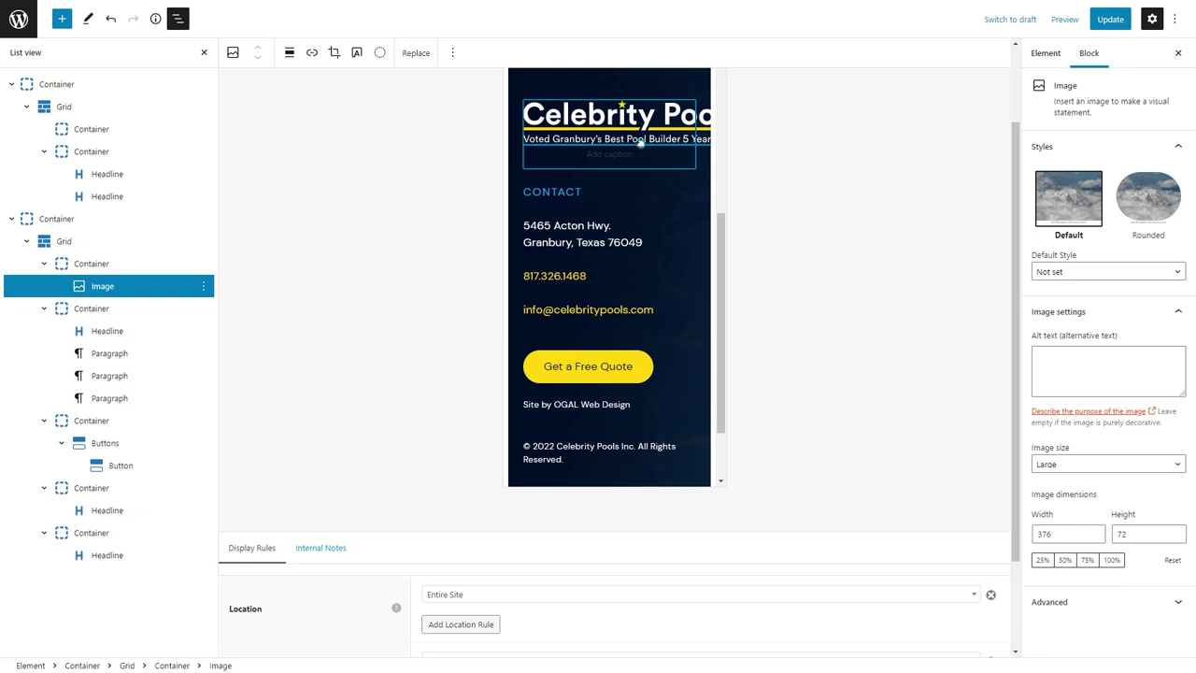
left_click(1055, 372)
type("Celebrity Pools logo")
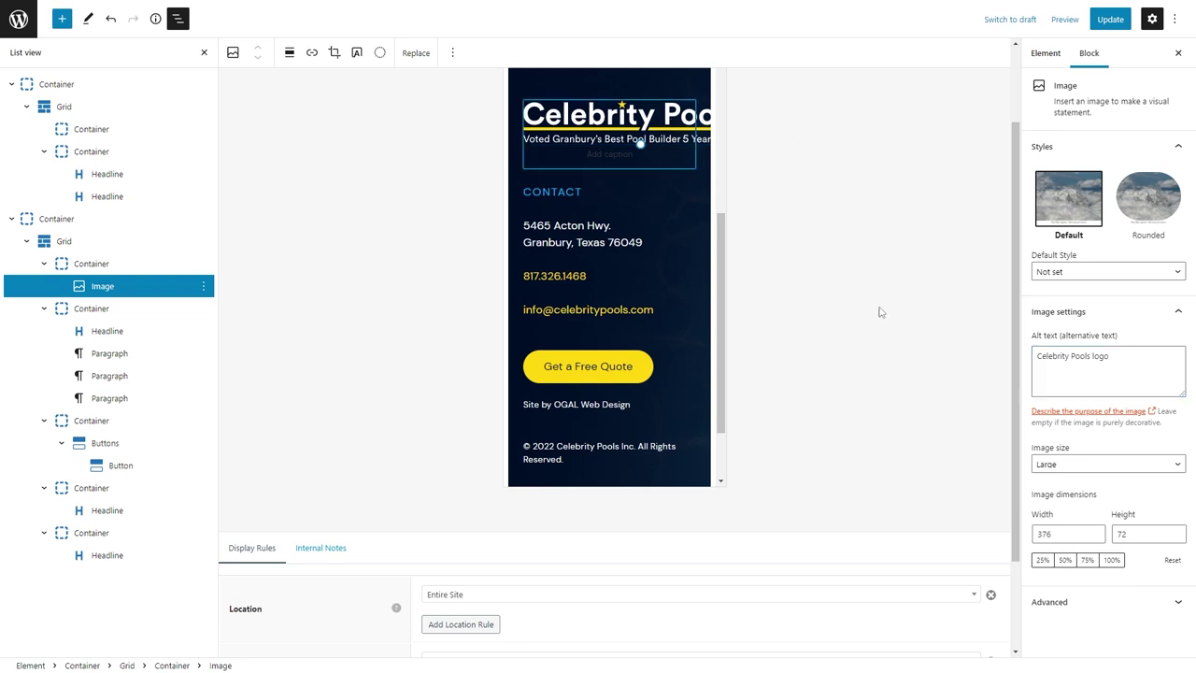
left_click(1093, 603)
left_click(1059, 614)
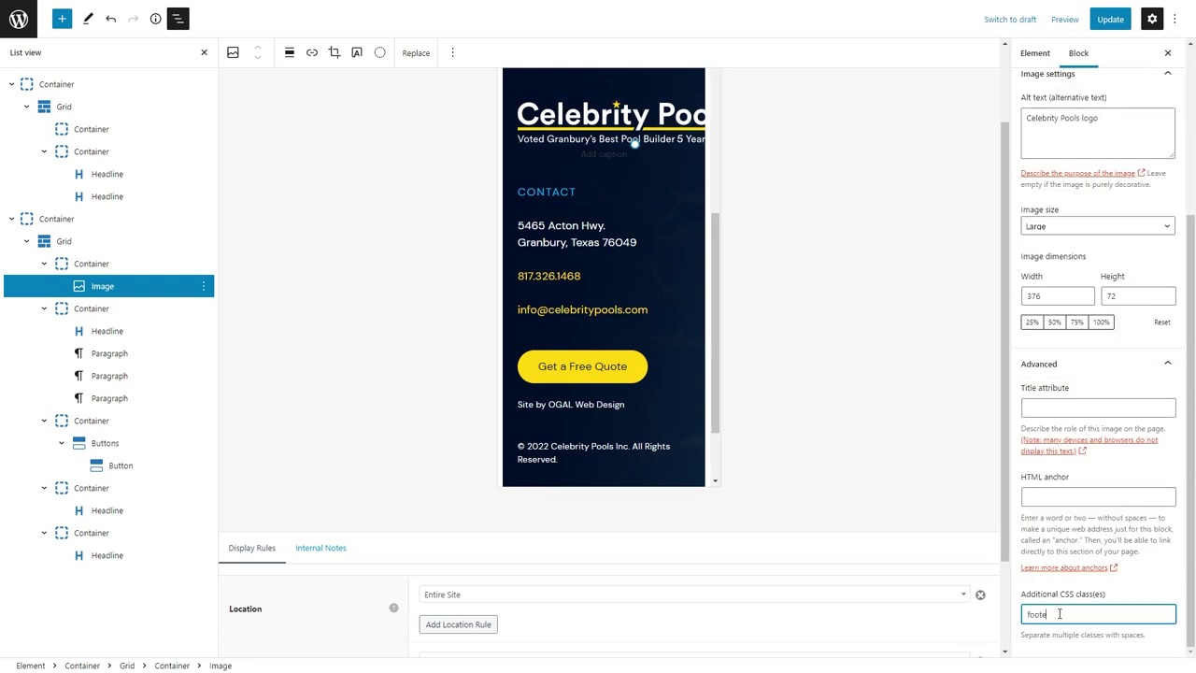
left_click(1100, 20)
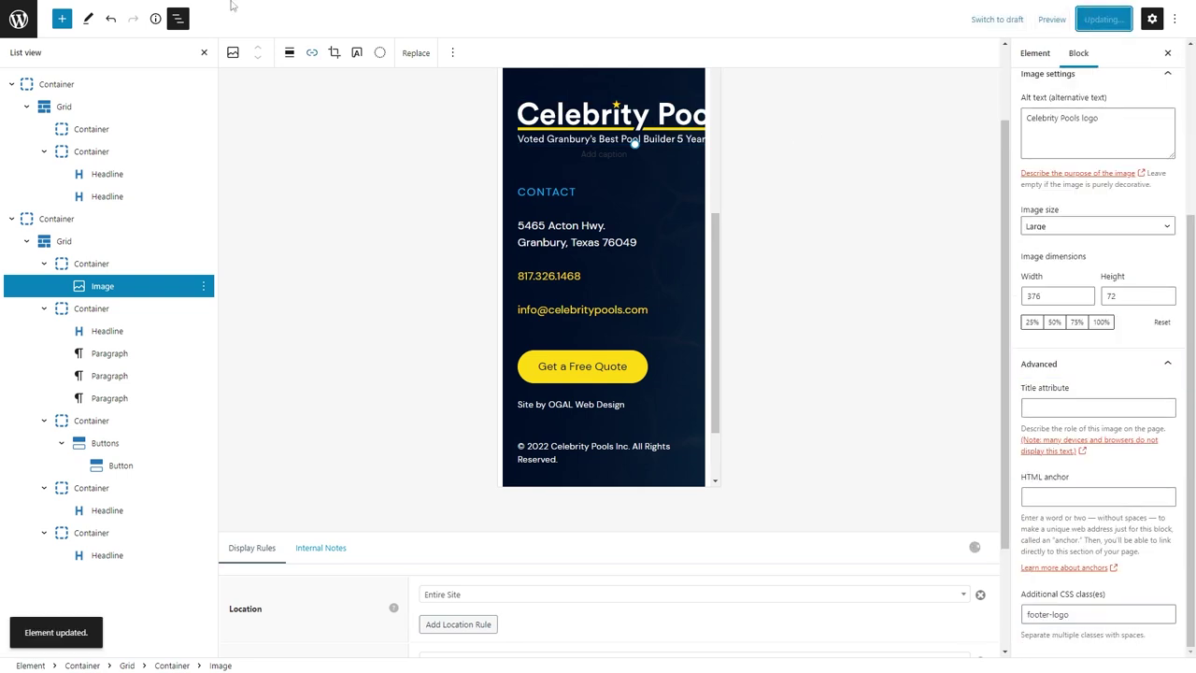
left_click(233, 13)
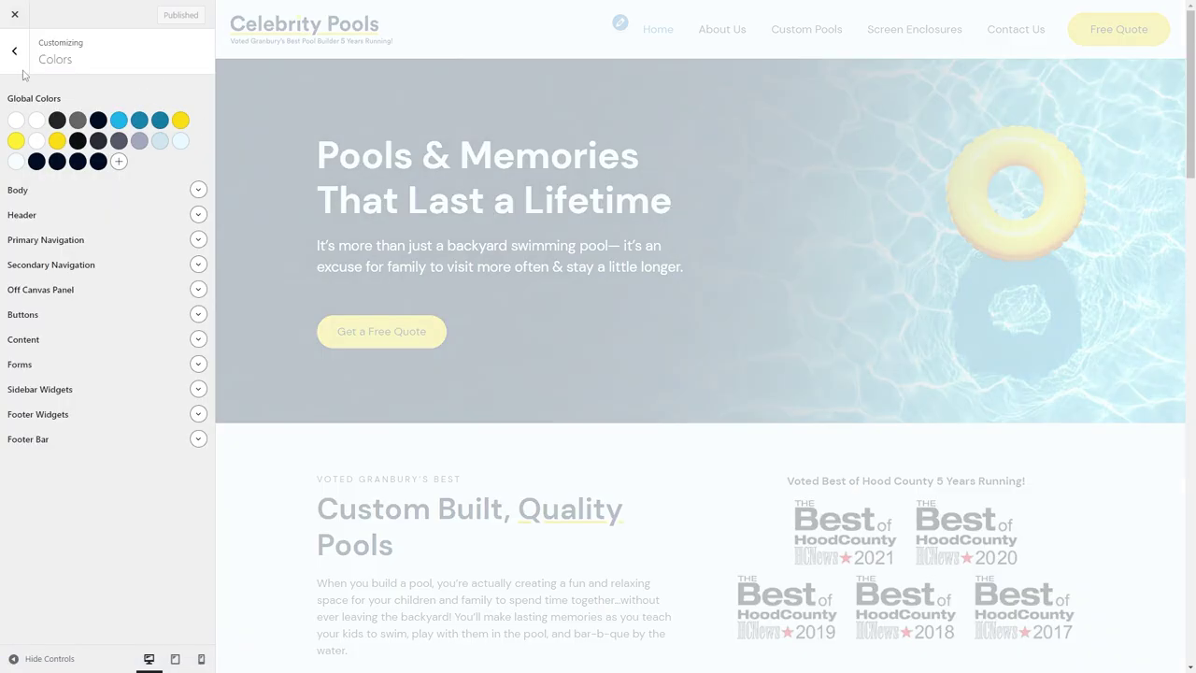
Add the rule .footer-logo { max-width: 100%; } at the end of the Additional CSS.
left_click(14, 51)
left_click(187, 417)
scroll(548, 472, "down", 15)
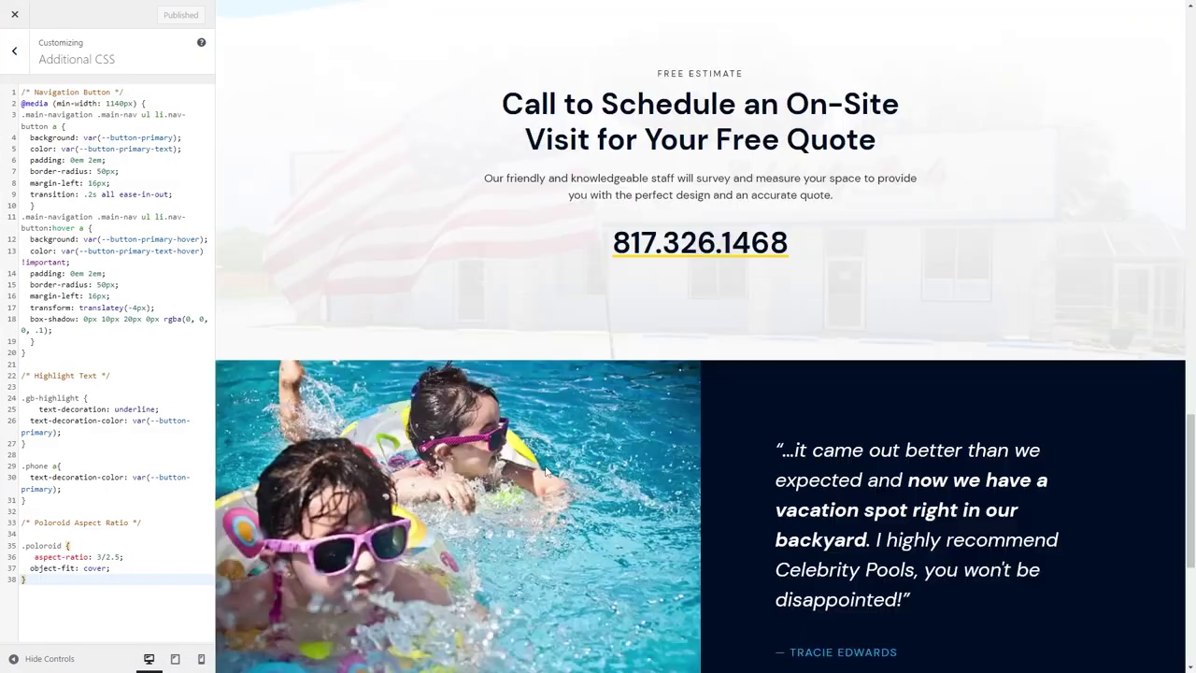
scroll(549, 471, "down", 5)
key("Return")
key("Return")
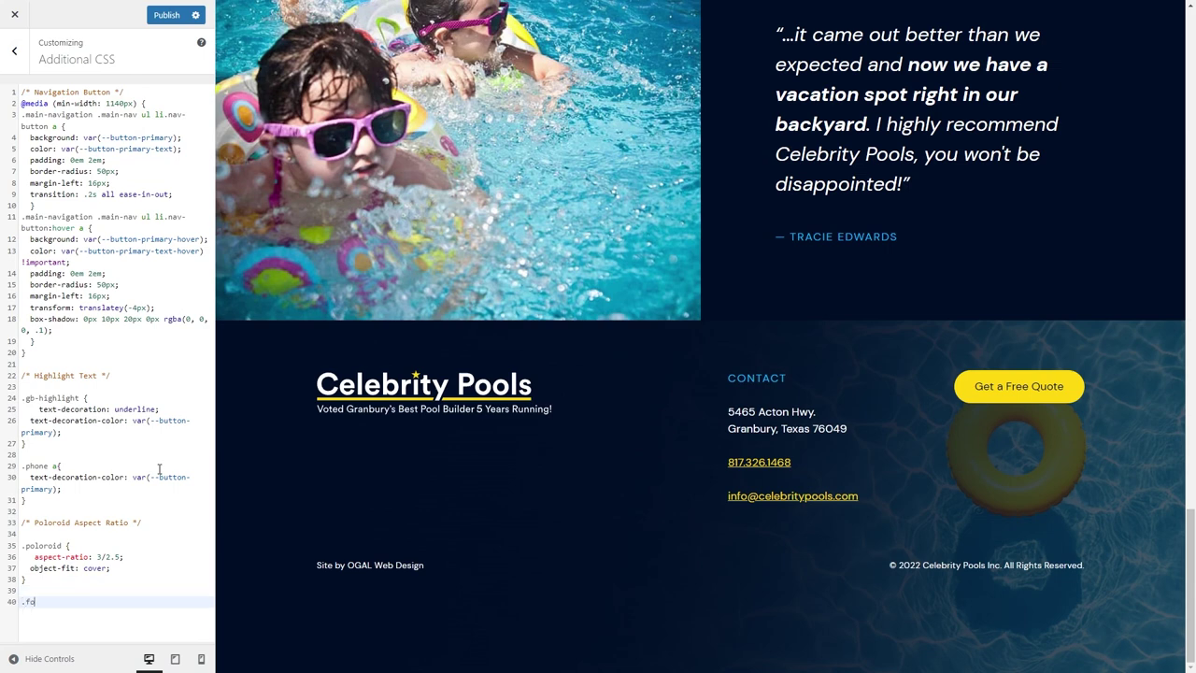
type(".footer-logo {")
key("Return")
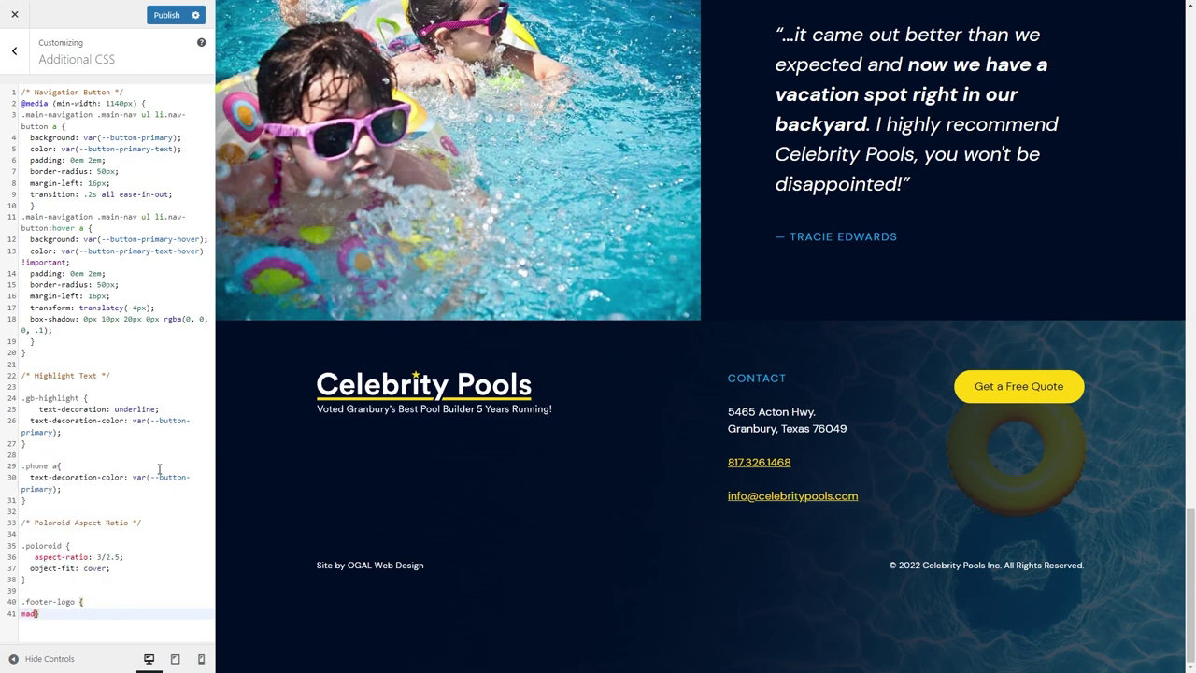
type("max-width: 100%;")
key("Return")
type("}")
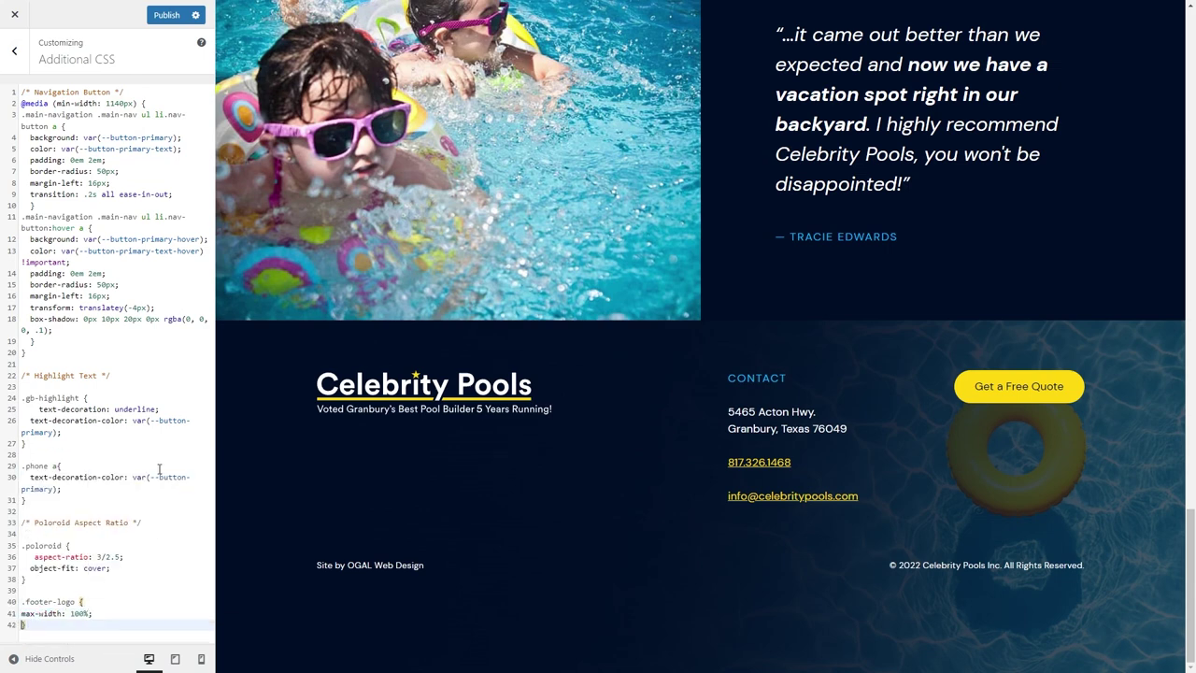
Compare the footer logo with and without the rule in phone, tablet and desktop previews.
left_click(200, 658)
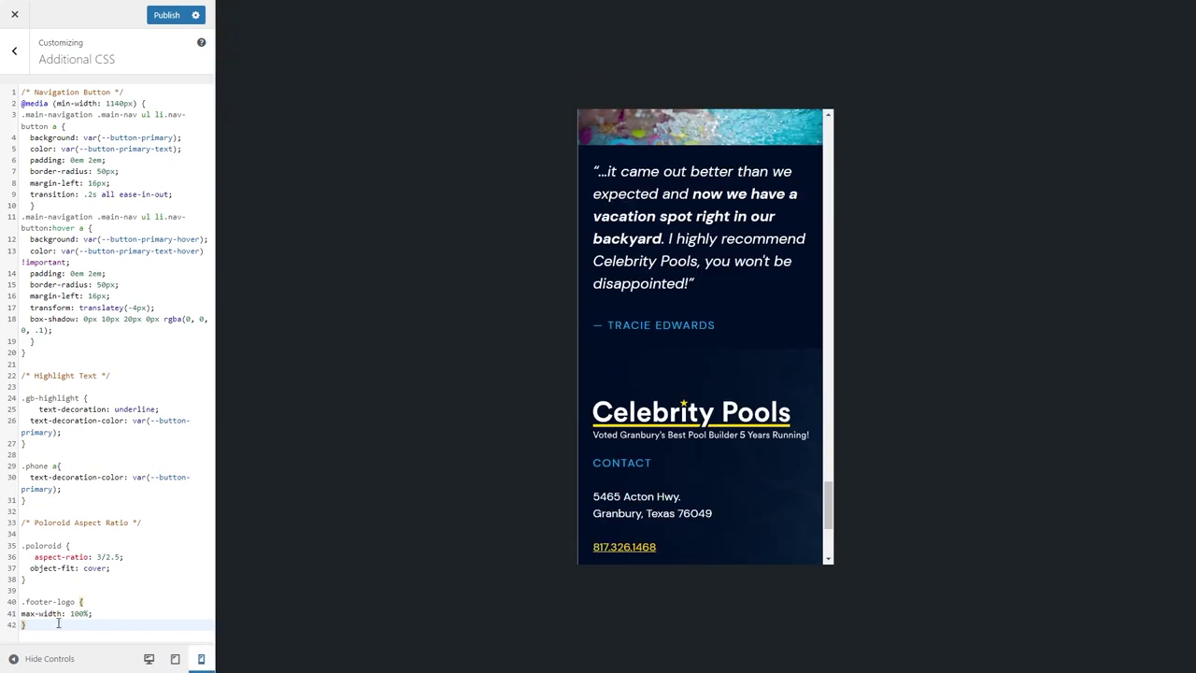
key("ctrl+z")
key("ctrl+y")
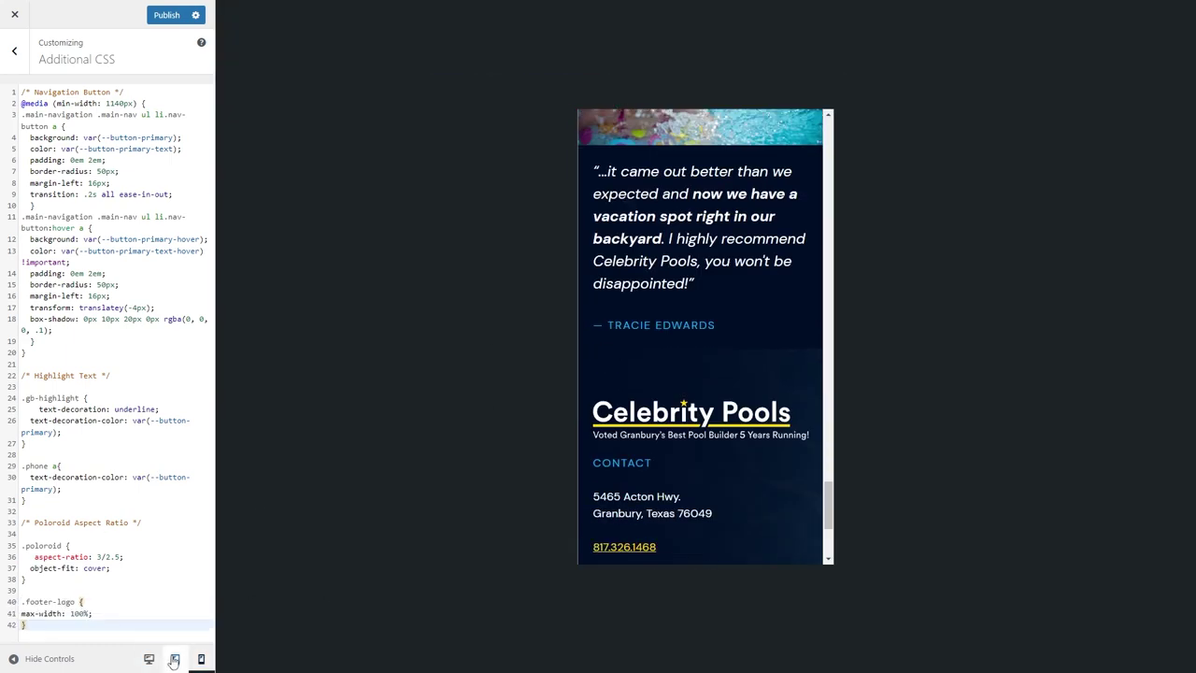
left_click(173, 661)
left_click(147, 660)
left_click(174, 661)
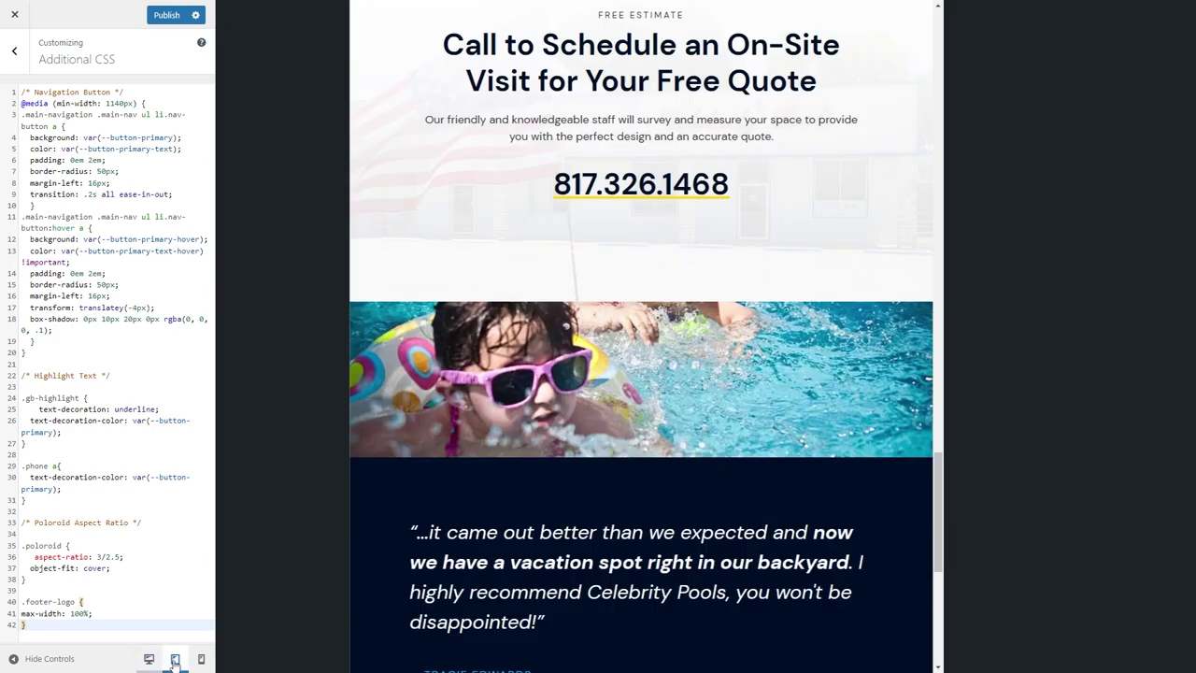
left_click(392, 12)
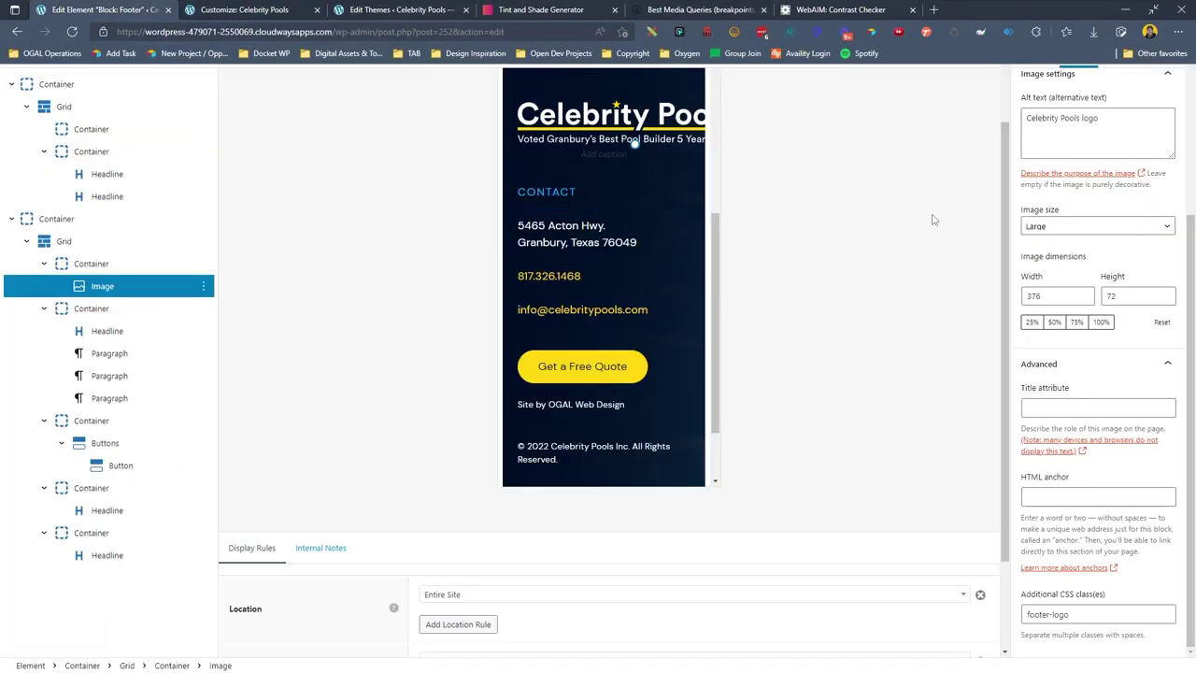
Change the footer logo's alignment and save the footer element.
left_click(91, 264)
left_click(528, 227)
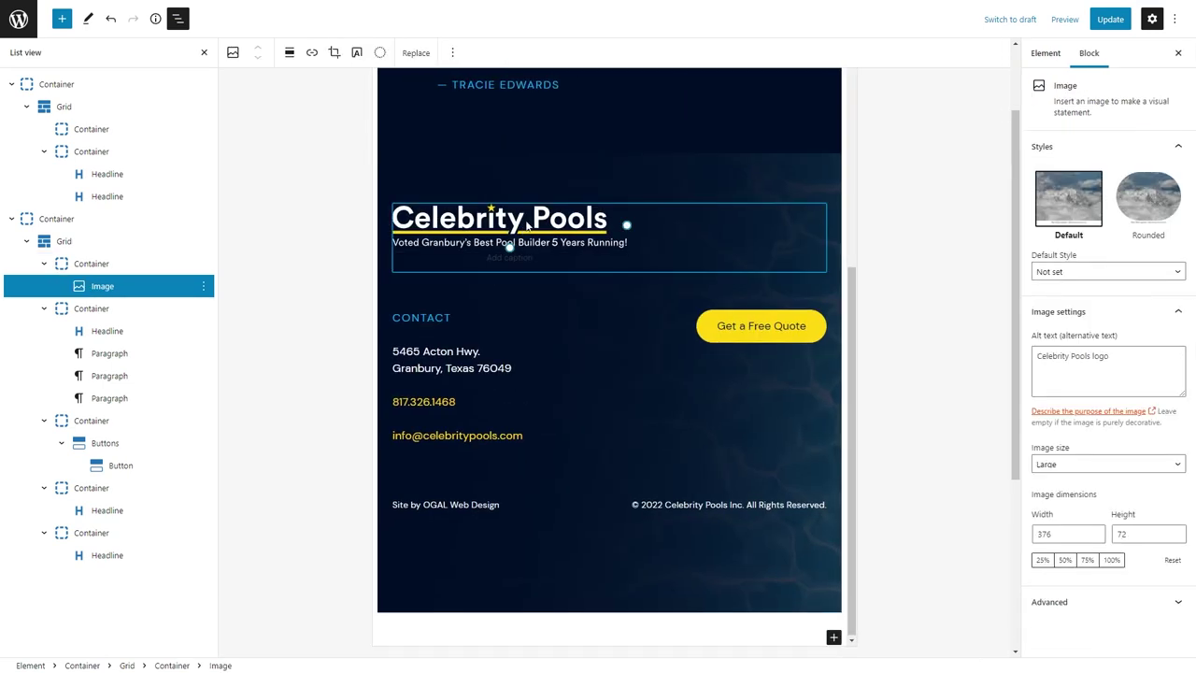
scroll(529, 280, "up", 3)
left_click(290, 54)
left_click(317, 112)
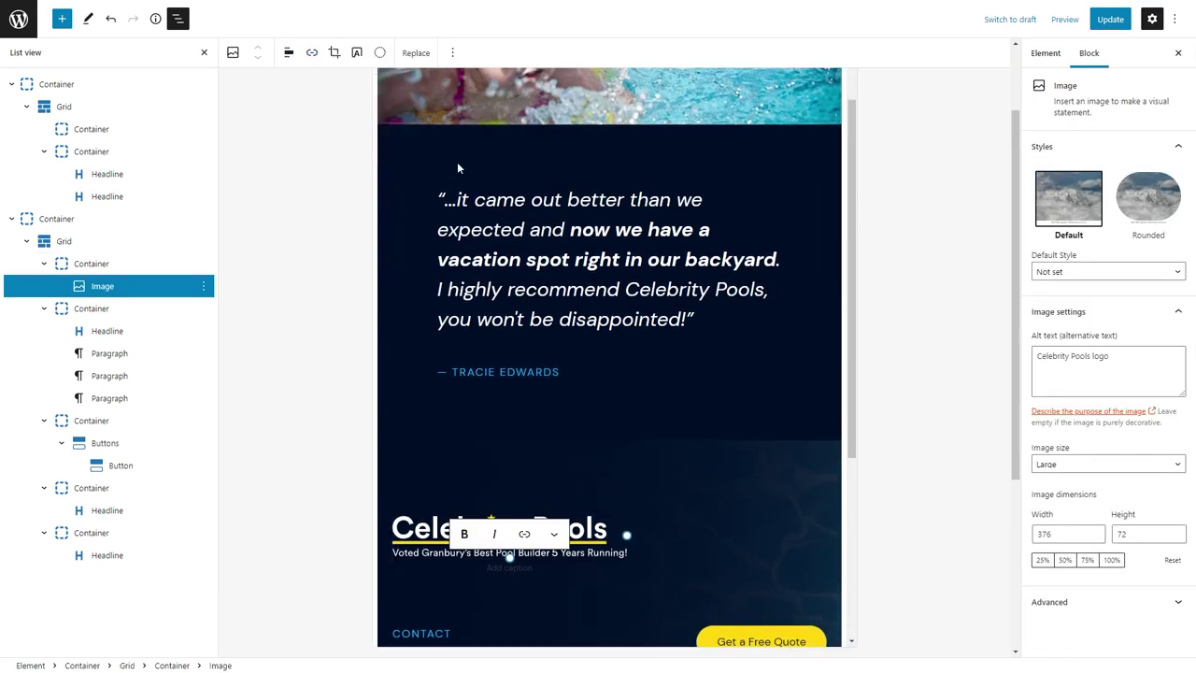
key("ctrl+s")
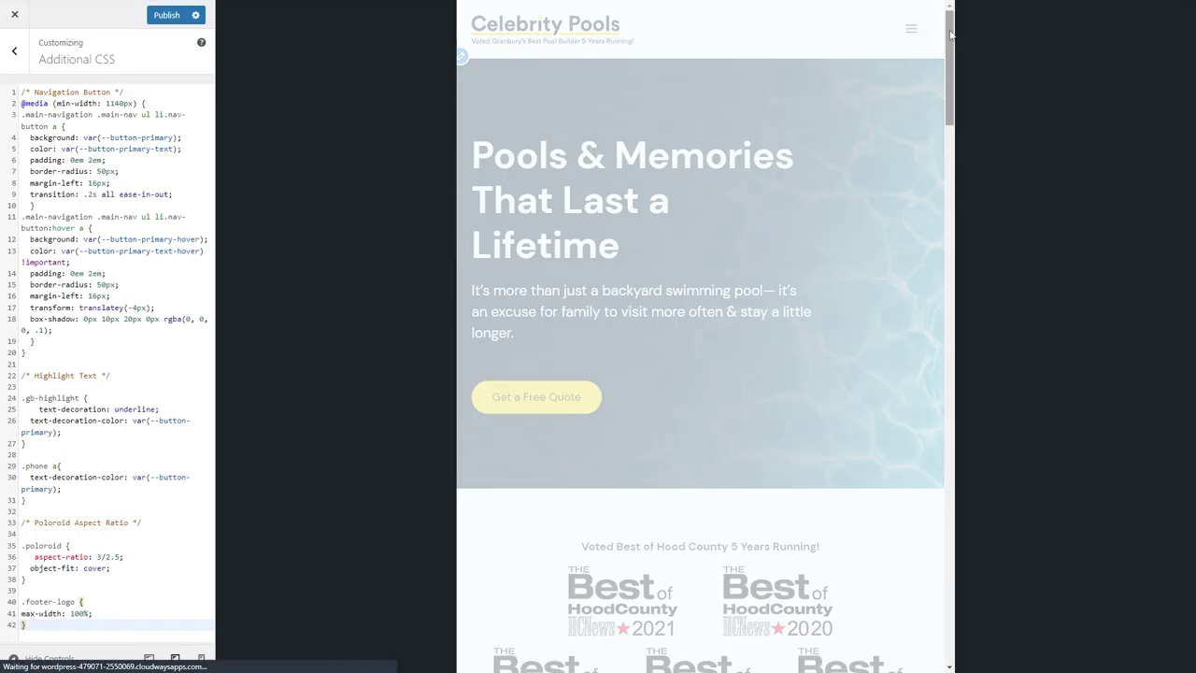
Set the footer container's bottom padding to 16 and update the element.
left_click_drag(950, 42, 956, 581)
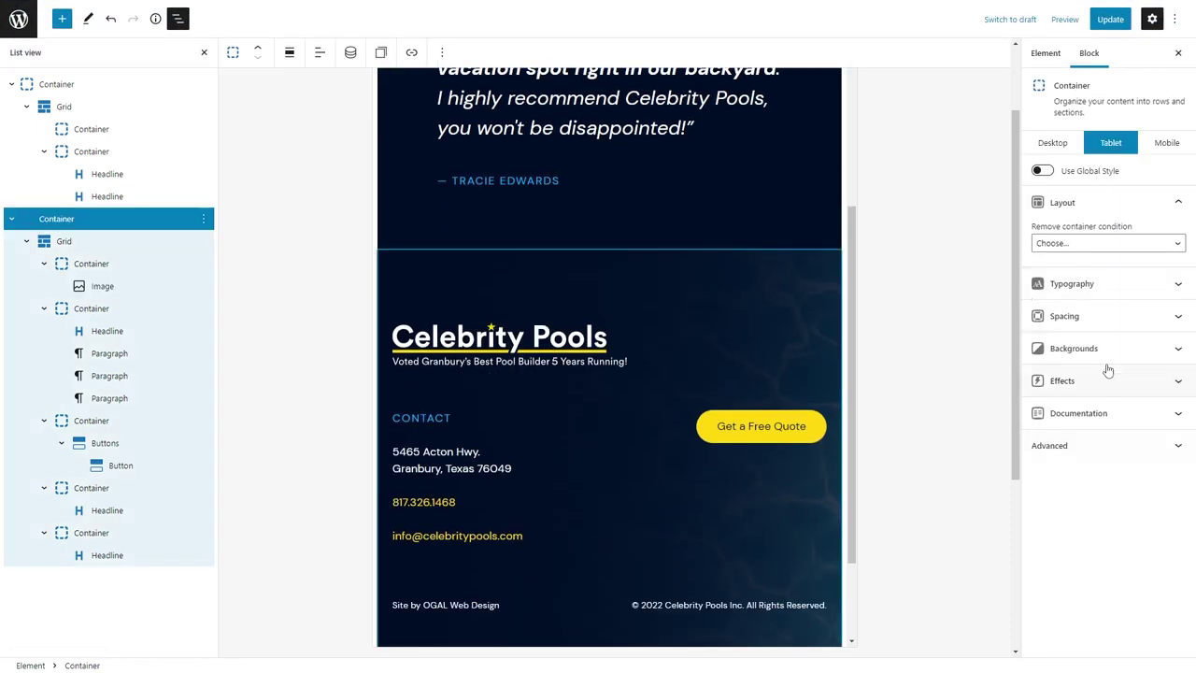
left_click(1075, 316)
left_click(1105, 409)
type("16")
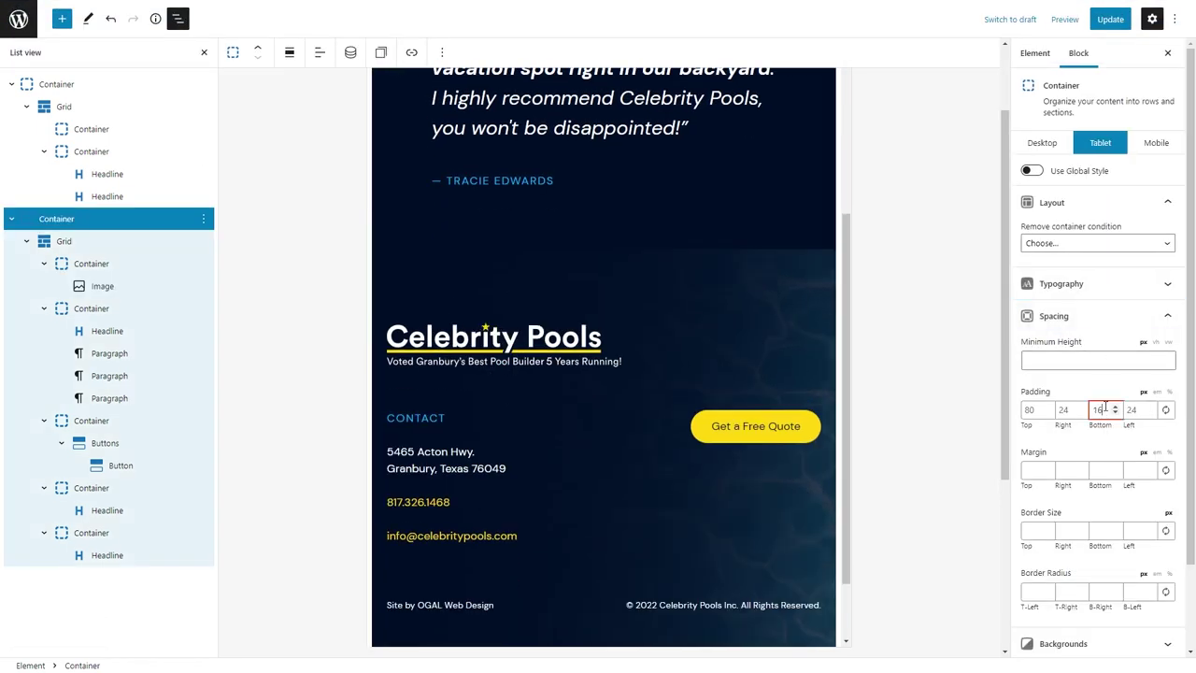
scroll(727, 377, "down", 2)
left_click(1110, 19)
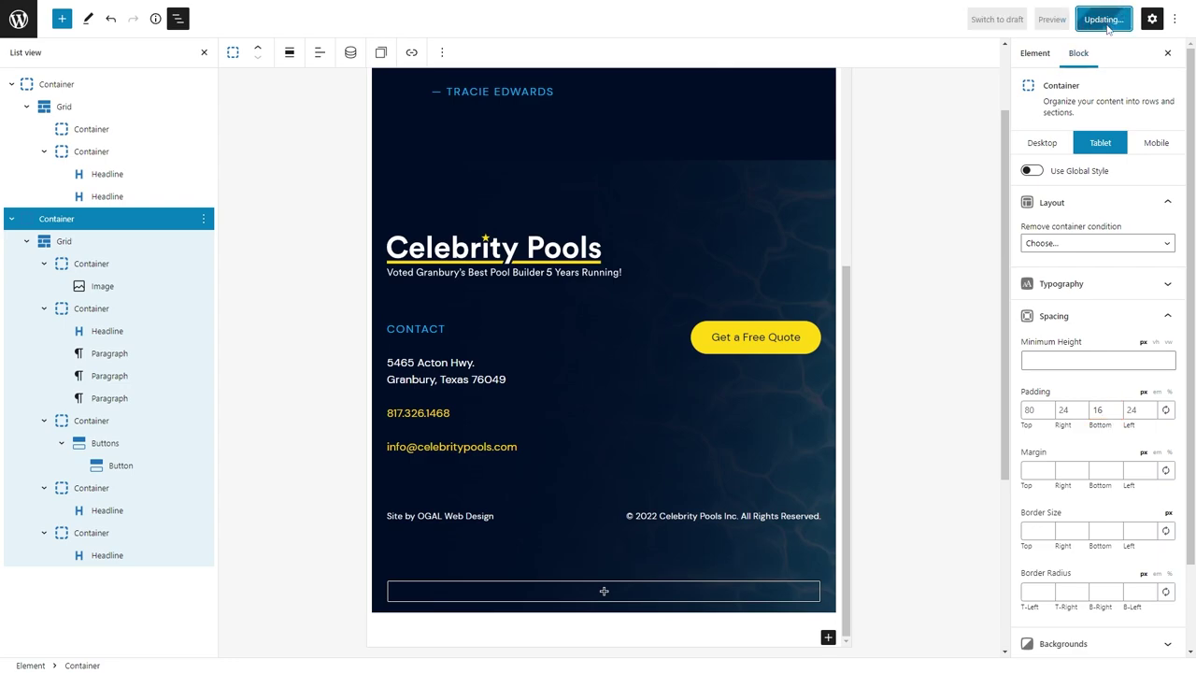
left_click(202, 5)
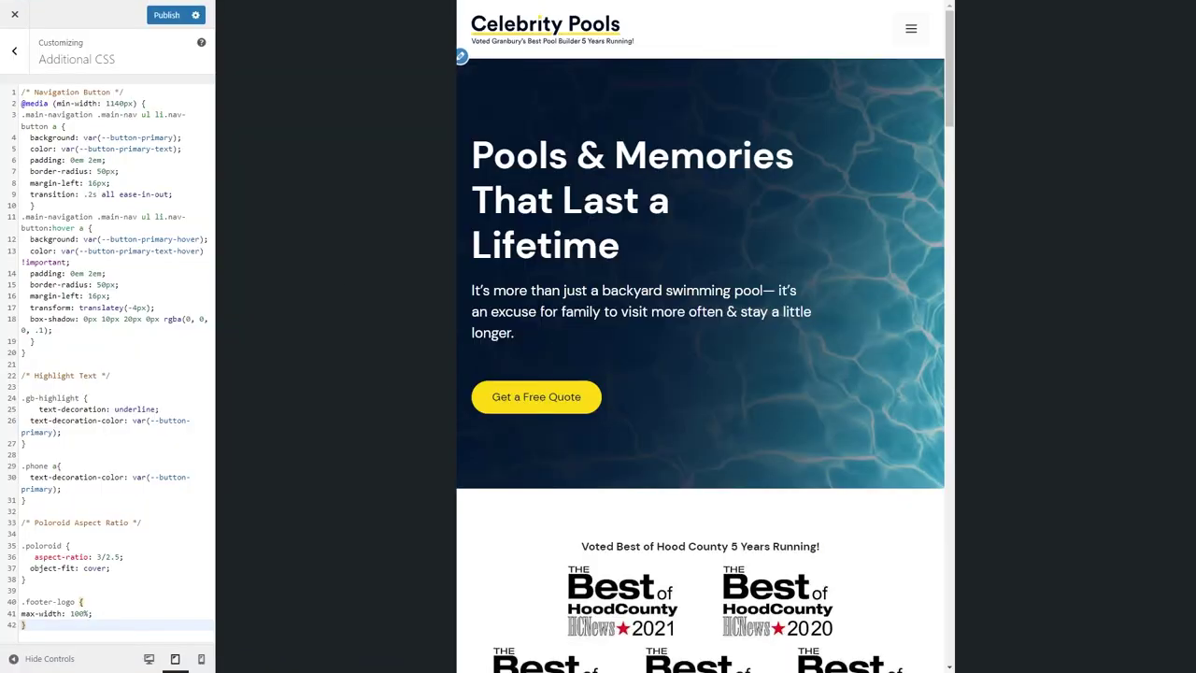
scroll(641, 446, "down", 10)
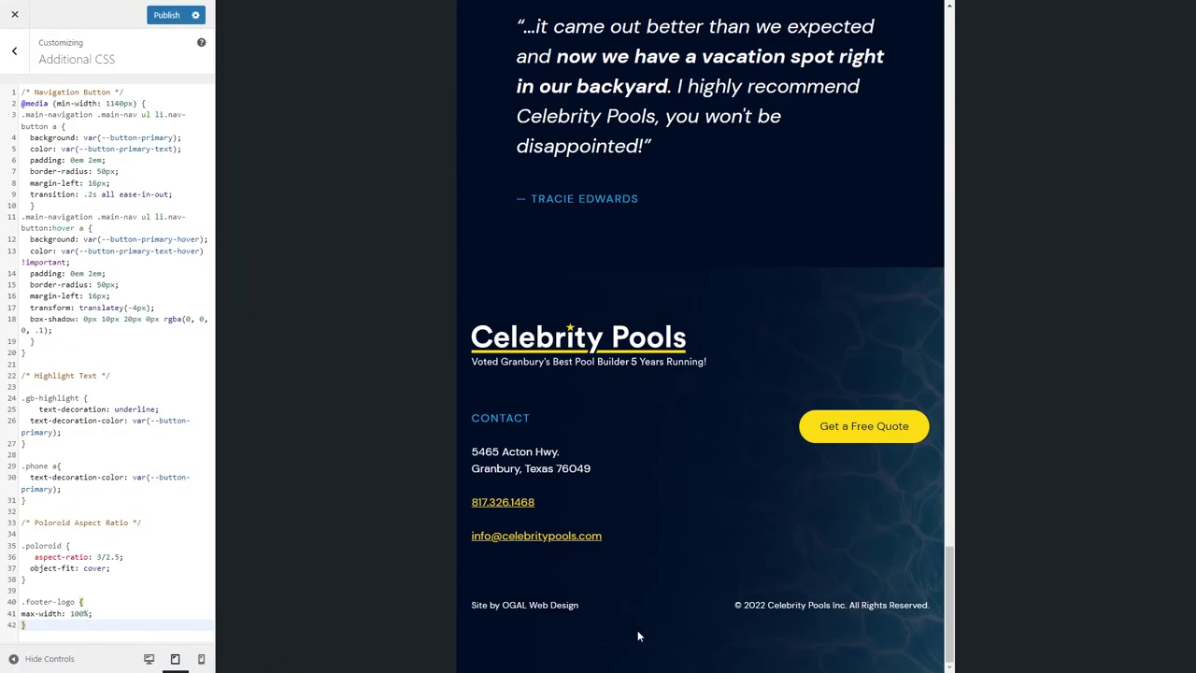
mouse_move(224, 4)
left_click(103, 7)
Set the credits container to 66% width with Remove Vertical Gap and save.
left_click(439, 544)
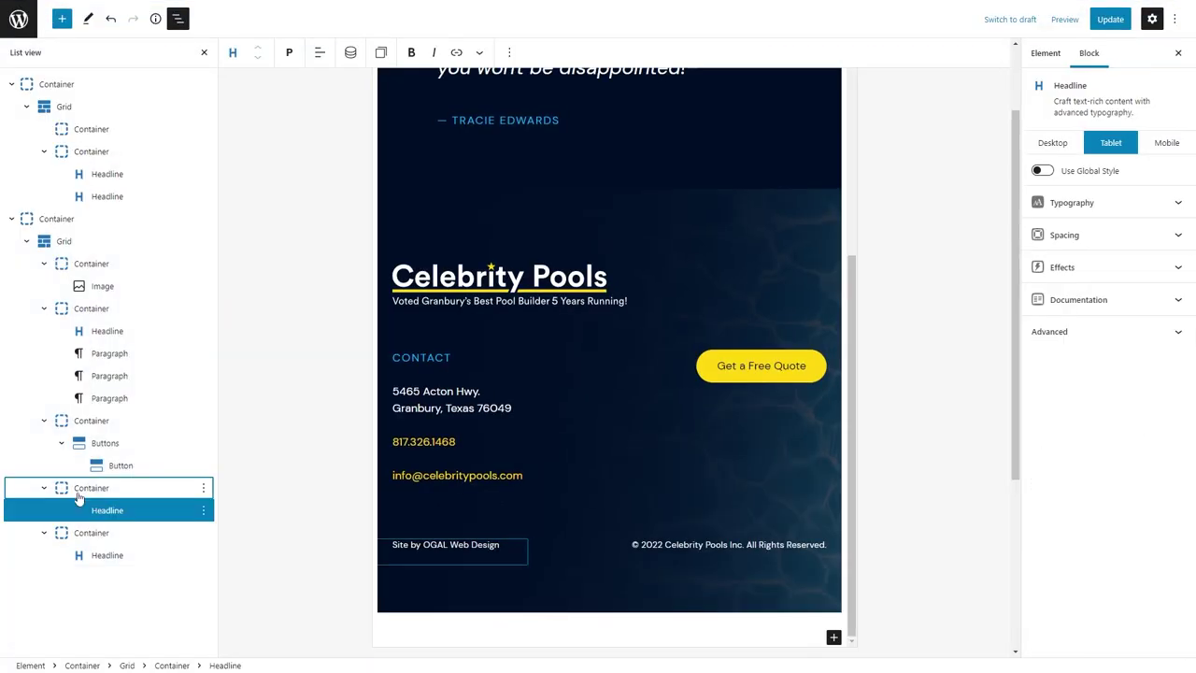
left_click(439, 570)
left_click(1032, 451)
left_click(90, 532)
left_click(1121, 247)
left_click(1032, 451)
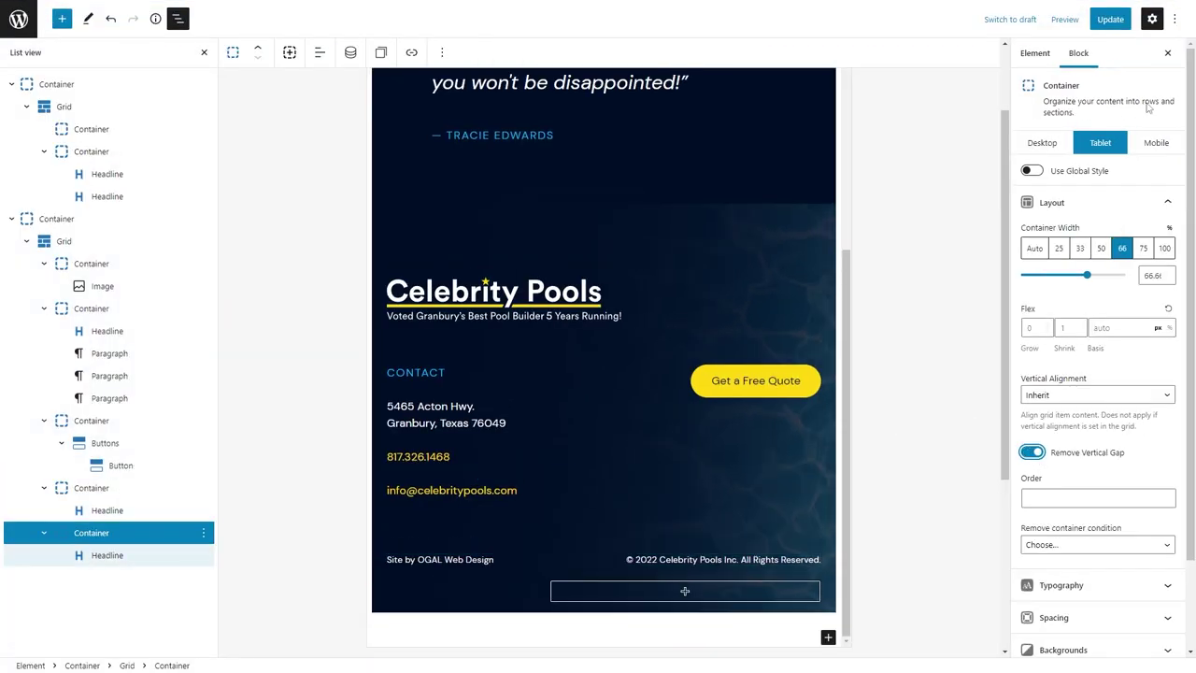
key("ctrl+s")
Reload the Customizer preview, check the footer at mobile size, and publish.
left_click(169, 7)
left_click(568, 359)
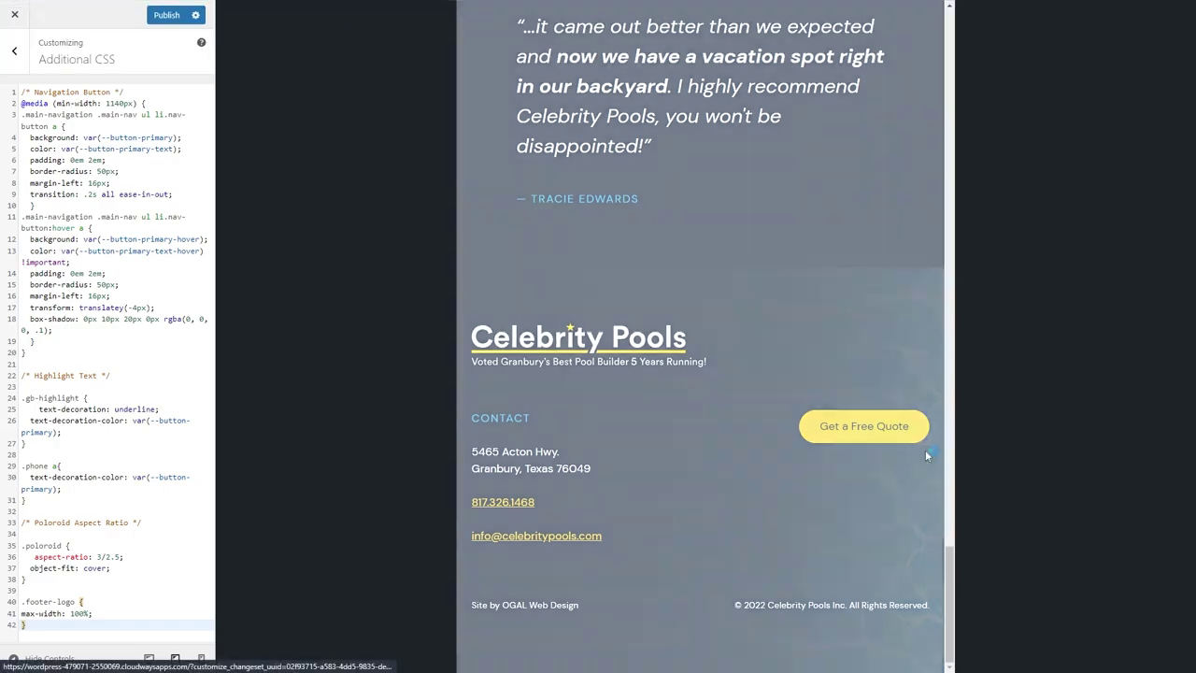
scroll(936, 517, "down", 15)
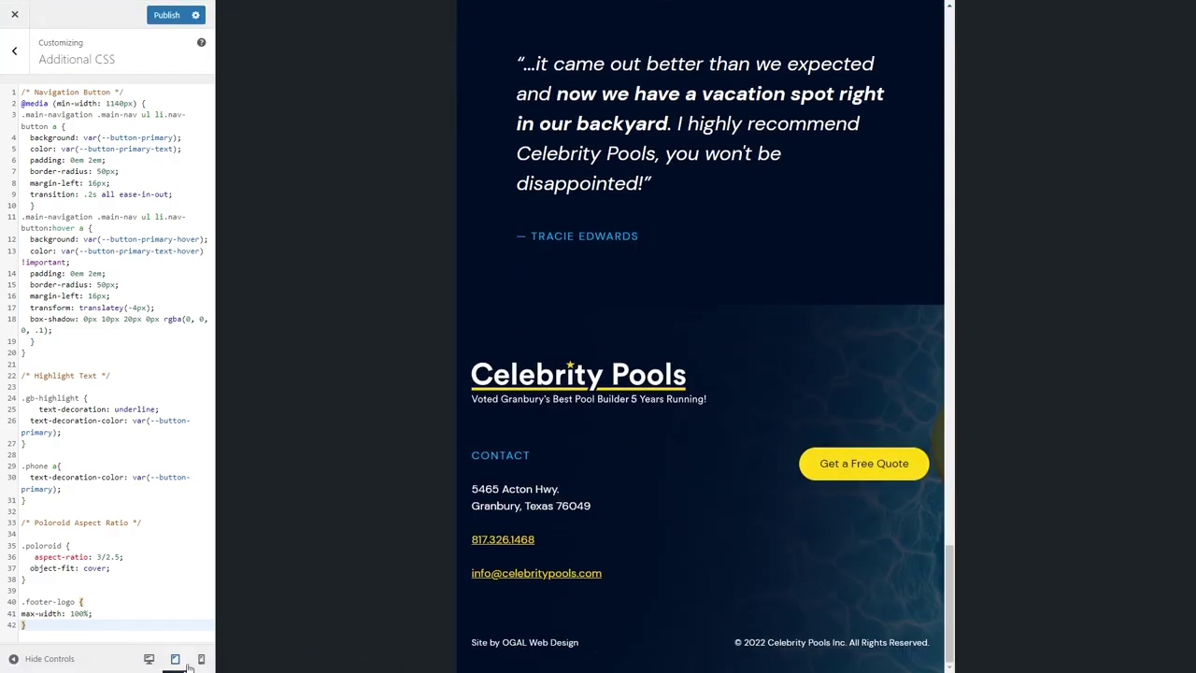
left_click(201, 659)
scroll(706, 542, "up", 15)
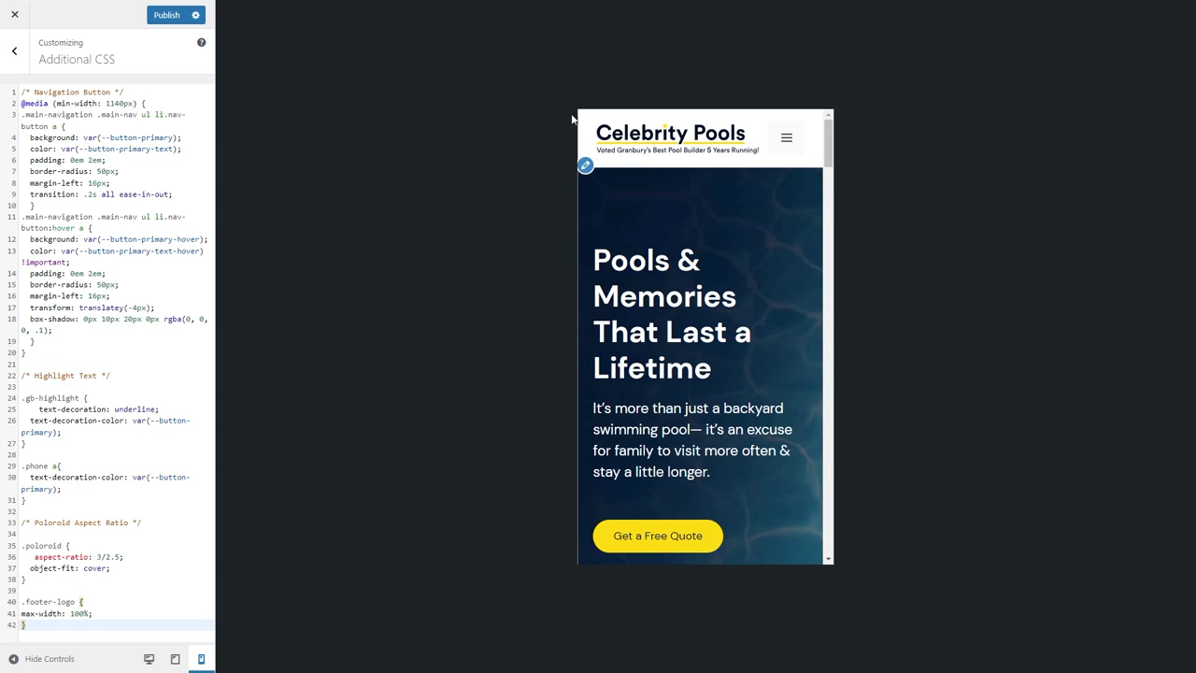
left_click(161, 14)
In Site Identity, widen the site logo from 260 to 330 px and publish.
left_click(16, 55)
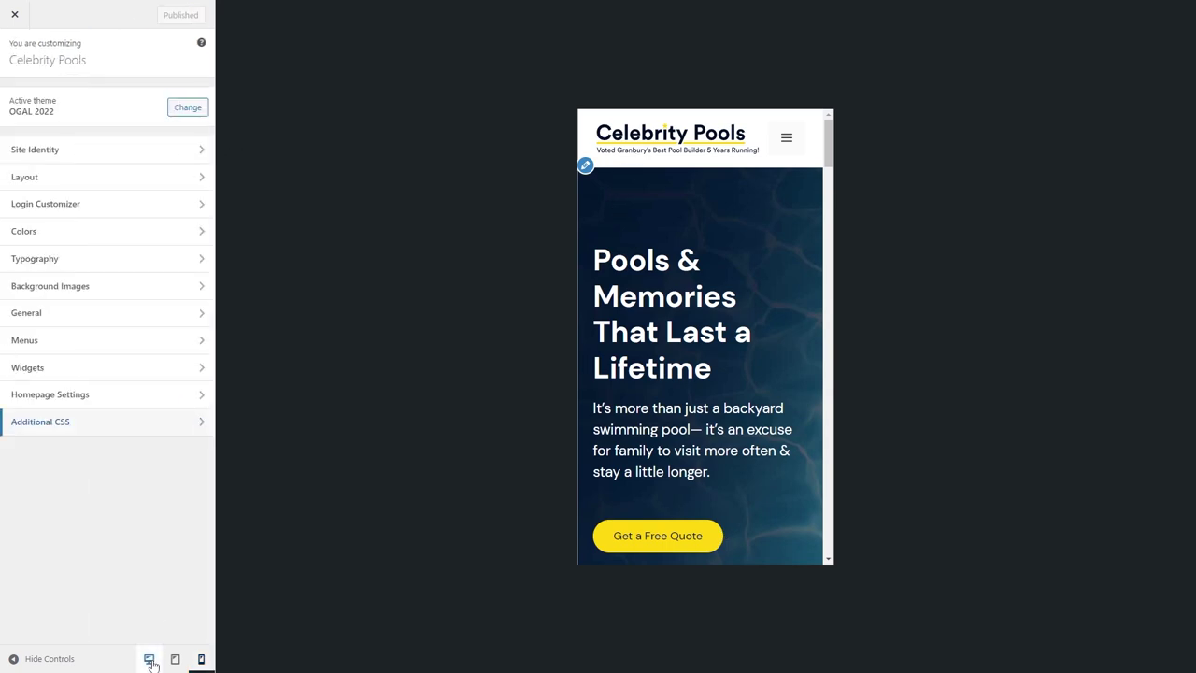
left_click(148, 658)
left_click(46, 152)
left_click_drag(42, 400, 49, 402)
left_click(167, 15)
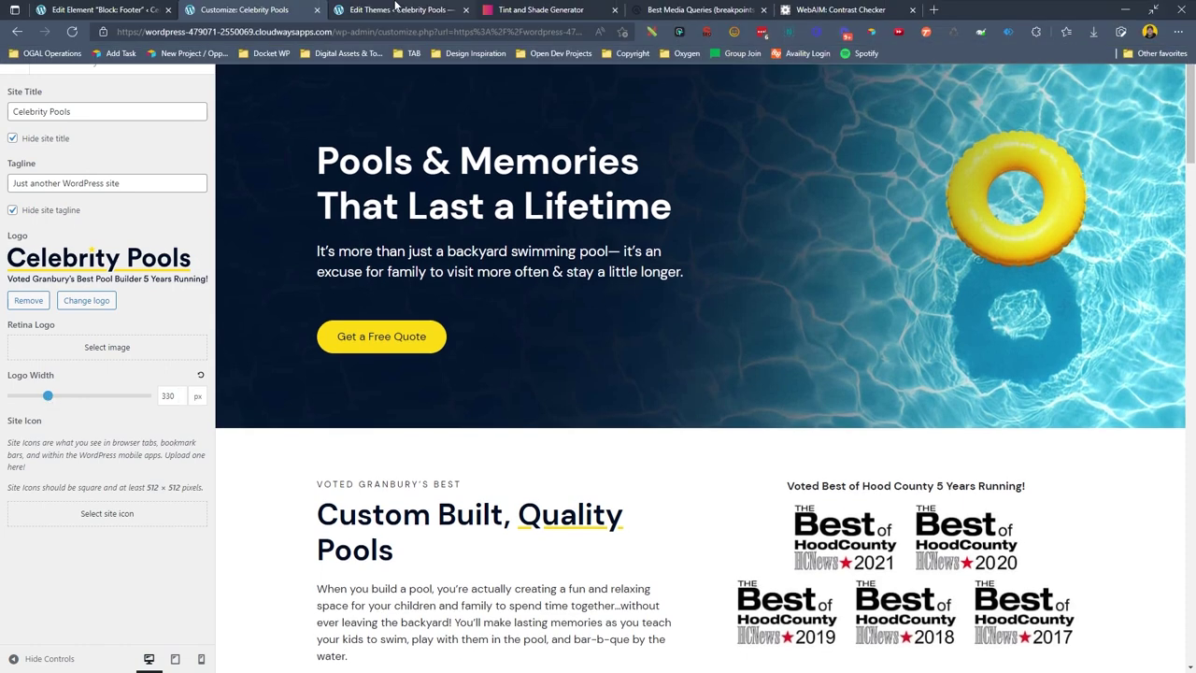
Inspect the header logo on the live Celebrity Pools site in DevTools.
left_click(395, 8)
mouse_move(321, 9)
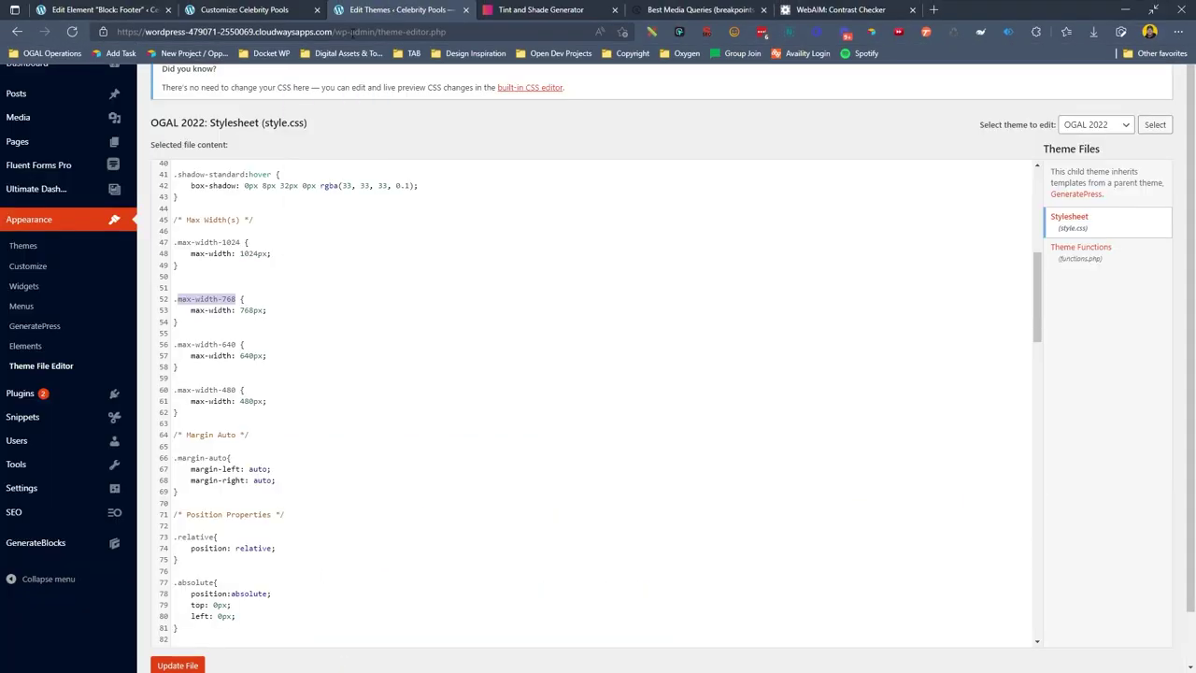
left_click(1125, 10)
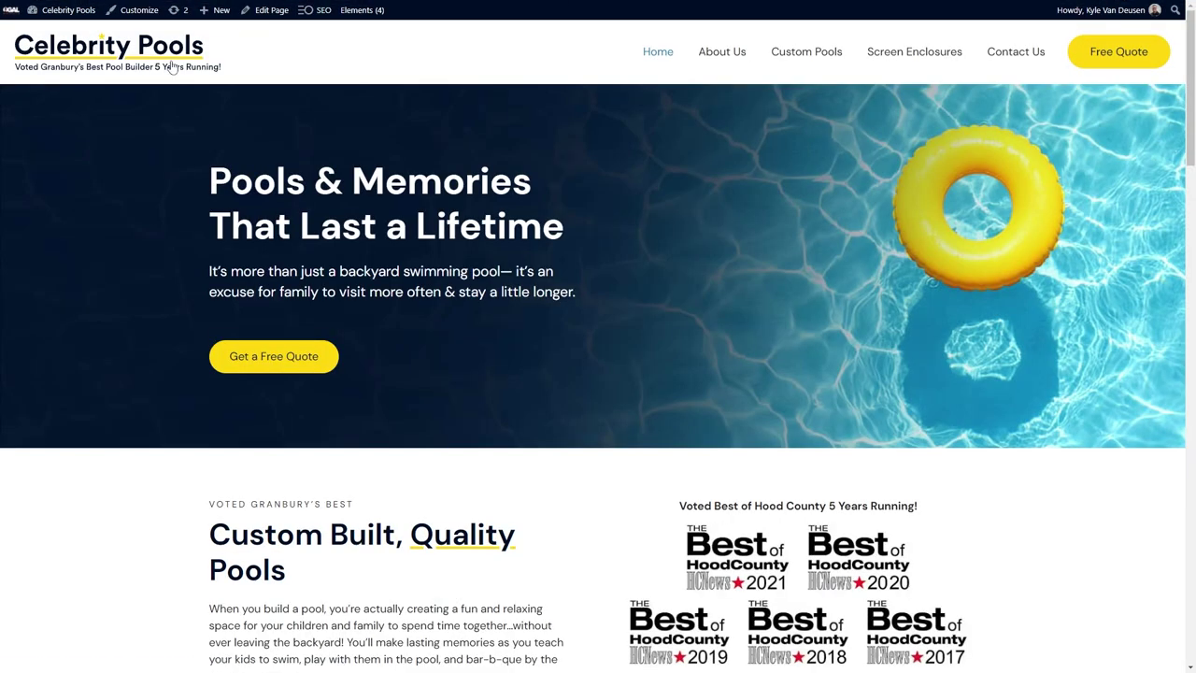
right_click(168, 59)
left_click(277, 518)
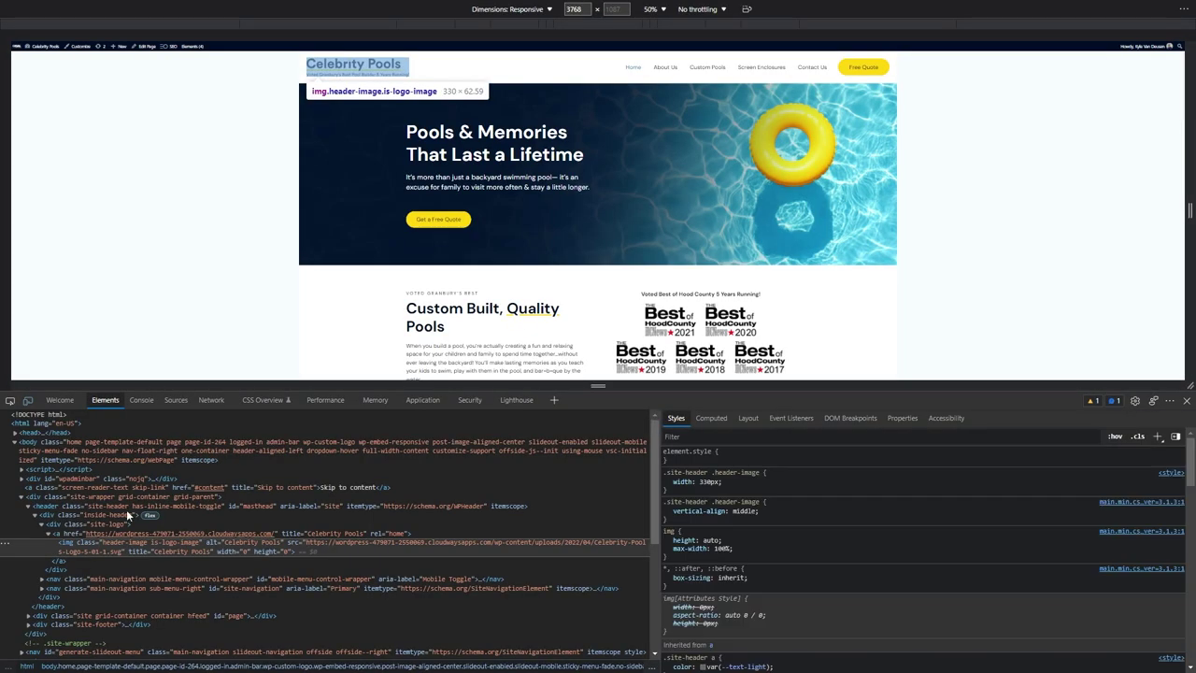
Select the logo img element and its .site-header .header-image selector in Styles.
left_click(106, 525)
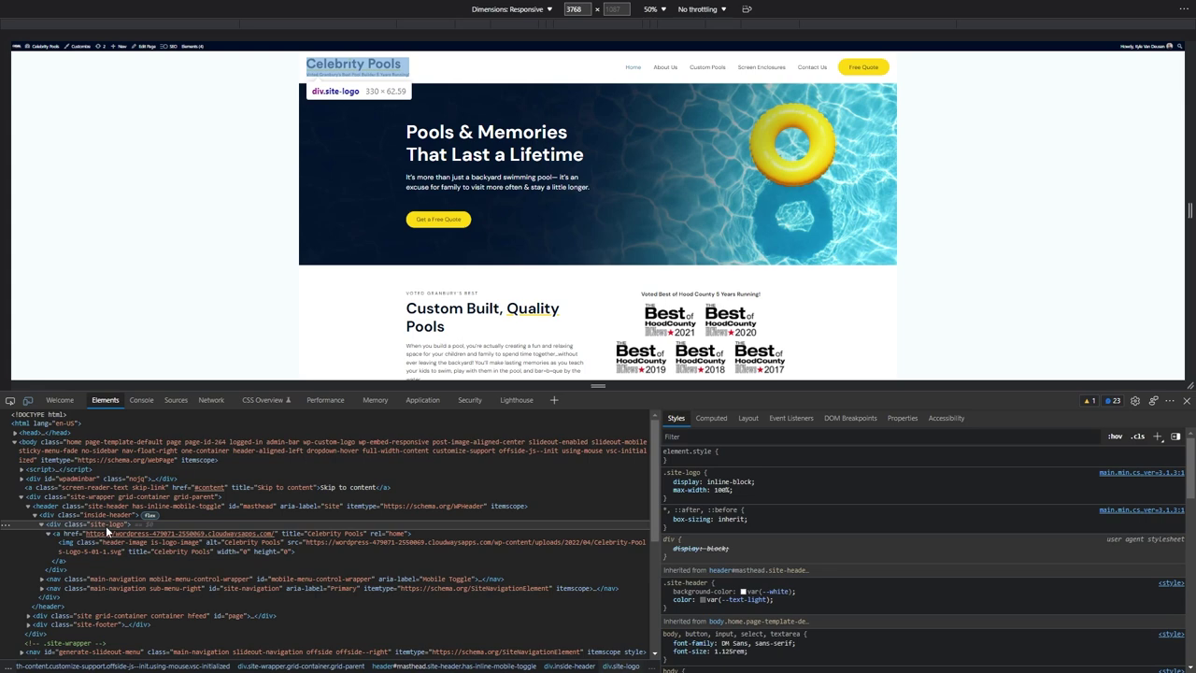
mouse_move(204, 549)
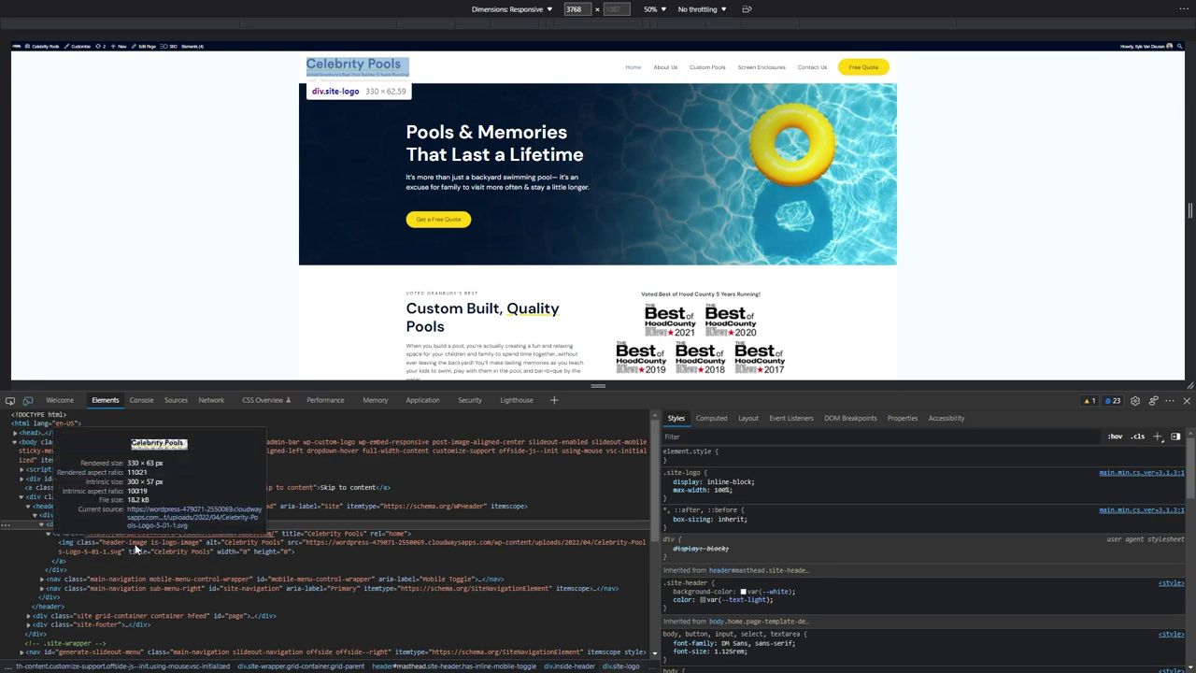
left_click(168, 543)
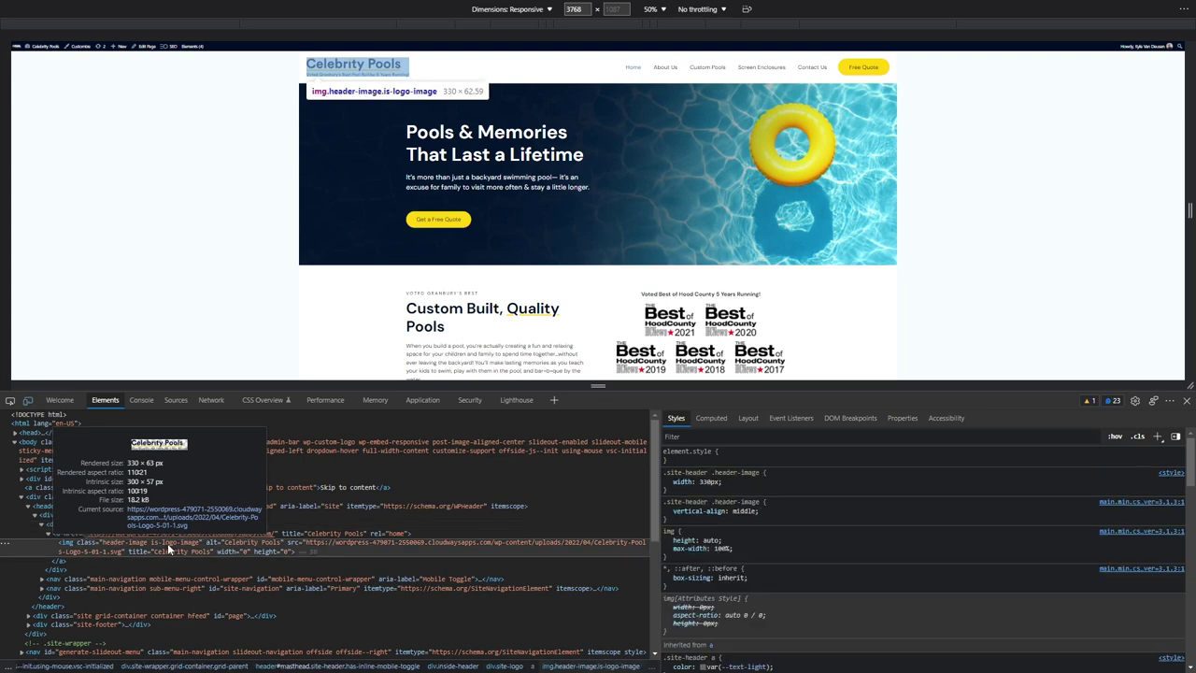
left_click_drag(760, 472, 663, 472)
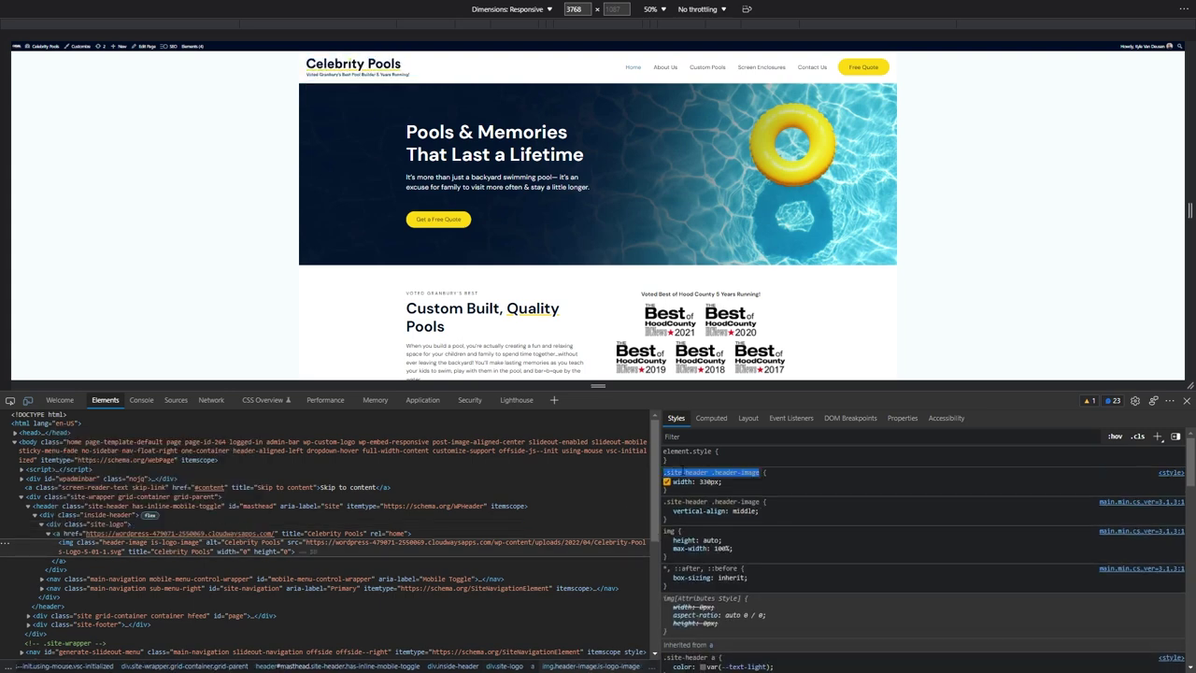
Return to the Customizer's Additional CSS editor.
mouse_move(428, 6)
left_click(252, 11)
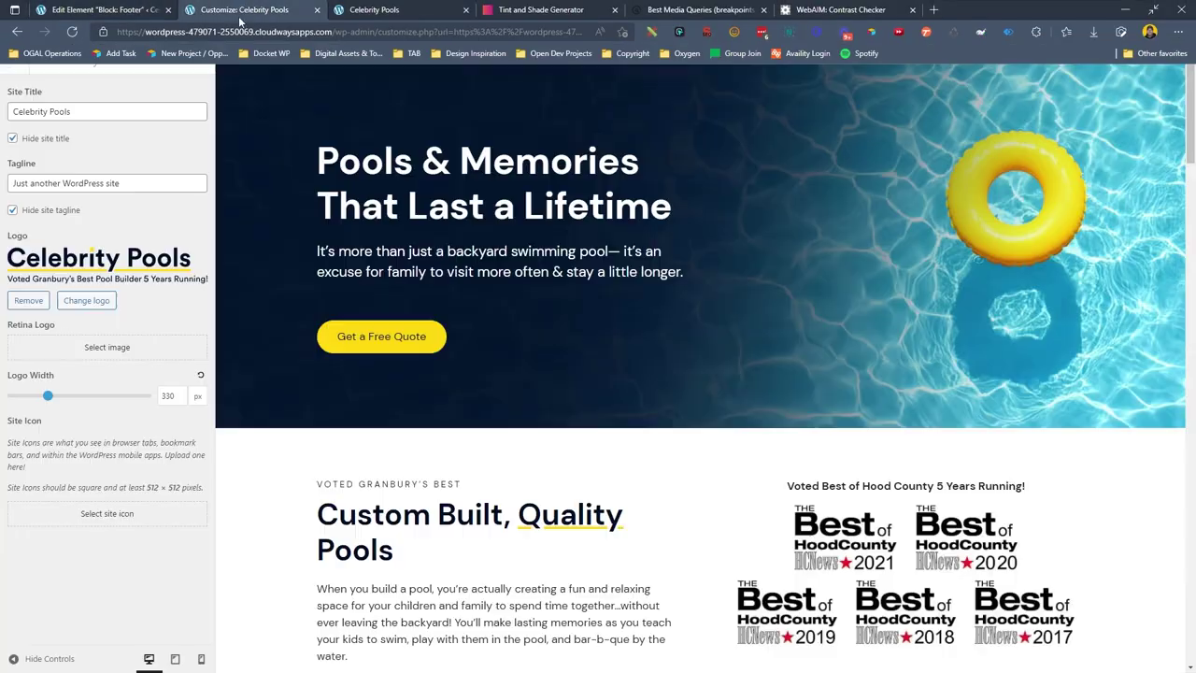
left_click(25, 60)
left_click(28, 421)
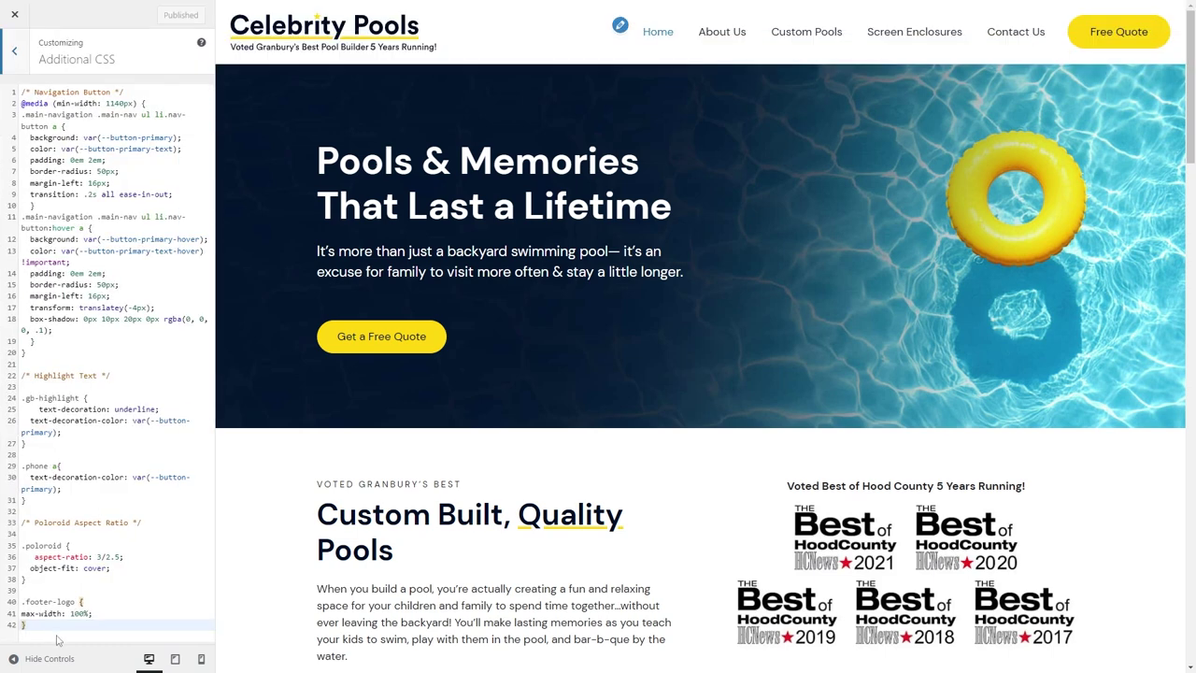
Add a /* Header & Footer Logos */ comment above the footer-logo rule in Additional CSS.
scroll(60, 626, "down", 2)
left_click(48, 577)
key("Return")
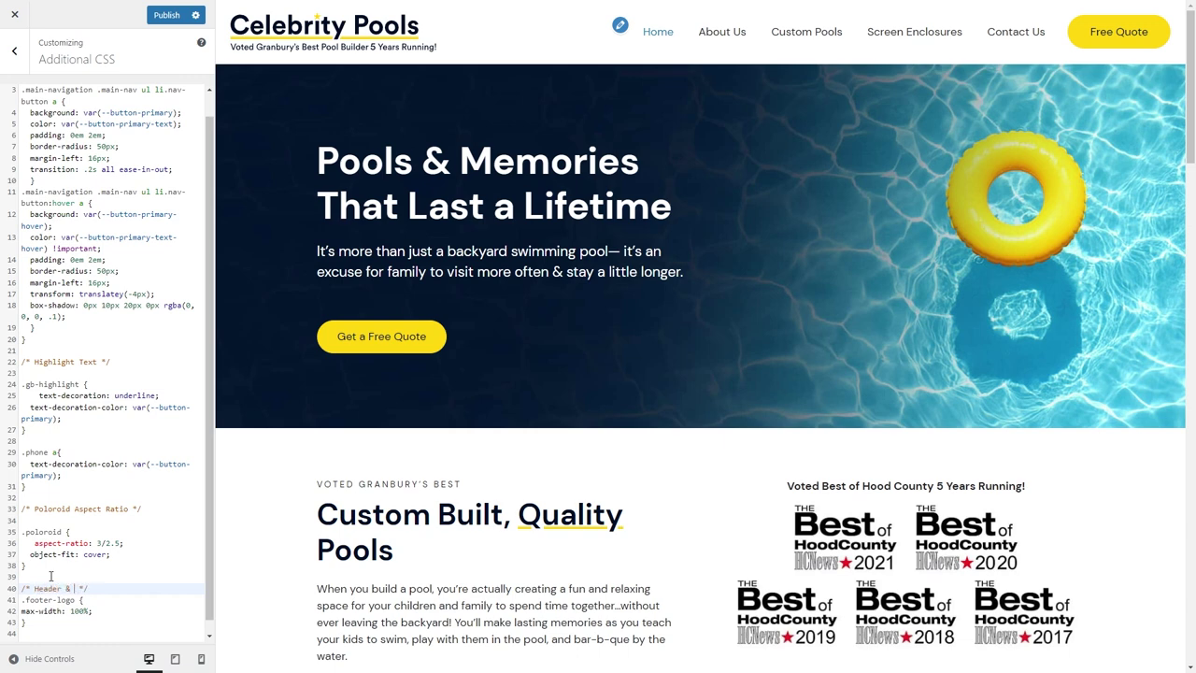
type("/* Header & Footer Logos")
key("Return")
key("BackSpace")
key("BackSpace")
key("BackSpace")
key("Down")
key("Down")
key("Down")
key("Return")
key("Return")
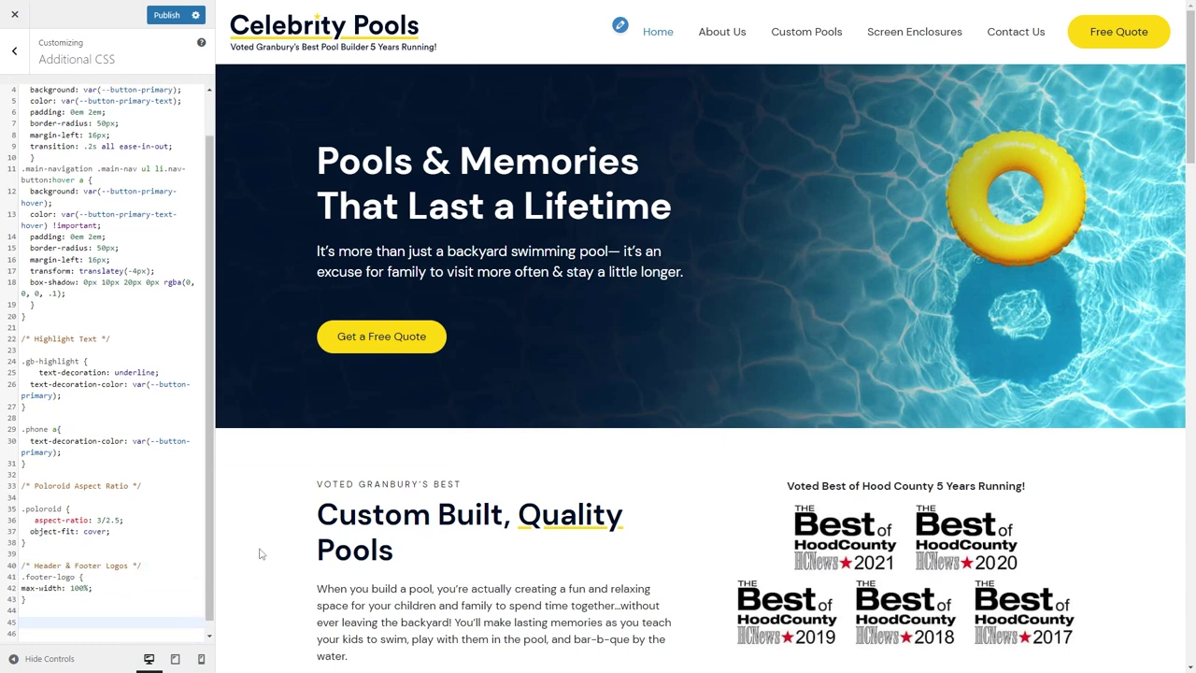
left_click(723, 22)
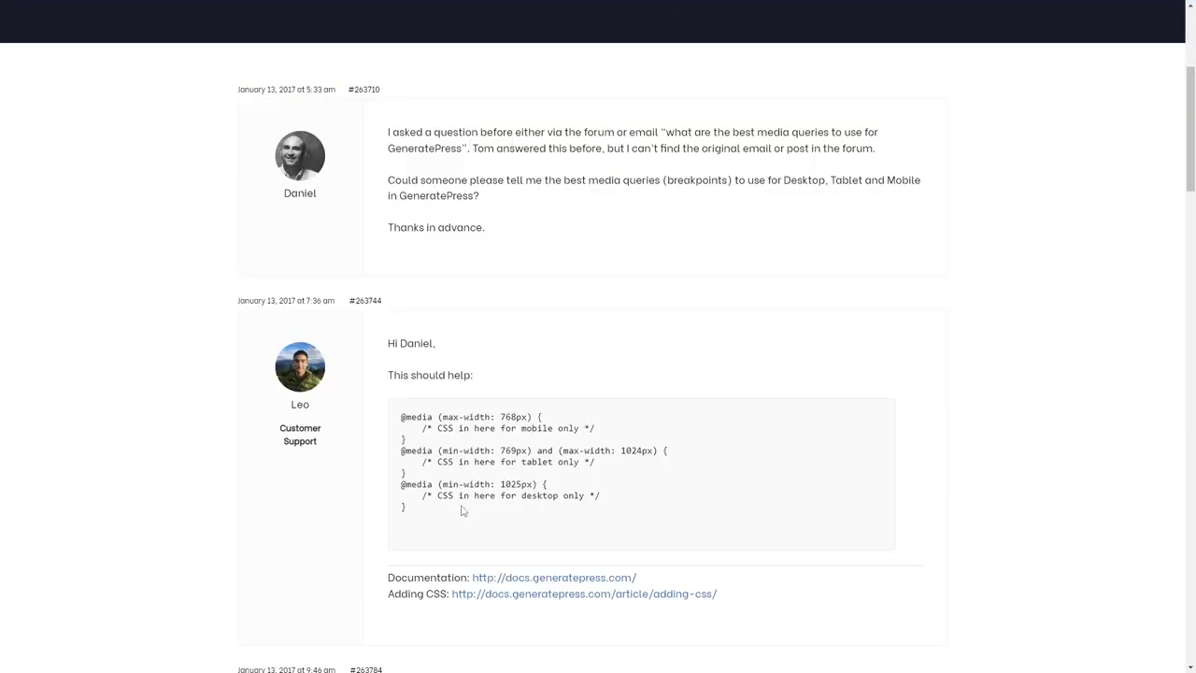
left_click_drag(440, 433, 394, 420)
key("ctrl+c")
left_click(93, 10)
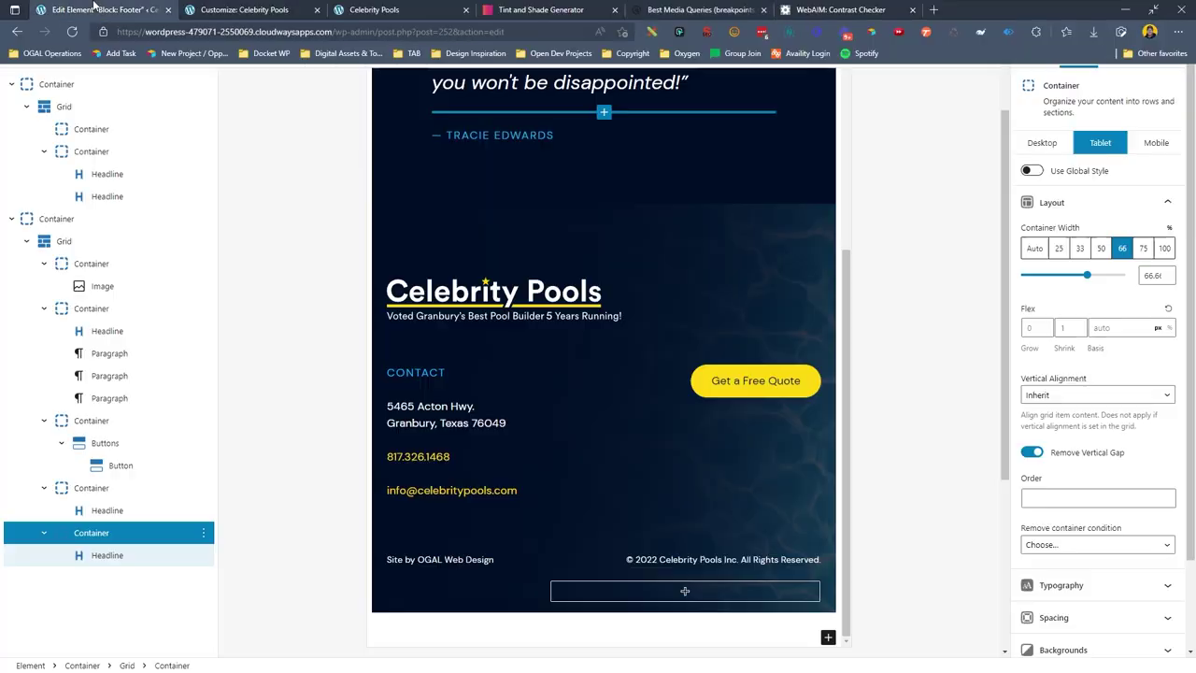
left_click(216, 11)
key("ctrl+v")
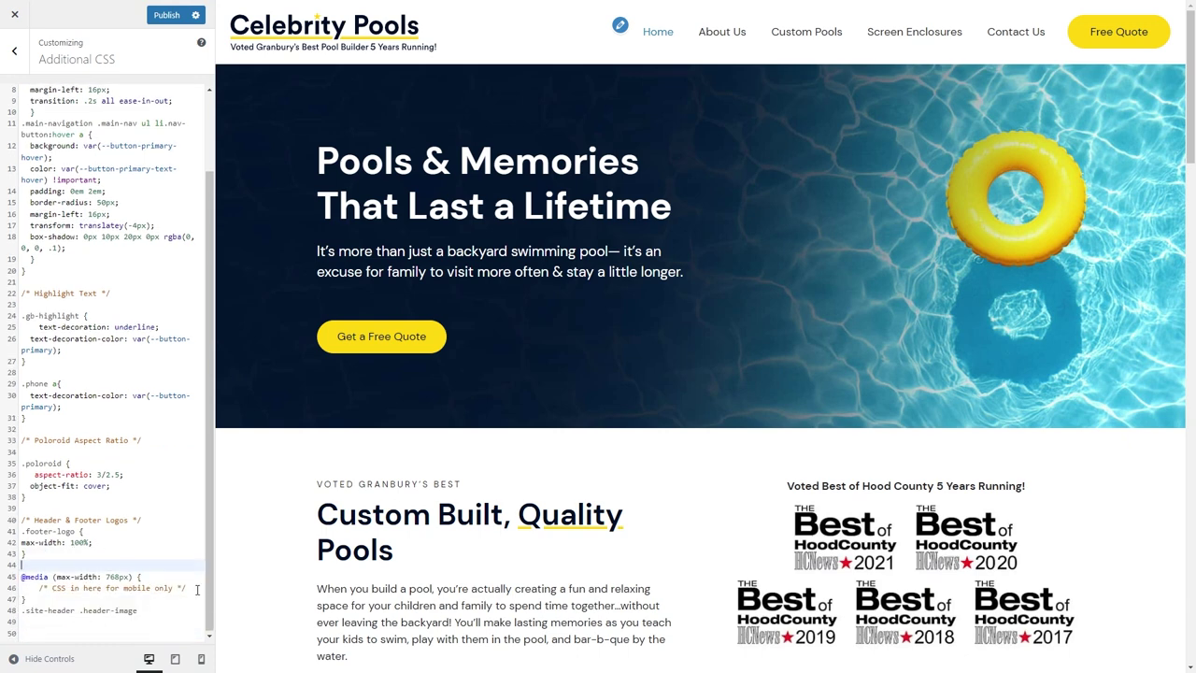
Move the .site-header .header-image selector into the media query with max-width: 220.
left_click_drag(197, 589, 26, 588)
left_click_drag(148, 617, 23, 610)
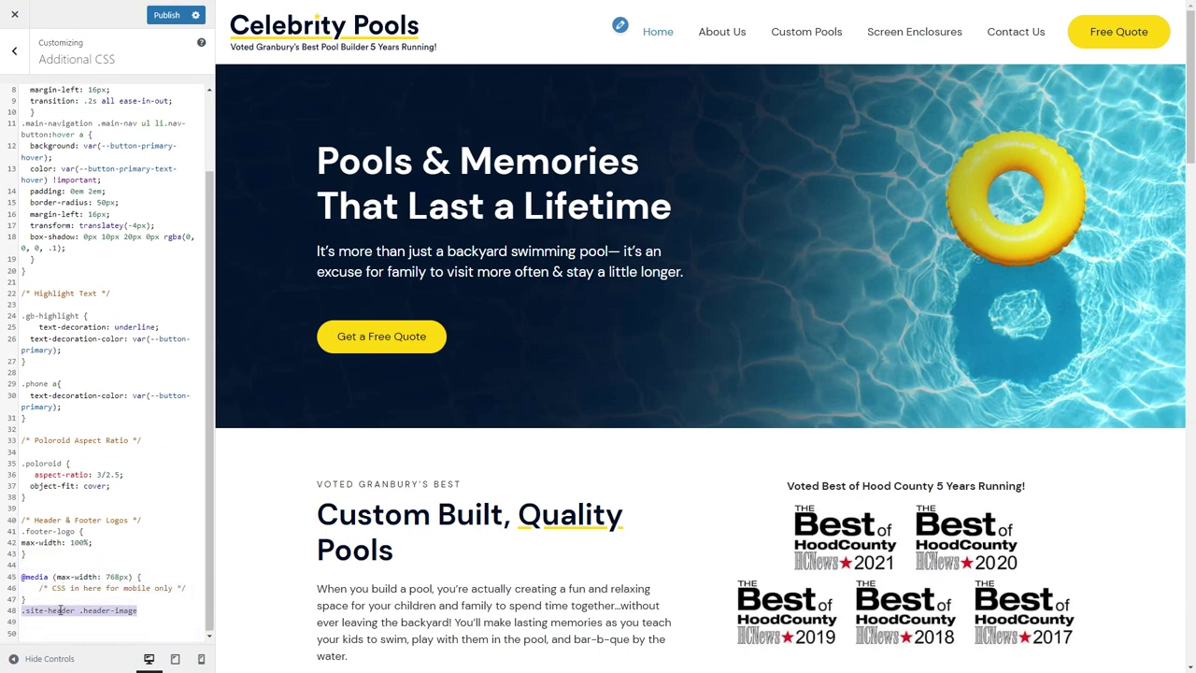
key("ctrl+x")
left_click_drag(187, 587, 26, 588)
key("ctrl+v")
type("{")
key("Return")
type("max-width: 220")
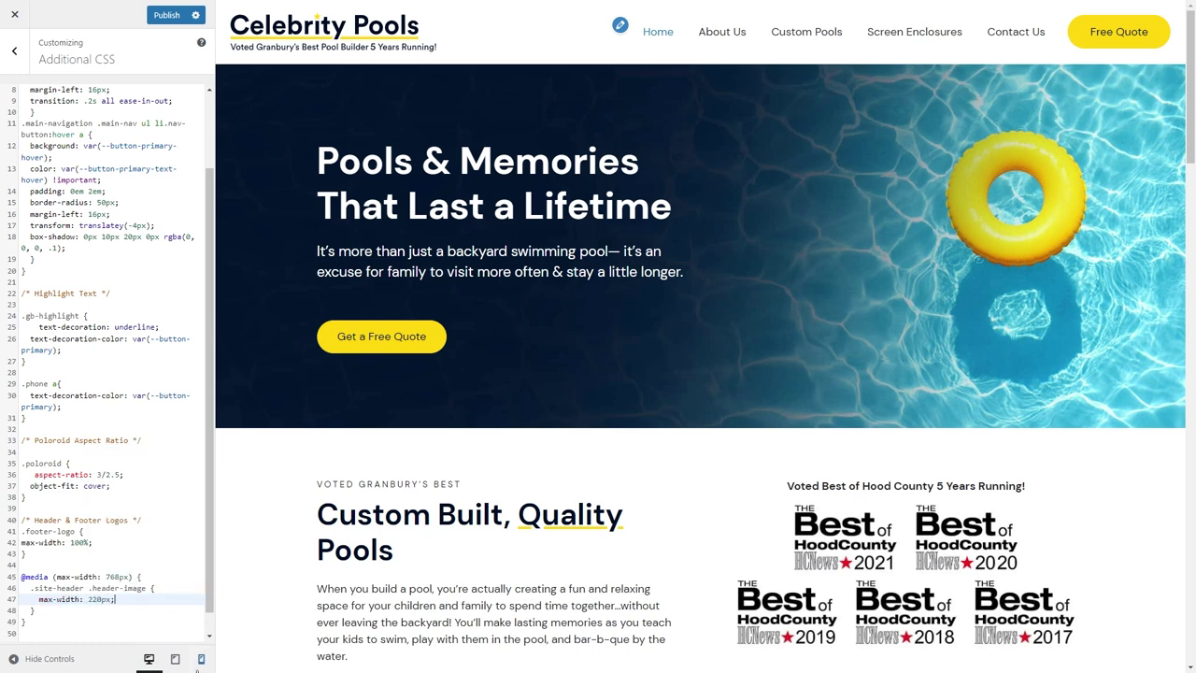
Preview the site at mobile size and change the header logo max-width to 240.
left_click(202, 659)
left_click(97, 599)
key("BackSpace")
type("4")
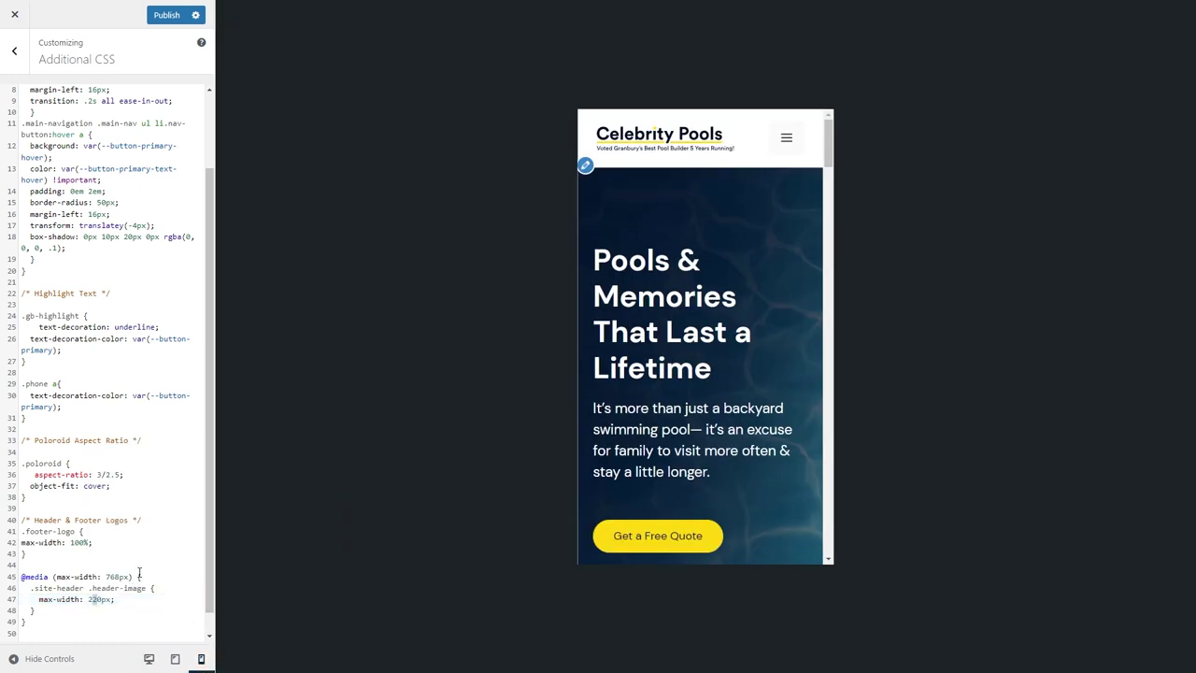
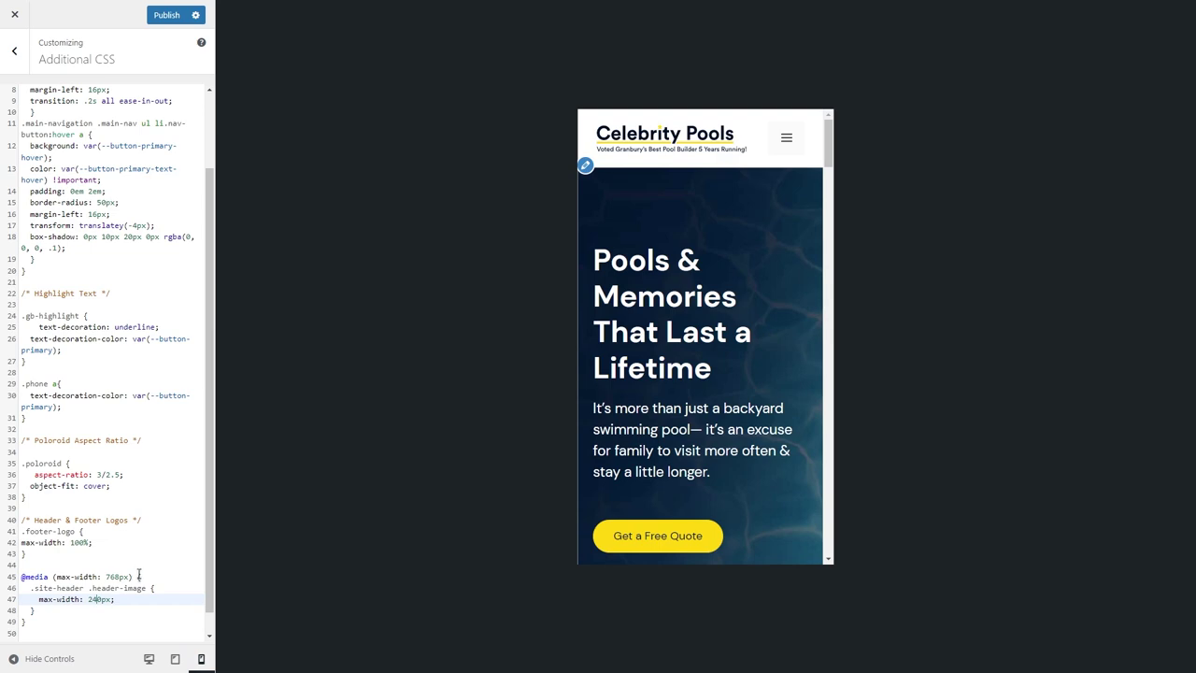
Publish the updated mobile Additional CSS in the Customizer.
left_click(167, 15)
scroll(765, 364, "down", 8)
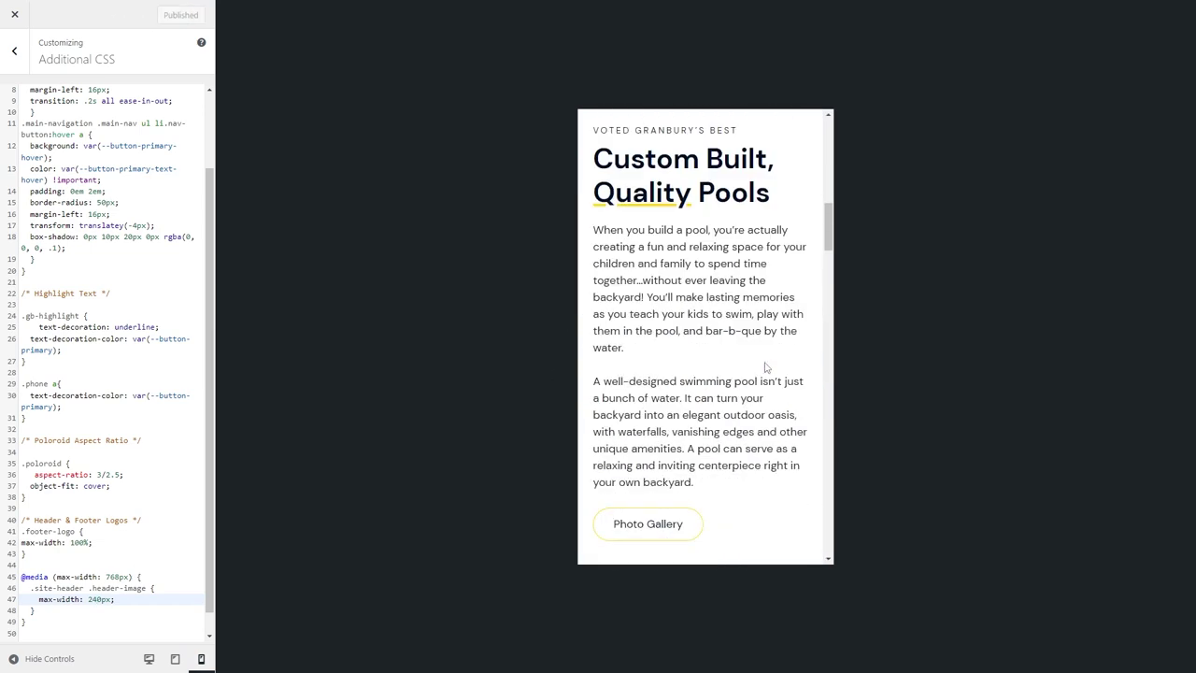
scroll(764, 367, "up", 2)
scroll(764, 367, "down", 8)
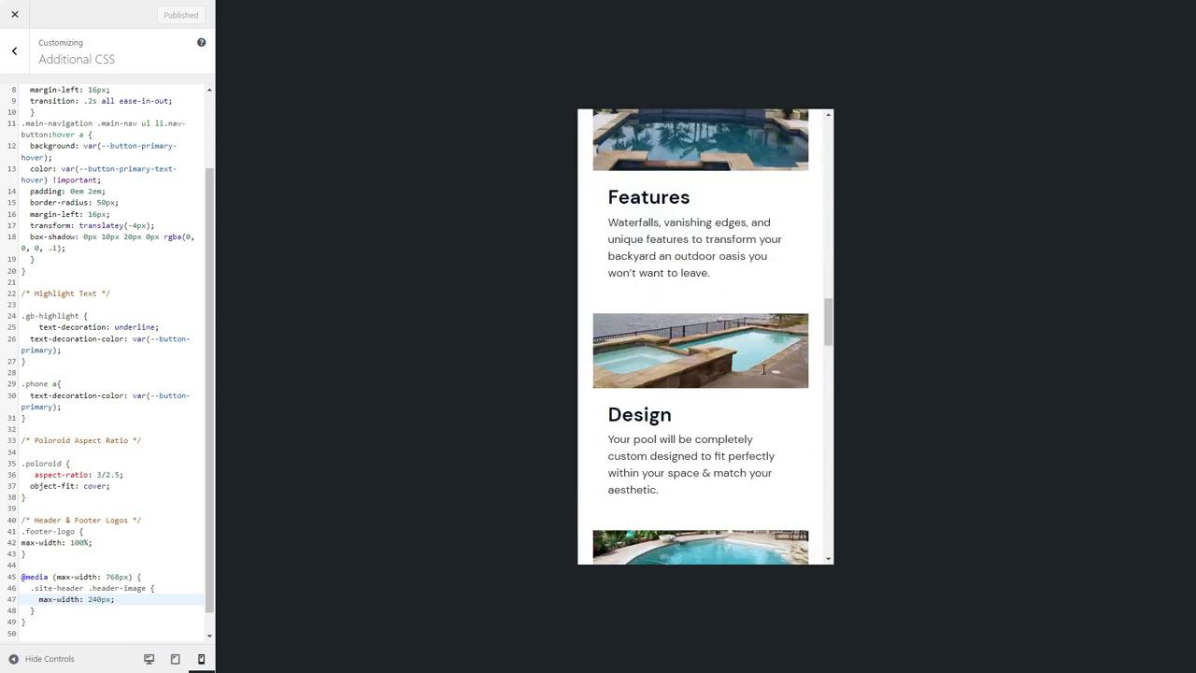
scroll(764, 369, "down", 10)
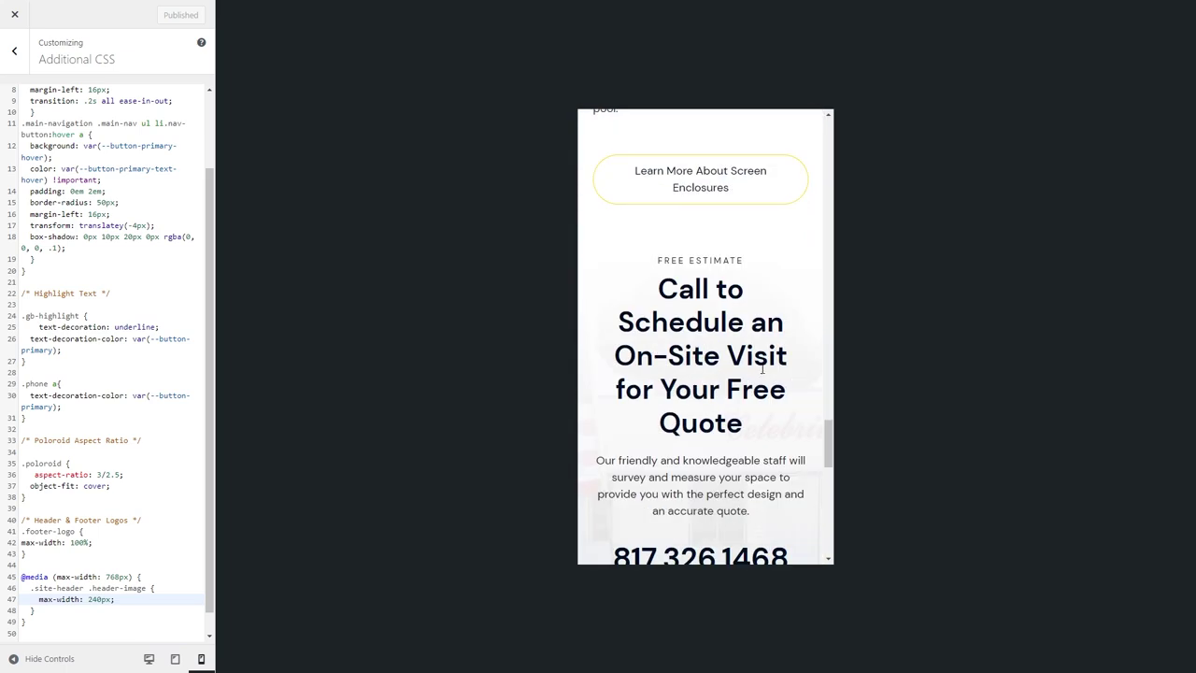
scroll(762, 369, "up", 6)
scroll(729, 369, "down", 8)
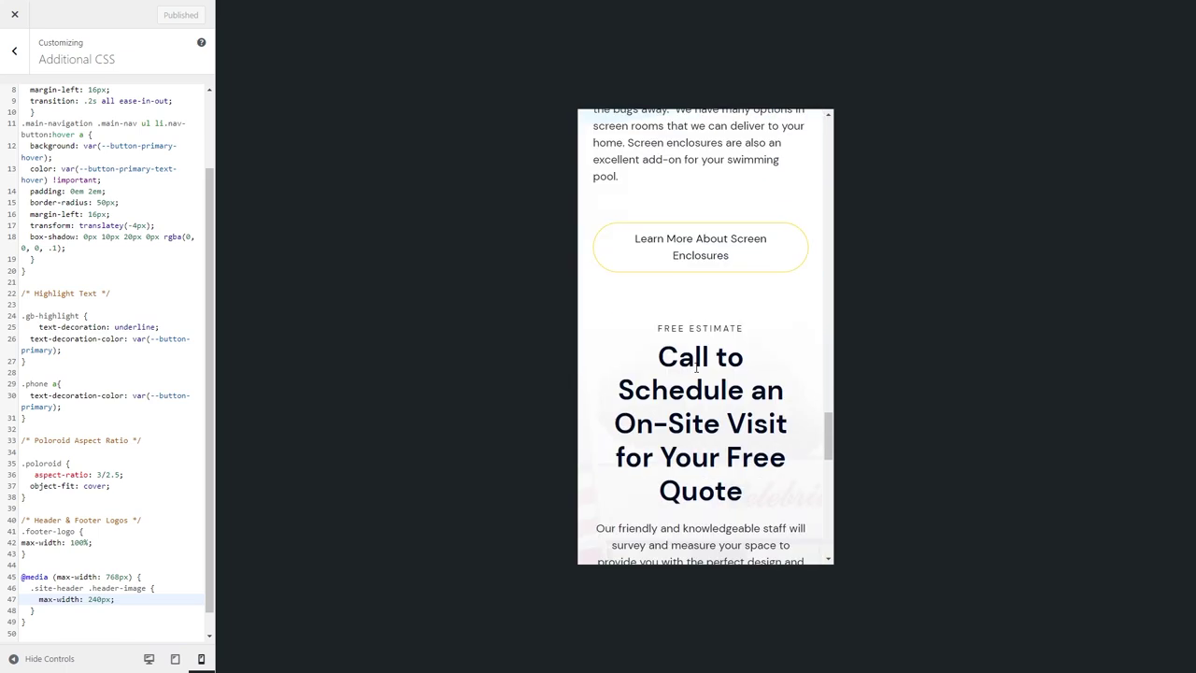
Set the mobile Heading 2 font size to 2.4 rem in Typography.
left_click(9, 75)
left_click(88, 258)
left_click(165, 430)
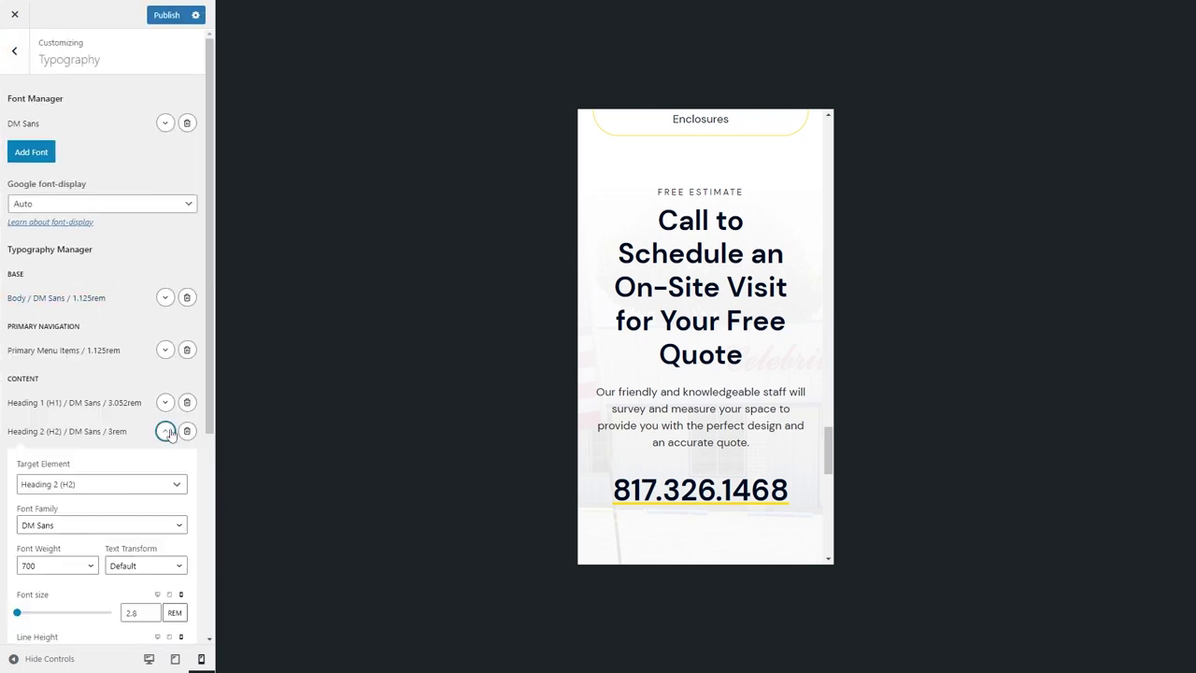
scroll(152, 513, "down", 2)
left_click_drag(142, 426, 111, 428)
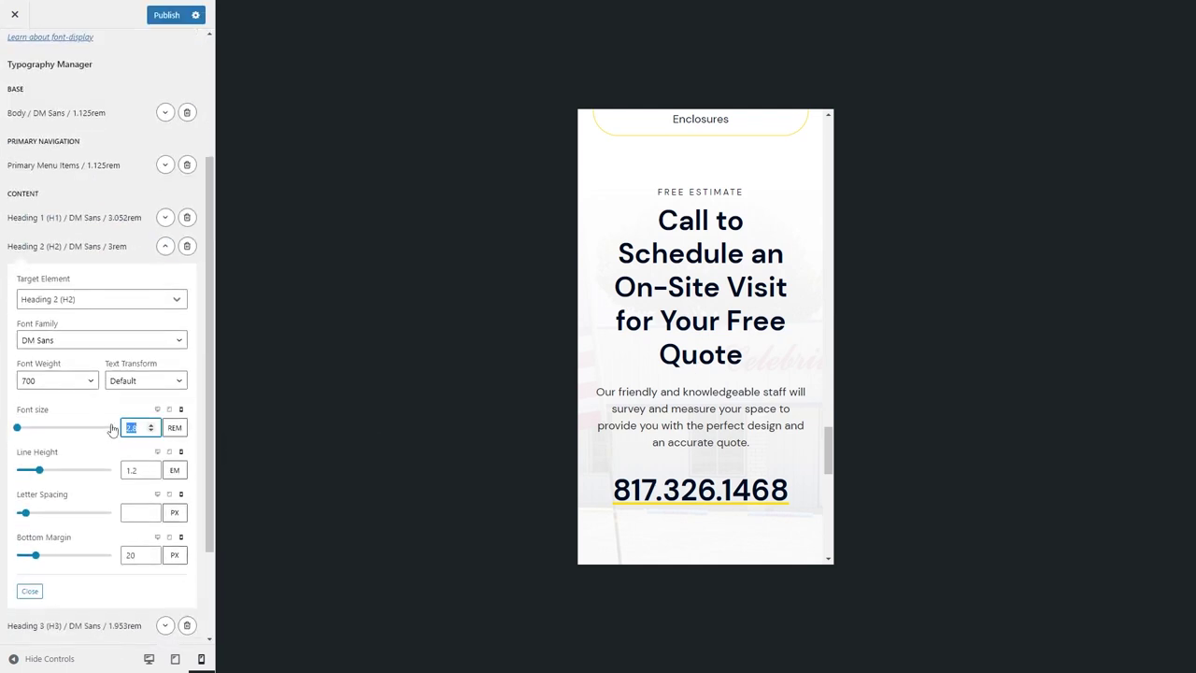
type("2.4")
scroll(747, 308, "up", 5)
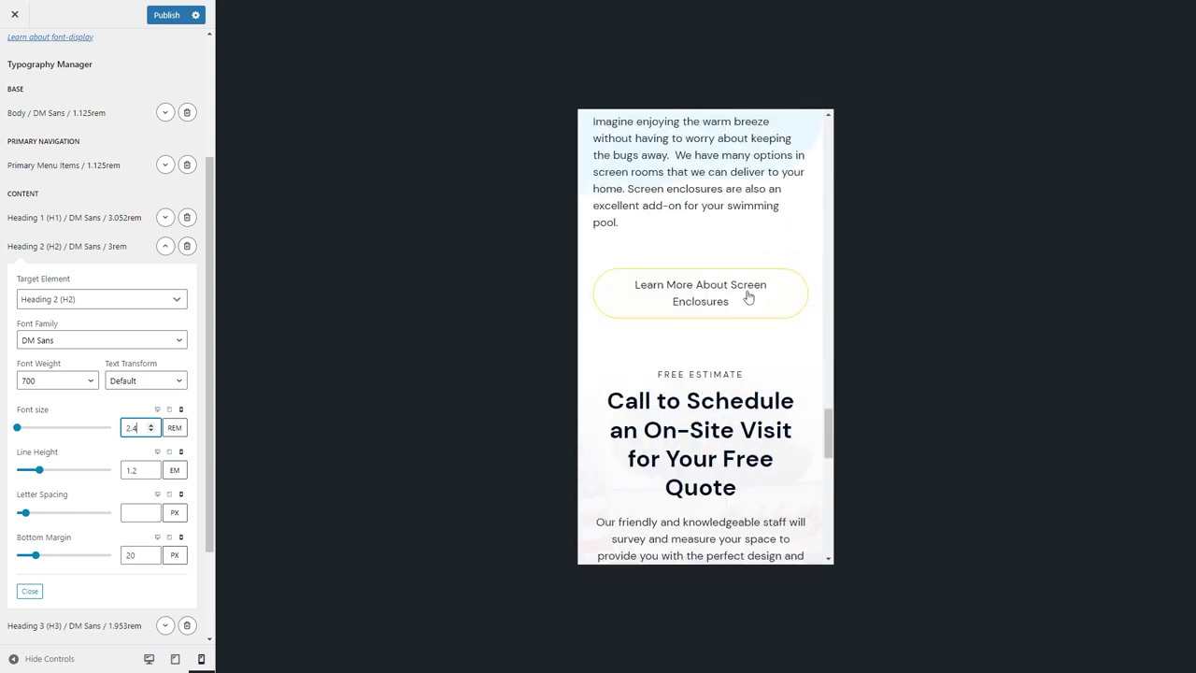
left_click(164, 248)
Set the mobile Heading 3 font size to 1.6 rem and publish the typography changes.
left_click(175, 459)
scroll(140, 542, "down", 1)
double_click(134, 548)
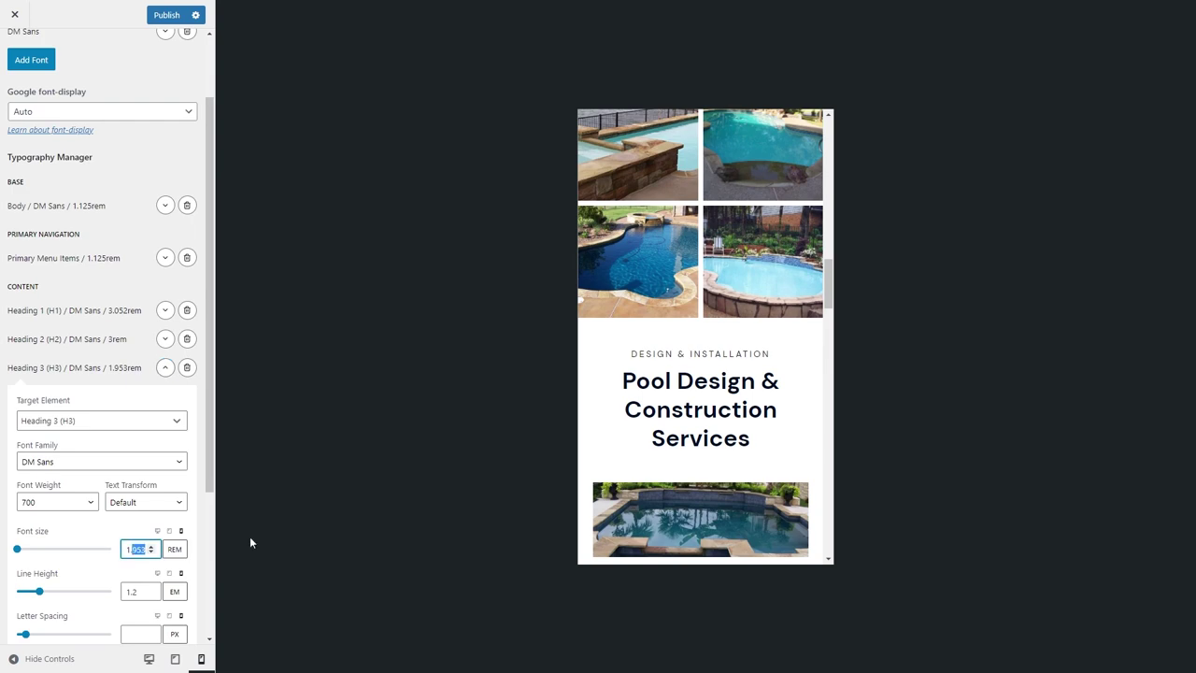
type("1.6")
scroll(720, 355, "down", 8)
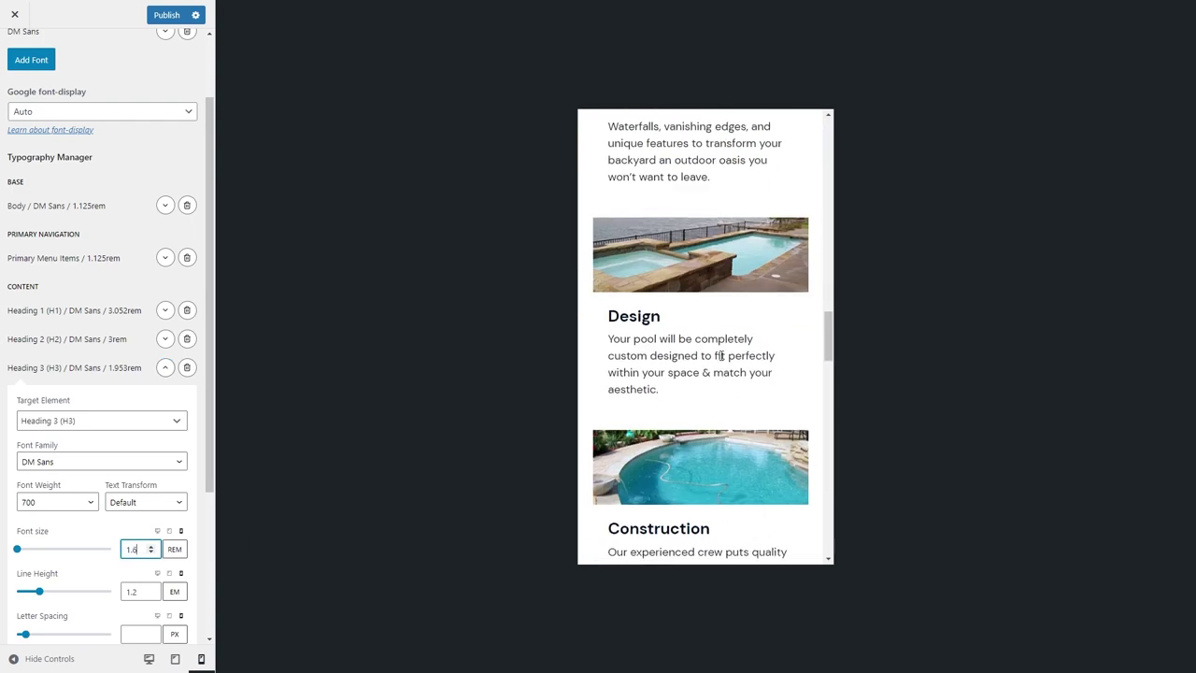
scroll(720, 355, "down", 10)
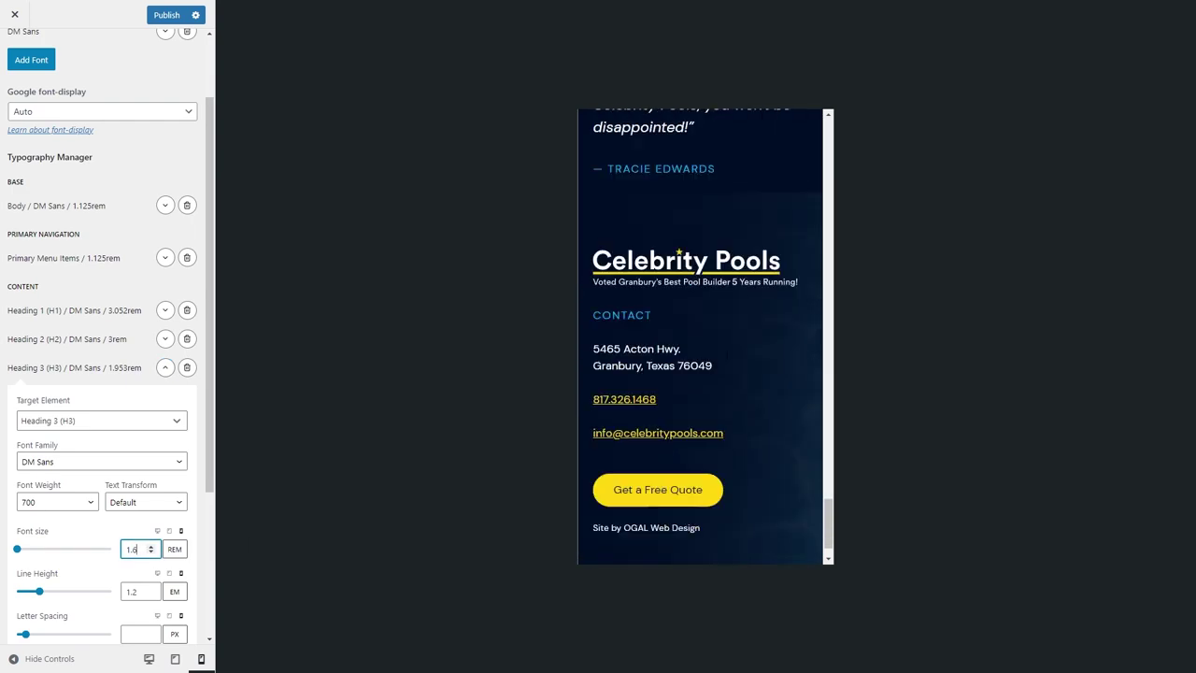
key("ctrl+s")
scroll(108, 337, "up", 1)
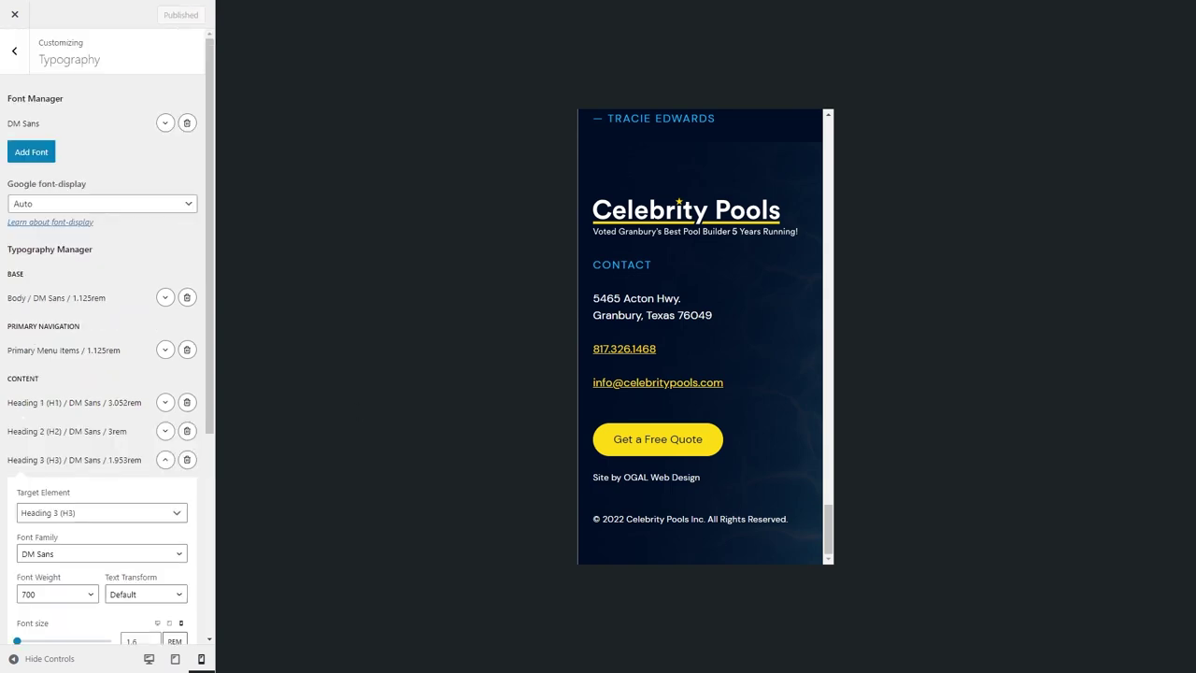
left_click(150, 7)
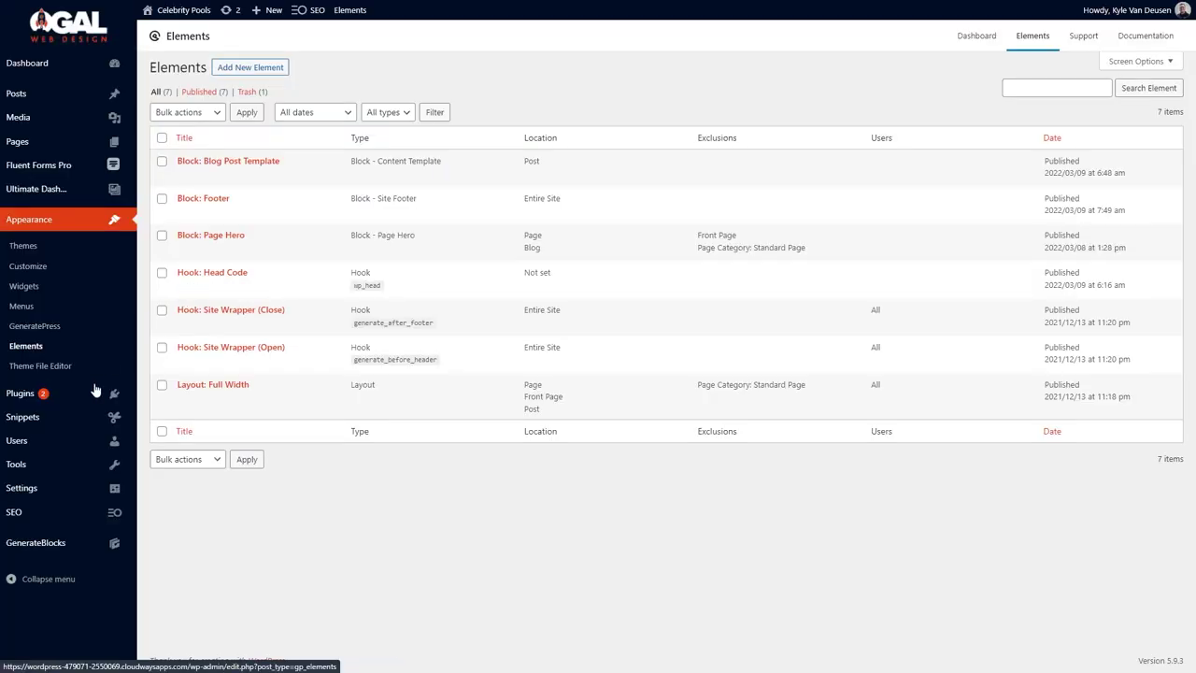
Install and activate Advanced Custom Fields from Plugins > Add New, then begin a new field group.
mouse_move(97, 392)
left_click(159, 414)
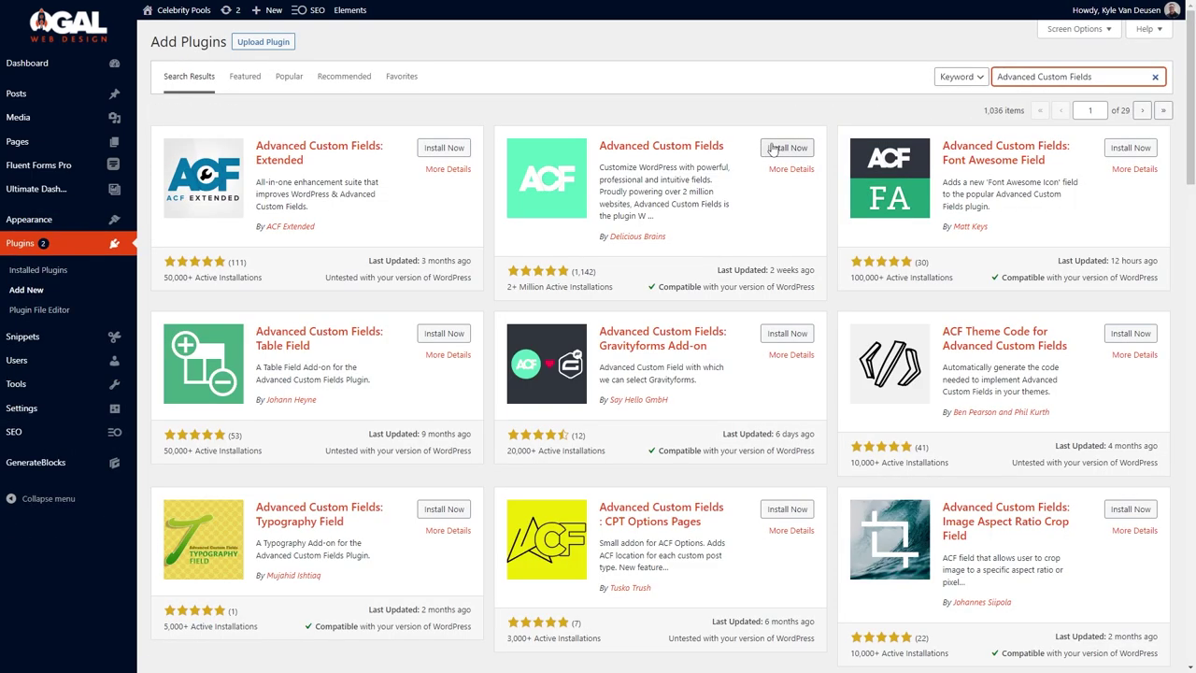
left_click(776, 149)
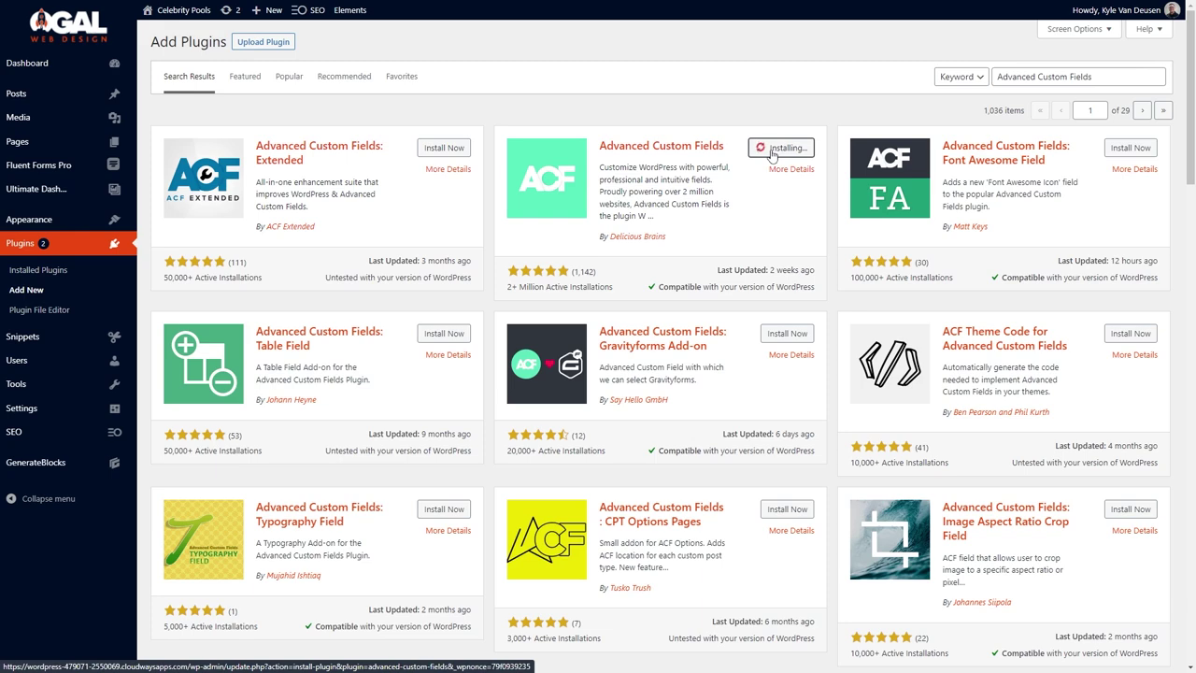
left_click(776, 152)
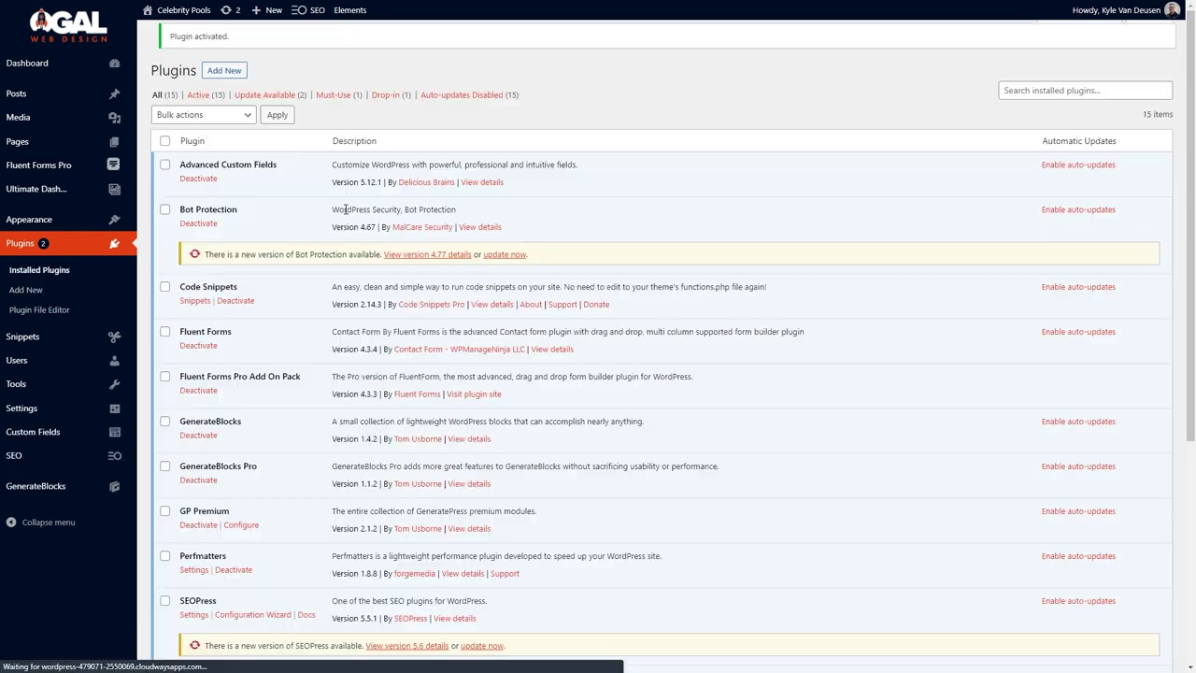
mouse_move(113, 432)
left_click(177, 456)
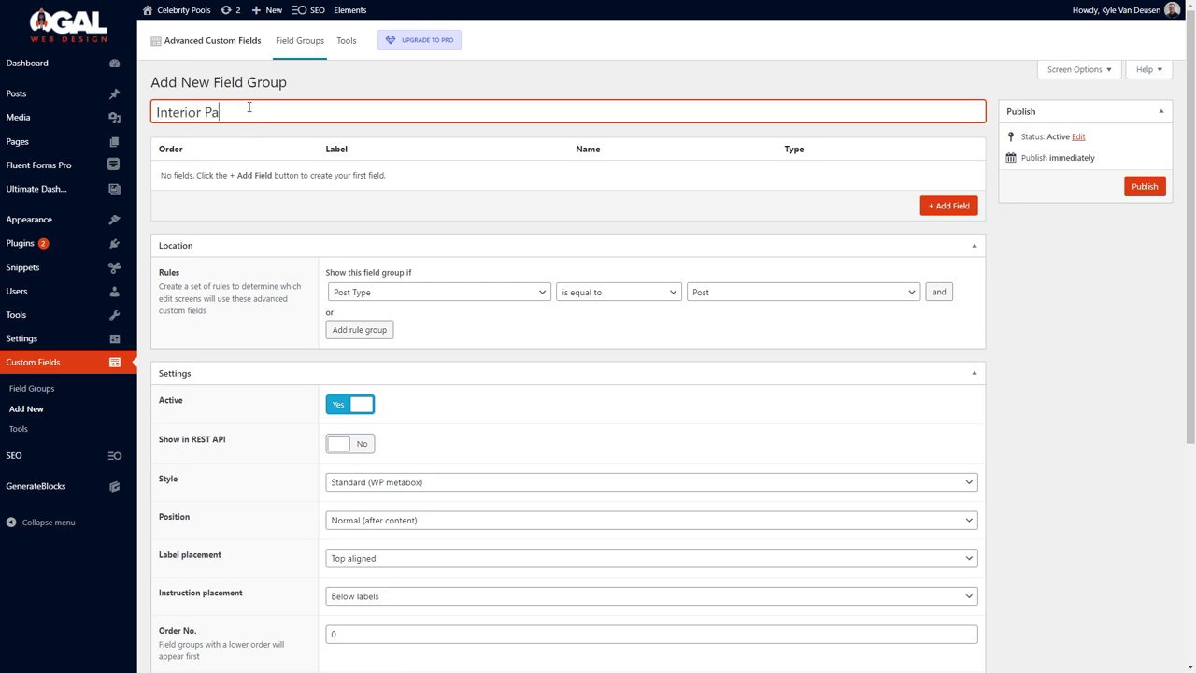
Set the field group's location rule to show on Pages, not posts.
left_click(691, 295)
left_click(675, 325)
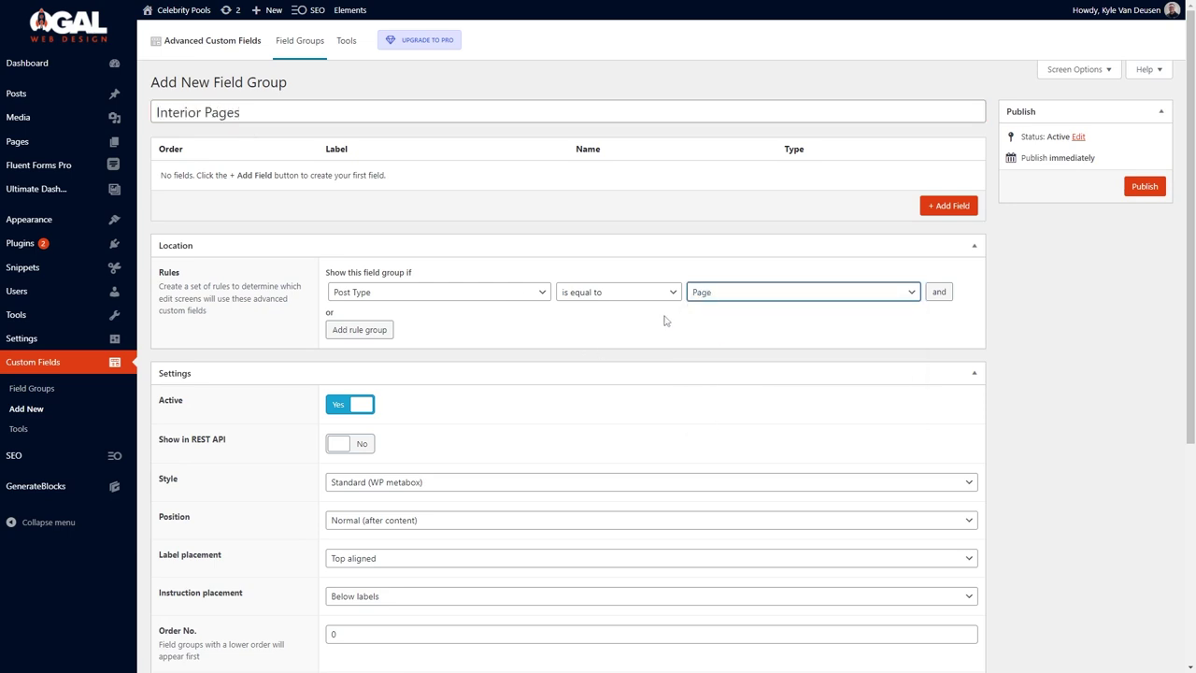
left_click(359, 330)
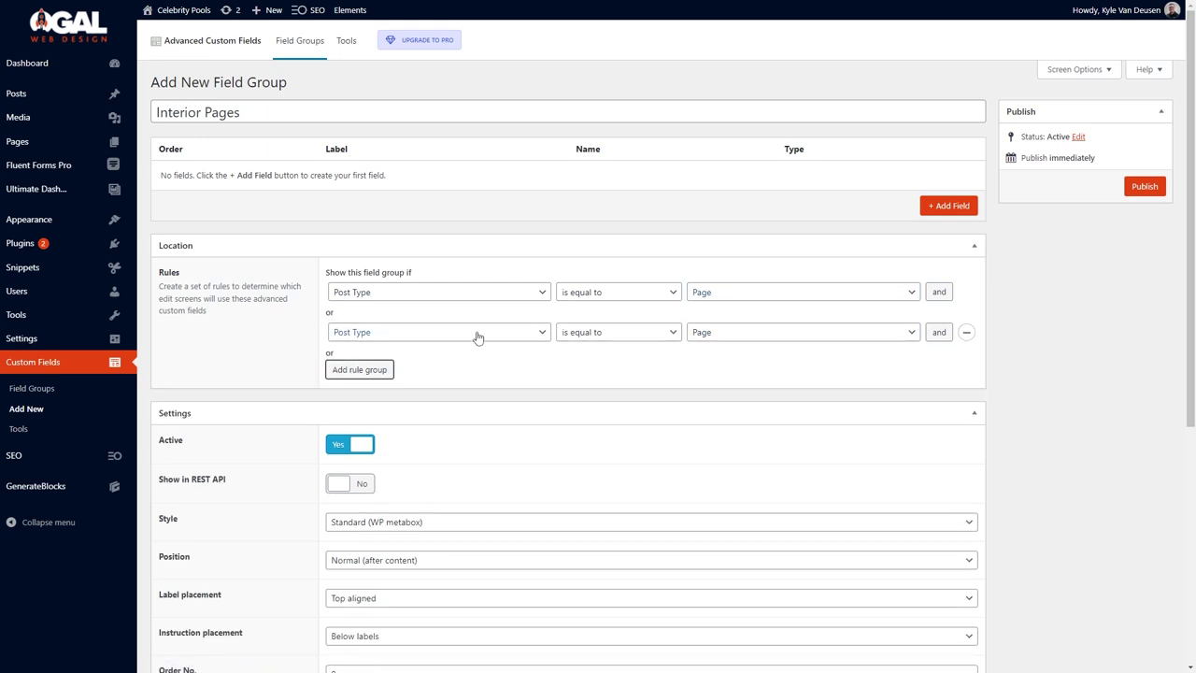
left_click(966, 331)
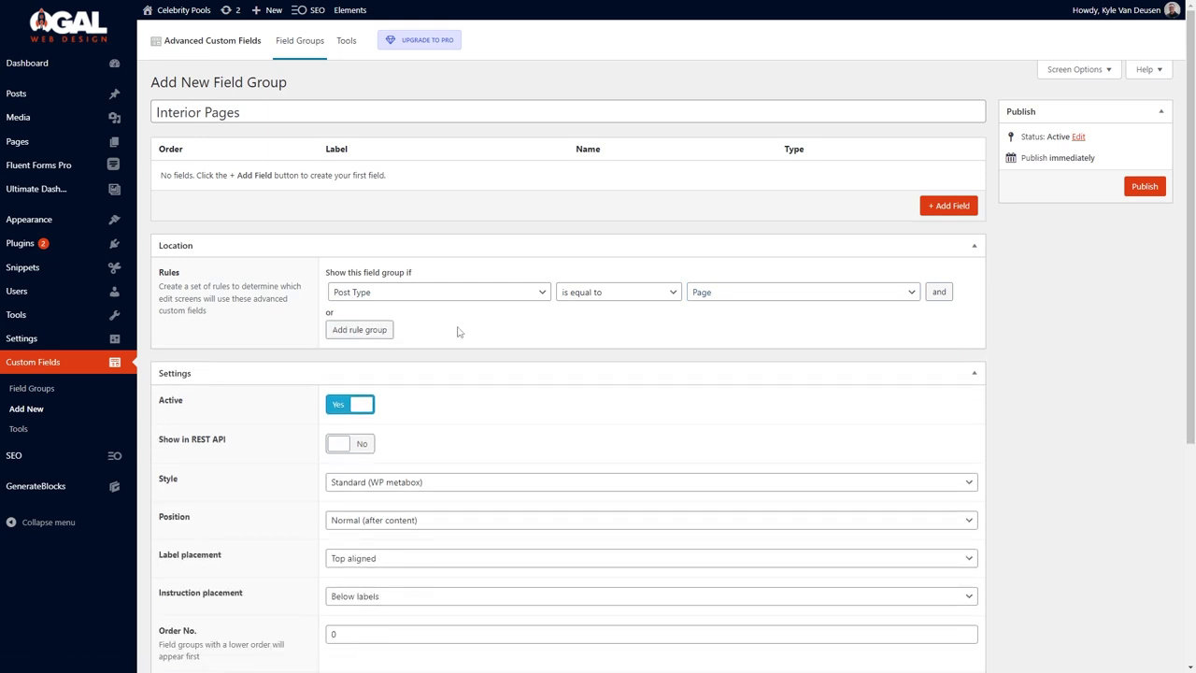
Add the primary headline and secondary_text fields, adjusting Secondary Text's width.
left_click(948, 206)
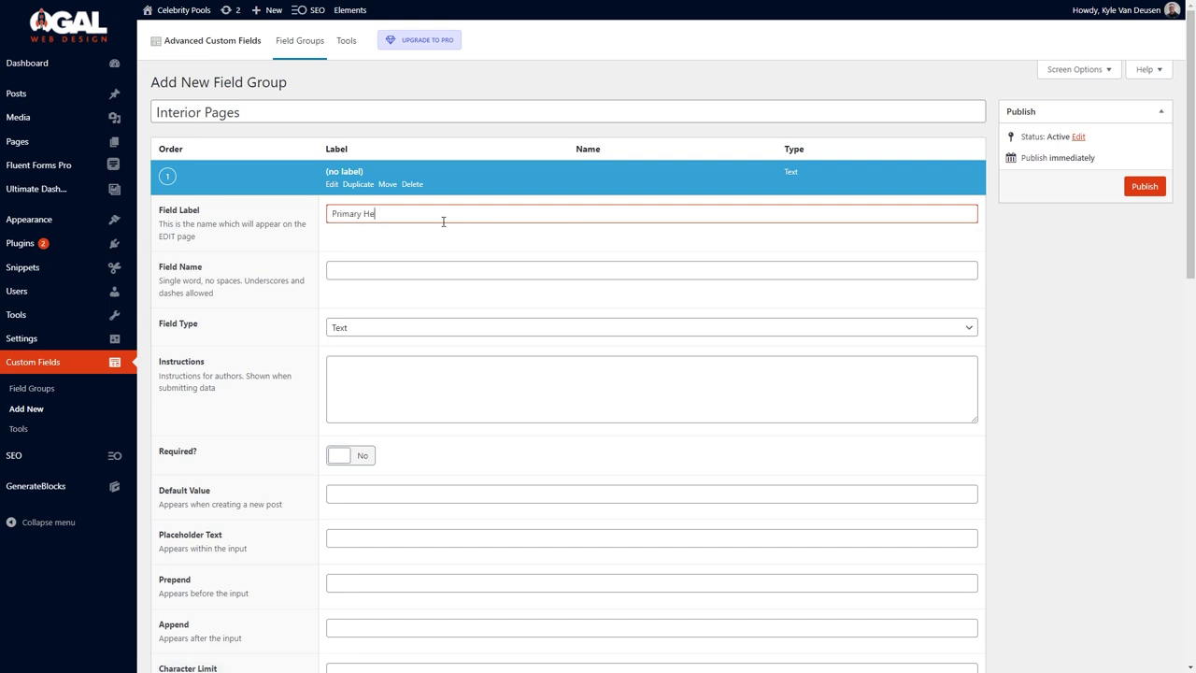
key("Tab")
left_click(575, 270)
key("shift+Left")
key("shift+Left")
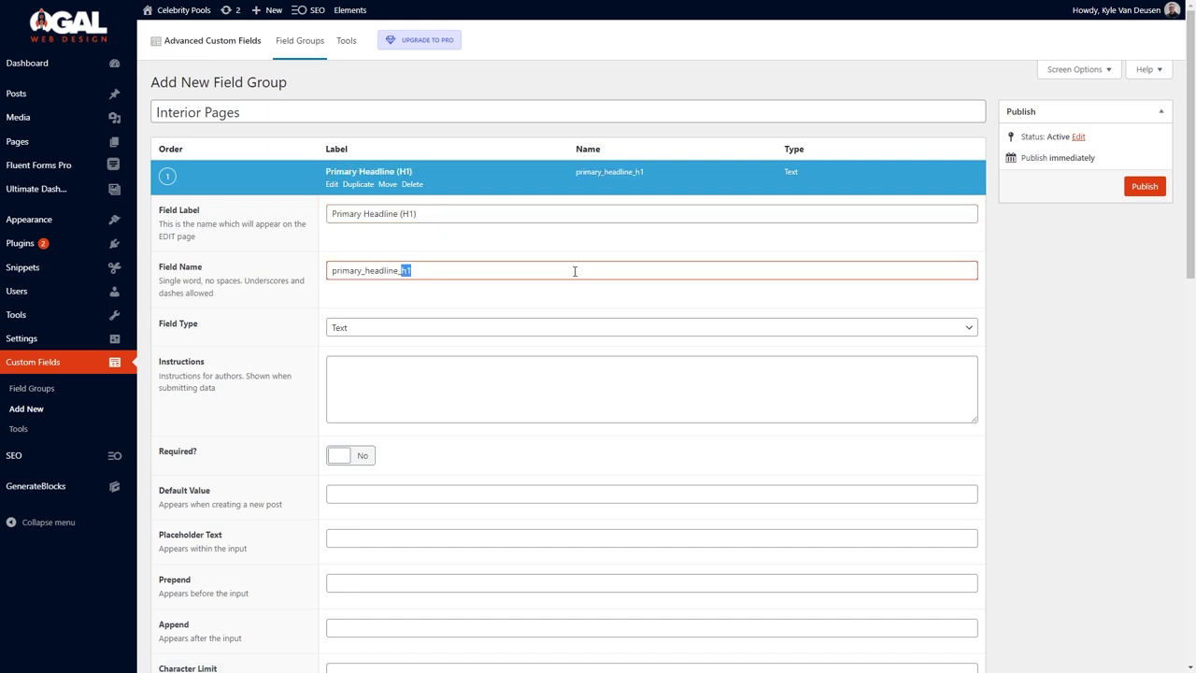
scroll(577, 290, "down", 3)
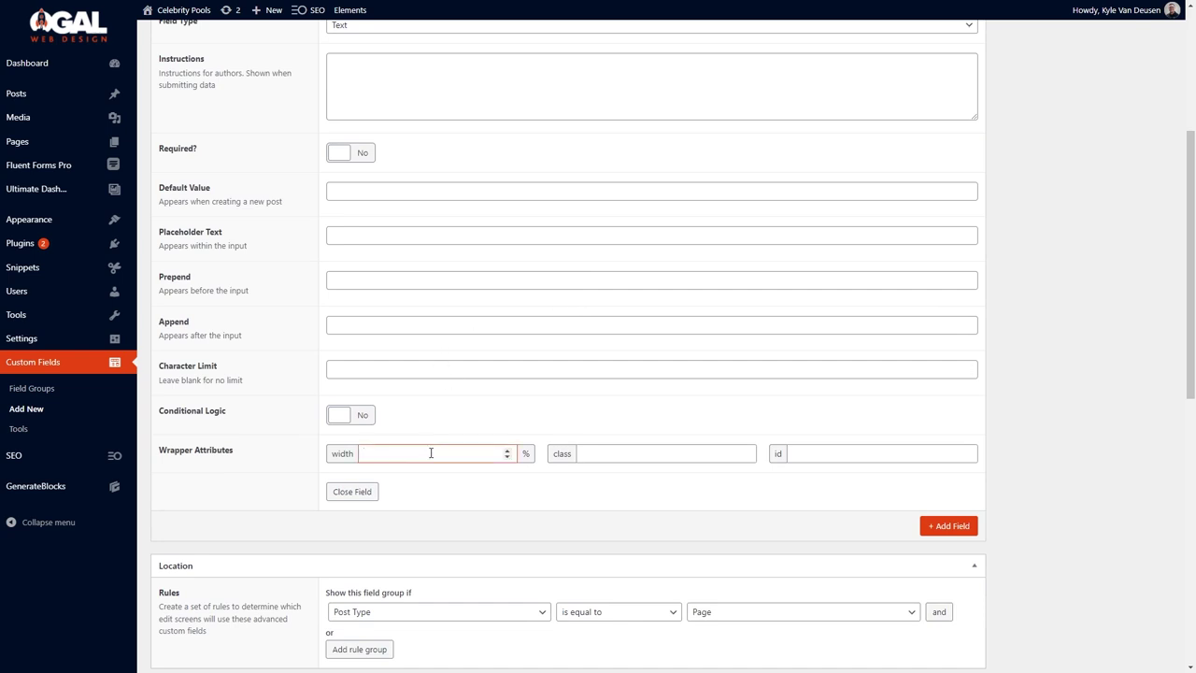
left_click(948, 525)
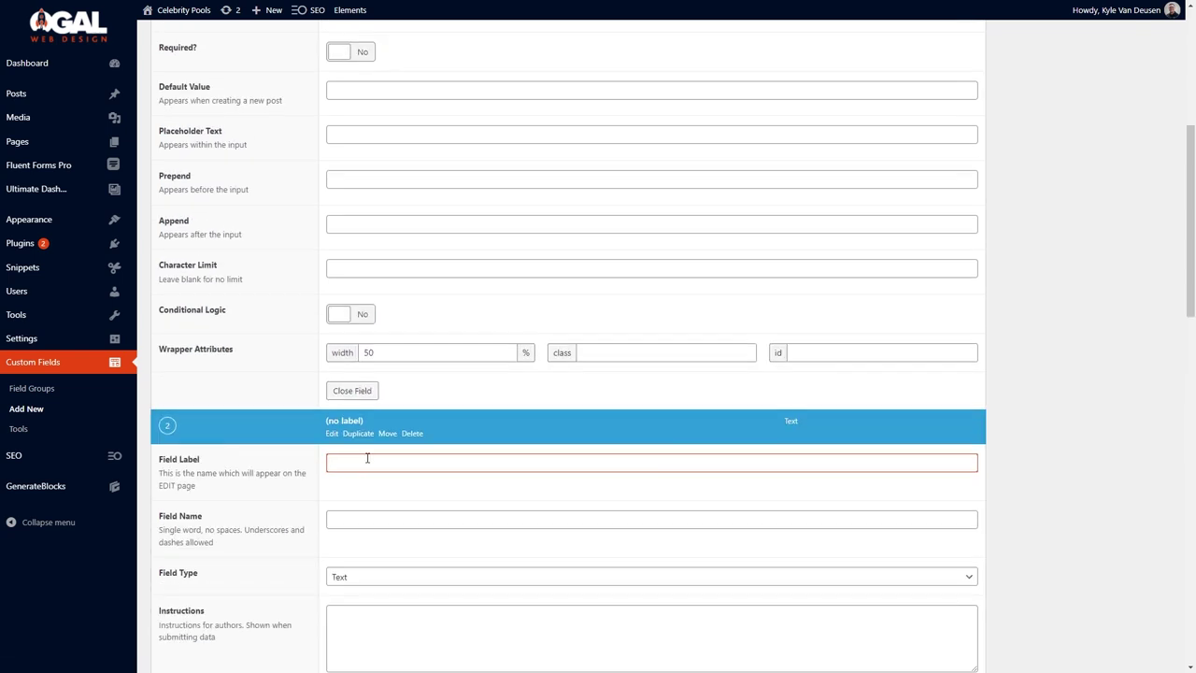
key("Tab")
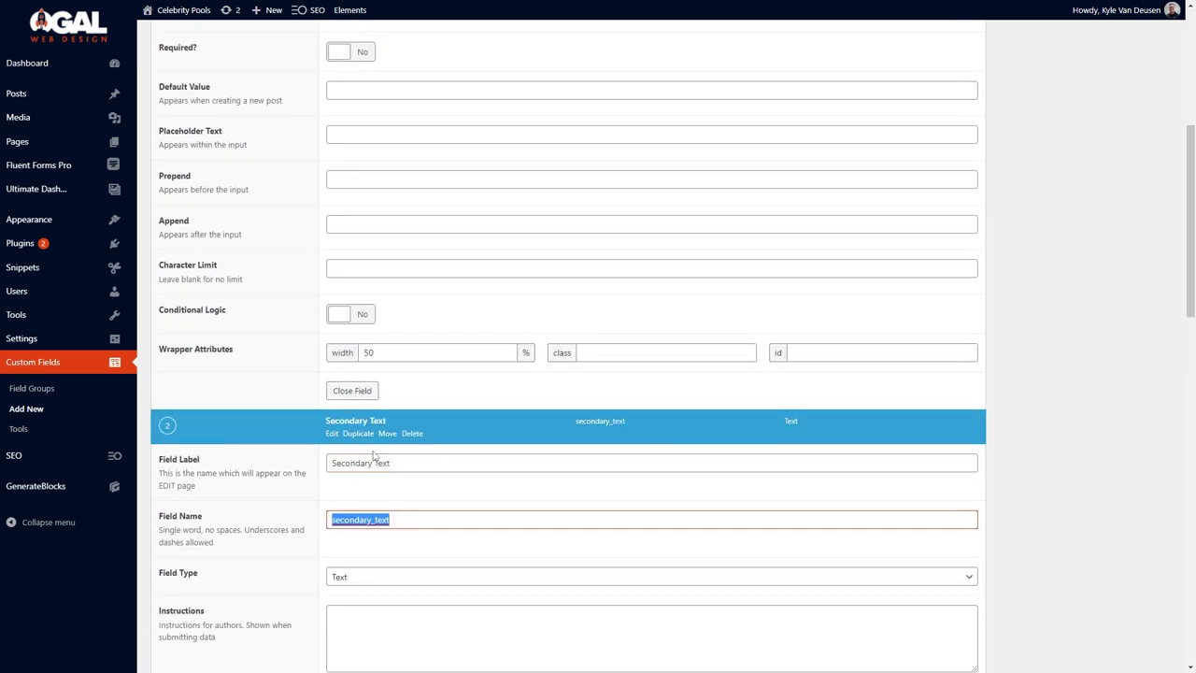
scroll(376, 374, "down", 2)
scroll(377, 404, "down", 4)
left_click(394, 404)
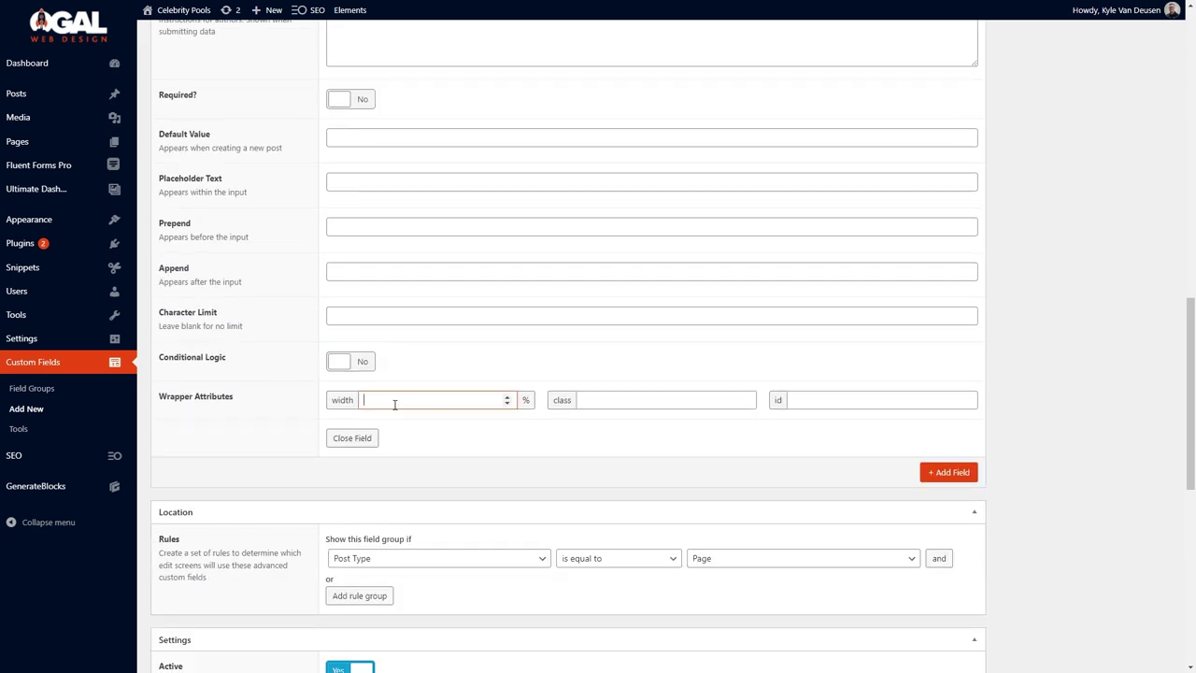
Add a 'Button Text' field with a wrapper width of 50.
left_click(943, 471)
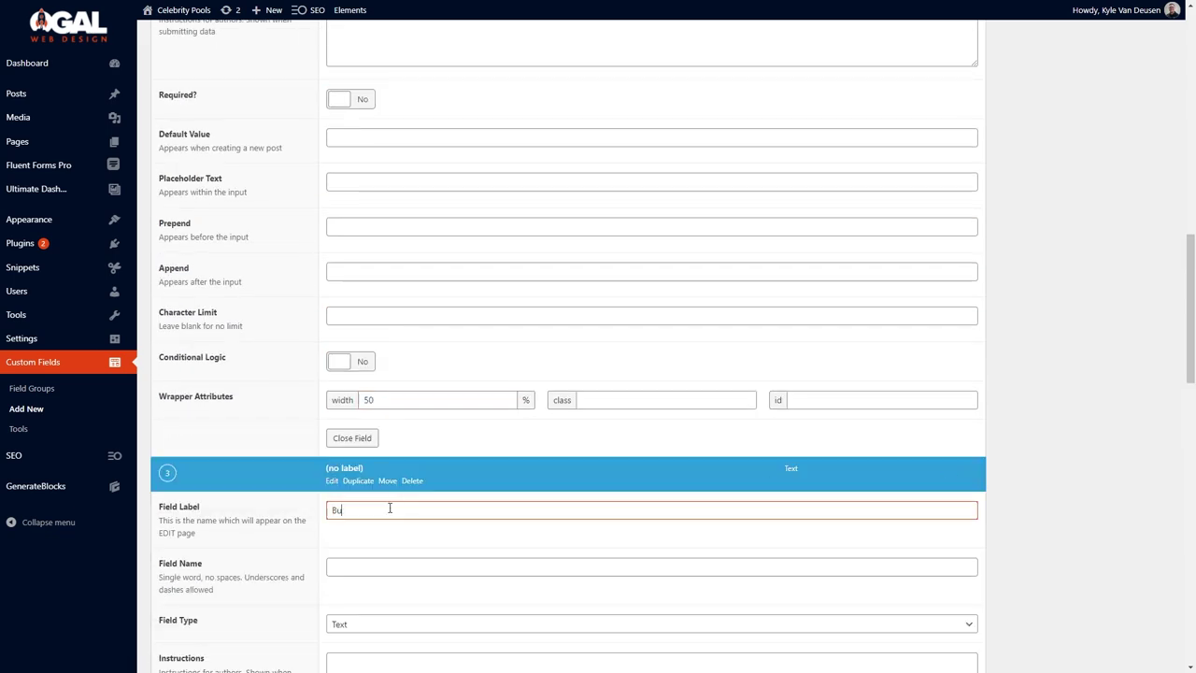
type("Button Text")
scroll(390, 508, "down", 5)
left_click(408, 547)
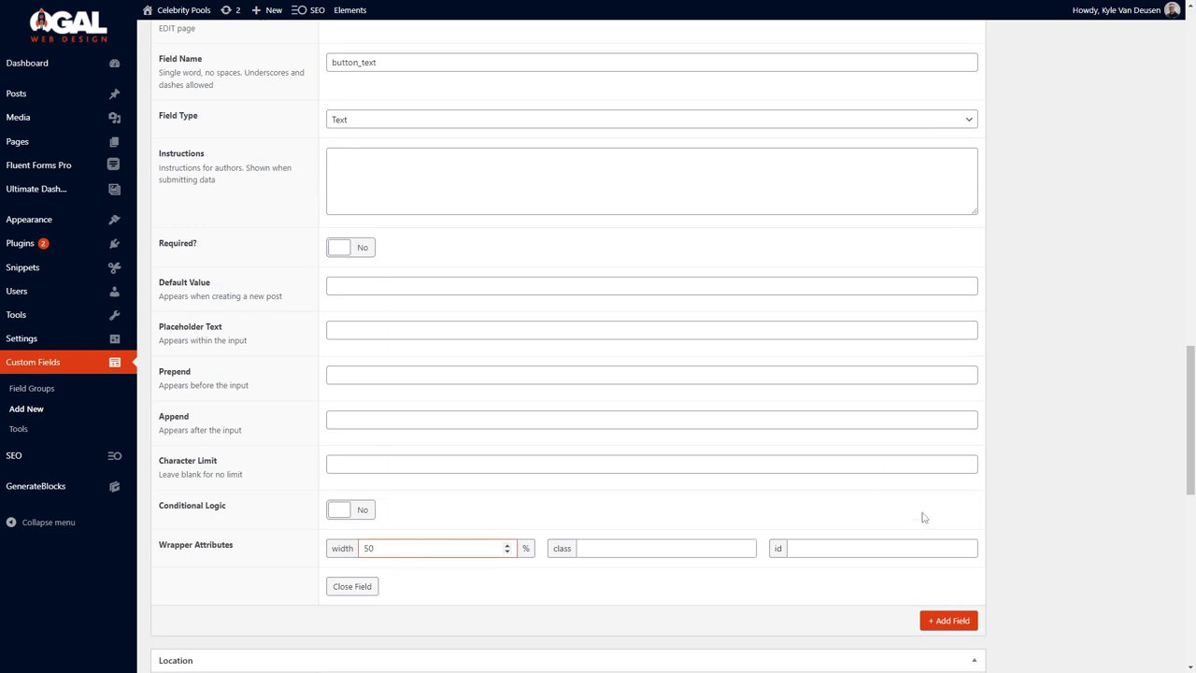
type("50")
Add a 'Button URL' field of type Url.
left_click(948, 621)
scroll(520, 454, "down", 3)
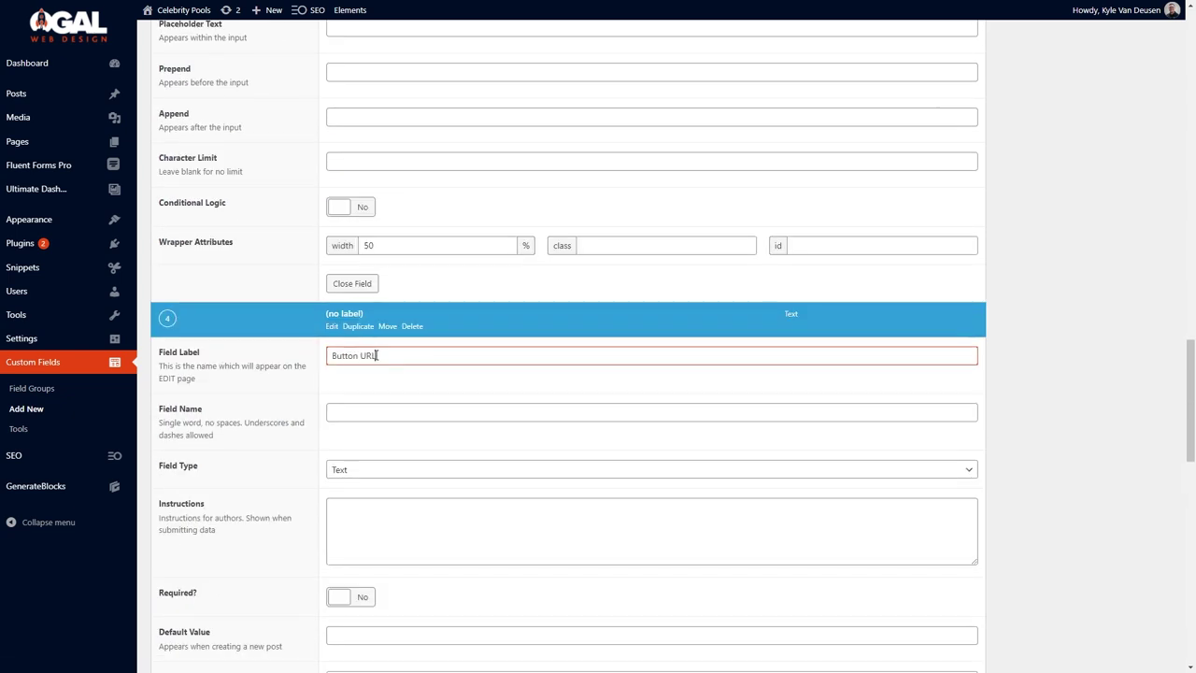
type("Button URL")
left_click(355, 471)
left_click(347, 287)
left_click(428, 473)
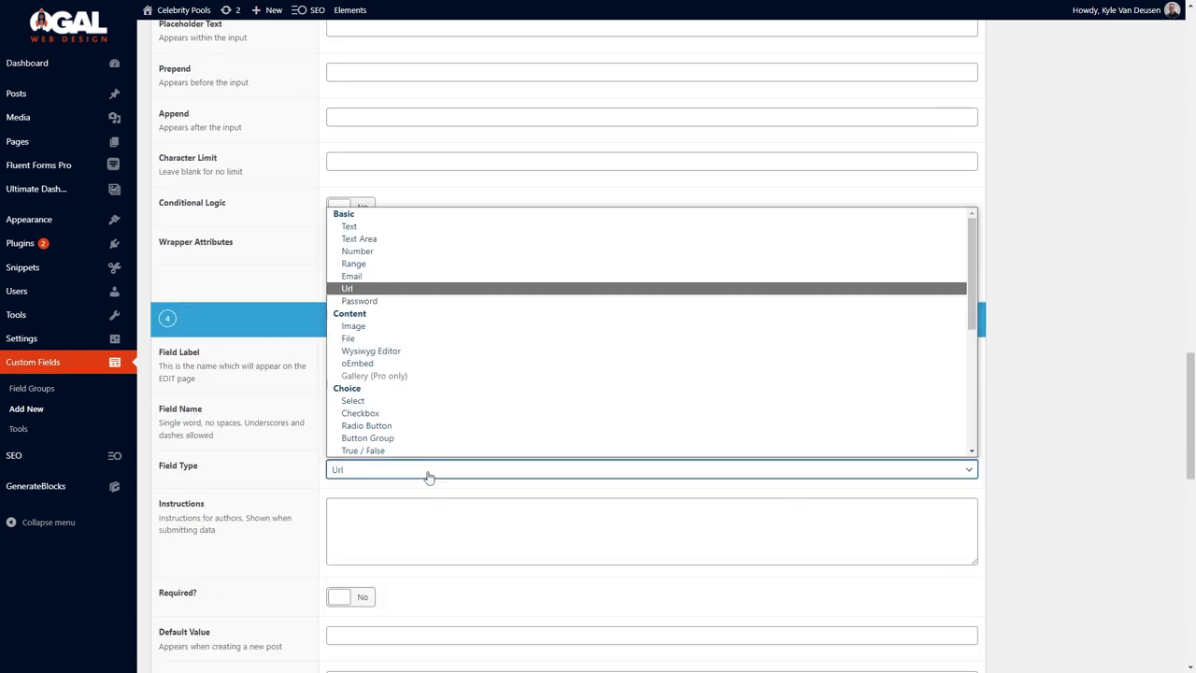
left_click(428, 473)
key("Tab")
Publish the Interior Pages field group and go to the Pages list.
scroll(428, 475, "down", 5)
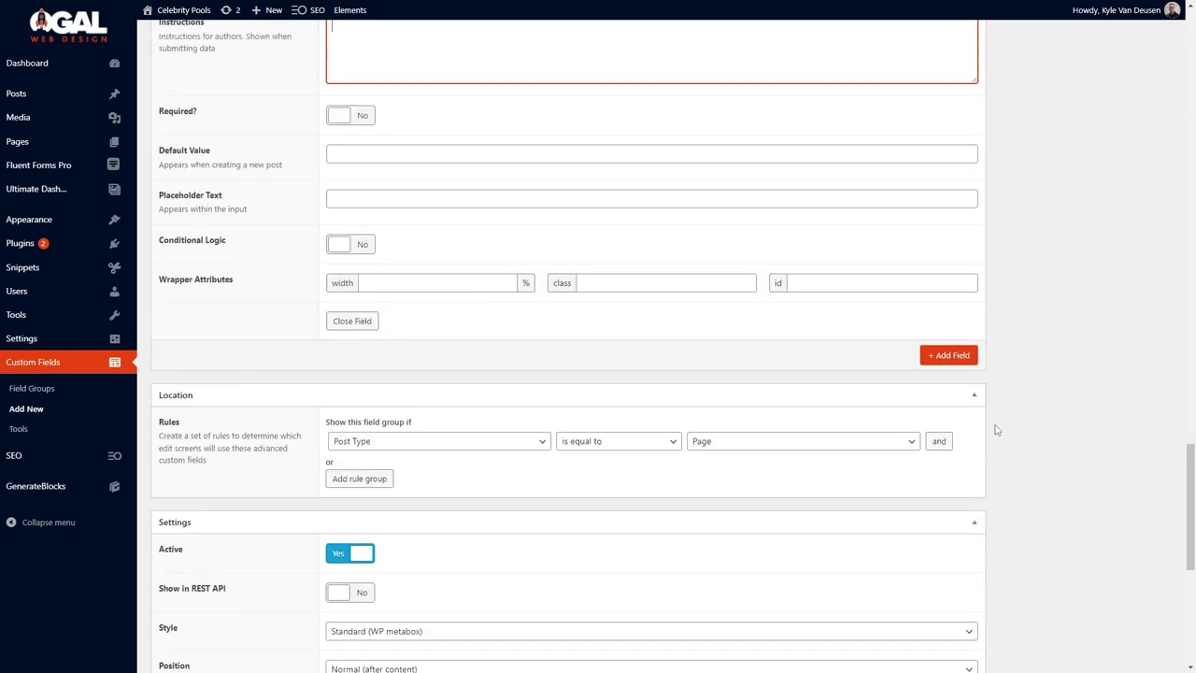
scroll(1027, 374, "up", 10)
left_click(1145, 184)
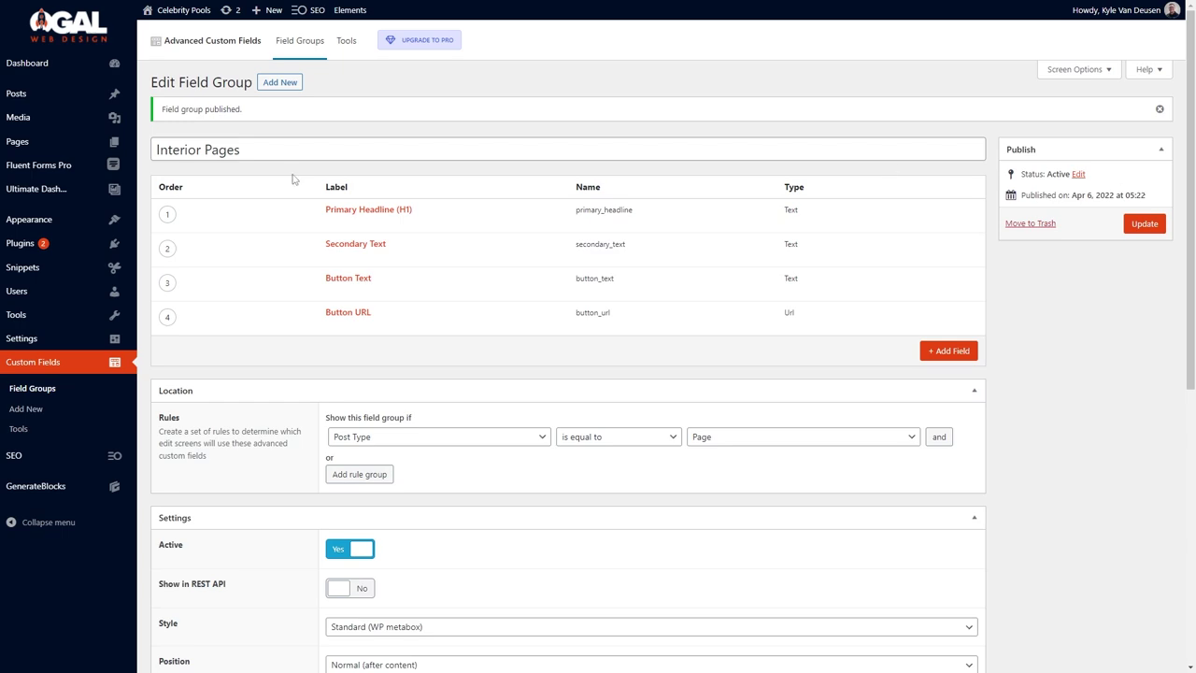
left_click(118, 145)
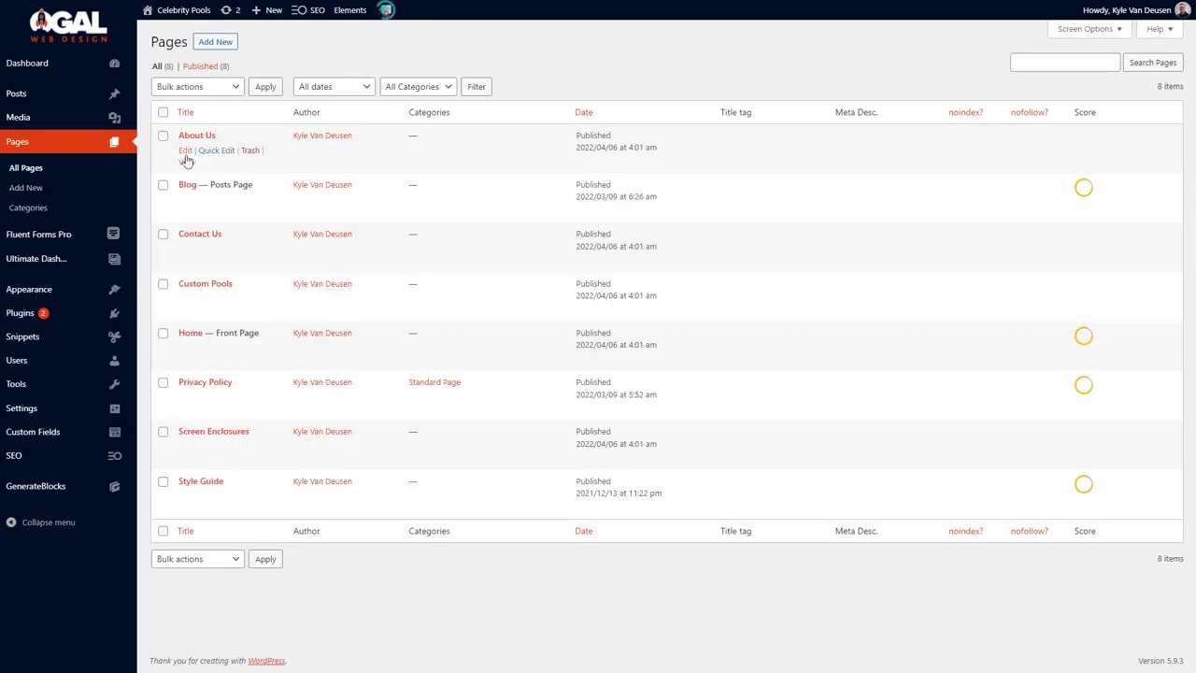
On About Us, enter the headline 'About Celebrity Pools' and paste the secondary text sentence.
left_click(185, 154)
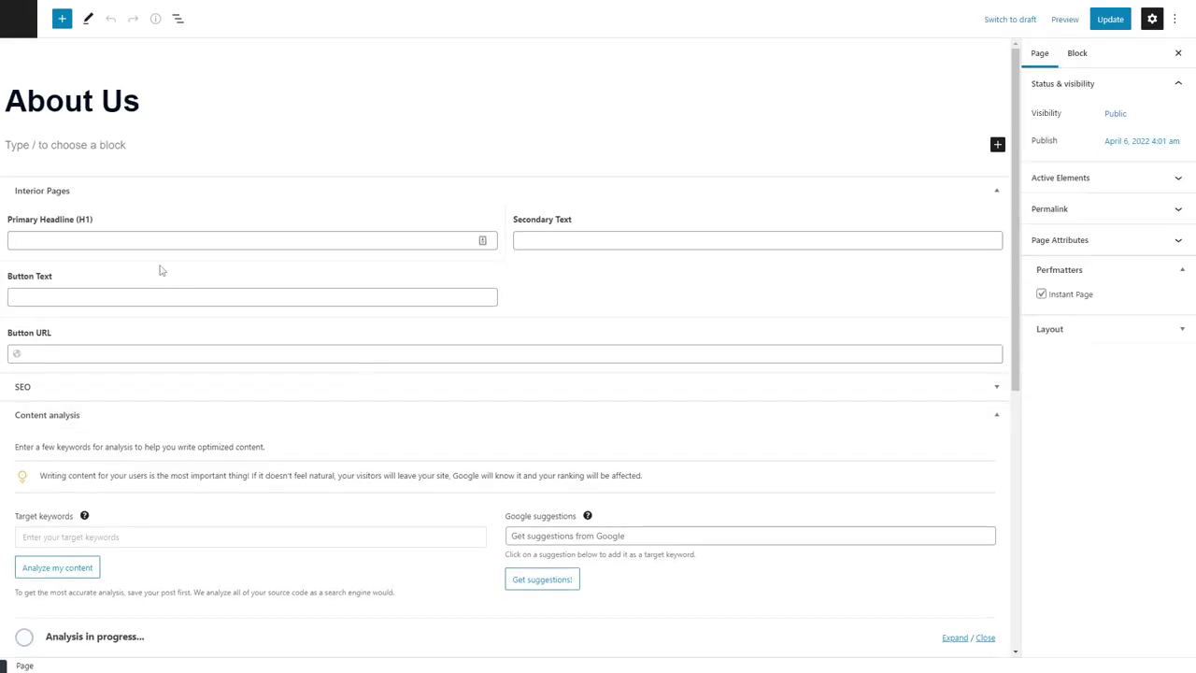
left_click(174, 240)
type("About Celebrity Poo")
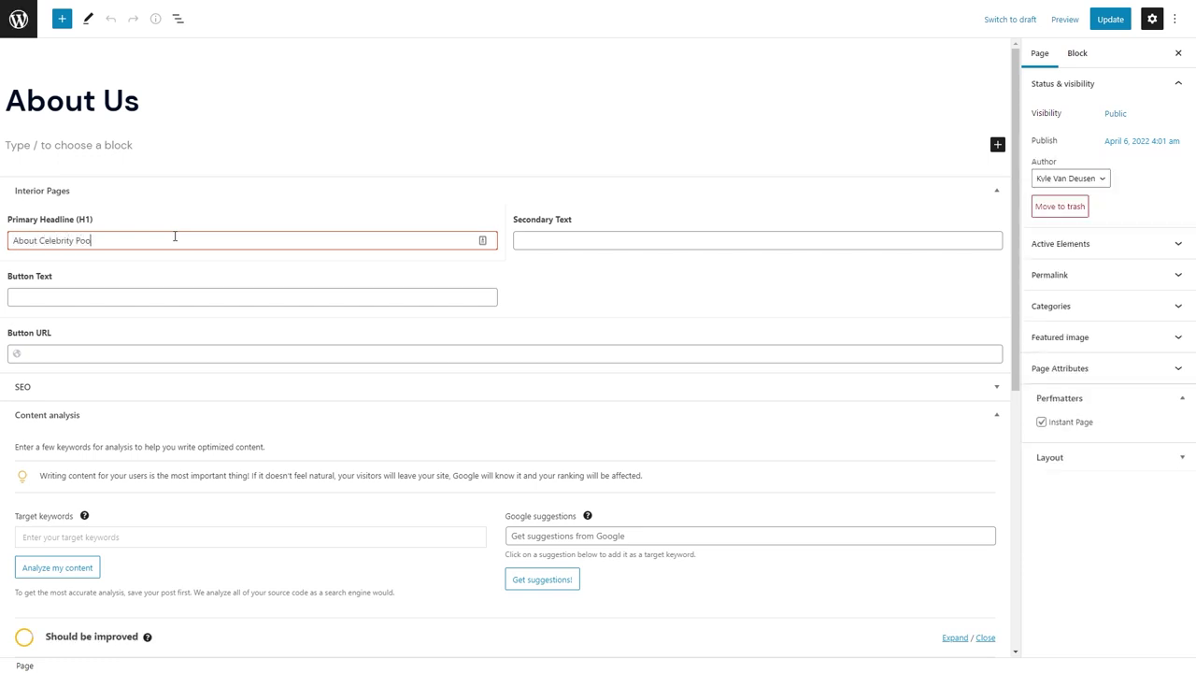
type("ls")
key("Tab")
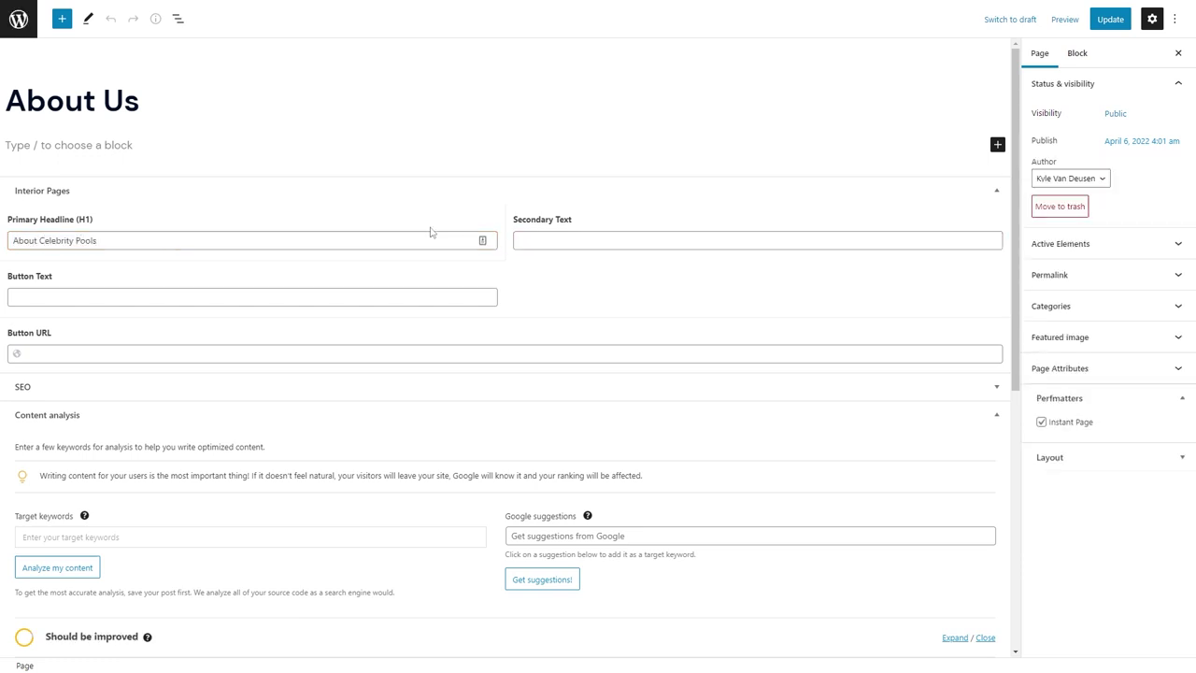
left_click(542, 234)
type("30 years of experience, serving Granbury since 1996, and voted Granbury's Best Pool Builder 5 years running!")
Set the 'Get a Free Quote' button to link to /contact/ and update the page.
left_click(316, 290)
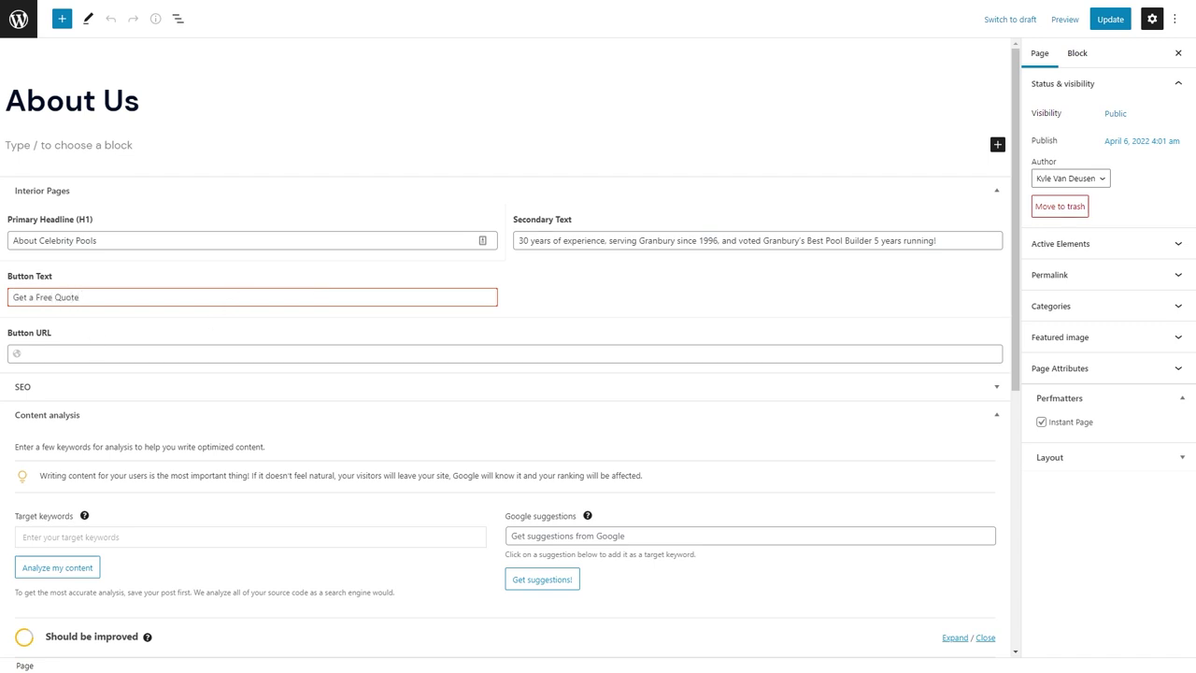
left_click(94, 353)
type("/contact/")
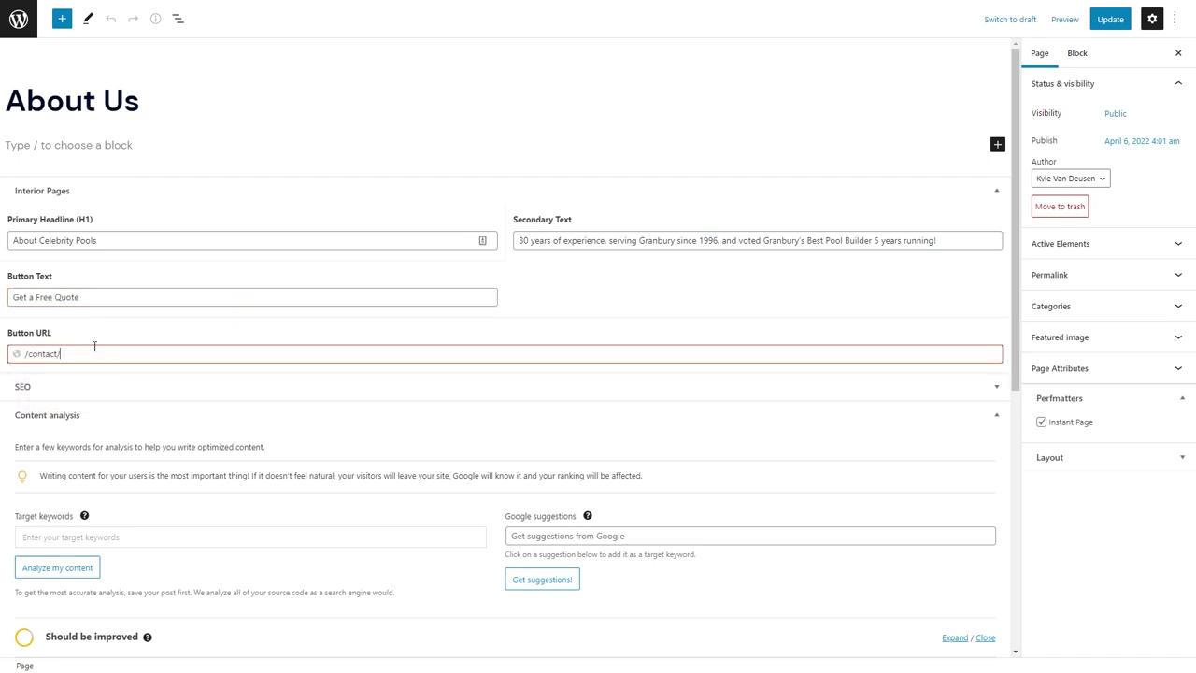
mouse_move(163, 4)
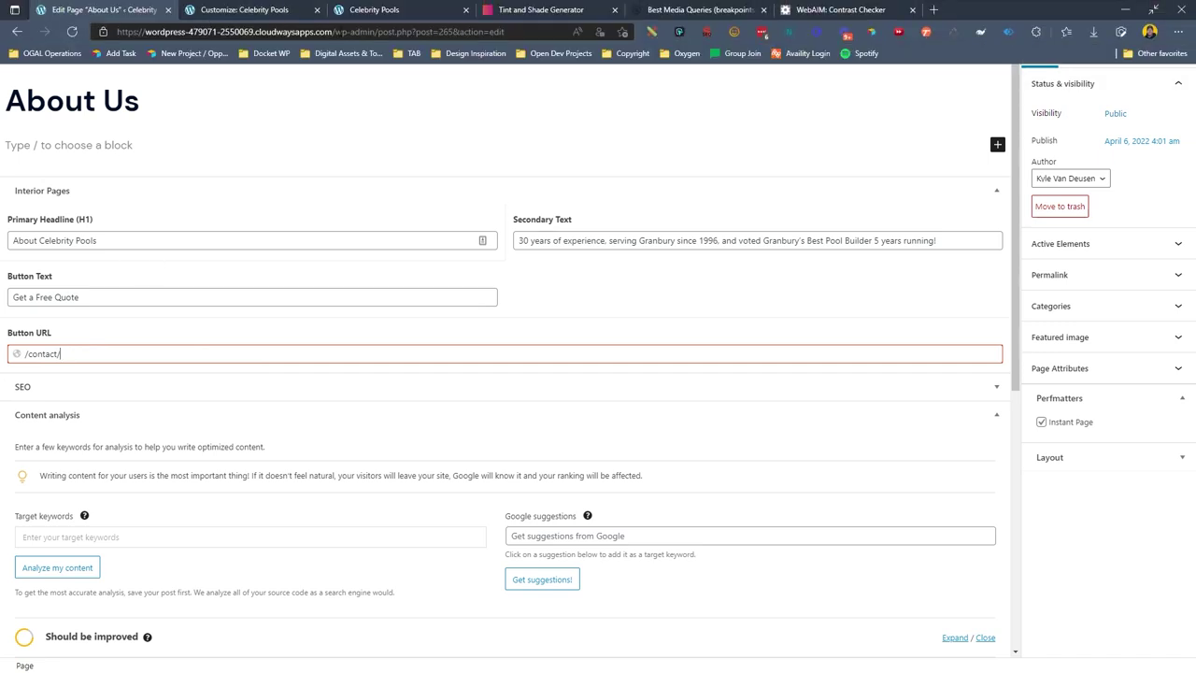
key("ctrl+a")
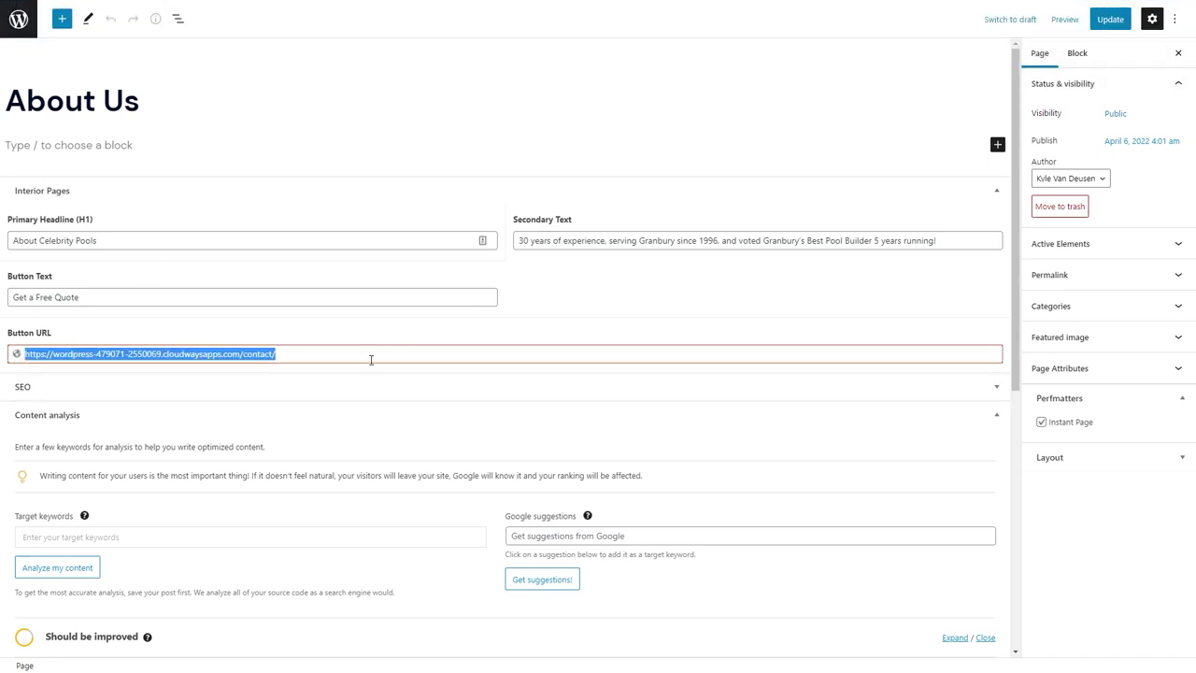
key("alt+Tab")
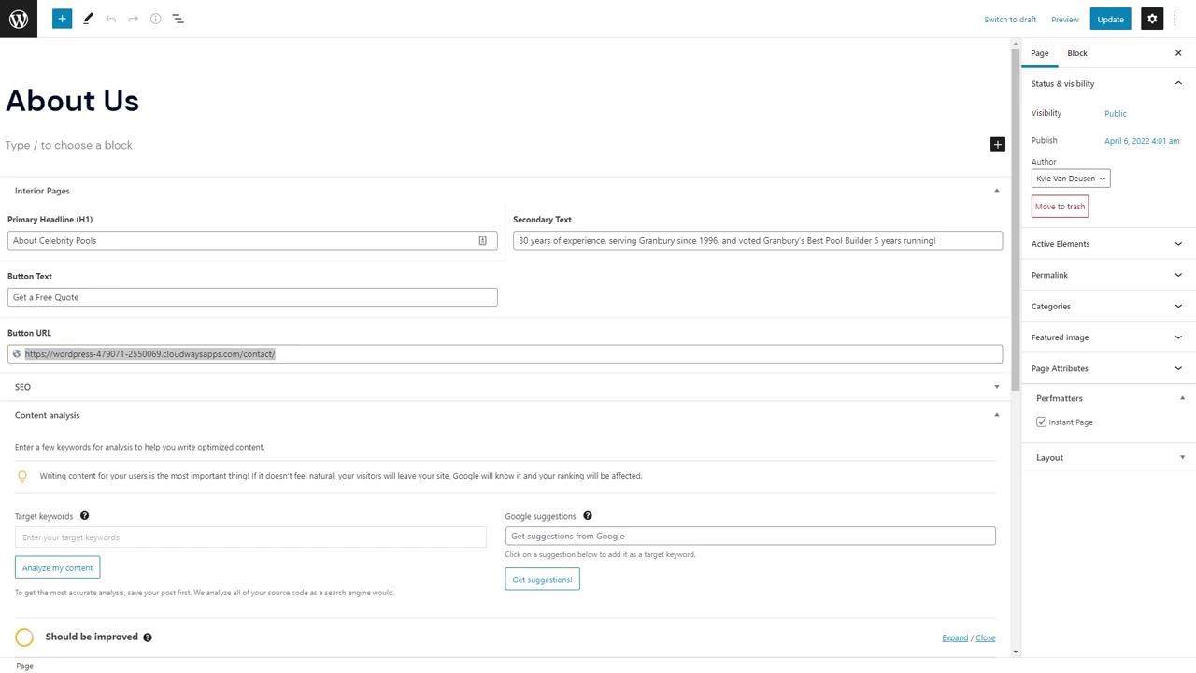
left_click(1110, 19)
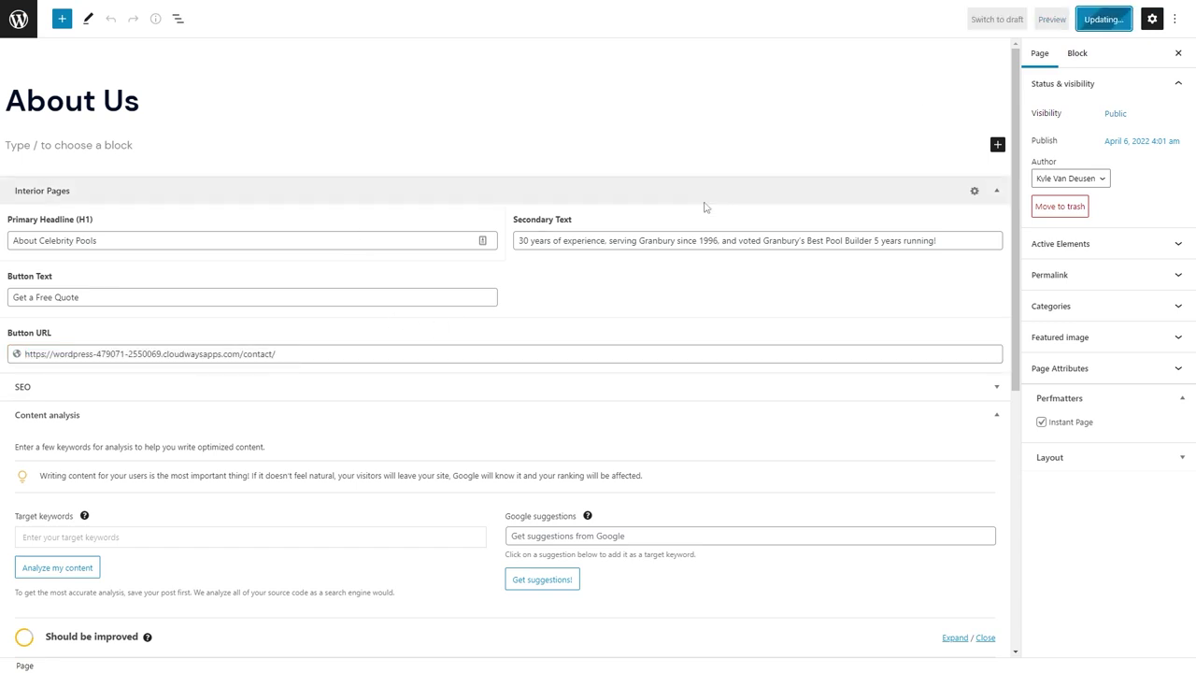
left_click(18, 18)
Give the Interior Pages Button URL field a wrapper width of 50 and save the group.
mouse_move(108, 433)
left_click(171, 433)
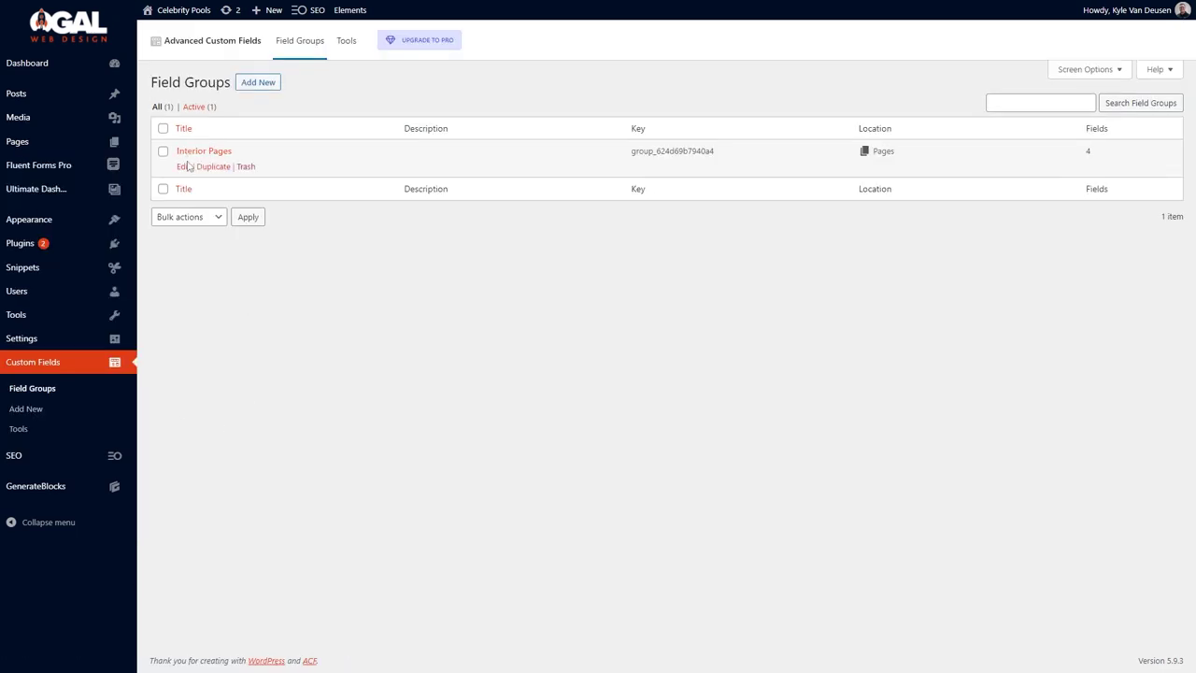
left_click(185, 152)
scroll(347, 192, "down", 1)
left_click(347, 192)
scroll(405, 392, "down", 5)
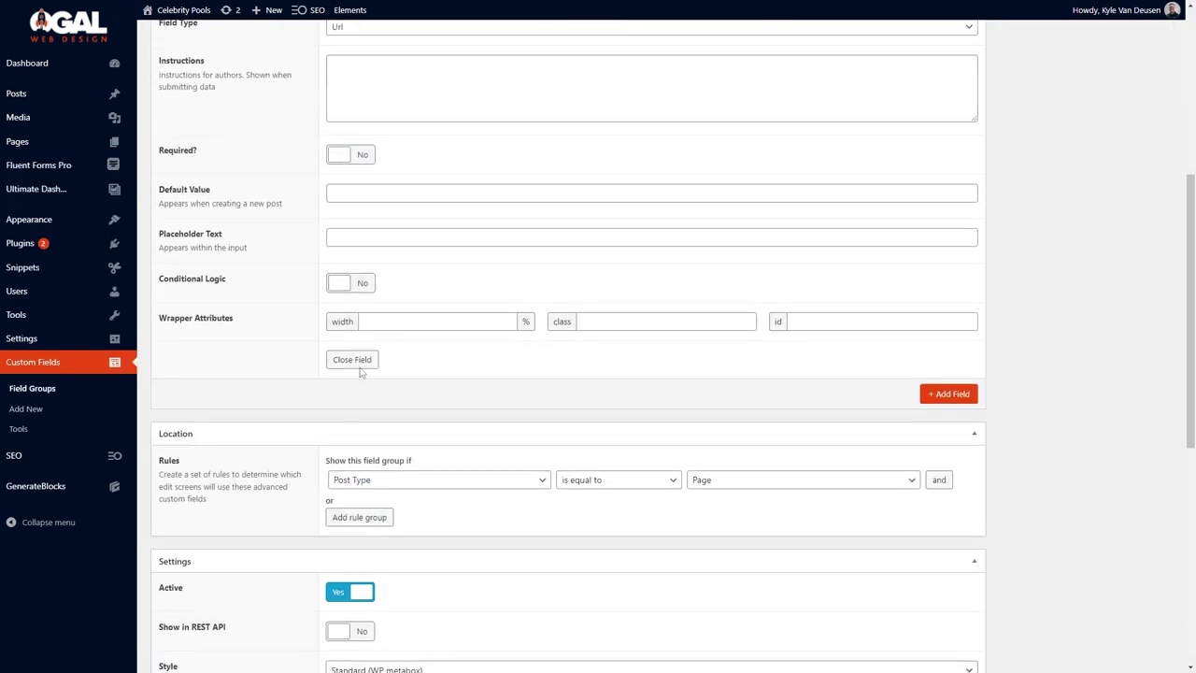
left_click(389, 320)
type("50")
key("Return")
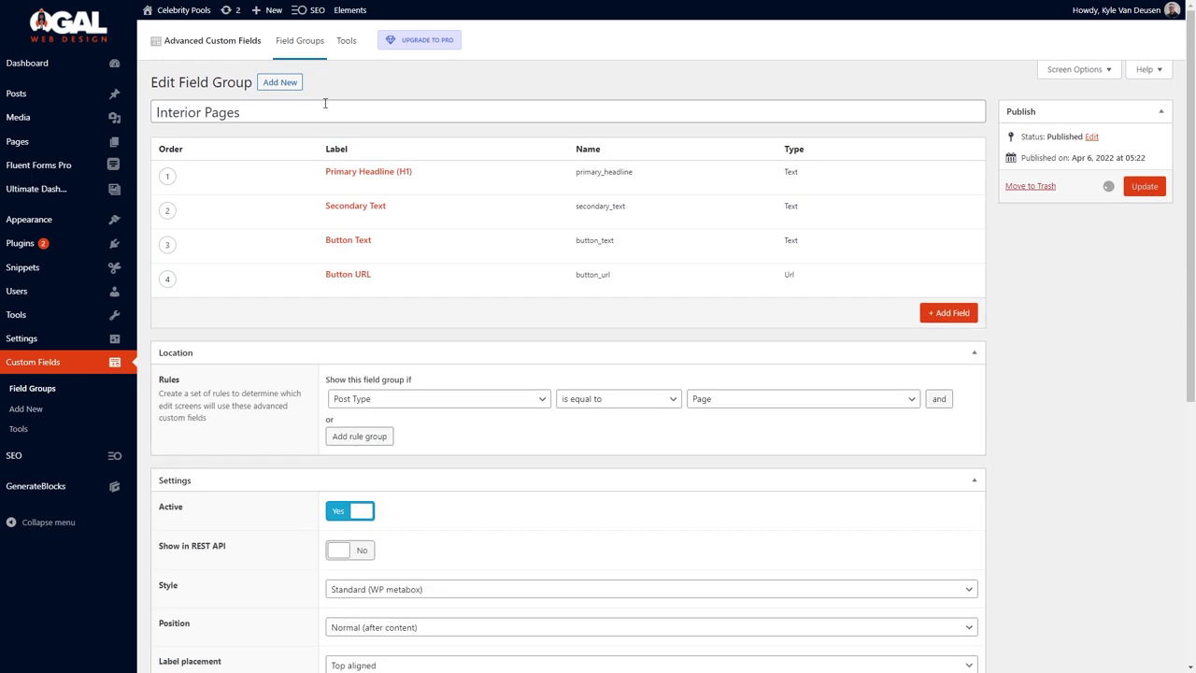
Open the Block: Page Hero element, then load the site's wp-admin in another tab.
left_click(351, 11)
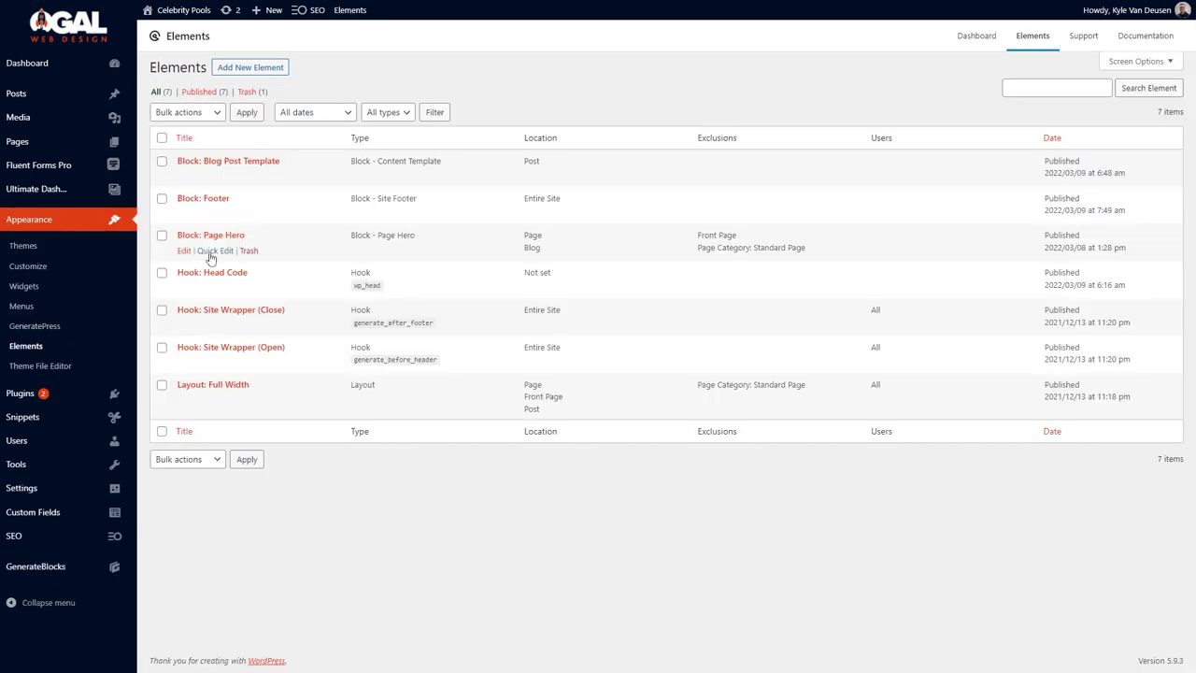
left_click(184, 252)
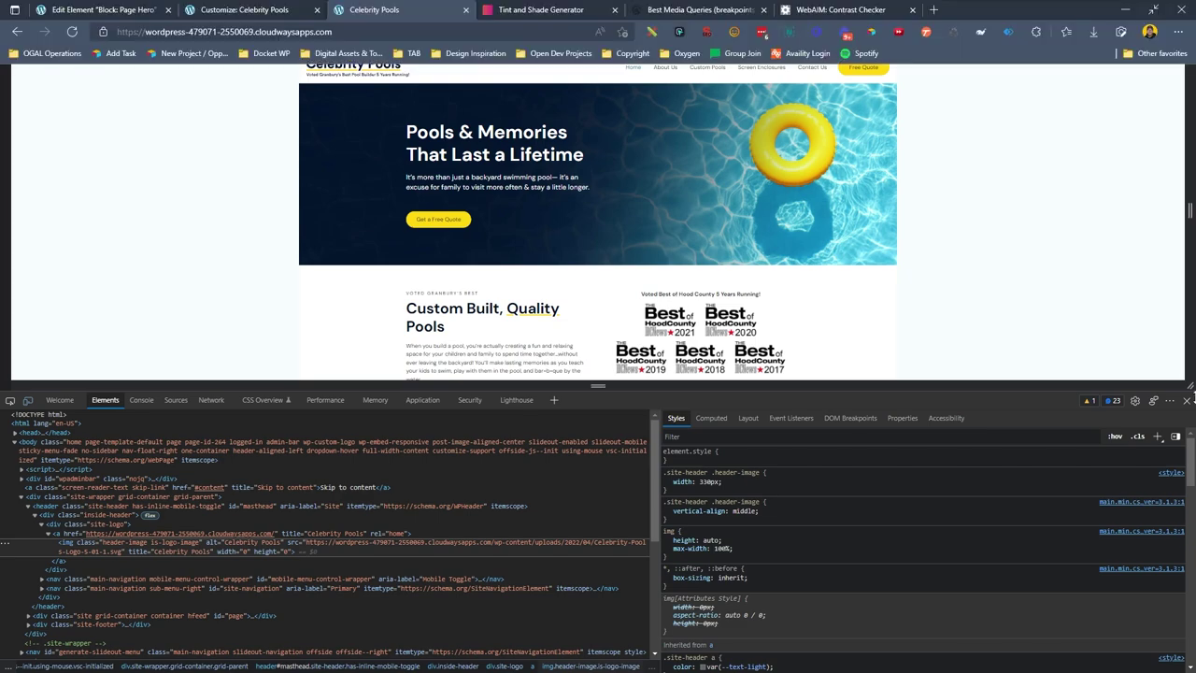
left_click(1187, 400)
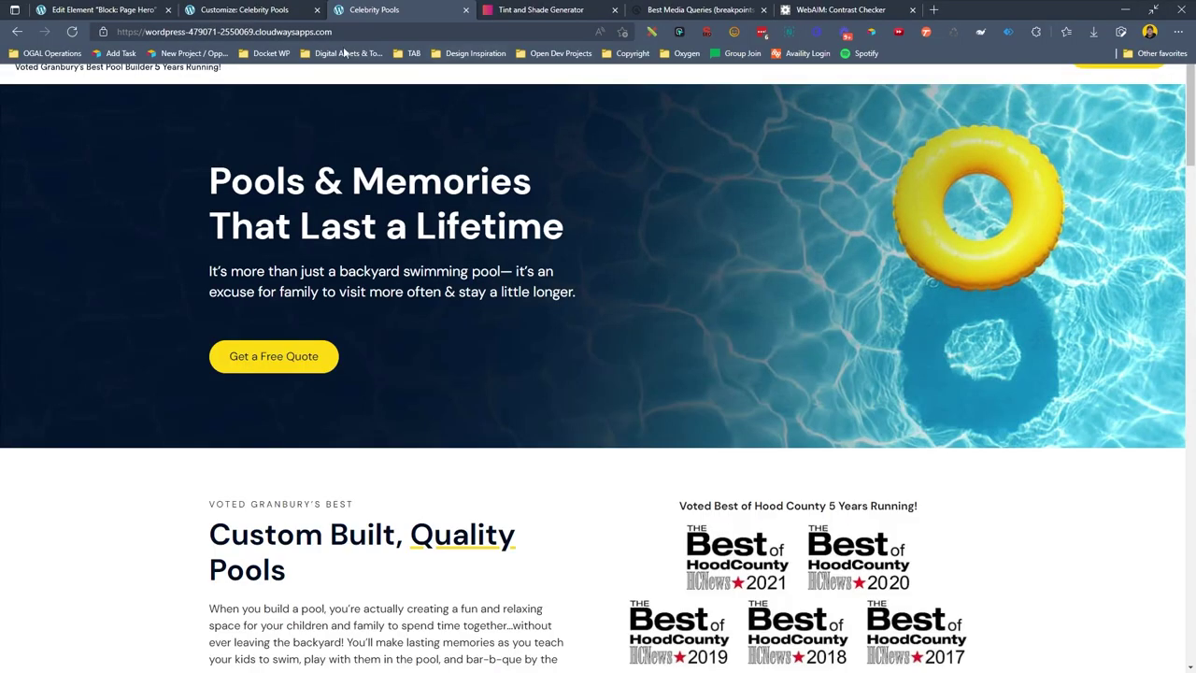
left_click(381, 31)
left_click(381, 31)
type("wp-")
key("Return")
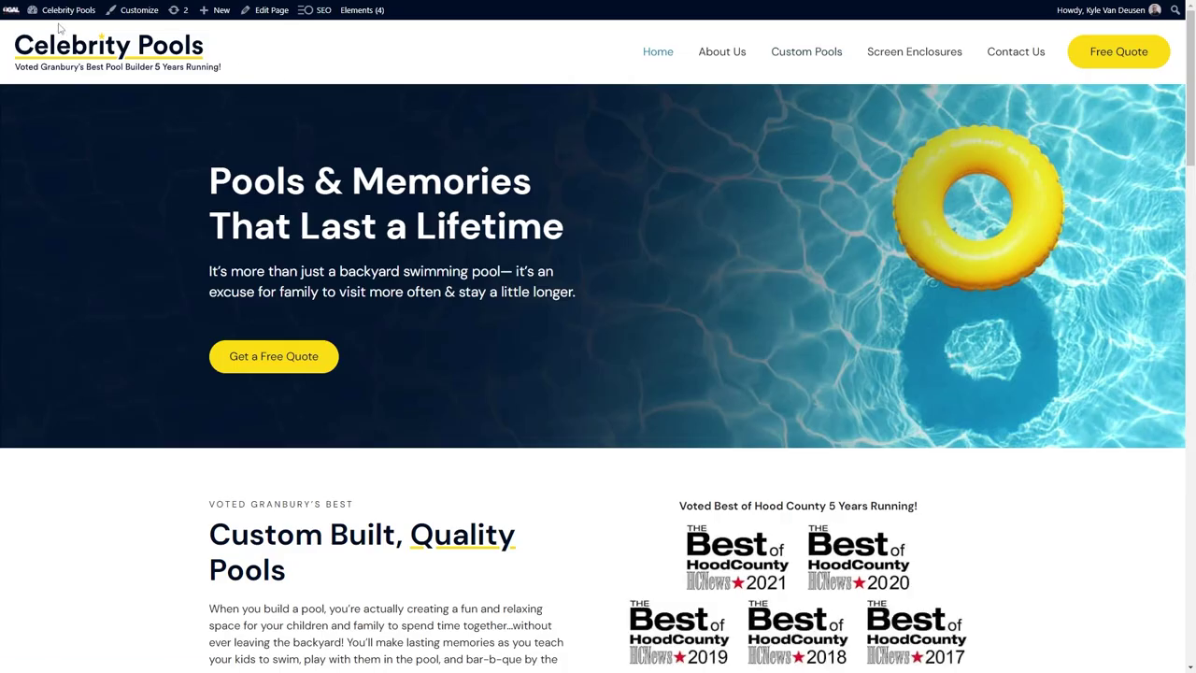
Open the Interior Pages field group there, and bring up the Page Hero headline's dynamic text options.
mouse_move(65, 11)
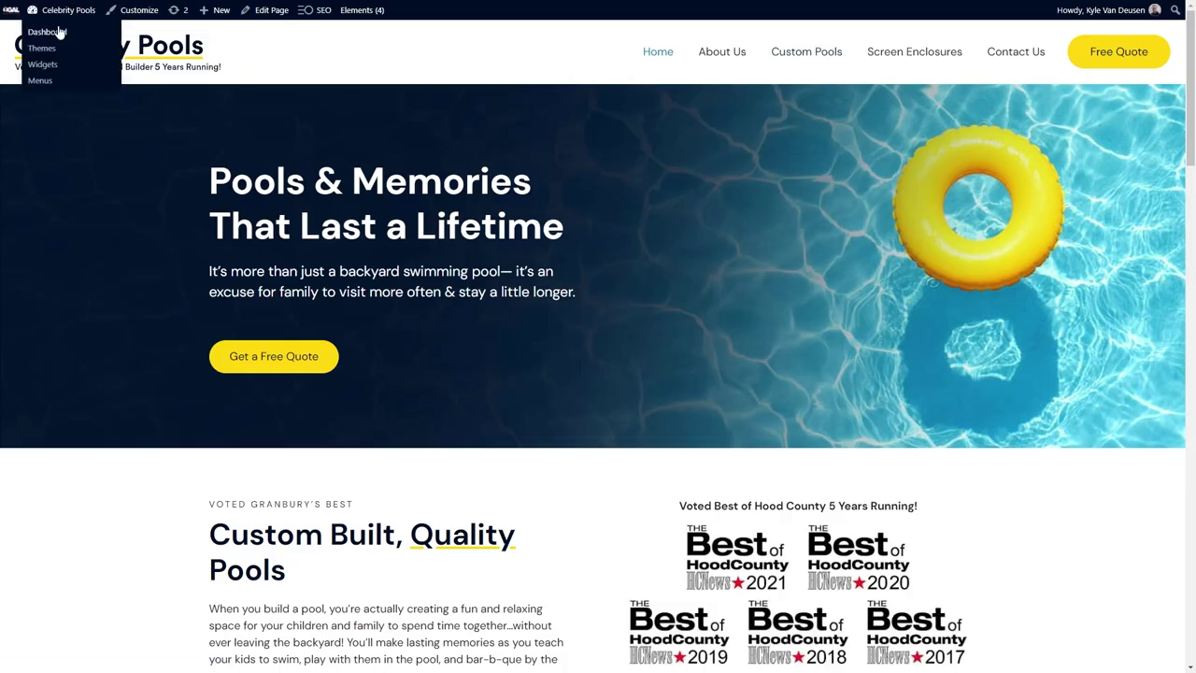
left_click(47, 29)
mouse_move(93, 361)
left_click(167, 413)
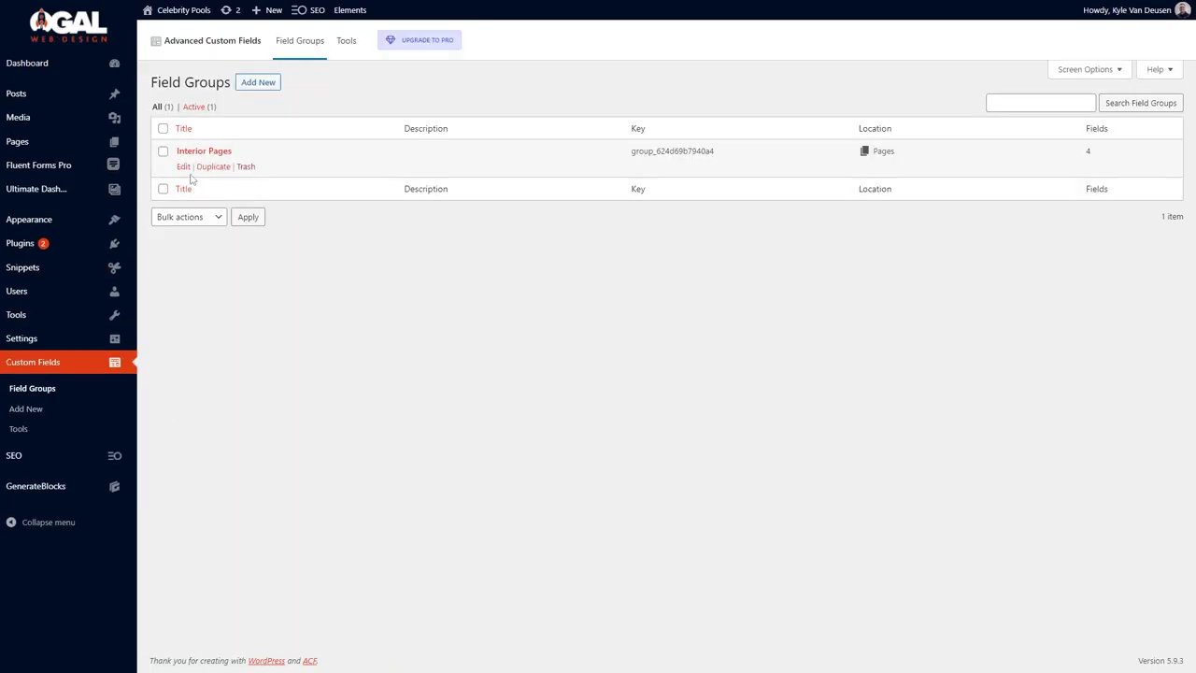
left_click(183, 166)
mouse_move(274, 7)
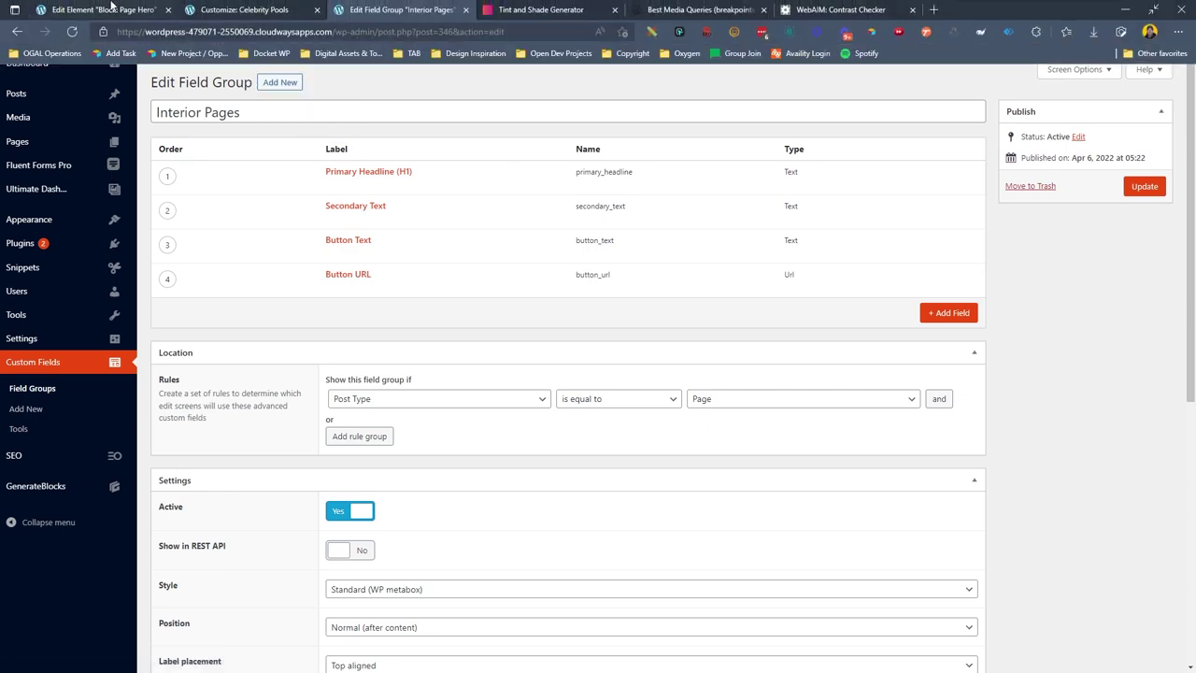
left_click(102, 10)
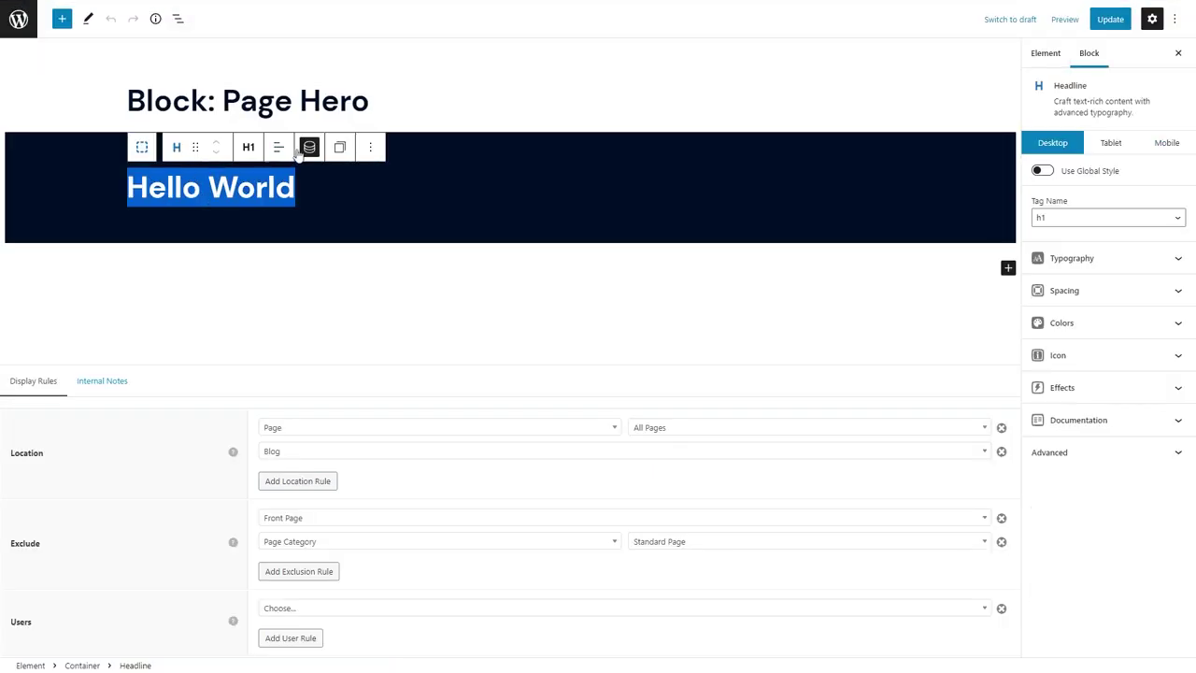
left_click(309, 147)
Make the Page Hero headline's dynamic text Post meta using the primary_headline field.
left_click(378, 196)
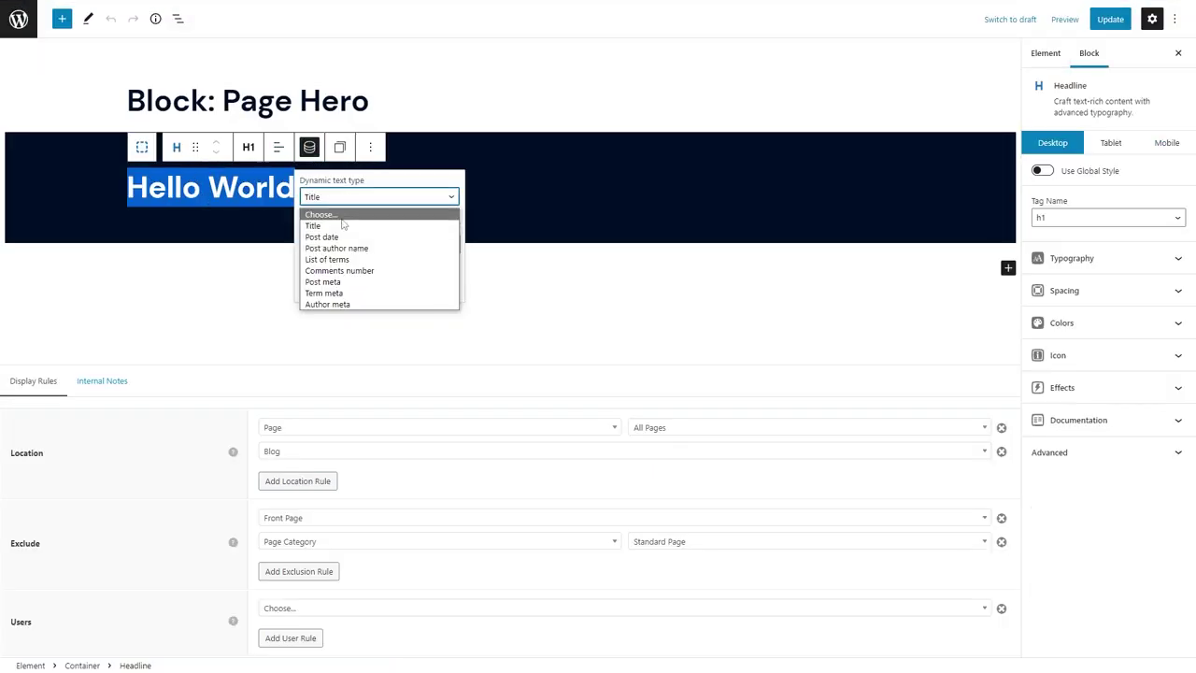
left_click(332, 284)
left_click(440, 9)
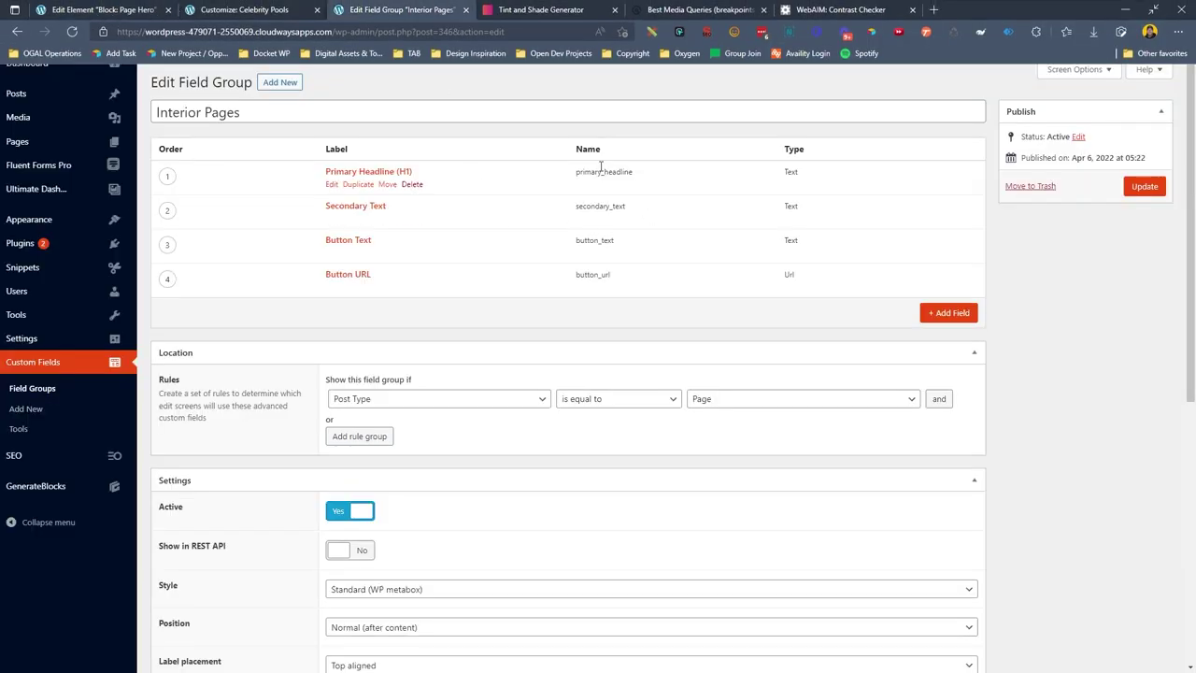
double_click(575, 171)
key("ctrl+c")
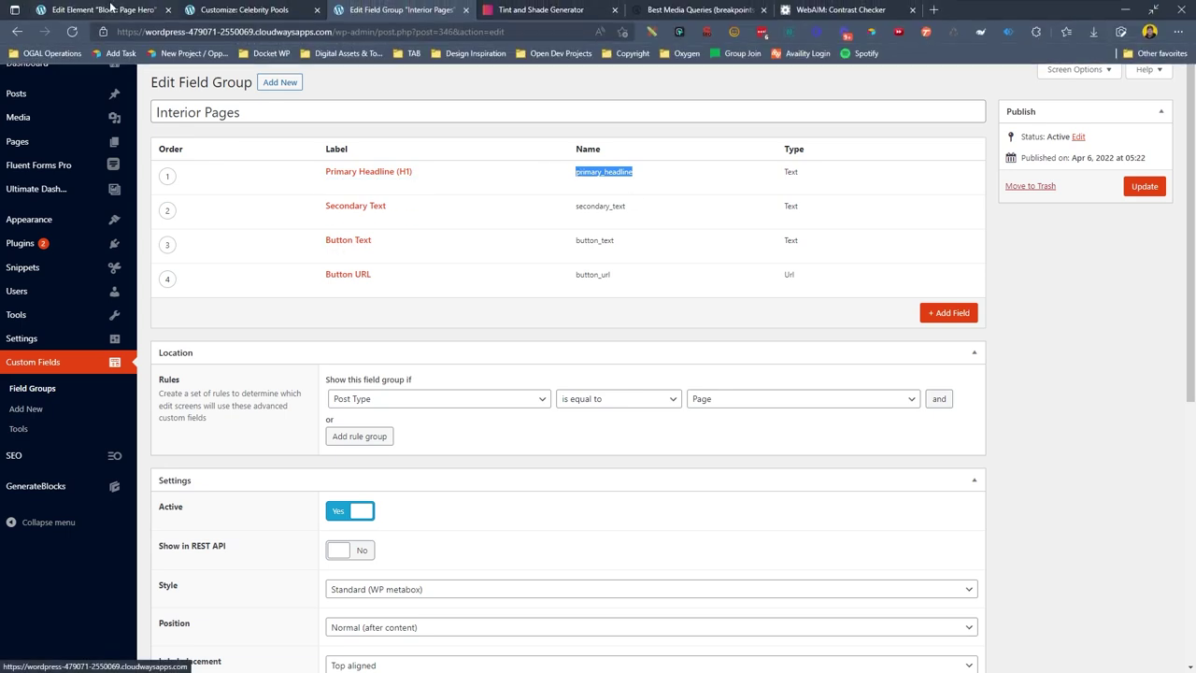
left_click(103, 10)
left_click(375, 243)
key("ctrl+v")
left_click(294, 194)
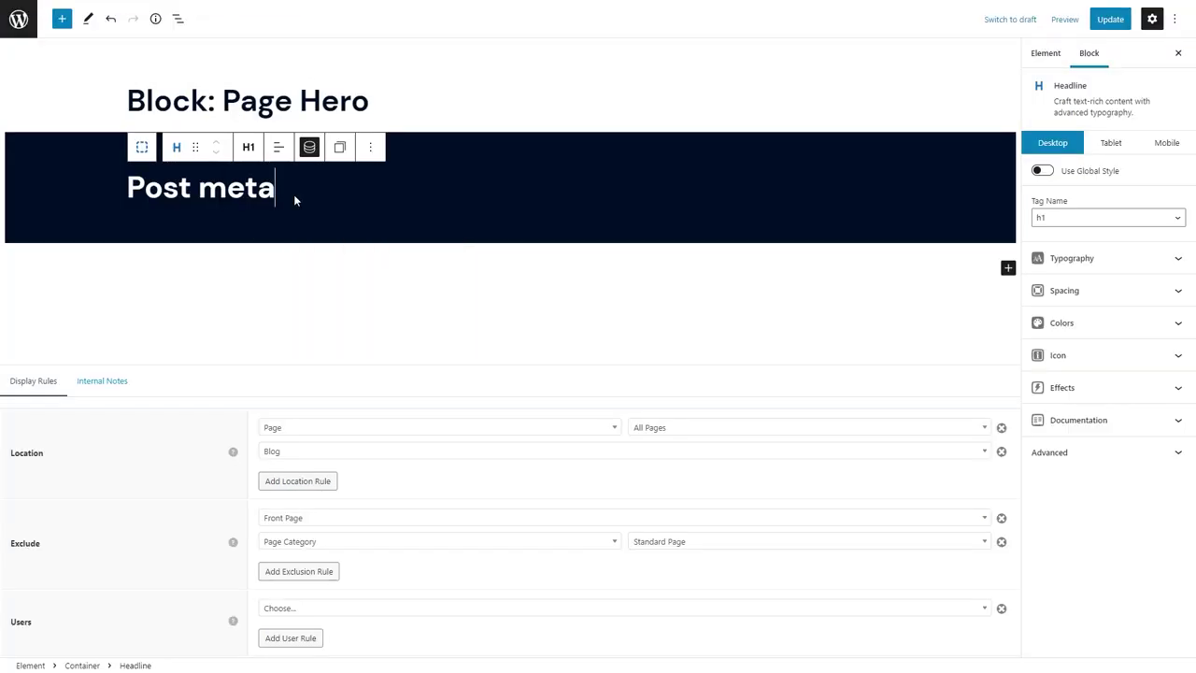
Add a Paragraph-tag Headline block below it with Post meta dynamic text.
key("Return")
type("/head")
key("Down")
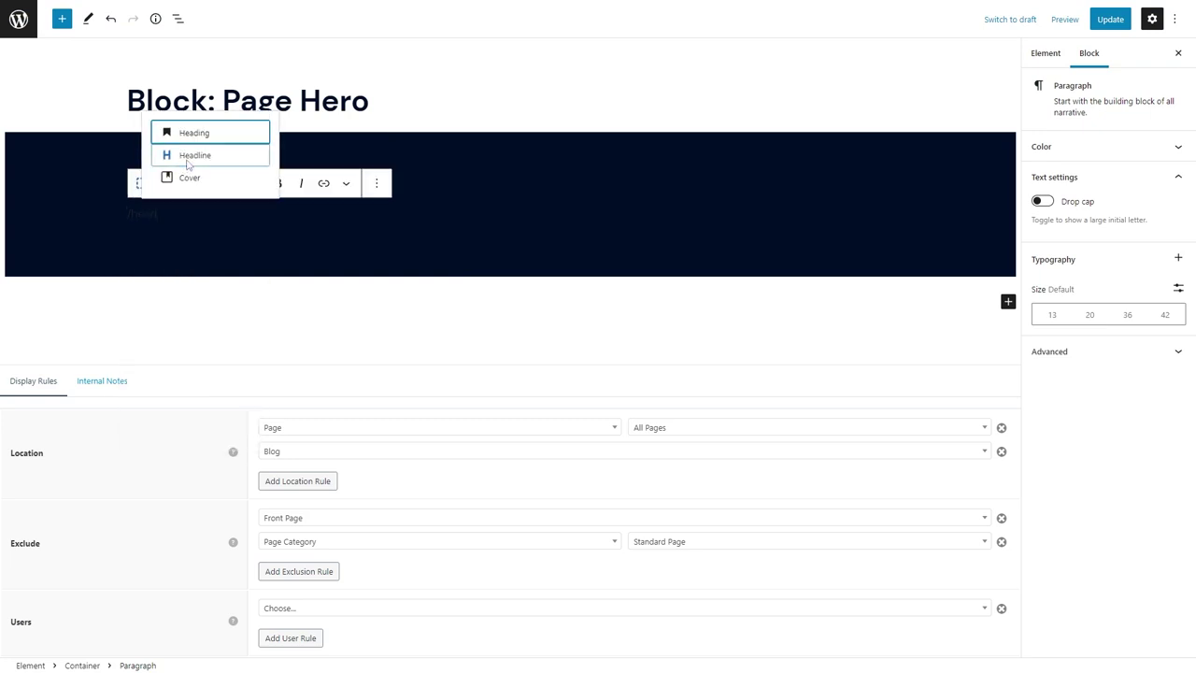
key("Return")
left_click(247, 184)
left_click(276, 359)
left_click(309, 183)
left_click(378, 233)
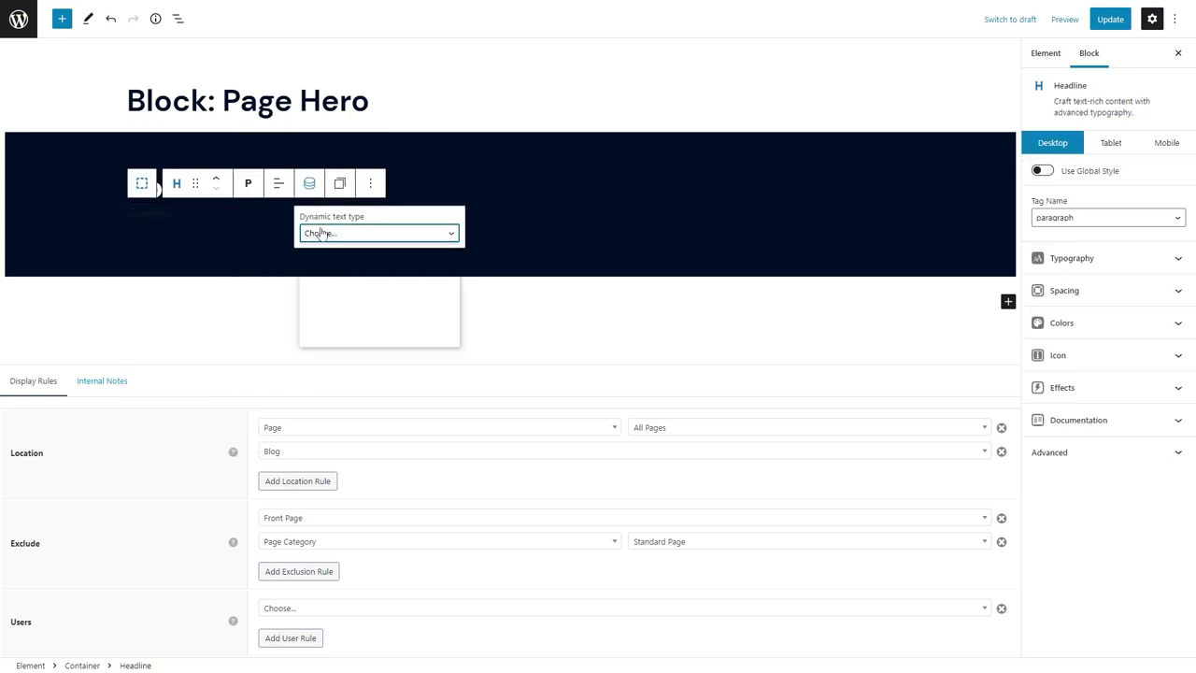
left_click(331, 250)
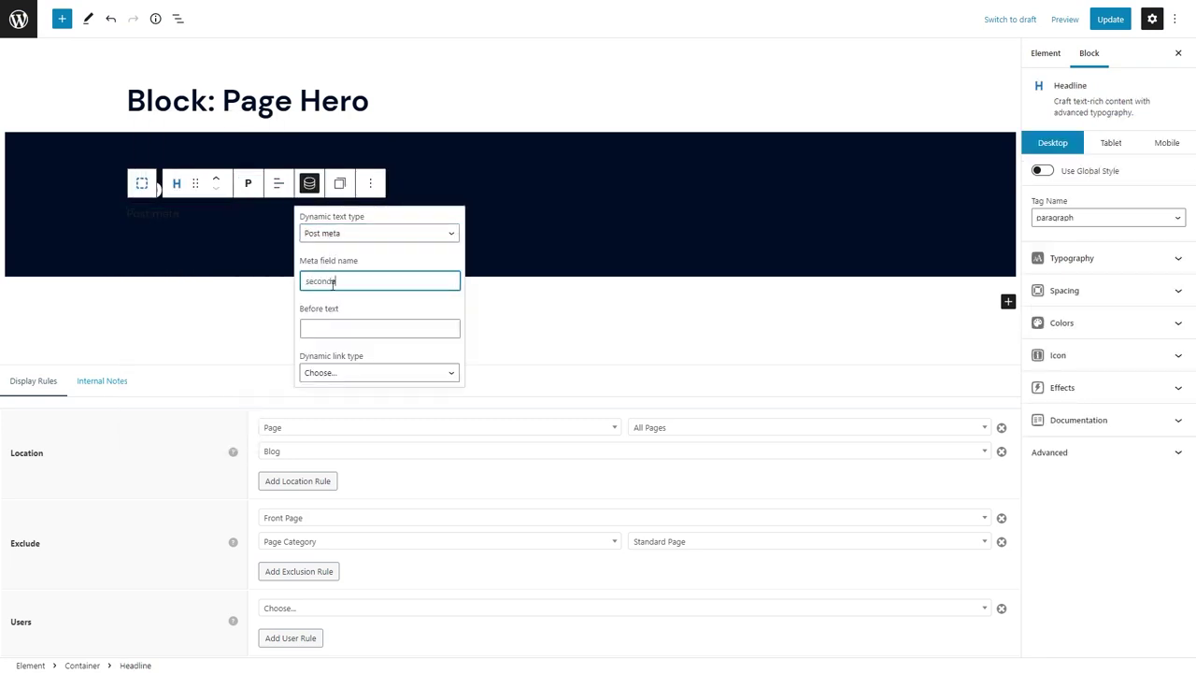
left_click(46, 186)
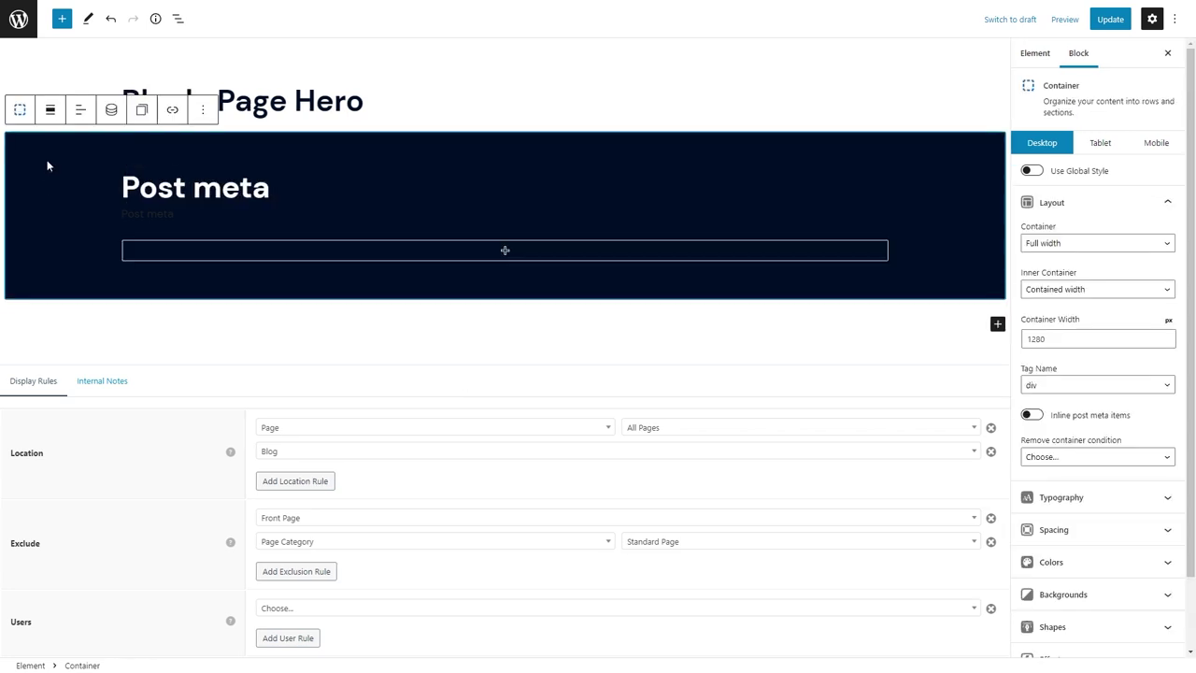
Set the hero's outer container background colour to white.
left_click(1127, 529)
left_click(1126, 245)
left_click(1114, 480)
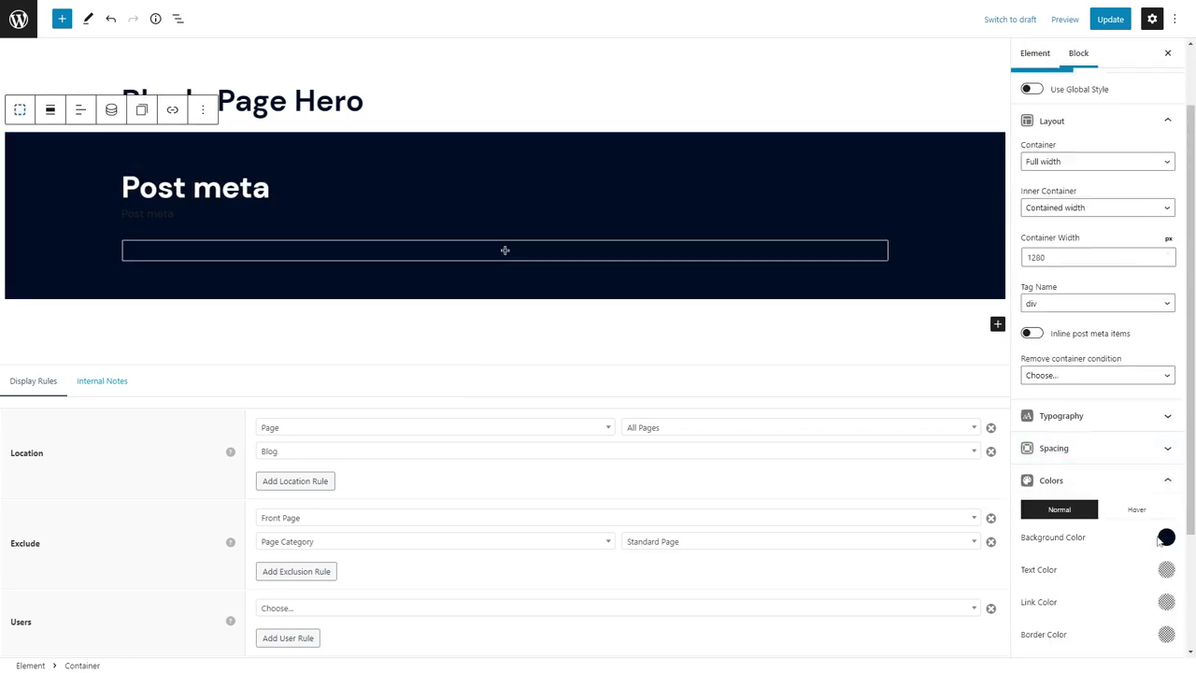
left_click(1164, 533)
left_click(1081, 499)
scroll(1118, 540, "down", 2)
Upload celebrity-pools-interior-hero-image from Downloads and set it as the container's background image.
left_click(1117, 540)
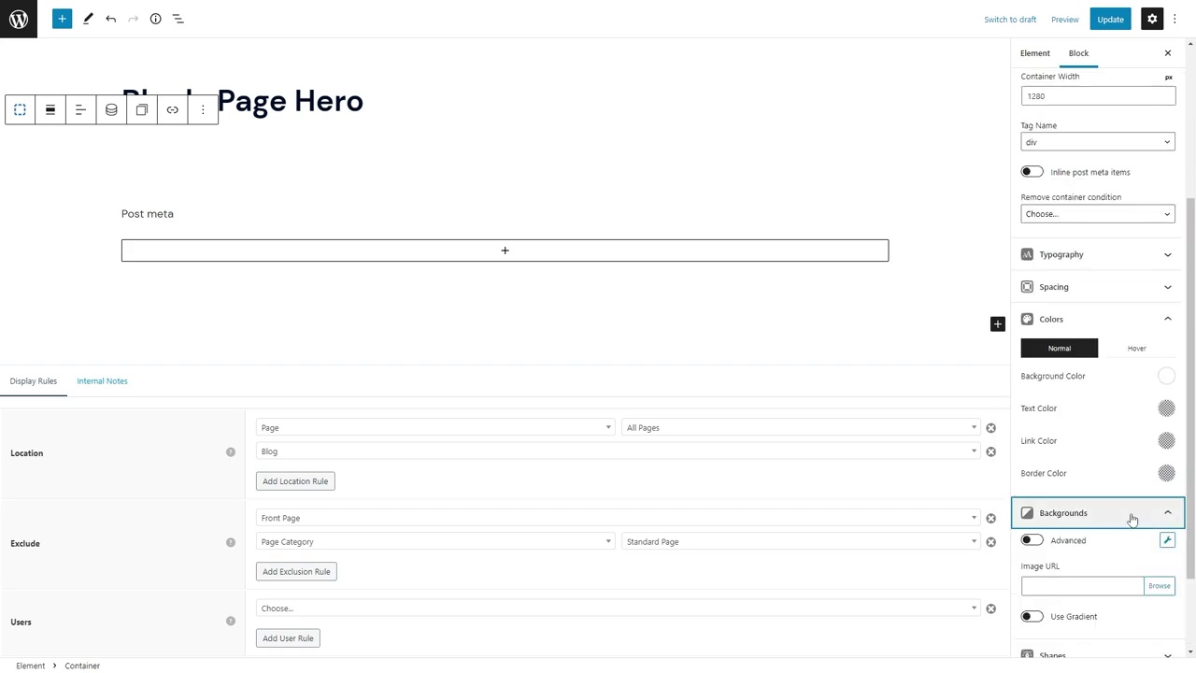
left_click(1157, 585)
left_click(50, 60)
left_click(597, 302)
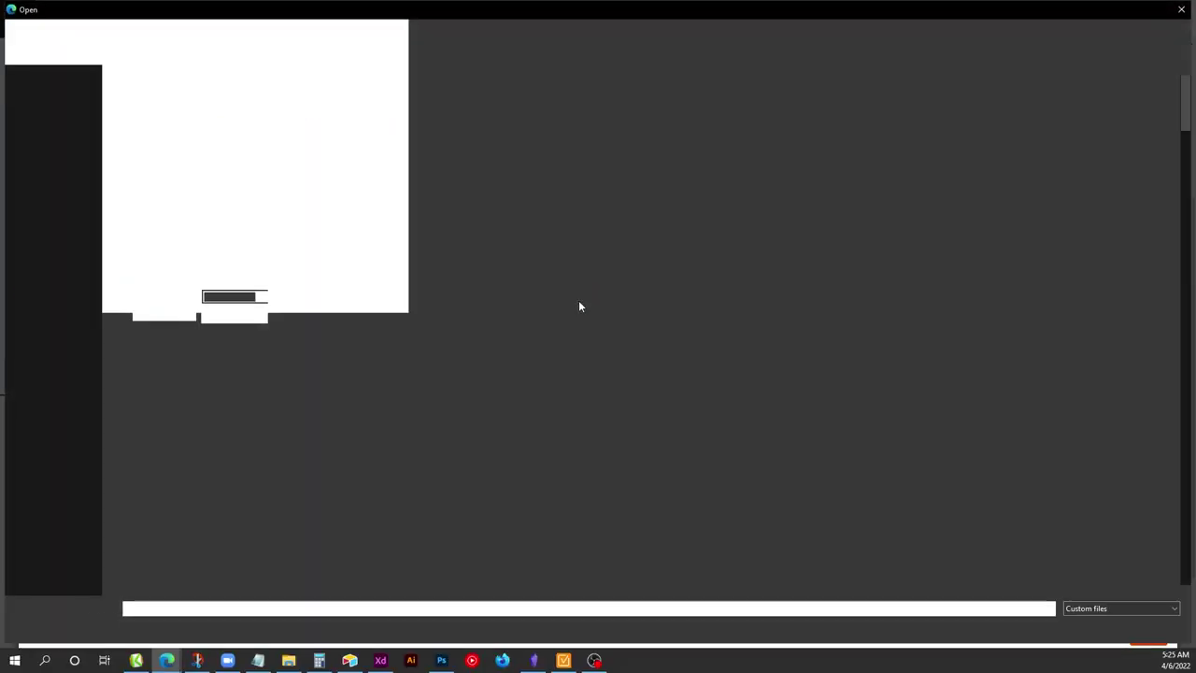
scroll(579, 305, "down", 5)
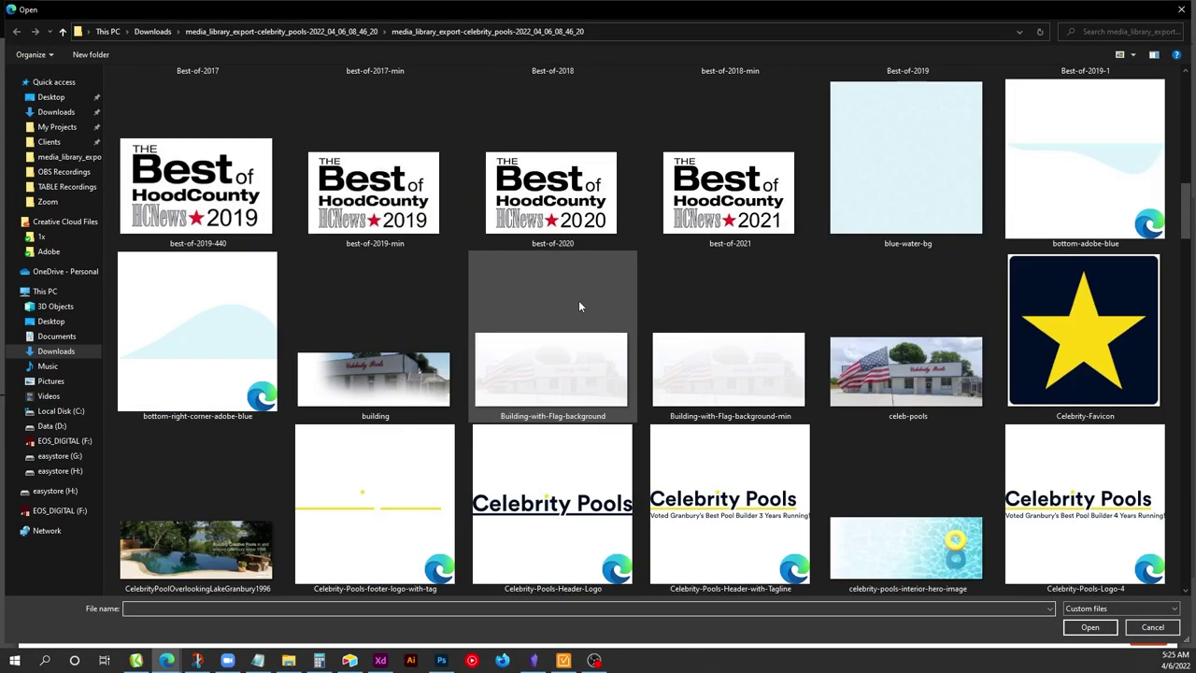
double_click(899, 548)
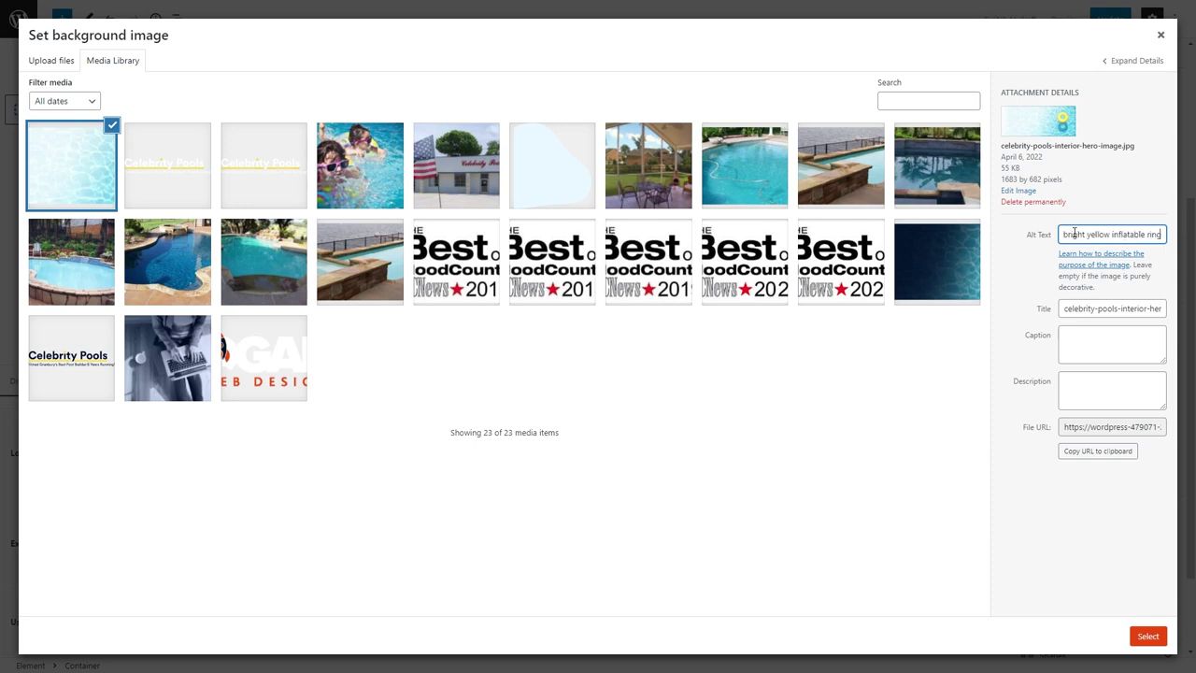
left_click(1149, 636)
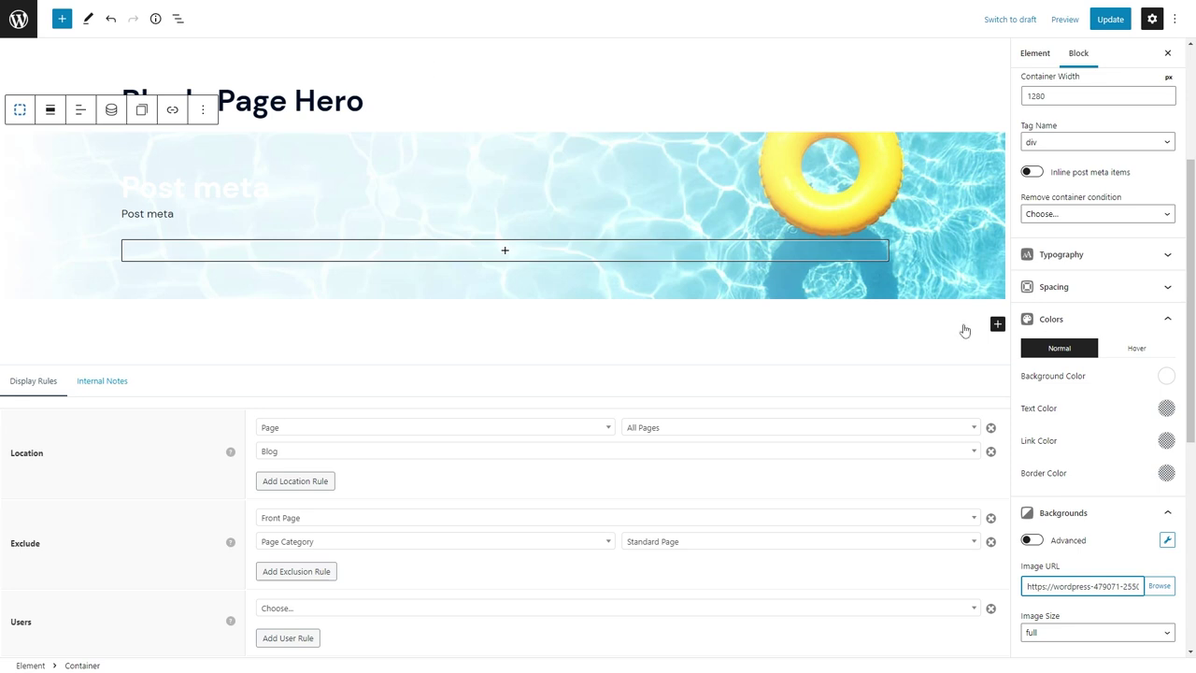
left_click(53, 187)
Set the Post meta headline's line height to 1.1.
scroll(1091, 440, "down", 1)
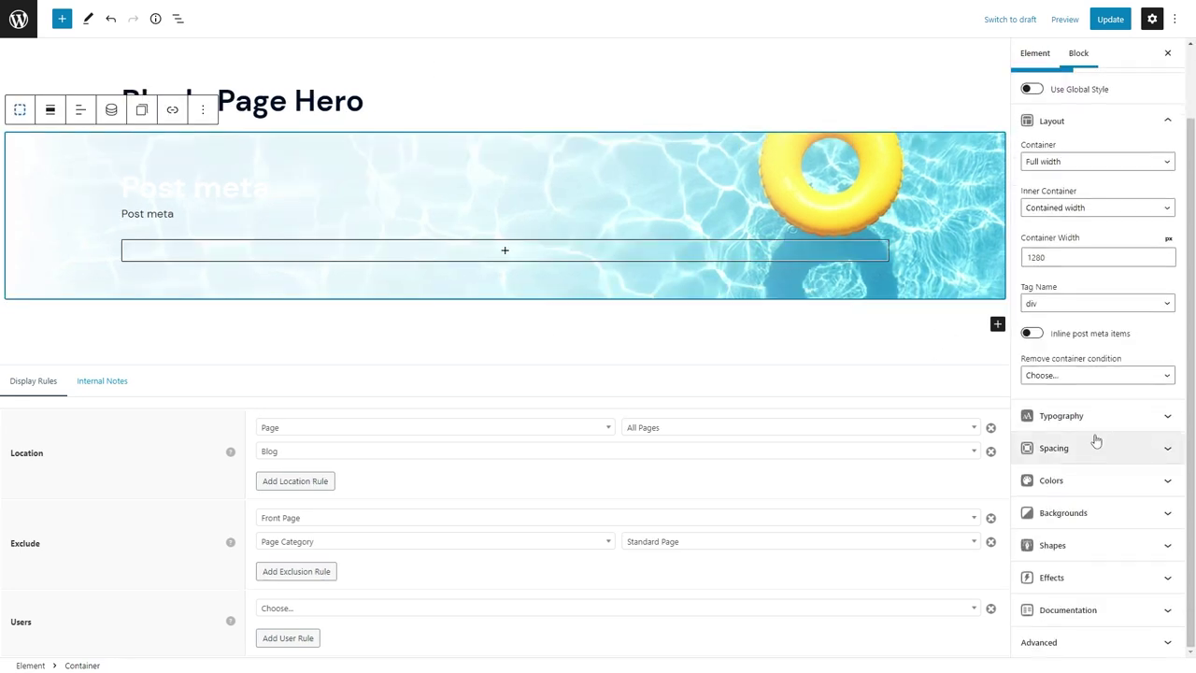
scroll(1149, 580, "down", 3)
left_click(235, 193)
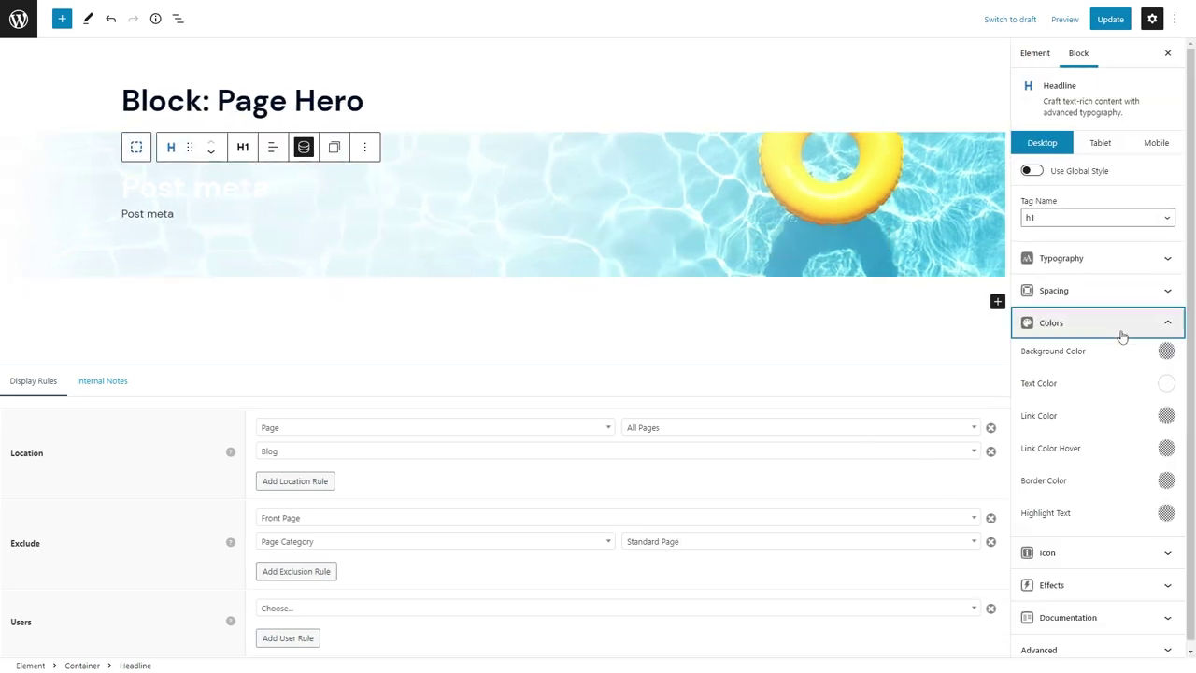
left_click(1165, 350)
left_click(1128, 368)
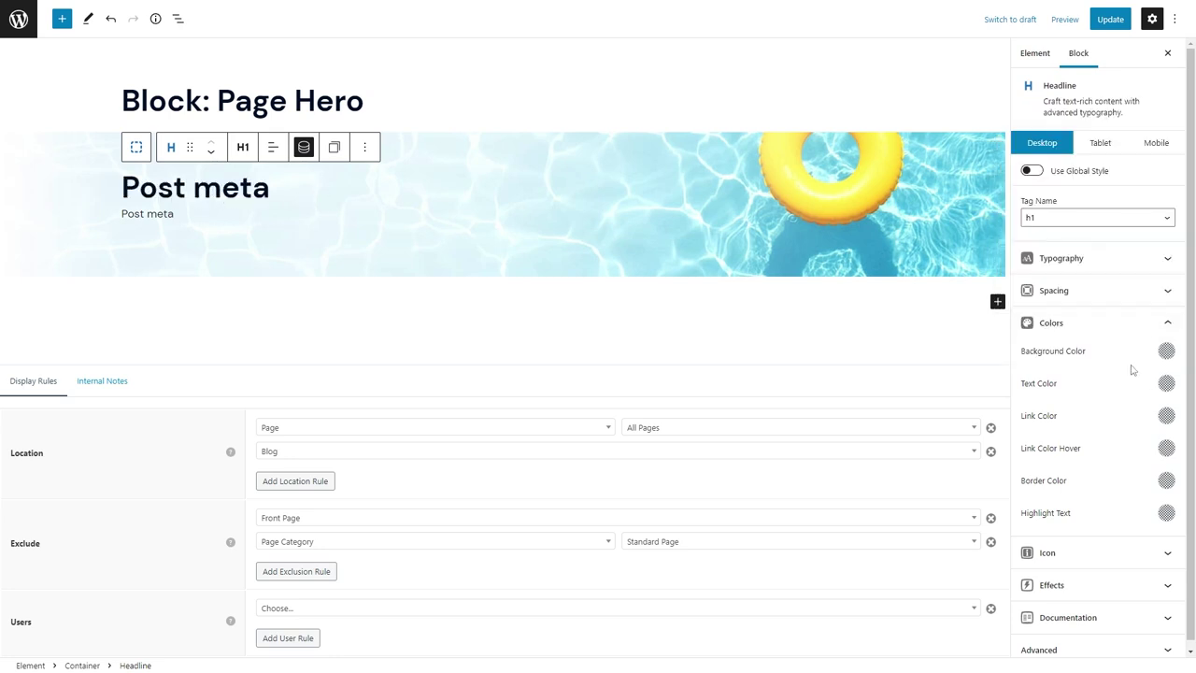
left_click(1116, 290)
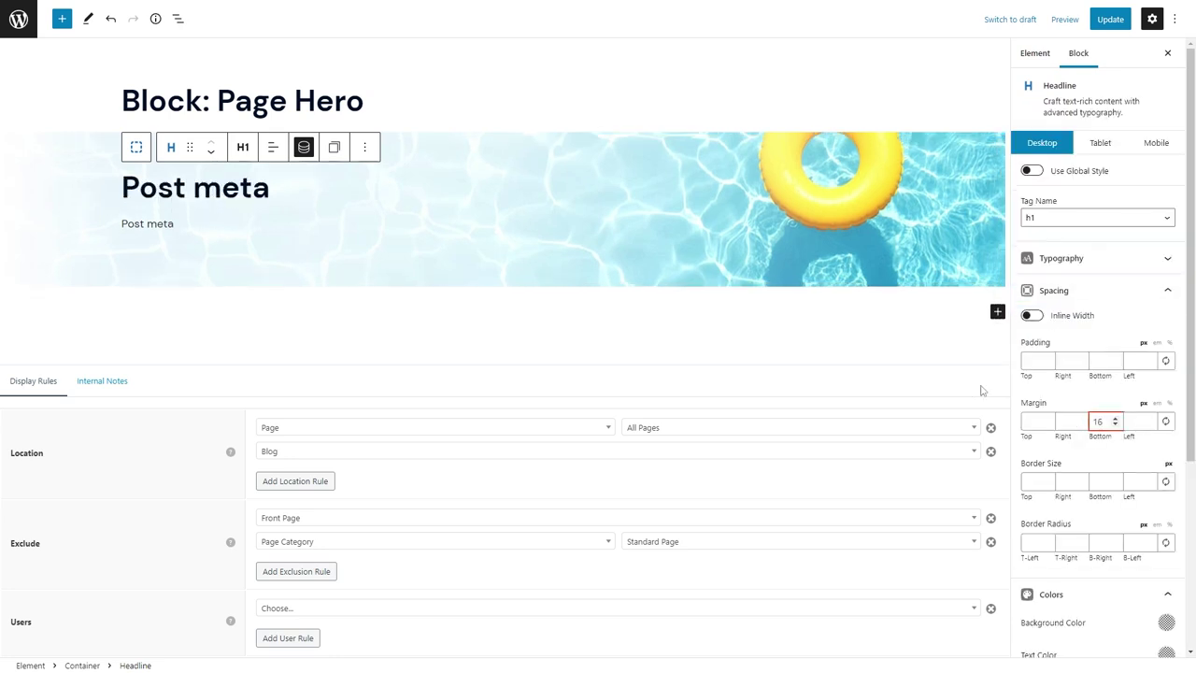
left_click(1062, 257)
type("1.1")
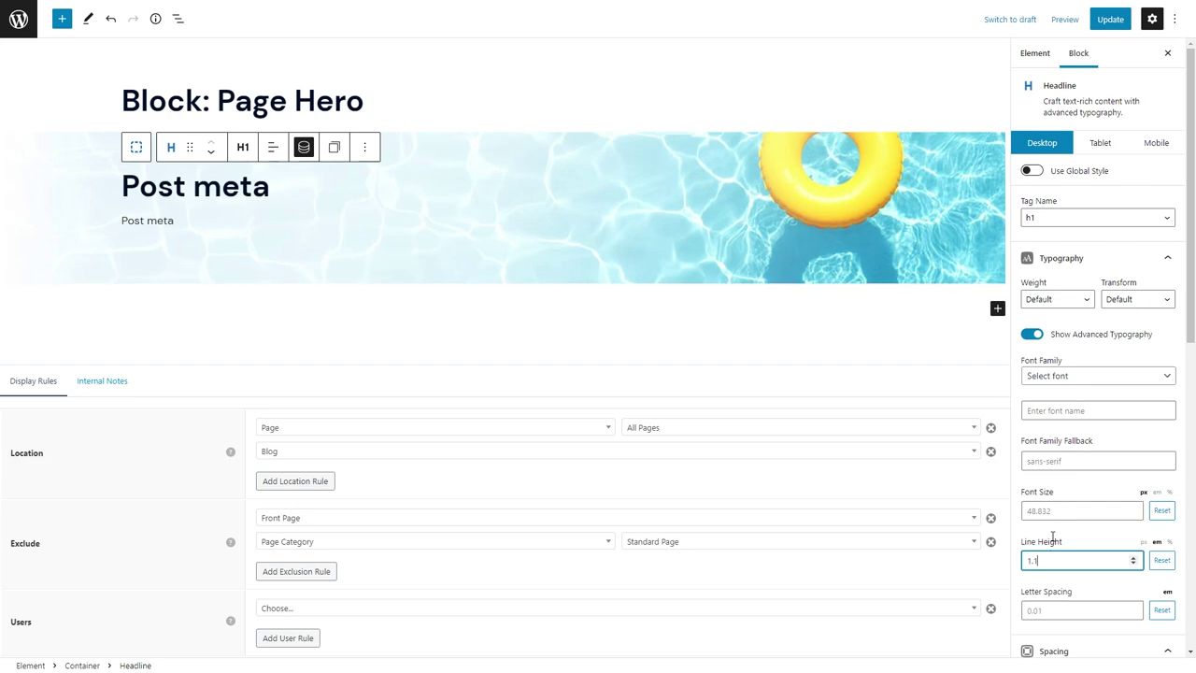
Give the hero container 80 top and bottom padding and make the headline a Heading 1.
left_click(77, 202)
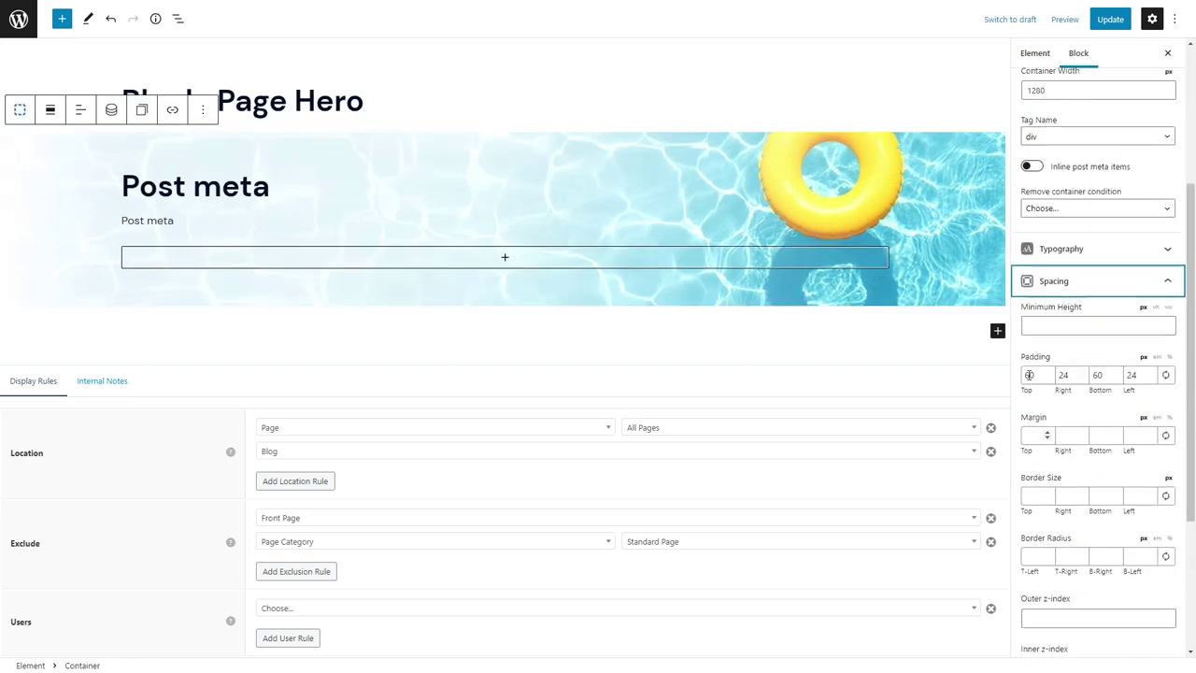
type("80")
key("Tab")
key("Tab")
type("80")
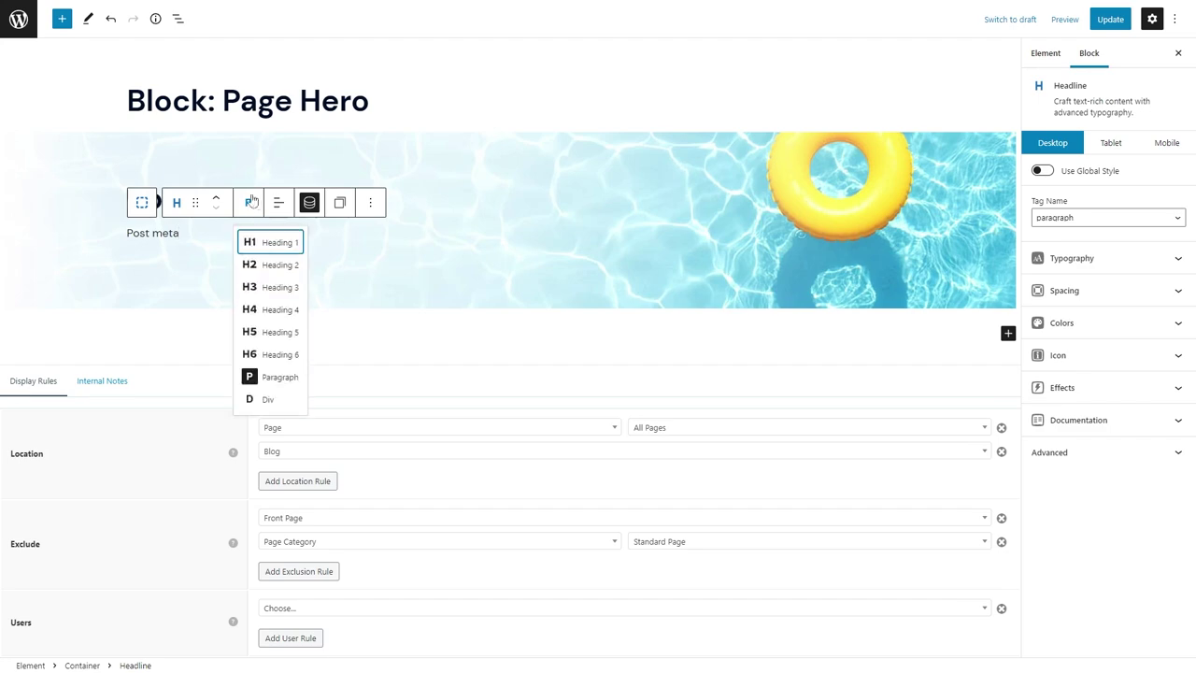
left_click(264, 242)
Add a Grid inside the hero with a 50% width column holding a placeholder 'sdf' paragraph.
left_click(148, 162)
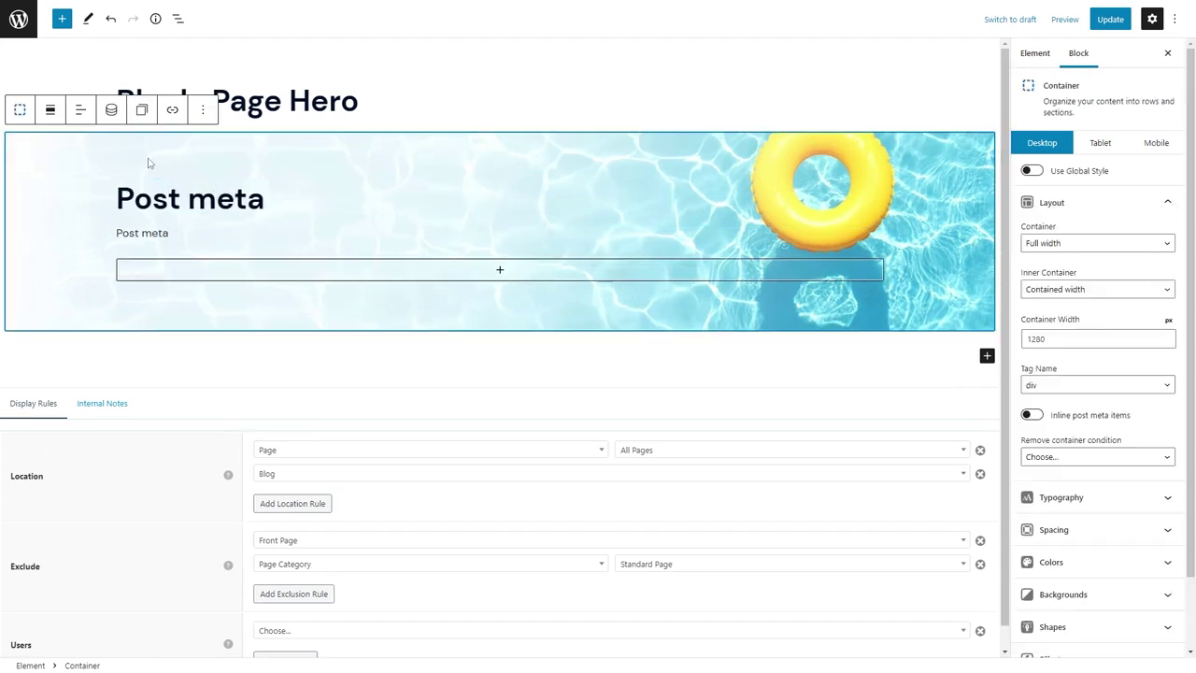
left_click(397, 271)
left_click(432, 411)
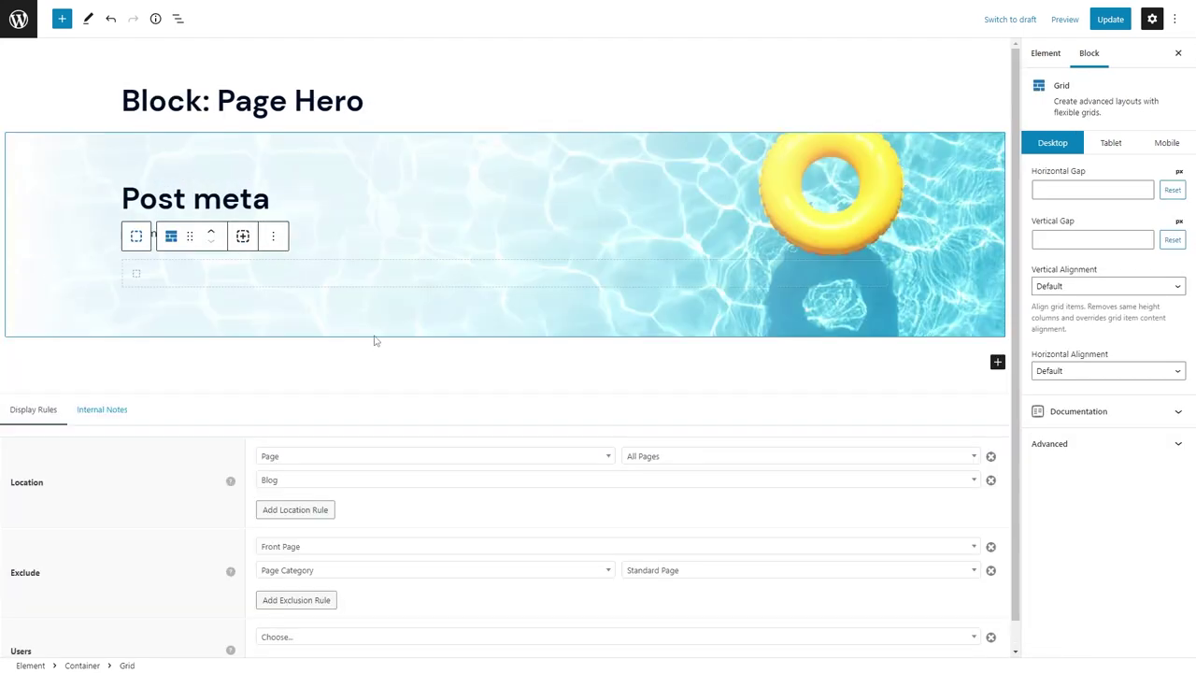
left_click(1088, 248)
left_click(224, 269)
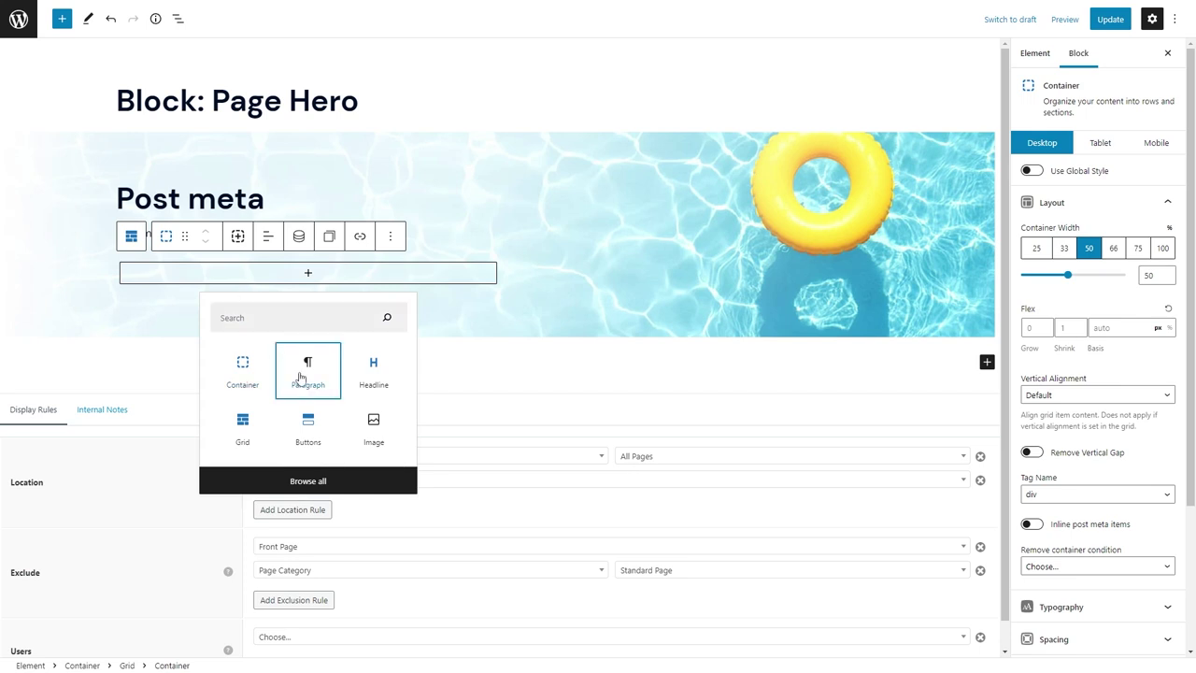
left_click(307, 373)
type("sdf")
Move both Post meta headlines into the half-width column and delete the 'sdf' placeholder.
left_click(164, 196)
left_click_drag(190, 174, 174, 229)
left_click(163, 198)
left_click_drag(192, 159, 160, 198)
scroll(167, 224, "down", 1)
left_click(178, 18)
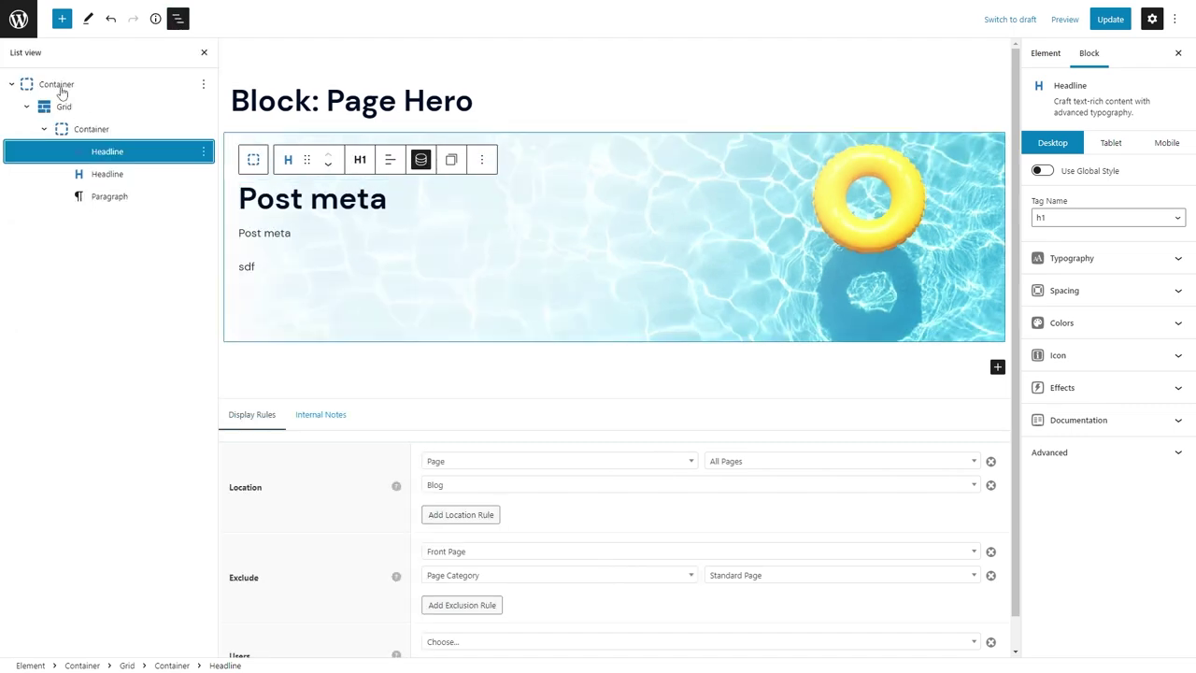
left_click(77, 128)
left_click(110, 196)
key("Delete")
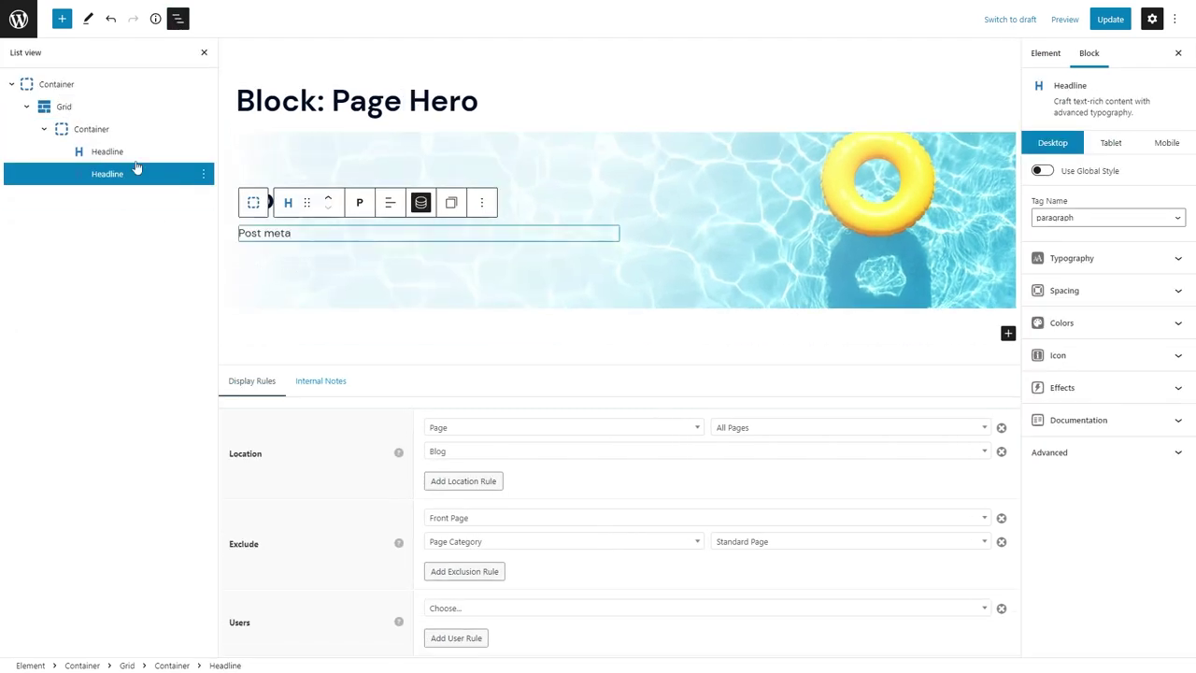
Add a button below the headlines styled with the global primary yellow style.
left_click(311, 262)
left_click(423, 269)
left_click(420, 420)
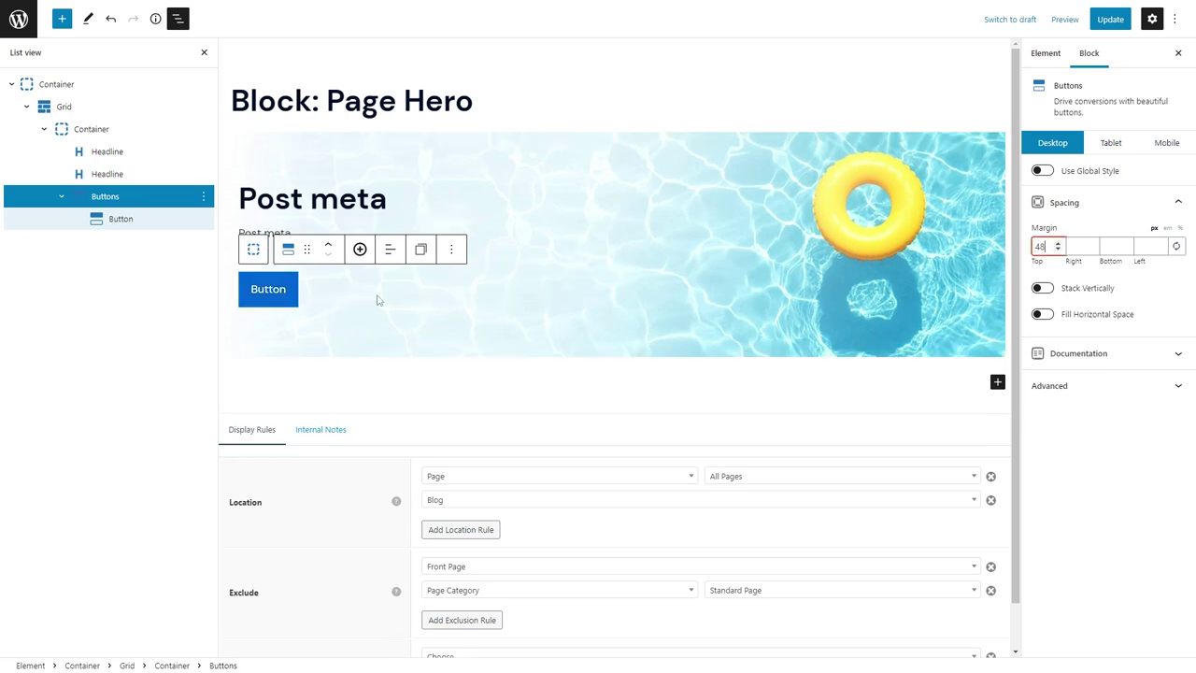
left_click(1042, 170)
left_click(1107, 199)
left_click(1065, 216)
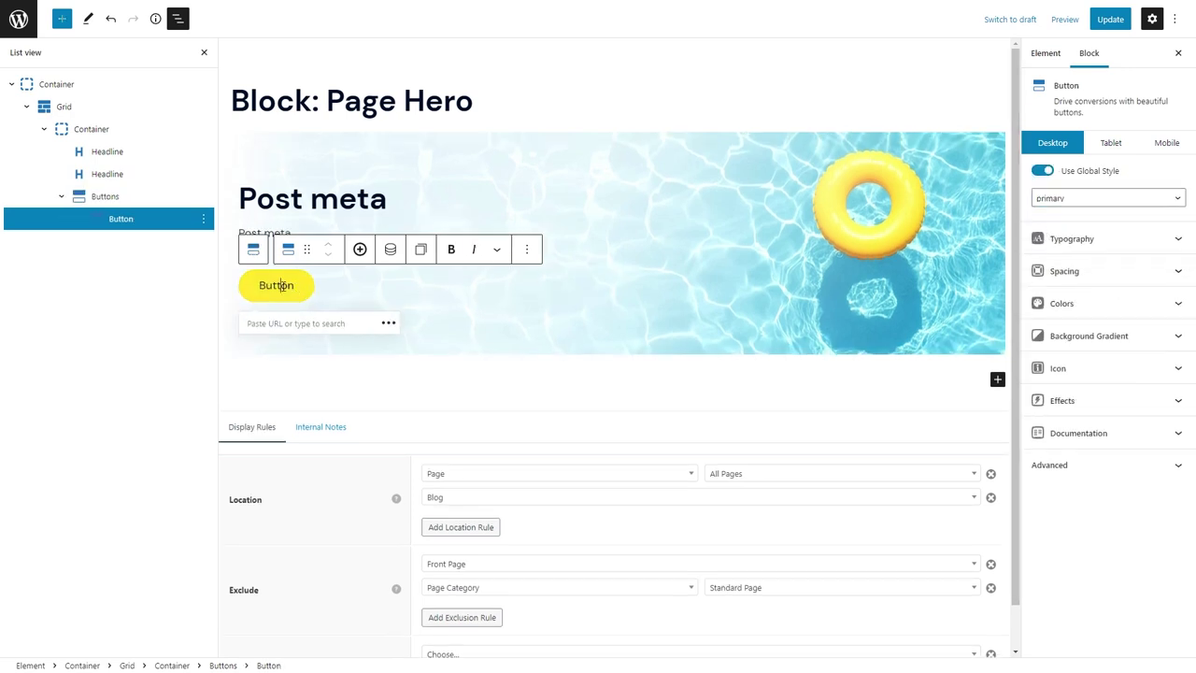
Pull the button text from the button_text post meta and its link from post meta.
left_click(391, 249)
left_click(460, 299)
left_click(425, 394)
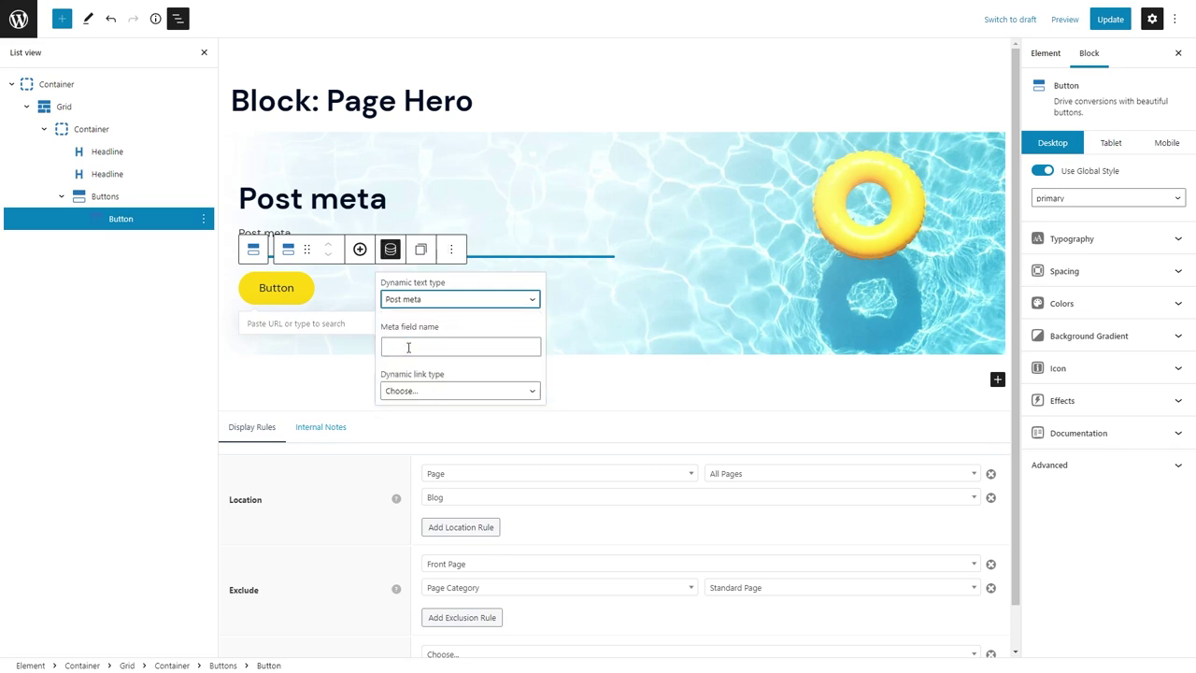
type("button_text")
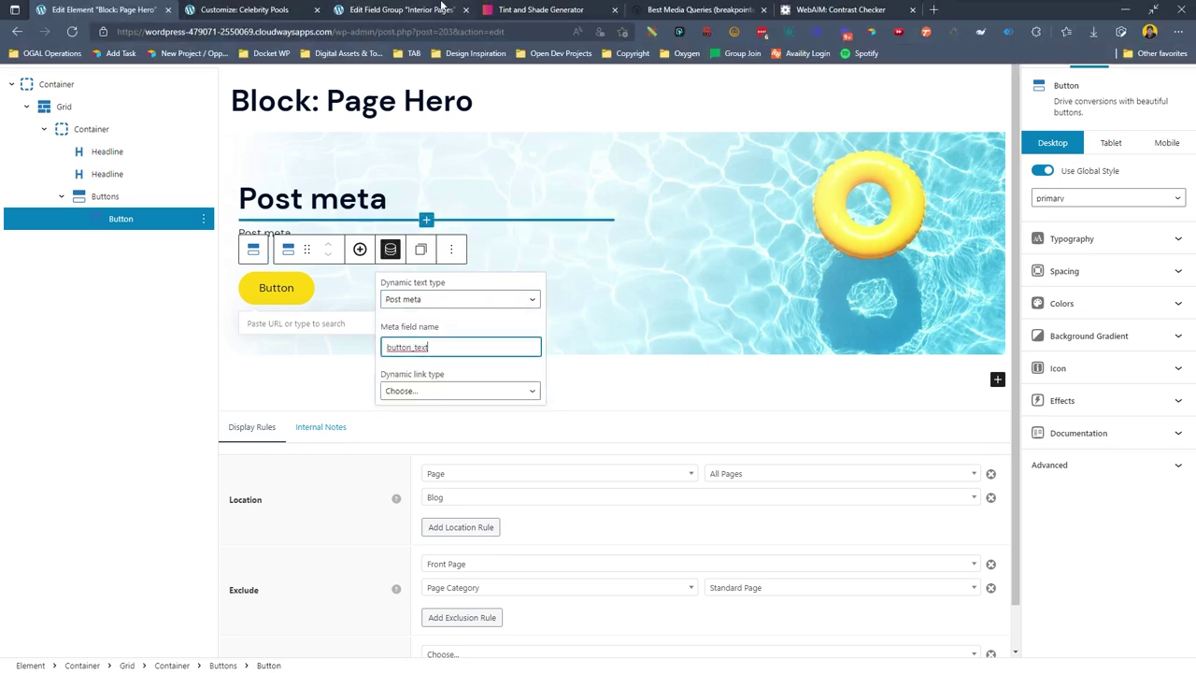
left_click(295, 11)
left_click(88, 11)
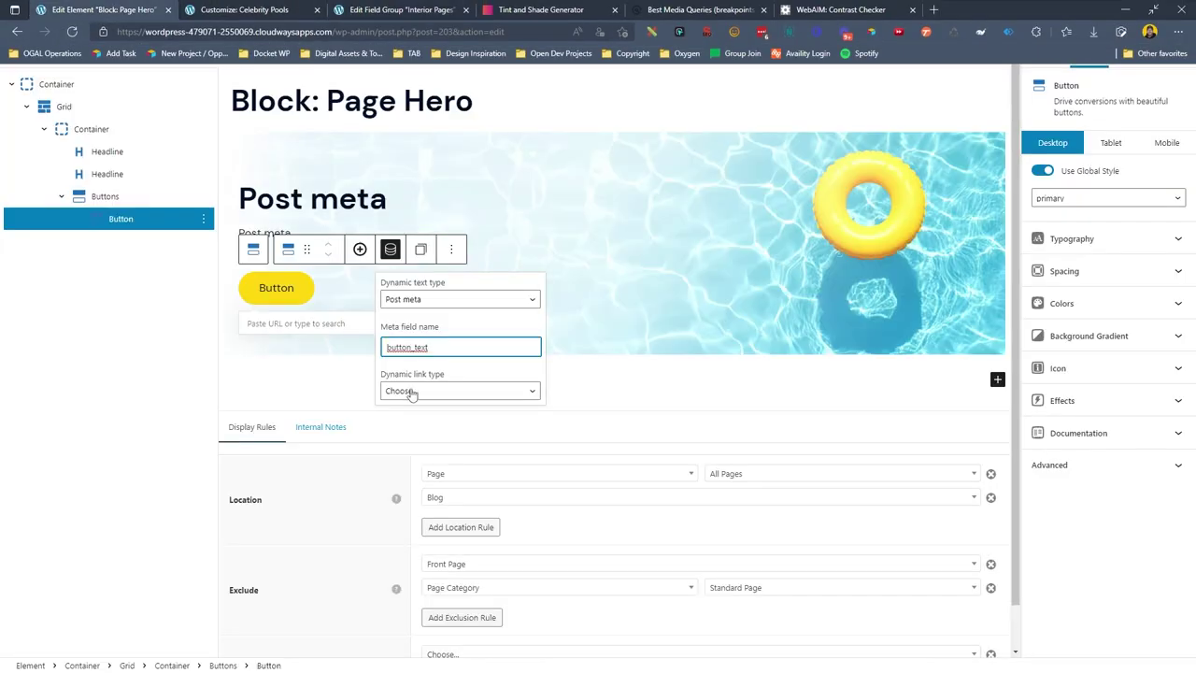
left_click(460, 390)
left_click(439, 488)
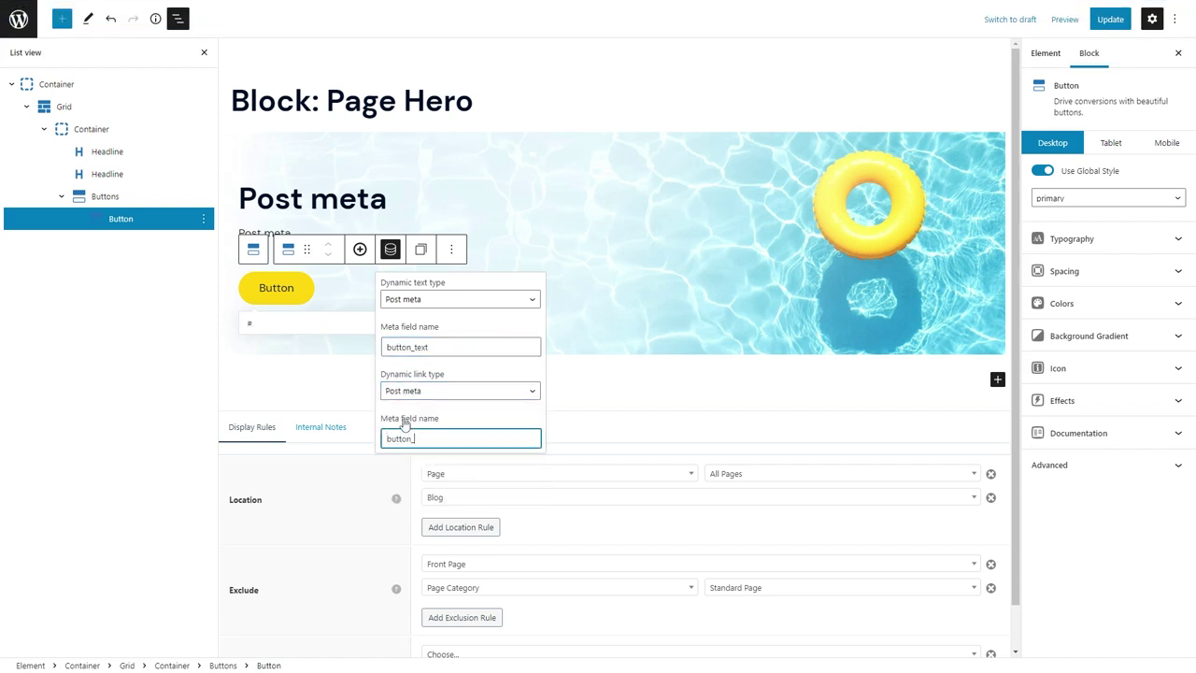
Enter button_url as the link meta field, save the hero element, and preview at desktop width.
type("button_url")
left_click(1110, 19)
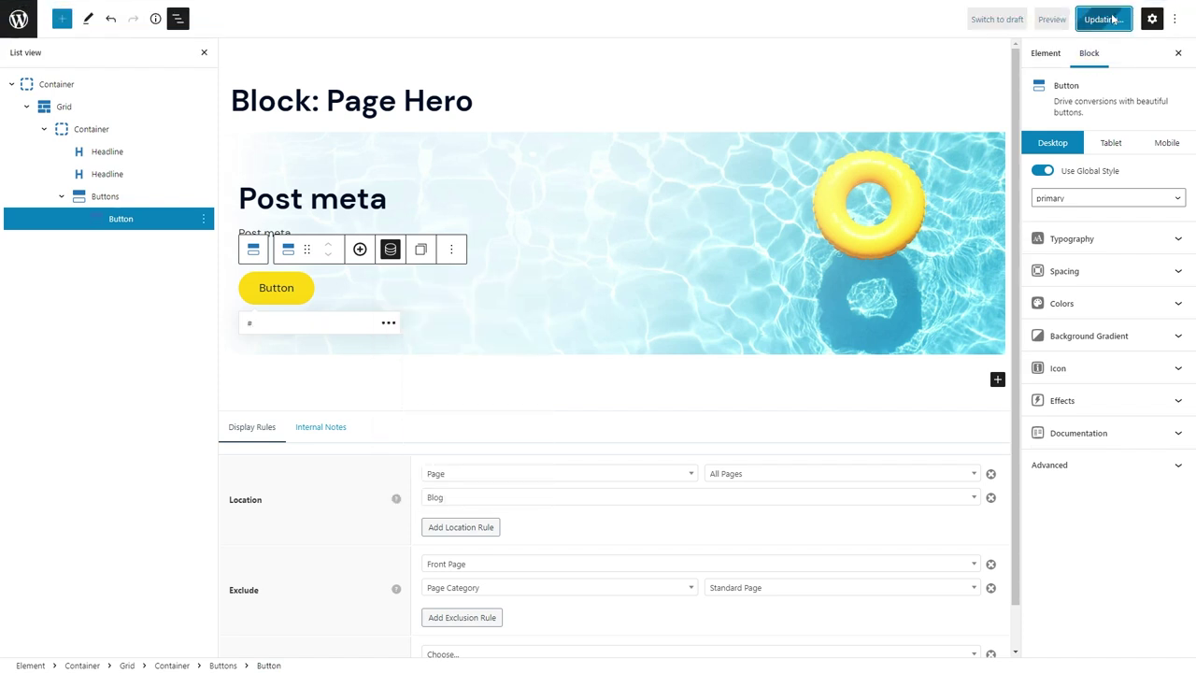
left_click(243, 9)
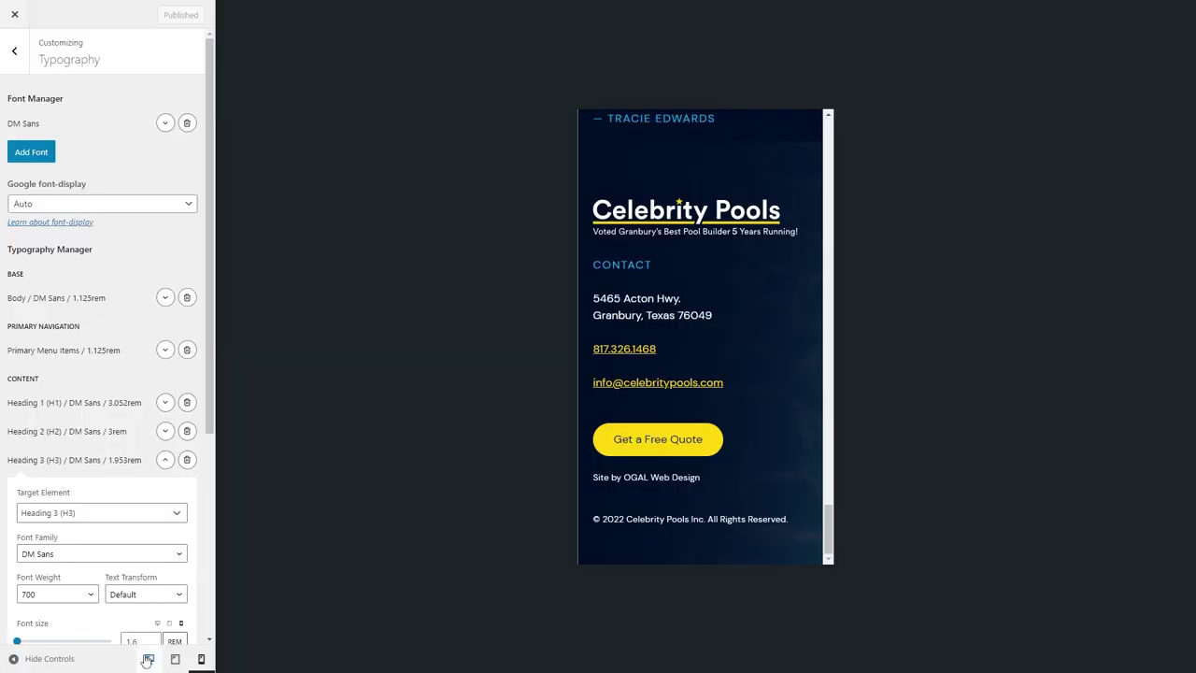
left_click(149, 657)
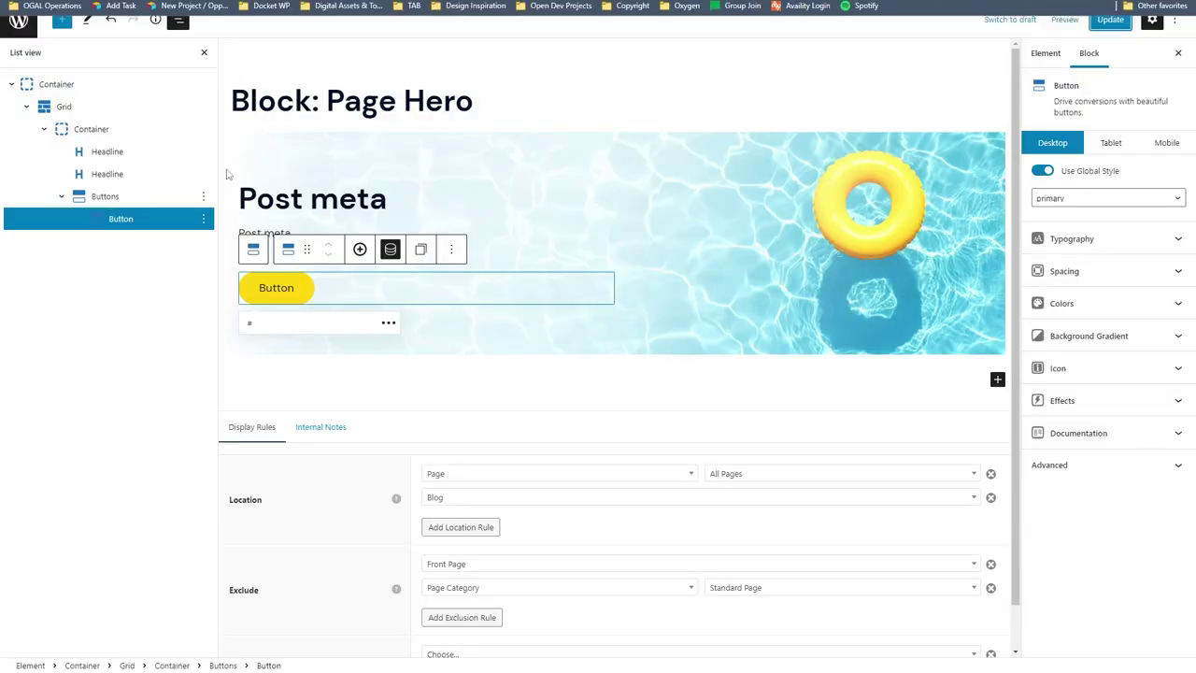
Make the inner hero column 100% wide on tablet.
key("Up")
key("Up")
key("Up")
key("Up")
key("Up")
key("Up")
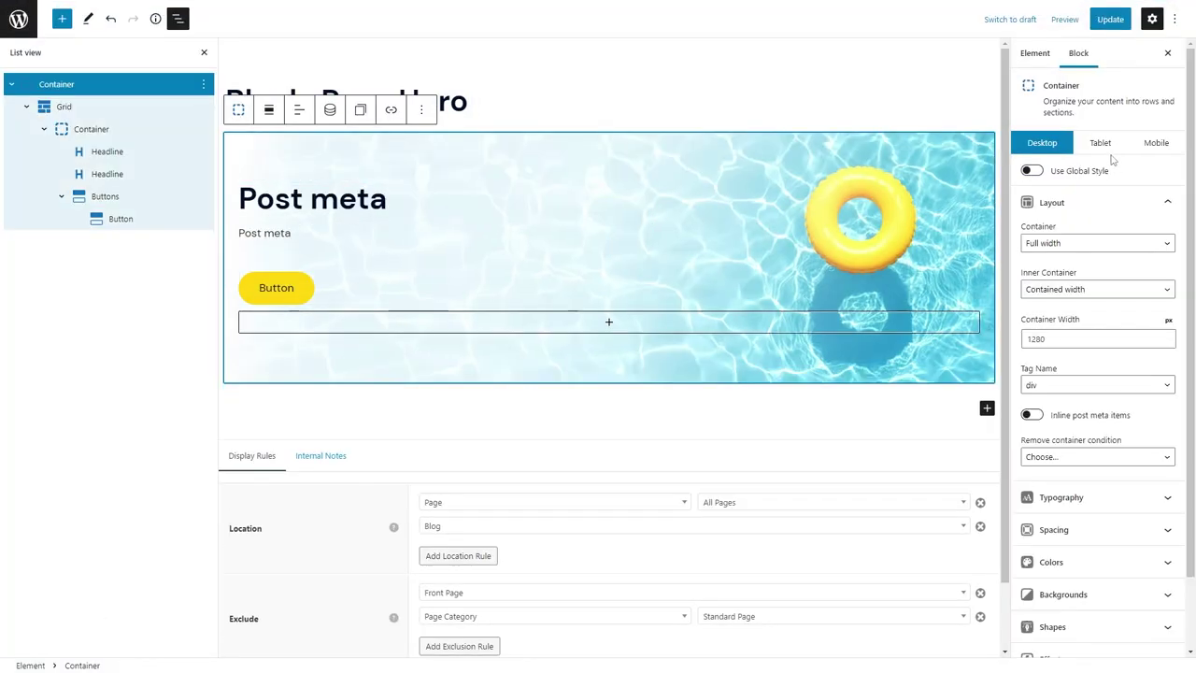
left_click(1101, 143)
left_click(91, 129)
left_click(1164, 247)
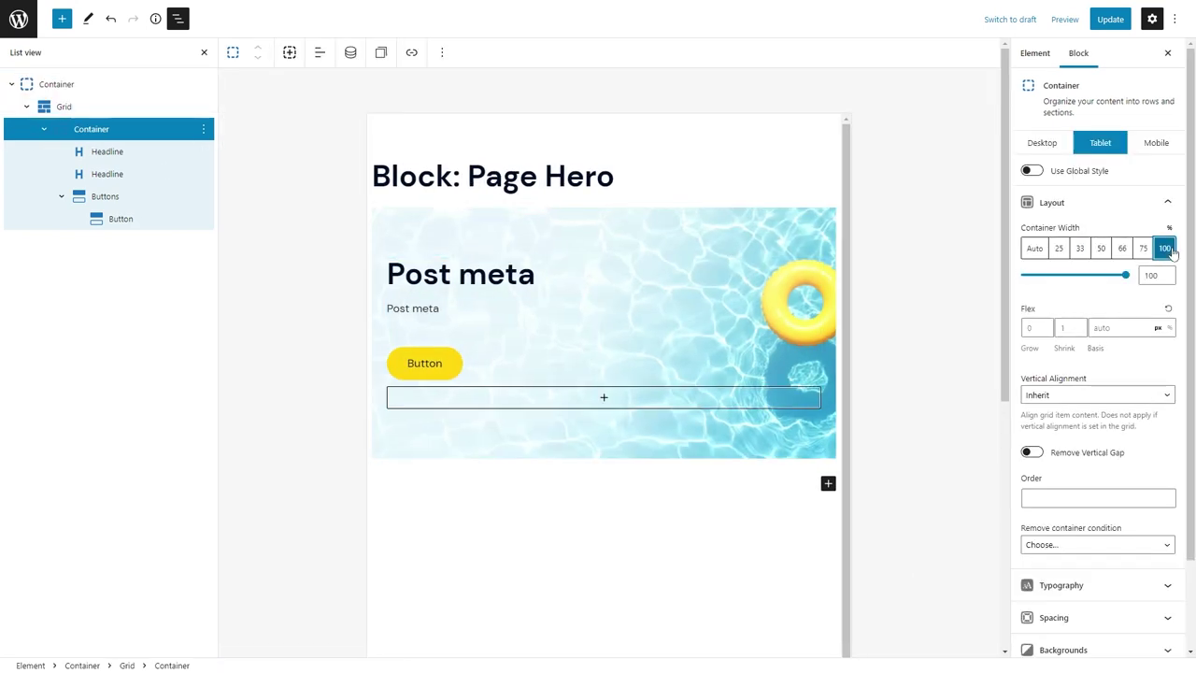
Set the hero's mobile padding to 60, save the element, and return to the Elements list.
left_click(1157, 145)
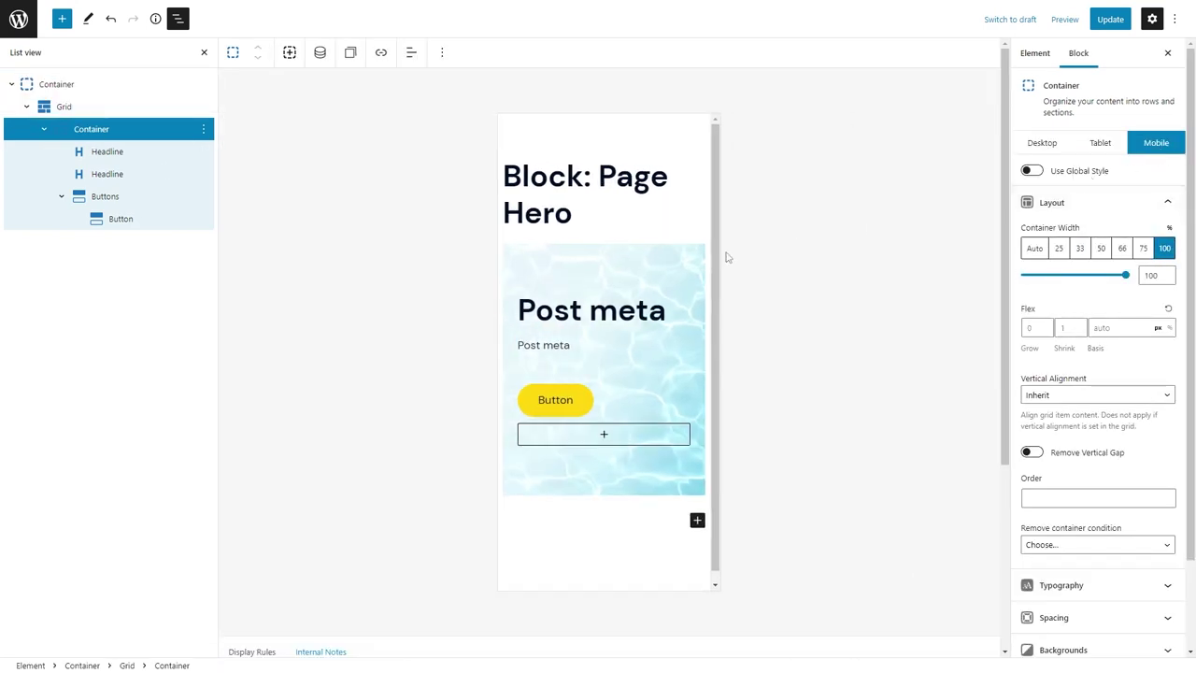
left_click(657, 258)
left_click(1060, 316)
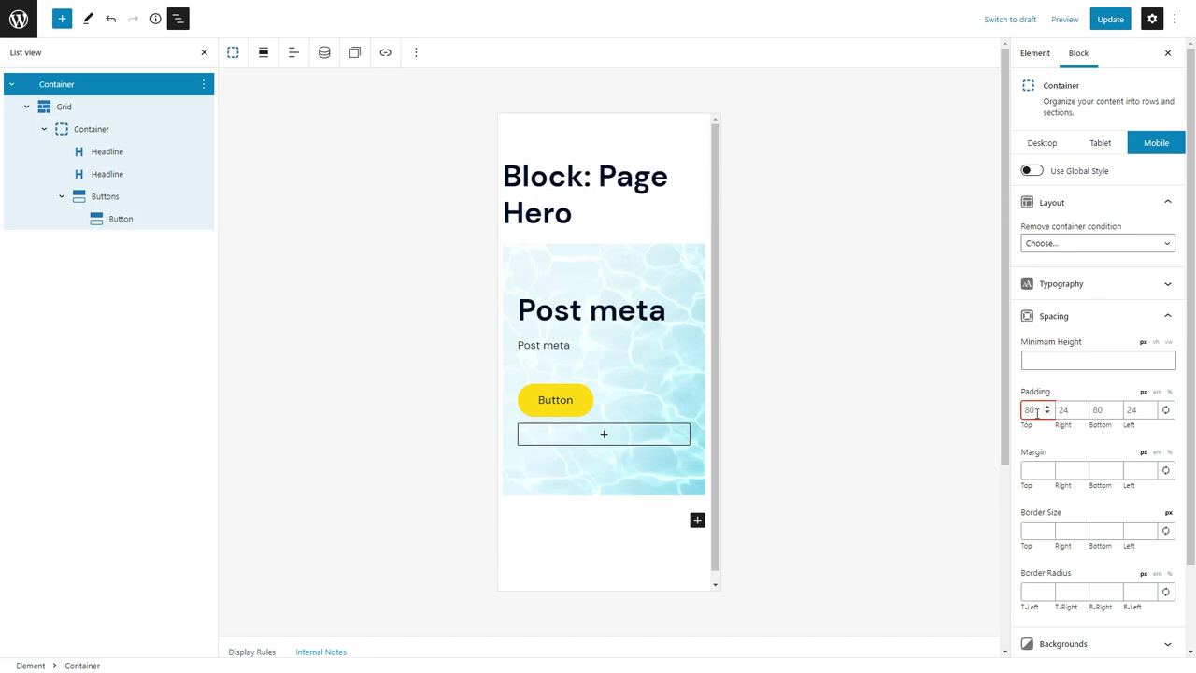
type("60")
key("Tab")
key("Tab")
type("60")
left_click(1100, 22)
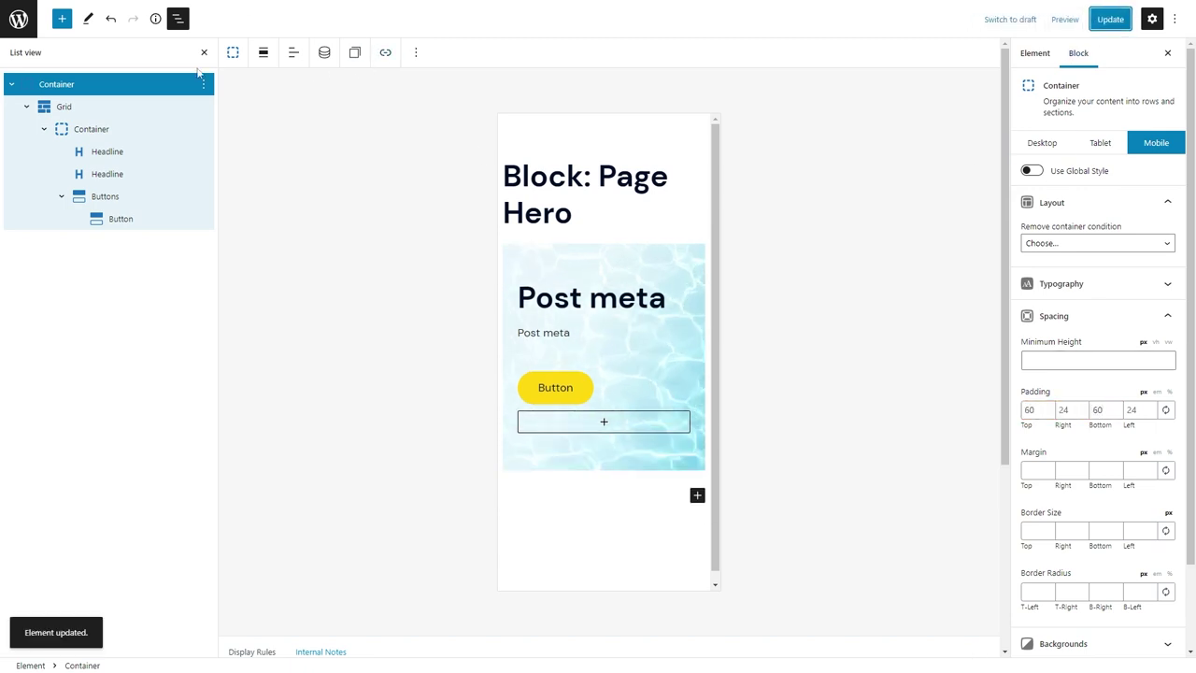
left_click(19, 21)
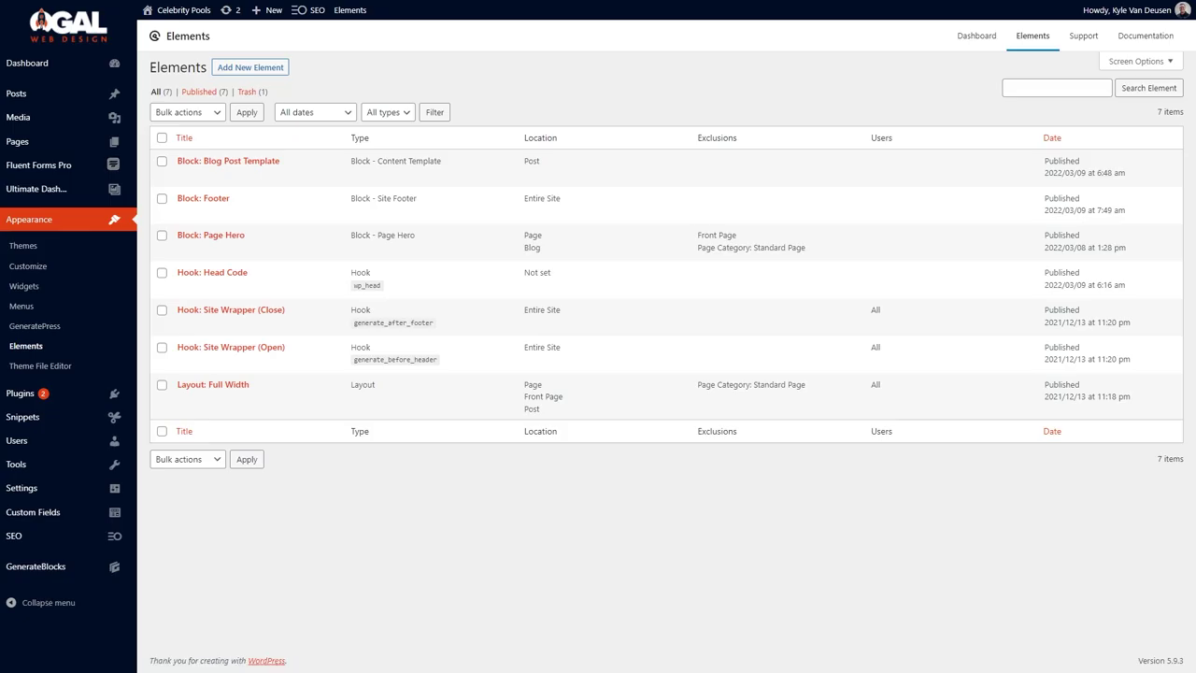
Set the Page Hero container's dynamic background image to the featured image and save.
mouse_move(371, 29)
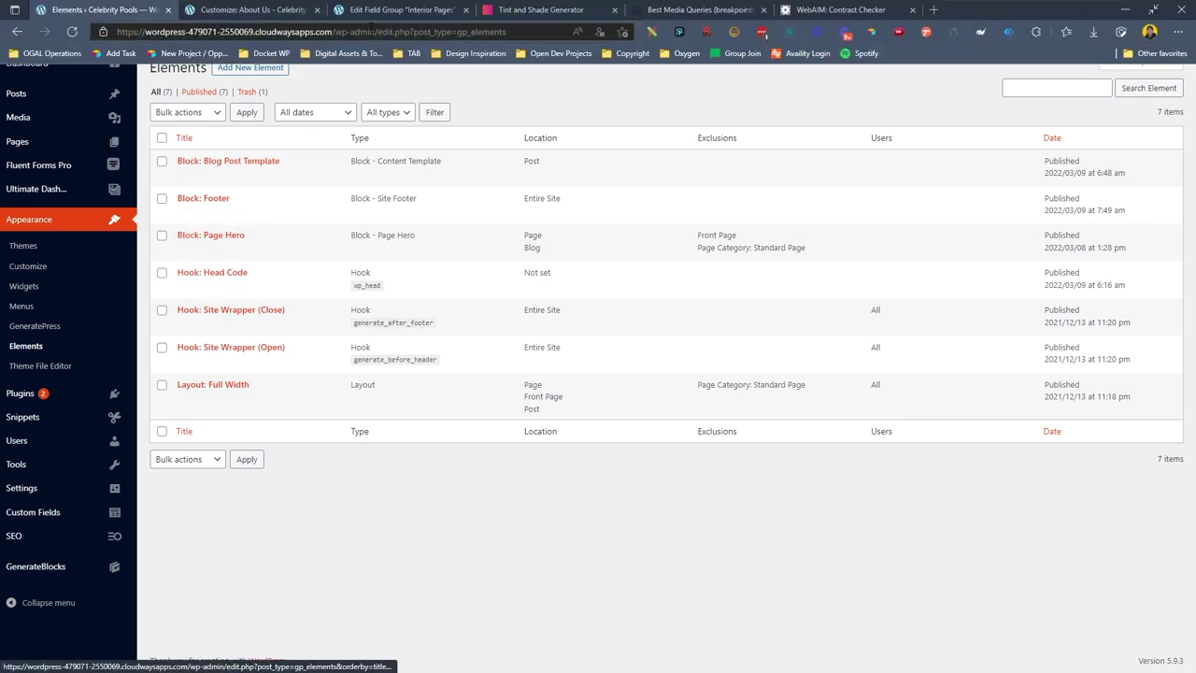
mouse_move(211, 213)
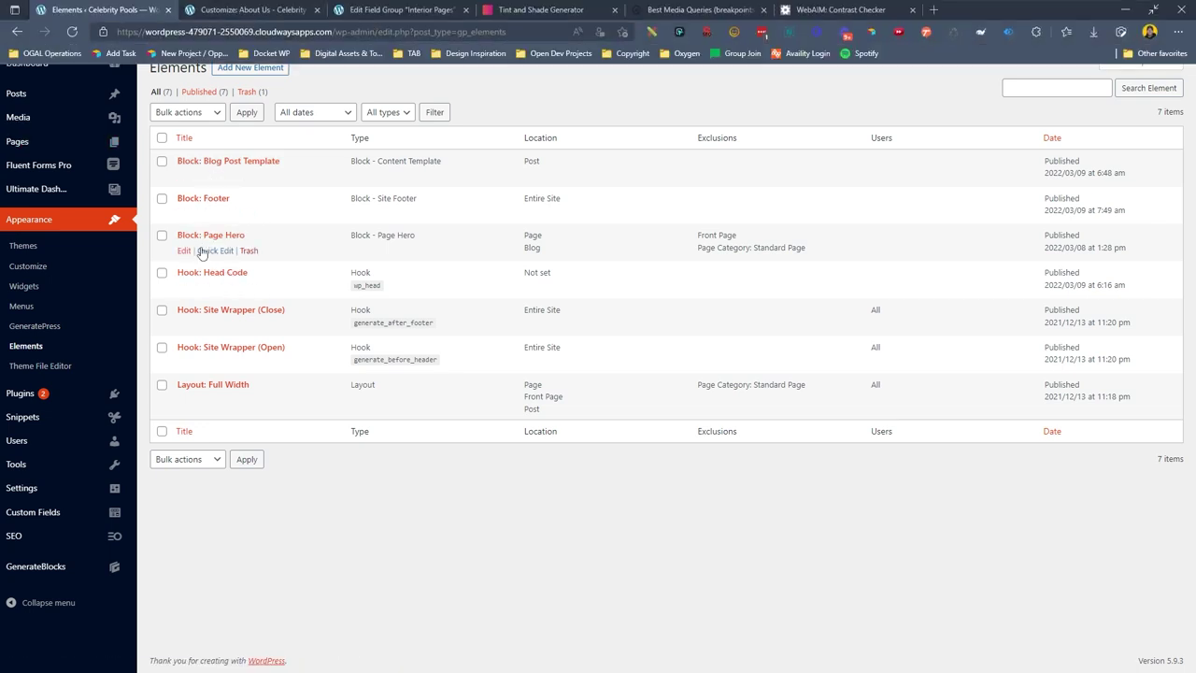
left_click(184, 251)
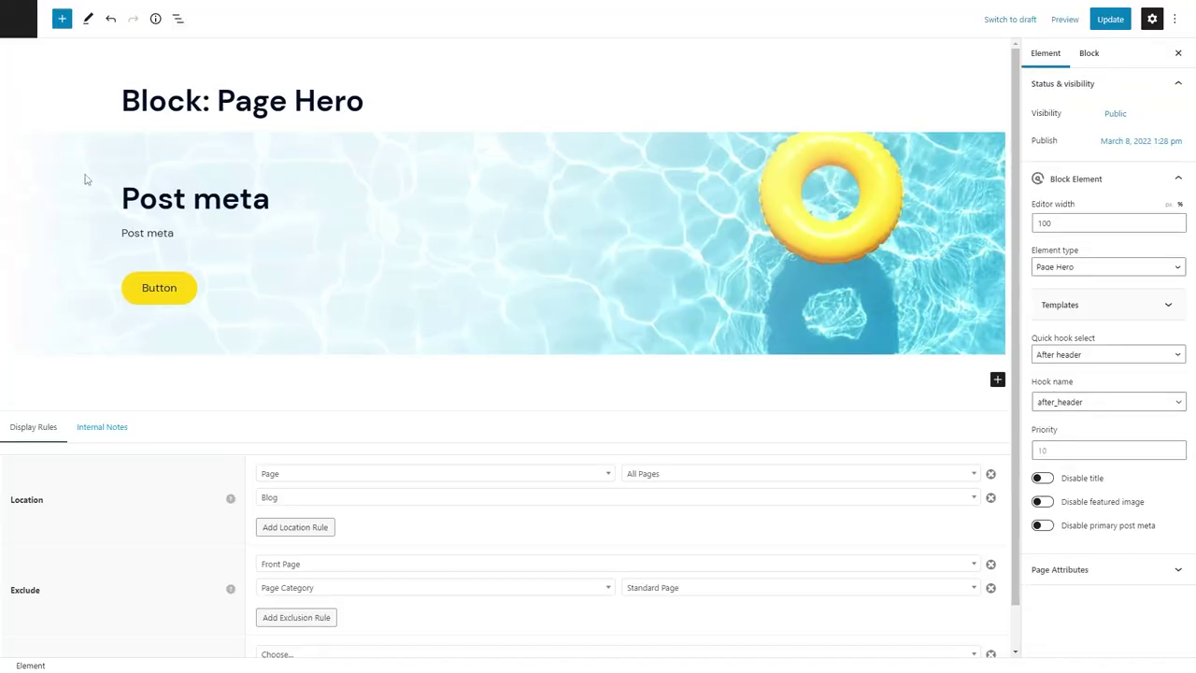
left_click(72, 169)
left_click(114, 110)
left_click(149, 159)
left_click(145, 184)
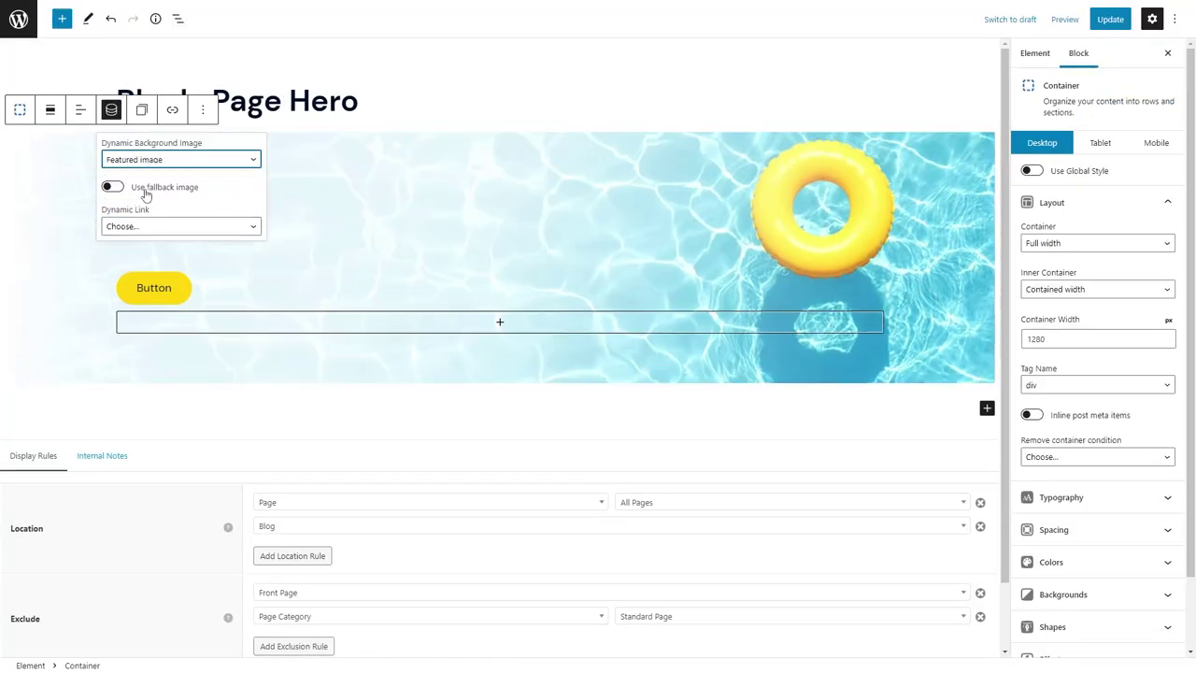
left_click(147, 227)
left_click(140, 233)
left_click(61, 203)
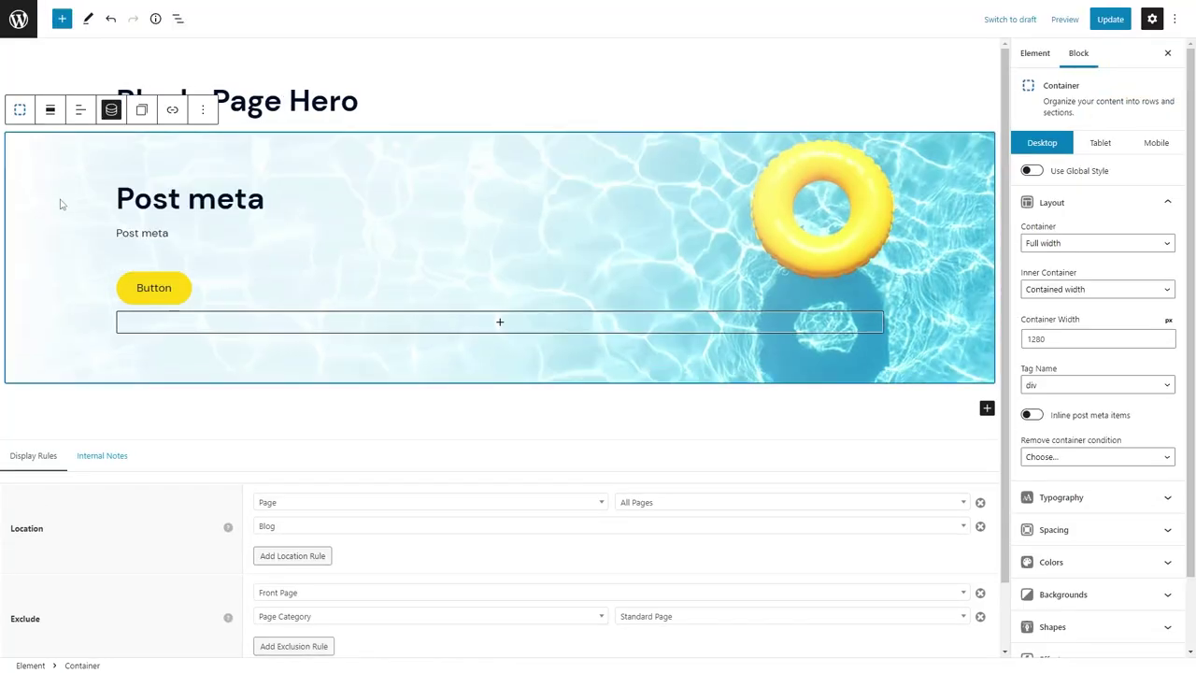
left_click(1110, 19)
Preview the Custom Pools, Screen Enclosures and Contact Us pages on the site.
left_click(402, 10)
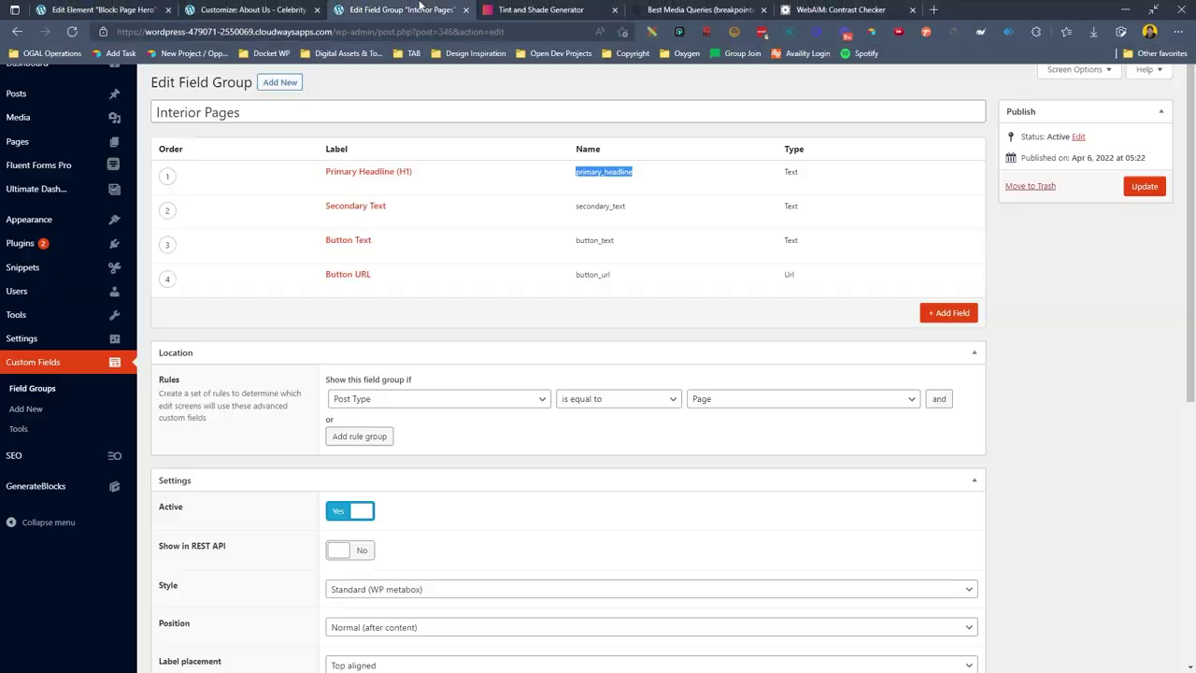
left_click(252, 10)
left_click(813, 32)
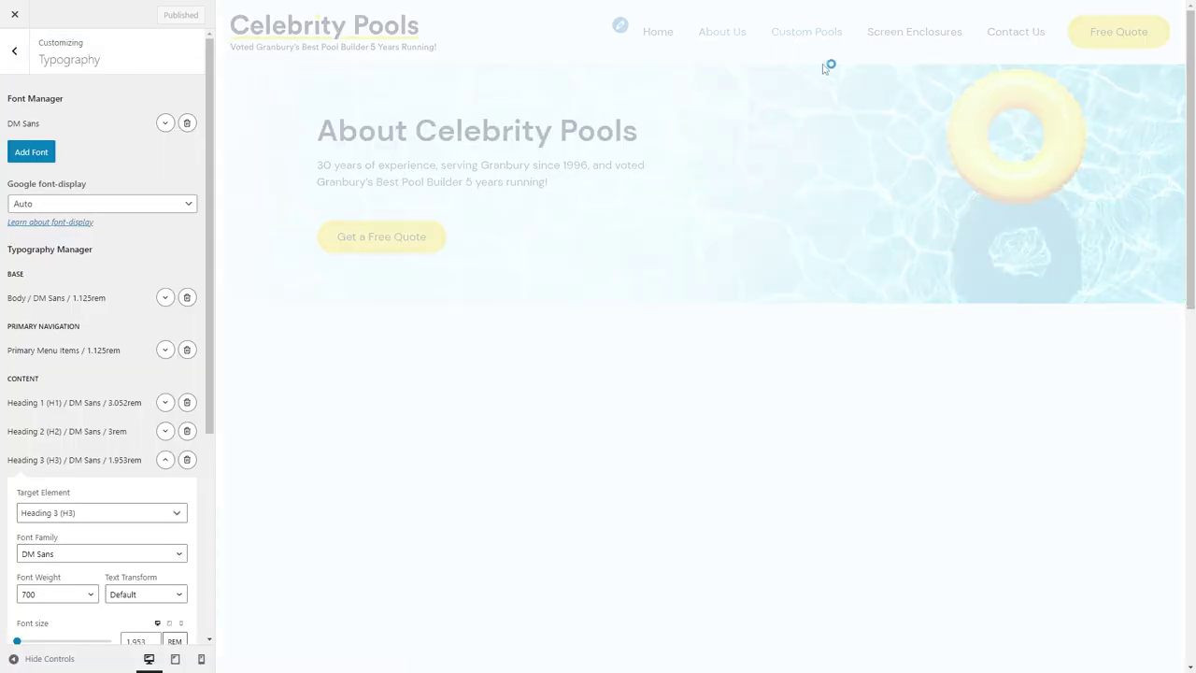
left_click(892, 38)
left_click(1015, 36)
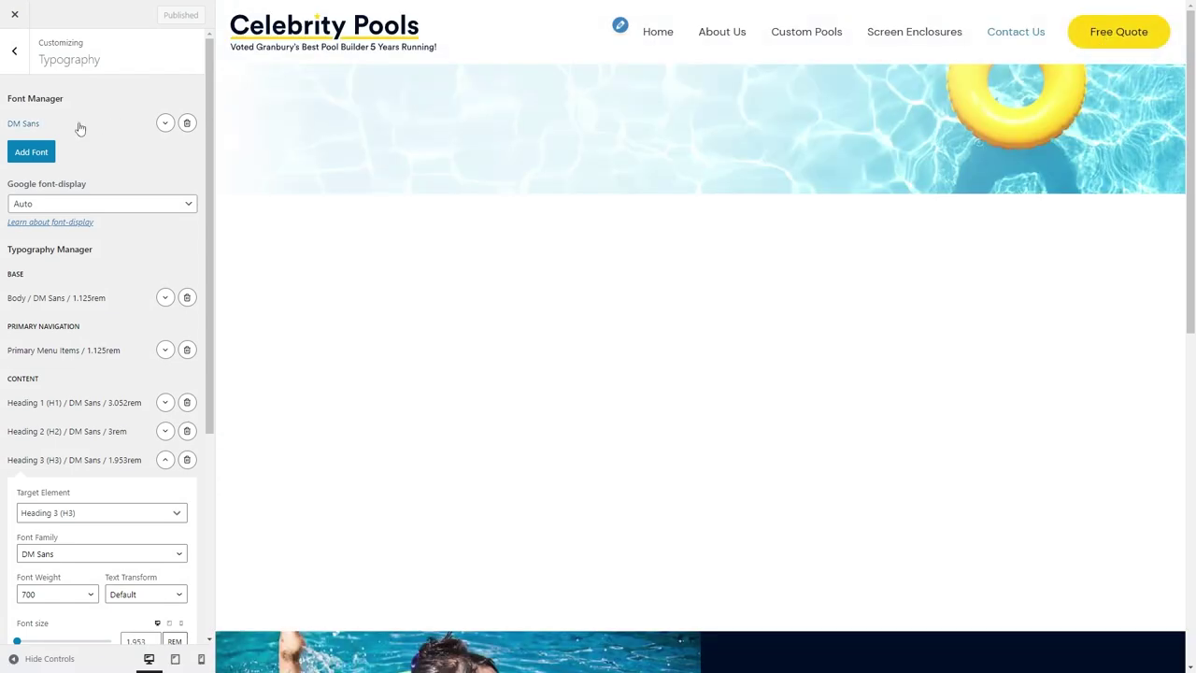
Go from the Elements list to All Pages and open Custom Pools for editing.
left_click(93, 11)
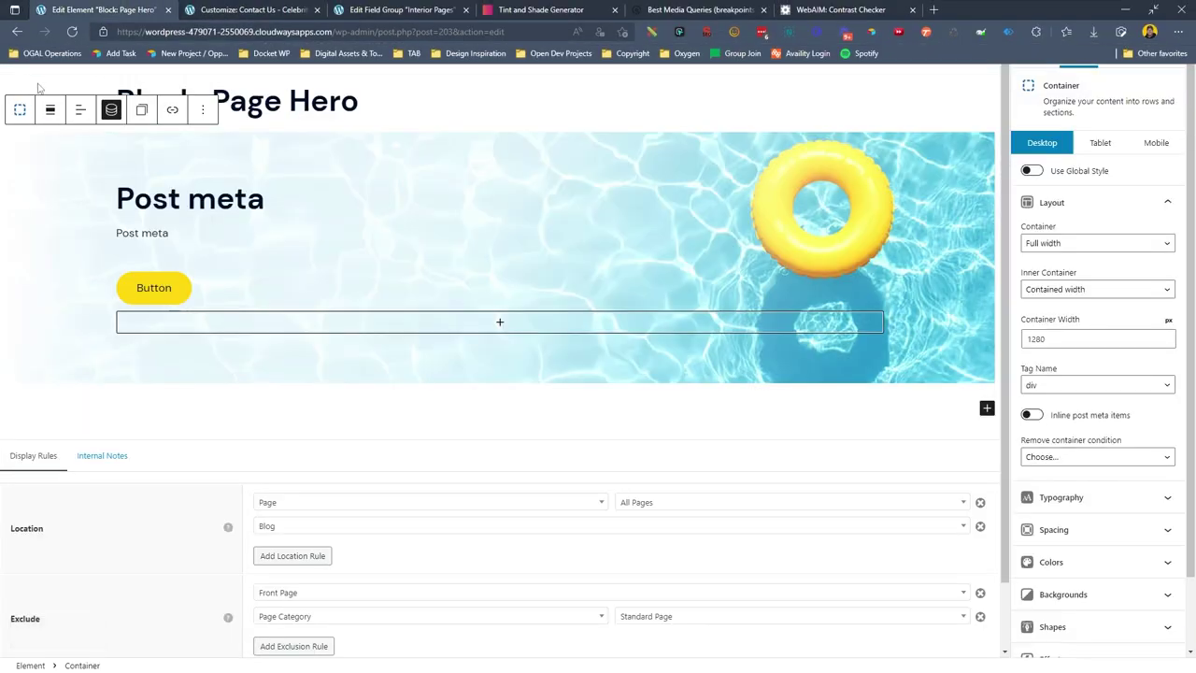
left_click(21, 31)
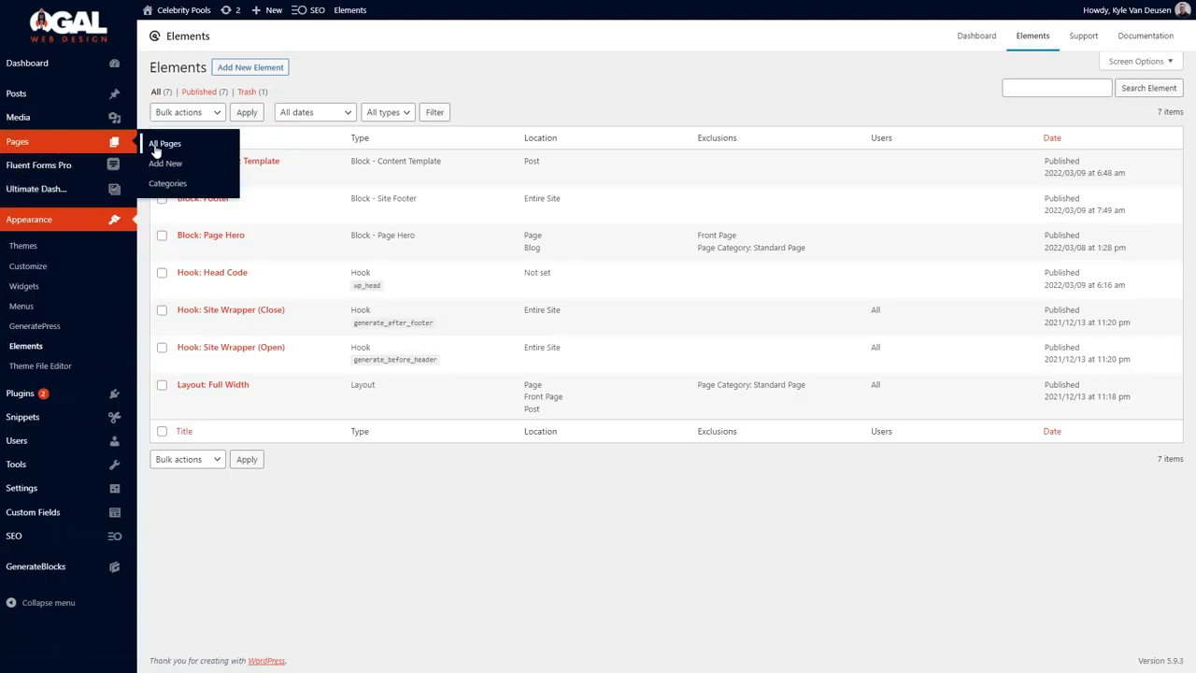
left_click(155, 144)
left_click(185, 299)
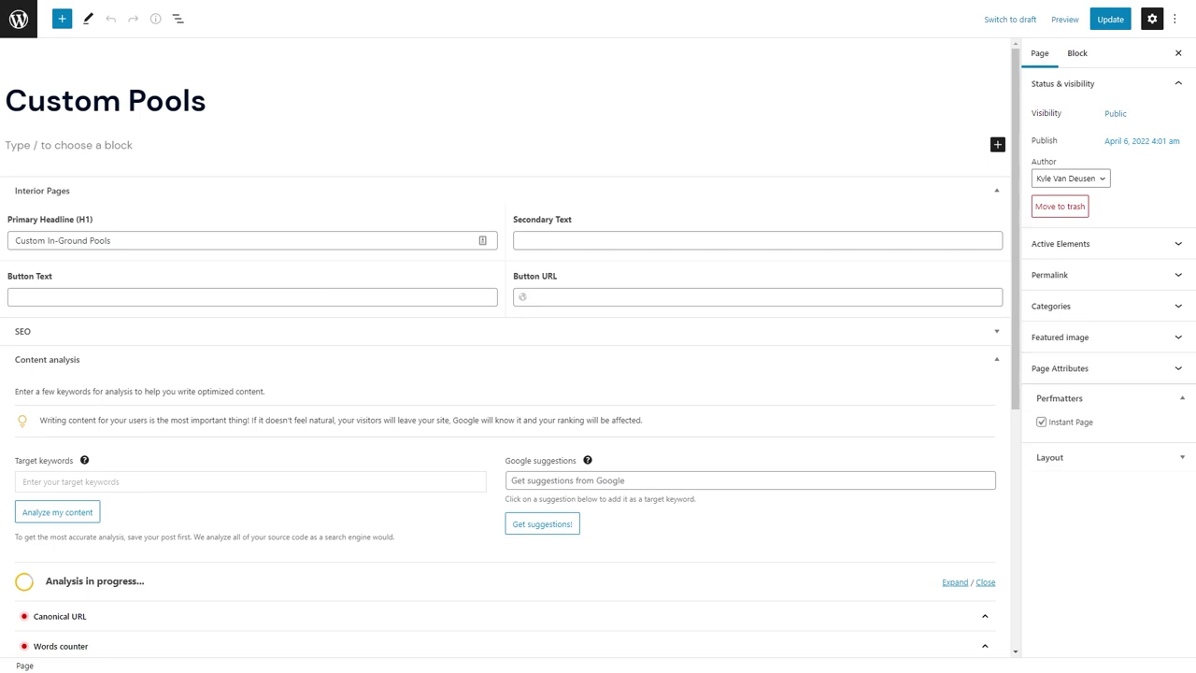
Fill Custom Pools' Secondary Text, 'Get a Free Quote' button text, and contact-page Button URL.
left_click(624, 240)
type("Beat the Texas summer heat by lounging in the cool waters of your own pool without having to leave the house!")
left_click(393, 291)
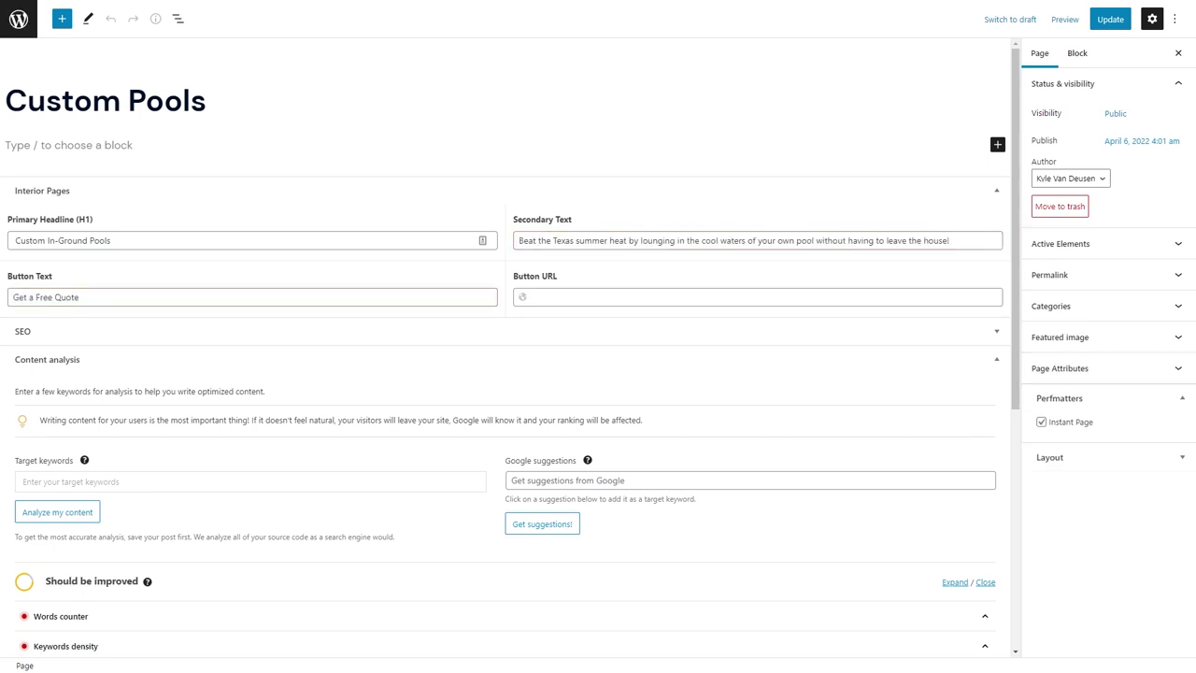
left_click(574, 297)
type("https://wordpress-479071-2550069.cloudwaysapps.com/contact/")
Save Custom Pools and open the Screen Enclosures page for editing.
left_click(1108, 28)
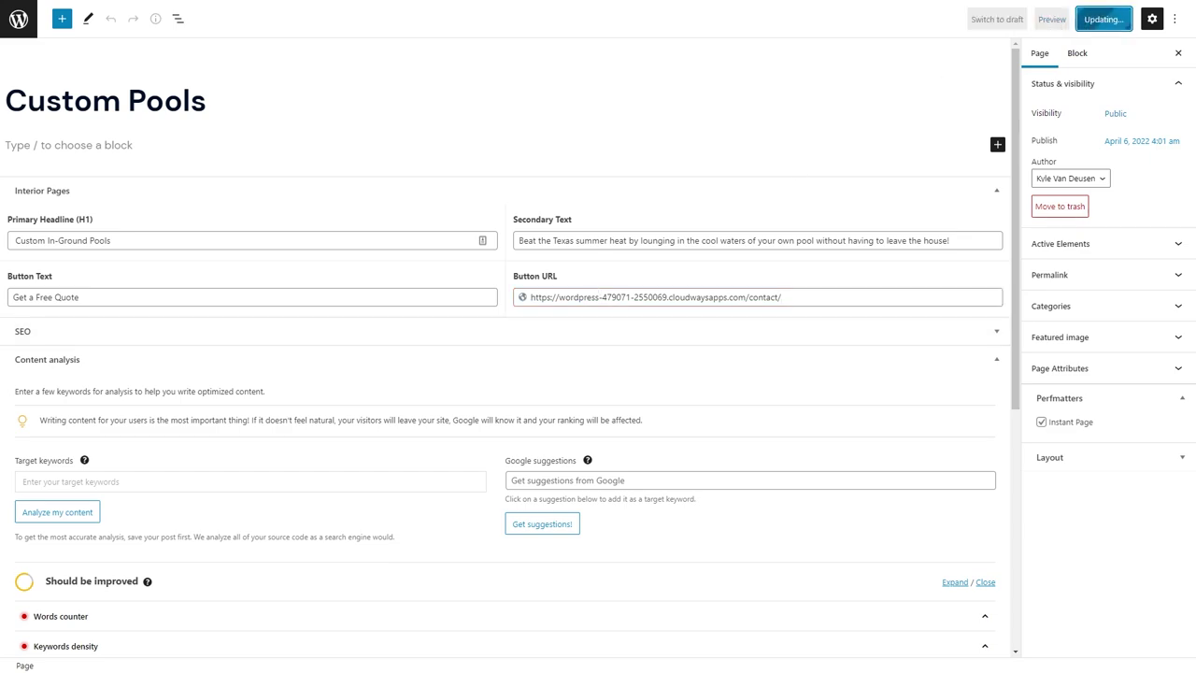
left_click(19, 26)
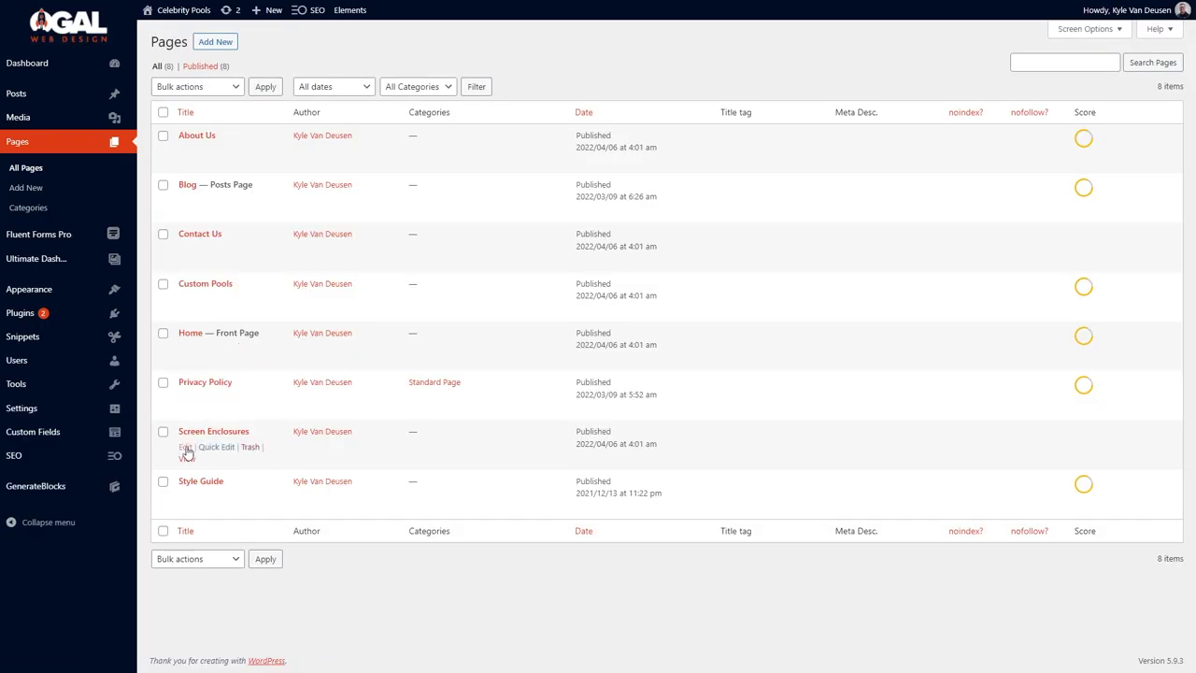
left_click(186, 445)
Set the headline to 'Screen Rooms', paste the description, and link the button to the contact page.
left_click(233, 237)
type("Screen Rooms")
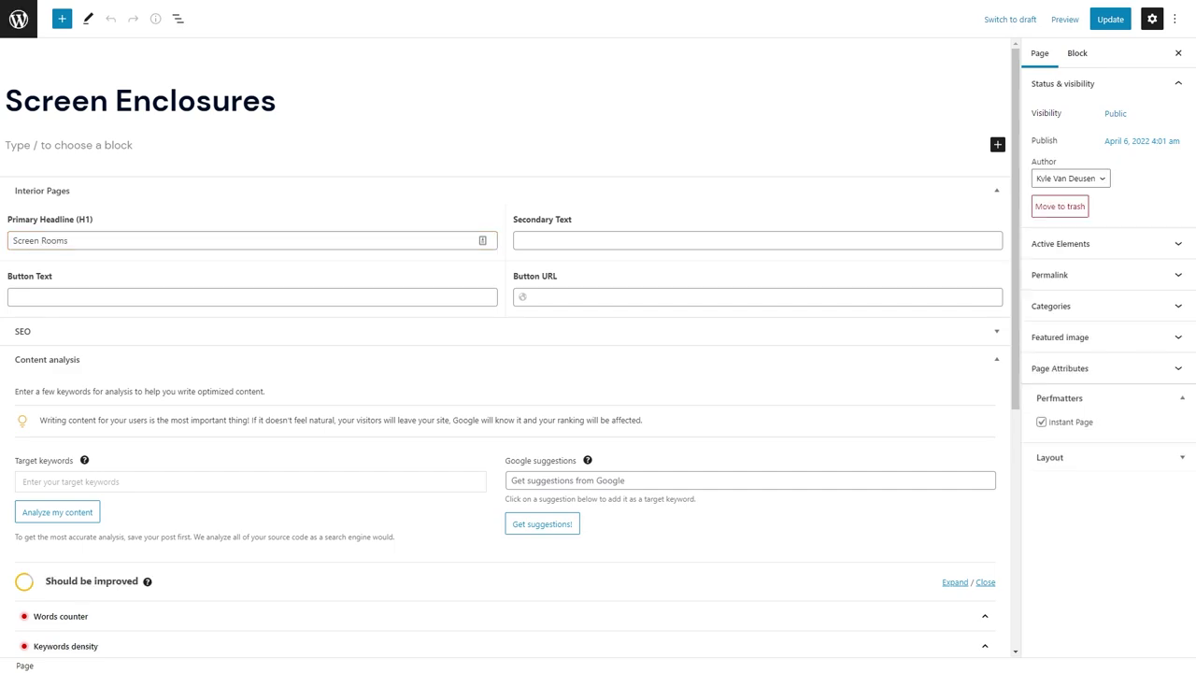
left_click(550, 240)
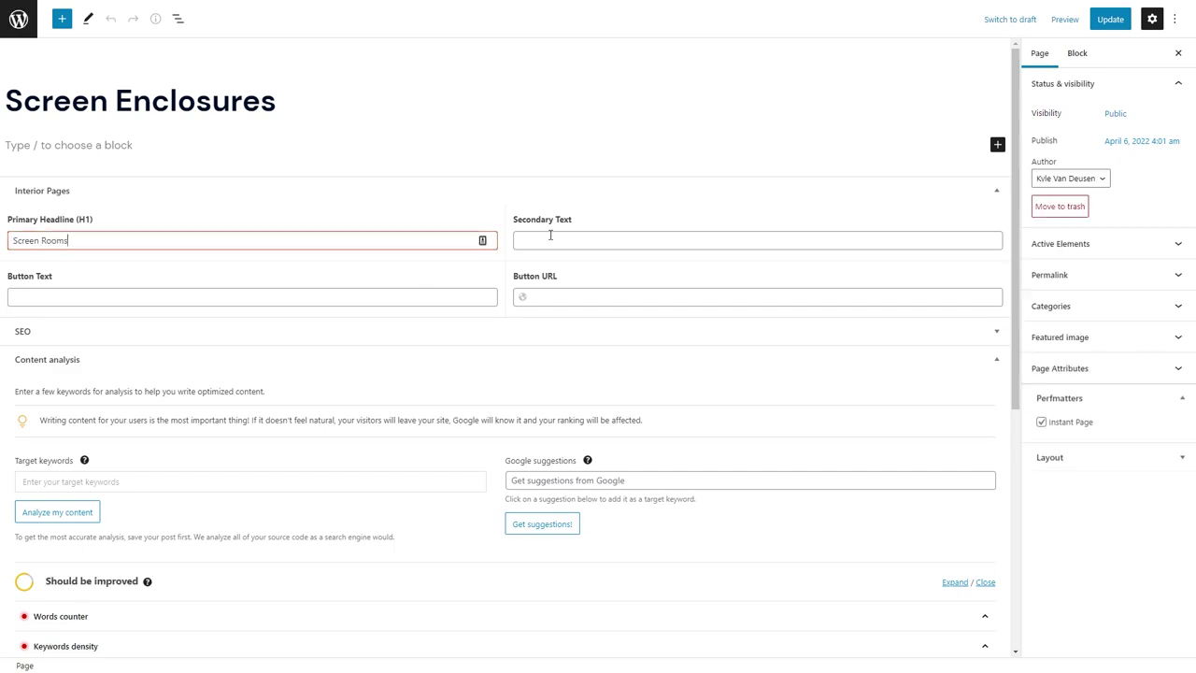
key("ctrl+v")
scroll(78, 286, "down", 4)
scroll(59, 315, "up", 4)
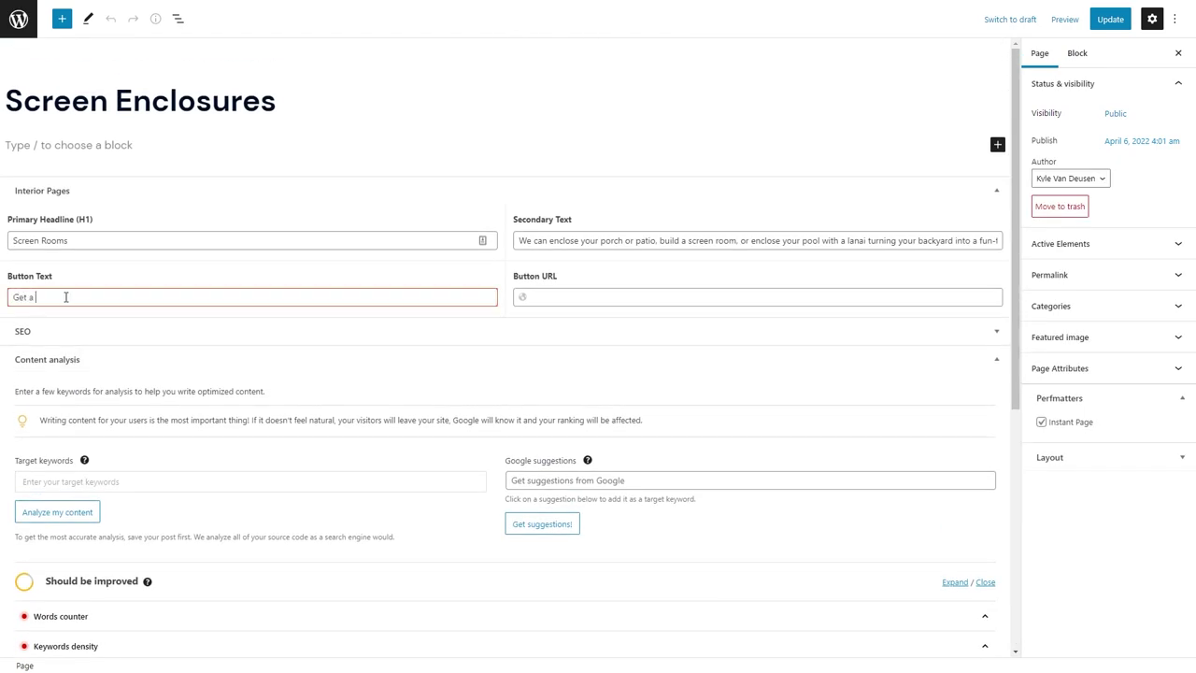
left_click(577, 301)
key("super+v")
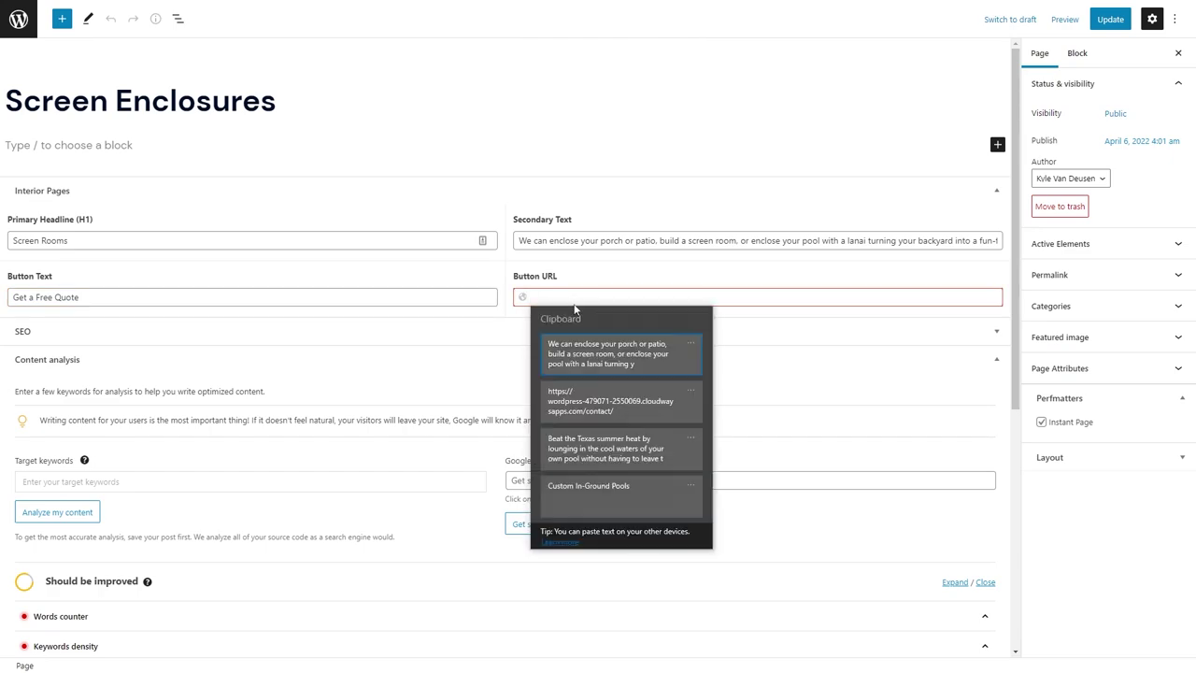
left_click(618, 403)
Upload the screen-rooms-by-celebrity-pools image as featured image, then permanently delete it as the wrong one.
left_click(1075, 339)
left_click(1121, 385)
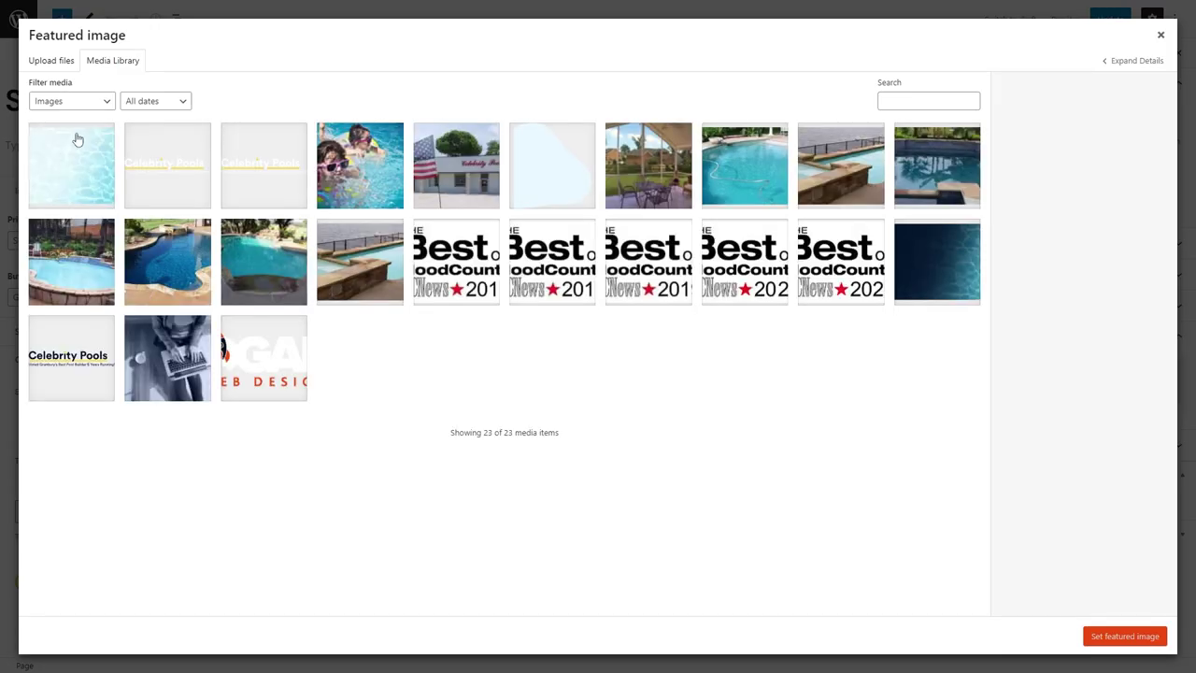
left_click(52, 60)
left_click(605, 308)
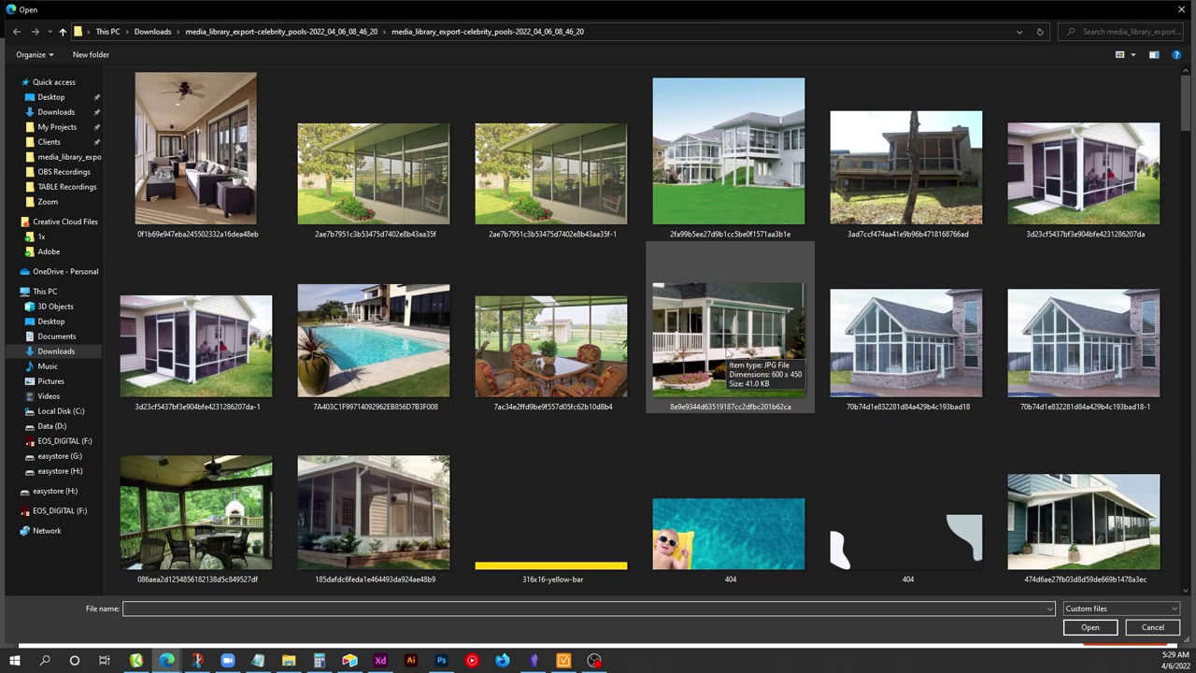
scroll(728, 353, "down", 10)
scroll(728, 353, "down", 10)
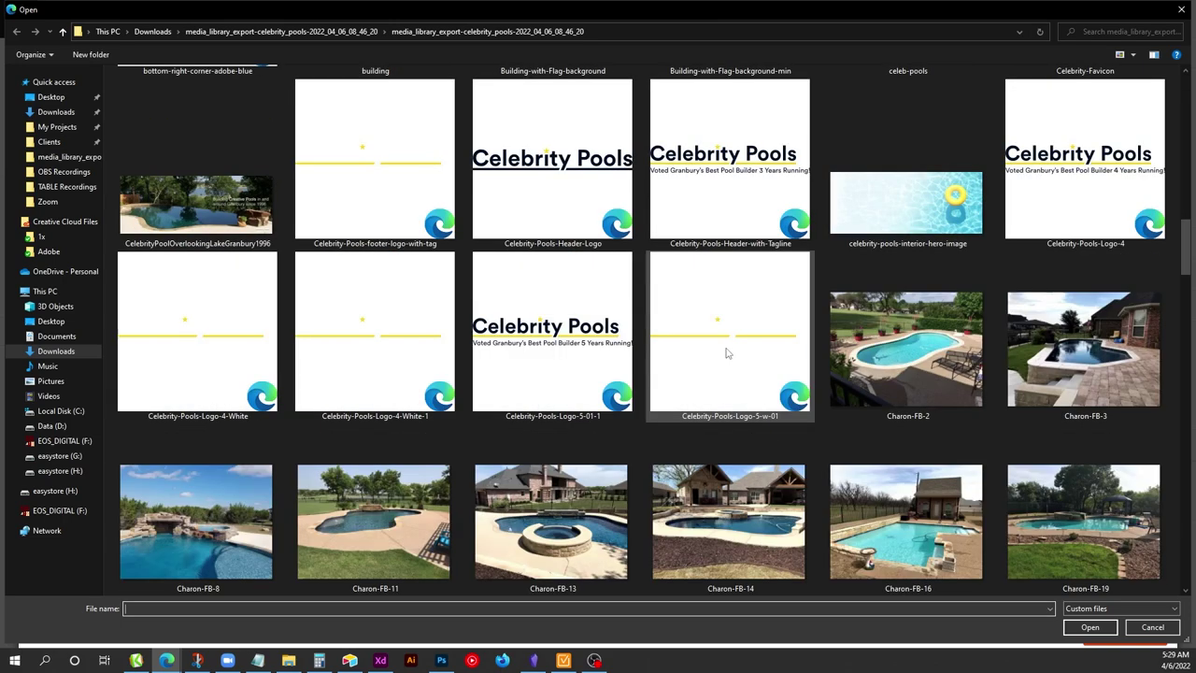
scroll(730, 352, "down", 12)
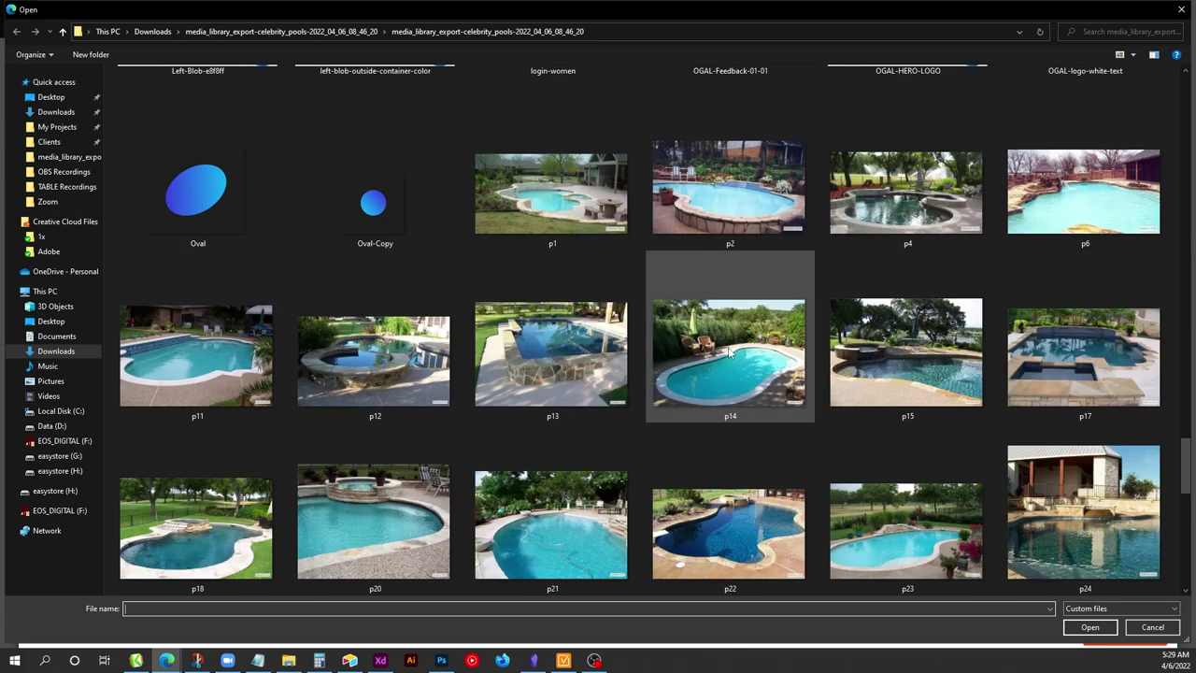
scroll(729, 350, "down", 5)
double_click(948, 561)
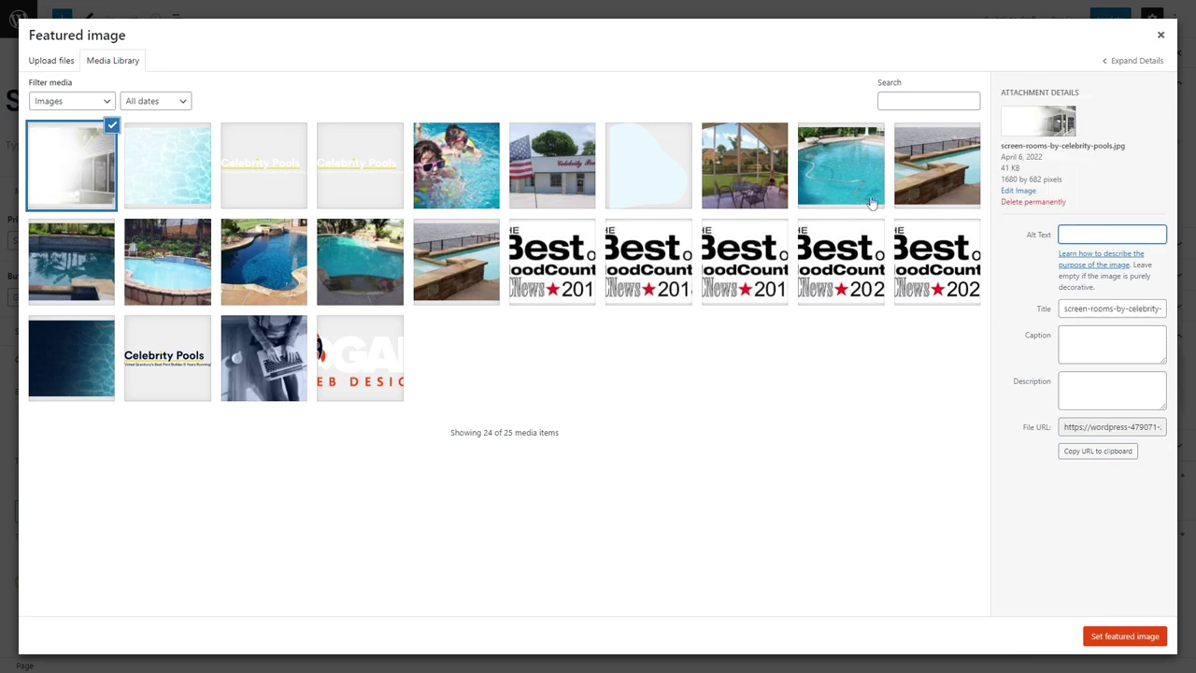
left_click(1042, 205)
key("Return")
Upload sun-room as the featured image, save Screen Enclosures, and leave the editor.
left_click(52, 60)
left_click(606, 302)
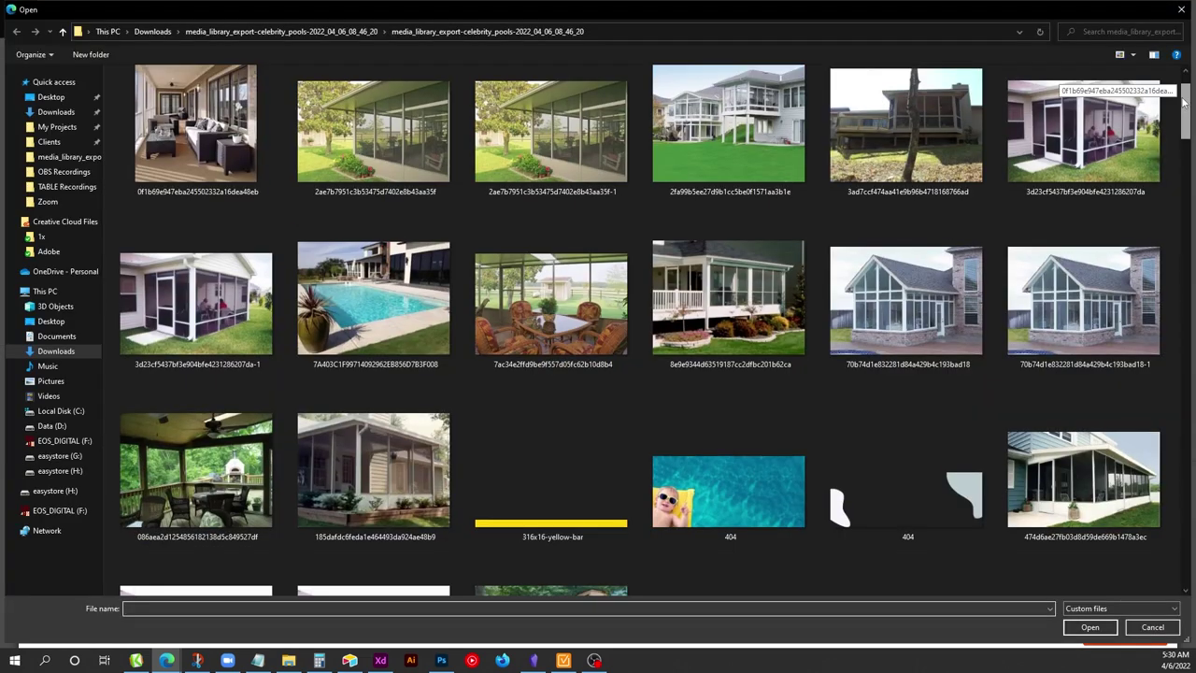
left_click_drag(1184, 101, 1185, 558)
double_click(573, 531)
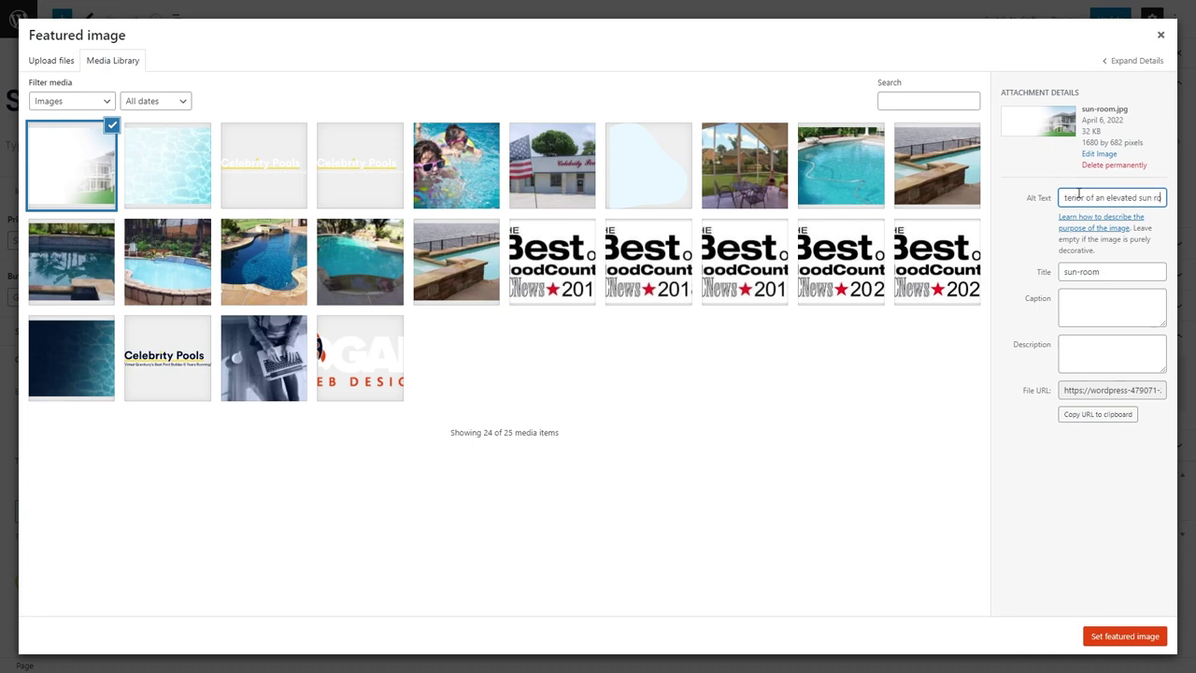
left_click(1120, 638)
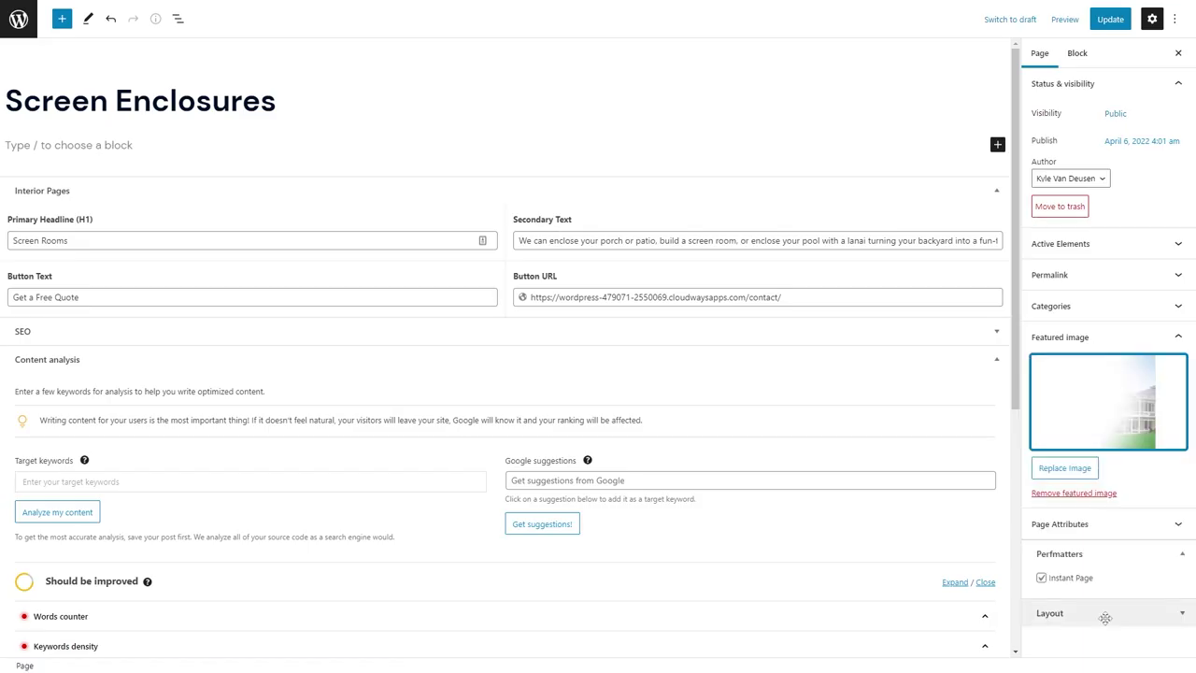
left_click(1103, 19)
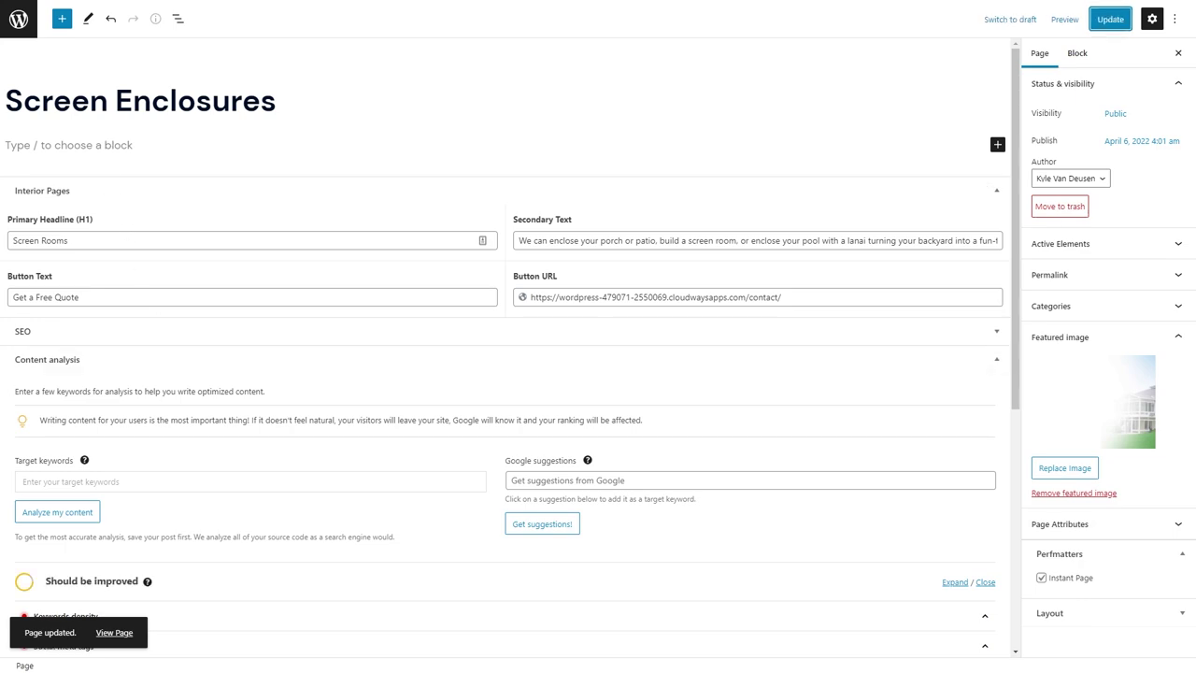
left_click(26, 33)
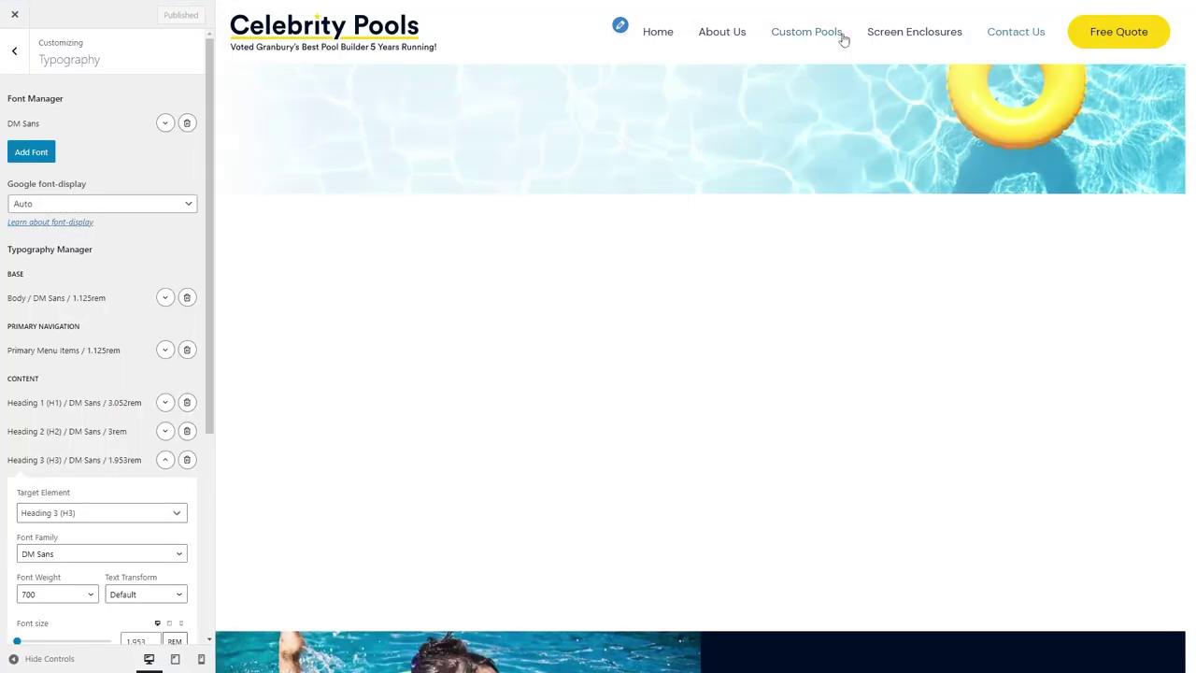
Preview Screen Enclosures, then open the Contact Us page for editing.
left_click(911, 36)
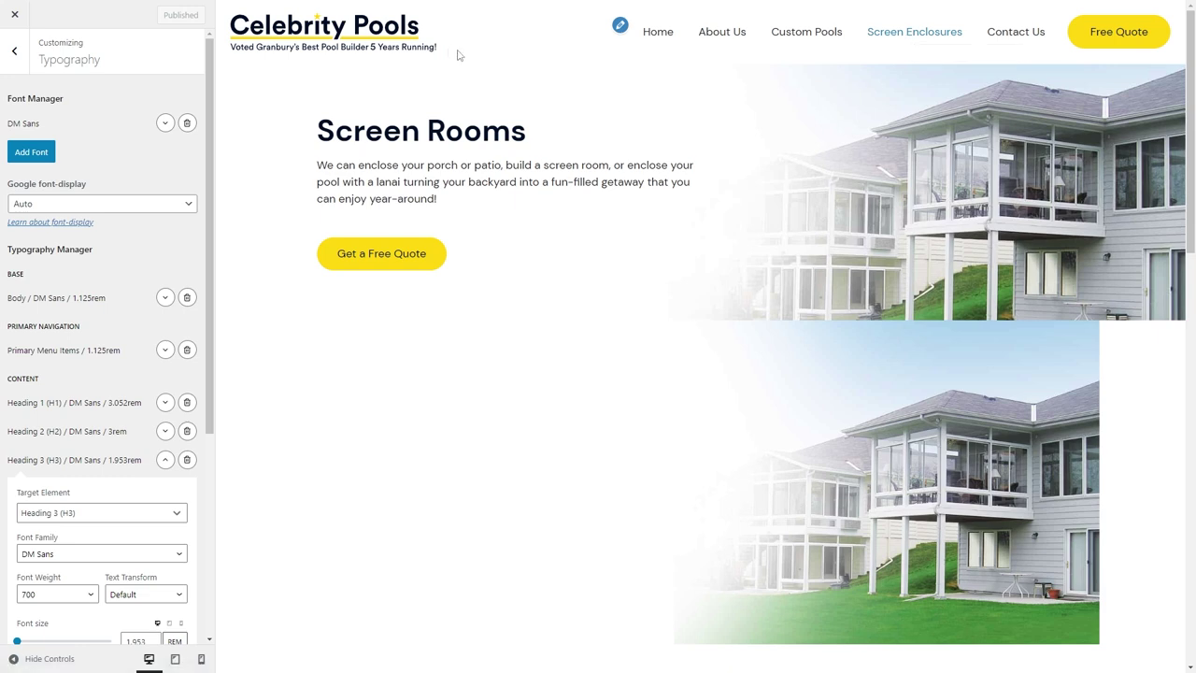
left_click(131, 7)
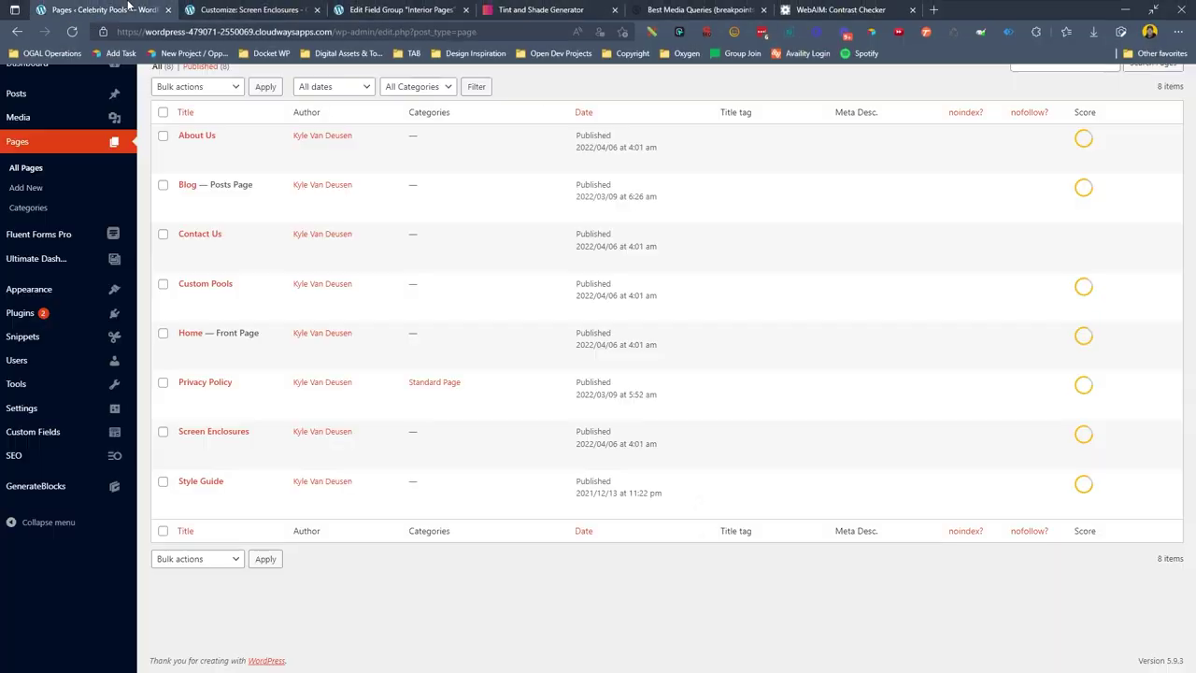
mouse_move(121, 337)
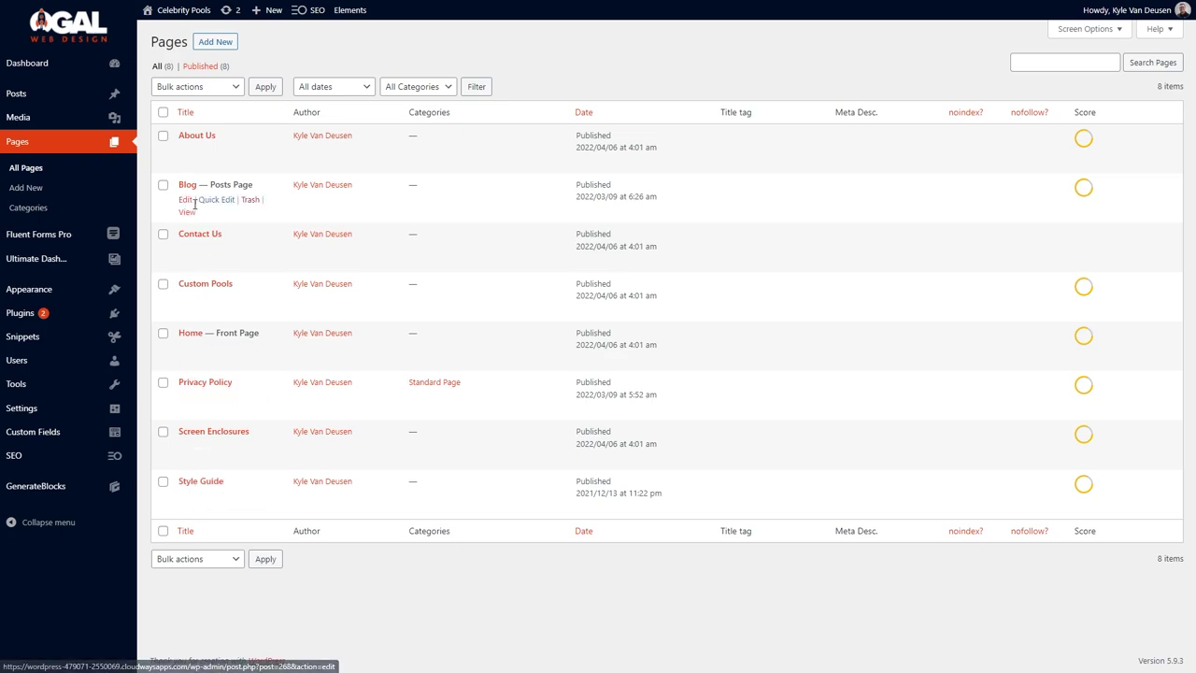
left_click(185, 250)
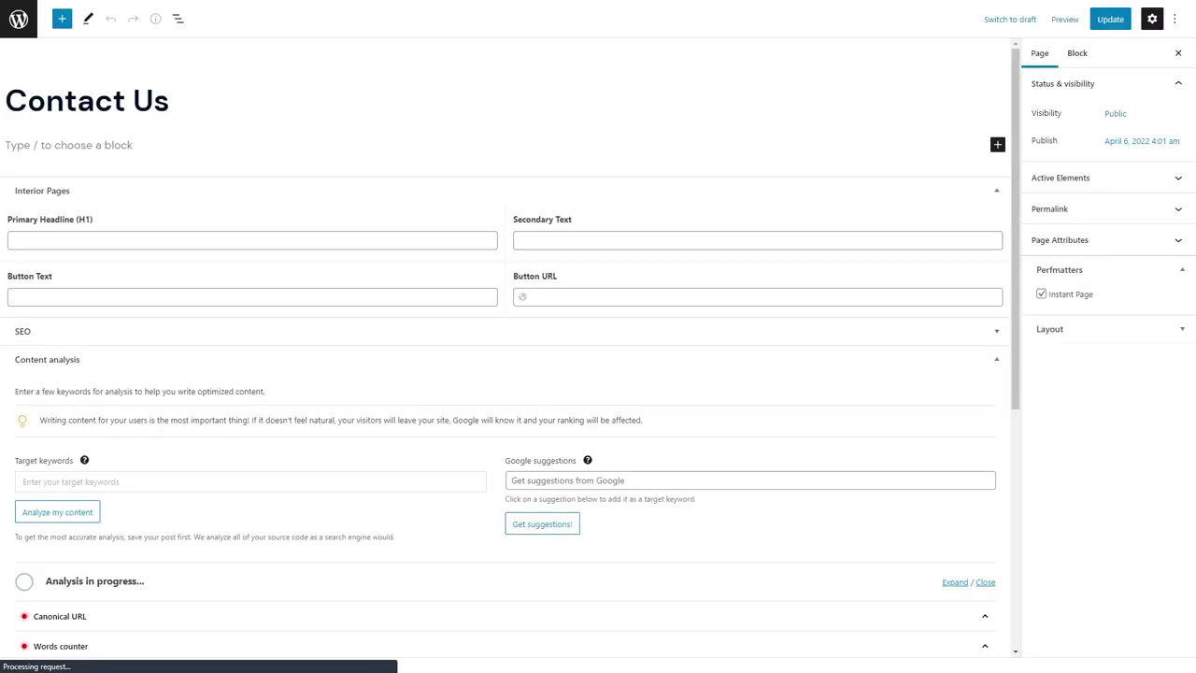
Replace the Primary Headline text with 'Contact Celebrity Pools'.
left_click(75, 240)
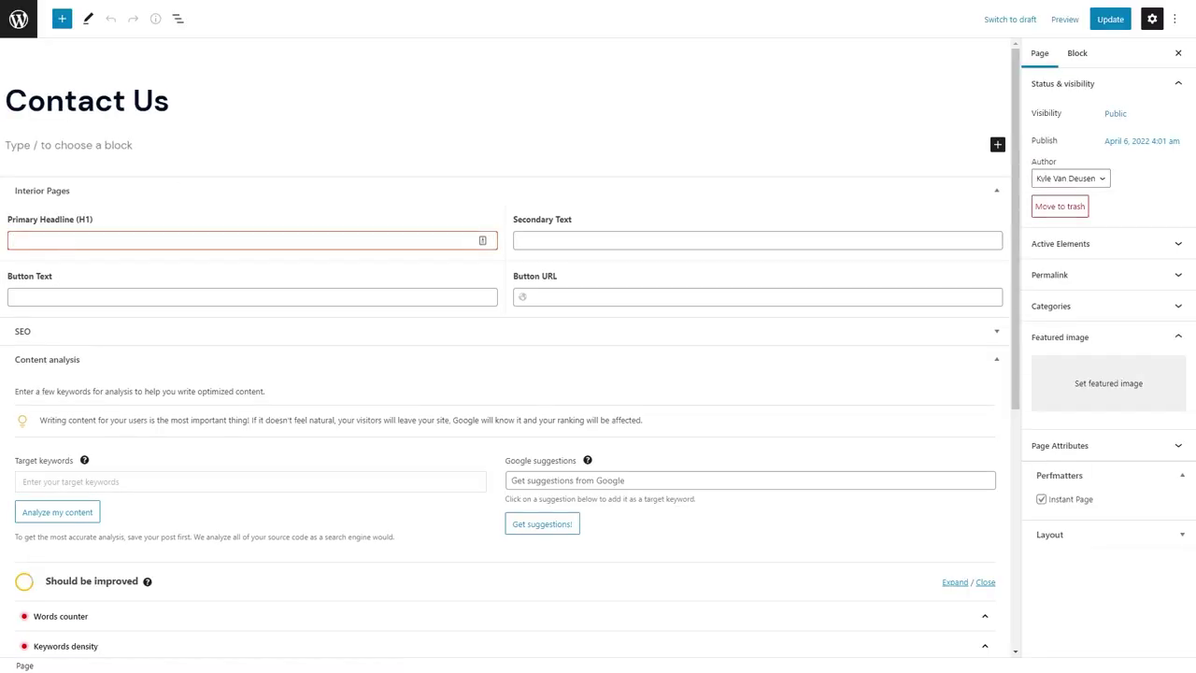
key("ctrl+a")
type("Contact Celebrity Pools")
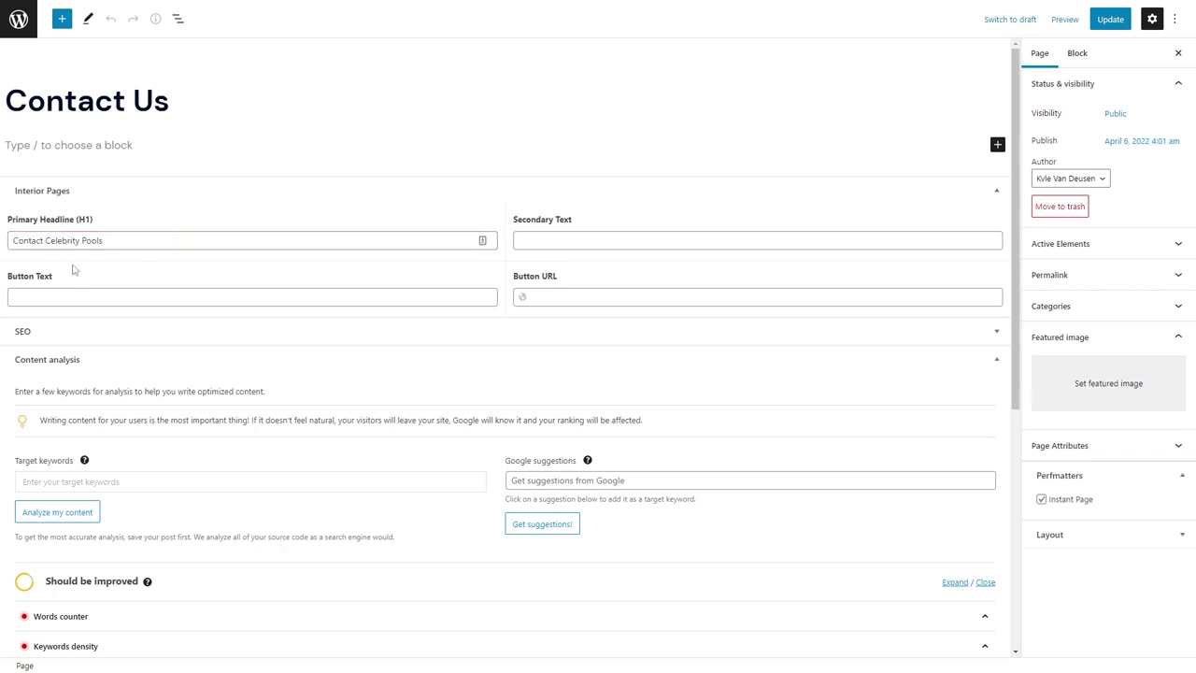
Paste the contact blurb into Secondary Text and upload the Contact-Hero image.
left_click(710, 244)
key("ctrl+v")
left_click(1137, 395)
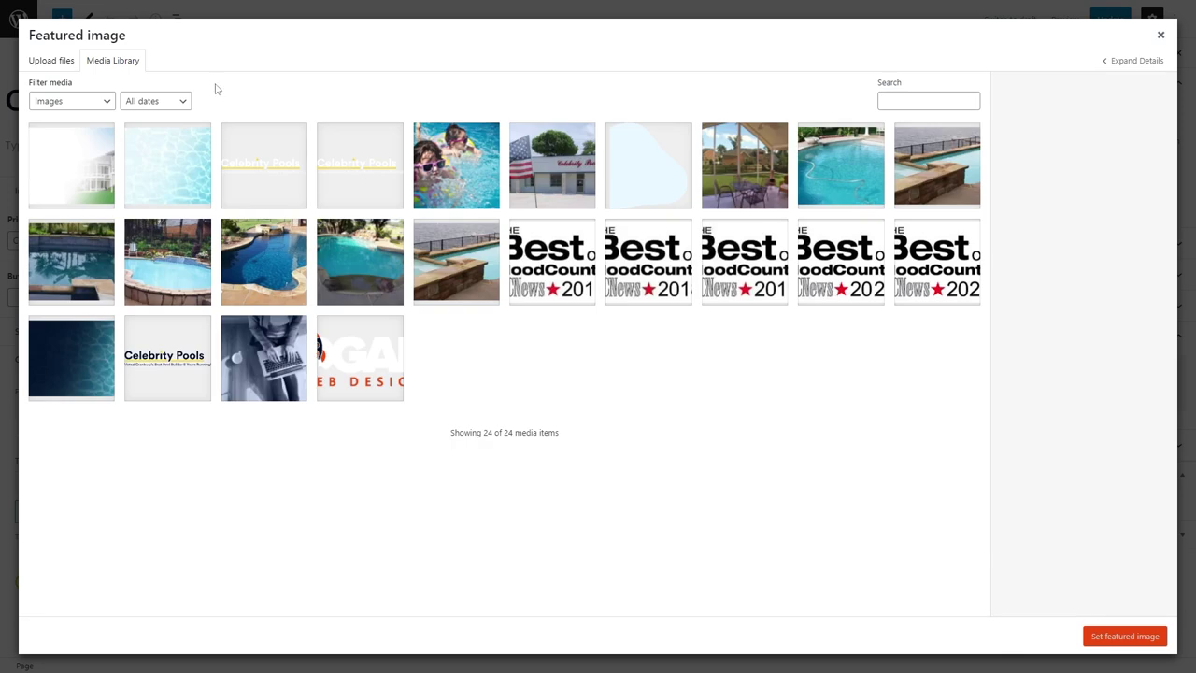
left_click(51, 60)
left_click(597, 302)
scroll(1160, 572, "down", 10)
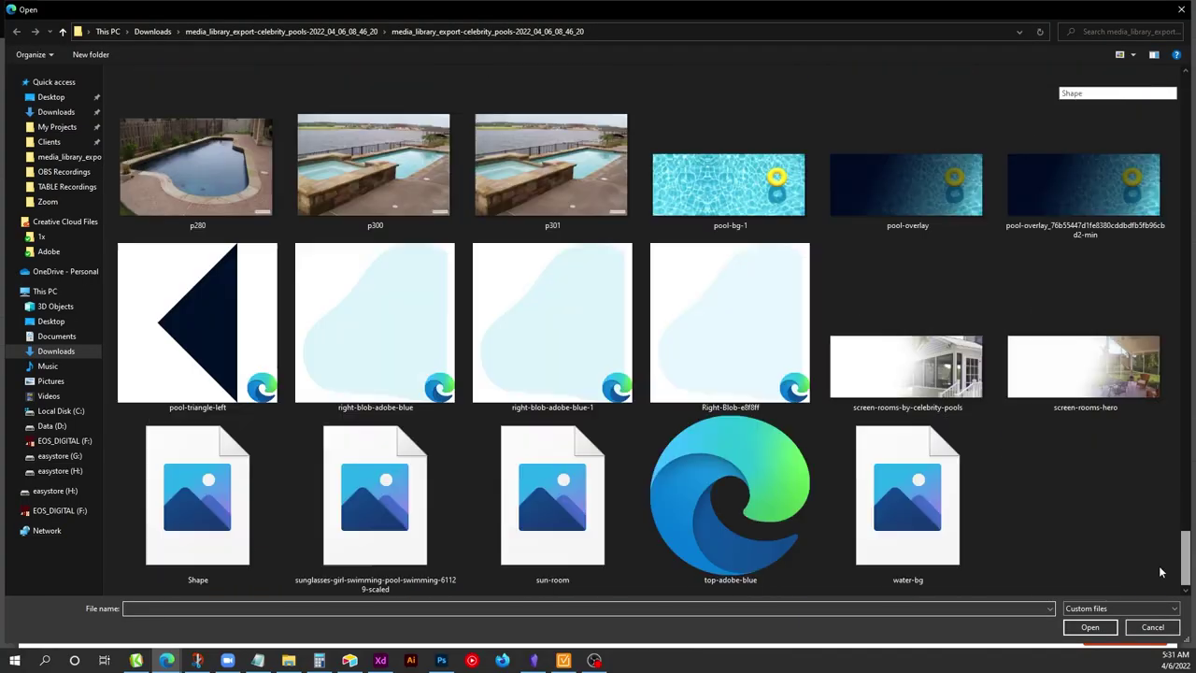
scroll(1160, 572, "up", 10)
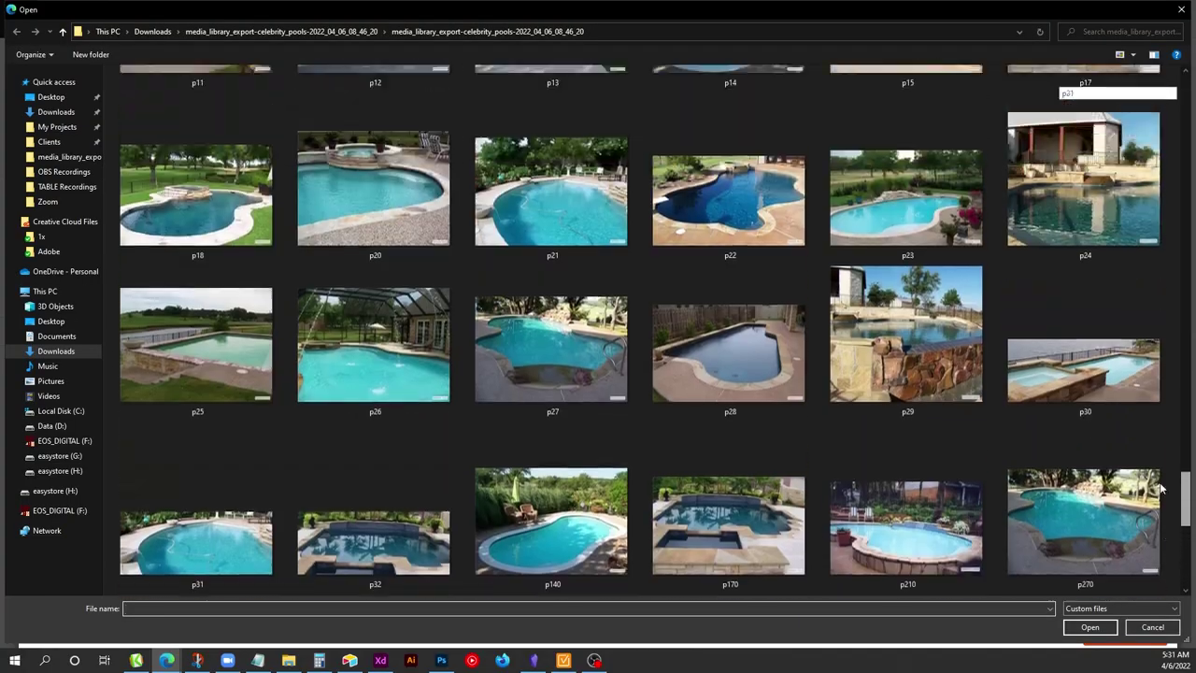
scroll(1152, 398, "up", 8)
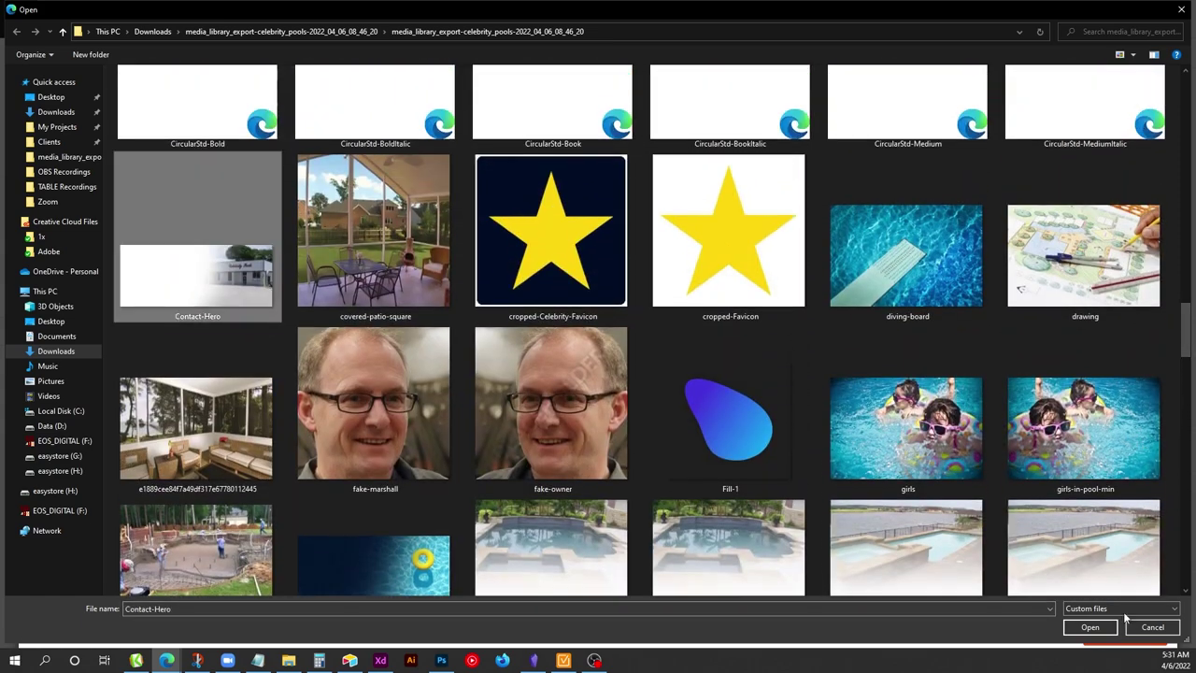
left_click(1089, 626)
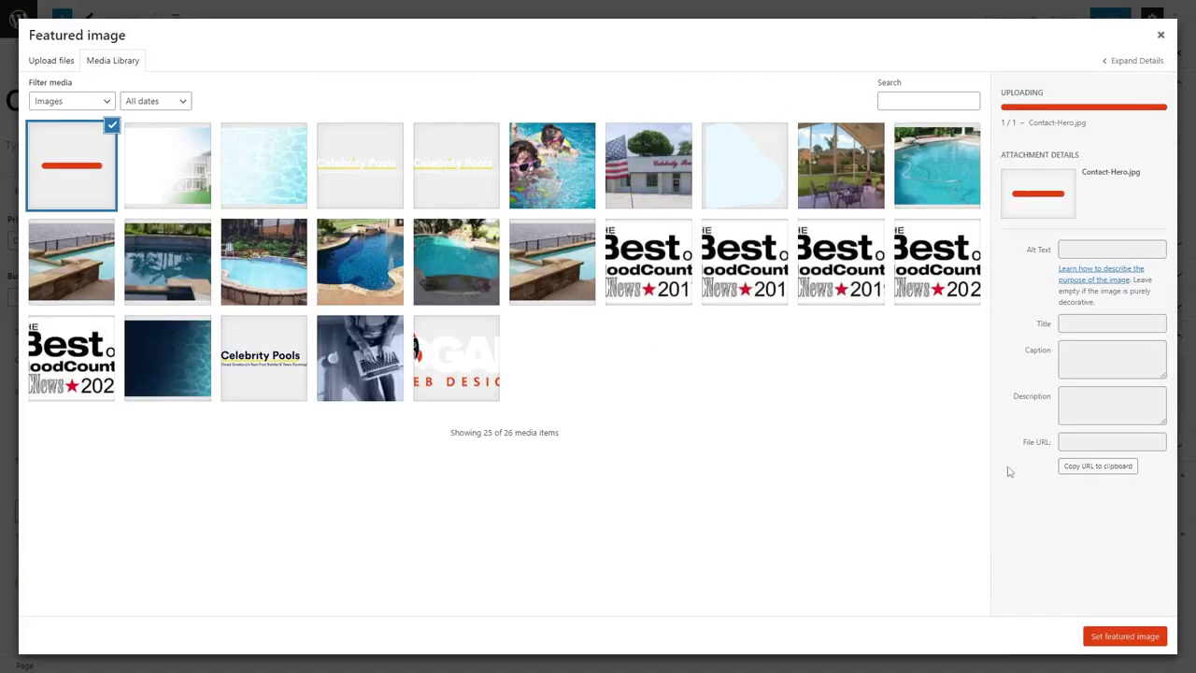
Add alt text, set Contact-Hero as the featured image, and update the Contact Us page.
left_click(1086, 198)
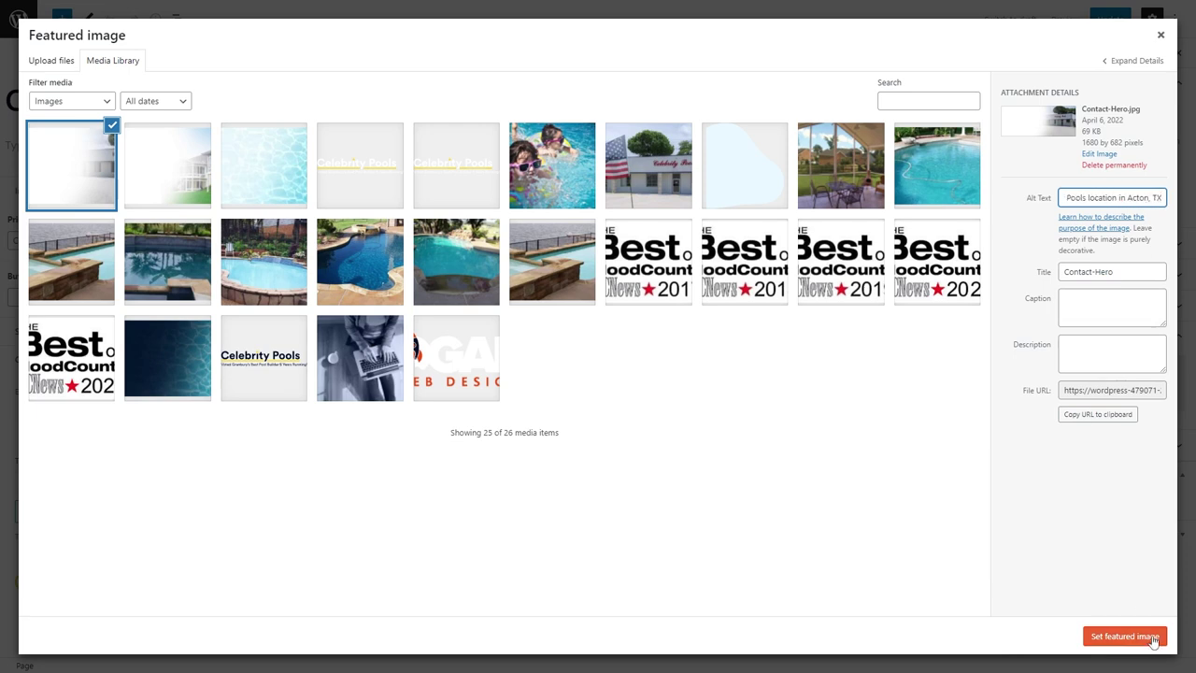
left_click(1125, 636)
left_click(1104, 19)
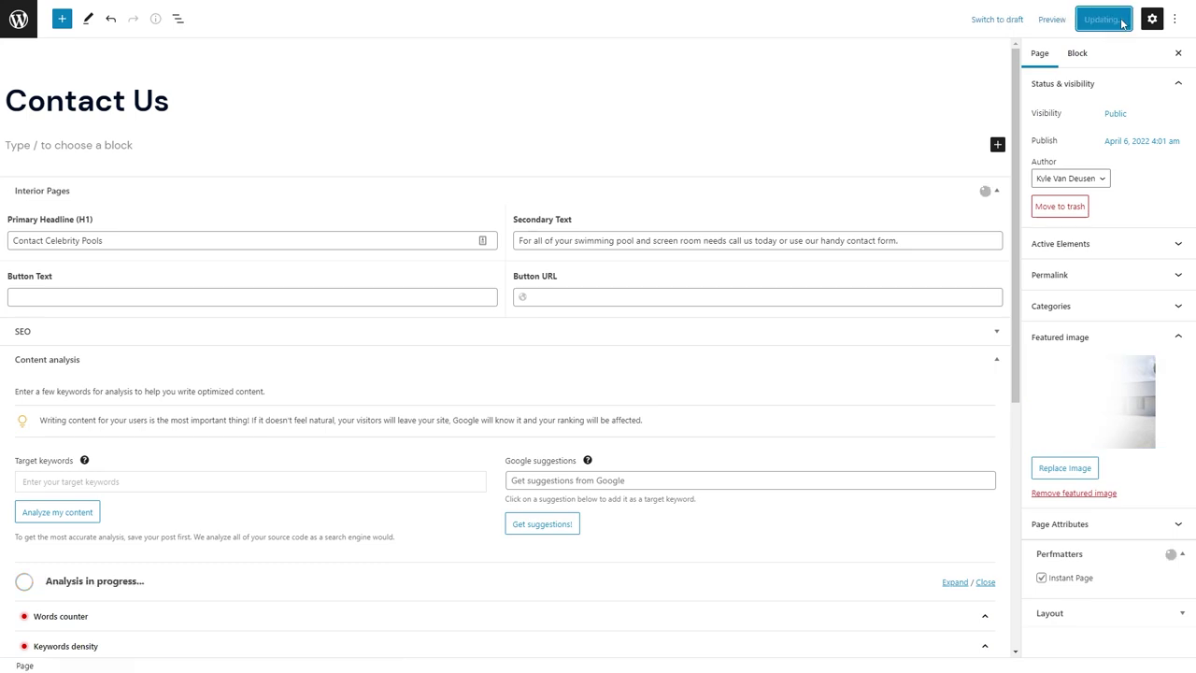
Preview the Contact Us page in the Customizer, then go back to the pages list.
left_click(314, 8)
left_click(1015, 32)
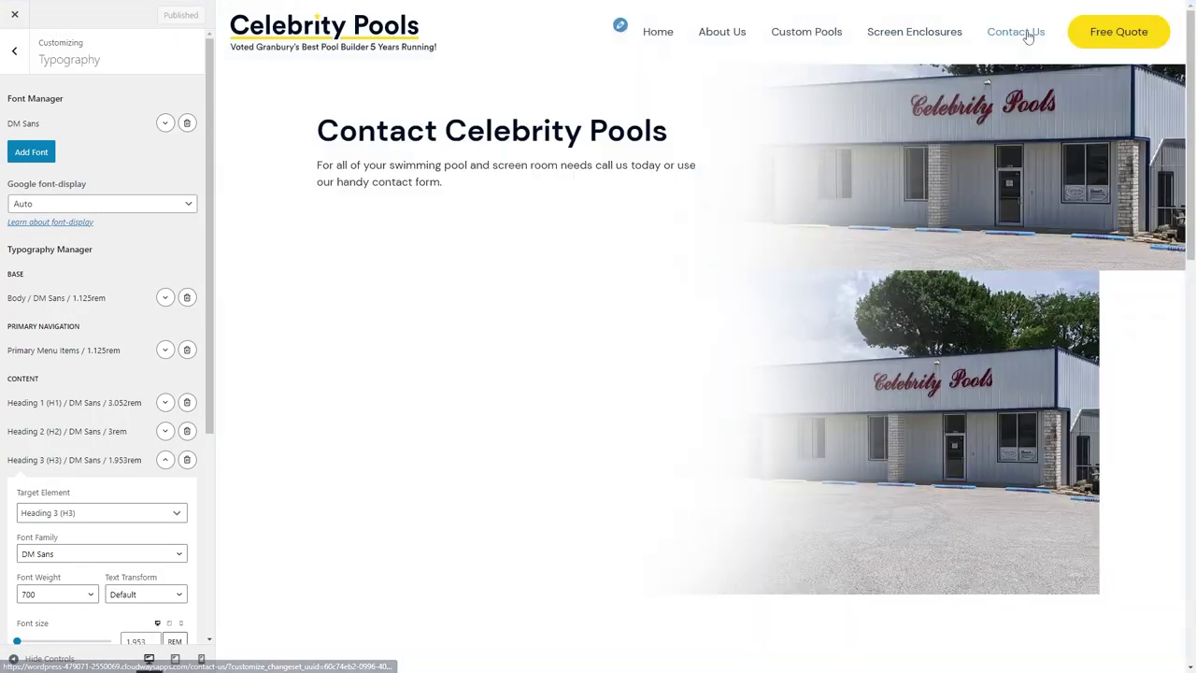
left_click(94, 10)
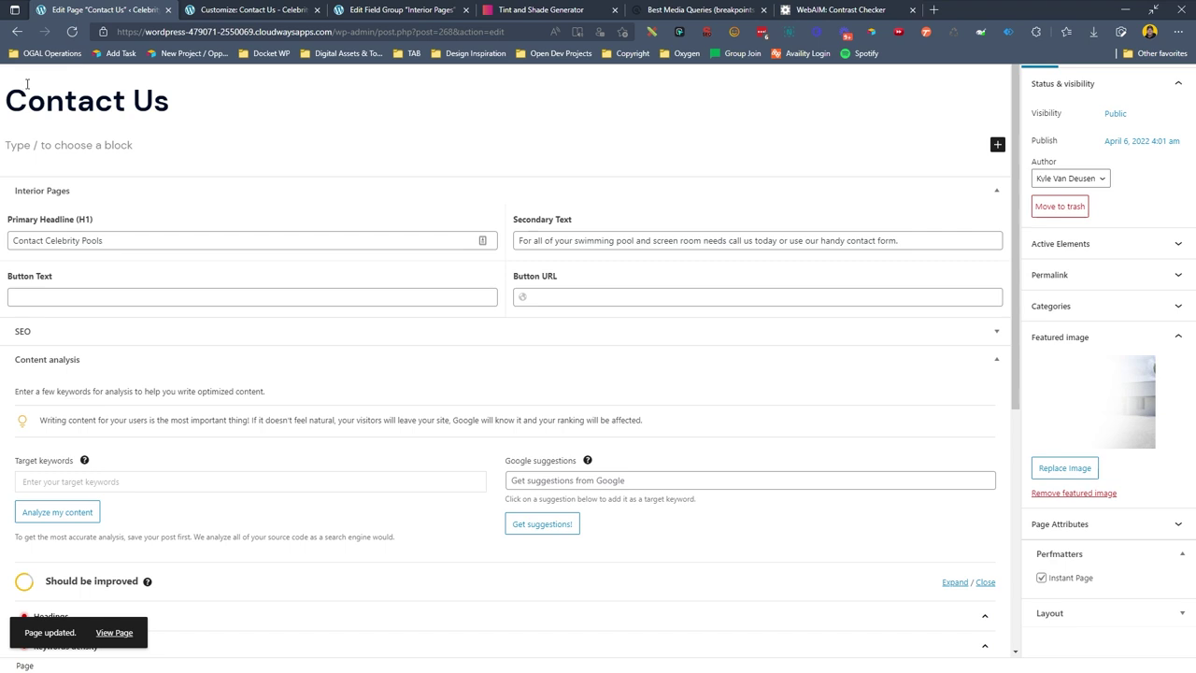
left_click(20, 21)
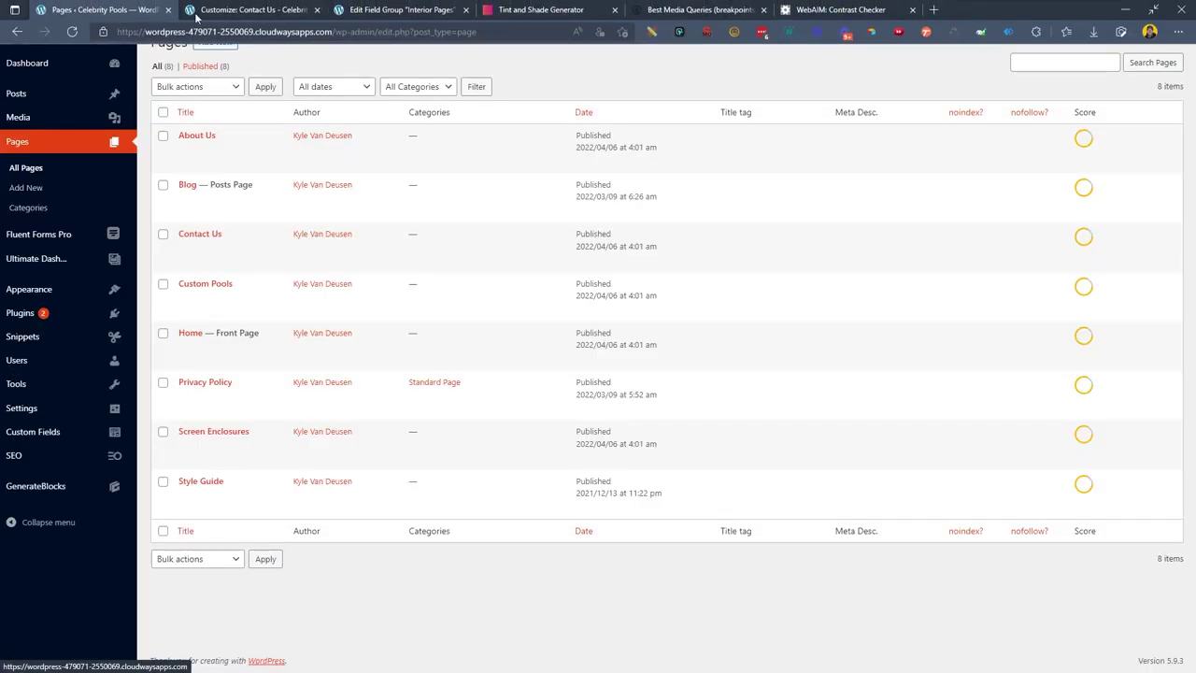
Re-save the Layout: Full Width element from Appearance > Elements.
left_click(361, 17)
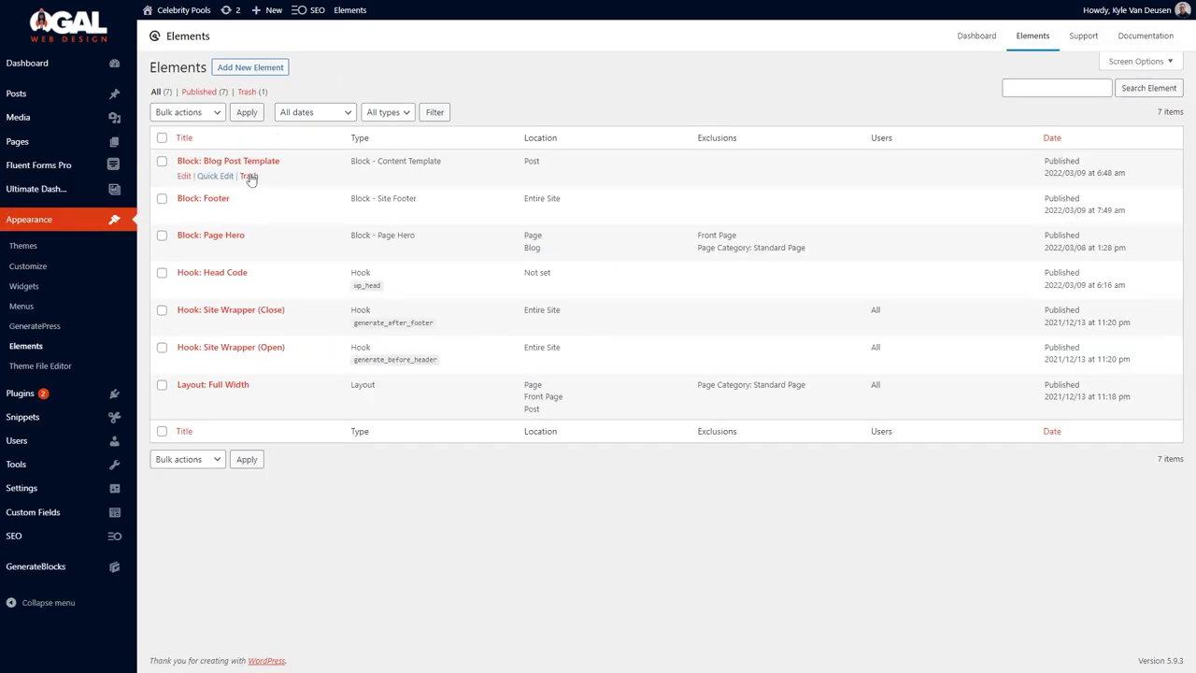
left_click(185, 400)
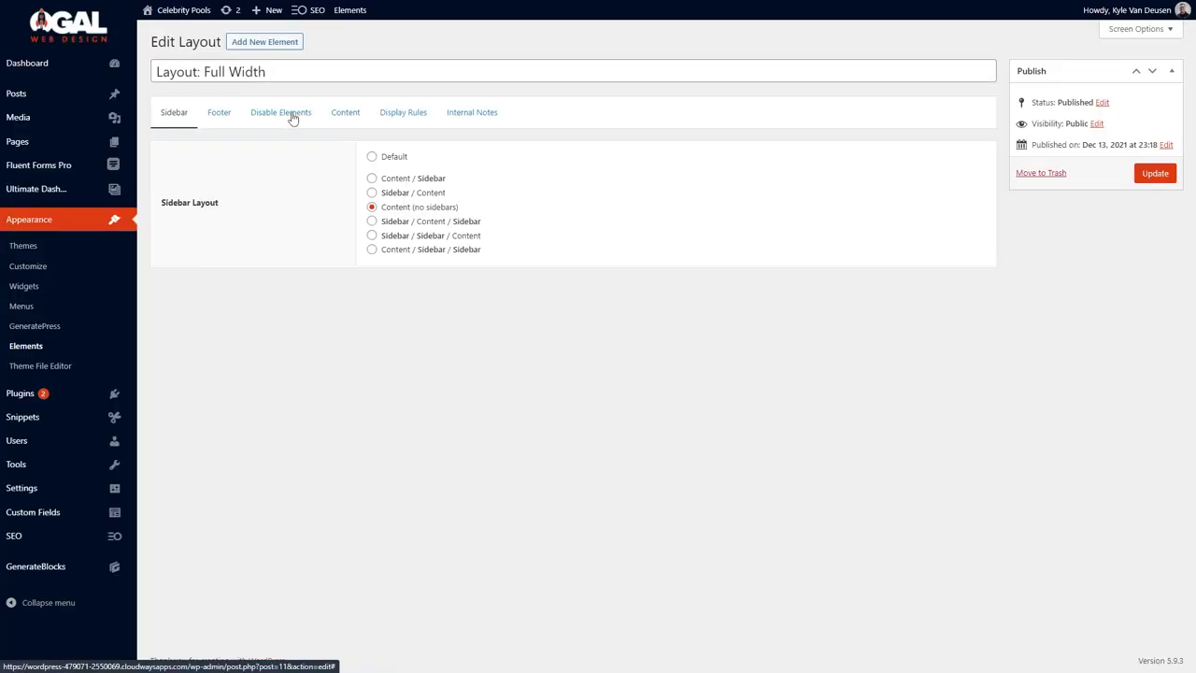
left_click(291, 114)
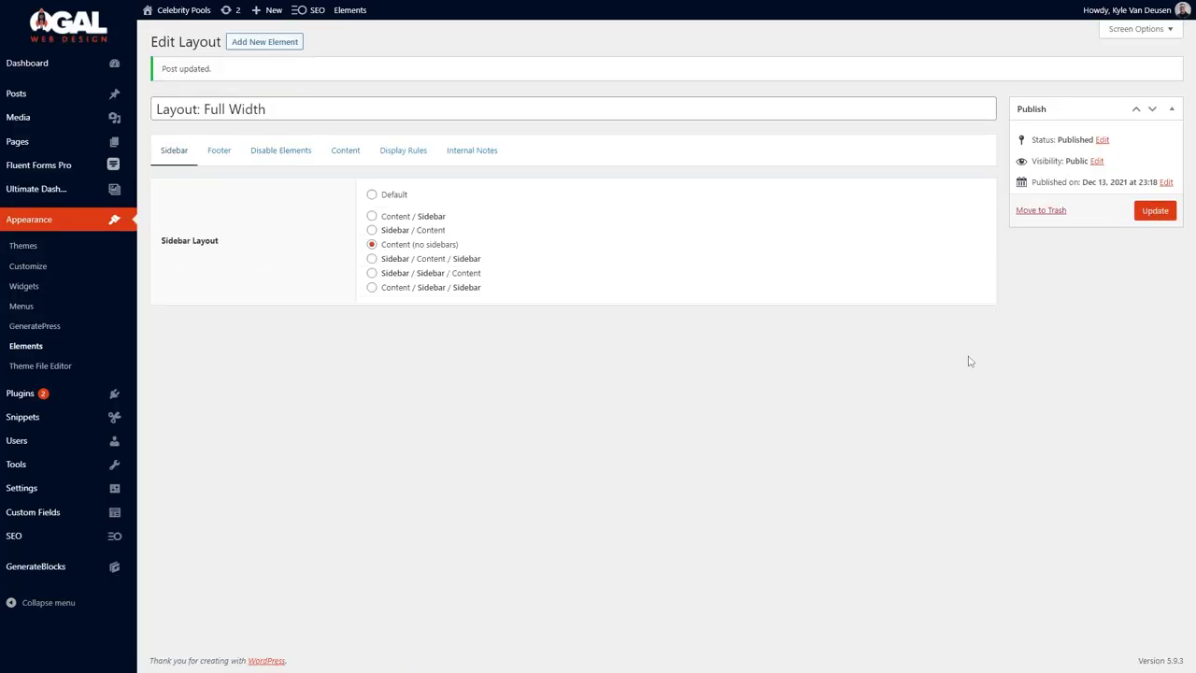
Check the Screen Enclosures, Contact Us, Custom Pools, About Us and home page previews.
left_click(321, 13)
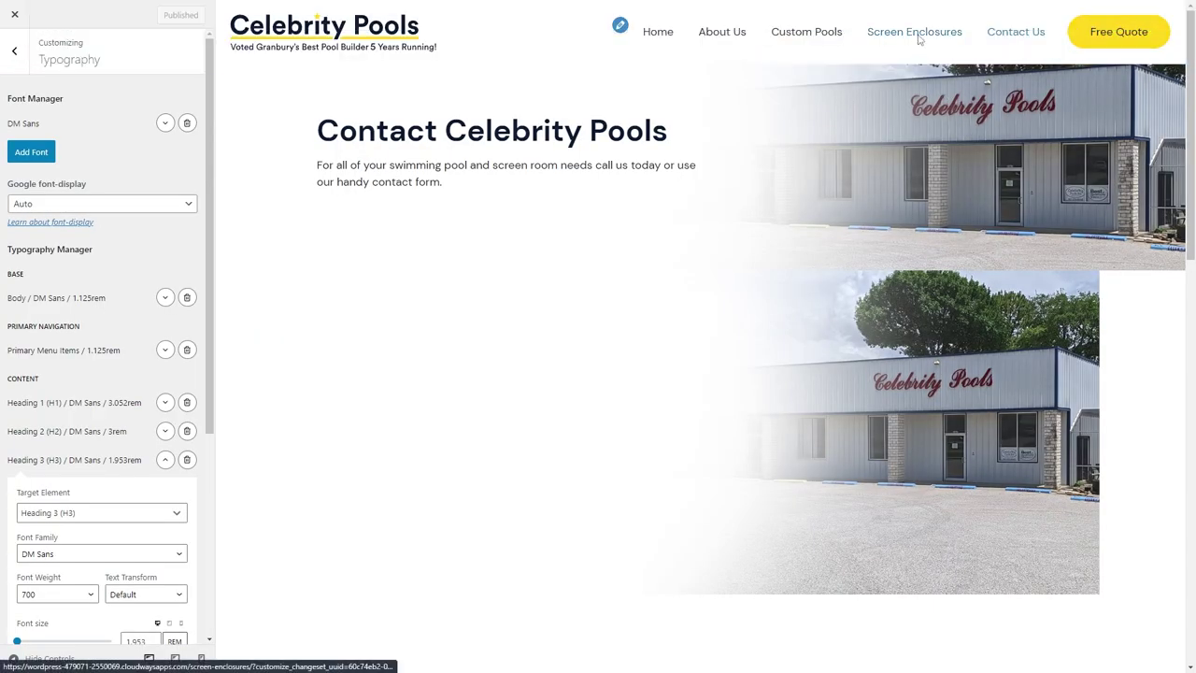
left_click(916, 34)
left_click(1021, 35)
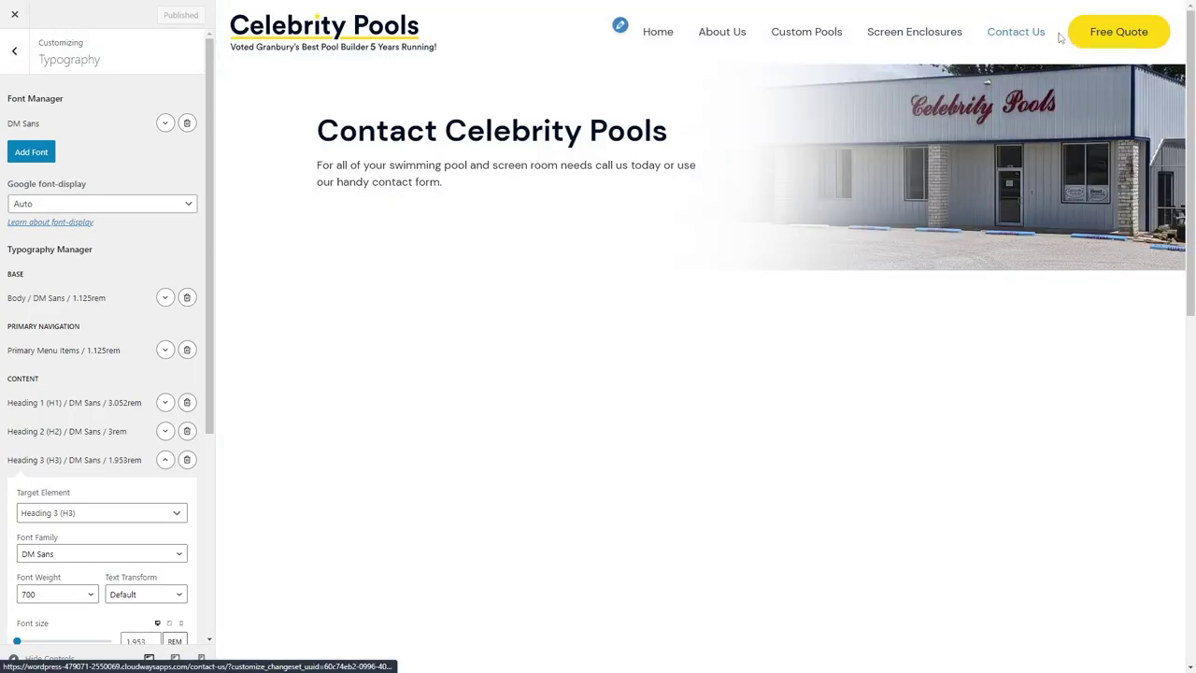
left_click(804, 33)
left_click(736, 37)
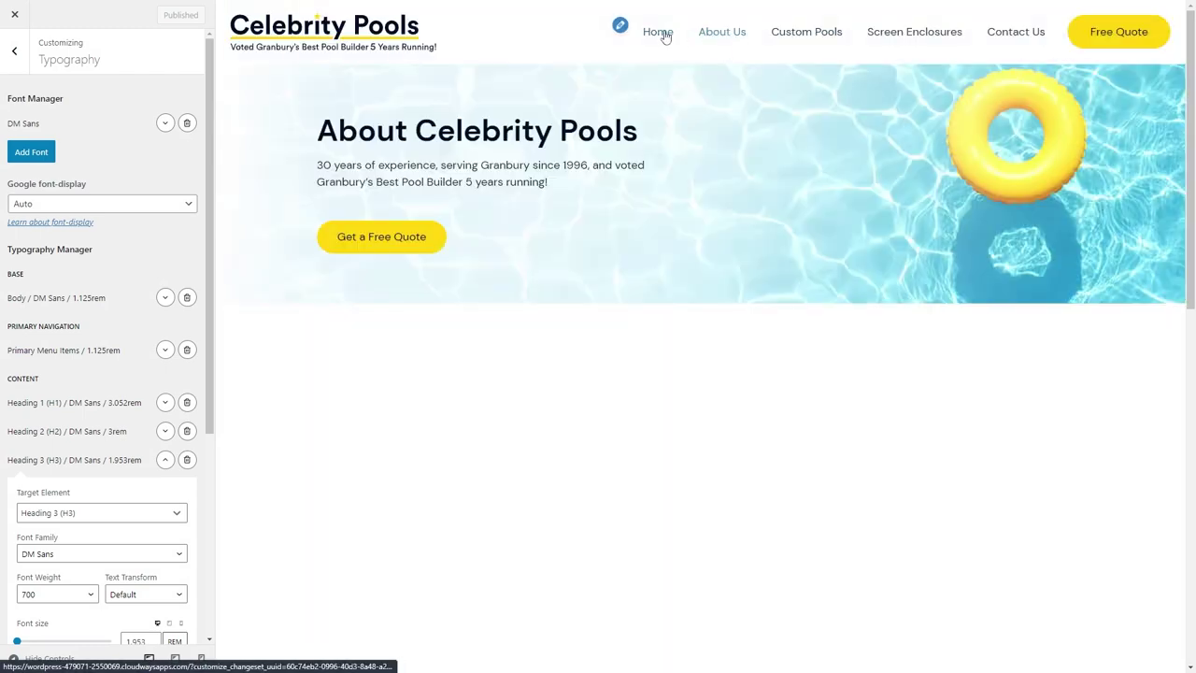
left_click(663, 35)
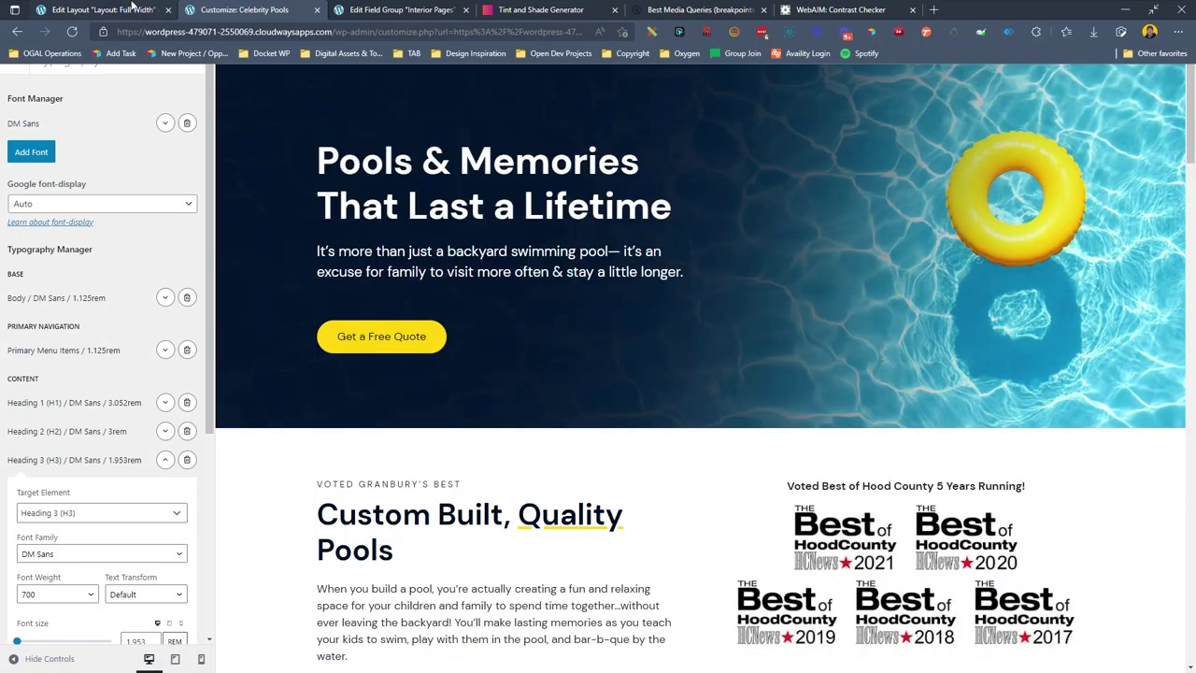
Open the About Us page from the pages list for editing.
left_click(56, 8)
left_click(37, 141)
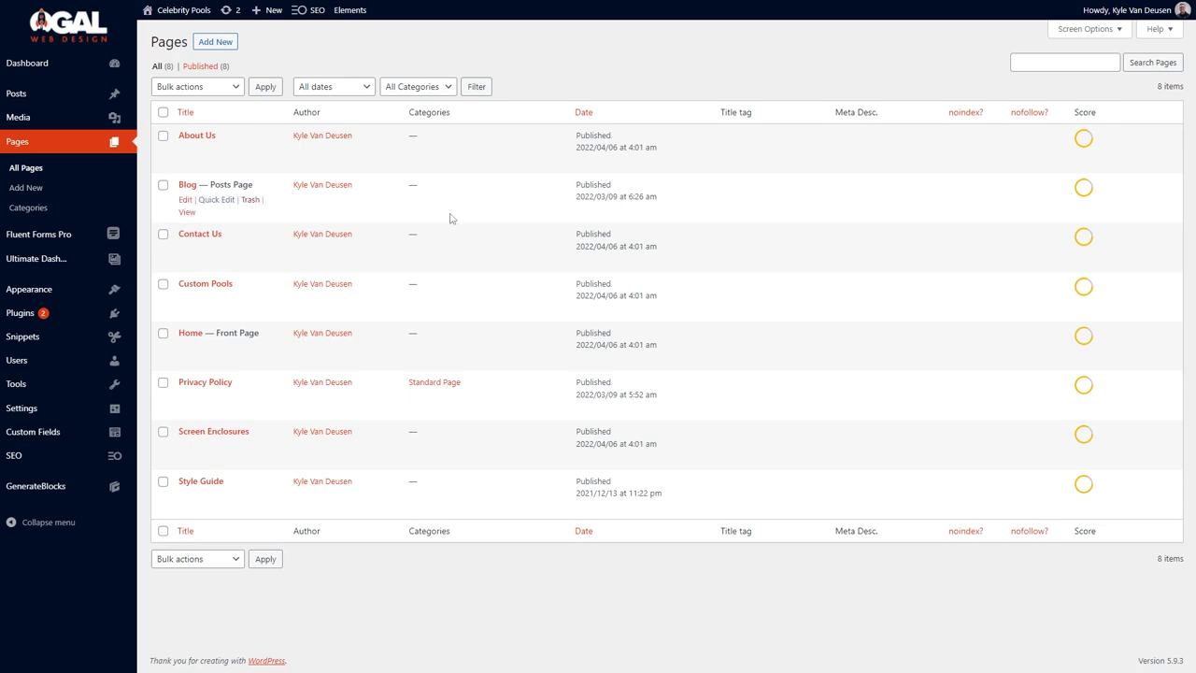
left_click(186, 151)
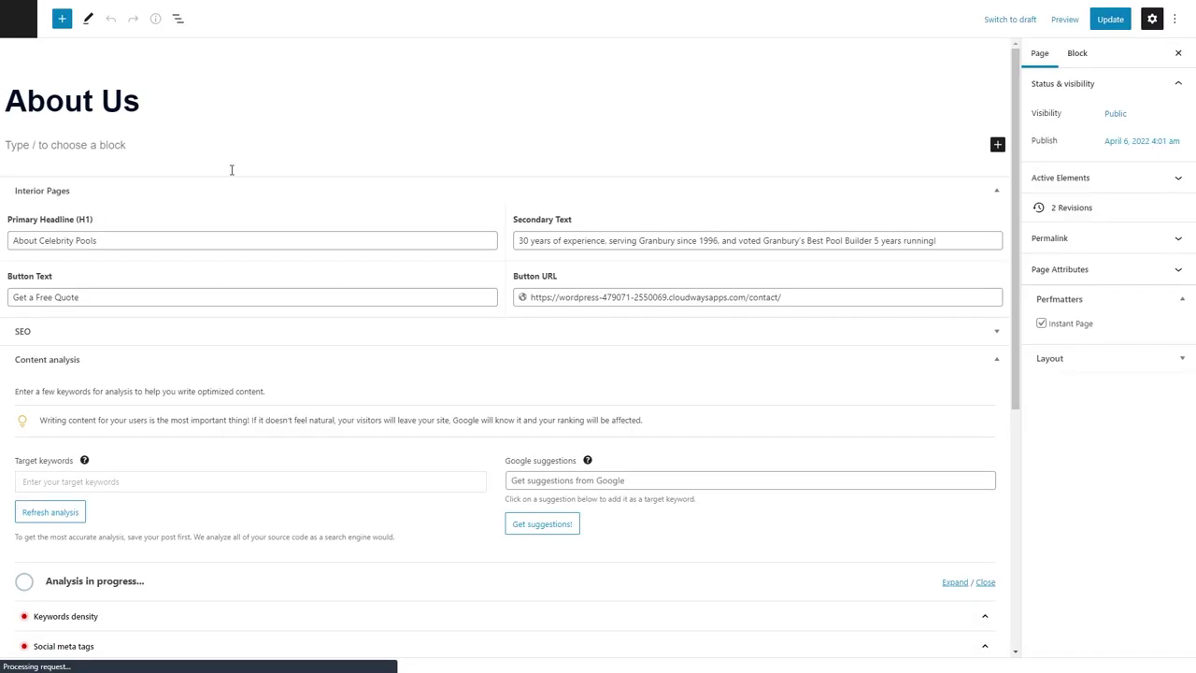
Insert a Container with a section tag and 80/24/80/24 padding.
left_click(142, 152)
type("/con")
left_click(107, 177)
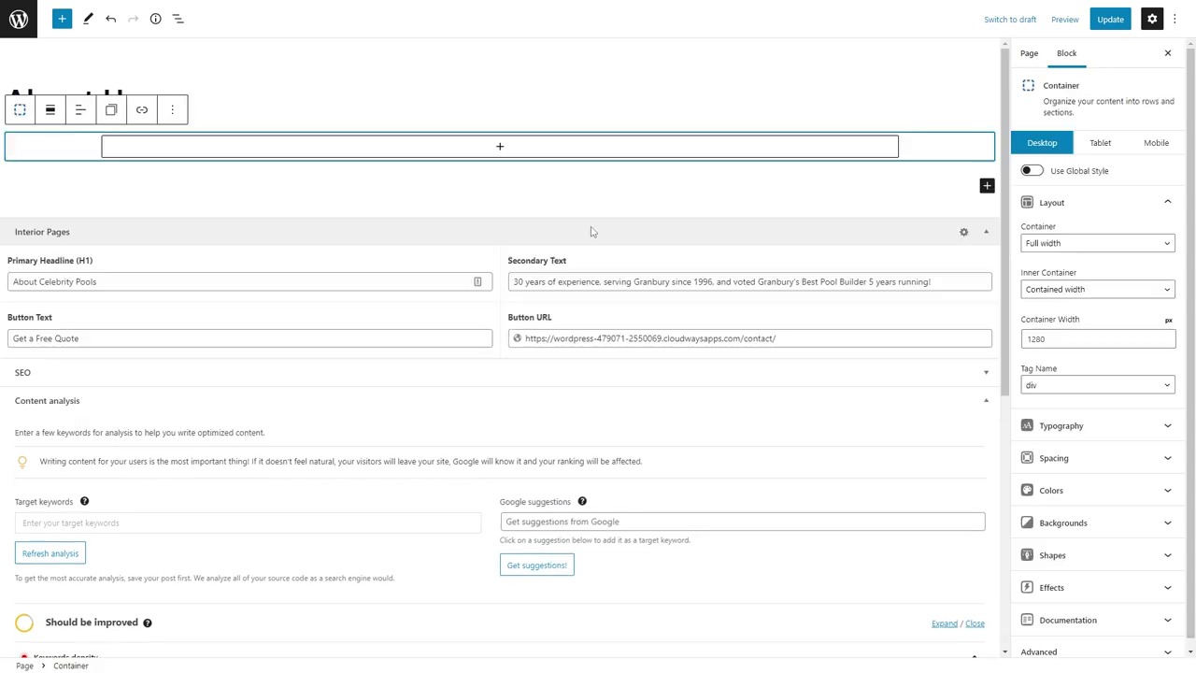
left_click(1046, 385)
left_click(1037, 435)
left_click(1054, 457)
left_click(1032, 338)
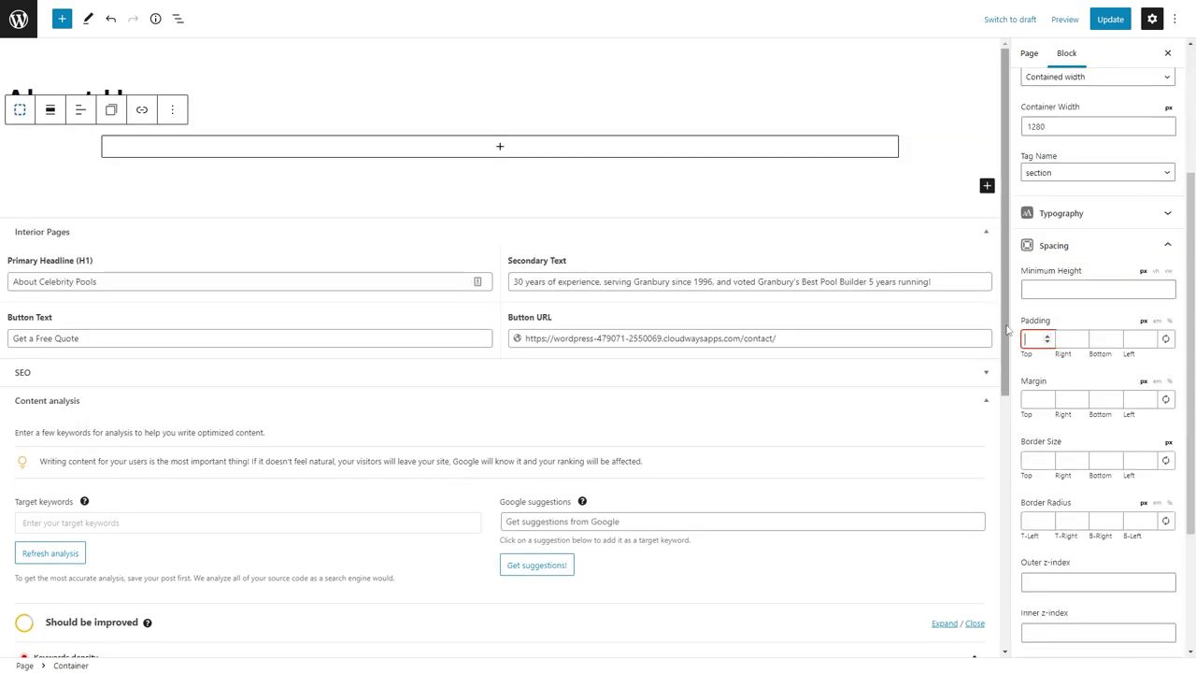
type("80")
key("Tab")
type("24")
key("Tab")
type("80")
key("Tab")
type("24")
Add a centred headline reading 'Voted Best of Hood County 5-Years Running' inside the section.
left_click(528, 198)
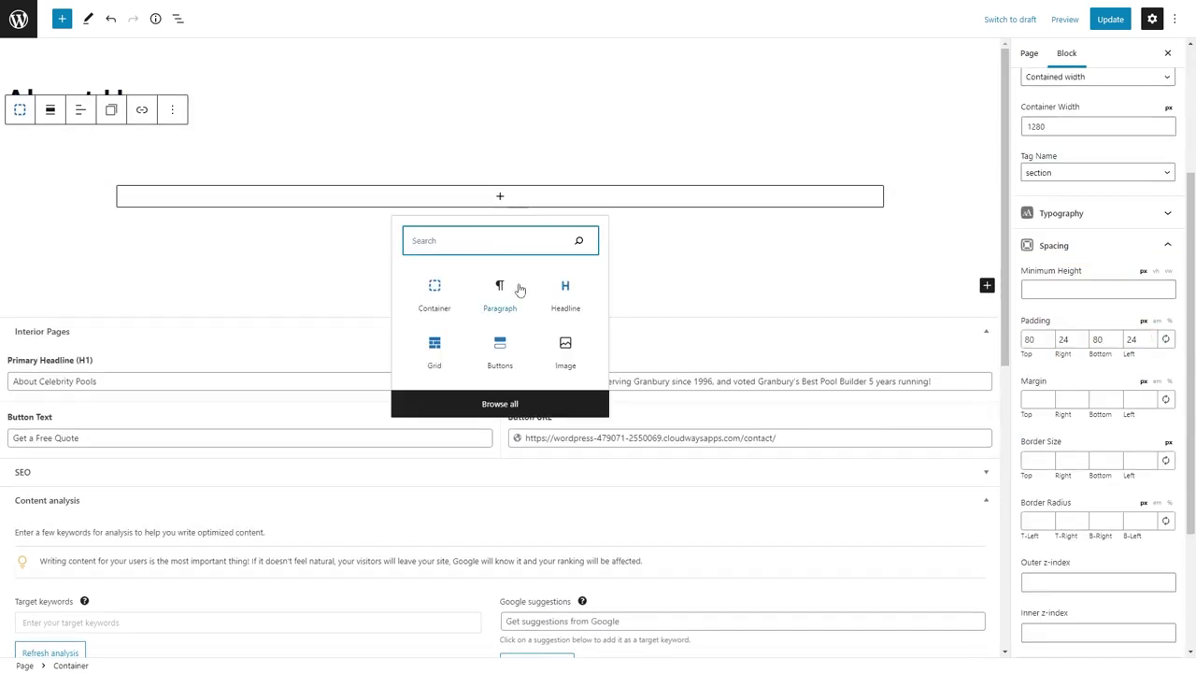
left_click(564, 292)
left_click(269, 160)
left_click(299, 218)
type("Vote")
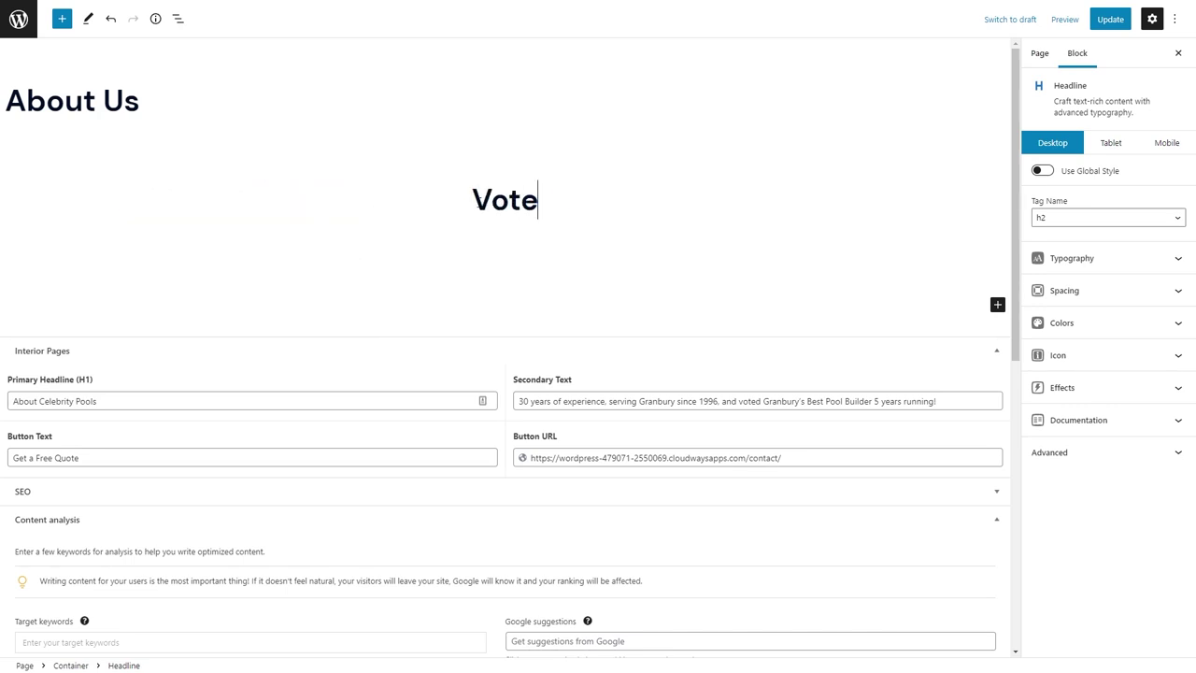
type("d Best of Hood COu")
key("BackSpace")
key("BackSpace")
type("ounty ")
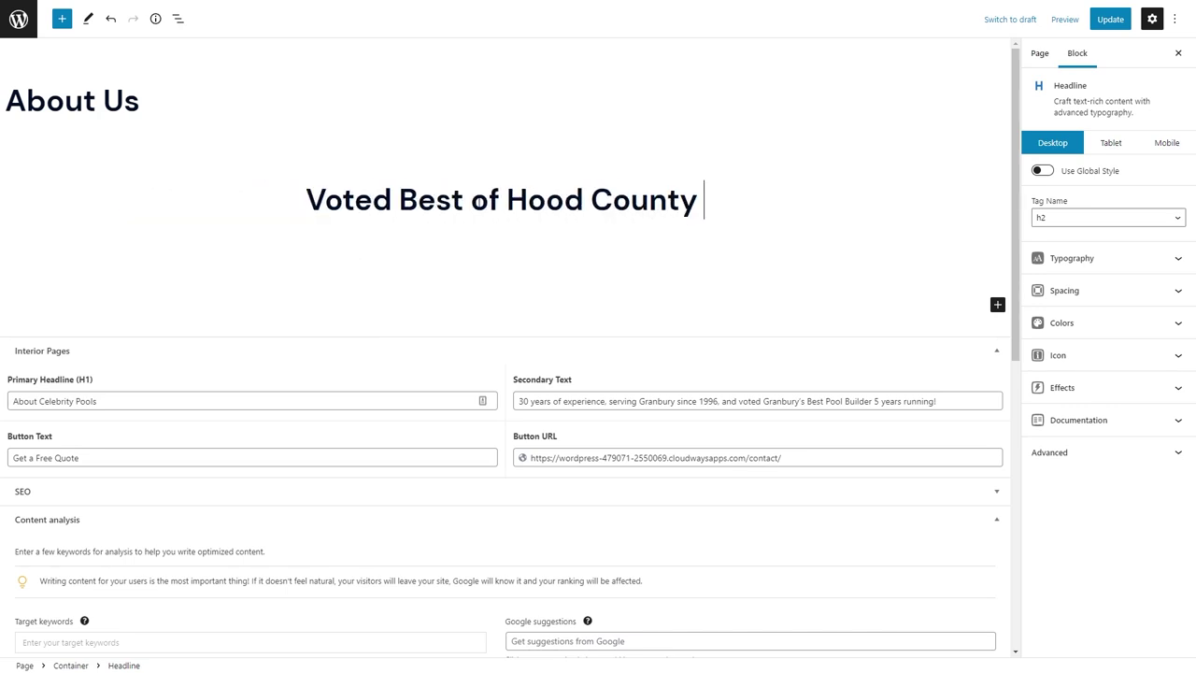
type("5-Years Running")
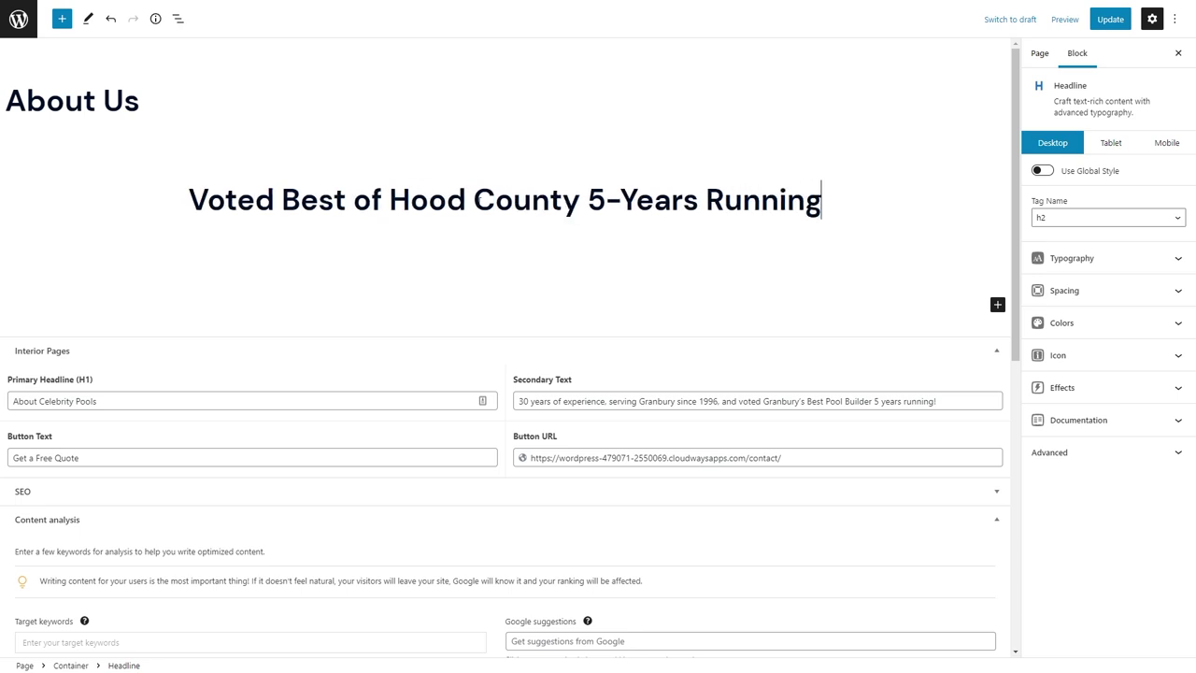
Check formatting options on 'Best of Hood County' without applying any, then reselect the section.
left_click_drag(579, 200, 282, 200)
left_click(402, 160)
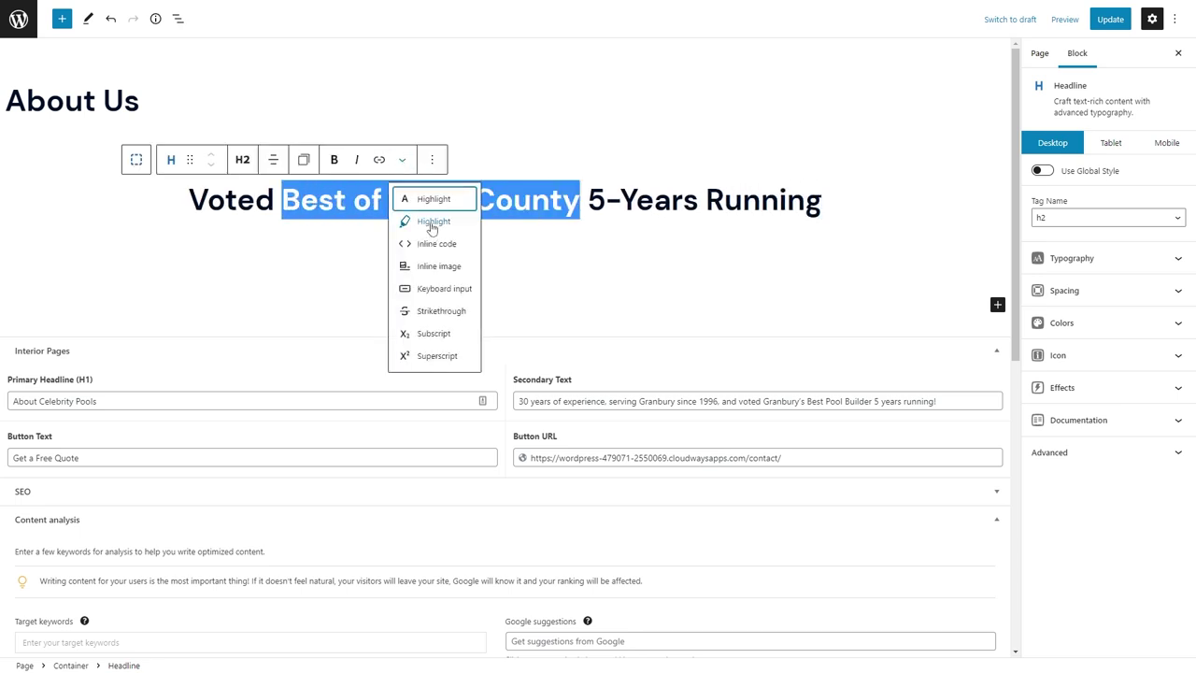
left_click(626, 204)
left_click(639, 246)
left_click(527, 242)
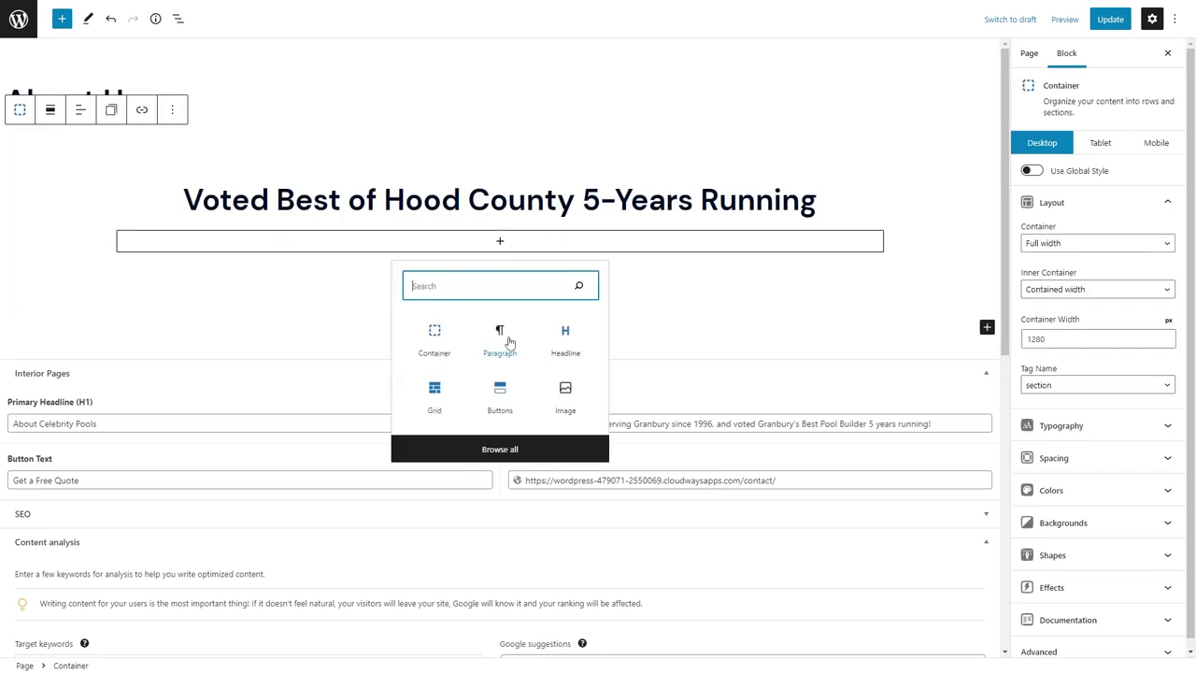
Add a centred block under the heading, paste the Granbury intro text and make it a paragraph.
left_click(565, 336)
left_click(273, 207)
left_click(299, 268)
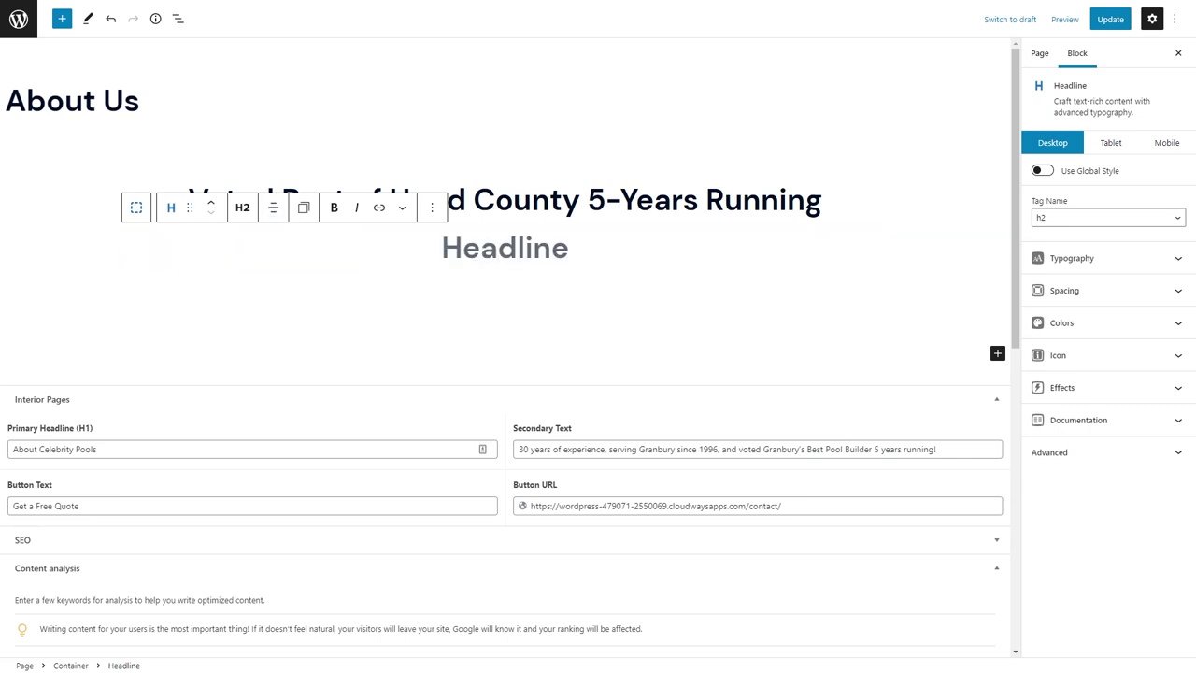
type("Celebrity Pools has been serving Granbury since our location first opened in 1996 earning us the reputation of The Best in Hood County.")
left_click(243, 131)
left_click(271, 310)
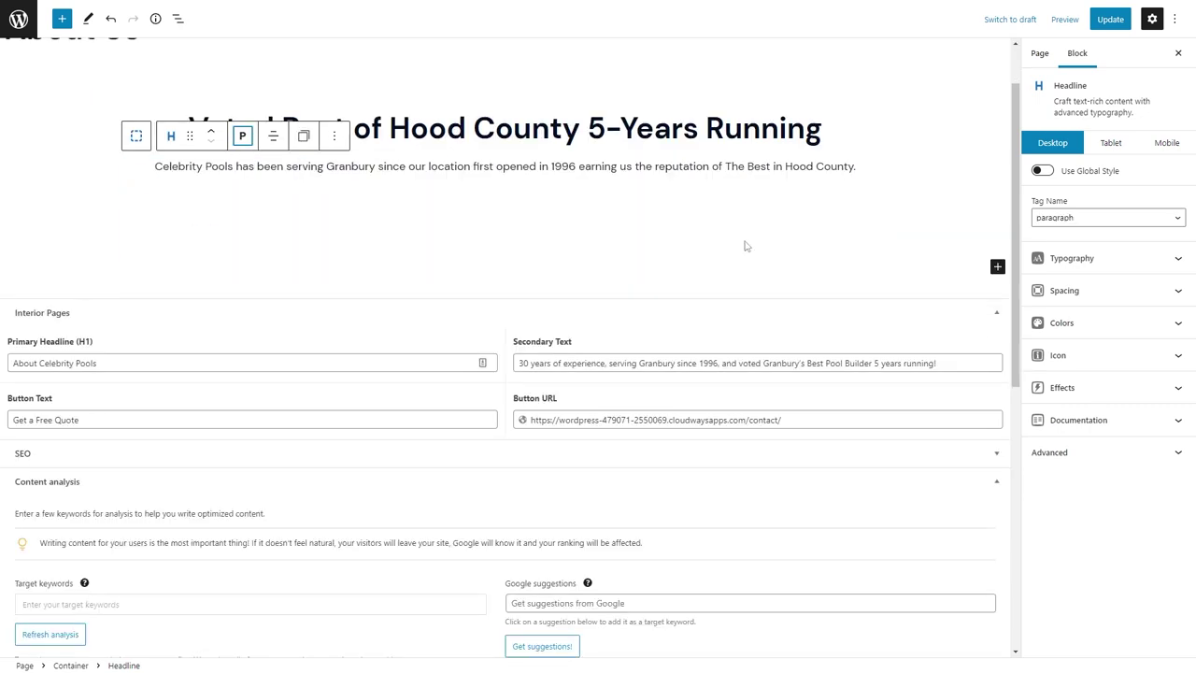
Give the intro paragraph the class max-width-768.
left_click(1075, 452)
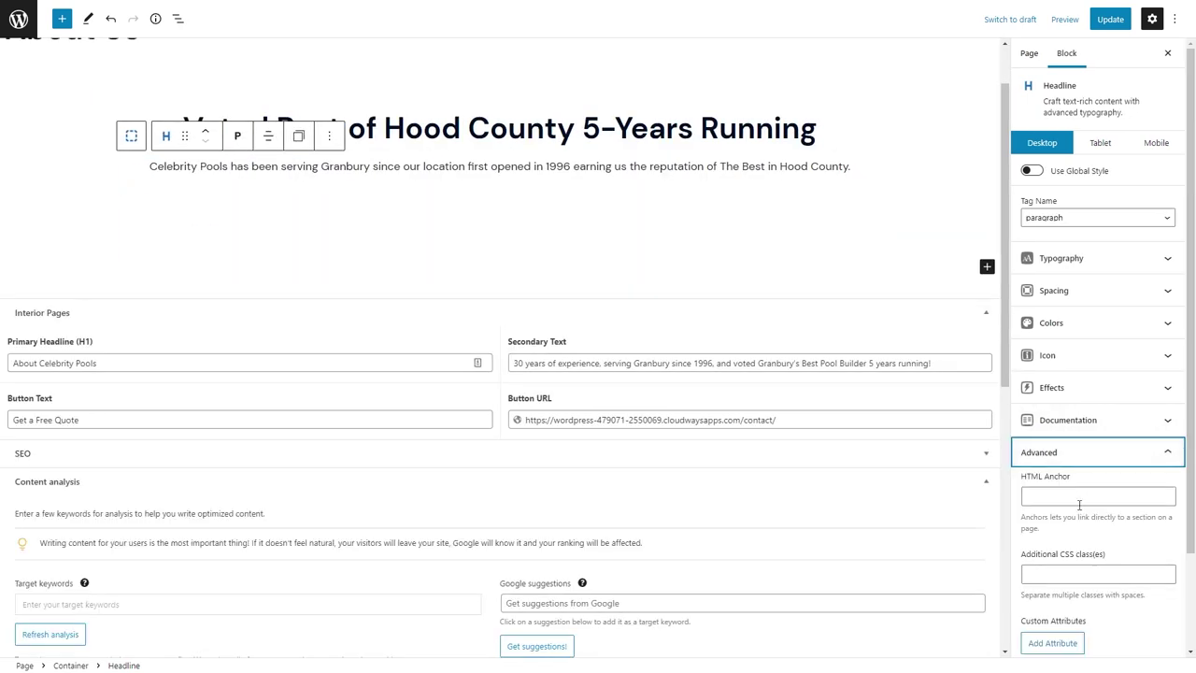
left_click(1072, 568)
type("max-width-768")
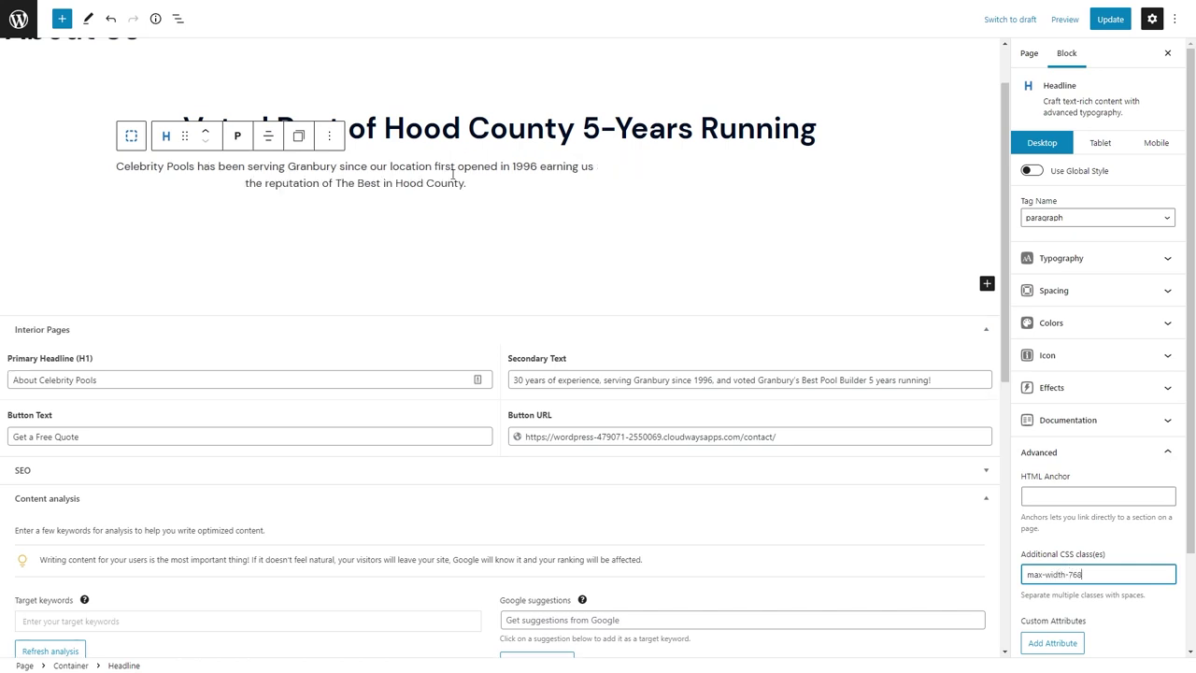
Adjust the section container's content alignment, then reselect the intro paragraph.
left_click(85, 147)
left_click(110, 140)
left_click(76, 60)
left_click(105, 120)
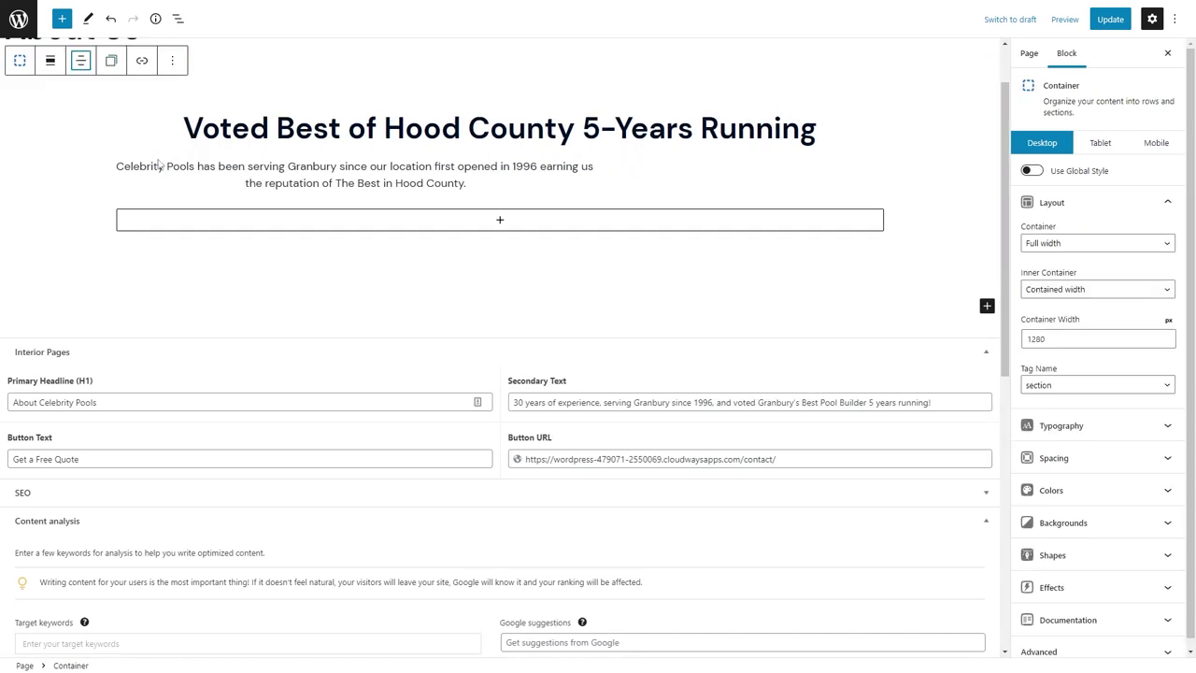
left_click(153, 168)
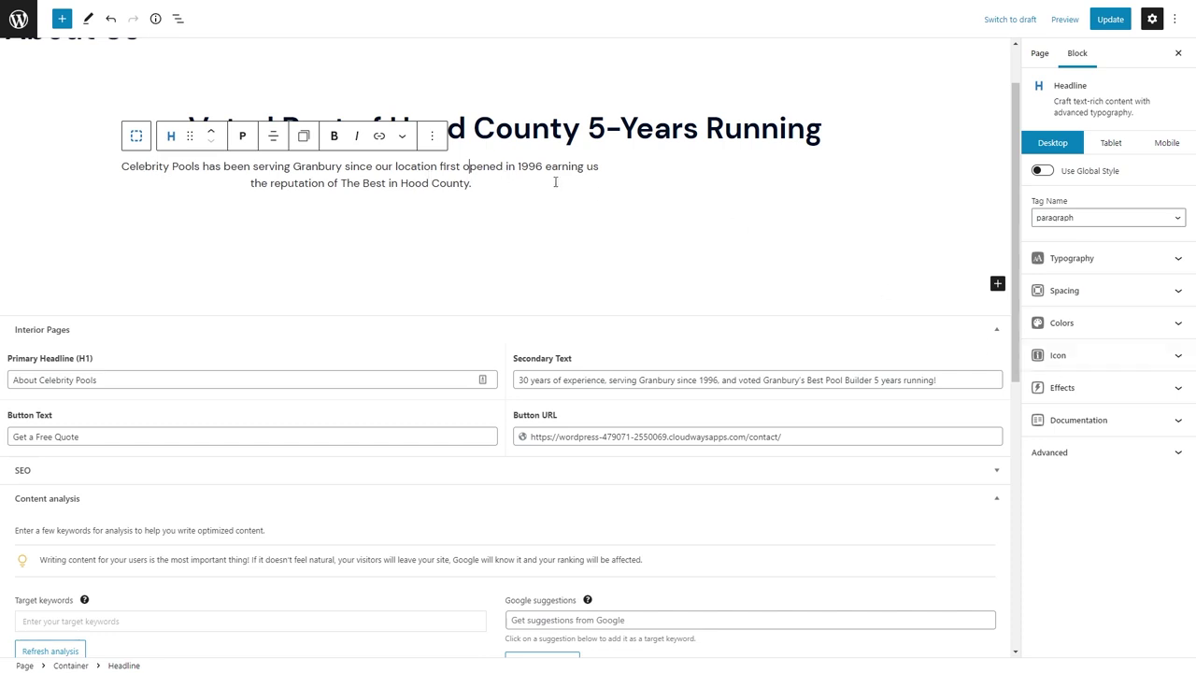
Select the outer section from the block outline and save the page.
left_click(179, 19)
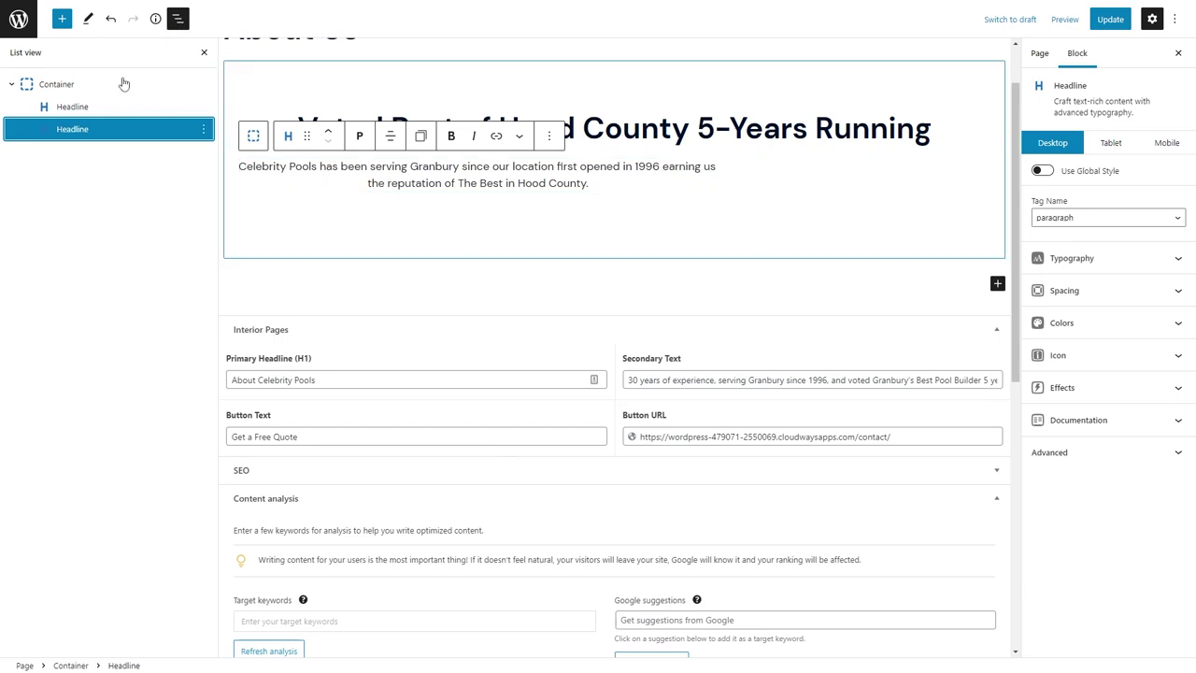
left_click(275, 81)
key("ctrl+s")
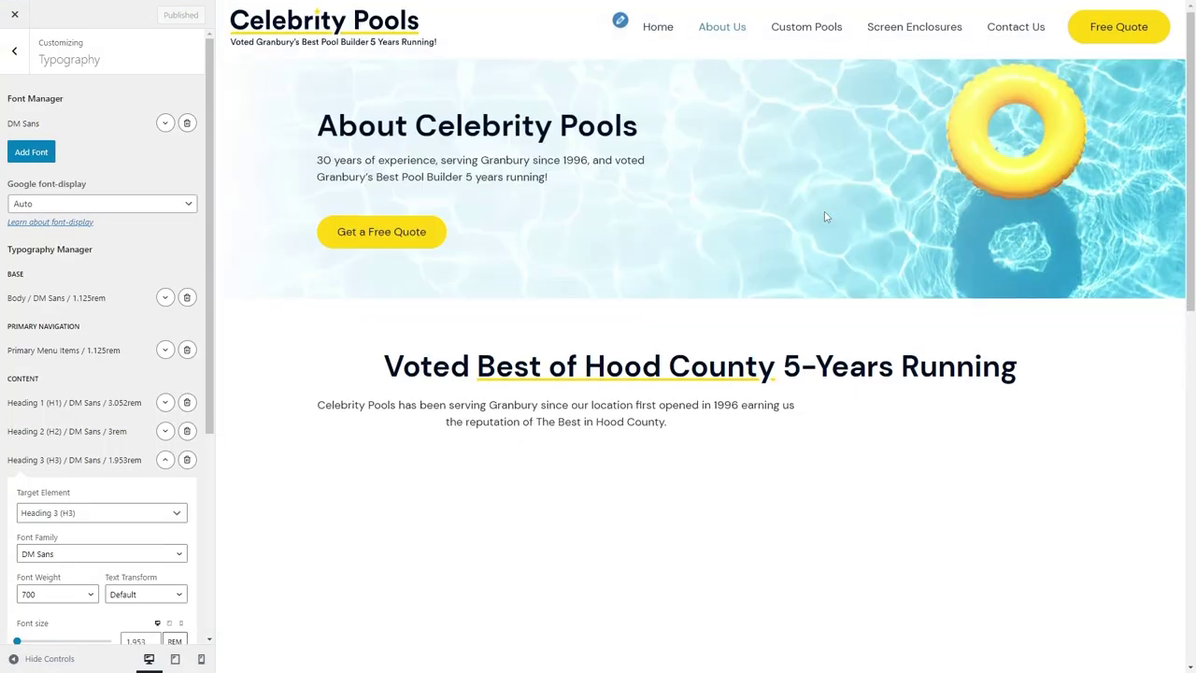
scroll(826, 210, "down", 2)
Add the margin-auto class after max-width-768 on the intro paragraph.
left_click(150, 5)
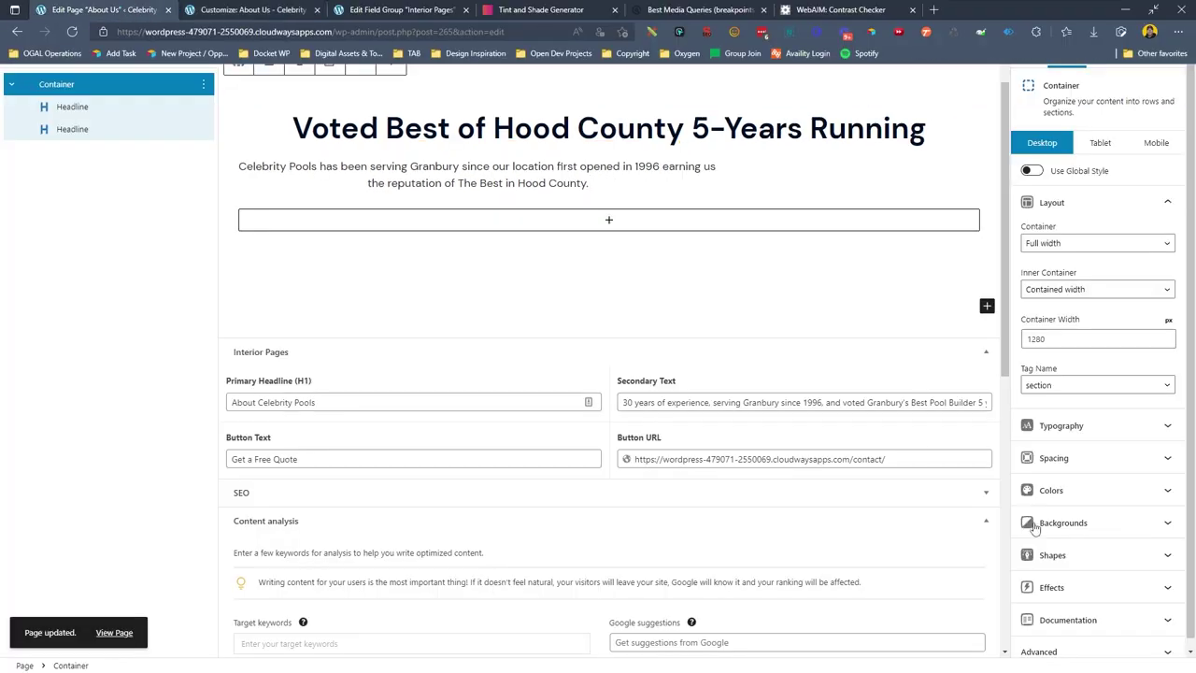
left_click(1093, 453)
left_click(1124, 553)
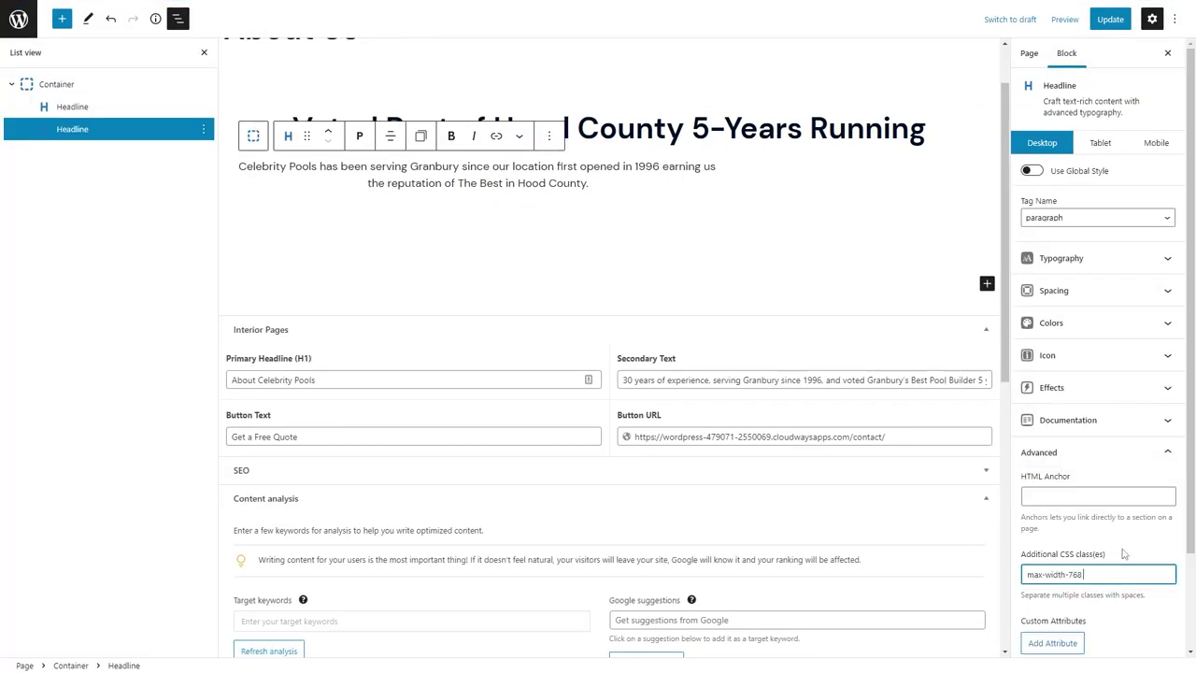
type("margin-auto")
scroll(705, 289, "up", 1)
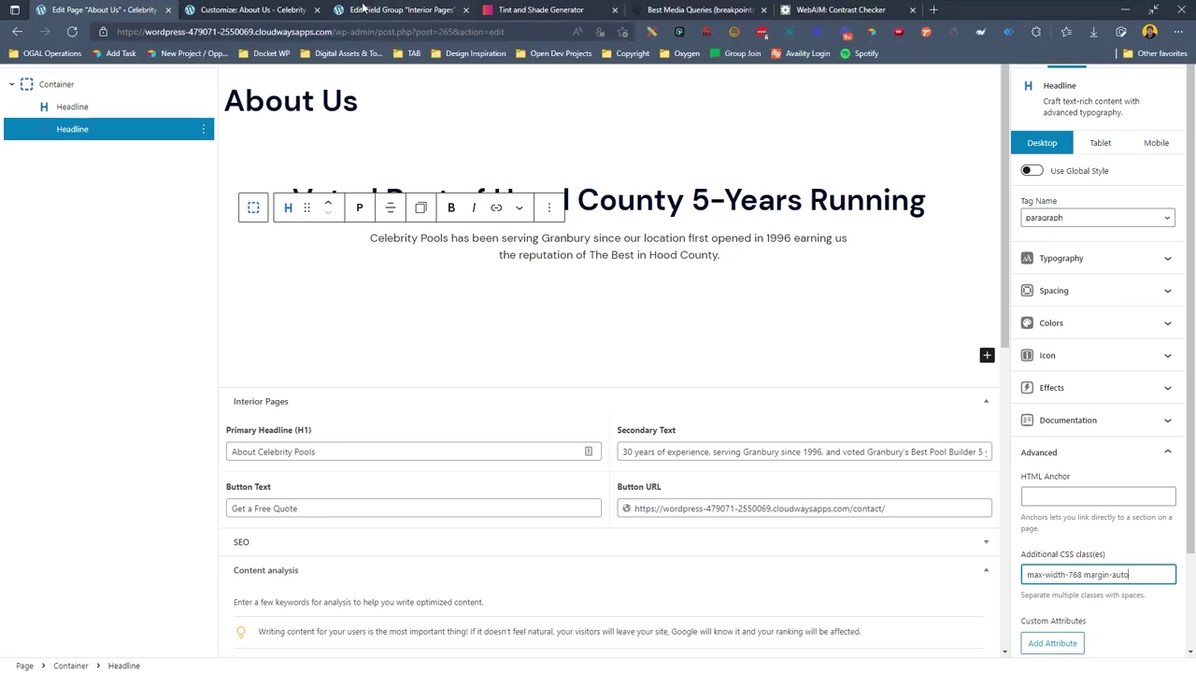
Load the live Celebrity Pools site from the field group tab.
left_click(366, 7)
left_click(309, 31)
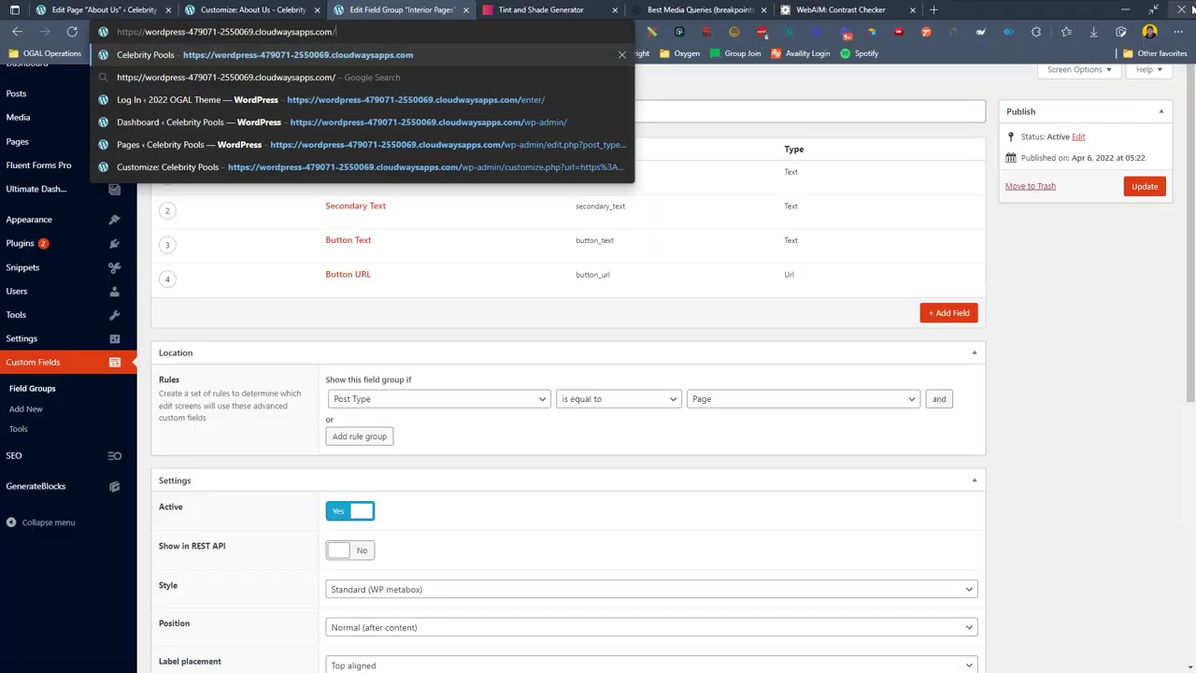
left_click(187, 53)
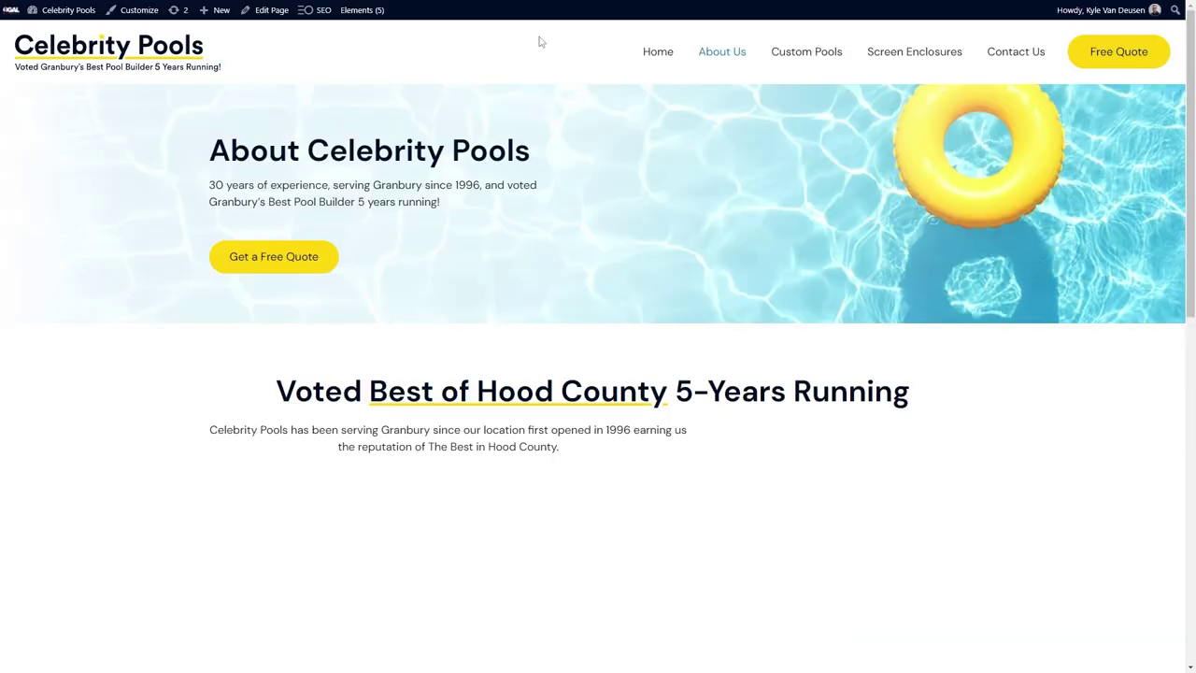
Check the live page's heading structure in the SEO checker, then insert a Grid under the intro.
left_click(707, 31)
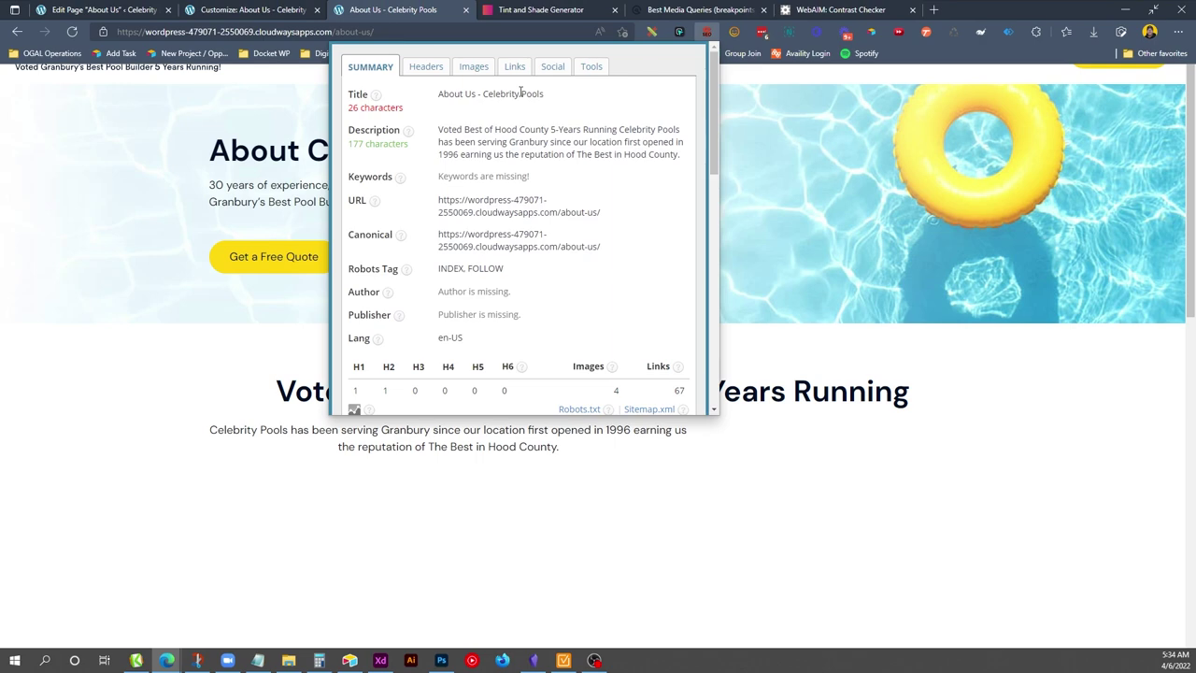
left_click(432, 66)
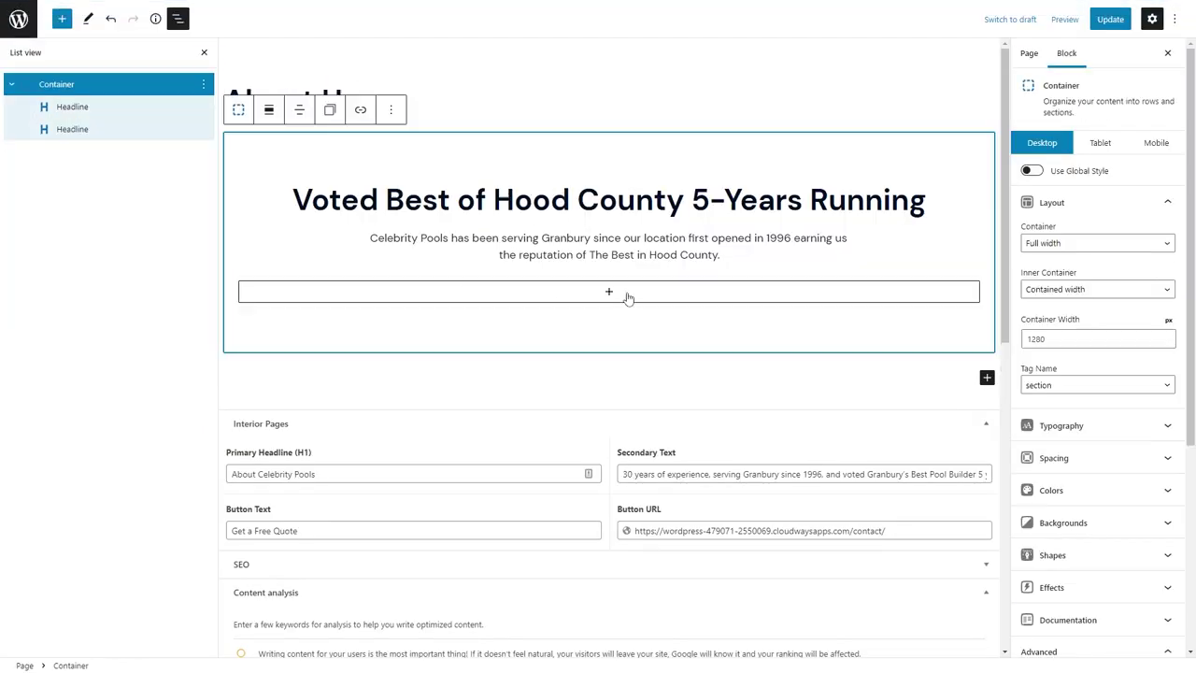
left_click(628, 293)
left_click(550, 447)
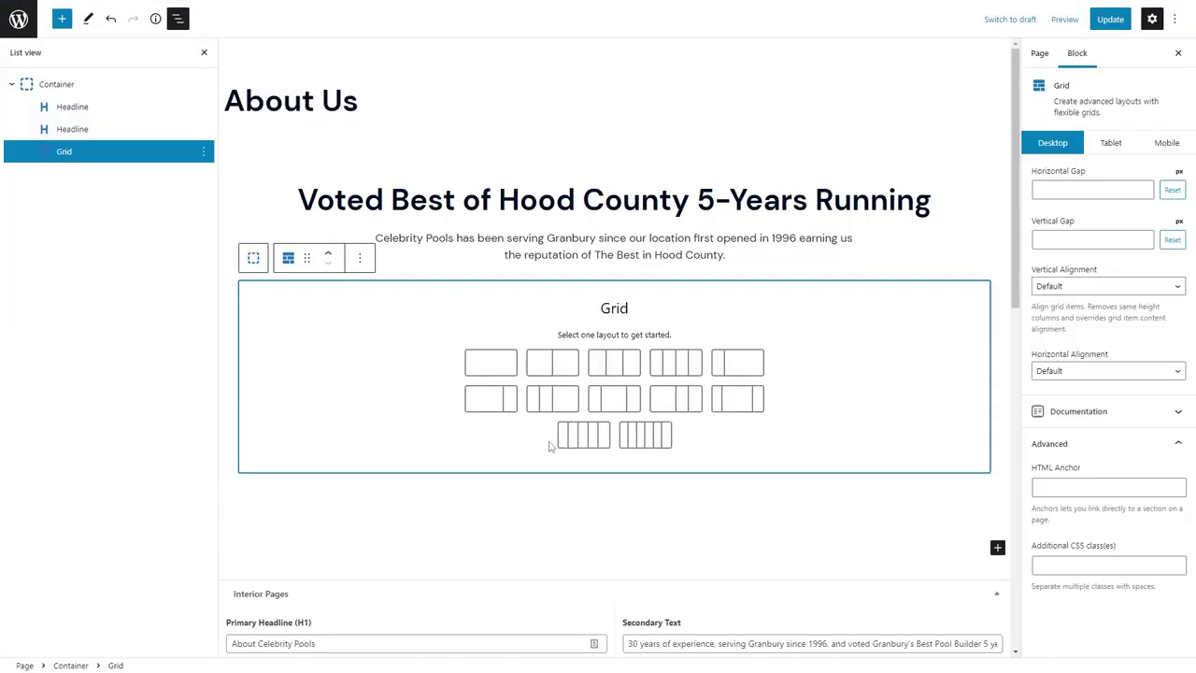
Use a five-column grid and place the 2021 badge from the Media Library in the first column.
left_click(620, 441)
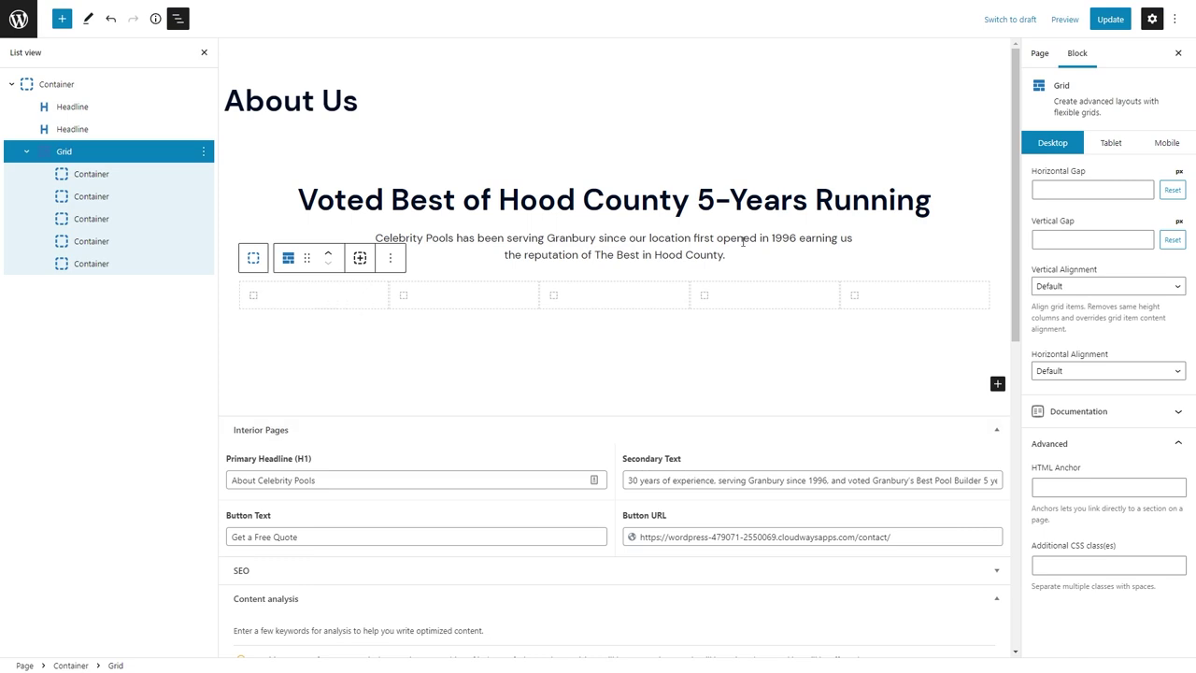
left_click(299, 301)
left_click(298, 297)
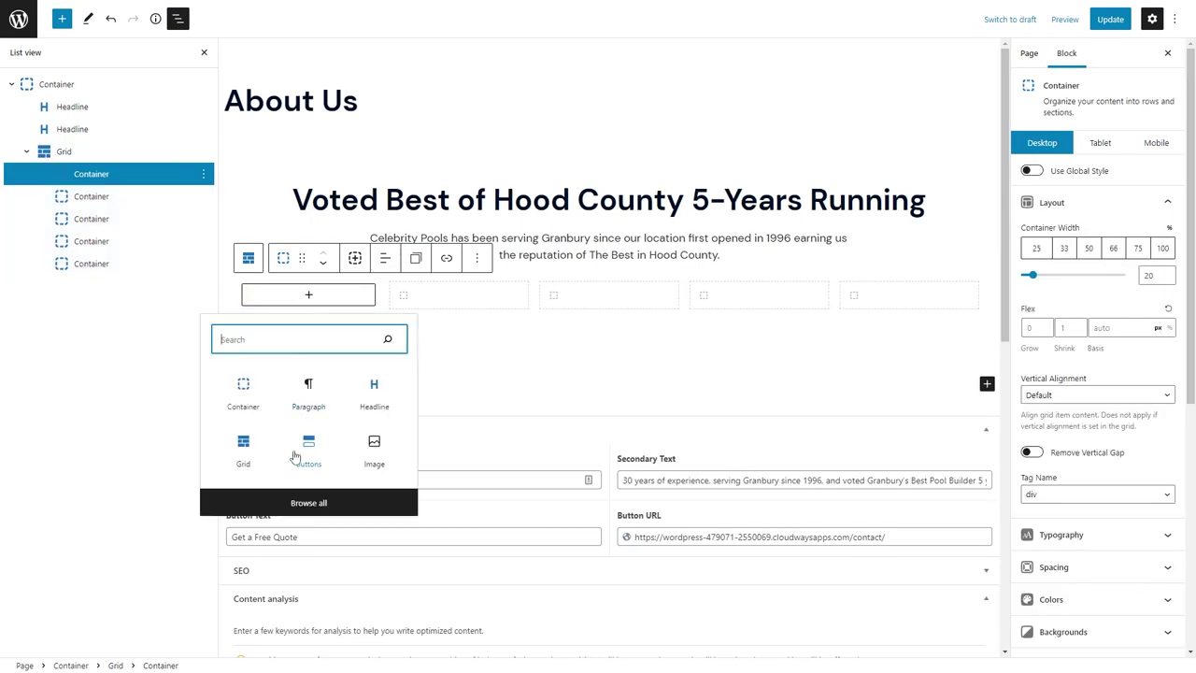
left_click(378, 450)
left_click(270, 326)
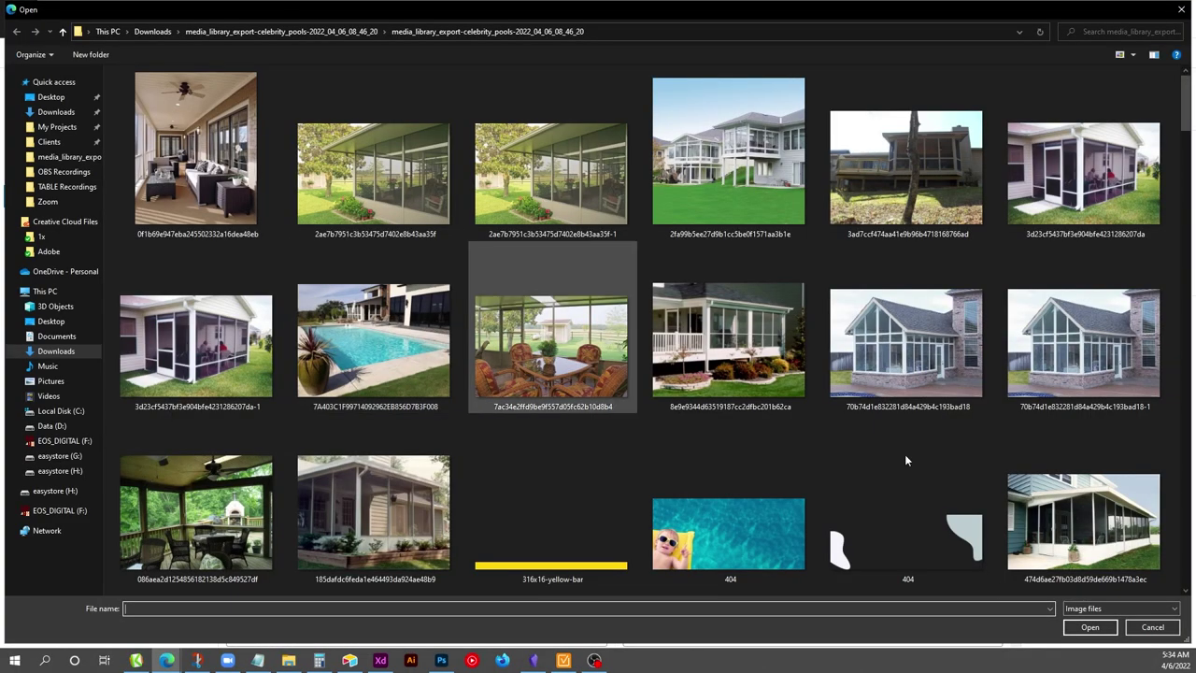
left_click(1152, 626)
left_click(277, 355)
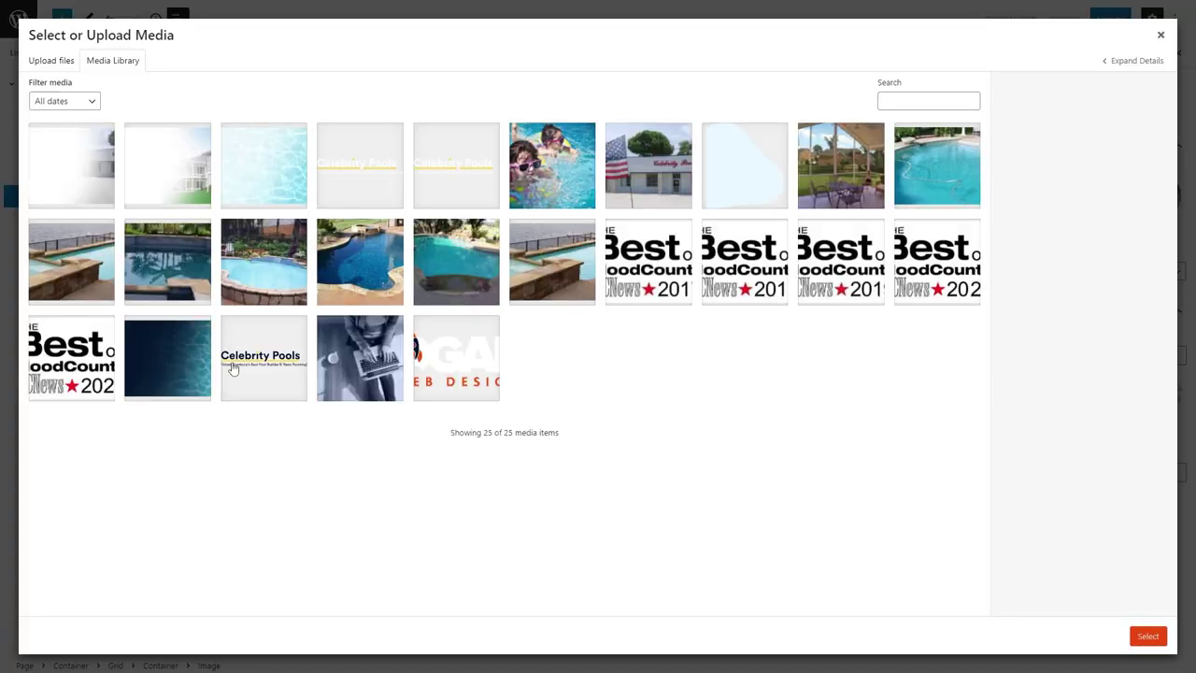
left_click(1147, 636)
Delete the empty grid columns and duplicate the 2021 badge column.
left_click(888, 358)
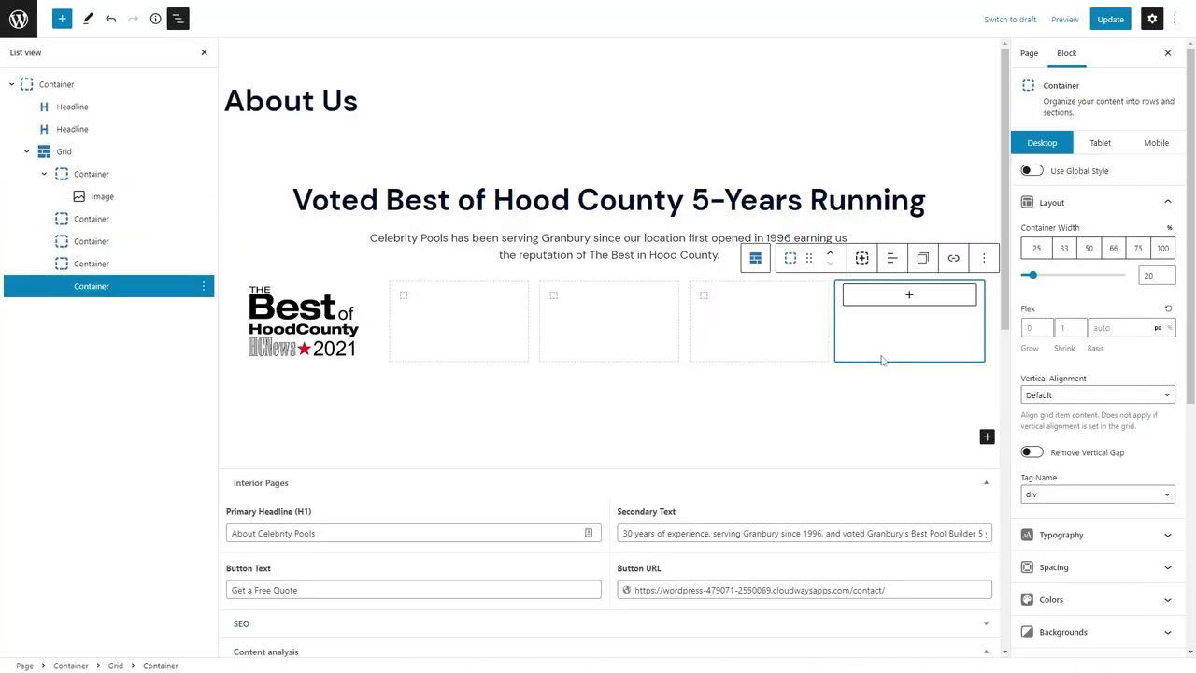
key("Delete")
key("Delete")
key("Delete")
key("Delete")
key("ctrl+shift+d")
key("ctrl+shift+d")
key("ctrl+shift+d")
key("ctrl+shift+d")
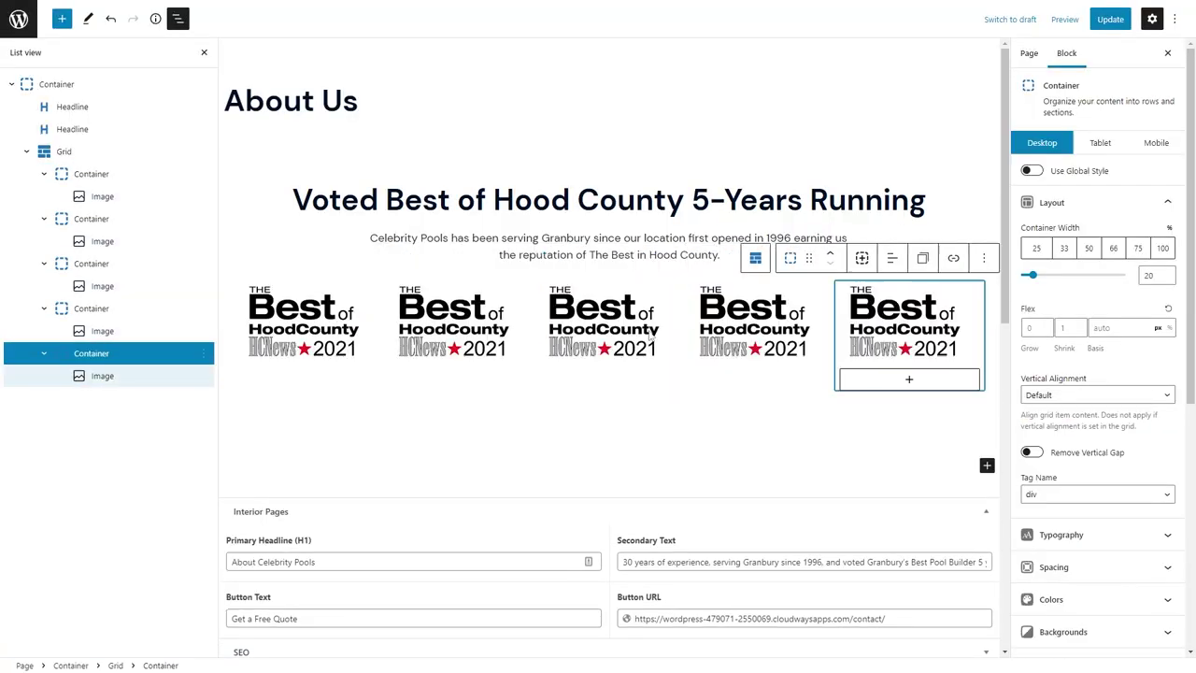
Replace the second and third badges with the 2020 and 2019 images.
left_click(509, 323)
left_click(629, 267)
left_click(673, 301)
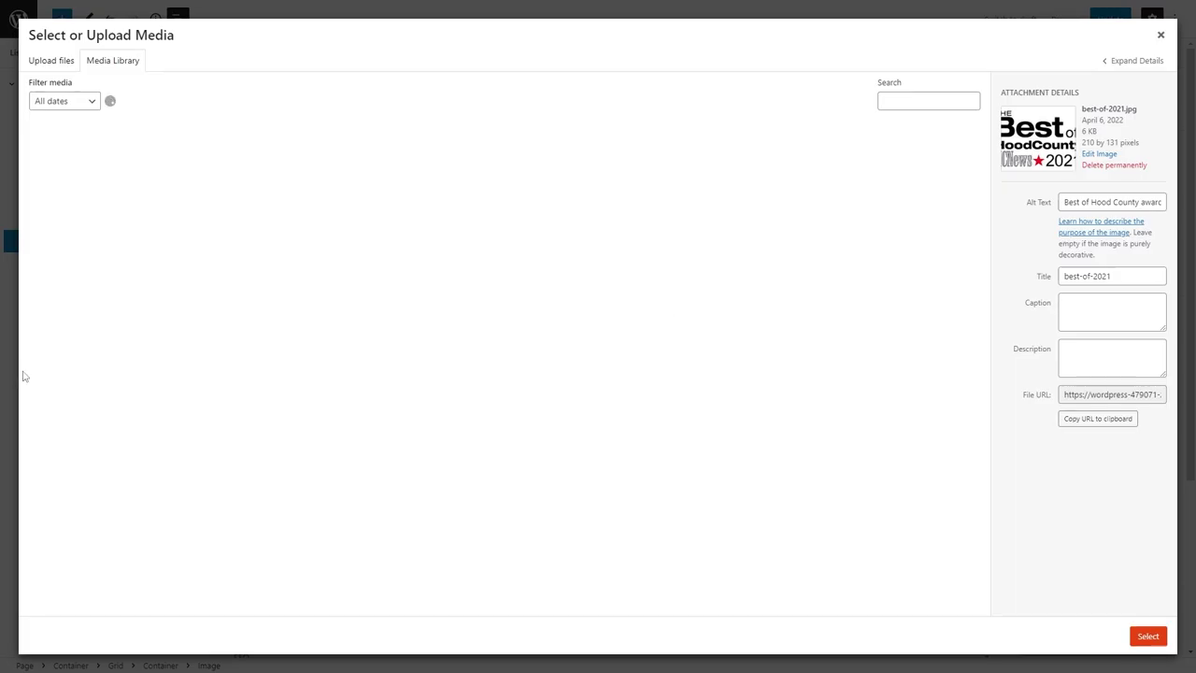
left_click(937, 261)
left_click(1147, 636)
left_click(793, 256)
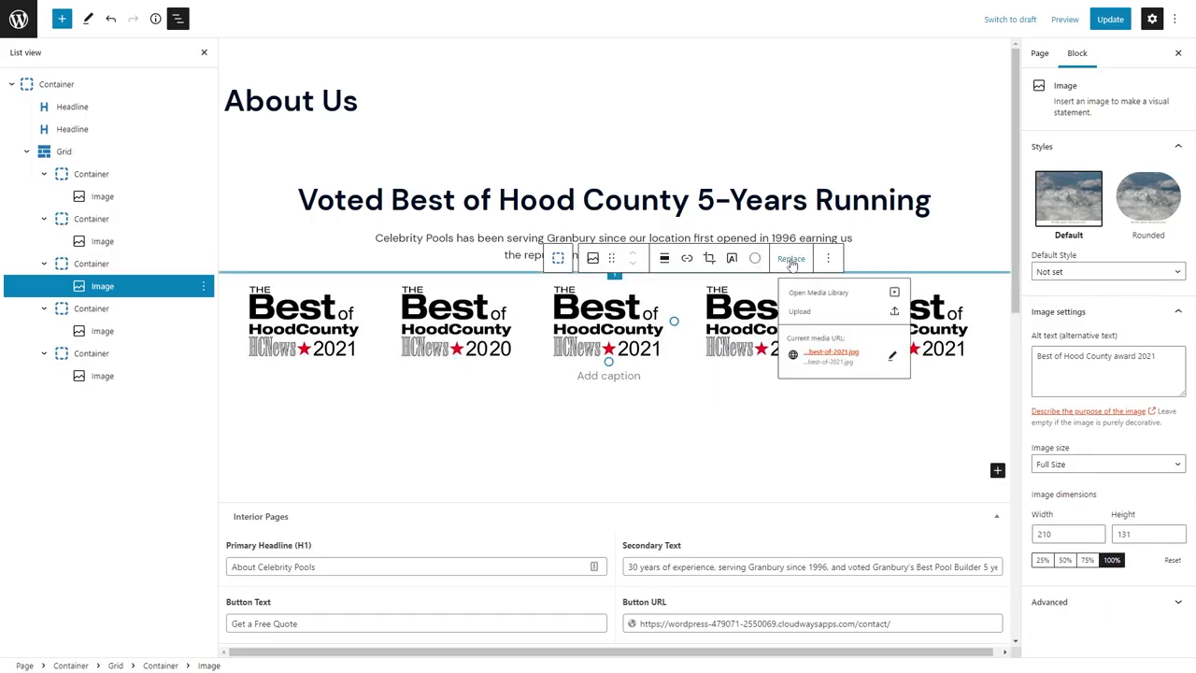
left_click(800, 318)
left_click(1181, 9)
left_click(839, 299)
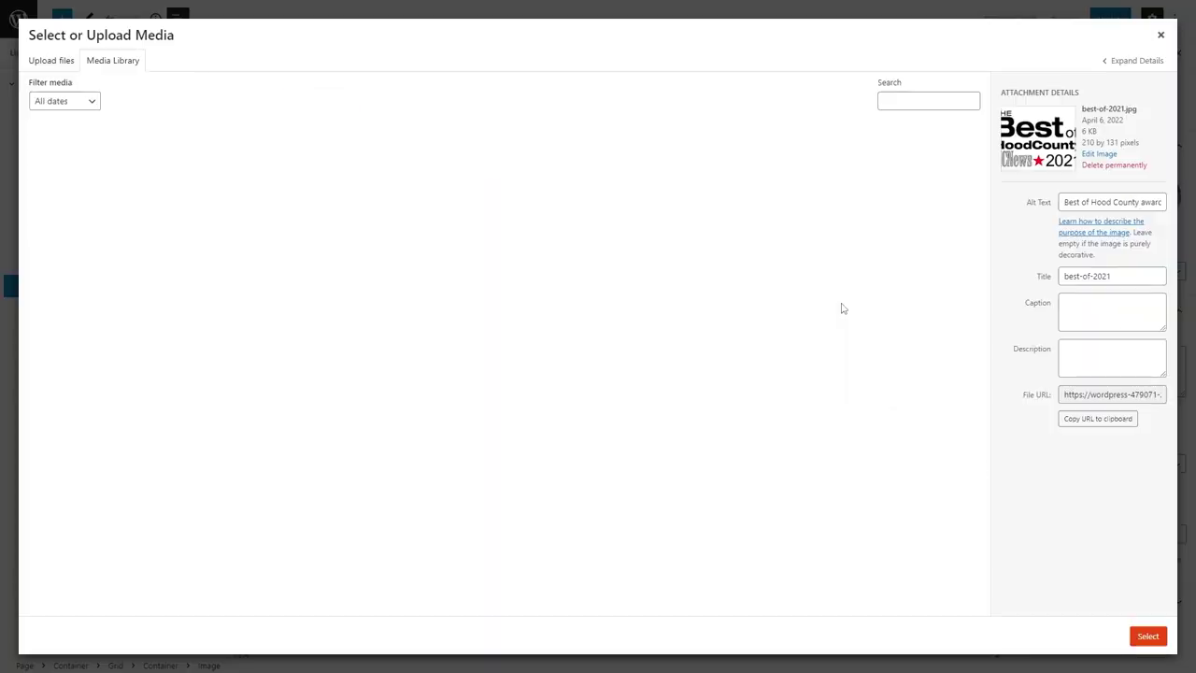
left_click(841, 271)
left_click(1147, 636)
Replace the fourth and fifth badges with the 2018 and 2017 images and preview at tablet width.
left_click(794, 327)
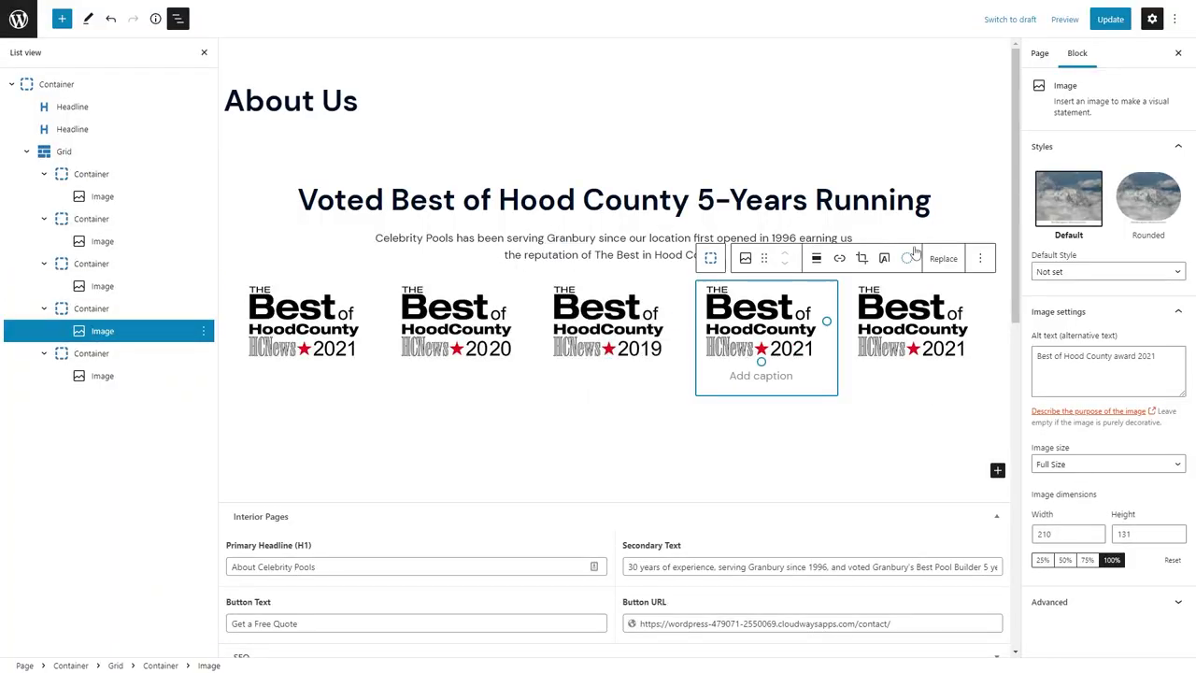
left_click(944, 258)
left_click(932, 299)
left_click(1147, 636)
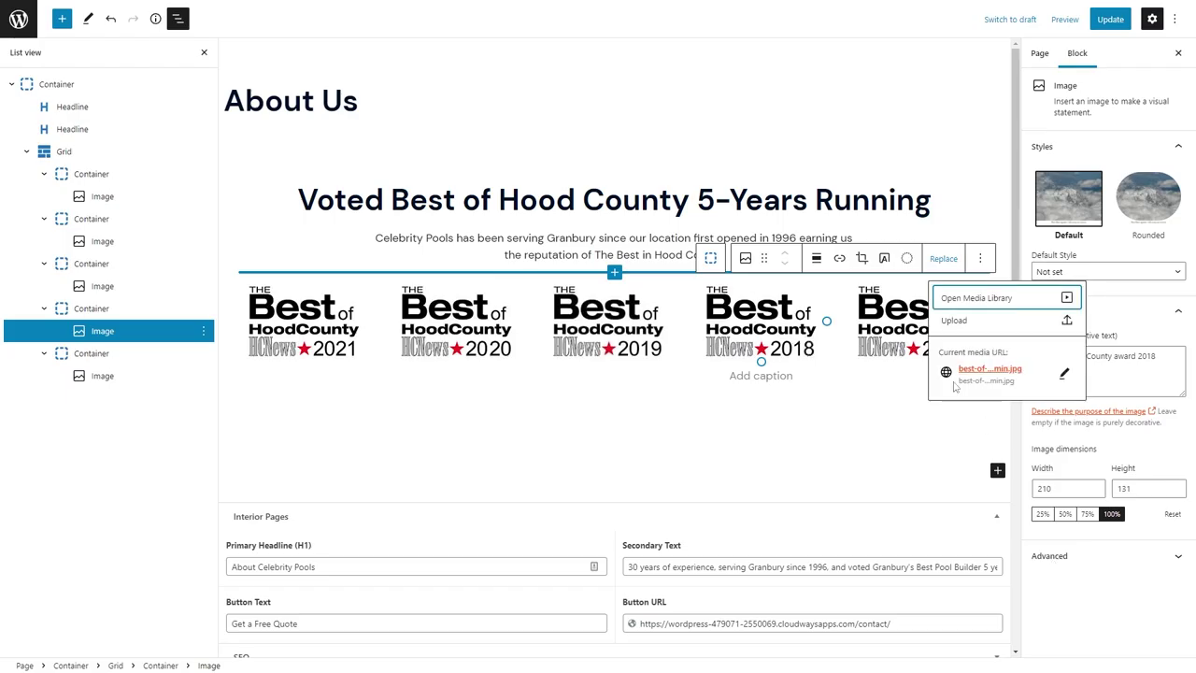
left_click(905, 336)
left_click(957, 258)
left_click(990, 297)
left_click(649, 256)
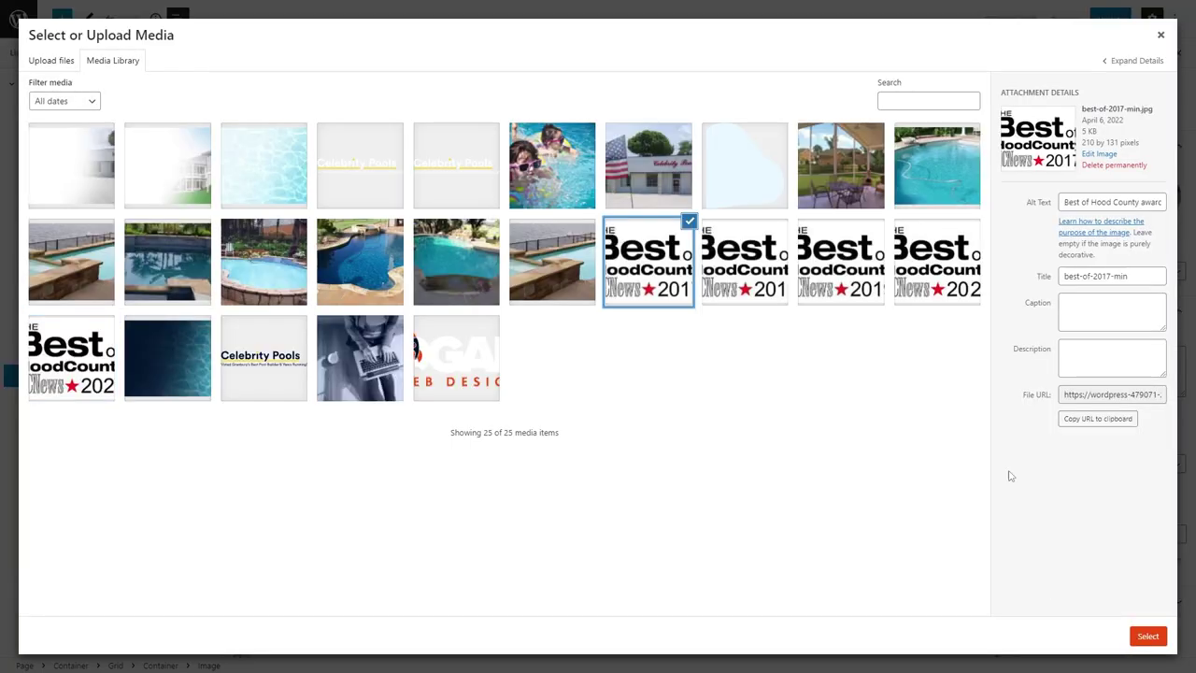
left_click(1147, 636)
left_click(583, 426)
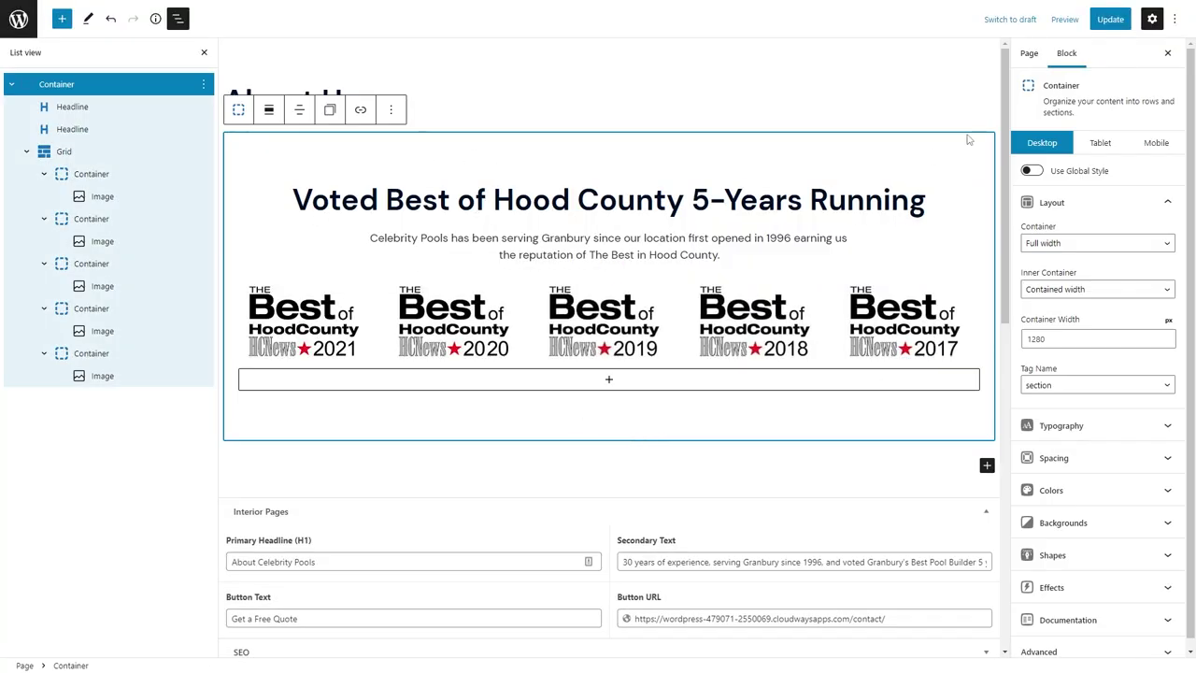
left_click(1100, 142)
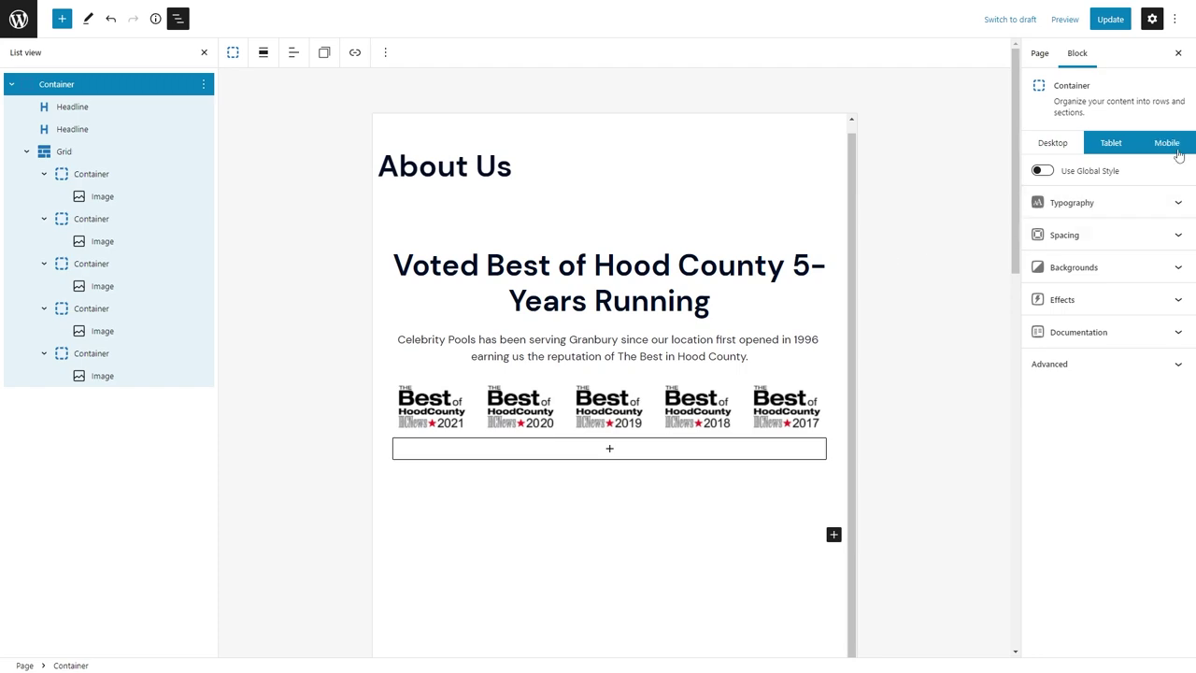
In the mobile preview, set the second through fifth badge containers to 50 width.
left_click(1167, 142)
left_click(91, 173)
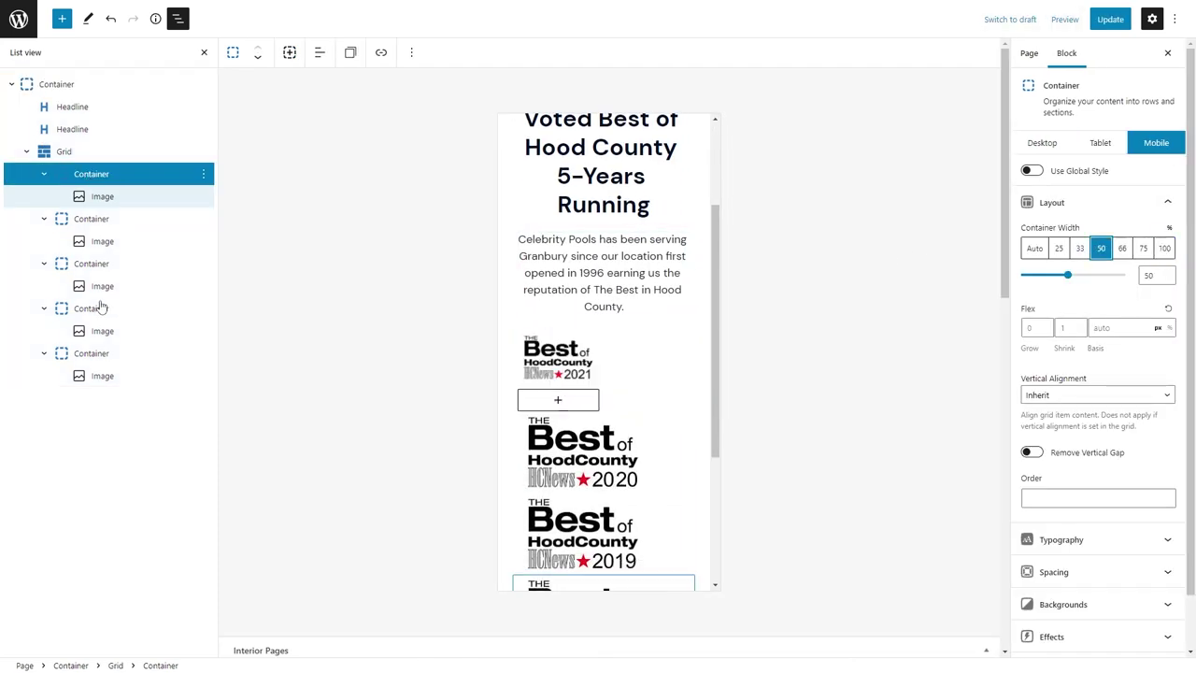
left_click(91, 218)
left_click(1100, 248)
left_click(91, 263)
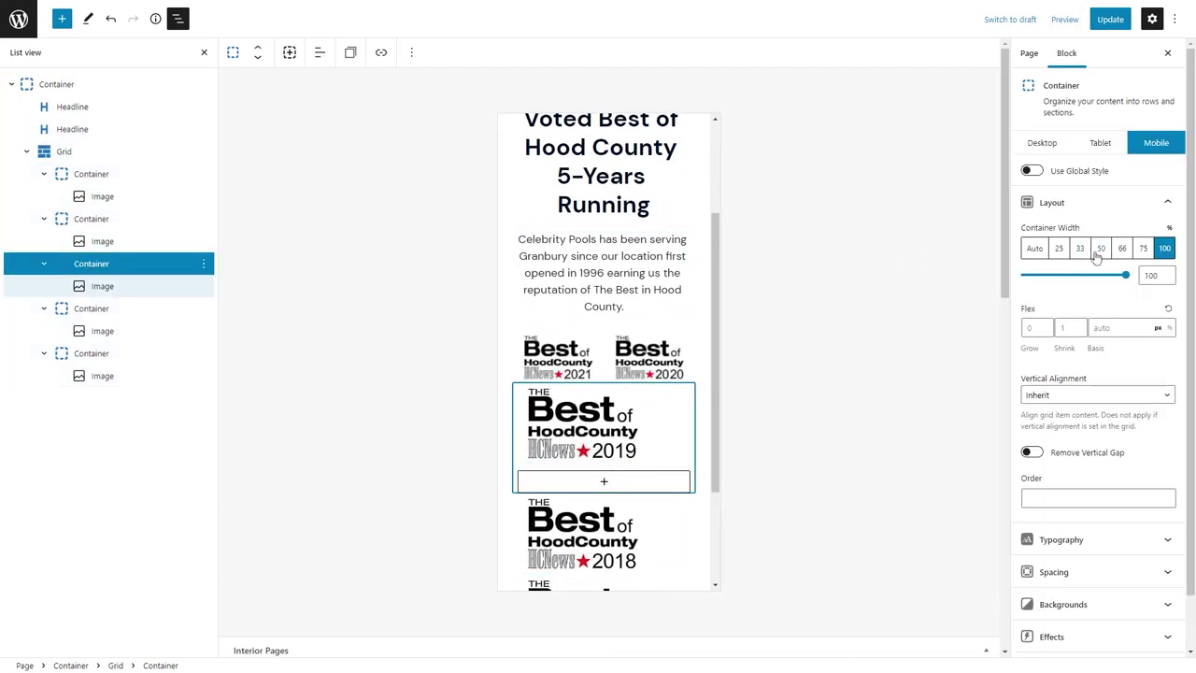
left_click(1101, 248)
left_click(90, 309)
left_click(1101, 248)
left_click(90, 353)
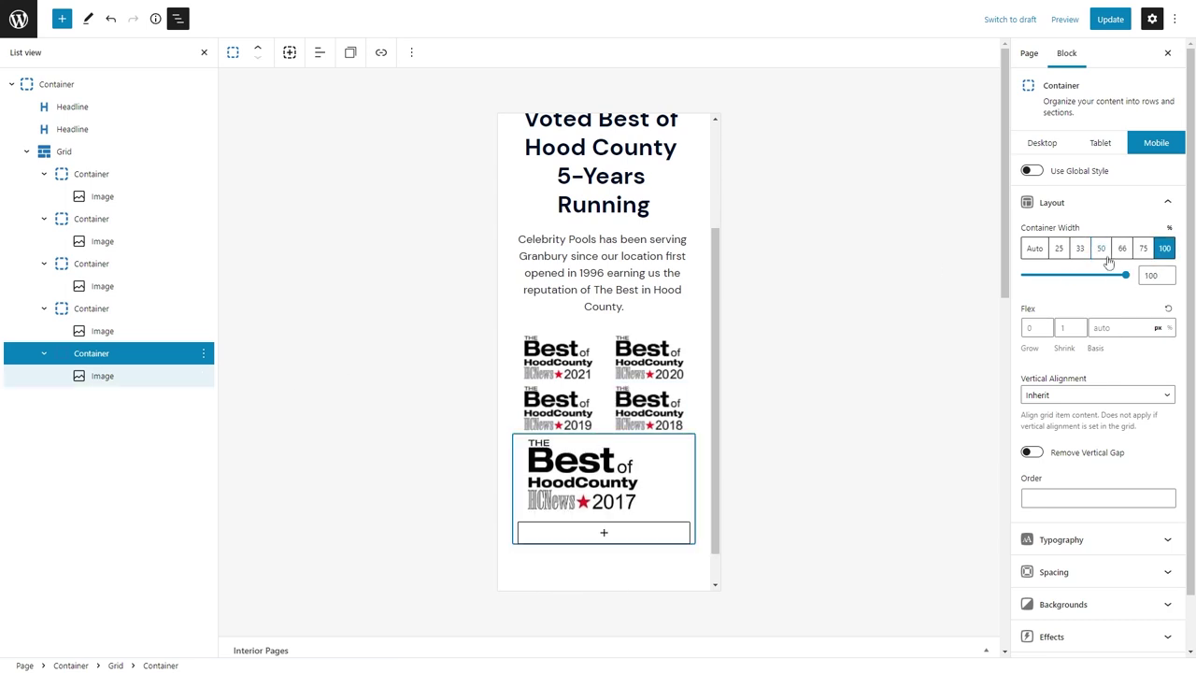
left_click(1101, 248)
Centre the badge grid horizontally with a 16px vertical gap, then update the page on desktop.
left_click(63, 152)
left_click(1084, 370)
left_click(1071, 422)
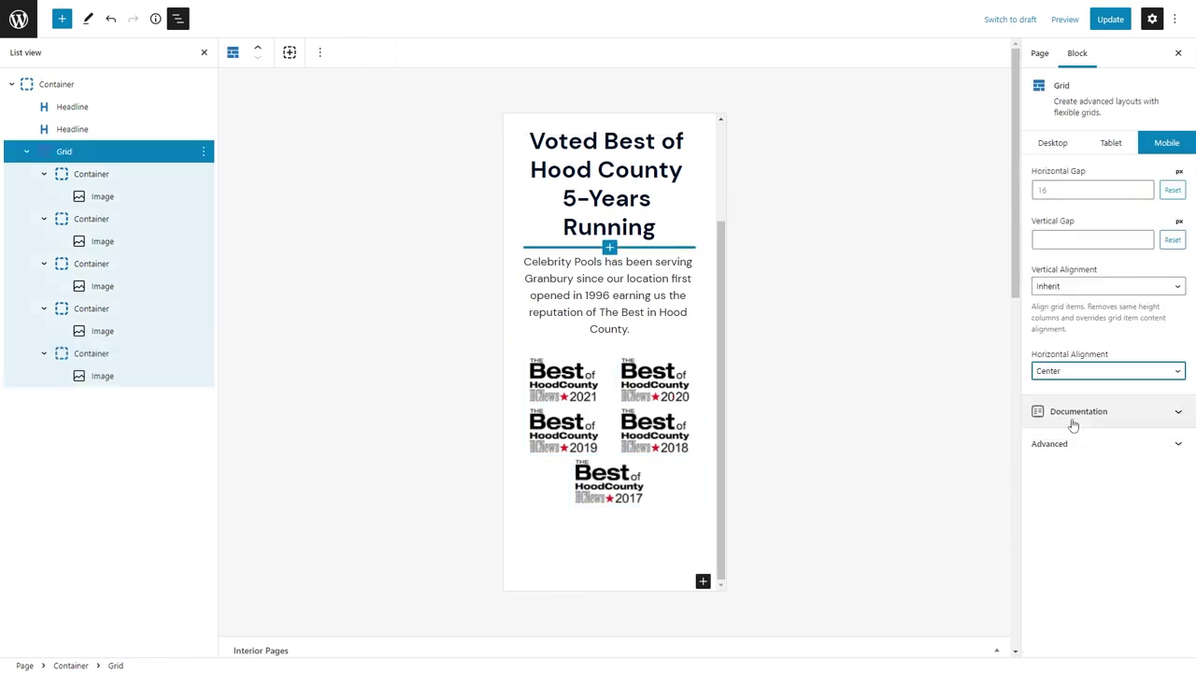
left_click(1053, 242)
type("16")
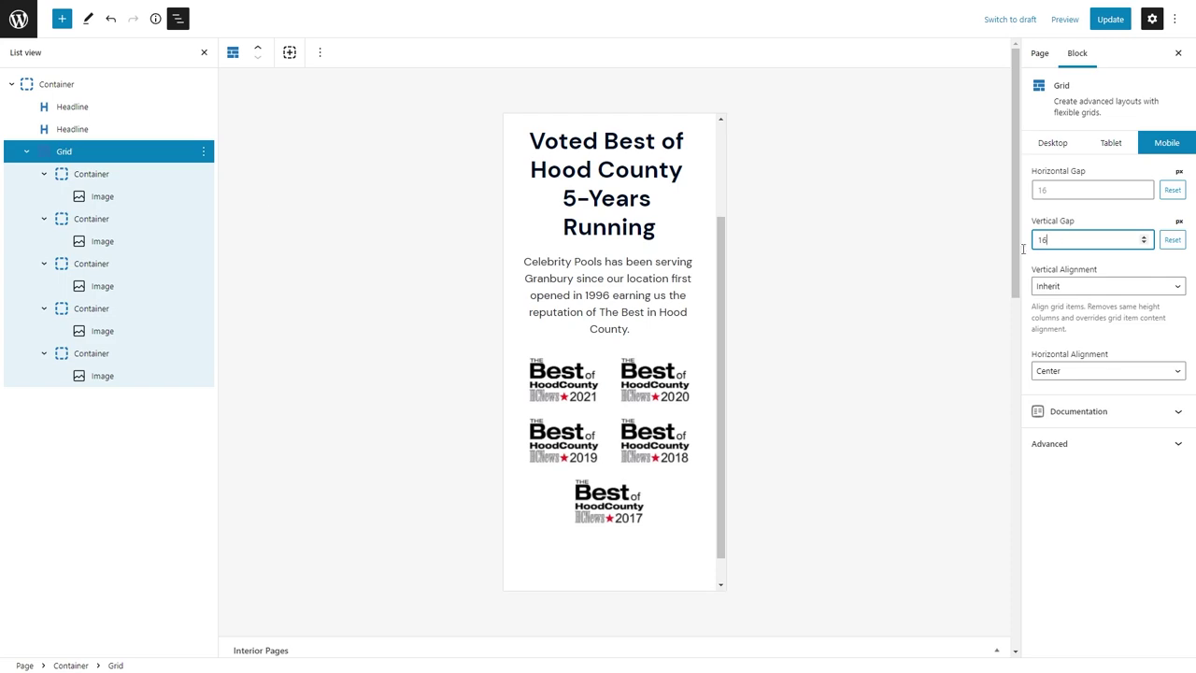
left_click(1059, 143)
left_click(1109, 19)
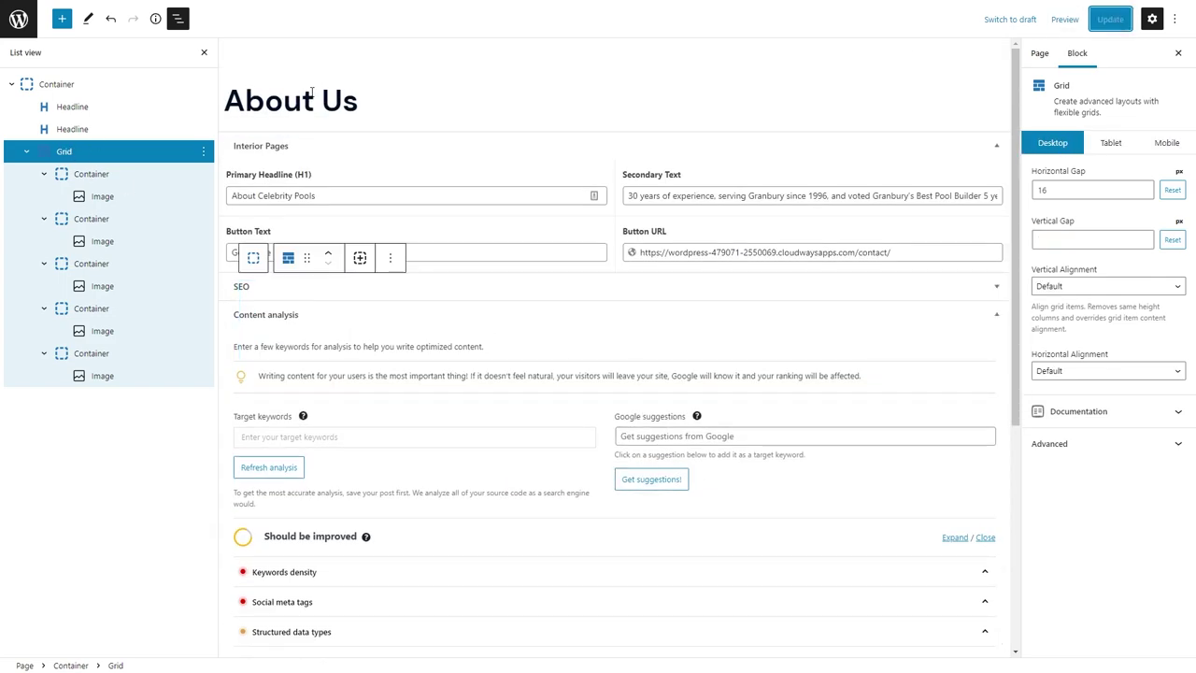
left_click(65, 35)
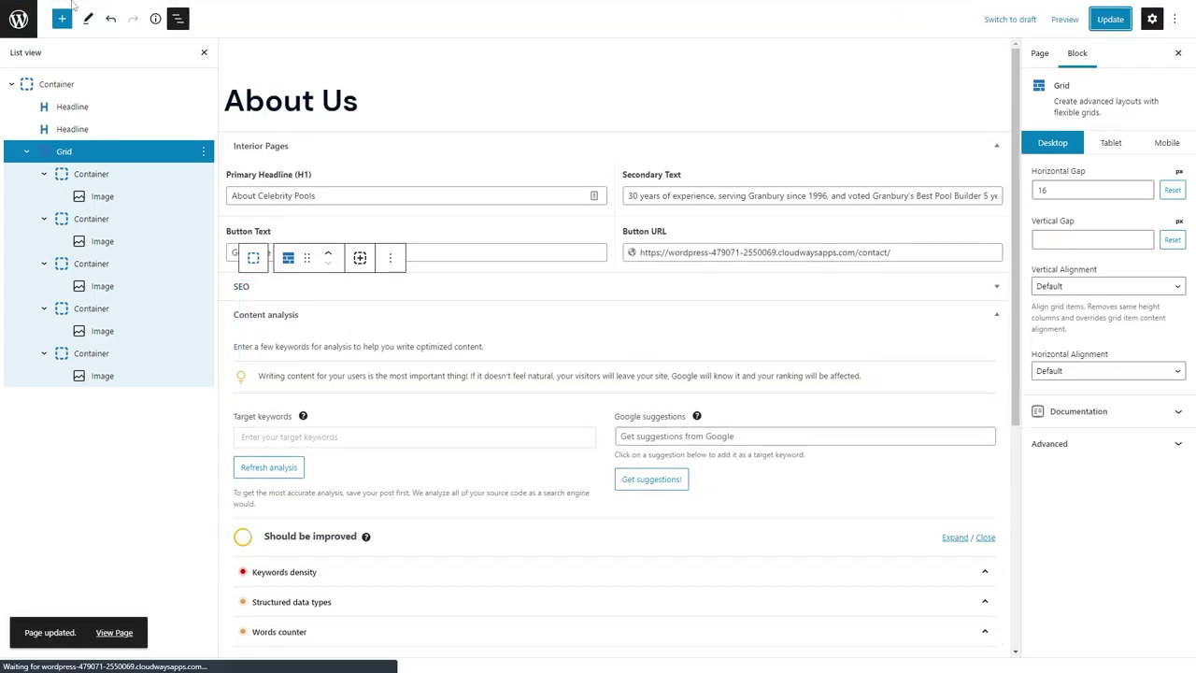
Insert an empty Container below the award logos and update the page.
left_click(80, 433)
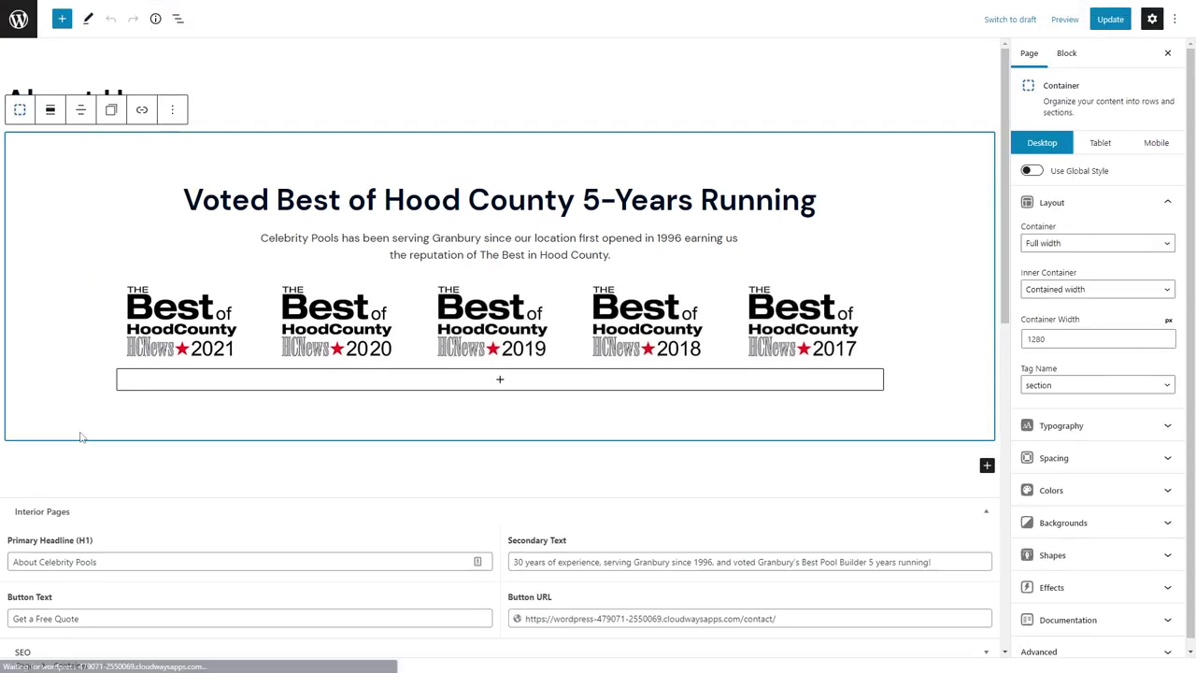
left_click(86, 425)
type("/")
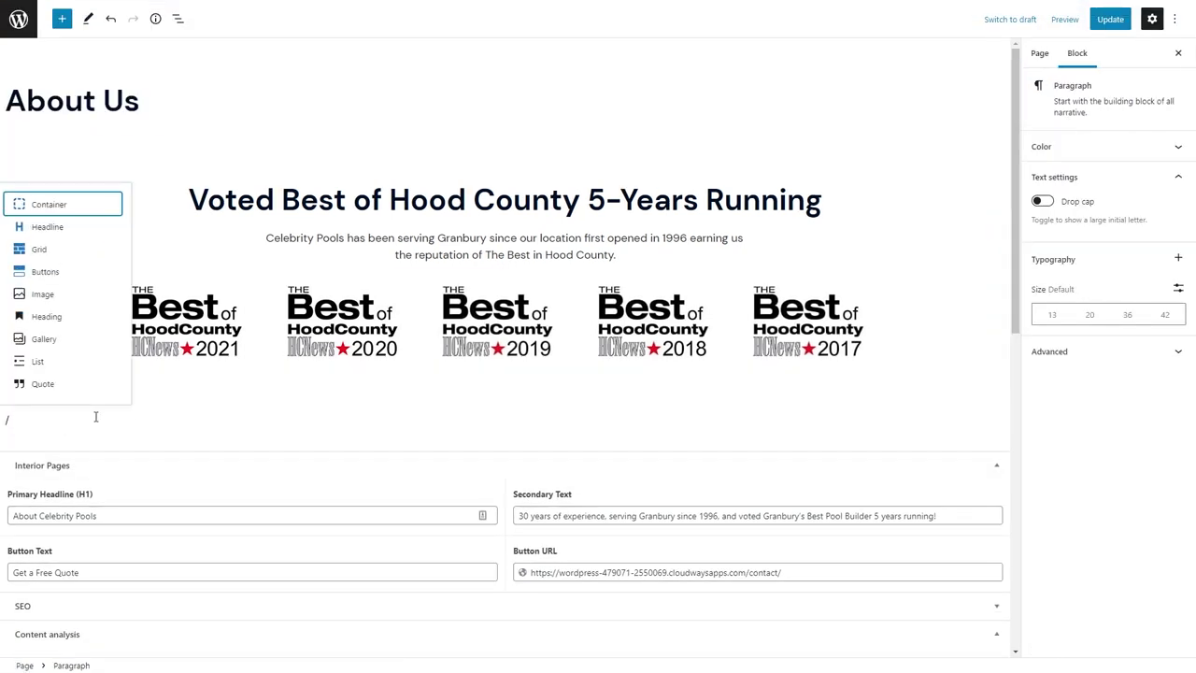
type("con")
left_click(90, 204)
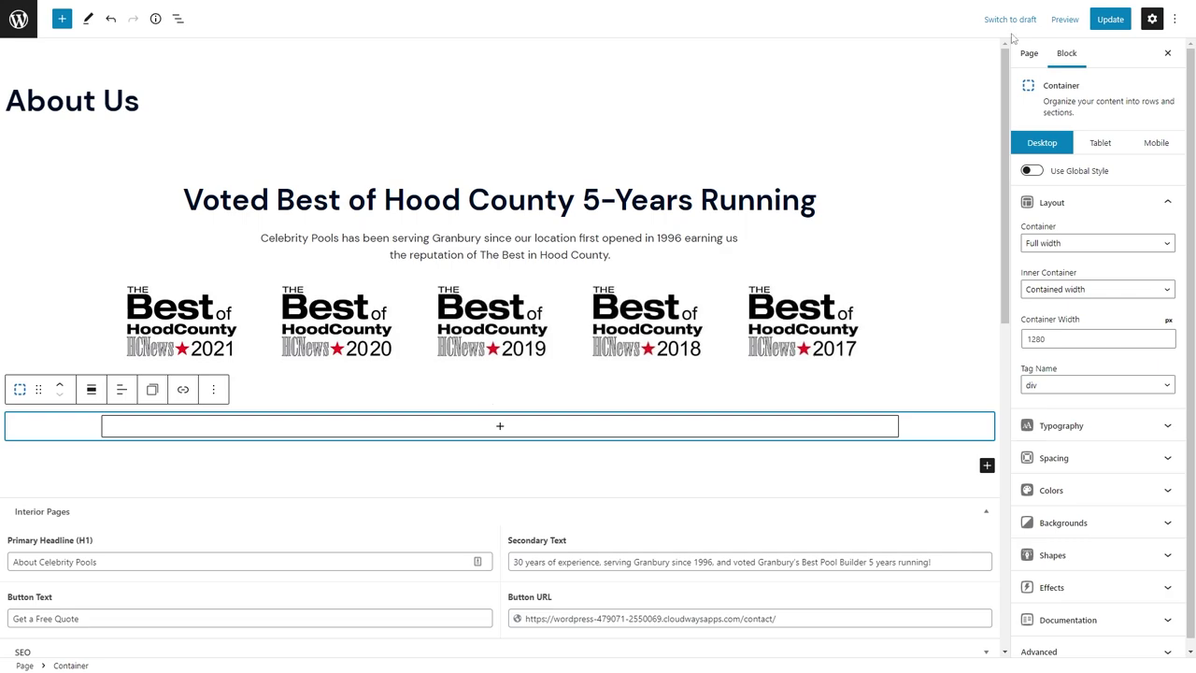
left_click(1111, 20)
Copy the styles of the Home page's VOTED GRANBURY'S BEST pre-headline.
left_click(19, 20)
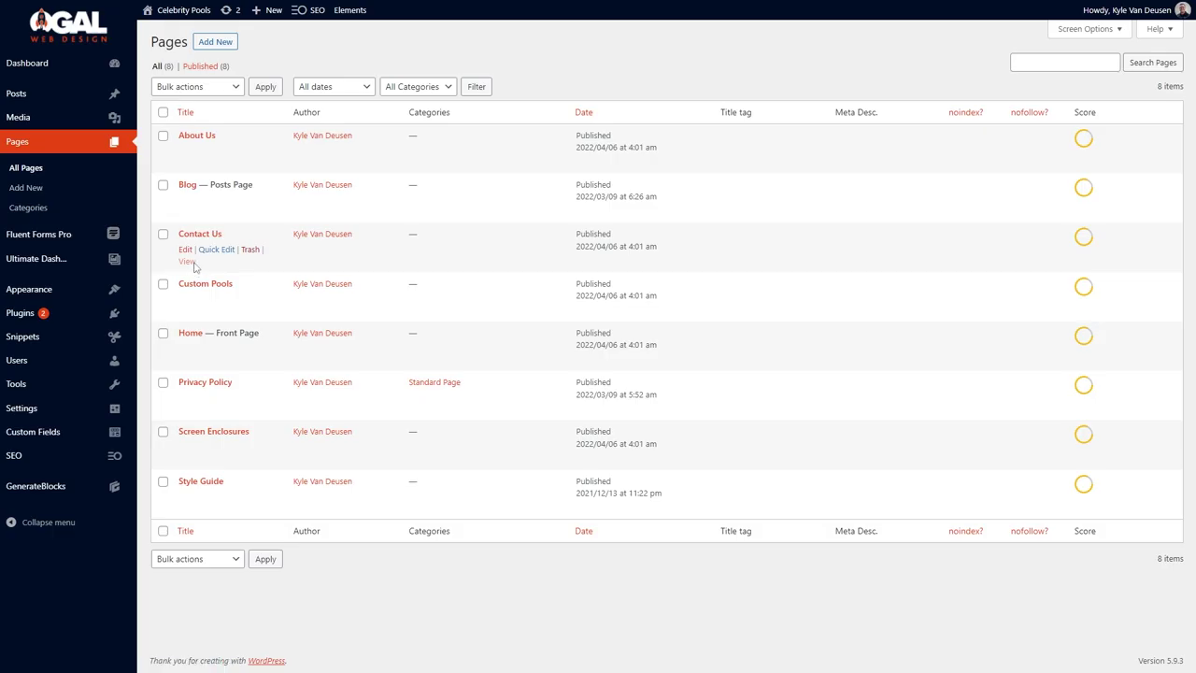
left_click(187, 348)
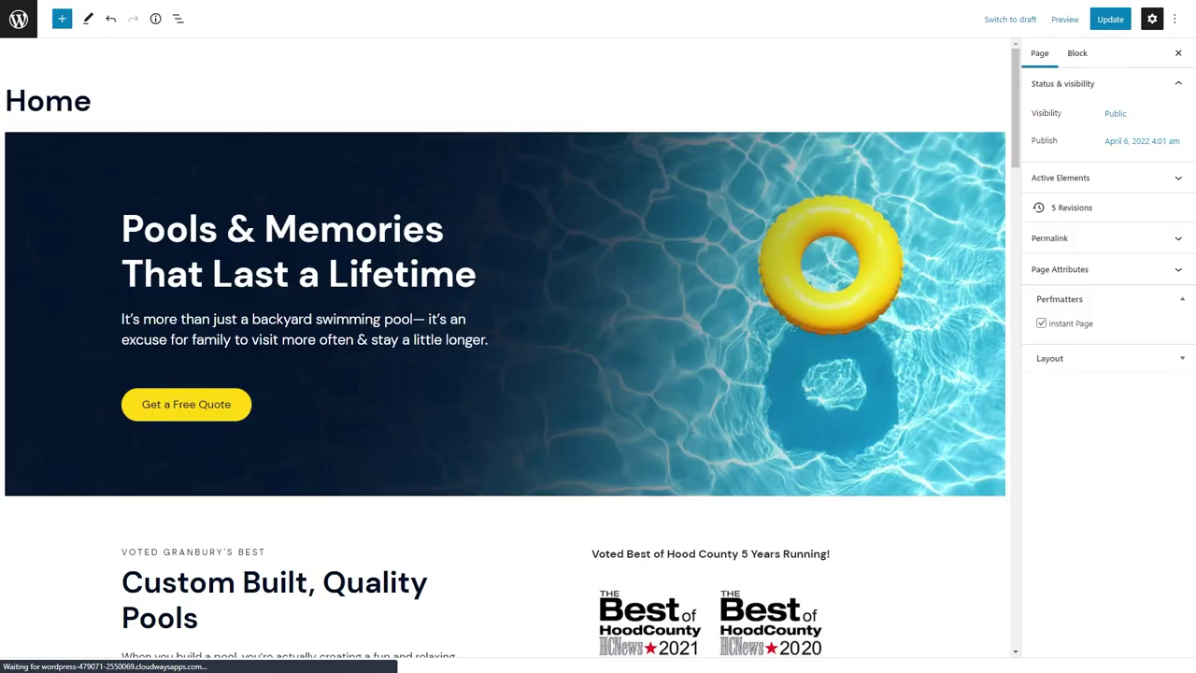
left_click(252, 553)
left_click(329, 565)
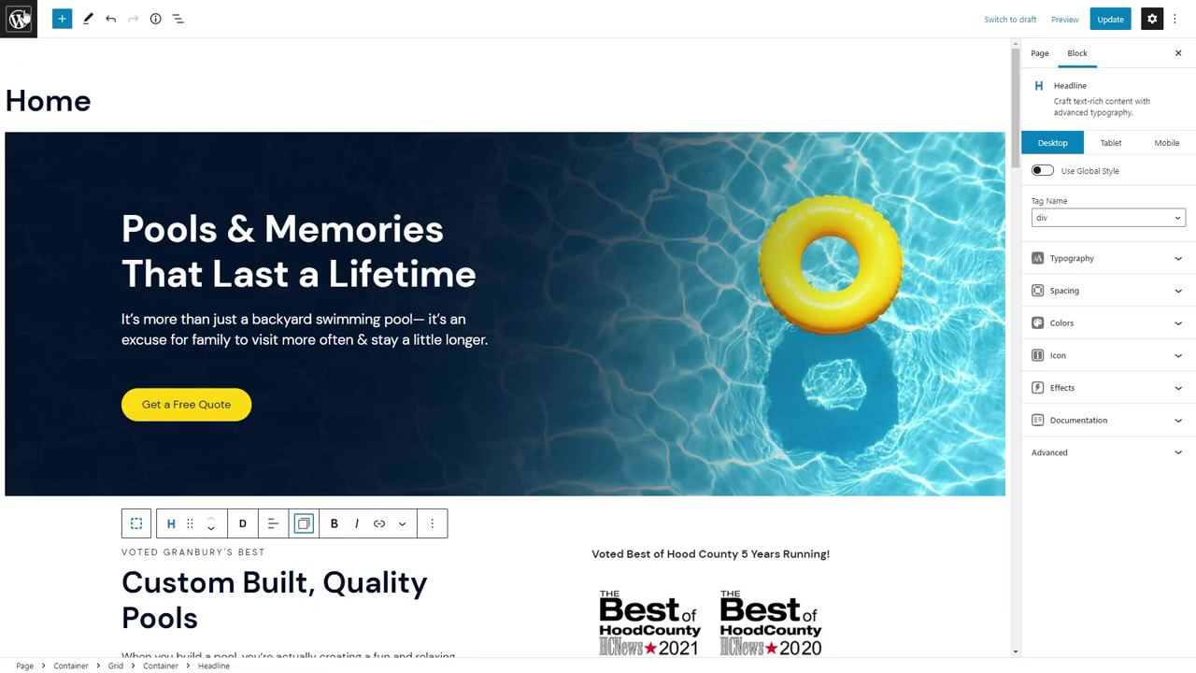
Paste those styles onto the PREHEADLINE PRIMARY global style, then reopen About Us for editing.
left_click(19, 19)
left_click(654, 78)
mouse_move(106, 485)
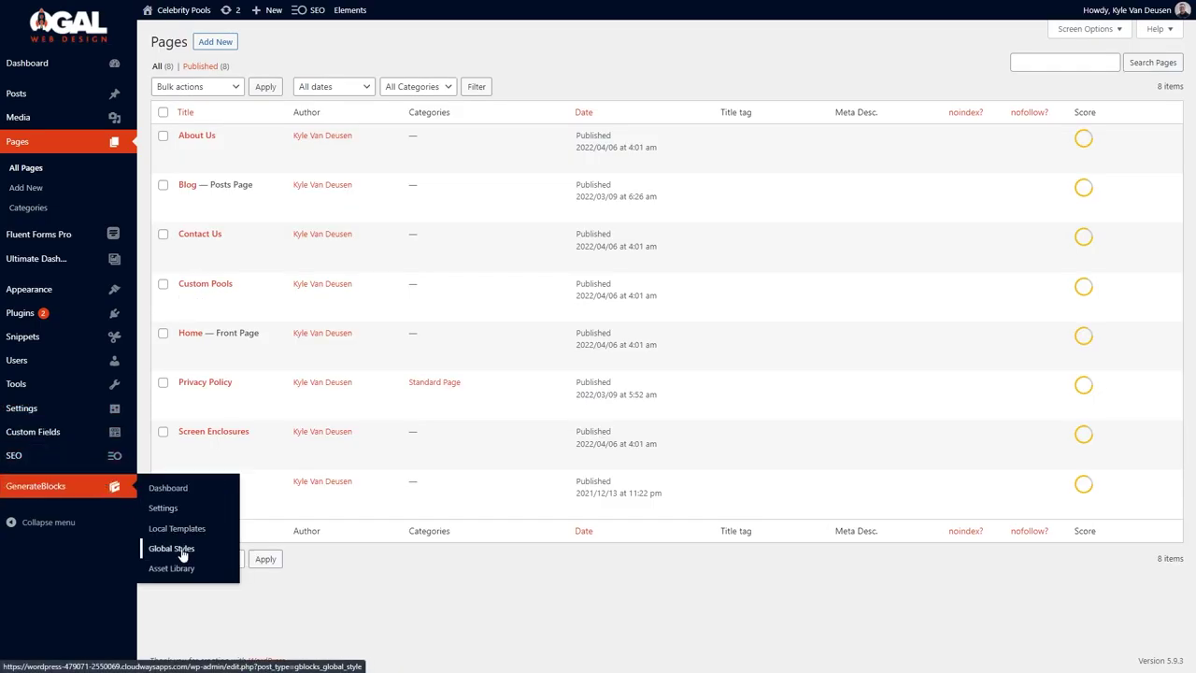
left_click(152, 545)
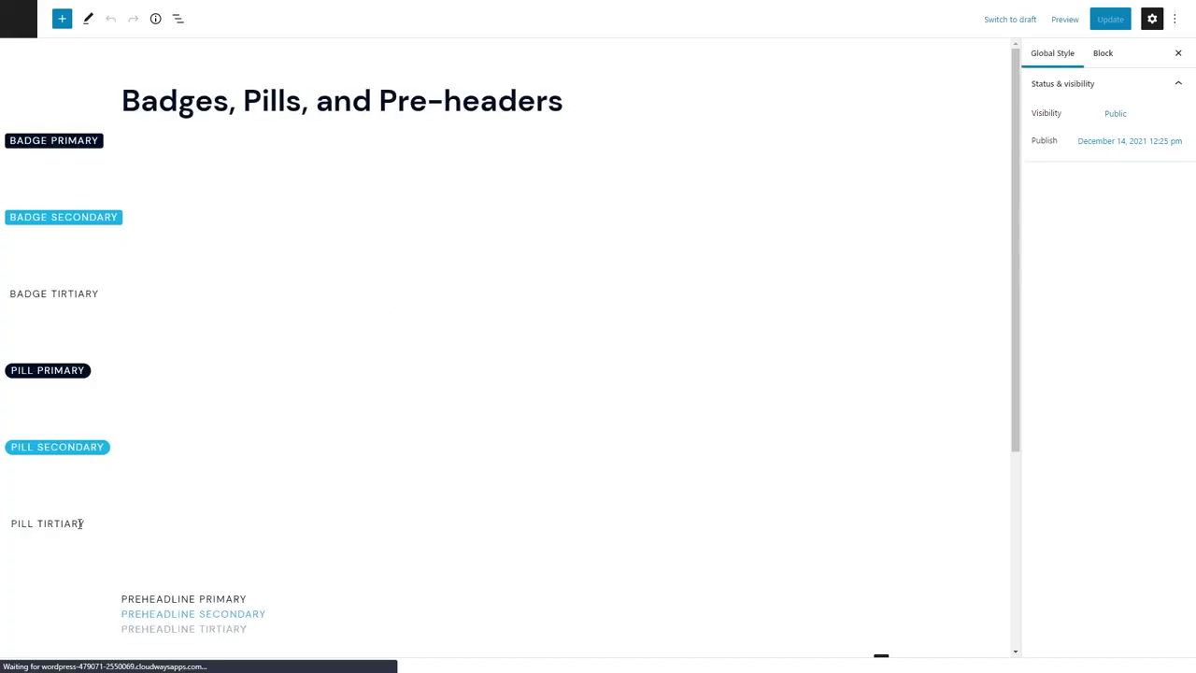
left_click(77, 523)
scroll(208, 460, "down", 2)
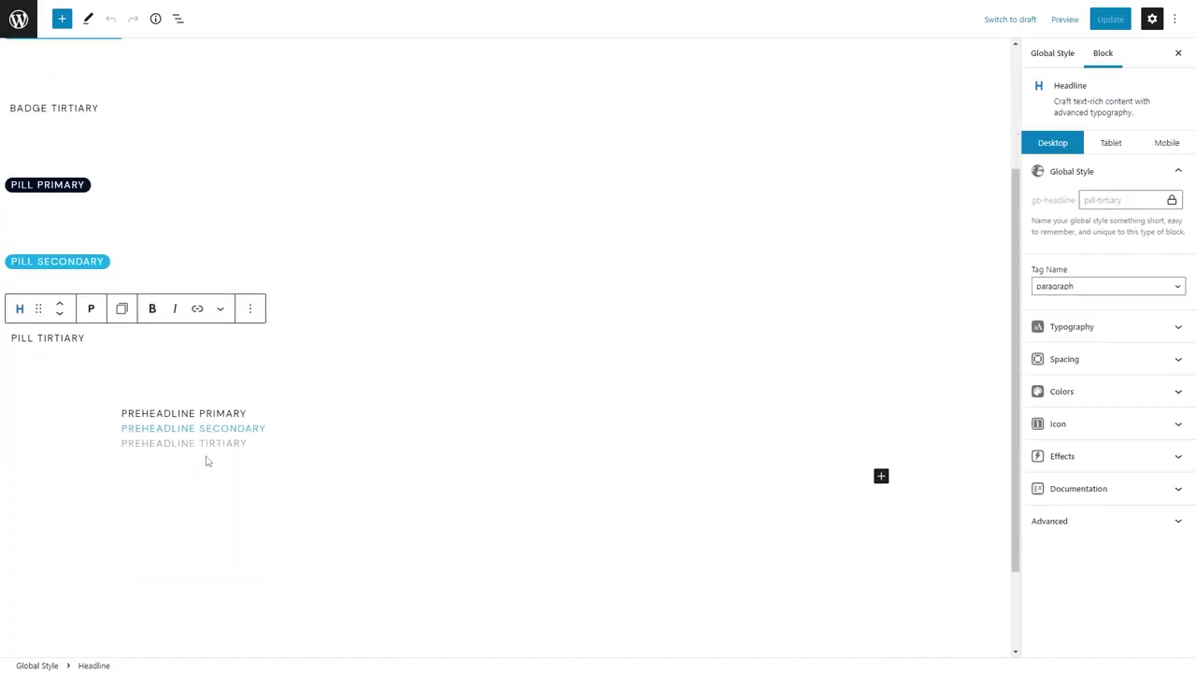
left_click(216, 413)
left_click(284, 446)
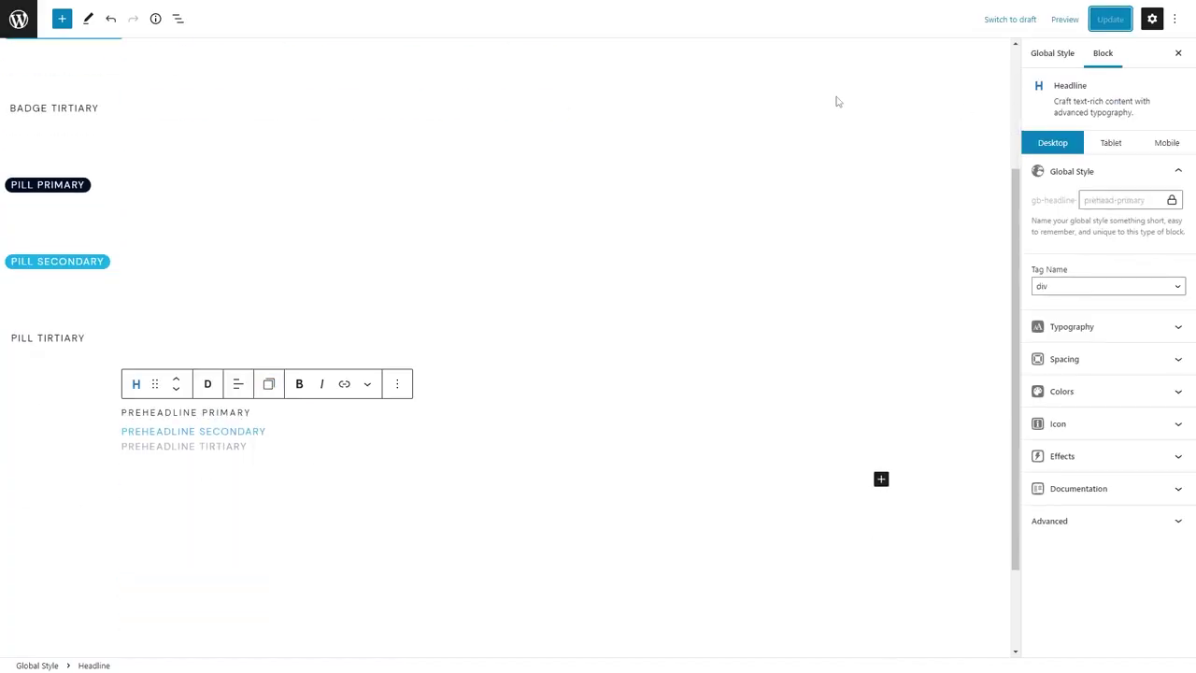
left_click(23, 22)
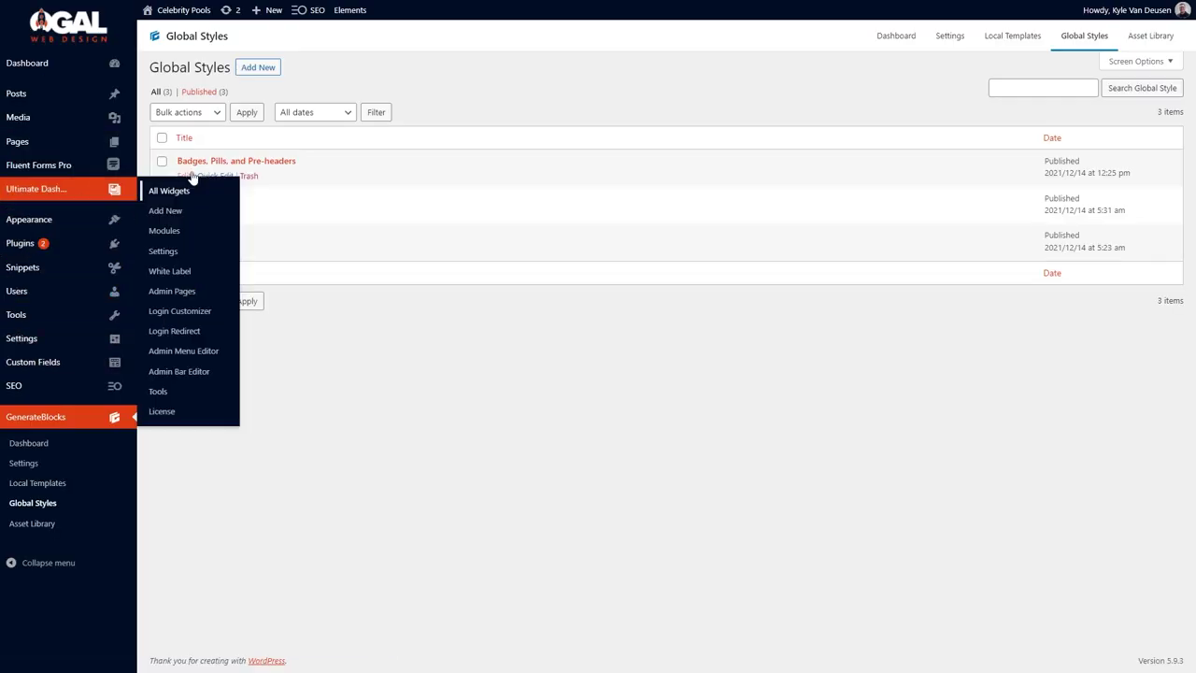
left_click(161, 148)
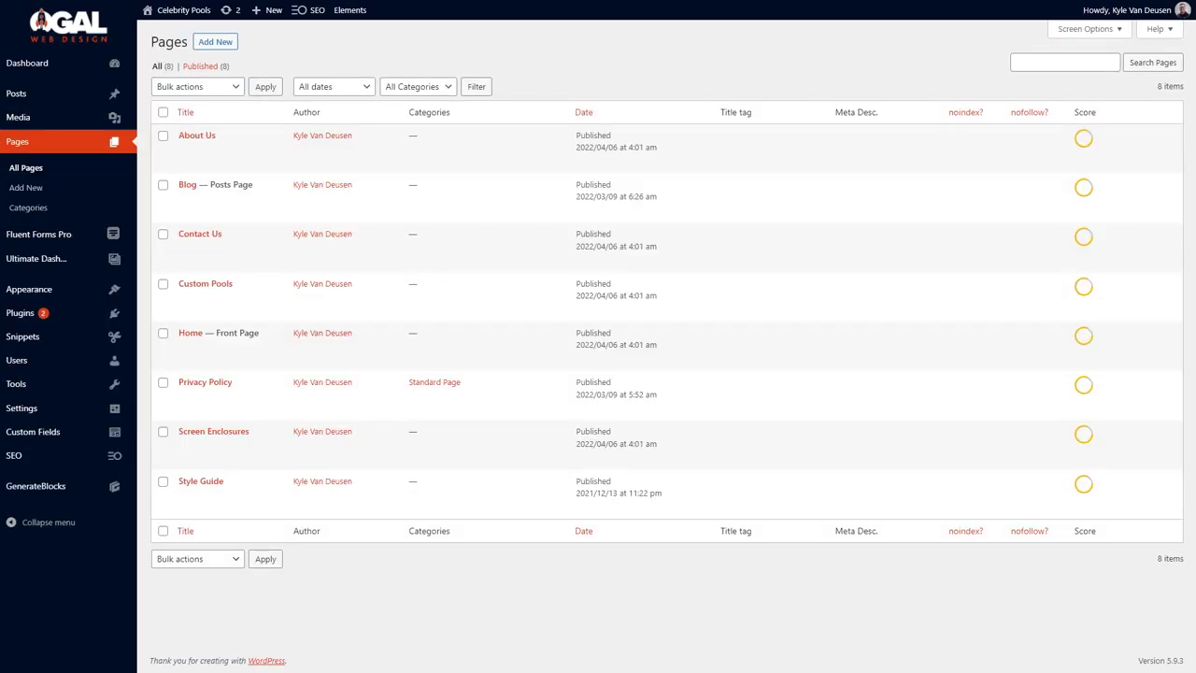
left_click(185, 150)
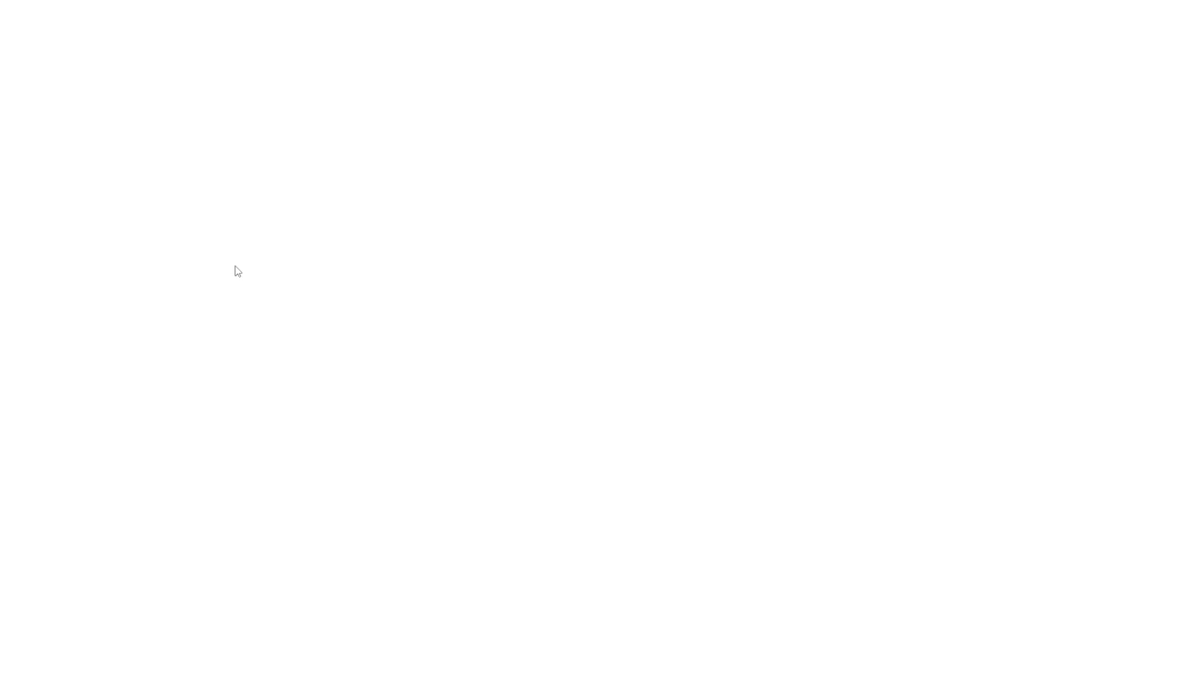
Add a centred paragraph-tag headline 'Specializing in Freshwater & Saltwater Pools' using the prehead-primary global style.
left_click(403, 435)
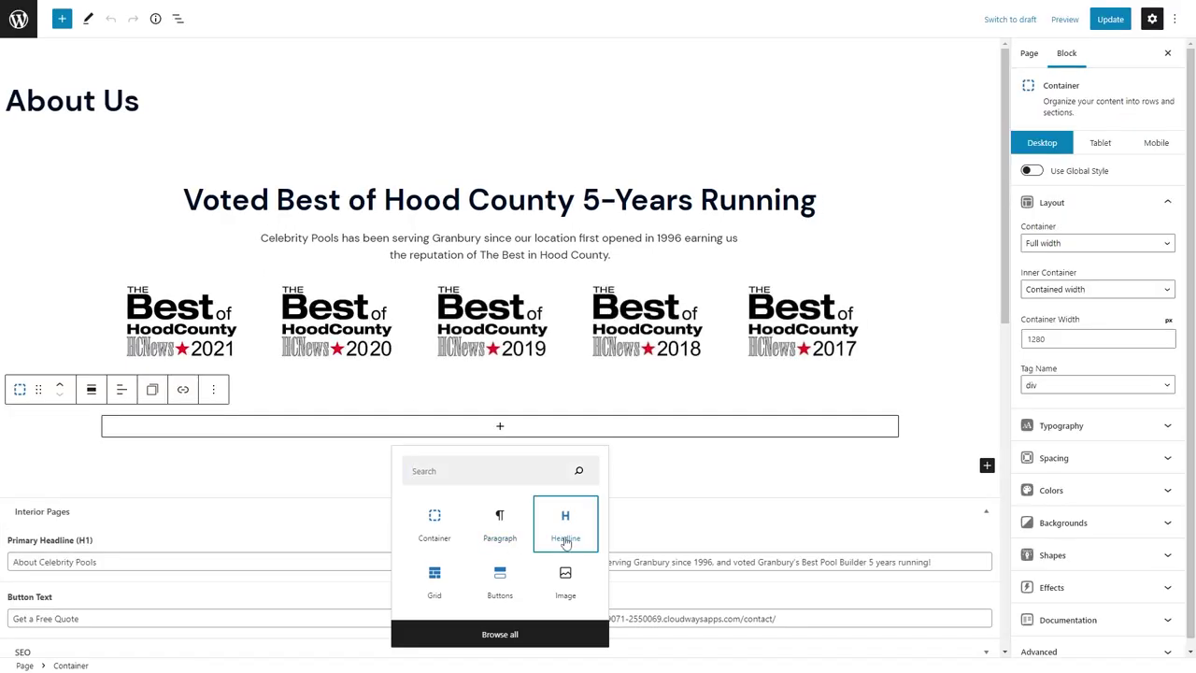
left_click(564, 520)
left_click(258, 389)
left_click(293, 448)
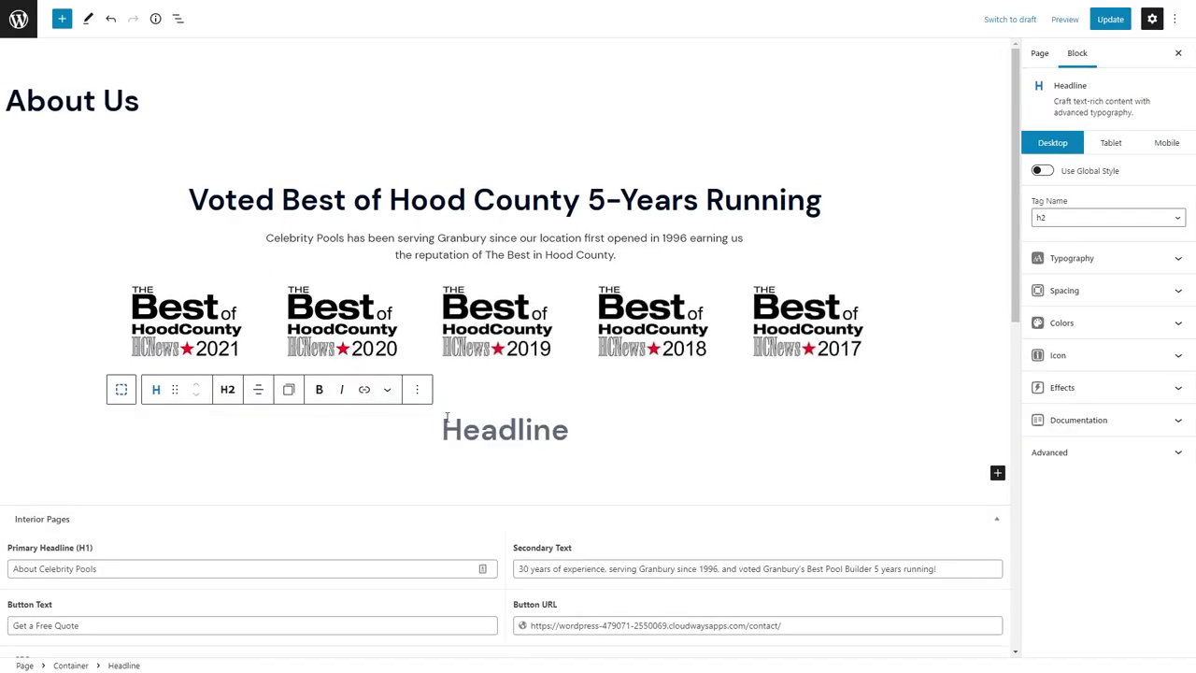
left_click(227, 388)
left_click(250, 568)
type("Specializing in Freshwater & Saltwater Pools")
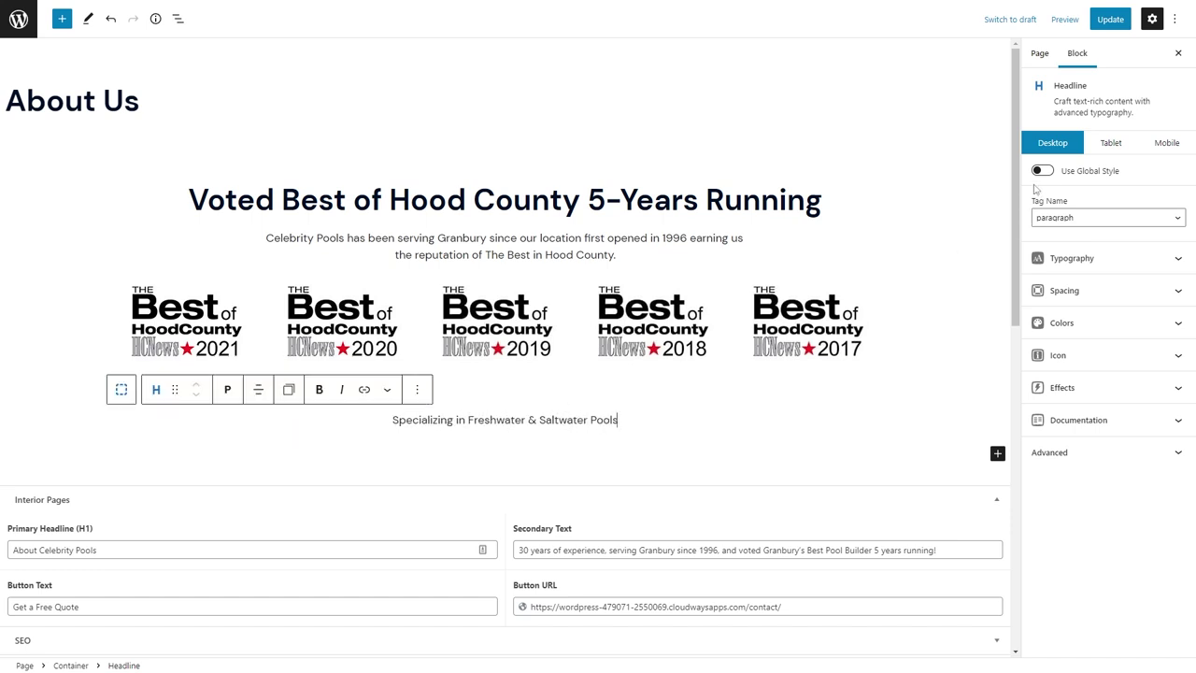
left_click(1042, 170)
left_click(1107, 198)
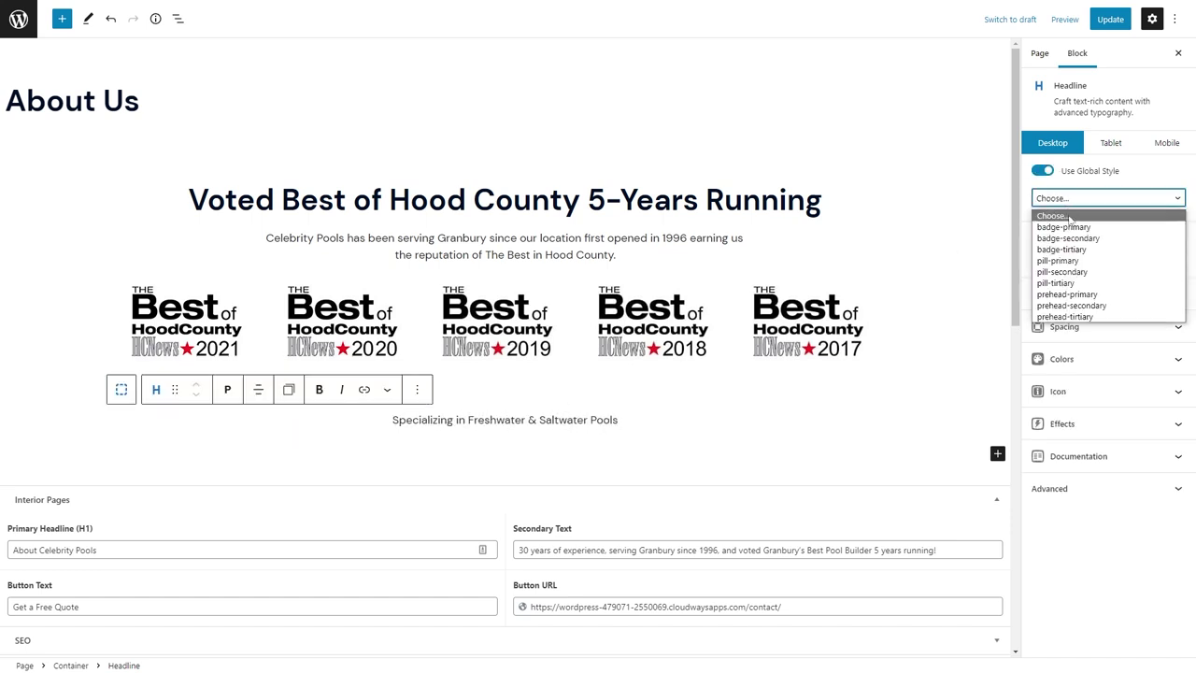
left_click(1086, 297)
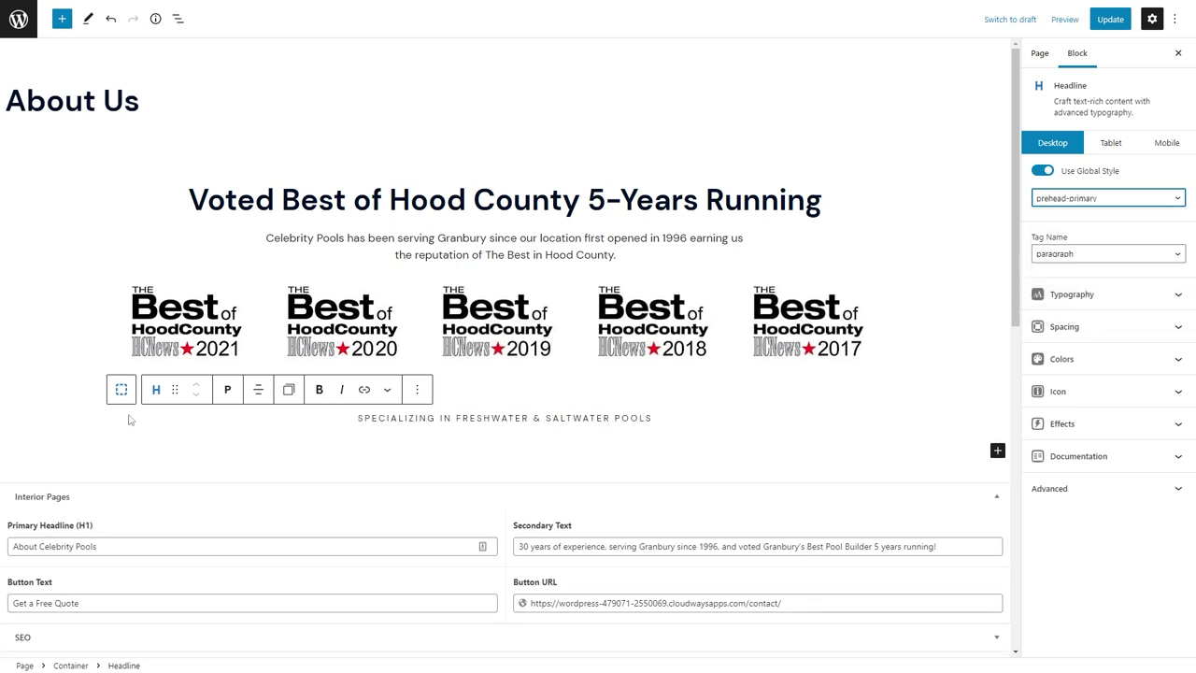
Set the container's tag to section and its top padding to 60.
left_click(122, 388)
left_click(1075, 385)
left_click(1053, 458)
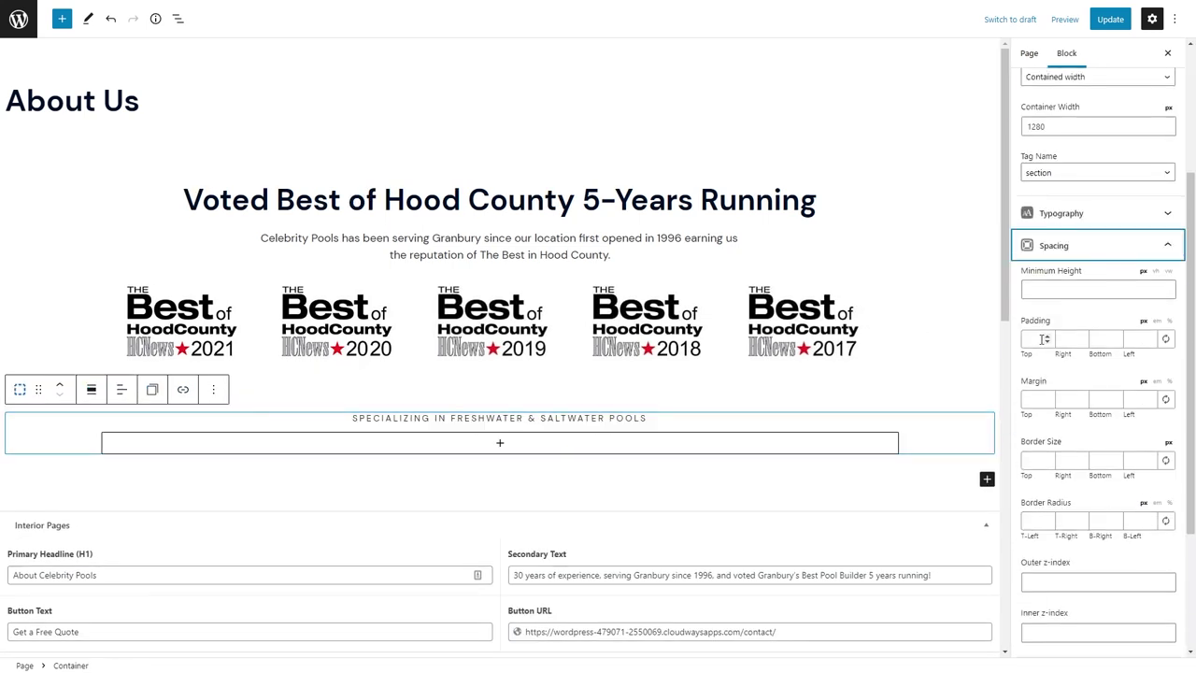
left_click(1023, 339)
type("60")
key("Tab")
Finish the 60/24 section padding and add a centred 'In an Around the Granbury Area' headline.
type("24")
key("Tab")
type("60")
key("Tab")
left_click(500, 479)
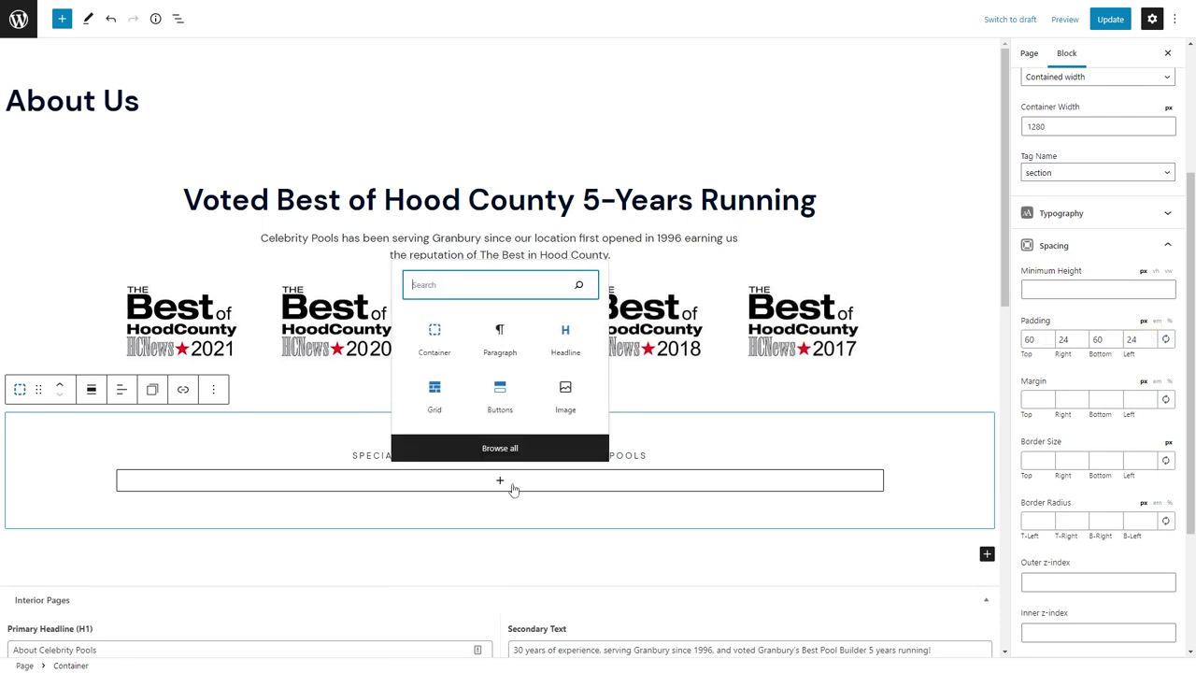
left_click(511, 332)
type("In an ")
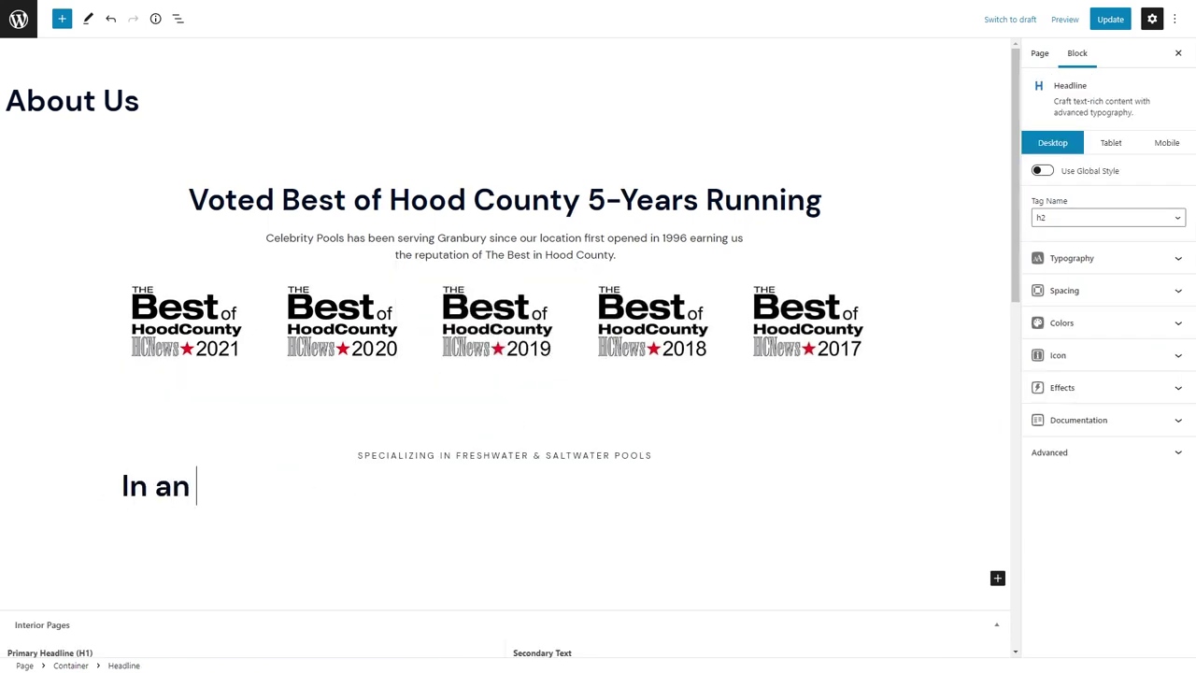
type("Around the Granbury Area")
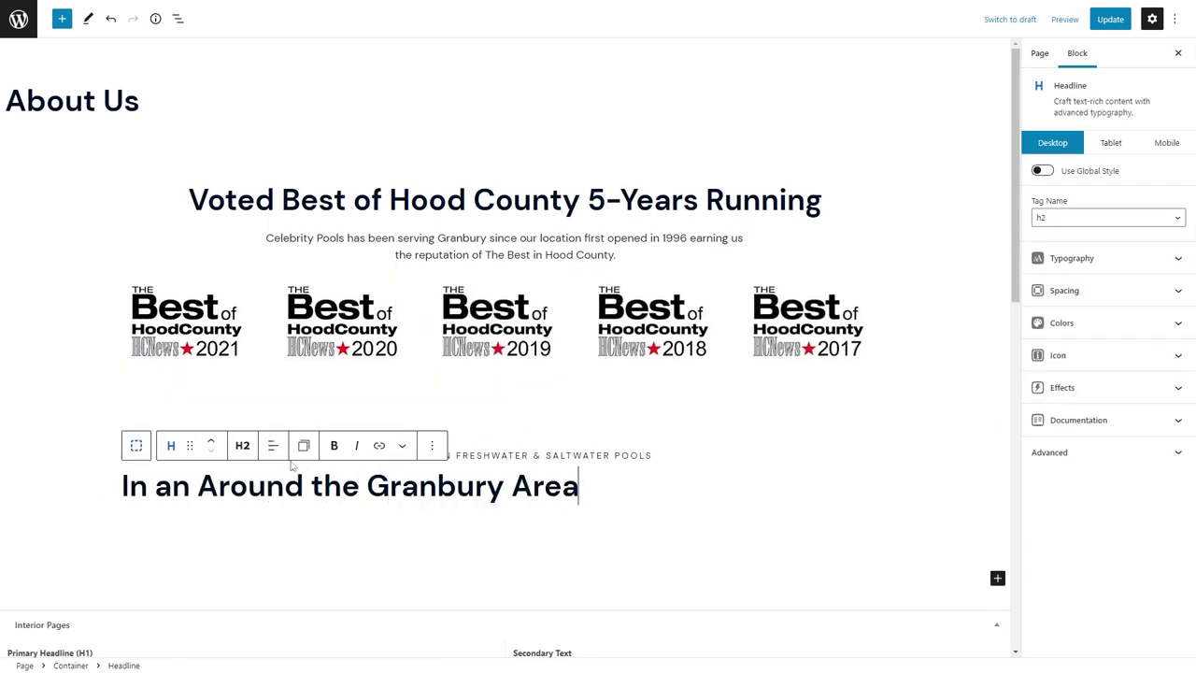
left_click(273, 445)
left_click(296, 505)
Paste the intro text as a centred paragraph below the Granbury heading.
left_click(748, 486)
key("Return")
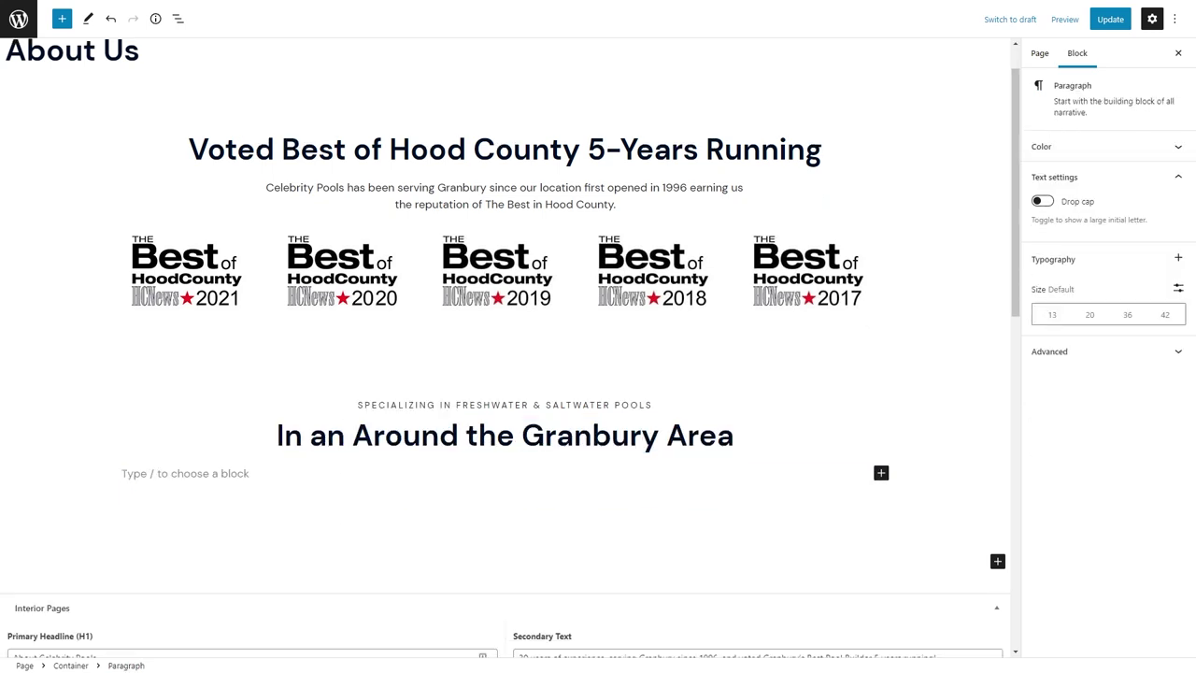
type("Since opening our doors in 1996, we had developed a reputation of quality, accuracy, and trustworthiness building custom pools and screen enclosures in the Granbury Area... But it's building relationships with our customer's that we value the most.")
left_click(241, 426)
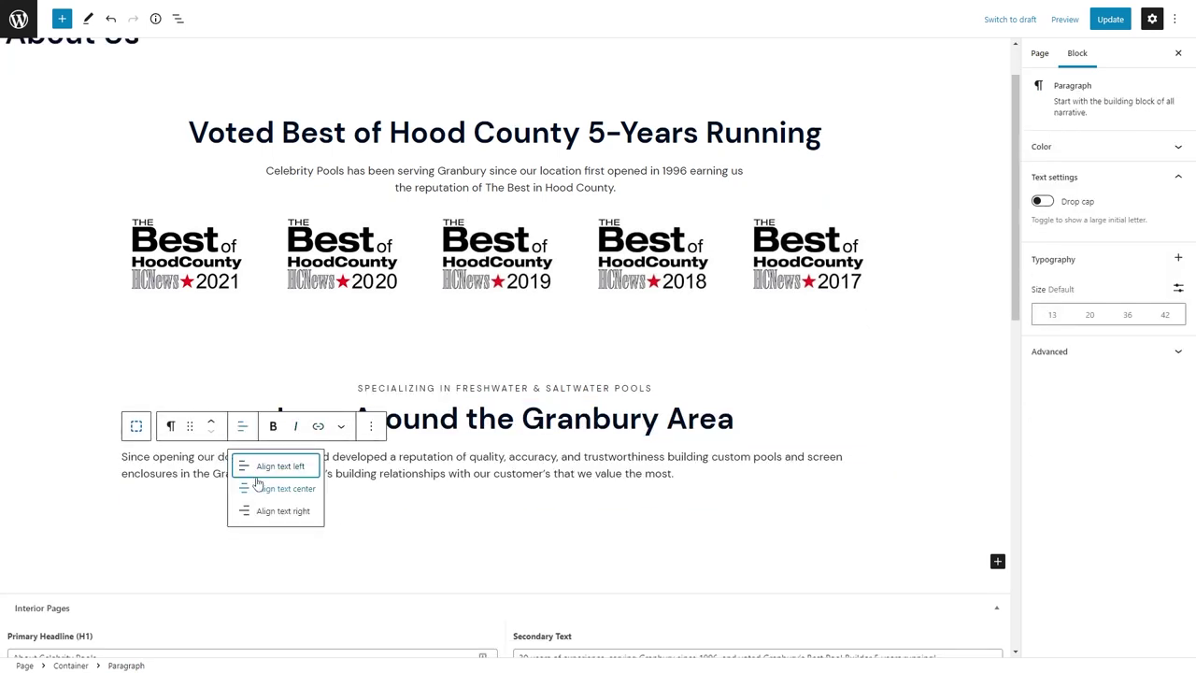
left_click(258, 488)
left_click(1049, 352)
left_click(1074, 504)
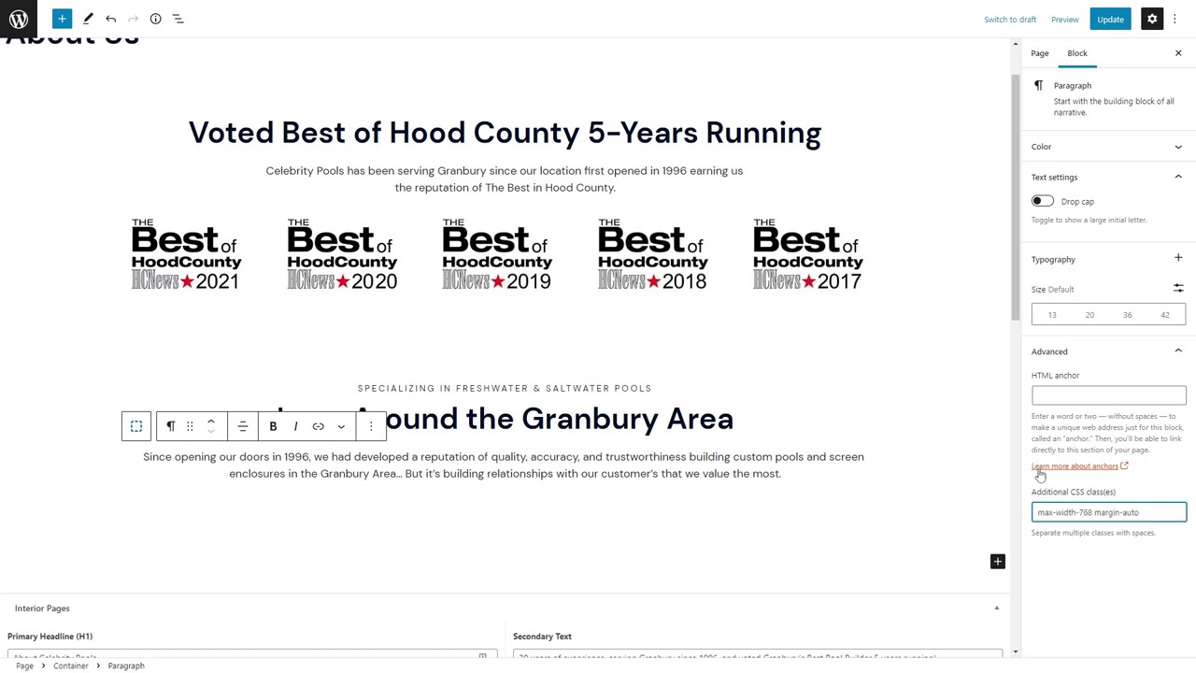
Convert the intro into a centred Paragraph-tag headline with classes 'max-width-768 margin-auto'.
left_click(170, 426)
left_click(210, 206)
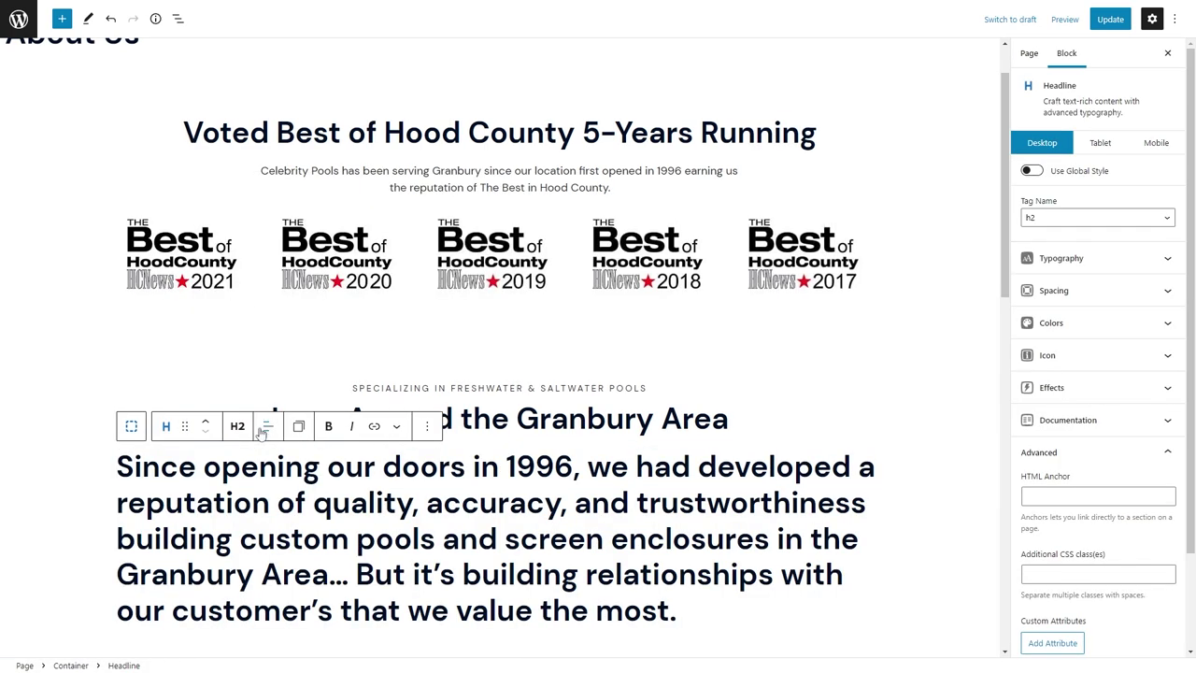
left_click(265, 426)
left_click(313, 490)
left_click(245, 431)
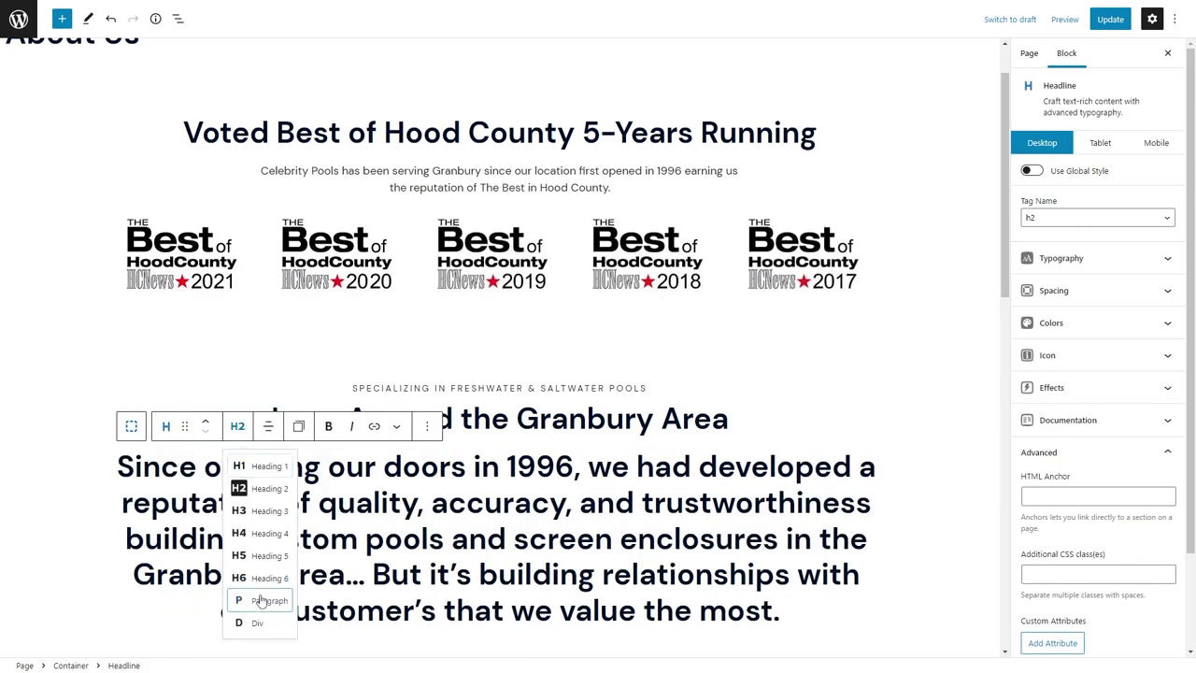
left_click(261, 604)
scroll(1068, 561, "down", 1)
left_click(1064, 476)
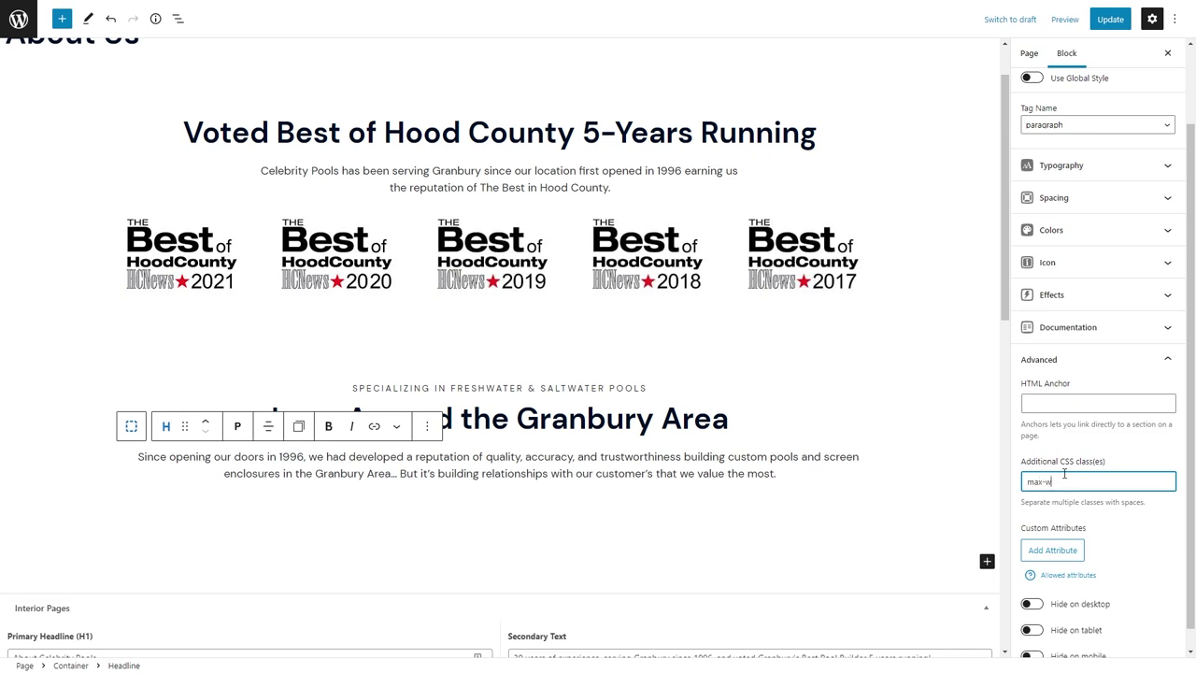
type("max-width-768 marg")
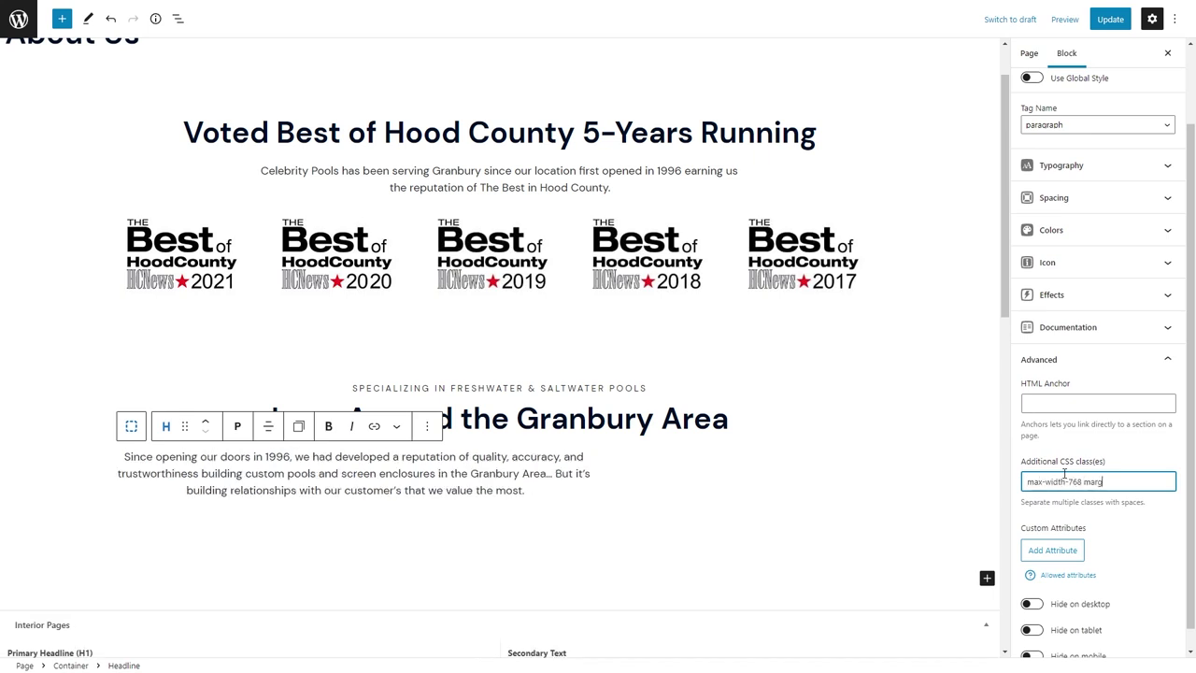
type("in-auto")
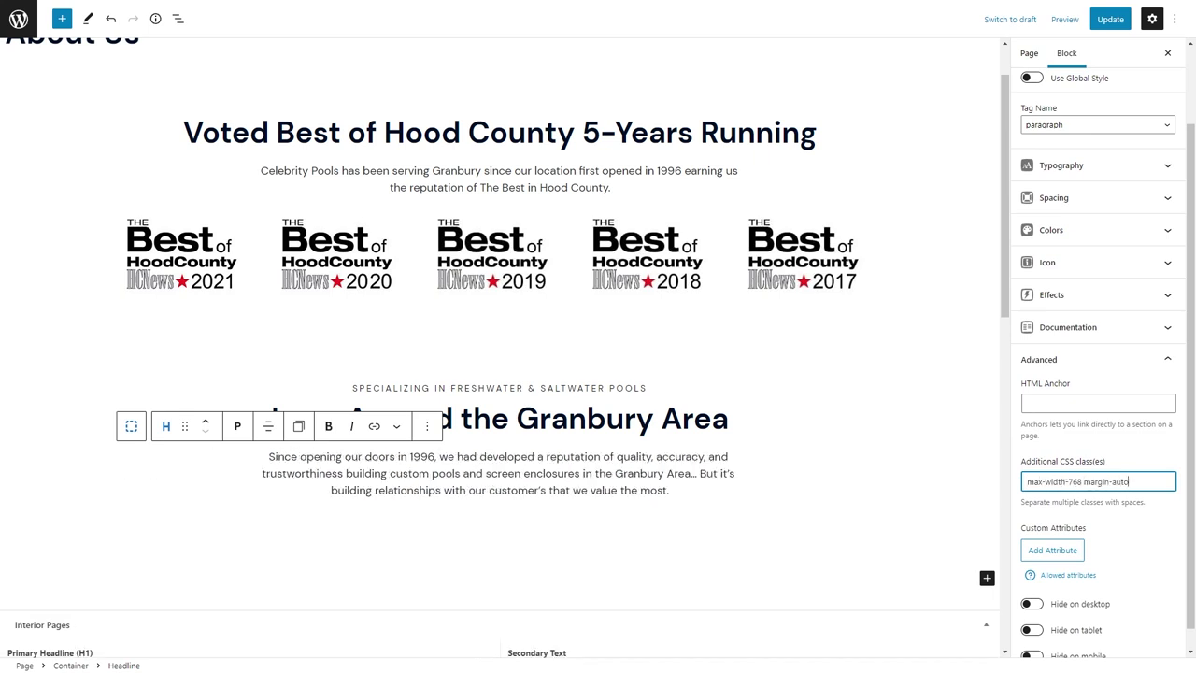
left_click(540, 525)
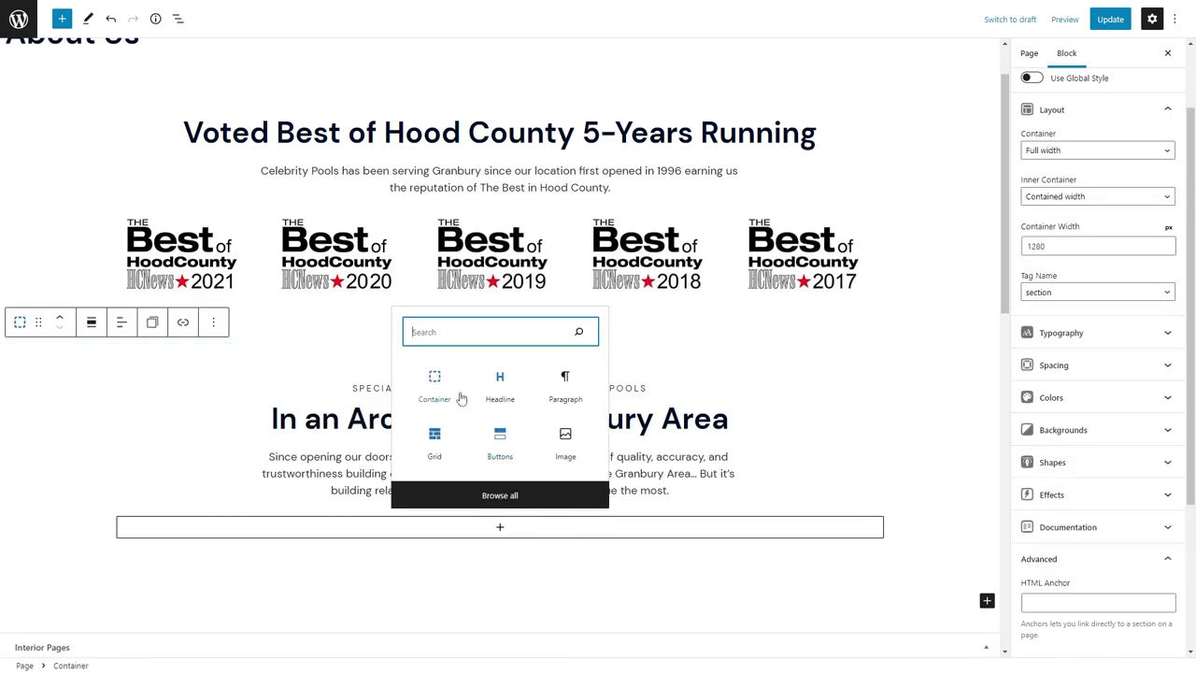
Insert a three-column grid below the intro with a gap of 20.
left_click(433, 439)
left_click(505, 229)
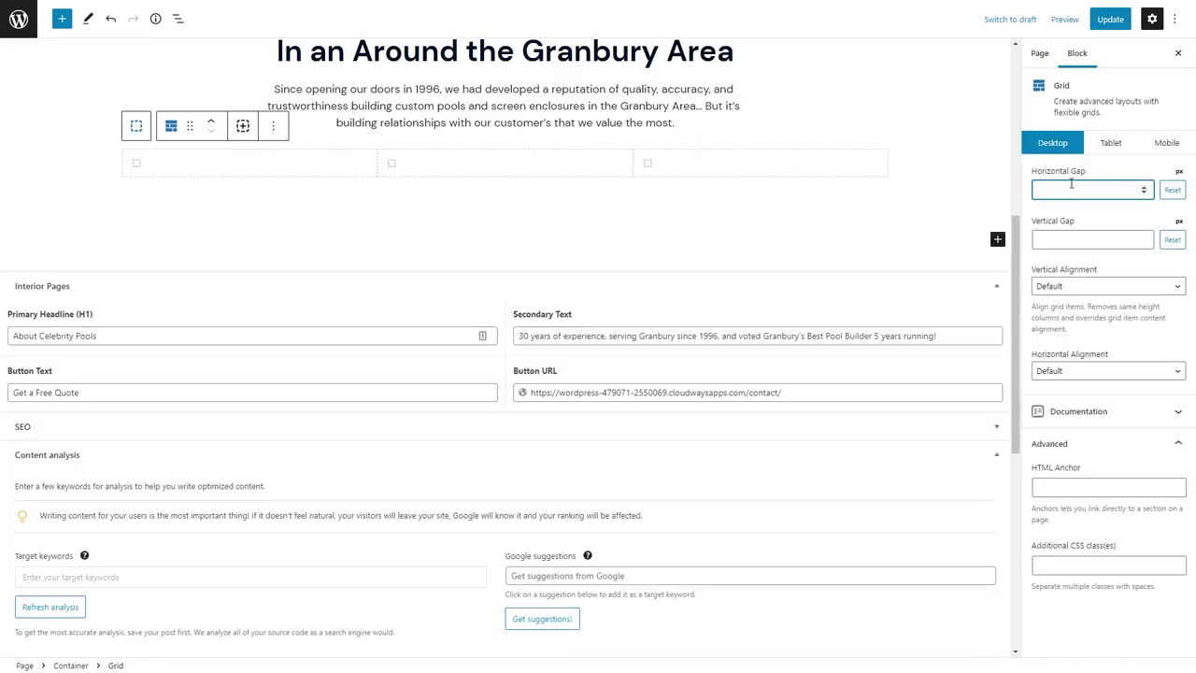
type("20")
Give the intro paragraph a bottom margin of 60.
left_click(644, 114)
left_click(1075, 290)
left_click(1099, 421)
type("27")
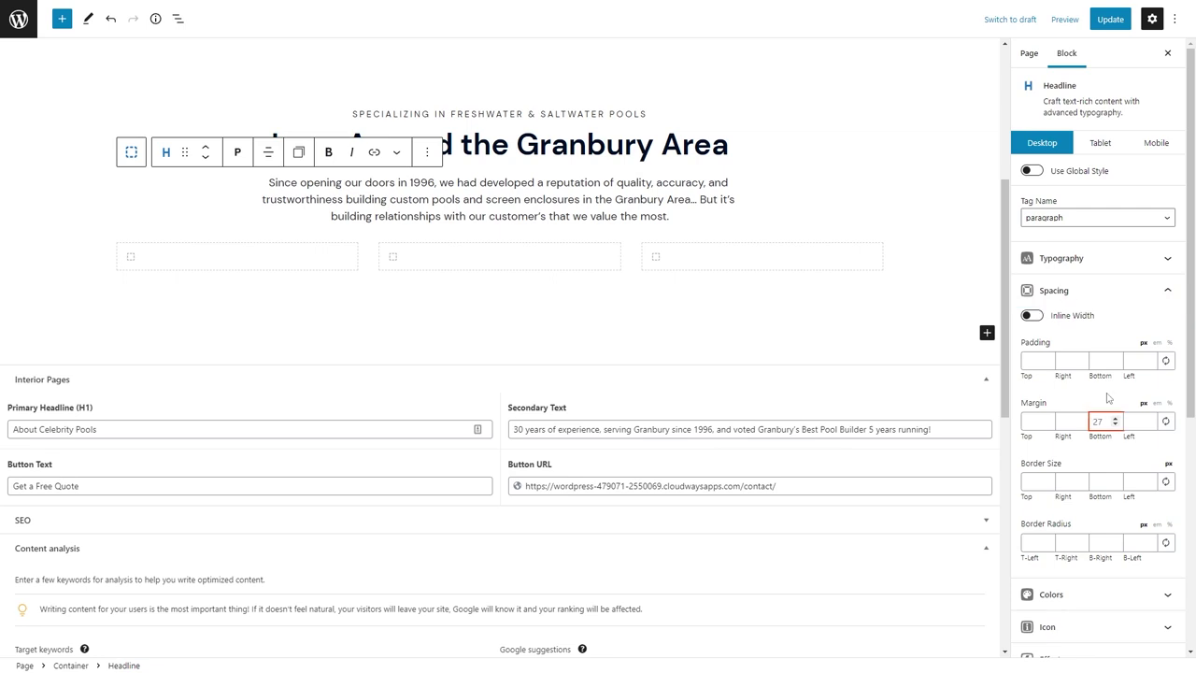
key("BackSpace")
key("BackSpace")
type("60")
Make the first grid column's background white.
left_click(248, 274)
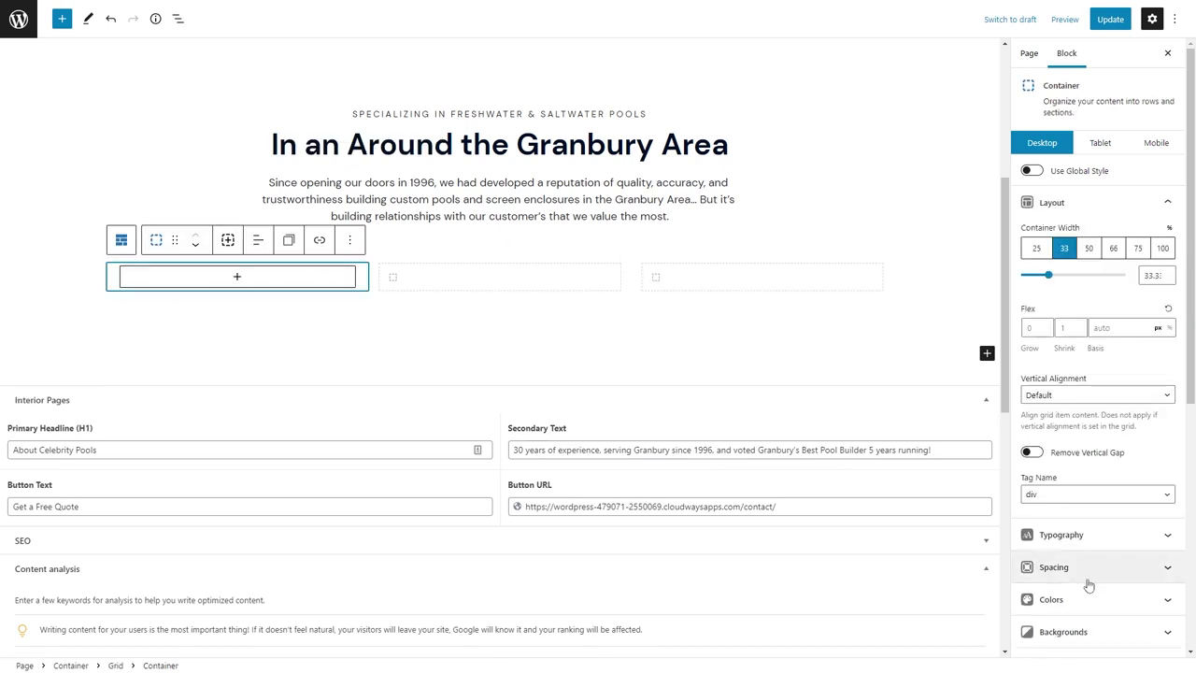
left_click(1088, 596)
scroll(1149, 523, "down", 2)
left_click(1166, 471)
left_click(1016, 371)
Add a box shadow with blur 30 to the first column and pad it 24.
scroll(1121, 420, "down", 4)
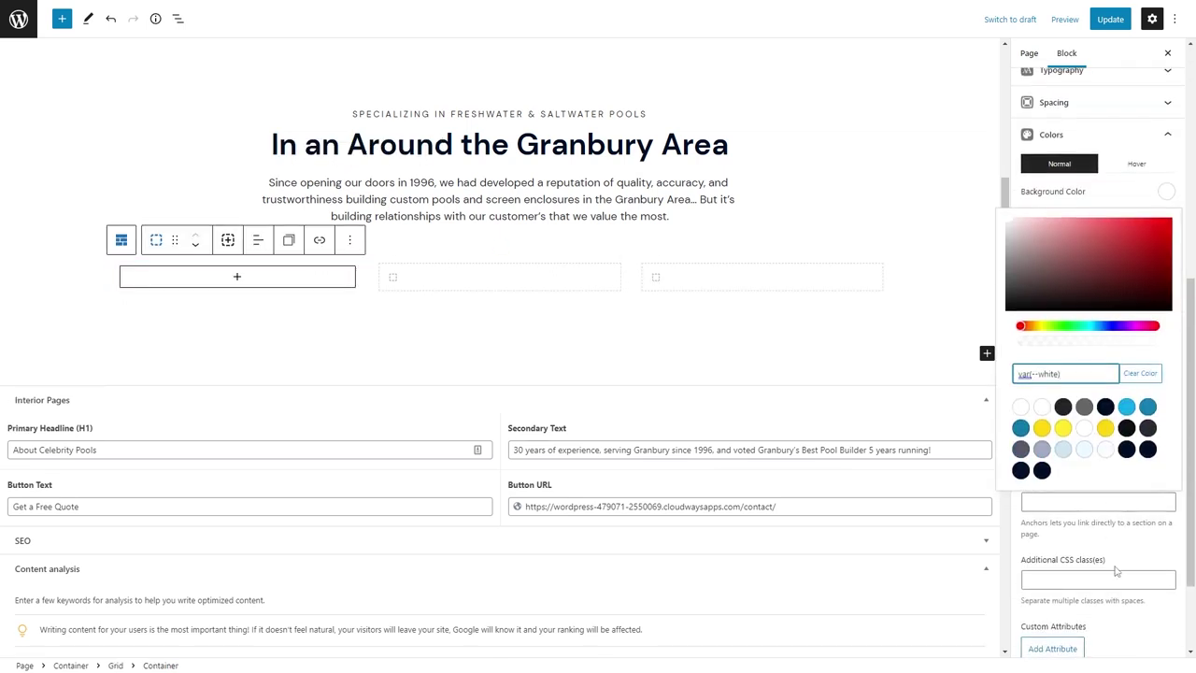
left_click(1081, 273)
left_click(1032, 356)
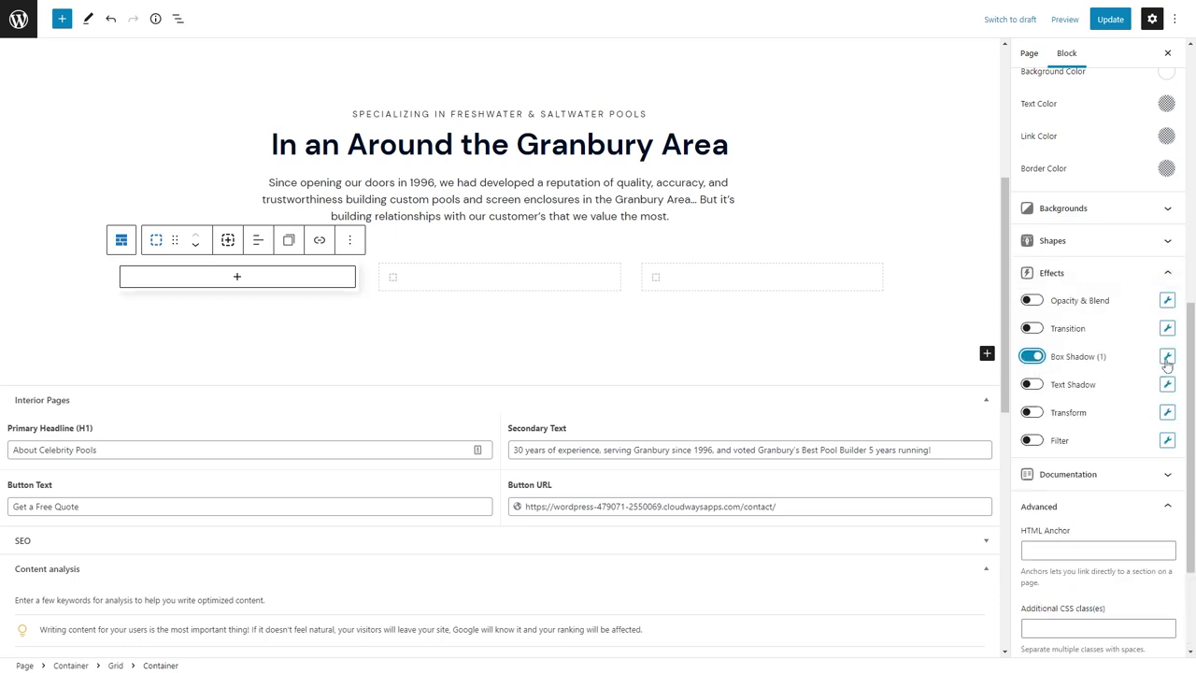
key("Tab")
key("Tab")
key("Tab")
key("Tab")
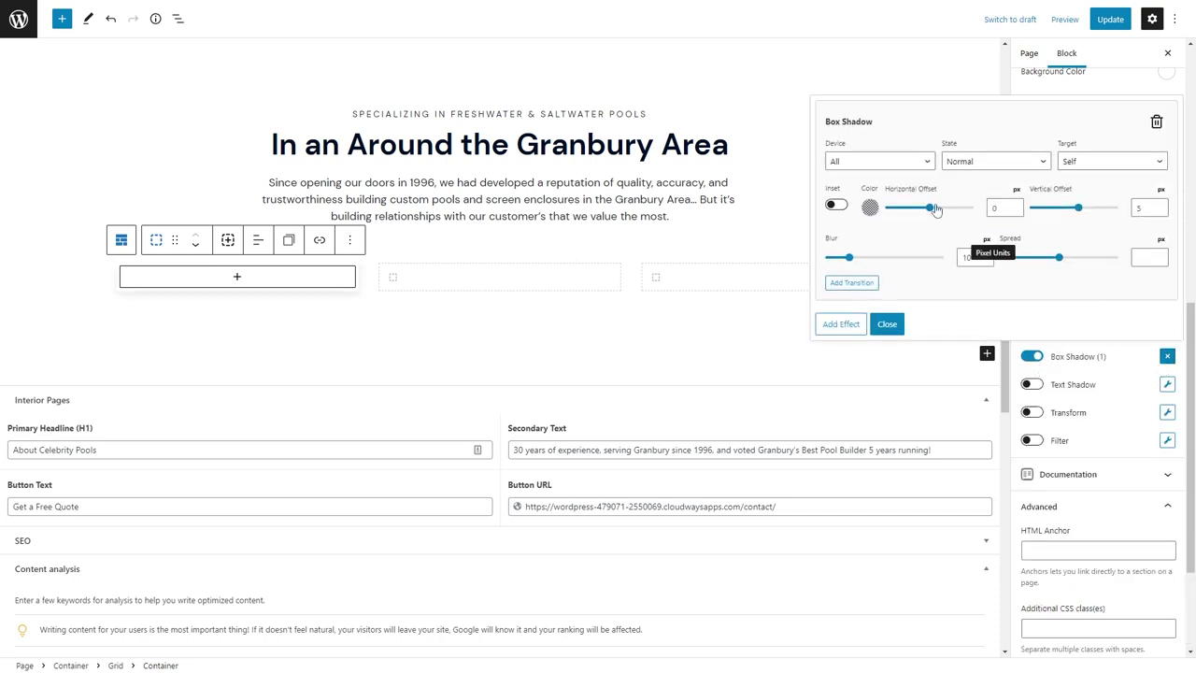
type("30")
left_click(1108, 373)
scroll(1108, 374, "up", 5)
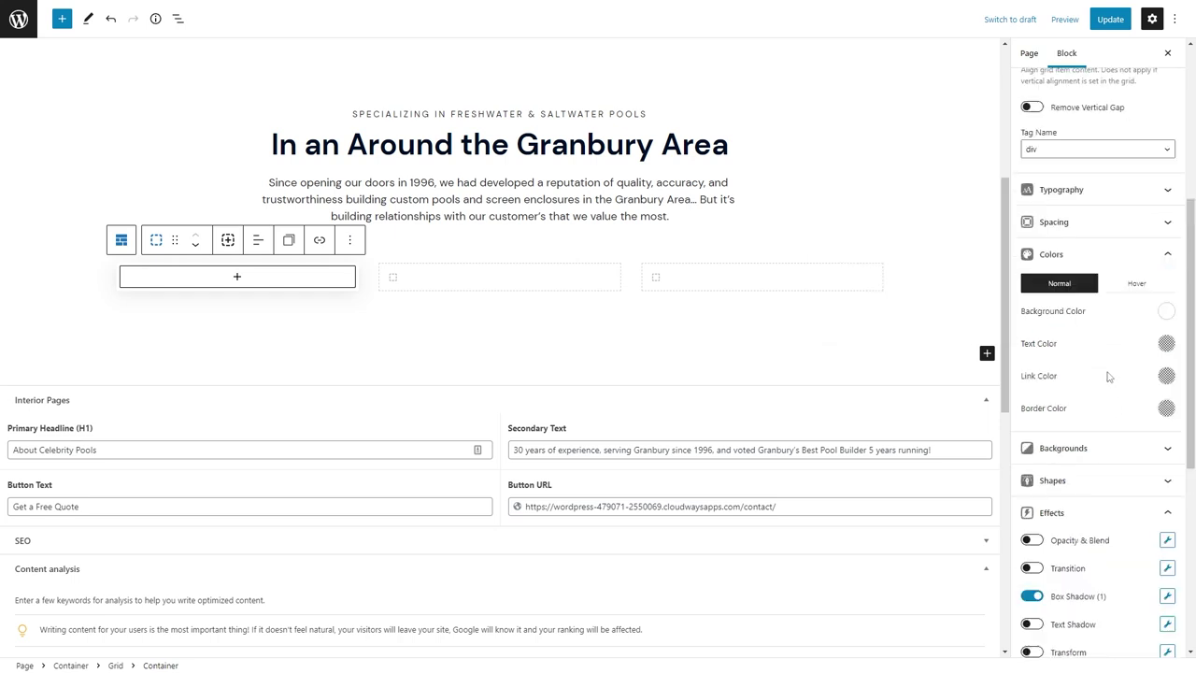
left_click(1075, 443)
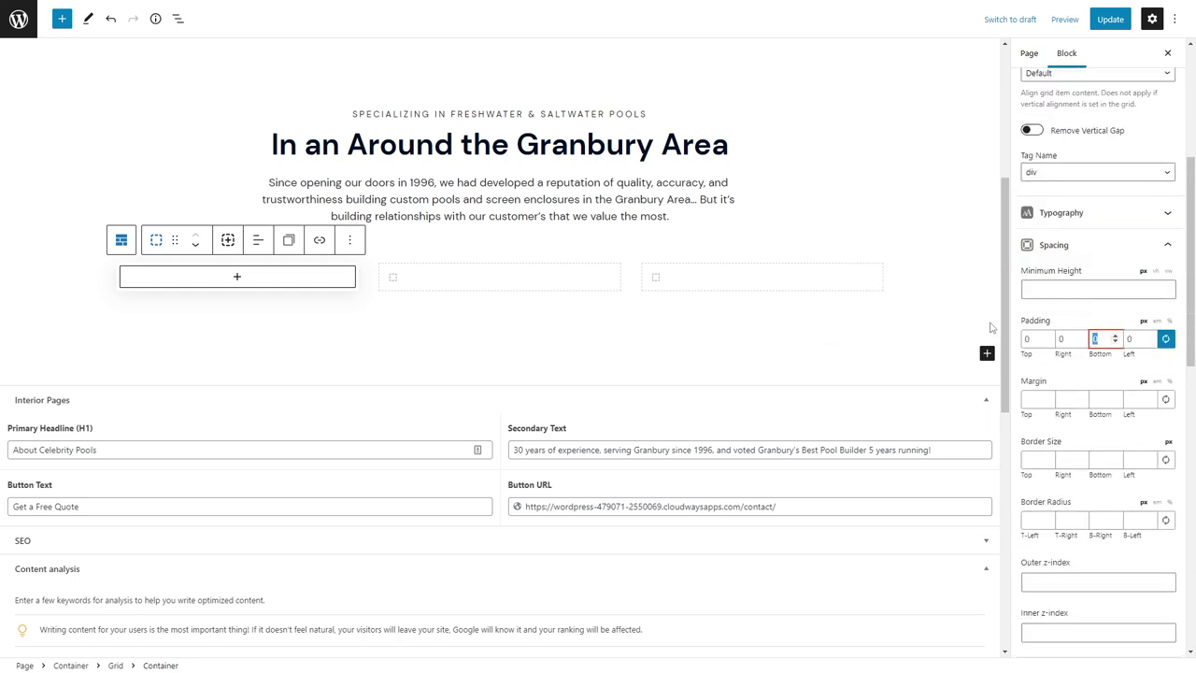
type("24")
Add a centred H3 'Custom Designs' heading with the pasted description below it.
left_click(240, 291)
left_click(240, 388)
left_click(252, 254)
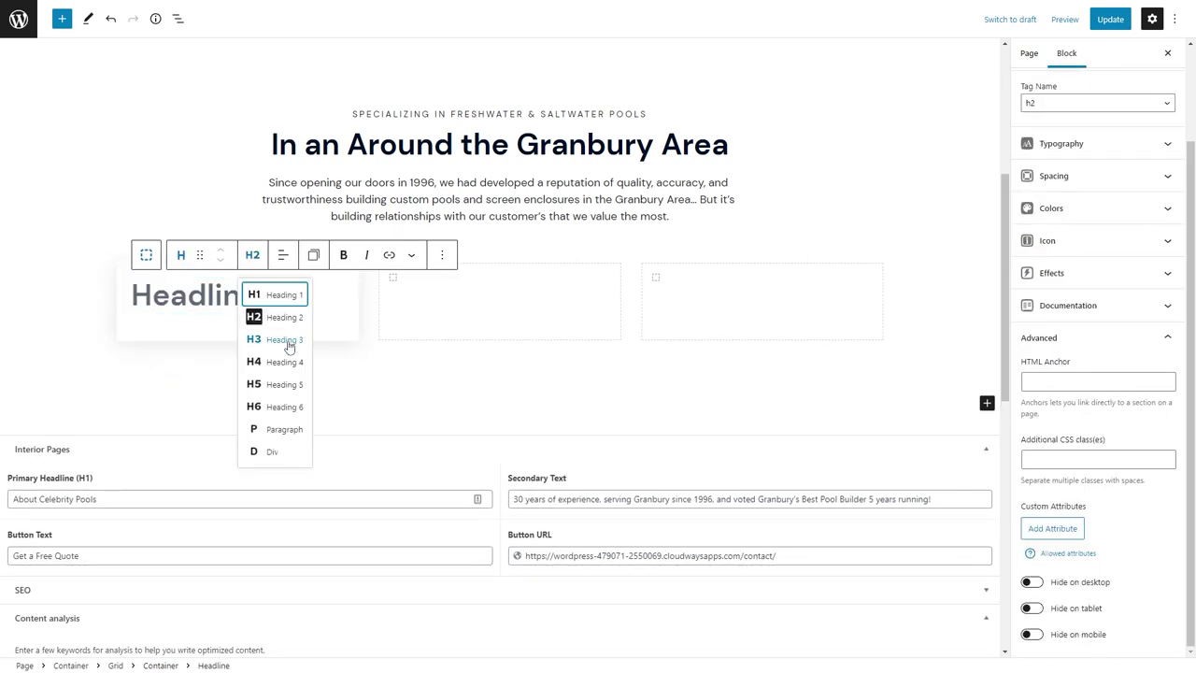
left_click(289, 341)
left_click(282, 254)
left_click(299, 315)
type("Custom D")
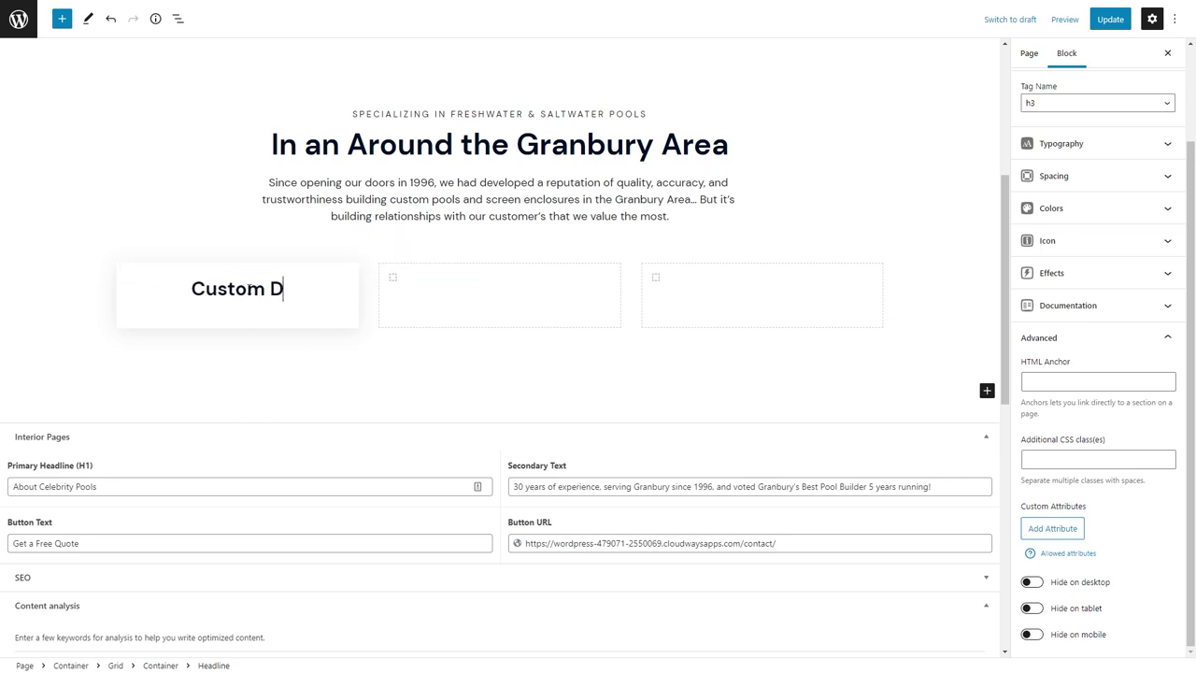
type("esigns")
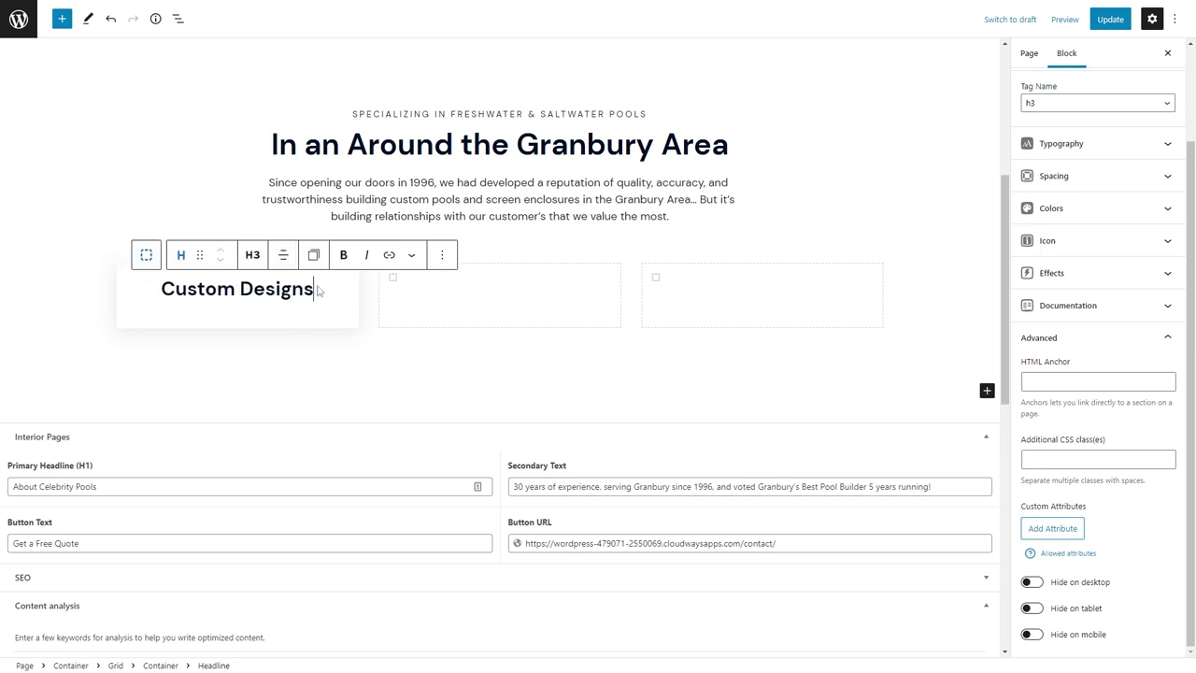
key("Return")
type("Your pool will become a natural extension of your space and custom designed to your specifications.")
Make the description a centred Paragraph-tag headline with 0 bottom margin.
left_click(258, 219)
left_click(273, 278)
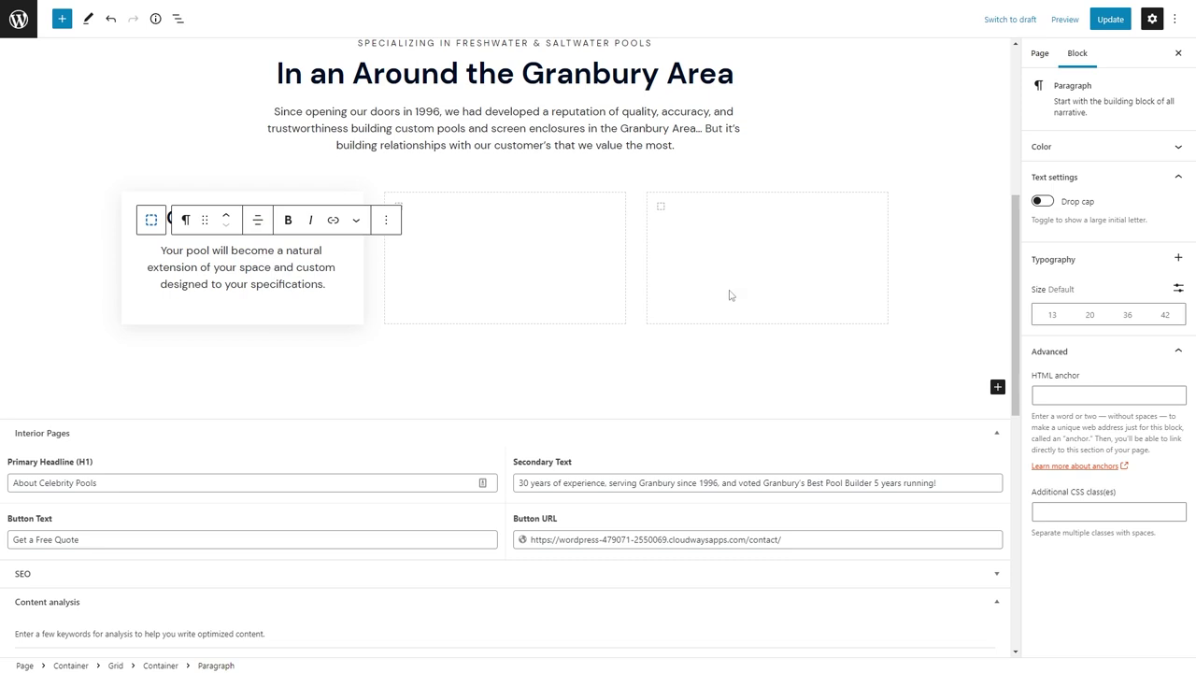
left_click(185, 220)
left_click(201, 275)
left_click(251, 220)
left_click(267, 318)
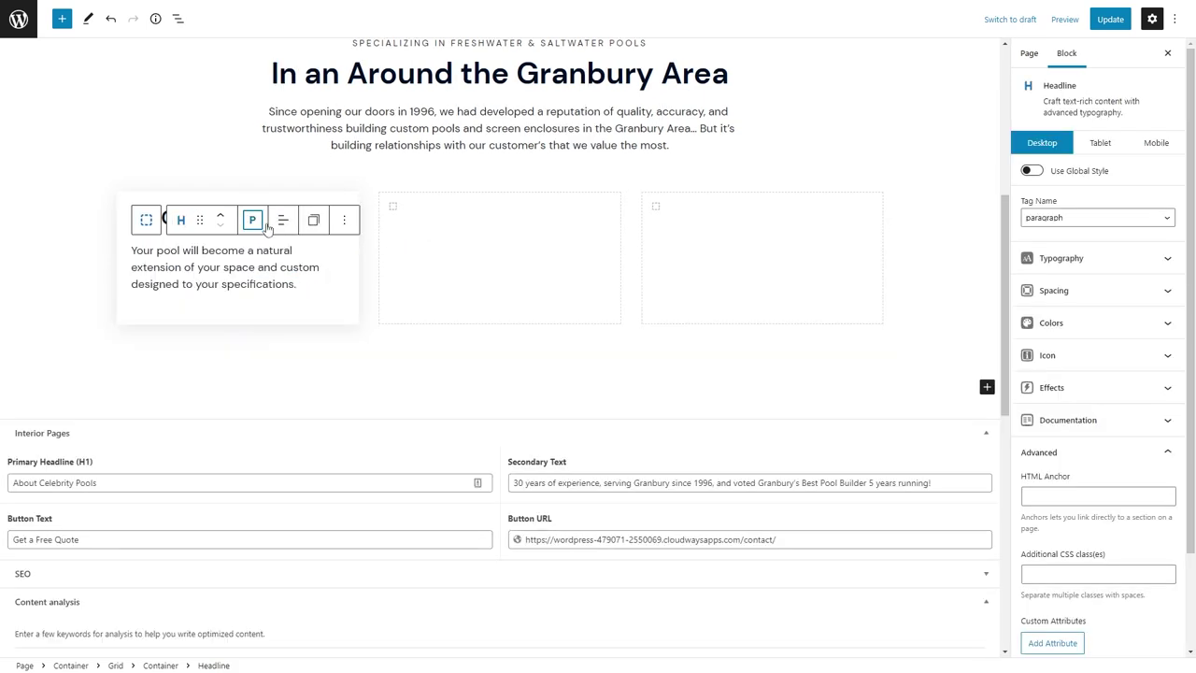
left_click(282, 219)
left_click(315, 282)
left_click(1052, 290)
left_click(1101, 422)
type("0")
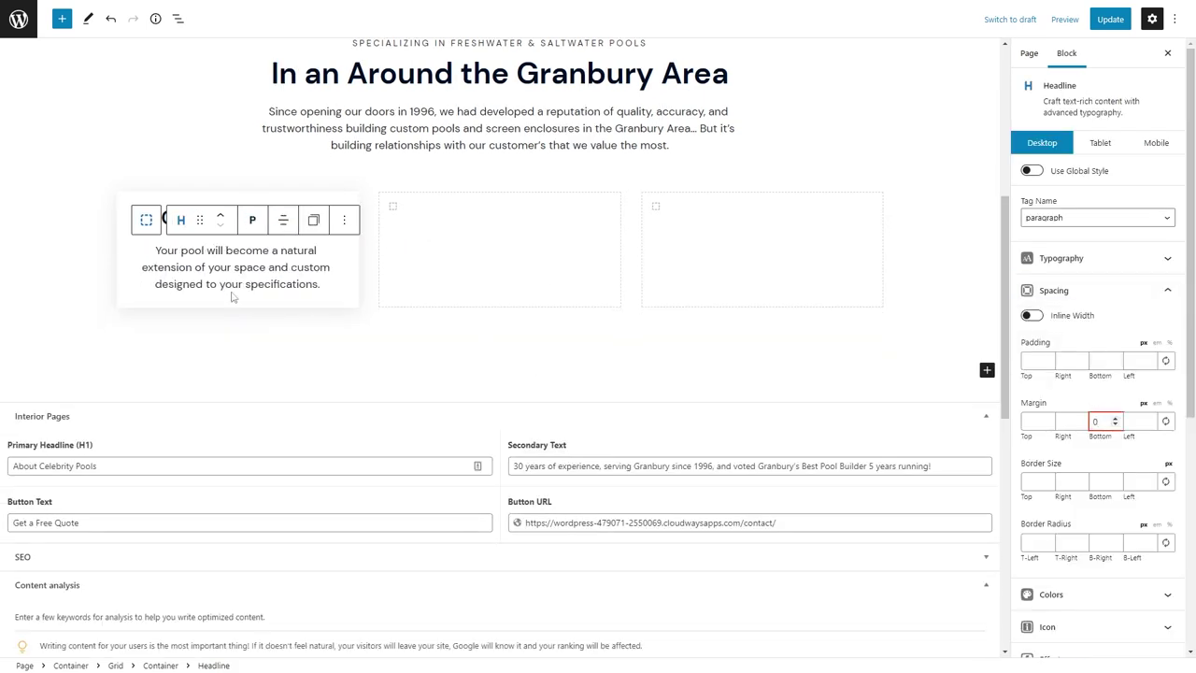
left_click(146, 220)
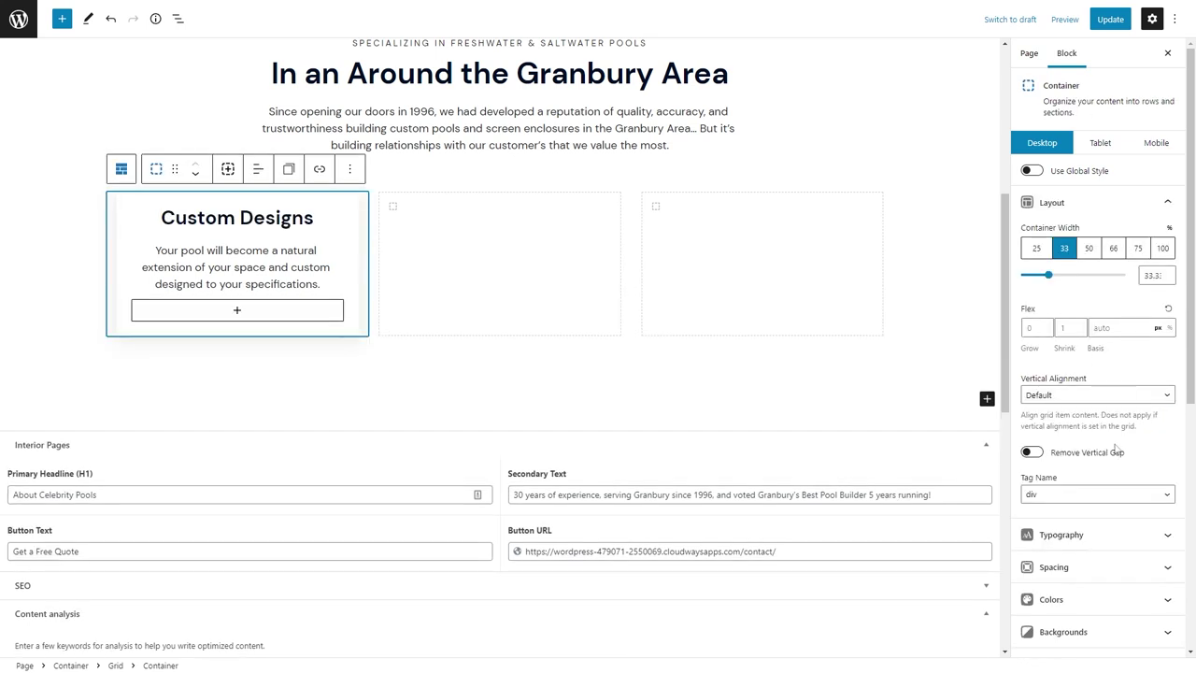
left_click(1121, 566)
Set the card padding to 32 and fade the box shadow colour's opacity.
double_click(1132, 338)
type("32")
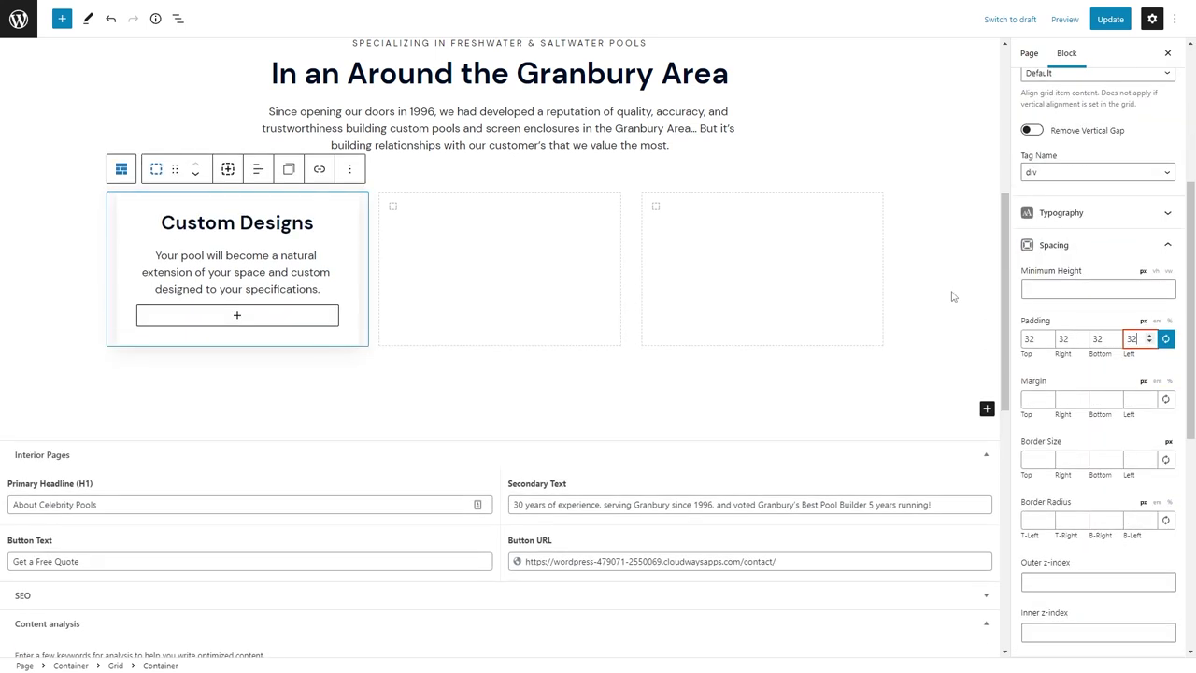
scroll(1075, 489, "down", 5)
left_click(1089, 273)
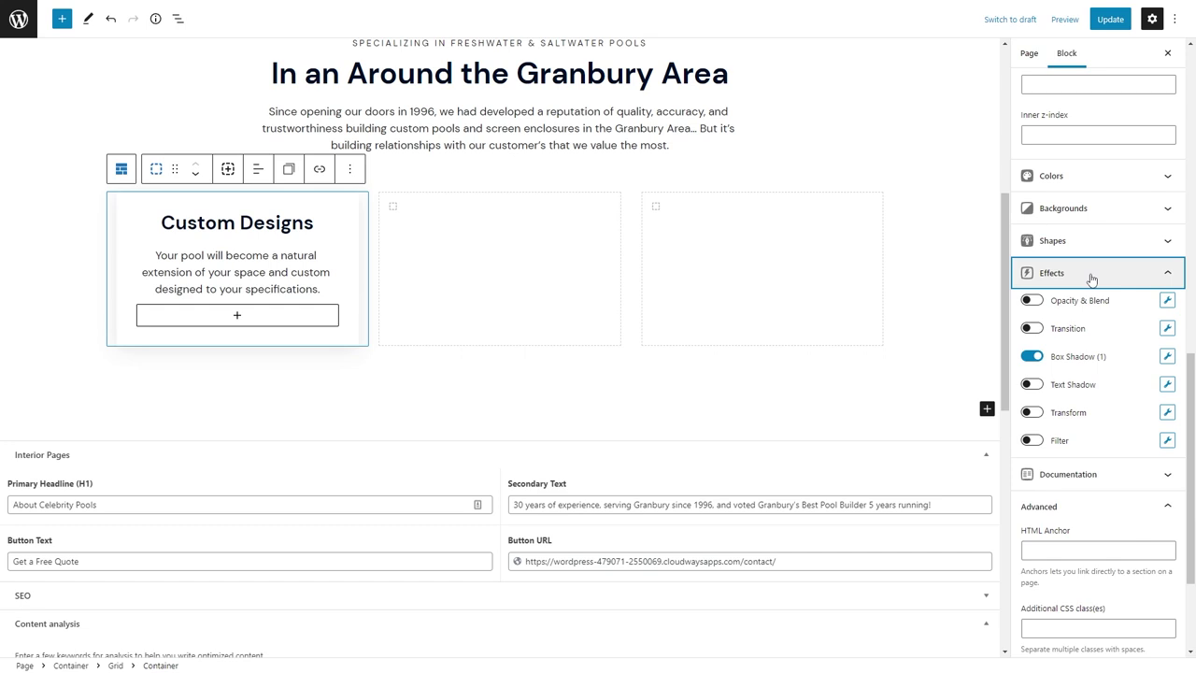
left_click(1166, 358)
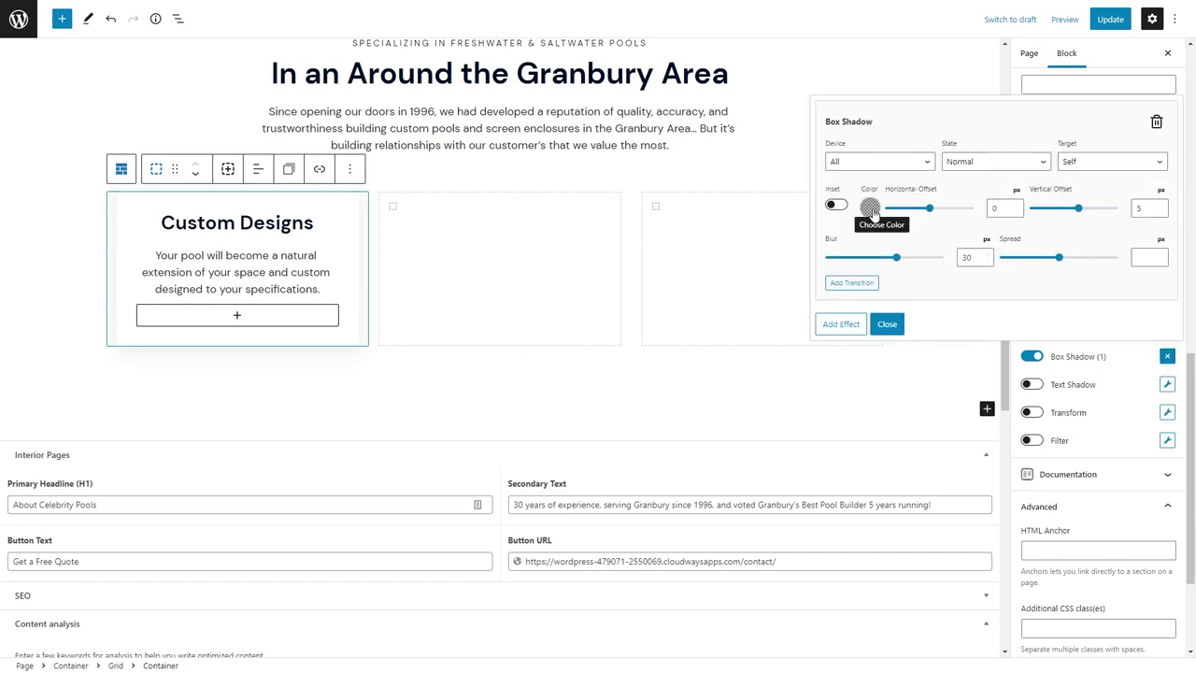
left_click(899, 254)
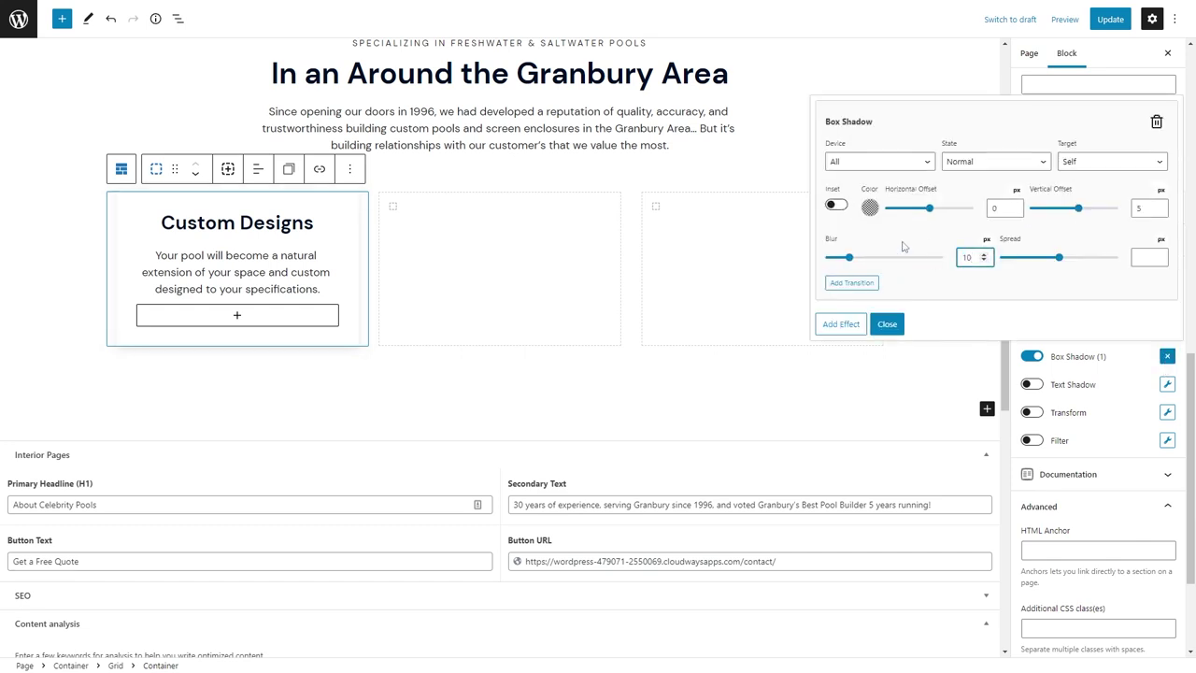
left_click(869, 206)
left_click(845, 398)
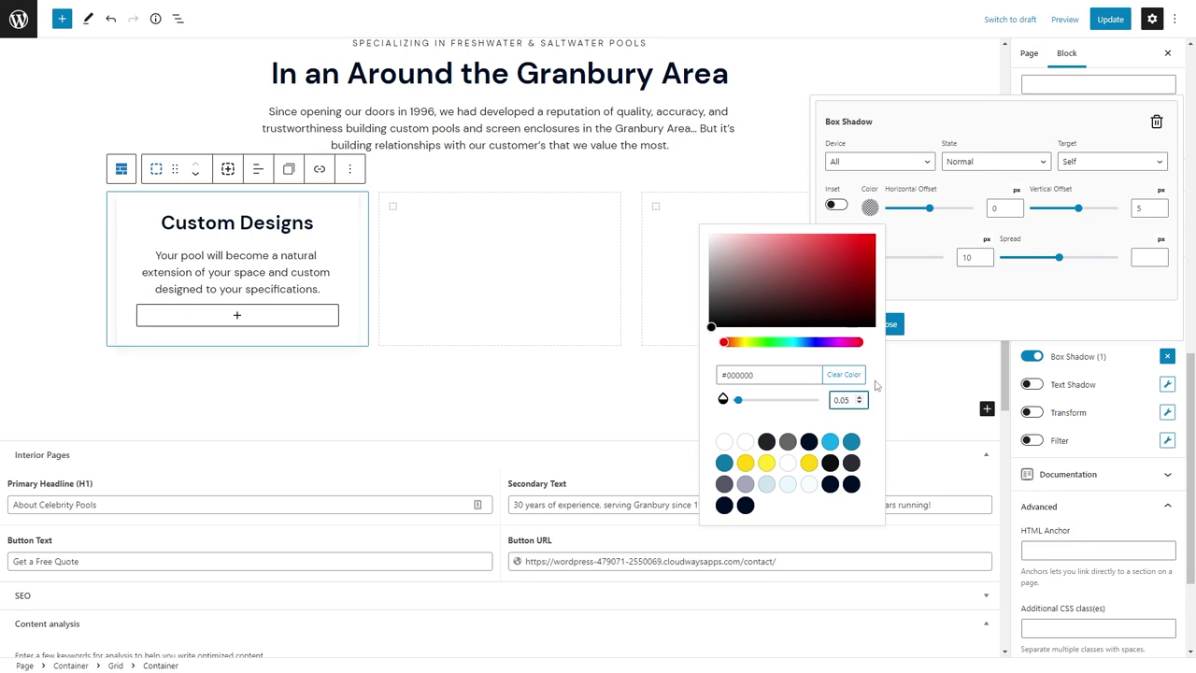
left_click(929, 299)
Add a hover box shadow (offset 10, blur 30) and an ease-in-out transition.
left_click(869, 323)
left_click(993, 278)
left_click(962, 302)
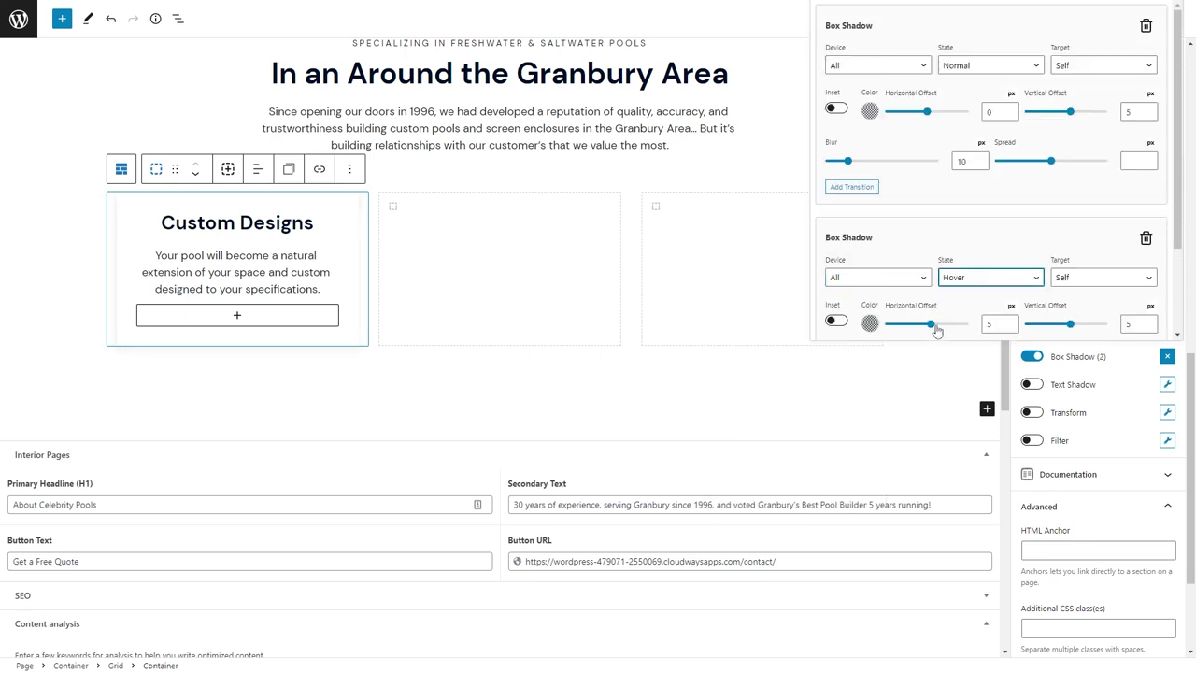
key("Tab")
key("Tab")
key("Tab")
key("Tab")
key("Tab")
type("10")
key("Tab")
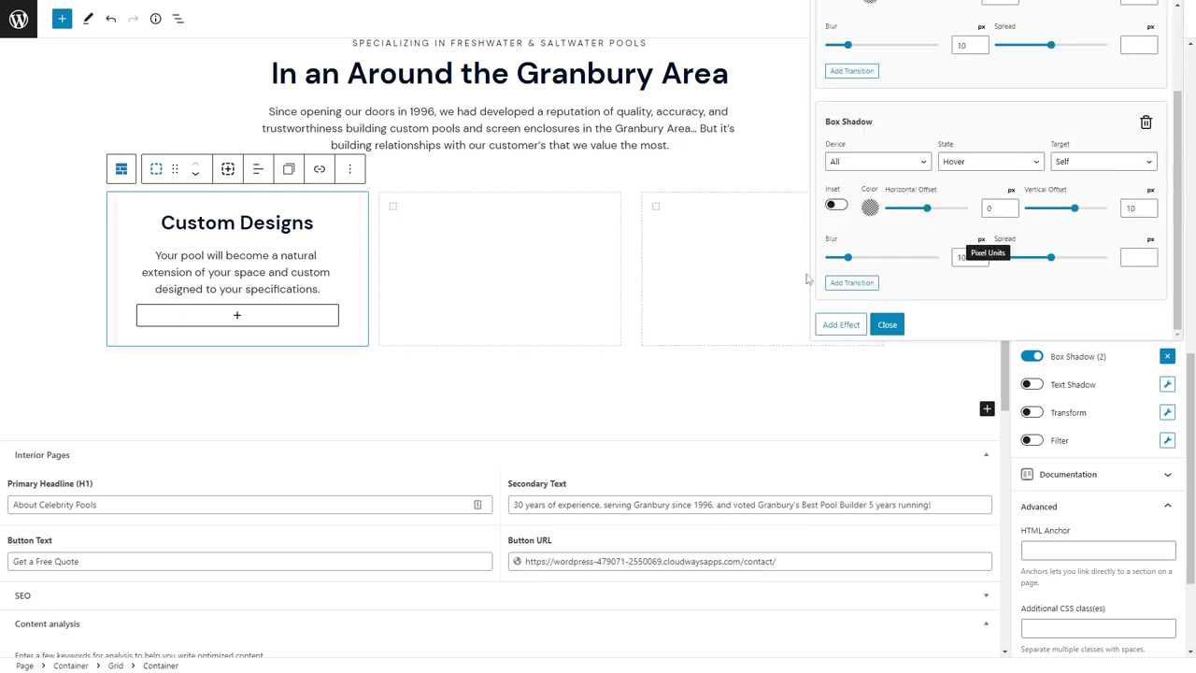
key("Tab")
key("Tab")
type("30")
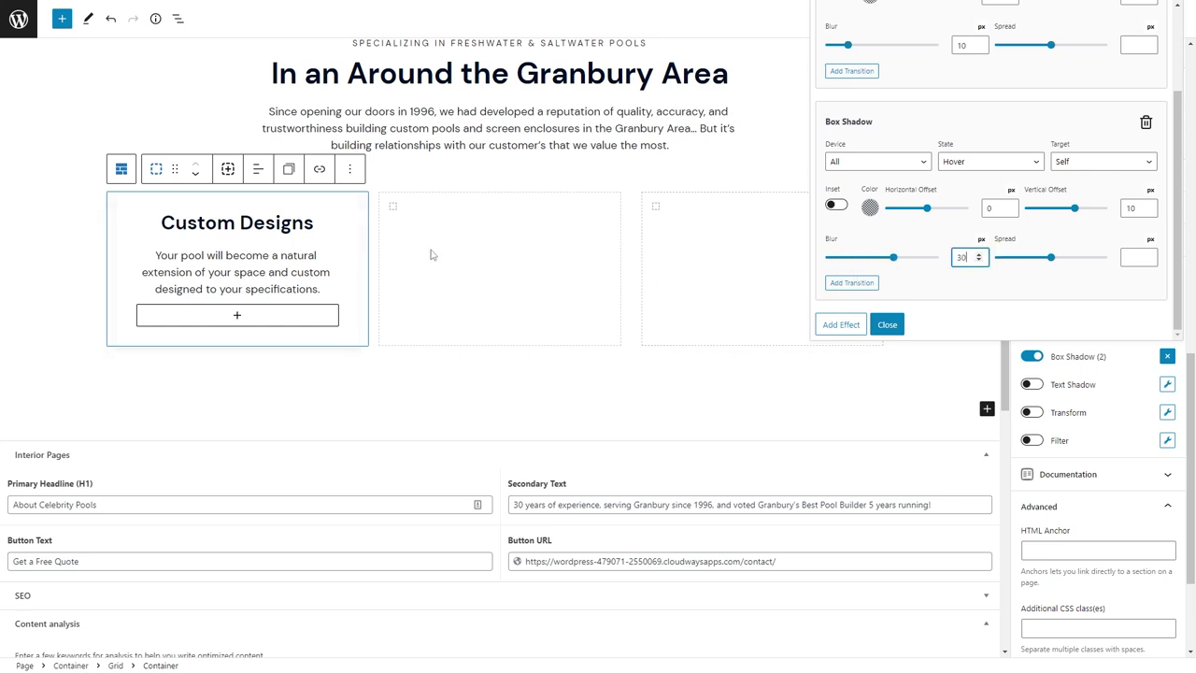
left_click(869, 206)
left_click(846, 399)
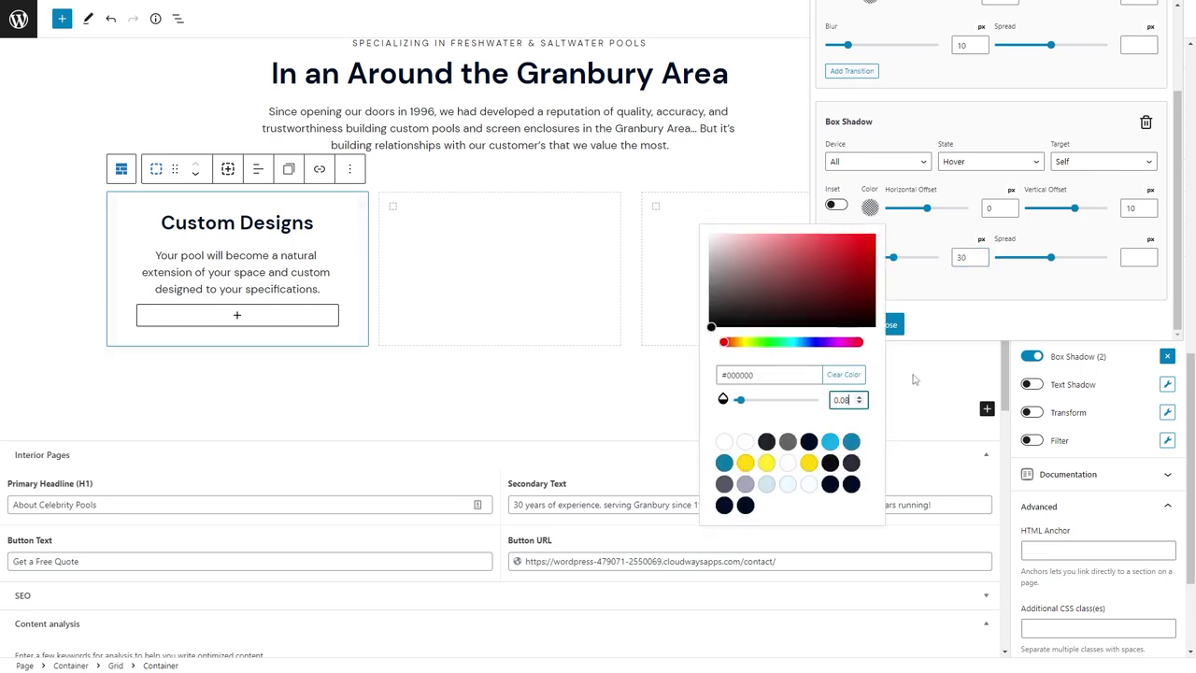
left_click(886, 324)
left_click(886, 325)
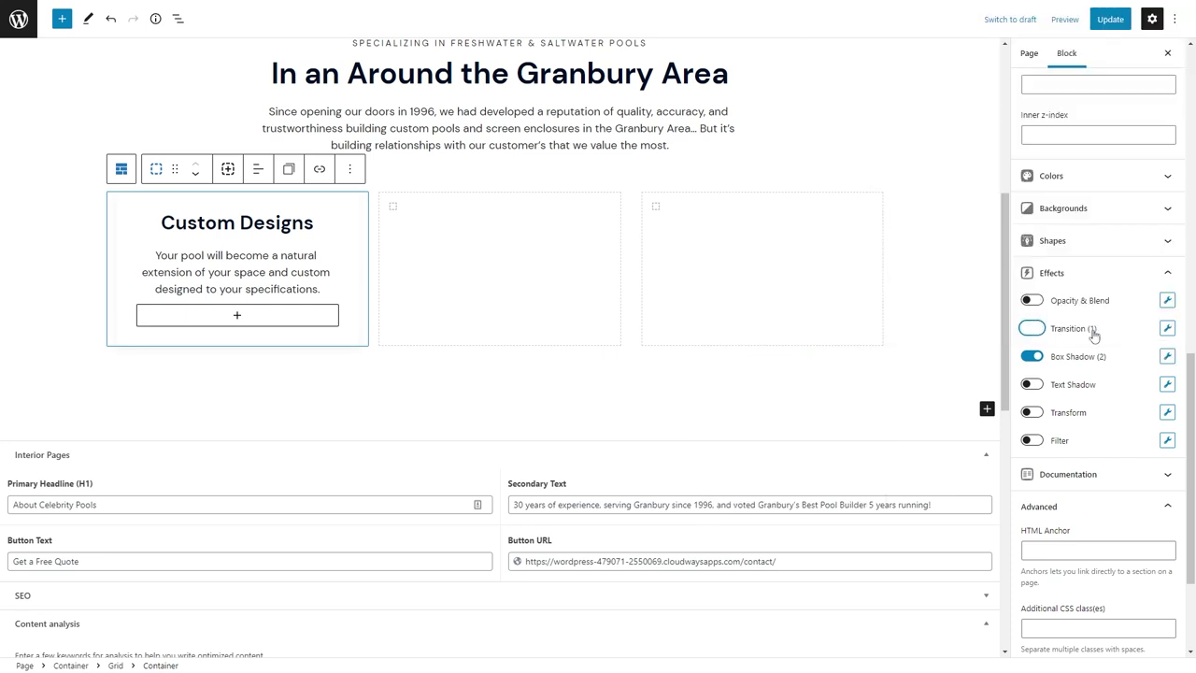
left_click(1166, 328)
left_click(921, 203)
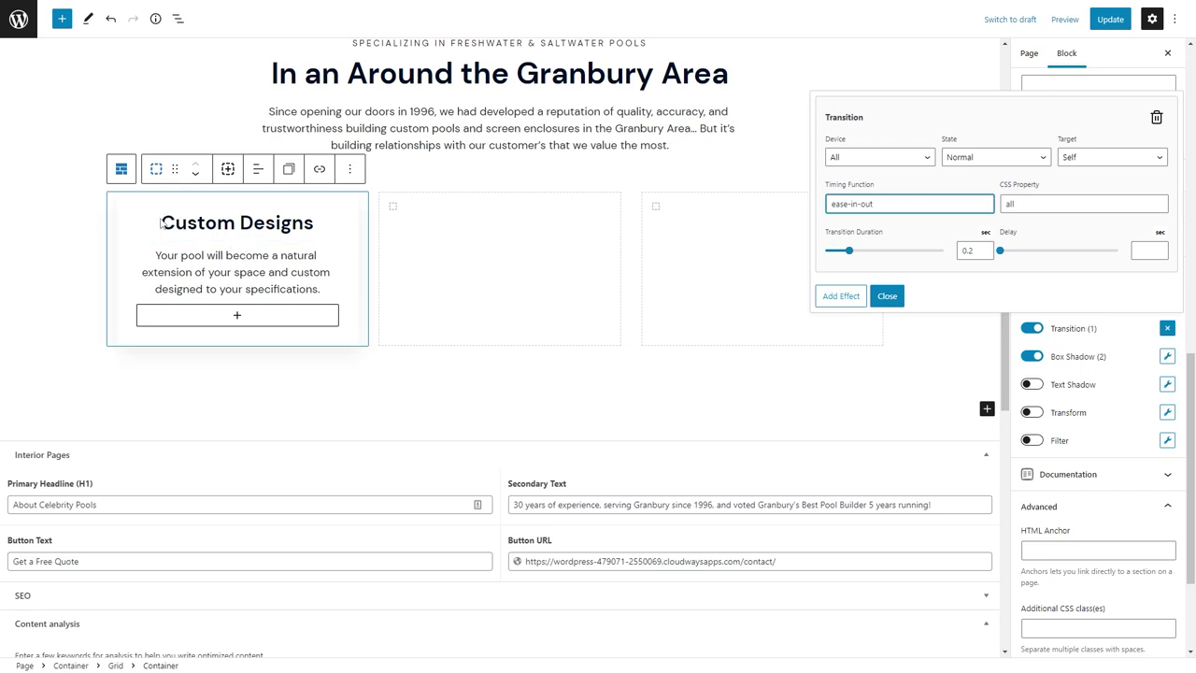
Retitle the second card 'Quality Construction' and paste in its new description.
left_click(475, 230)
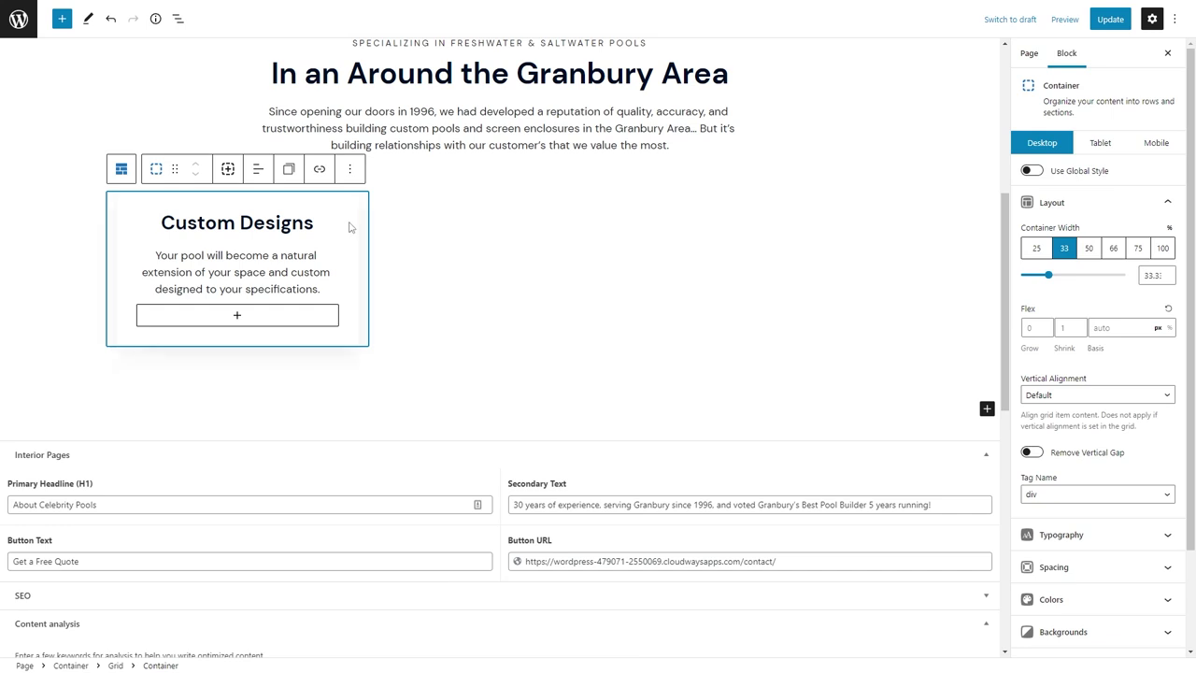
triple_click(536, 227)
type("Quality Constructio")
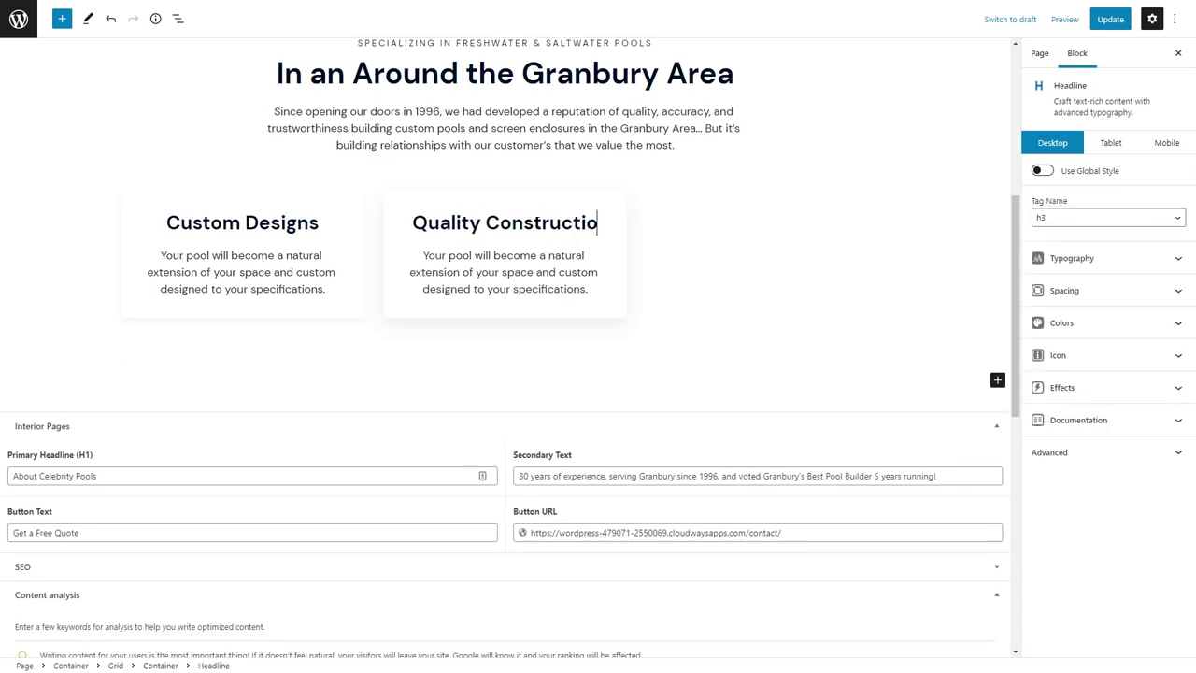
type("n")
triple_click(507, 277)
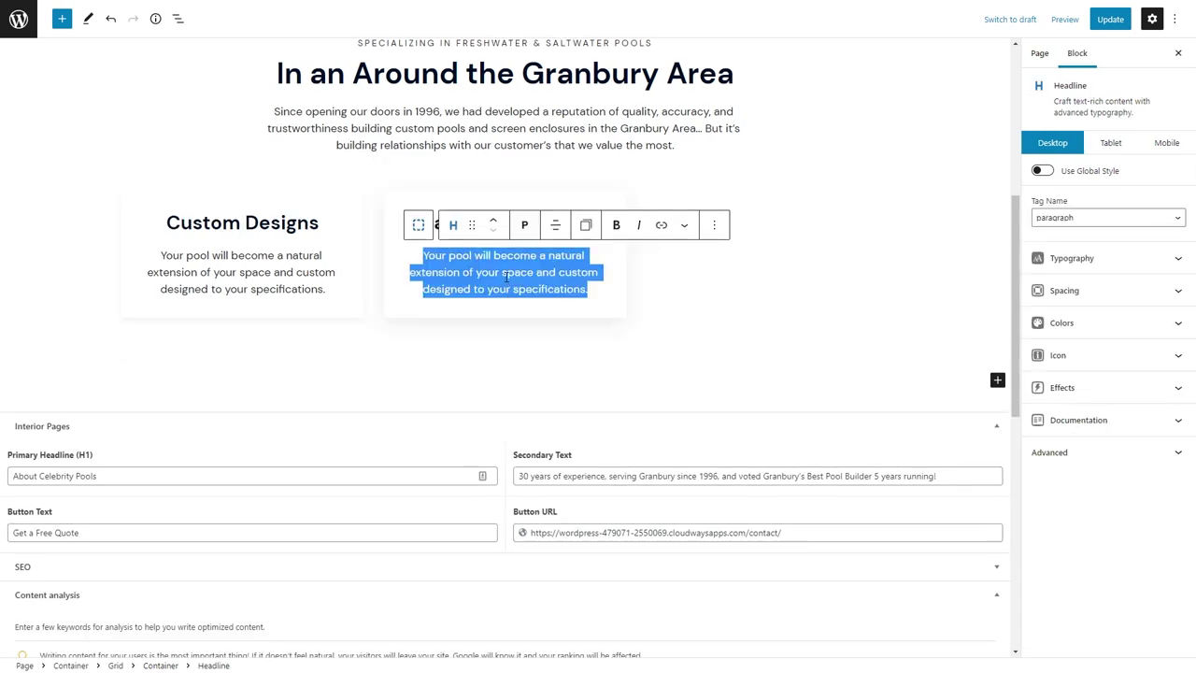
type("We go to extreme measures to ensure the construction of your pool is done to the highest standards.")
Duplicate the second card into a third card titled '100% Satisfaction' with its own description.
left_click(419, 192)
key("ctrl+shift+d")
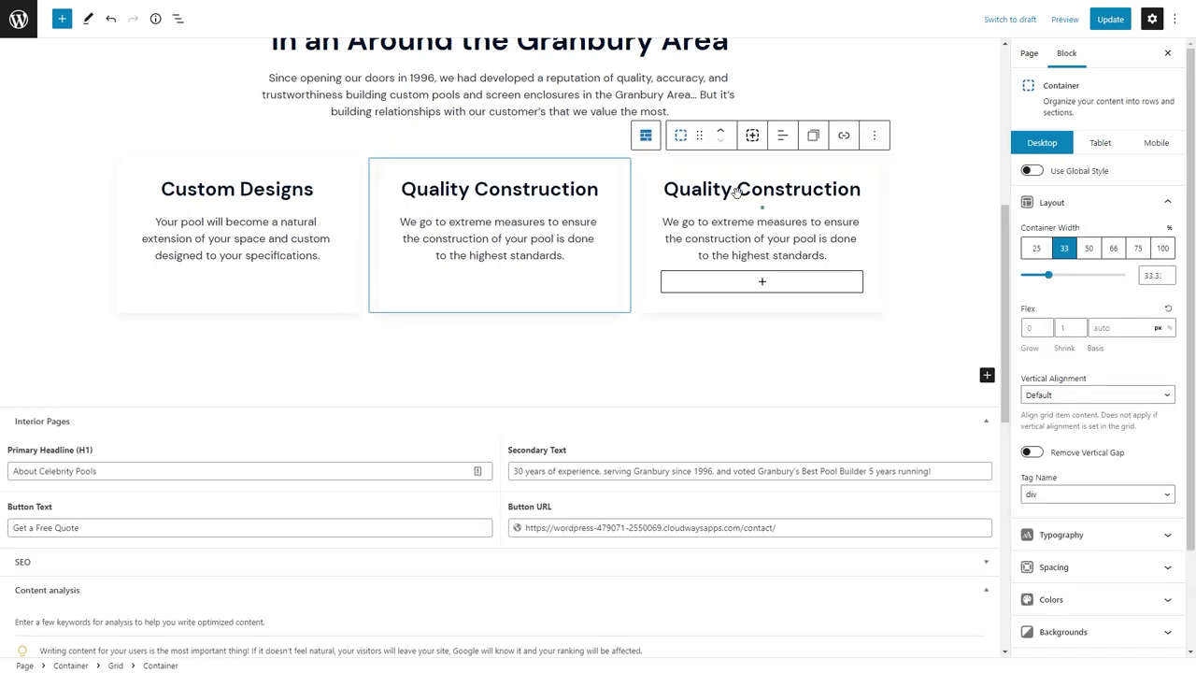
left_click(739, 224)
triple_click(696, 190)
type("Custom")
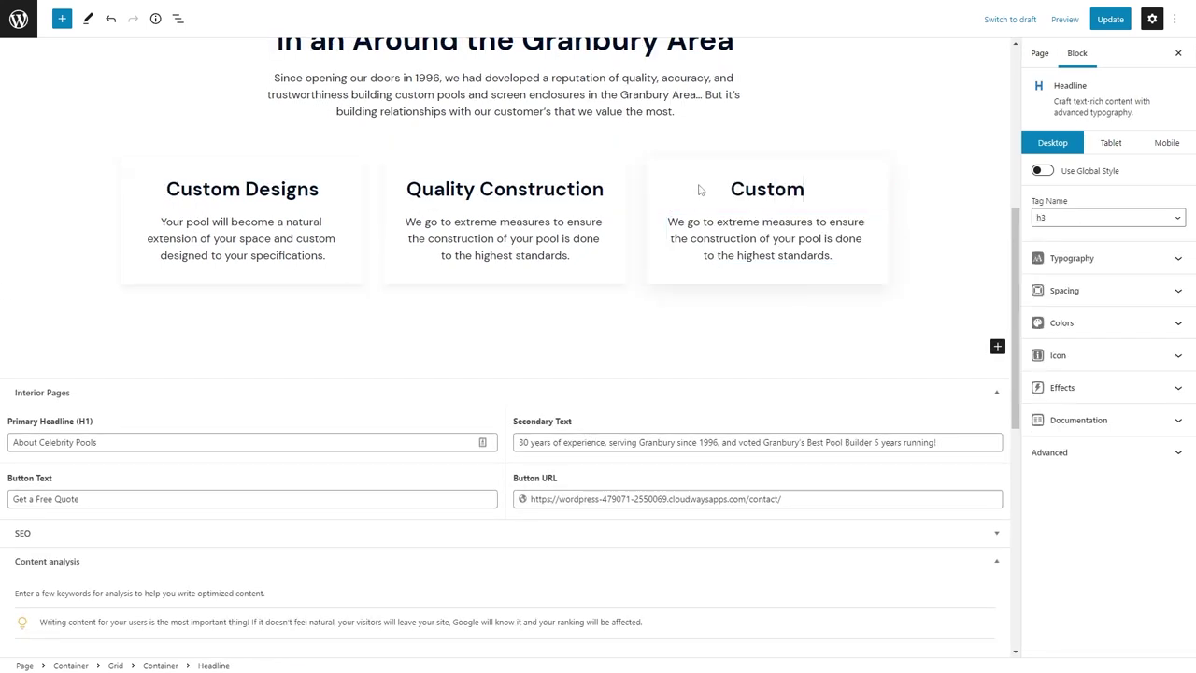
type("er Satisfaction")
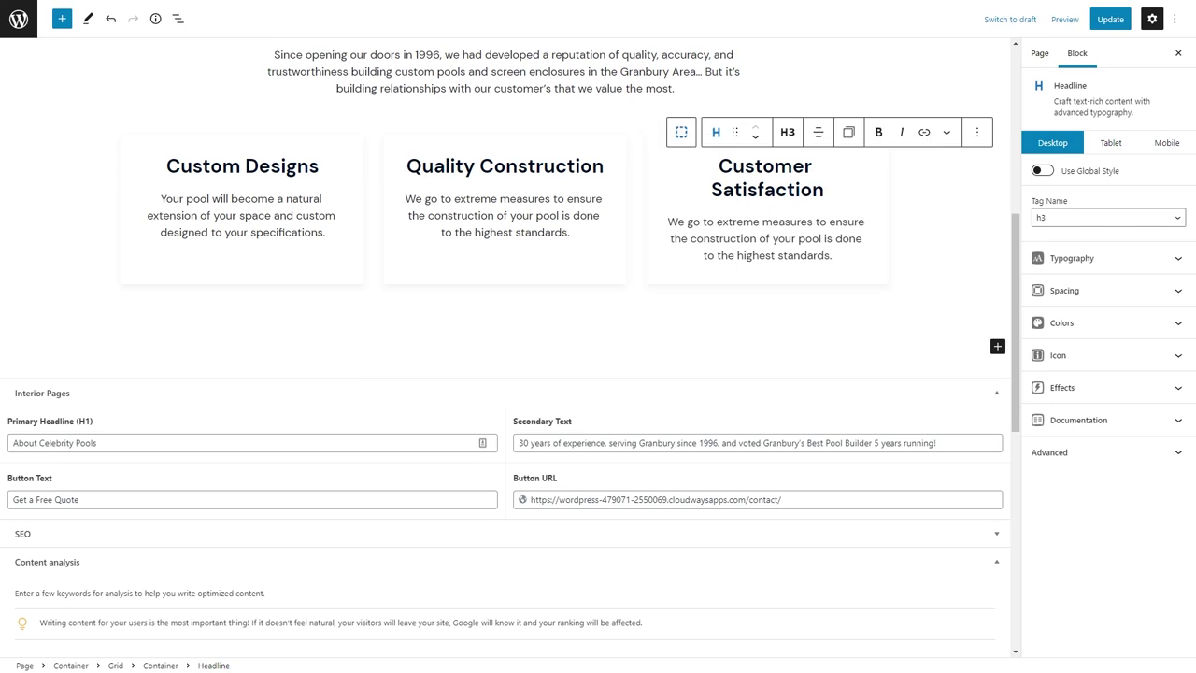
triple_click(799, 237)
type("Our top priority is to exceed your expectations— from your first call all the way to your first dip!")
left_click(793, 283)
left_click(763, 132)
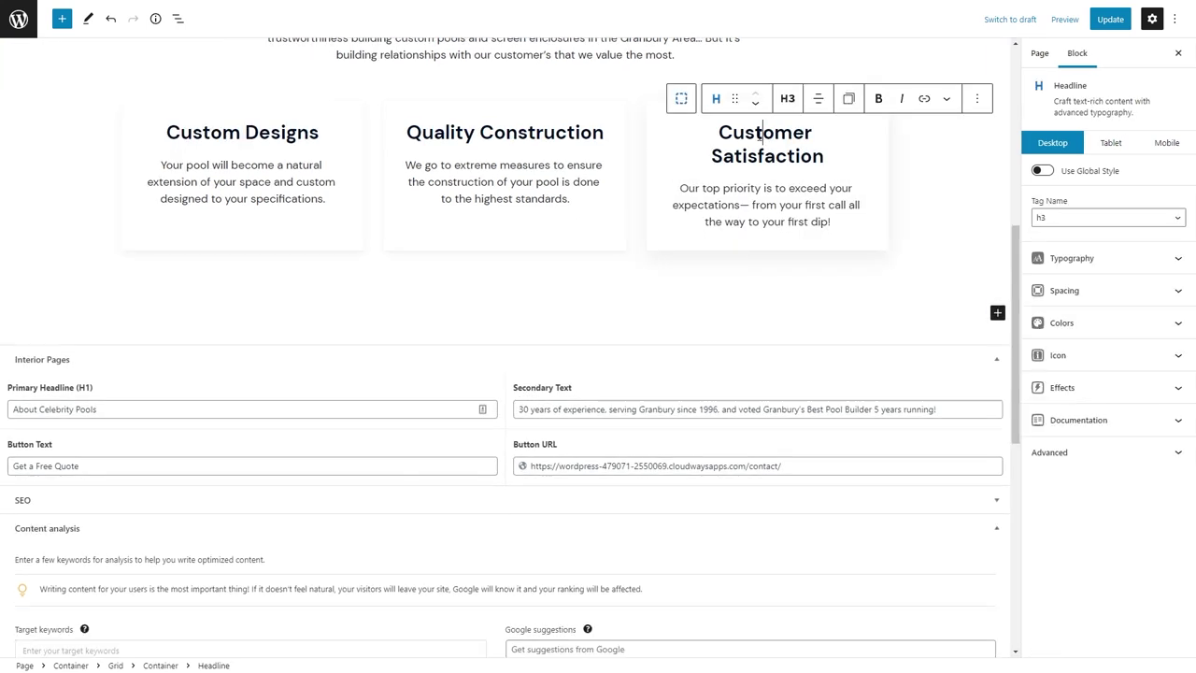
left_click_drag(812, 132, 715, 132)
type("100%")
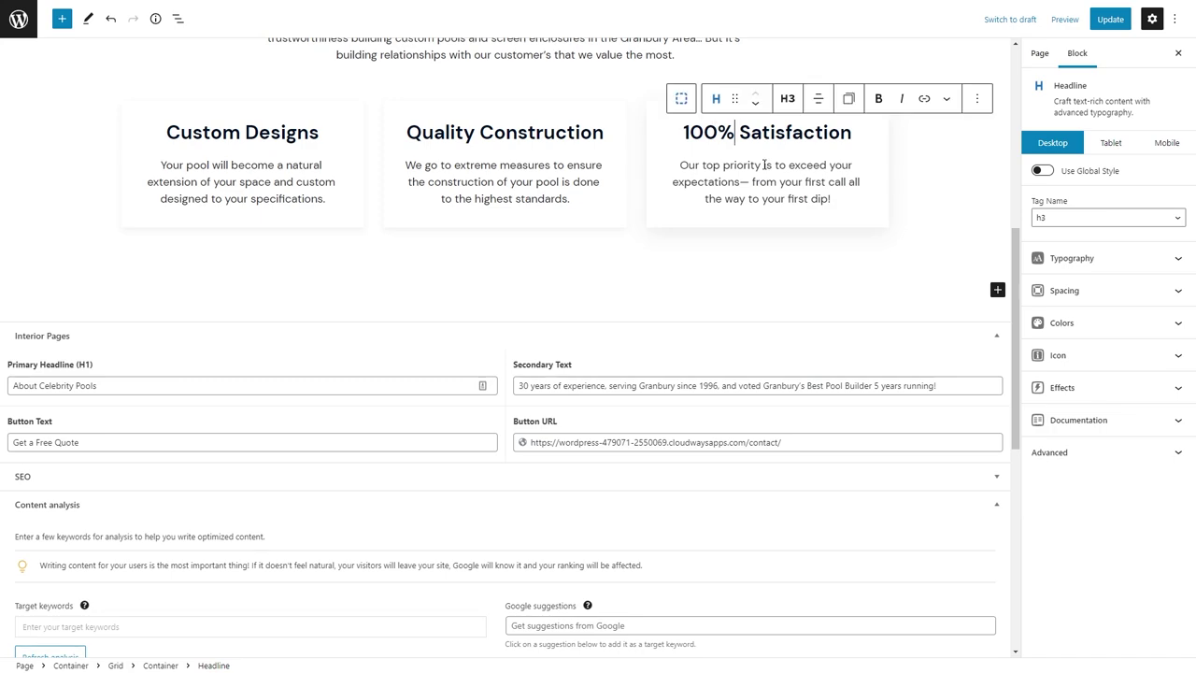
Update the page and switch the preview to tablet width.
scroll(719, 181, "up", 2)
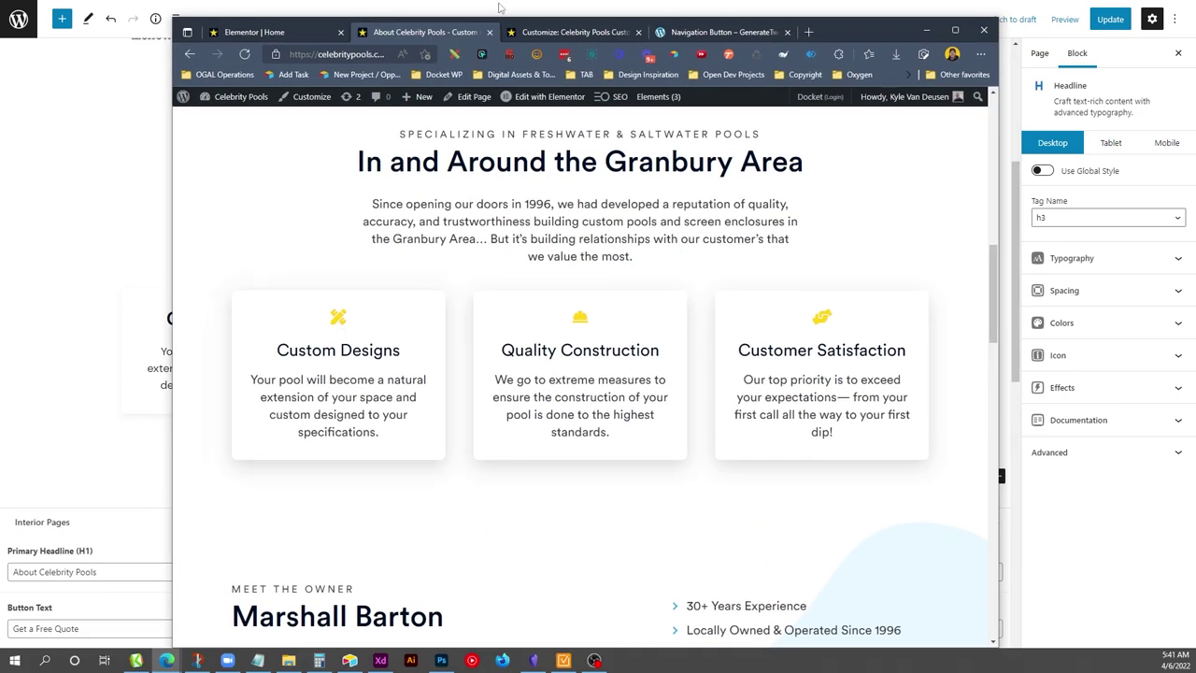
left_click(1110, 19)
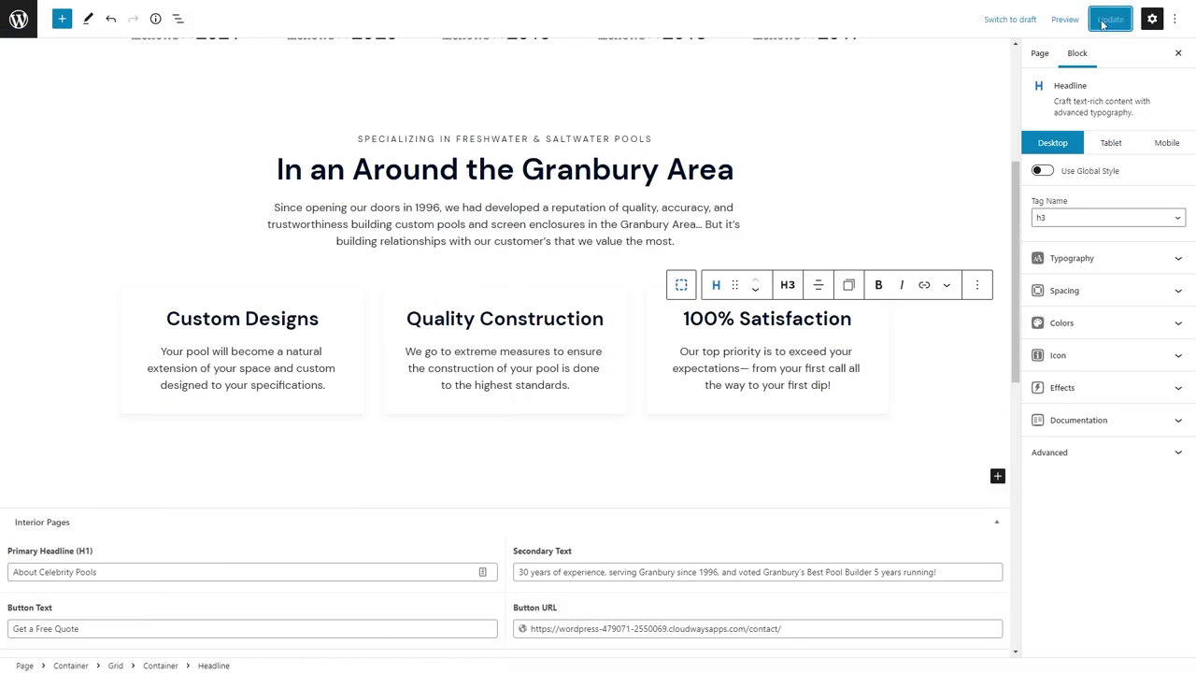
left_click(1098, 145)
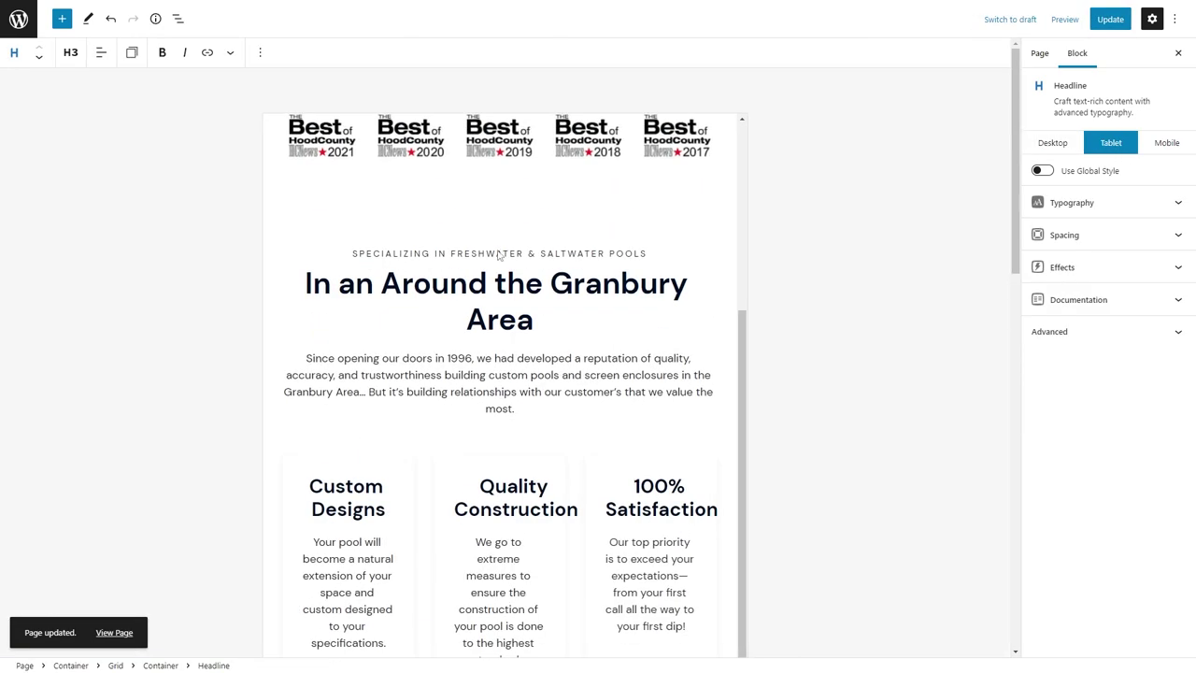
Using List View, set the second card to 50% width and the third to 100% on tablet.
left_click(177, 19)
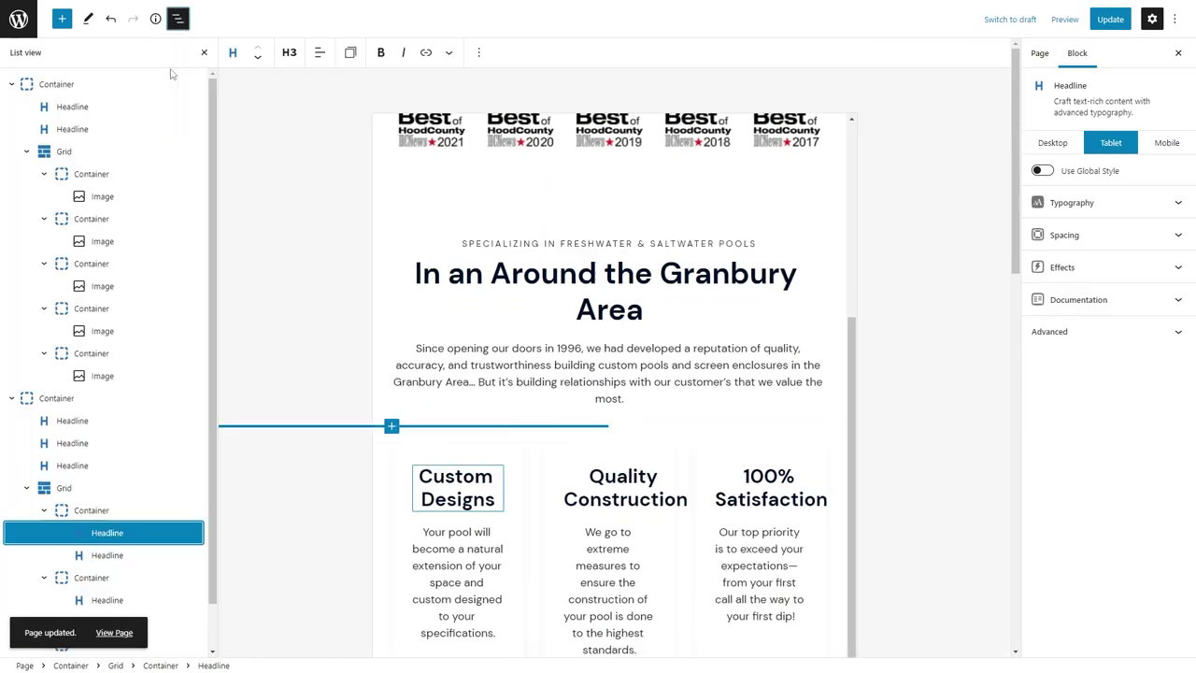
left_click(75, 507)
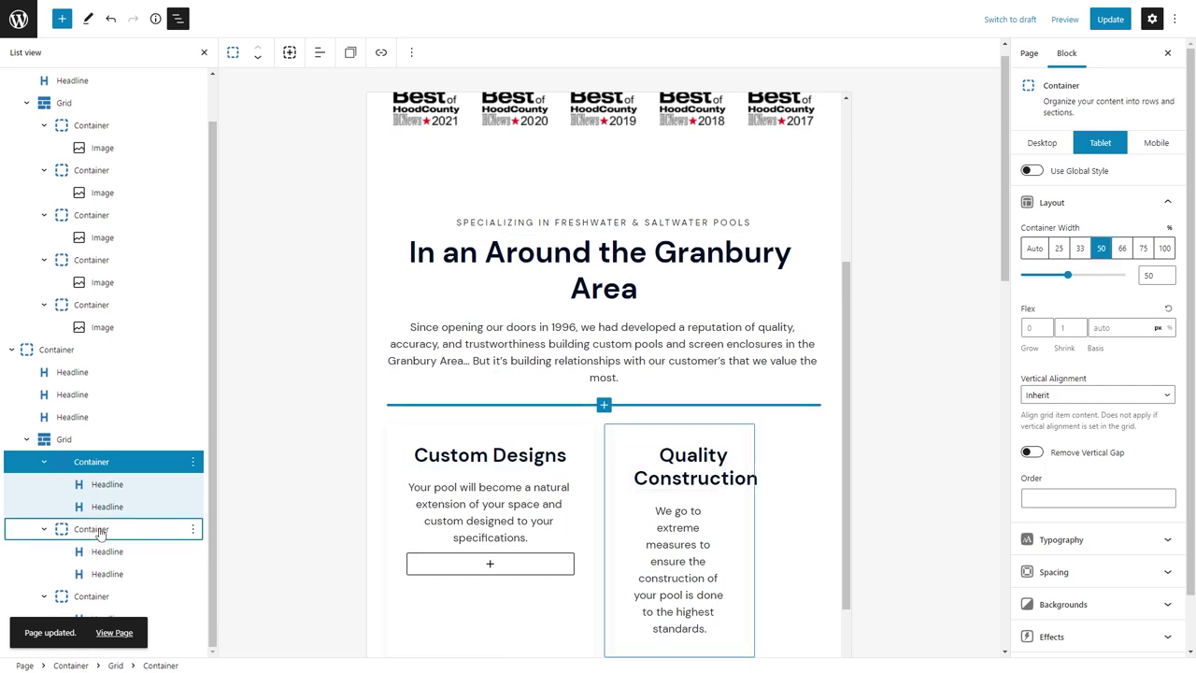
left_click(90, 528)
left_click(1101, 248)
left_click(91, 596)
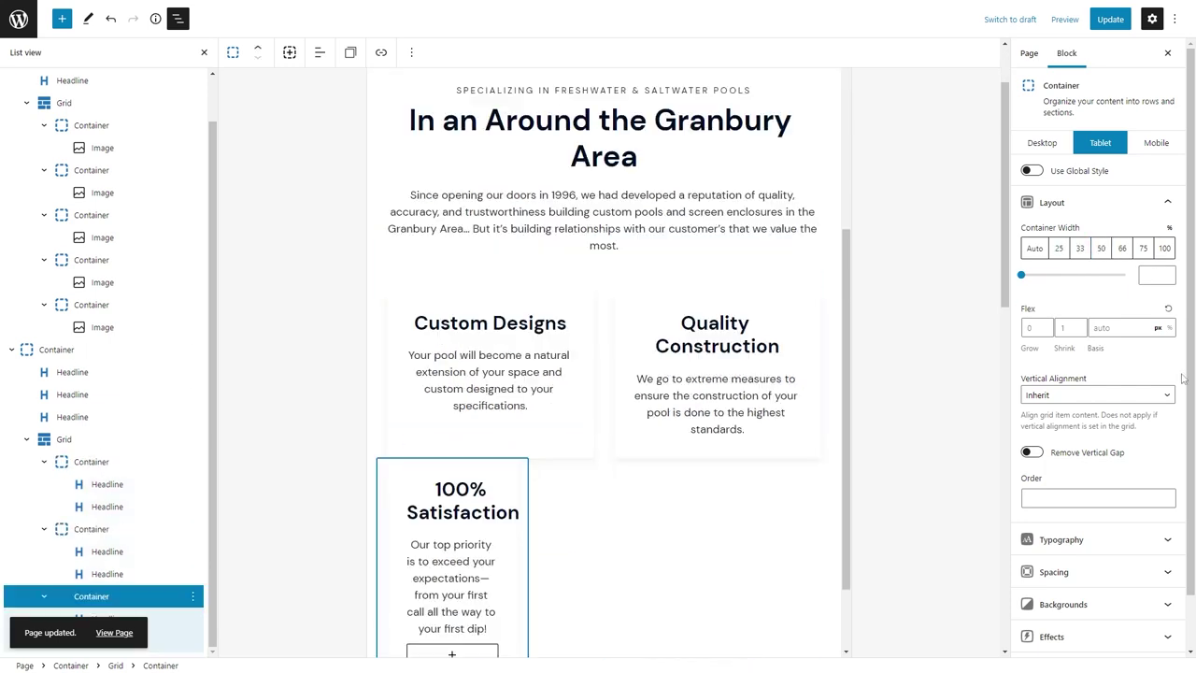
left_click(1166, 248)
Adjust the cards grid's tablet gap, check the mobile preview, and update the page.
left_click(64, 439)
left_click(1054, 238)
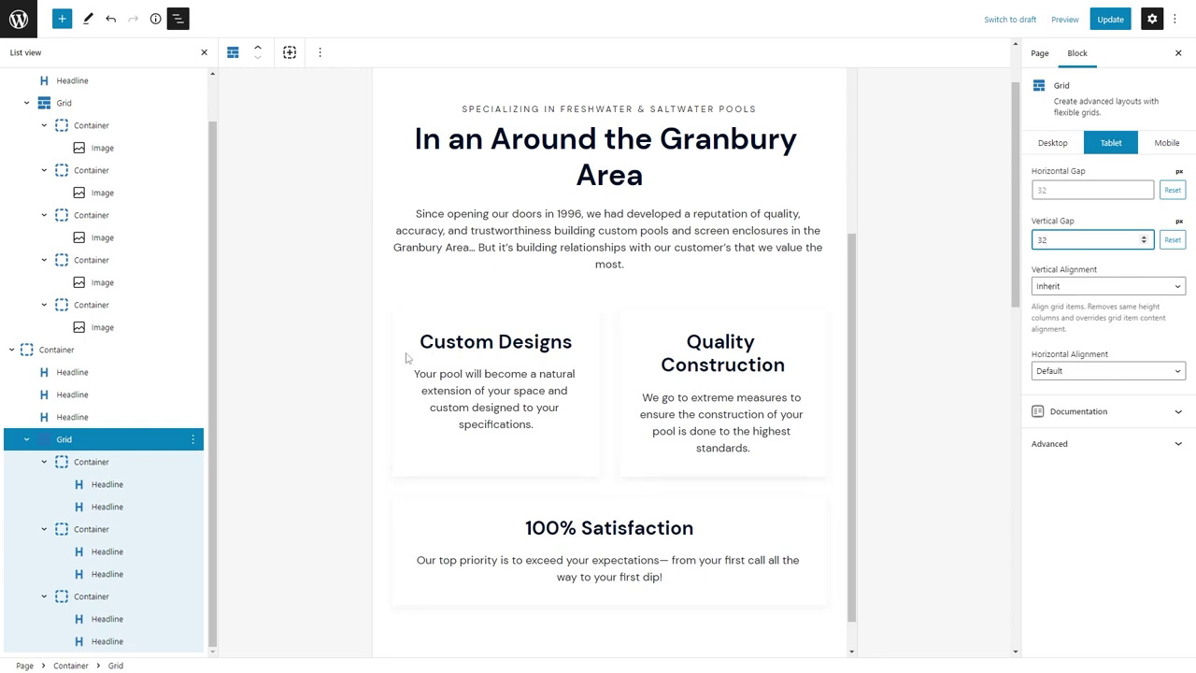
left_click(1166, 142)
scroll(598, 313, "down", 2)
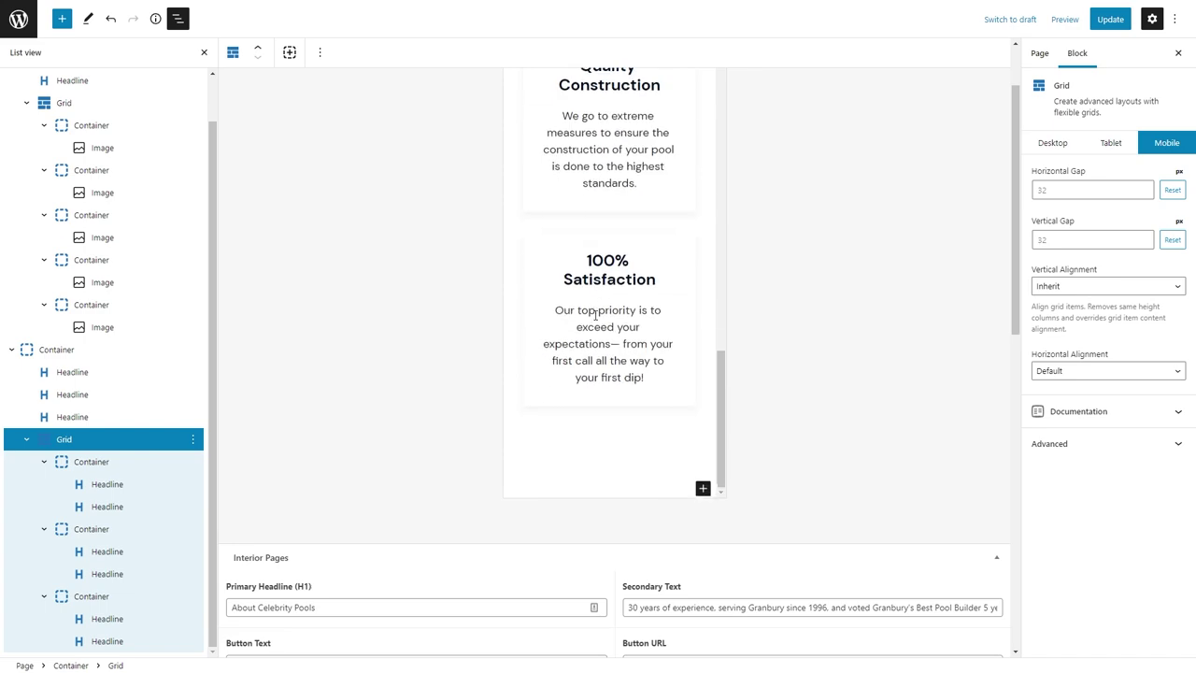
scroll(607, 311, "up", 5)
left_click(1107, 20)
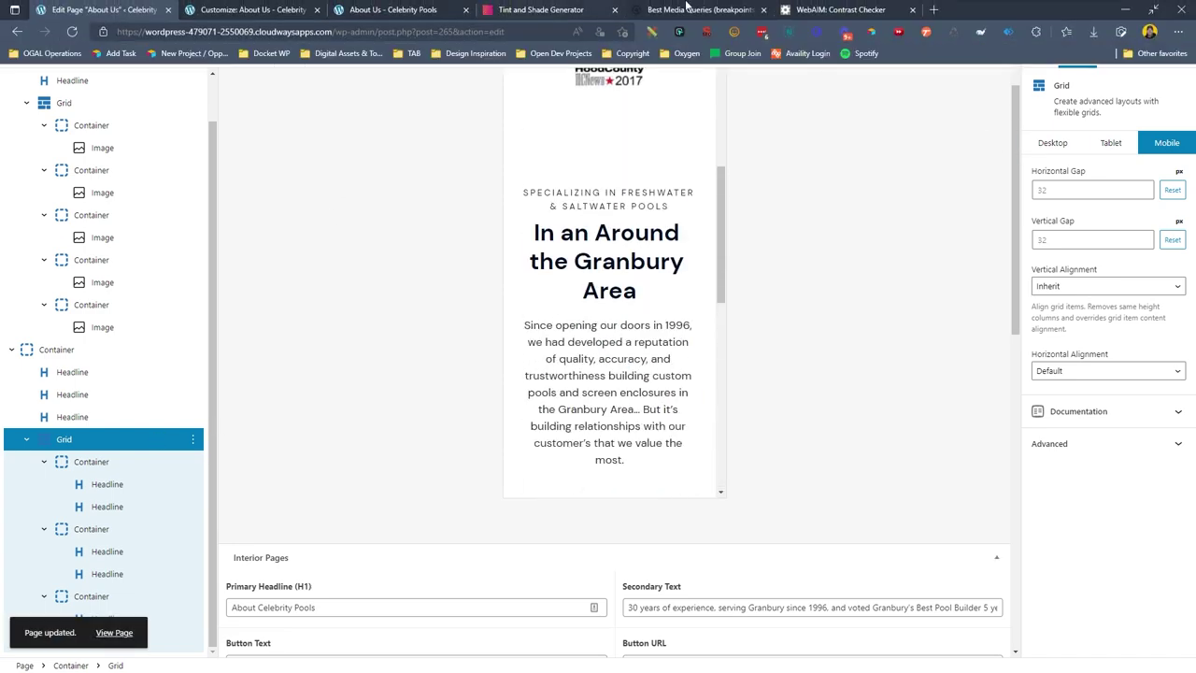
Open Bootstrap Icons from the bookmarks and filter the icons for 'ruler'.
left_click(804, 10)
left_click(343, 54)
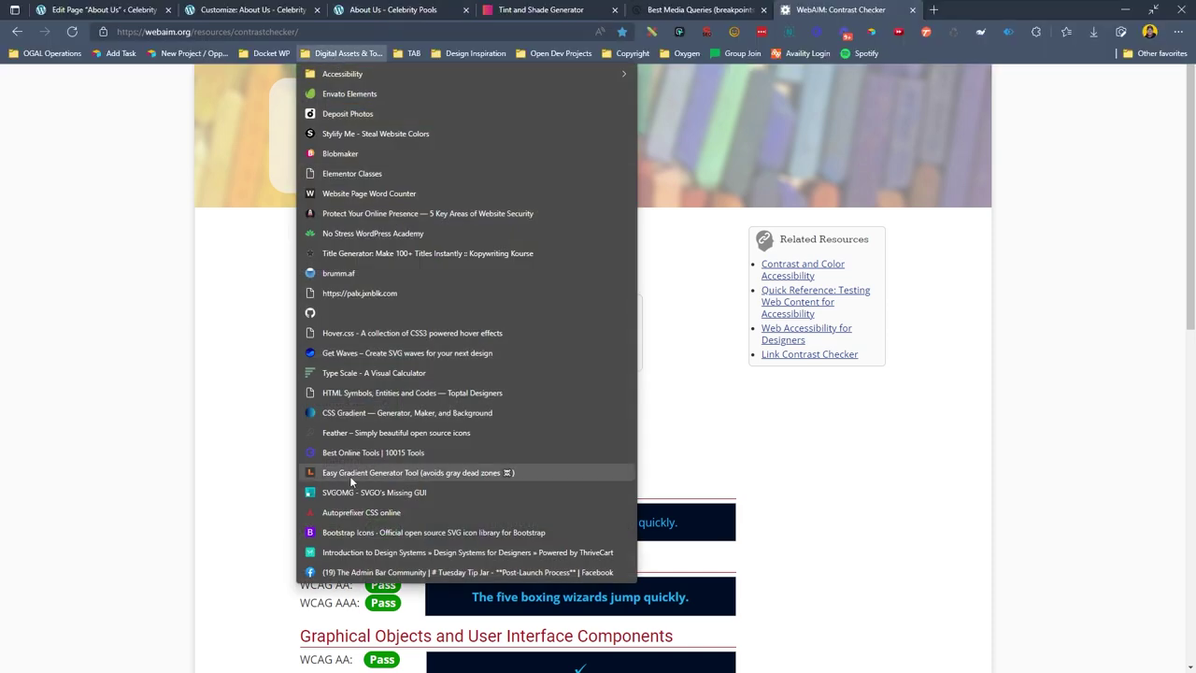
left_click(371, 532)
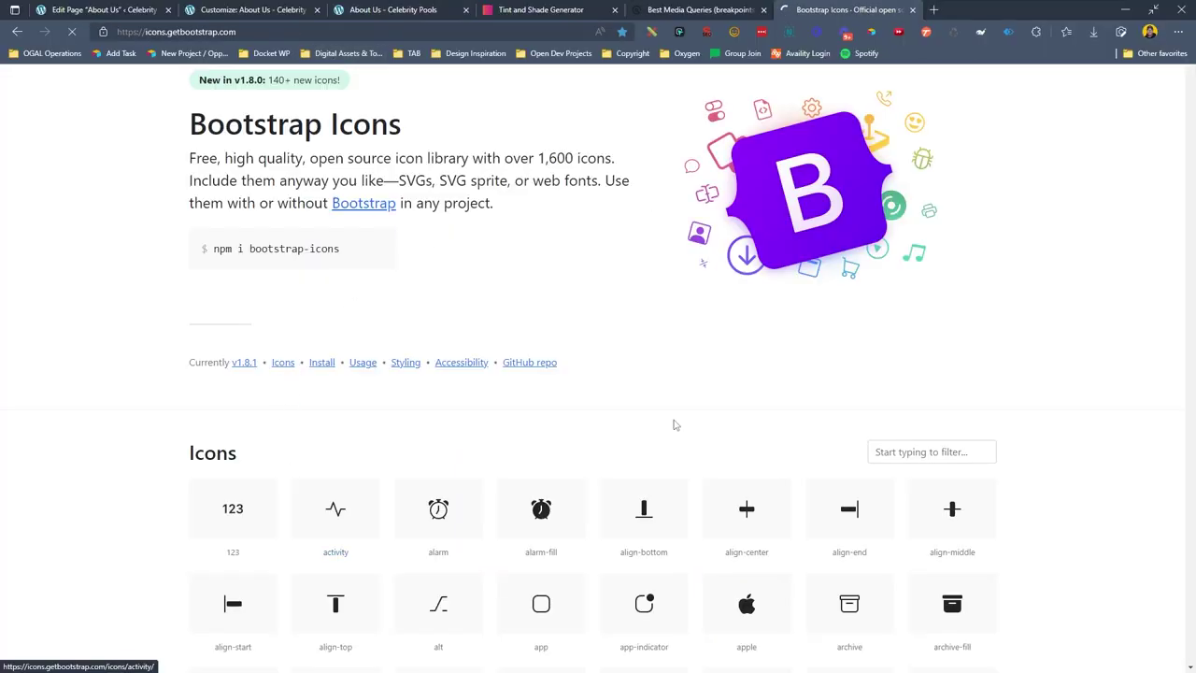
left_click(894, 448)
type("measur")
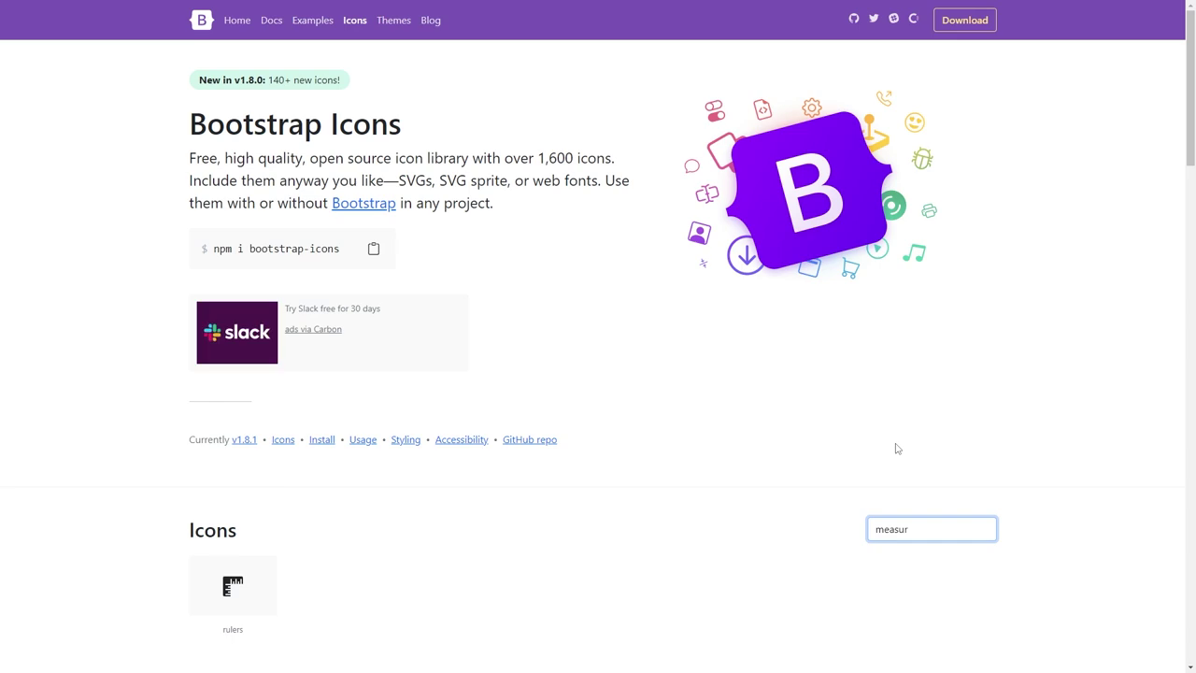
type("design")
scroll(754, 365, "down", 3)
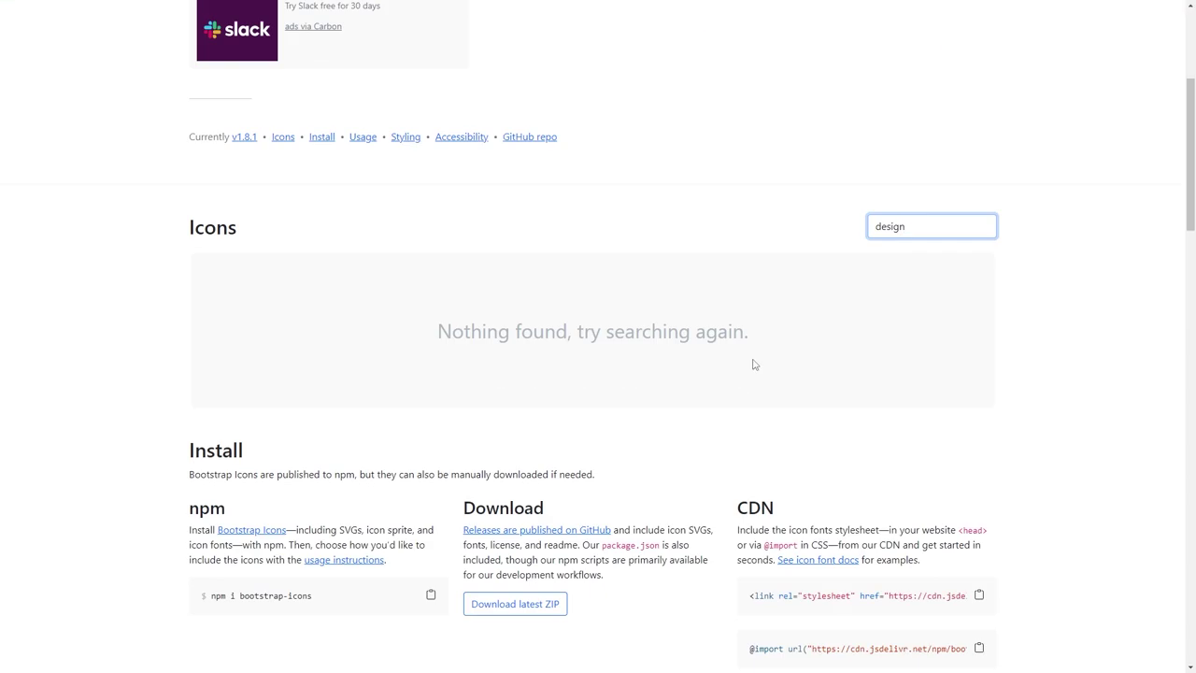
type("penci")
key("BackSpace")
key("BackSpace")
key("BackSpace")
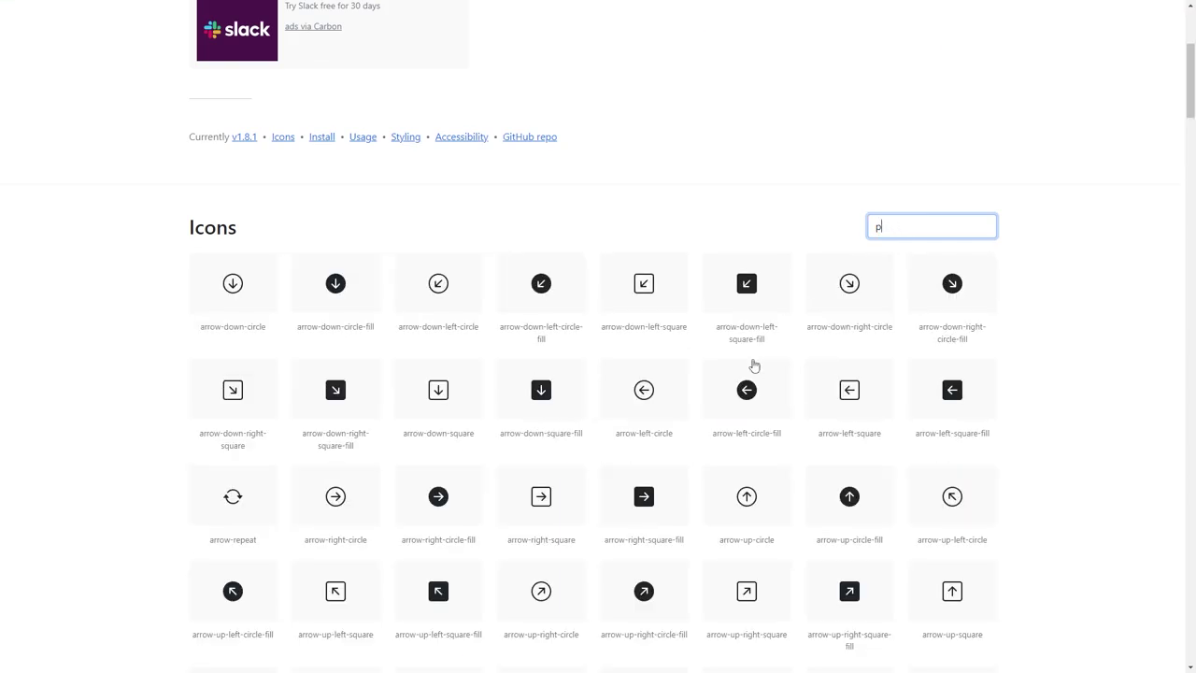
type("ruler")
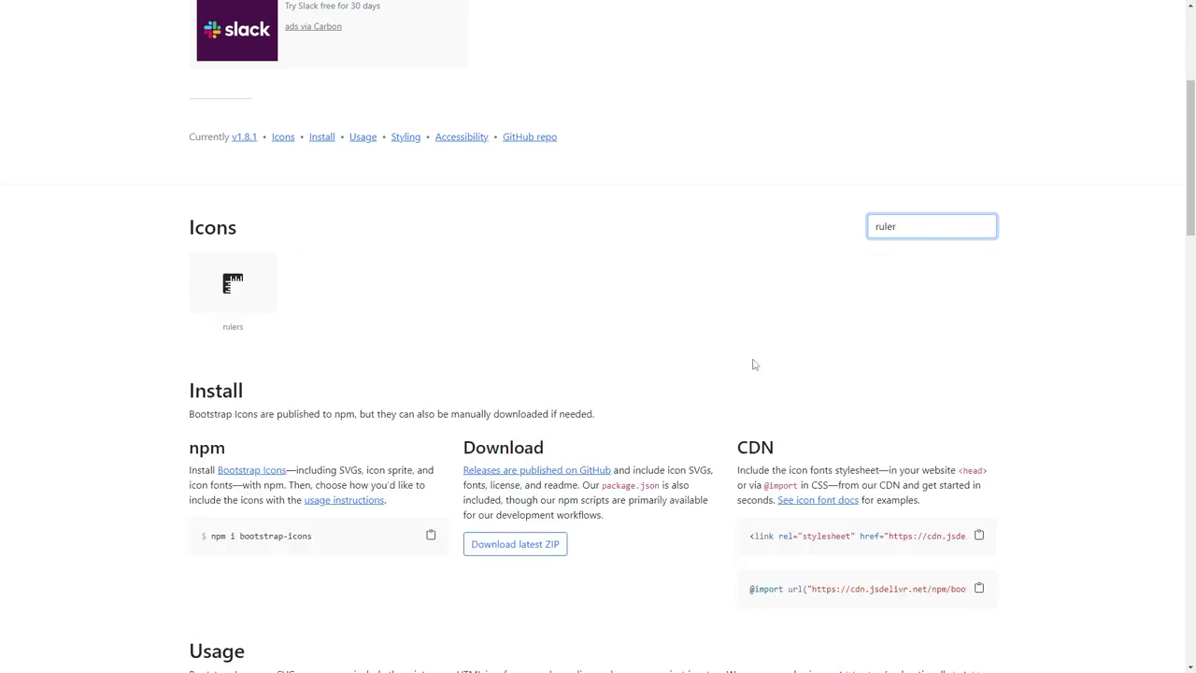
Copy the Rulers icon's SVG code and return to the editor, saving the page.
left_click(235, 282)
left_click(978, 555)
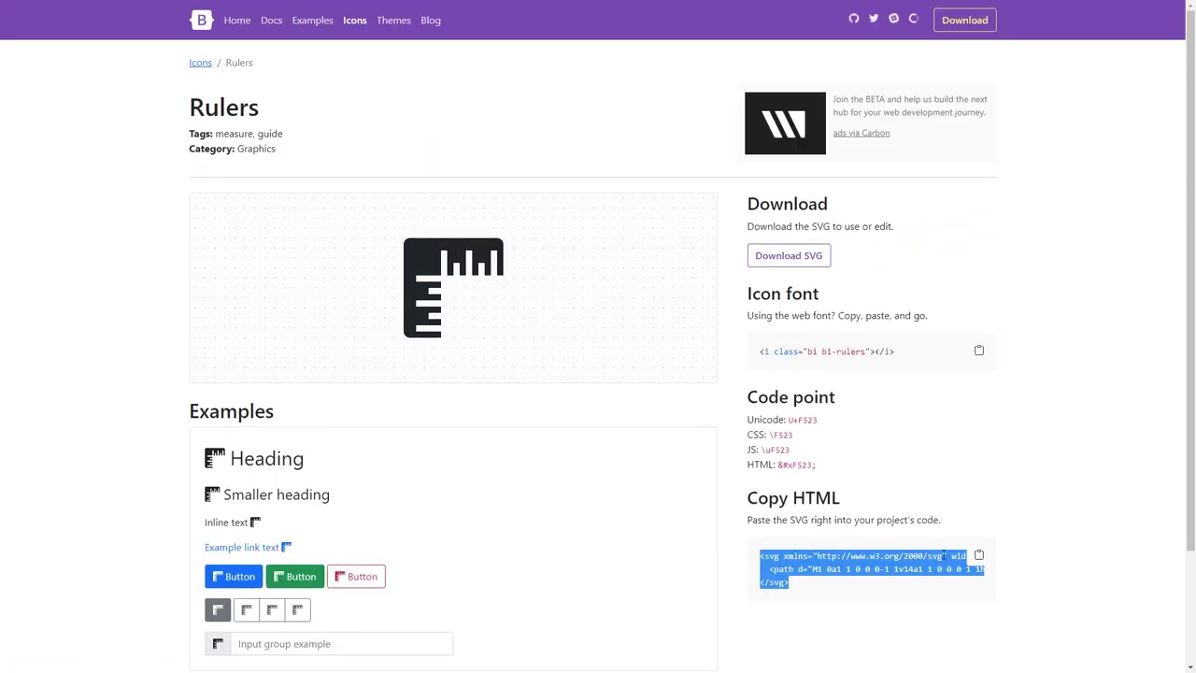
left_click(102, 10)
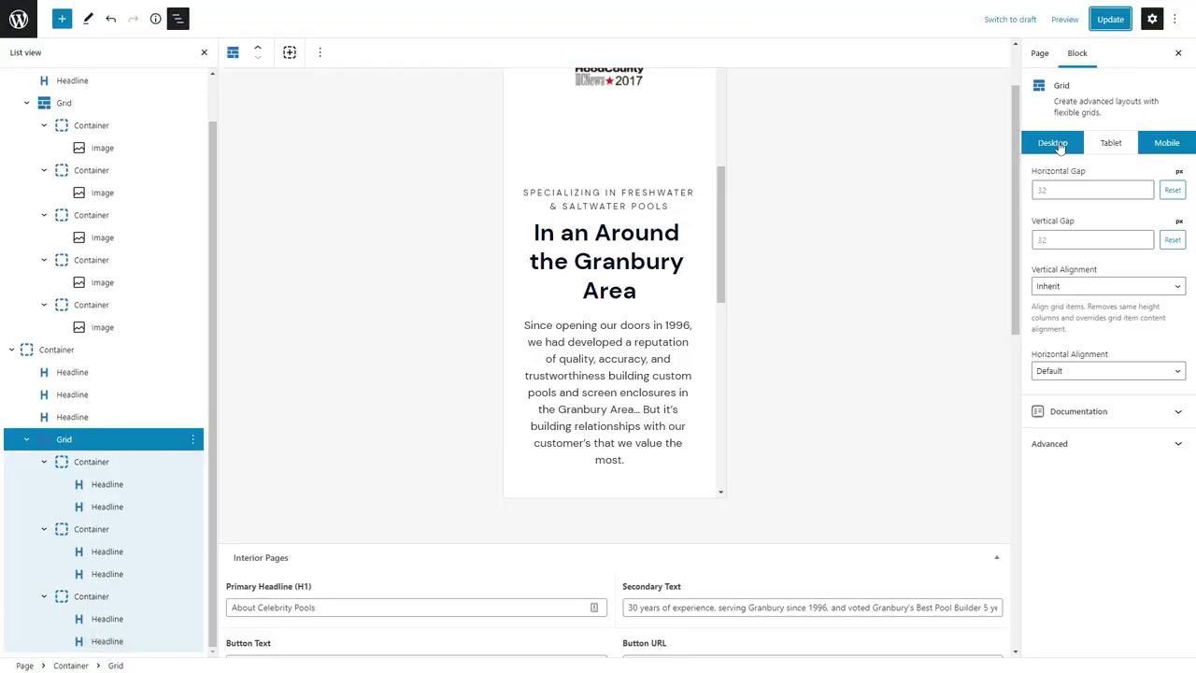
key("ctrl+s")
Reload the editor and paste the rulers SVG as the Custom Designs heading icon, placed Above.
scroll(587, 252, "down", 3)
left_click(69, 33)
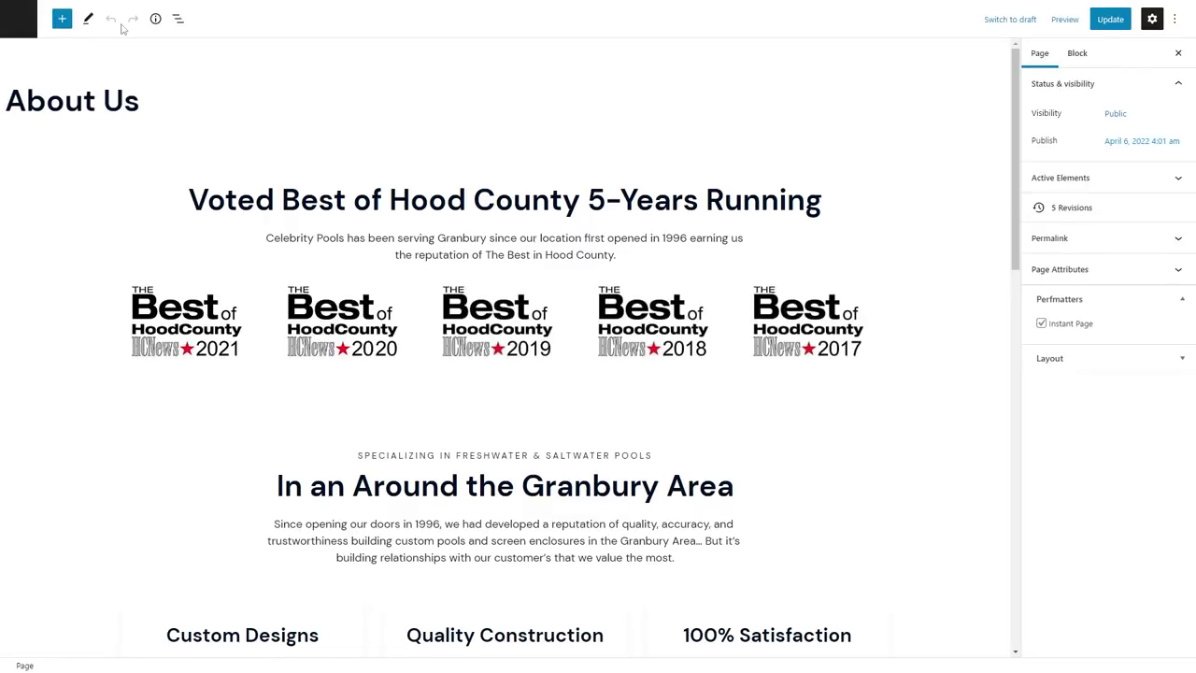
scroll(274, 481, "down", 2)
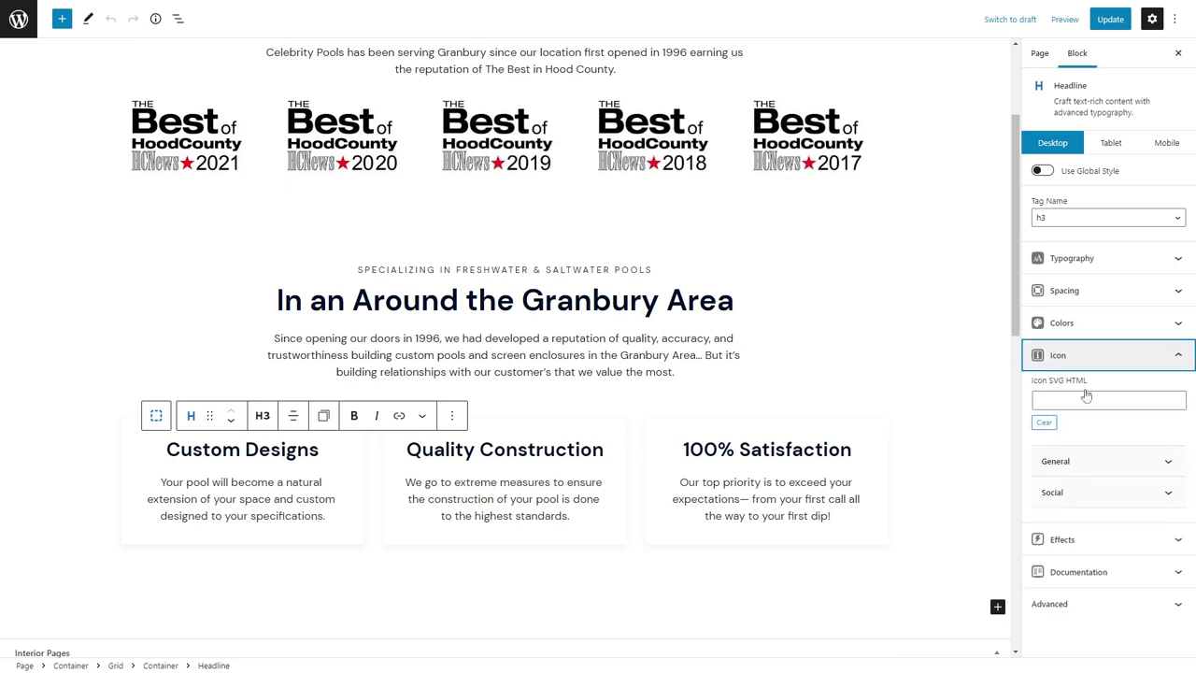
key("ctrl+v")
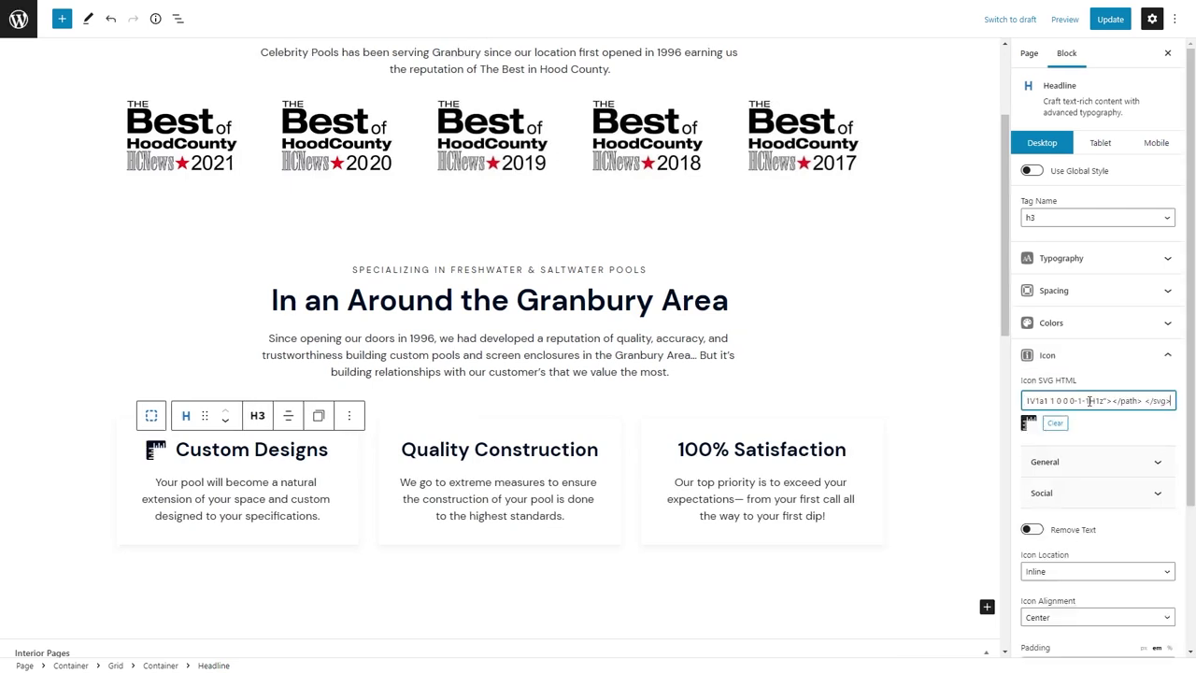
left_click(1043, 572)
left_click(1047, 603)
Set the rulers icon colour to yellow (var(--button-primary)).
scroll(1074, 420, "down", 3)
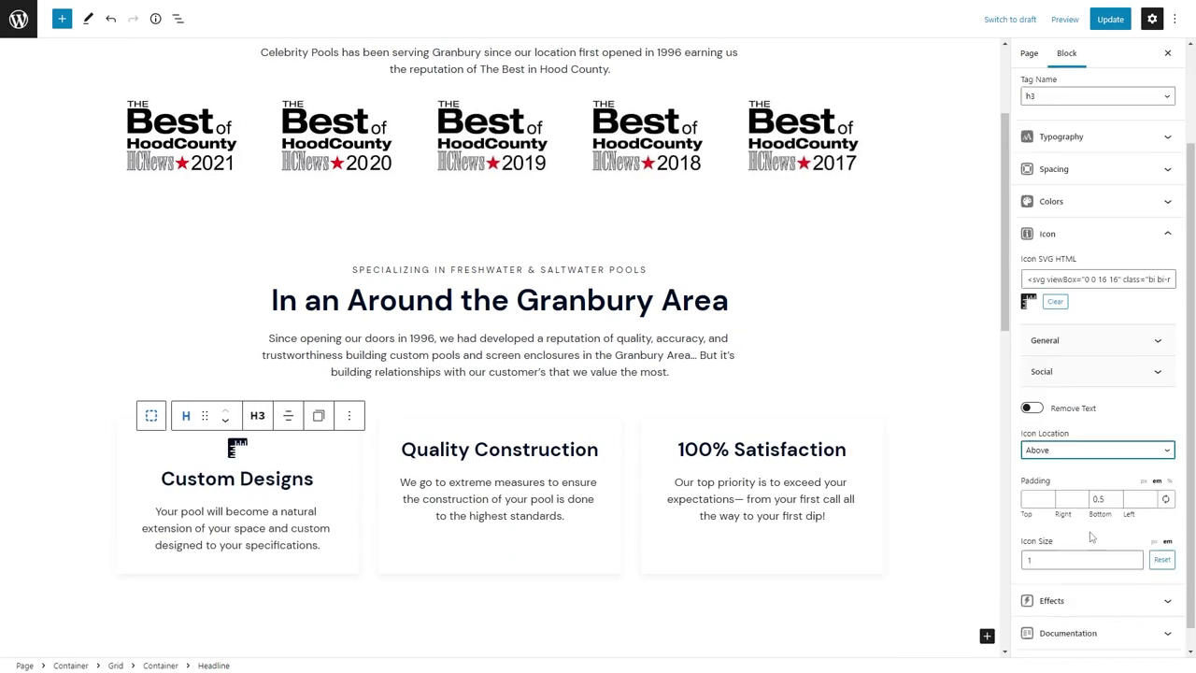
left_click(1121, 182)
left_click(1165, 369)
left_click(1042, 289)
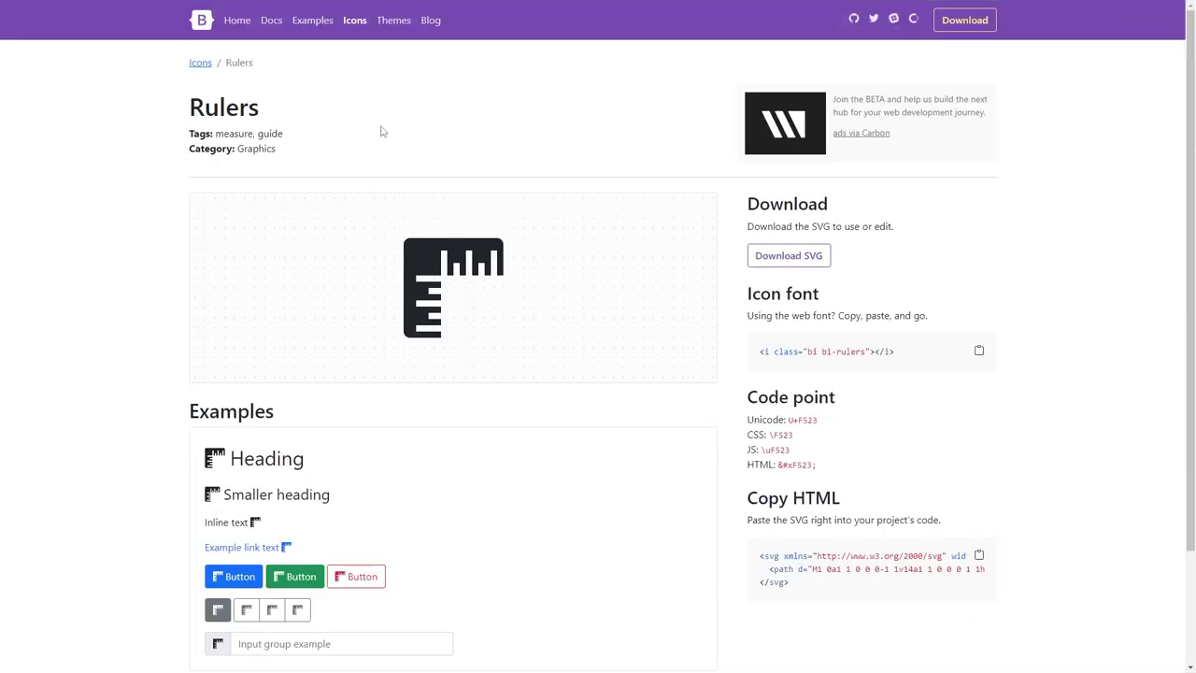
key("alt+Left")
Search Bootstrap Icons for 'tool' and open the Tools icon's detail page.
scroll(274, 205, "down", 3)
scroll(903, 401, "up", 3)
left_click(920, 450)
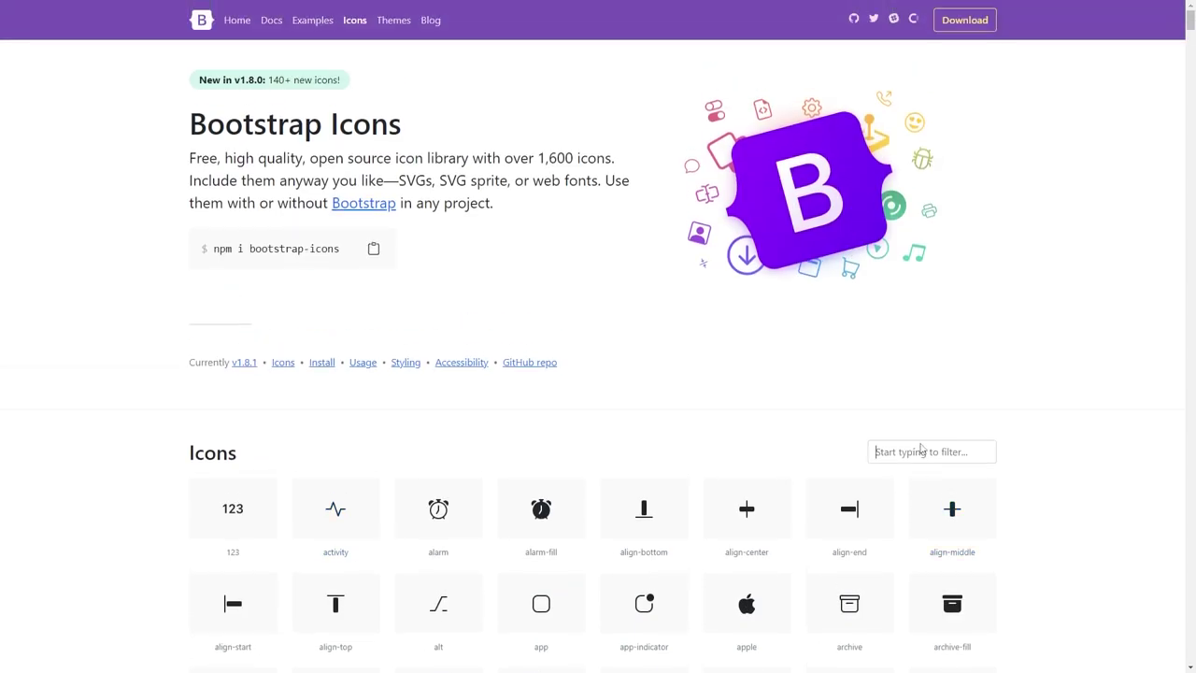
type("cons")
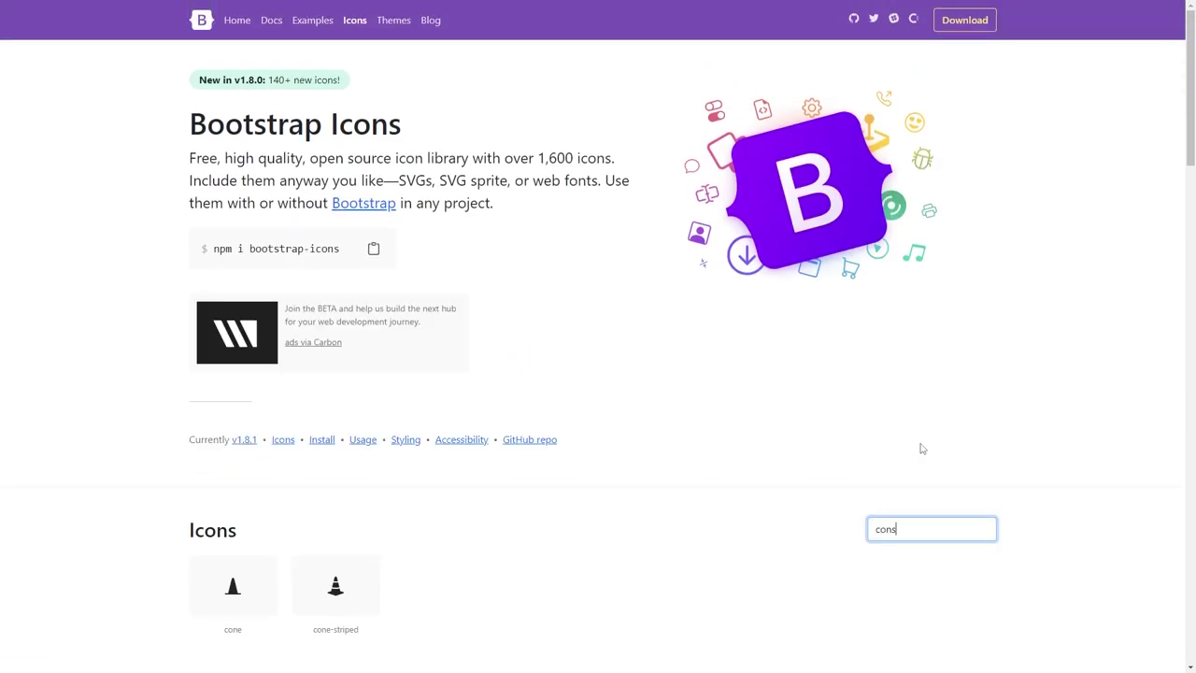
key("BackSpace")
key("BackSpace")
key("BackSpace")
key("BackSpace")
type("hard")
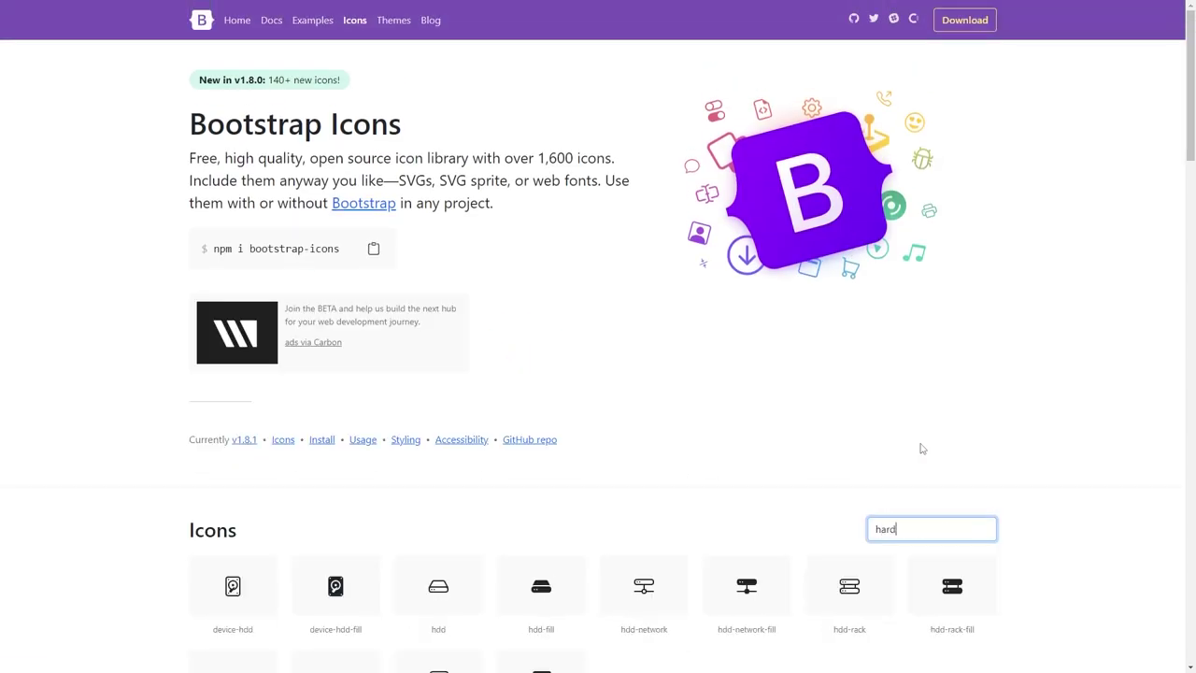
type(" h")
key("ctrl+a")
type("chat")
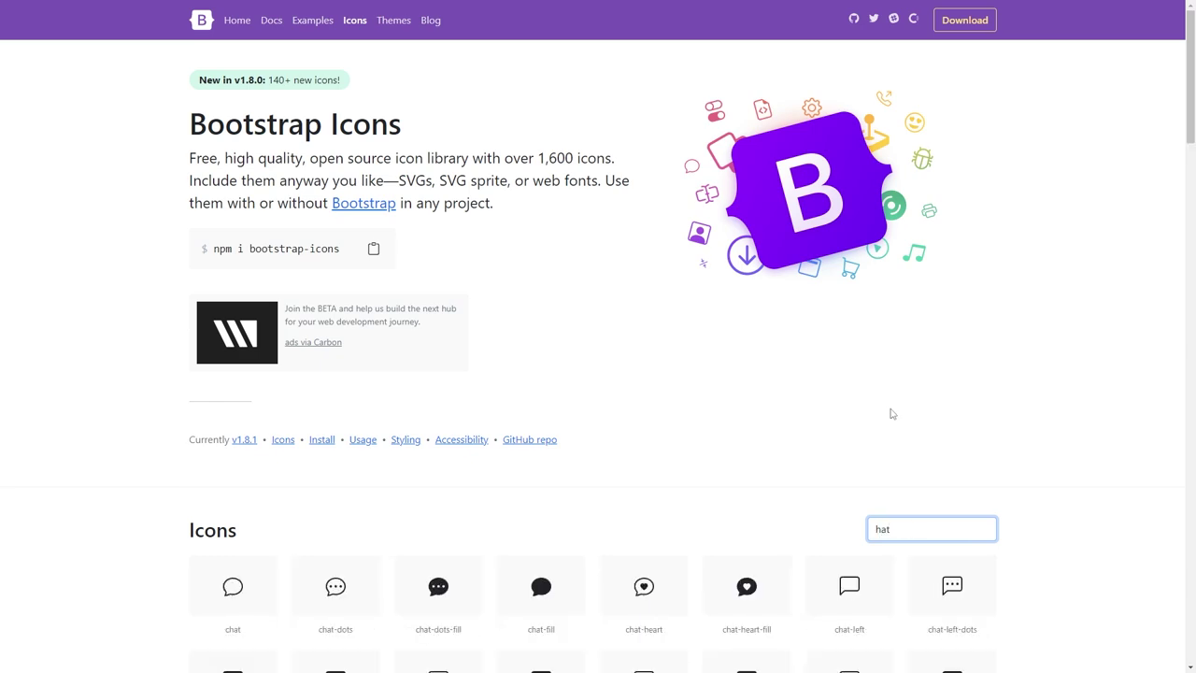
scroll(1019, 413, "down", 7)
scroll(1037, 467, "up", 4)
double_click(955, 334)
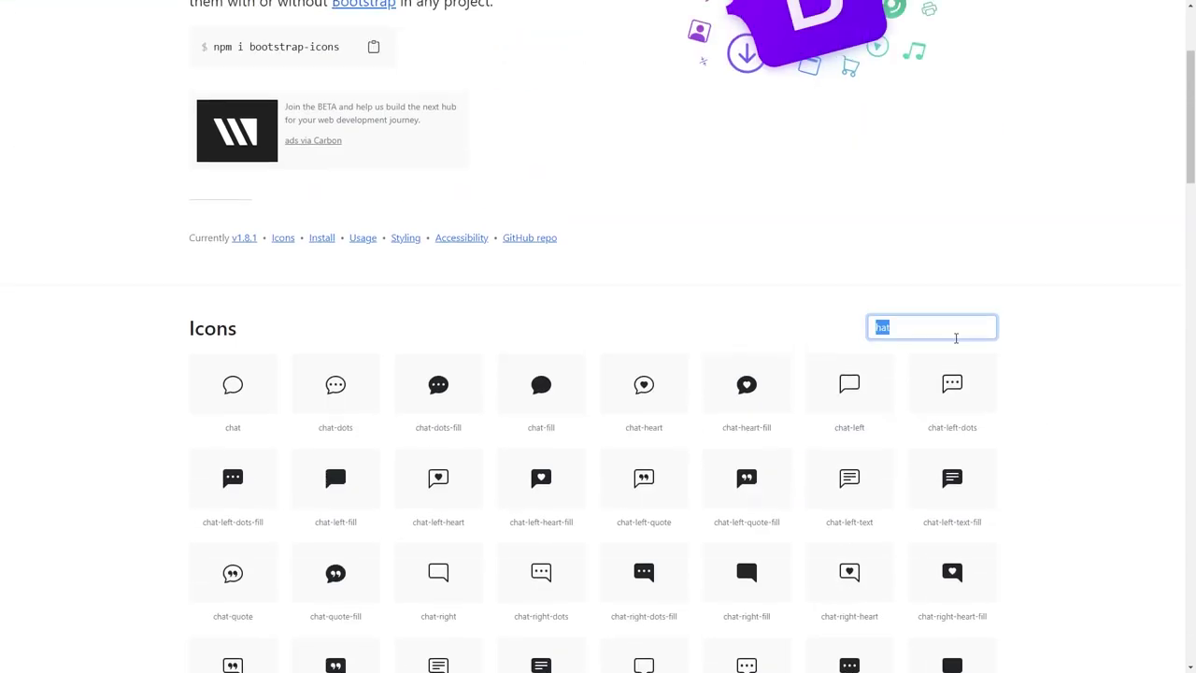
type("tool")
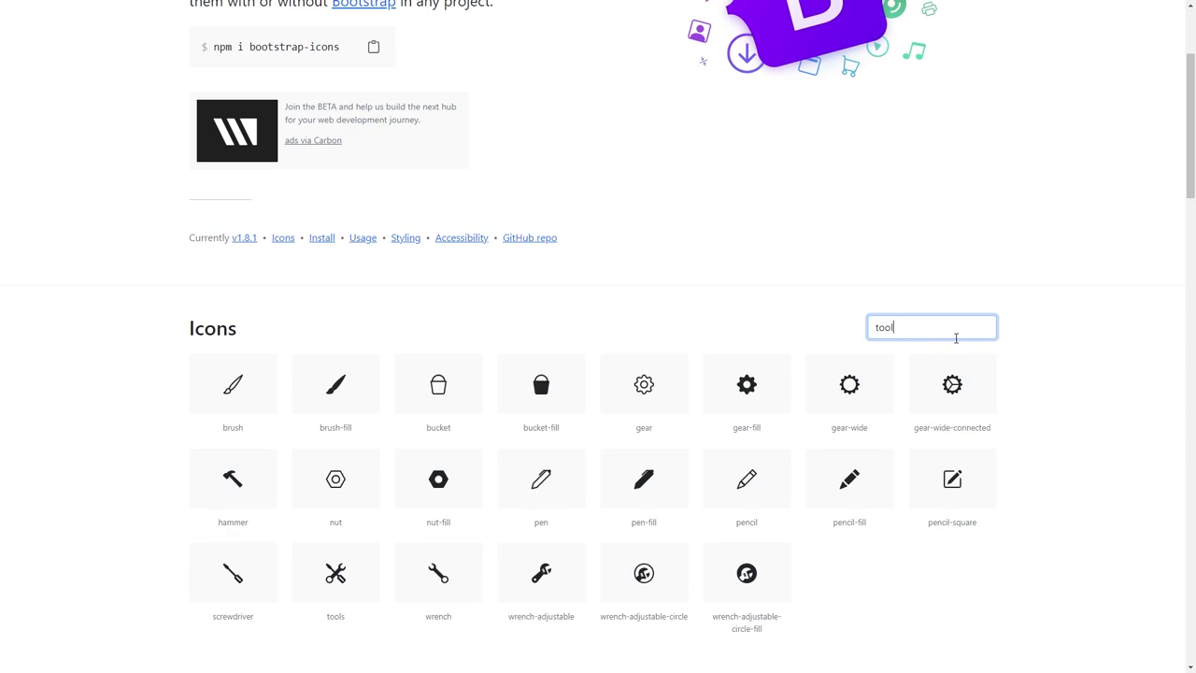
left_click(335, 573)
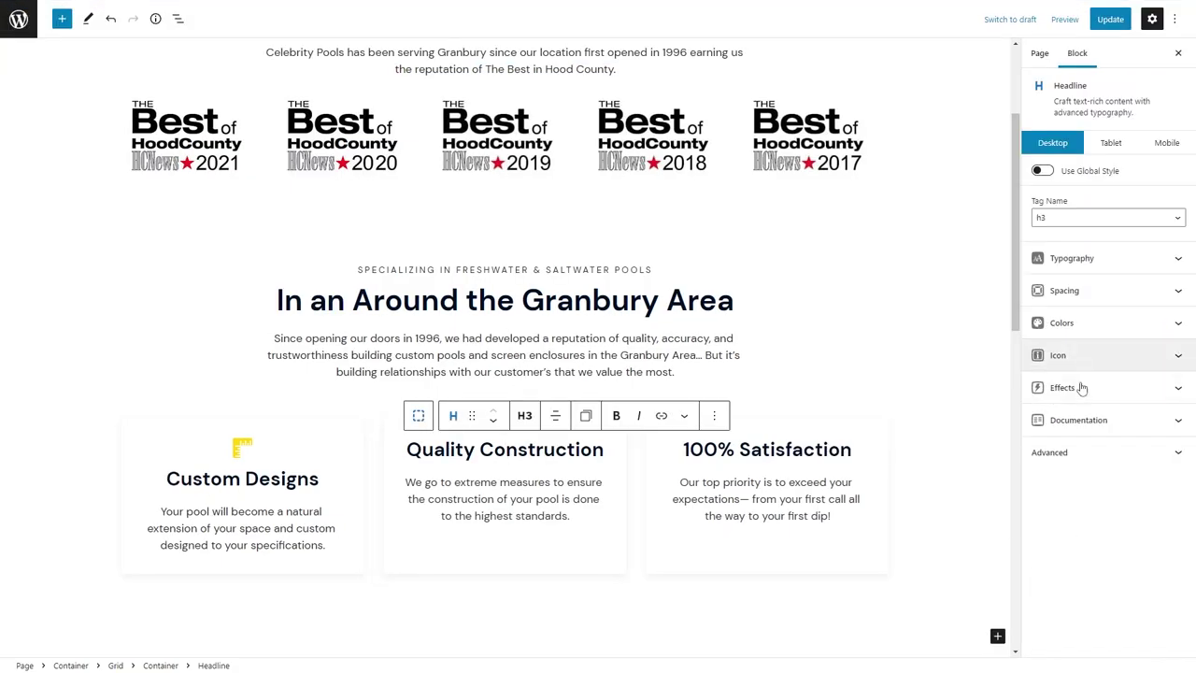
Paste the Tools SVG into the Quality Construction headline's icon field and place it above.
left_click(1084, 360)
left_click(1083, 402)
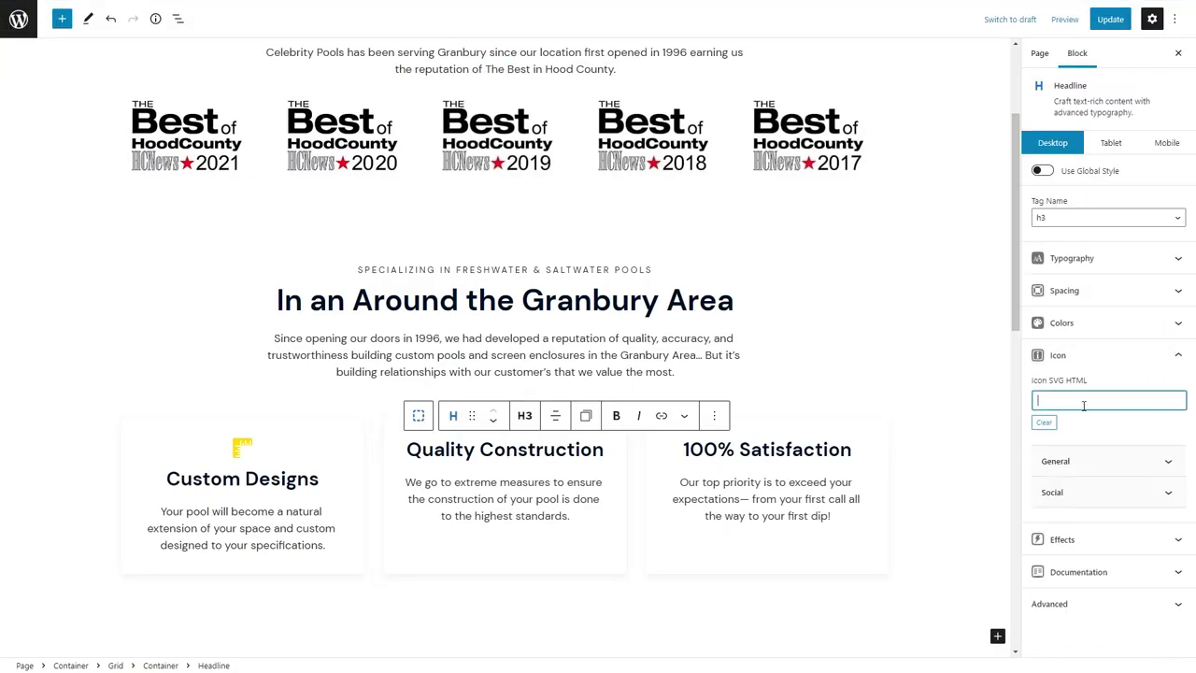
key("ctrl+v")
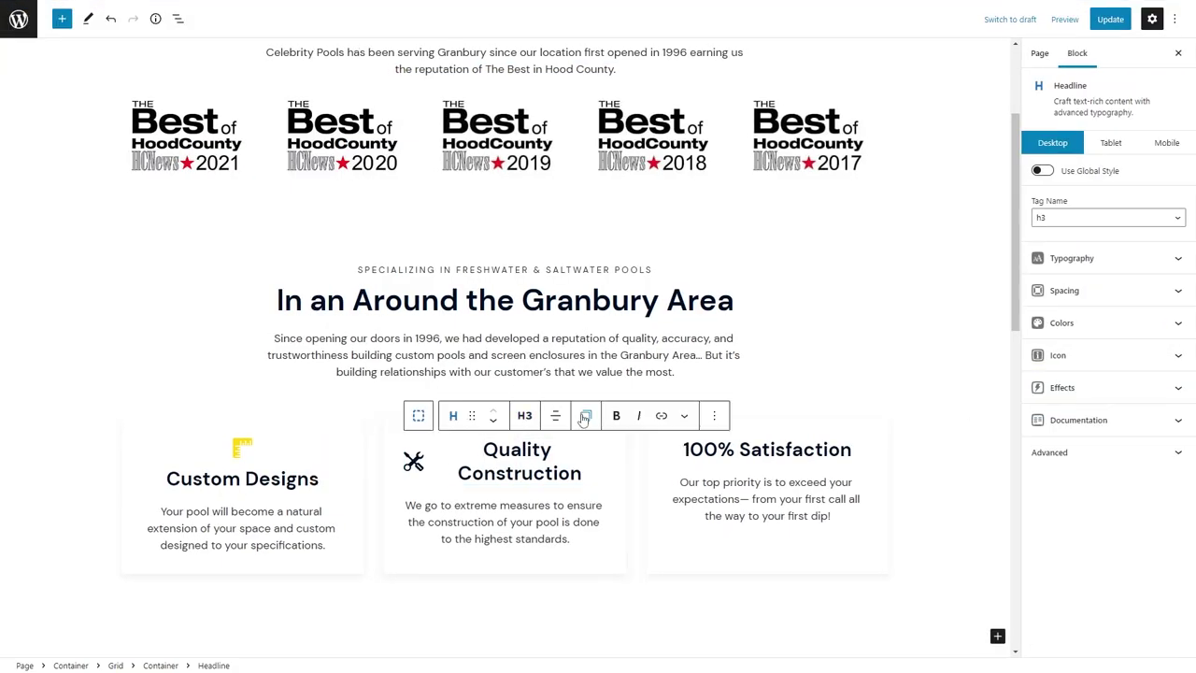
left_click(585, 416)
left_click(822, 7)
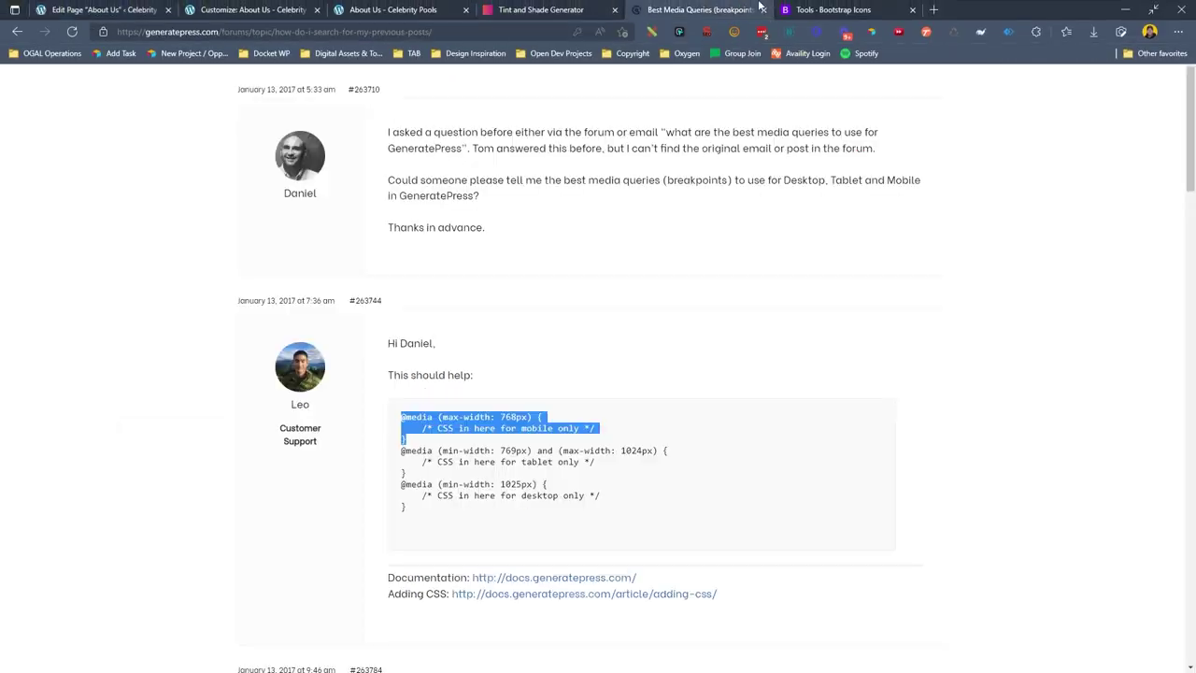
left_click(1111, 7)
Find the award-fill icon and paste its SVG into the 100% Satisfaction heading's icon settings.
key("alt+Left")
scroll(915, 454, "down", 2)
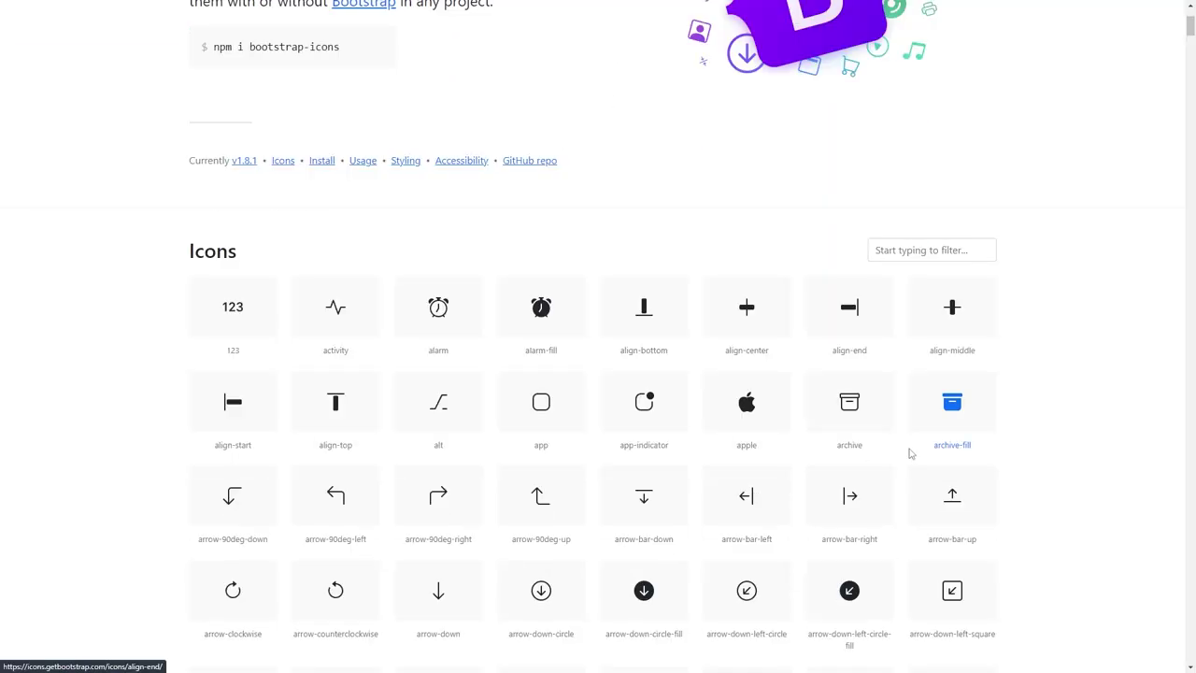
left_click(942, 250)
type("hand")
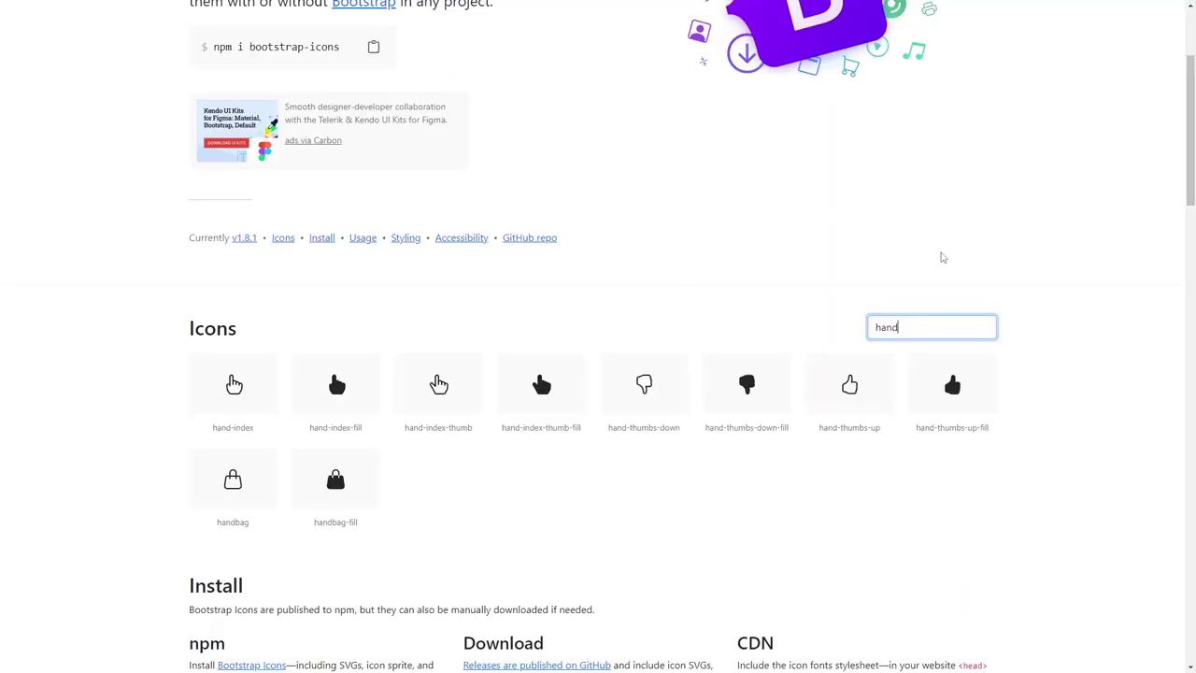
type("awar")
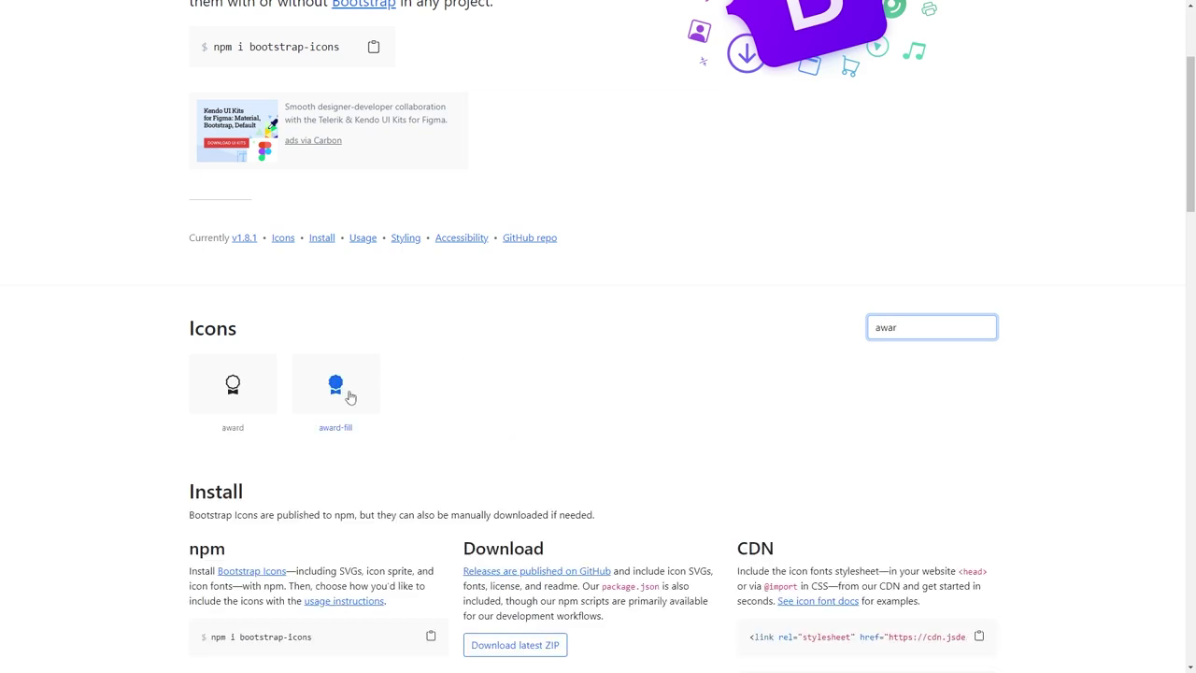
left_click(349, 397)
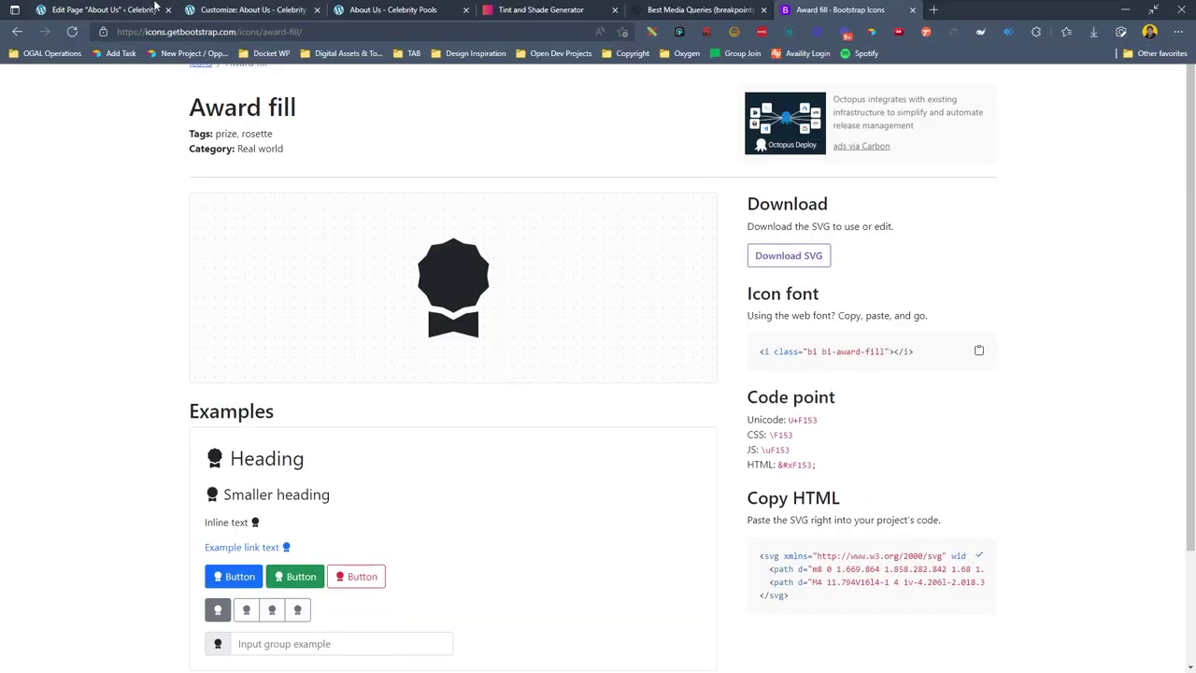
left_click(112, 9)
left_click(1081, 355)
key("ctrl+v")
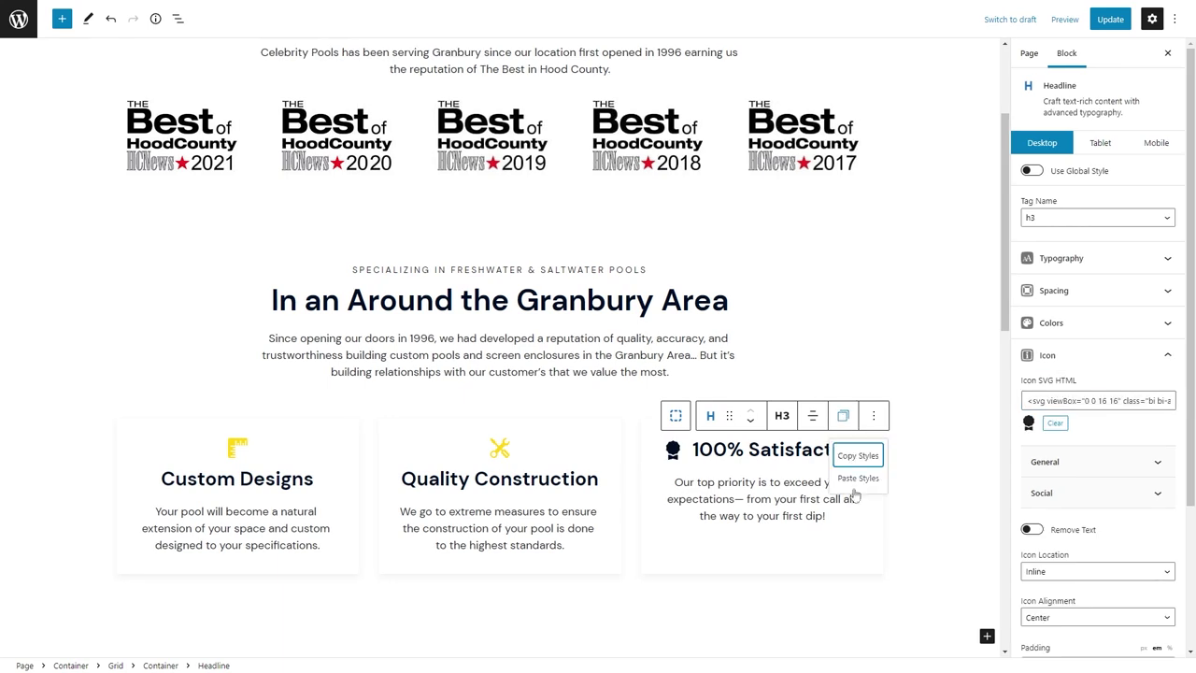
Save About Us, then copy the 'card-image' class from the Home page's Features image.
key("ctrl+s")
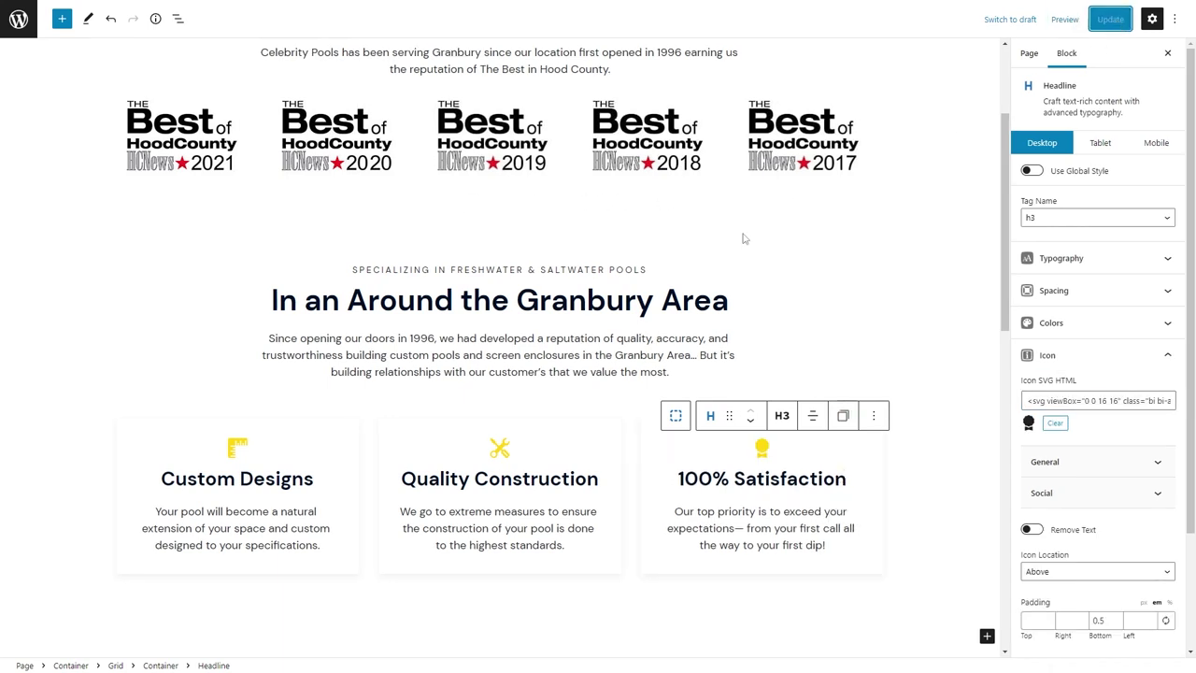
left_click(27, 36)
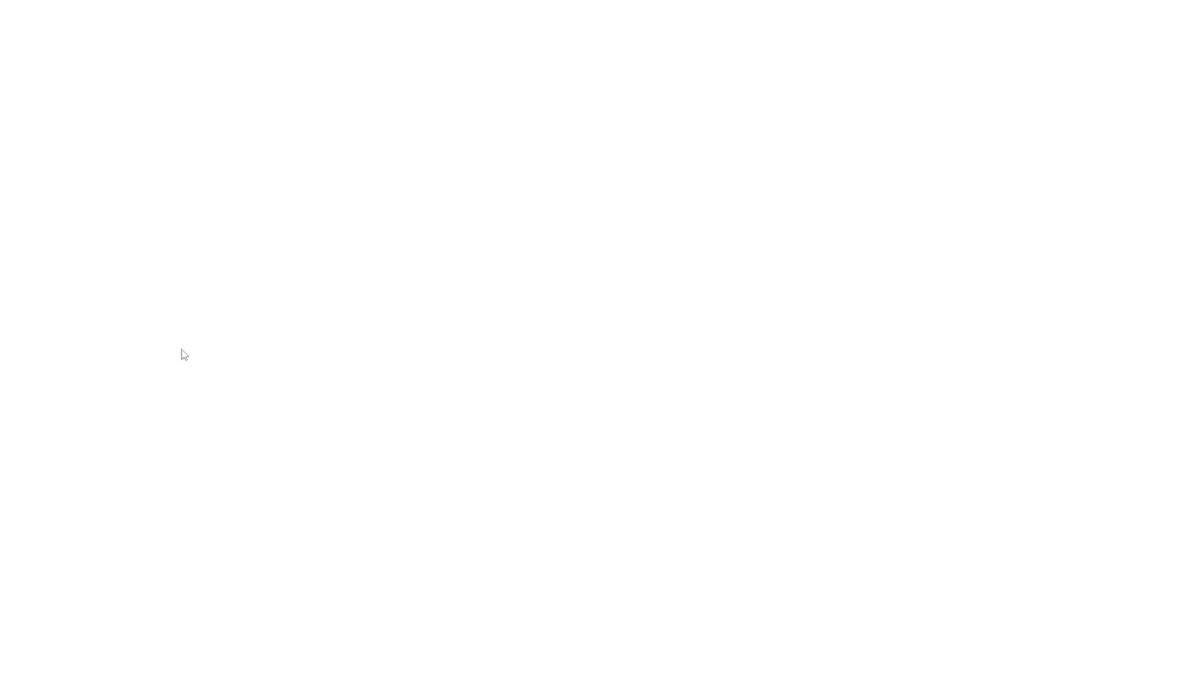
scroll(184, 347, "down", 10)
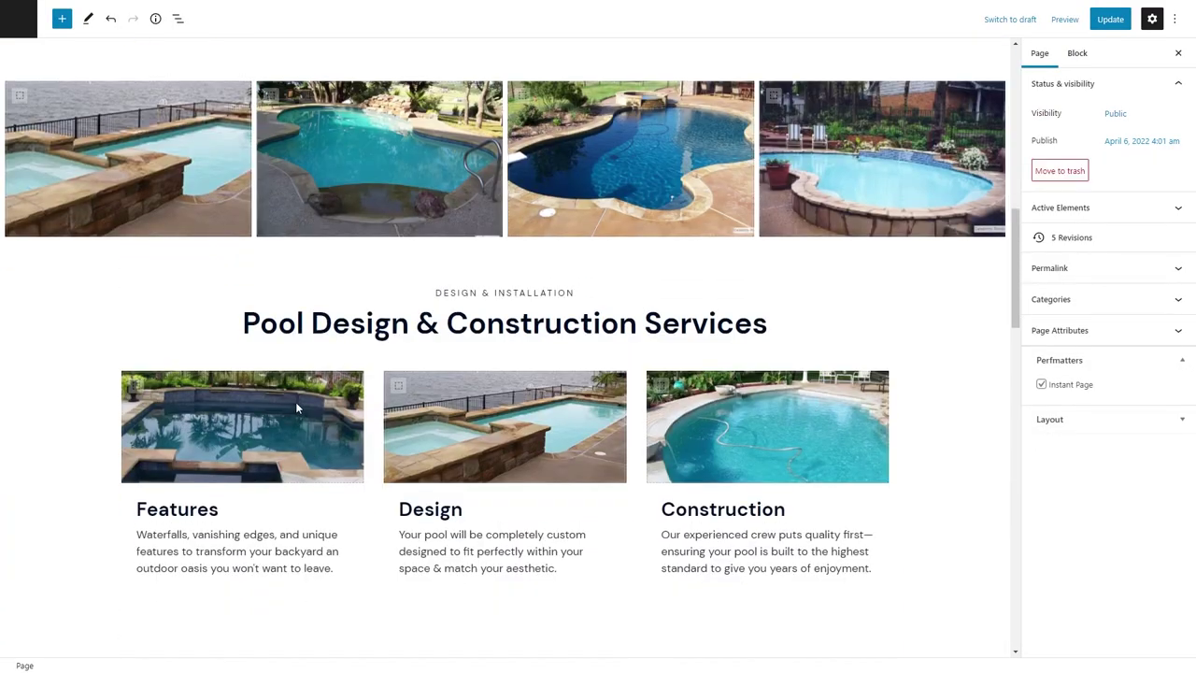
left_click(295, 402)
left_click(1037, 647)
left_click_drag(1074, 459, 965, 457)
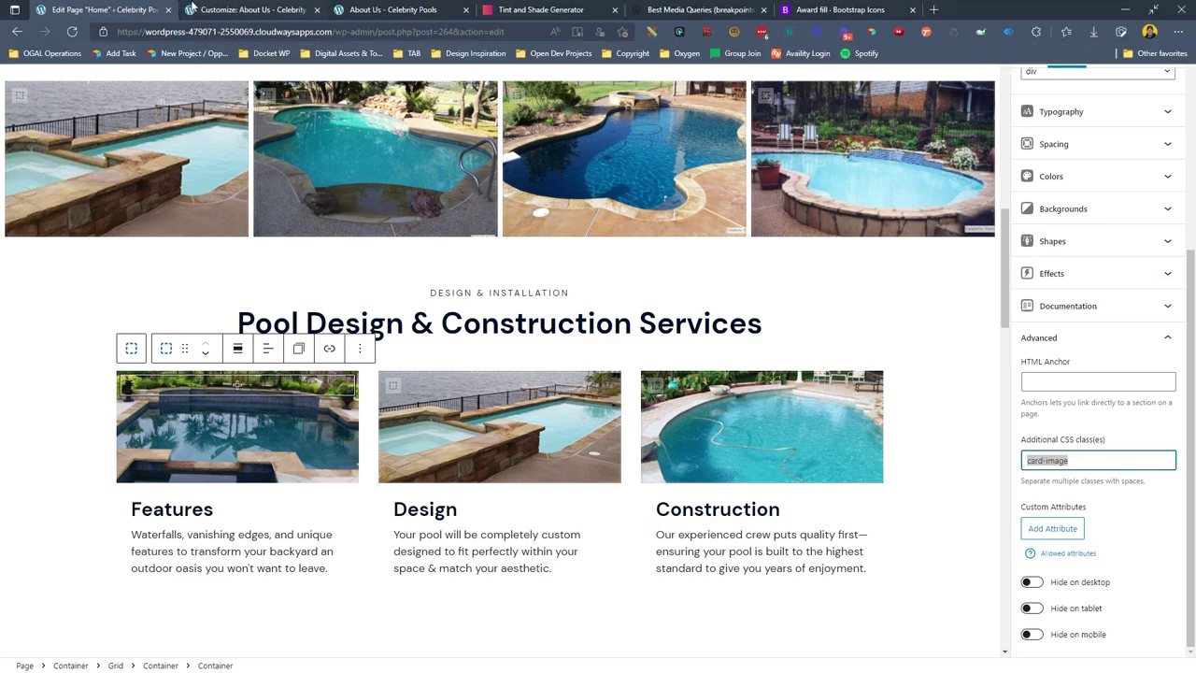
Open the Additional CSS section in the site Customizer.
left_click(178, 7)
left_click(18, 67)
left_click(90, 425)
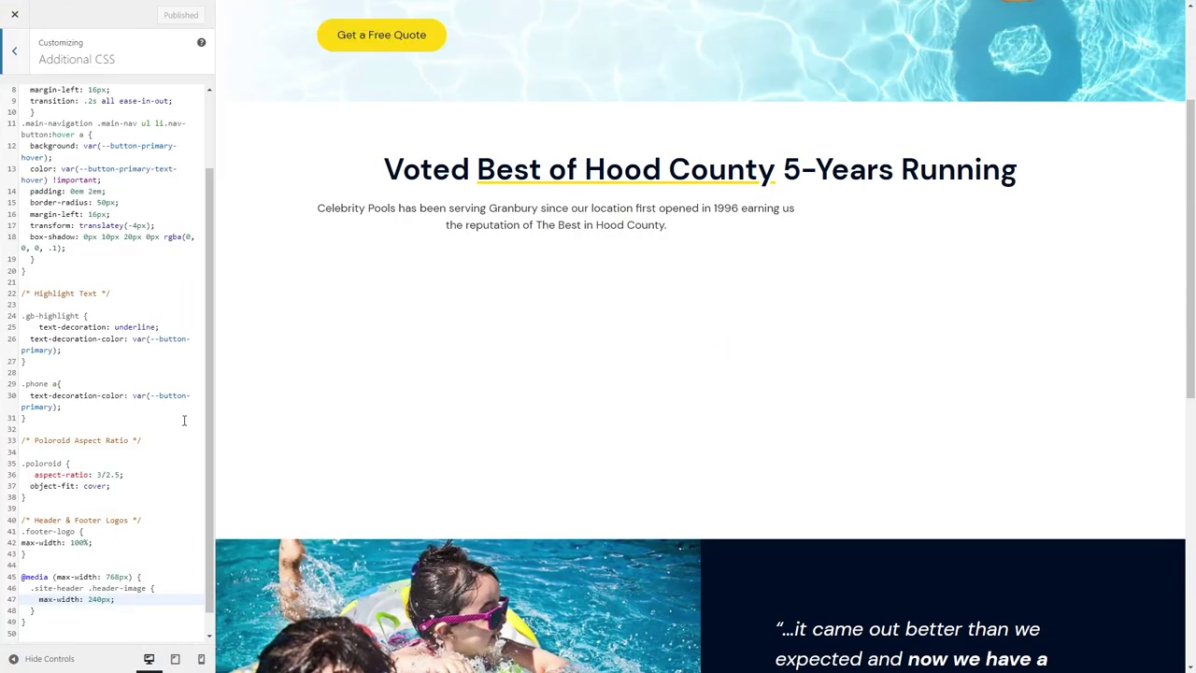
Add a .card-image:after rule: empty content, 40% width, 4px height, var(--button-primary) background, absolute position.
left_click(53, 621)
type(".com")
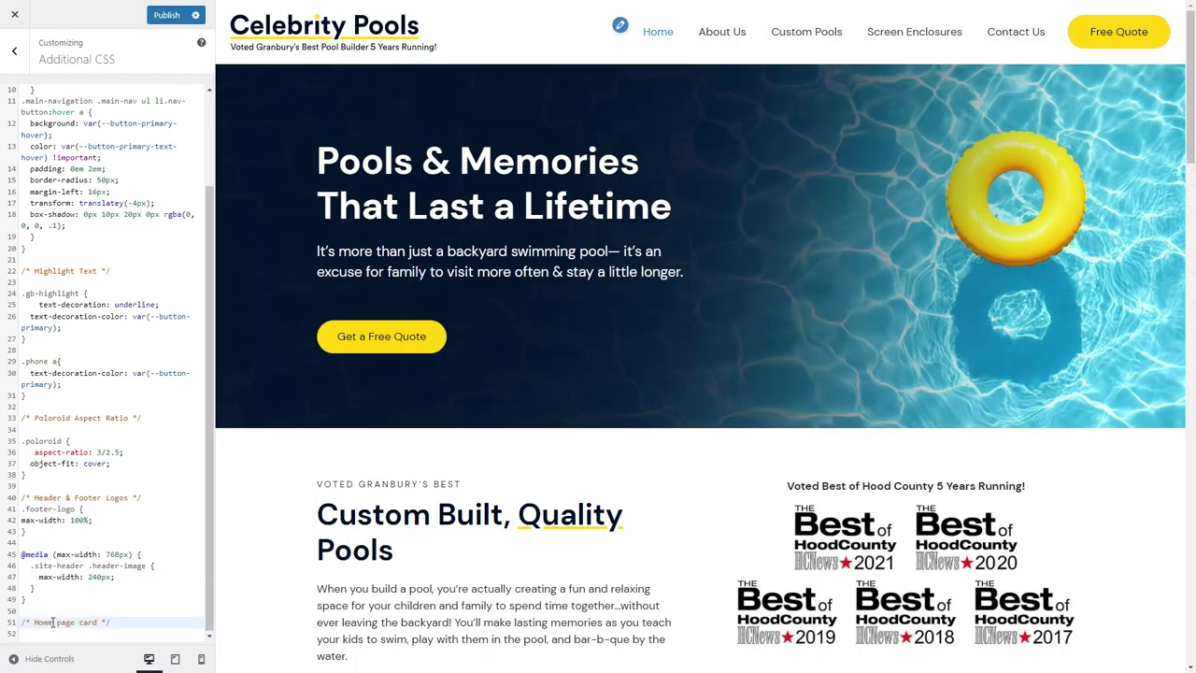
left_click(92, 635)
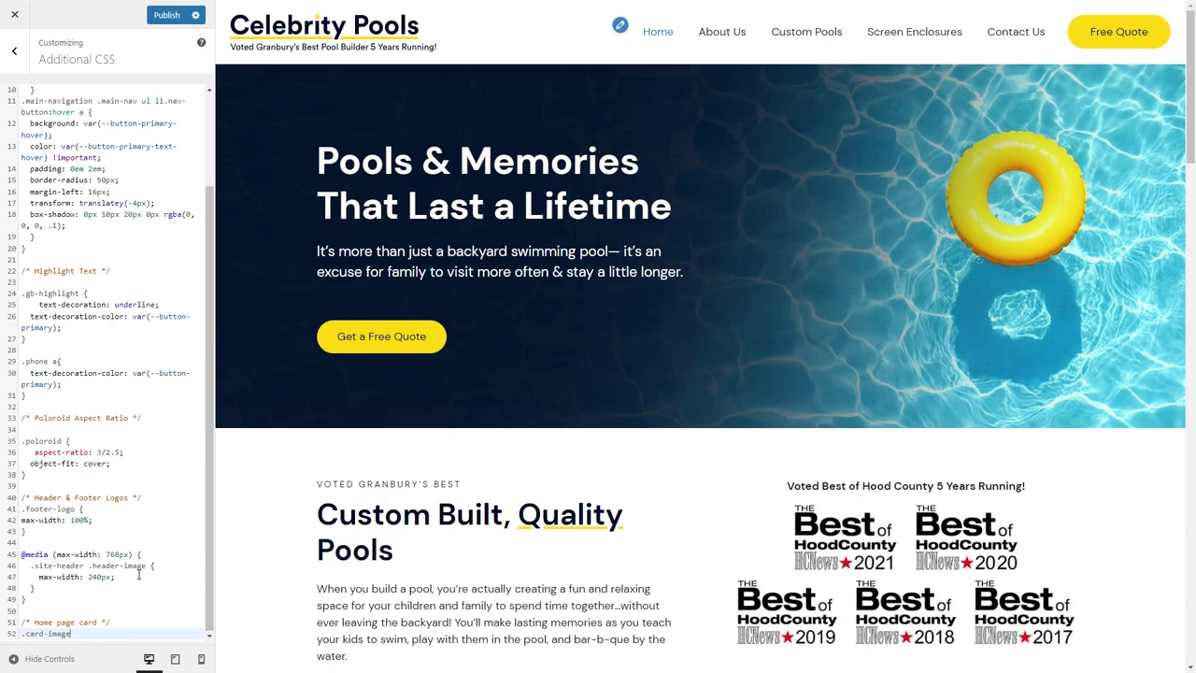
type(".card-image:after{")
key("Return")
scroll(504, 498, "down", 10)
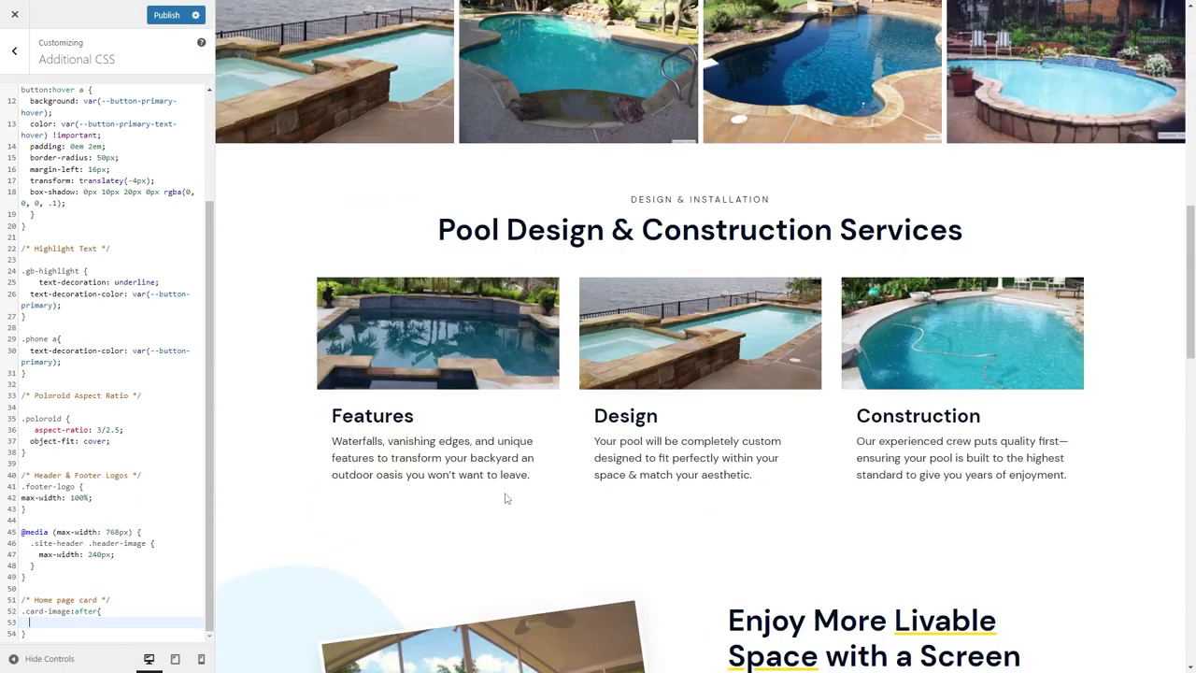
type("content: ''")
key("Return")
type("wi")
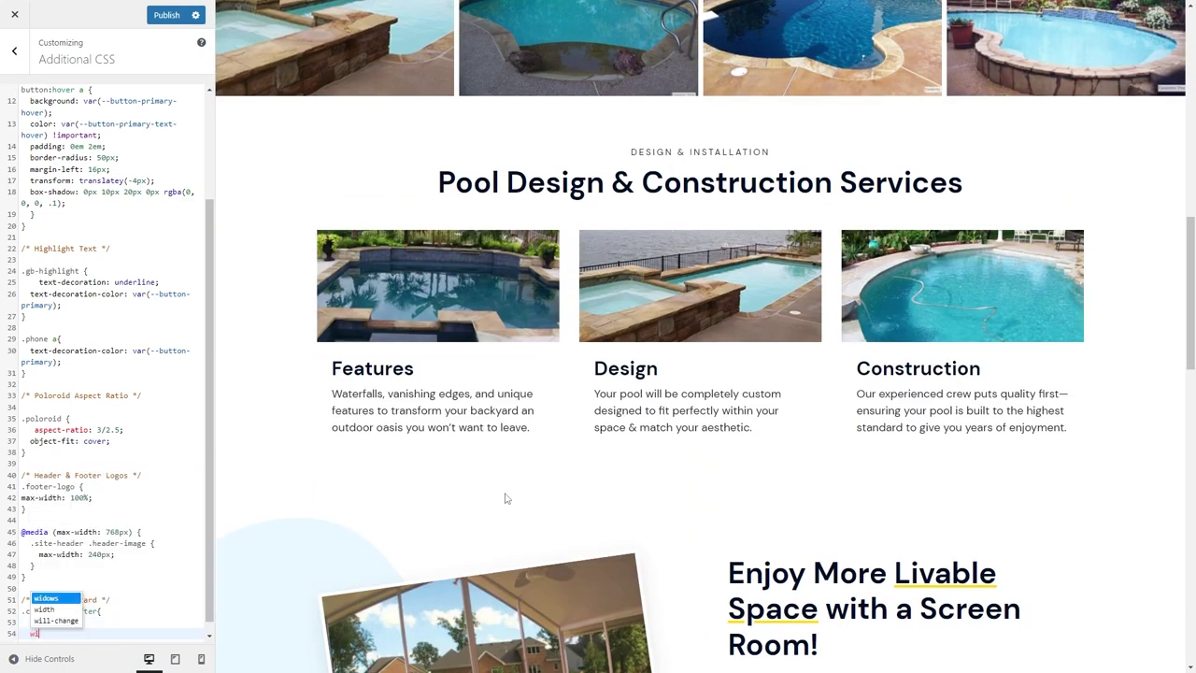
type("dth: 40%;")
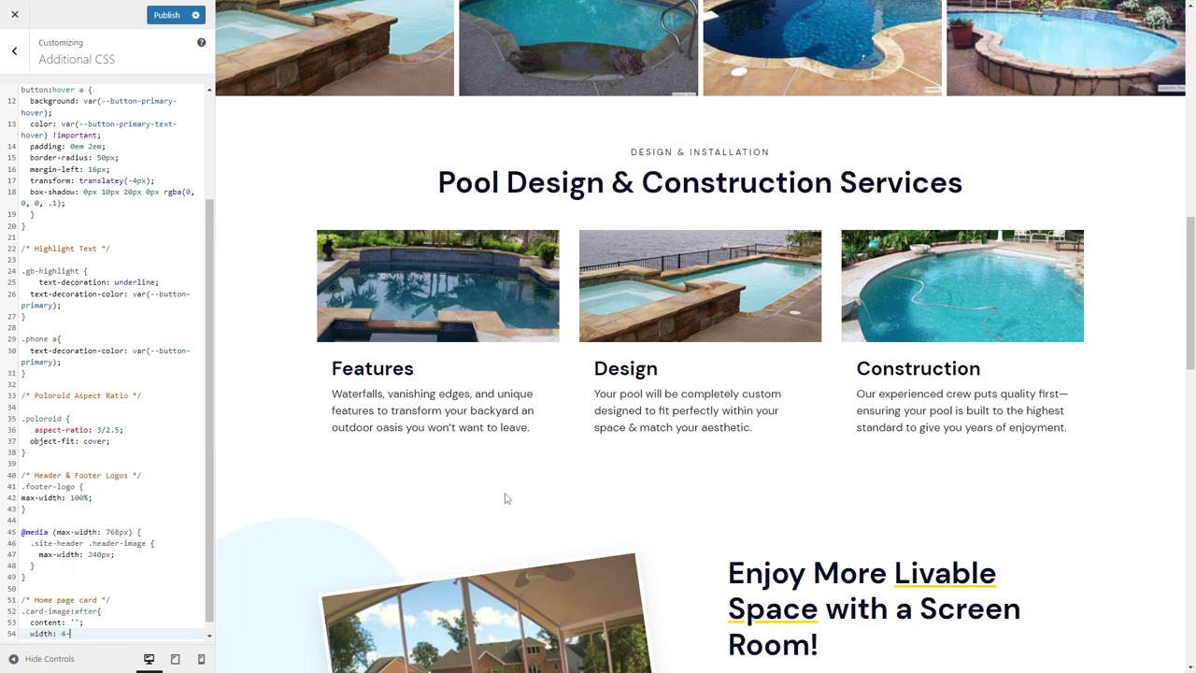
key("Return")
type("height:")
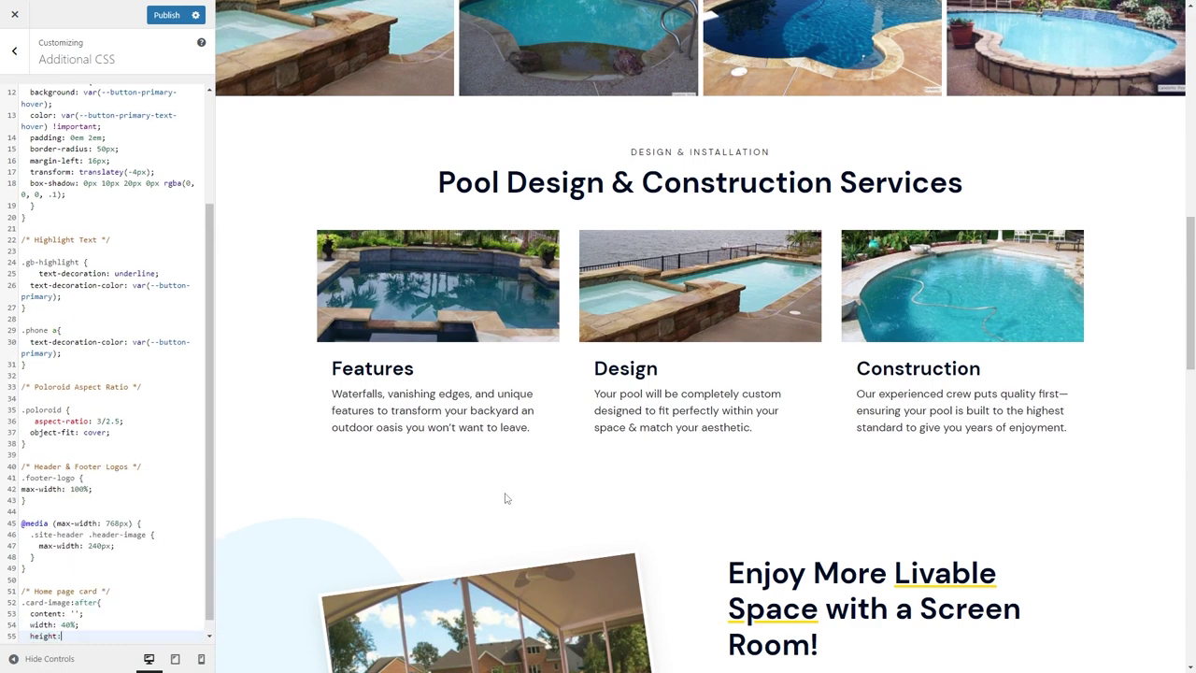
type(" 4px;")
key("Return")
type("backgrou")
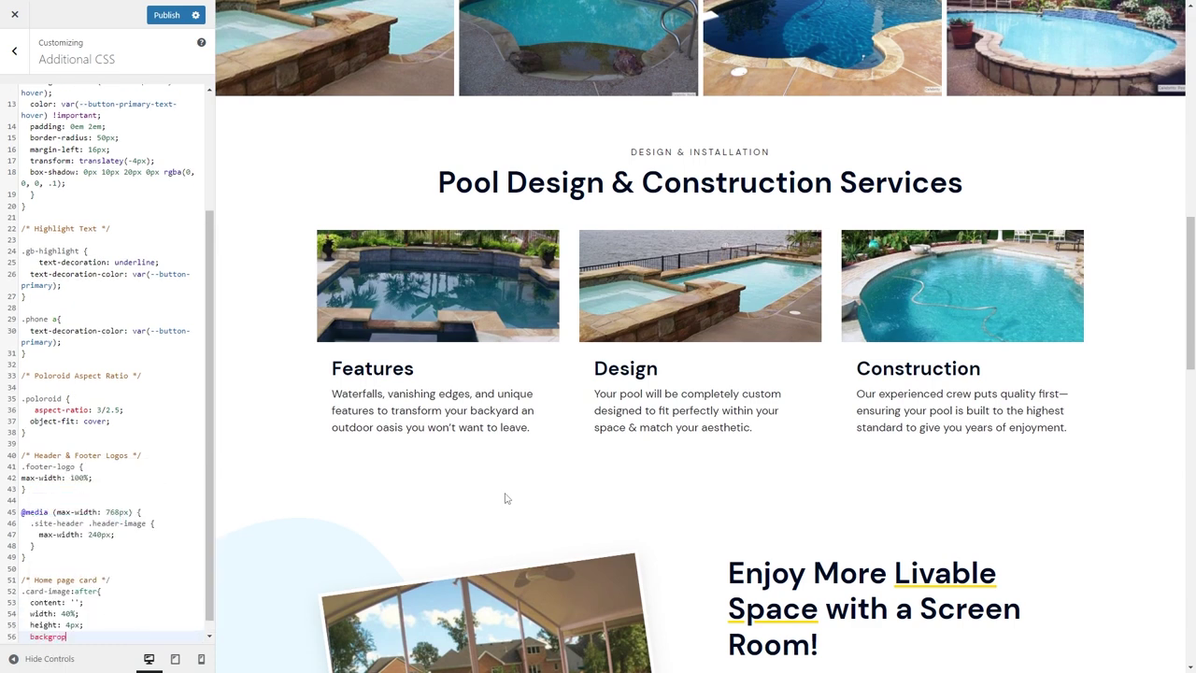
type("nd-color: var(--button-primary);")
key("Return")
type("posit")
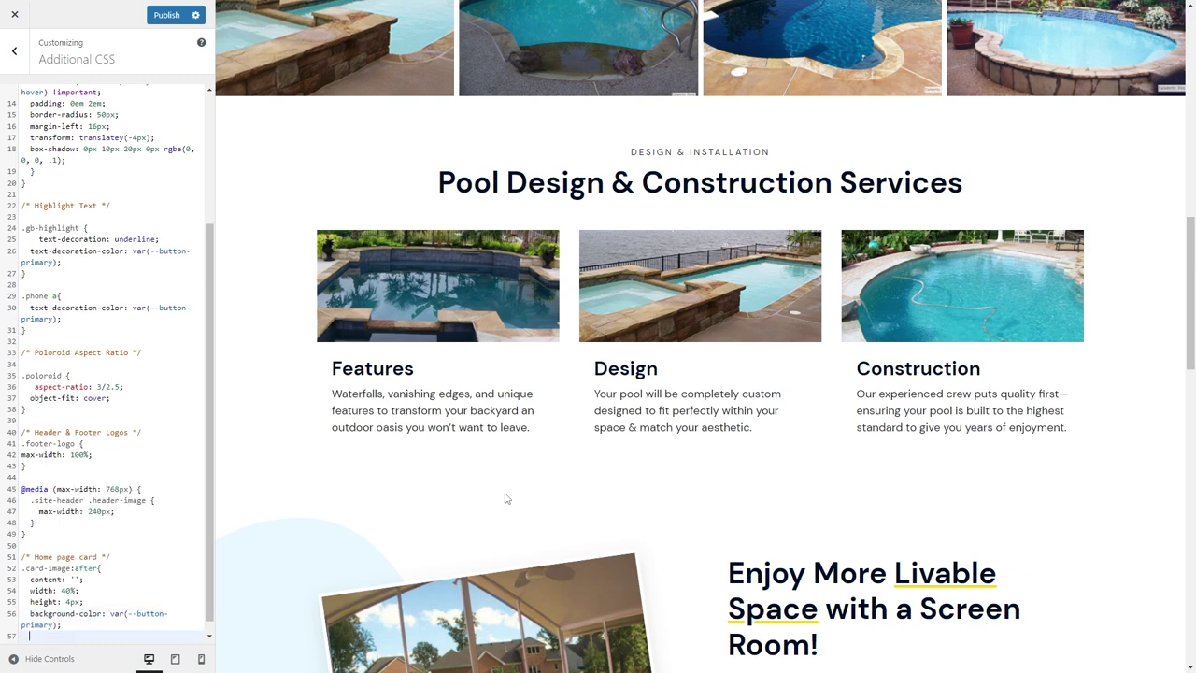
type("ion: absolu")
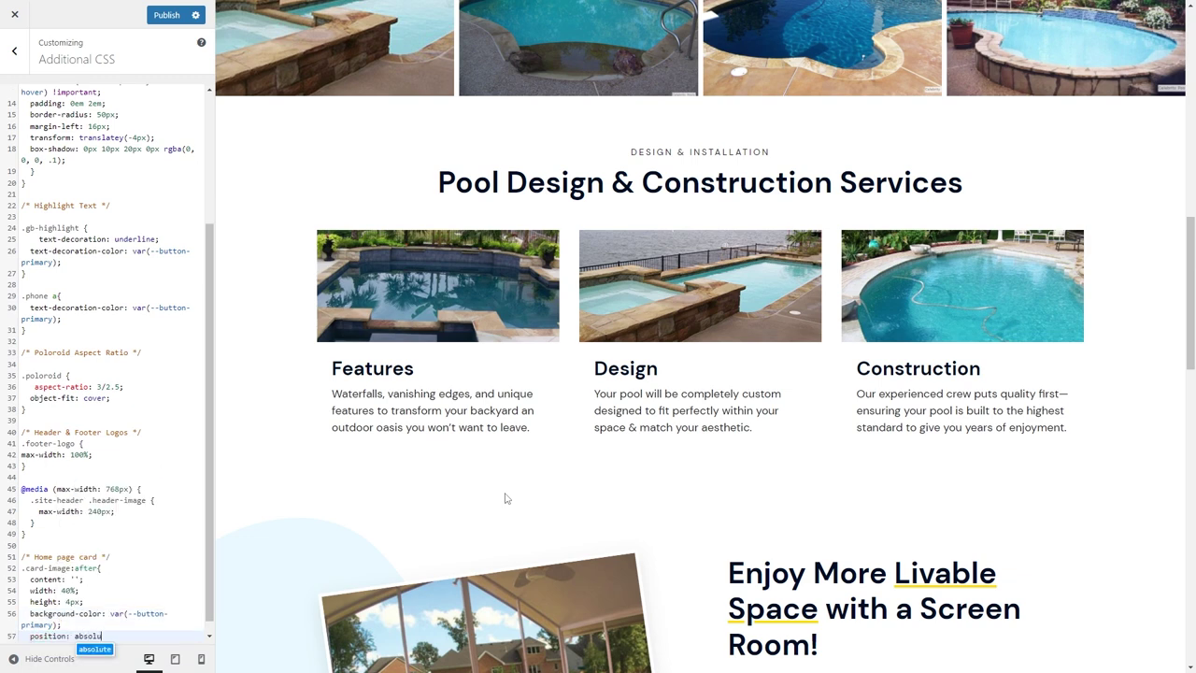
type("te;")
Add a .card-image rule with position: relative above the after rule.
left_click(119, 560)
key("Return")
key("Return")
key("Return")
key("Up")
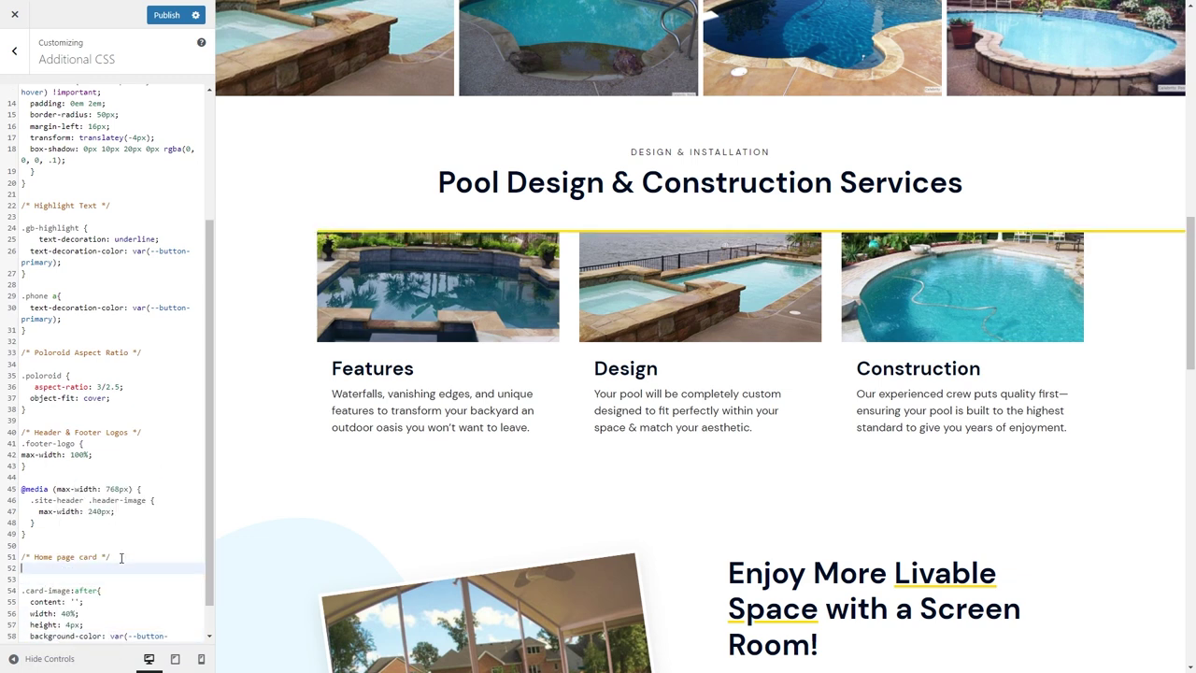
type(".card-image{")
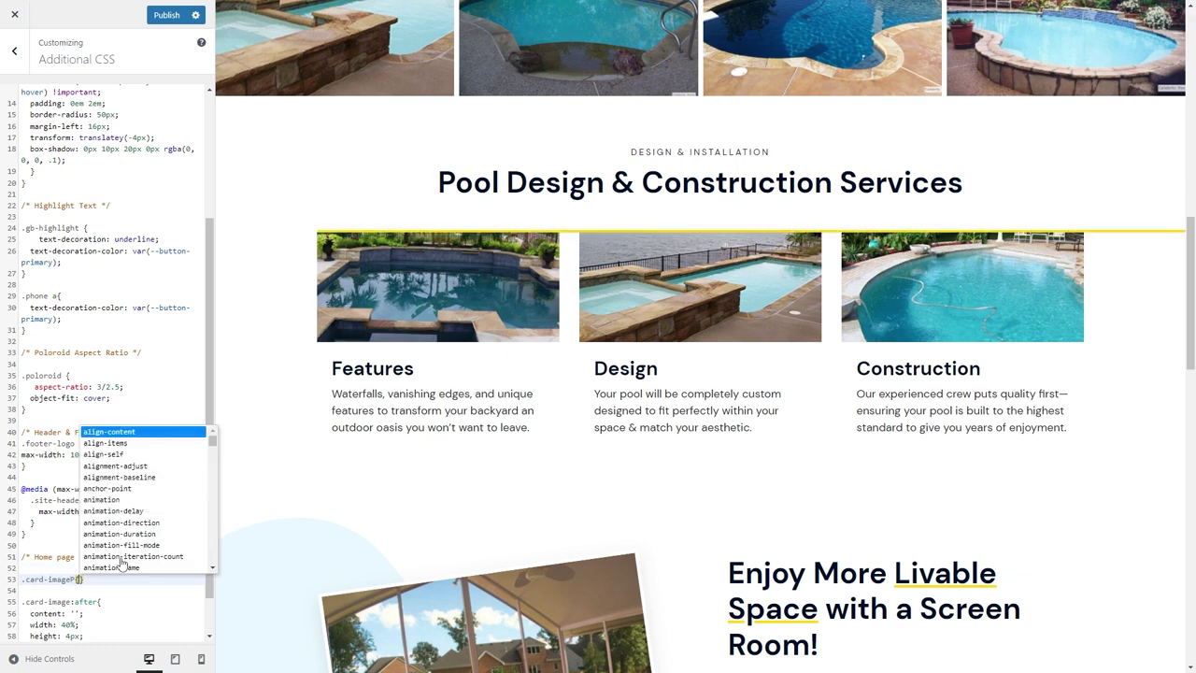
key("Escape")
key("Return")
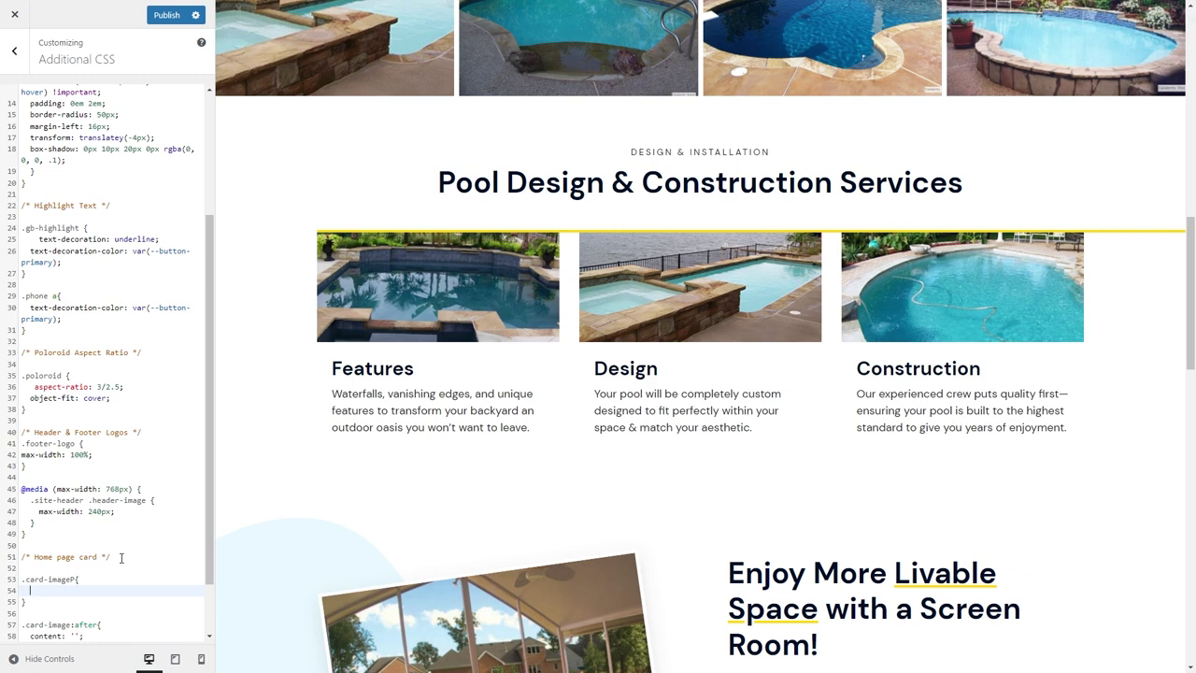
type("position: rela")
key("Return")
type(";")
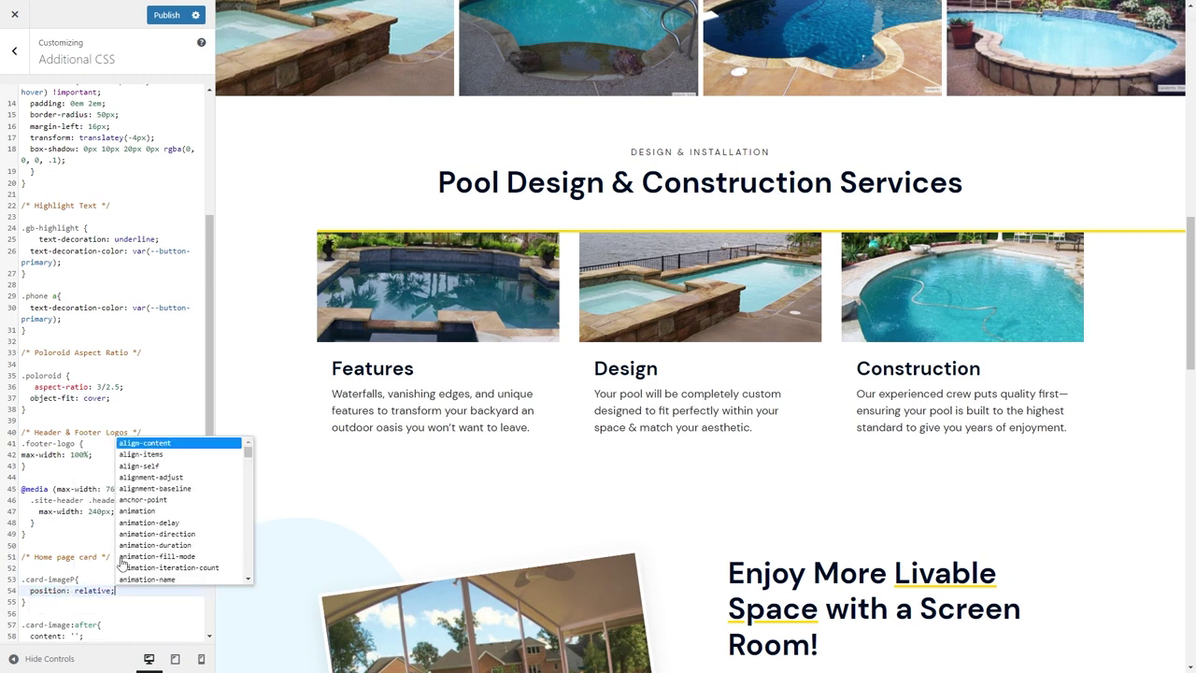
left_click(121, 557)
scroll(129, 612, "down", 2)
Remove the stray P from the selector, add left and bottom 0 offsets, and make the height 6px.
left_click(129, 621)
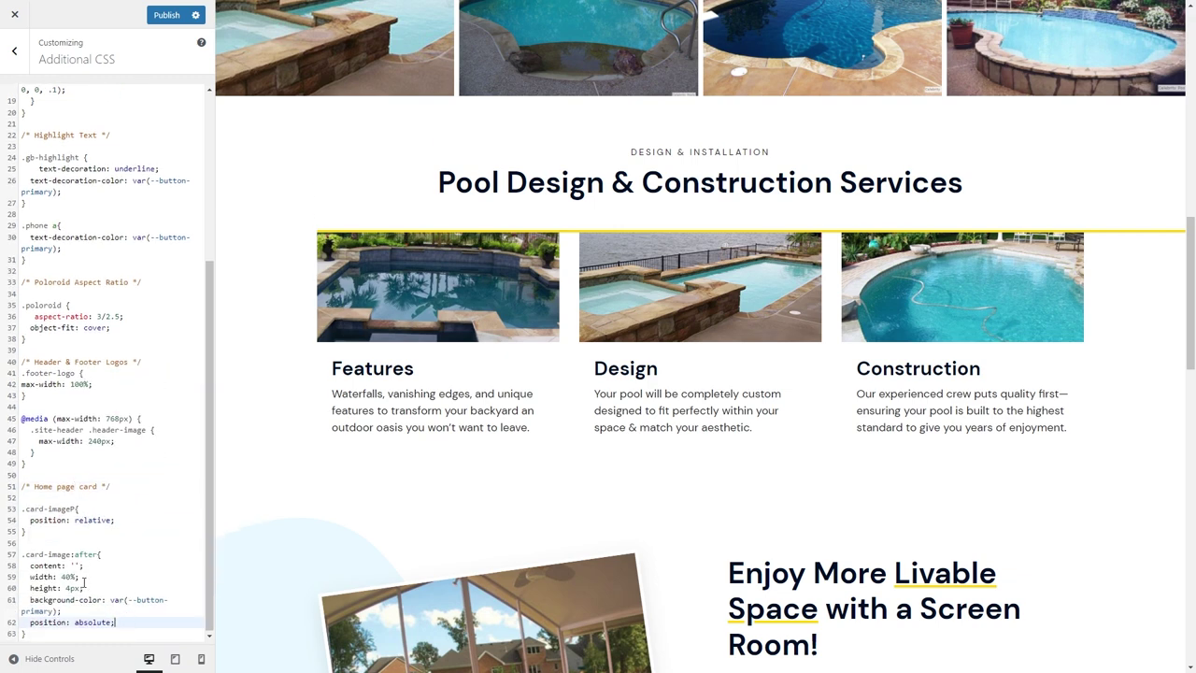
left_click(74, 510)
key("BackSpace")
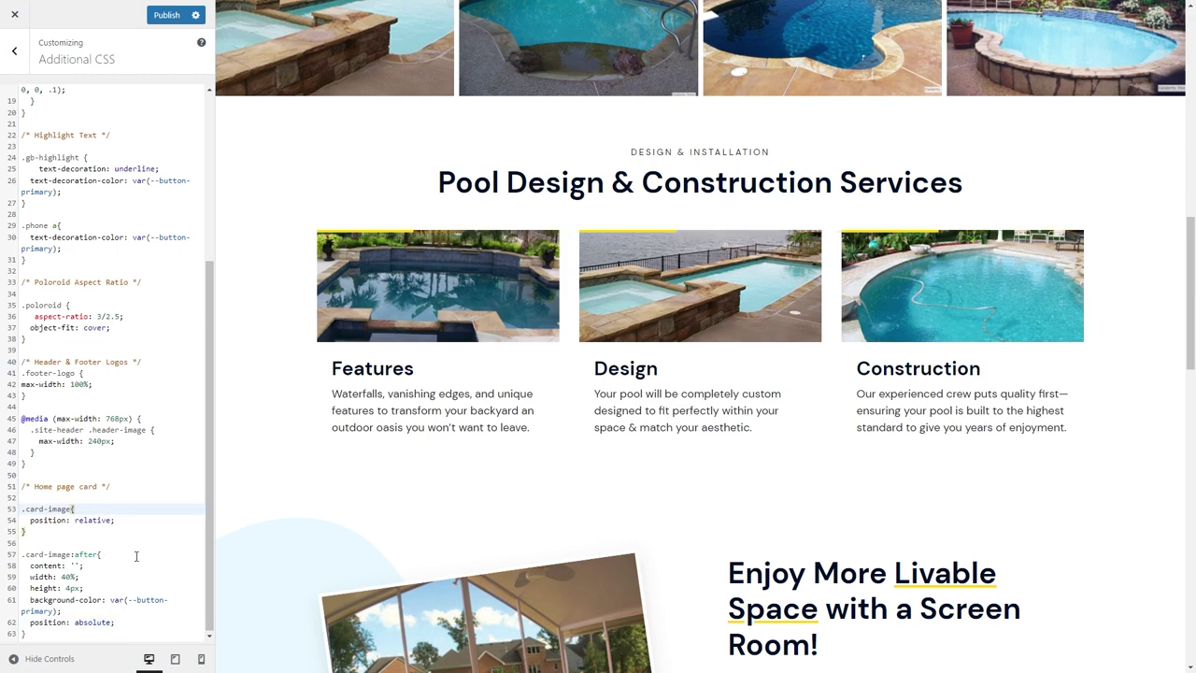
left_click(137, 618)
key("Return")
type("left: 9p")
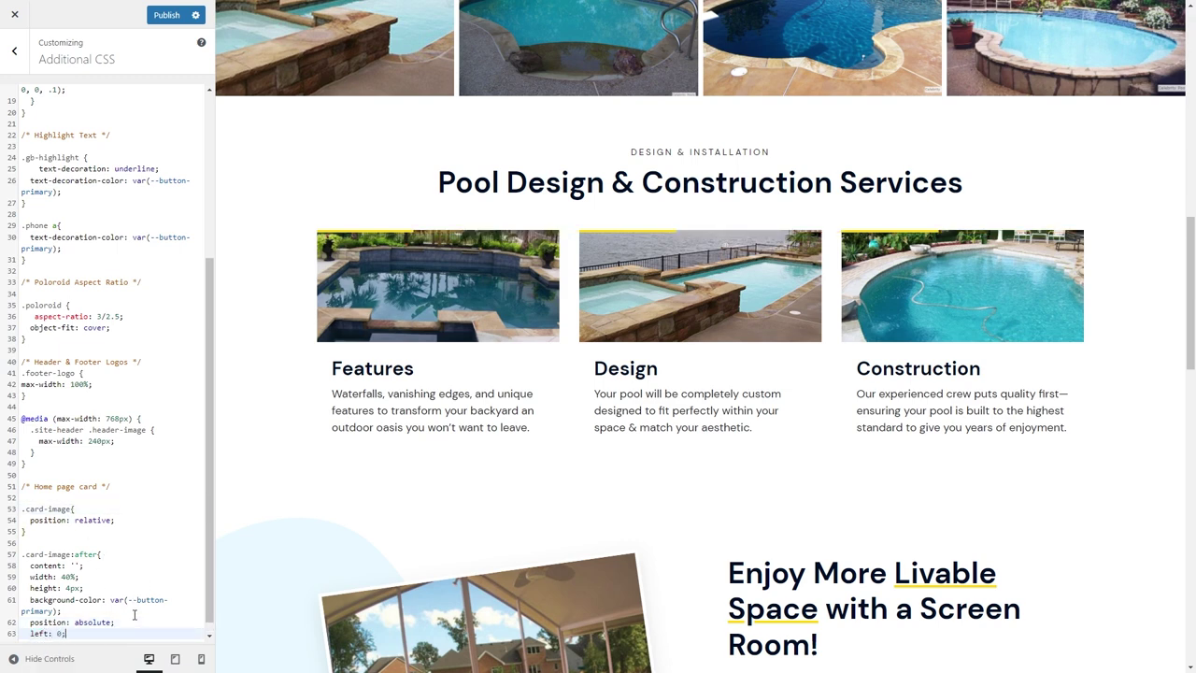
key("Return")
type("bottom: 0;")
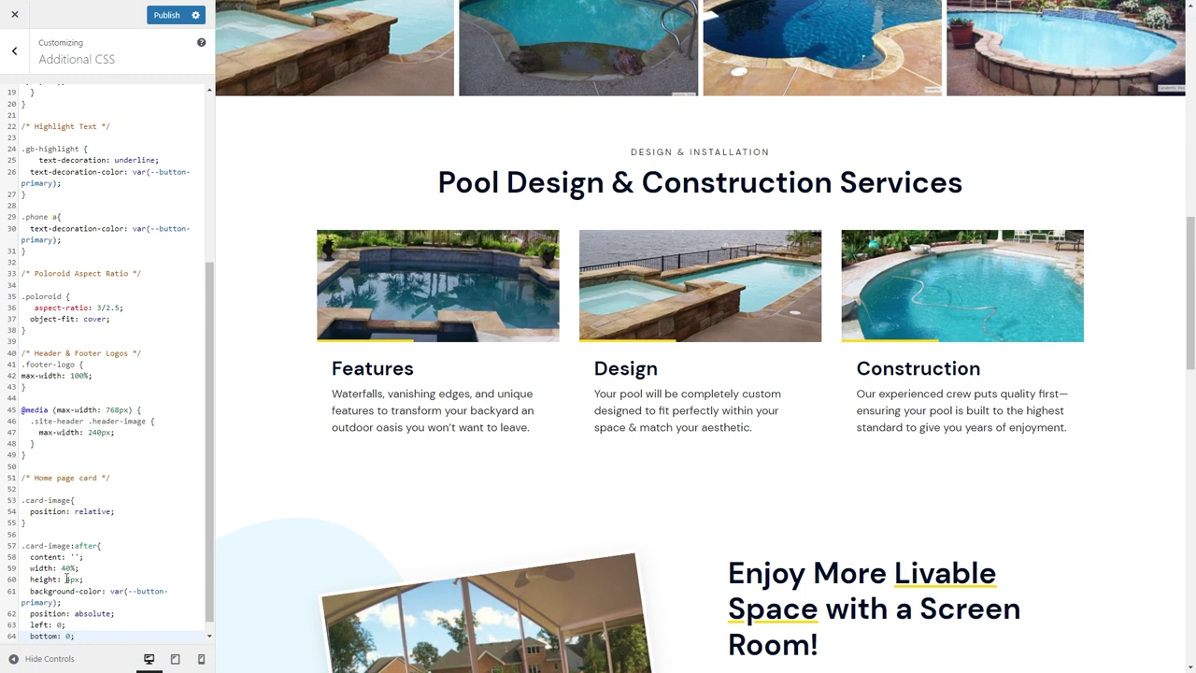
left_click(66, 579)
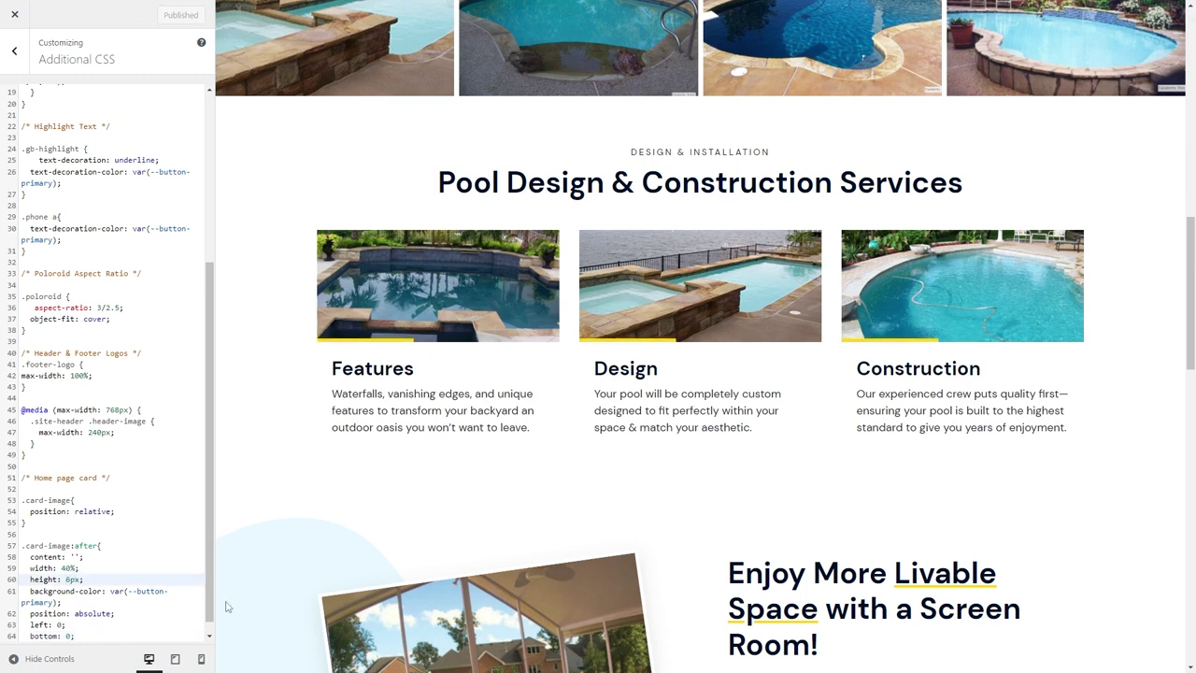
Preview the site at tablet and mobile widths, then go back to the block editor.
left_click(175, 658)
left_click(201, 658)
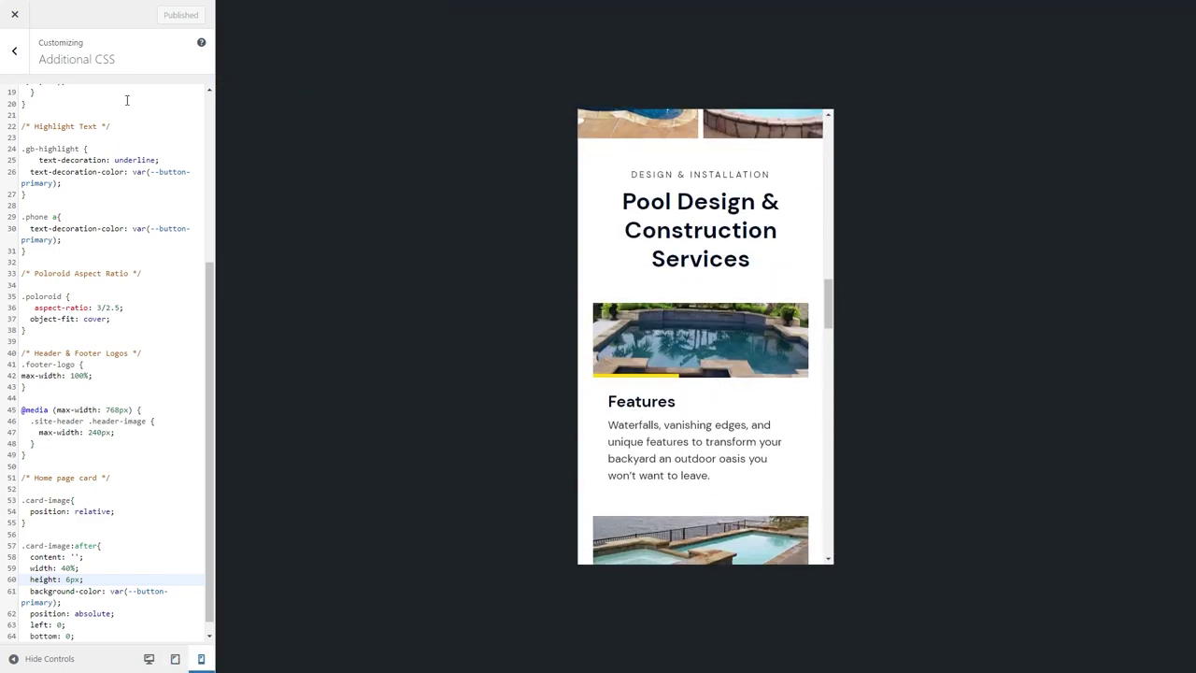
left_click(56, 11)
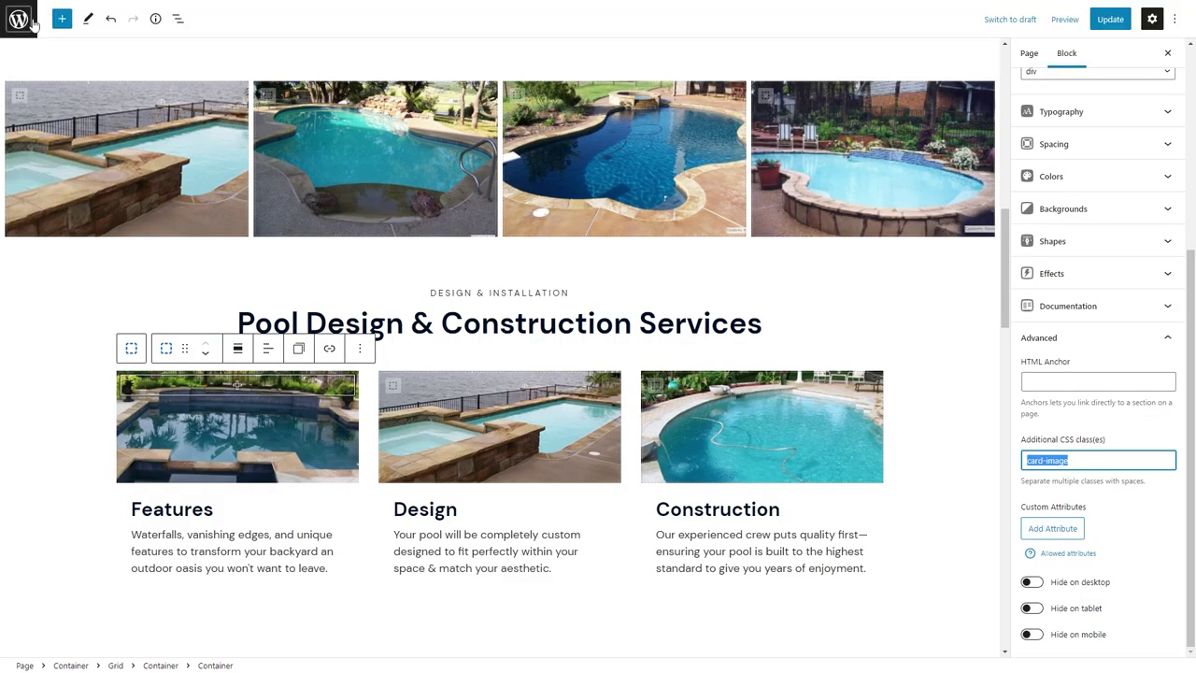
Update the Home page, then open About Us for editing and add a new block at the end.
left_click(705, 79)
left_click(1110, 19)
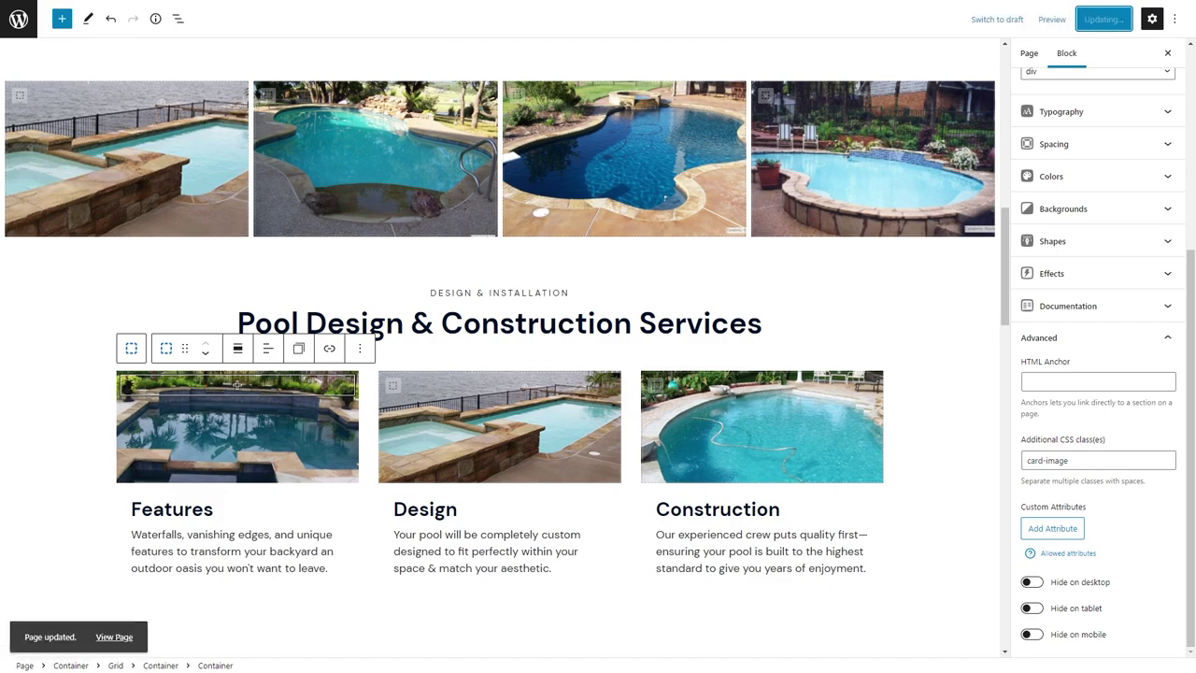
left_click(19, 19)
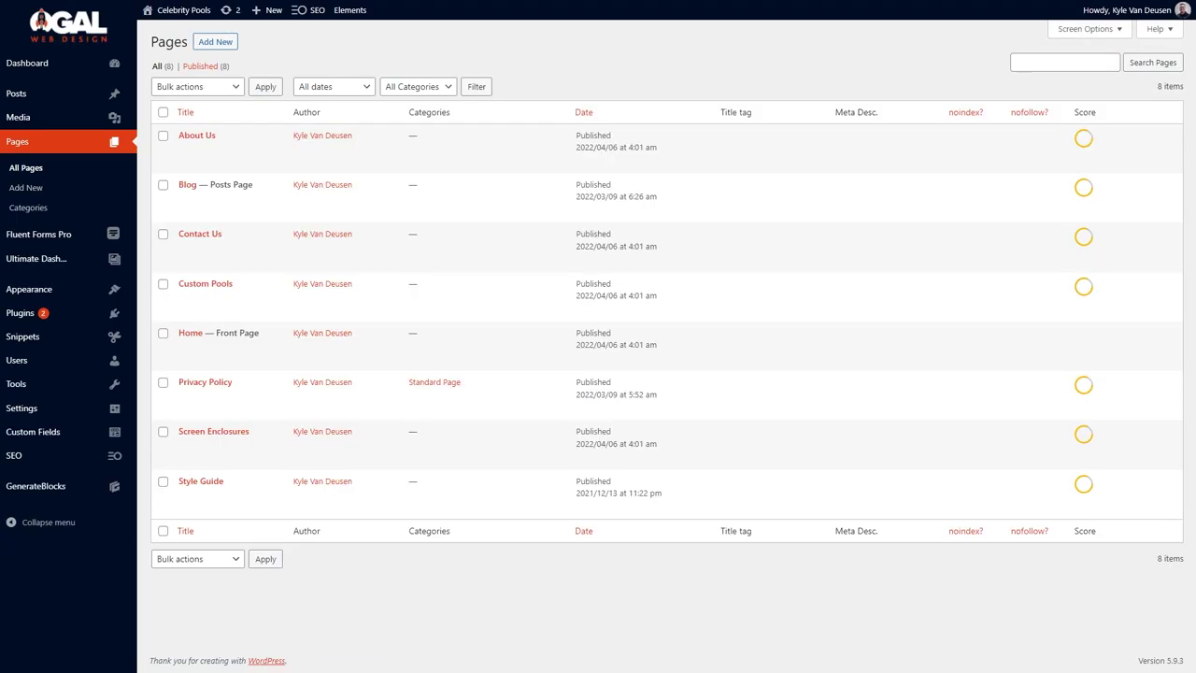
mouse_move(186, 156)
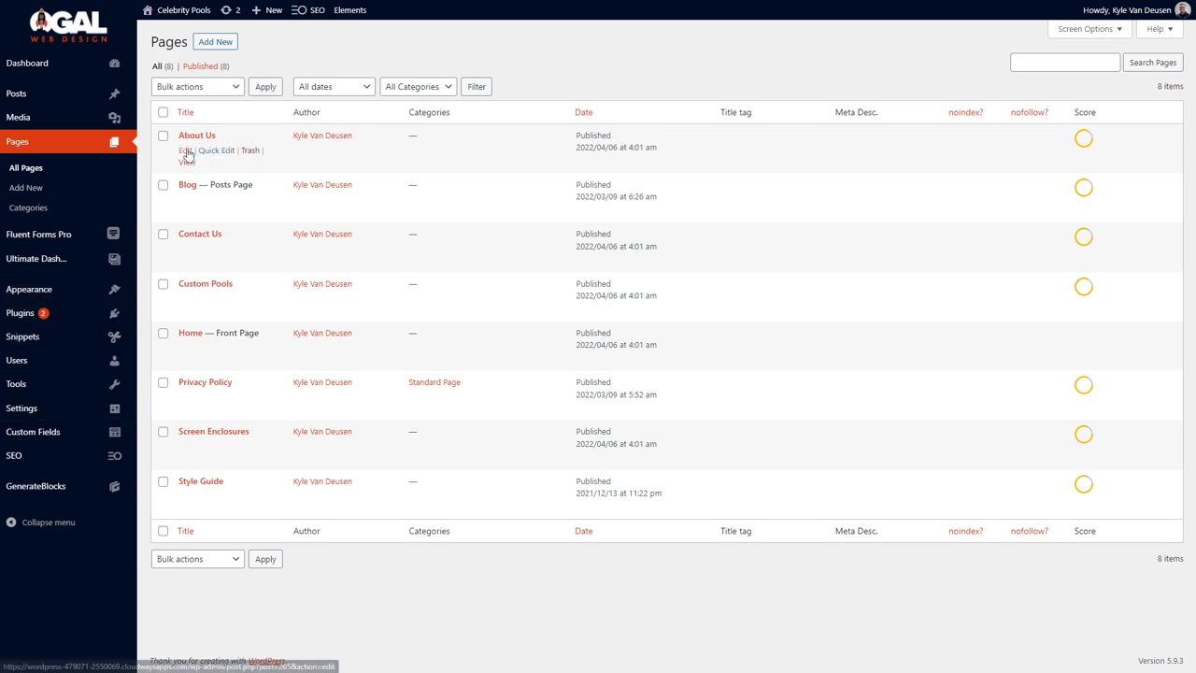
left_click(114, 338)
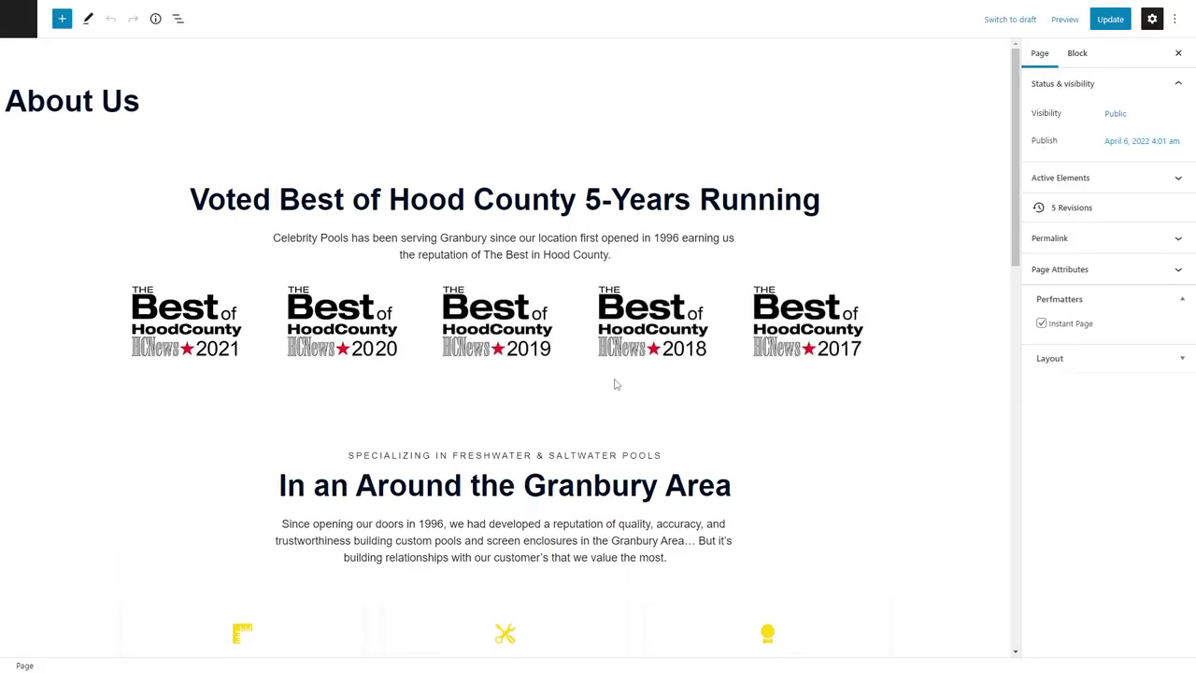
scroll(349, 483, "down", 3)
left_click(267, 552)
Insert a Container padded 60/24/60/24 holding a two-column Grid.
type("/cont")
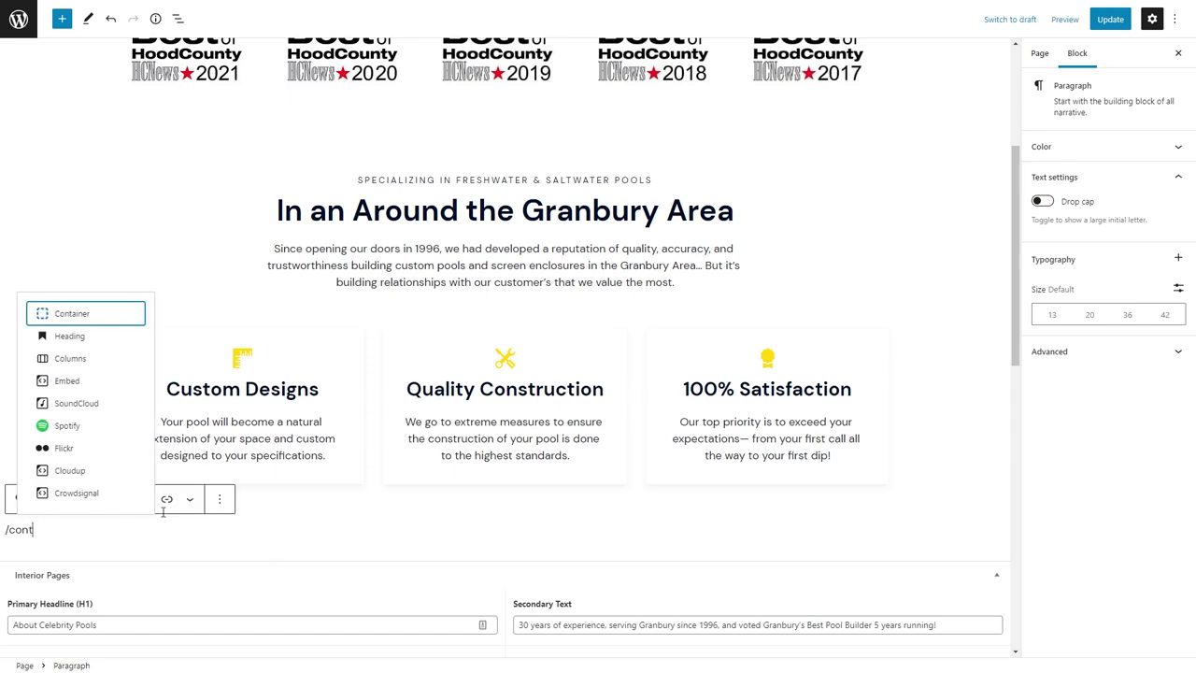
left_click(71, 311)
left_click(1054, 458)
left_click(1032, 339)
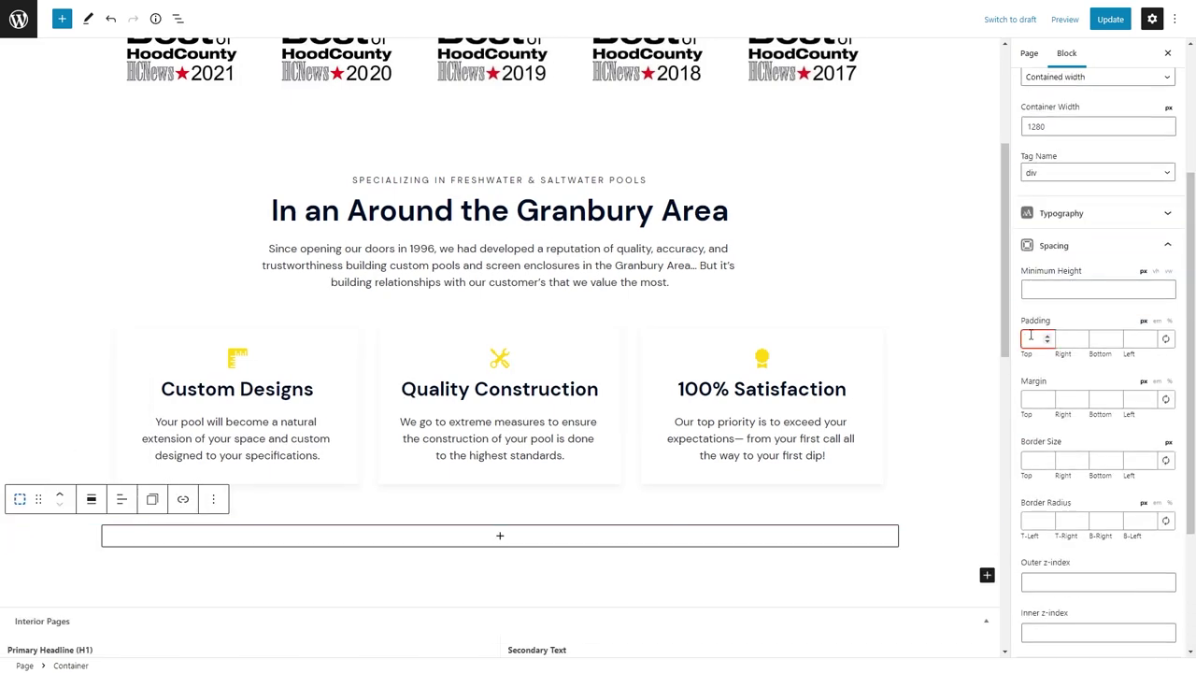
type("60\t24\t60\t24")
scroll(679, 392, "down", 3)
left_click(507, 296)
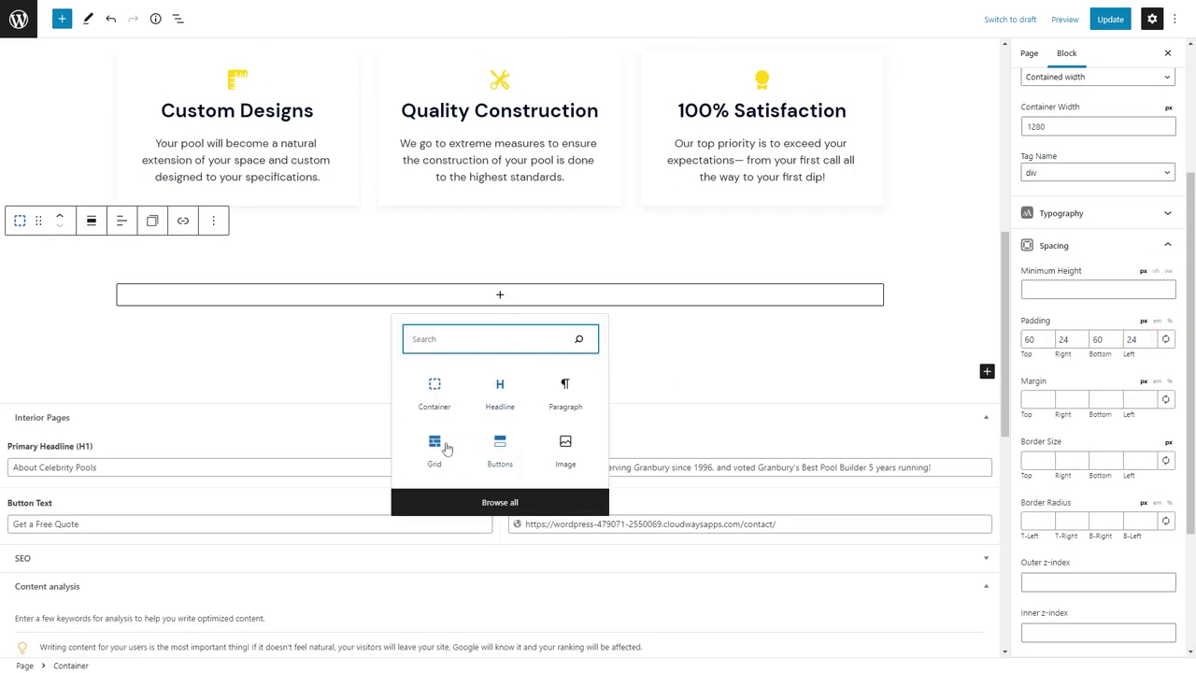
left_click(445, 448)
left_click(382, 360)
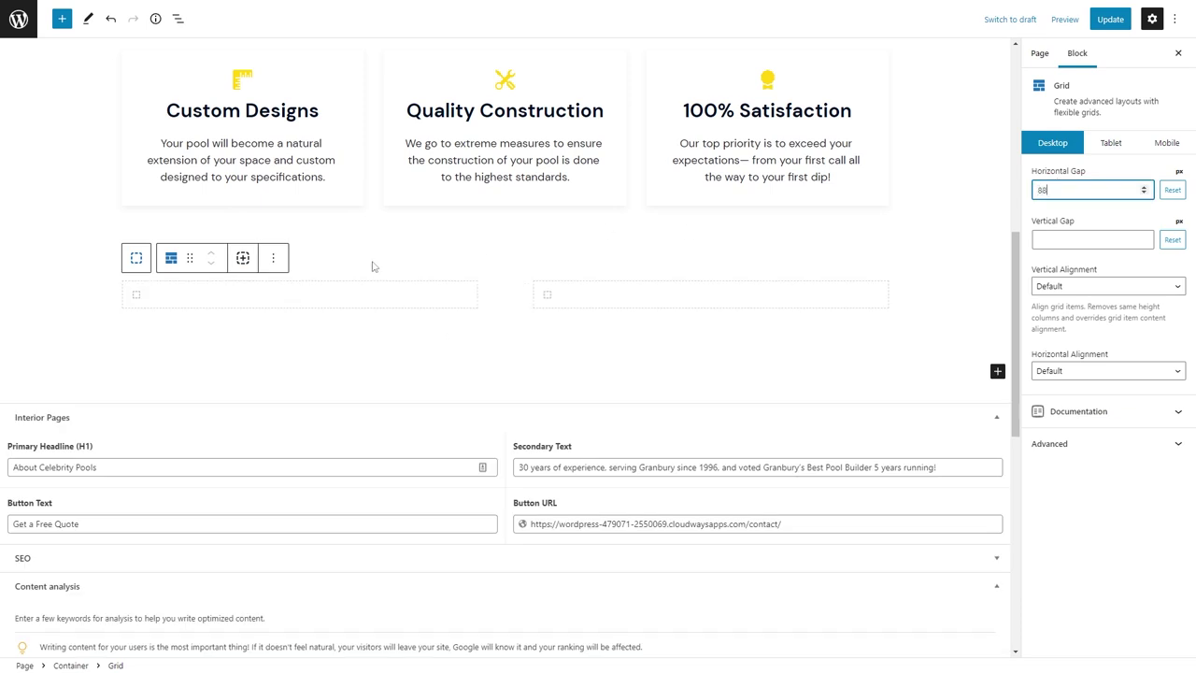
Add a 'Meet the Owner' paragraph label in the left column with the eyebrow global style.
left_click(299, 295)
left_click(302, 294)
left_click(293, 386)
left_click(242, 258)
left_click(268, 427)
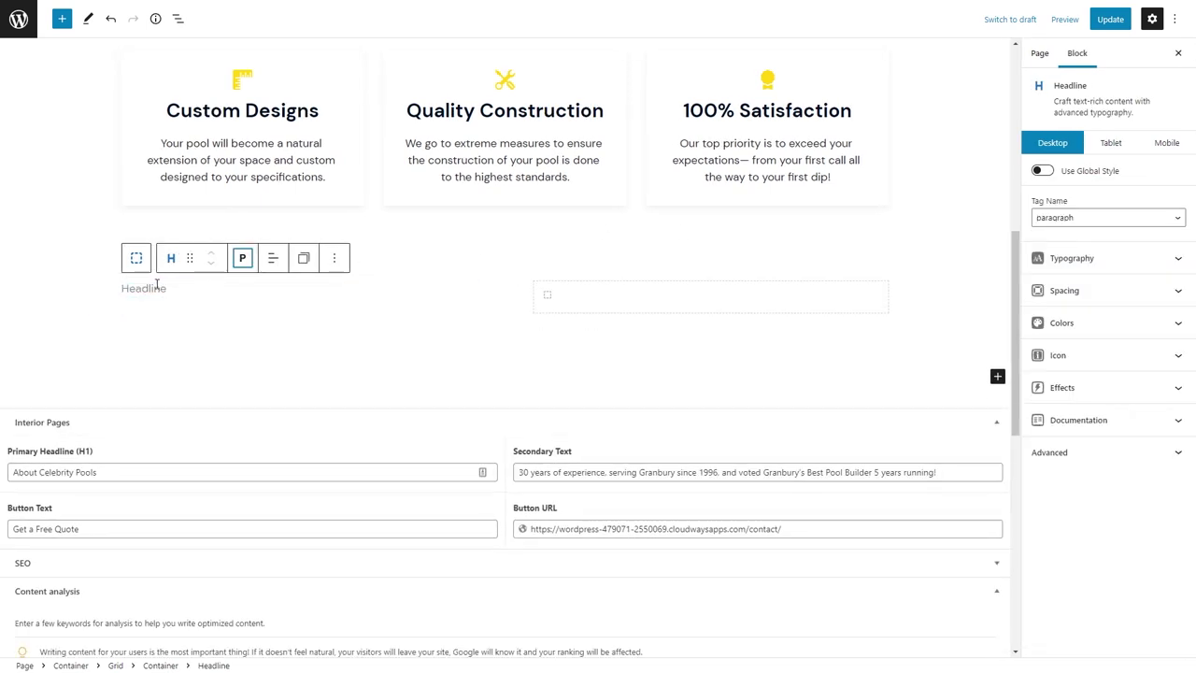
type("Meet the Owner")
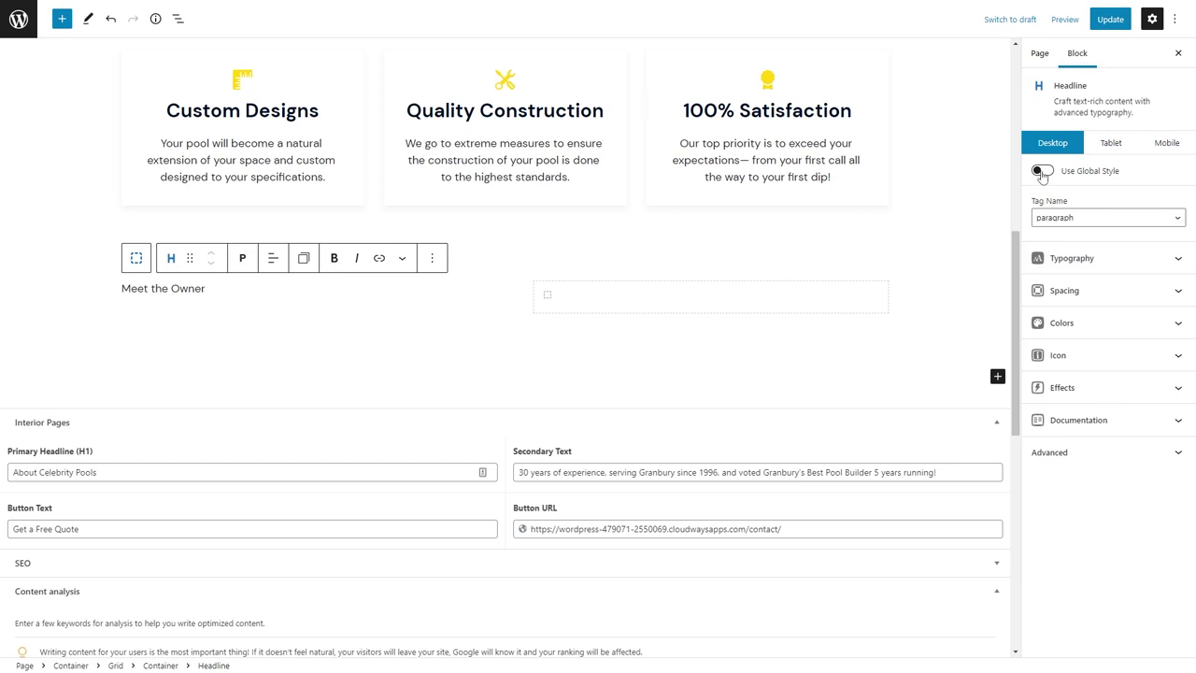
left_click(1037, 170)
left_click(1108, 194)
Add the owner's name as a headline and a pasted bio paragraph with 0 bottom margin.
left_click(1089, 290)
left_click(222, 312)
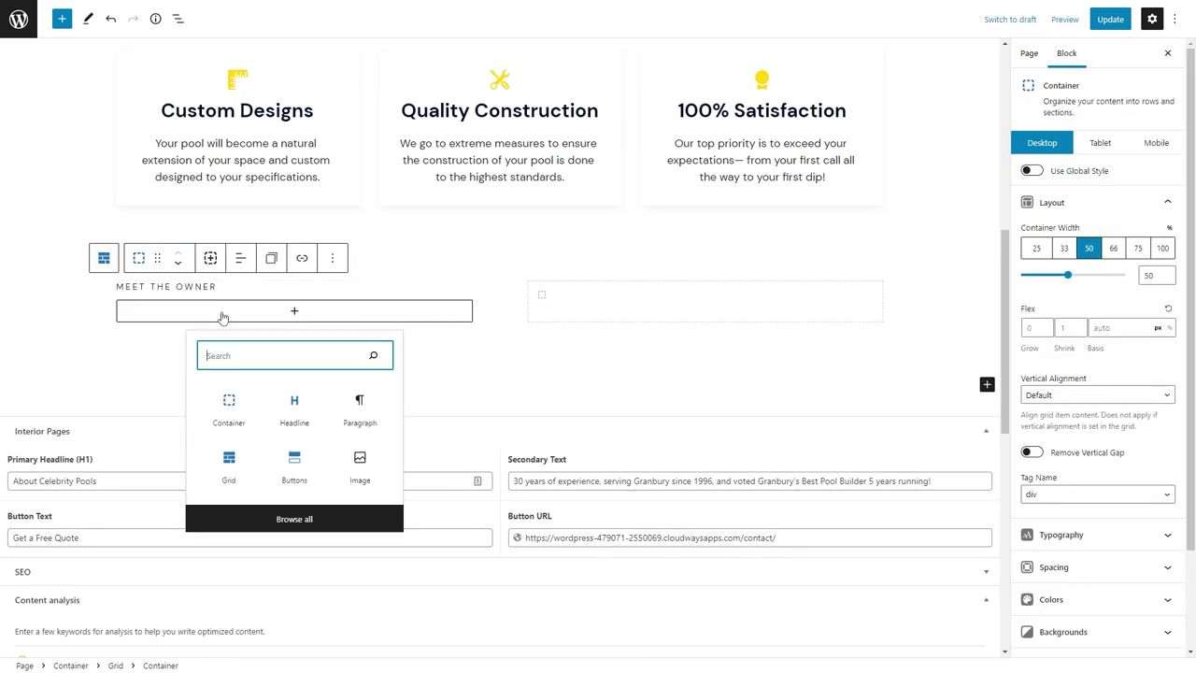
left_click(292, 411)
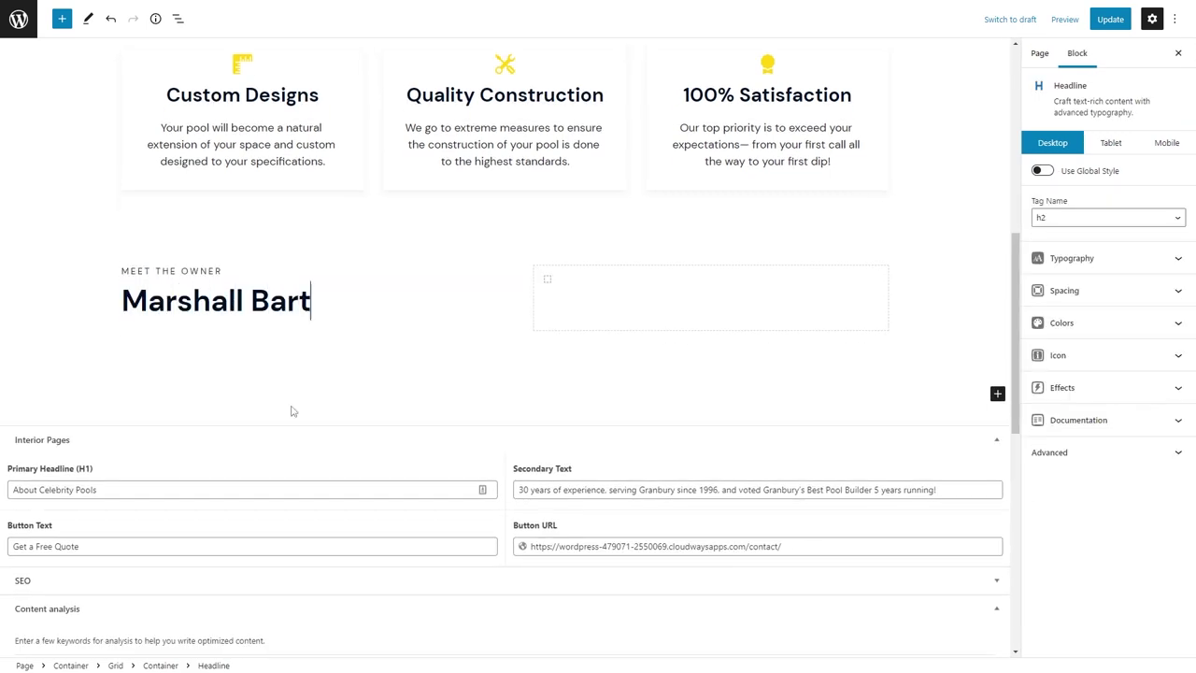
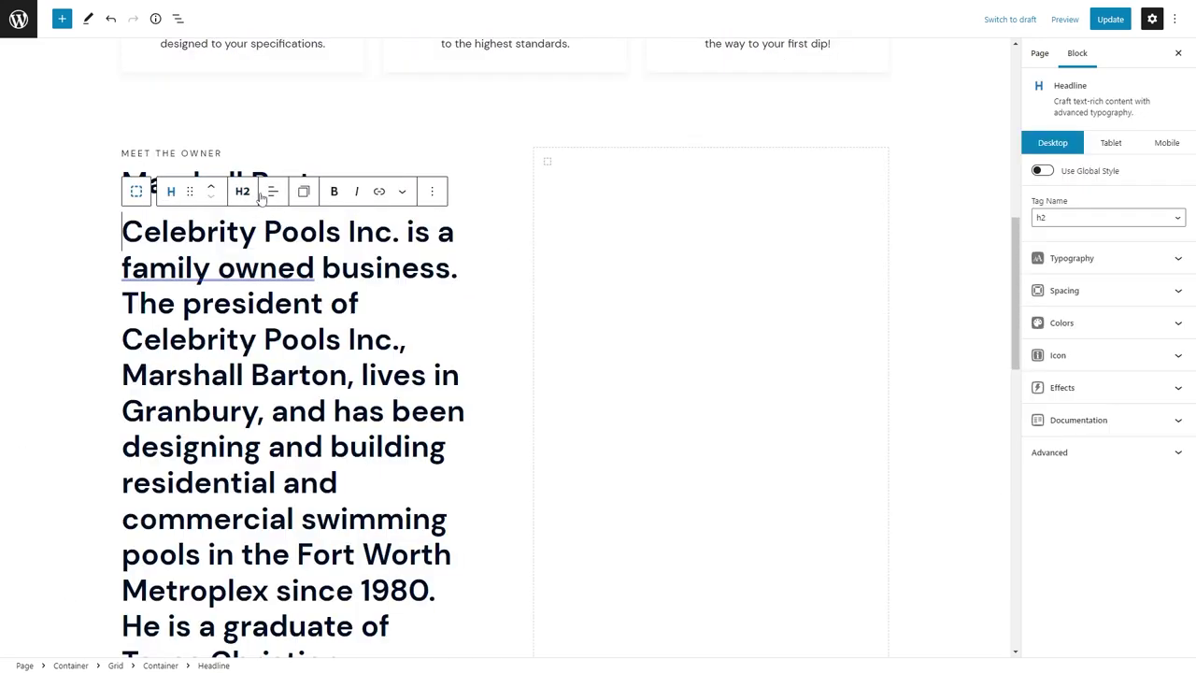
left_click(252, 192)
left_click(289, 368)
left_click(1073, 293)
left_click(1095, 421)
type("0")
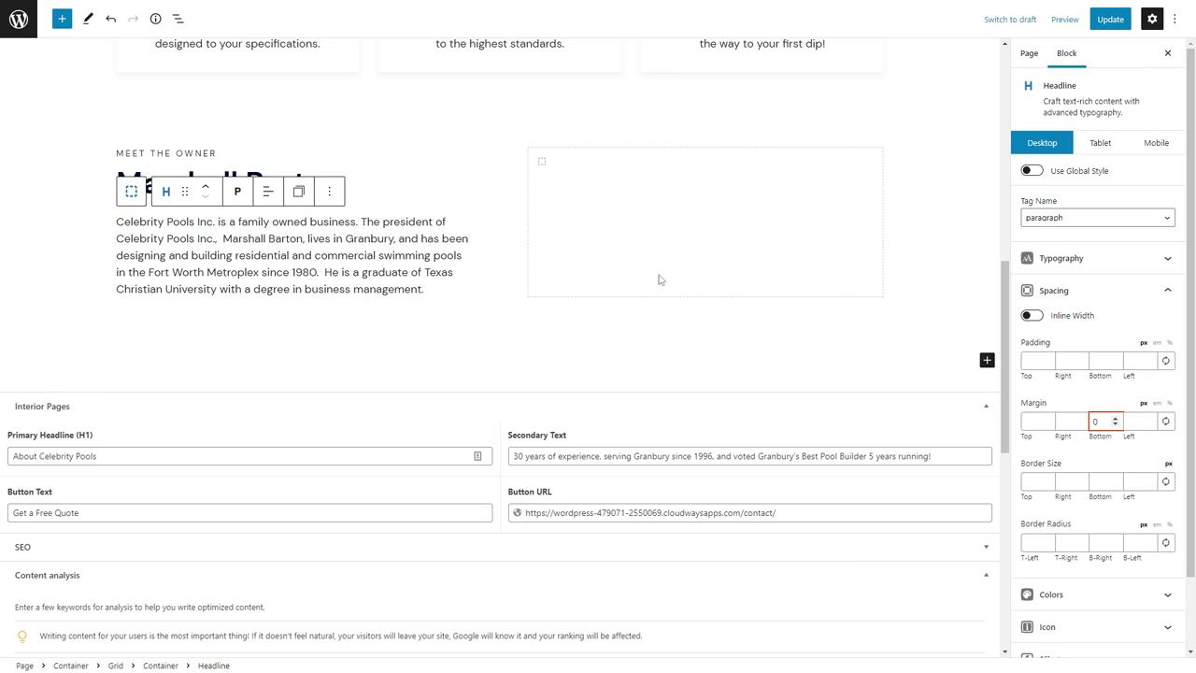
left_click(484, 228)
Add a paragraph-style headline in the right column beginning '30+'.
left_click(678, 210)
left_click(684, 165)
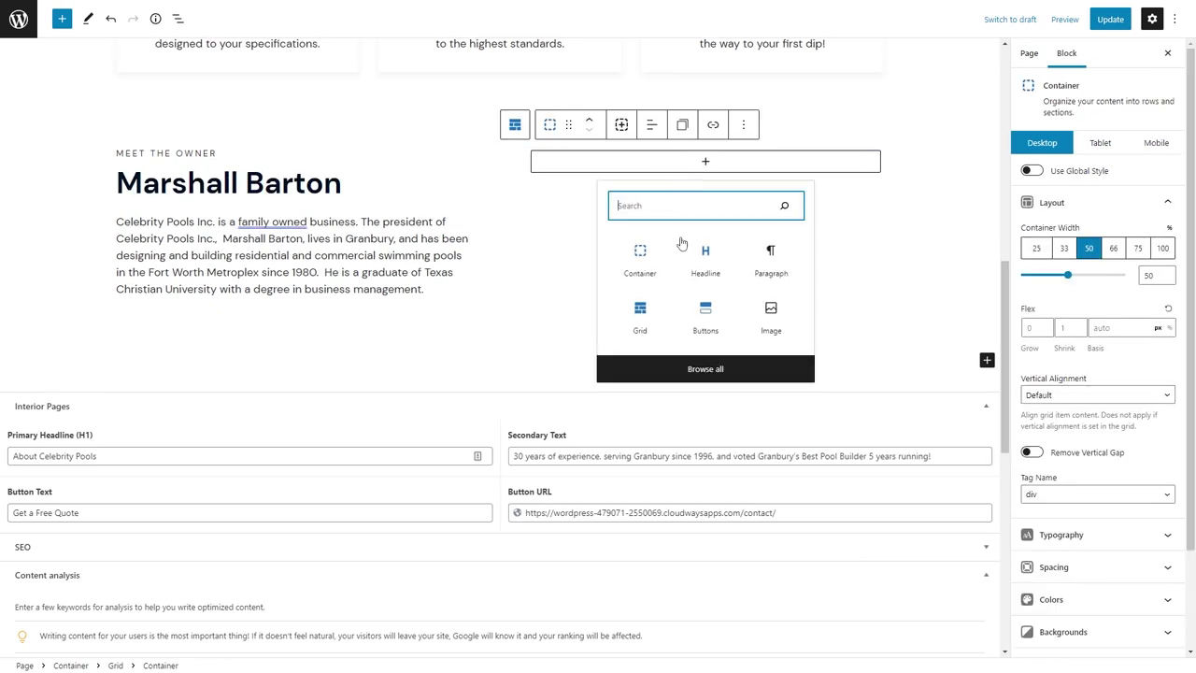
left_click(707, 256)
left_click(659, 130)
left_click(637, 237)
left_click(552, 155)
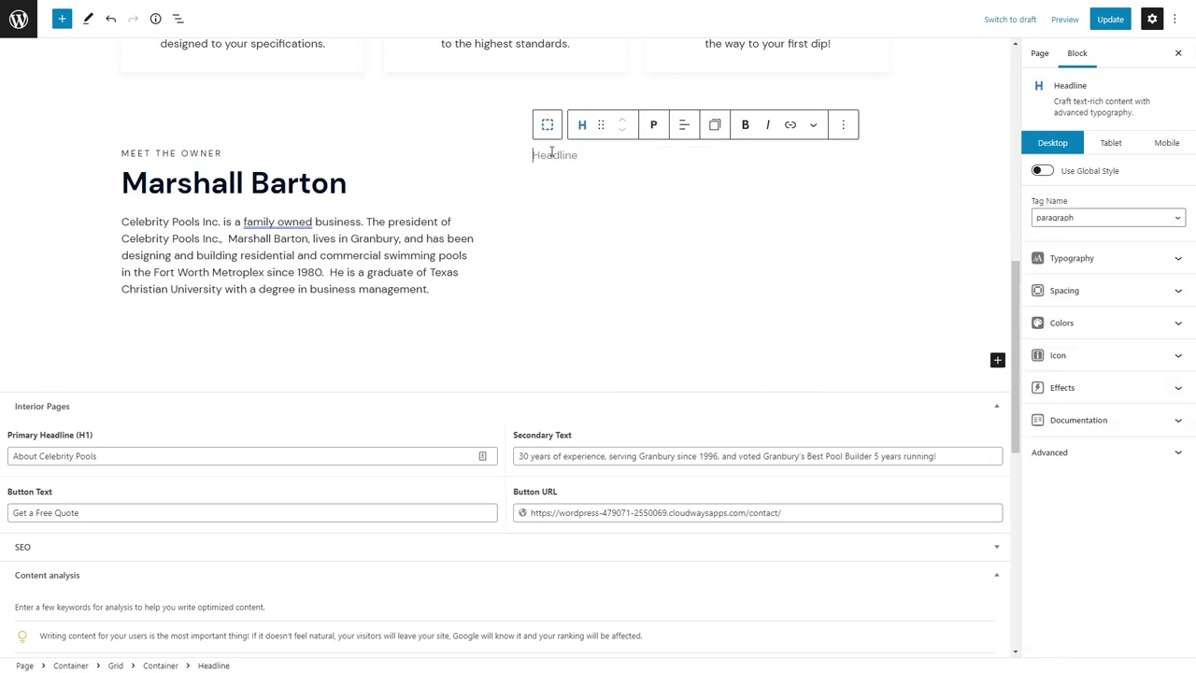
type("30+ Yeras of Experience")
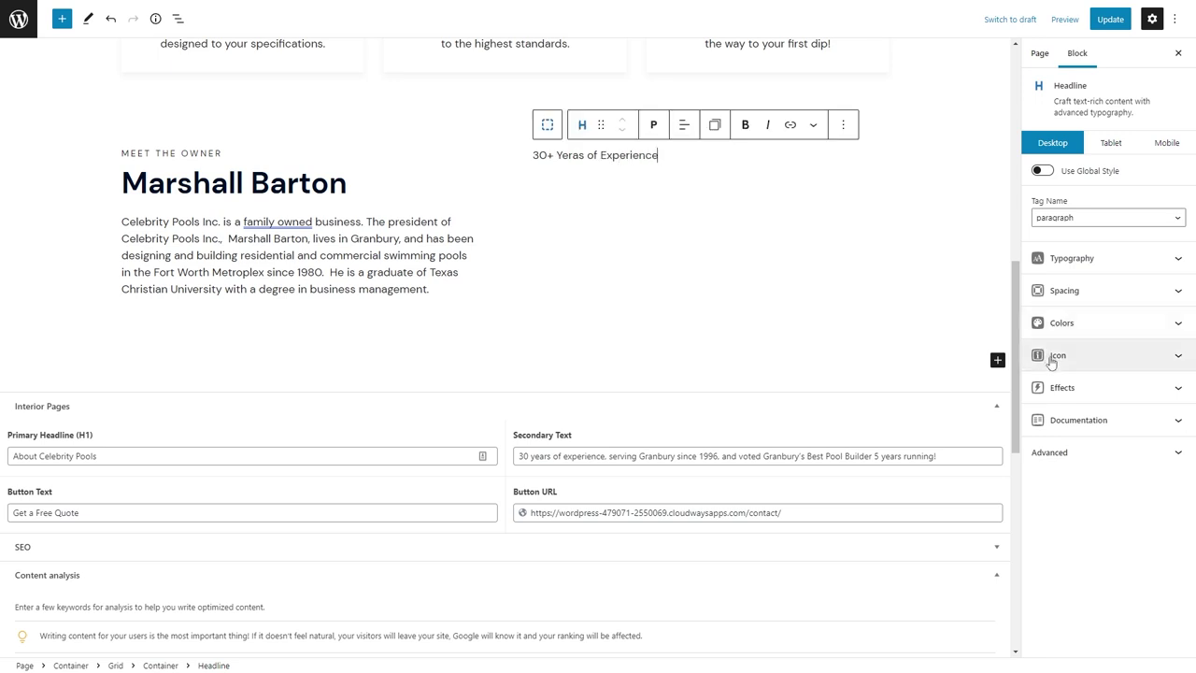
Give the experience line a light-blue chevron icon from the General icon set.
left_click(1050, 355)
left_click(1065, 456)
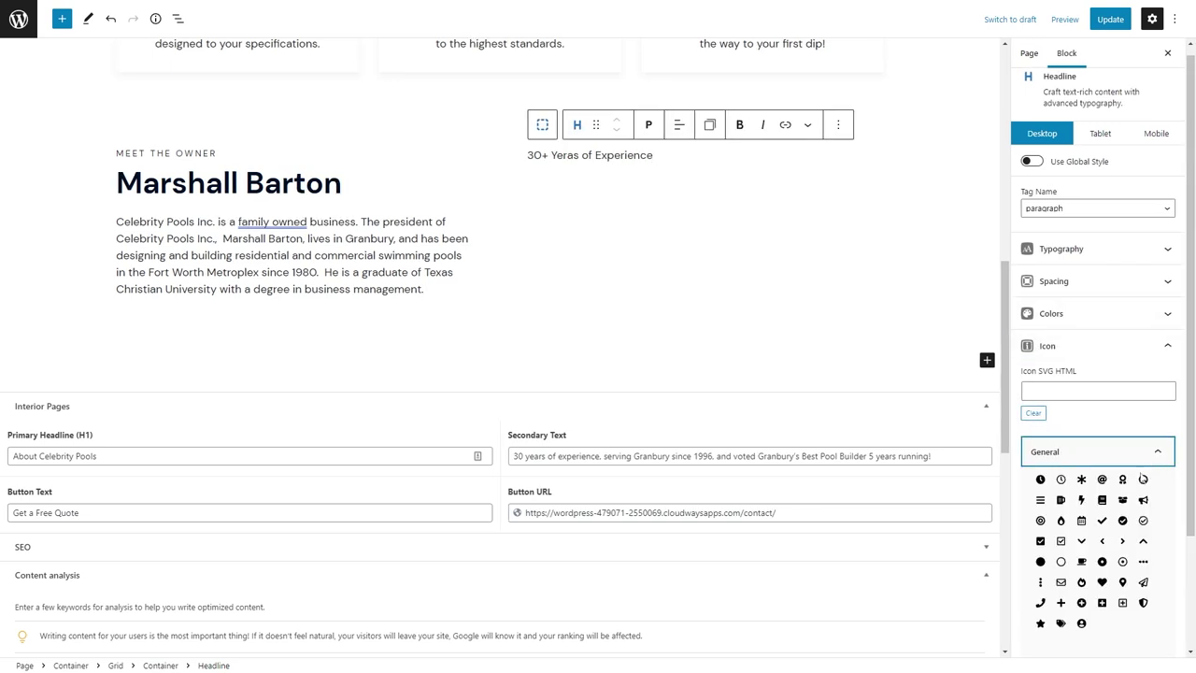
left_click(1122, 541)
left_click(1074, 314)
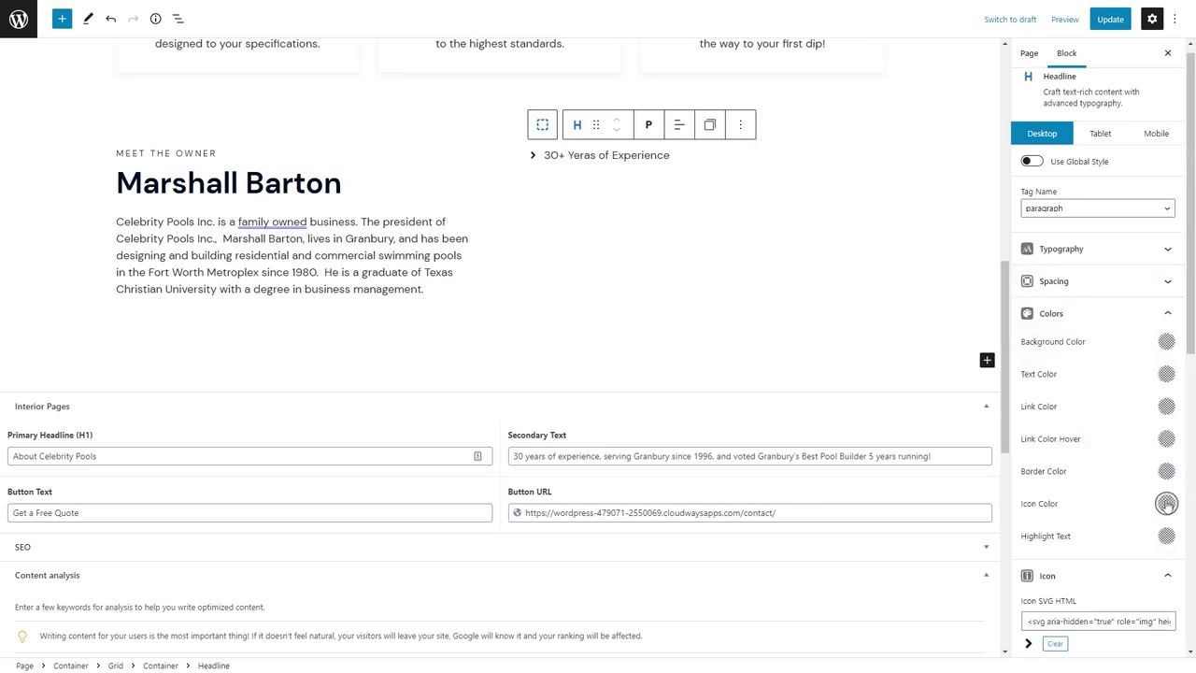
left_click(1165, 503)
left_click(1125, 403)
Add chevron lines 'Locally Owned & Operated Since 1996' and 'Dedicated to 100% Customer Satisfaction'.
left_click(626, 159)
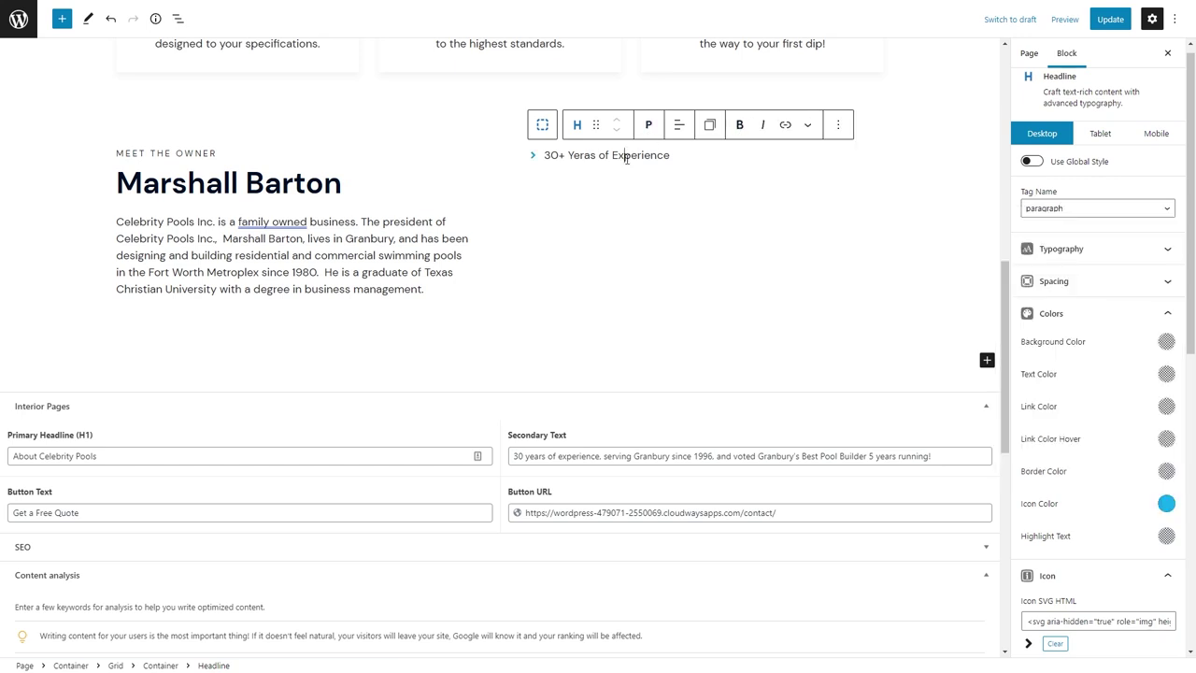
key("Return")
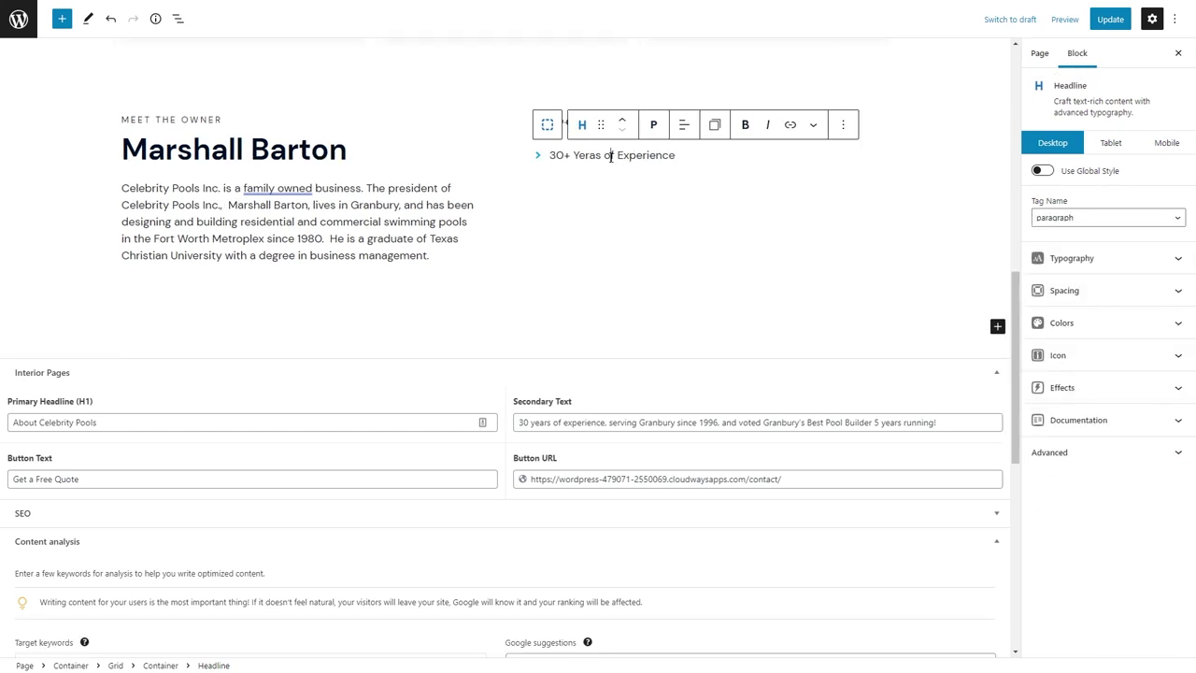
type("L")
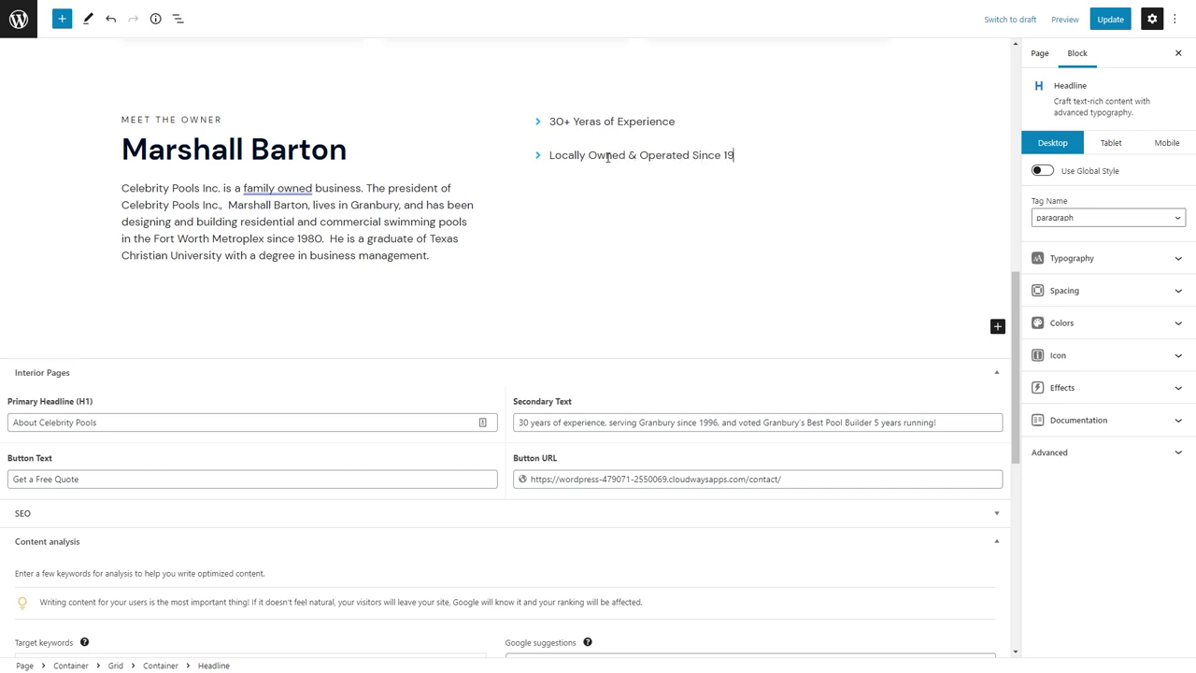
left_click(1102, 291)
left_click(1099, 422)
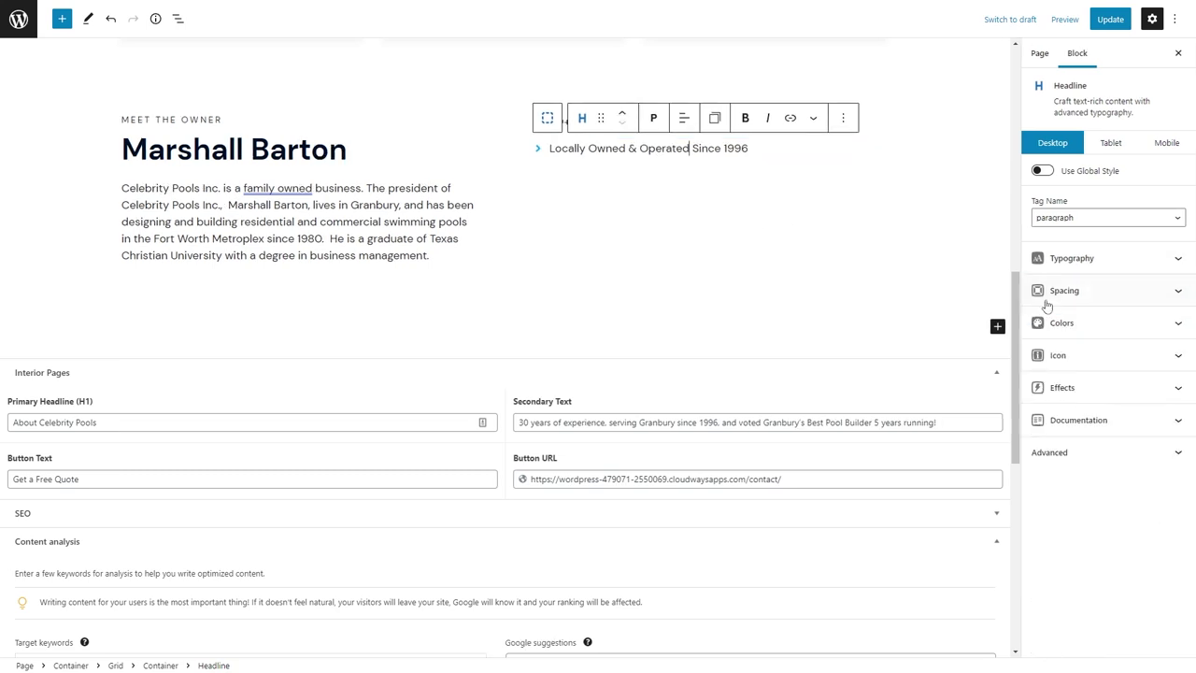
left_click(659, 148)
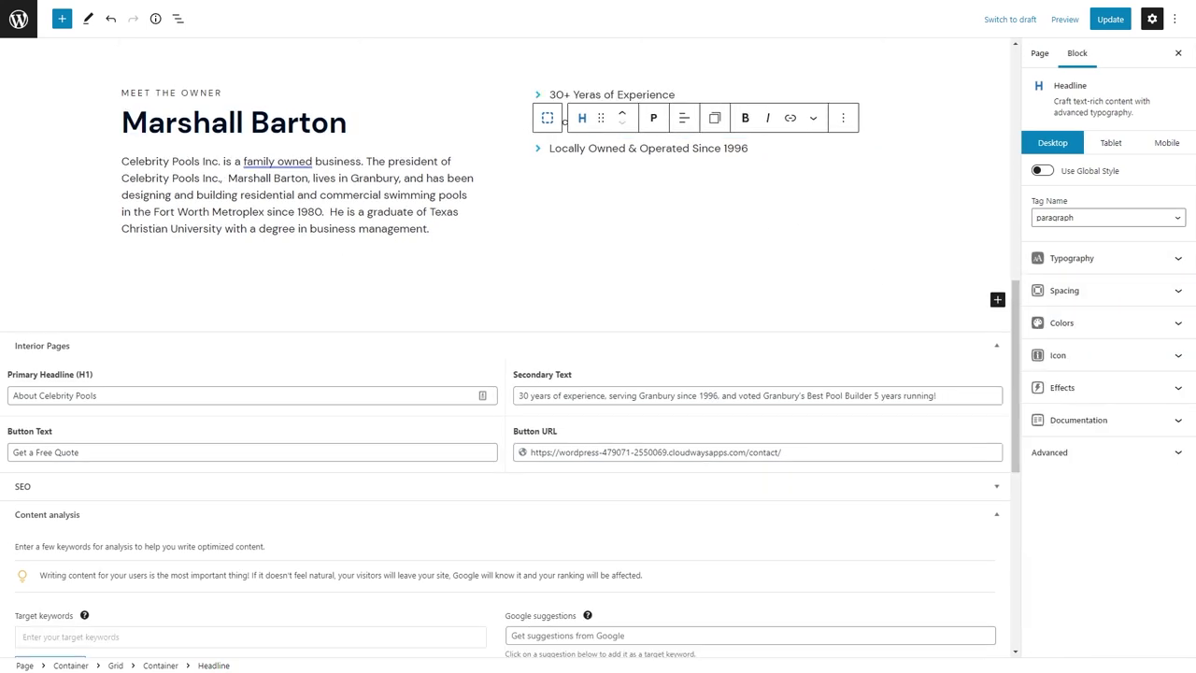
triple_click(592, 147)
type("Dedicated to 100% Custom")
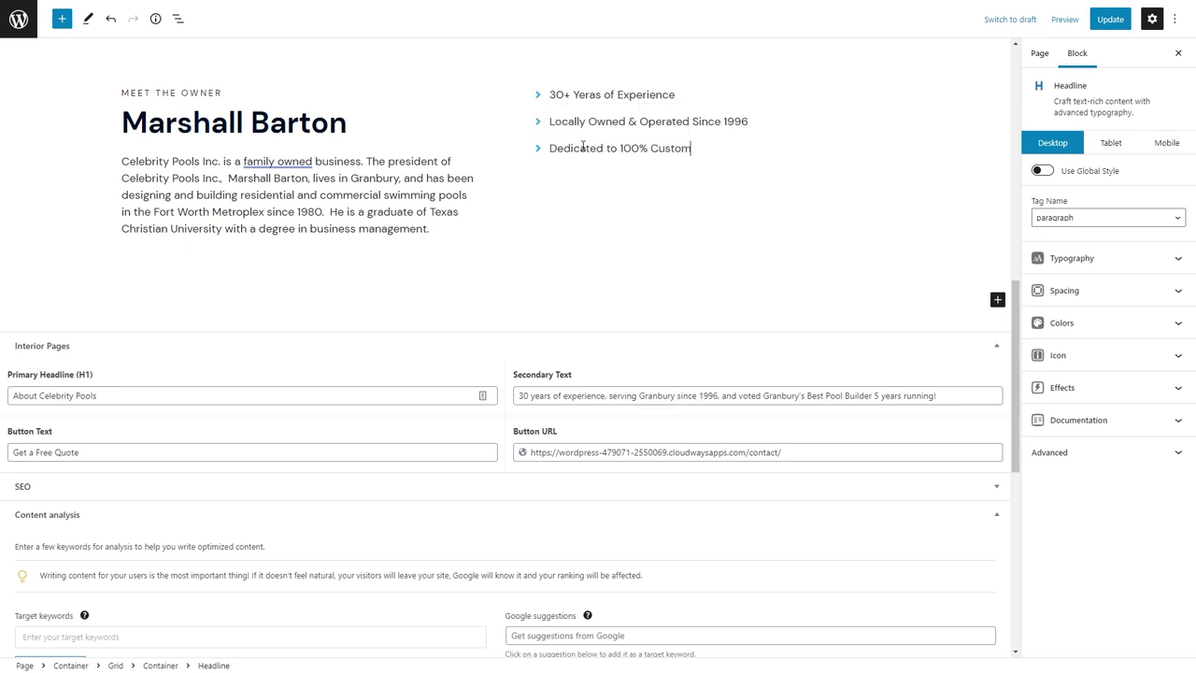
Insert a Button block below the highlights list using /butt.
key("Return")
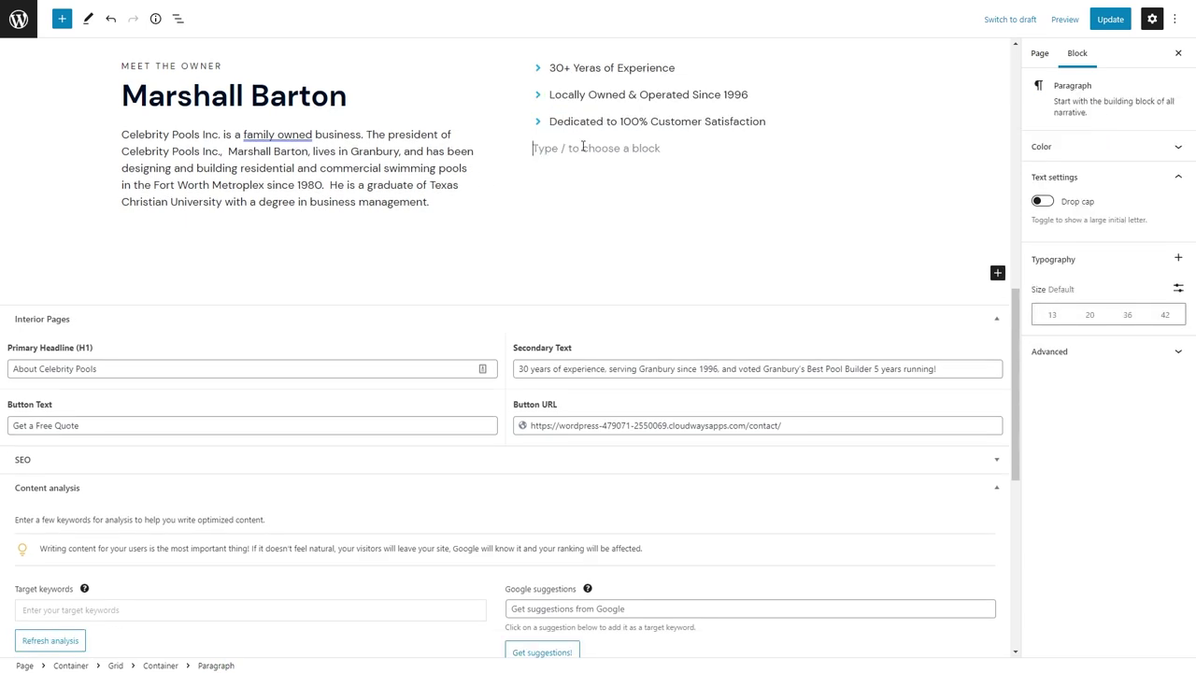
type("/butt")
left_click(569, 110)
Label the button 'Contact' plus the owner's first name, style it secondary, and link it to the contact page.
type("Contact Marshall")
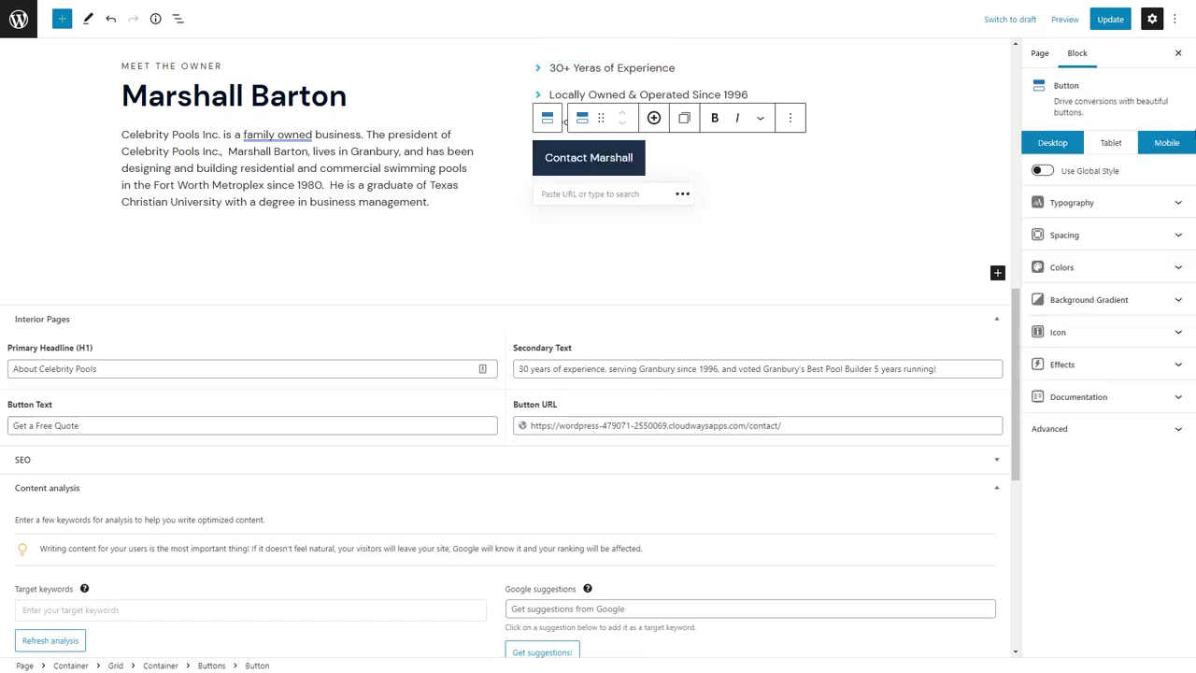
left_click(1043, 170)
left_click(1107, 198)
left_click(1103, 230)
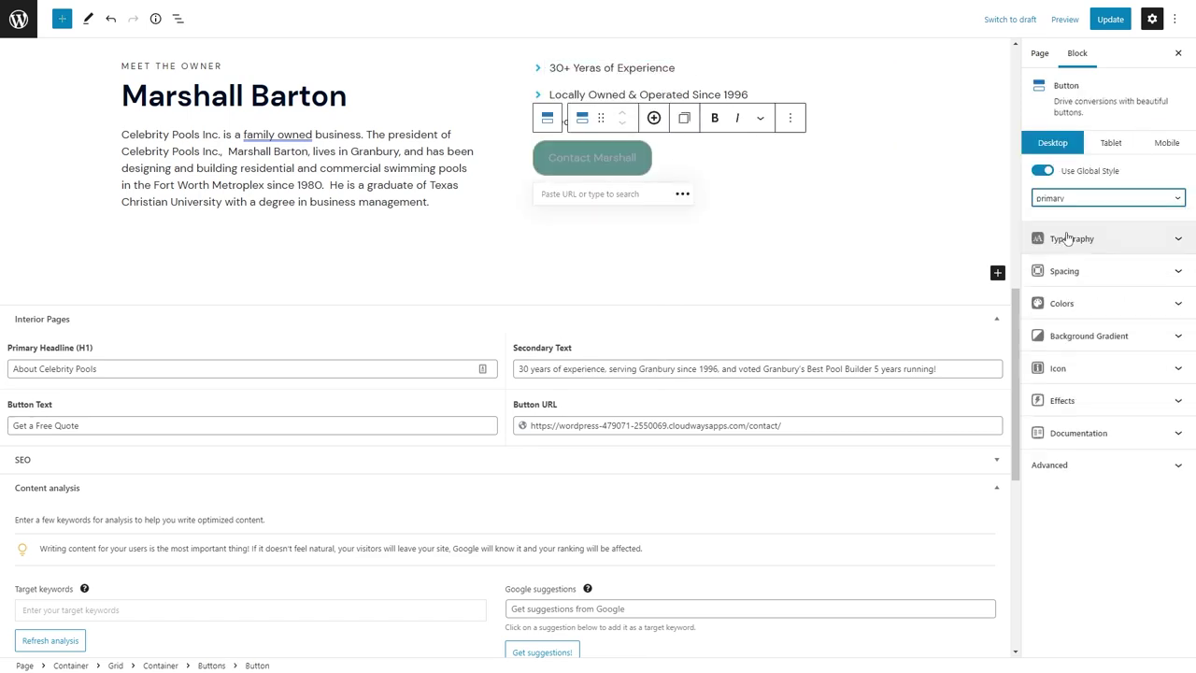
left_click(1107, 197)
left_click(1102, 245)
left_click(594, 190)
type("contact")
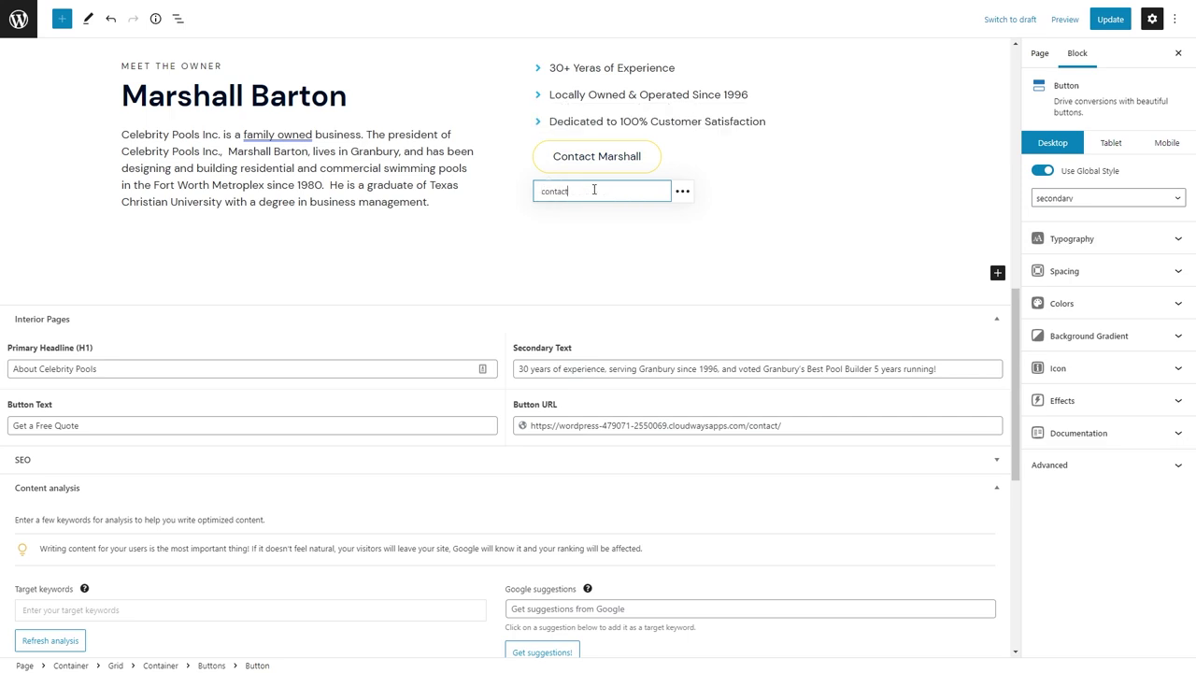
left_click(538, 234)
Set the owner section grid's vertical alignment to Bottom.
left_click(554, 124)
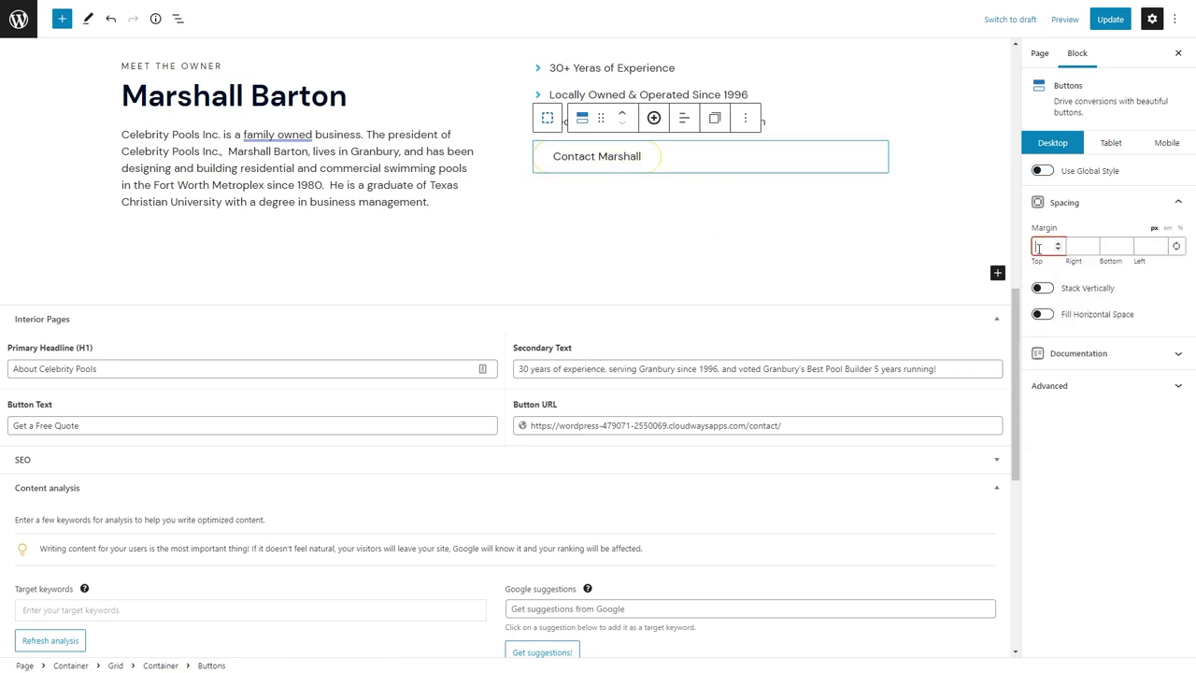
key("shift+alt+o")
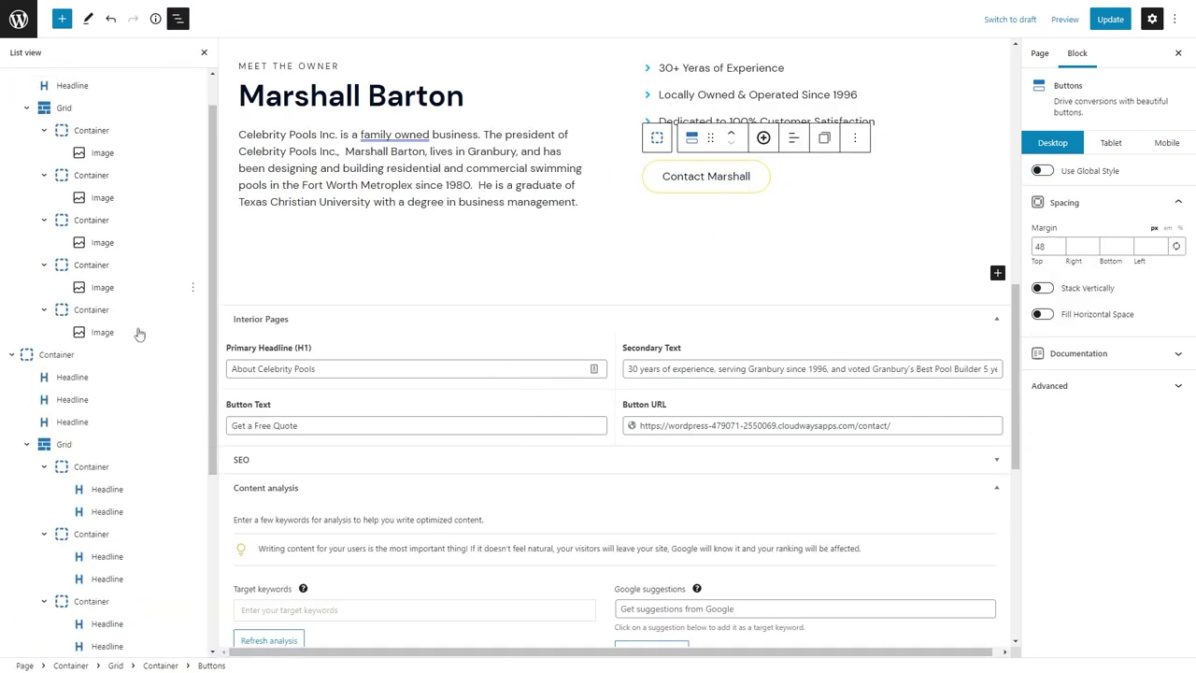
left_click(64, 416)
left_click(1067, 286)
left_click(1050, 337)
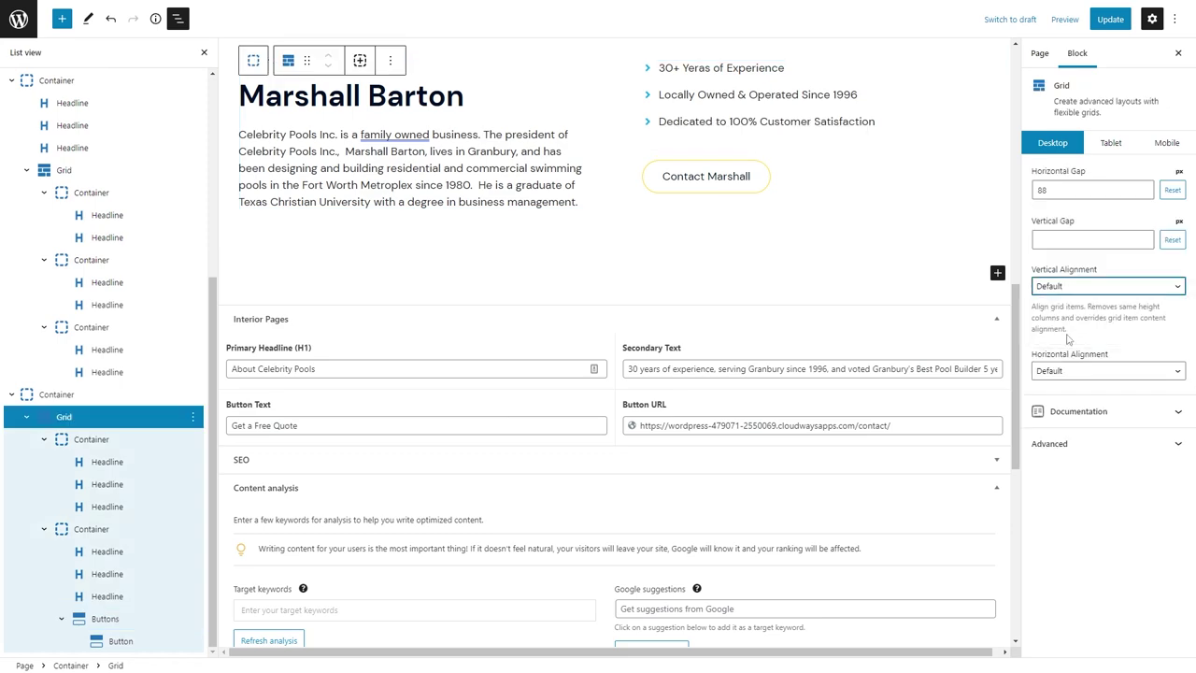
Open the outer container's background settings and browse for a background image.
scroll(678, 182, "up", 3)
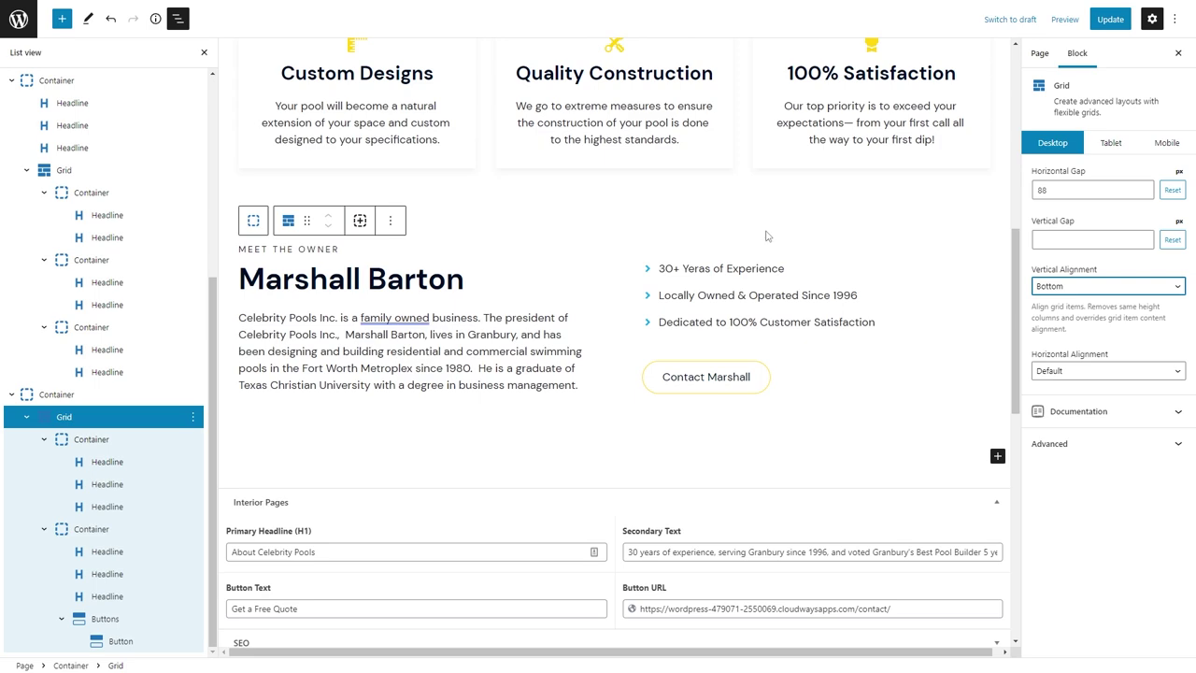
left_click(484, 236)
left_click(75, 394)
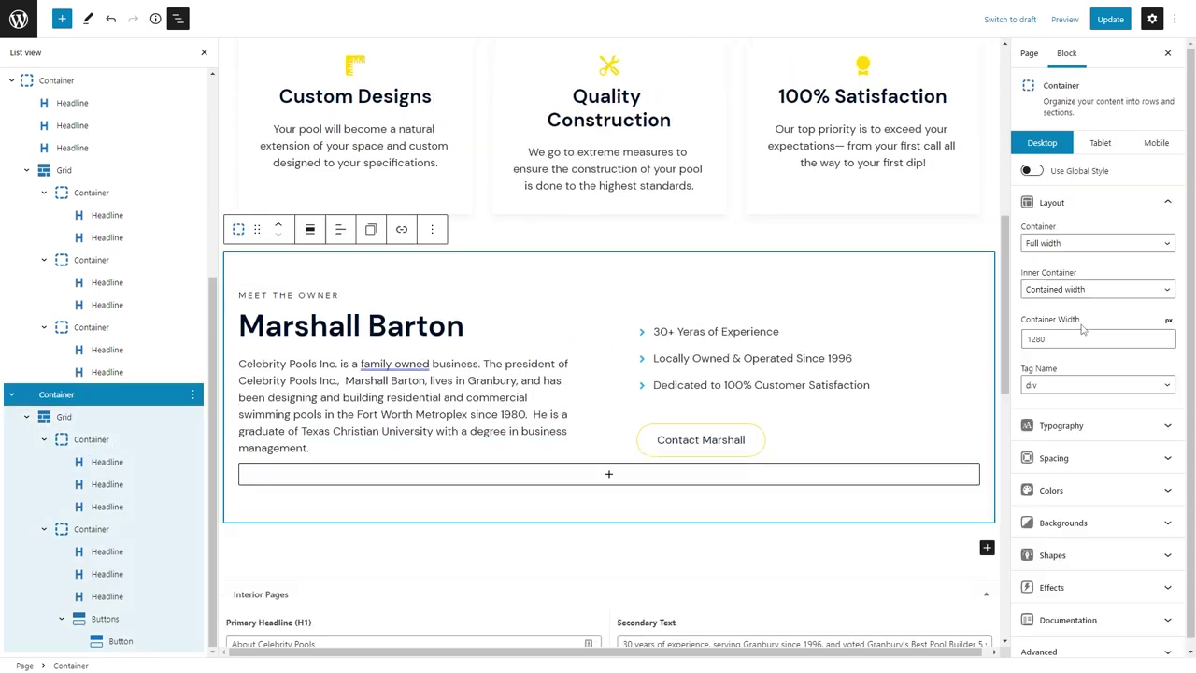
left_click(1101, 522)
left_click(1151, 598)
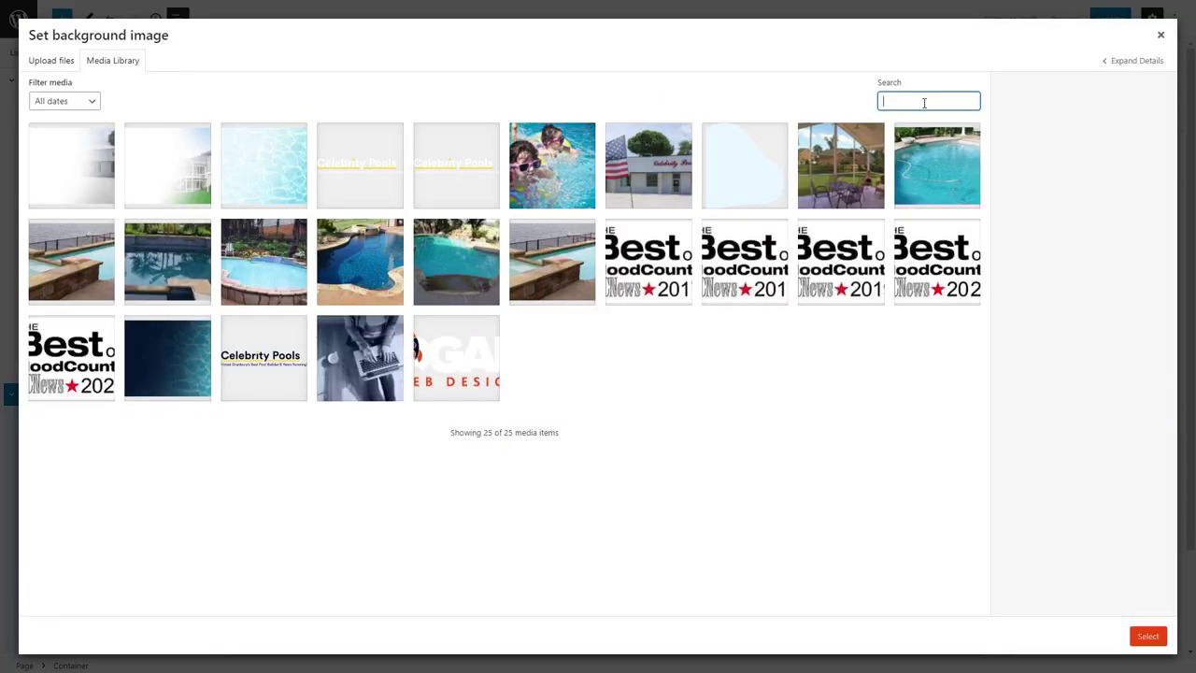
Upload right-blob-adobe-blue as the section background, sized contain, positioned center right.
left_click(52, 61)
left_click(598, 297)
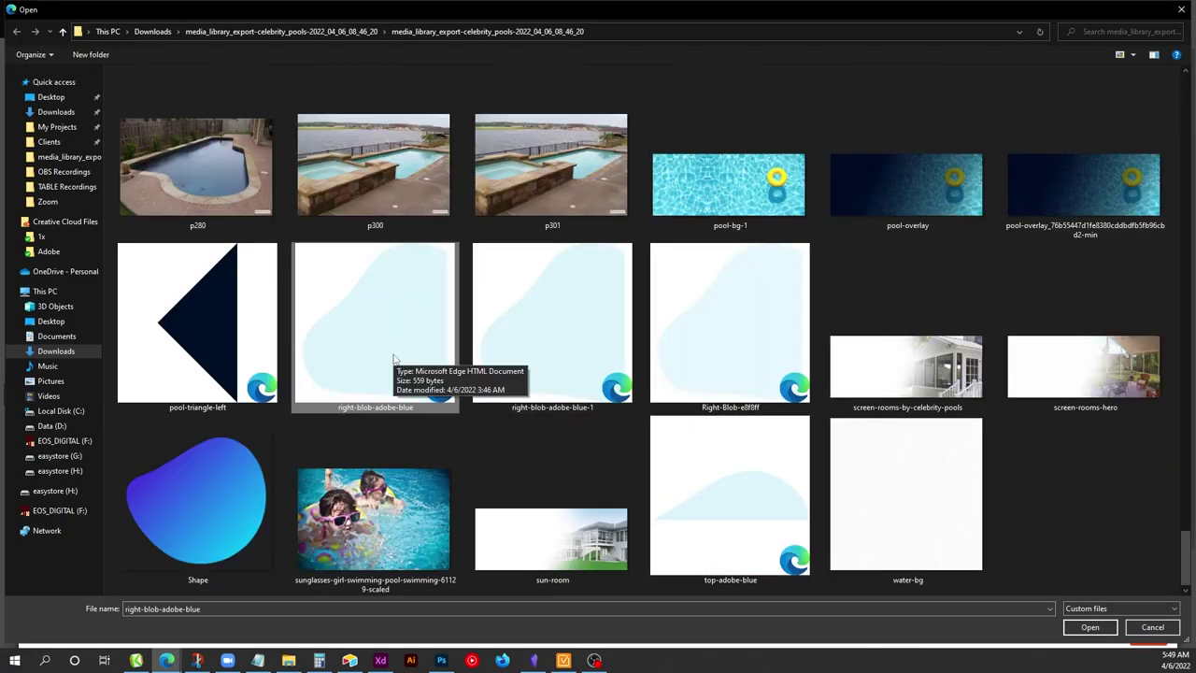
left_click(1089, 627)
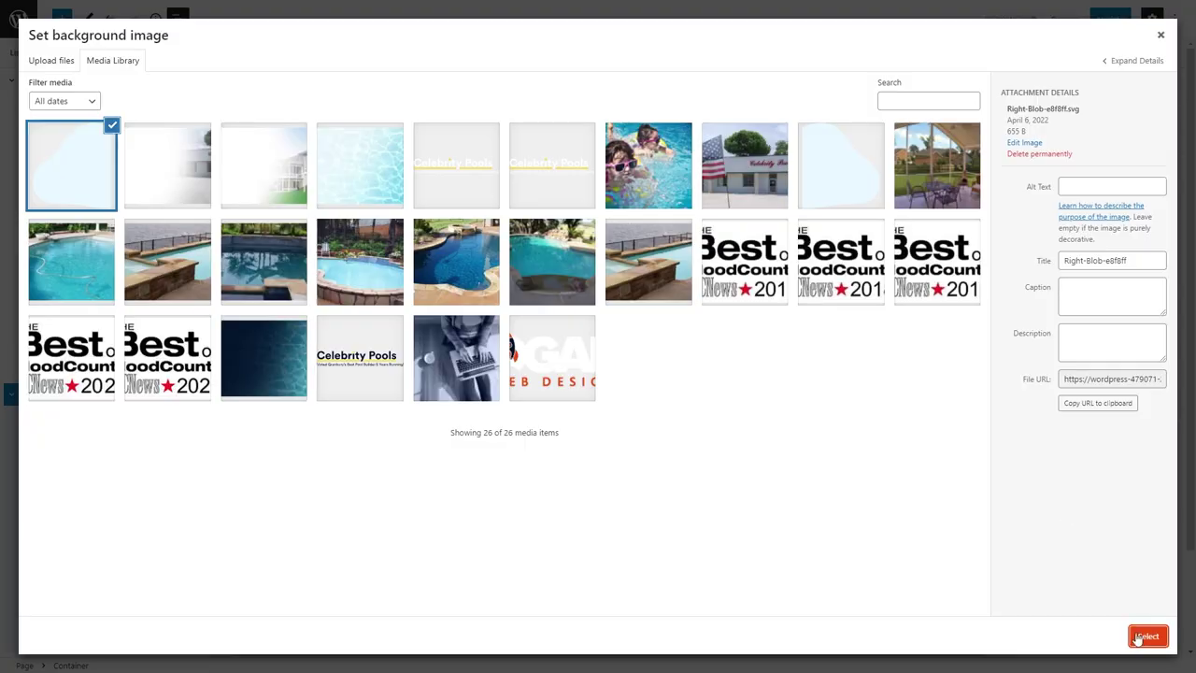
left_click(1147, 636)
left_click(1093, 556)
type("contain")
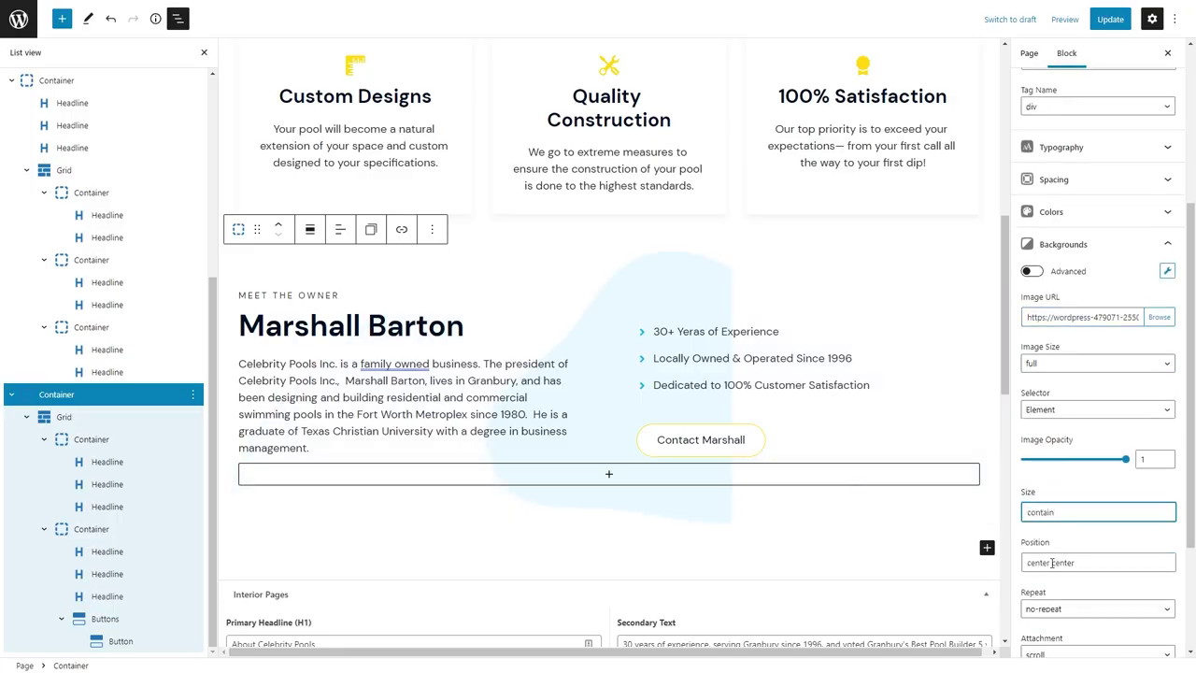
double_click(1052, 563)
type("right")
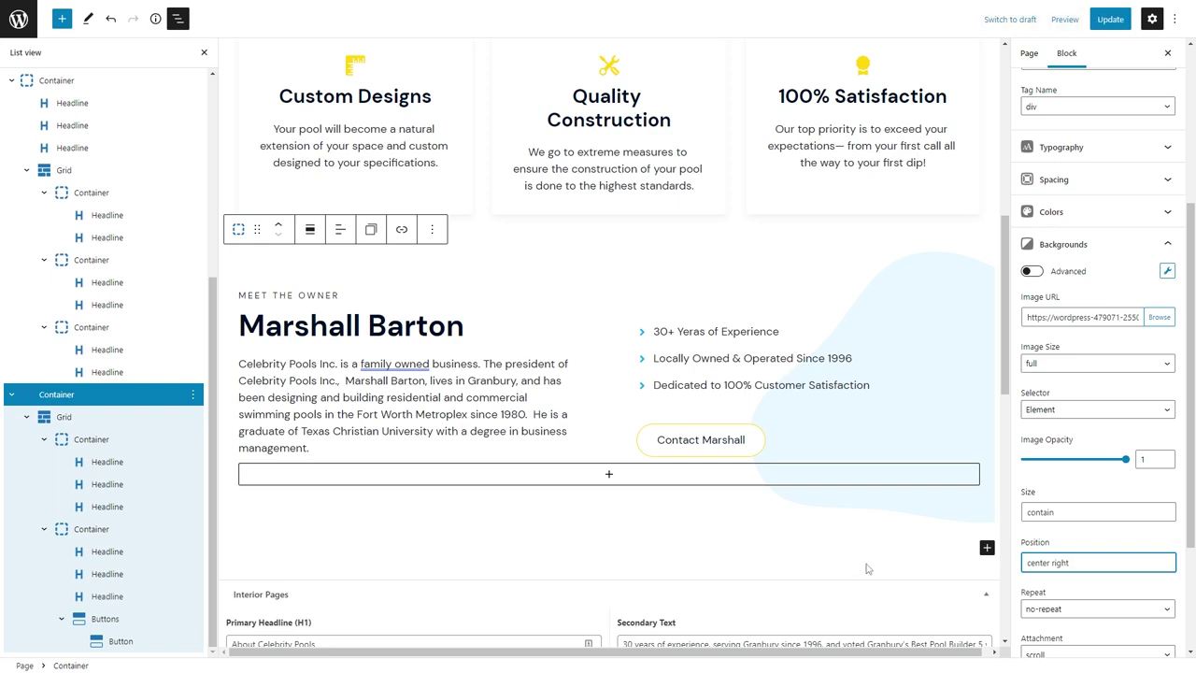
Reselect the owner section and switch the preview to Tablet width.
left_click(654, 546)
left_click(514, 338)
left_click(676, 258)
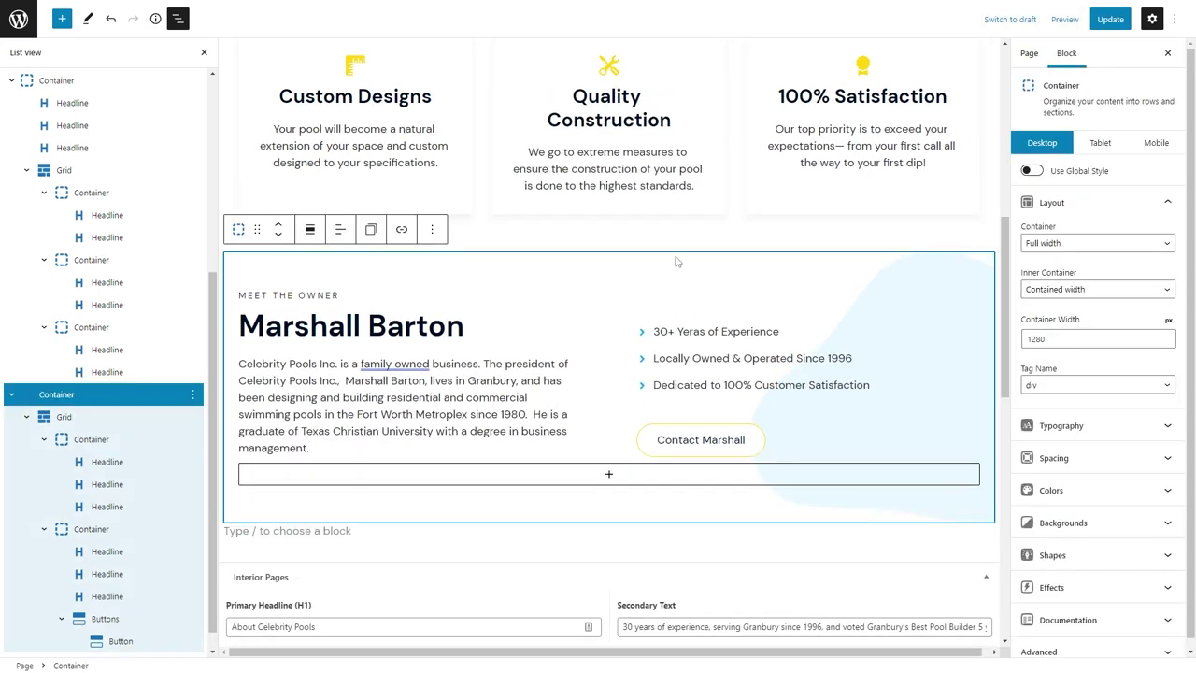
left_click(1111, 142)
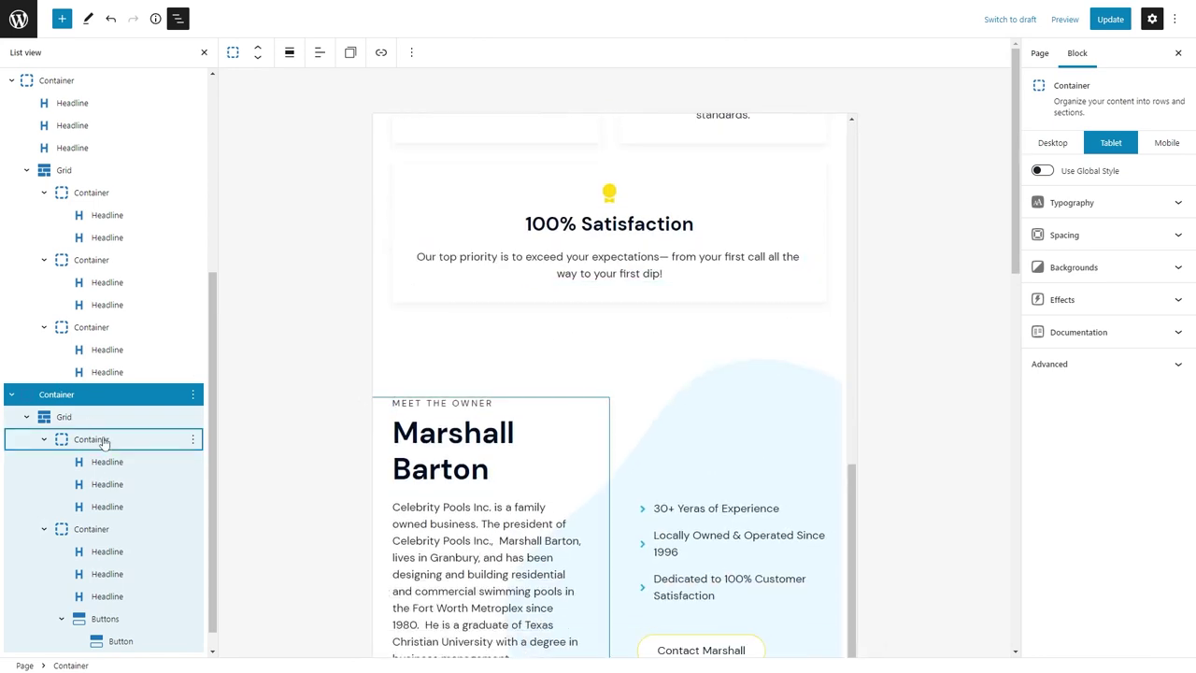
left_click(98, 439)
On tablet, center the owner grid horizontally and set its vertical gap to 32.
left_click(109, 534)
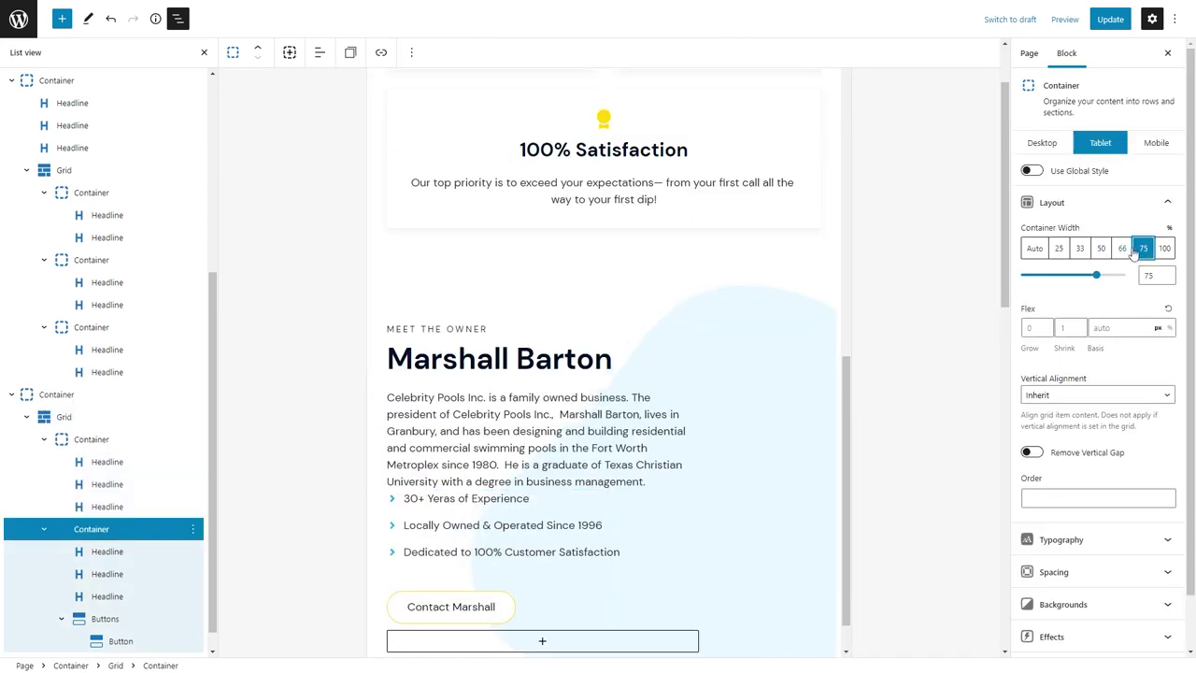
left_click(58, 417)
left_click(1052, 371)
left_click(1075, 426)
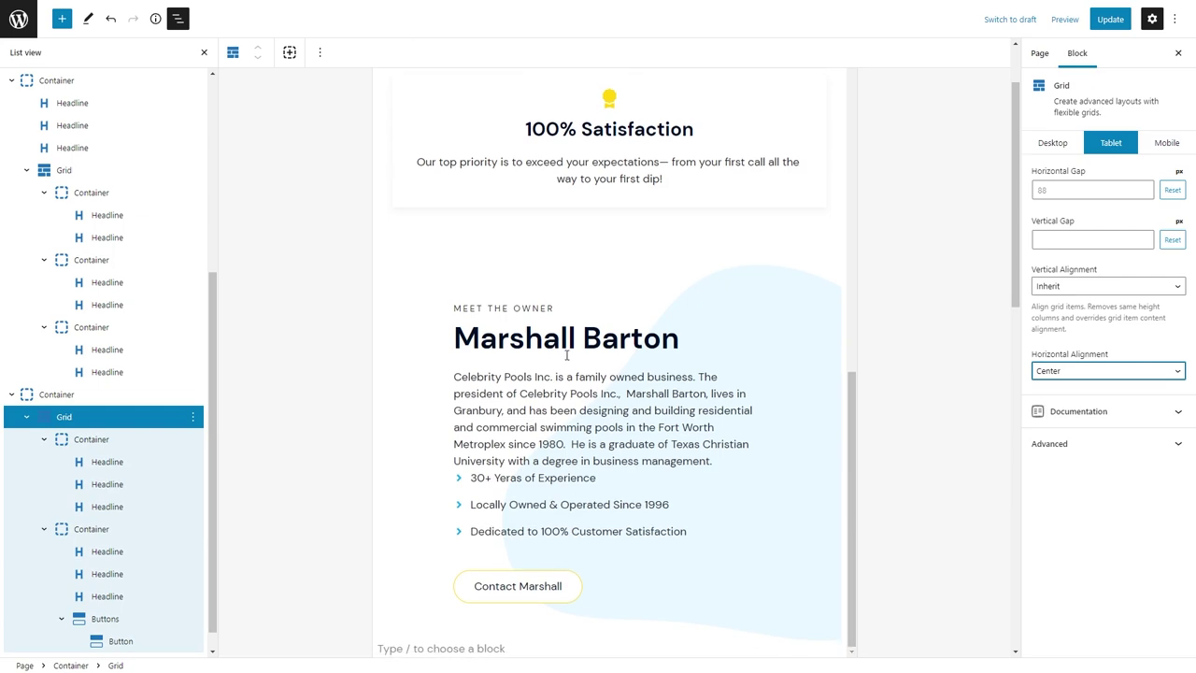
scroll(594, 367, "down", 3)
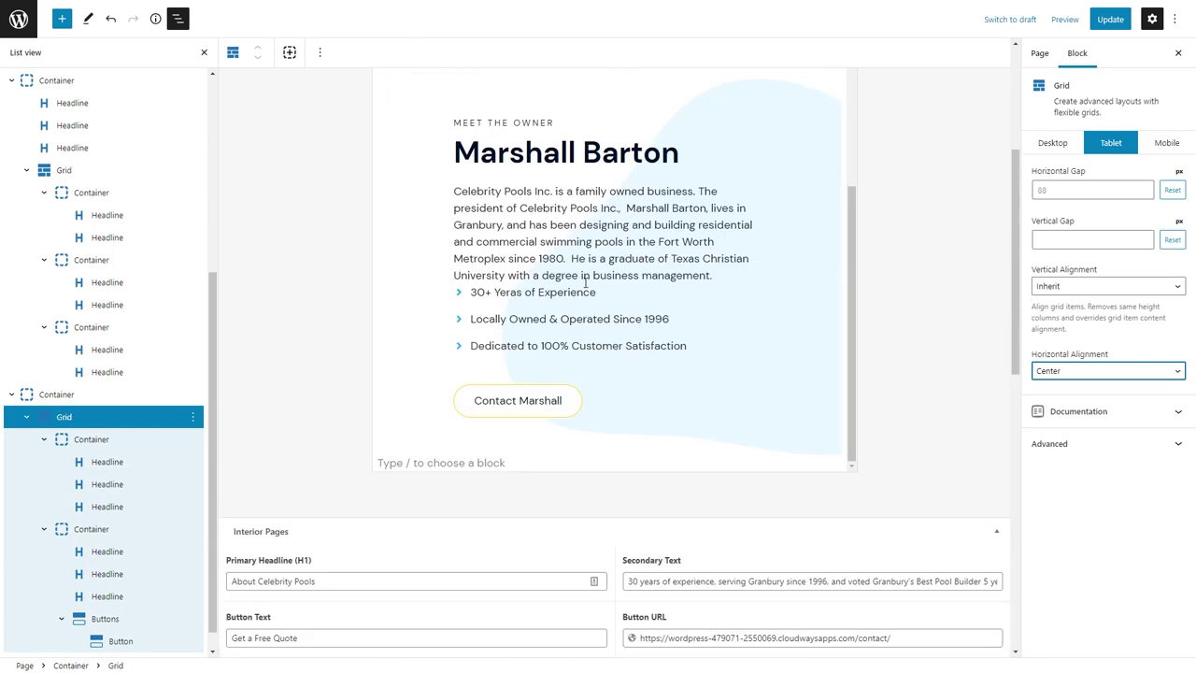
left_click(1091, 239)
type("48")
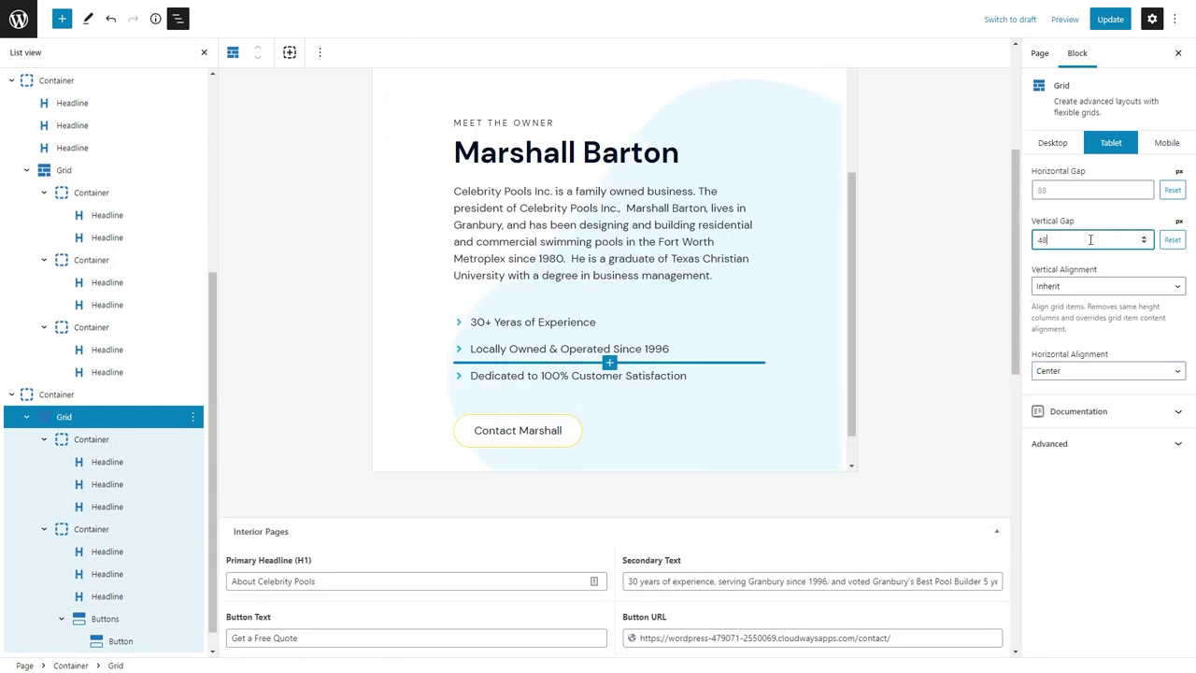
type("32")
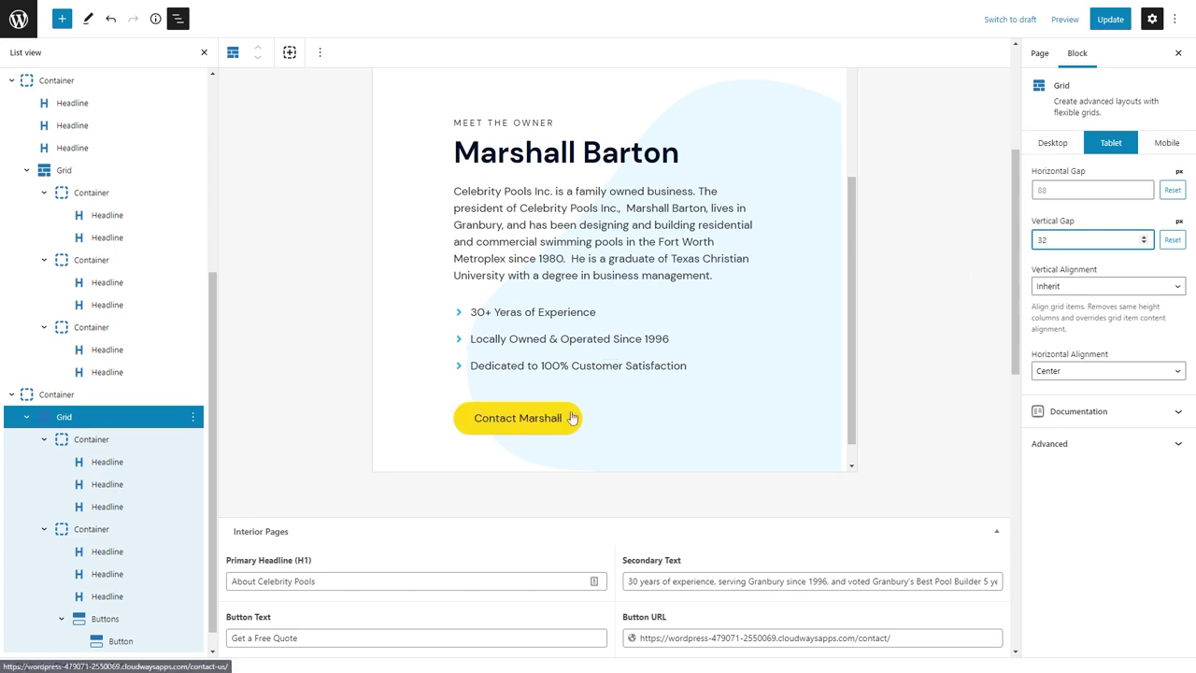
Return to the Desktop preview and save the page.
left_click(99, 397)
left_click(1046, 145)
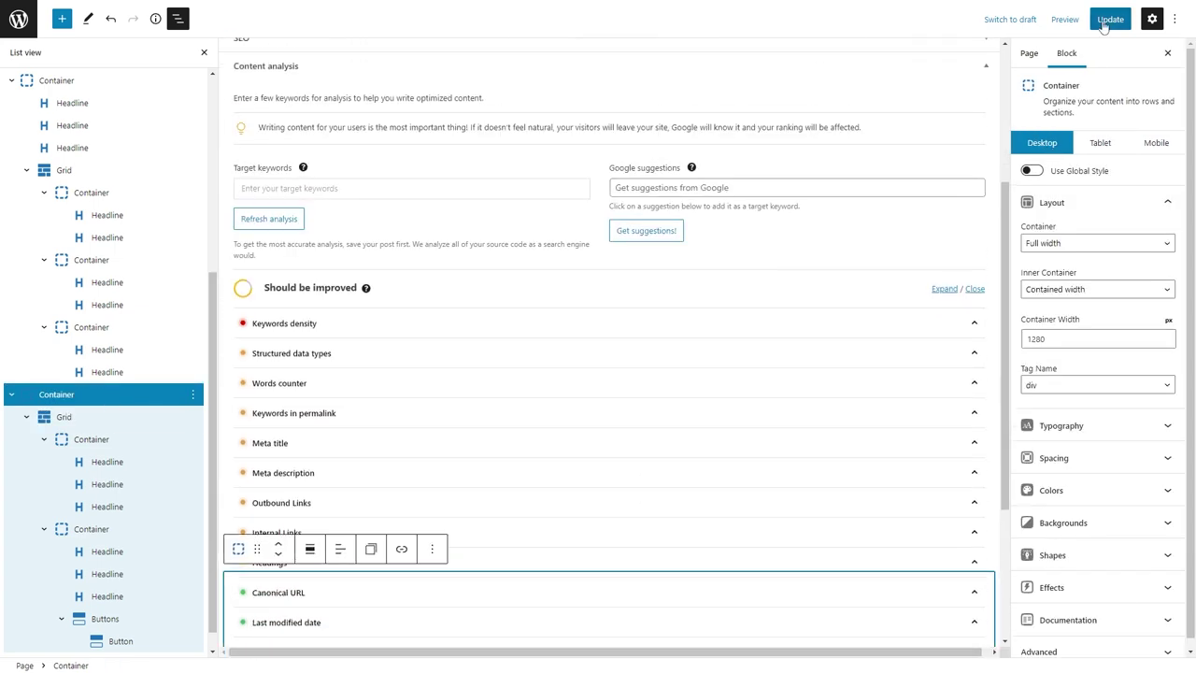
left_click(1110, 19)
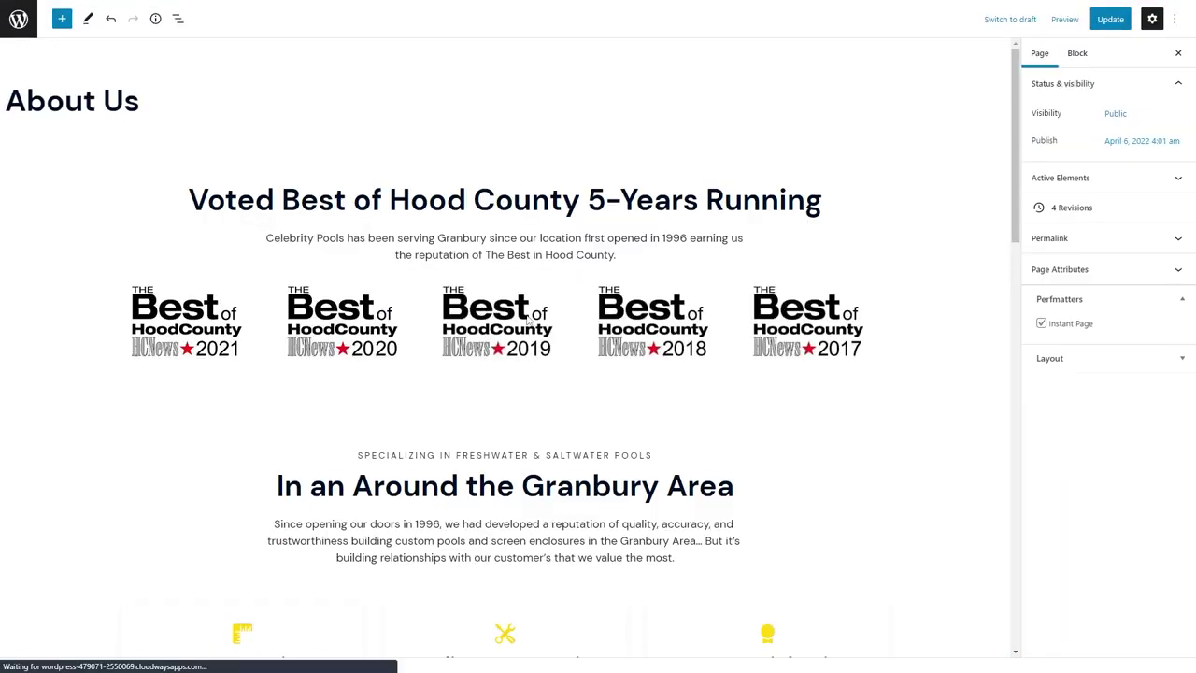
Fade the owner section's blob background image to 0.4 opacity and save.
scroll(607, 374, "down", 5)
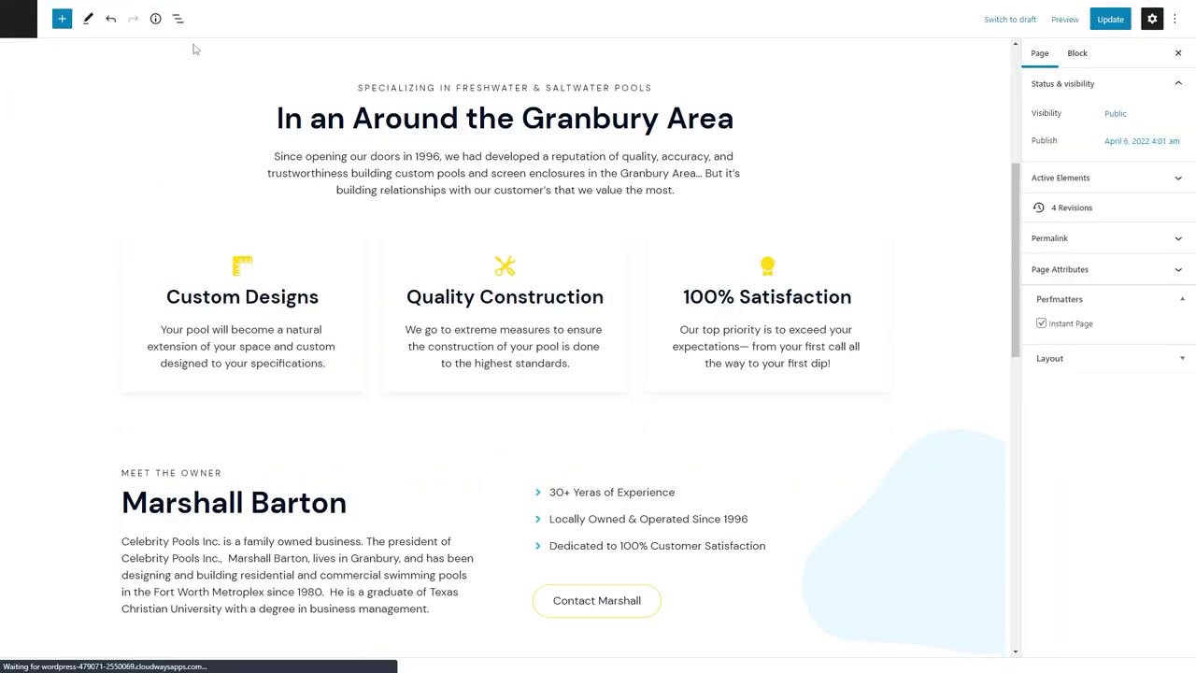
left_click(298, 430)
left_click(280, 520)
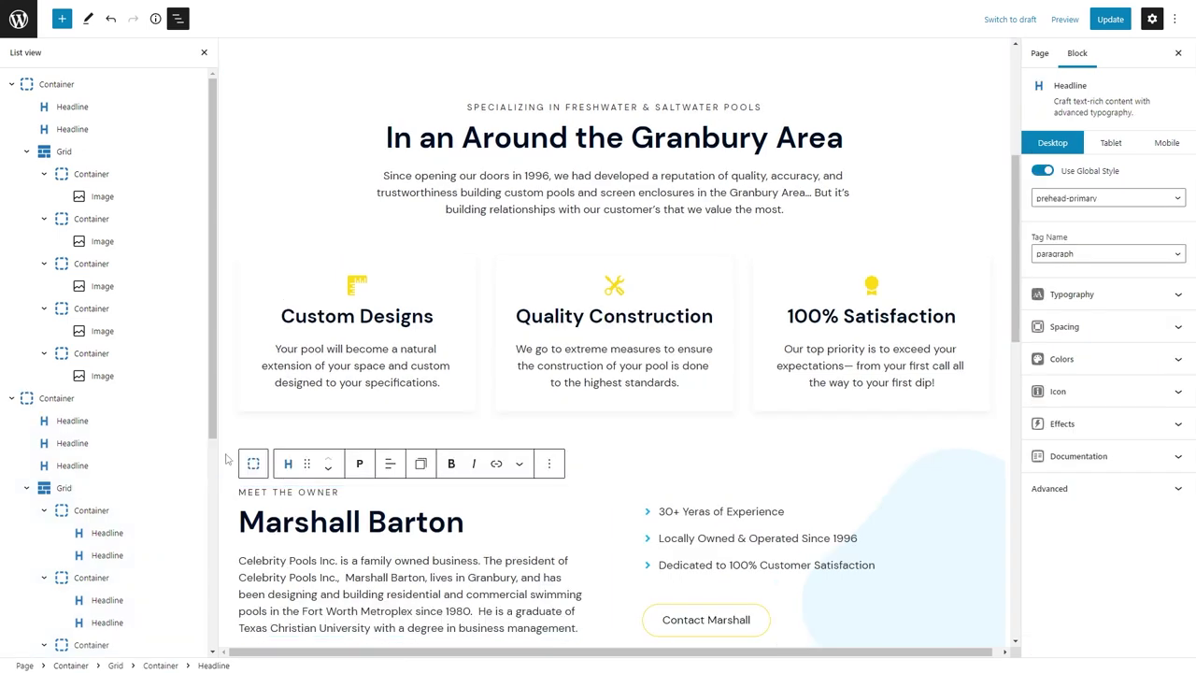
left_click(240, 458)
left_click(1074, 520)
scroll(1093, 513, "down", 1)
left_click_drag(1126, 409, 1072, 409)
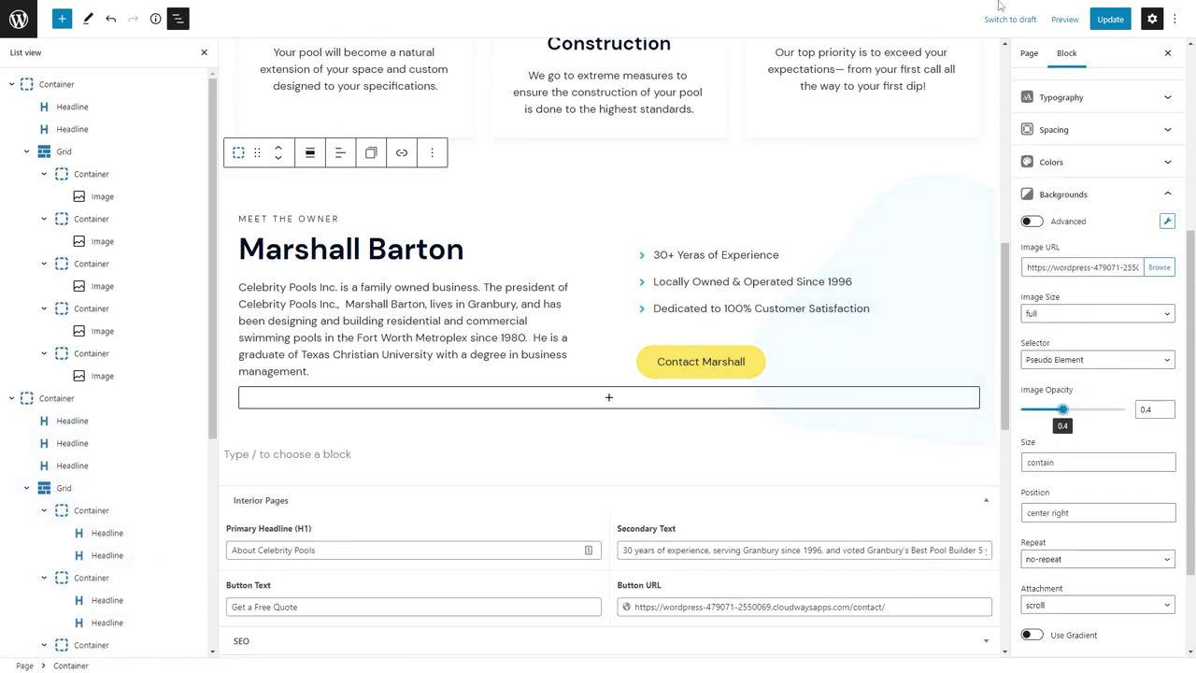
key("ctrl+s")
Insert a new Container below the owner section with padding 60/24/60/24.
left_click(374, 458)
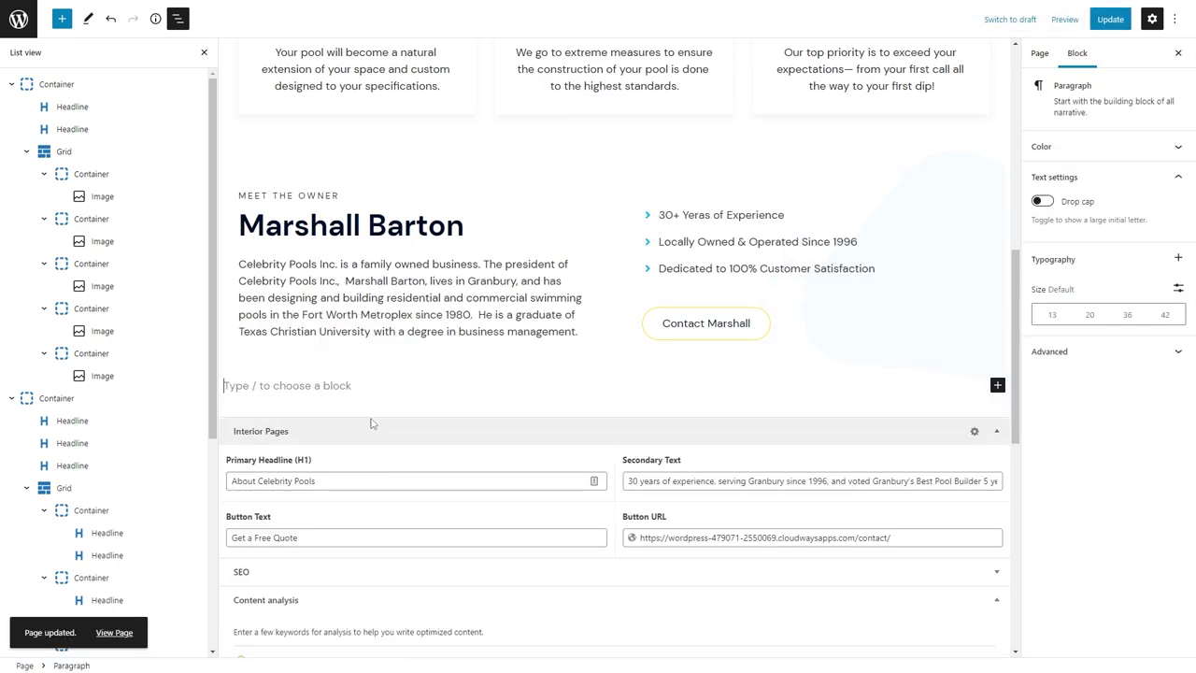
type("/con")
key("Return")
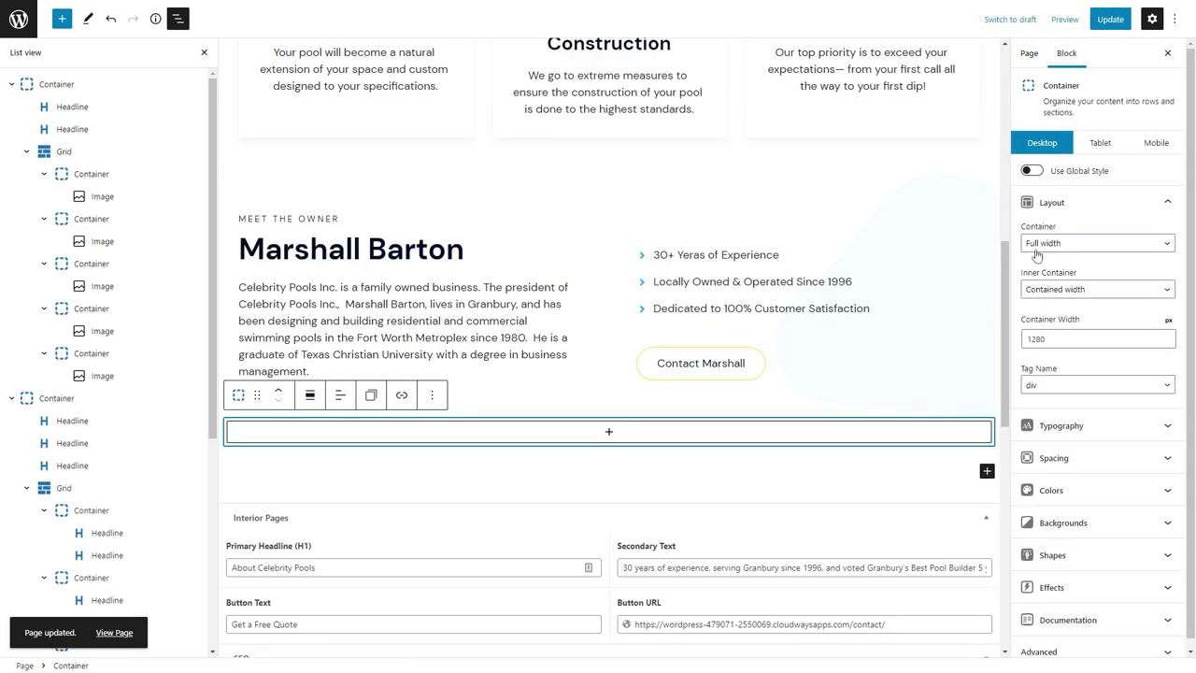
left_click(1053, 457)
left_click(1031, 339)
type("60")
key("Tab")
type("24")
key("Tab")
type("6")
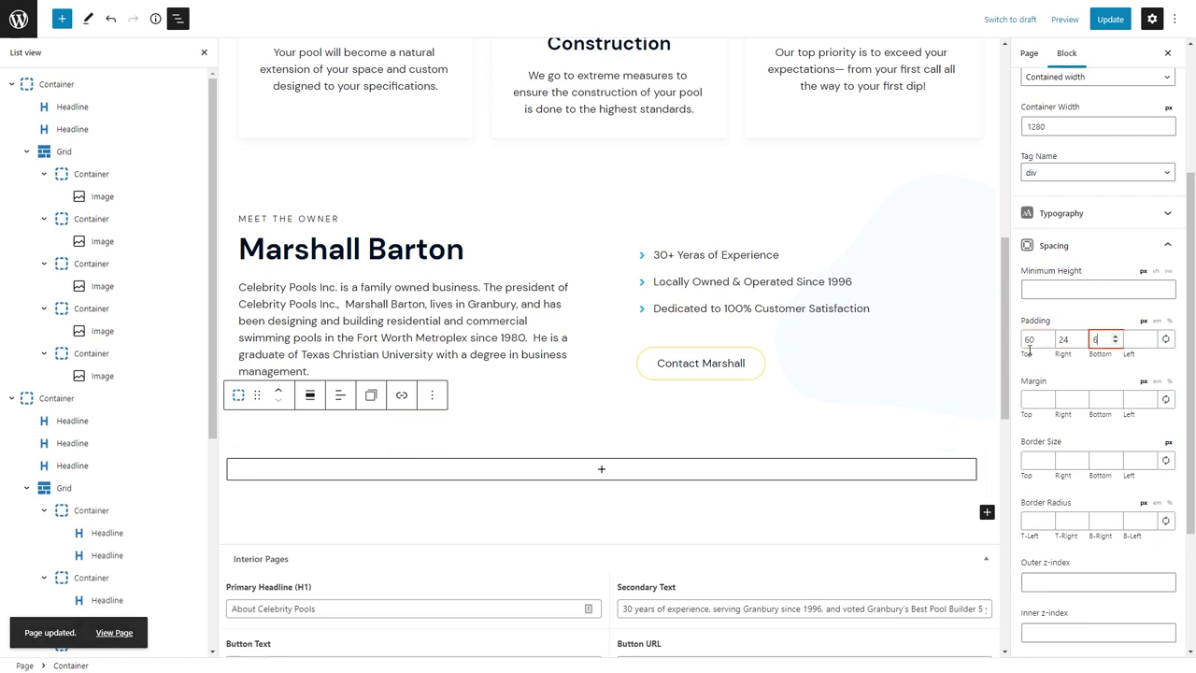
type("0")
key("Tab")
type("24")
left_click(609, 475)
Add a centred Headline reading "Come By and See Us!".
left_click(611, 321)
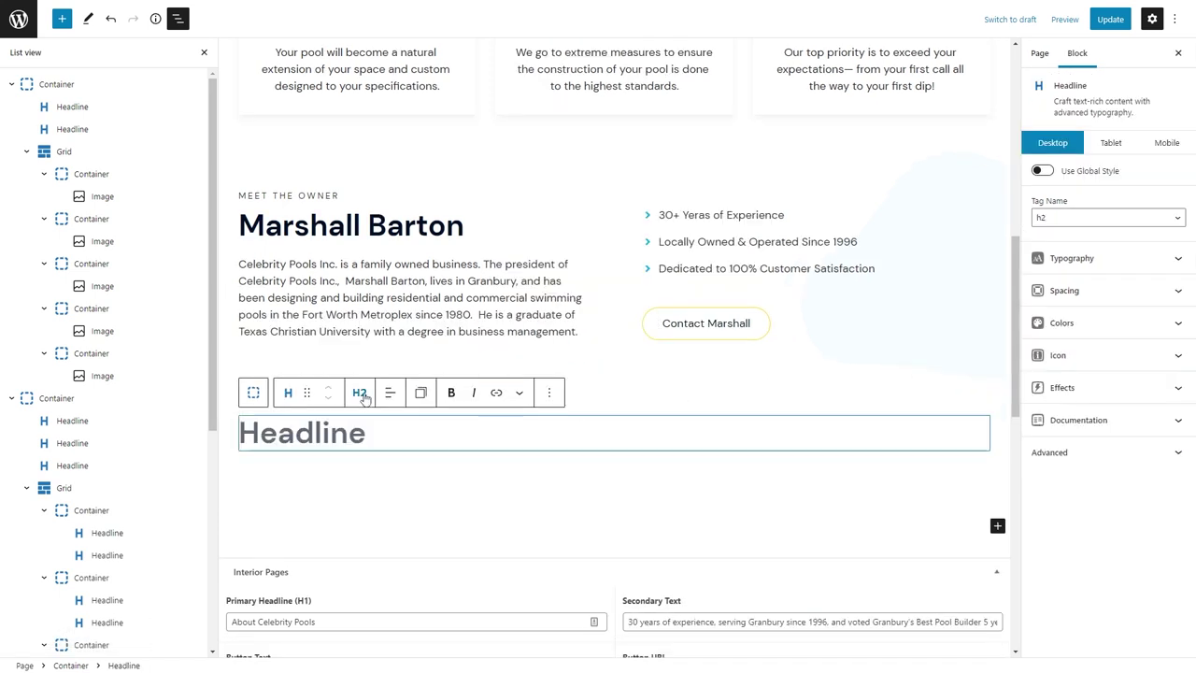
left_click(389, 392)
left_click(424, 454)
type("Come by A")
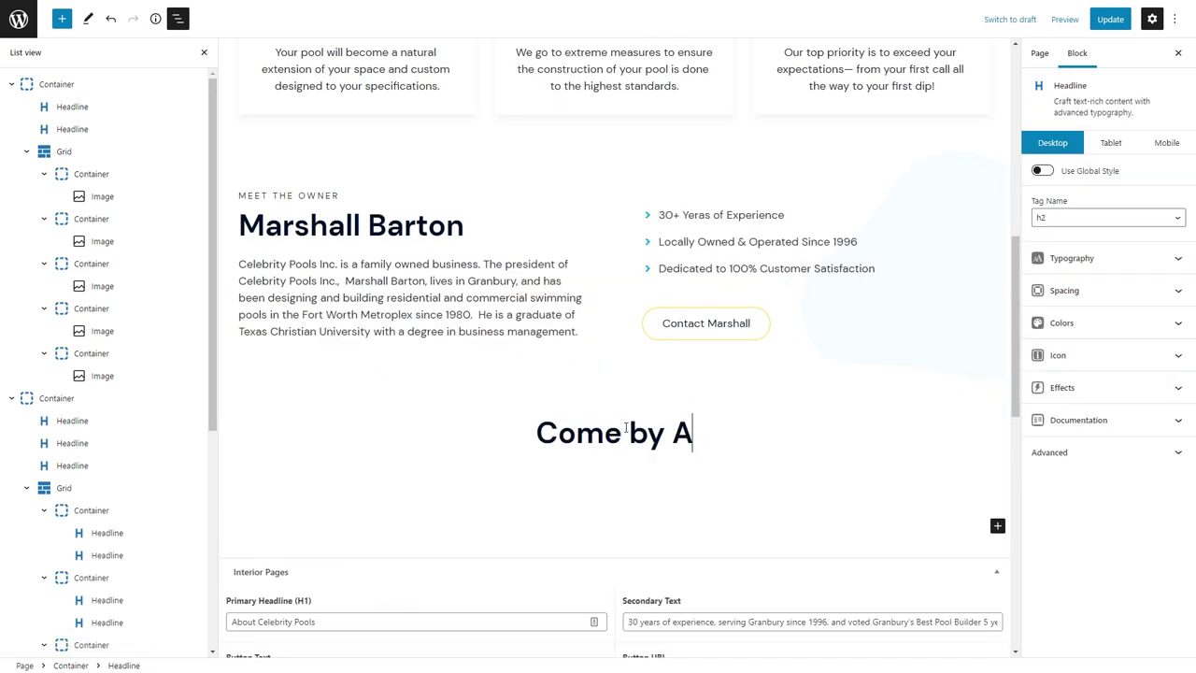
key("BackSpace")
key("BackSpace")
key("BackSpace")
key("BackSpace")
type("By and See Us!")
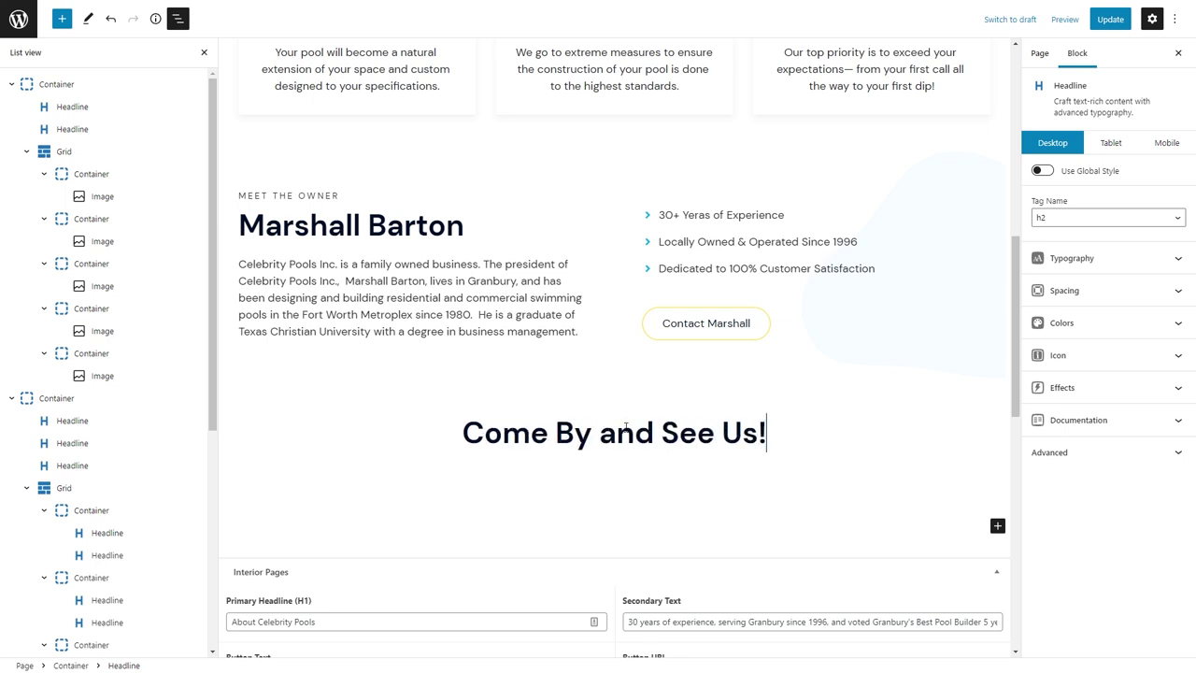
Paste the Hwy 377 directions line below the heading and centre it.
key("Return")
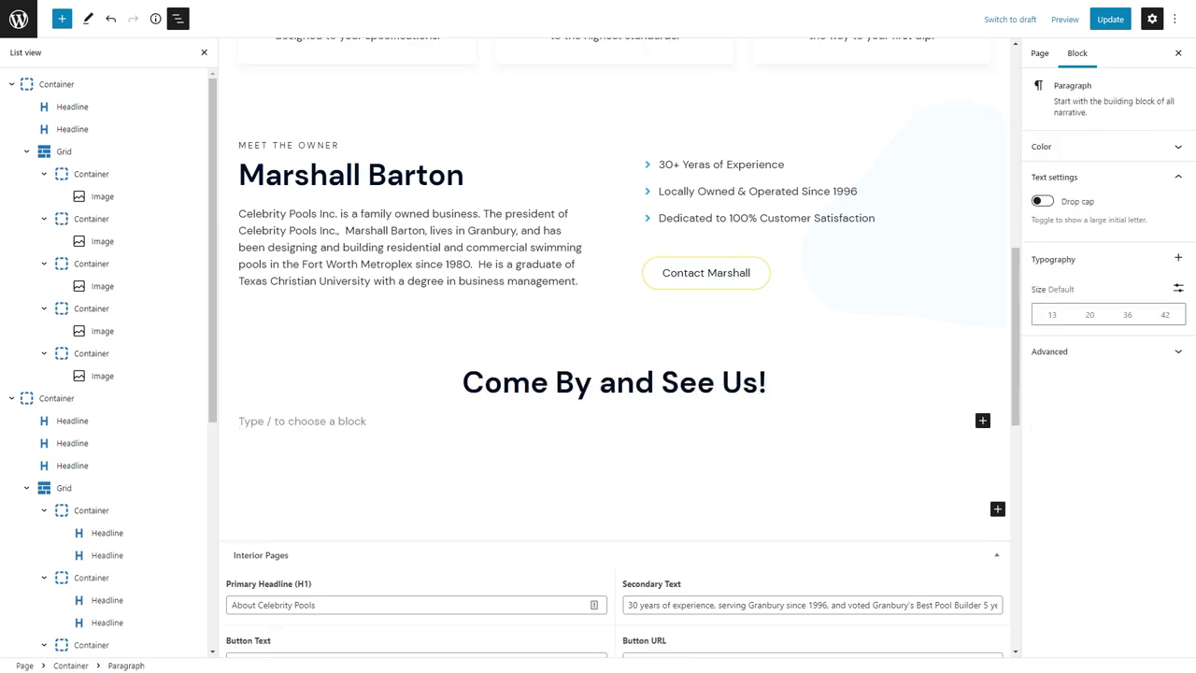
type("Just off Hwy 377 on Acton Highway (next to Sonic)")
left_click(360, 391)
left_click(387, 452)
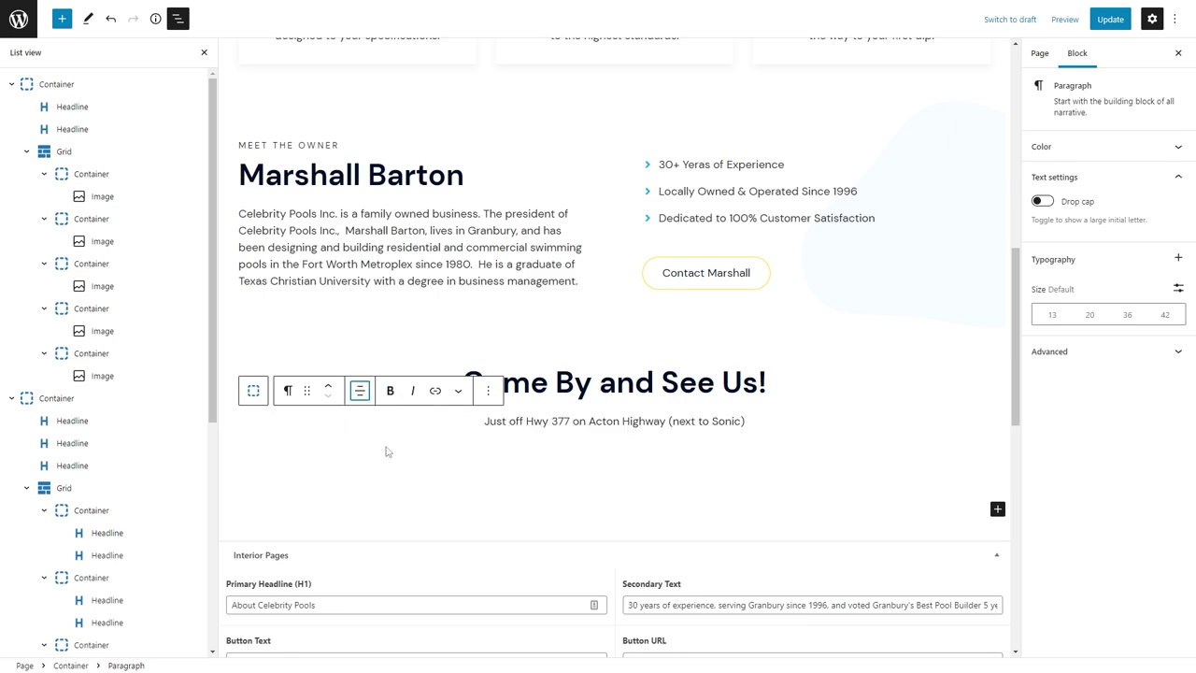
left_click(739, 475)
left_click(728, 422)
Turn the directions line into a centred Headline with a paragraph tag and adjust its bottom margin.
left_click(289, 392)
left_click(318, 449)
left_click(359, 391)
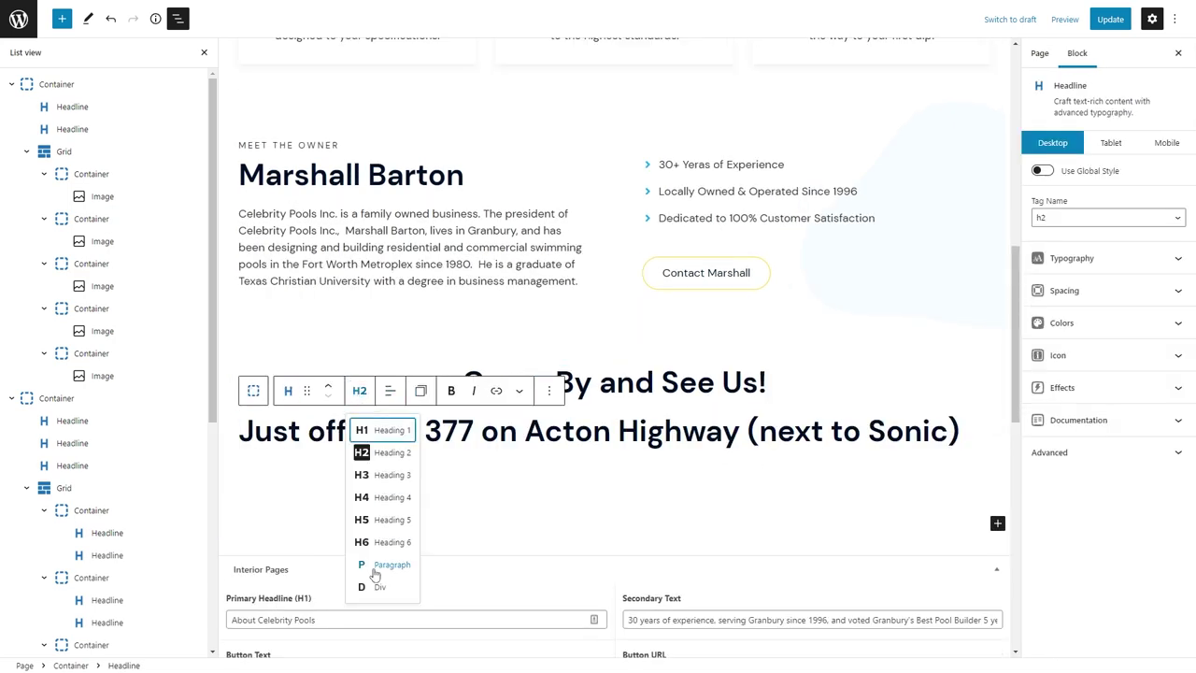
left_click(387, 562)
left_click(391, 391)
left_click(424, 440)
left_click(1064, 289)
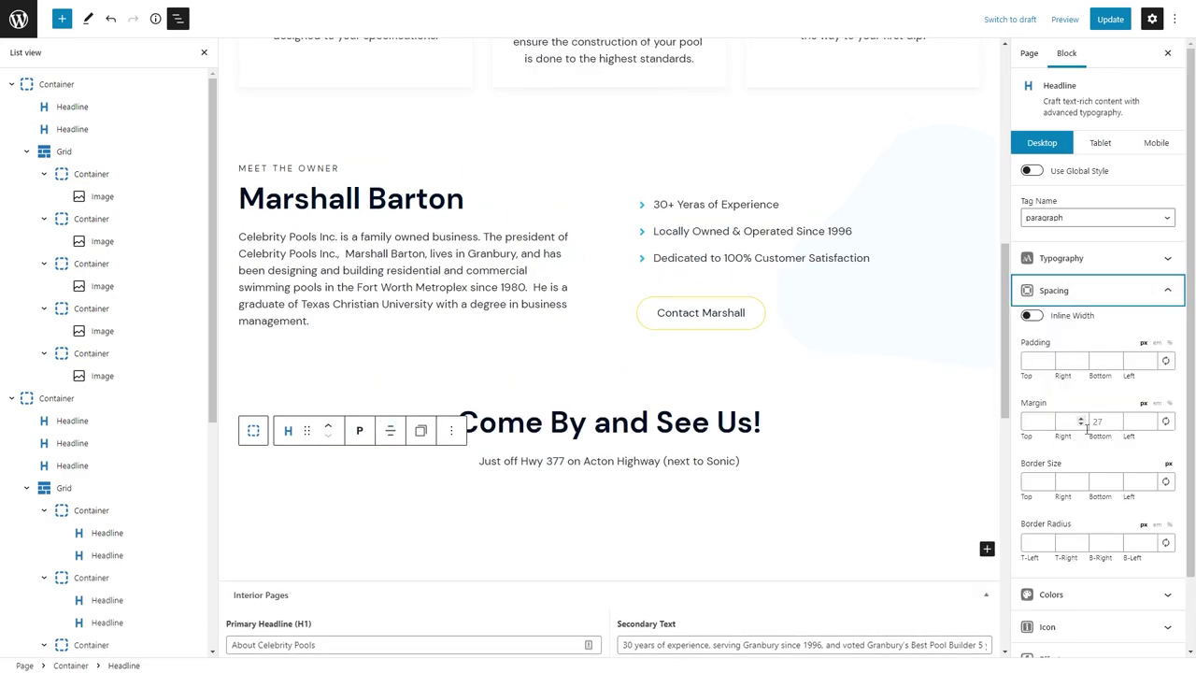
left_click(1098, 421)
Add a two-column Grid below the directions line and select the section container's width setting.
left_click(563, 517)
left_click(607, 509)
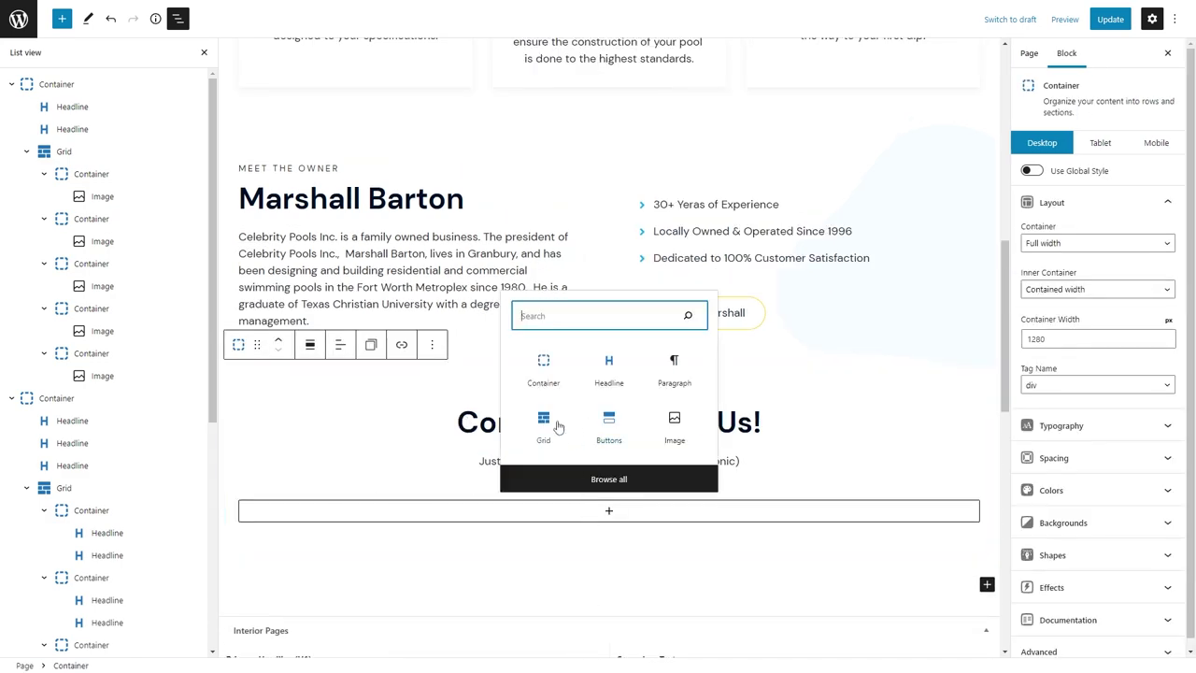
left_click(551, 423)
left_click(539, 525)
left_click(254, 373)
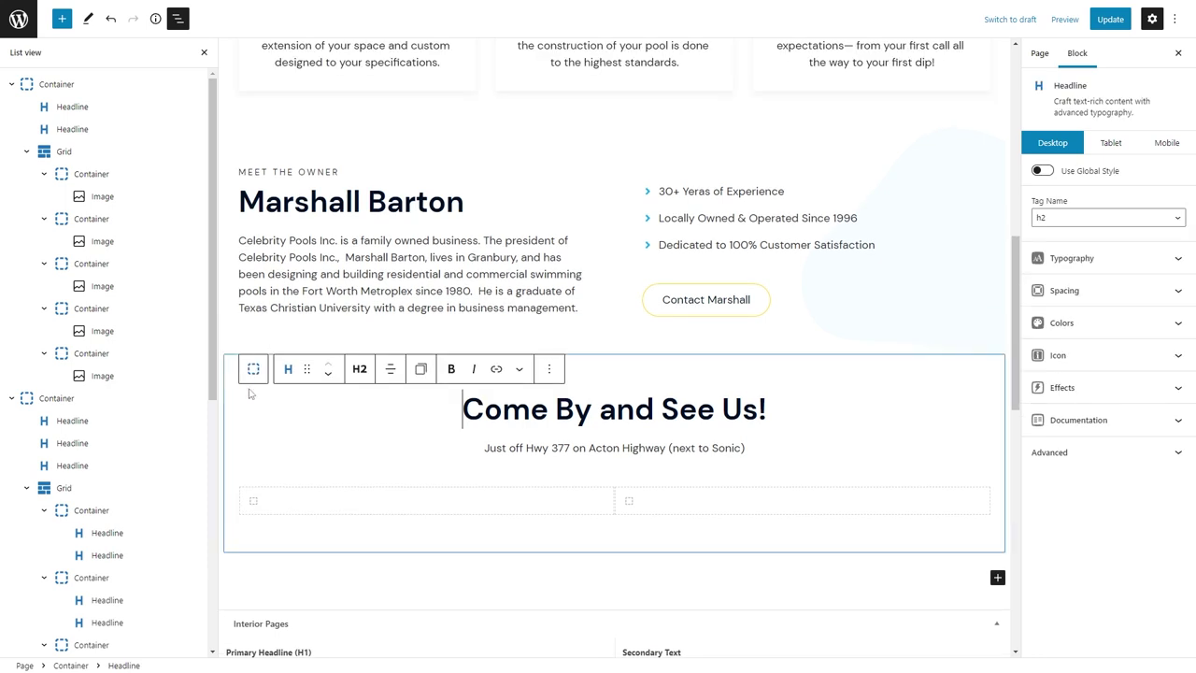
left_click(308, 408)
left_click(1057, 339)
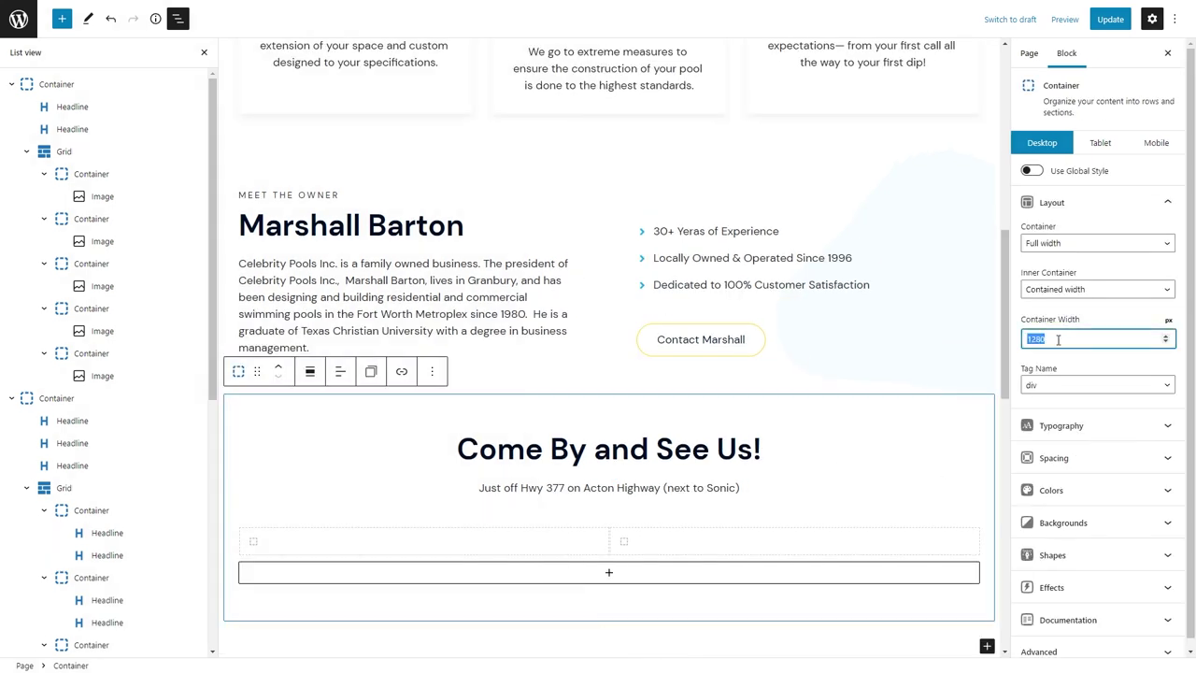
Set the section's container width to 768, then clear the custom width again.
type("768")
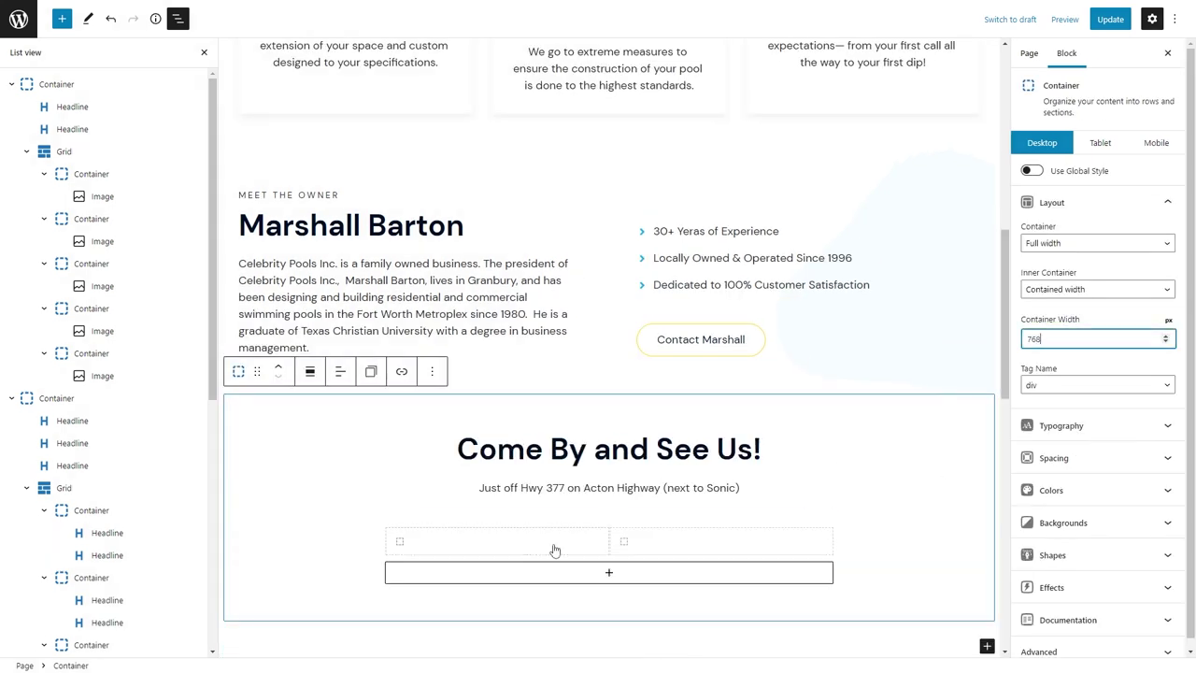
left_click(550, 548)
left_click(353, 521)
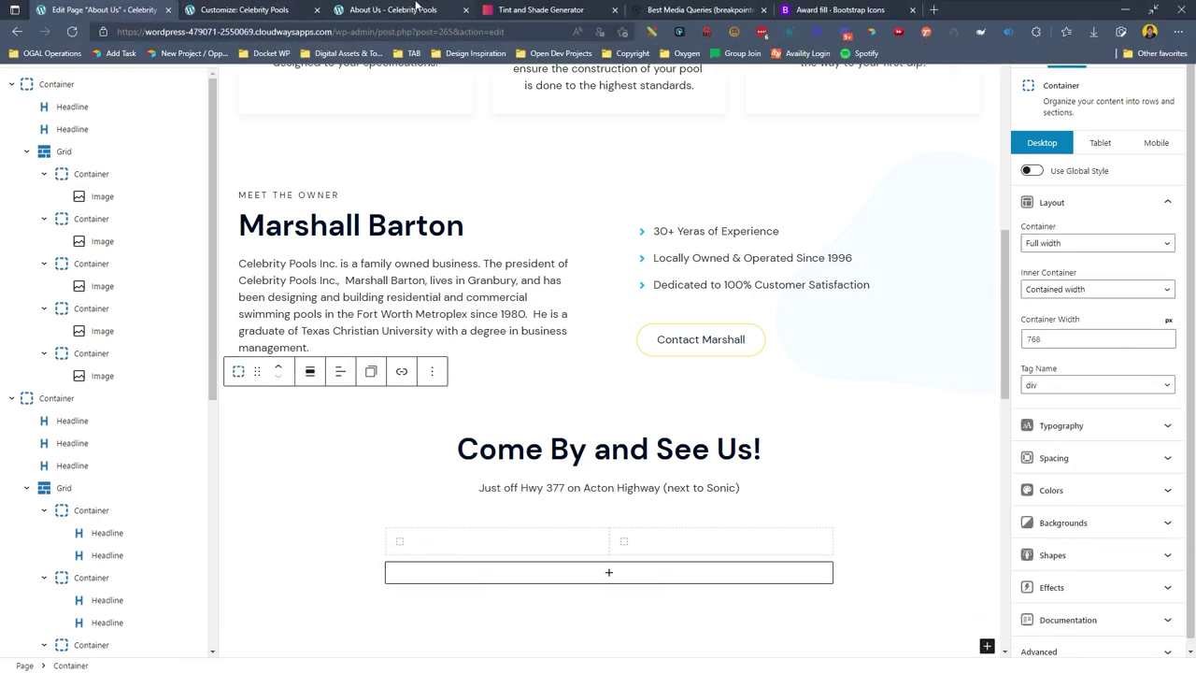
left_click(415, 5)
left_click(66, 28)
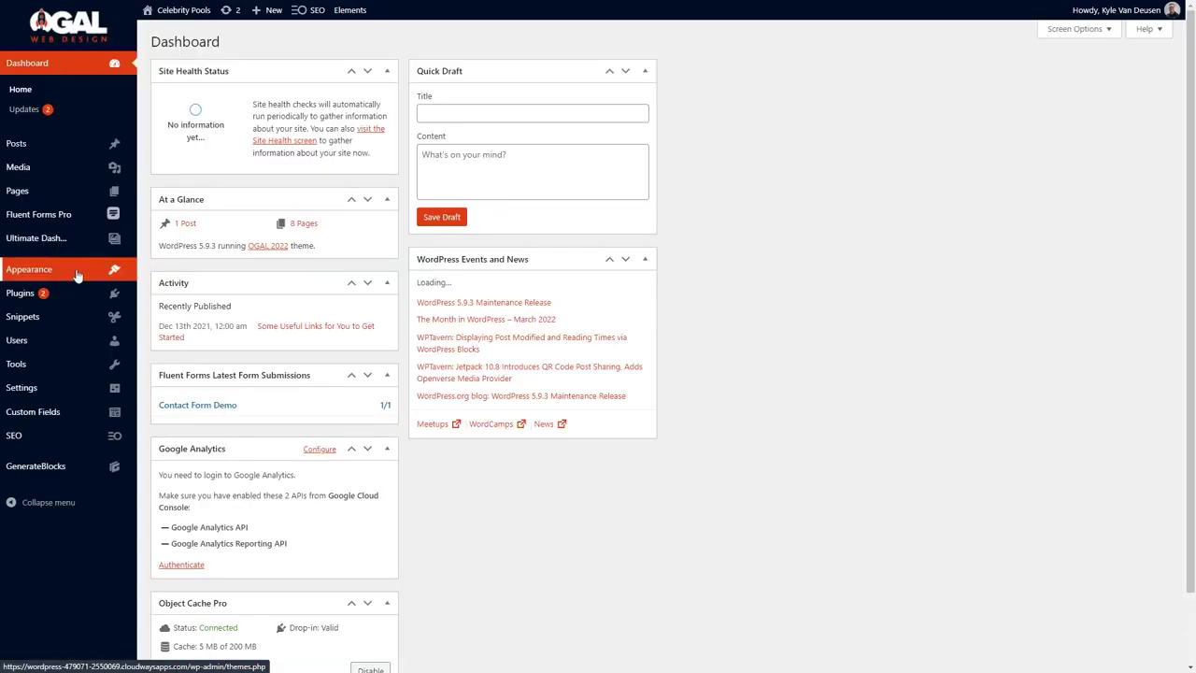
left_click(94, 4)
double_click(1038, 343)
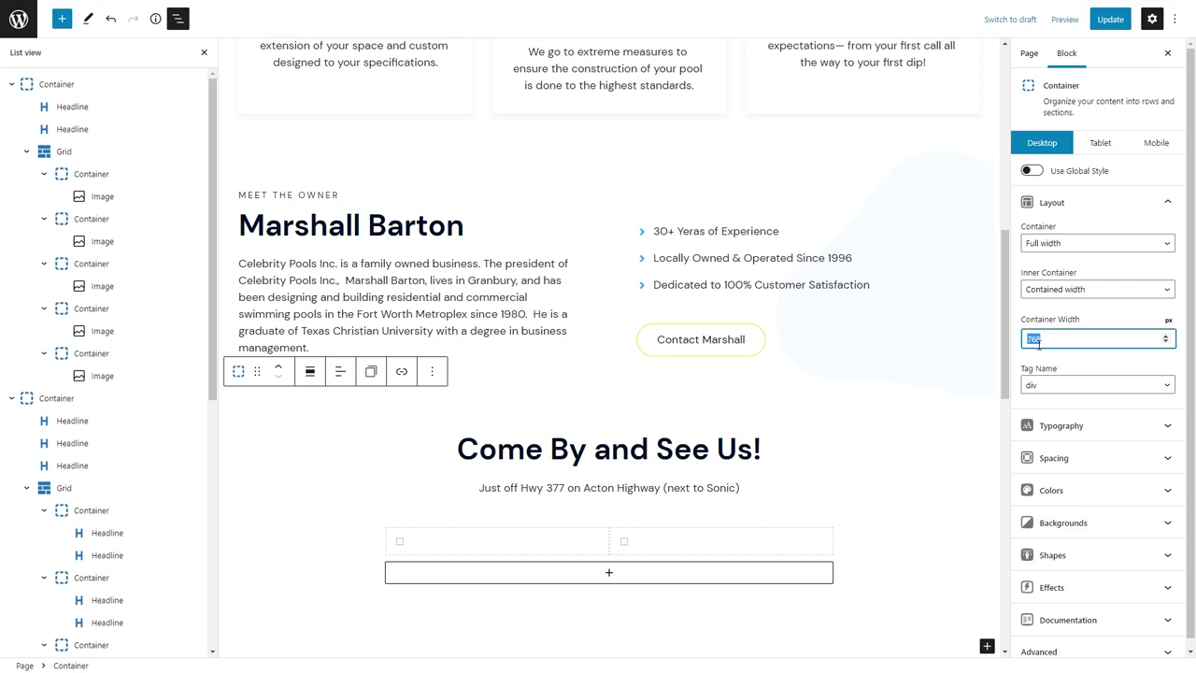
key("BackSpace")
Apply the medium global style to the section container.
left_click(1032, 170)
left_click(1098, 198)
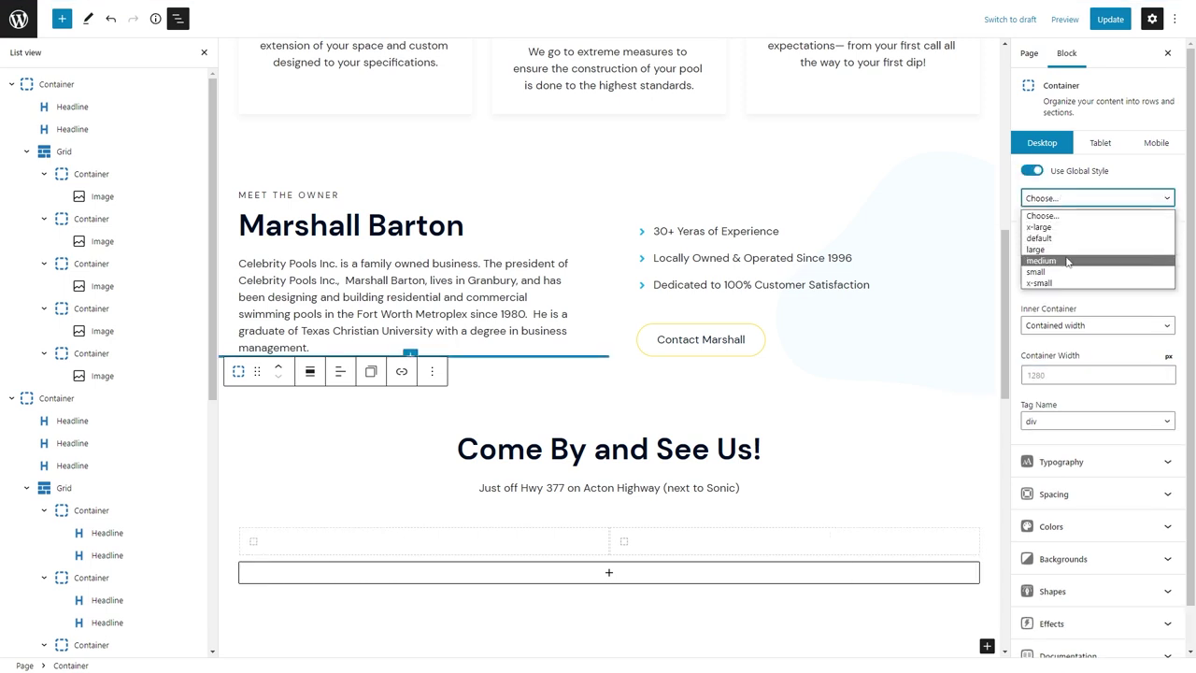
left_click(1067, 261)
left_click(1098, 198)
left_click(1042, 216)
Set the Grid's horizontal gap to 48.
left_click(582, 575)
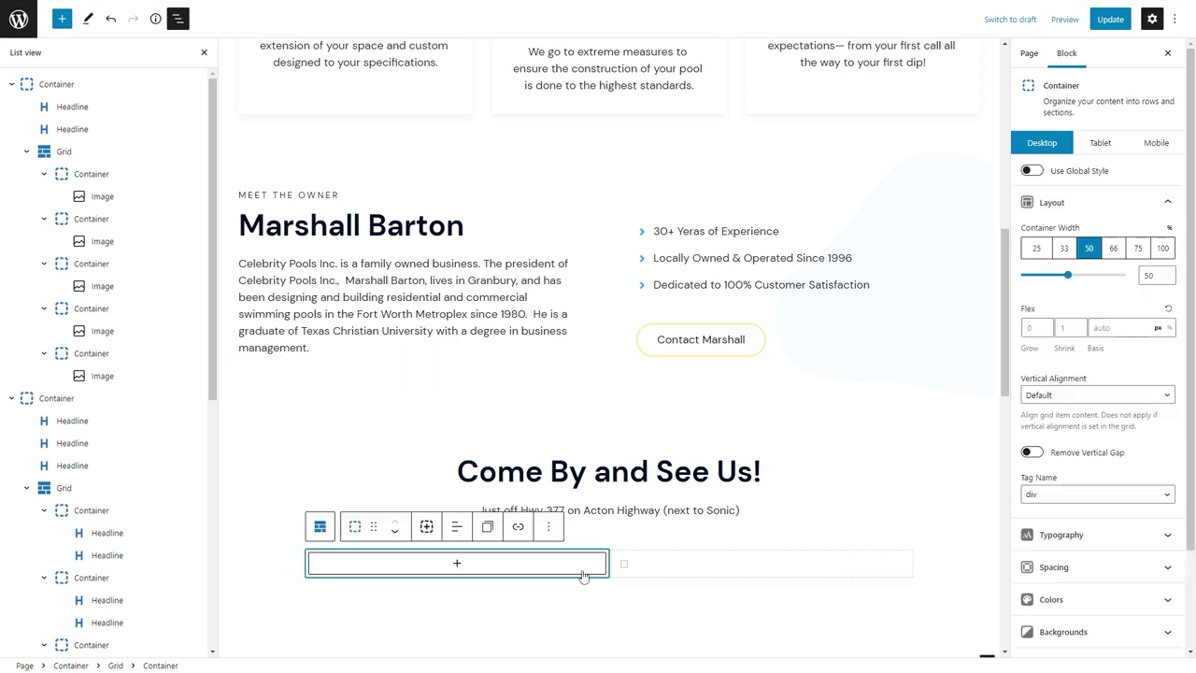
left_click(319, 526)
left_click(1085, 189)
type("4")
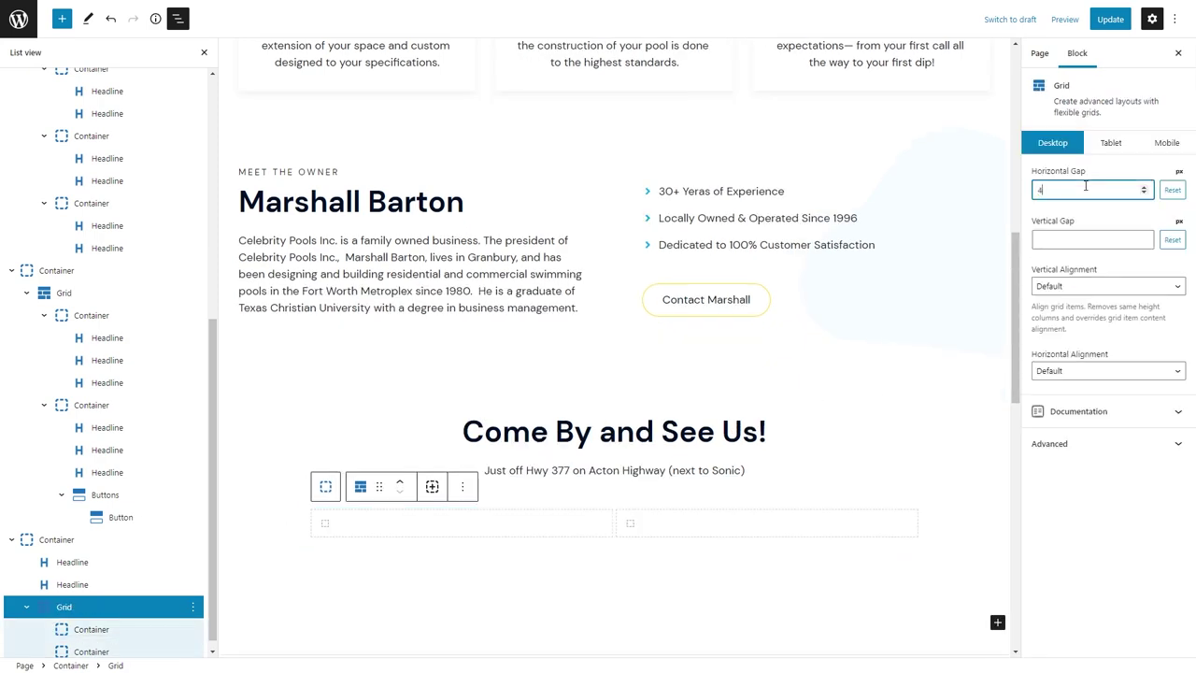
type("8")
Upload the storefront photo into an Image block in the left column.
left_click(483, 550)
left_click(450, 562)
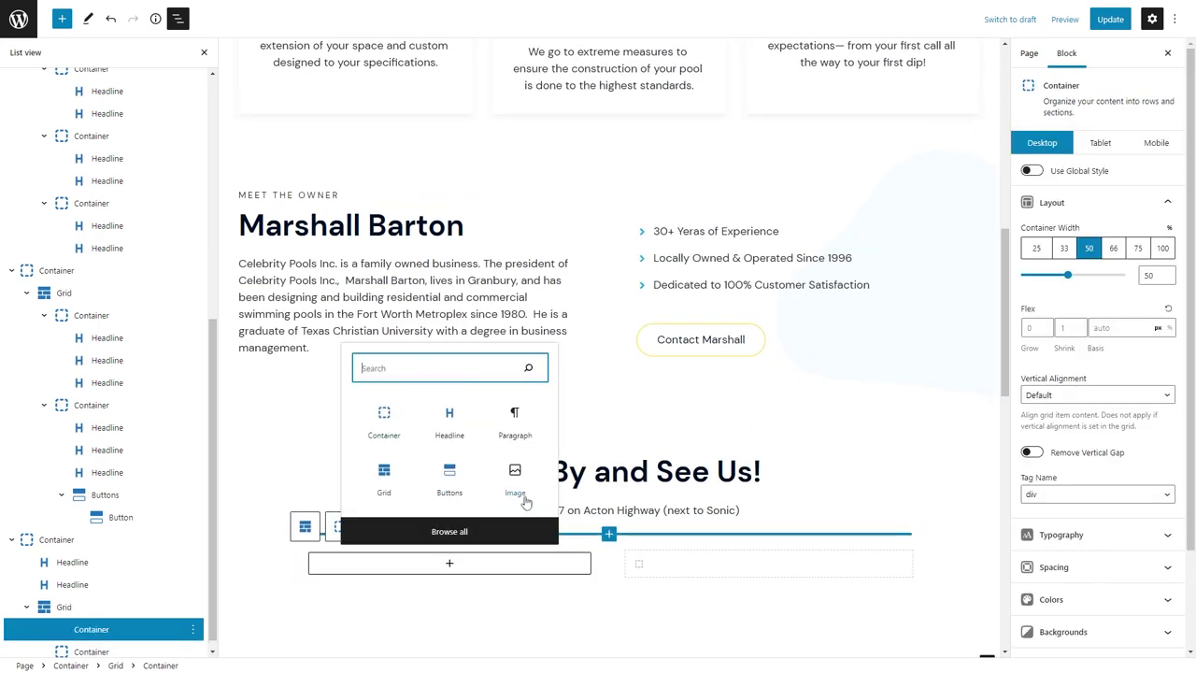
left_click(512, 476)
left_click(342, 549)
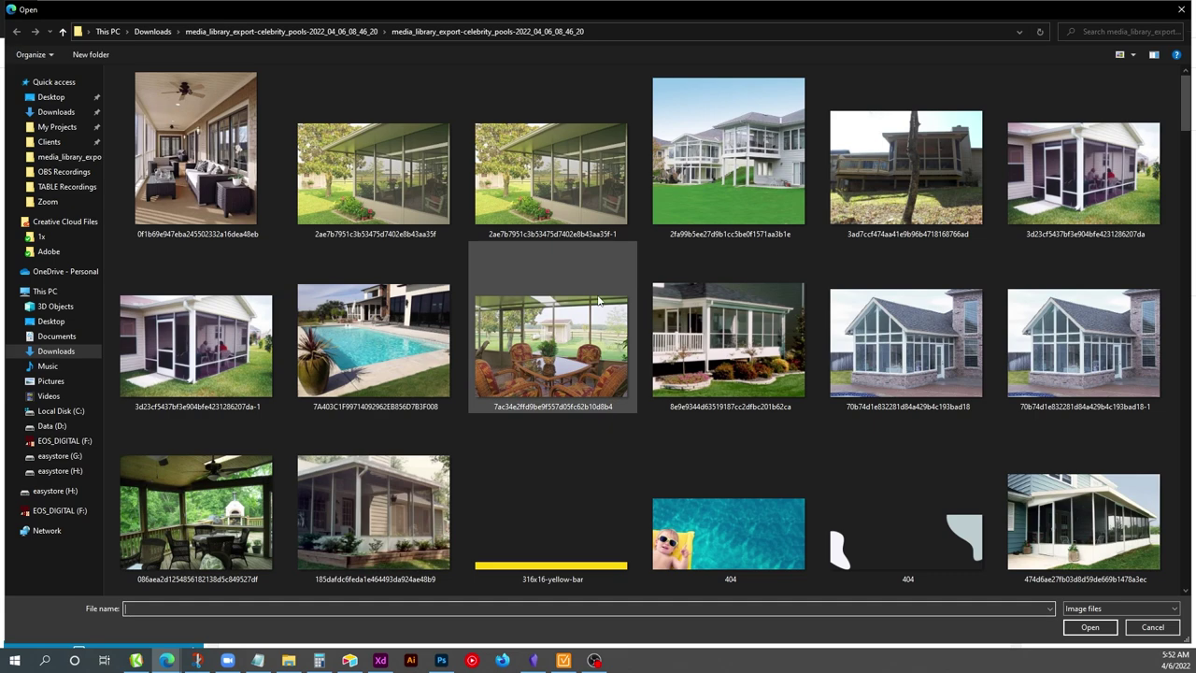
scroll(597, 300, "down", 5)
scroll(598, 300, "down", 5)
double_click(908, 335)
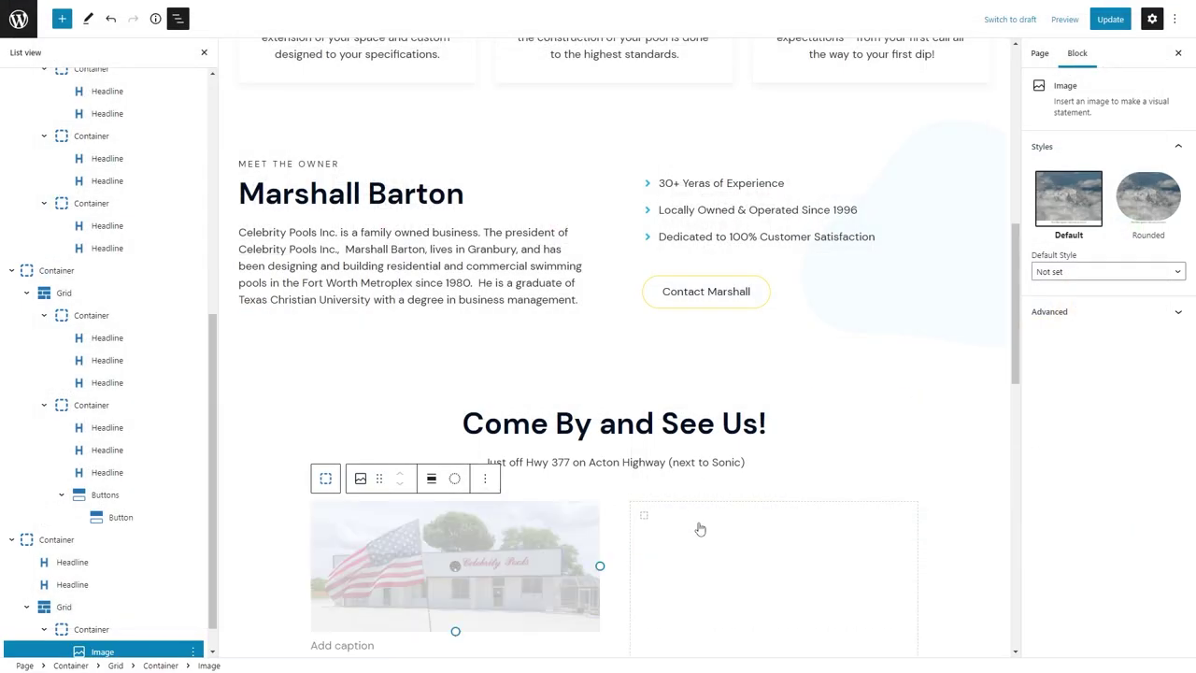
Add an H3 "Visit Our Location" in the right column with the shop address, bottom margin 8.
left_click(700, 525)
left_click(768, 555)
left_click(768, 407)
left_click(750, 477)
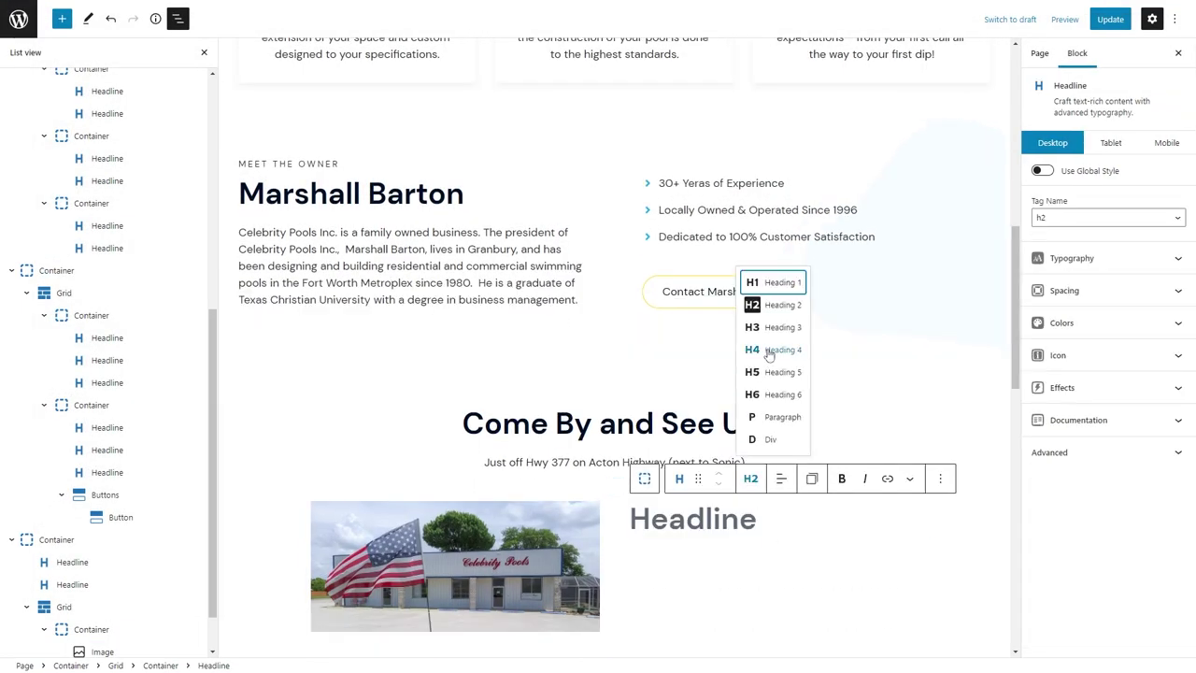
left_click(759, 319)
left_click(715, 510)
type("Visit Our Location")
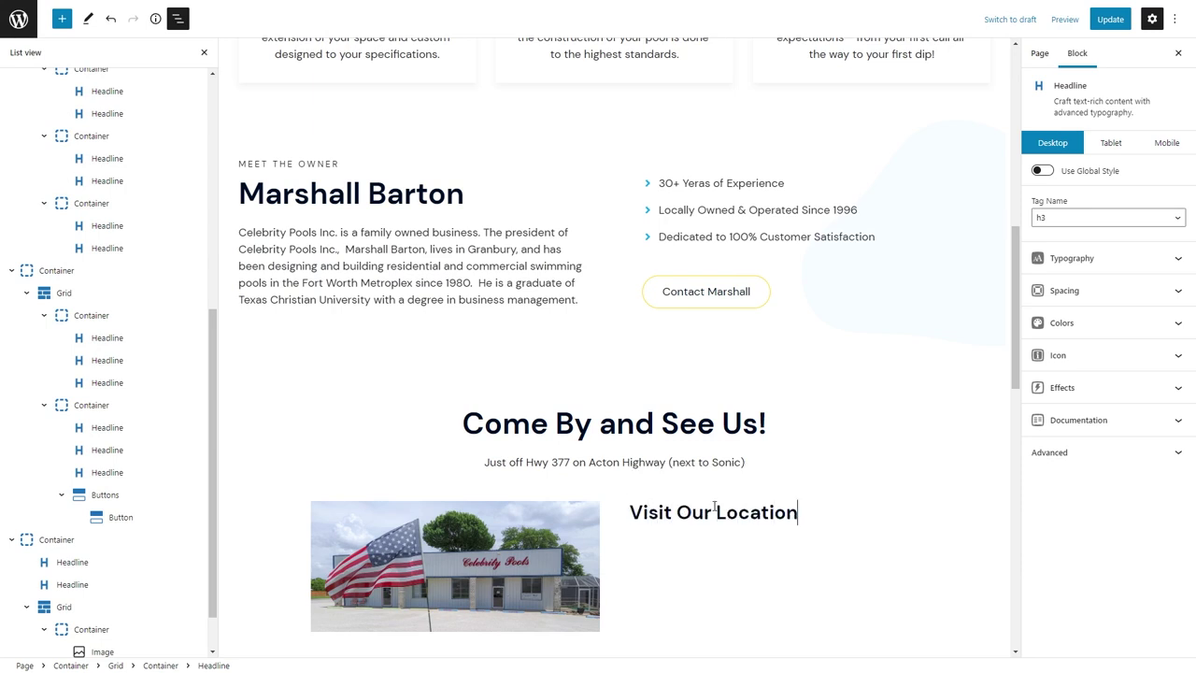
key("Return")
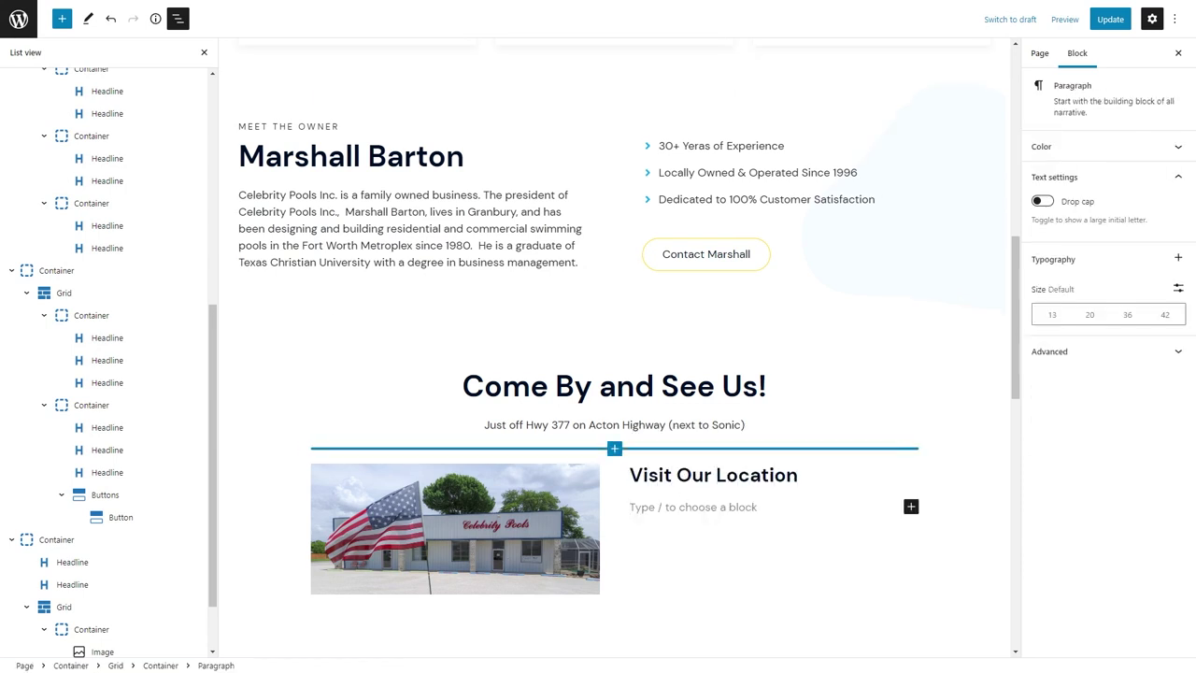
type("5465 Acton Hwy, Granbury Texas 76049")
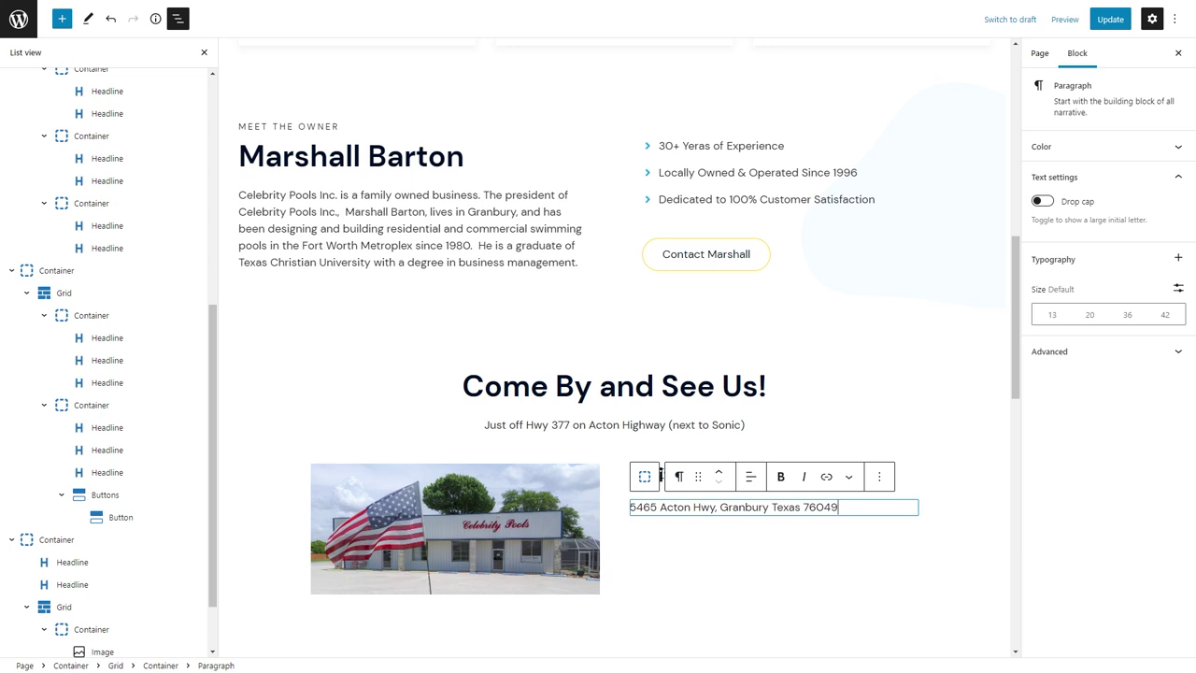
left_click(1098, 422)
type("8")
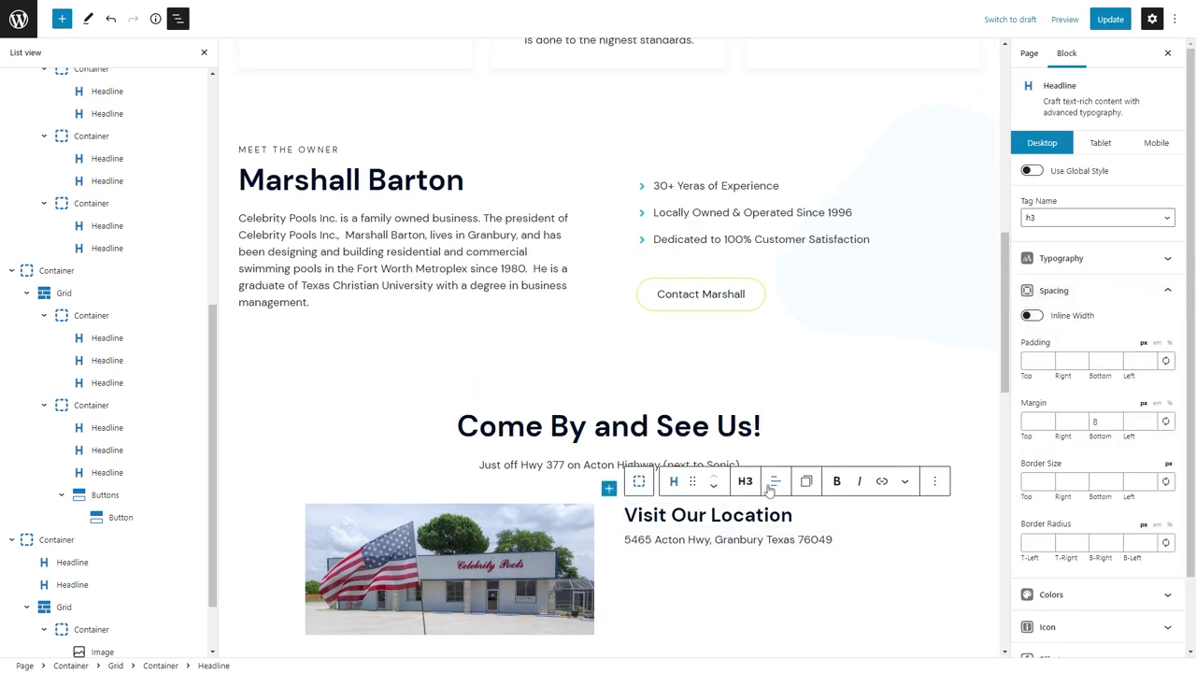
Add a "Give us a Call" heading with the shop phone number linked as a tel: link.
key("ctrl+v")
triple_click(691, 515)
type("Giv")
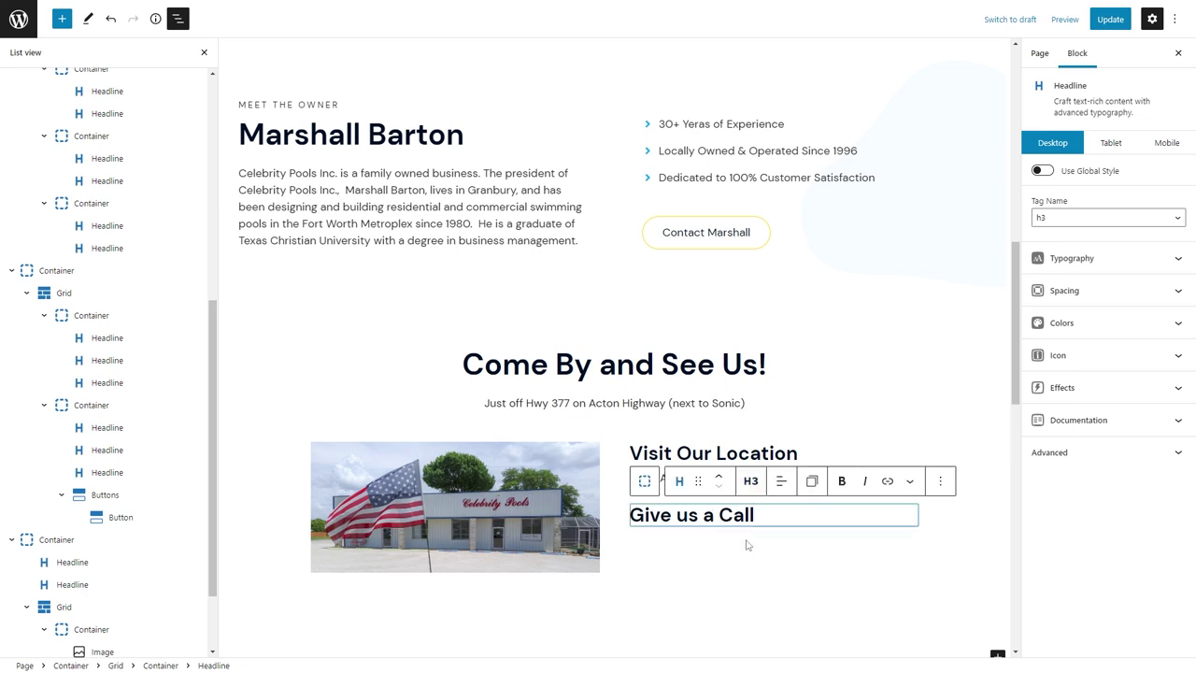
key("Return")
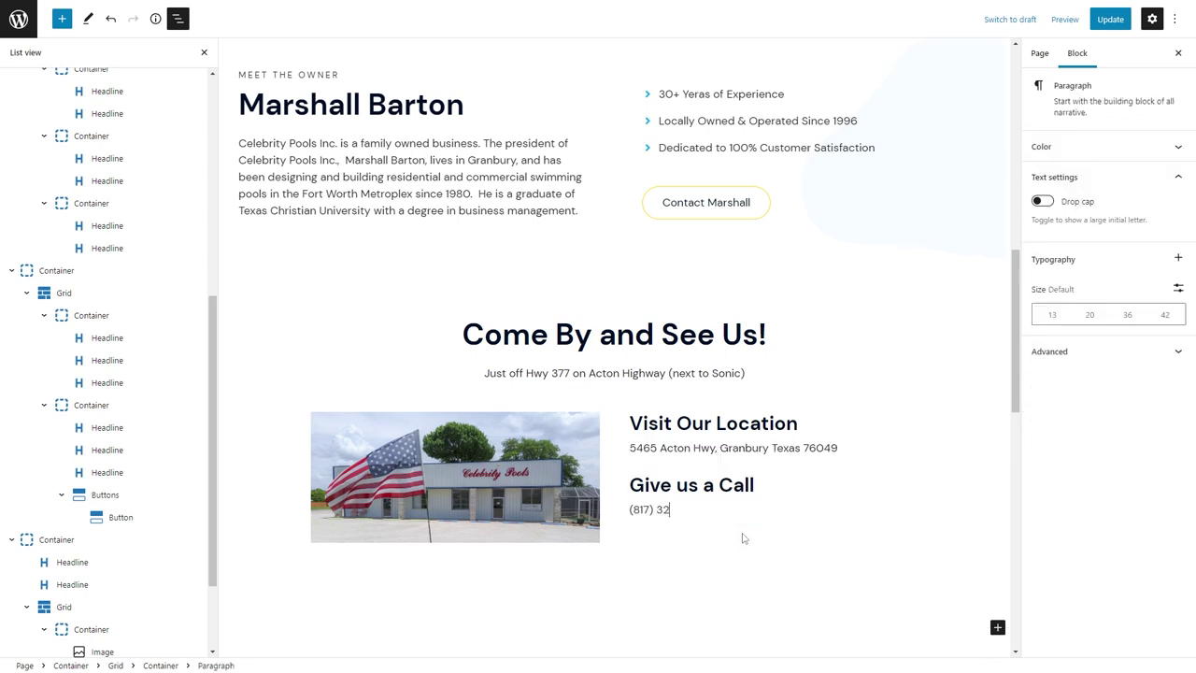
key("ctrl+k")
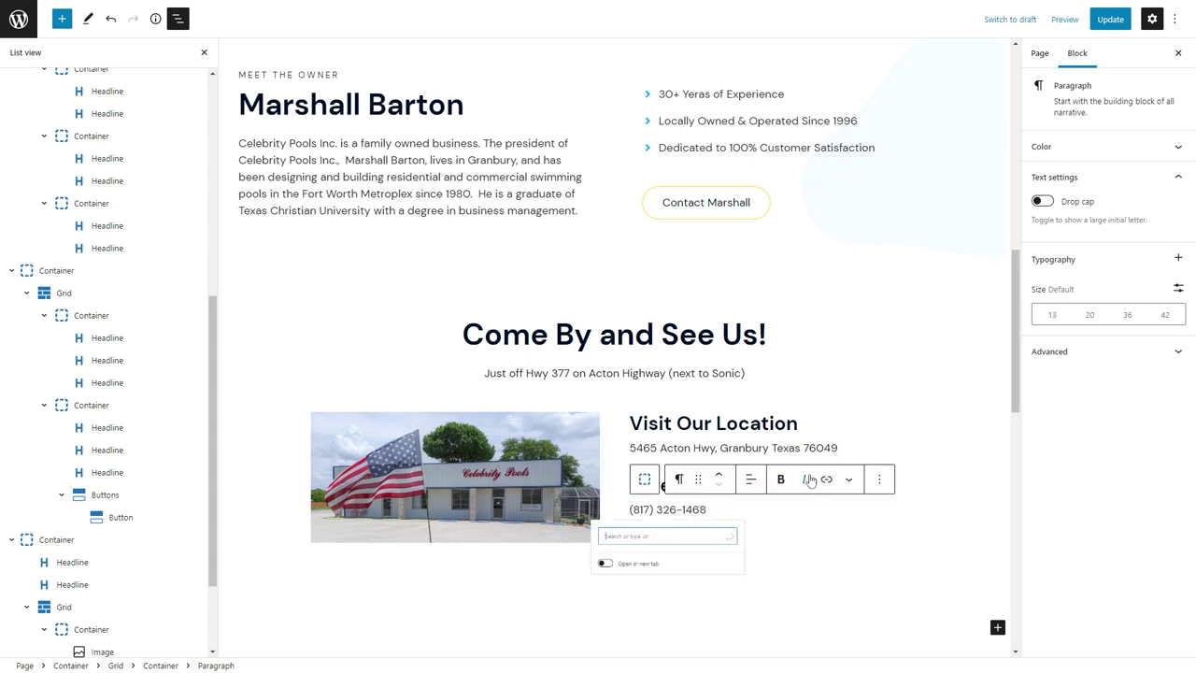
key("Return")
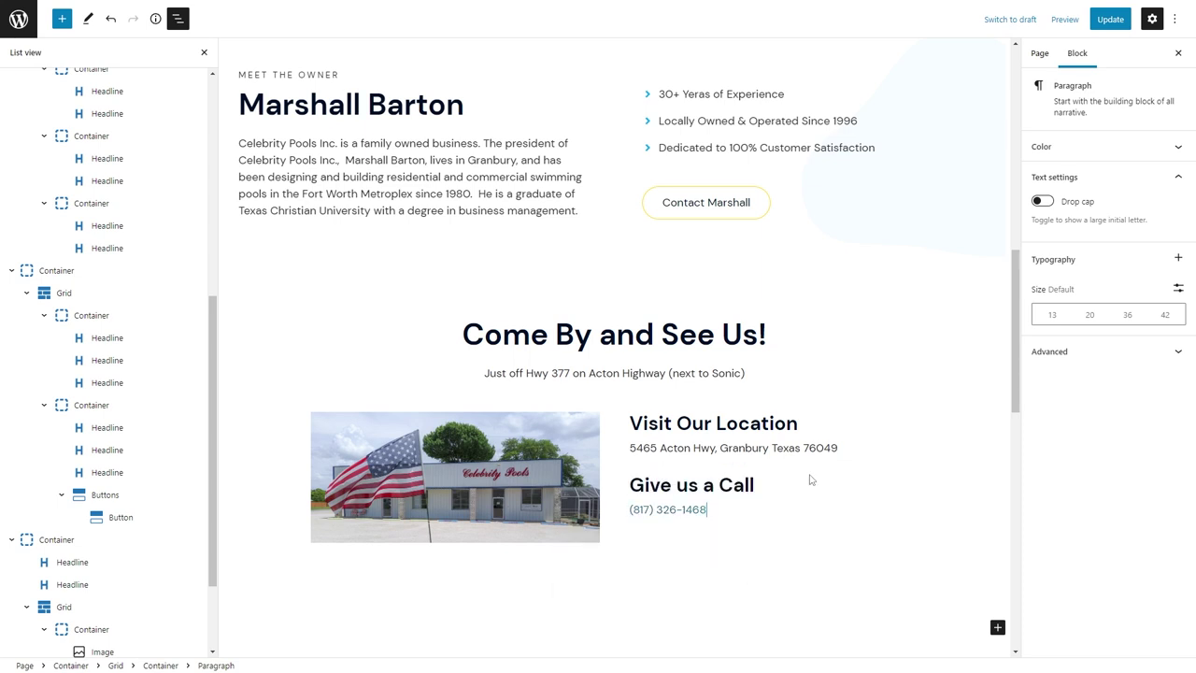
scroll(72, 505, "down", 2)
Centre the grid columns vertically, with top alignment on tablet.
left_click(67, 484)
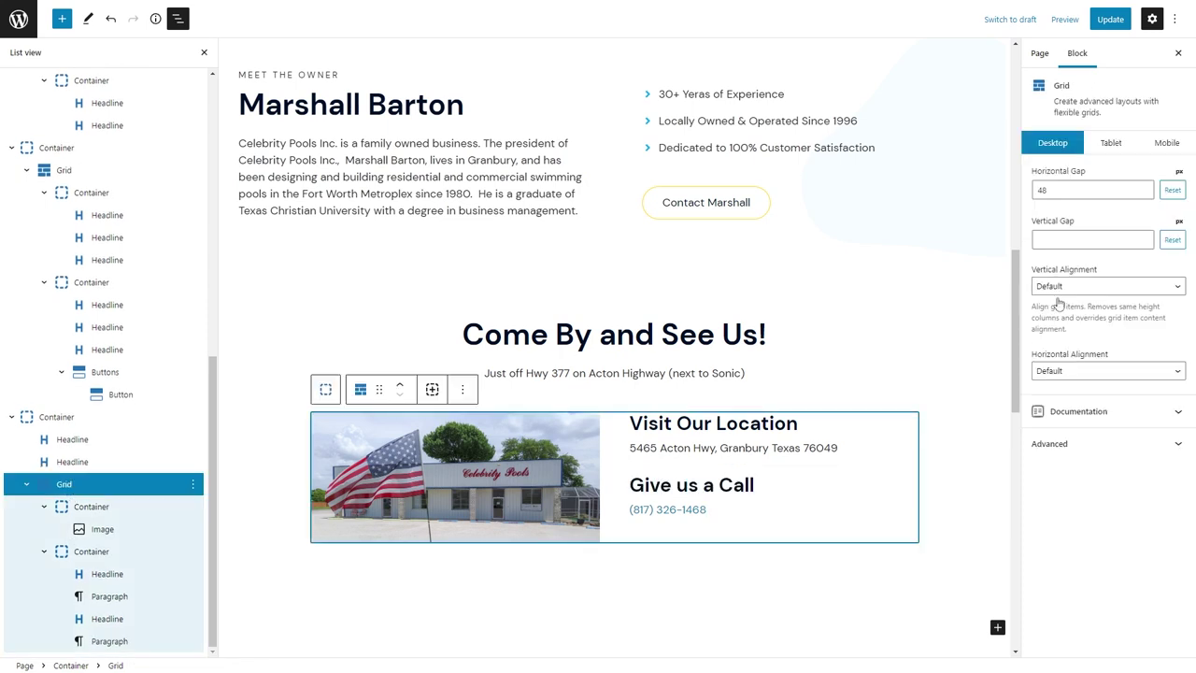
left_click(1088, 288)
left_click(1076, 327)
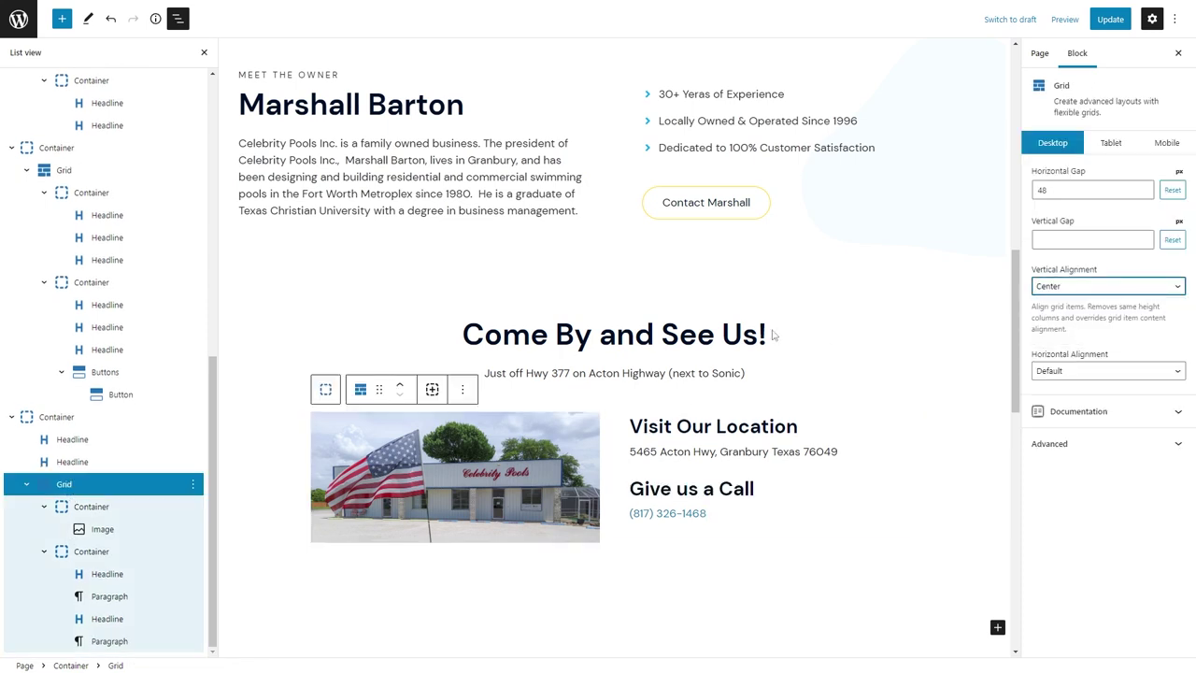
scroll(774, 334, "down", 1)
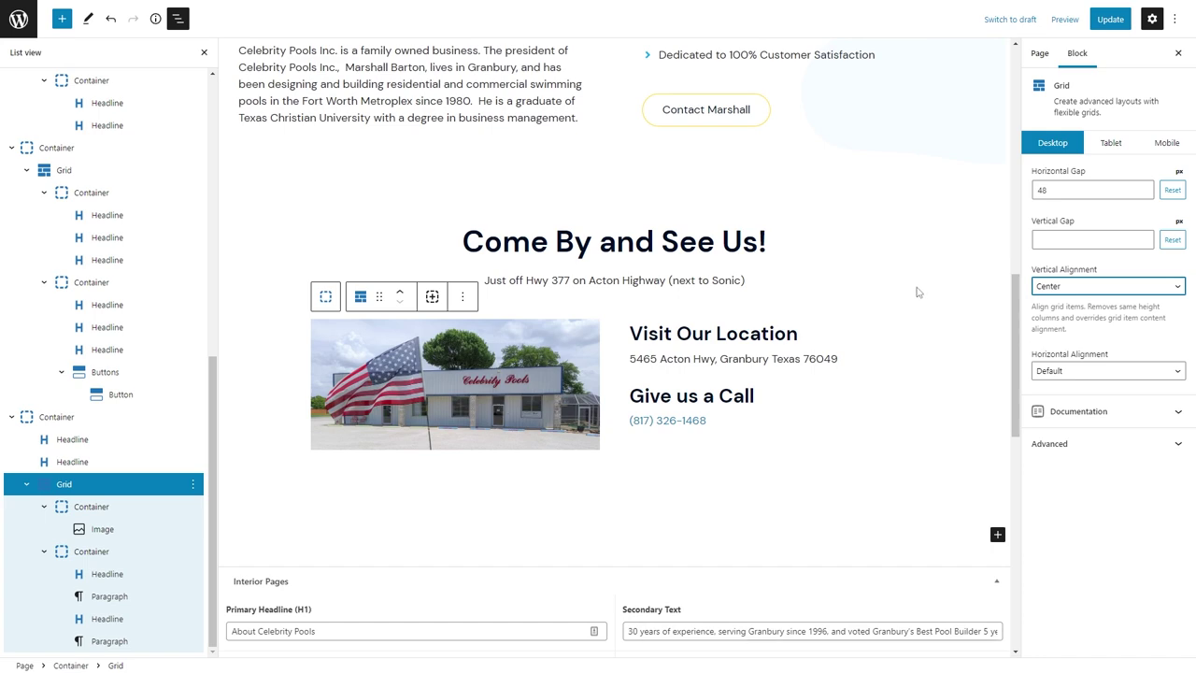
left_click(1109, 142)
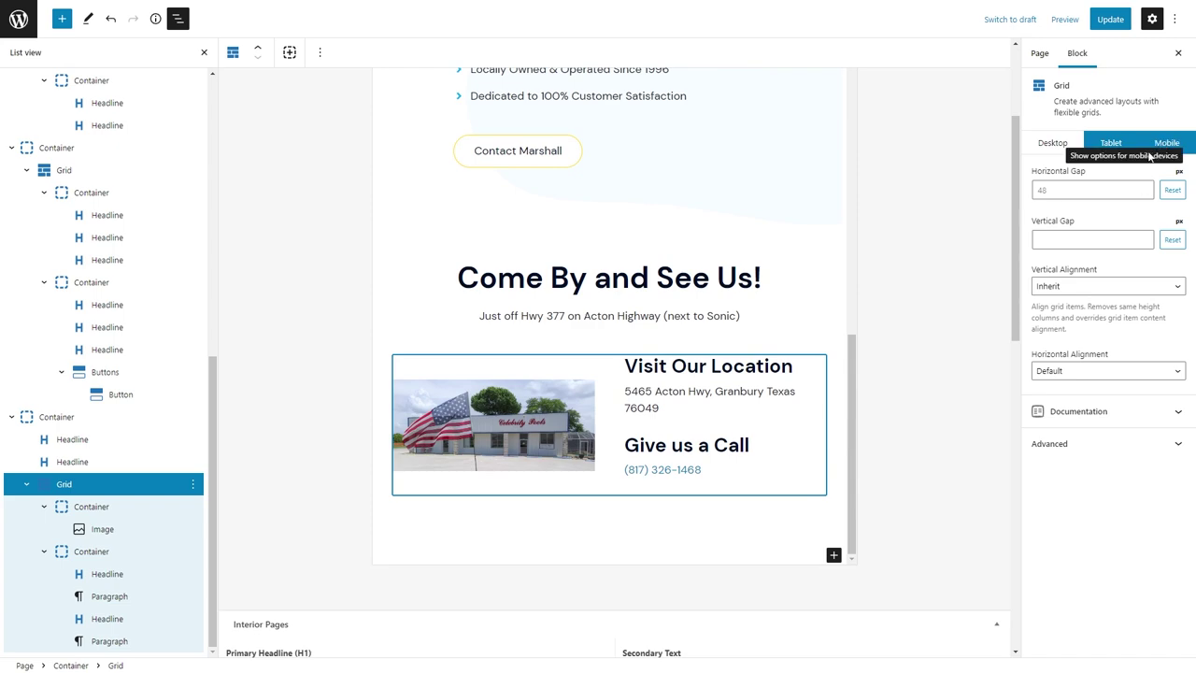
left_click(1070, 287)
left_click(1063, 329)
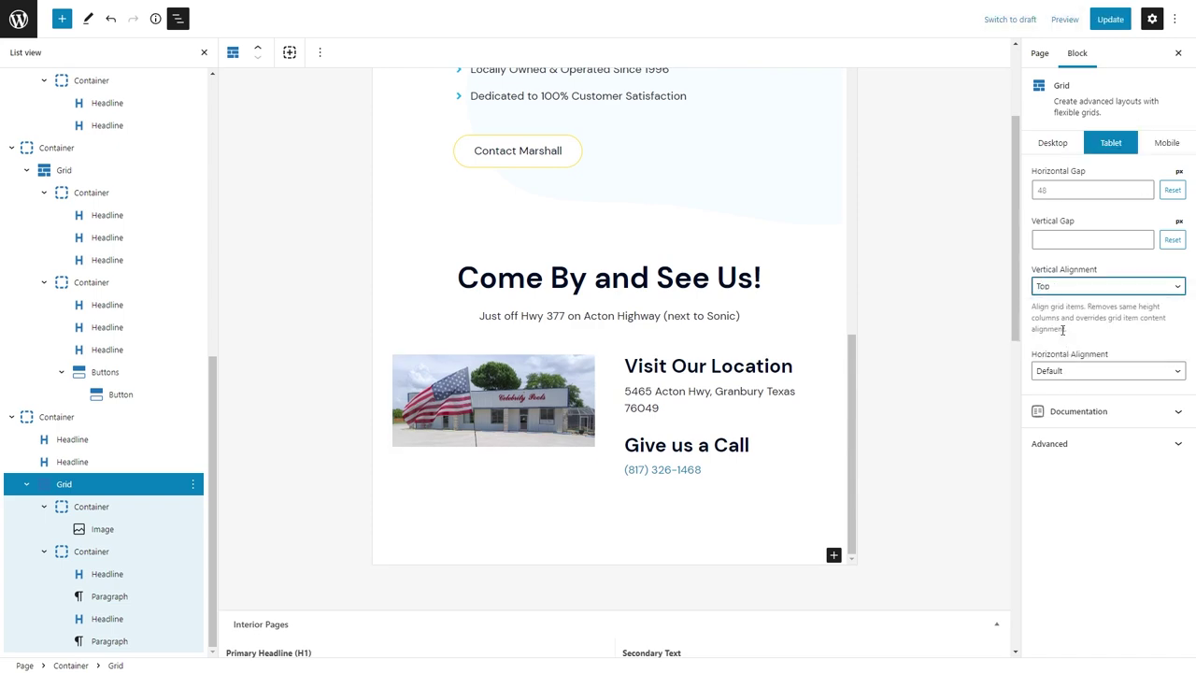
Set the grid's mobile vertical gap to 24, update the page, and return to Pages.
left_click(1156, 142)
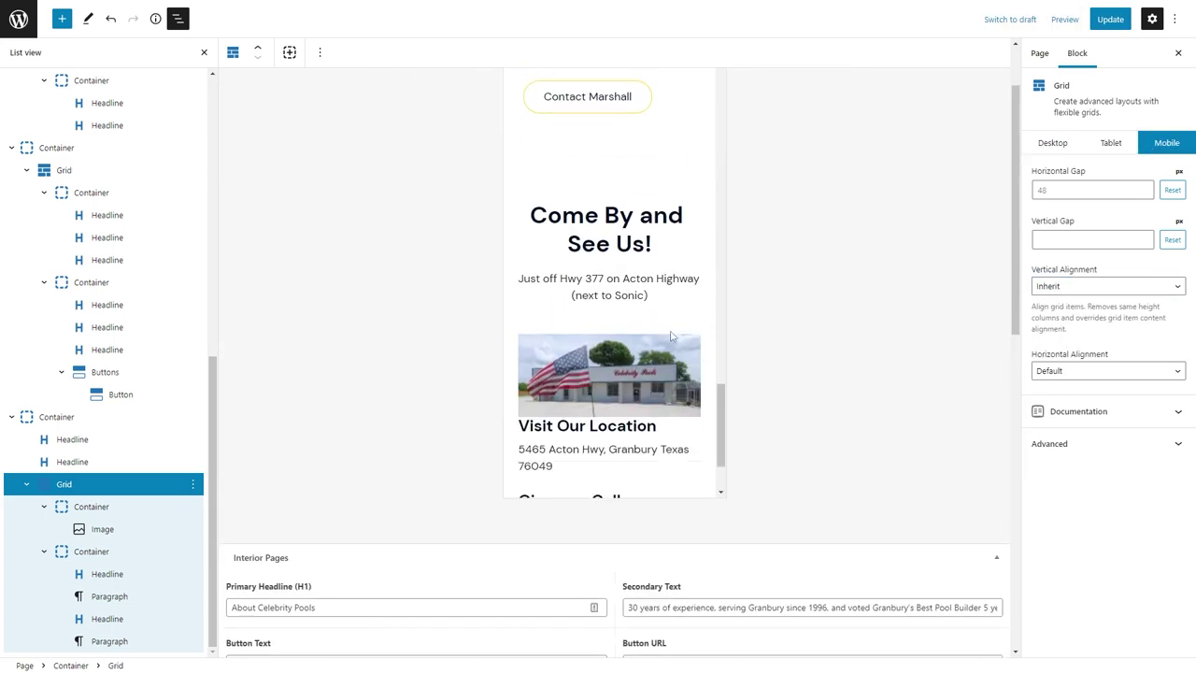
type("48")
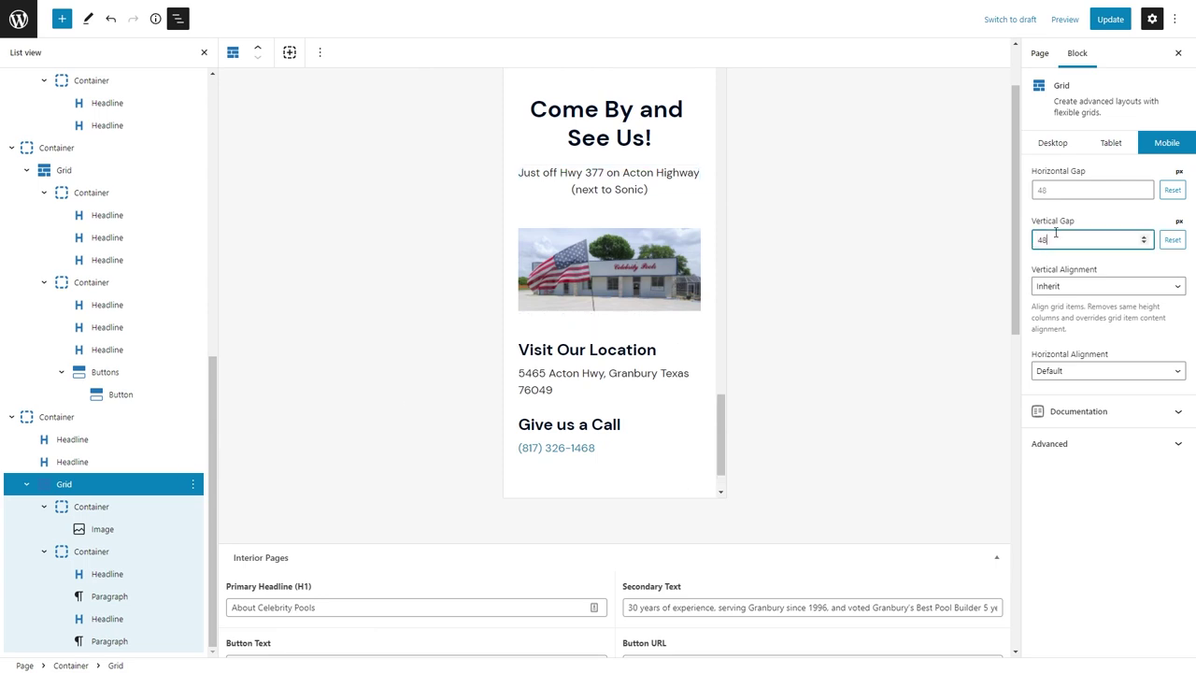
key("BackSpace")
type("24")
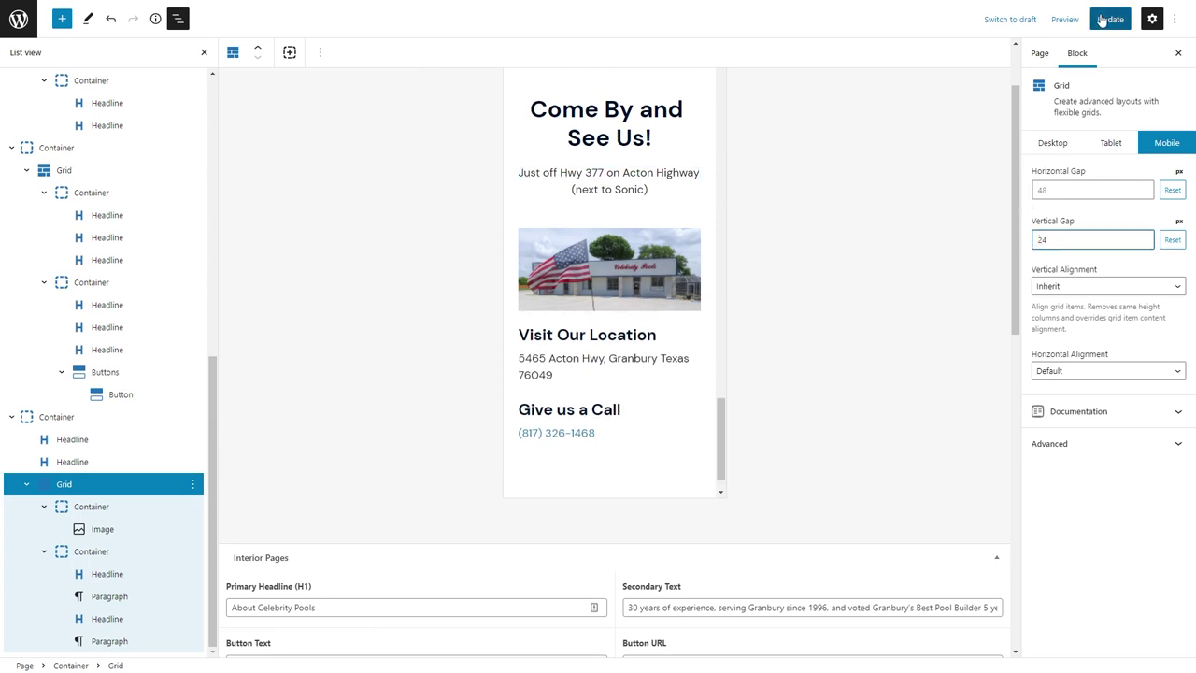
left_click(1104, 19)
left_click(20, 19)
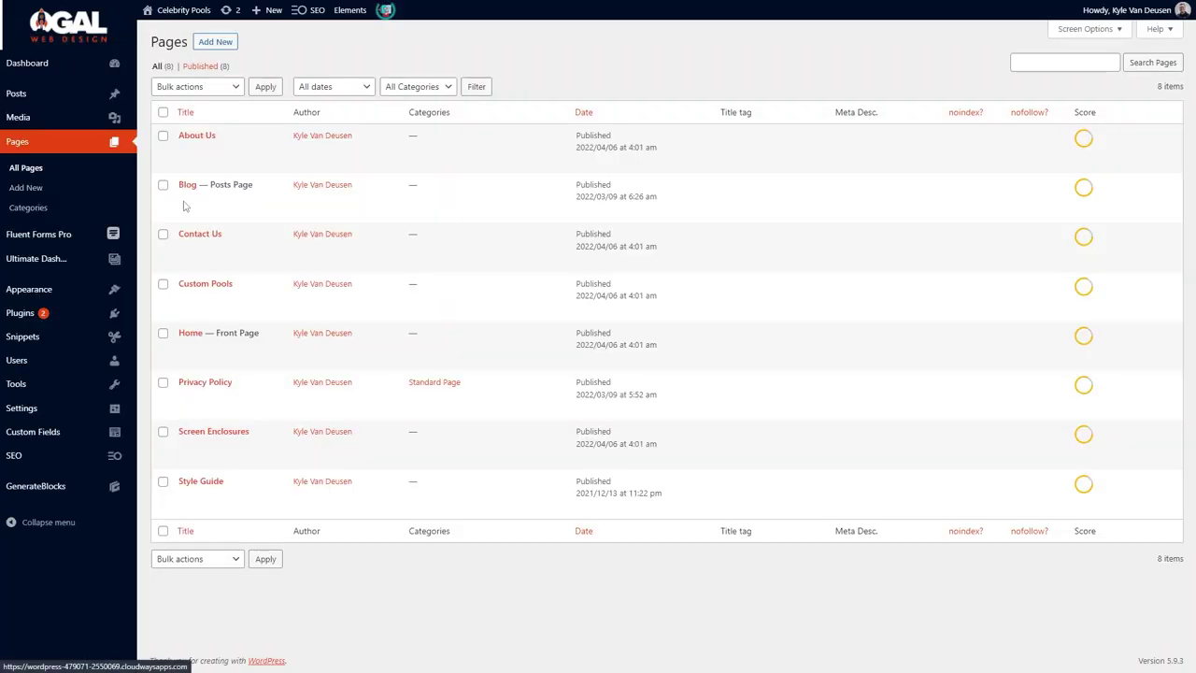
Save Home's Free Estimate container as reusable block "(Section) Free Estimate" and update Home.
left_click(187, 348)
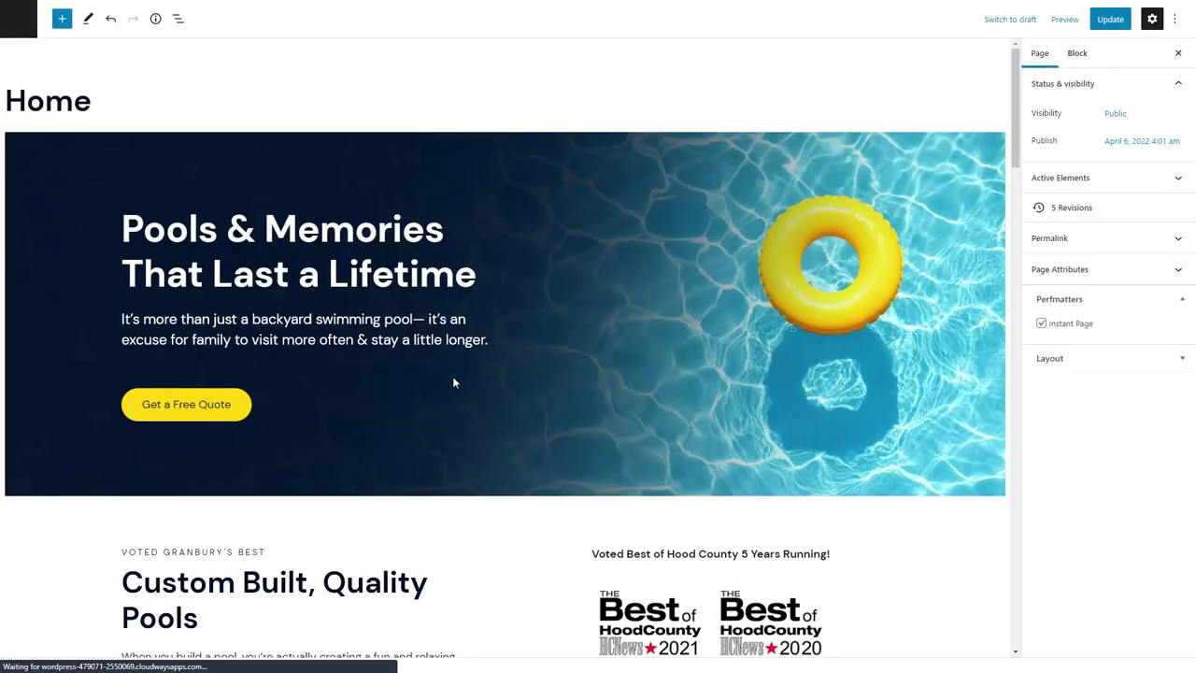
scroll(454, 382, "down", 10)
left_click(56, 318)
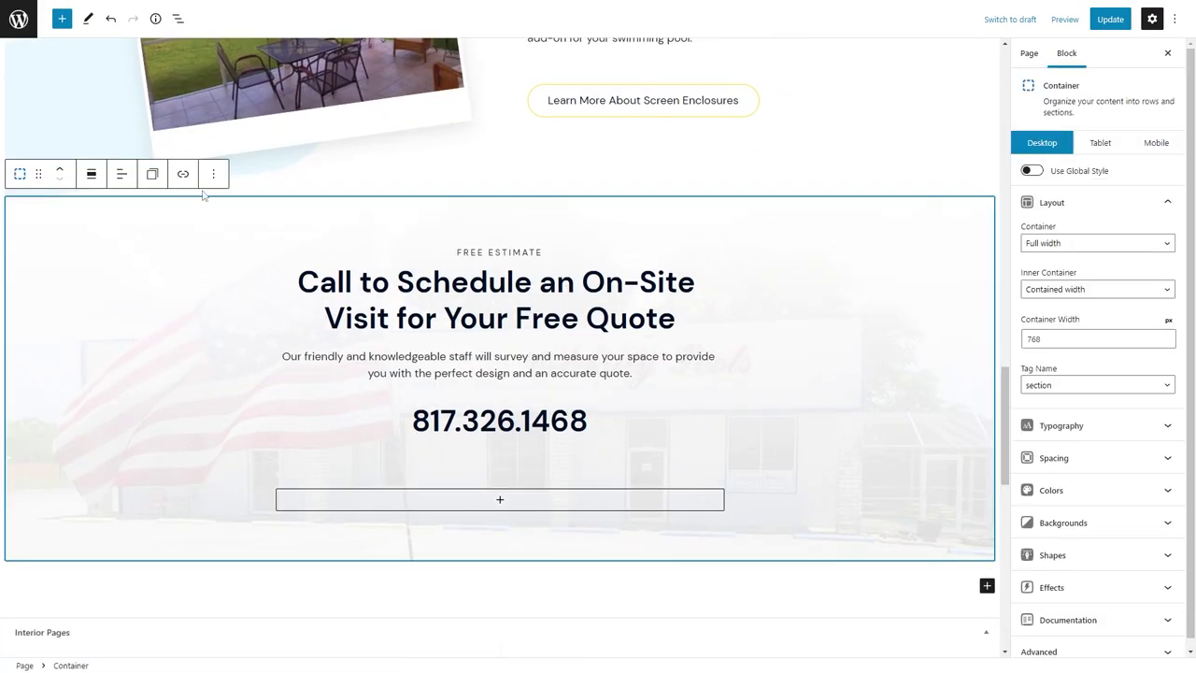
left_click(213, 177)
left_click(250, 380)
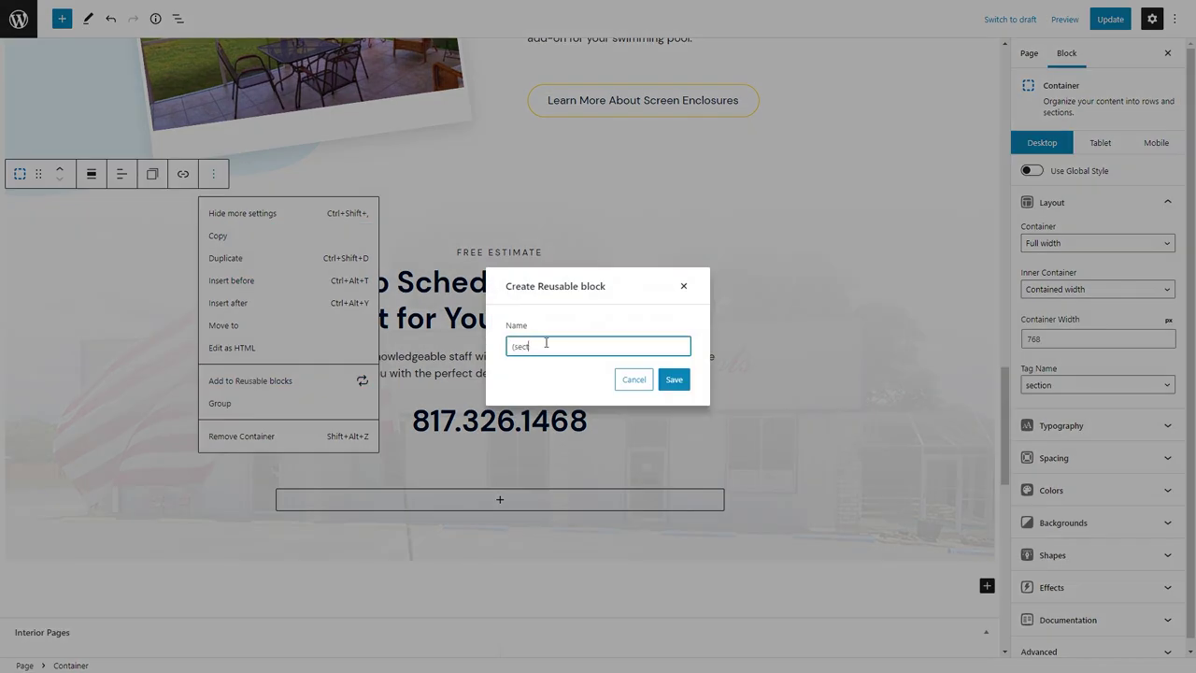
type("(Section) Free Estimate")
key("Return")
left_click(1110, 19)
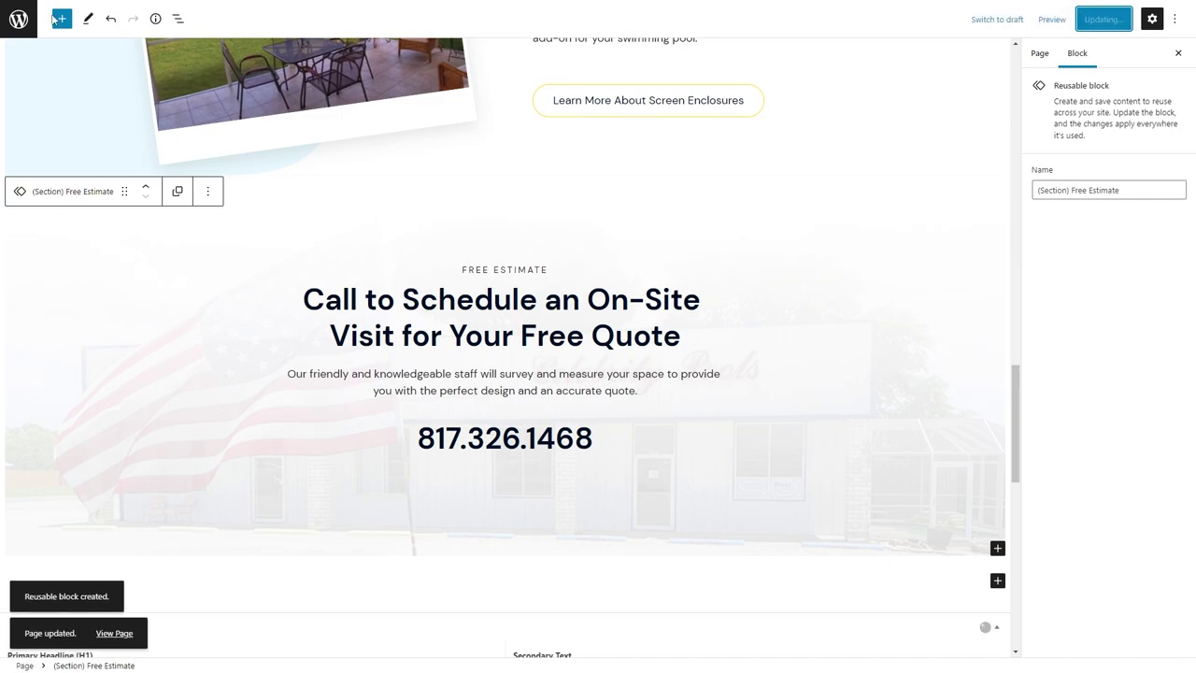
left_click(18, 18)
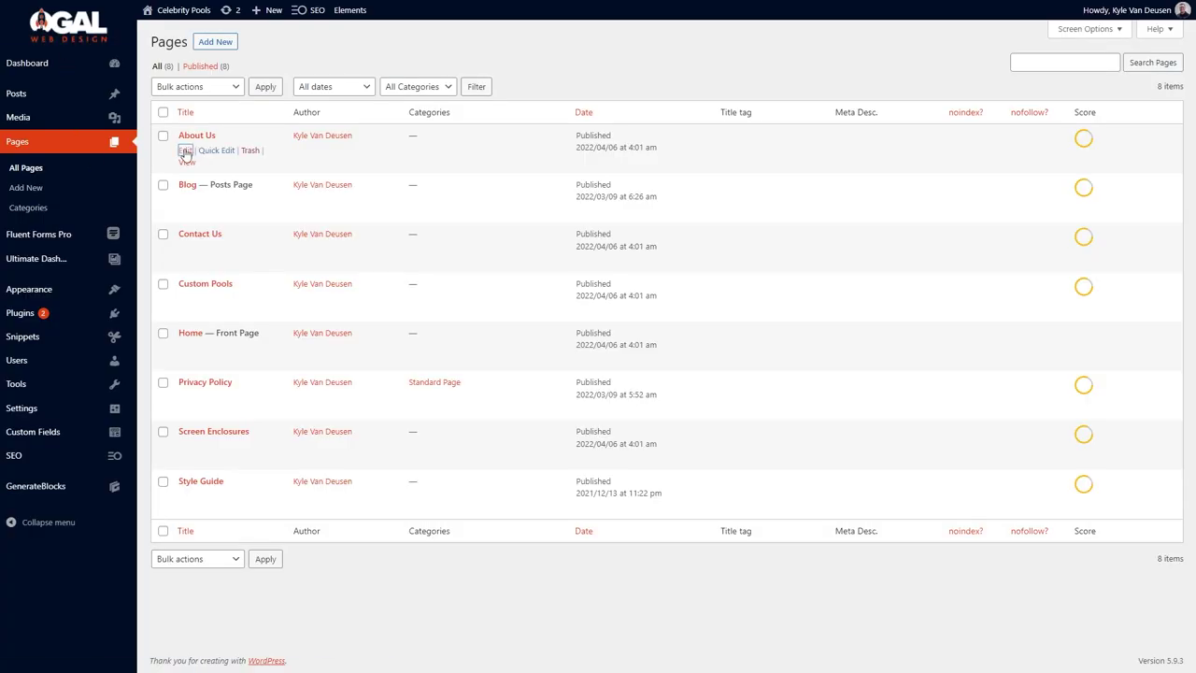
Insert the "(Section) Free Estimate" reusable block at the end of About Us and update it.
left_click(186, 150)
scroll(702, 281, "down", 15)
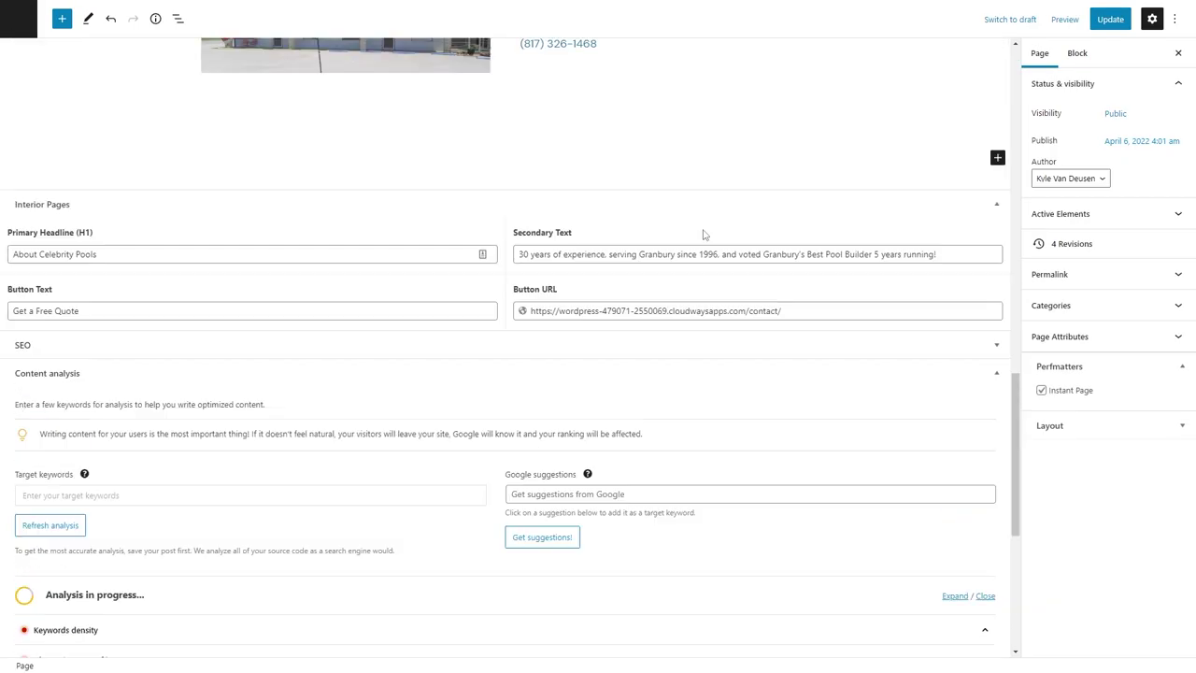
scroll(702, 243, "up", 2)
left_click(445, 236)
type("/secti")
left_click(127, 204)
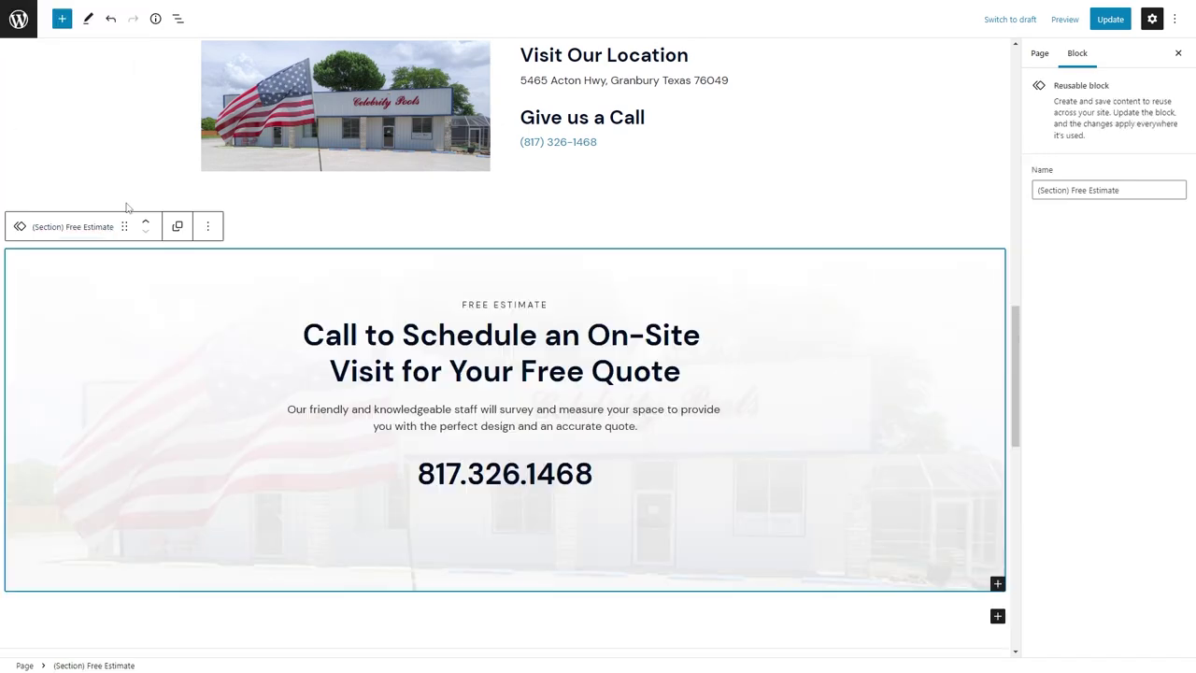
left_click(1111, 20)
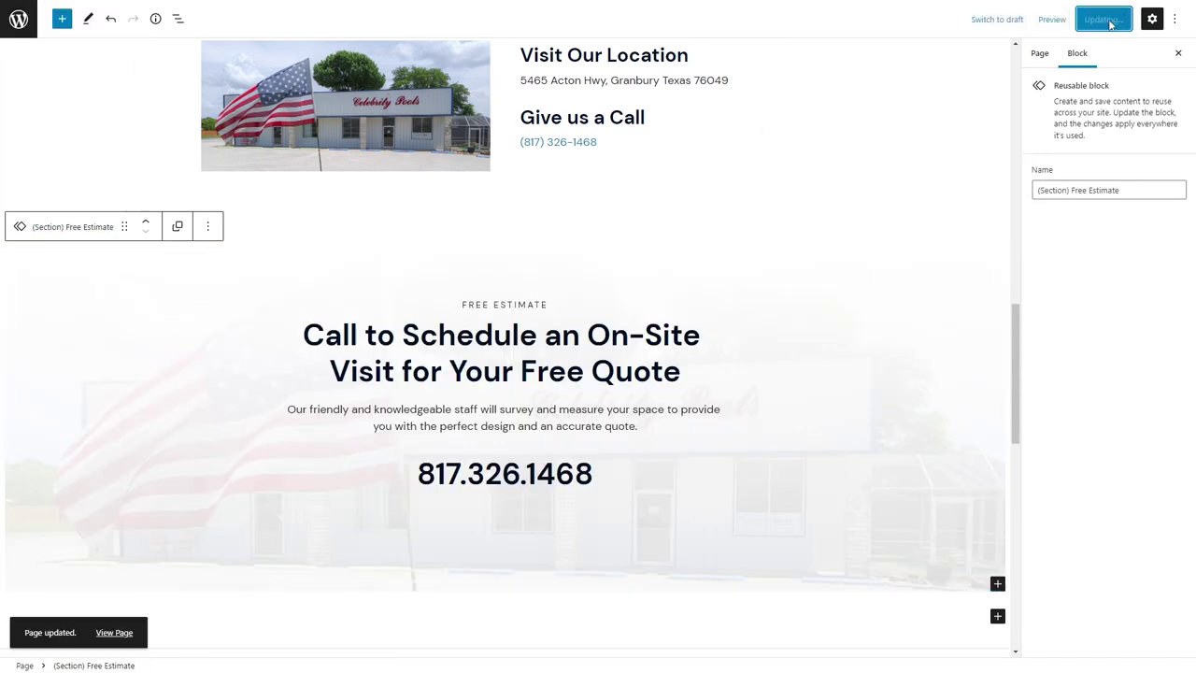
scroll(962, 86, "up", 15)
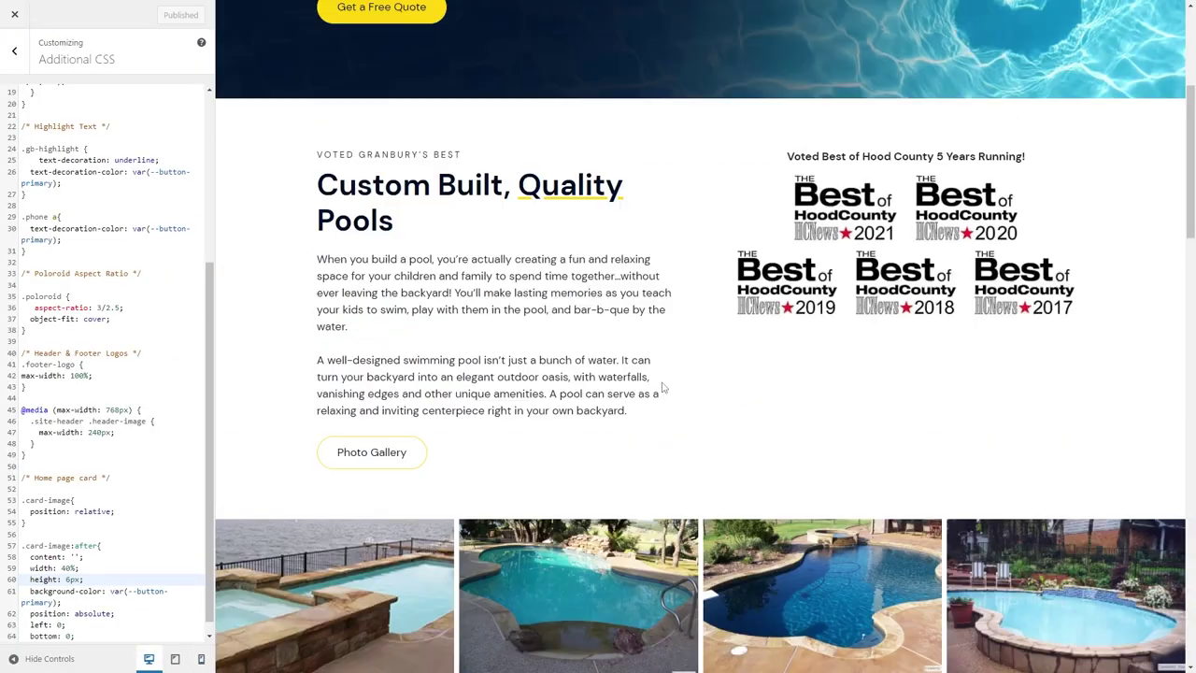
Load the About Us page in the Customizer preview and scroll through it.
scroll(663, 388, "up", 4)
left_click(720, 32)
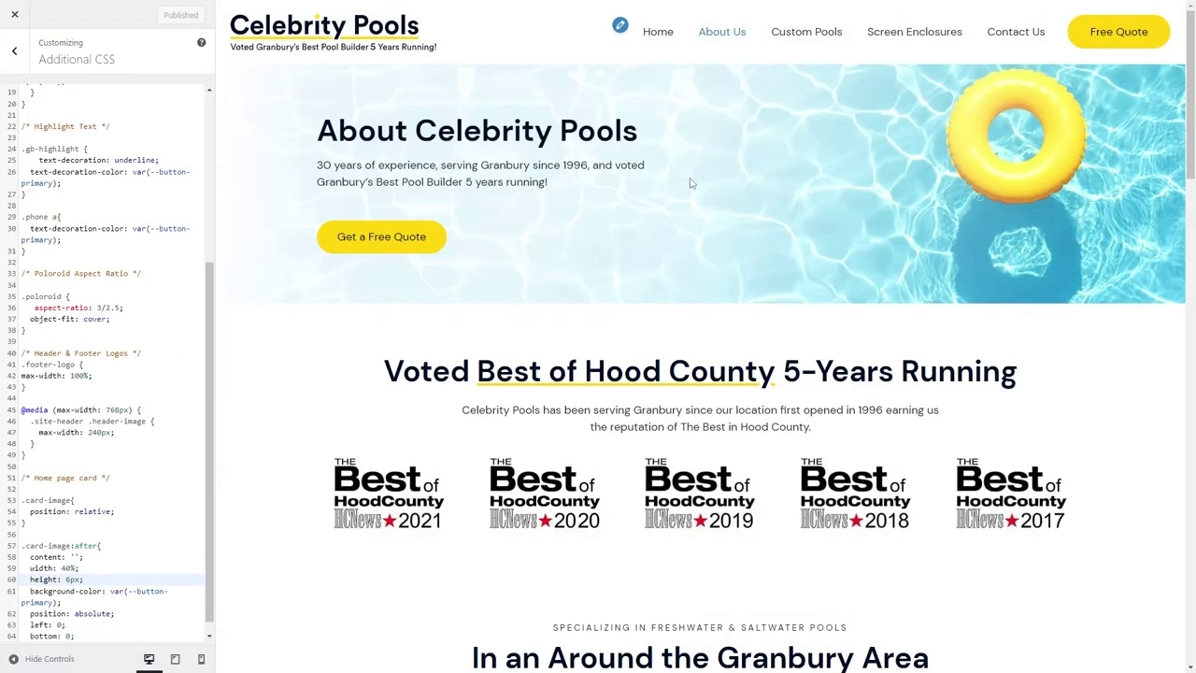
scroll(690, 183, "down", 3)
scroll(609, 259, "down", 10)
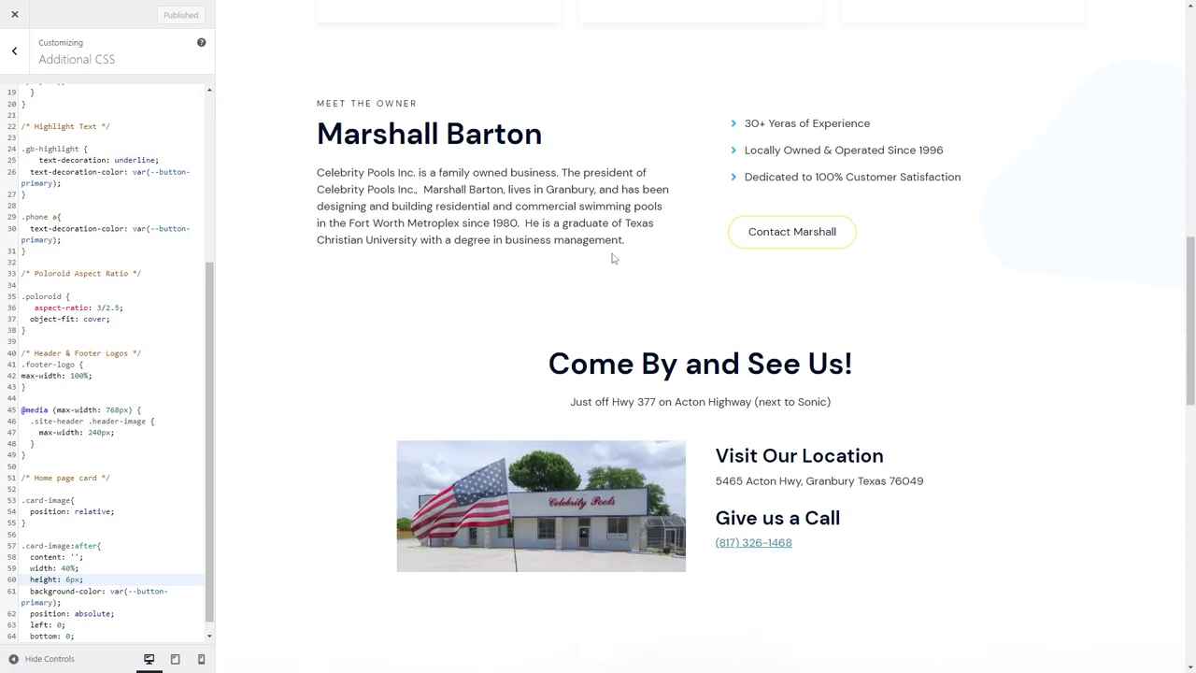
scroll(613, 259, "up", 3)
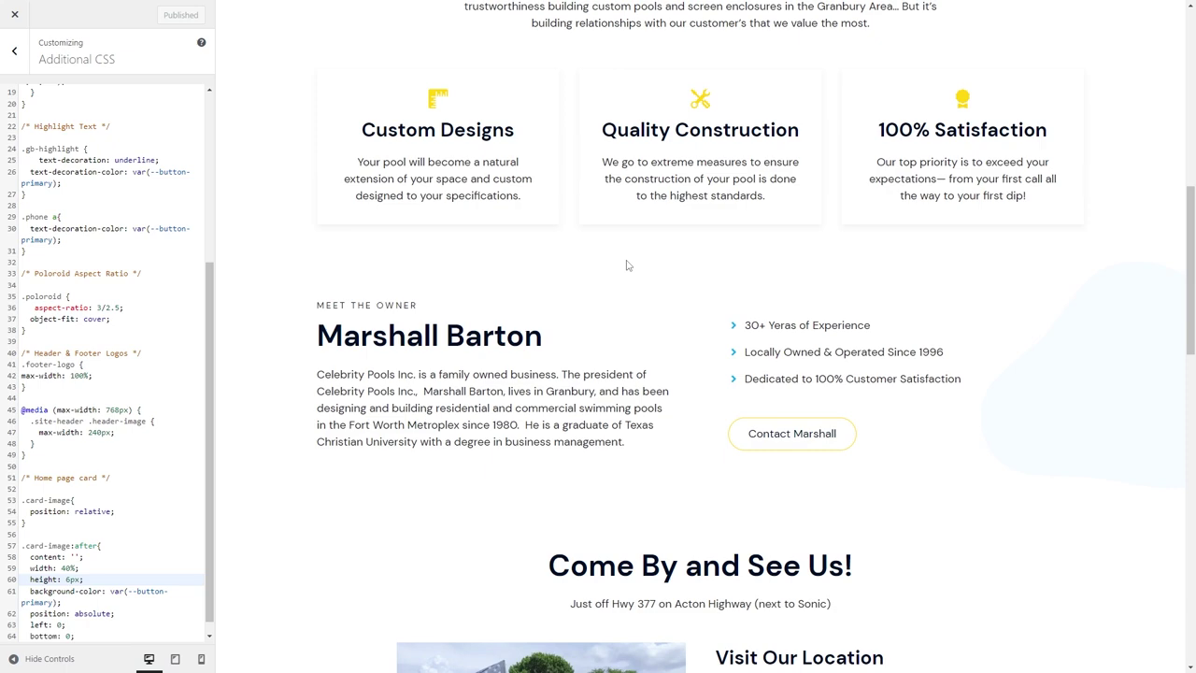
Back in the editor, set the Come By and See Us section's top padding to 0.
left_click(149, 7)
scroll(563, 346, "down", 5)
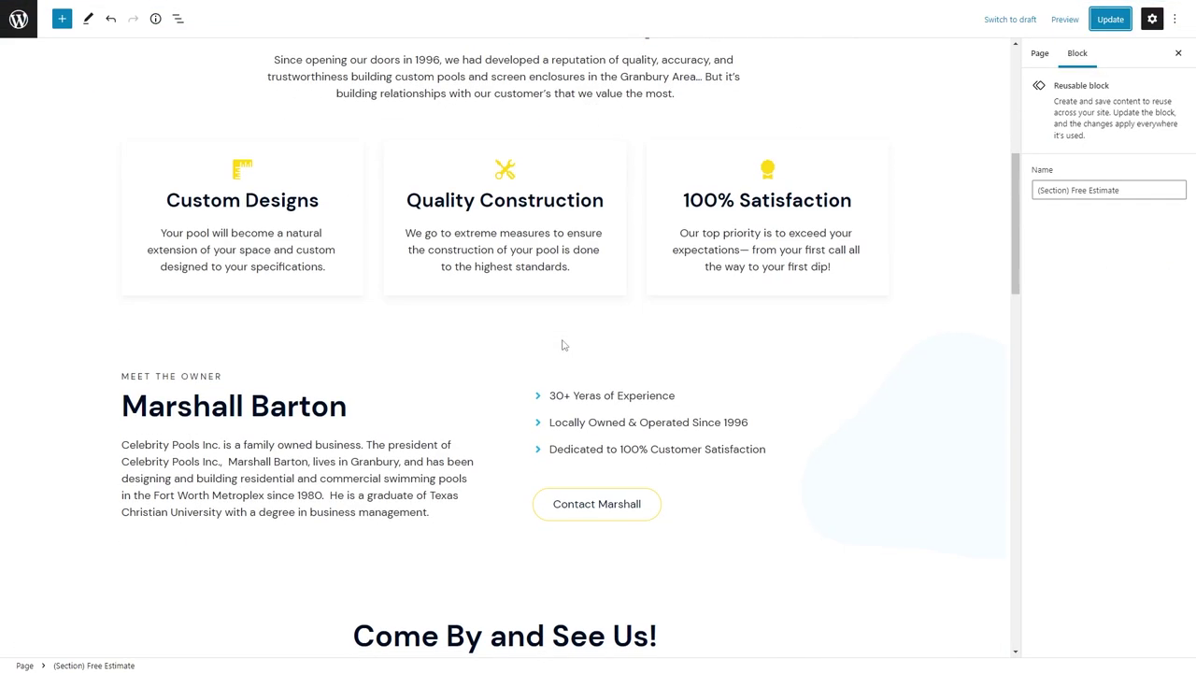
left_click(84, 230)
left_click(66, 225)
left_click(1054, 457)
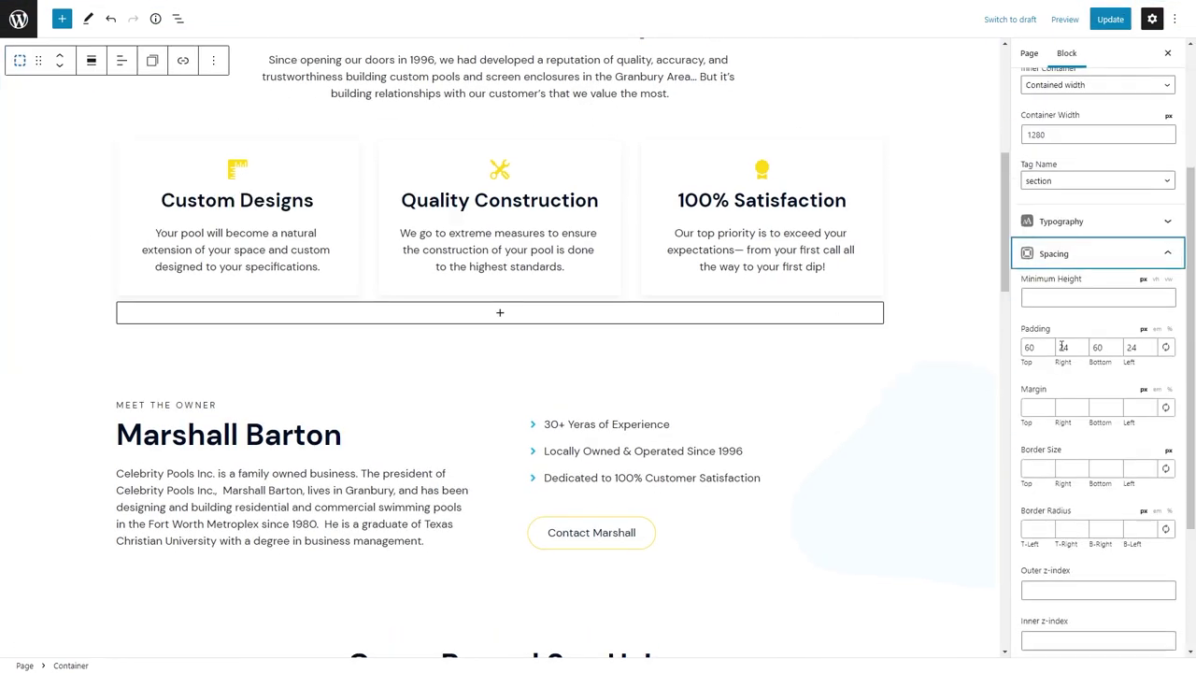
scroll(1102, 338, "down", 5)
scroll(457, 526, "down", 3)
left_click(184, 431)
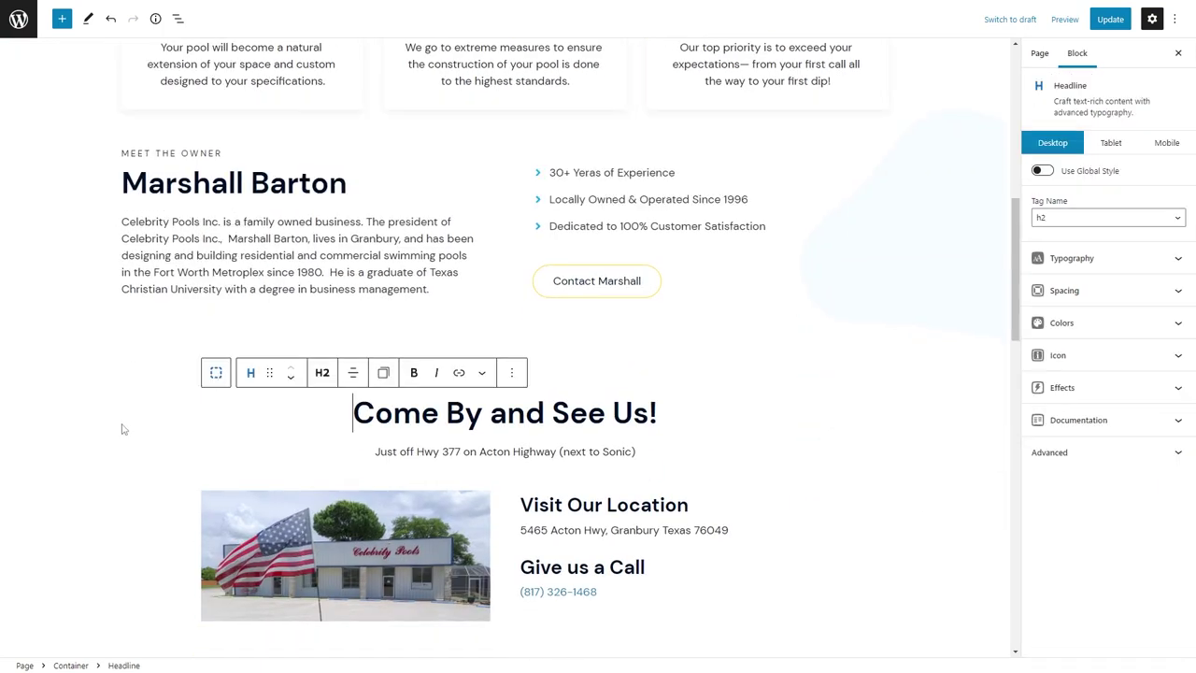
left_click(121, 427)
left_click(1054, 495)
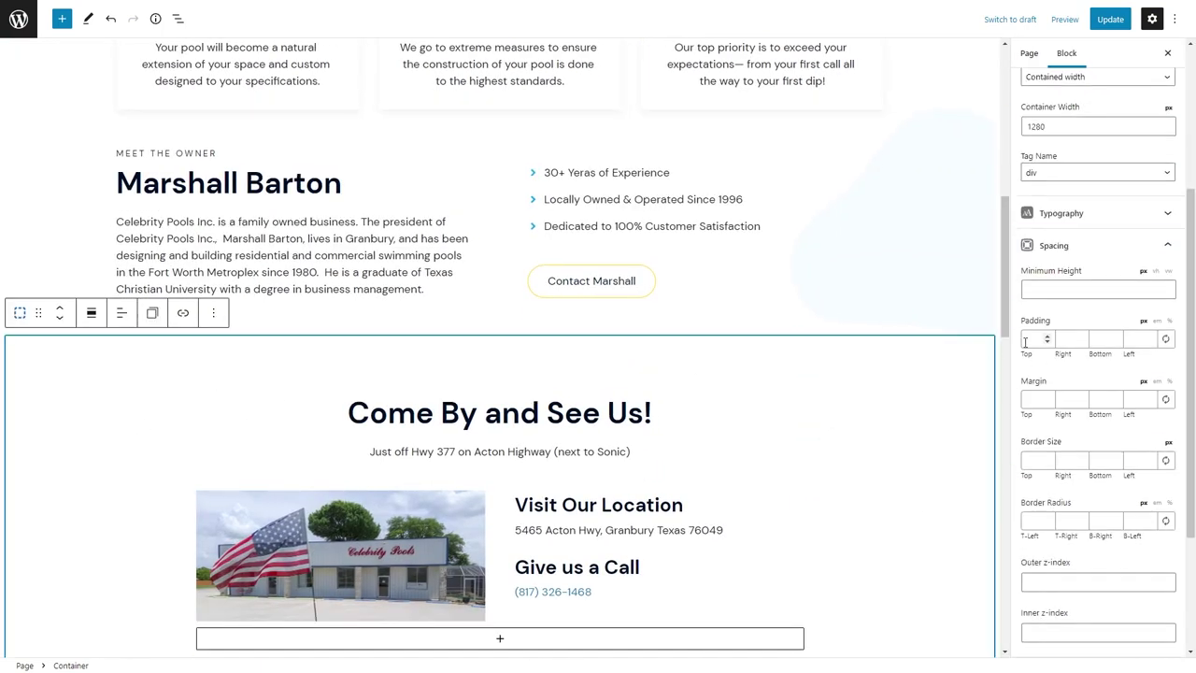
left_click(1028, 340)
type("0")
Give the Meet the Owner section 120 top and 120 bottom padding, then save.
left_click(51, 204)
left_click(1054, 449)
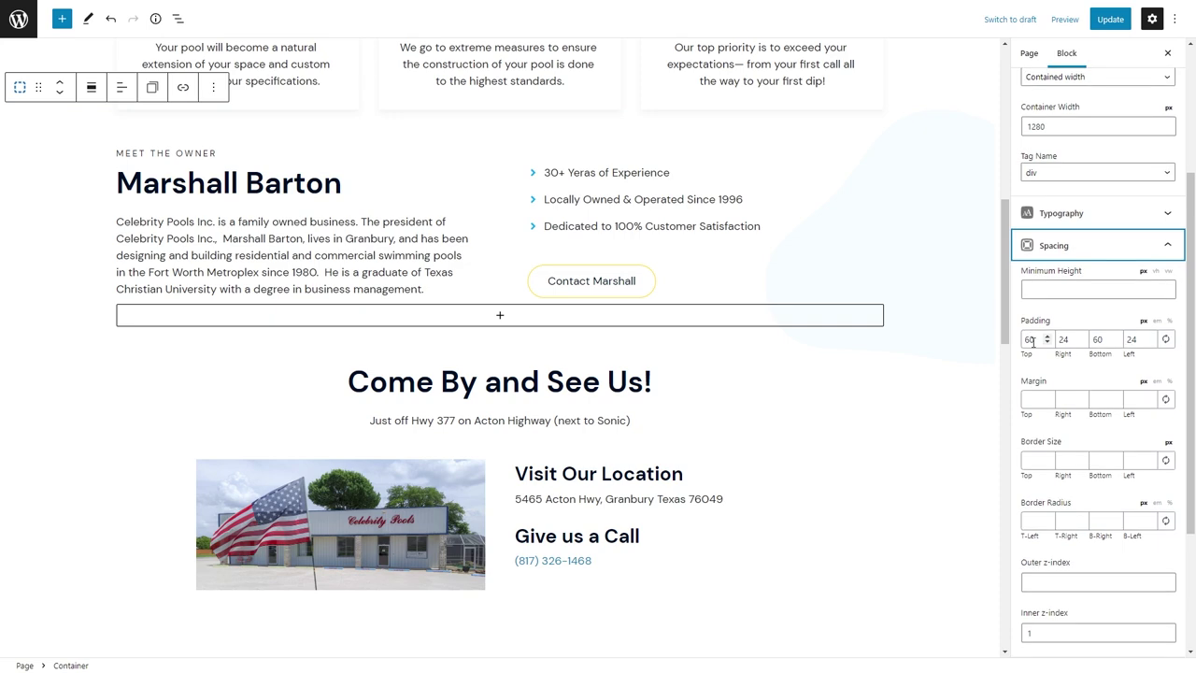
type("120")
key("Tab")
key("Tab")
type("120")
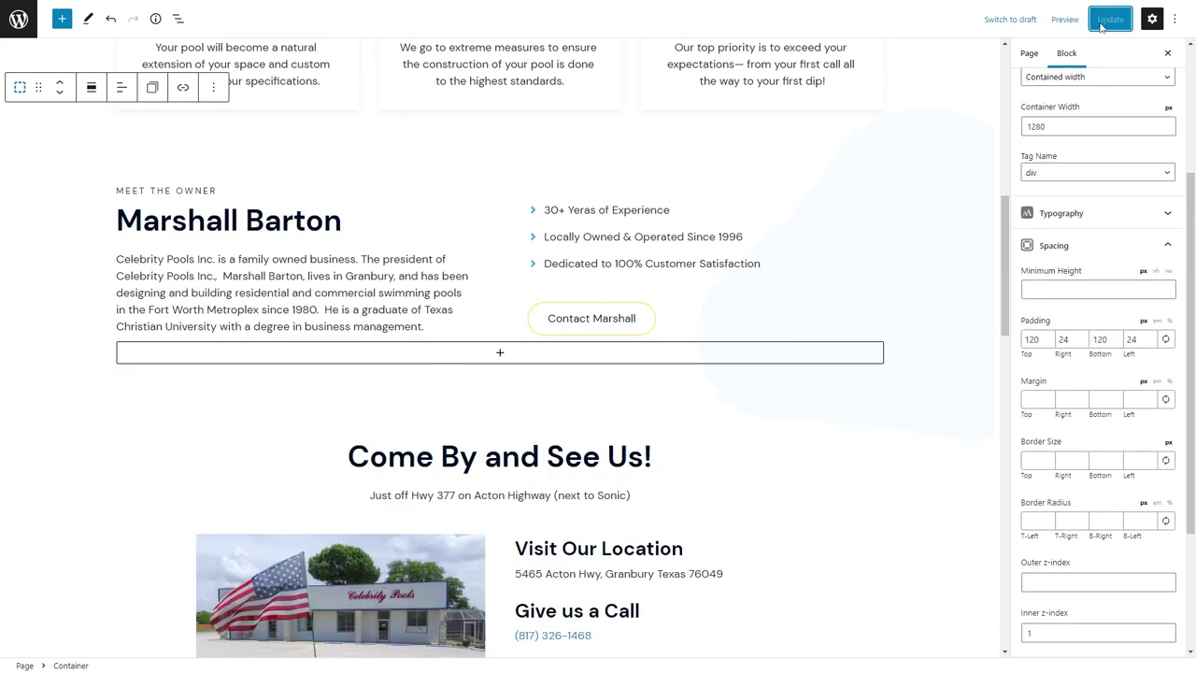
left_click(1108, 20)
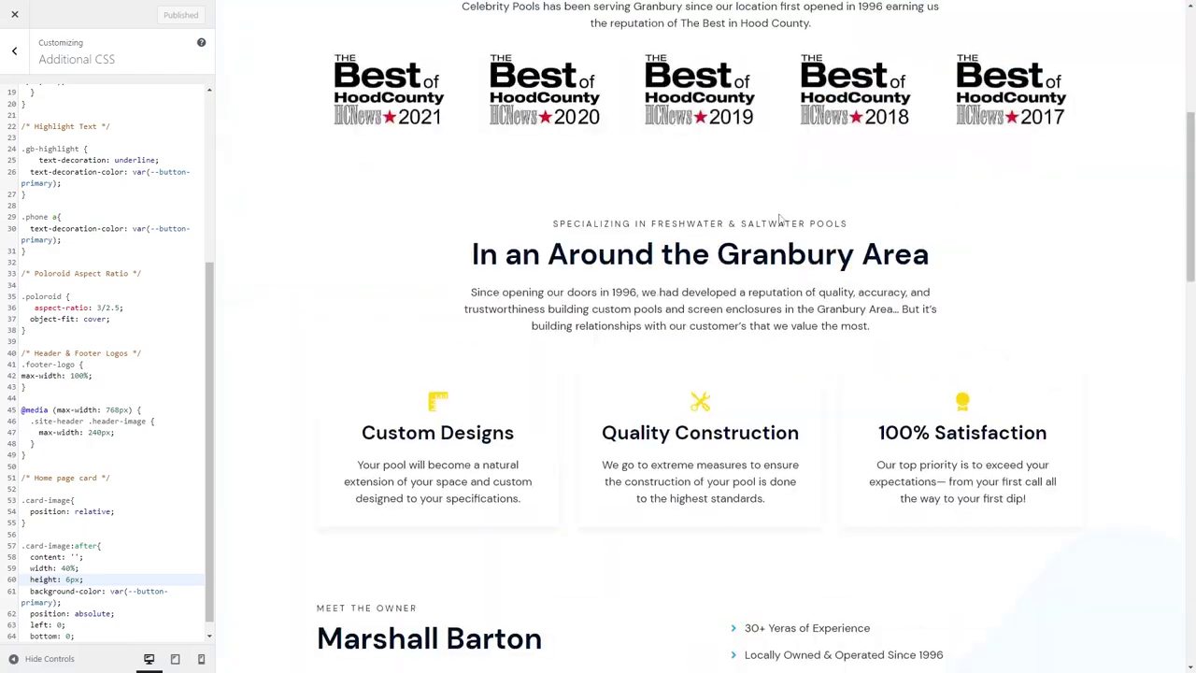
Set the Meet the Owner section's top margin to -60 and top padding to 200.
scroll(782, 203, "down", 5)
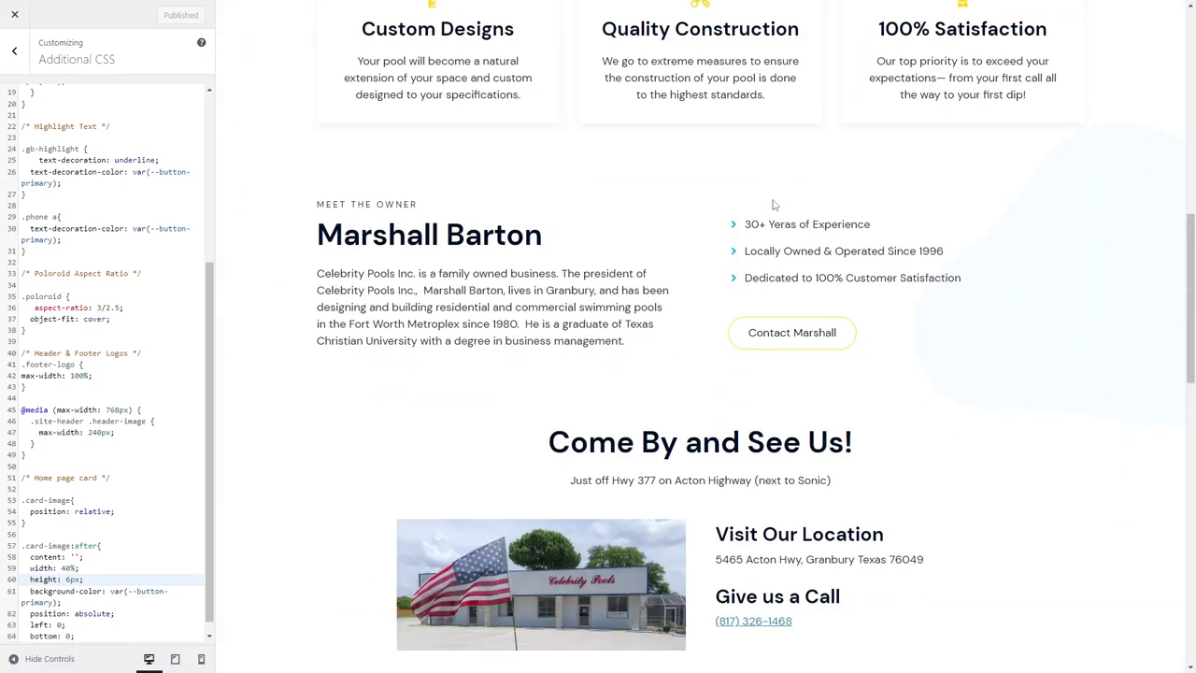
scroll(773, 203, "down", 8)
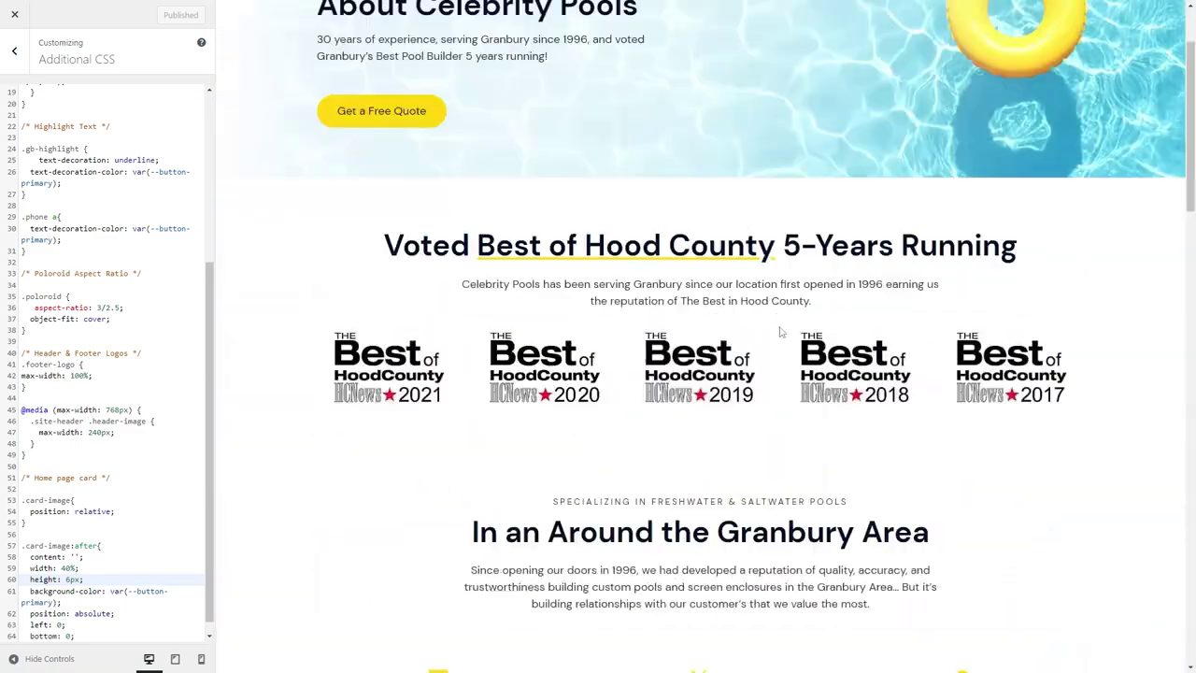
scroll(594, 92, "down", 1)
scroll(612, 116, "down", 6)
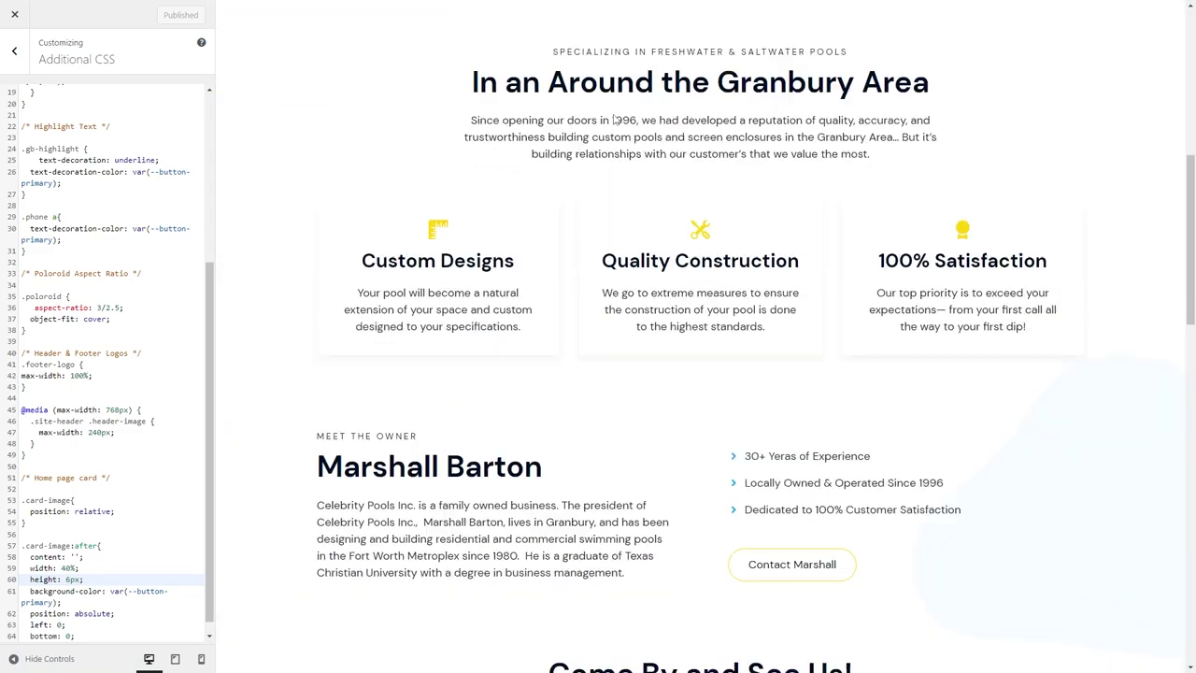
scroll(654, 281, "up", 5)
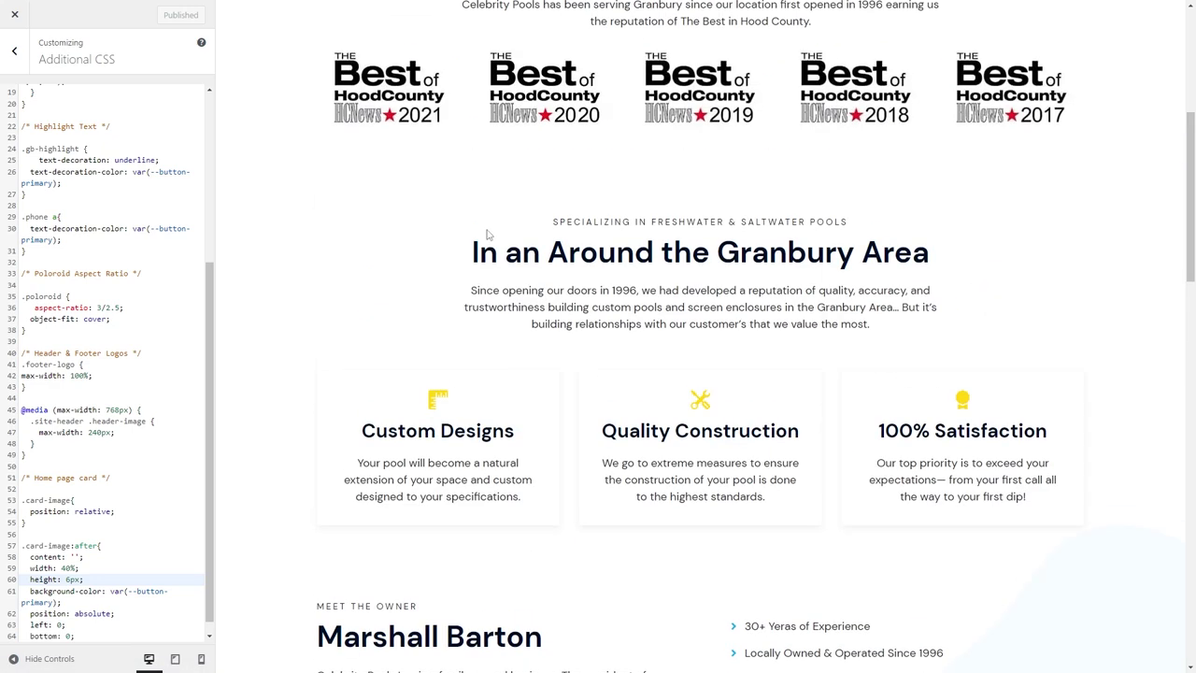
scroll(489, 204, "down", 2)
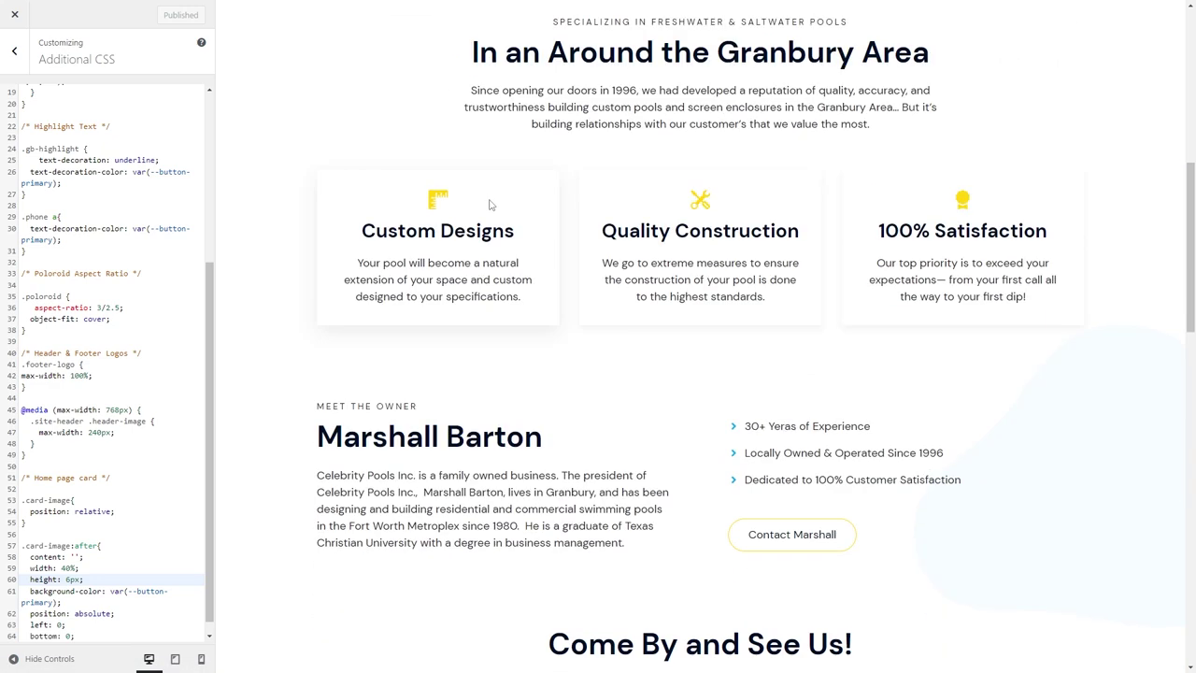
left_click(67, 7)
left_click(1038, 399)
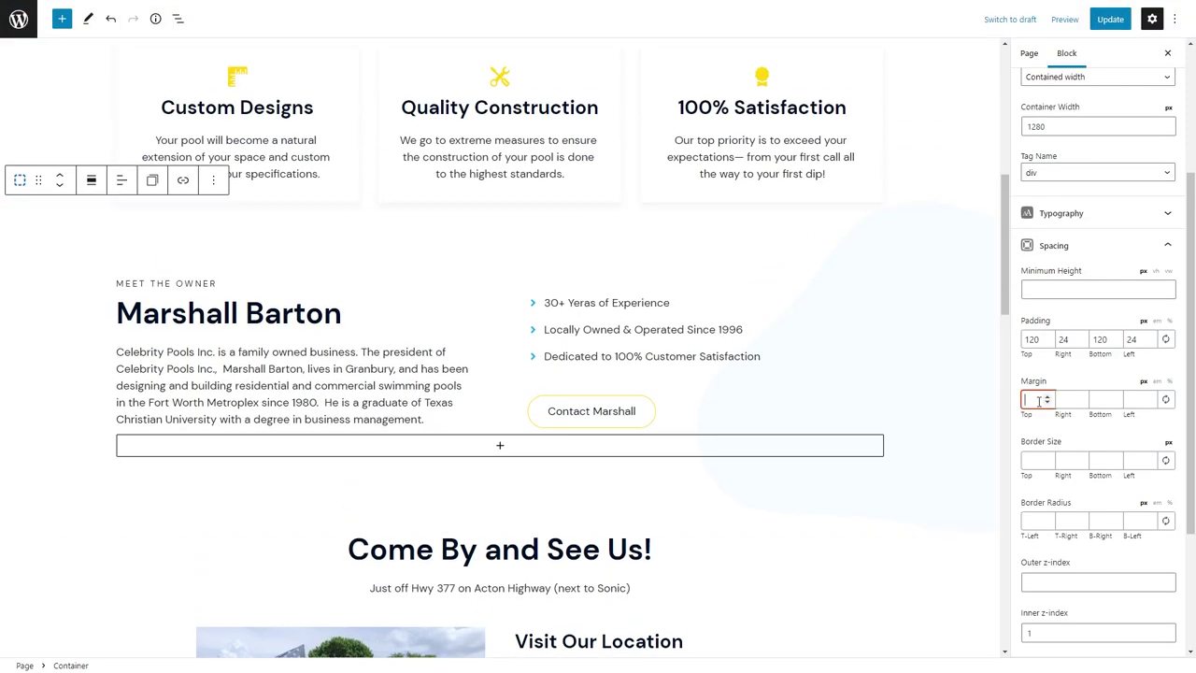
type("-60")
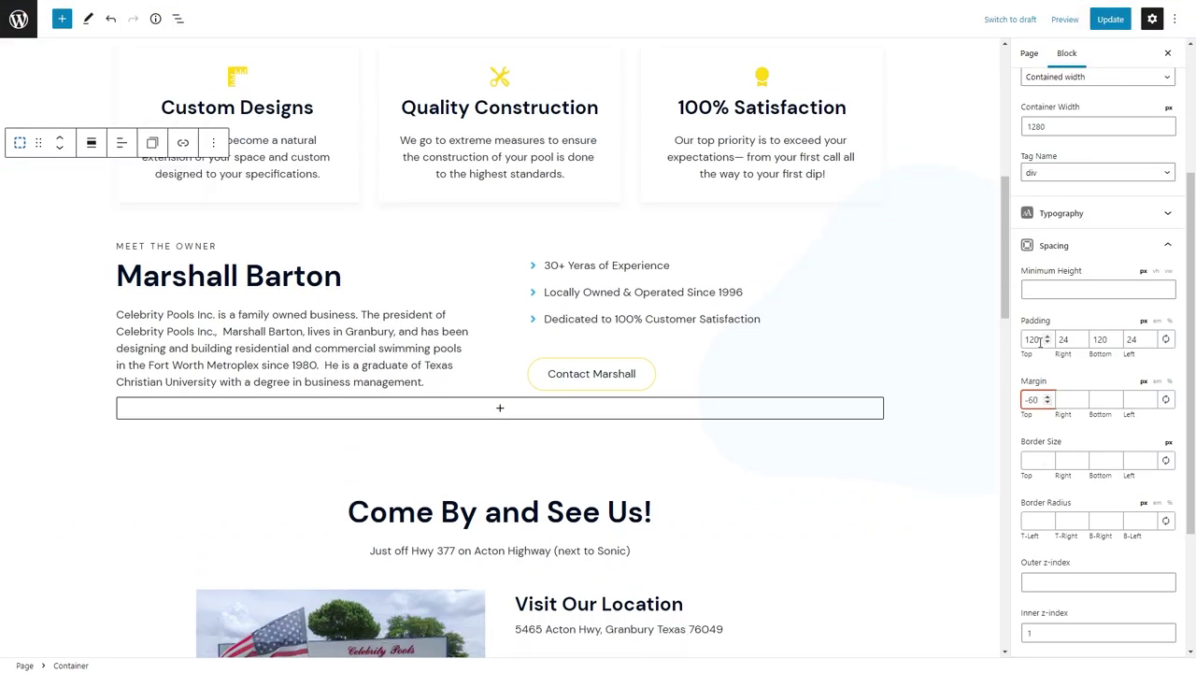
type("200")
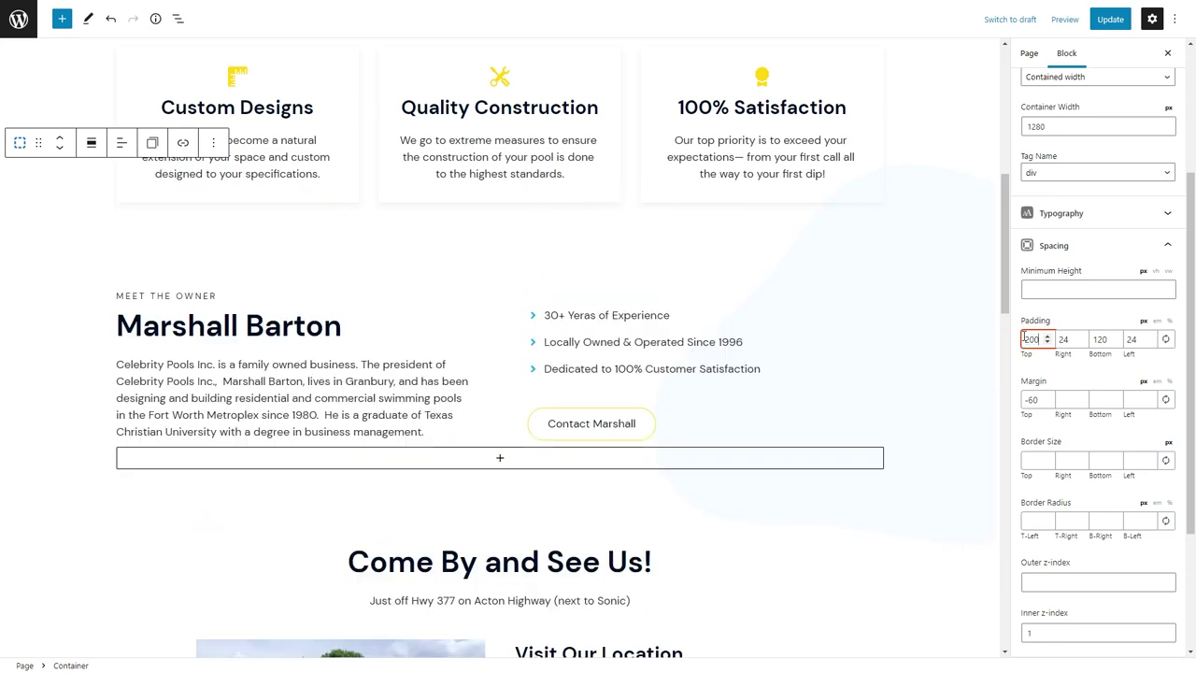
Adjust the feature cards section's outer z-index and save the page.
left_click(34, 112)
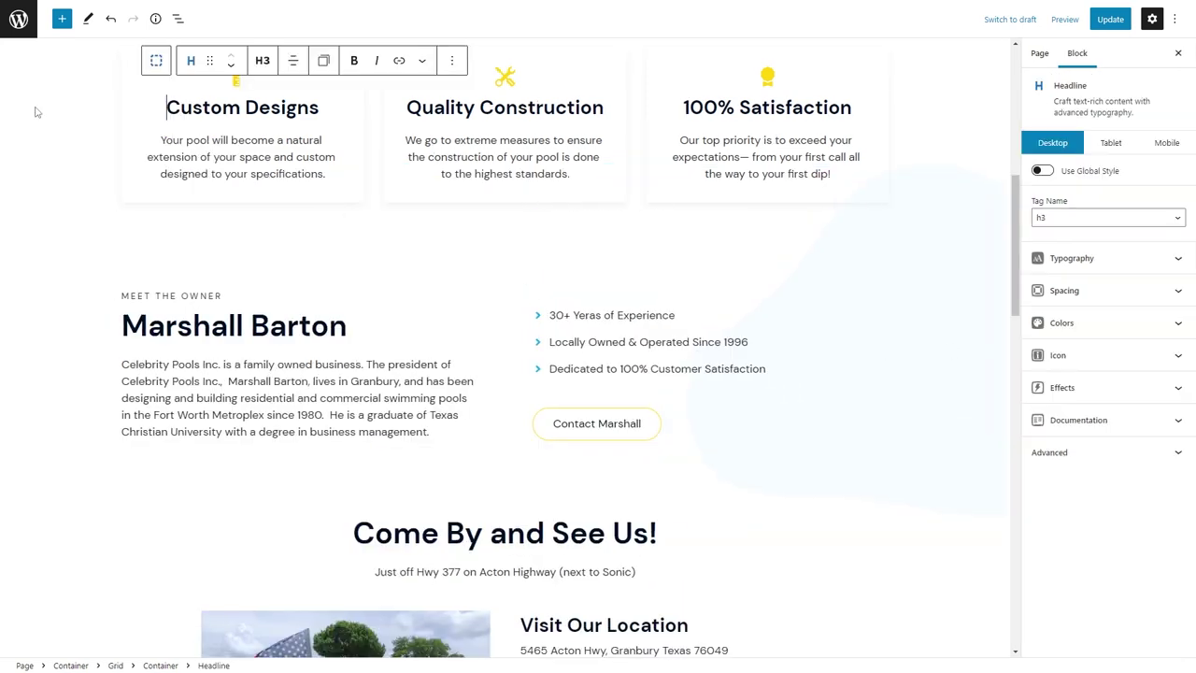
left_click(1074, 458)
left_click(1058, 583)
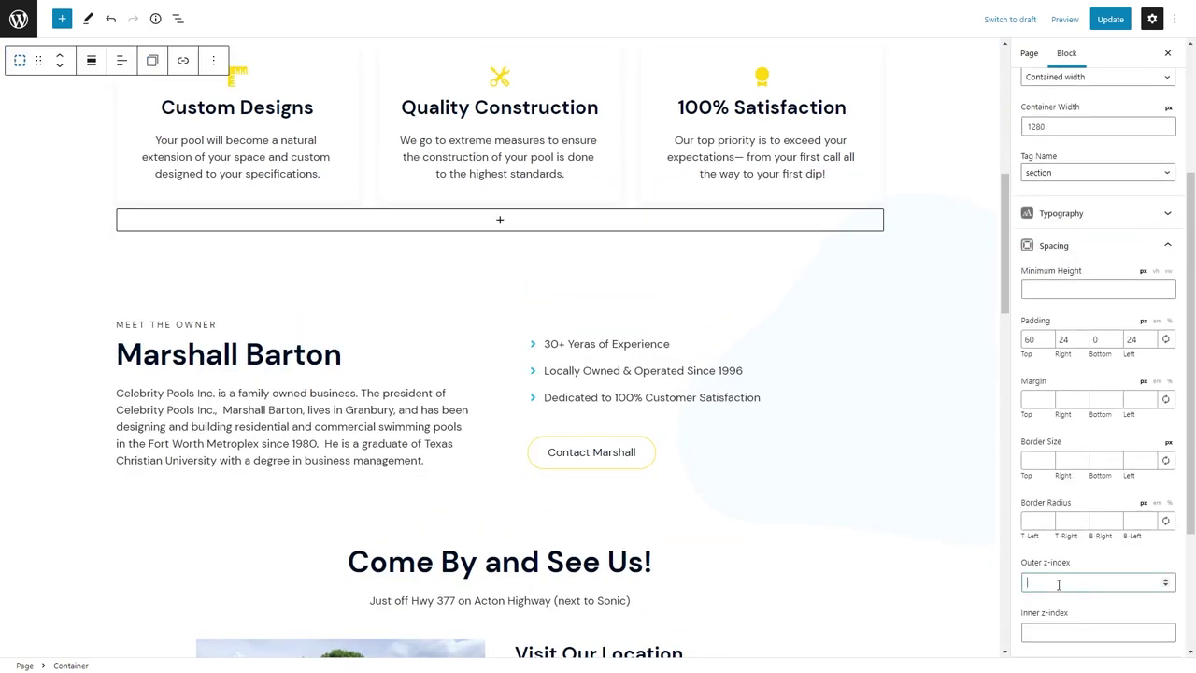
left_click(1110, 19)
Preview the updated About Us page full-screen in the Customizer.
key("alt+Tab")
key("F11")
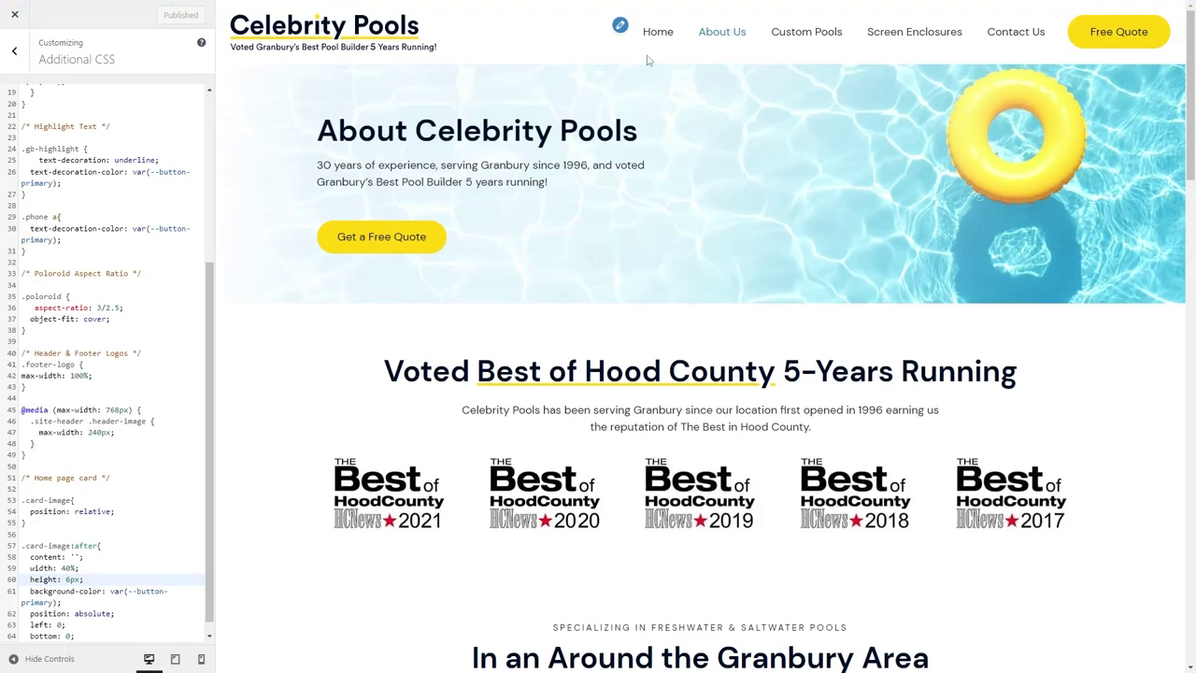
left_click(733, 33)
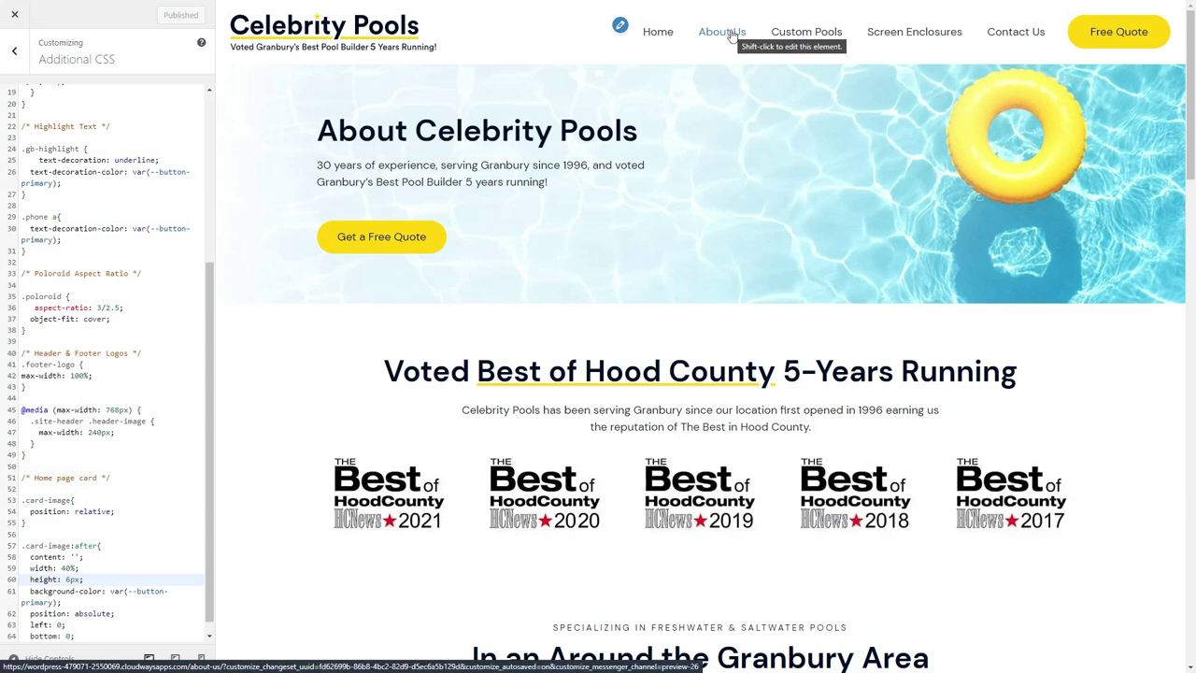
scroll(635, 260, "down", 6)
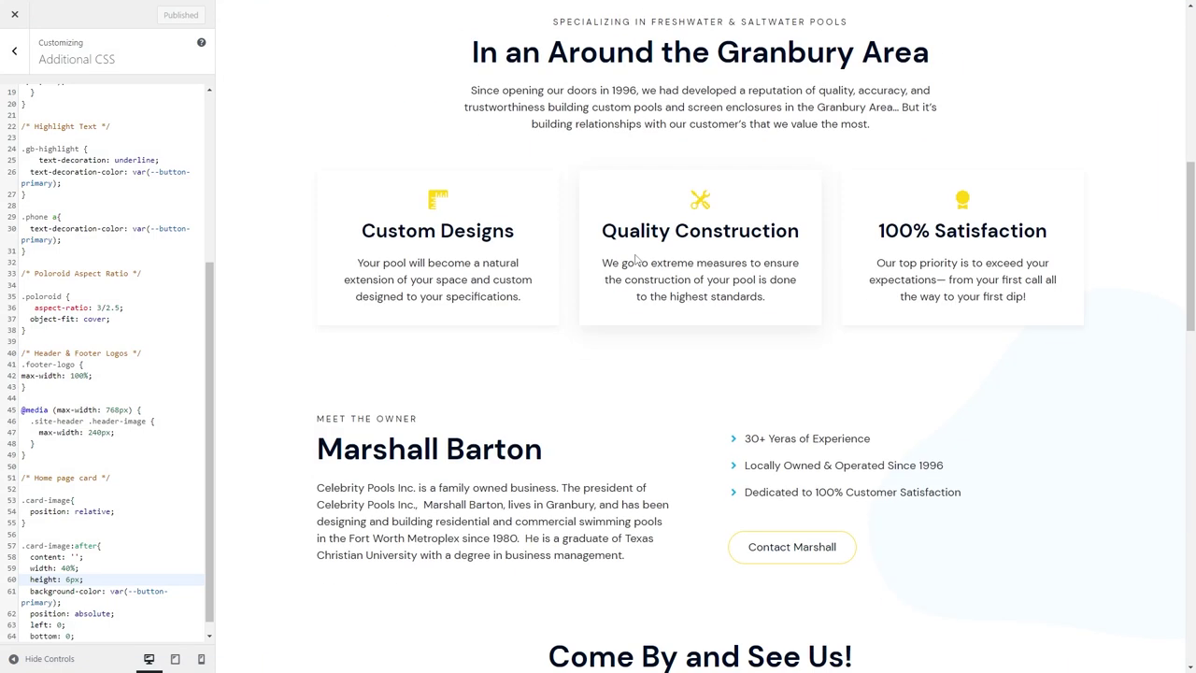
scroll(635, 257, "down", 1)
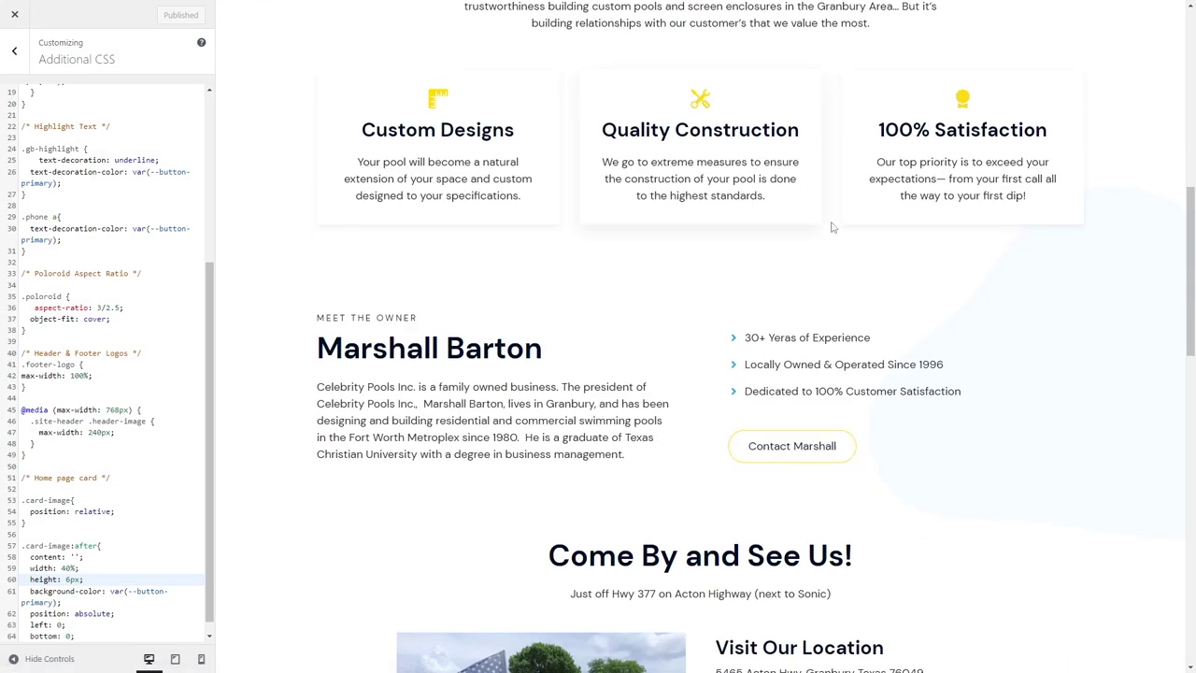
scroll(755, 227, "down", 2)
scroll(836, 238, "down", 2)
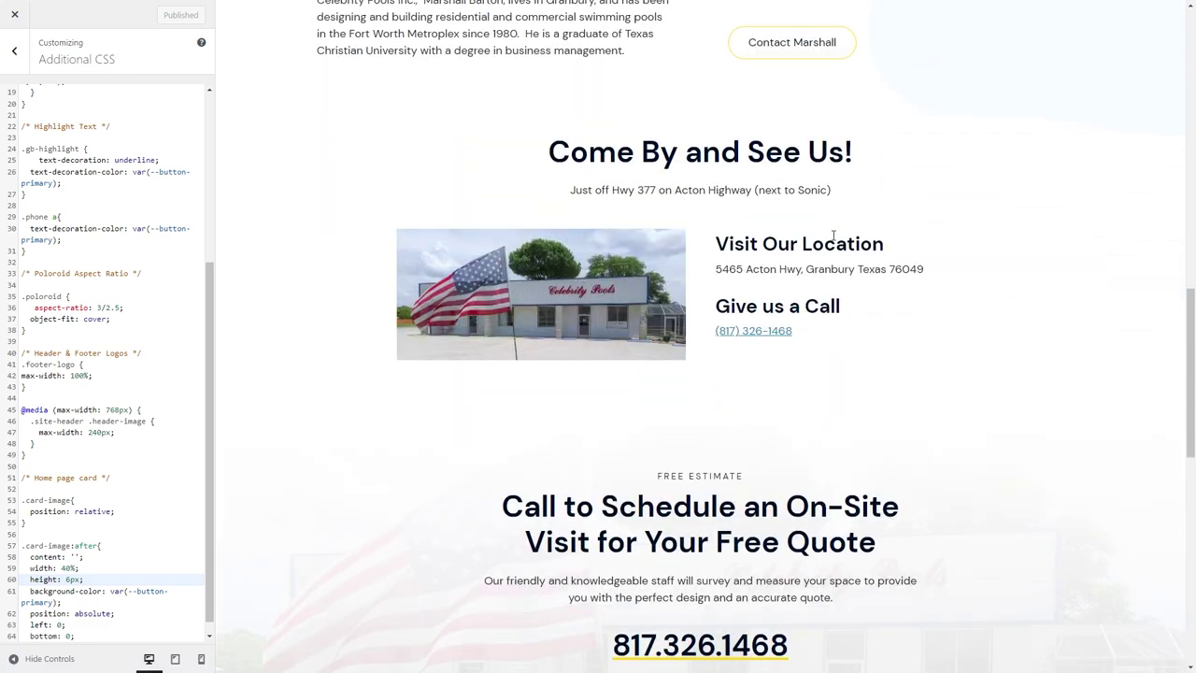
scroll(833, 235, "up", 1)
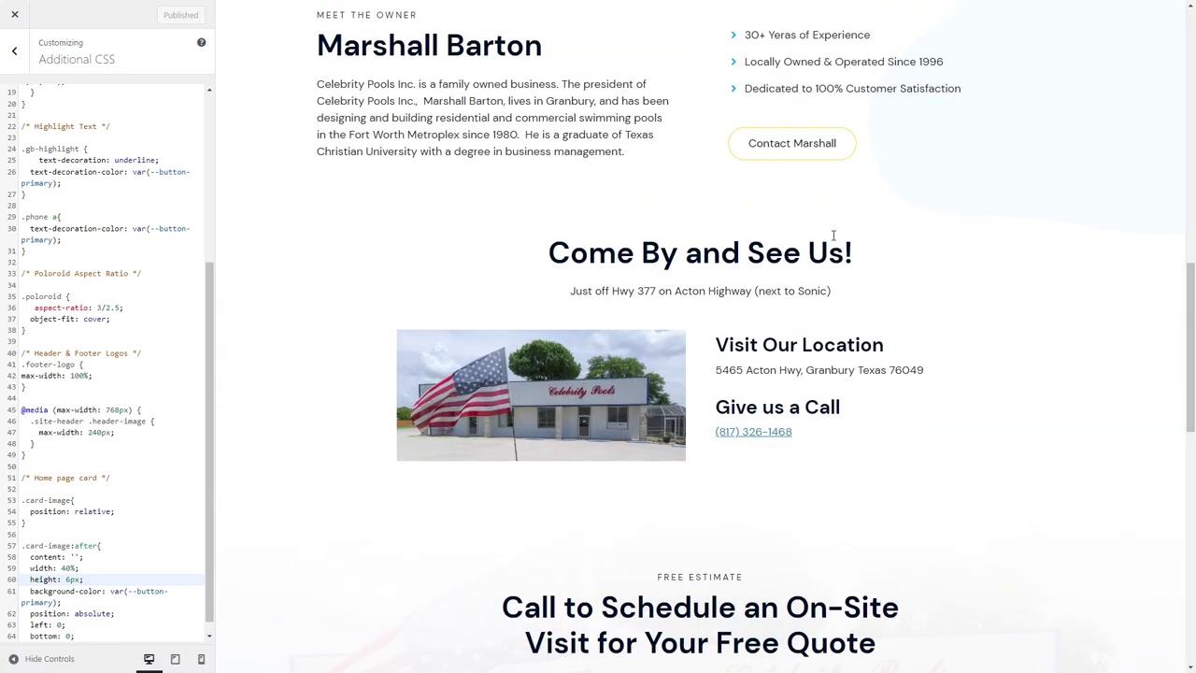
Convert the phone number paragraph into a Headline block with a Paragraph tag.
left_click(79, 11)
scroll(654, 448, "down", 6)
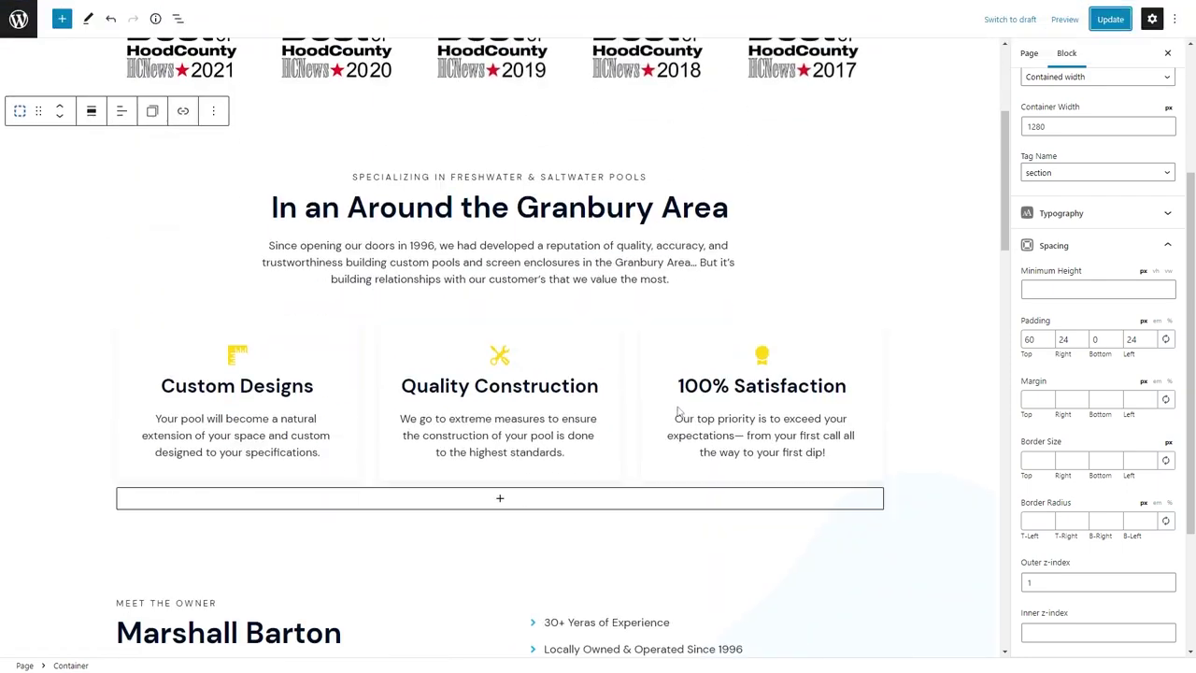
scroll(609, 486, "down", 4)
left_click(539, 372)
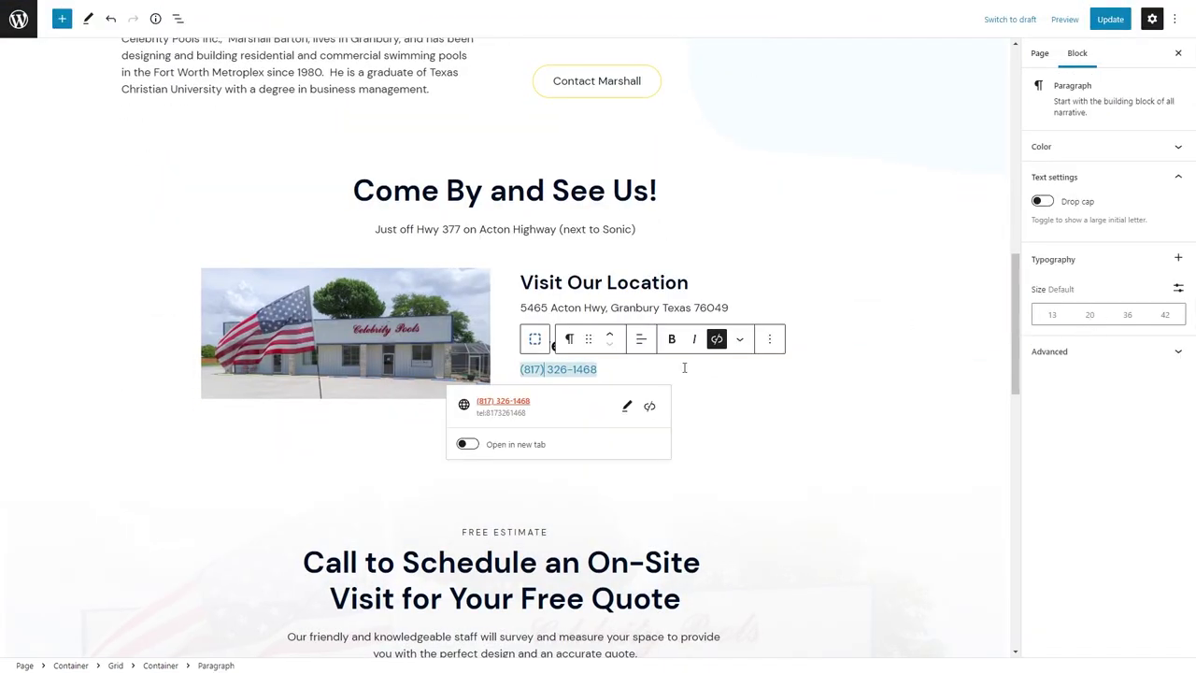
left_click(569, 338)
left_click(604, 398)
left_click(641, 338)
left_click(665, 509)
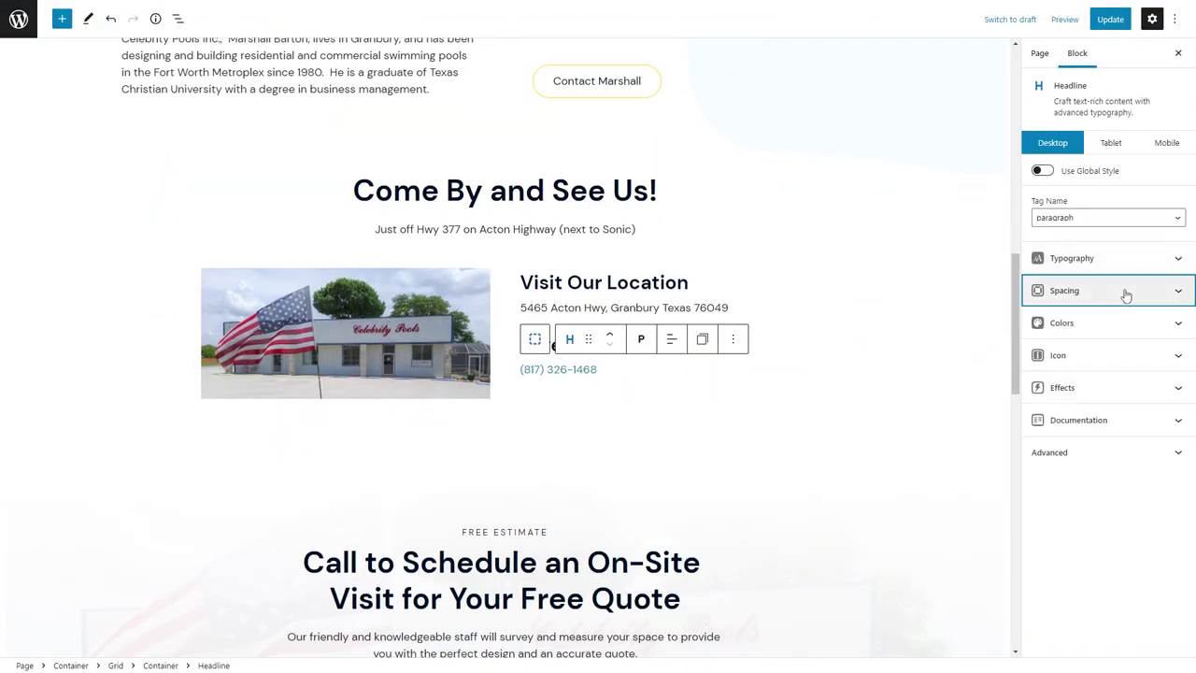
left_click(1126, 295)
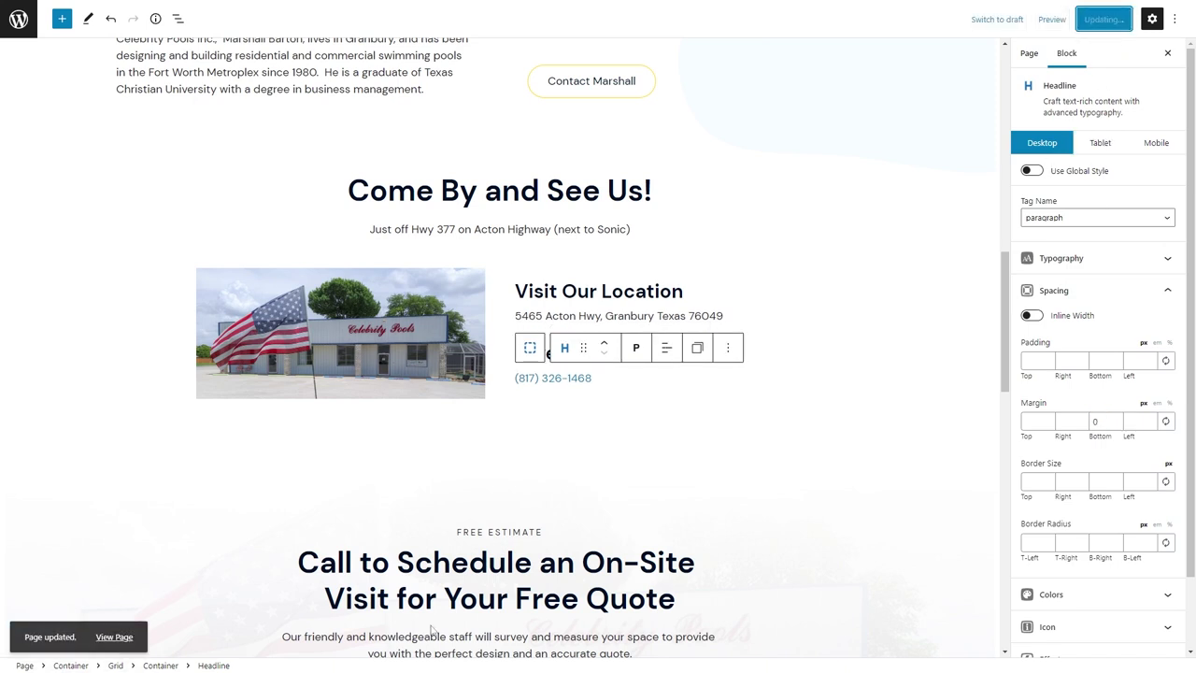
Select the Meet the Owner container and switch its settings to Tablet view.
left_click(41, 117)
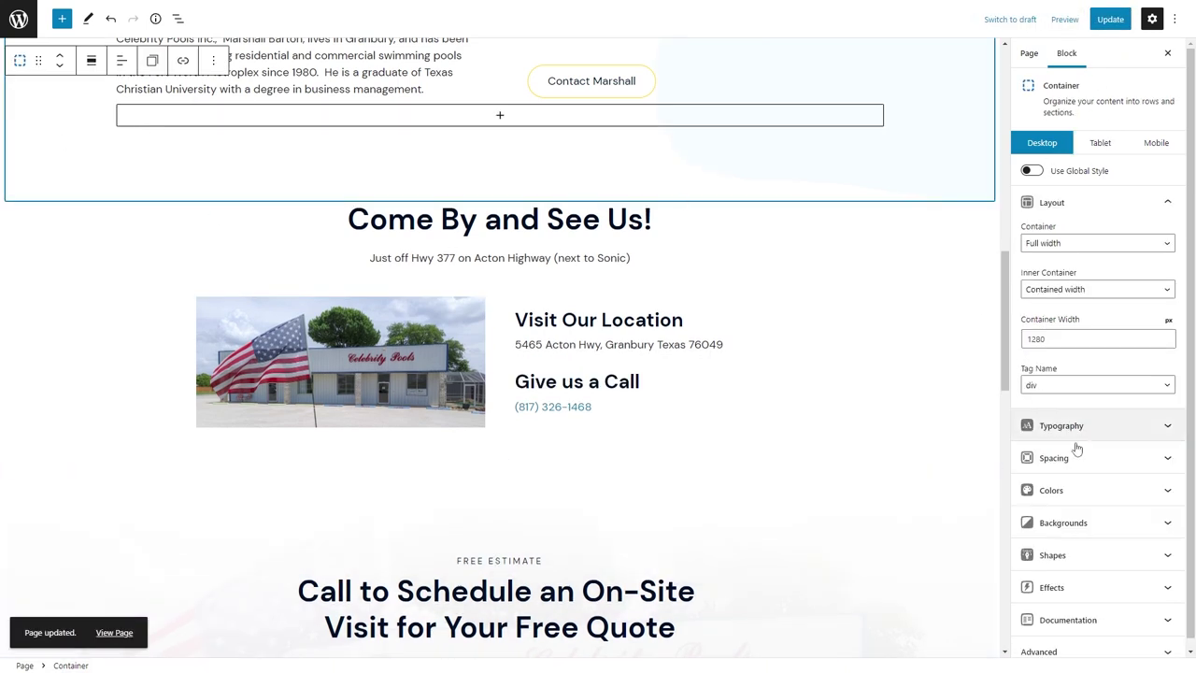
left_click(1074, 456)
scroll(819, 253, "up", 5)
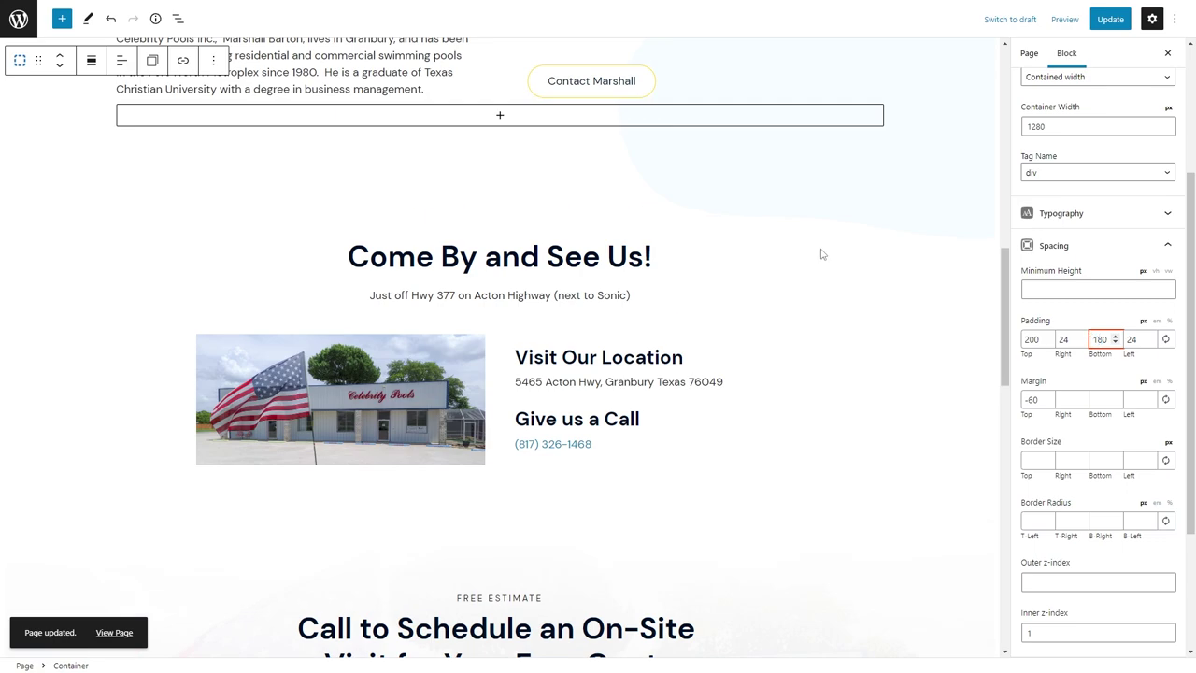
scroll(265, 301, "down", 3)
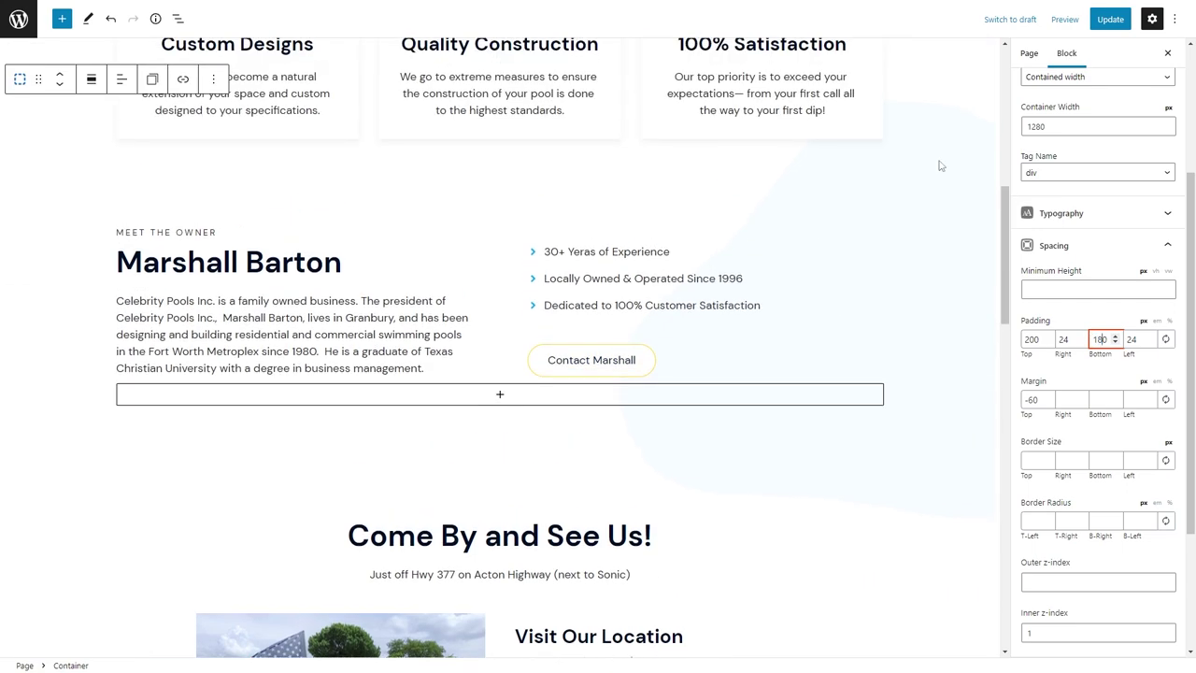
scroll(1098, 280, "up", 3)
left_click(1095, 143)
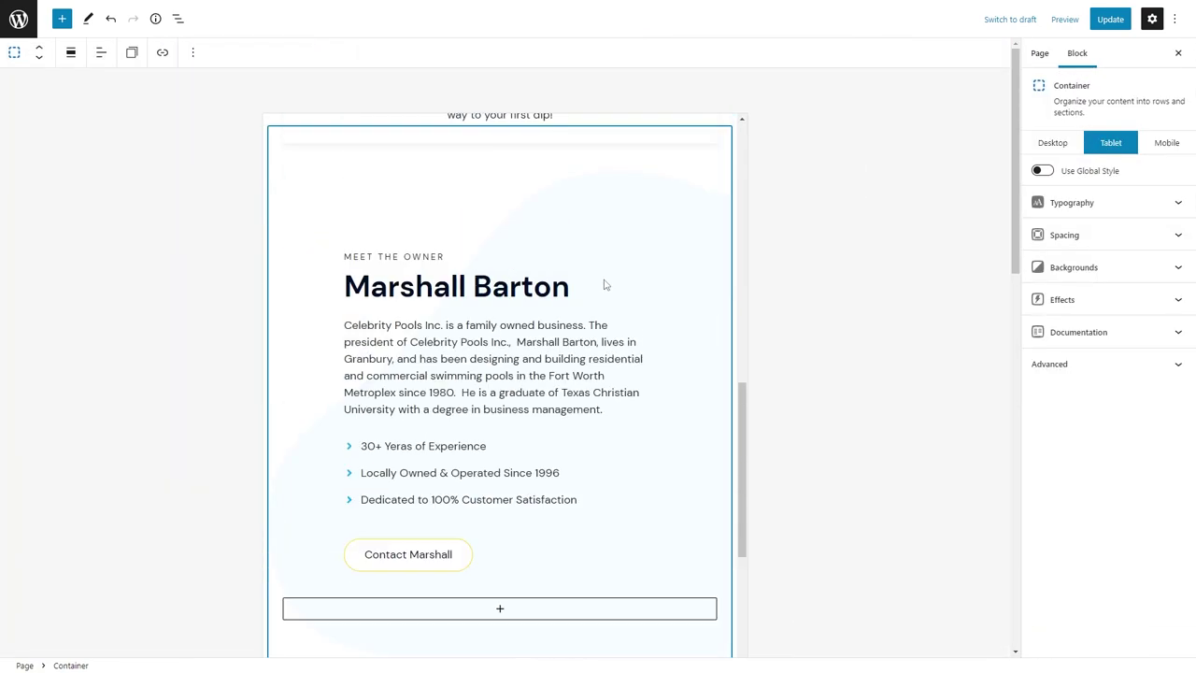
Set the section's tablet padding to 120 top and 80 bottom.
left_click(1064, 234)
left_click(1040, 328)
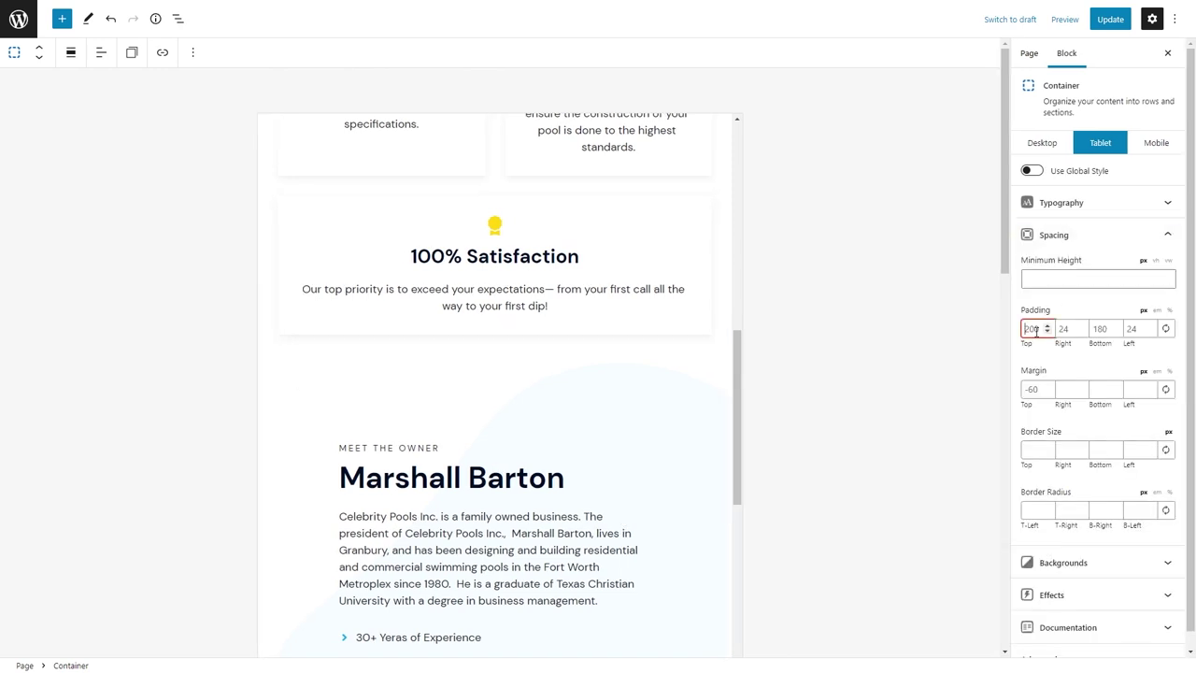
key("BackSpace")
type("0")
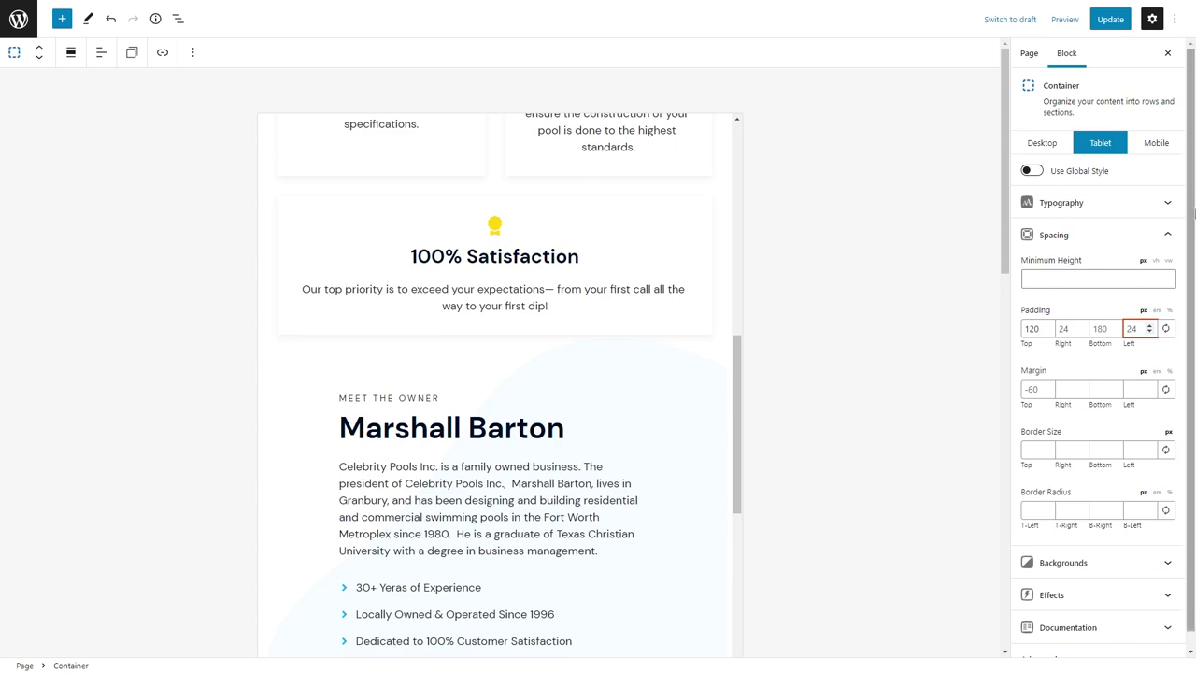
left_click(1106, 328)
scroll(852, 278, "down", 5)
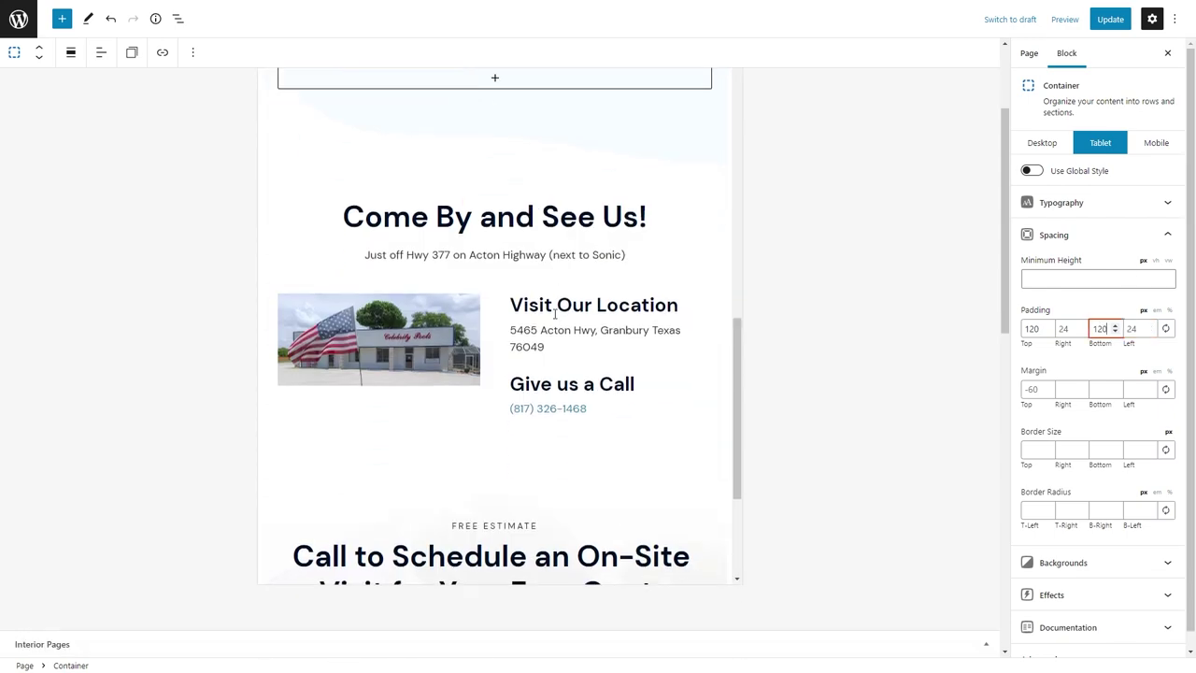
double_click(1103, 328)
type("80")
scroll(598, 152, "up", 5)
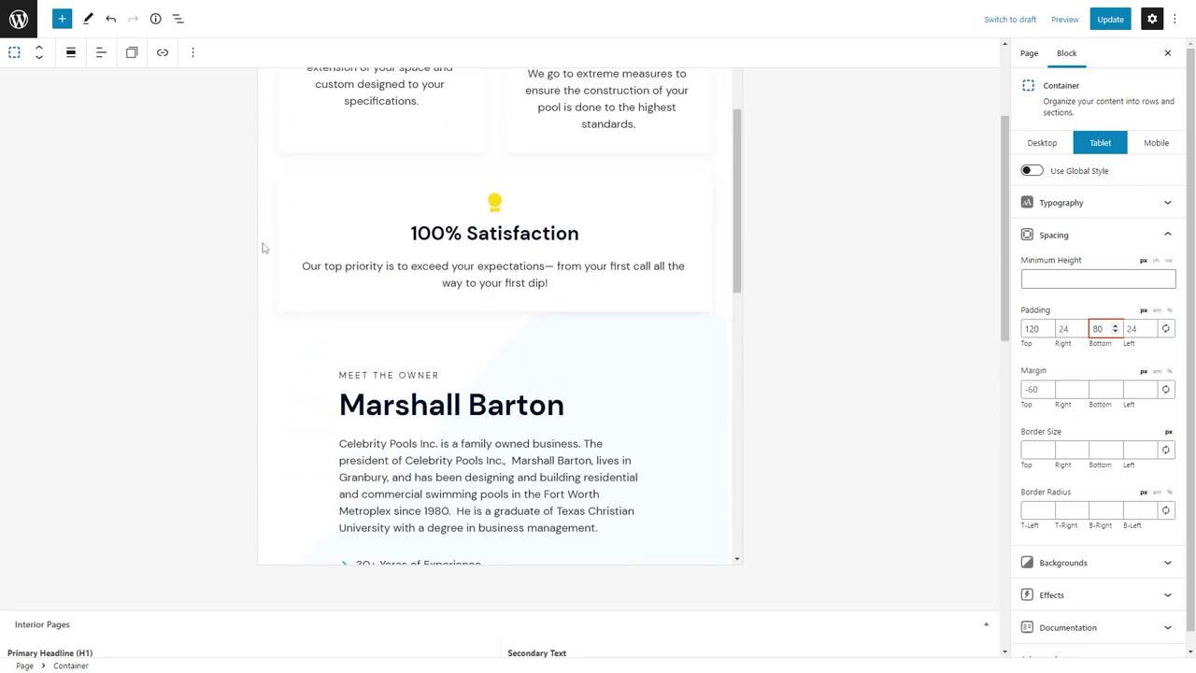
Review blocks in List View and save the About Us page.
left_click(178, 19)
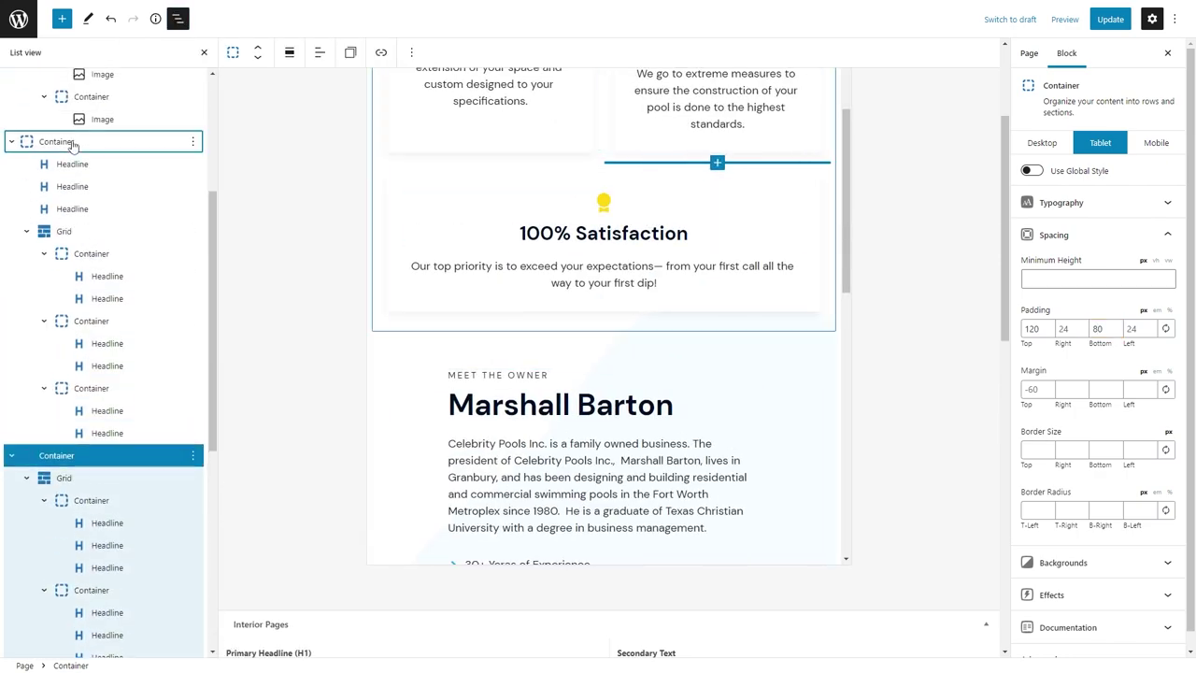
left_click(73, 142)
scroll(606, 356, "down", 4)
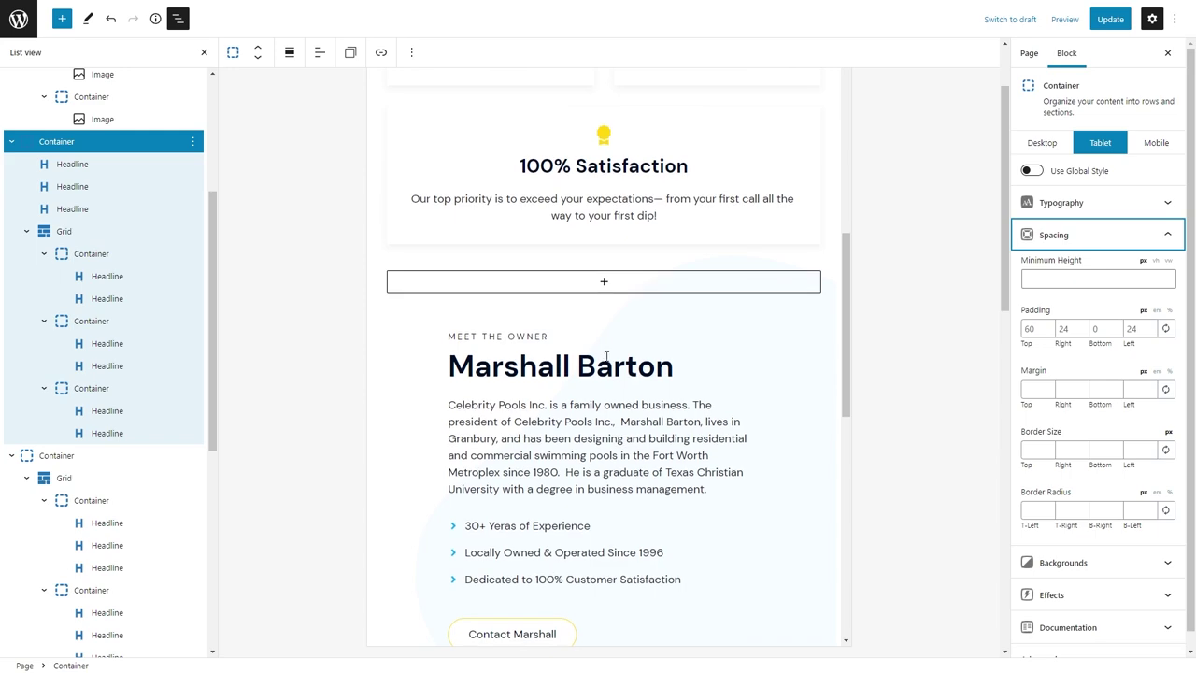
left_click(418, 355)
left_click(299, 345)
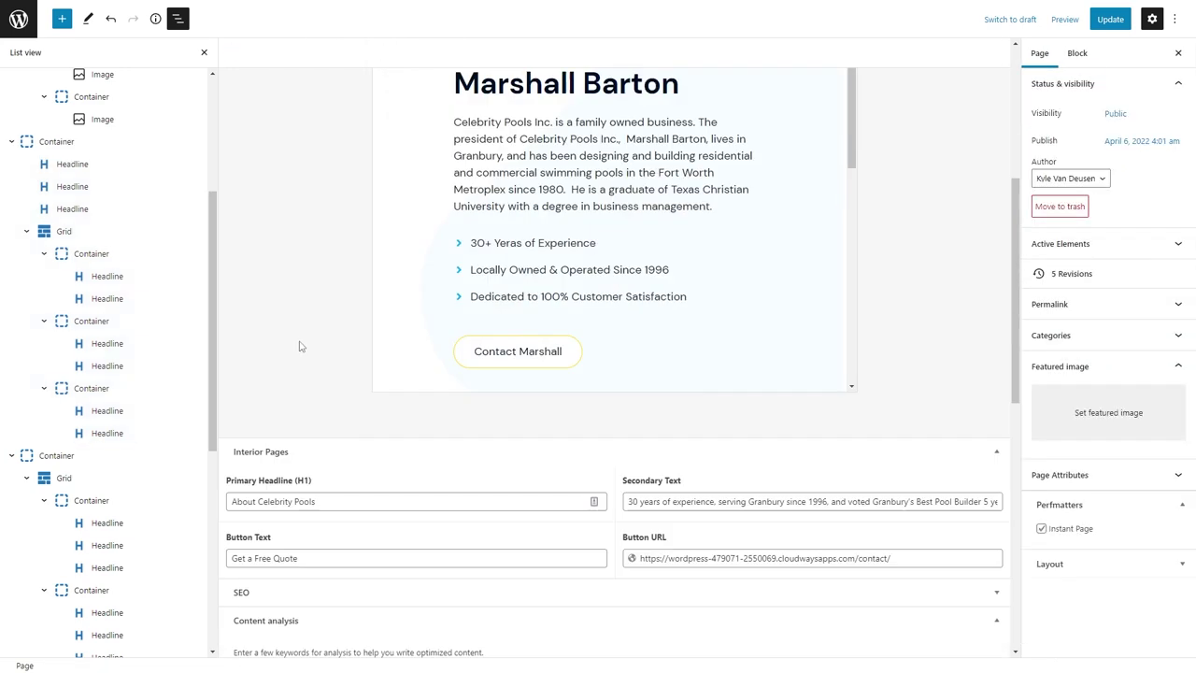
scroll(342, 230, "up", 2)
scroll(507, 268, "down", 5)
left_click(1110, 19)
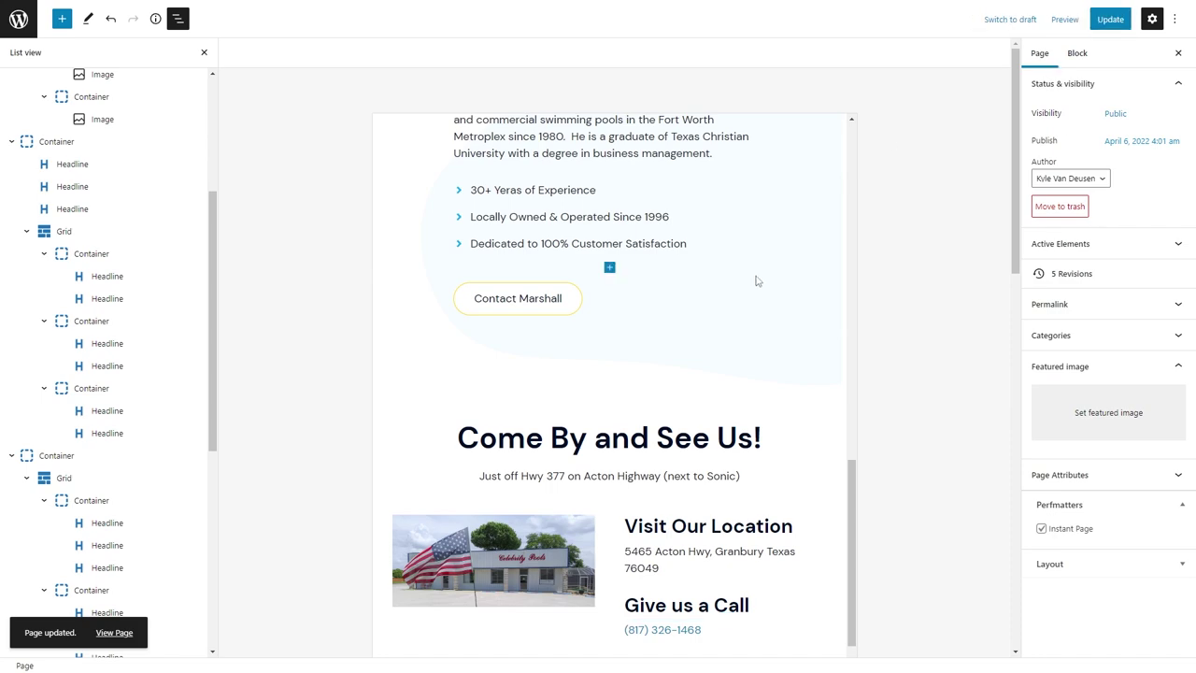
Check the layout at Mobile width, return to Desktop, and reload the editor.
left_click(753, 289)
left_click(1166, 142)
scroll(656, 268, "up", 3)
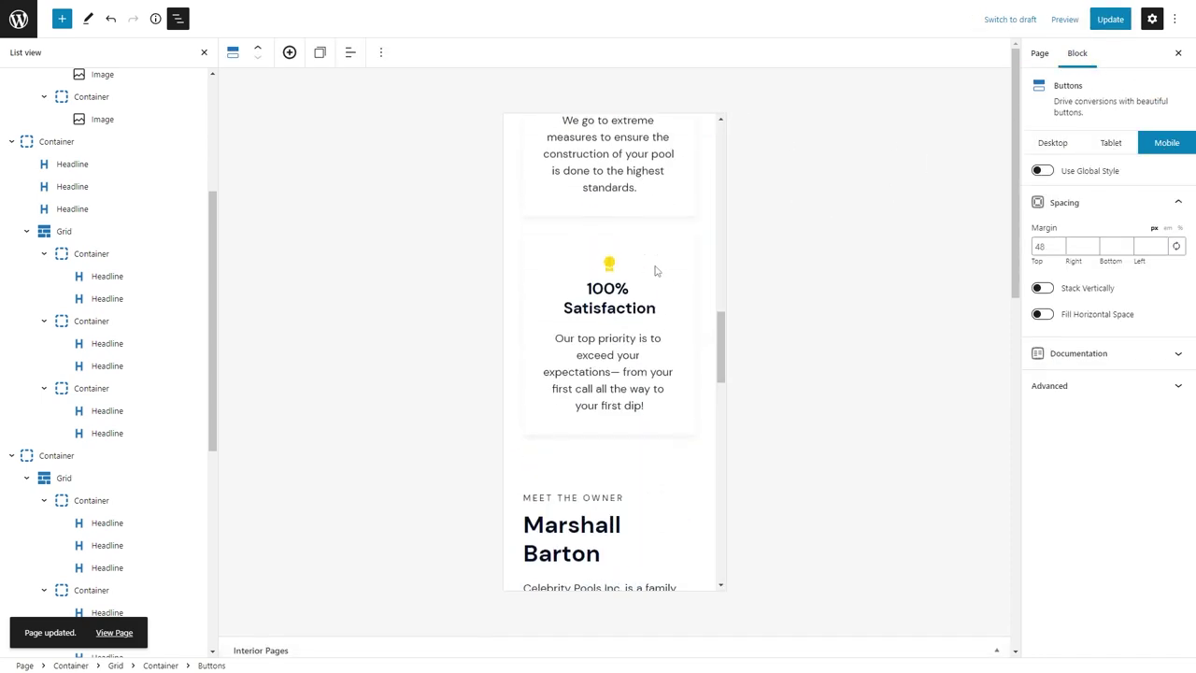
scroll(657, 268, "down", 9)
scroll(656, 268, "down", 5)
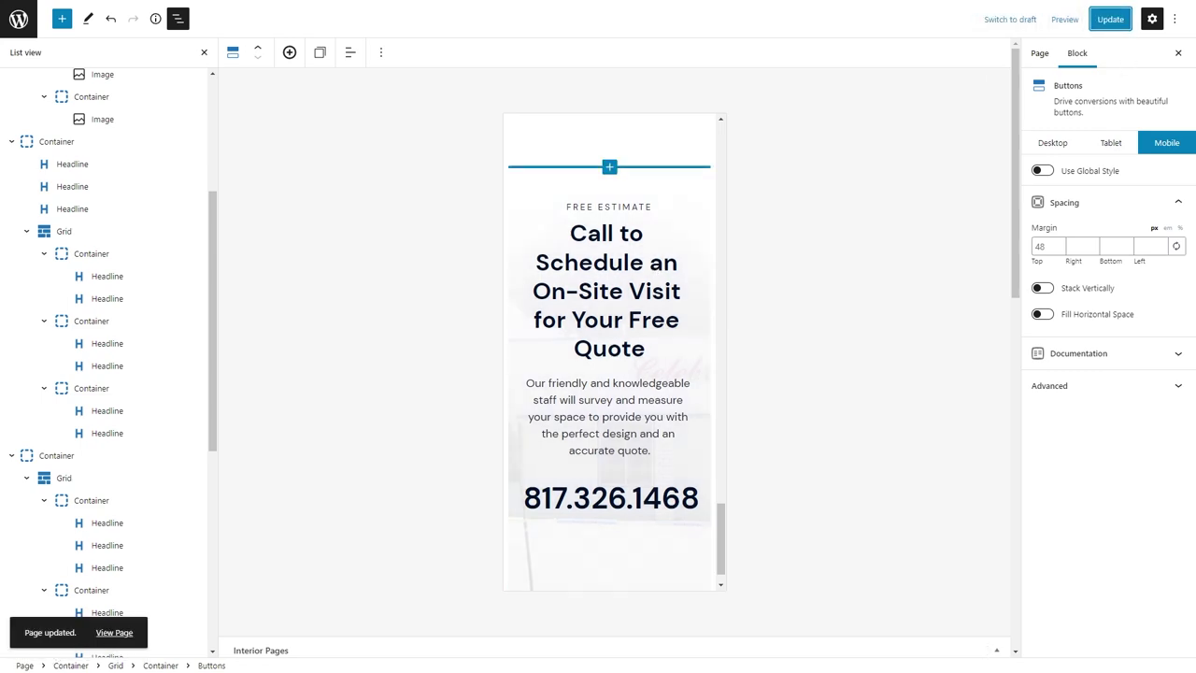
left_click(1052, 142)
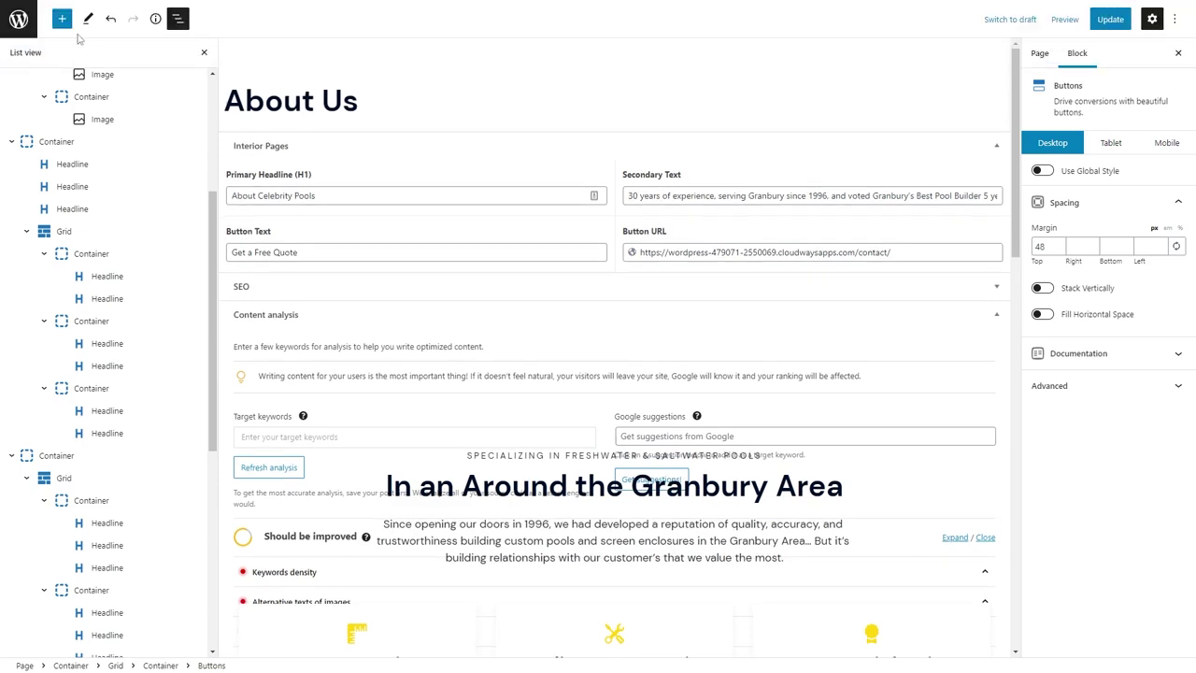
key("F5")
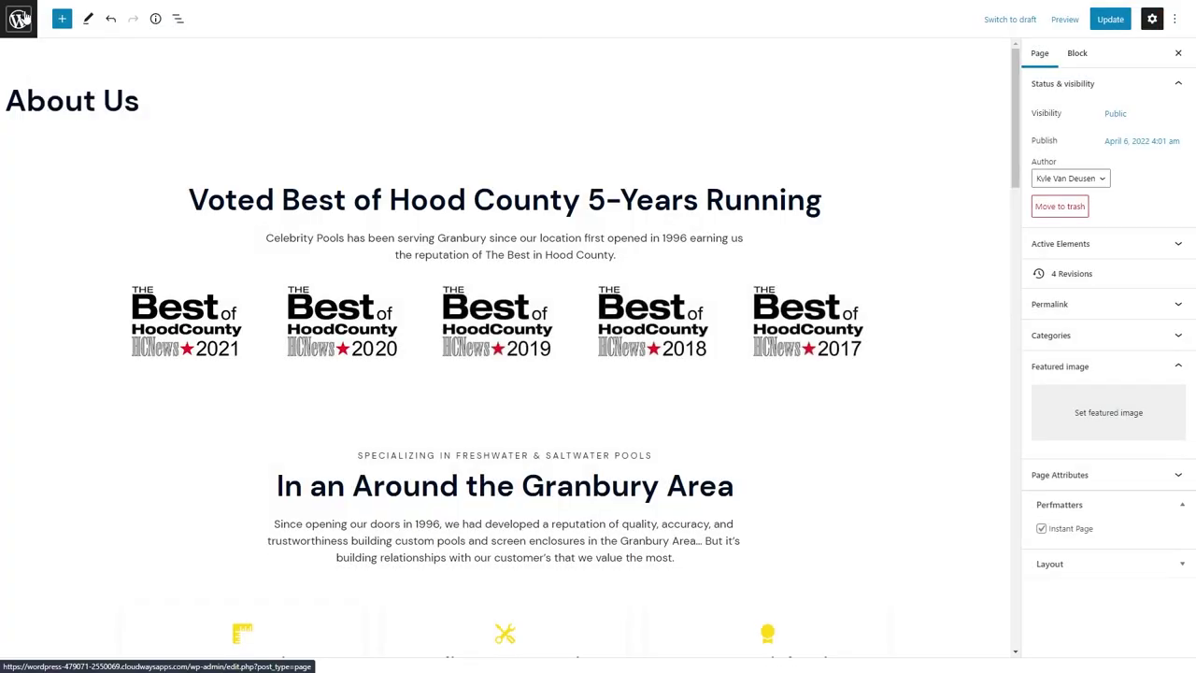
Open the Custom Pools page editor in a new admin tab, then return to About Us.
right_click(21, 17)
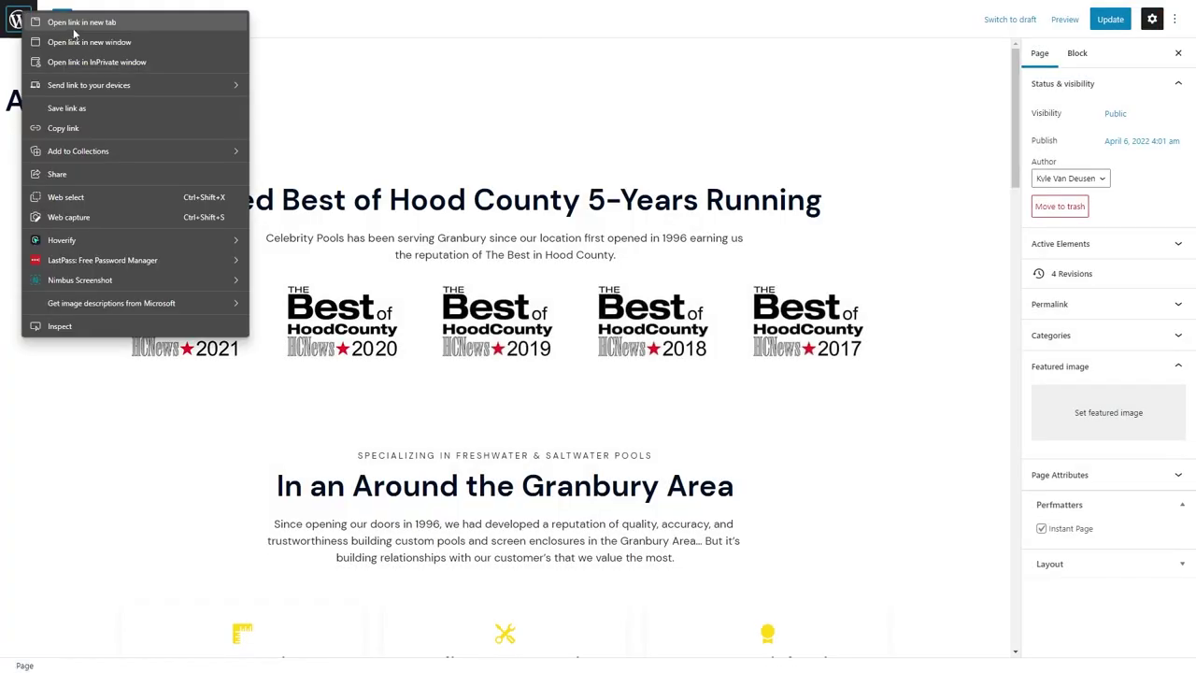
left_click(81, 21)
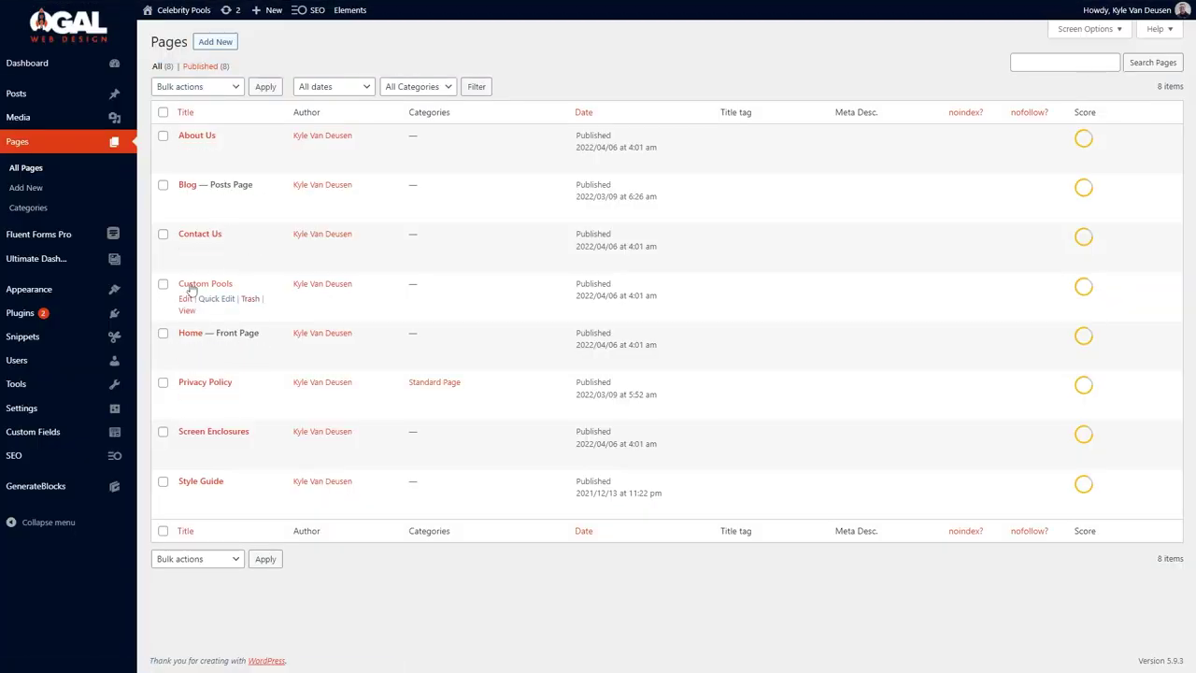
left_click(192, 285)
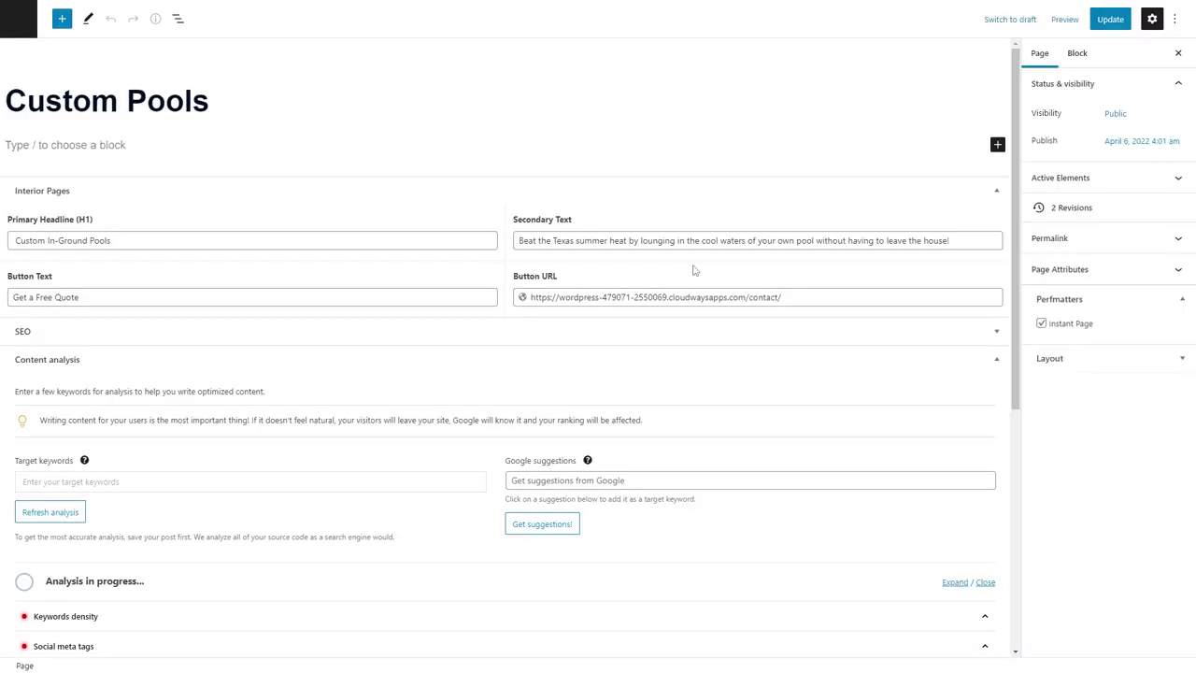
left_click(112, 10)
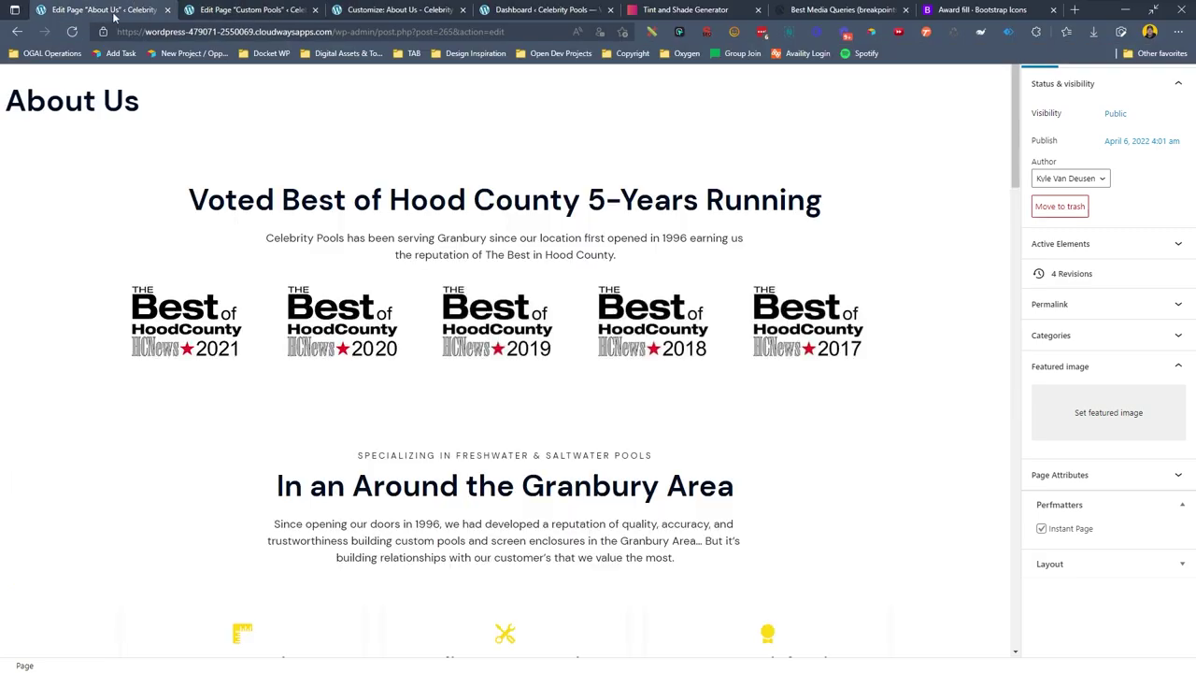
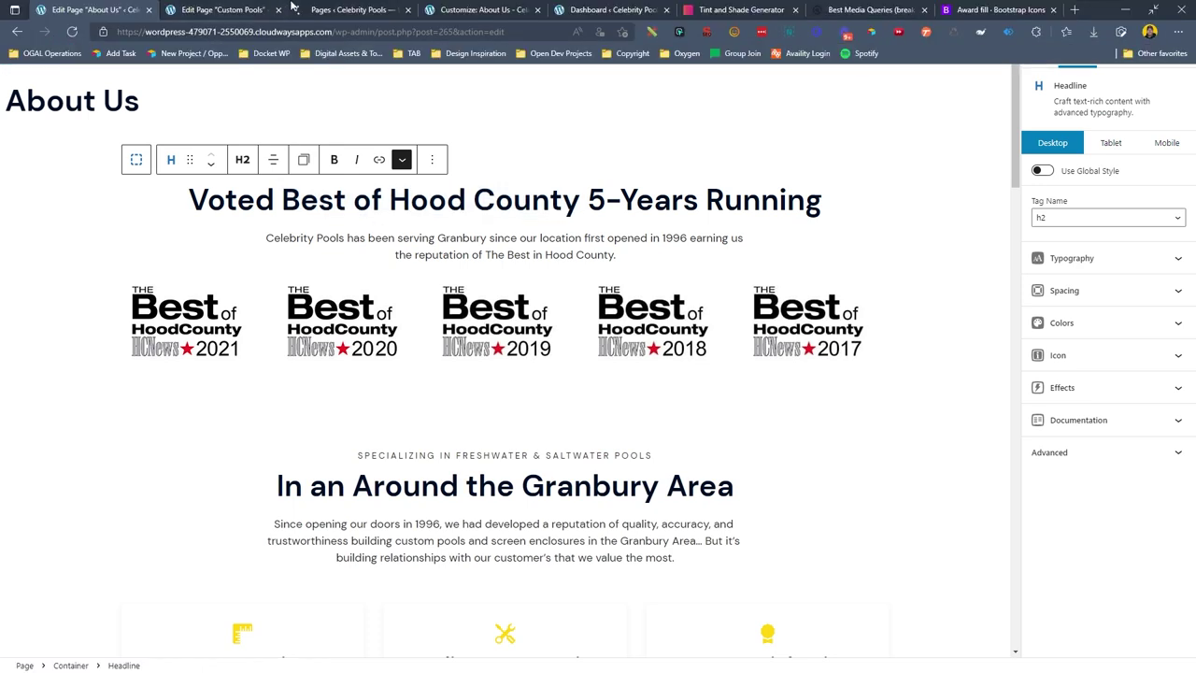
Copy the Screen Room section from the Home page editor.
left_click(346, 9)
left_click(185, 347)
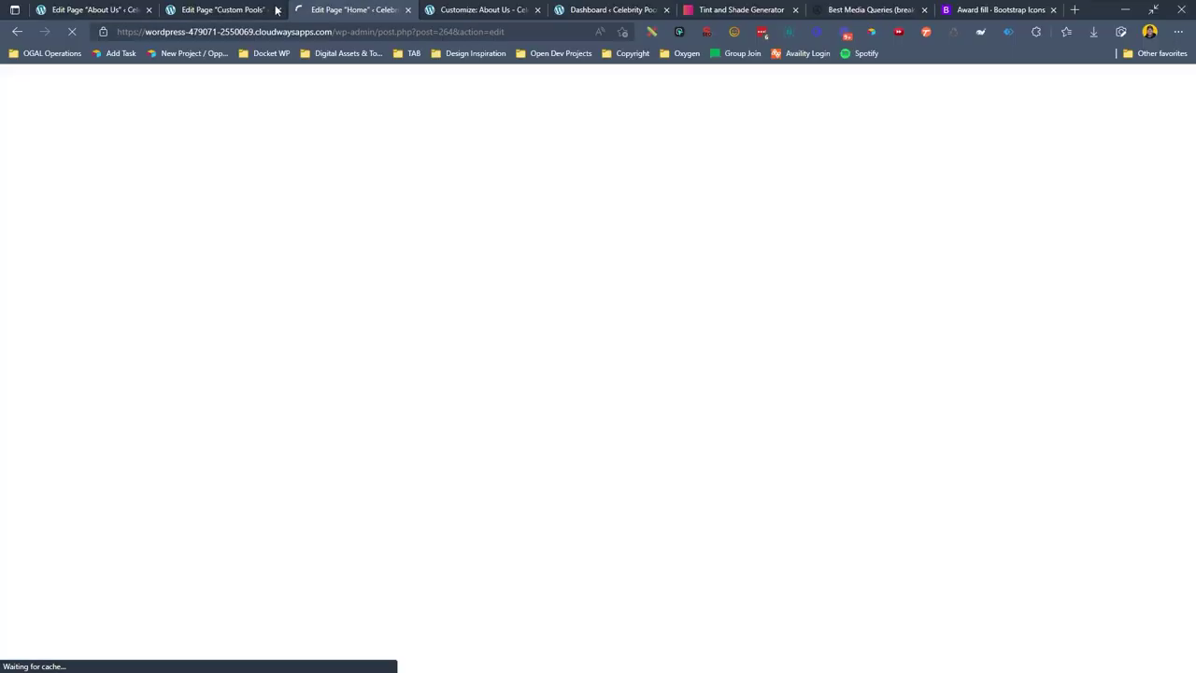
left_click_drag(351, 9, 205, 9)
scroll(326, 377, "down", 12)
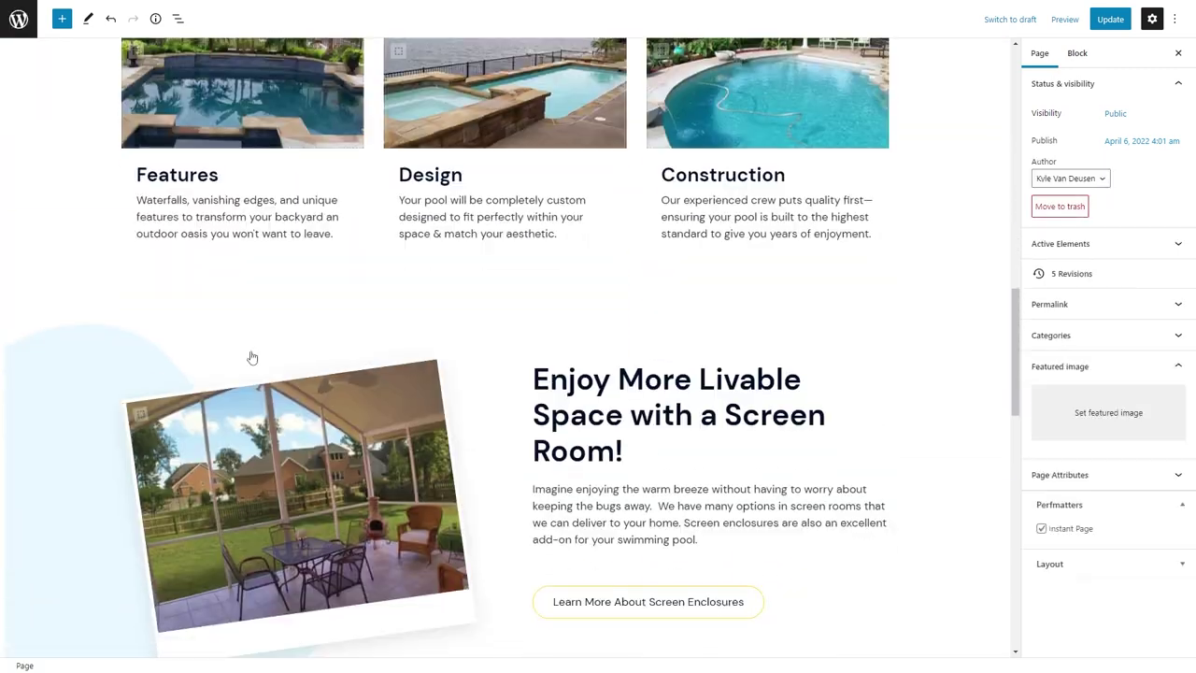
left_click(81, 324)
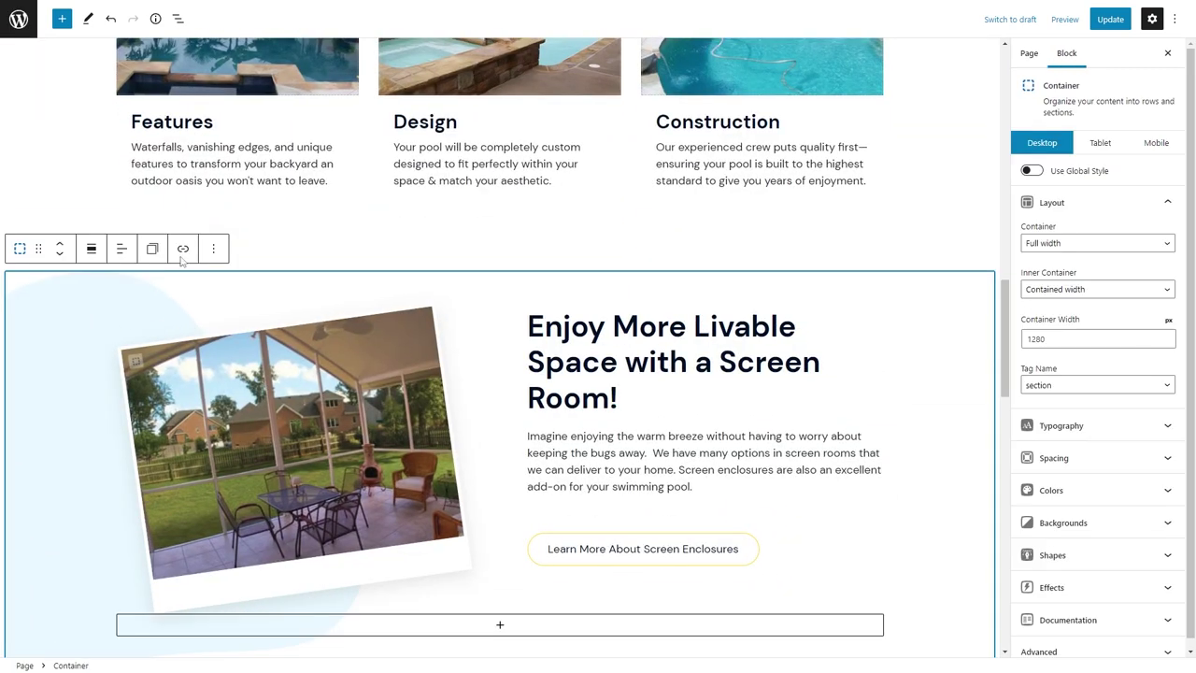
left_click(213, 247)
left_click(225, 312)
Paste the Screen Room section into Custom Pools and clear its background image URL.
left_click(240, 8)
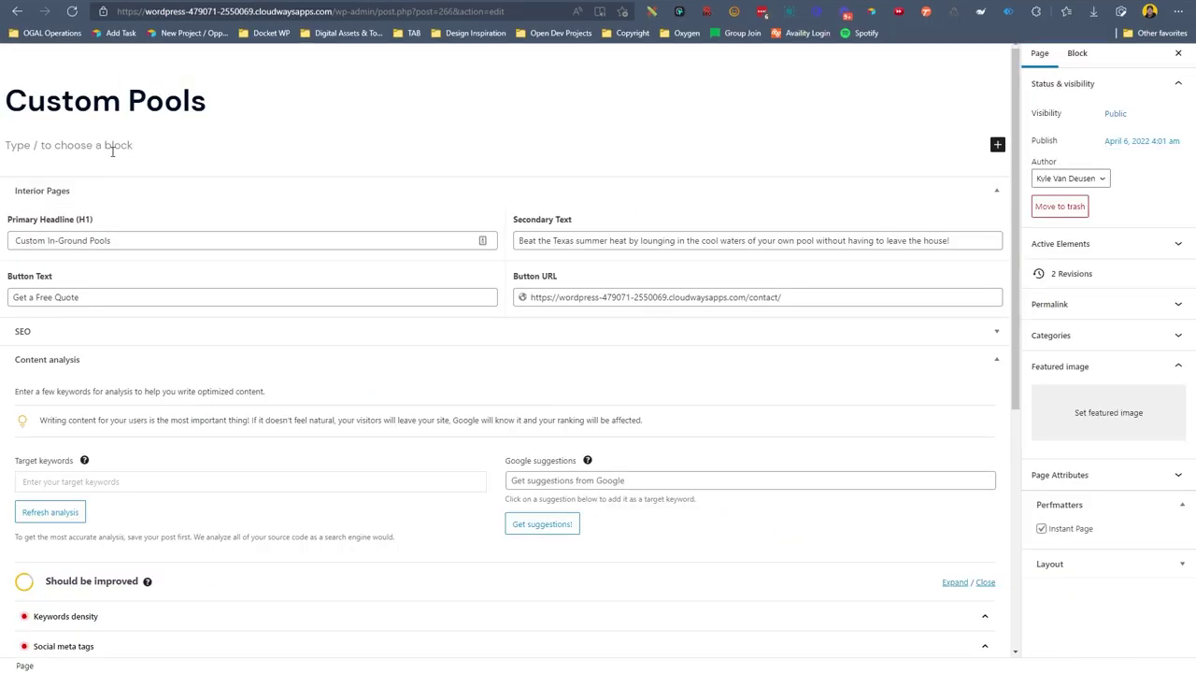
left_click(112, 145)
key("ctrl+v")
left_click(1138, 514)
left_click(1076, 254)
key("ctrl+a")
key("BackSpace")
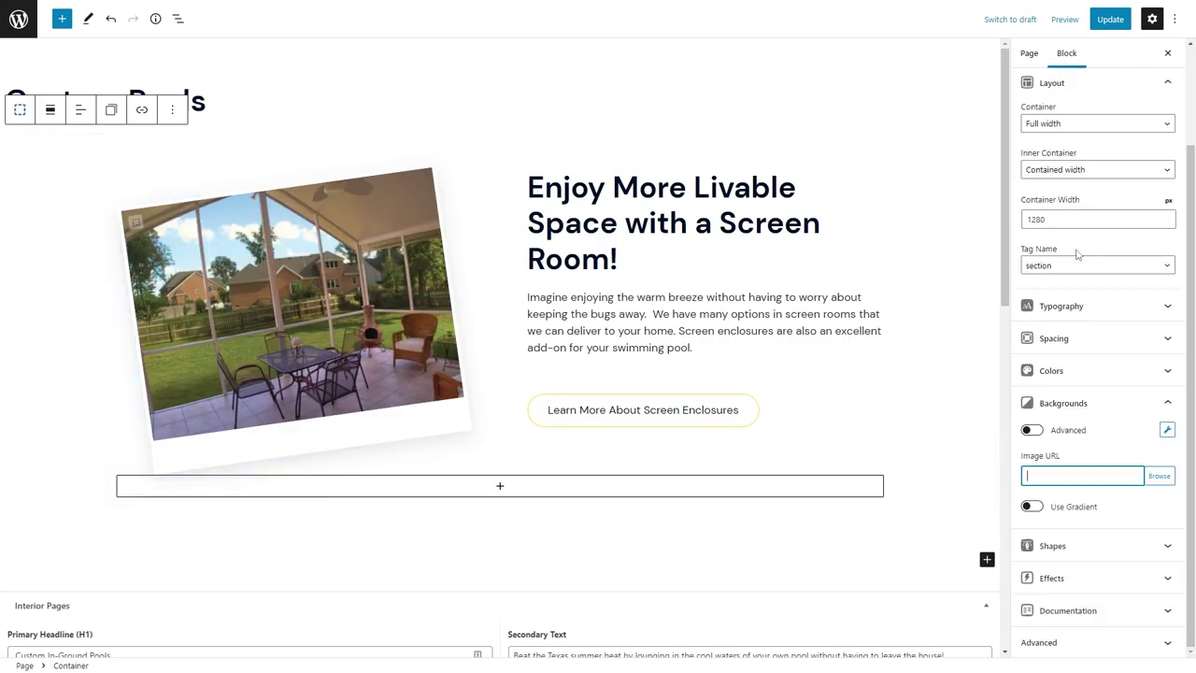
Retitle the headline 'Make Every Summer the Best Summer Ever!' and paste a new description paragraph.
left_click(685, 214)
key("ctrl+a")
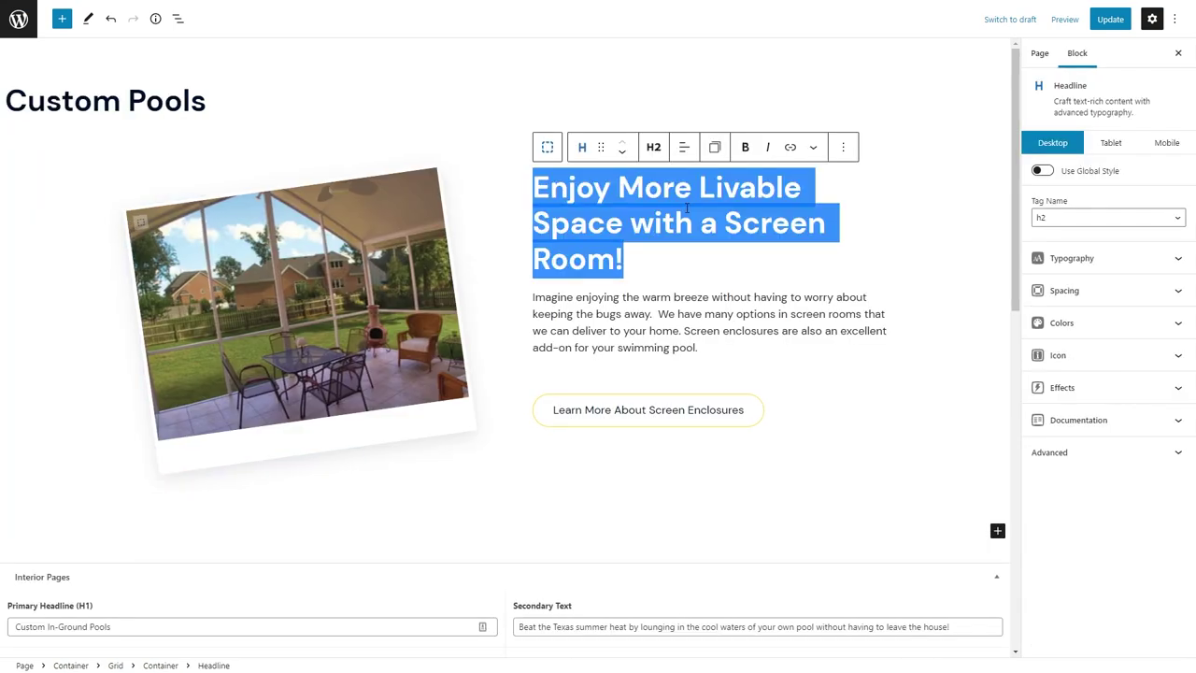
type("Make Every Summer the Best ")
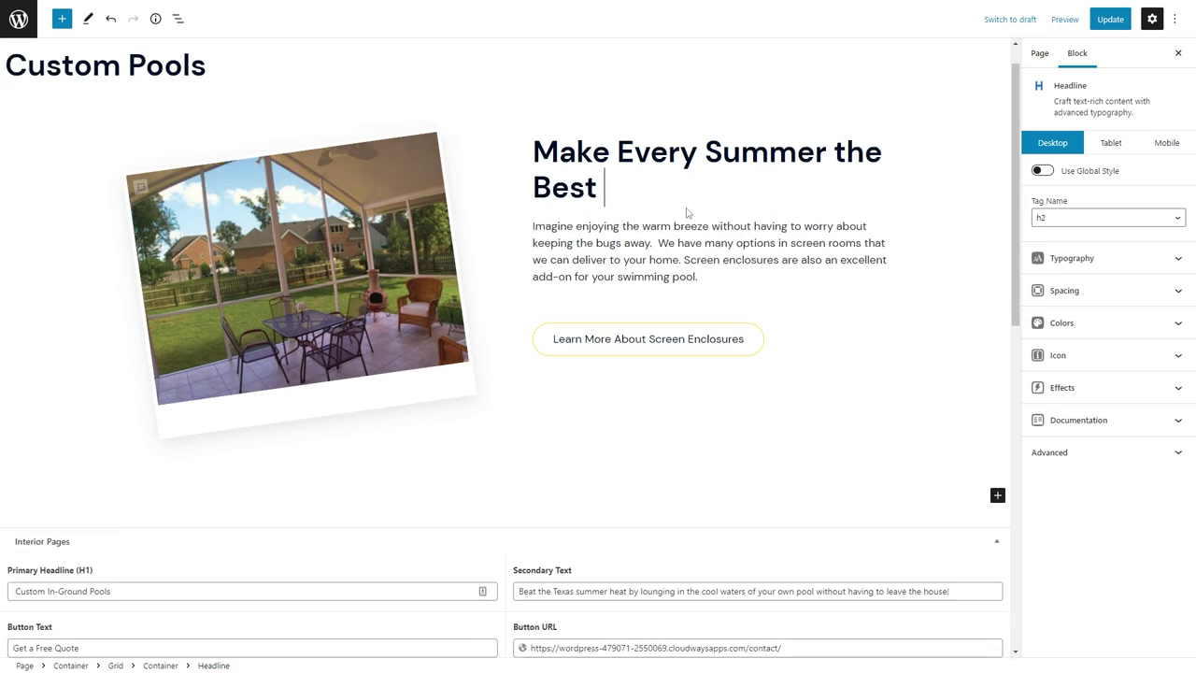
type("Summer Ever!")
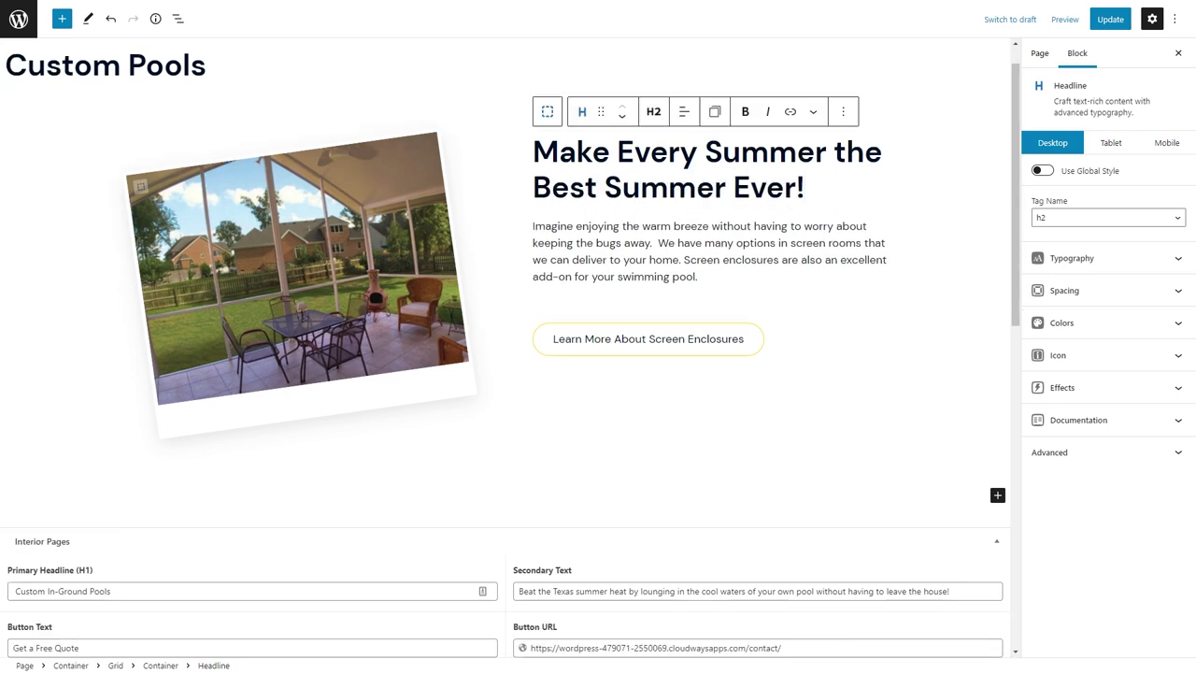
left_click(606, 230)
key("ctrl+a")
key("ctrl+v")
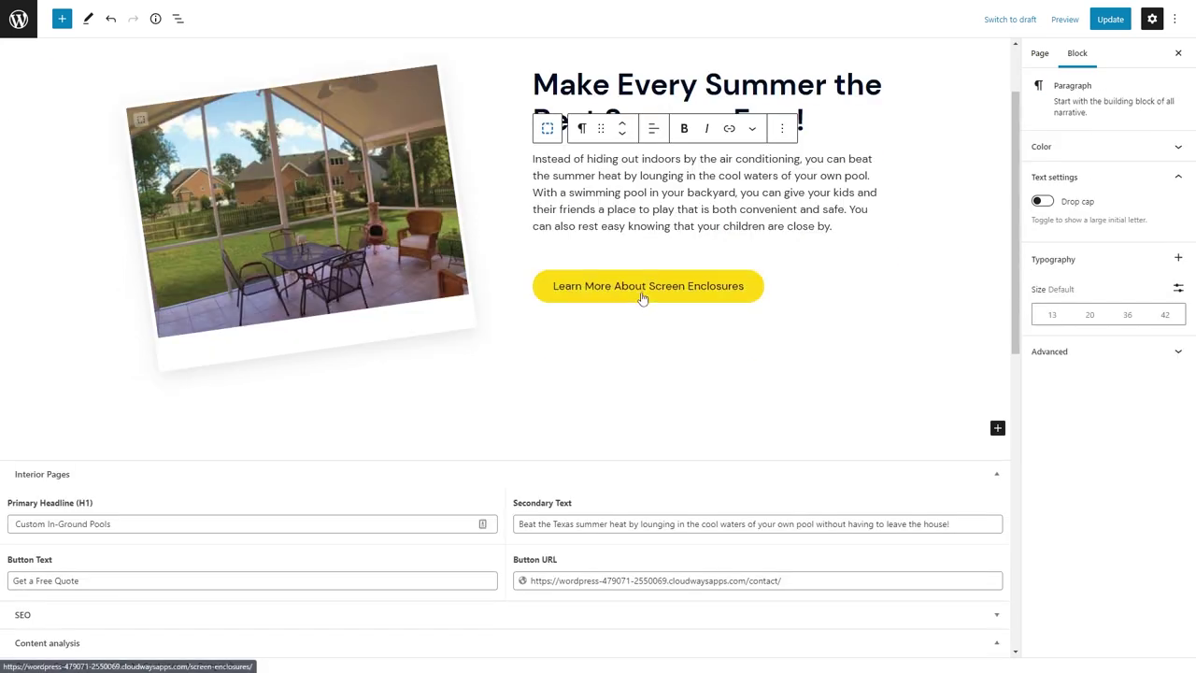
Relabel the button 'View the Gallery' and link it to #gallery.
left_click(641, 295)
key("ctrl+a")
type("View the Gallery")
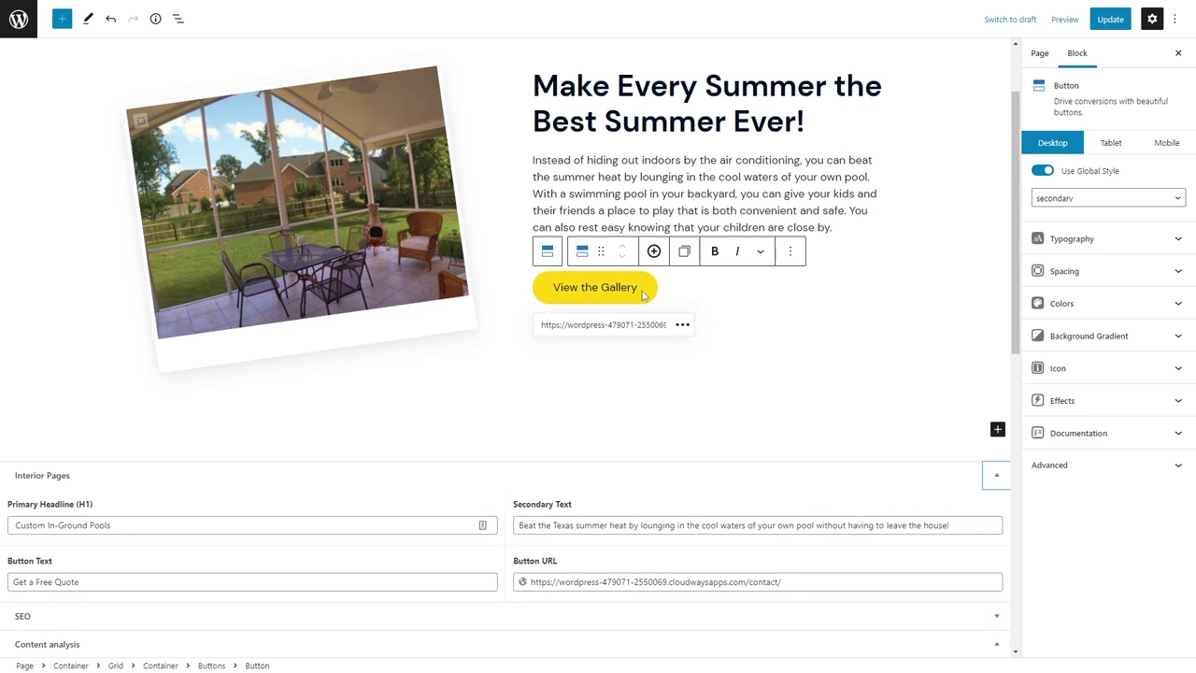
left_click(609, 322)
key("ctrl+a")
type("s")
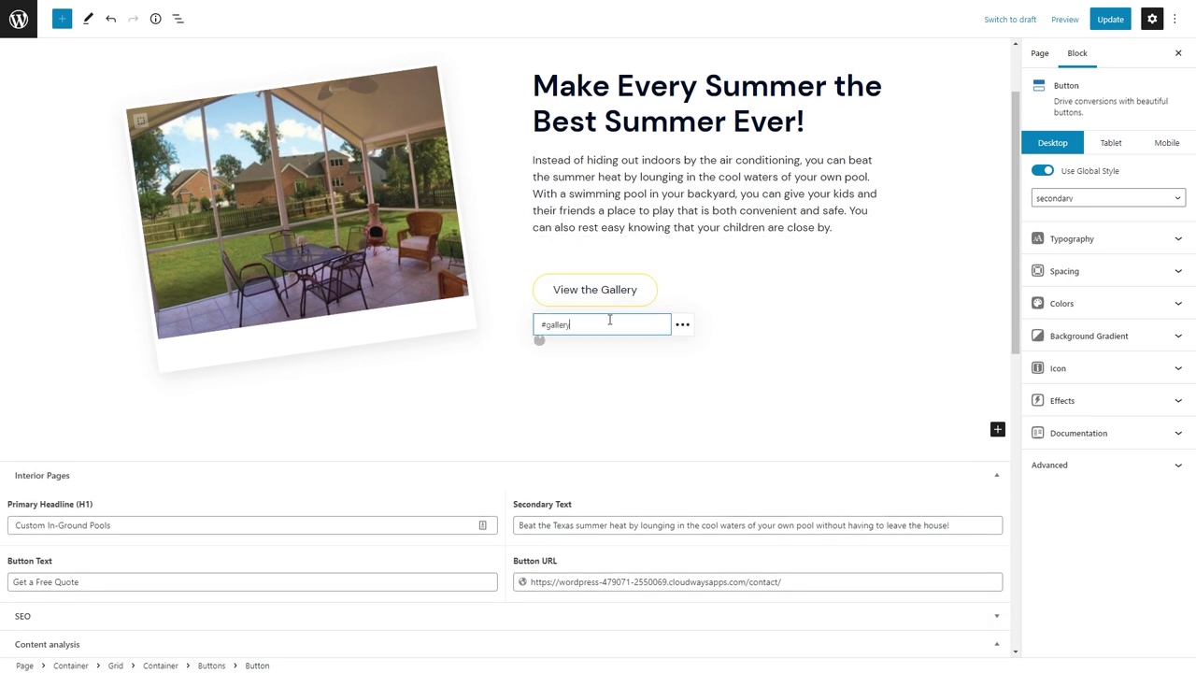
Start choosing a new background image for the photo container, ready to upload a file.
left_click(304, 208)
scroll(1062, 421, "down", 3)
left_click(1065, 515)
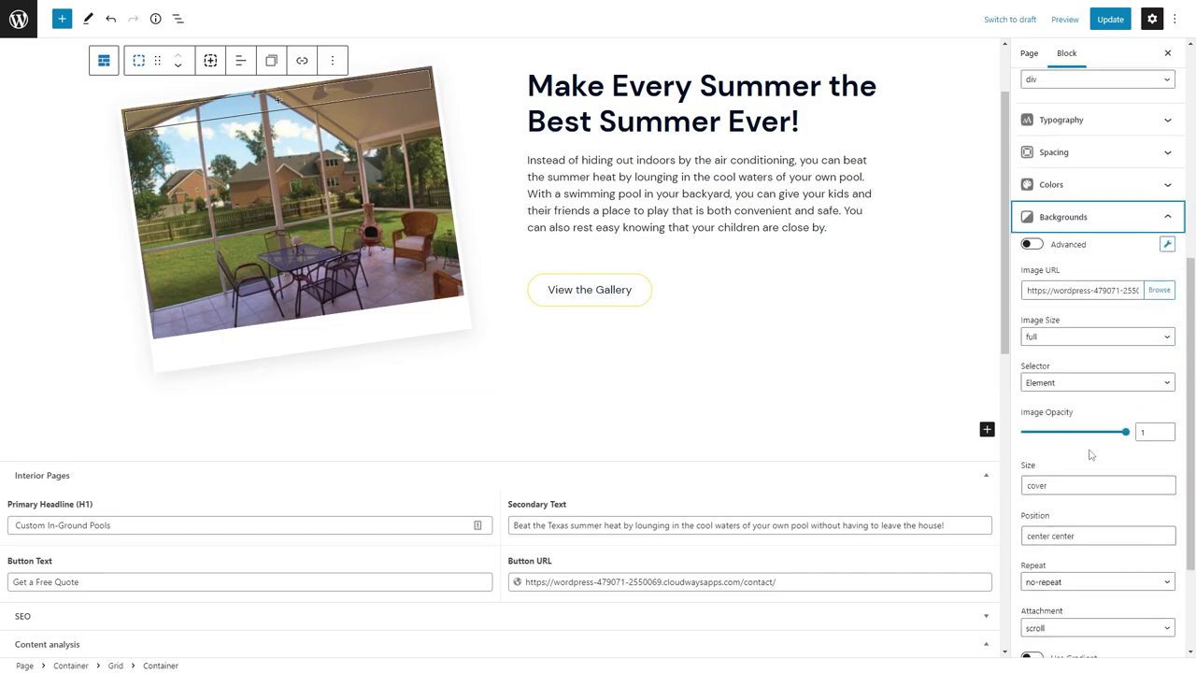
scroll(1089, 454, "down", 1)
left_click(1156, 267)
left_click(69, 60)
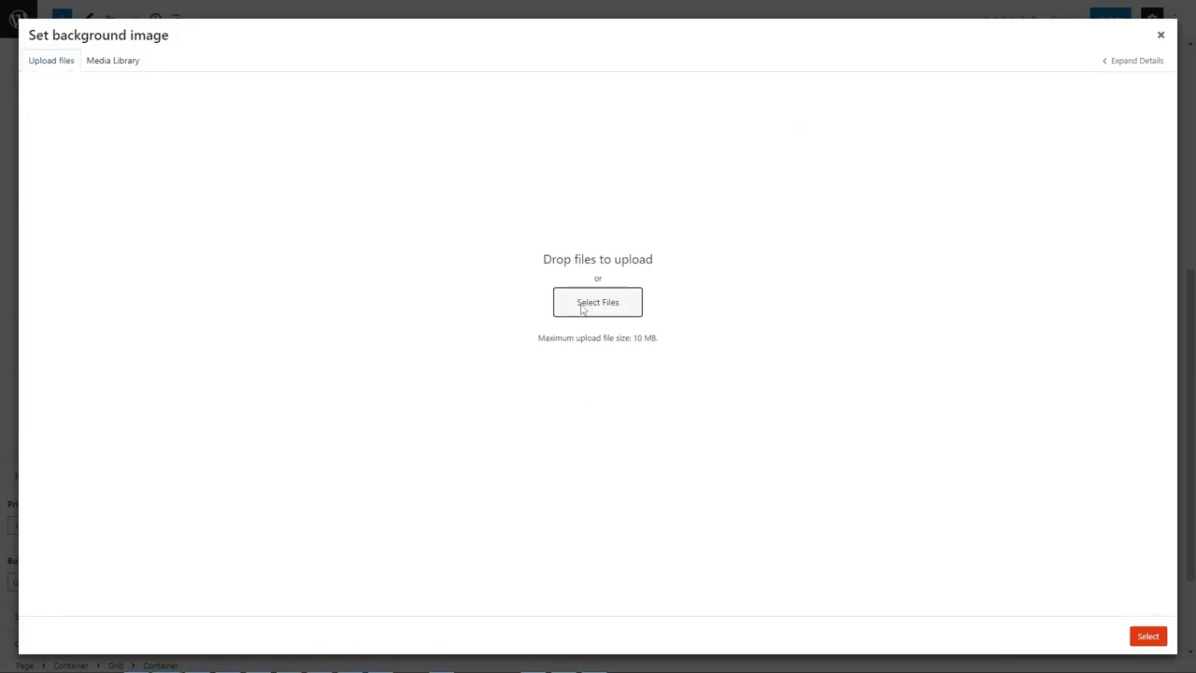
Upload the bath-clean-holiday-hotel-221457 photo and set it as the container background.
left_click(597, 302)
scroll(657, 370, "down", 5)
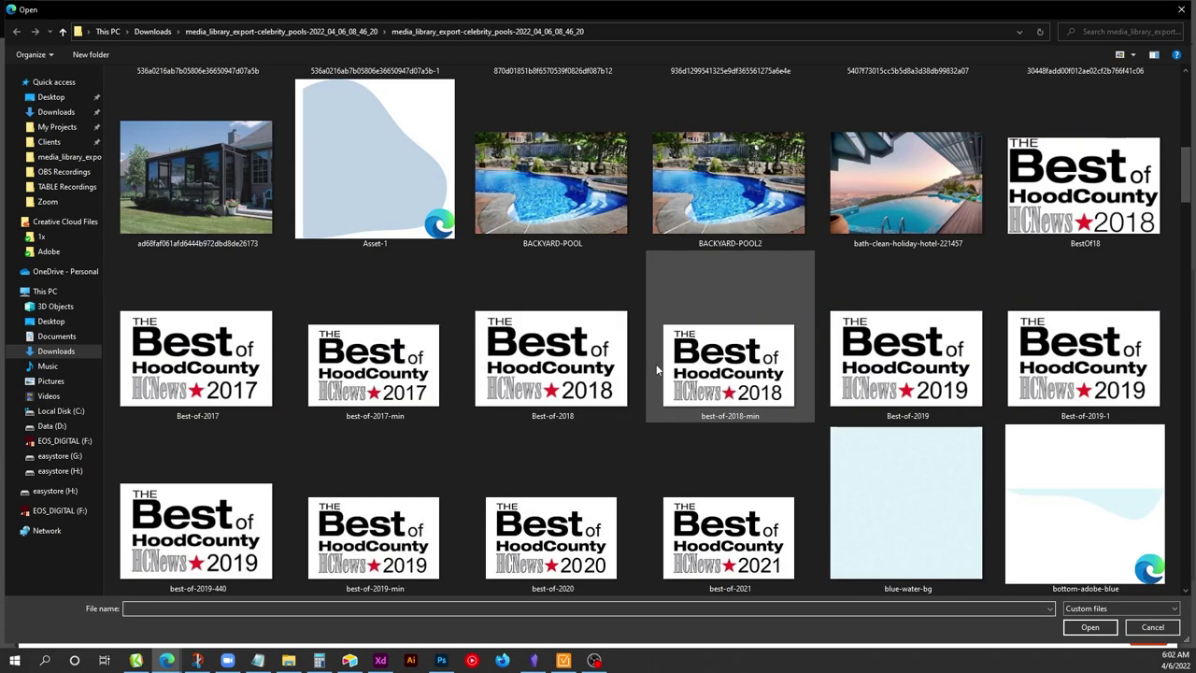
left_click(892, 187)
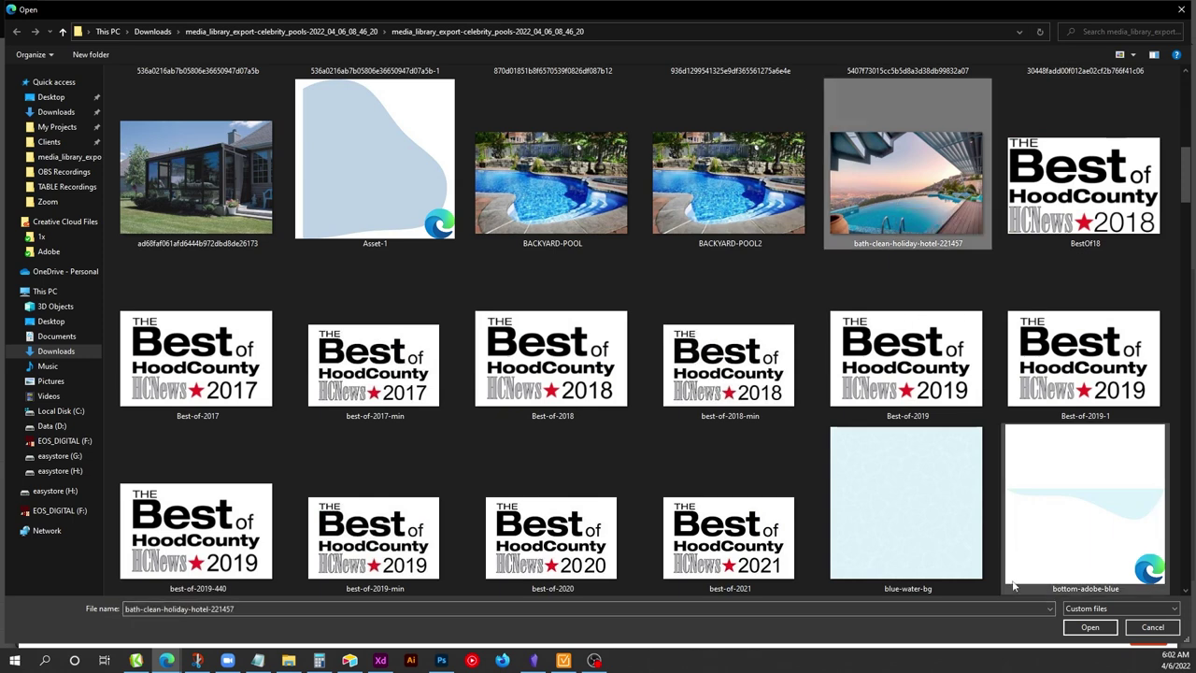
left_click(1089, 628)
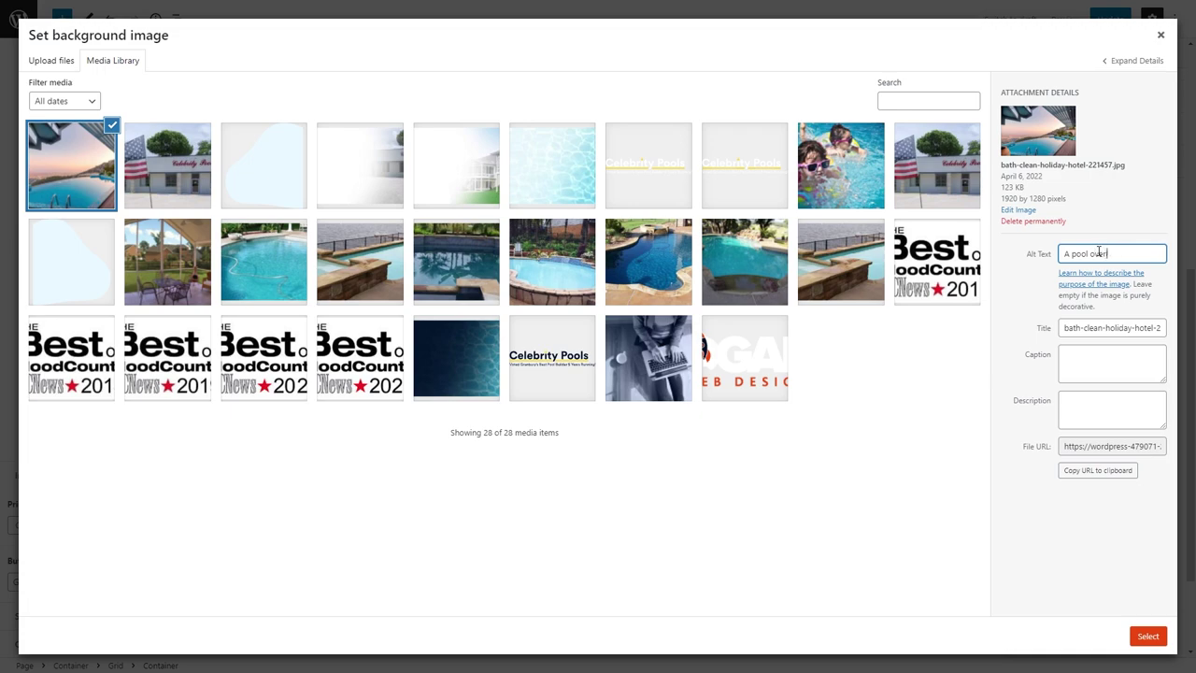
left_click(1146, 636)
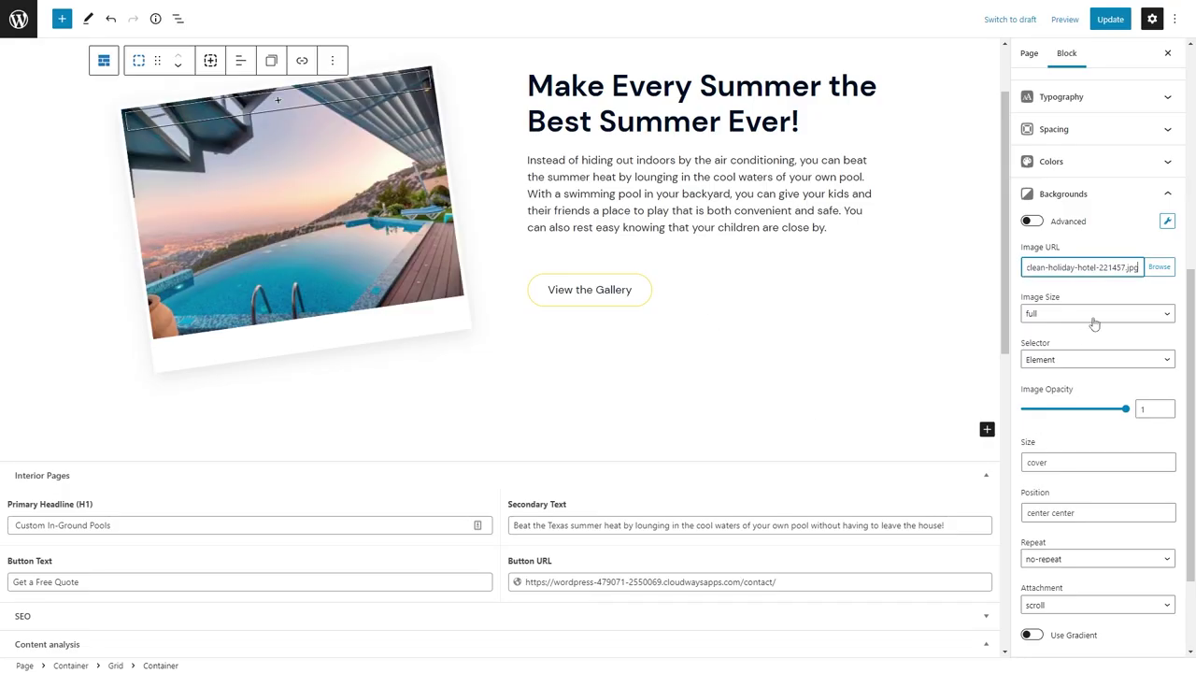
Replace the background with the uploaded p15.jpg, alt text 'A backyard pool'.
left_click(1159, 266)
left_click(51, 60)
left_click(567, 293)
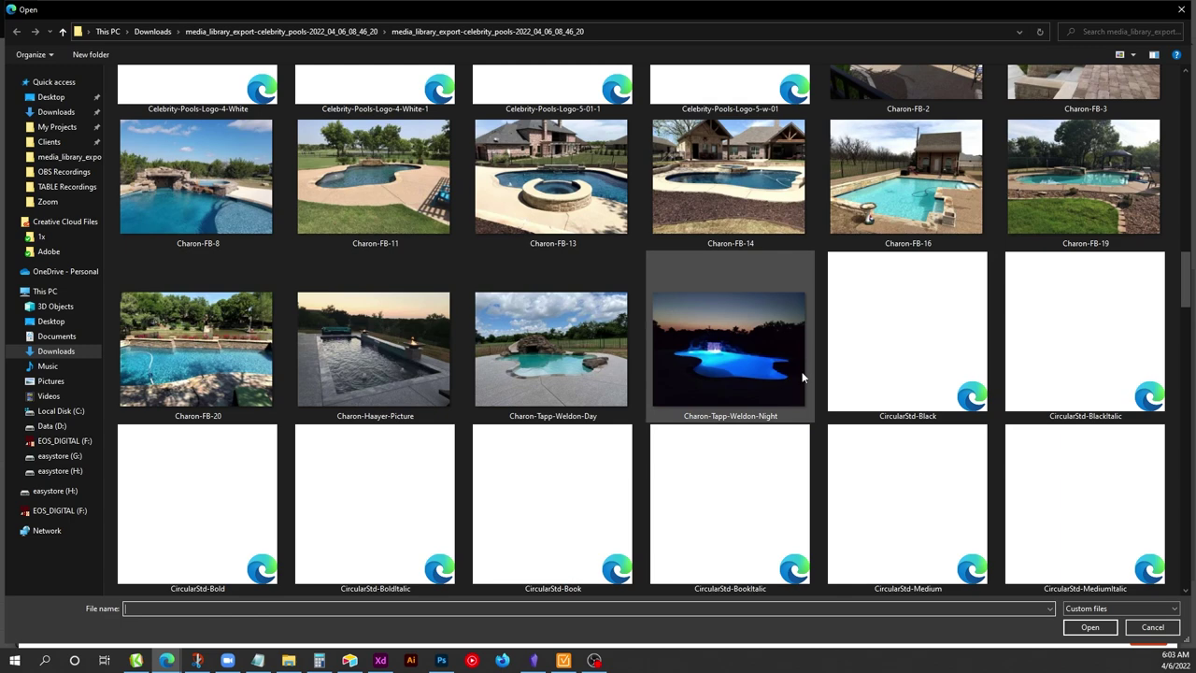
scroll(801, 371, "down", 5)
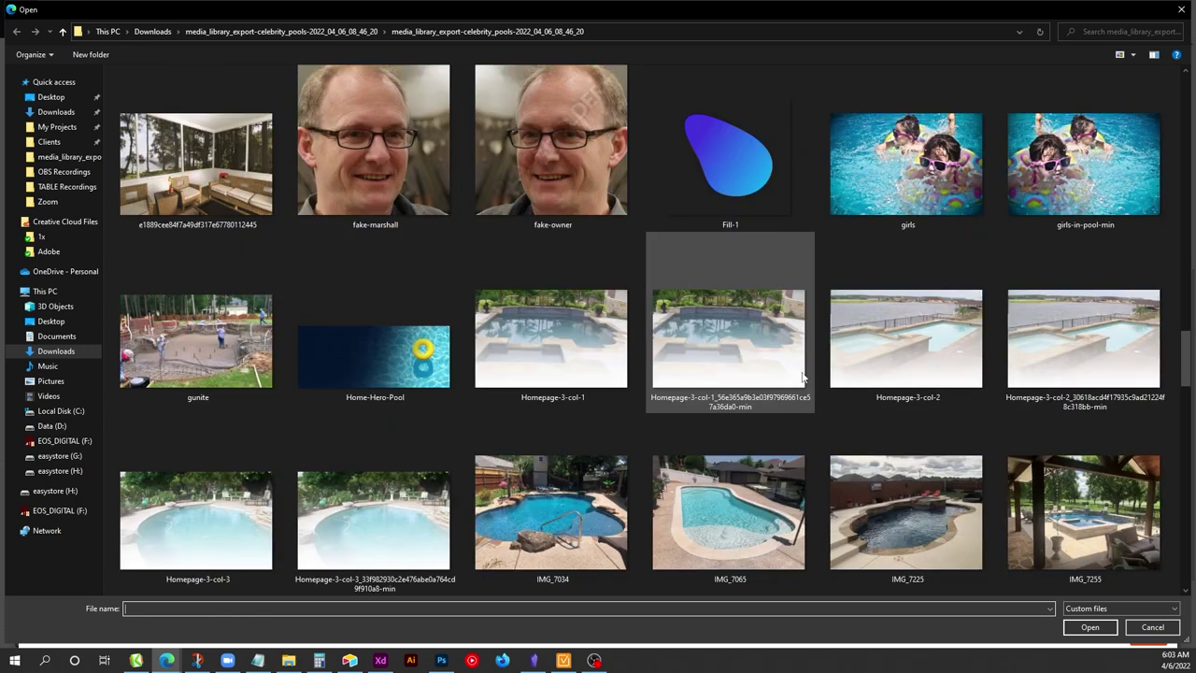
scroll(801, 375, "down", 10)
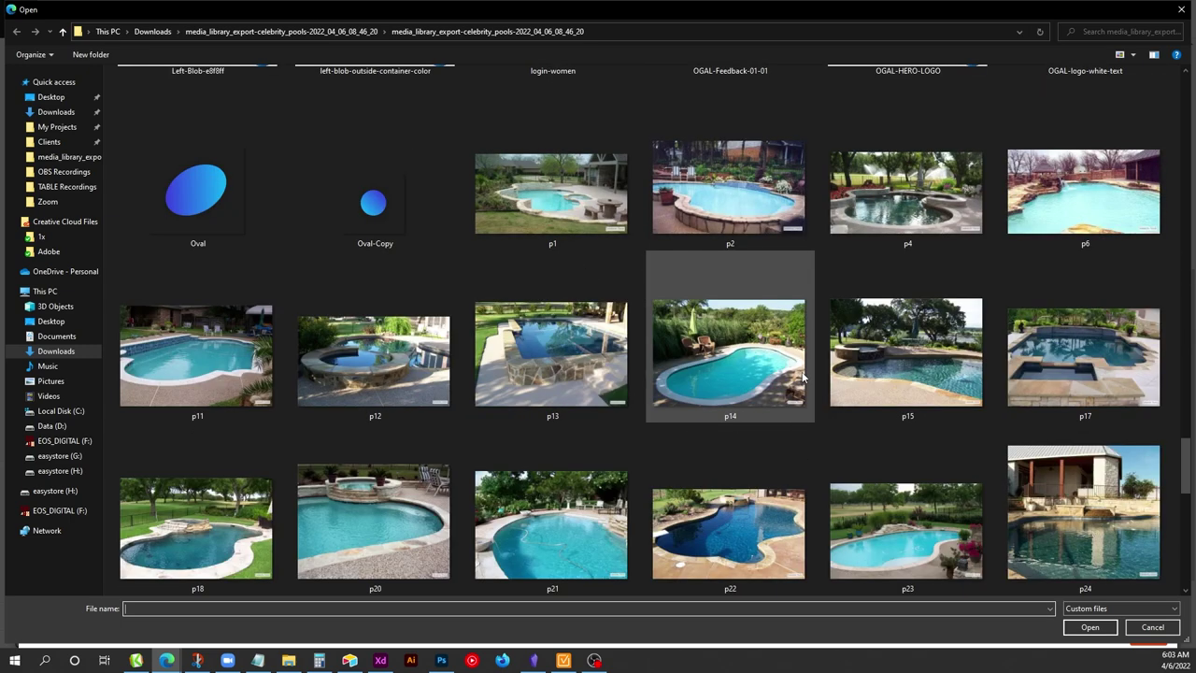
double_click(948, 351)
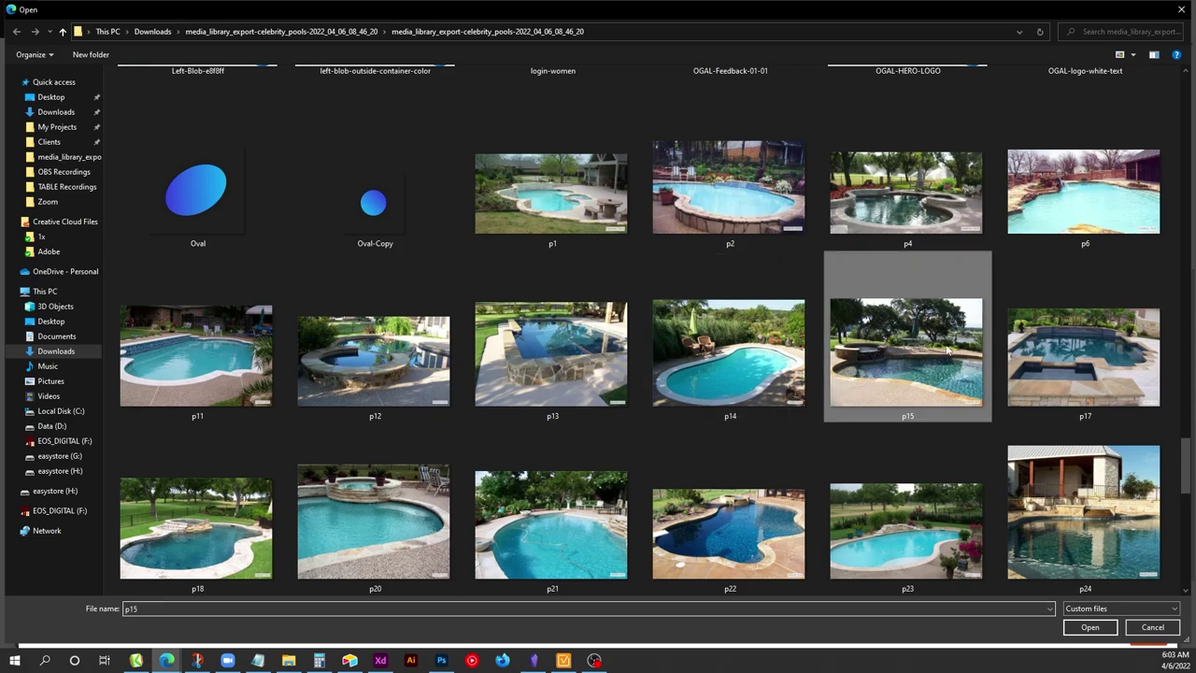
left_click(1084, 197)
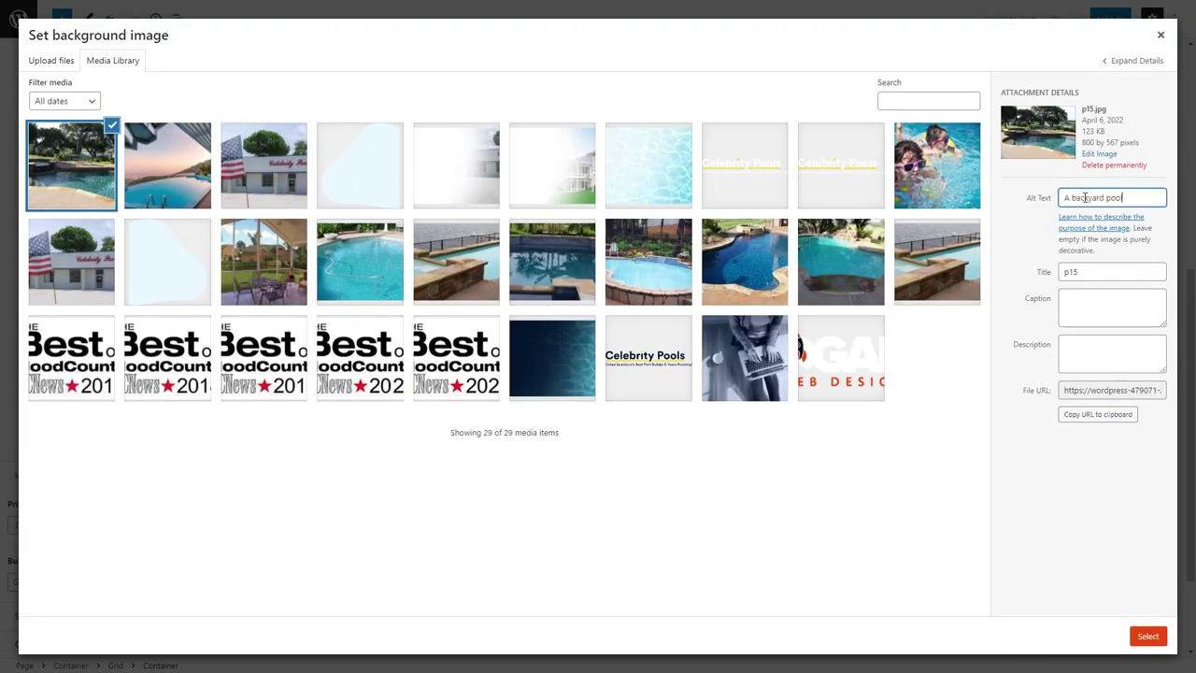
left_click(1148, 636)
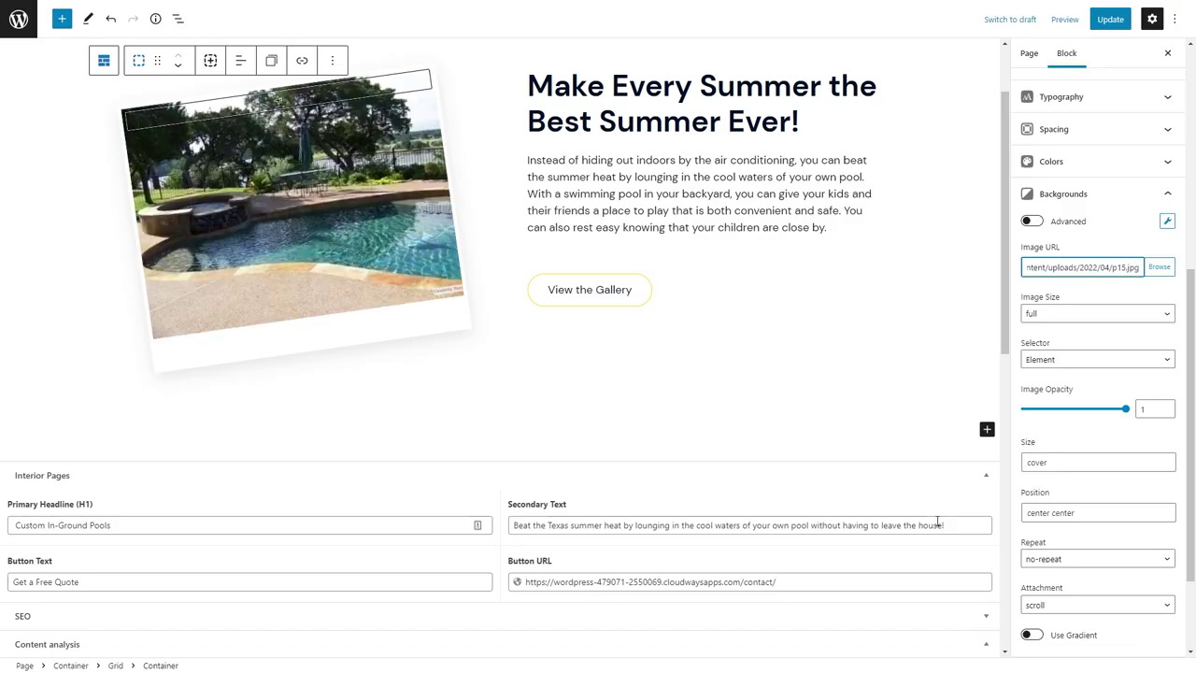
Select 'Every Summer' in the headline and check the extra formatting options without applying one.
left_click(790, 178)
left_click_drag(617, 187, 828, 191)
left_click(813, 147)
left_click(812, 147)
left_click(732, 222)
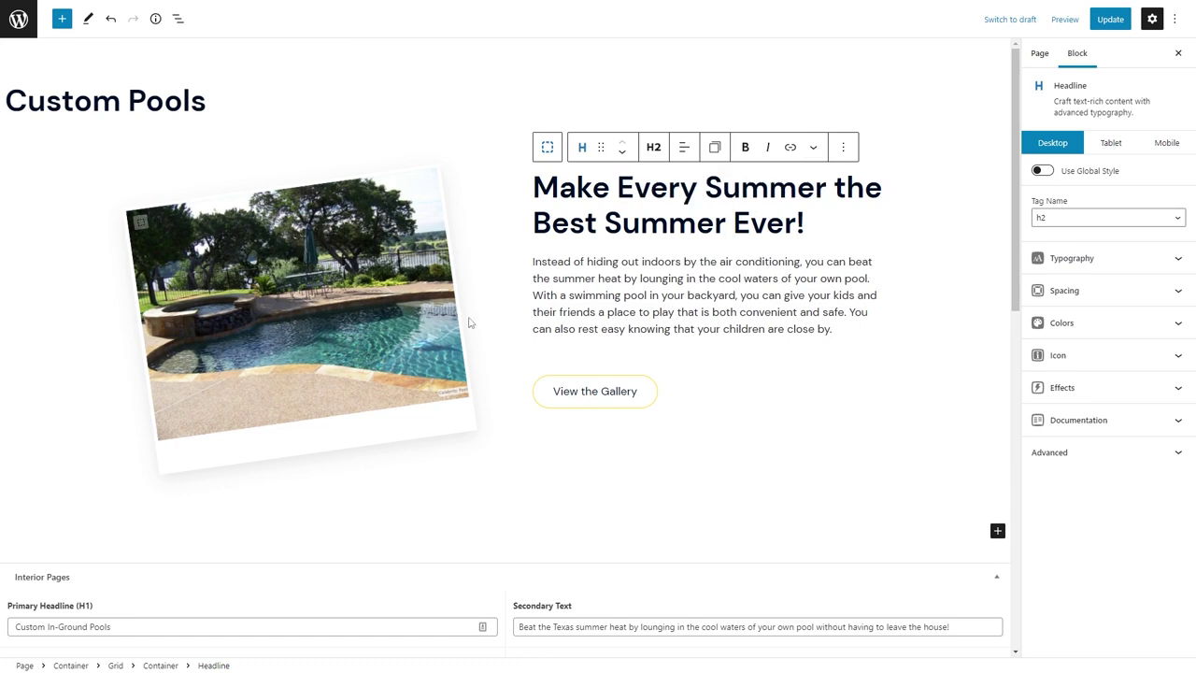
Copy the Granbury Area section from About Us and paste it into Custom Pools.
left_click(56, 8)
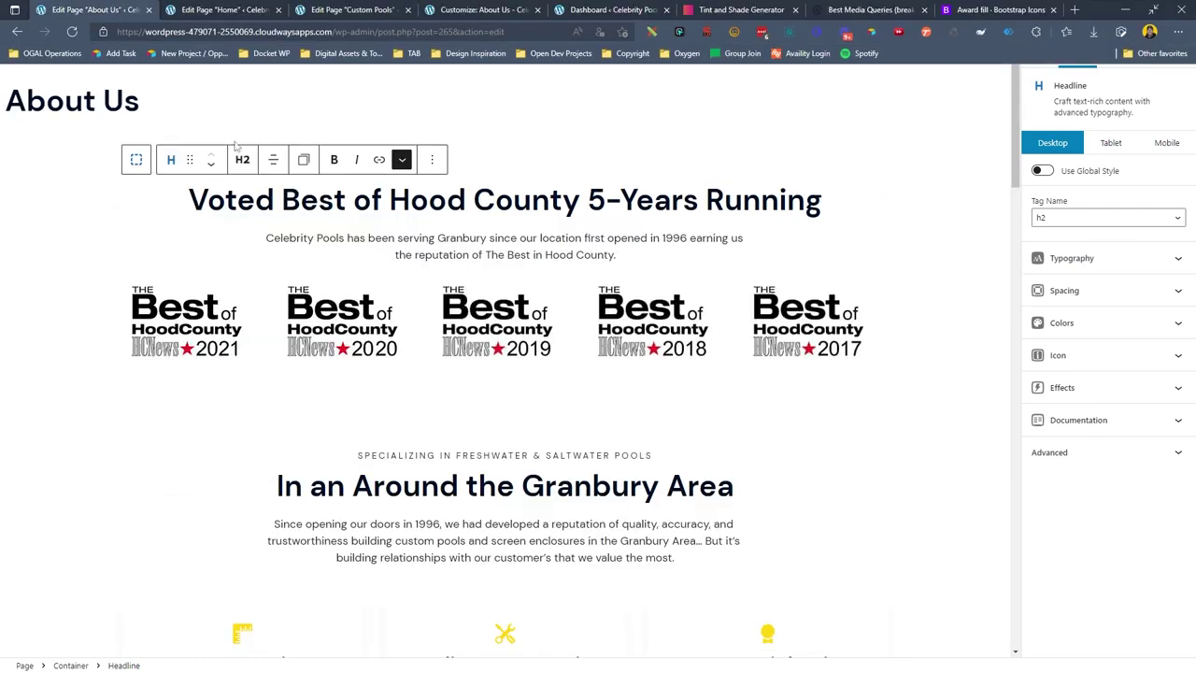
scroll(104, 309, "down", 2)
left_click(89, 309)
left_click(211, 204)
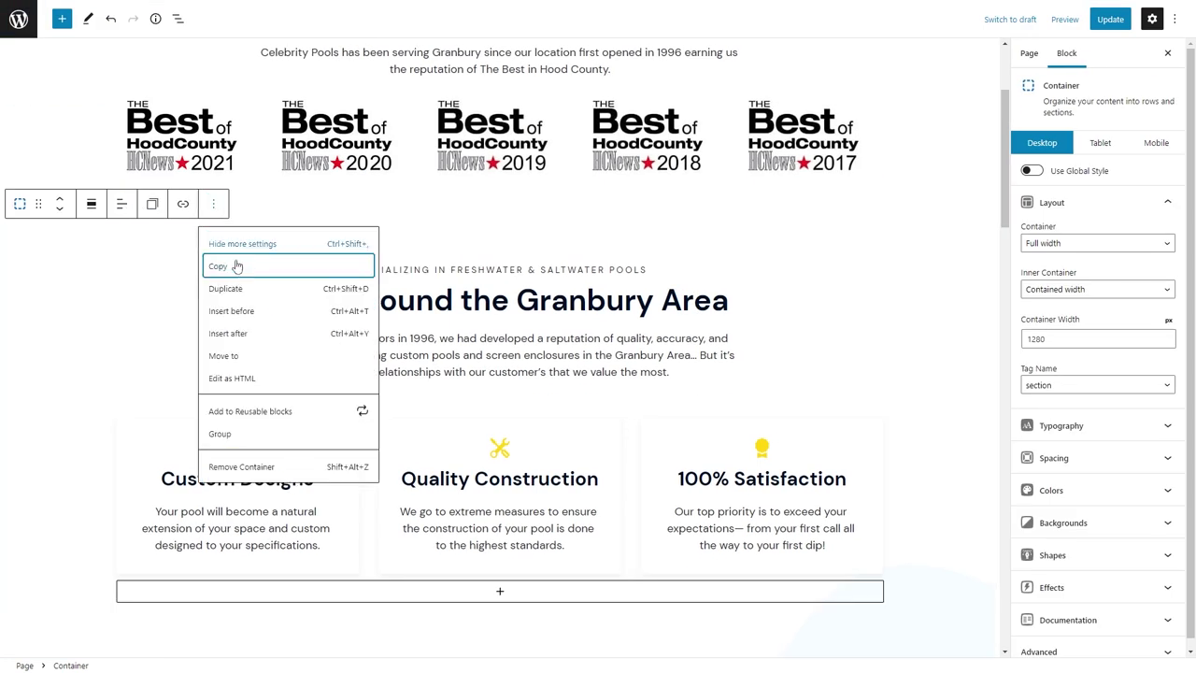
left_click(239, 268)
left_click(241, 7)
left_click(80, 513)
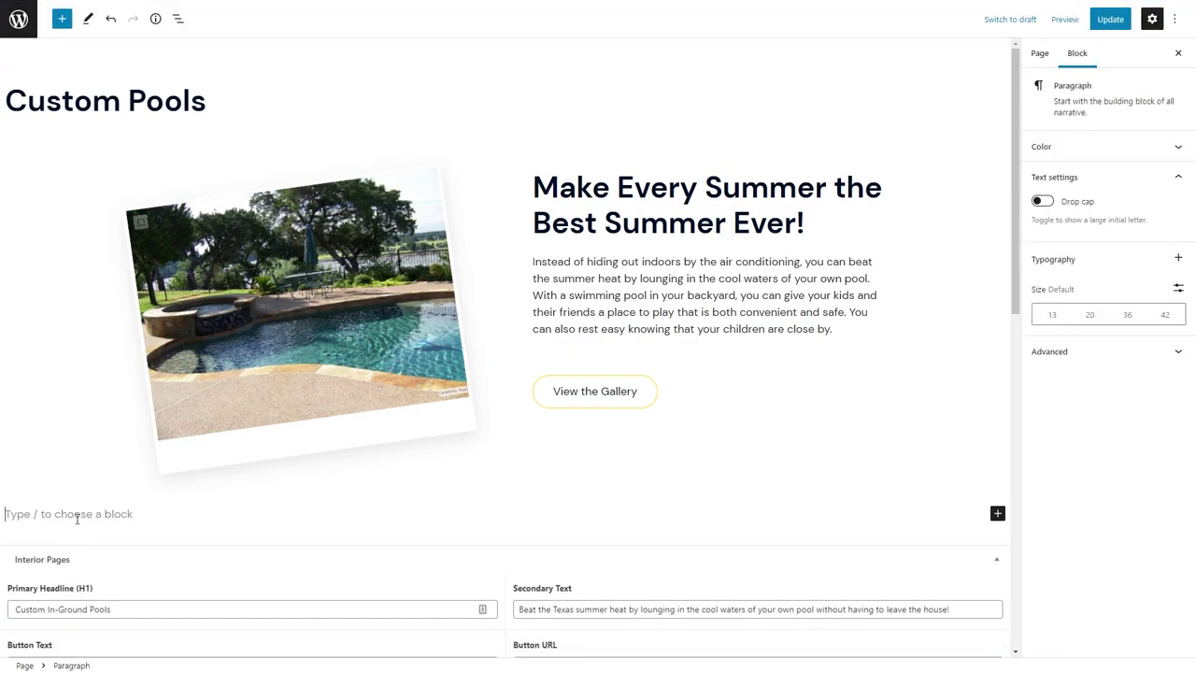
key("ctrl+v")
Change the pre-heading to 'THERE ARE ALL KINDS OF' and the headline to 'Benefits to Owning a Pool'.
left_click(1071, 465)
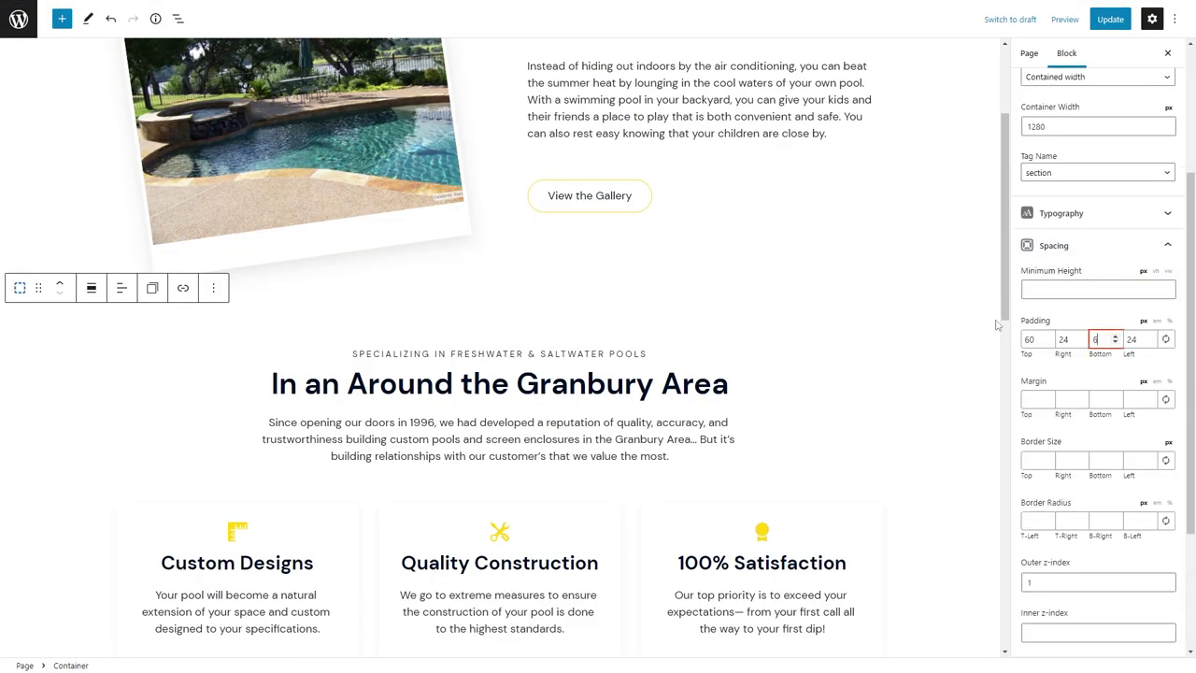
triple_click(476, 351)
type("THERE ARE ALL KI")
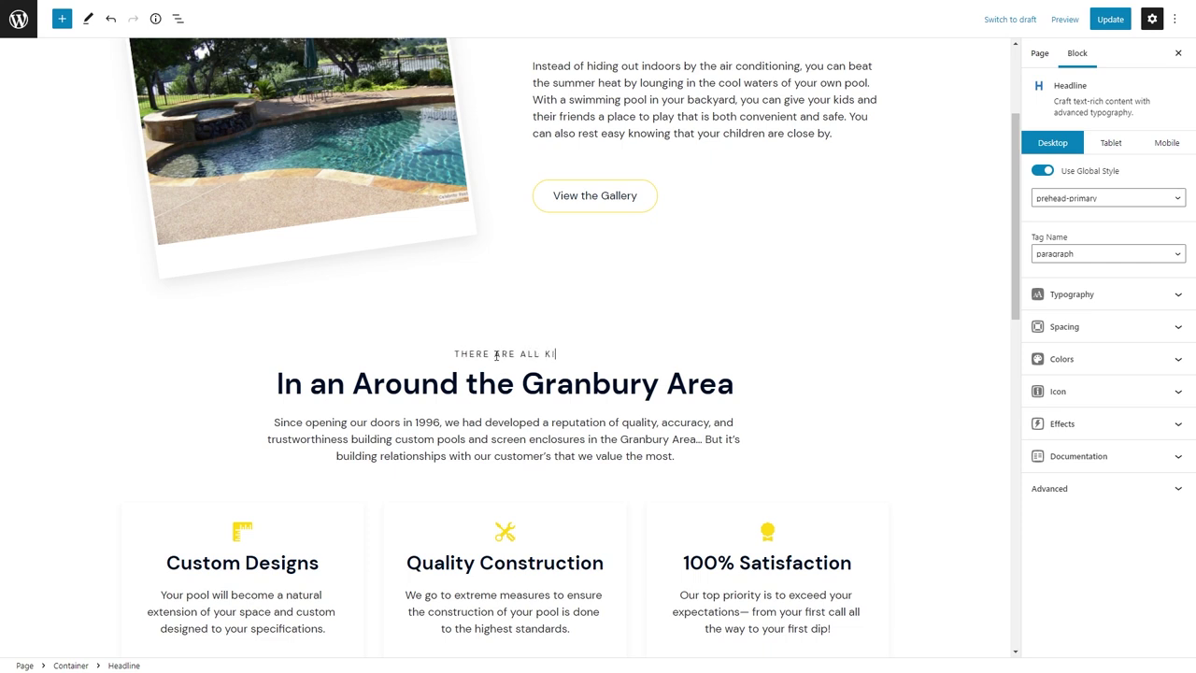
type("NDS OF")
triple_click(500, 381)
type("Benefits to")
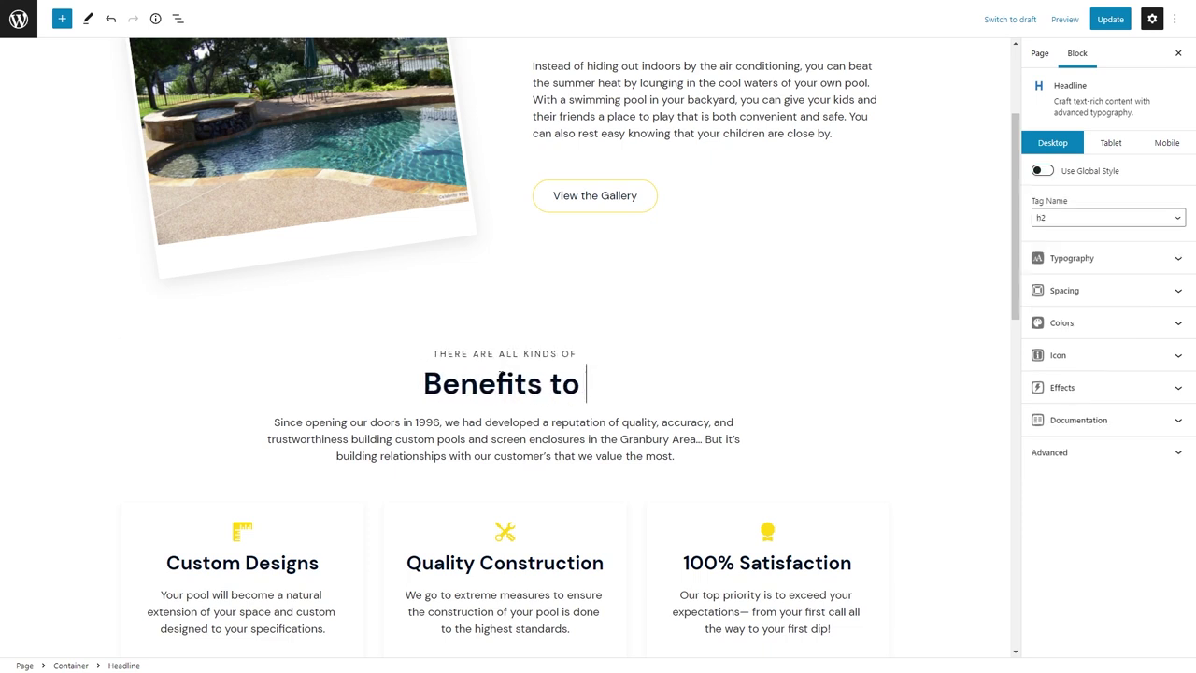
type(" Owning a Pool")
Highlight 'Owning a Pool' in the headline and paste the new intro paragraph.
key("ctrl+shift+Left")
key("ctrl+shift+Left")
key("ctrl+shift+Left")
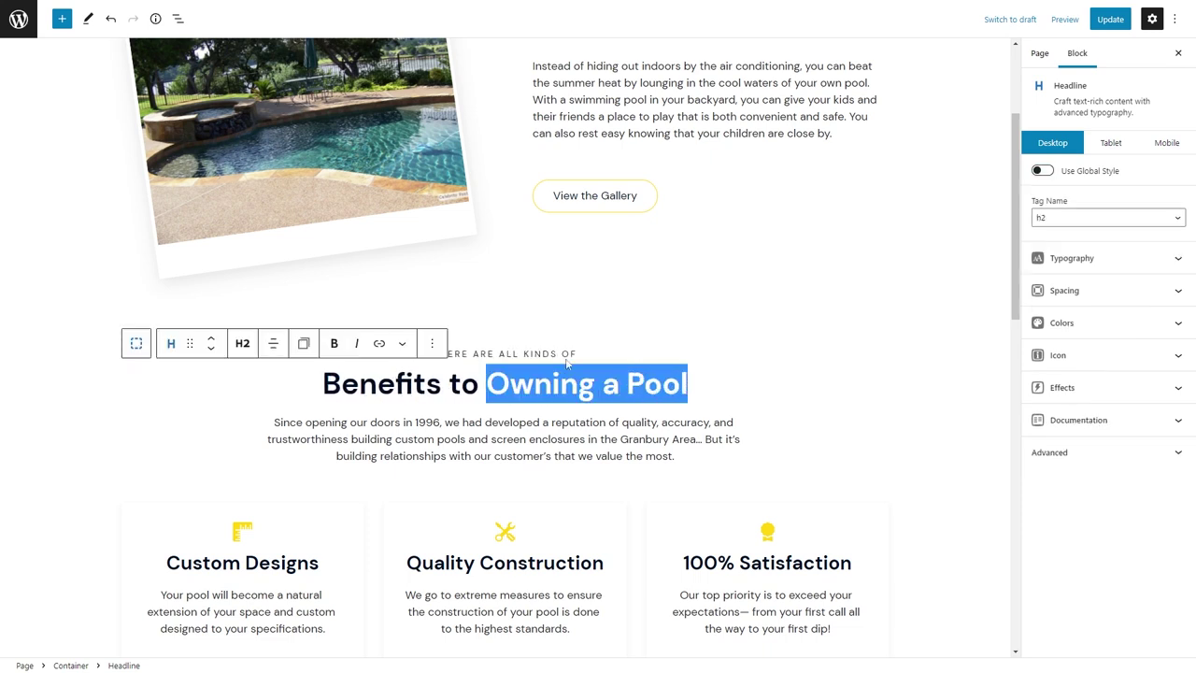
left_click(403, 344)
left_click(425, 405)
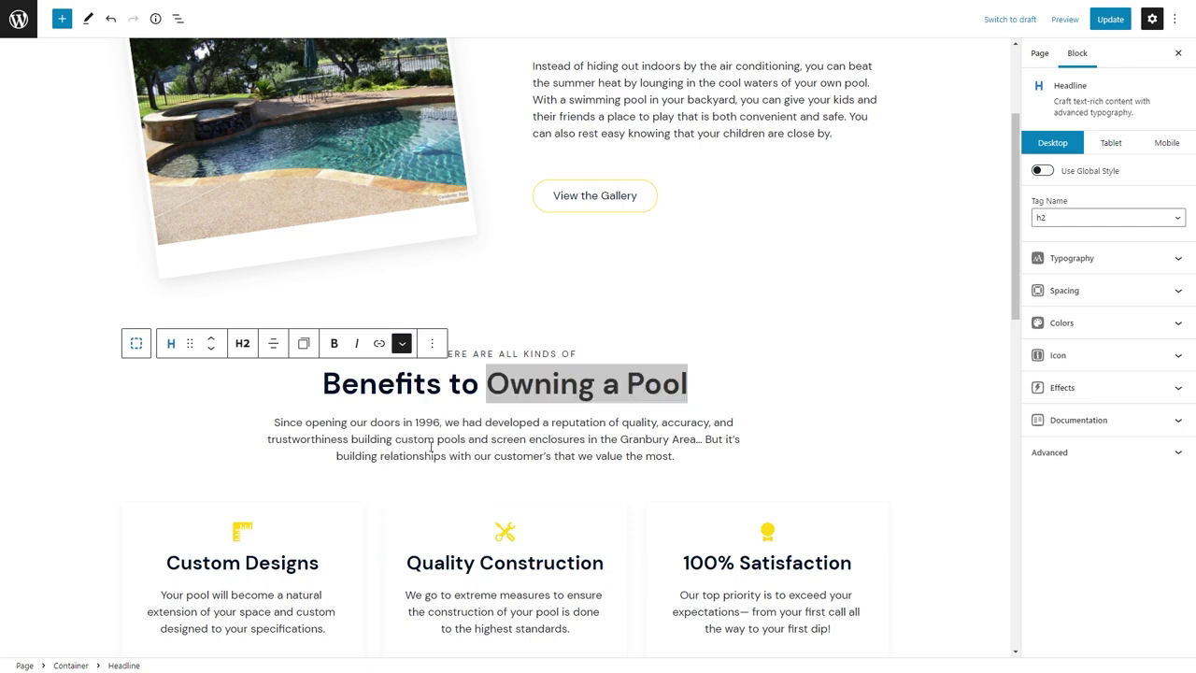
triple_click(431, 446)
key("ctrl+v")
Rename the three card headings to Melt Away Stress, Have a Staycation and Get Fit.
scroll(422, 450, "down", 1)
triple_click(237, 530)
type("M")
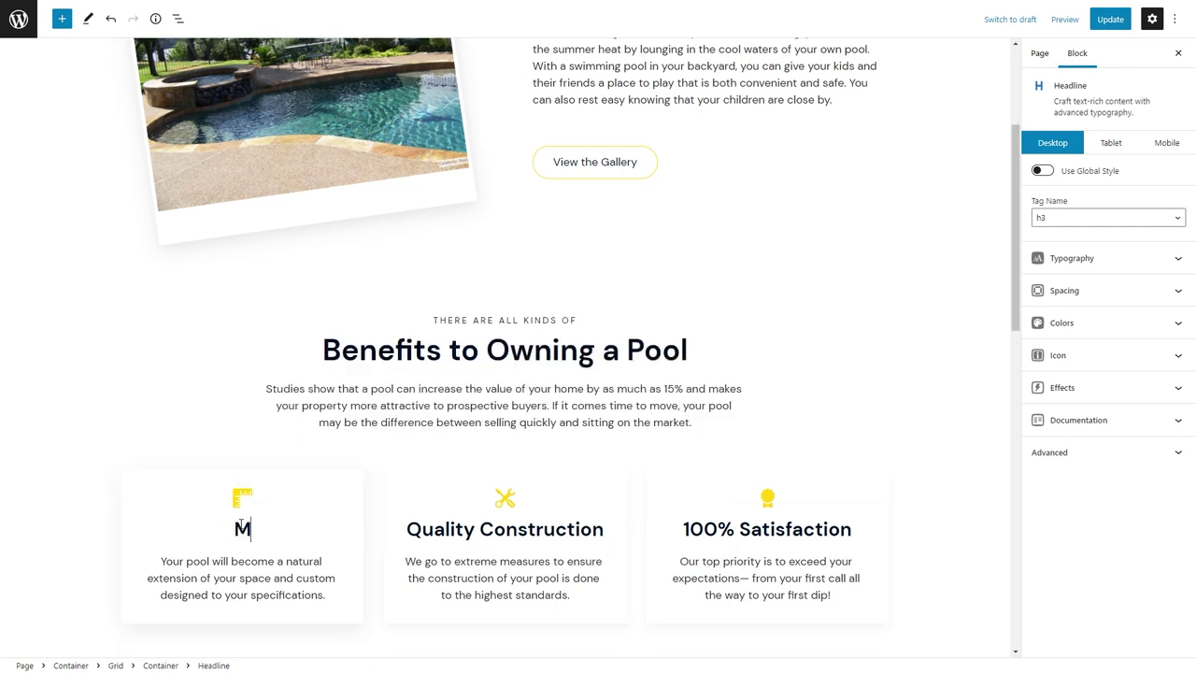
type("elt Away Stress")
triple_click(478, 529)
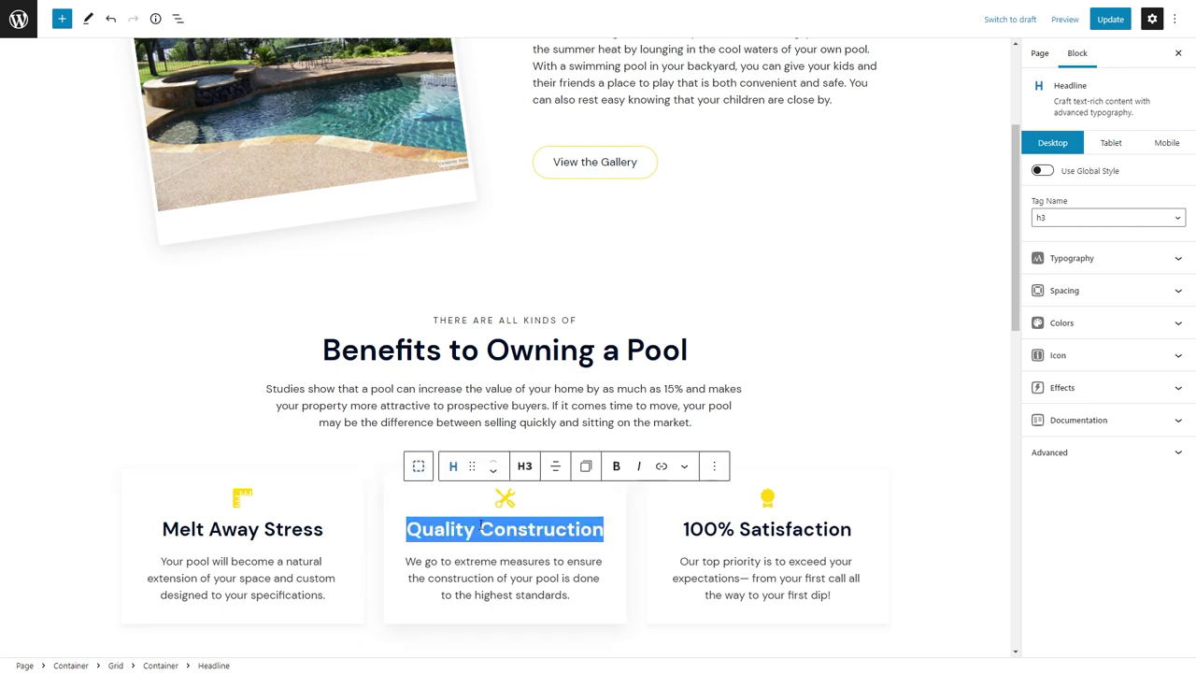
type("Have a Staycation")
triple_click(794, 529)
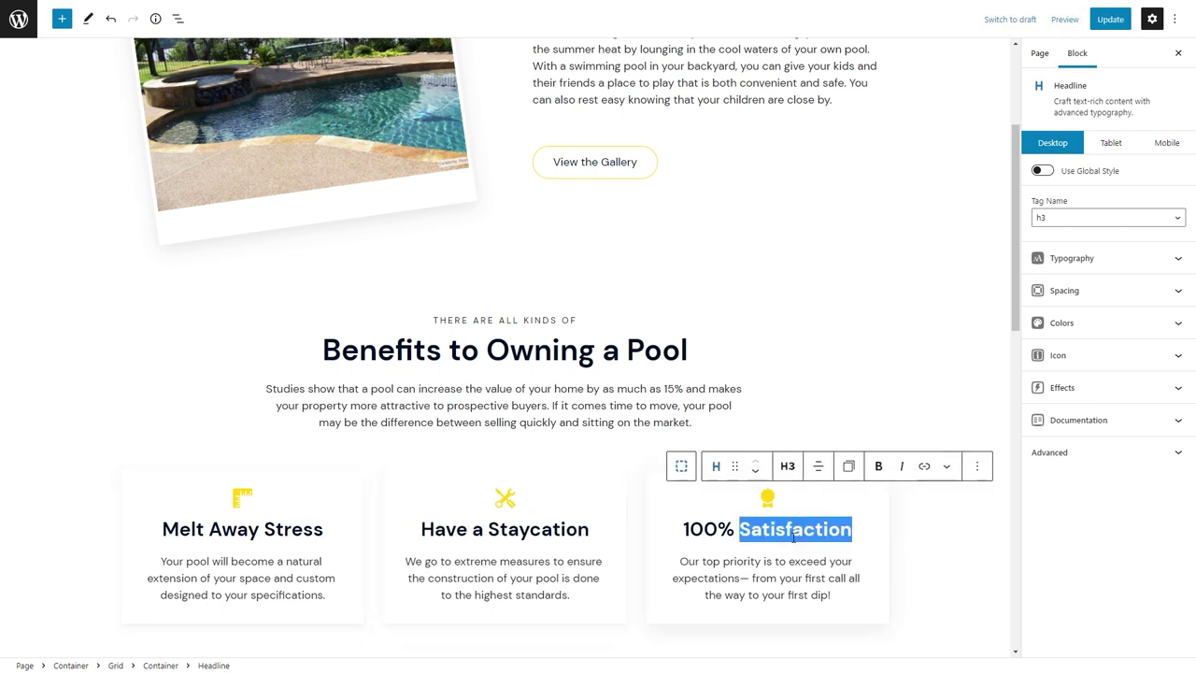
type("Get Fit")
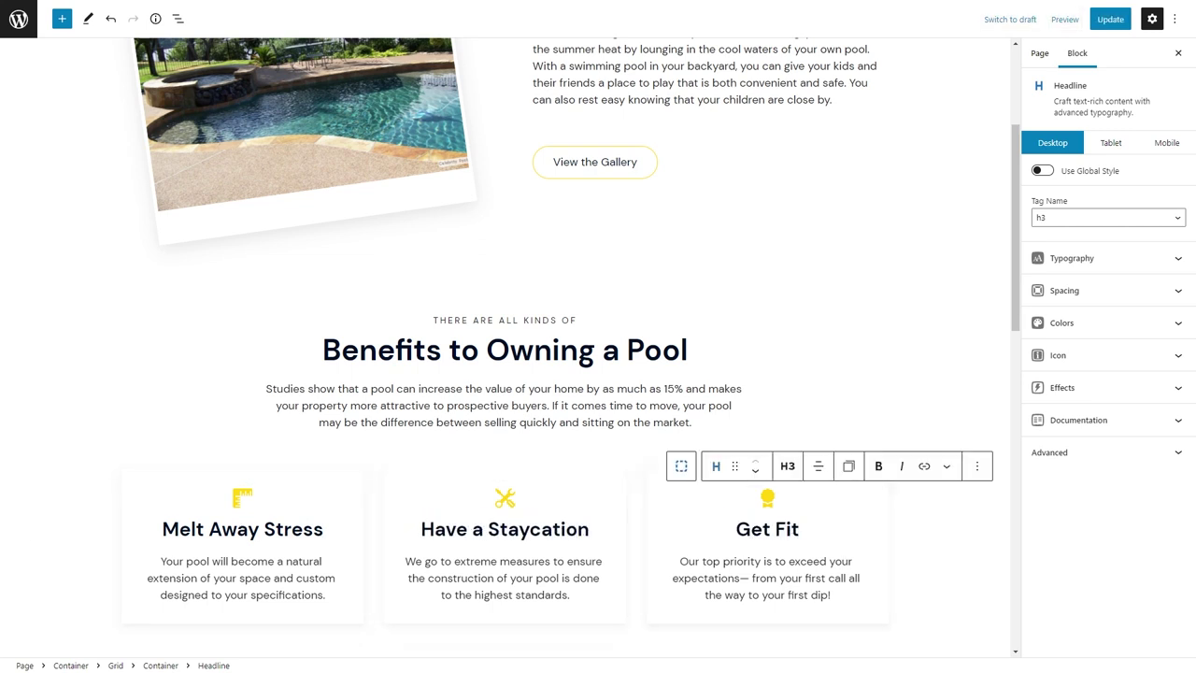
Paste new descriptions into the Melt Away Stress, Have a Staycation and Get Fit cards.
triple_click(254, 577)
key("ctrl+v")
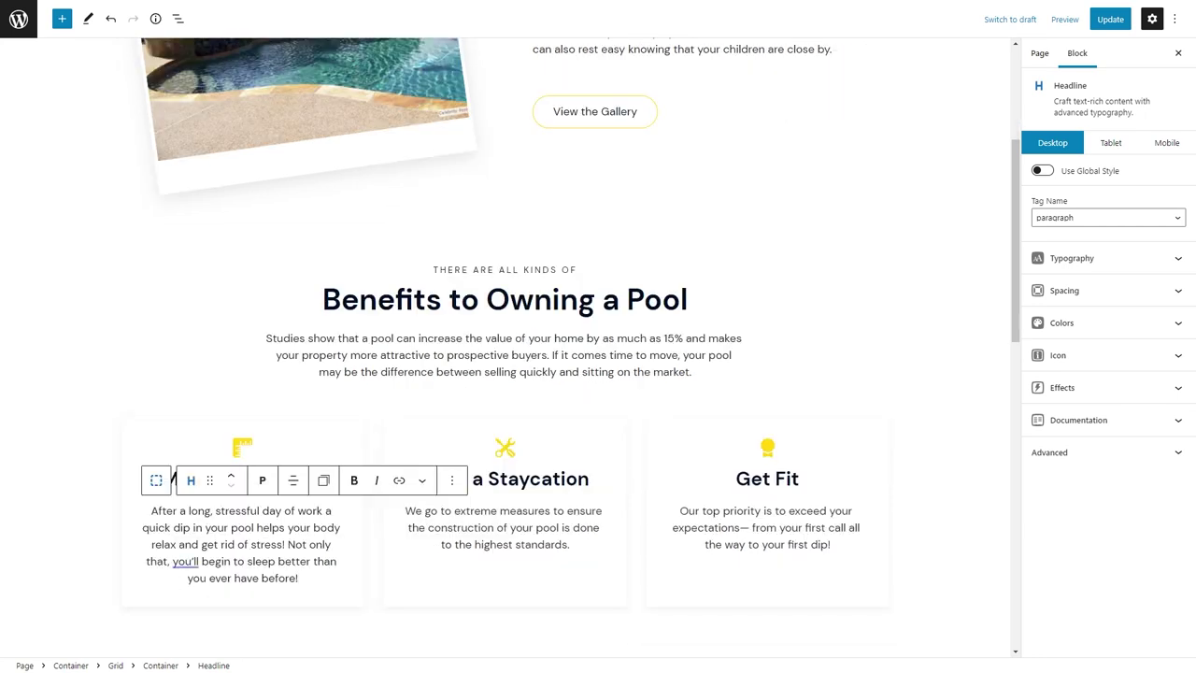
mouse_move(190, 561)
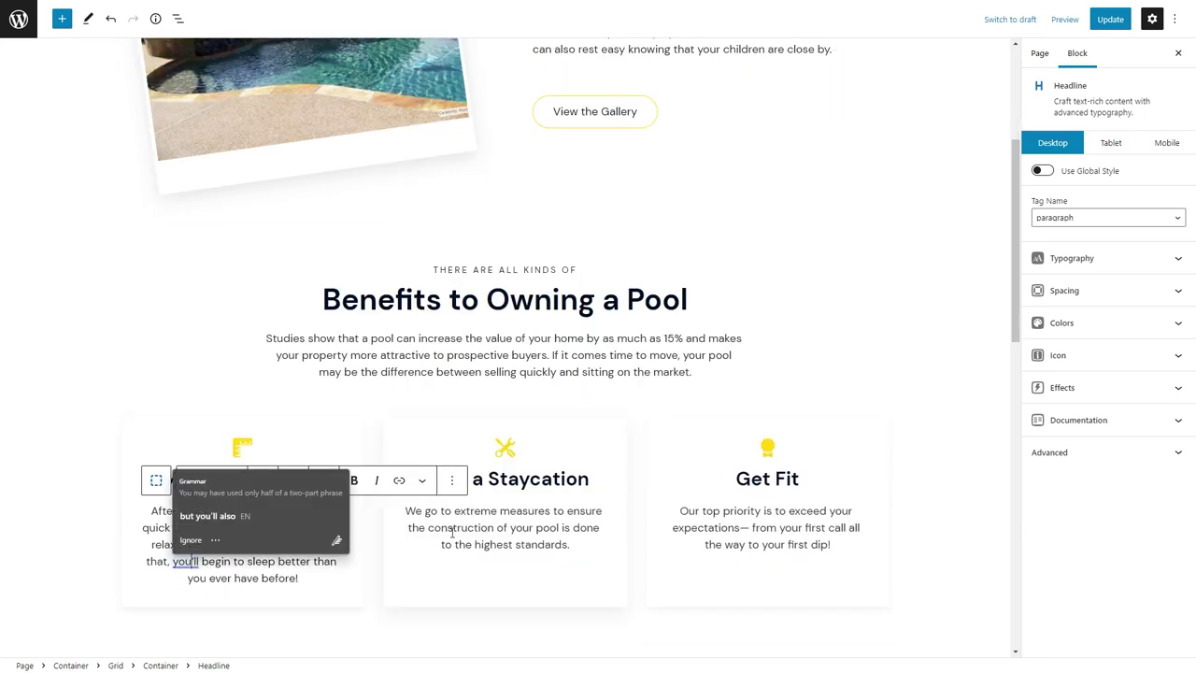
triple_click(452, 531)
key("ctrl+v")
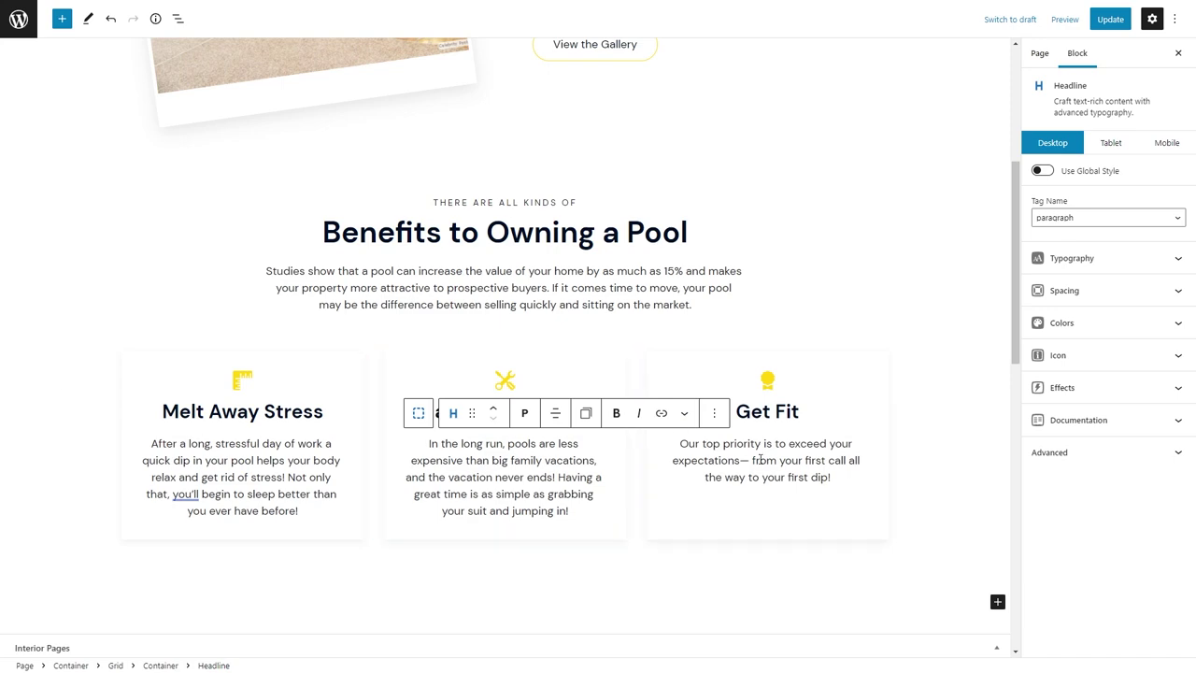
triple_click(760, 460)
key("ctrl+v")
left_click(803, 531)
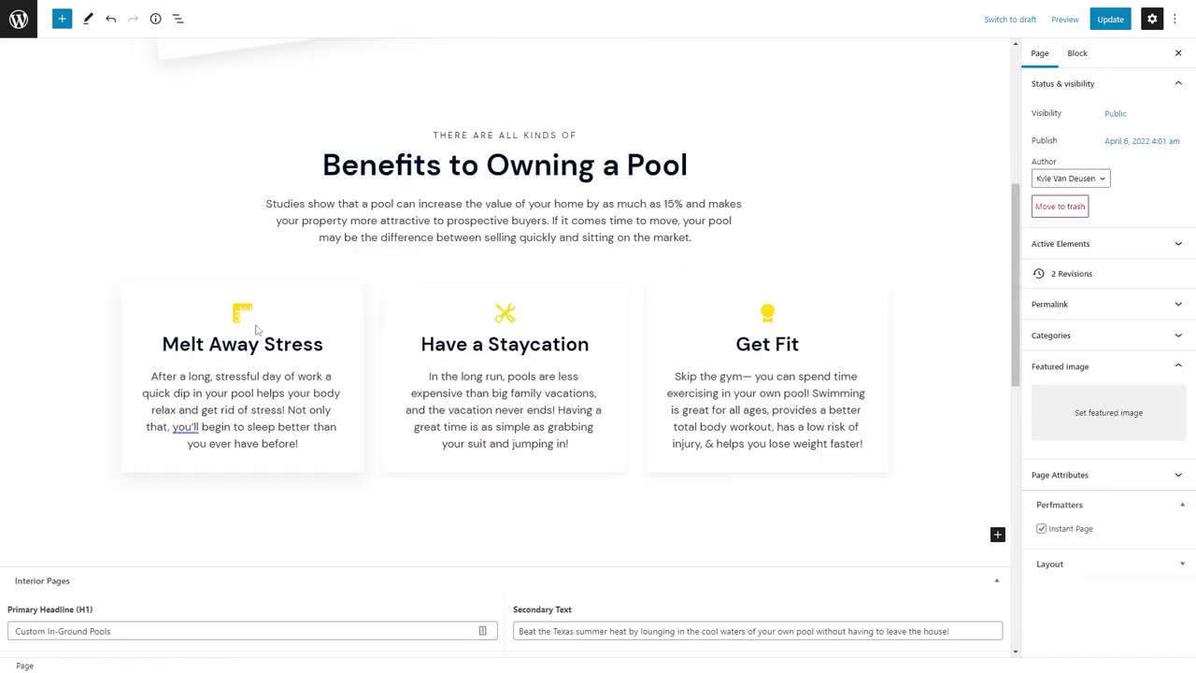
Find the brightness-alt-high-fill icon on Bootstrap Icons and copy its SVG code.
mouse_move(654, 3)
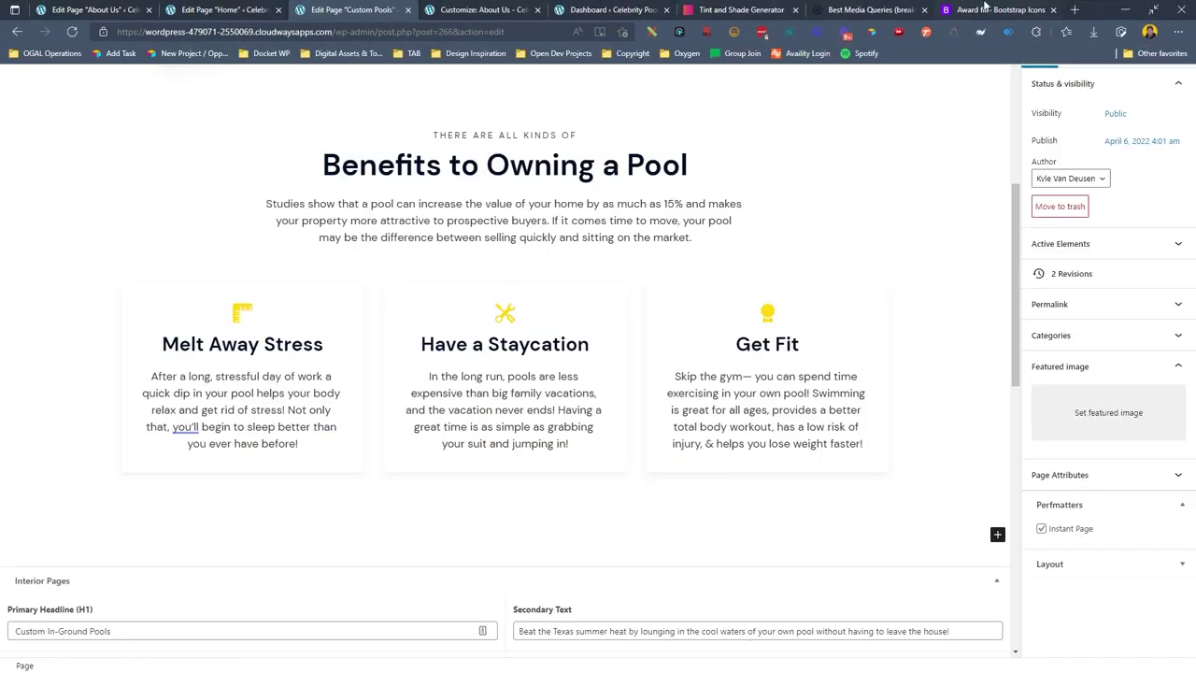
left_click(1094, 8)
key("alt+Left")
scroll(911, 448, "down", 2)
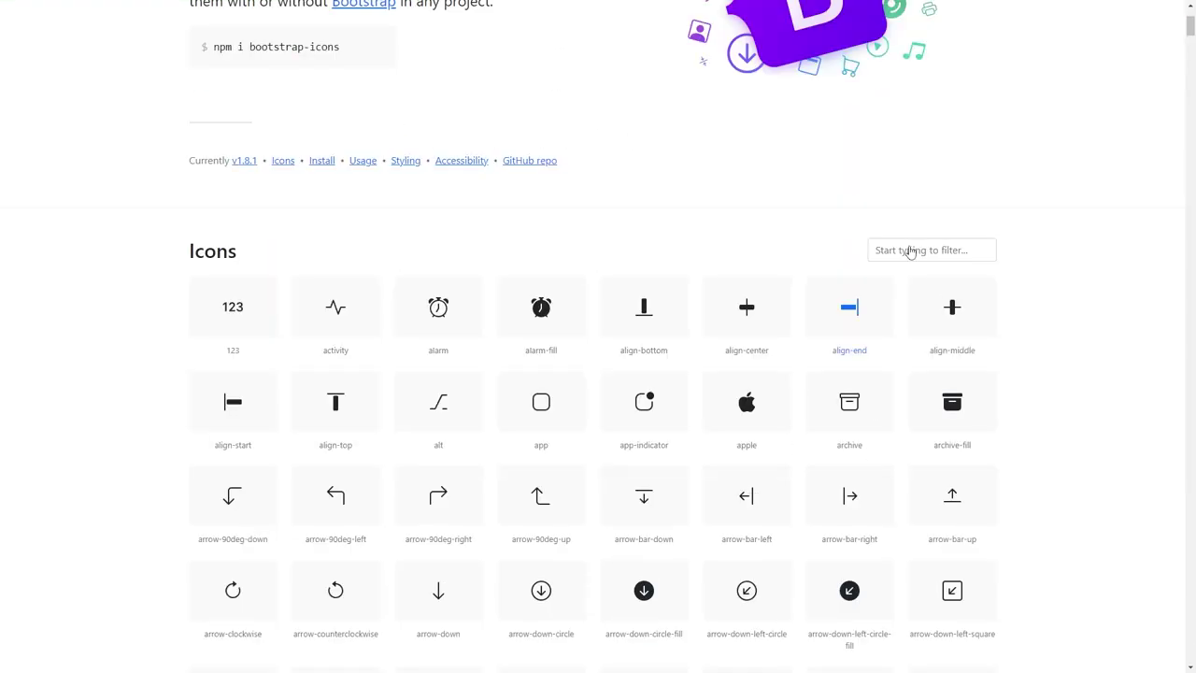
type("spa")
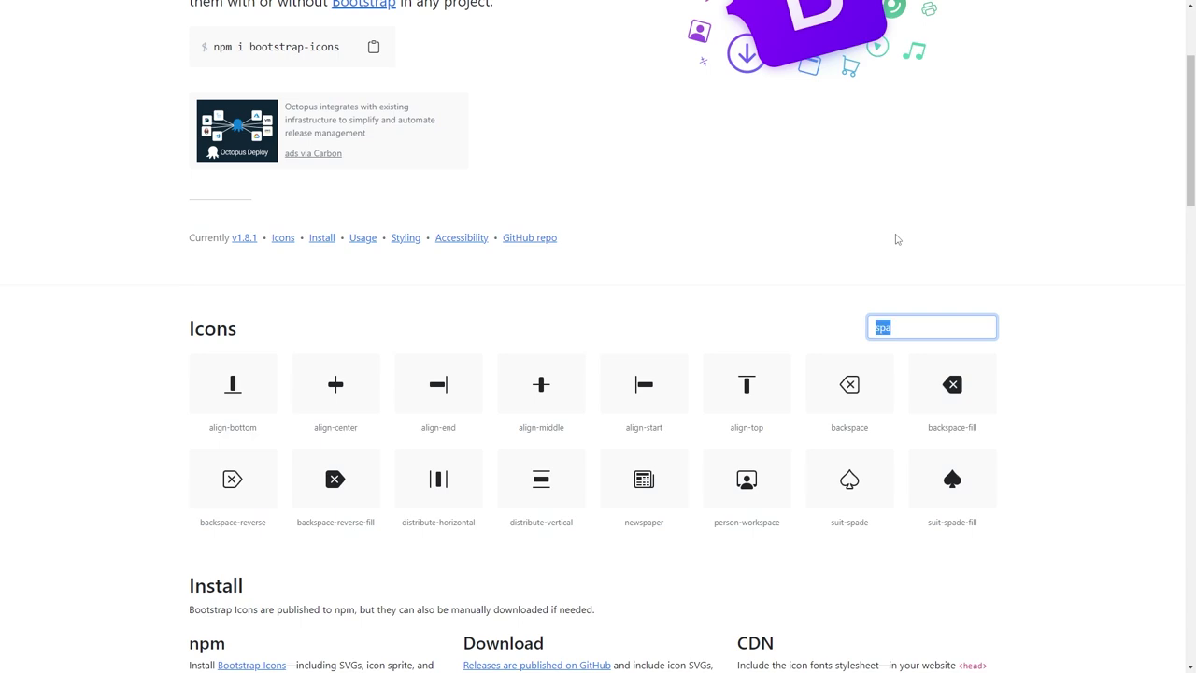
type("rela")
key("BackSpace")
key("BackSpace")
key("BackSpace")
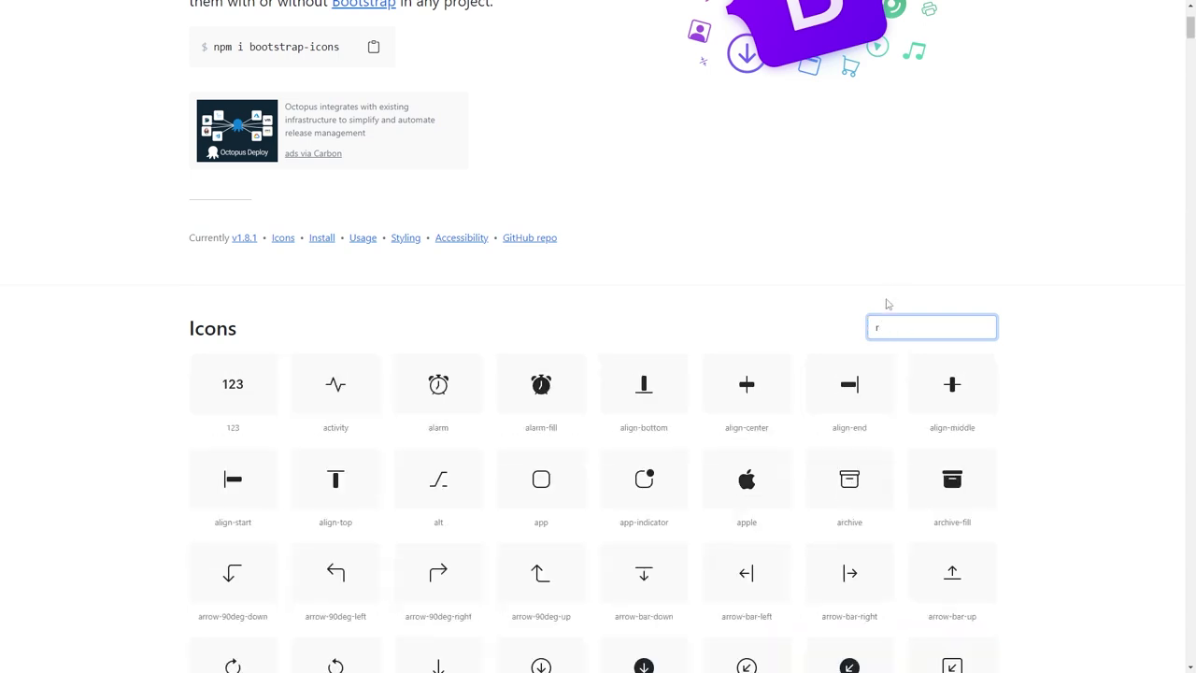
scroll(1041, 338, "down", 10)
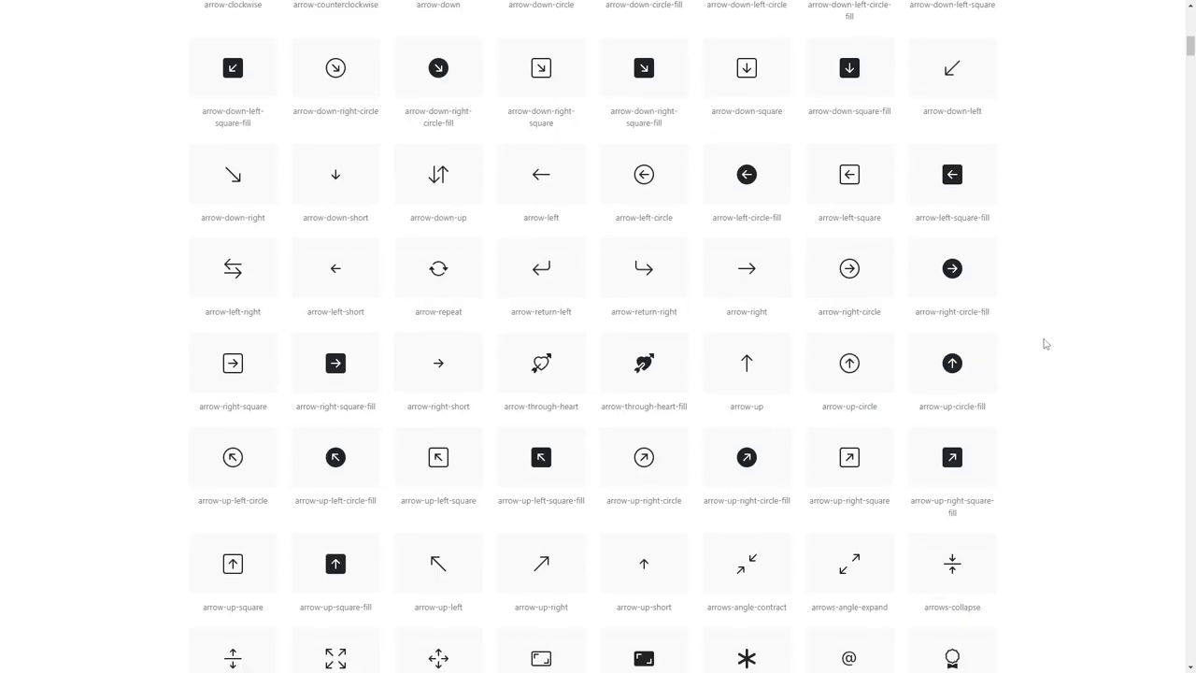
scroll(1044, 343, "down", 8)
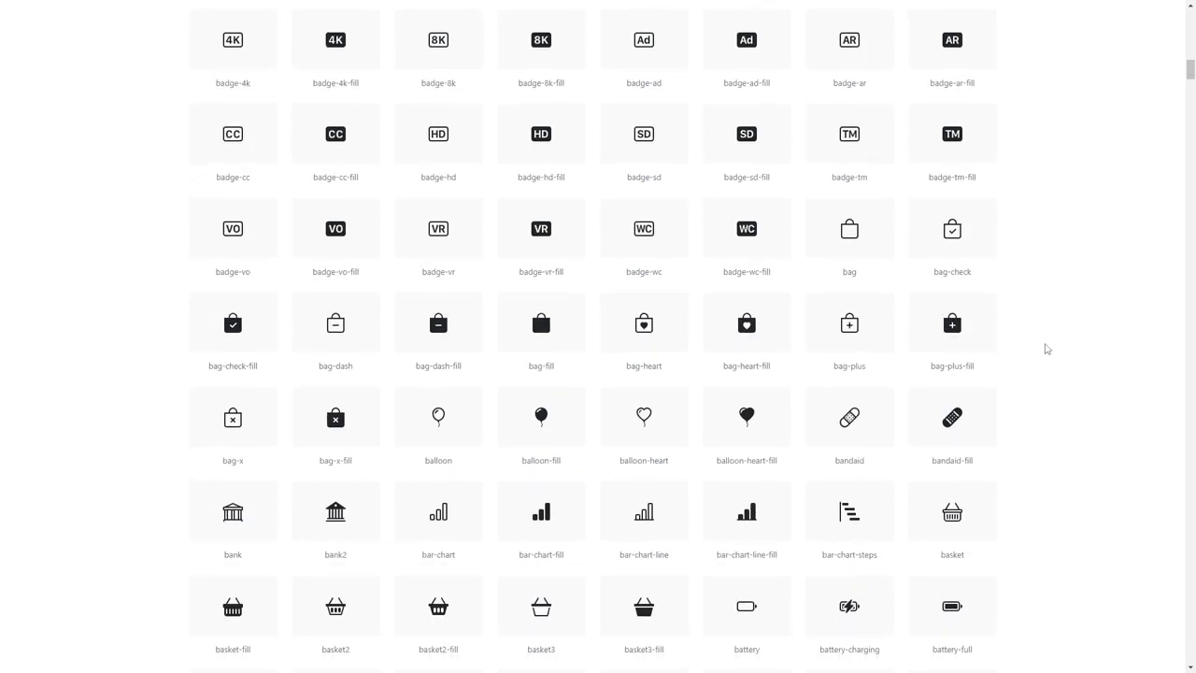
scroll(1046, 348, "down", 9)
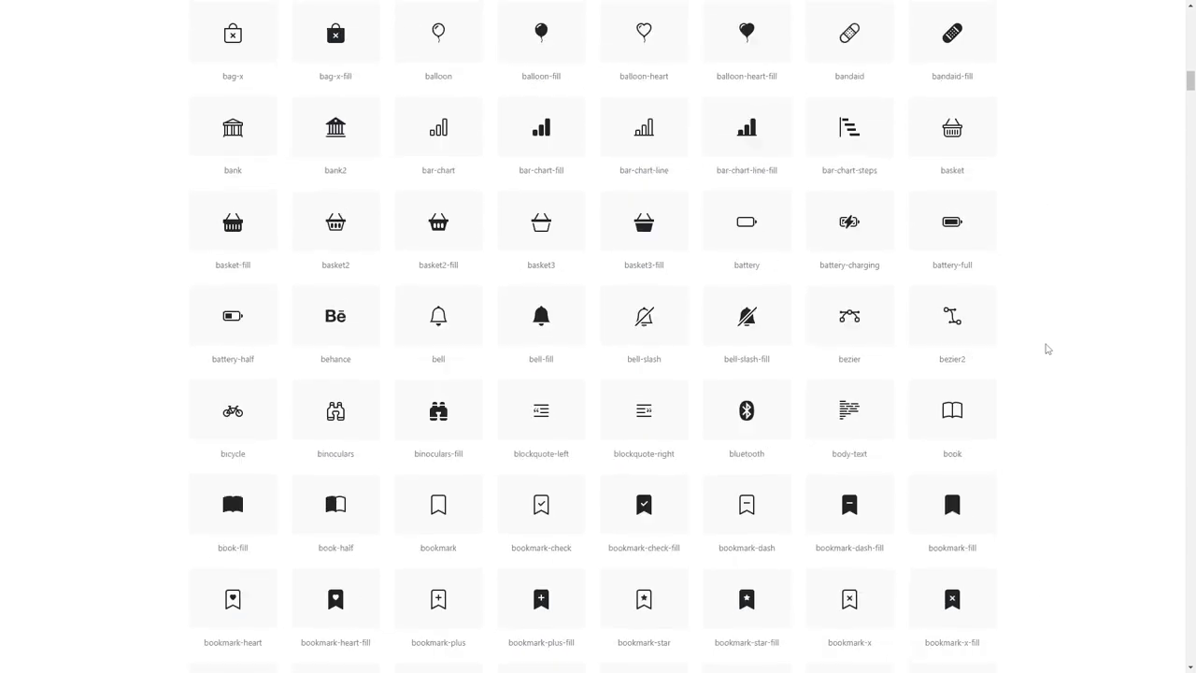
scroll(1047, 347, "down", 4)
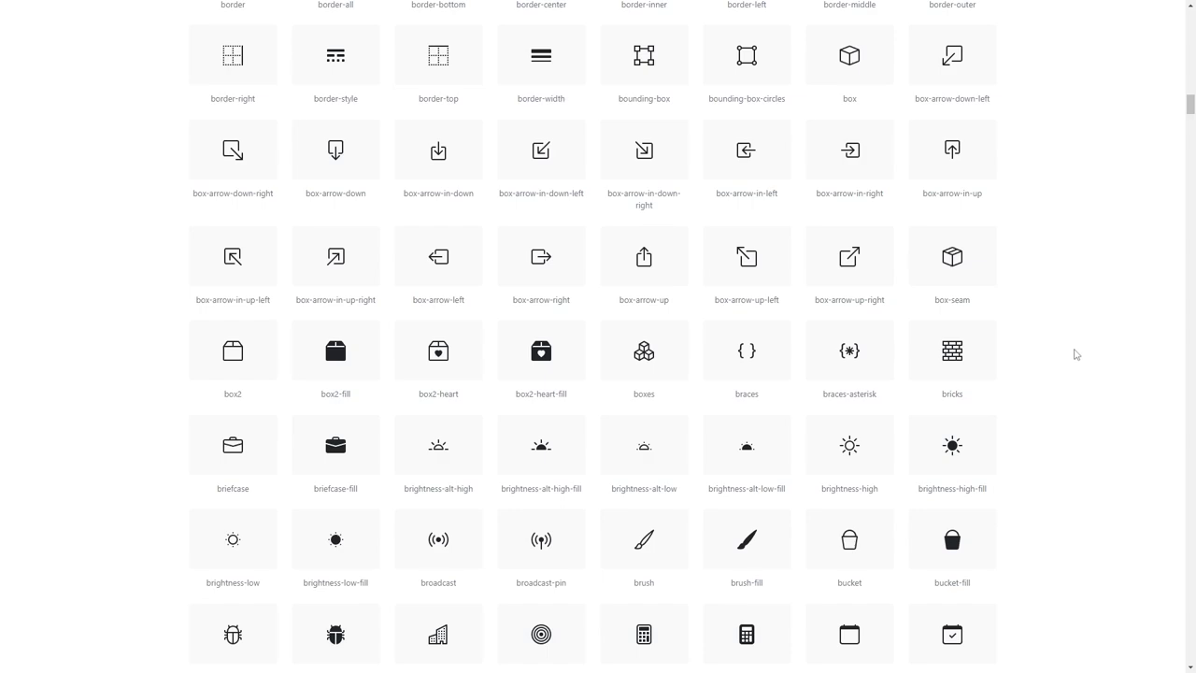
left_click(555, 459)
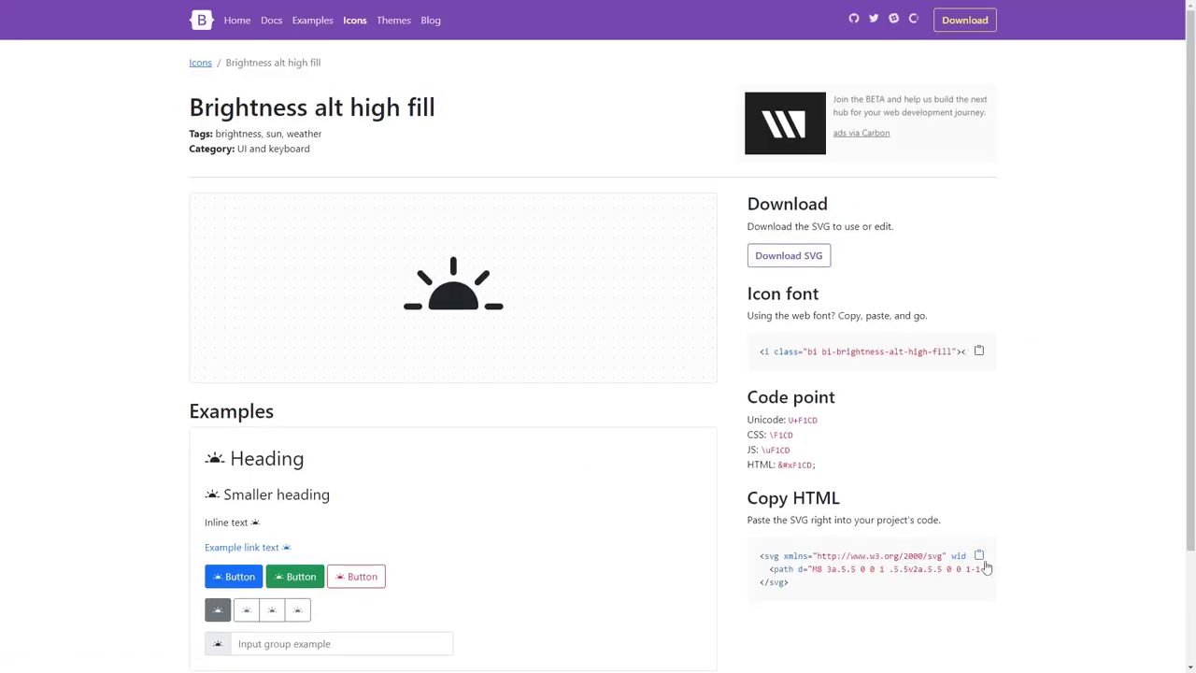
left_click(94, 10)
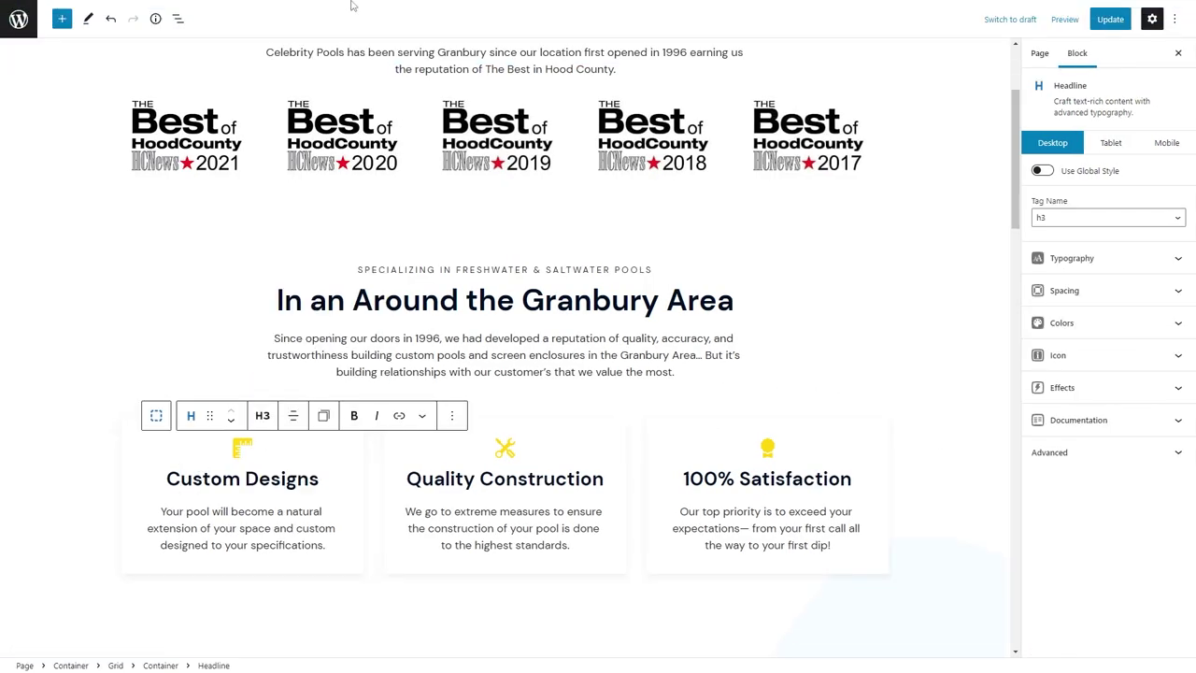
Paste the sun SVG into the Melt Away Stress heading's icon field.
left_click(346, 9)
left_click(1058, 355)
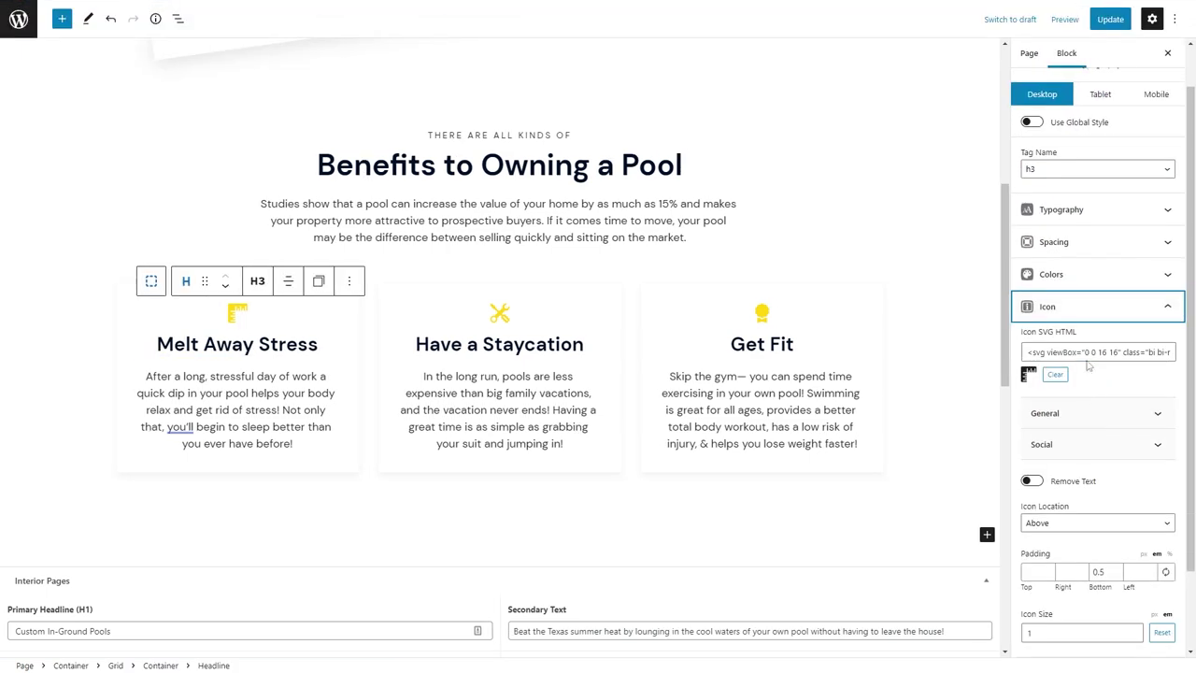
left_click(1088, 352)
key("ctrl+a")
key("ctrl+v")
Search Bootstrap Icons for 'umbrell' and open the umbrella-fill icon's details.
left_click(1075, 9)
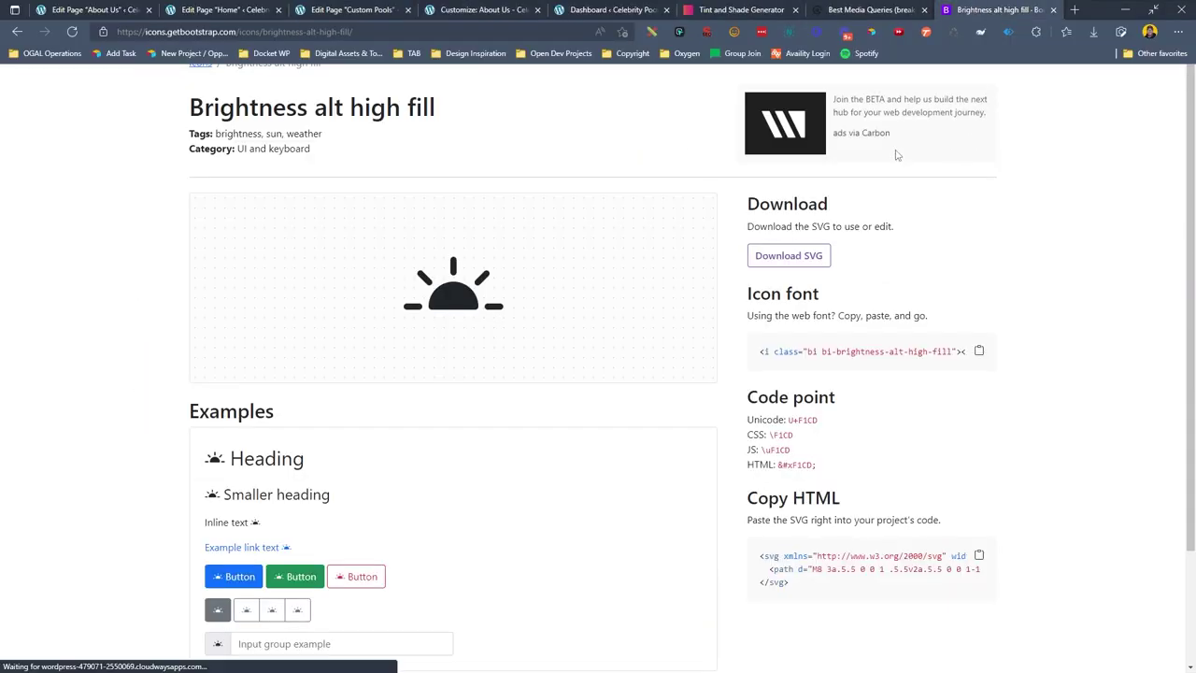
key("alt+Left")
scroll(913, 395, "down", 20)
scroll(993, 323, "up", 10)
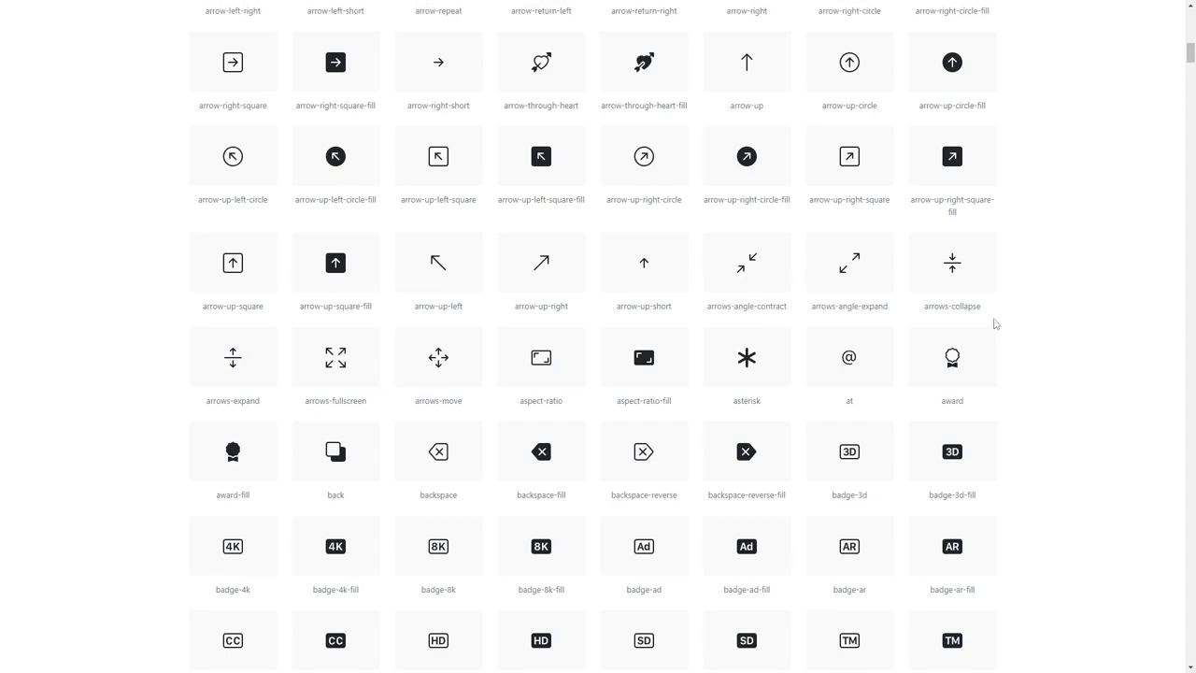
key("alt+Right")
key("alt+Left")
scroll(942, 307, "up", 20)
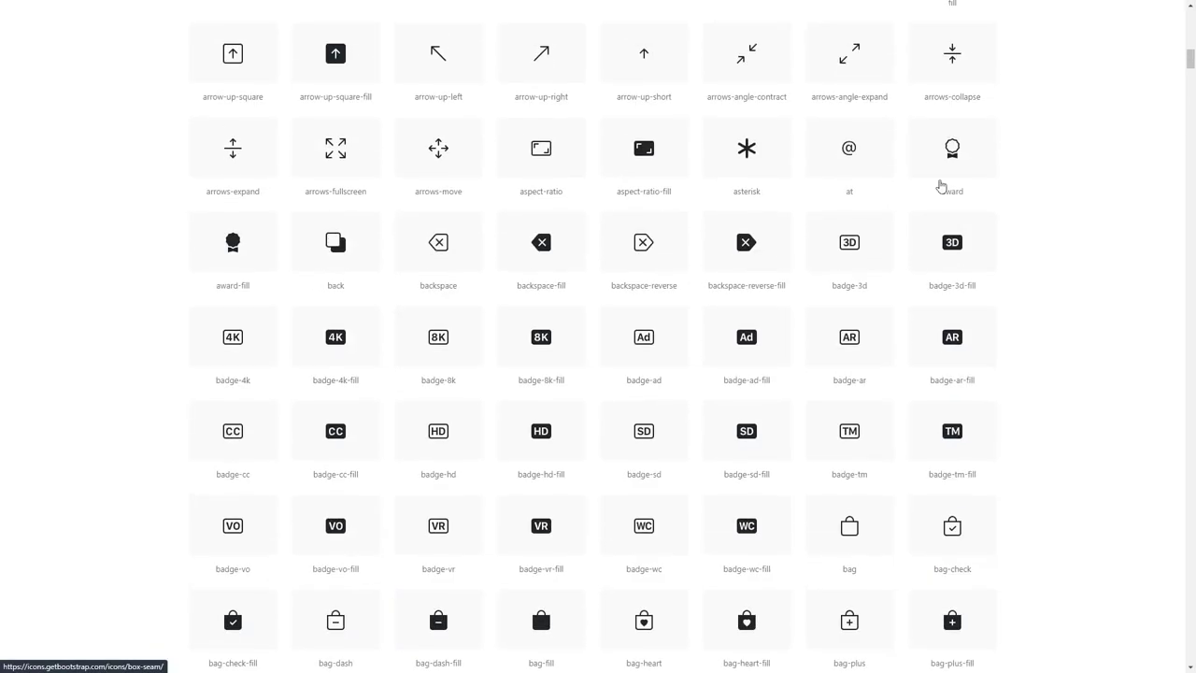
scroll(906, 45, "up", 2)
type("u")
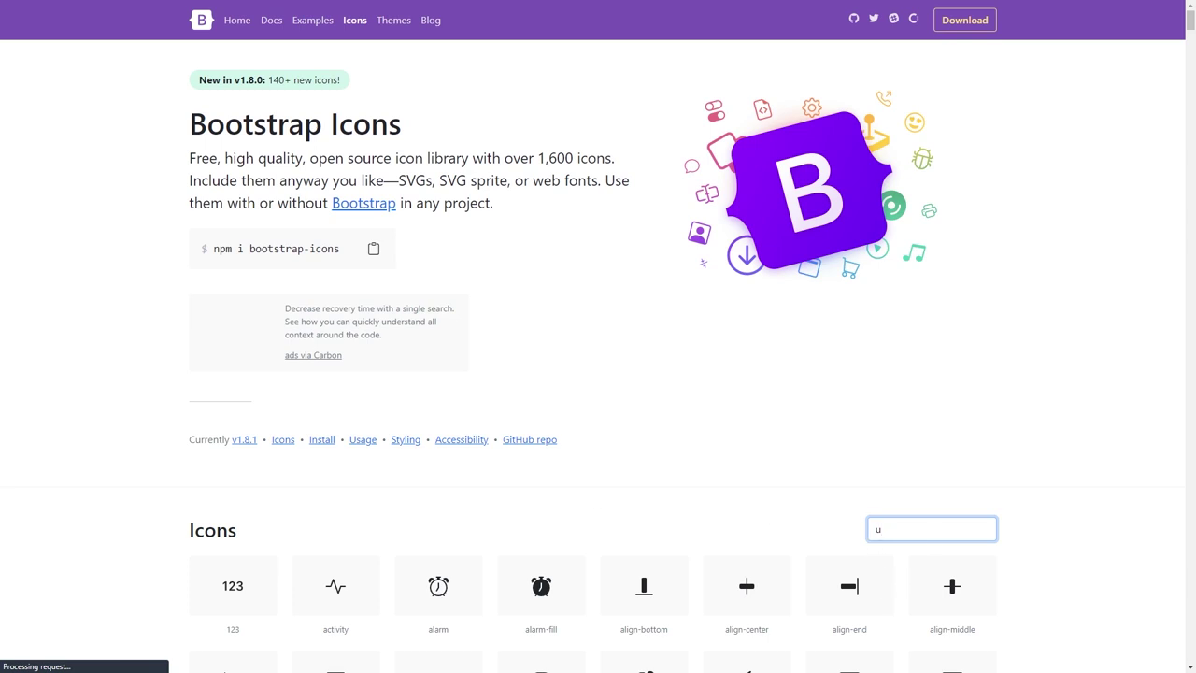
type("mbrell")
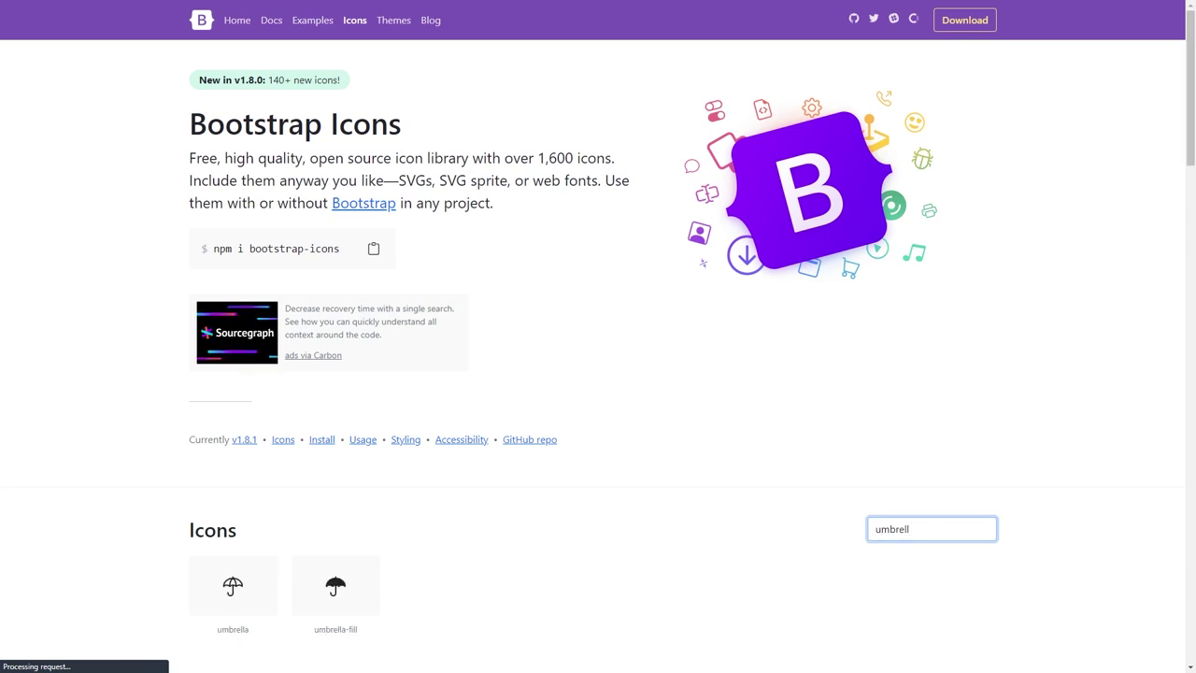
left_click(367, 584)
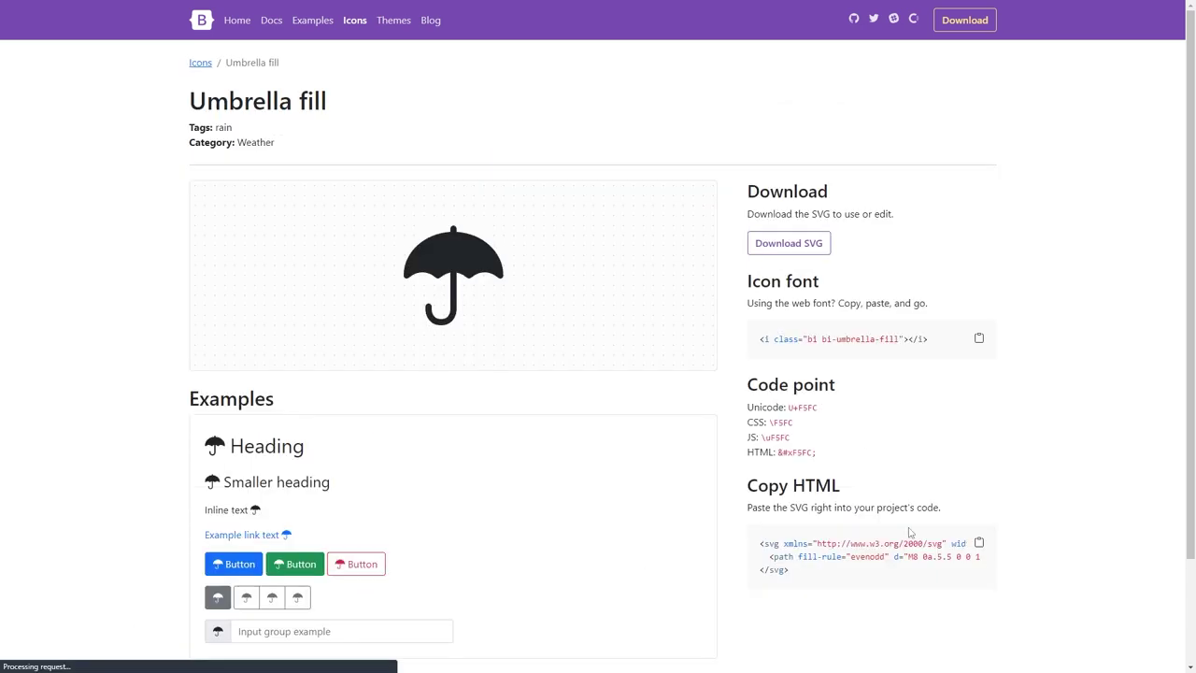
left_click(108, 10)
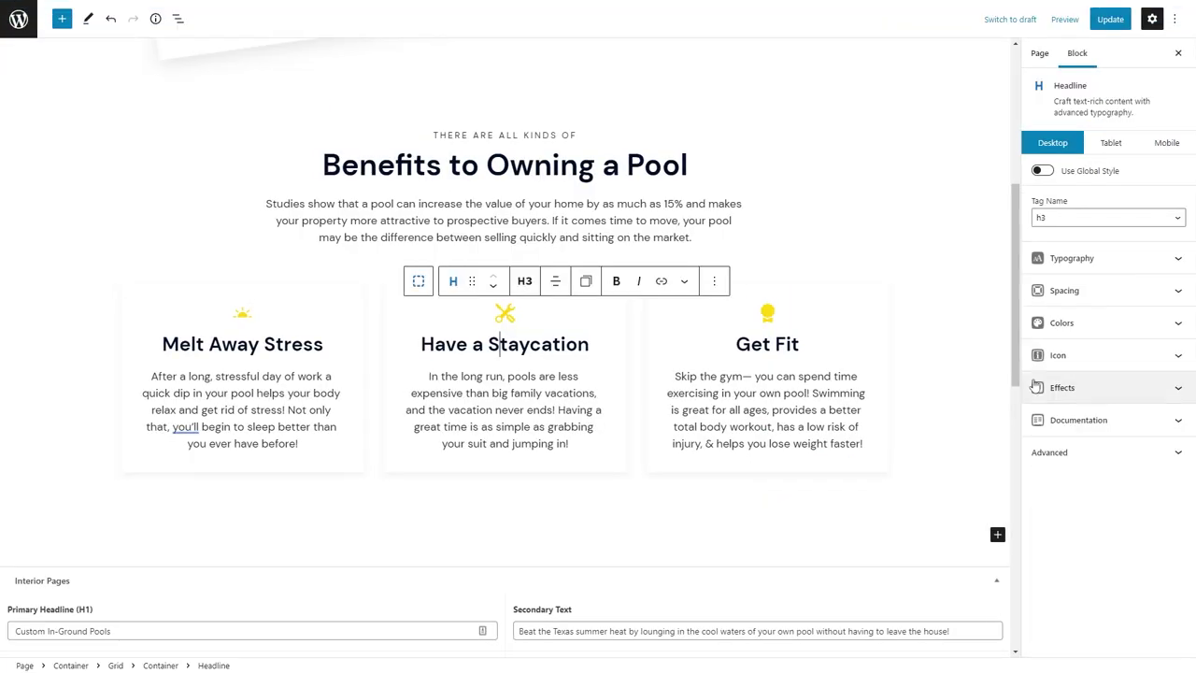
Replace the Have a Staycation icon's scissors SVG with the umbrella SVG.
left_click(1063, 353)
key("ctrl+a")
key("ctrl+v")
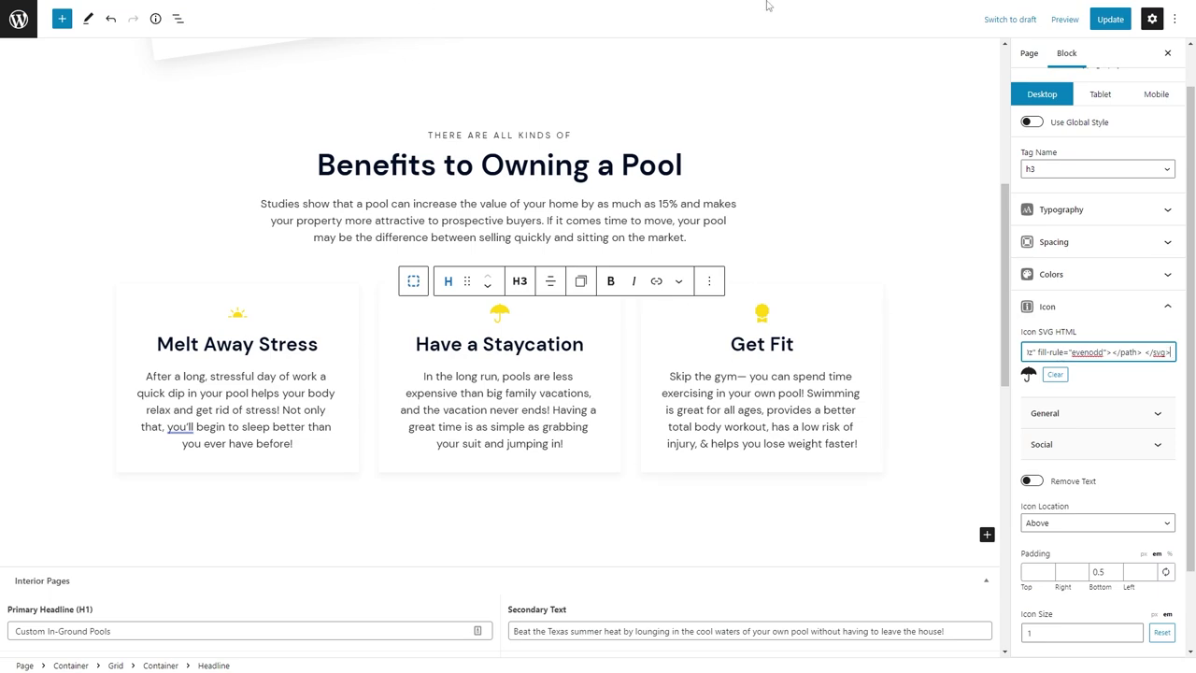
Search Bootstrap Icons for 'gym', 'scale', then 'heart' and open heart-pulse-fill.
left_click(1093, 10)
key("alt+Left")
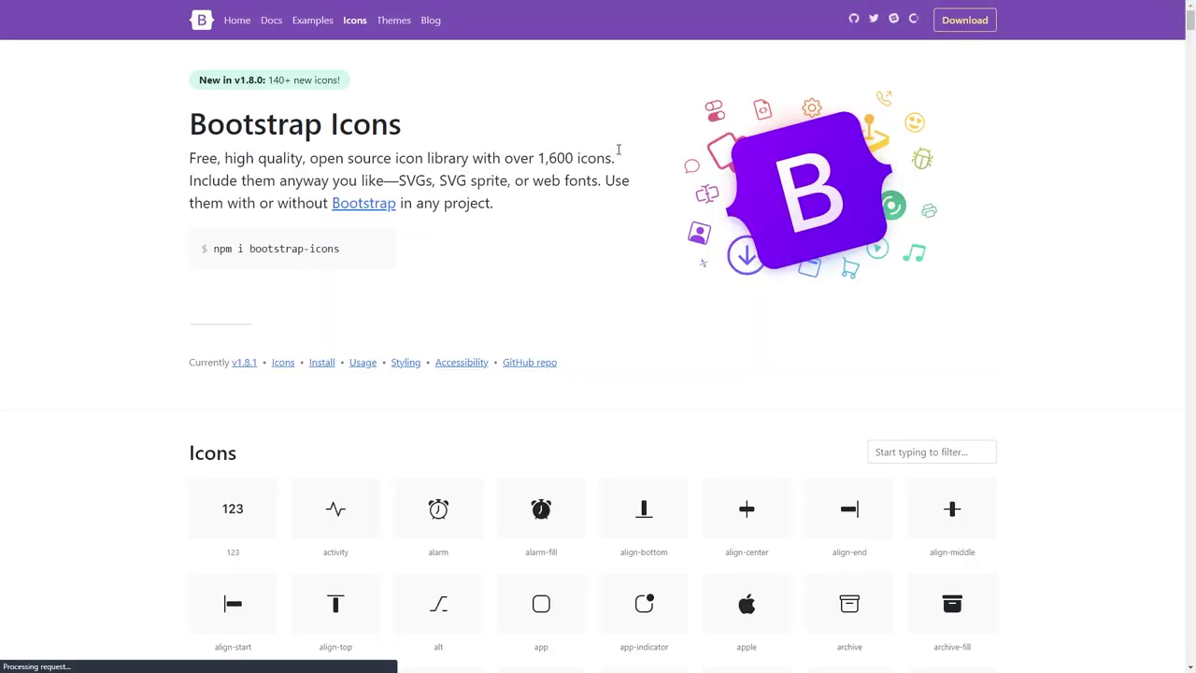
left_click(915, 446)
type("gym")
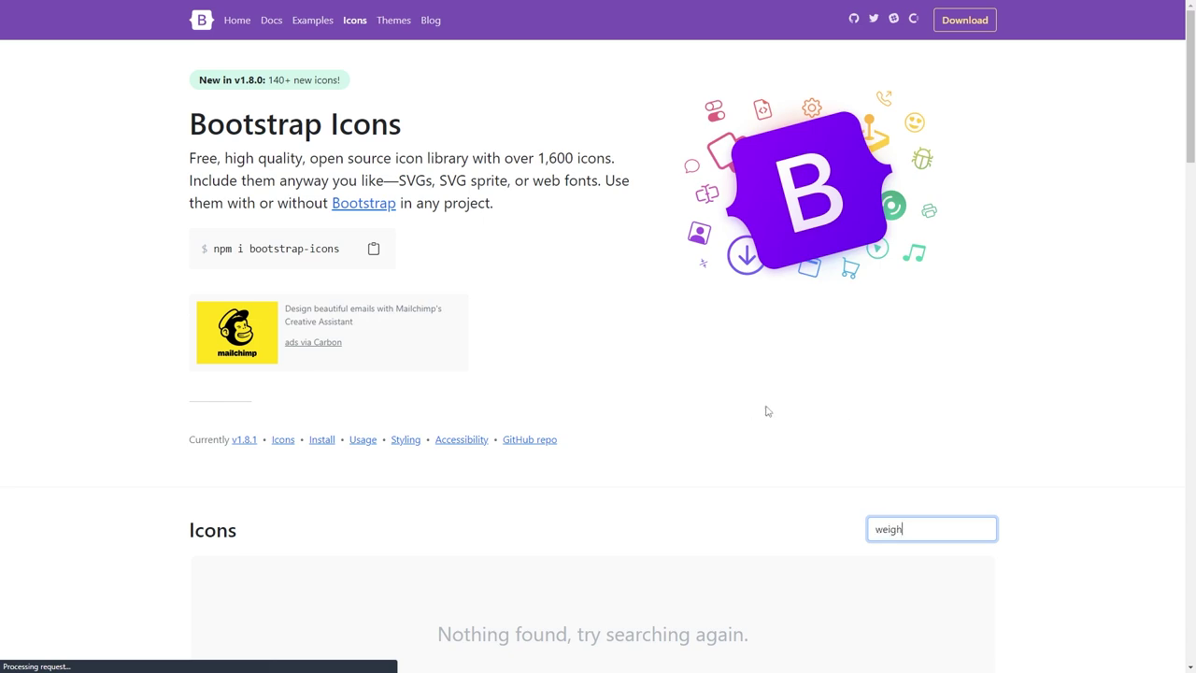
scroll(947, 469, "down", 3)
key("ctrl+a")
type("sca")
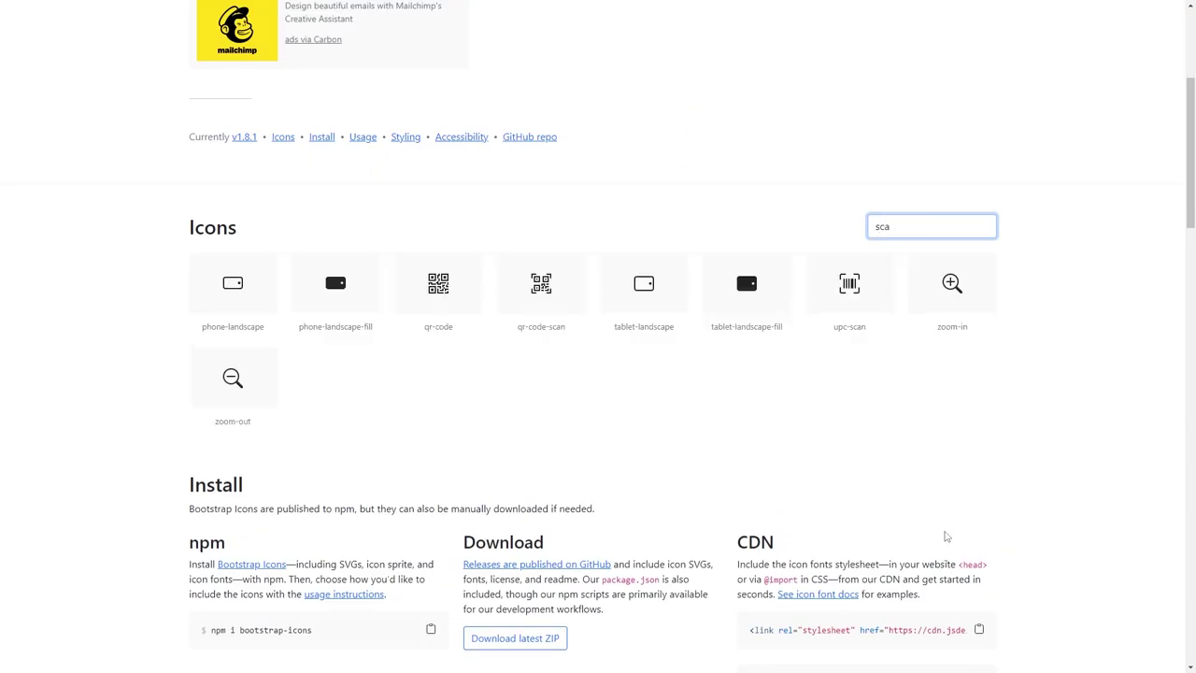
type("le")
key("BackSpace")
key("BackSpace")
key("BackSpace")
key("BackSpace")
key("BackSpace")
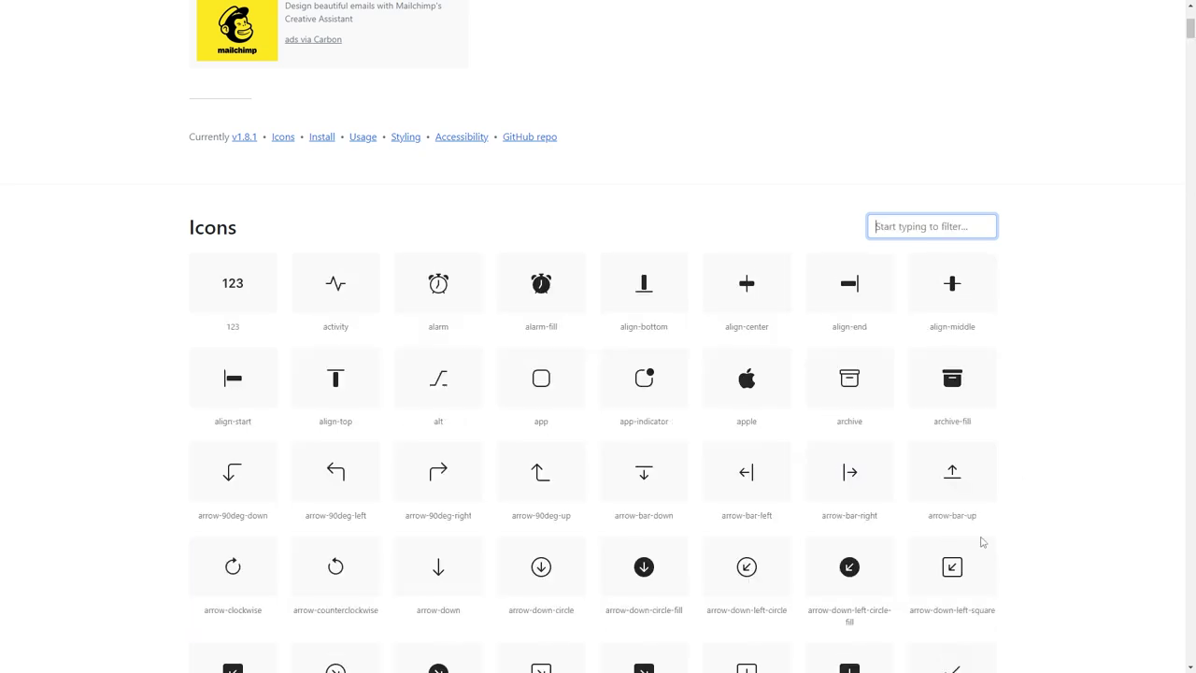
scroll(1084, 419, "down", 10)
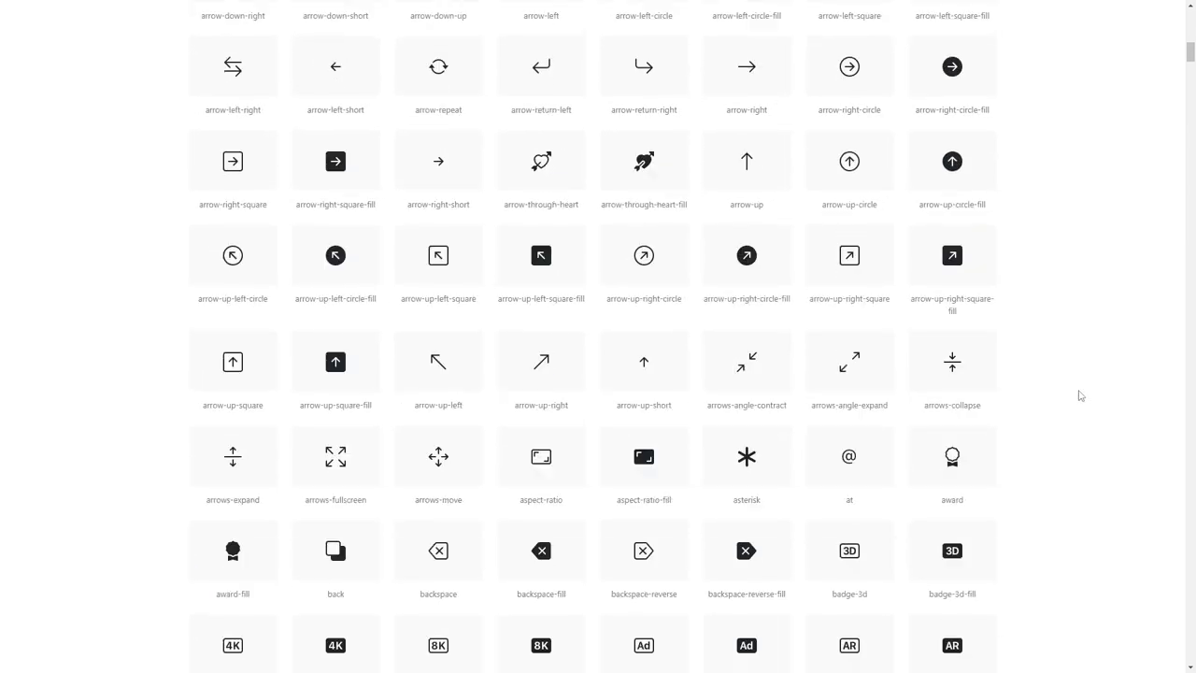
scroll(1027, 308, "up", 13)
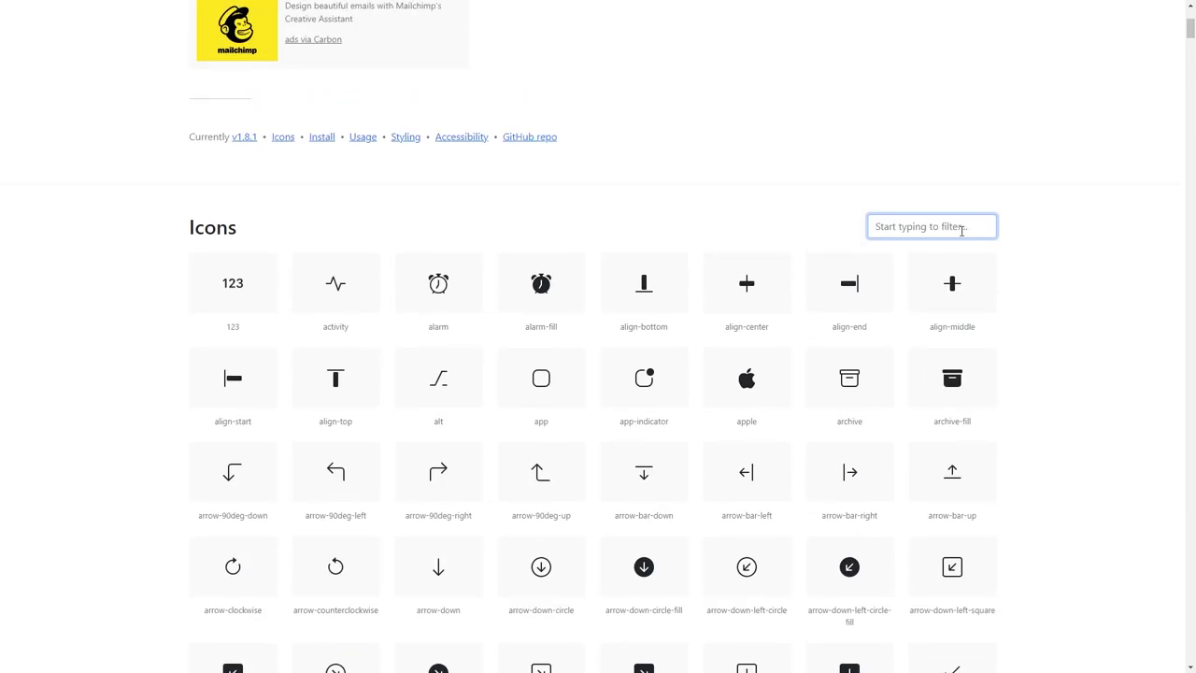
type("heart")
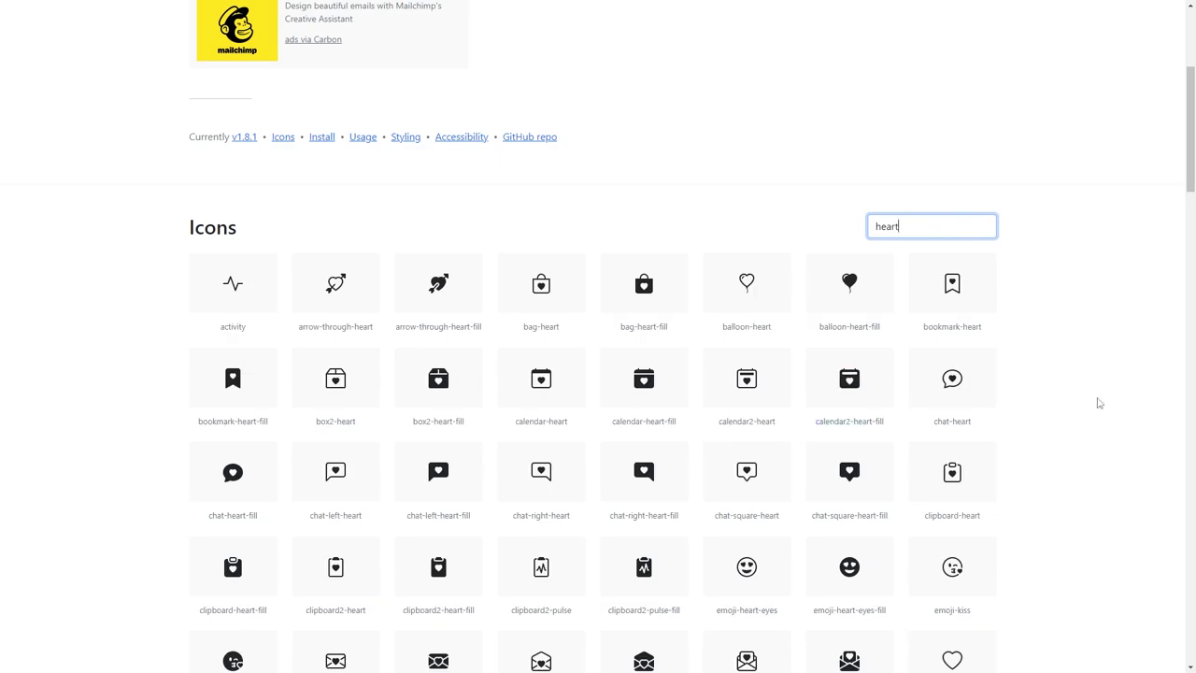
scroll(1098, 402, "down", 2)
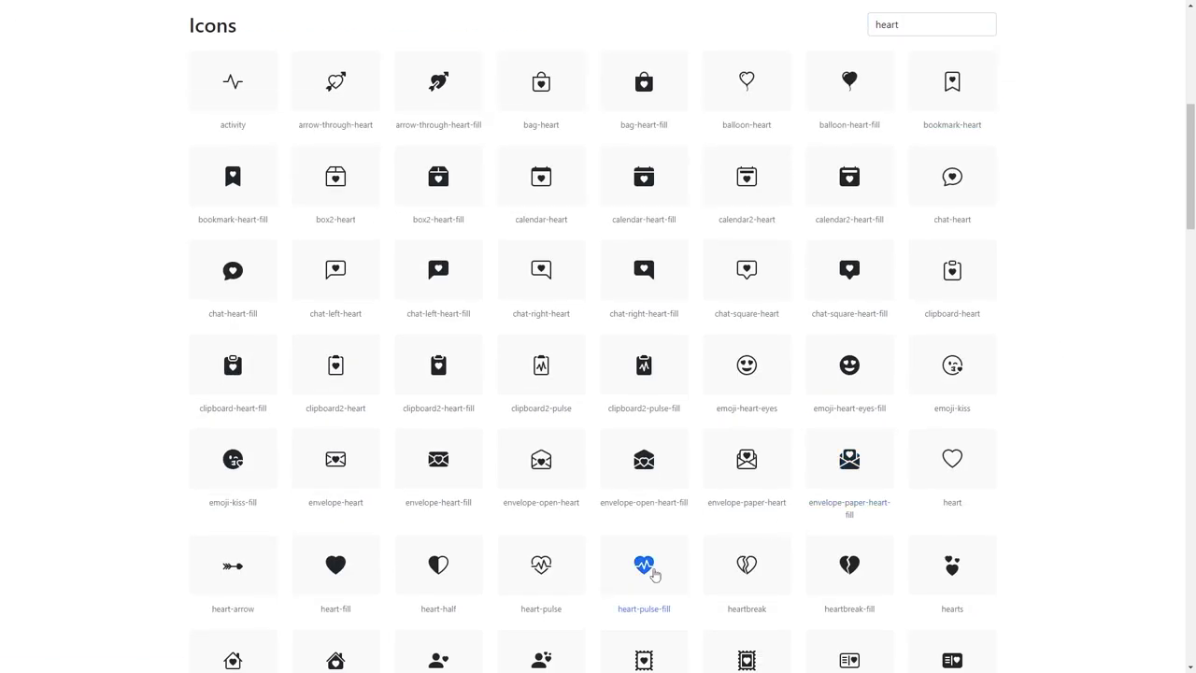
left_click(649, 571)
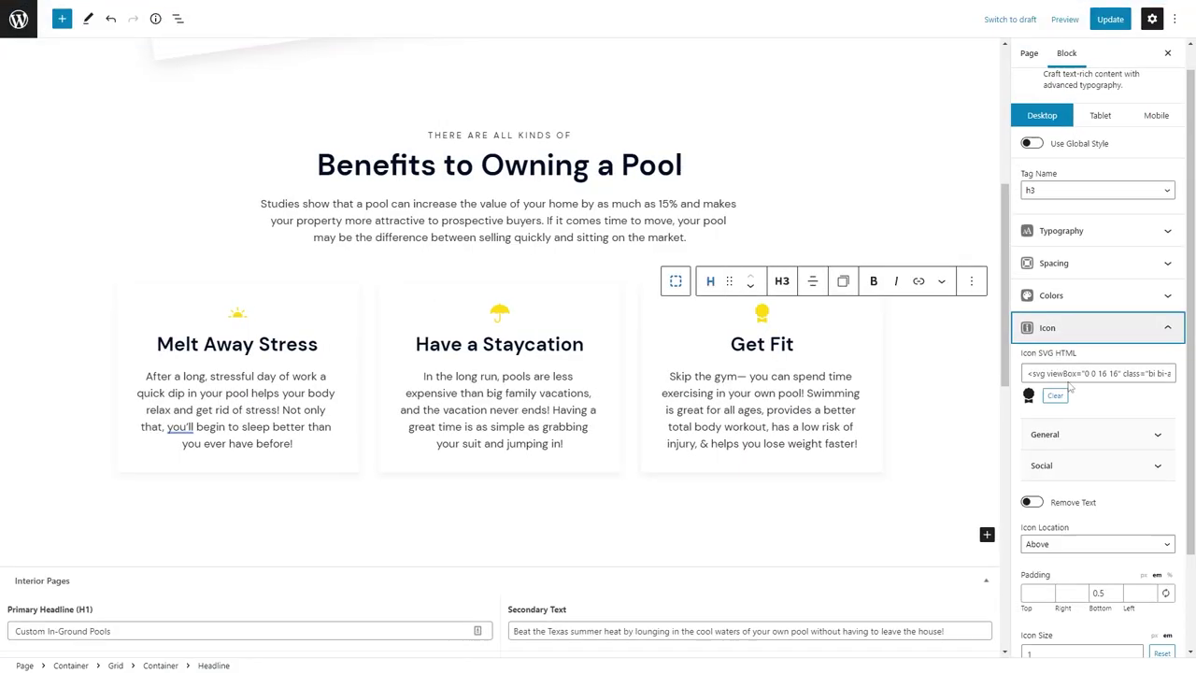
Replace the Get Fit card's icon code with the heart-pulse-fill SVG.
left_click(1074, 374)
key("ctrl+a")
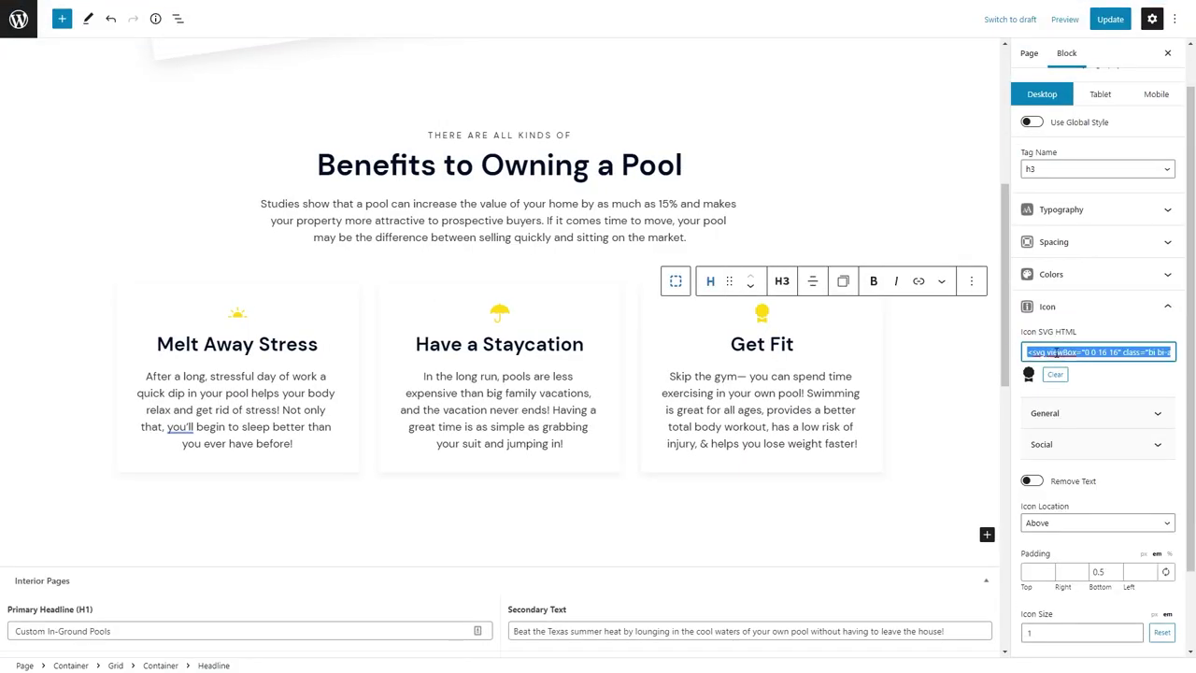
key("ctrl+v")
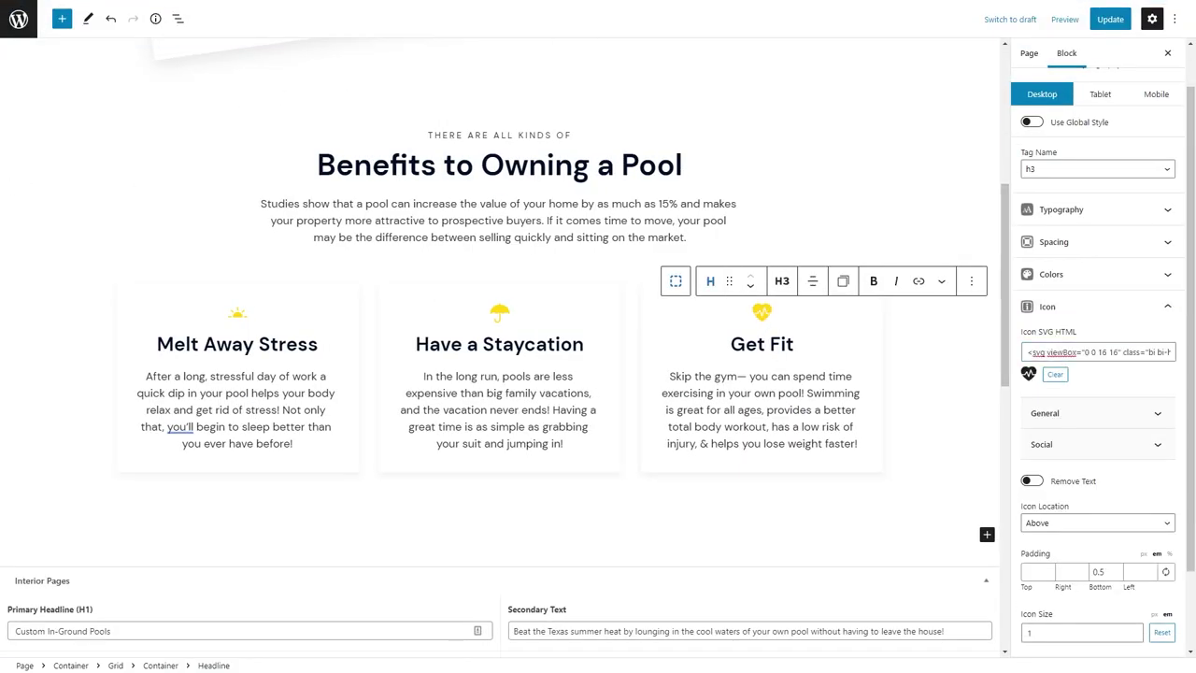
scroll(270, 197, "down", 2)
scroll(273, 214, "up", 4)
scroll(277, 245, "down", 2)
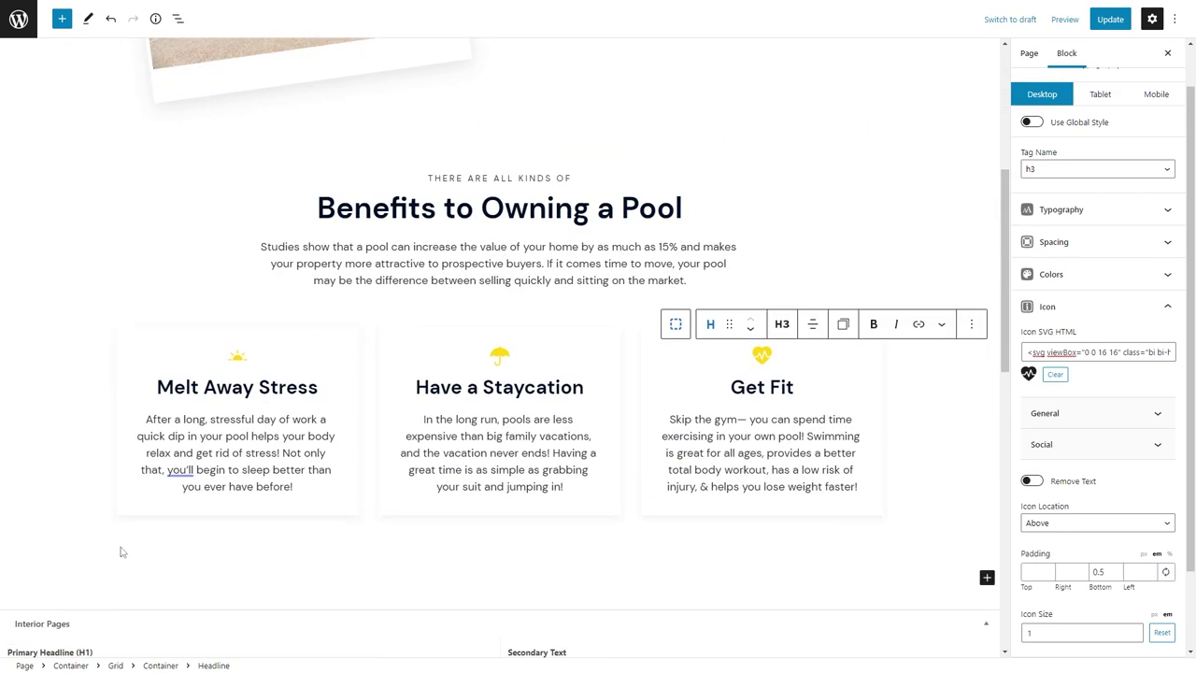
left_click(117, 566)
Insert a Container section with padding 60 top and 24 on the sides.
type("/con")
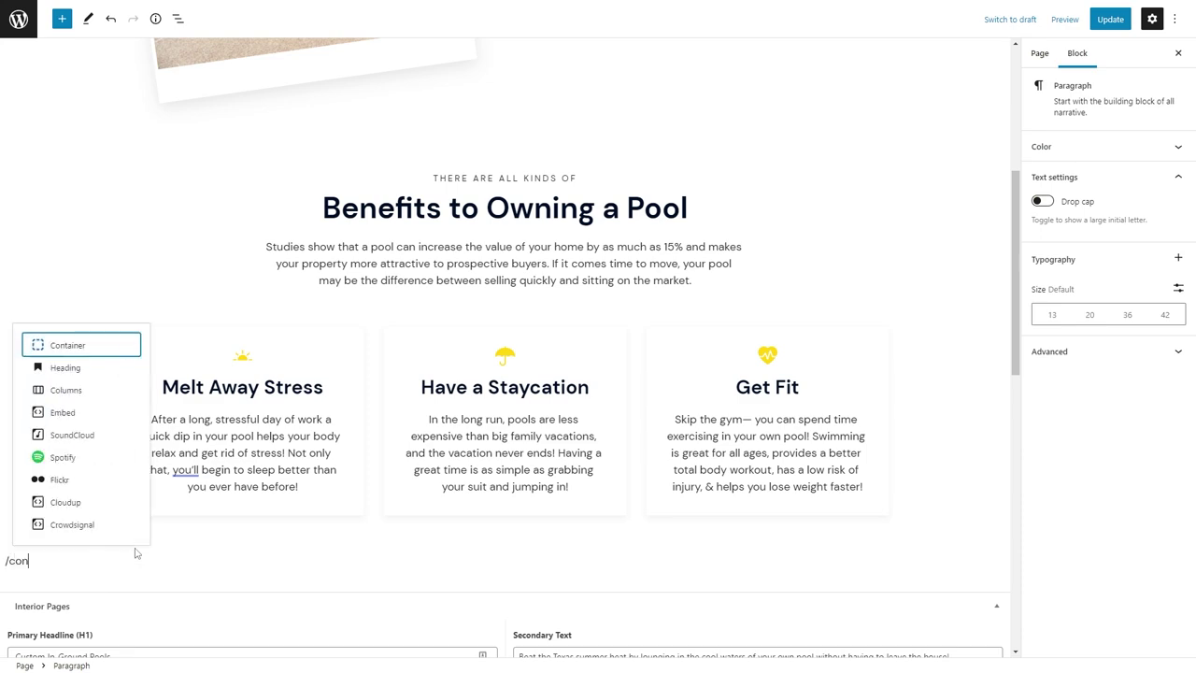
left_click(73, 348)
left_click(1036, 385)
left_click(1037, 421)
left_click(1041, 451)
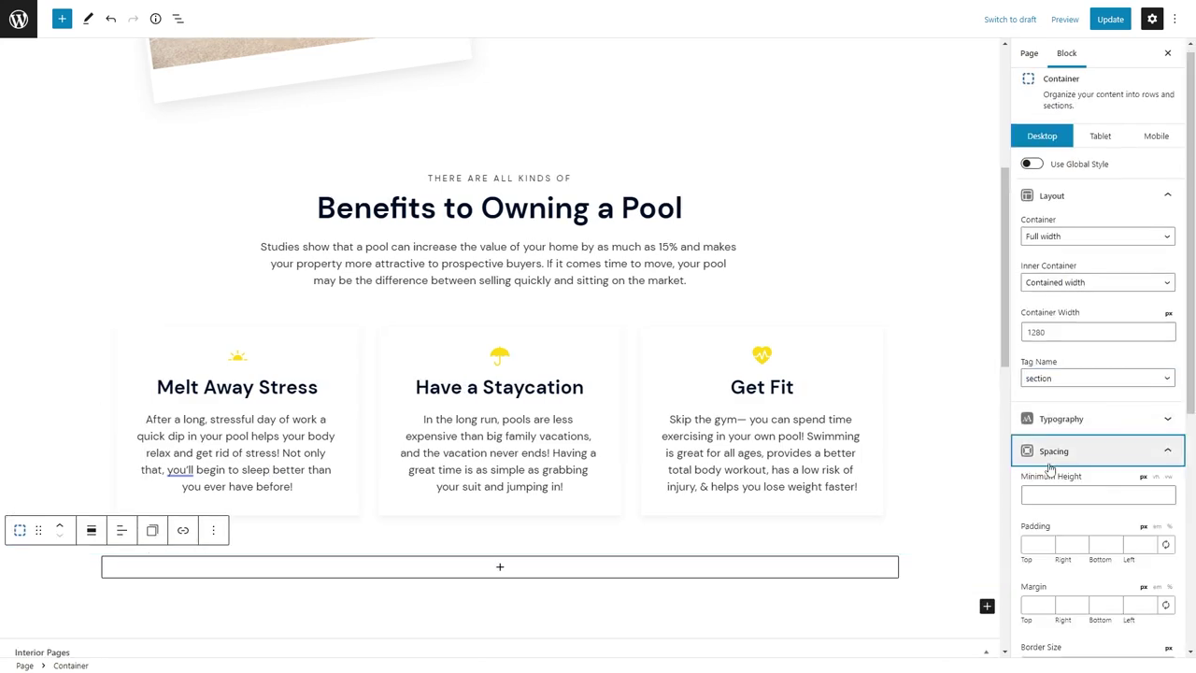
scroll(1074, 421, "down", 3)
left_click(1031, 339)
type("60")
key("Tab")
type("24")
key("Tab")
scroll(456, 336, "down", 2)
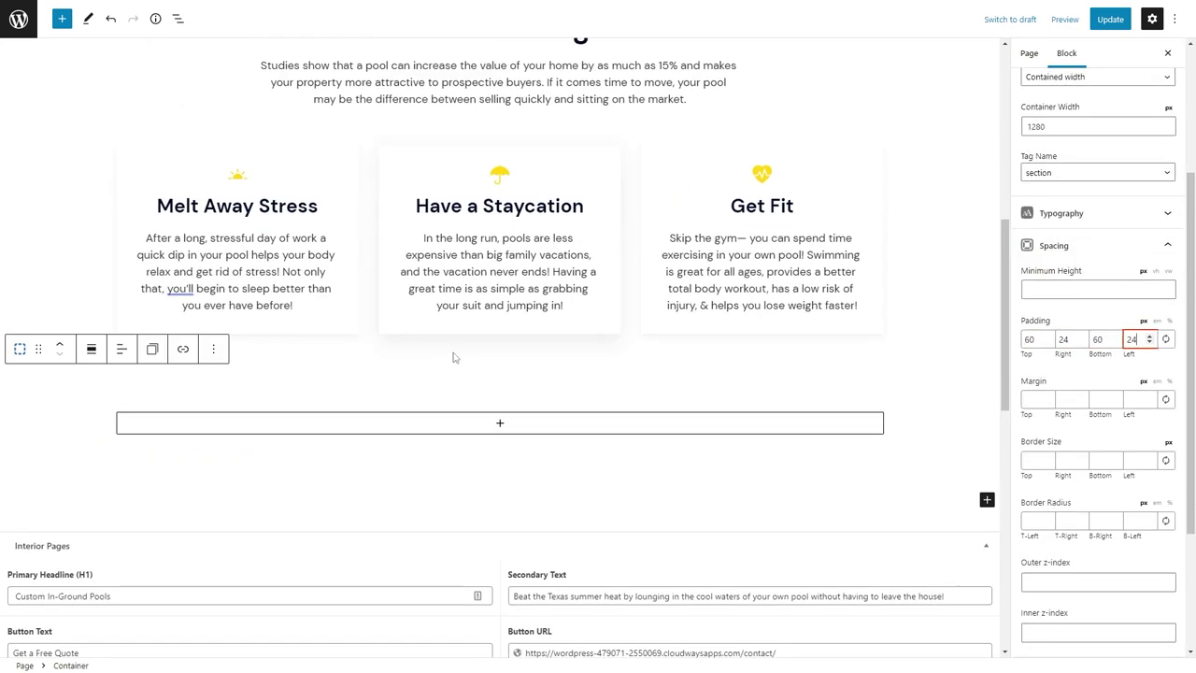
Add a paragraph Headline inside the section styled with the prehead-primary global style.
left_click(500, 416)
left_click(500, 509)
left_click(242, 382)
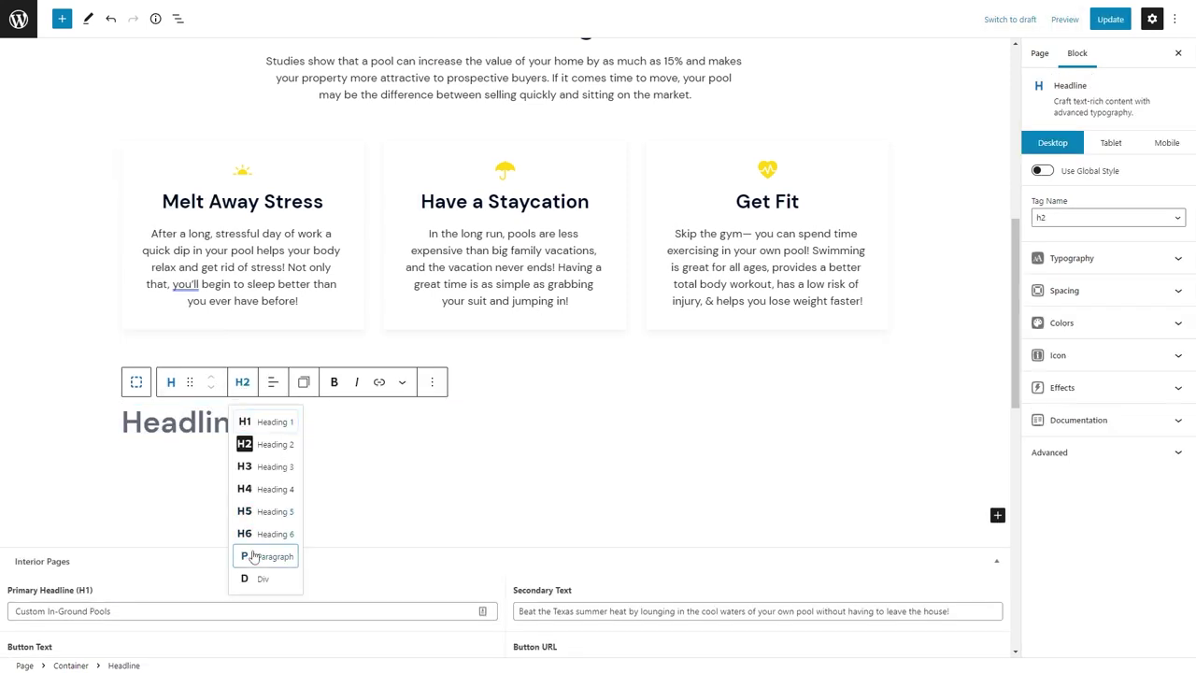
left_click(262, 630)
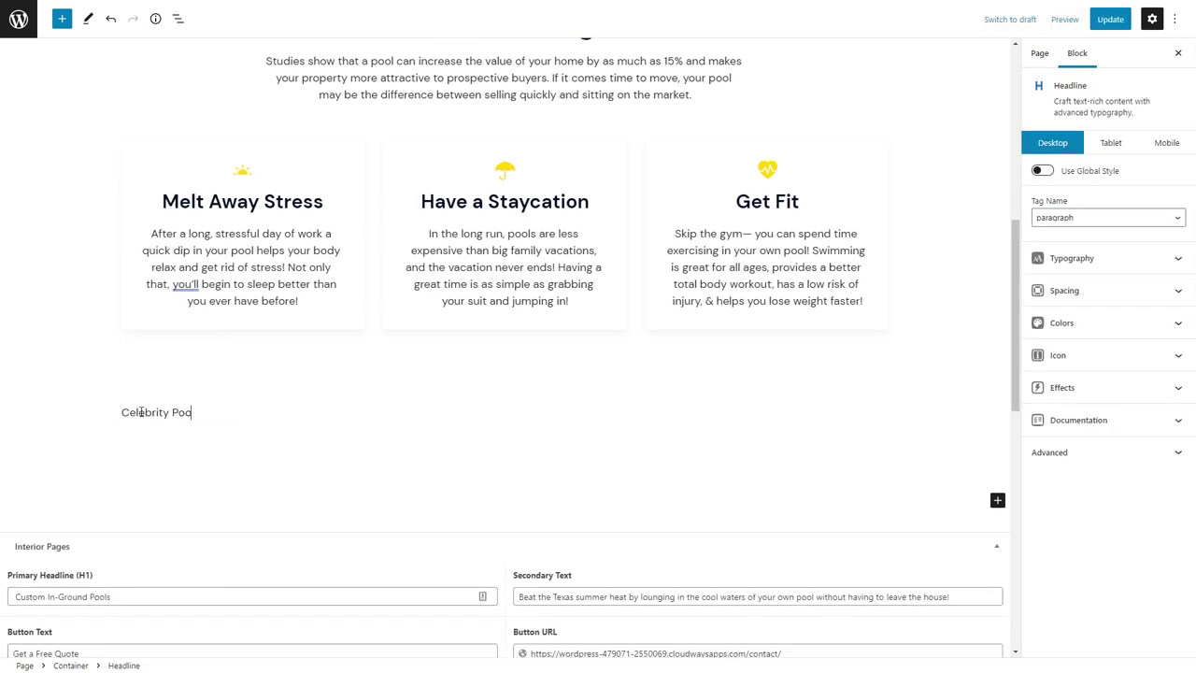
left_click(1060, 302)
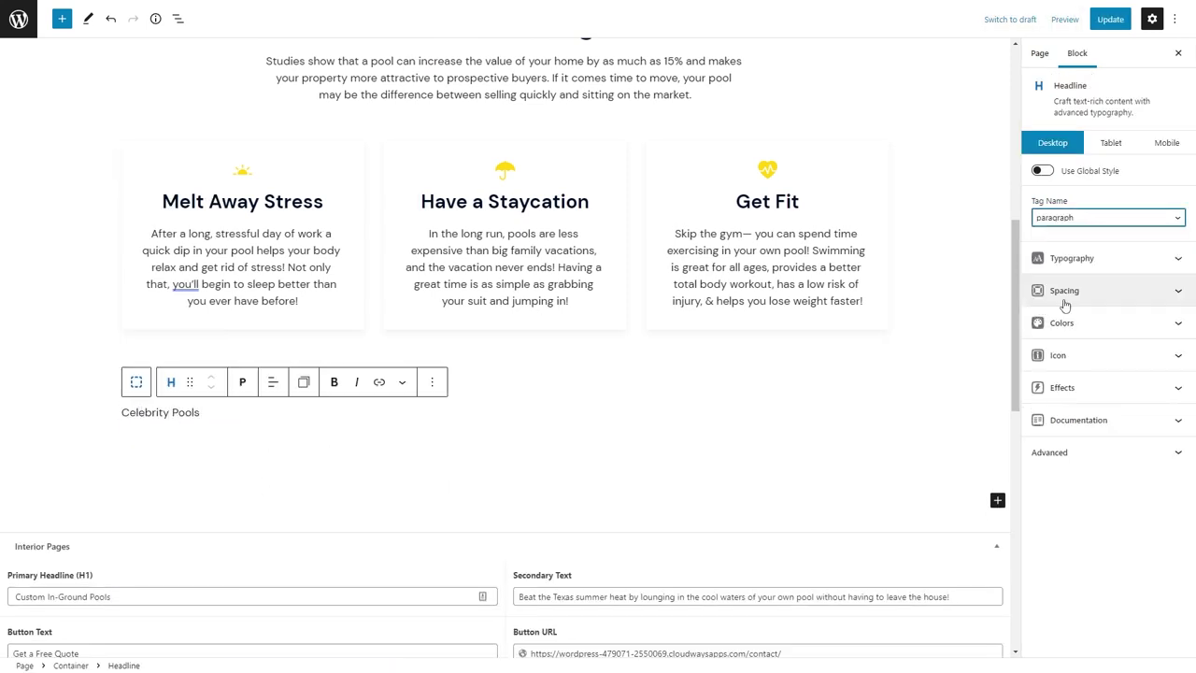
left_click(1042, 171)
left_click(1063, 198)
left_click(1078, 294)
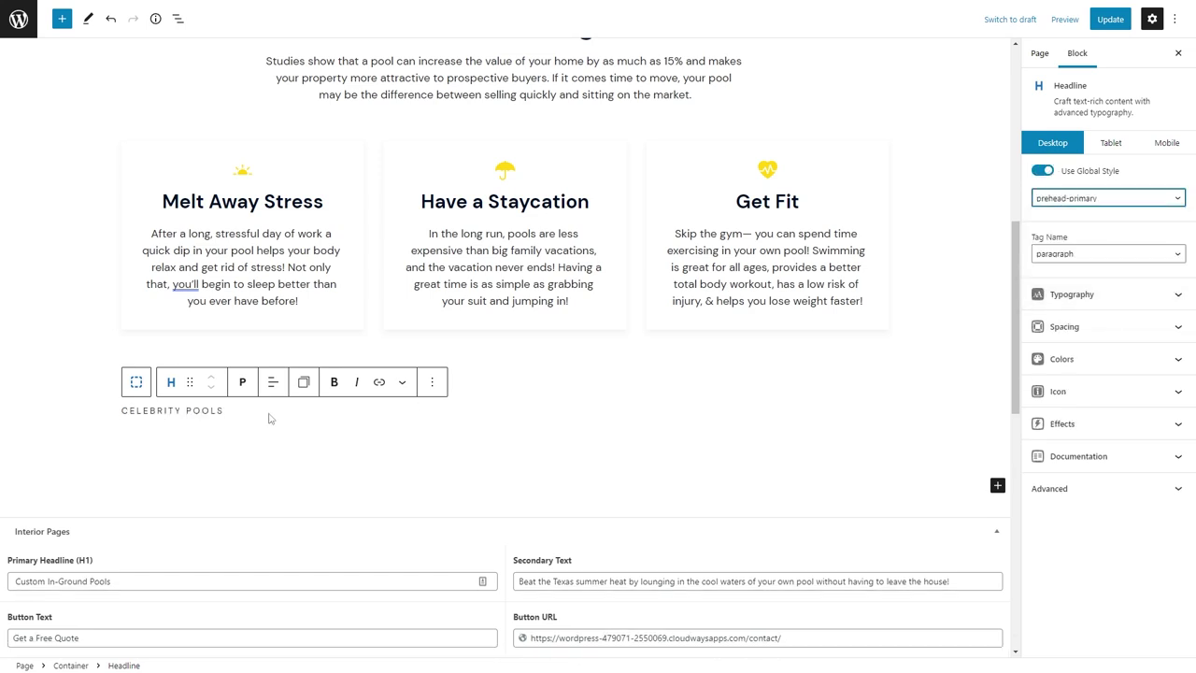
Add a 'Custom' heading below the prehead and give the section the HTML anchor 'gallery'.
key("Return")
type("Custom Pool Gallery")
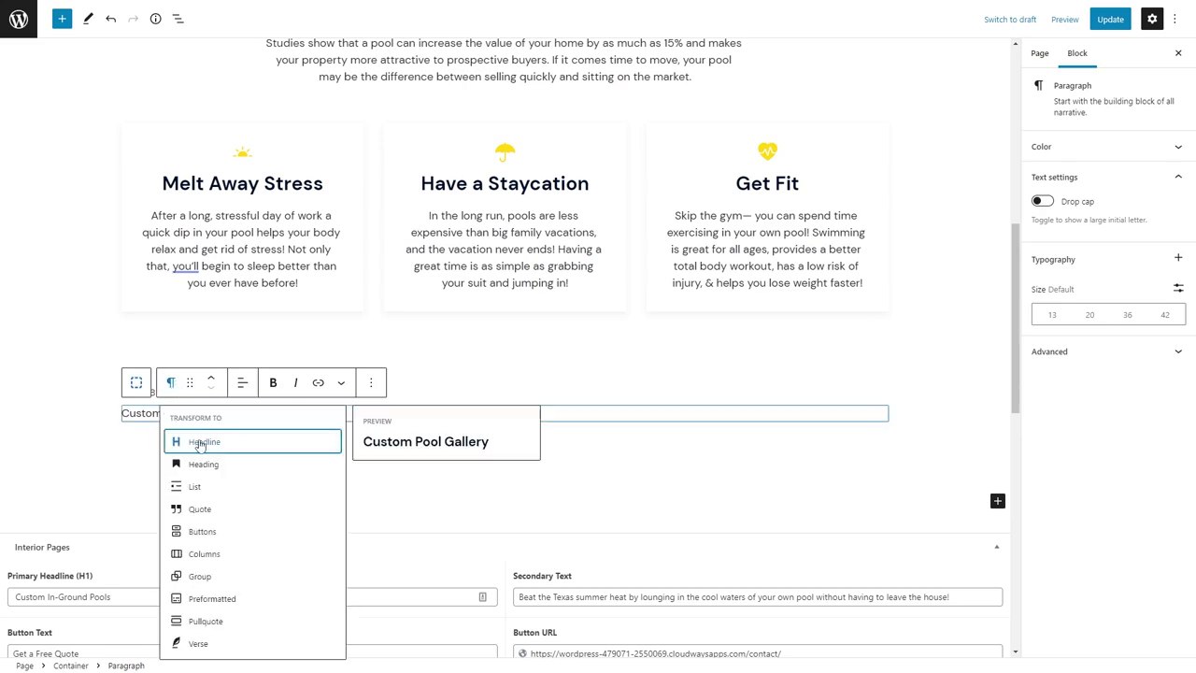
left_click(199, 443)
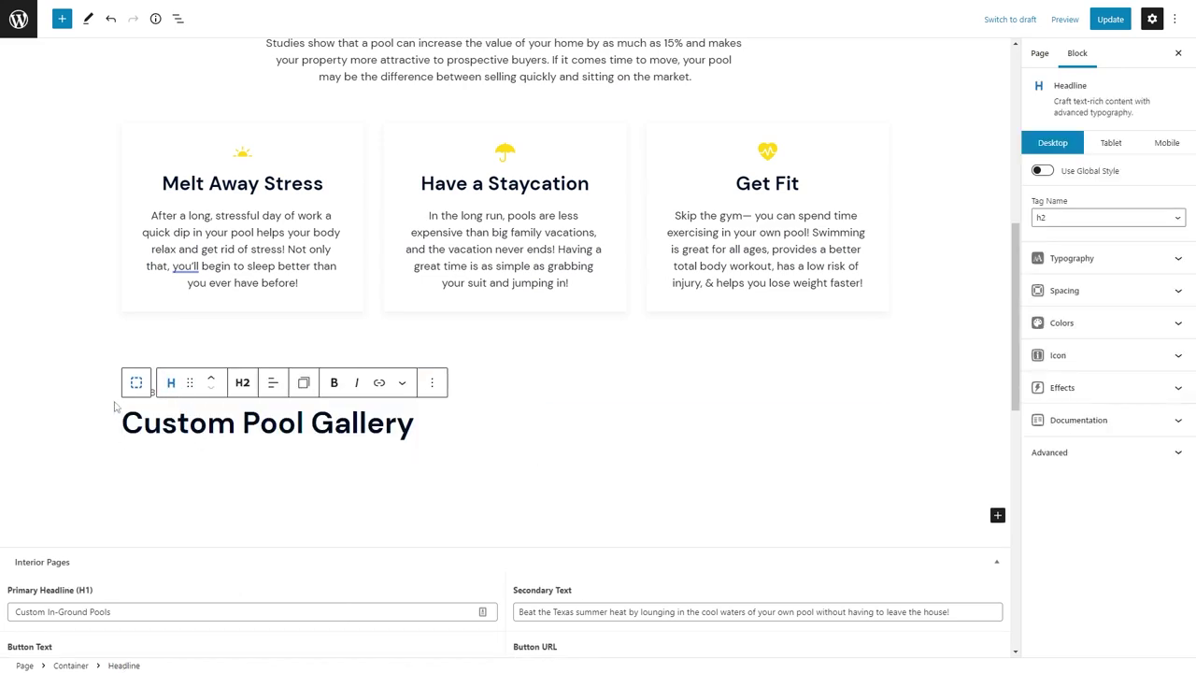
left_click(46, 389)
left_click(1075, 641)
left_click(1060, 380)
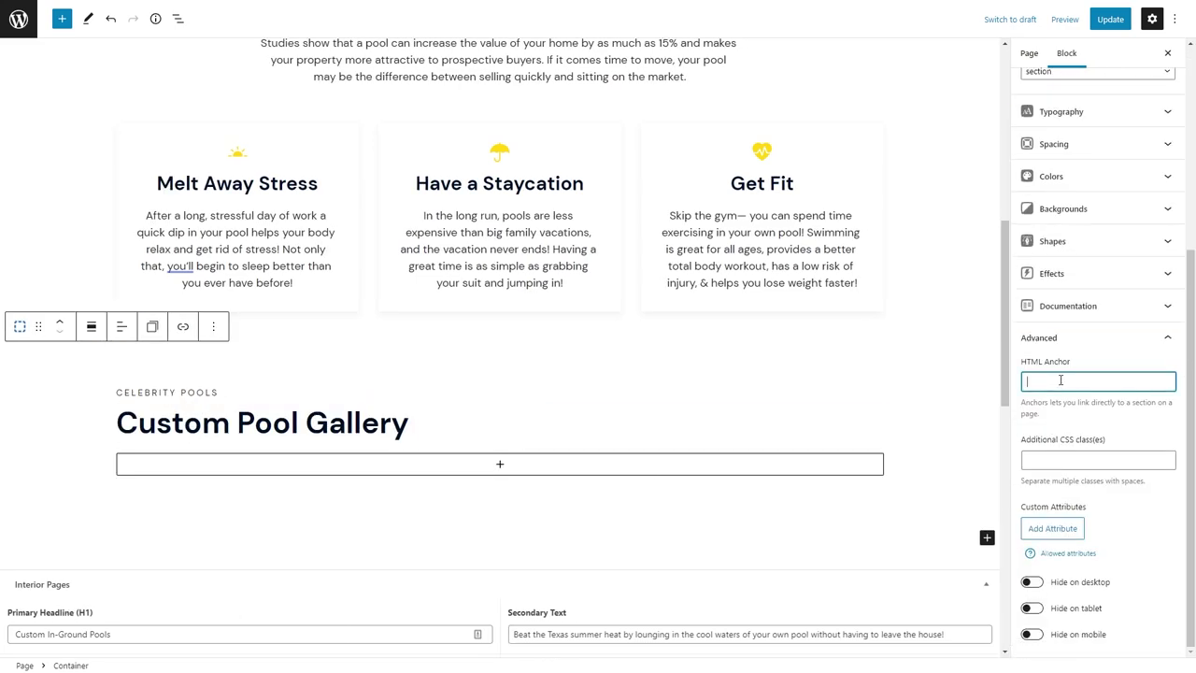
type("gallery")
Insert a Gallery block inside the section and start uploading images into it.
scroll(615, 390, "up", 6)
left_click(617, 390)
scroll(339, 355, "down", 6)
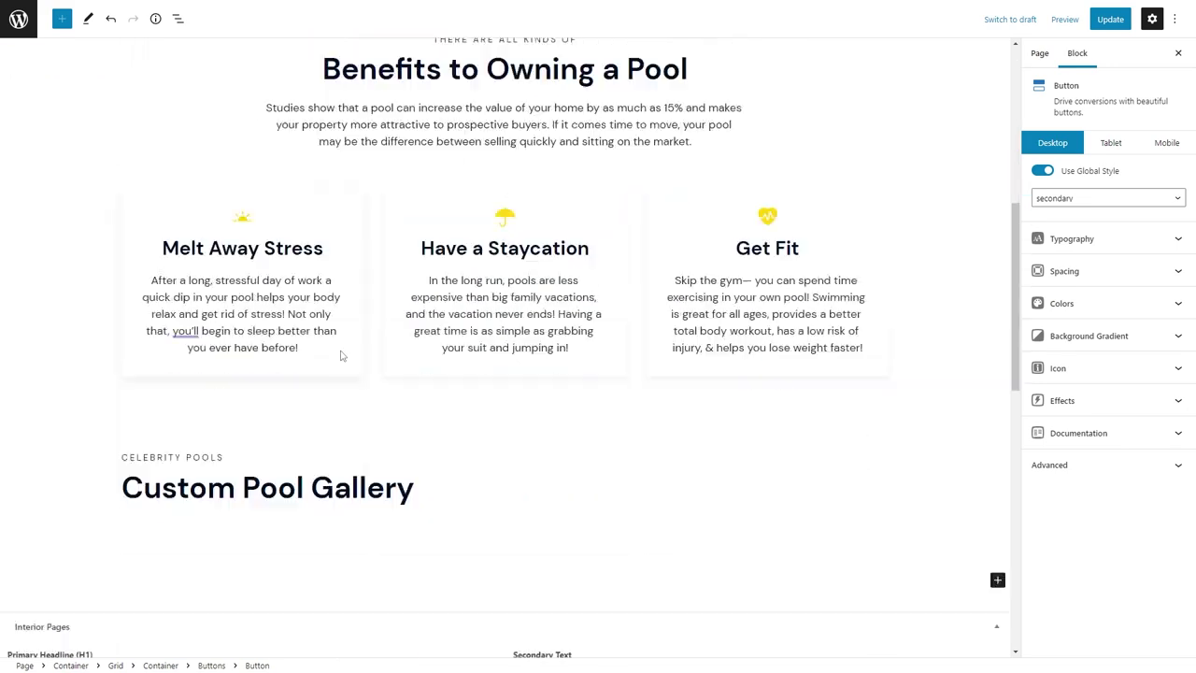
left_click(62, 448)
left_click(377, 483)
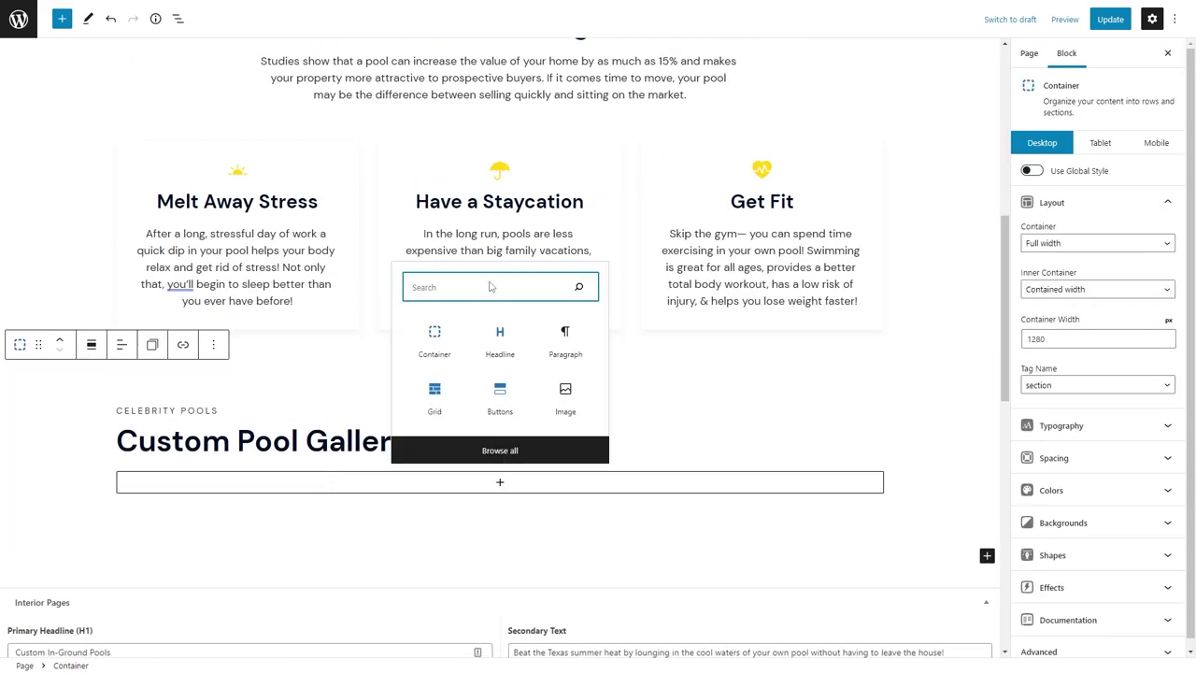
type("gallery")
left_click(434, 295)
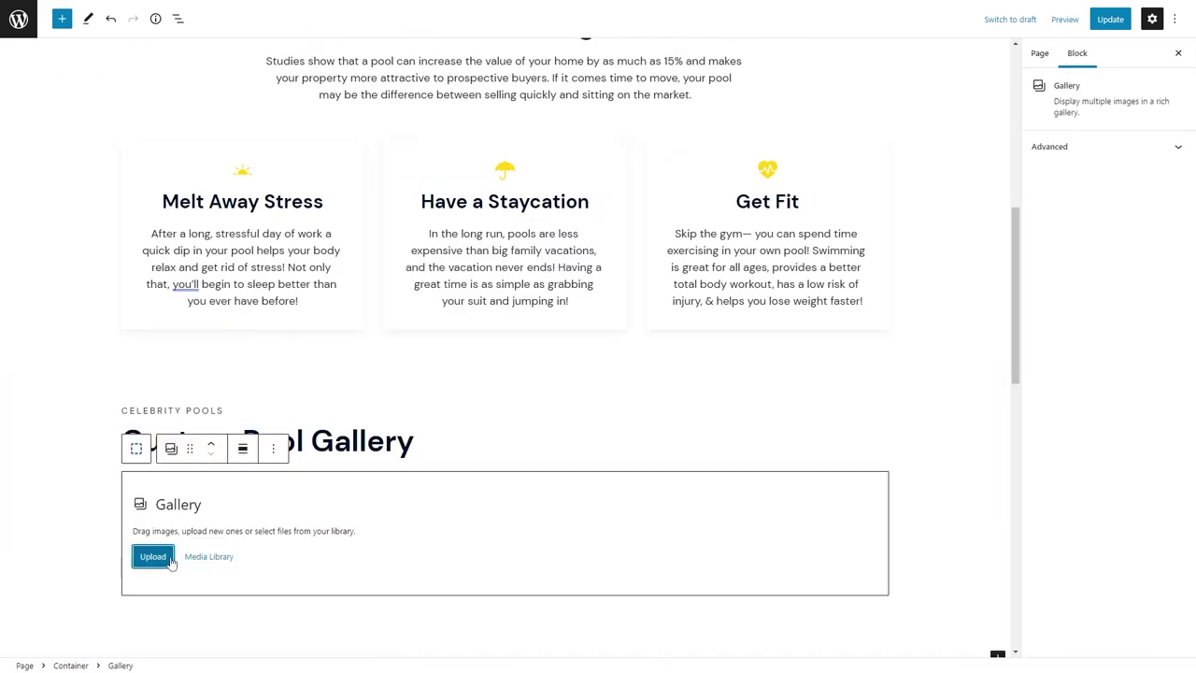
left_click(152, 557)
scroll(946, 299, "down", 3)
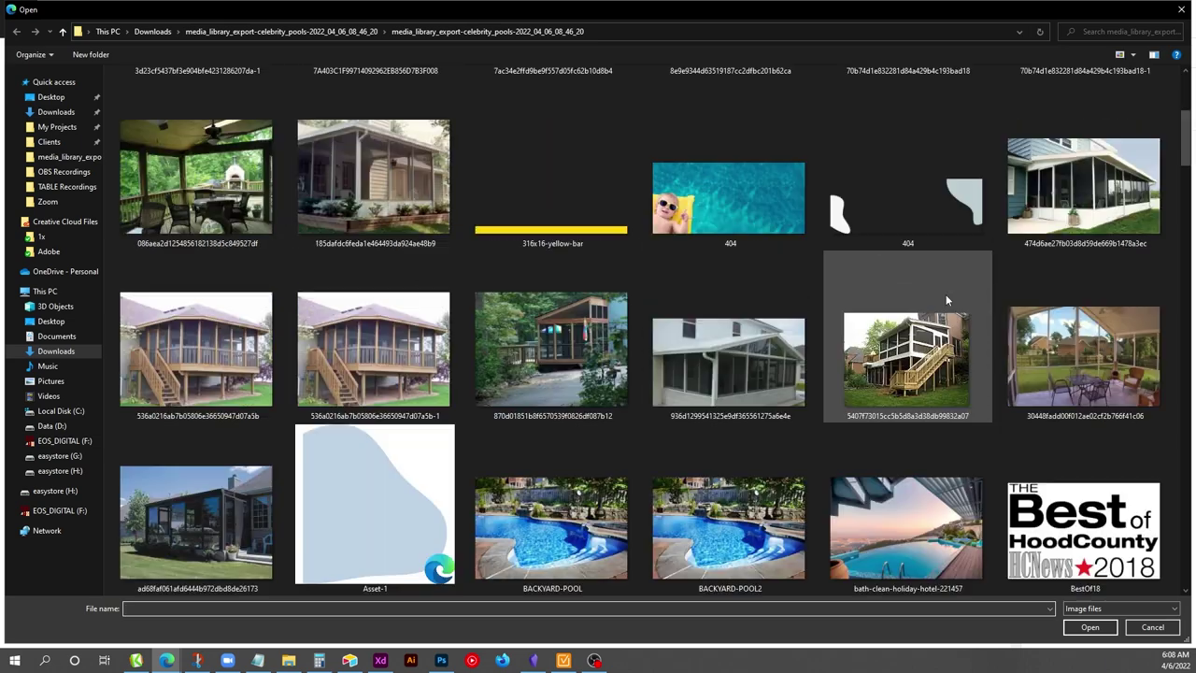
scroll(946, 299, "down", 3)
left_click(552, 182)
left_click(906, 182, "ctrl")
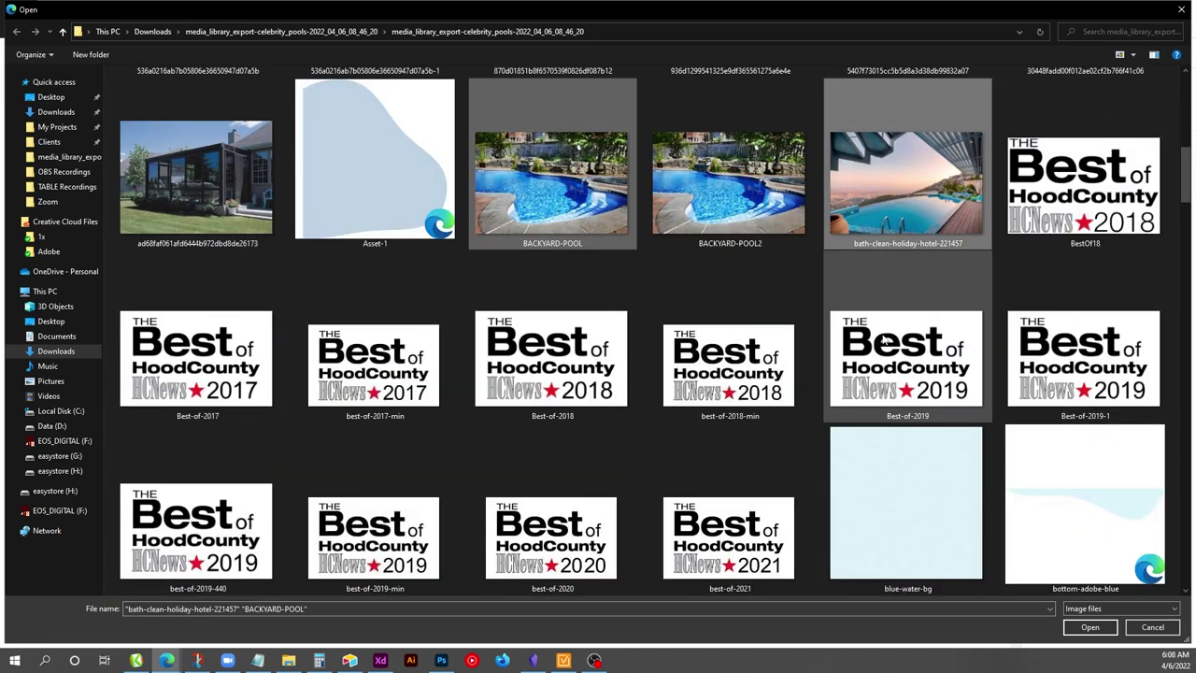
scroll(884, 342, "down", 6)
left_click(196, 203, "ctrl")
left_click(916, 378, "ctrl")
left_click(1084, 350, "ctrl")
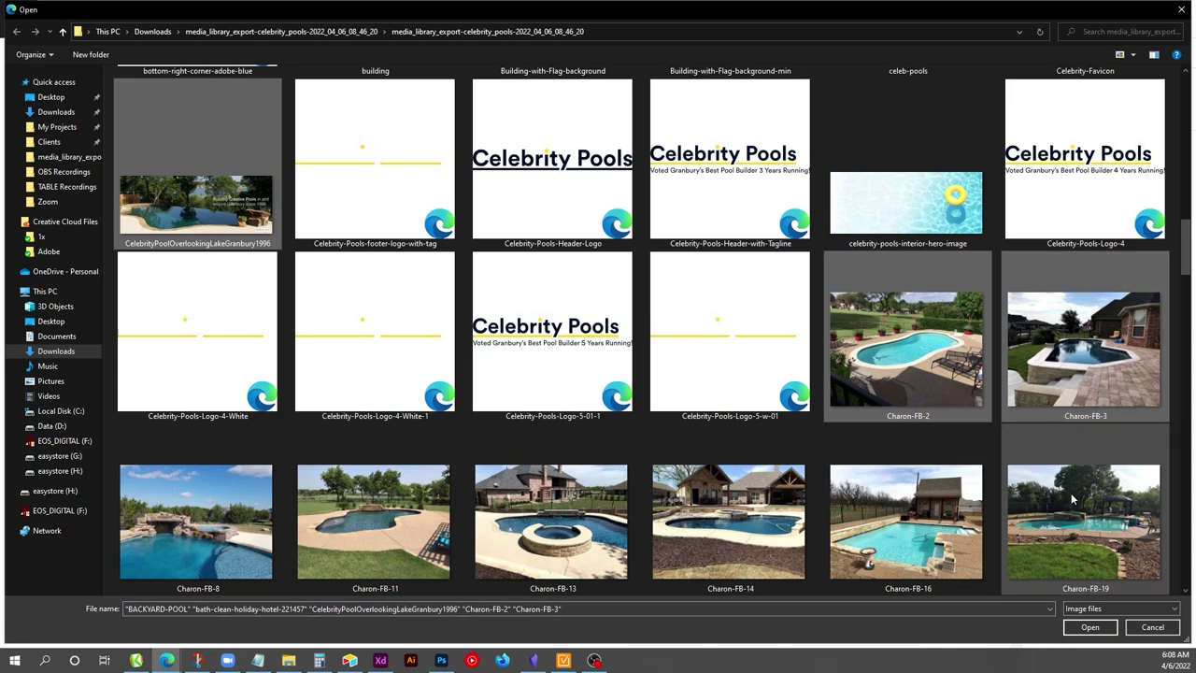
left_click_drag(1173, 504, 150, 523)
scroll(280, 449, "down", 6)
scroll(511, 285, "up", 5)
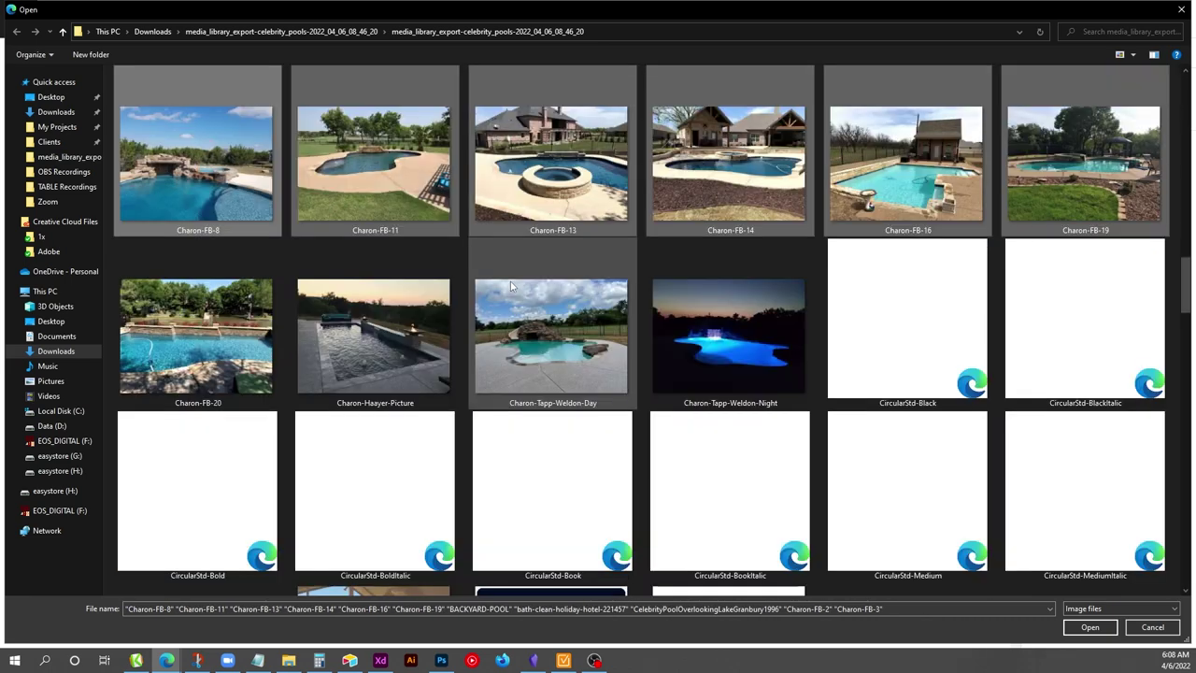
left_click(196, 333, "ctrl")
left_click(376, 333, "ctrl")
left_click(552, 333, "ctrl")
left_click(729, 333, "ctrl")
scroll(748, 336, "down", 3)
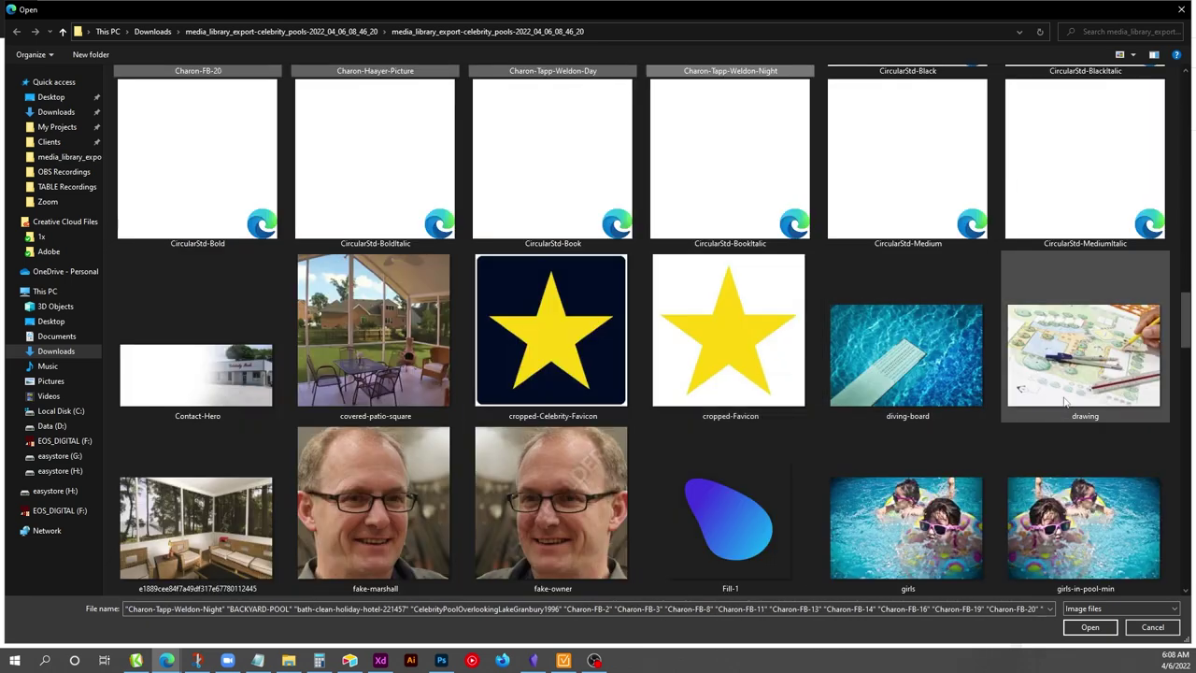
scroll(566, 498, "down", 3)
Add IMG_7034 through IMG_7410, lake-pool-again, and p1, p2, p4, p6 to the selection.
left_click(551, 512, "ctrl")
left_click(729, 512, "ctrl")
left_click(906, 512, "ctrl")
left_click(1084, 512, "ctrl")
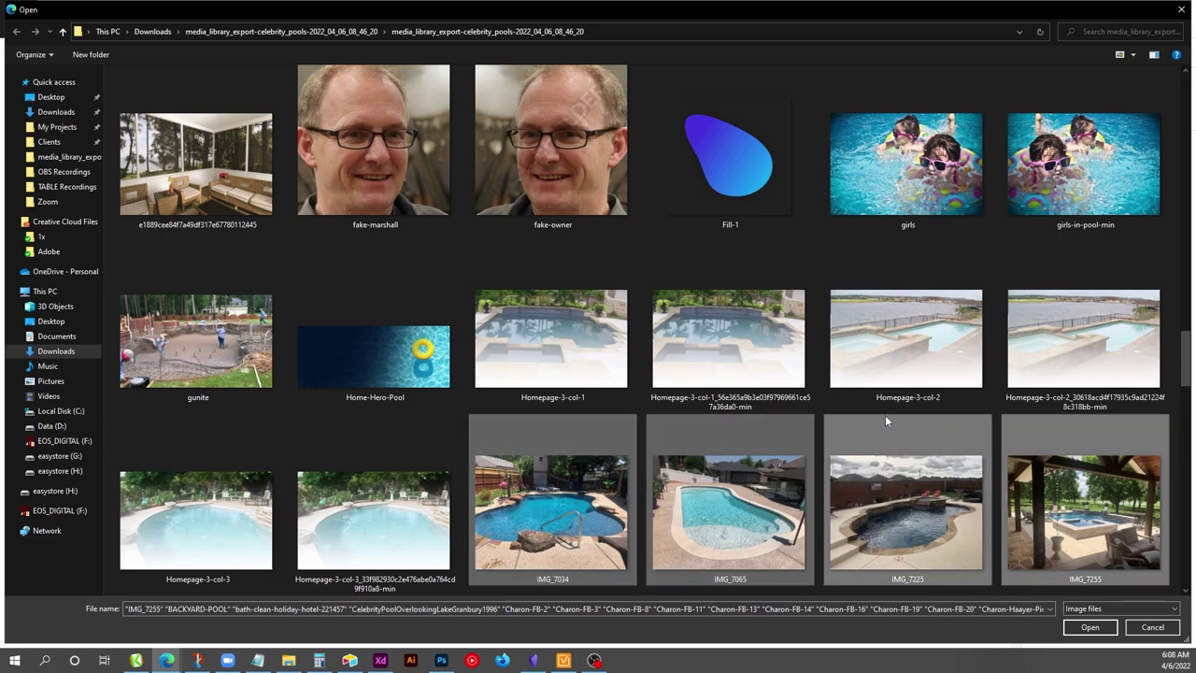
scroll(885, 420, "down", 3)
left_click(196, 350, "ctrl")
left_click(373, 350, "ctrl")
left_click(551, 351, "ctrl")
left_click(729, 350, "ctrl")
left_click(907, 351, "ctrl")
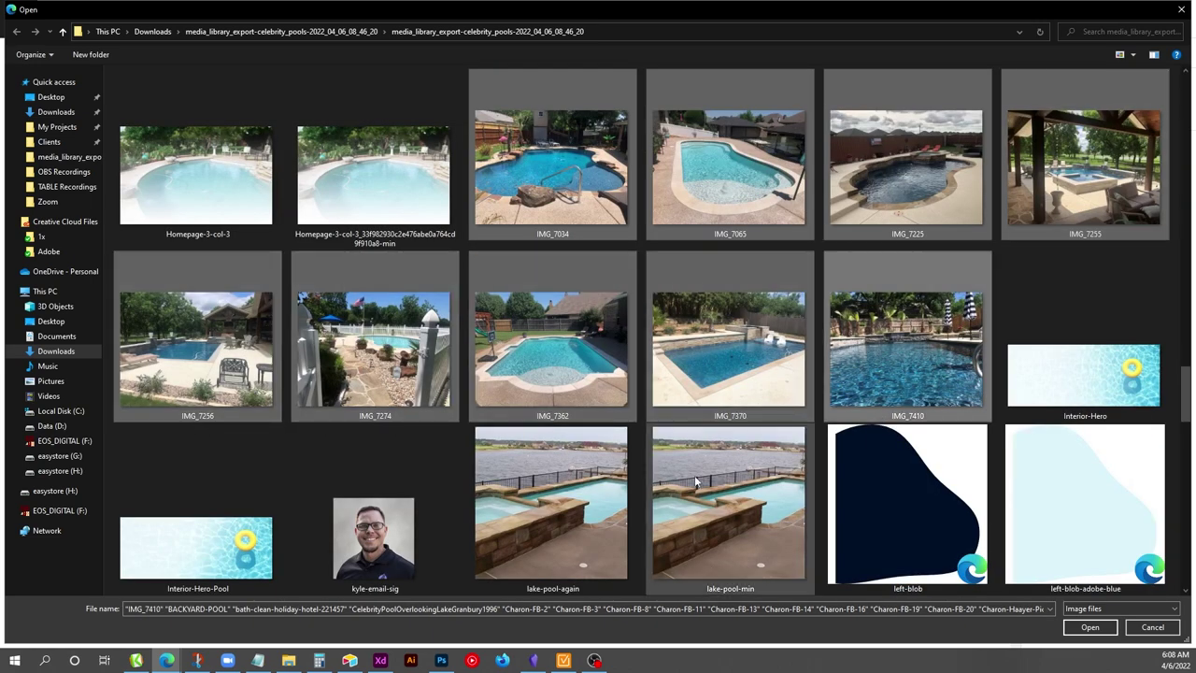
left_click(551, 504, "ctrl")
scroll(552, 505, "down", 3)
left_click(606, 514, "ctrl")
left_click(729, 523, "ctrl")
left_click(906, 527, "ctrl")
left_click(1017, 528, "ctrl")
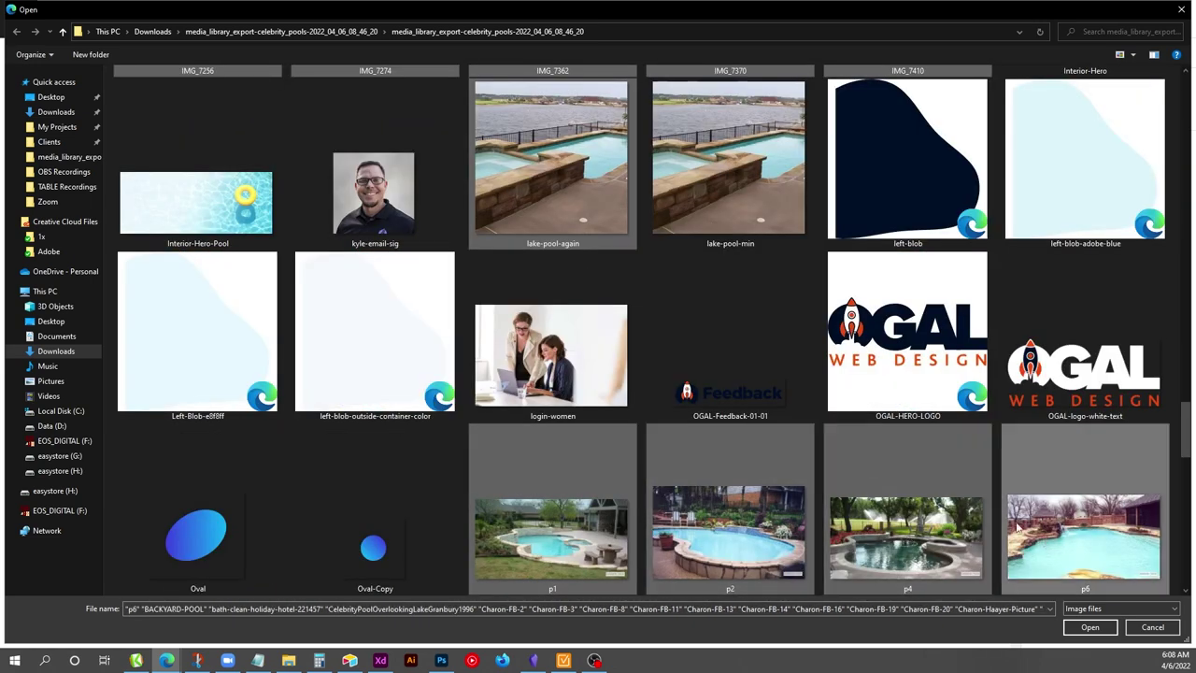
key("ctrl+c")
key("ctrl+v")
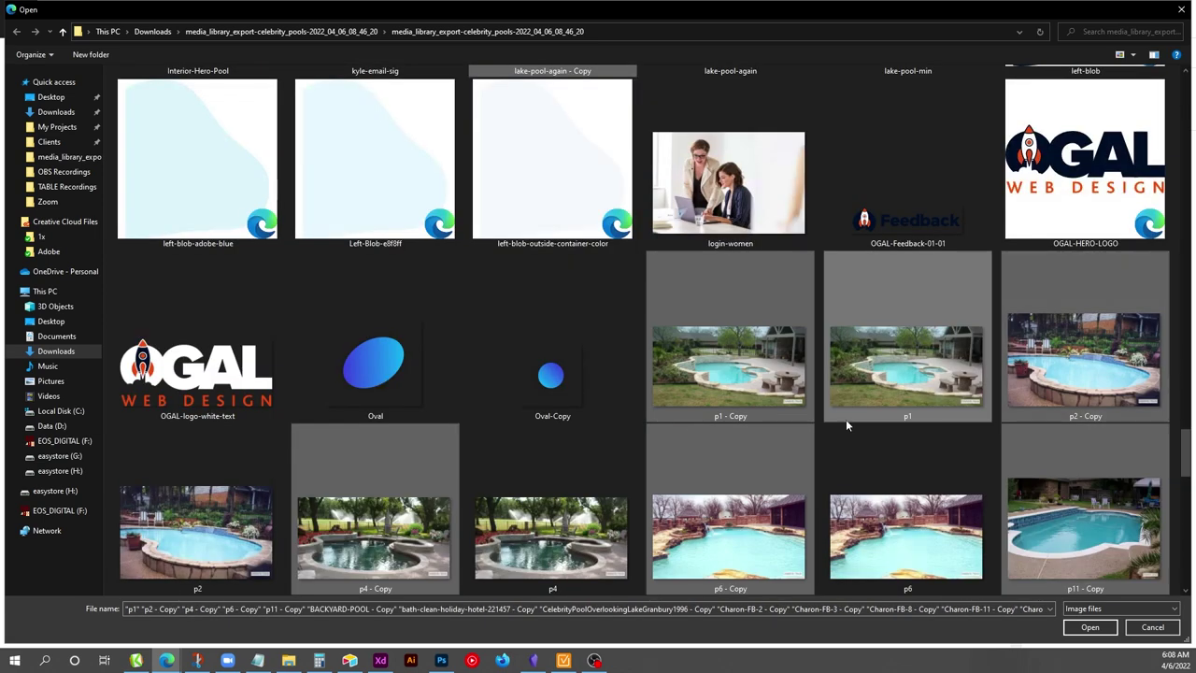
Add photos p14–p17, p21–p32, p140, p170, p210 and p270 to the selection.
scroll(621, 398, "down", 3)
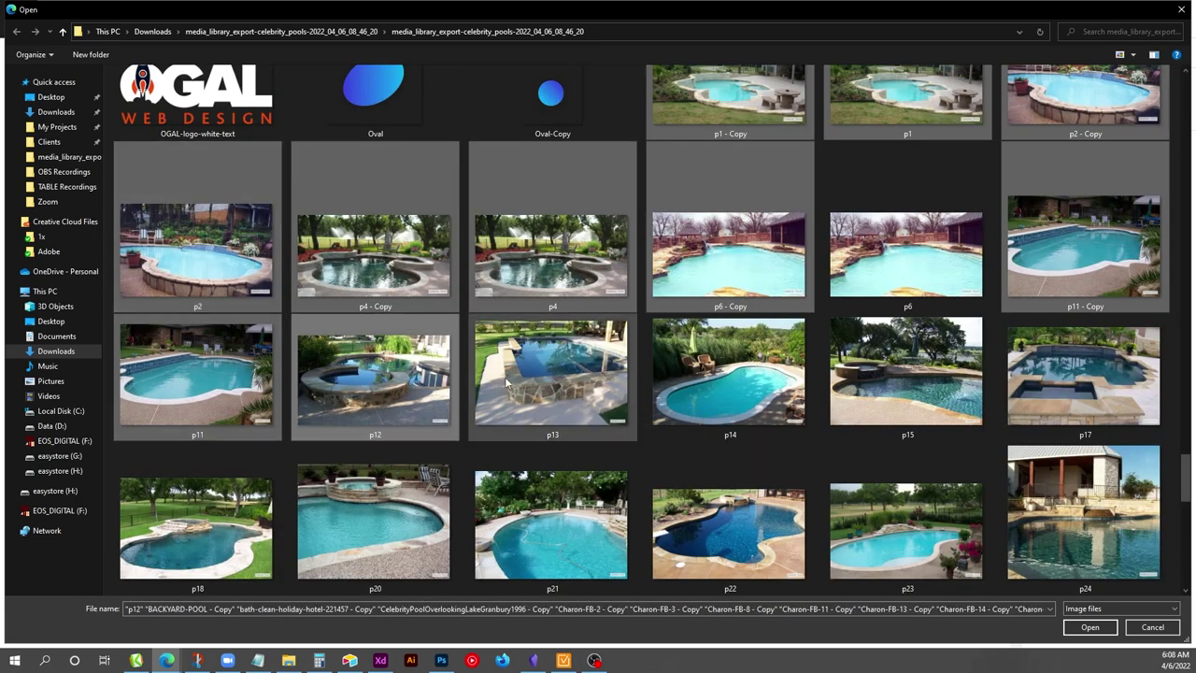
left_click(728, 374, "ctrl")
left_click(907, 373, "ctrl")
left_click(1083, 374, "ctrl")
left_click(1084, 514, "ctrl")
left_click(906, 528, "ctrl")
left_click(728, 528, "ctrl")
left_click(551, 528, "ctrl")
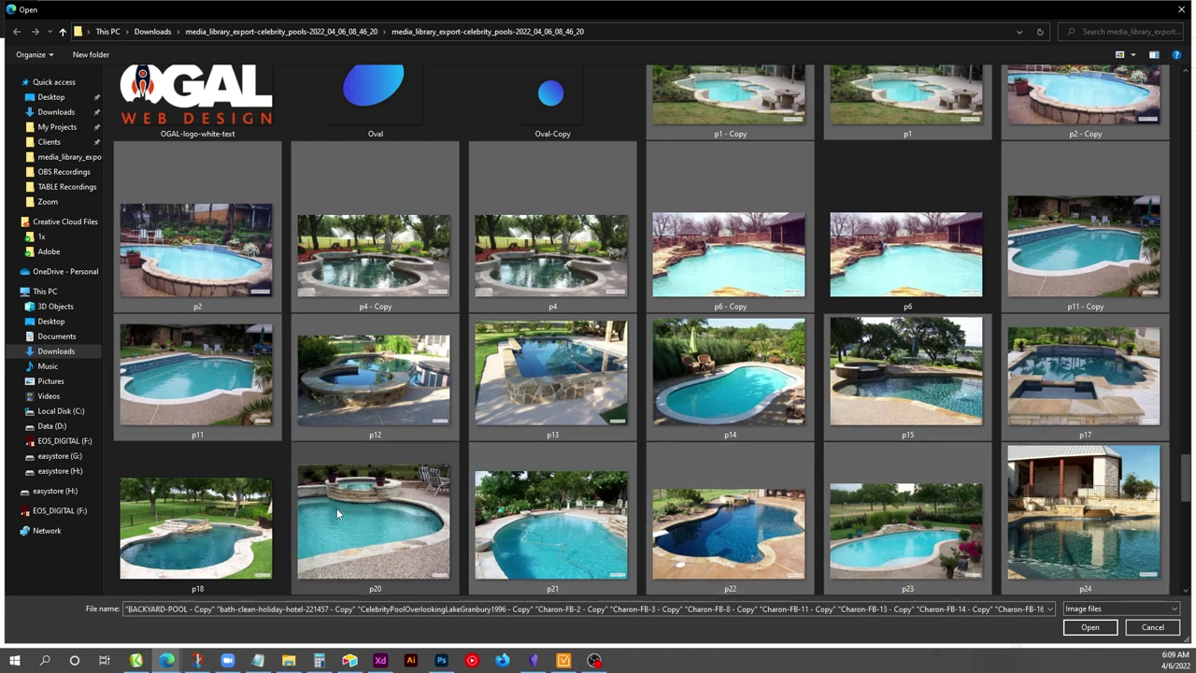
scroll(337, 513, "down", 3)
left_click(196, 392, "ctrl")
left_click(374, 392, "ctrl")
left_click(551, 397, "ctrl")
left_click(729, 402, "ctrl")
left_click(906, 383, "ctrl")
left_click(1084, 420, "ctrl")
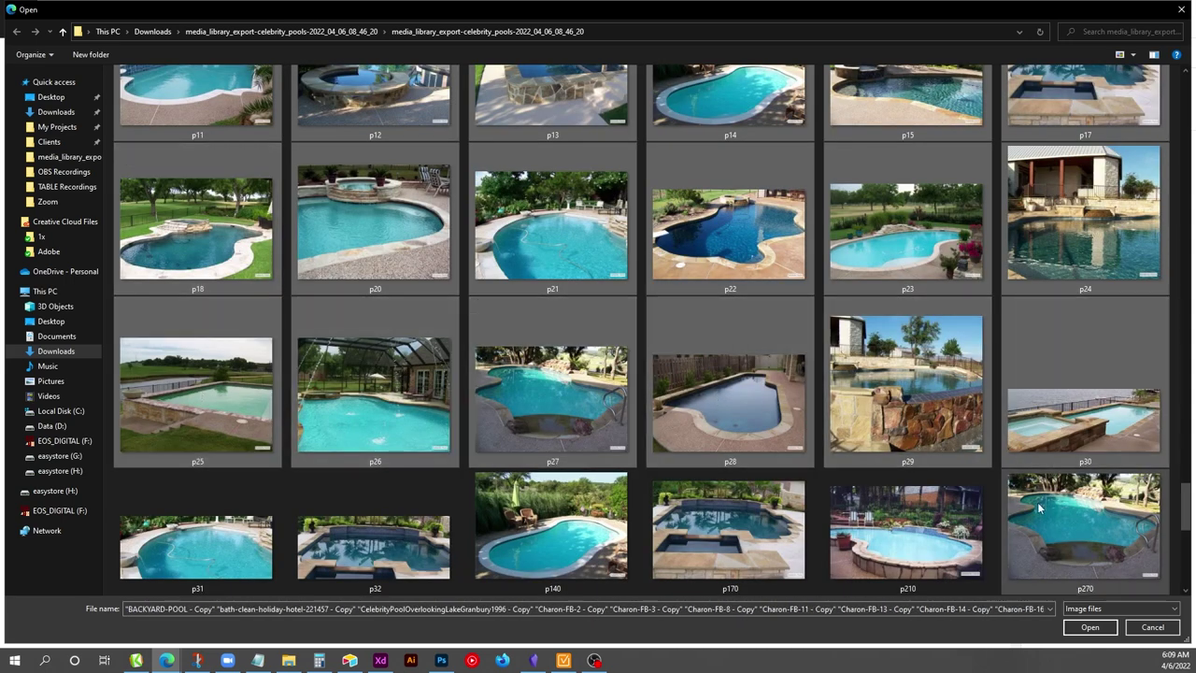
left_click(1039, 507, "ctrl")
left_click(906, 528, "ctrl")
left_click(729, 528, "ctrl")
left_click(551, 523, "ctrl")
left_click(373, 547, "ctrl")
left_click(219, 534, "ctrl")
Add p280, p300 and p301, then open the chosen photos for upload.
scroll(374, 467, "down", 3)
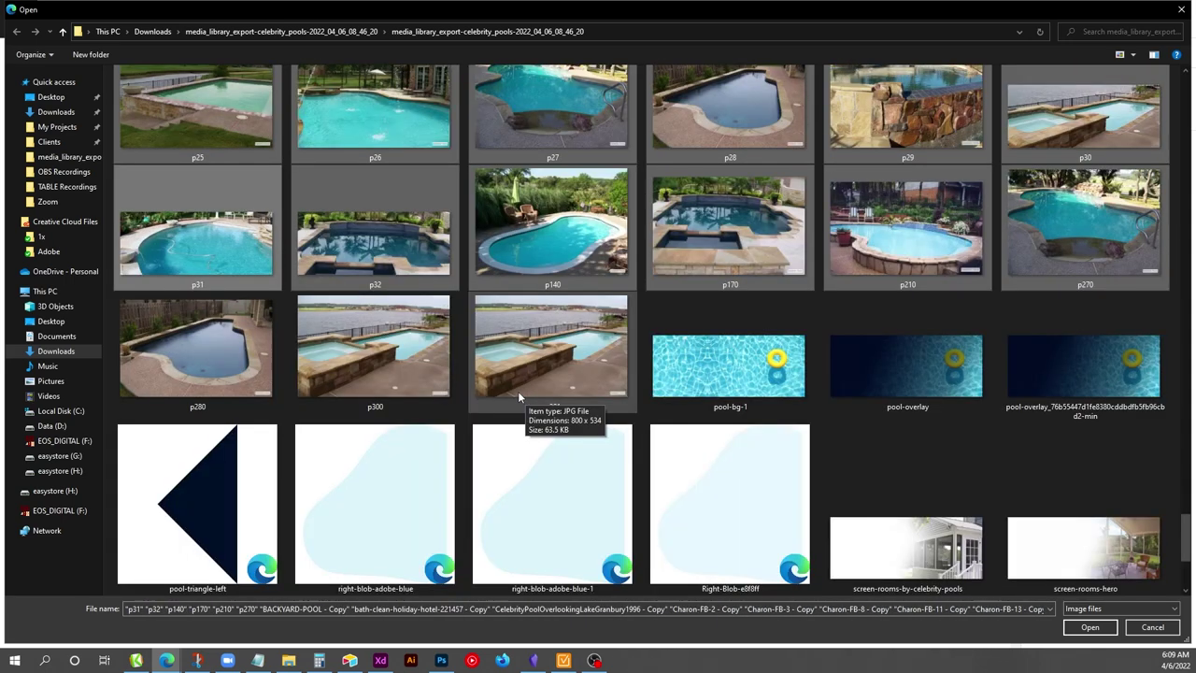
left_click(206, 334, "ctrl")
left_click(374, 346, "ctrl")
left_click(551, 346, "ctrl")
scroll(746, 355, "down", 10)
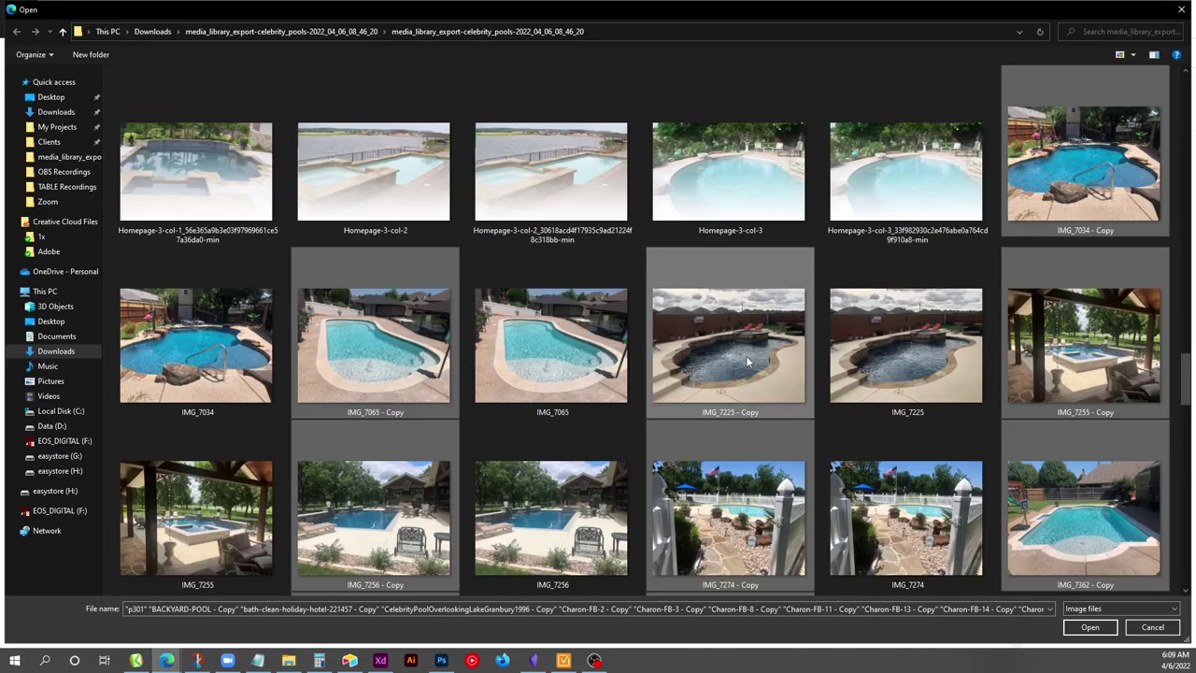
left_click(1089, 627)
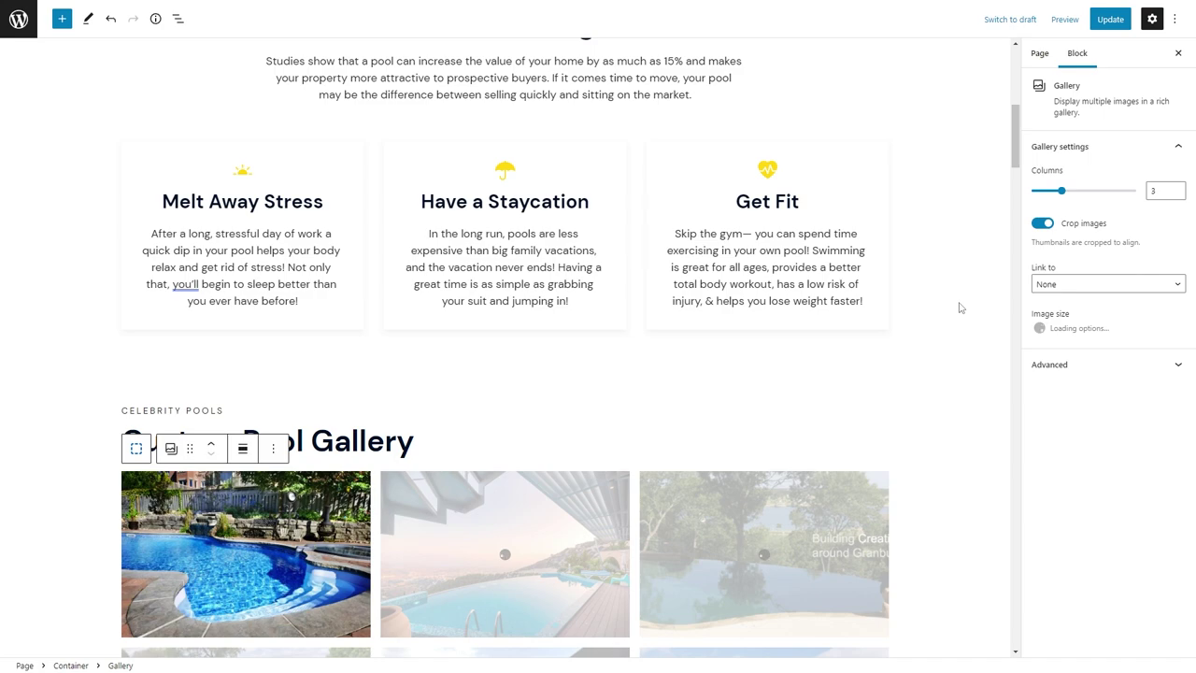
Scroll through the Custom Pool Gallery to check the pool photos as they upload.
scroll(908, 338, "down", 20)
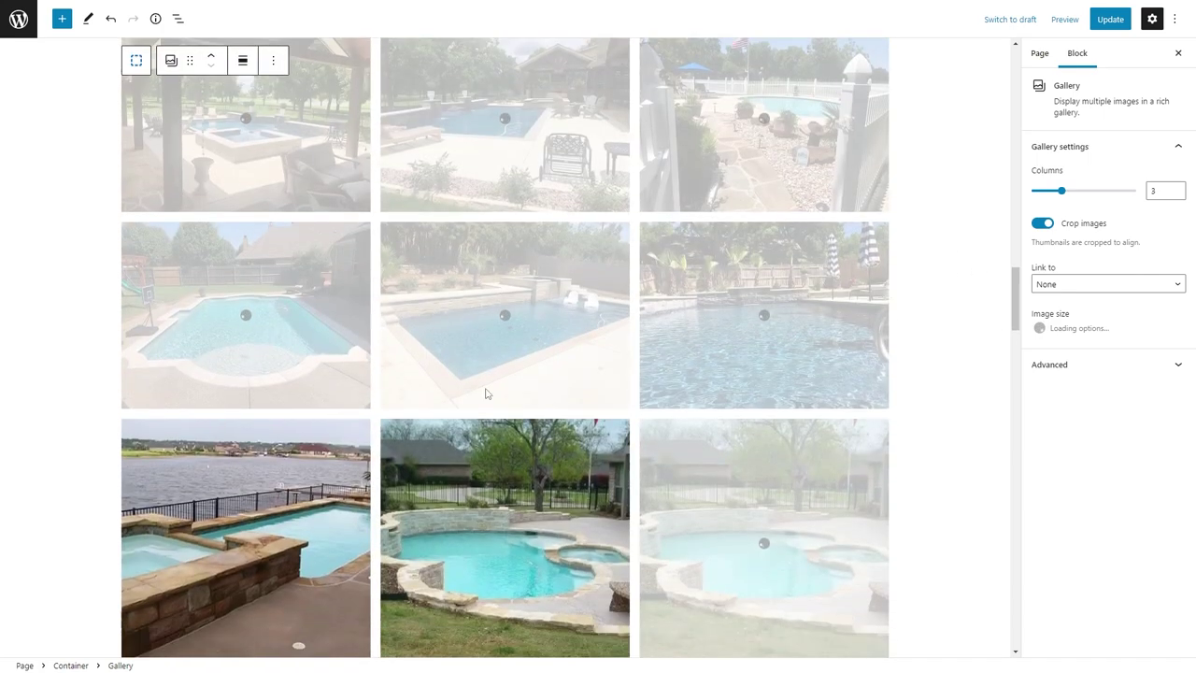
scroll(560, 389, "down", 10)
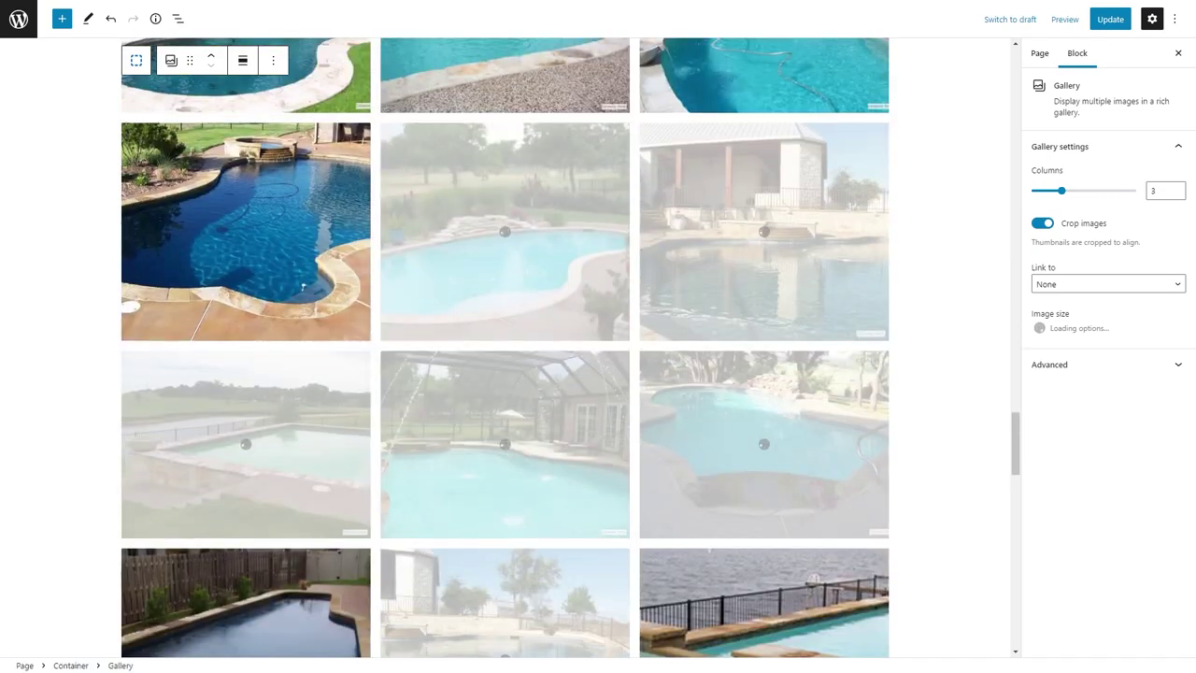
scroll(158, 489, "down", 7)
scroll(321, 342, "up", 3)
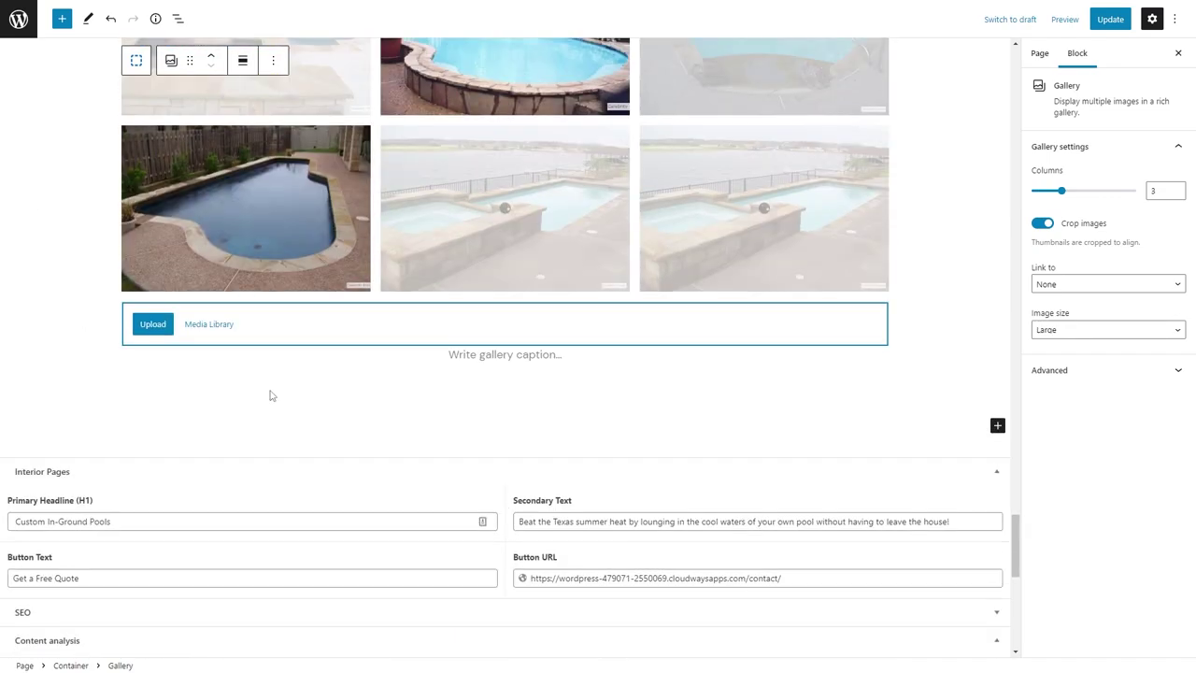
Insert the (Section) Free Estimate reusable block below the gallery, then view the updated page.
left_click(198, 445)
type("/fr")
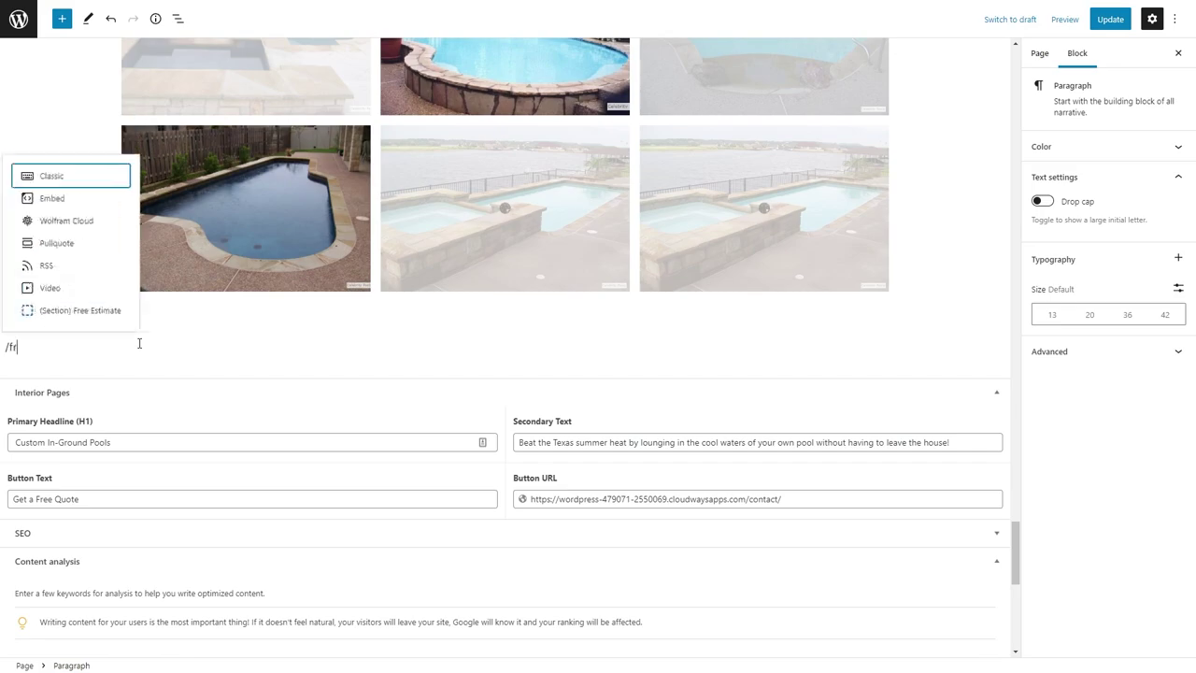
type("ee")
left_click(116, 312)
scroll(696, 455, "down", 3)
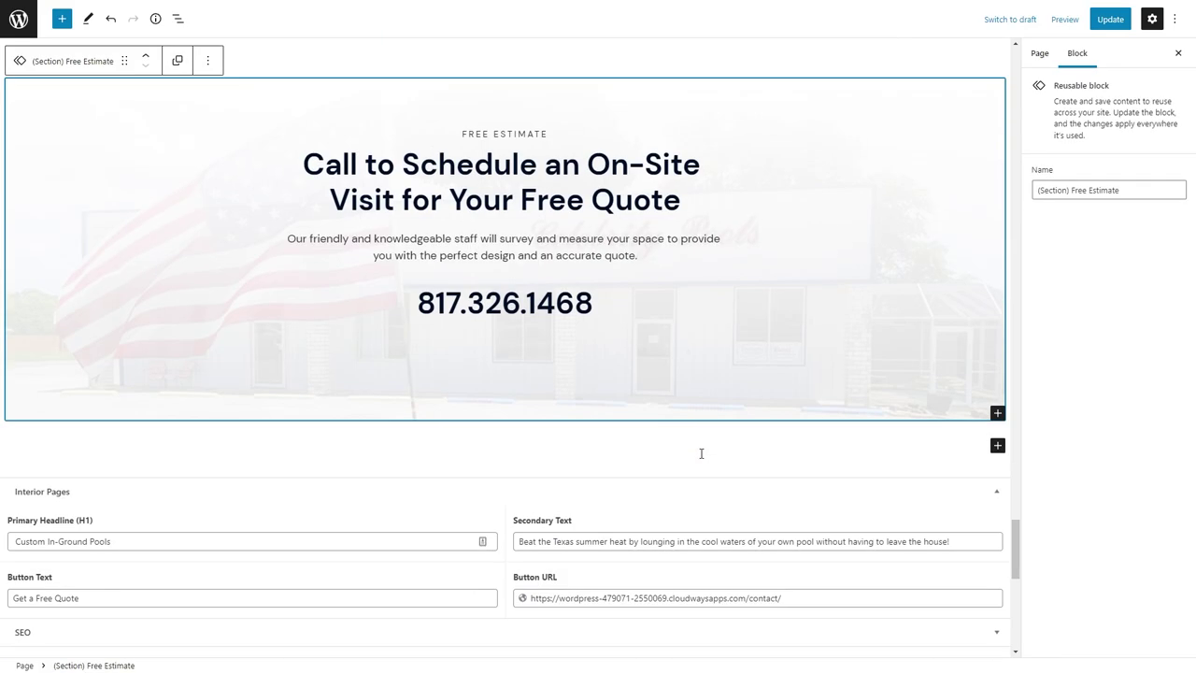
scroll(700, 454, "up", 15)
scroll(700, 453, "up", 15)
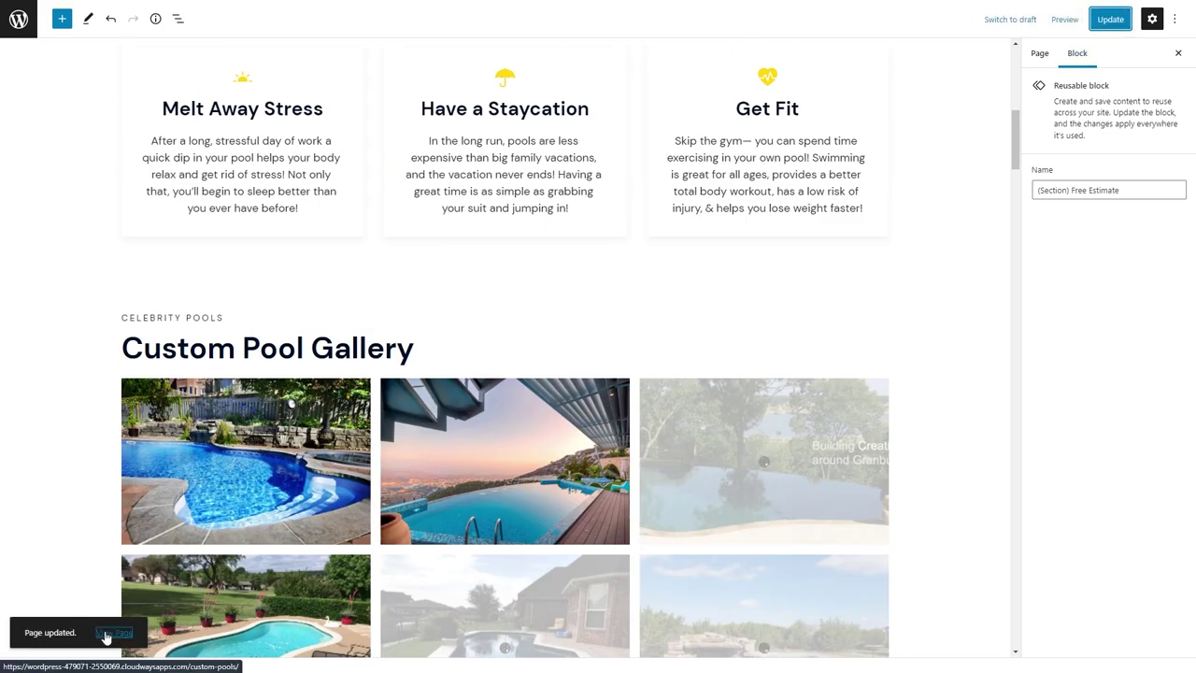
left_click(428, 6)
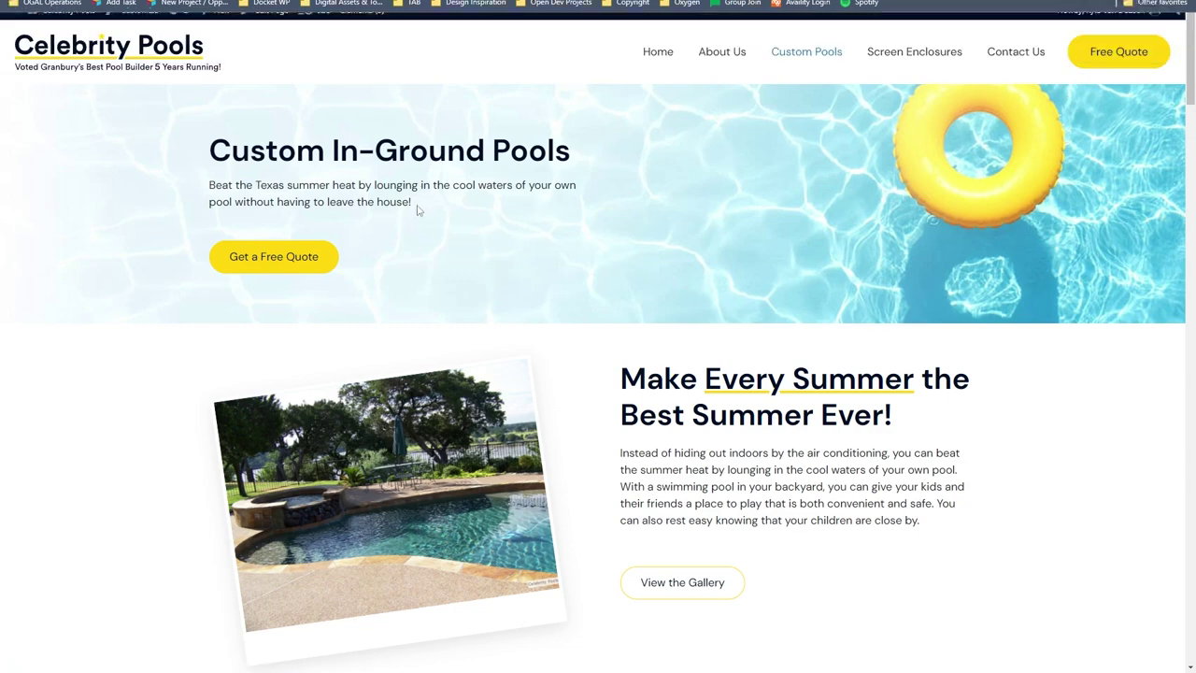
Set the hero container's top padding to 80, save, and view the page.
scroll(425, 217, "down", 3)
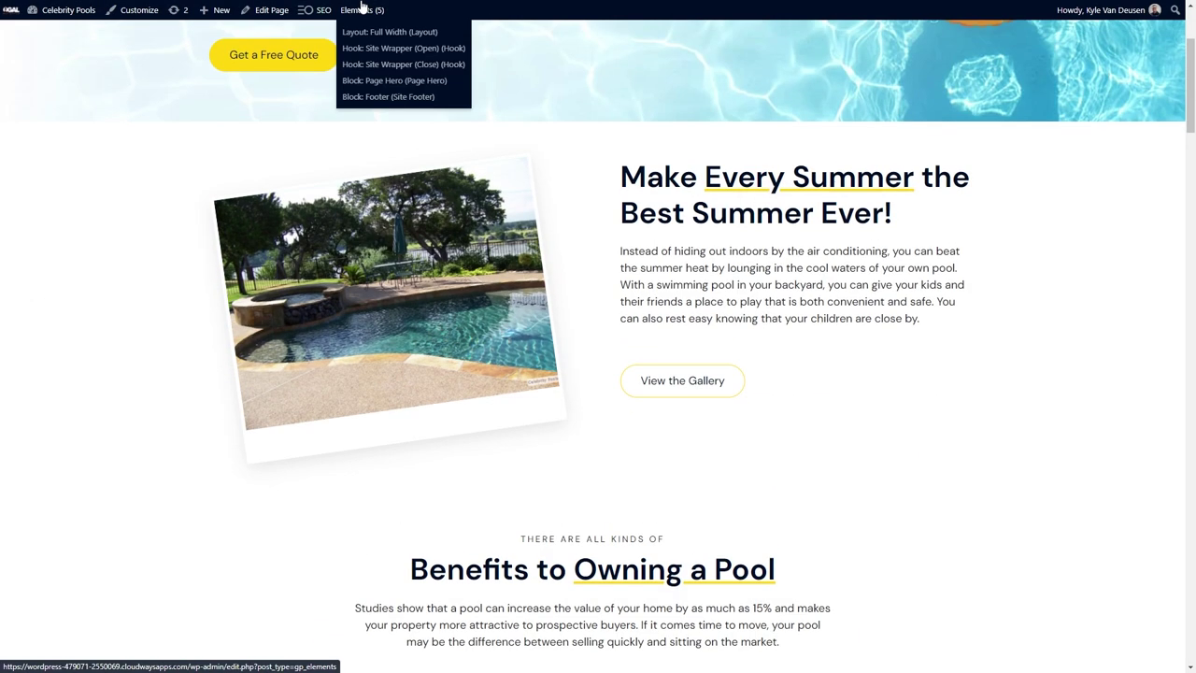
left_click(383, 42)
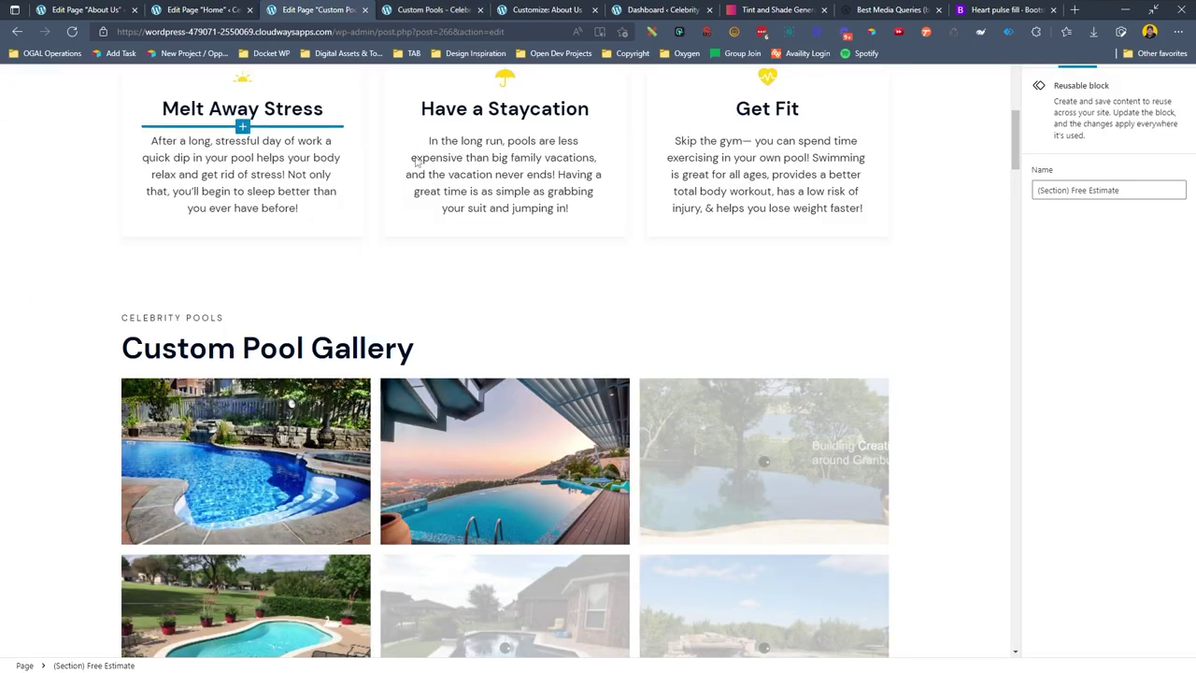
left_click(224, 237)
left_click(1053, 457)
scroll(1098, 392, "down", 2)
left_click(1029, 339)
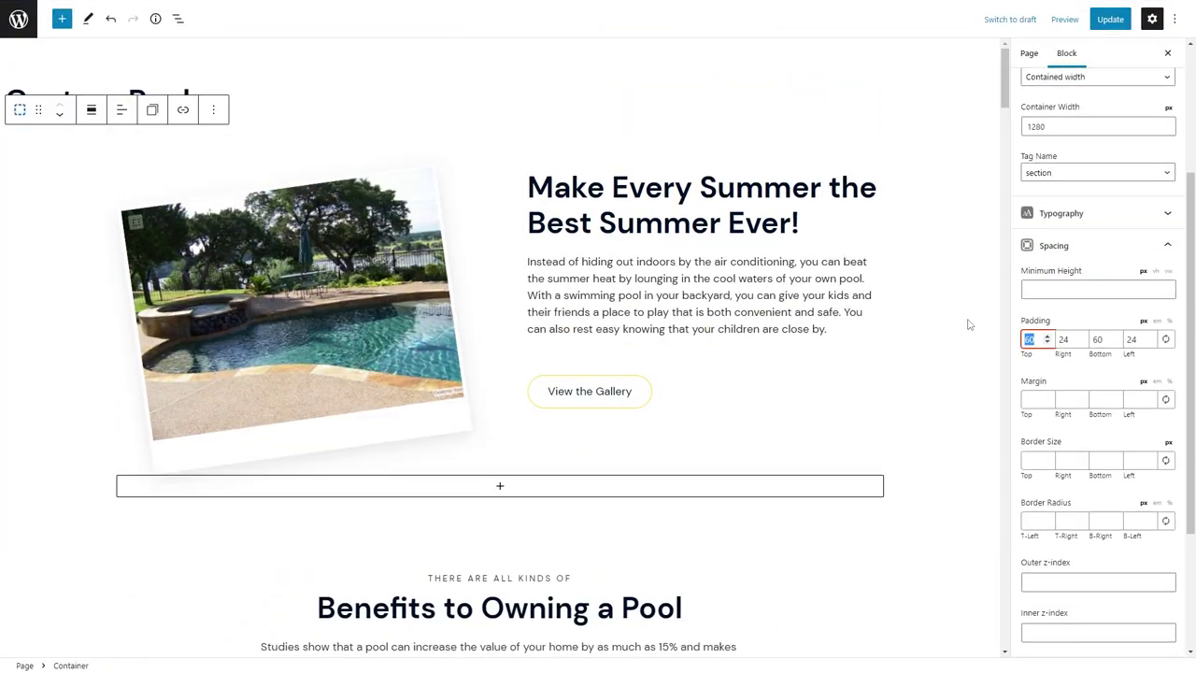
type("80")
key("ctrl+s")
left_click(427, 9)
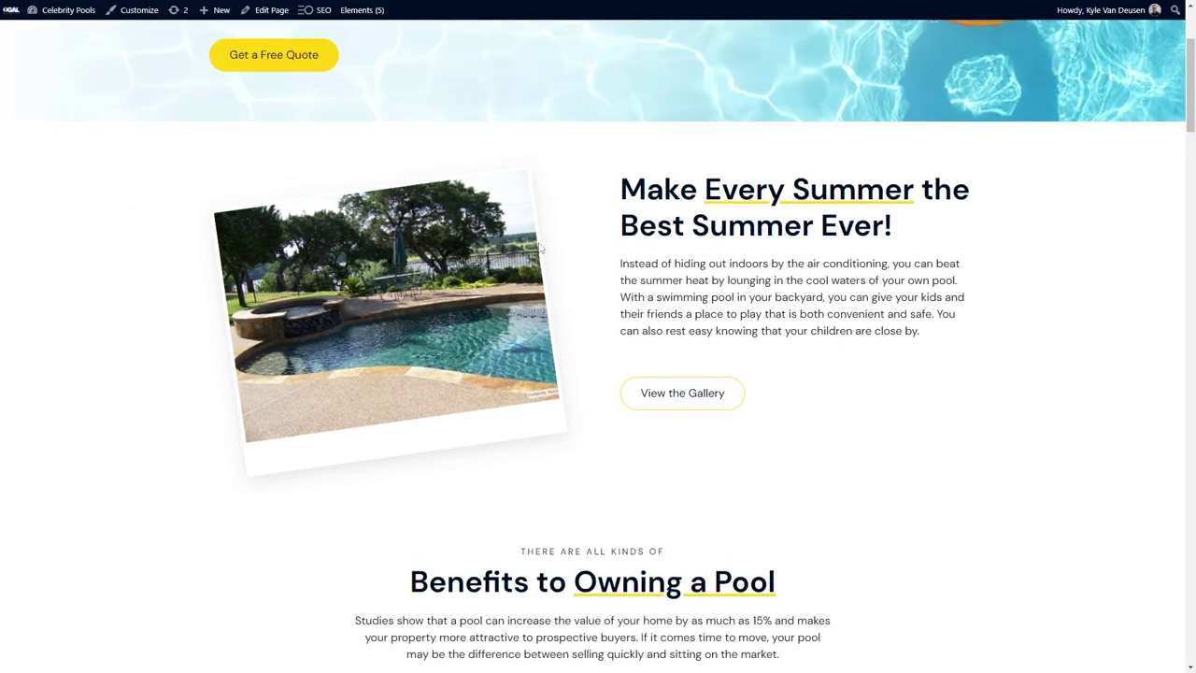
Scroll through the live Custom Pools page, visit About Us, and return.
scroll(561, 225, "up", 2)
scroll(560, 224, "down", 15)
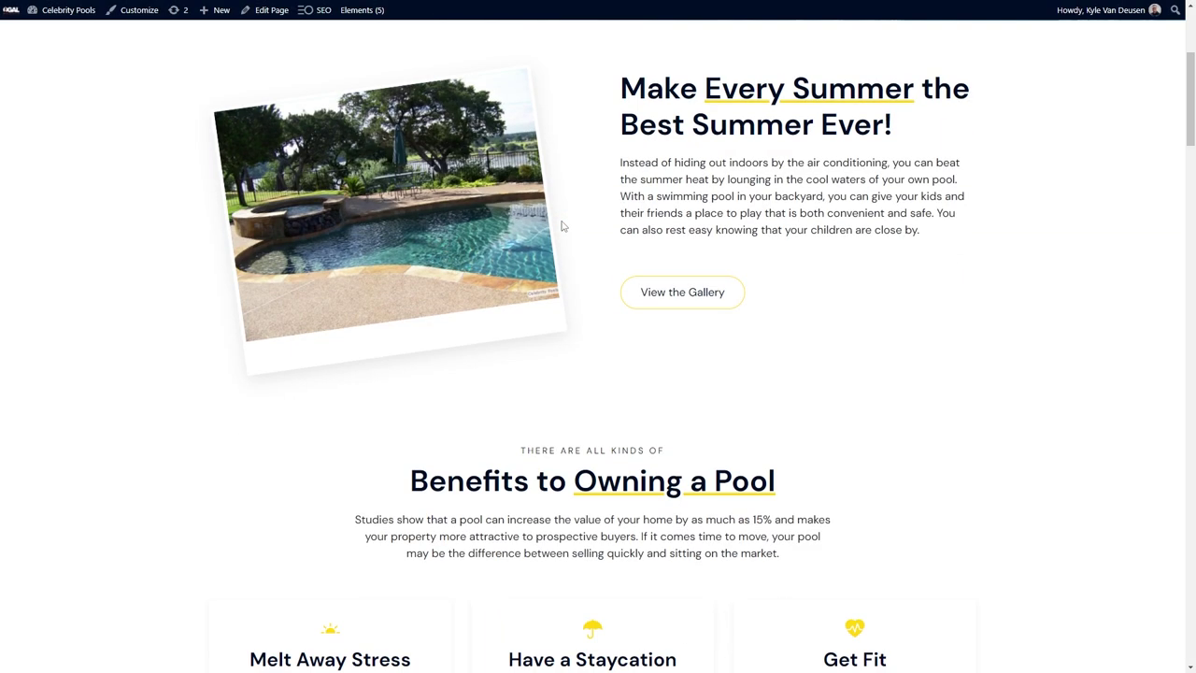
scroll(560, 225, "down", 10)
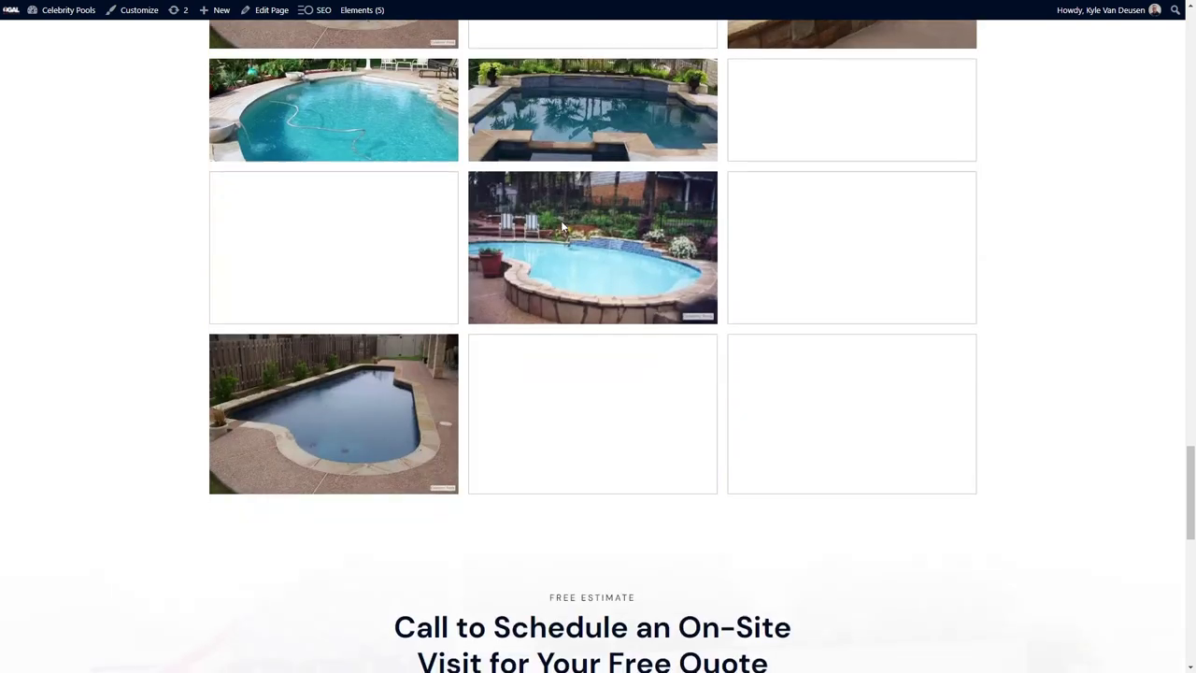
scroll(585, 289, "up", 6)
scroll(373, 182, "up", 20)
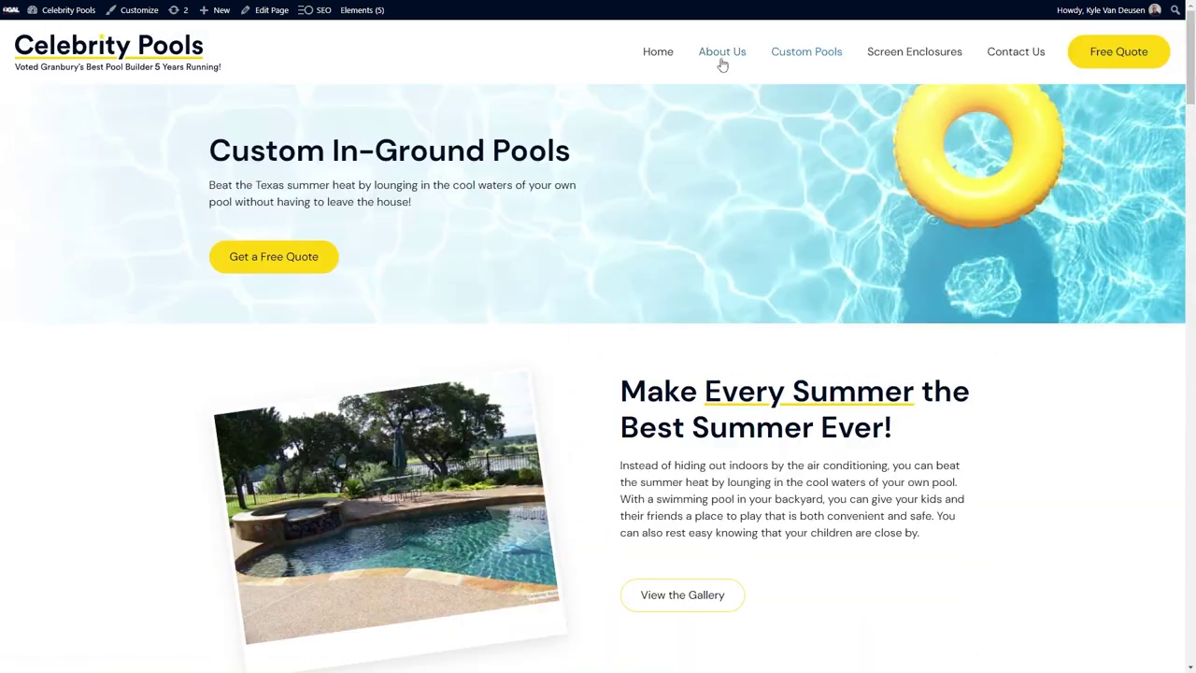
left_click(722, 64)
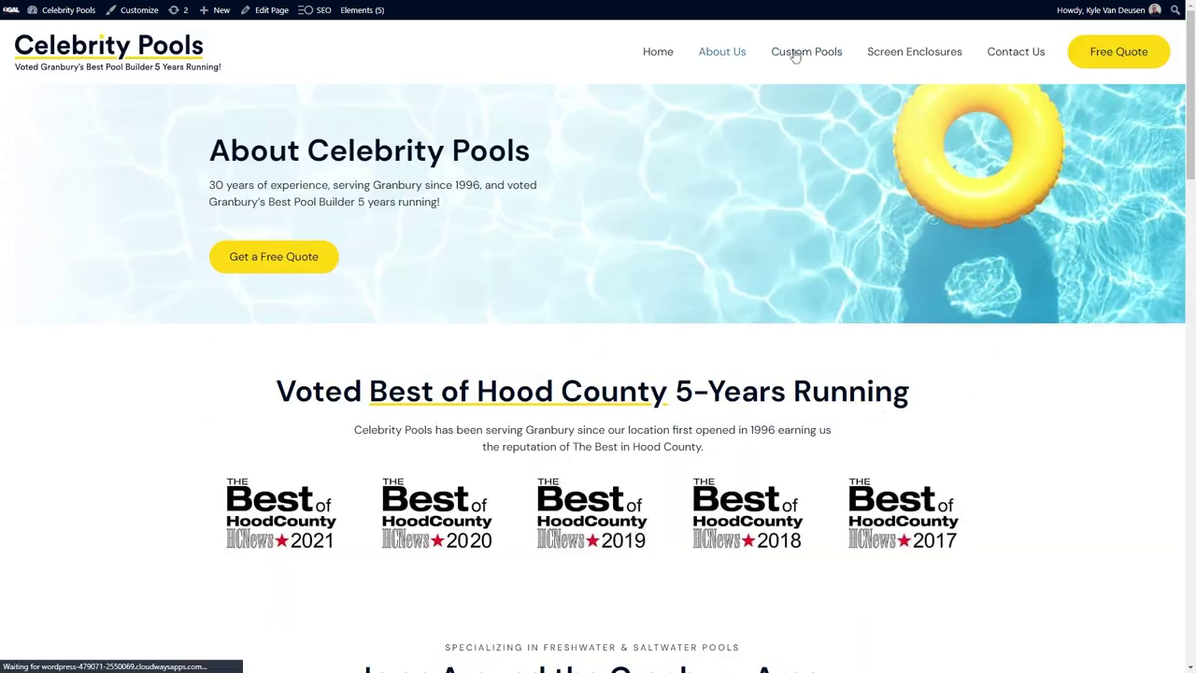
left_click(795, 55)
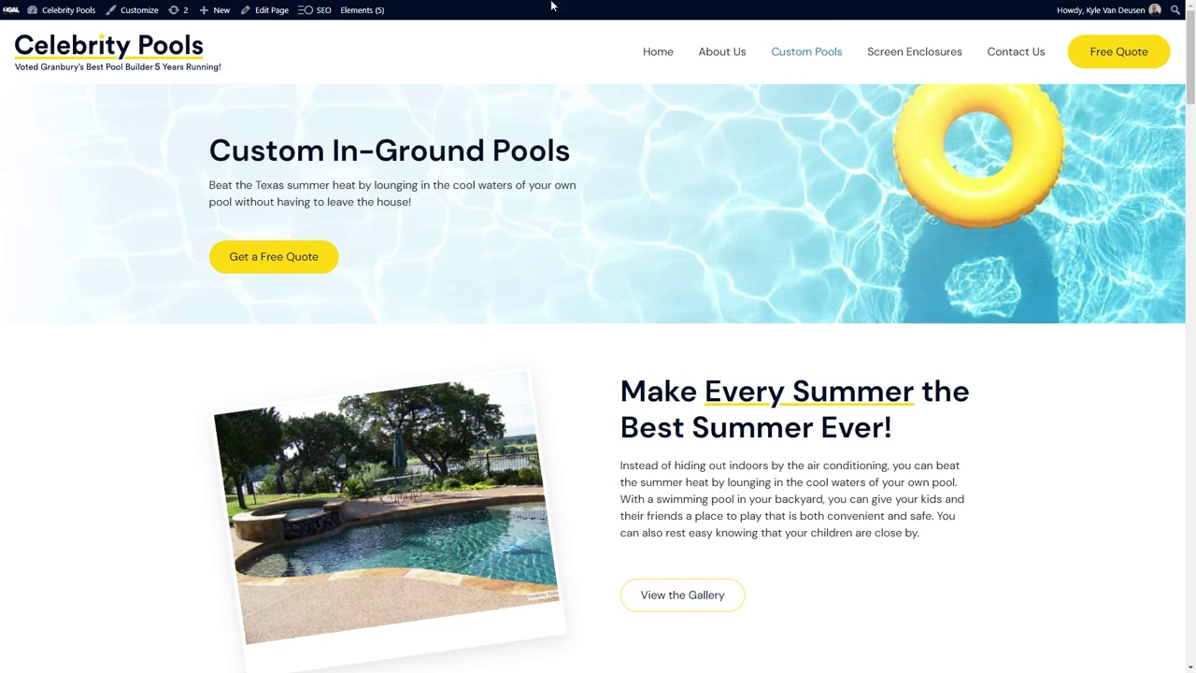
Inspect the page's heading structure with the SEO extension, then switch to the About Us customizer.
left_click(706, 31)
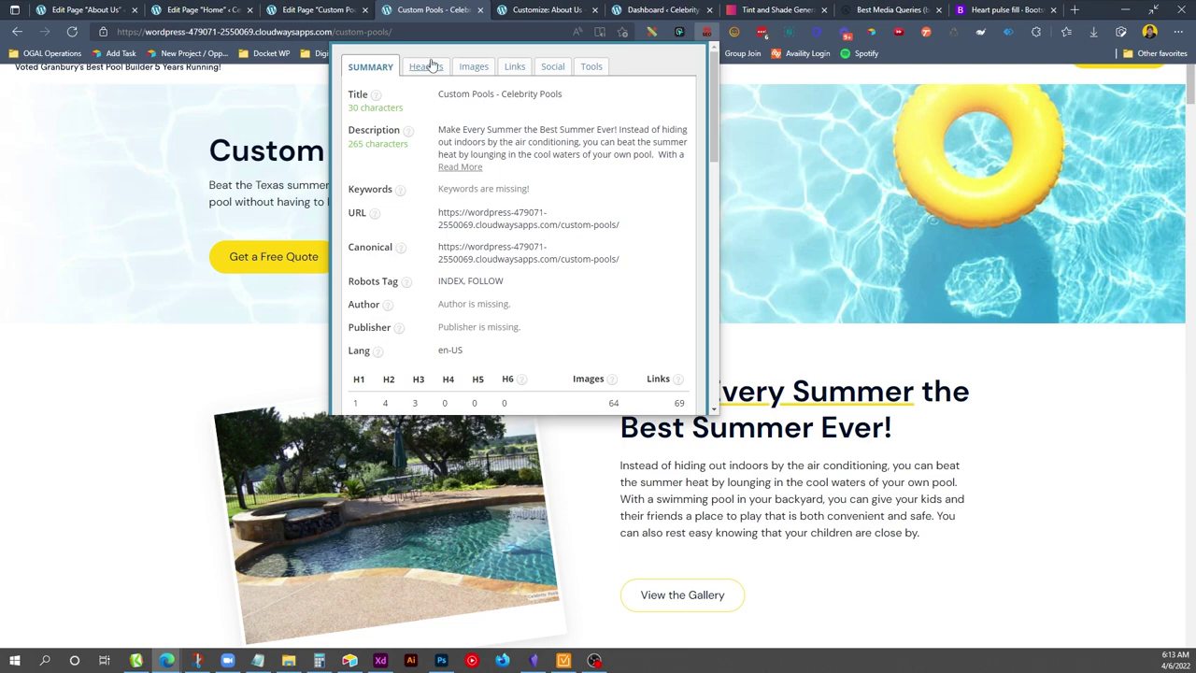
left_click(433, 66)
left_click(250, 88)
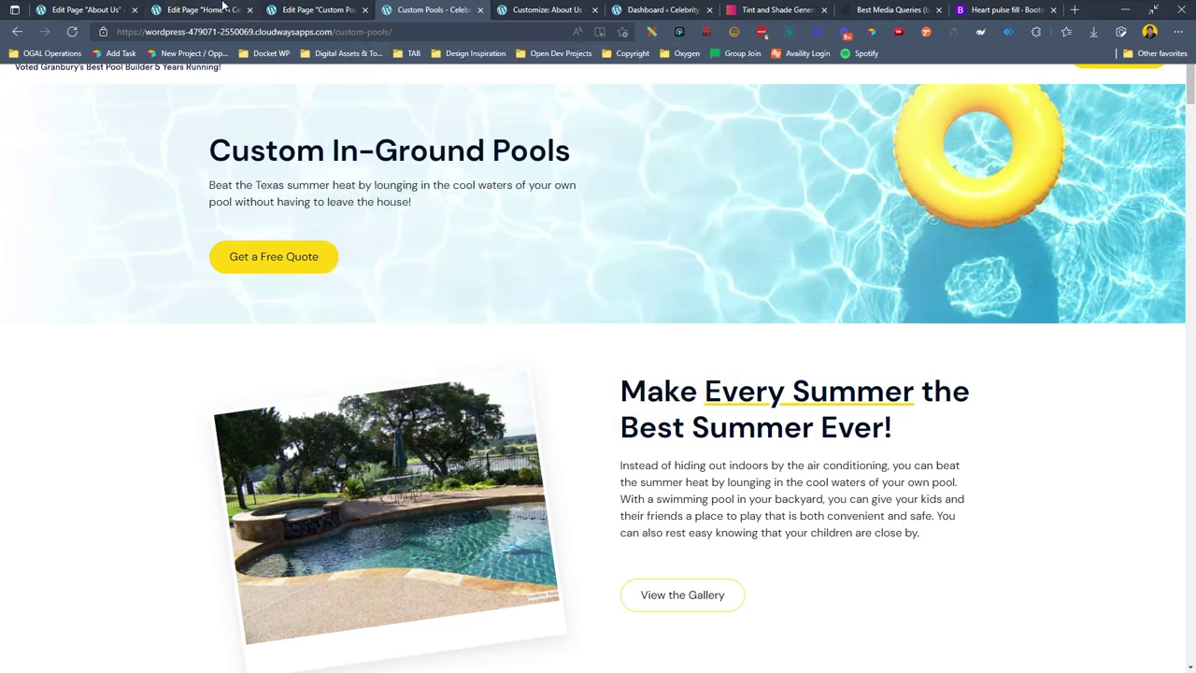
left_click(529, 9)
scroll(699, 54, "up", 15)
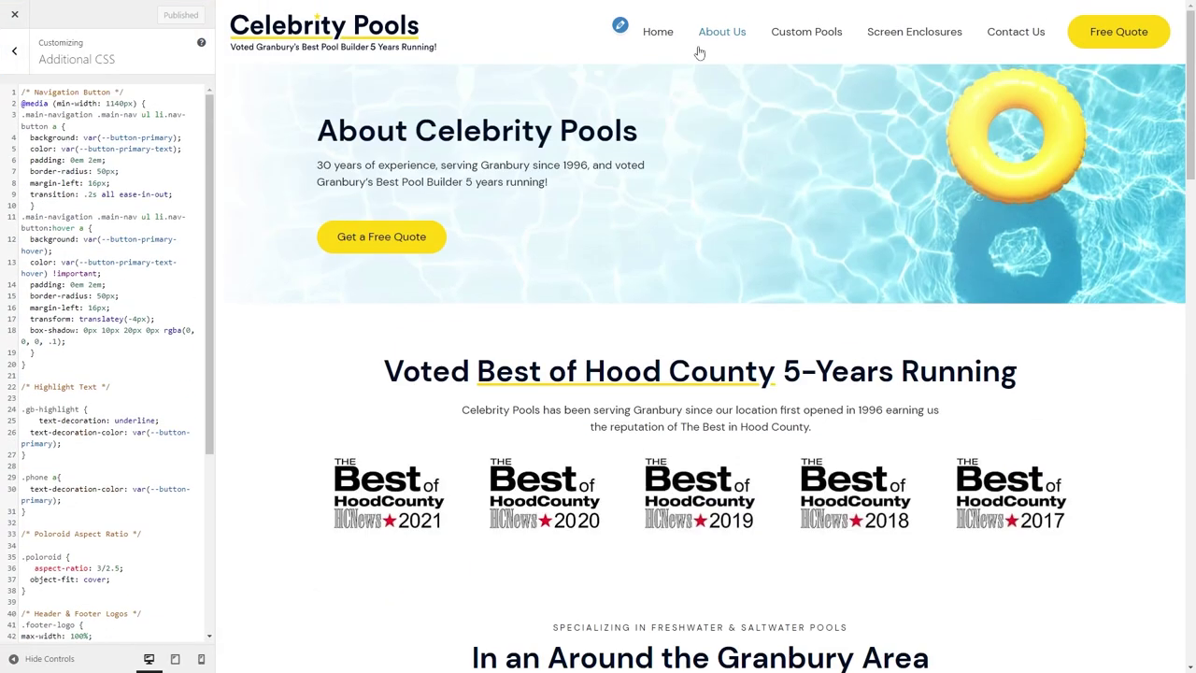
In Typography, set the Heading 1 font size to 4 rem.
left_click(14, 52)
left_click(56, 256)
scroll(102, 374, "down", 3)
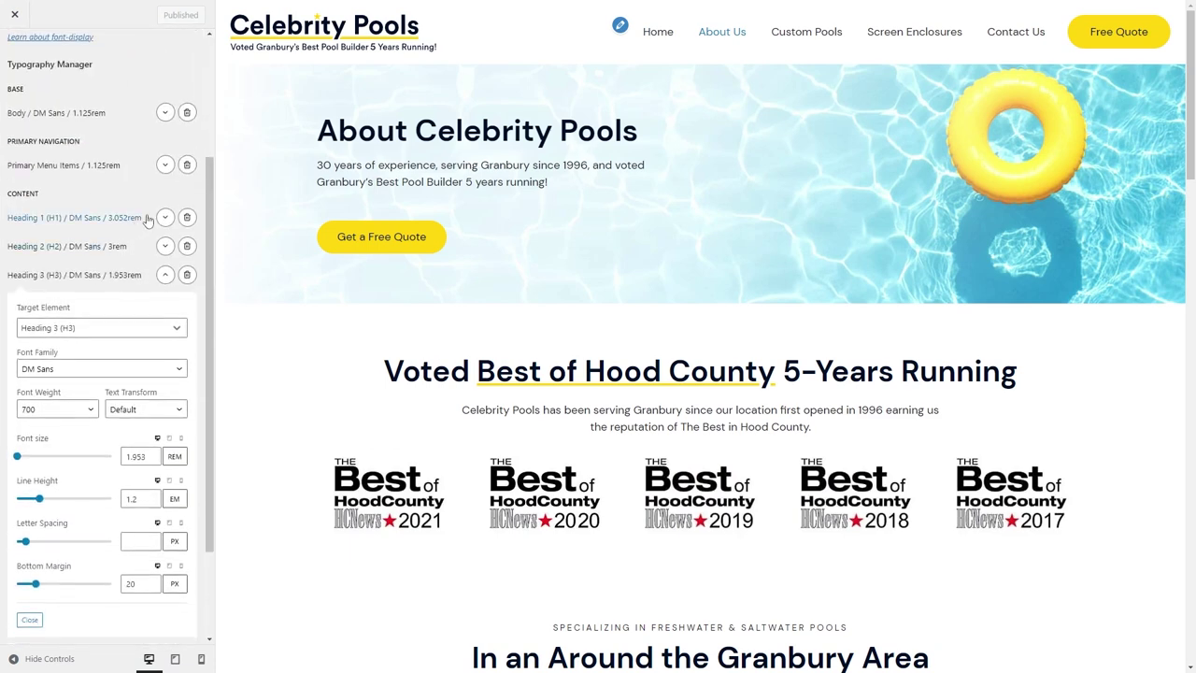
left_click(165, 217)
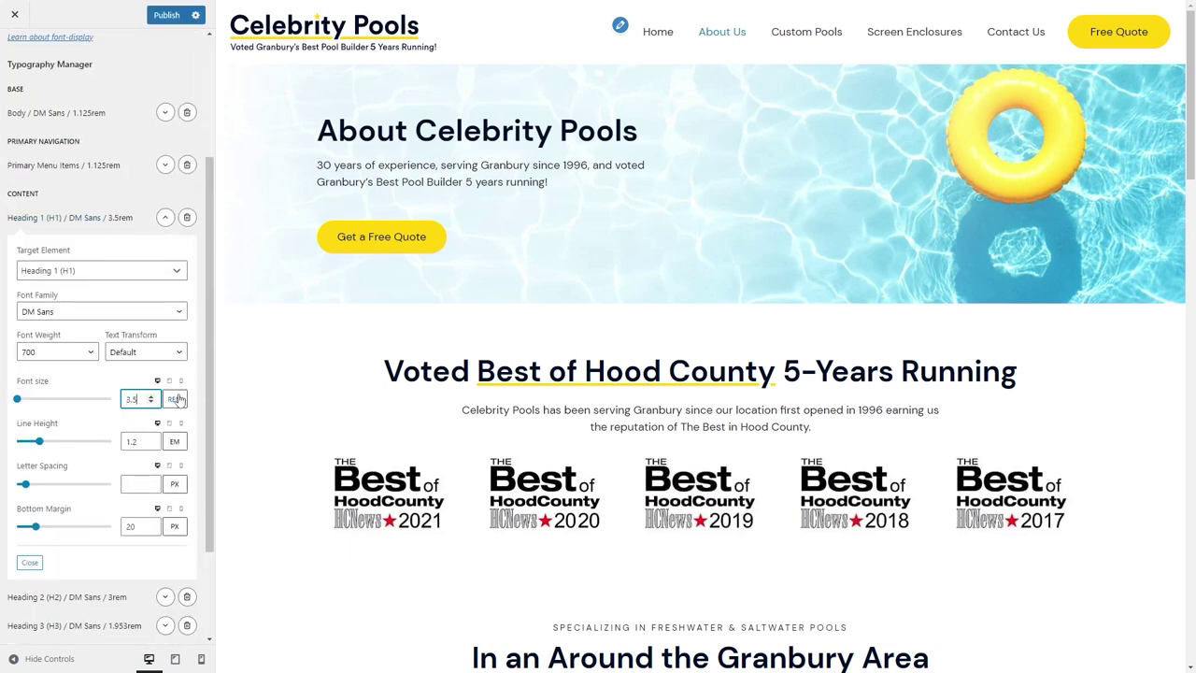
left_click(813, 30)
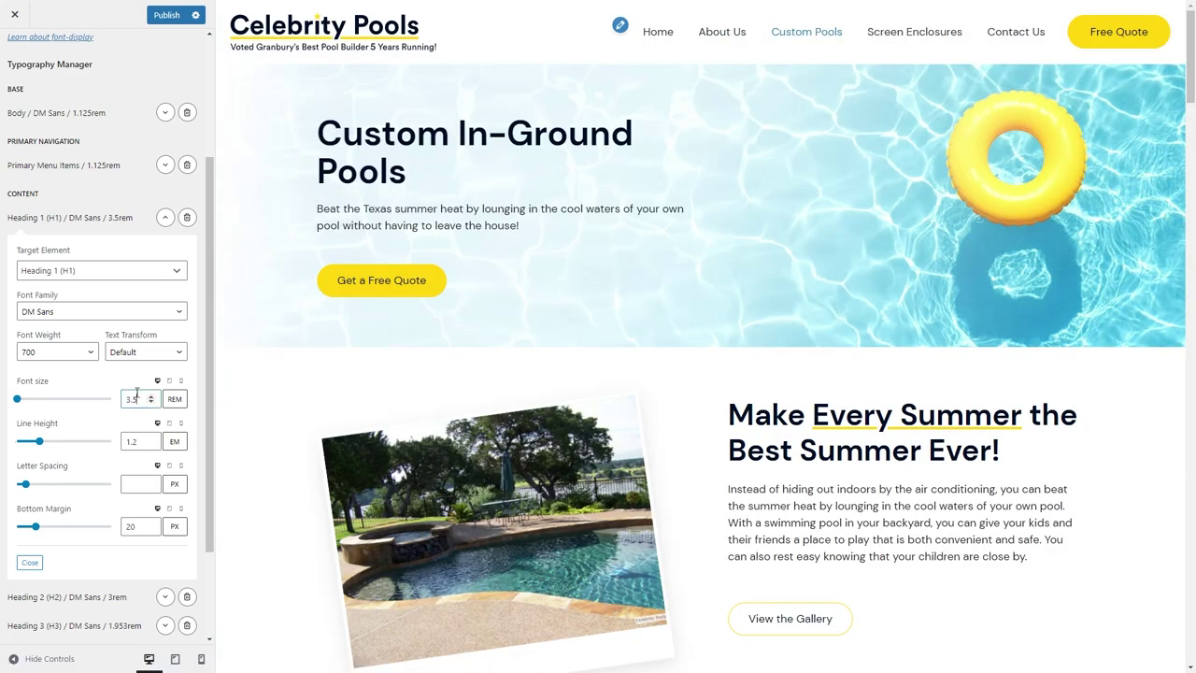
type("4")
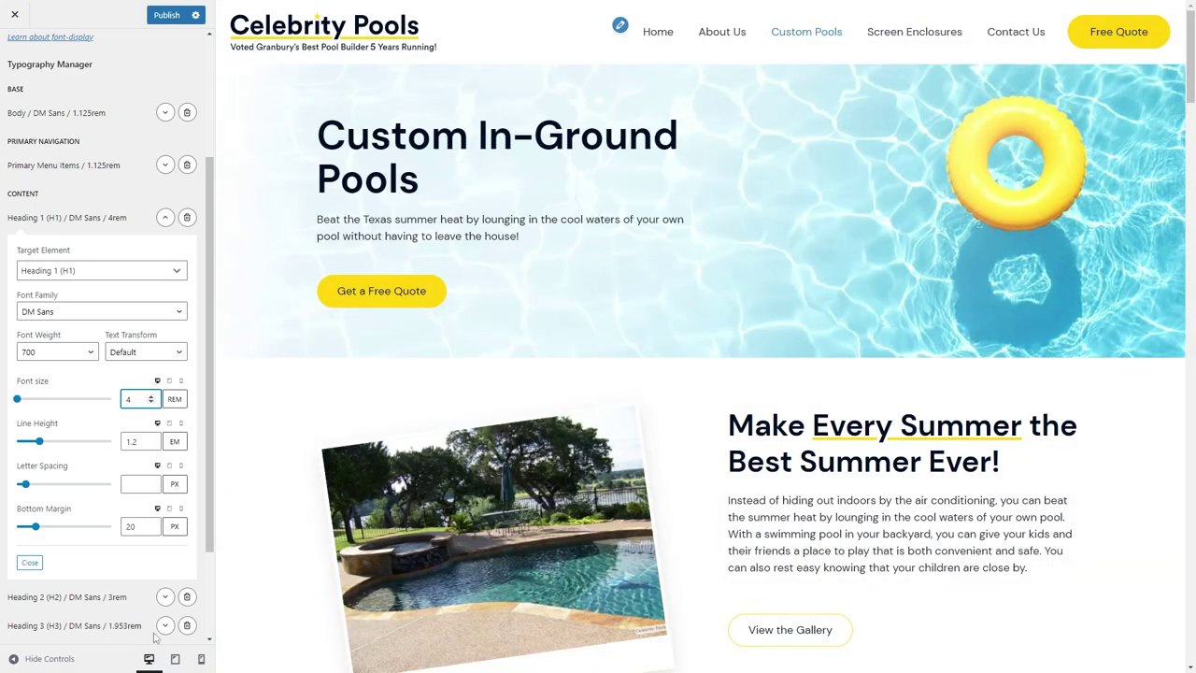
Check the tablet and phone previews, then return to the live Custom Pools page.
left_click(175, 659)
left_click(199, 659)
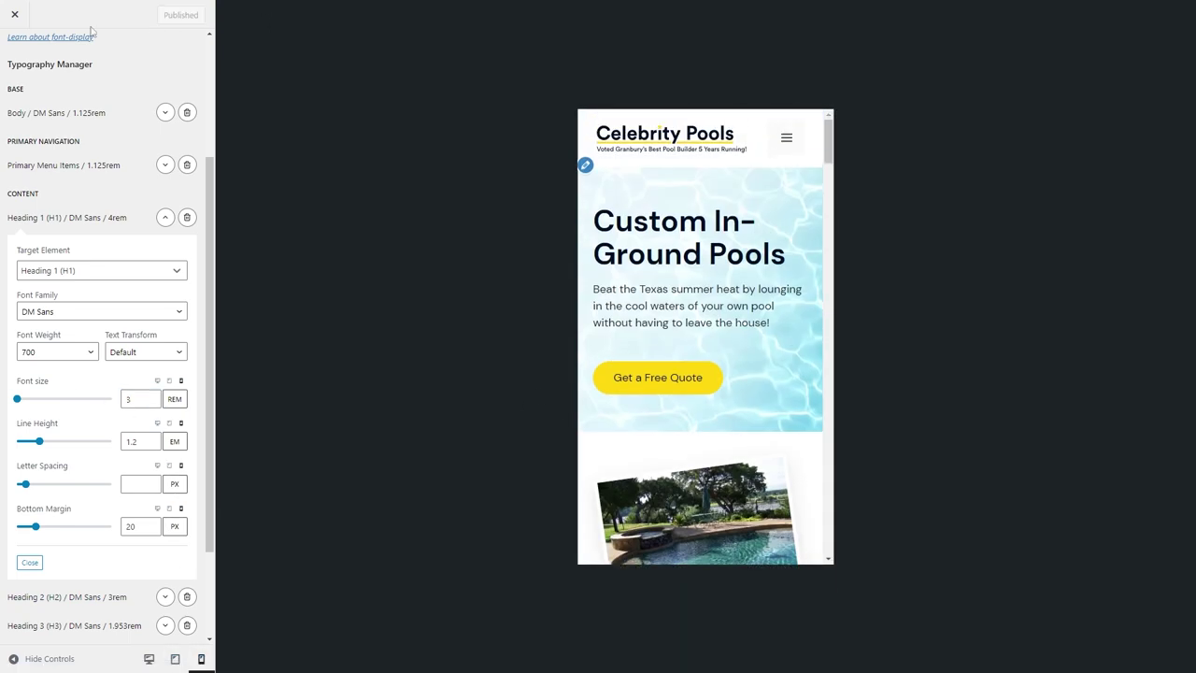
left_click(402, 9)
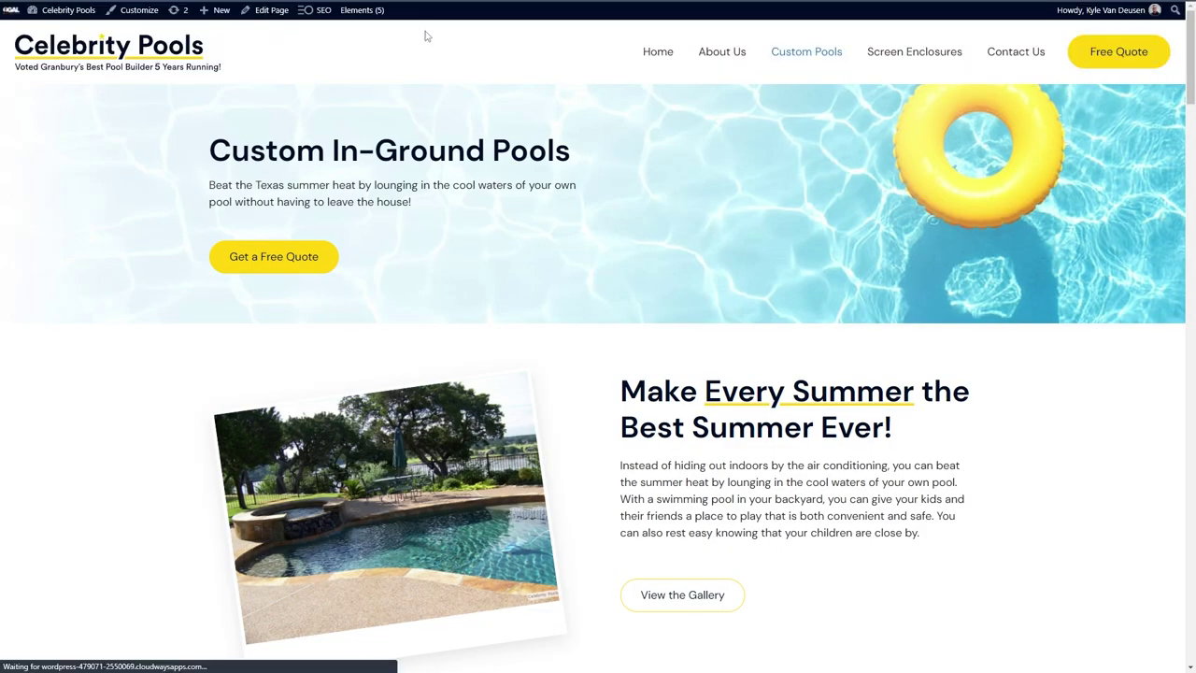
scroll(615, 248, "down", 20)
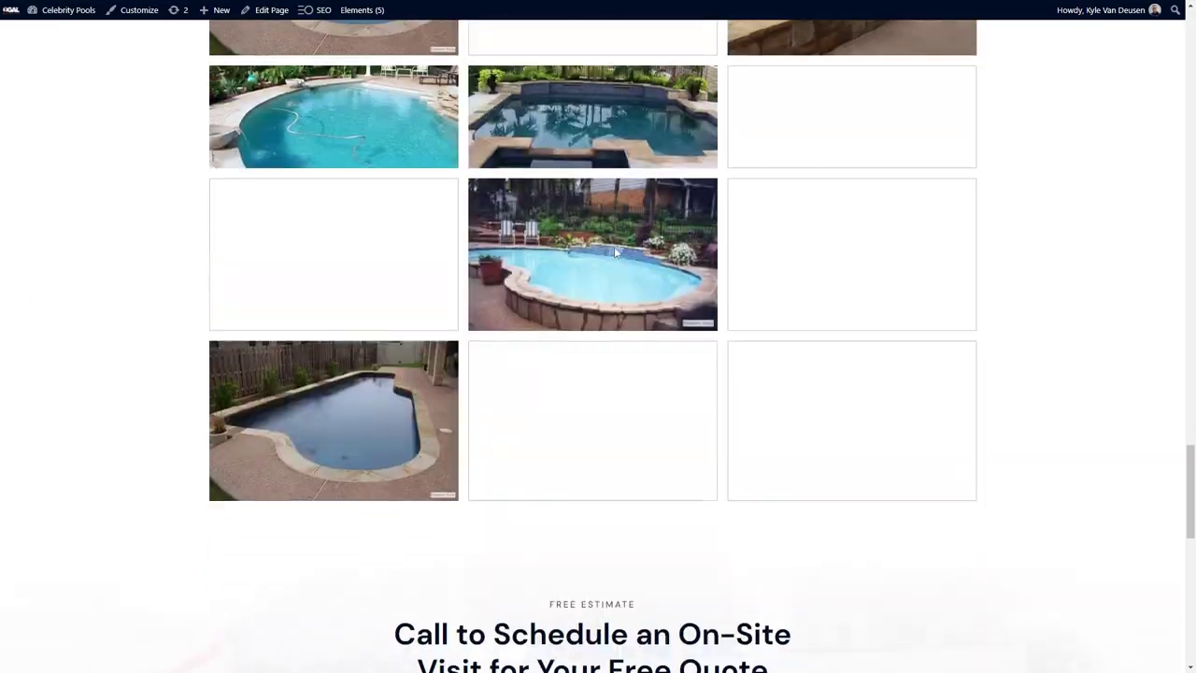
Open the Custom Pools page editor and select the first gallery image's existing alt text.
scroll(614, 248, "up", 2)
left_click(320, 9)
scroll(398, 365, "down", 3)
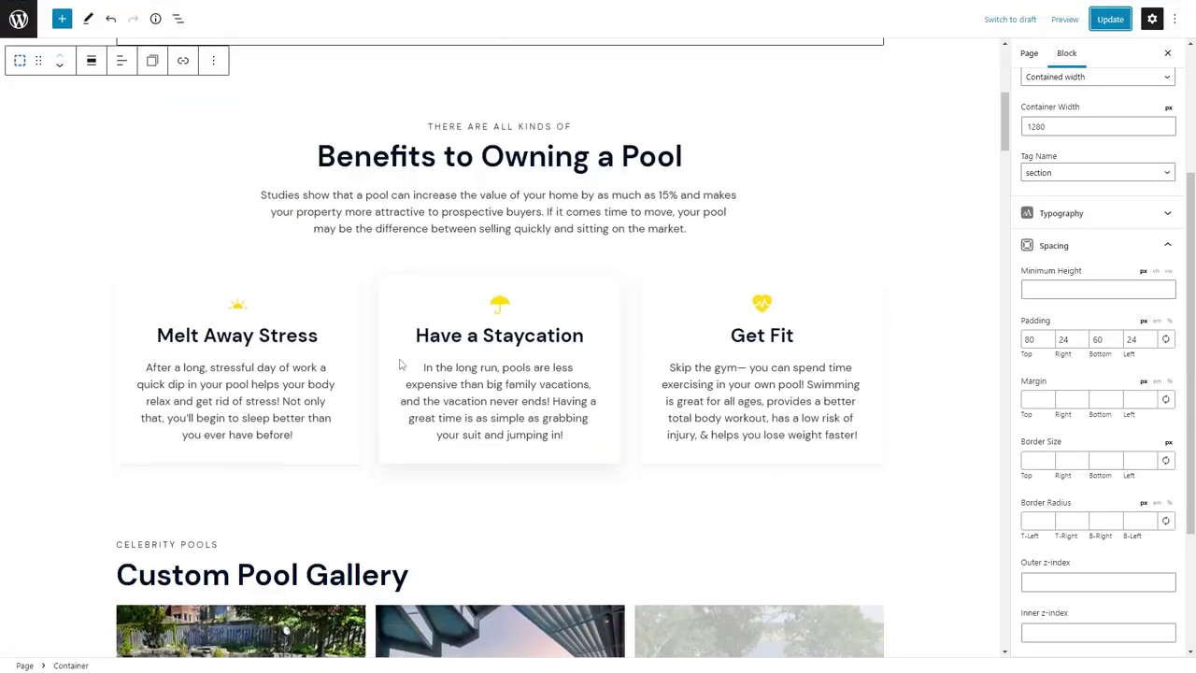
scroll(399, 364, "down", 7)
left_click(502, 337)
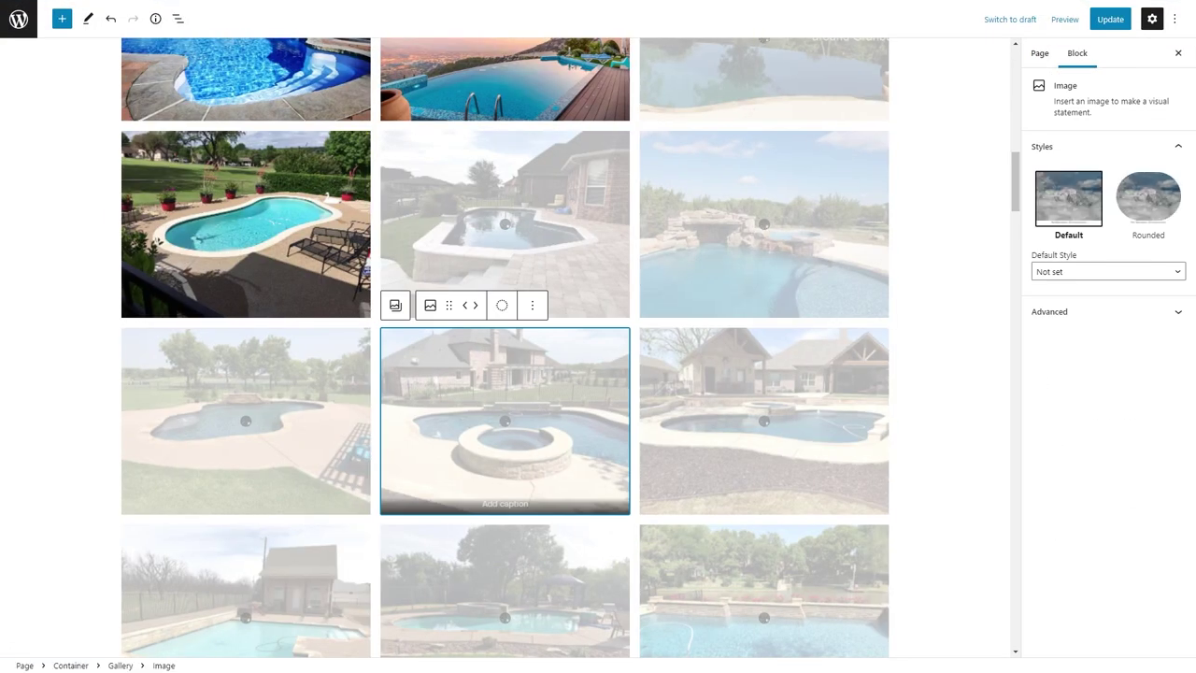
scroll(505, 373, "up", 10)
scroll(504, 374, "down", 3)
left_click(245, 243)
left_click(1118, 355)
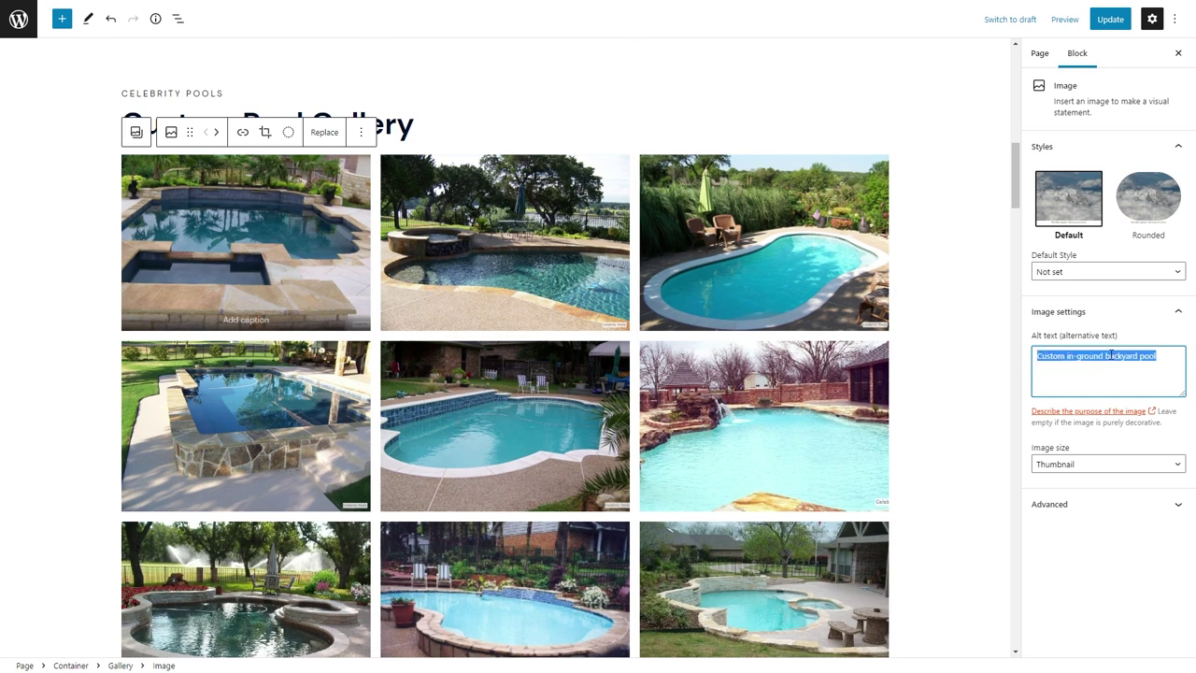
Paste the backyard pool alt text into the upper rows of gallery images.
left_click(567, 231)
left_click(796, 244)
left_click(361, 419)
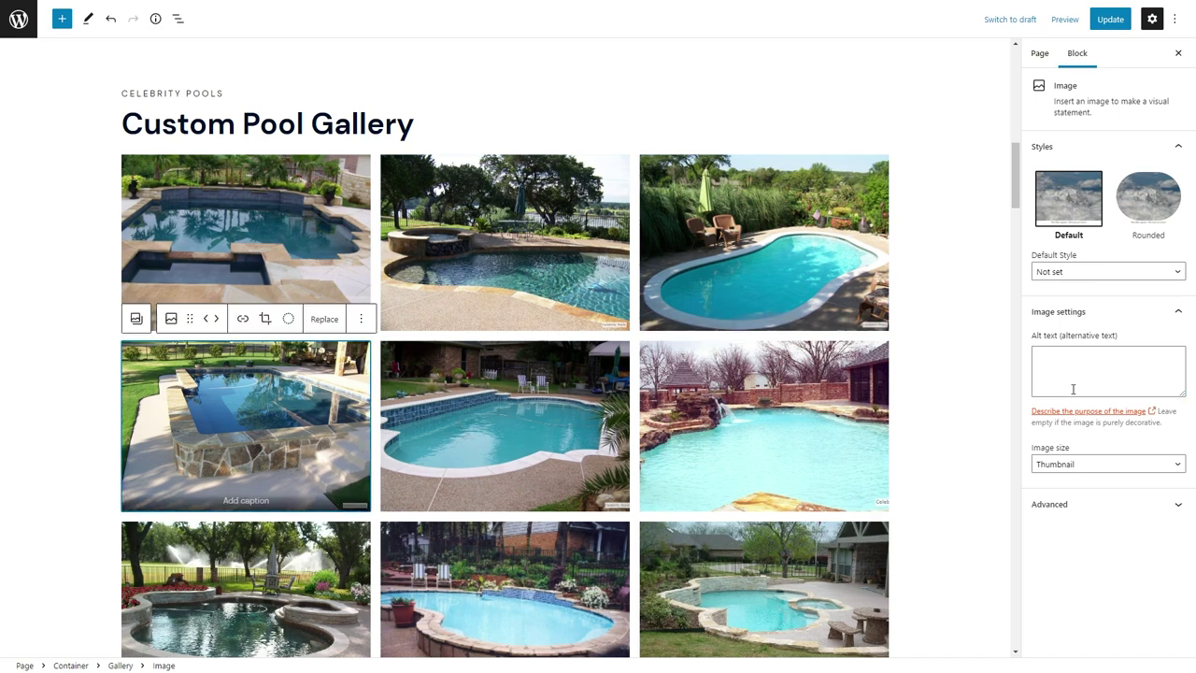
left_click(504, 416)
left_click(764, 425)
left_click(347, 544)
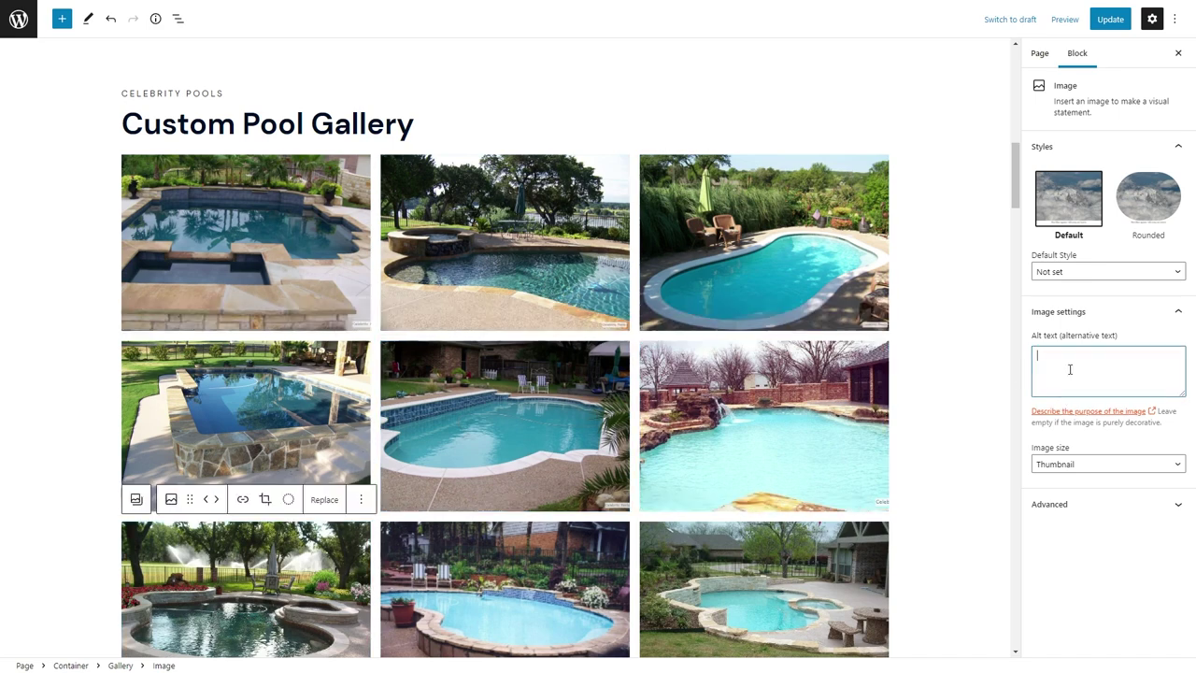
left_click(455, 567)
left_click(748, 579)
type("Custom in-ground backyard pool")
scroll(462, 369, "down", 4)
Paste the backyard pool alt text into the lake-row gallery images.
left_click(280, 430)
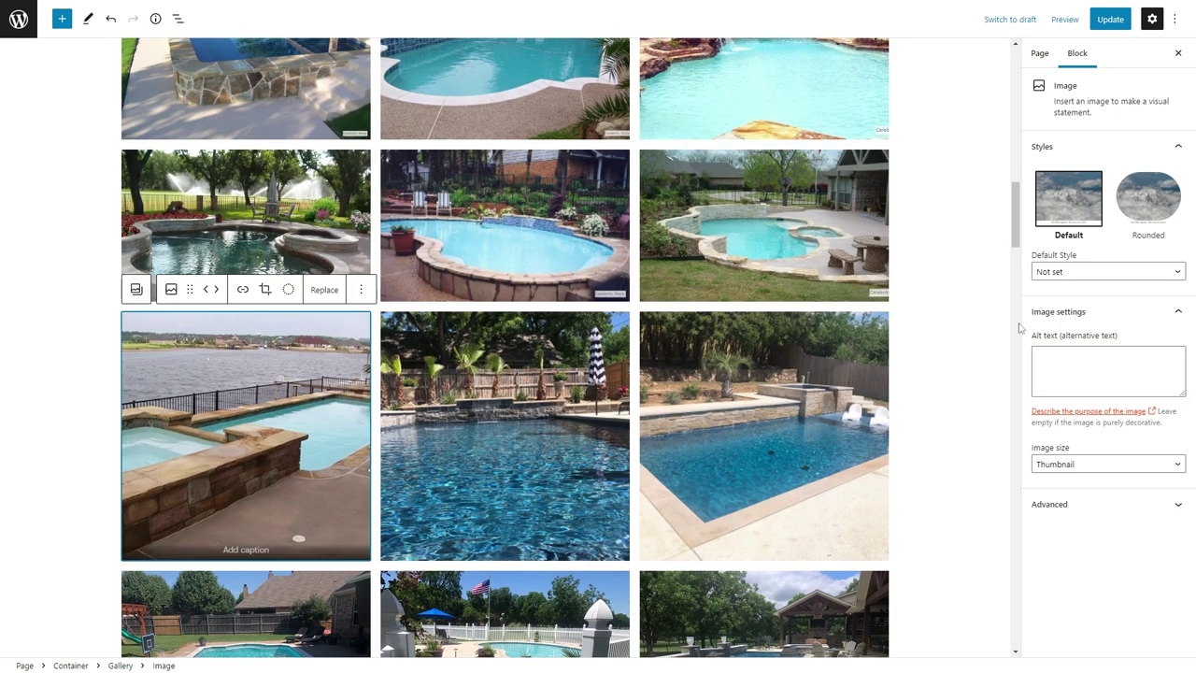
left_click(584, 423)
left_click(660, 441)
type("Custom in-ground backyard pool")
scroll(659, 441, "down", 3)
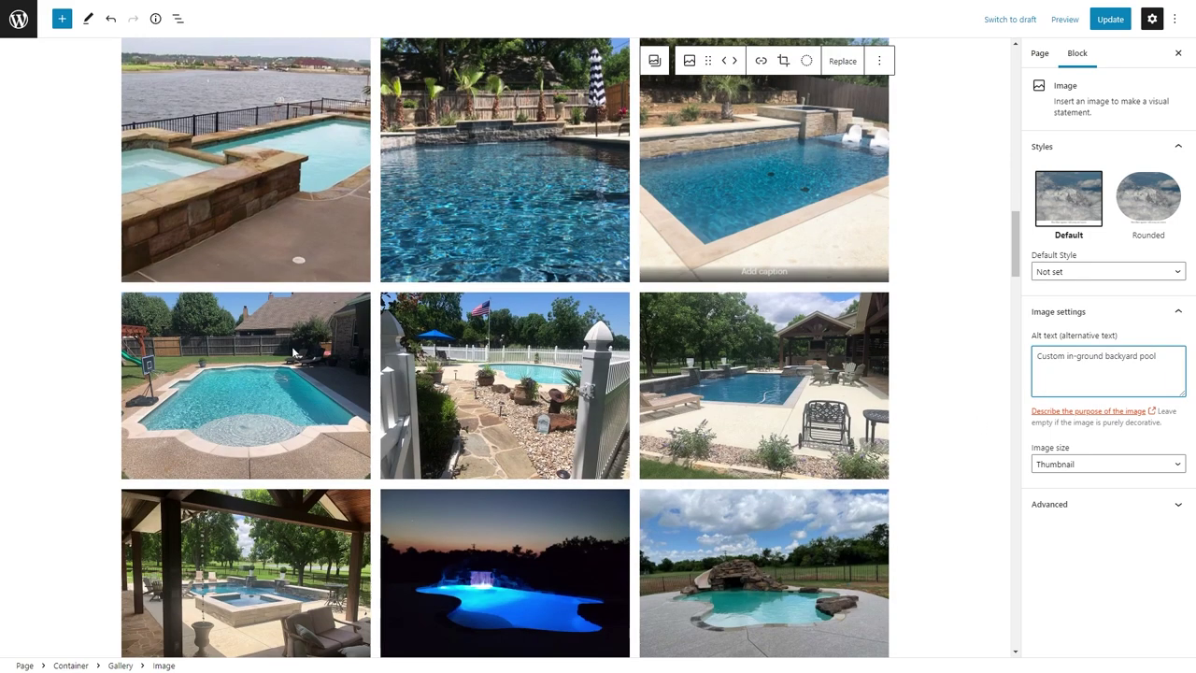
left_click(345, 421)
type("Custom in-ground backyard pool")
left_click(445, 435)
left_click(767, 374)
type("Custom in-ground backyard pool")
Give the pergola and night-lit pool images the backyard pool alt text.
scroll(268, 382, "down", 3)
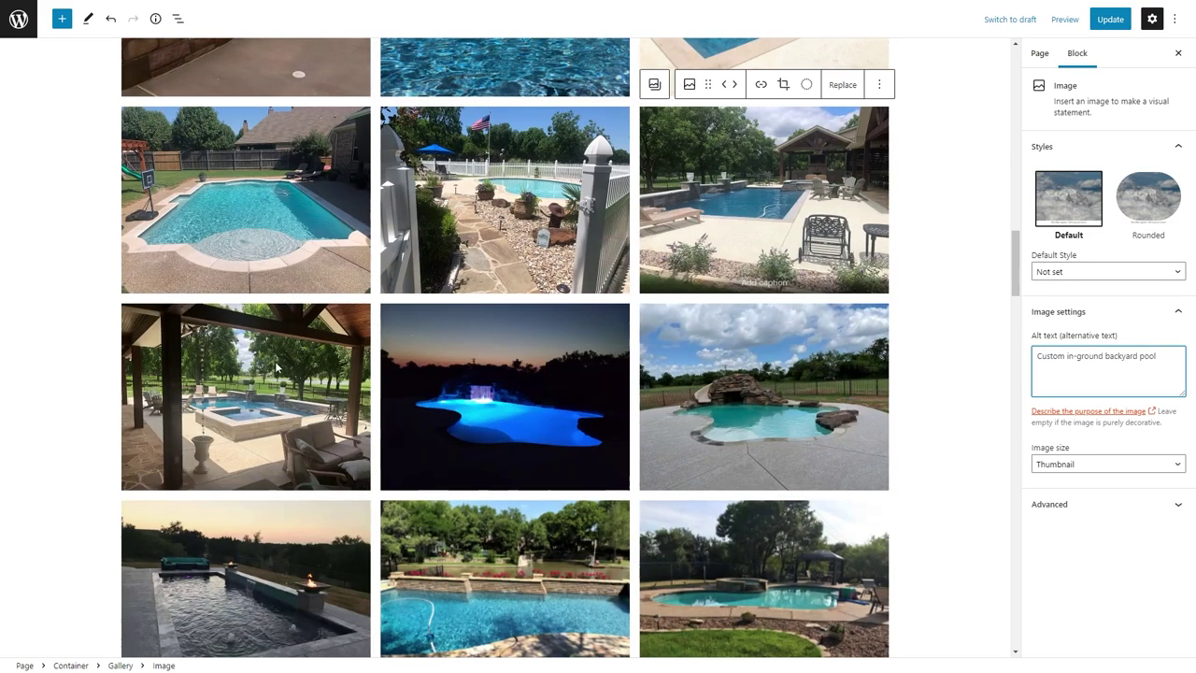
left_click(268, 381)
type("Custom in-ground backyard pool")
left_click(537, 374)
left_click(768, 392)
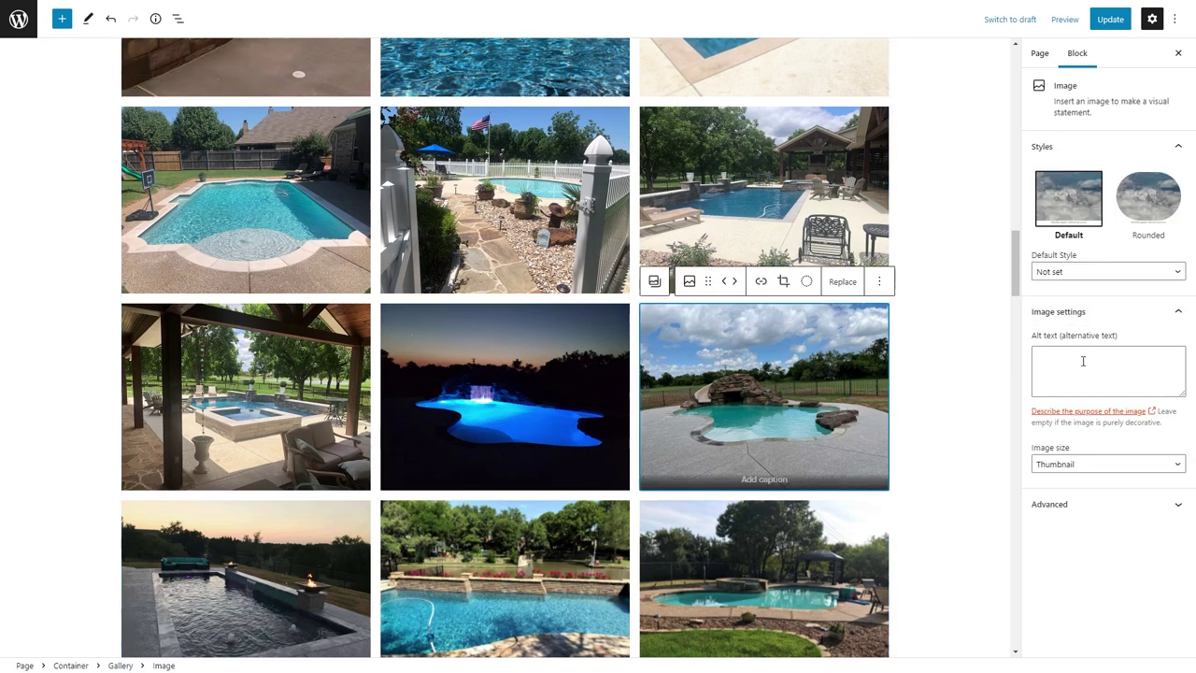
type("Custom in-ground backyard pool")
scroll(299, 351, "down", 3)
left_click(299, 352)
left_click(531, 383)
left_click(819, 390)
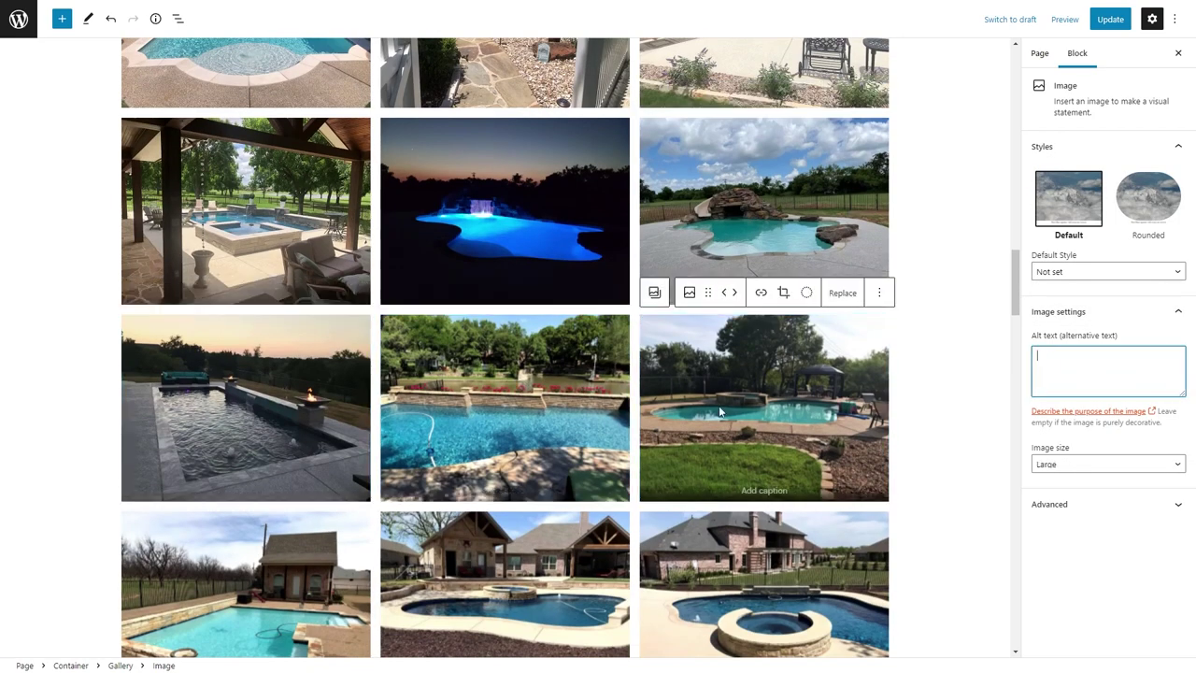
scroll(936, 318, "down", 3)
Paste the backyard pool alt text into the poolhouse row images.
left_click(245, 417)
left_click(521, 403)
type("Custom in-ground backyard pool")
left_click(789, 419)
type("Custom in-ground backyard pool")
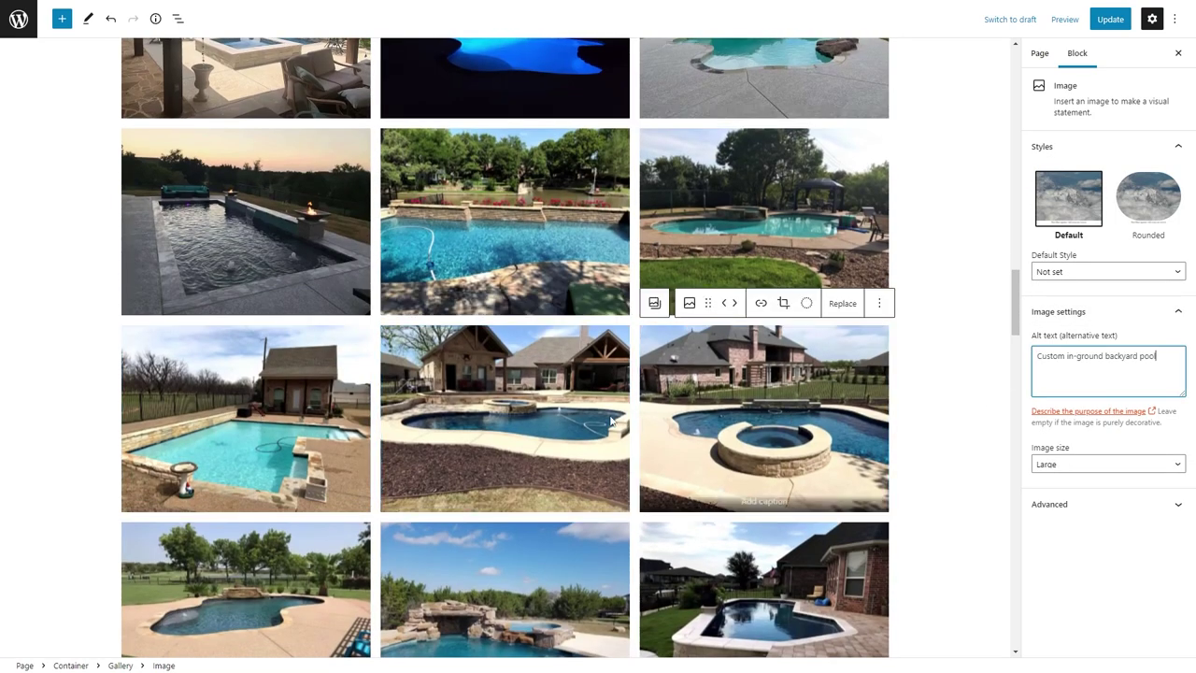
scroll(614, 420, "down", 3)
Add the backyard pool alt text to the waterfall row and bottom-right image.
left_click(245, 430)
left_click(504, 420)
left_click(747, 433)
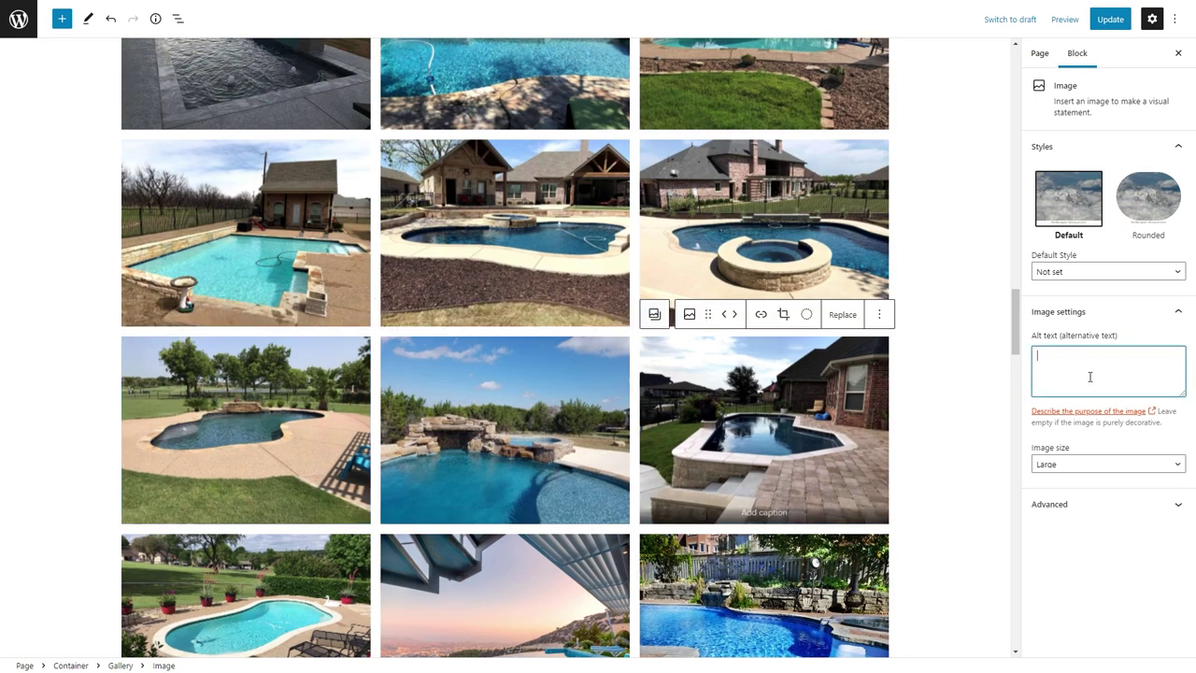
left_click(270, 552)
left_click(513, 558)
left_click(763, 589)
left_click(1094, 373)
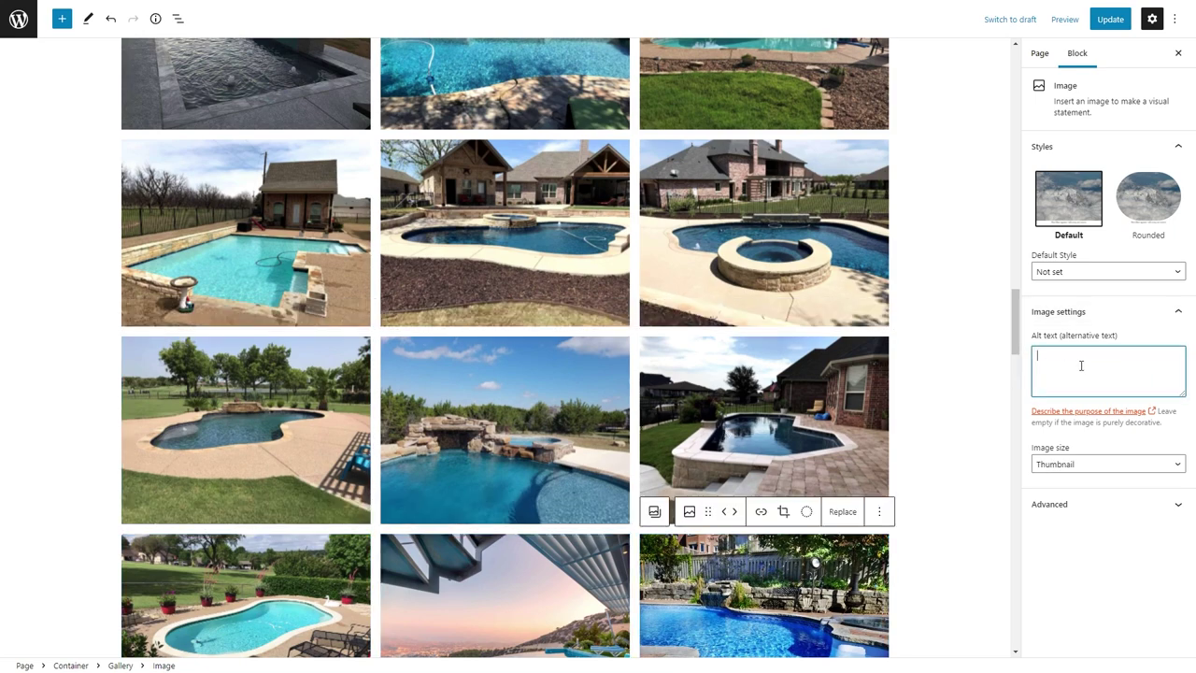
type("Custom in-ground backyard pool")
scroll(504, 374, "down", 4)
Remove the sunset infinity-pool image from the gallery.
left_click(323, 411)
left_click(504, 426)
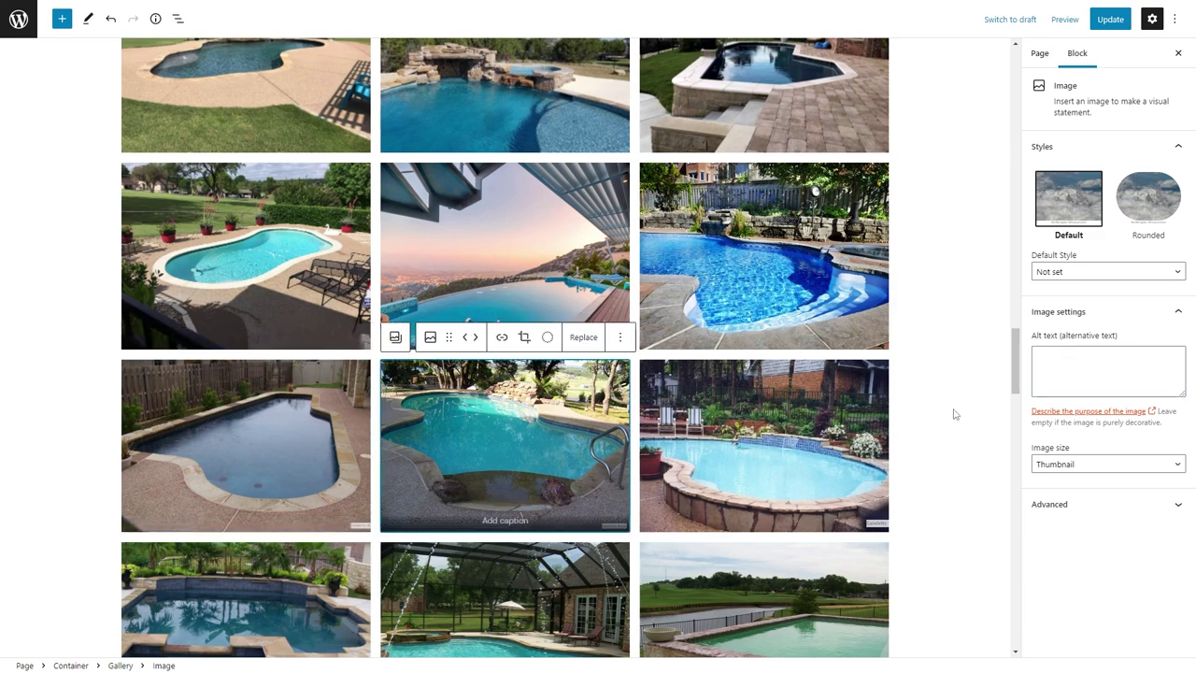
left_click(541, 287)
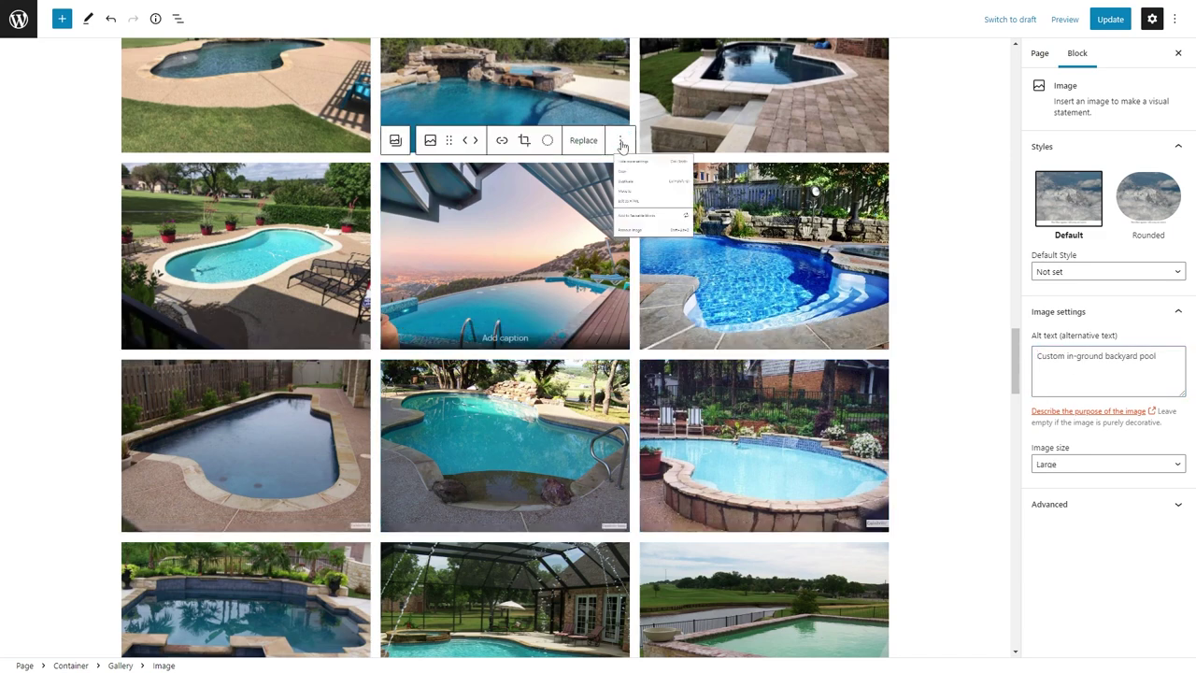
left_click(647, 330)
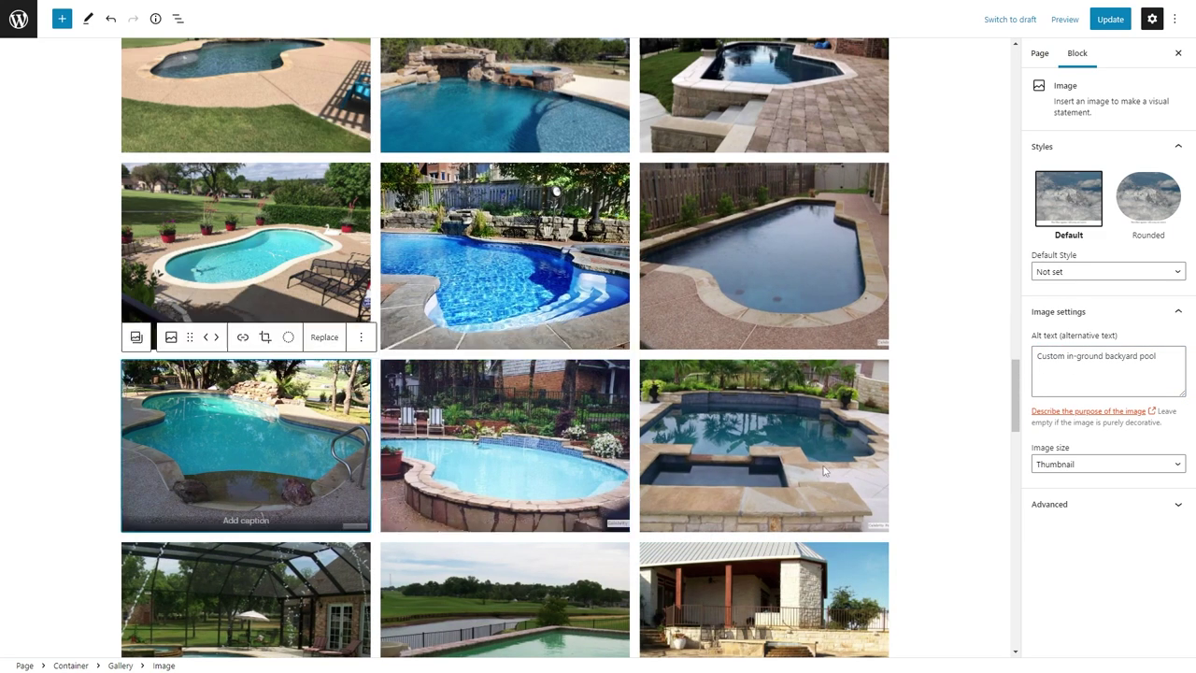
Fill in alt text for the remaining images, including the last hot tub pool.
left_click(824, 470)
scroll(841, 420, "down", 2)
left_click(582, 420)
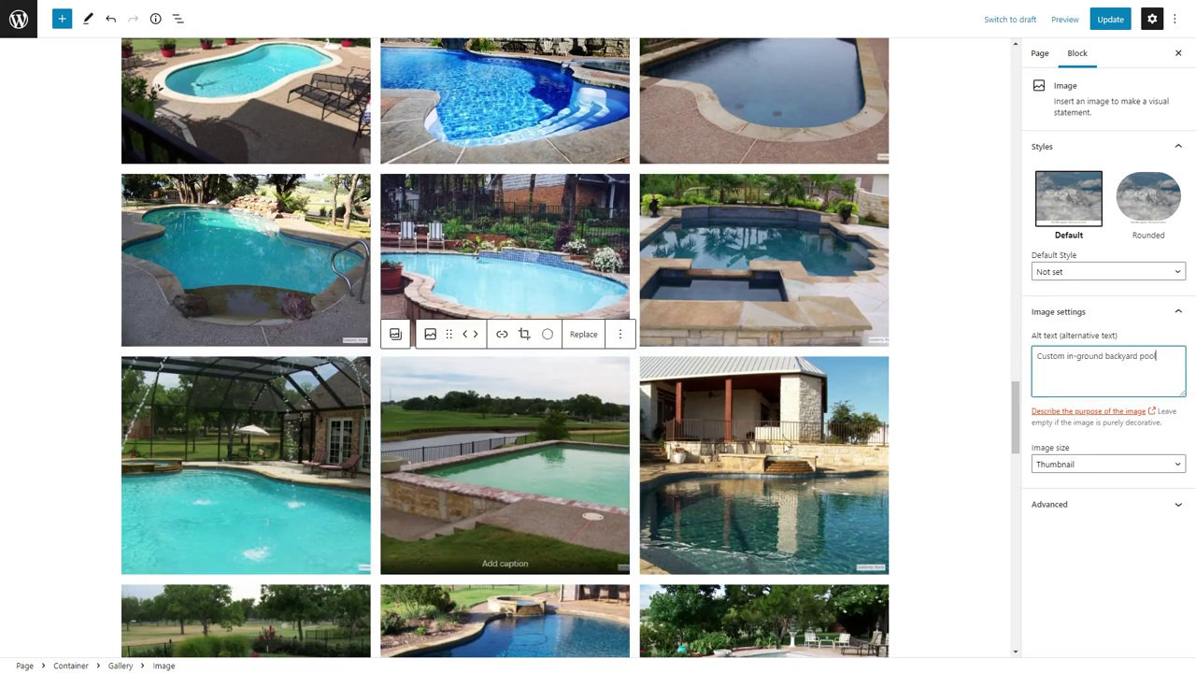
key("Right")
scroll(437, 403, "down", 2)
key("Right")
left_click(487, 430)
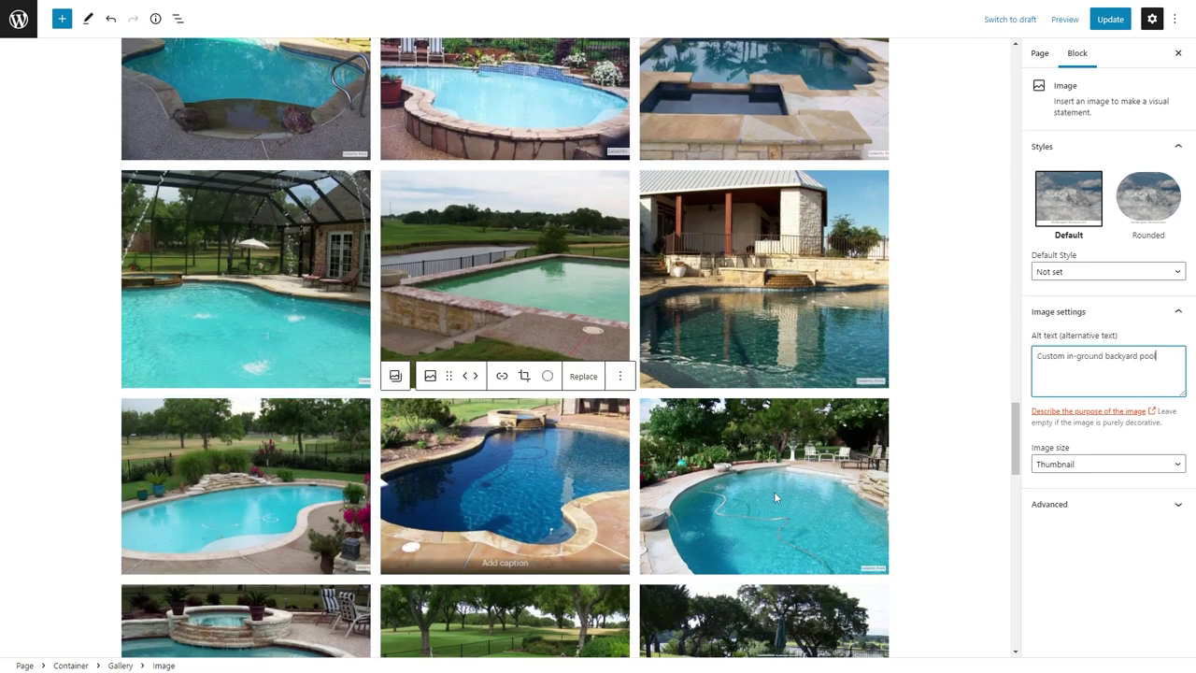
left_click(774, 491)
scroll(773, 491, "down", 2)
key("Right")
left_click(541, 443)
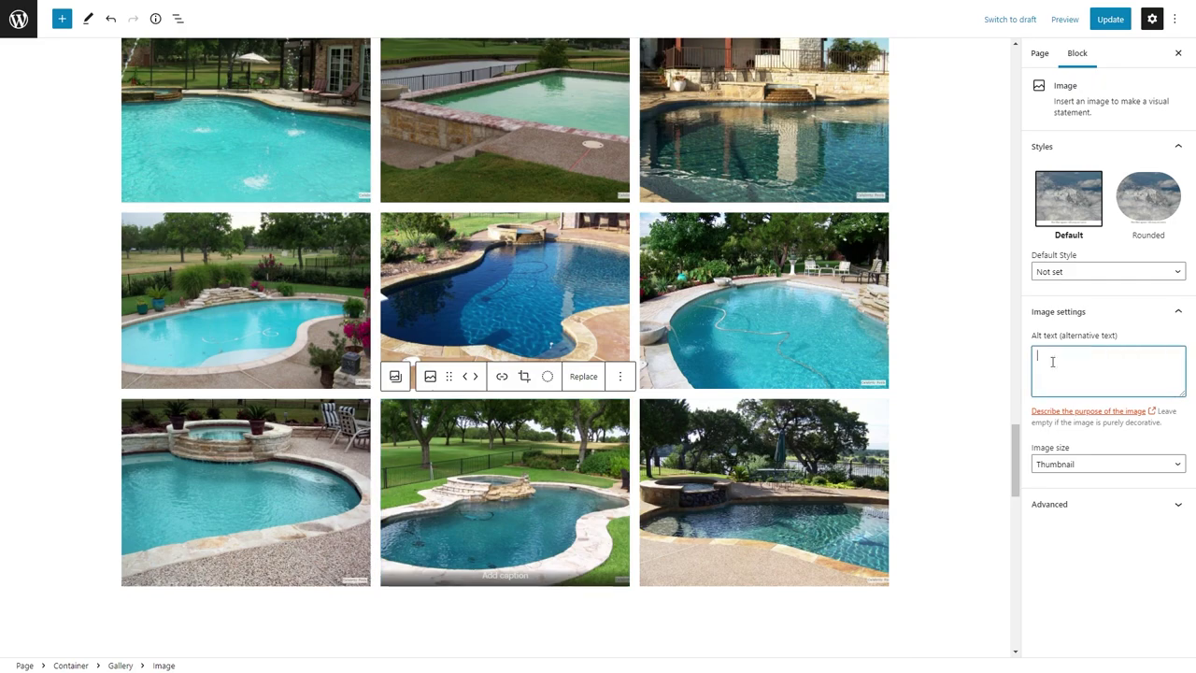
left_click(772, 480)
Update the Custom Pools page to save the gallery changes.
scroll(836, 262, "down", 5)
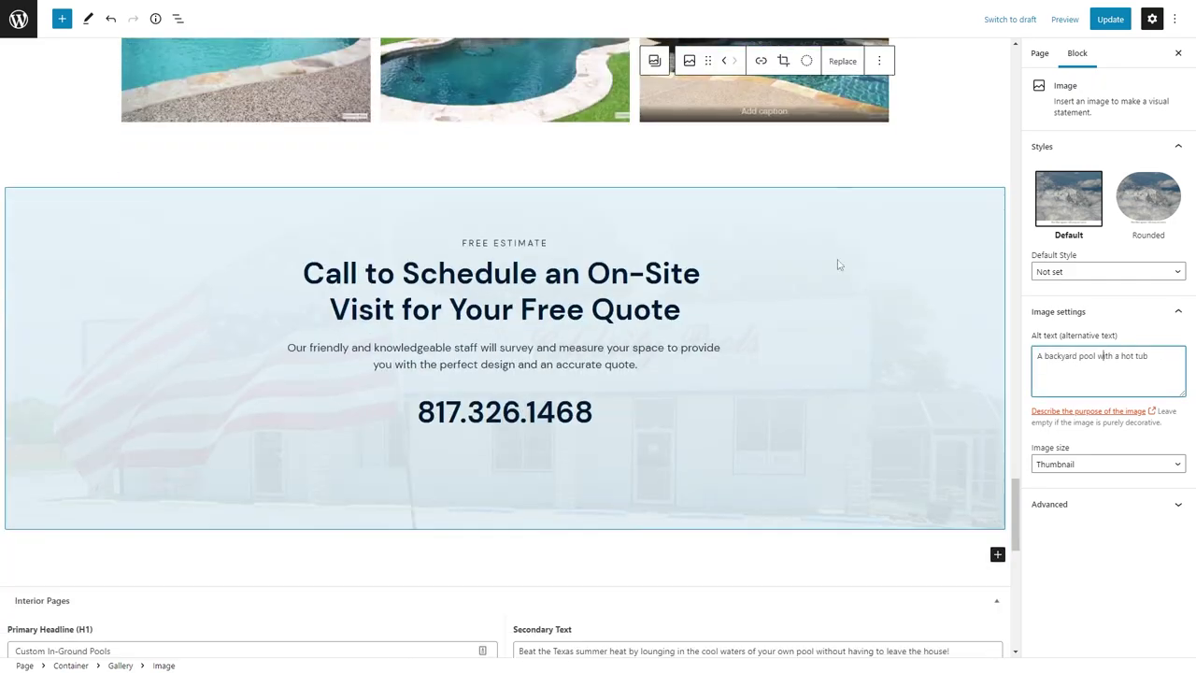
scroll(835, 262, "up", 20)
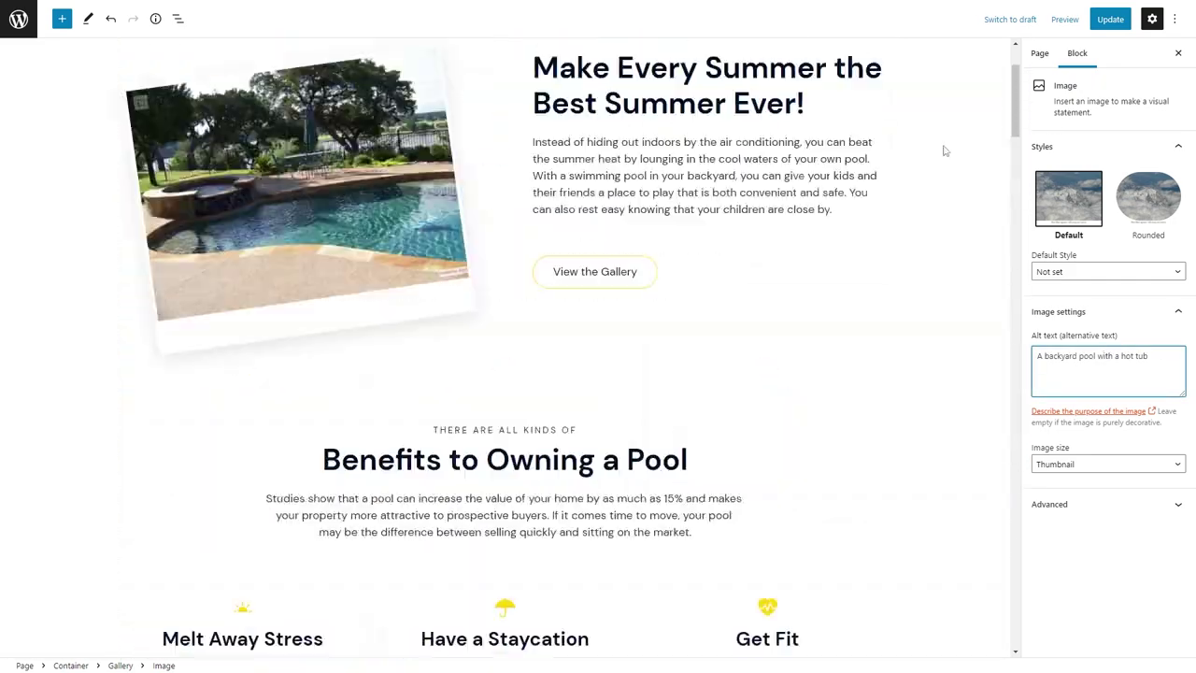
scroll(943, 151, "up", 1)
left_click(1110, 19)
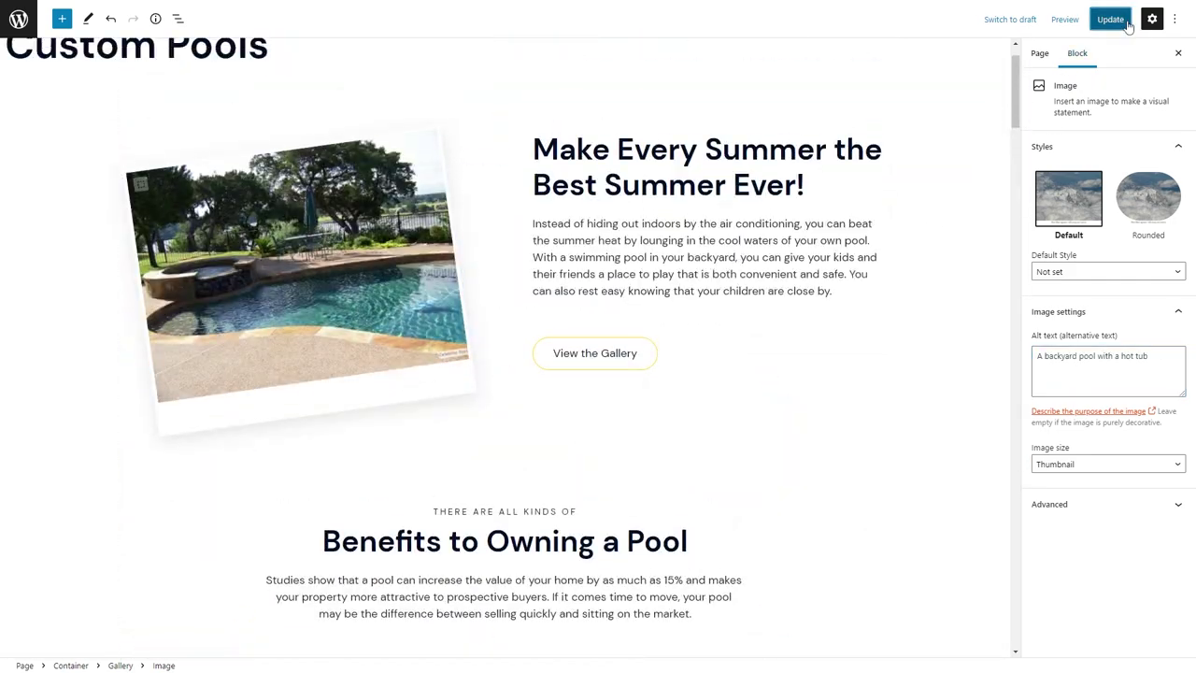
Reload the Customizer preview on the Custom Pools page and jump to the pool gallery.
mouse_move(458, 6)
left_click(538, 10)
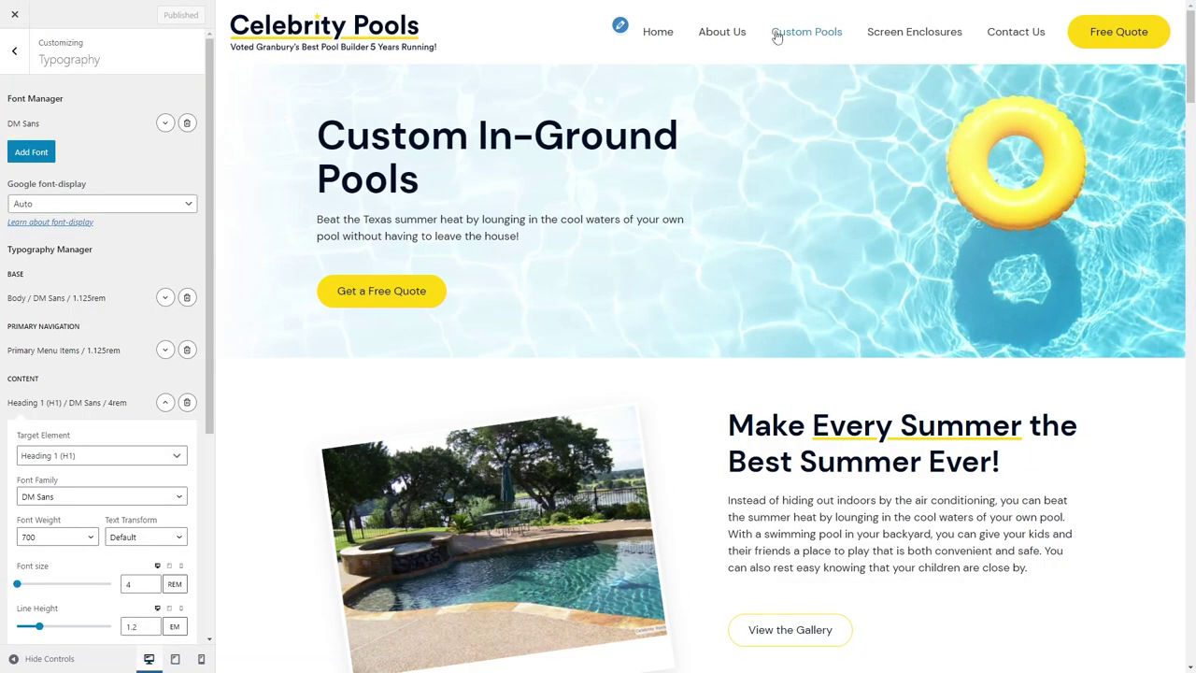
left_click(775, 35)
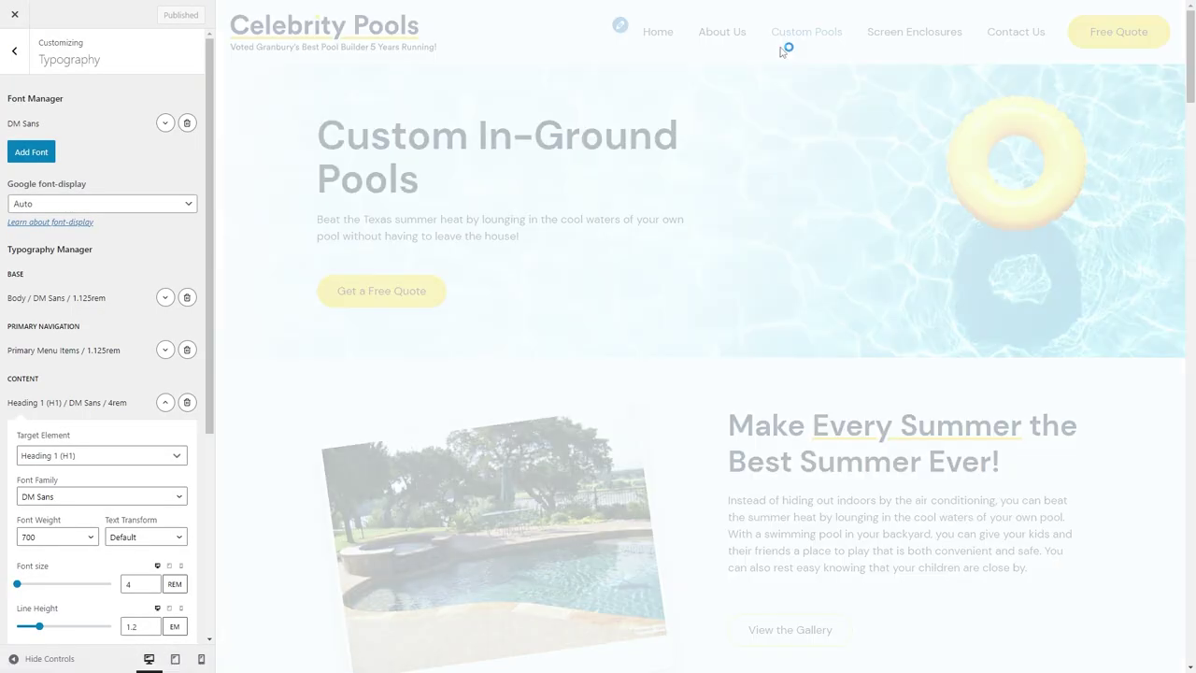
scroll(752, 214, "down", 12)
scroll(752, 211, "up", 12)
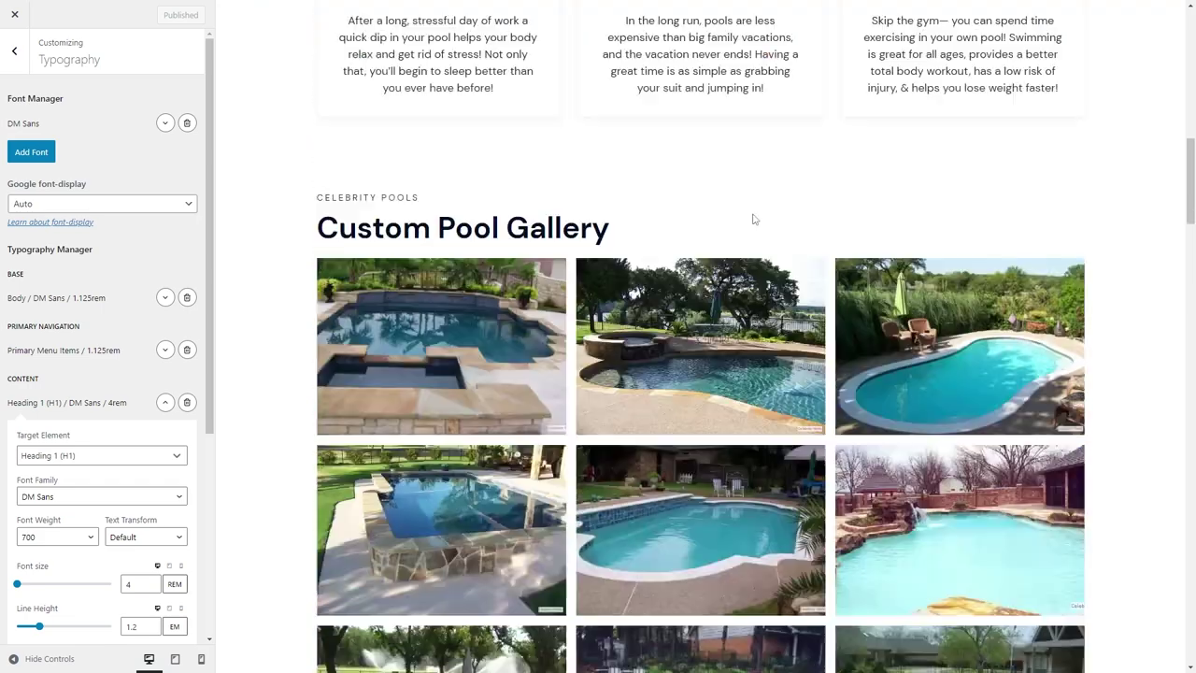
left_click(793, 643)
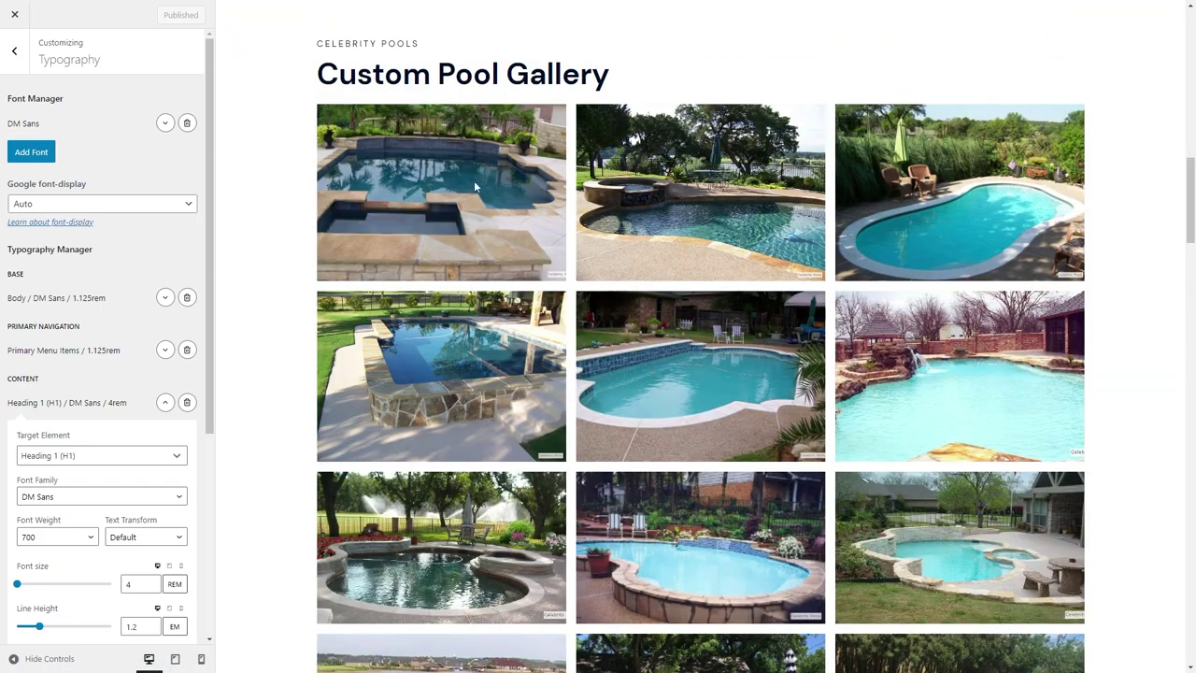
scroll(474, 181, "down", 10)
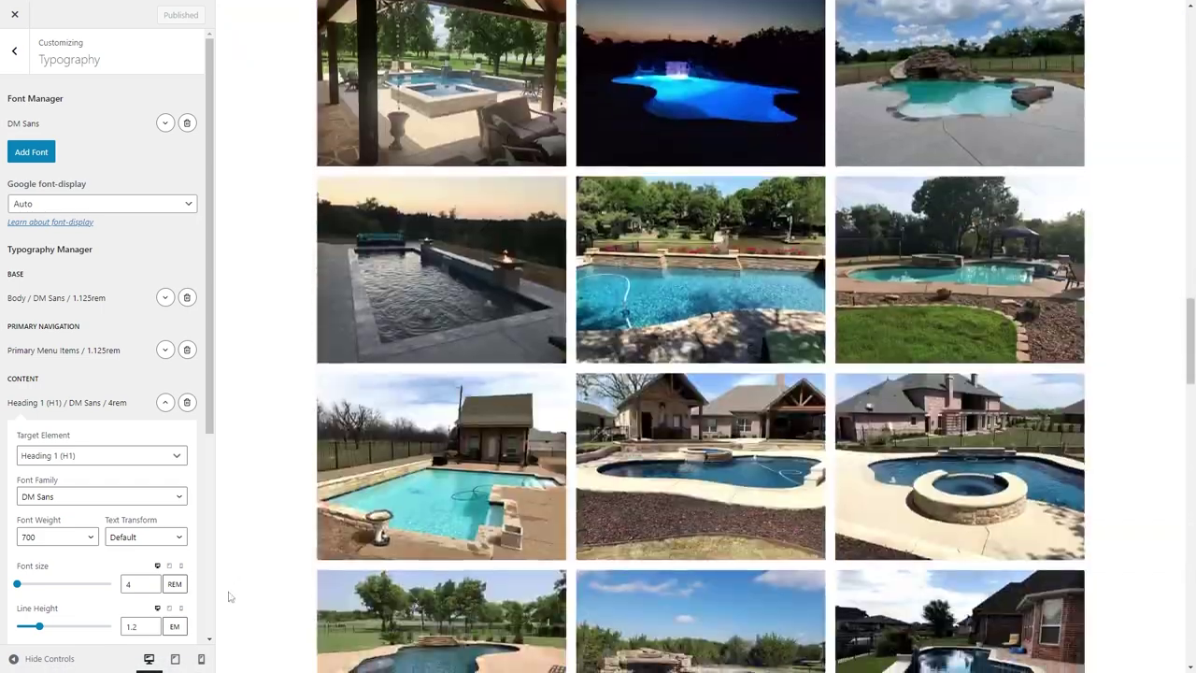
Preview the gallery at tablet and mobile widths, return to desktop, then go to Heart pulse fill.
left_click(177, 658)
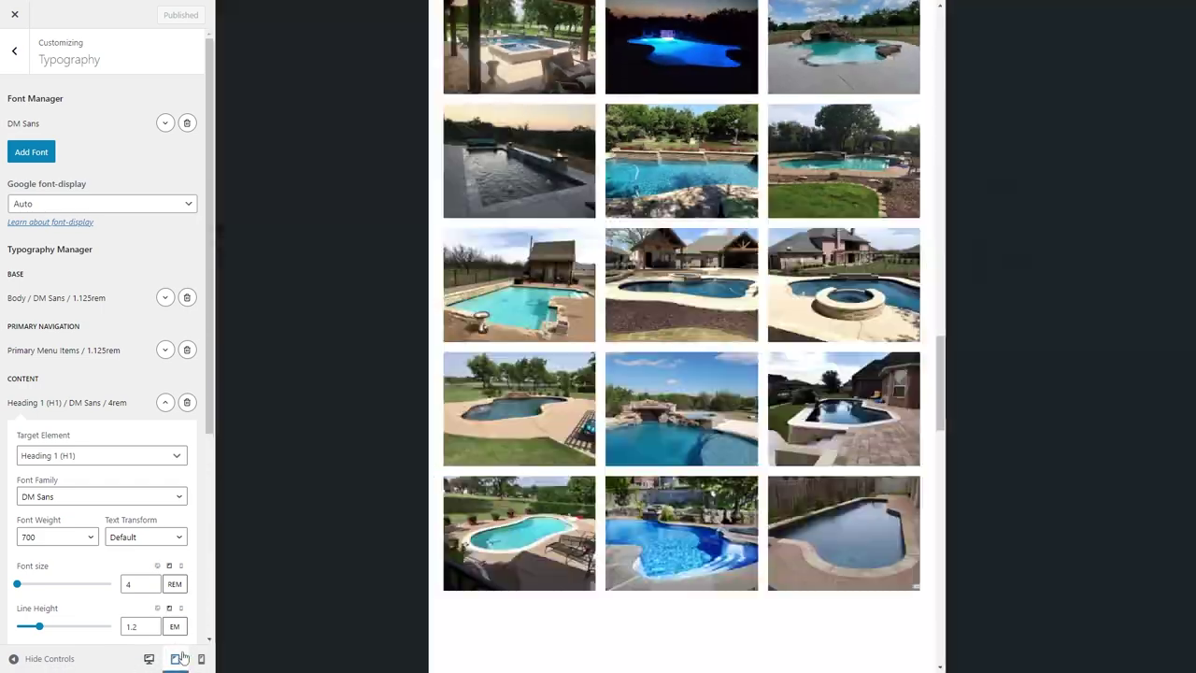
left_click(201, 658)
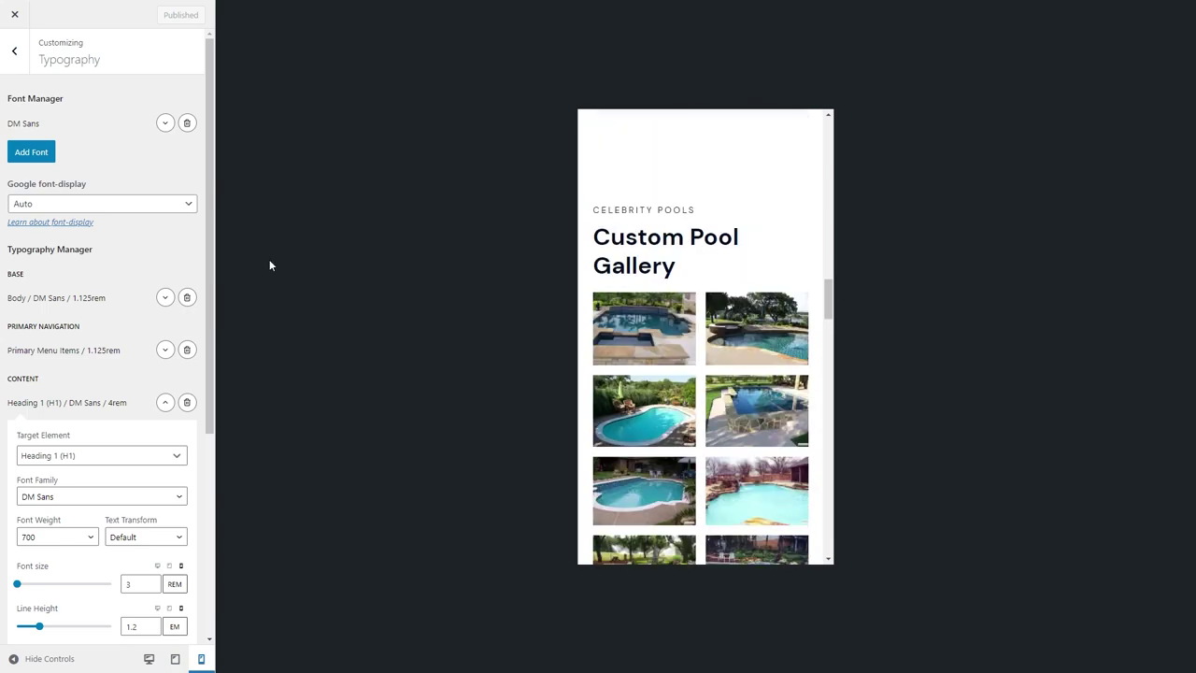
left_click(150, 659)
left_click(986, 9)
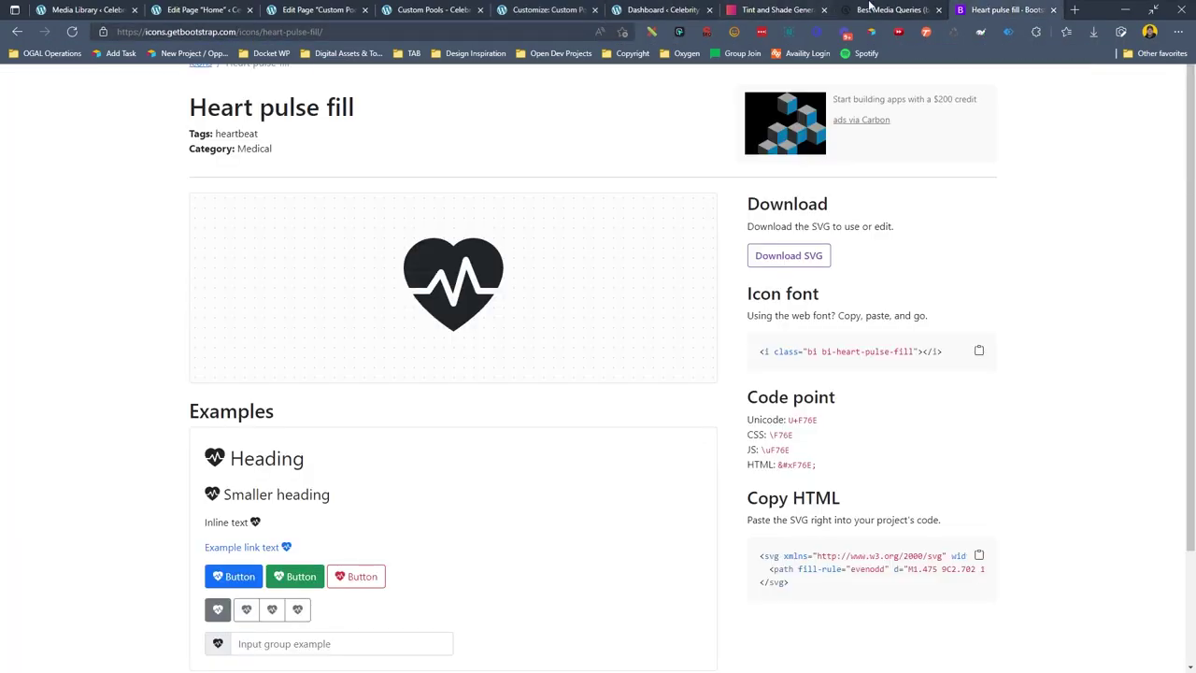
Load the theadminbar.com/blog page in the browser.
left_click(776, 10)
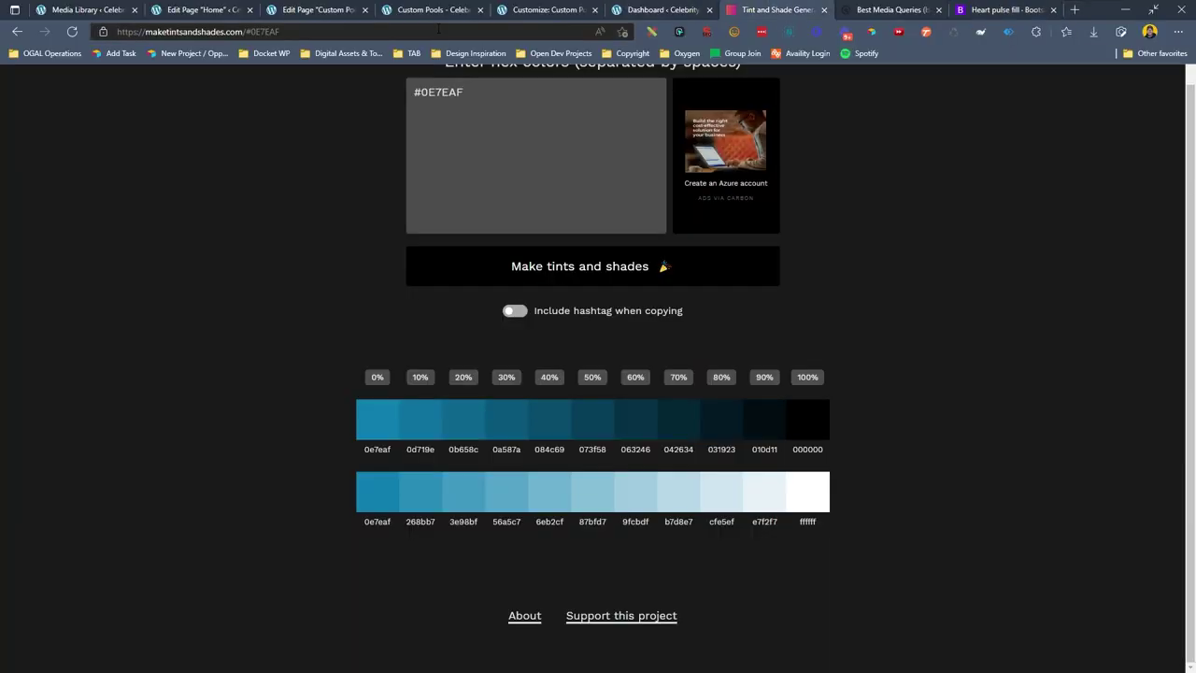
left_click(438, 31)
type("theadminbar.com/wp-")
key("BackSpace")
key("BackSpace")
key("BackSpace")
key("BackSpace")
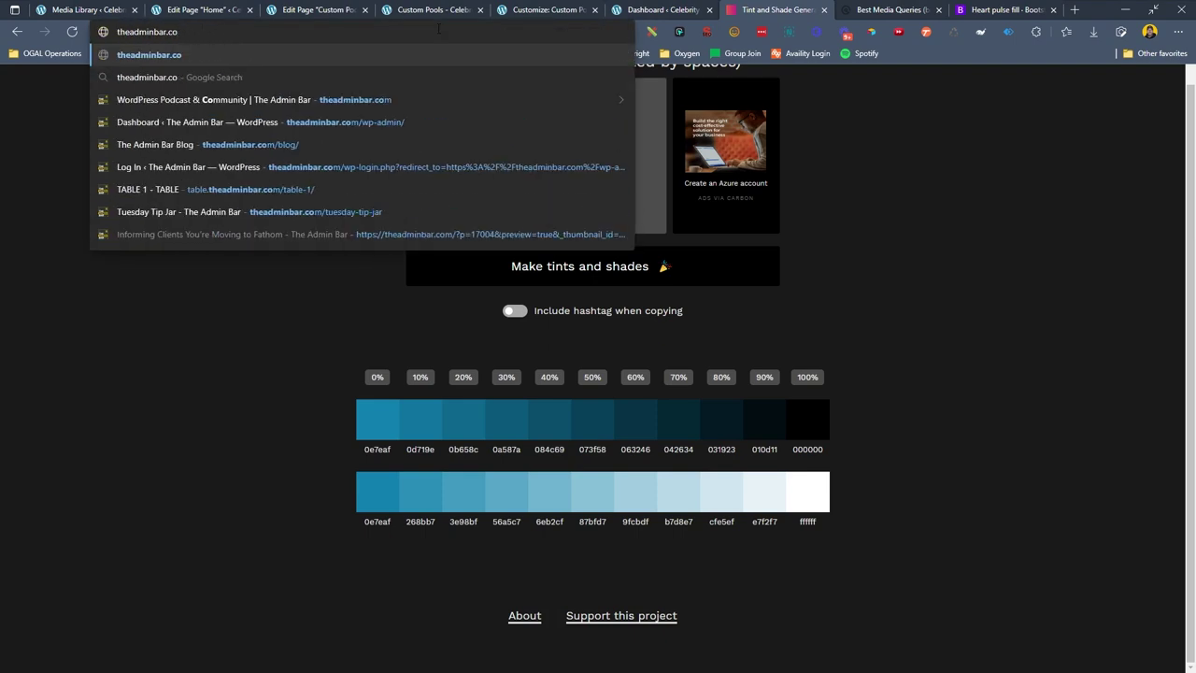
type("/blog")
key("Return")
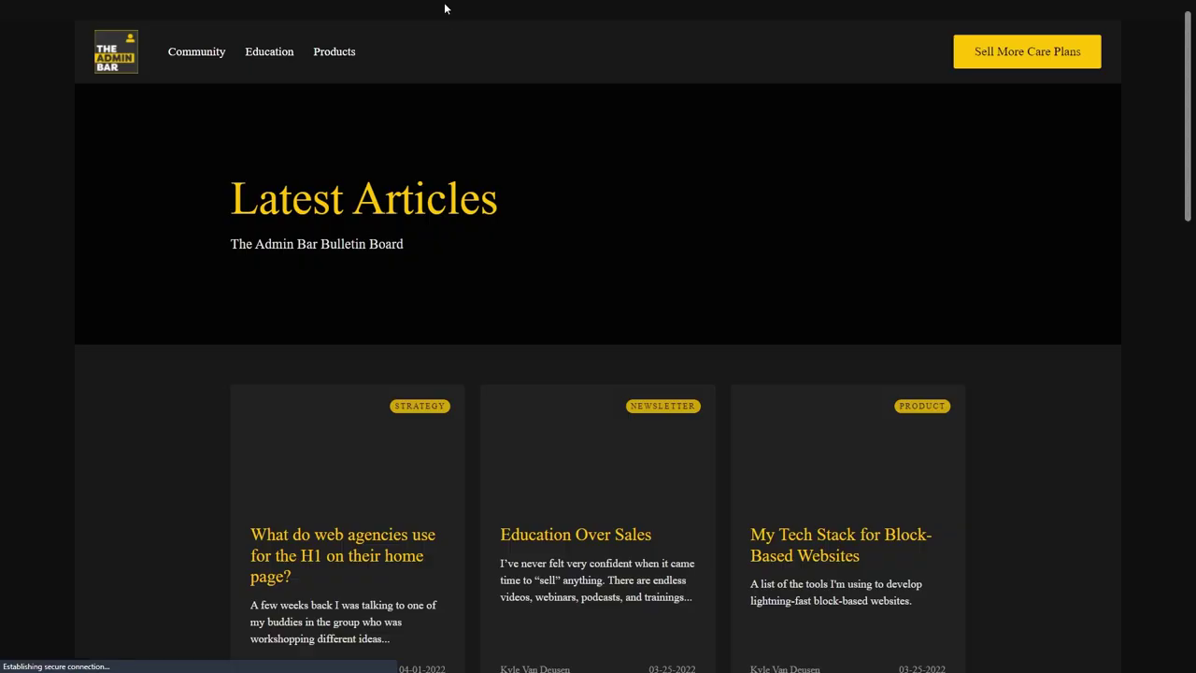
Reach the Lightbox plugin's WordPress.org page through the My Tech Stack article's Gallery & Image Block Lightbox record.
left_click(834, 552)
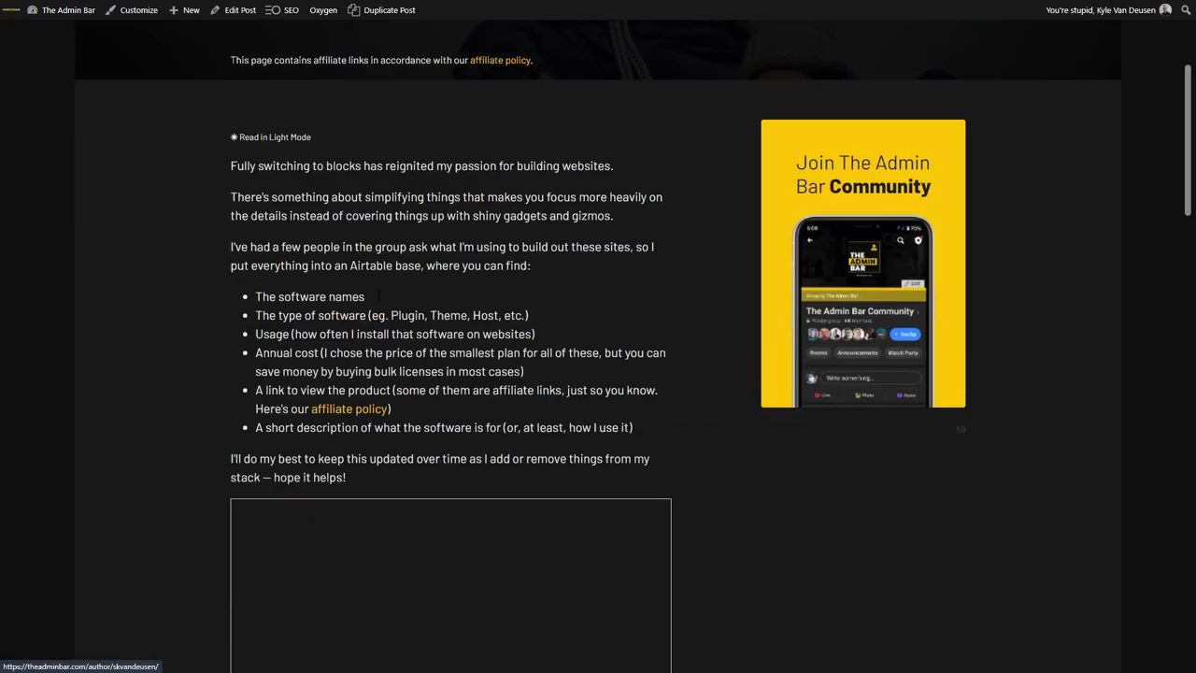
scroll(695, 177, "down", 5)
scroll(738, 247, "up", 1)
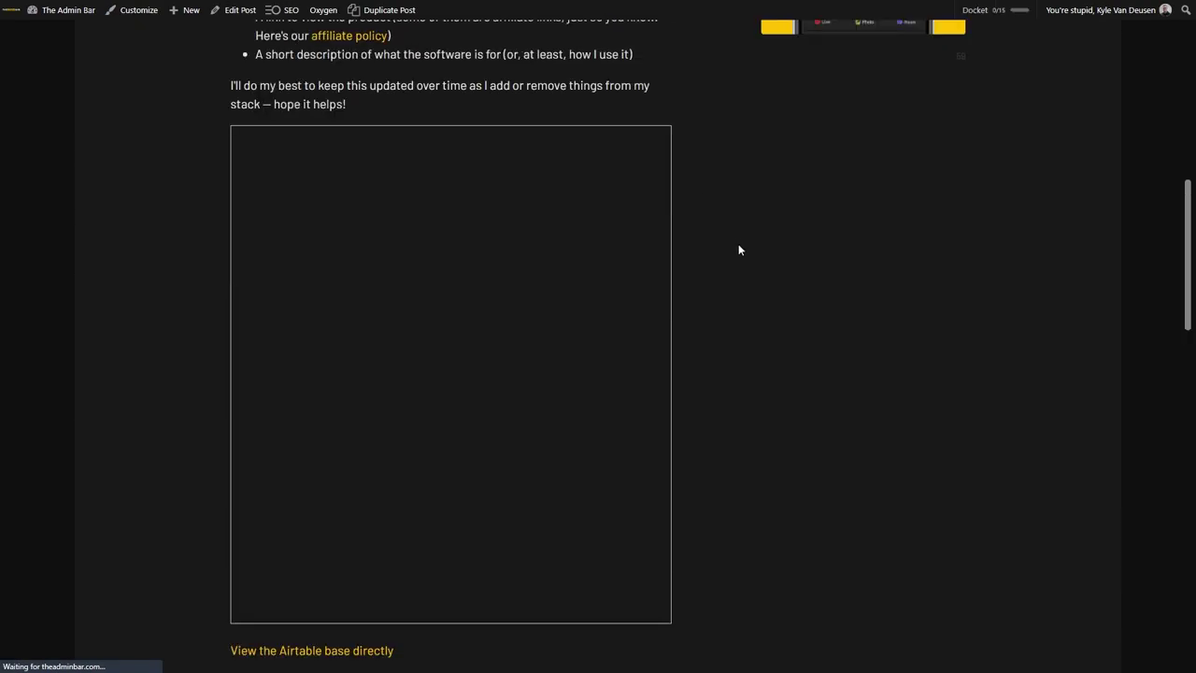
scroll(404, 354, "down", 10)
scroll(404, 354, "down", 5)
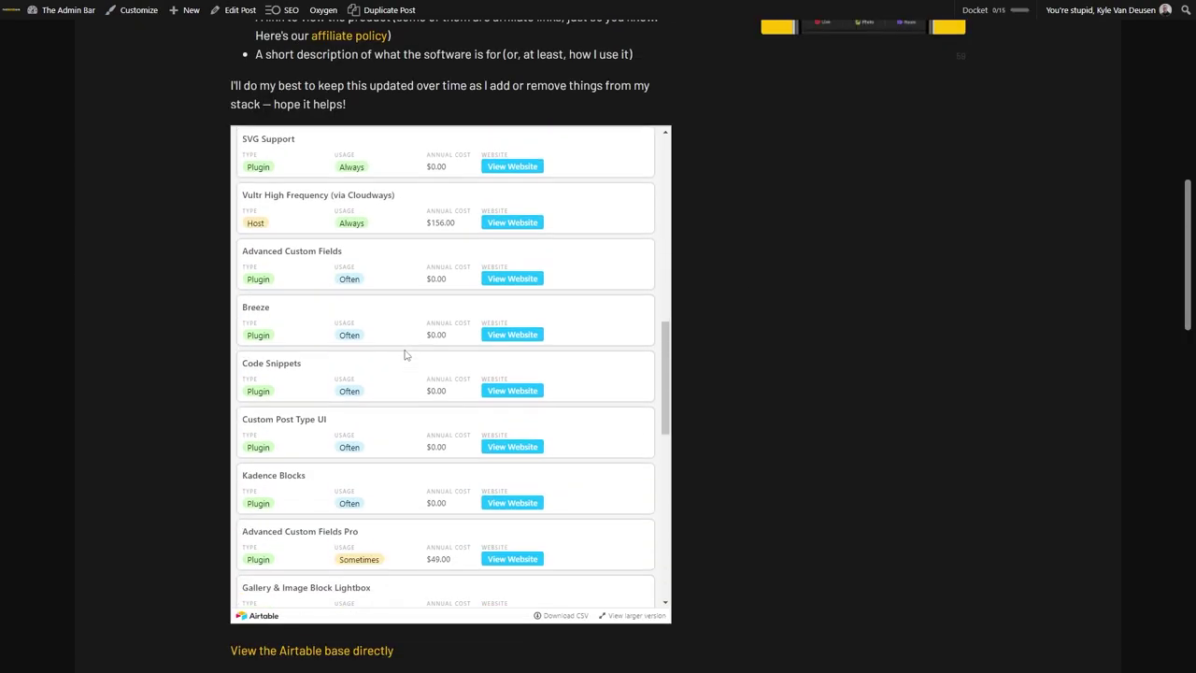
left_click(525, 465)
left_click(413, 371)
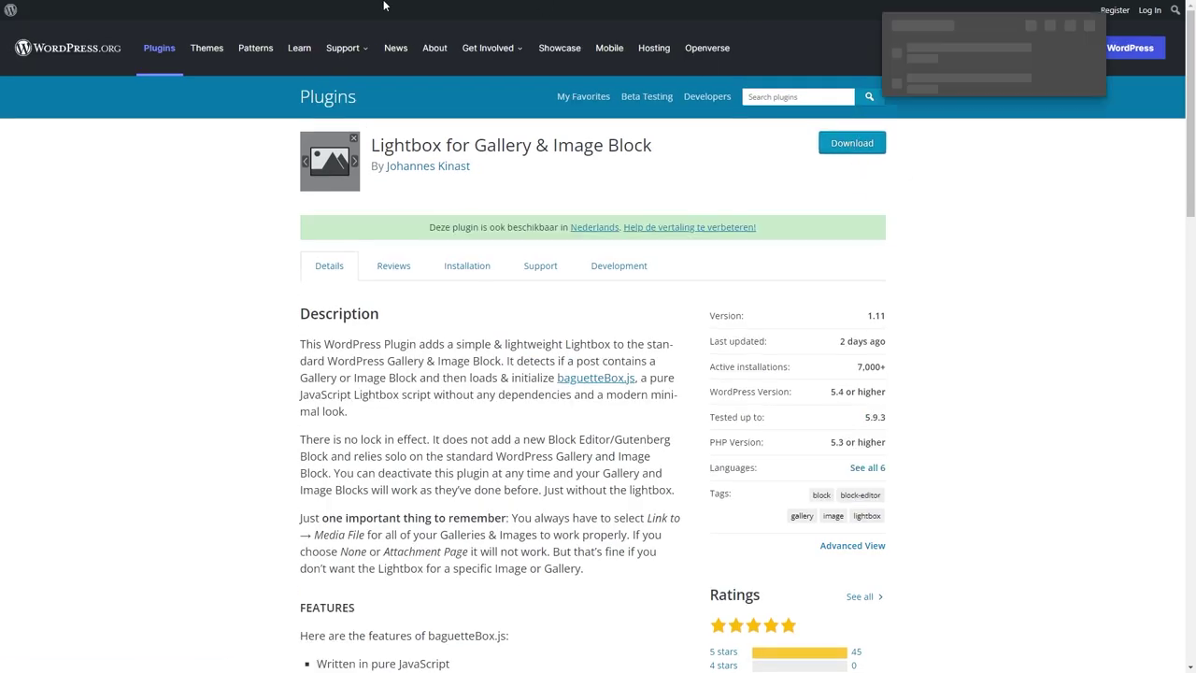
mouse_move(309, 5)
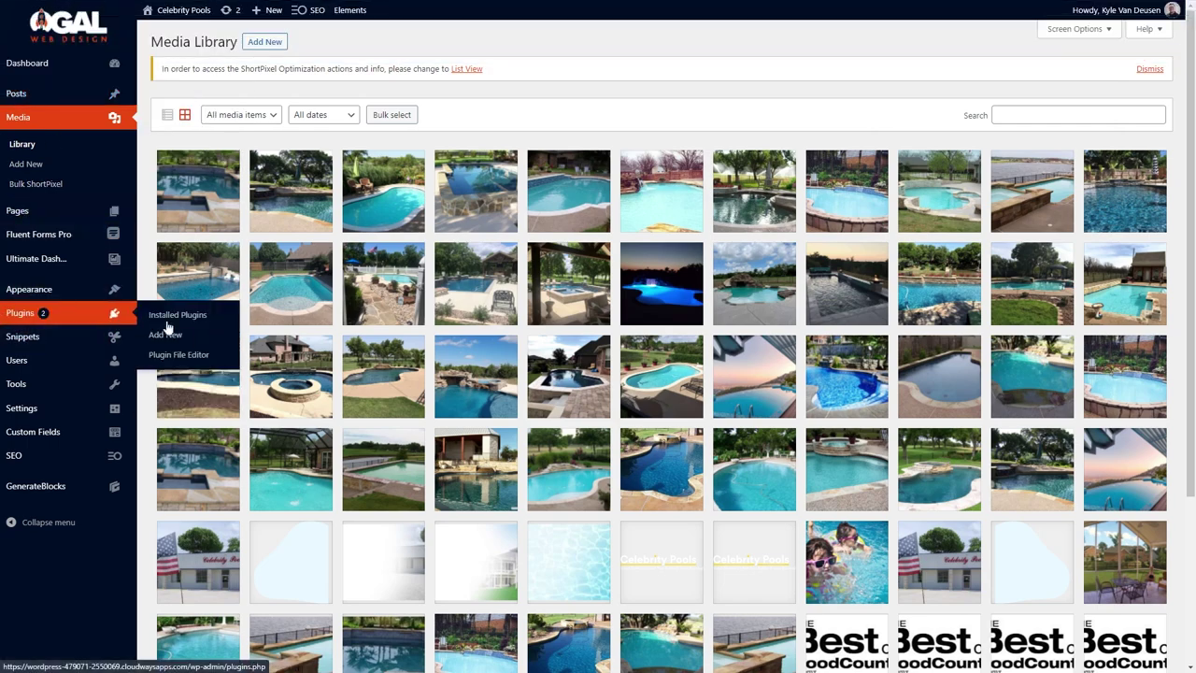
Upload gallery-block-lightbox.zip as a new plugin, install it and activate it.
left_click(171, 333)
left_click(263, 41)
left_click(575, 154)
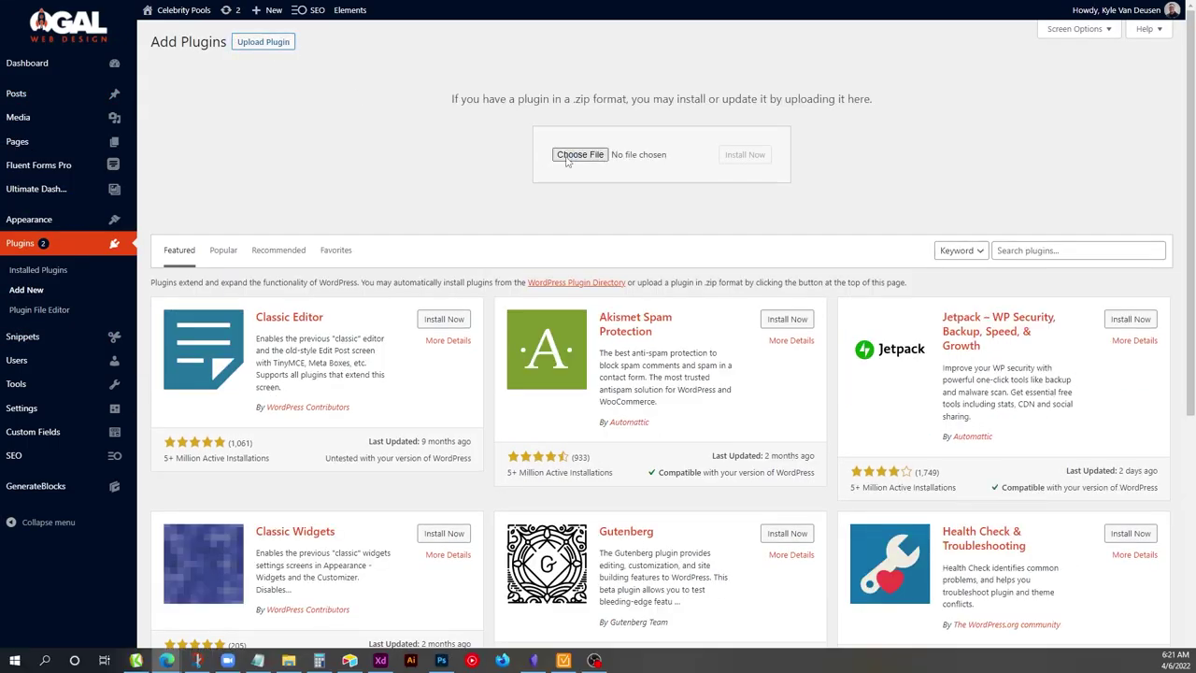
left_click(56, 112)
double_click(184, 131)
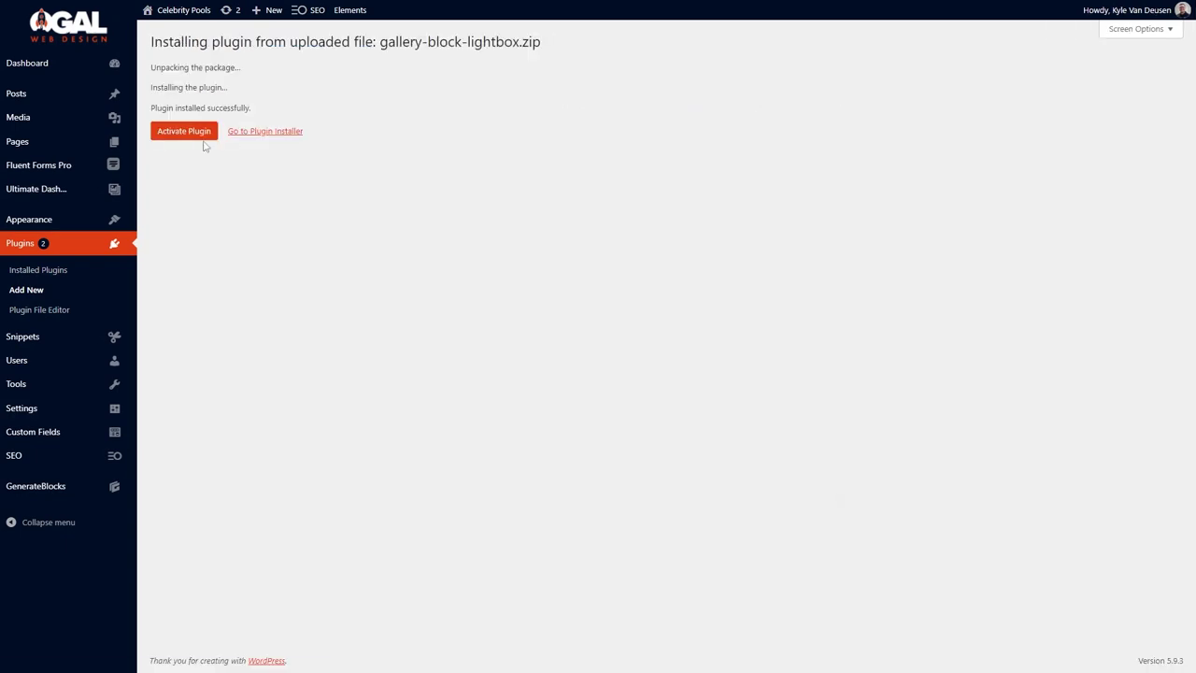
left_click(184, 131)
scroll(305, 296, "down", 5)
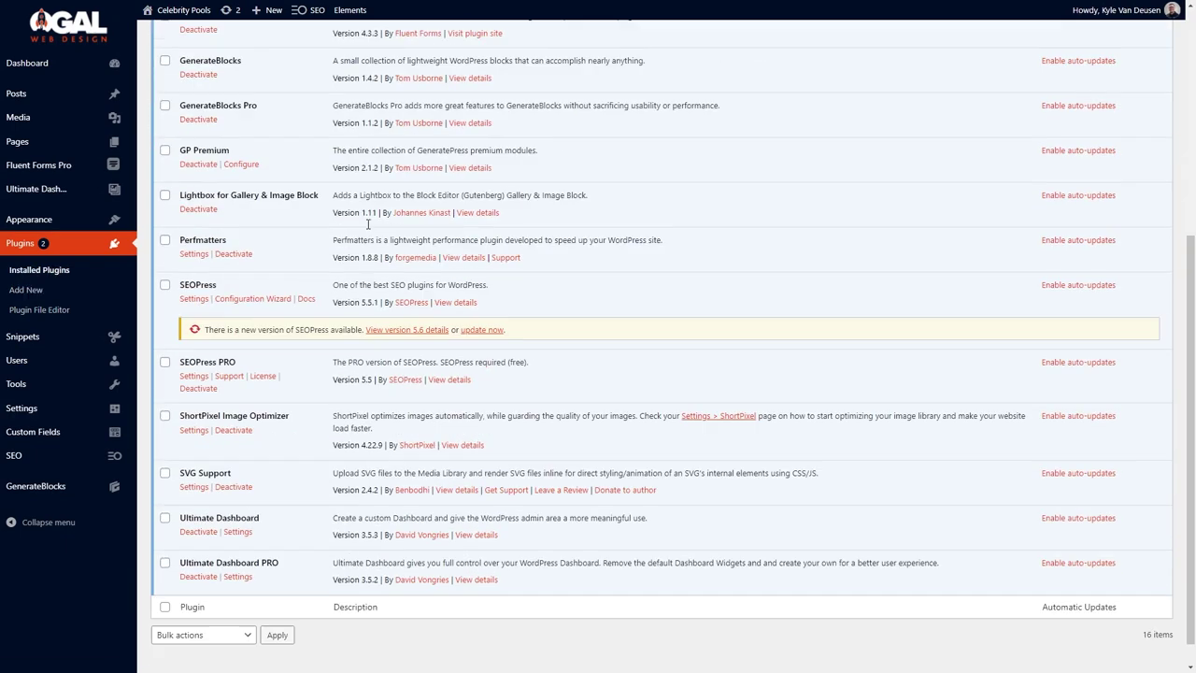
Reload the live Custom Pools gallery page to test the lightbox, then return to Plugins.
mouse_move(490, 4)
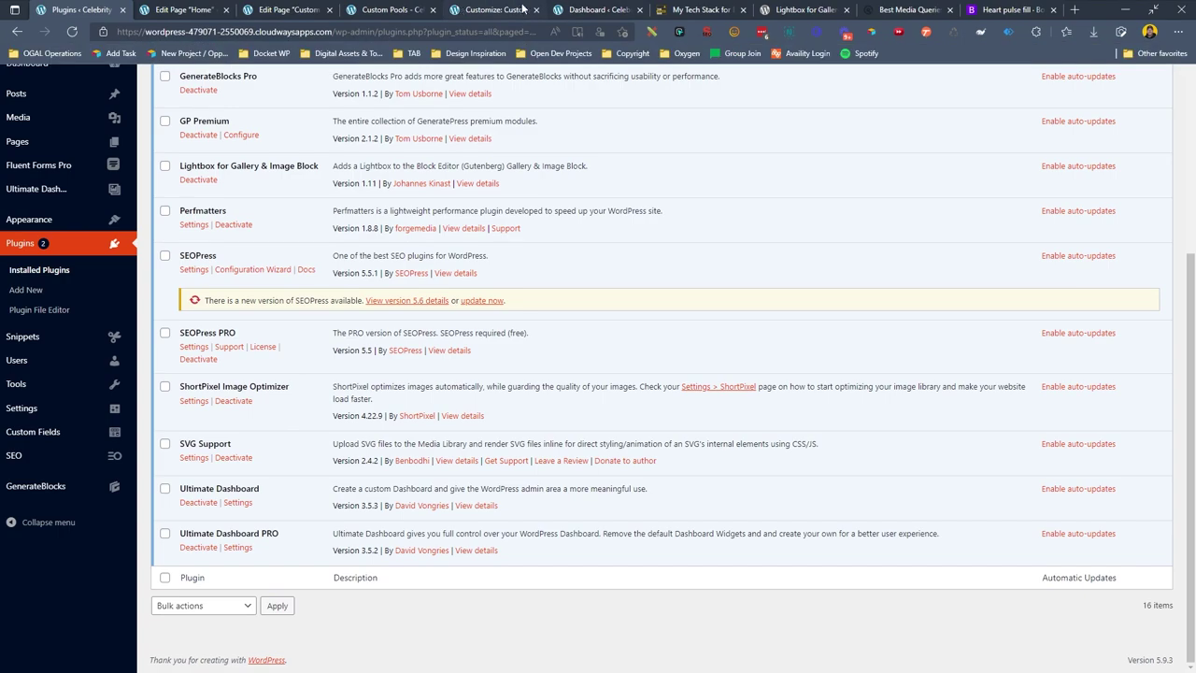
left_click(388, 10)
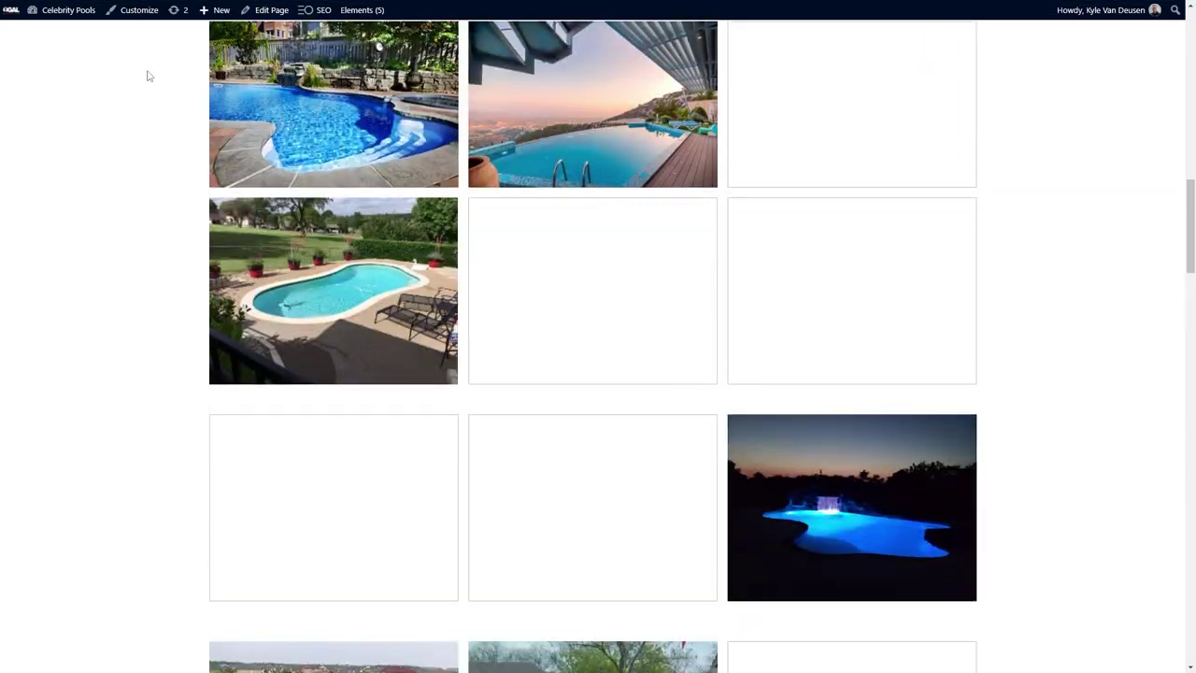
left_click(68, 31)
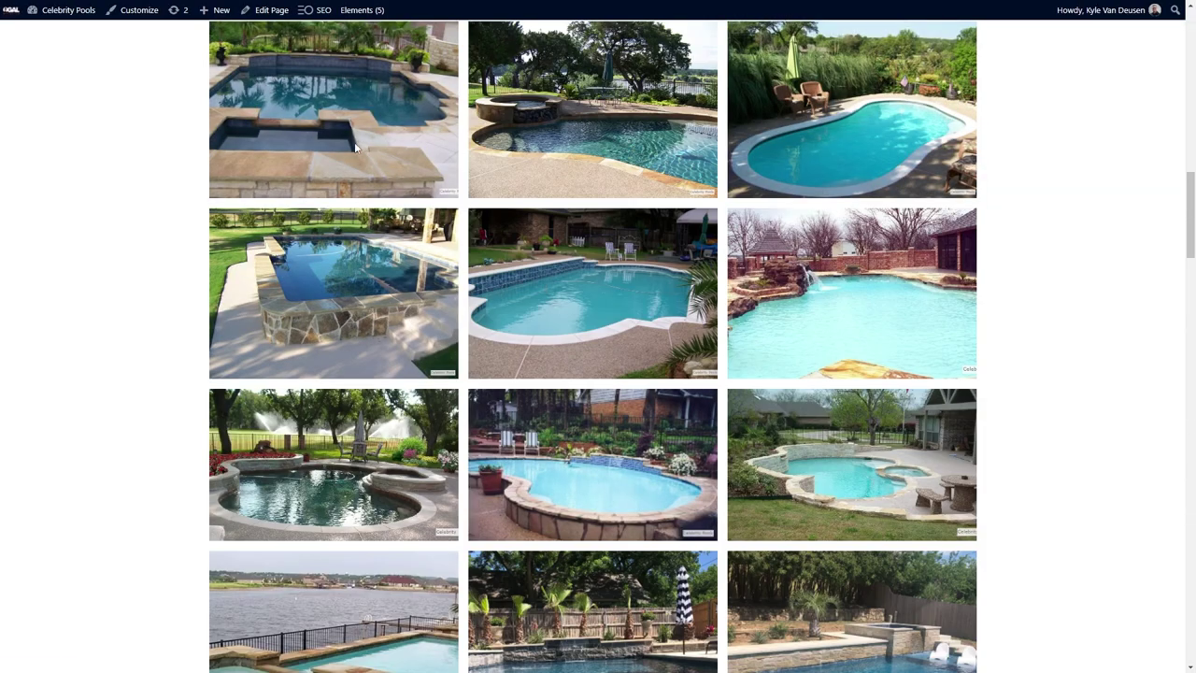
mouse_move(420, 3)
left_click(84, 9)
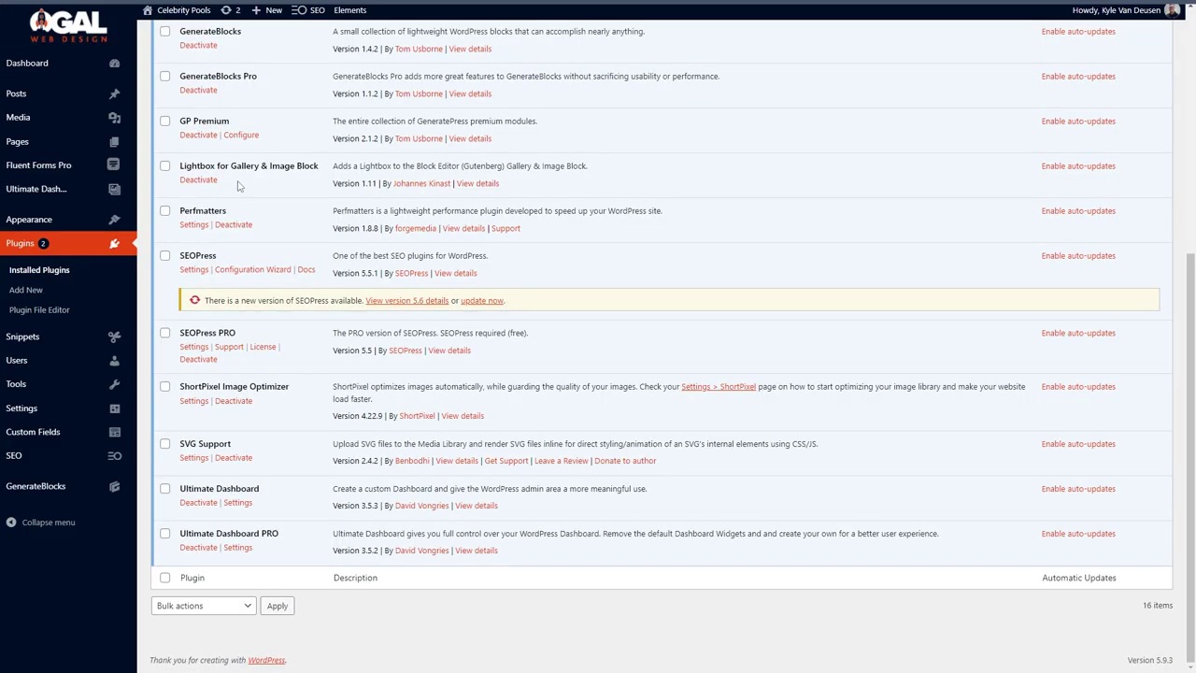
Review the lightbox plugin's details, noting images must link to Media File.
mouse_move(92, 423)
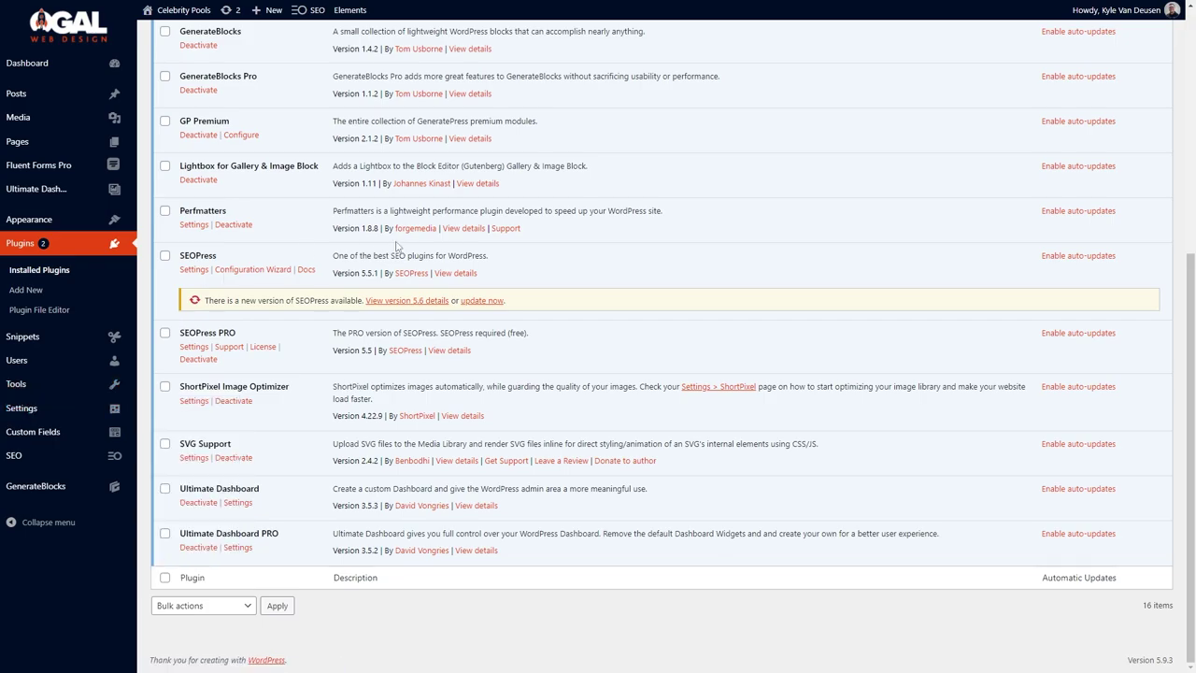
left_click(481, 184)
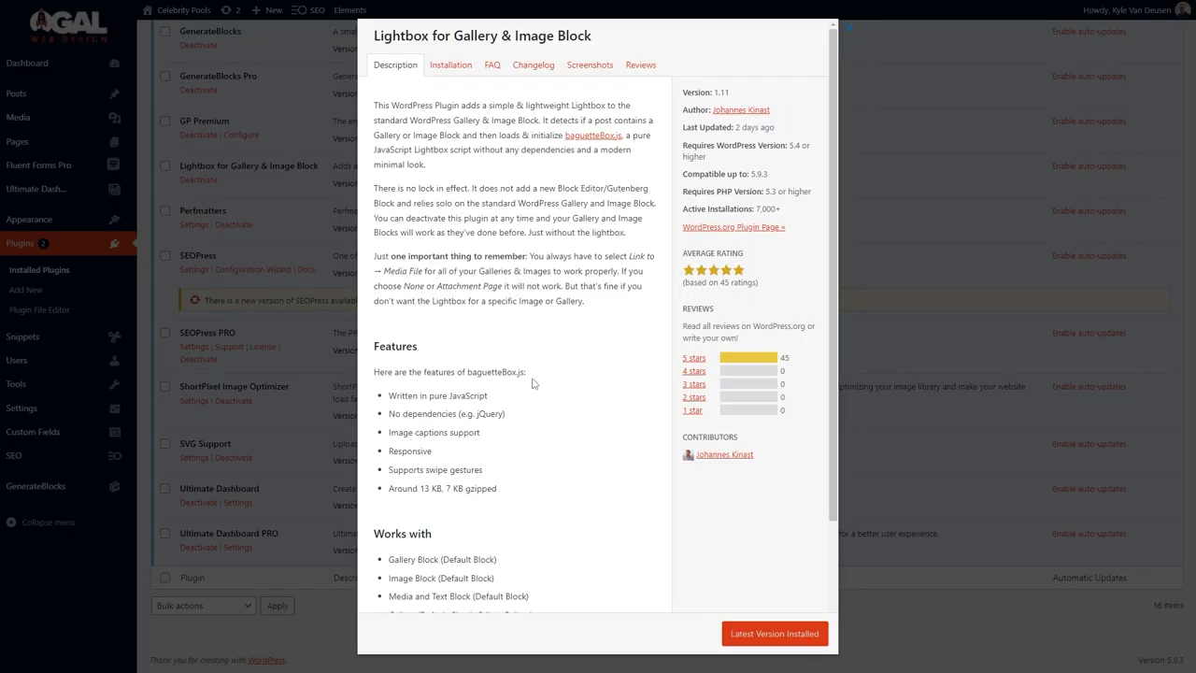
scroll(529, 372, "down", 3)
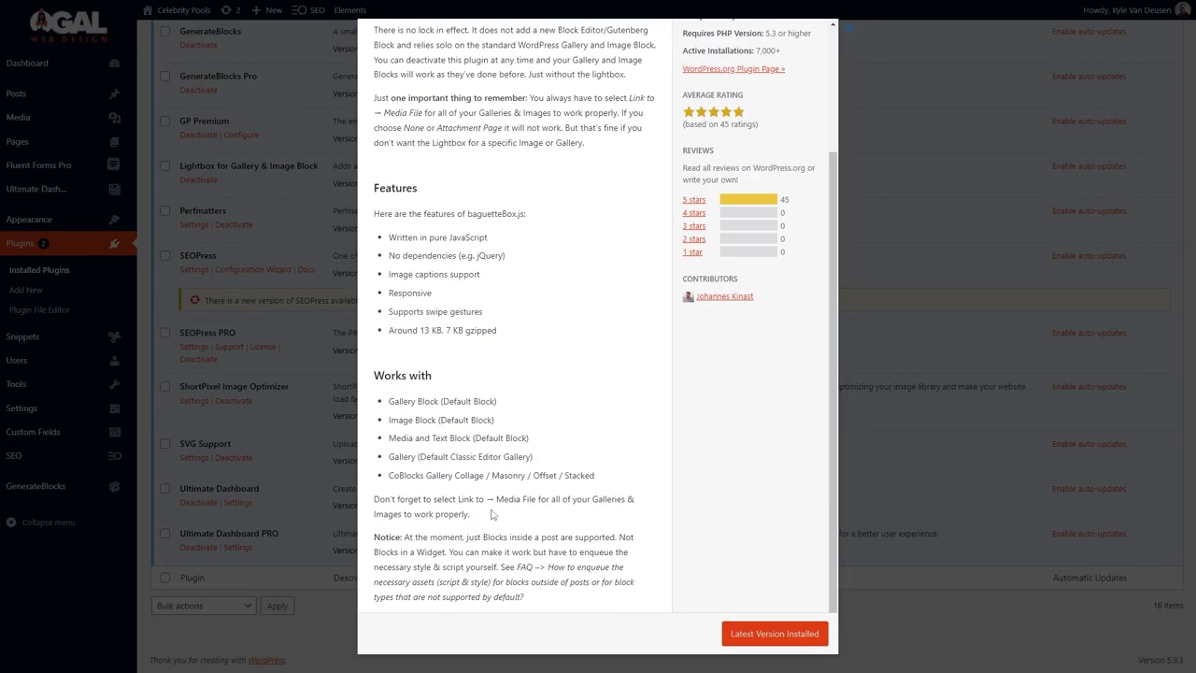
left_click_drag(384, 498, 529, 538)
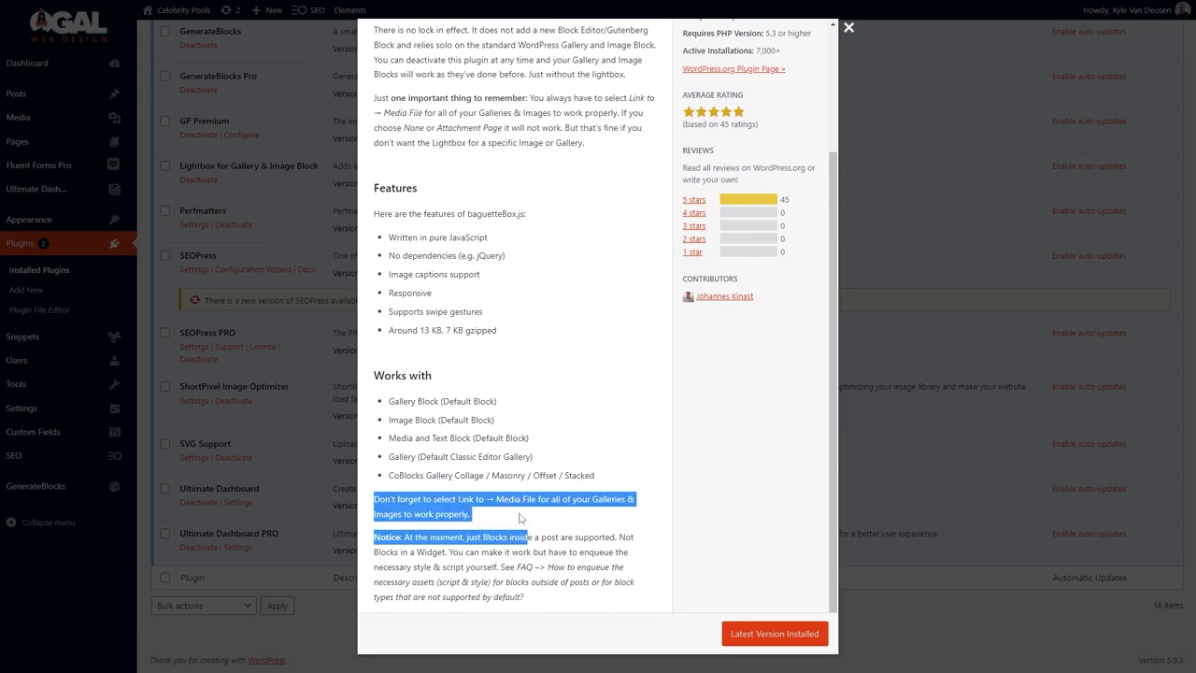
left_click(529, 539)
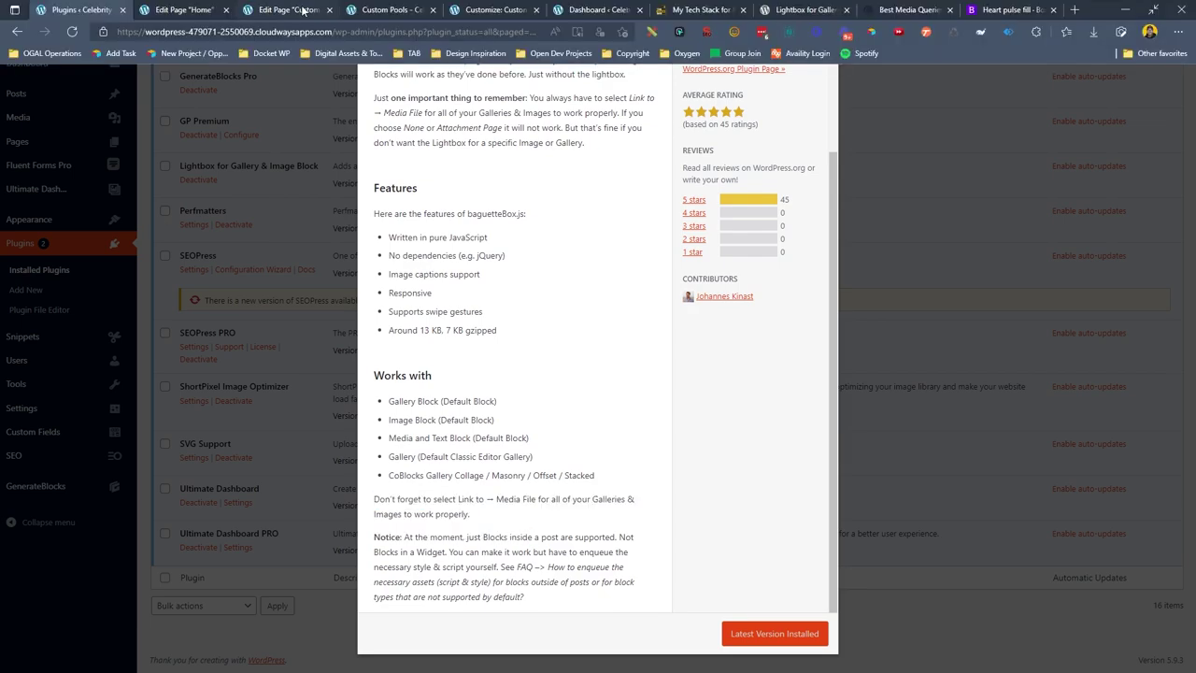
left_click(303, 9)
scroll(190, 232, "down", 3)
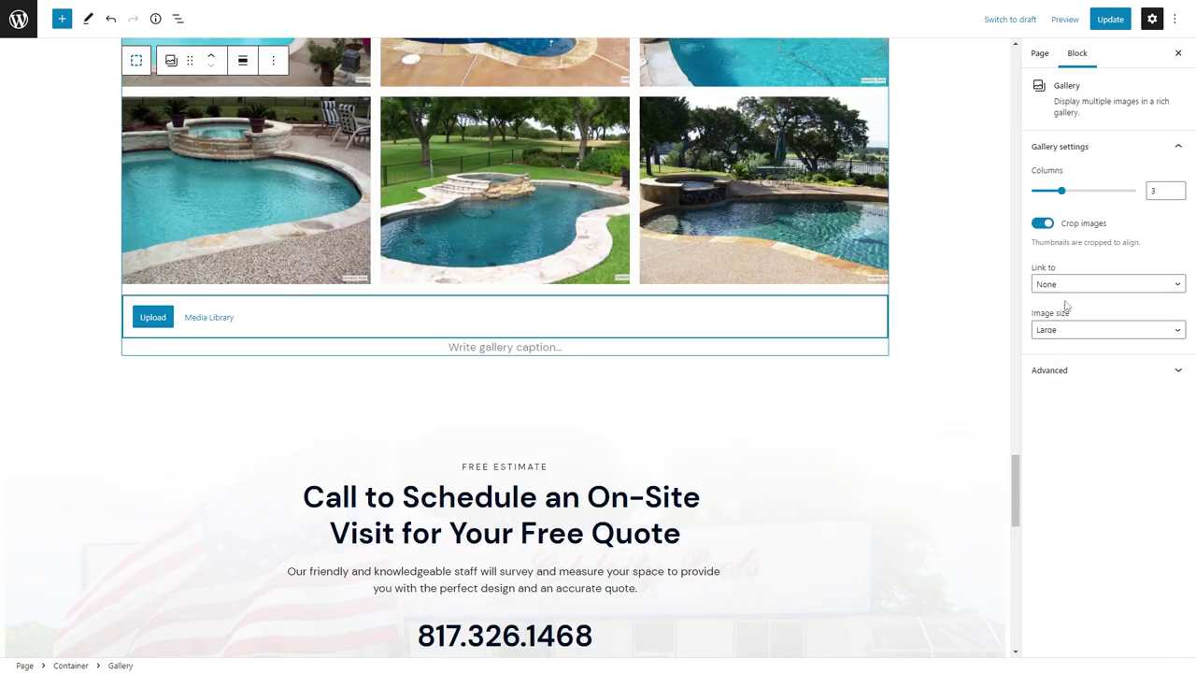
Link the pool gallery images to their media files and save the page.
left_click(1074, 284)
left_click(1065, 309)
left_click(1110, 18)
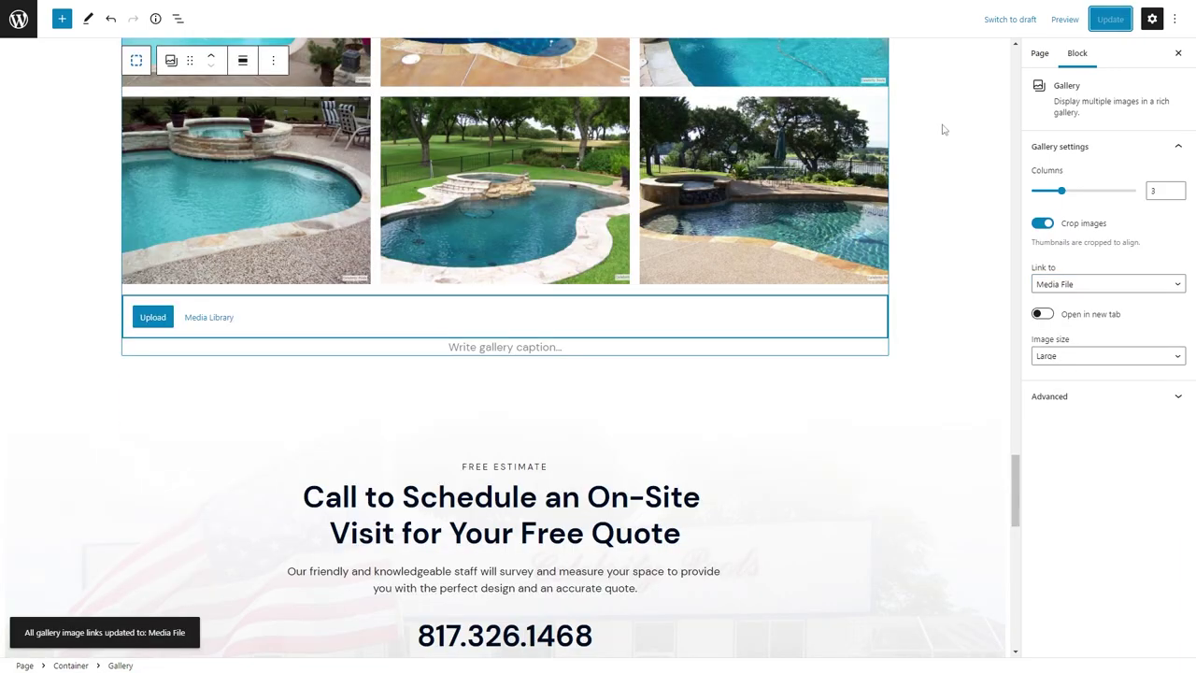
Reload the live pool gallery page and test the gallery images in the lightbox.
left_click(457, 8)
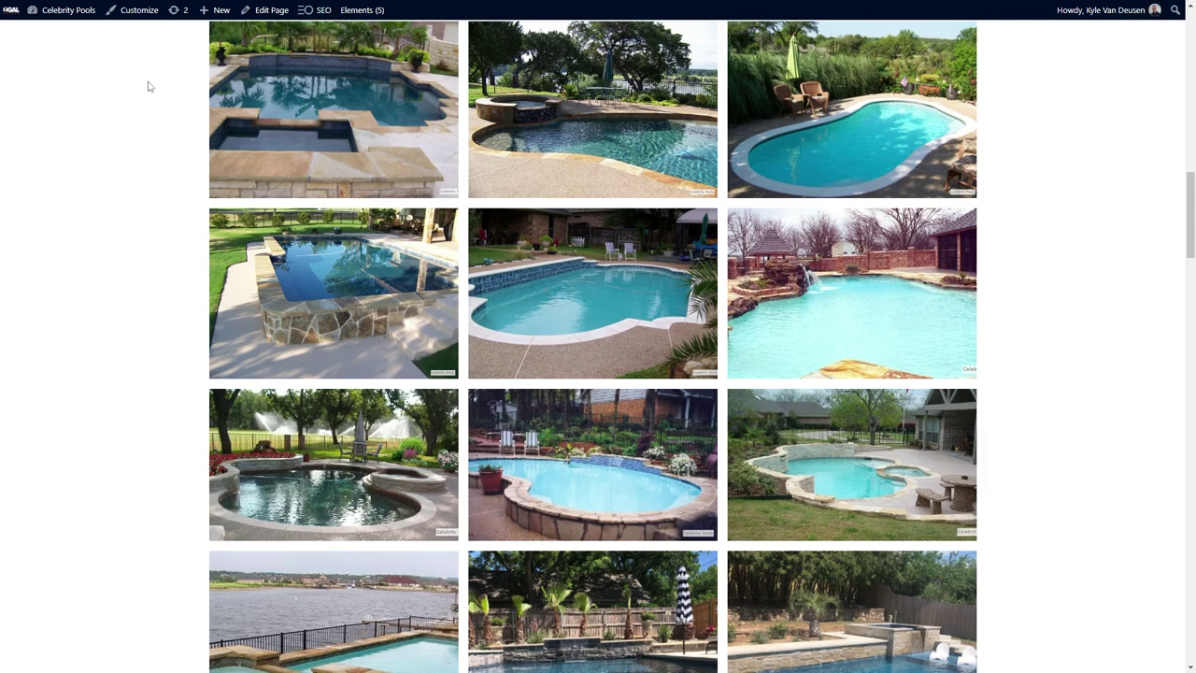
key("Home")
key("F5")
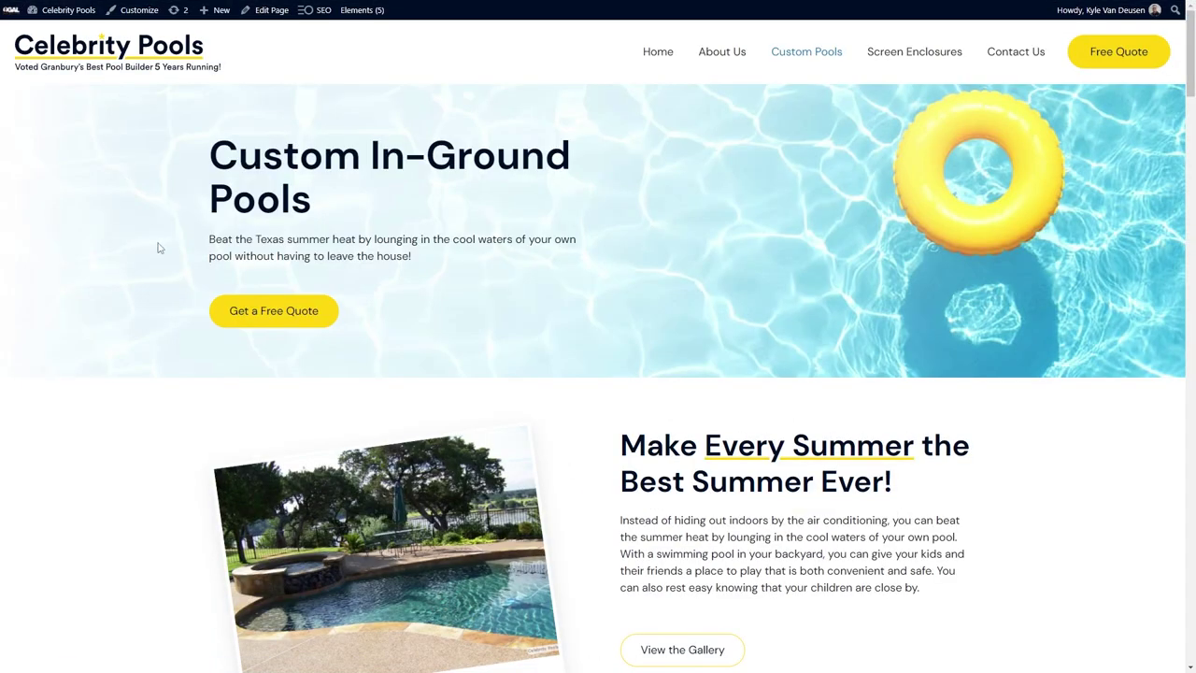
scroll(159, 247, "down", 8)
left_click(392, 556)
left_click(1151, 23)
scroll(841, 437, "down", 2)
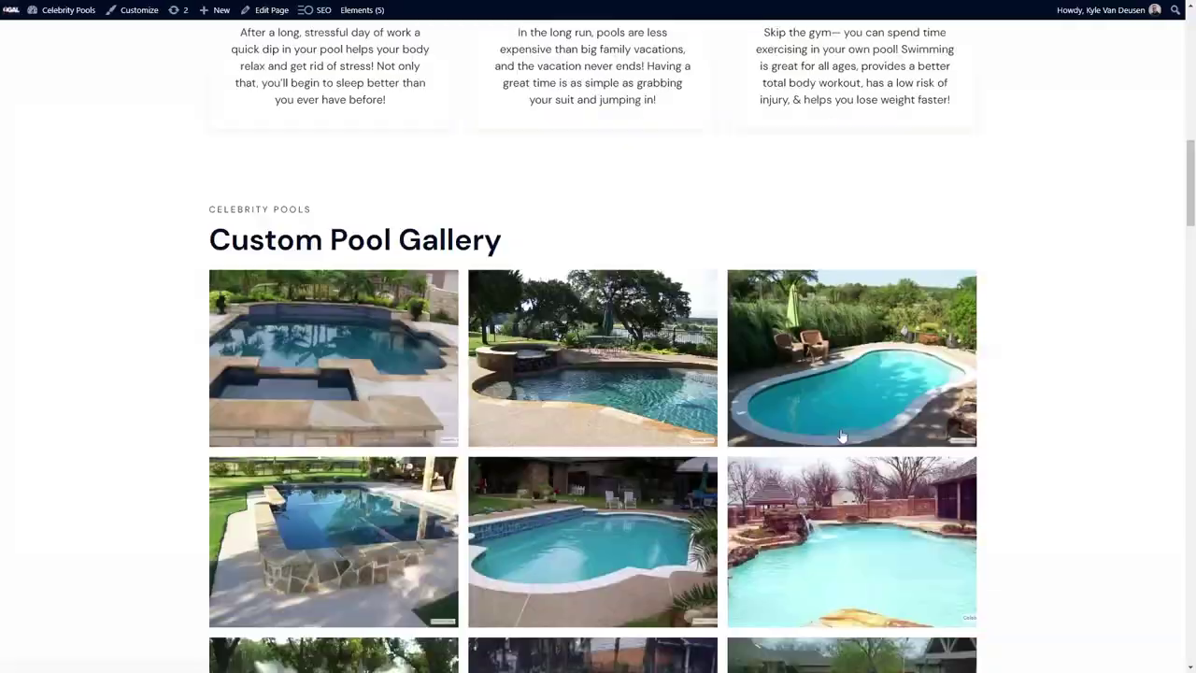
scroll(841, 436, "down", 4)
left_click(811, 410)
left_click(1144, 339)
left_click(834, 402)
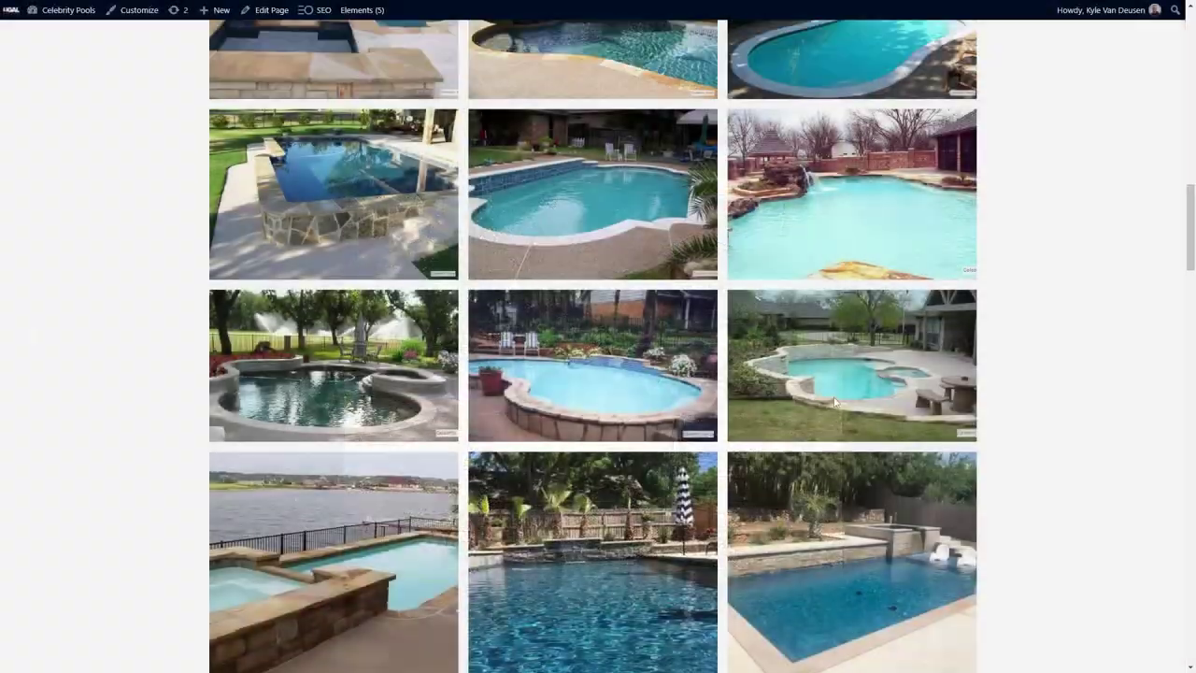
key("F5")
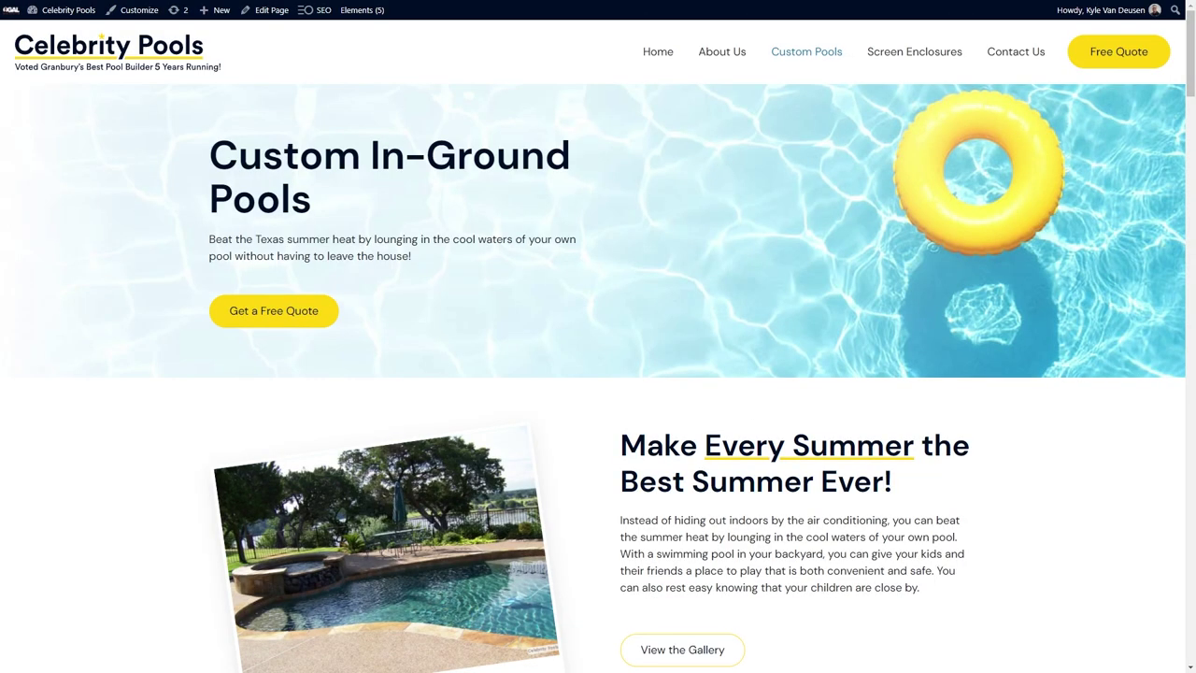
Copy the full-width image-and-text section and paste it into the Screen Enclosures page.
left_click(924, 54)
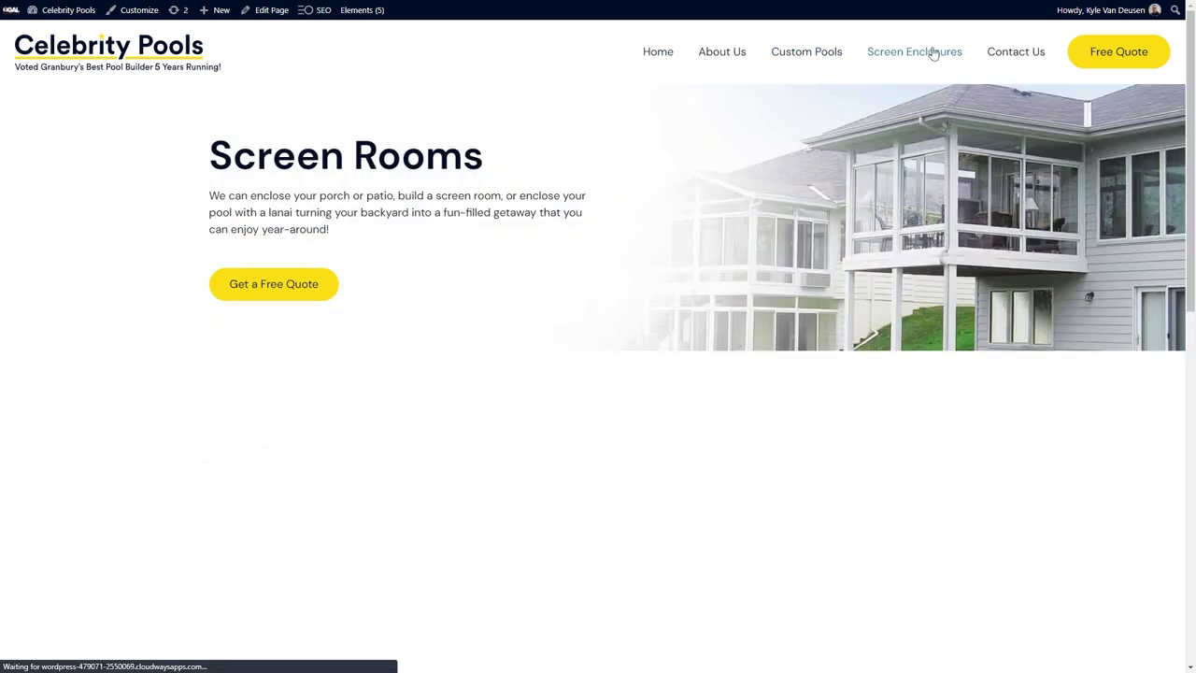
left_click(273, 10)
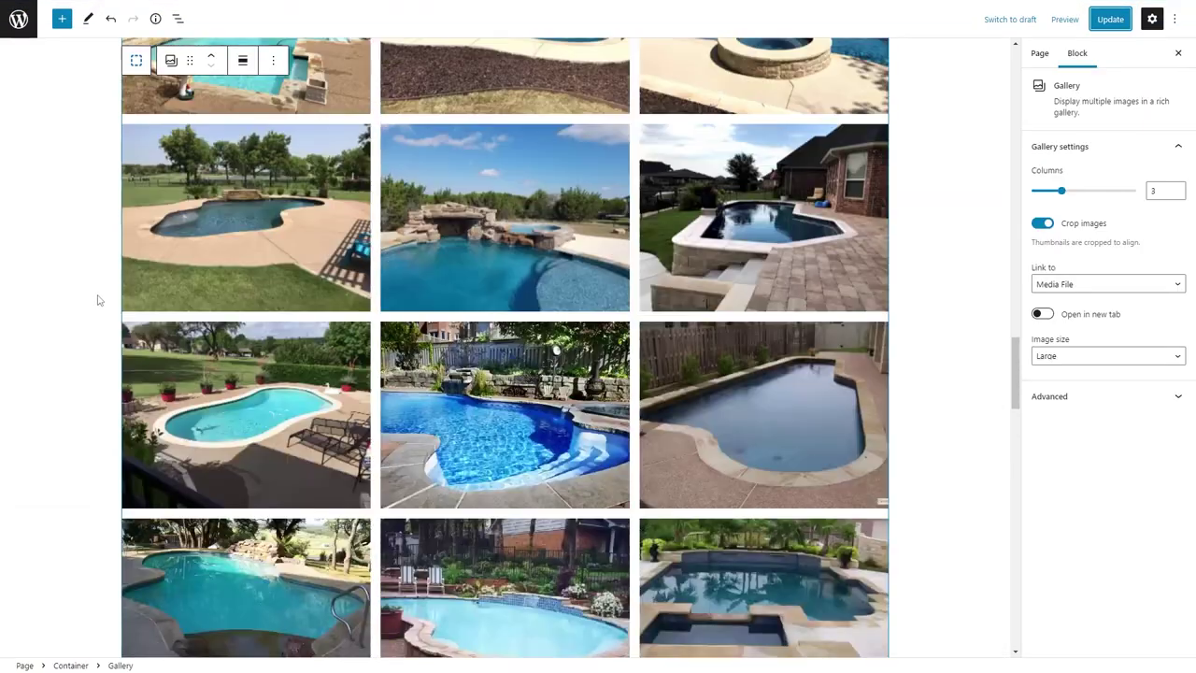
scroll(74, 262, "up", 5)
left_click(98, 196)
left_click(66, 192)
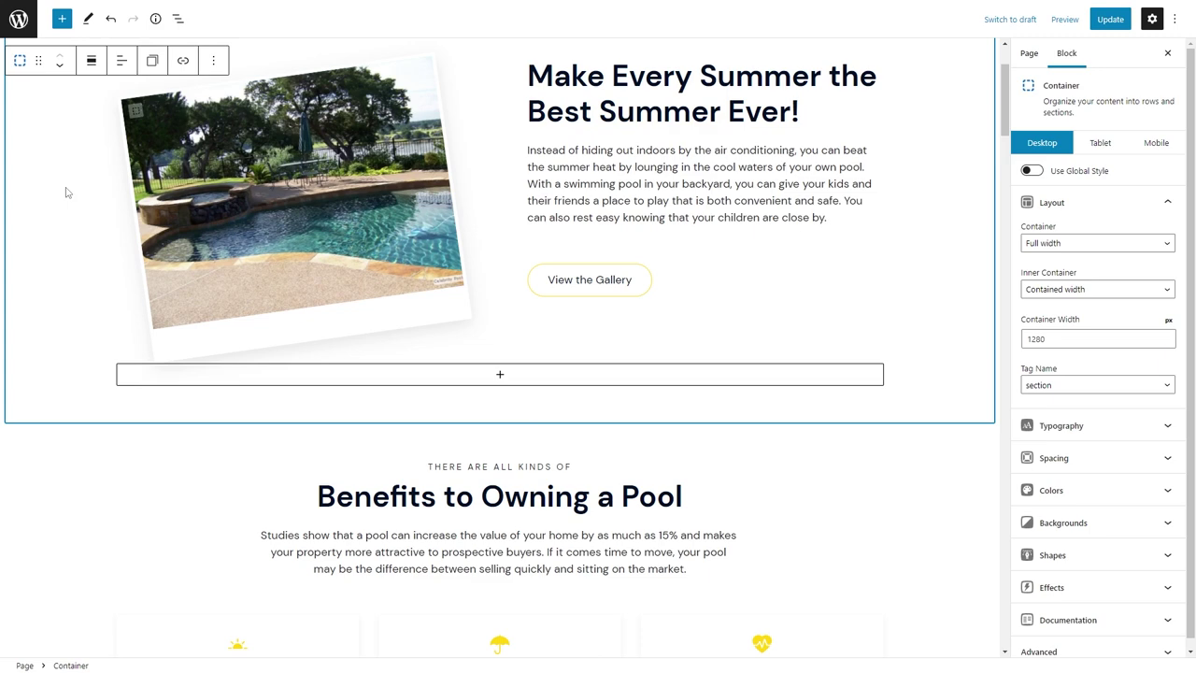
key("ctrl+c")
left_click(388, 7)
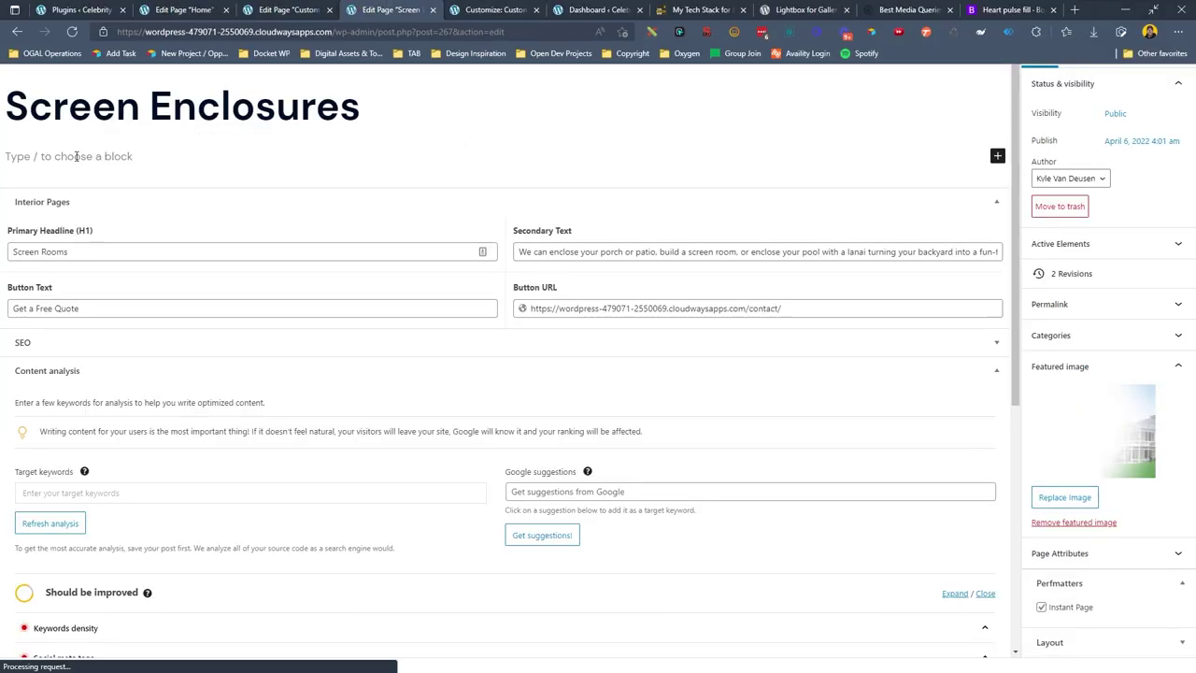
key("ctrl+v")
Change the headline to 'Enjoy More Time Outdoors' and paste in the screen room text, hyphenating 'high-quality'.
triple_click(744, 229)
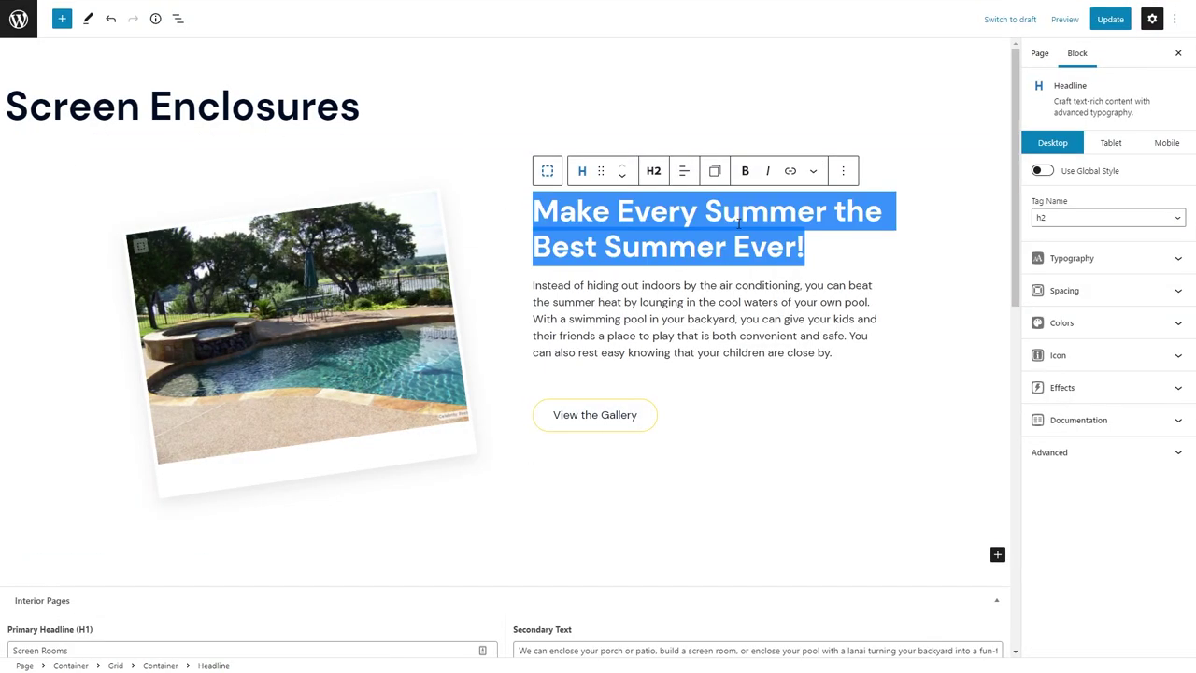
key("ctrl+v")
left_click_drag(614, 175, 533, 175)
left_click(812, 99)
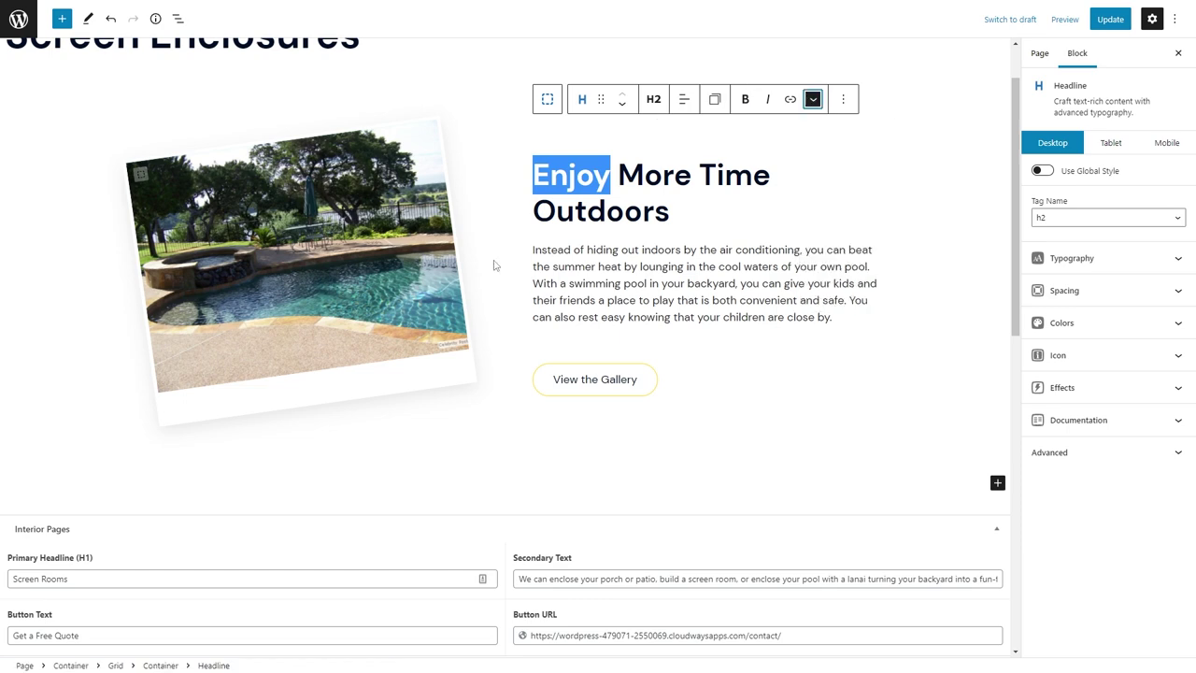
triple_click(594, 248)
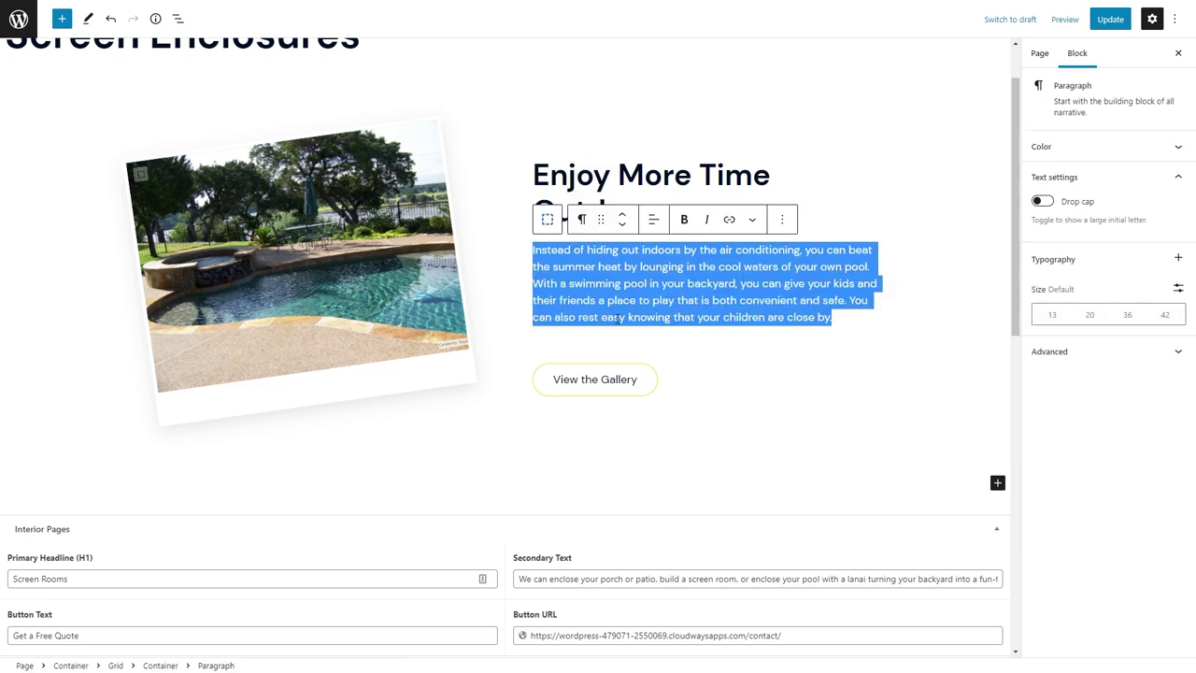
key("ctrl+v")
key("BackSpace")
type("-")
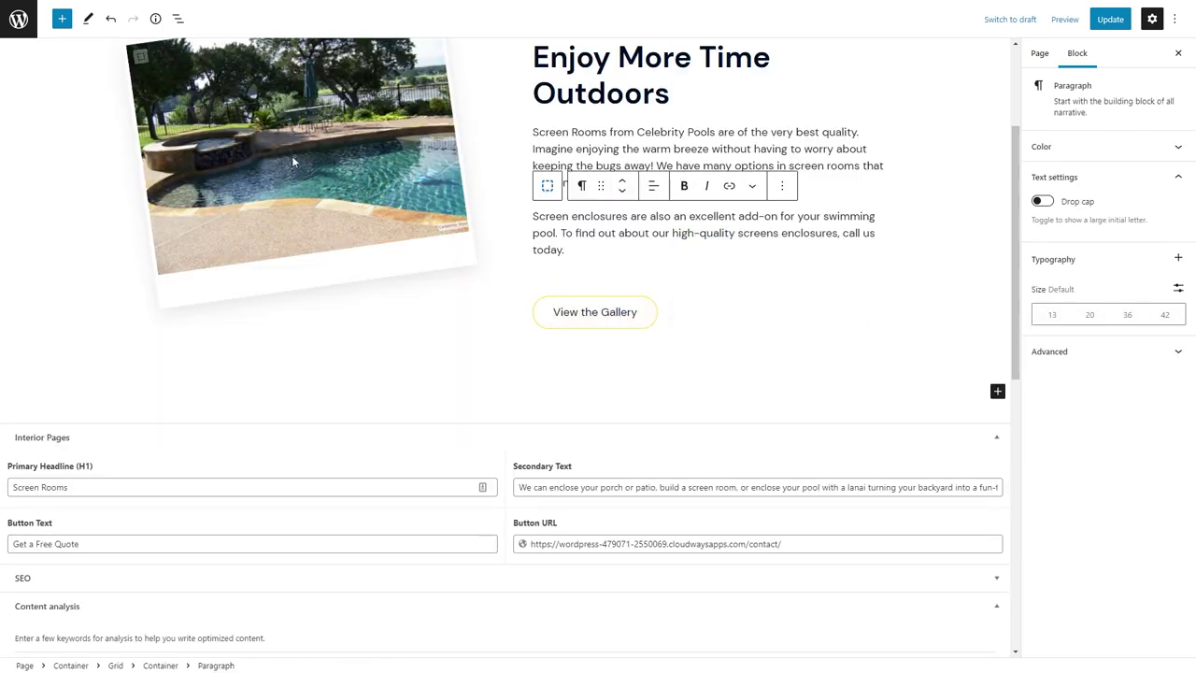
Upload the screened-porch photo with alt text and set it as the container's background.
left_click(547, 185)
left_click(1111, 513)
left_click(1161, 268)
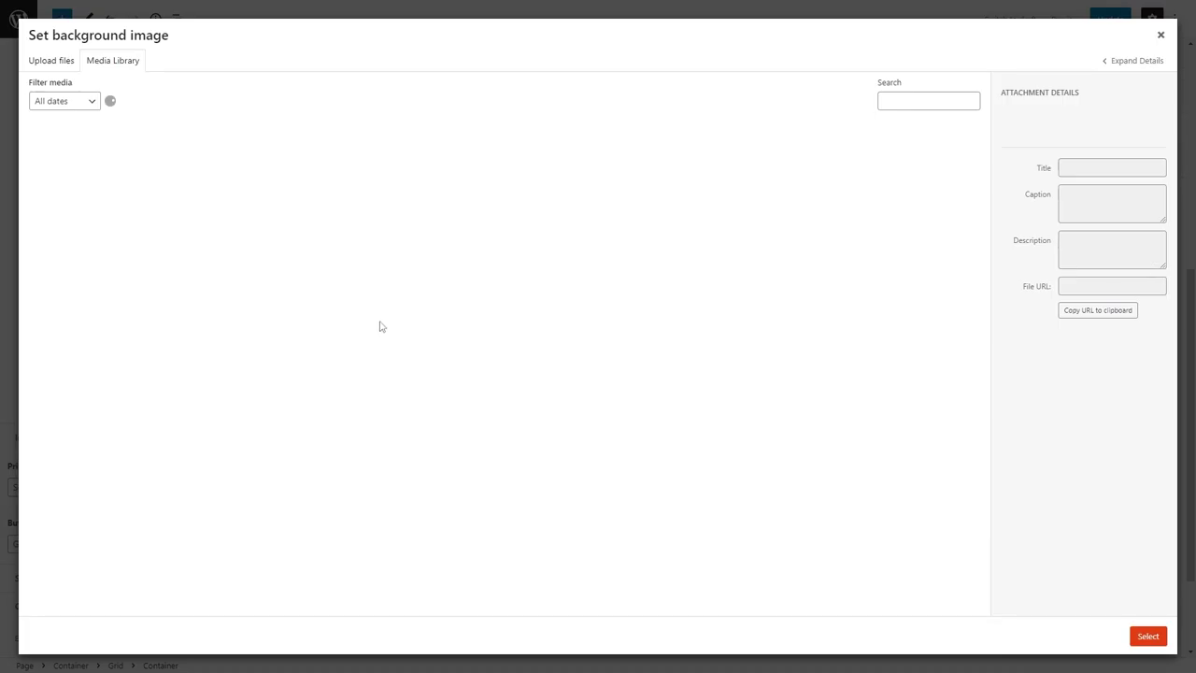
left_click(51, 60)
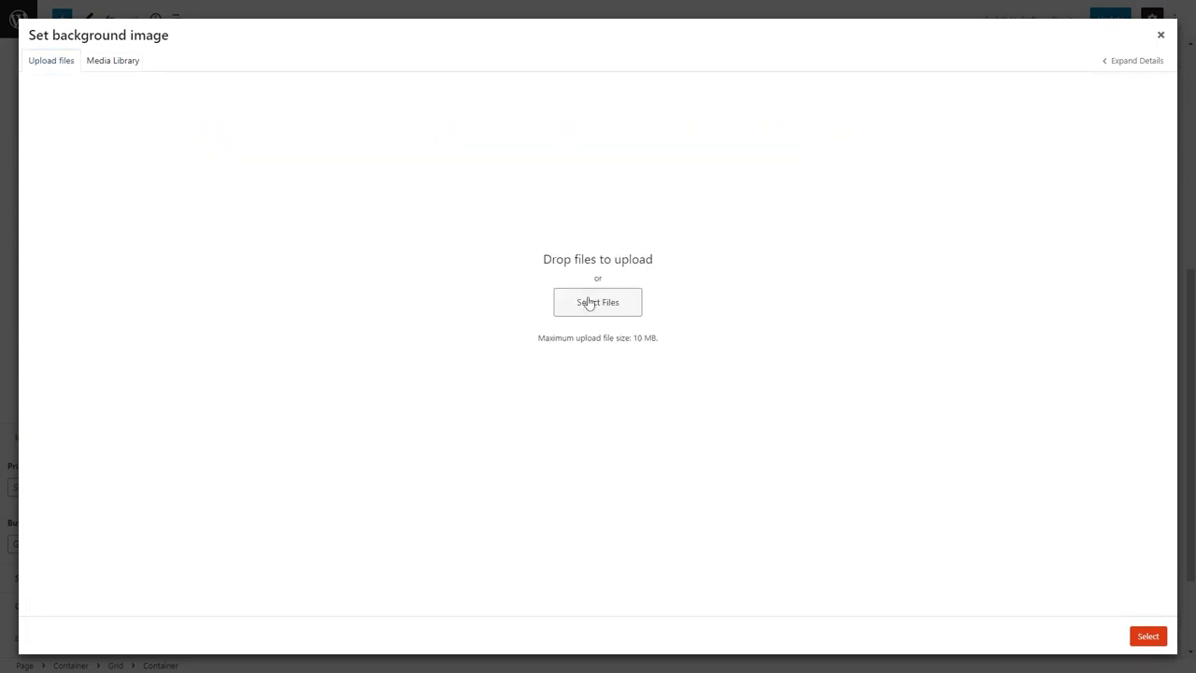
left_click(596, 301)
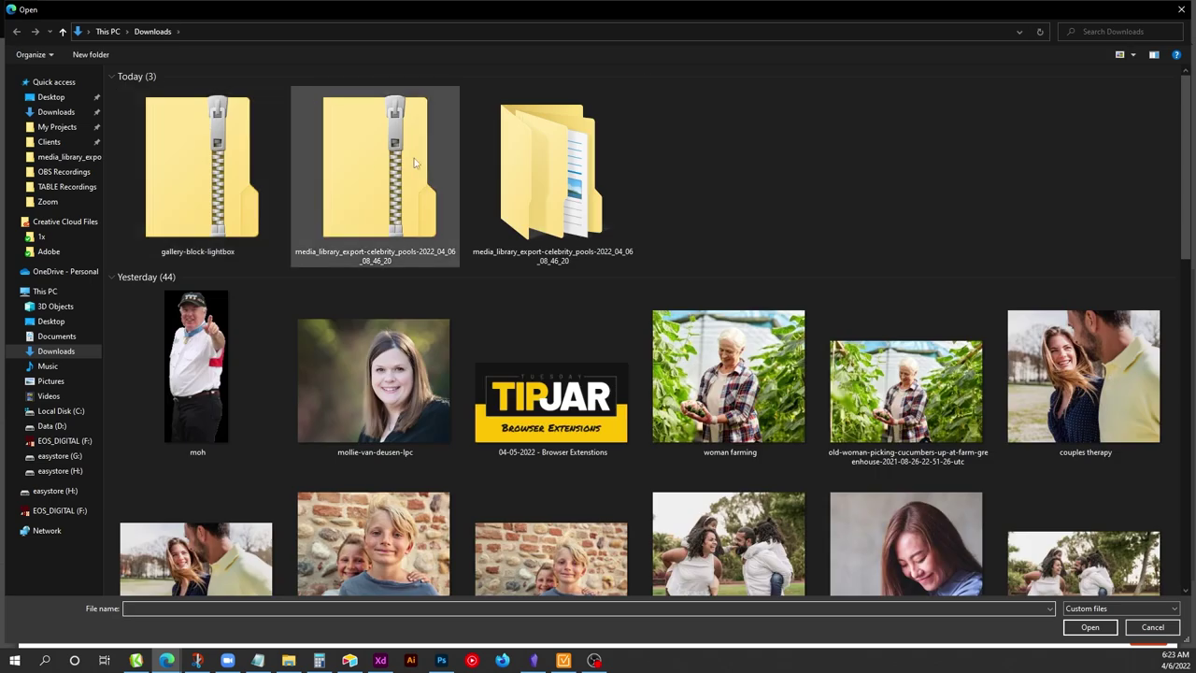
double_click(414, 158)
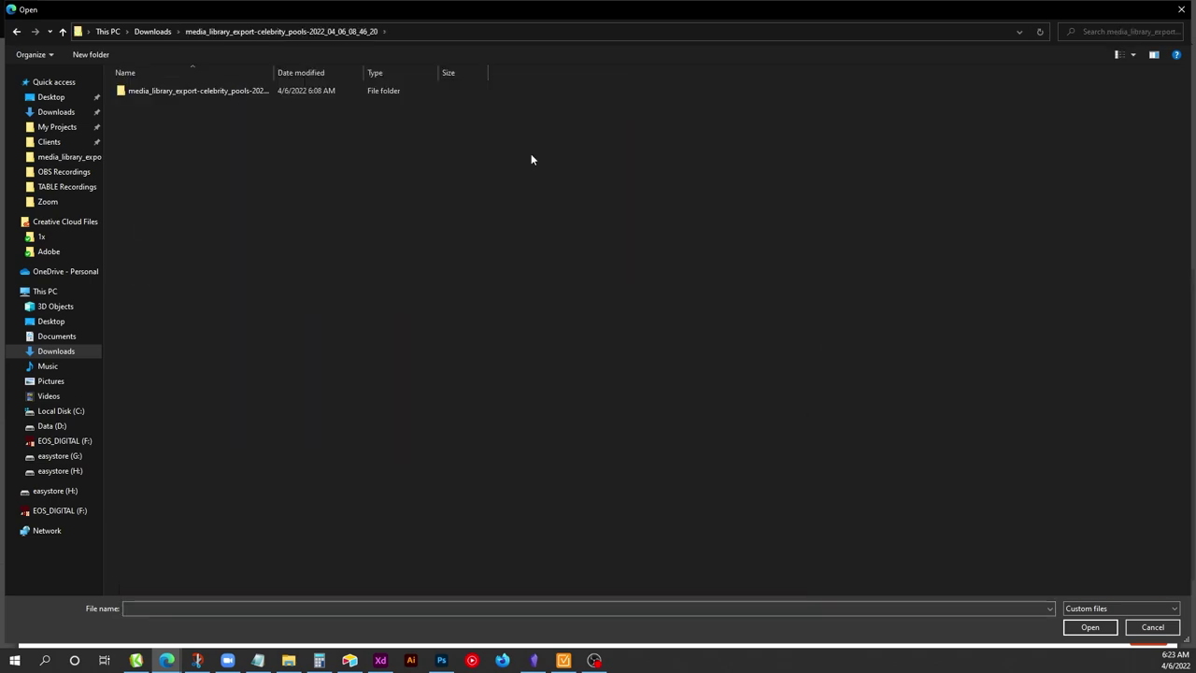
double_click(187, 88)
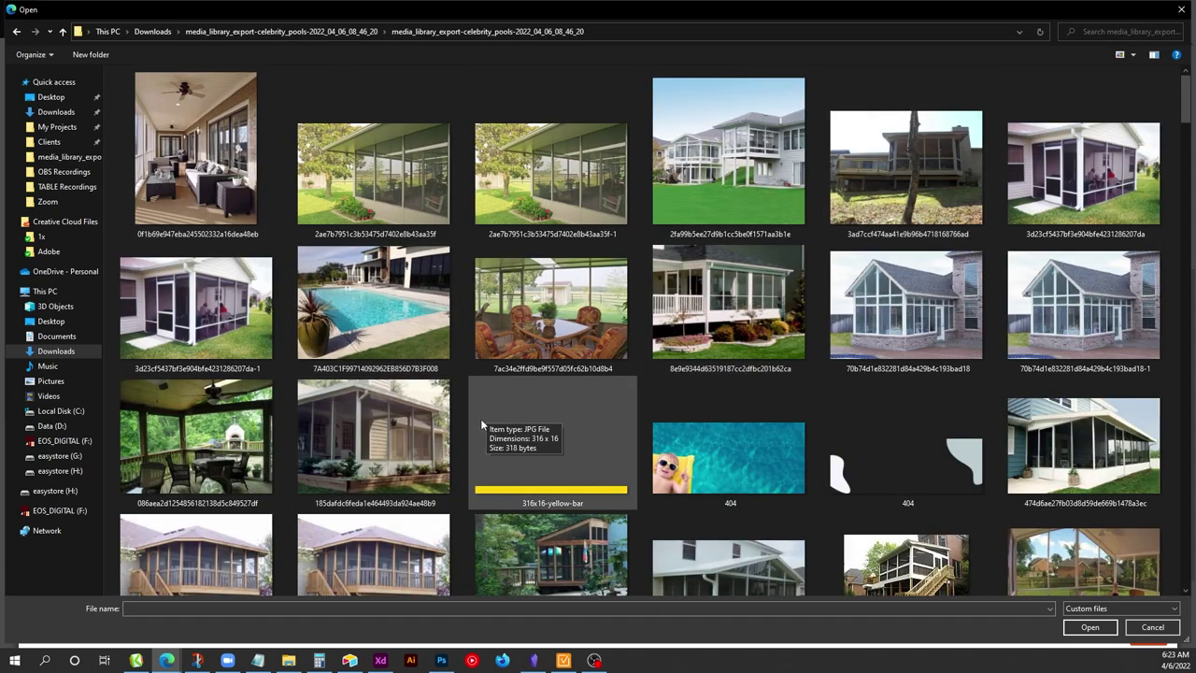
scroll(392, 429, "down", 3)
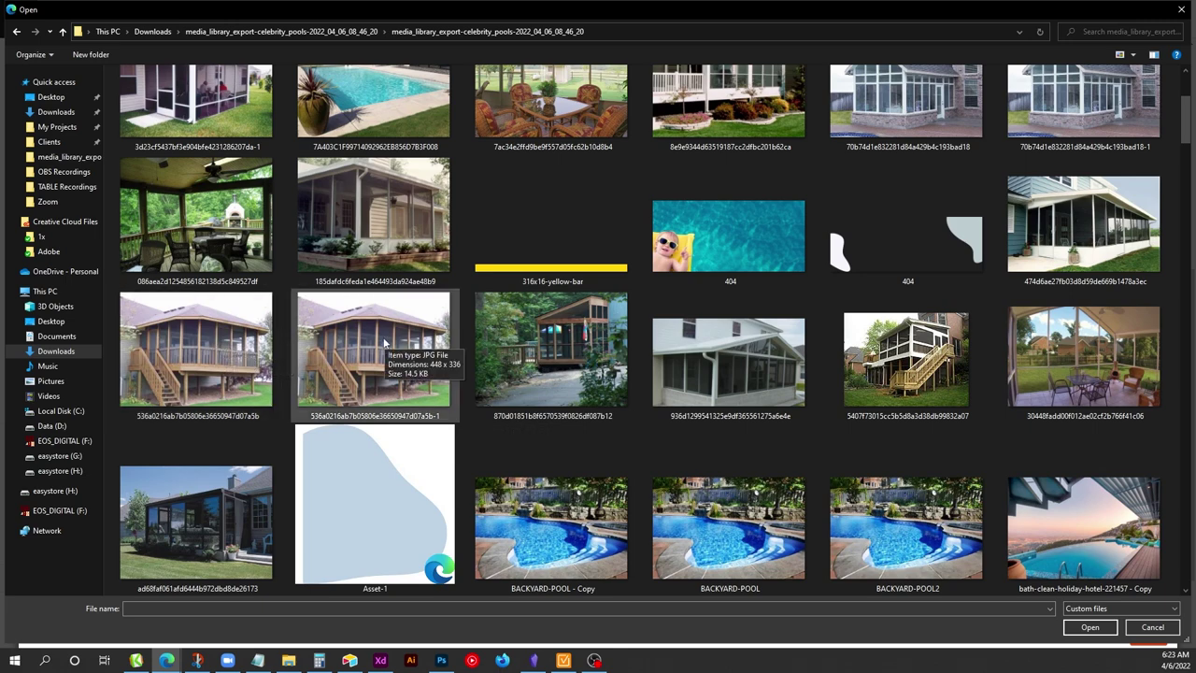
double_click(247, 346)
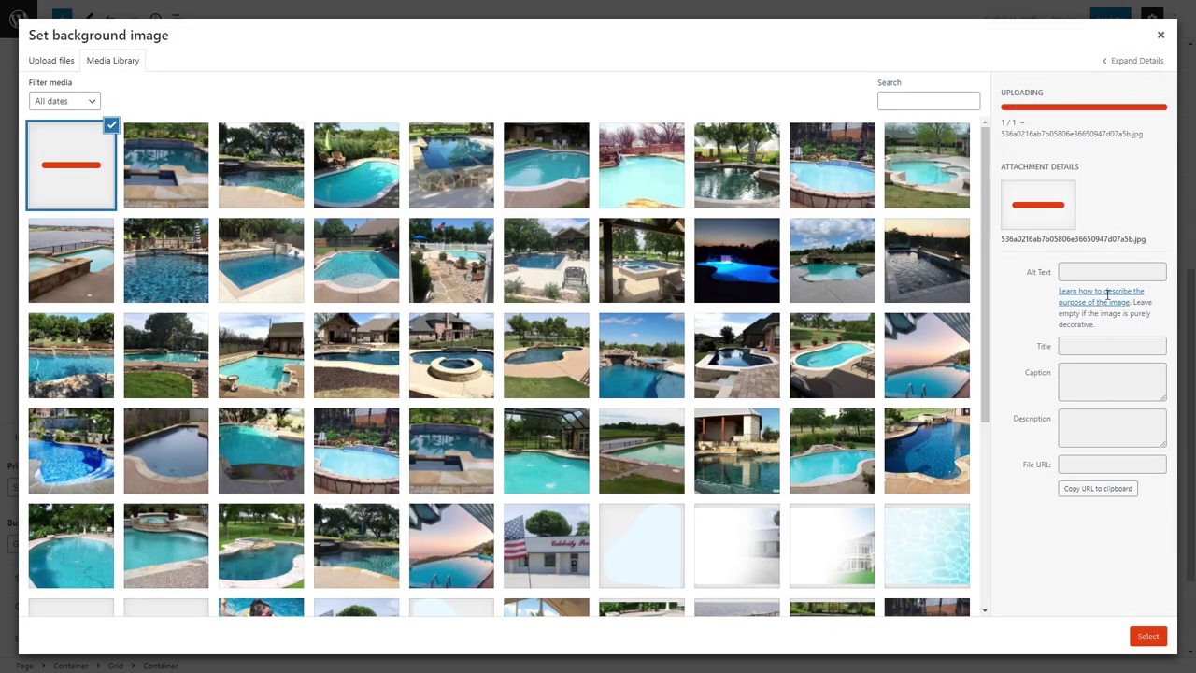
left_click(1110, 262)
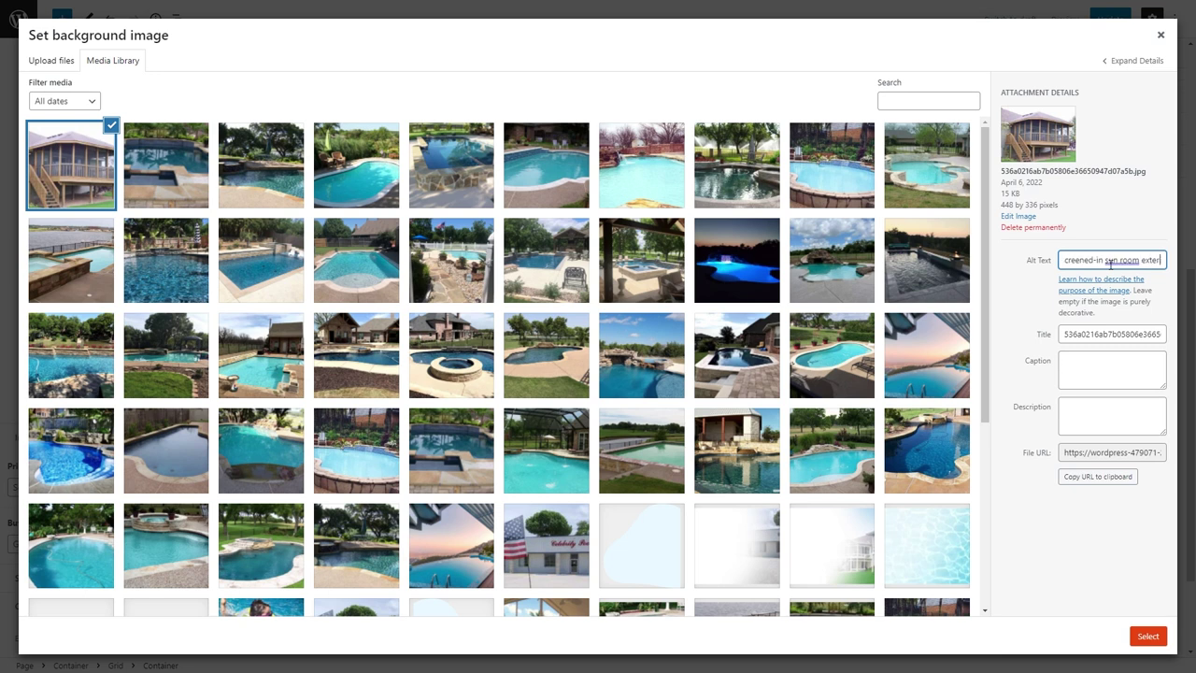
left_click(1137, 645)
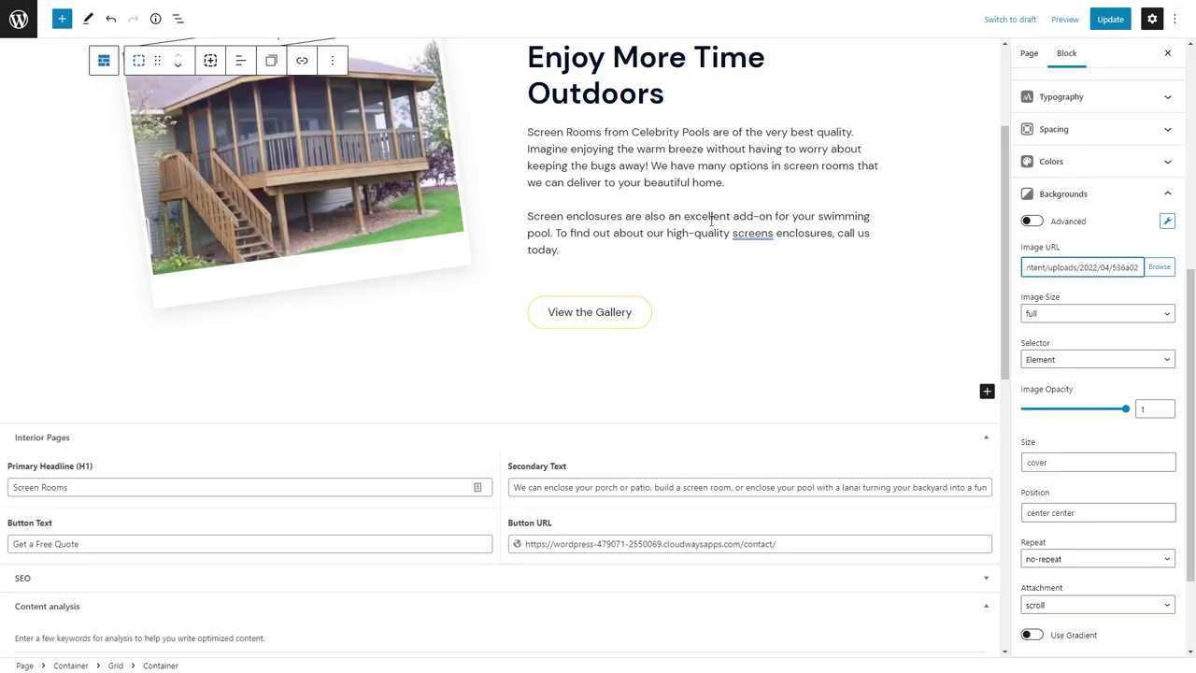
Add an empty paragraph below the section.
left_click(598, 415)
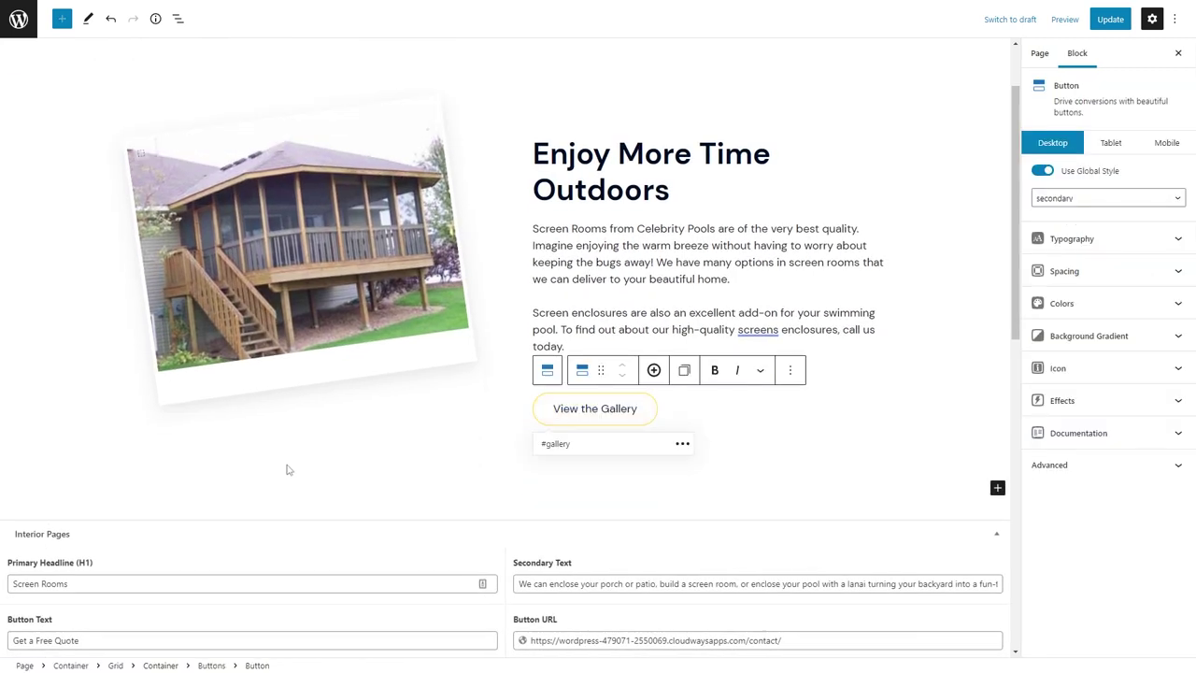
left_click(288, 467)
left_click(208, 511)
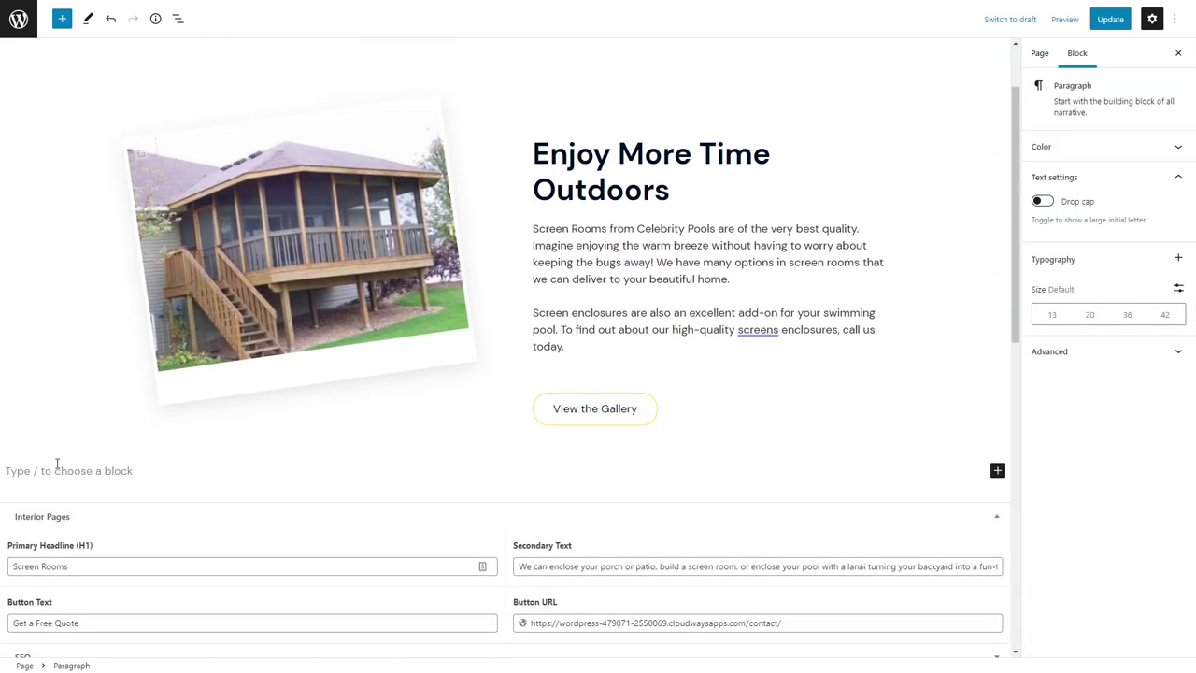
Set the Custom Pool Gallery section's background image to Right-Blob.
mouse_move(169, 6)
left_click(285, 10)
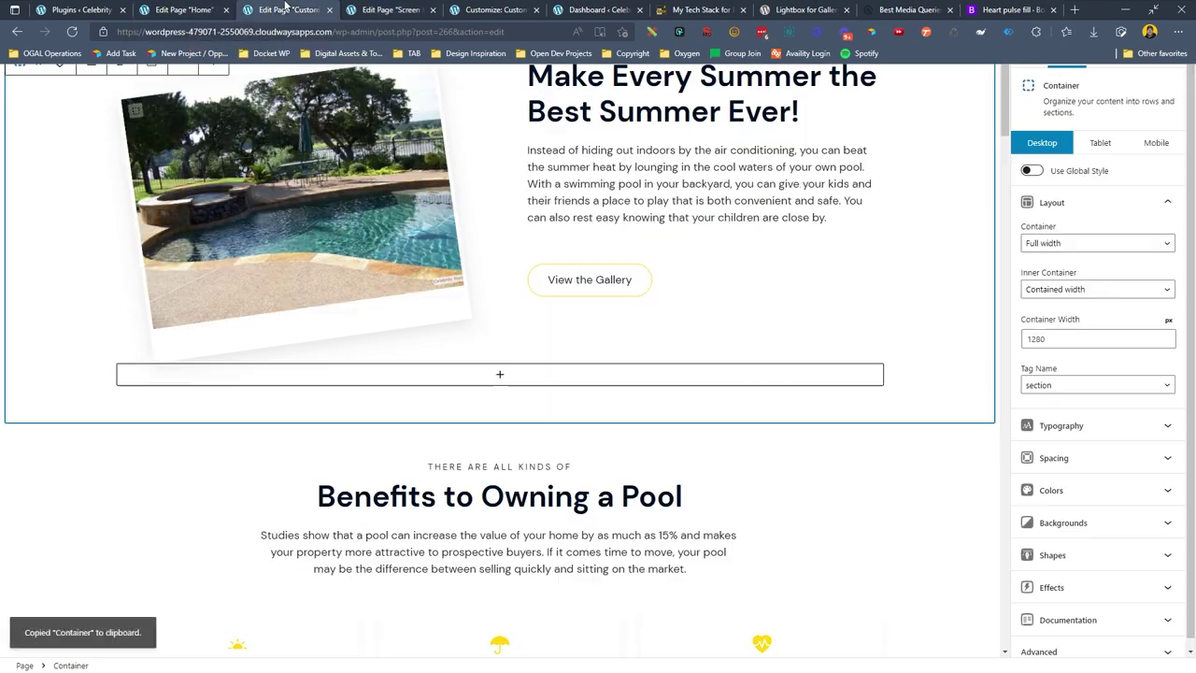
scroll(102, 301, "down", 10)
left_click(24, 286)
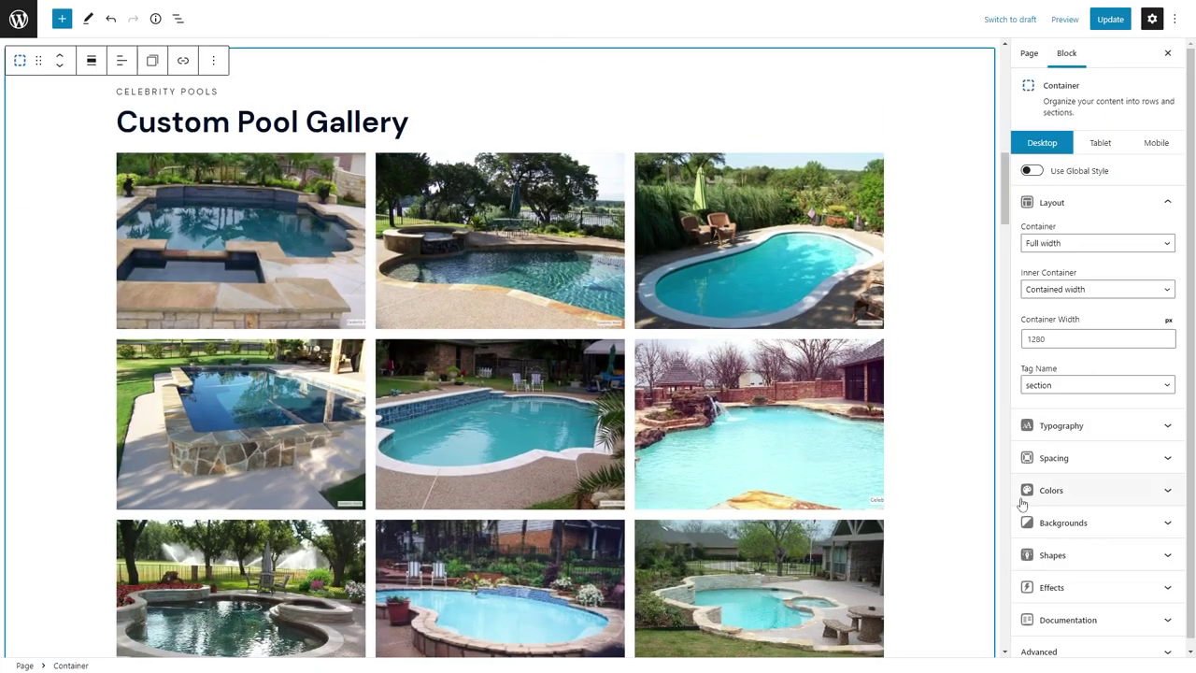
left_click(1055, 522)
left_click(1160, 595)
scroll(715, 401, "down", 2)
left_click(640, 394)
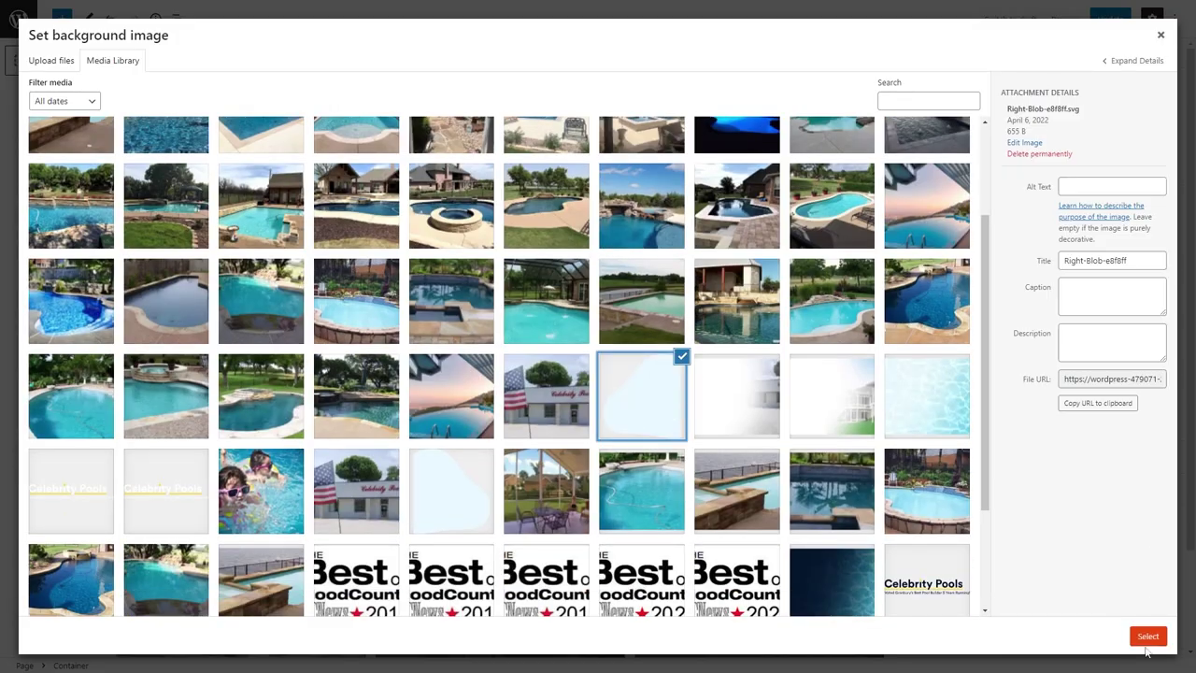
left_click(1147, 641)
Set the background size to 120% and the position to top center.
scroll(945, 376, "down", 8)
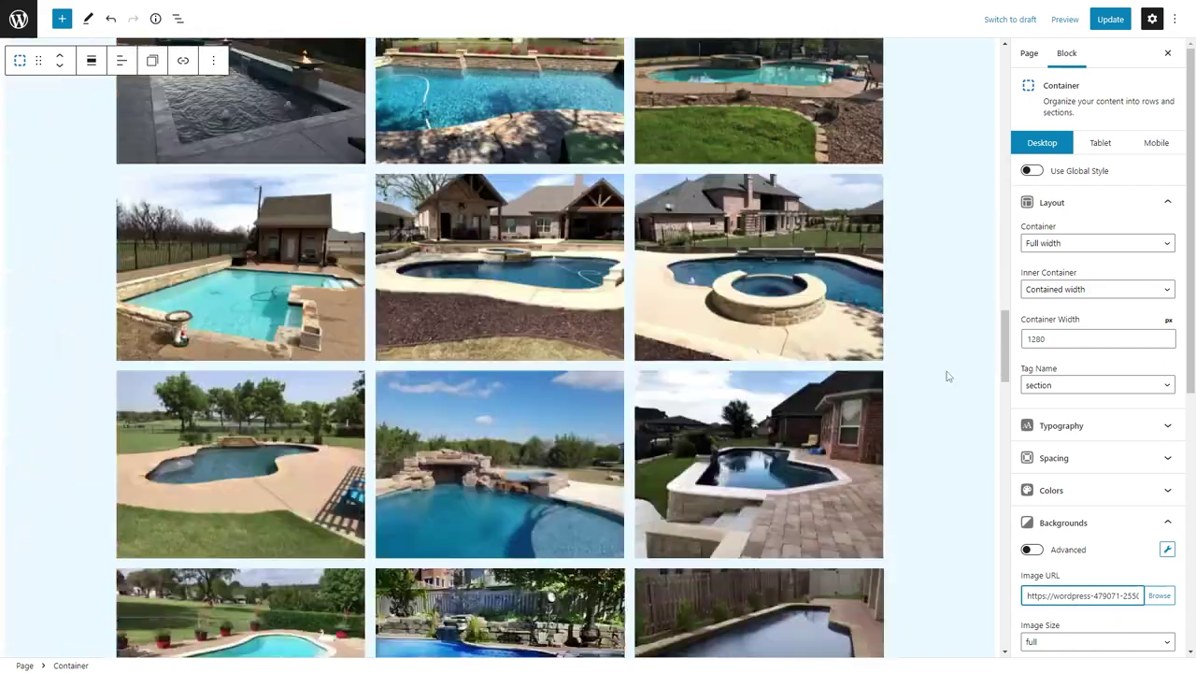
scroll(946, 377, "down", 6)
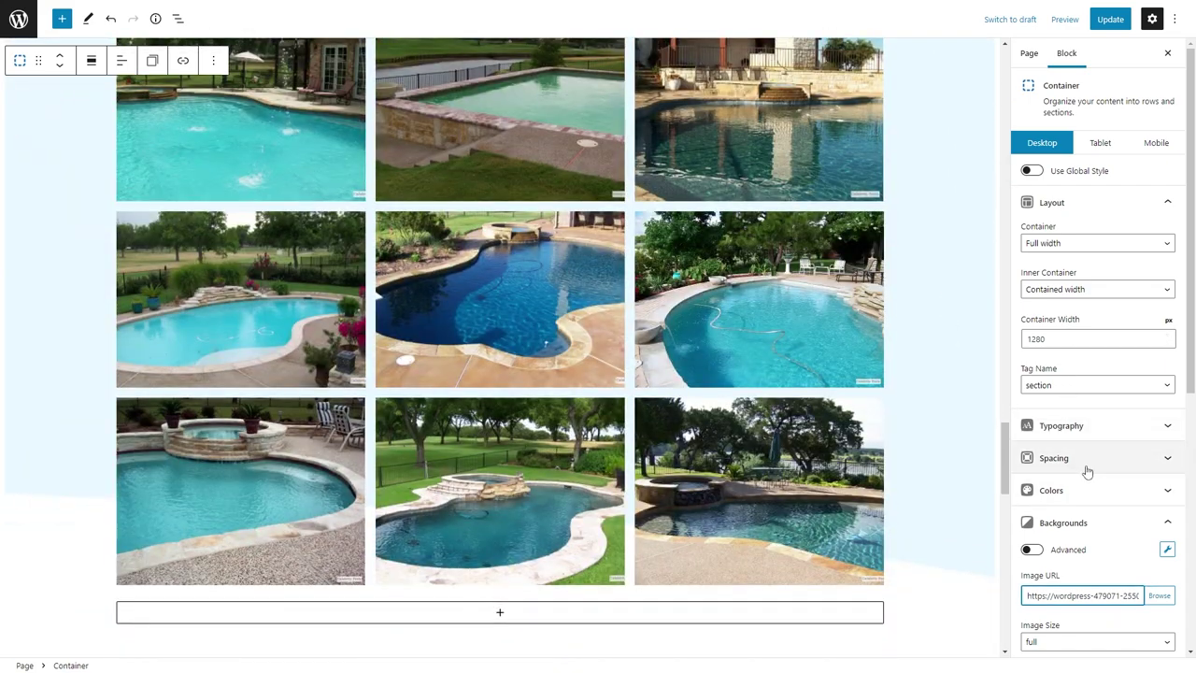
scroll(1084, 486, "down", 2)
type("100%")
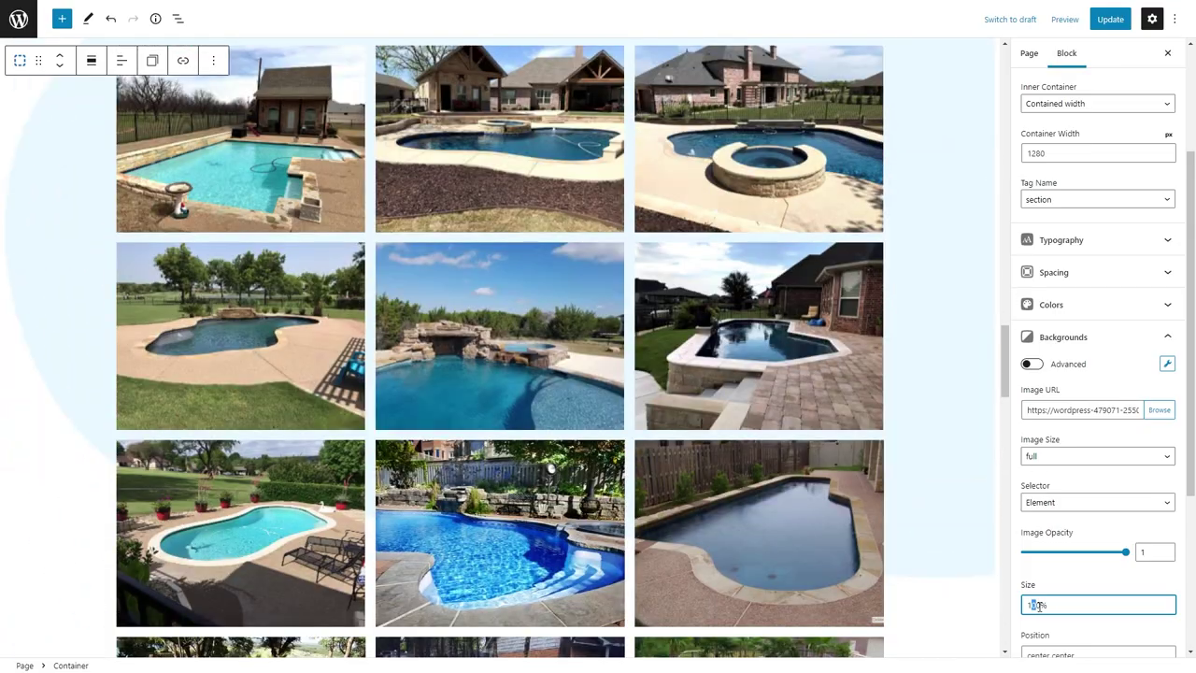
type("2")
scroll(619, 308, "down", 5)
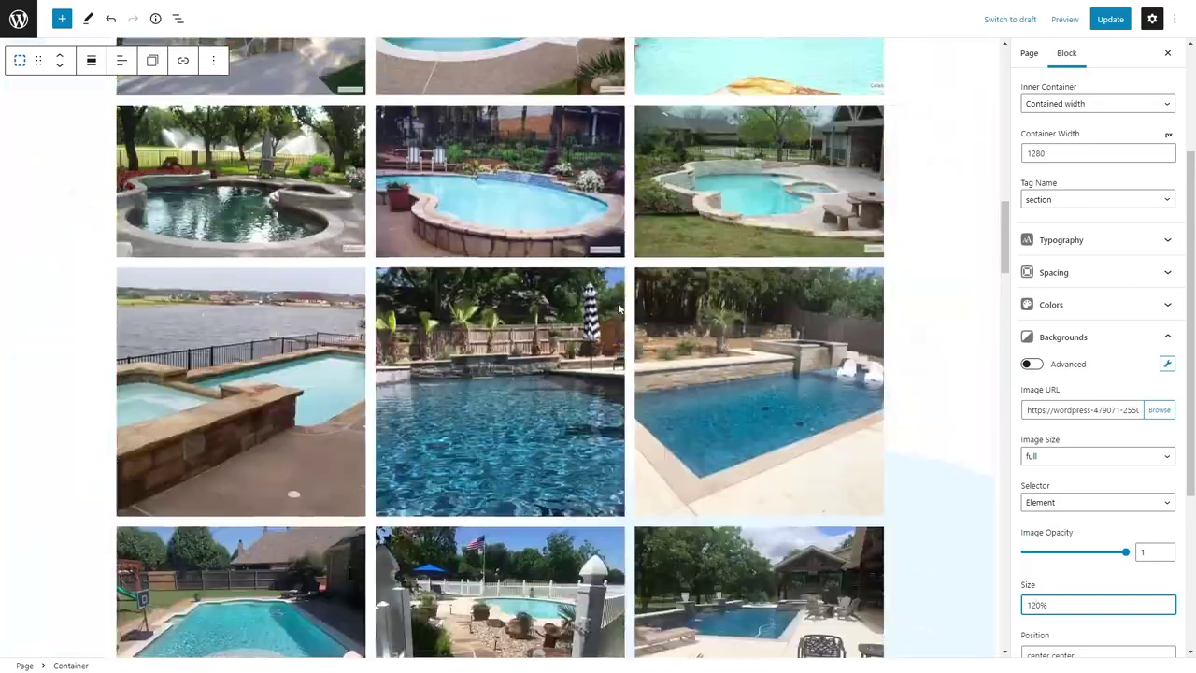
scroll(1055, 563, "down", 2)
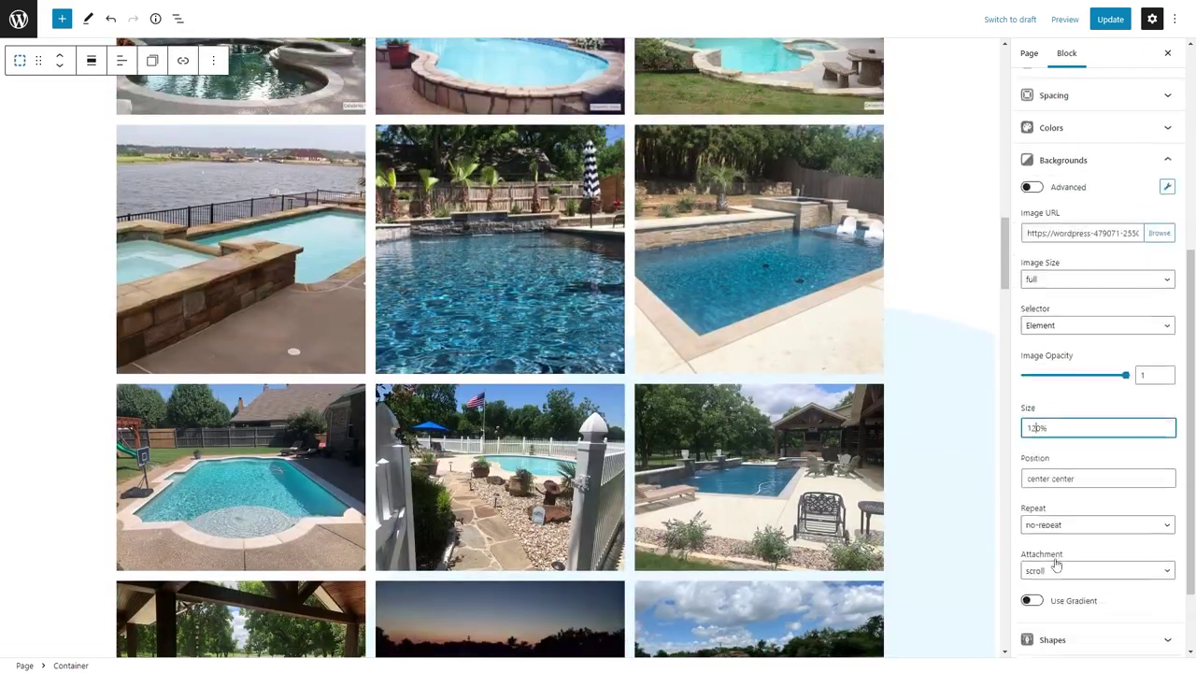
key("Tab")
type("top center")
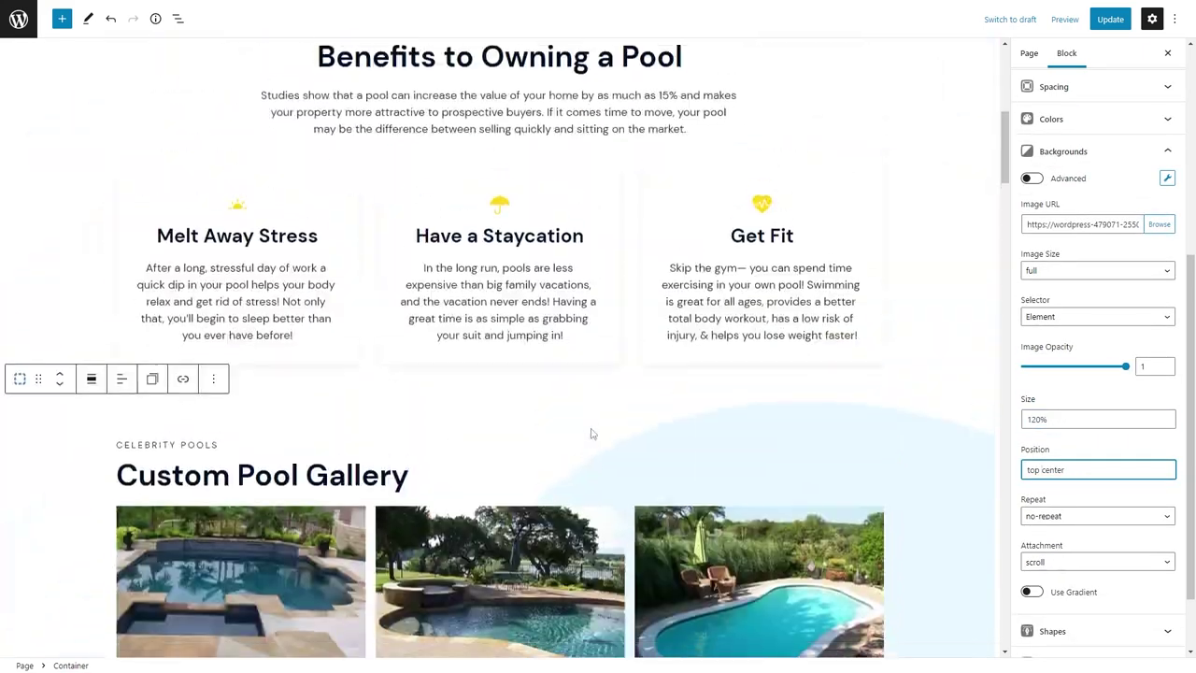
scroll(590, 433, "down", 3)
Copy the gallery section and paste it into the Screen Enclosures page.
left_click(23, 268)
key("ctrl+c")
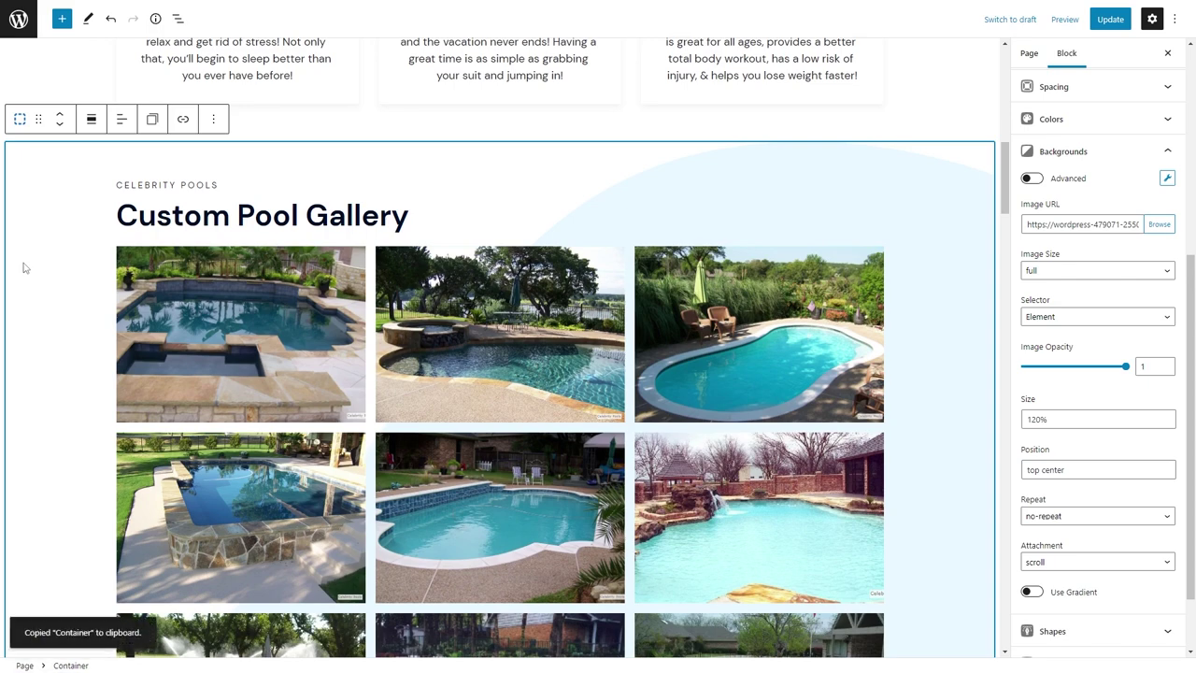
left_click(393, 10)
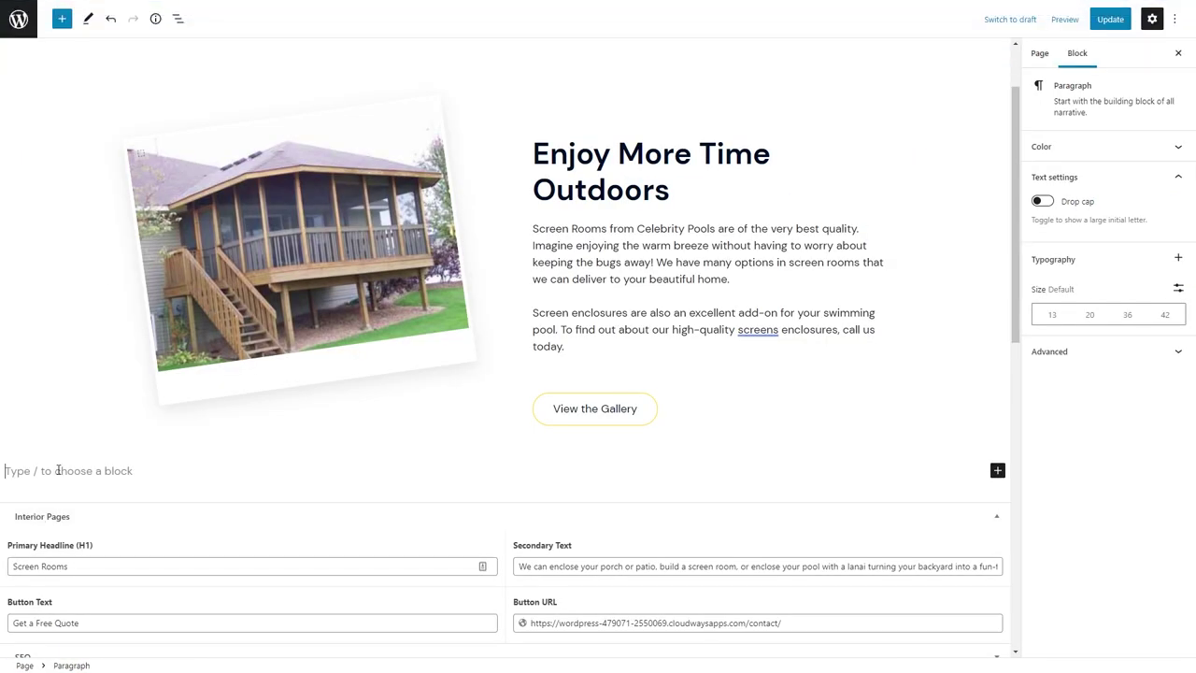
key("ctrl+v")
Retitle the pasted gallery headline to 'Screen Room Gallery' and check the section's HTML anchor.
left_click(196, 444)
left_click_drag(305, 449, 116, 448)
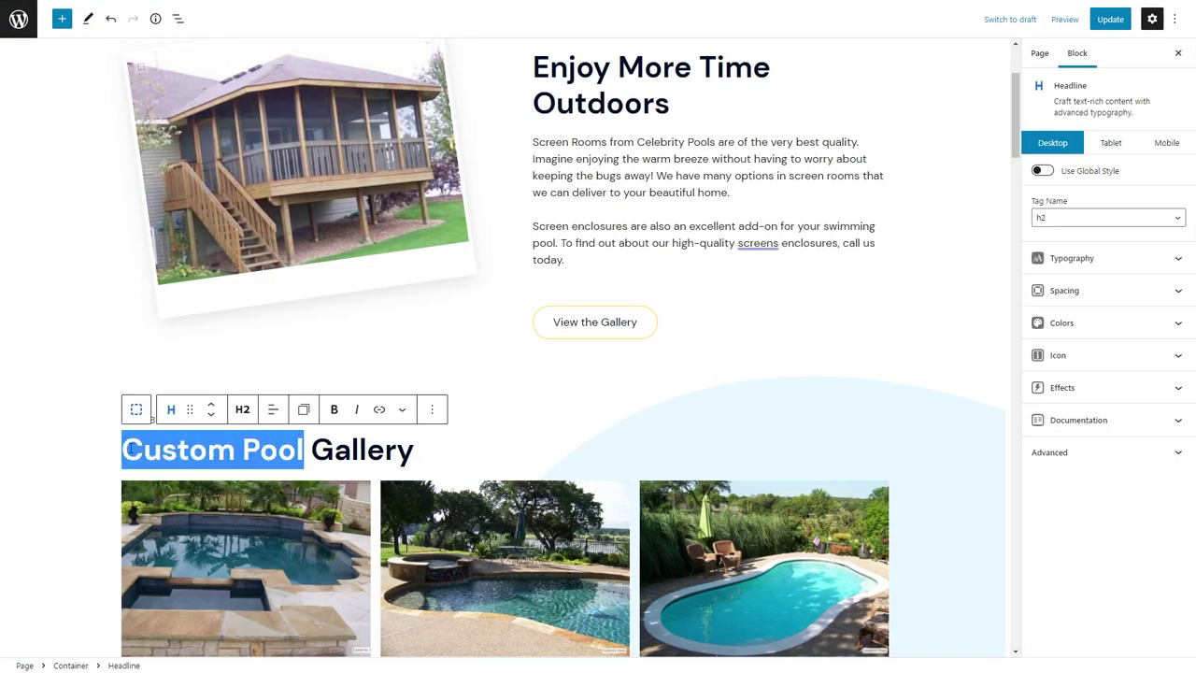
type("Screen Room")
left_click(35, 446)
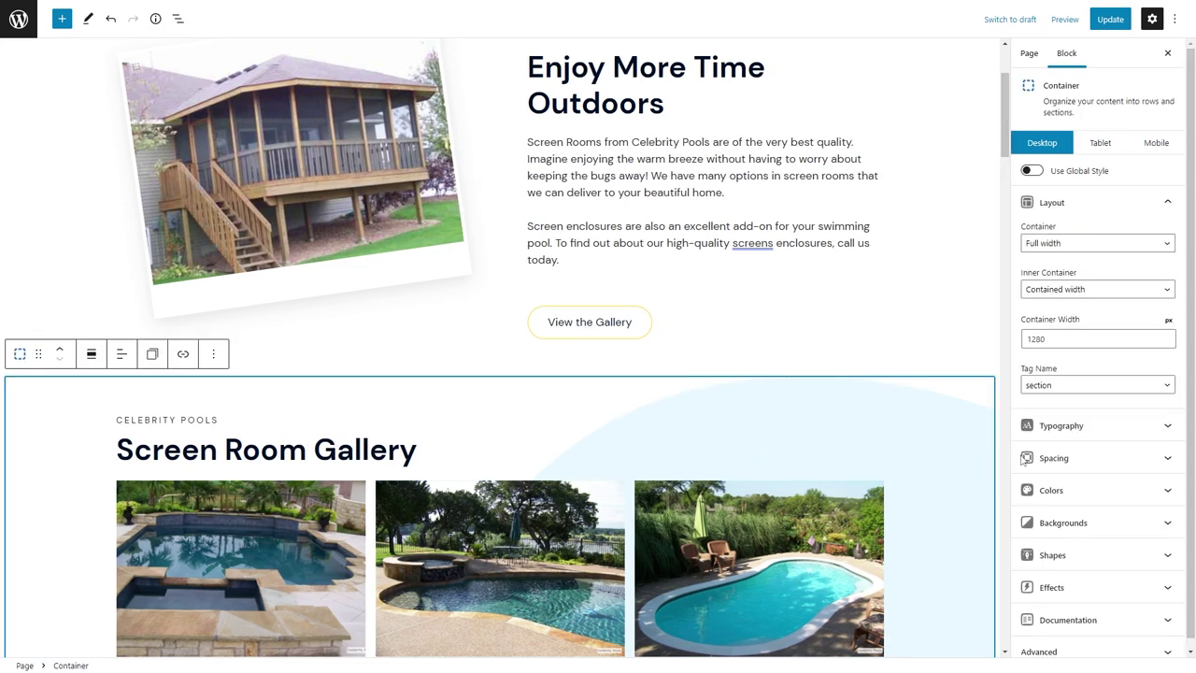
left_click(1070, 645)
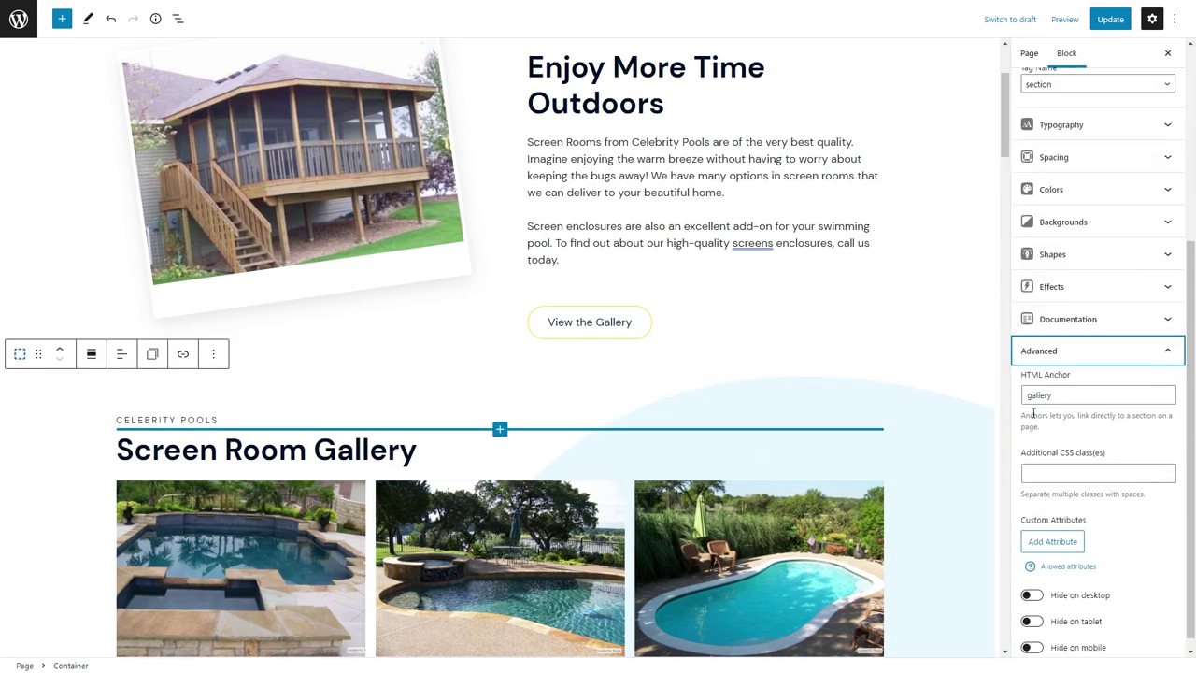
Delete the old gallery and insert an empty Gallery block using /gall.
left_click(454, 548)
left_click(392, 458)
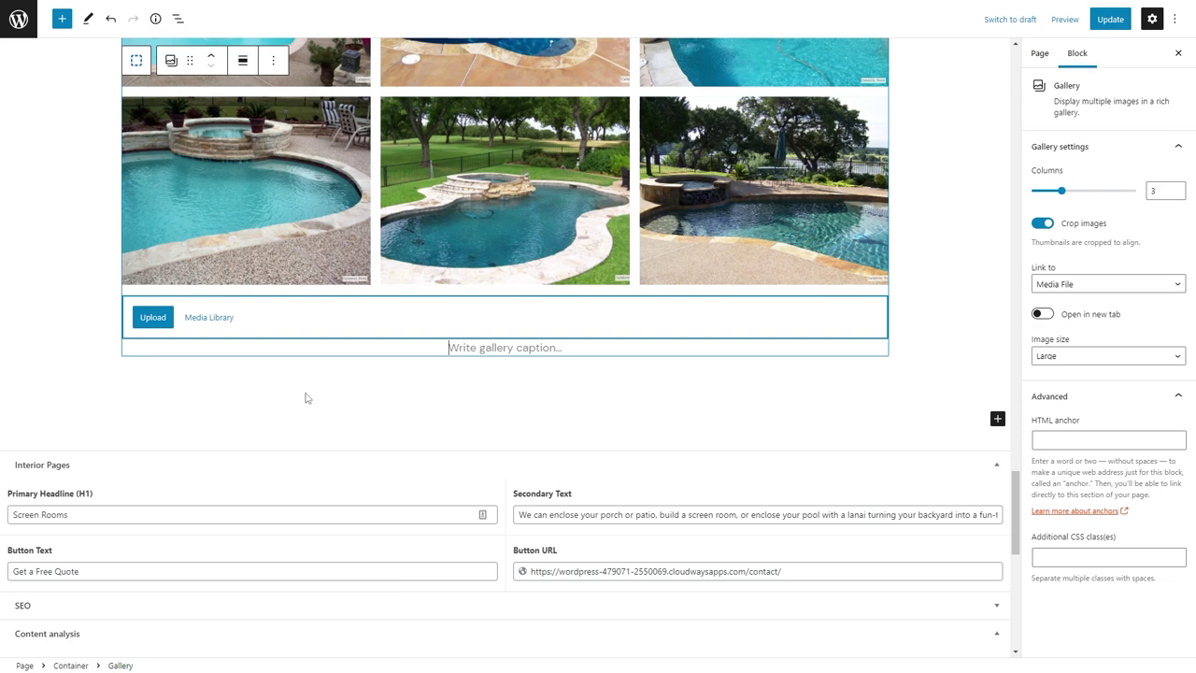
key("shift+alt+z")
key("Return")
type("/gall")
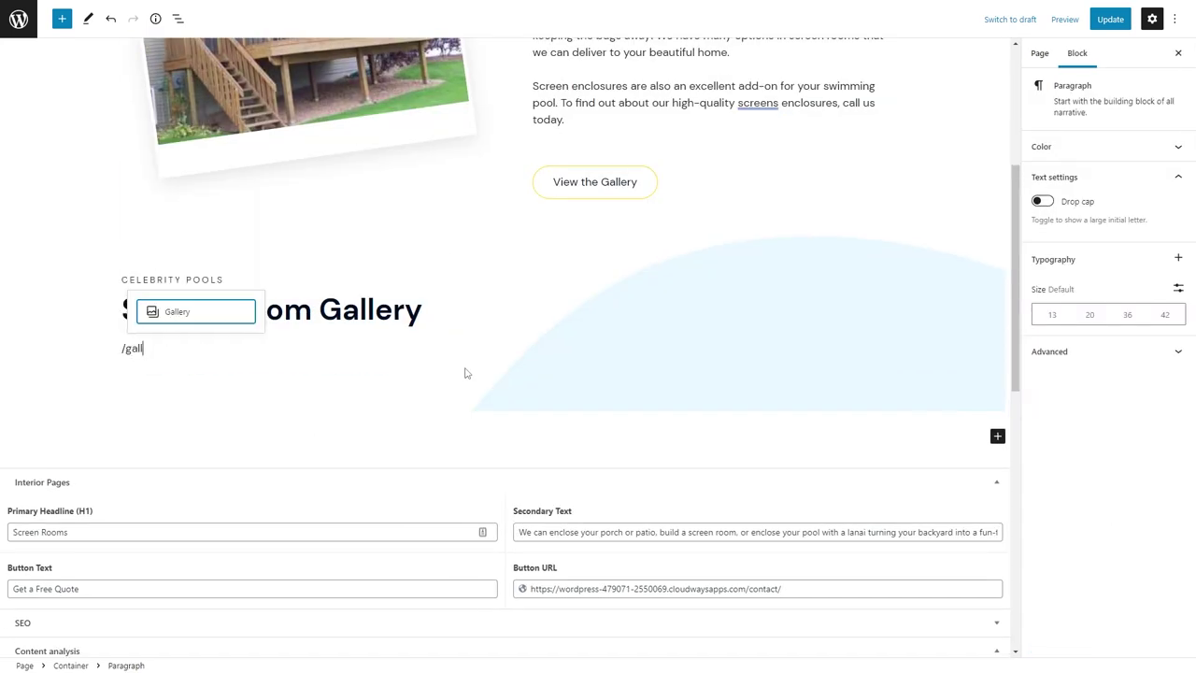
left_click(166, 322)
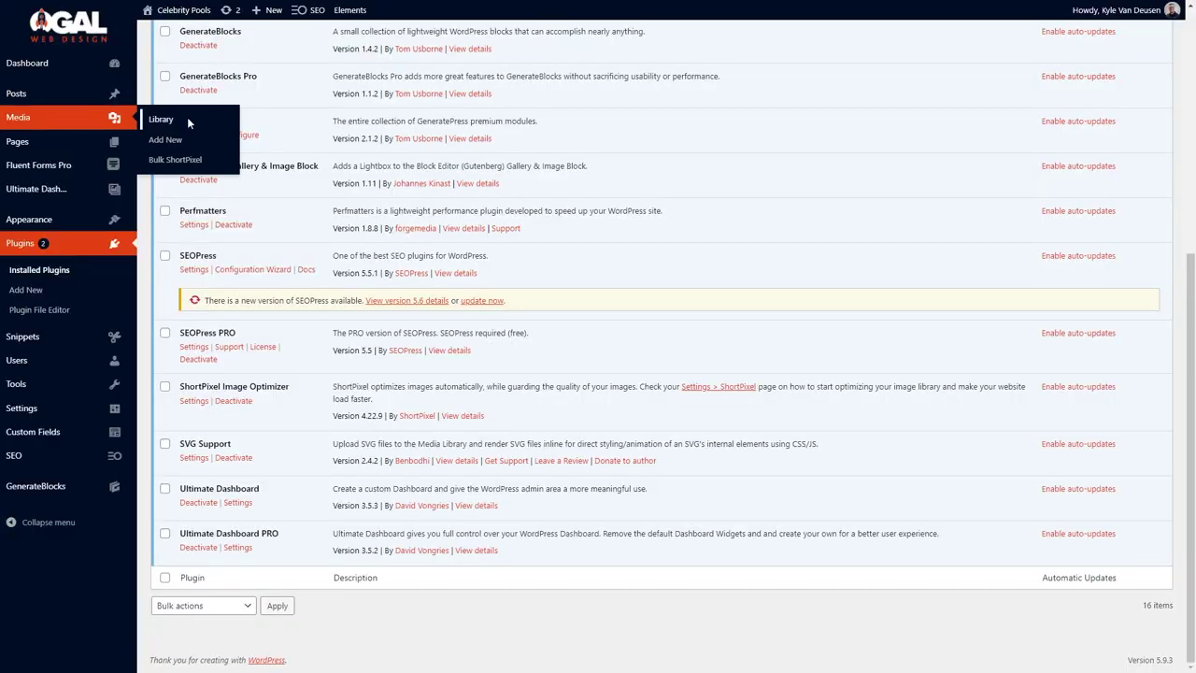
Upload the screen room photos to the Media Library, then select 16 in the gallery picker.
left_click(187, 119)
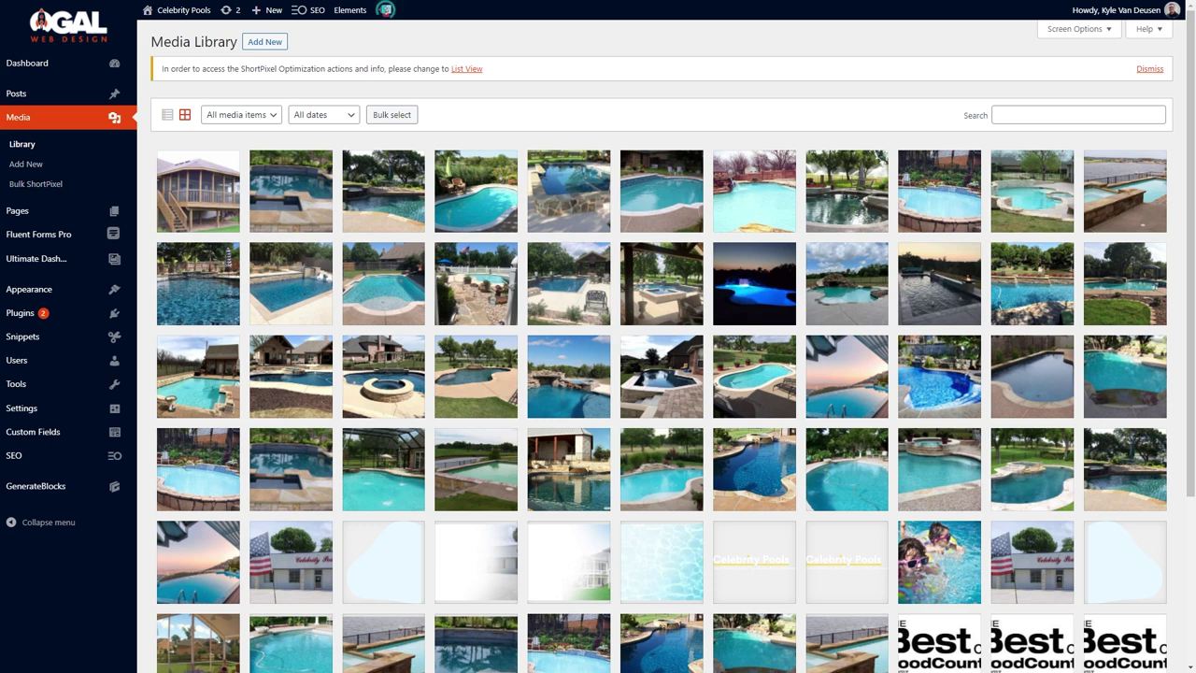
left_click_drag(294, 246, 290, 236)
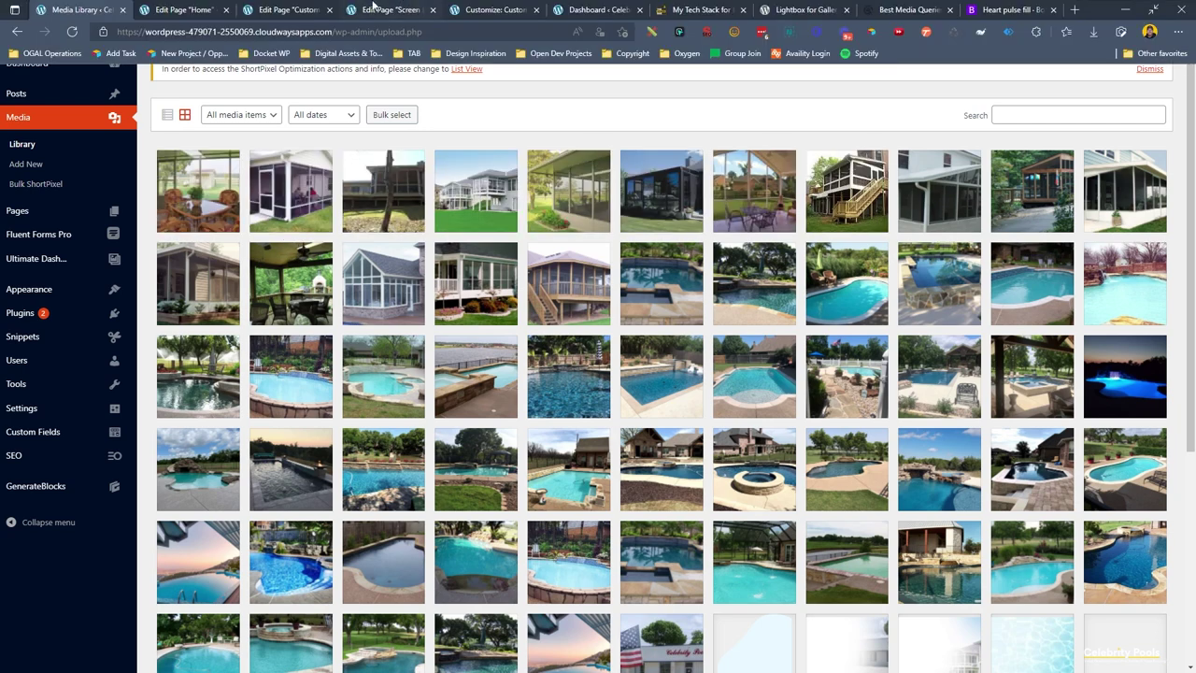
left_click(402, 7)
left_click(203, 425)
left_click(193, 164)
left_click(738, 260, "shift")
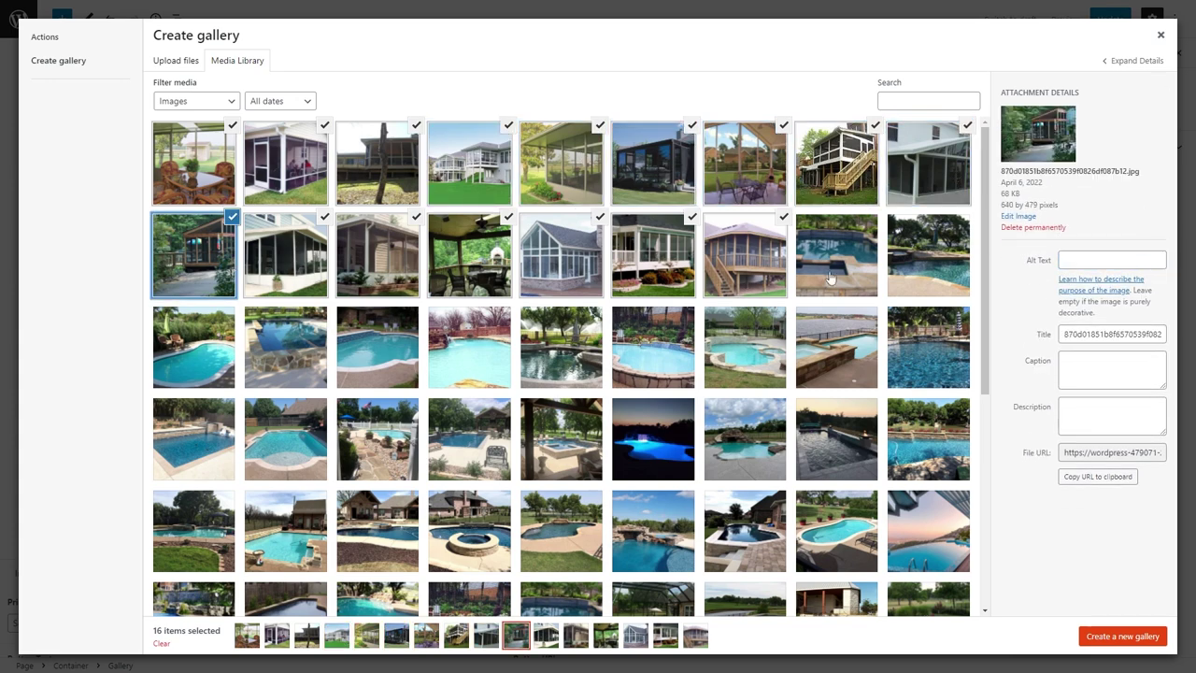
Check the selected photos' alt text, then create and insert the gallery.
left_click(283, 263)
left_click(409, 262)
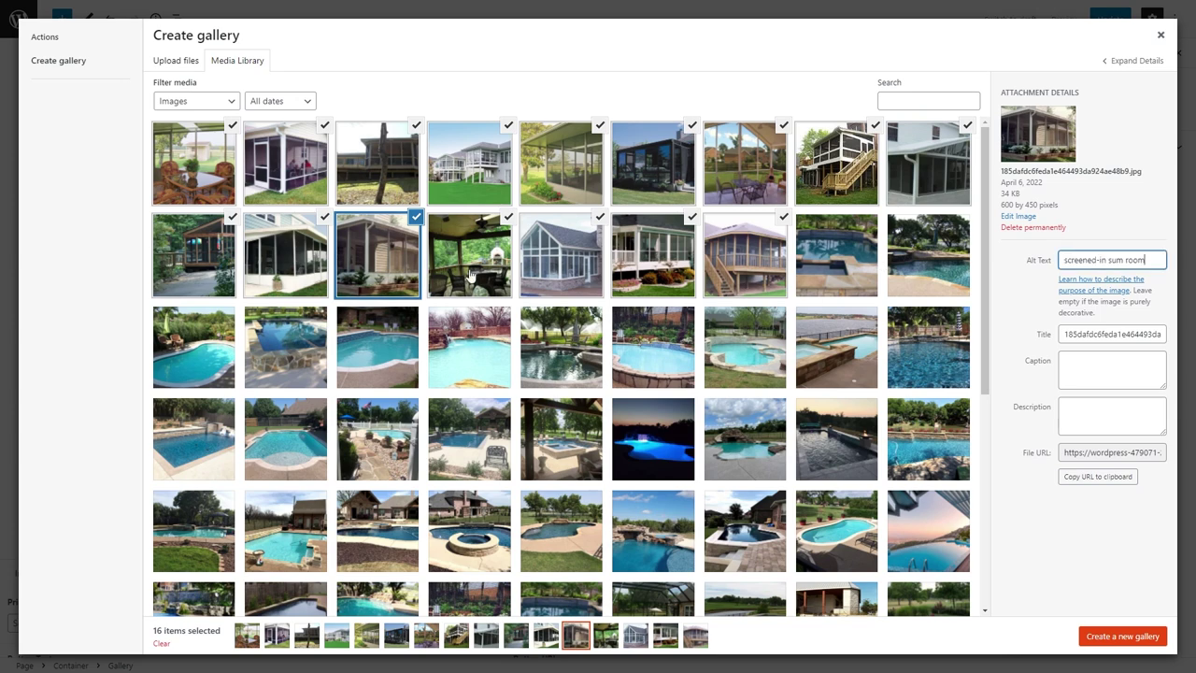
left_click(470, 276)
left_click(561, 273)
left_click(671, 256)
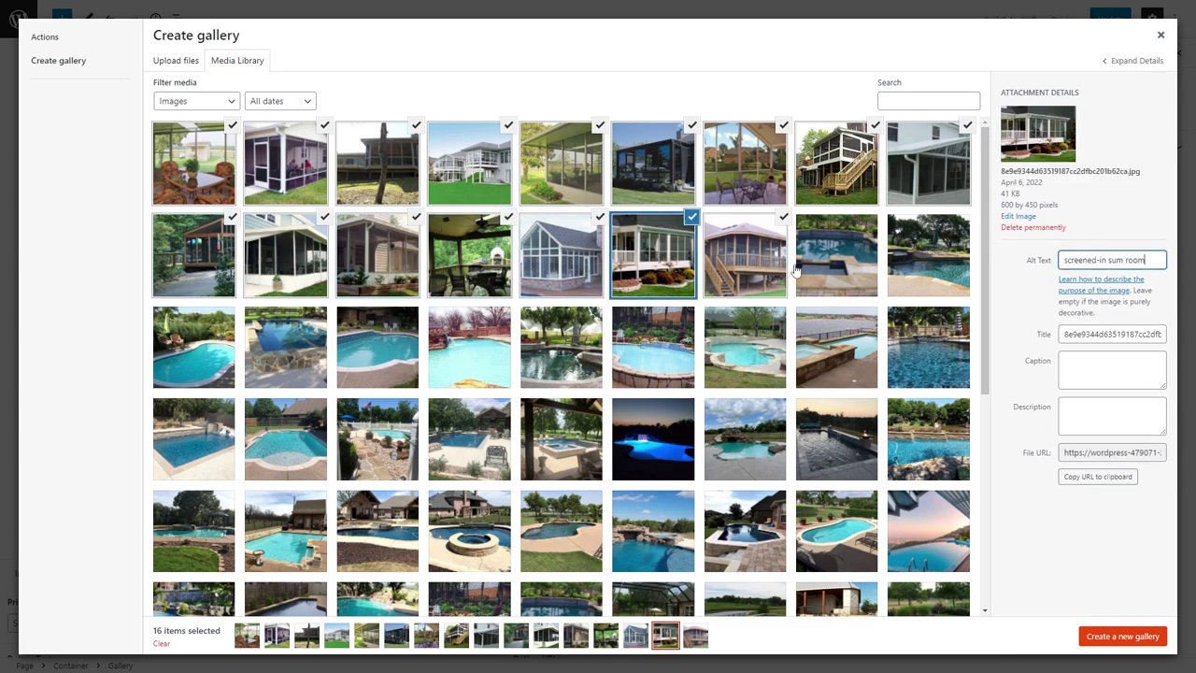
left_click(745, 256)
left_click(1138, 639)
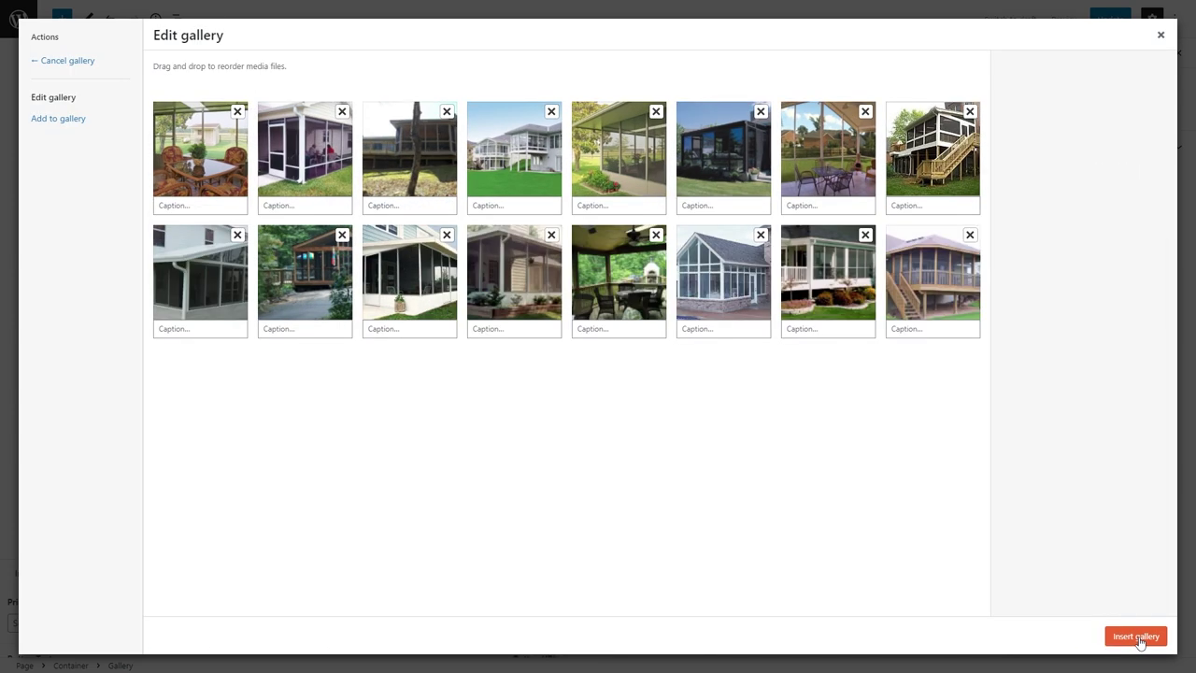
left_click(1143, 638)
Link the gallery images to Media File and save the page.
left_click(1108, 284)
left_click(1074, 312)
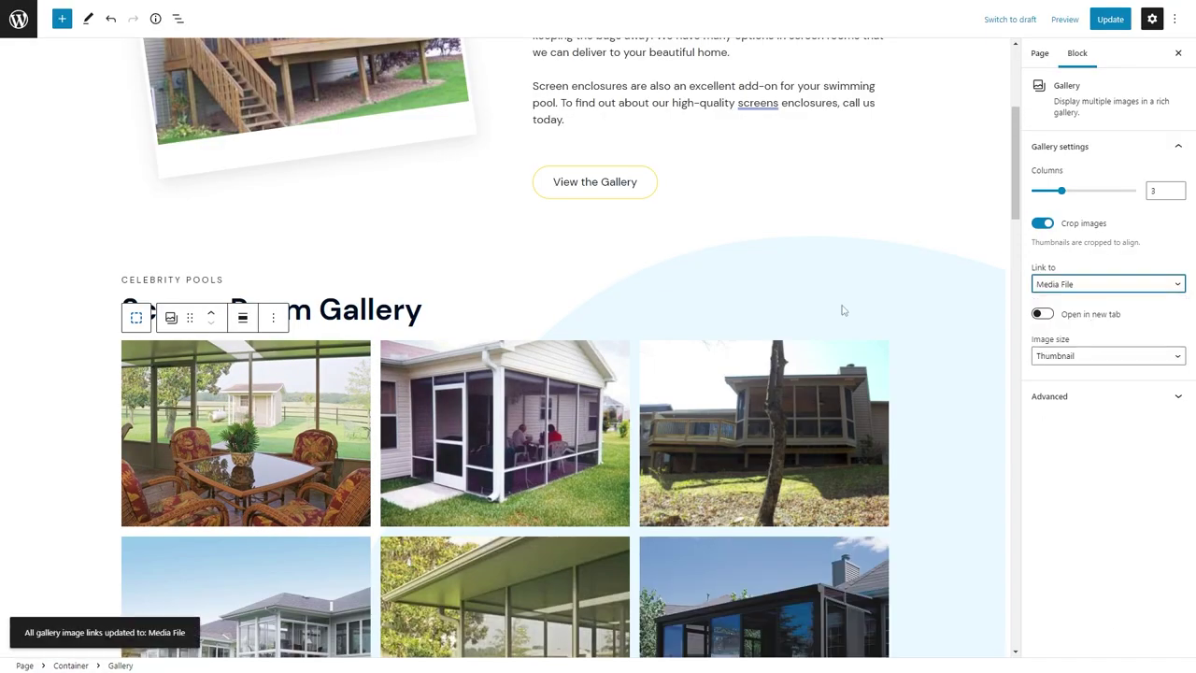
scroll(772, 260, "down", 5)
scroll(777, 252, "down", 3)
scroll(783, 253, "up", 15)
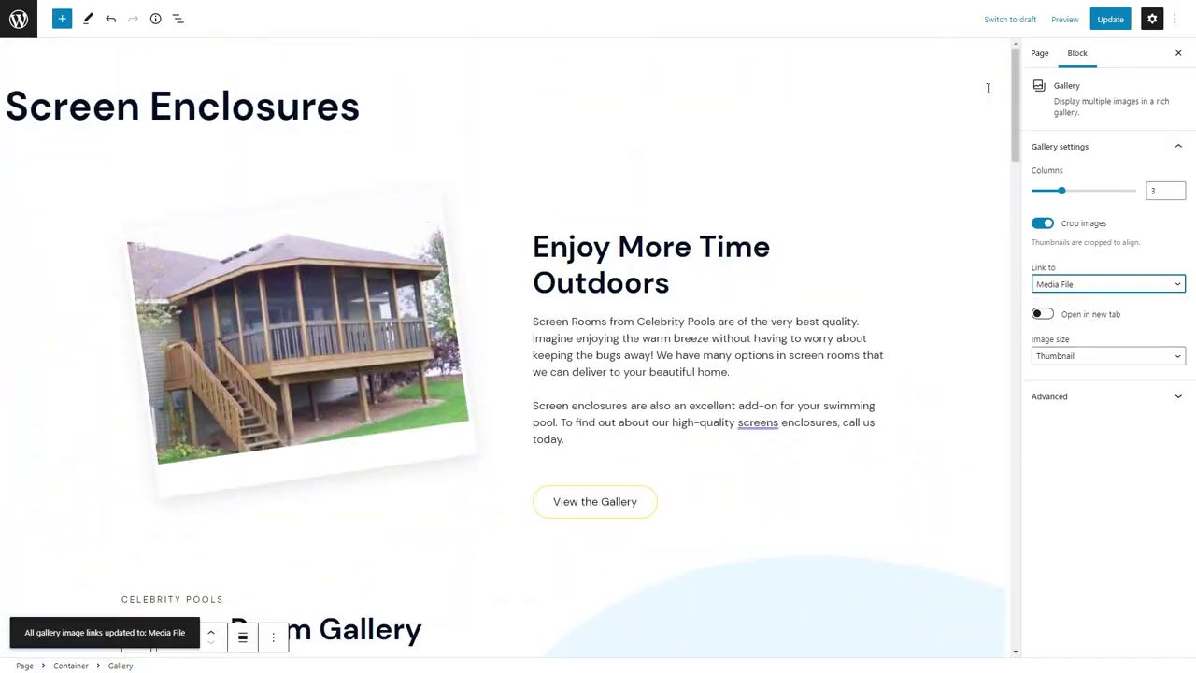
left_click(1108, 20)
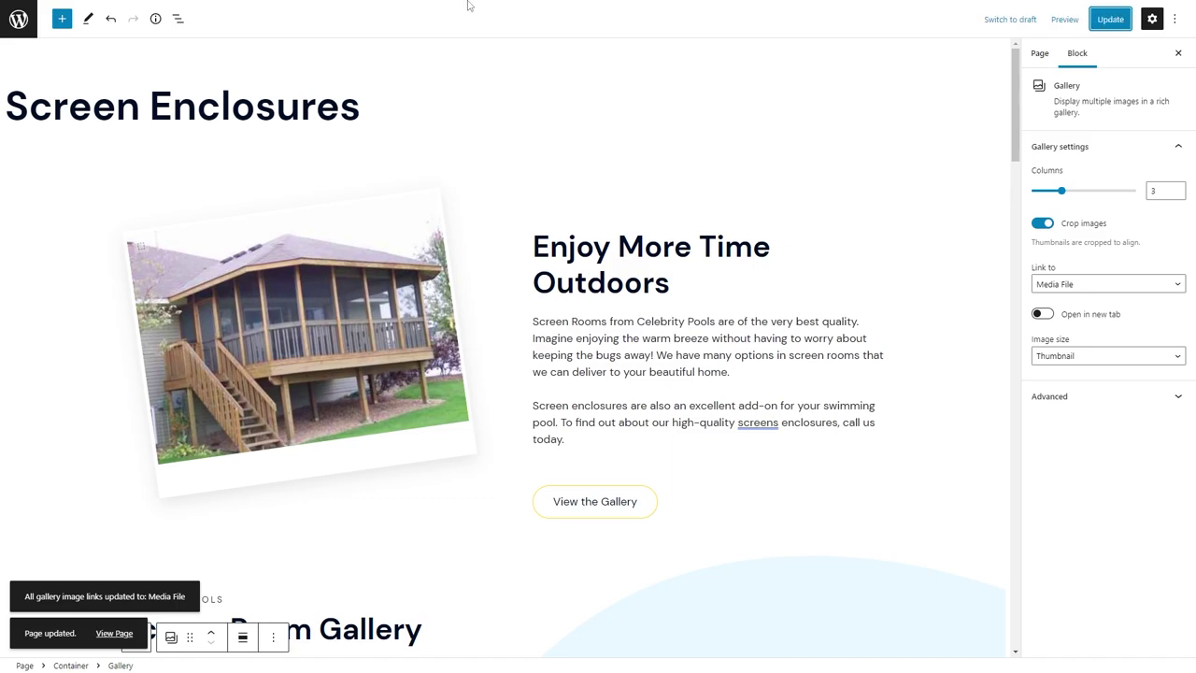
Preview the Screen Enclosures page in the Customizer.
left_click(486, 9)
scroll(701, 280, "up", 10)
left_click(908, 36)
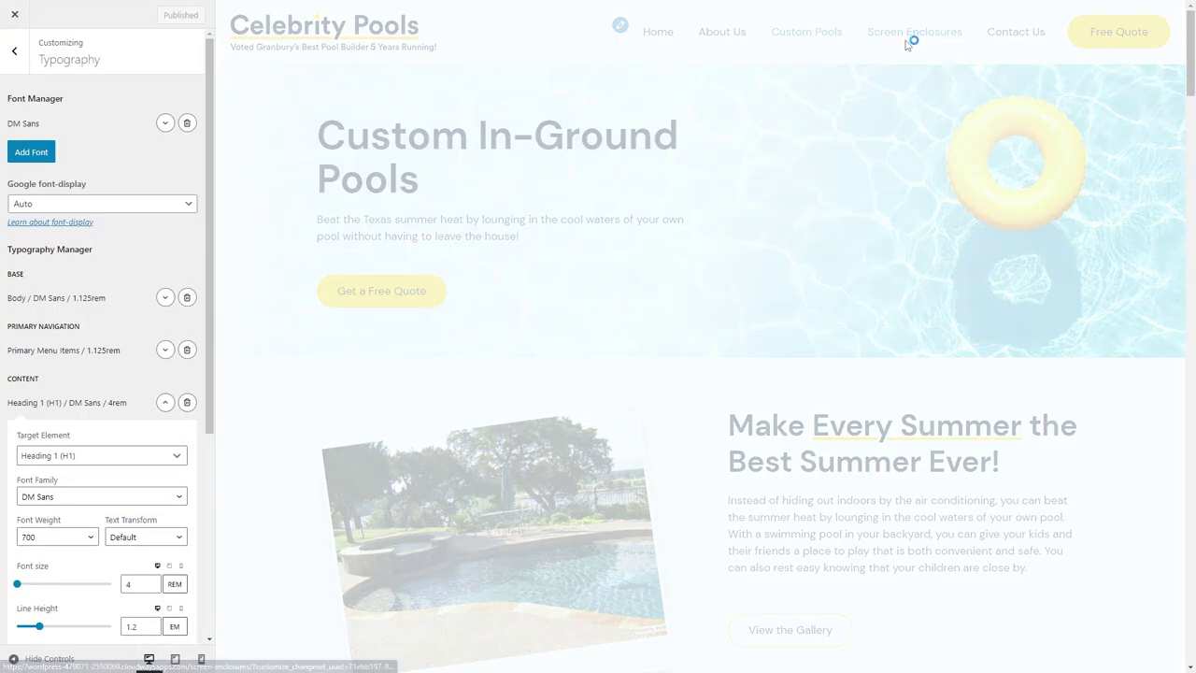
scroll(803, 177, "down", 5)
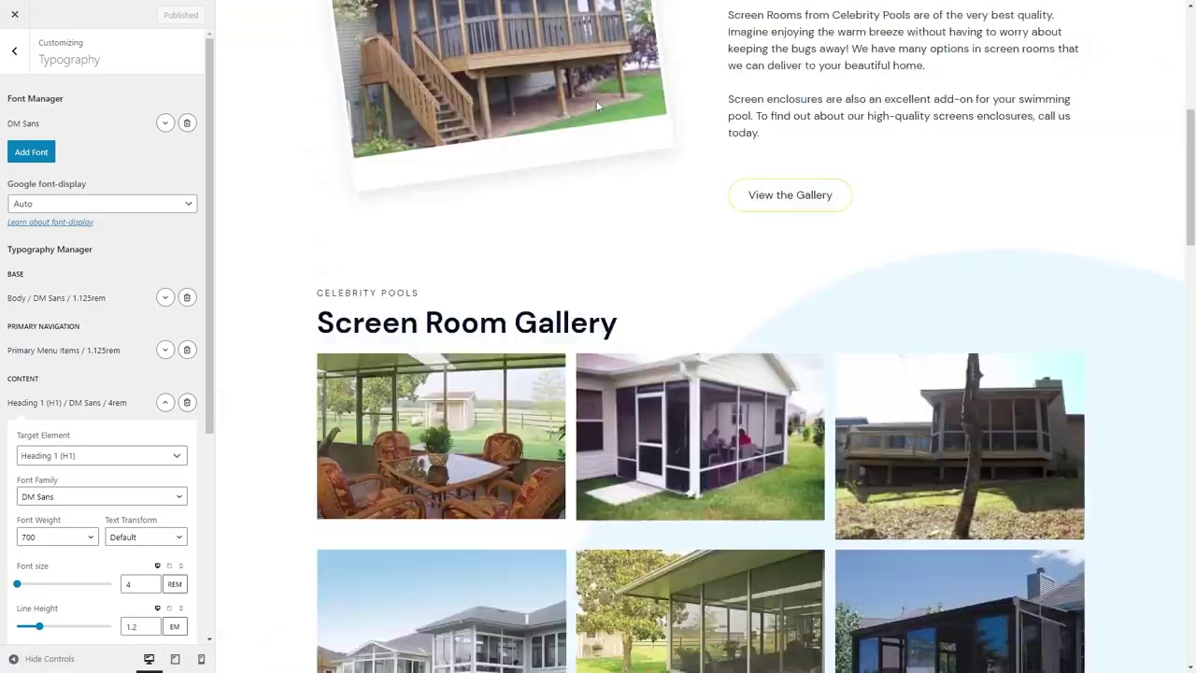
Leave the Customizer, open Contact Us from All Pages, and start a new block.
scroll(654, 187, "down", 3)
scroll(803, 271, "down", 10)
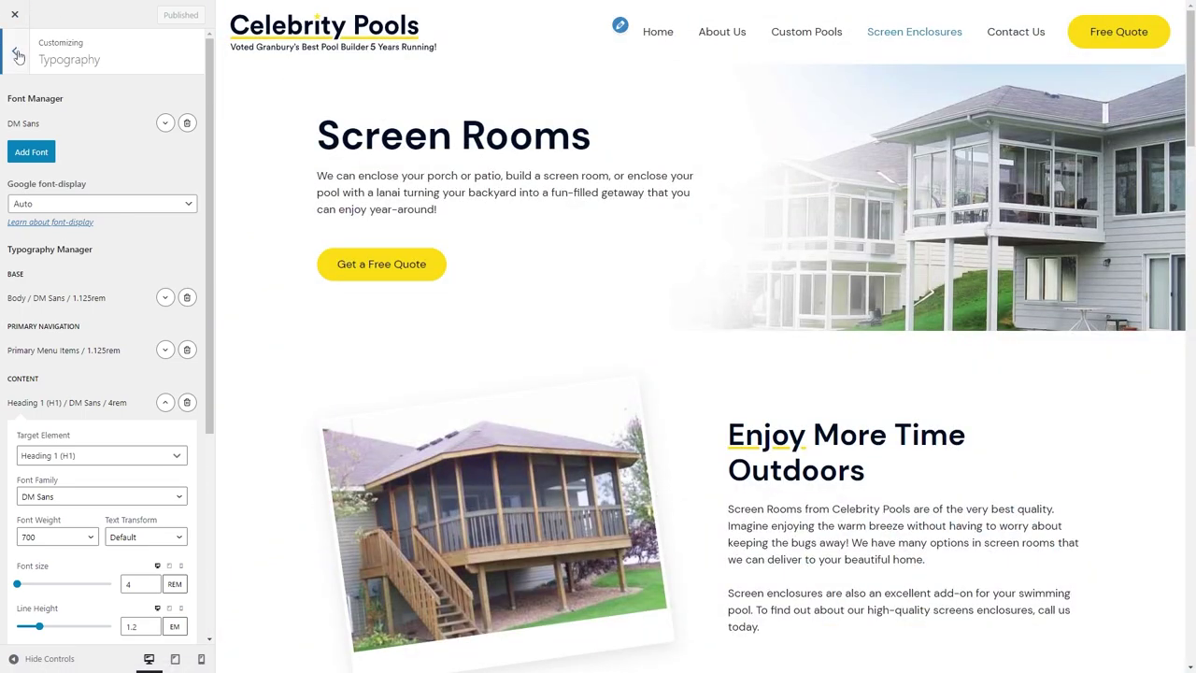
left_click(17, 55)
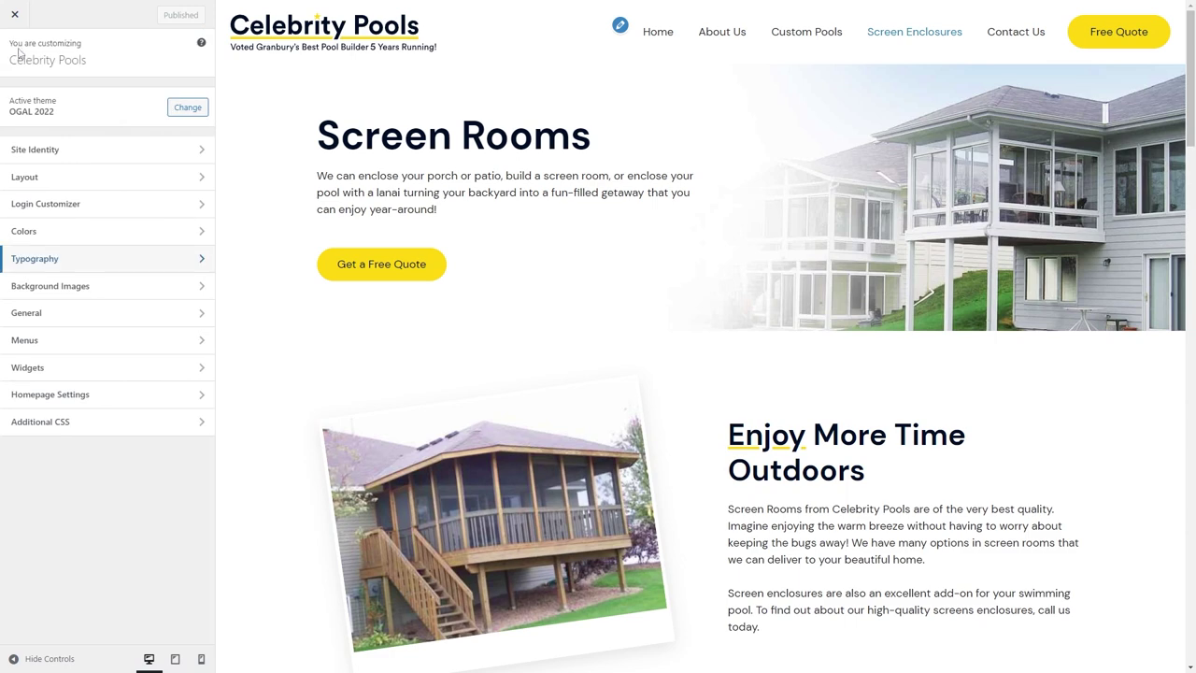
mouse_move(501, 3)
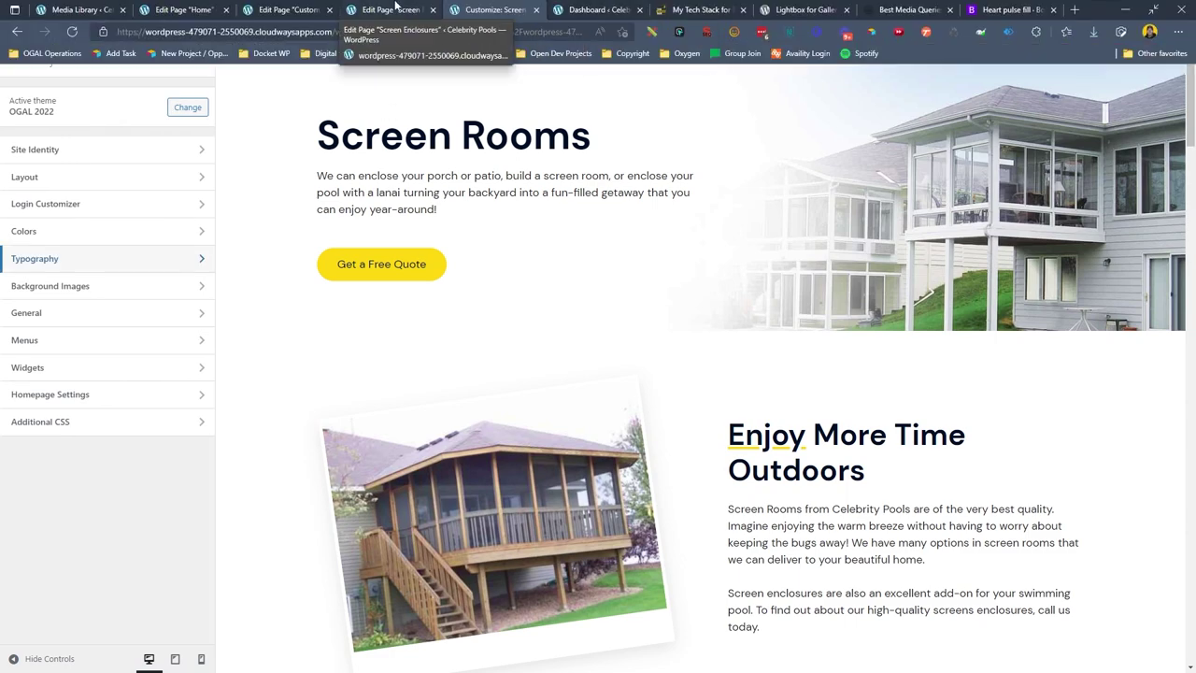
left_click(79, 10)
mouse_move(56, 211)
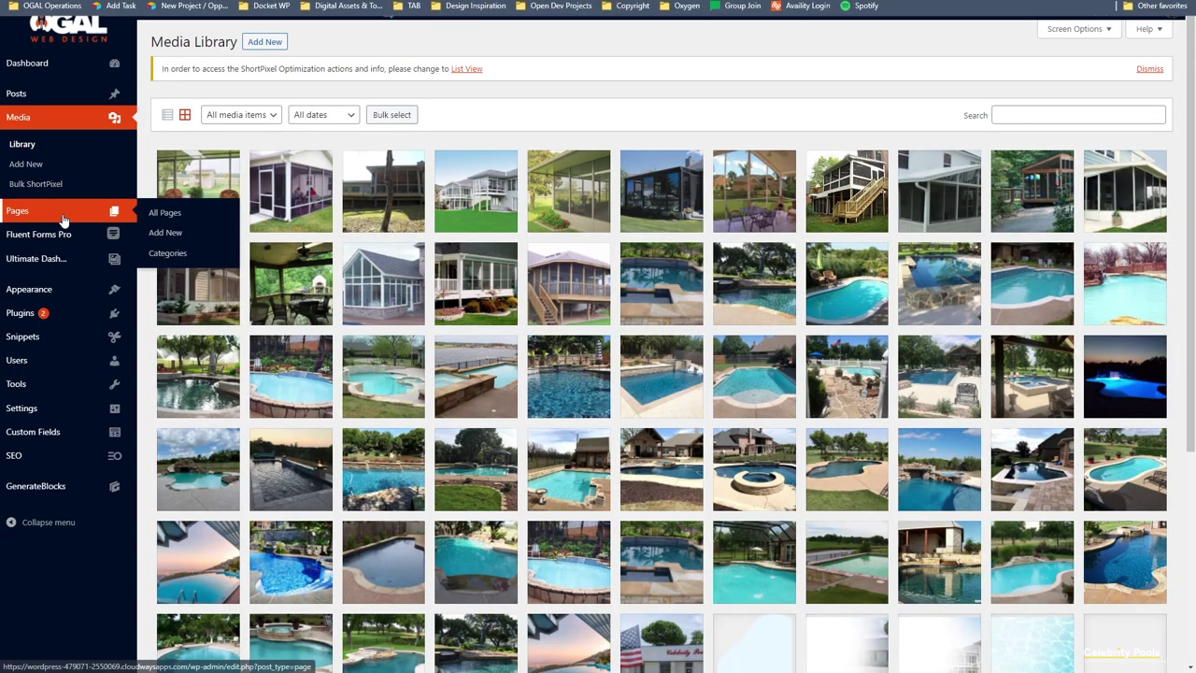
left_click(191, 209)
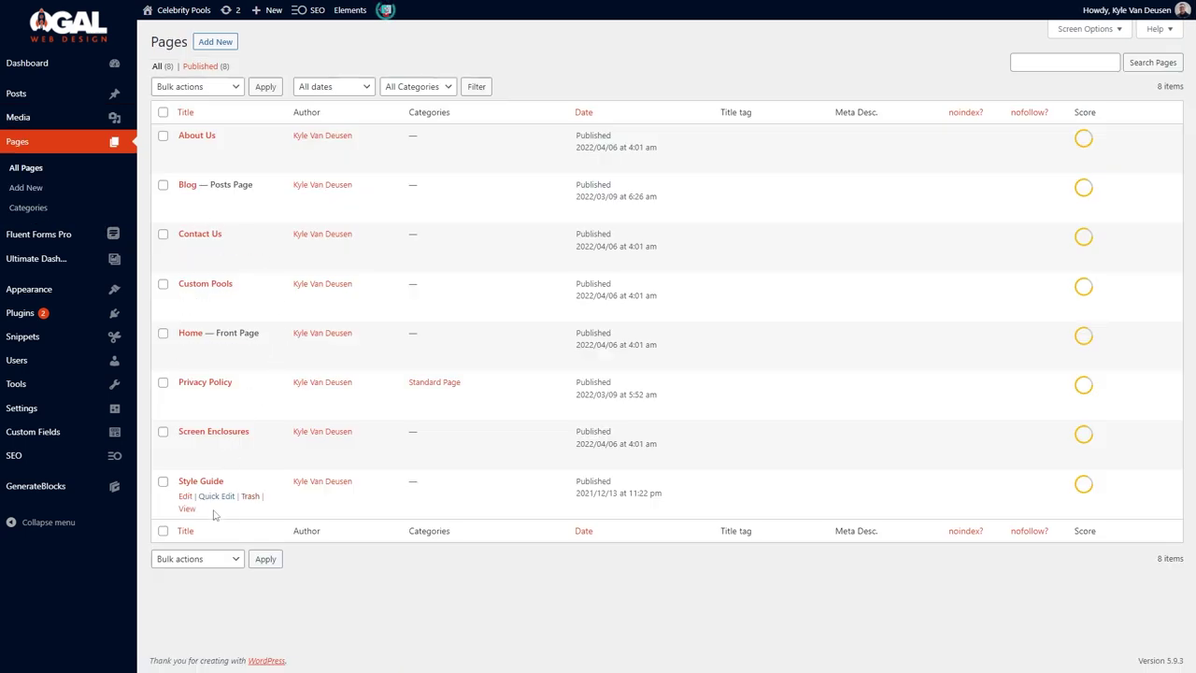
left_click(185, 251)
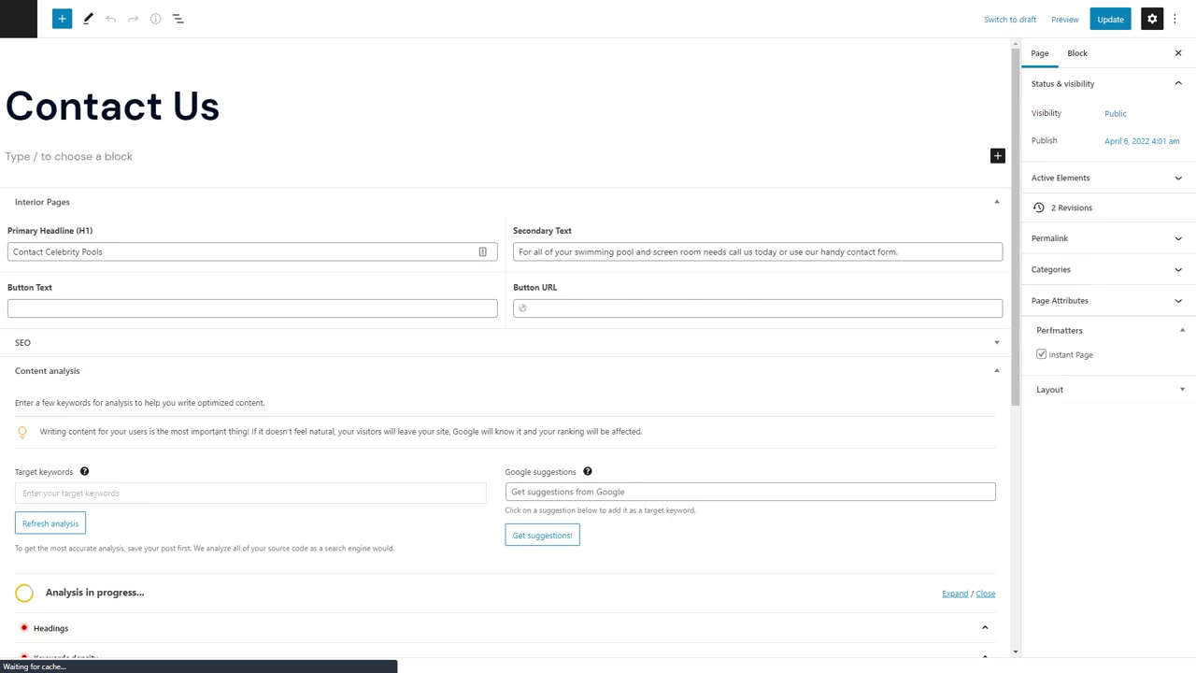
left_click(213, 156)
Insert a Container block with padding 80 top, 24 right and 80 bottom.
type("/")
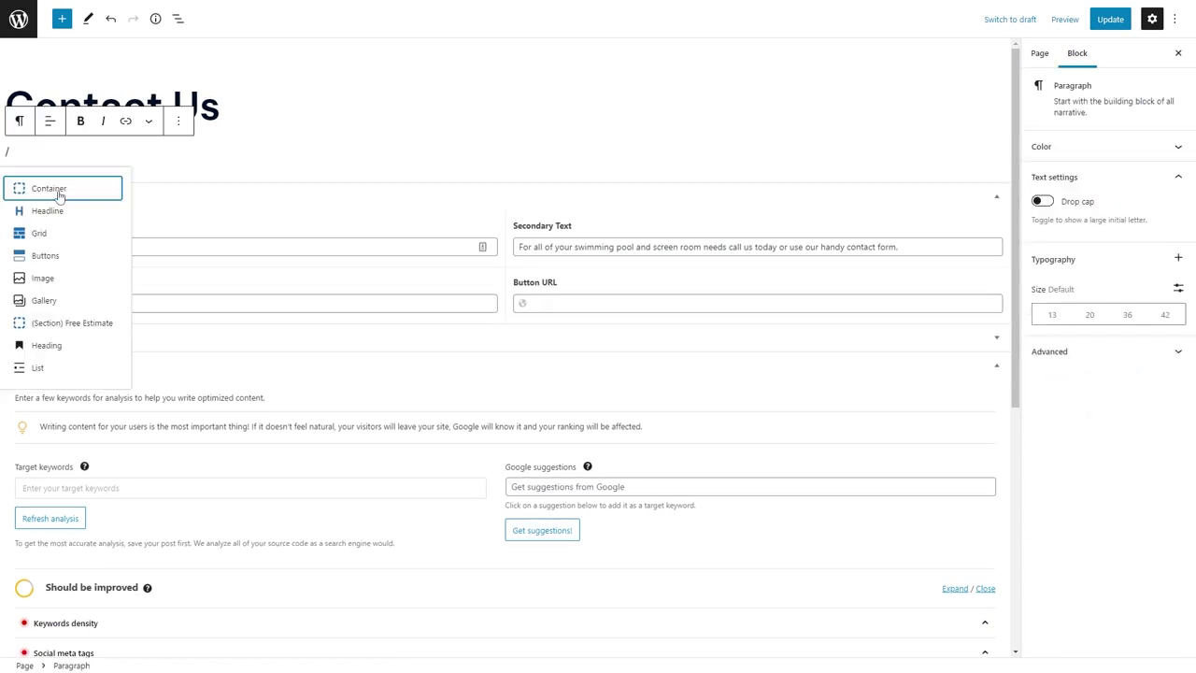
left_click(56, 188)
left_click(1054, 458)
left_click(1037, 338)
type("80")
key("Tab")
type("24")
key("Tab")
type("80")
key("Tab")
type("24")
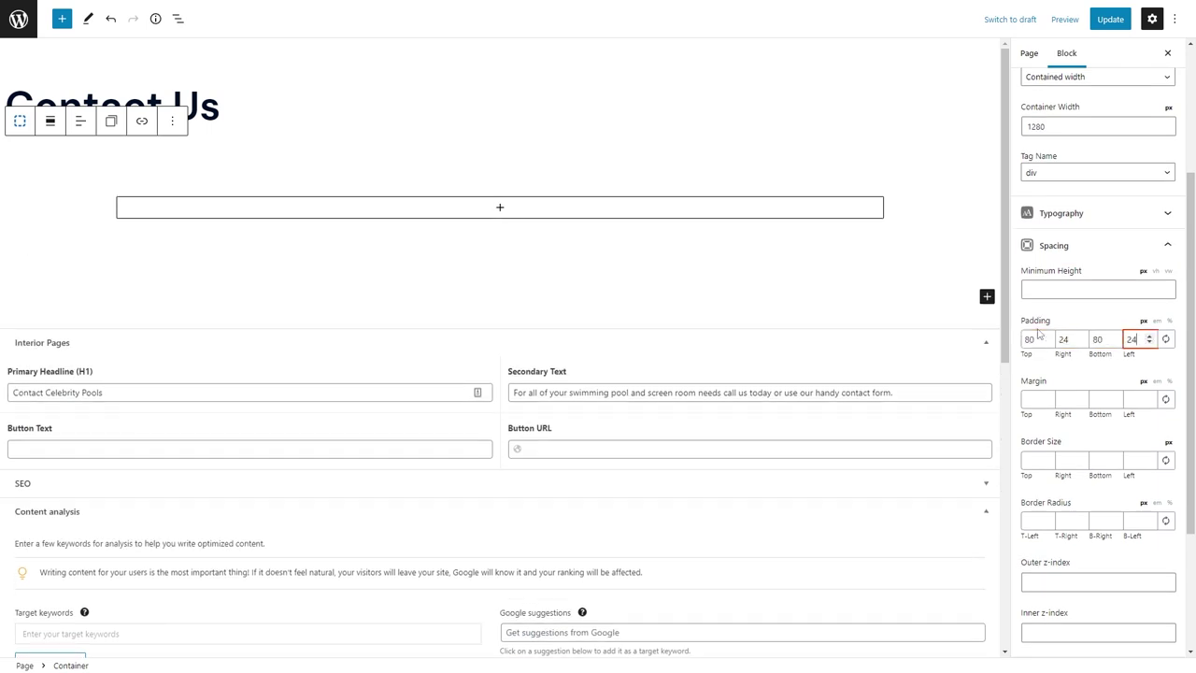
Add a centred Headline reading 'Contact Us or Get a Free Quote' inside the container.
left_click(500, 207)
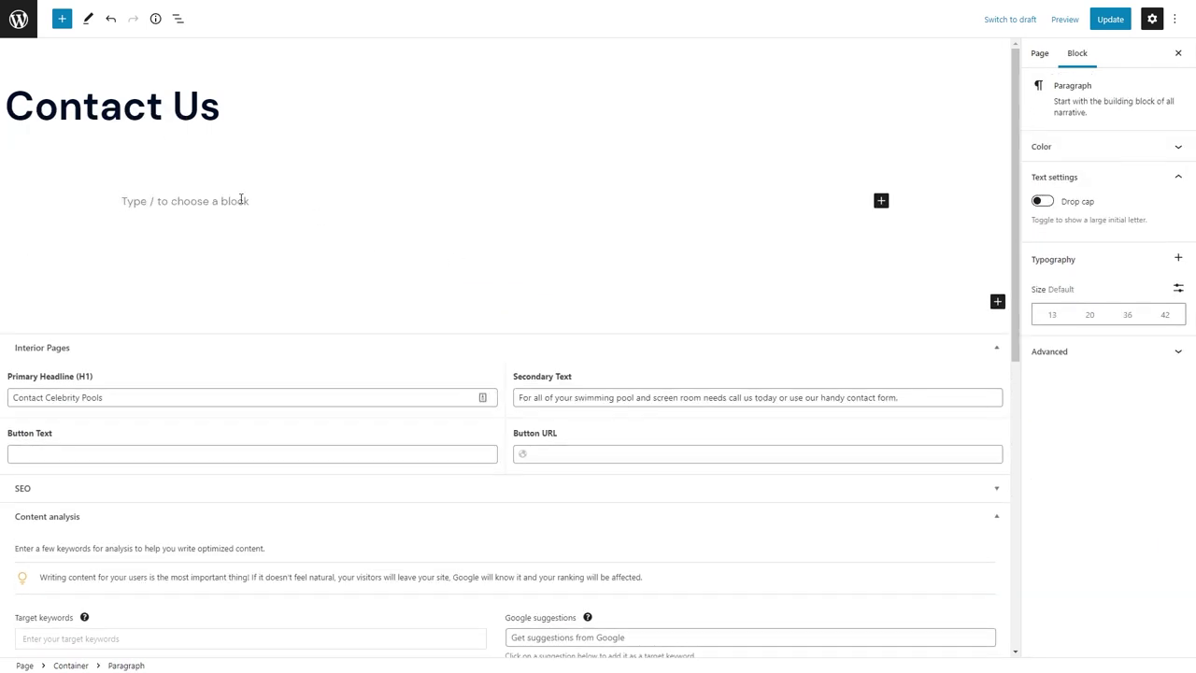
type("Contact Us or Get a F")
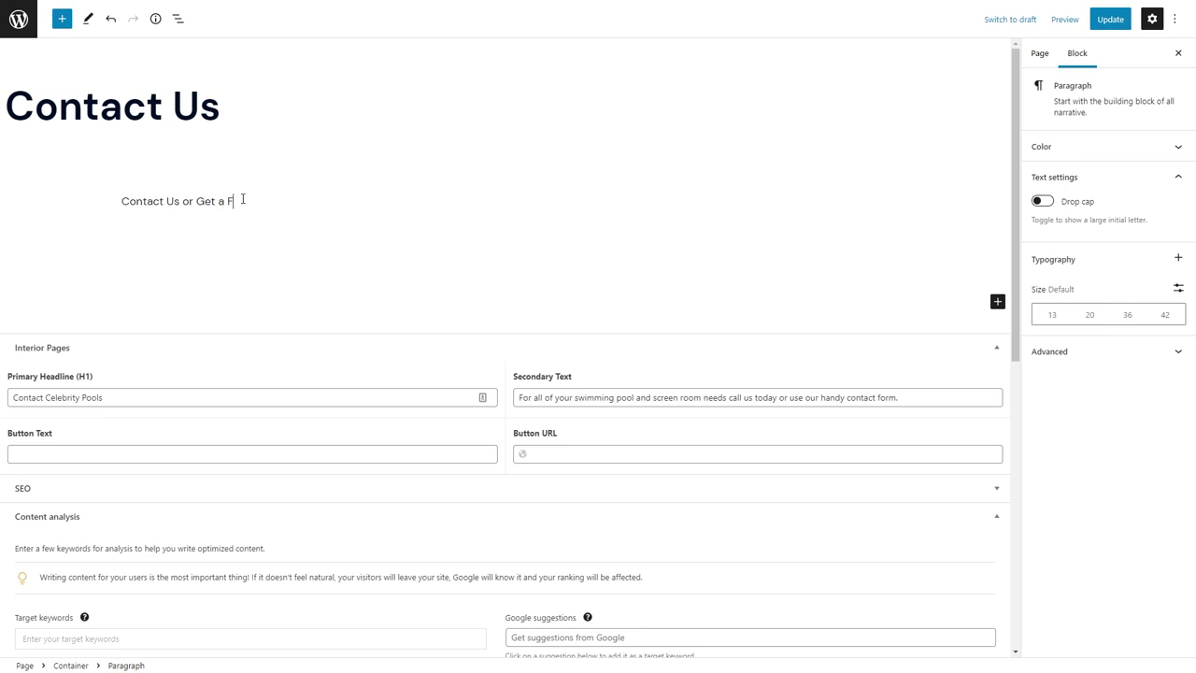
type("ree Quote")
left_click(168, 170)
left_click(196, 230)
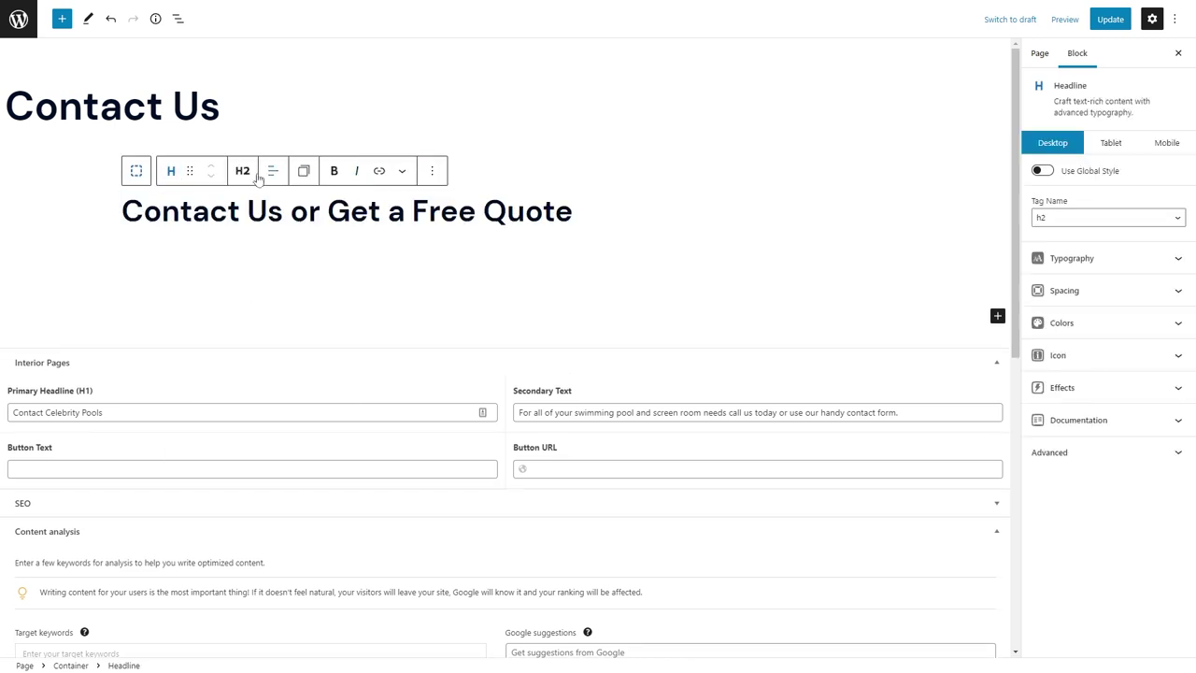
left_click(273, 170)
left_click(295, 234)
left_click_drag(569, 211, 634, 211)
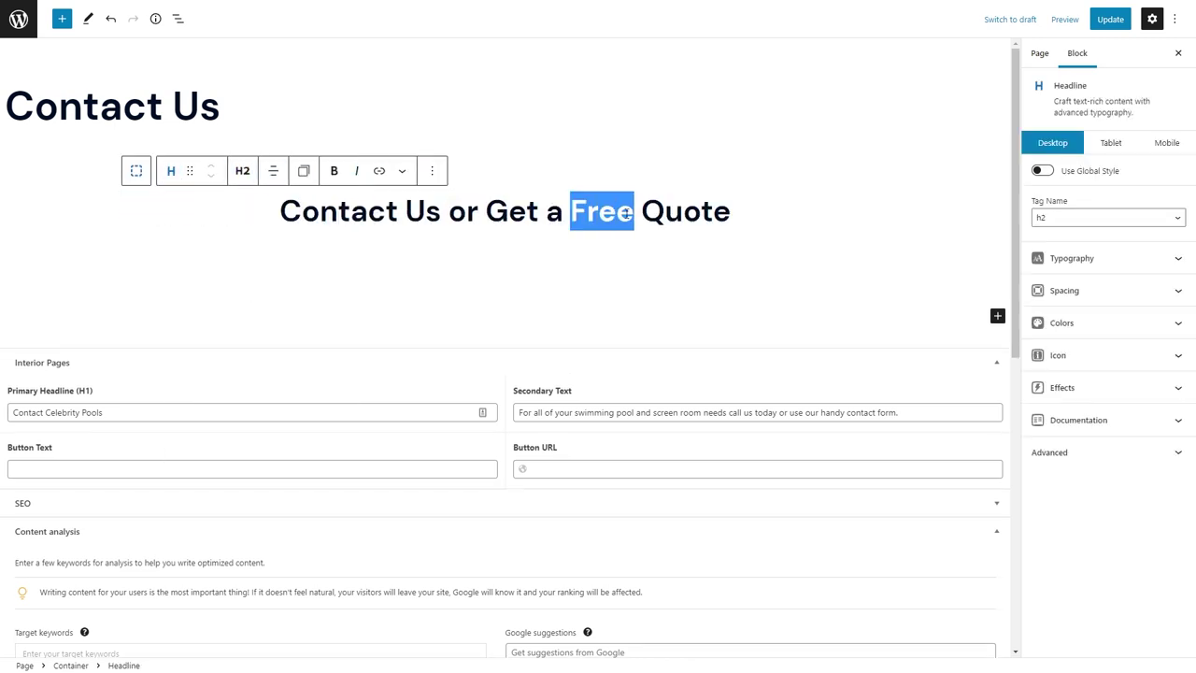
left_click(401, 171)
Paste the intro sentence below and make it a centred Headline with the Paragraph tag.
left_click(737, 221)
key("Return")
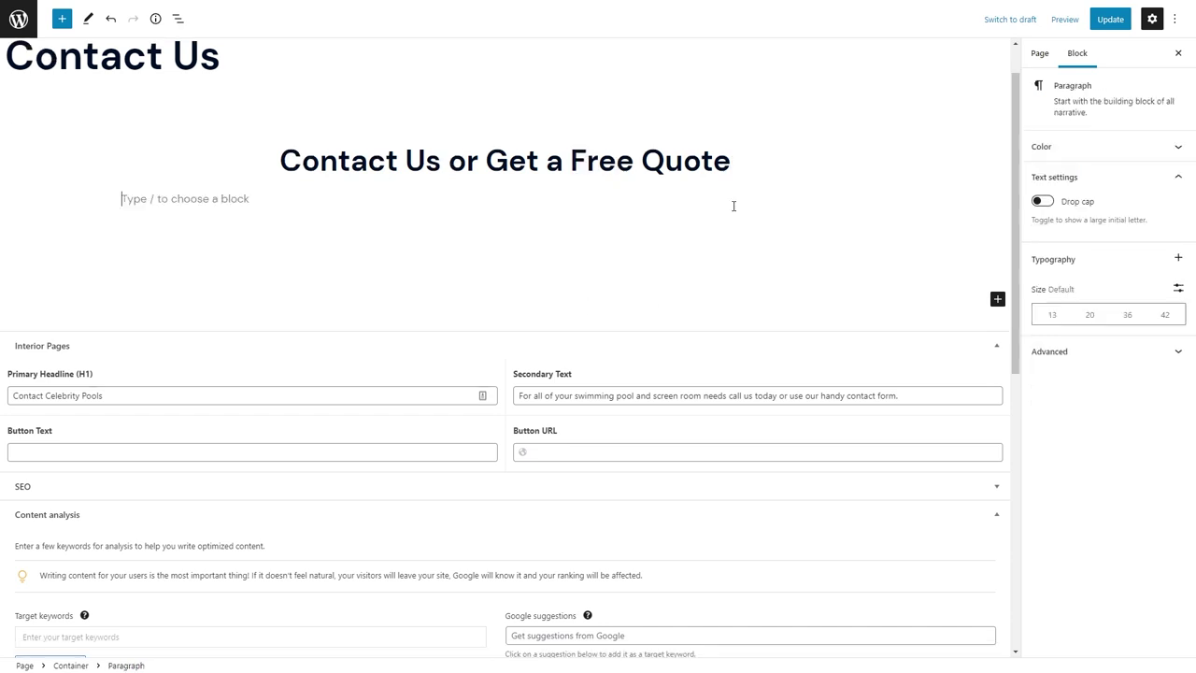
type("Our dedicated, professional team will be in touch with you to discuss your needs today.")
left_click(242, 169)
left_click(271, 229)
left_click(170, 168)
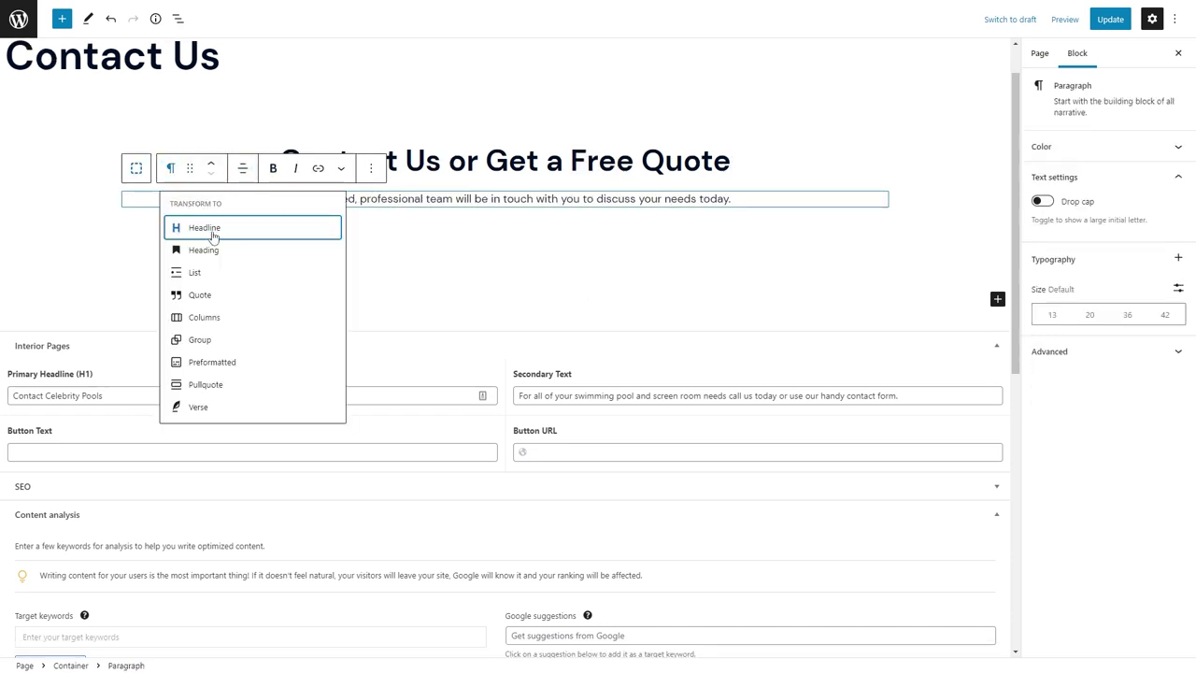
left_click(213, 229)
left_click(242, 168)
left_click(264, 342)
left_click(270, 168)
left_click(287, 242)
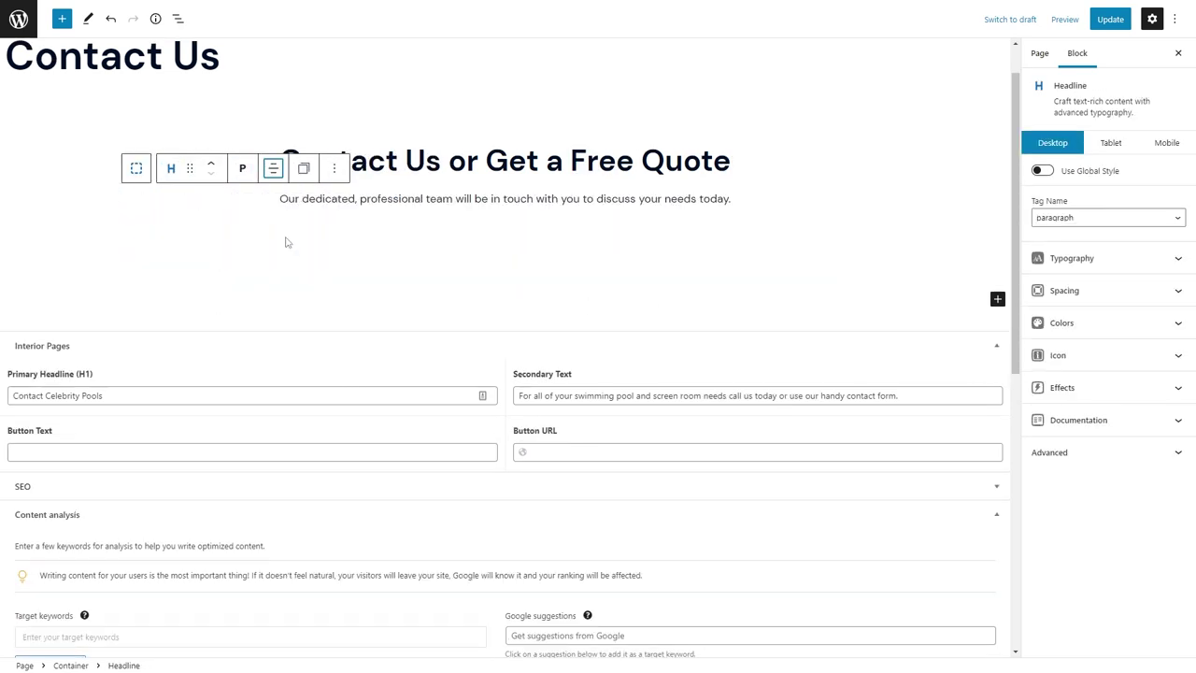
Give the intro headline a Margin Bottom of 44 and reselect the section container.
left_click(1065, 290)
left_click(1102, 421)
type("44")
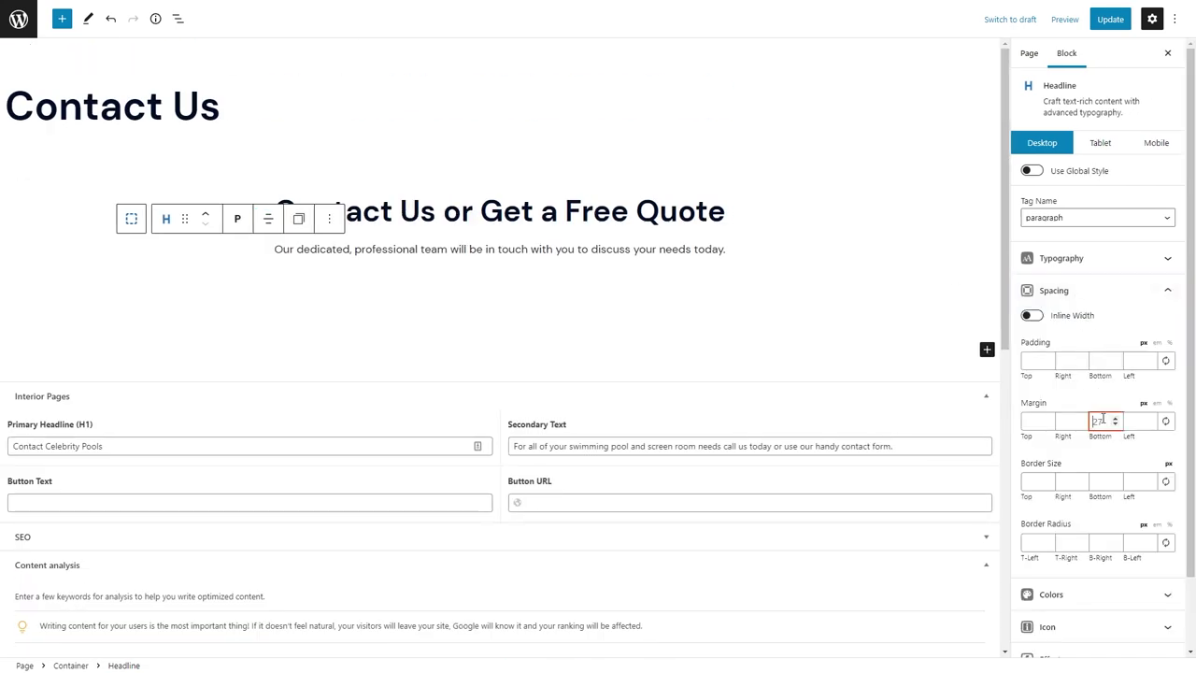
left_click(544, 302)
left_click(542, 301)
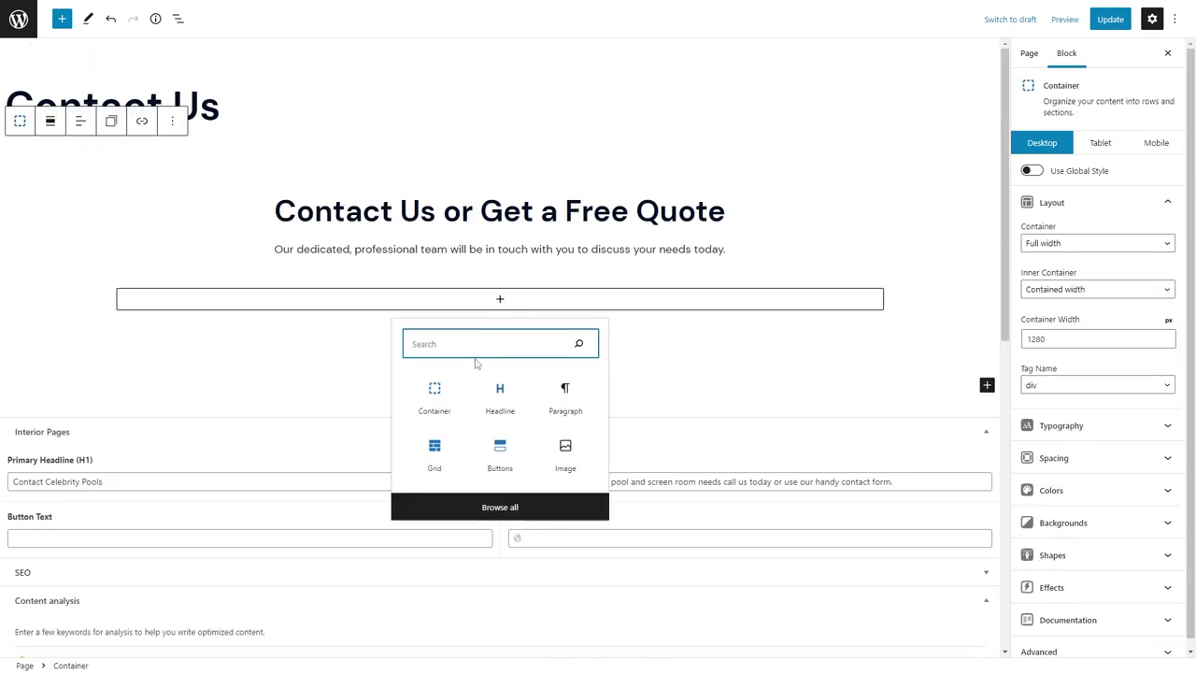
Insert a two-column Grid with a horizontal gap of 88.
type("grid")
left_click(434, 394)
left_click(379, 368)
left_click(1088, 189)
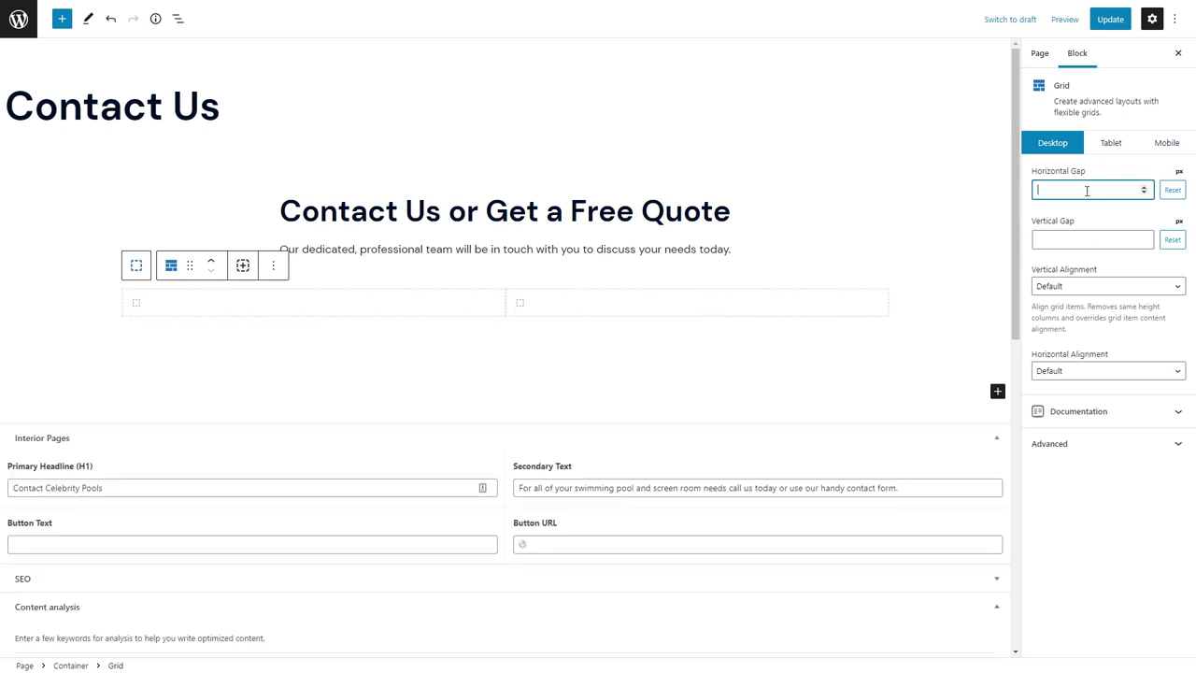
type("88")
Add a paragraph-tag Headline reading 'Give us a Call' in the left column.
left_click(299, 304)
left_click(294, 302)
left_click(292, 404)
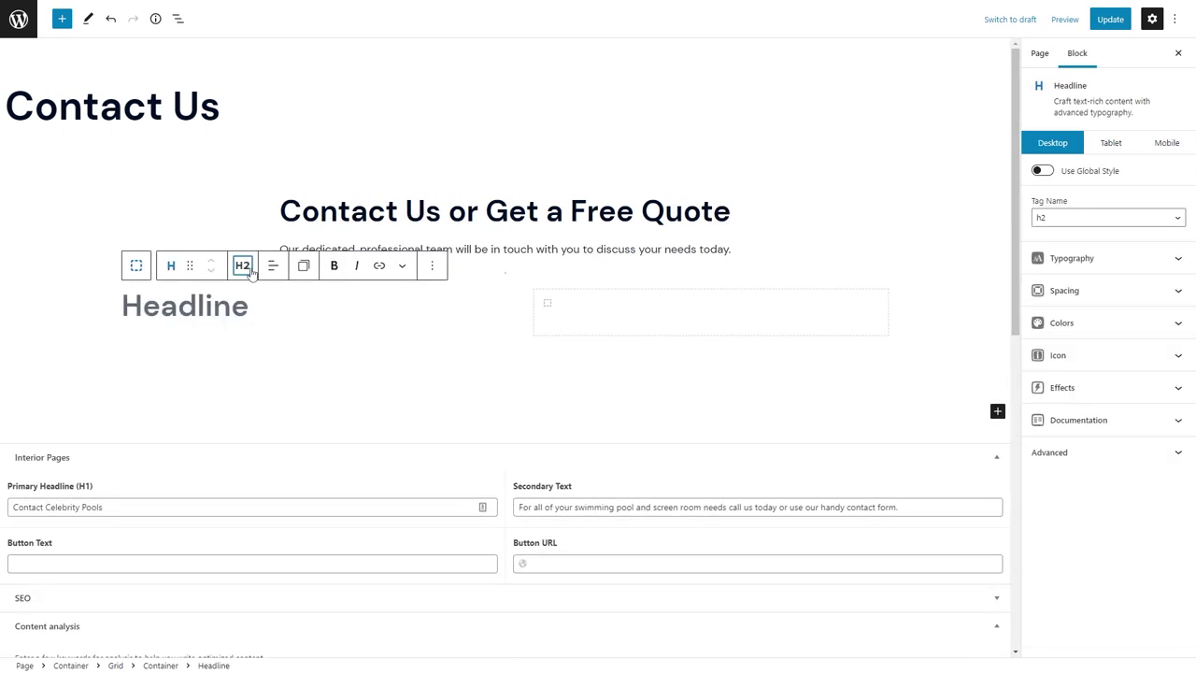
left_click(242, 266)
left_click(277, 422)
left_click(242, 266)
left_click(271, 439)
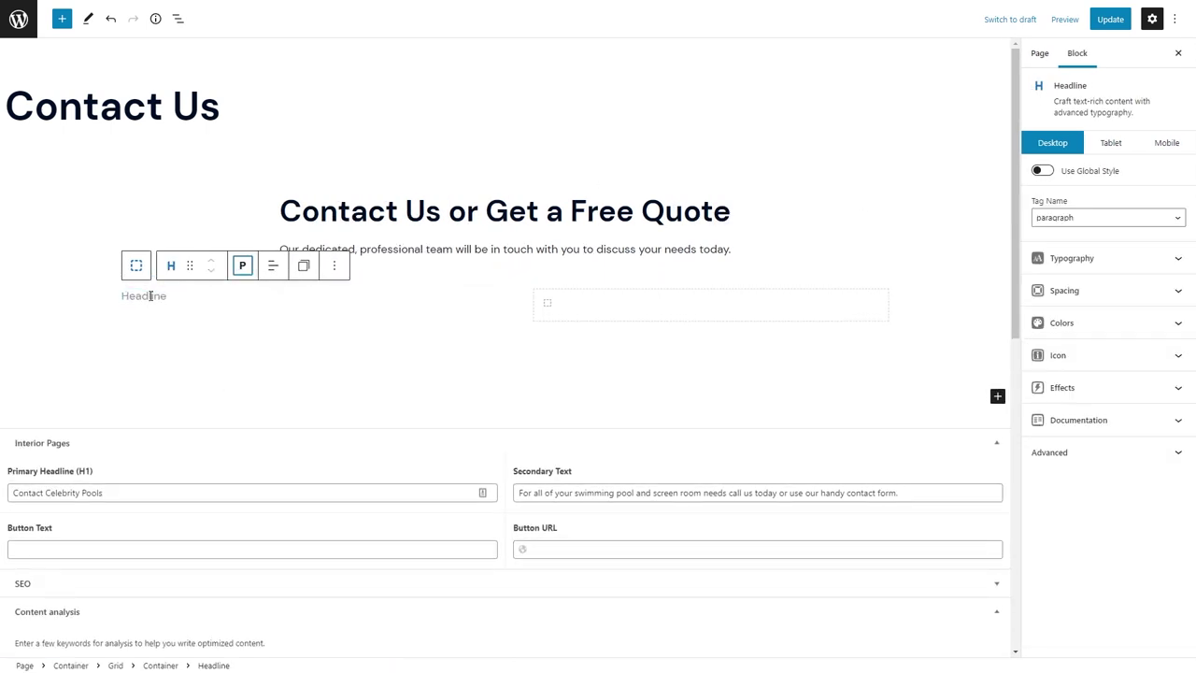
type("Give us a Call")
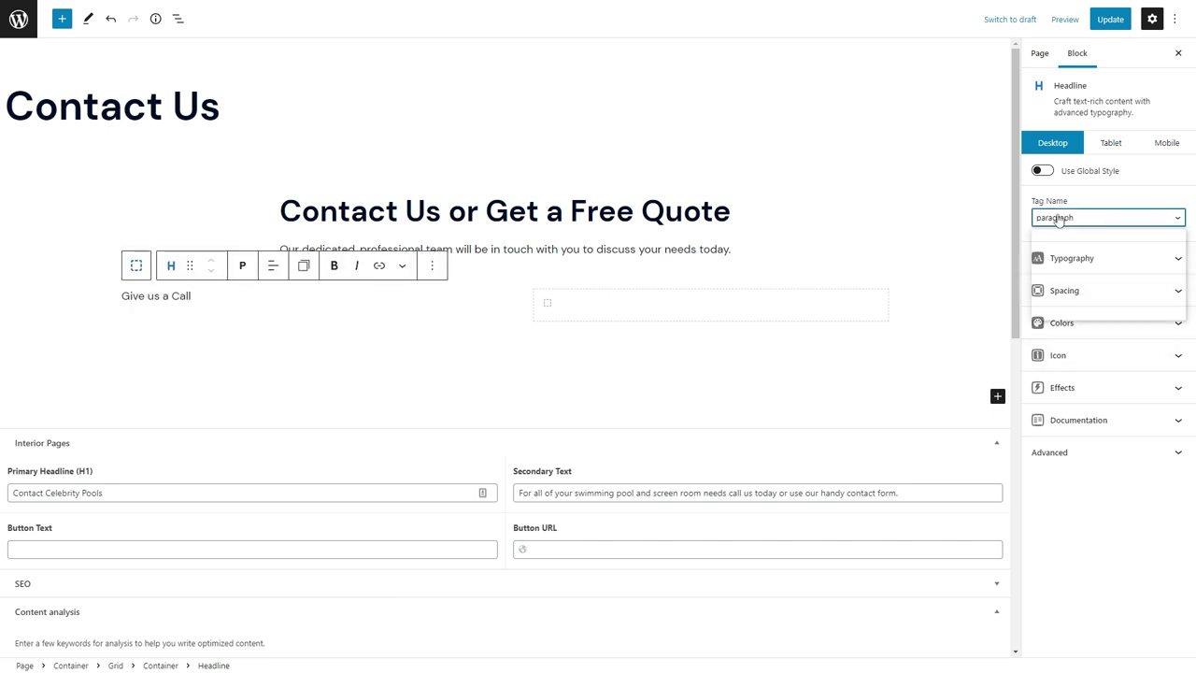
Apply the prehead global style to the label and colour its text teal.
left_click(1042, 170)
left_click(1102, 198)
left_click(1071, 305)
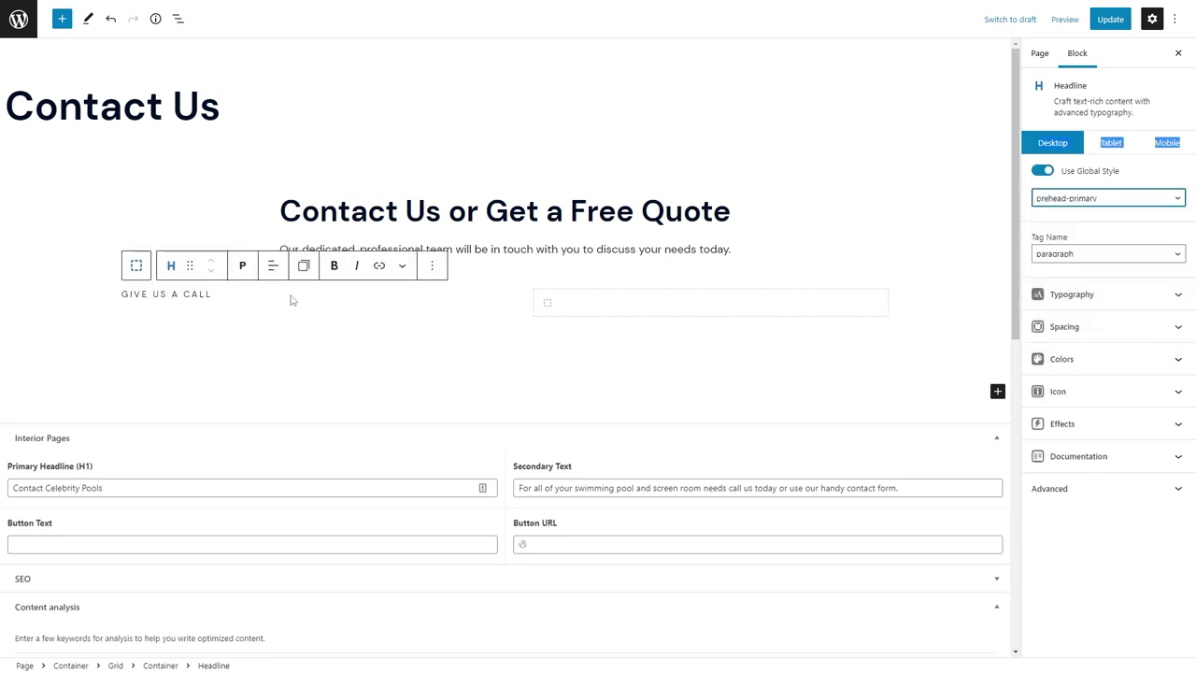
left_click(1083, 360)
left_click(1166, 419)
left_click(1147, 319)
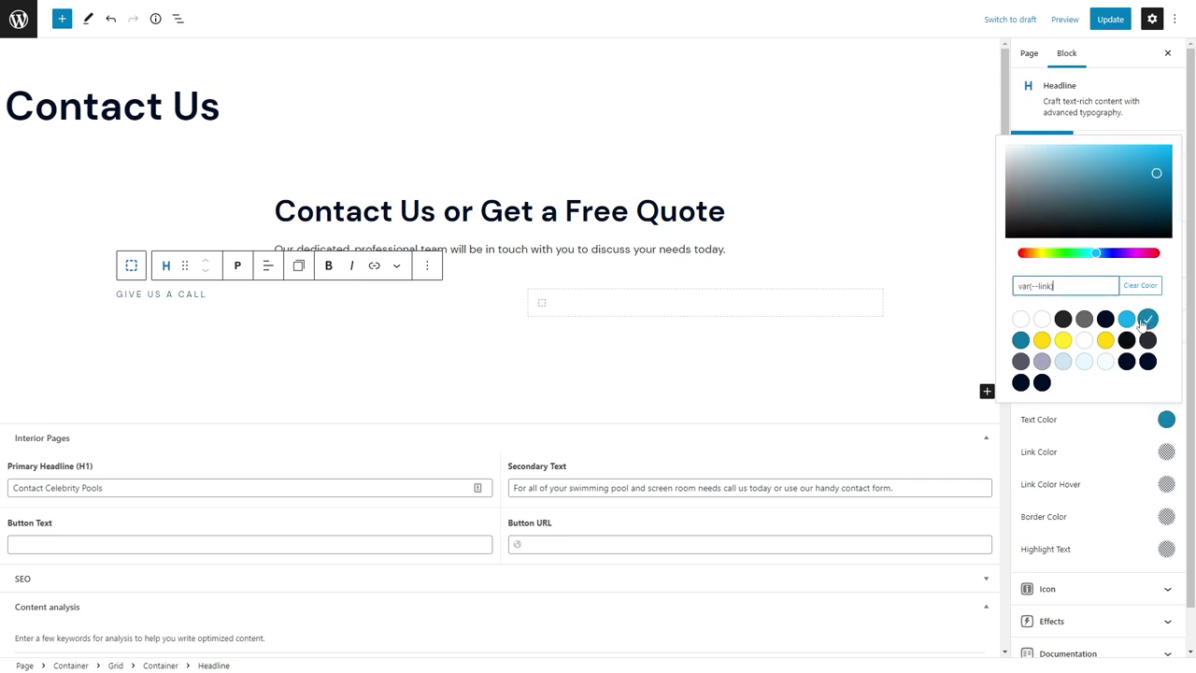
left_click(225, 297)
Add the business phone number below as an H3 Headline linked with tel:.
key("Return")
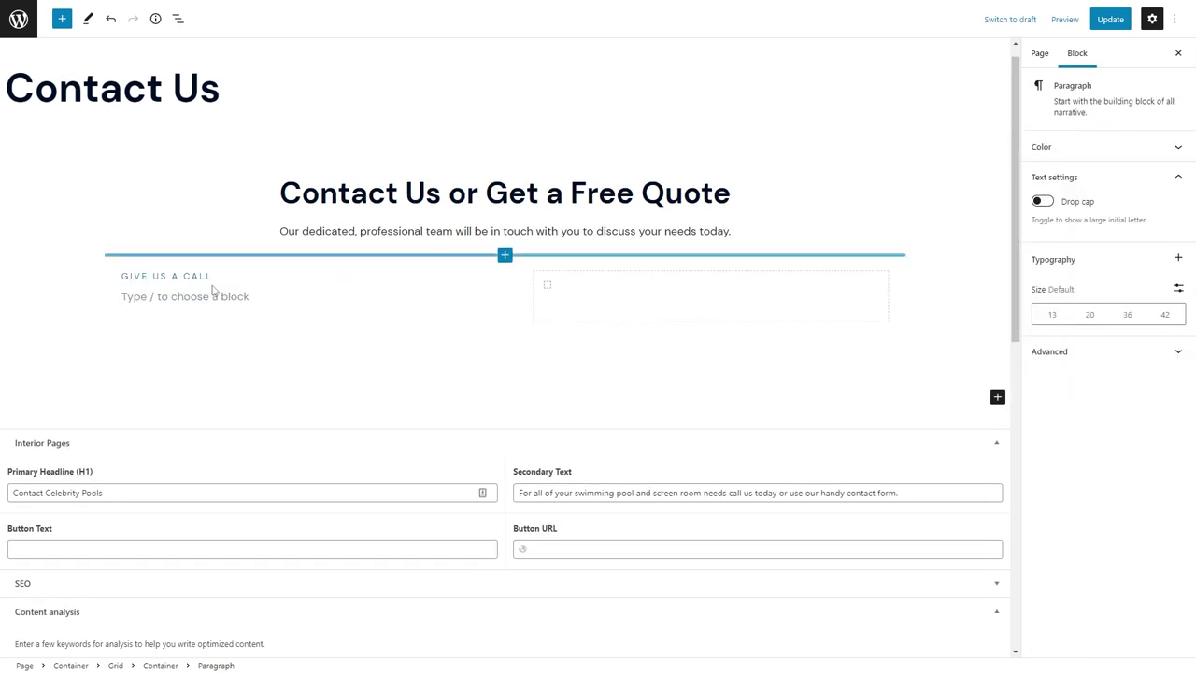
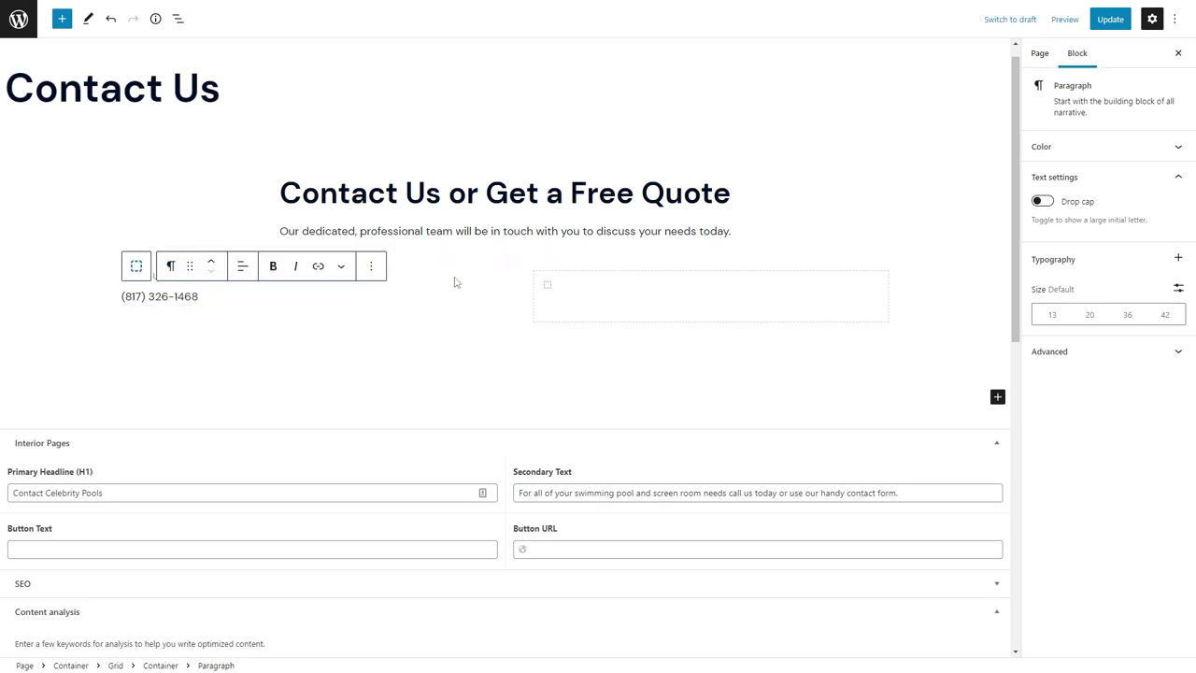
left_click(171, 266)
left_click(205, 325)
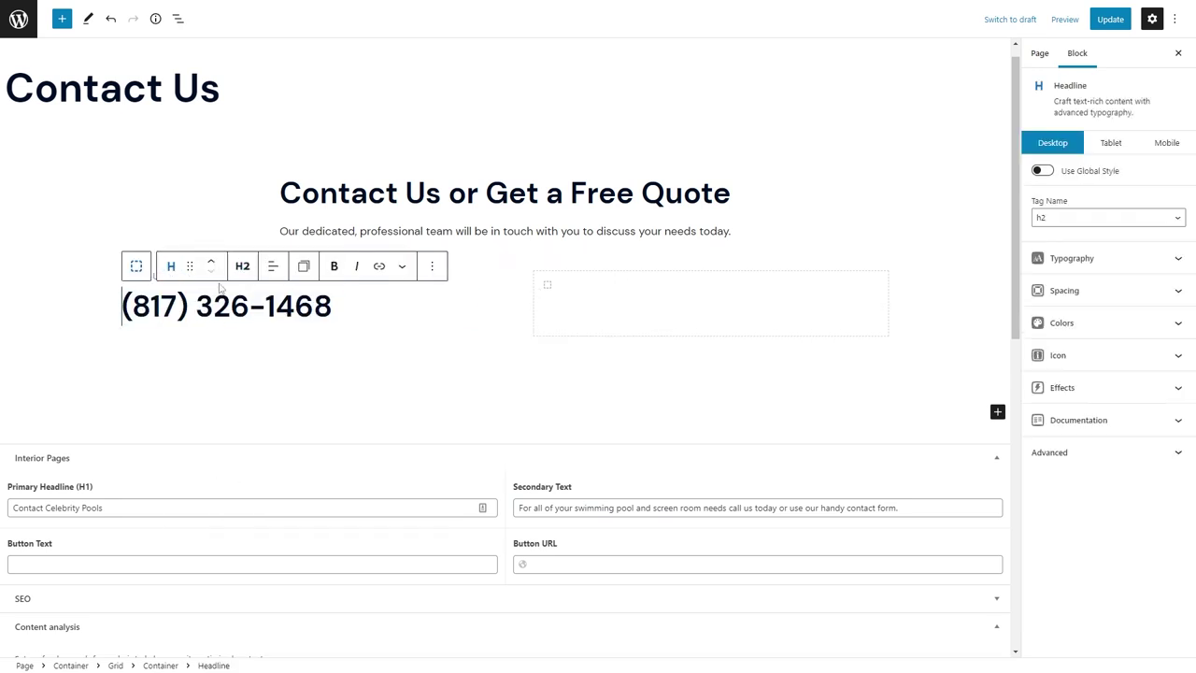
left_click(242, 267)
left_click(257, 349)
key("ctrl+a")
key("ctrl+k")
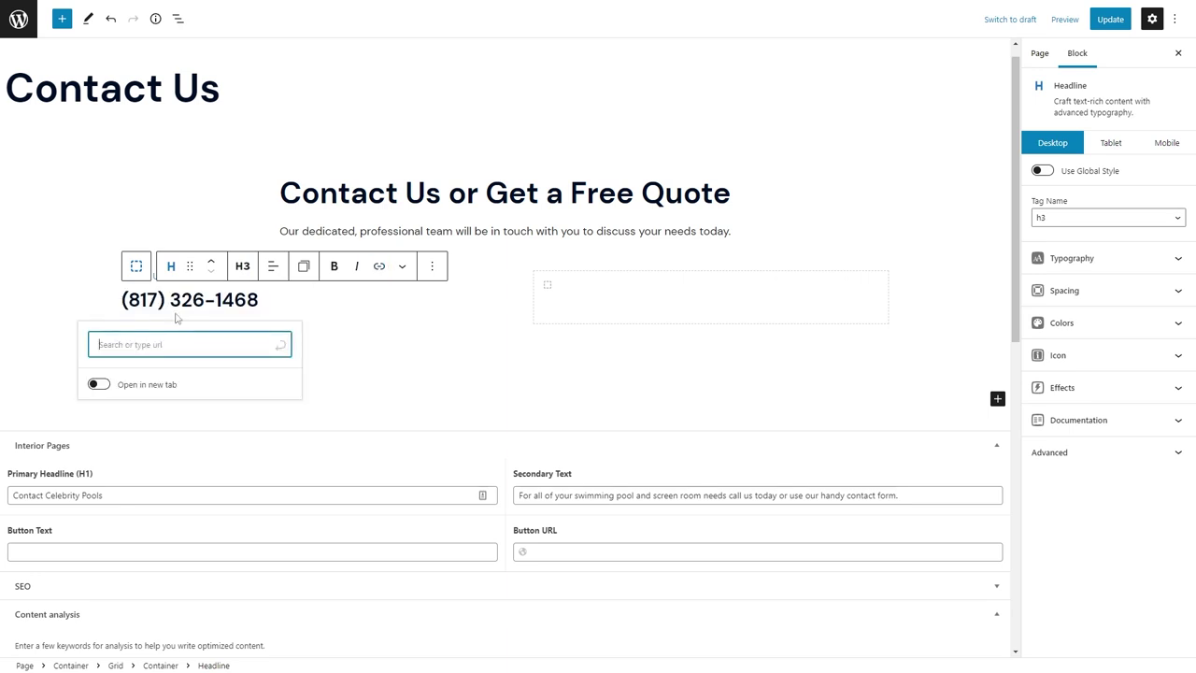
key("Return")
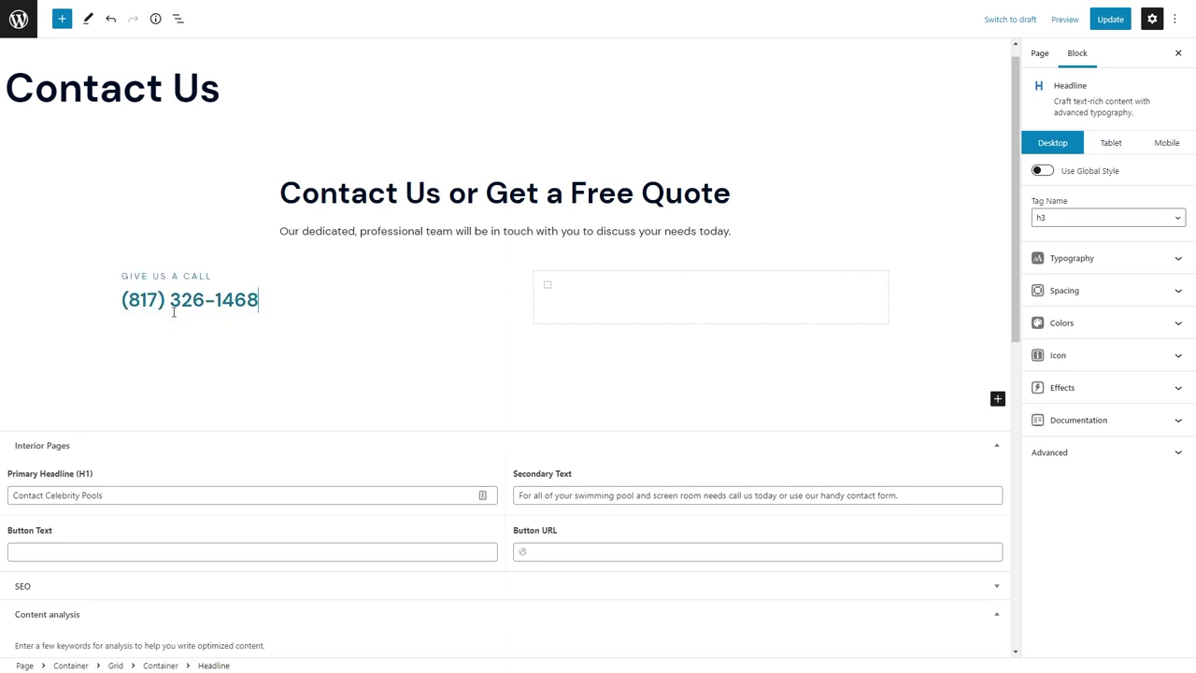
Remove the custom teal text colour from the GIVE US A CALL label.
left_click(161, 275)
left_click(1084, 359)
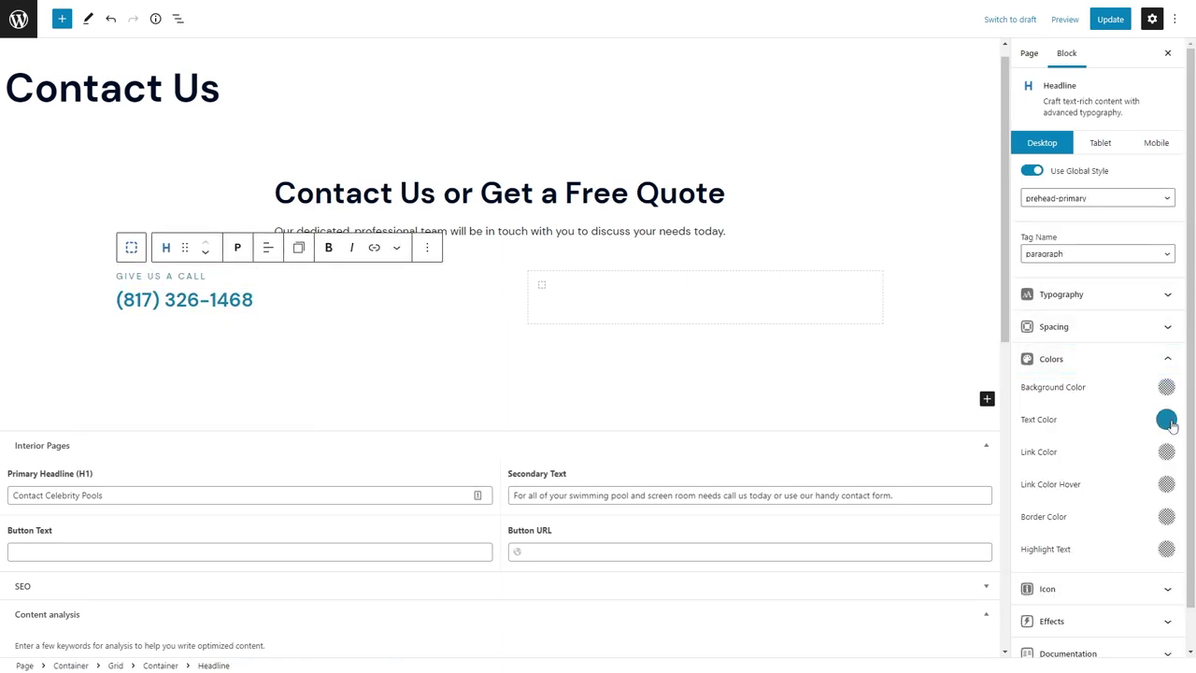
left_click(1164, 418)
left_click(1142, 283)
key("Escape")
left_click(181, 299)
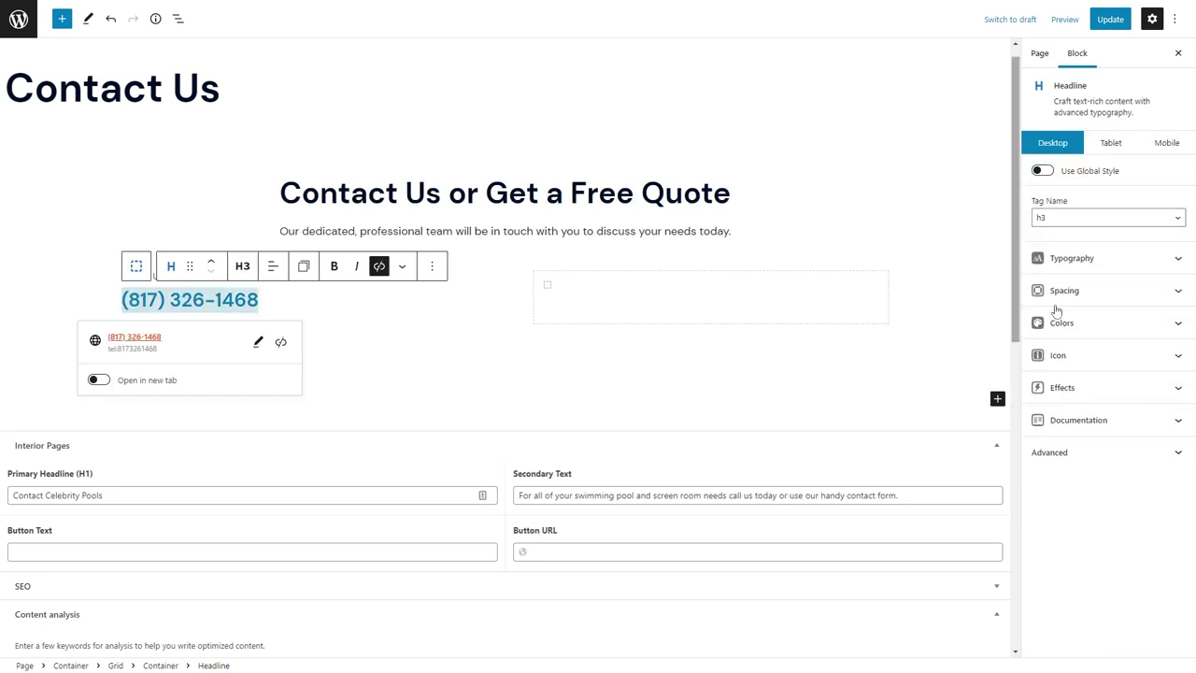
left_click(1053, 291)
left_click(152, 276)
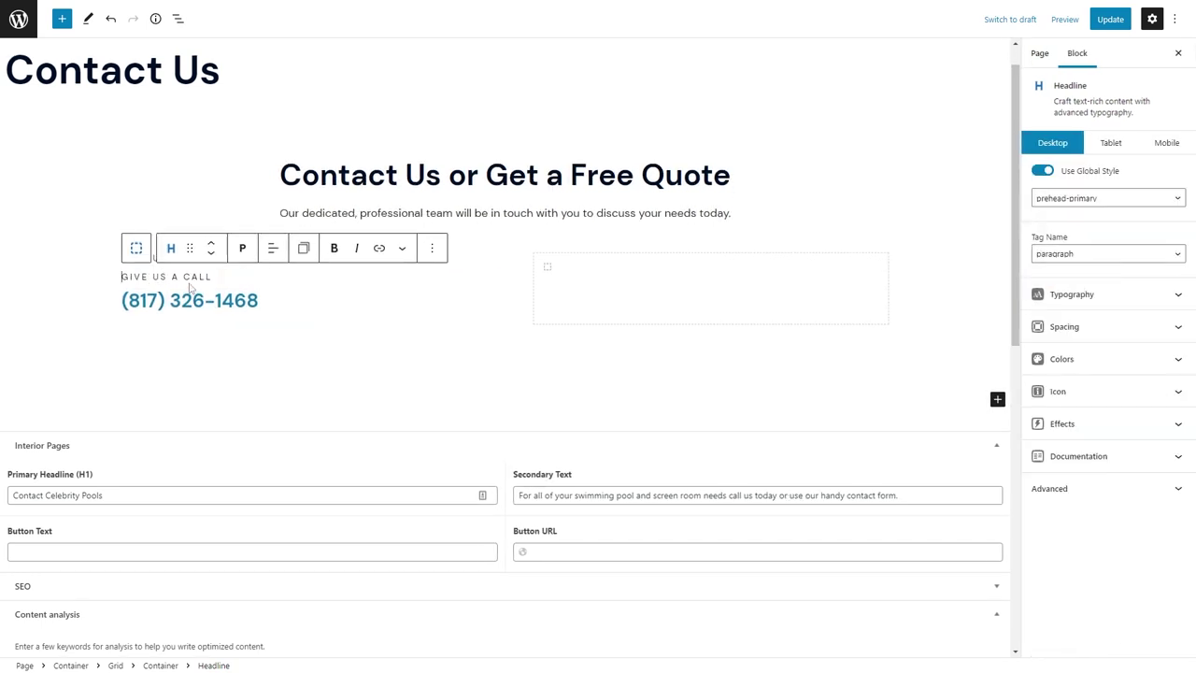
Duplicate the label and start retyping the copy as VISIT OUR LOCATION.
key("ctrl+shift+d")
left_click(211, 252)
key("ctrl+a")
type("VI")
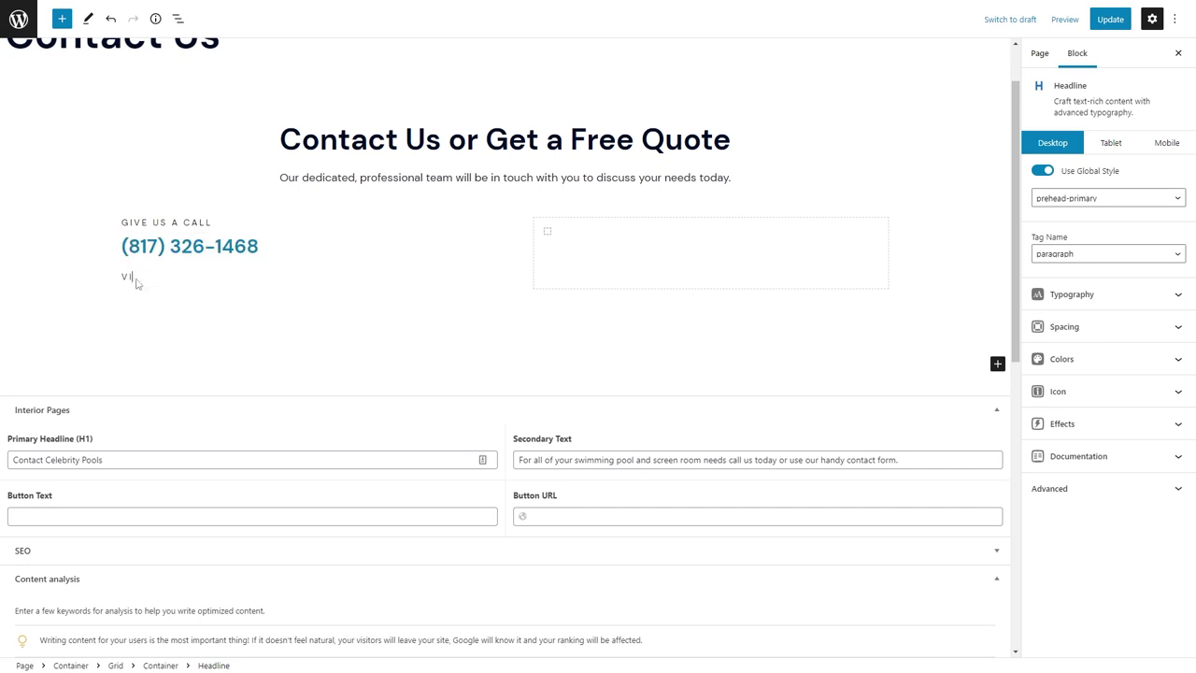
Duplicate the phone number headline and strip the link from the copy.
left_click(187, 246)
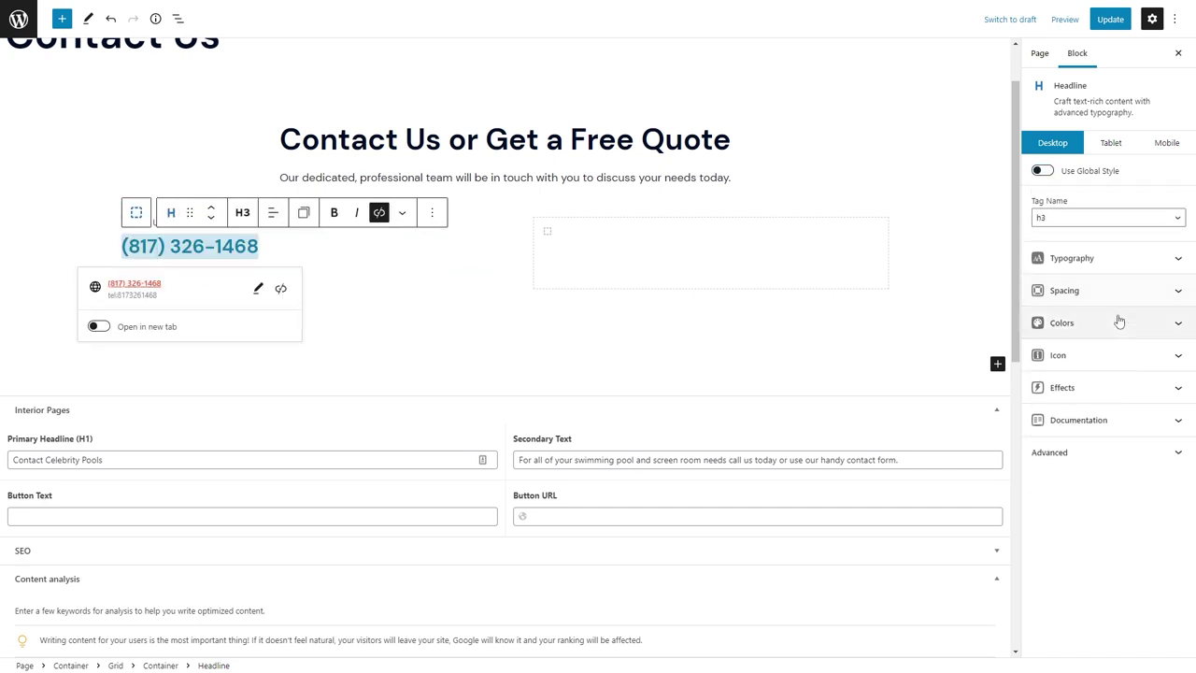
left_click(1053, 291)
left_click(1100, 421)
type("40")
key("ctrl+z")
key("ctrl+z")
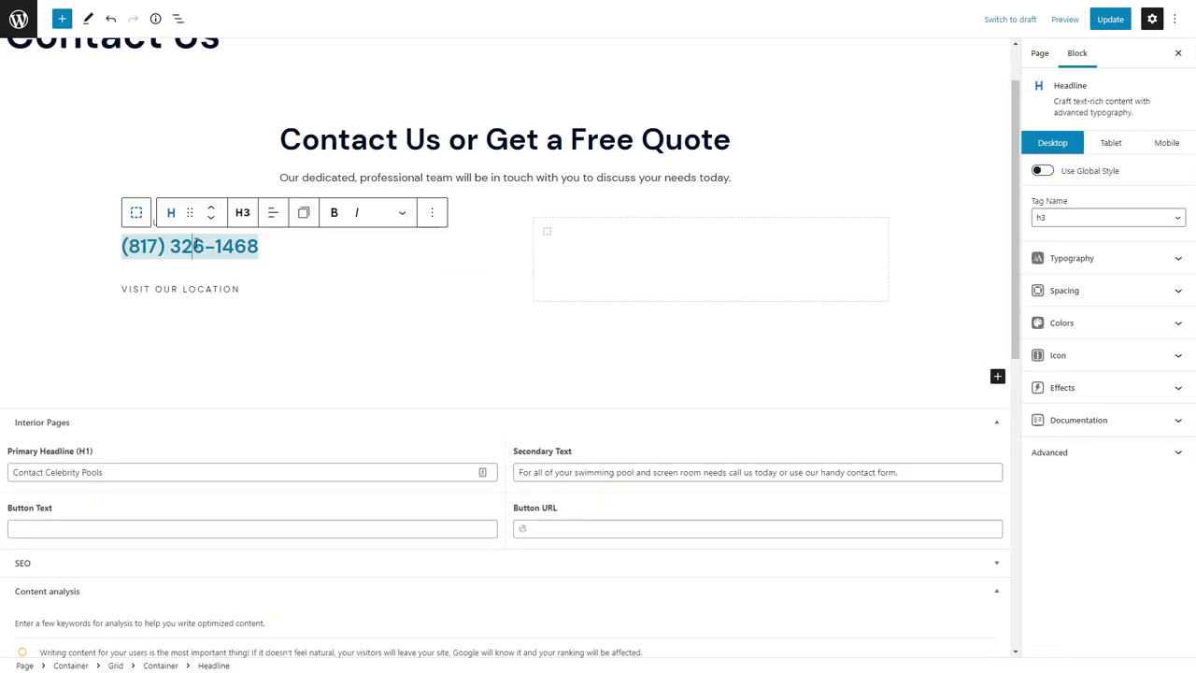
left_click(379, 213)
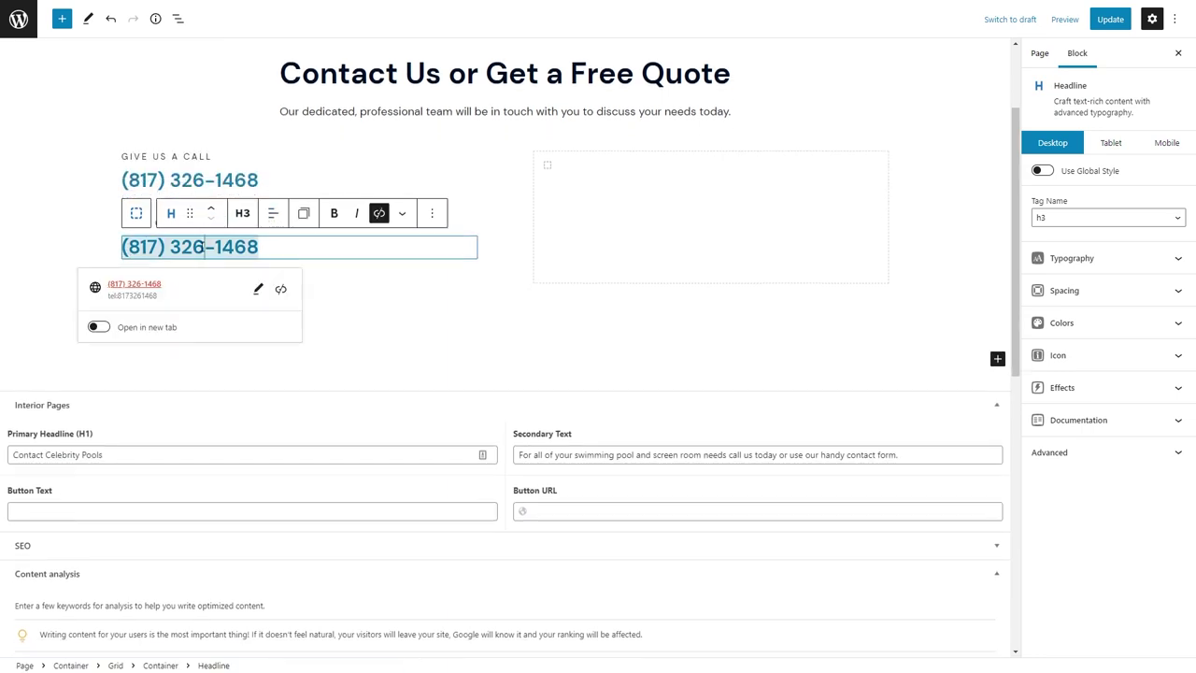
left_click(281, 291)
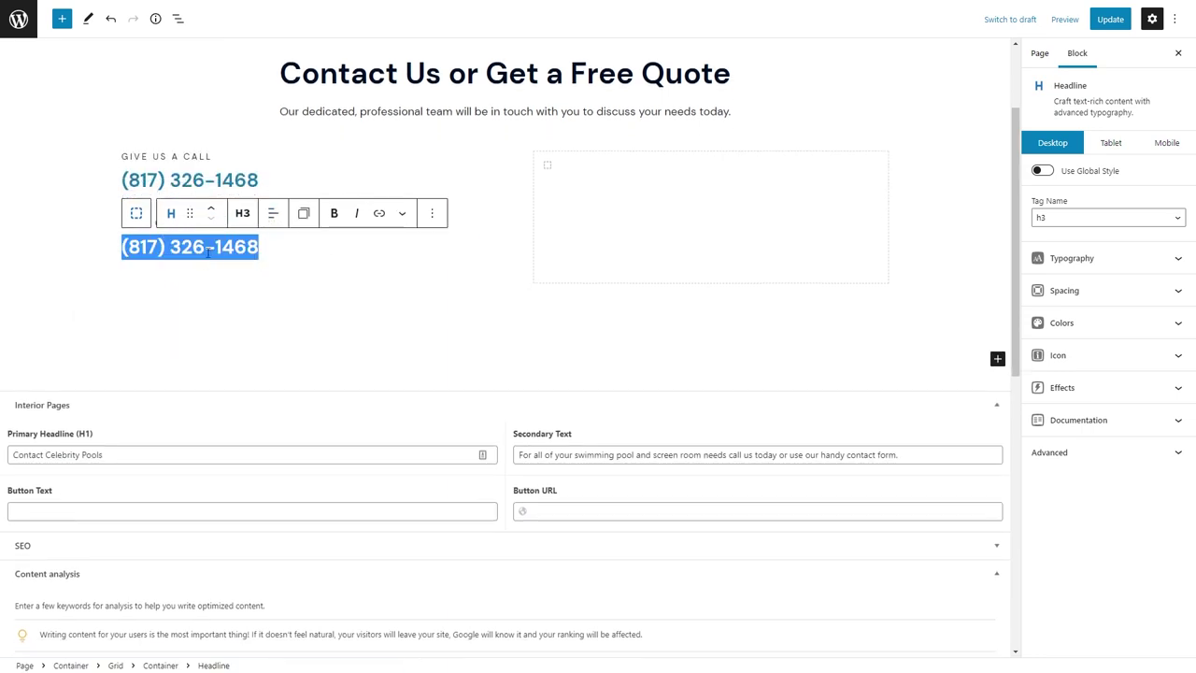
Replace the copy with the two-line street address and add a directions note below.
type("5465 Acton Hwy.")
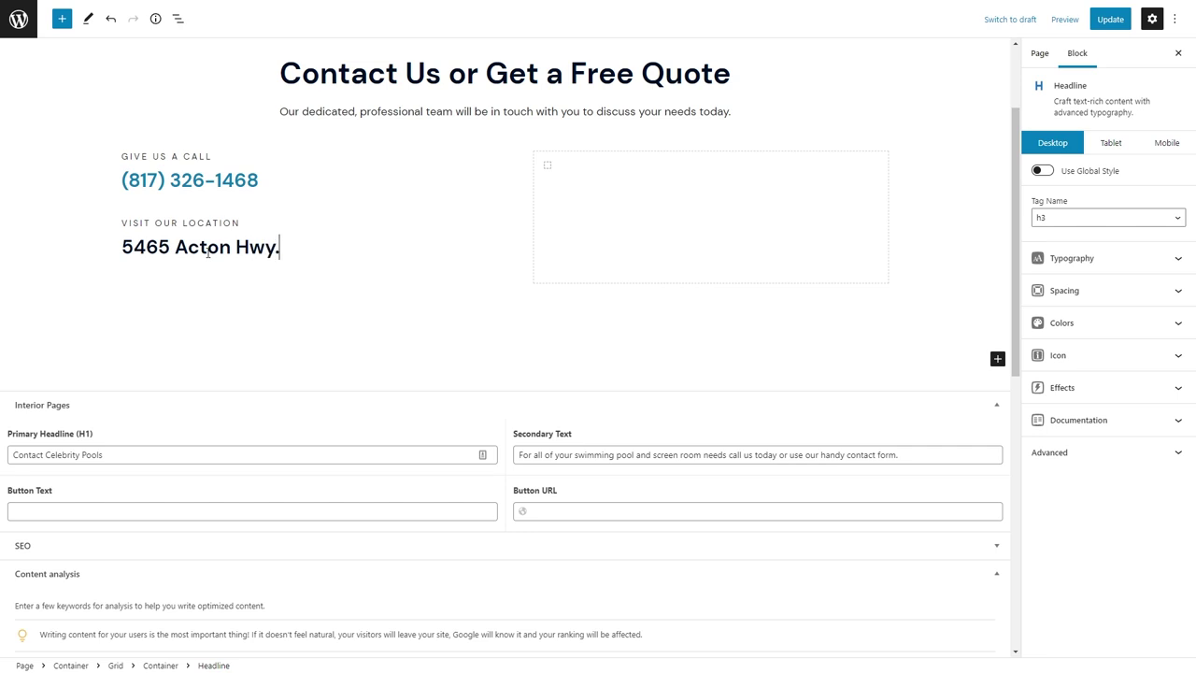
key("shift+Return")
type("Granbury, TX 76049")
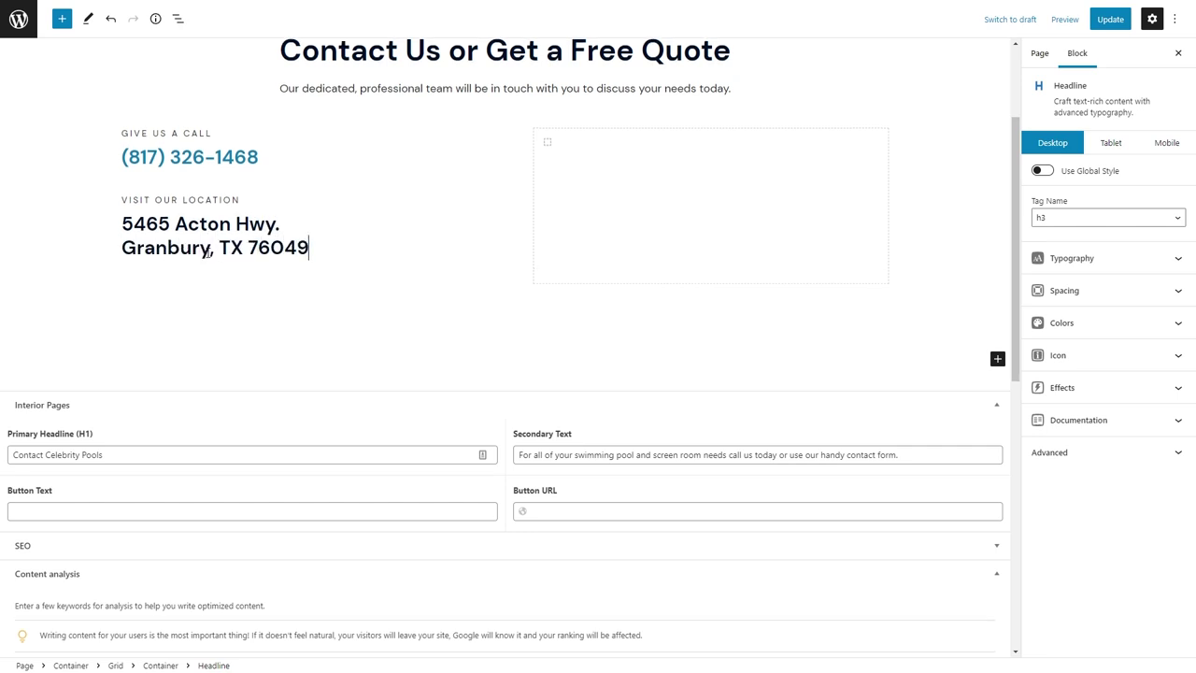
key("Return")
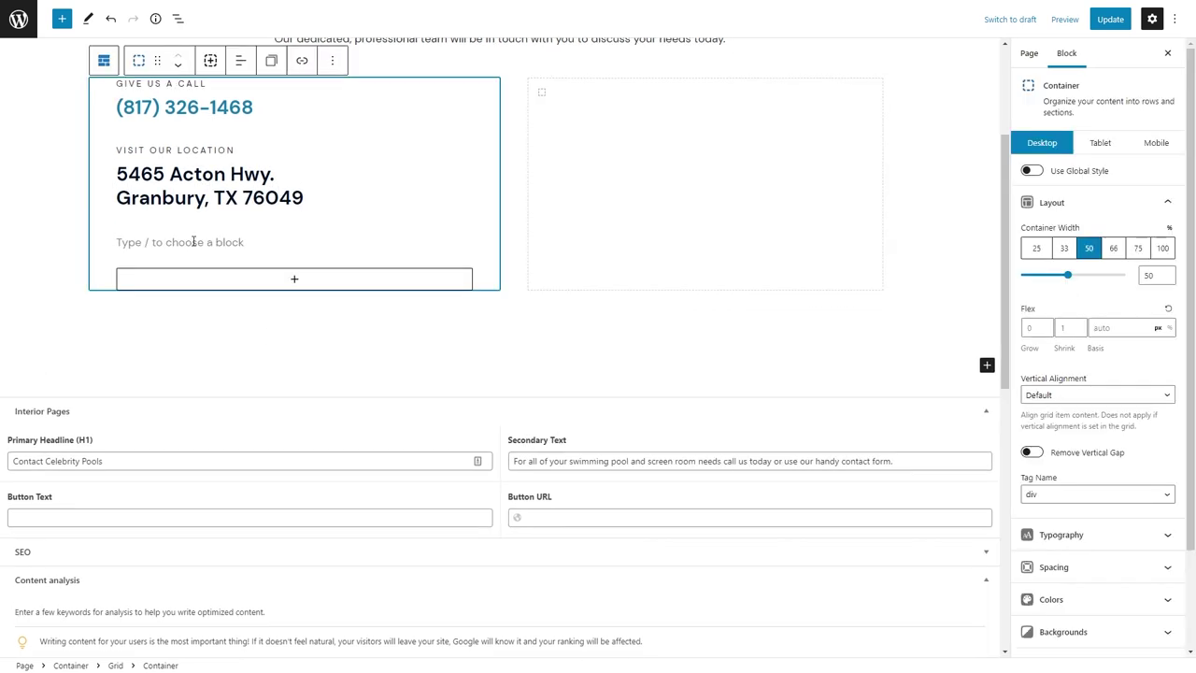
type("Just off Hwy 377 on Acton Highway (next to Sonic).")
Set the address headline's Margin Bottom to 8.
left_click(217, 174)
left_click(1092, 291)
left_click(1099, 421)
type("40")
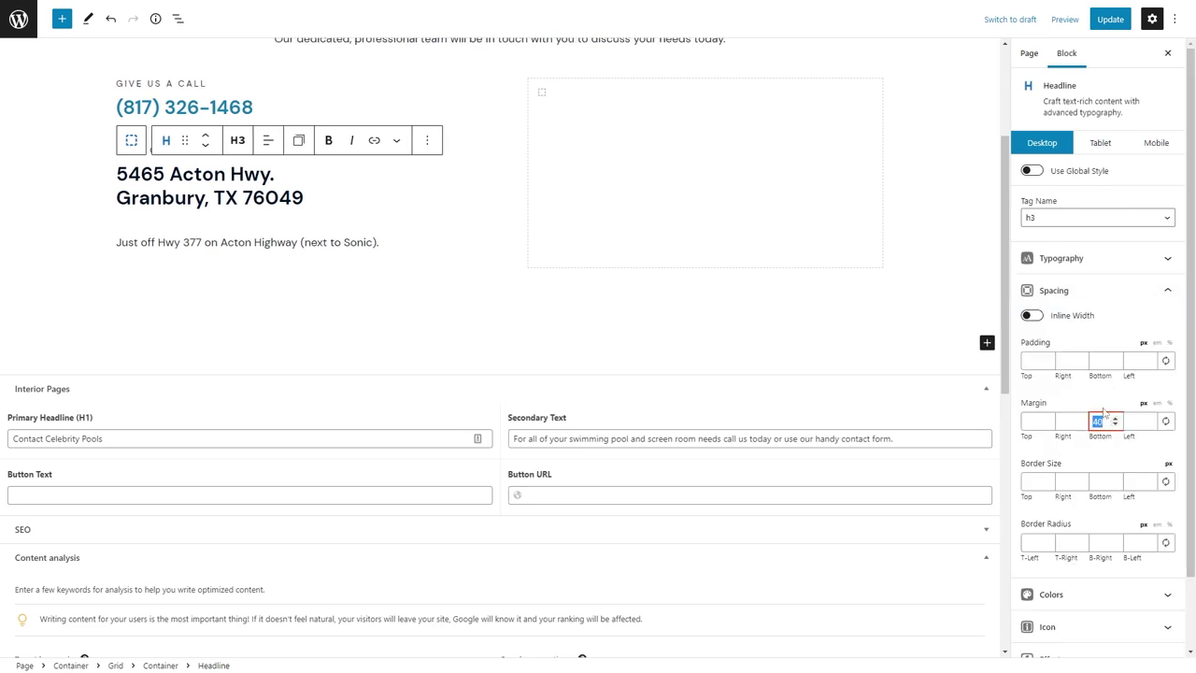
type("8")
scroll(453, 162, "up", 1)
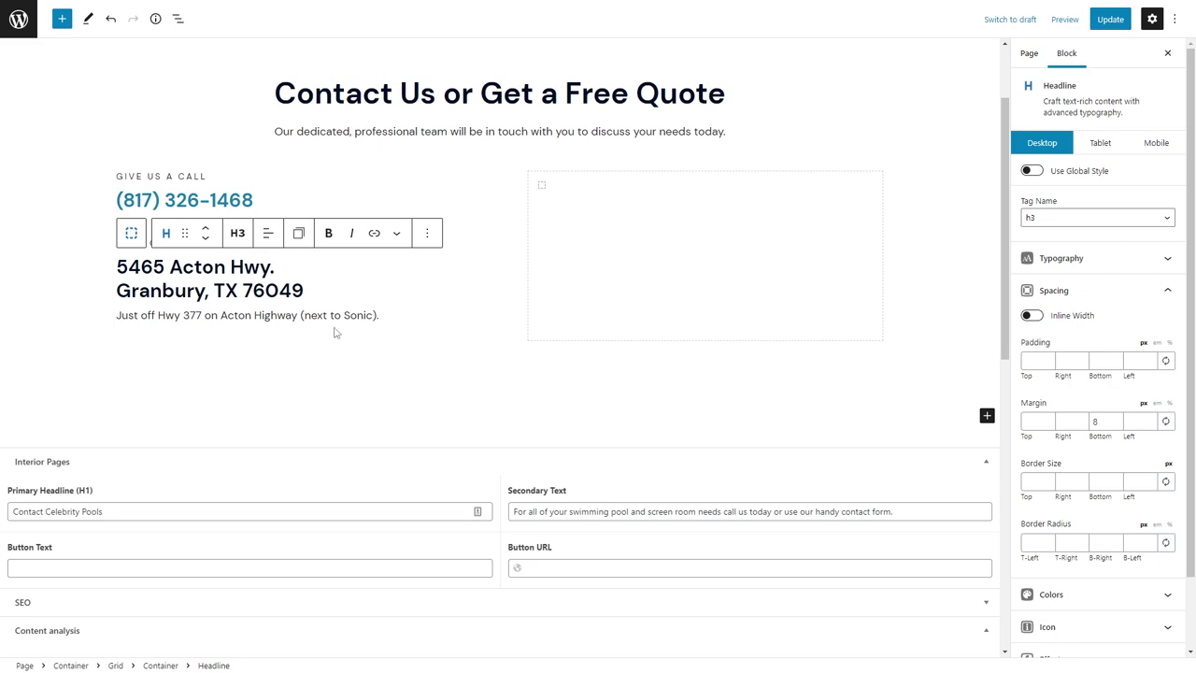
Insert an Image block below the directions, upload the map screenshot, and begin its alt text.
left_click(393, 317)
key("Return")
type("/imag")
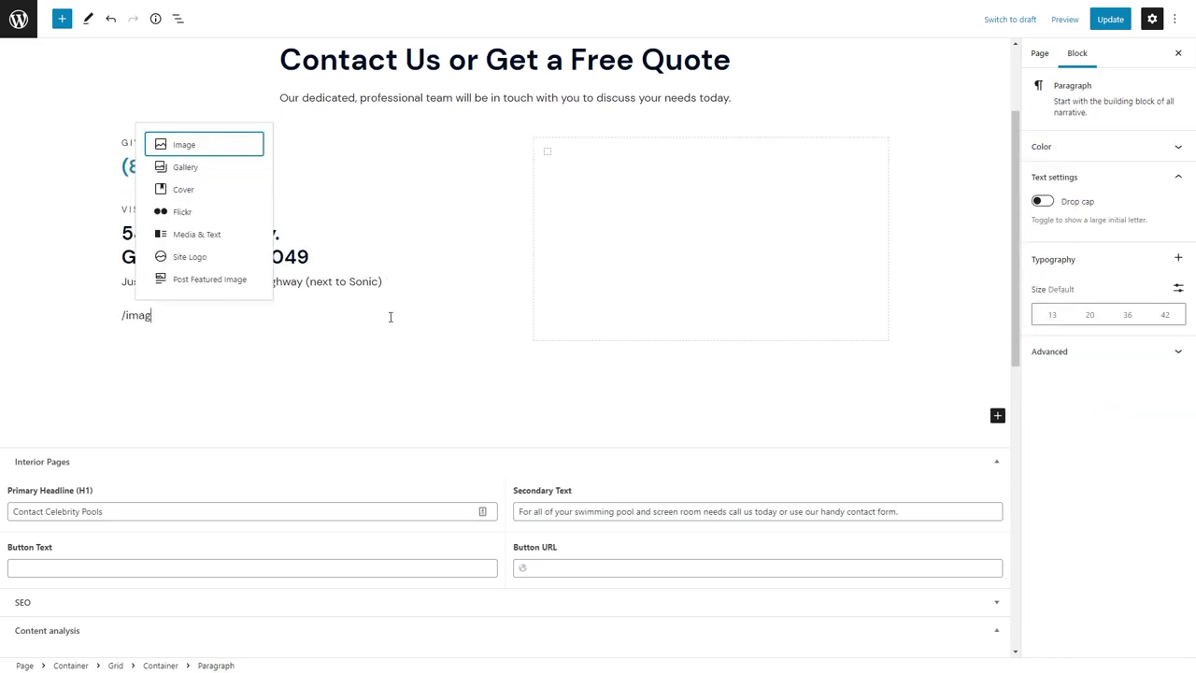
key("Return")
left_click(152, 393)
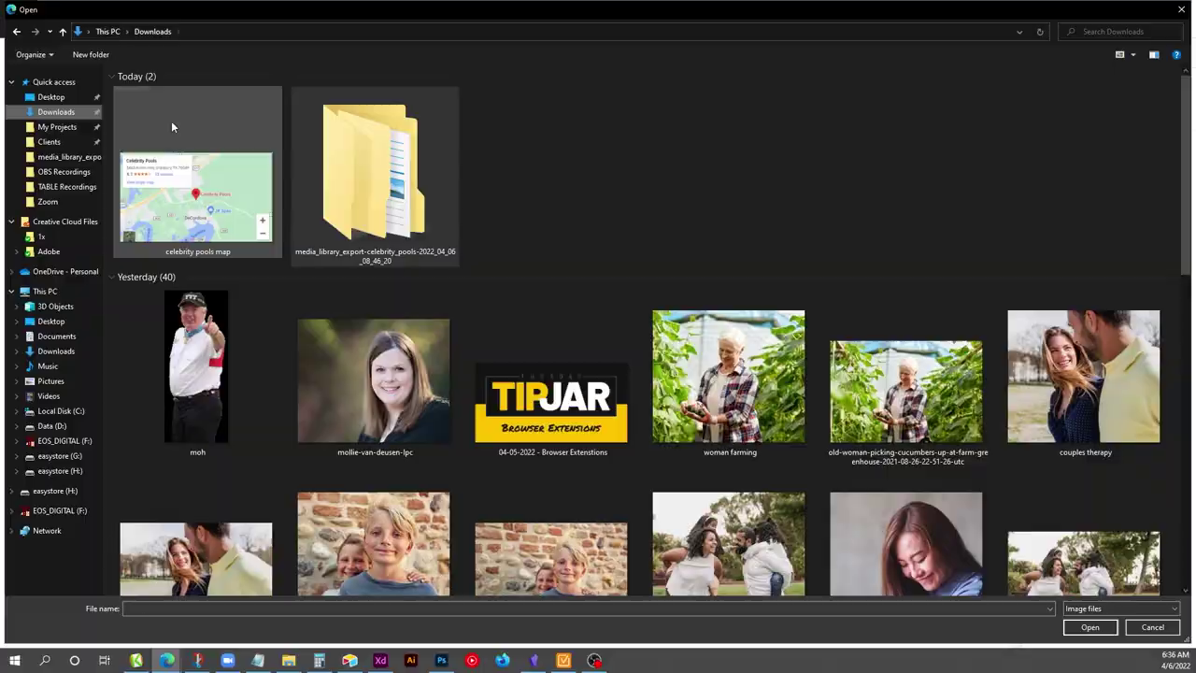
double_click(171, 121)
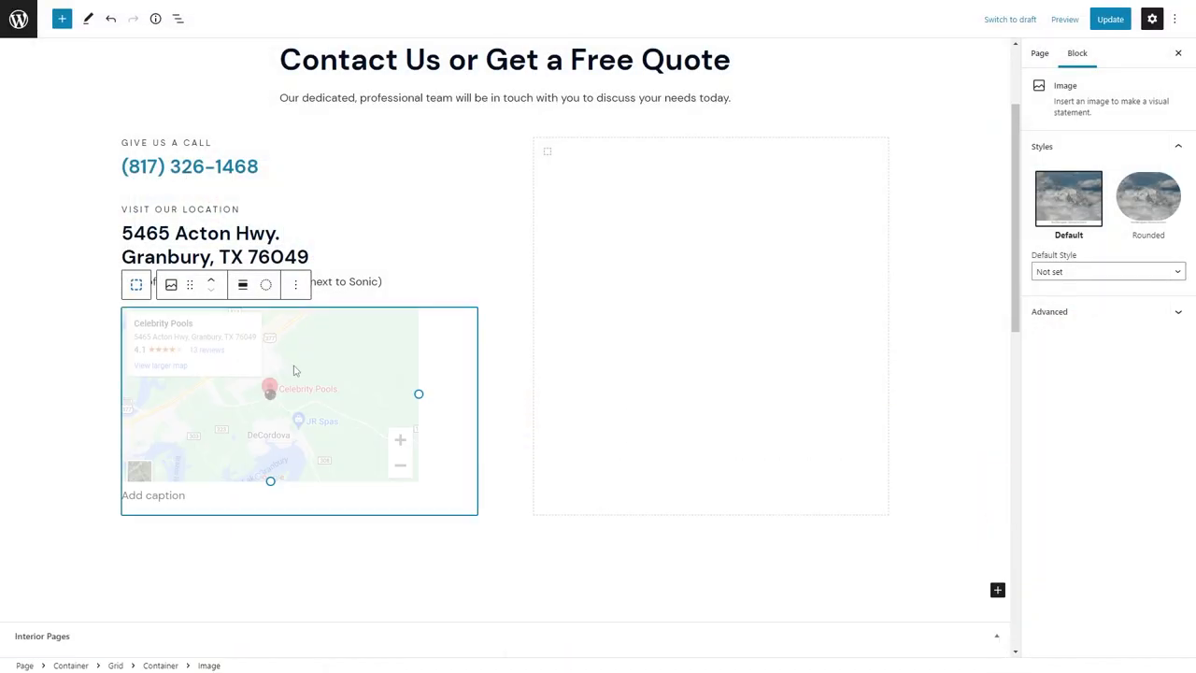
left_click(1078, 366)
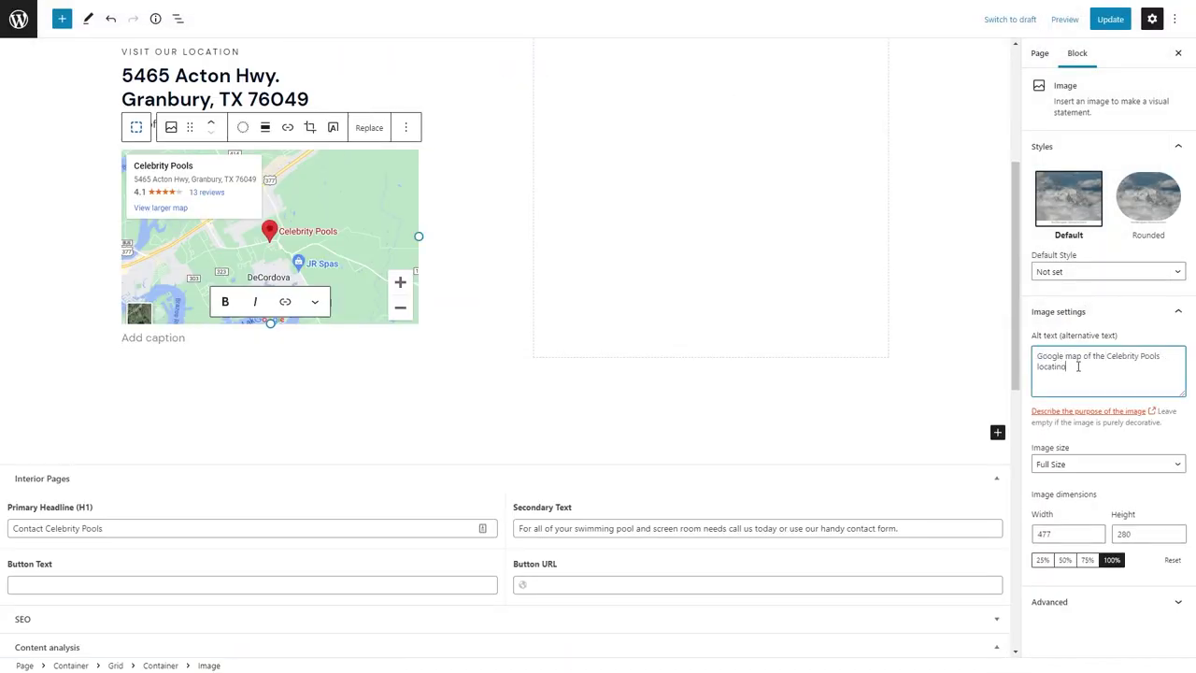
Search 'celebrity pools granbur', open the listing in Google Maps, and copy its URL.
scroll(355, 315, "up", 3)
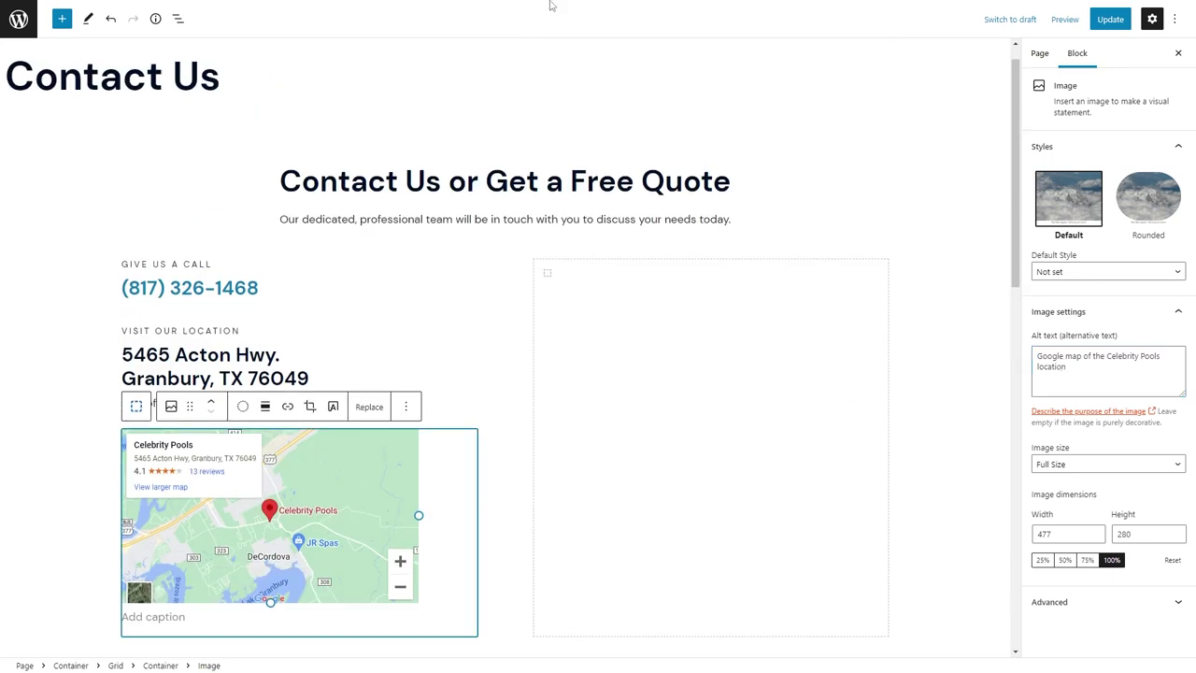
mouse_move(547, 6)
left_click(1075, 8)
type("celebrity pools granbur")
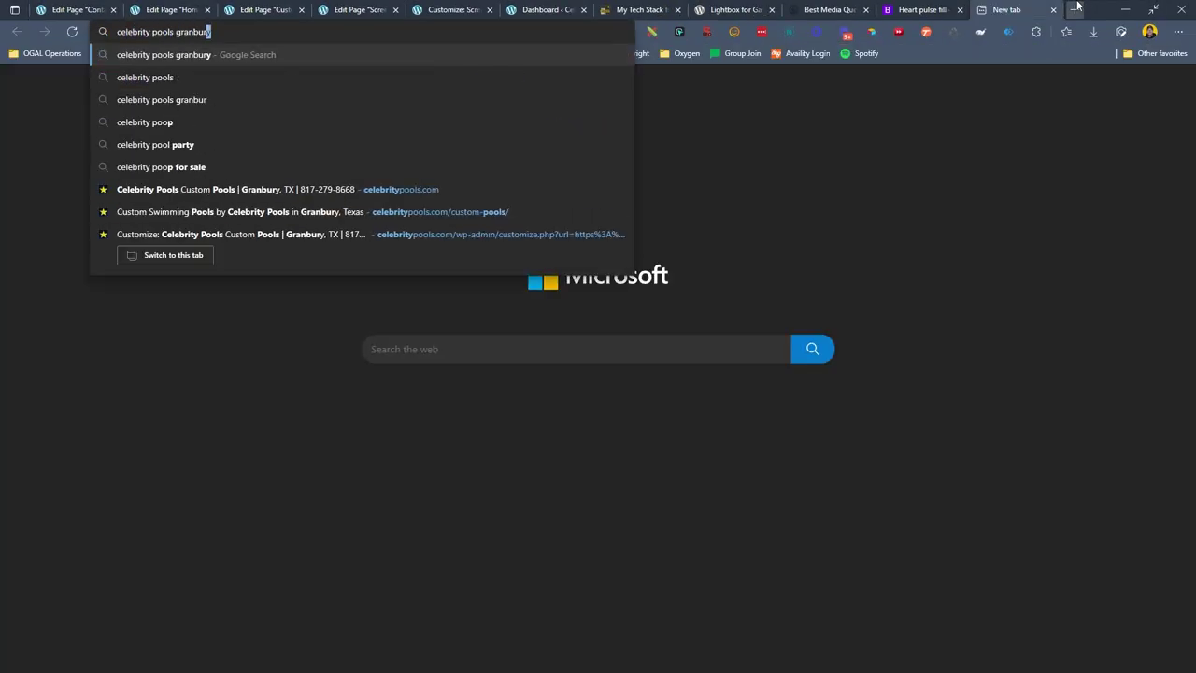
key("Return")
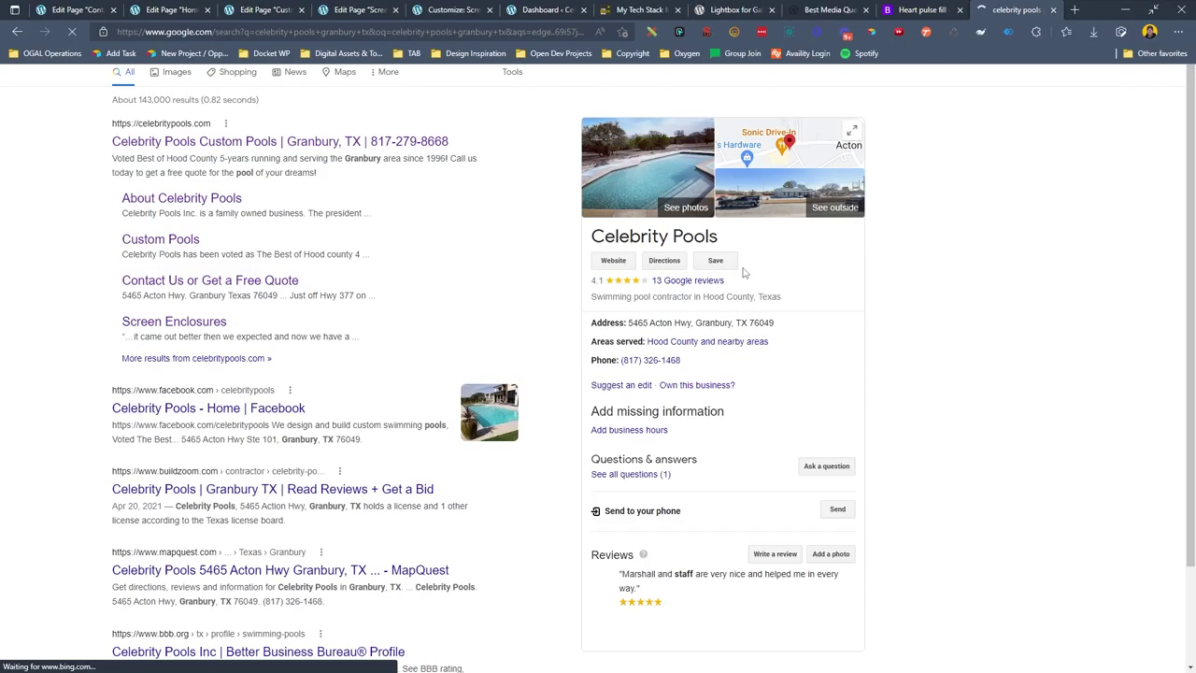
left_click(766, 168)
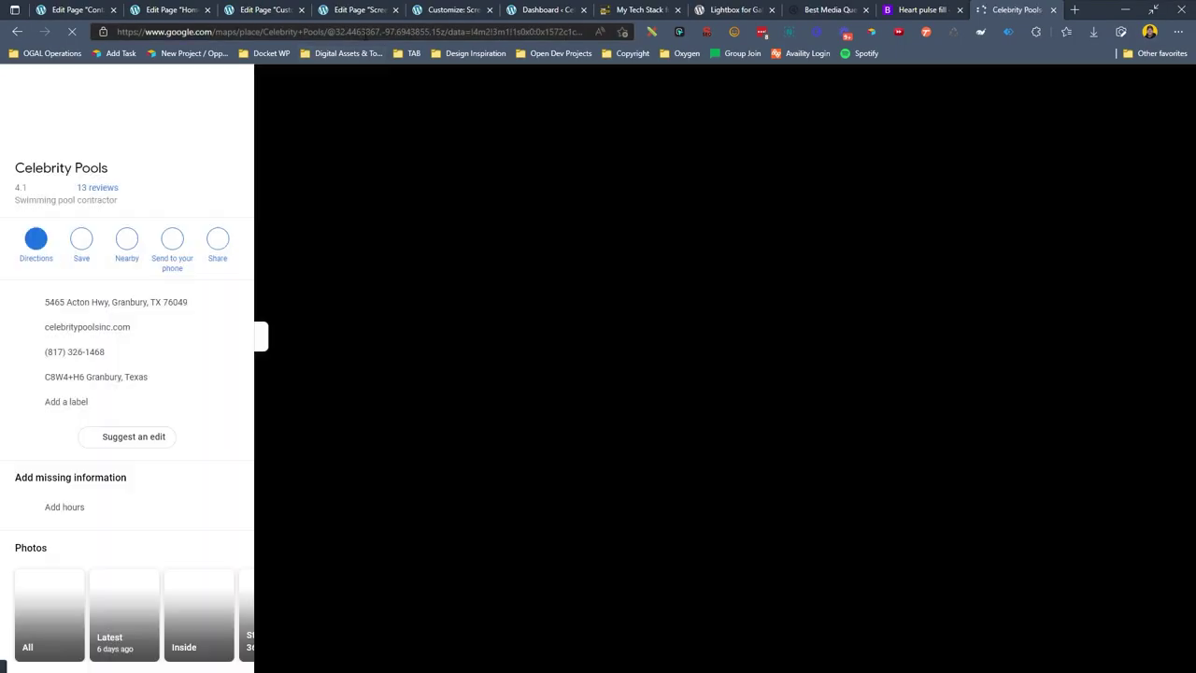
right_click(366, 39)
left_click(399, 131)
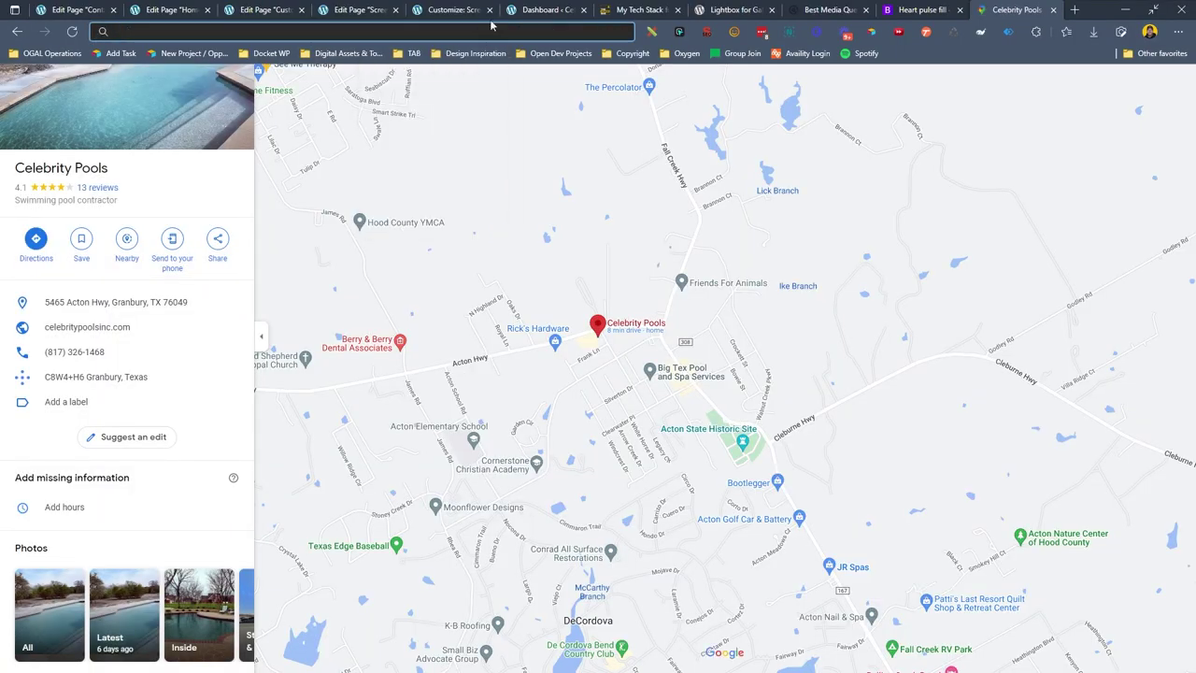
left_click(370, 7)
left_click(75, 7)
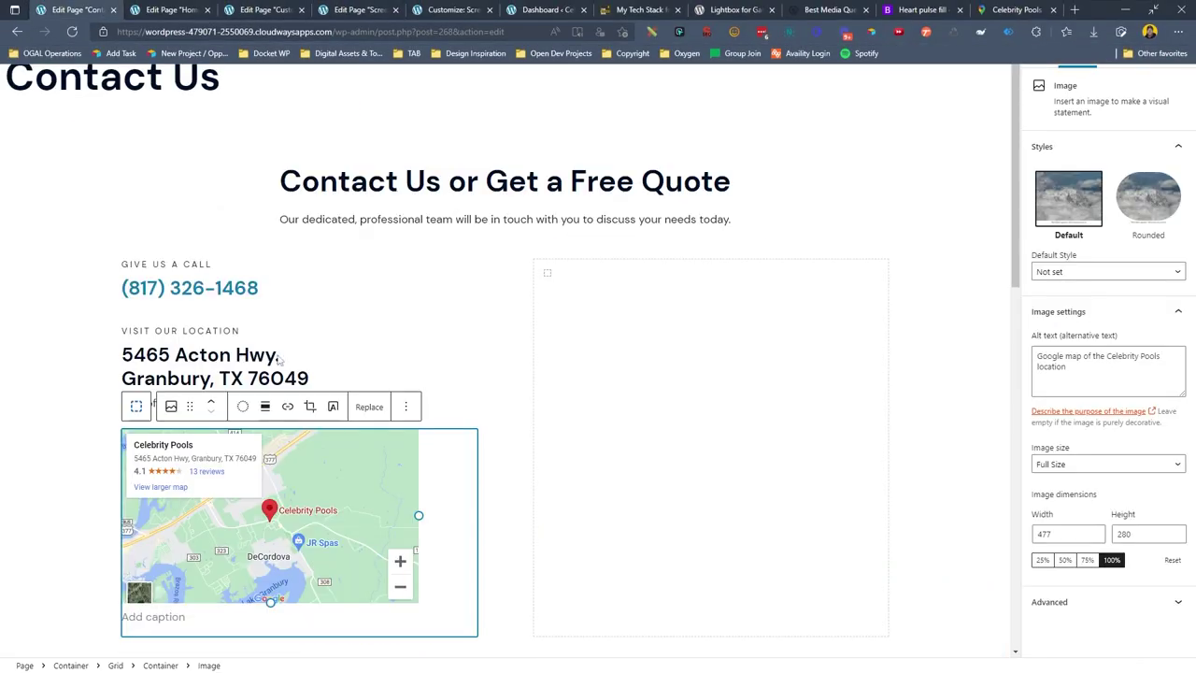
Link the map image to the copied Google Maps URL, opening in a new tab.
left_click(287, 405)
key("ctrl+v")
left_click(392, 440)
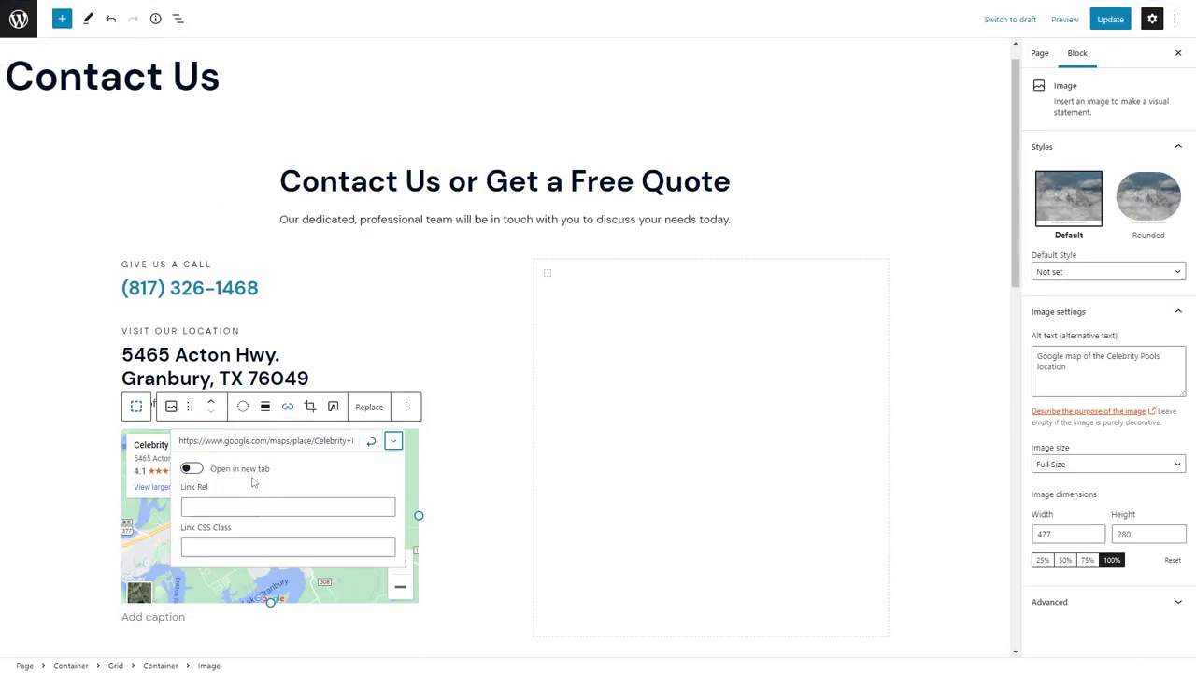
left_click(187, 468)
left_click(69, 406)
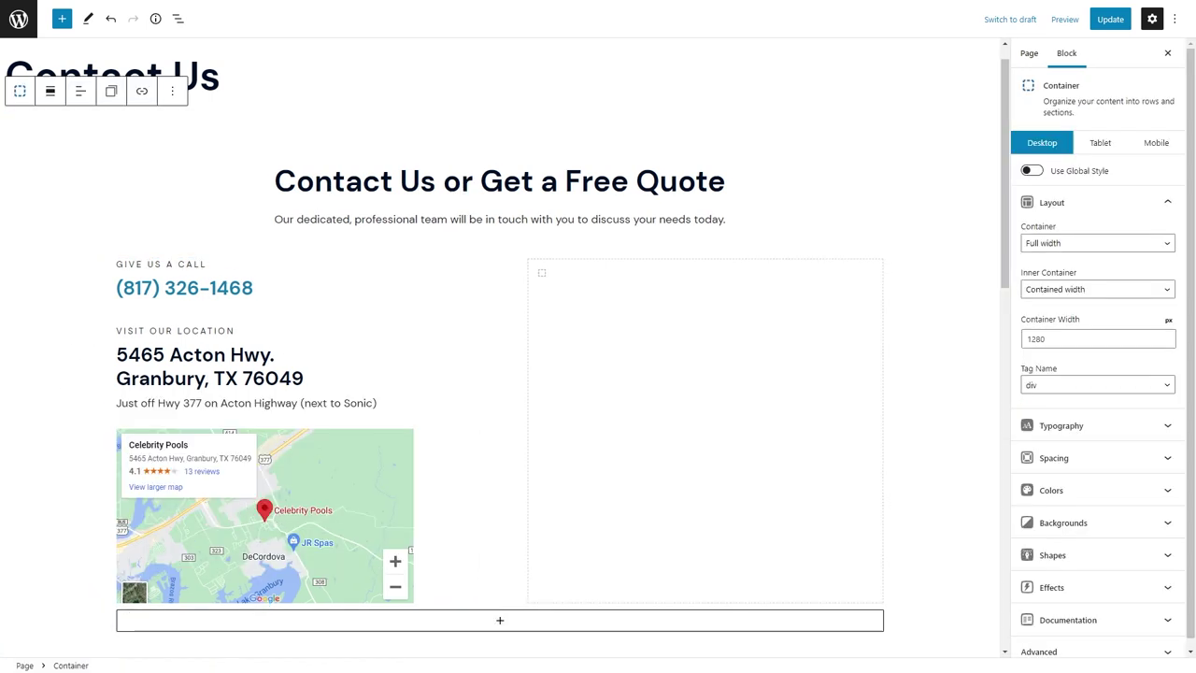
Give the empty right-hand column a white background.
left_click(713, 359)
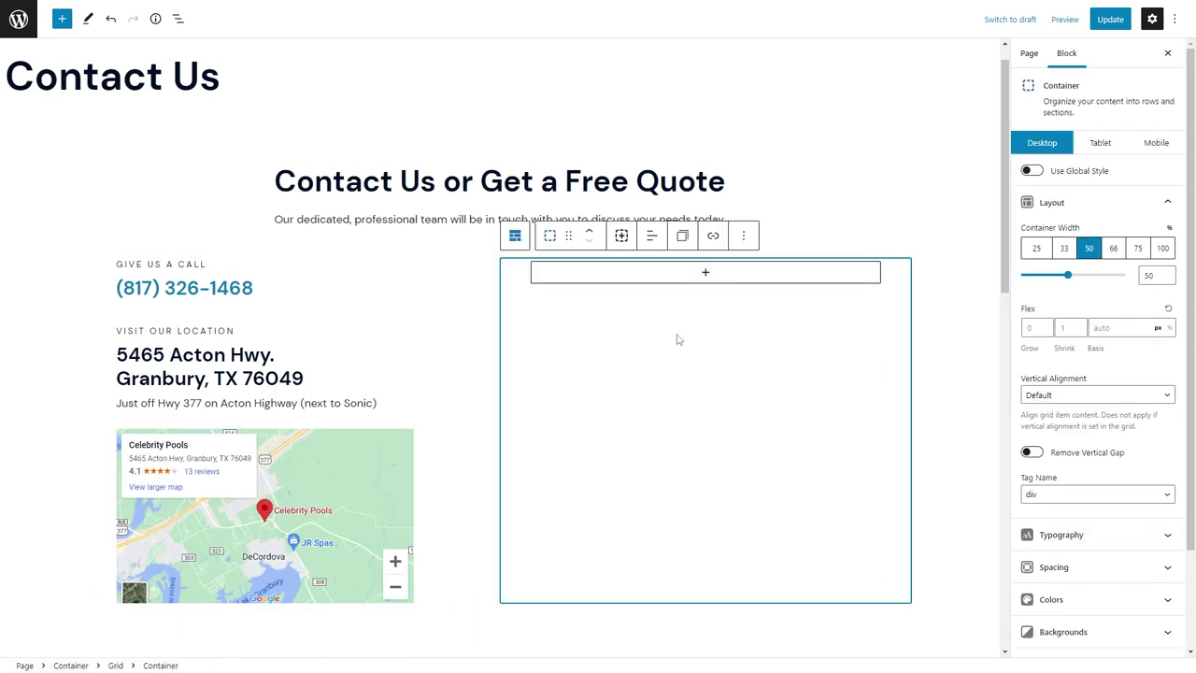
left_click(1053, 596)
scroll(1140, 561, "down", 4)
left_click(1166, 470)
left_click(1042, 370)
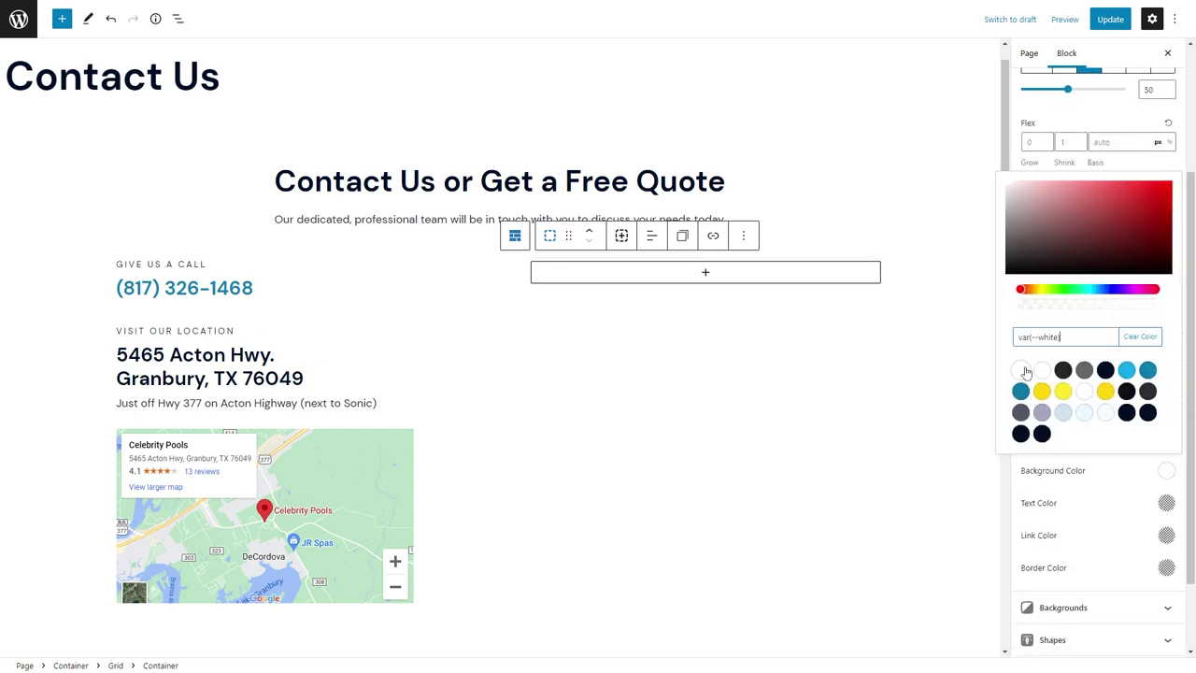
Add a box shadow to the column with opacity 0.0 and an adjusted blur.
scroll(1089, 576, "down", 2)
left_click(1089, 574)
scroll(1102, 552, "down", 3)
left_click(1032, 492)
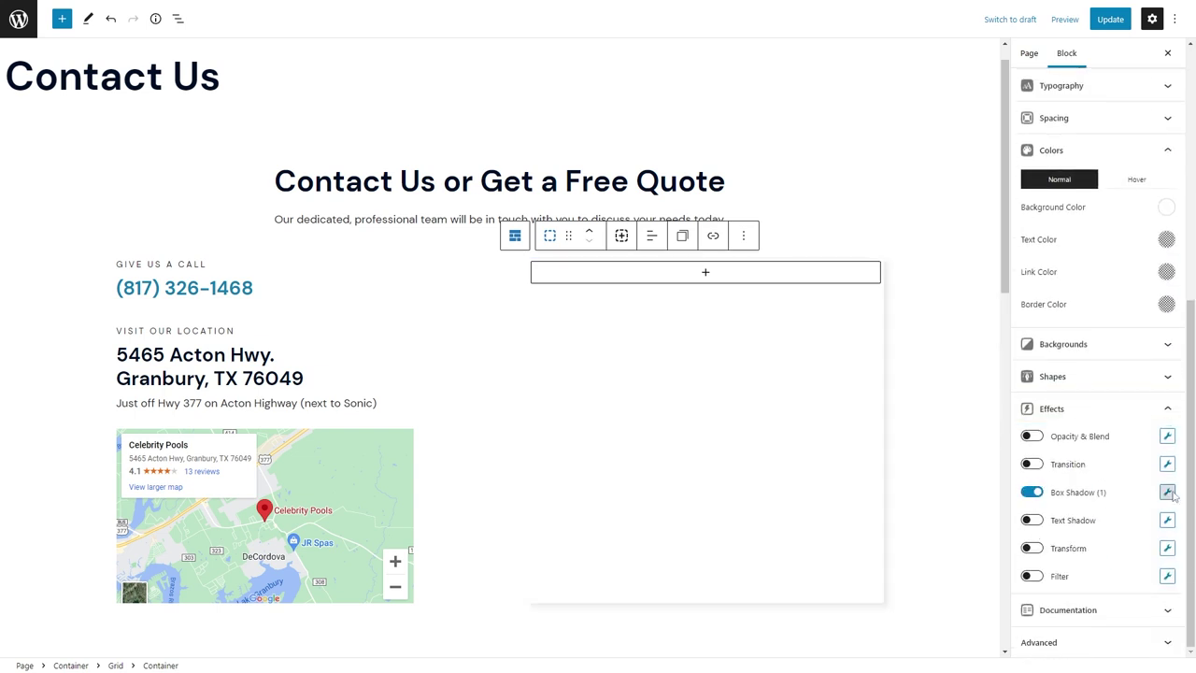
key("Tab")
key("Tab")
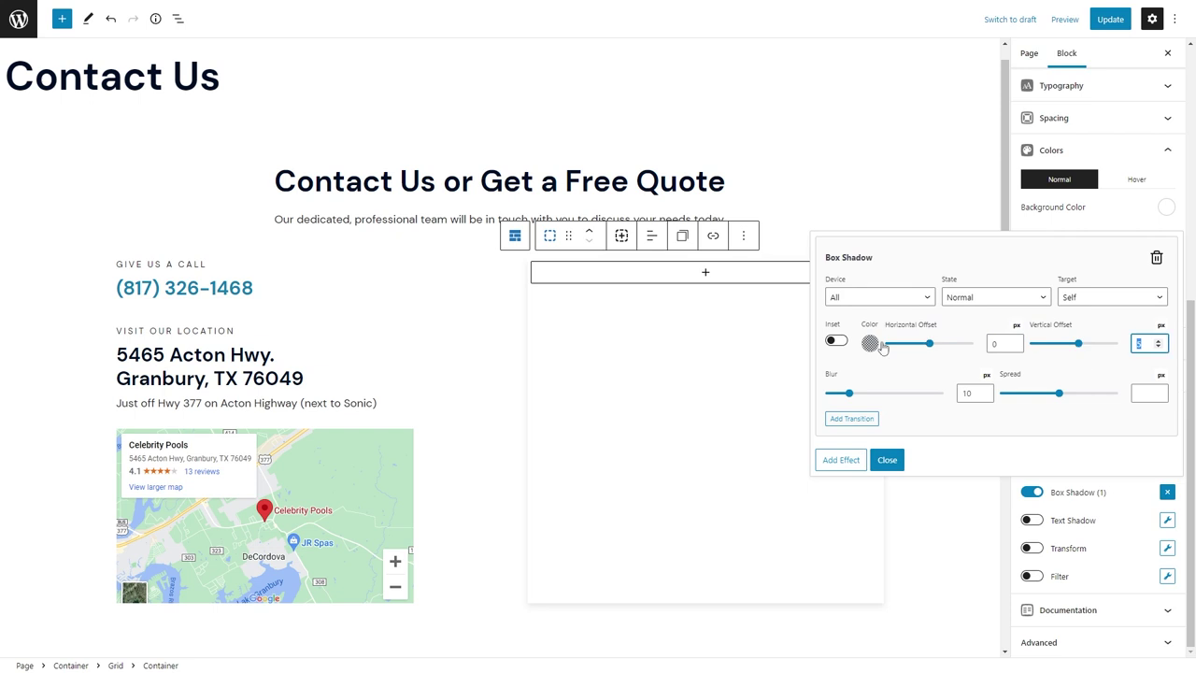
left_click(878, 344)
double_click(842, 203)
type("0.05")
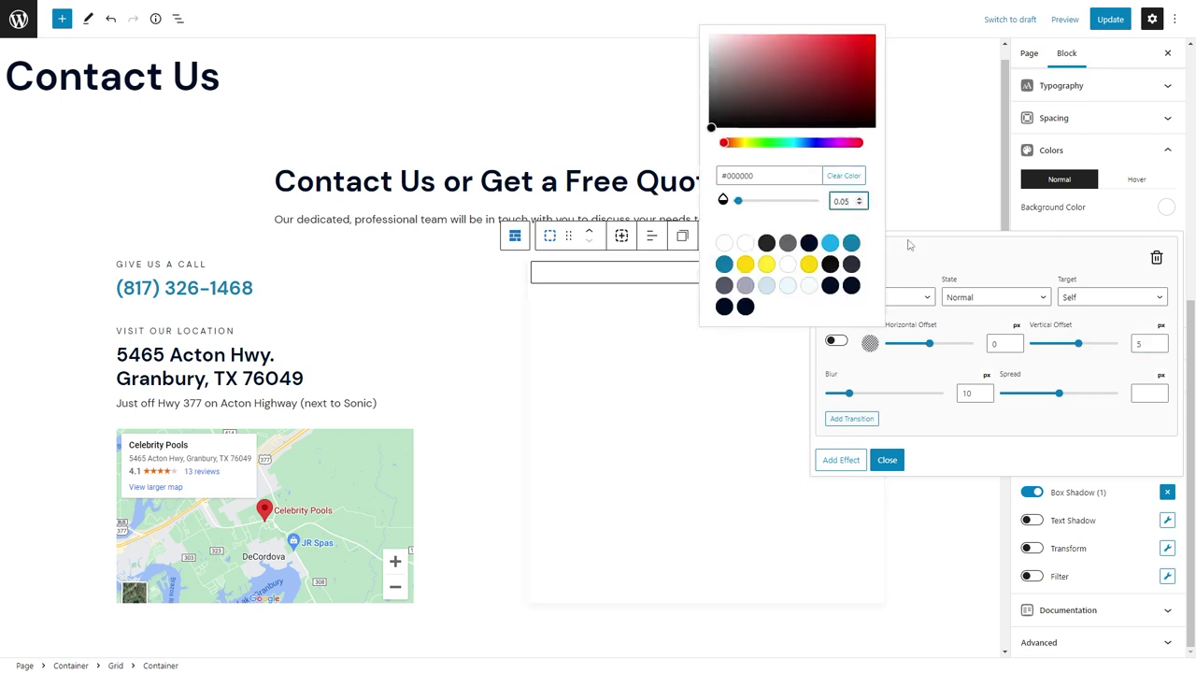
left_click(955, 394)
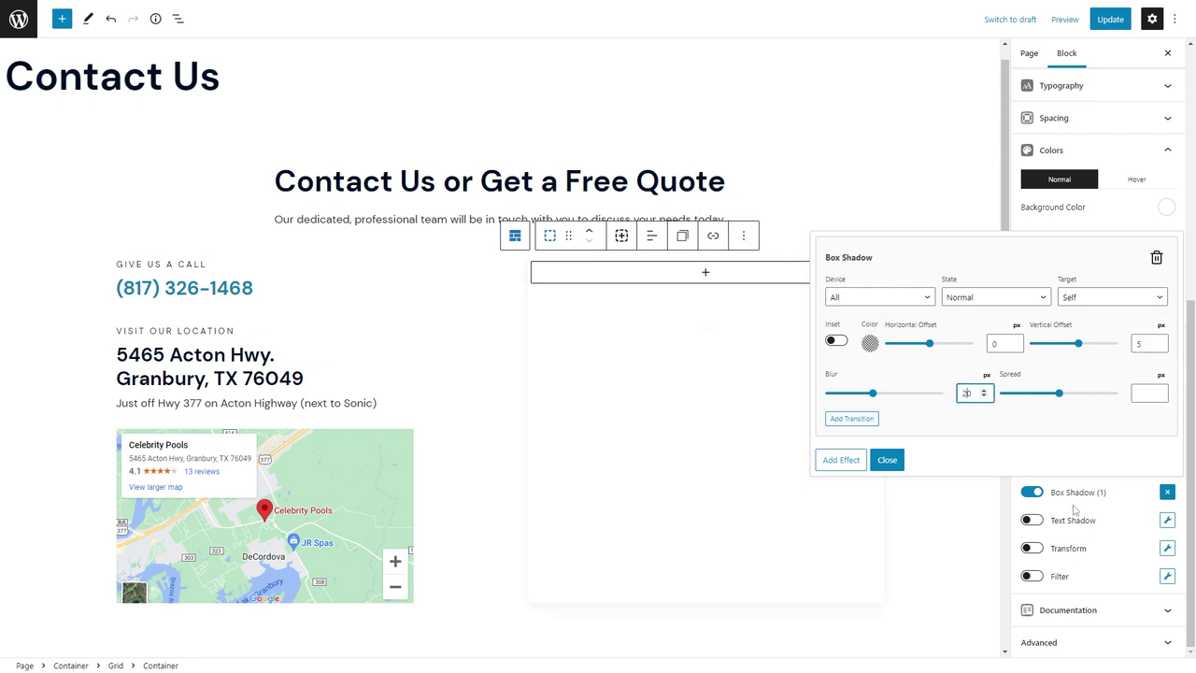
Add a hover box shadow with offsets 0 and 10, blur 30, opacity 0.08.
left_click(843, 459)
left_click(1018, 301)
left_click(996, 327)
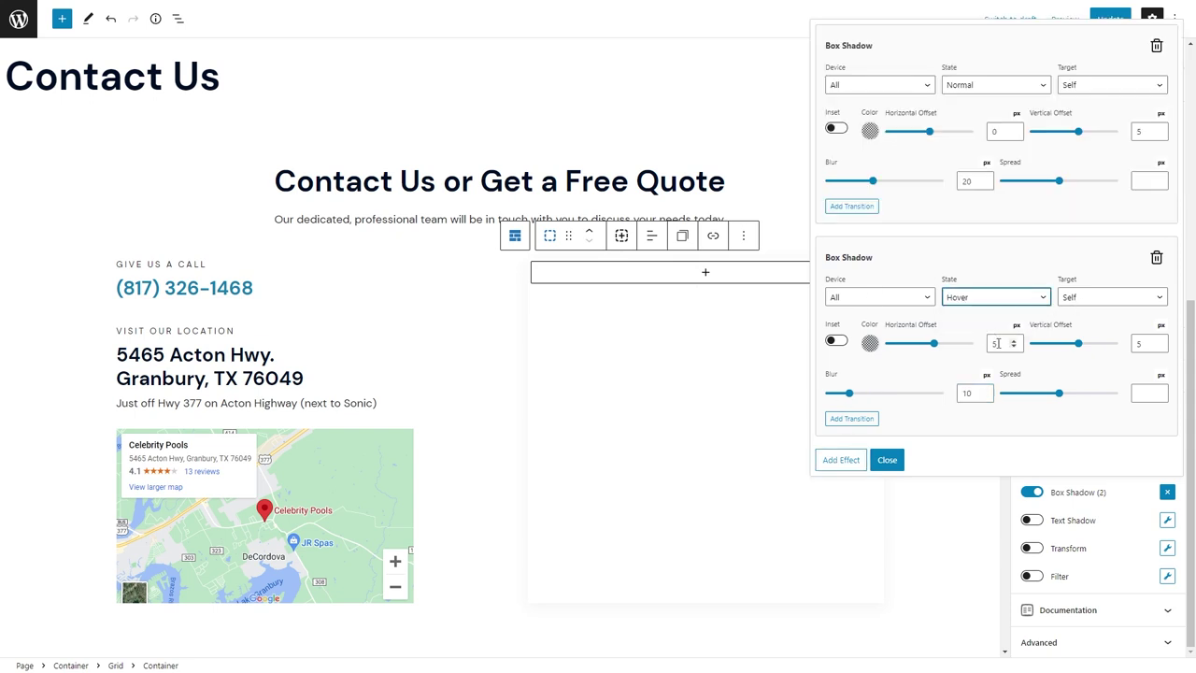
double_click(996, 343)
type("0")
double_click(1148, 343)
type("10")
double_click(968, 393)
type("30")
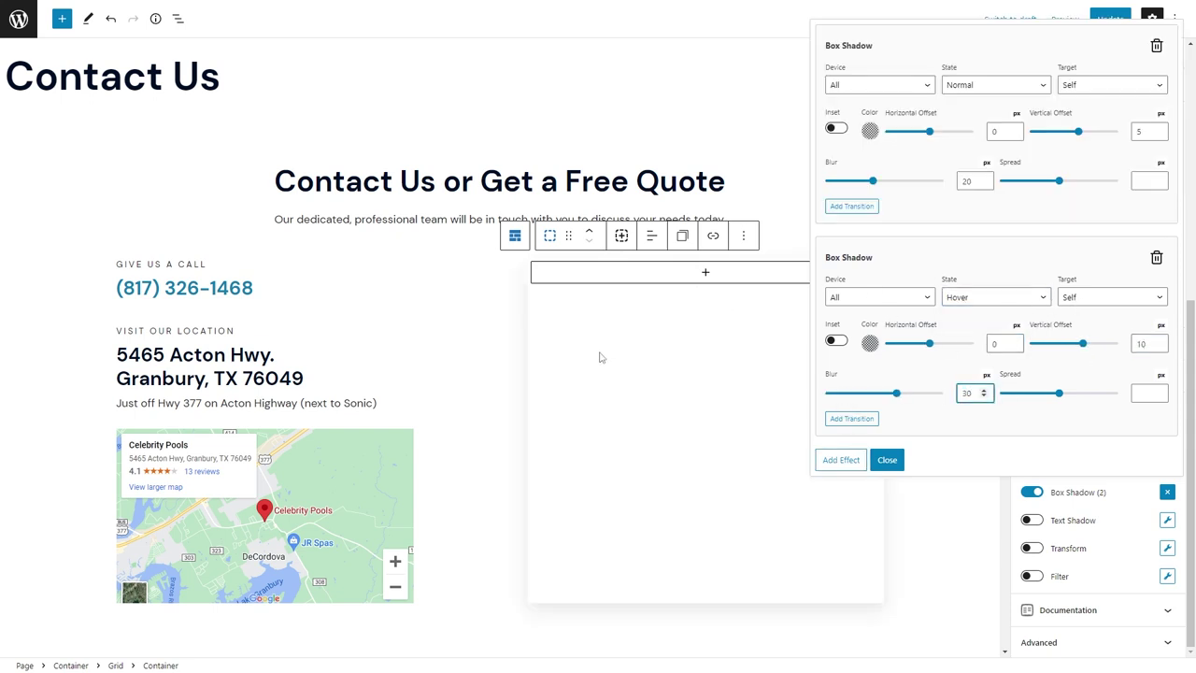
left_click(869, 343)
double_click(839, 200)
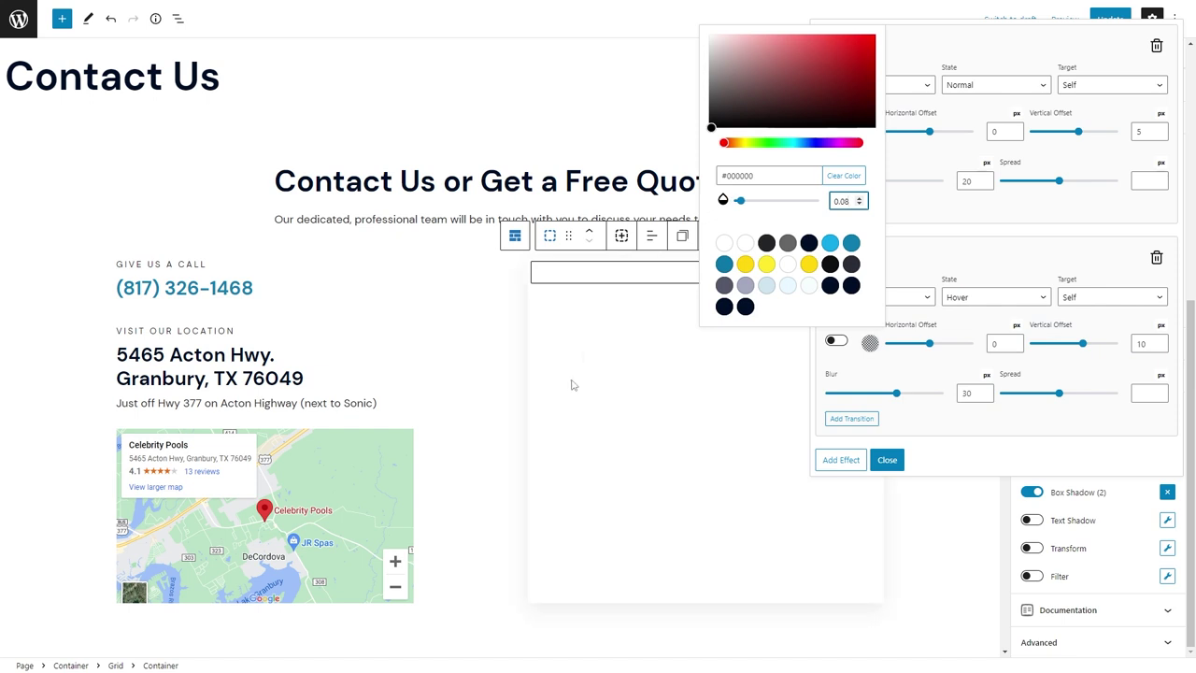
type("0.08")
left_click(1130, 540)
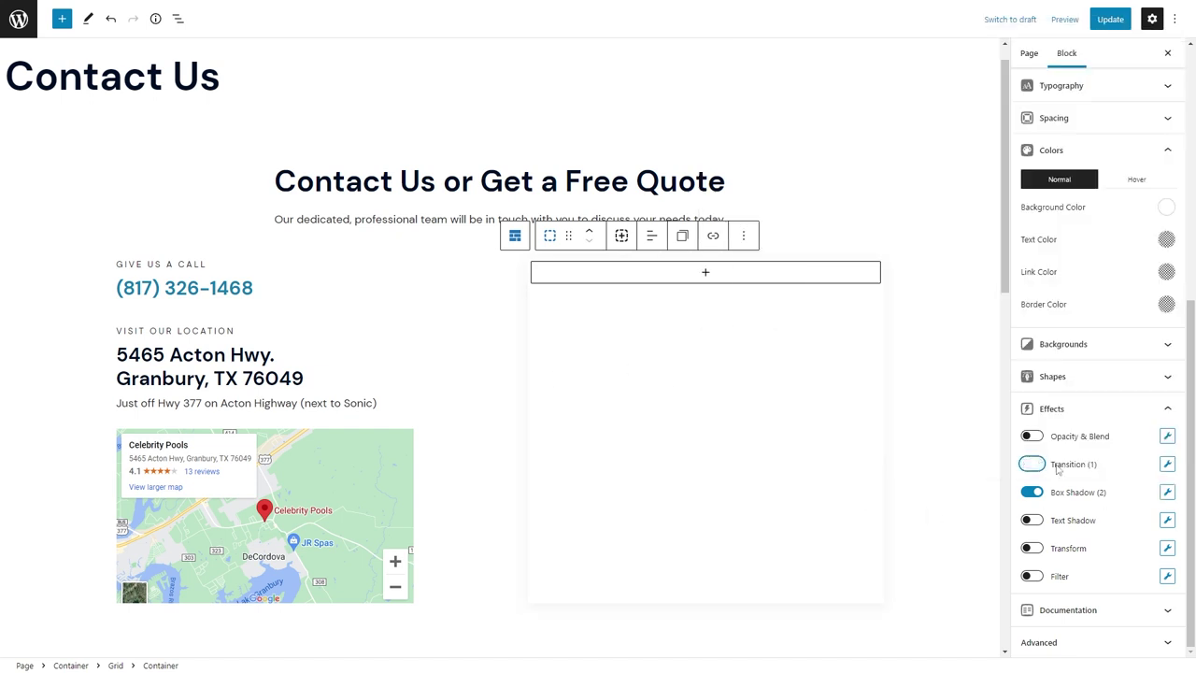
Add a transition to the column and link its corner radius and padding values.
left_click(1031, 464)
left_click(885, 339)
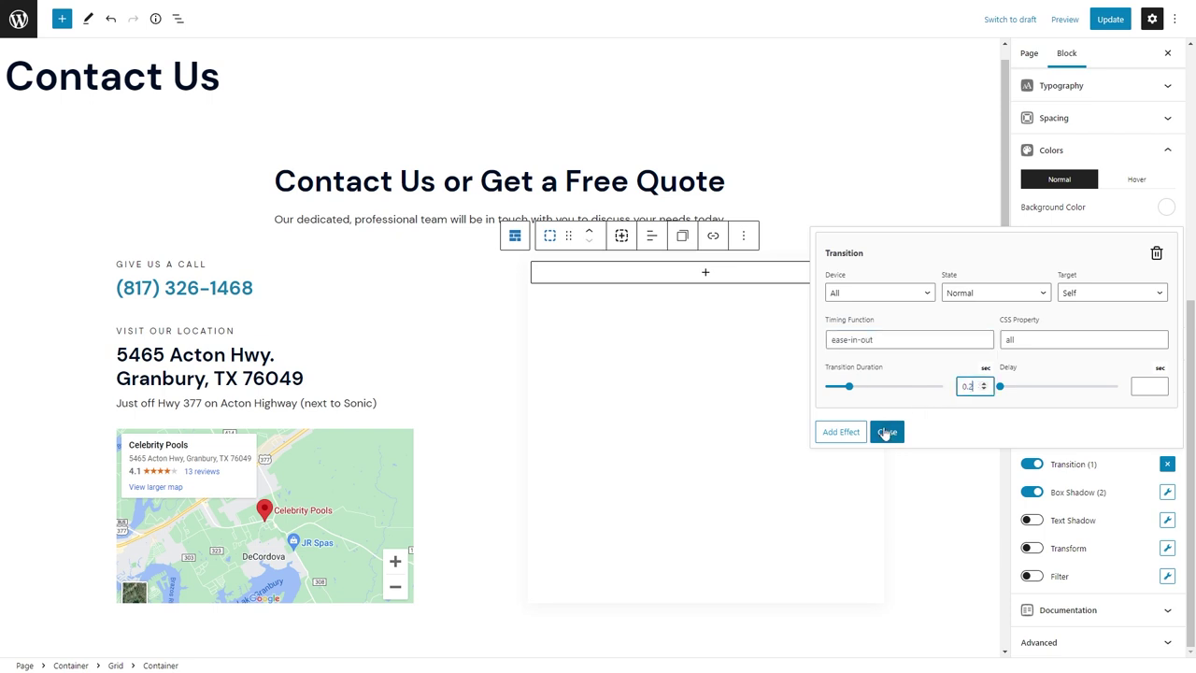
left_click(886, 432)
left_click(1055, 117)
left_click(1166, 394)
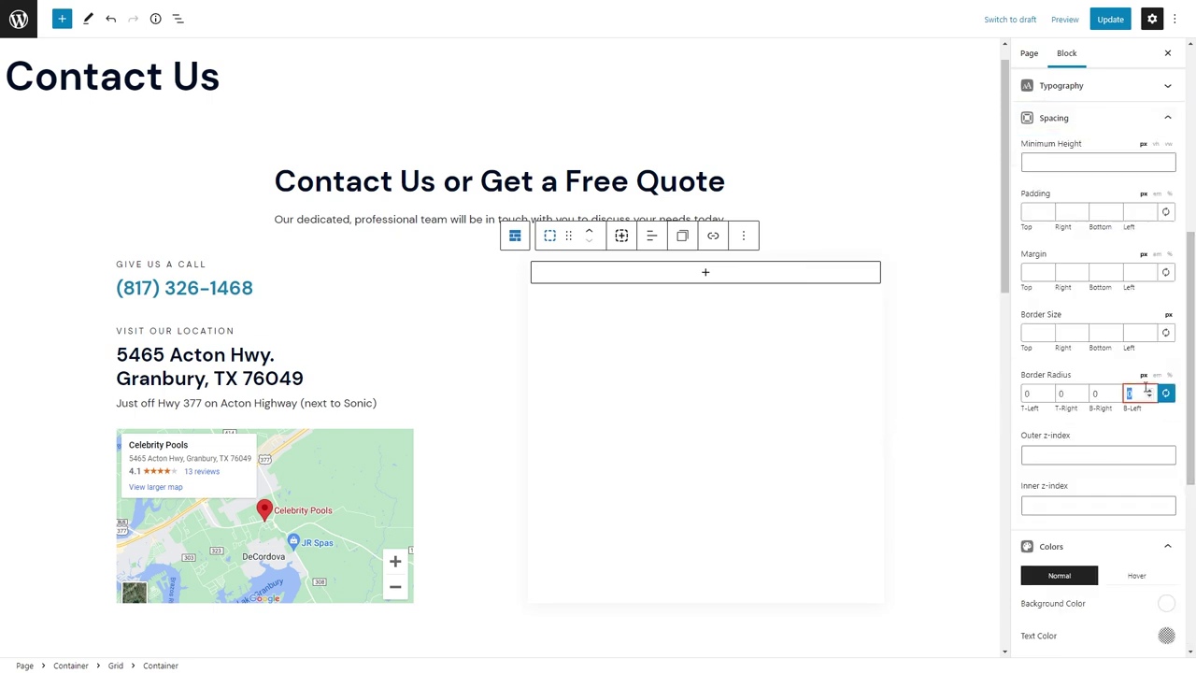
left_click(1165, 212)
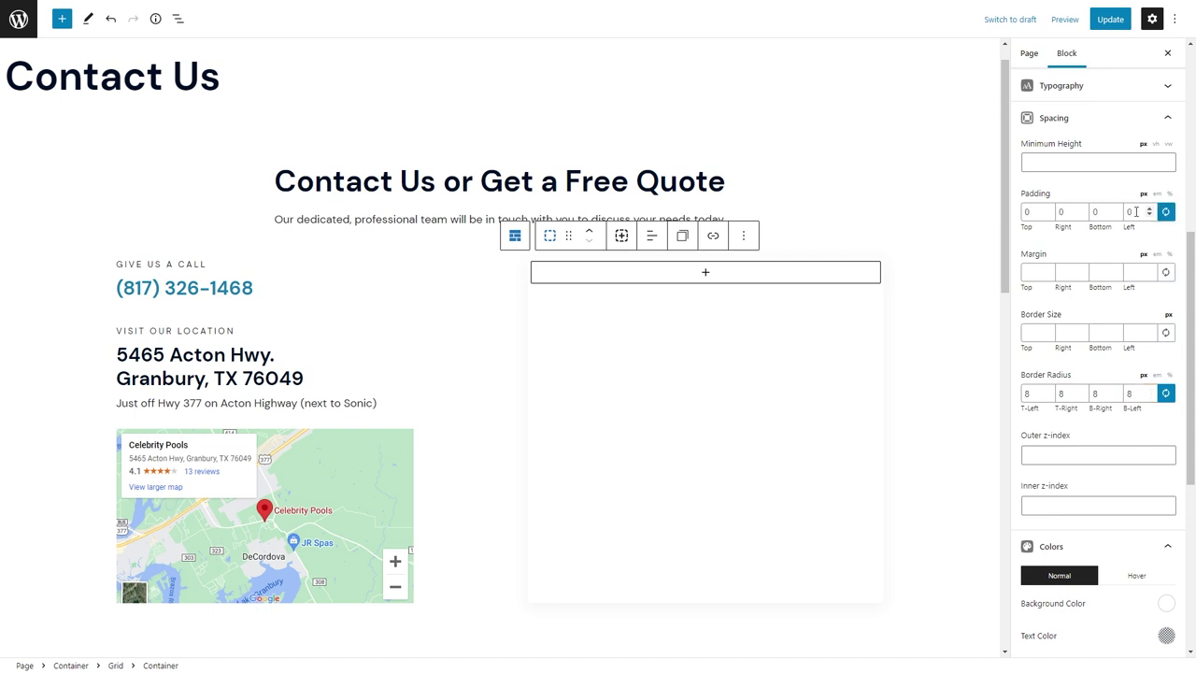
Add an H3 headline 'Contact & Quote Requests' inside the card.
left_click(699, 286)
left_click(702, 385)
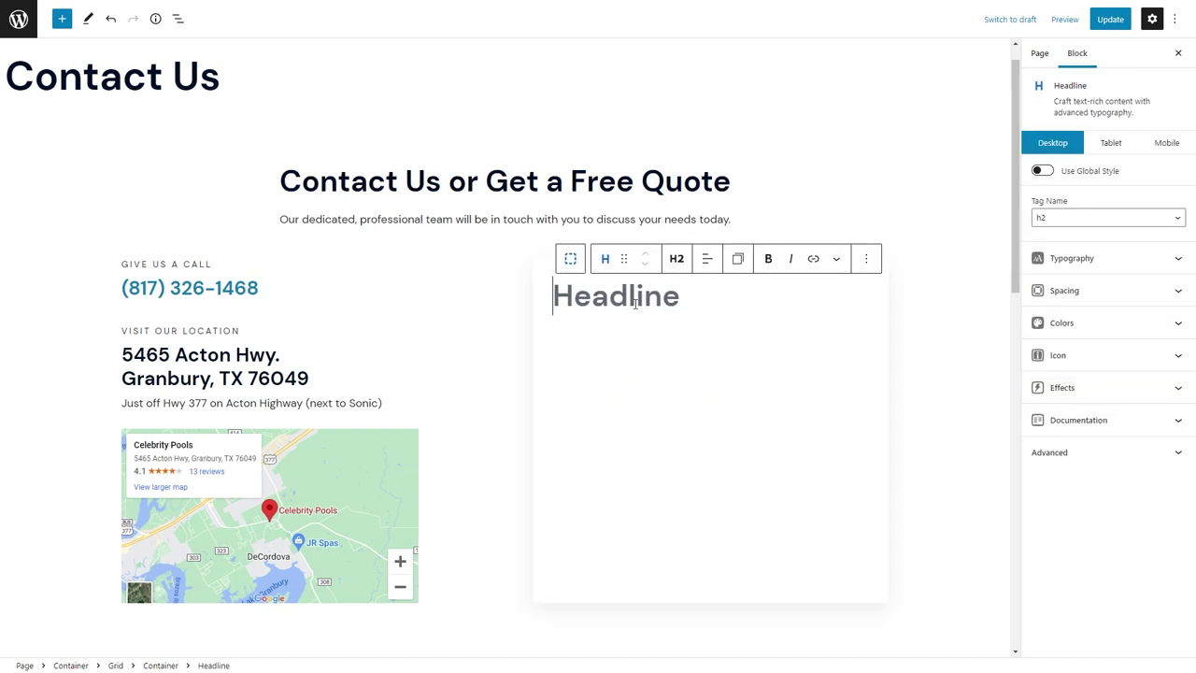
left_click(674, 256)
left_click(701, 340)
left_click(612, 291)
type("Conta")
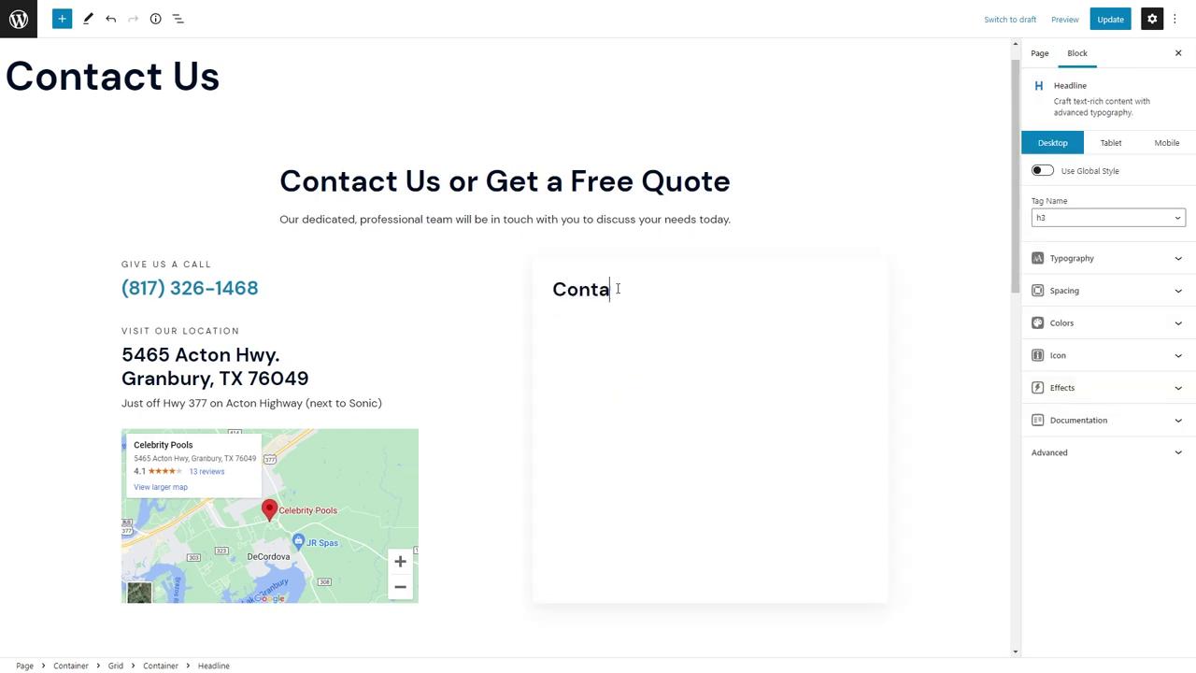
type("ct & Quote REqu")
type("quests")
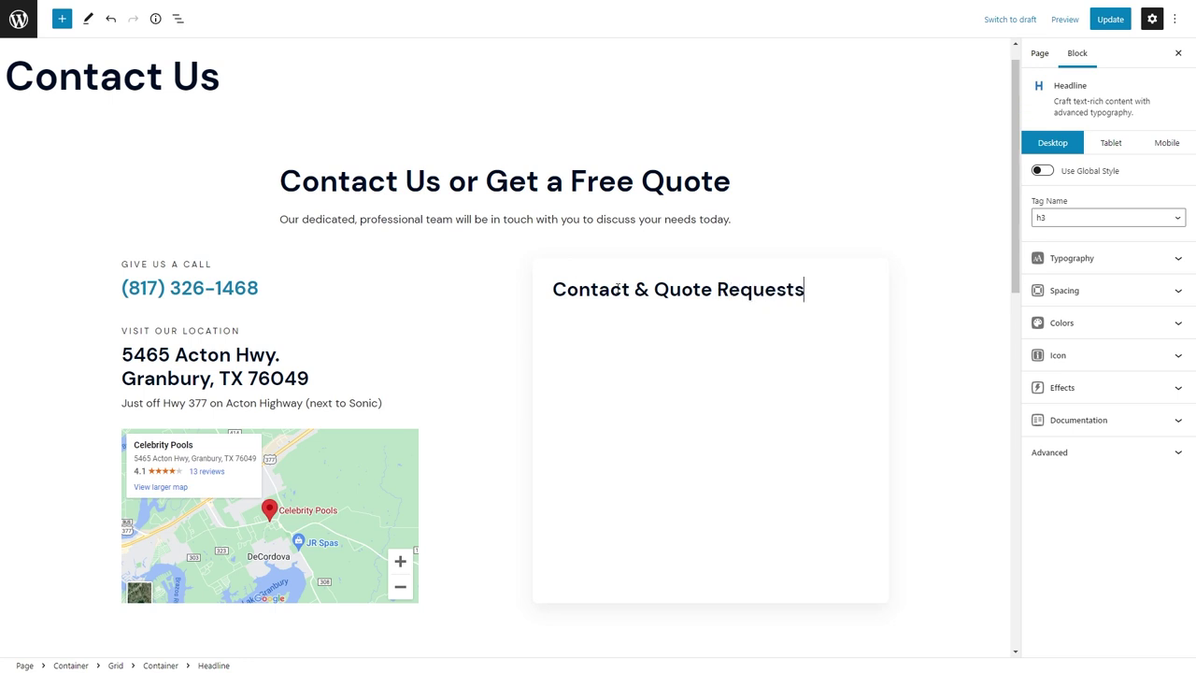
Set the card's padding to 48 on all sides.
left_click(568, 256)
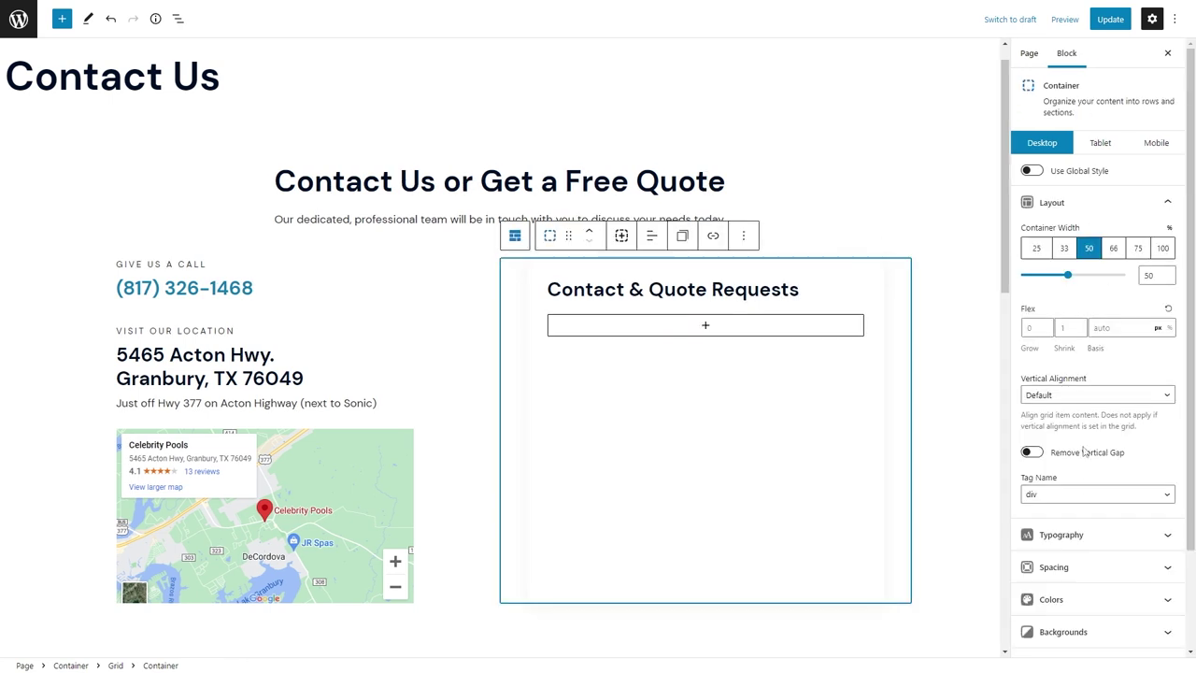
left_click(1054, 566)
scroll(1084, 374, "down", 1)
left_click(1140, 338)
type("48")
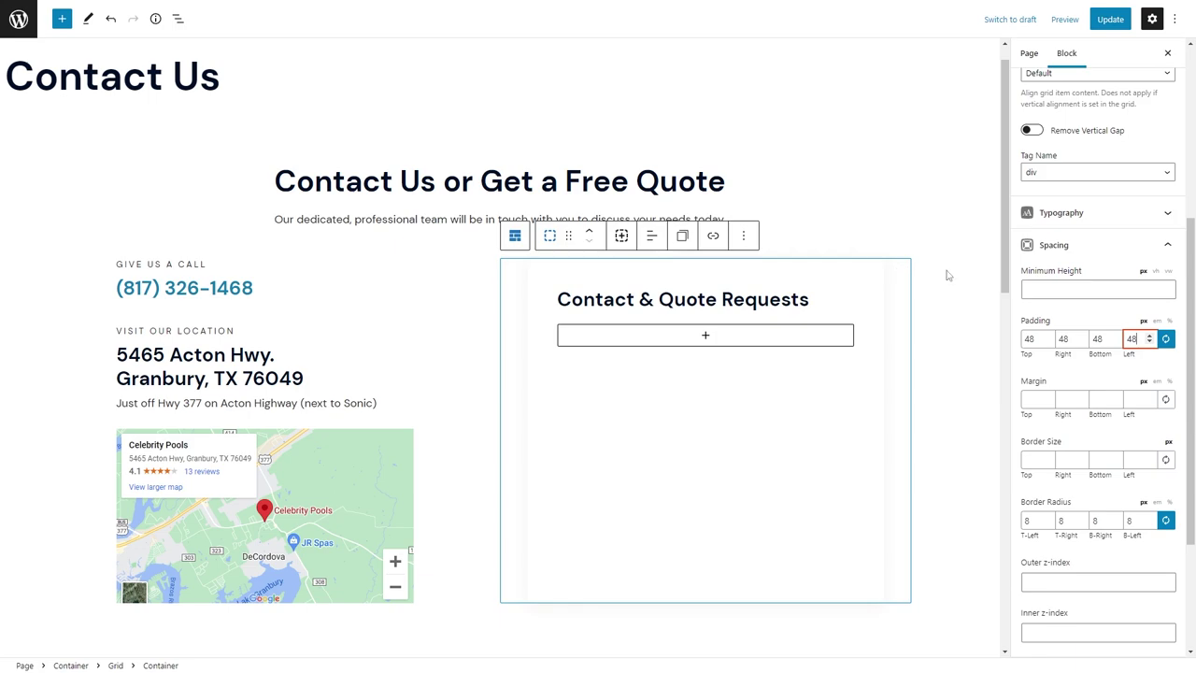
Save the Contact Us and Home pages, then go to the admin Pages list.
left_click(798, 299)
key("ctrl+s")
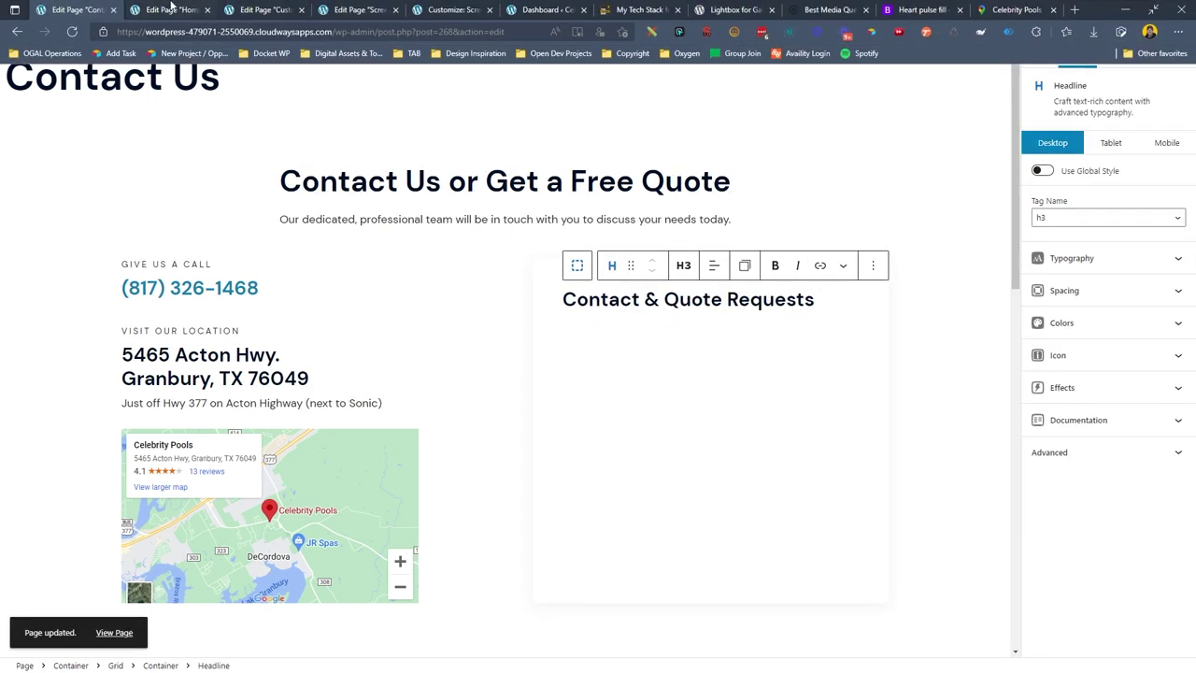
left_click(171, 7)
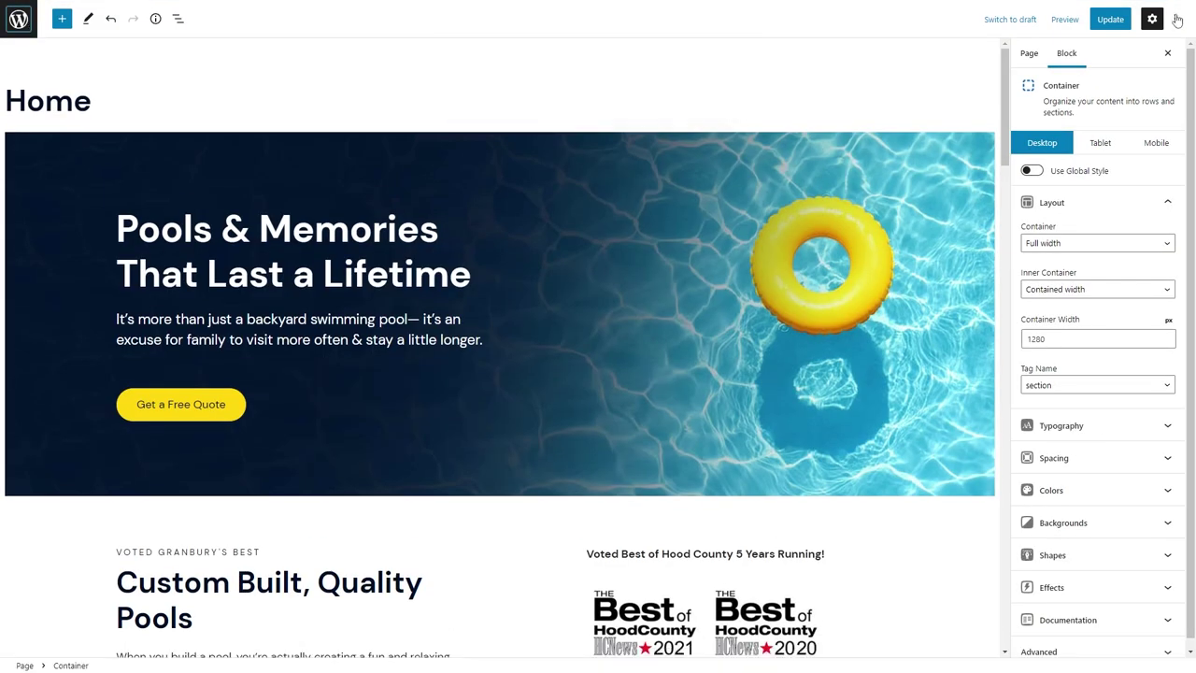
key("ctrl+s")
left_click(19, 18)
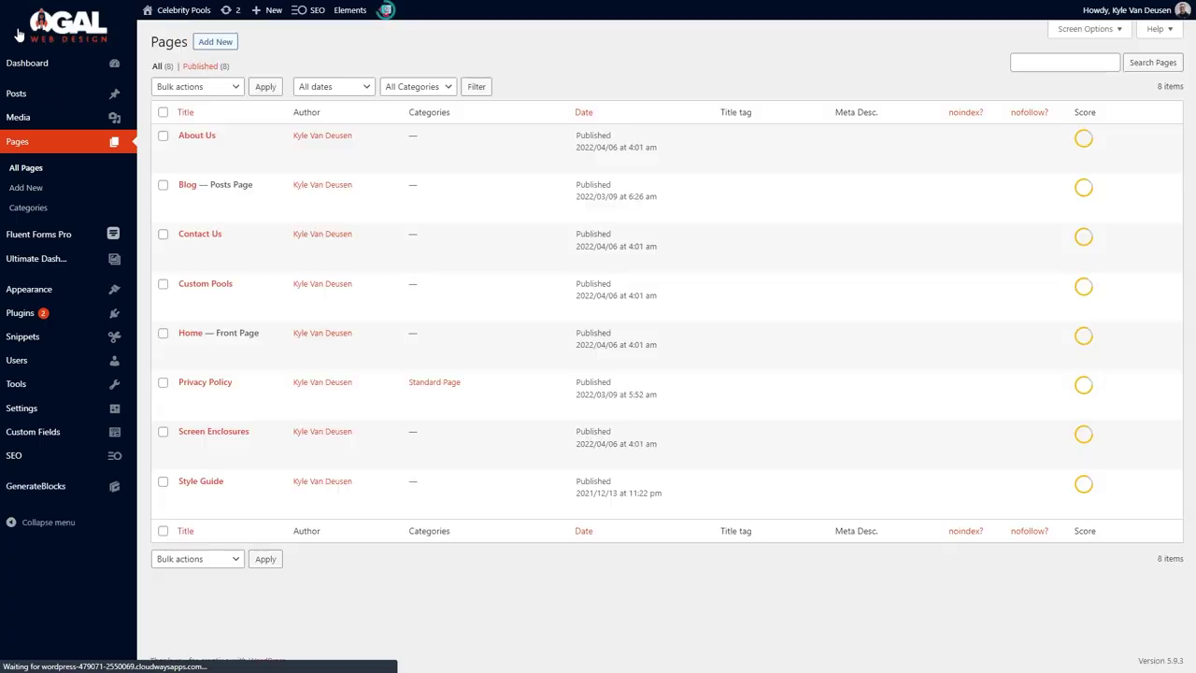
Create a blank Fluent Form named 'Contact & Quote Request'.
mouse_move(56, 234)
left_click(173, 250)
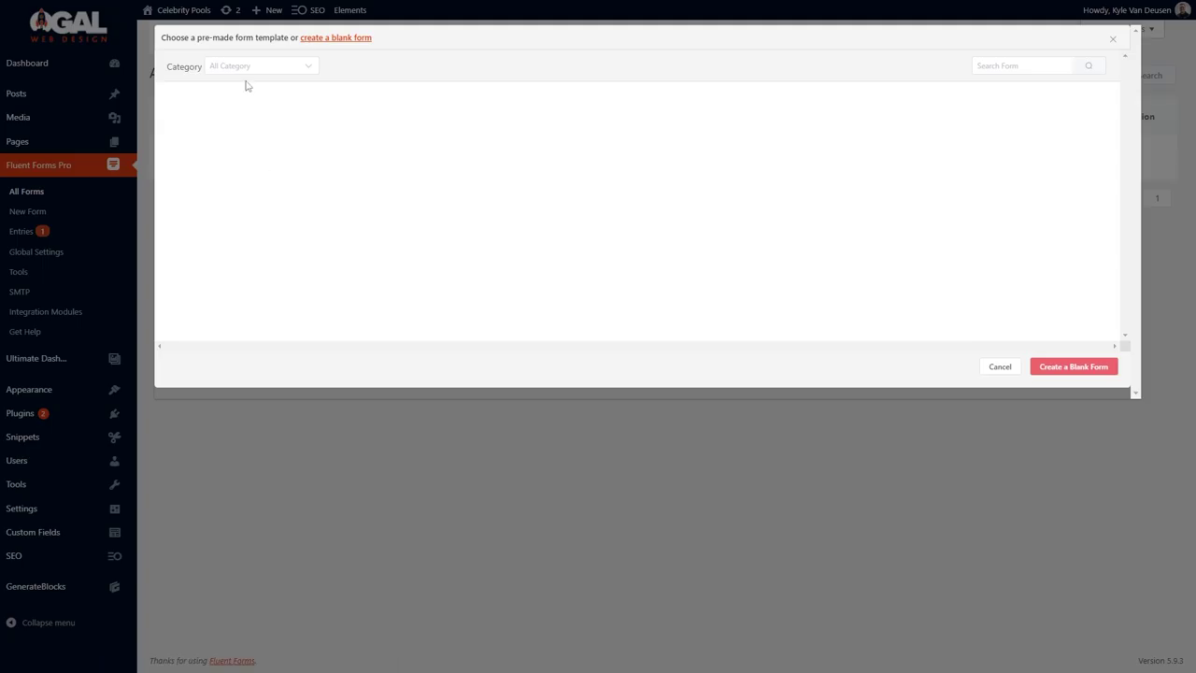
left_click(245, 192)
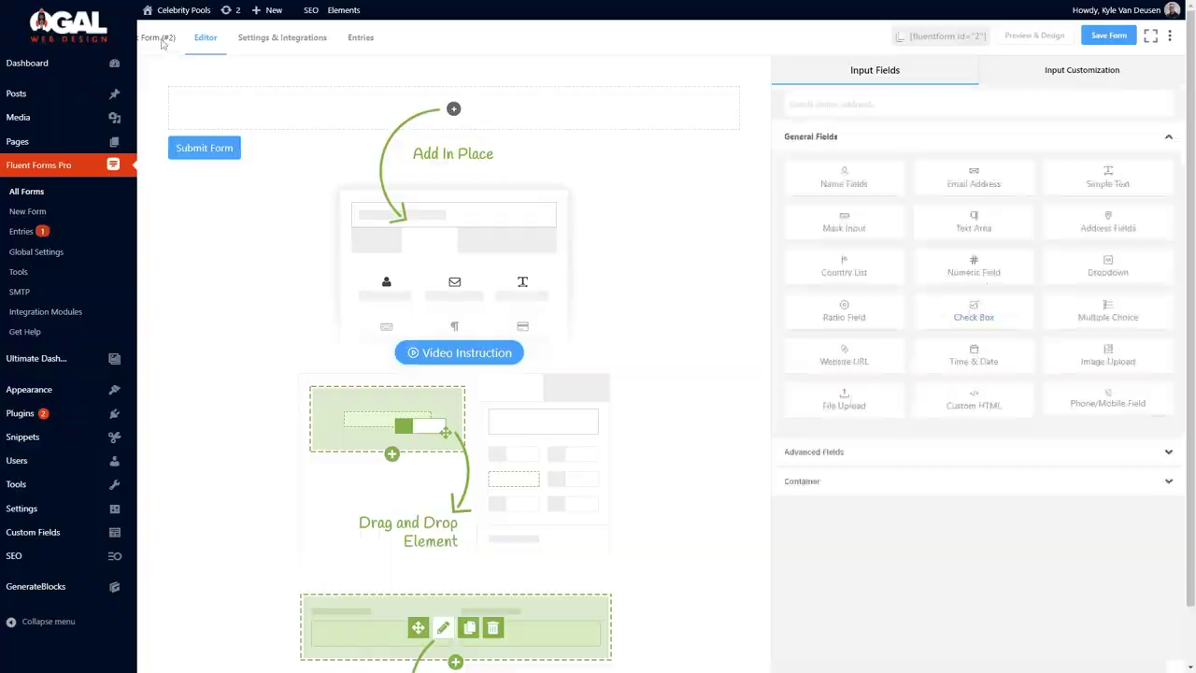
left_click(161, 40)
key("ctrl+a")
type("Cont")
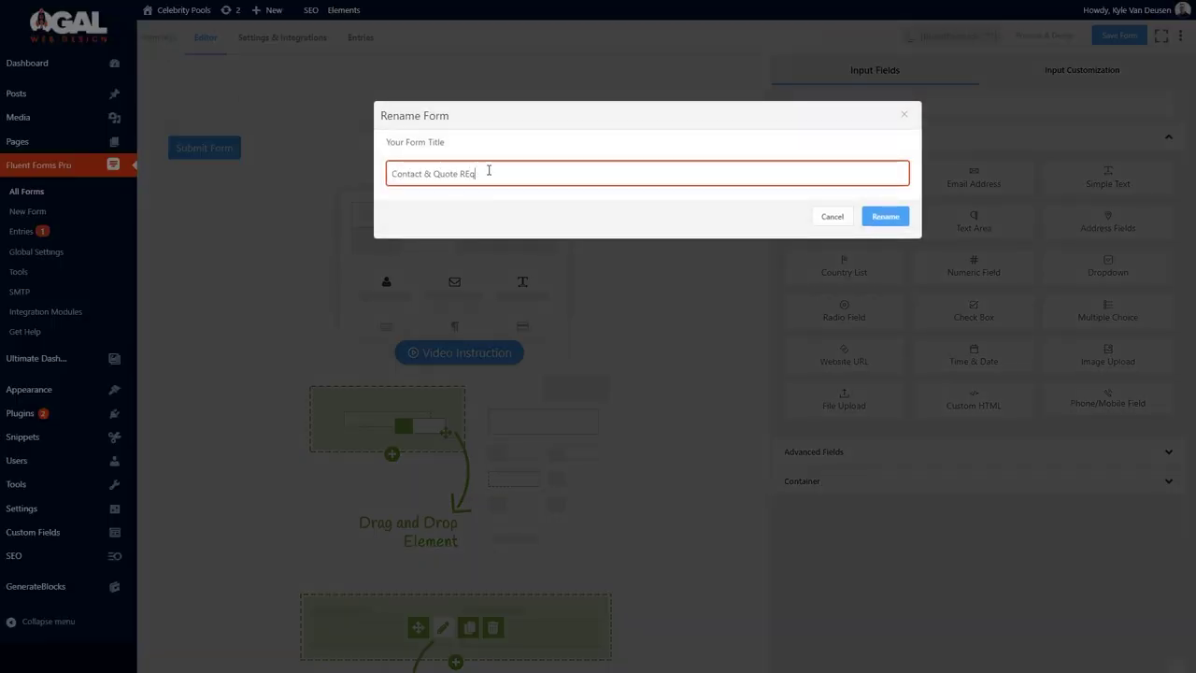
type("act & Quote Request")
key("Return")
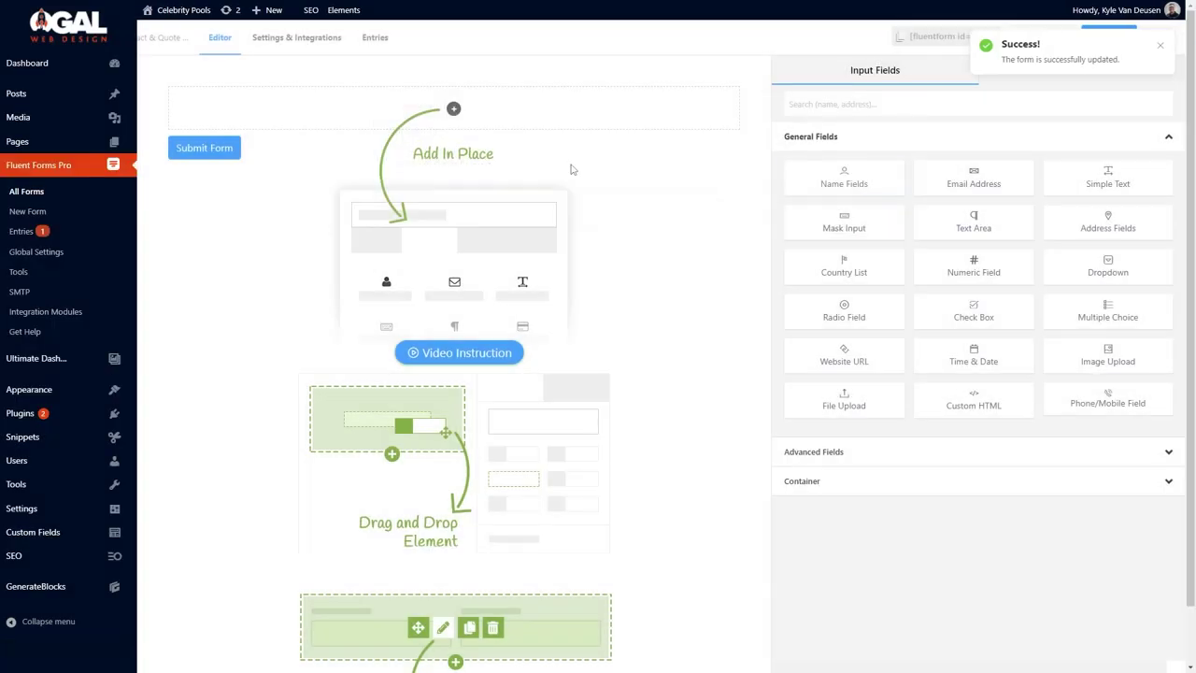
Add Name fields with First Name required, then Email and Phone/Mobile fields.
left_click_drag(845, 177, 409, 111)
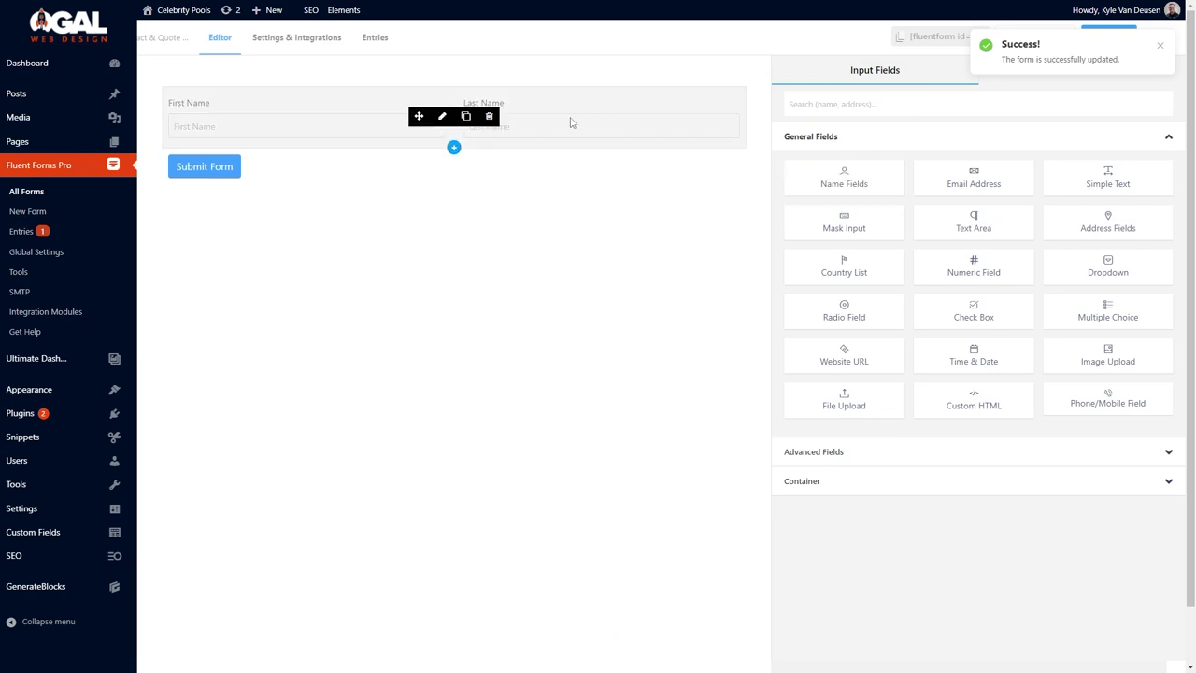
left_click(571, 123)
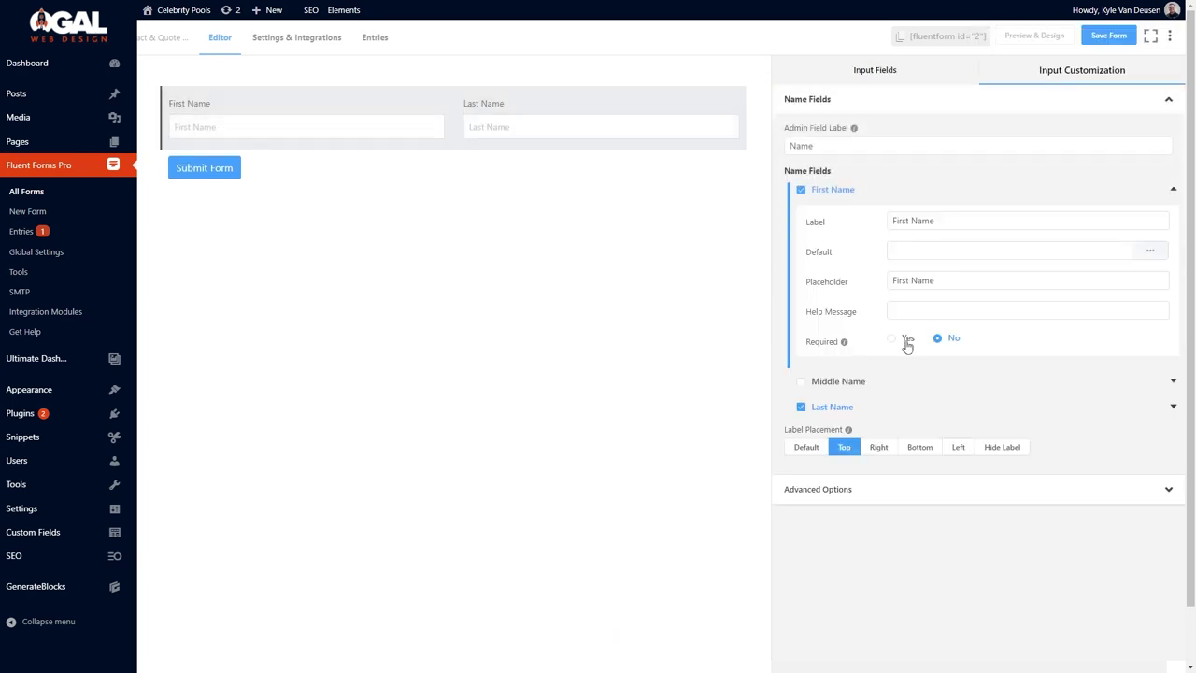
left_click(904, 340)
left_click(845, 71)
left_click_drag(987, 182, 341, 147)
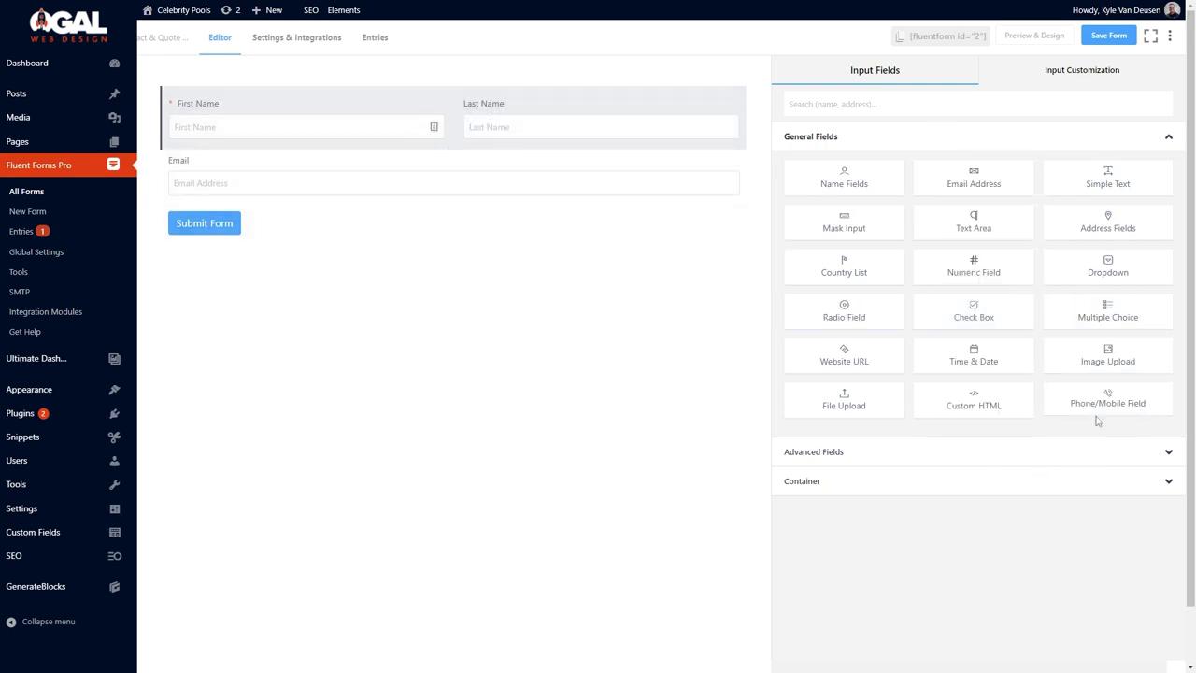
left_click_drag(1098, 421, 355, 210)
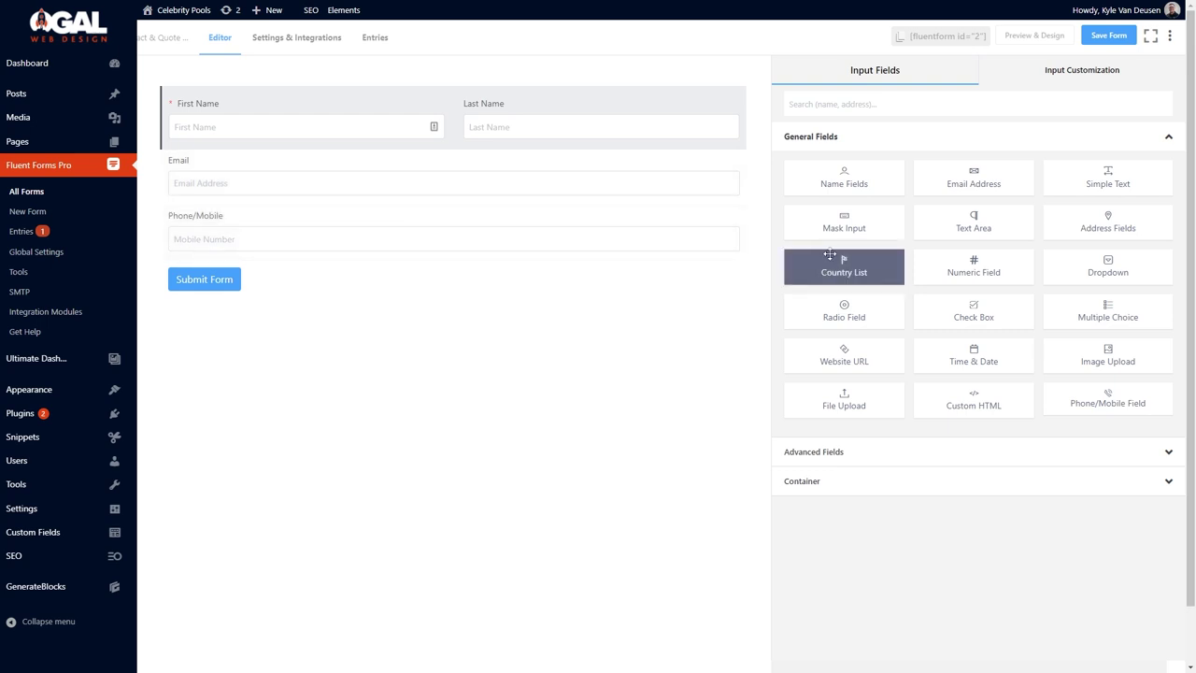
Add a dropdown with a 'How…' label and options Swimming Pool and Screen Room.
left_click_drag(1105, 269, 439, 280)
left_click(615, 272)
type("How Can We Help You?")
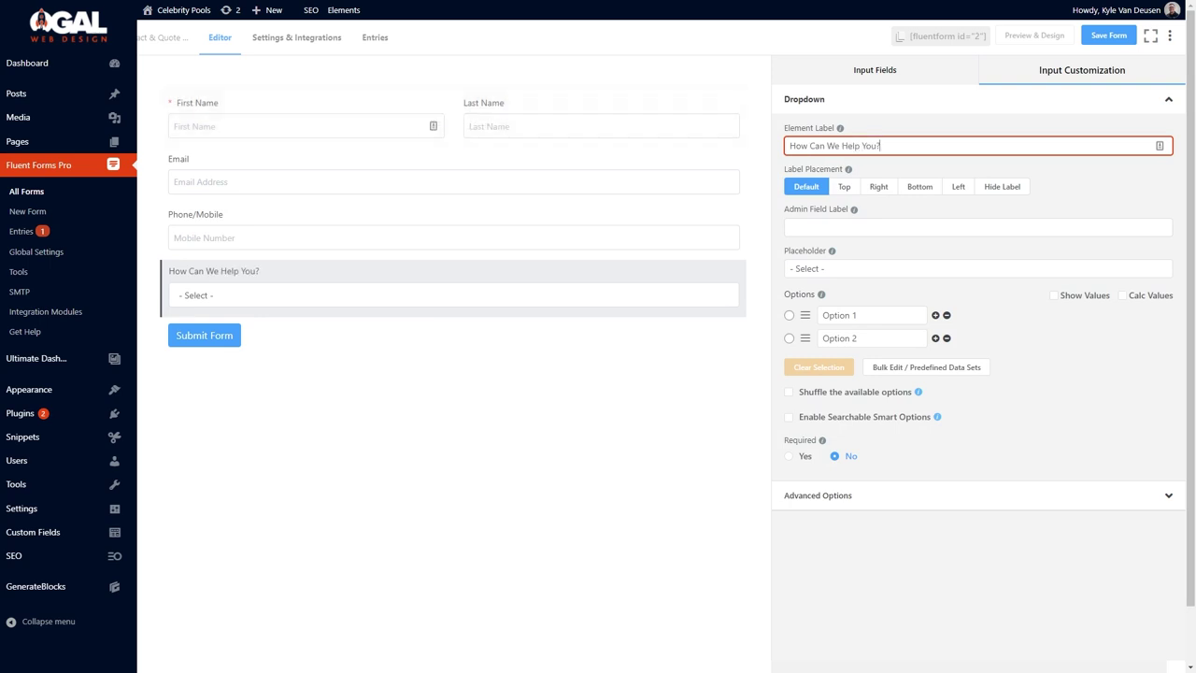
left_click(850, 311)
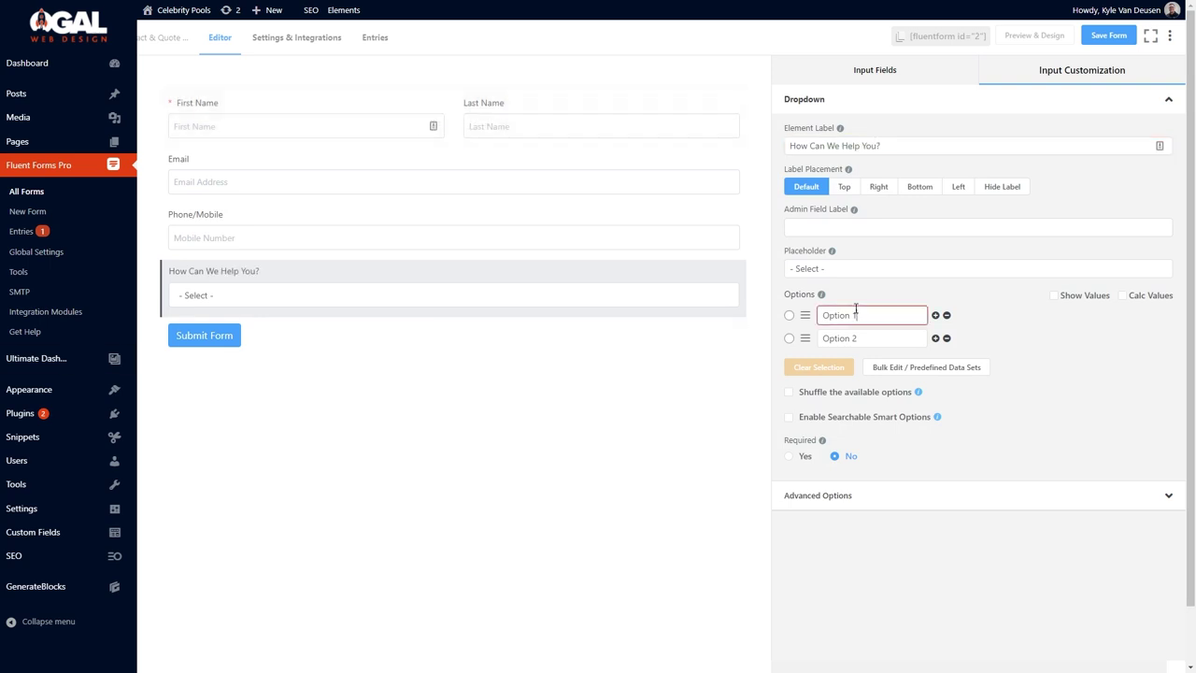
type("Swimming Pool")
double_click(840, 338)
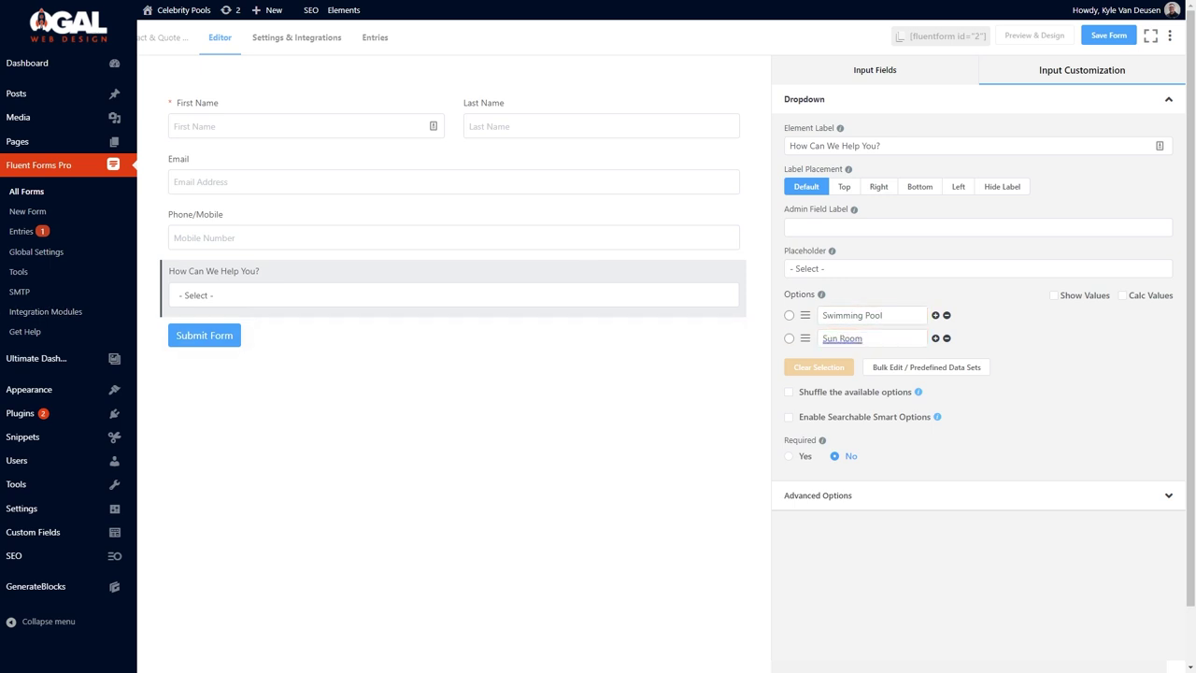
double_click(840, 338)
type("S")
key("Return")
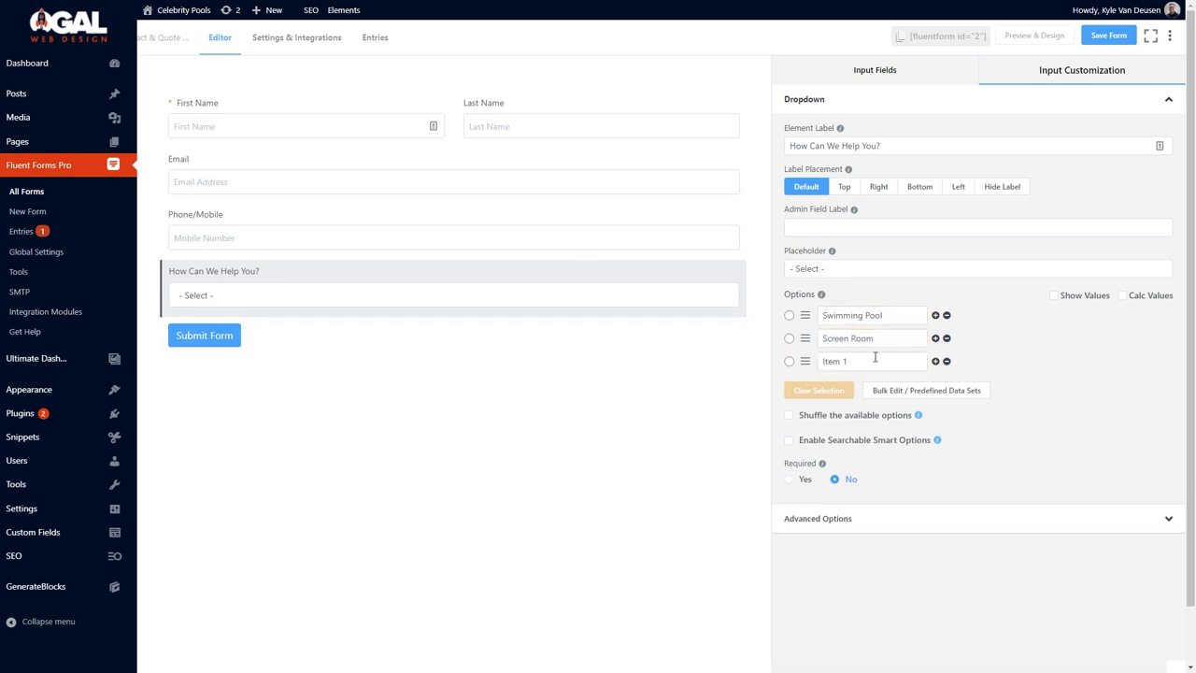
Add 'Porch or Patio Enclosure' and more dropdown options, and make the dropdown required.
triple_click(862, 361)
double_click(892, 363)
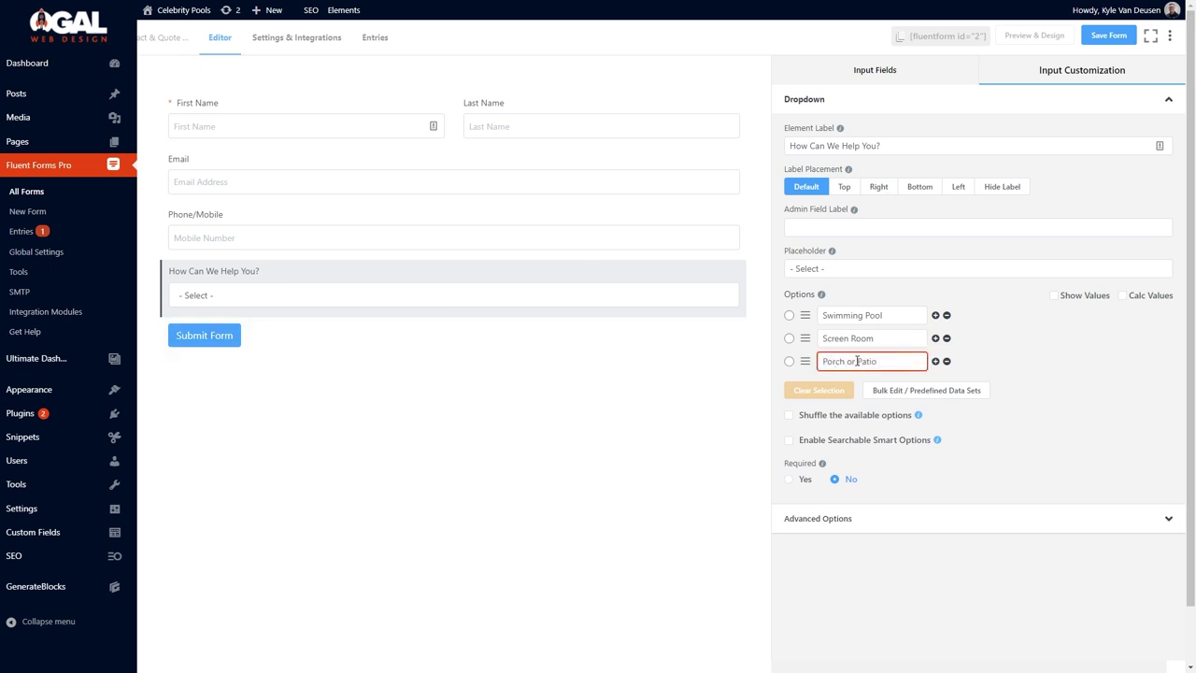
type("e")
left_click(935, 361)
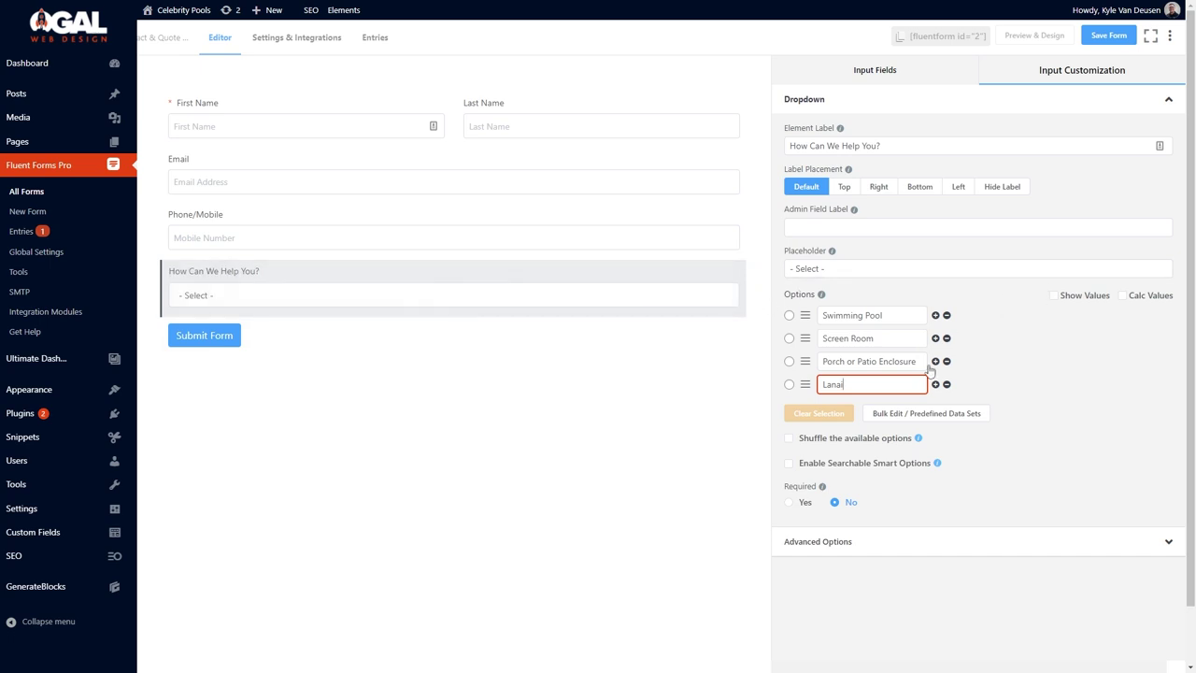
left_click(805, 501)
left_click(936, 384)
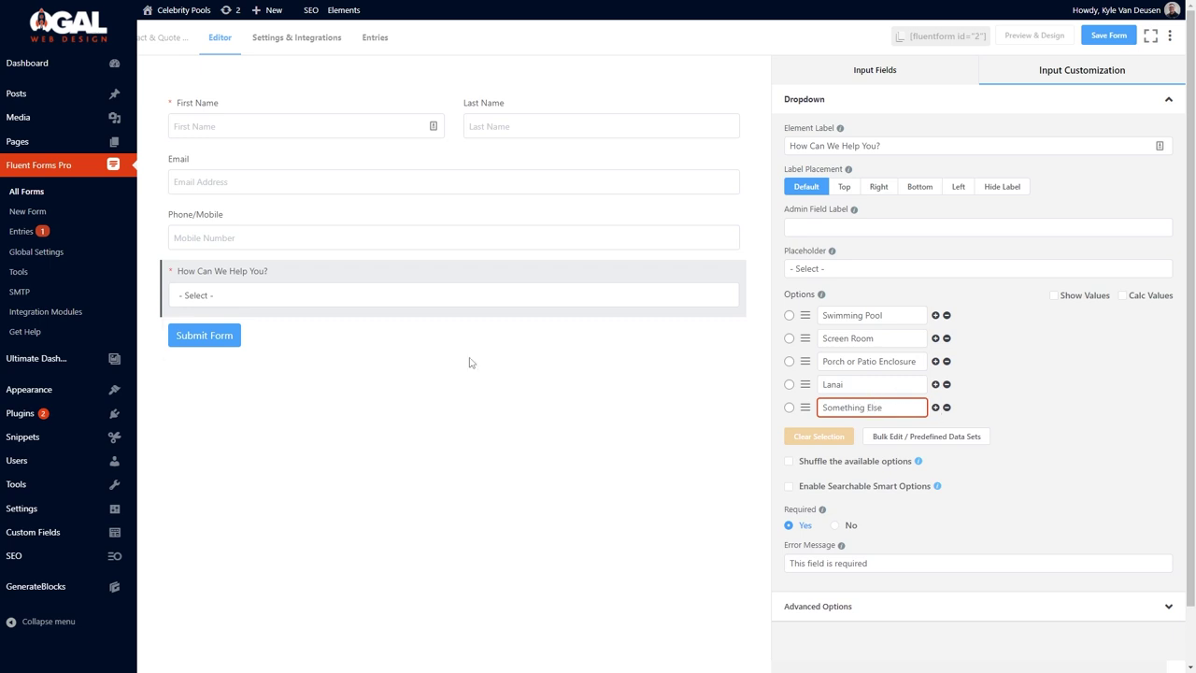
Add an Additional Details text area below the dropdown and edit its placeholder.
left_click(869, 81)
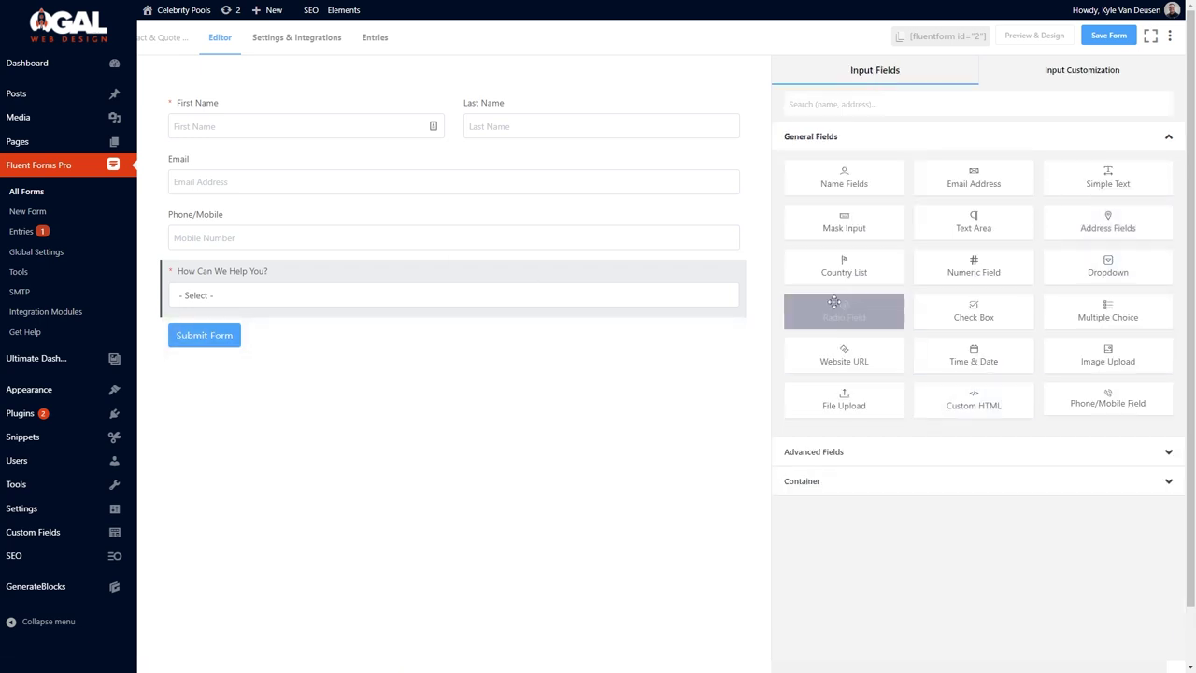
left_click_drag(972, 222, 262, 341)
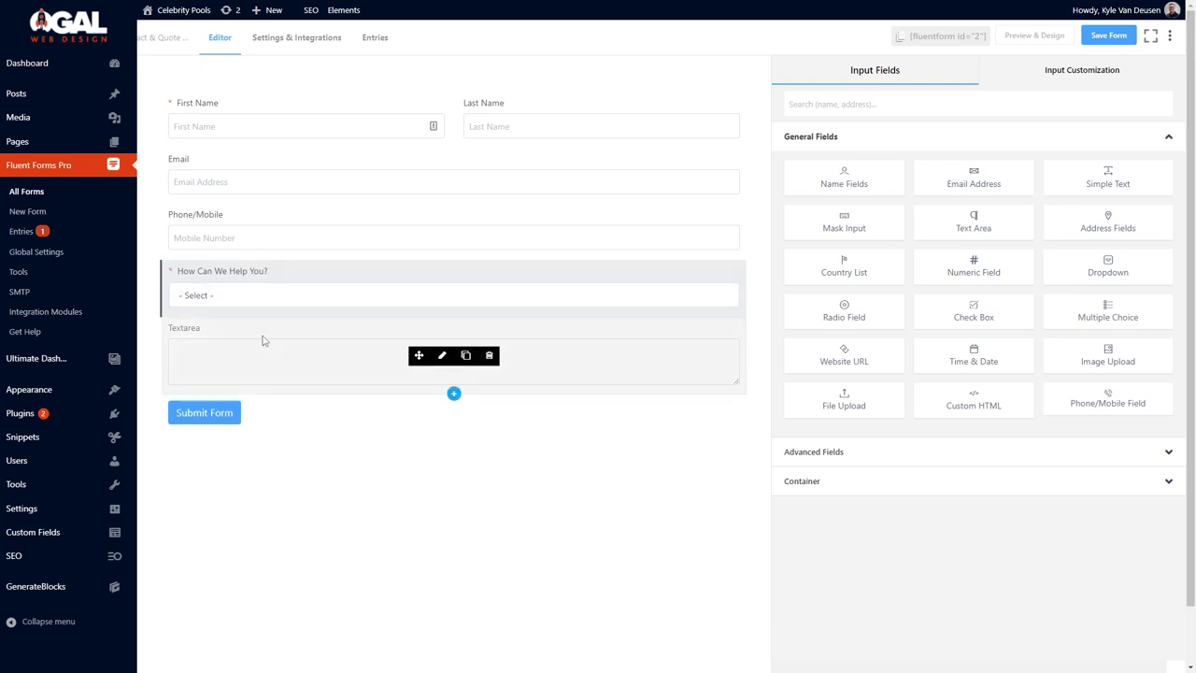
left_click(263, 341)
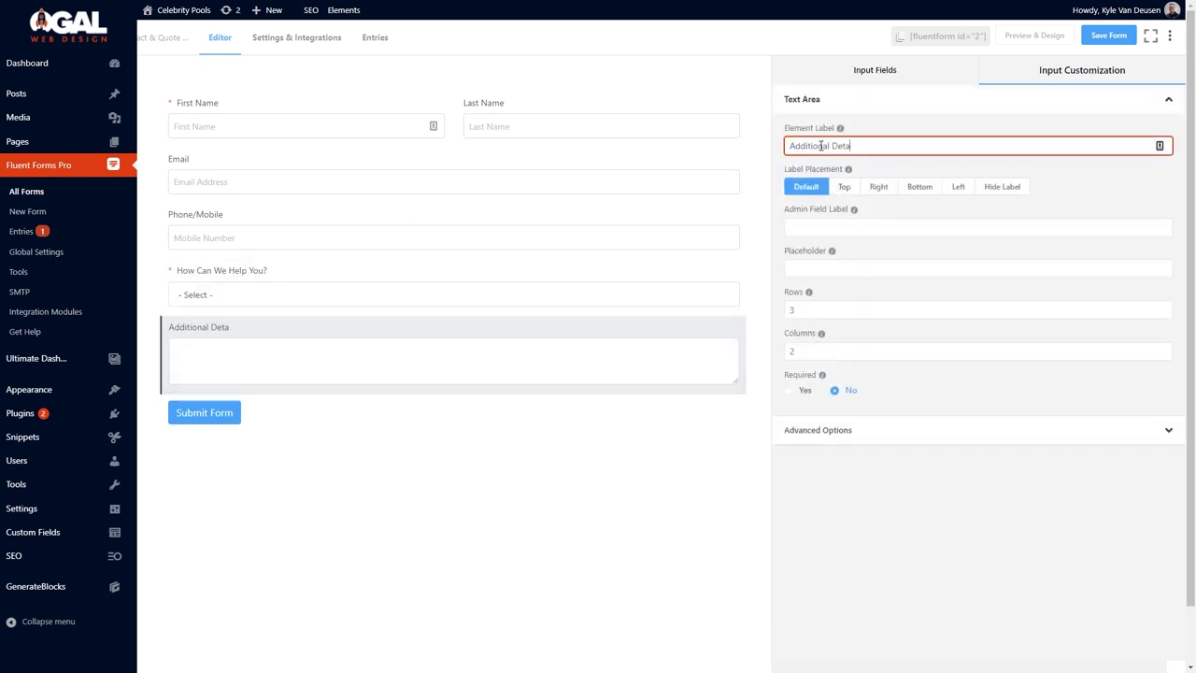
left_click(792, 265)
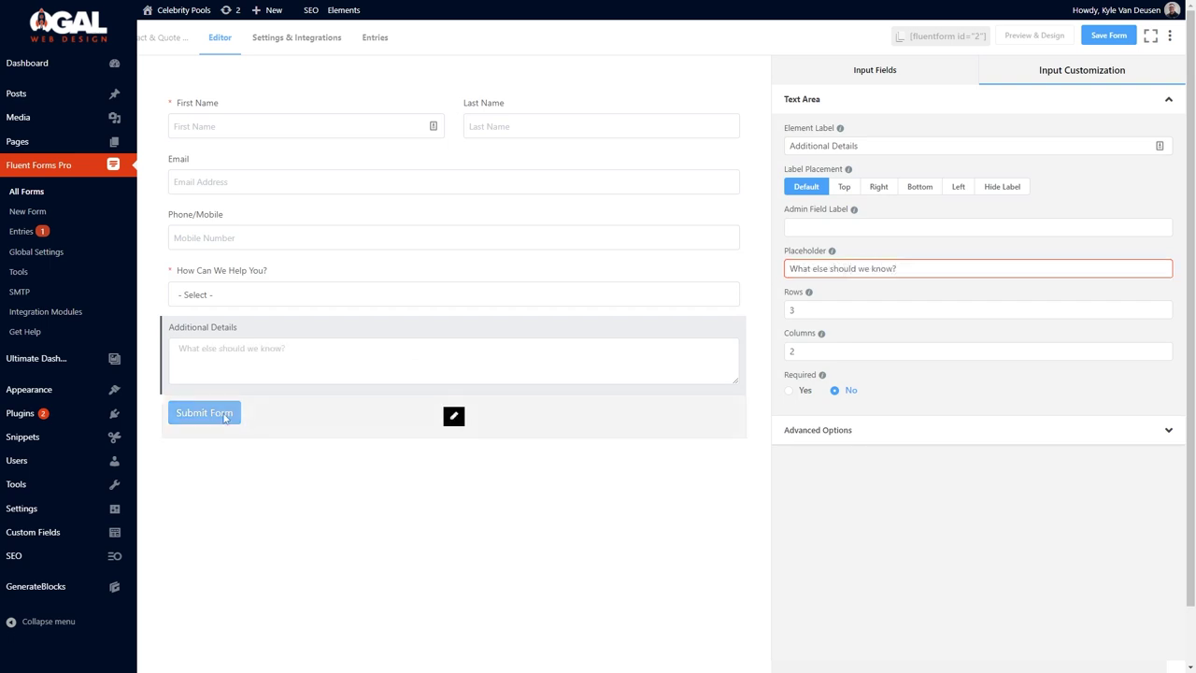
Change the submit button to 'Send Inquiry' with default styling removed, and save the form.
left_click(454, 414)
triple_click(836, 180)
type("Send")
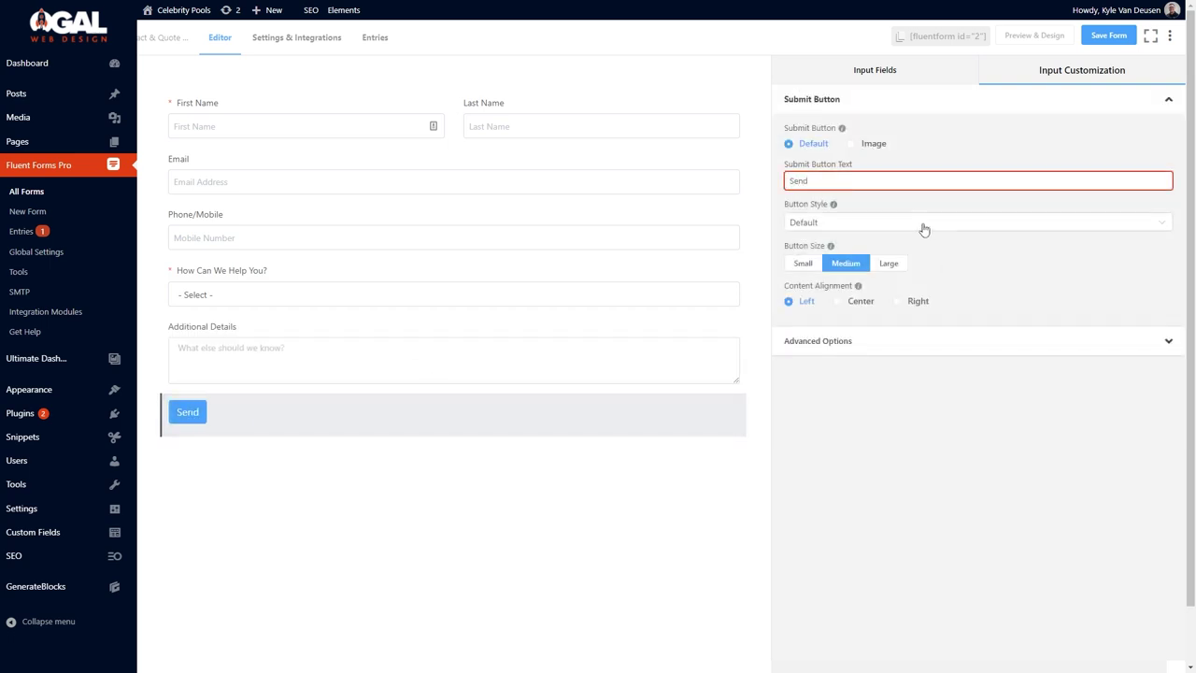
left_click(923, 229)
left_click(858, 277)
left_click(862, 176)
type("Inquiry")
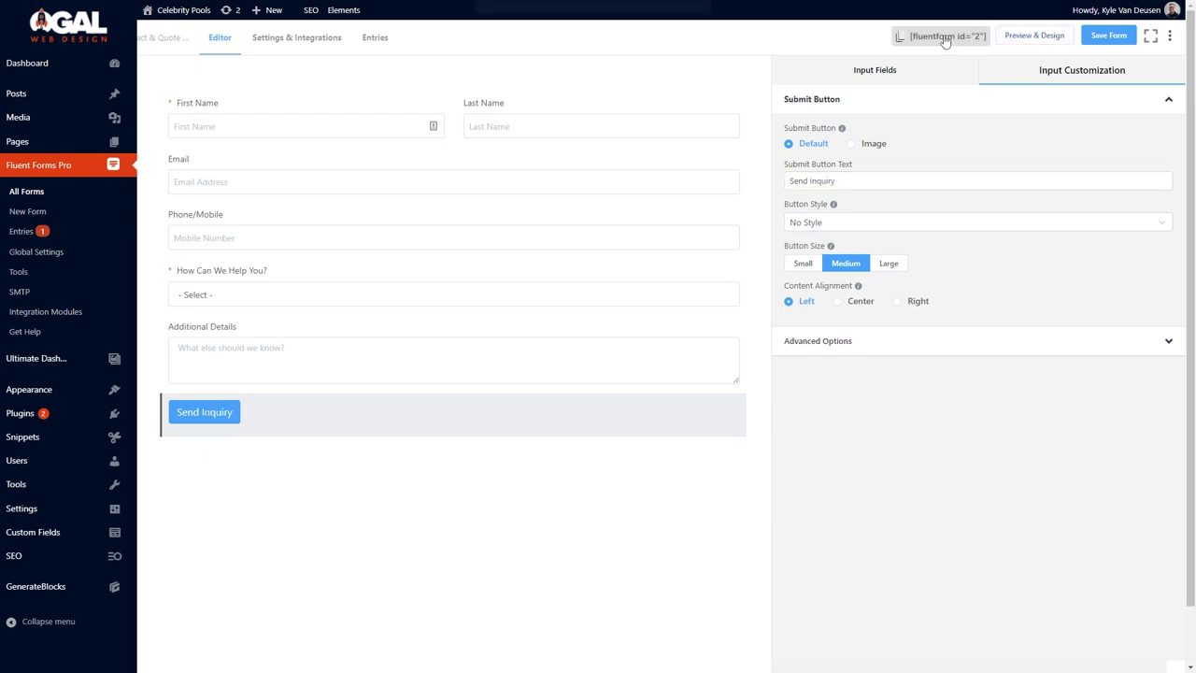
left_click(1108, 36)
mouse_move(347, 8)
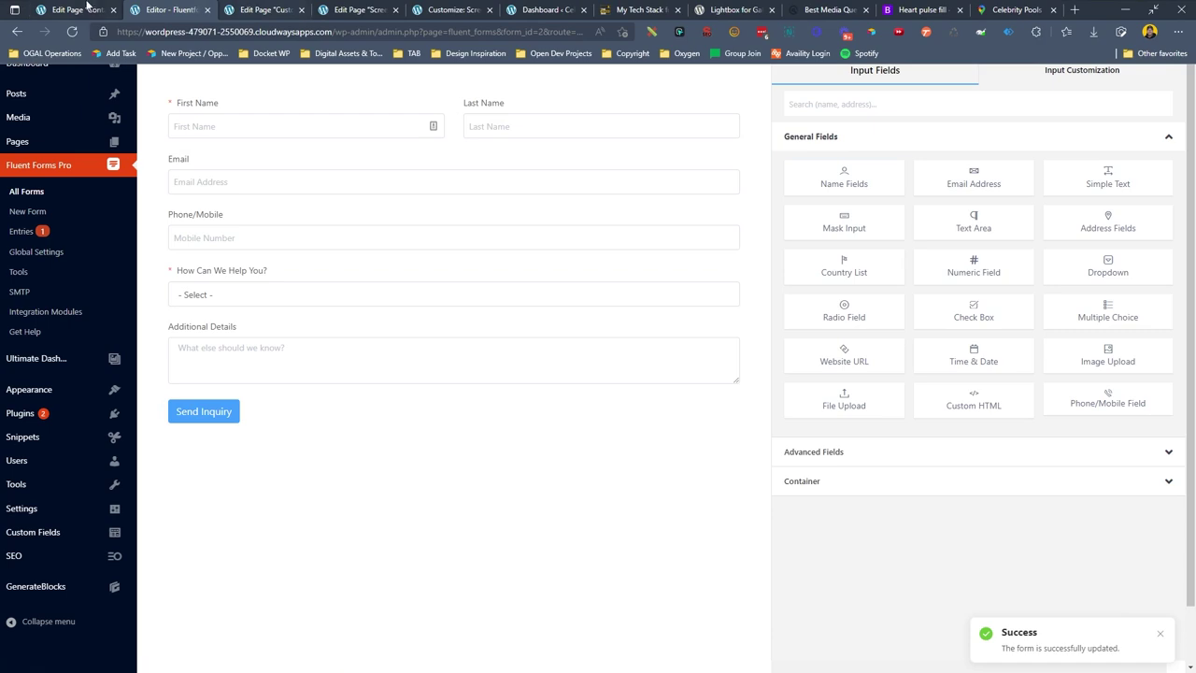
left_click(89, 9)
Embed the Contact & Quote Request form below the quote-card heading and save the page.
key("ctrl+s")
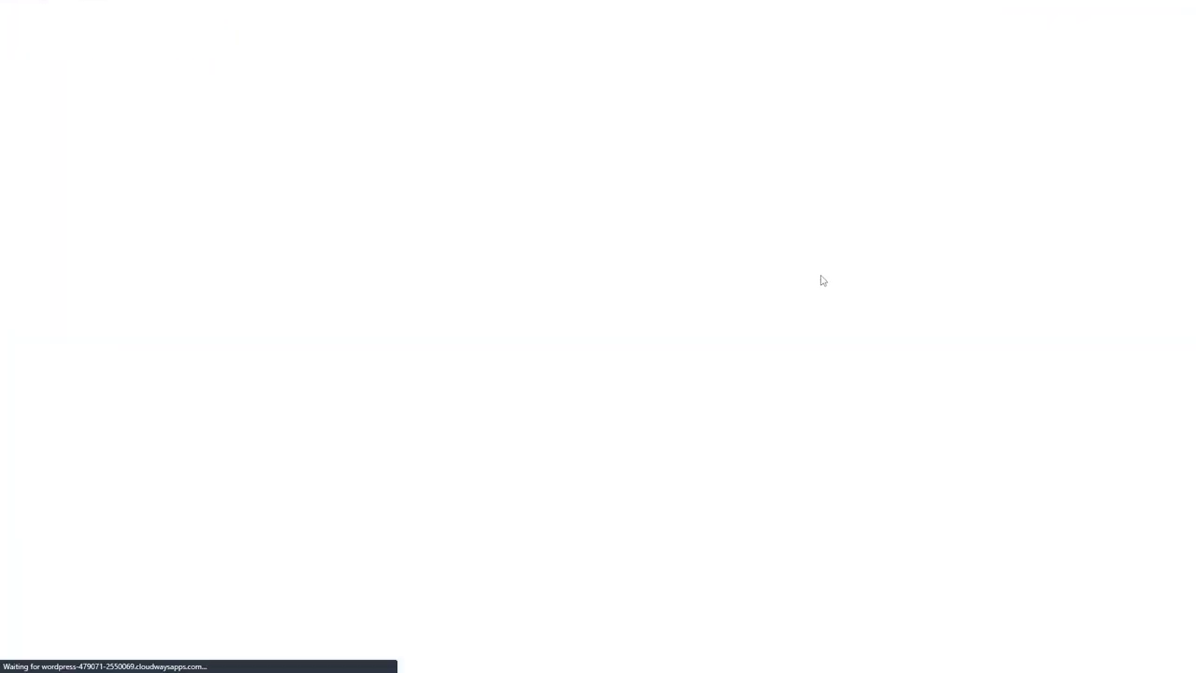
left_click(807, 329)
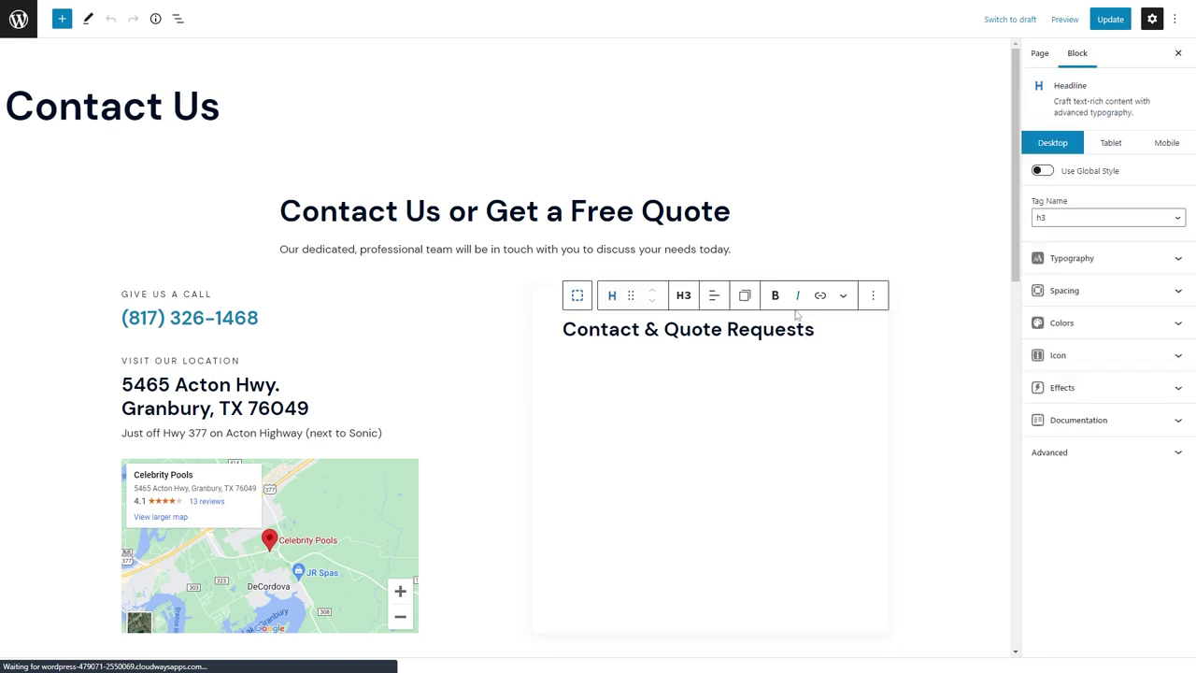
key("Return")
type("/fluent")
key("Return")
left_click(641, 420)
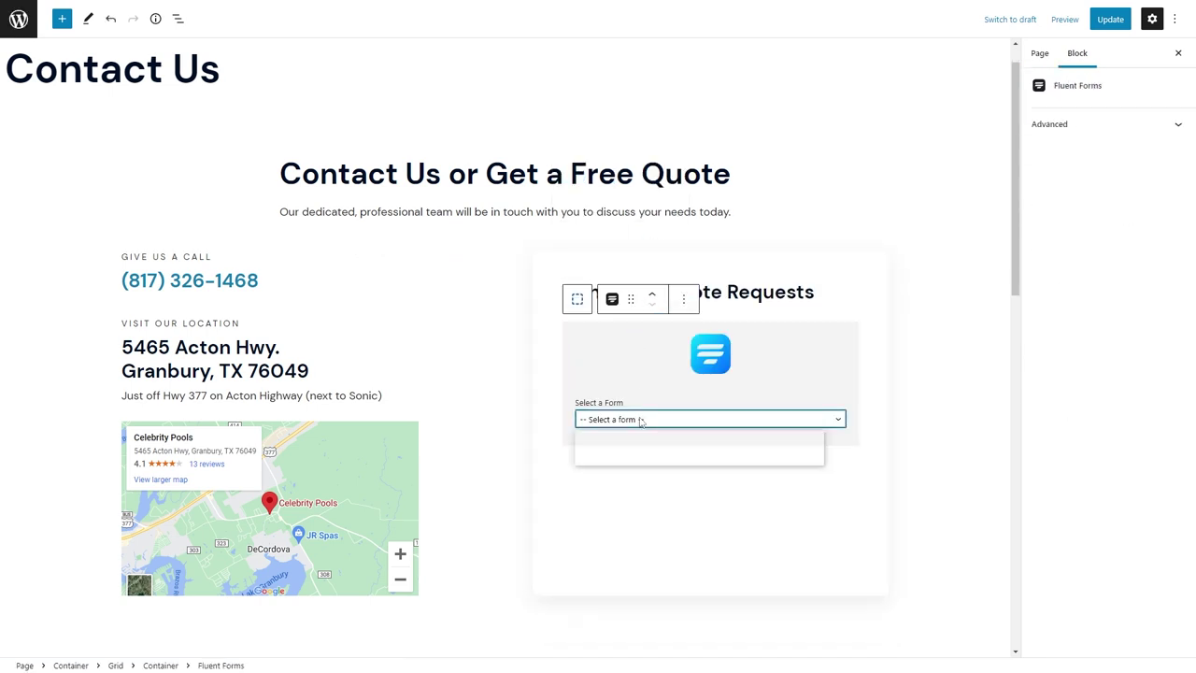
left_click(649, 455)
left_click(1110, 18)
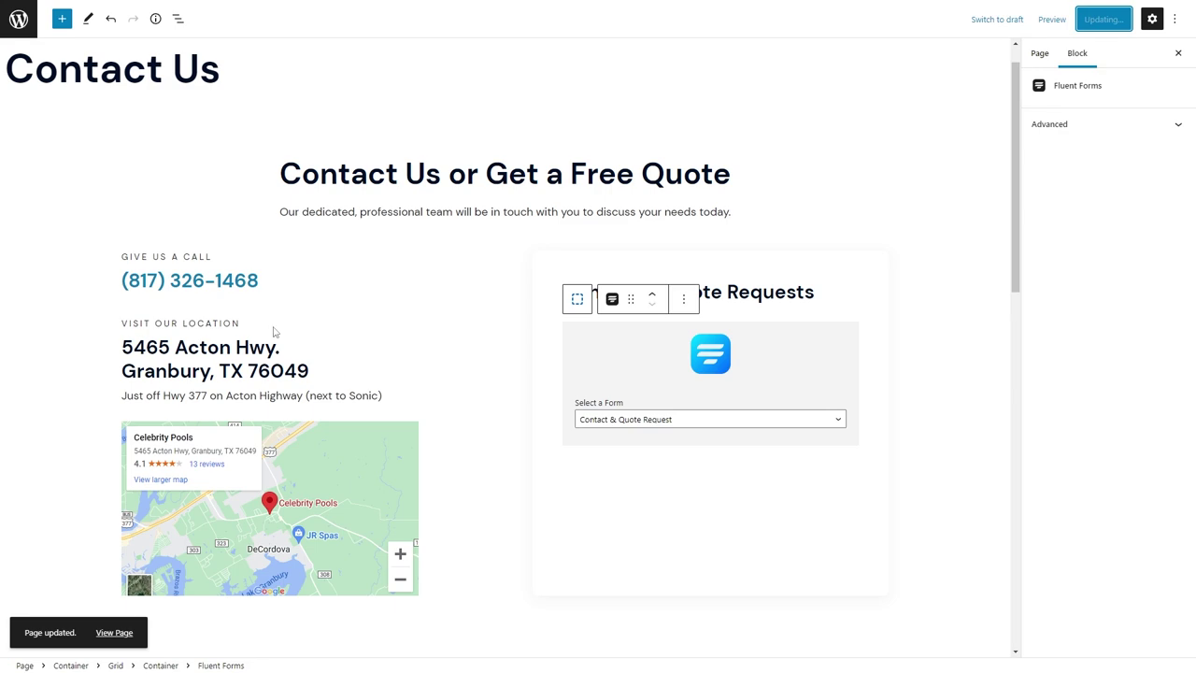
Preview the Contact Us page with the embedded form, then return to the admin.
left_click(452, 12)
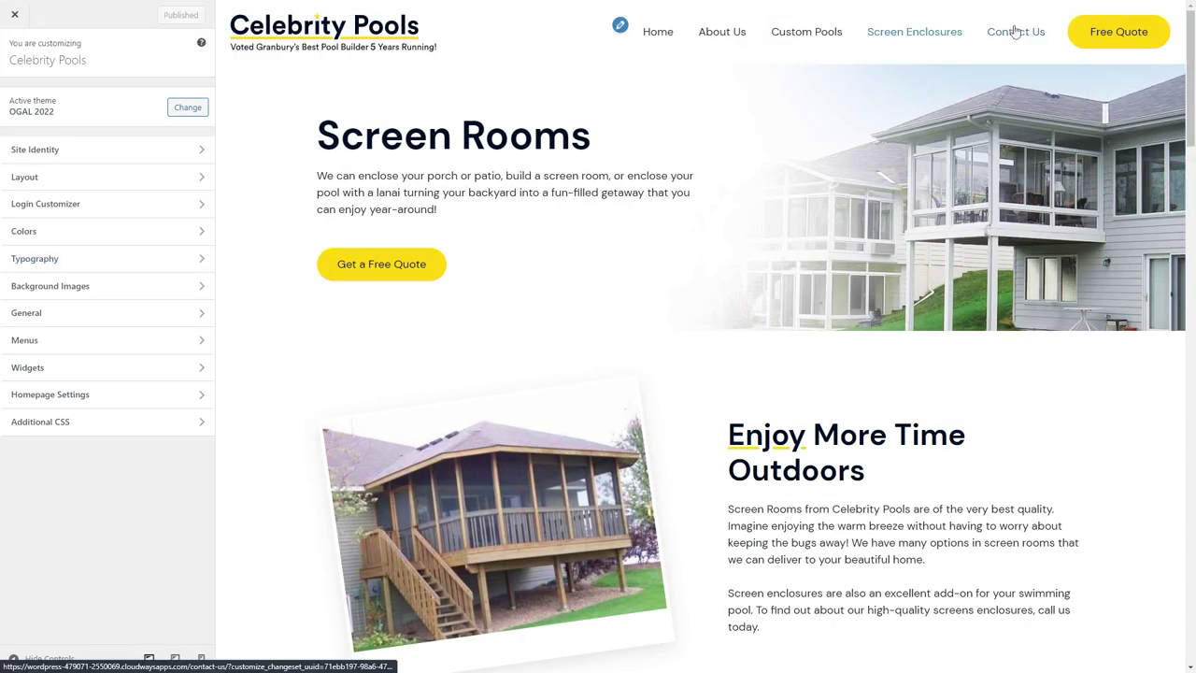
left_click(1016, 32)
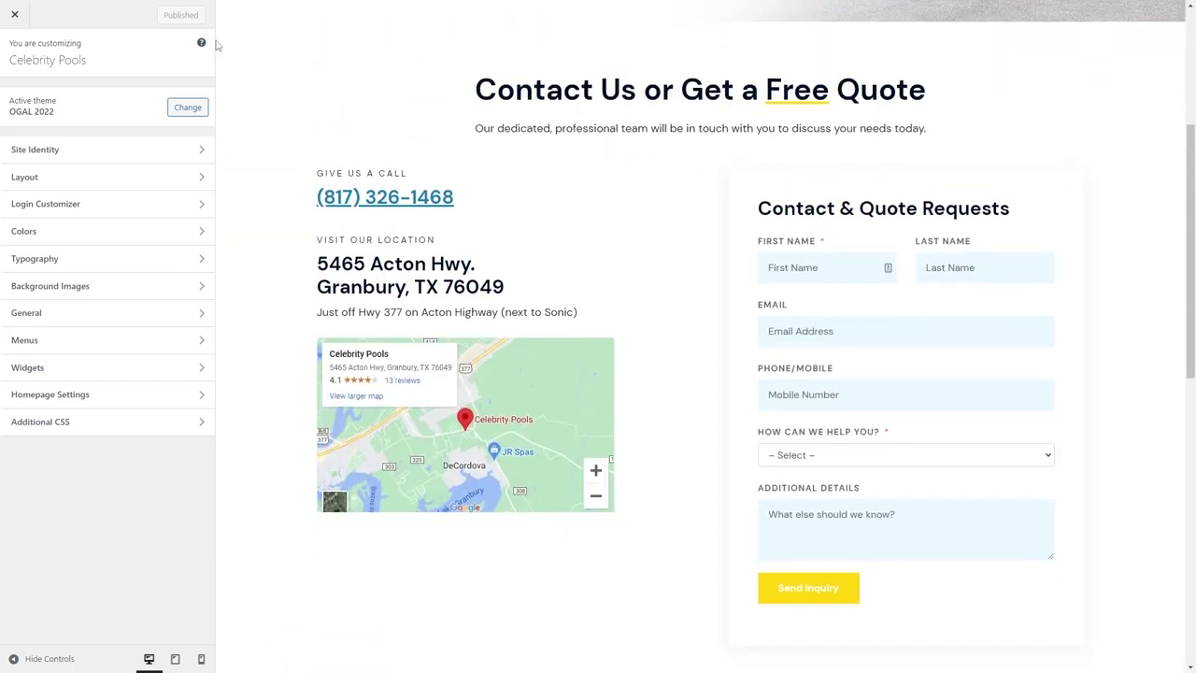
left_click(196, 9)
mouse_move(103, 390)
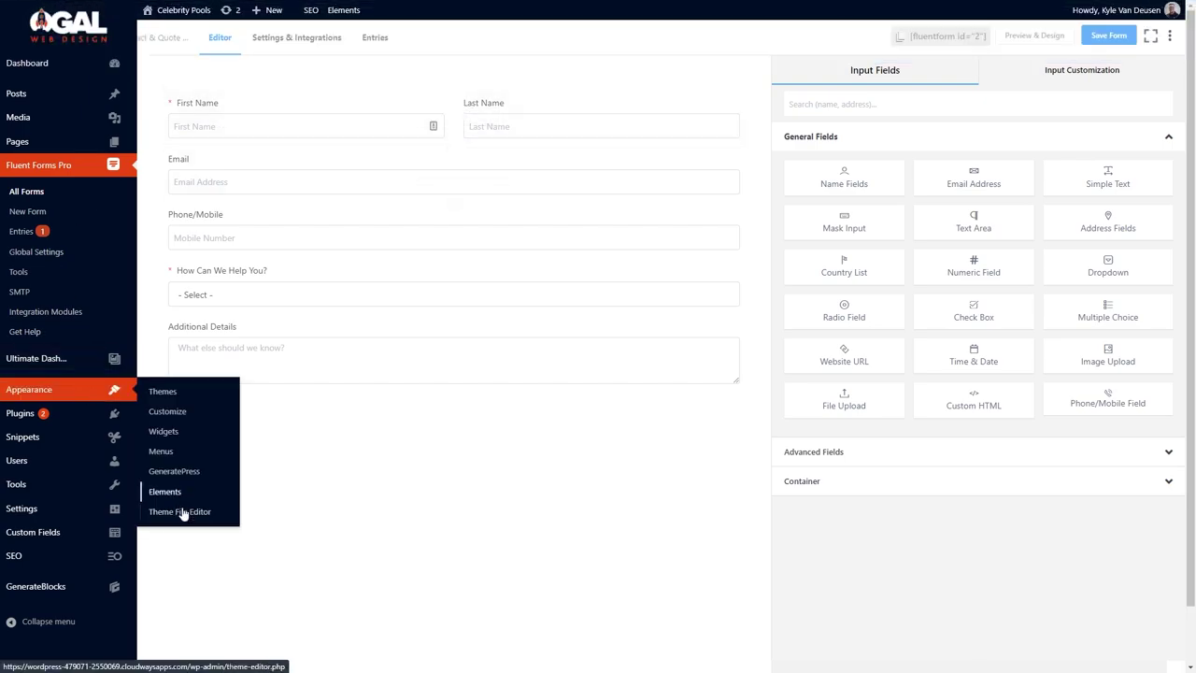
left_click(183, 511)
Set the form field background to --white and the border colour to --neutral-lighter.
scroll(358, 351, "down", 10)
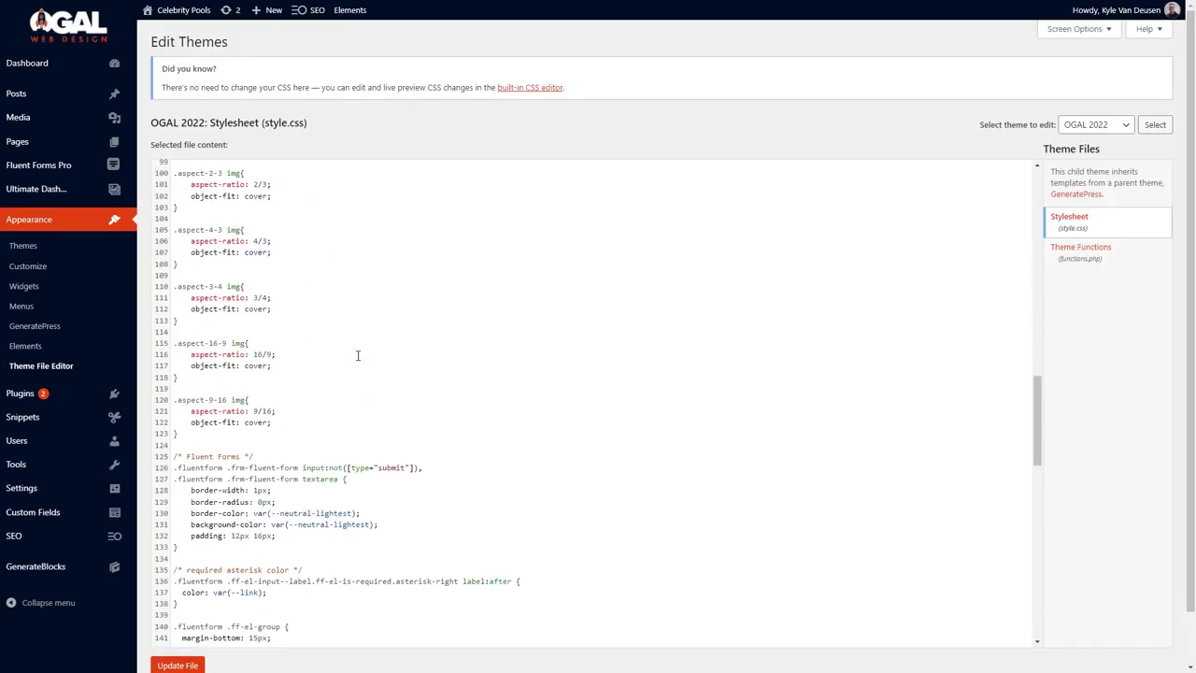
scroll(358, 355, "down", 4)
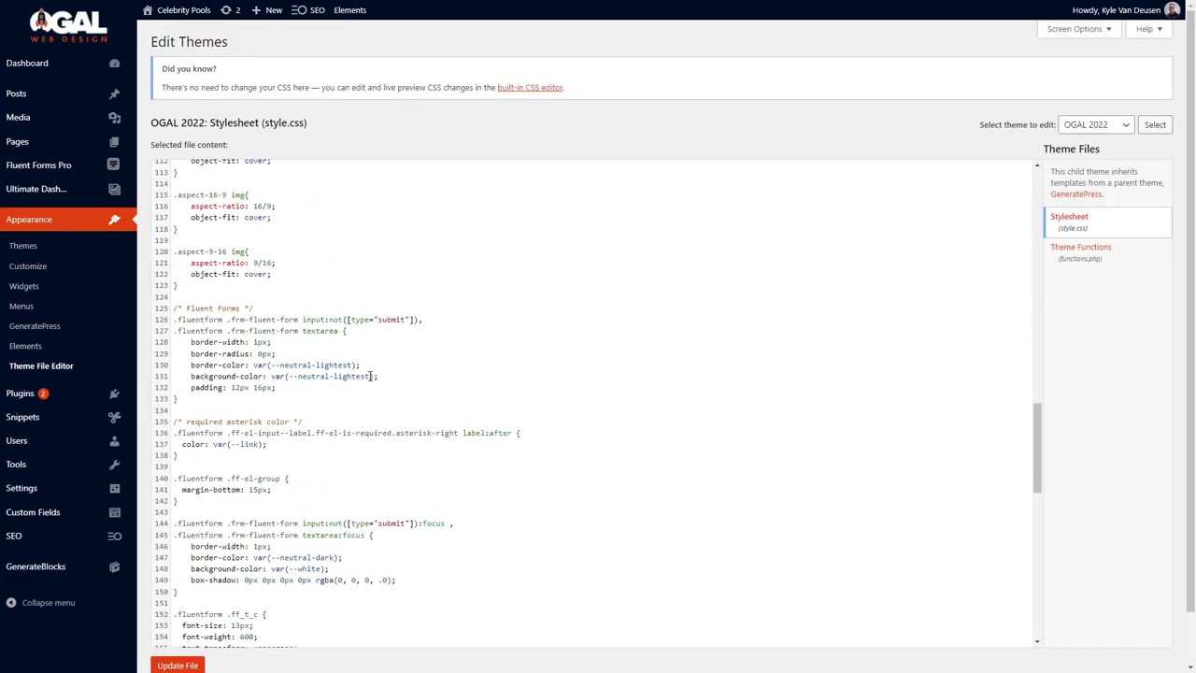
type("white")
left_click(354, 365)
key("BackSpace")
key("BackSpace")
type("r")
Give the submit button the --button-primary-text colour and save the stylesheet.
scroll(383, 452, "down", 4)
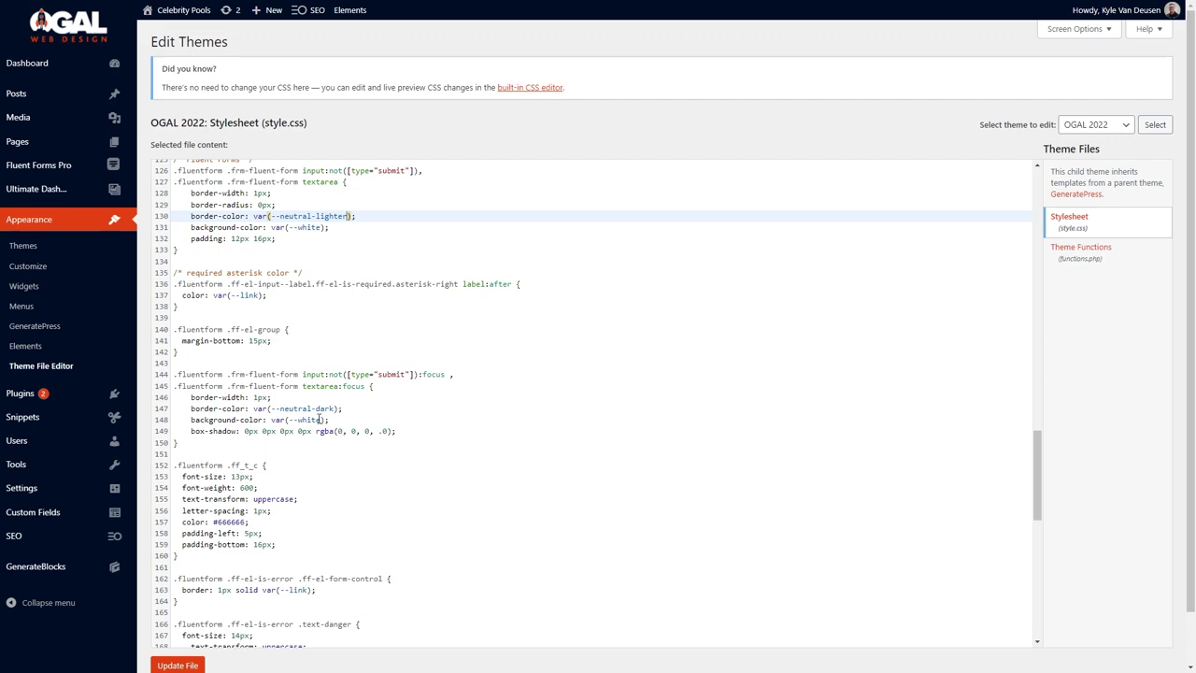
scroll(321, 430, "down", 2)
scroll(322, 447, "down", 11)
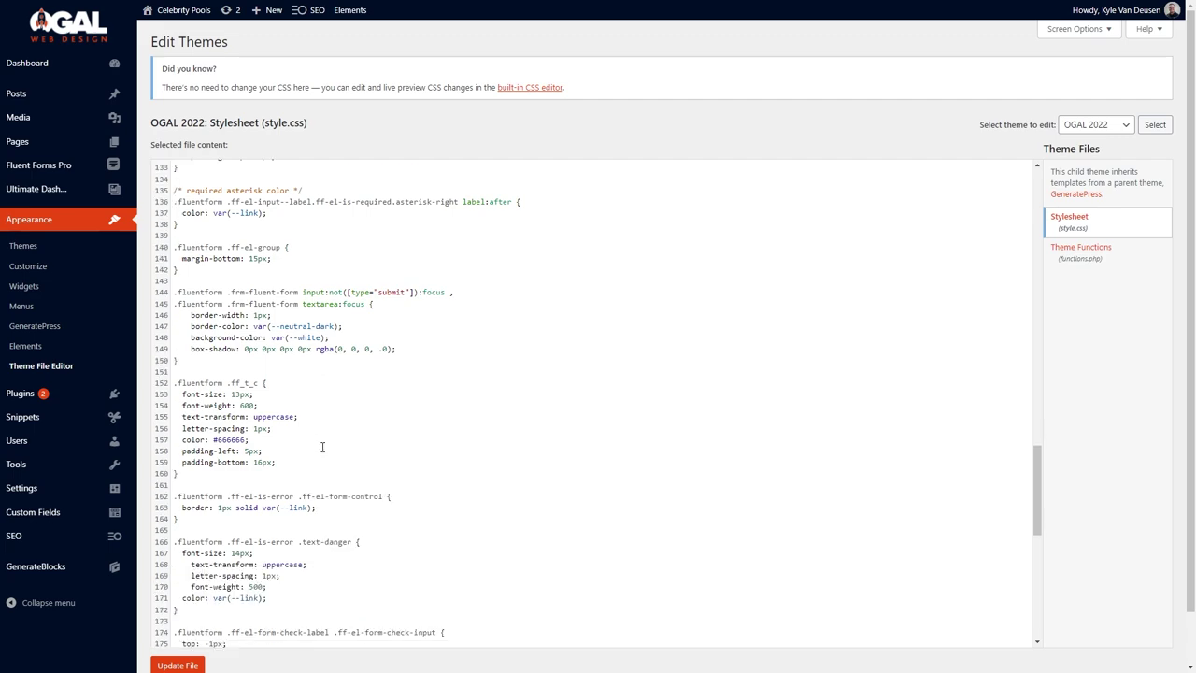
scroll(323, 447, "down", 1)
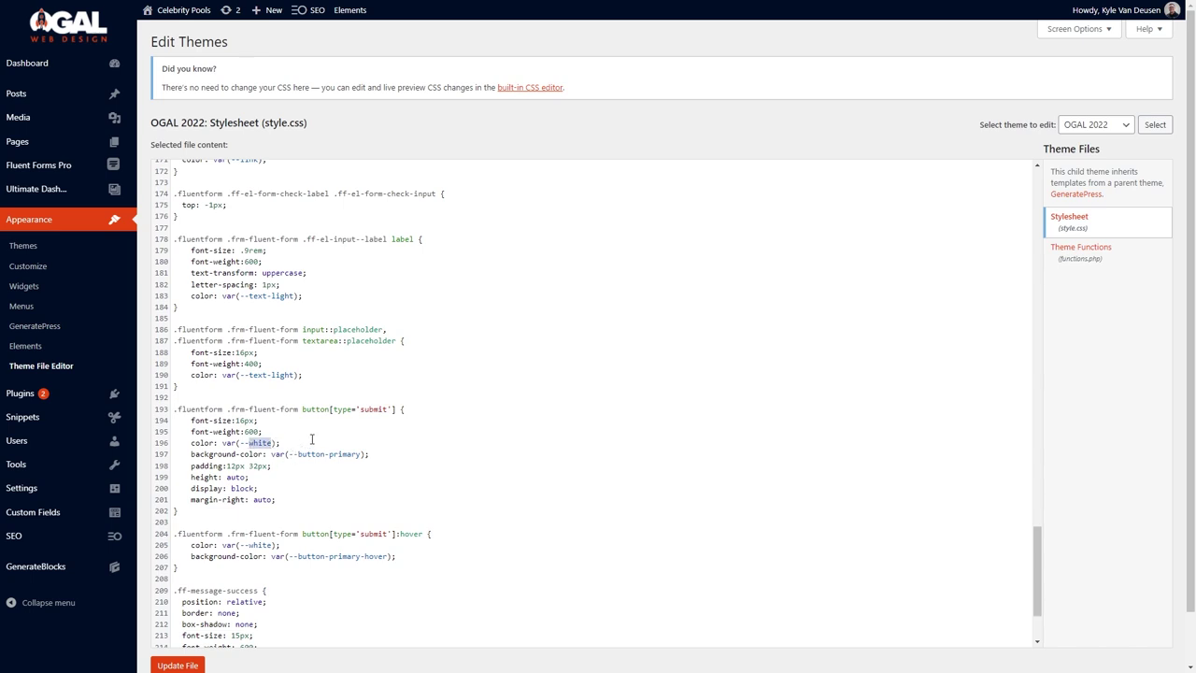
type("button-primary-text")
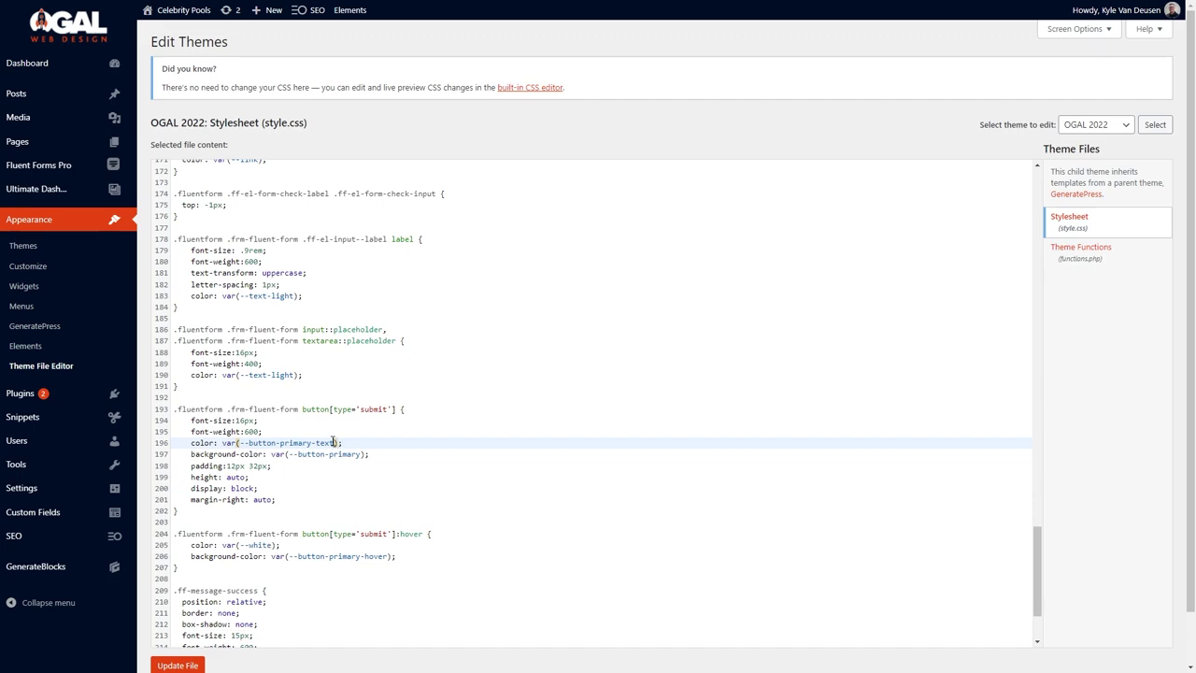
left_click_drag(334, 443, 288, 442)
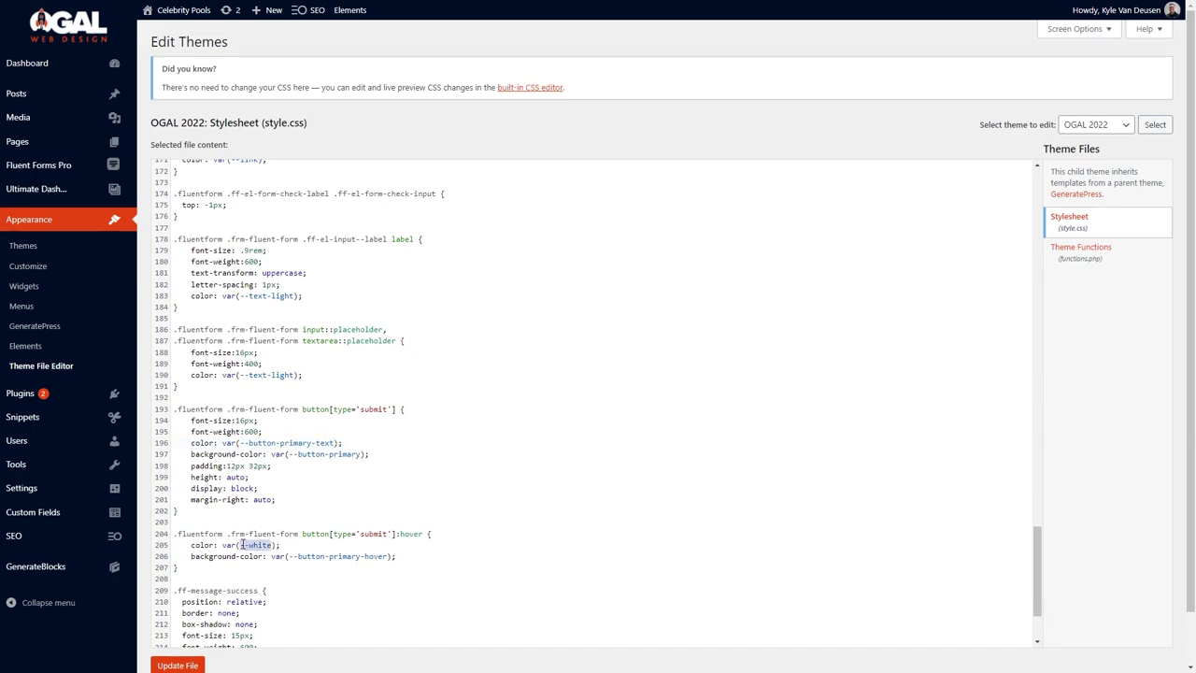
type("--button-primary-text")
left_click(177, 665)
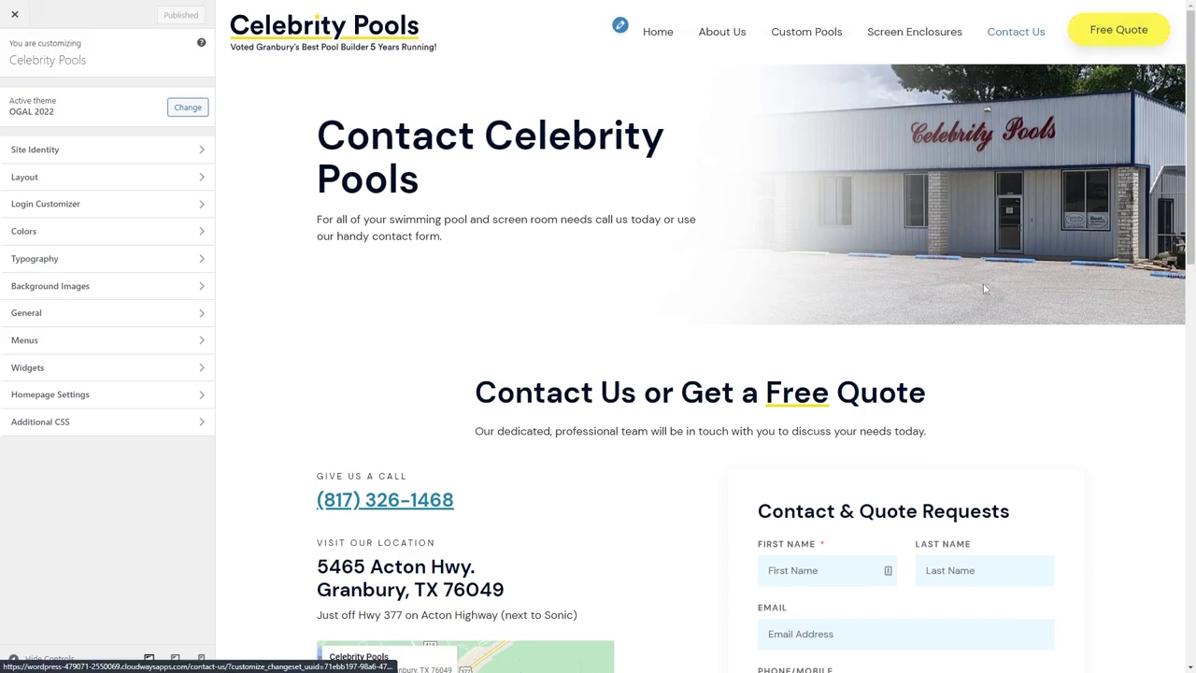
scroll(981, 304, "down", 5)
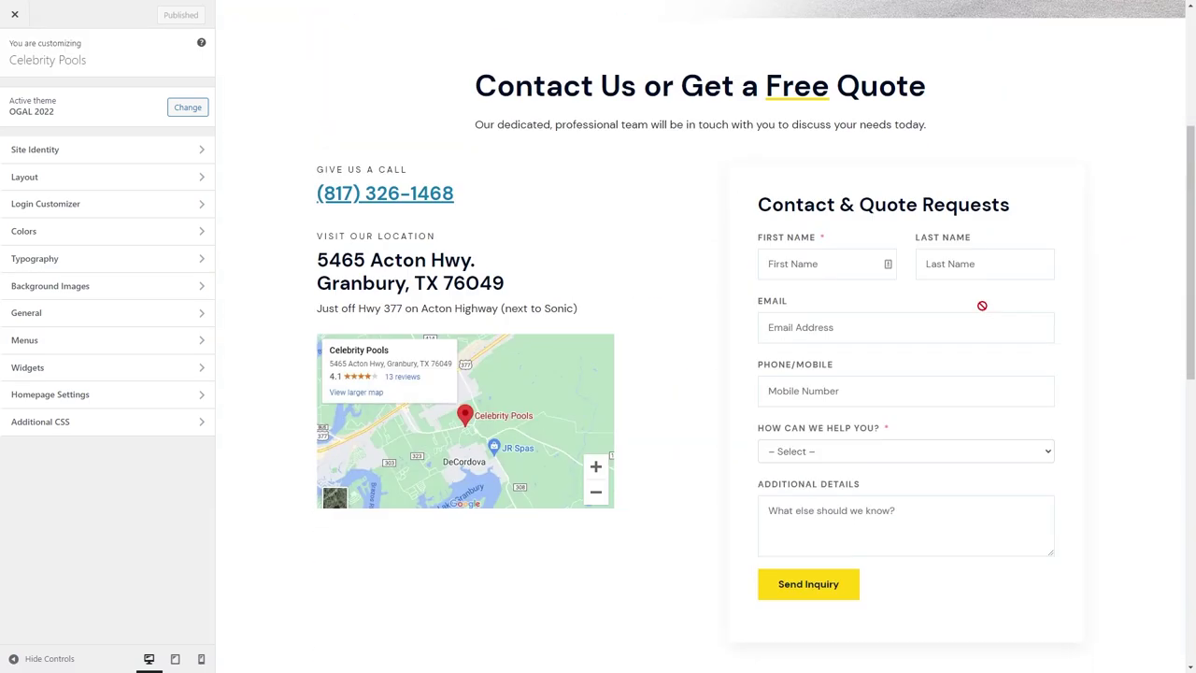
Add border-radius: 50px to the submit button rule and save the file.
left_click(171, 9)
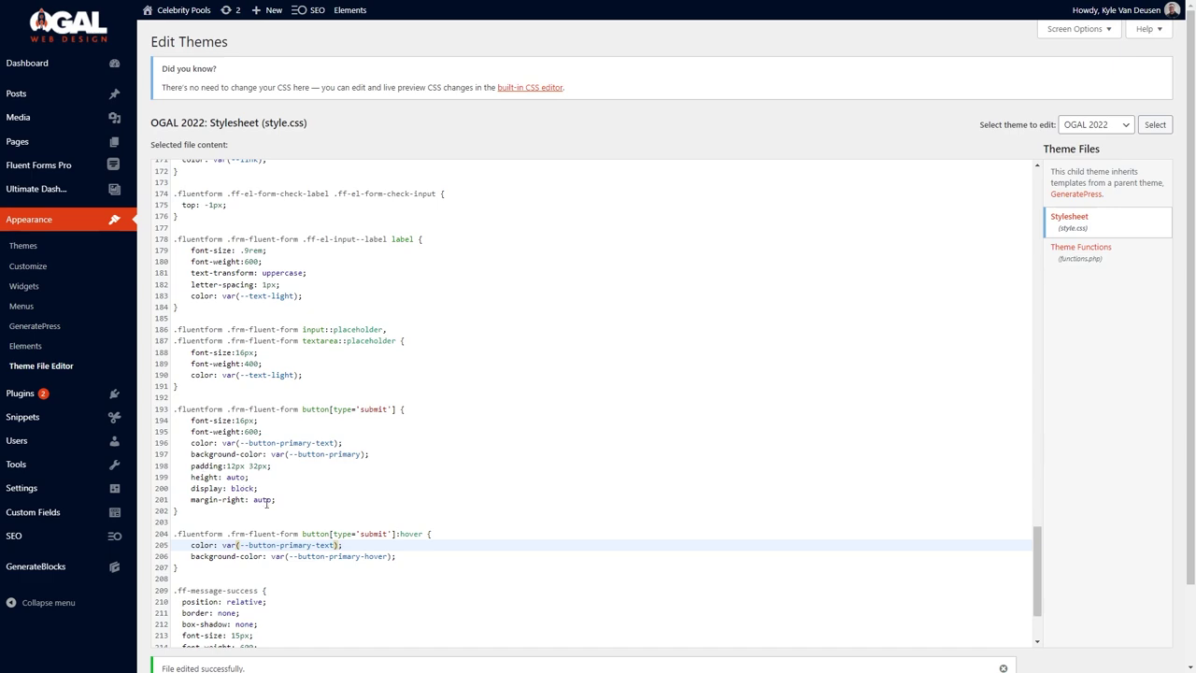
left_click(291, 500)
key("Return")
type("border-radius: 50px;")
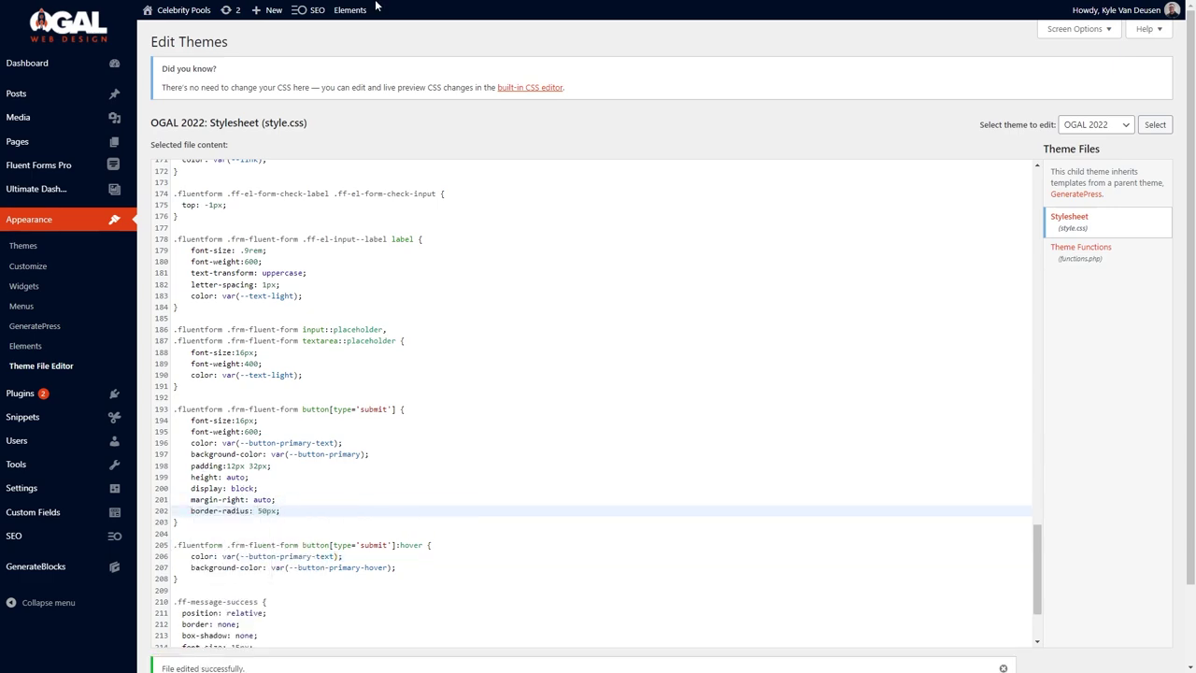
left_click(448, 9)
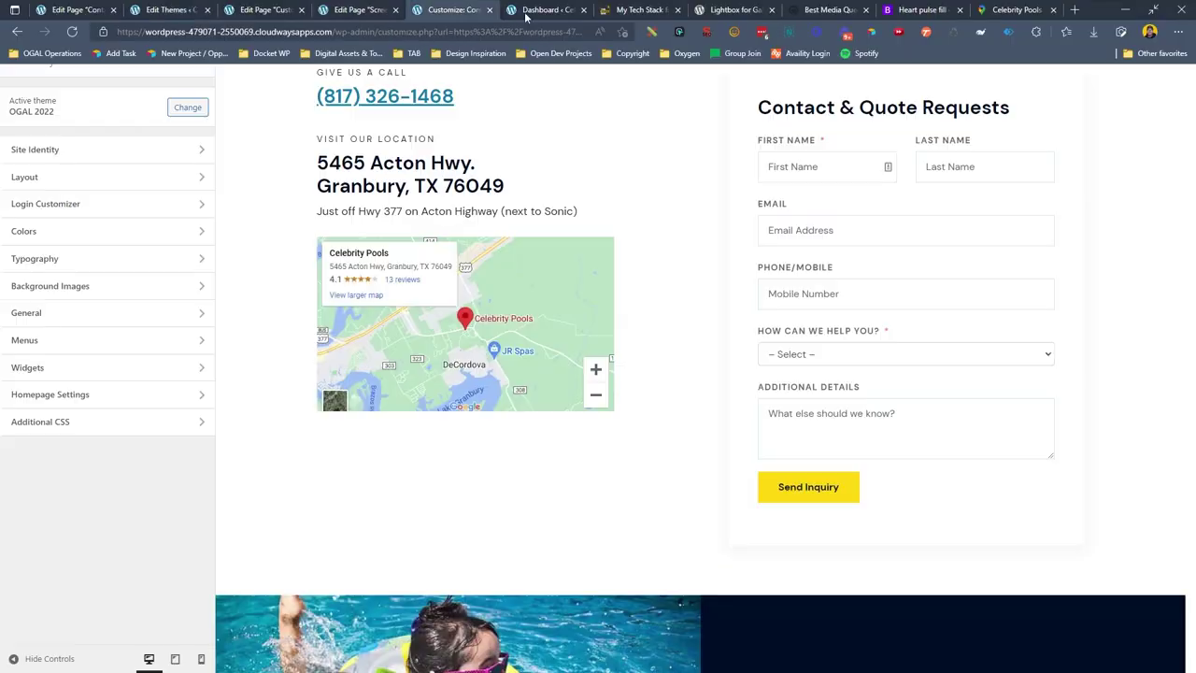
Check the rounded Send Inquiry button, help-type dropdown and First Name focus style in the preview.
scroll(862, 417, "down", 4)
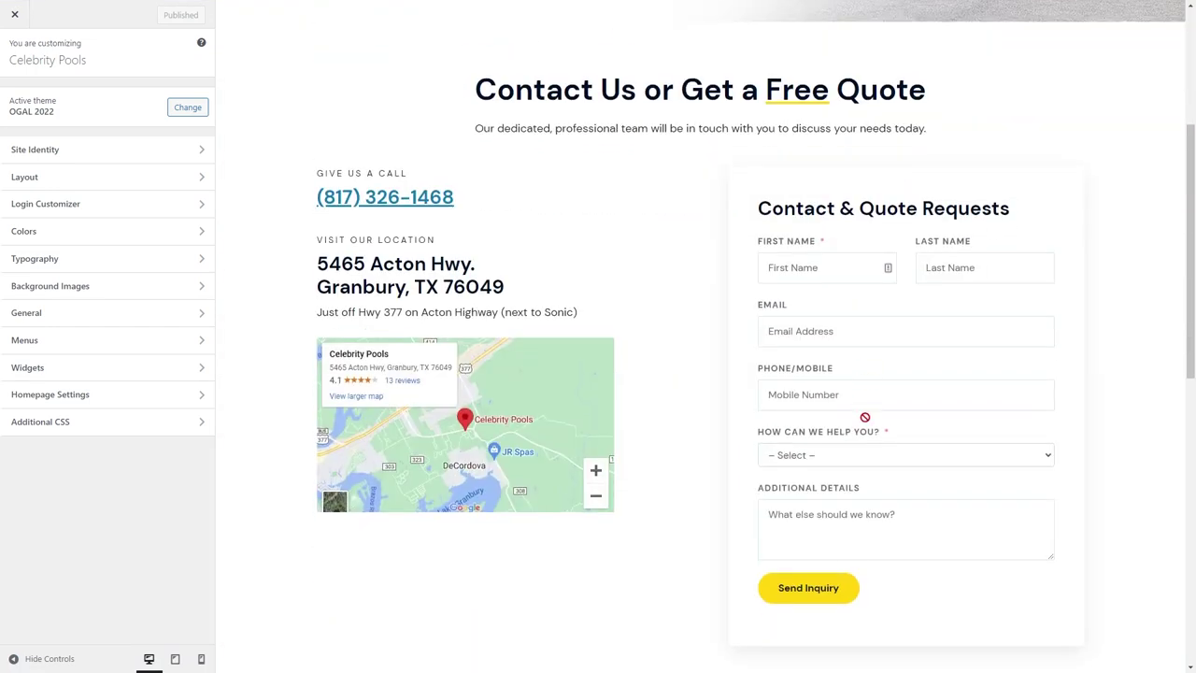
left_click(862, 353)
left_click(862, 353)
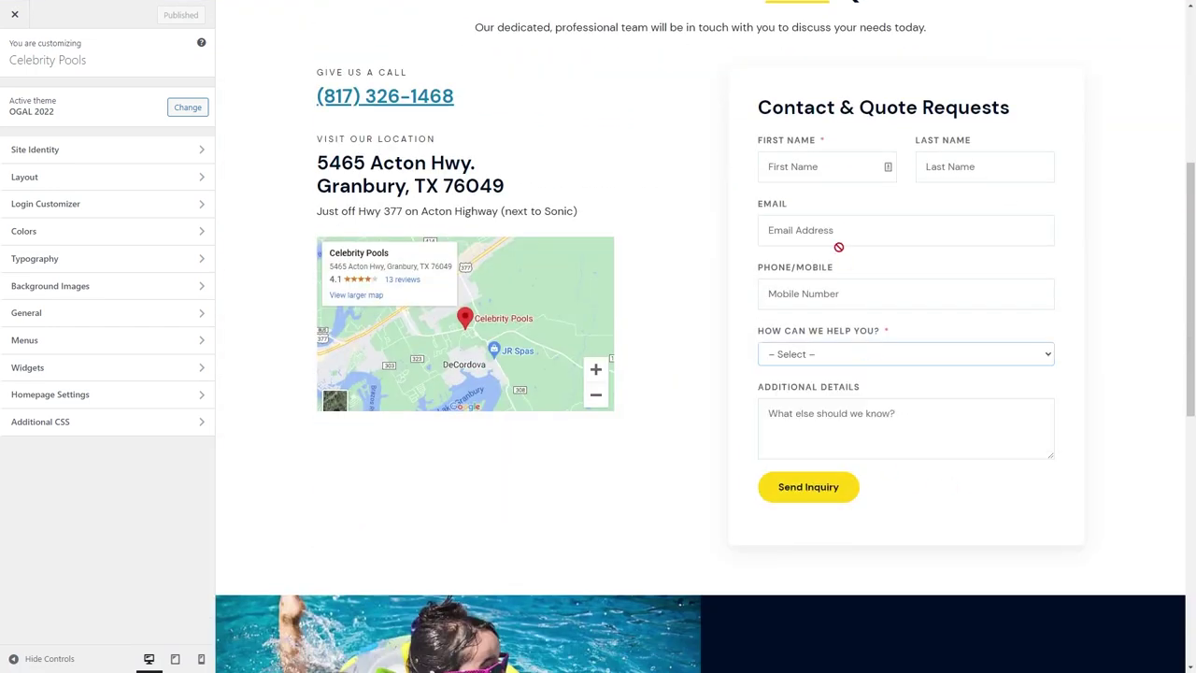
left_click(829, 351)
left_click(822, 166)
left_click(172, 9)
left_click(174, 172)
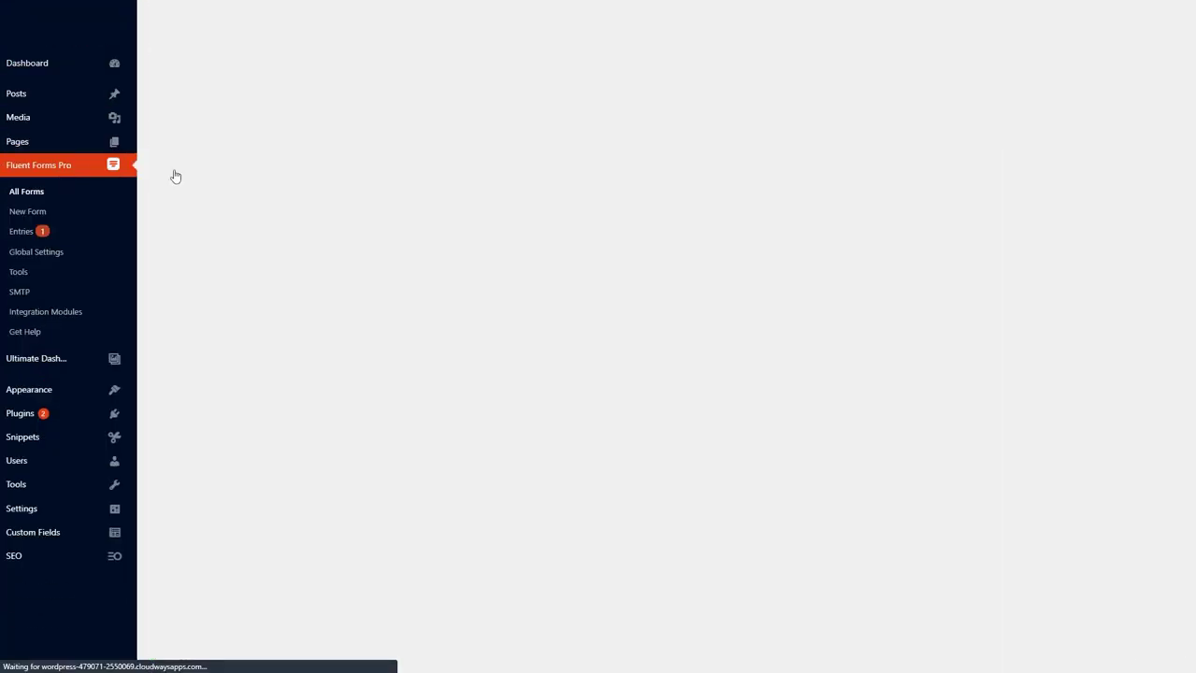
Make the Contact & Quote Request form's Email field required and save the form.
left_click(202, 167)
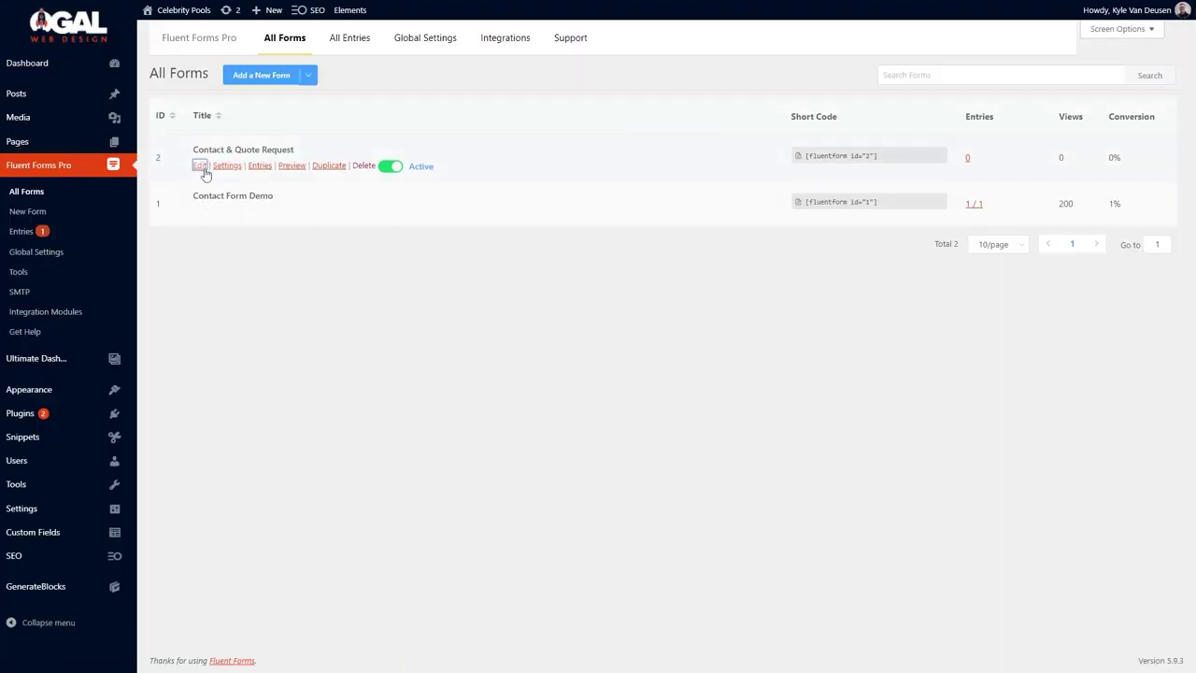
left_click(234, 182)
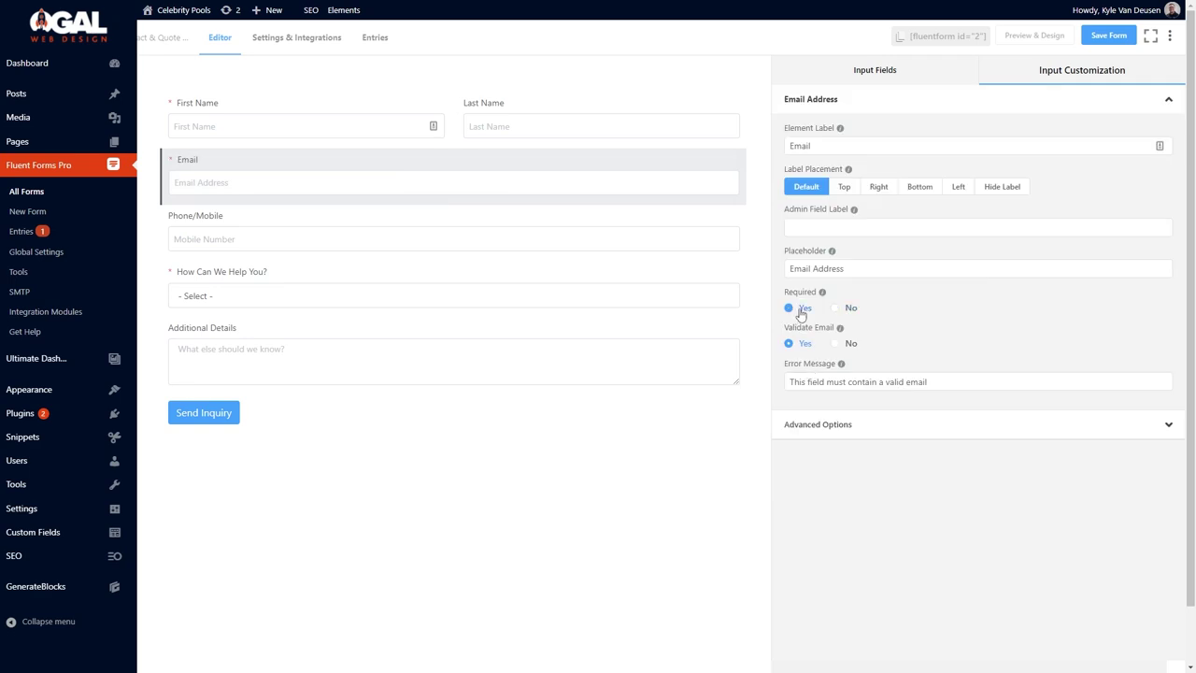
left_click(1109, 36)
left_click(296, 37)
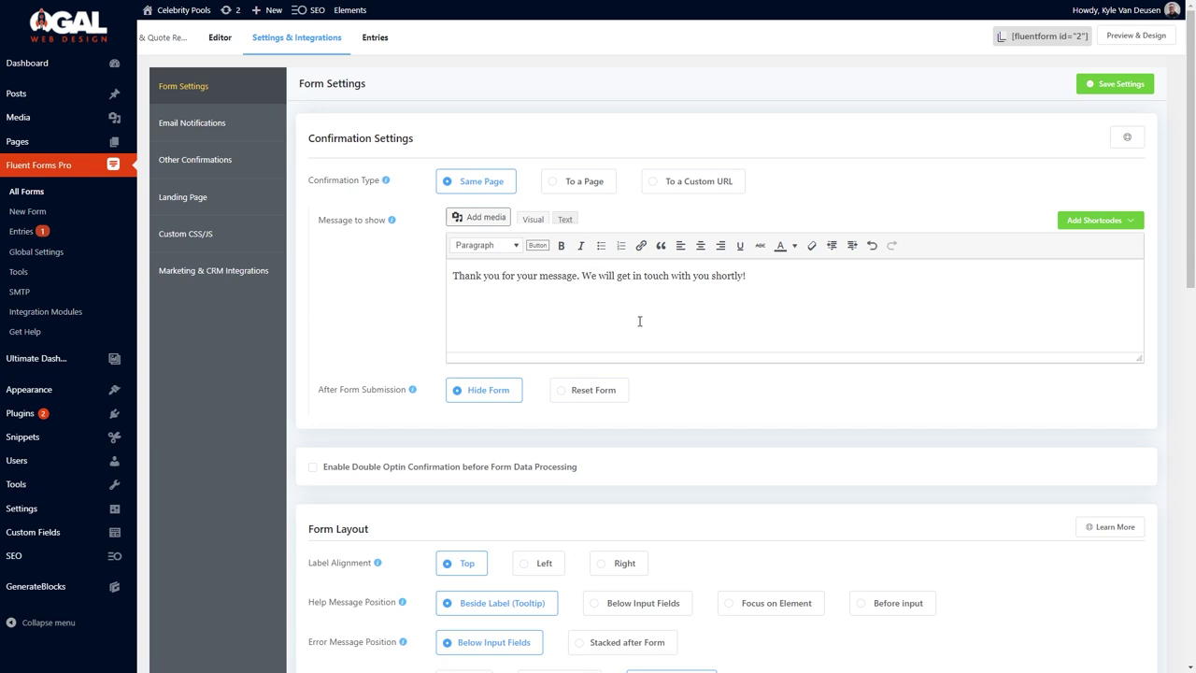
Enable the admin notification email and rewrite its subject to include the submitter's first name.
left_click(261, 124)
left_click(326, 167)
left_click(1076, 166)
key("Tab")
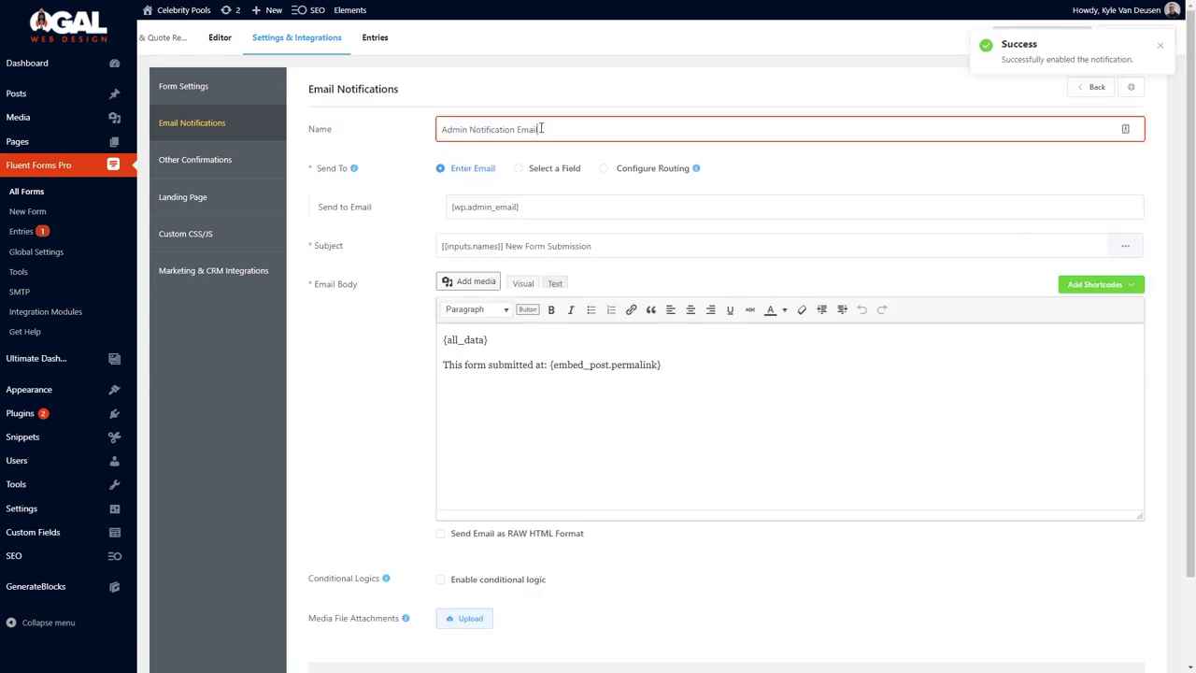
key("Tab")
key("Tab")
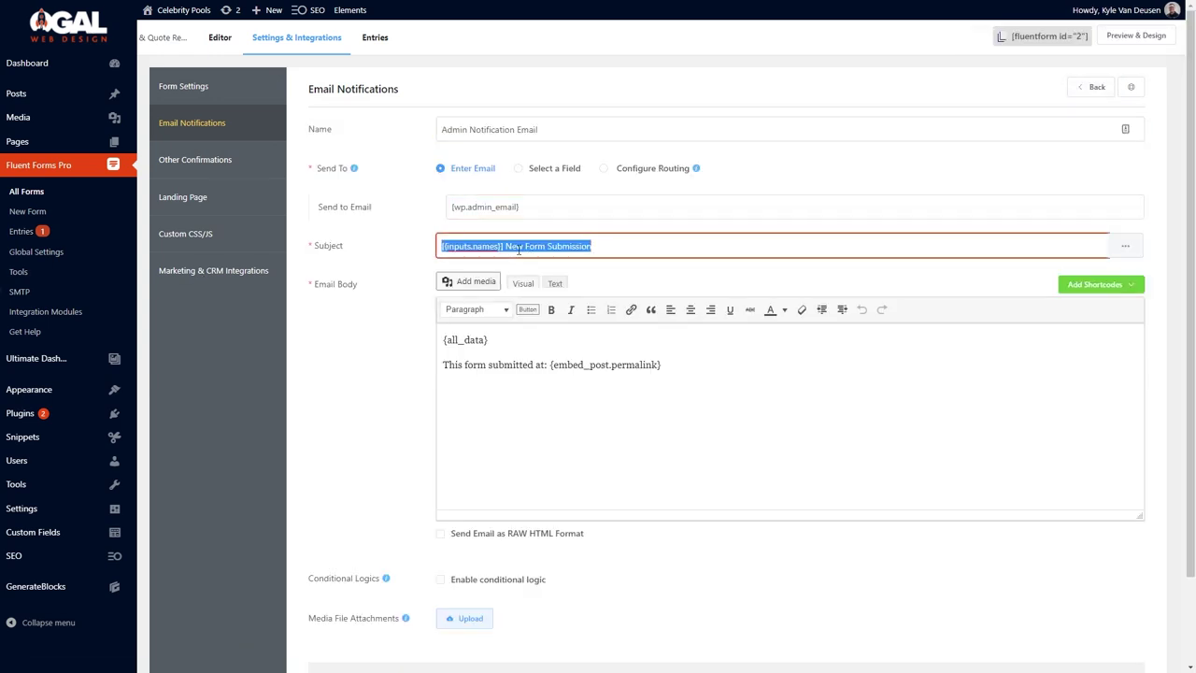
triple_click(630, 248)
left_click(1125, 245)
left_click(1095, 312)
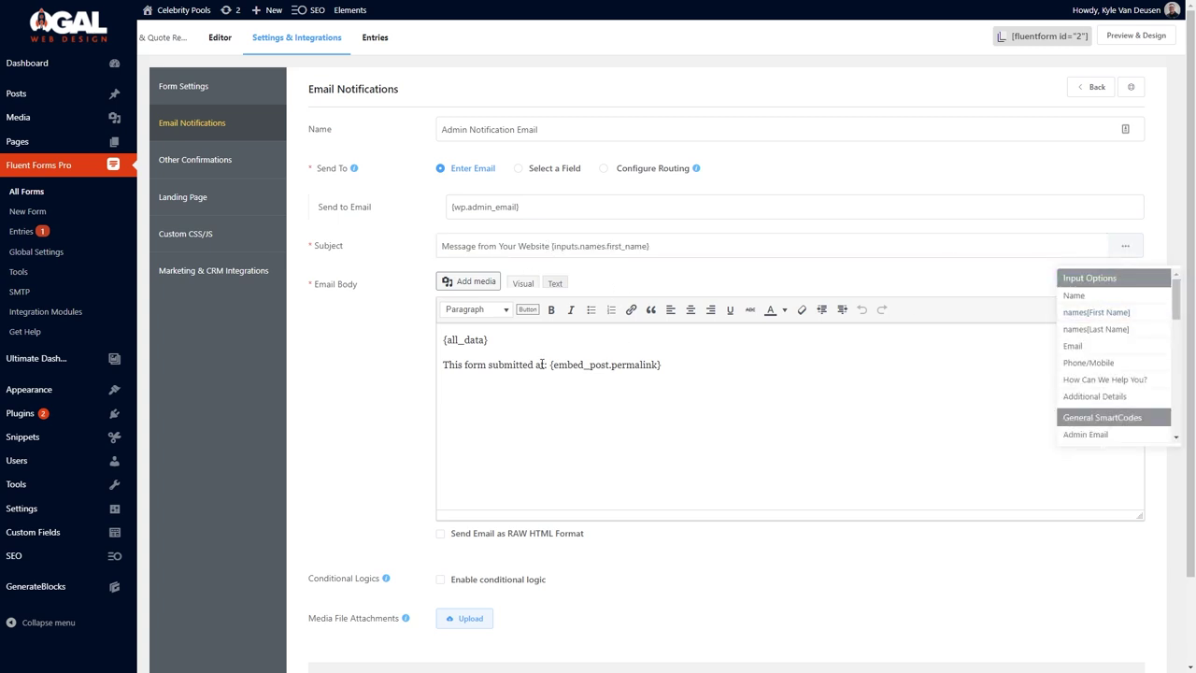
Add a BCC office address, set Reply To to {inputs.email}, and review the Send to Email recipient.
scroll(717, 361, "down", 2)
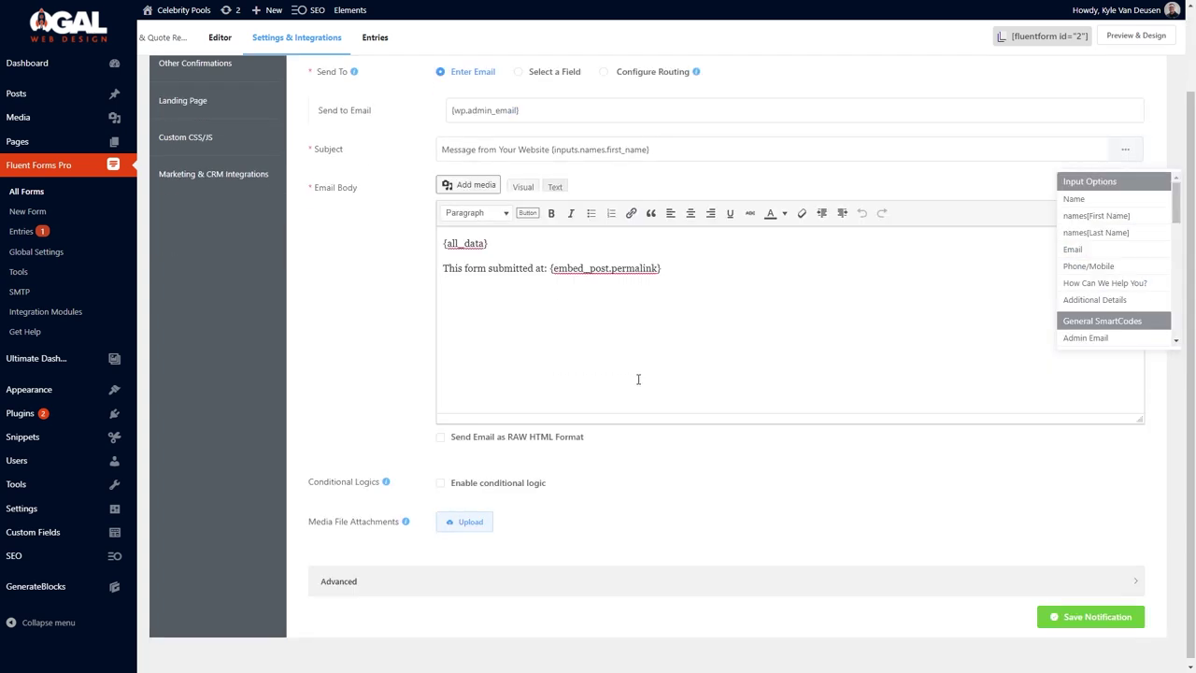
left_click(465, 570)
scroll(472, 511, "down", 4)
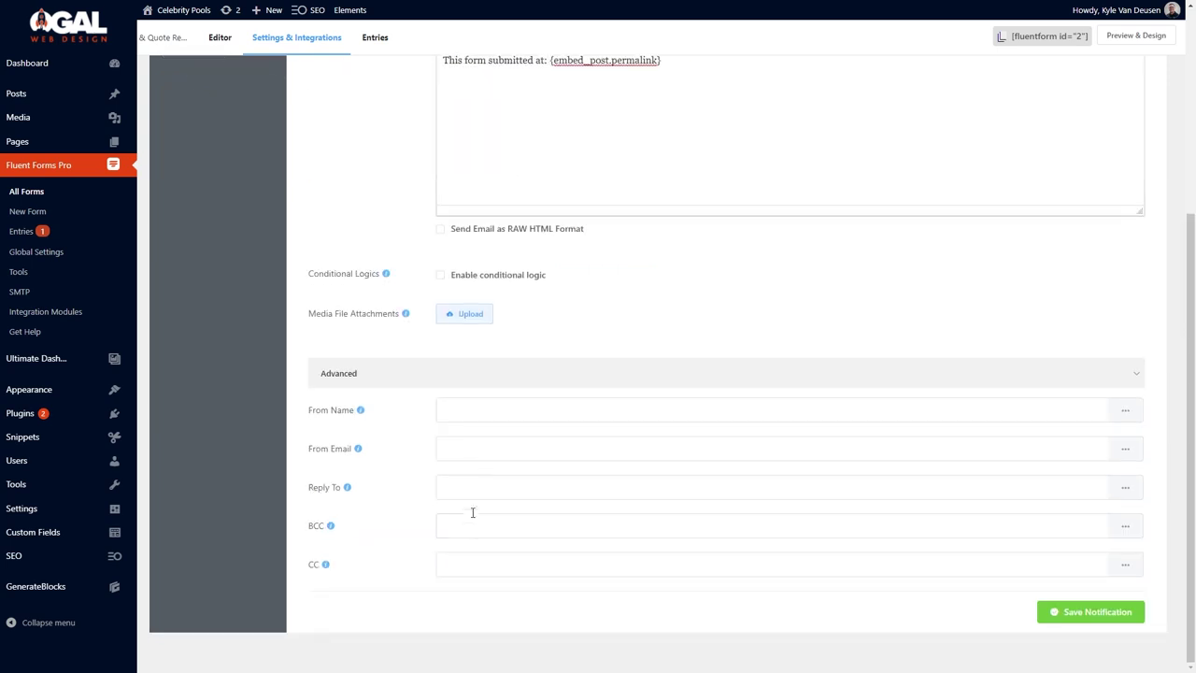
left_click(487, 563)
left_click(513, 525)
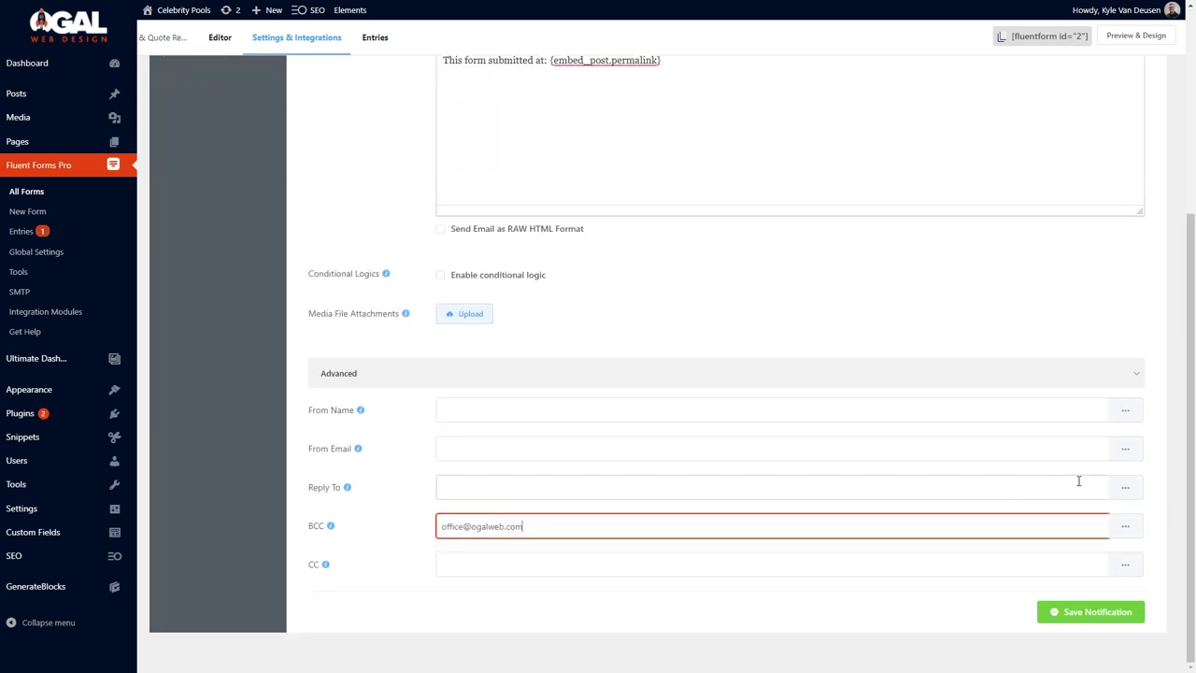
left_click(1124, 488)
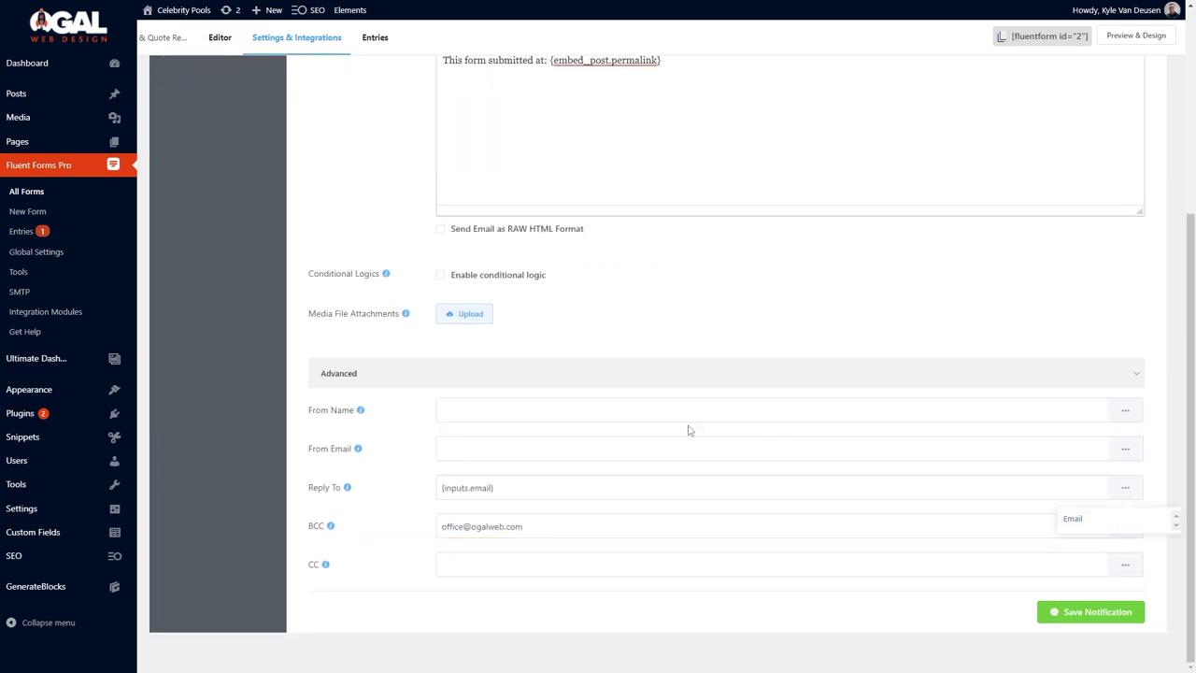
scroll(689, 430, "up", 5)
left_click(534, 205)
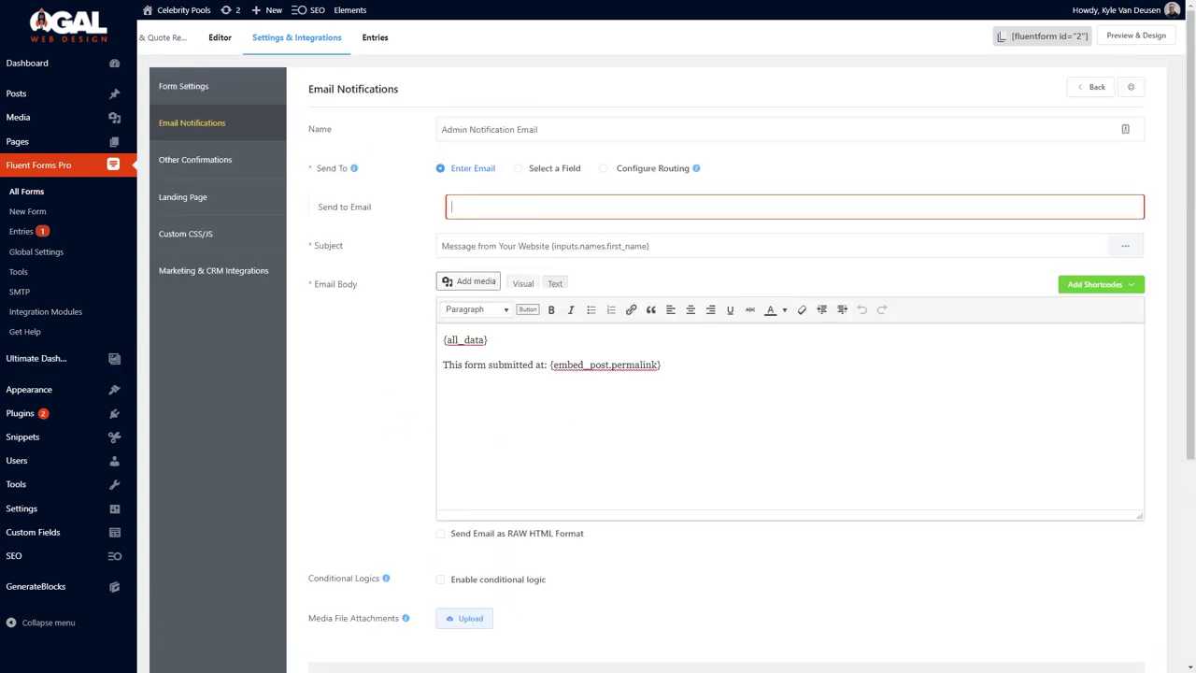
key("Tab")
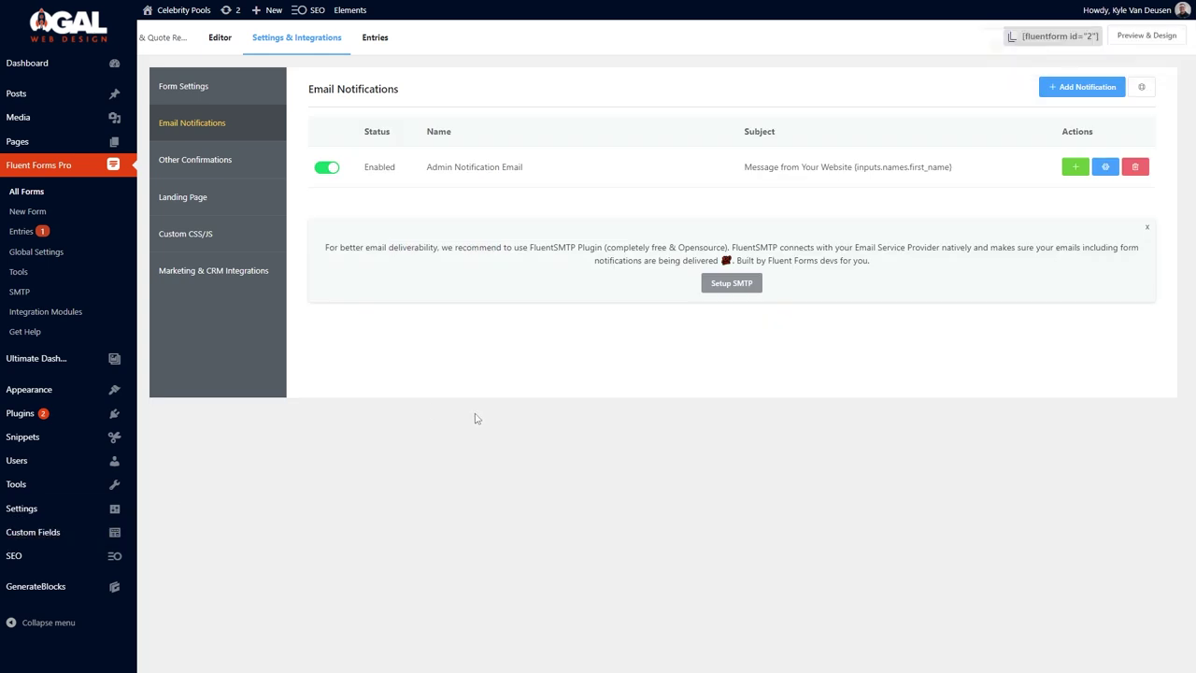
Browse the live site's About Us, Custom Pools, Screen Enclosures and Contact pages, then return Home.
mouse_move(178, 11)
left_click(163, 33)
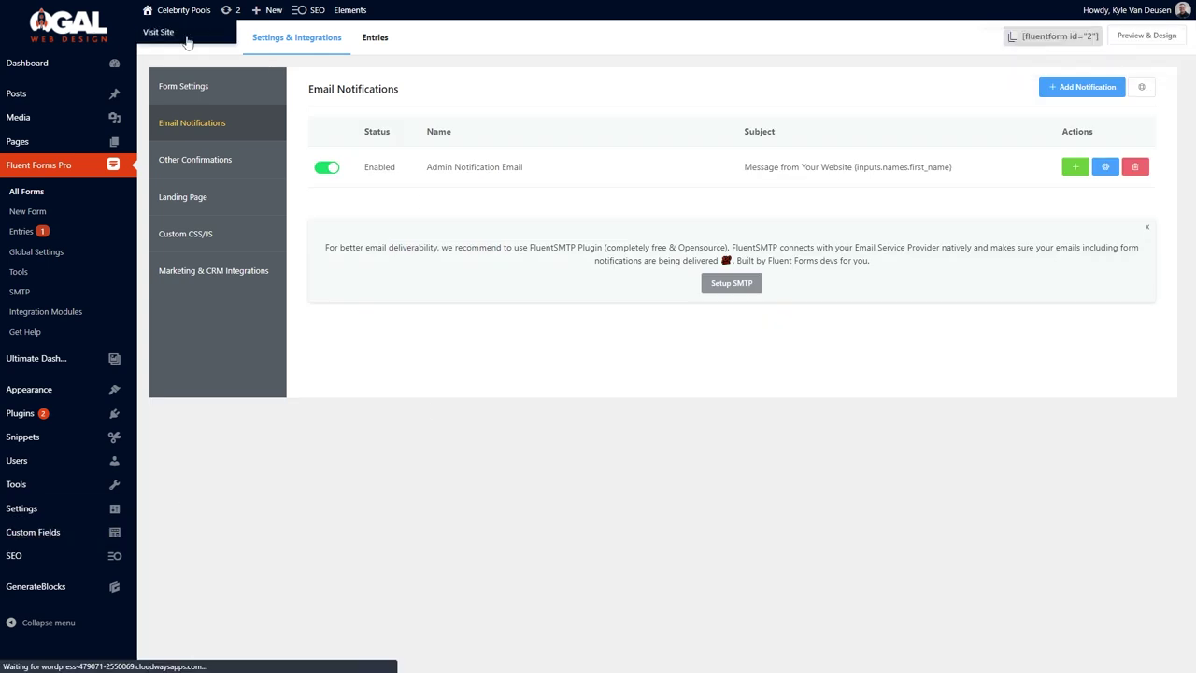
left_click(720, 52)
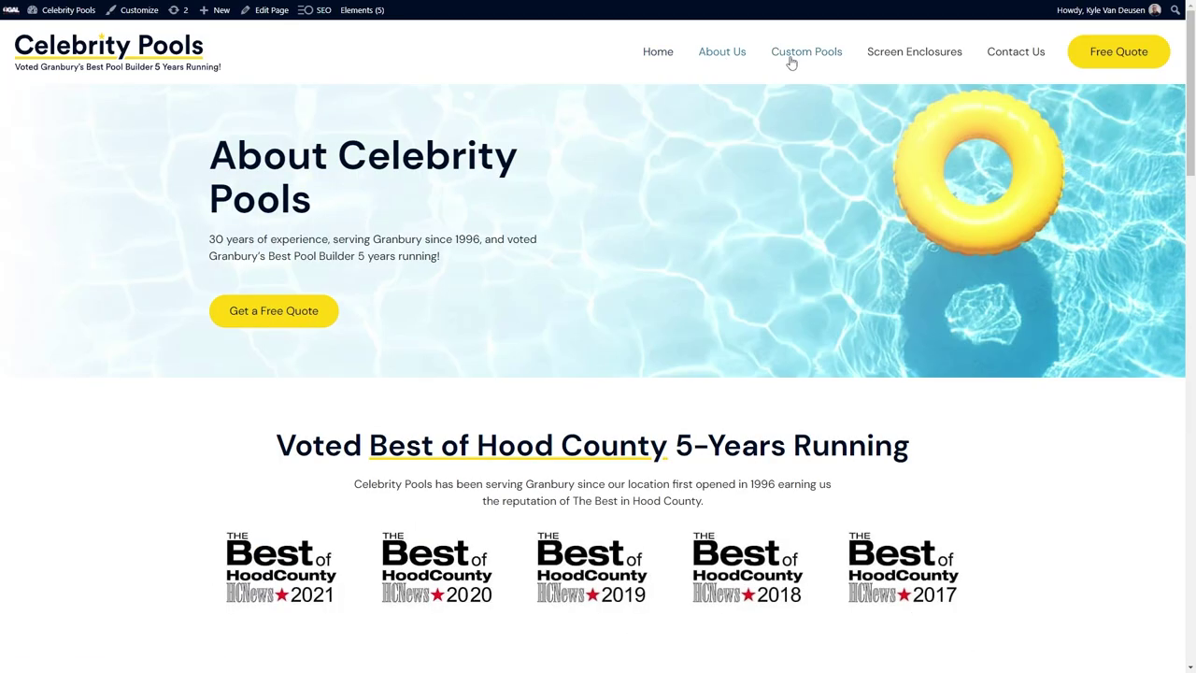
left_click(791, 58)
left_click(876, 60)
left_click(994, 60)
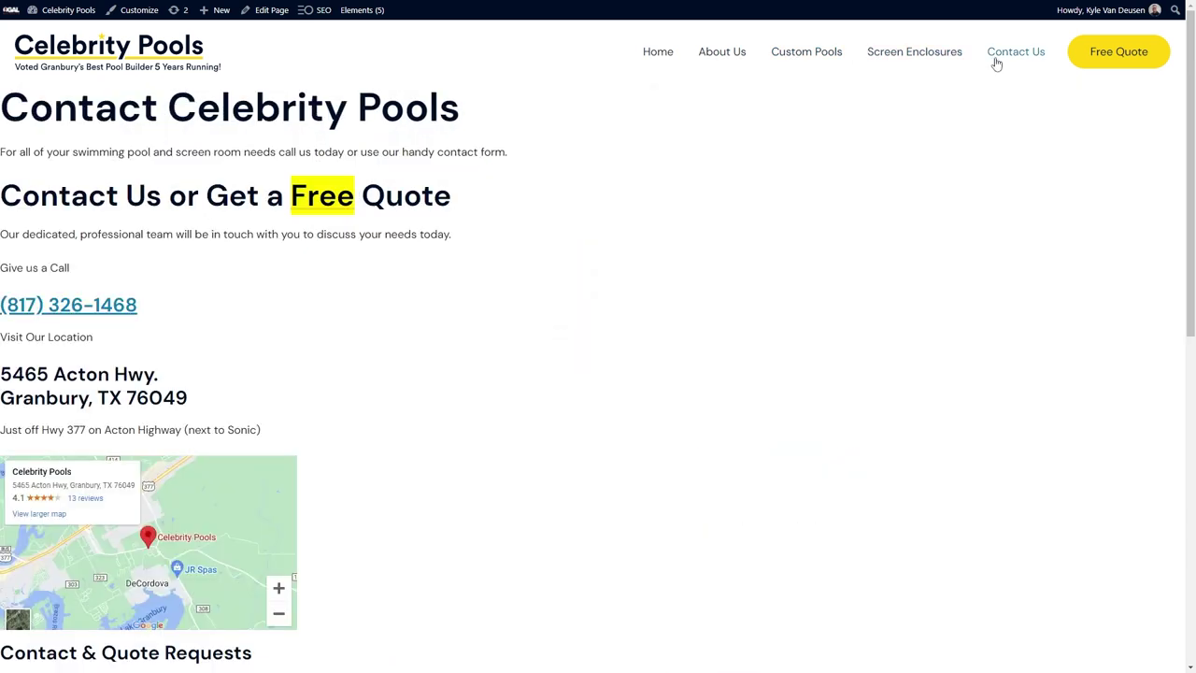
mouse_move(69, 31)
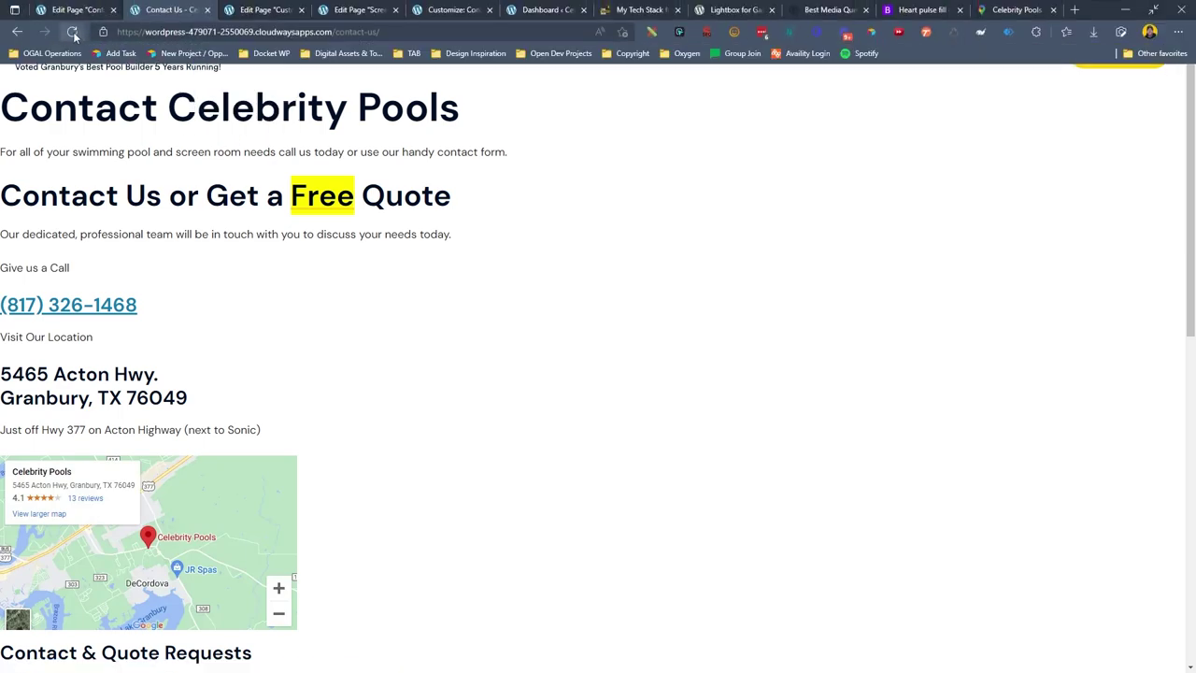
scroll(649, 338, "down", 2)
scroll(649, 338, "down", 3)
scroll(635, 467, "up", 2)
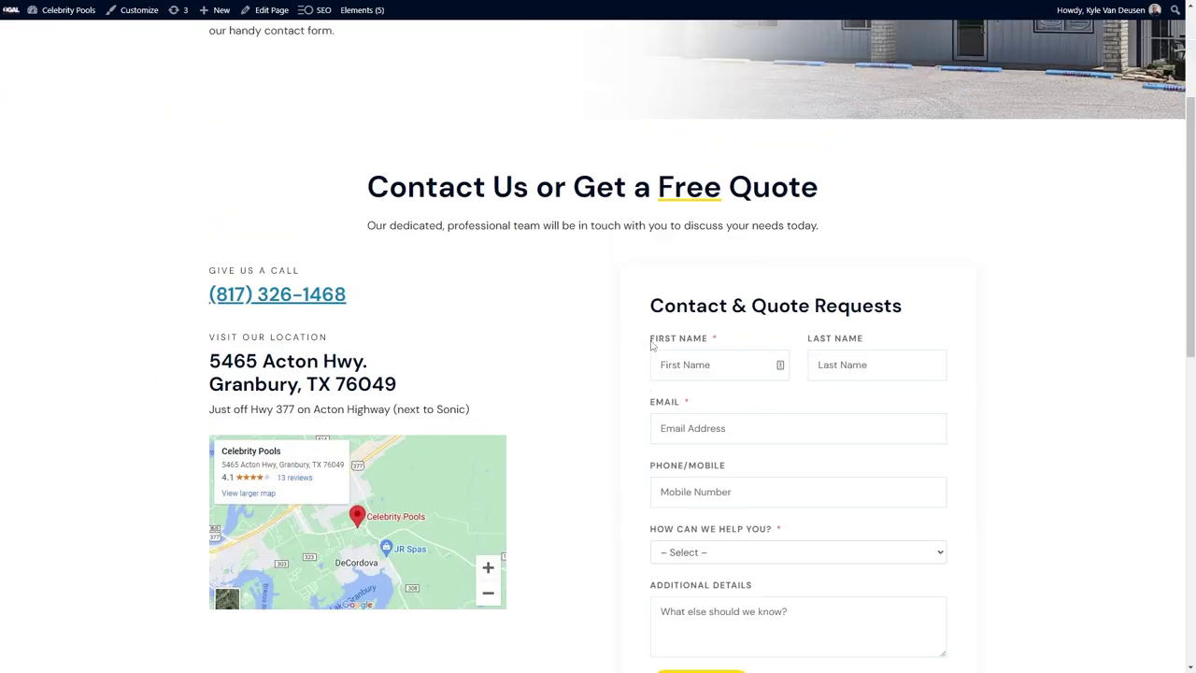
scroll(622, 555, "down", 1)
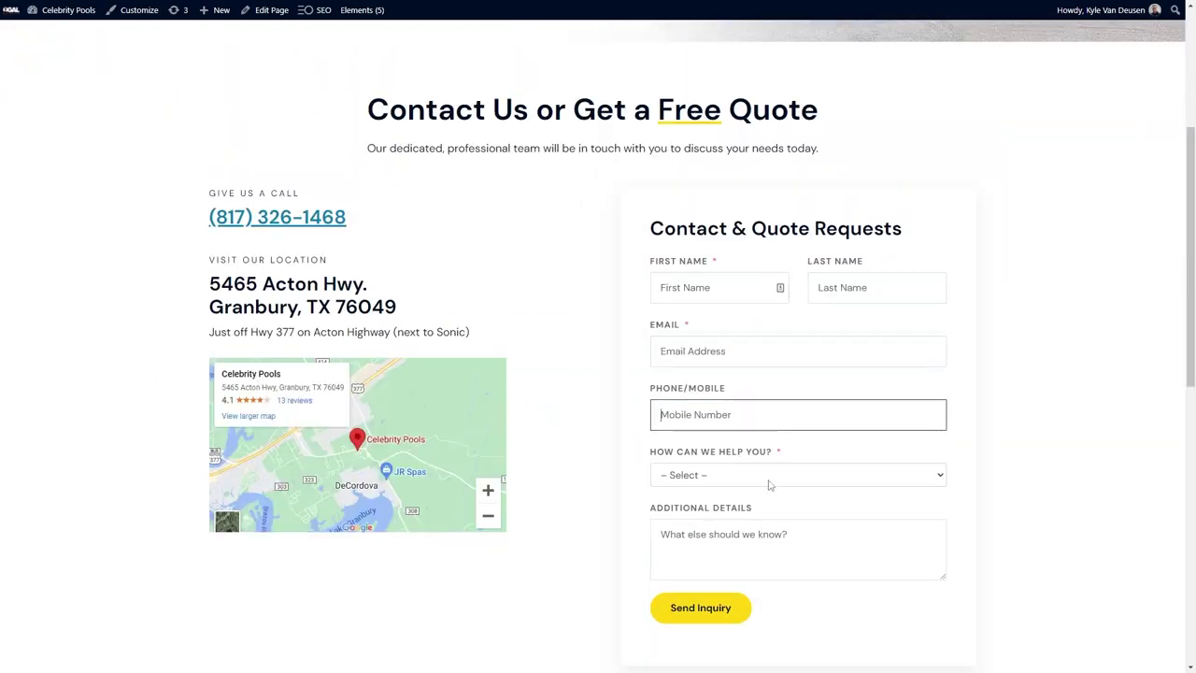
scroll(791, 449, "down", 2)
scroll(812, 424, "up", 5)
left_click(658, 53)
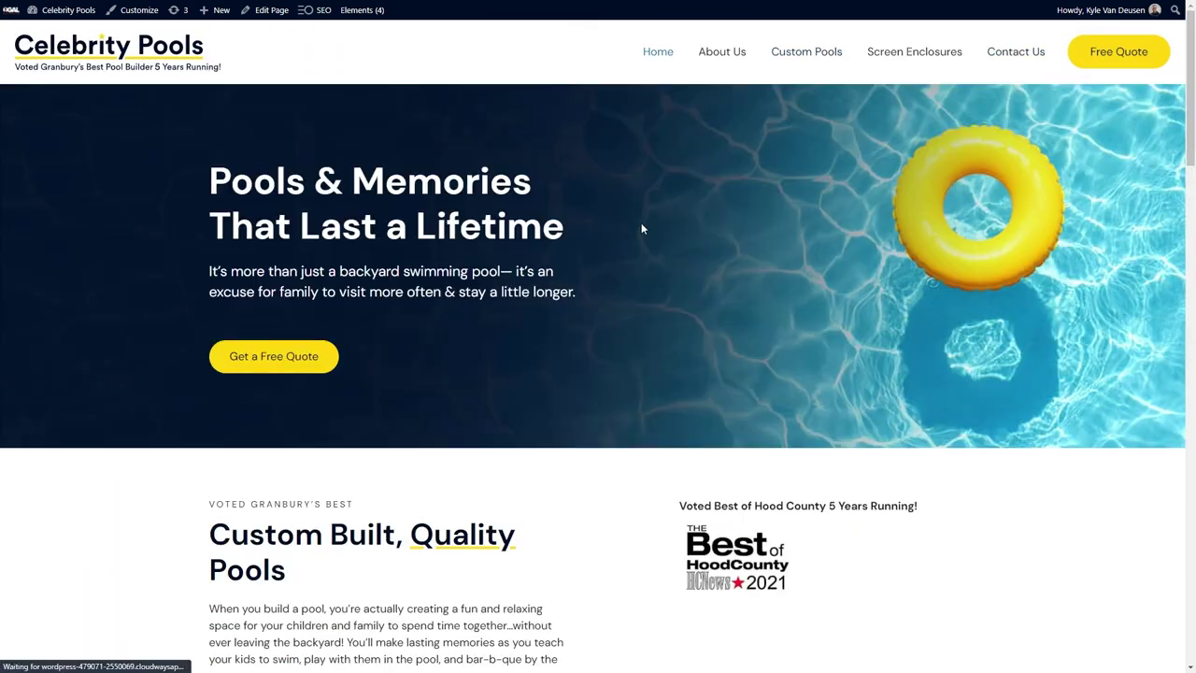
Open the Customizer and preview the homepage at tablet width.
key("F11")
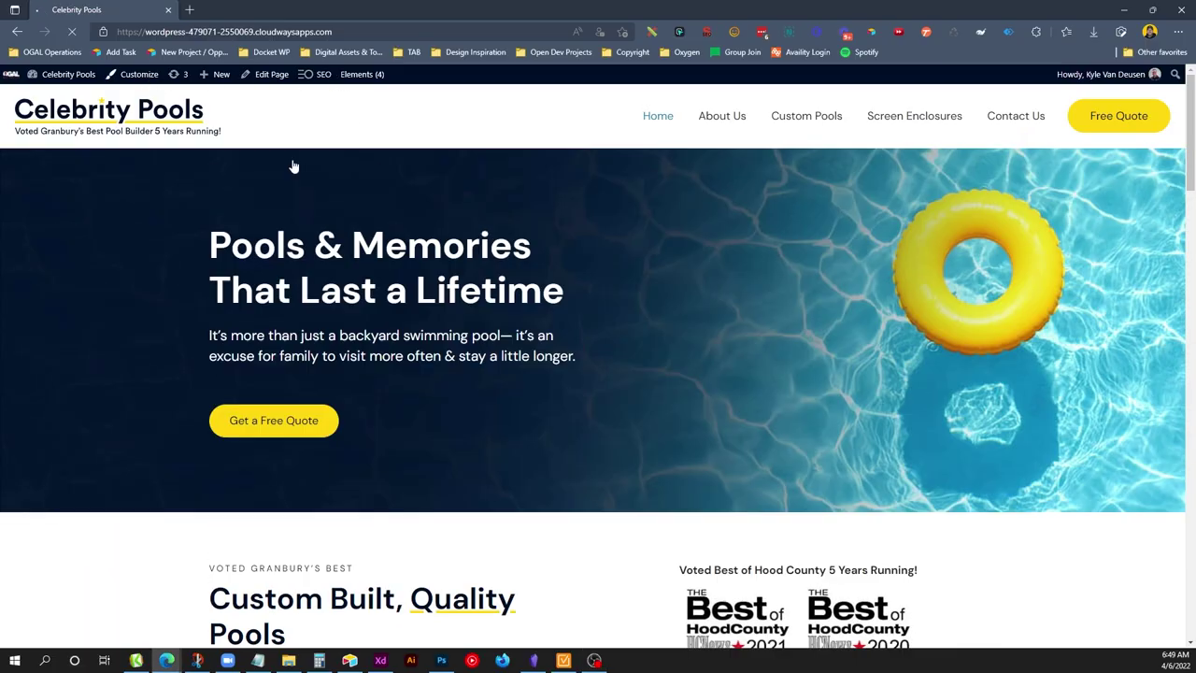
left_click(137, 74)
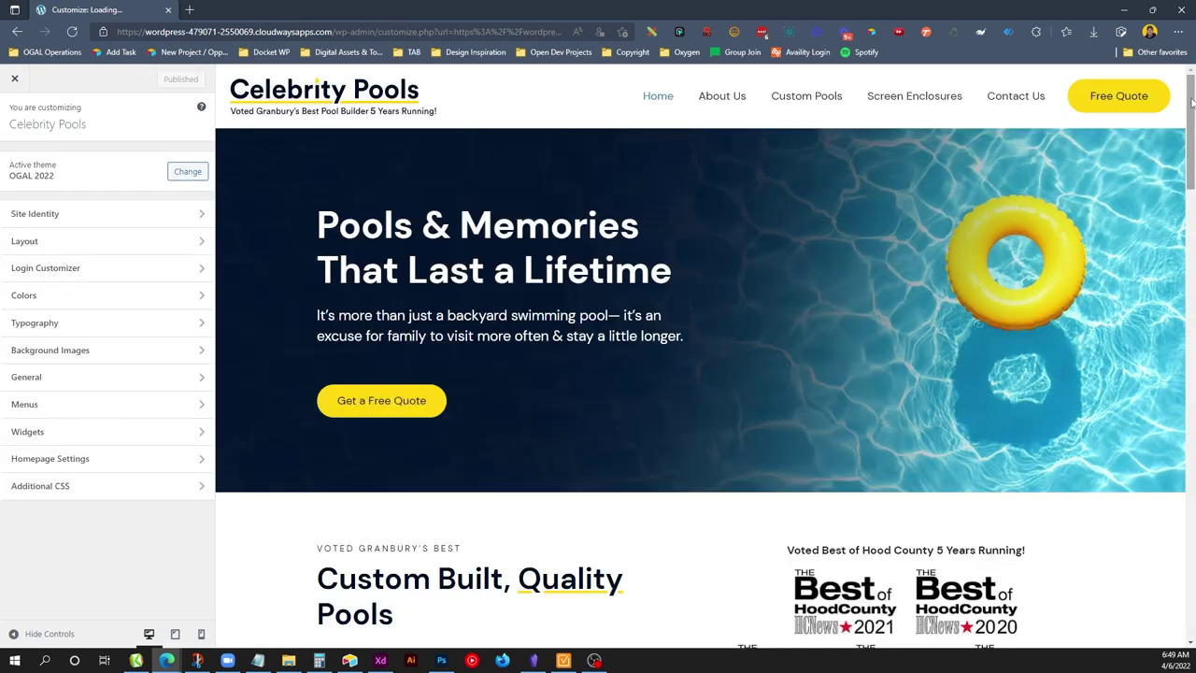
left_click_drag(1188, 94, 1187, 526)
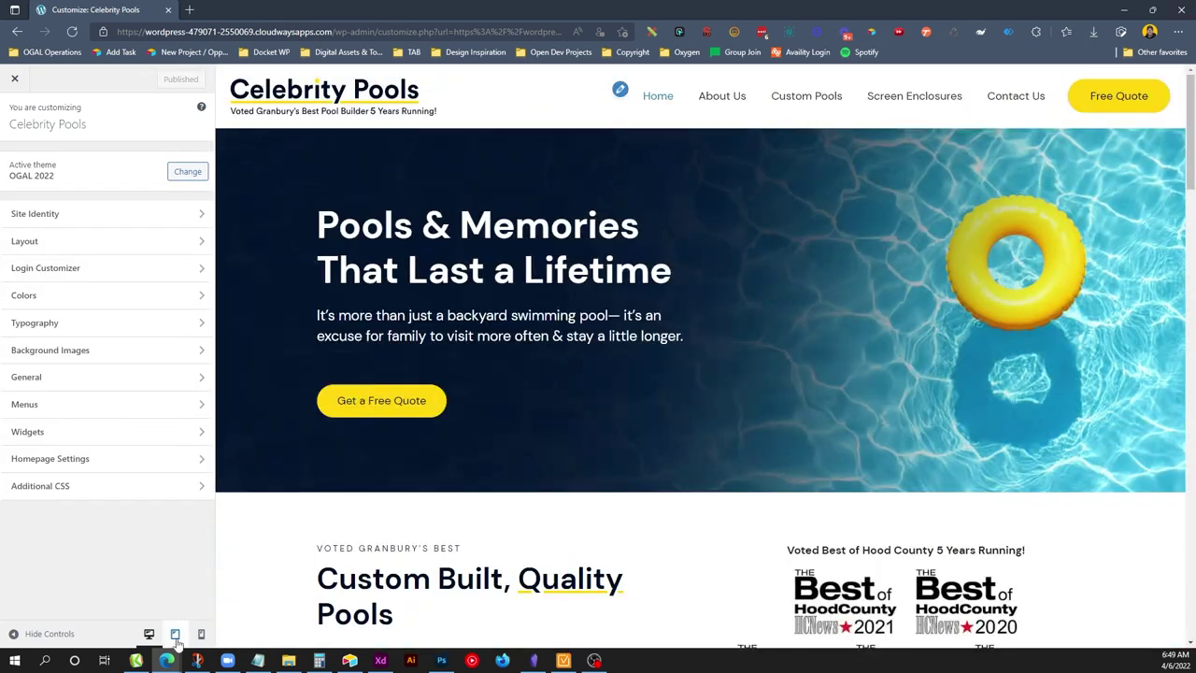
left_click(175, 634)
left_click_drag(953, 117, 972, 360)
Copy the site's base address and load it in a new browser tab.
left_click_drag(332, 32, 117, 32)
key("ctrl+c")
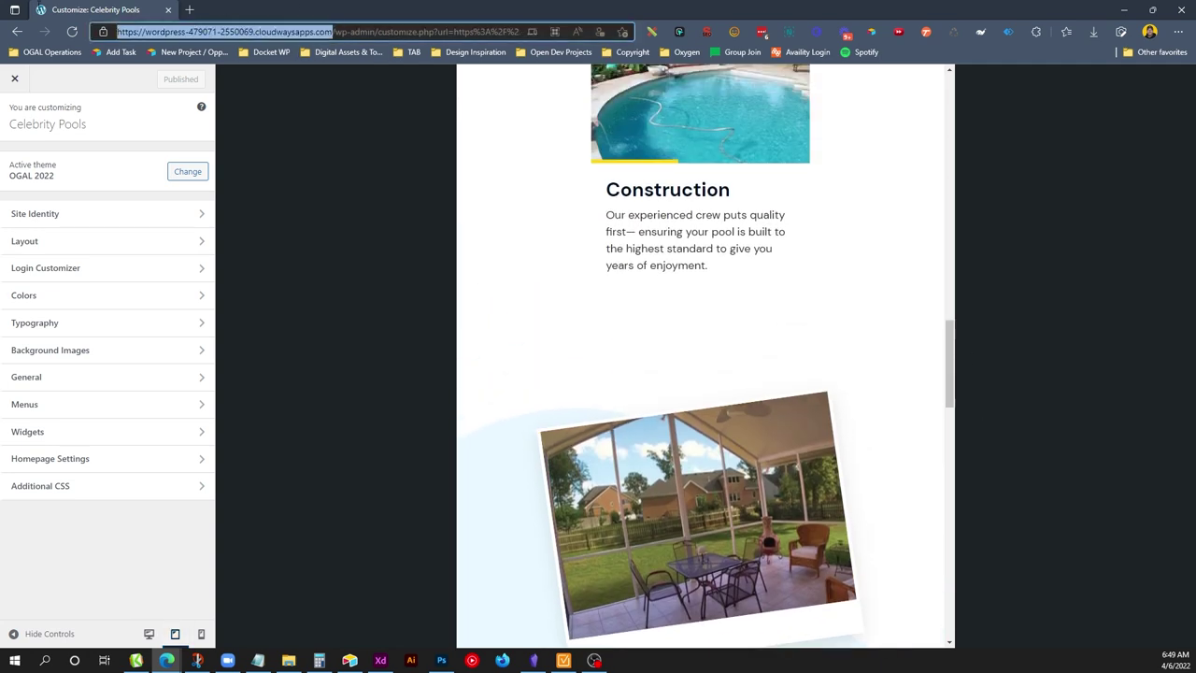
key("ctrl+t")
key("ctrl+v")
key("Return")
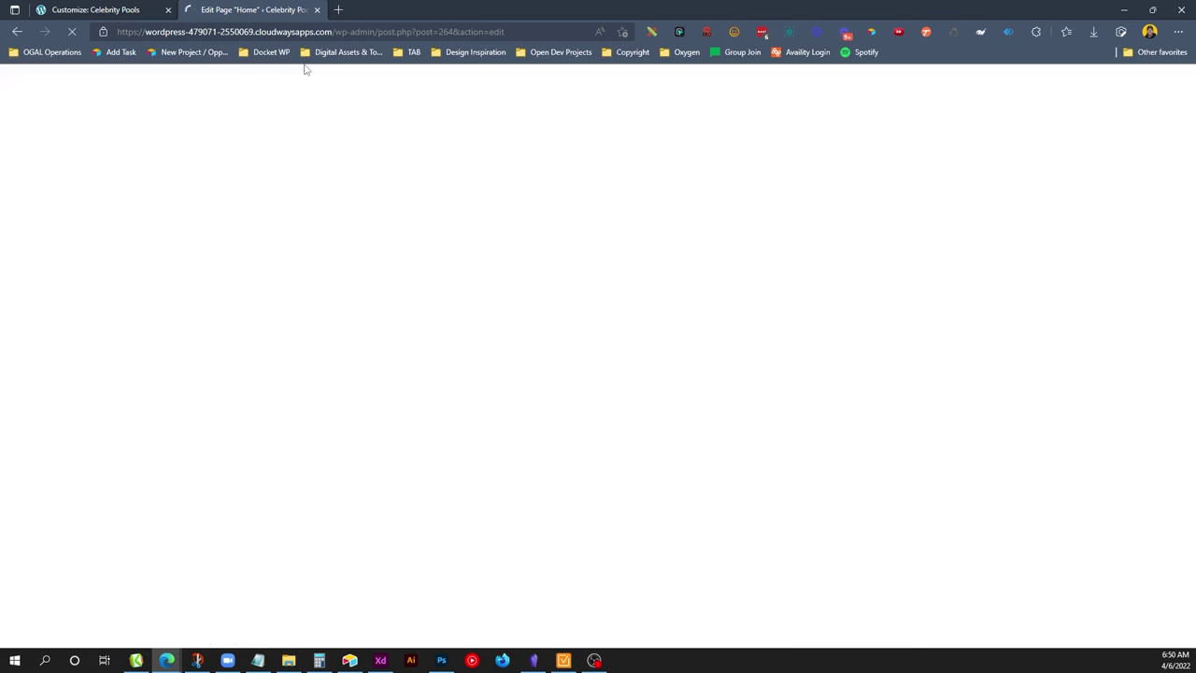
Select the grid in the Custom Built, Quality Pools section and switch to tablet settings.
scroll(629, 346, "down", 3)
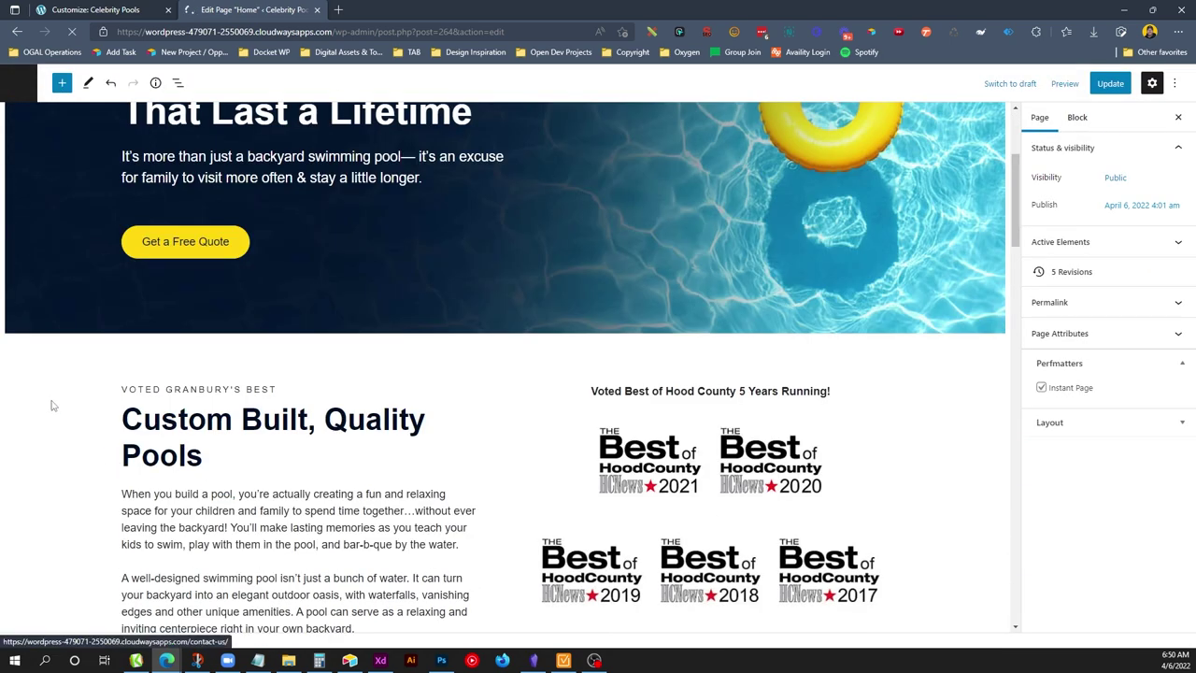
left_click(184, 343)
left_click(1099, 207)
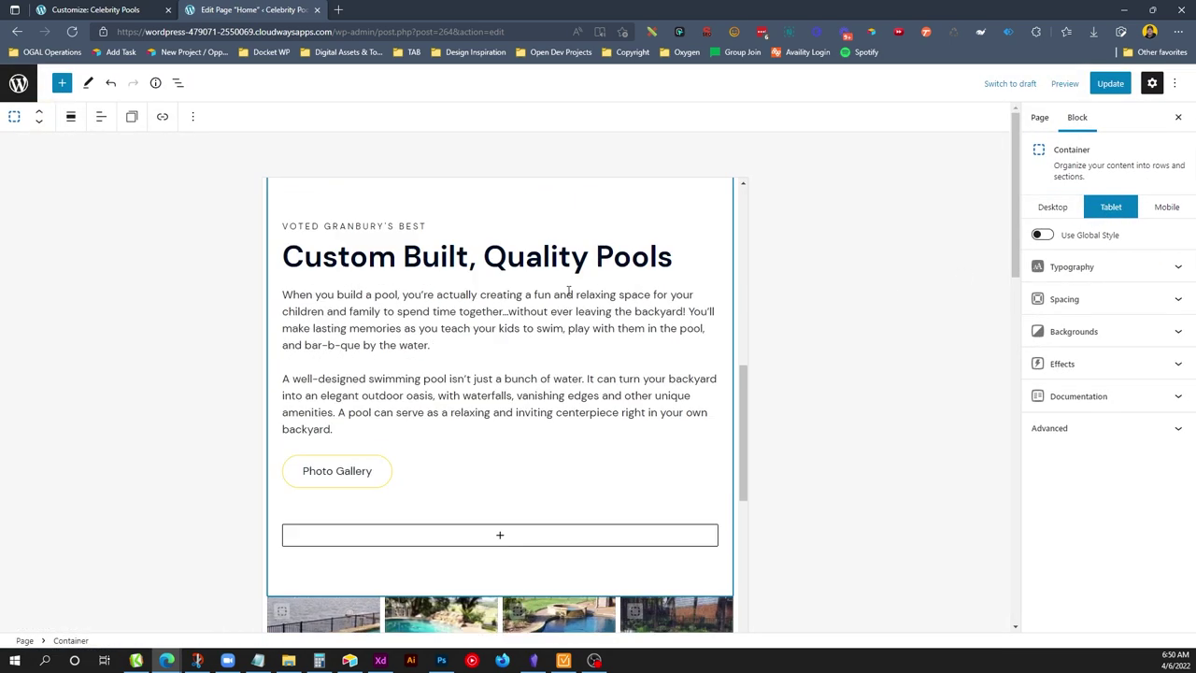
left_click(174, 83)
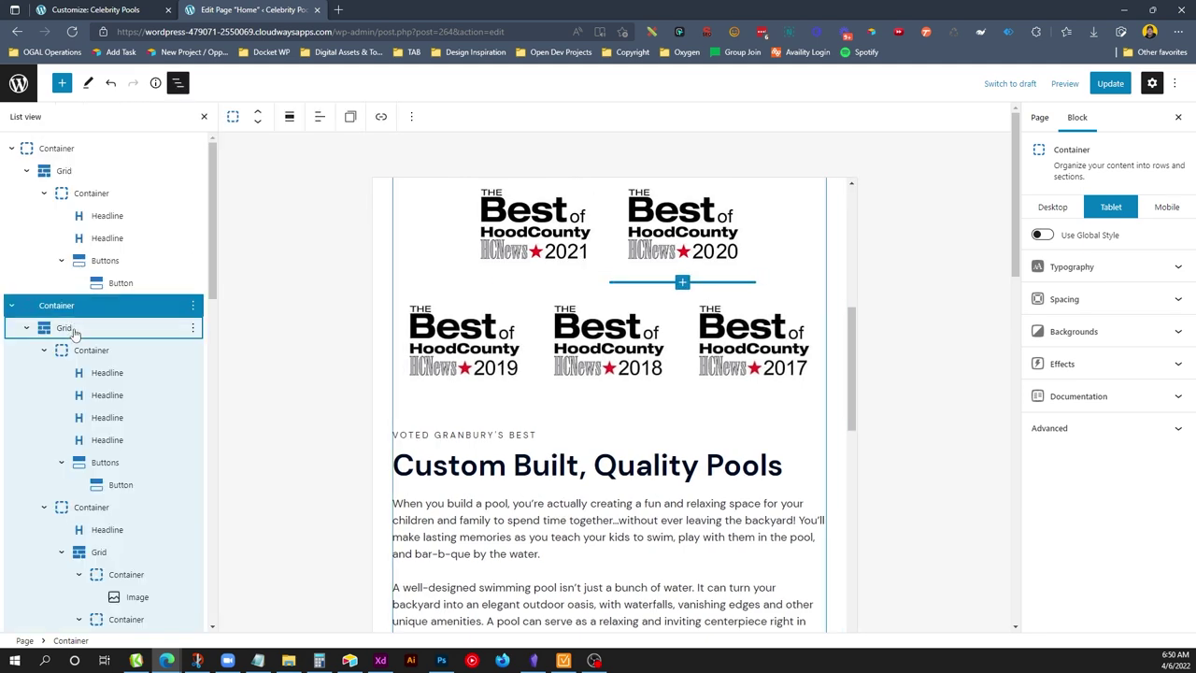
left_click(73, 328)
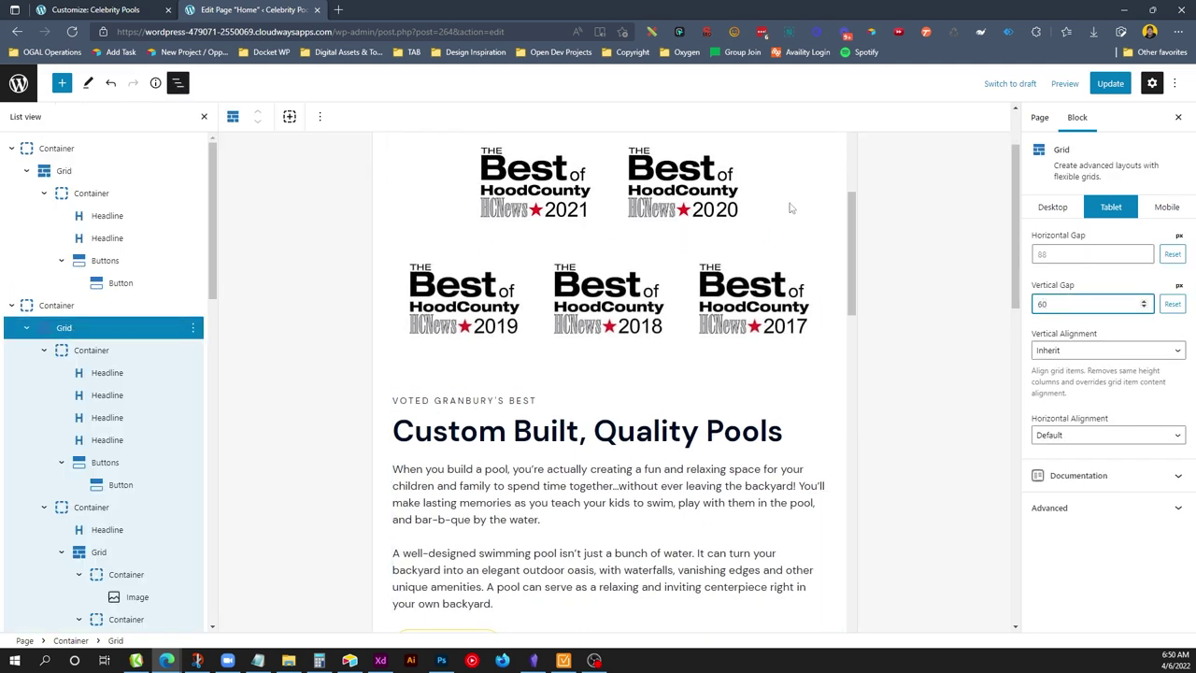
Set the Construction card container's tablet bottom padding to 0.
scroll(633, 321, "down", 10)
left_click(418, 397)
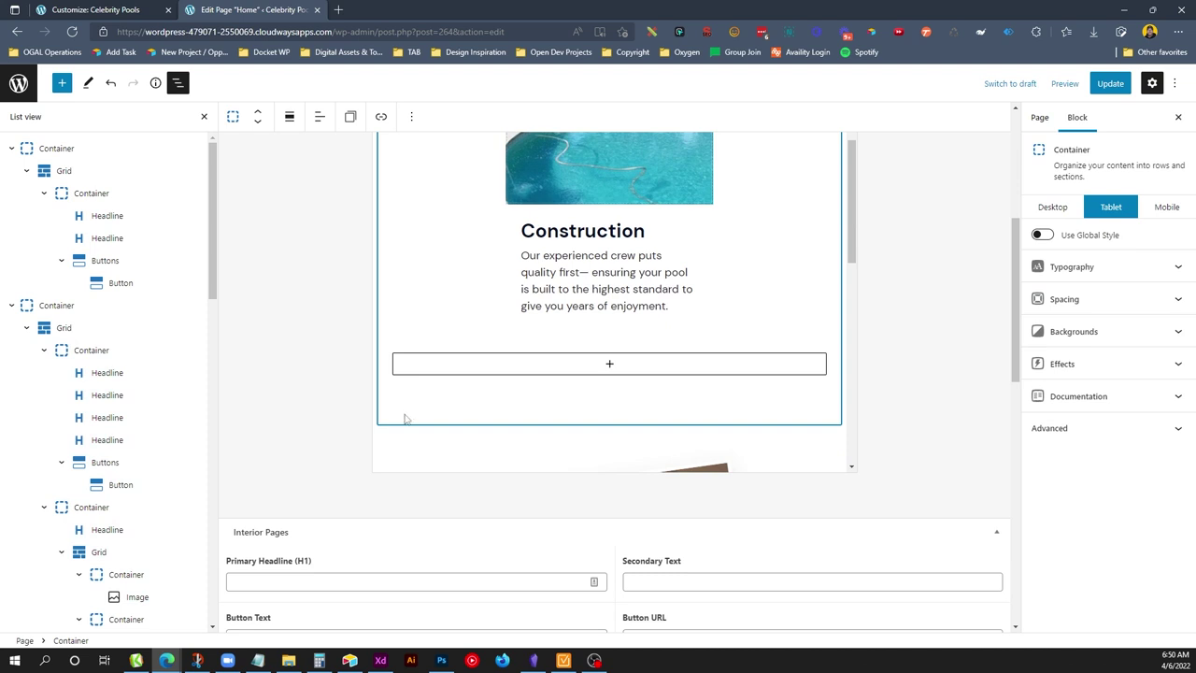
left_click(1121, 299)
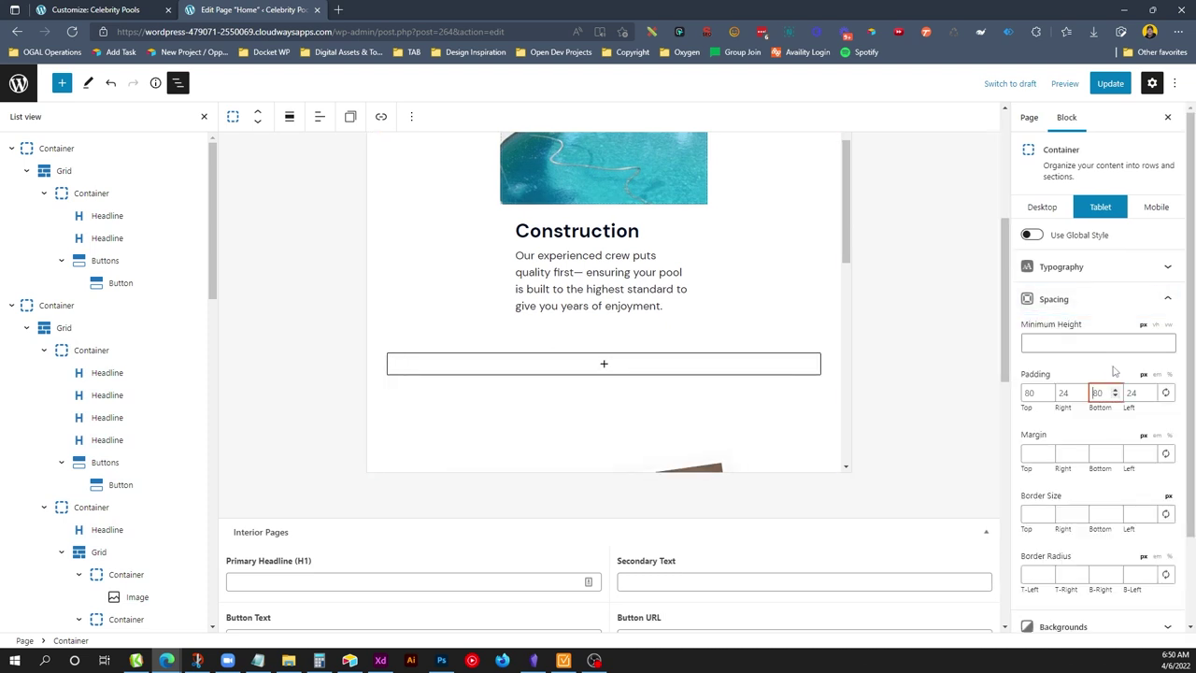
type("0")
scroll(390, 224, "down", 4)
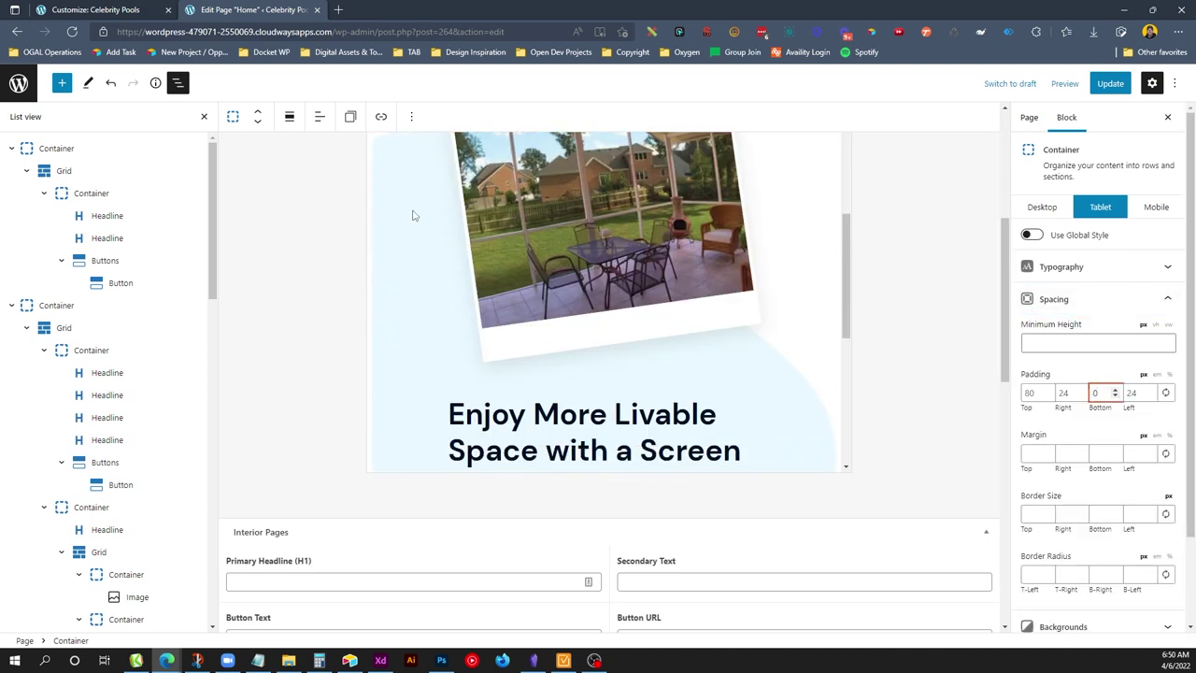
scroll(411, 281, "up", 4)
Update the Home page and return to the Customizer tab.
left_click(409, 406)
scroll(445, 262, "down", 3)
scroll(445, 261, "down", 10)
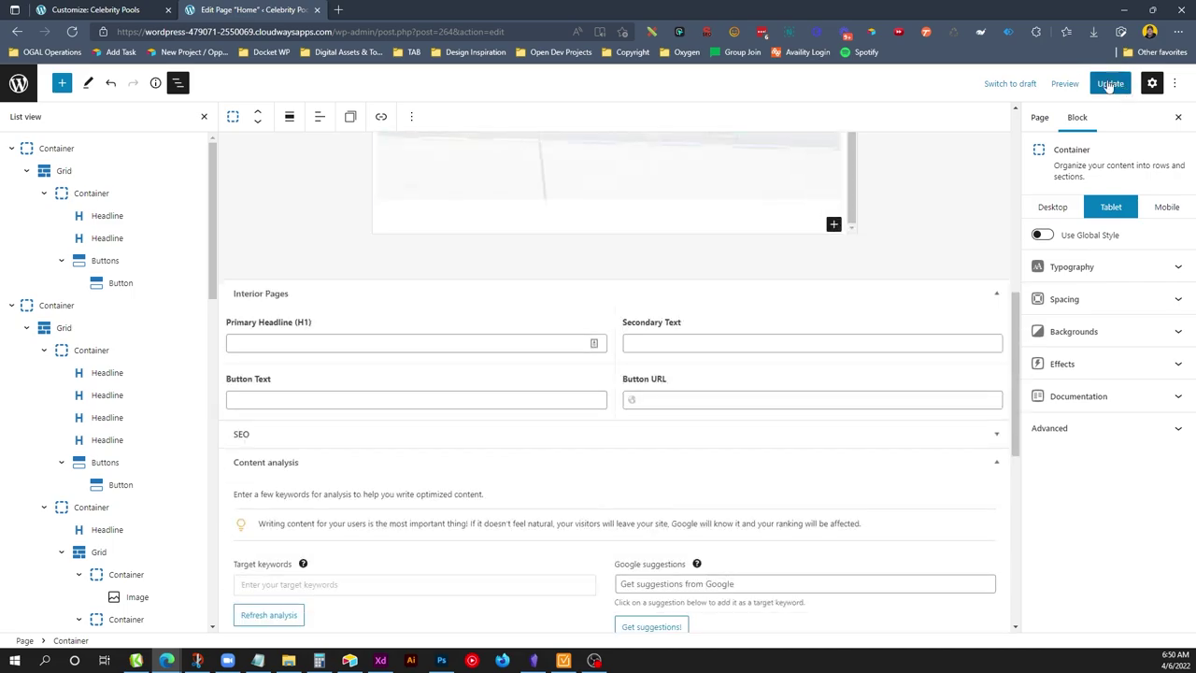
left_click(1109, 83)
left_click(96, 9)
left_click_drag(949, 224, 943, 27)
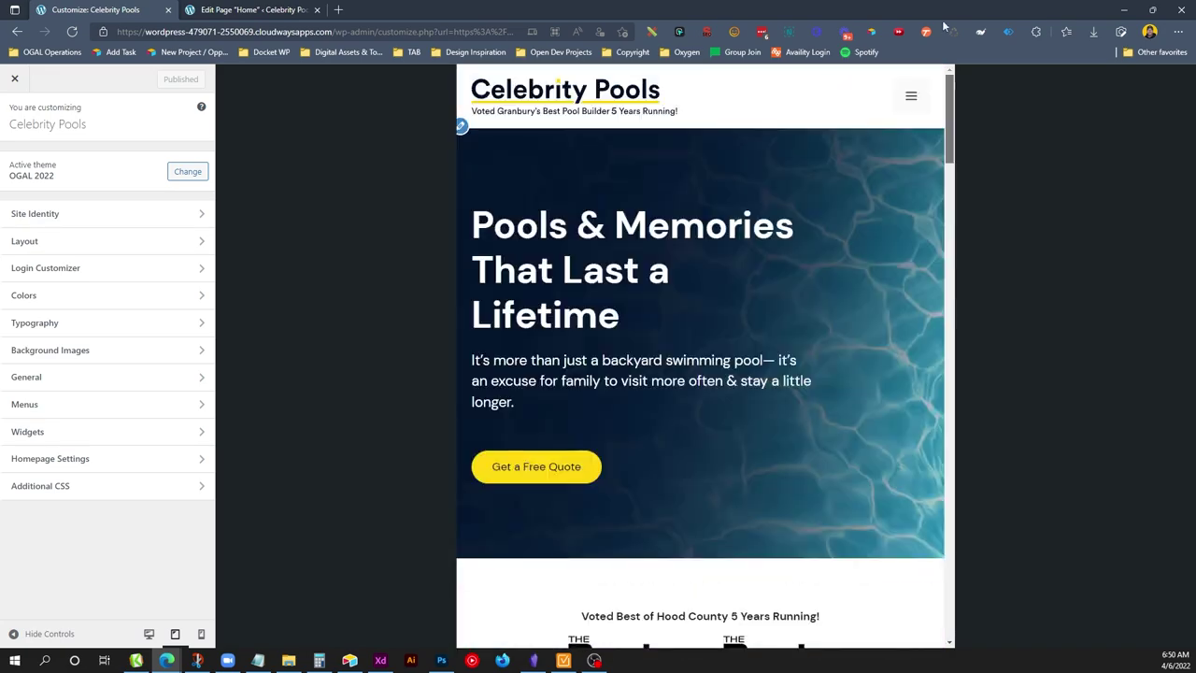
Preview the homepage and About Us page at mobile, tablet and desktop widths.
left_click(202, 634)
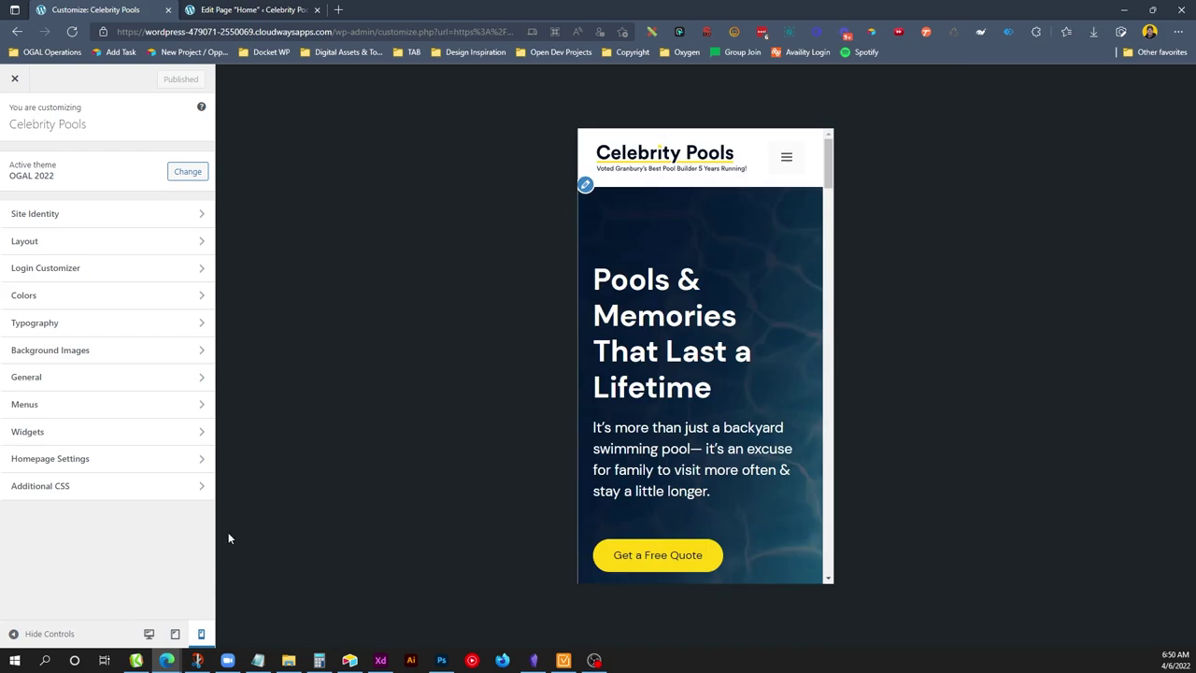
left_click(149, 633)
left_click(714, 90)
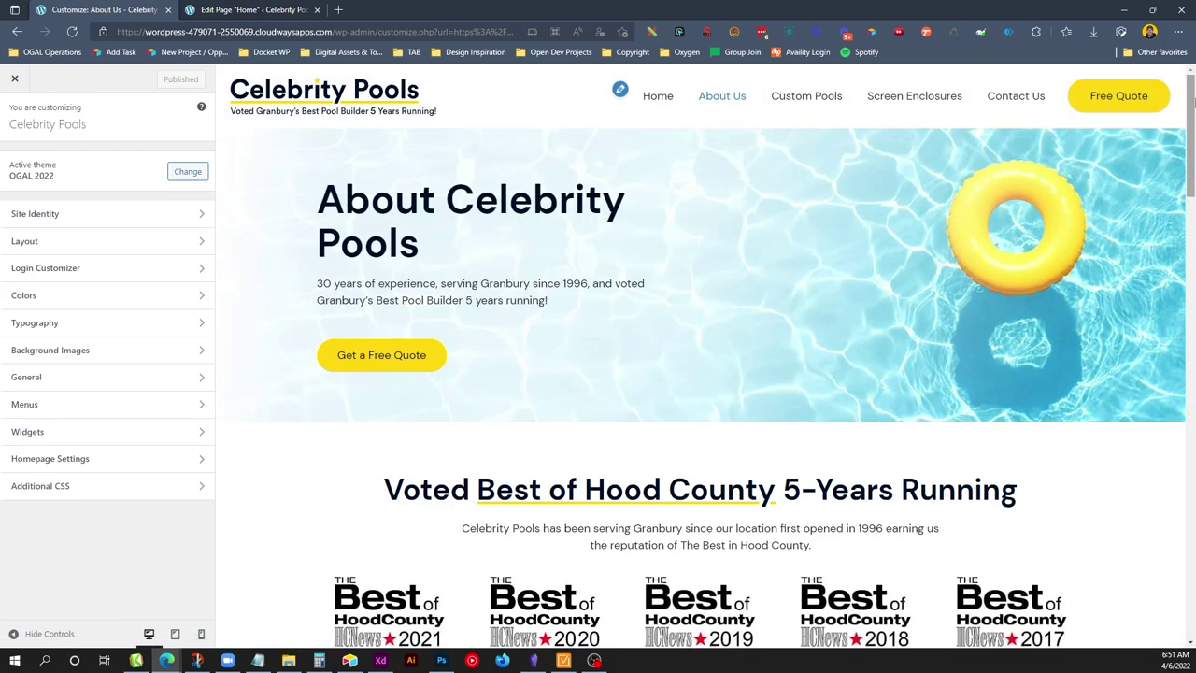
left_click_drag(1191, 100, 1174, 509)
left_click(175, 633)
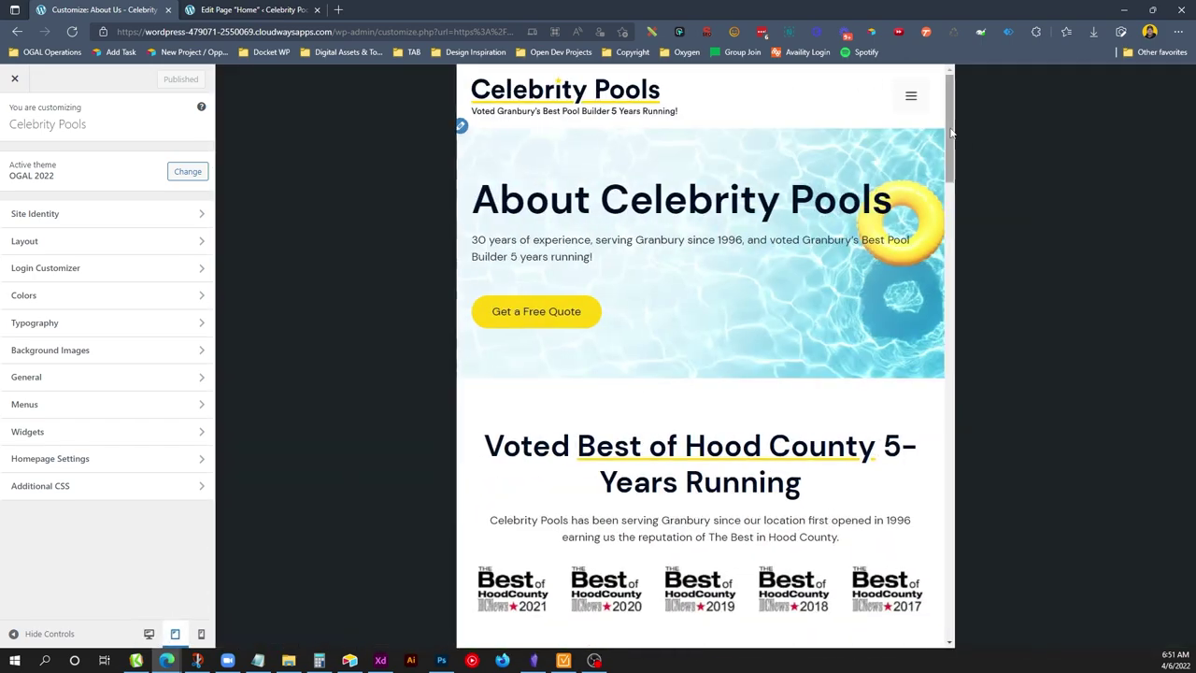
left_click_drag(951, 133, 944, 291)
scroll(943, 392, "up", 15)
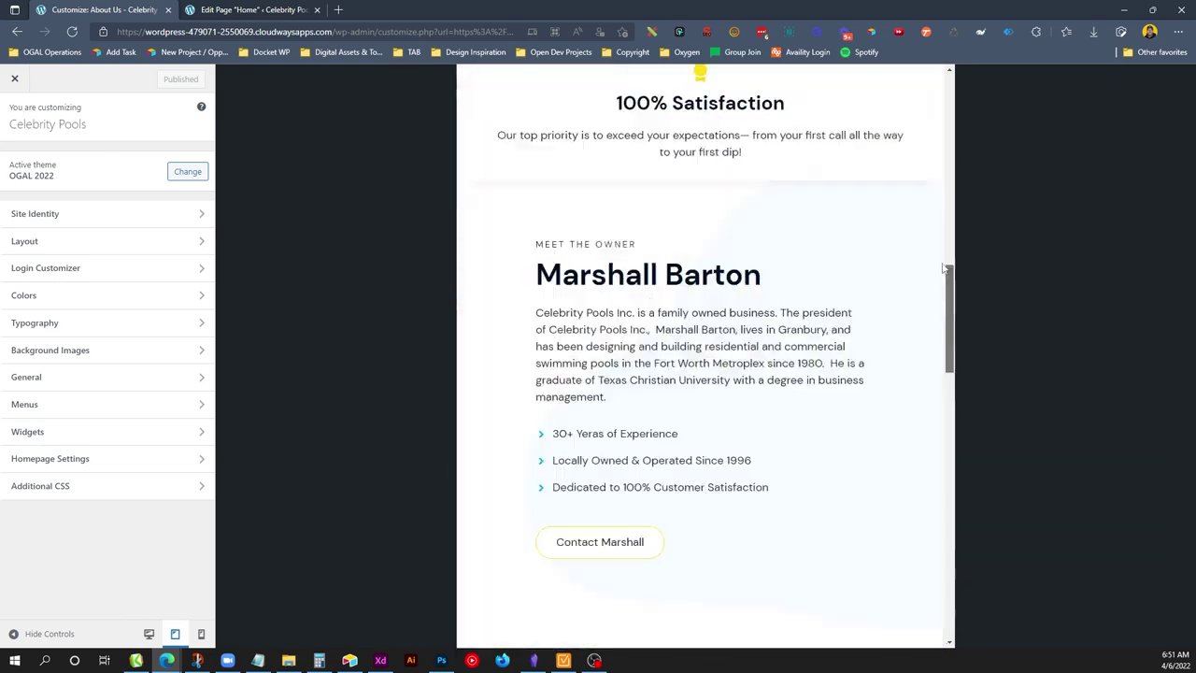
left_click(201, 633)
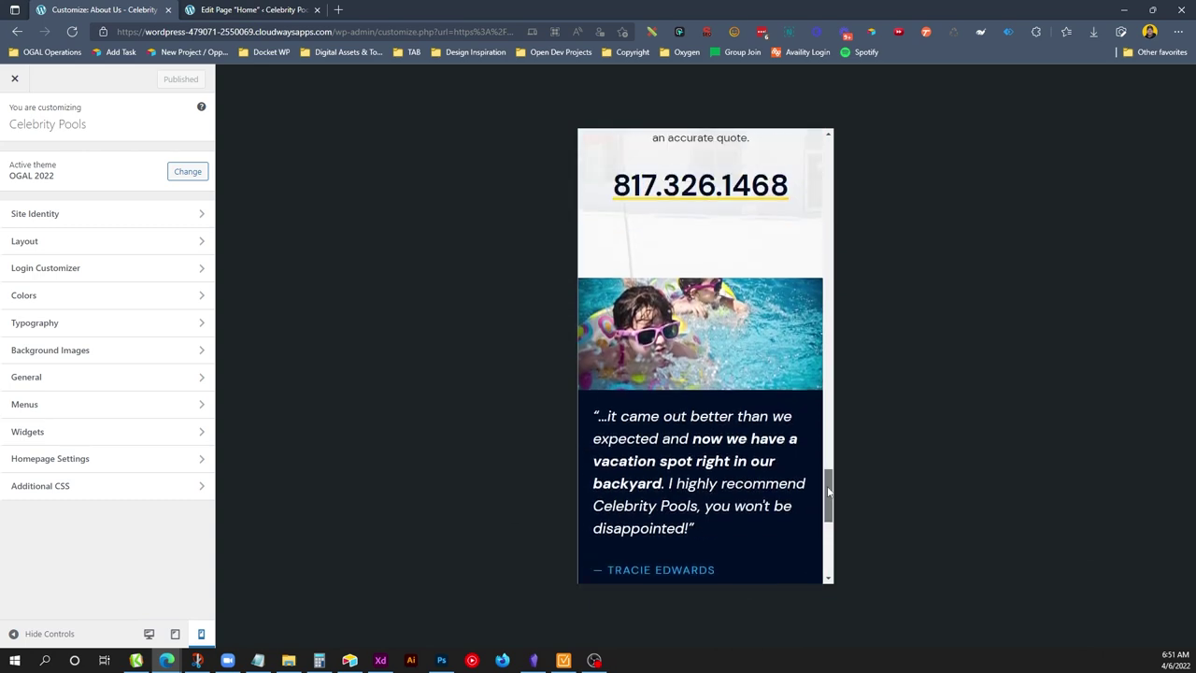
left_click(149, 633)
Preview Custom Pools at tablet and mobile widths, then return to desktop.
left_click(823, 93)
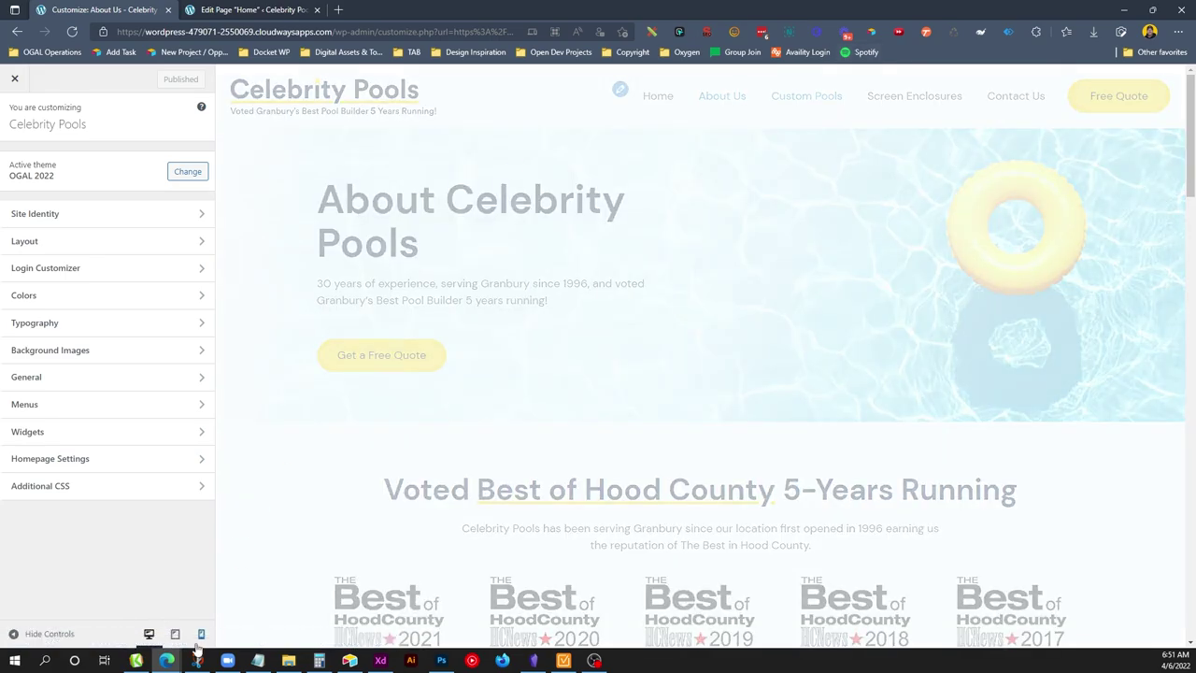
left_click_drag(1194, 177, 1190, 75)
left_click(174, 633)
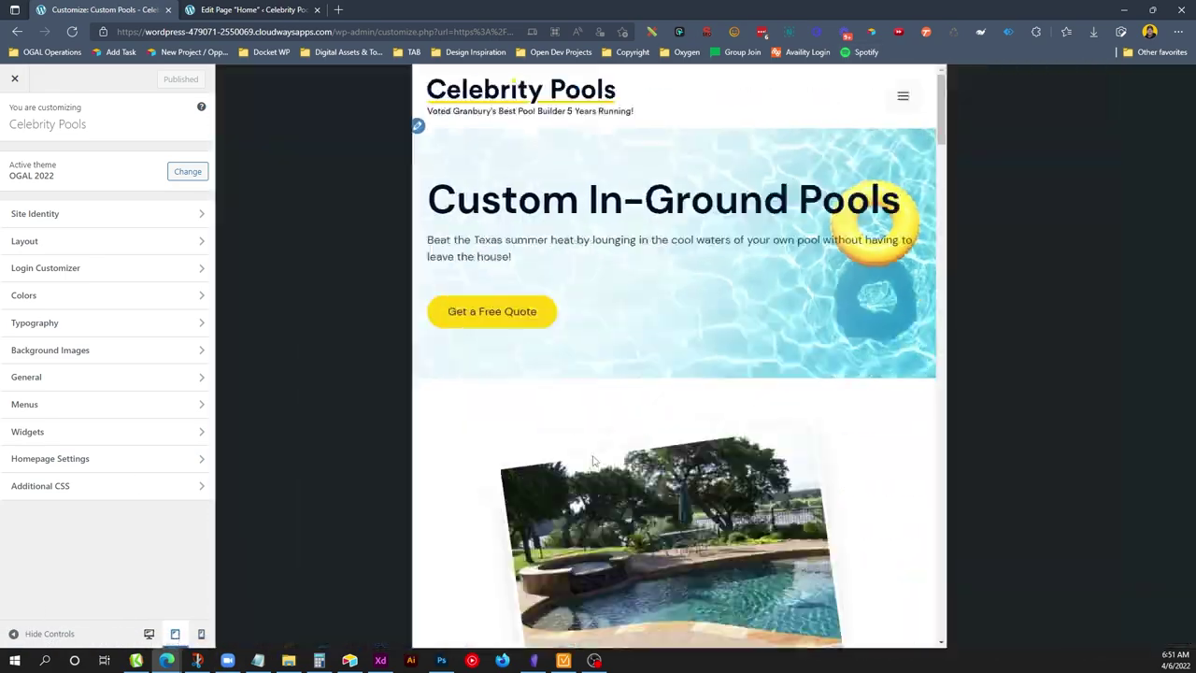
left_click_drag(949, 124, 218, 638)
left_click(201, 633)
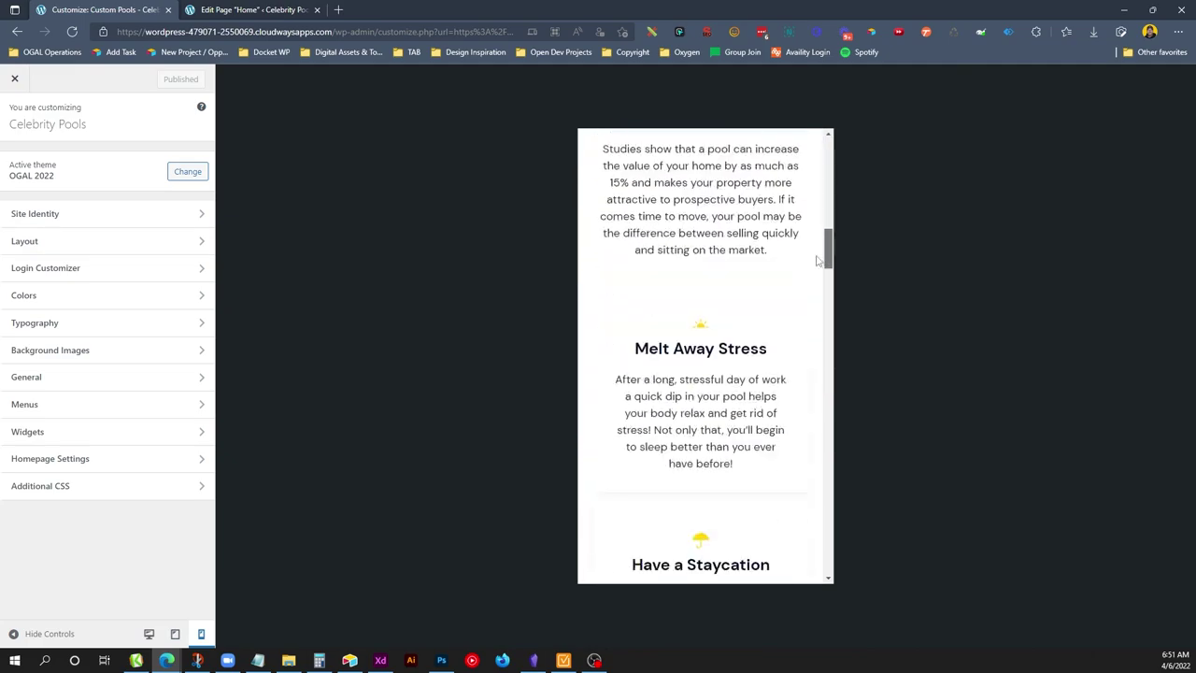
left_click_drag(814, 391, 342, 465)
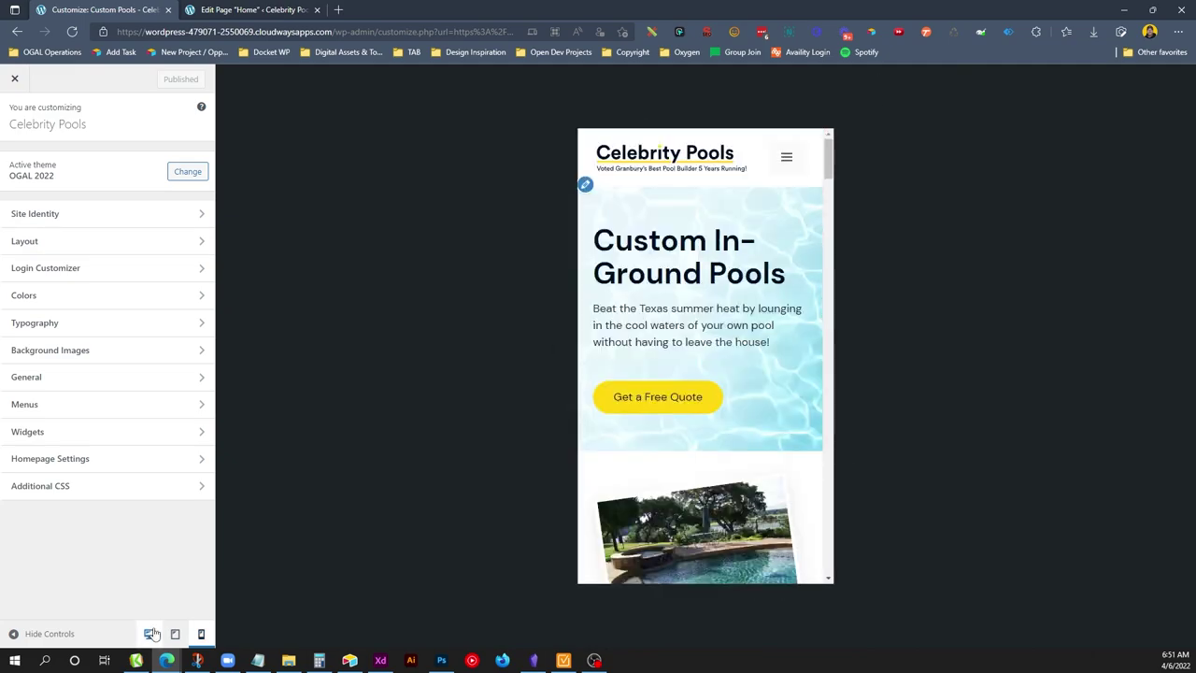
left_click(149, 633)
Preview Screen Enclosures at tablet width, noting the hero text overlapping the image.
left_click(908, 96)
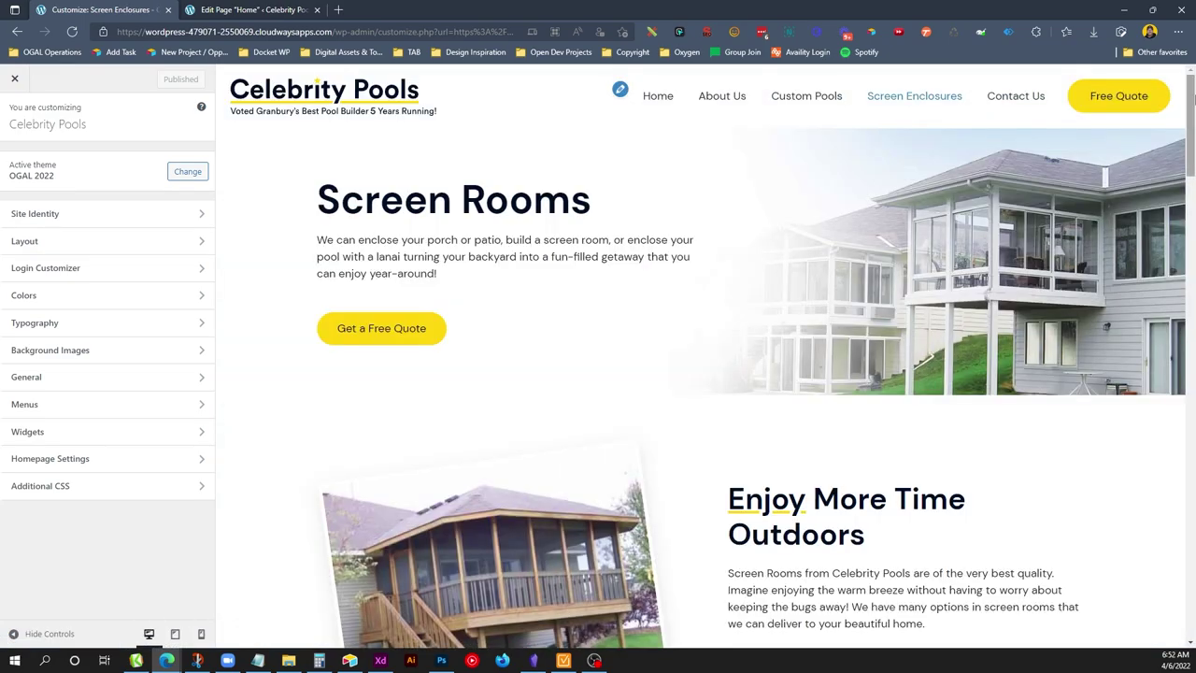
left_click_drag(1191, 83, 236, 657)
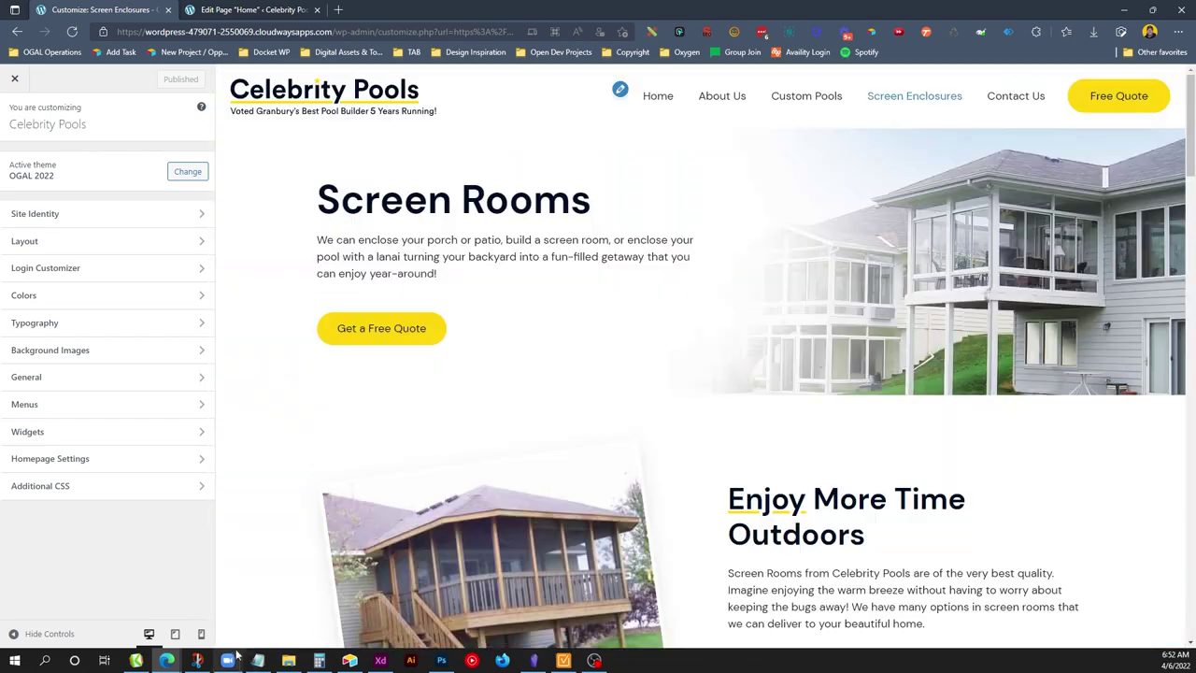
left_click(174, 633)
left_click_drag(934, 323, 826, 239)
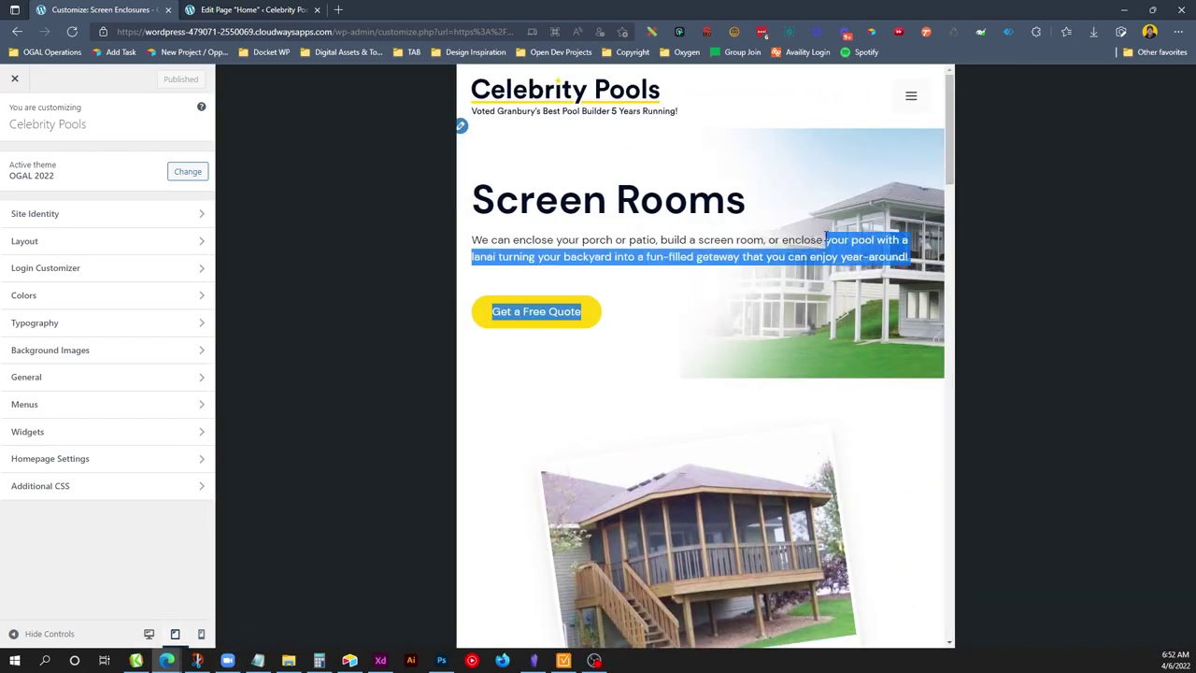
left_click(871, 343)
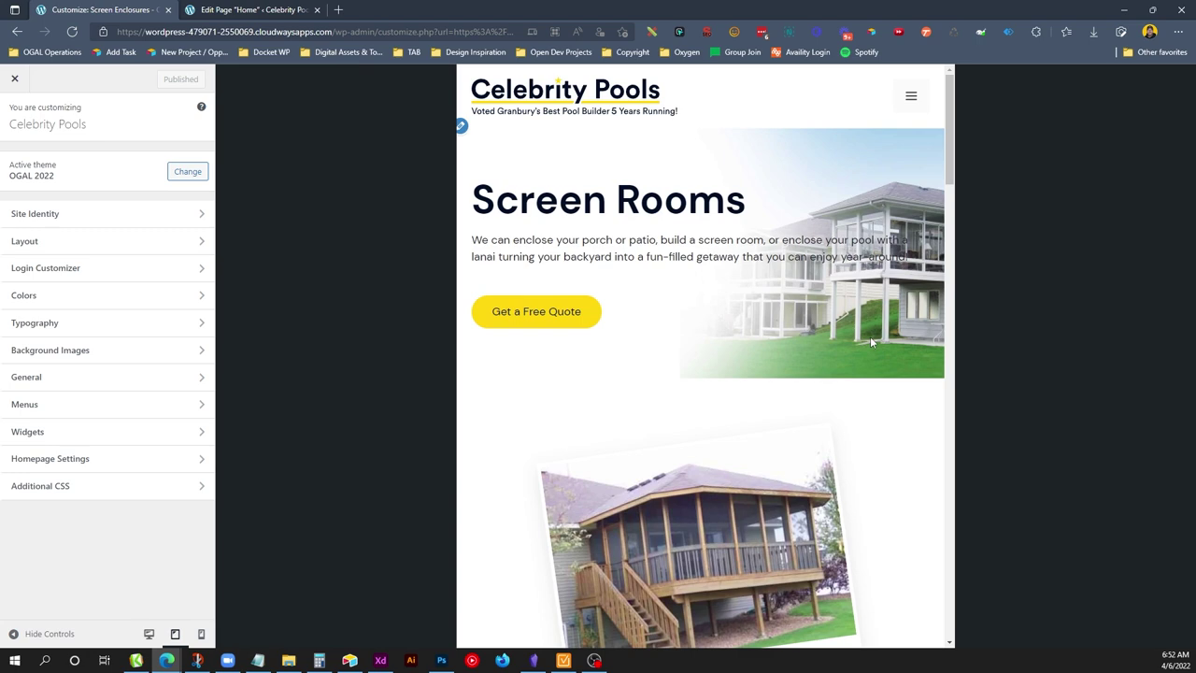
Go from the Home page editor to Appearance > Elements and open Block: Page Hero.
left_click(253, 9)
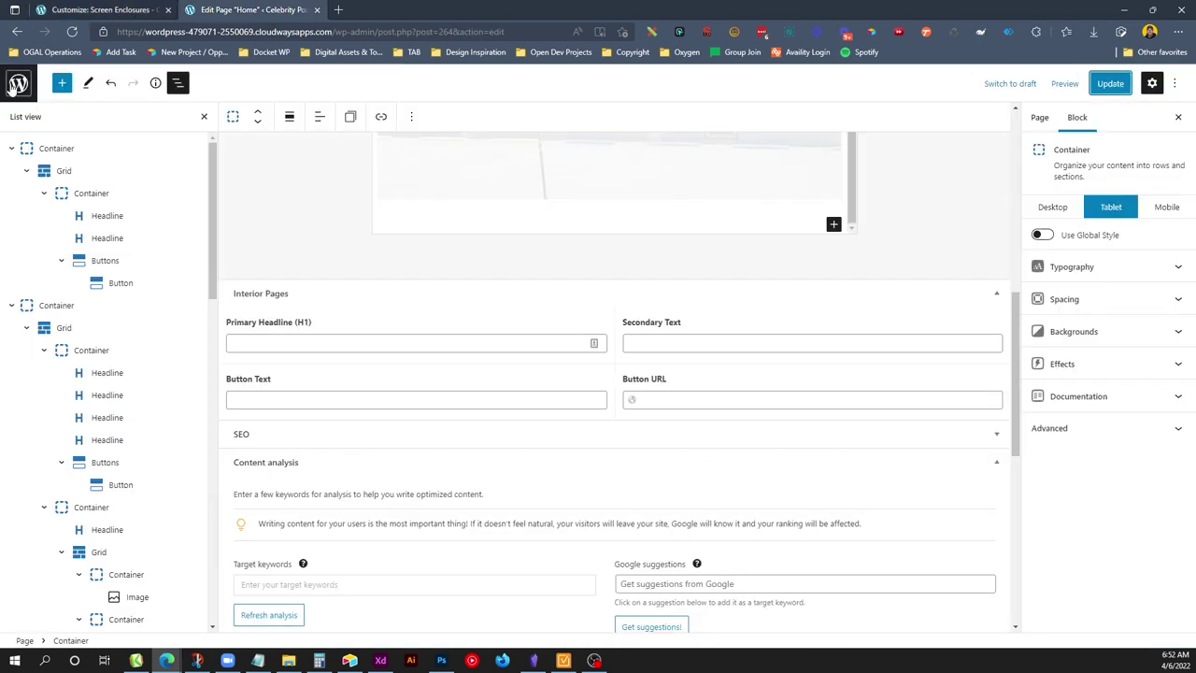
left_click(13, 85)
left_click(351, 75)
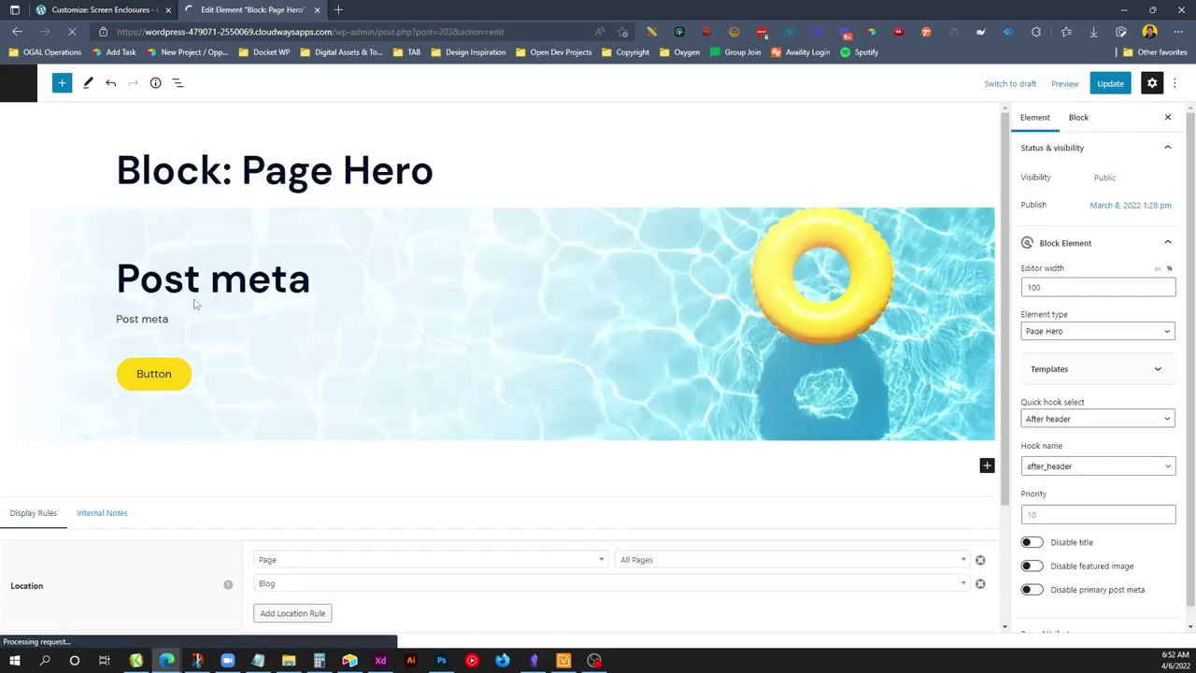
left_click(191, 297)
left_click(178, 84)
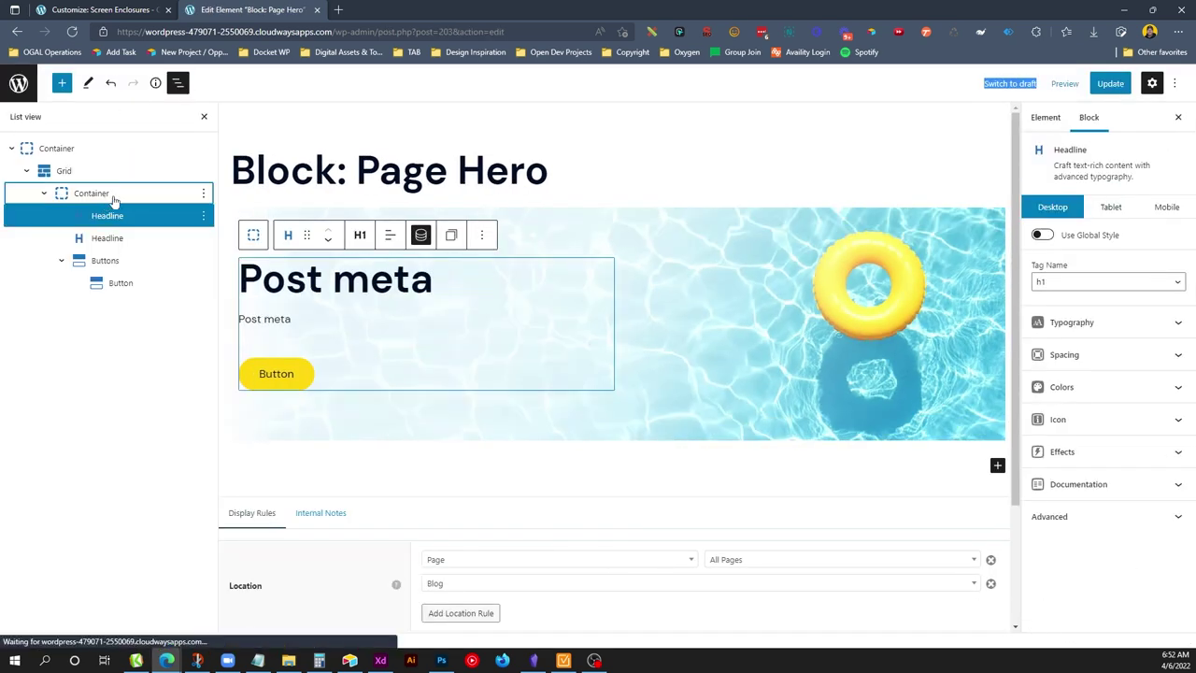
Select the hero's inner container, save the Page Hero and view Screen Enclosures in the preview.
left_click(140, 193)
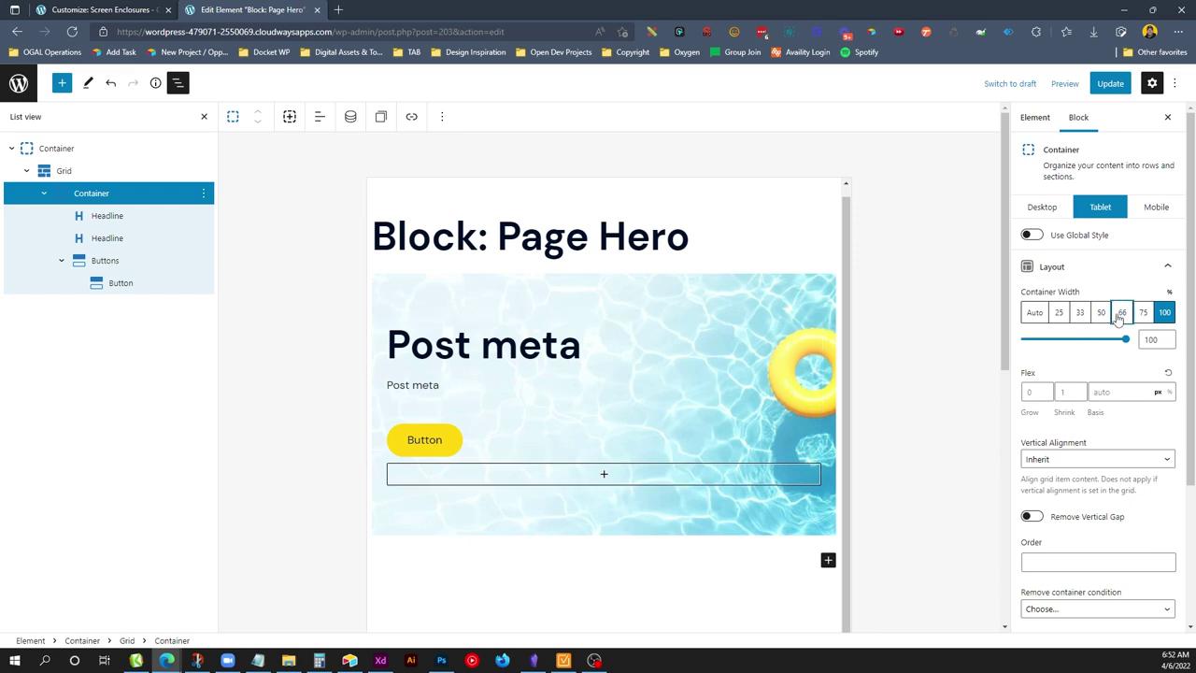
left_click(1110, 84)
key("ctrl+shift+Tab")
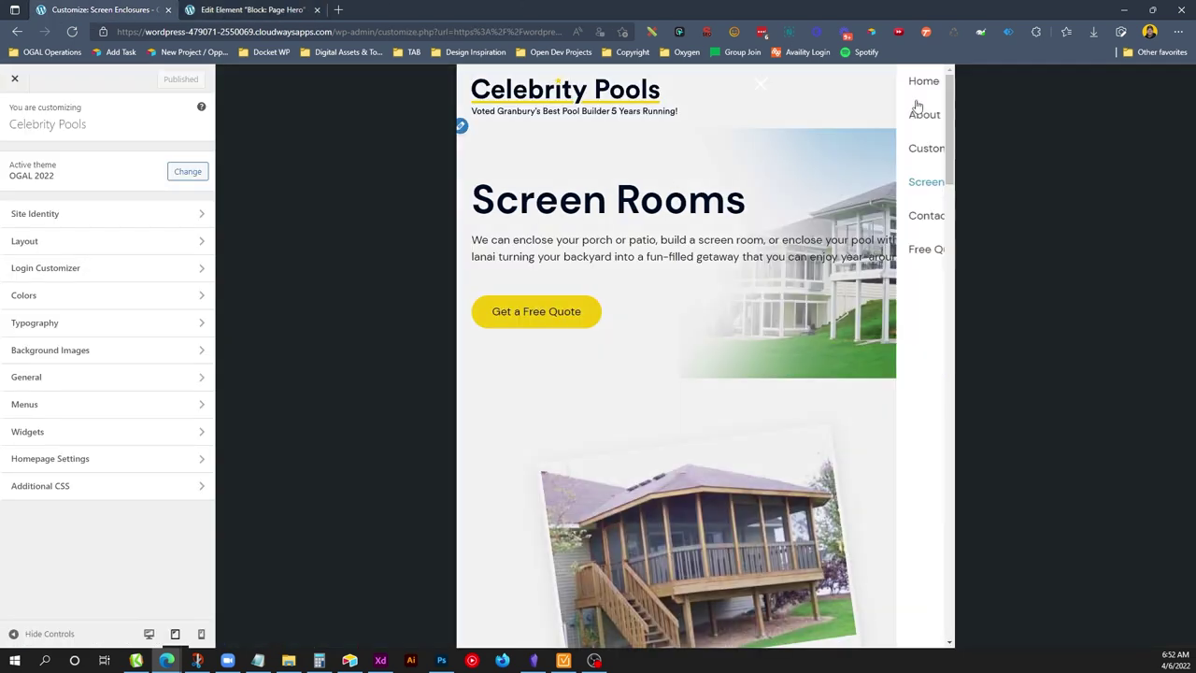
left_click(910, 94)
left_click(830, 186)
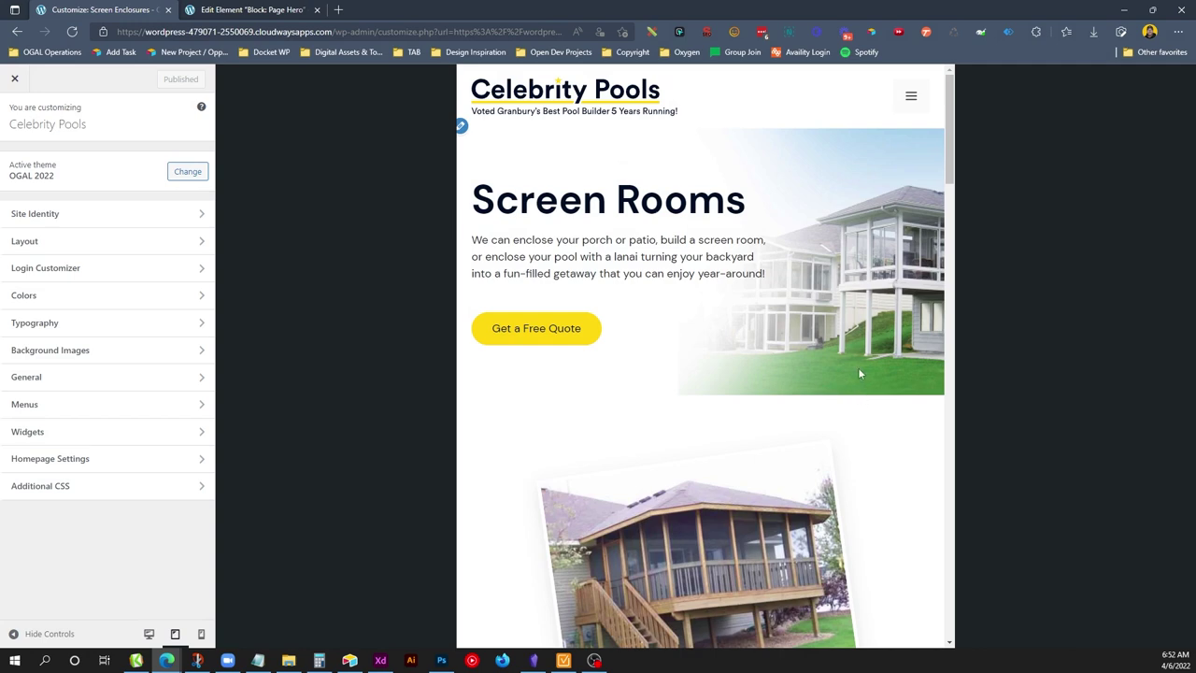
Add a pseudo-element gradient to the hero container, white to rgba(255,255,255,0), first stop 30.
left_click(257, 7)
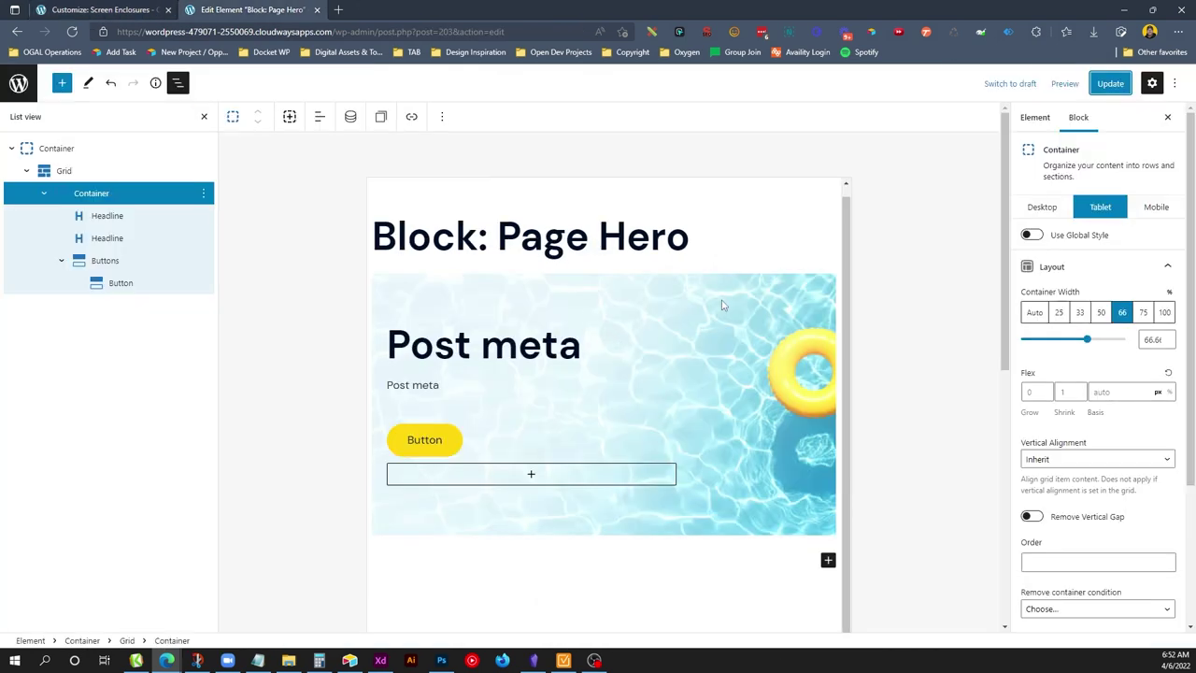
left_click(586, 346)
left_click(775, 285)
left_click(1121, 422)
left_click(1031, 513)
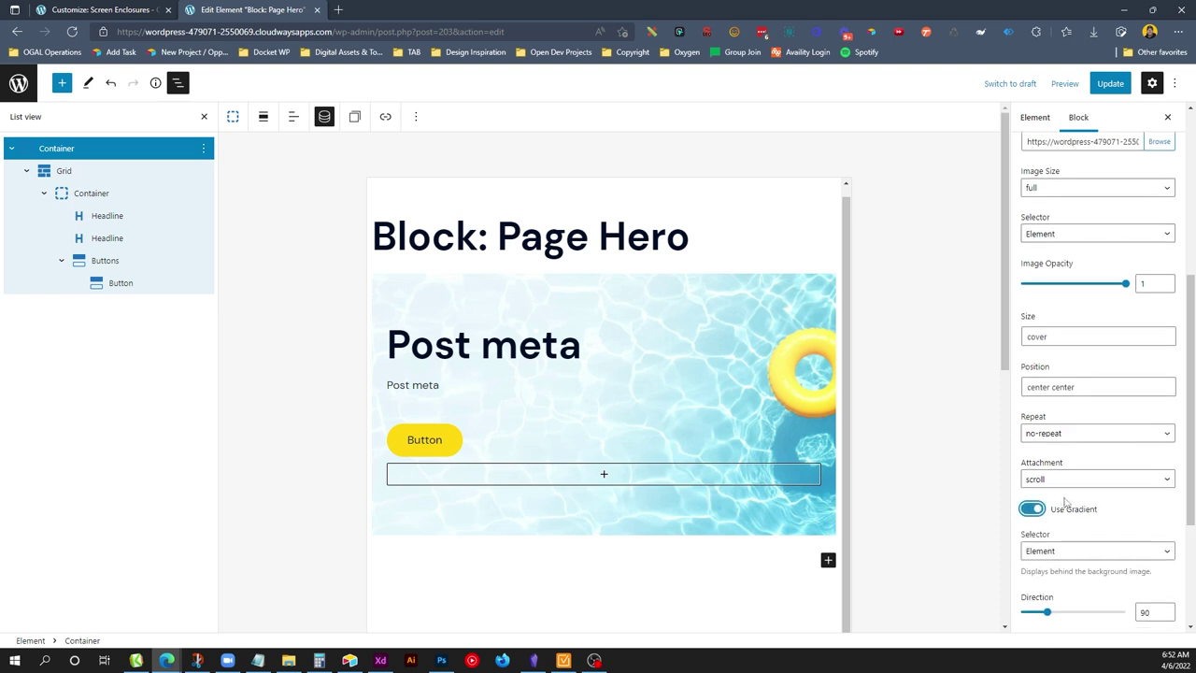
scroll(1093, 420, "down", 2)
left_click(1098, 396)
left_click(1046, 421)
left_click(1029, 511)
left_click(904, 410)
left_click(1028, 562)
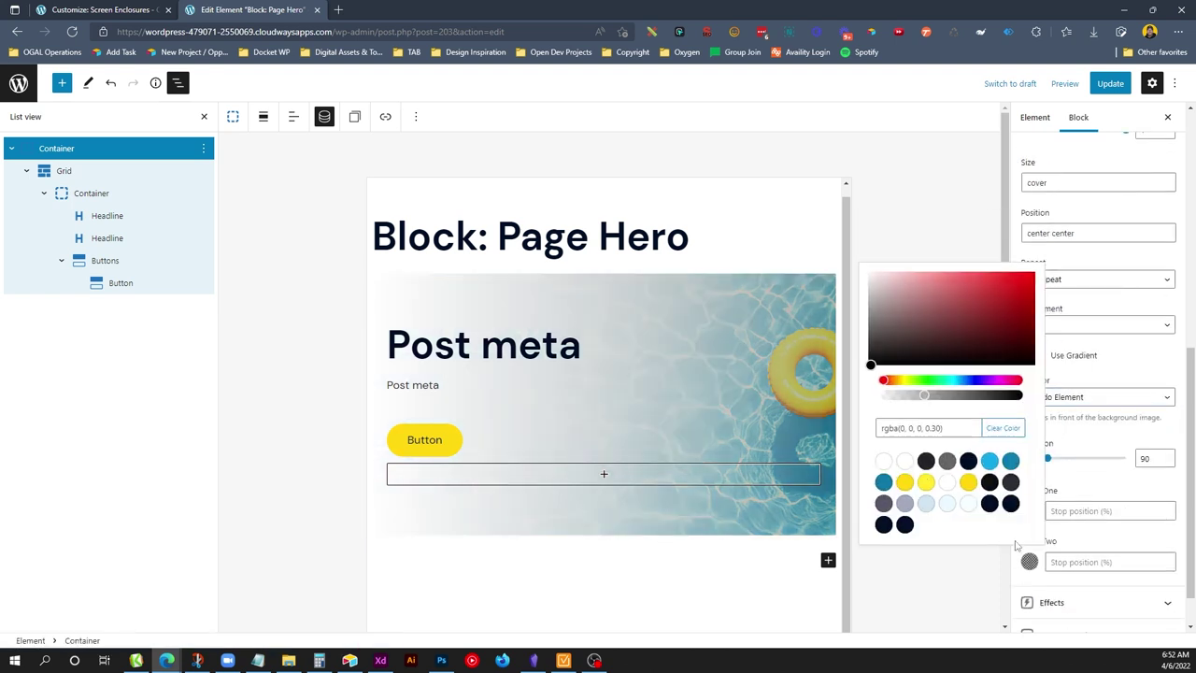
left_click_drag(1007, 395, 861, 402)
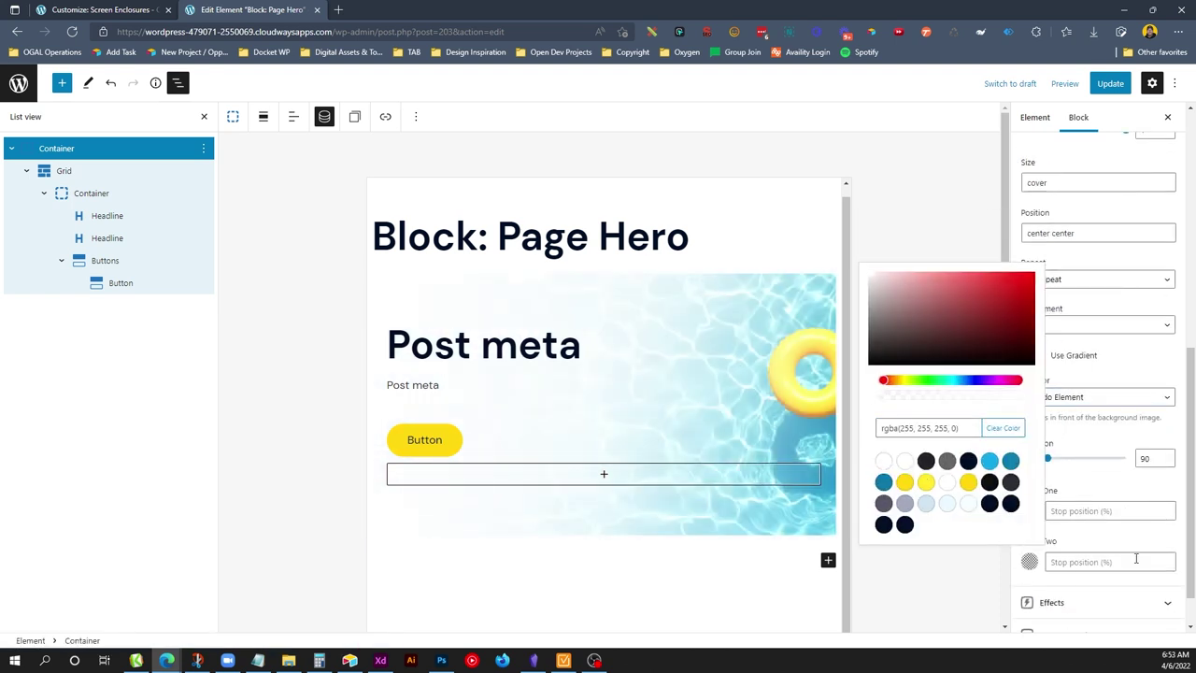
left_click(1090, 514)
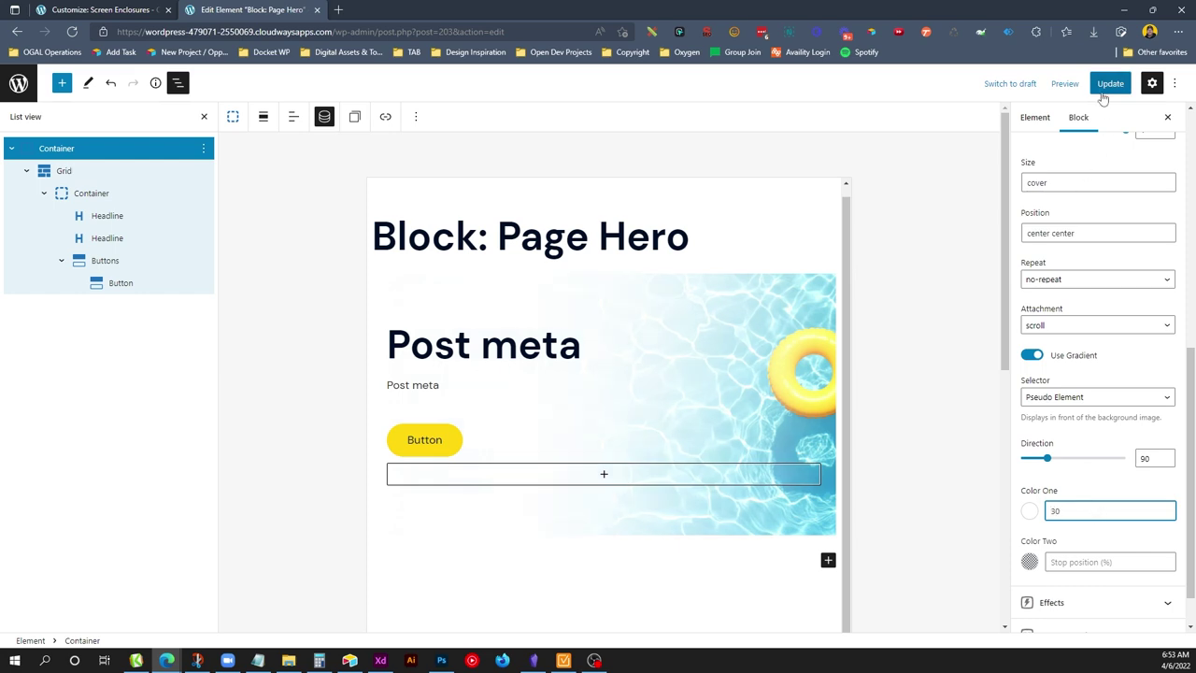
Update the hero element and check the faded hero on the Screen Enclosures and Custom Pools pages.
left_click(1110, 83)
key("ctrl+shift+Tab")
left_click(910, 95)
left_click(911, 99)
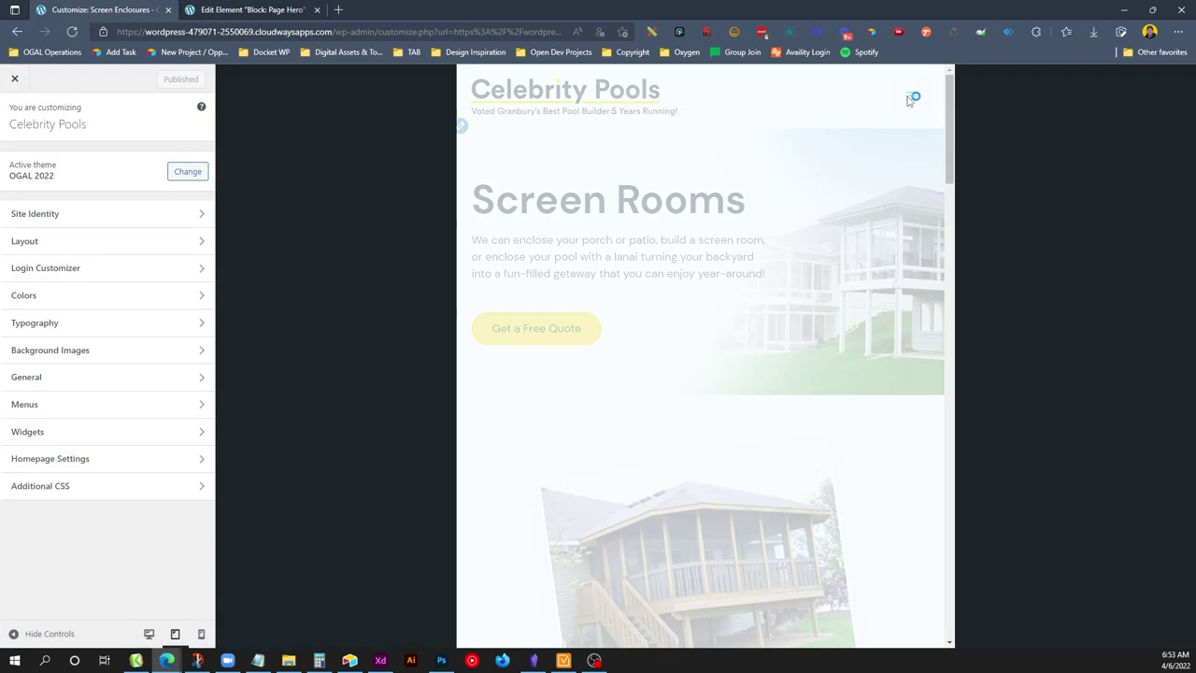
left_click(828, 182)
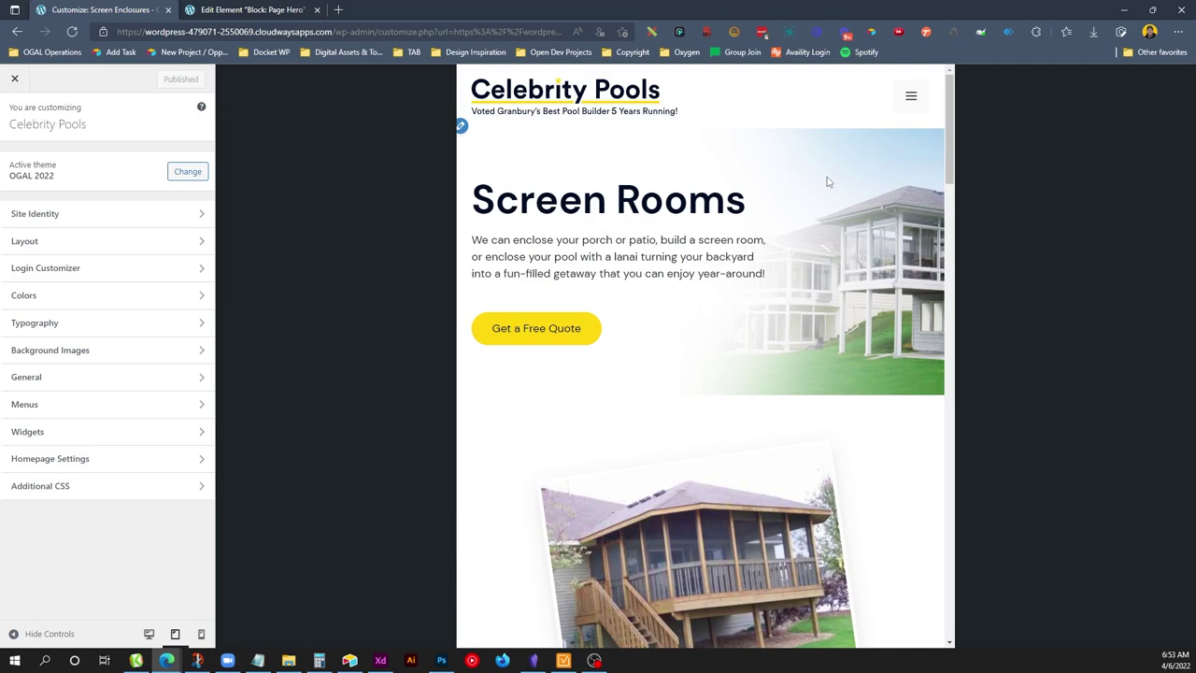
left_click(909, 97)
left_click(829, 148)
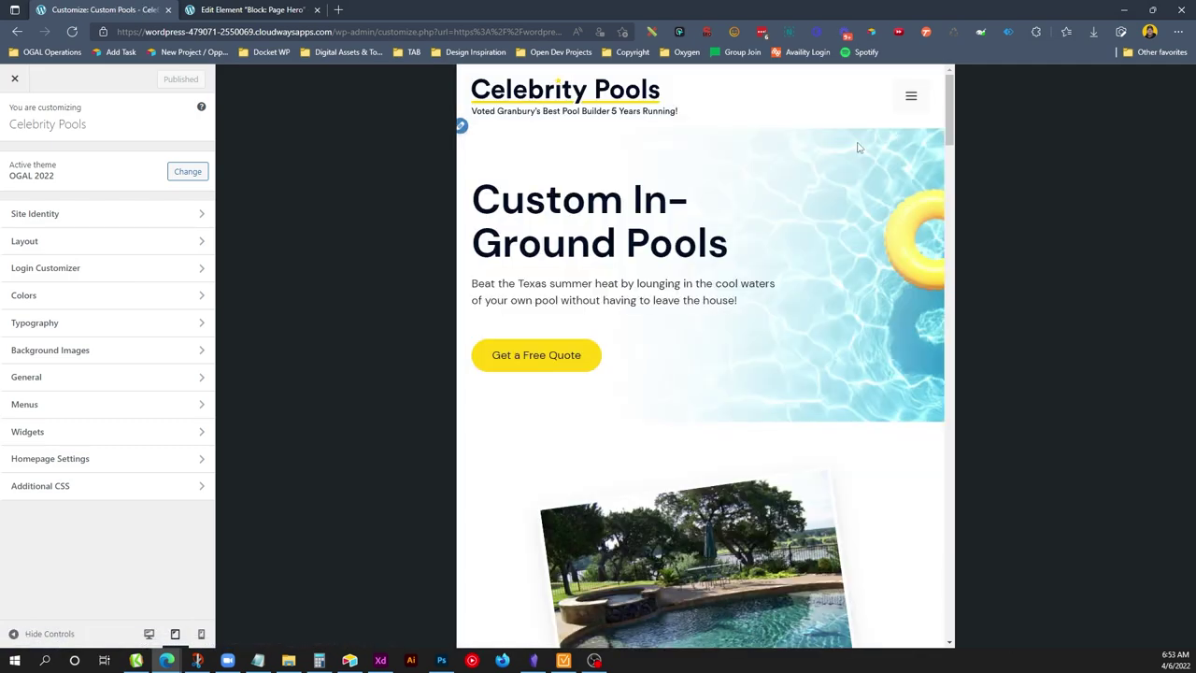
left_click(910, 96)
left_click(875, 184)
left_click_drag(948, 113, 940, 459)
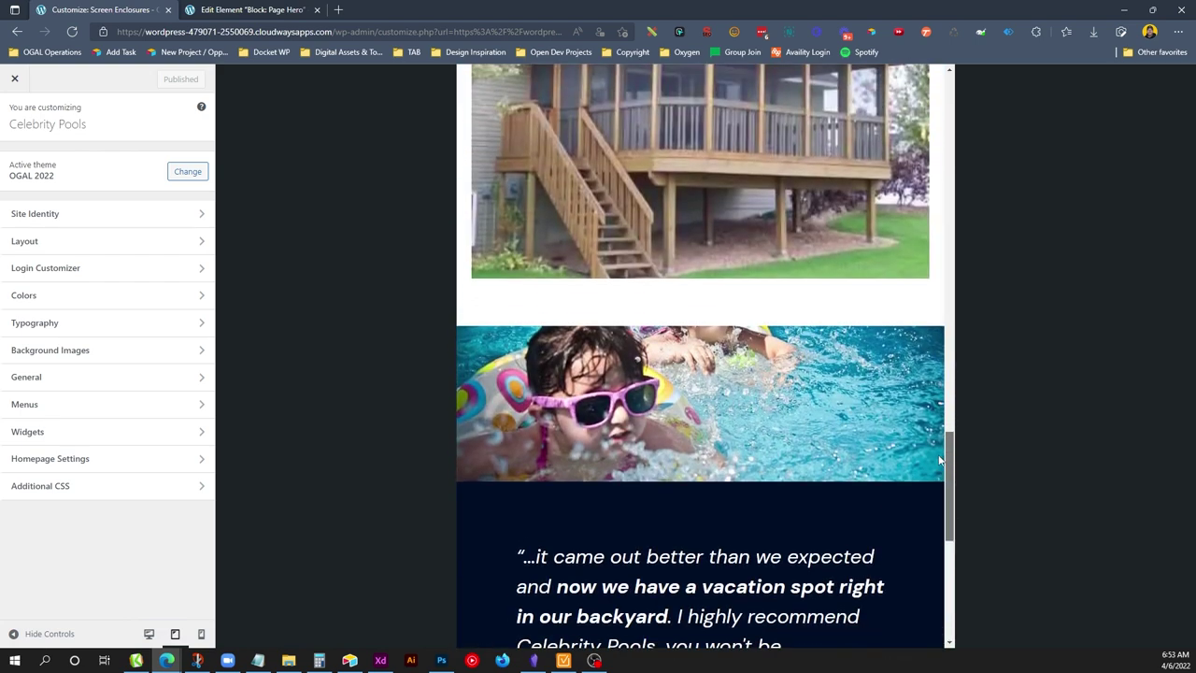
left_click(249, 9)
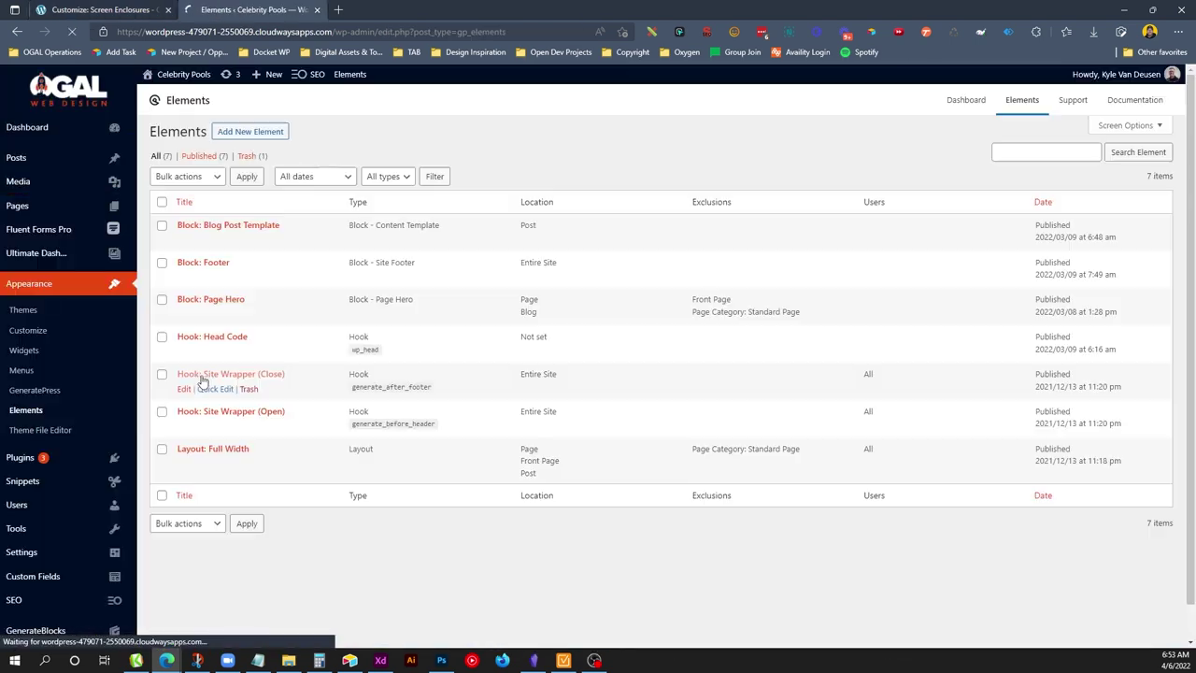
Insert the (Section) Free Estimate block below the Screen Enclosures deck image and update the page.
mouse_move(93, 207)
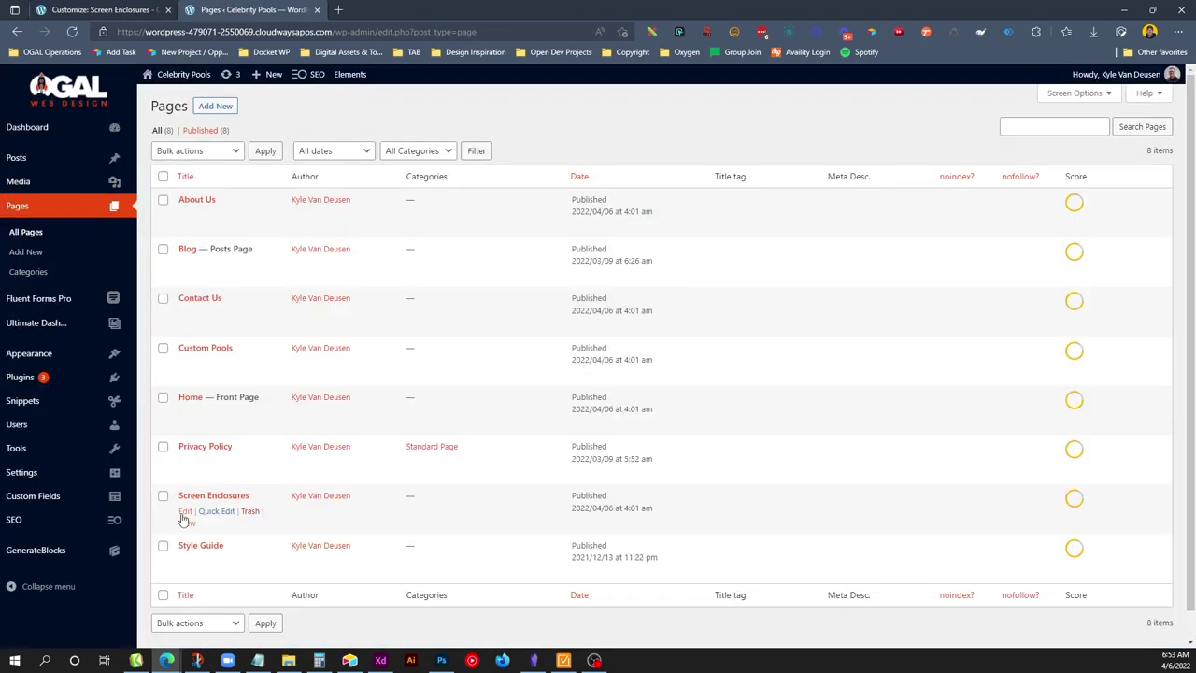
left_click(185, 511)
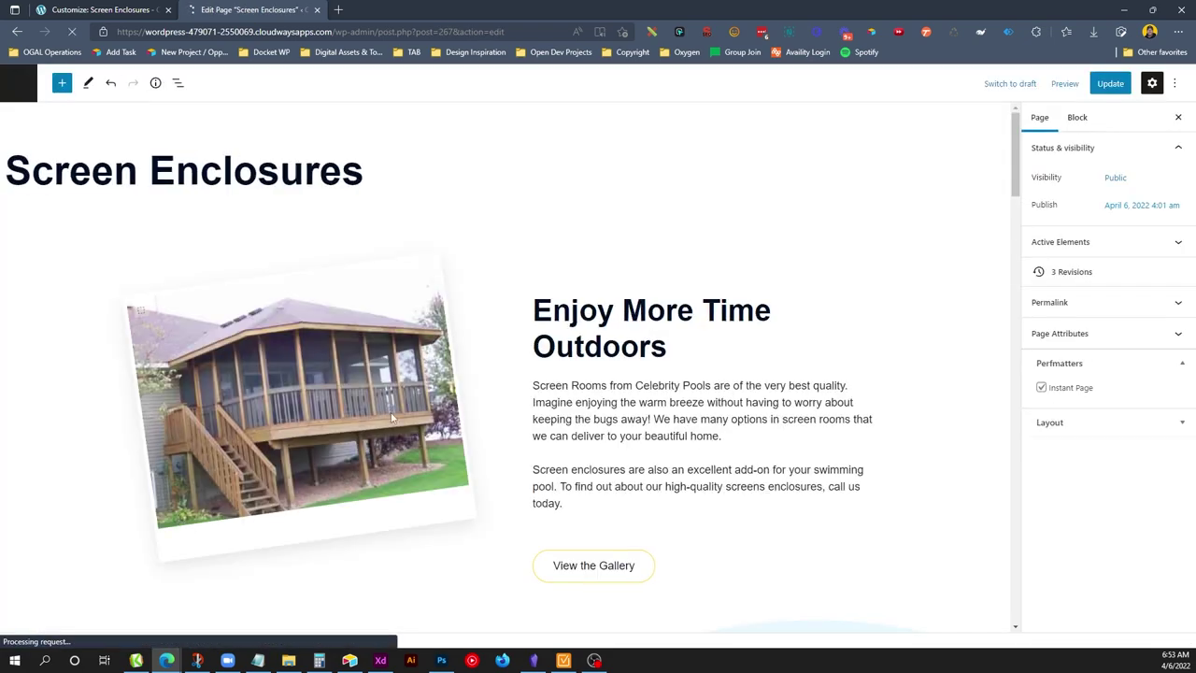
scroll(469, 339, "down", 10)
scroll(329, 206, "down", 10)
scroll(165, 419, "up", 5)
left_click(154, 421)
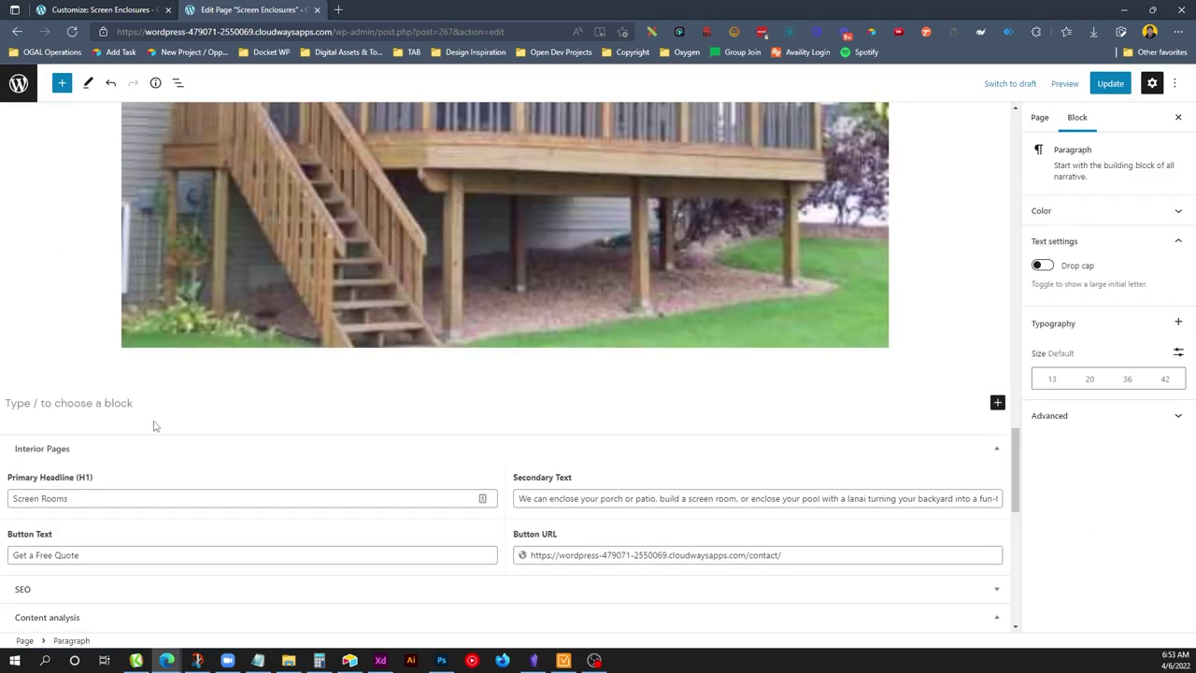
type("/free")
left_click(93, 366)
left_click(1110, 83)
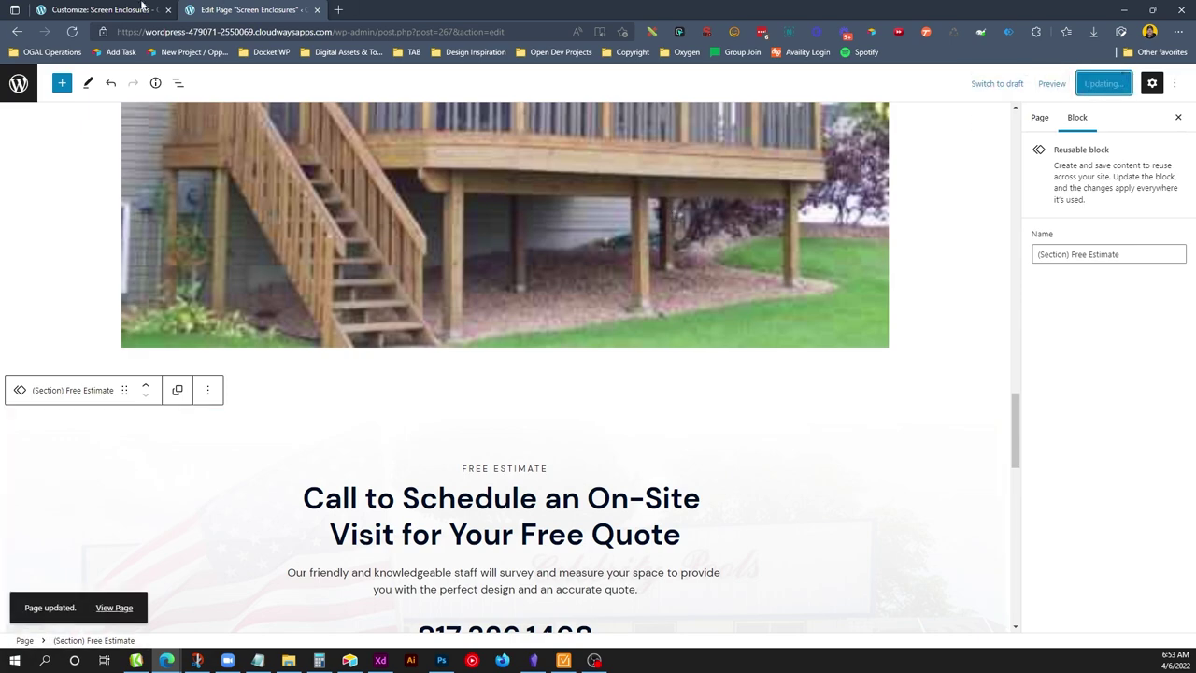
Check Screen Enclosures at mobile width, re-save it, and reload it in the preview at desktop width.
left_click(144, 8)
left_click(201, 633)
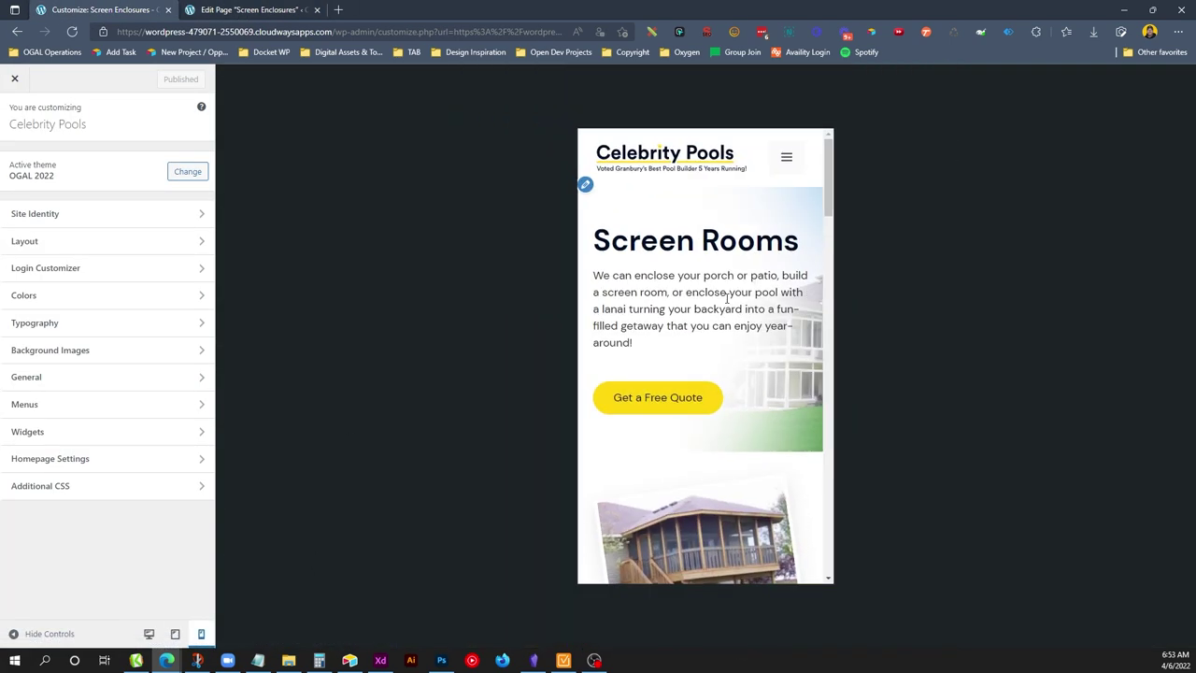
scroll(722, 302, "down", 2)
scroll(722, 302, "down", 10)
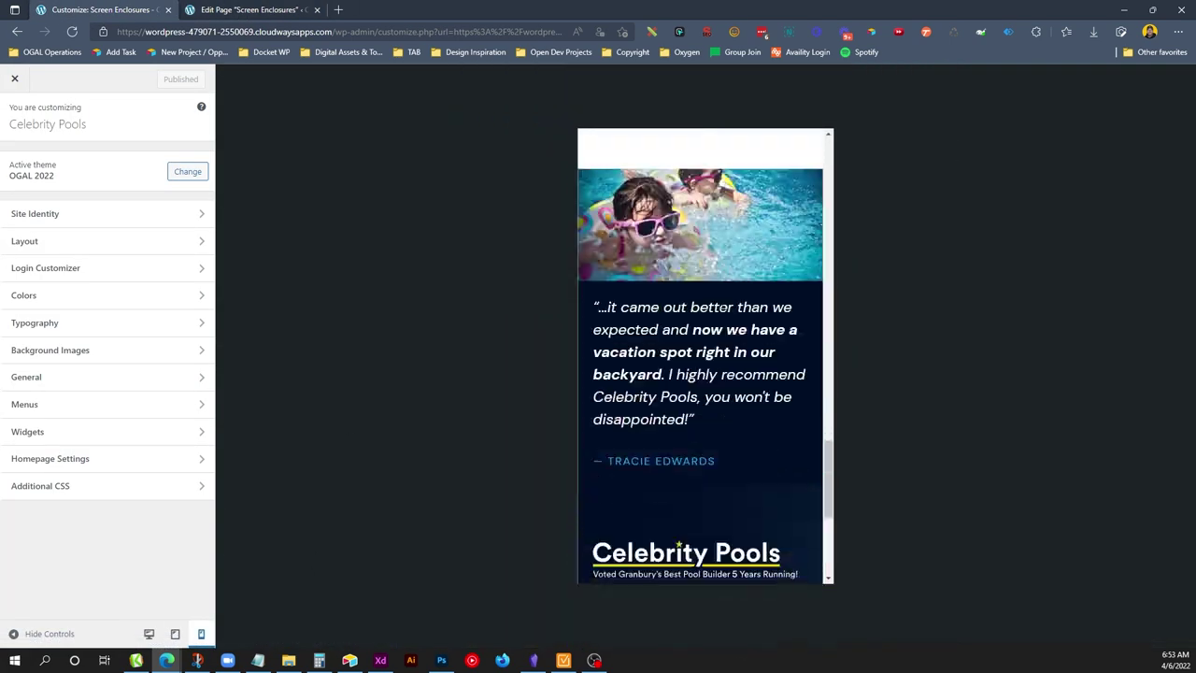
scroll(721, 301, "up", 3)
left_click(247, 9)
left_click(1110, 84)
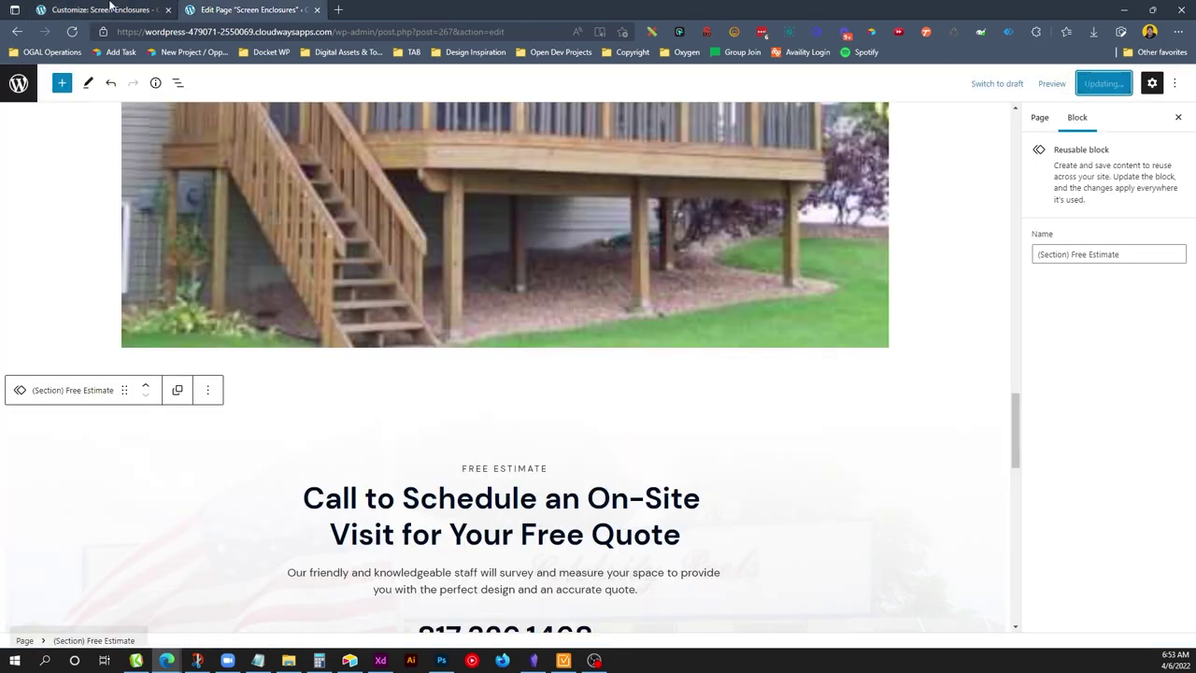
left_click(103, 9)
left_click(787, 157)
left_click(726, 249)
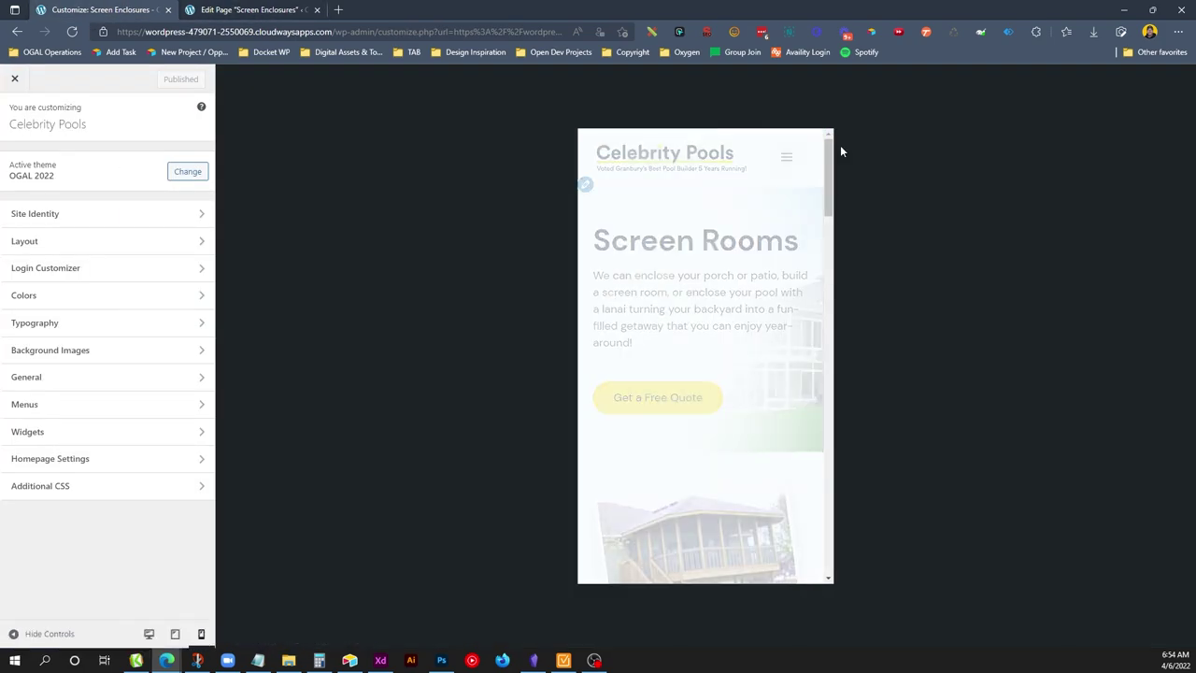
left_click_drag(827, 154, 828, 140)
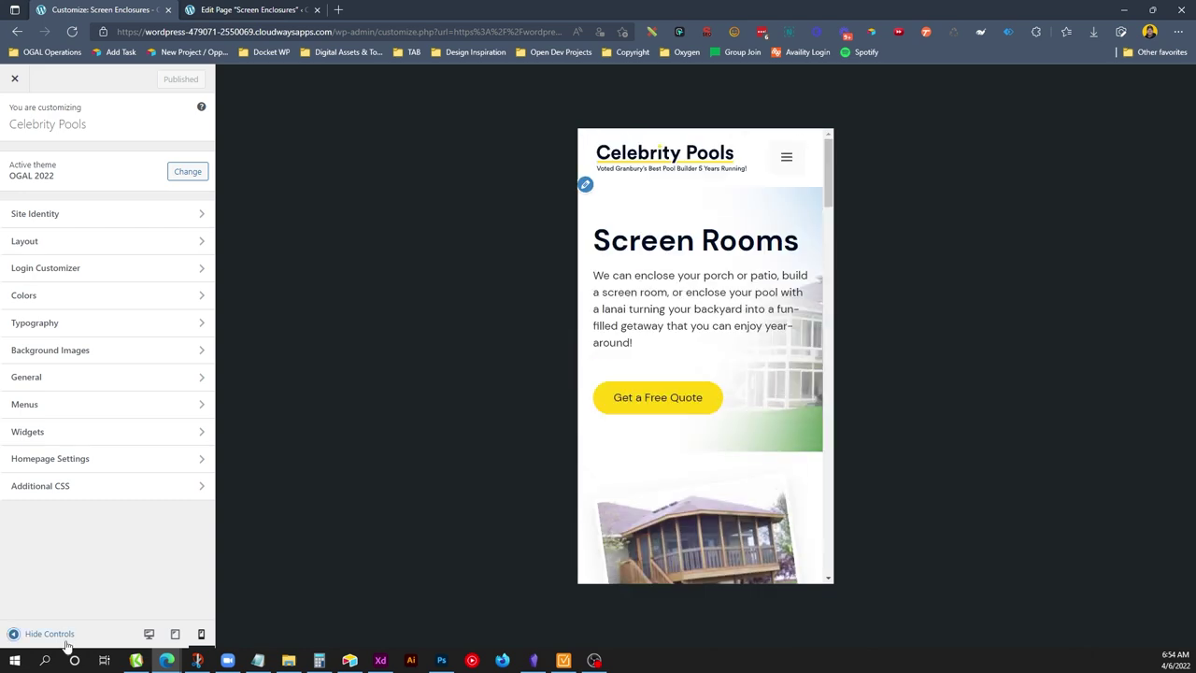
left_click(148, 633)
Preview the Contact Us page at tablet, mobile and desktop widths.
left_click(1019, 96)
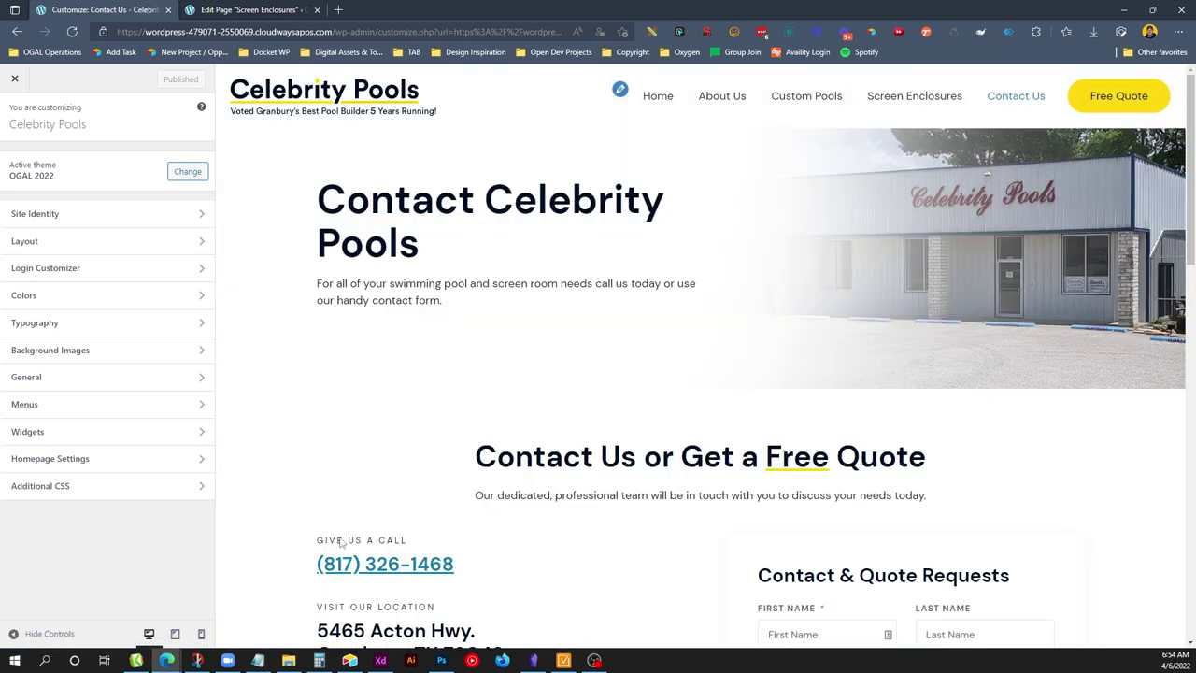
left_click(175, 634)
left_click(201, 633)
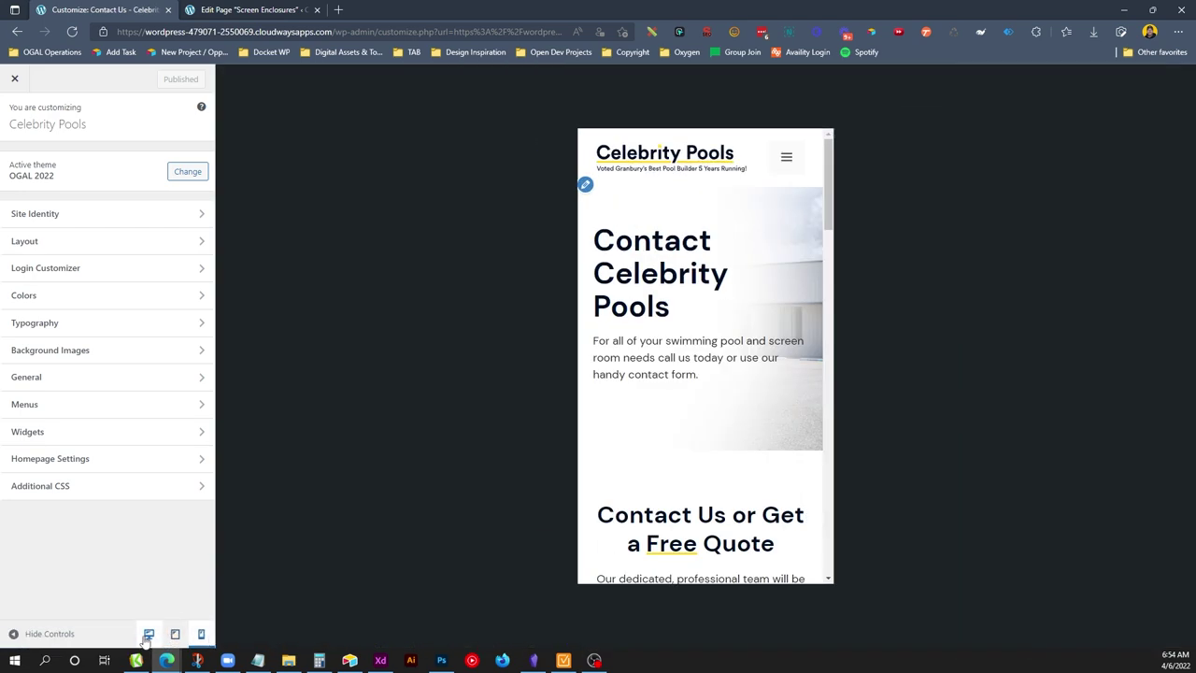
left_click(148, 633)
left_click_drag(1190, 126, 1190, 260)
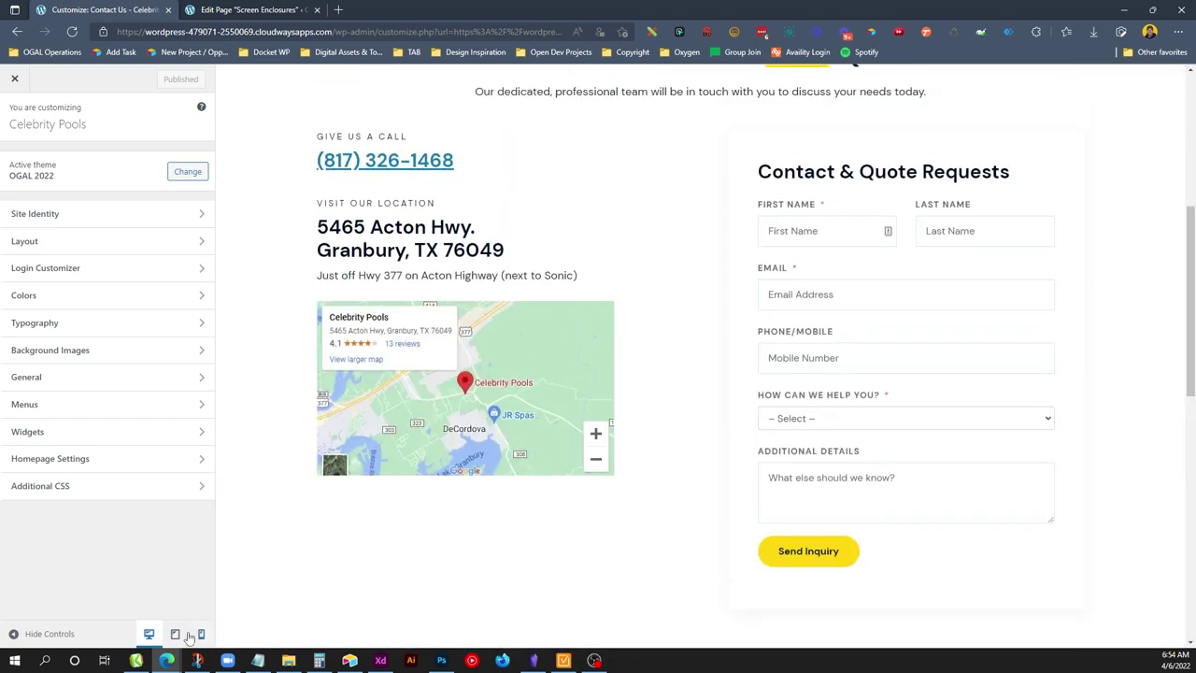
left_click(175, 634)
left_click(267, 10)
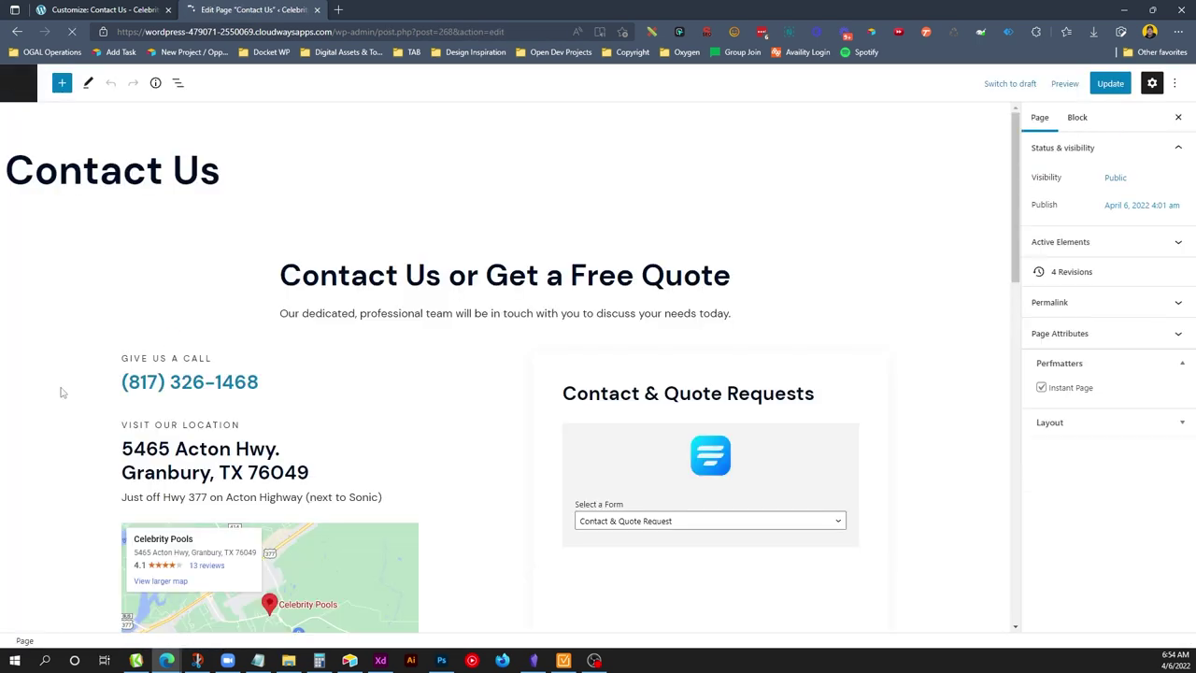
On tablet, set the Contact Us details and form columns to 75% width and center them.
left_click(131, 381)
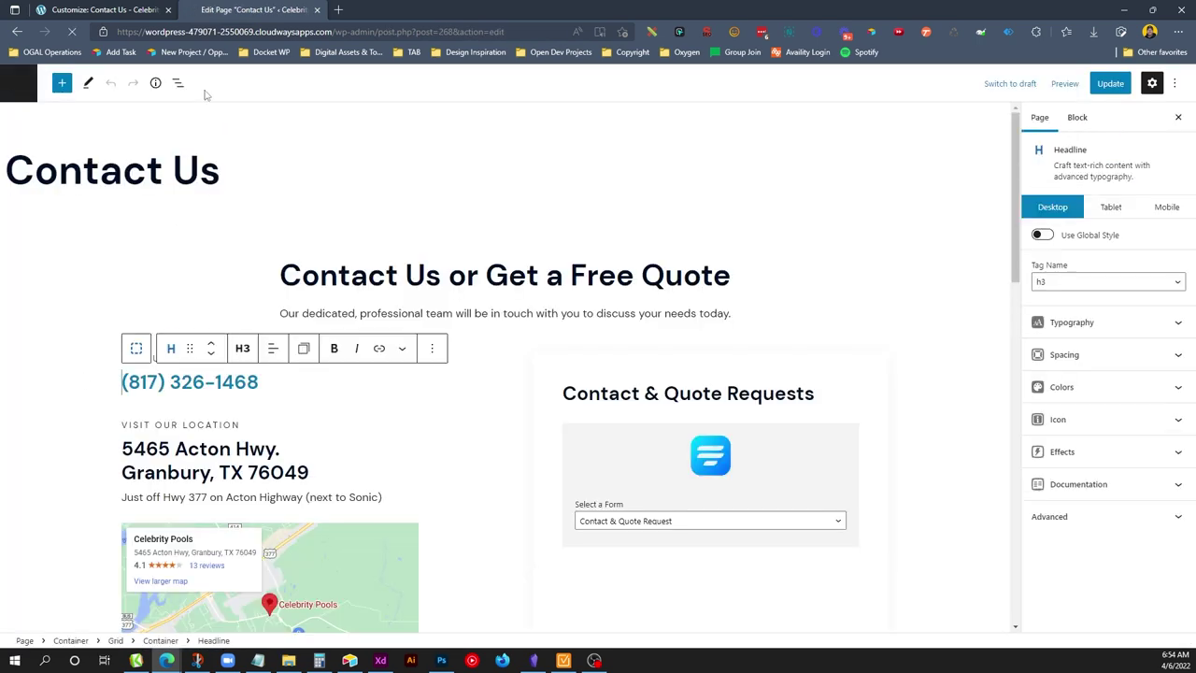
left_click(178, 82)
left_click(235, 116)
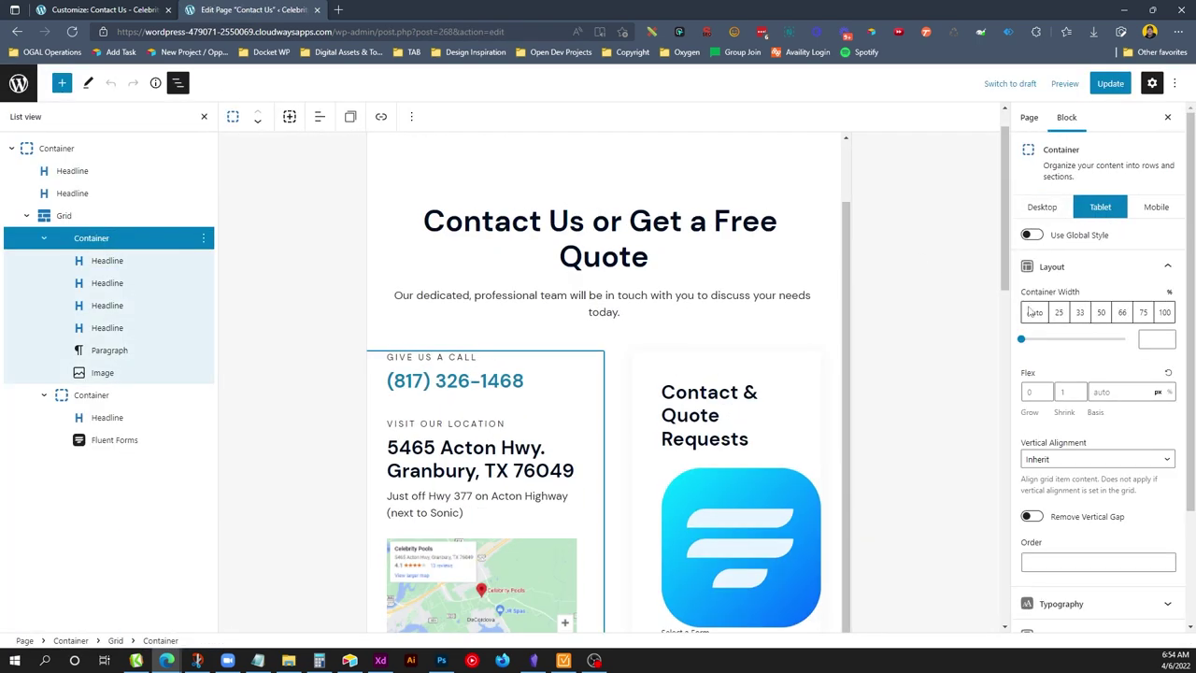
left_click(1141, 314)
left_click(102, 395)
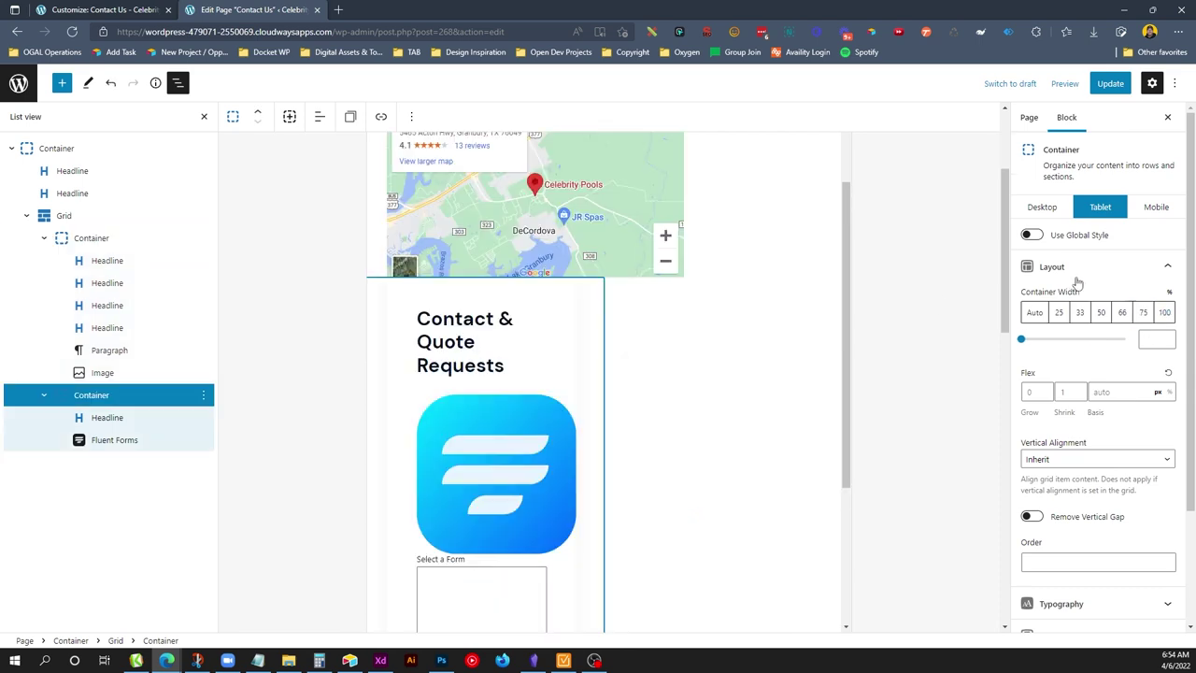
left_click(1141, 316)
left_click(94, 217)
left_click(1107, 435)
left_click(1065, 473)
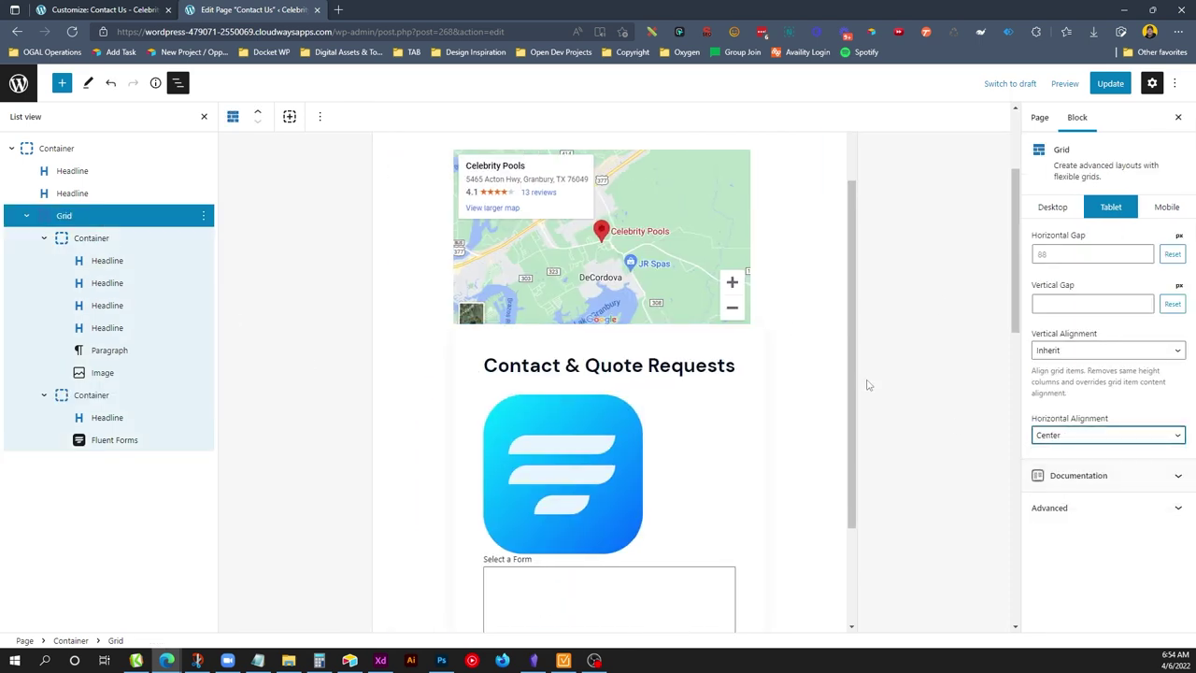
Save Contact Us, check it at mobile and desktop widths, then close its editor tab.
scroll(683, 250, "up", 3)
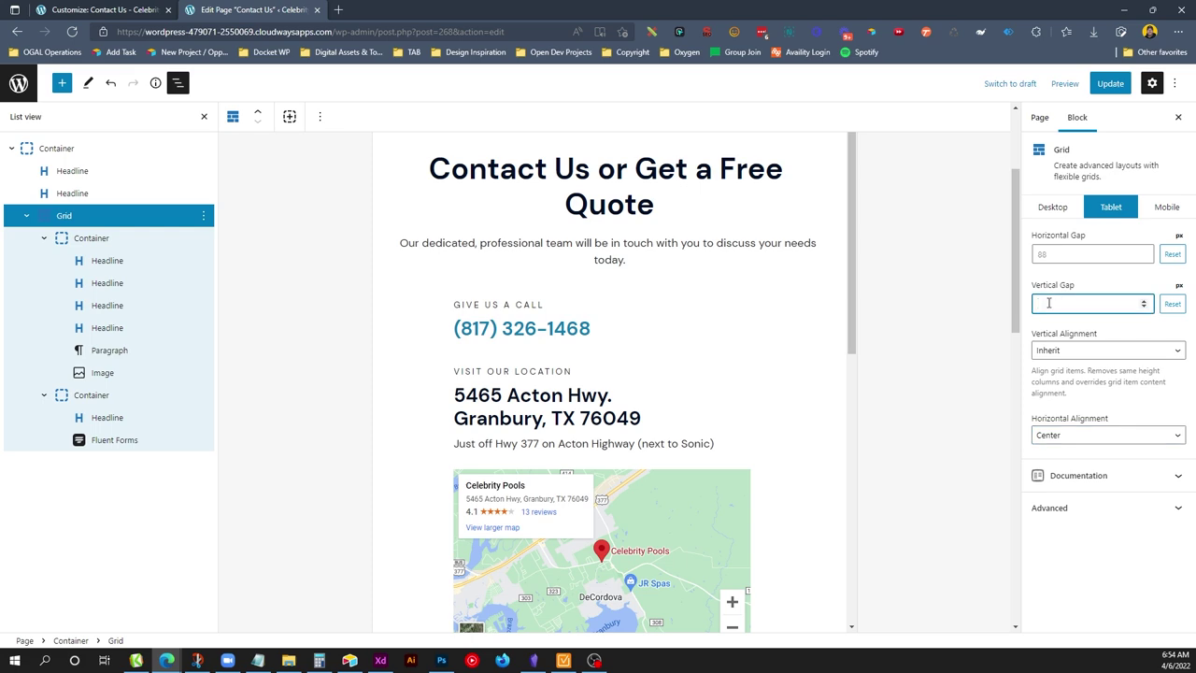
scroll(853, 305, "down", 5)
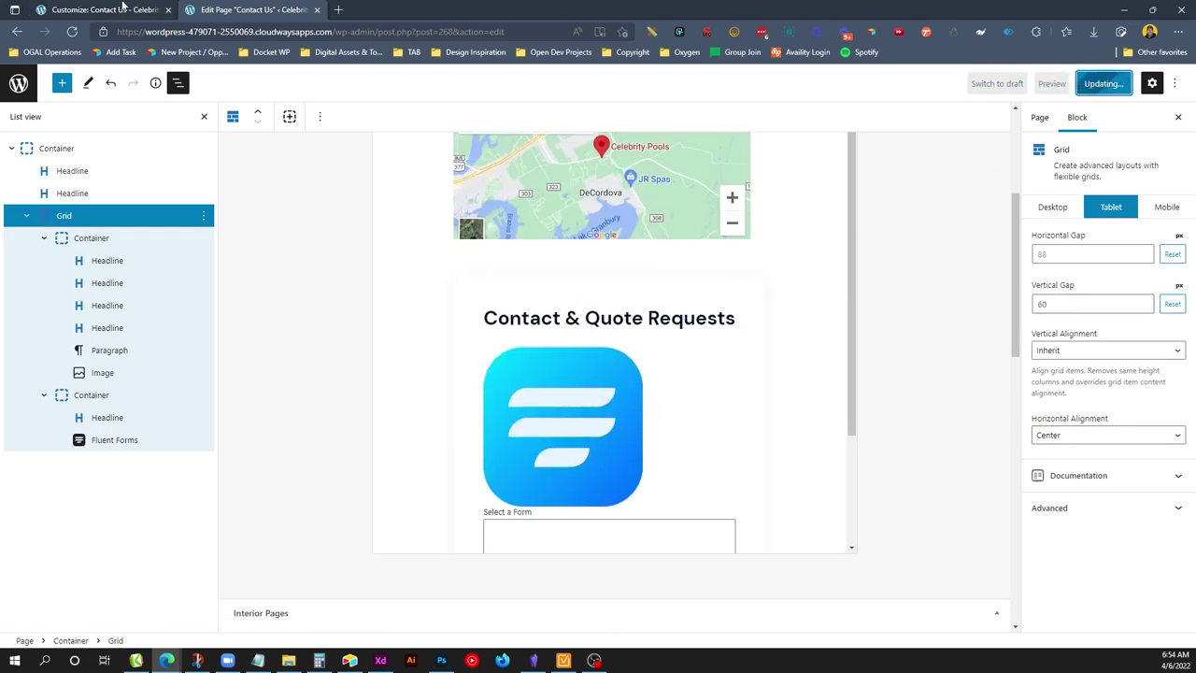
left_click(122, 7)
left_click(910, 93)
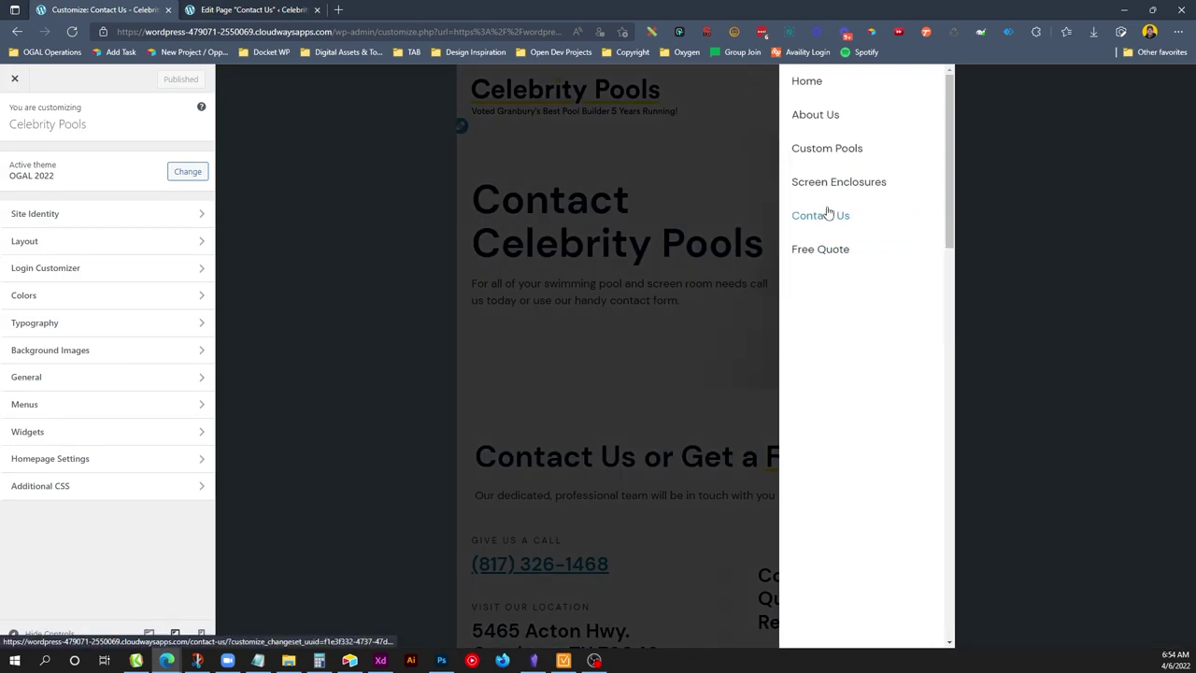
left_click(827, 215)
scroll(822, 215, "down", 5)
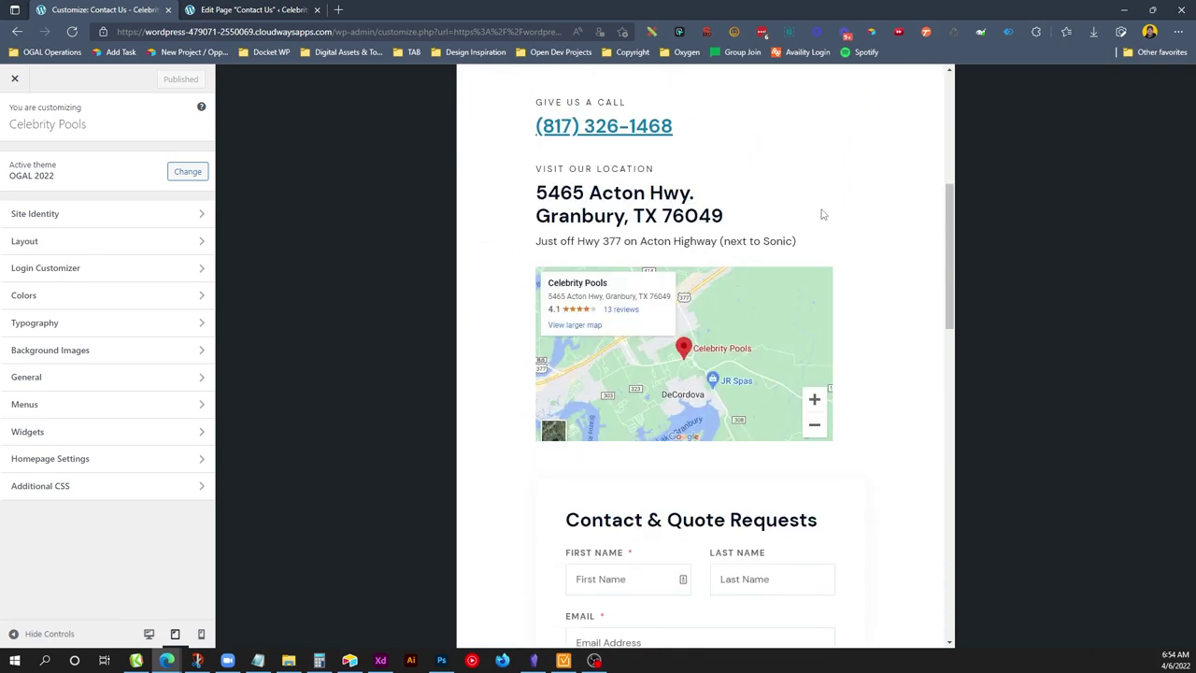
scroll(766, 280, "down", 5)
left_click(200, 633)
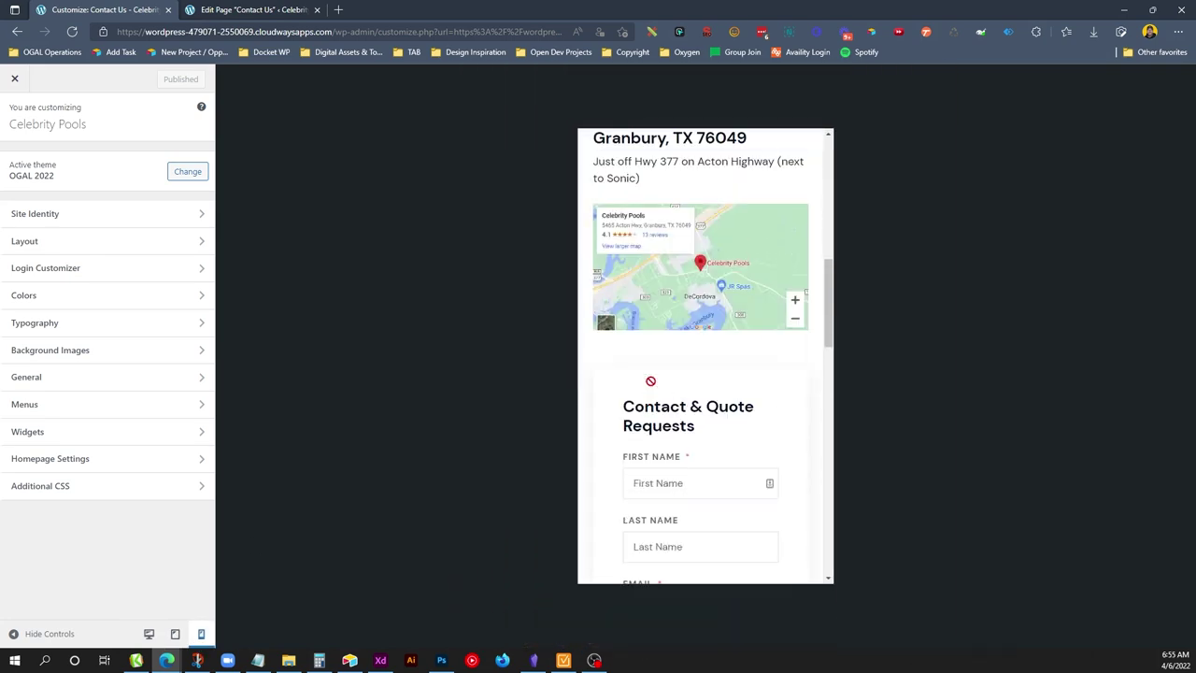
scroll(650, 380, "up", 10)
left_click(148, 633)
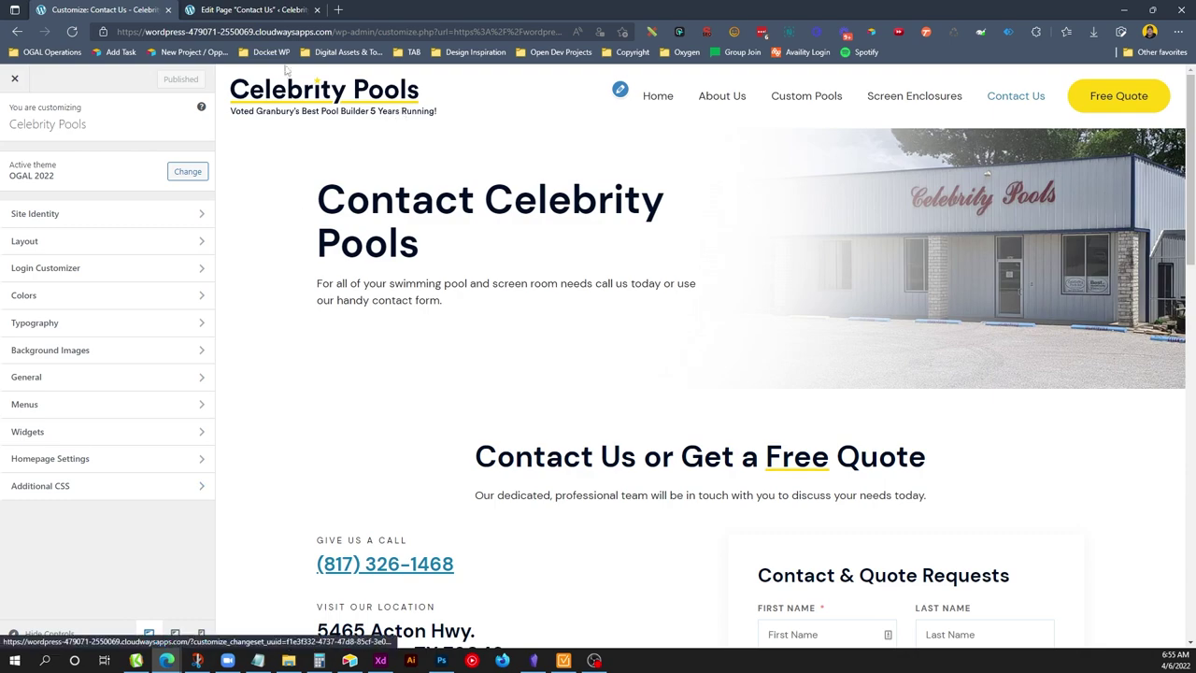
left_click(250, 9)
left_click(316, 9)
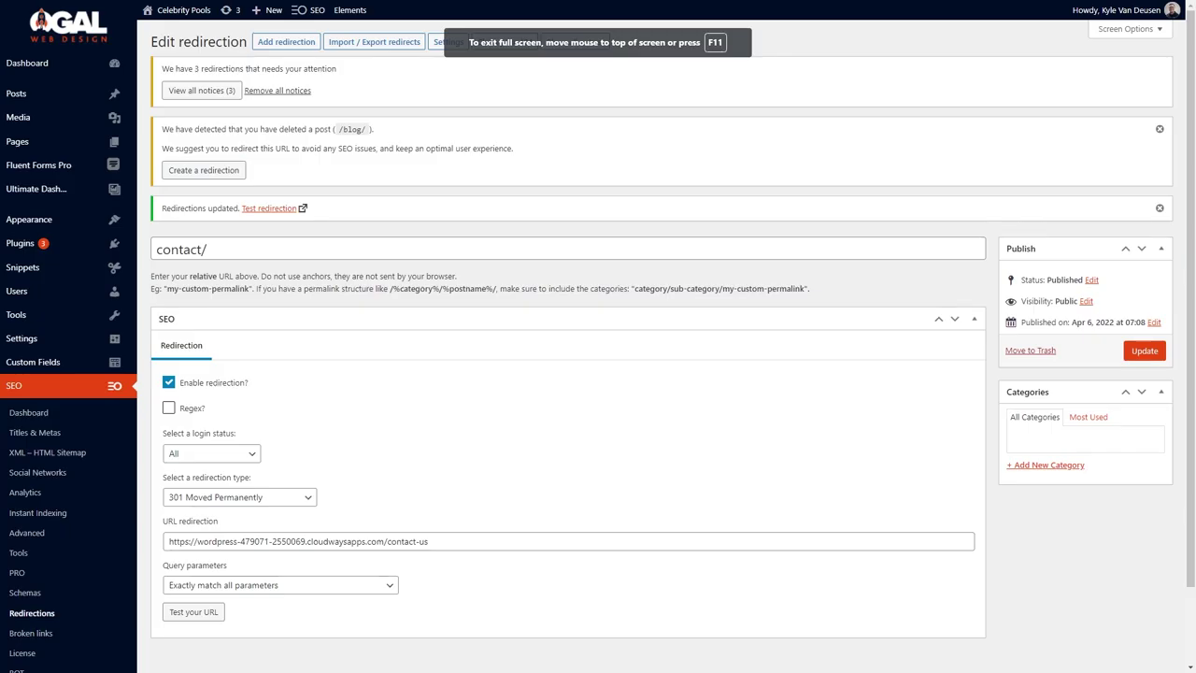
Remove all redirect notices in All Posts and start a post titled '10 Great Reasons To Have A Celebrity Pool'.
mouse_move(167, 115)
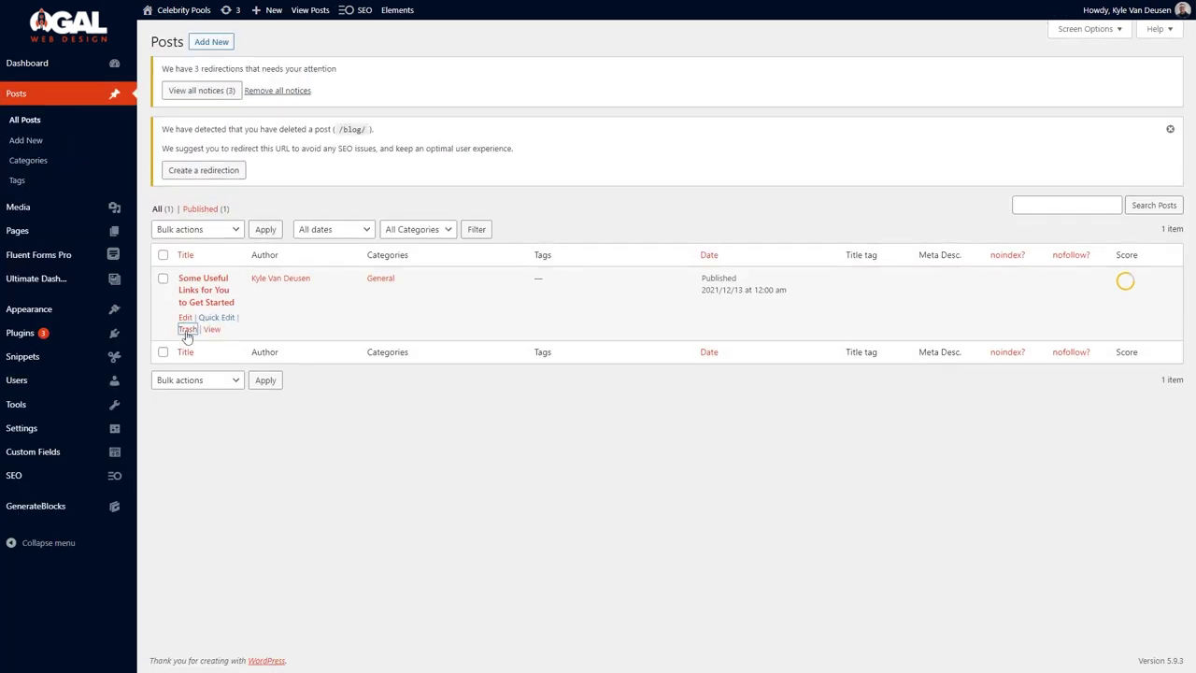
left_click(187, 331)
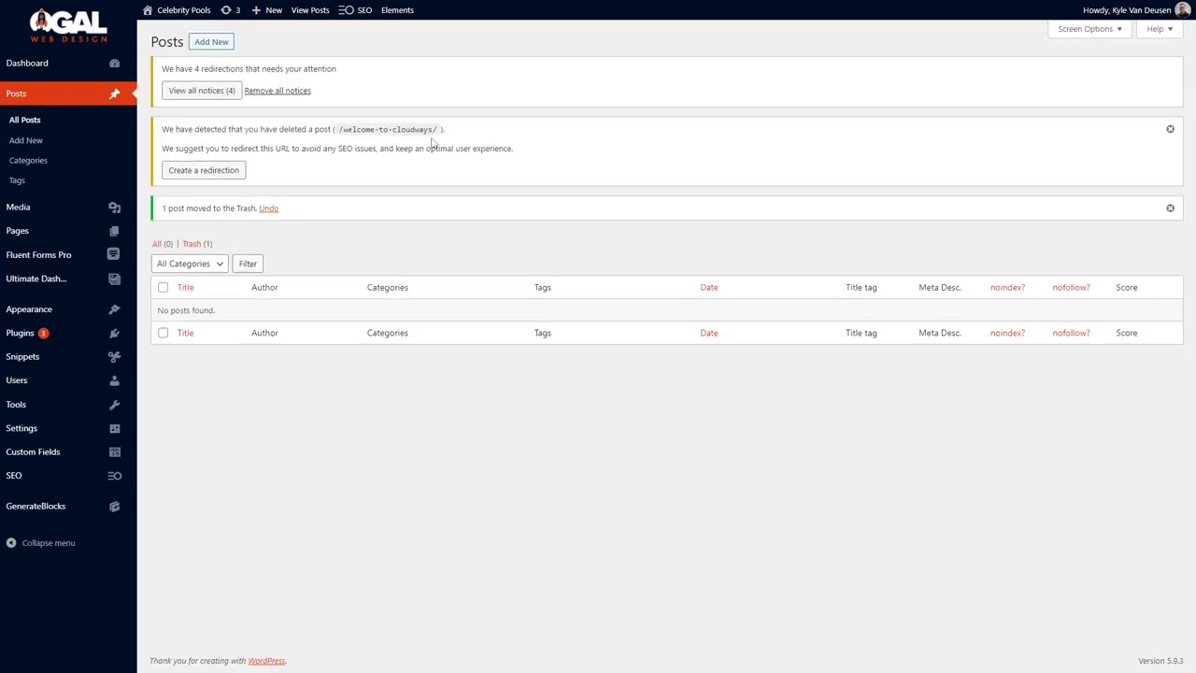
left_click(224, 92)
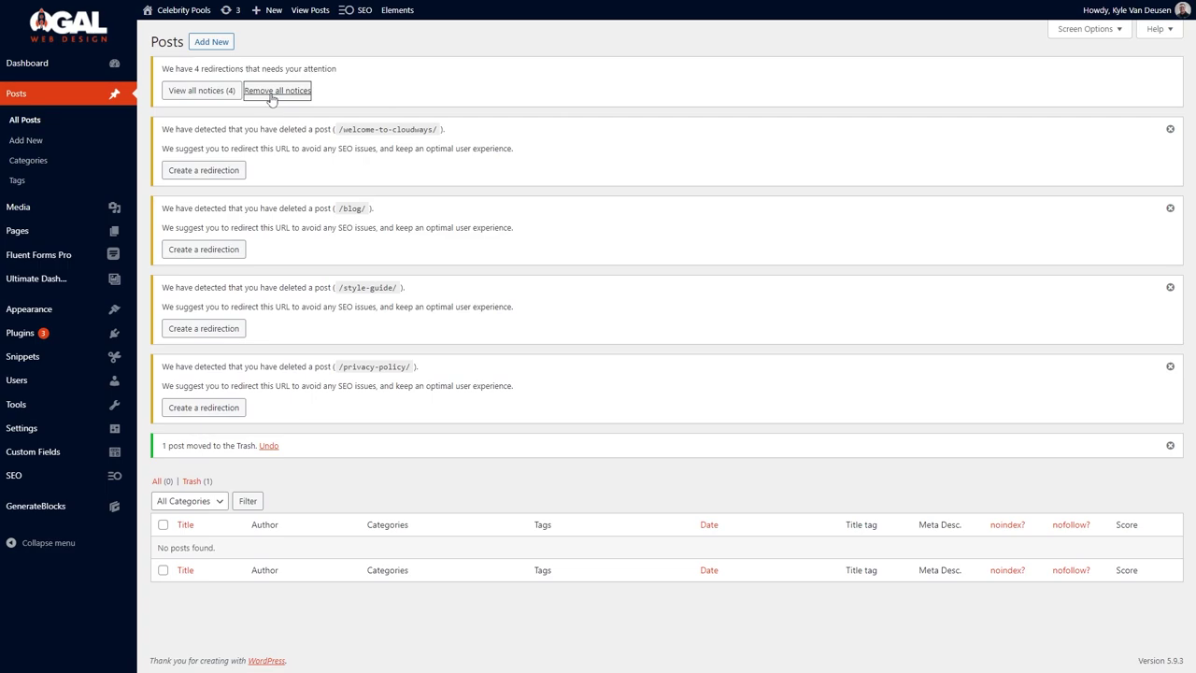
left_click(271, 90)
left_click(212, 41)
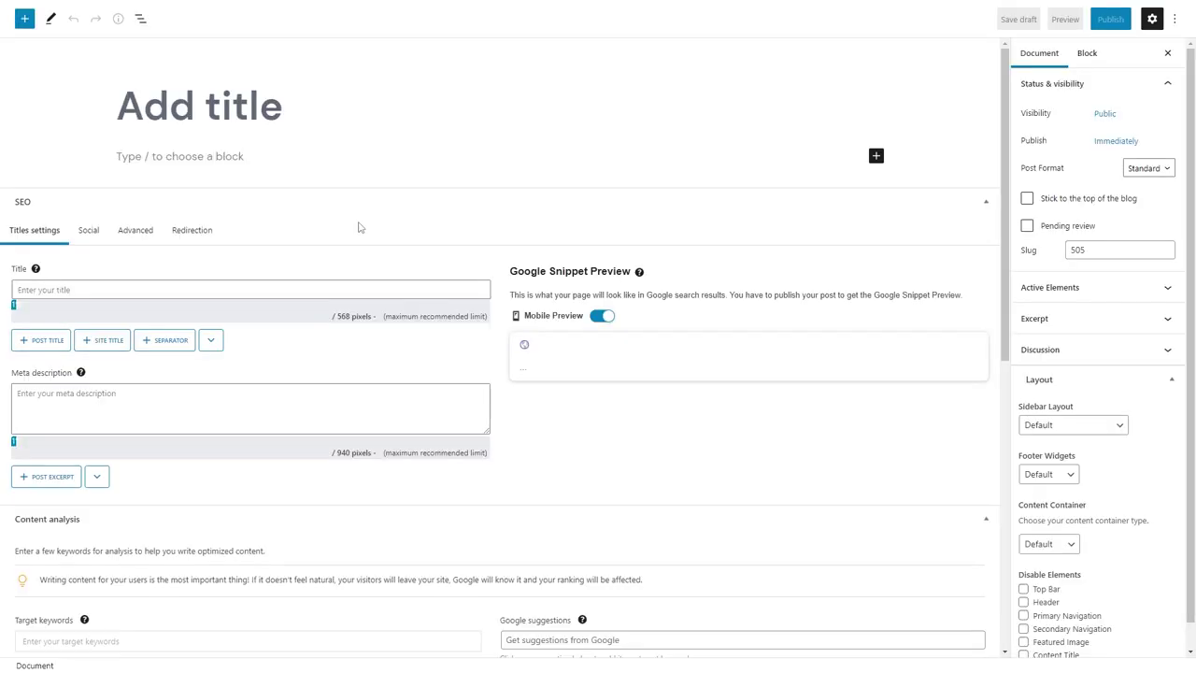
type("10 Great Reasons To Have A Celebrity Pool")
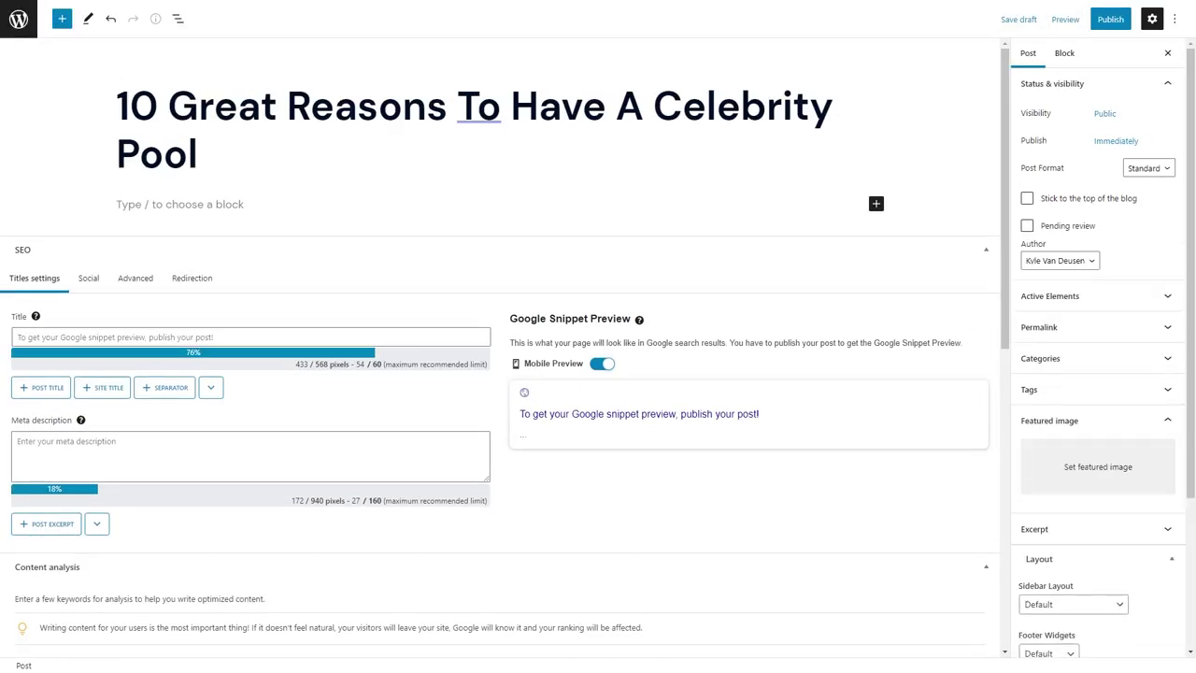
Paste the ten pool-benefit sections into the post body.
left_click(233, 200)
key("ctrl+v")
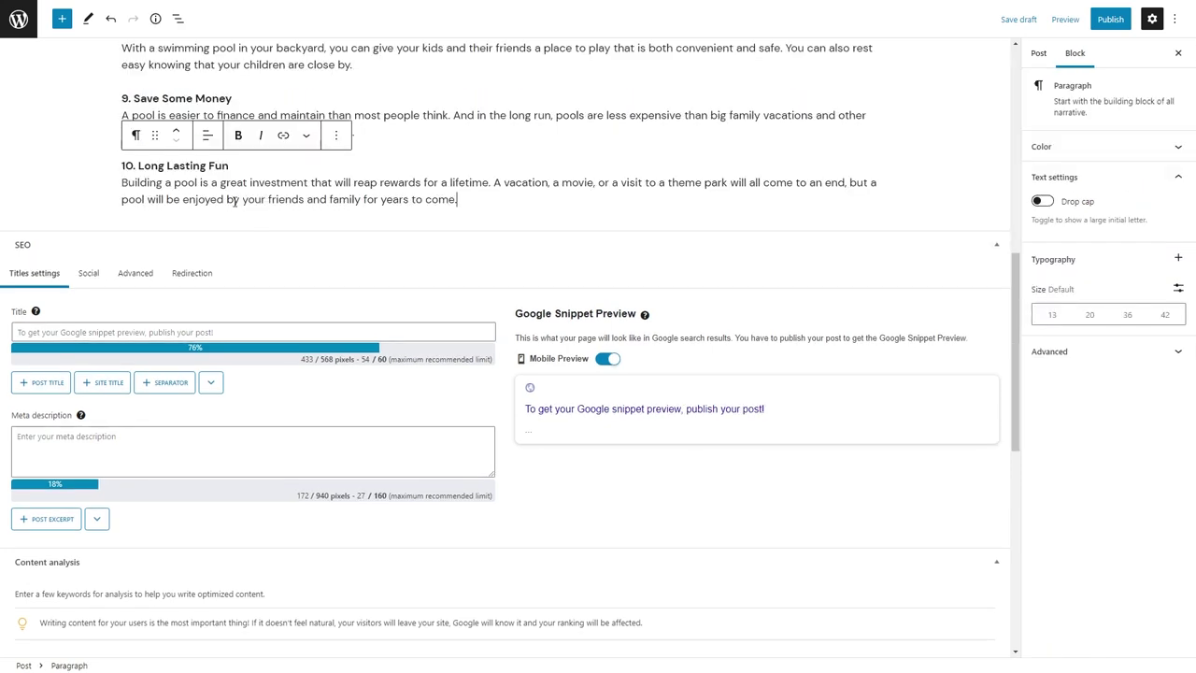
scroll(459, 265, "up", 2)
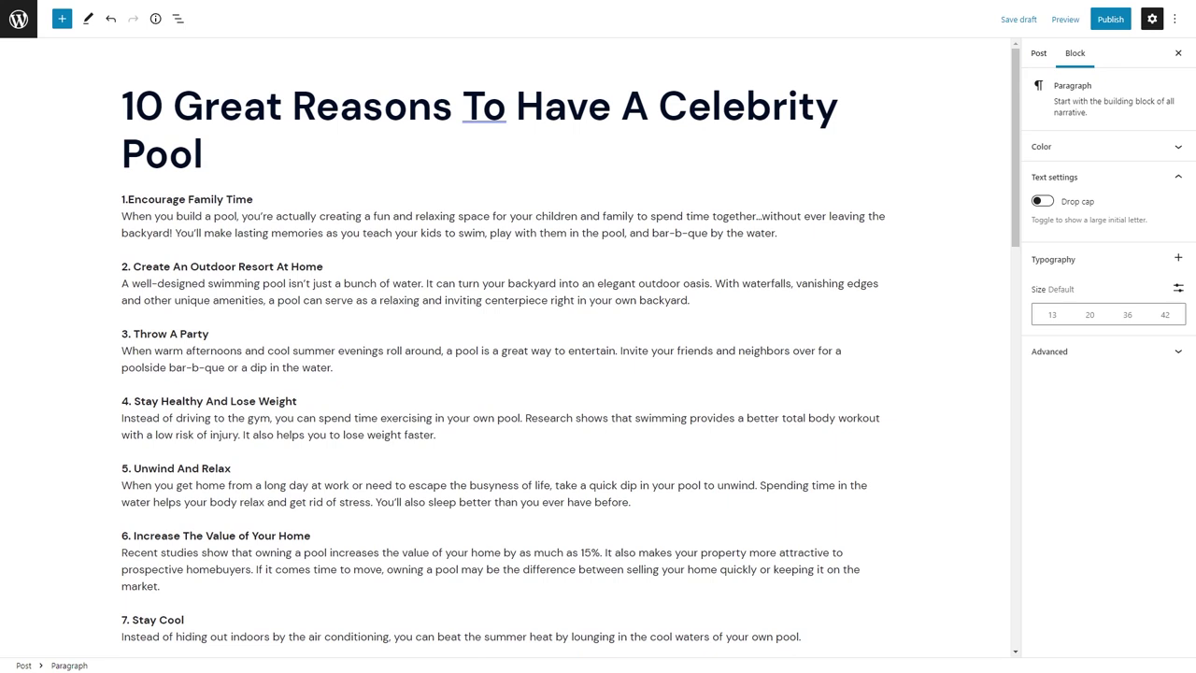
File the post under General, publish it, and view it on the live site.
left_click(1039, 53)
scroll(1093, 280, "down", 2)
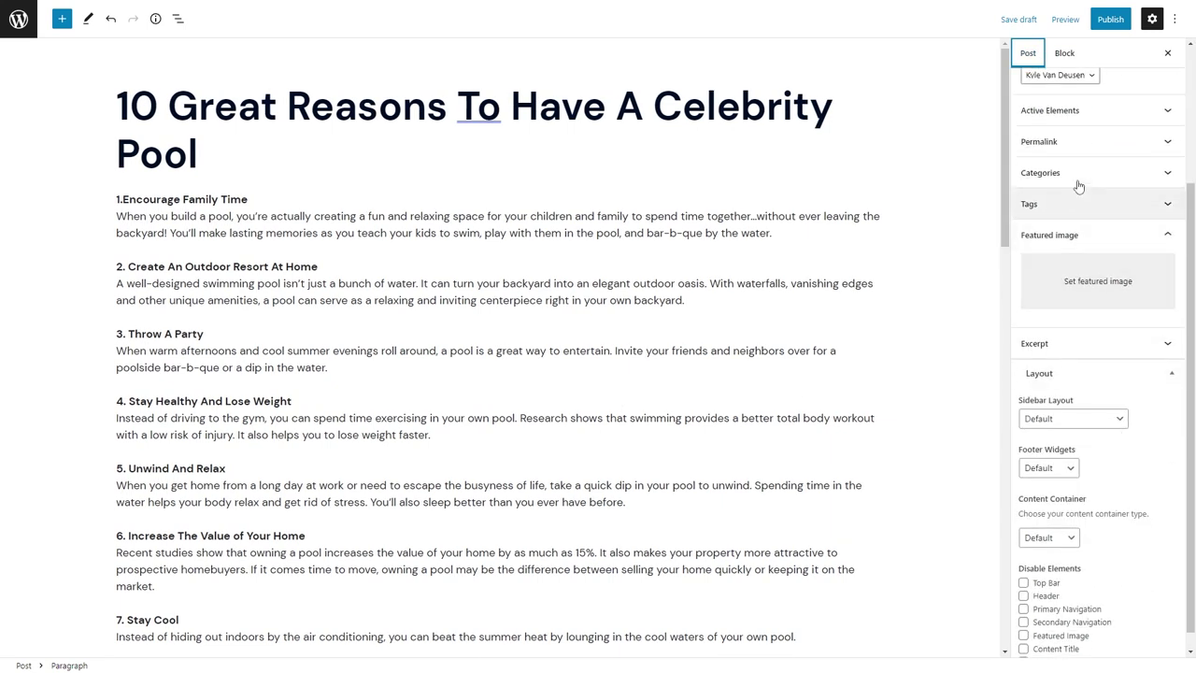
left_click(1079, 173)
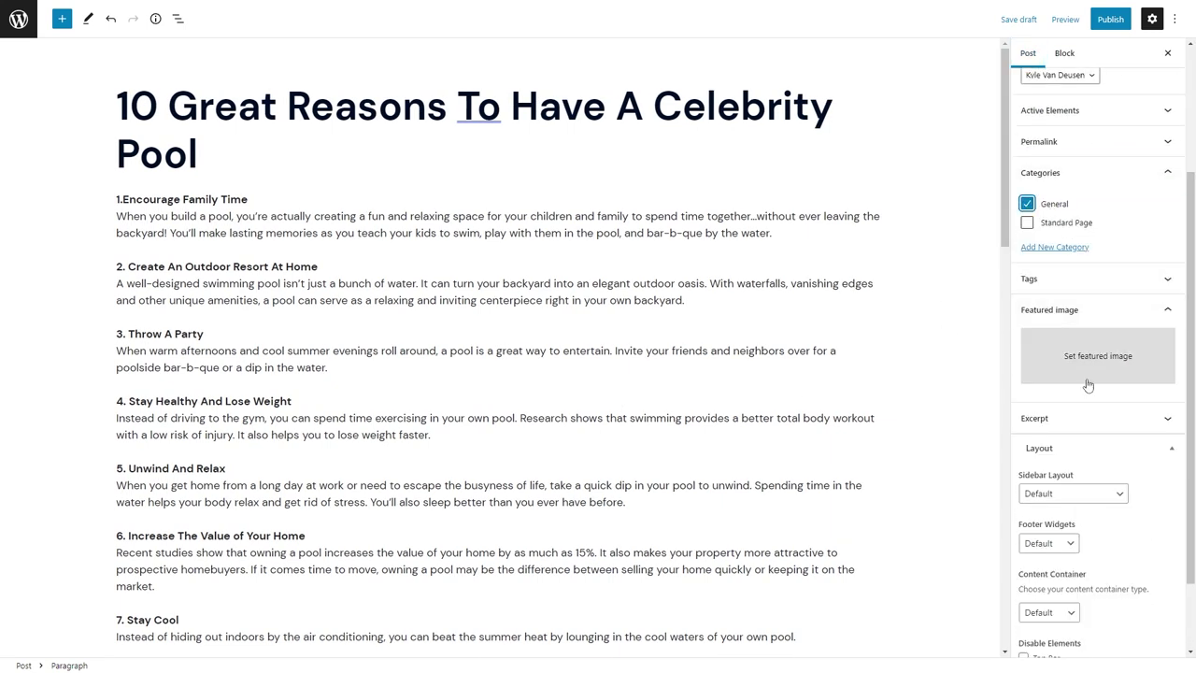
left_click(1110, 19)
left_click(1074, 19)
left_click(116, 633)
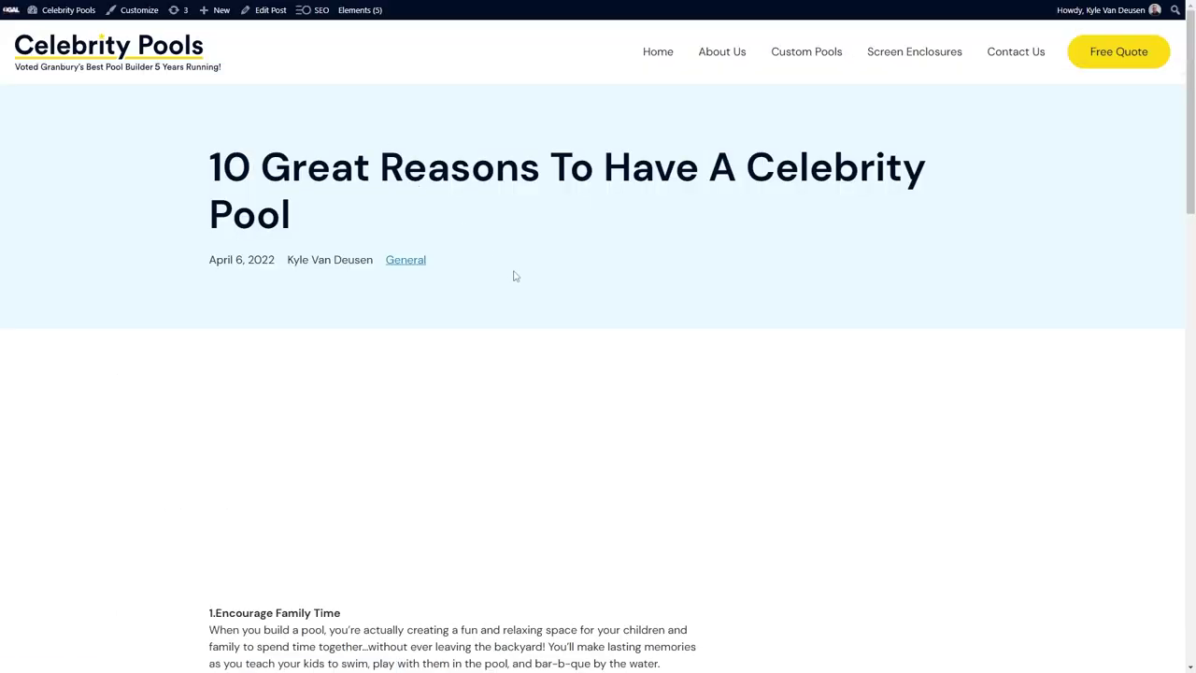
Set the Blog Post Template hero's background image to the light-blue pool-water photo.
mouse_move(359, 13)
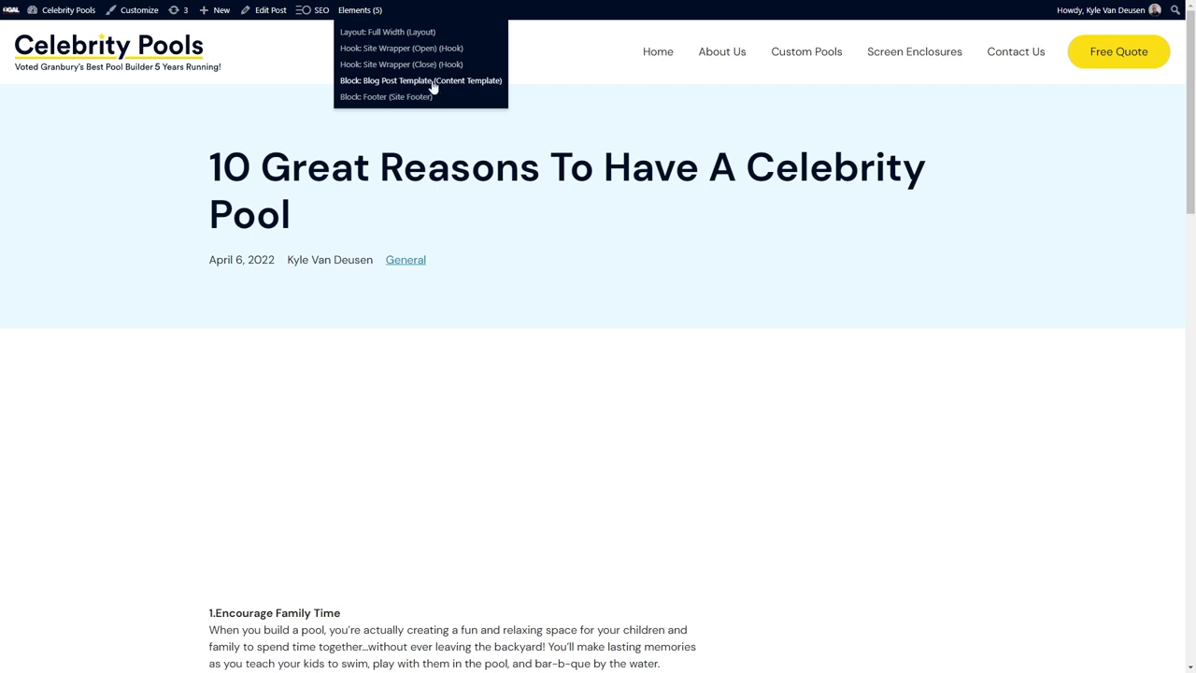
left_click(443, 83)
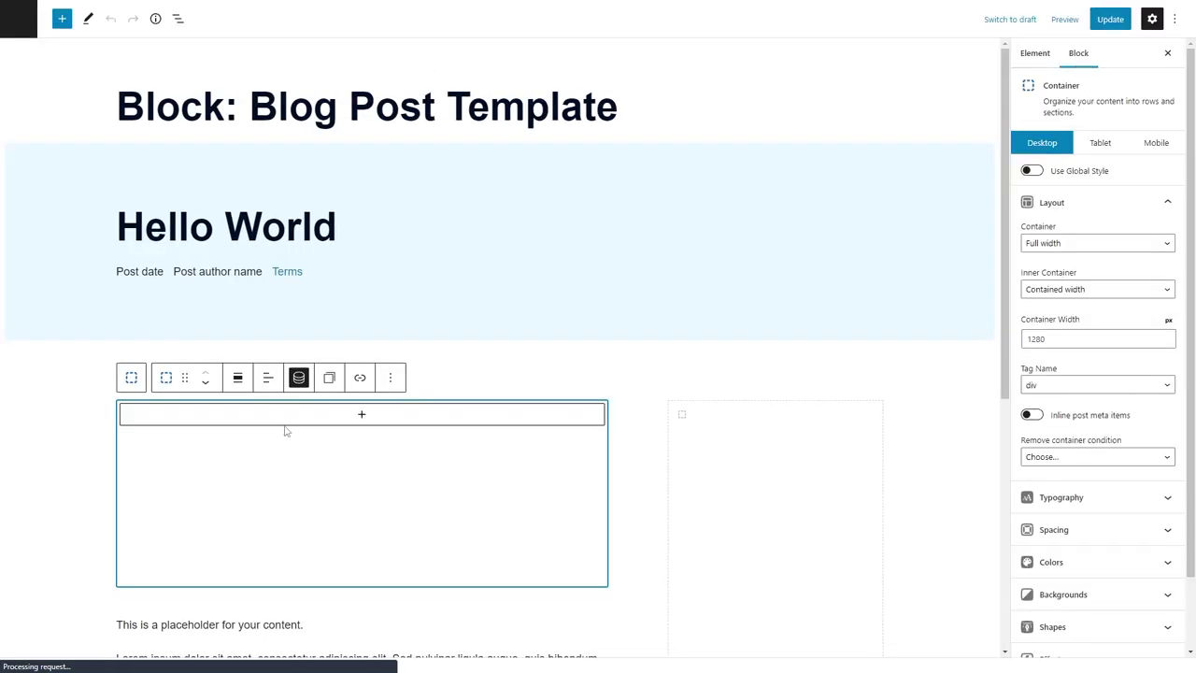
left_click(440, 230)
left_click(1111, 595)
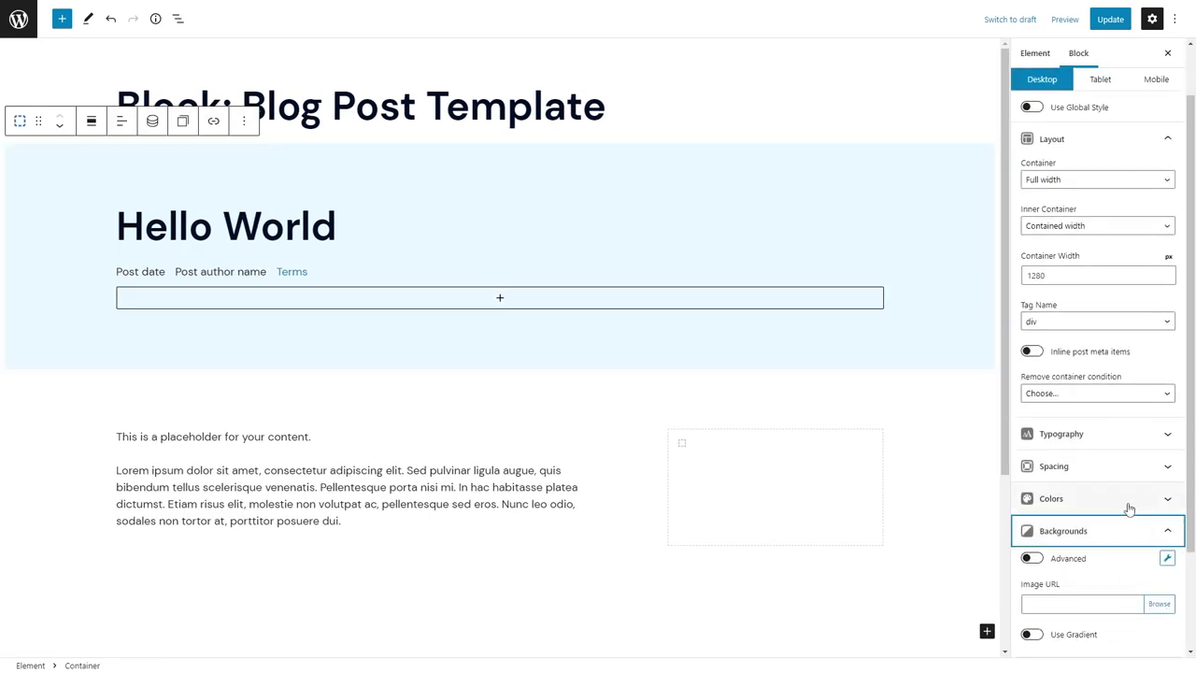
left_click(1165, 605)
scroll(546, 557, "down", 5)
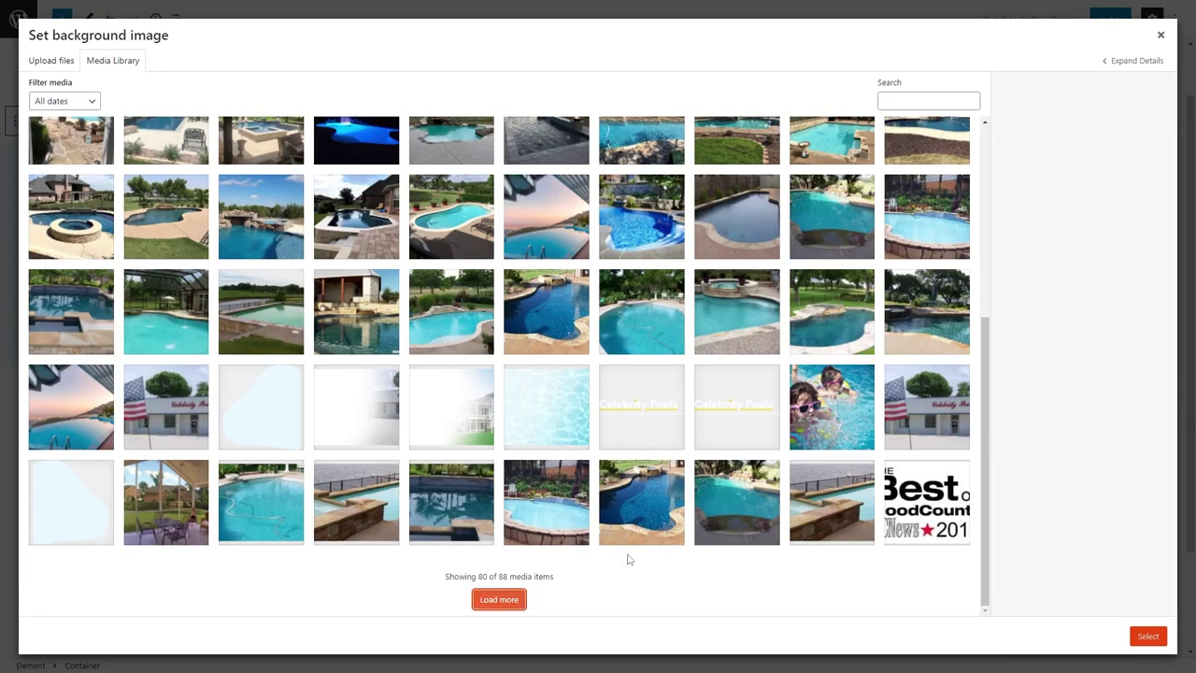
left_click(499, 599)
left_click(528, 312)
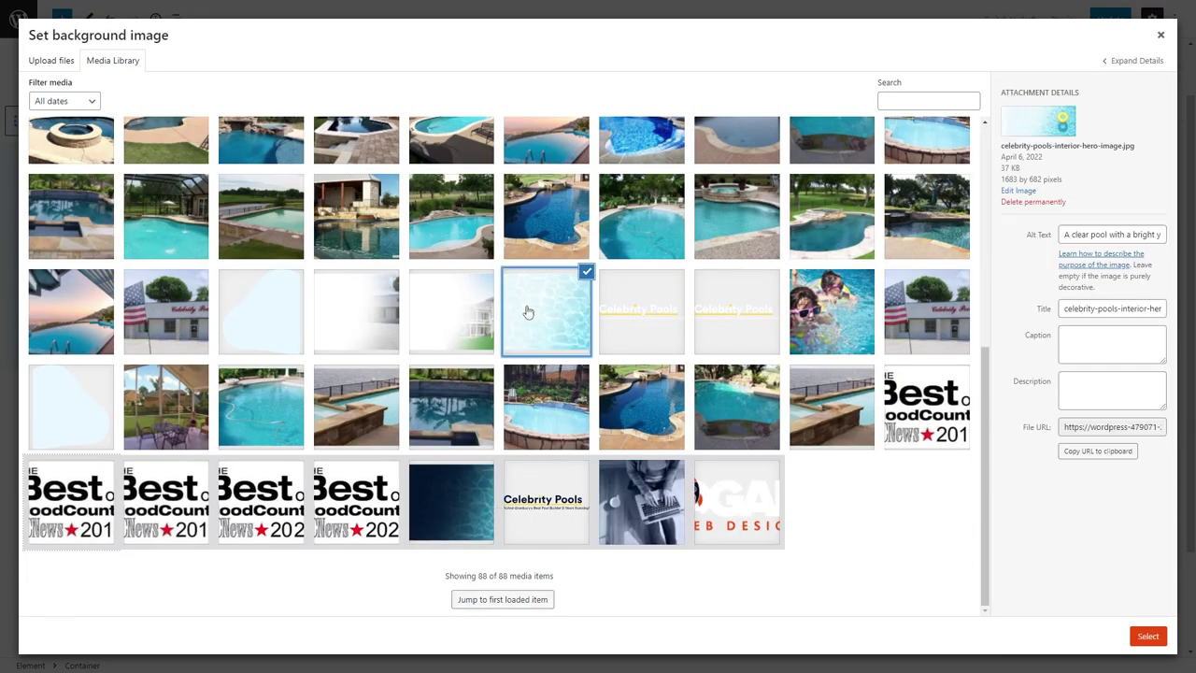
left_click(1147, 636)
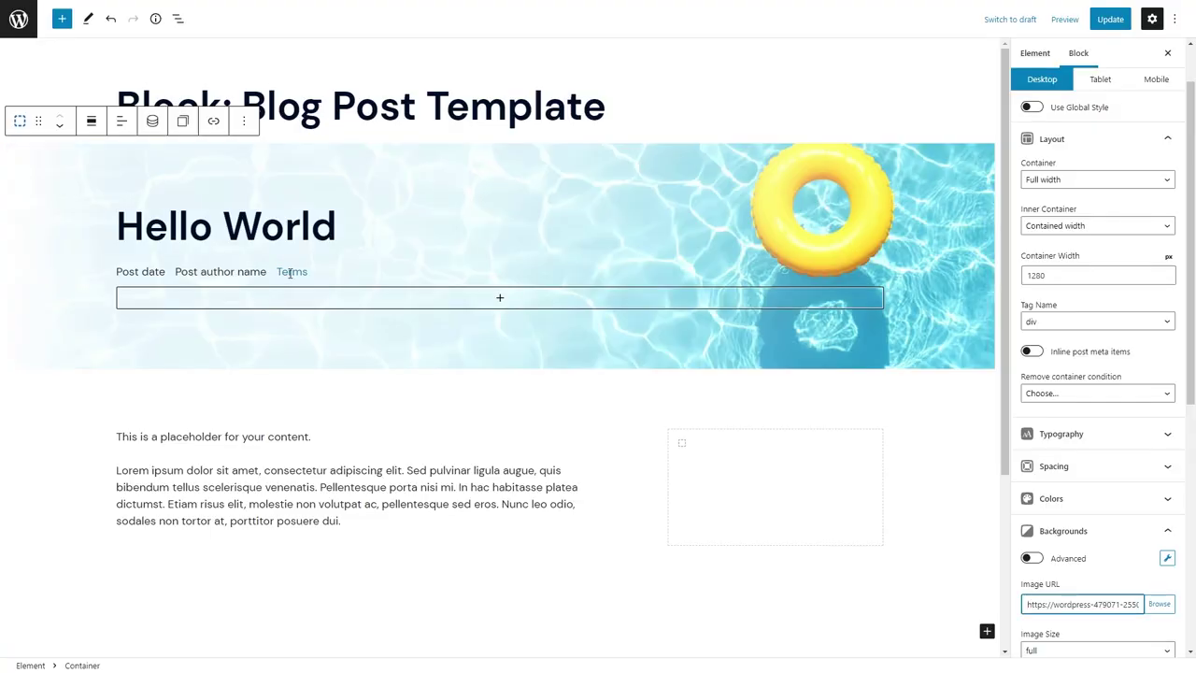
Delete the post author meta line and set the Hello World headline's bottom margin to 0.
left_click(256, 271)
key("BackSpace")
key("BackSpace")
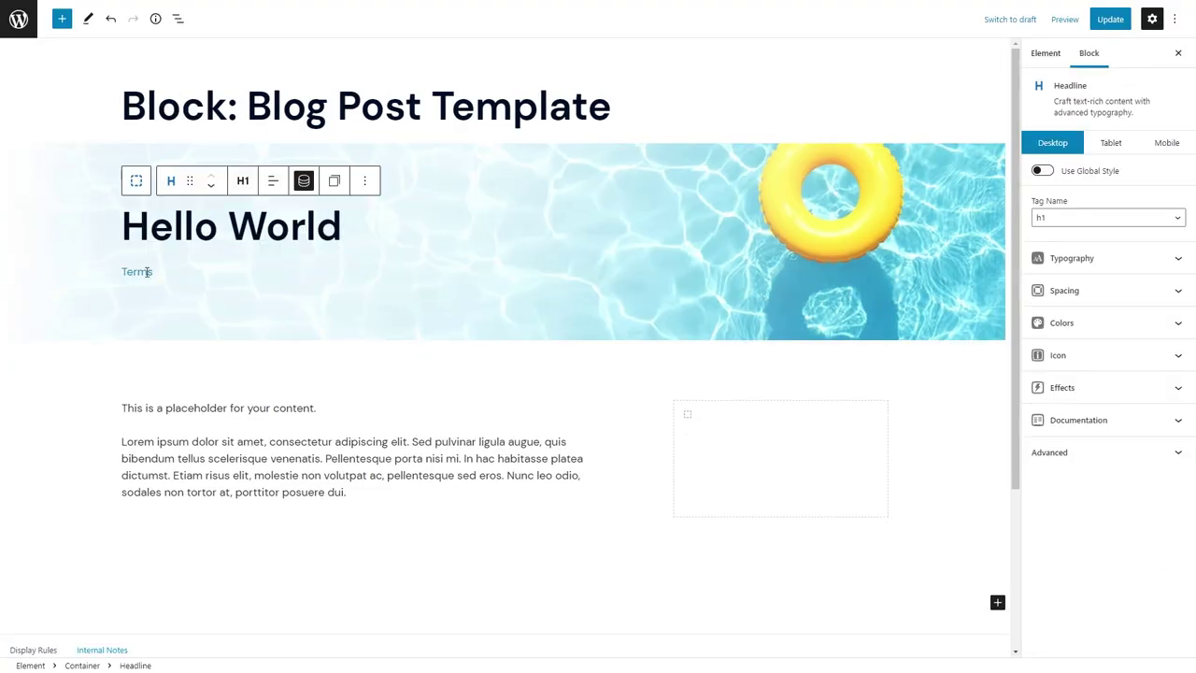
left_click(1093, 290)
type("0")
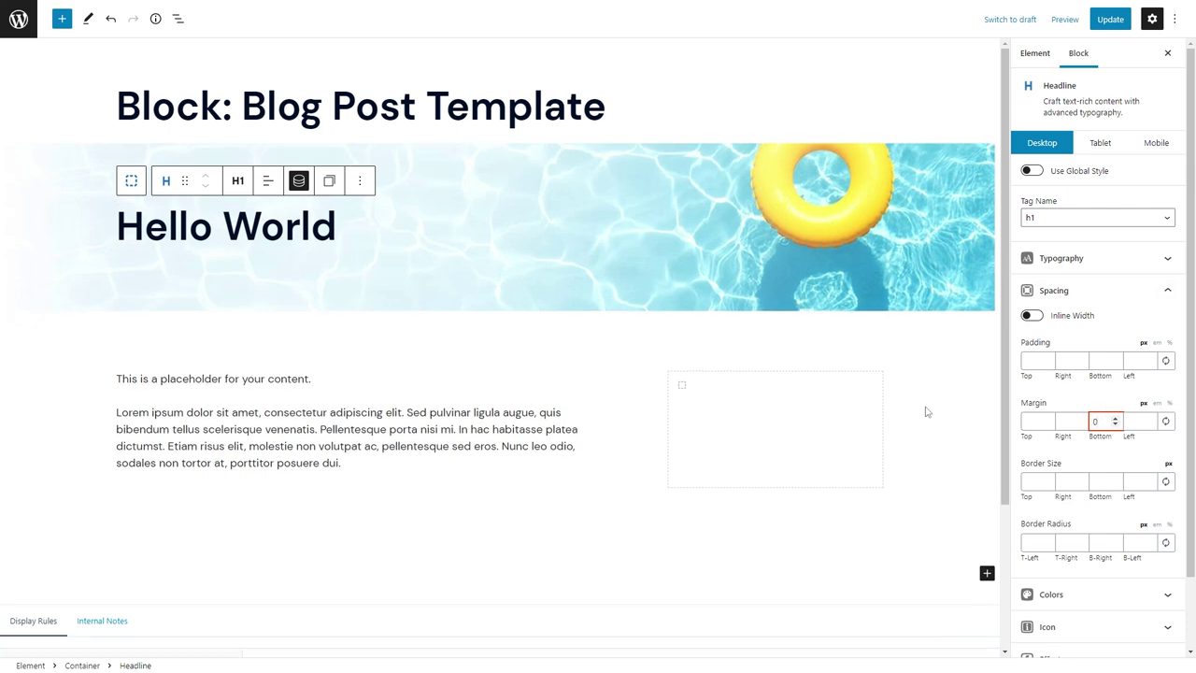
Add a nested Container inside the sidebar and start choosing its background colour.
left_click(767, 401)
left_click(774, 384)
left_click(838, 486)
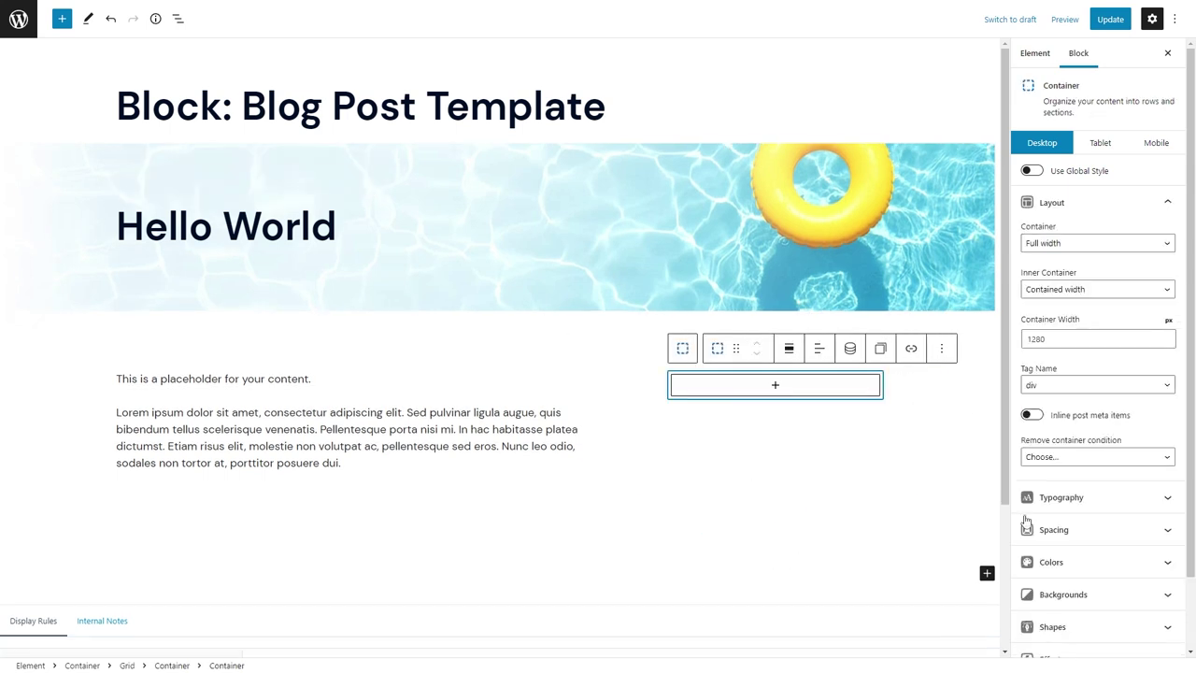
left_click(1113, 576)
left_click(1165, 618)
Give the quote container a dark navy background and 24 spacing.
left_click(1105, 518)
left_click(1082, 628)
scroll(1085, 558, "down", 1)
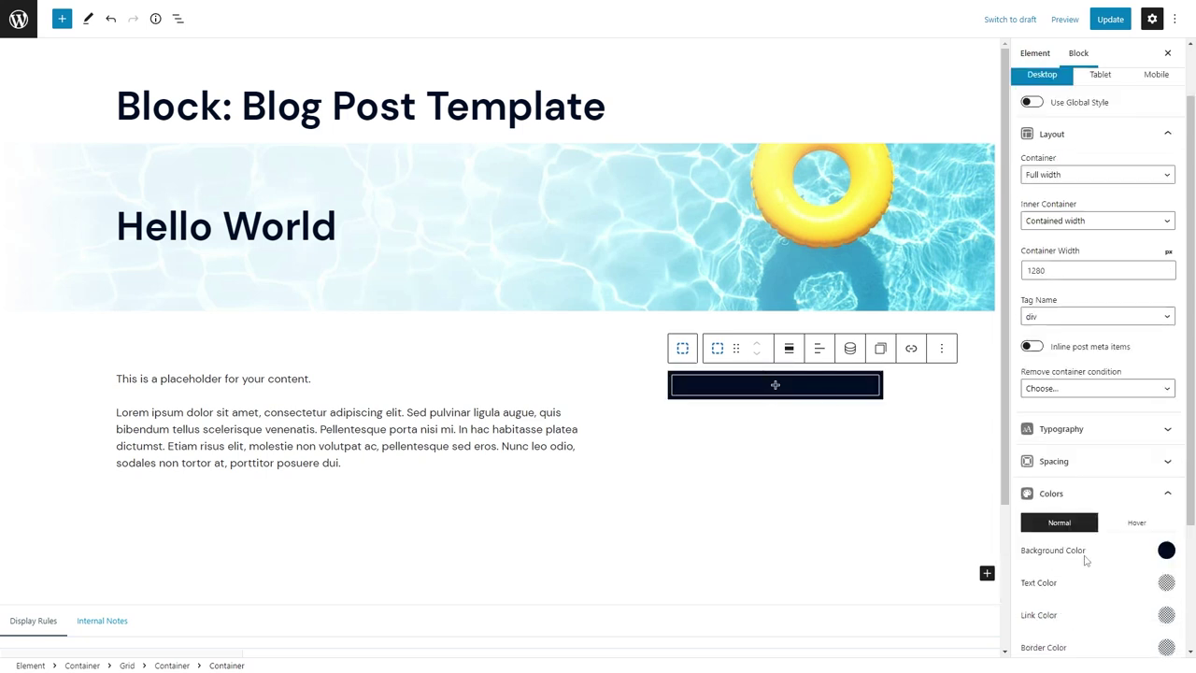
left_click(1074, 460)
scroll(1099, 374, "down", 2)
type("24")
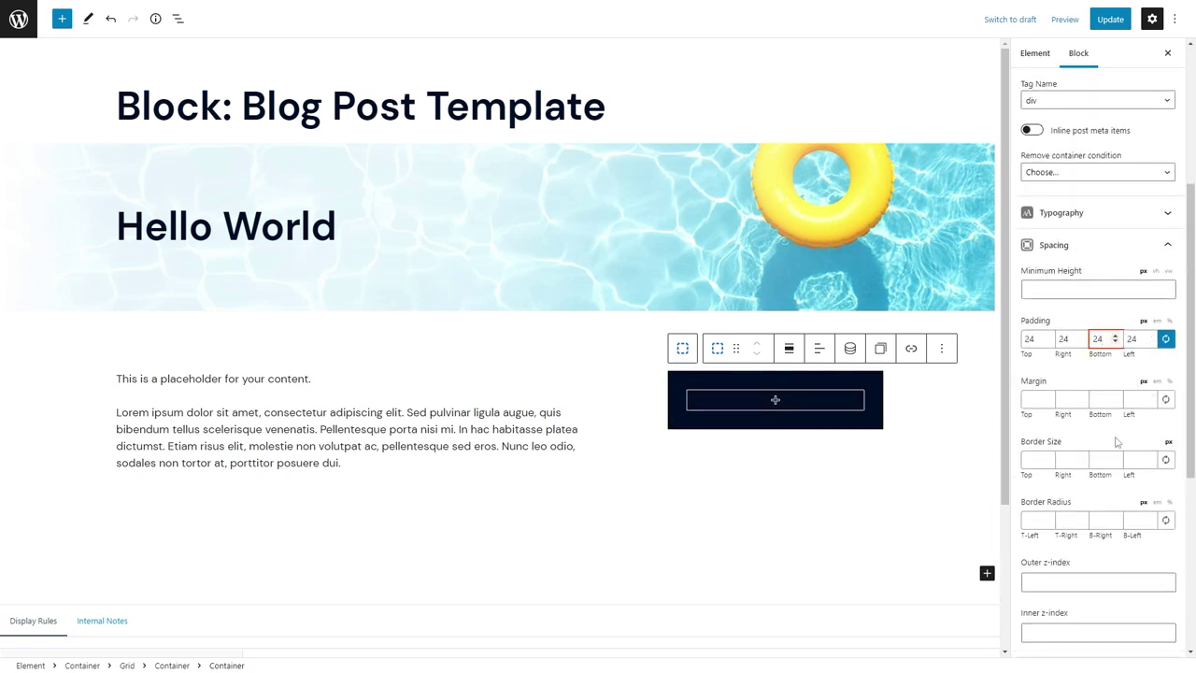
Add a yellow, centred 'Get a Free Quote' headline inside the navy container.
left_click(772, 404)
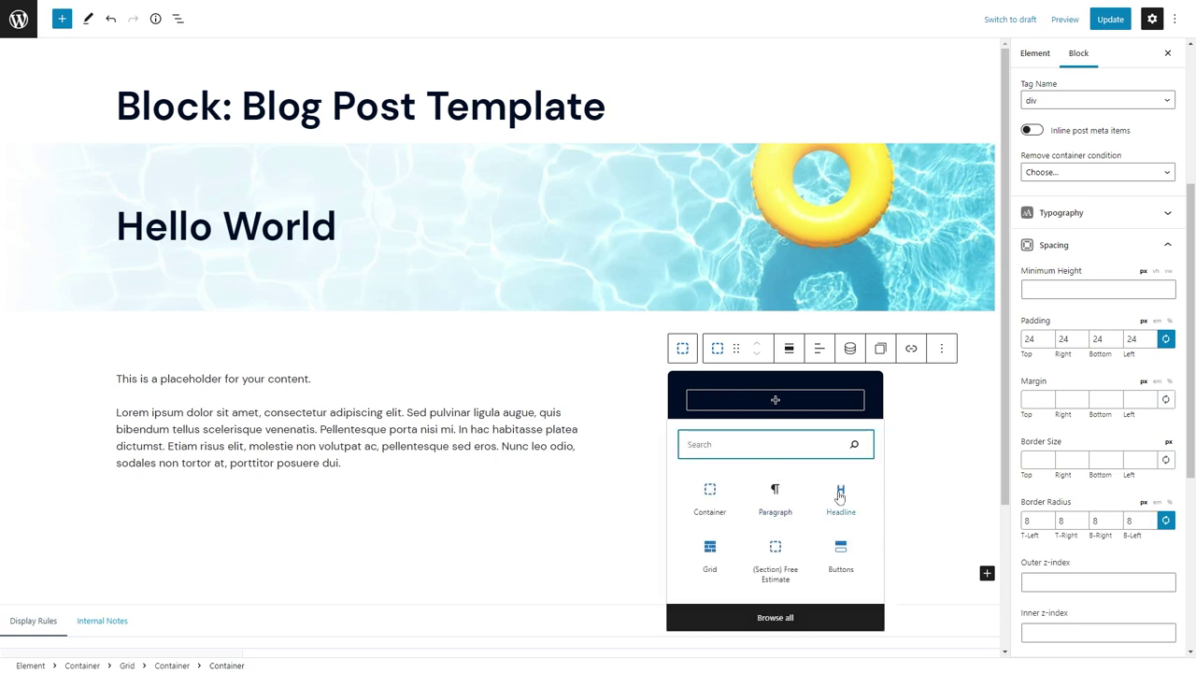
left_click(840, 497)
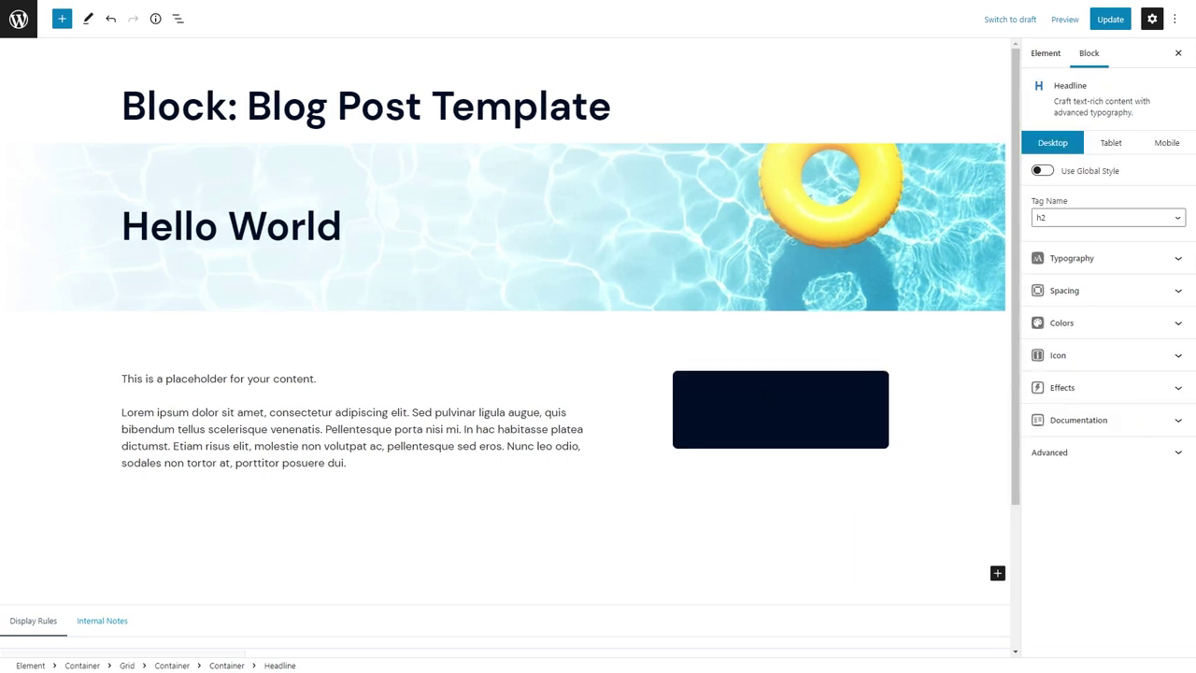
scroll(780, 411, "down", 1)
left_click(1081, 327)
left_click(1164, 349)
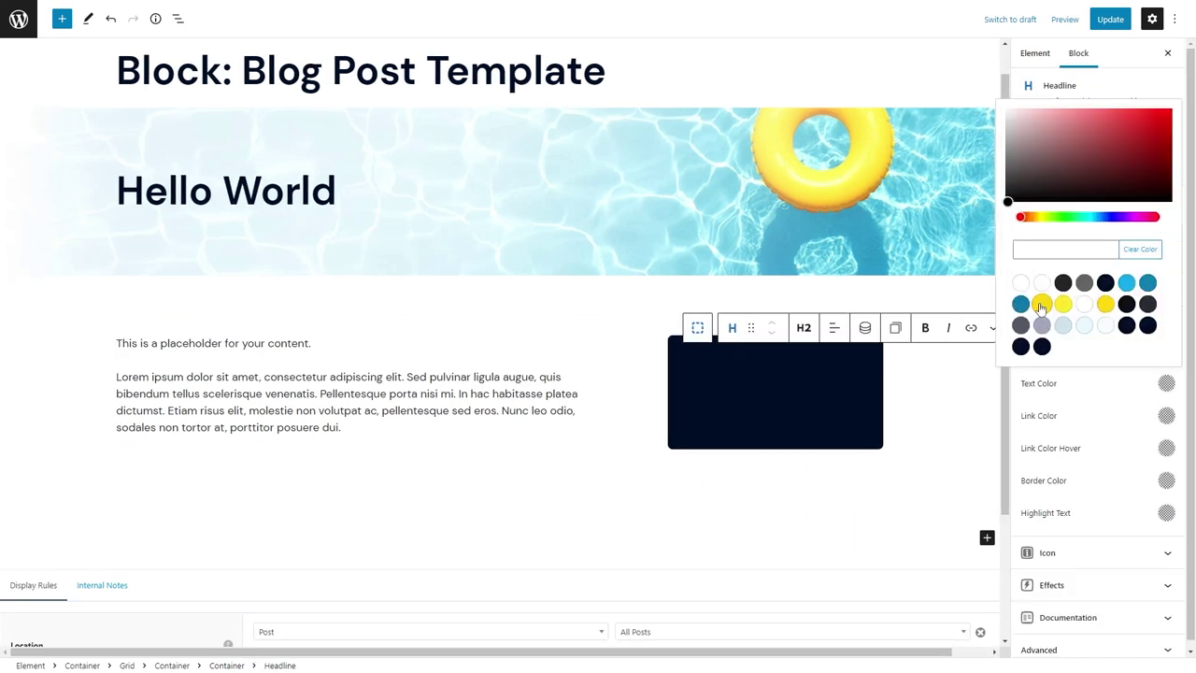
left_click(1041, 307)
left_click(833, 326)
left_click(864, 389)
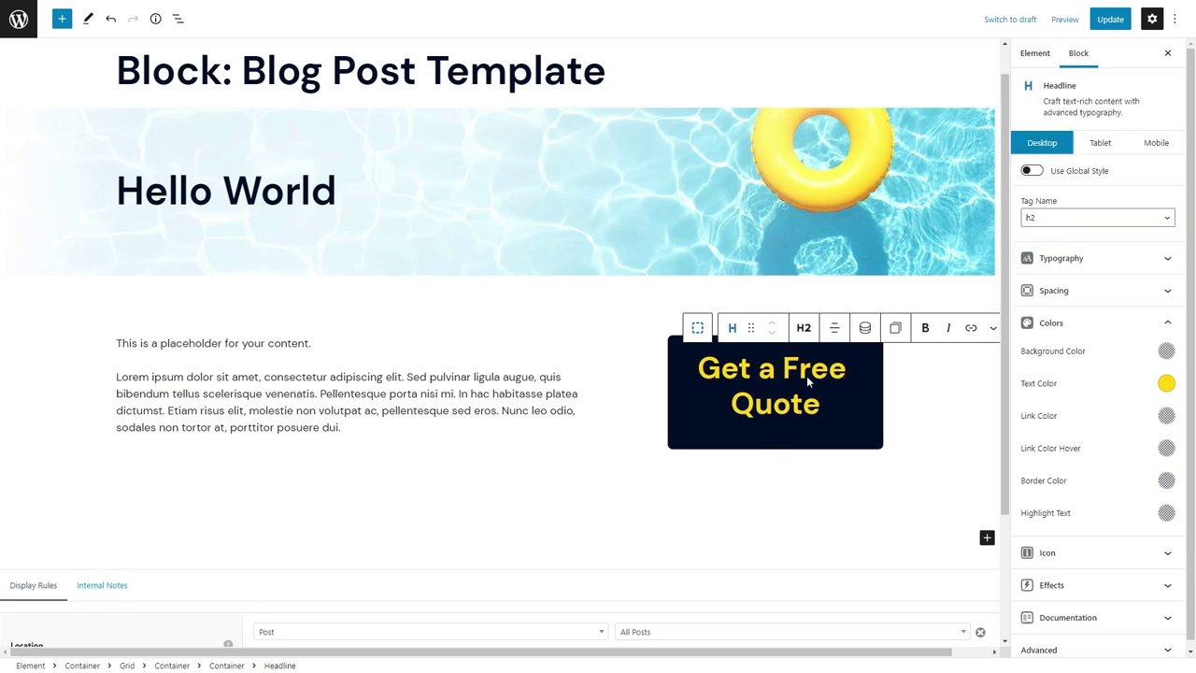
Paste the pool-dream tagline below as a white paragraph-tag headline.
key("Return")
type("Haven't you always dreamed of having your own pool?")
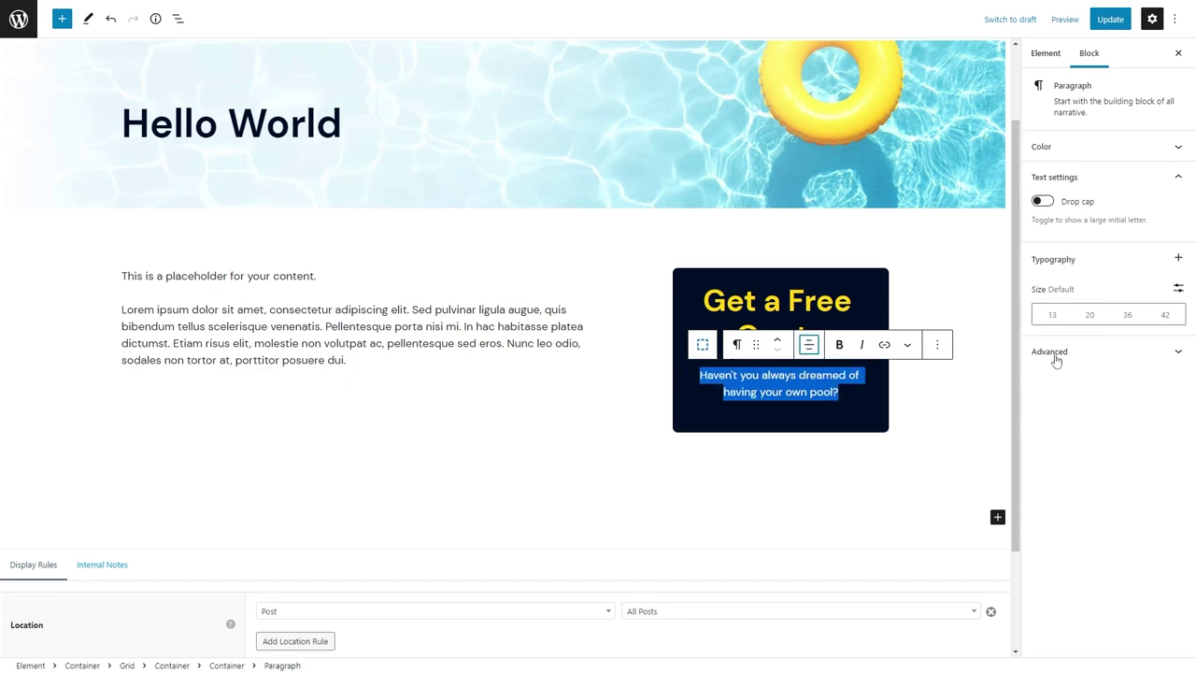
left_click(736, 343)
left_click(760, 395)
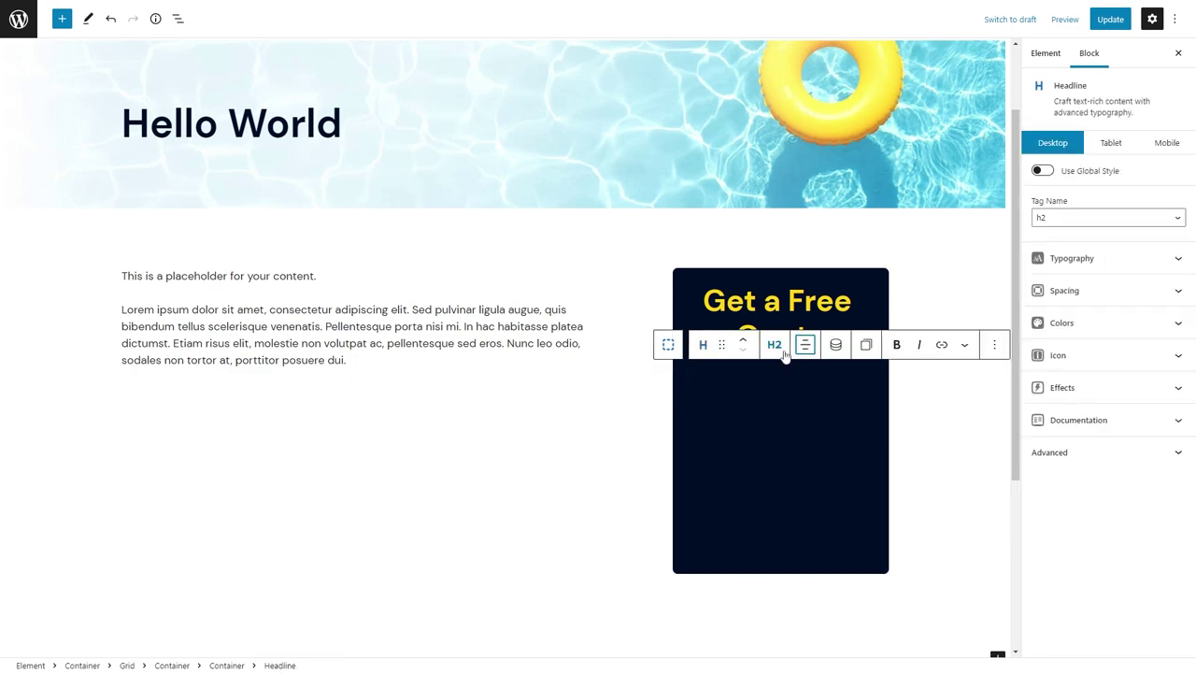
left_click(773, 343)
left_click(779, 520)
left_click(1140, 322)
left_click(1166, 384)
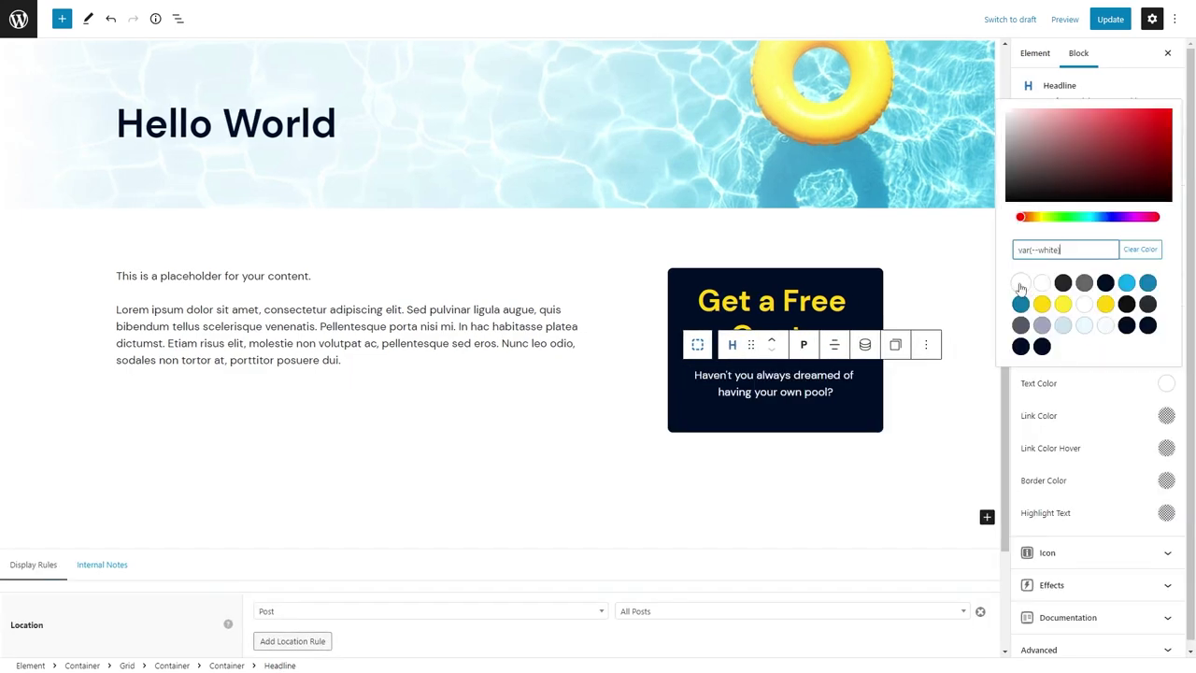
left_click(697, 344)
Insert a centred Buttons block in the quote card with a 48 top margin.
left_click(775, 270)
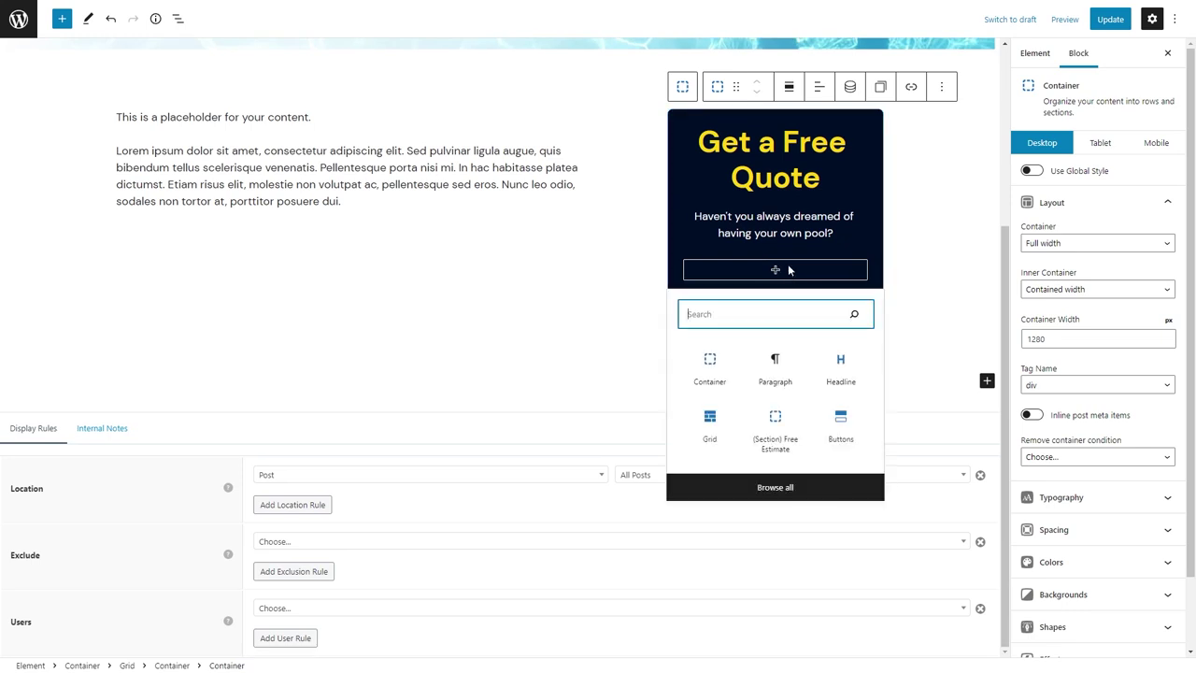
type("butt")
left_click(771, 364)
left_click(838, 235)
left_click(853, 297)
left_click(1045, 246)
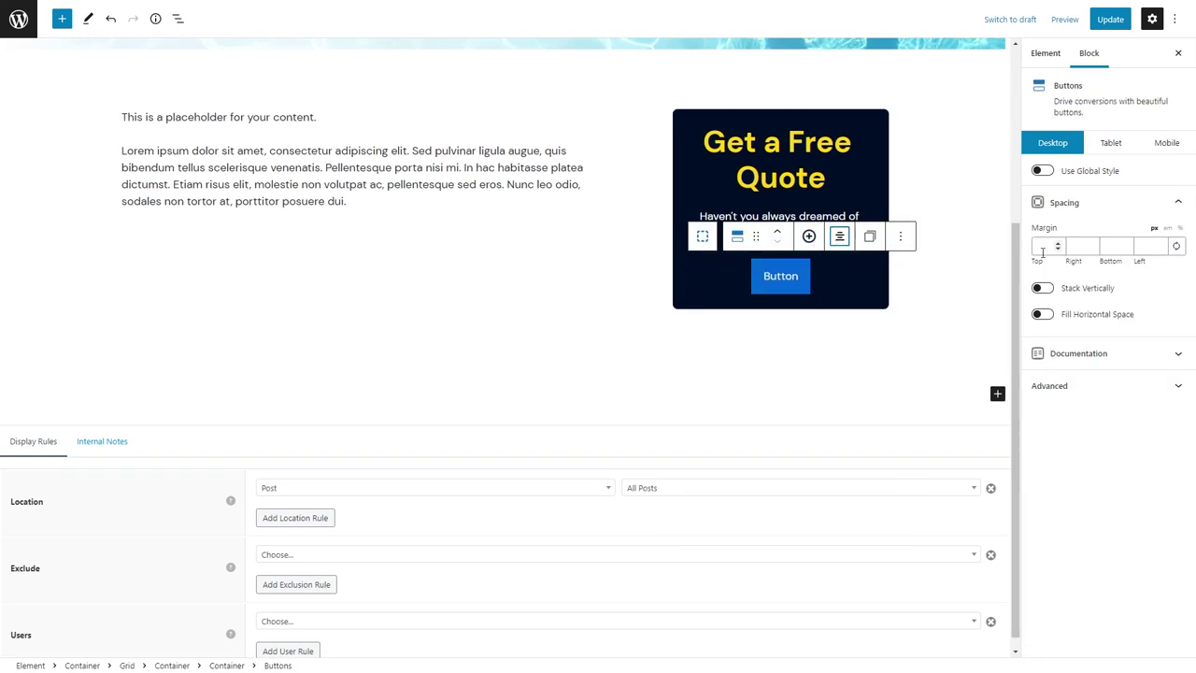
type("48")
Apply the 'primary' global style to the button and paste in its link.
left_click(780, 288)
left_click(1042, 170)
left_click(1108, 198)
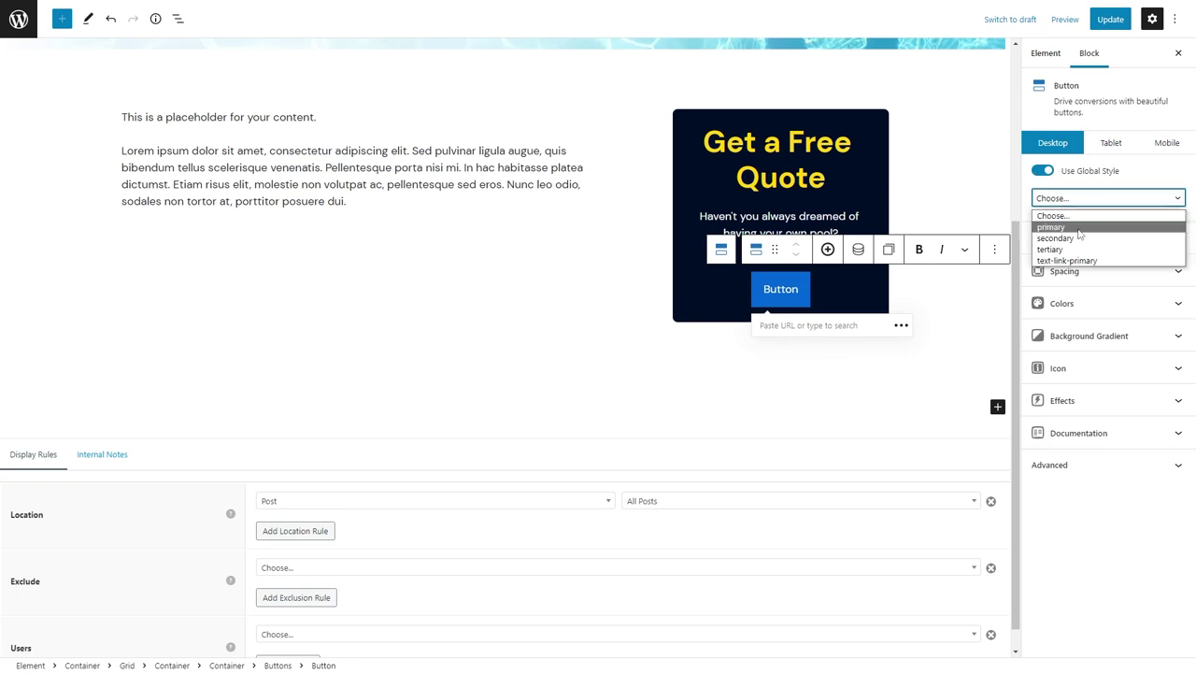
left_click(1075, 233)
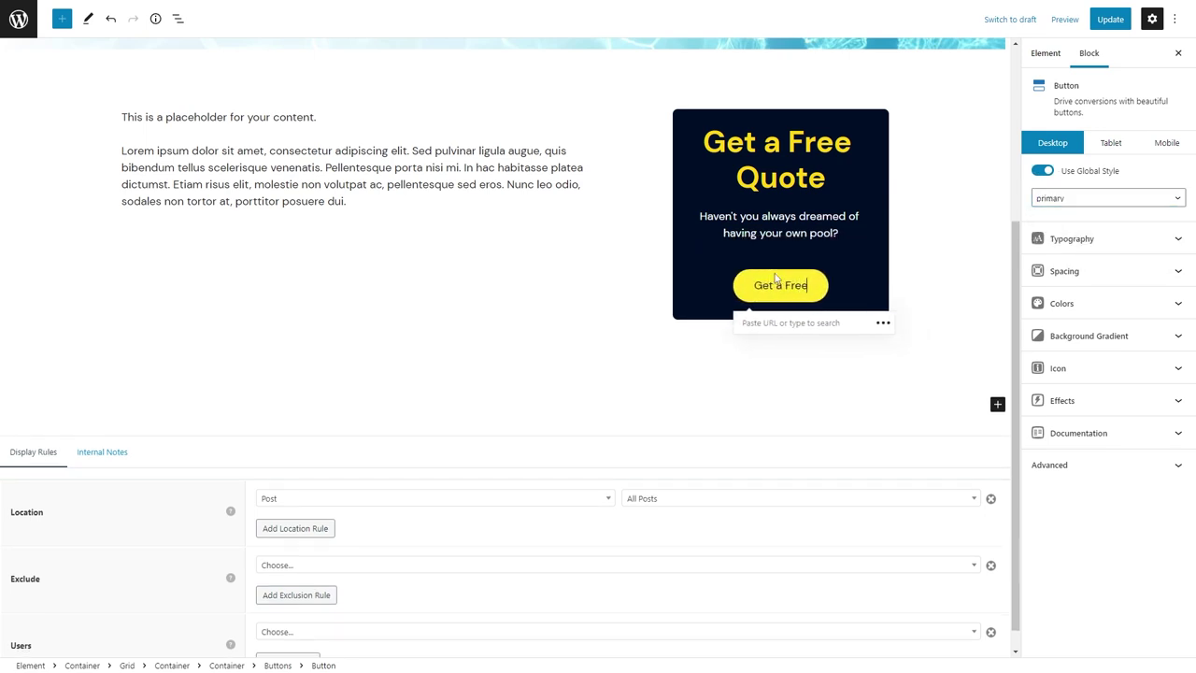
left_click(773, 320)
key("ctrl+v")
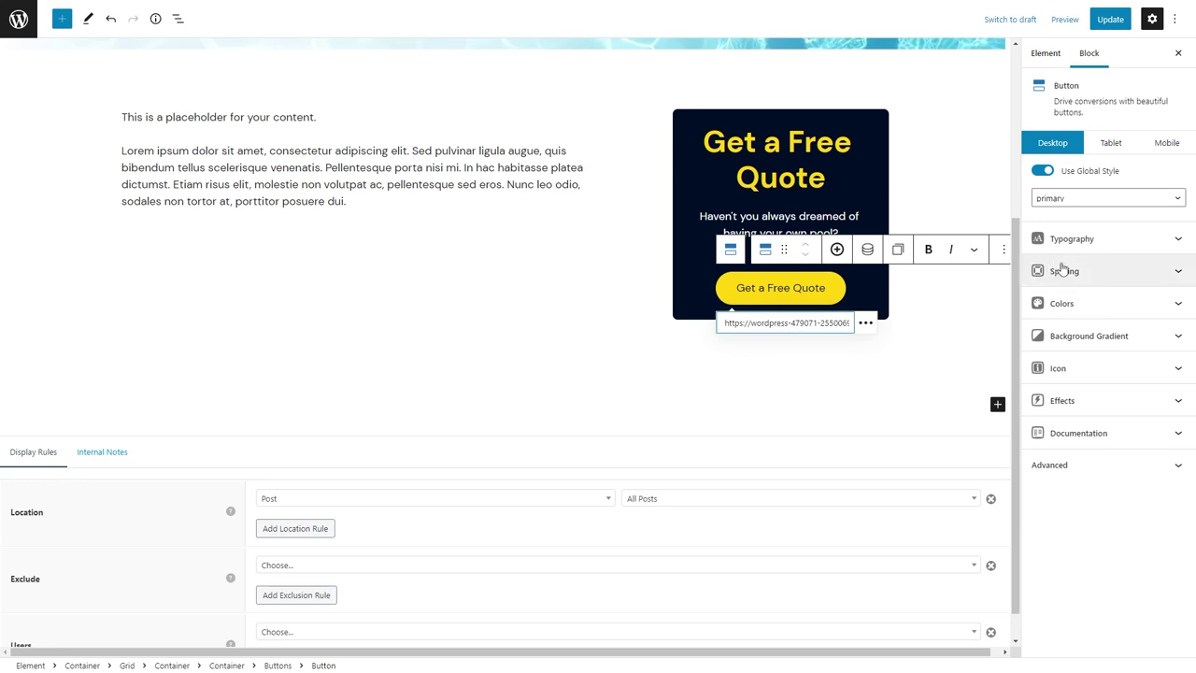
Select up through the quote card and outer container, then save the template.
left_click(680, 131)
left_click(669, 101)
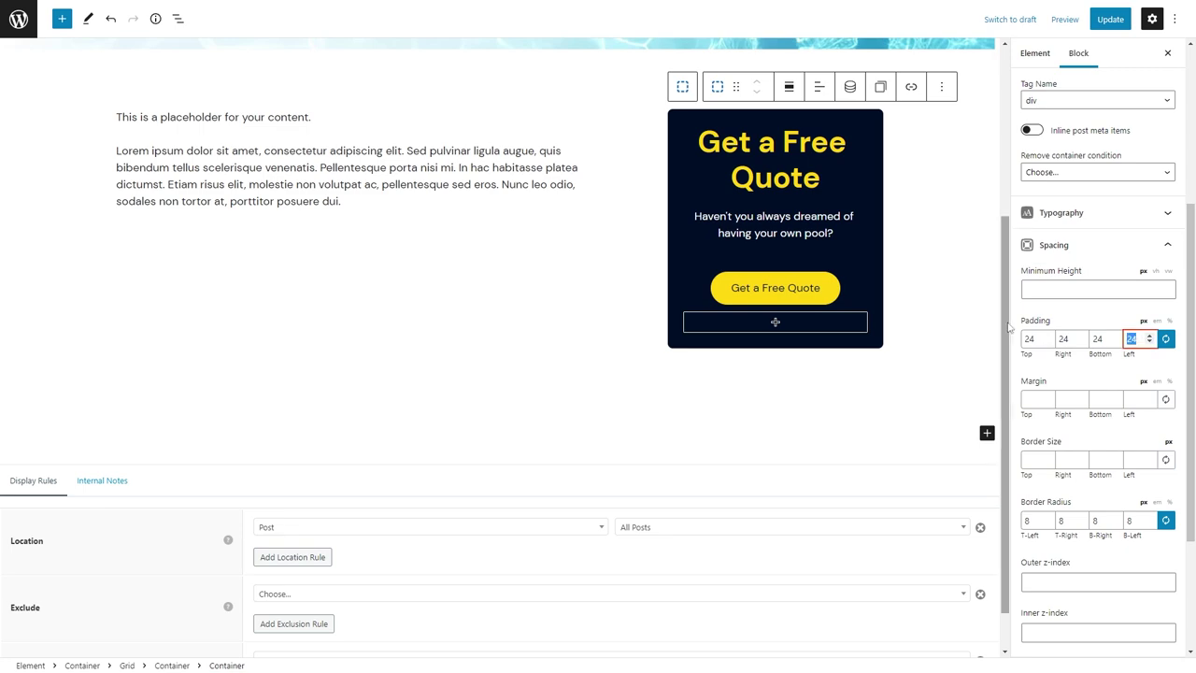
left_click(943, 347)
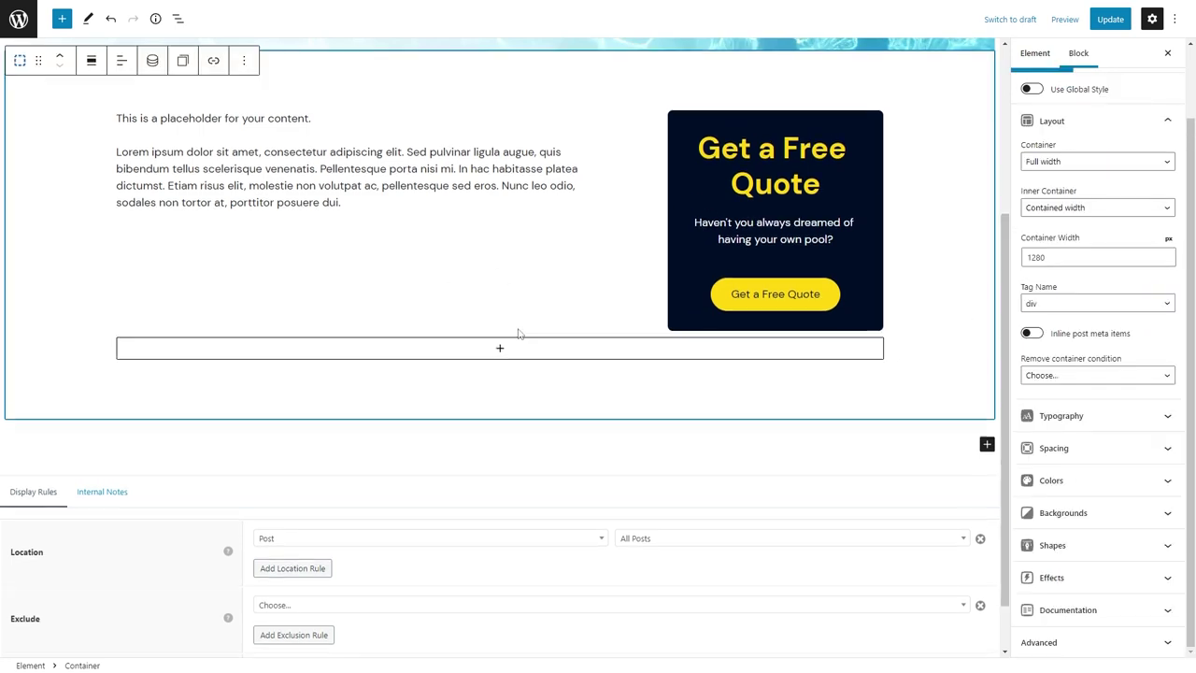
scroll(520, 332, "down", 1)
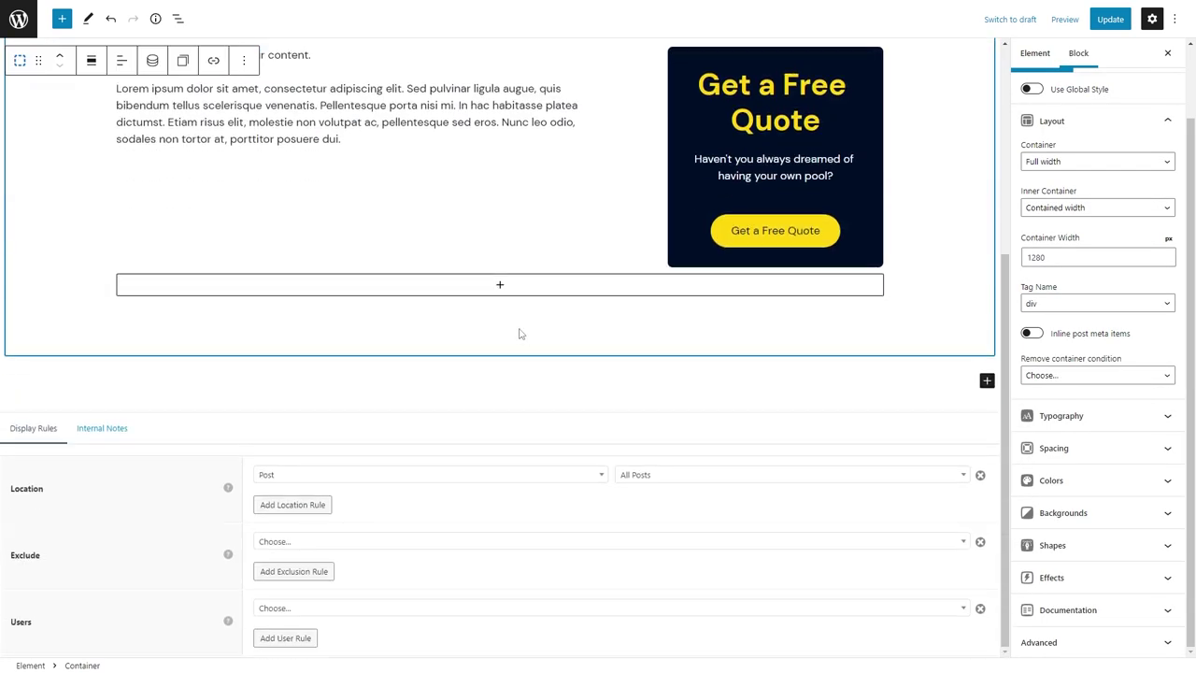
left_click(1109, 20)
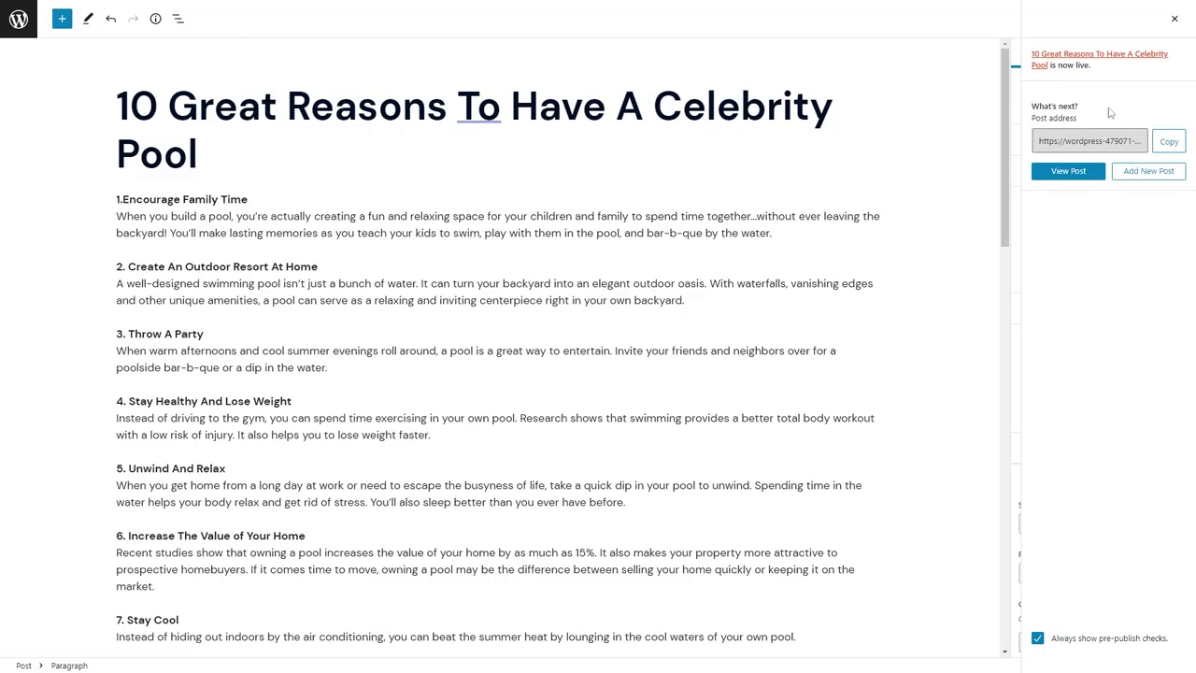
View the published post, then reopen the Blog Post Template element for editing.
left_click(1068, 171)
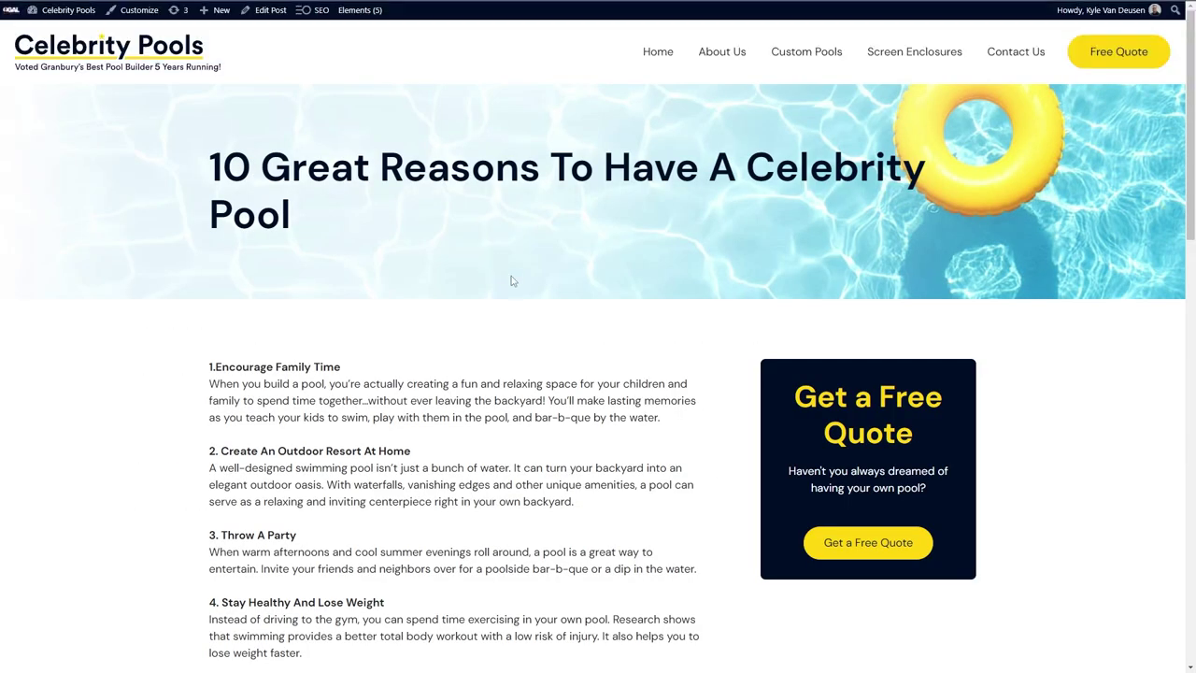
scroll(515, 278, "down", 15)
scroll(515, 277, "up", 15)
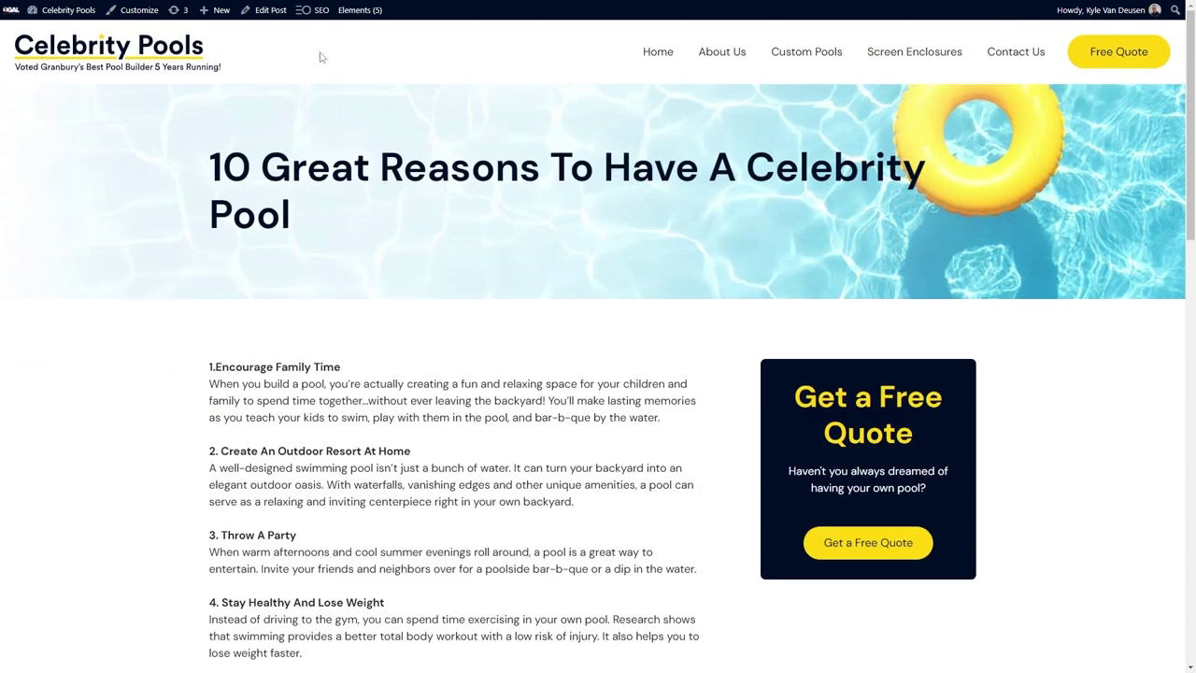
mouse_move(360, 9)
left_click(360, 80)
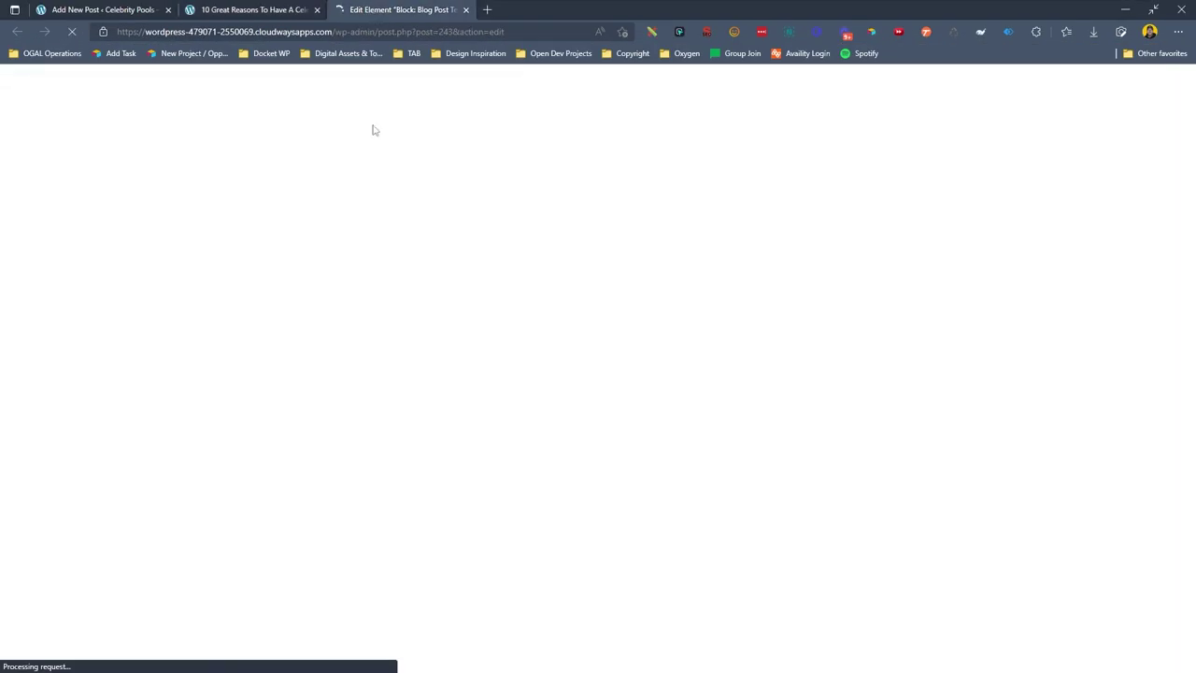
Insert a Grid with a Headline block under the Hello World headline and save.
left_click(359, 232)
key("Return")
type("/gri")
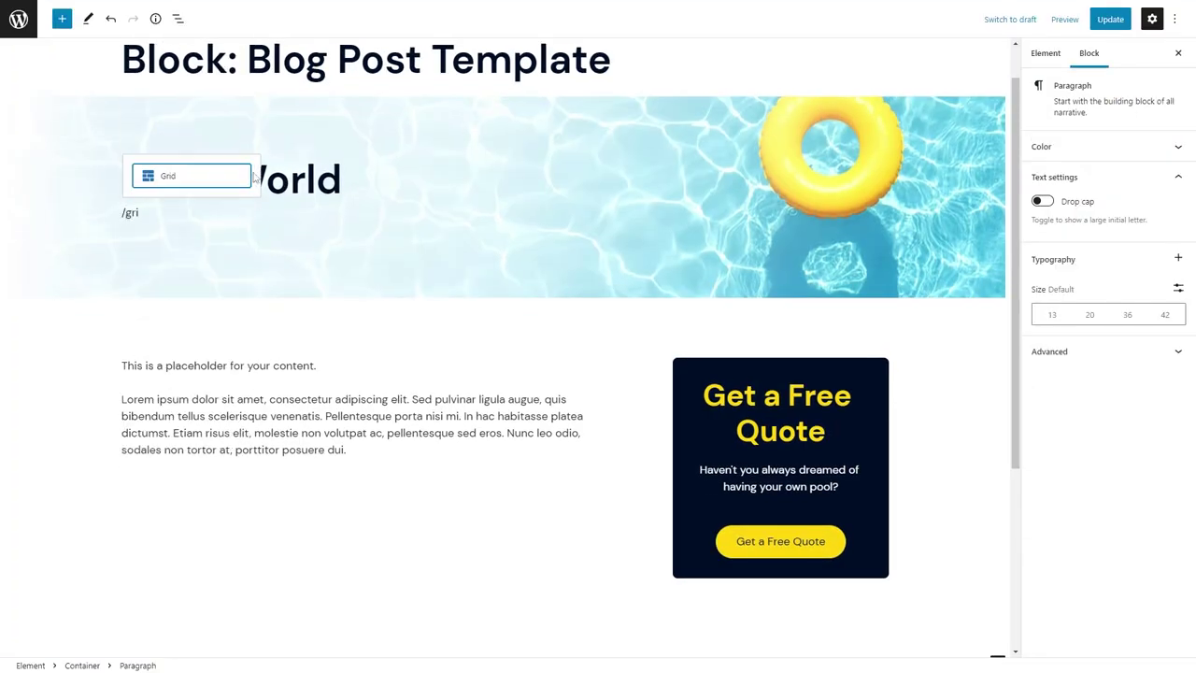
left_click(209, 184)
left_click(381, 285)
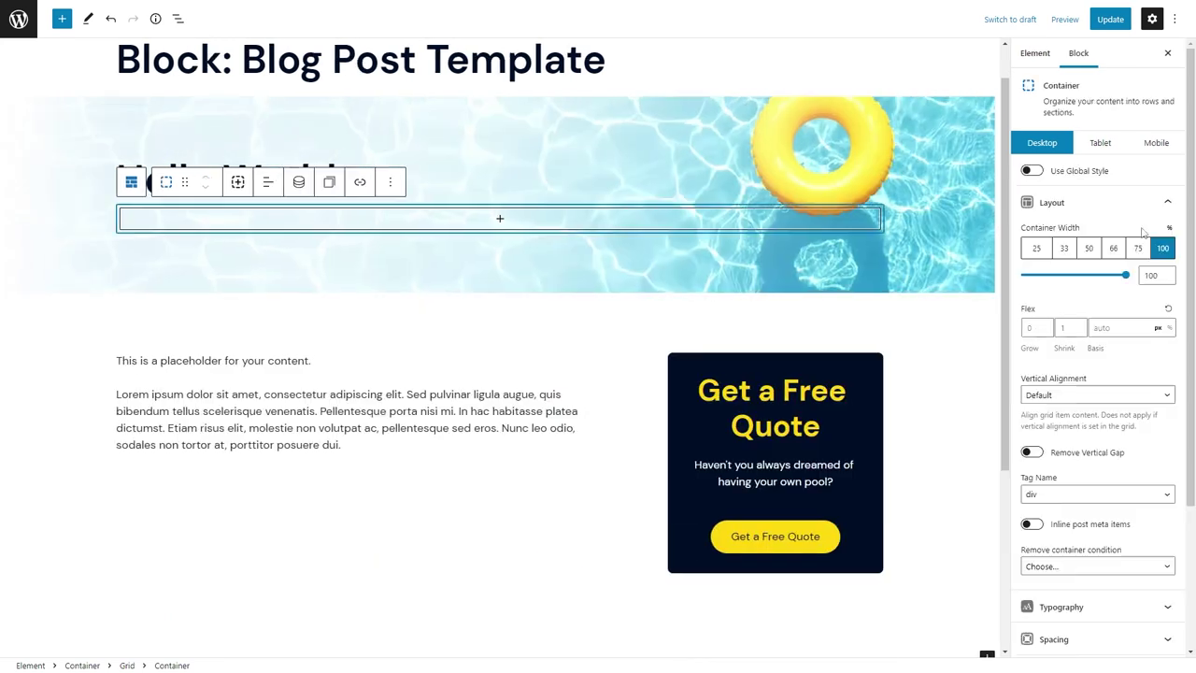
left_click(373, 220)
left_click(392, 317)
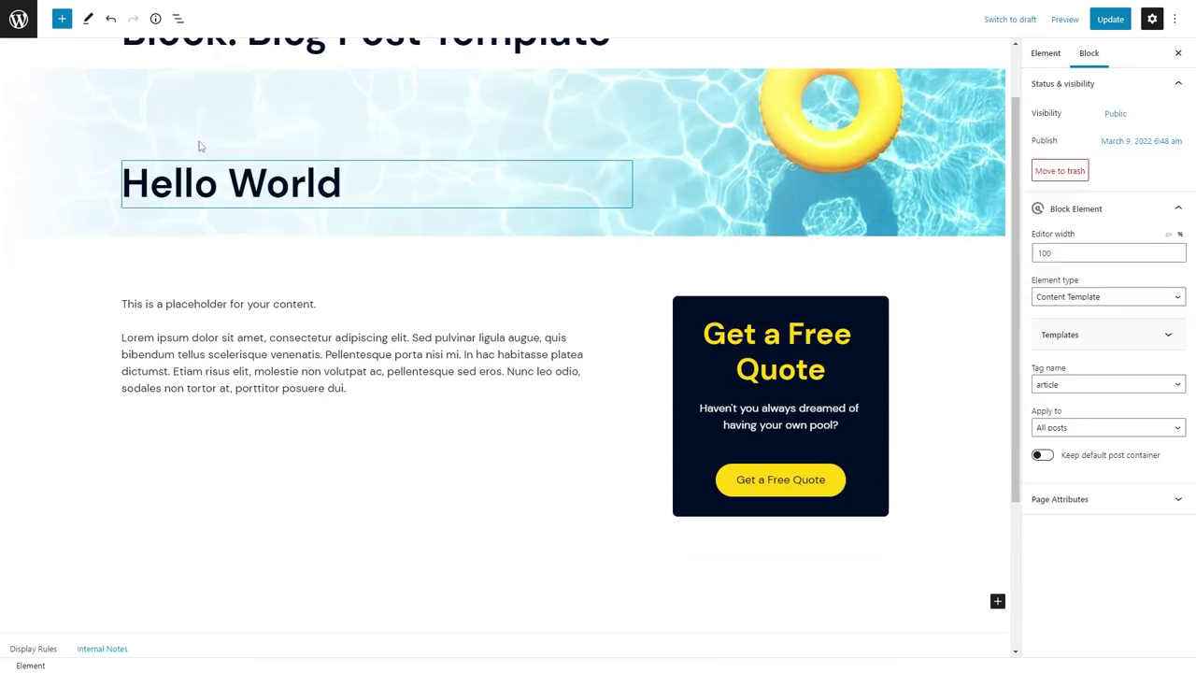
left_click(1109, 18)
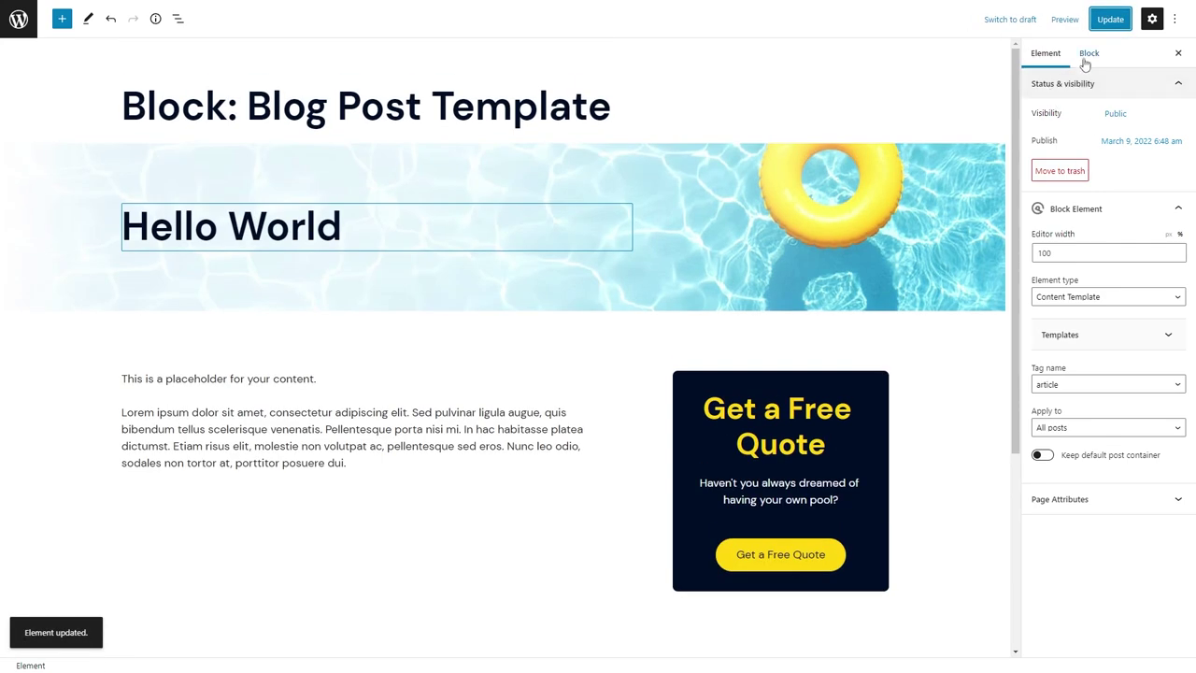
On tablet, make the container holding the post text full width.
left_click(1089, 53)
left_click(466, 195)
left_click(490, 182)
left_click(1109, 142)
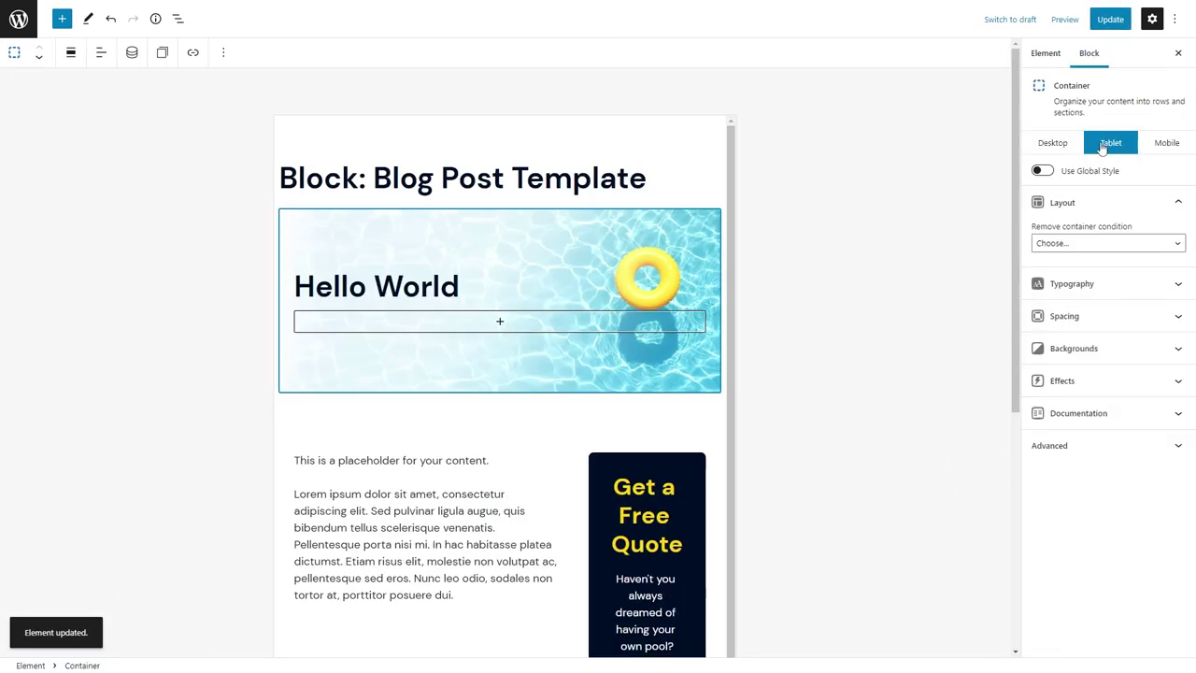
scroll(605, 322, "down", 2)
left_click(382, 353)
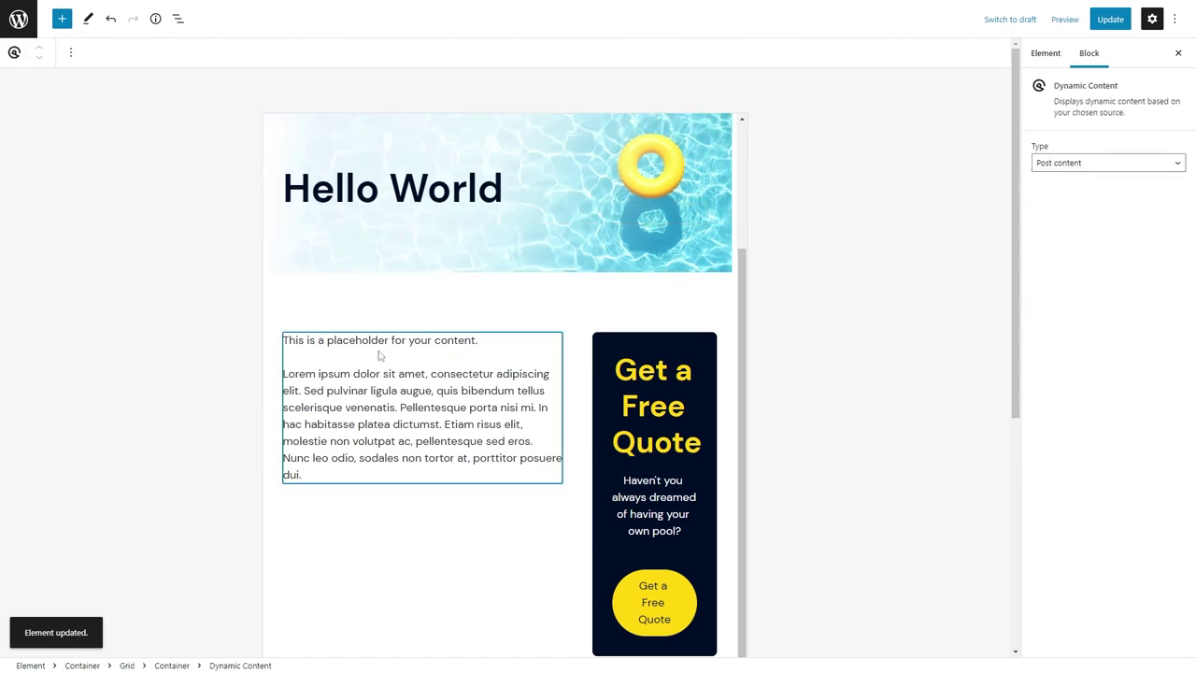
left_click(177, 19)
left_click(93, 219)
left_click(1163, 248)
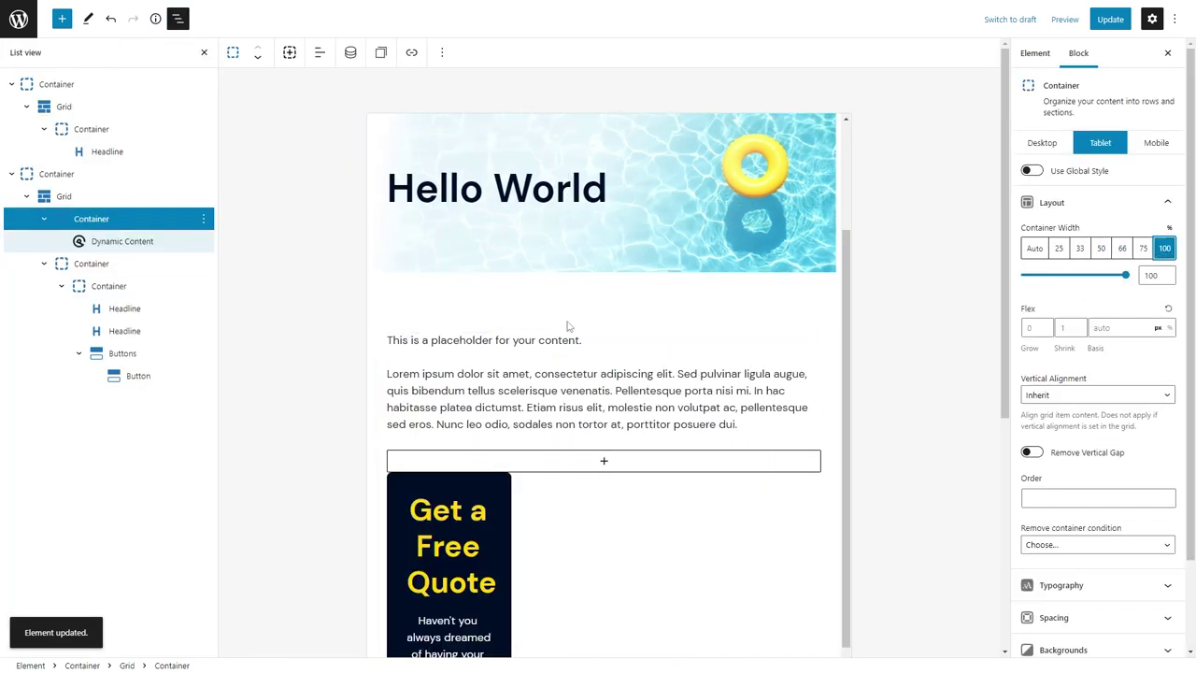
Set the grid's tablet vertical gap to 60 and the quote card column to full width, then save.
left_click(64, 196)
left_click(1088, 239)
type("60")
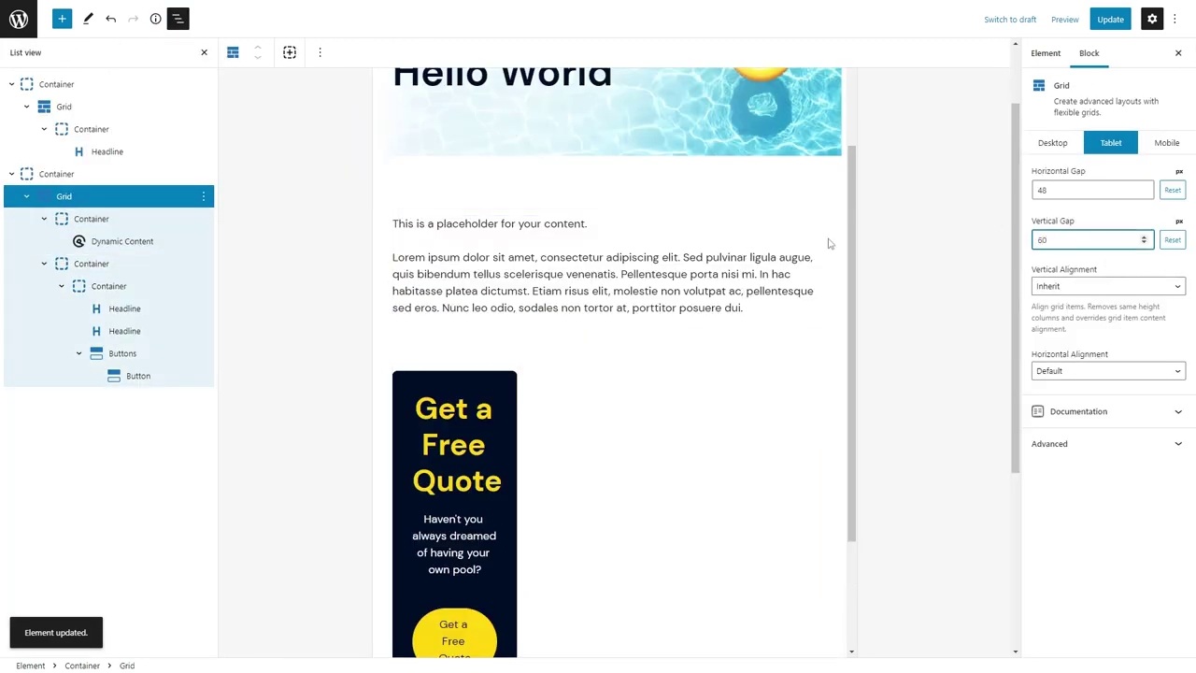
left_click(131, 267)
left_click(1163, 248)
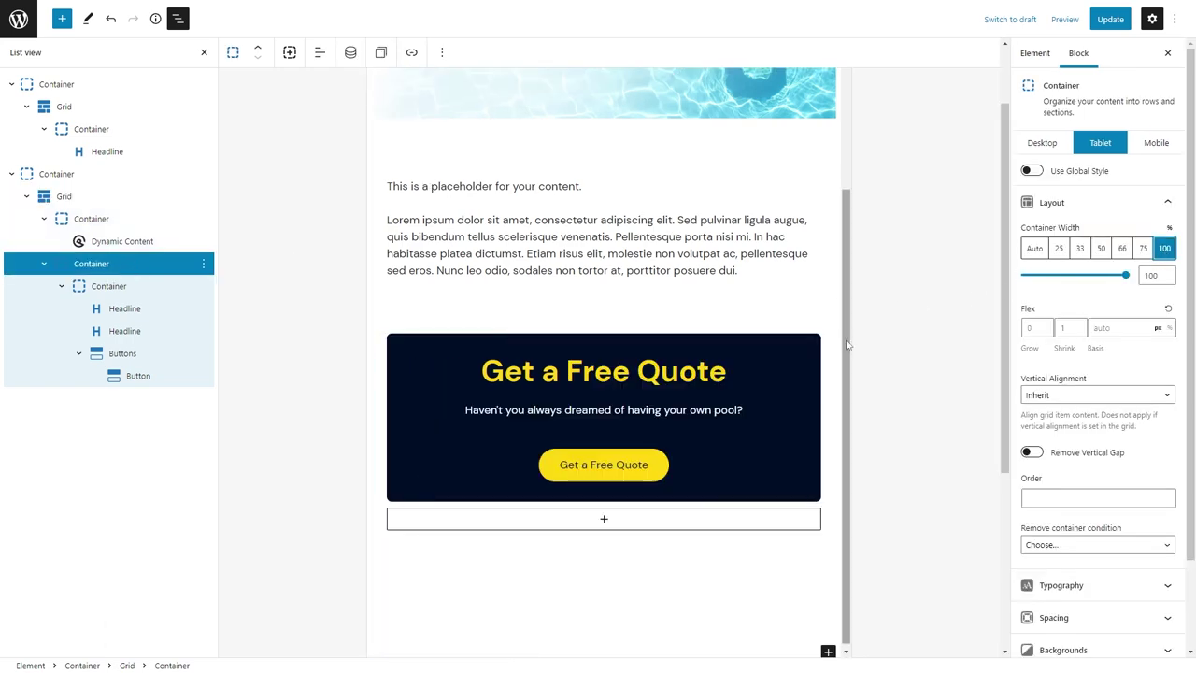
left_click(1034, 145)
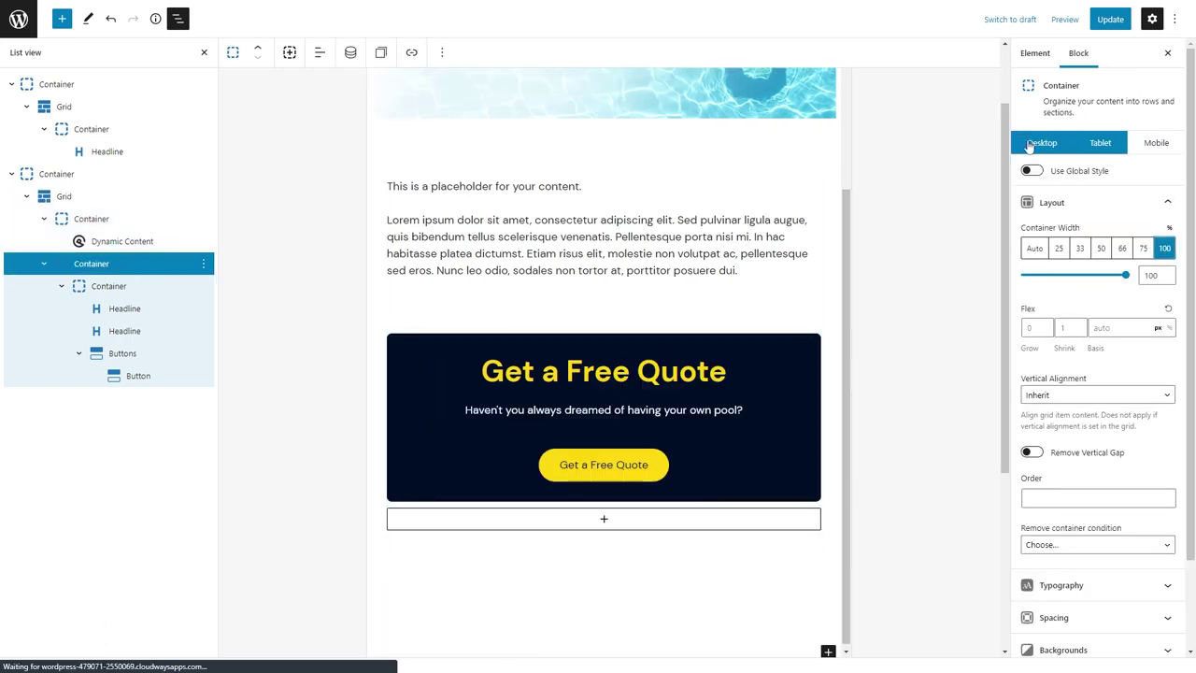
left_click(1110, 19)
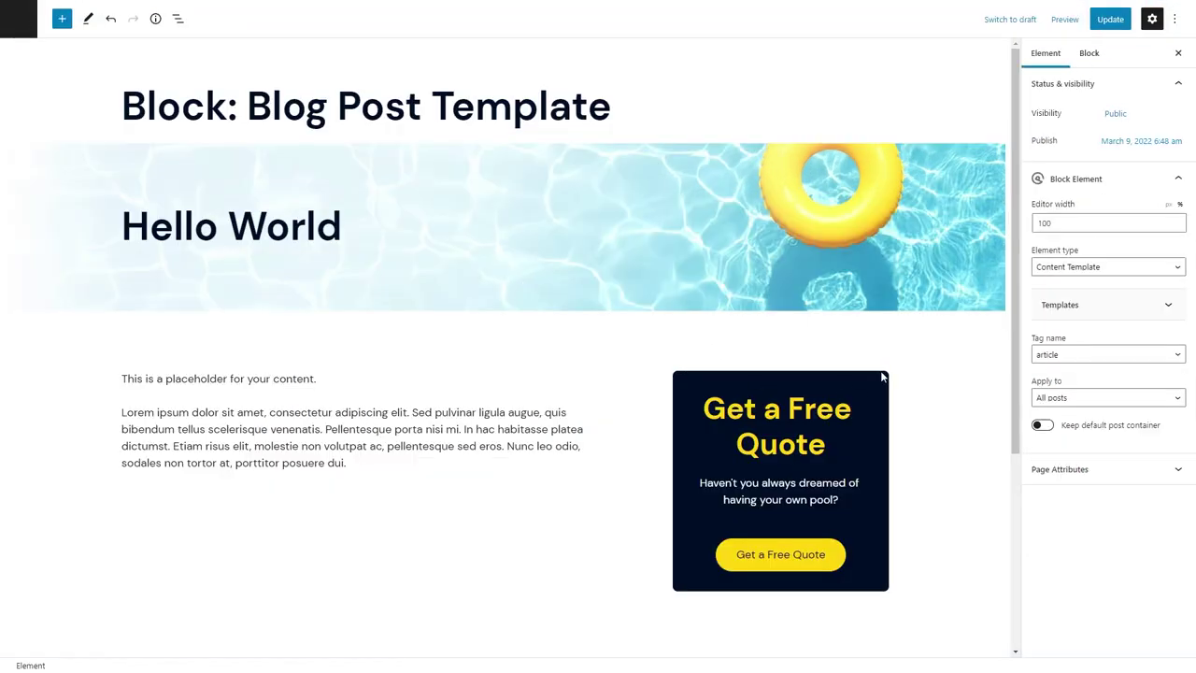
Set the dark pool image from the media library as the quote card's background.
left_click(882, 377)
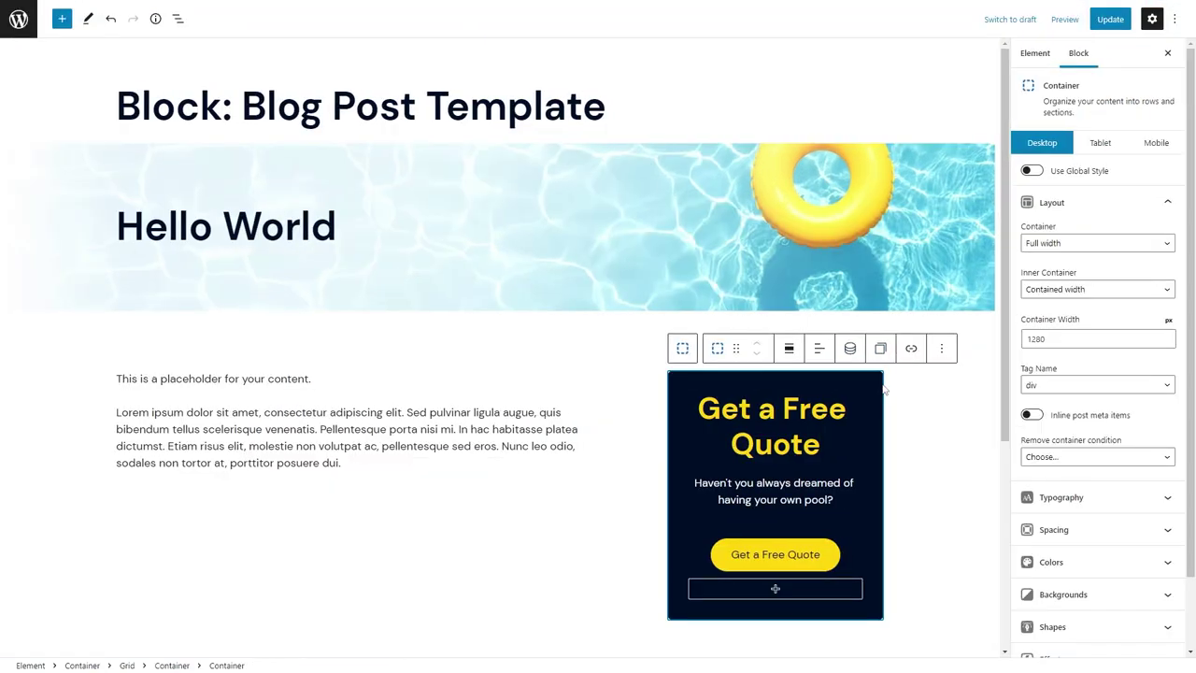
left_click(993, 595)
left_click(1161, 610)
scroll(561, 420, "down", 5)
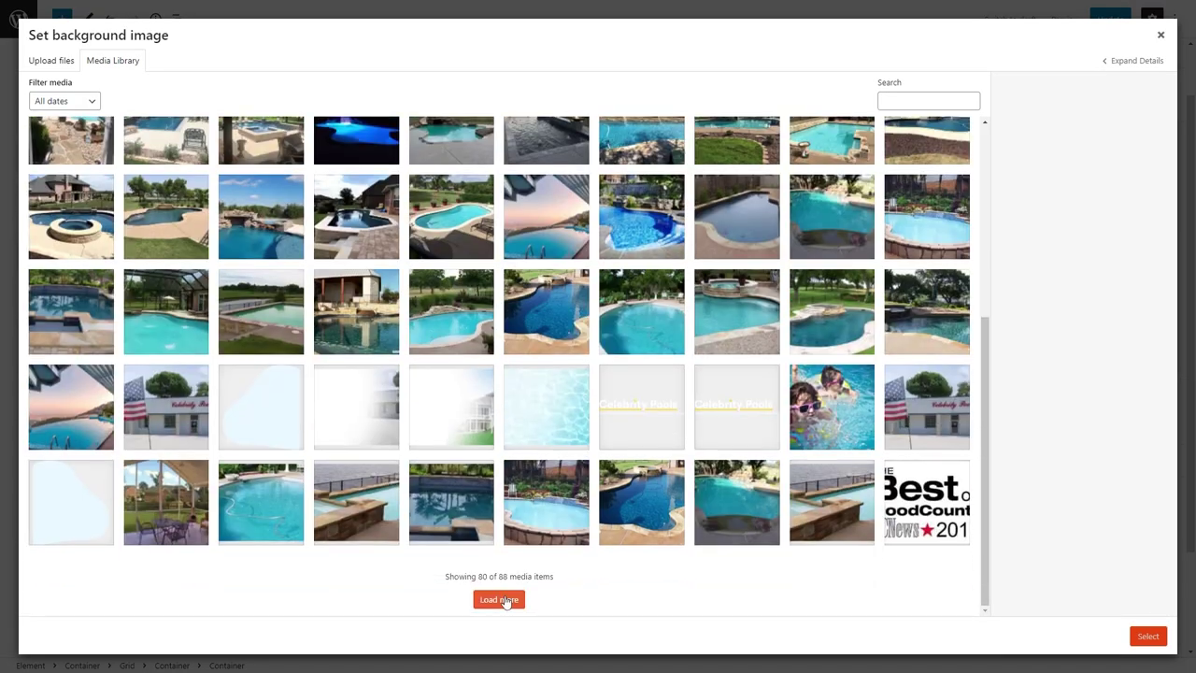
left_click(500, 599)
left_click(456, 501)
left_click(1147, 635)
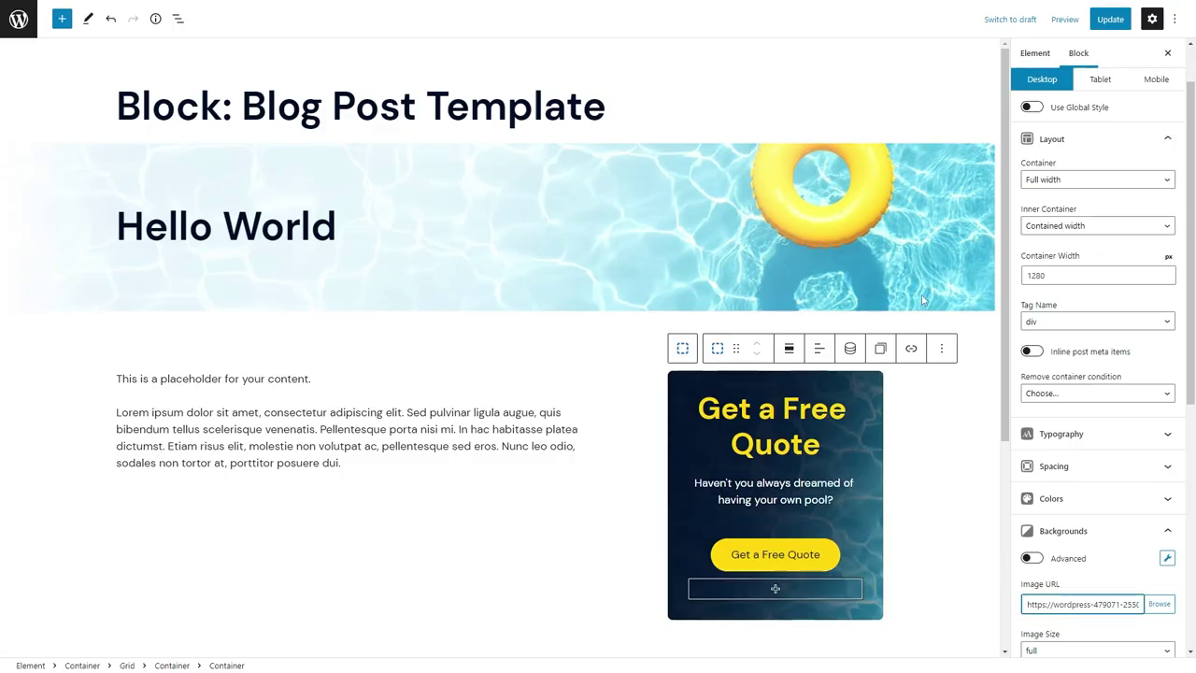
Position the background at 70% center and fade it to 0.4 opacity.
scroll(1076, 476, "down", 4)
left_click(1038, 477)
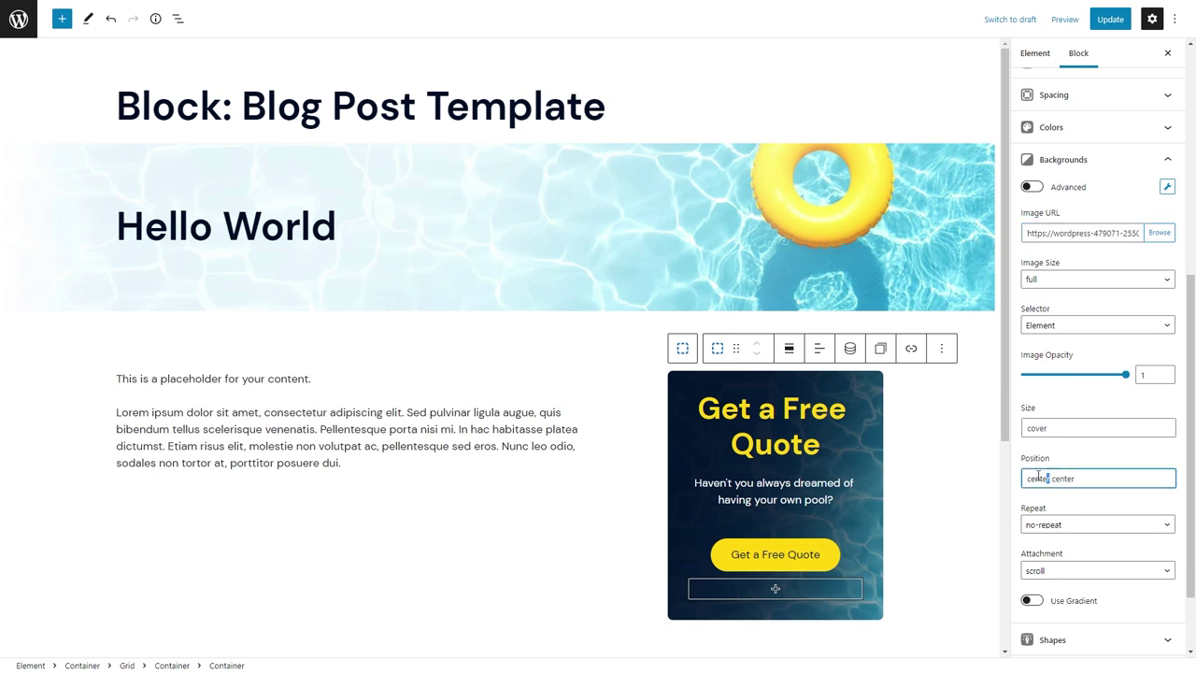
type("80%")
key("BackSpace")
key("BackSpace")
key("BackSpace")
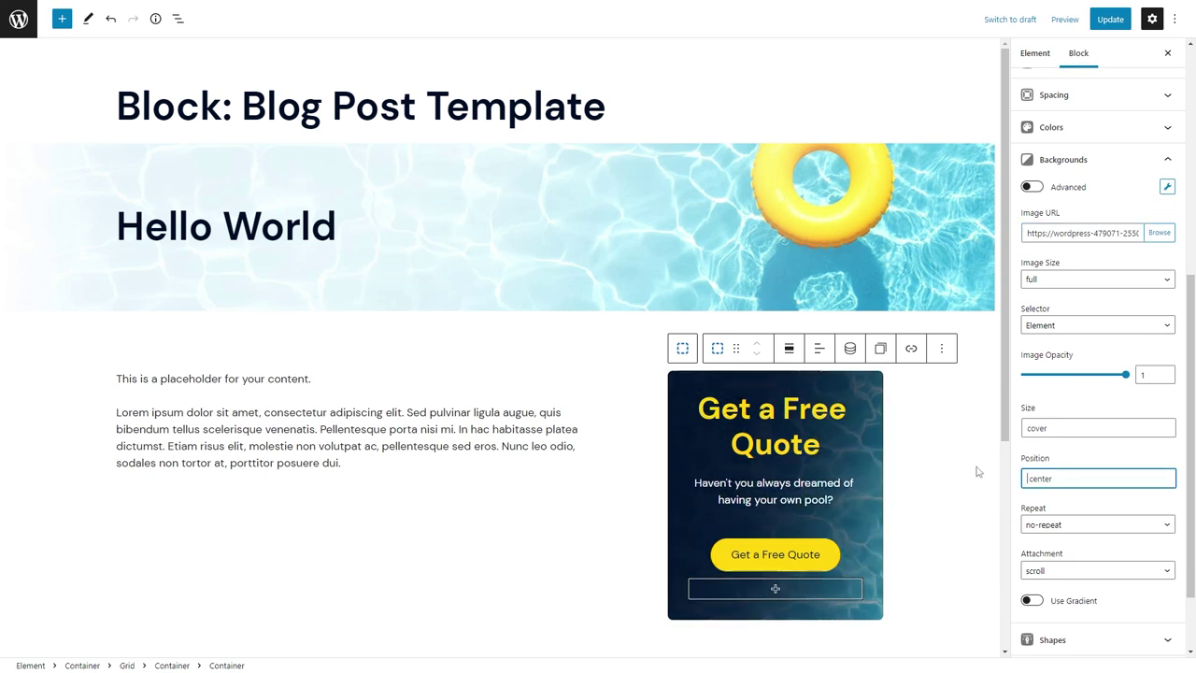
type("70%")
left_click_drag(1091, 374, 1066, 375)
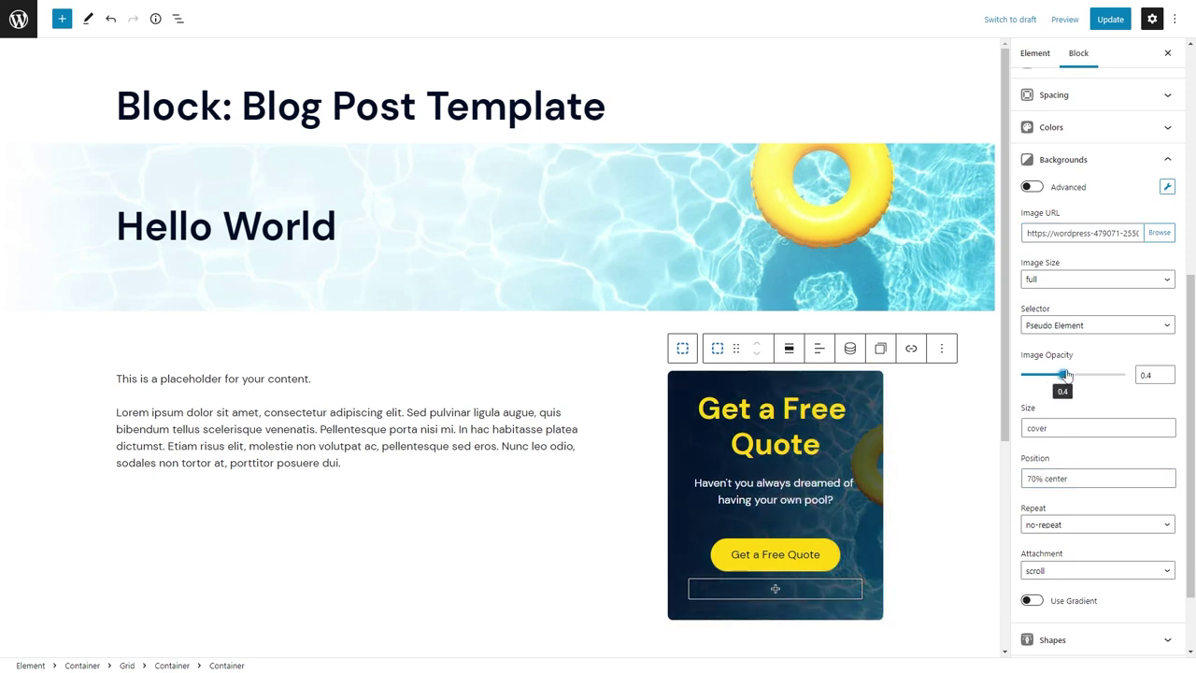
Reselect the quote card container and bring up the block outline.
left_click(514, 429)
scroll(298, 393, "down", 3)
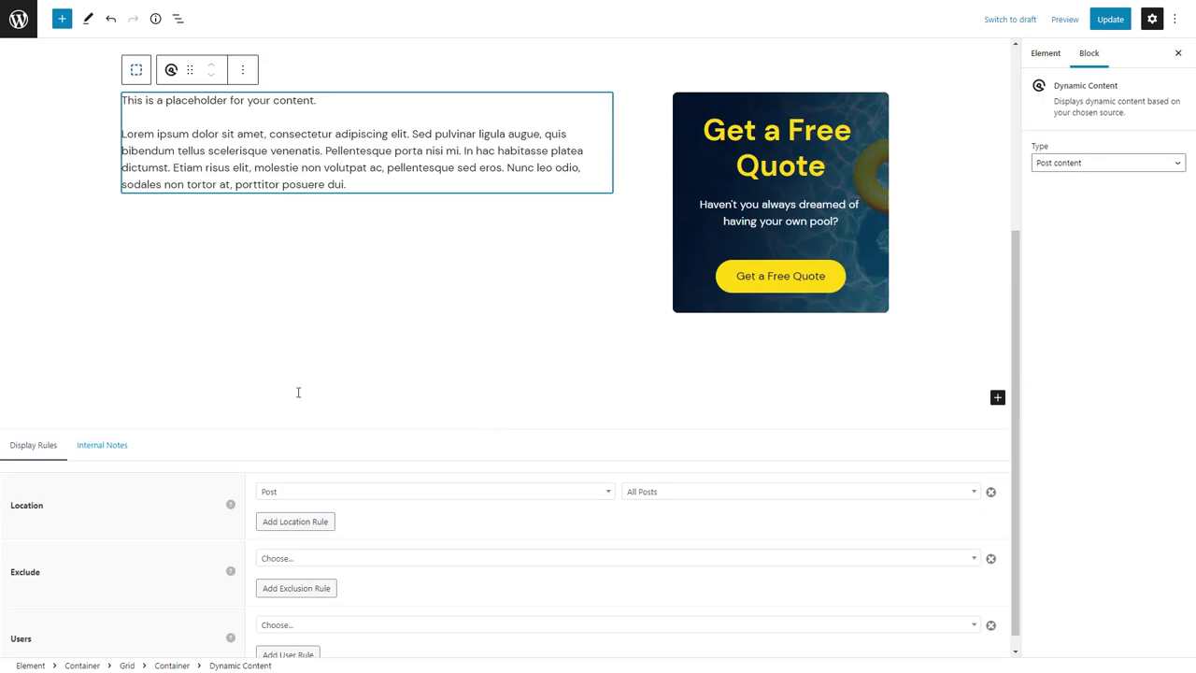
left_click(747, 331)
left_click(747, 322)
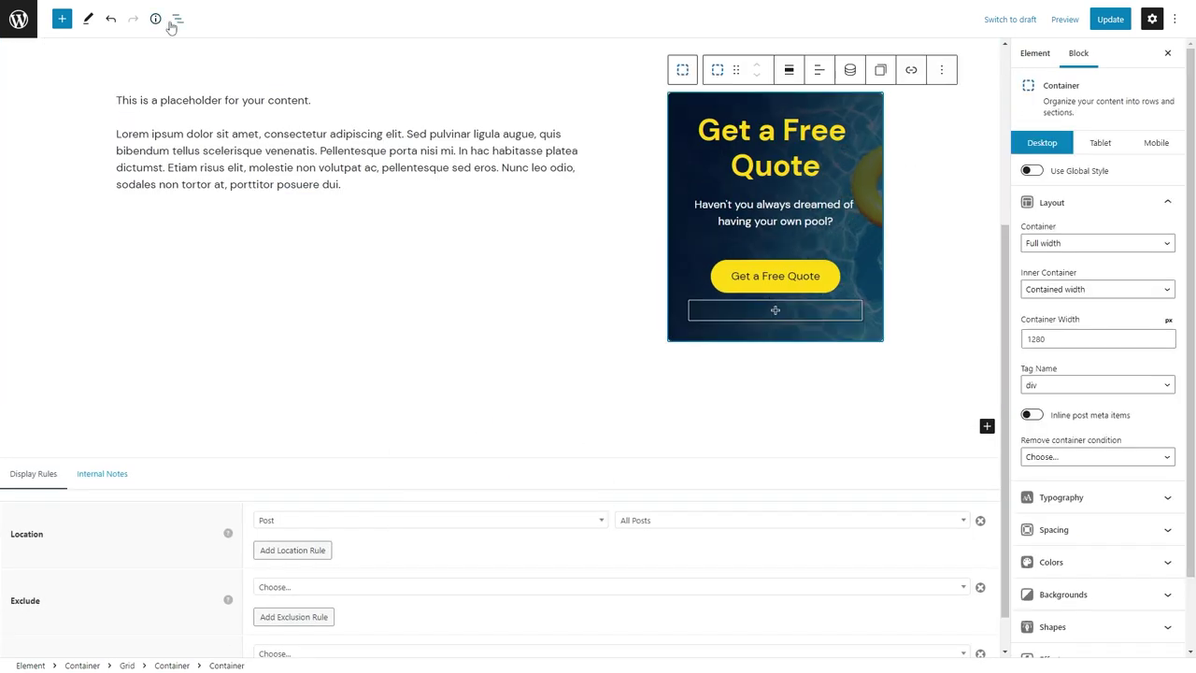
left_click(176, 19)
Add a 'Give Us a Call' headline below the quote card.
left_click(91, 264)
left_click(876, 330)
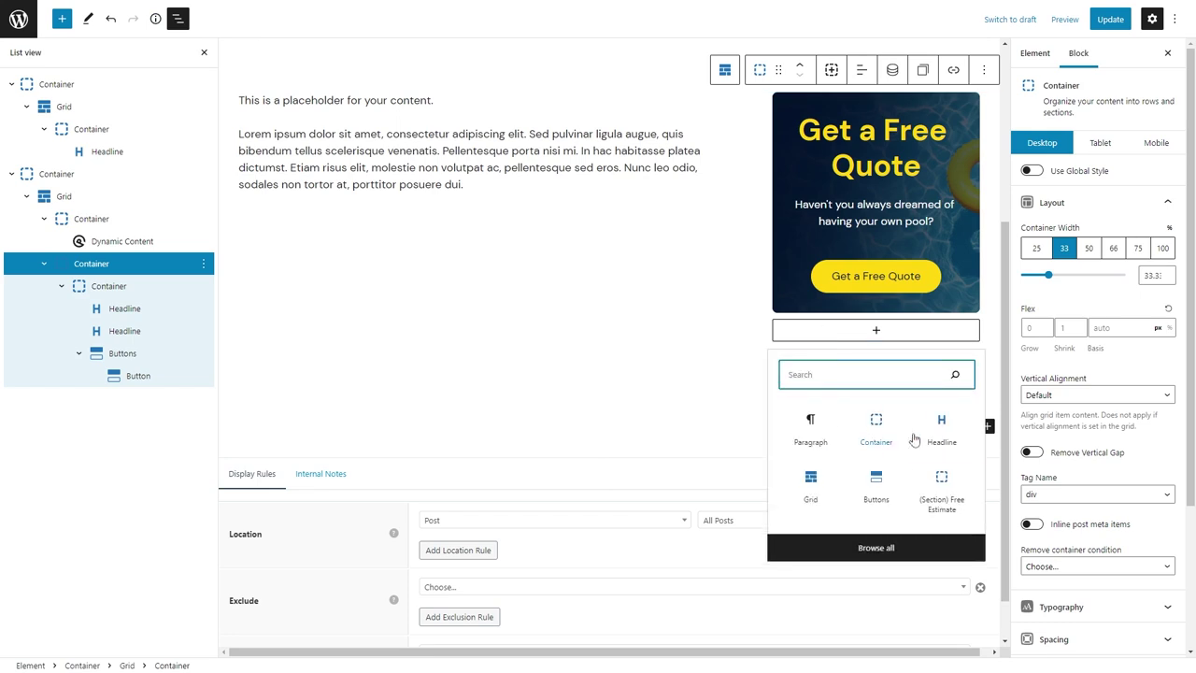
left_click(938, 429)
left_click(905, 291)
left_click(914, 464)
type("Giv")
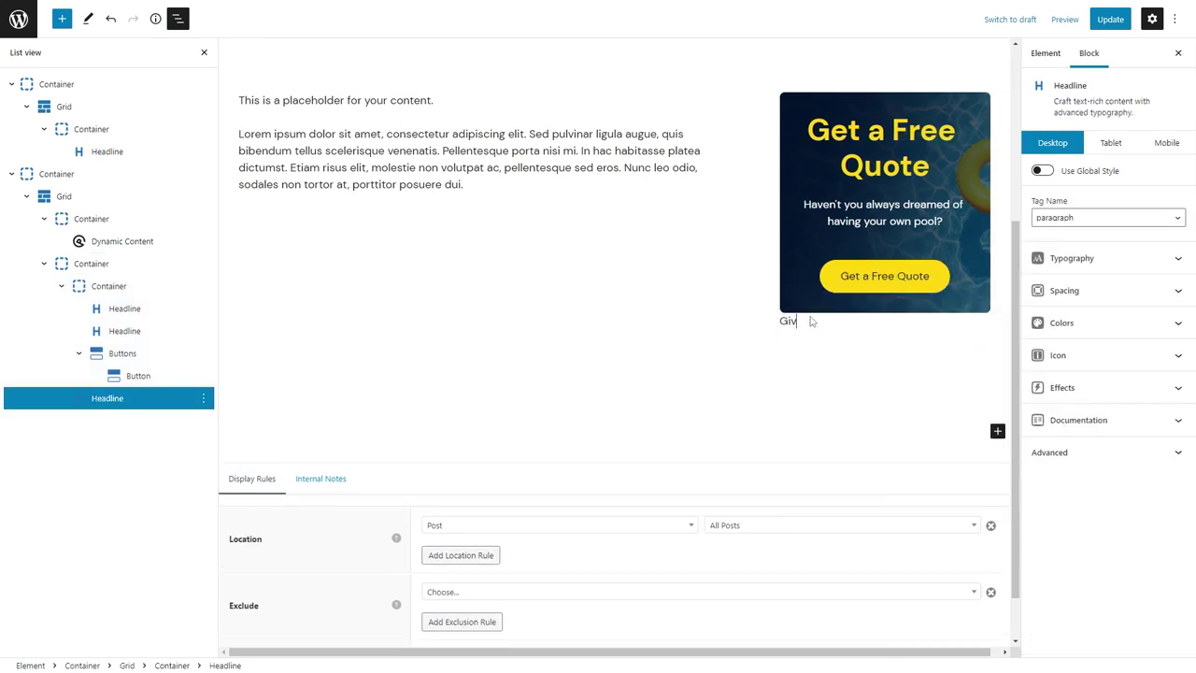
type("e Us a Call")
Give the 'Give Us a Call' headline the prehead-primary global style and a 48 top margin.
left_click(1041, 170)
left_click(1107, 198)
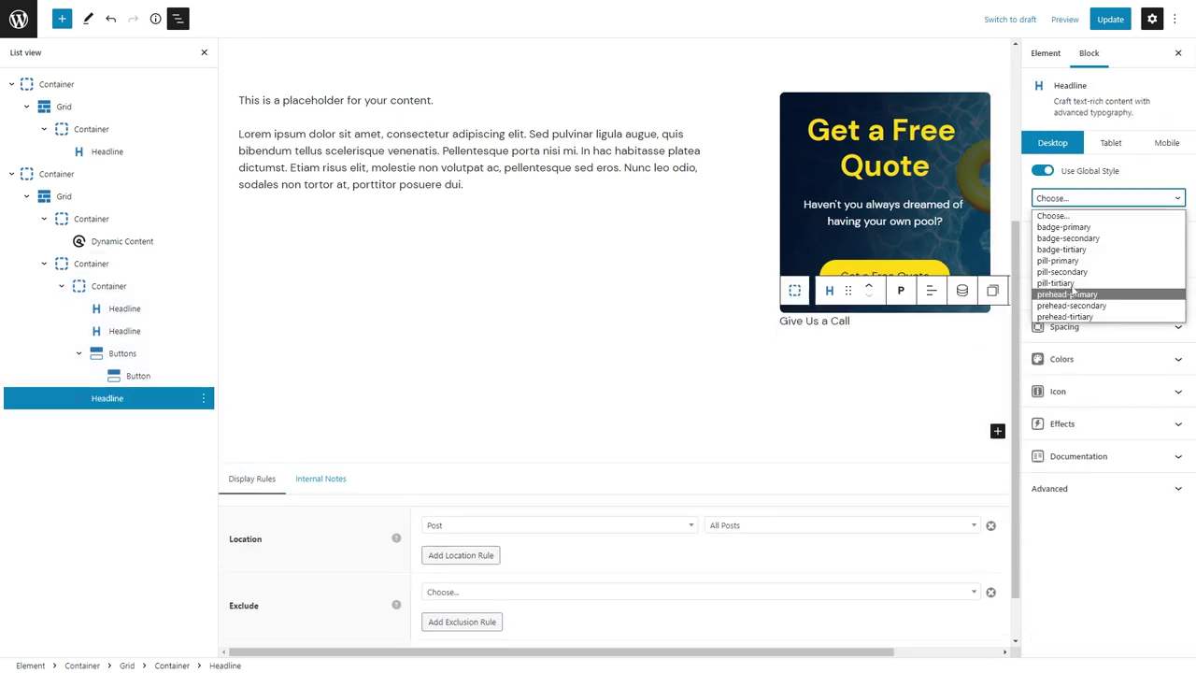
left_click(1075, 302)
left_click(1064, 326)
left_click(1035, 396)
type("1")
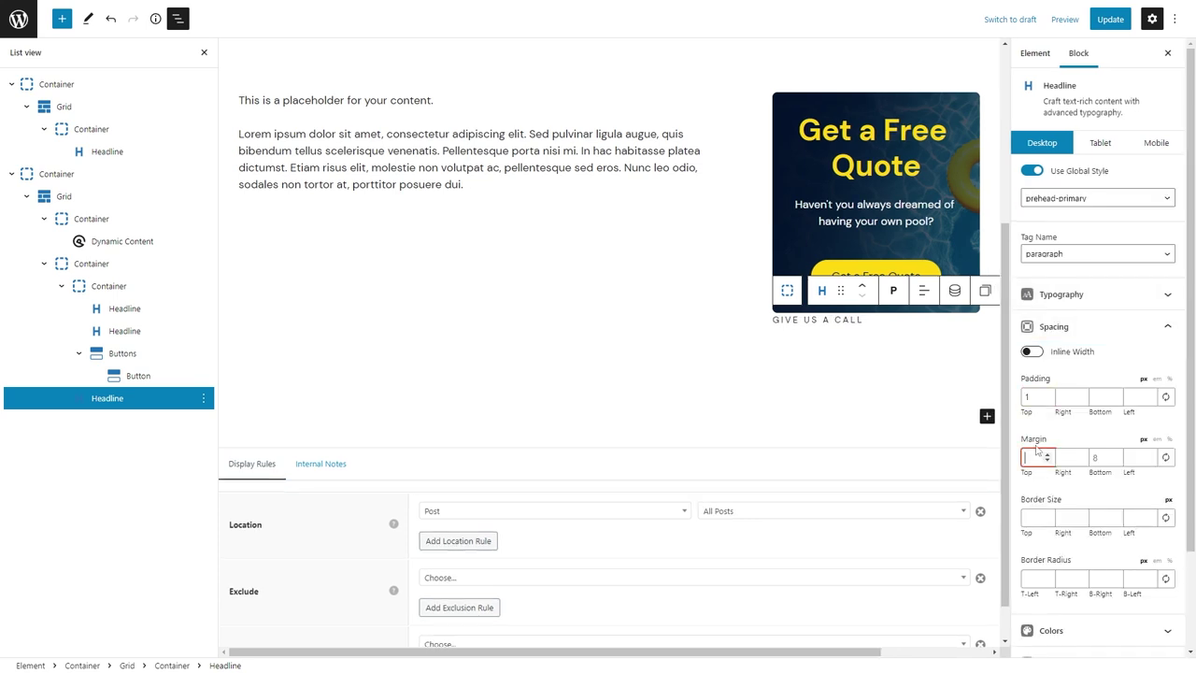
type("48")
left_click(1048, 400)
Add the phone number below as a bold, 32px paragraph-tag headline.
left_click(861, 349)
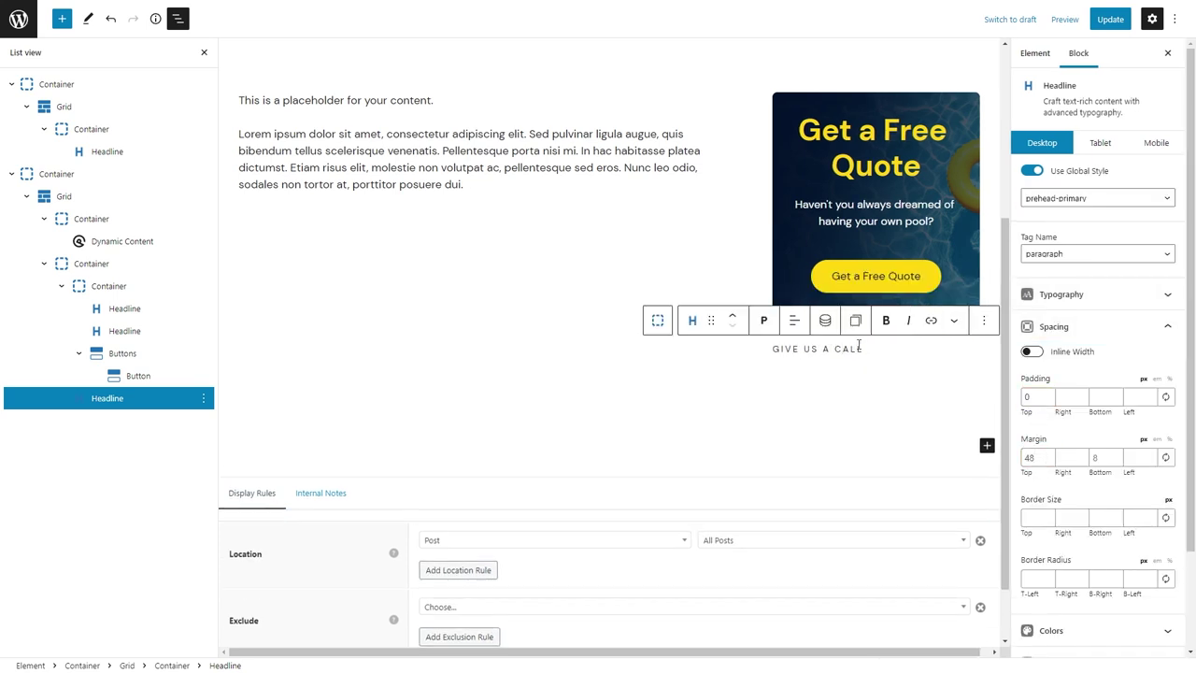
key("Return")
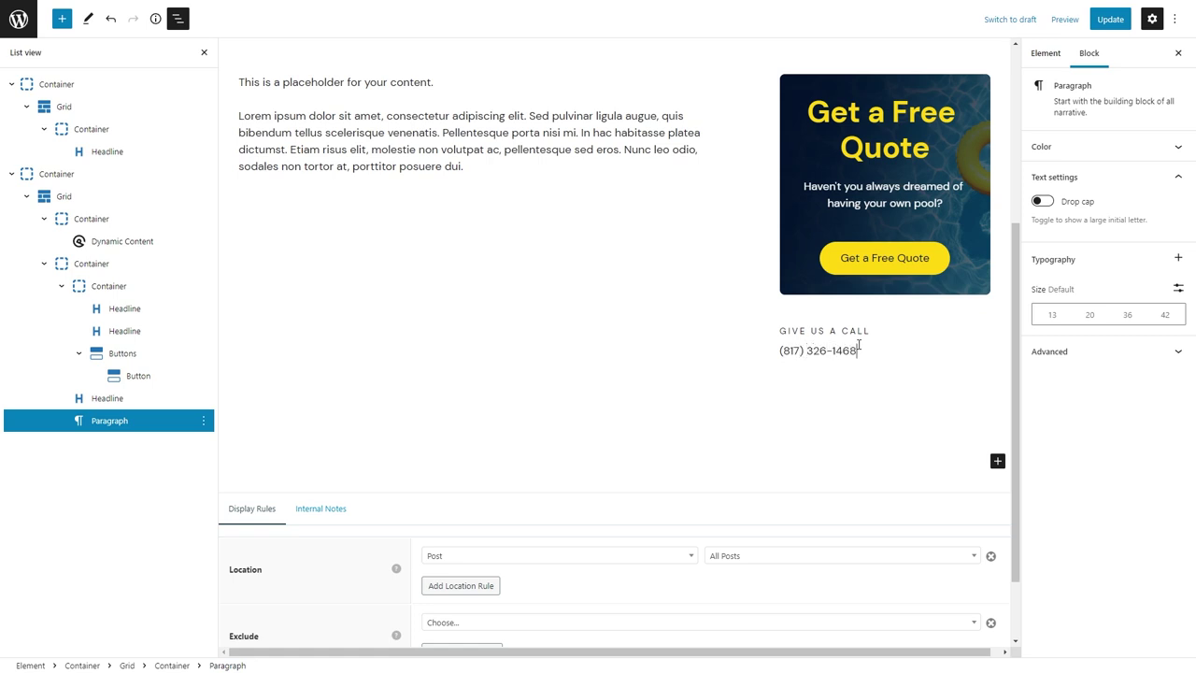
left_click(828, 320)
left_click(854, 360)
left_click(783, 320)
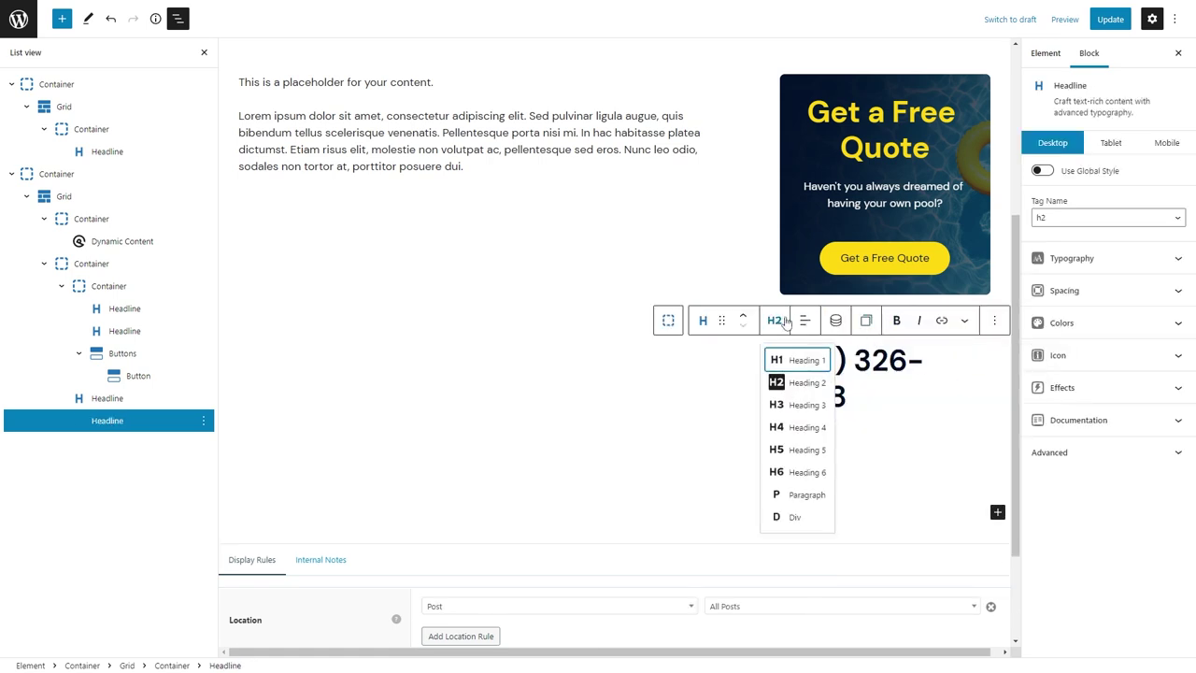
left_click(801, 494)
left_click(1070, 258)
left_click(1031, 486)
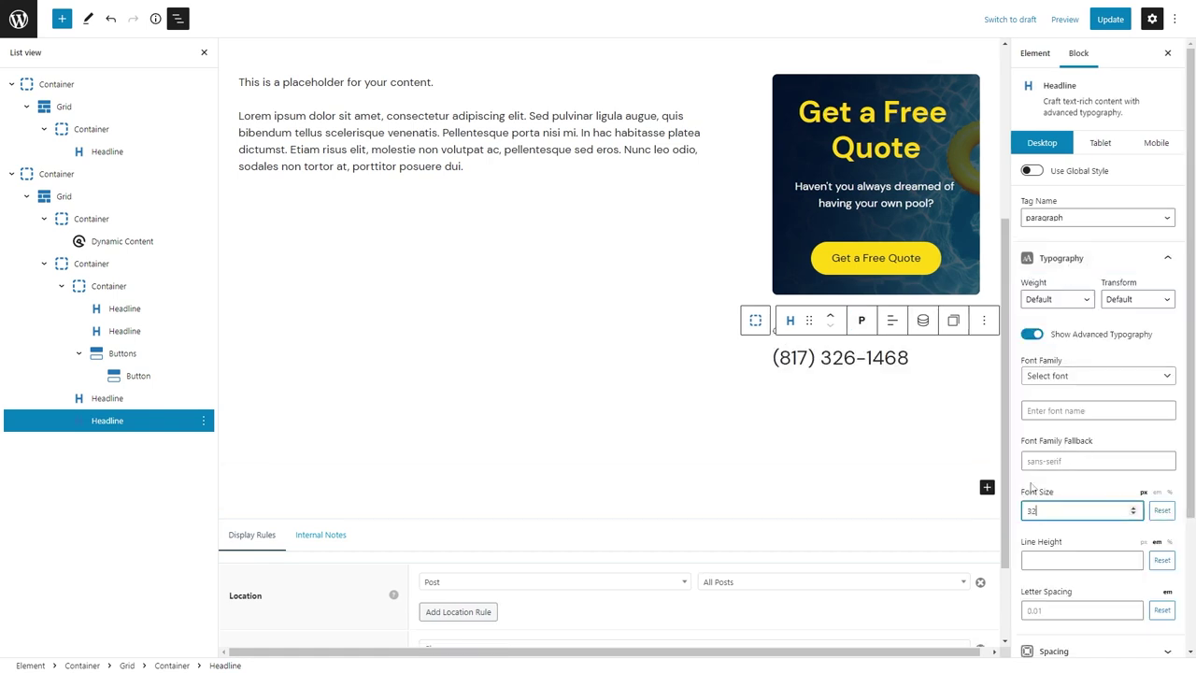
left_click(1093, 298)
left_click(1047, 334)
left_click(847, 358)
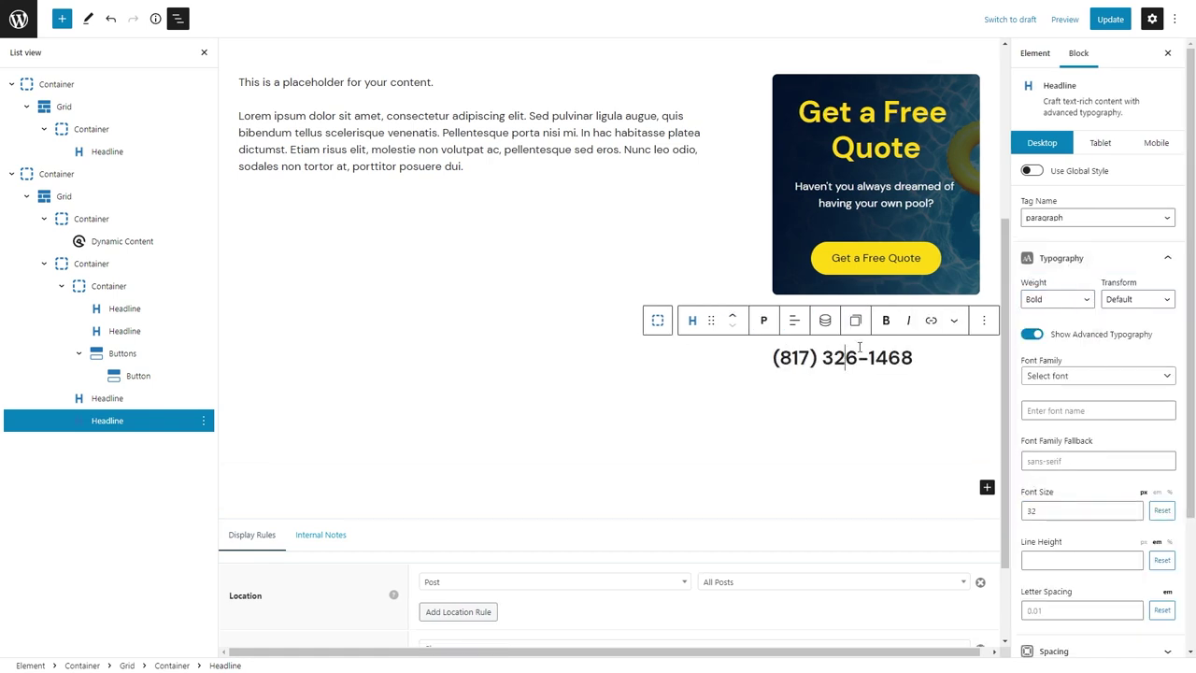
left_click(781, 332)
Duplicate the headings for a 'VISIT OUR LOCATION' label and the business address.
left_click(831, 333)
key("ctrl+shift+d")
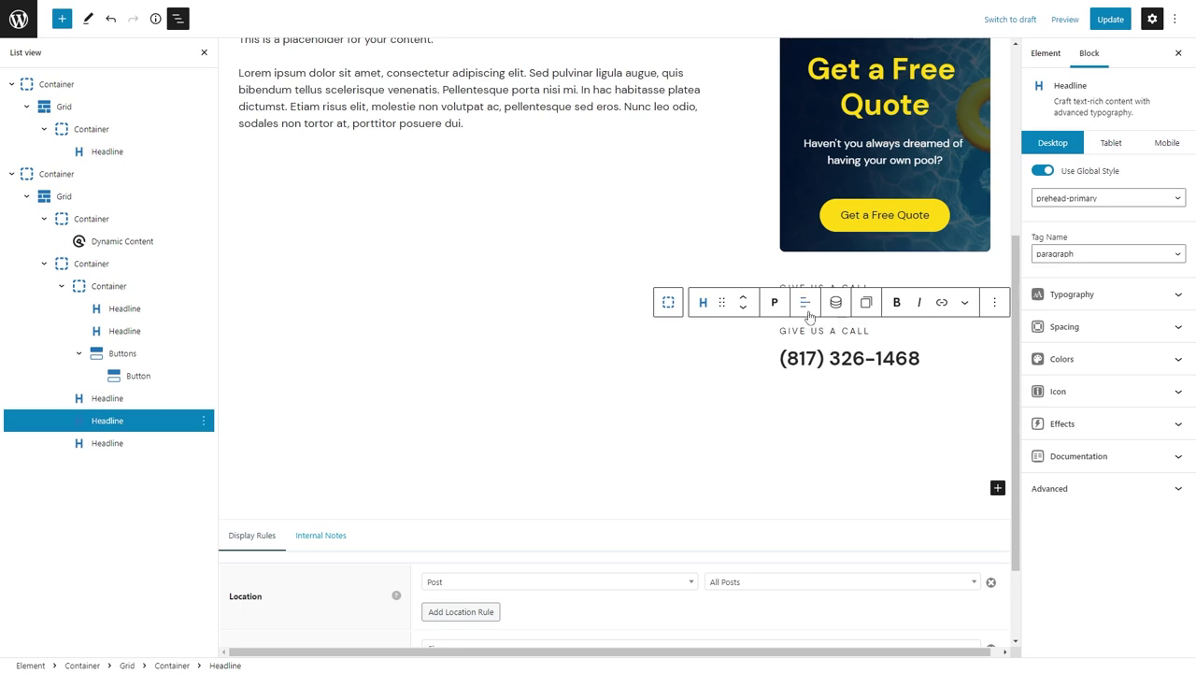
type("VISIT O")
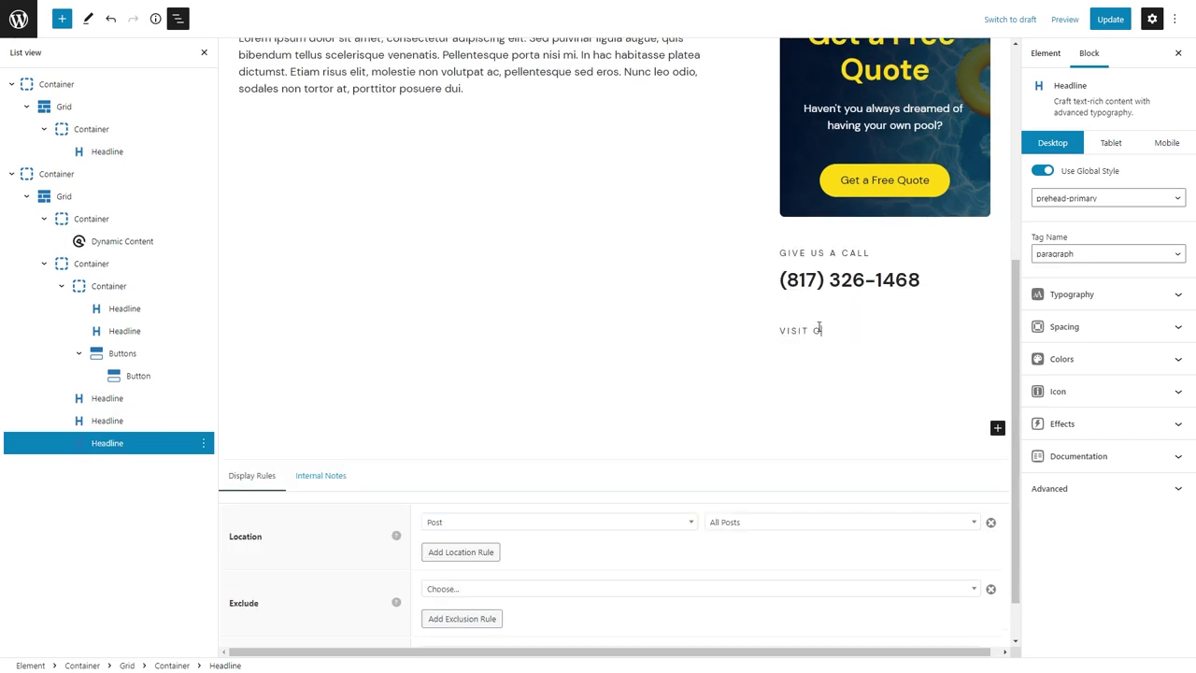
type("UR LOCATION")
left_click(817, 280)
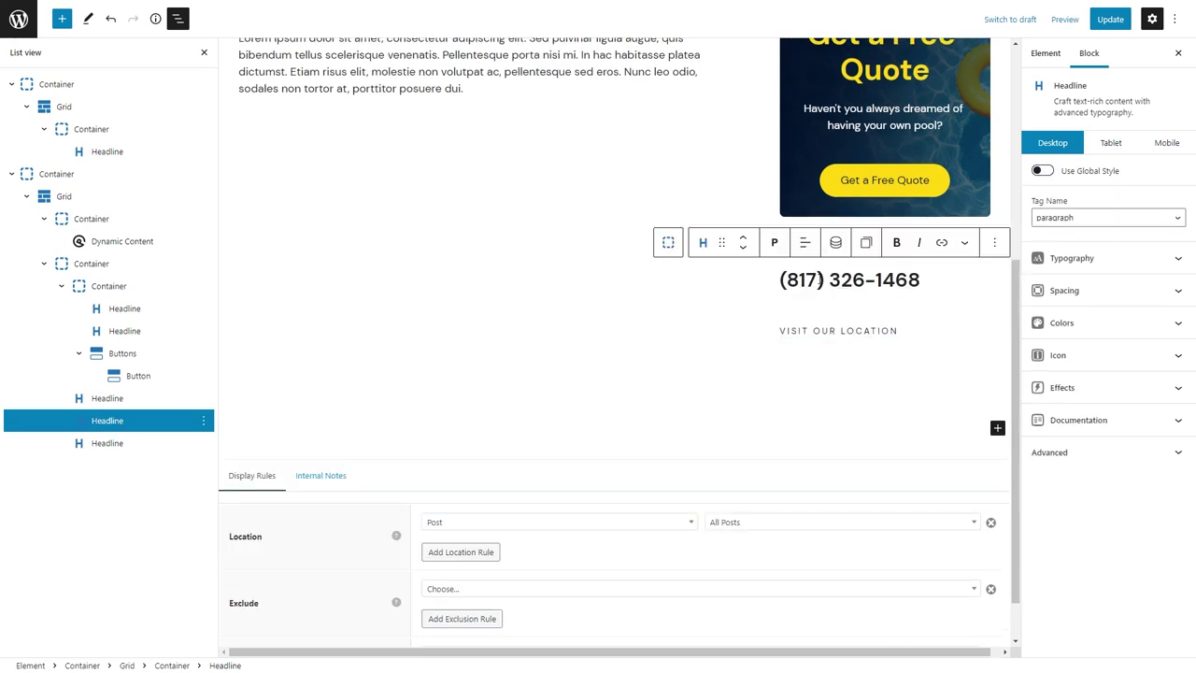
key("ctrl+shift+d")
key("ctrl+a")
type("546")
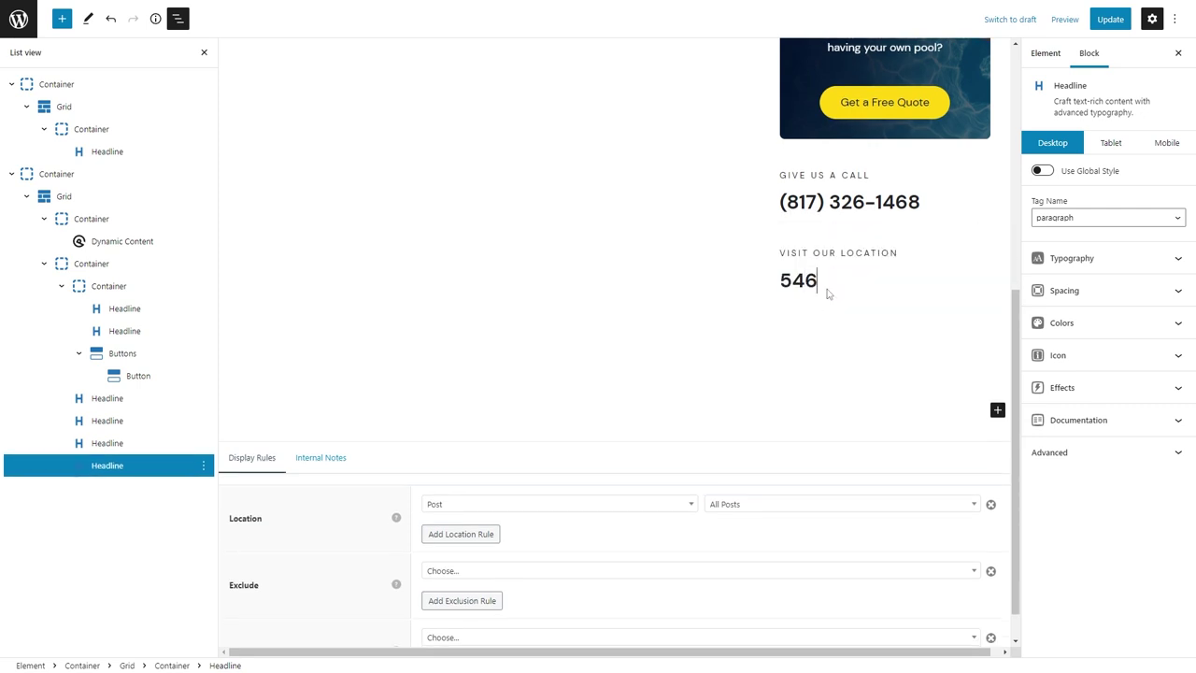
type("5 Acton Hwy. Granbury, TX 76049")
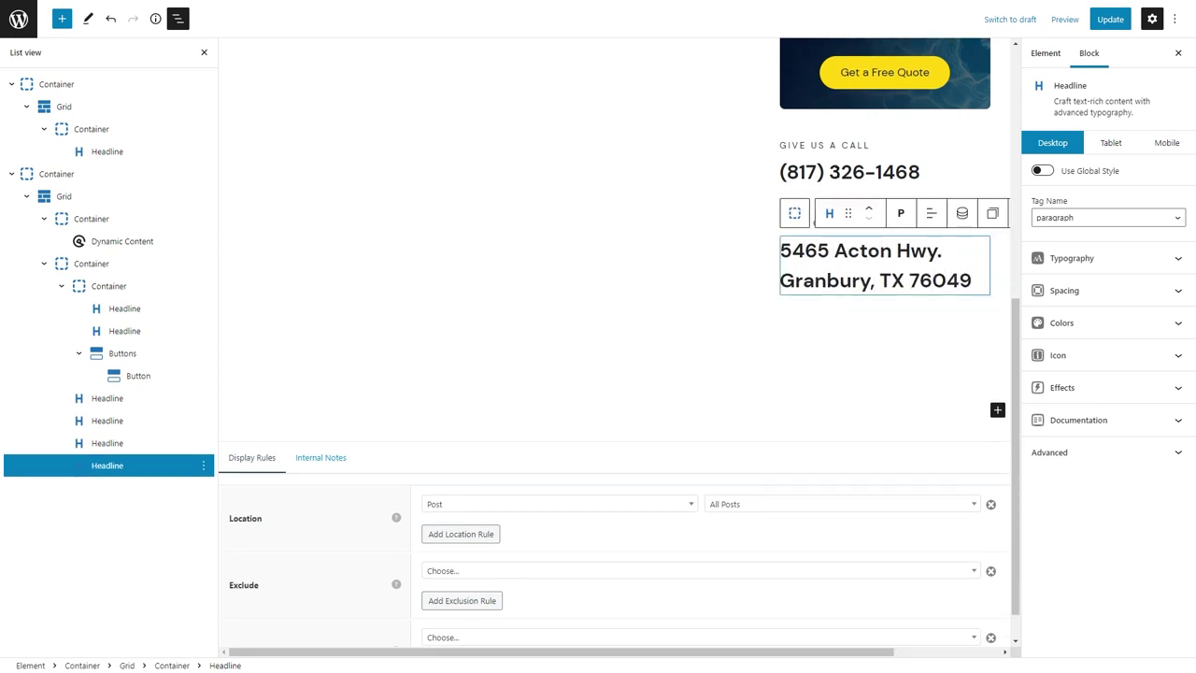
Link the phone number text with a tel: link to the business phone number.
double_click(848, 171)
key("ctrl+a")
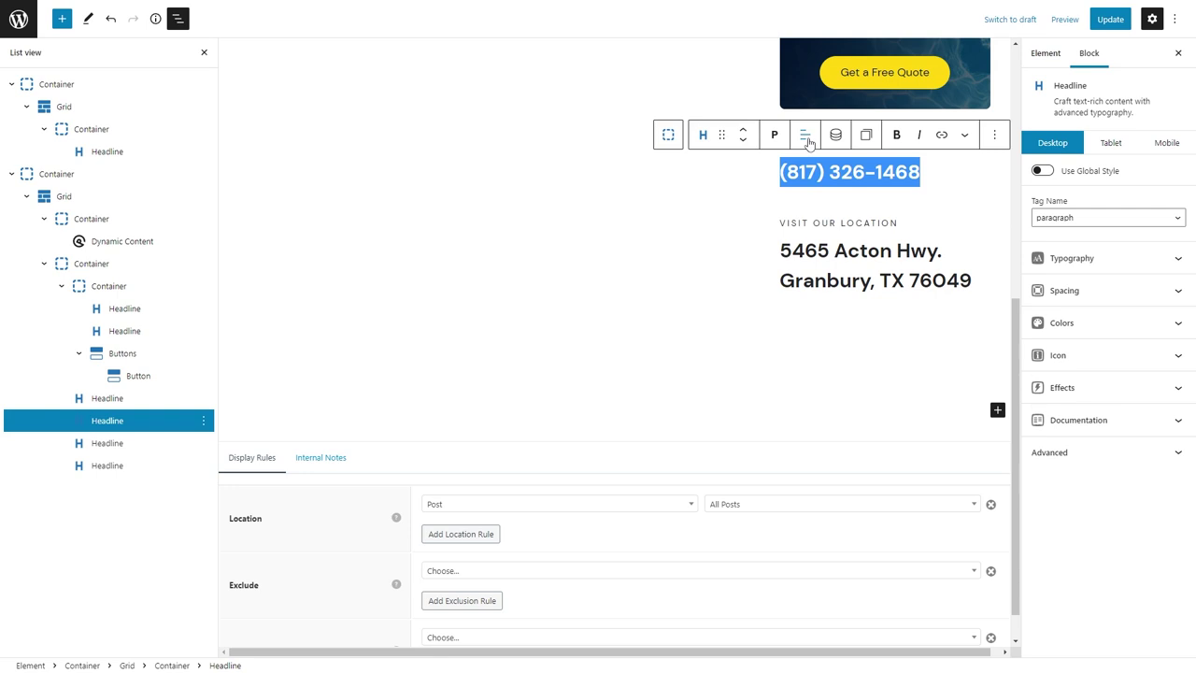
left_click(939, 136)
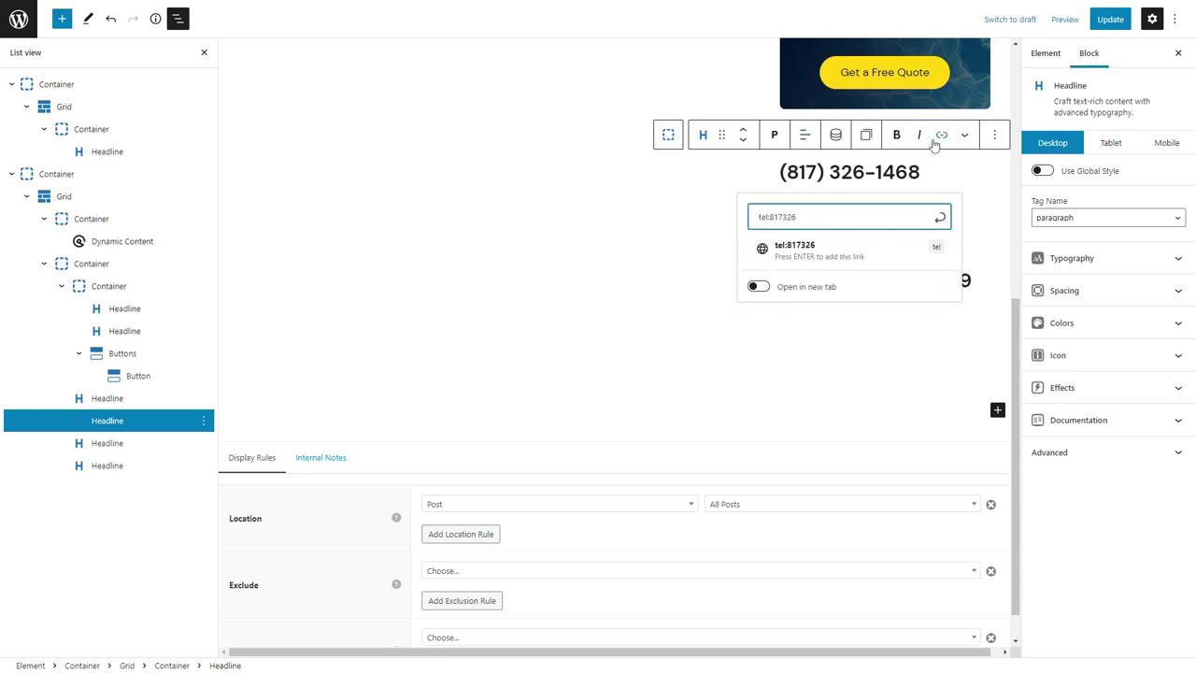
left_click(774, 243)
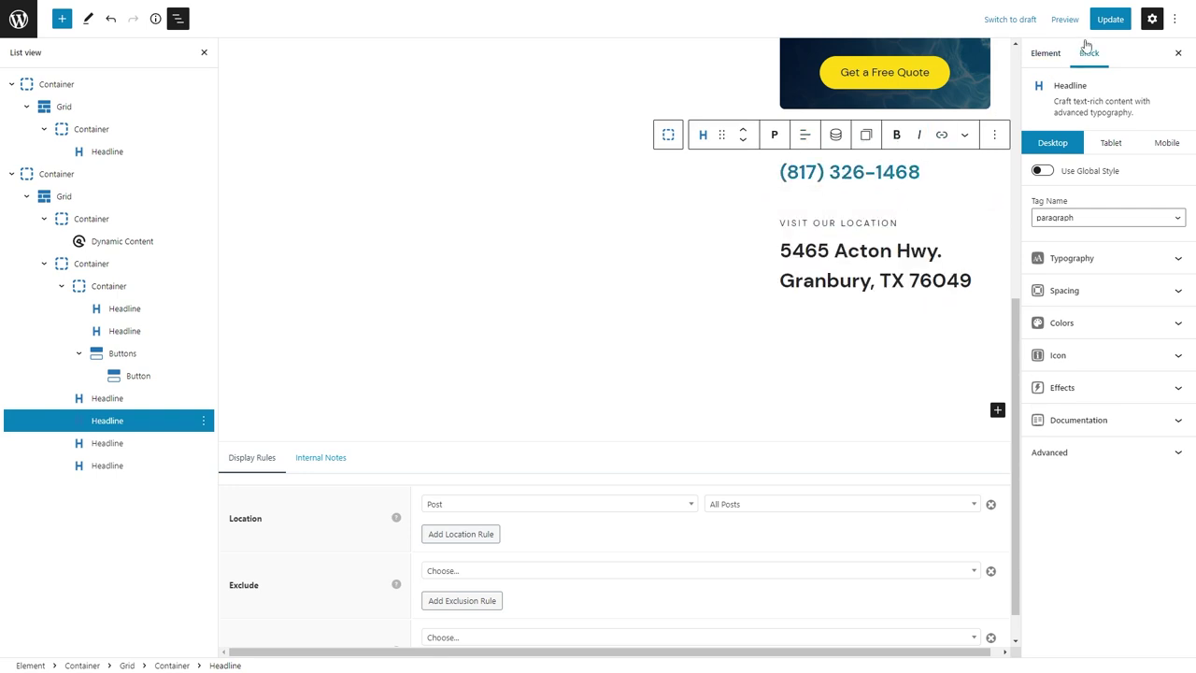
Save the template, check it at tablet and mobile sizes, and save again.
left_click(1110, 19)
left_click(1110, 142)
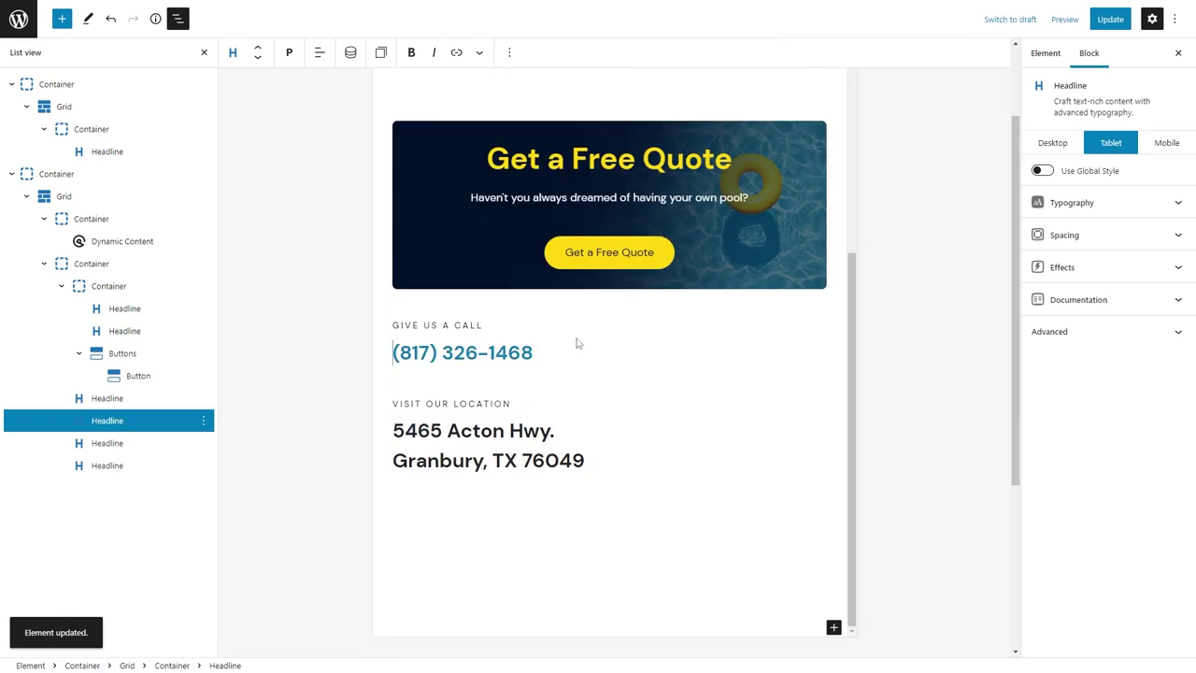
left_click(1166, 142)
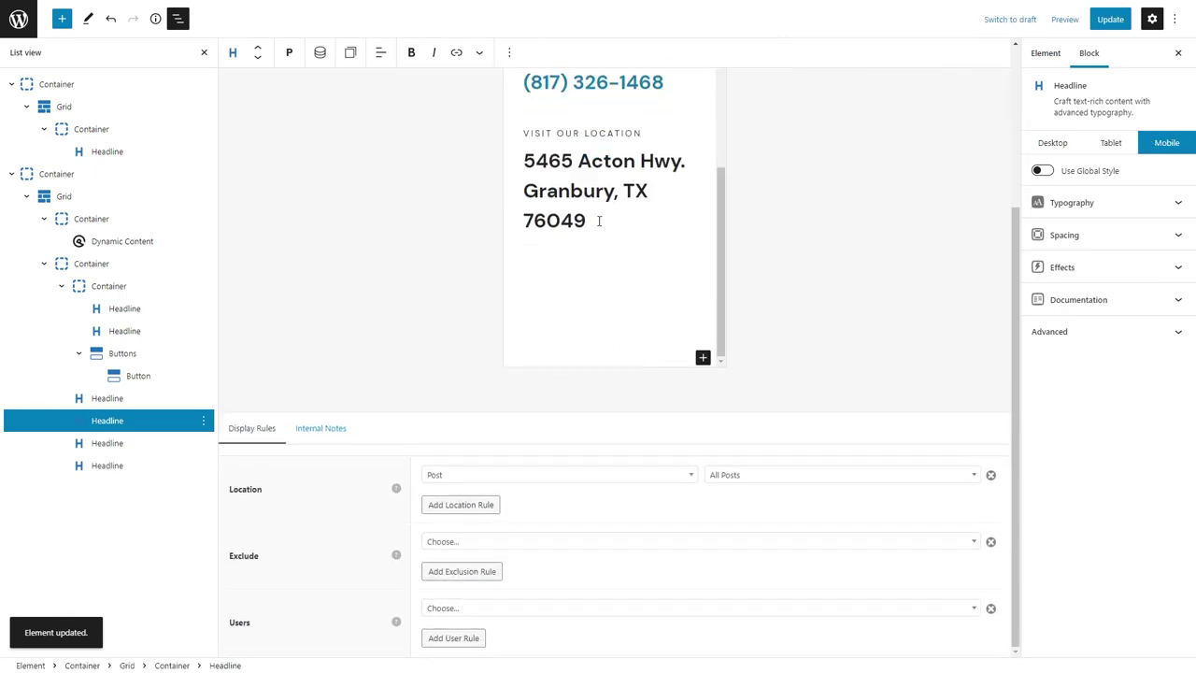
left_click(1054, 142)
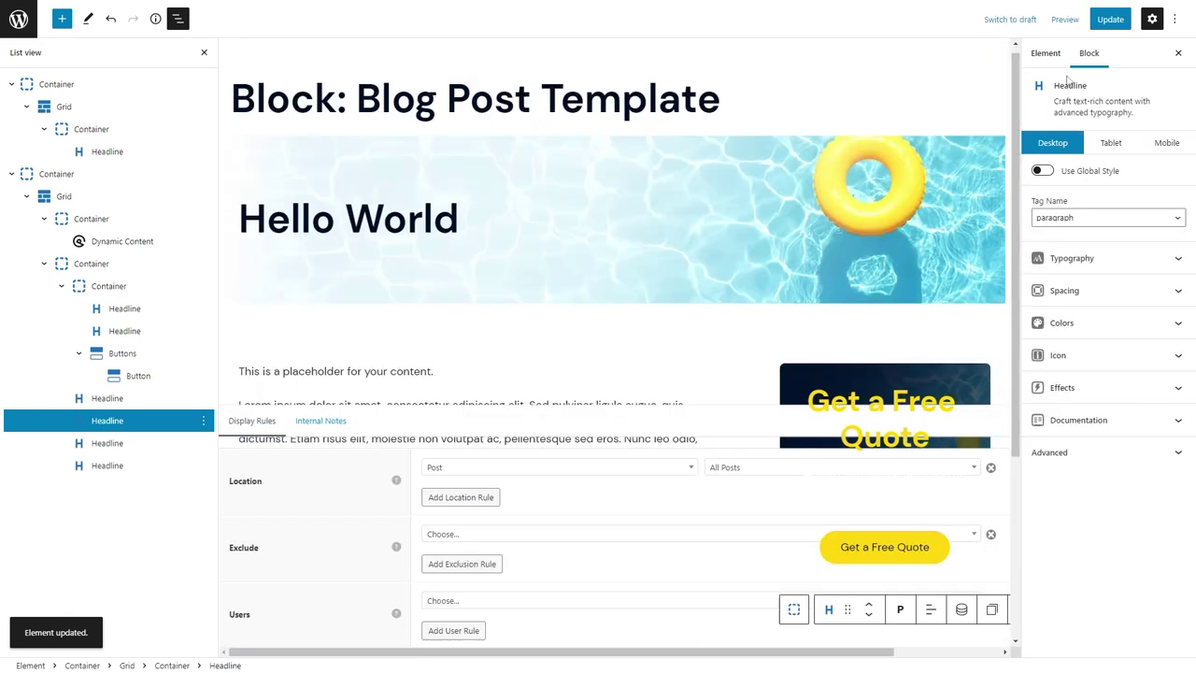
left_click(1093, 20)
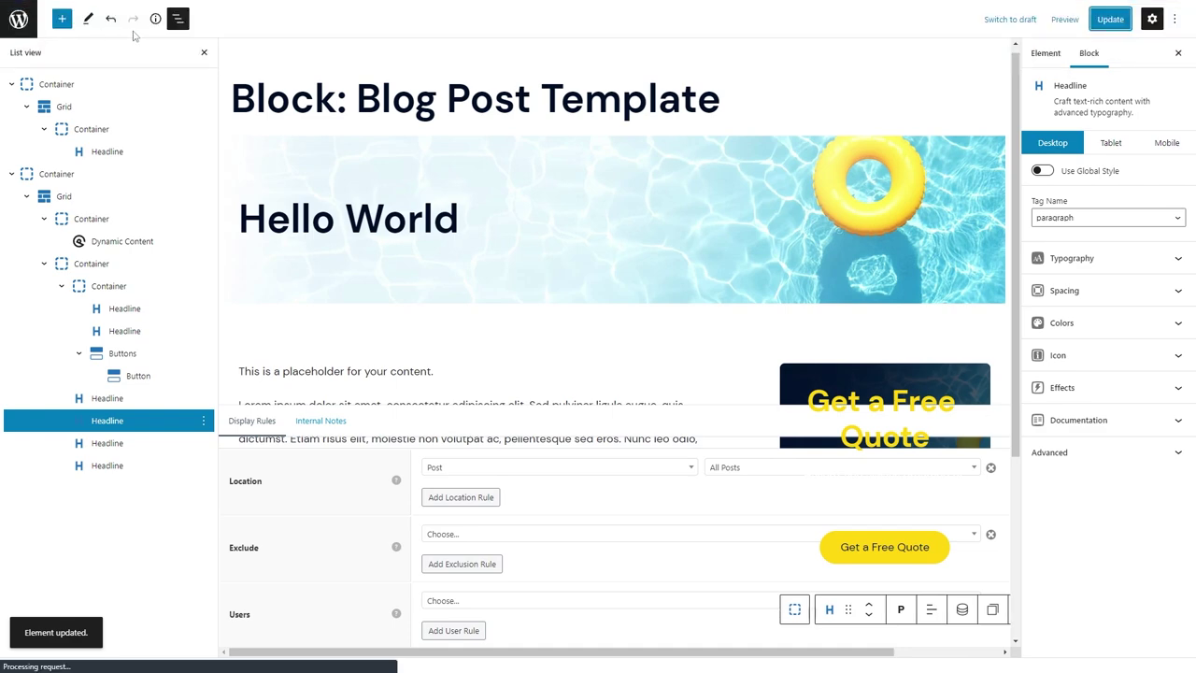
scroll(526, 374, "down", 5)
Insert the (Section) Free Estimate reusable block via /fre, click Update, and exit to Elements.
left_click(510, 375)
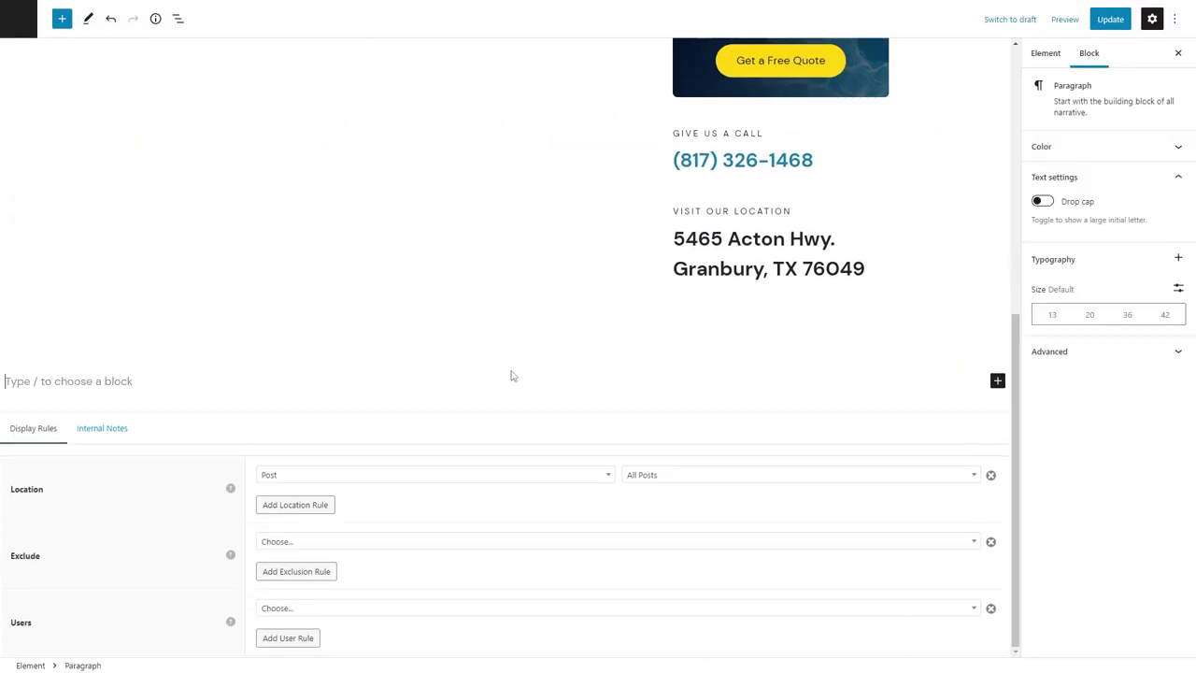
type("/fre")
left_click(121, 347)
left_click(1125, 23)
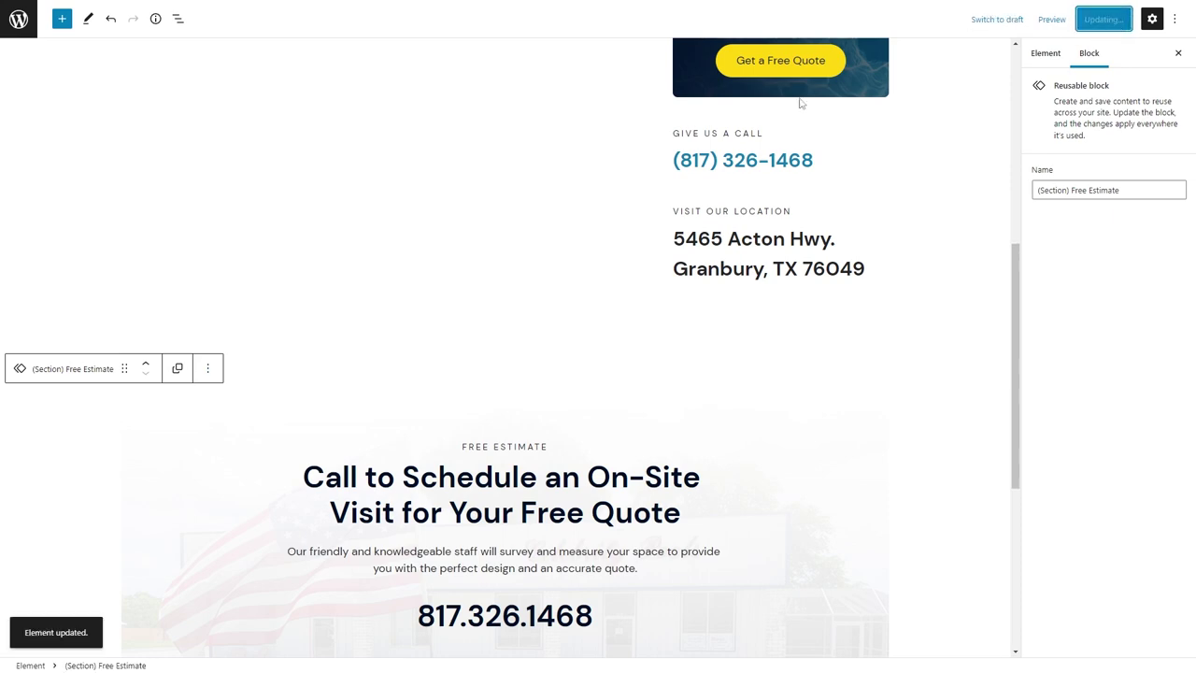
scroll(320, 272, "up", 5)
left_click(1178, 52)
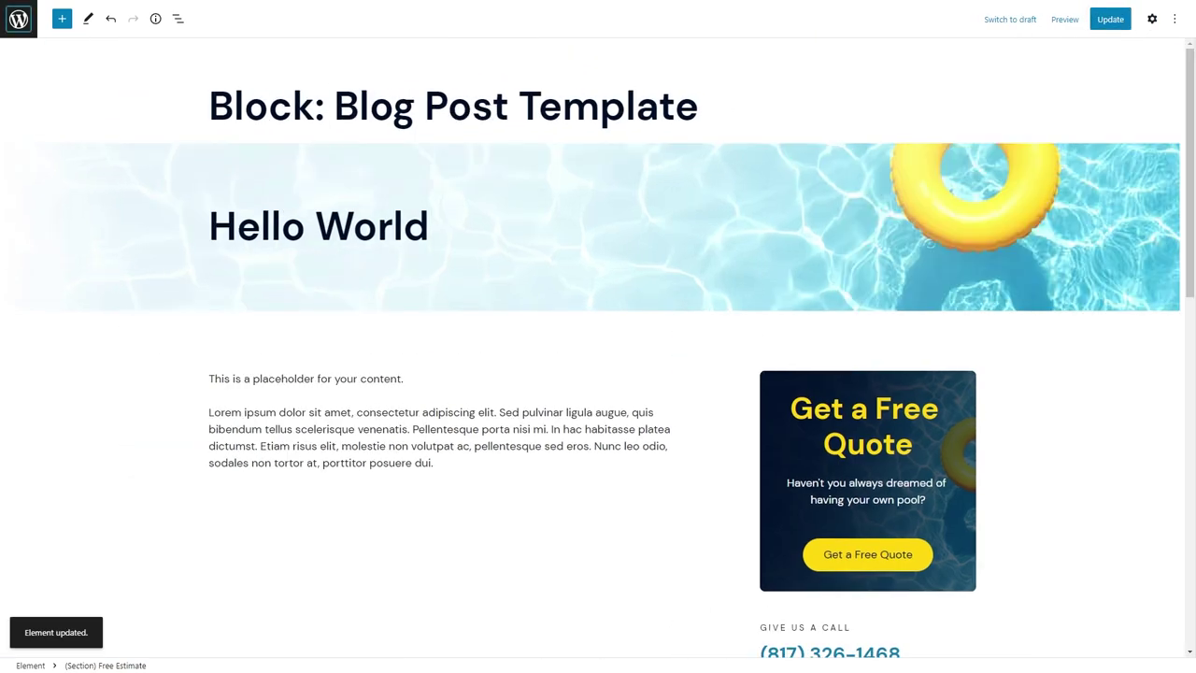
left_click(19, 19)
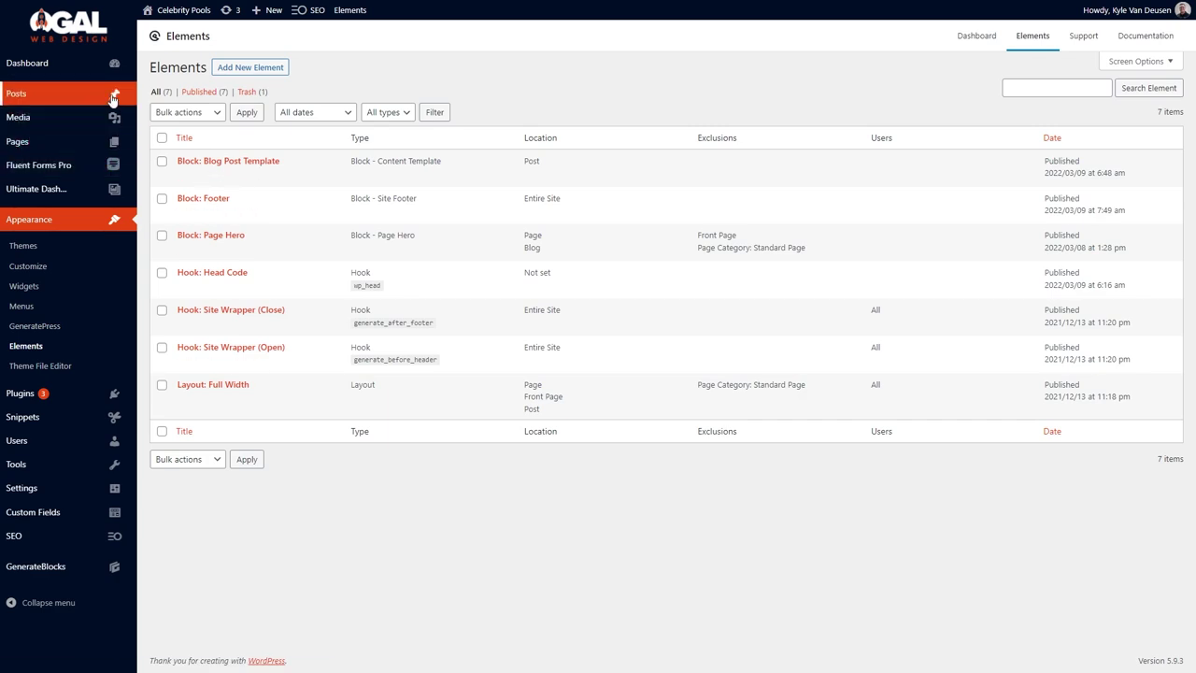
Quick-edit '10 Great Reasons To Have A Celebrity Pool', paste its title as the SEO title tag, and begin the meta description.
left_click(178, 96)
left_click(207, 188)
left_click(255, 286)
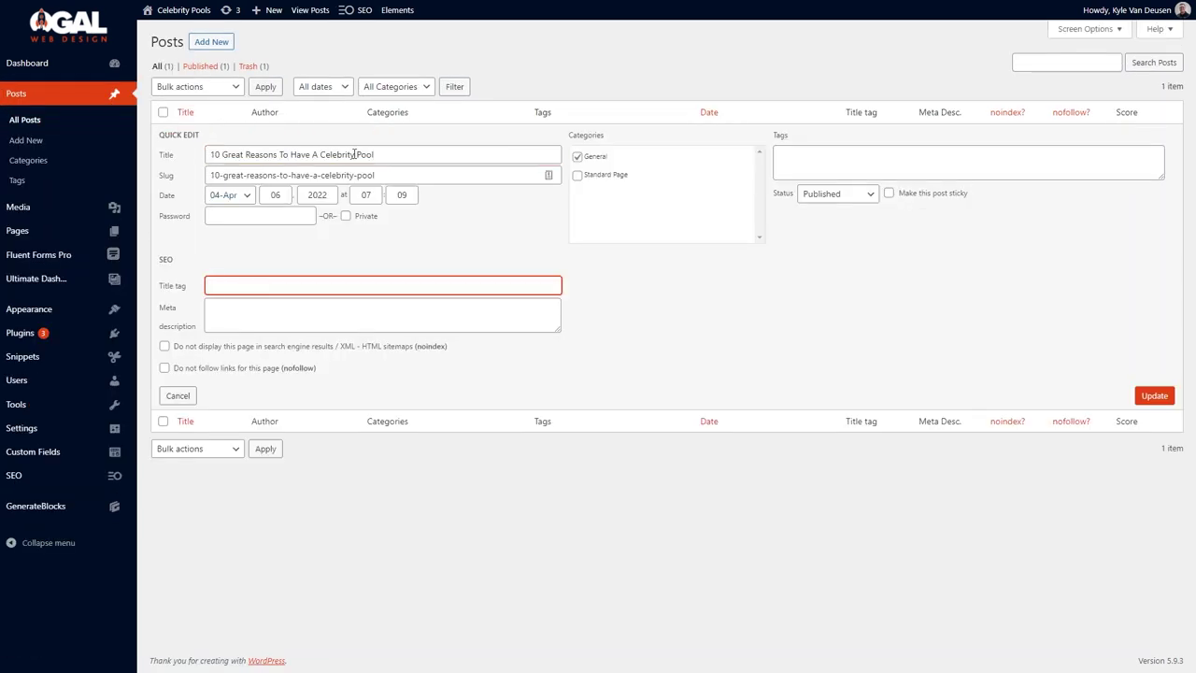
type("10 Great Reasons To Have A Celebrity Pool")
left_click(255, 308)
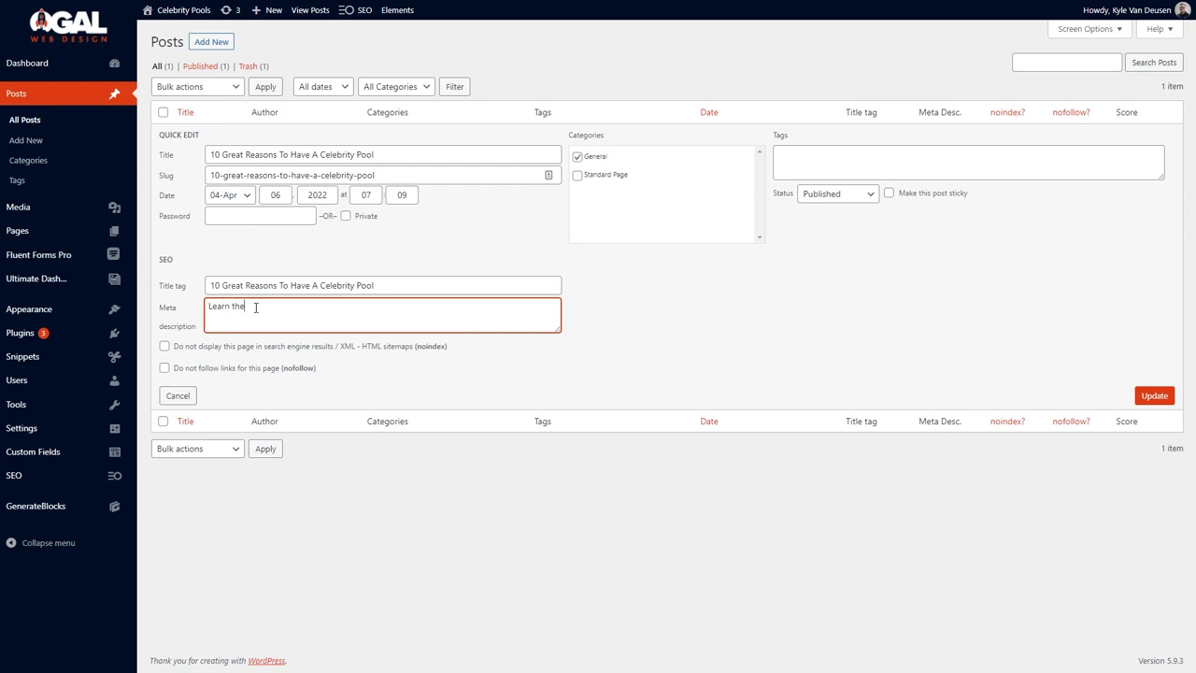
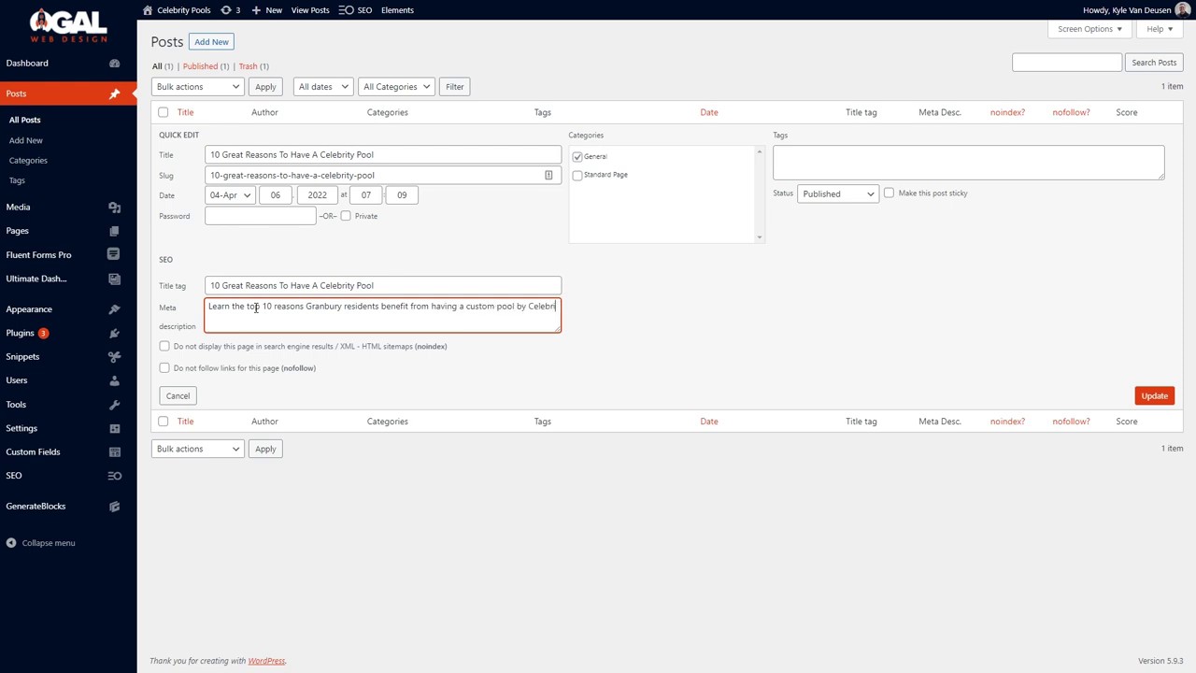
Save the '10 Great Reasons To Have A Celebrity Pool' post's meta description, then open Home — Front Page for editing.
left_click(1142, 396)
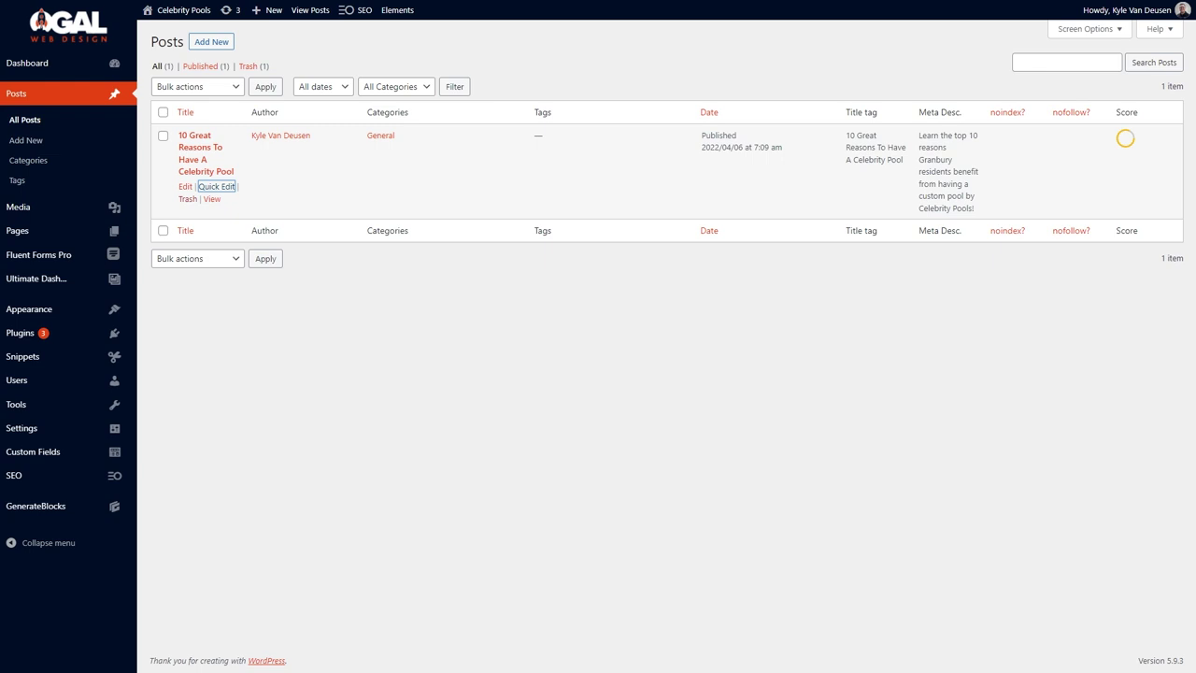
left_click(175, 231)
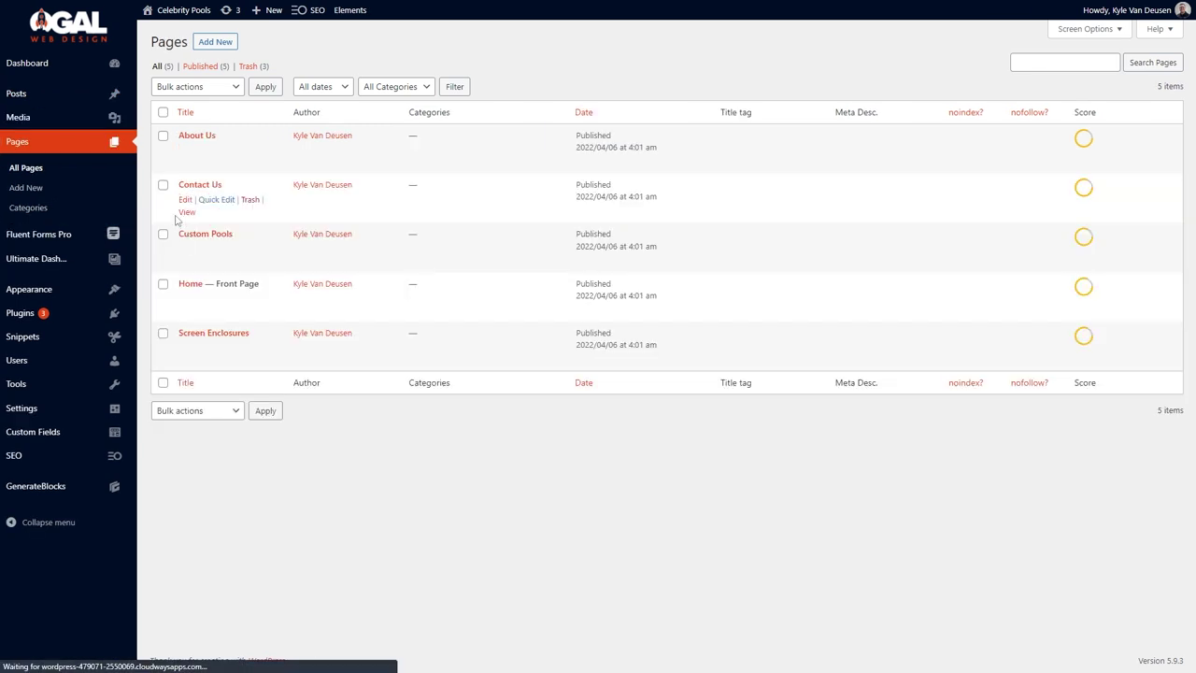
left_click(186, 299)
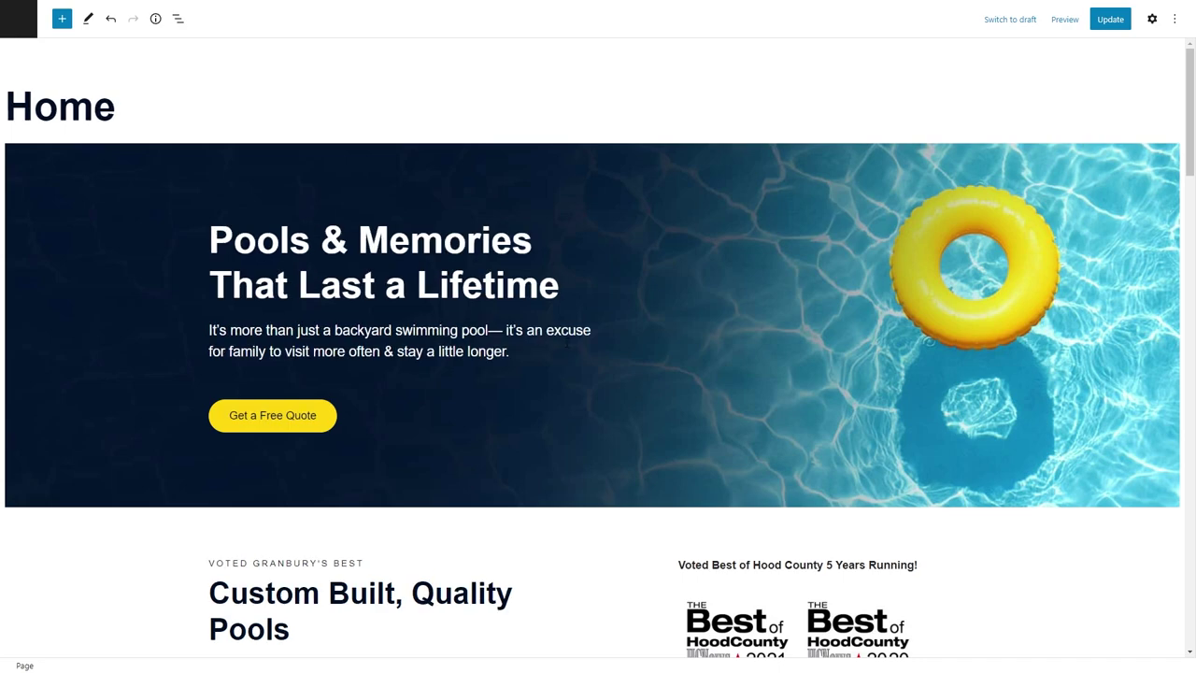
Insert a centred Buttons block into the pool services section of the Home page.
scroll(566, 345, "down", 15)
left_click(558, 454)
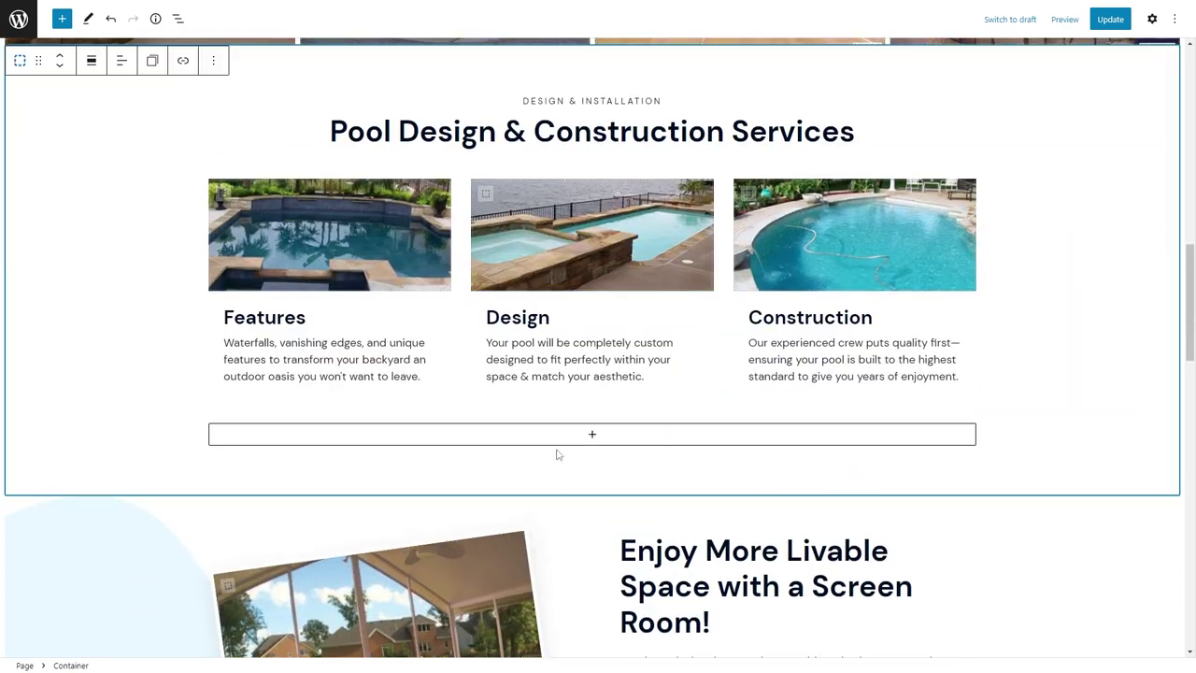
left_click(591, 434)
type("butt")
left_click(589, 235)
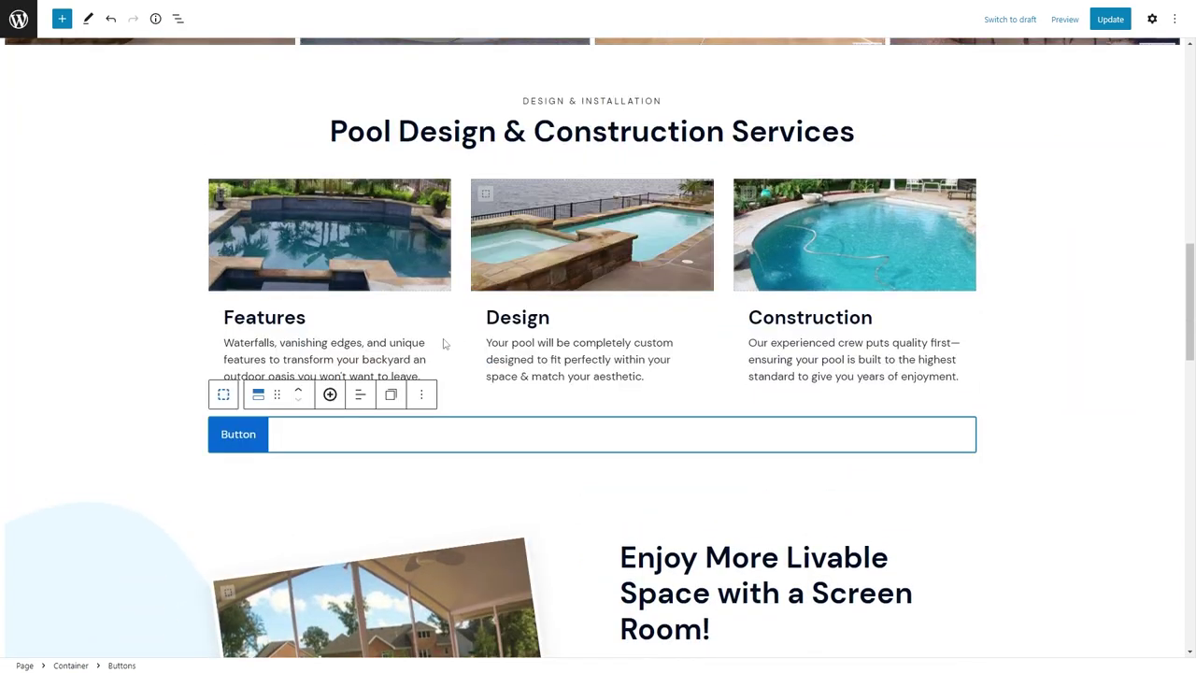
left_click(360, 393)
left_click(392, 459)
left_click(1152, 19)
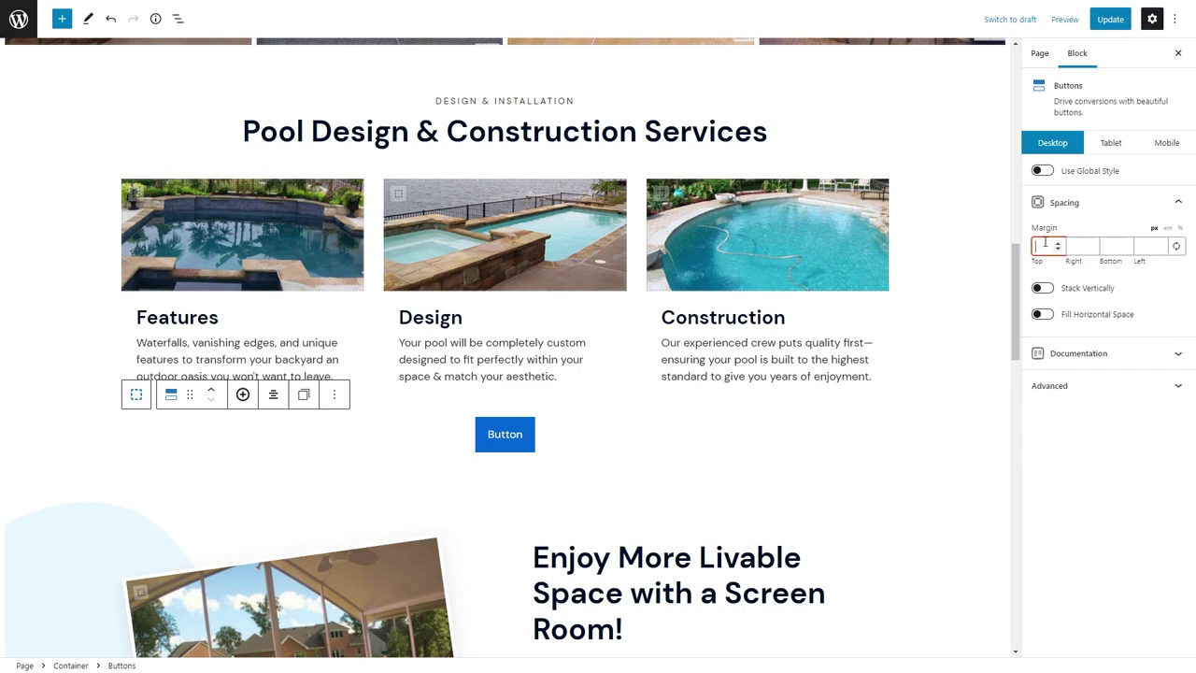
type("48")
type("32")
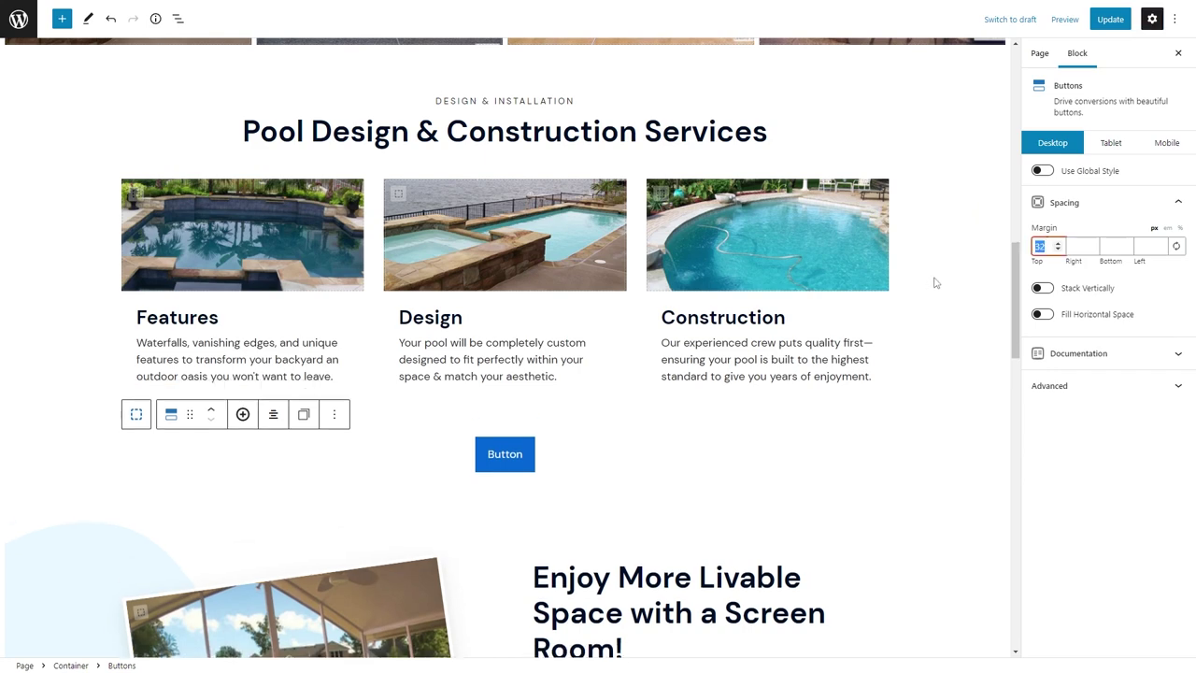
Label the button 'Top 10 Reasons for Having a Pool' and link it to the reasons post.
double_click(502, 448)
type("Top 10 Reasons for ")
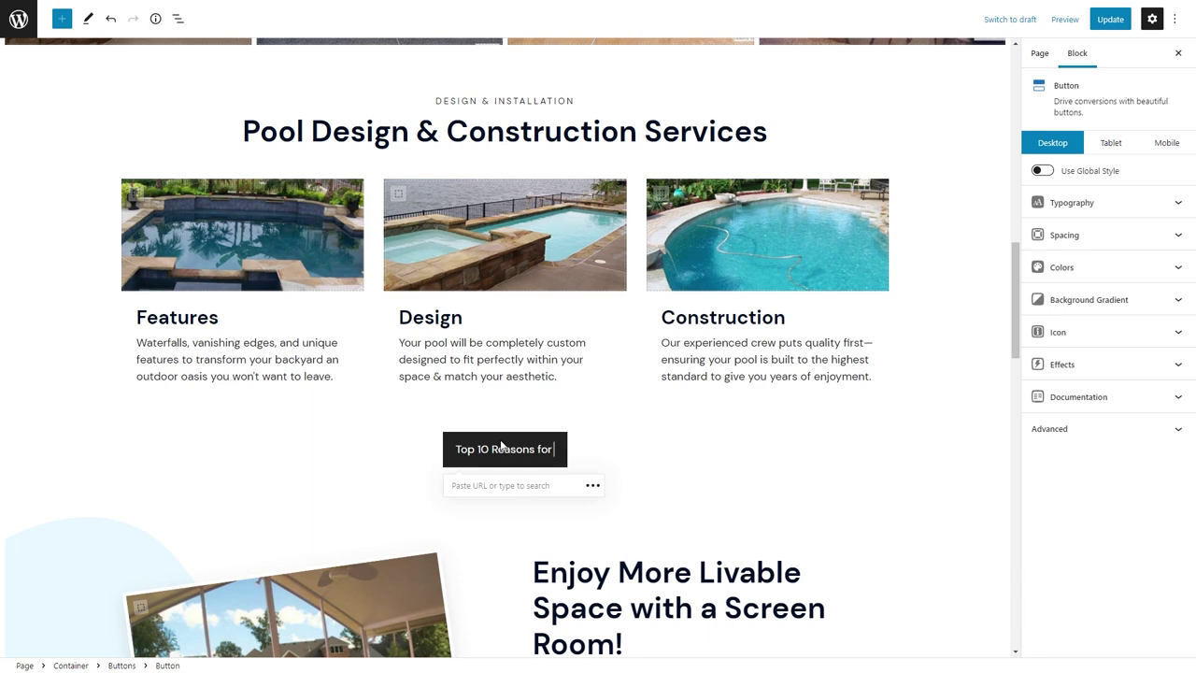
type("Having a Pool")
left_click(435, 485)
type("top")
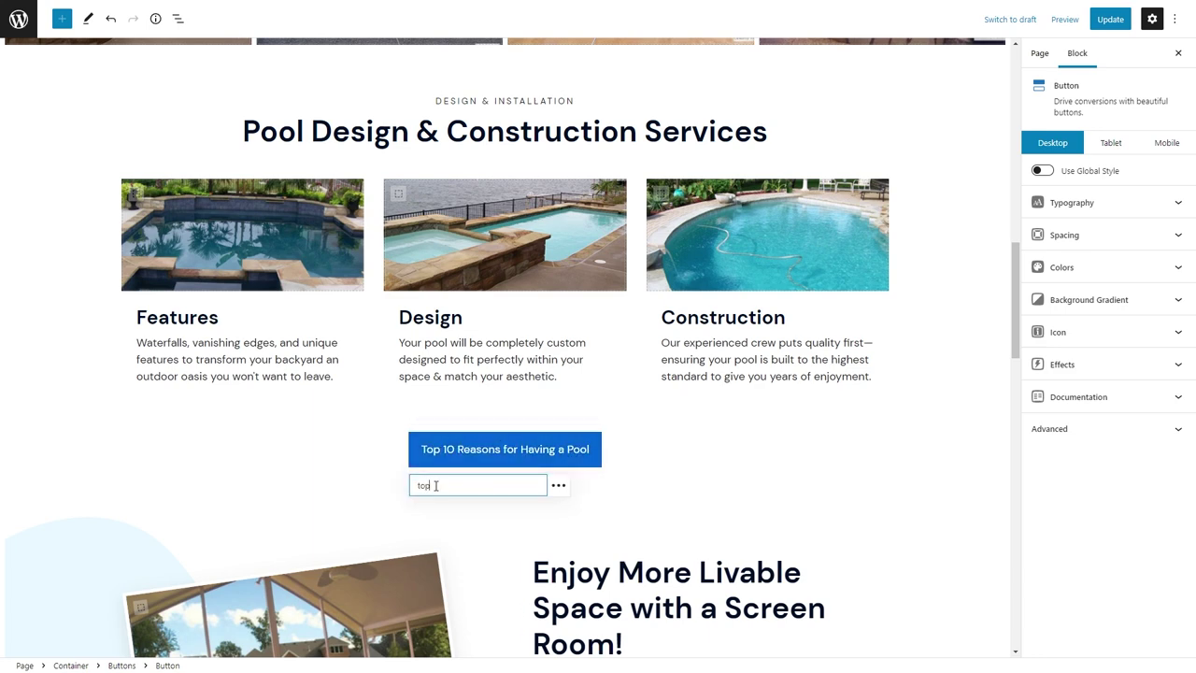
key("BackSpace")
key("BackSpace")
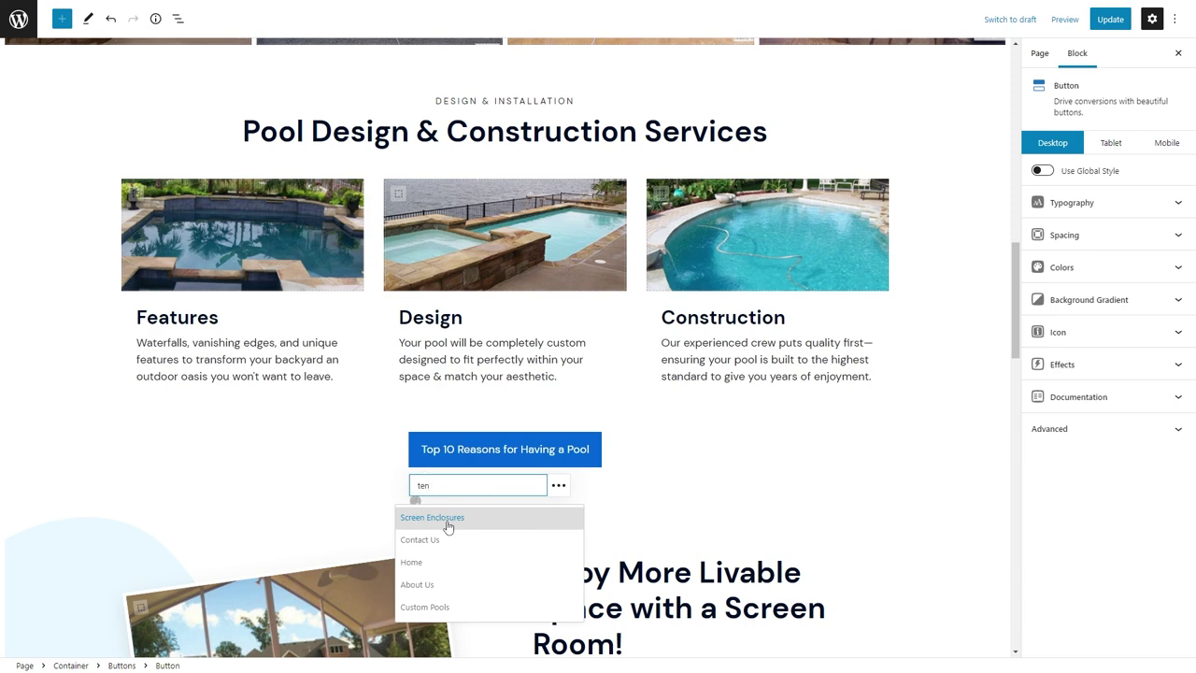
left_click(447, 524)
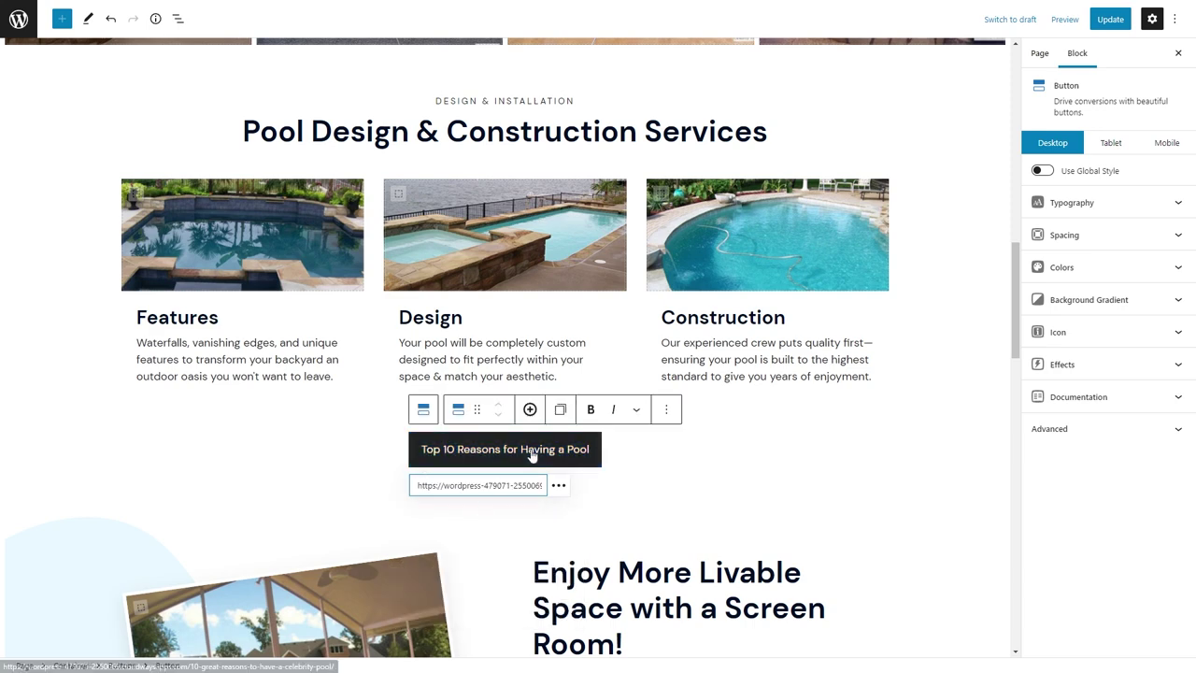
Apply the secondary global button style and save the Home page.
left_click(1042, 170)
left_click(1107, 198)
left_click(1107, 229)
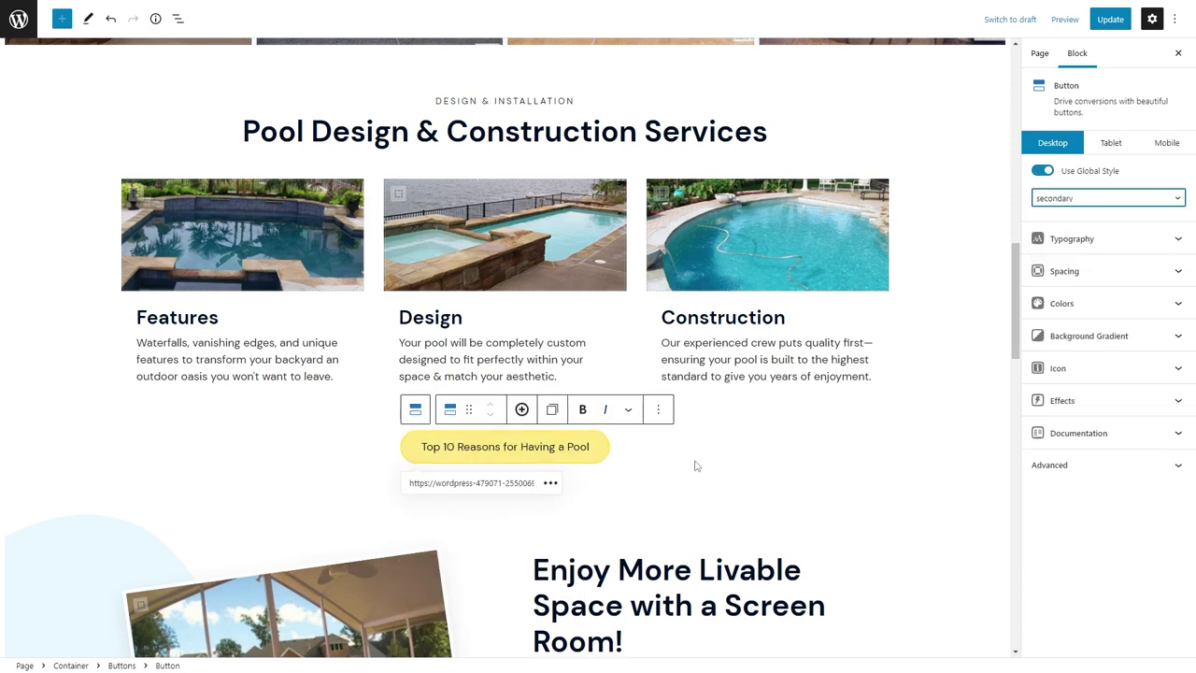
left_click(1108, 24)
On the tablet layout, give the section bottom padding 24, save, and return to the admin.
left_click(1111, 144)
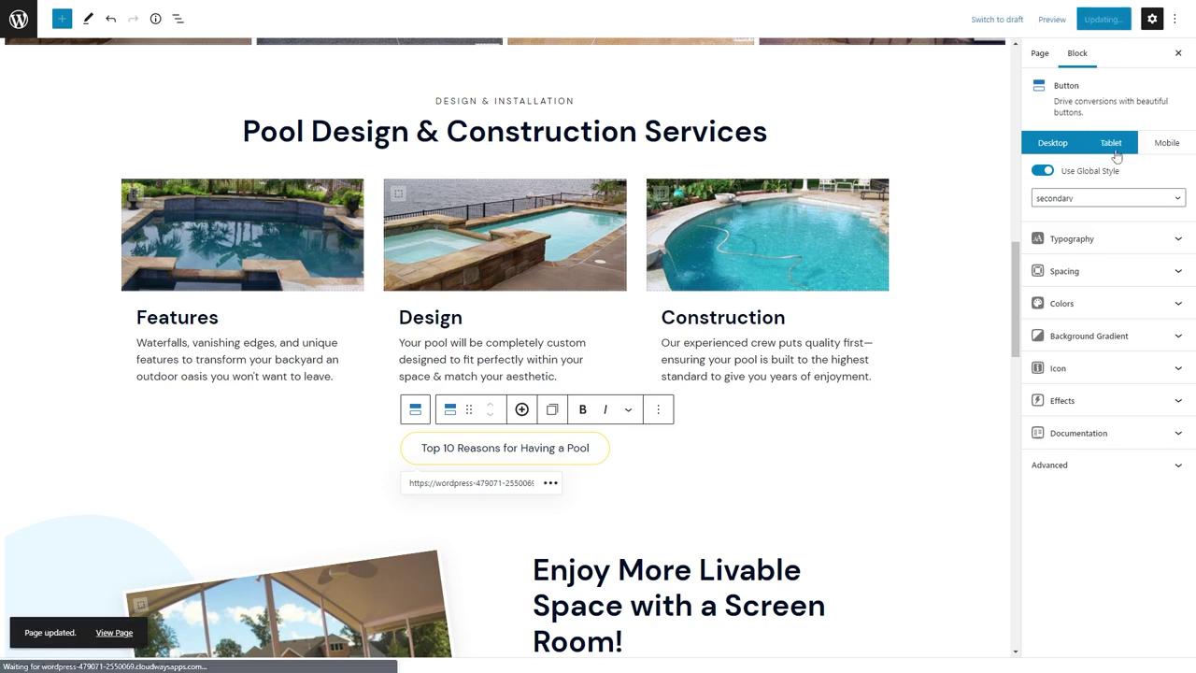
left_click(308, 297)
left_click(307, 352)
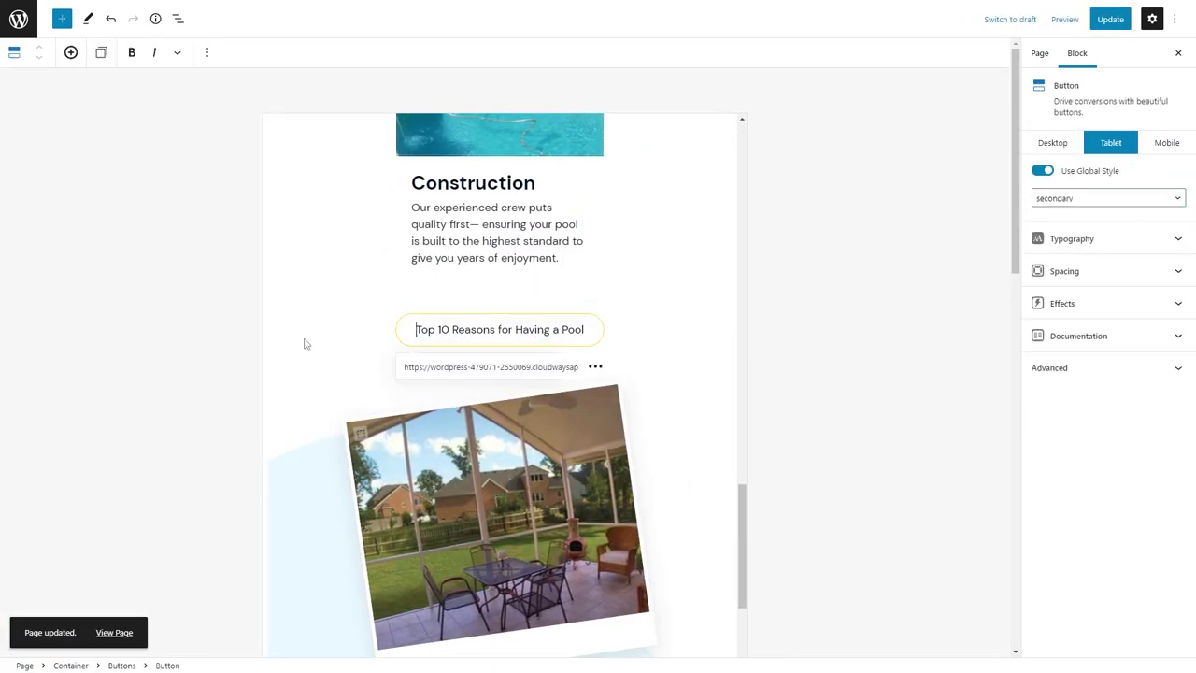
left_click(289, 342)
left_click(279, 374)
left_click(281, 339)
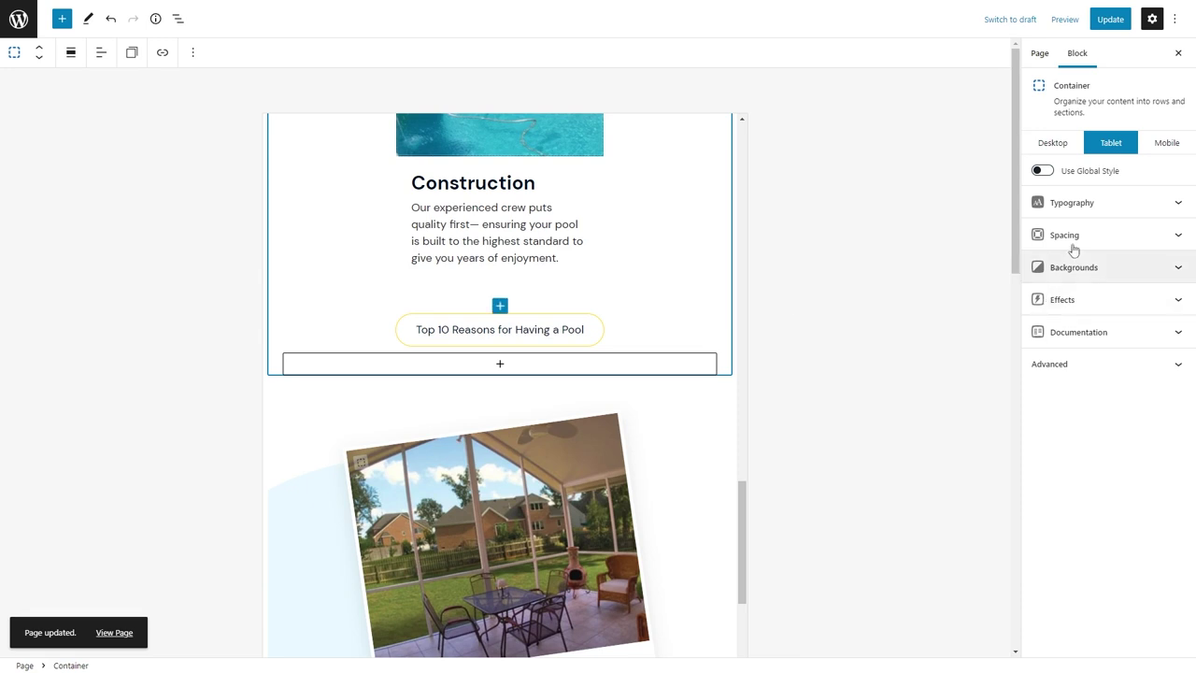
left_click(1070, 240)
left_click(1095, 328)
type("24")
left_click(1105, 25)
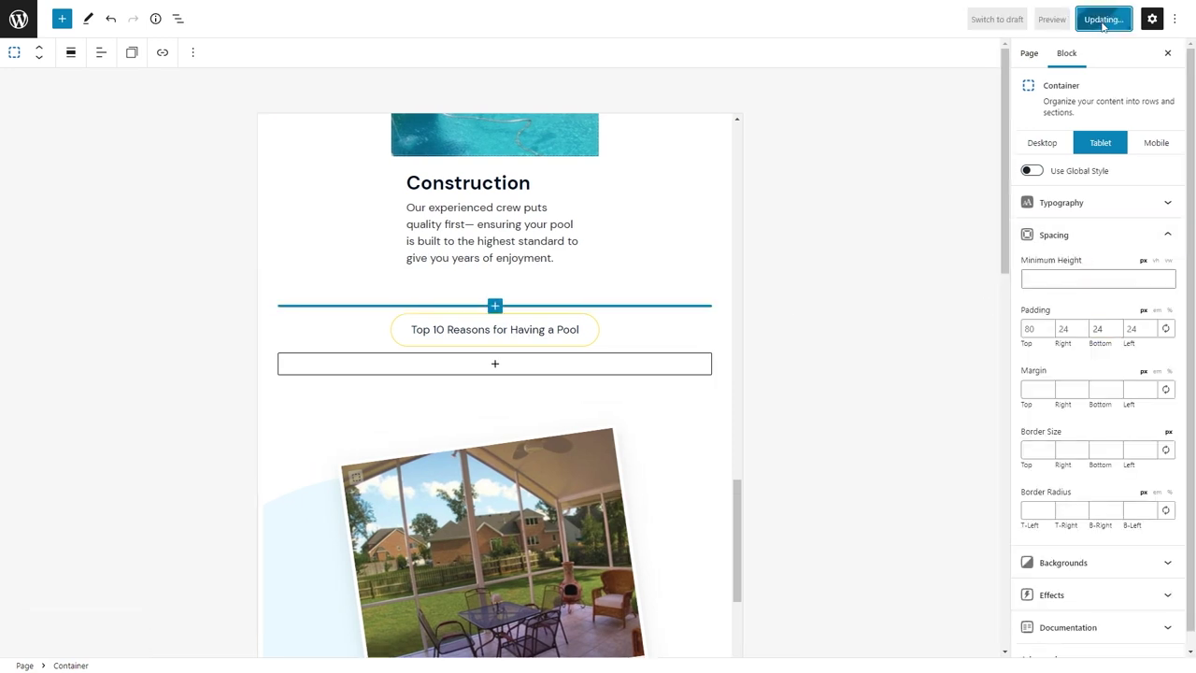
left_click(1156, 142)
left_click(19, 19)
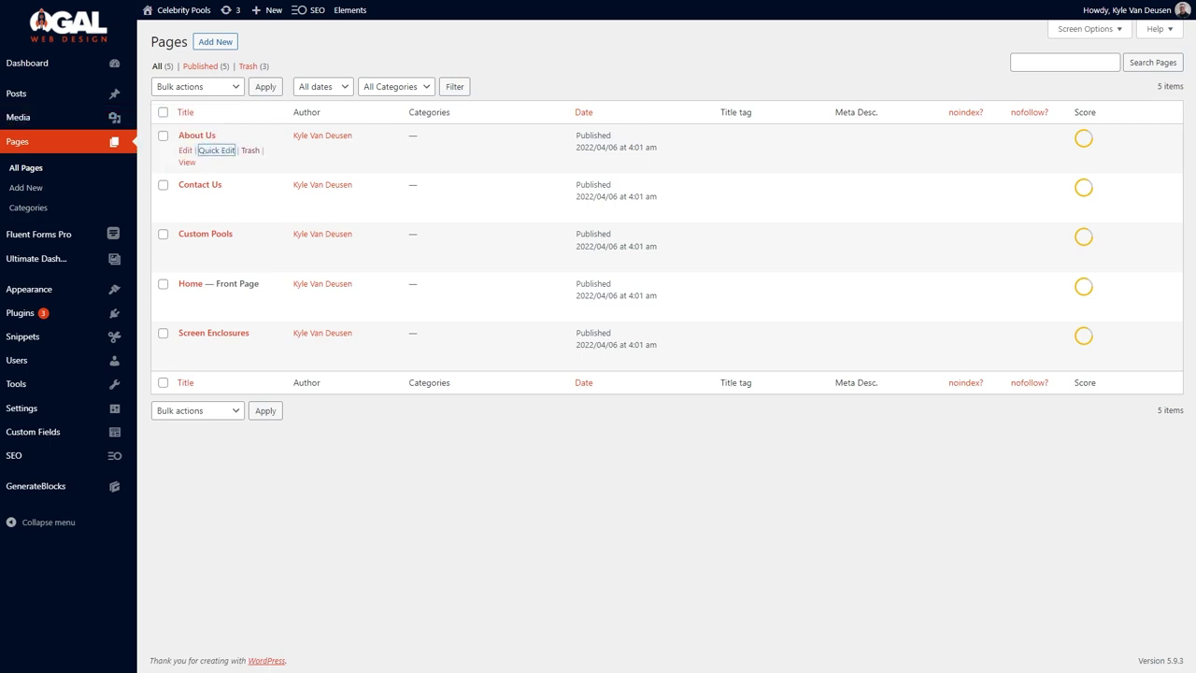
Fill in and save the About Us page's title tag and meta description.
key("Return")
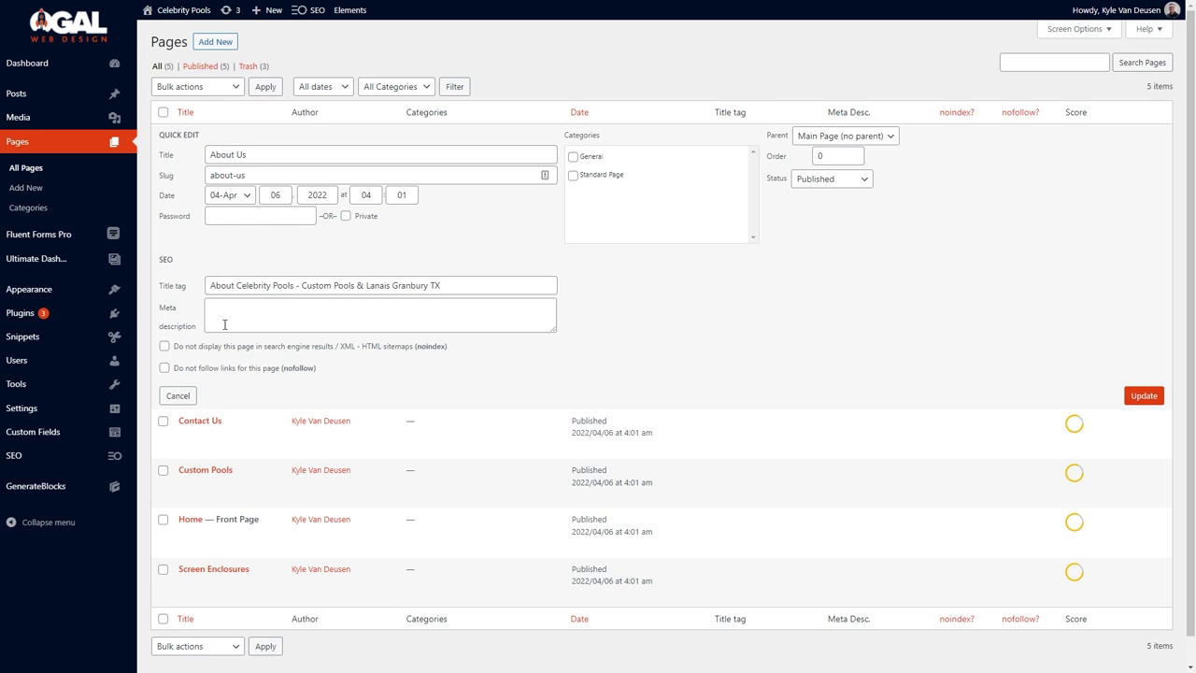
left_click(224, 324)
type("Celebrity Pools has been voted Best of Hood County 4 years running and has severed the Granbury area since 1996")
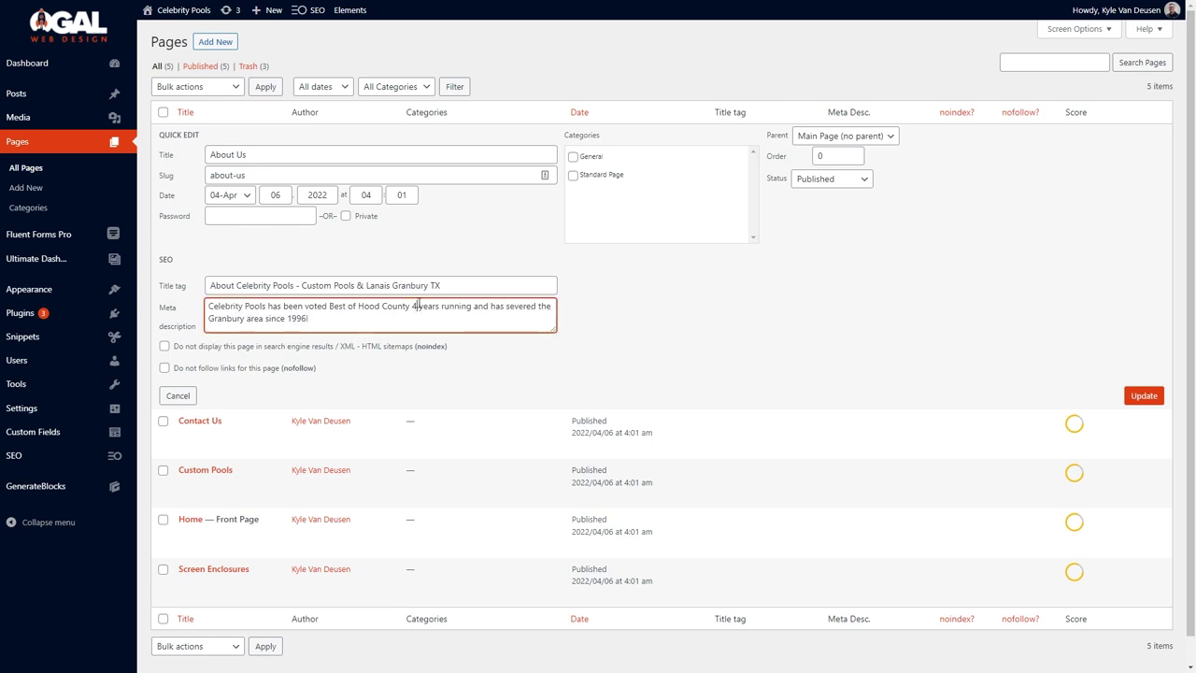
left_click(1143, 395)
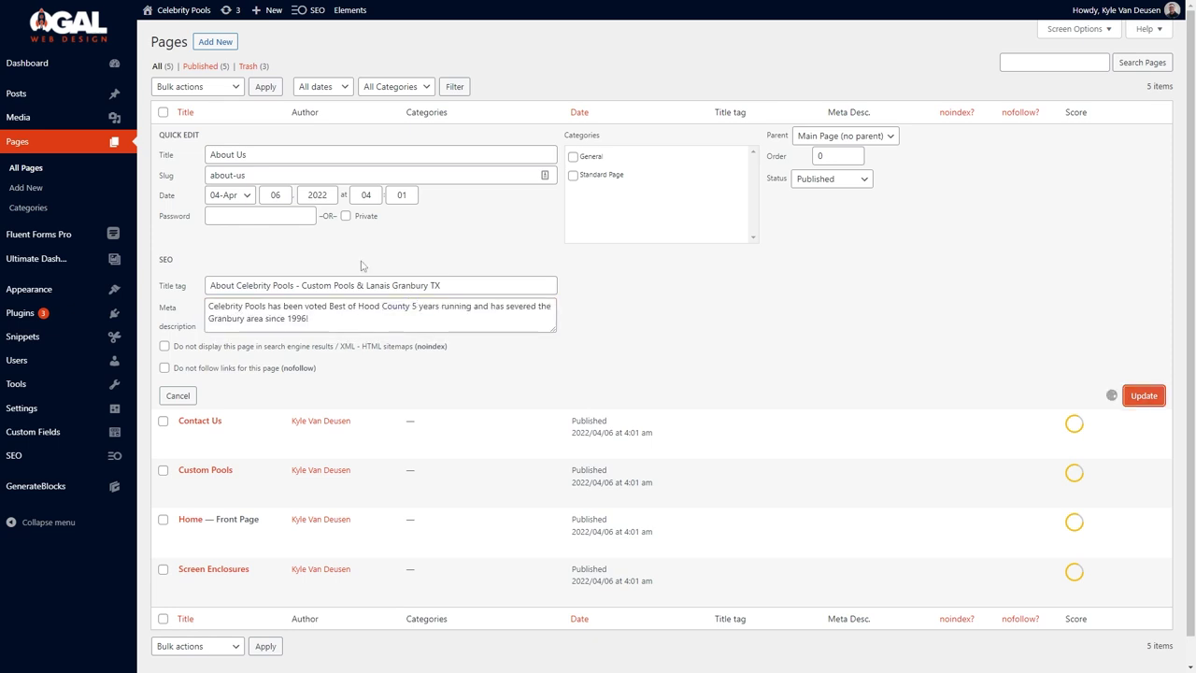
Paste in and save the Contact Us page's title tag and meta description.
left_click(220, 222)
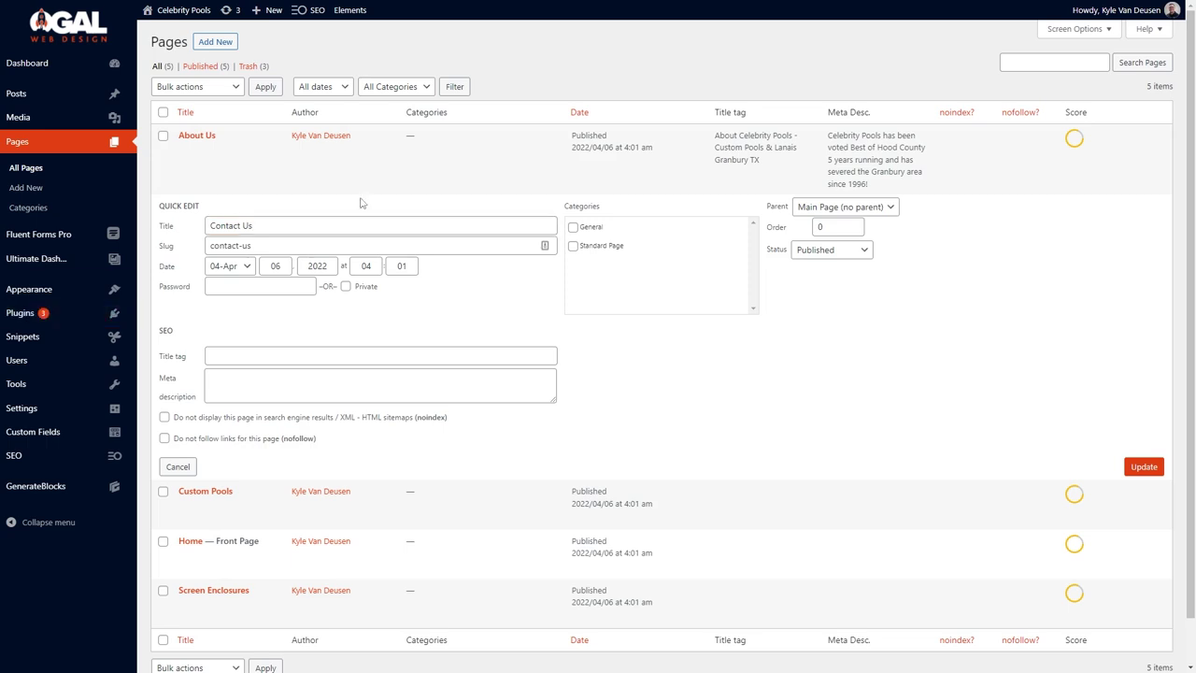
key("ctrl+a")
left_click(392, 355)
key("ctrl+v")
left_click(414, 393)
key("ctrl+v")
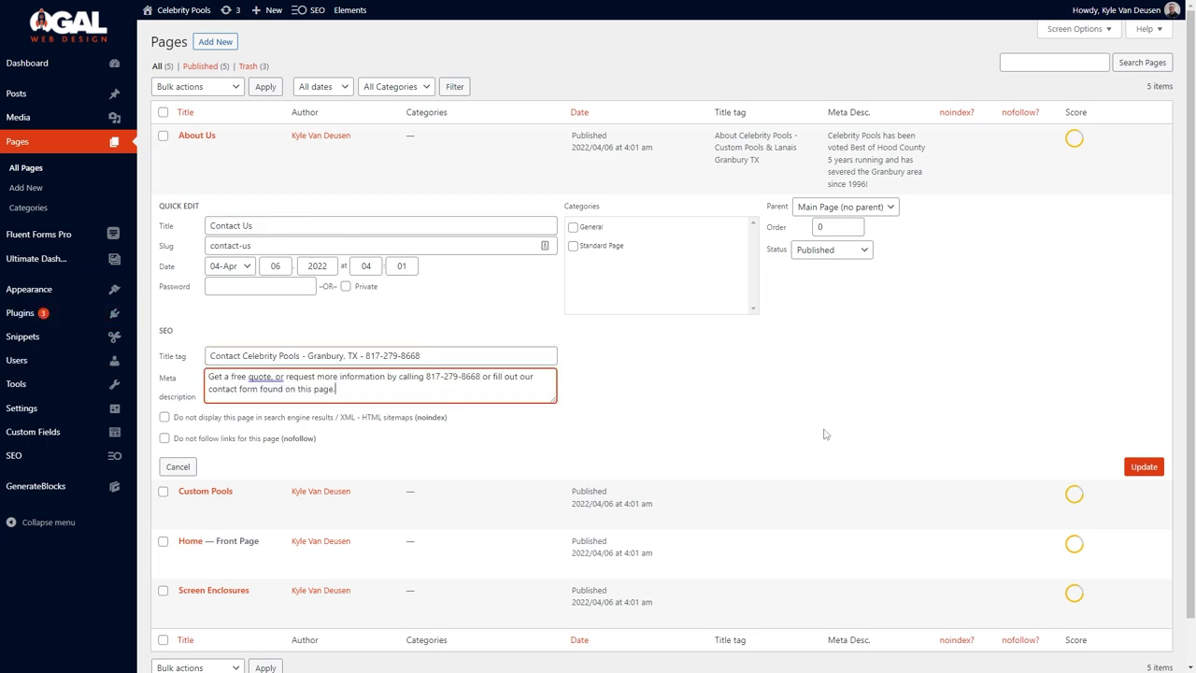
left_click(1143, 466)
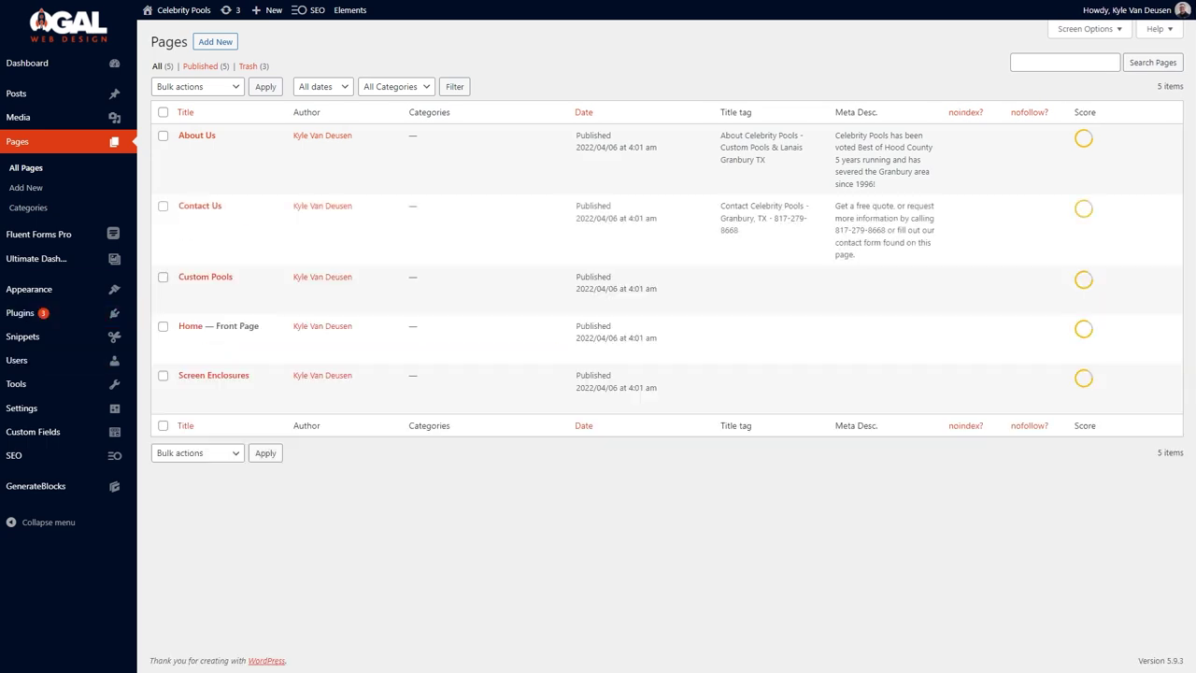
Paste in and save the Custom Pools page's title tag and meta description.
left_click(214, 295)
left_click(237, 426)
type("Custom Swimming Pools by Celebrity Pools in Granbury, Texas")
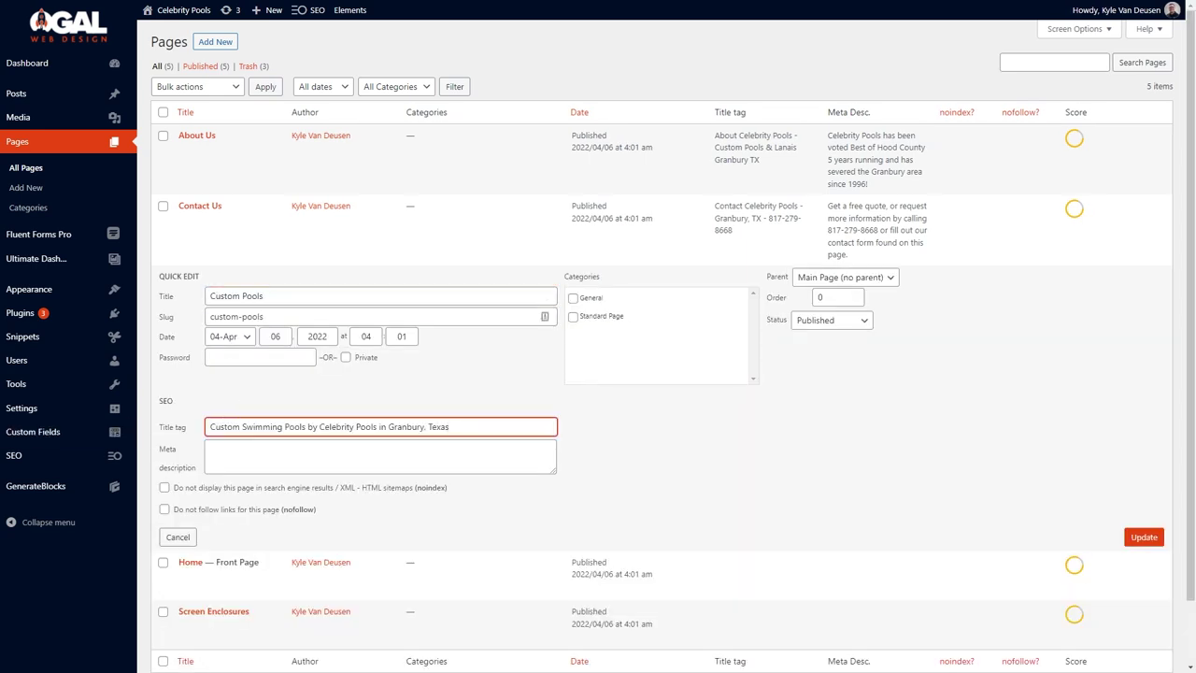
left_click(348, 465)
type("Celebrity Pools has been voted as The Best of Hood county 4 years running and served the Granbury area since 1996!")
type("5")
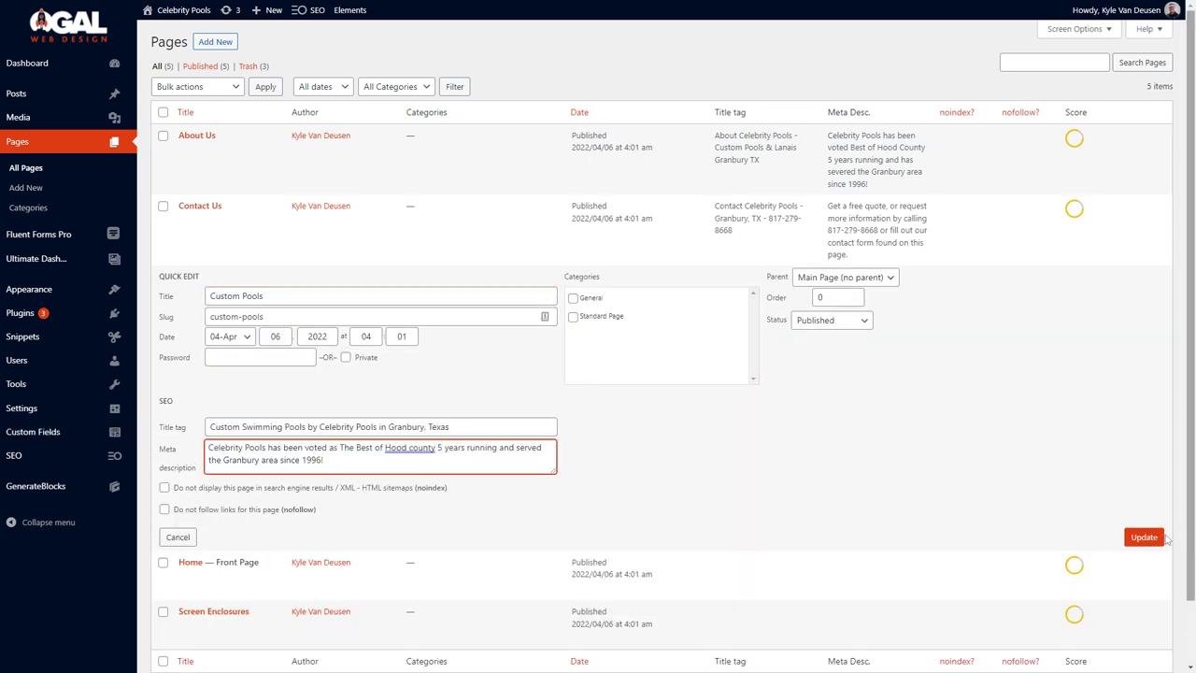
left_click(1144, 536)
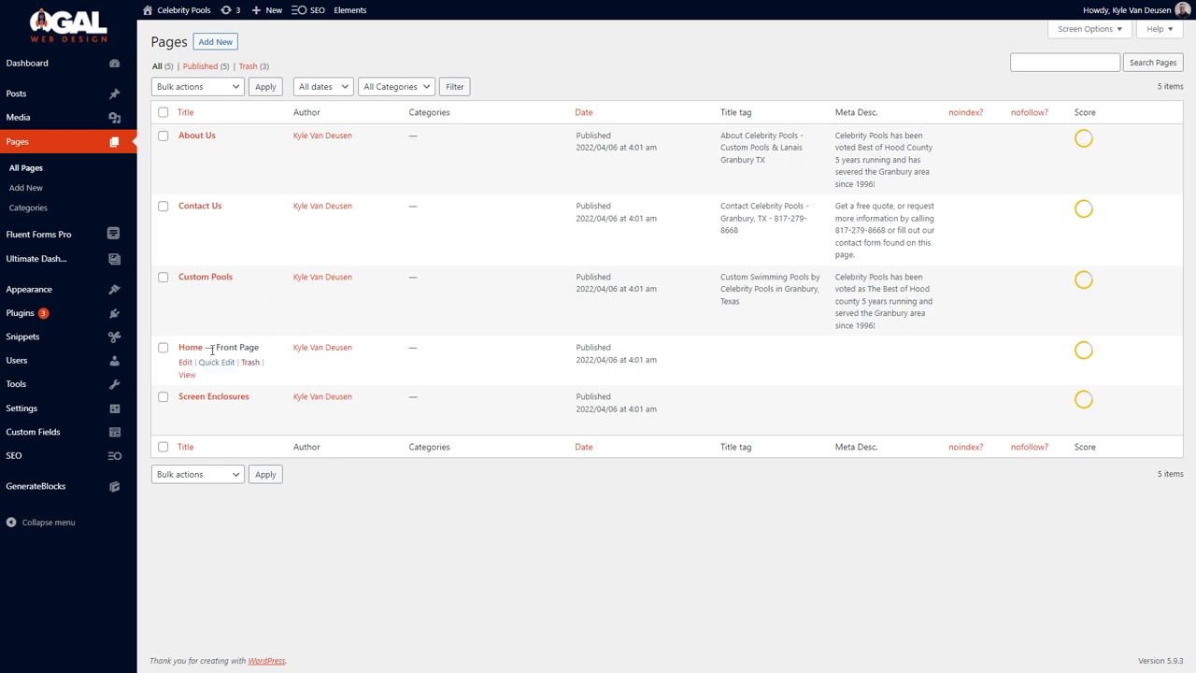
Paste in and save the Home page's title tag and meta description.
left_click(229, 363)
left_click(238, 497)
key("ctrl+v")
left_click(299, 525)
type("Voted Best of Hood County 5-years running and serving the Granbury area since 1996! Call us today to get a free quote for the pool of your dreams!")
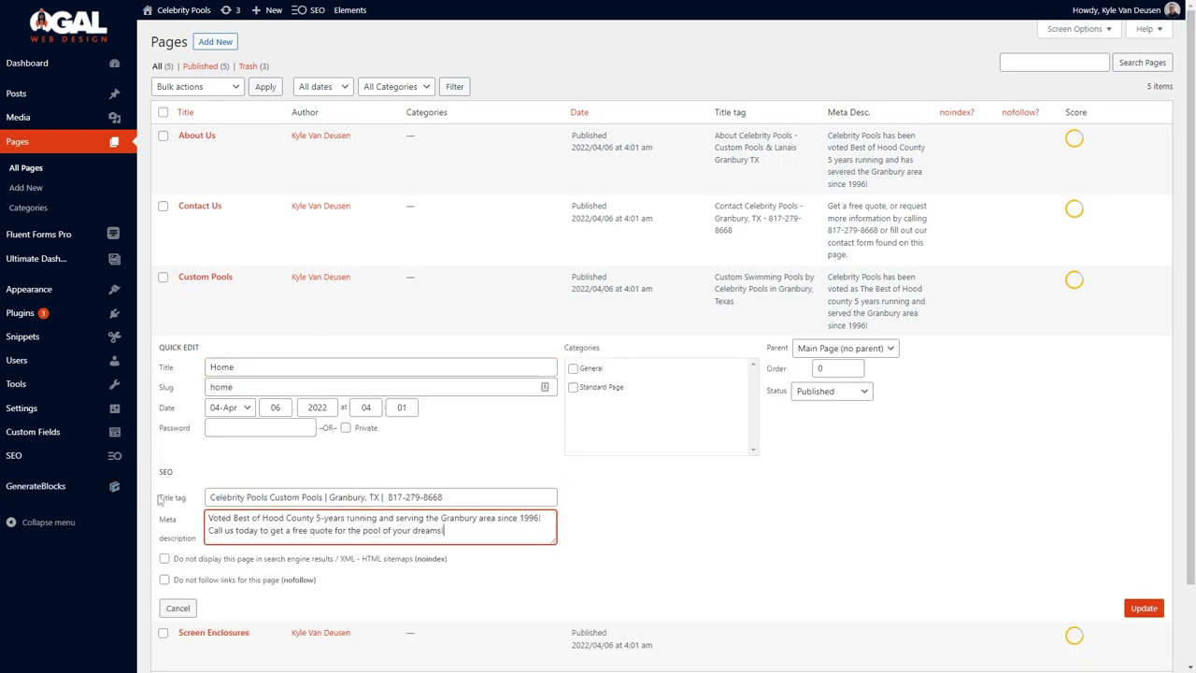
left_click(1144, 607)
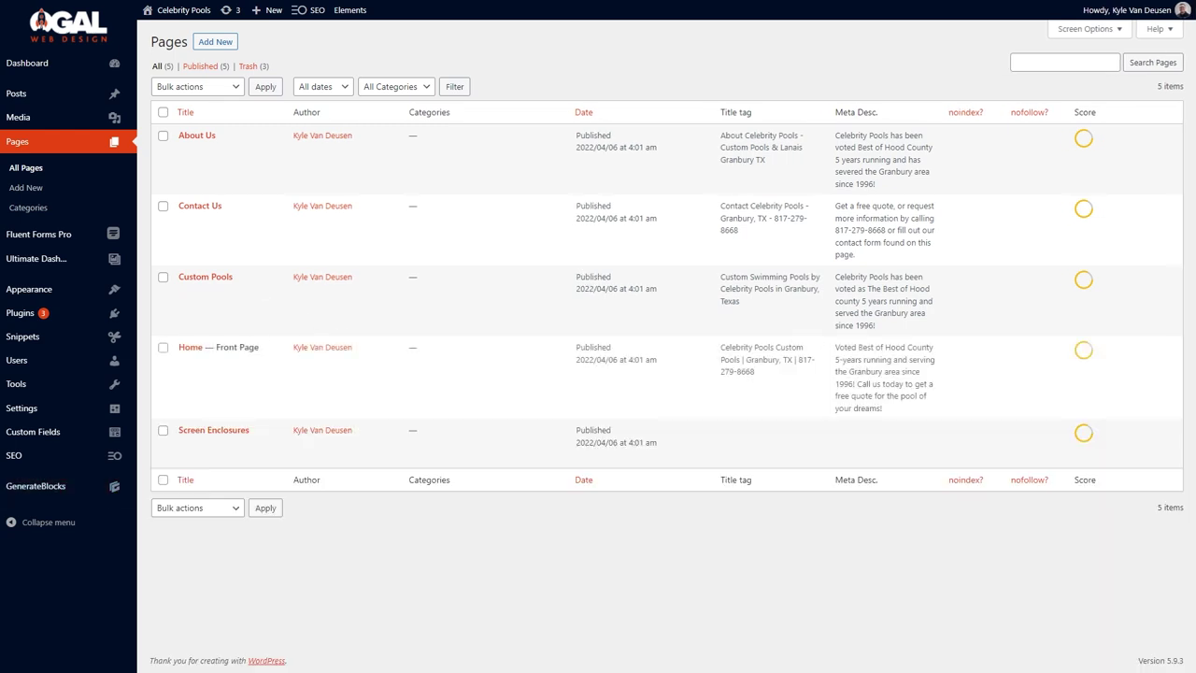
Save the Screen Enclosures title tag, spelling 'Enclosures' correctly, and its meta description, then launch the SEOPress wizard.
left_click(214, 444)
left_click(259, 579)
type("Screen Encloures, Screened-in Porches, & Lanais Granbury, TX")
right_click(254, 579)
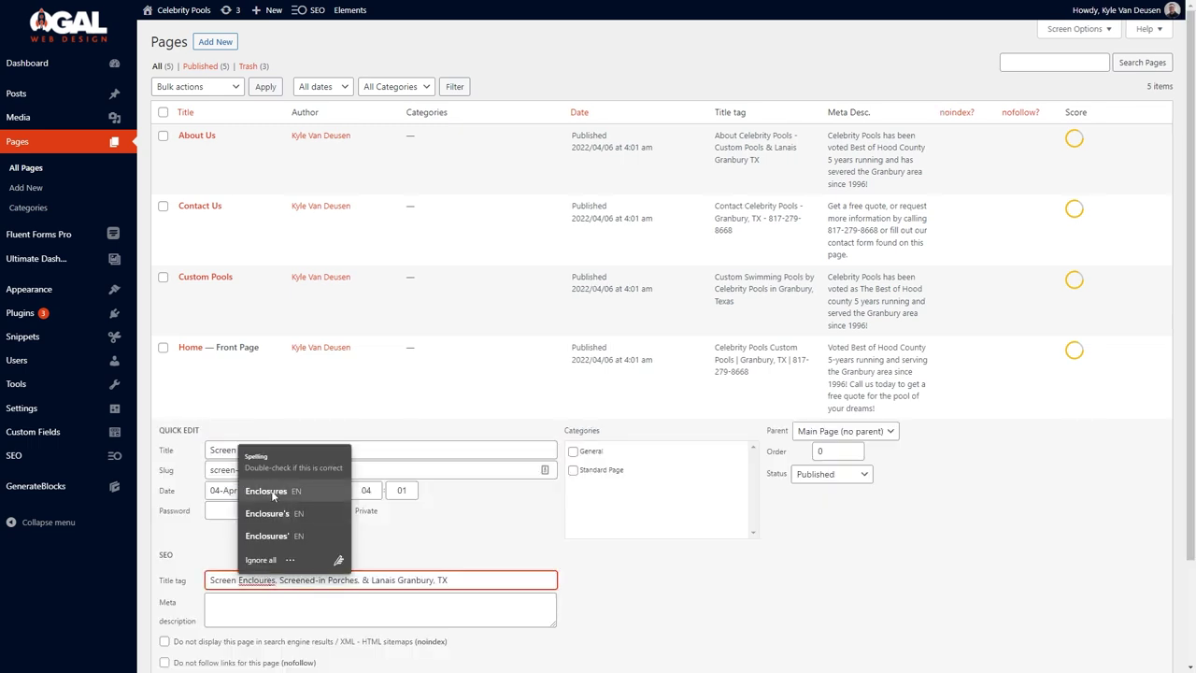
key("Escape")
left_click(286, 602)
type("Enclose your porch or patio, build a screen room, or enclose your pool with a lanai turning your backyard into a fun-filled getaway that you enjoy year-around!")
right_click(258, 579)
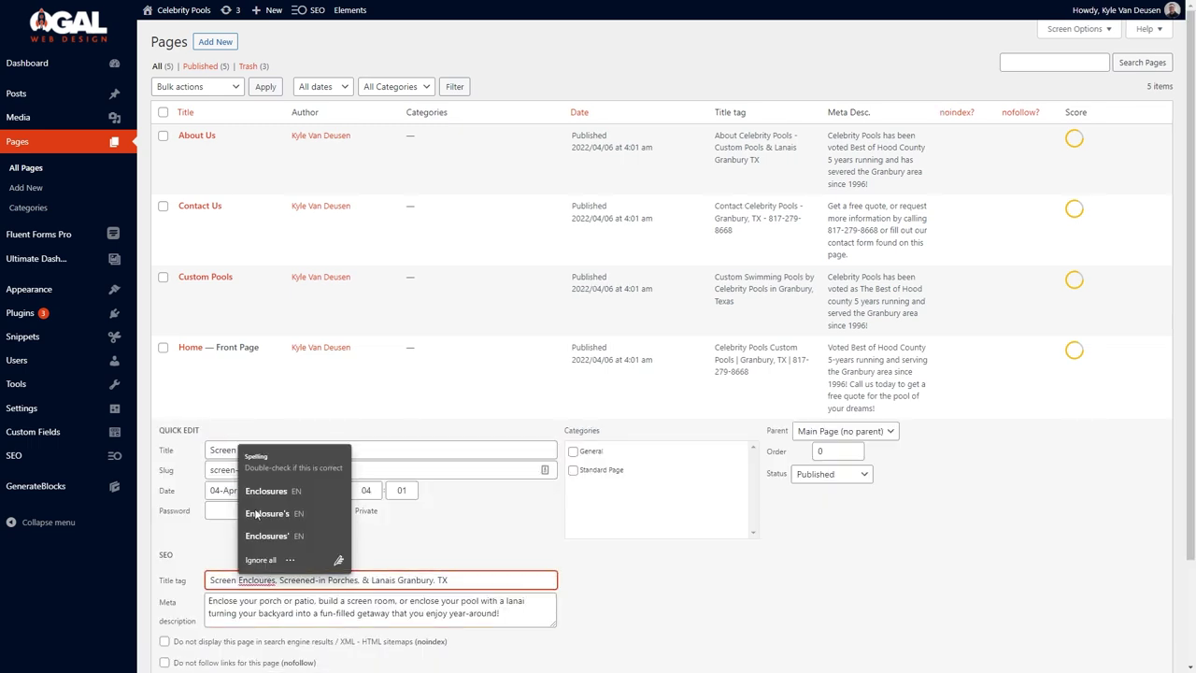
key("Escape")
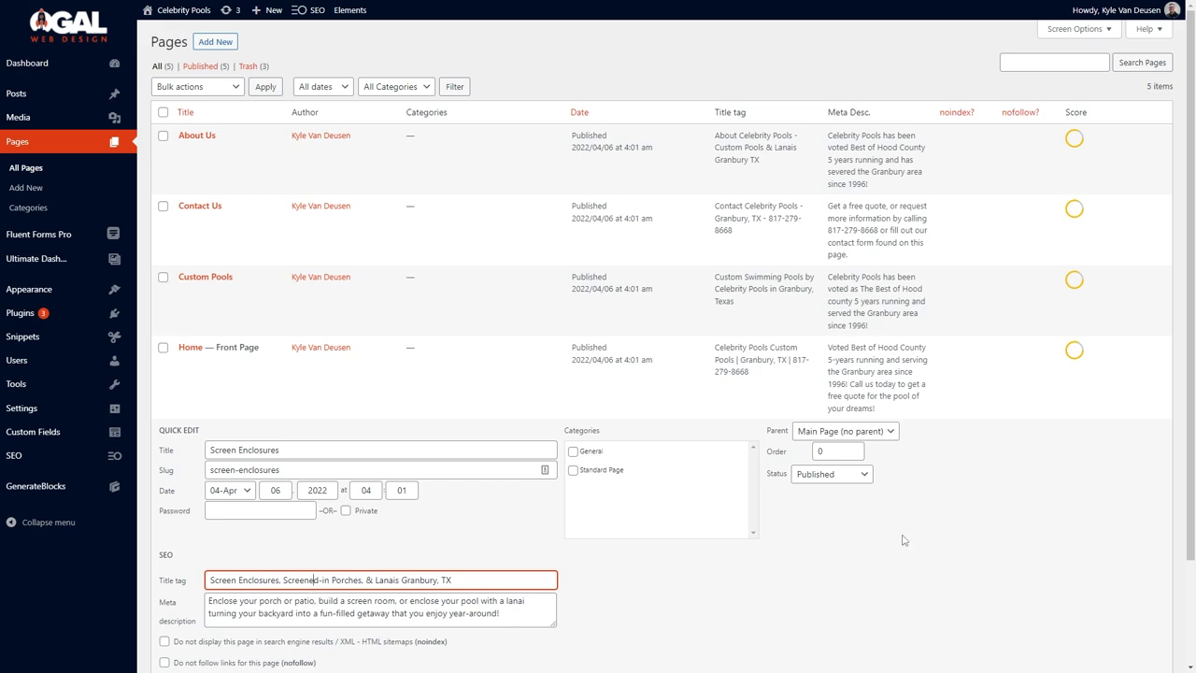
scroll(903, 540, "down", 2)
left_click(1142, 568)
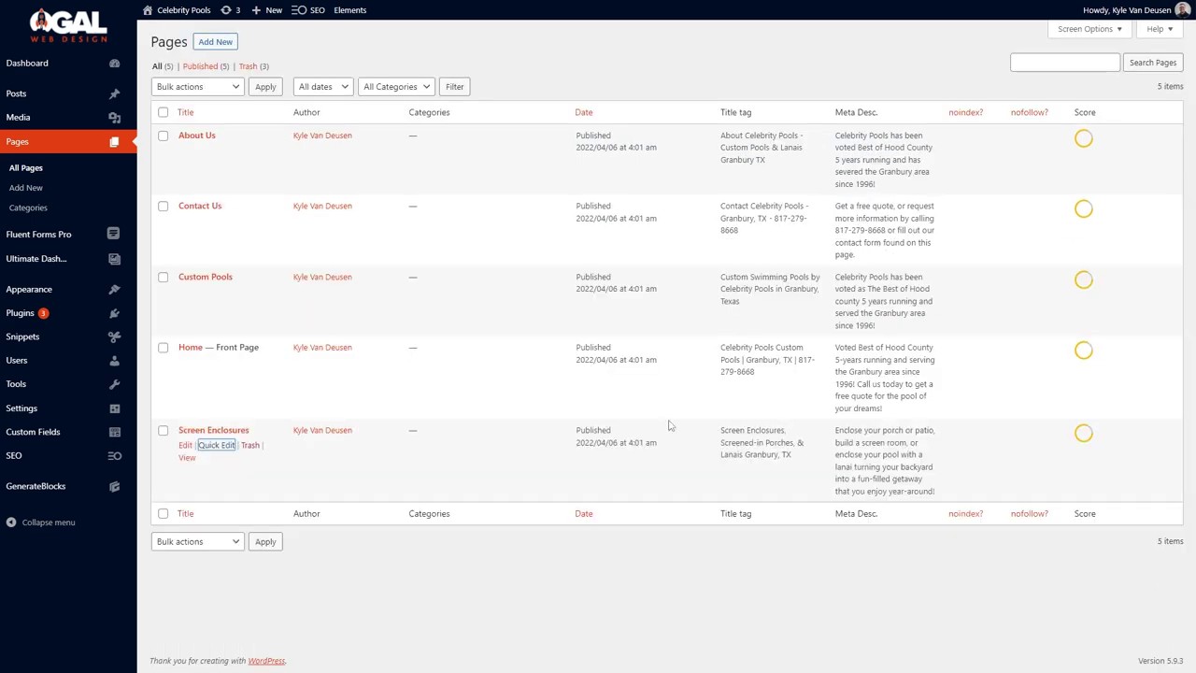
left_click(191, 361)
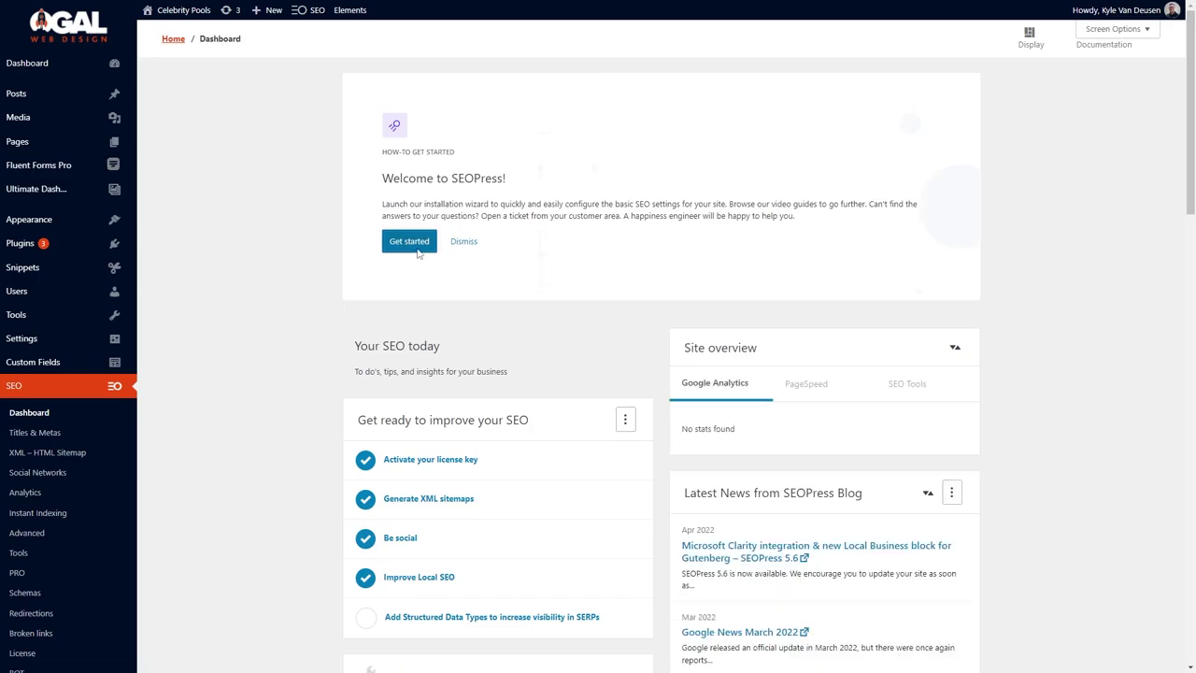
left_click(408, 241)
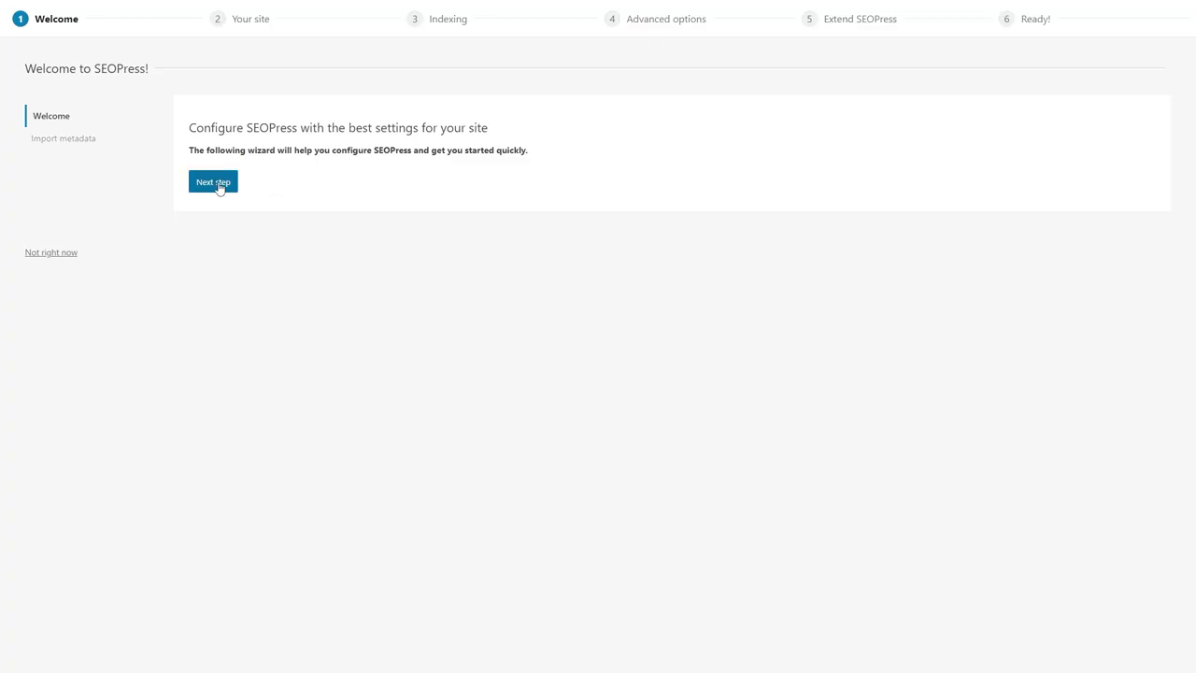
Skip the SEO import and set the site type to Organization named 'Celebrity Pools'.
left_click(215, 183)
left_click(72, 311)
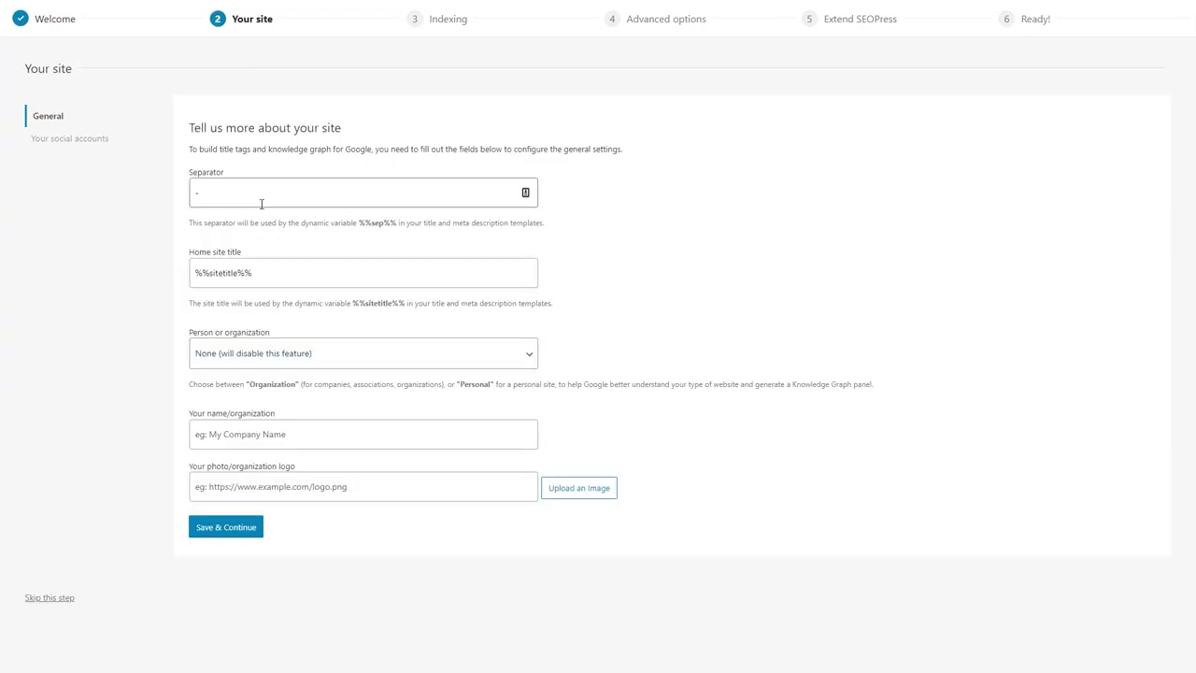
left_click(335, 365)
left_click(284, 401)
left_click(269, 432)
type("Celebrit")
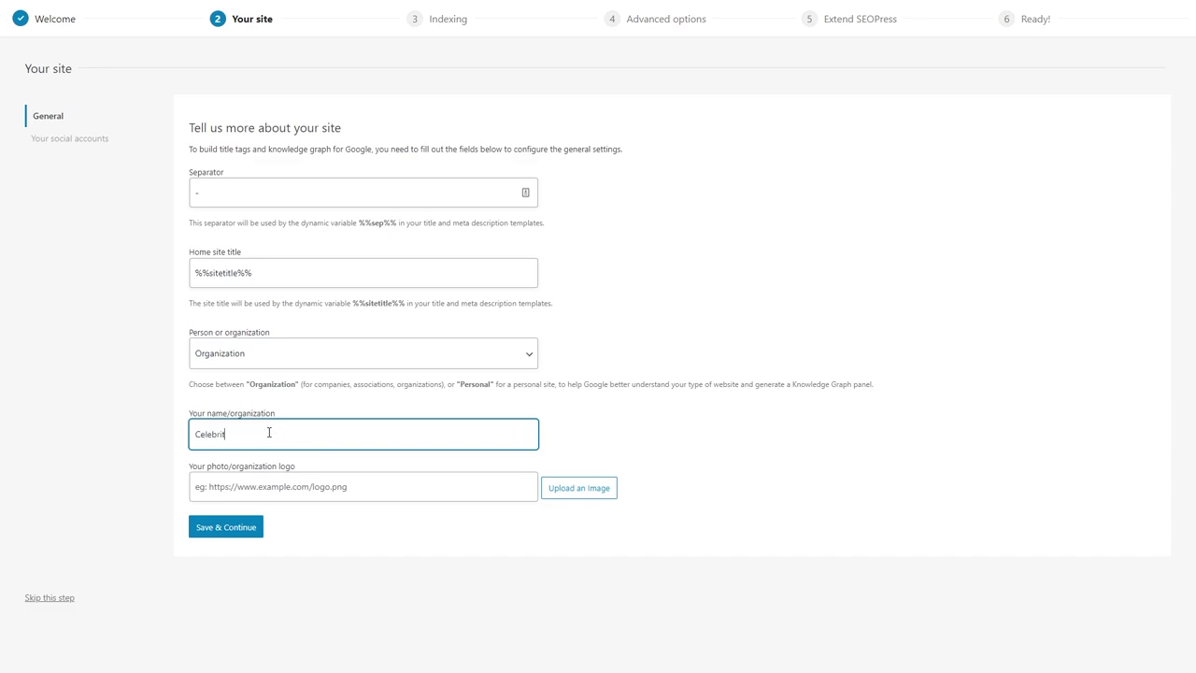
type("y Pools")
Choose the Celebrity Pools logo image as the organization logo and save the site details.
left_click(548, 501)
scroll(511, 427, "down", 10)
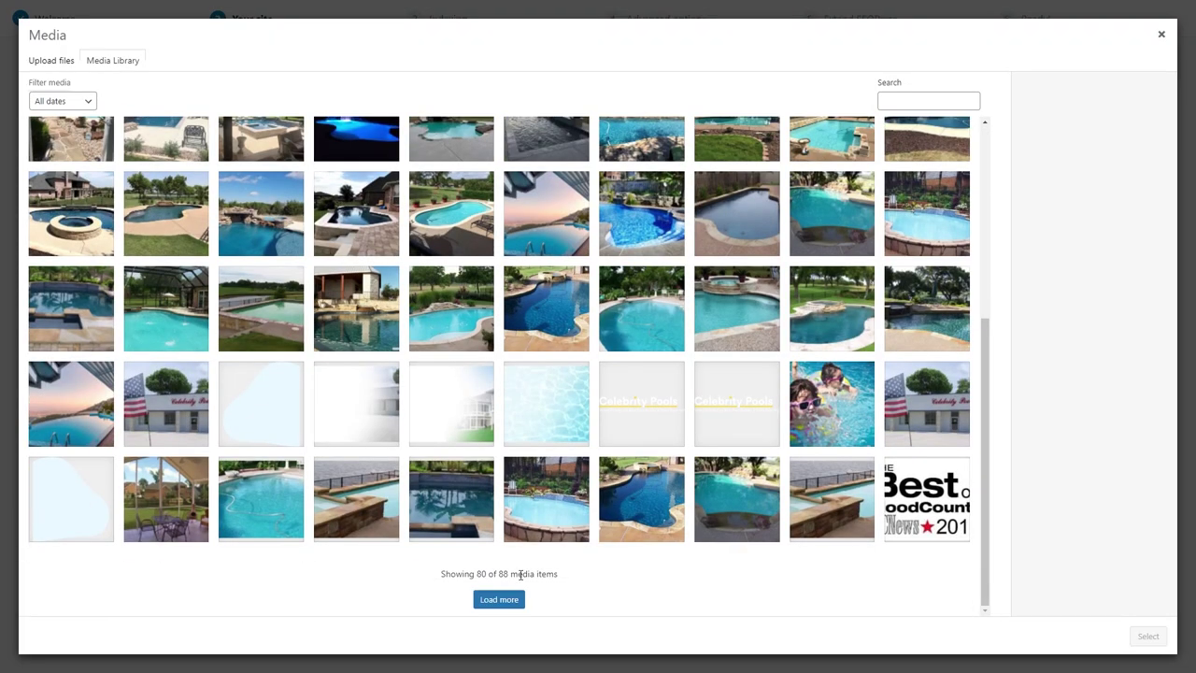
left_click(499, 599)
left_click(568, 512)
left_click(1148, 636)
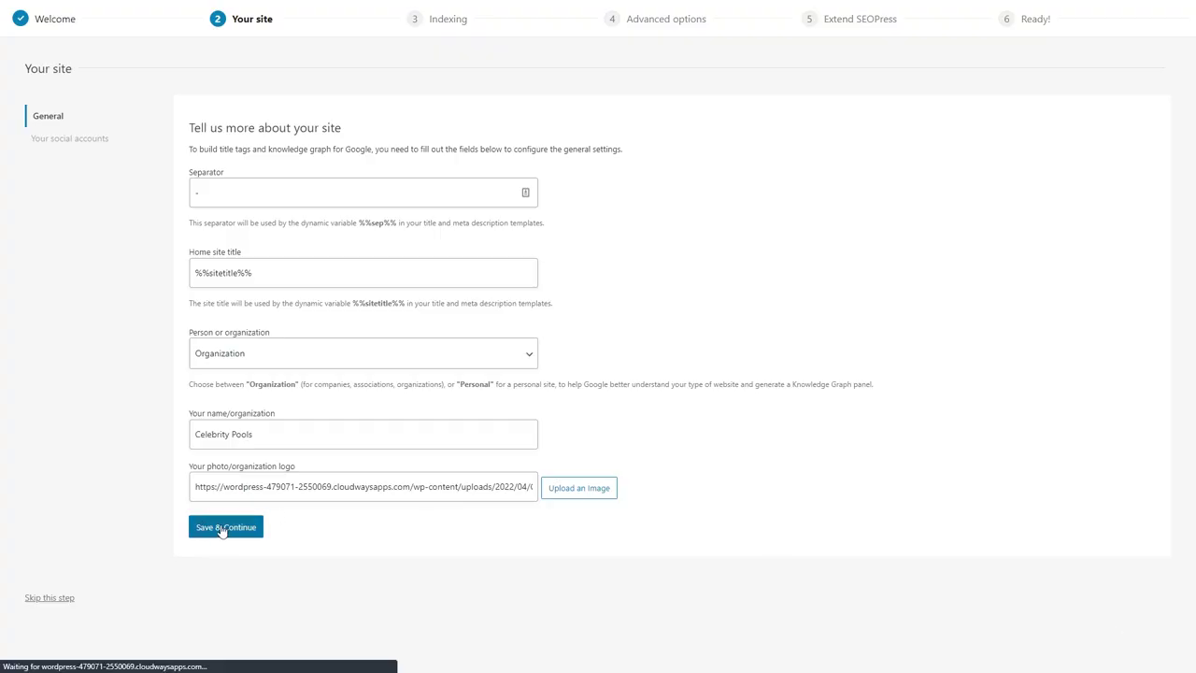
left_click(225, 529)
Set Admin Pages, their archive, and tag archives to noindex in the wizard.
left_click(248, 496)
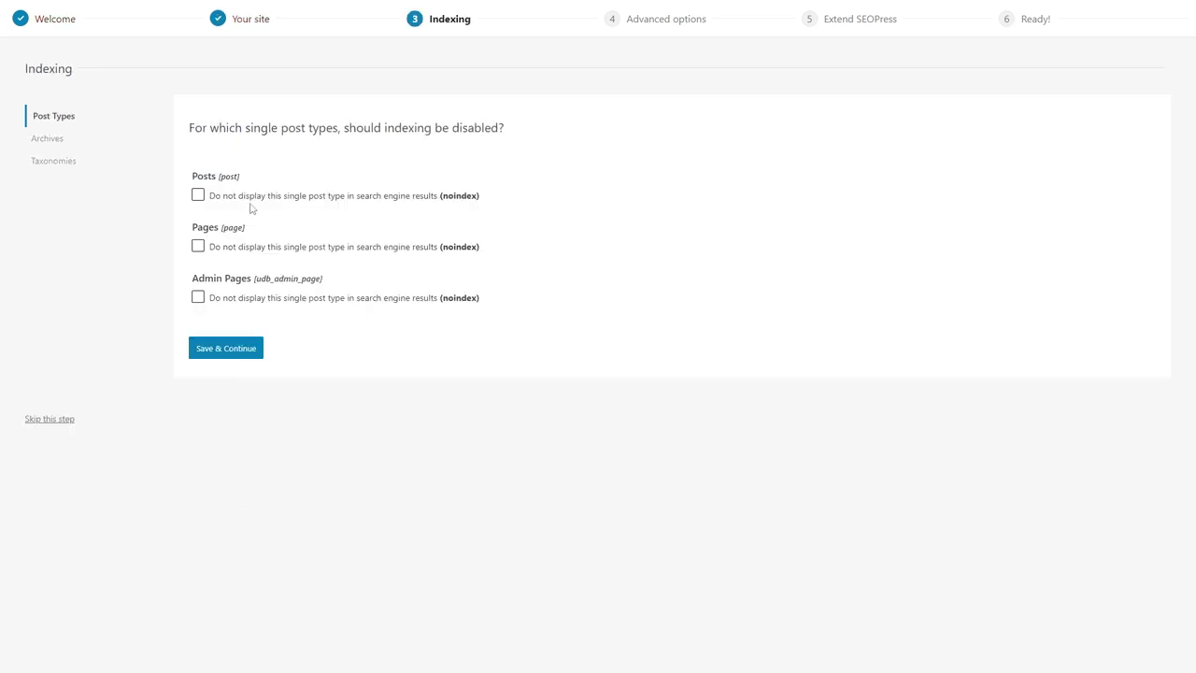
left_click(222, 298)
left_click(218, 356)
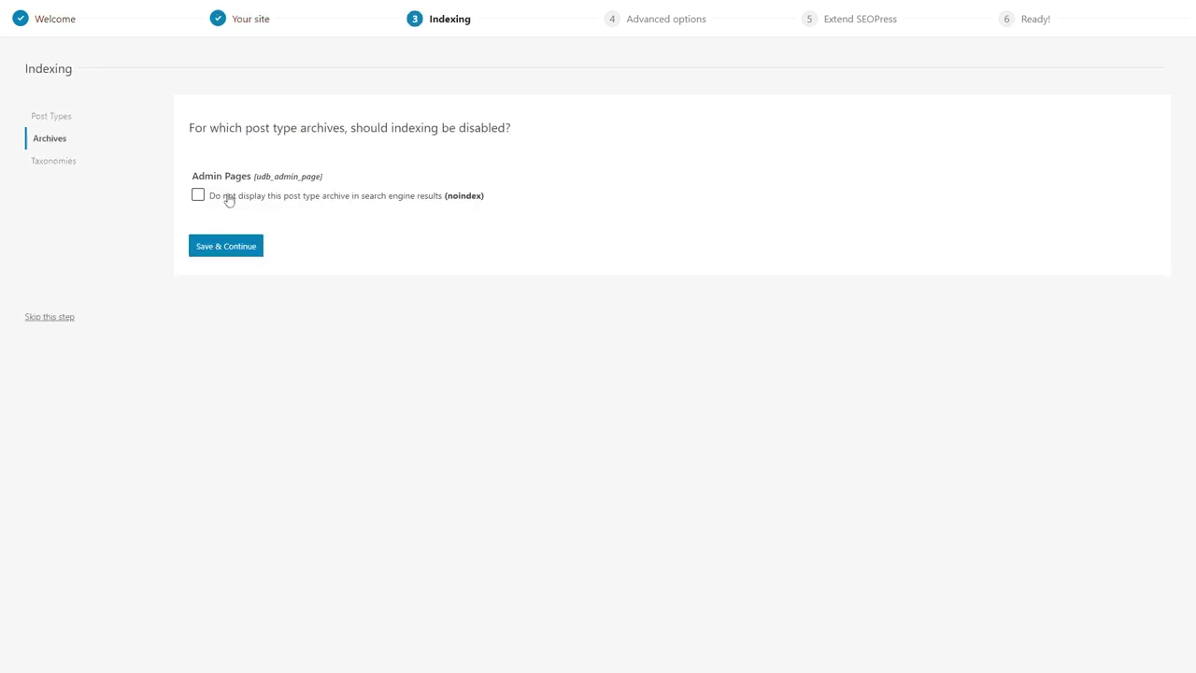
left_click(230, 197)
left_click(231, 247)
left_click(197, 246)
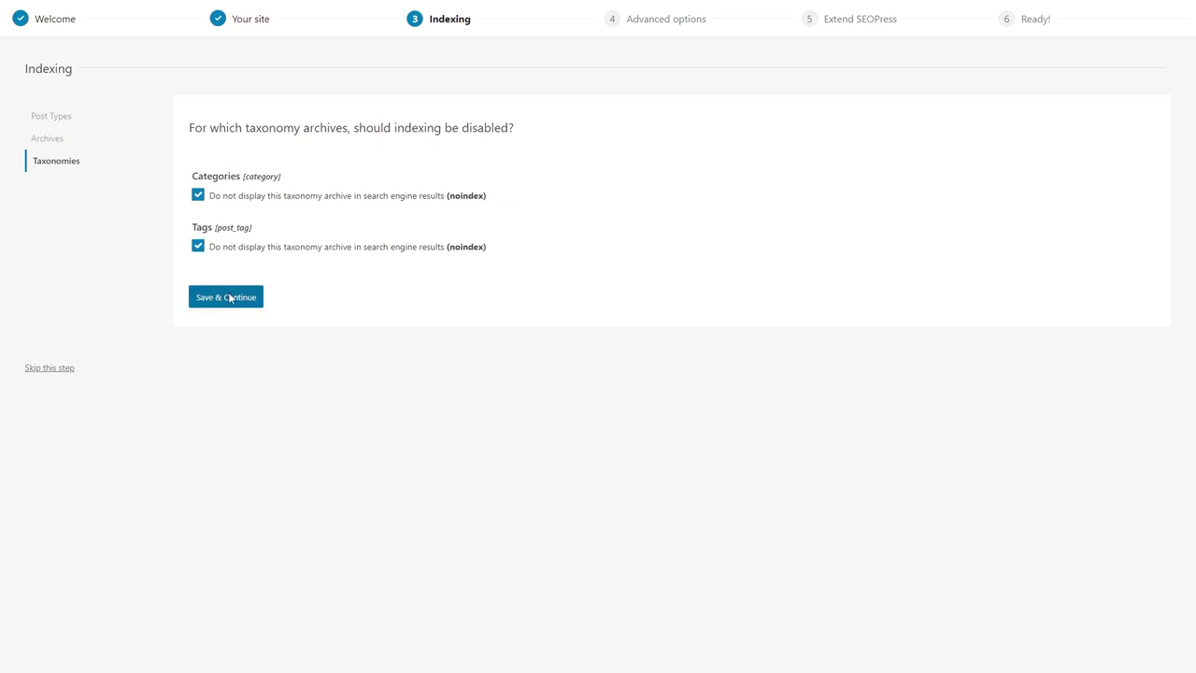
left_click(228, 297)
Finish the remaining wizard steps, skipping the extension offer, and go to the Dashboard.
left_click(225, 409)
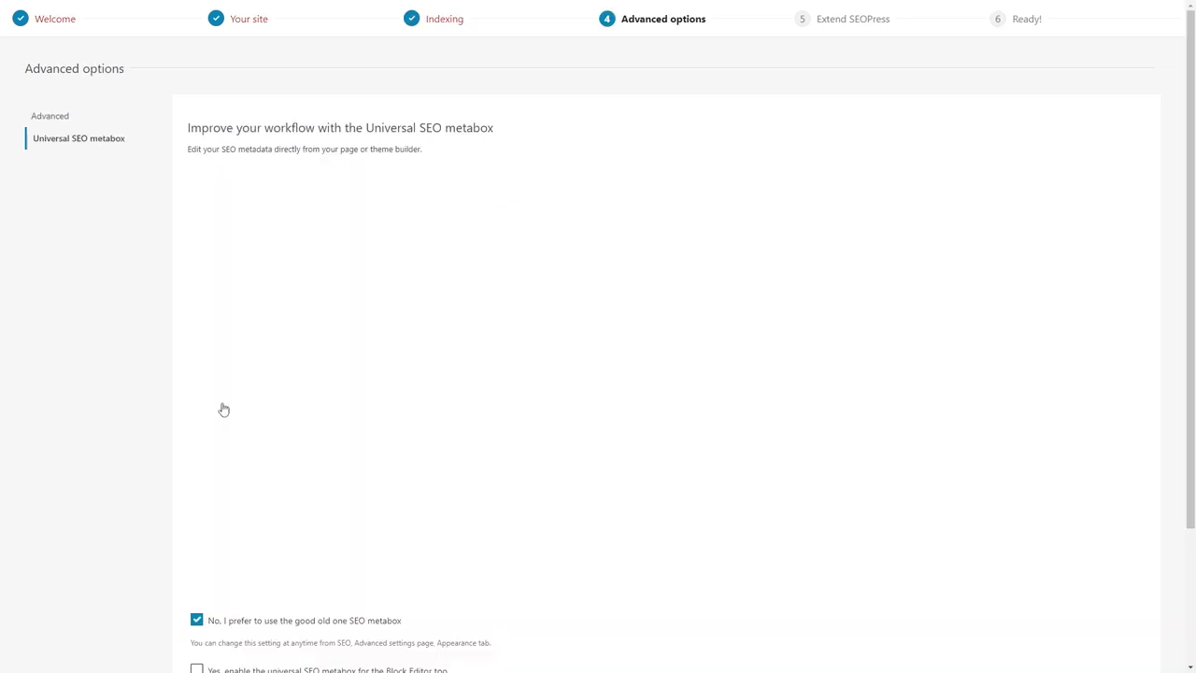
scroll(113, 446, "down", 2)
left_click(238, 576)
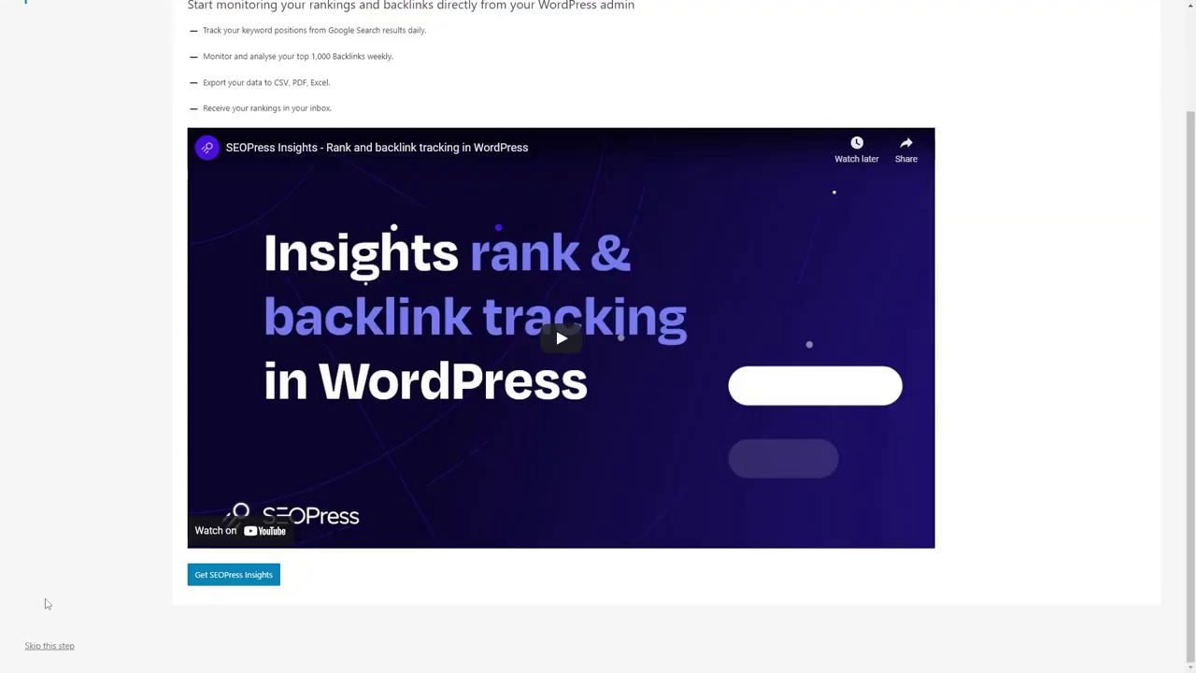
left_click(47, 644)
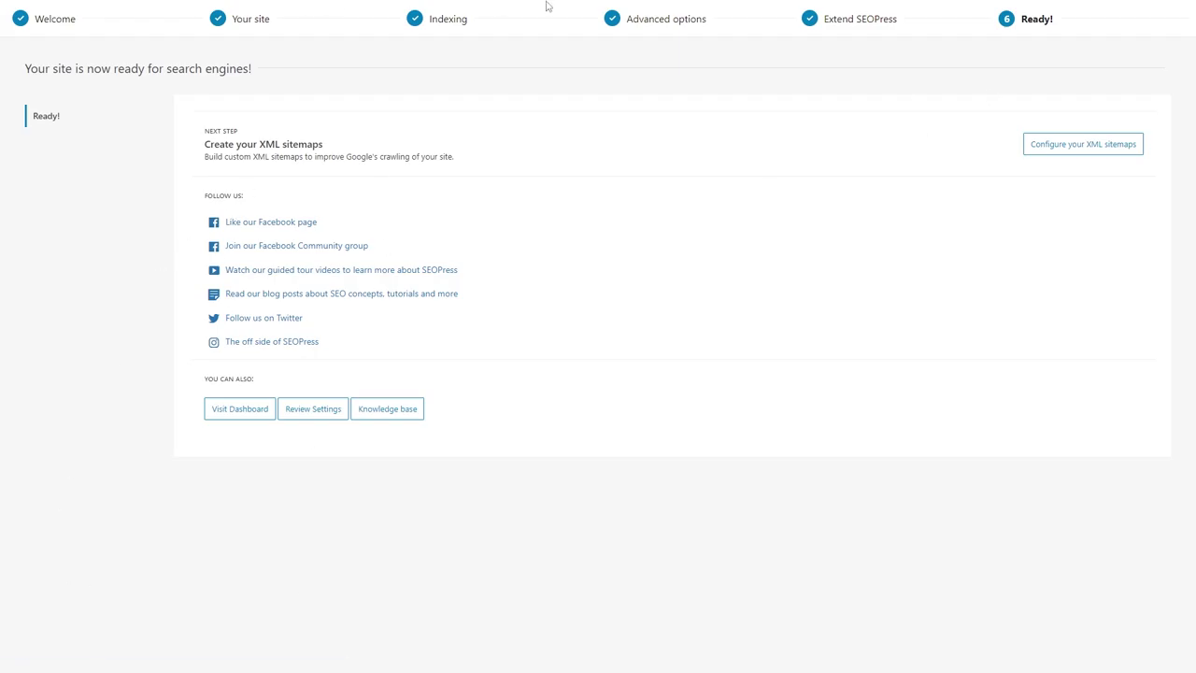
left_click(239, 408)
Update SEOPress and SEOPress PRO from the Plugins list.
mouse_move(346, 7)
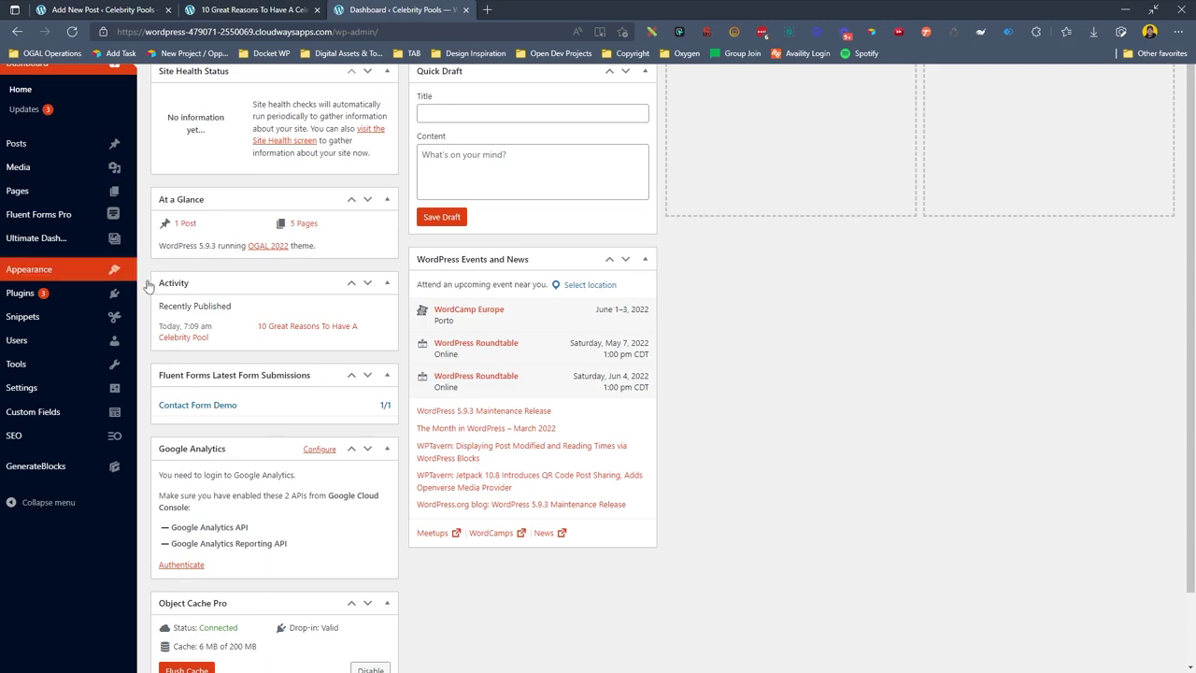
left_click(186, 297)
scroll(495, 229, "down", 3)
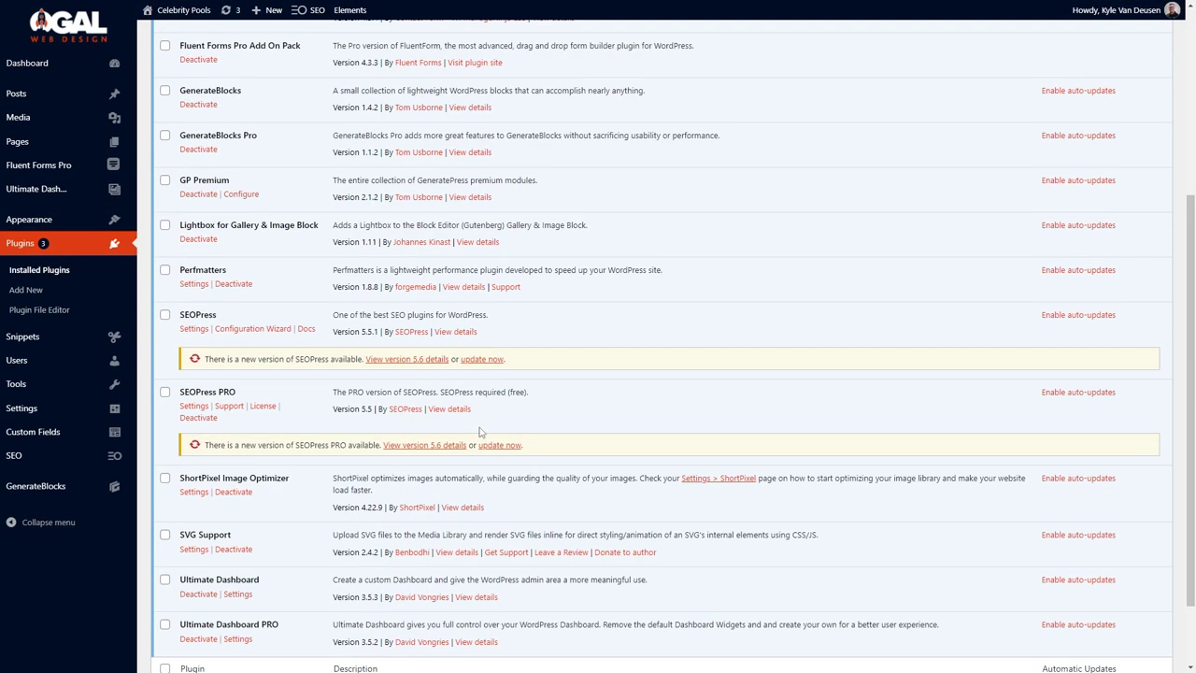
left_click(486, 360)
left_click(497, 445)
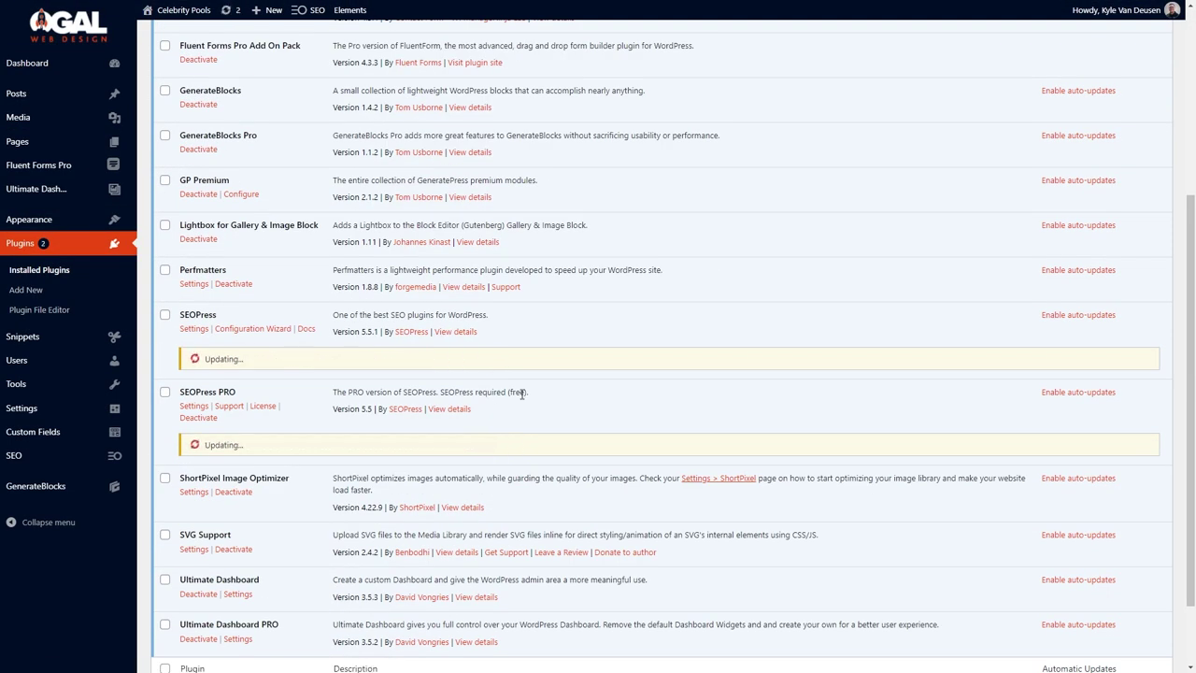
Turn on Defer JavaScript in Perfmatters' asset options and save.
scroll(495, 402, "up", 3)
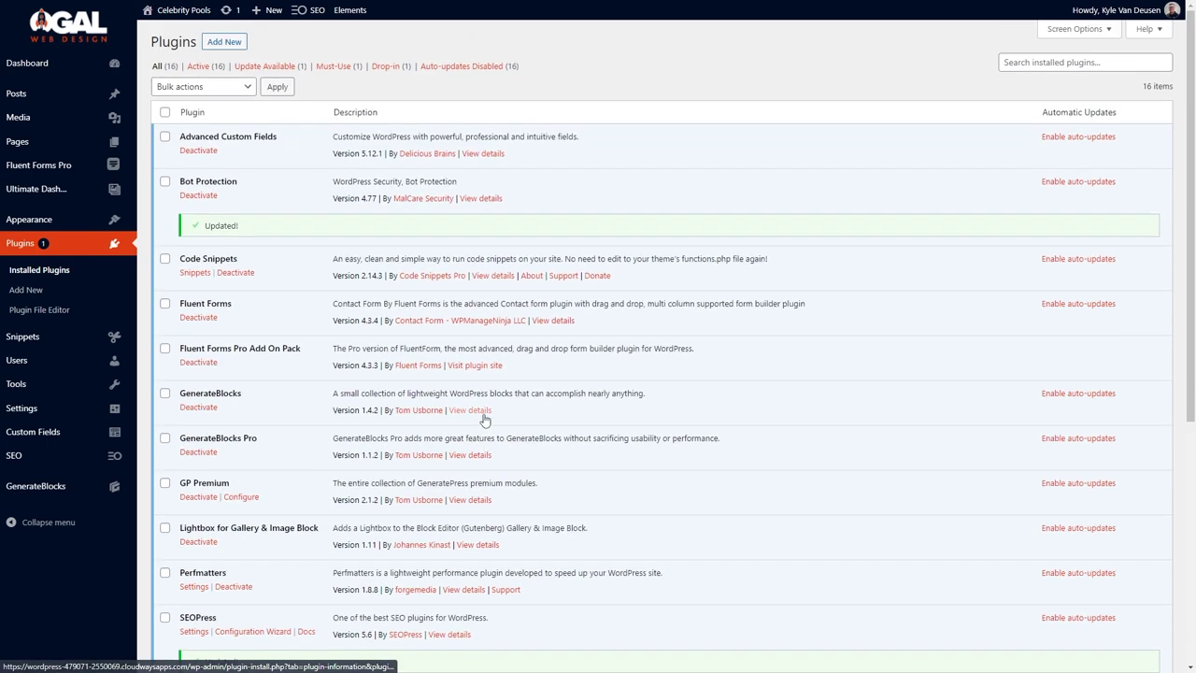
left_click(166, 529)
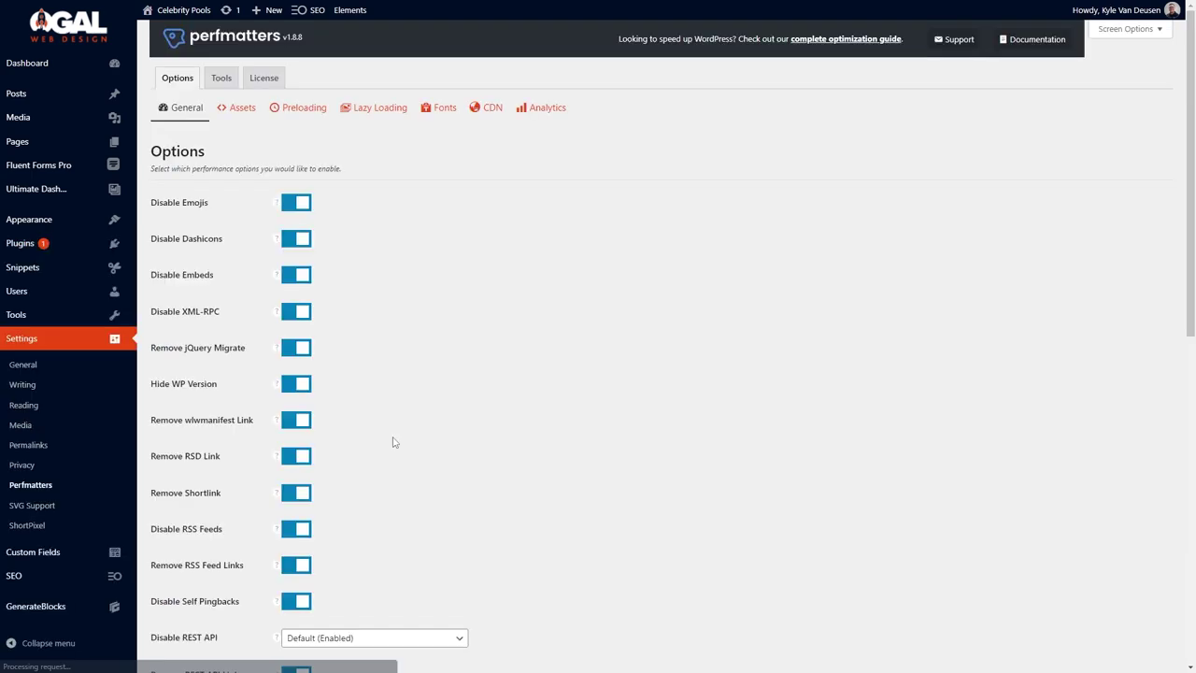
scroll(395, 442, "down", 5)
scroll(344, 158, "up", 5)
left_click(239, 106)
scroll(328, 339, "down", 2)
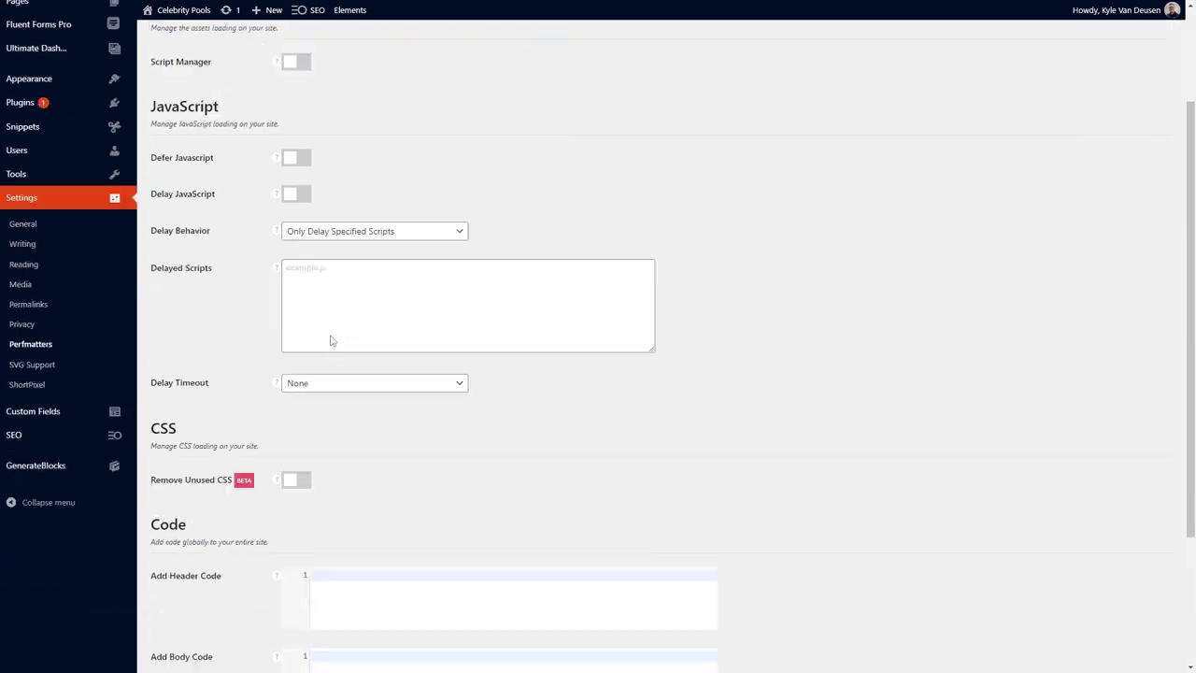
scroll(329, 339, "up", 2)
left_click(297, 299)
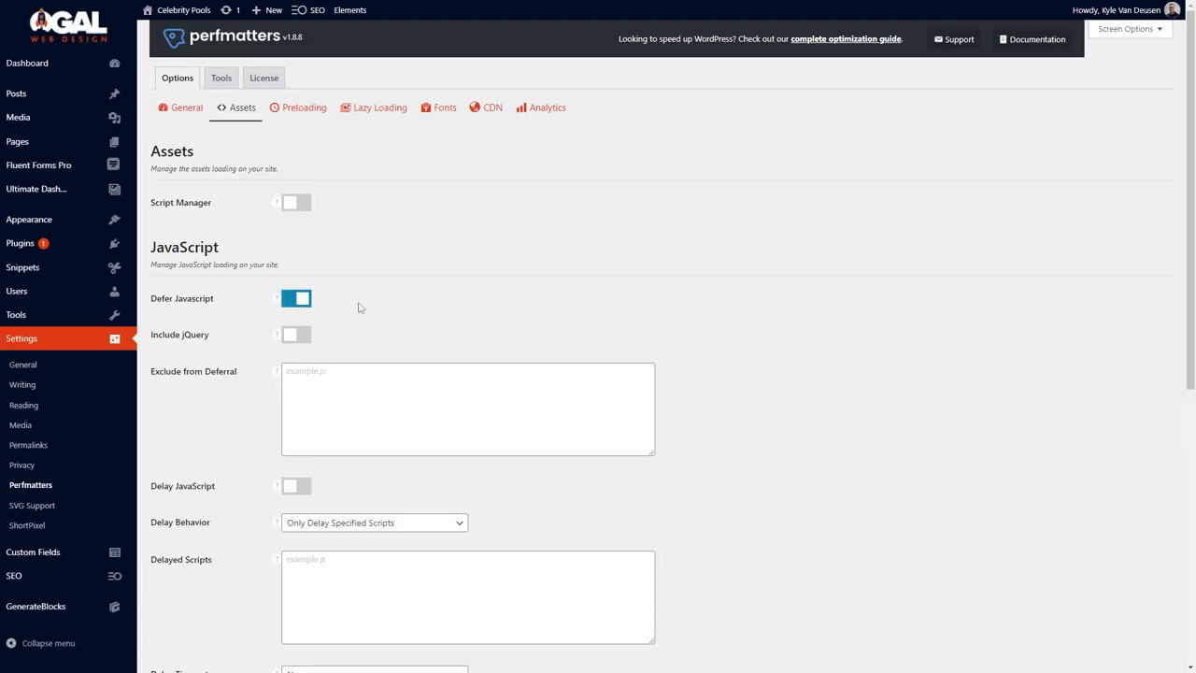
scroll(267, 529, "down", 5)
left_click(187, 623)
Lazy-load images, excluding 4 leading images, with added dimensions and fade-in, then visit the site.
left_click(302, 141)
left_click(374, 142)
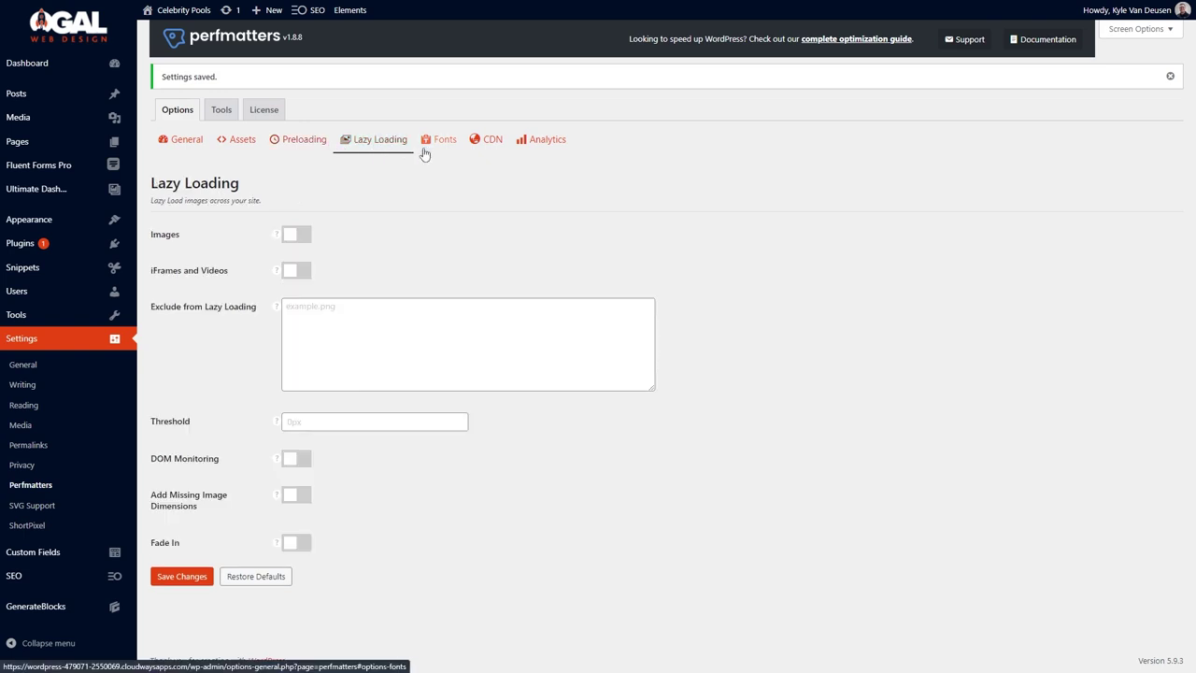
left_click(305, 244)
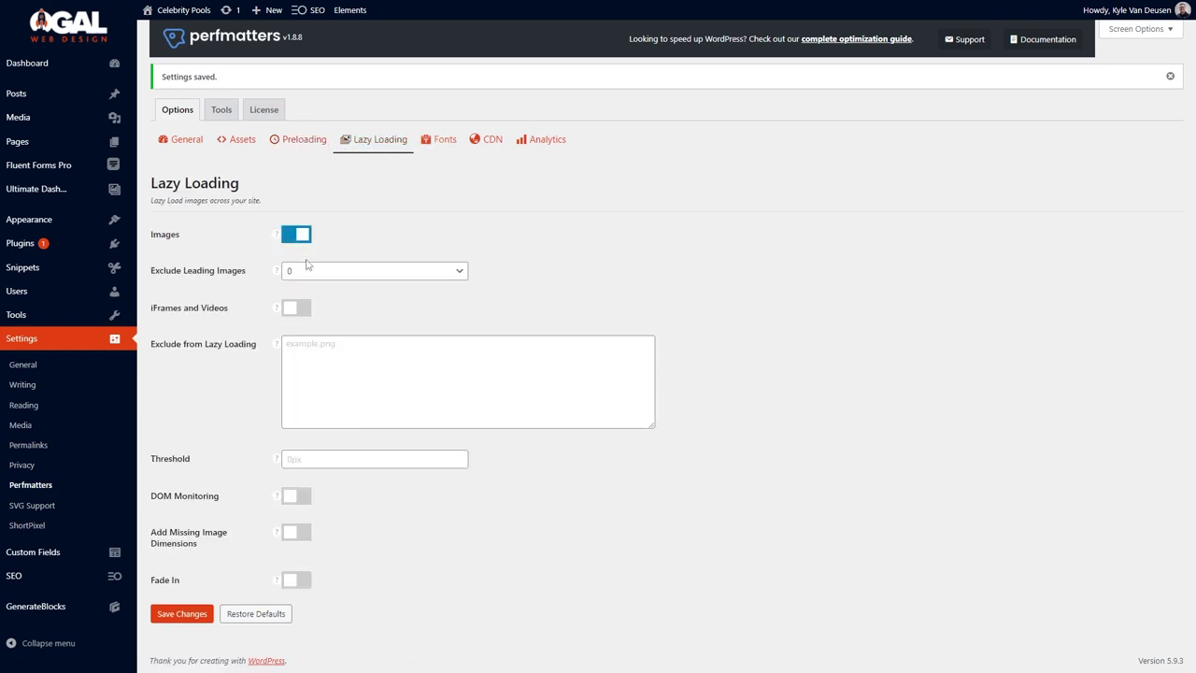
left_click(305, 270)
left_click(309, 338)
left_click(296, 532)
left_click(296, 580)
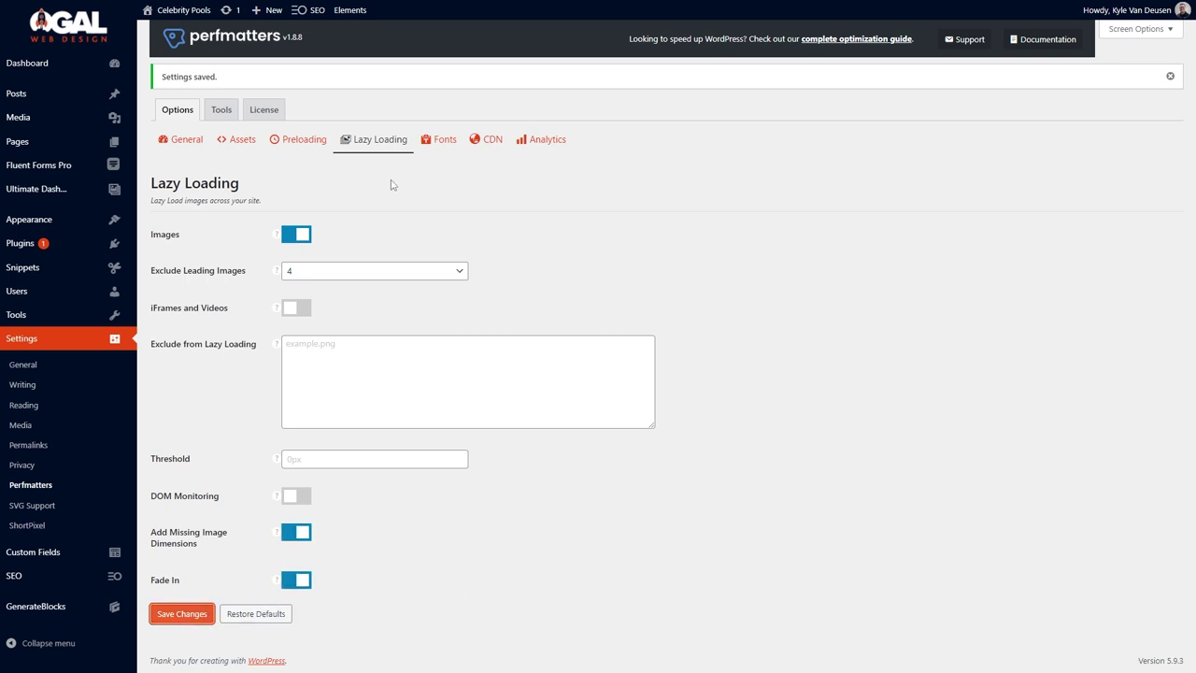
left_click(445, 140)
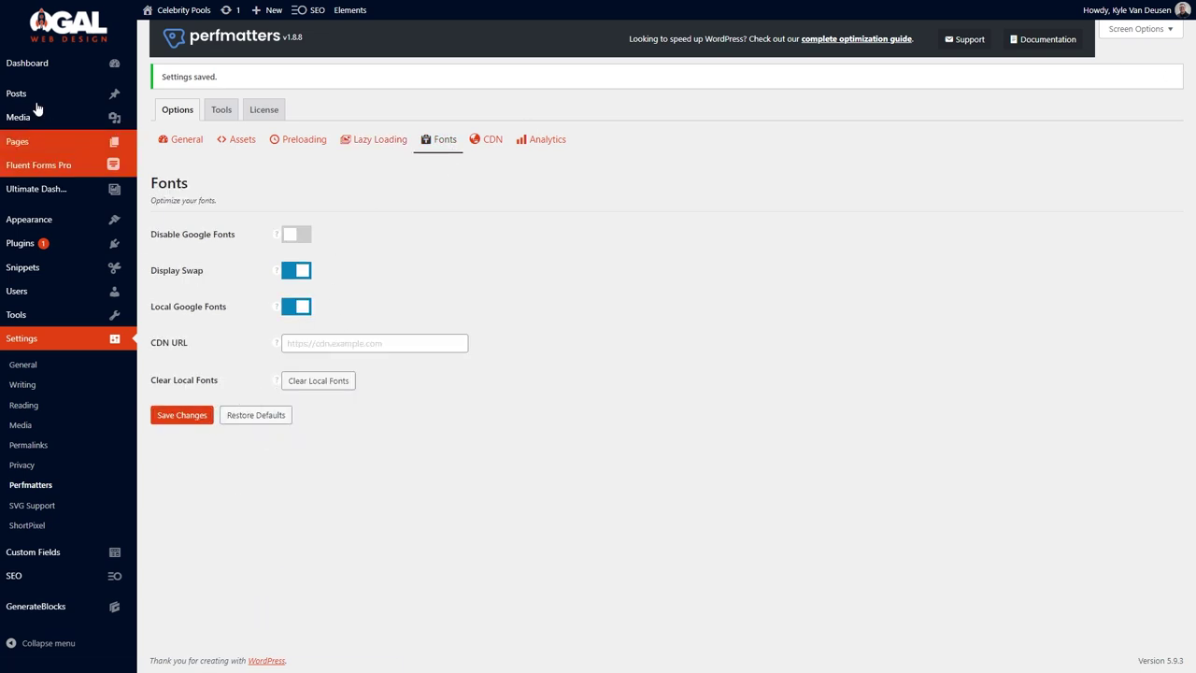
left_click(153, 33)
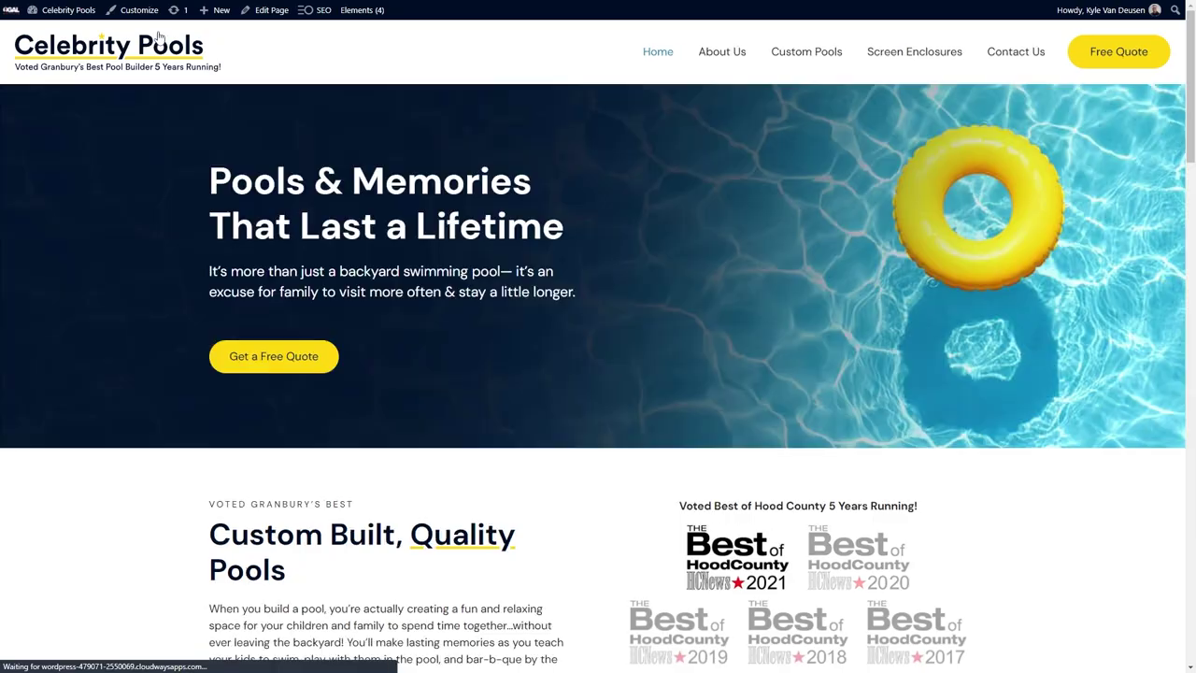
Run a web.dev page quality audit on the Celebrity Pools site address.
left_click(485, 11)
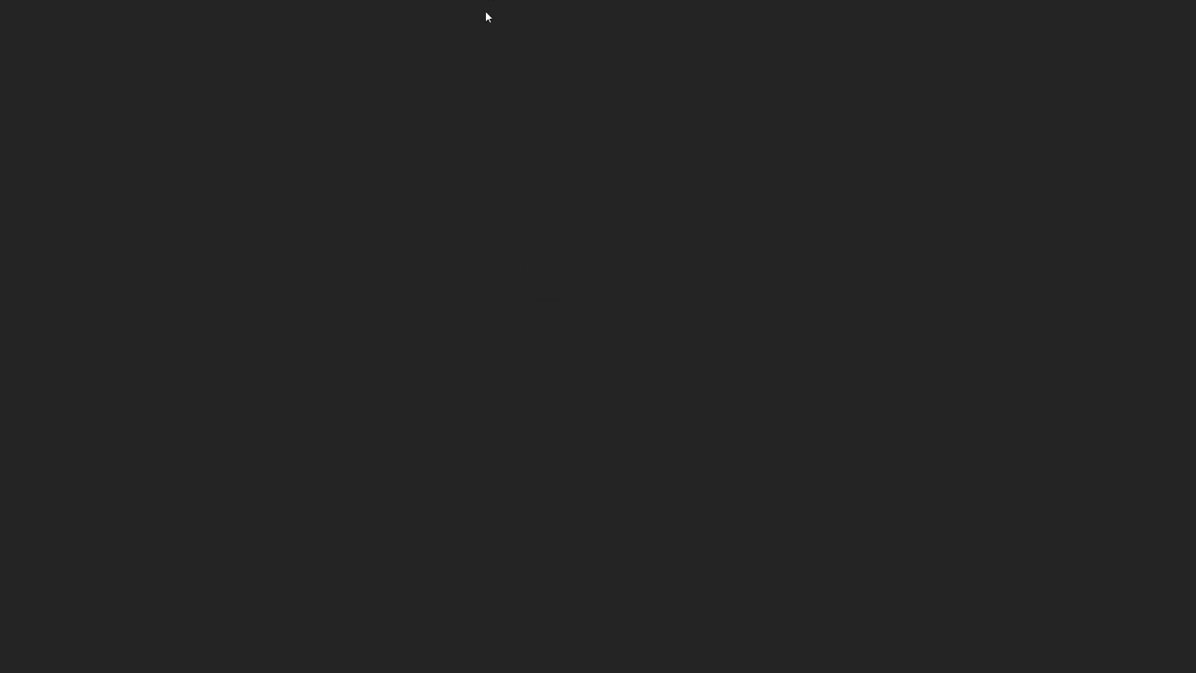
type("web.dev")
key("Return")
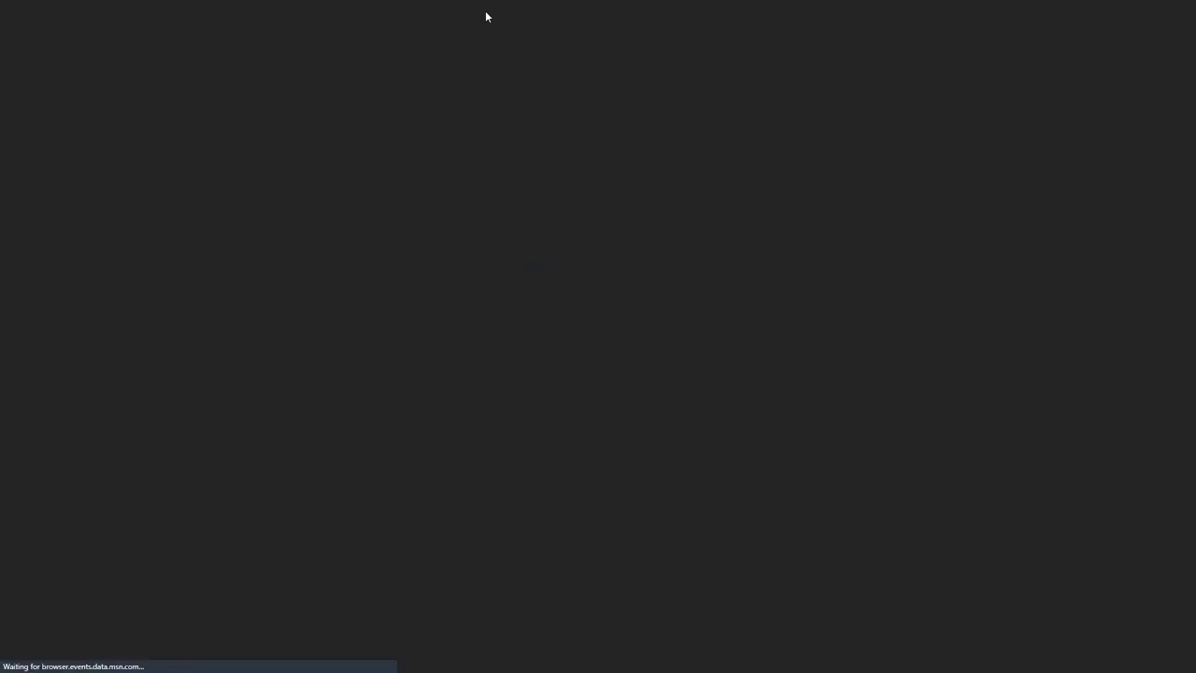
left_click(154, 311)
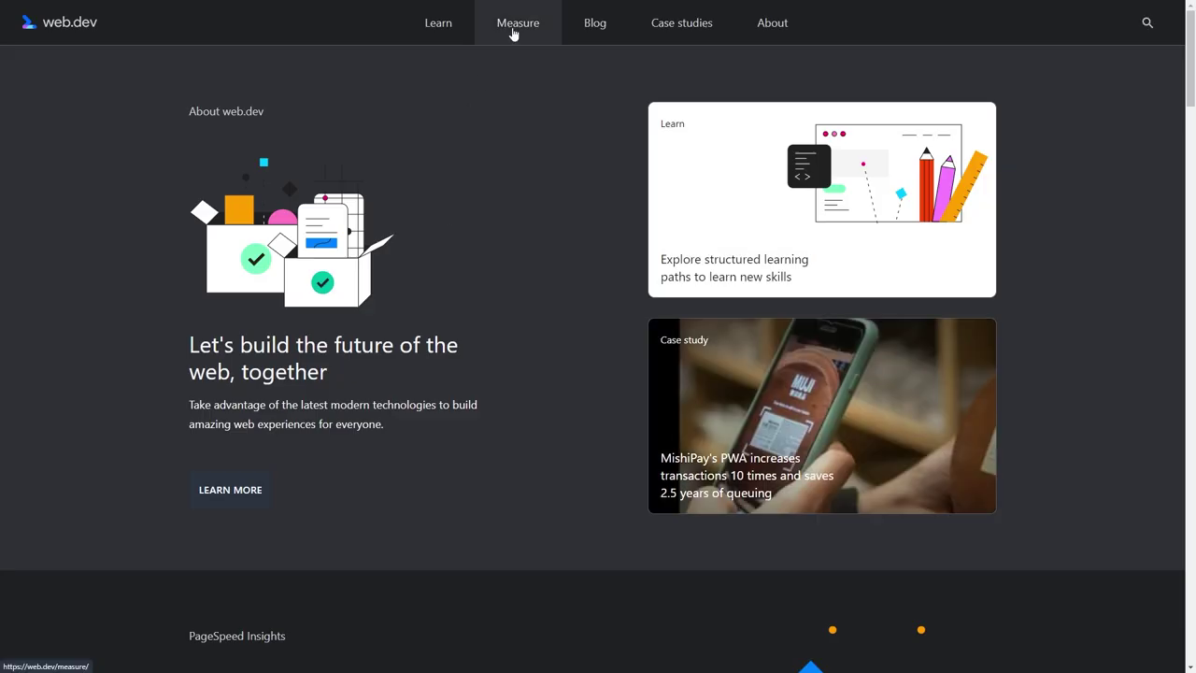
left_click(513, 31)
left_click(504, 372)
type("https://wordpress-479071-2550069.cloudwaysapps.com/")
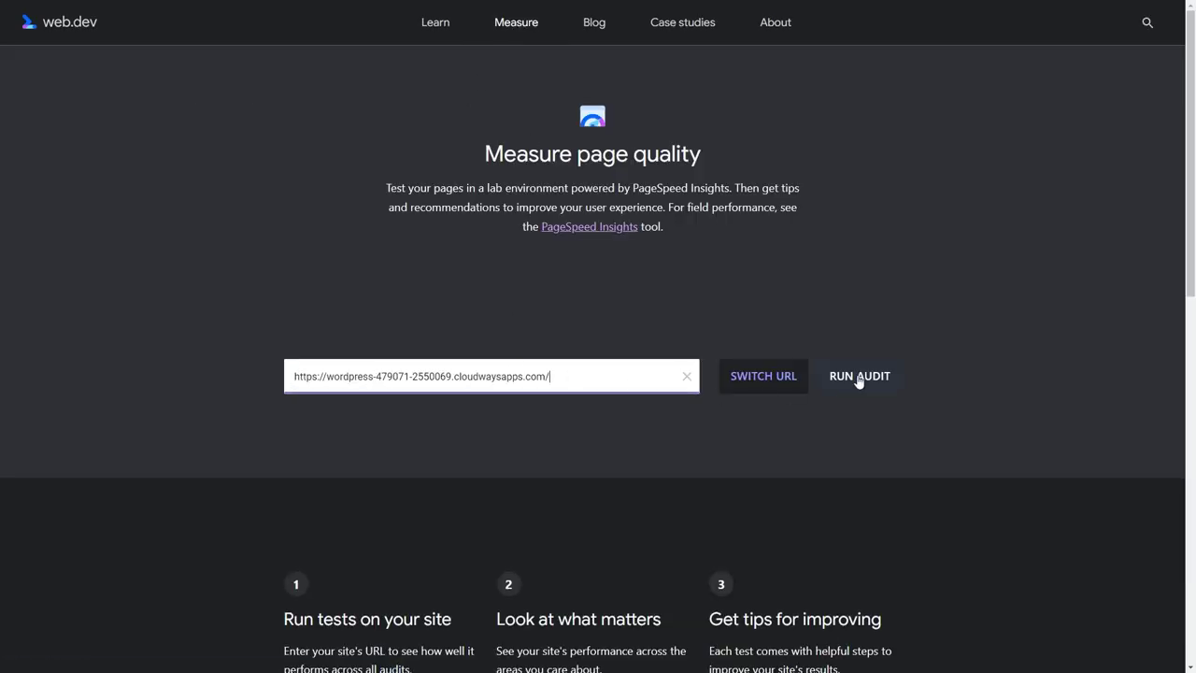
left_click(858, 379)
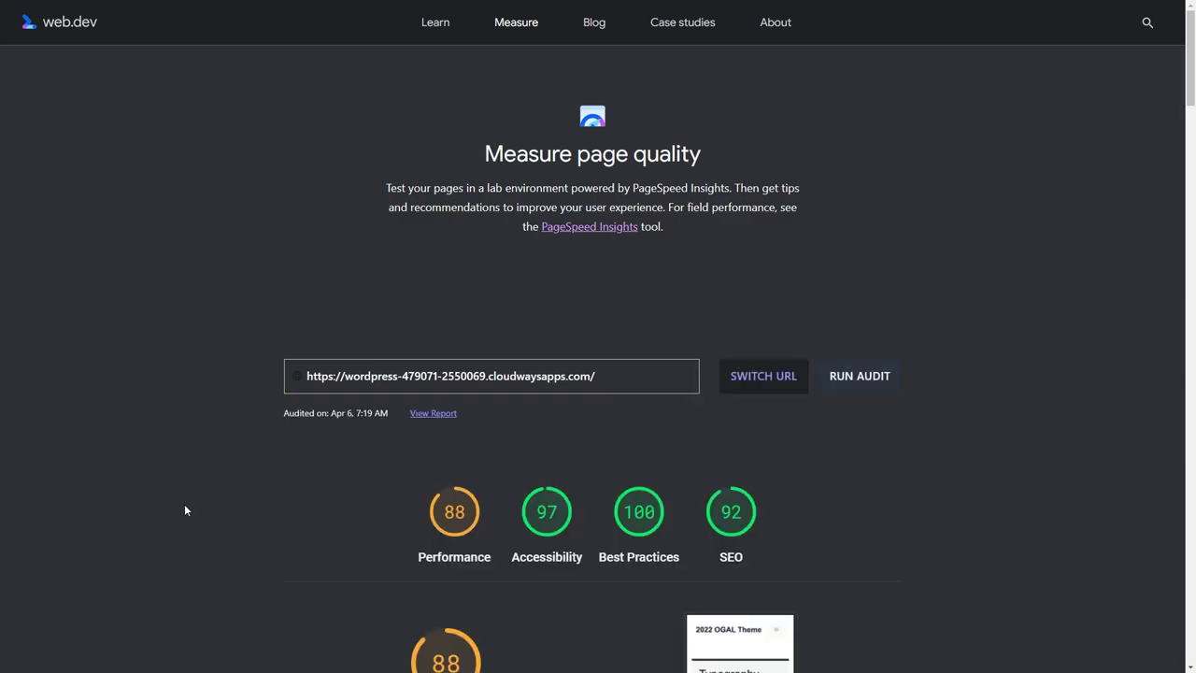
Review the First Contentful Paint, main-thread work, and contrast failures, then open a new tab.
scroll(283, 496, "down", 8)
left_click(301, 518)
scroll(307, 532, "down", 1)
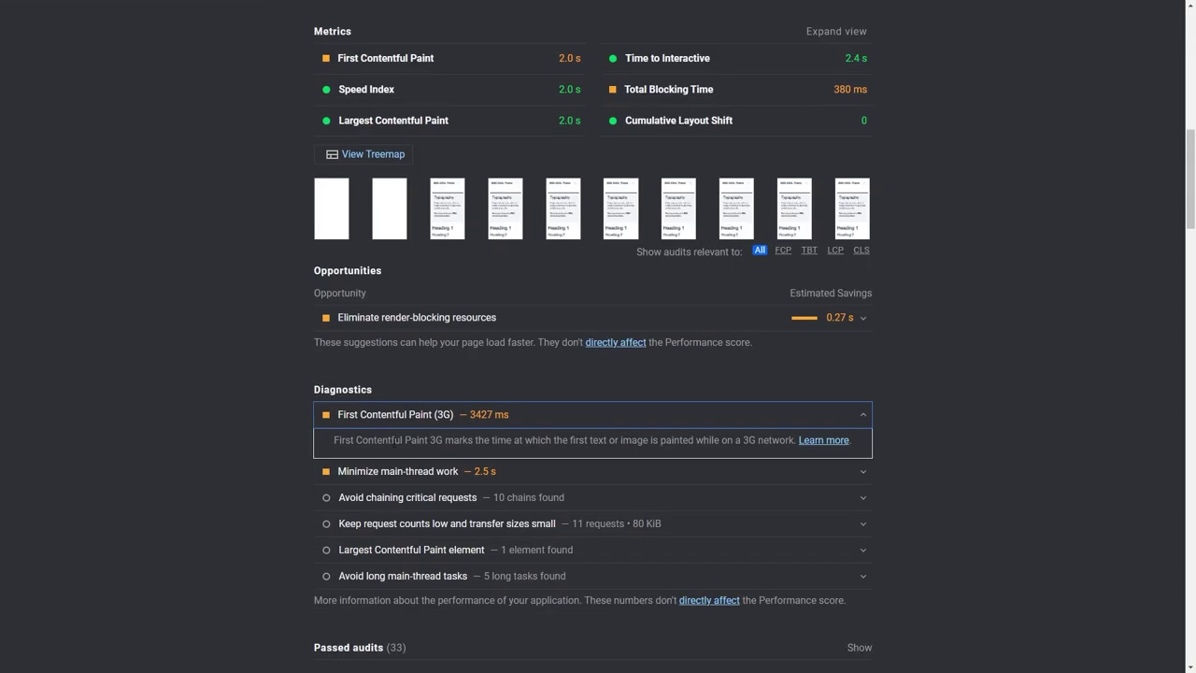
left_click(322, 470)
scroll(294, 539, "down", 3)
scroll(293, 539, "up", 1)
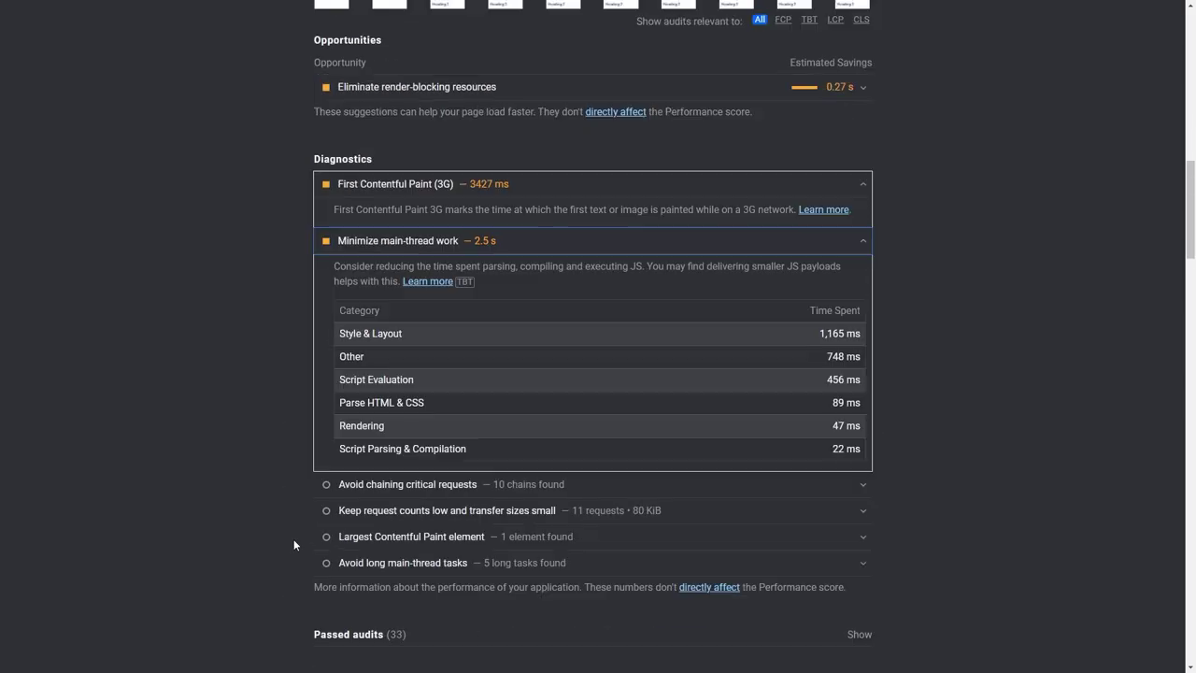
scroll(395, 392, "down", 6)
left_click(401, 377)
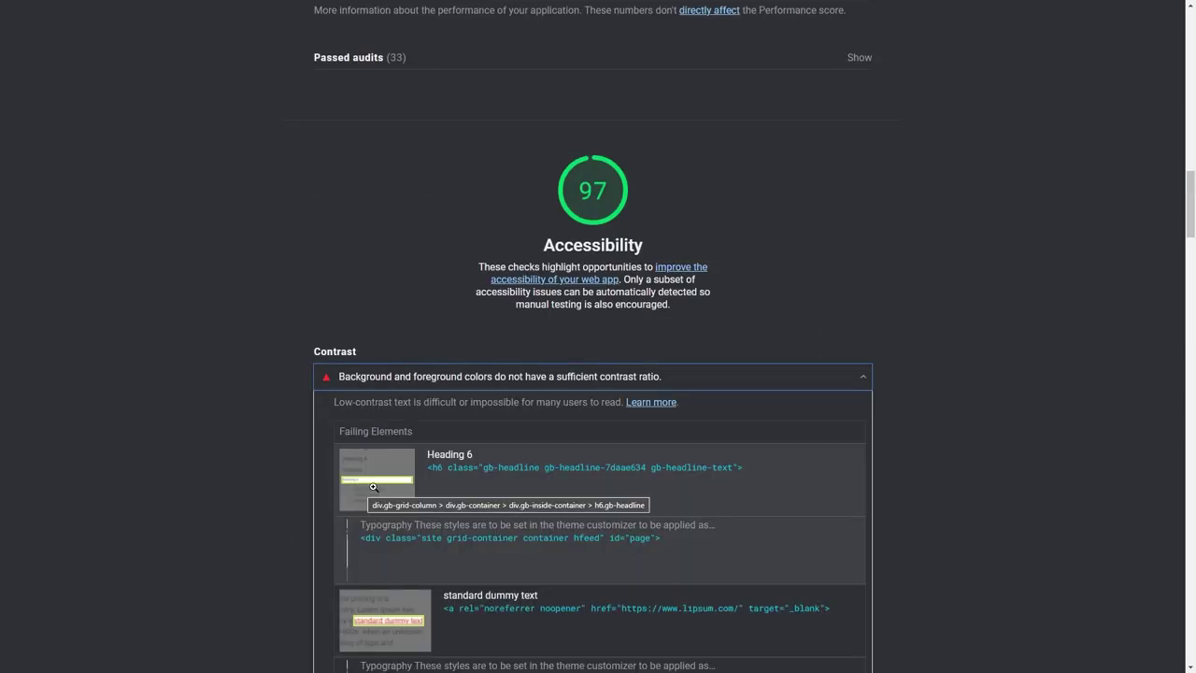
scroll(326, 516, "down", 5)
scroll(325, 523, "up", 10)
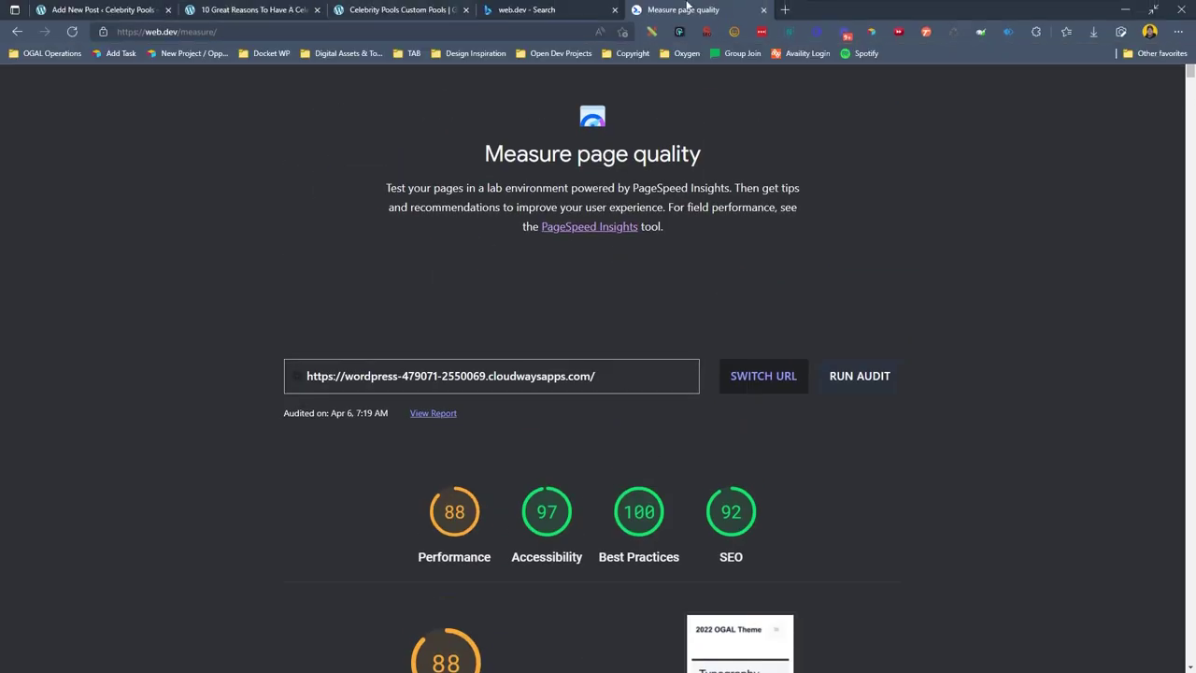
left_click(785, 10)
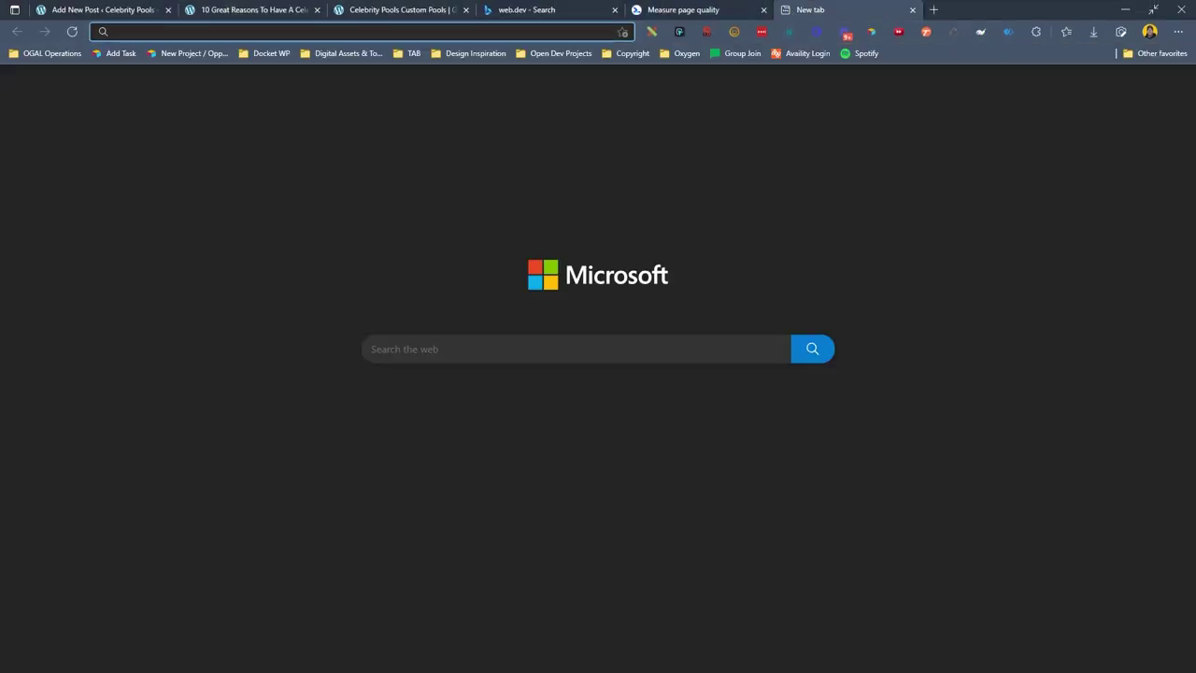
Disable Varnish in the Celebrity Pools app's Cloudways settings, then go back to the web.dev tab.
left_click(287, 31)
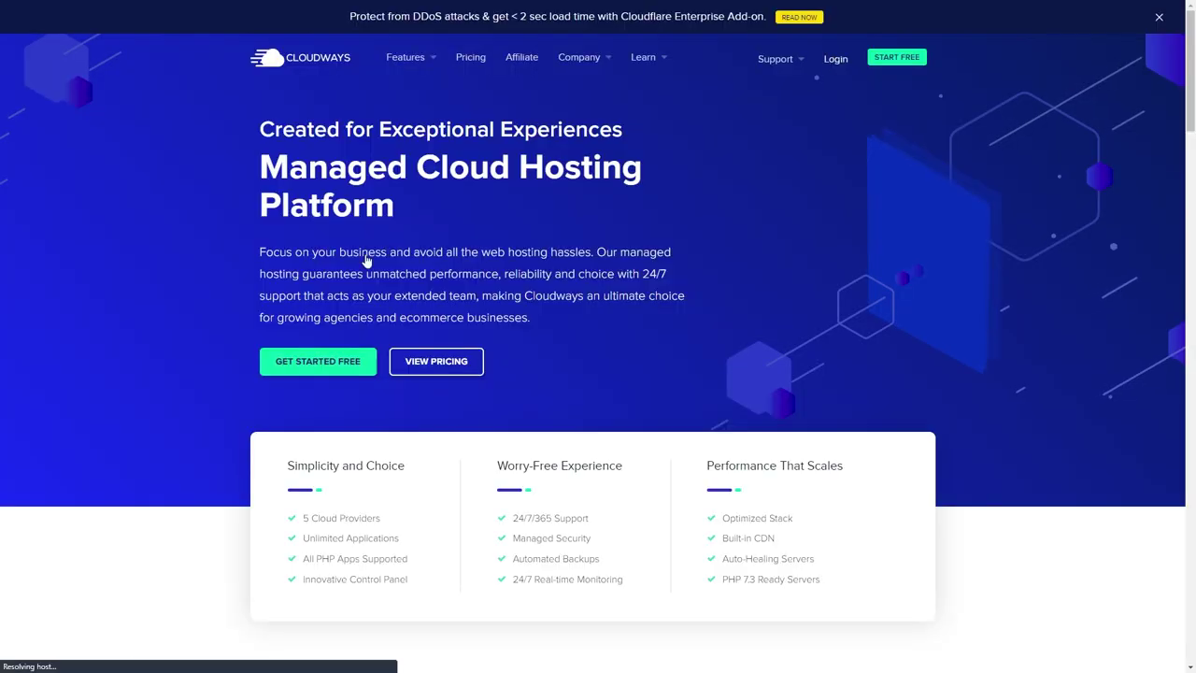
left_click(1134, 57)
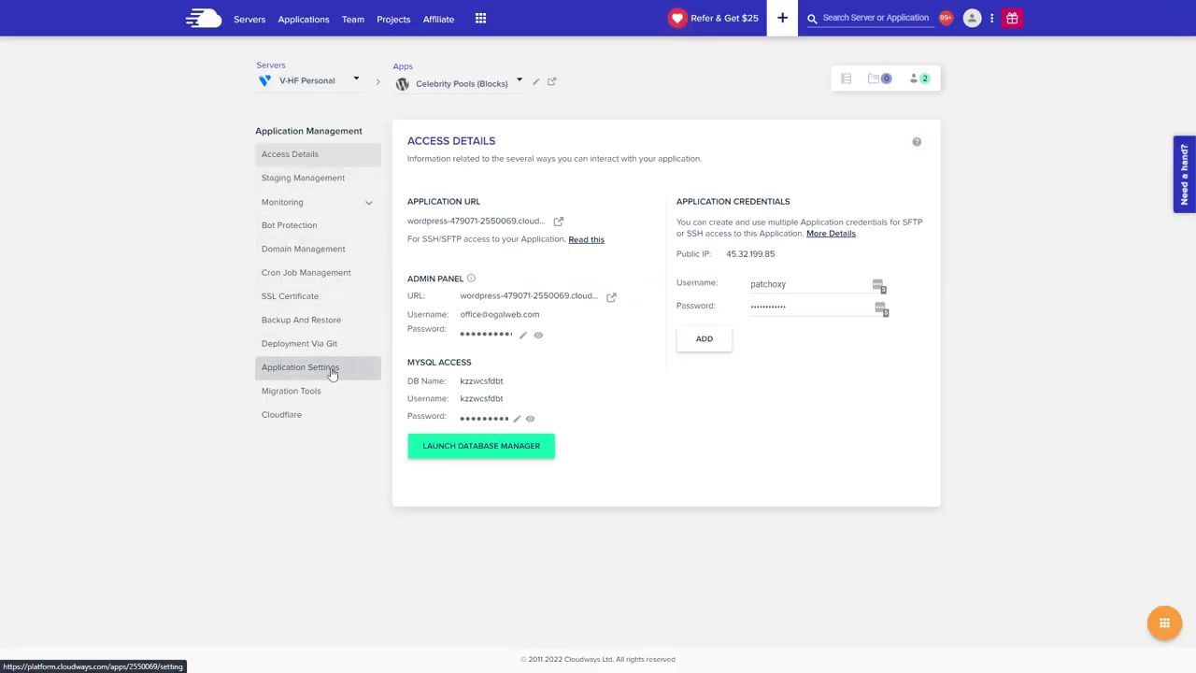
left_click(330, 369)
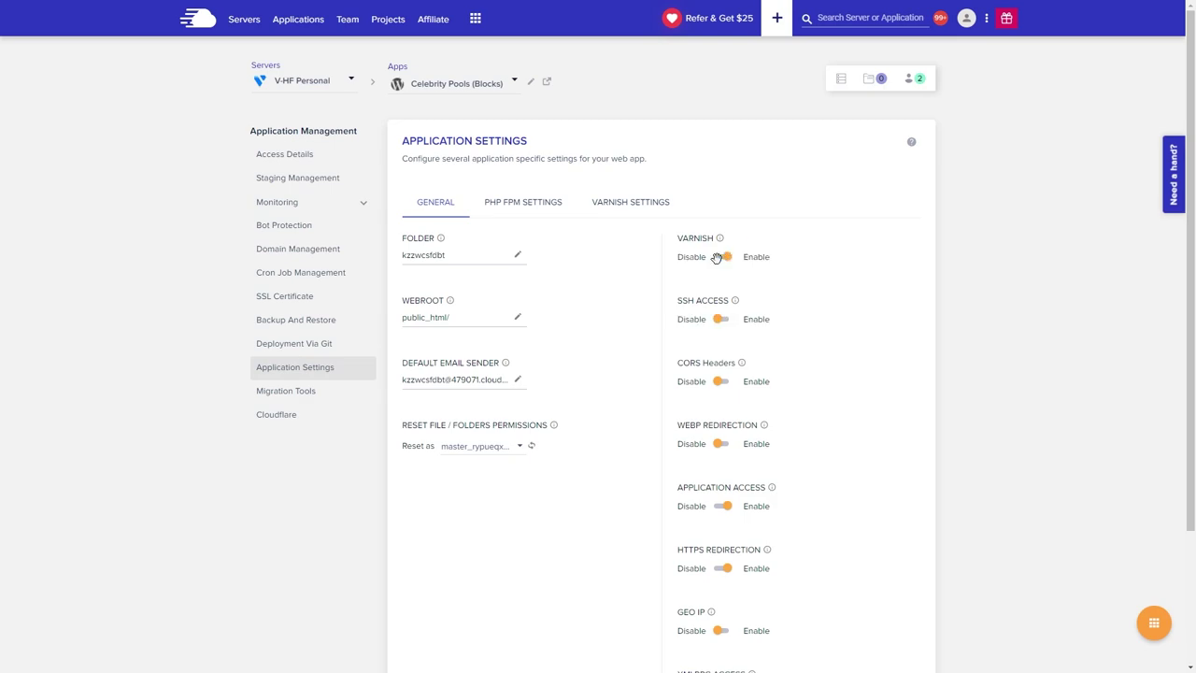
left_click(717, 257)
left_click(383, 358)
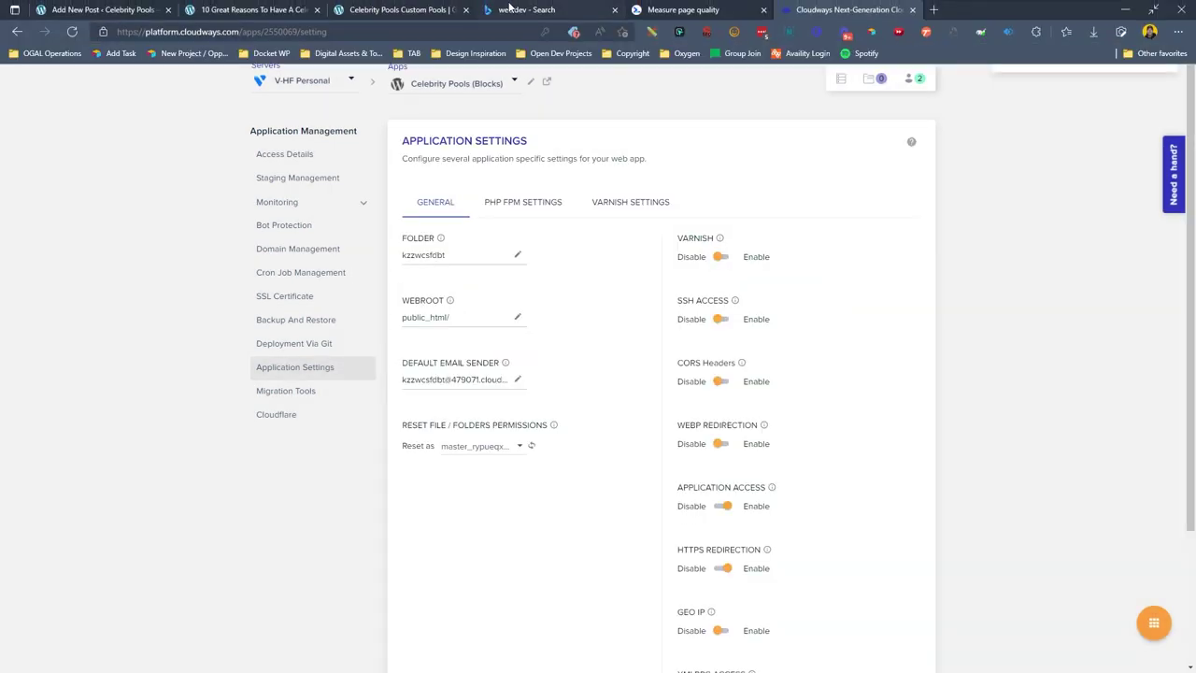
key("ctrl+w")
left_click(682, 9)
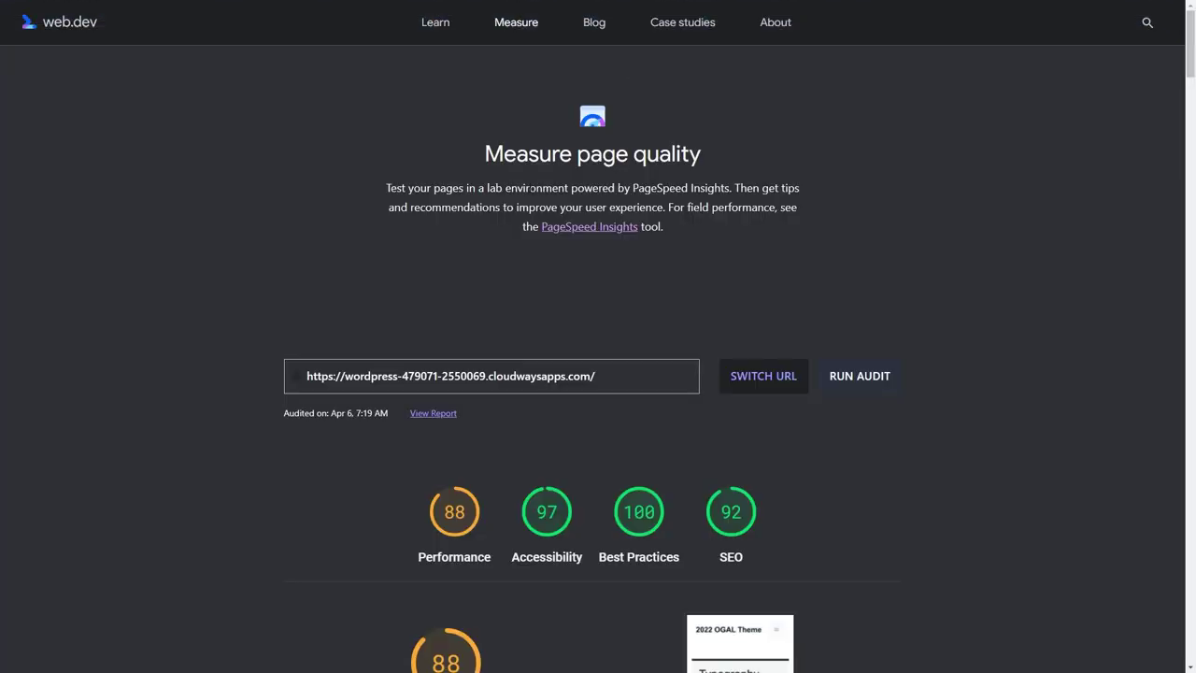
Rerun the web.dev audit and review the SEO findings, including the blocked-from-indexing item.
left_click(864, 378)
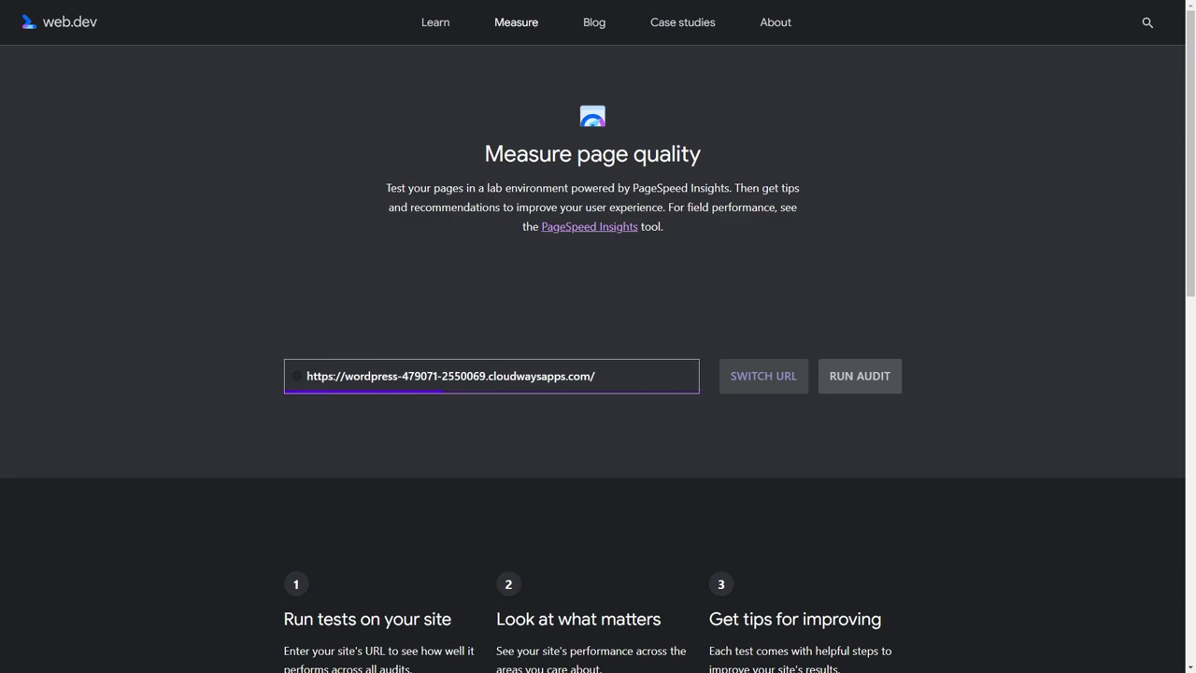
scroll(348, 279, "down", 3)
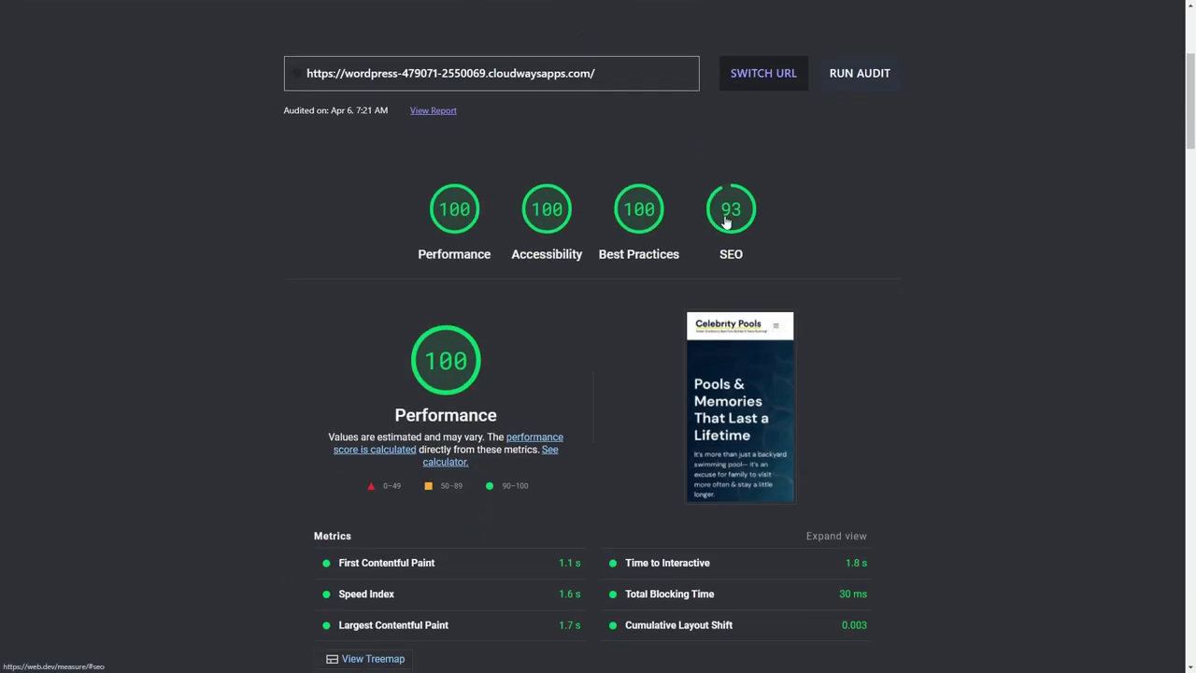
left_click(726, 222)
left_click(382, 270)
scroll(488, 354, "up", 10)
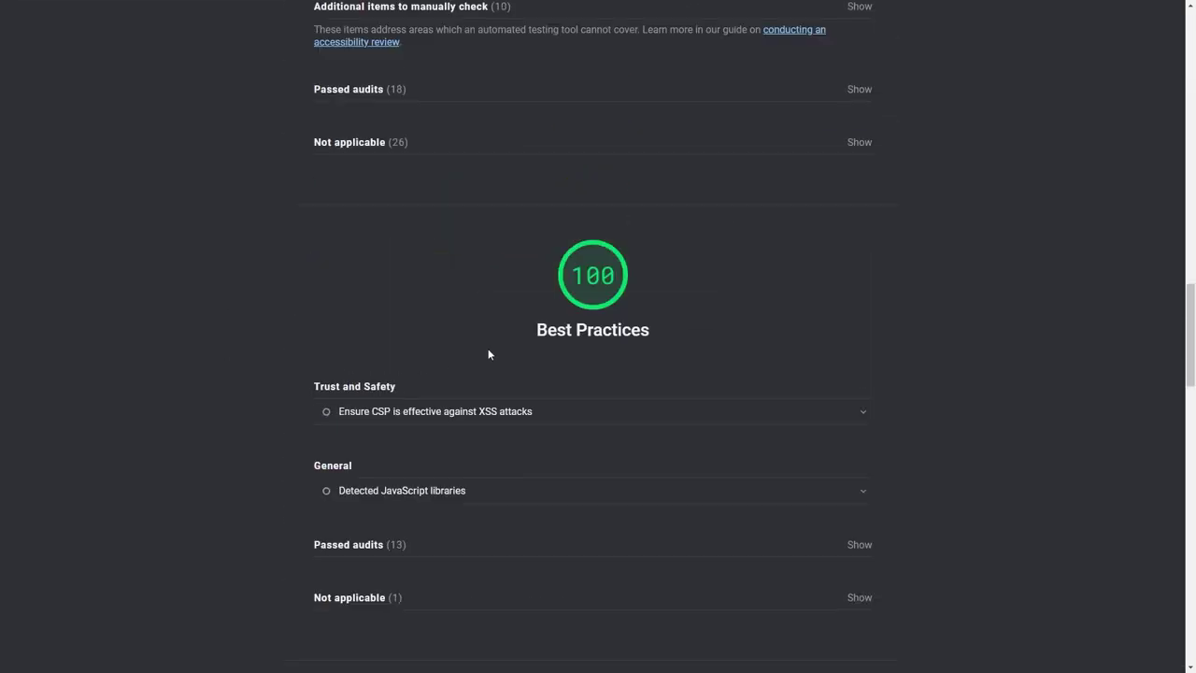
scroll(488, 355, "up", 15)
Close the web.dev audit, Cloudways and search results tabs.
mouse_move(700, 9)
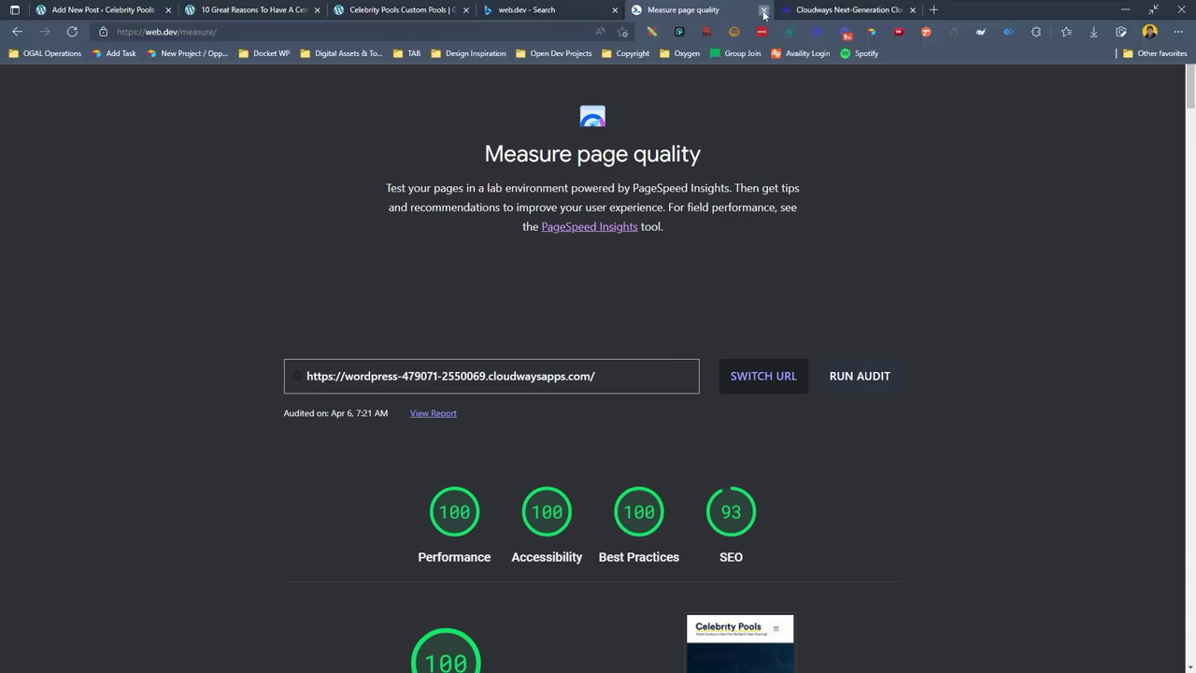
left_click(763, 11)
left_click(763, 10)
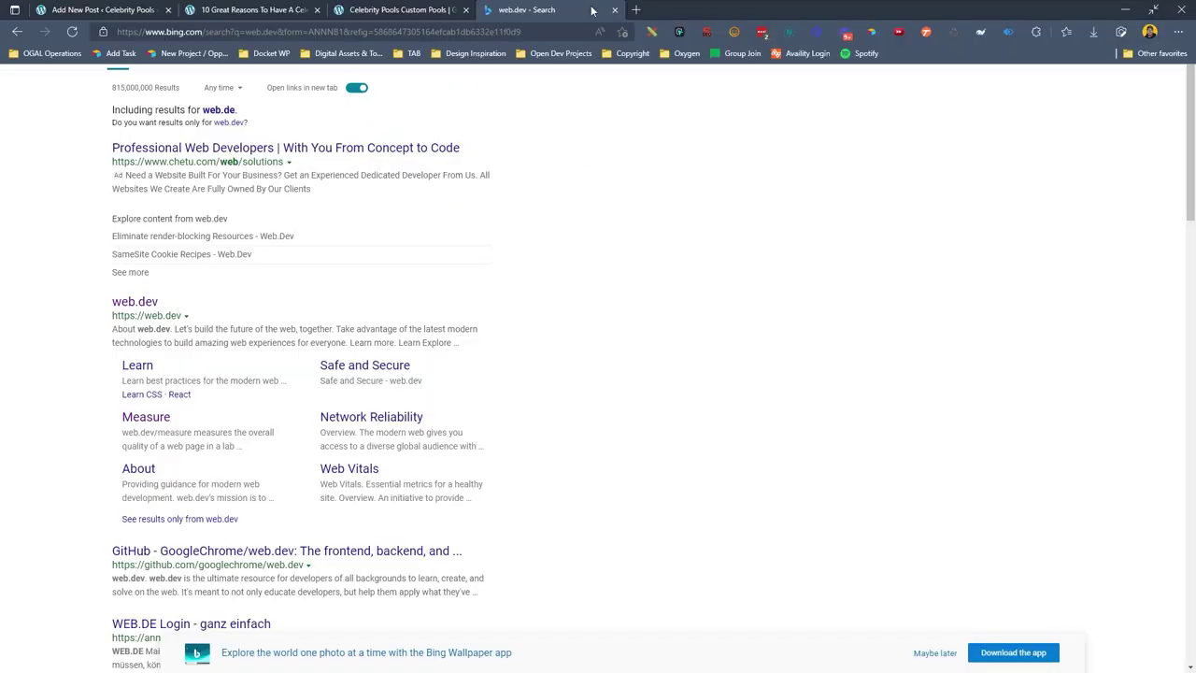
left_click(613, 10)
Load the WordPress admin dashboard by appending /wp to the site address.
mouse_move(370, 7)
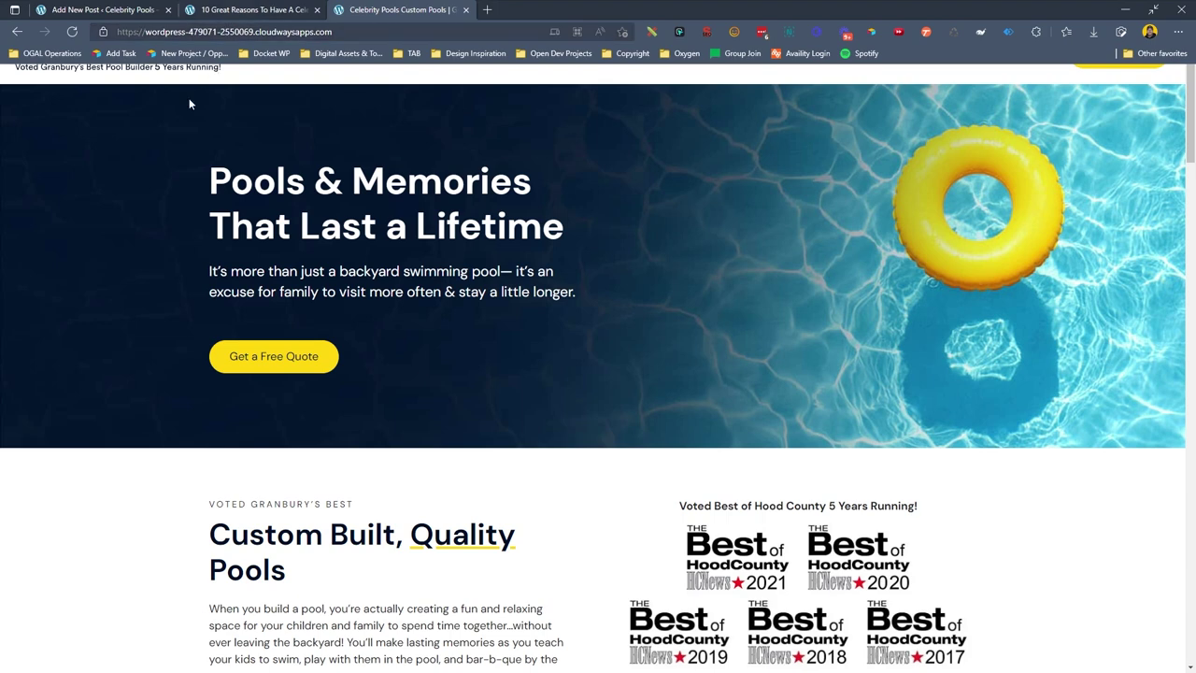
left_click(399, 32)
left_click(399, 32)
type("/wp-admin/")
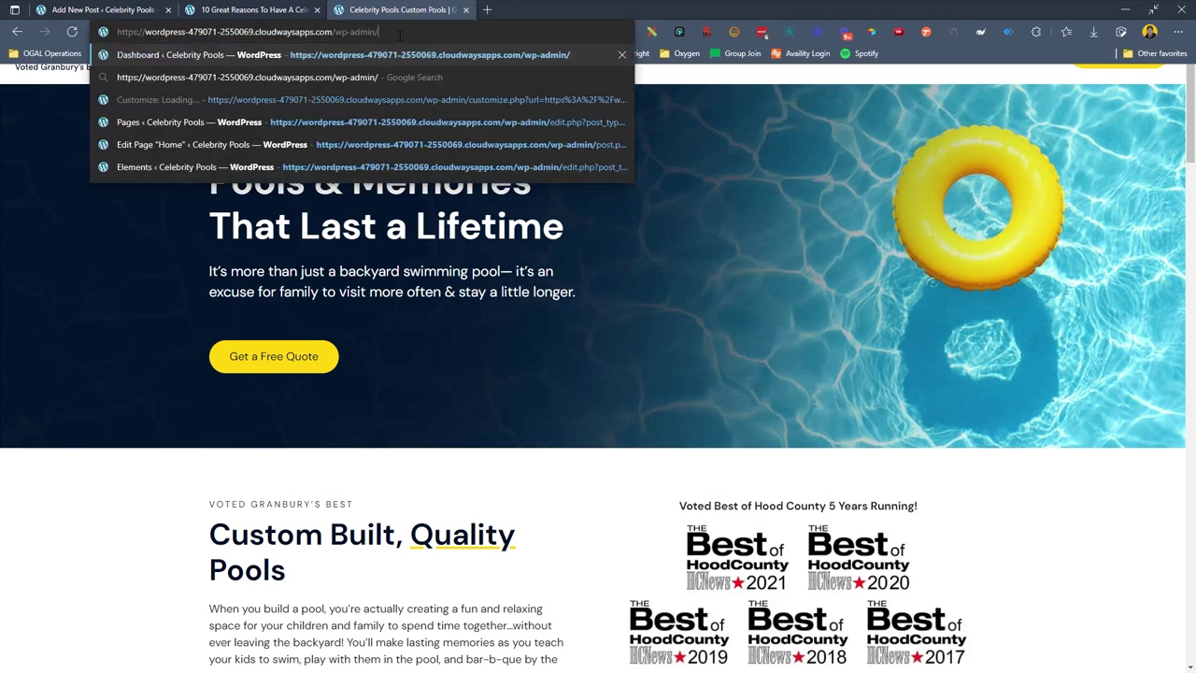
key("Return")
Upload the cropped-Favicon star image and set it as the site icon in Site Identity.
mouse_move(123, 273)
left_click(170, 295)
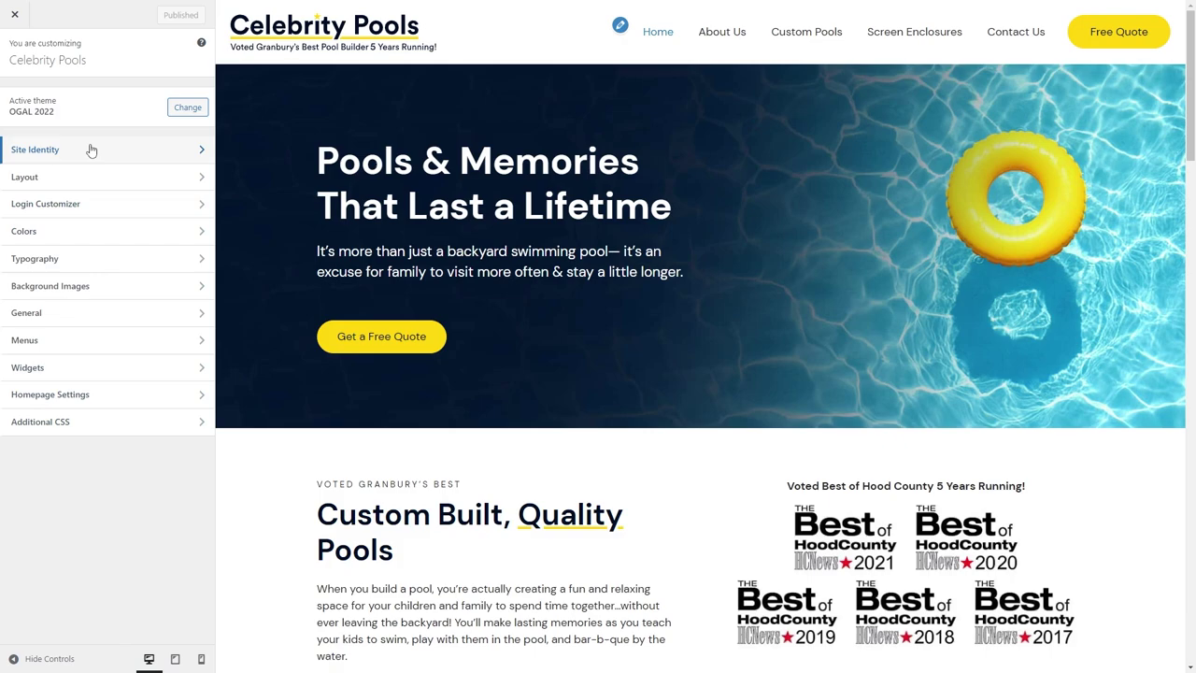
left_click(92, 150)
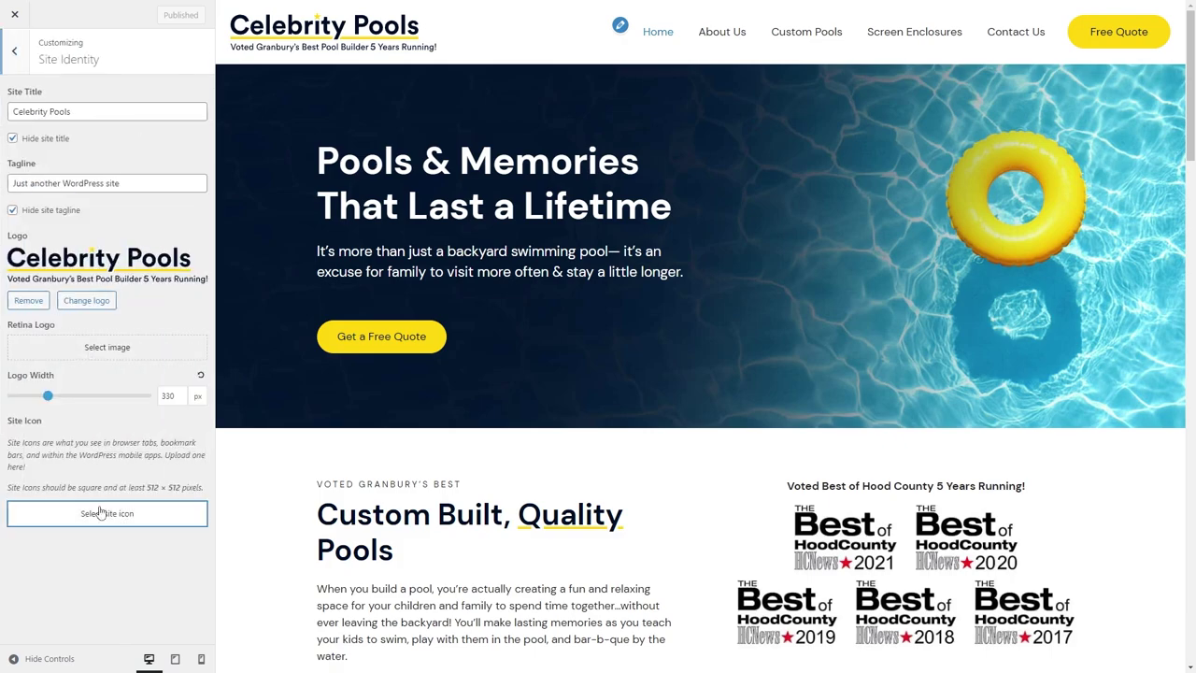
left_click(93, 513)
left_click(51, 60)
left_click(603, 312)
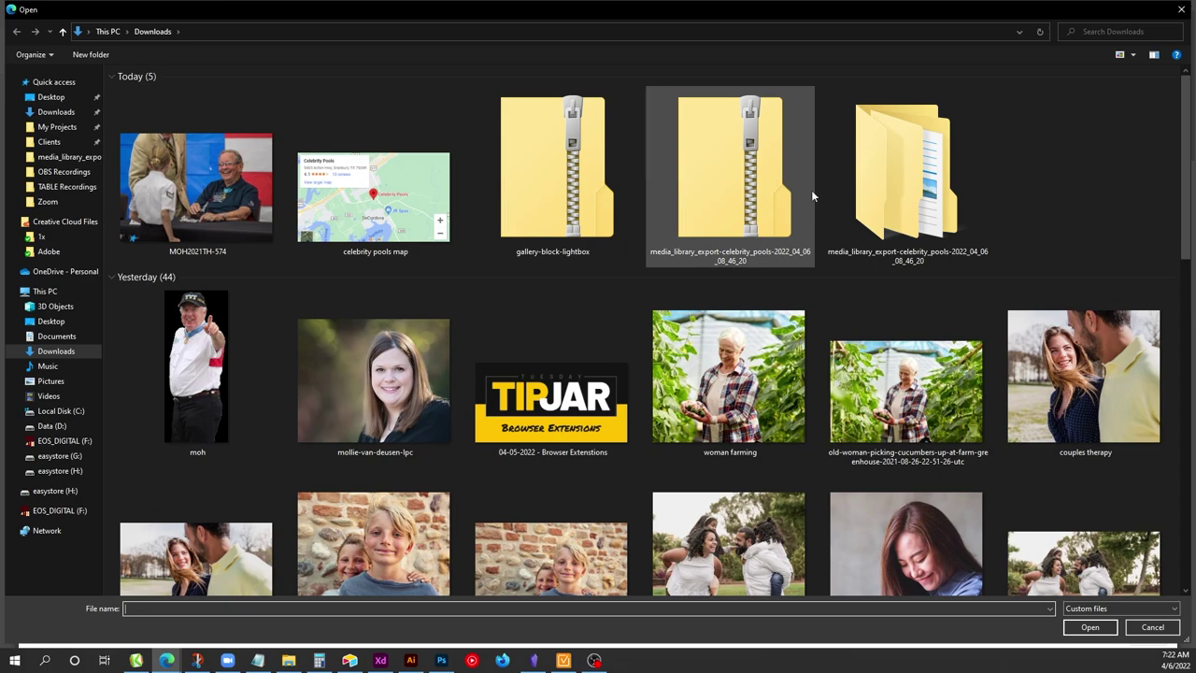
double_click(894, 161)
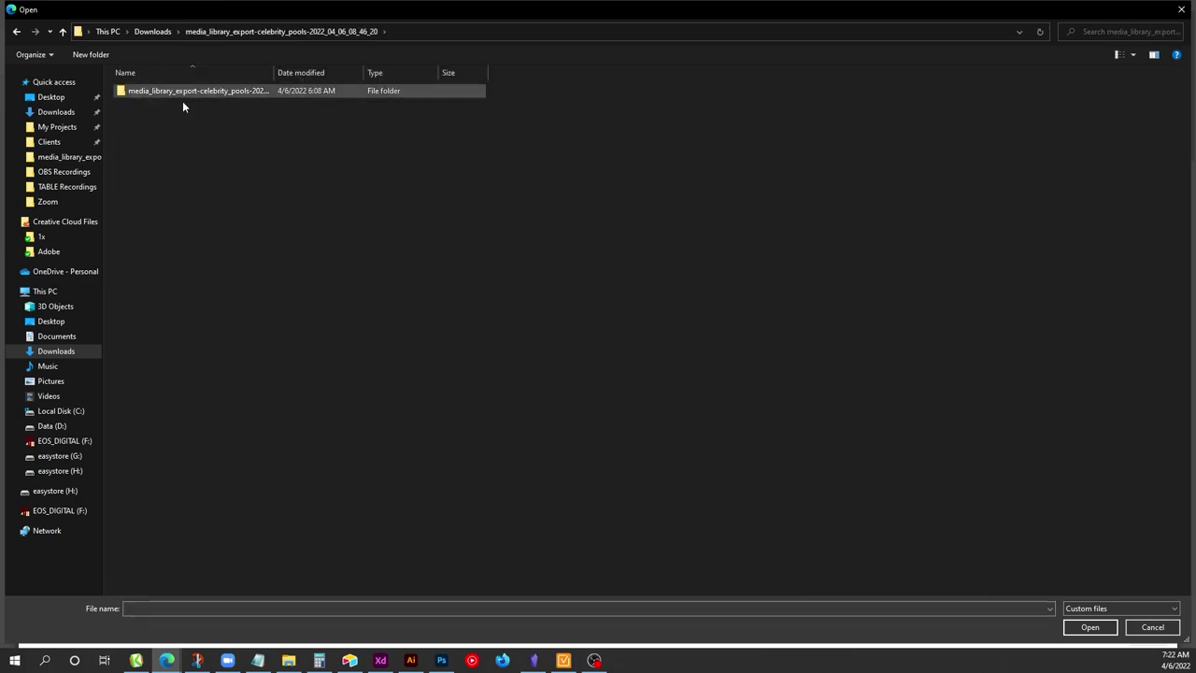
double_click(183, 92)
scroll(458, 286, "down", 10)
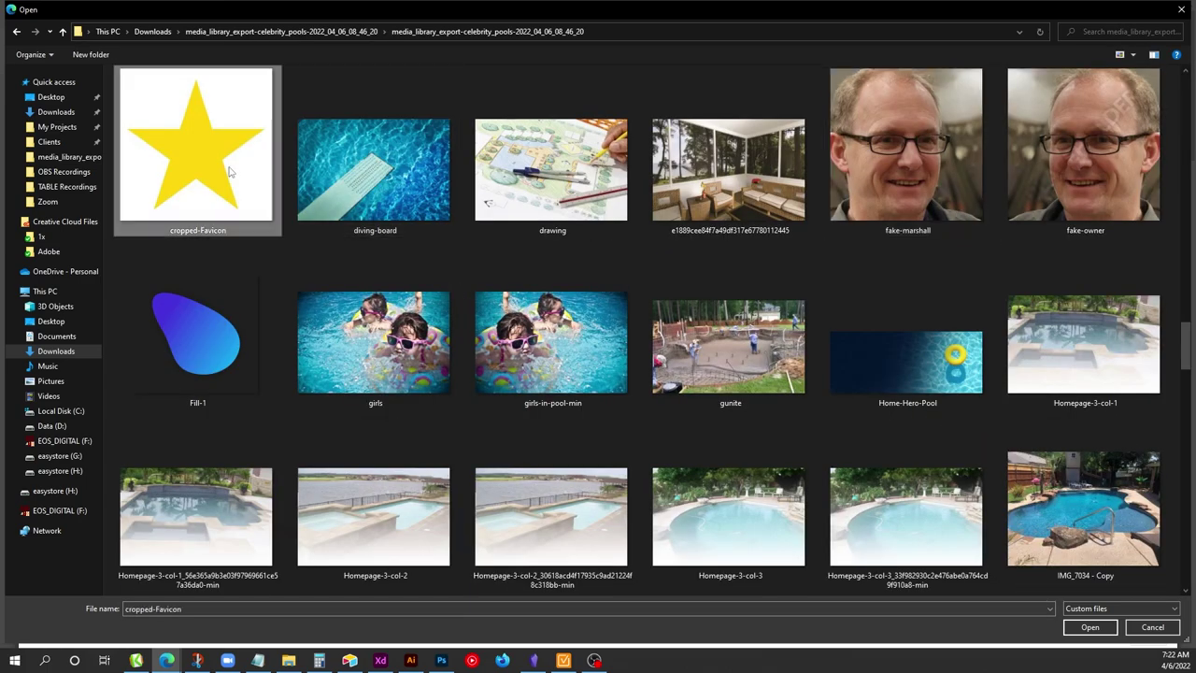
double_click(229, 168)
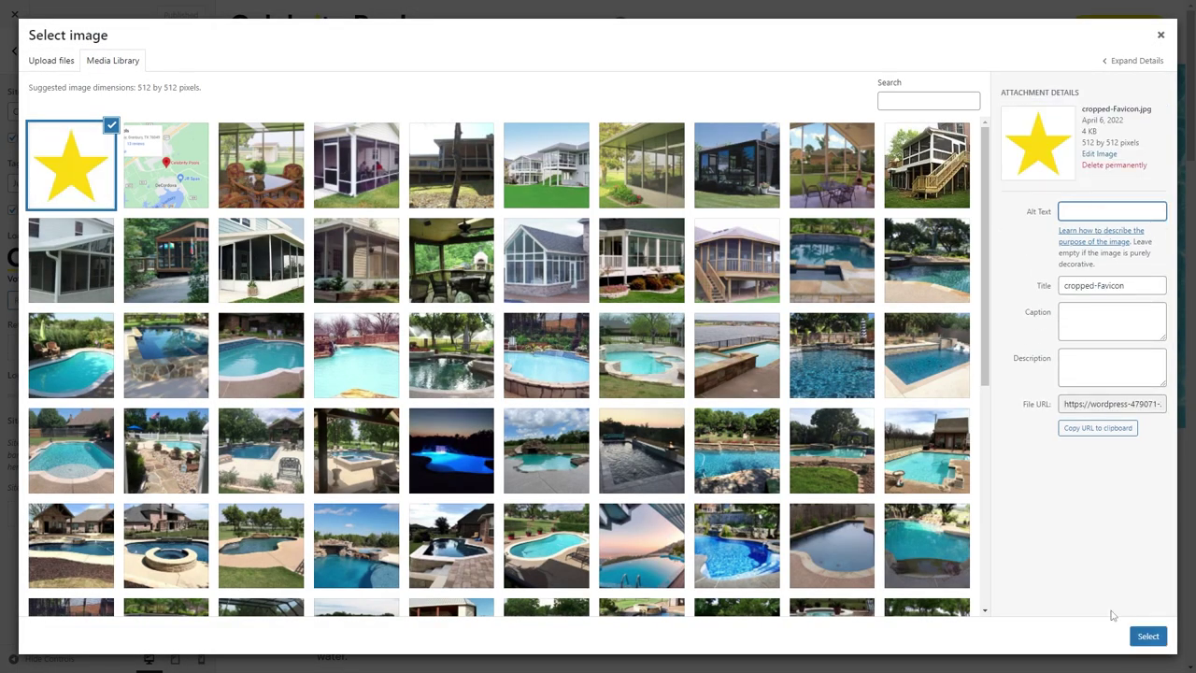
left_click(1148, 635)
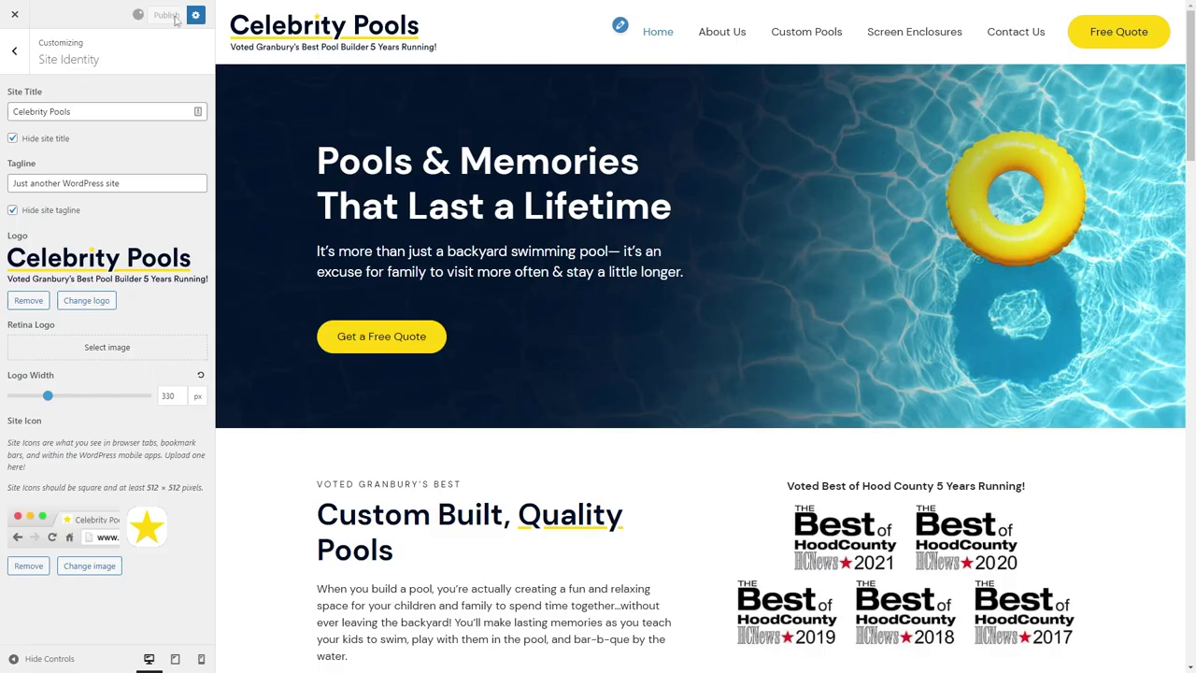
Leave the customizer and go to Plugins > Add New, ready to search.
left_click(14, 14)
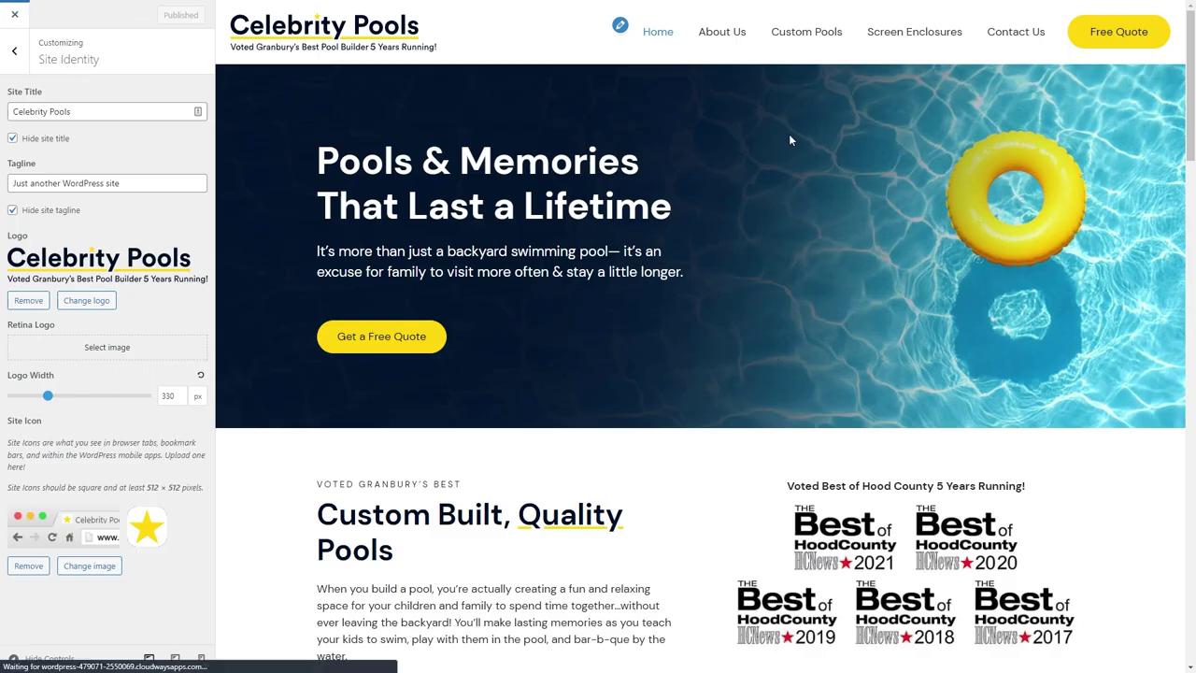
mouse_move(94, 293)
left_click(161, 315)
left_click(1031, 75)
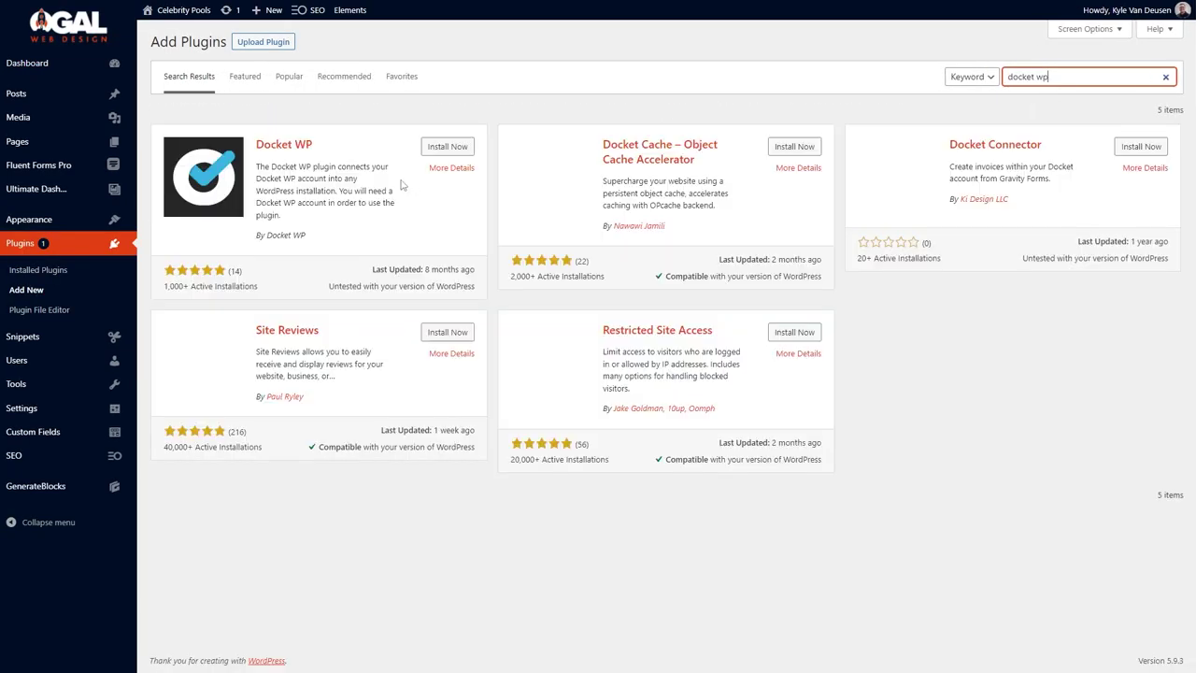
Install and activate Docket WP, then sign in with the account e-mail and password.
left_click(428, 147)
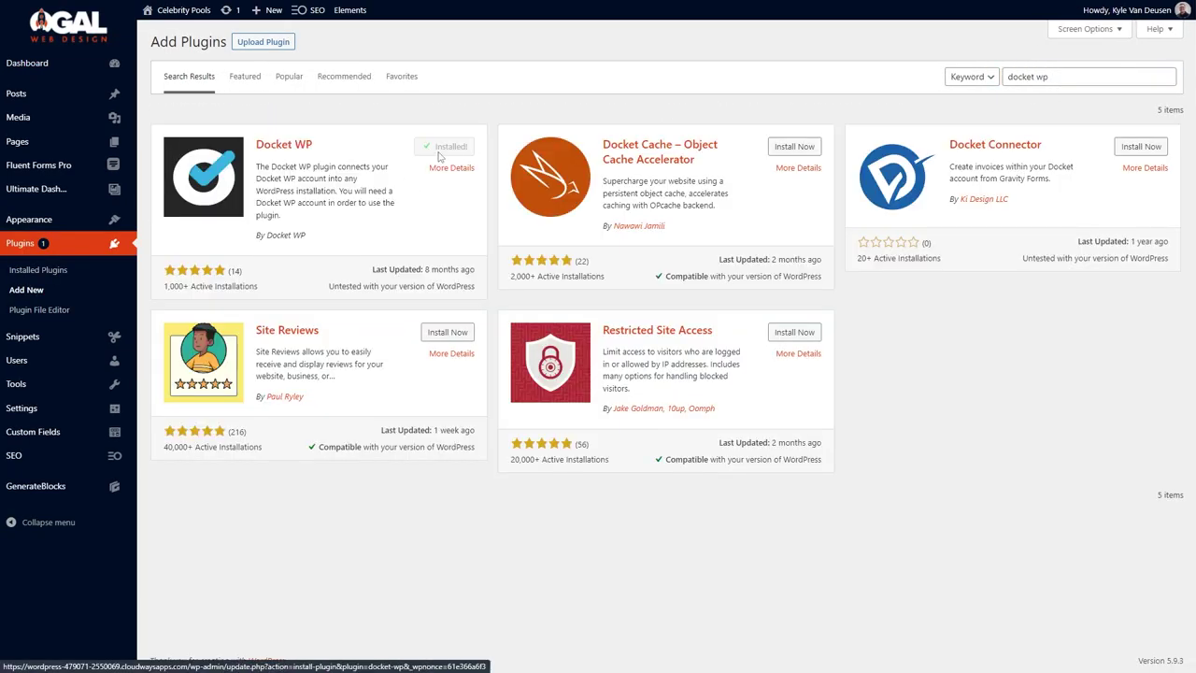
left_click(456, 149)
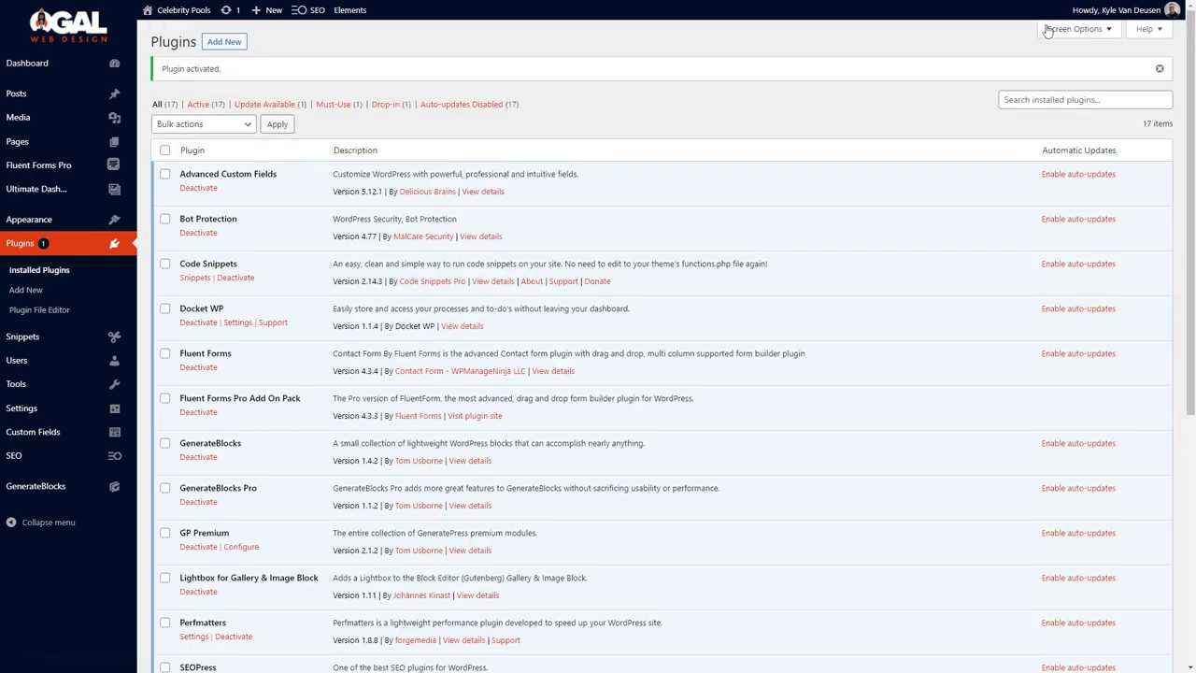
left_click(1104, 110)
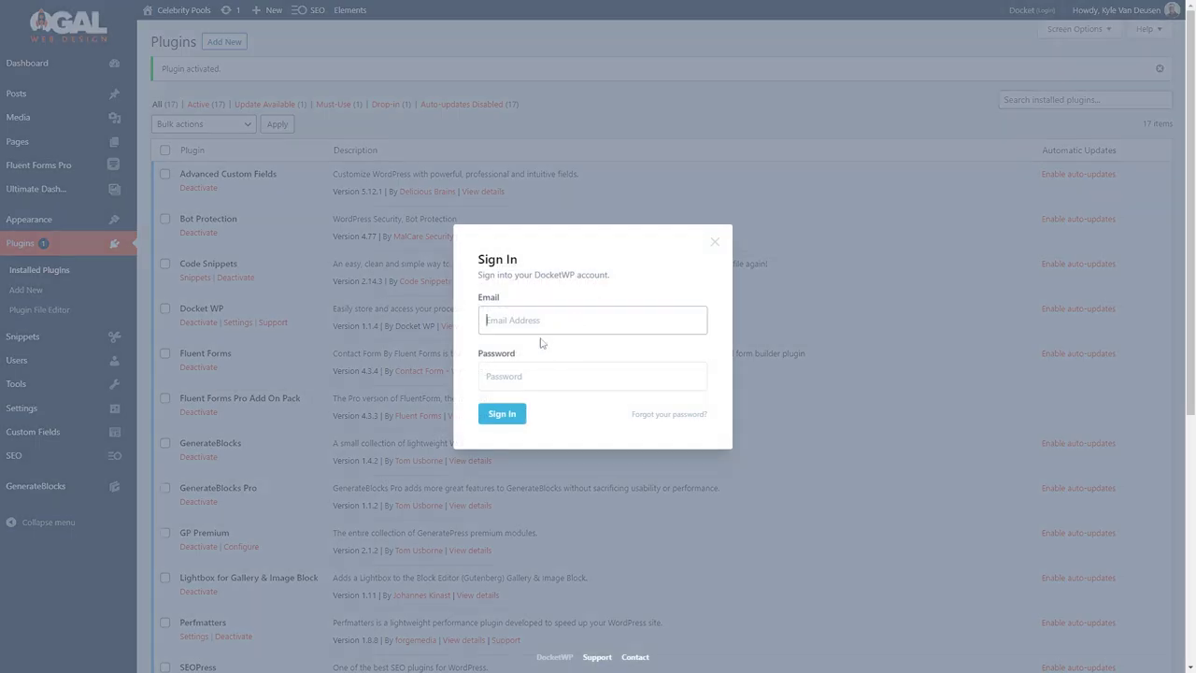
key("Tab")
type("•")
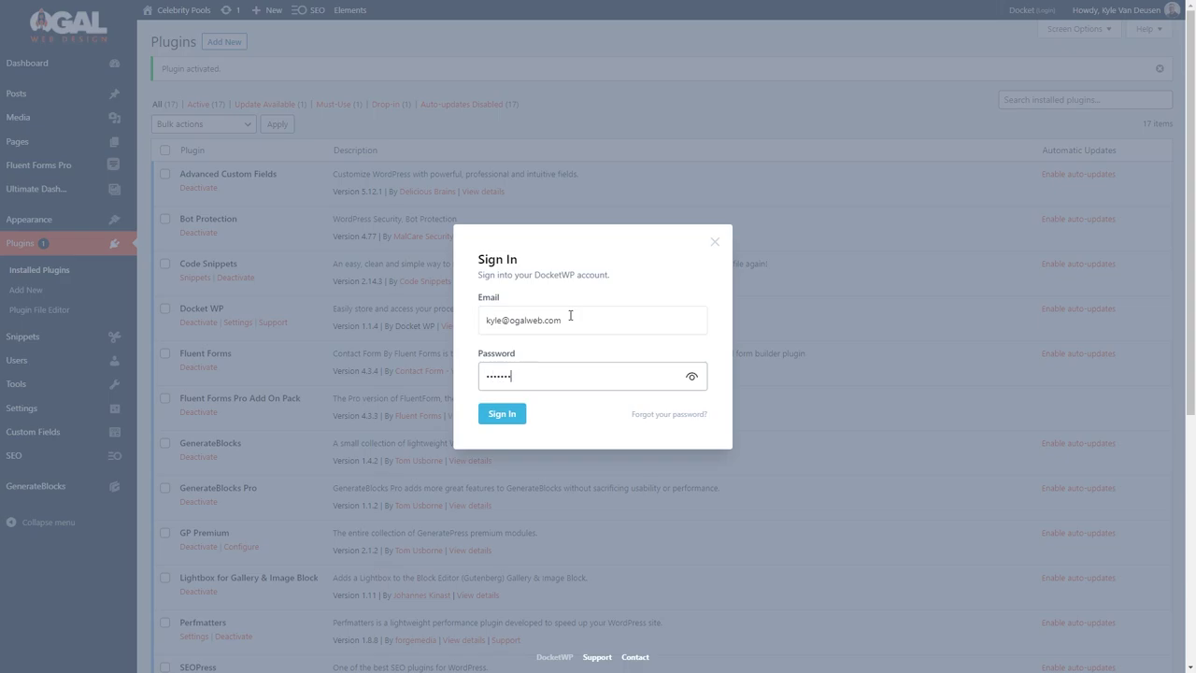
key("Return")
Import the Launch Checklist from the official library; mark Set Up Permalinks and SEO Plugin done.
left_click(560, 461)
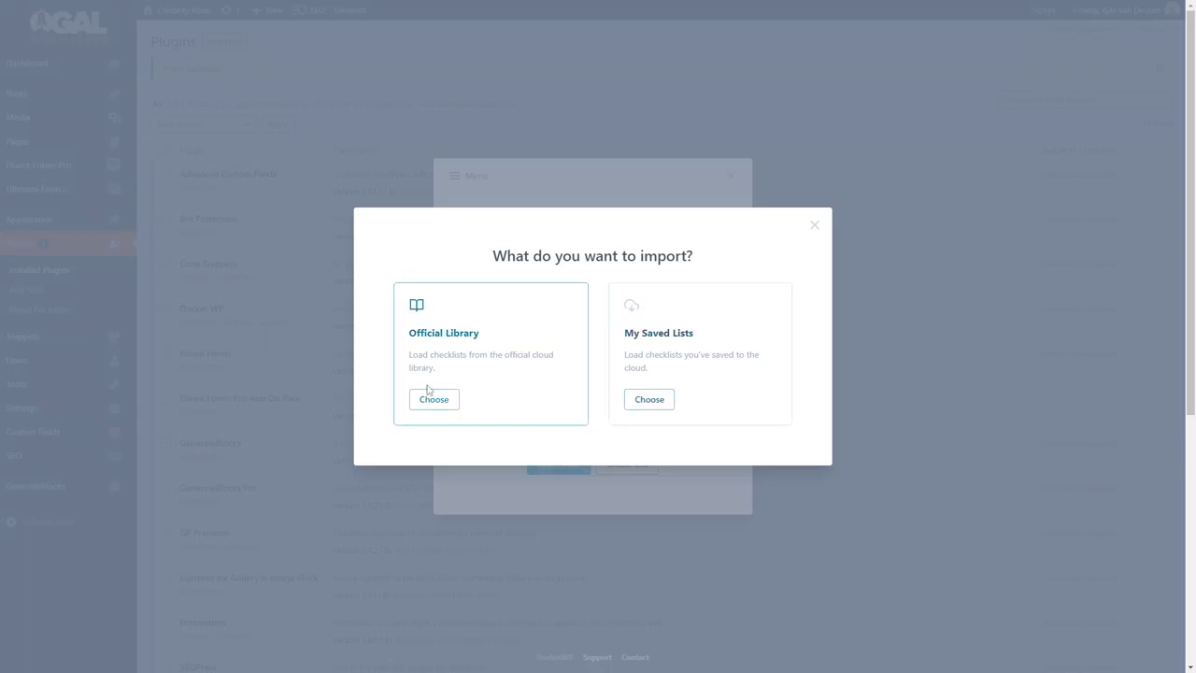
left_click(432, 397)
scroll(445, 360, "down", 2)
left_click(710, 556)
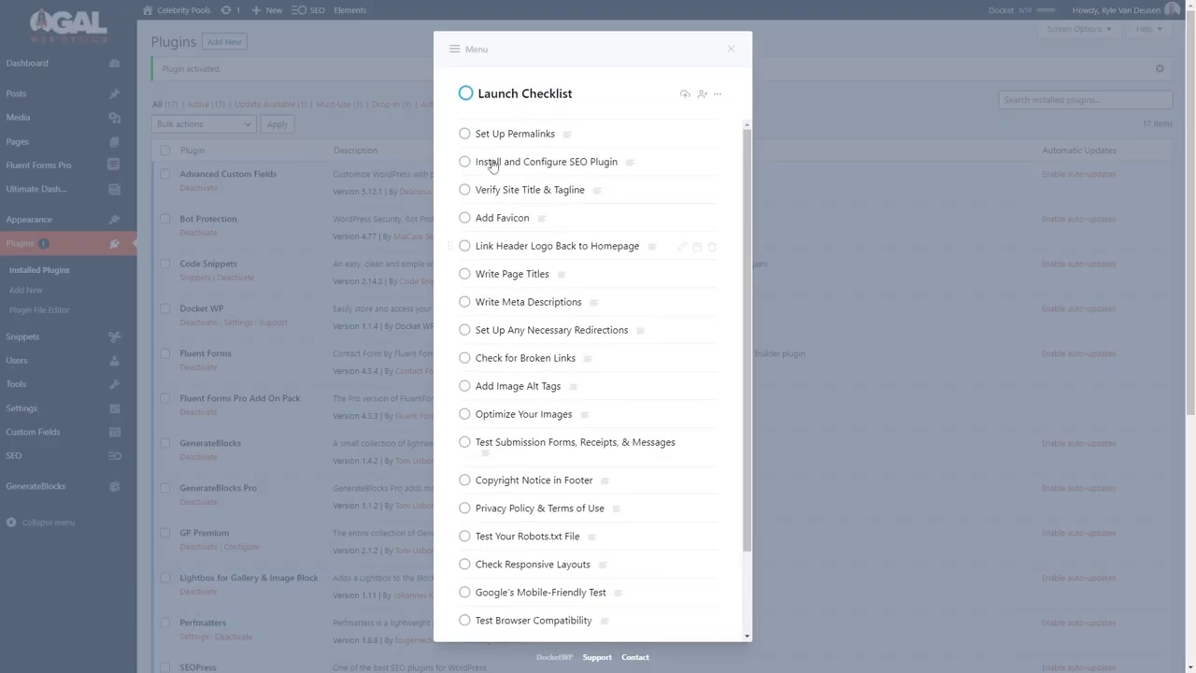
left_click(464, 134)
left_click(464, 134)
Mark Site Title & Tagline, Favicon, Header Logo link, Page Titles and Meta Descriptions done.
left_click(464, 133)
left_click(464, 134)
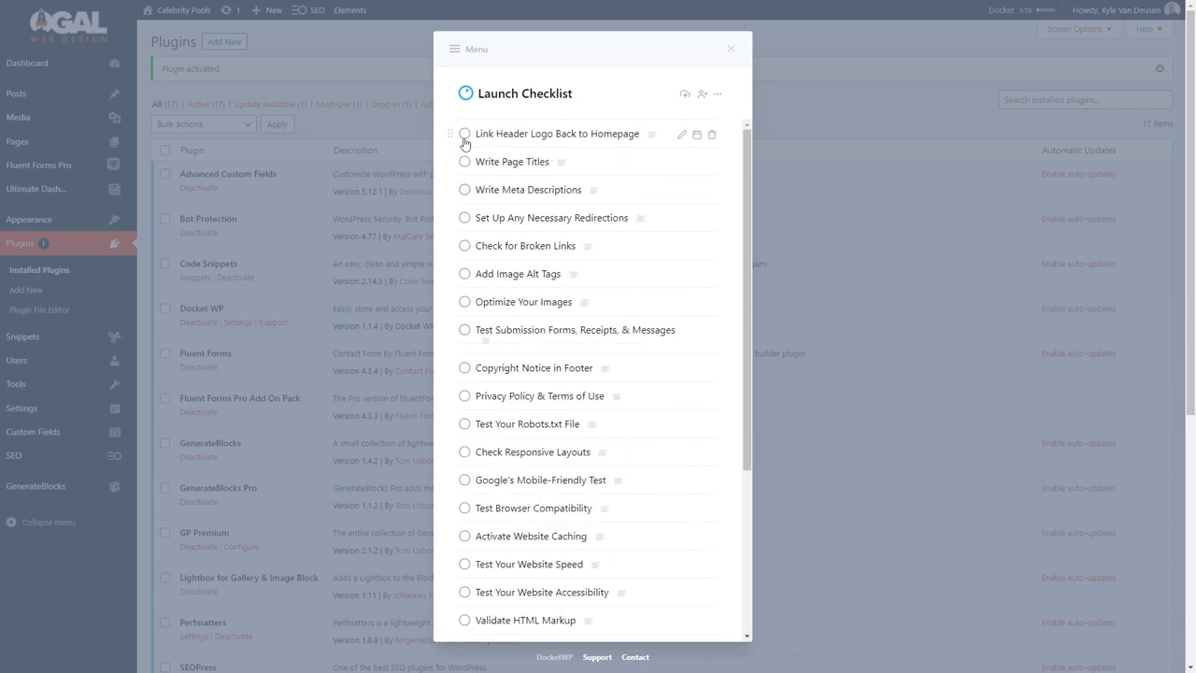
left_click(465, 134)
left_click(465, 134)
left_click(464, 133)
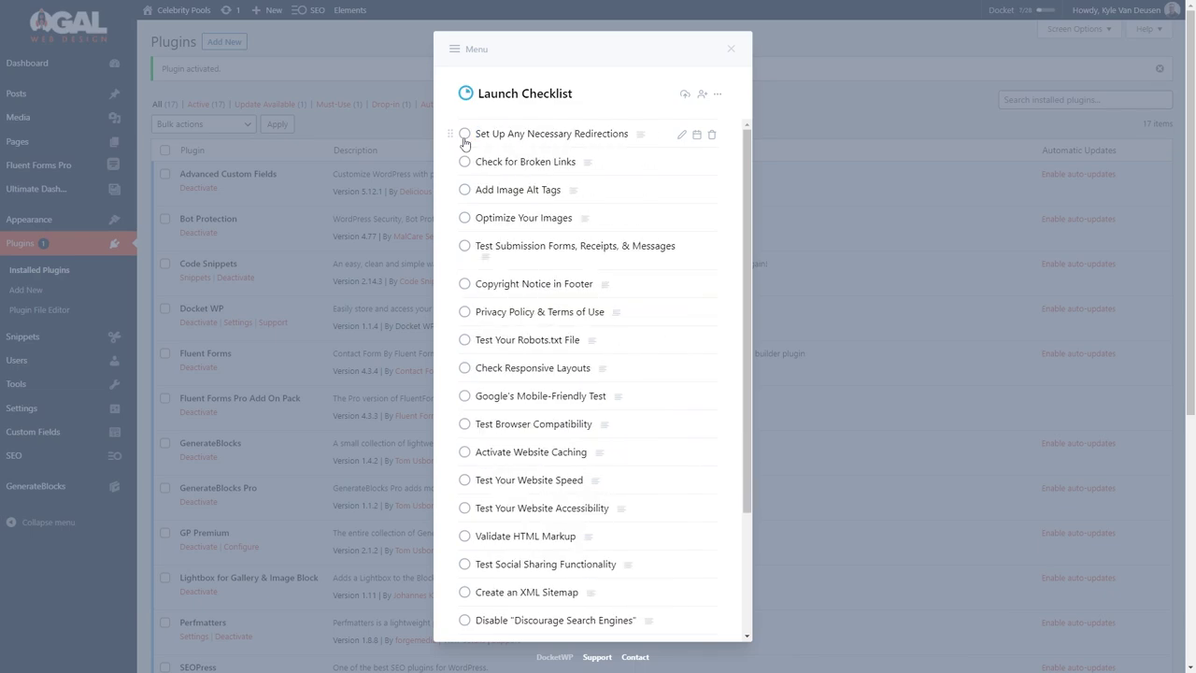
left_click(465, 134)
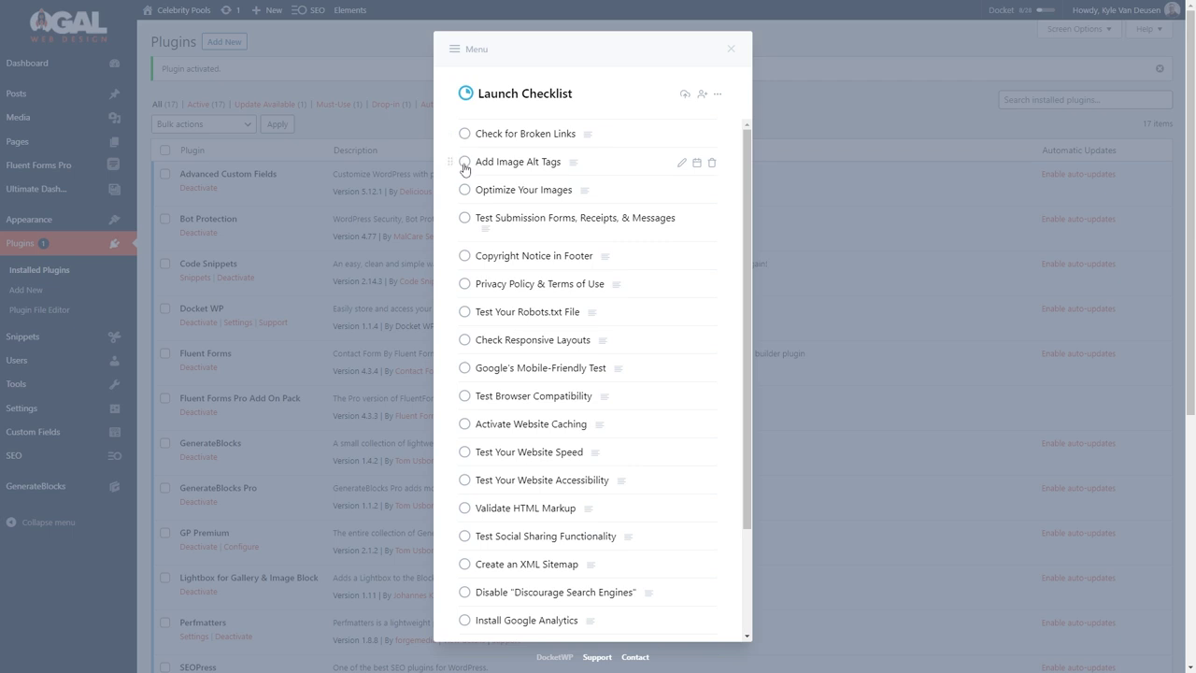
Mark alt tags, copyright, responsive, browser compatibility, speed, accessibility and HTML validation tasks done.
left_click(465, 164)
left_click(464, 164)
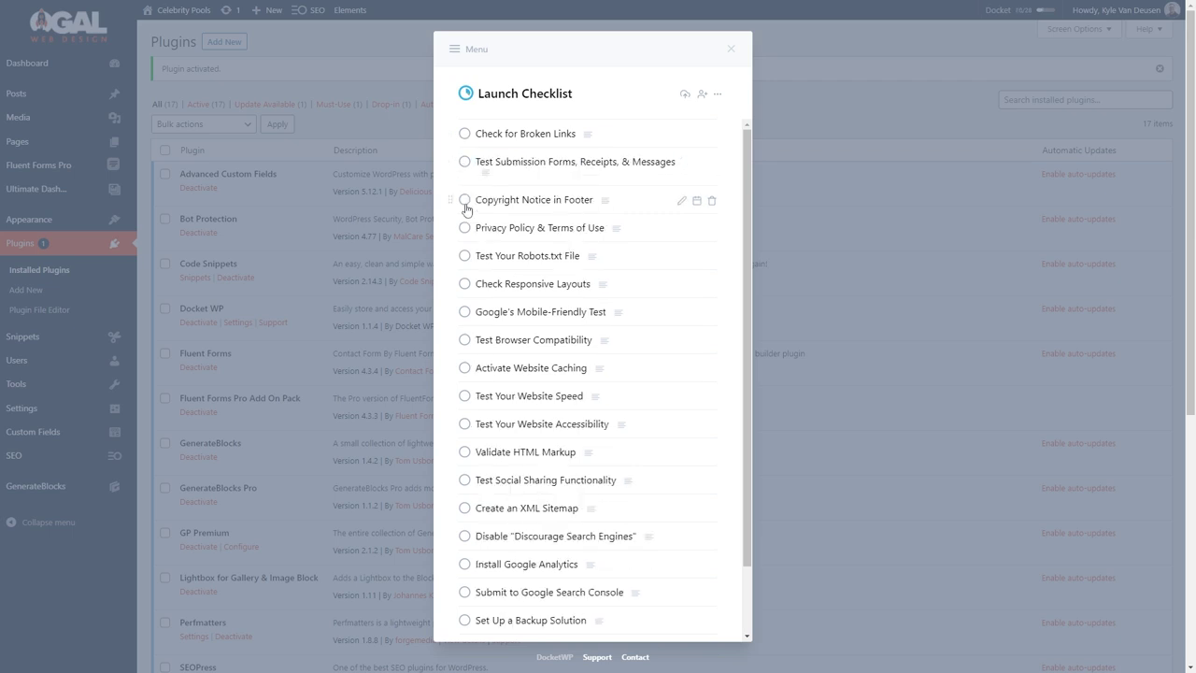
left_click(464, 200)
left_click(464, 257)
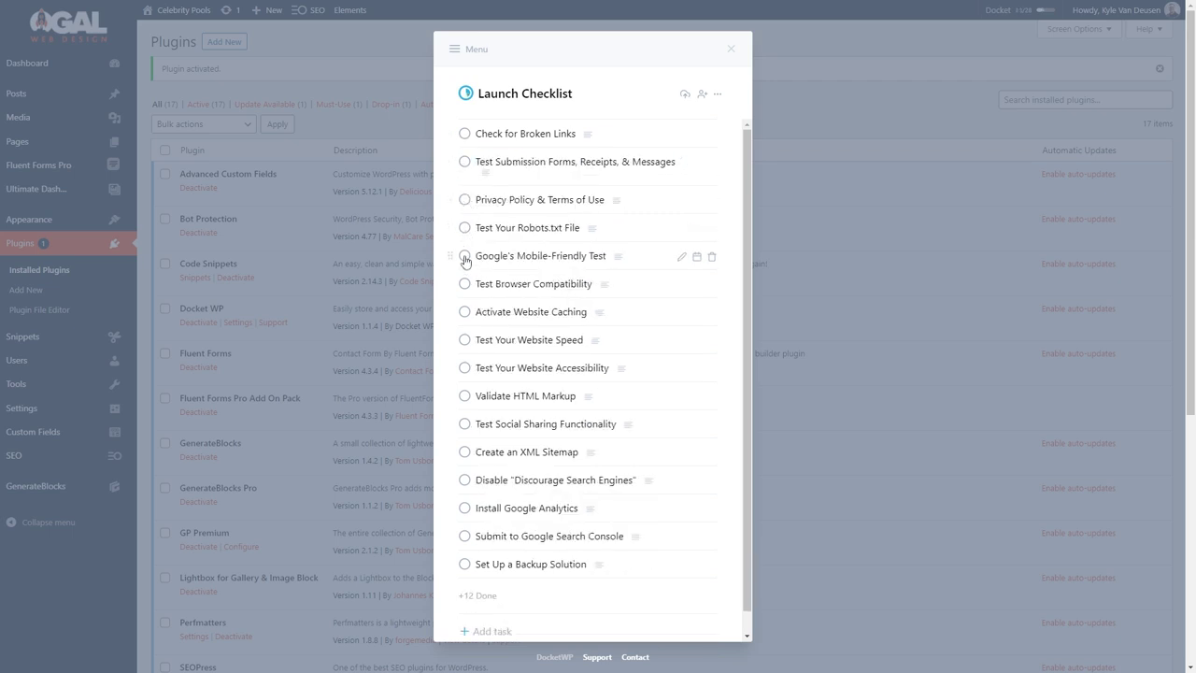
left_click(464, 284)
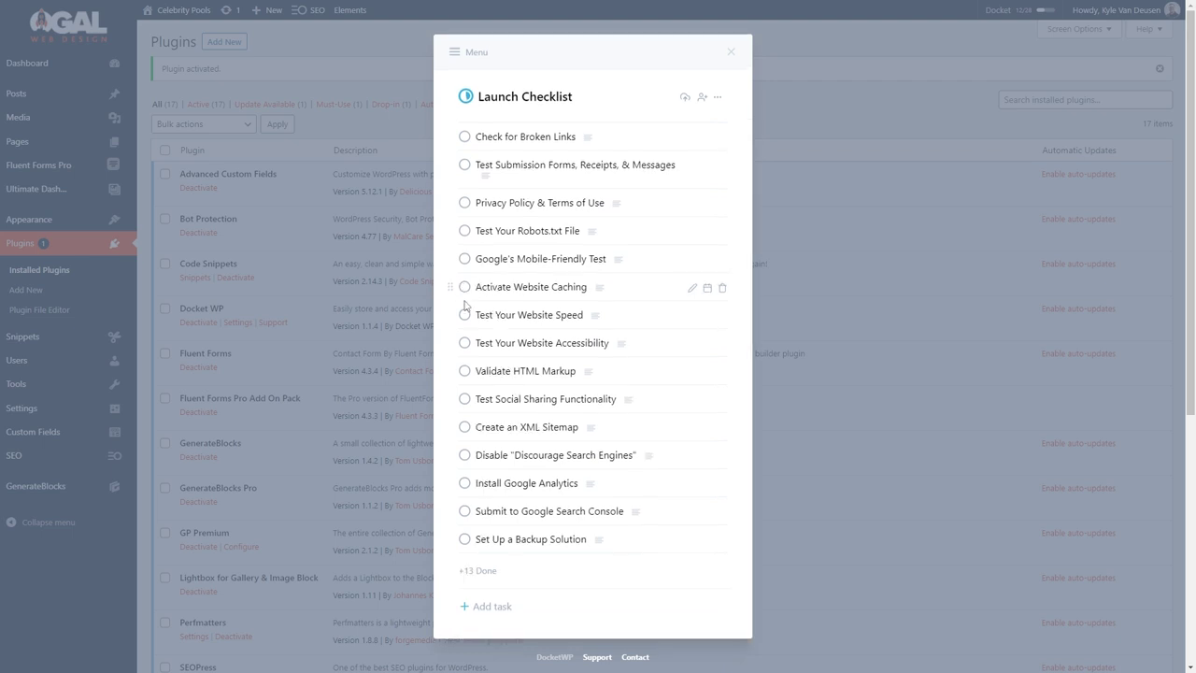
left_click(464, 316)
left_click(464, 329)
left_click(465, 343)
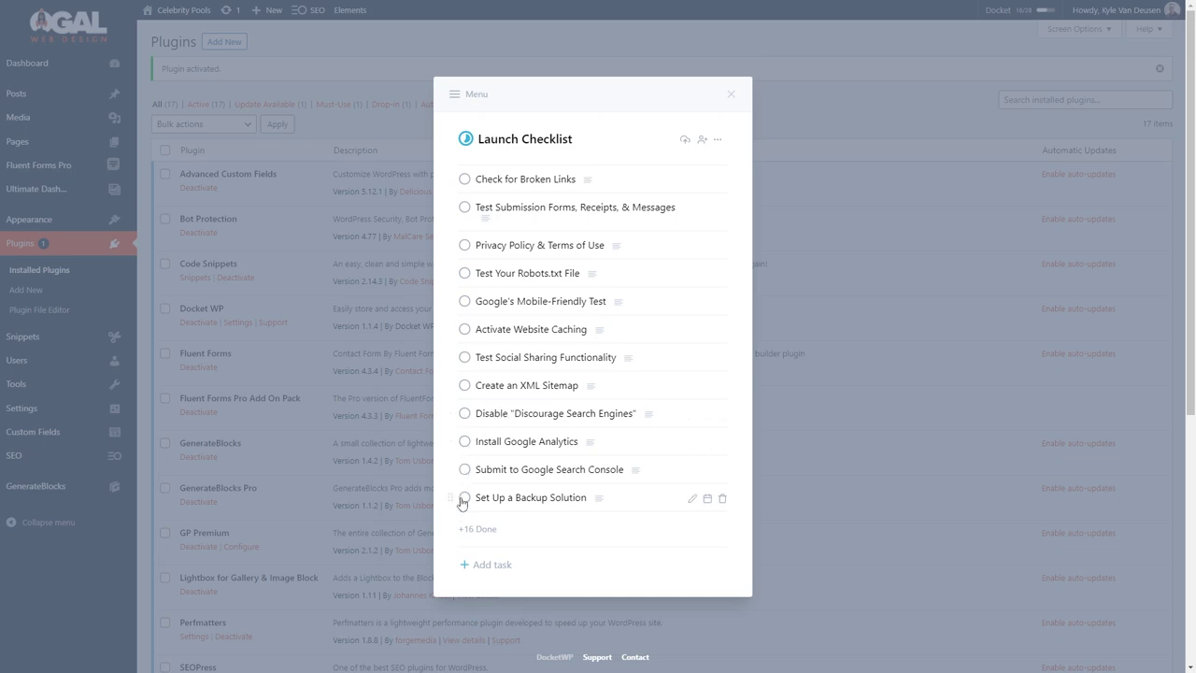
Close the launch checklist and go to SEO > Social Networks.
left_click(954, 455)
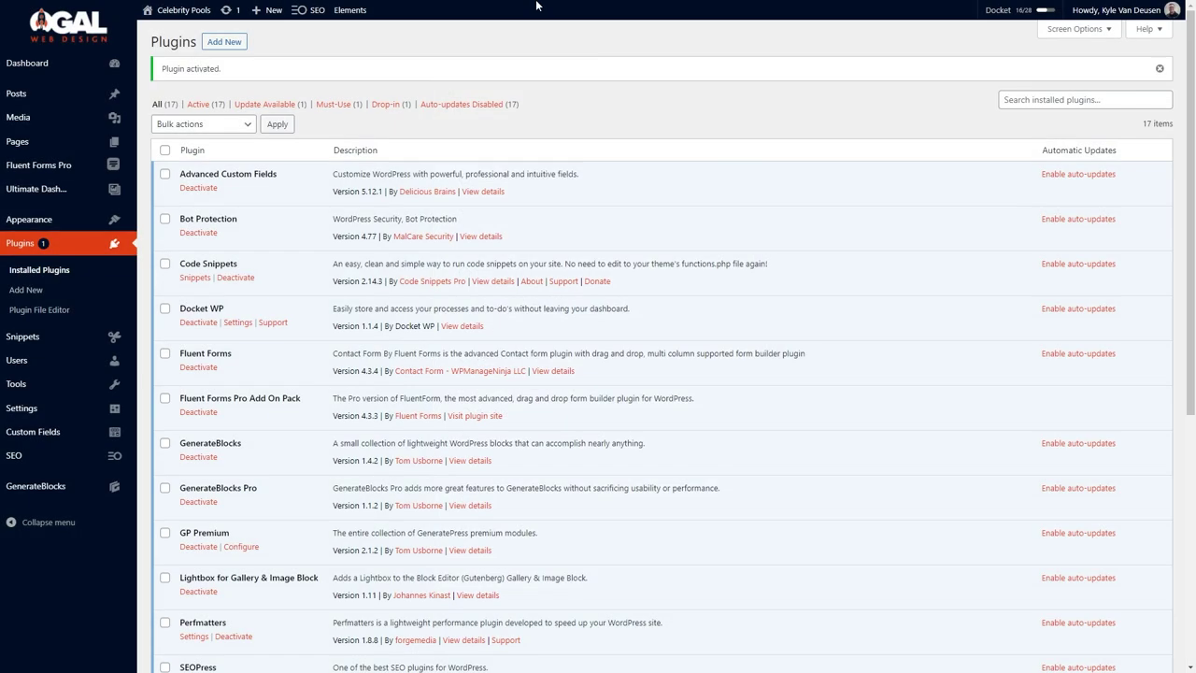
mouse_move(488, 11)
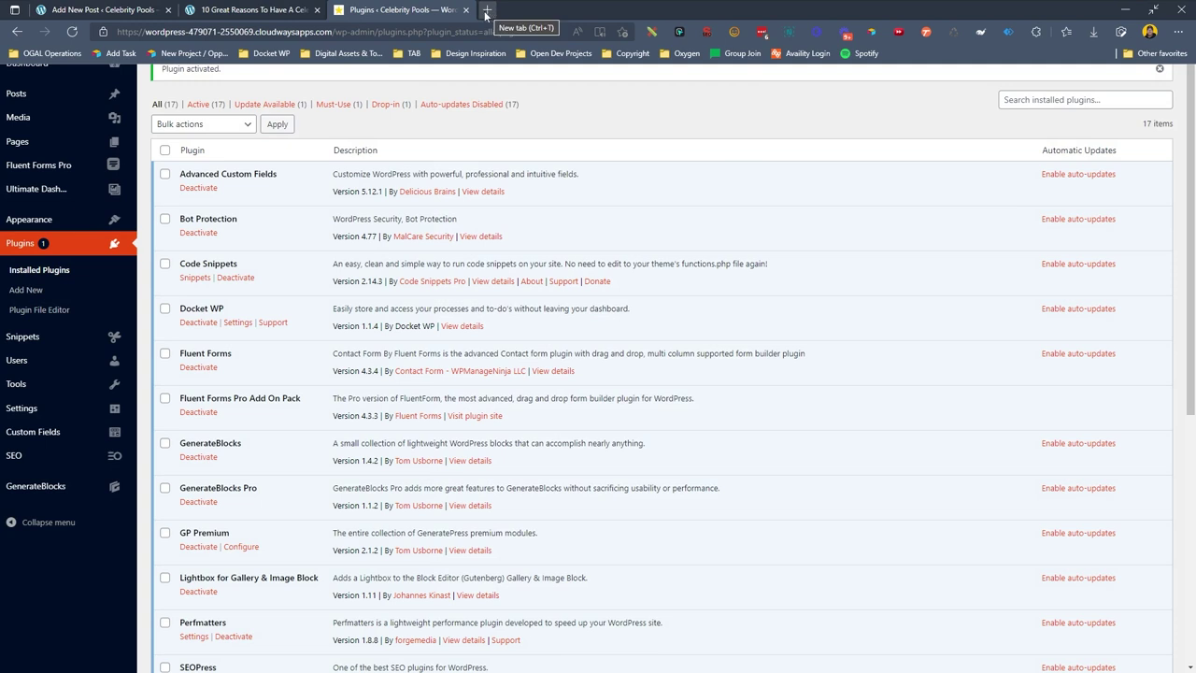
mouse_move(93, 455)
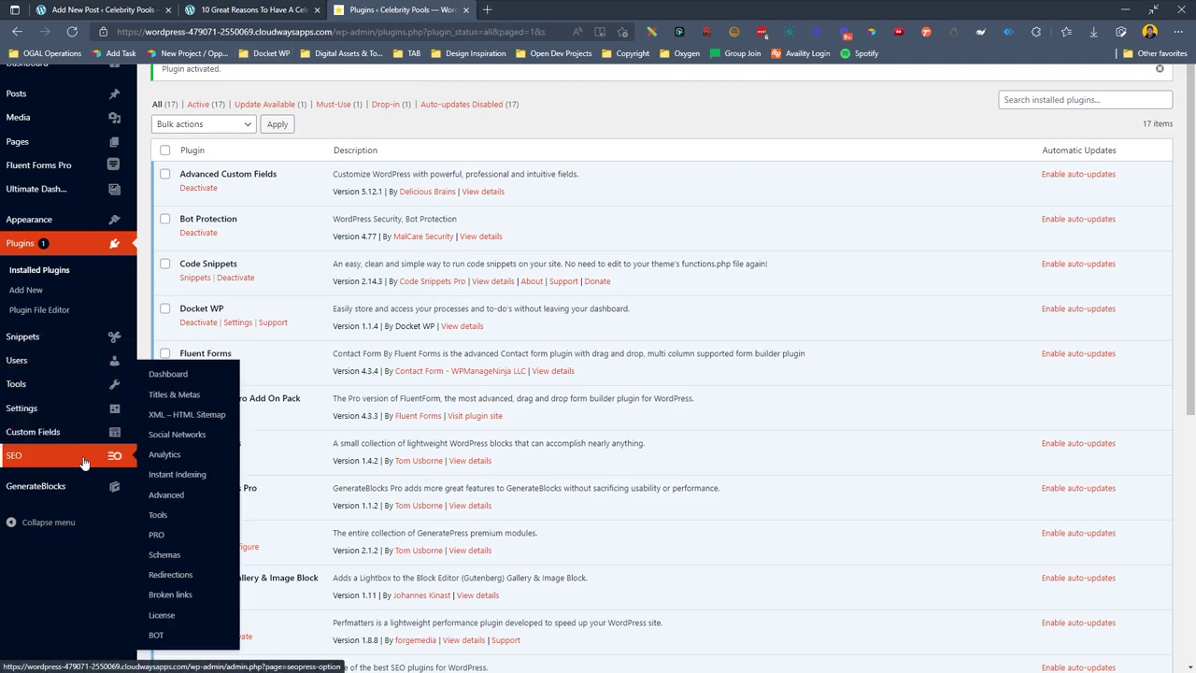
left_click(196, 436)
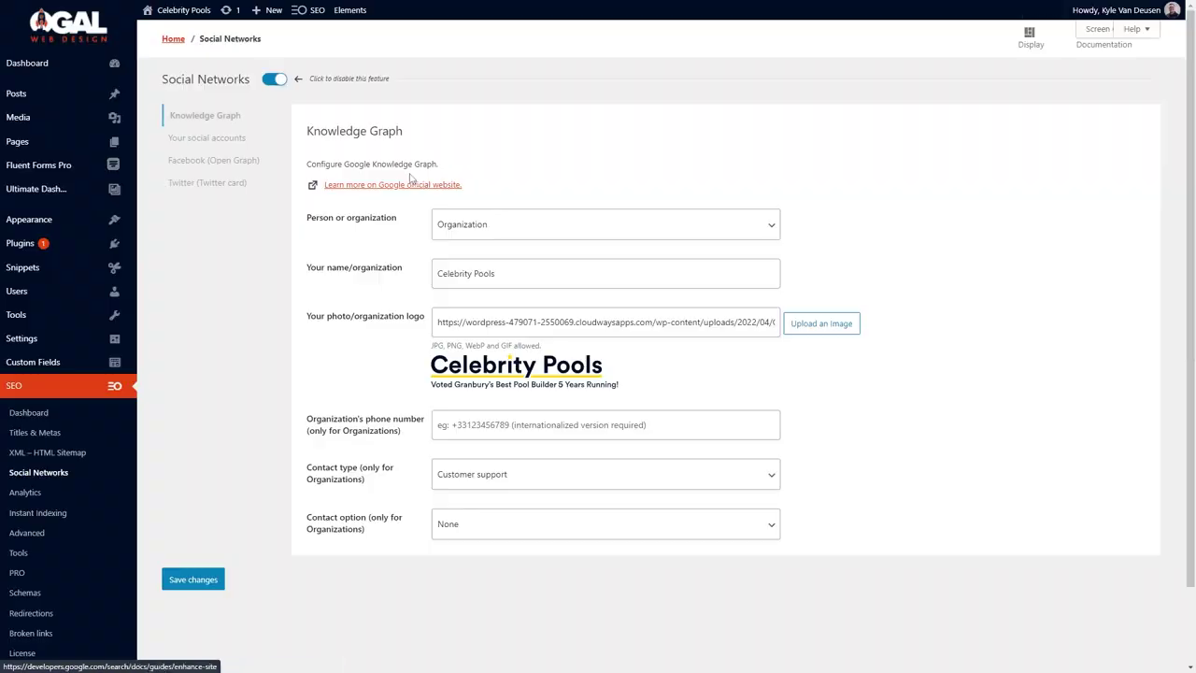
Look at the Facebook (Open Graph) default image upload, then cancel without adding an image.
left_click(213, 160)
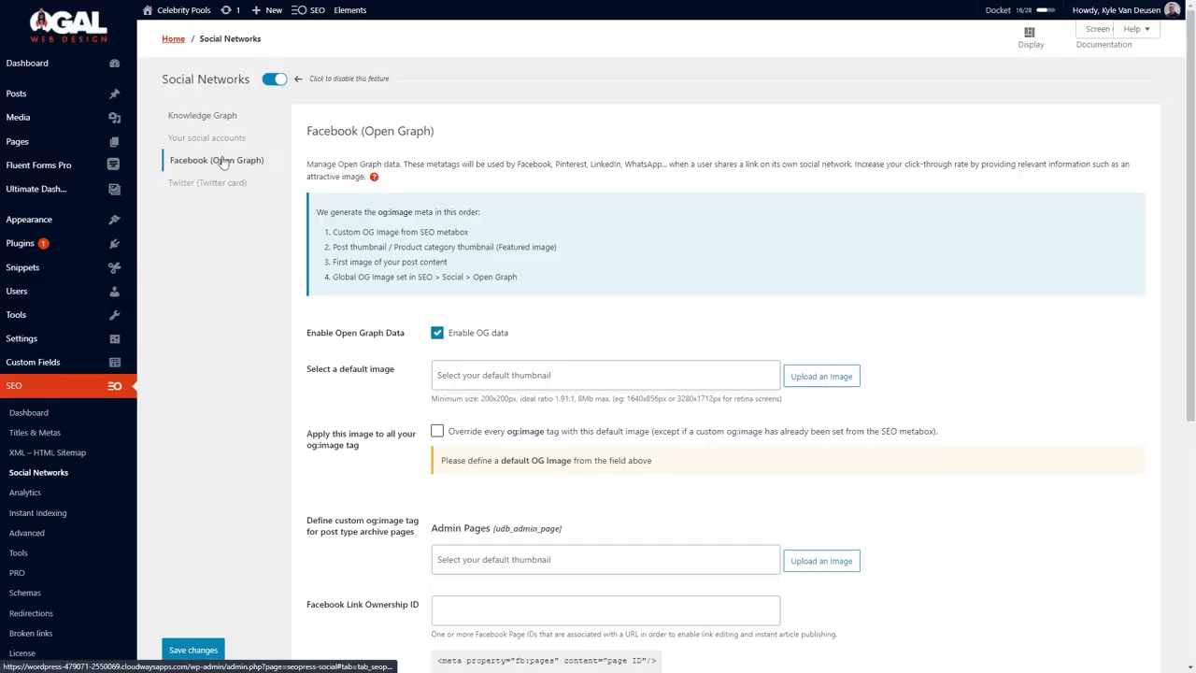
left_click(834, 378)
left_click(52, 60)
left_click(619, 309)
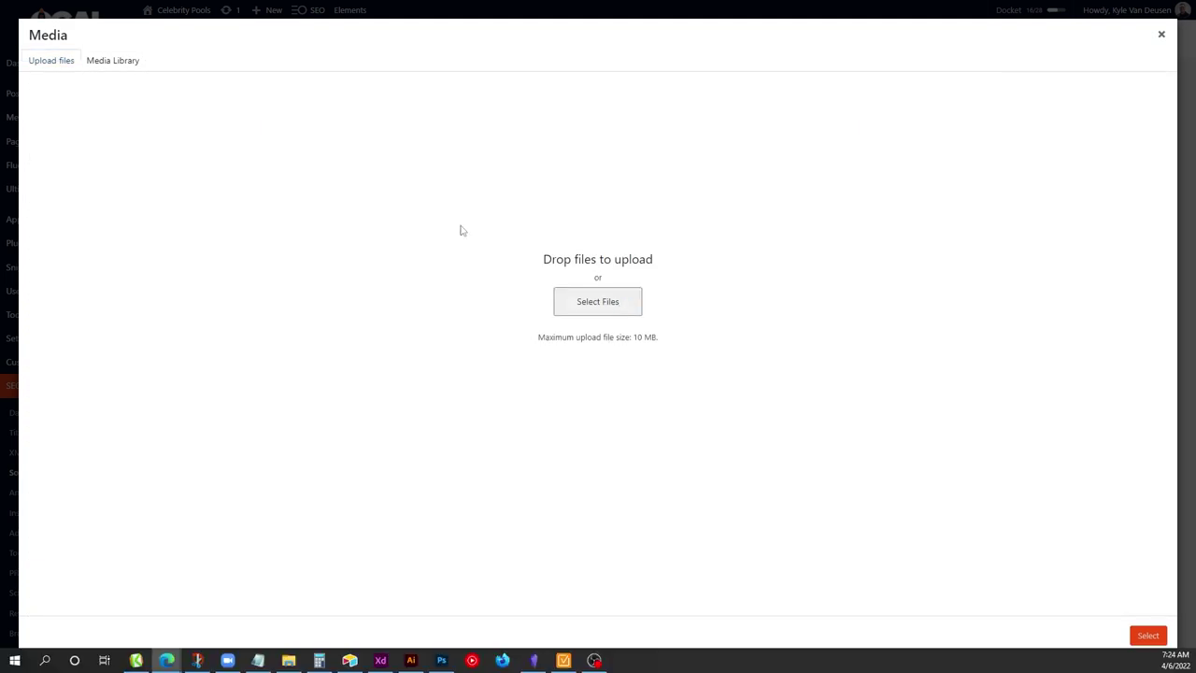
scroll(659, 401, "down", 5)
scroll(659, 402, "down", 8)
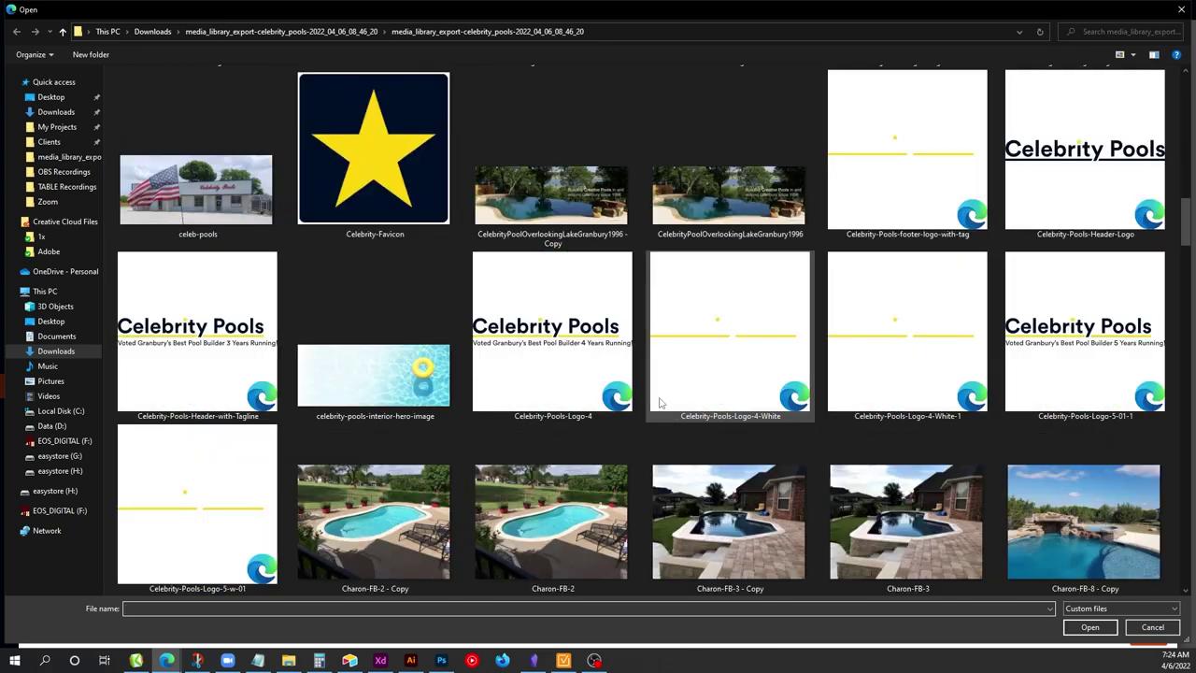
scroll(659, 402, "down", 15)
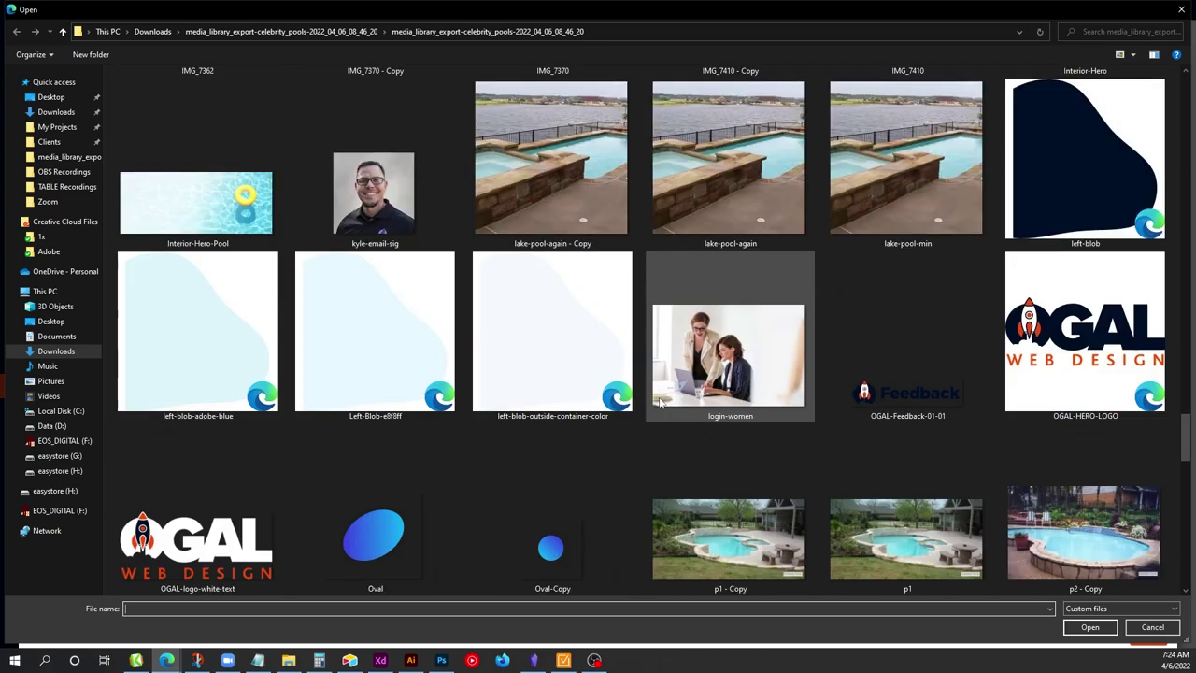
scroll(660, 402, "down", 15)
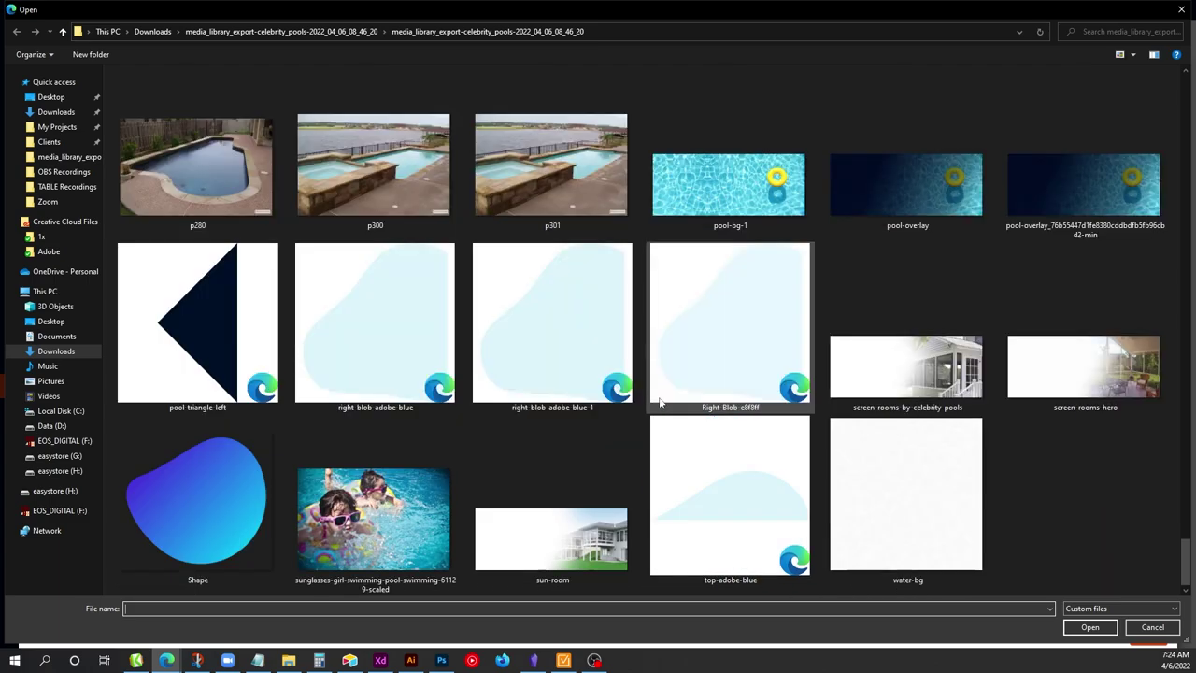
scroll(659, 401, "up", 20)
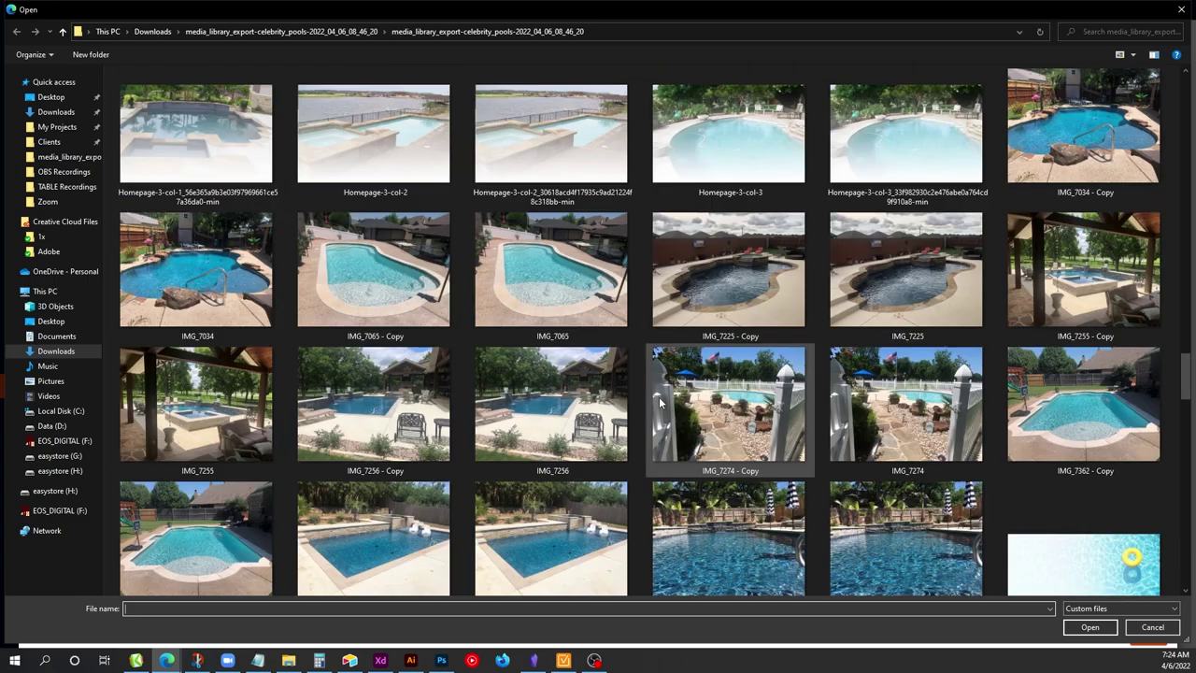
scroll(658, 402, "up", 10)
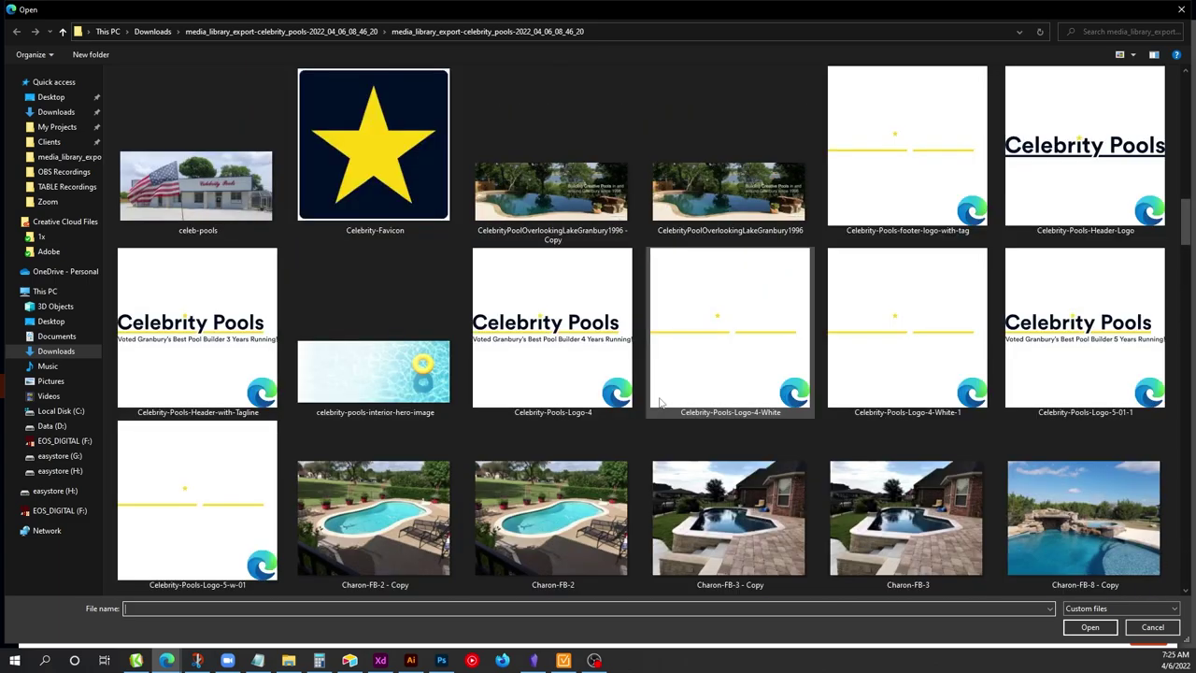
scroll(659, 401, "up", 3)
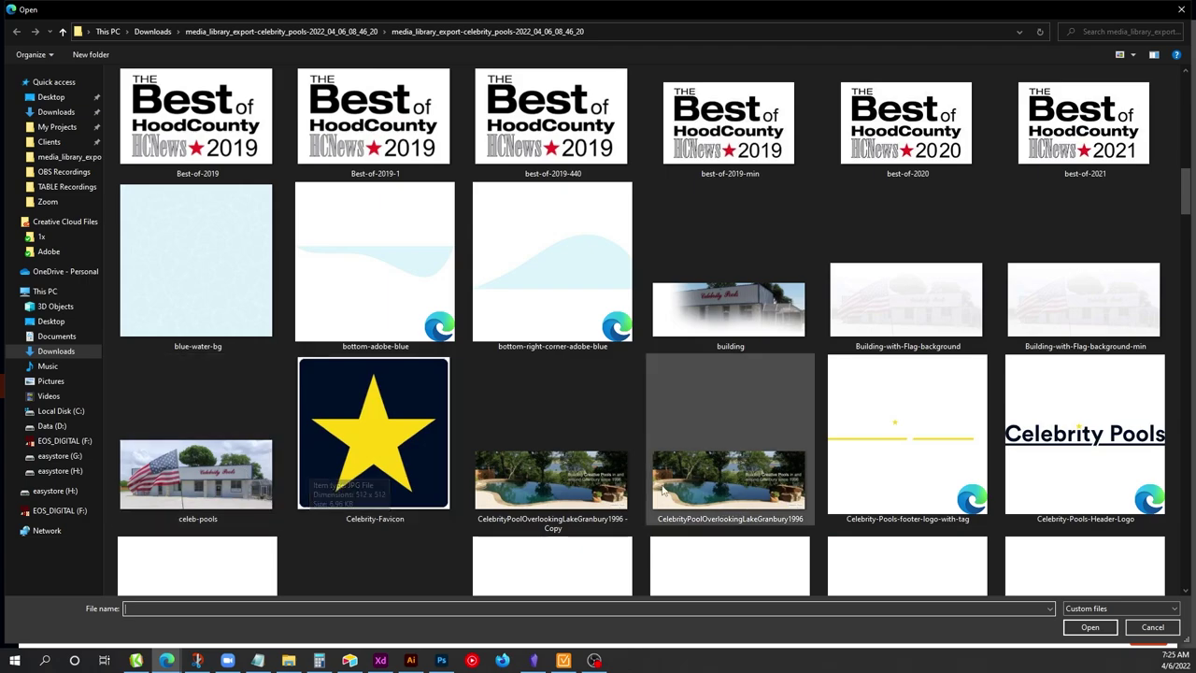
scroll(661, 489, "up", 10)
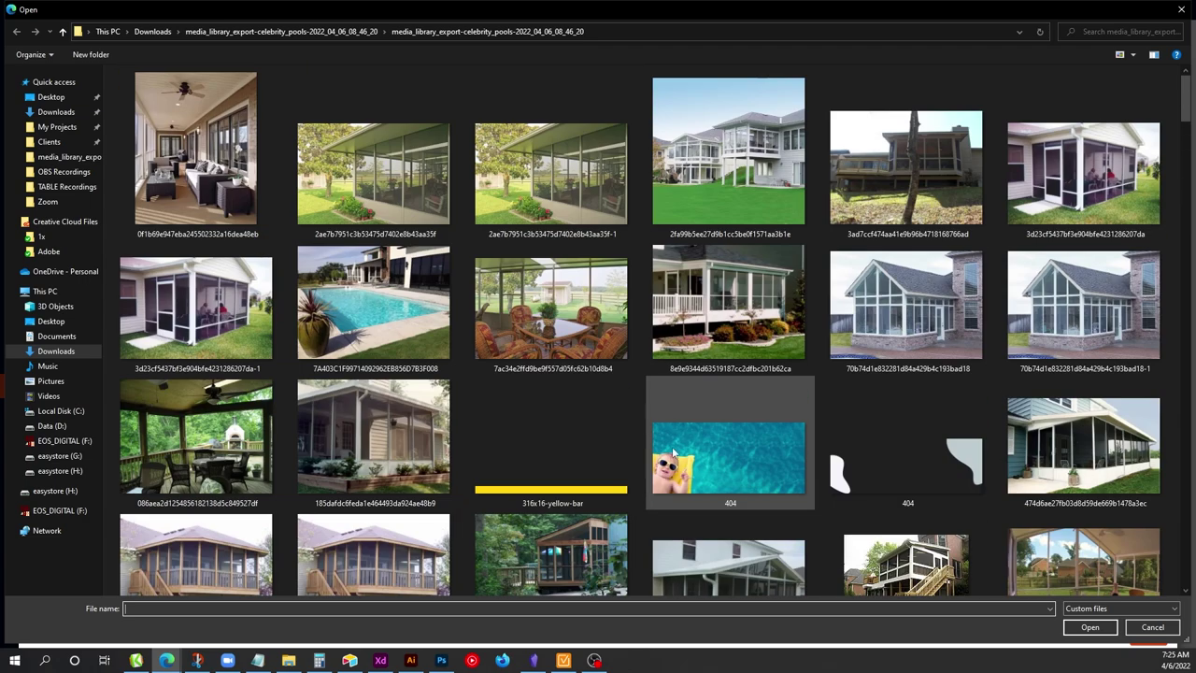
scroll(648, 375, "down", 15)
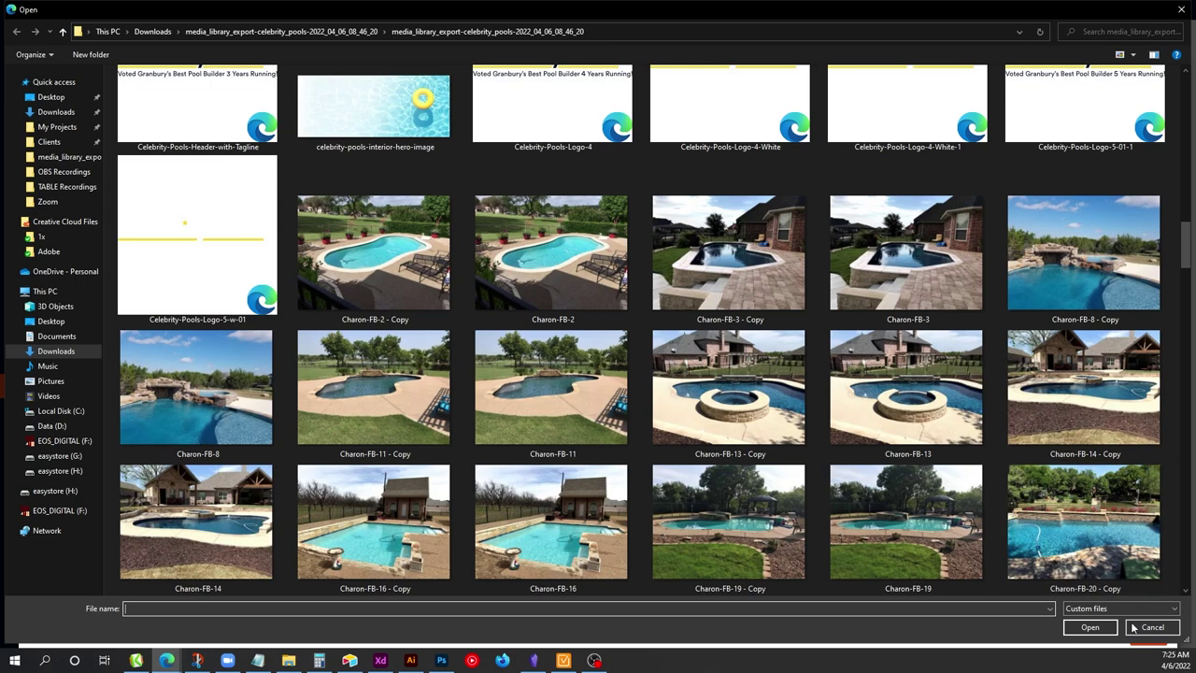
key("Escape")
left_click(1162, 38)
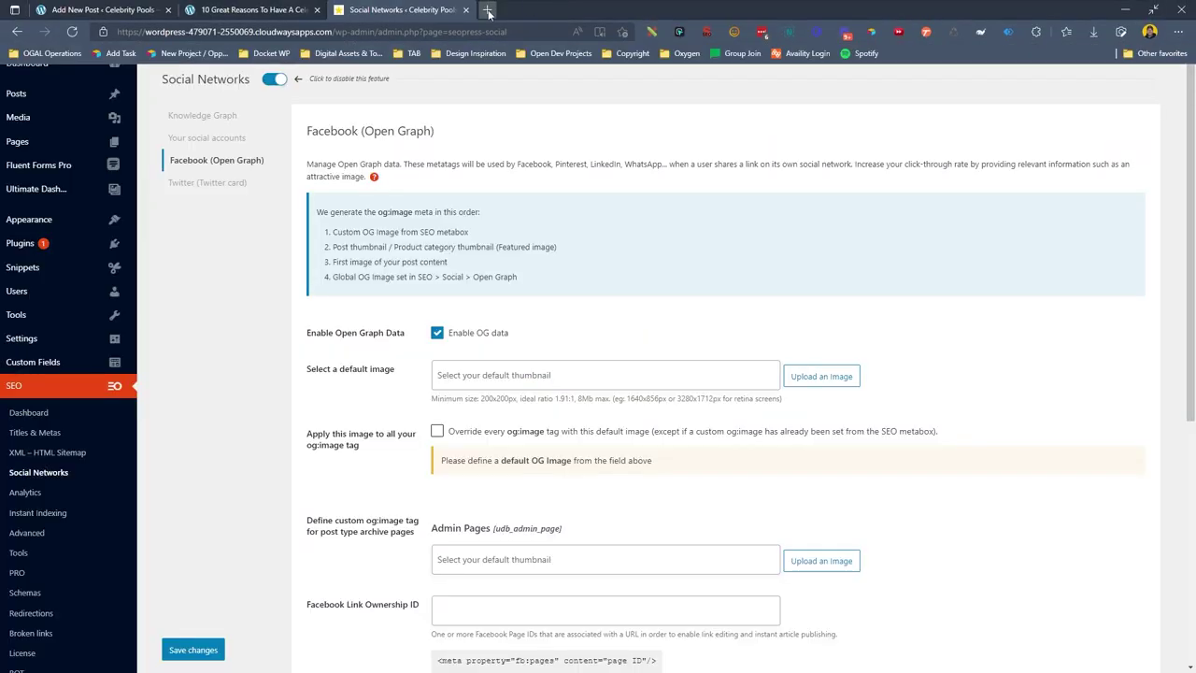
Search for 'facebook debugger' in a new browser tab.
left_click(488, 10)
type("facebook debugger")
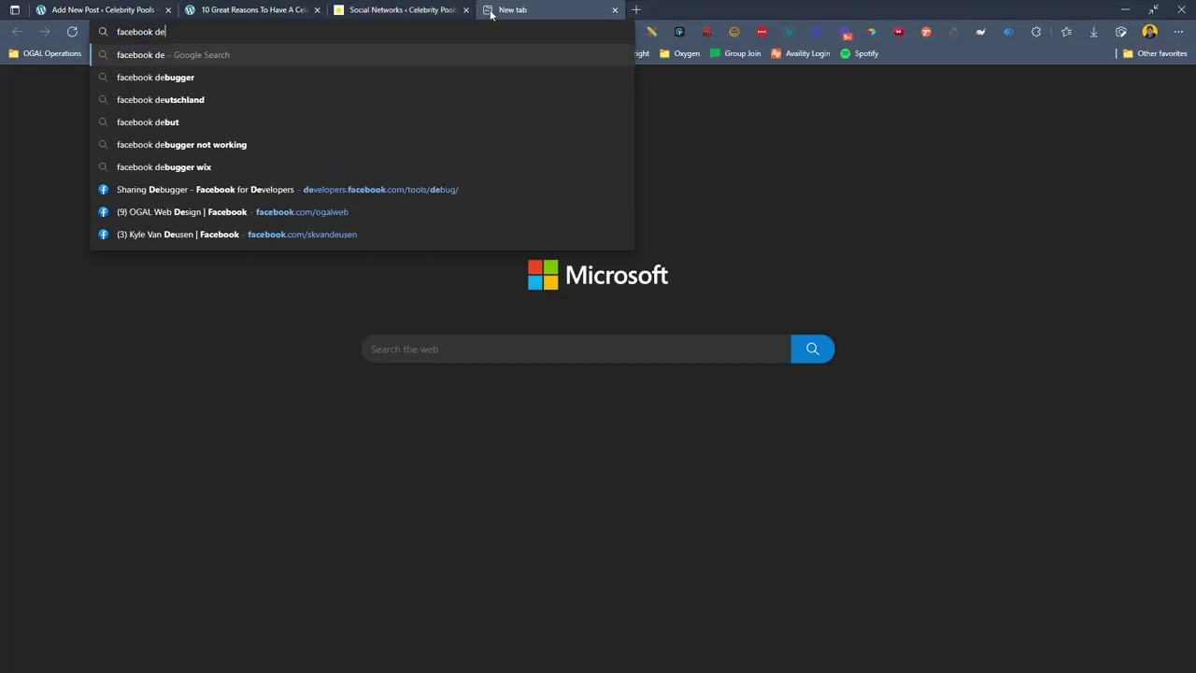
key("Return")
key("F11")
left_click(315, 142)
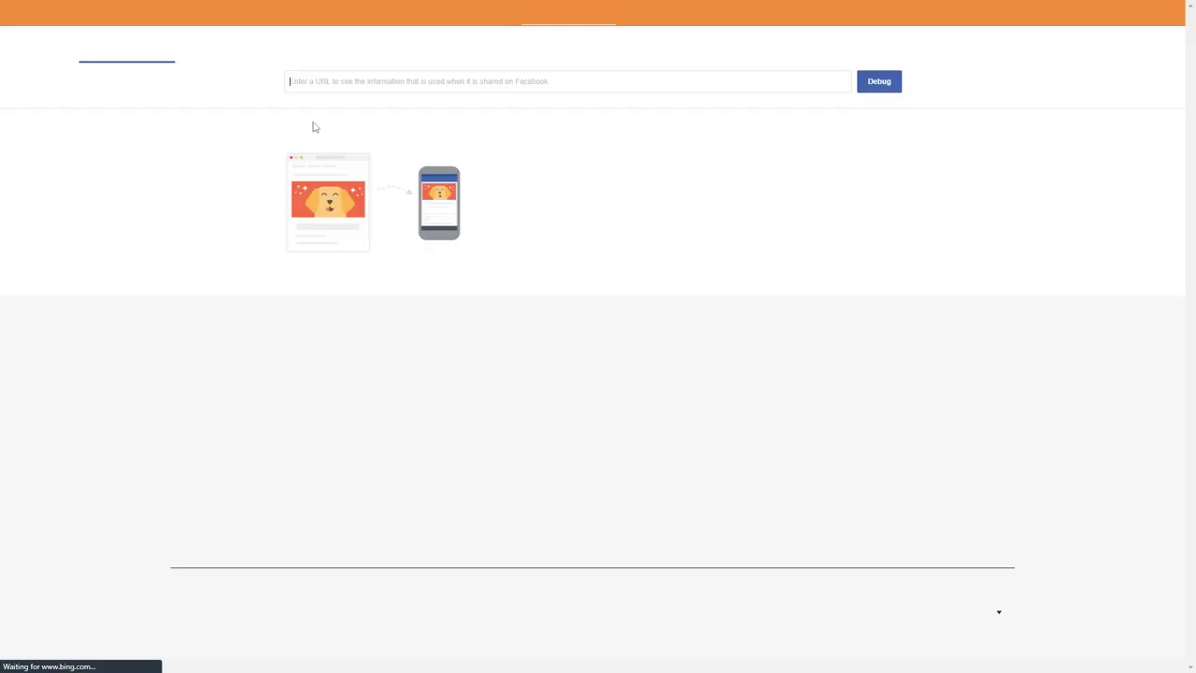
left_click(373, 107)
type("https://celebritypools.com")
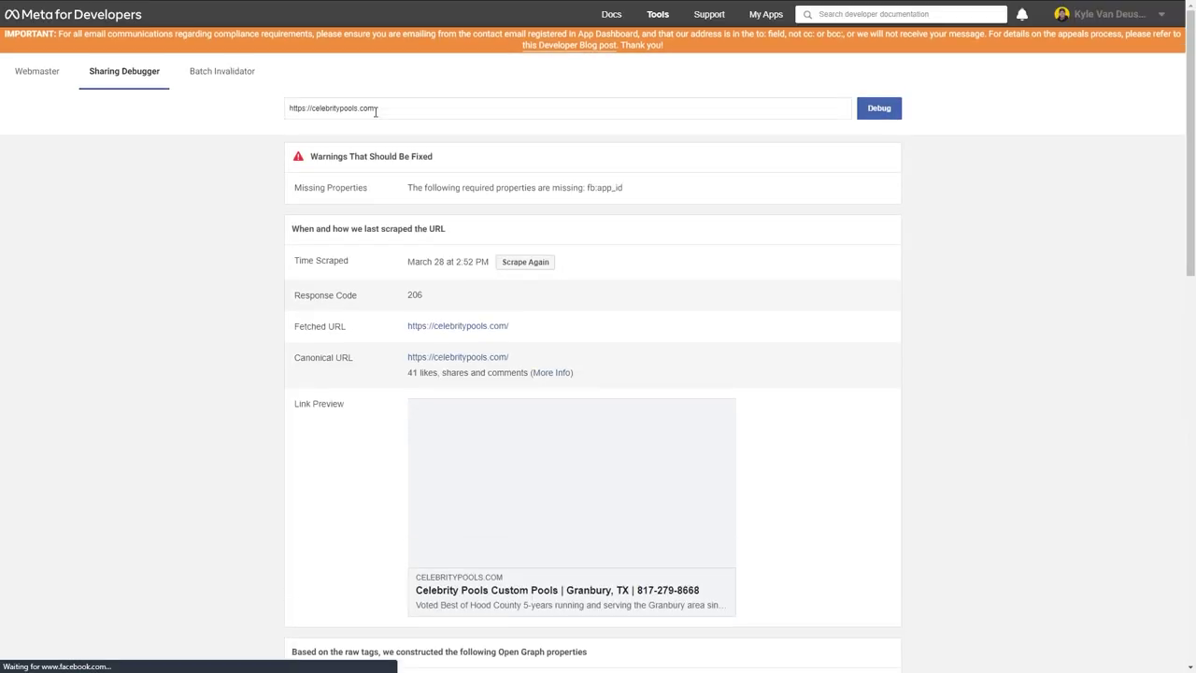
Debug the /contact/ page with freshly fetched information, then return to the published post.
left_click(470, 113)
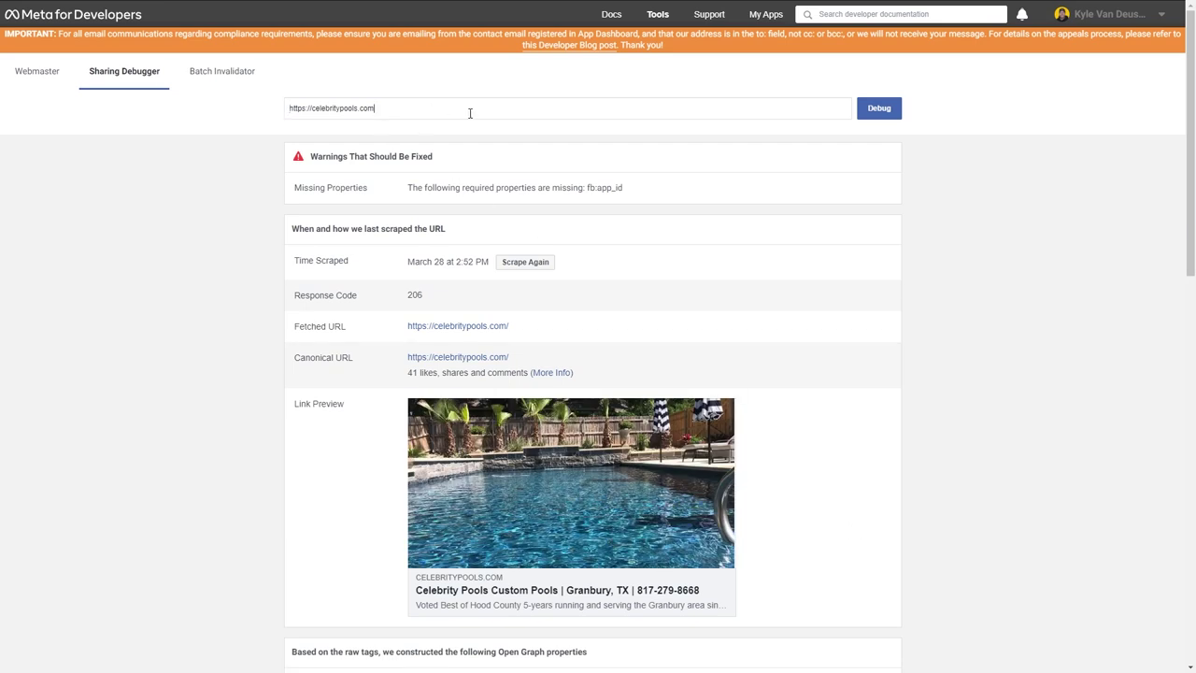
type("/contact/")
key("Return")
left_click(540, 156)
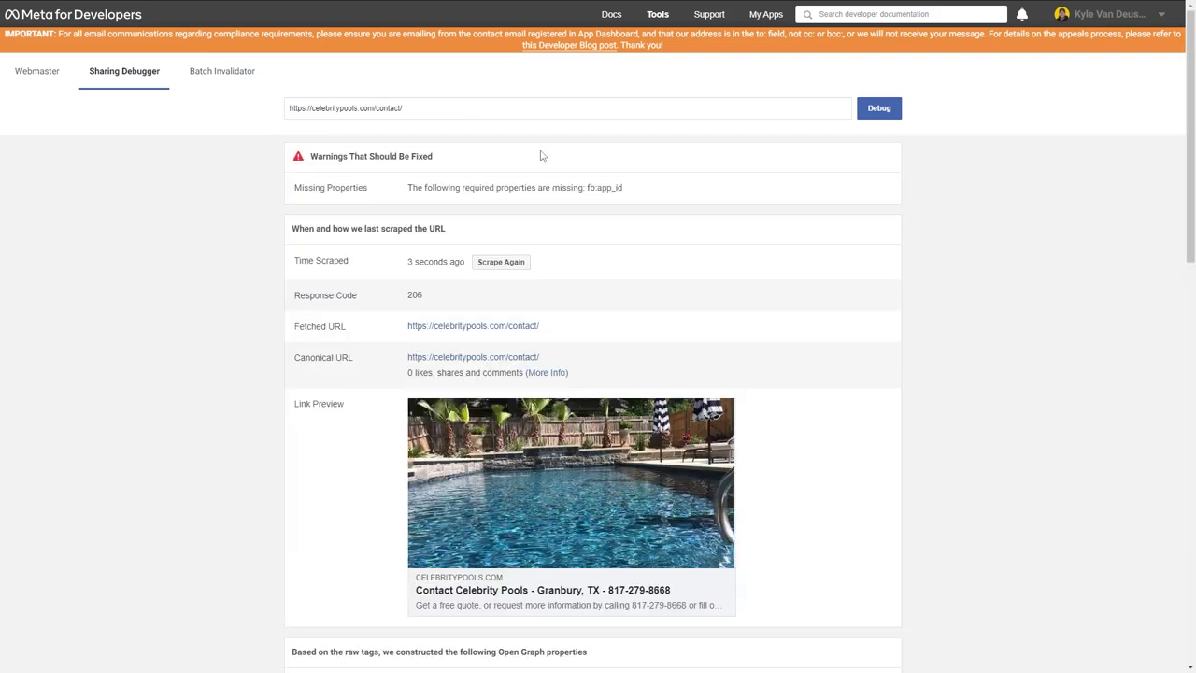
left_click(253, 9)
left_click(102, 9)
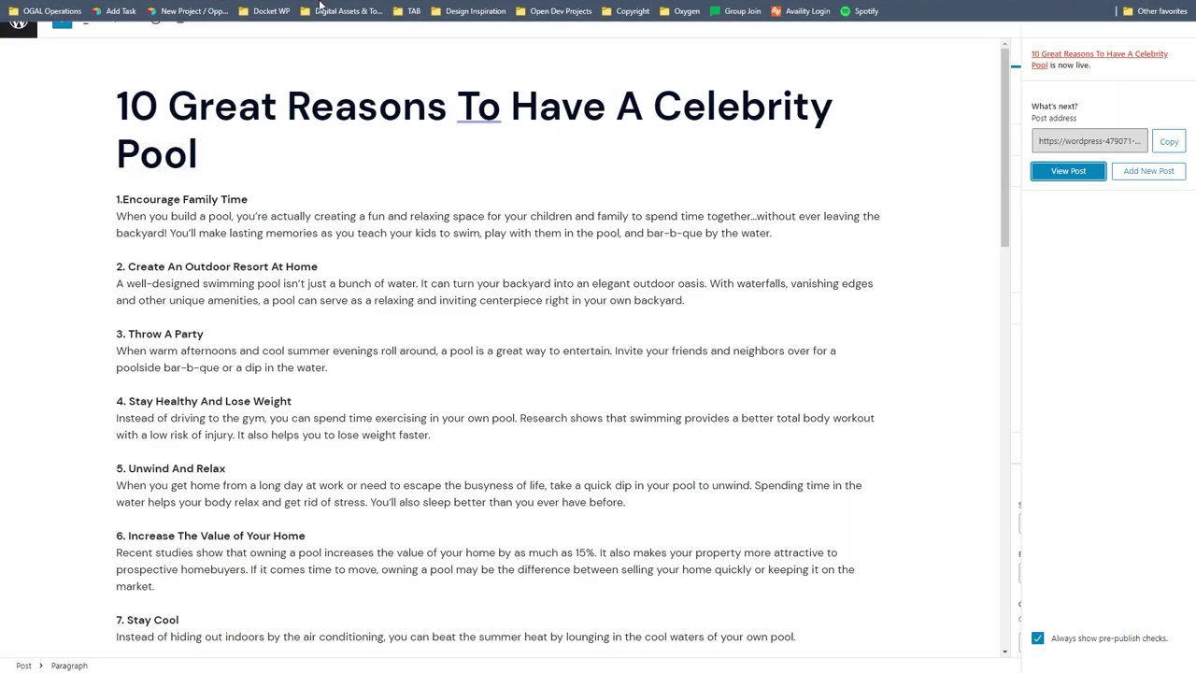
Set the Charon-FB-20.jpg pool photo as the archive pages' Open Graph image.
left_click(379, 9)
left_click(803, 523)
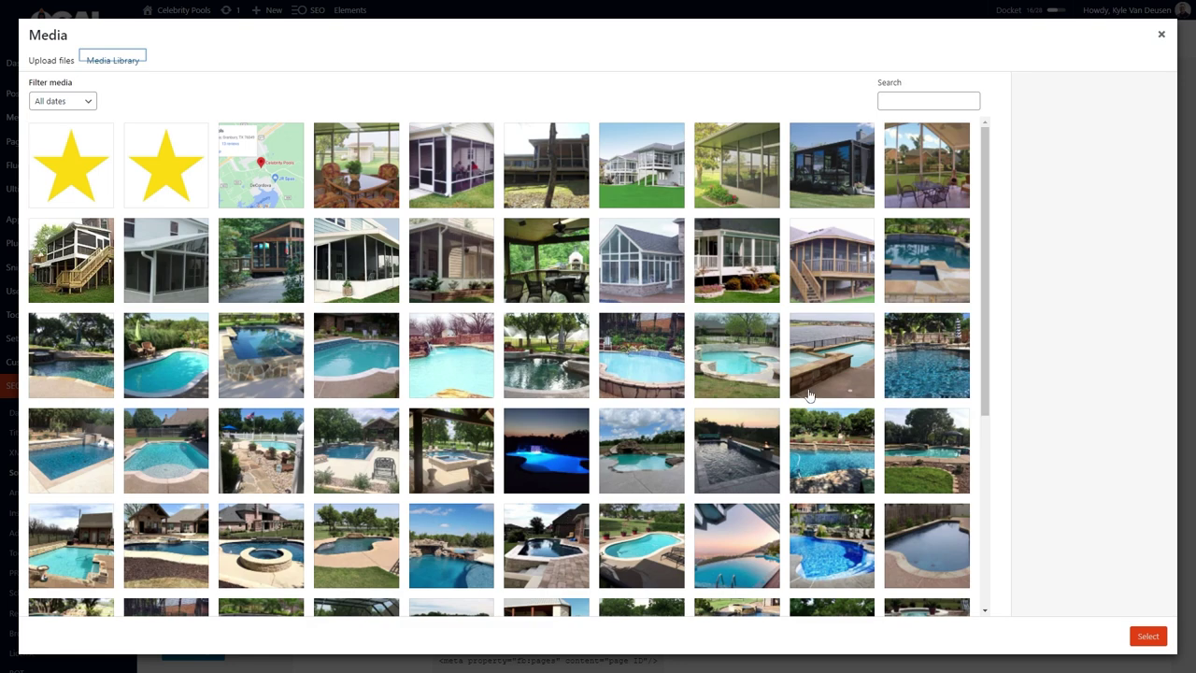
left_click(925, 355)
scroll(925, 355, "down", 2)
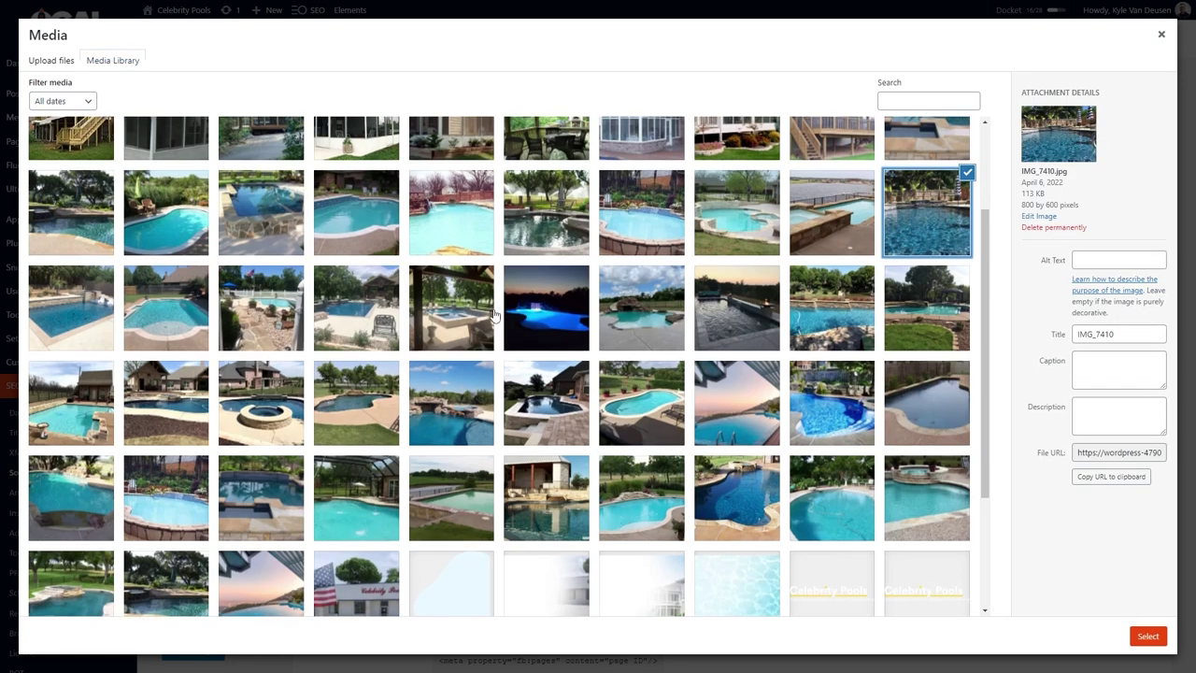
left_click(736, 301)
left_click(831, 301)
scroll(513, 434, "down", 3)
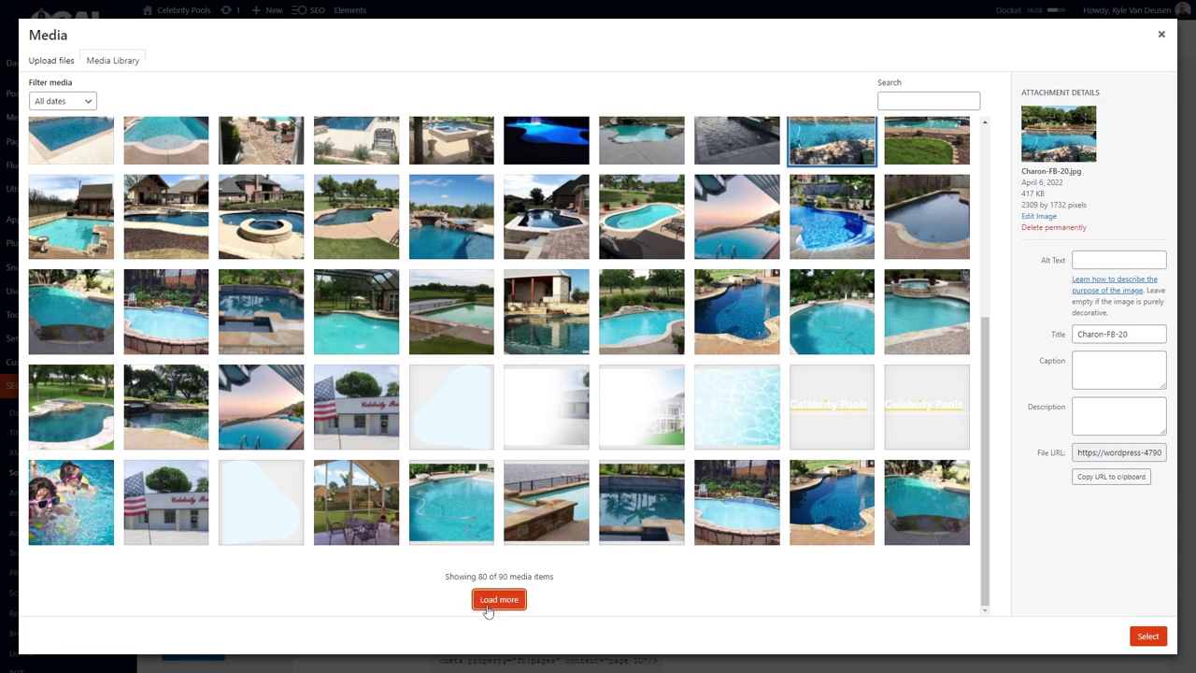
left_click(499, 599)
left_click(73, 400)
scroll(71, 421, "up", 5)
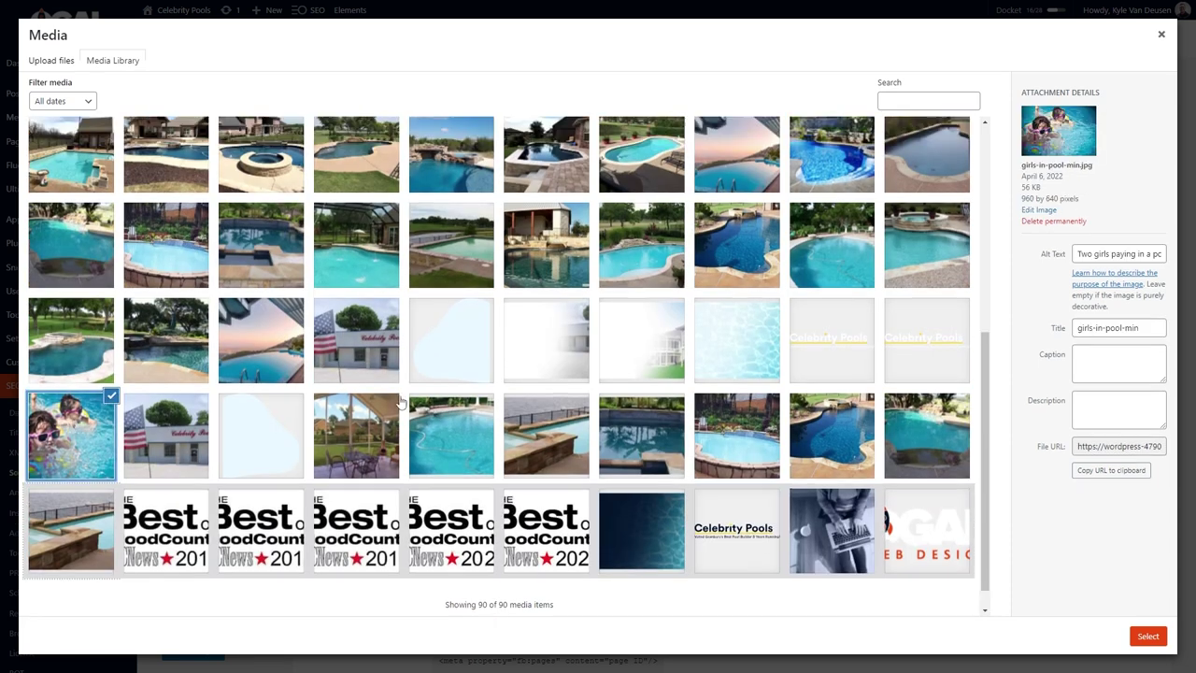
left_click(165, 449)
left_click(261, 451)
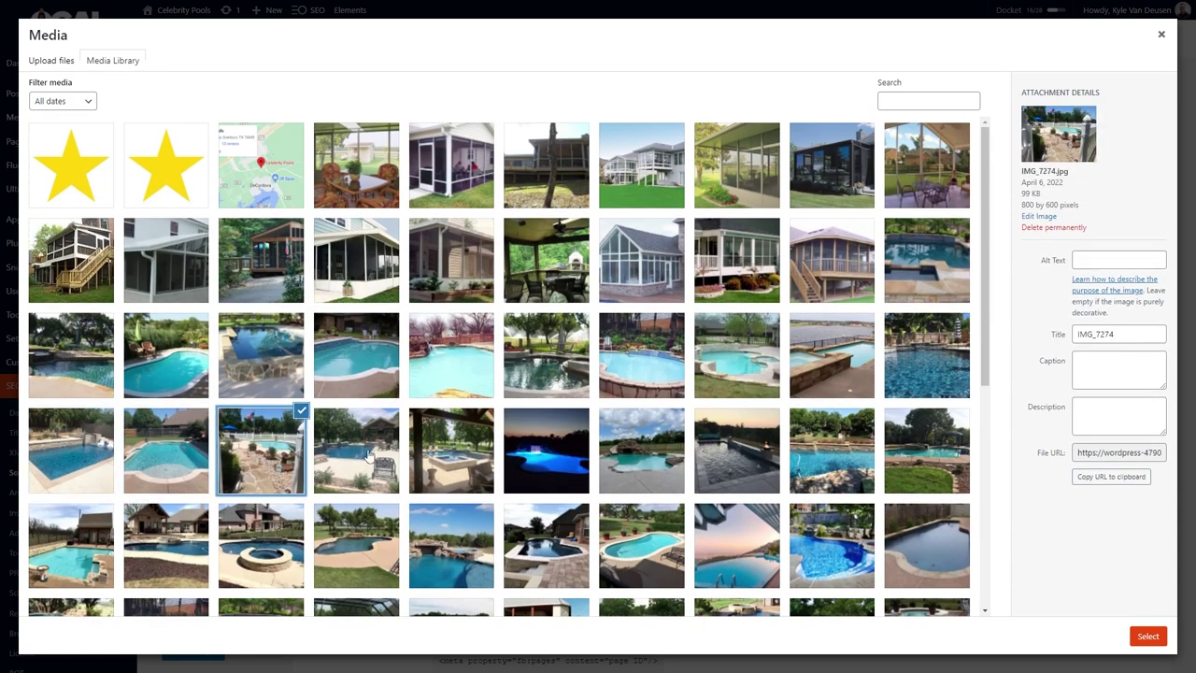
left_click(831, 453)
left_click(1141, 640)
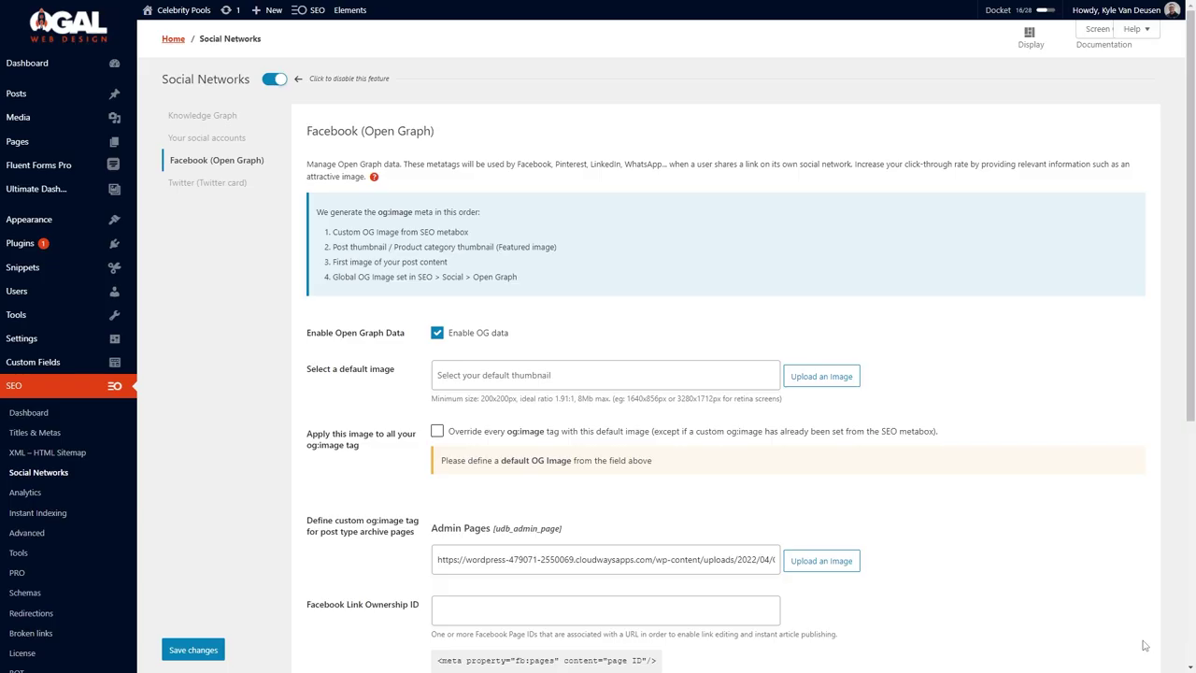
Copy the Admin Pages image URL into the default Open Graph image, clear Admin Pages, and save.
scroll(334, 311, "down", 3)
scroll(443, 318, "up", 2)
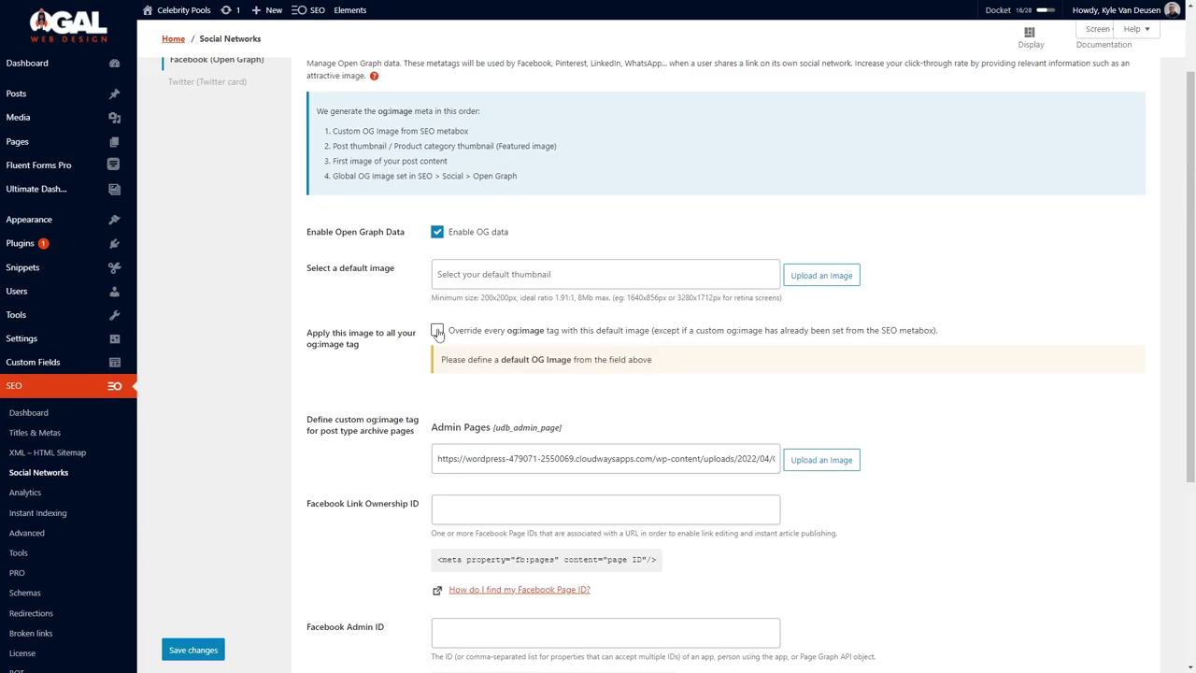
left_click(437, 332)
left_click(438, 333)
triple_click(505, 453)
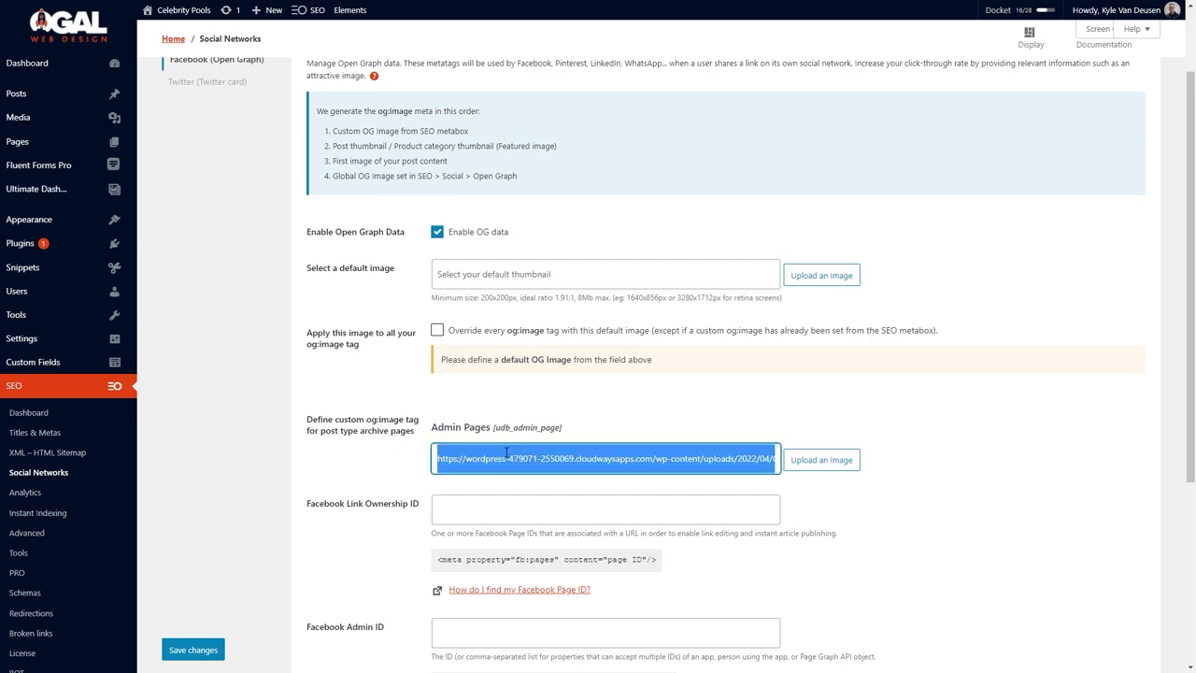
left_click(467, 274)
type("https://wordpress-479071-2550069.cloudwaysapps.com/wp-content/uploads/2022/04/Charon-FB-20.jpg")
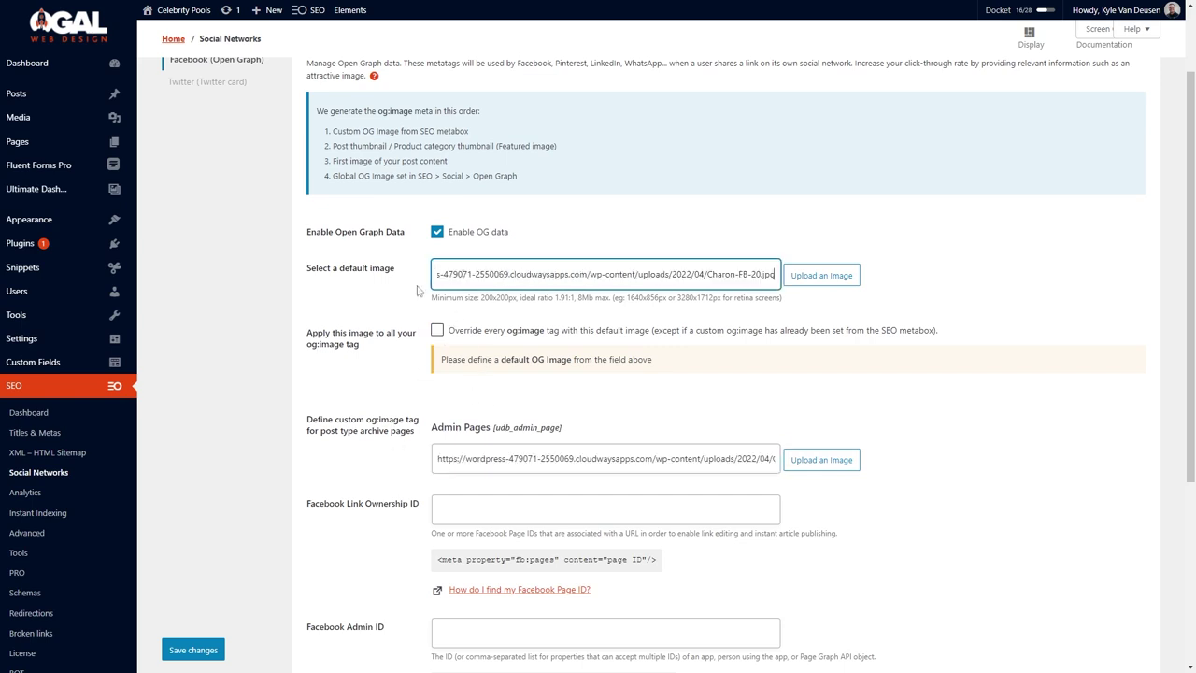
scroll(477, 451, "down", 2)
triple_click(512, 257)
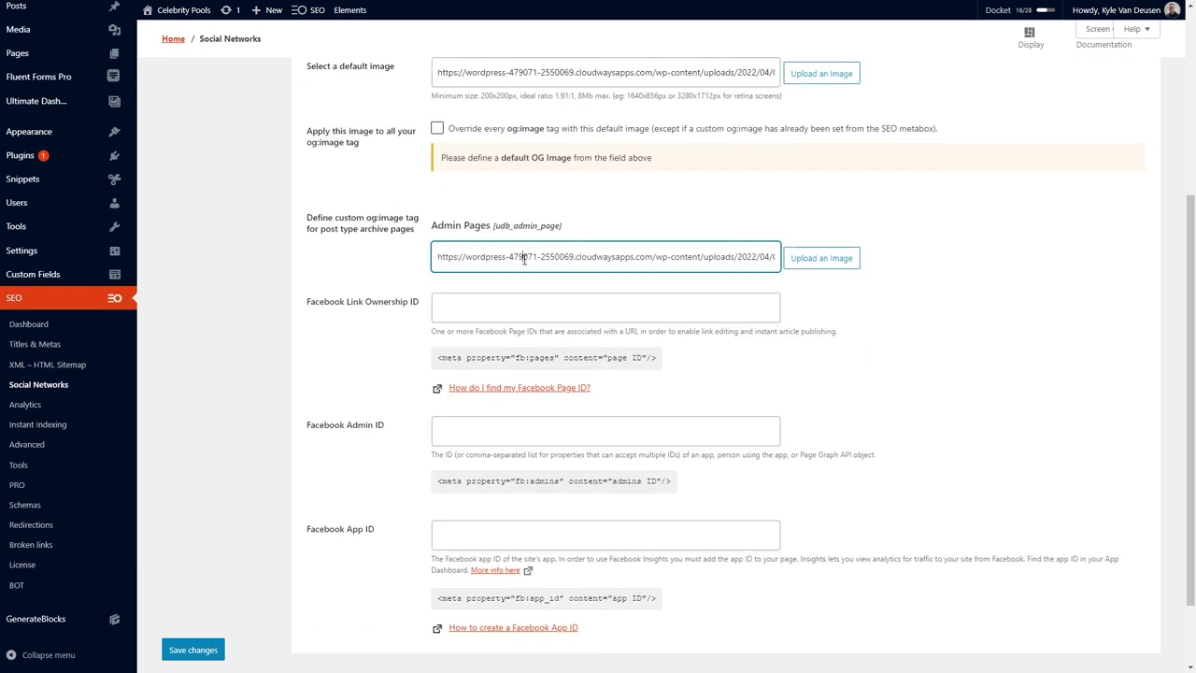
key("BackSpace")
left_click(210, 653)
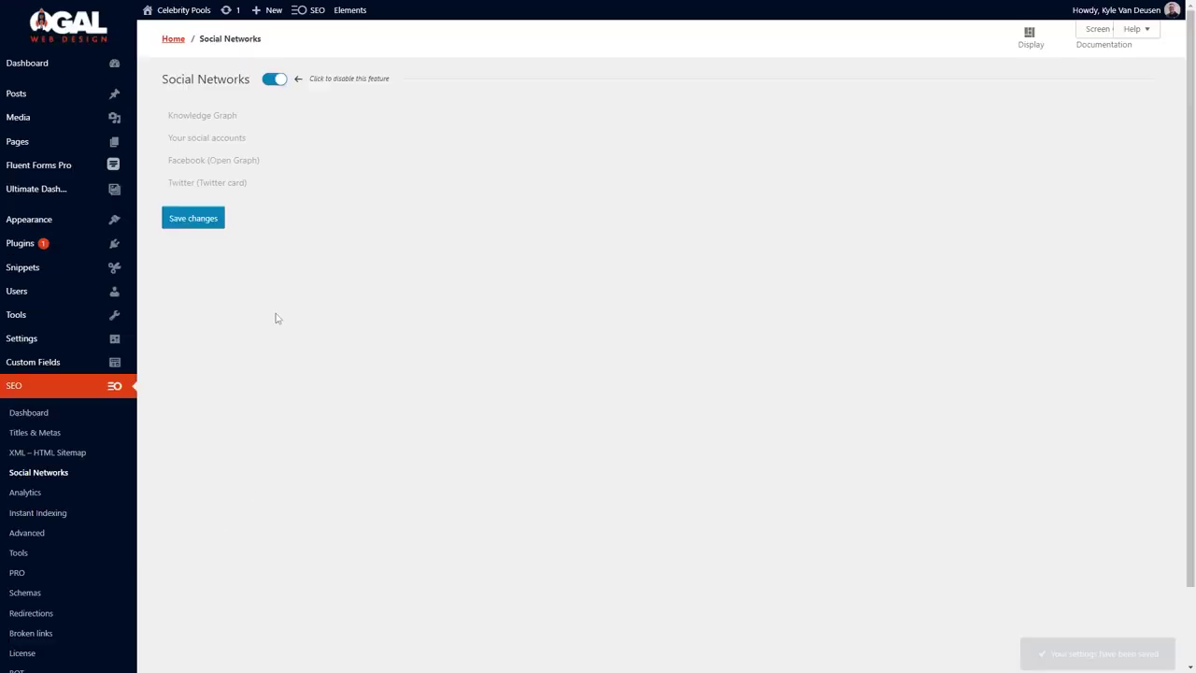
Tick Test Social Sharing off the checklist and check the live site's robots.txt.
left_click(1014, 11)
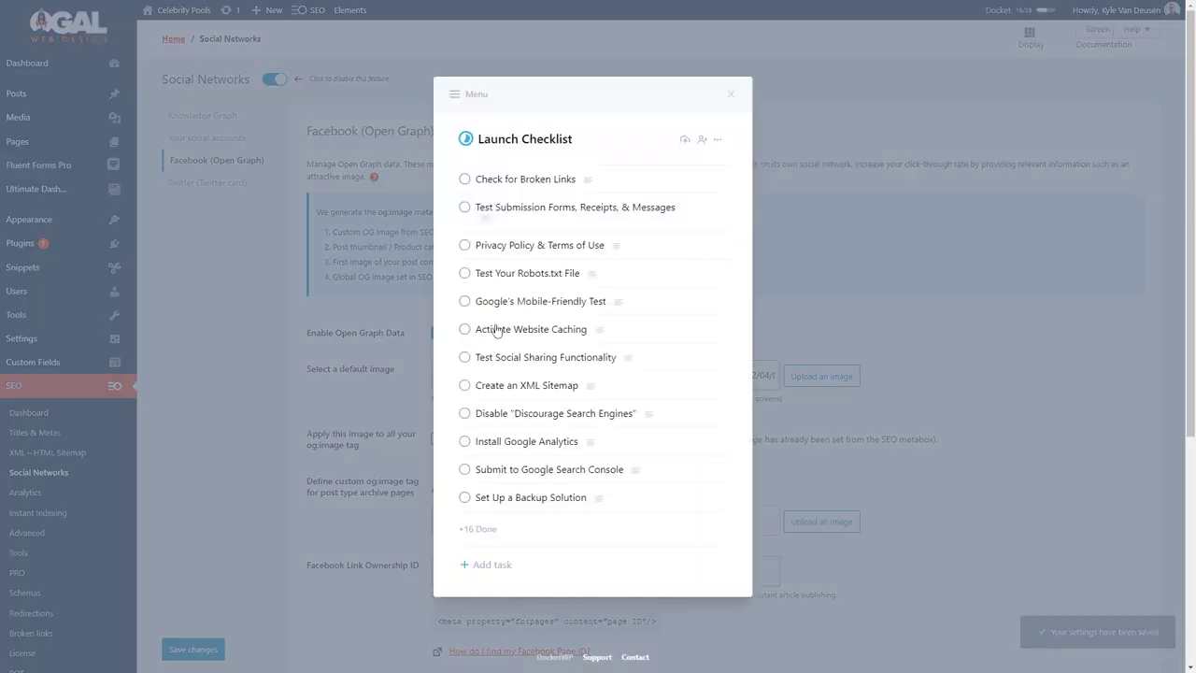
left_click(463, 359)
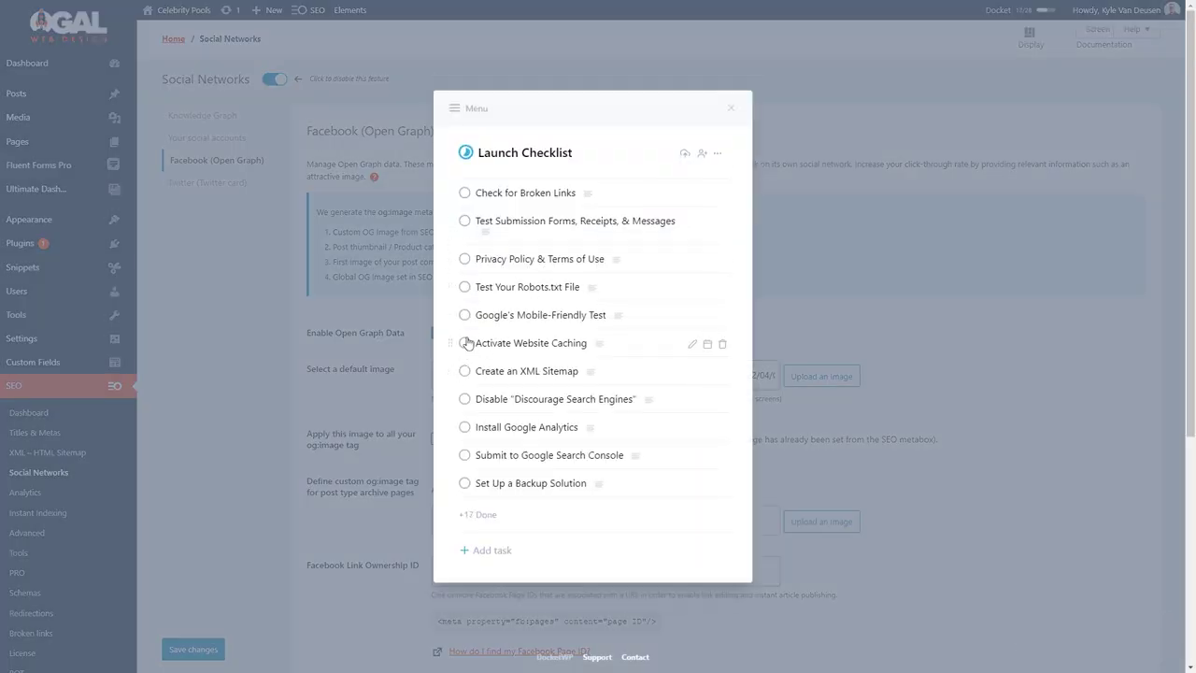
left_click(316, 255)
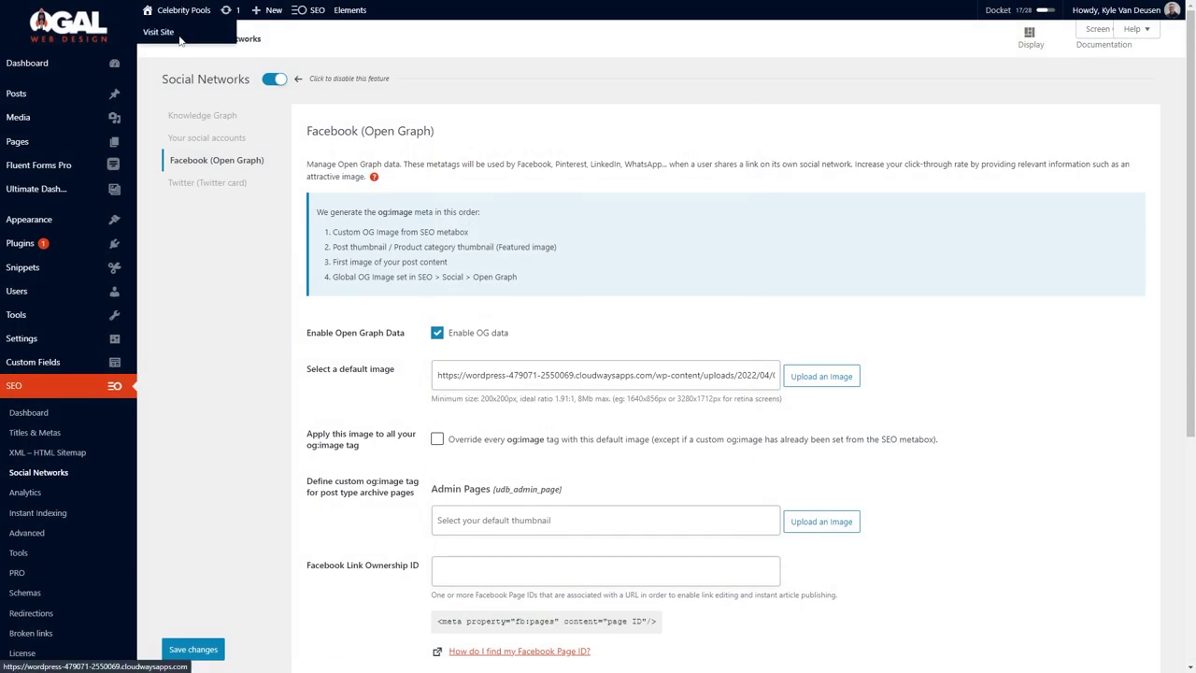
left_click(164, 33)
left_click(392, 31)
type("robots.txt")
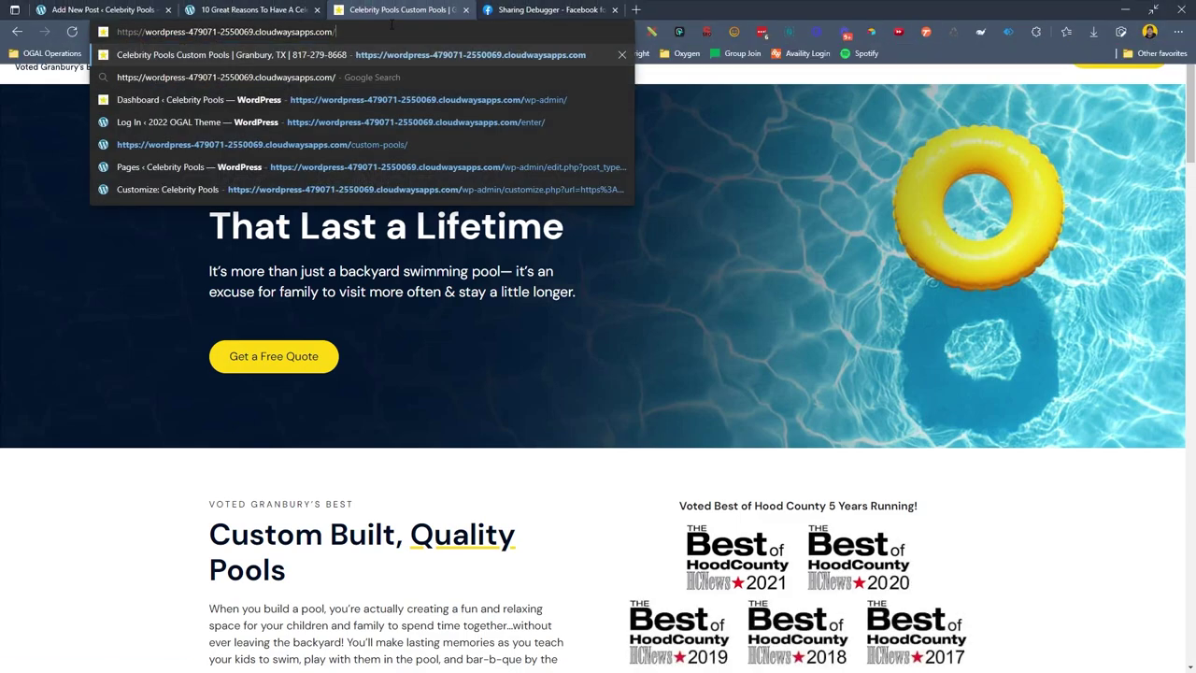
key("Return")
key("alt+Left")
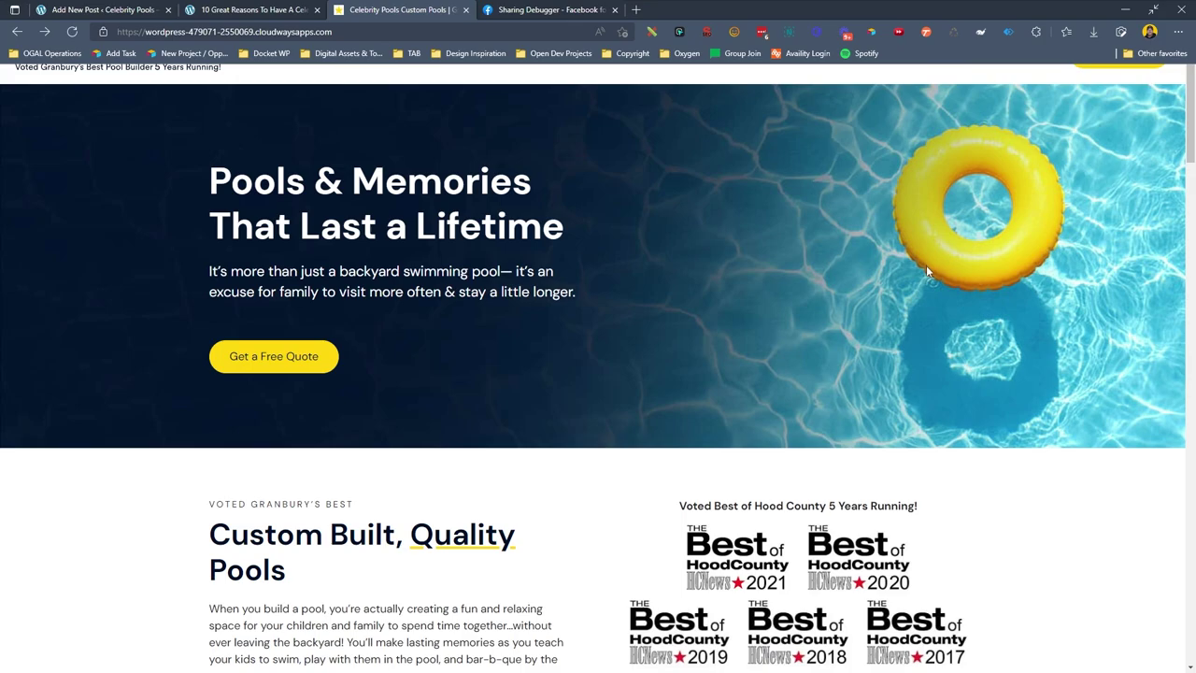
Load the live site's XML sitemap index at /sitemap.
left_click(1024, 11)
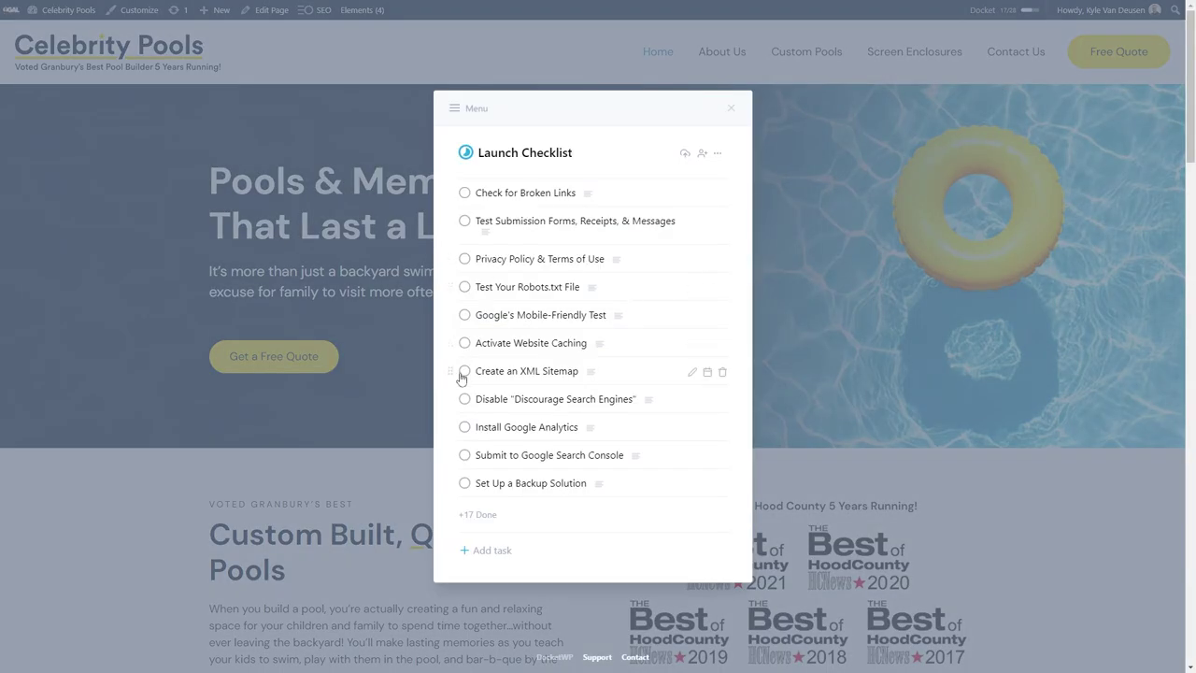
key("Escape")
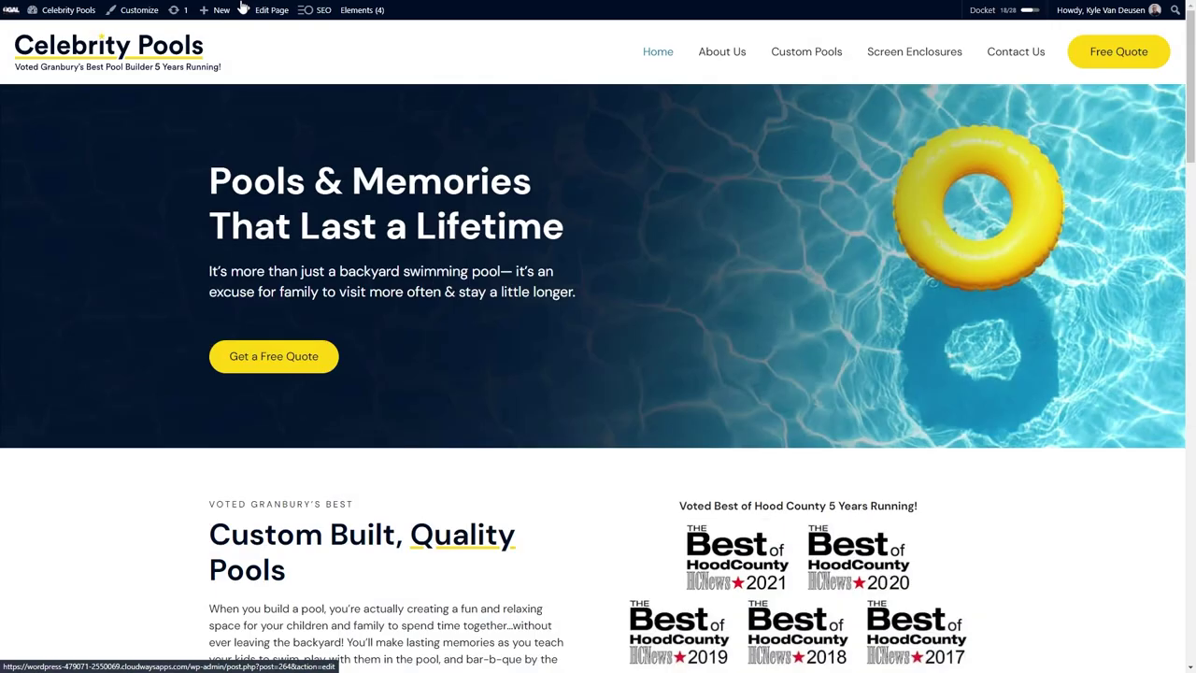
left_click(409, 29)
type("/sitemap")
key("Return")
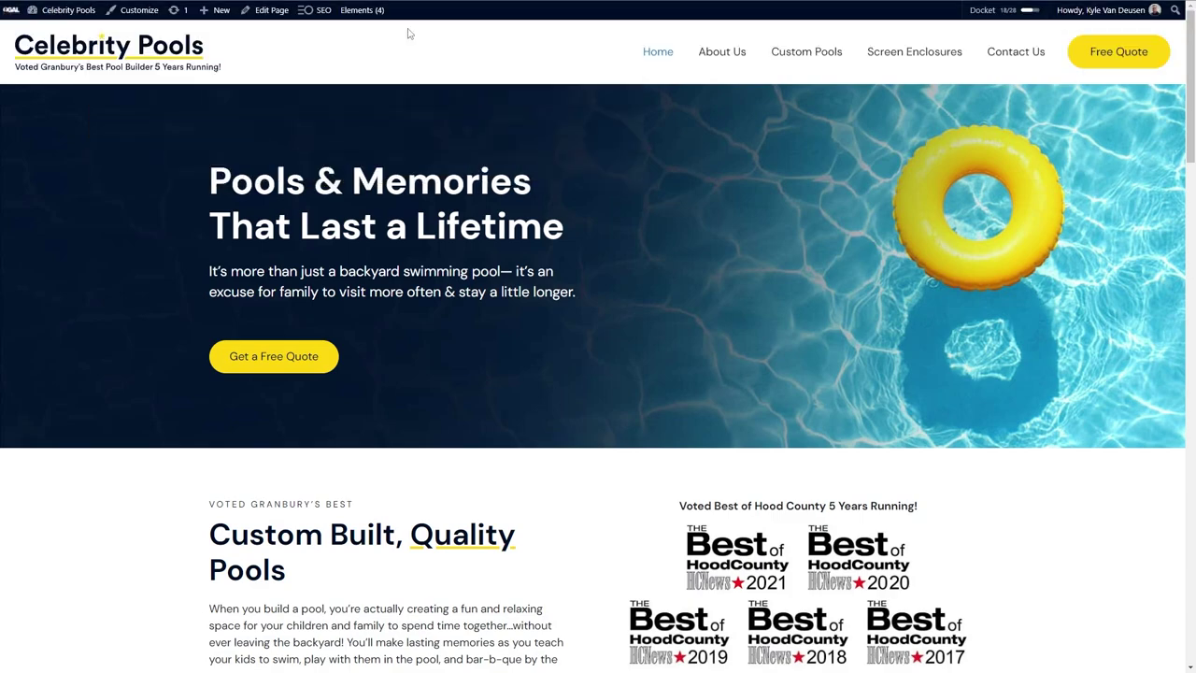
Tick off the XML sitemap task, and tick the privacy policy task noted 'Customer has not paid for this.'.
key("alt+Left")
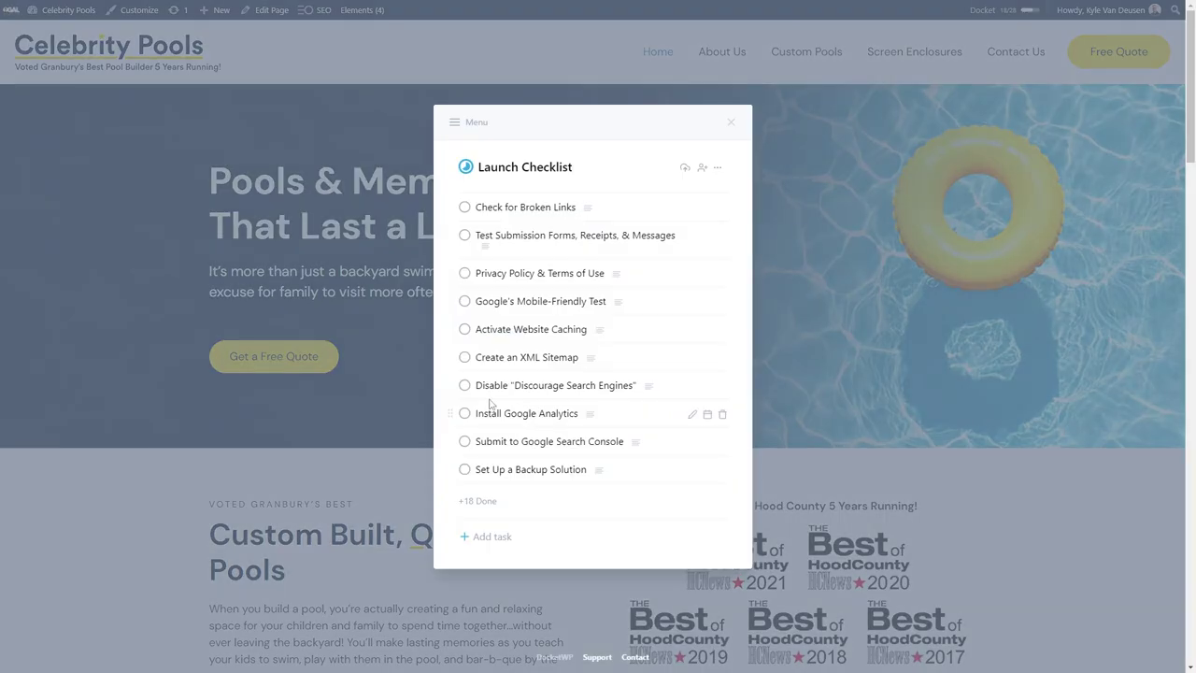
left_click(464, 357)
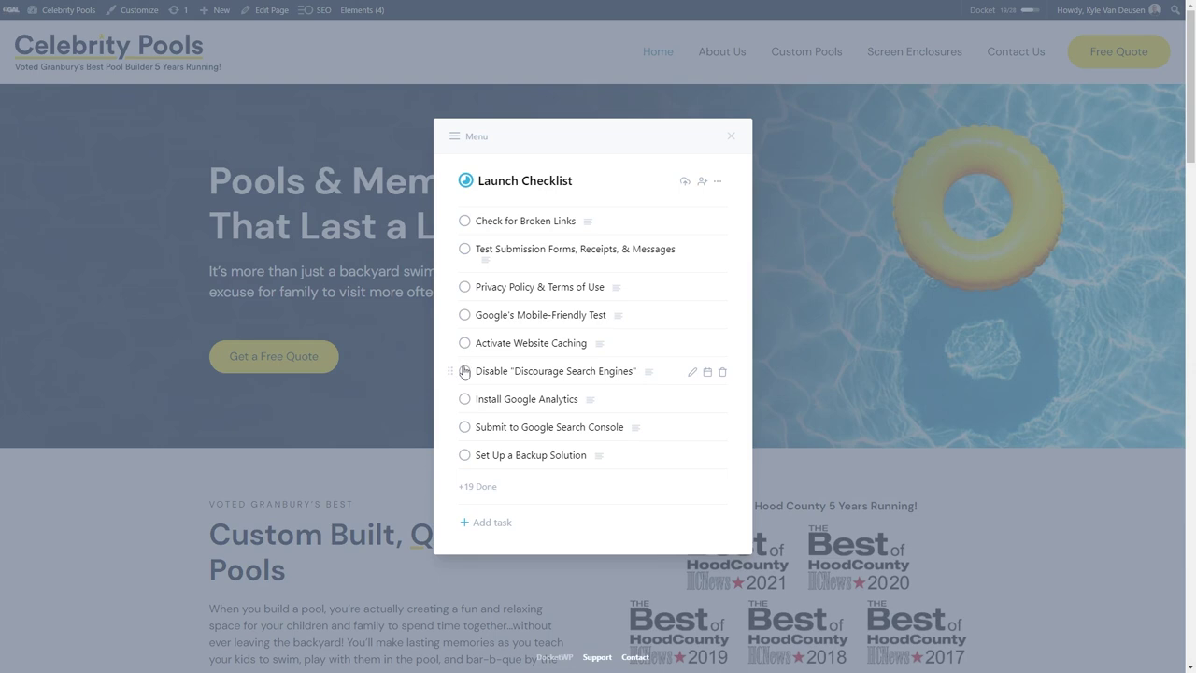
left_click(616, 287)
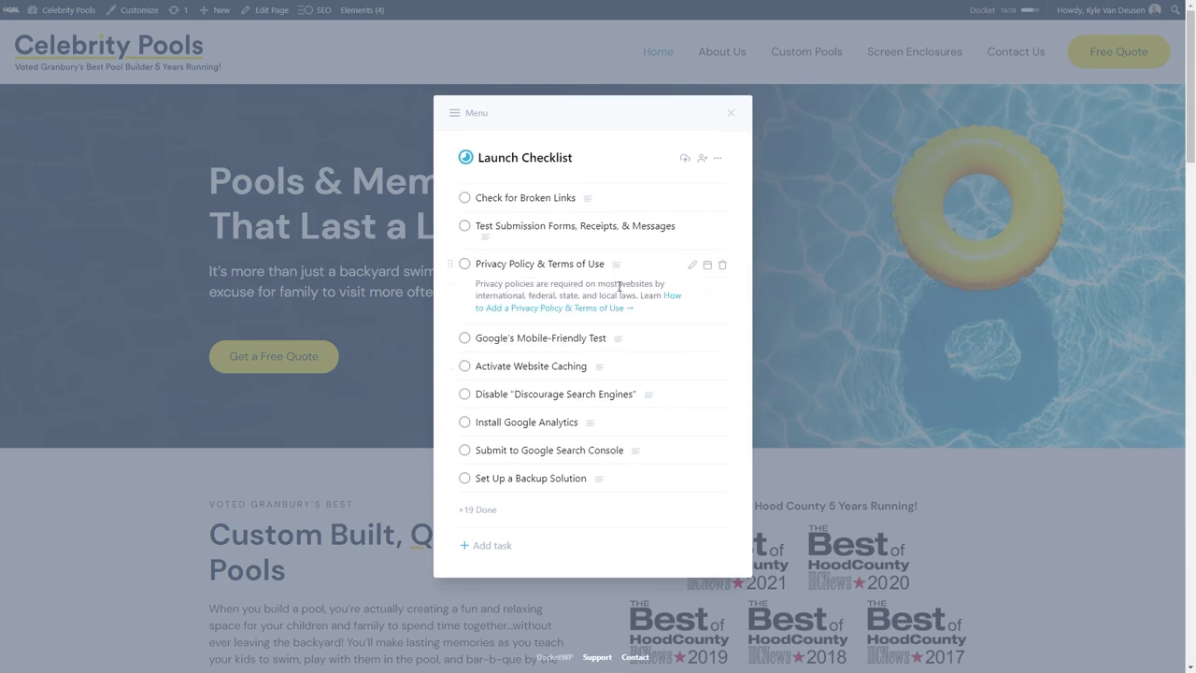
left_click(692, 267)
key("ctrl+a")
key("BackSpace")
type("Customer has")
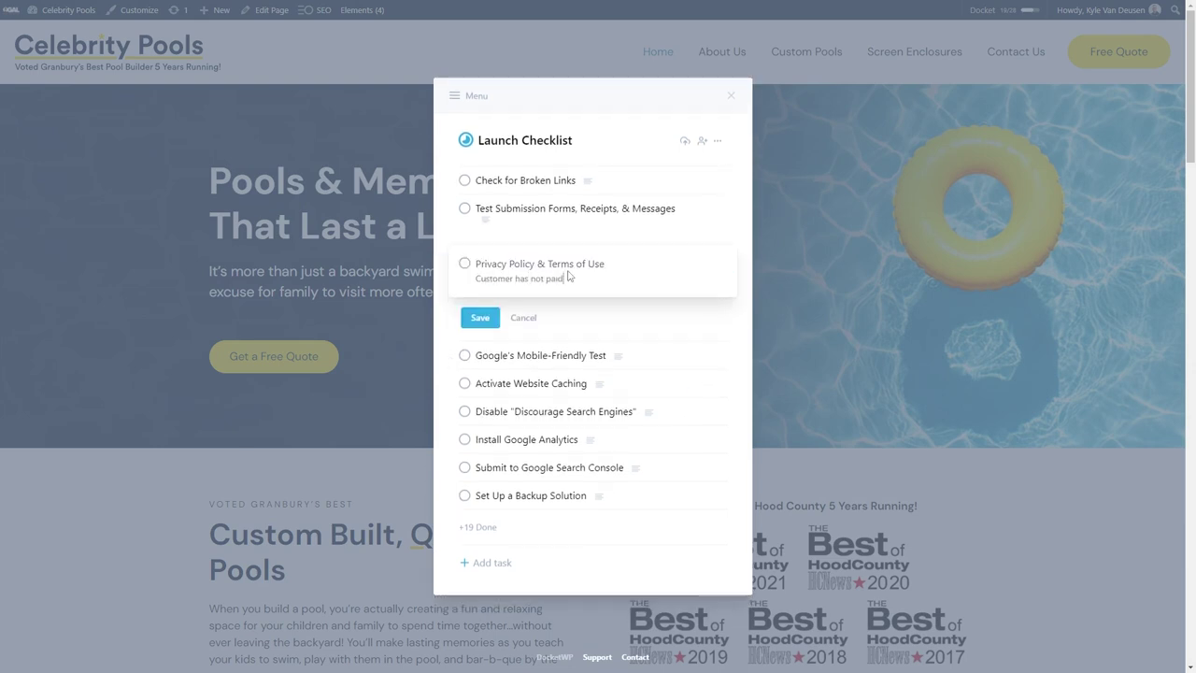
type(" not paid for this.")
left_click(480, 318)
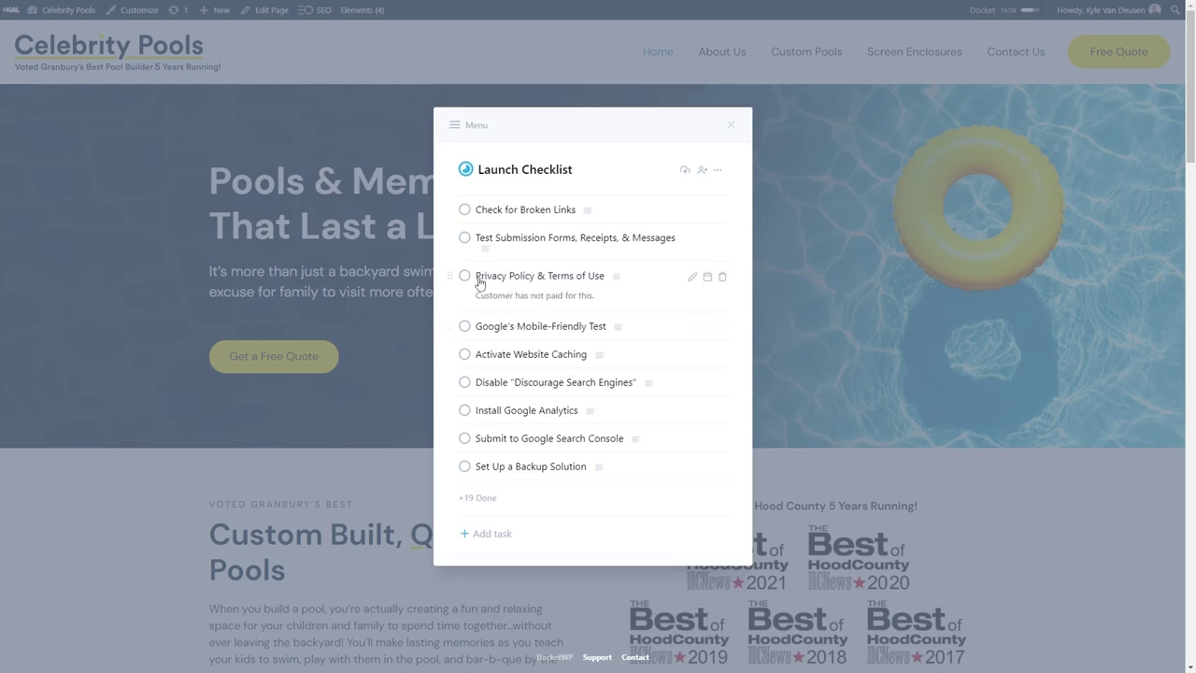
left_click(463, 276)
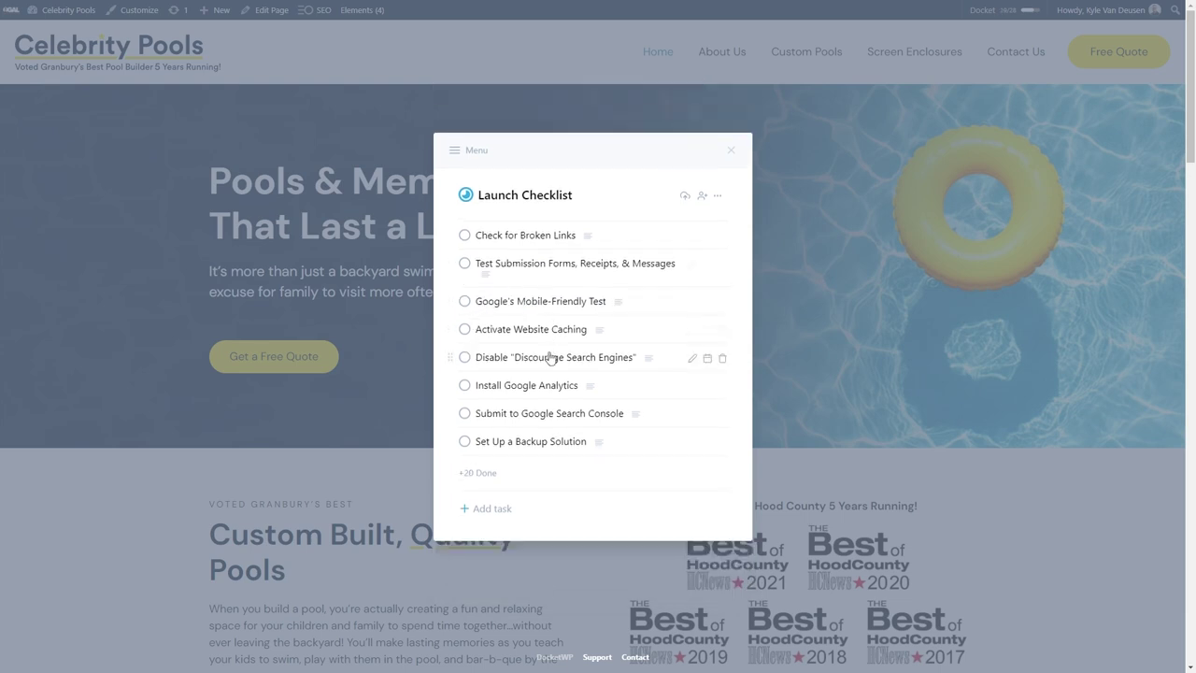
Rename the Google Analytics task to Install Fathom Analytics and clear its description.
left_click(538, 385)
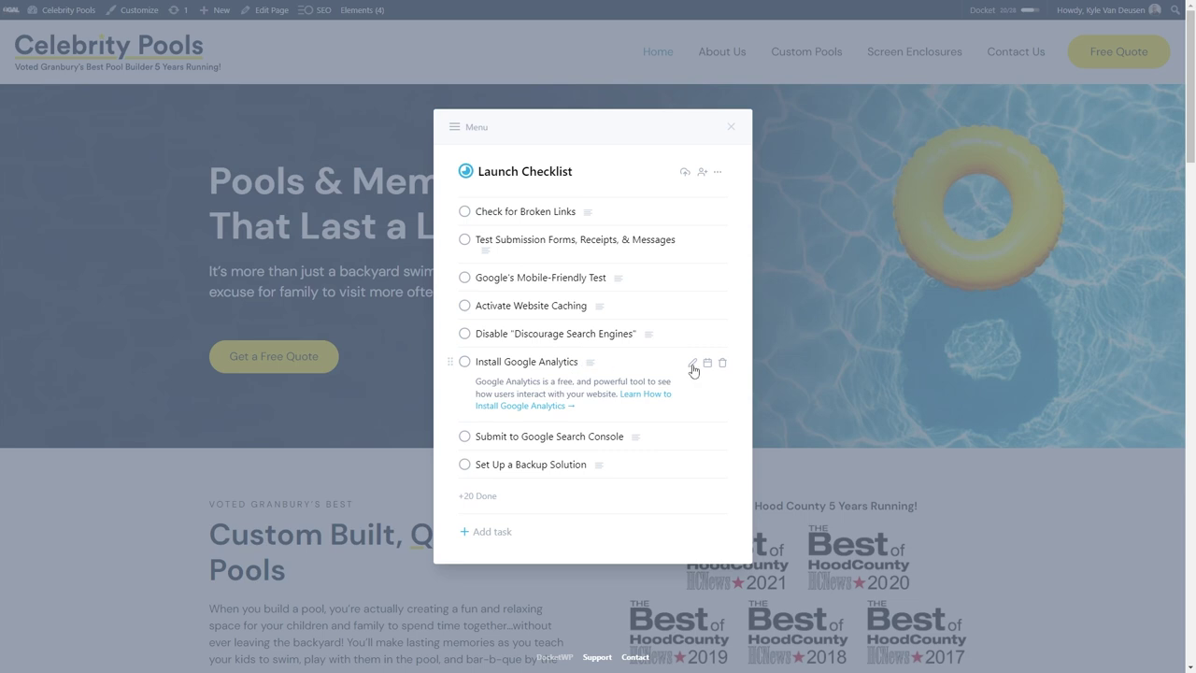
left_click(692, 364)
double_click(521, 350)
type("Fathom")
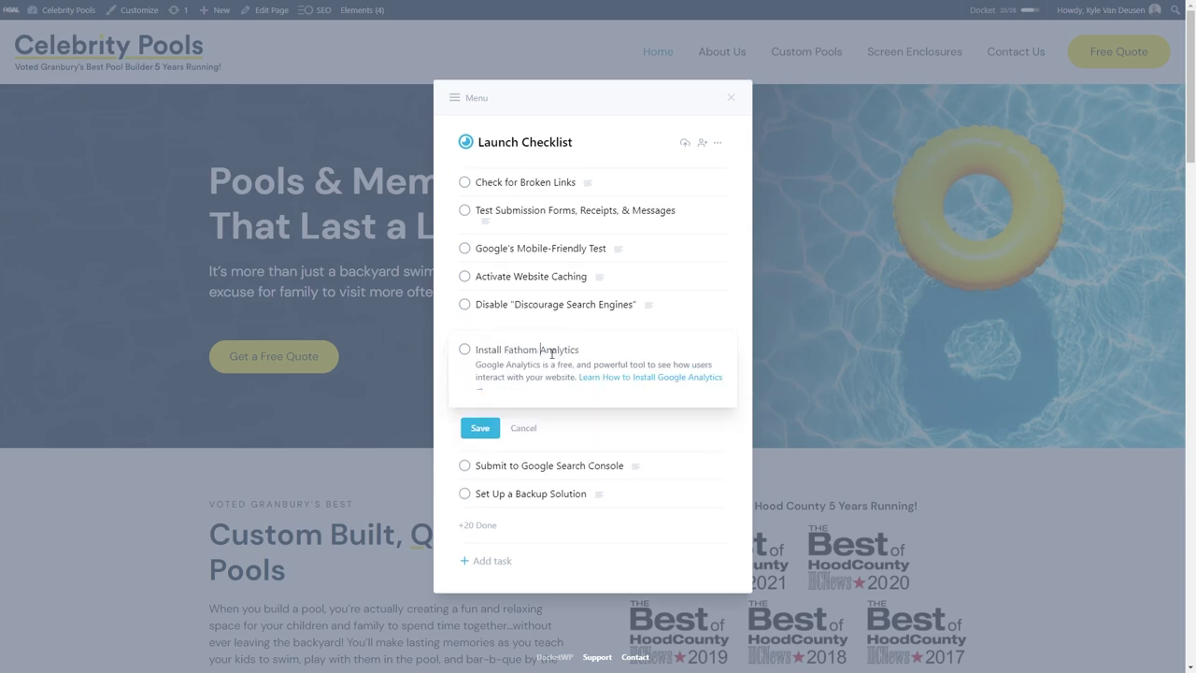
triple_click(540, 366)
key("BackSpace")
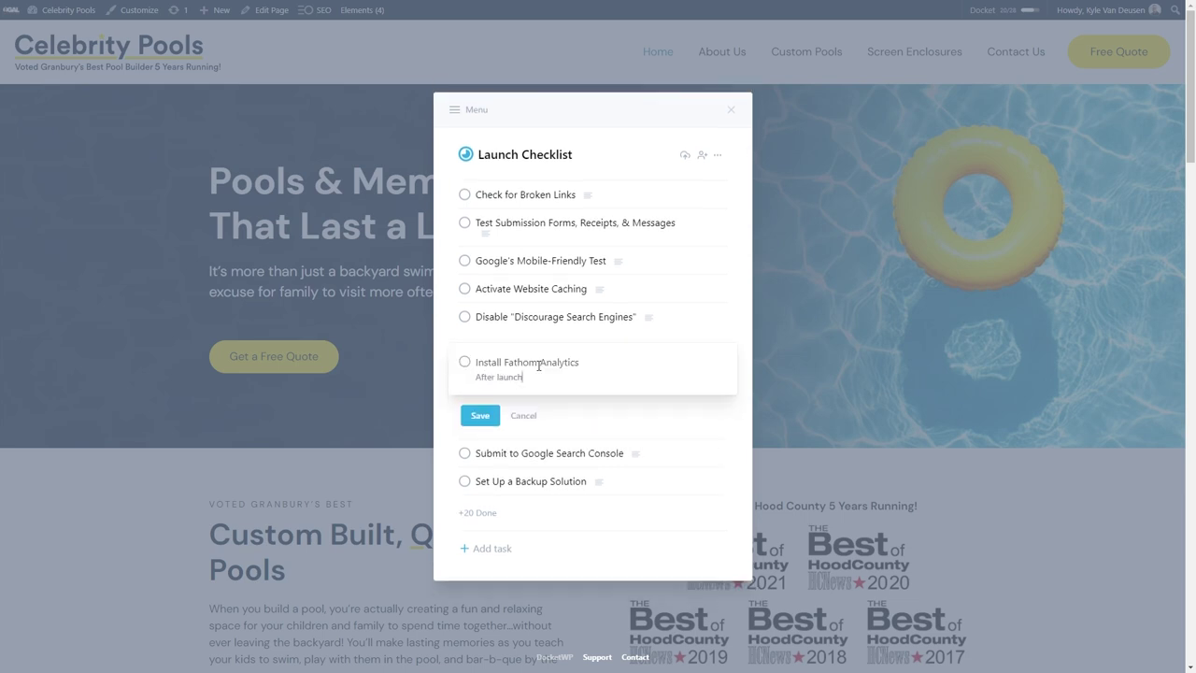
left_click(482, 422)
Note the Discourage Search Engines task 'After Launch' and tick off Submit to Google Search Console.
left_click(658, 351)
triple_click(520, 327)
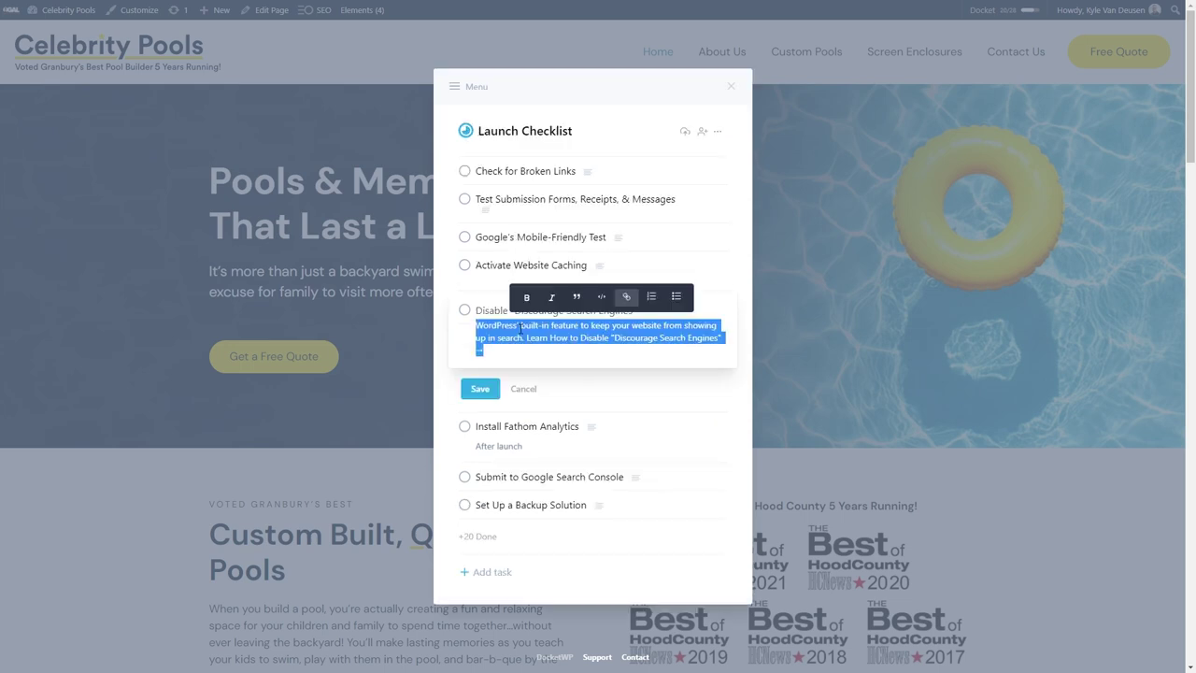
type("After Launch")
left_click(470, 380)
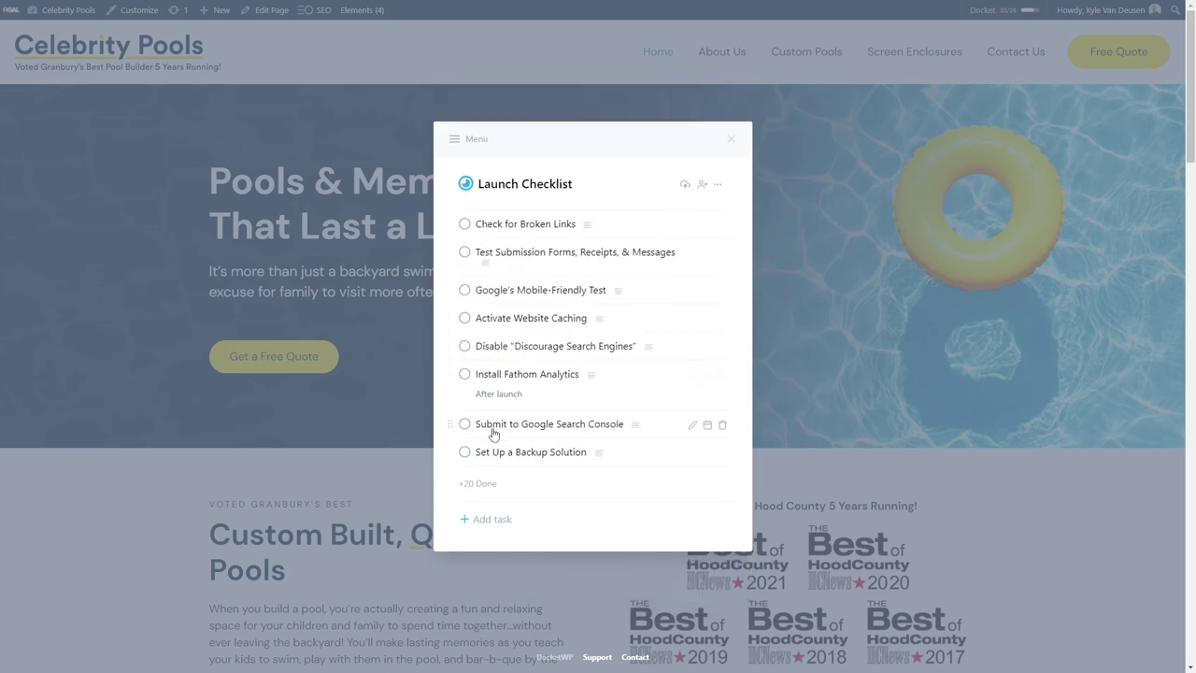
left_click(470, 426)
Note the backup task 'After Launch' and the website caching task 'After'.
left_click(673, 435)
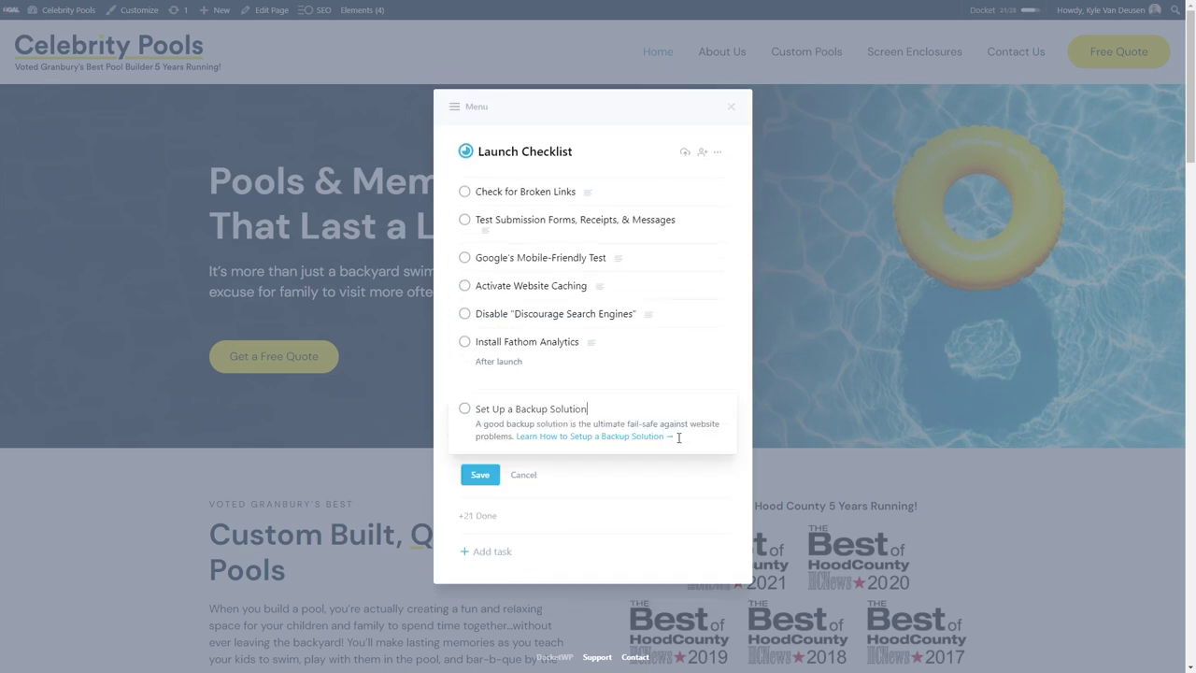
triple_click(535, 422)
type("After Luanch")
double_click(516, 429)
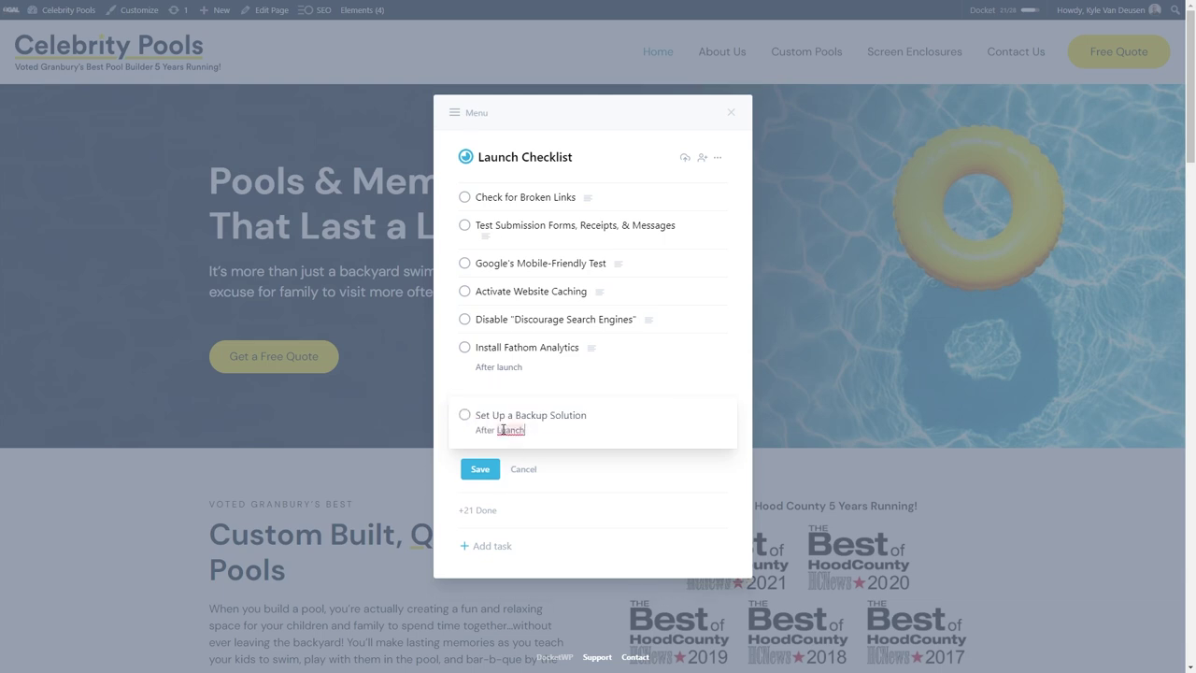
type("Laun")
left_click(479, 469)
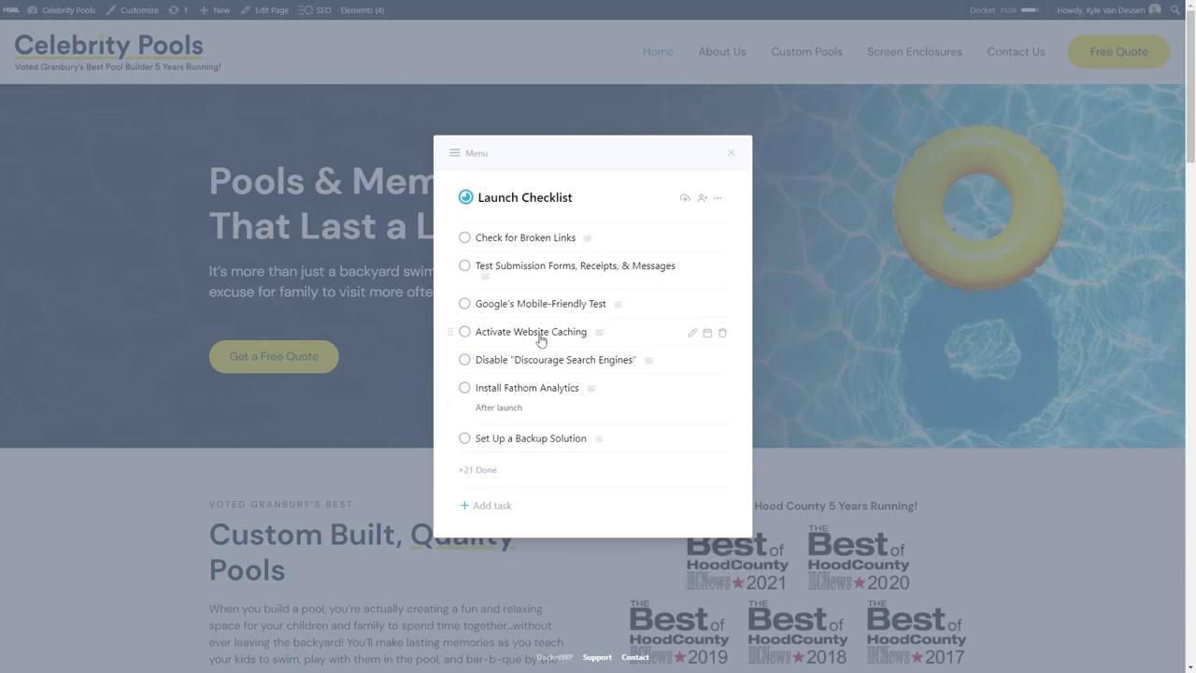
left_click(685, 337)
triple_click(502, 325)
type("After launch")
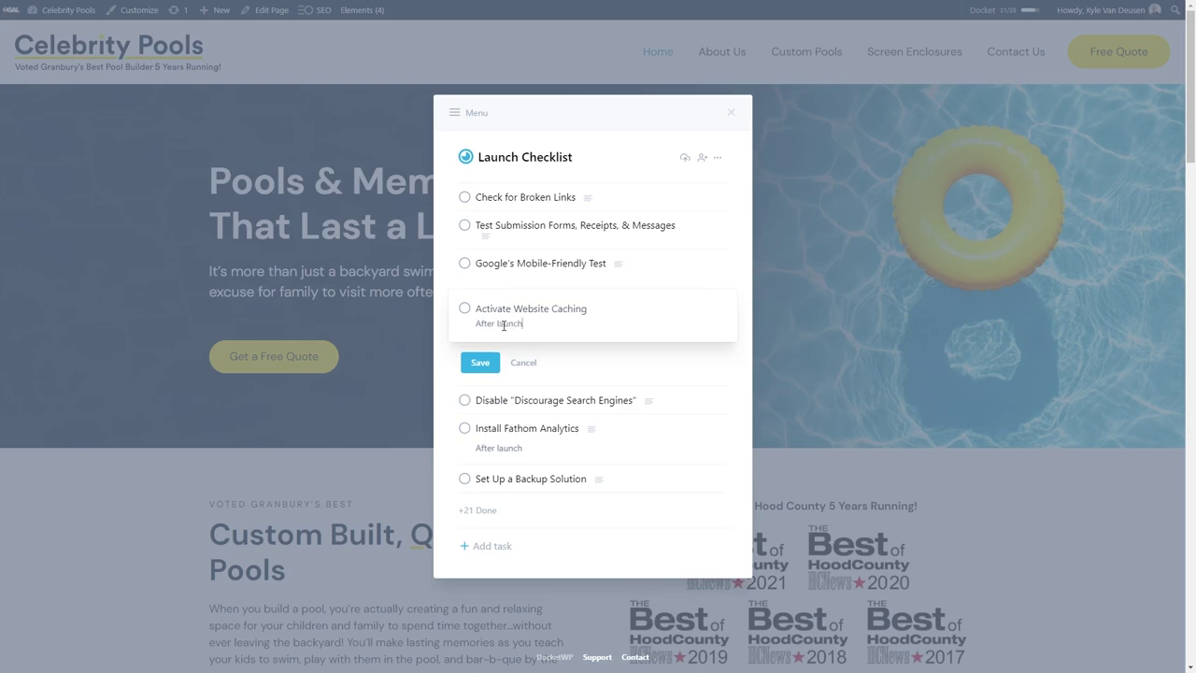
left_click(479, 363)
left_click(691, 305)
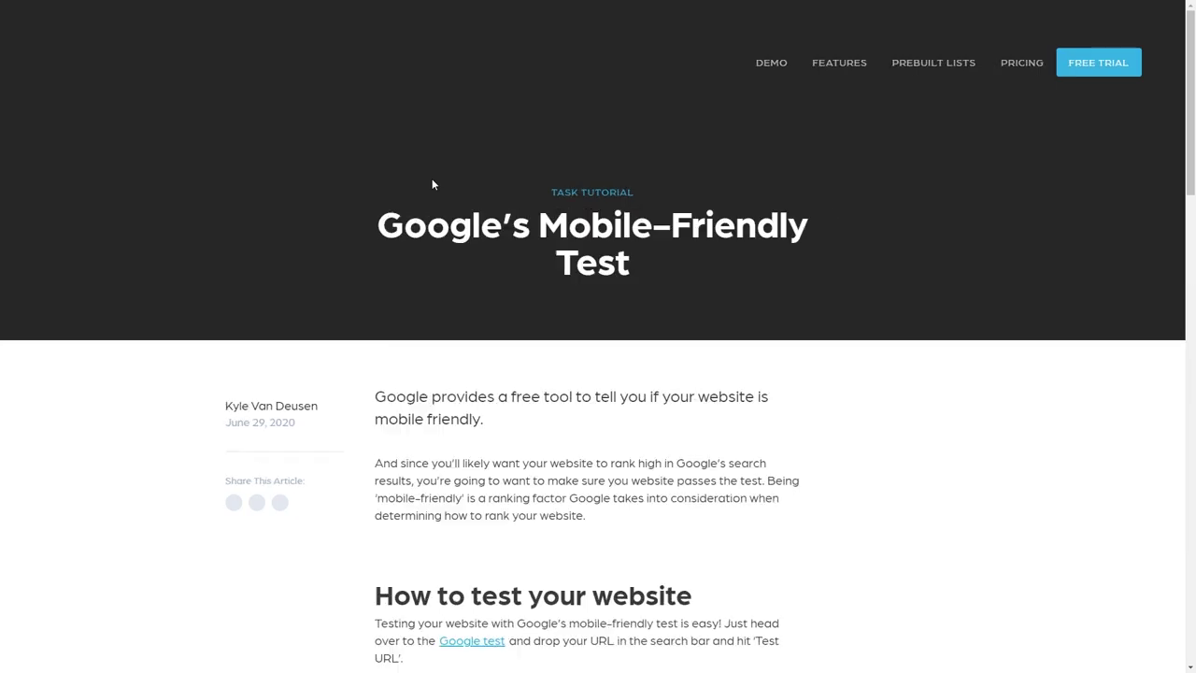
Run Google's Mobile-Friendly Test on the Celebrity Pools site root URL and confirm it passes.
scroll(432, 183, "down", 4)
left_click(472, 278)
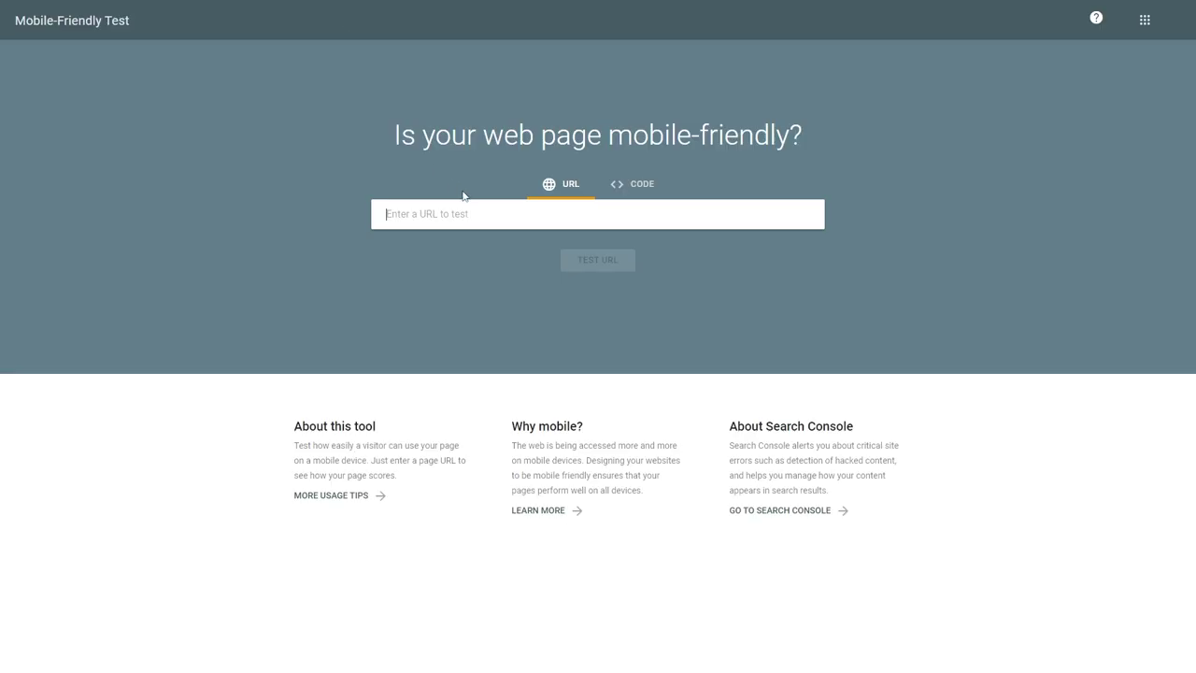
key("ctrl+v")
left_click_drag(609, 214, 1051, 200)
key("BackSpace")
left_click(611, 262)
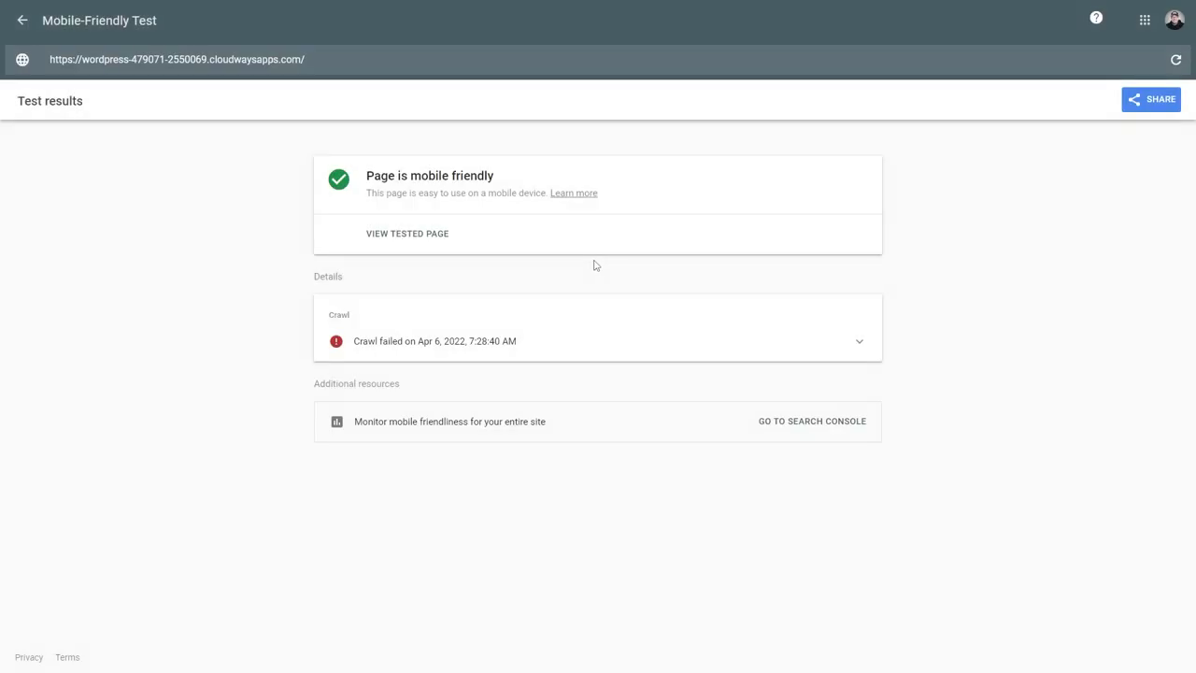
left_click(448, 9)
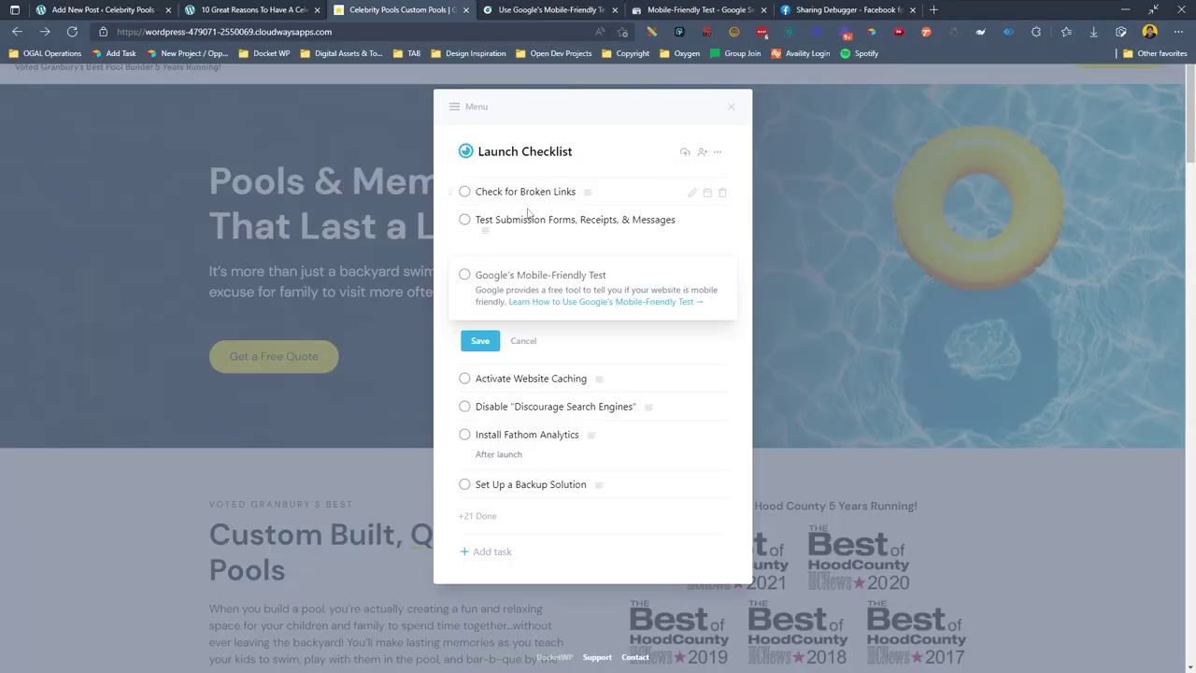
Tick off the mobile-friendly test task, then rewrite the form-testing task's note and tick it off.
left_click(491, 343)
left_click(464, 305)
triple_click(540, 288)
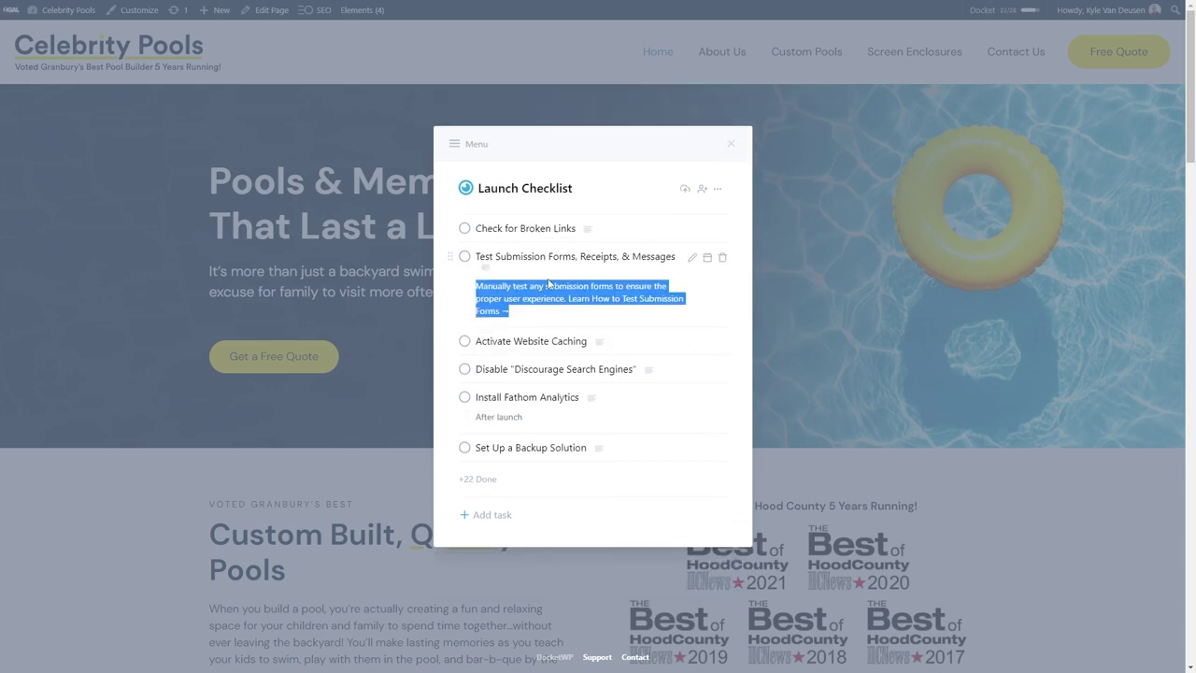
left_click(686, 282)
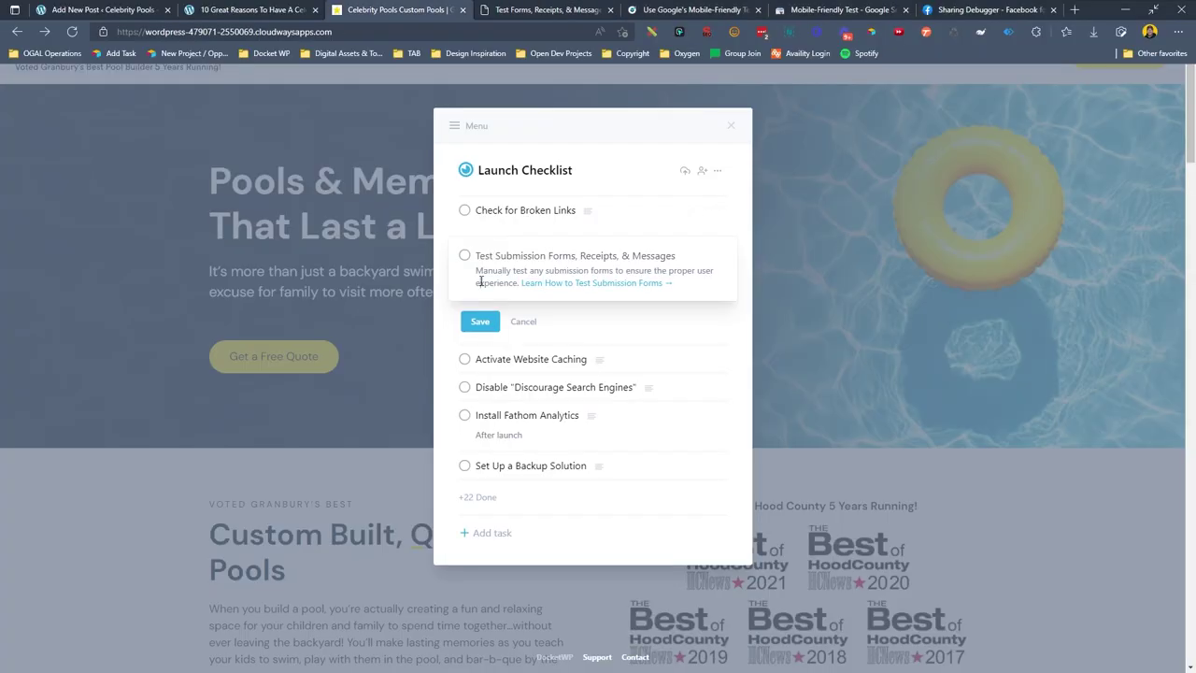
key("BackSpace")
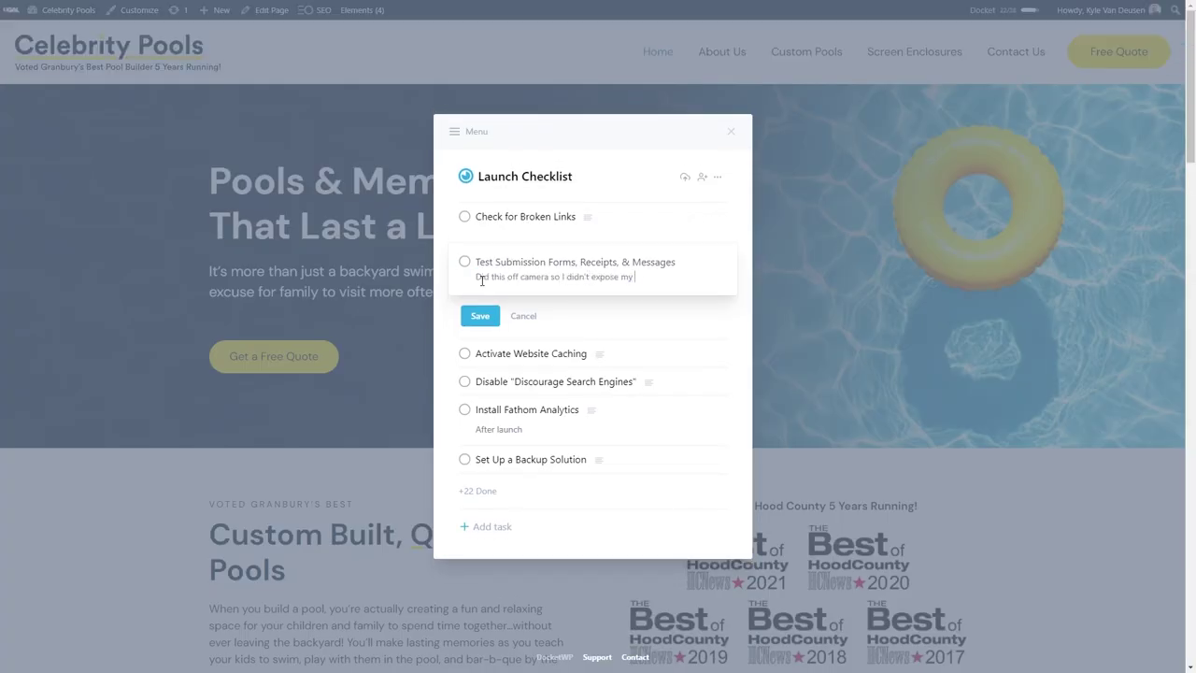
type("nformation.")
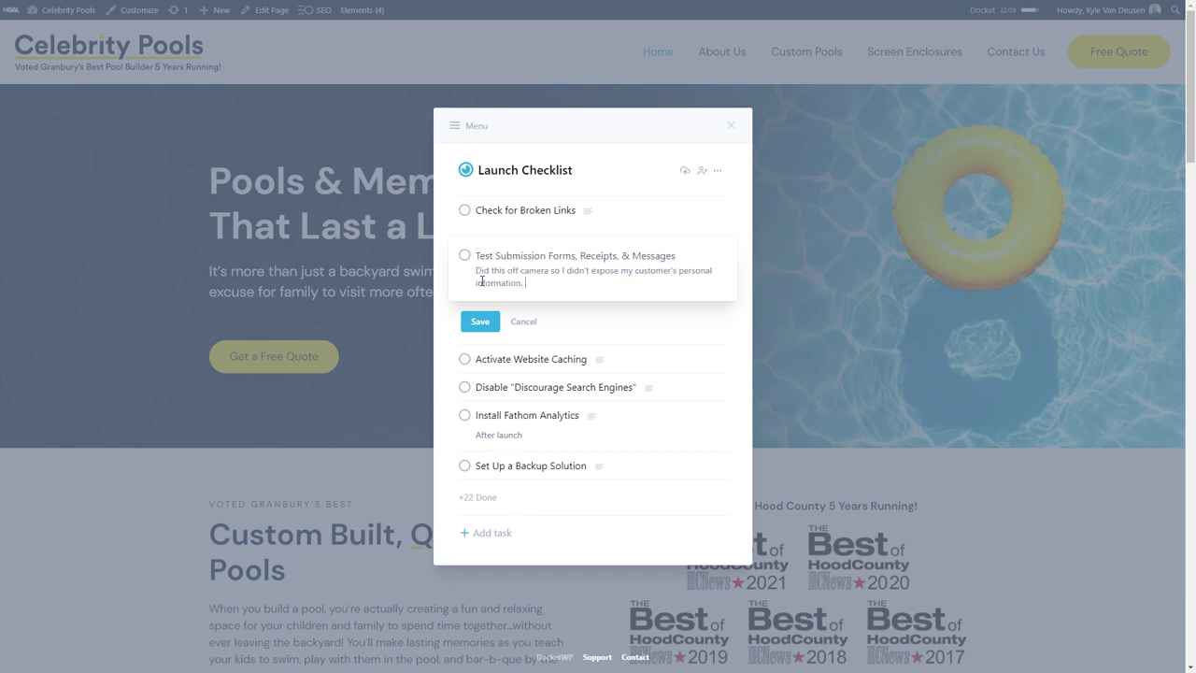
left_click(479, 321)
left_click(464, 263)
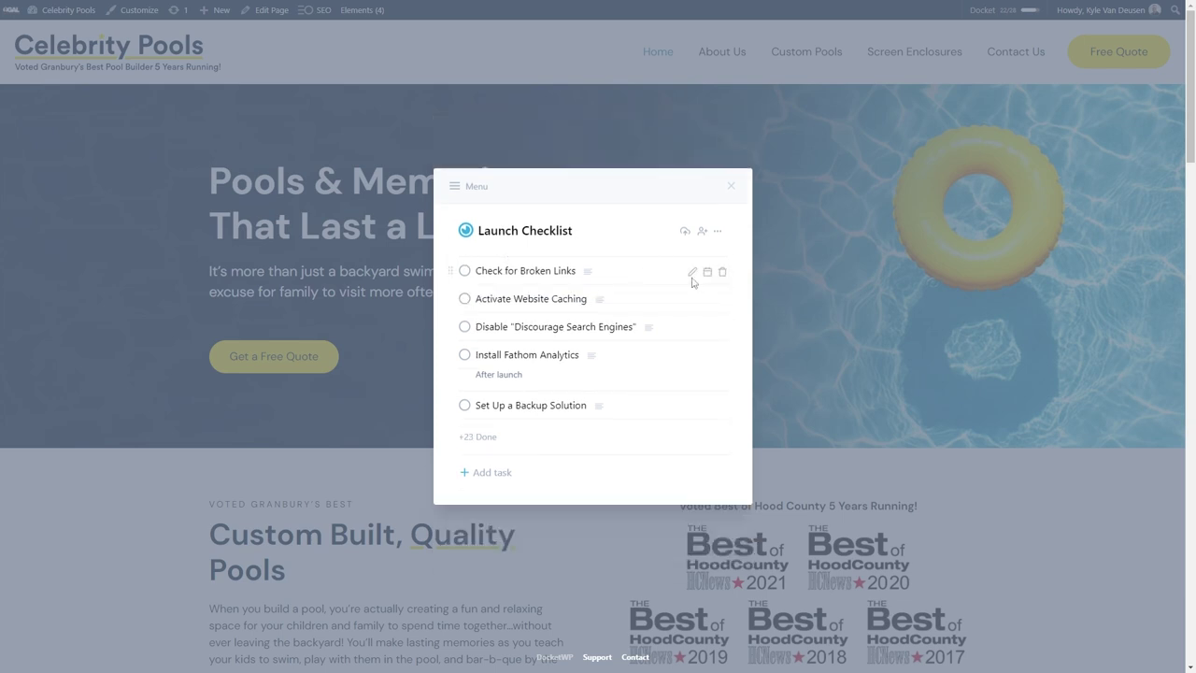
Replace the broken-links task description with a joking note and laughing emoji, then close the checklist.
left_click(692, 273)
key("ctrl+a")
type("W")
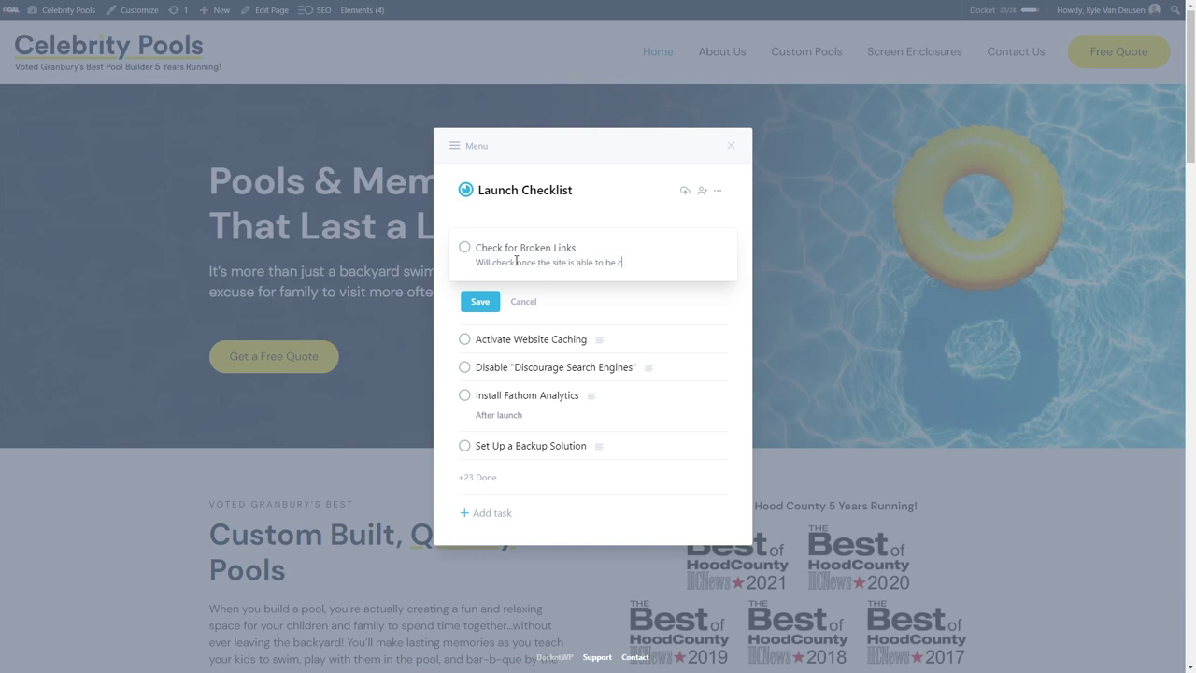
type(" broke an")
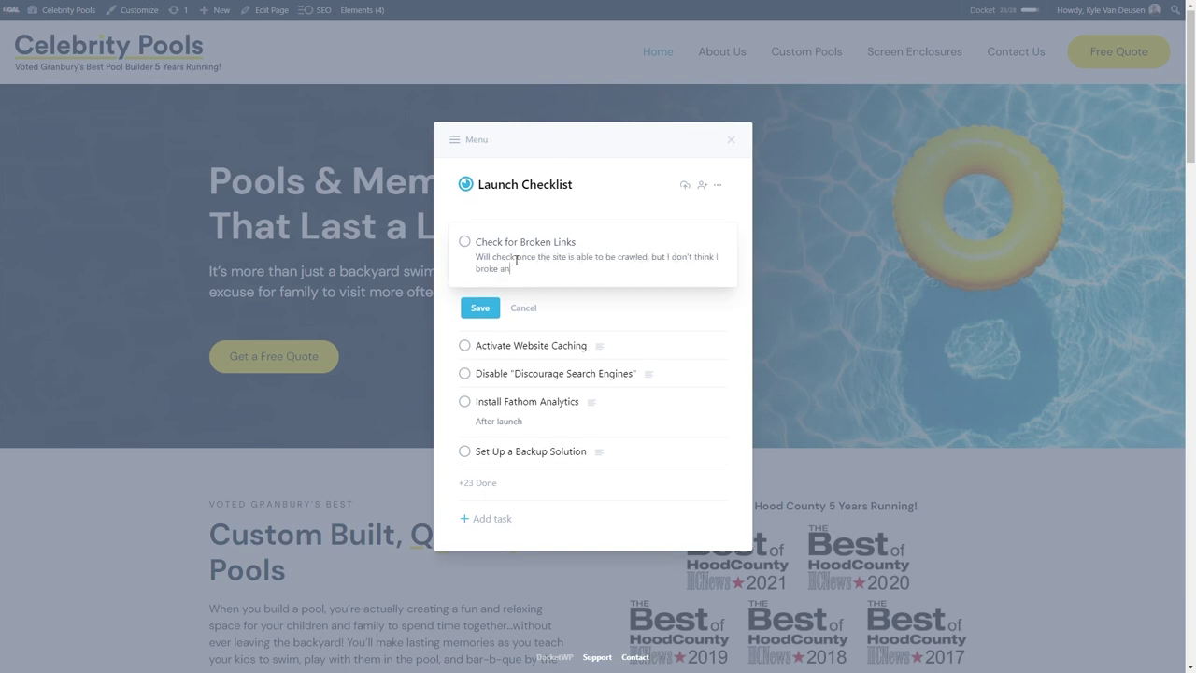
type("ything :hah")
key("Return")
left_click(490, 308)
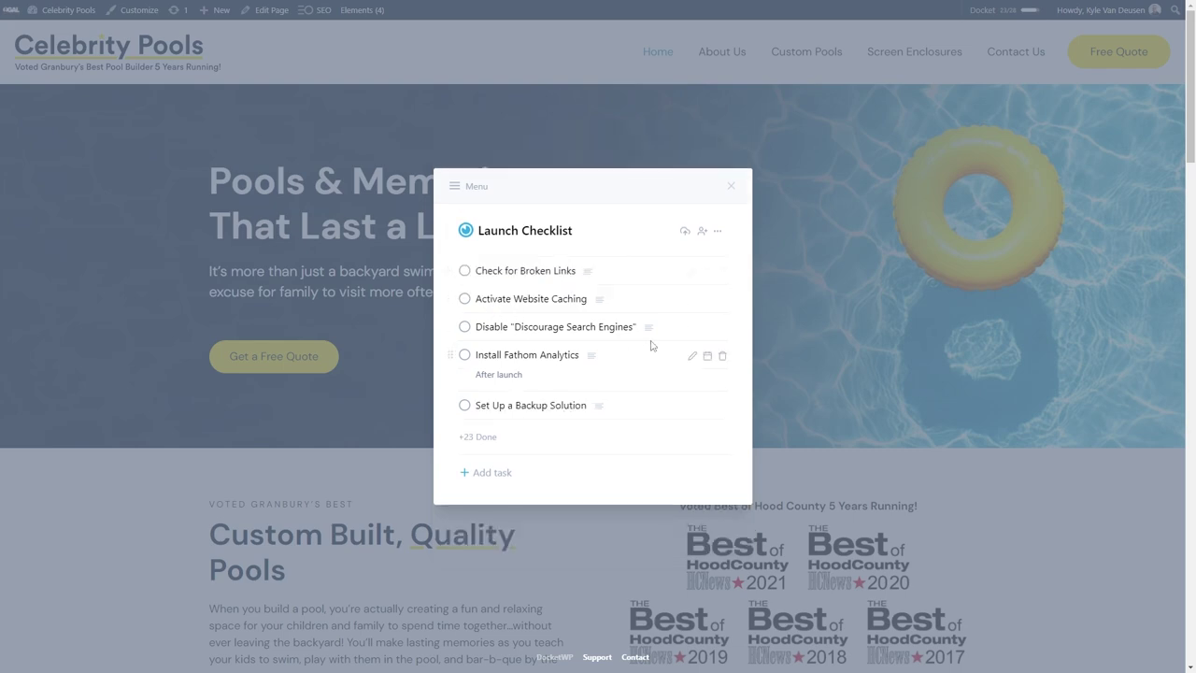
left_click(311, 456)
mouse_move(862, 7)
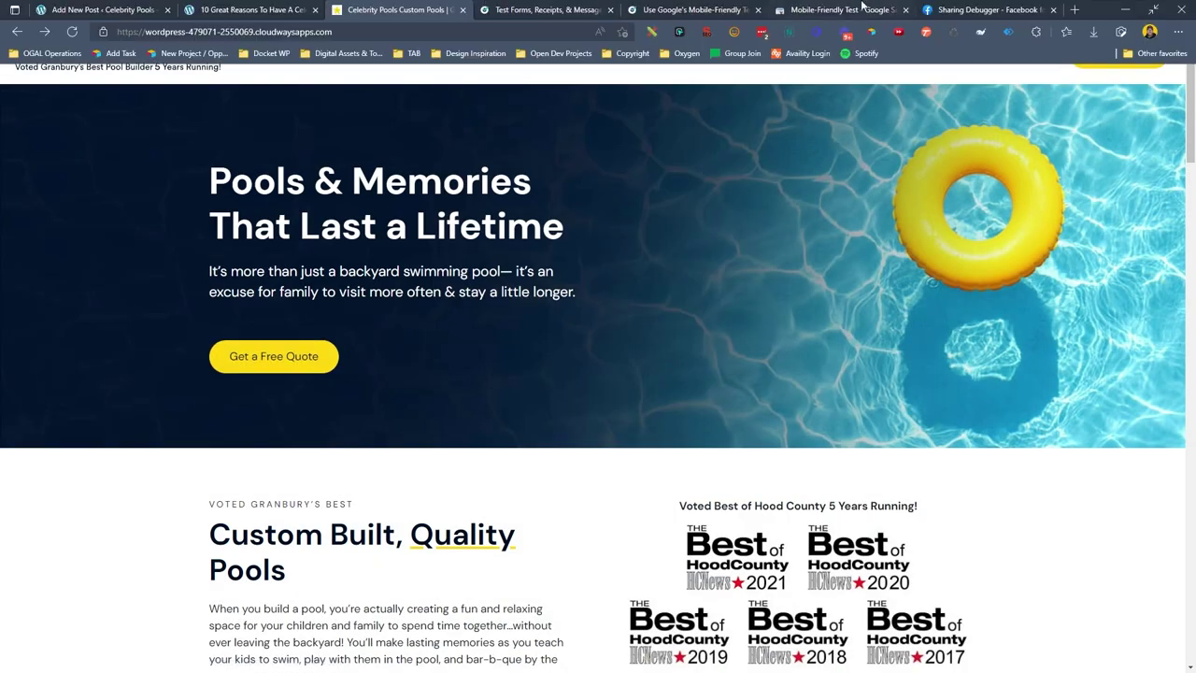
left_click(758, 9)
Close the extra tabs, log in to Cloudways, and load the site's domain in a new tab.
left_click(758, 9)
left_click(757, 10)
left_click(560, 10)
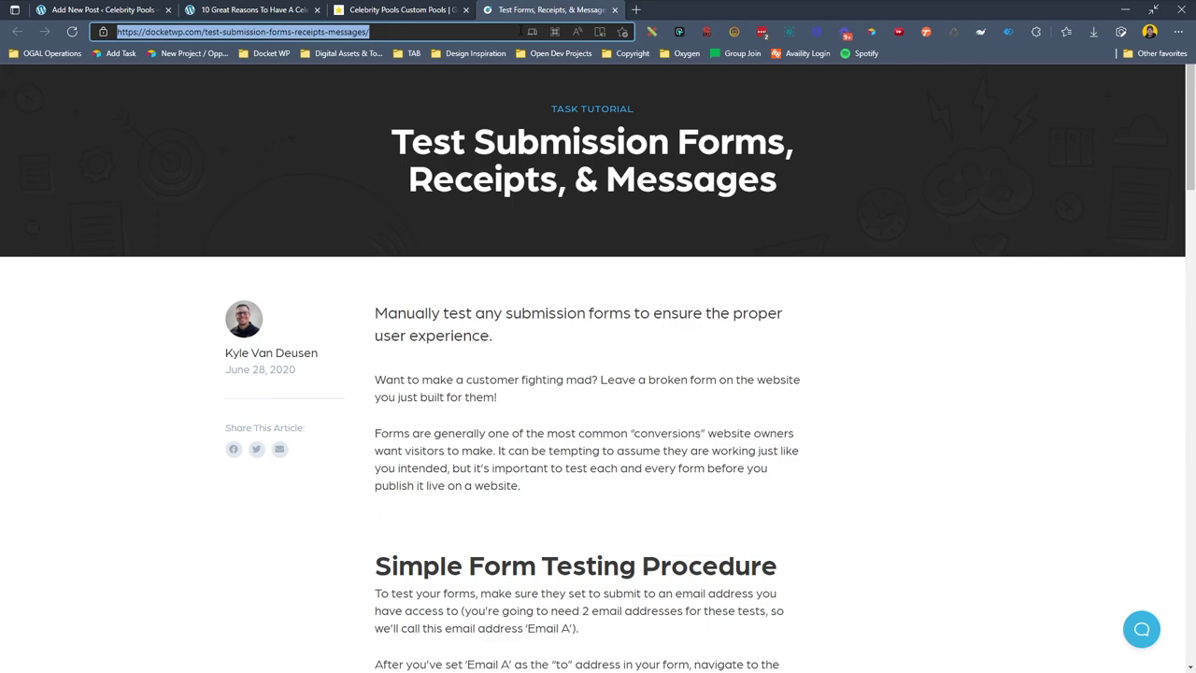
key("alt+Left")
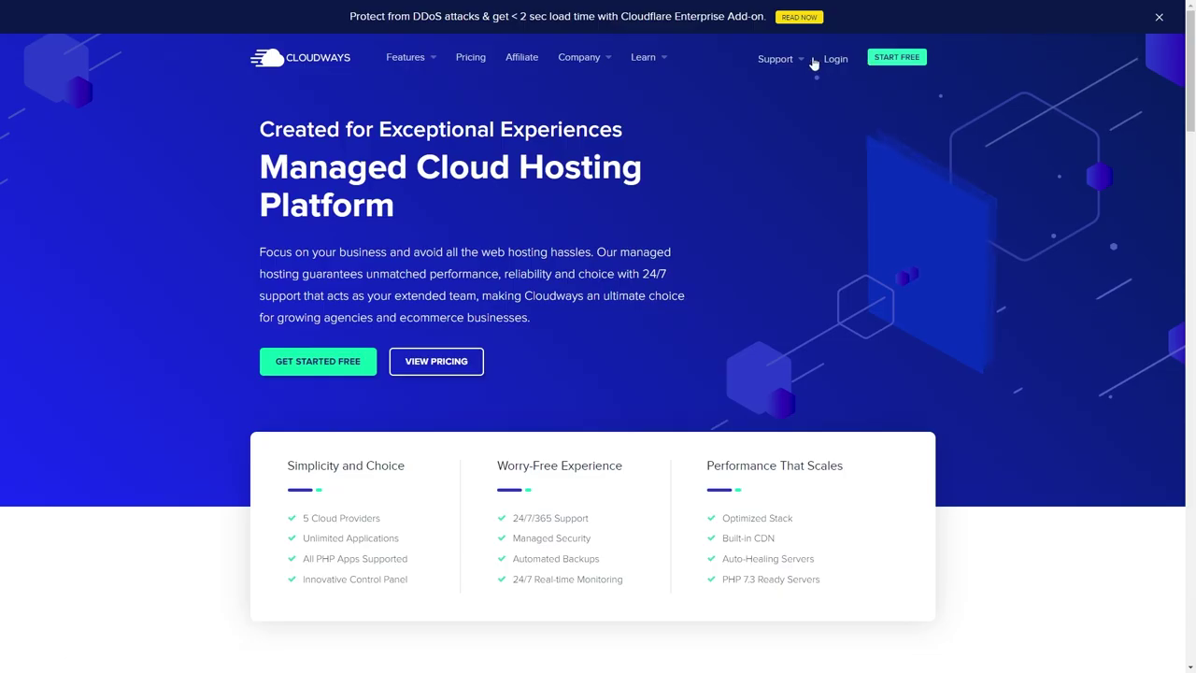
left_click(837, 64)
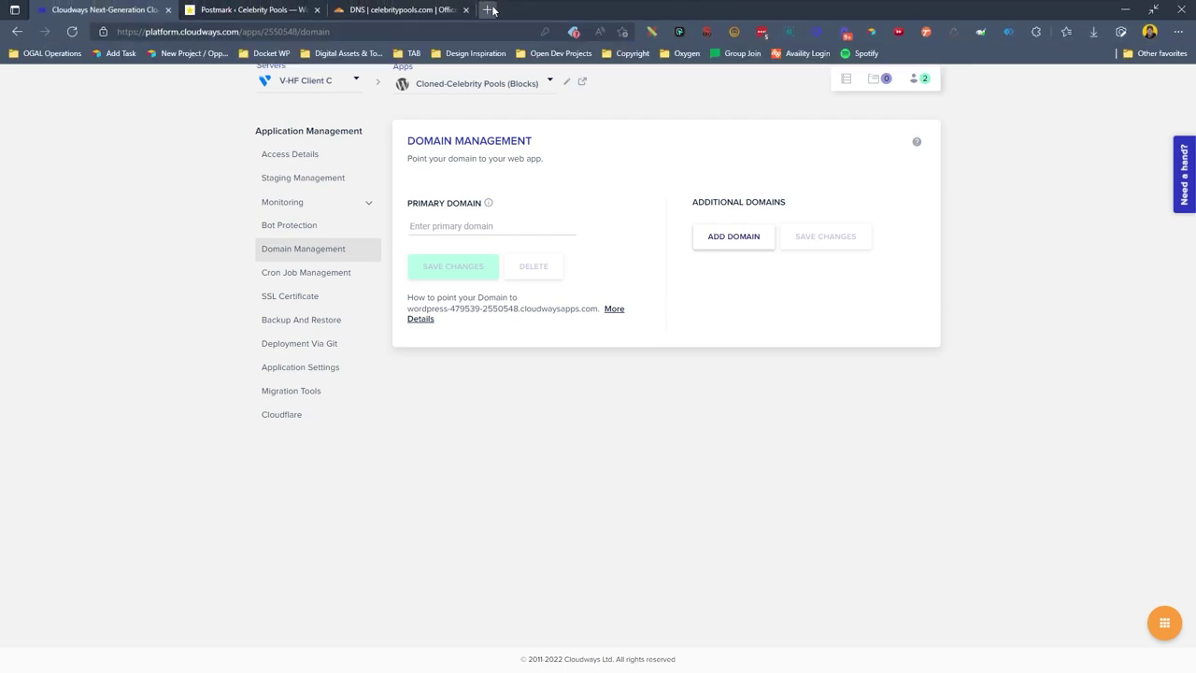
left_click(498, 10)
key("ctrl+v")
key("Return")
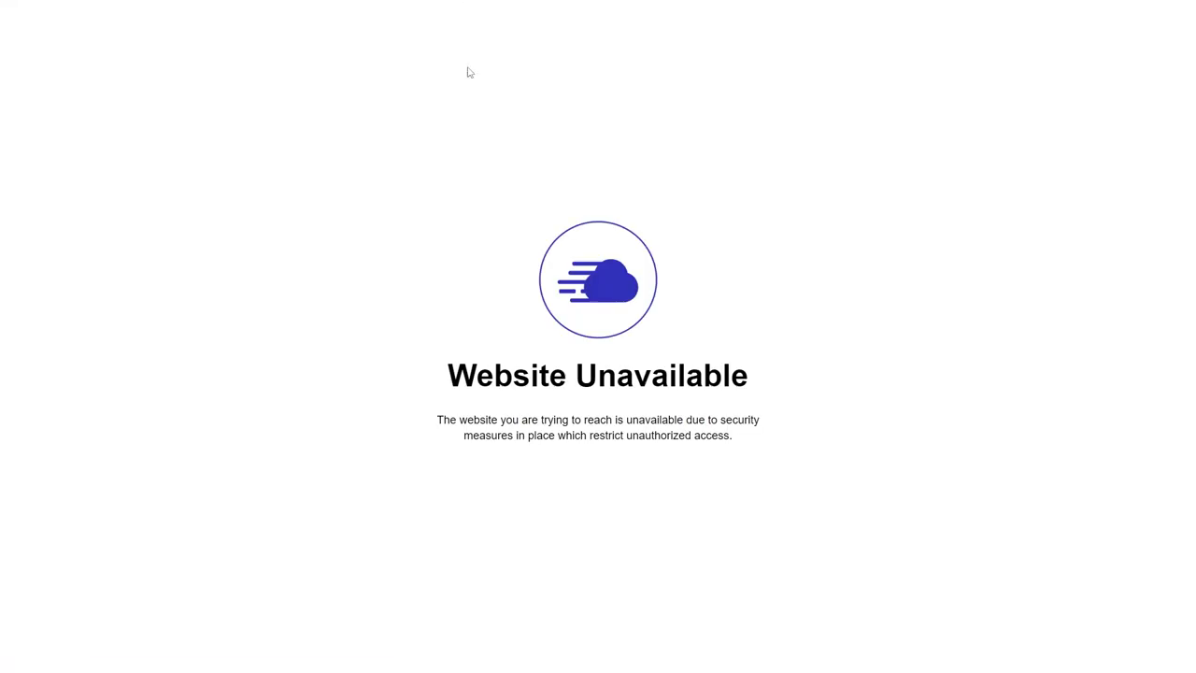
Save celebritypools.com as the Primary Domain in Domain Management and view the live site.
left_click(252, 9)
left_click(102, 9)
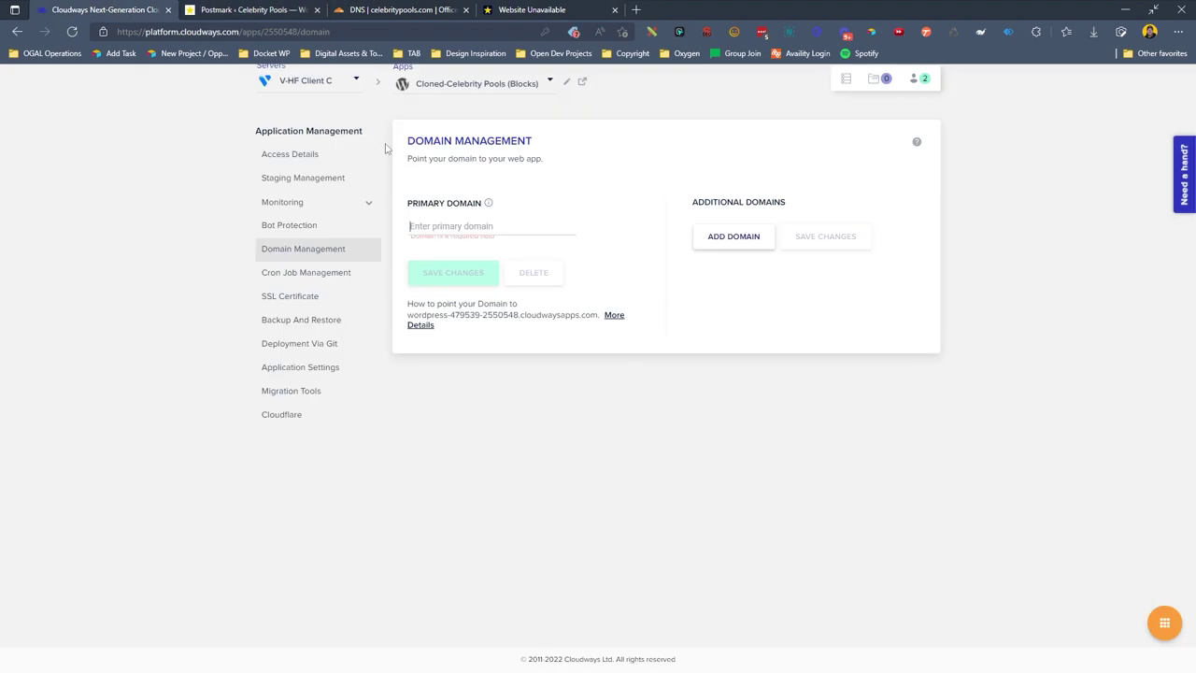
type("celebritypools.com")
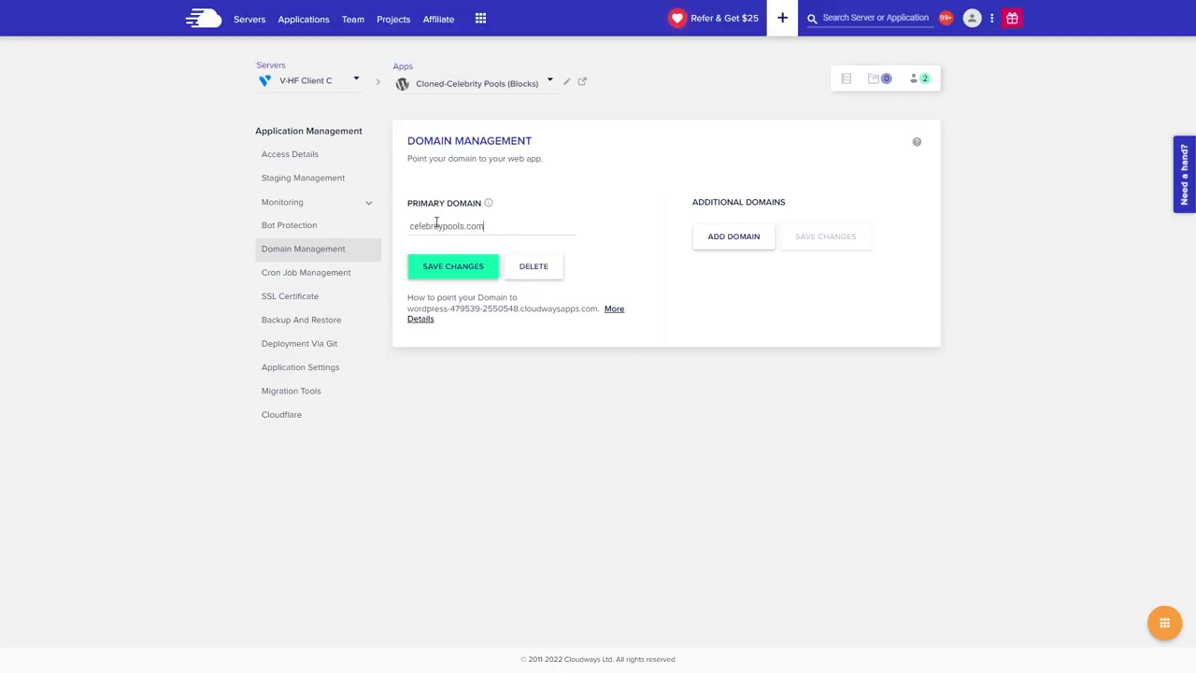
left_click(471, 267)
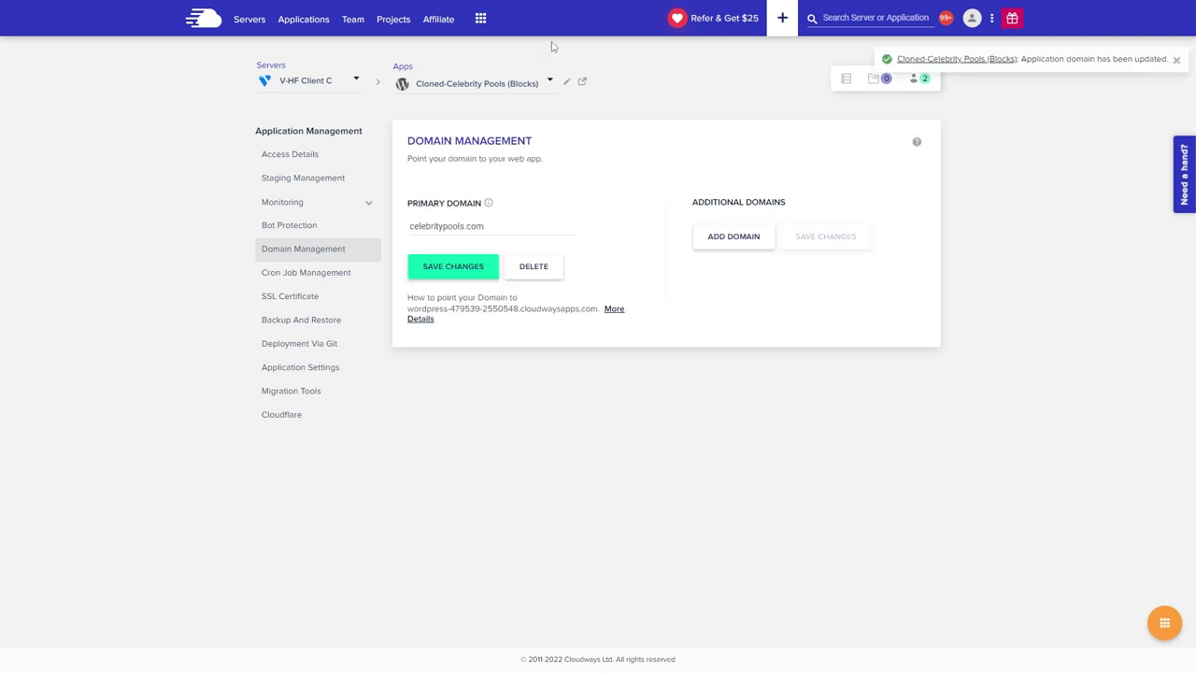
left_click(578, 8)
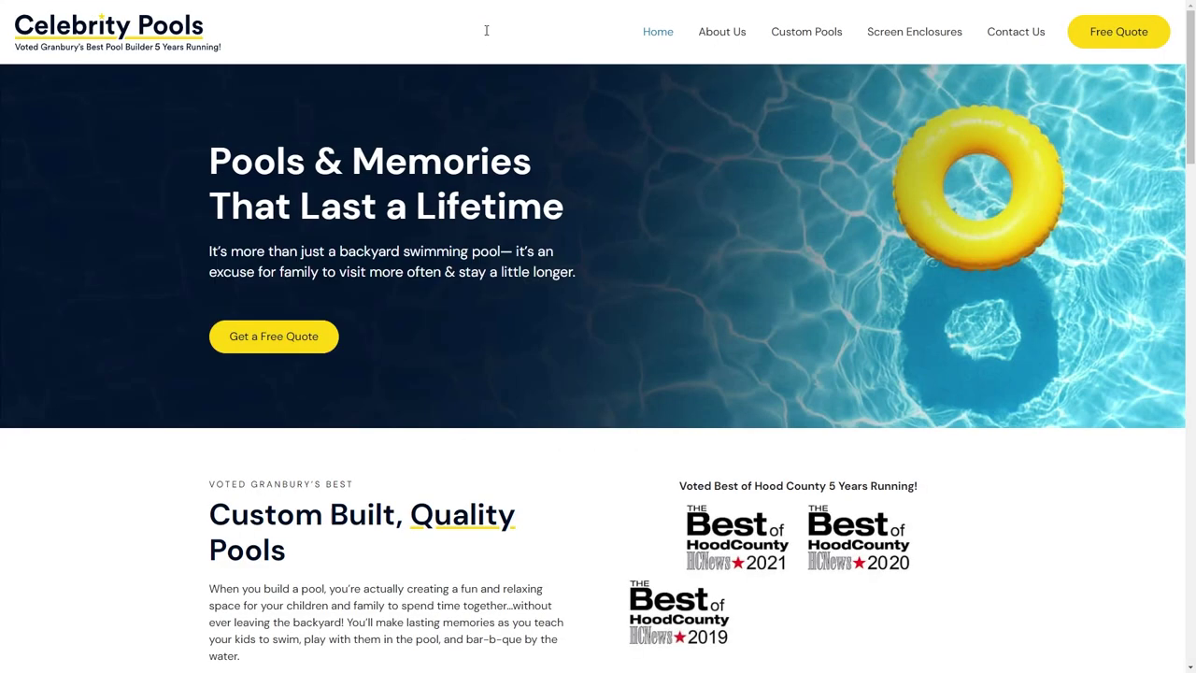
Scroll through the live Home page and the About Us page.
scroll(529, 297, "down", 7)
scroll(529, 289, "down", 14)
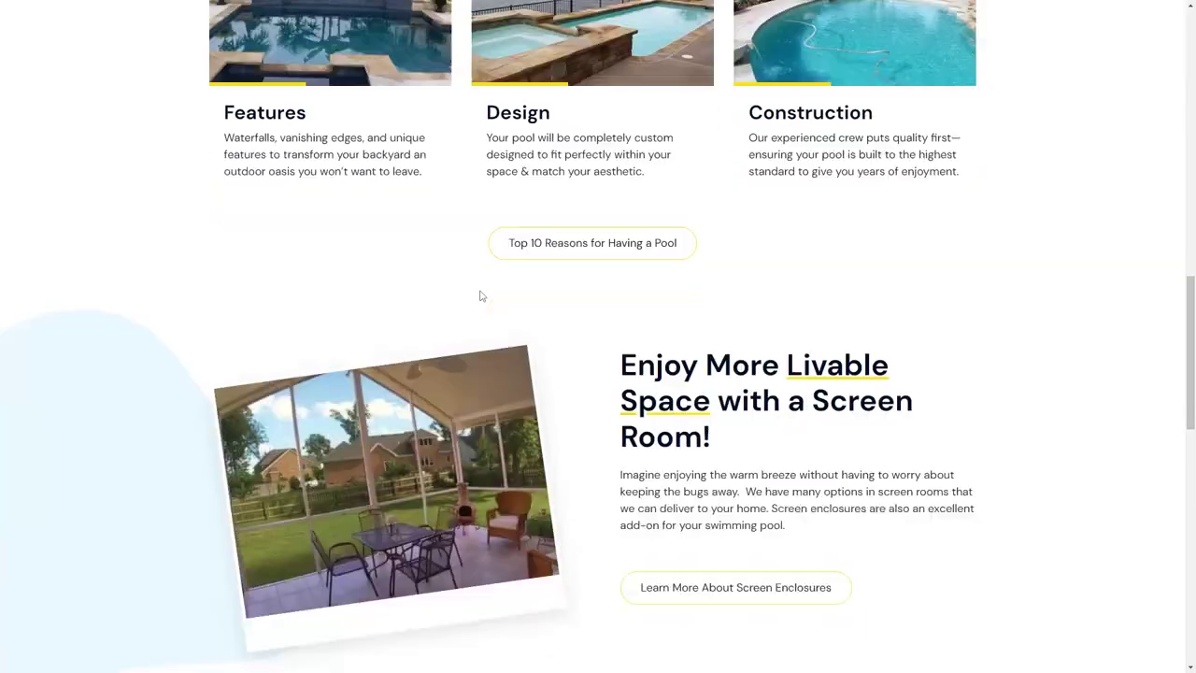
scroll(566, 396, "up", 20)
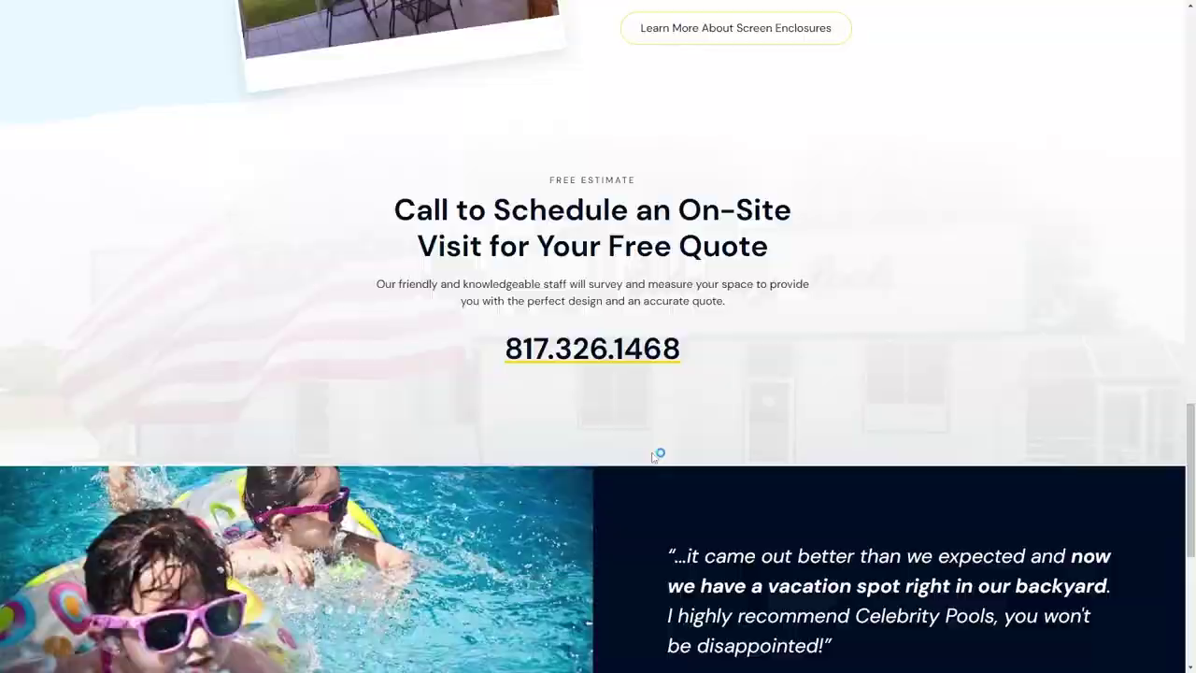
left_click(721, 32)
scroll(801, 221, "down", 20)
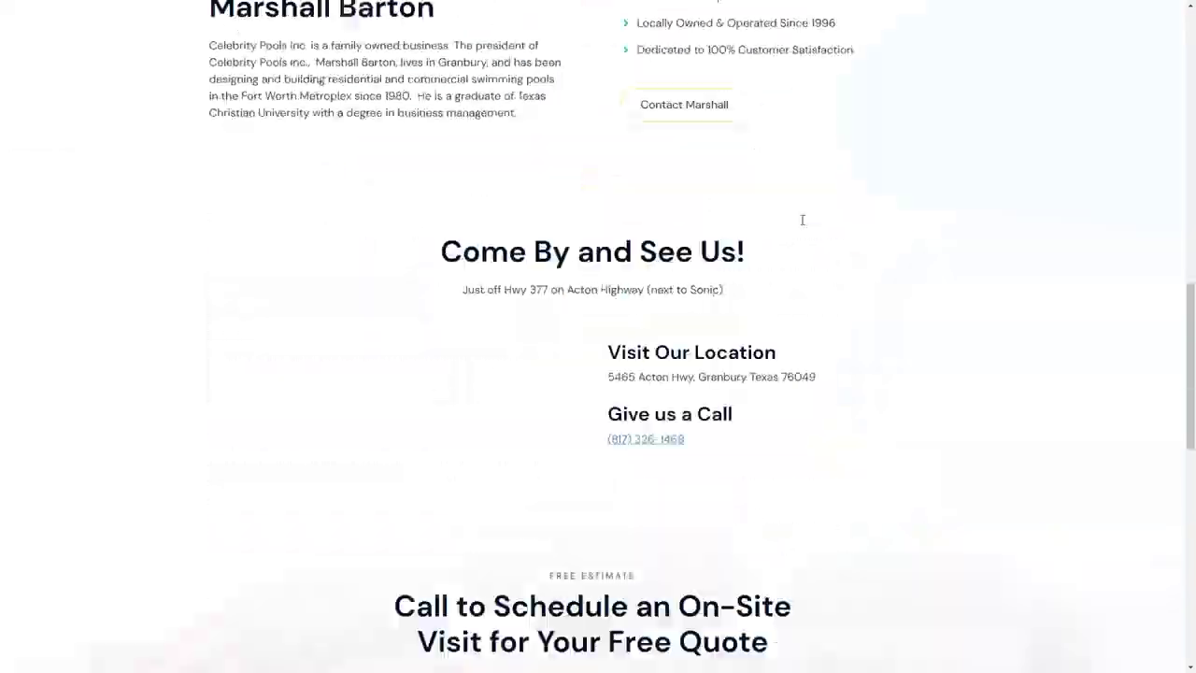
scroll(801, 227, "up", 20)
Review the Custom Pools page, close the Postmark tab, and return to Cloudways.
left_click(822, 34)
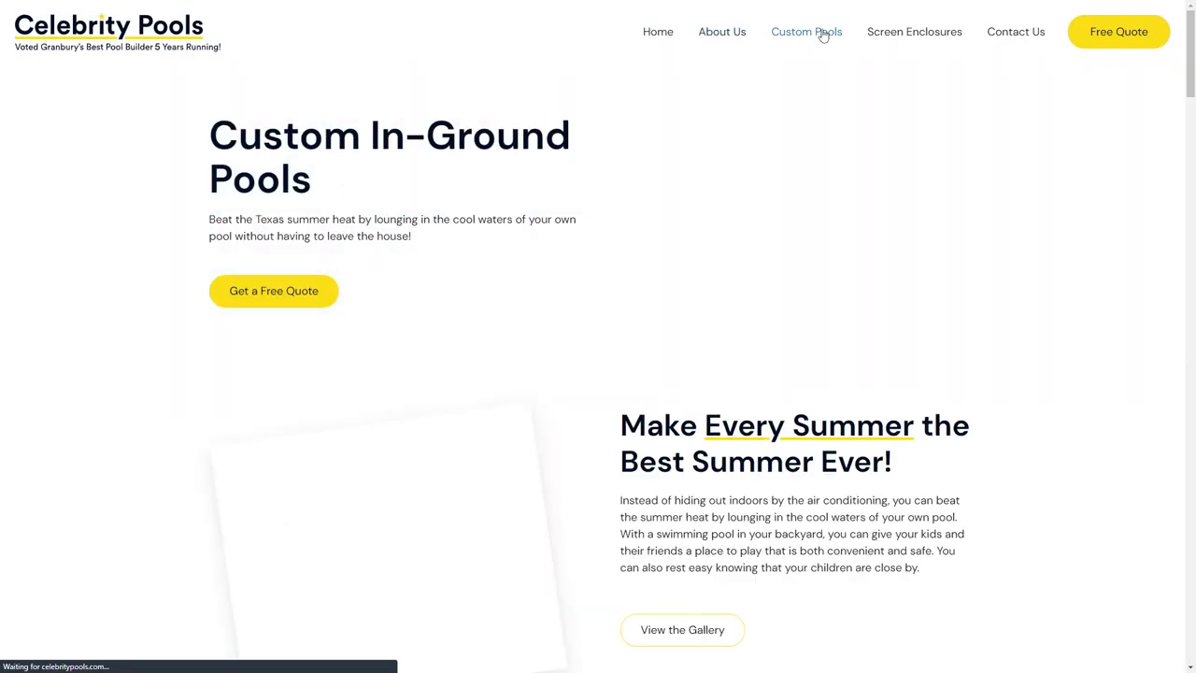
scroll(828, 211, "down", 6)
scroll(838, 223, "up", 6)
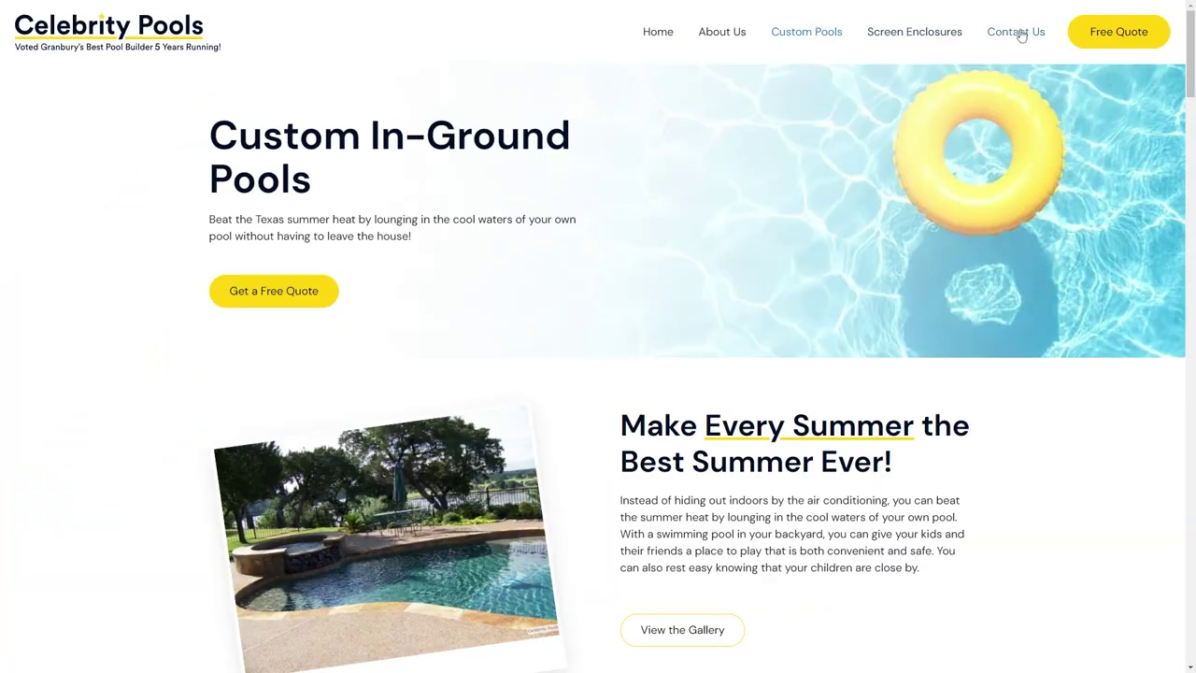
scroll(961, 114, "down", 3)
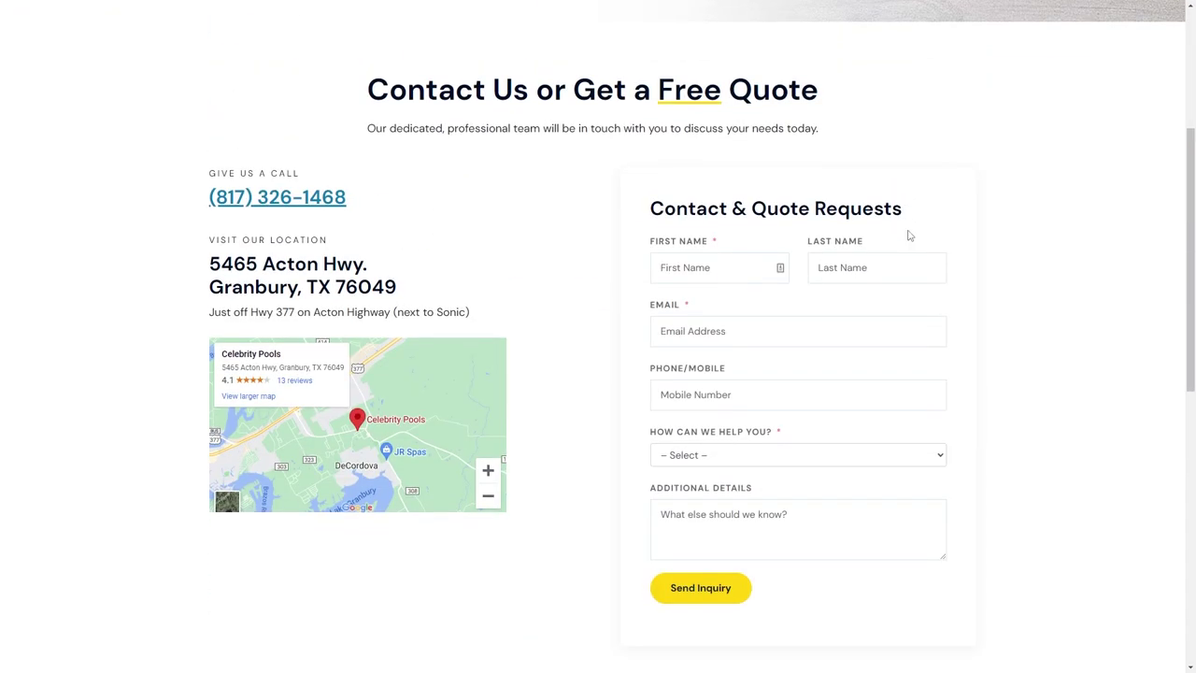
scroll(907, 235, "up", 3)
mouse_move(645, 6)
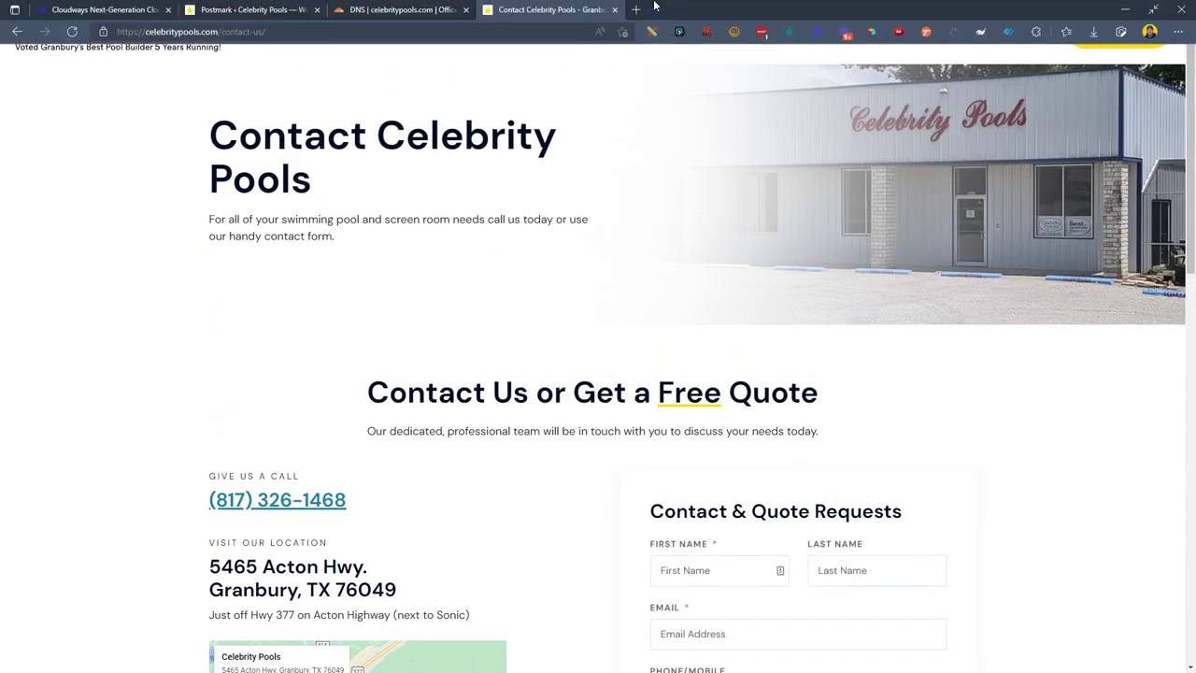
left_click(318, 9)
left_click(103, 10)
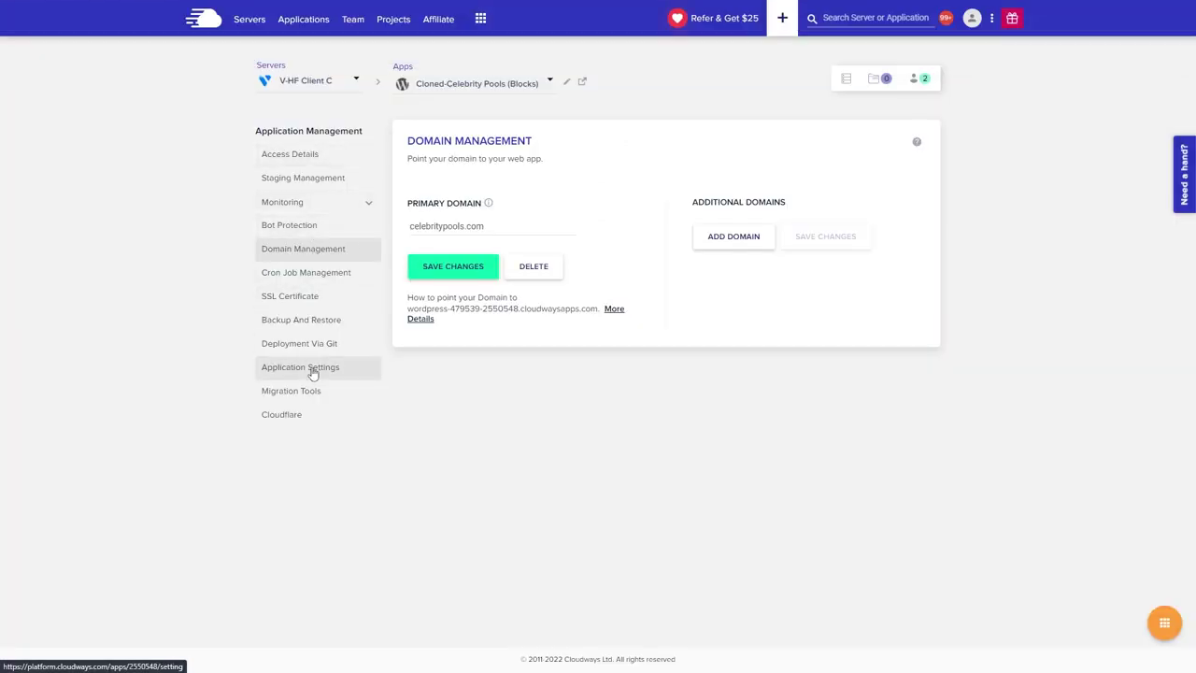
Disable Varnish in the Cloned-Celebrity Pools (Blocks) application settings and confirm.
left_click(314, 368)
left_click(720, 256)
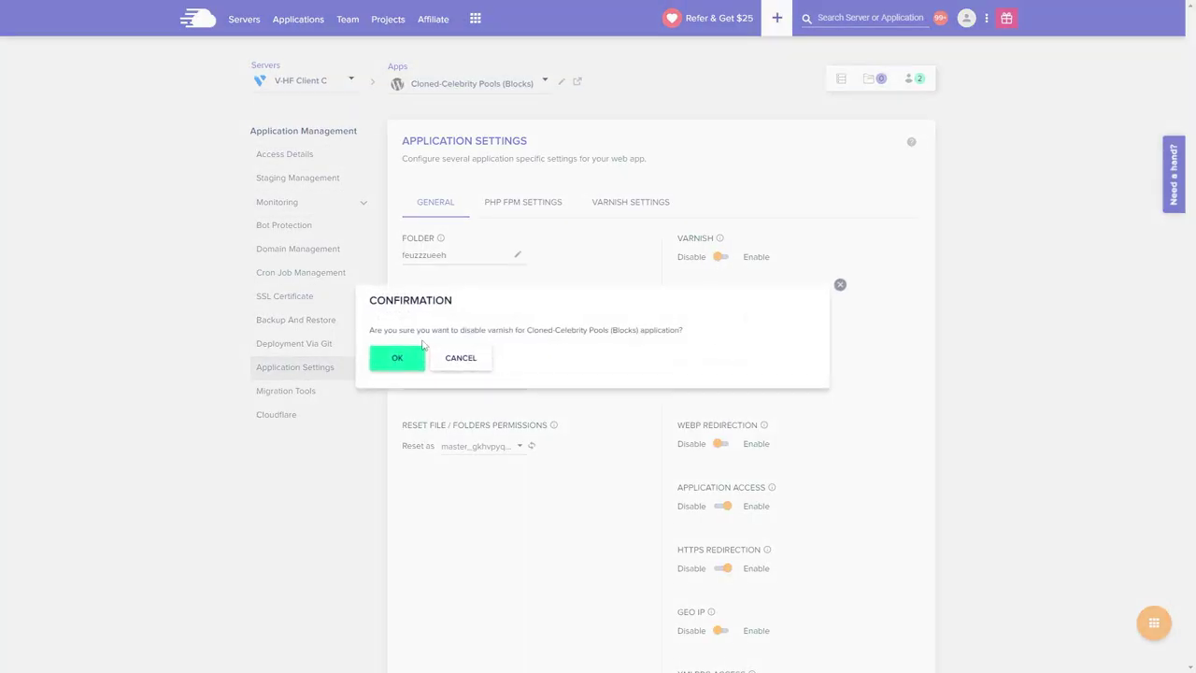
left_click(395, 362)
mouse_move(387, 8)
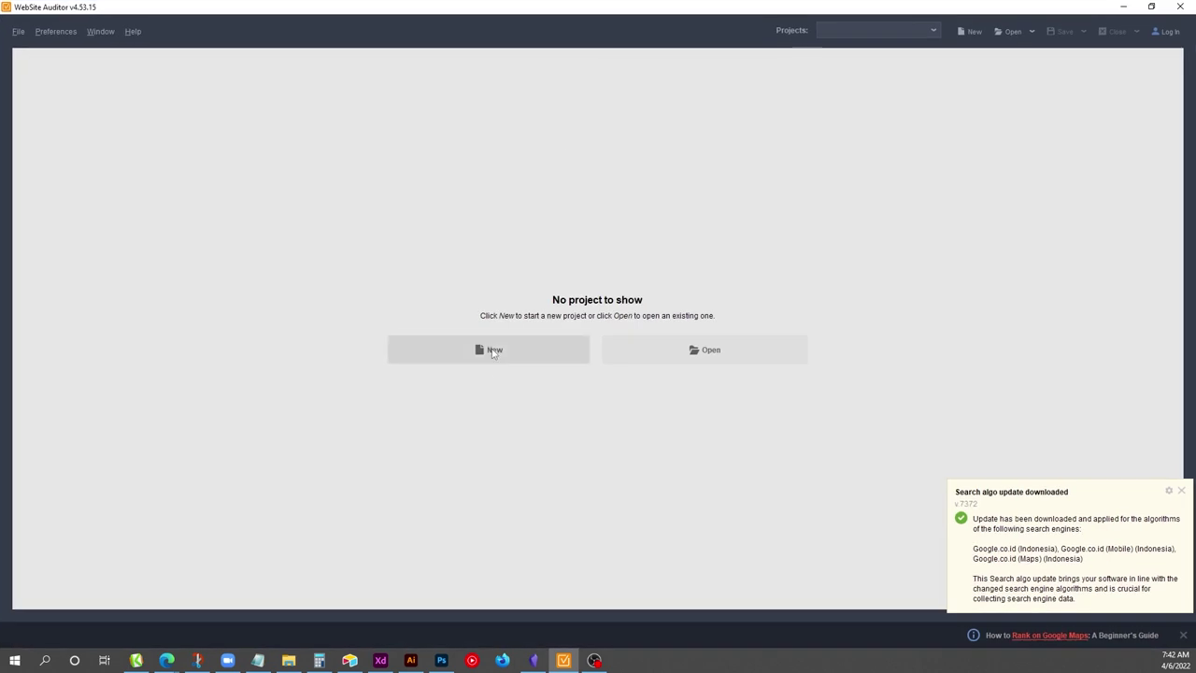
left_click(488, 350)
type("https://celebrity")
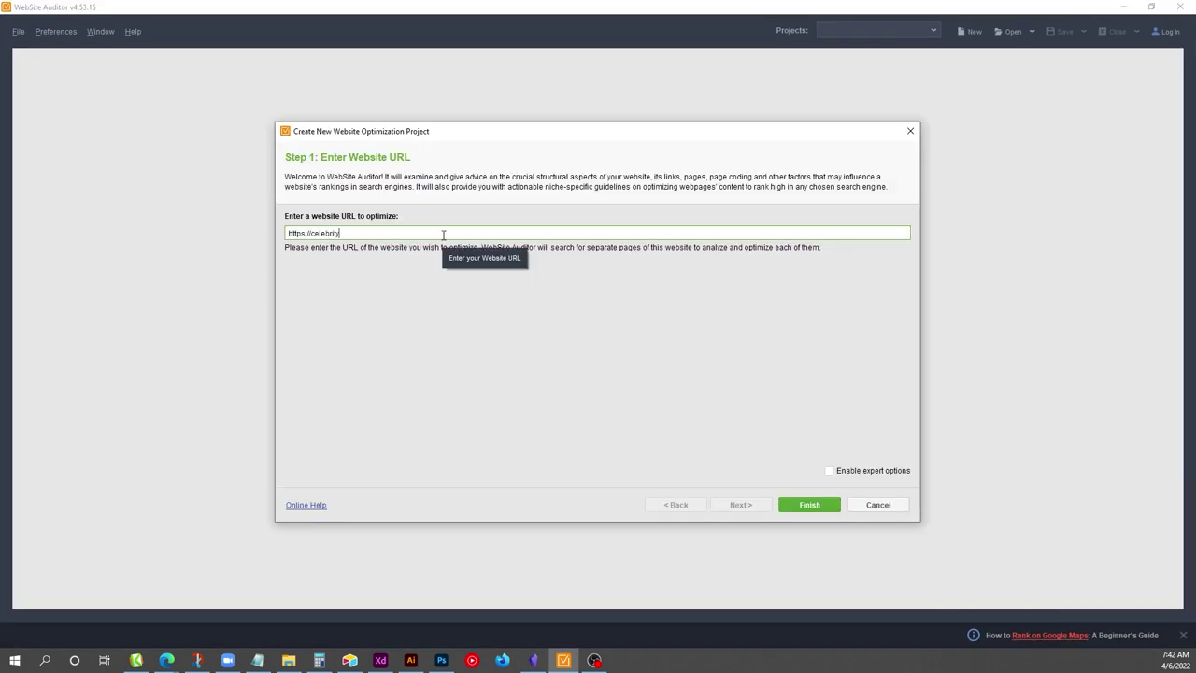
type("pools.com")
left_click(827, 509)
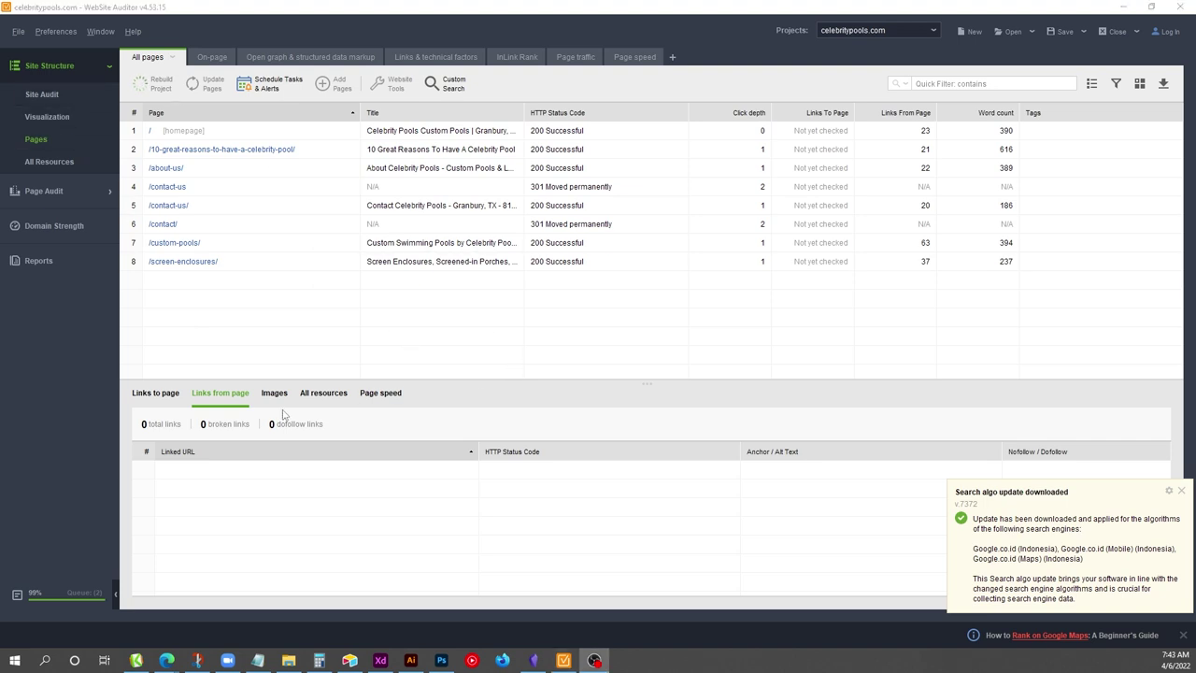
left_click(1181, 490)
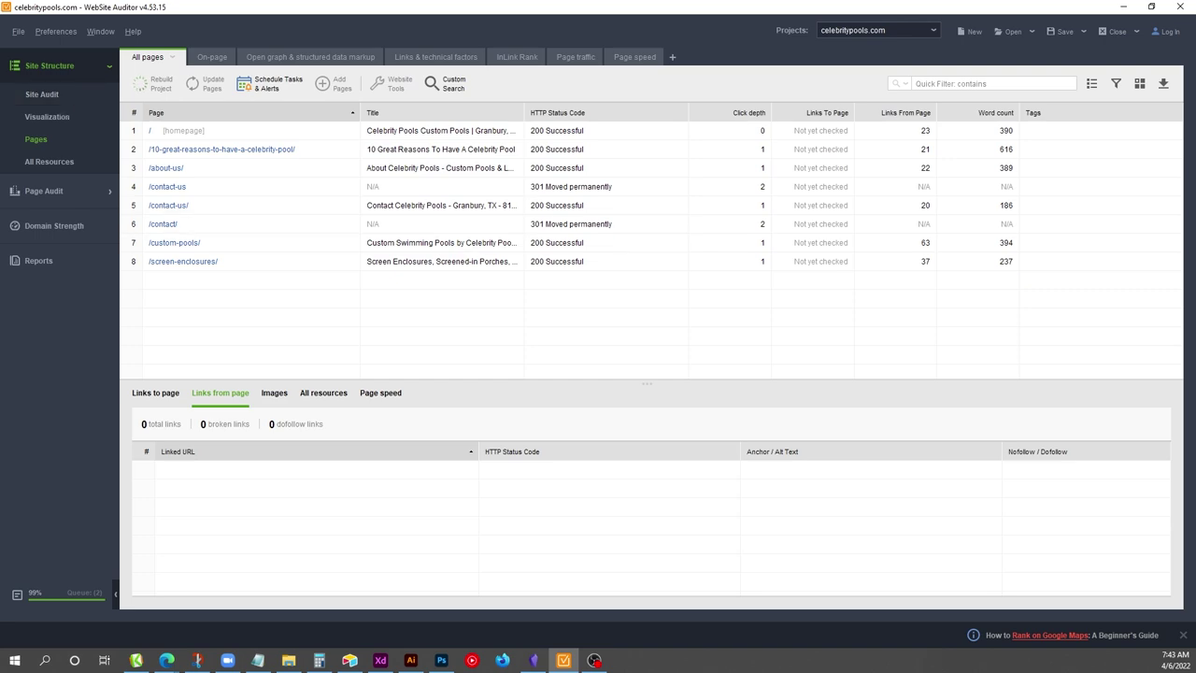
Review the /contact/ long redirect chain and its linking pages, then switch to the live Contact page.
left_click(65, 92)
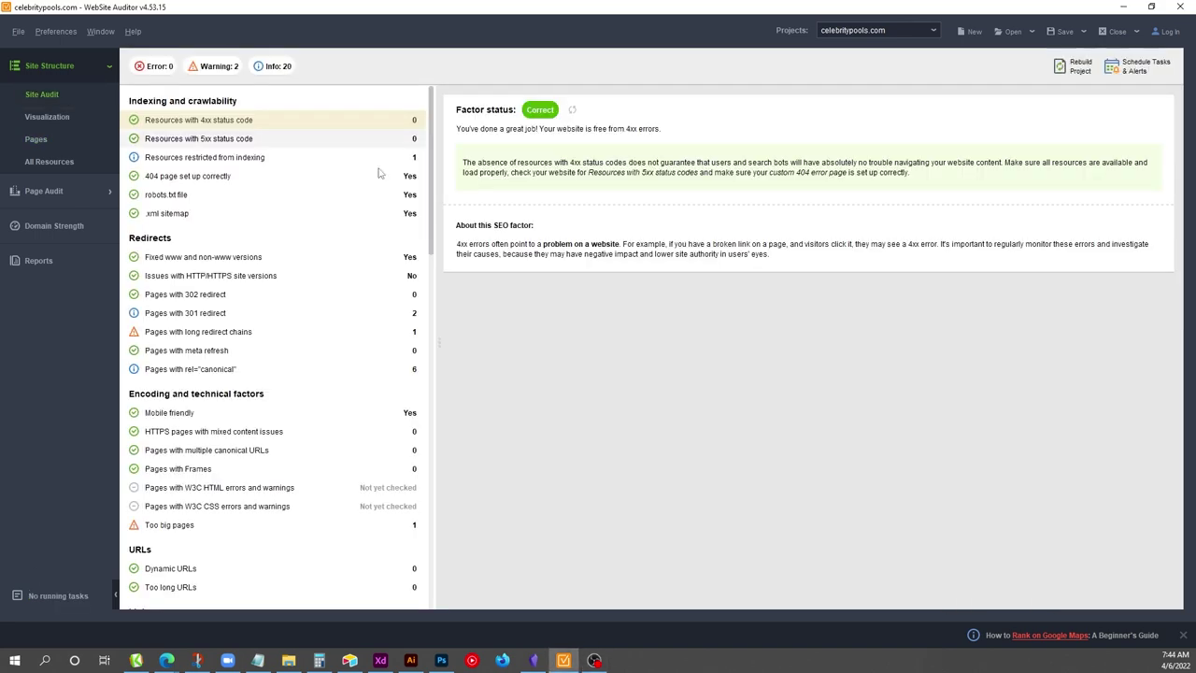
left_click(200, 67)
left_click(326, 172)
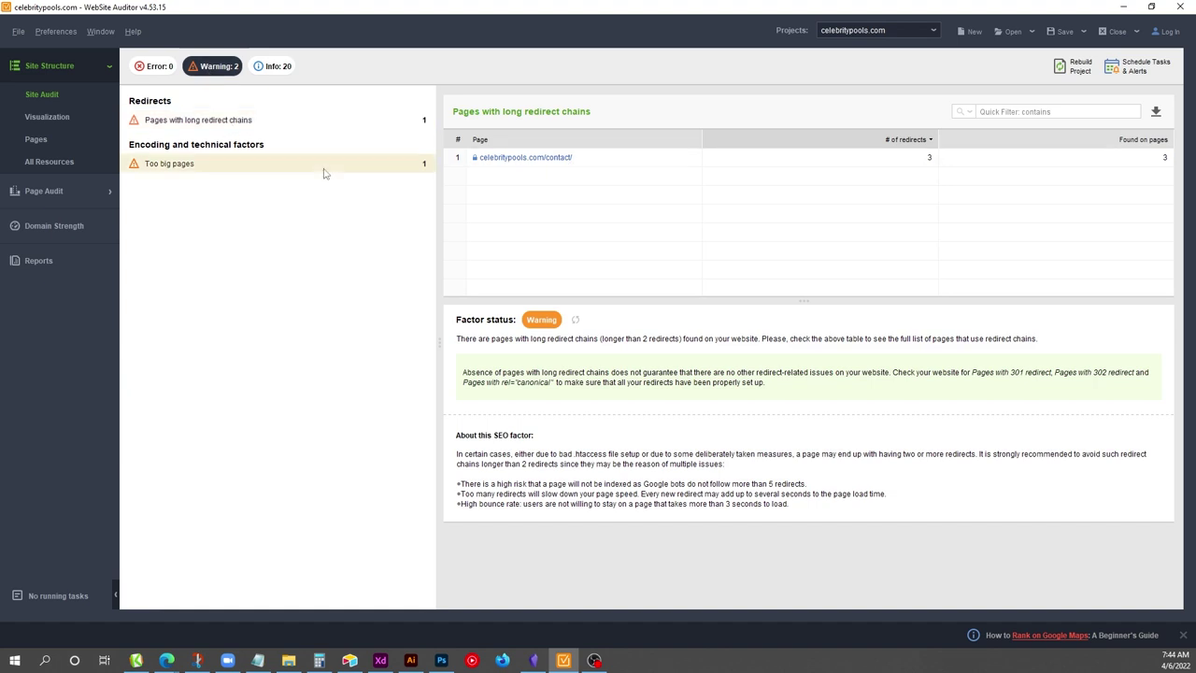
left_click(234, 119)
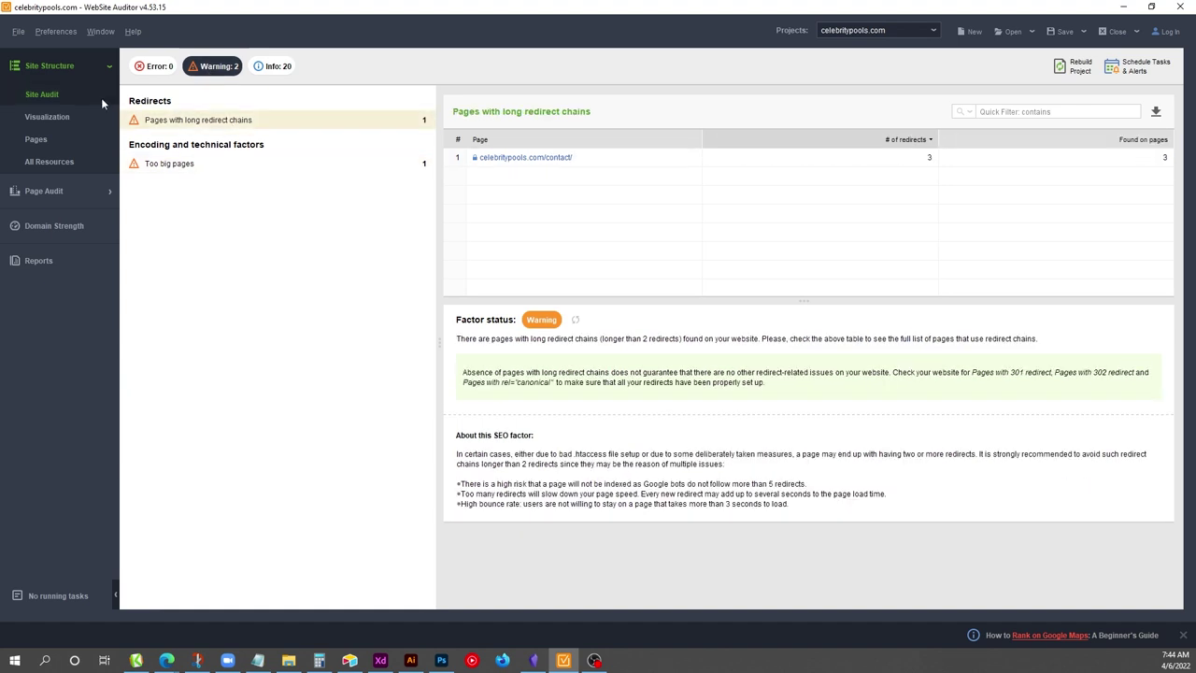
left_click(160, 72)
scroll(274, 340, "down", 3)
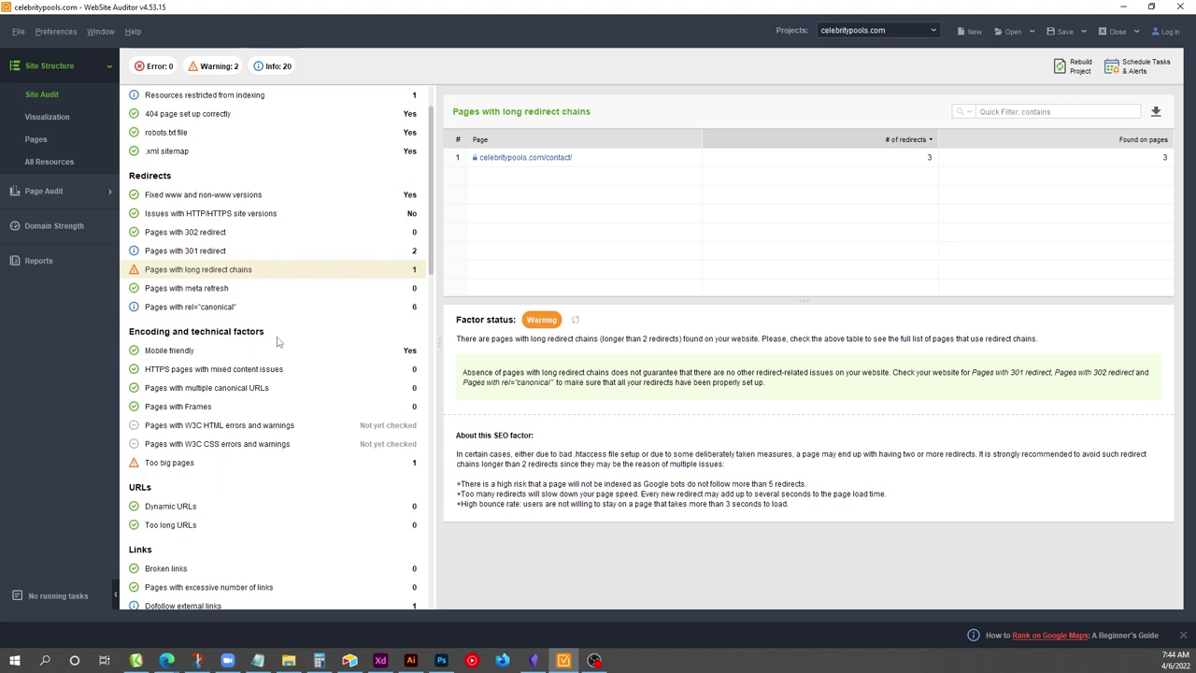
scroll(249, 411, "down", 1)
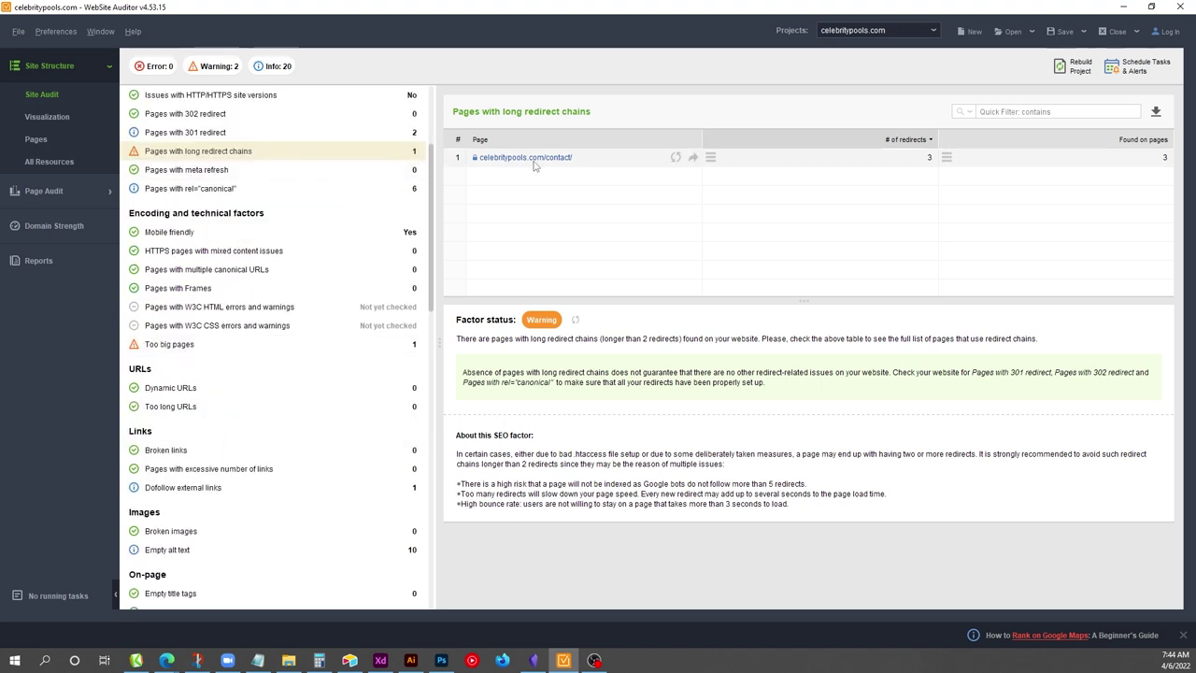
mouse_move(710, 160)
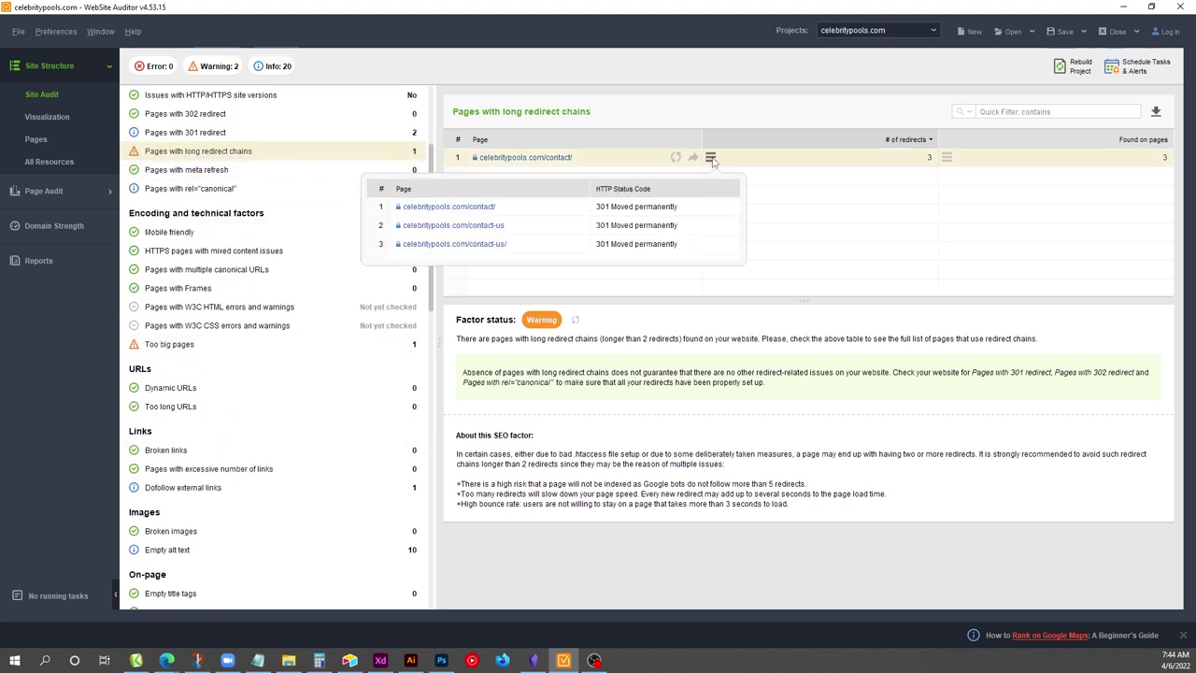
mouse_move(946, 159)
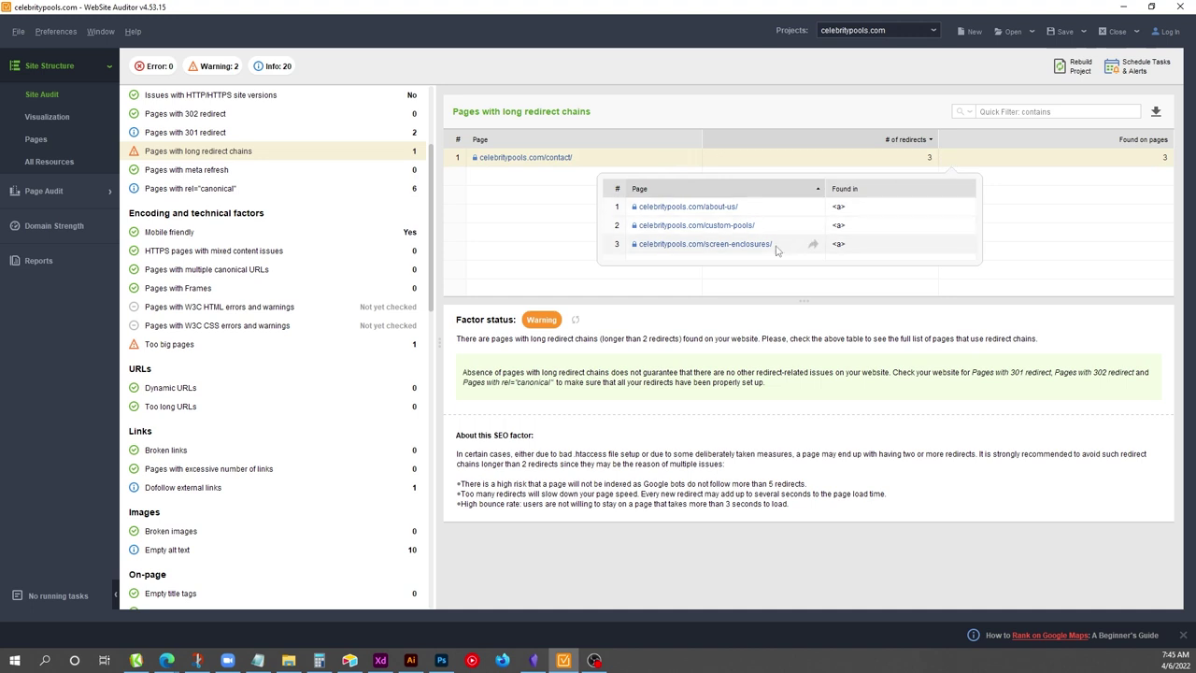
left_click(1121, 8)
left_click(205, 6)
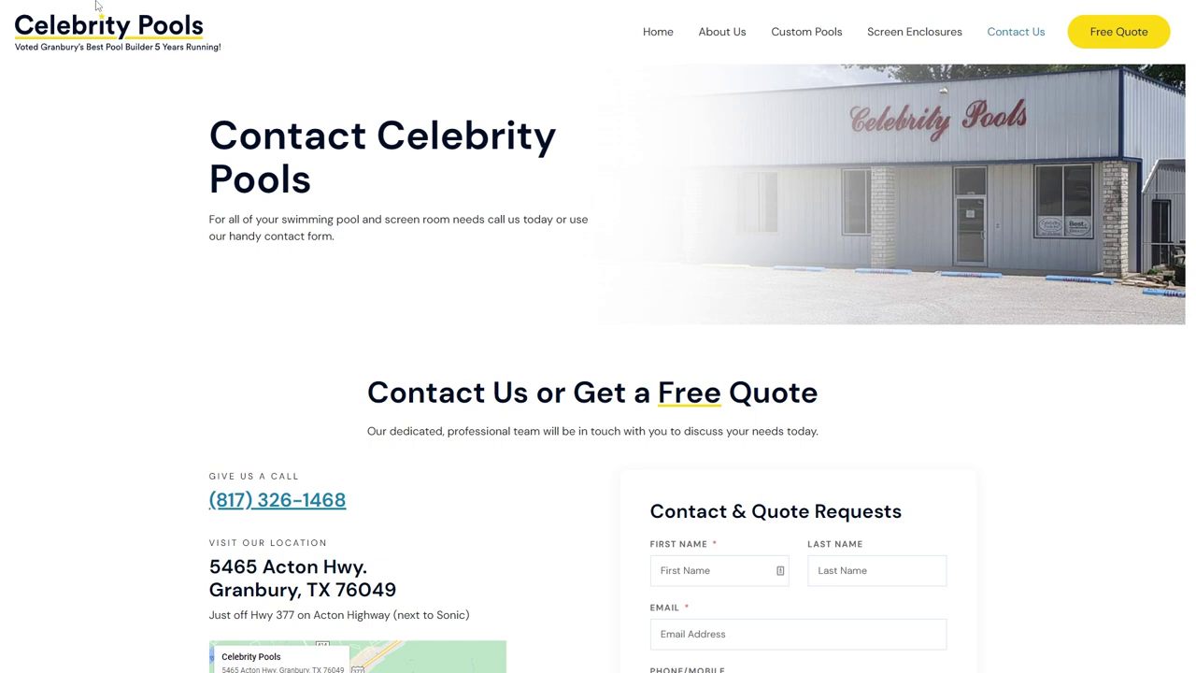
Sign in to the site's admin through /wp-admin, entering the account password.
mouse_move(316, 35)
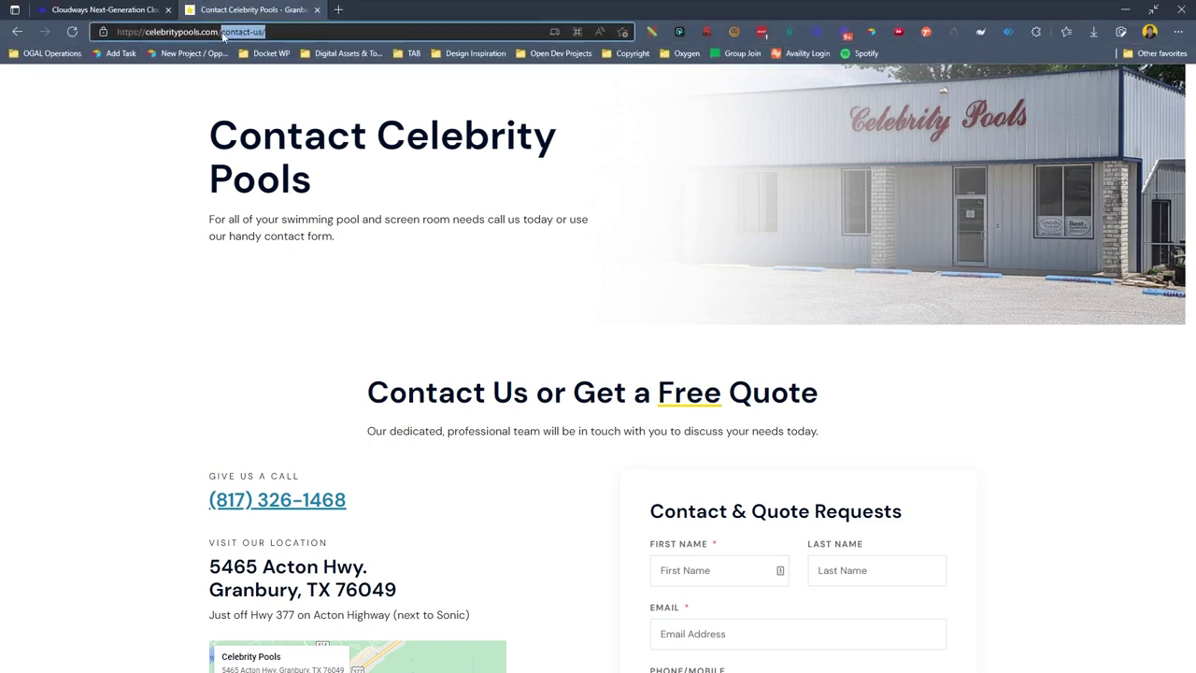
type("wp-admin")
key("Return")
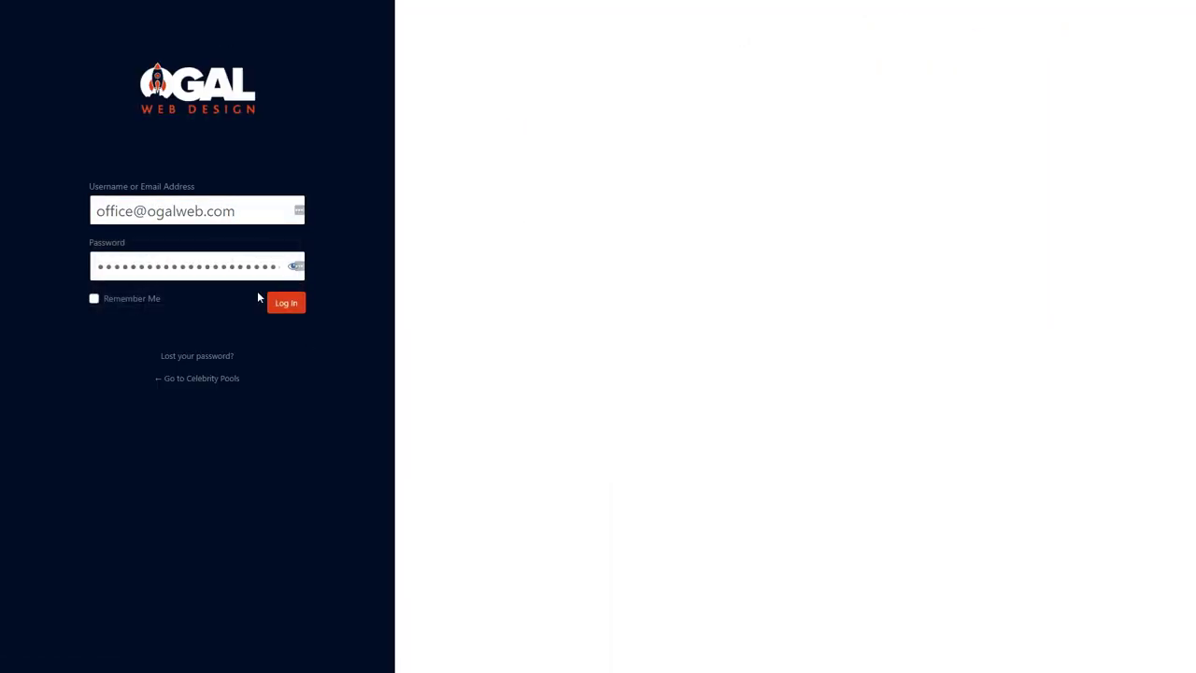
left_click(280, 302)
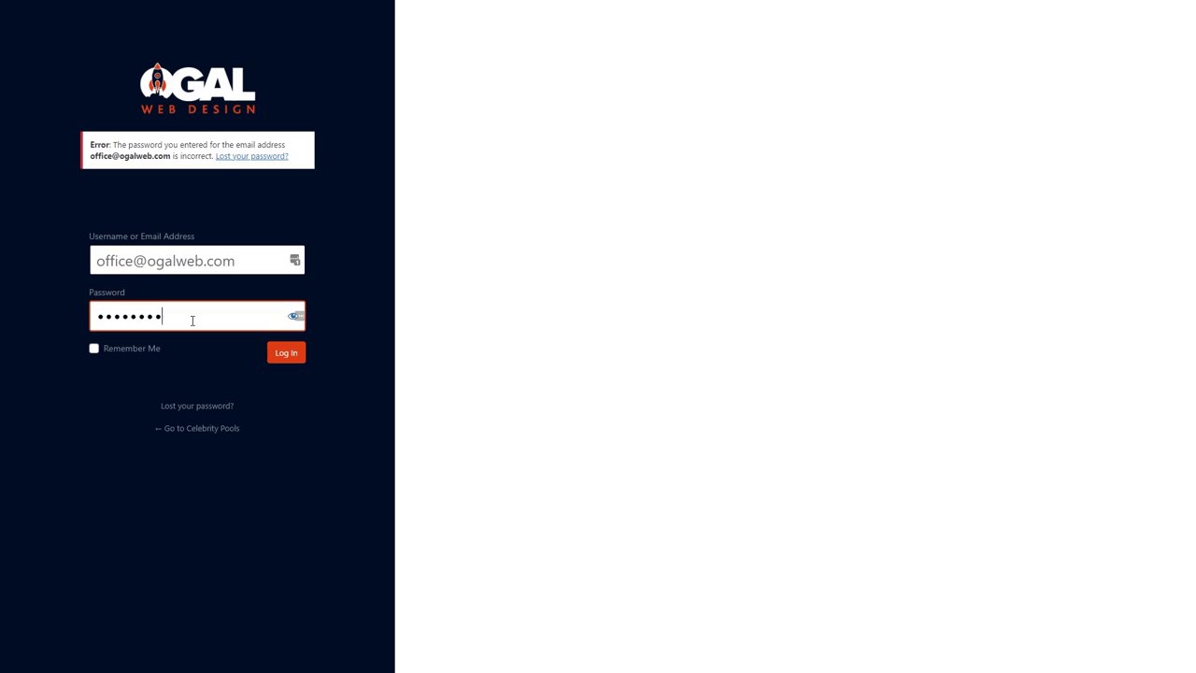
key("ctrl+v")
key("Return")
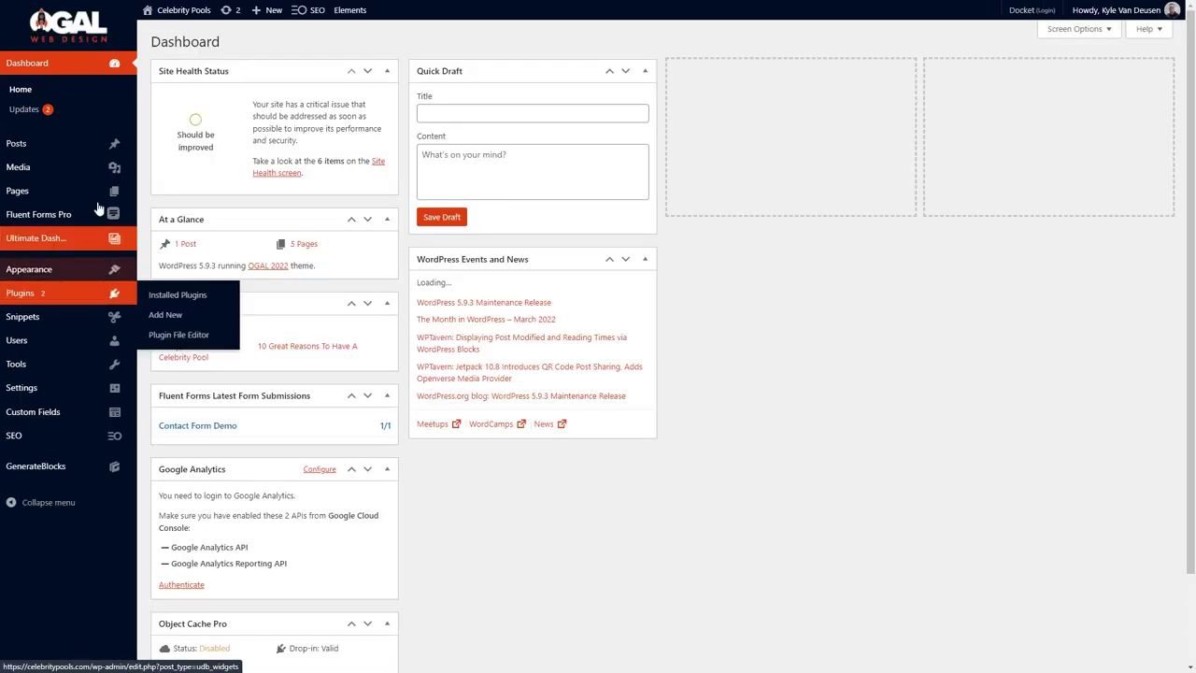
Open About Us from All Pages, check the Contact Marshall button link, and save the page.
mouse_move(103, 192)
left_click(163, 194)
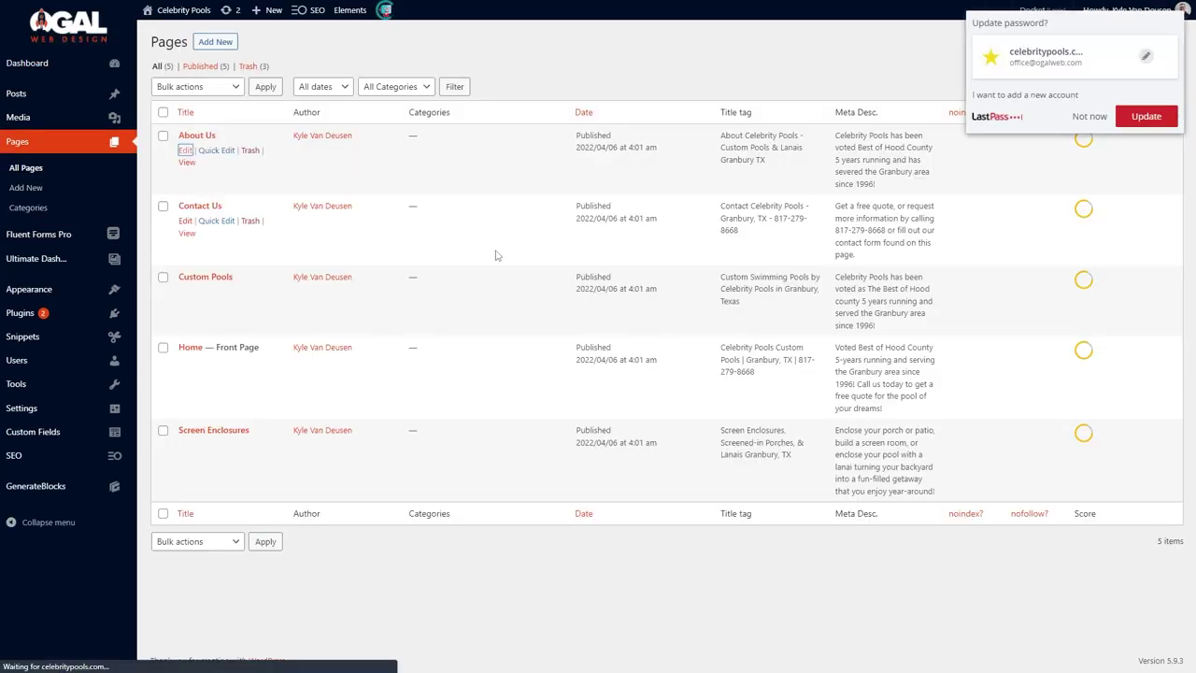
key("Escape")
scroll(654, 408, "down", 15)
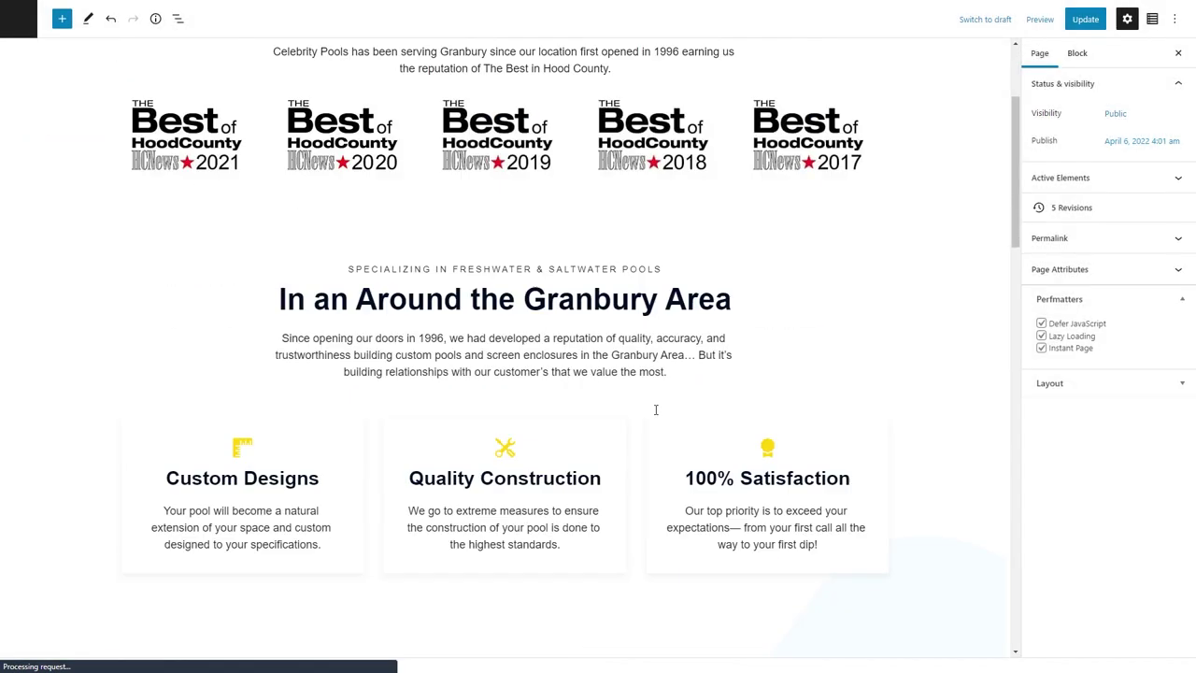
scroll(667, 151, "up", 2)
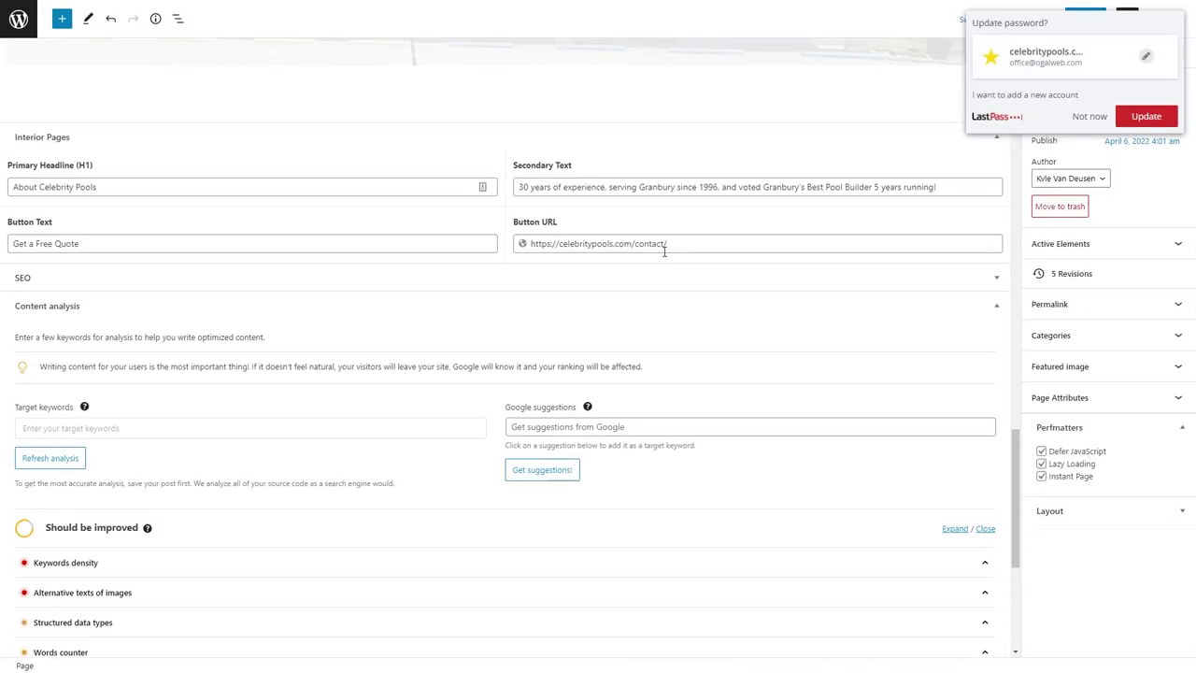
scroll(579, 270, "up", 10)
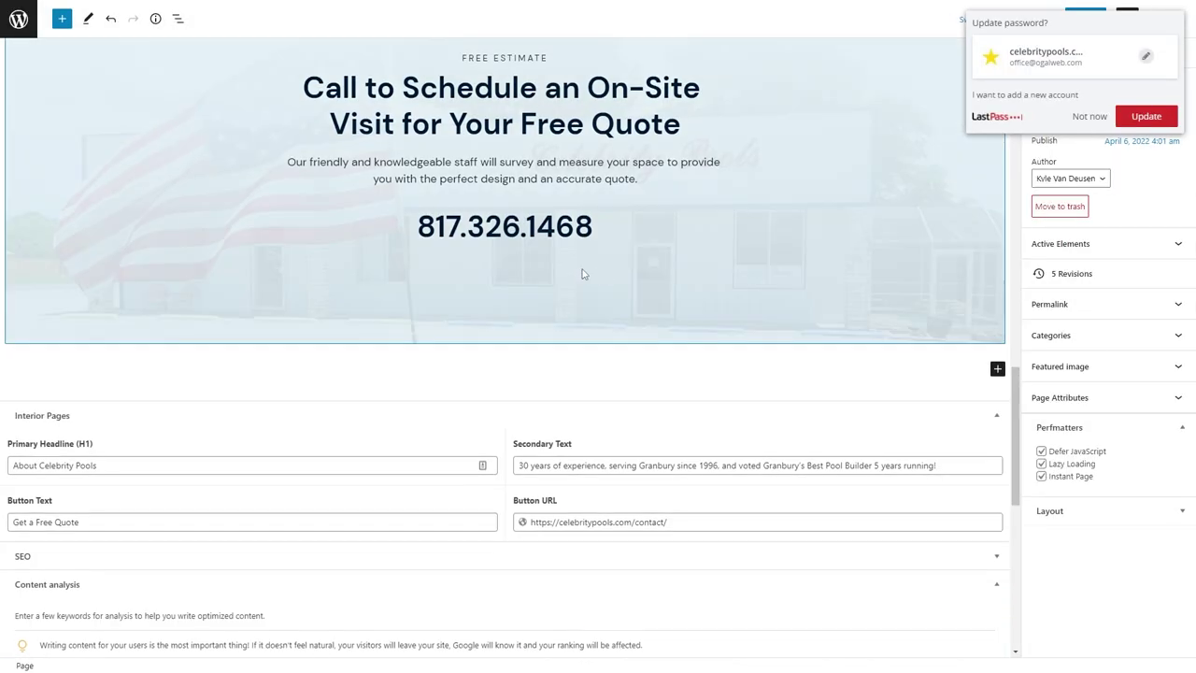
left_click(591, 226)
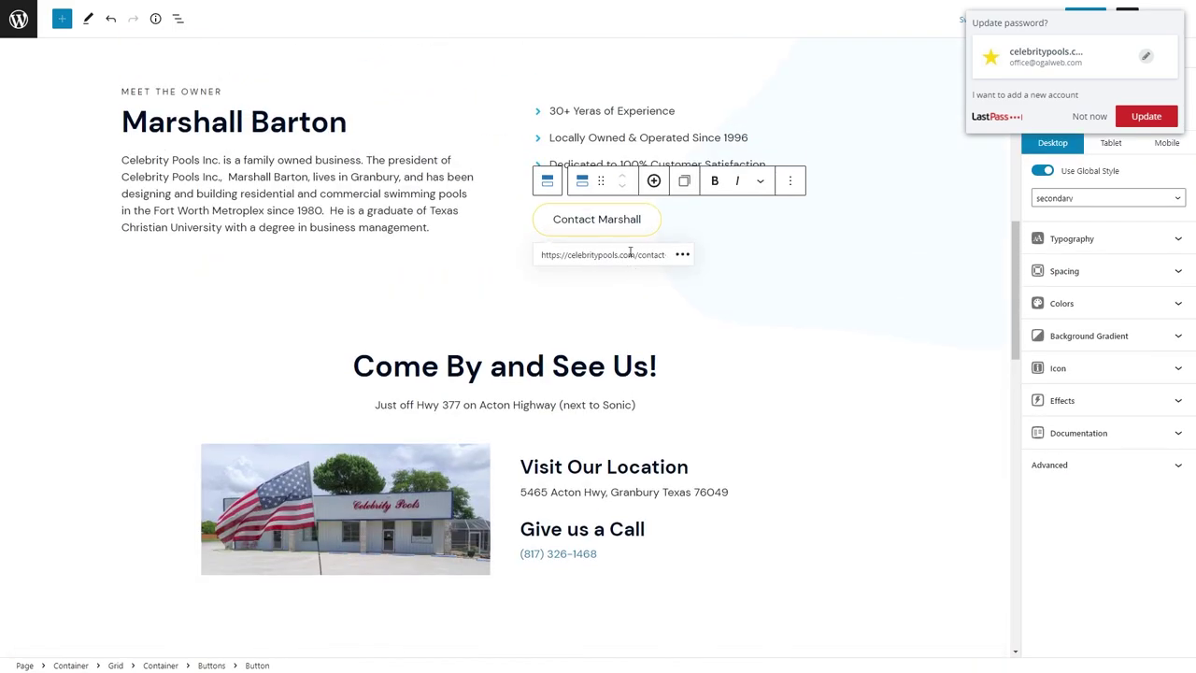
scroll(614, 249, "down", 7)
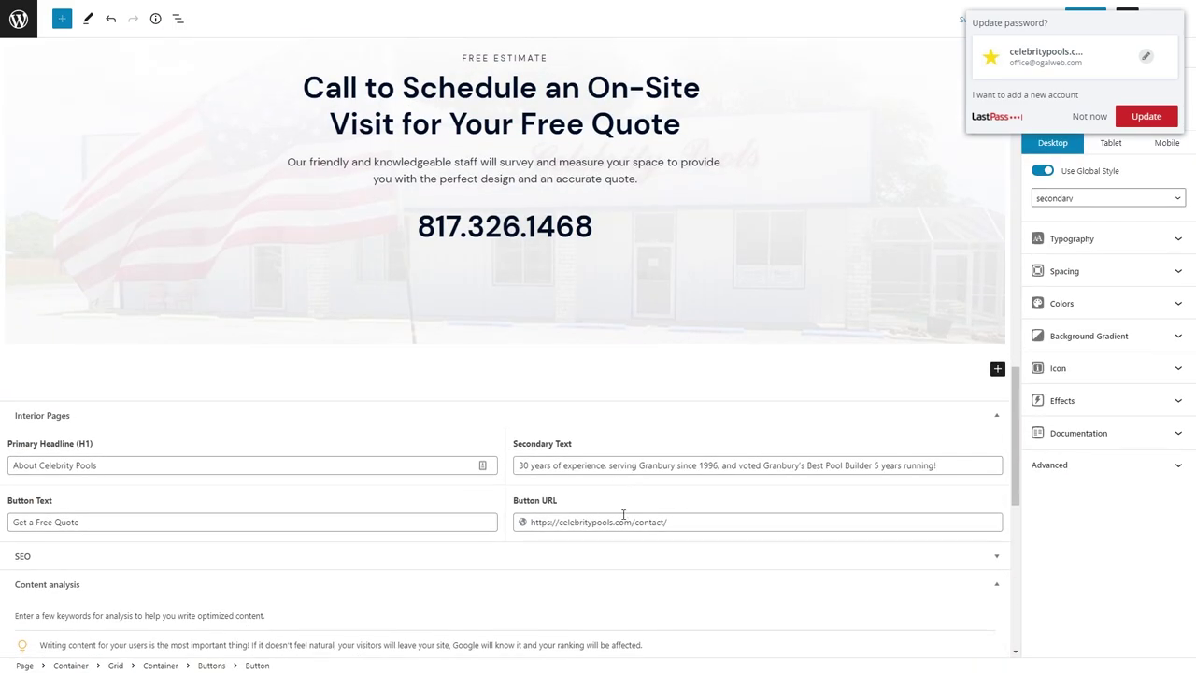
scroll(671, 367, "up", 15)
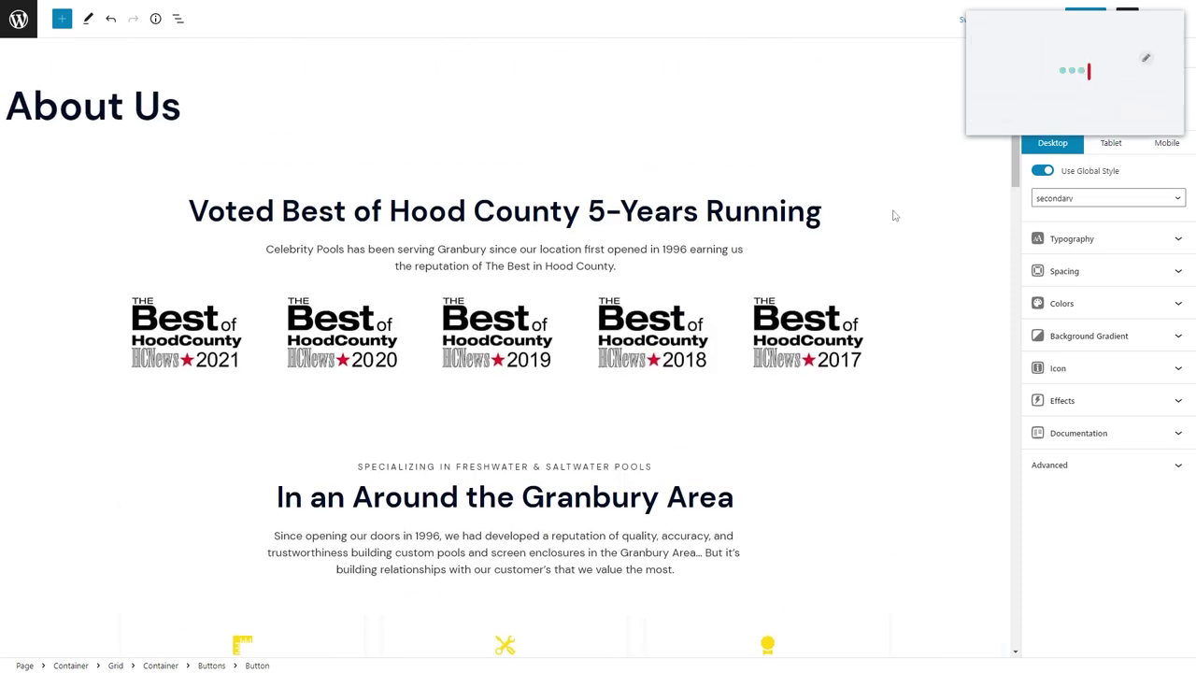
key("ctrl+s")
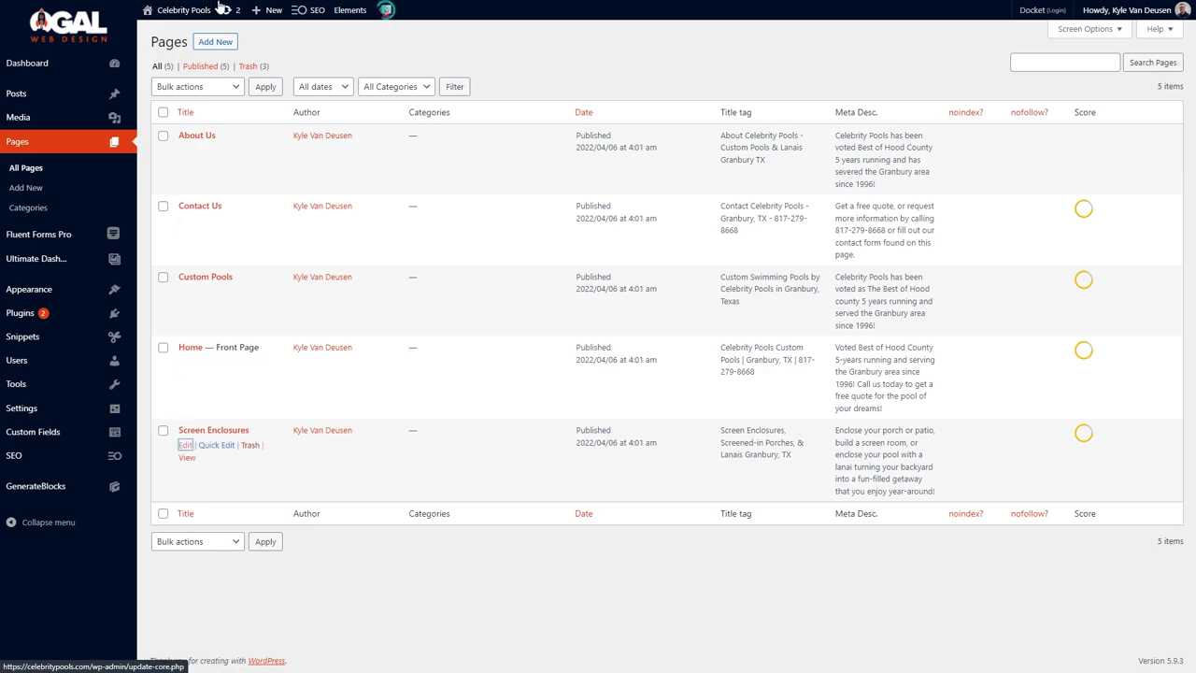
Select the Custom Pools page's Button URL and save the page.
left_click(411, 9)
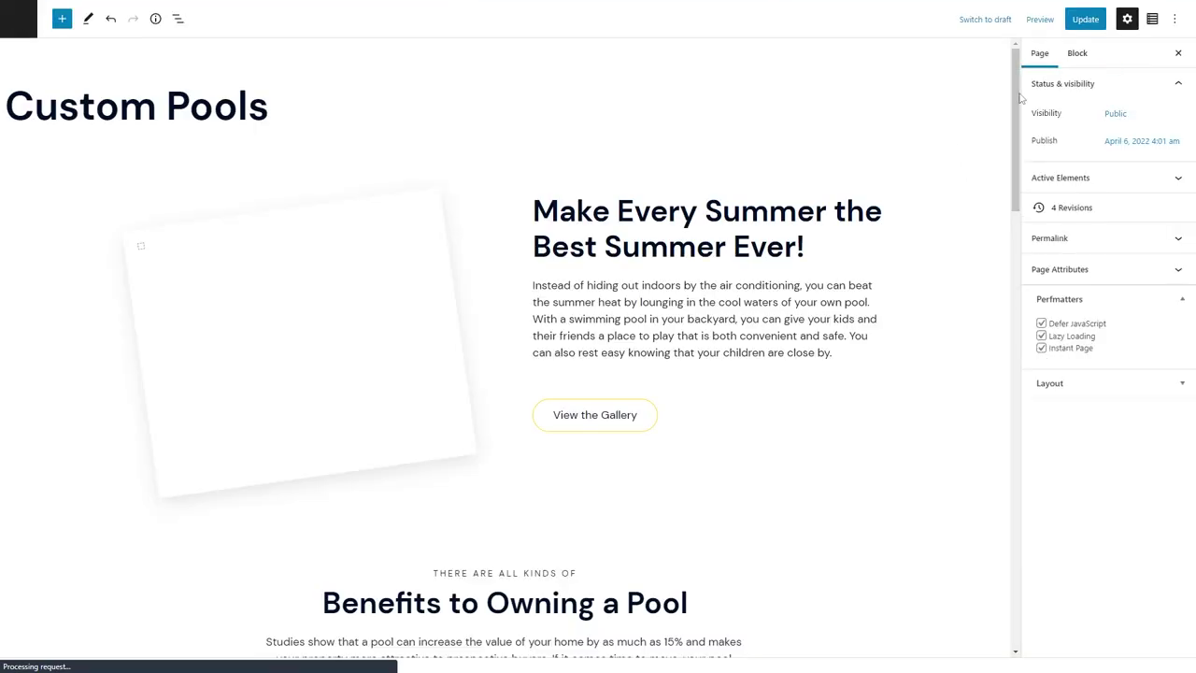
left_click_drag(1016, 97, 1016, 467)
triple_click(714, 482)
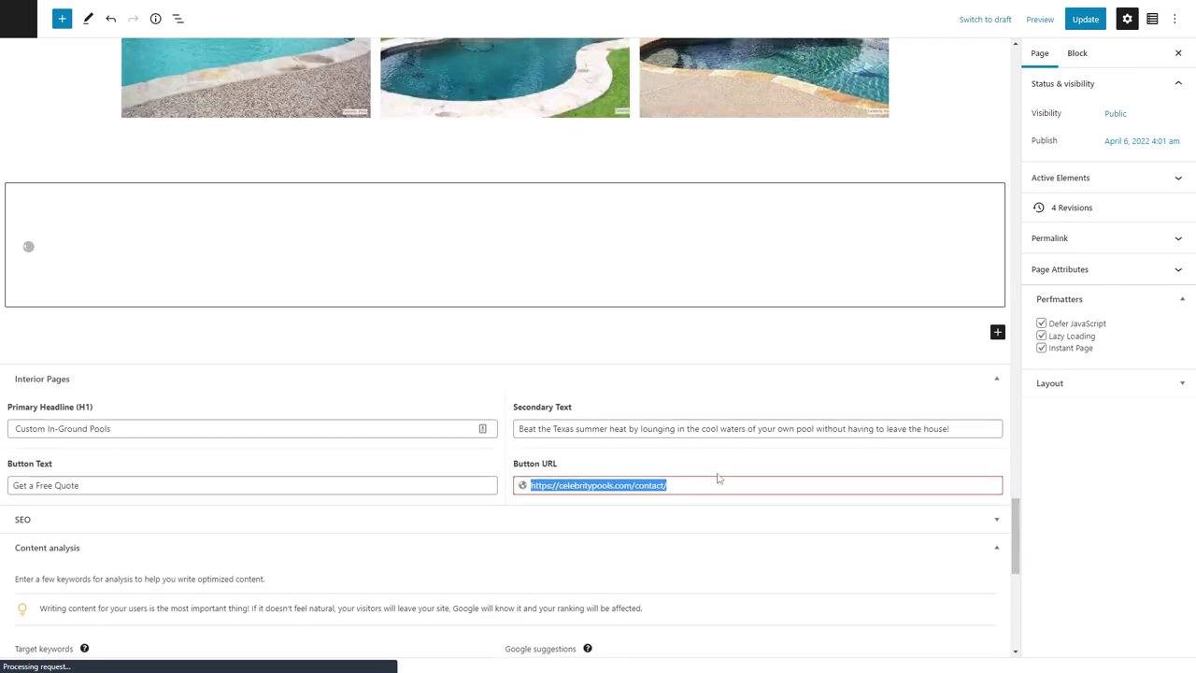
left_click(1084, 19)
Save the Screen Enclosures page, then the Home page.
left_click(513, 6)
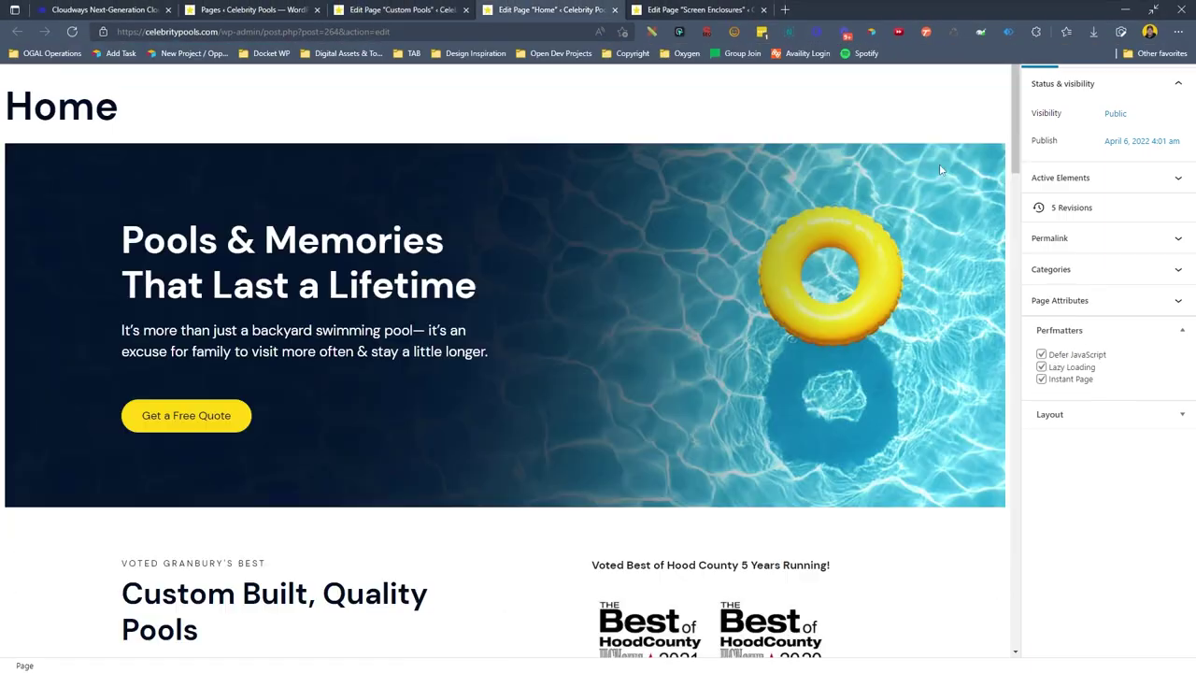
left_click_drag(1013, 66, 999, 496)
scroll(996, 448, "up", 15)
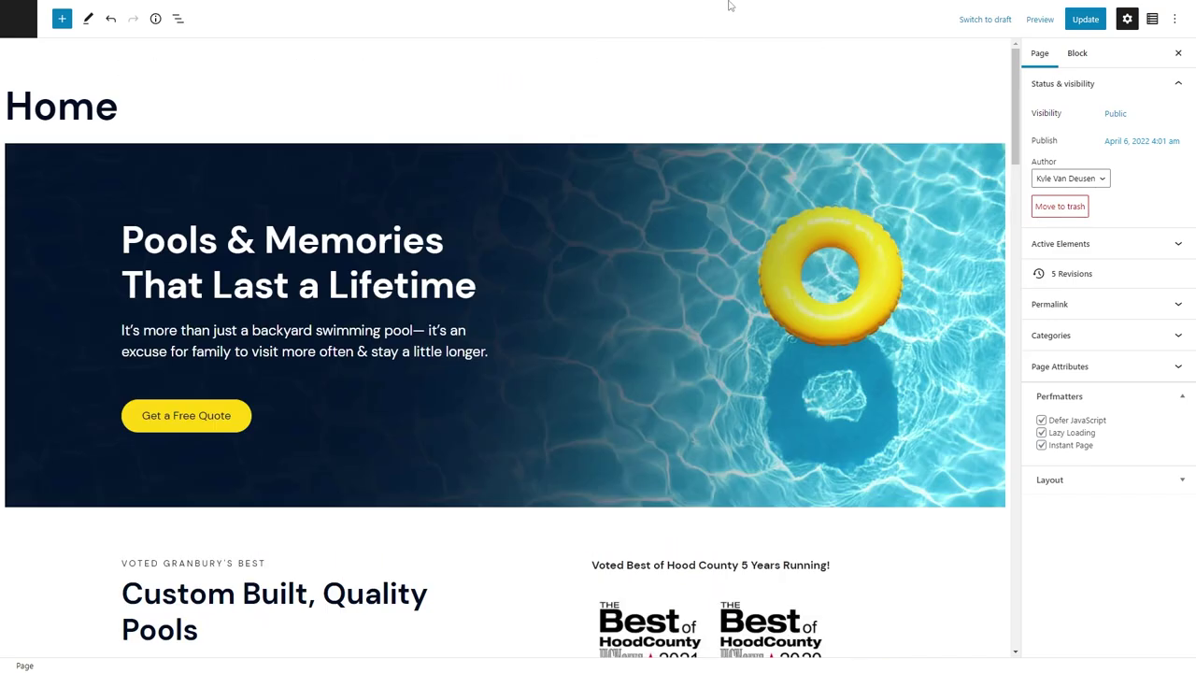
left_click(696, 10)
scroll(660, 482, "down", 20)
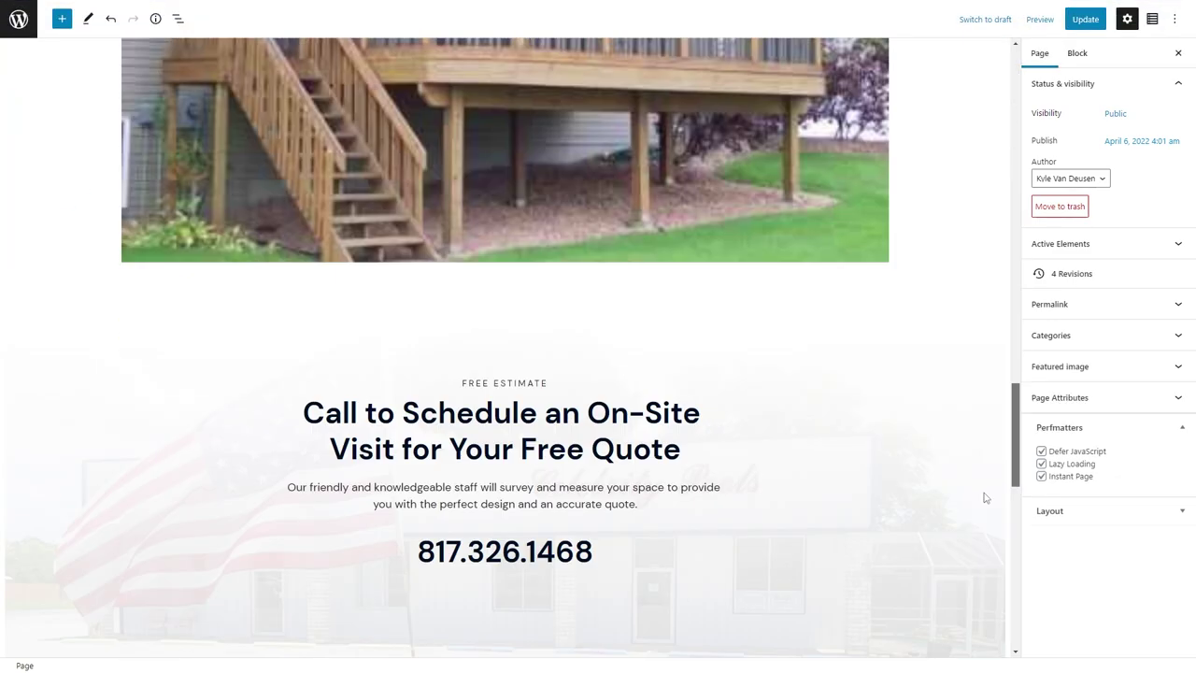
scroll(545, 363, "up", 8)
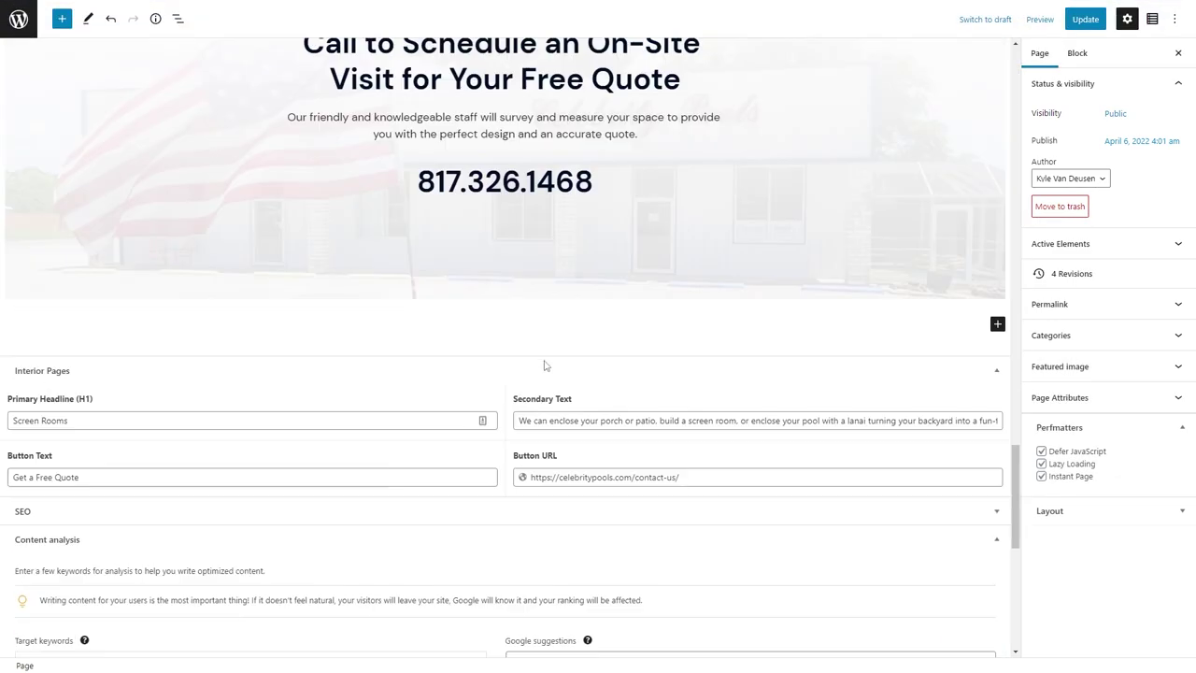
key("ctrl+s")
left_click(614, 9)
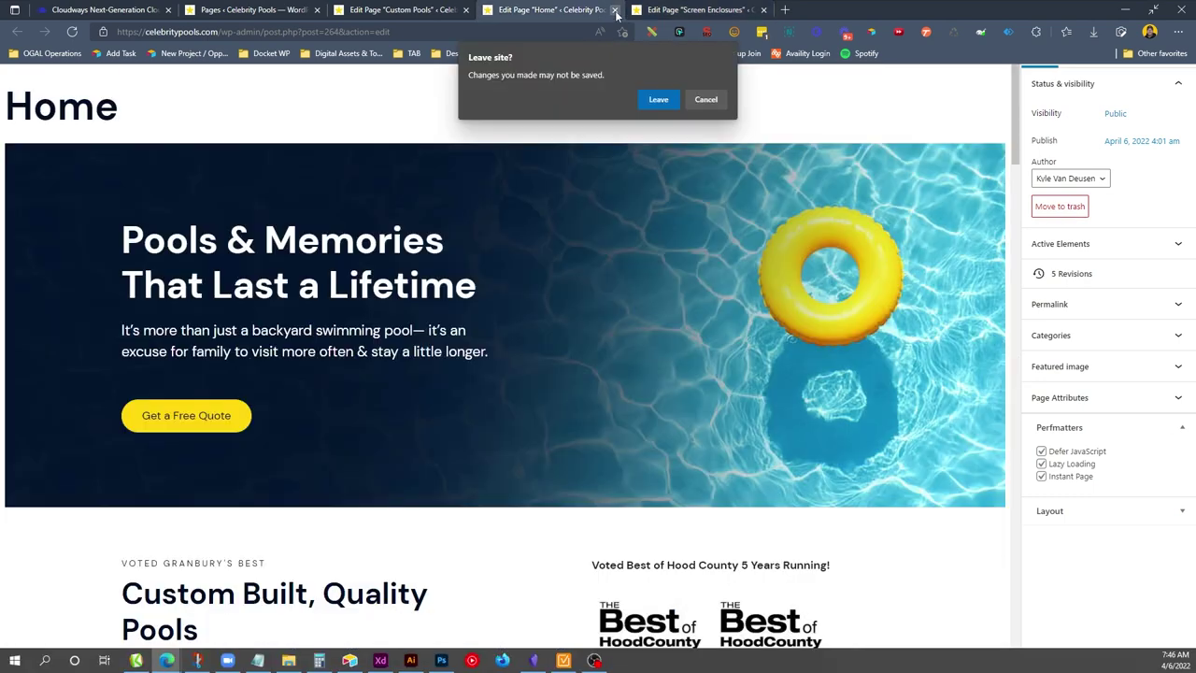
key("Escape")
key("ctrl+s")
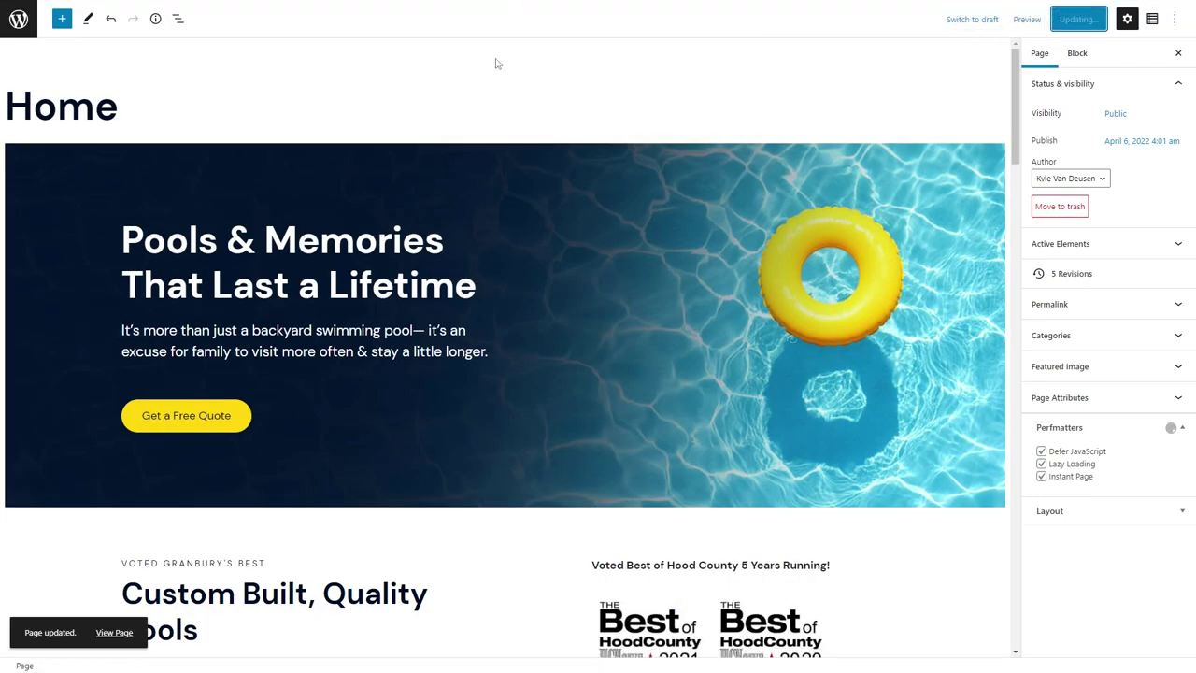
Open the Contact Us page from the Pages list, then view pages linking to the redirecting /contact/ URL.
left_click(529, 19)
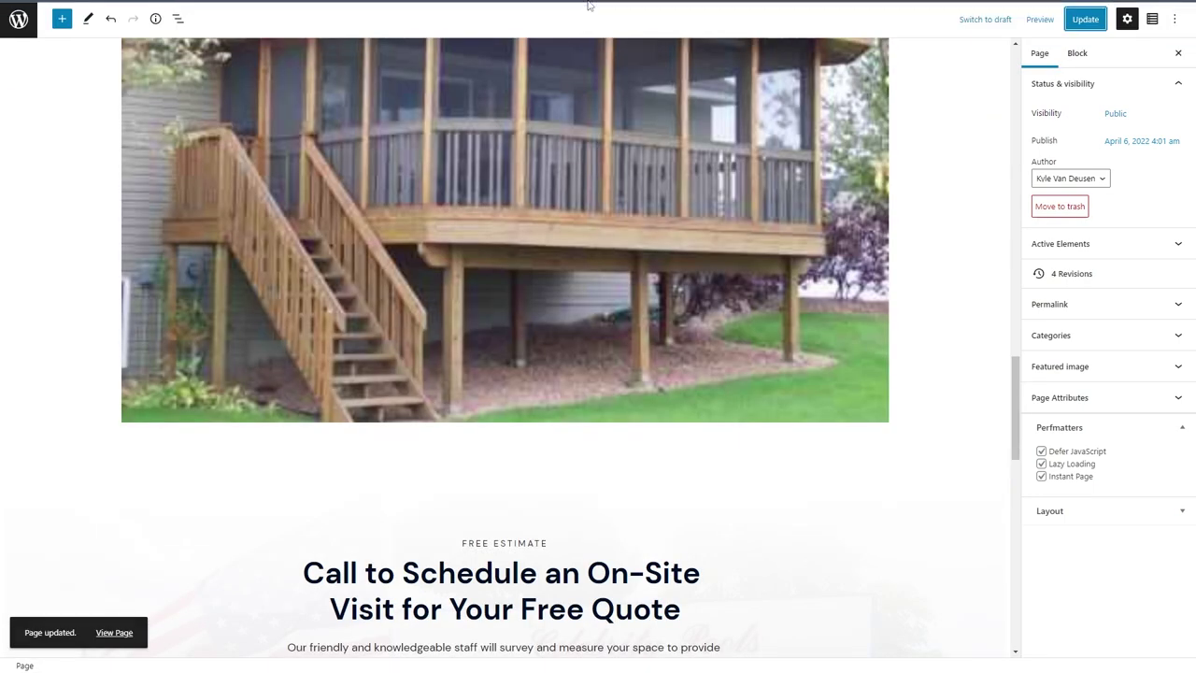
left_click(430, 10)
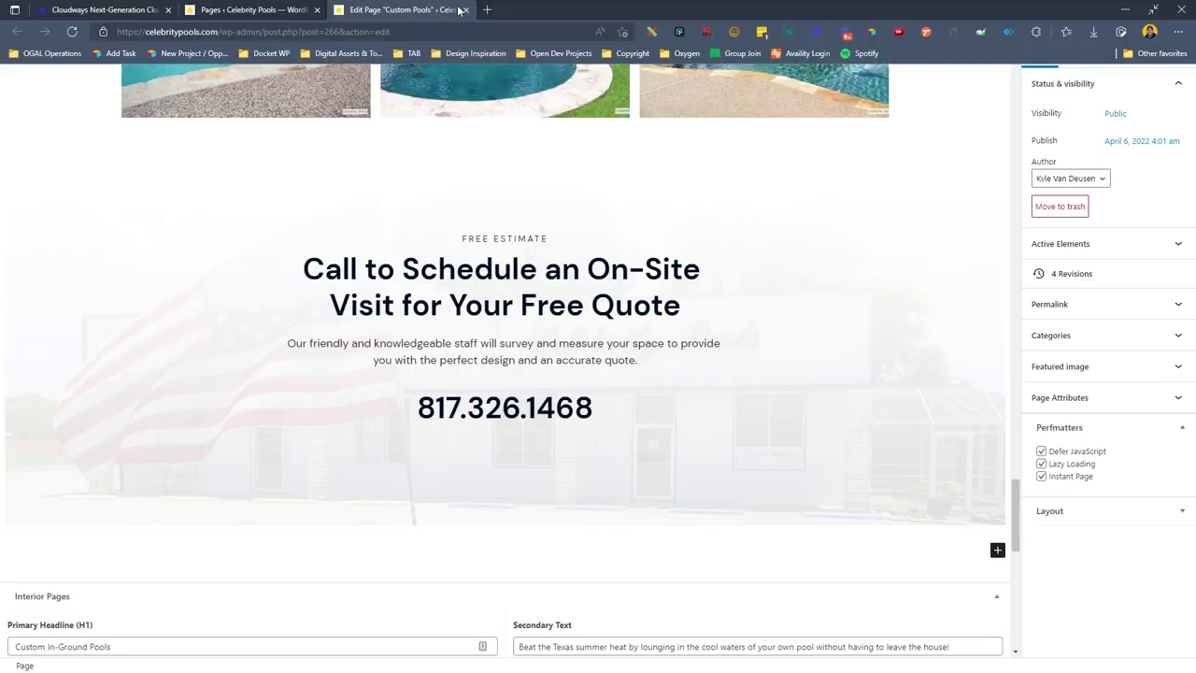
left_click(308, 9)
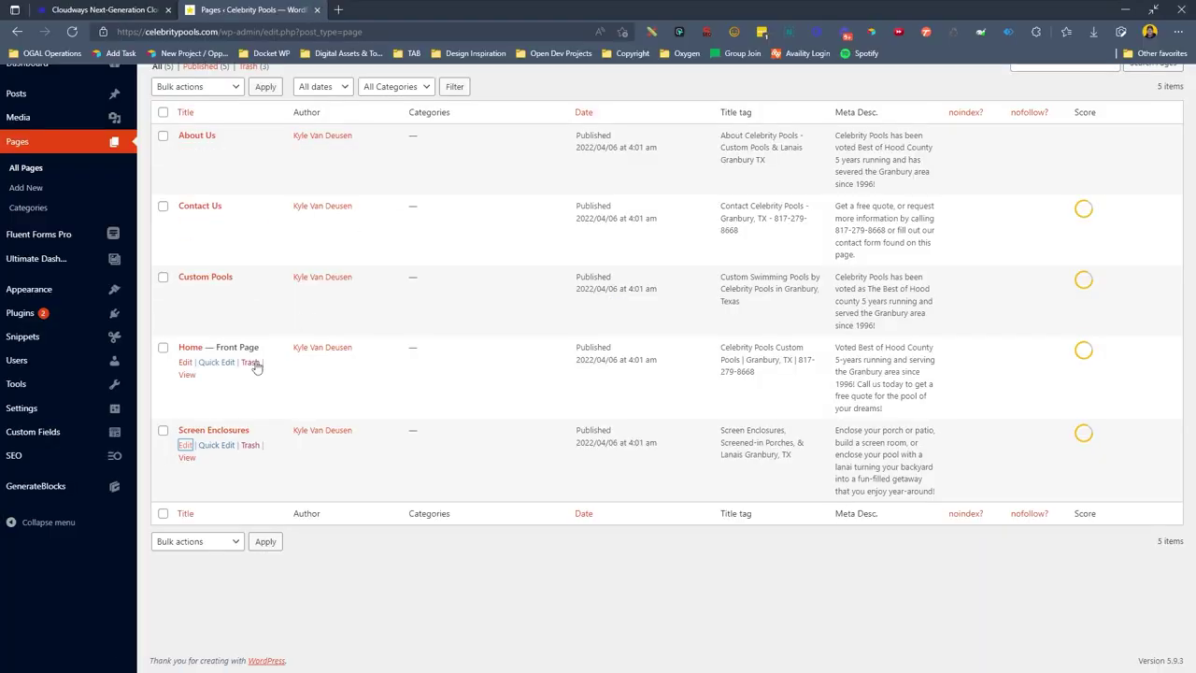
left_click(184, 220)
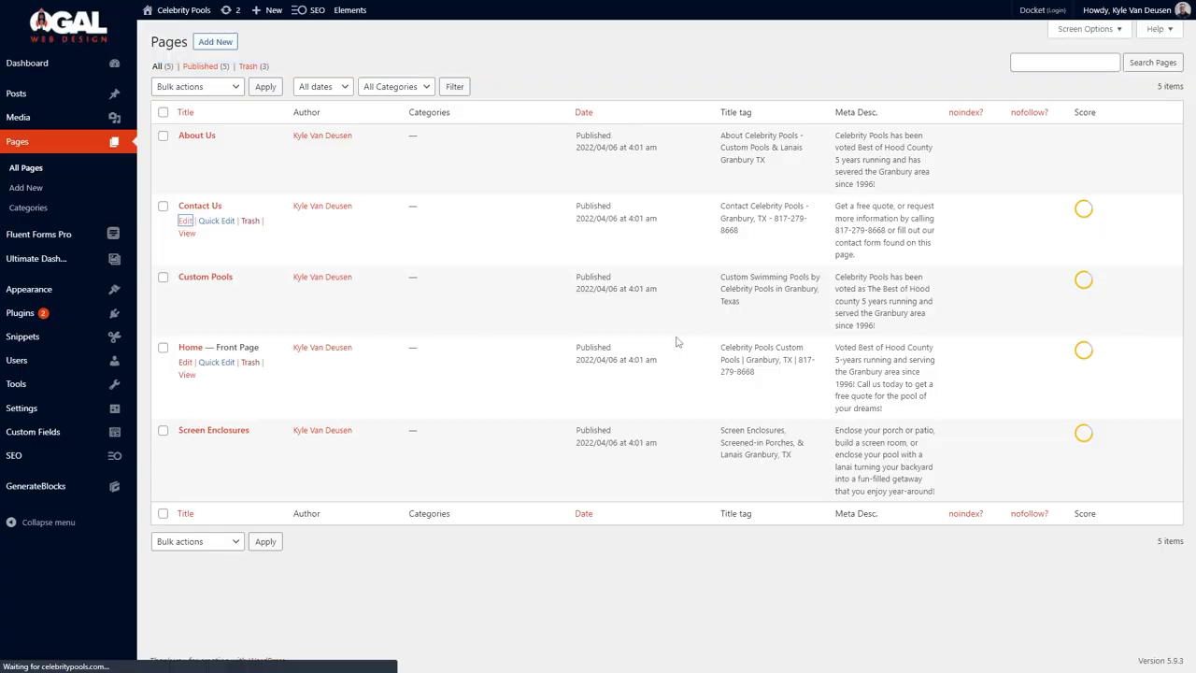
scroll(529, 459, "down", 4)
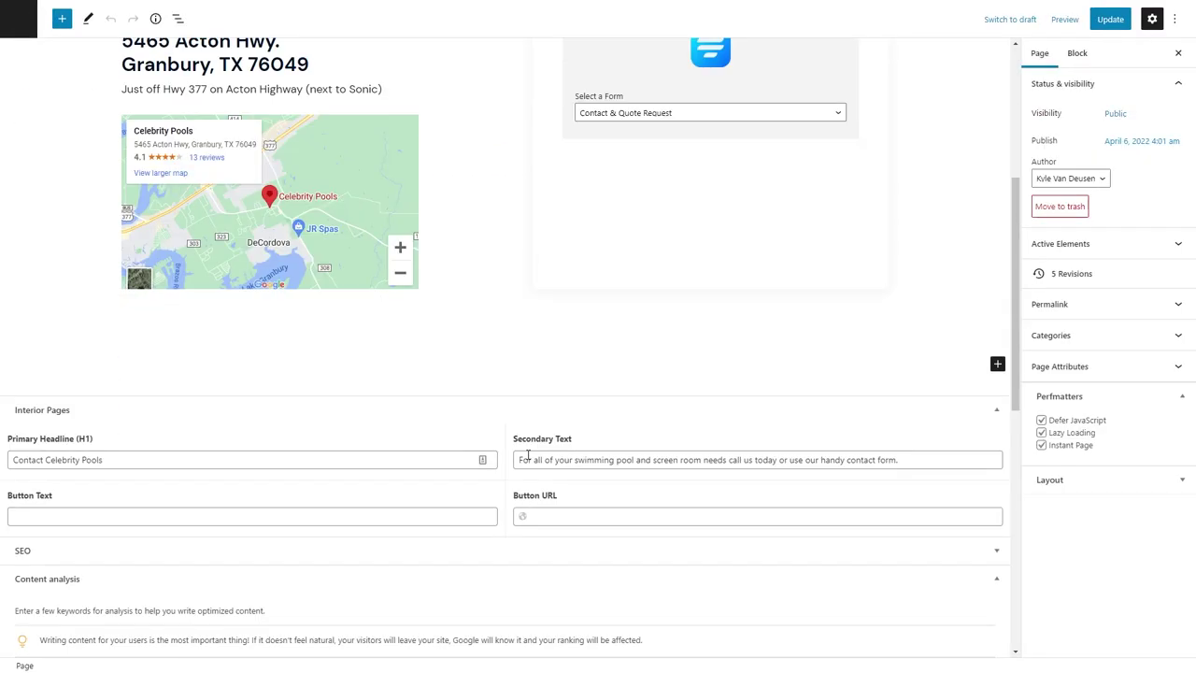
key("alt+Tab")
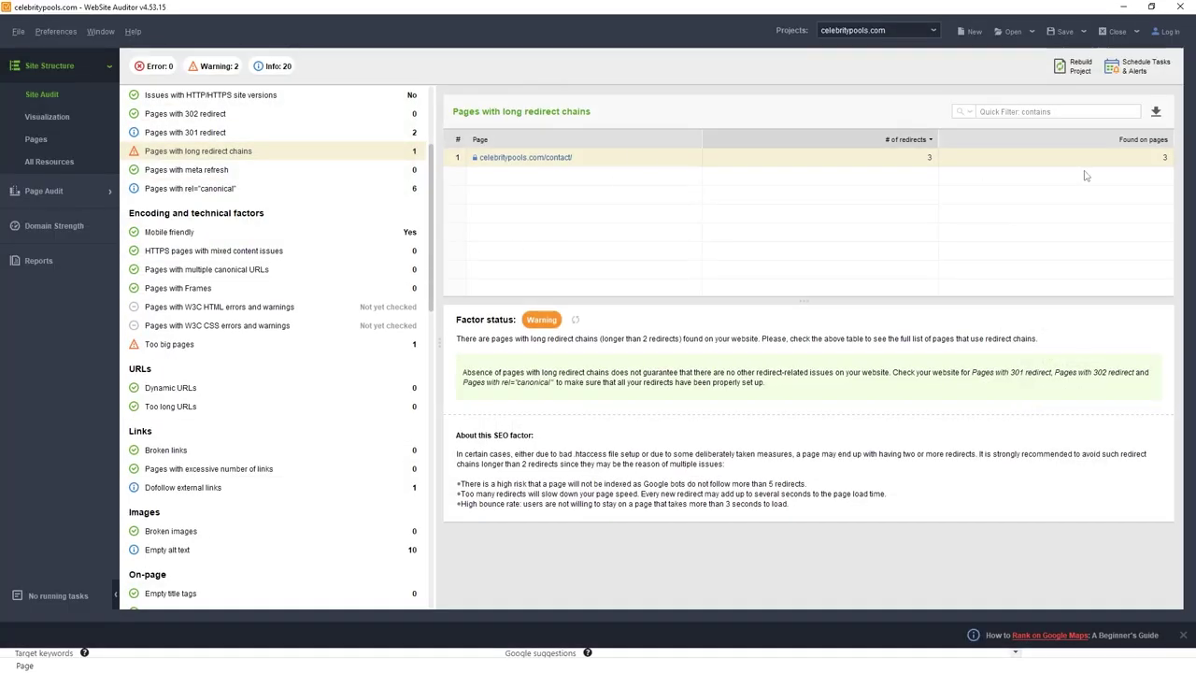
left_click(947, 157)
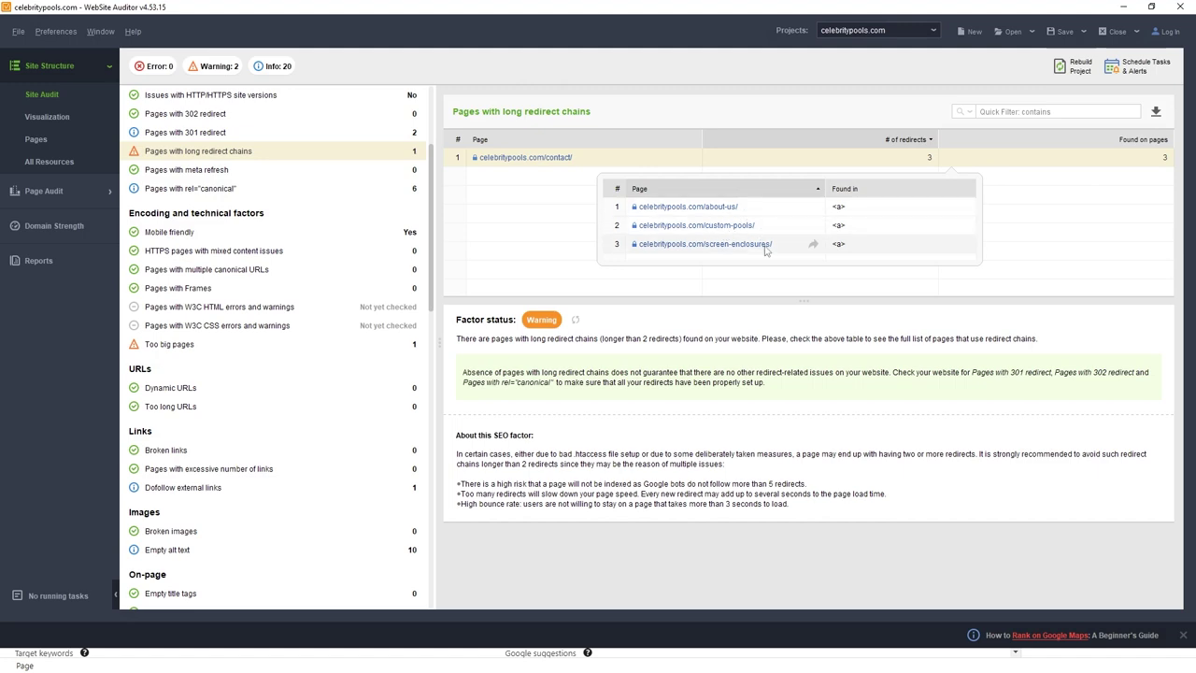
Rebuild the celebritypools.com audit, then review the remaining Too big pages warning.
left_click(522, 276)
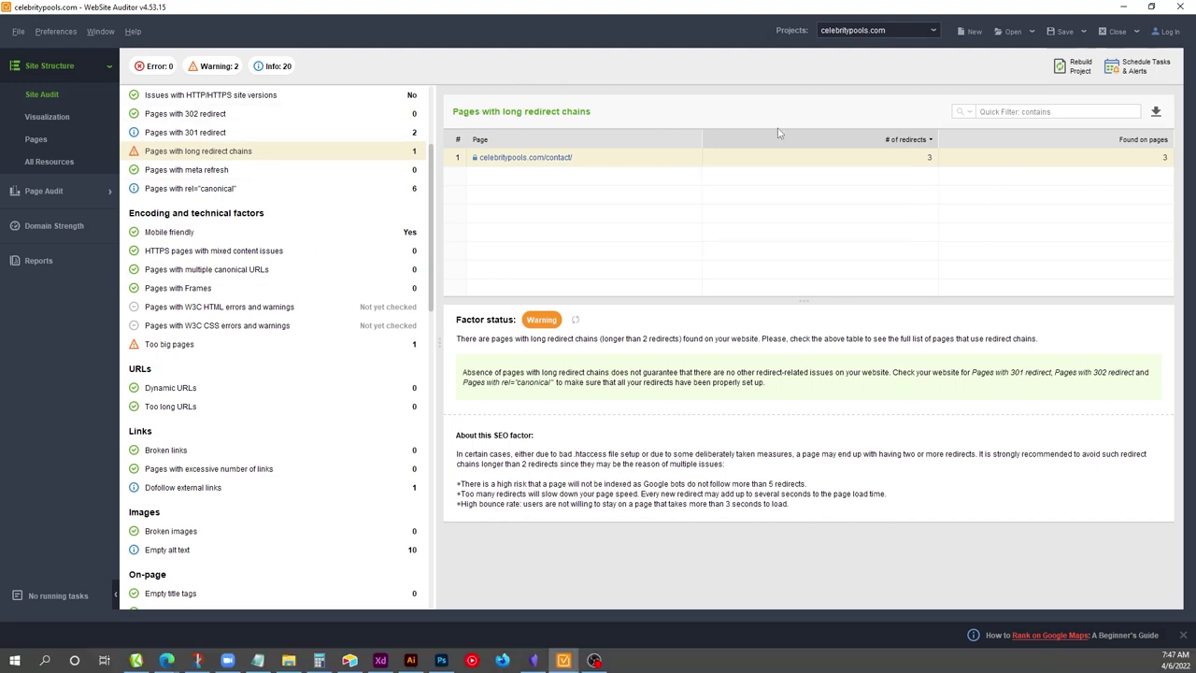
left_click(1066, 77)
left_click(809, 507)
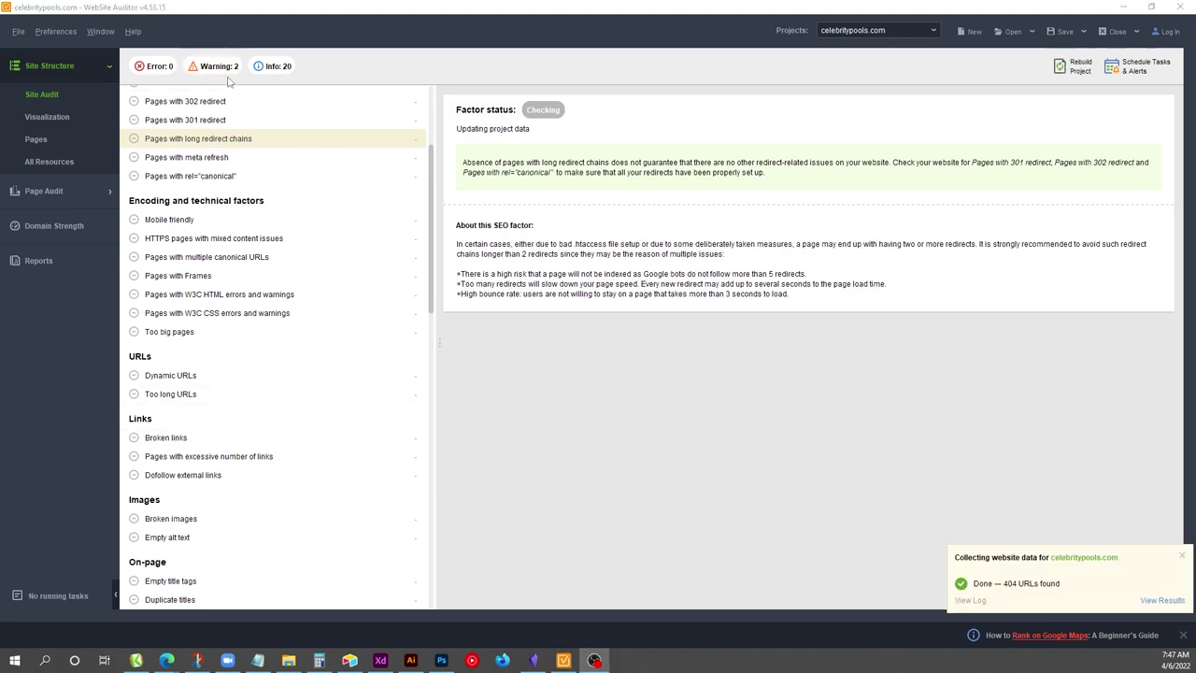
scroll(262, 387, "down", 5)
scroll(251, 242, "up", 3)
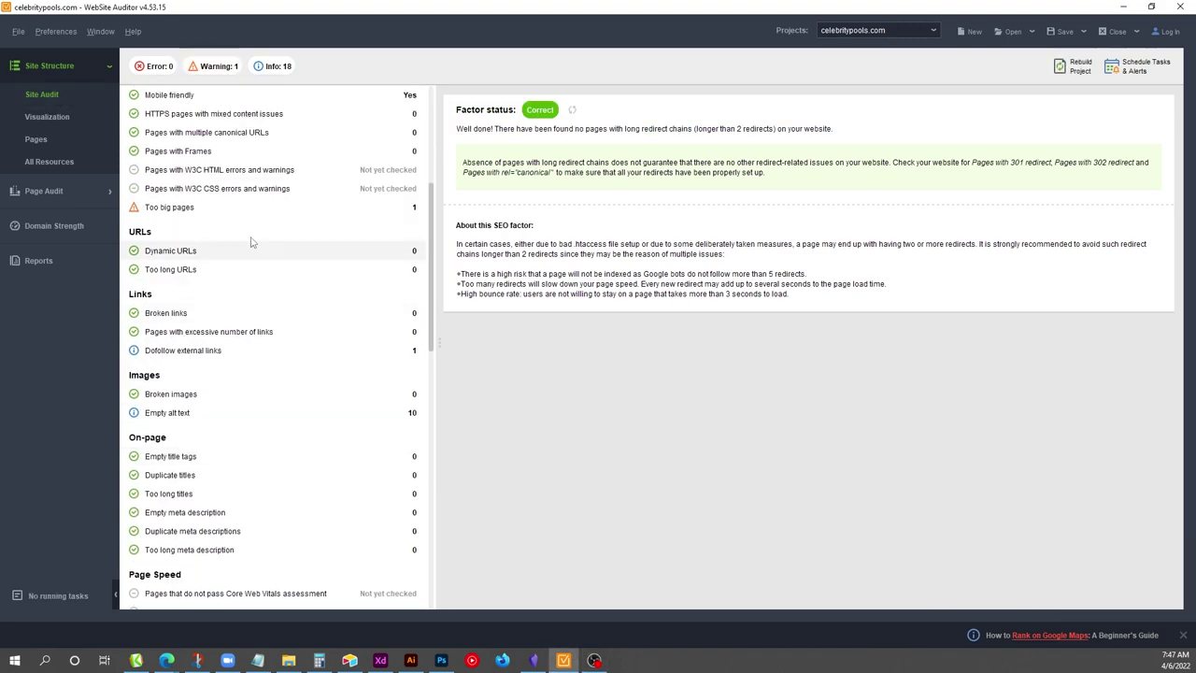
left_click(295, 209)
scroll(307, 315, "up", 4)
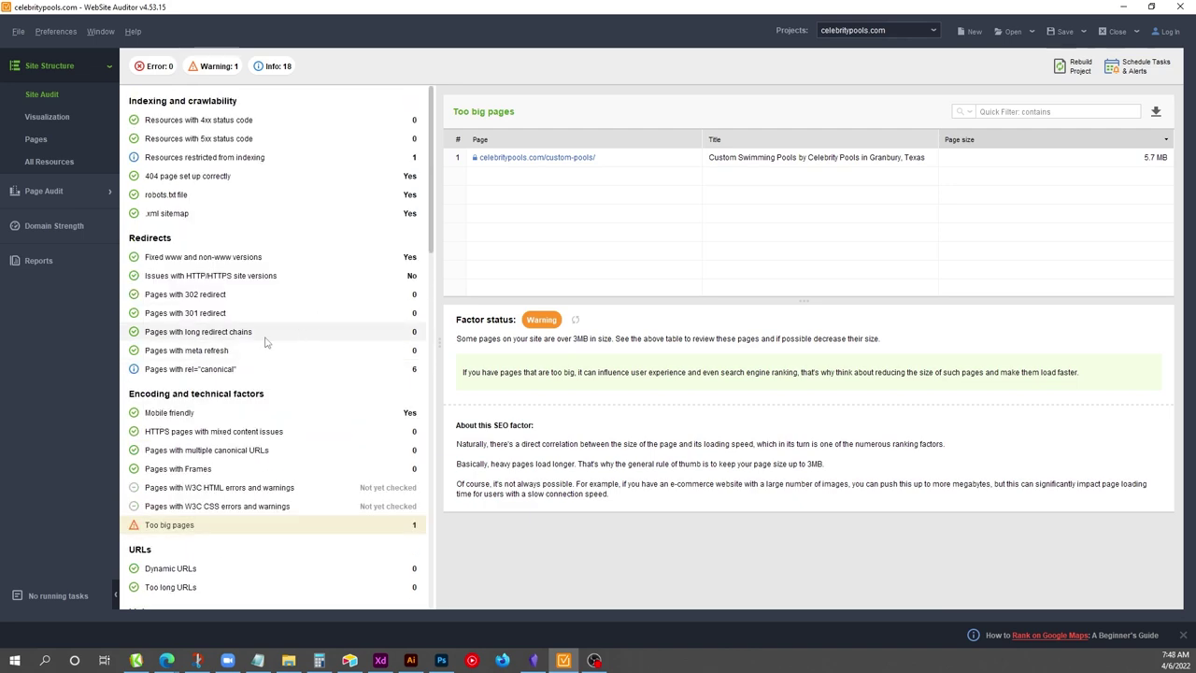
Save the project, overwriting celebritypools.com.wsa.
key("ctrl+s")
left_click(703, 392)
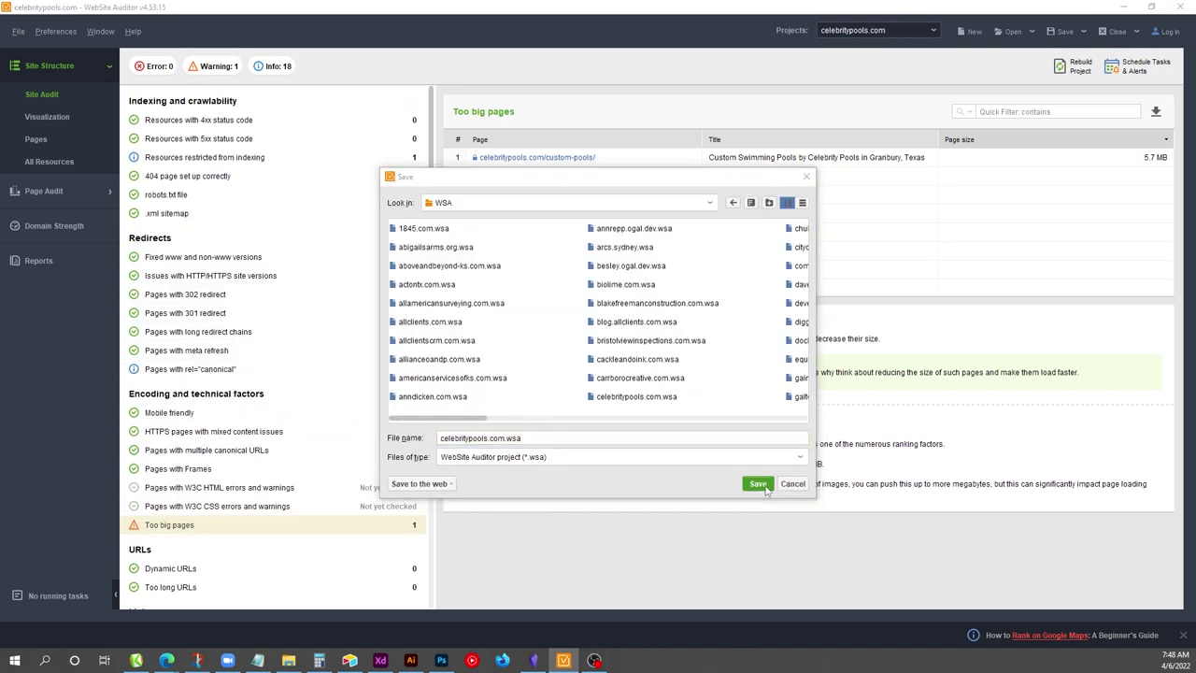
left_click(768, 488)
left_click(587, 354)
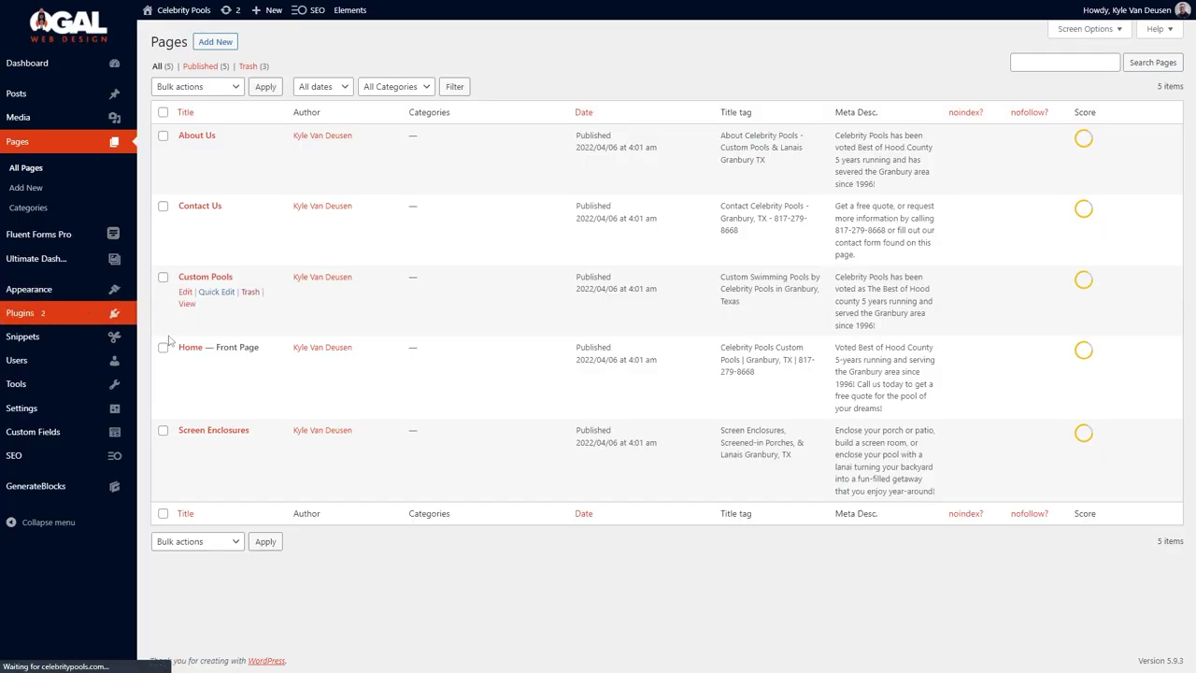
Search the plugin directory for 'breeze', then install and activate the Breeze plugin.
mouse_move(122, 313)
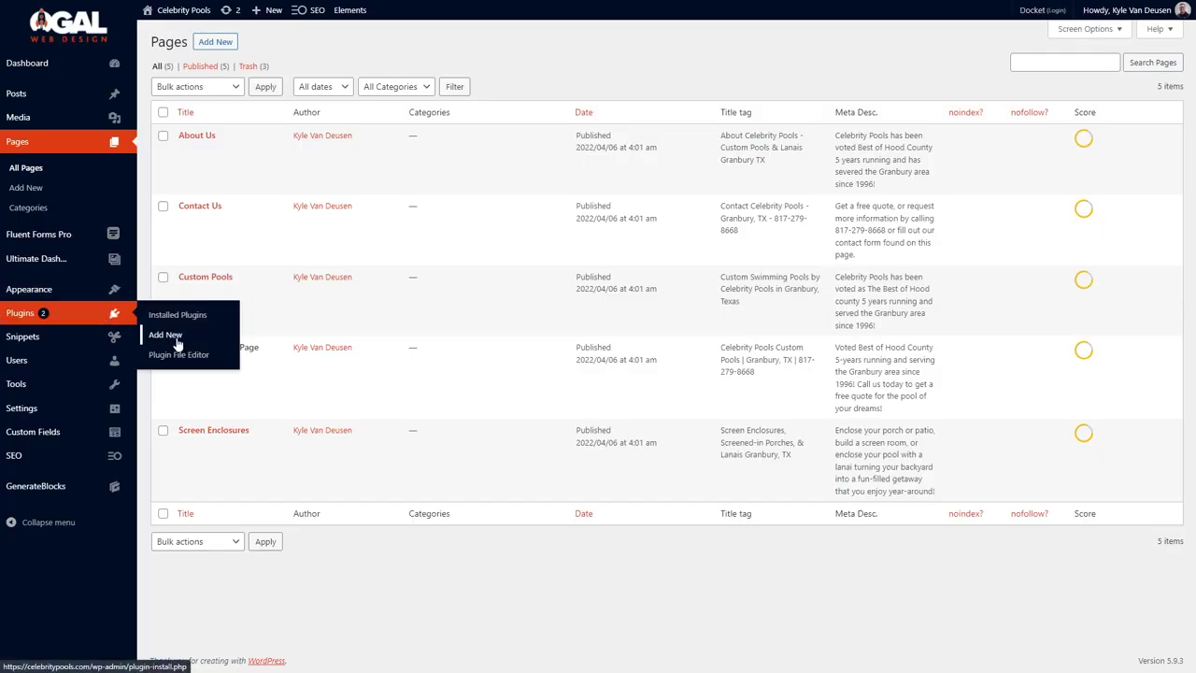
left_click(174, 332)
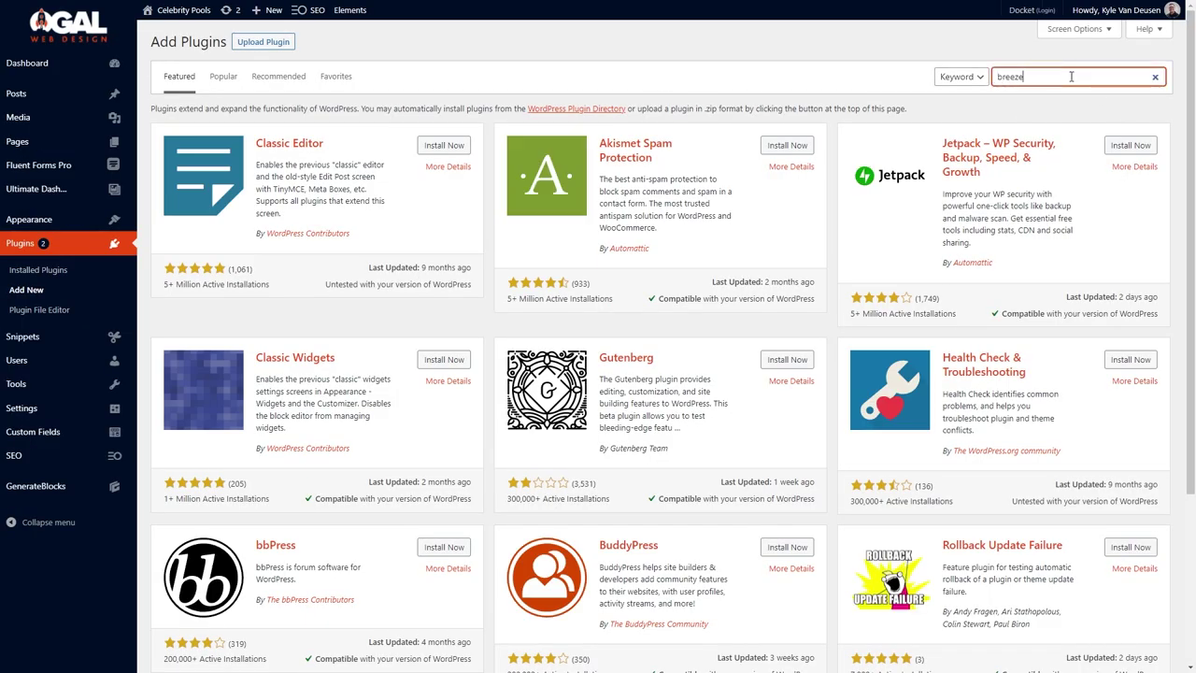
left_click(1071, 77)
type("breeze")
left_click(442, 147)
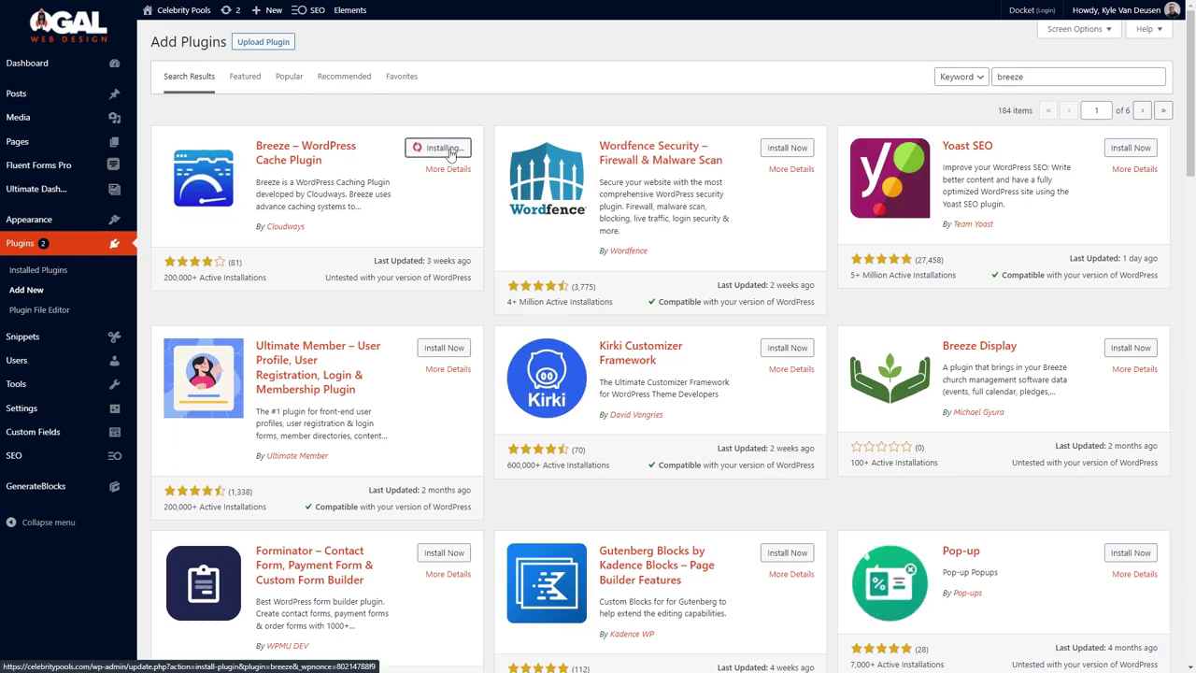
left_click(449, 149)
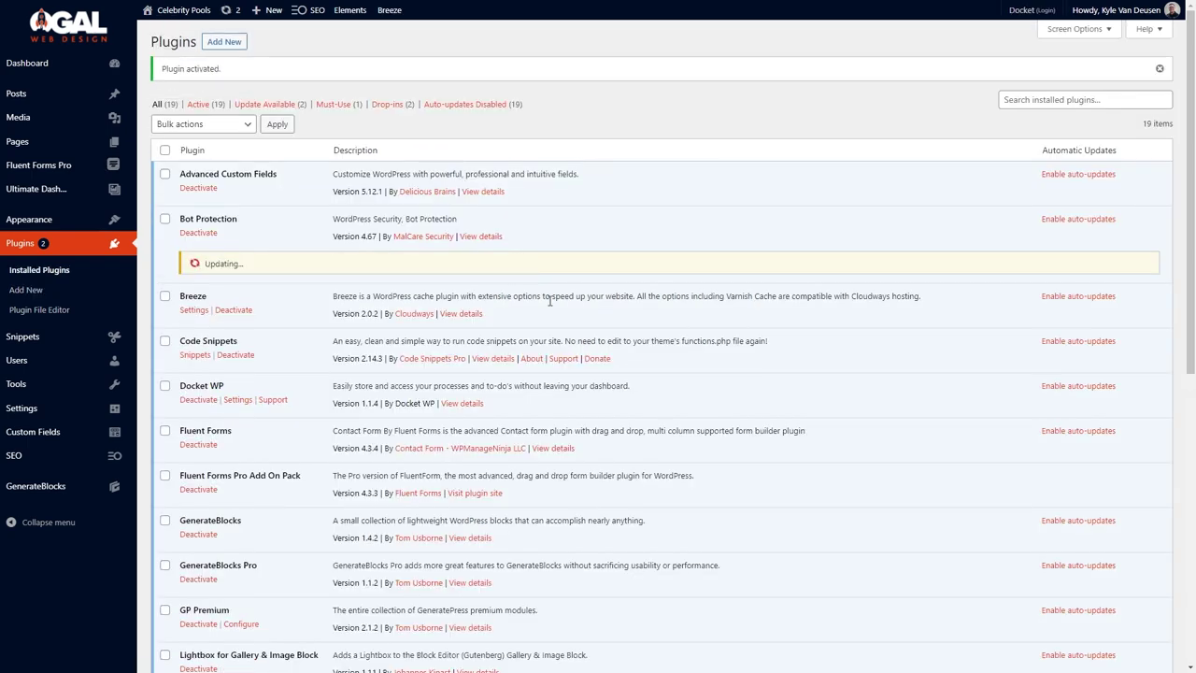
Save the Breeze basic options and Varnish settings.
scroll(547, 302, "down", 5)
scroll(240, 201, "up", 5)
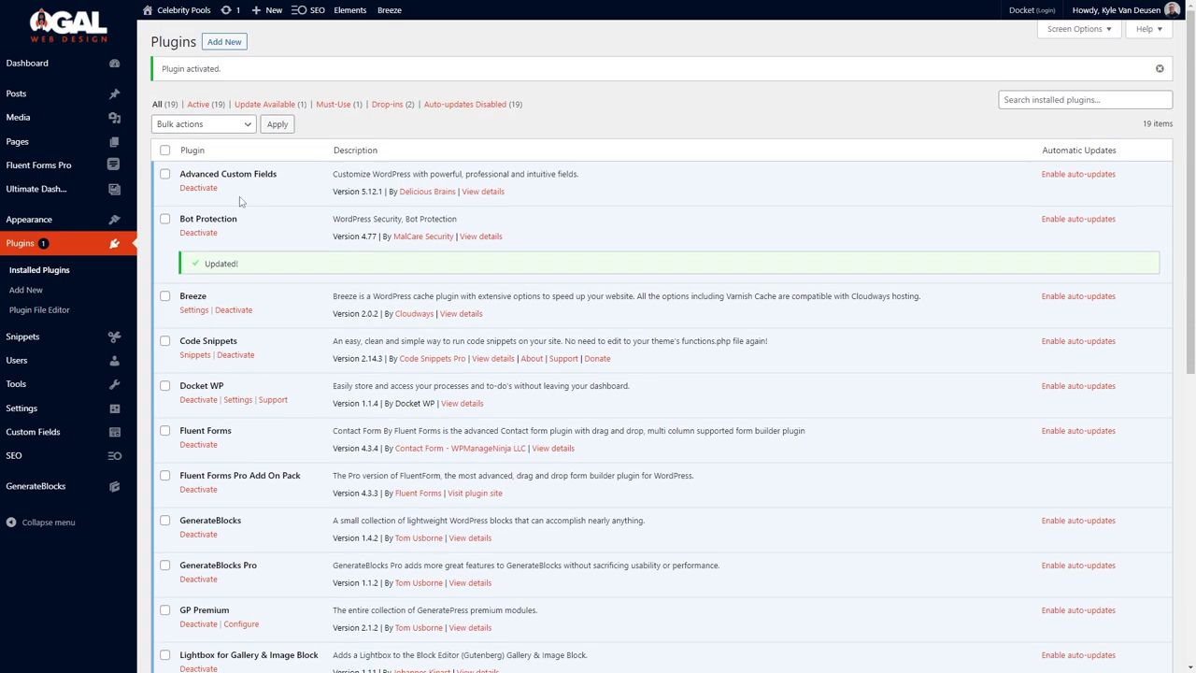
left_click(209, 309)
scroll(510, 392, "down", 3)
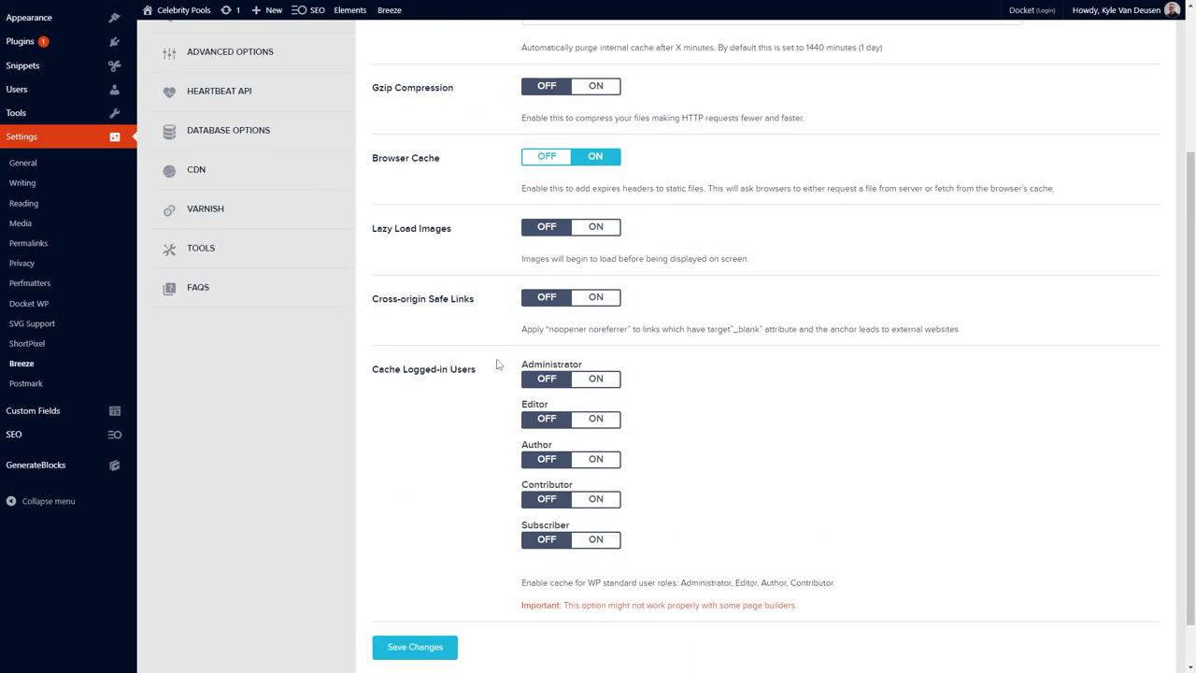
scroll(429, 593, "down", 1)
left_click(430, 594)
left_click(265, 155)
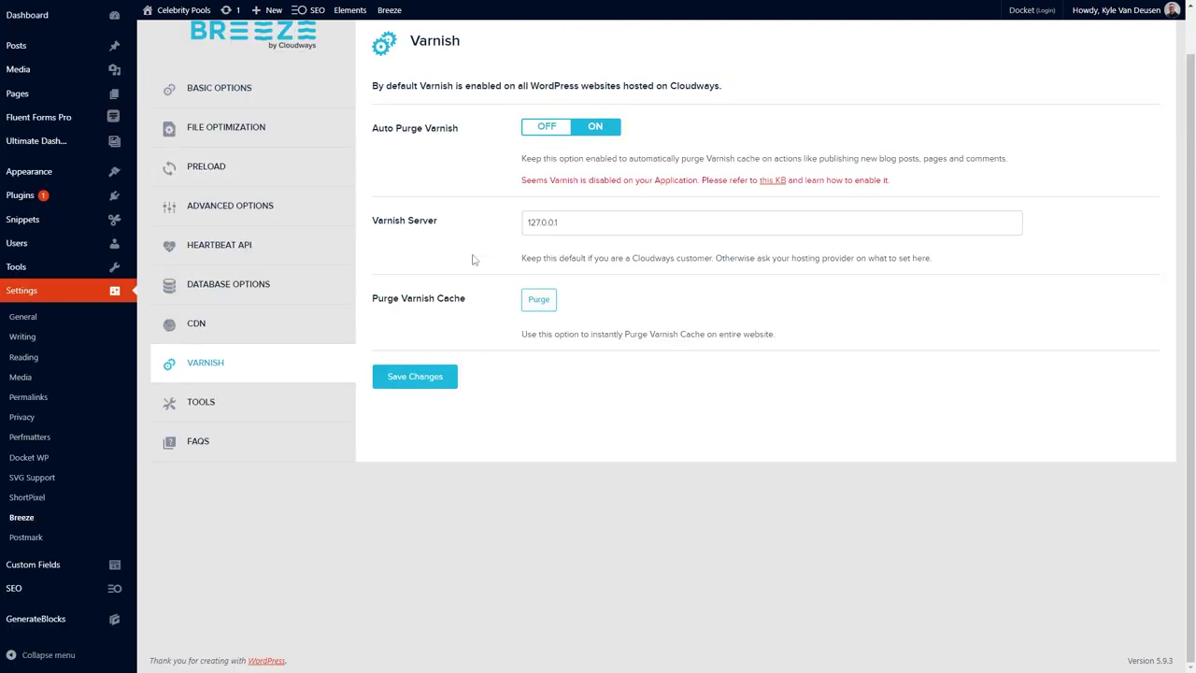
left_click(445, 381)
Purge all Breeze cache from the admin bar.
mouse_move(388, 11)
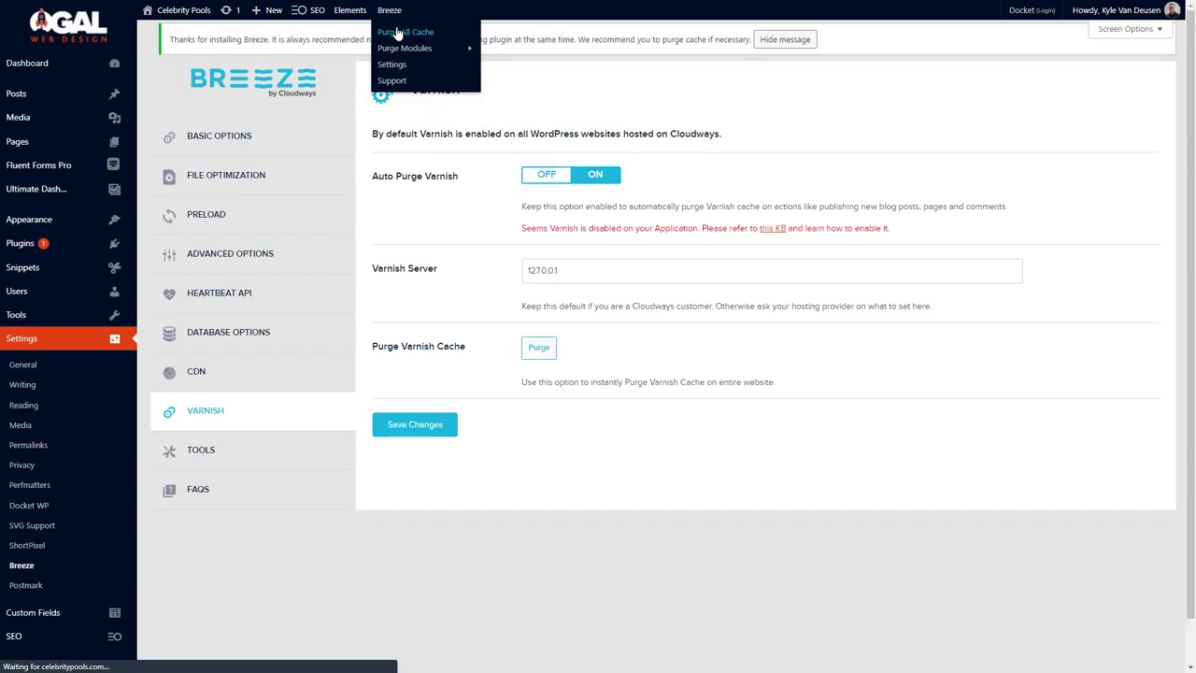
left_click(399, 34)
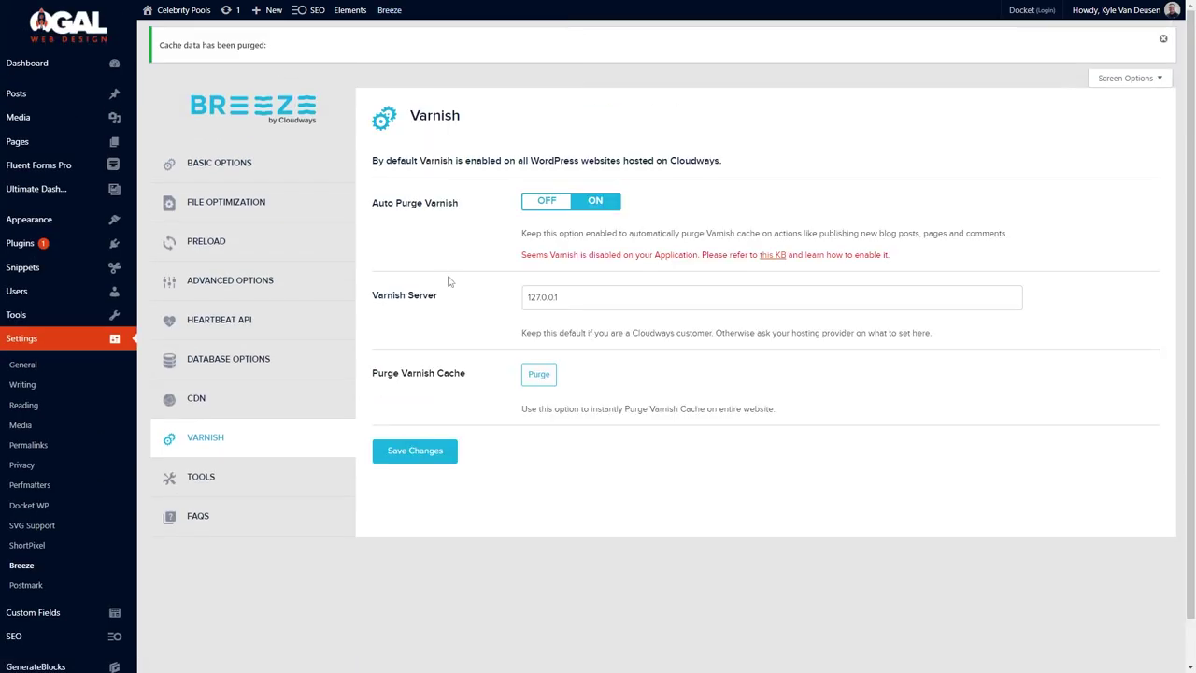
mouse_move(536, 5)
left_click(336, 9)
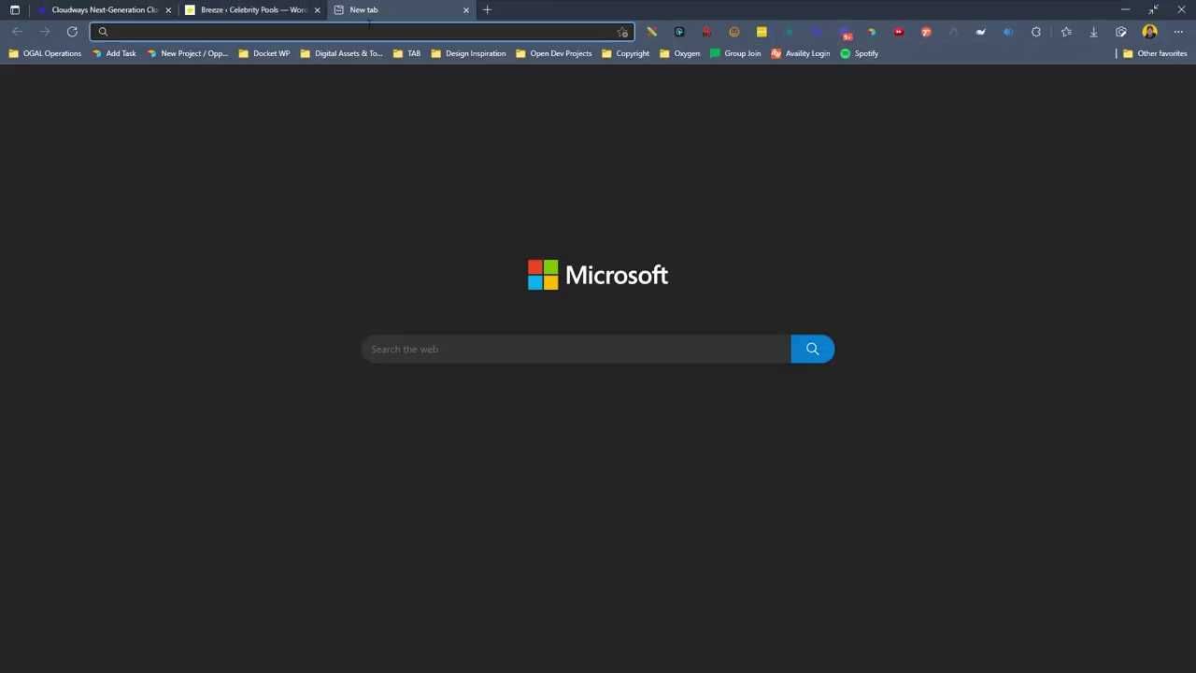
Load web.dev and open its Measure page-quality tool.
type("web.de")
key("Return")
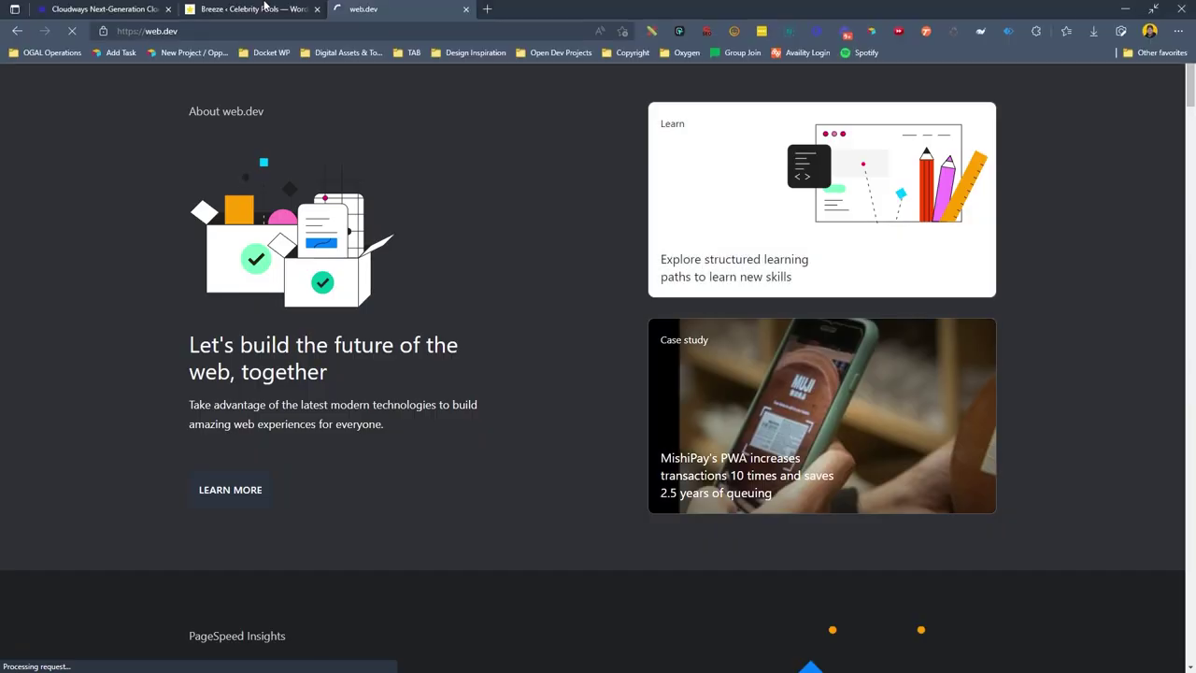
left_click(248, 9)
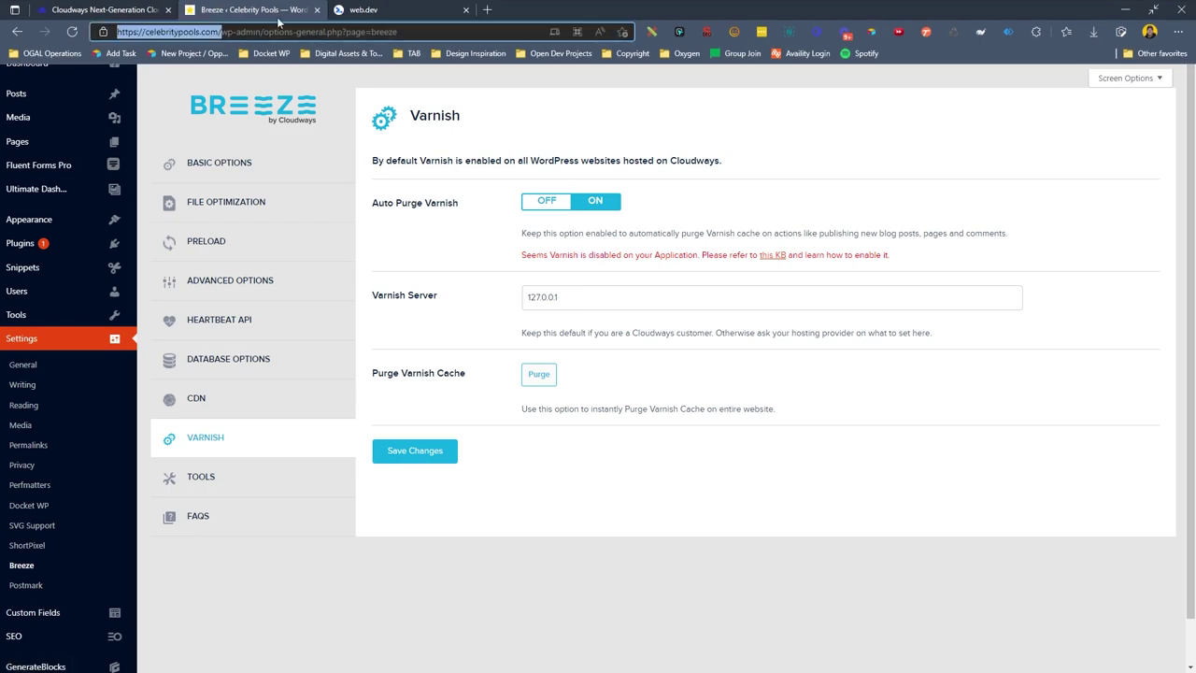
left_click(362, 10)
left_click(515, 22)
left_click(855, 376)
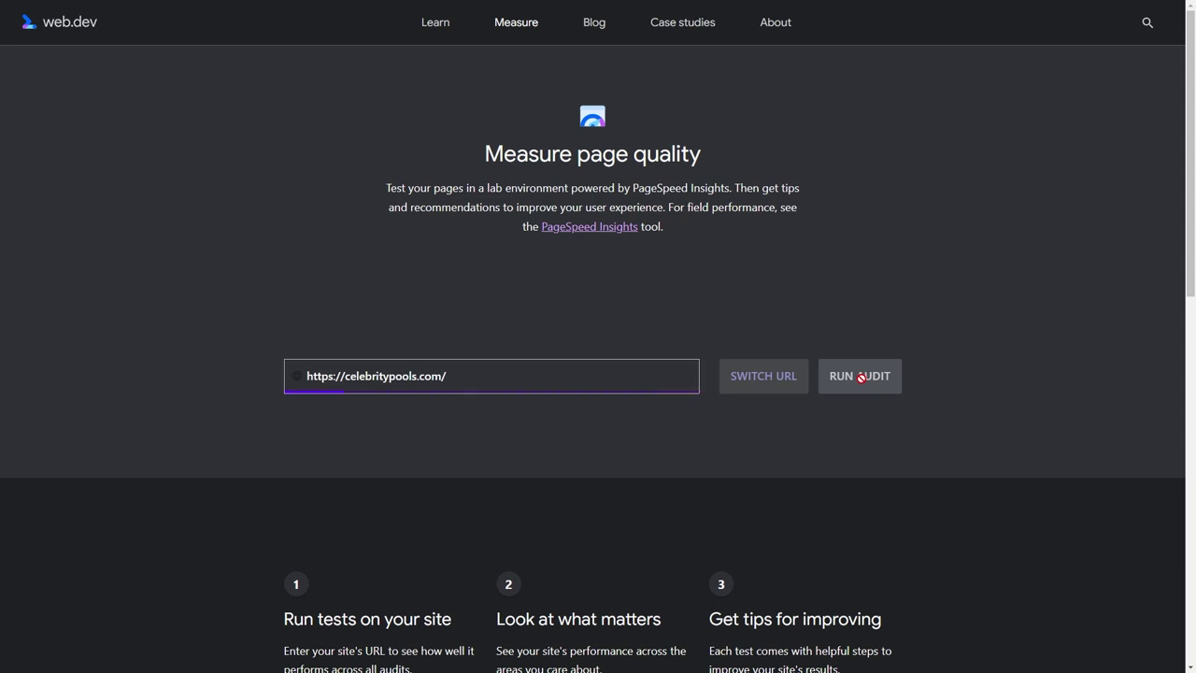
scroll(889, 363, "down", 10)
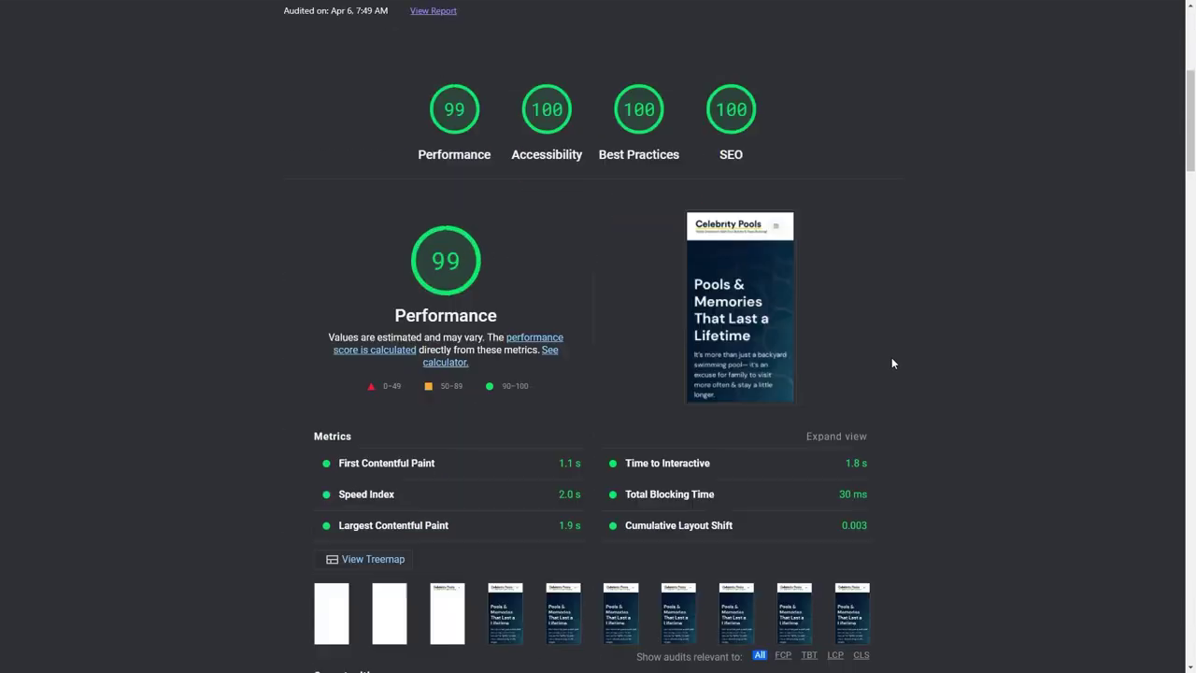
scroll(893, 360, "down", 12)
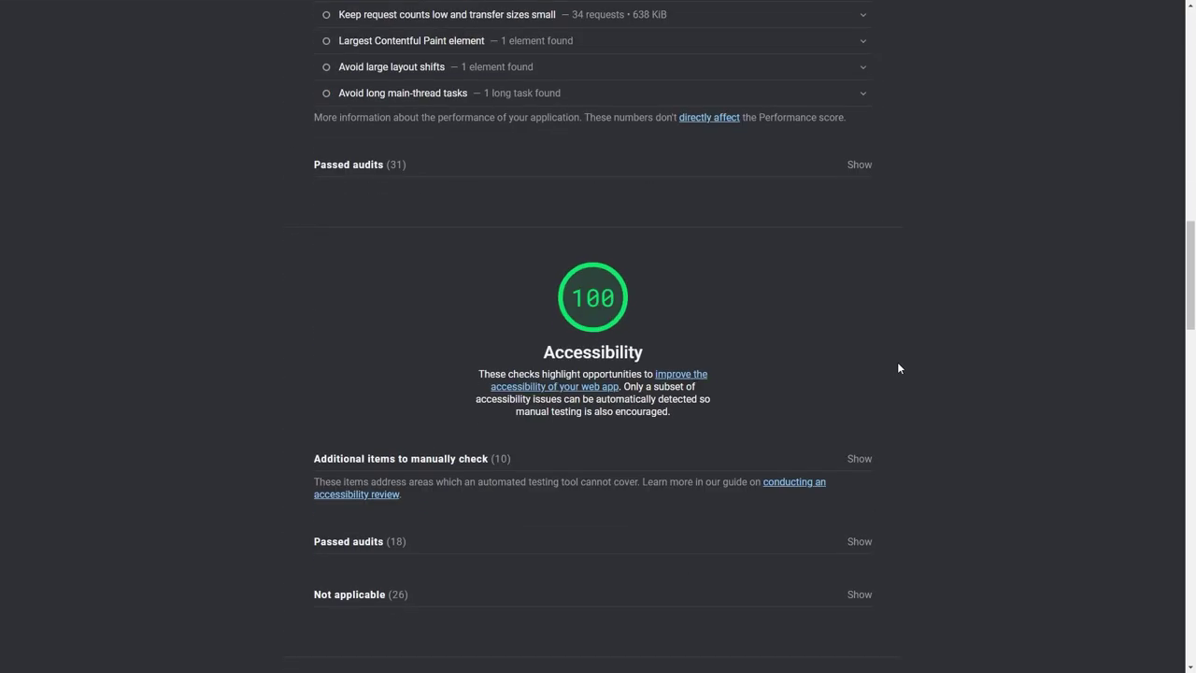
scroll(901, 392, "up", 20)
mouse_move(606, 7)
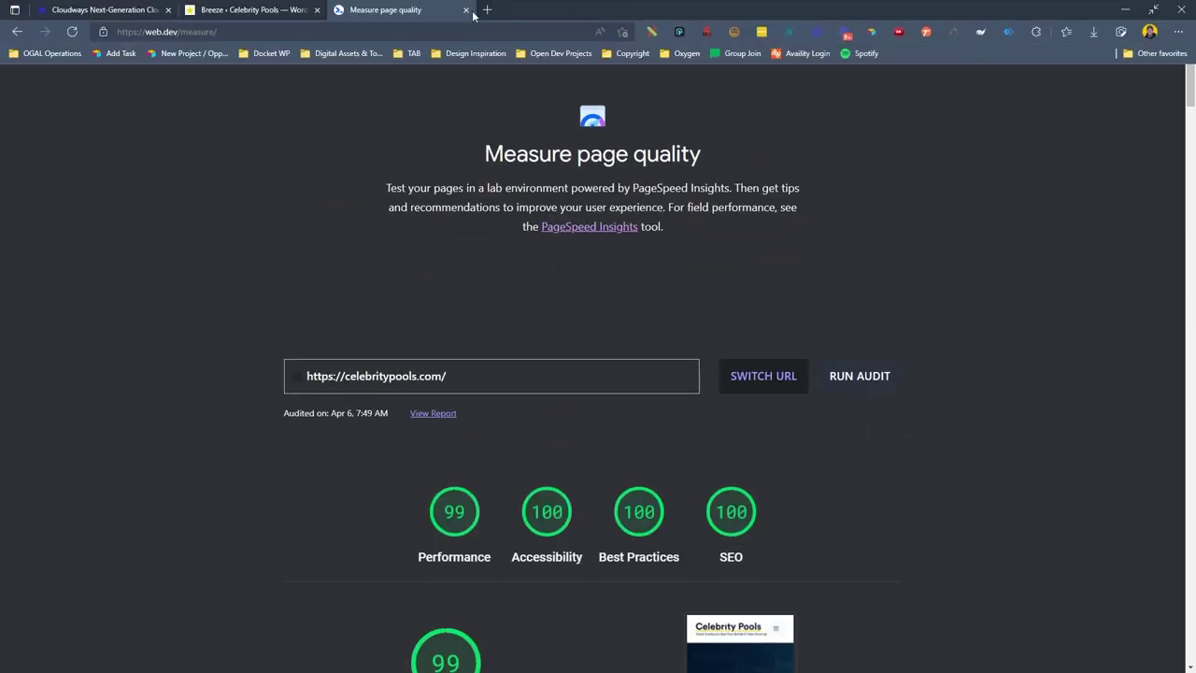
left_click(470, 11)
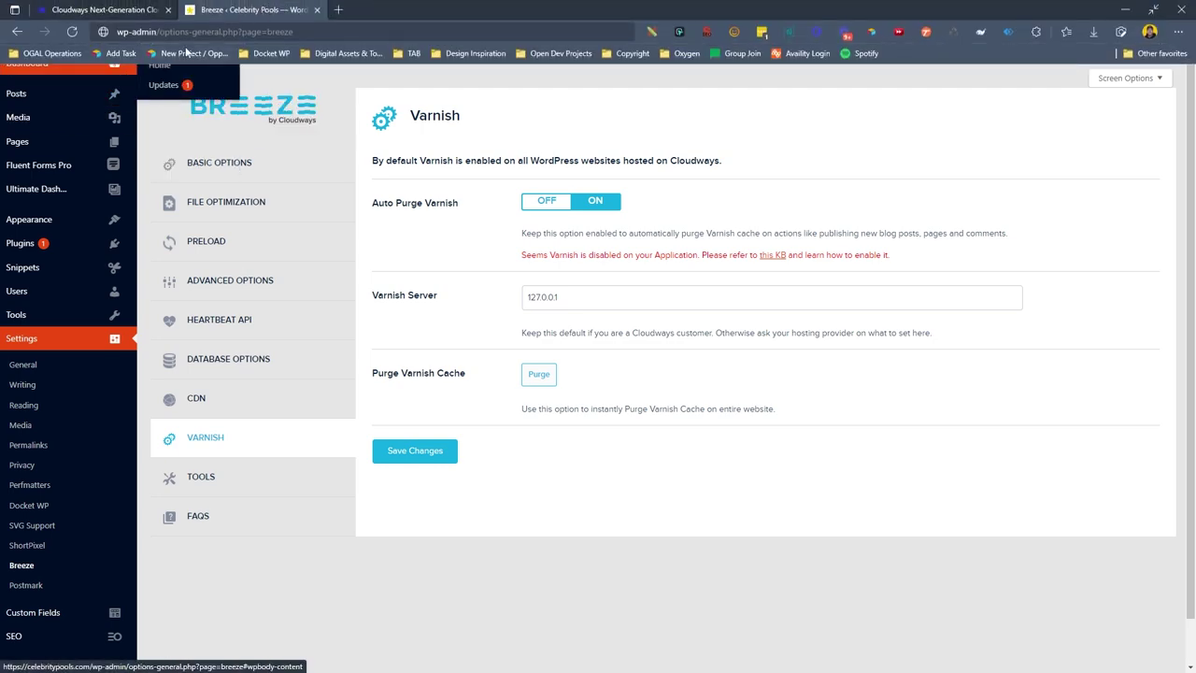
Browse the live homepage, the Top 10 Reasons for Having a Pool post and About Us.
mouse_move(184, 9)
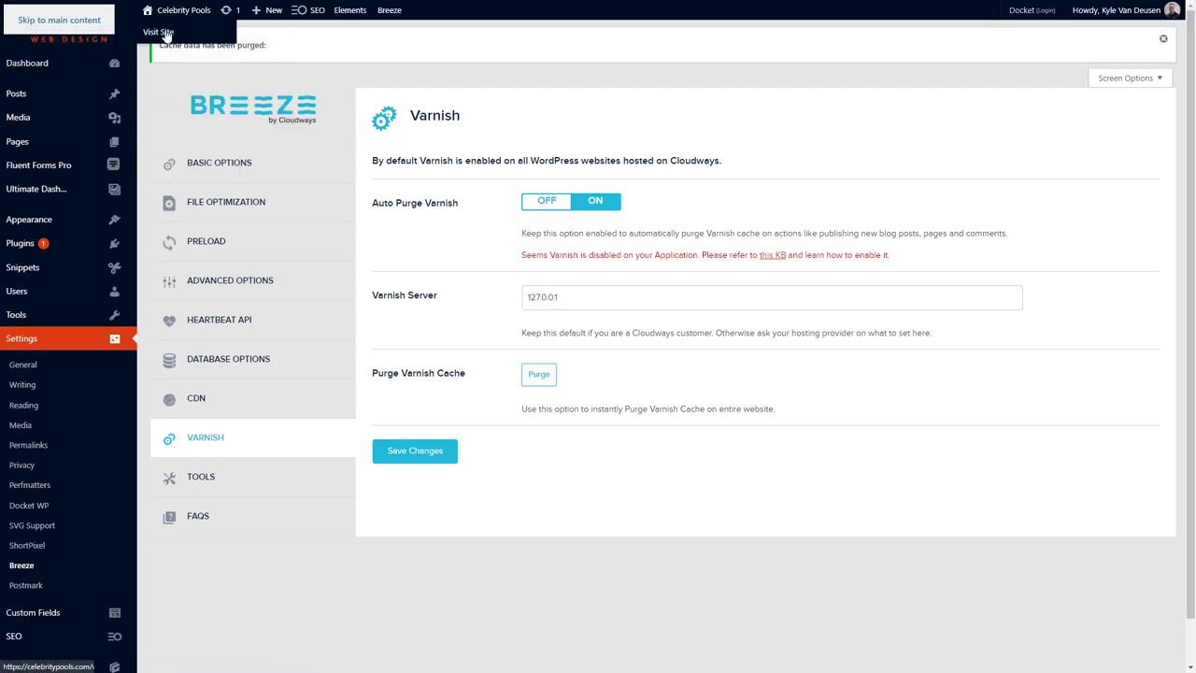
left_click(168, 36)
scroll(603, 297, "down", 10)
scroll(603, 297, "down", 10)
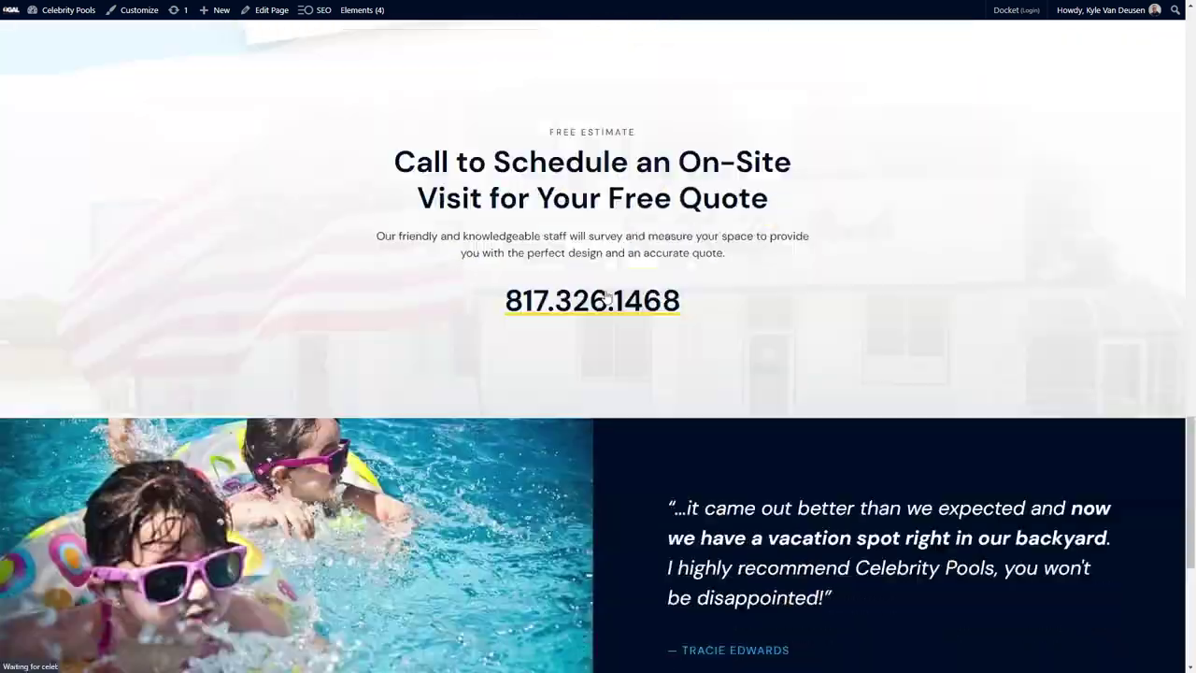
scroll(603, 297, "up", 8)
left_click(606, 215)
left_click(719, 65)
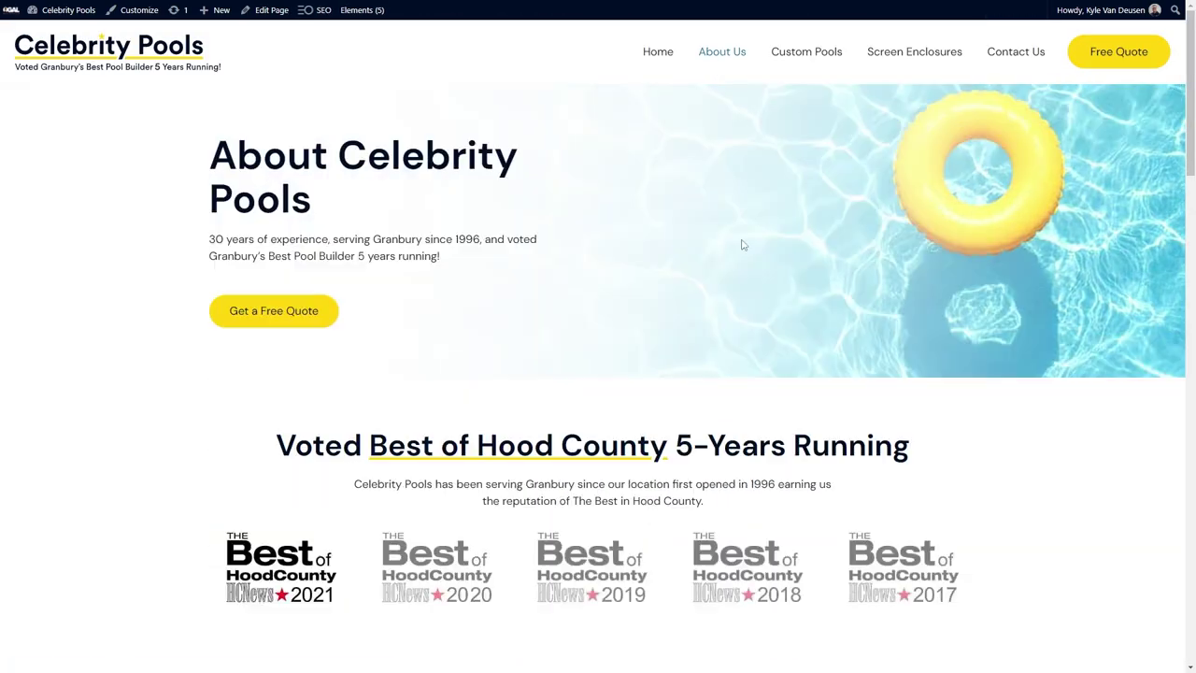
scroll(742, 245, "down", 10)
scroll(747, 280, "up", 4)
scroll(768, 346, "up", 10)
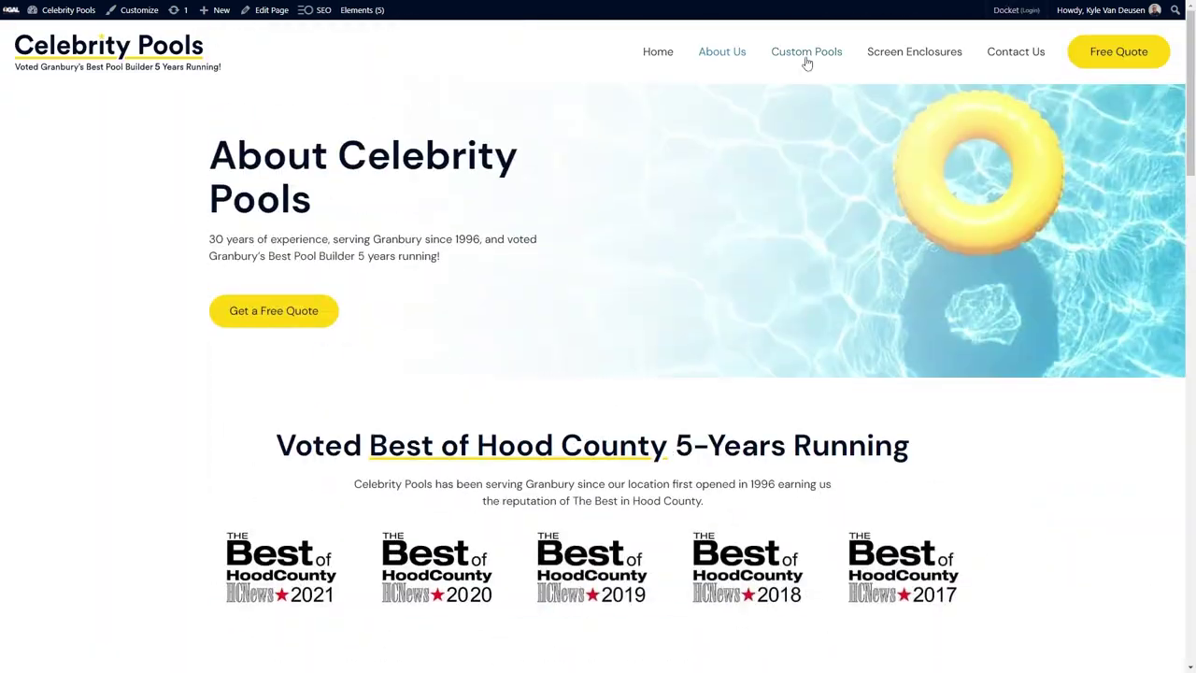
Review the Custom In-Ground Pools page and its pool gallery.
left_click(807, 53)
scroll(744, 200, "down", 3)
scroll(301, 308, "up", 3)
scroll(607, 420, "down", 3)
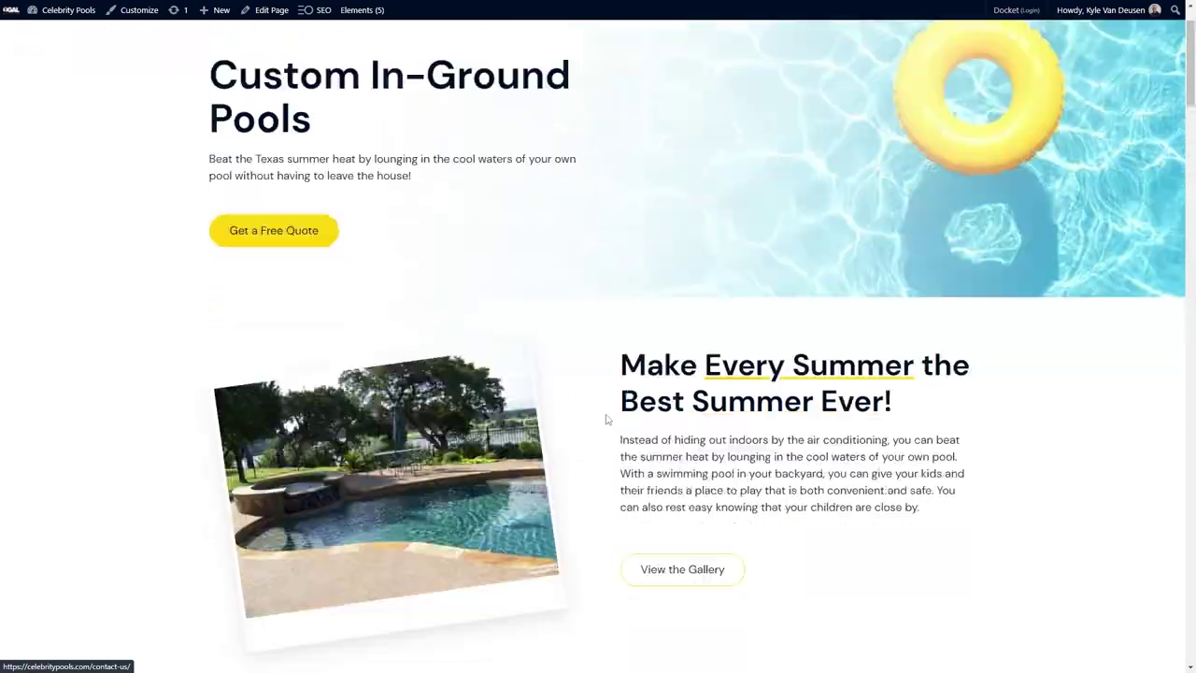
left_click(683, 453)
scroll(94, 354, "down", 5)
scroll(93, 355, "down", 5)
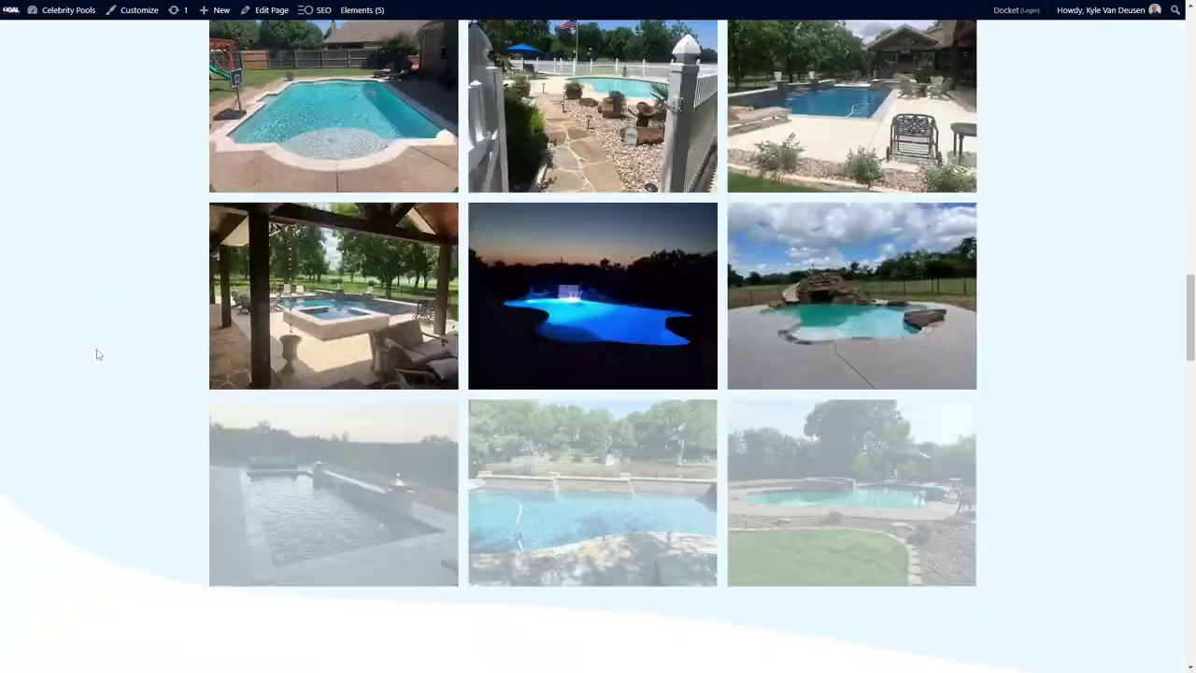
scroll(96, 352, "up", 2)
key("alt+Left")
scroll(568, 367, "down", 15)
scroll(902, 409, "up", 5)
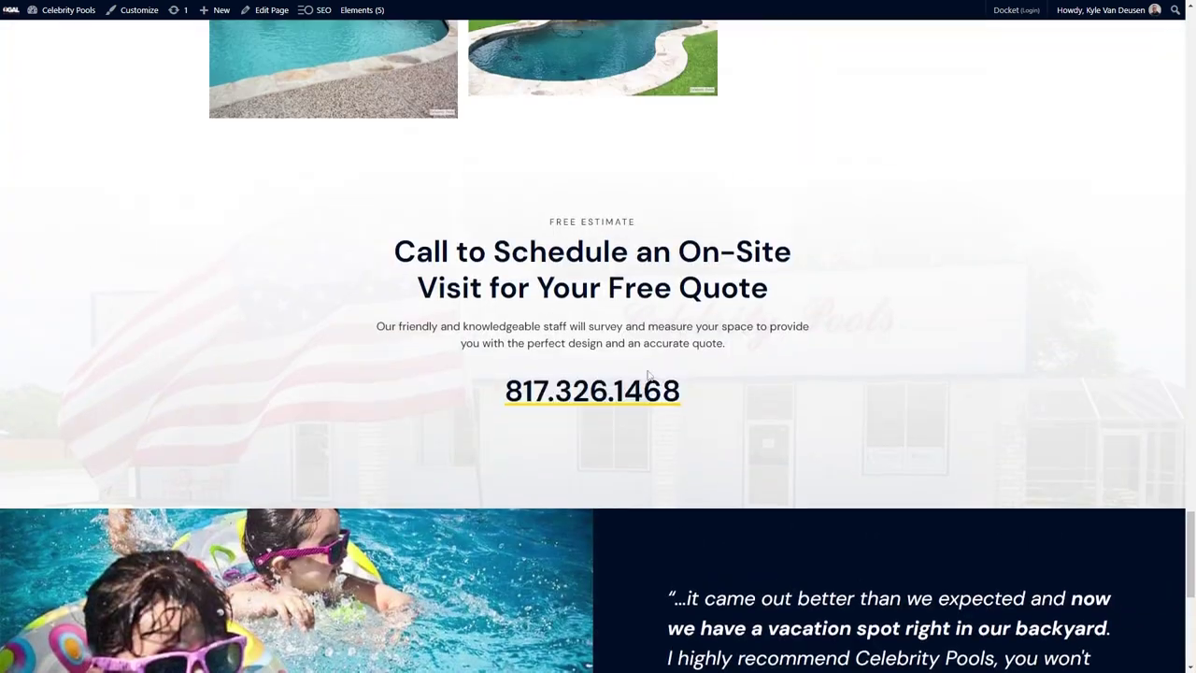
scroll(902, 409, "down", 5)
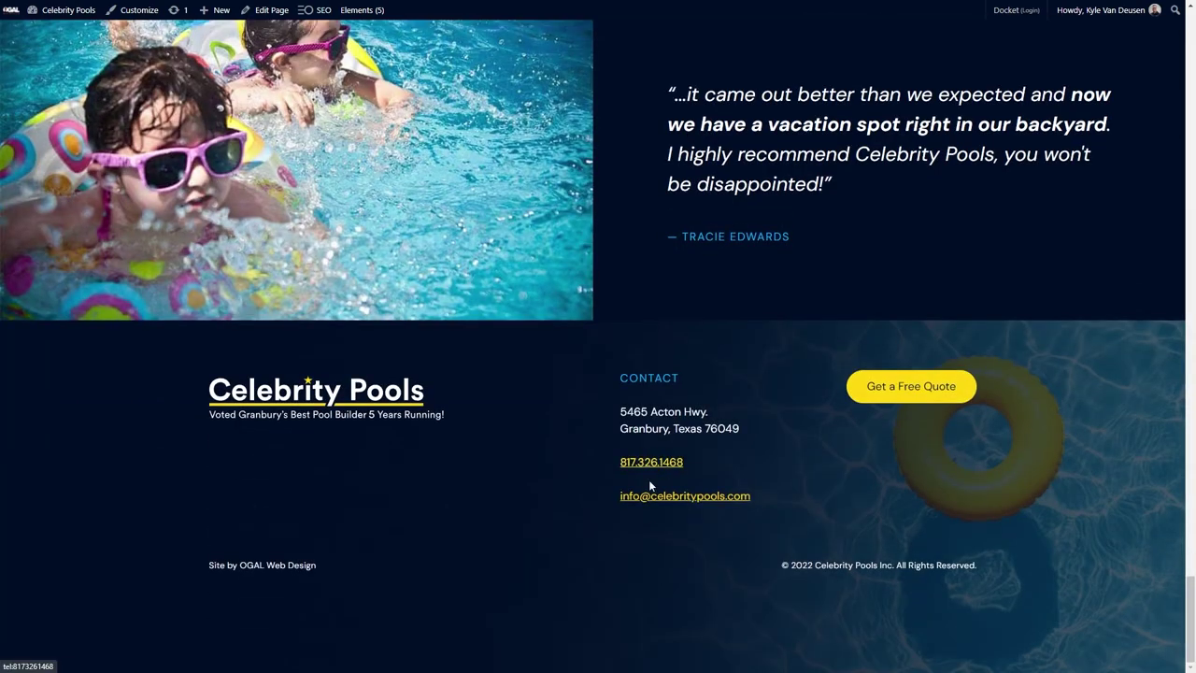
scroll(505, 553, "up", 1)
mouse_move(362, 11)
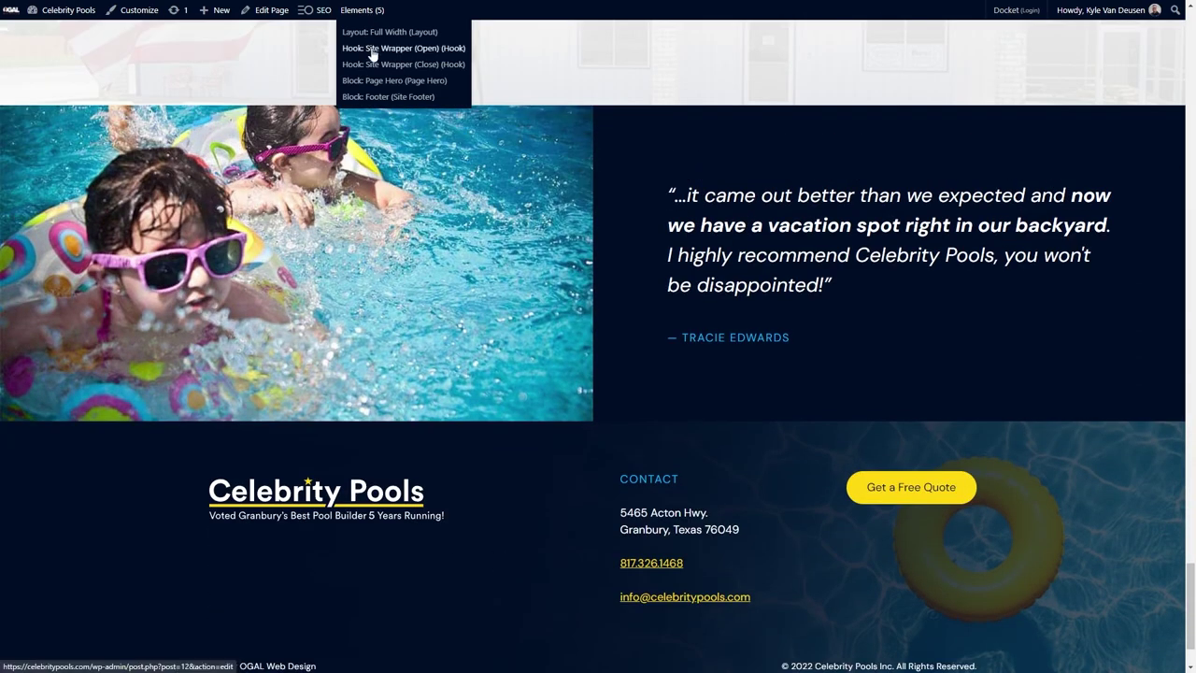
Set the Site Footer's outer container bottom padding to 24.
left_click(387, 97)
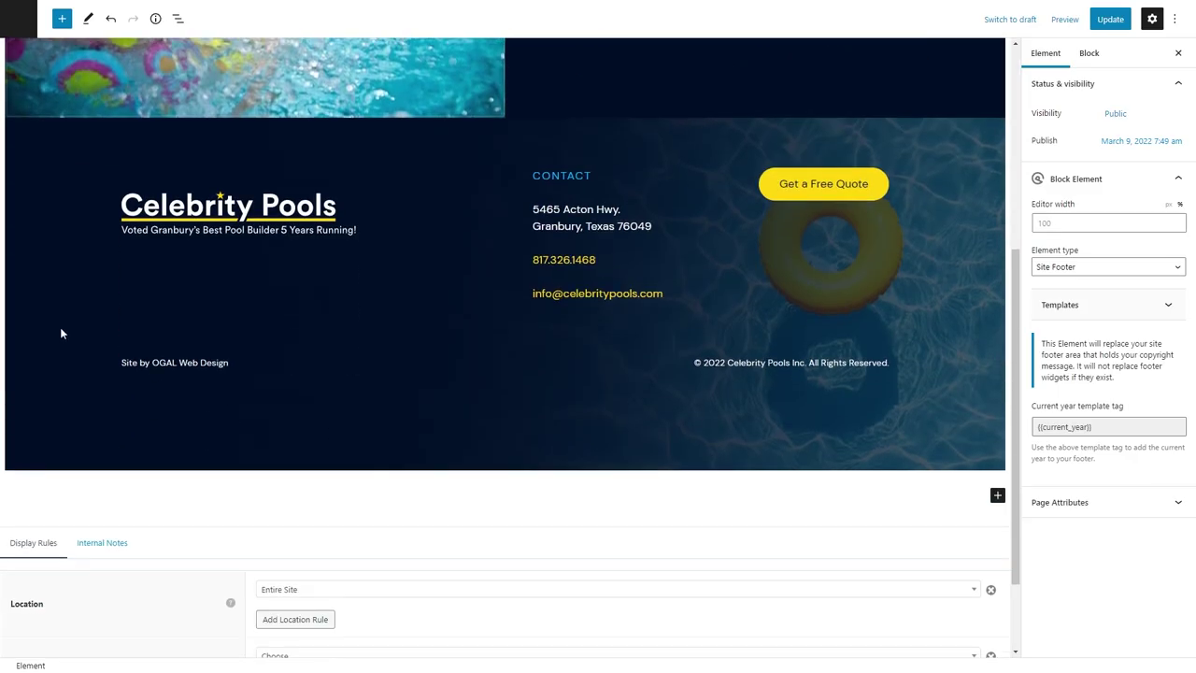
left_click(61, 333)
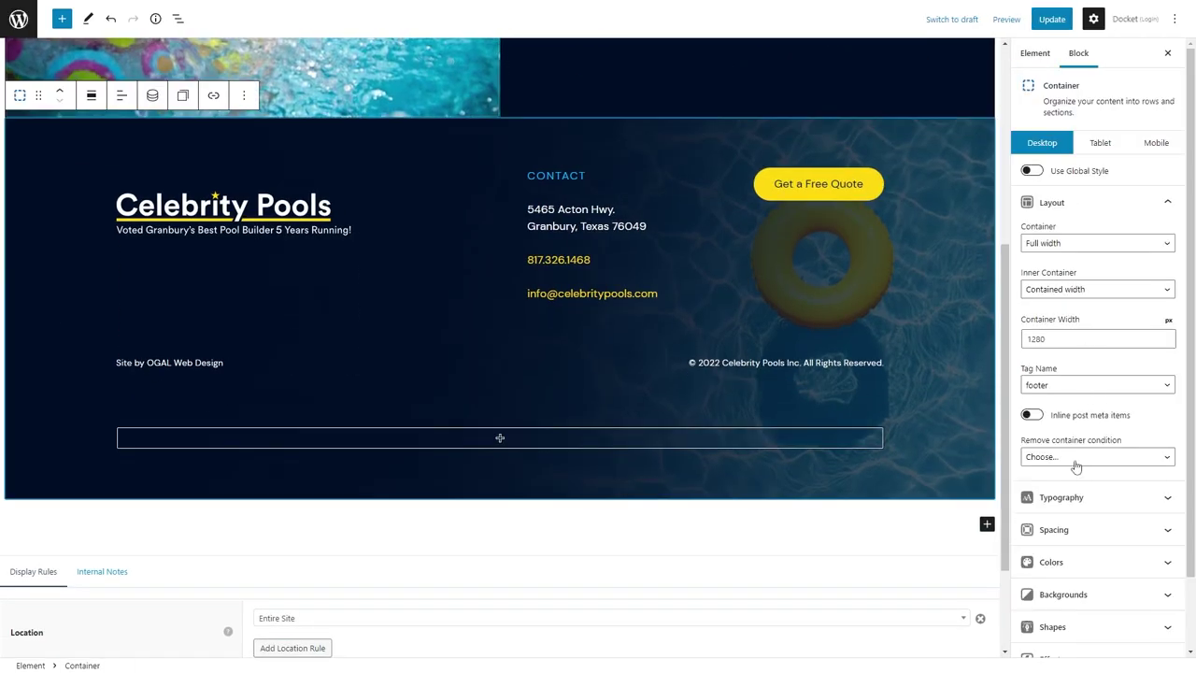
left_click(1054, 529)
left_click(1099, 338)
type("24")
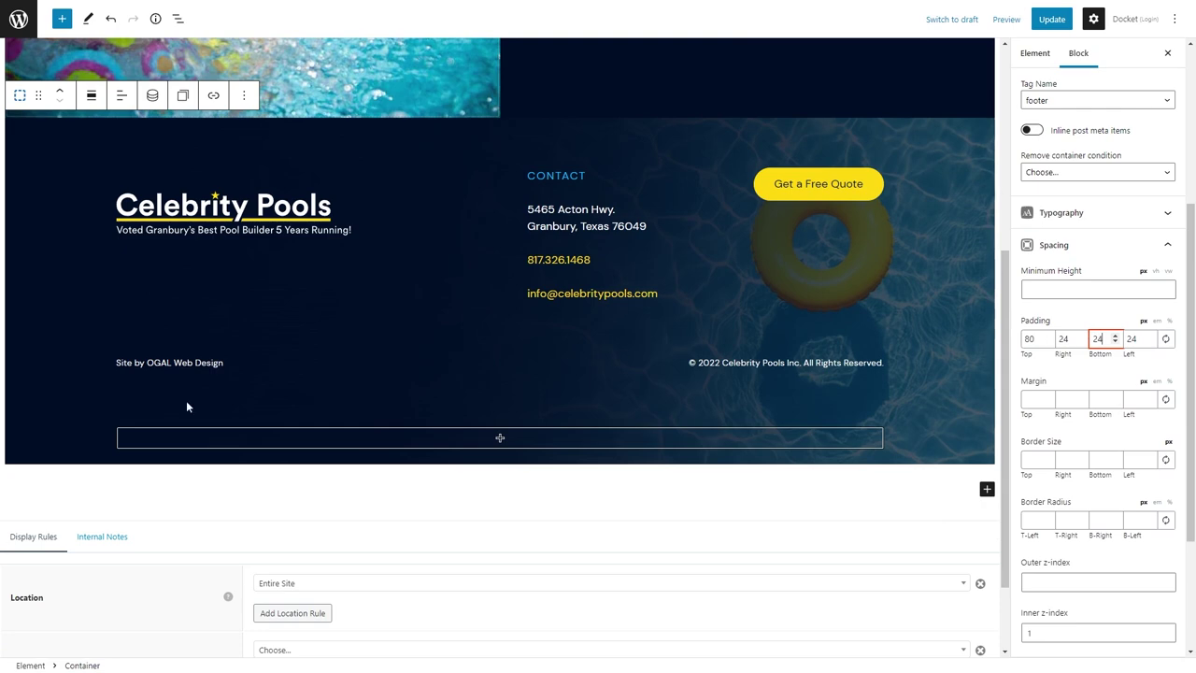
Enable Remove Vertical Gap on the copyright's container, update the footer, and view the homepage.
left_click(168, 363)
left_click(136, 333)
left_click(1032, 452)
left_click(764, 363)
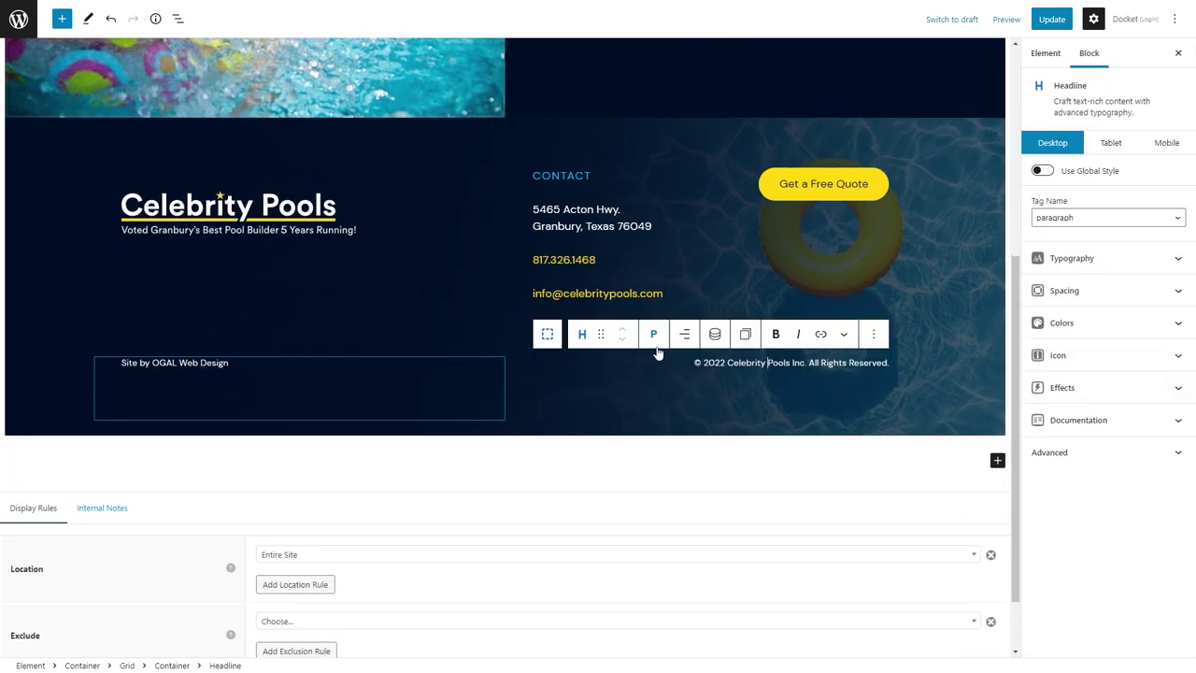
left_click(547, 333)
scroll(1093, 280, "down", 5)
left_click(1032, 266)
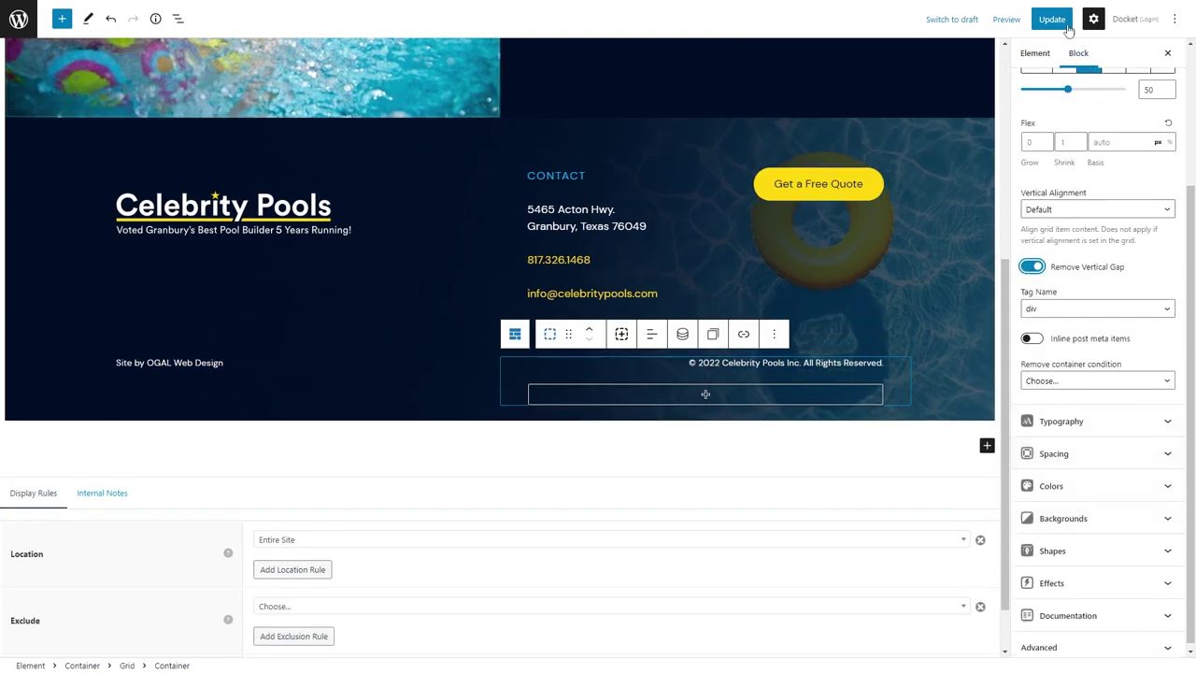
left_click(330, 40)
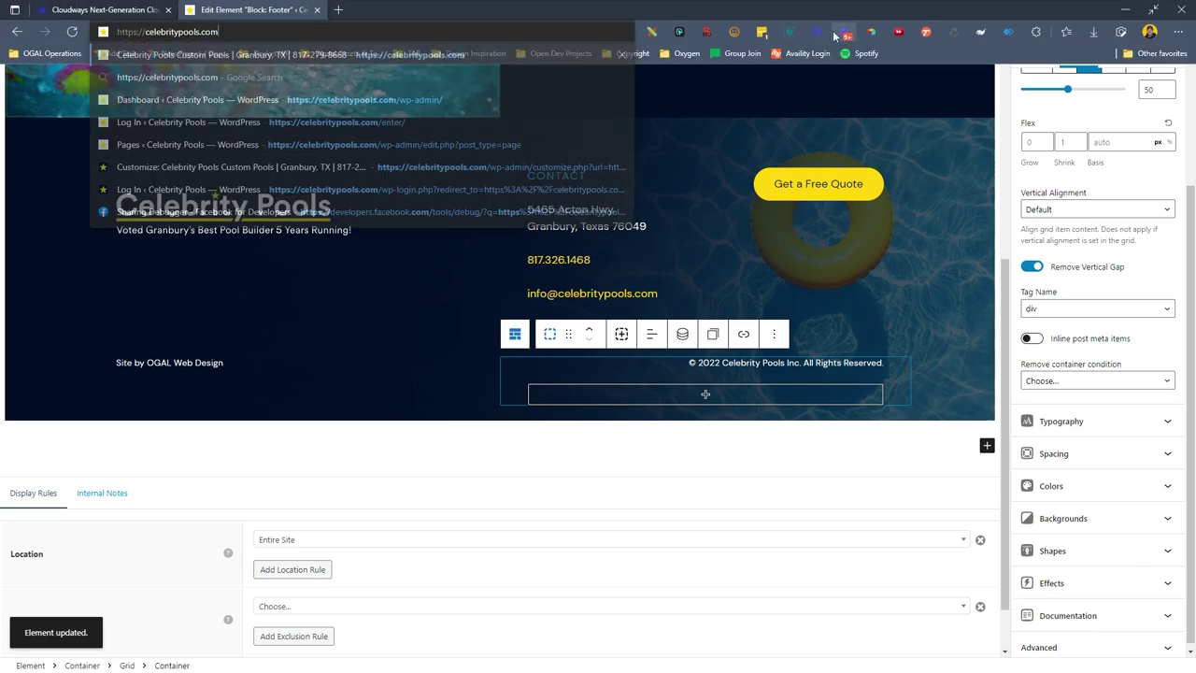
left_click(1012, 86)
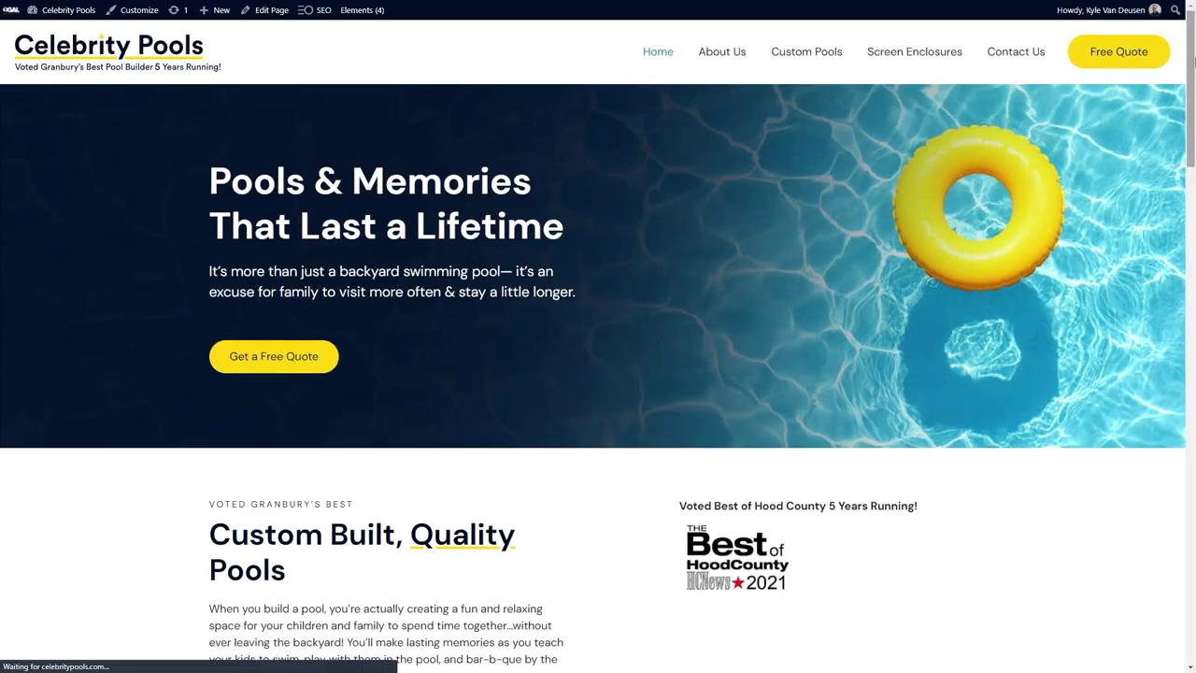
scroll(598, 336, "down", 20)
Sign in to DocketWP and mark Activate Website Caching done on the launch checklist.
scroll(598, 336, "up", 20)
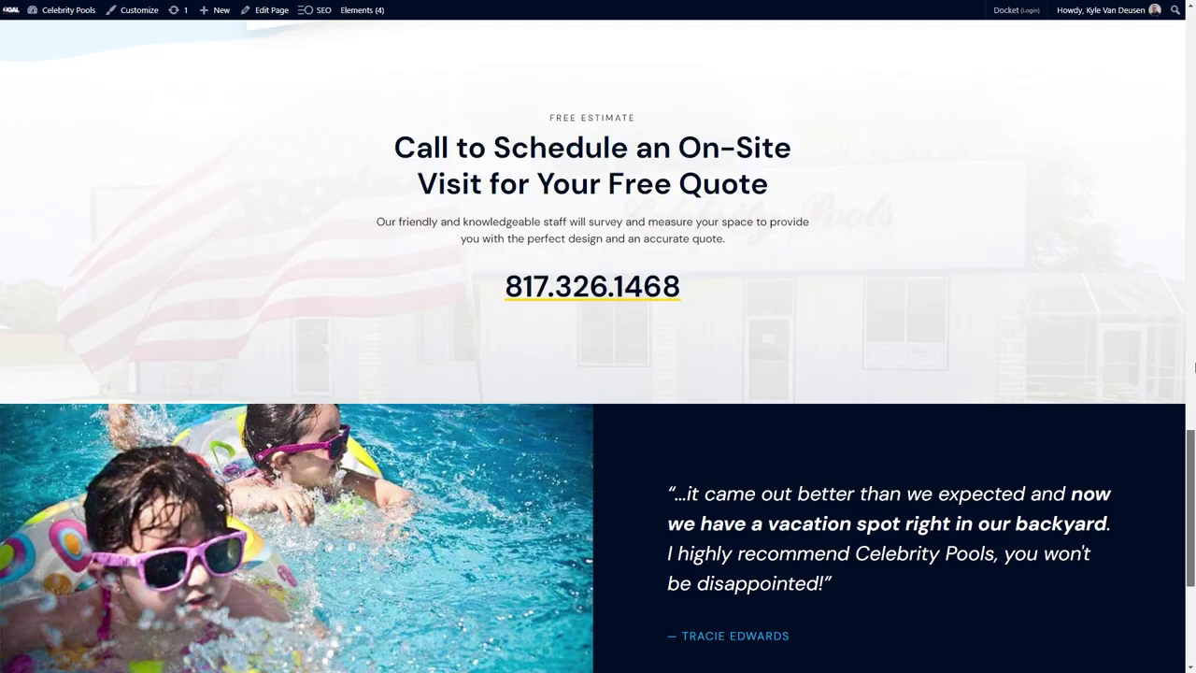
scroll(598, 336, "up", 1)
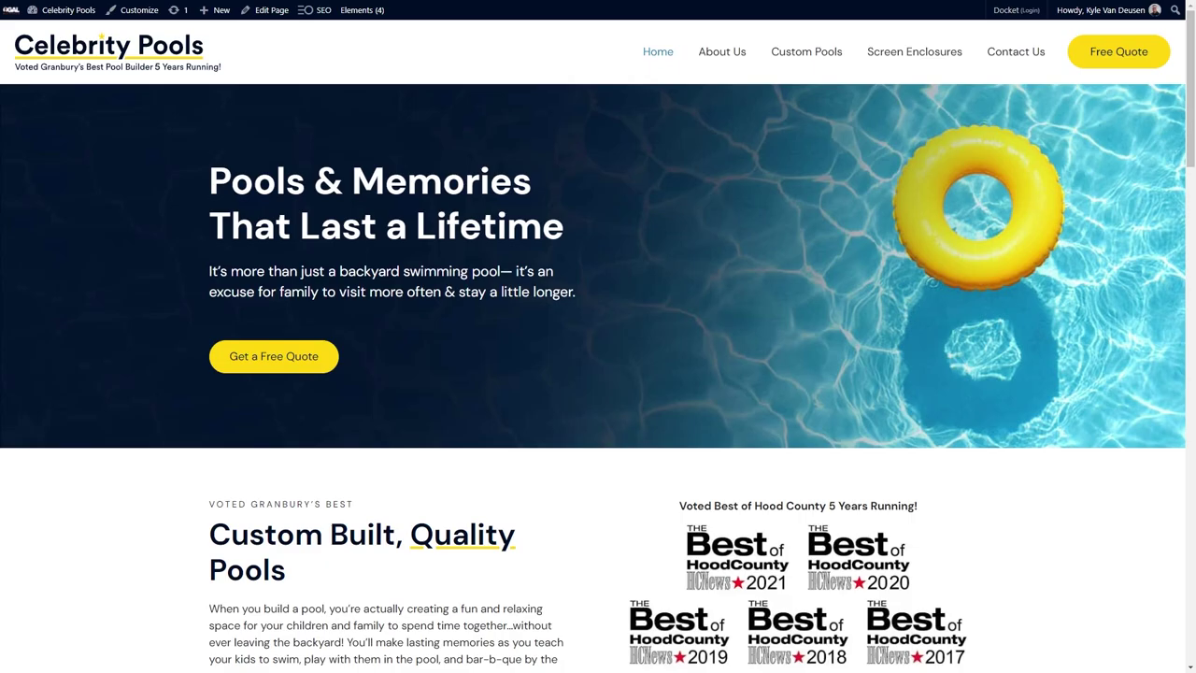
left_click(1020, 11)
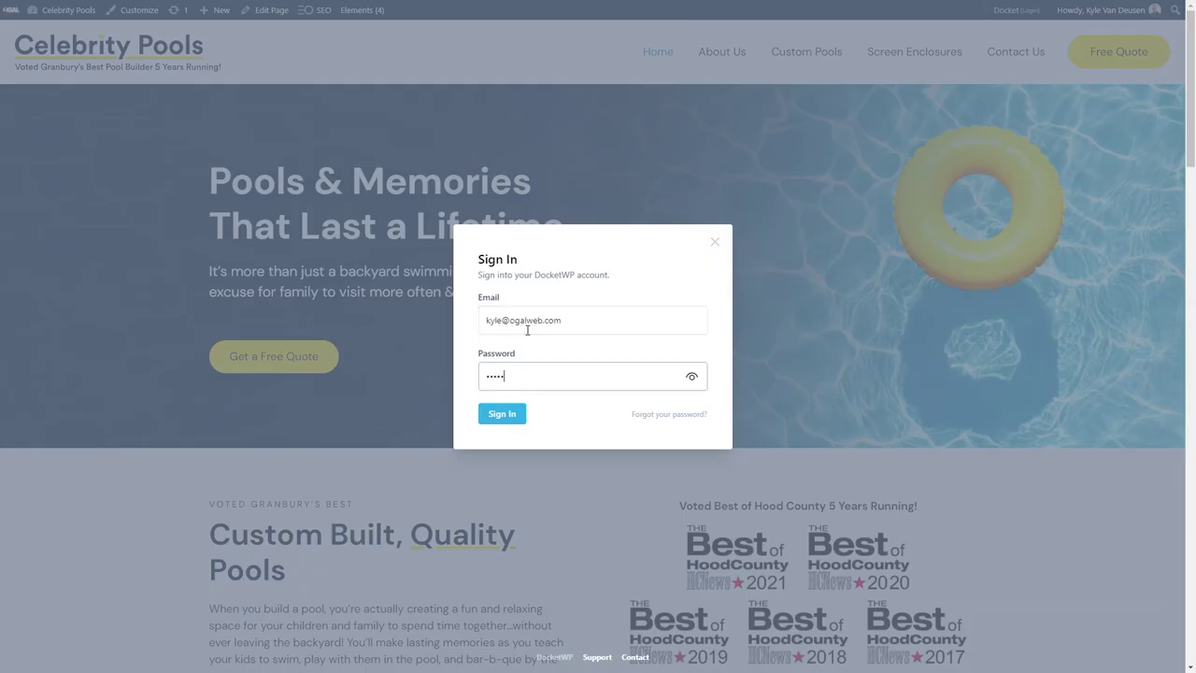
key("Return")
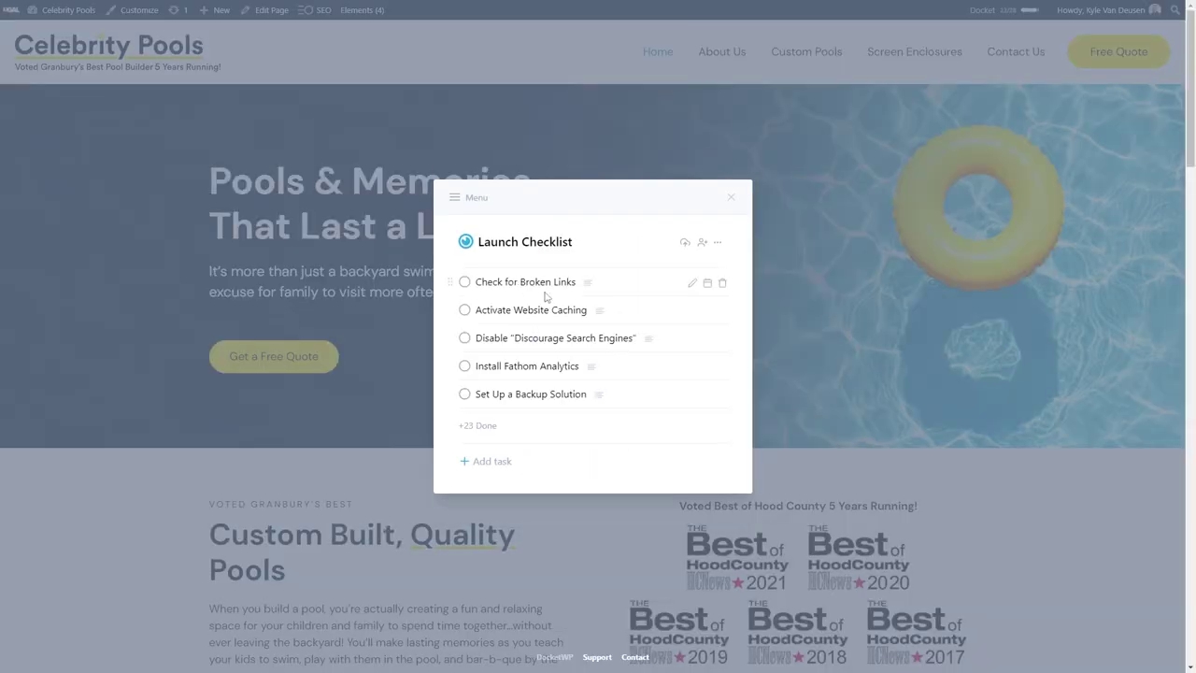
left_click(464, 284)
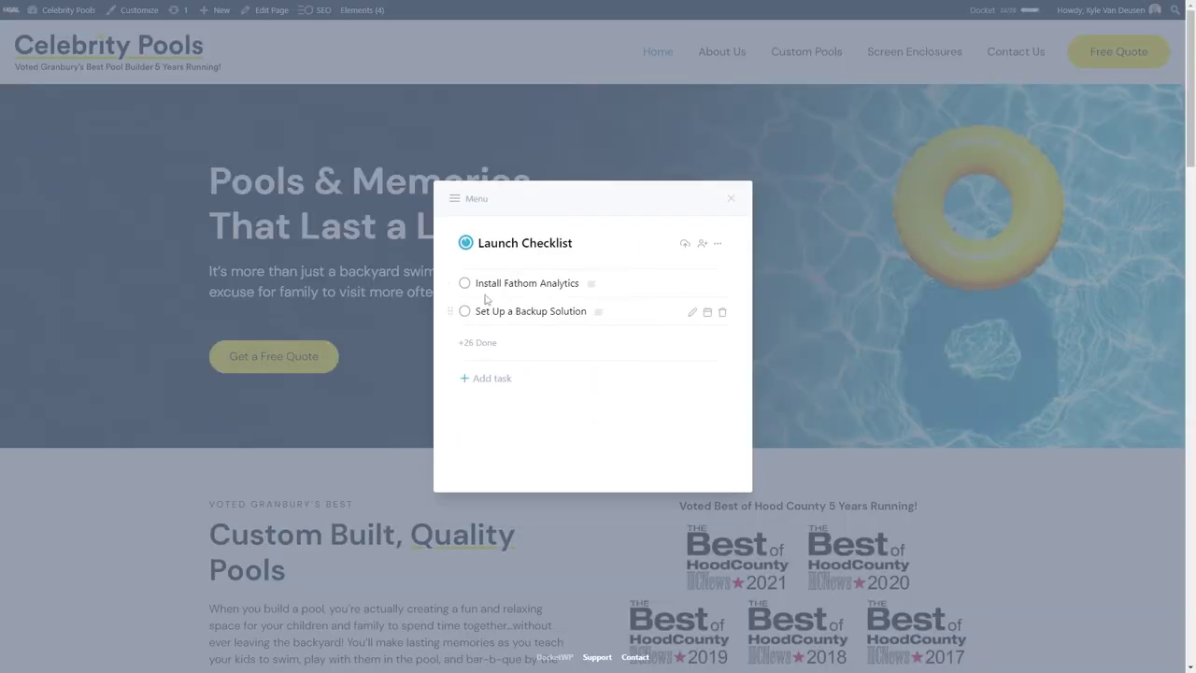
left_click(362, 311)
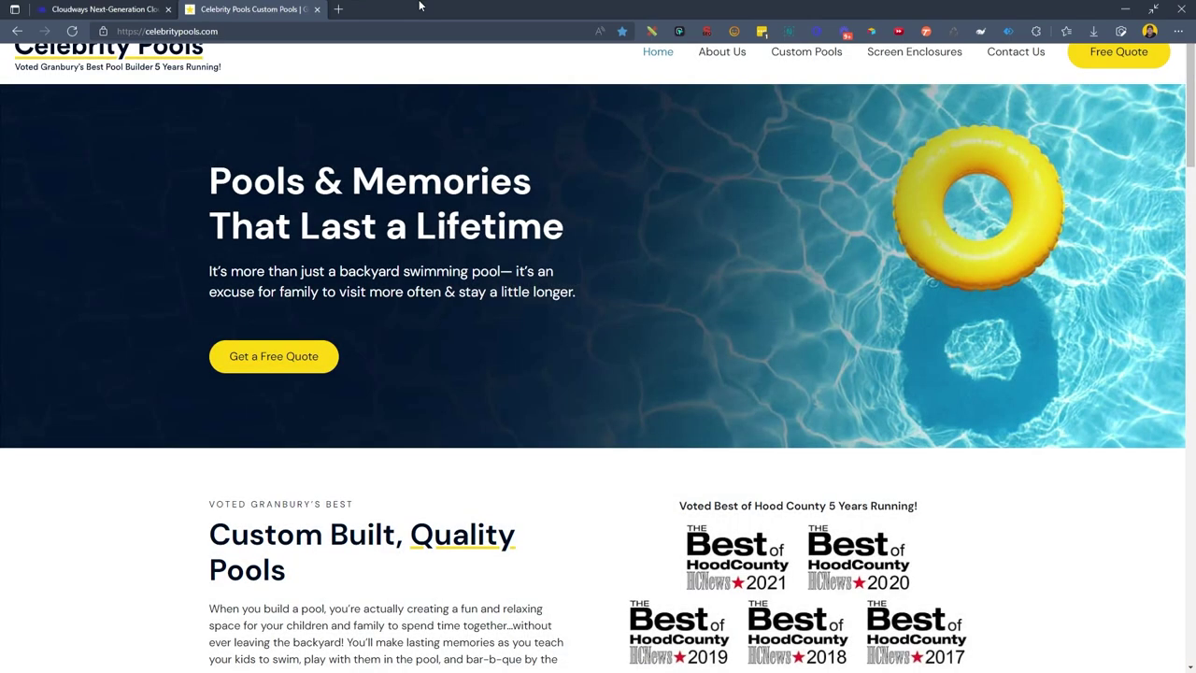
Create a Celebrity Pools site in Fathom Analytics to generate its embed code.
left_click(344, 9)
type("use")
key("Return")
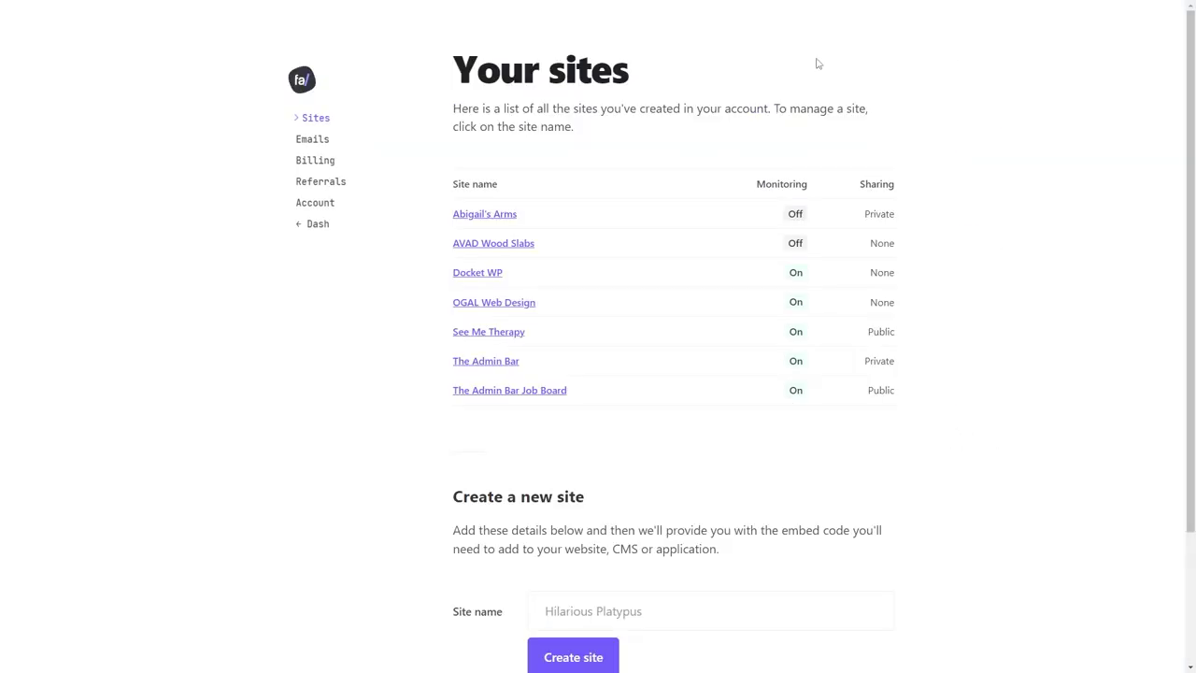
scroll(591, 507, "down", 1)
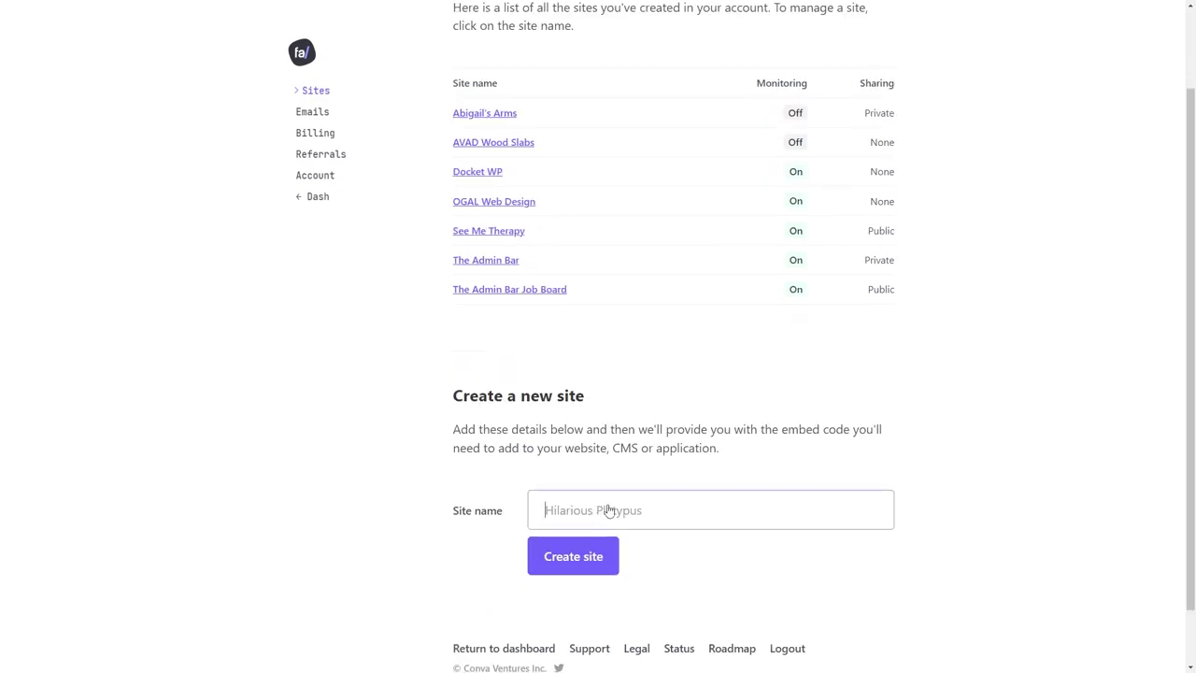
left_click(570, 541)
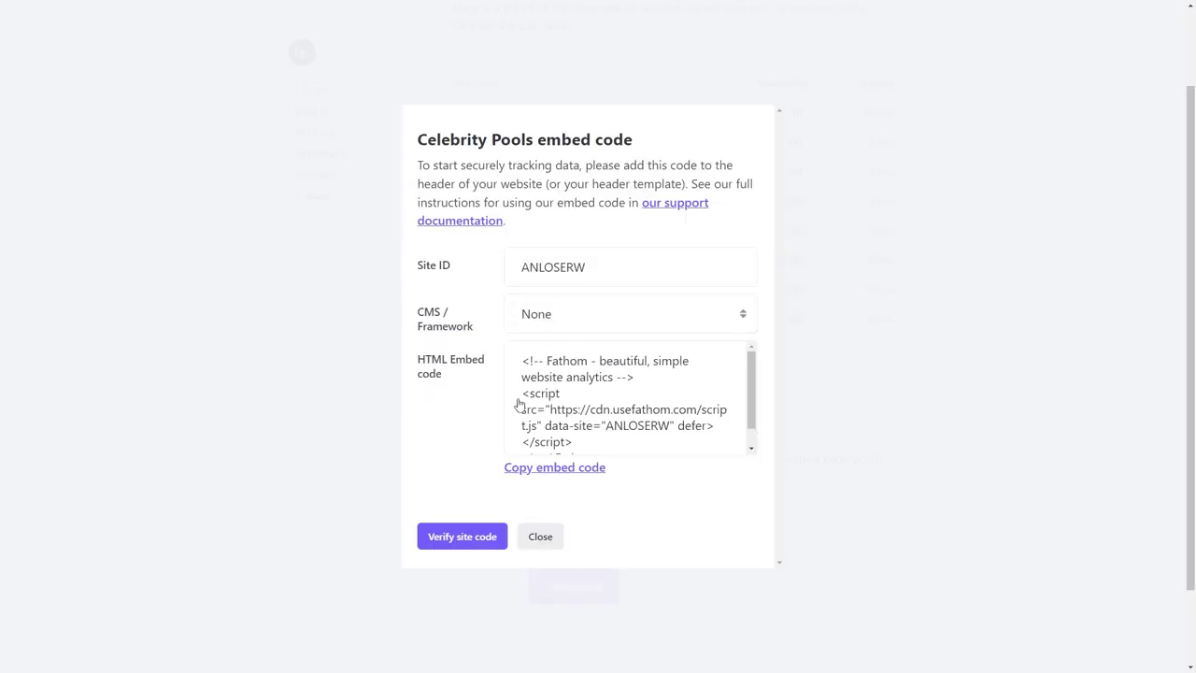
Return to the Celebrity Pools tab and go to the WordPress dashboard.
mouse_move(362, 10)
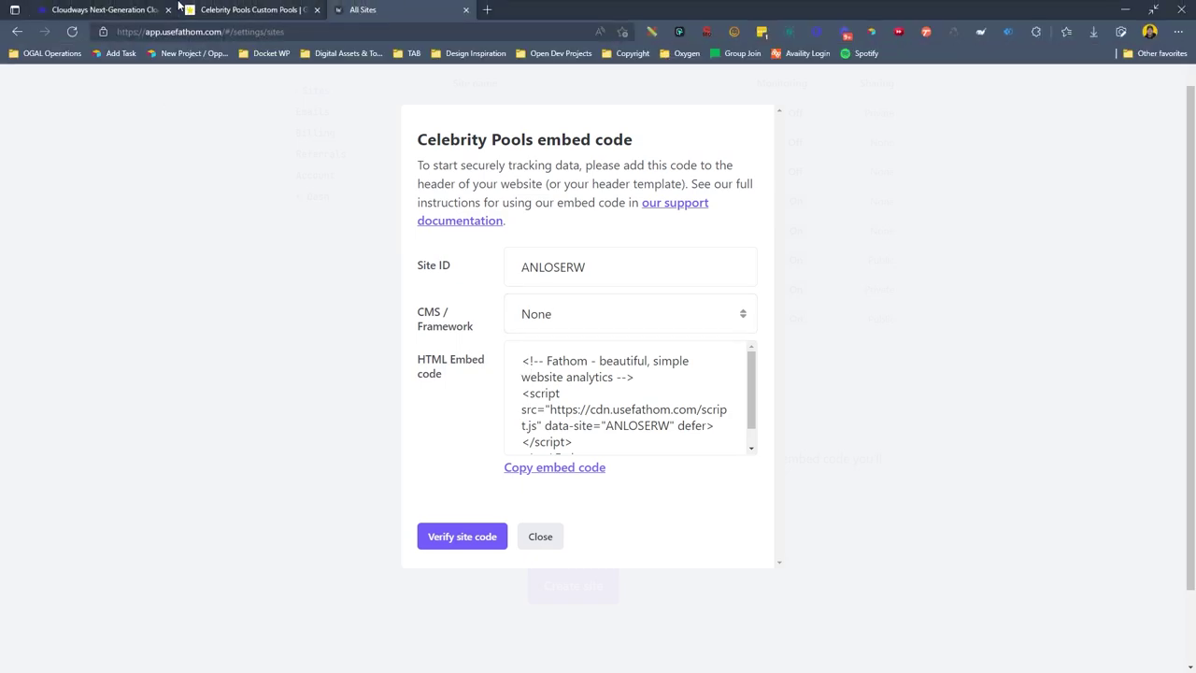
left_click(178, 8)
mouse_move(65, 8)
left_click(46, 32)
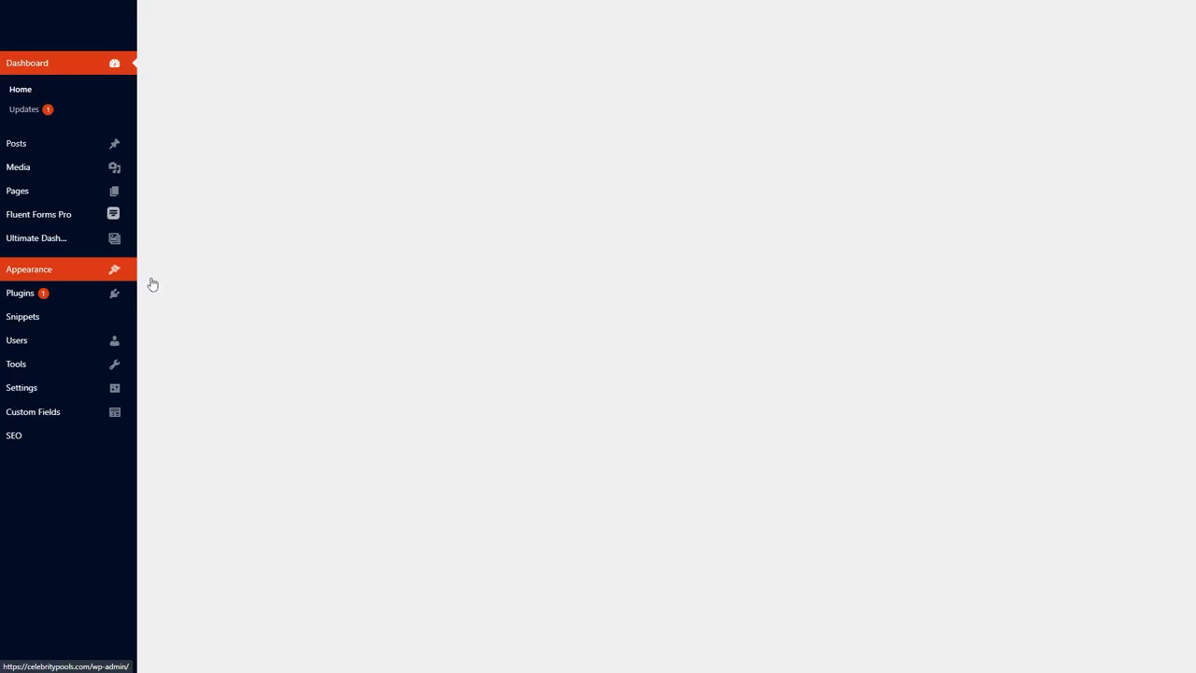
Install and activate the Fathom Analytics plugin.
mouse_move(115, 297)
left_click(164, 316)
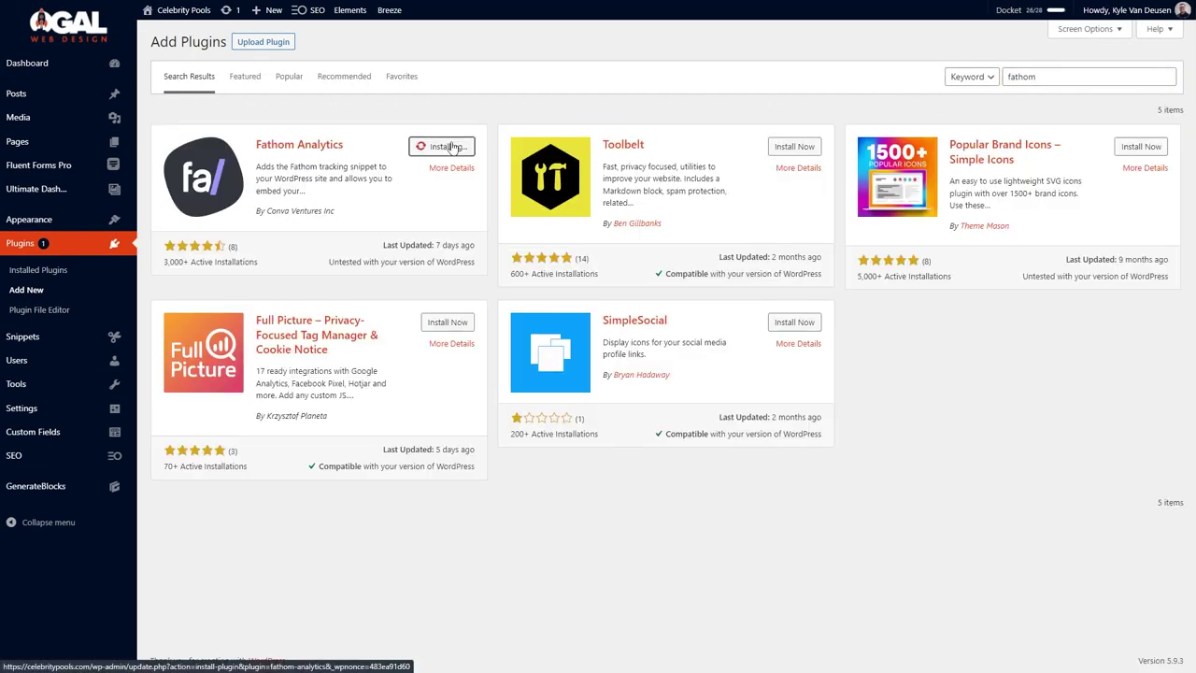
left_click(452, 147)
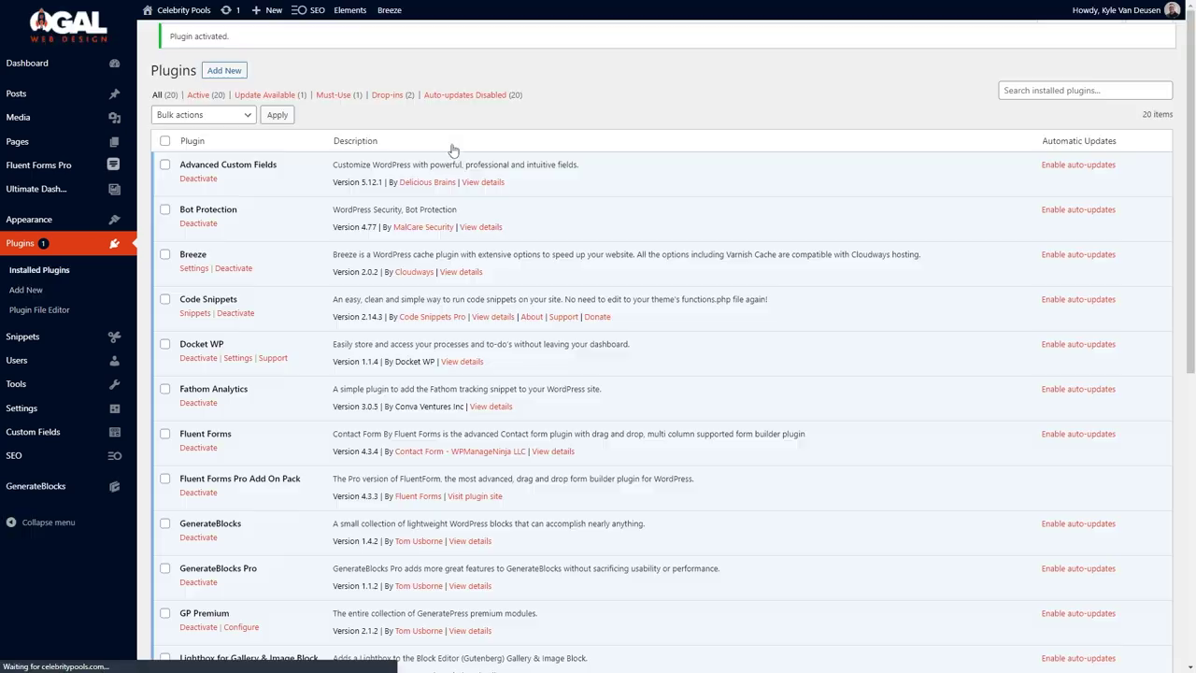
Save the site ID in Fathom Analytics settings, purge the Breeze cache, and start site-code verification.
scroll(225, 268, "down", 2)
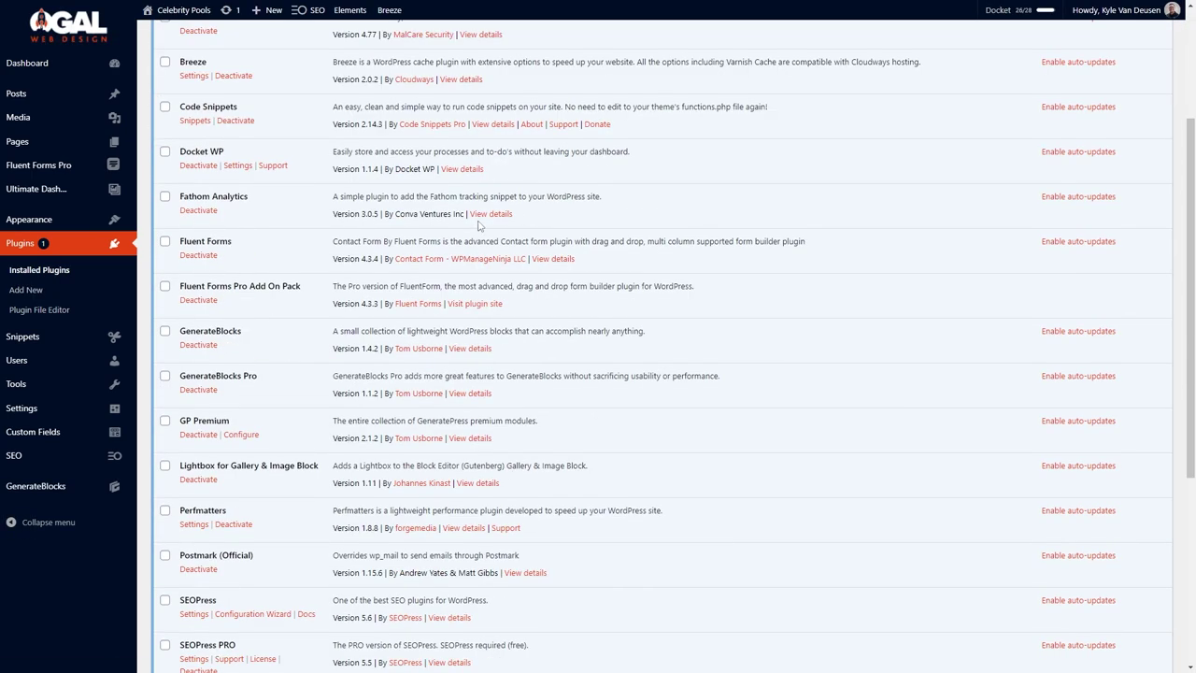
mouse_move(94, 408)
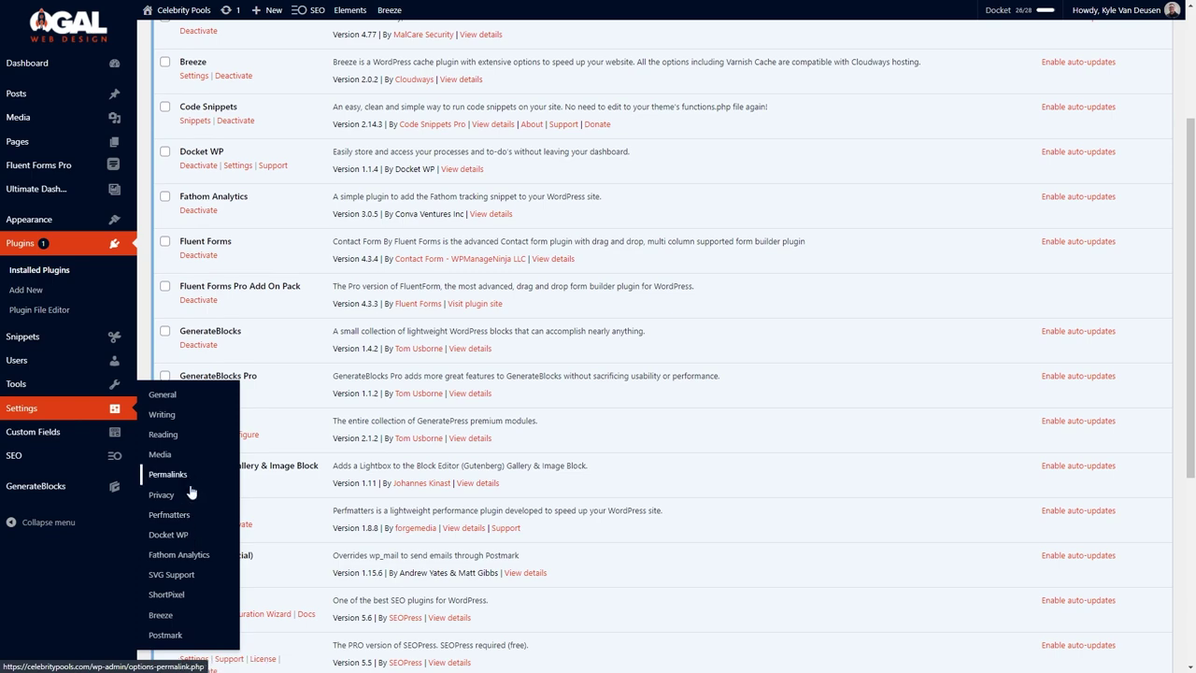
left_click(192, 554)
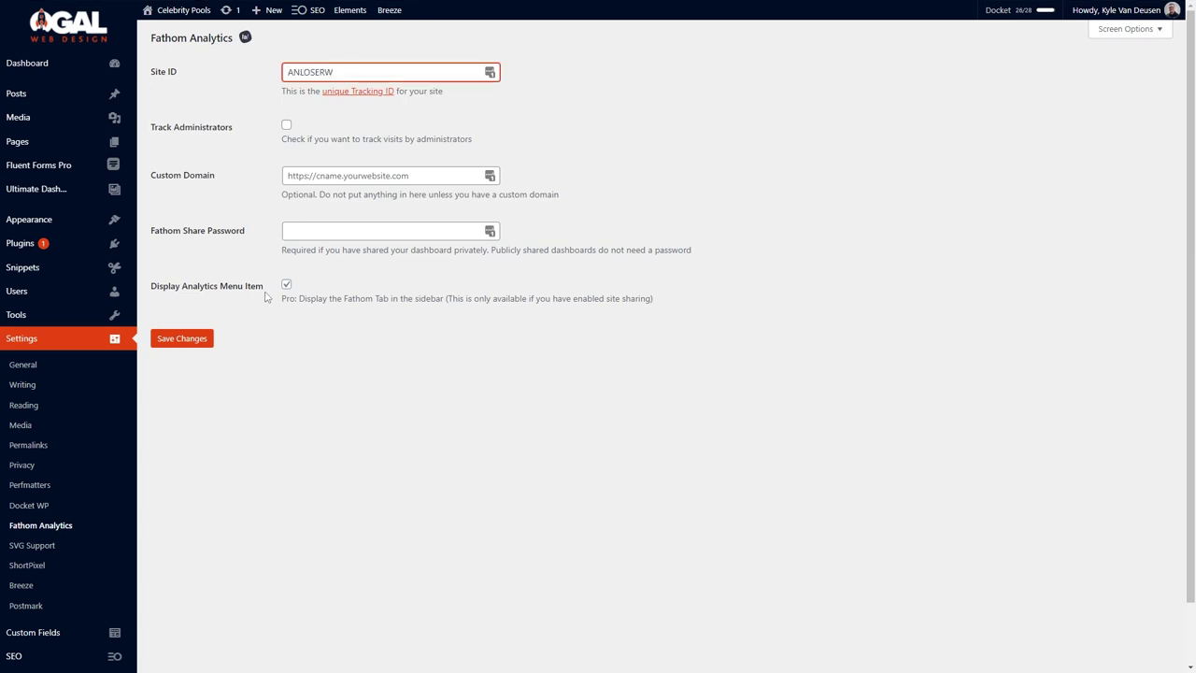
left_click(197, 343)
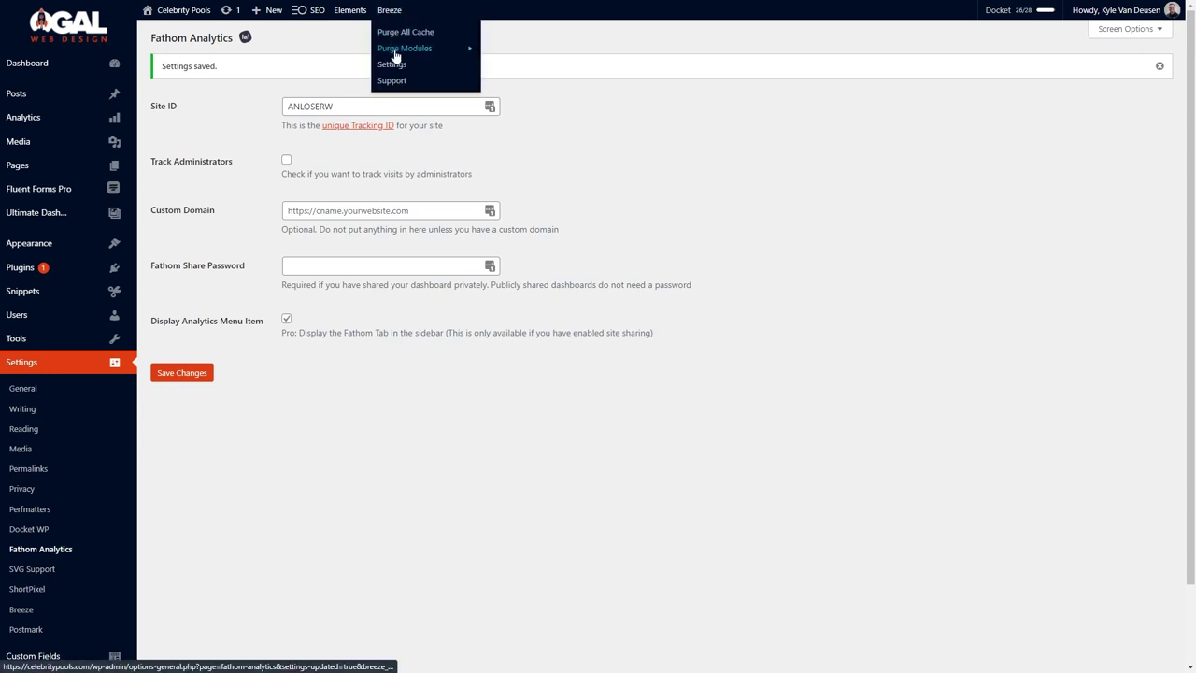
left_click(387, 48)
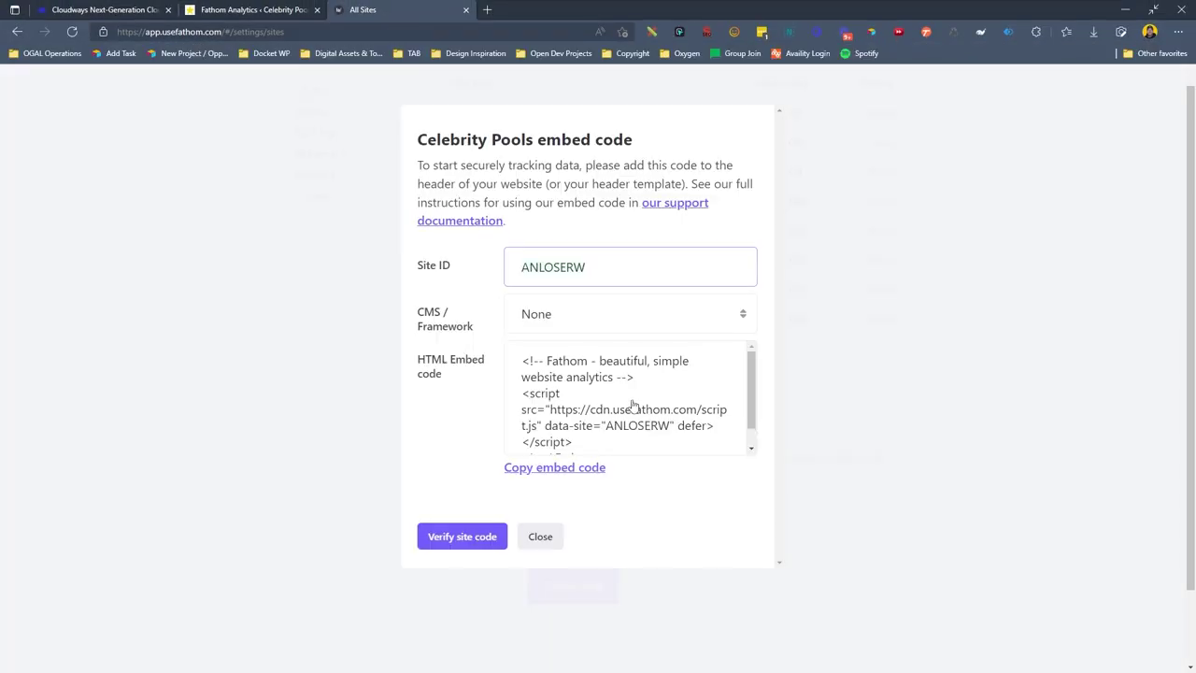
left_click(459, 534)
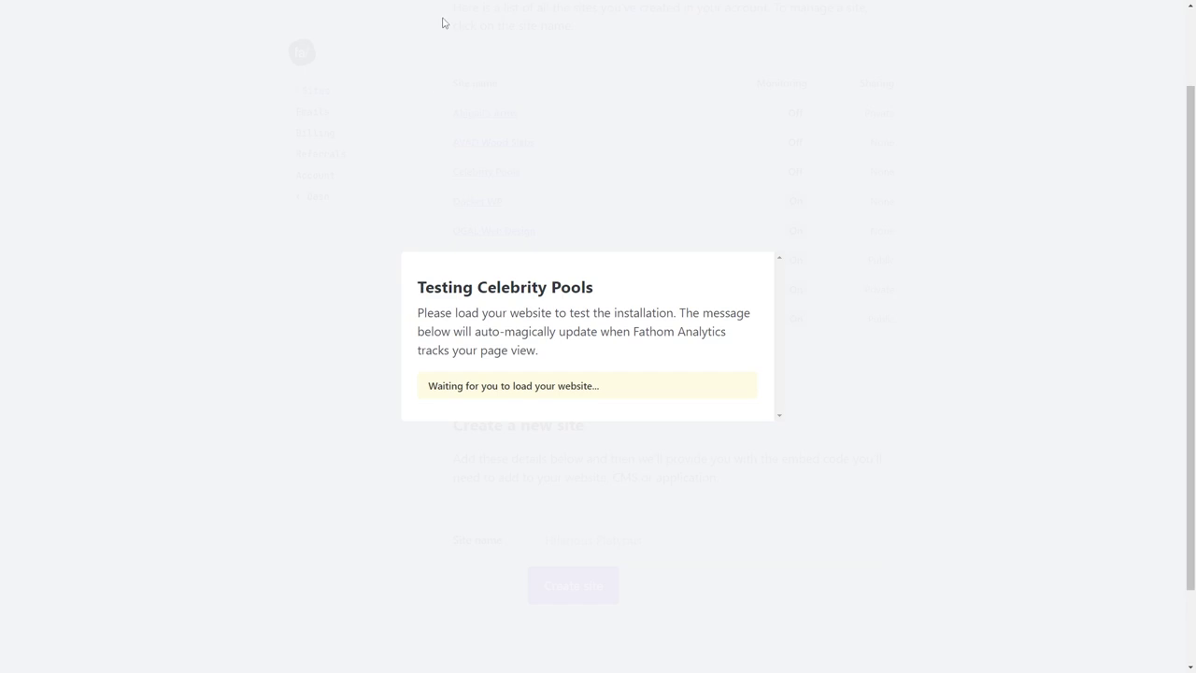
Load celebritypools.com in a new InPrivate window so Fathom can detect the tracker.
mouse_move(456, 6)
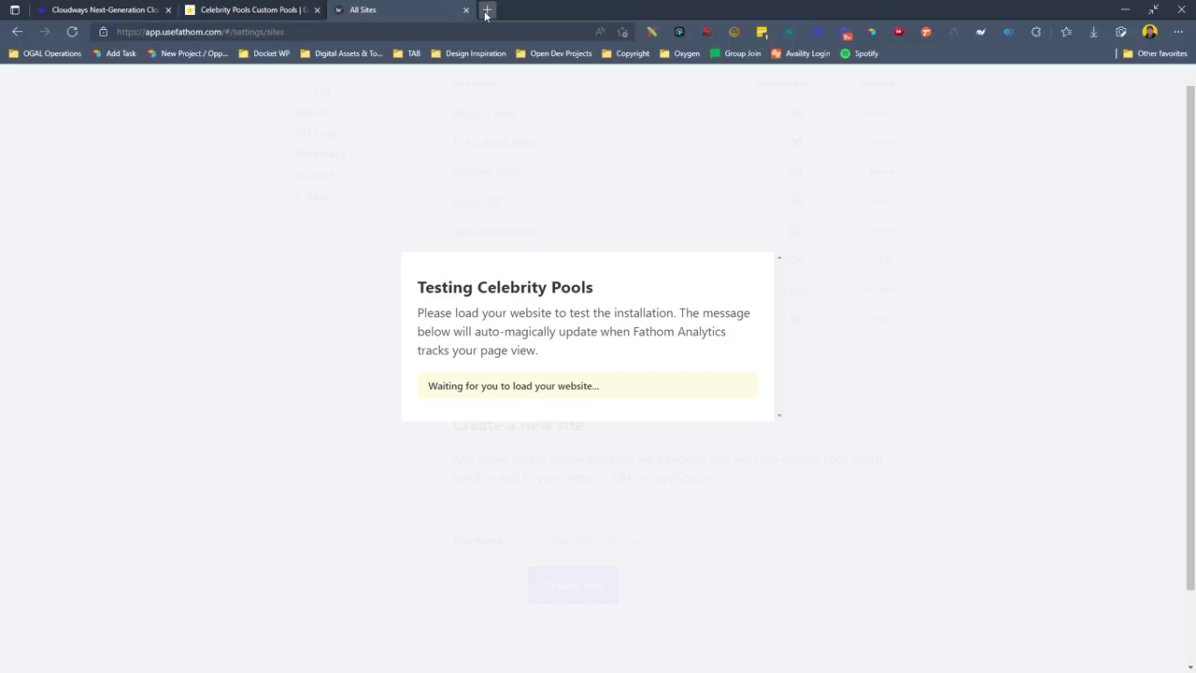
left_click(486, 10)
left_click(1176, 33)
left_click(1087, 92)
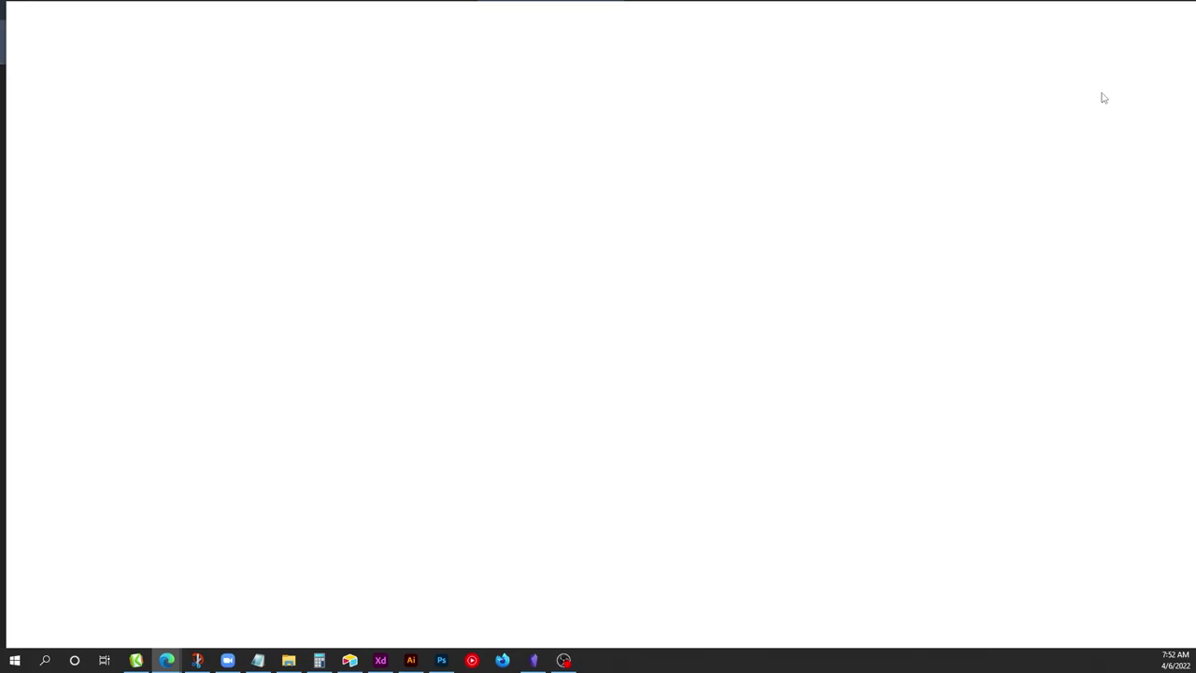
type("celebritypools.com")
key("Return")
left_click(1130, 14)
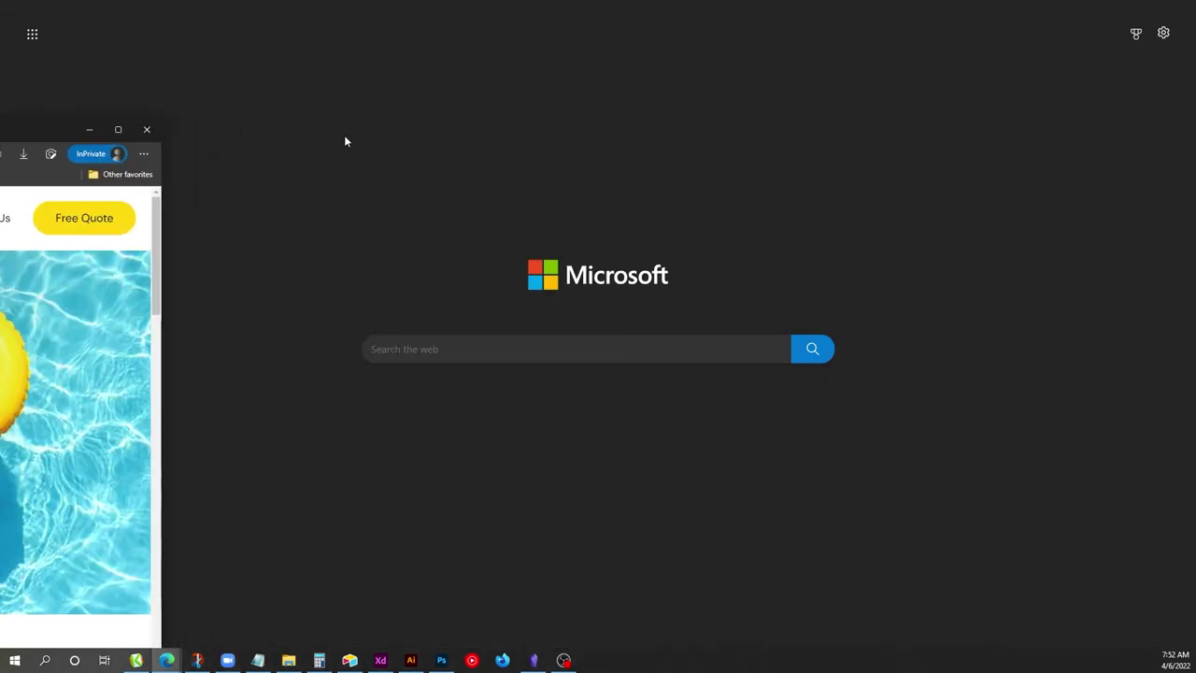
After the tracker is confirmed, open the Celebrity Pools site settings from the Fathom dashboard and review them.
left_click(523, 7)
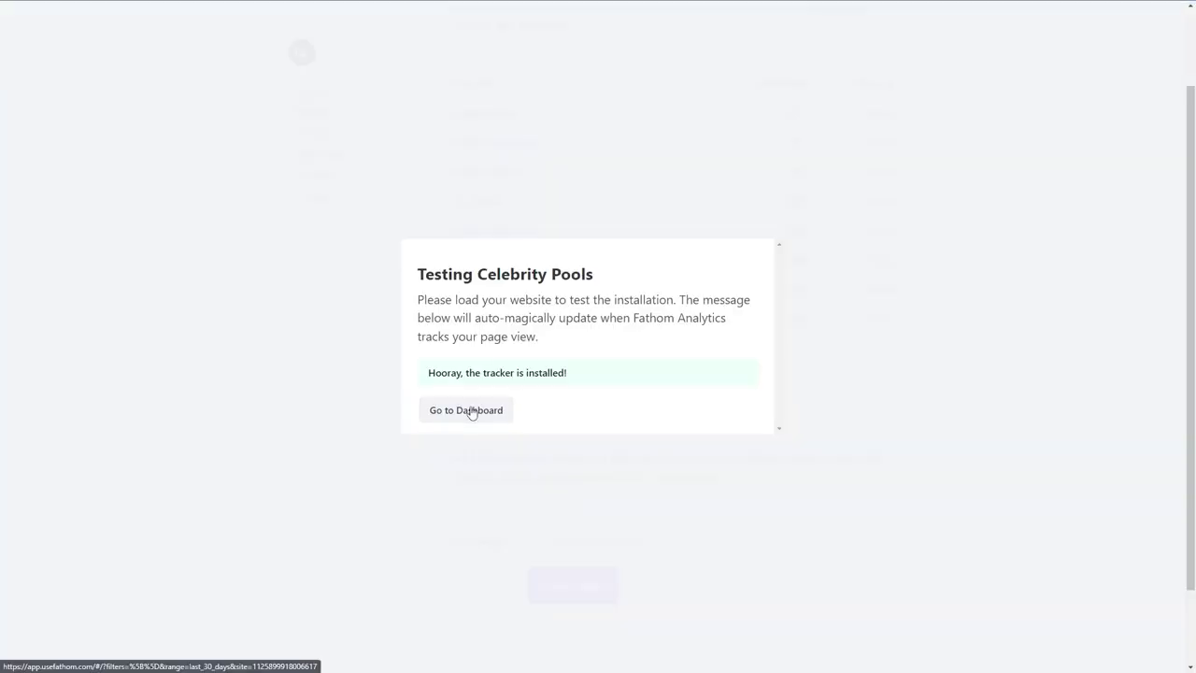
left_click(472, 411)
left_click(1009, 39)
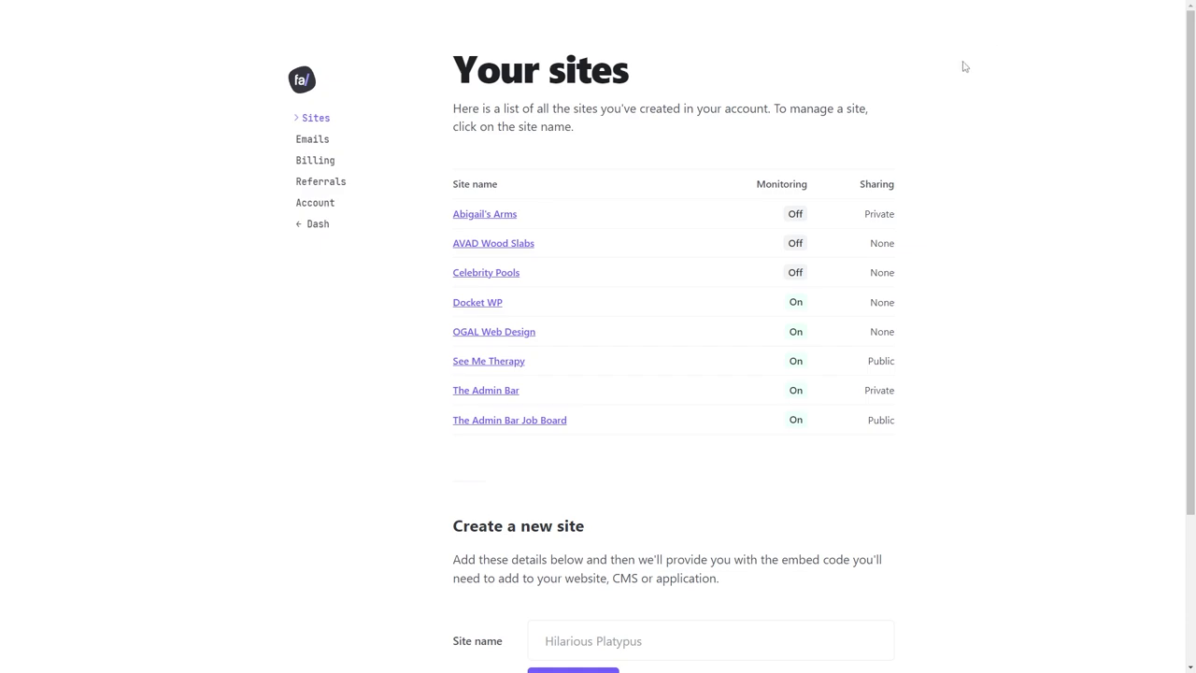
left_click(480, 277)
scroll(579, 392, "down", 12)
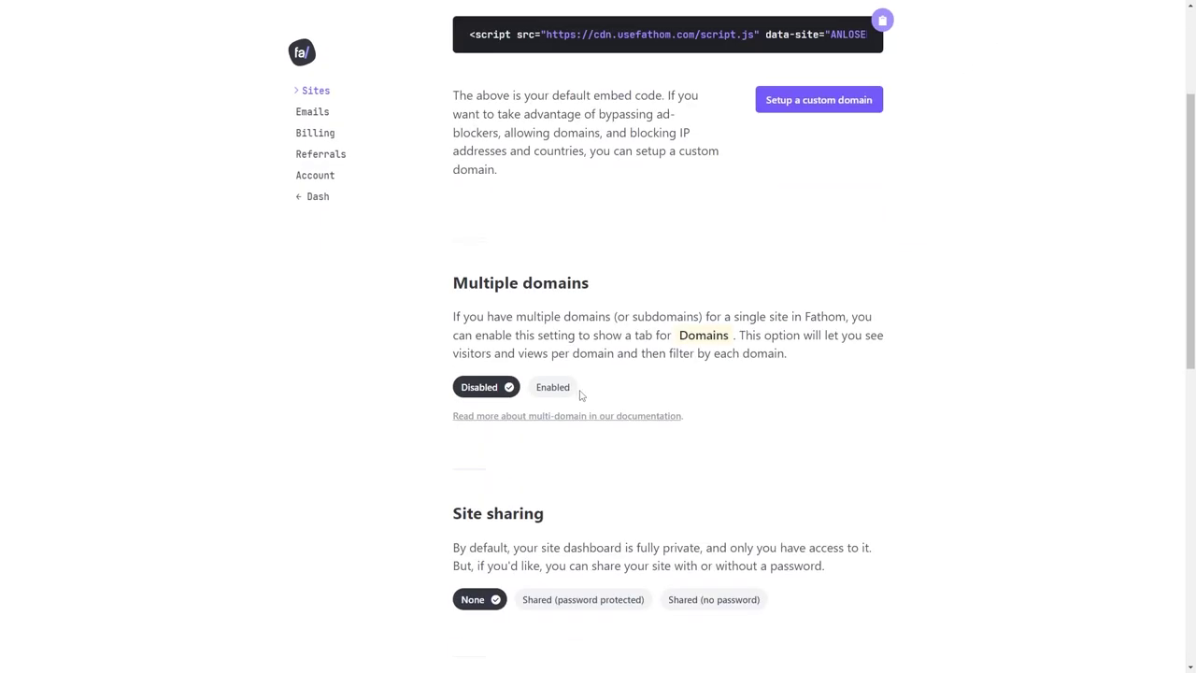
scroll(679, 380, "up", 6)
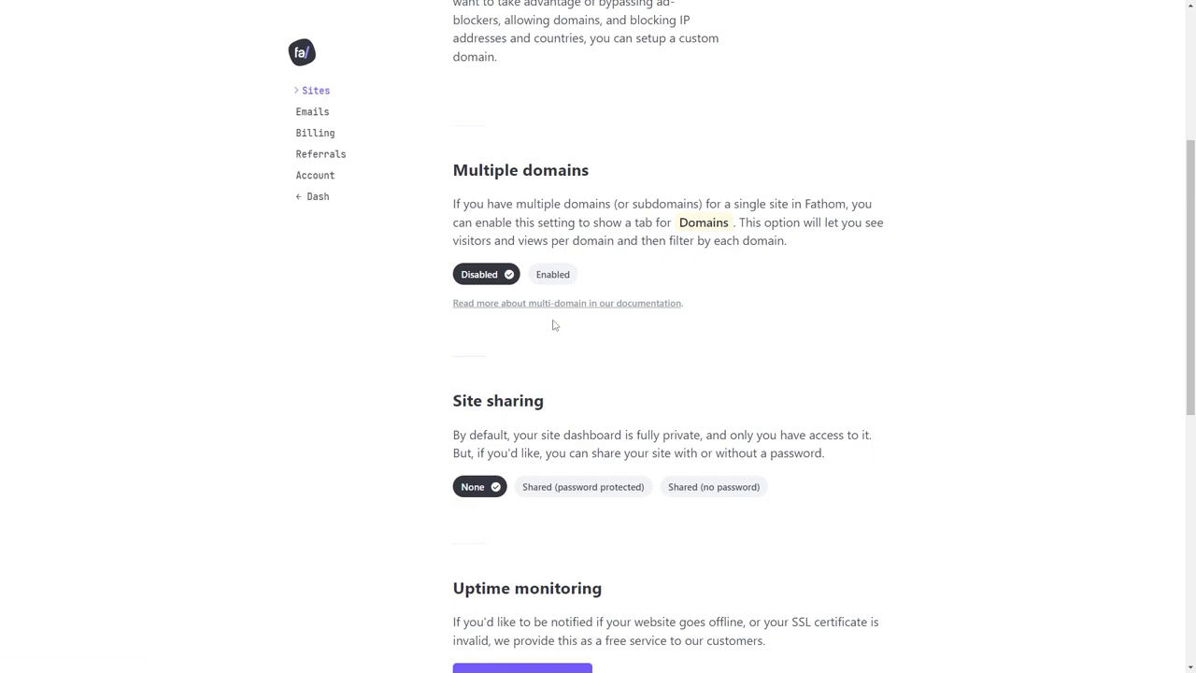
scroll(553, 324, "up", 1)
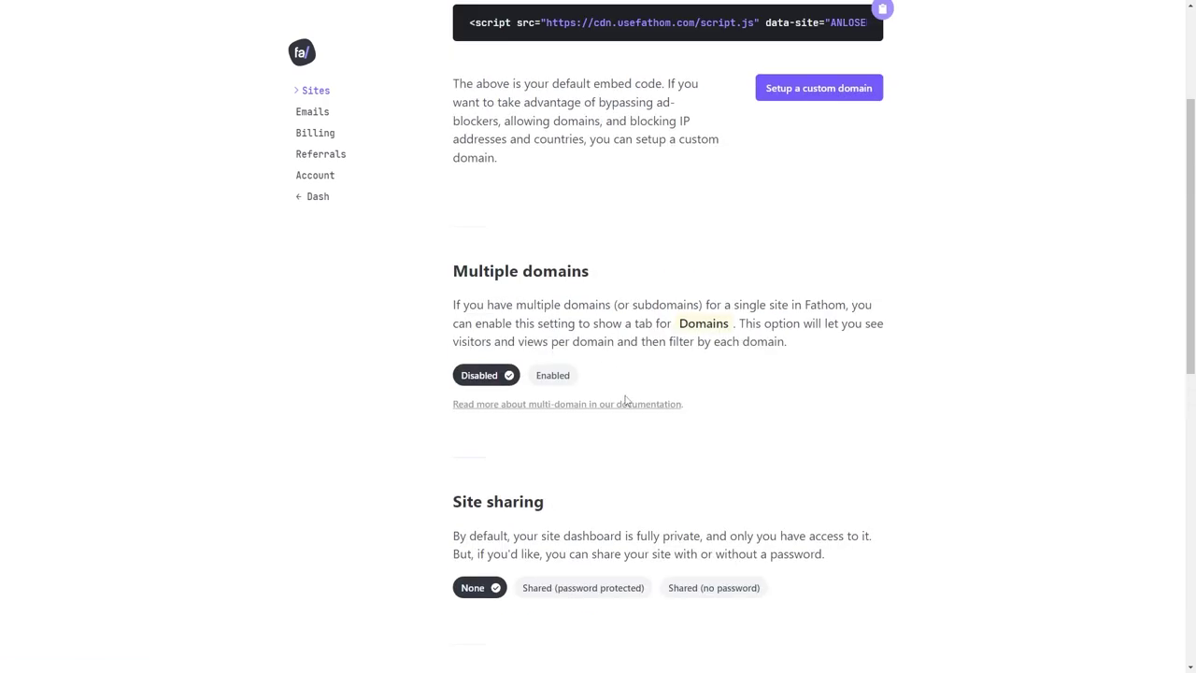
scroll(626, 400, "up", 2)
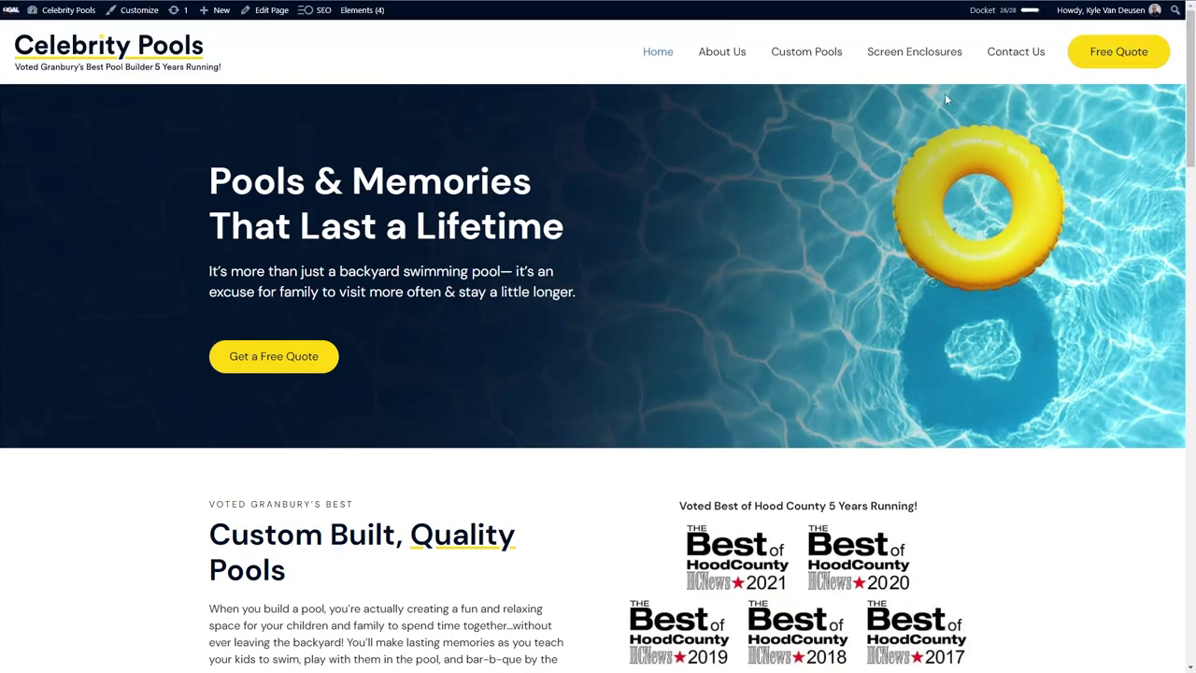
Check off the Install Fathom Analytics task in the launch checklist.
left_click(996, 18)
left_click(464, 284)
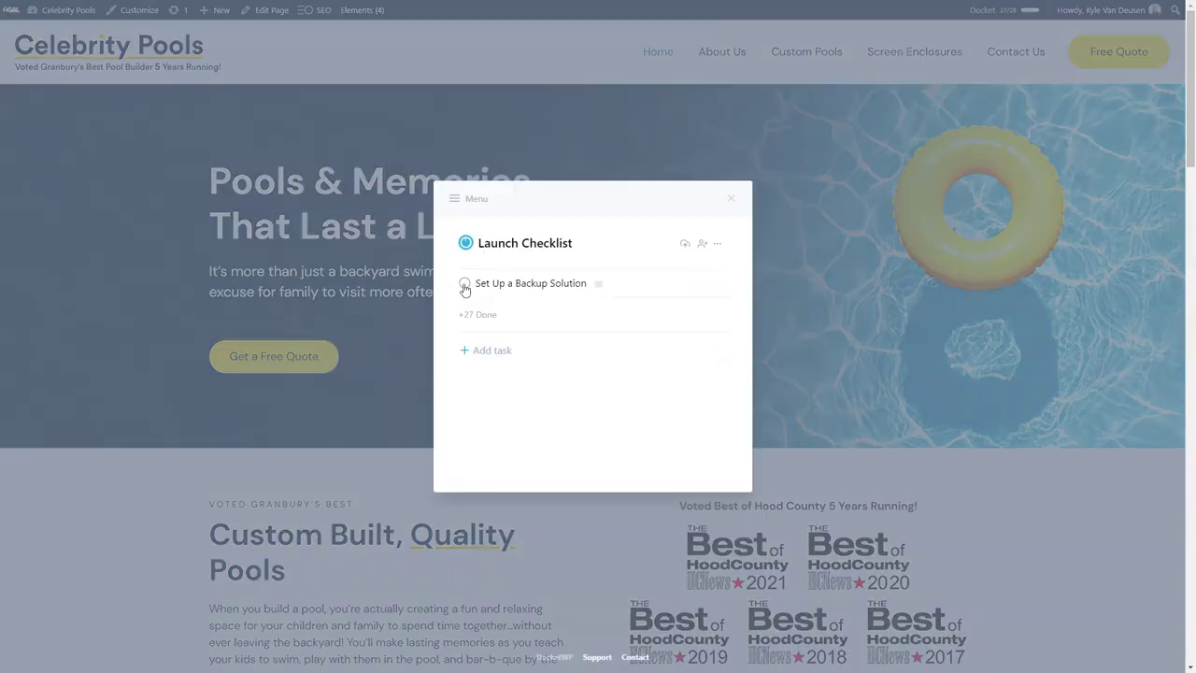
left_click(280, 267)
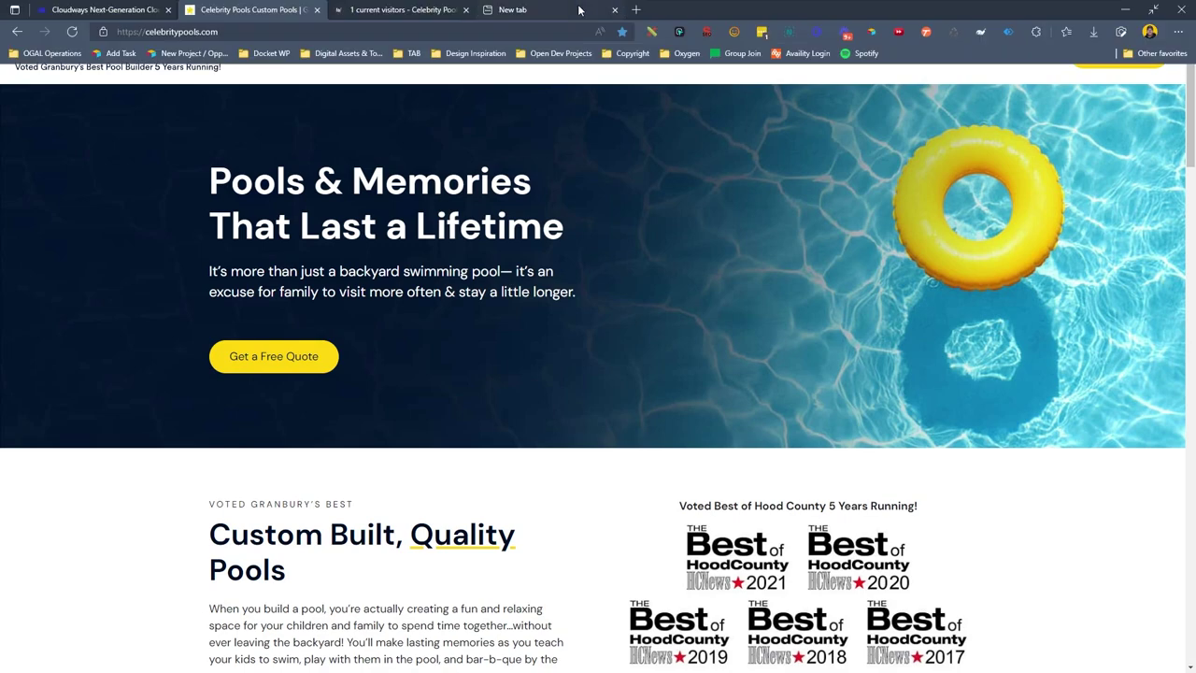
Log in to BlogVault and search its sites list for Celebrity Pools.
key("ctrl+t")
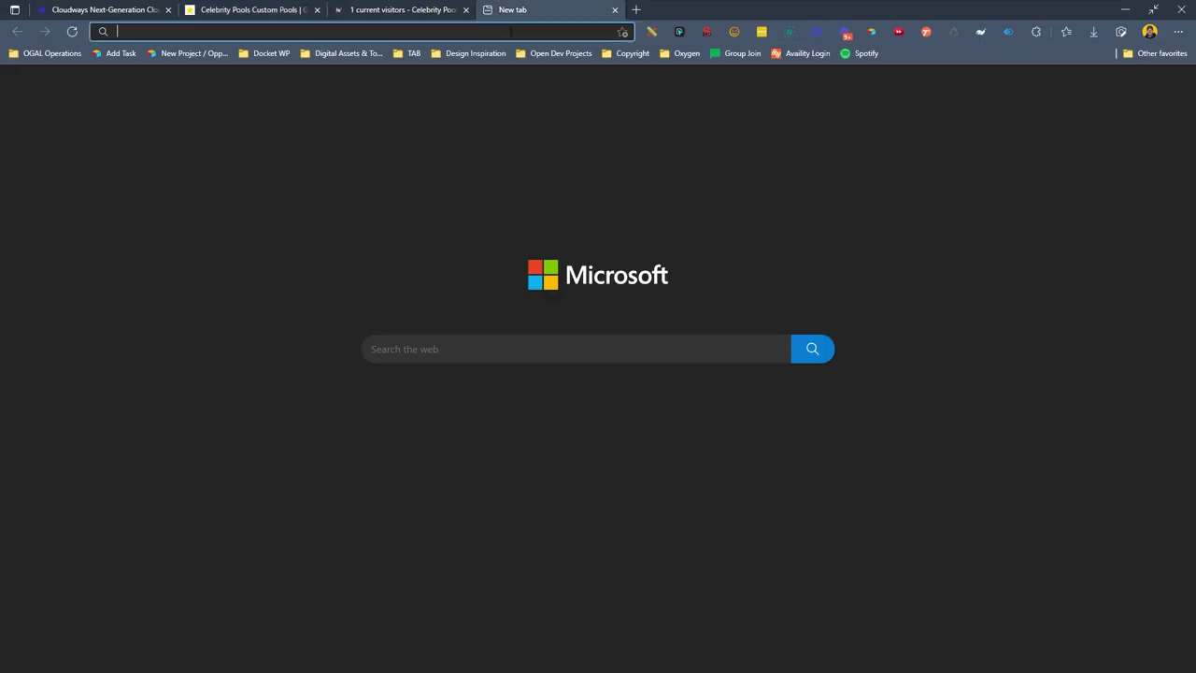
type("blogvault.com")
key("Return")
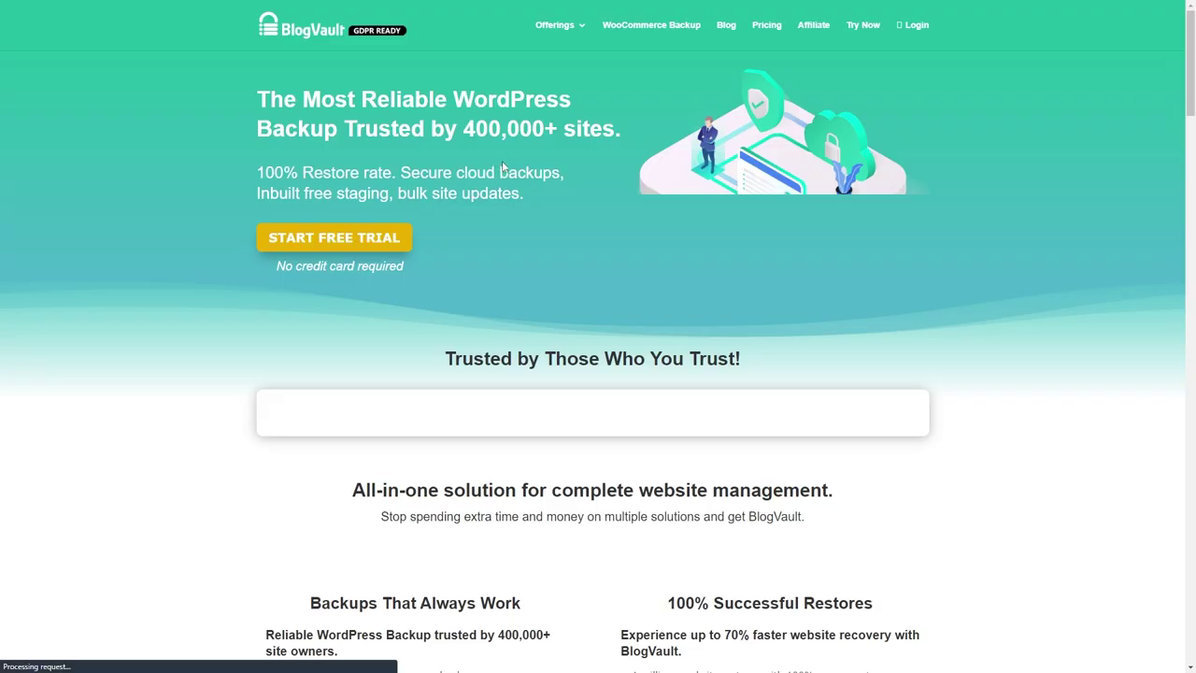
left_click(897, 35)
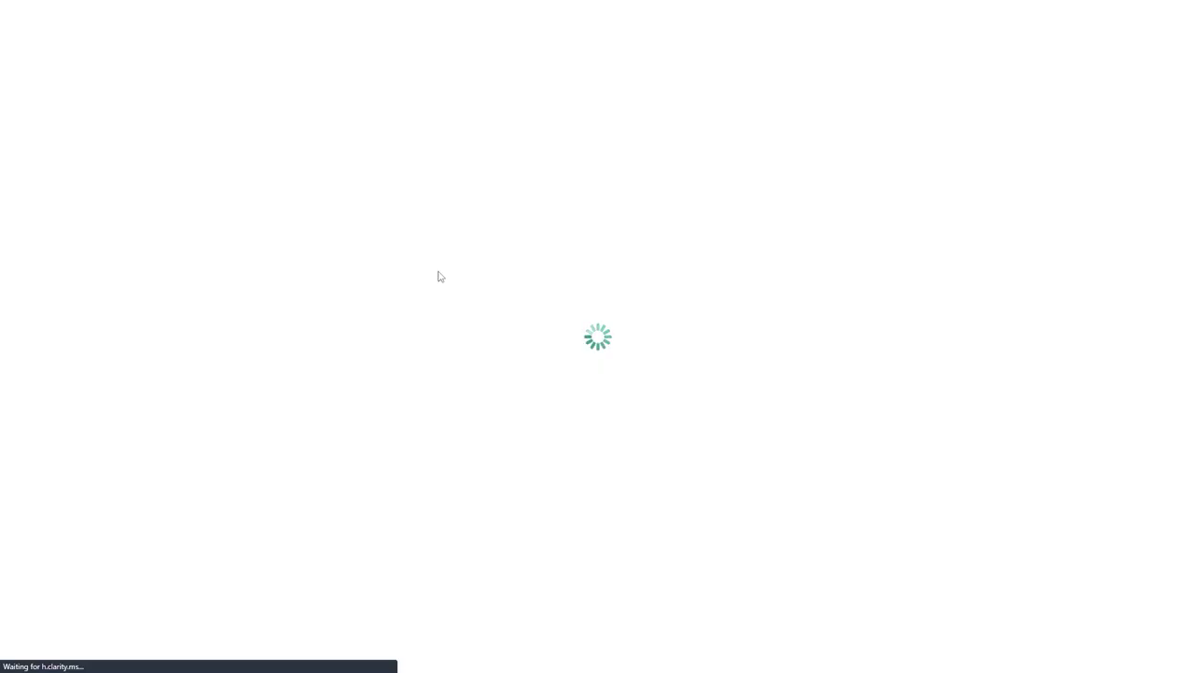
left_click(274, 28)
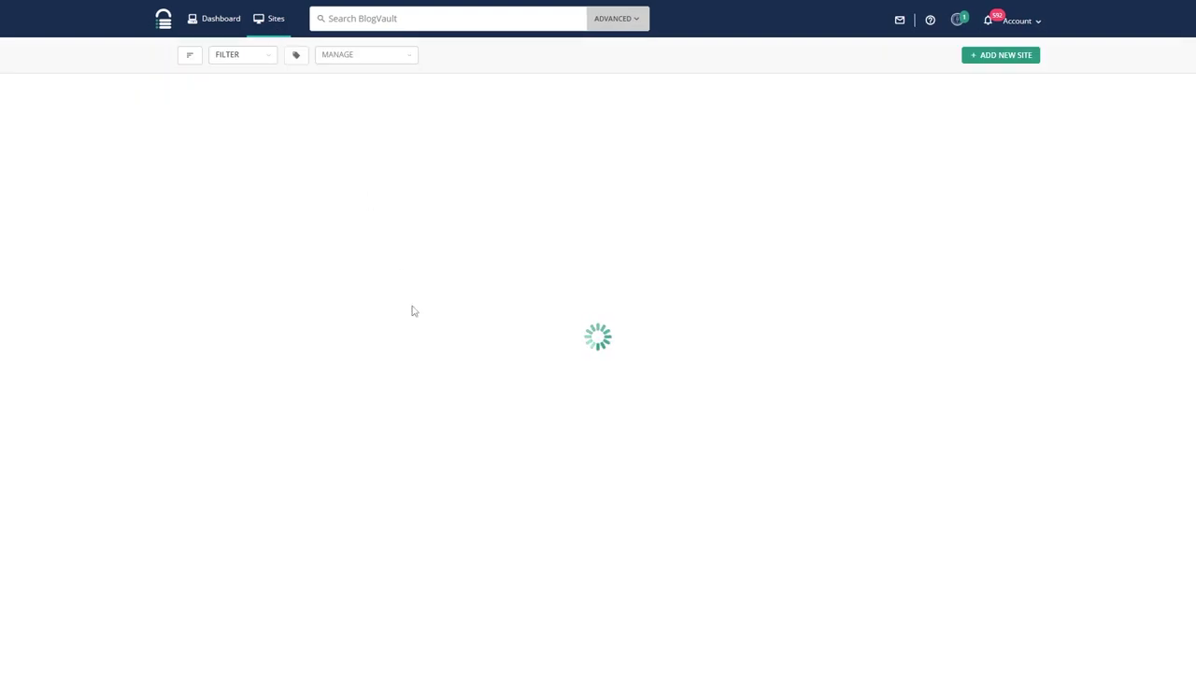
scroll(382, 400, "down", 15)
key("ctrl+f")
type("cele")
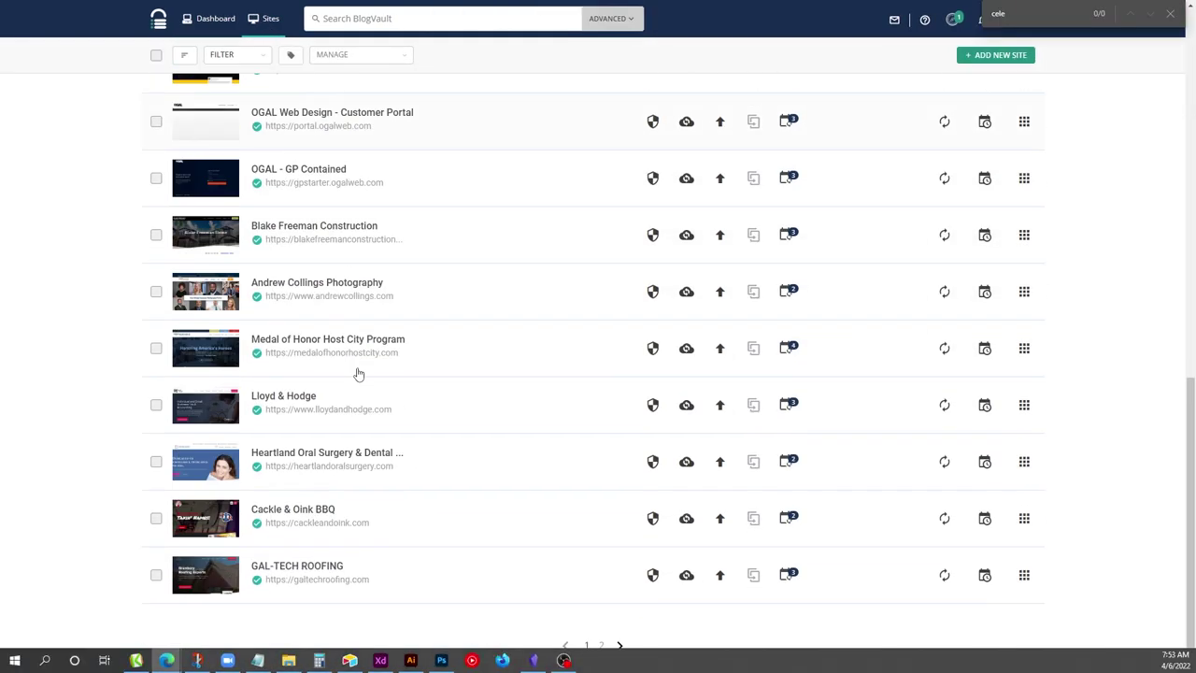
Open the Celebrity Pools site from page 2 and view its settings without saving.
left_click(601, 637)
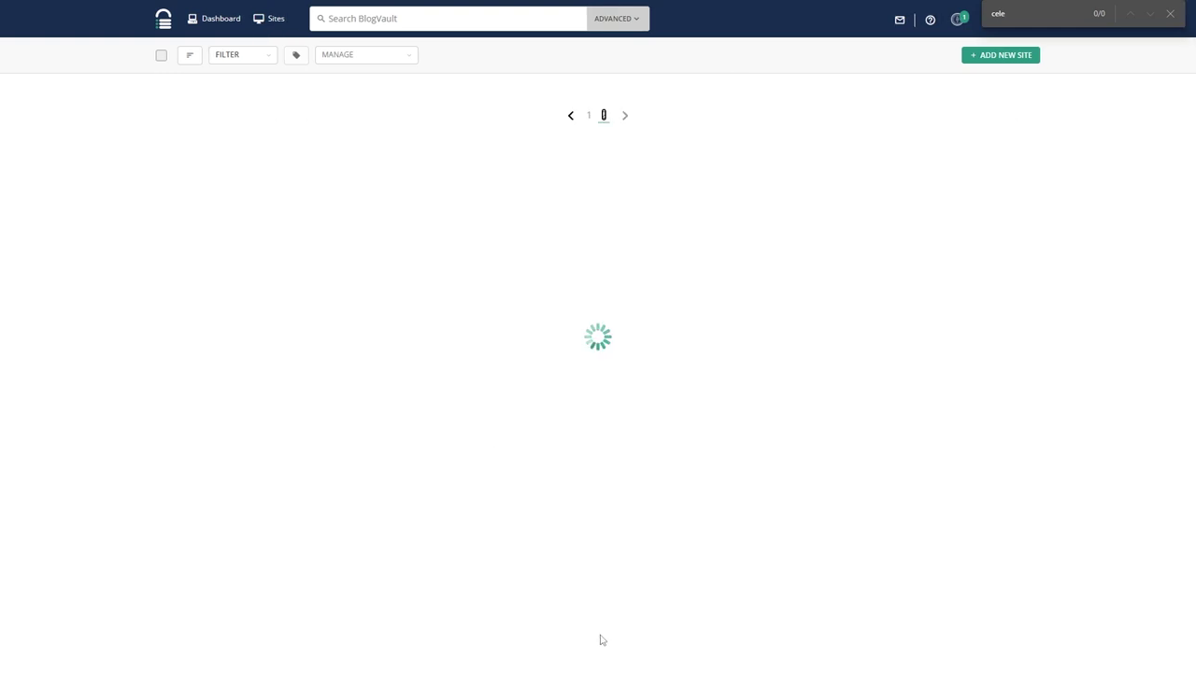
left_click(312, 390)
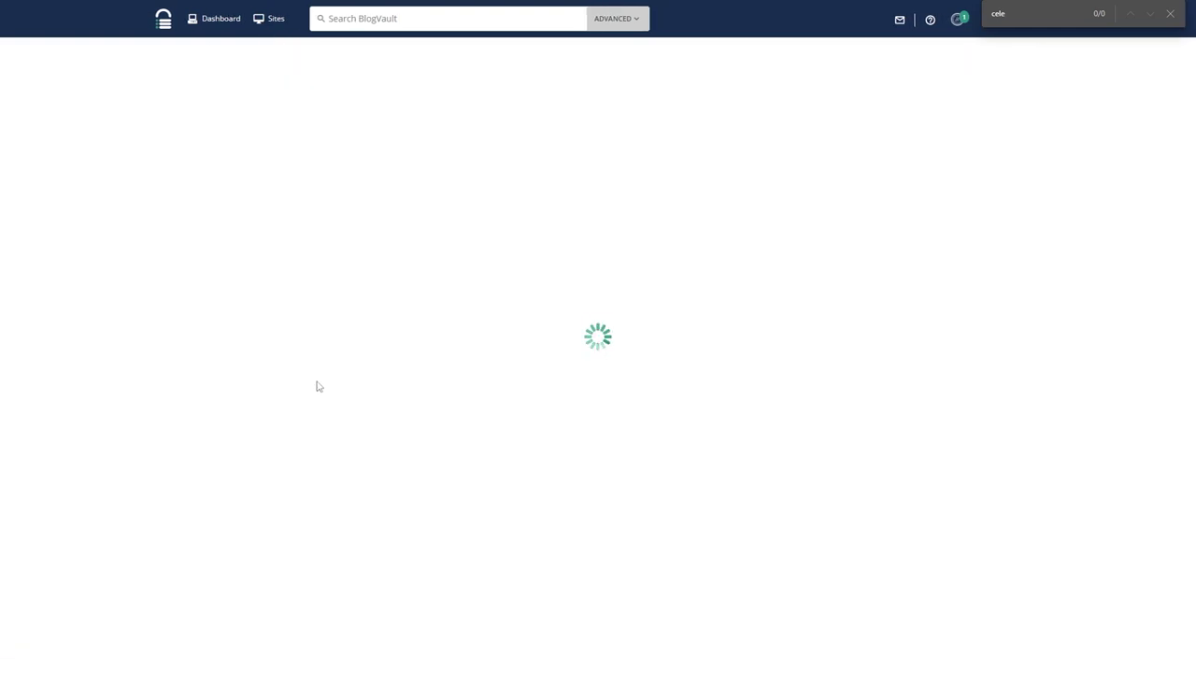
left_click(384, 118)
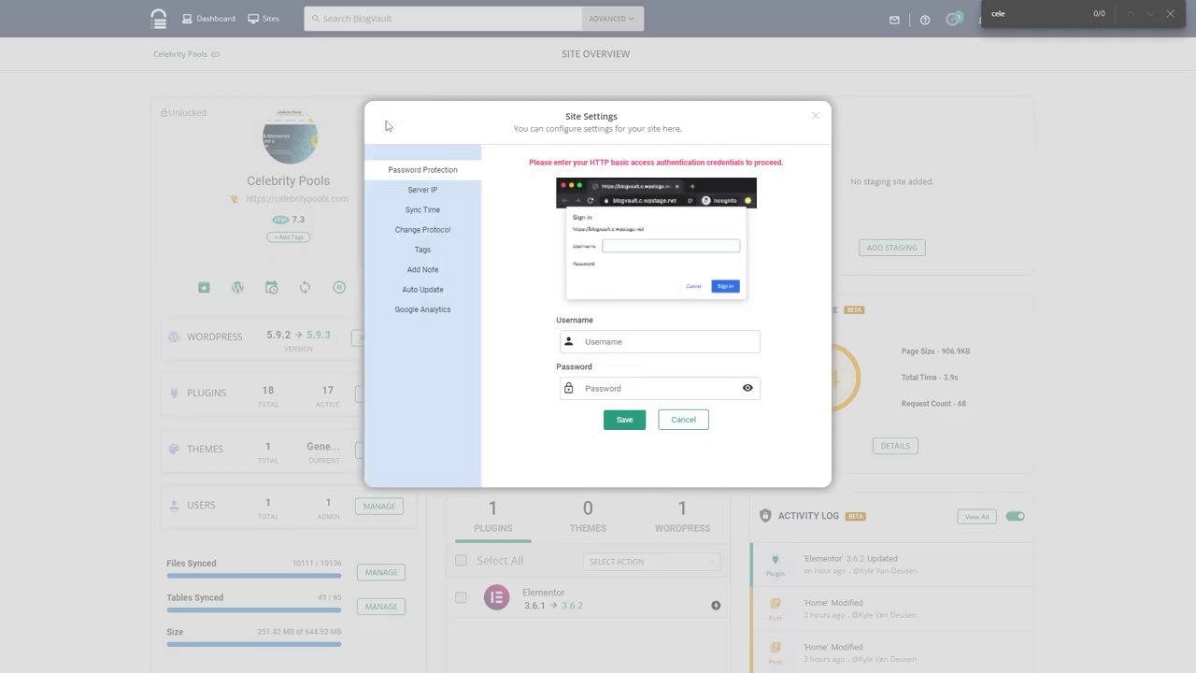
left_click(682, 418)
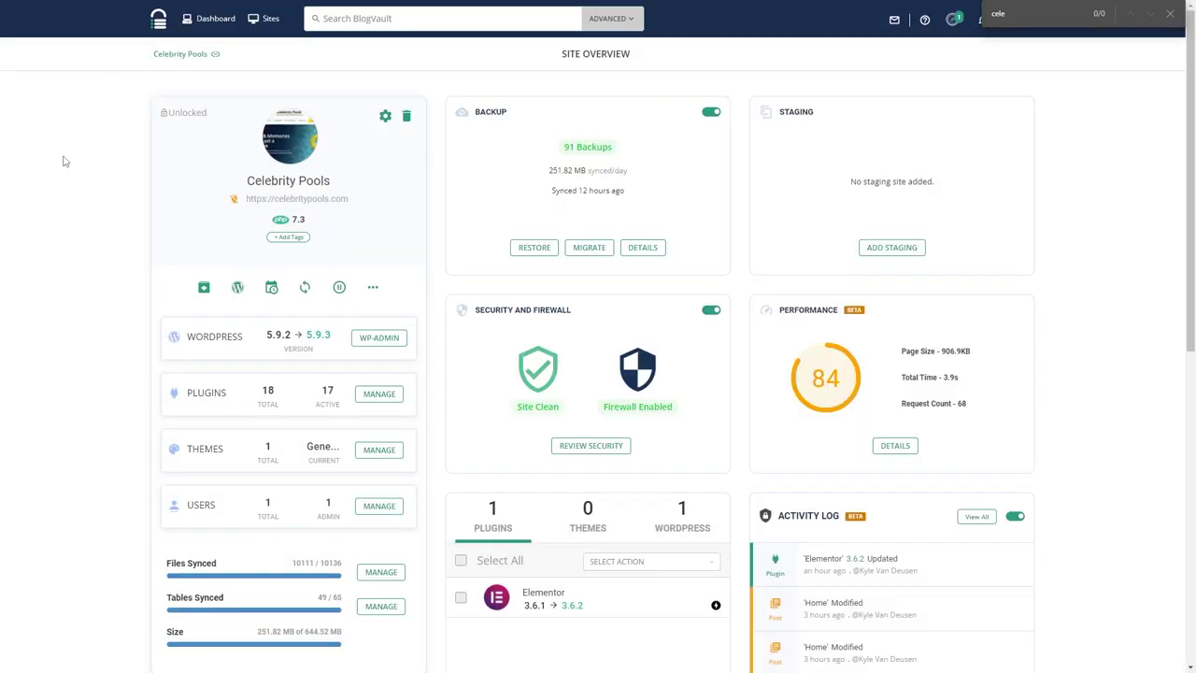
Re-connect Celebrity Pools from page 2 and download the plugin zip for manual installation.
left_click(259, 26)
scroll(601, 529, "down", 5)
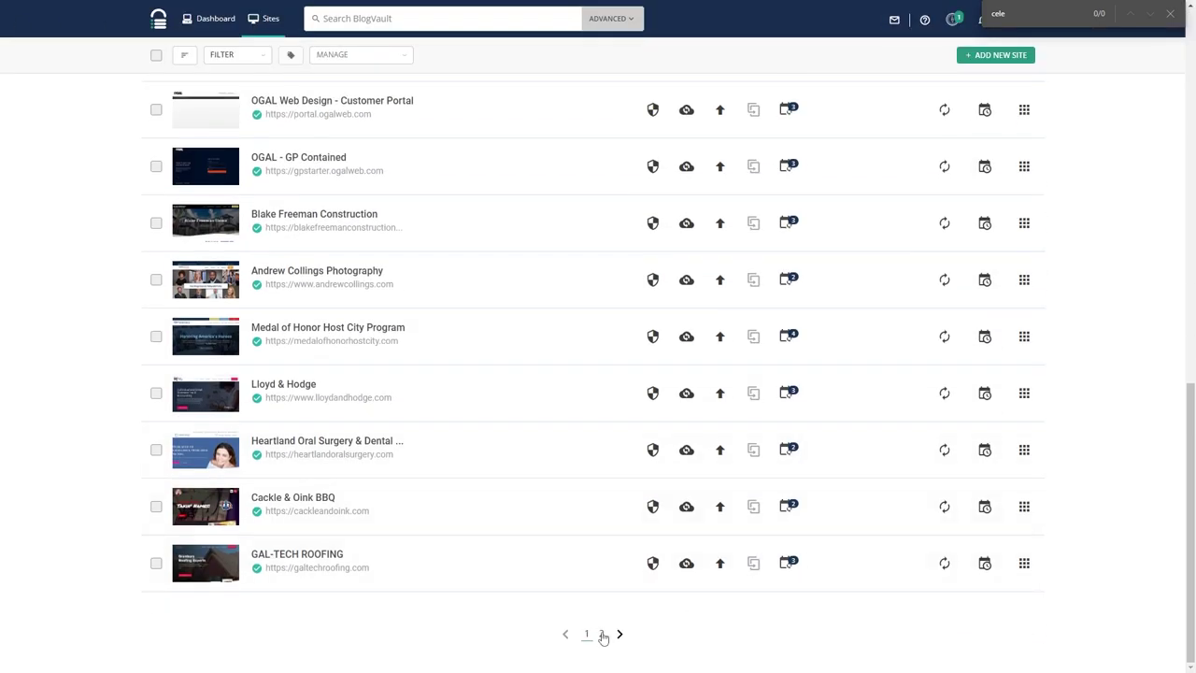
left_click(604, 635)
scroll(309, 157, "down", 3)
left_click(927, 187)
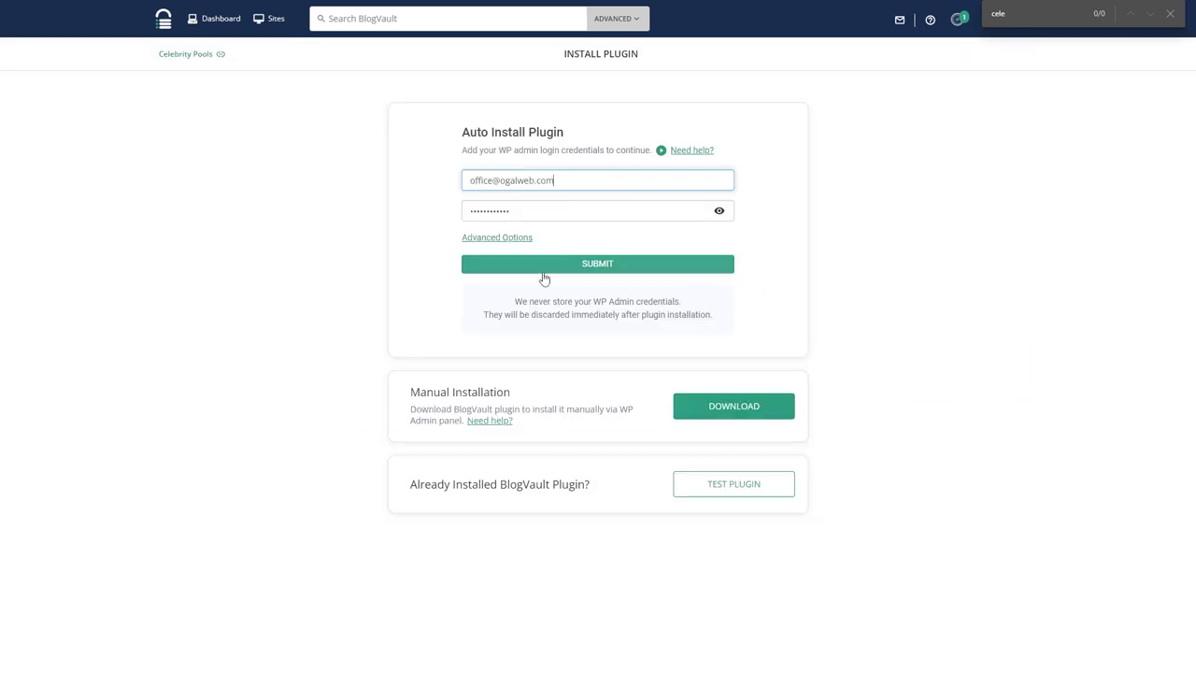
left_click(718, 411)
left_click(304, 5)
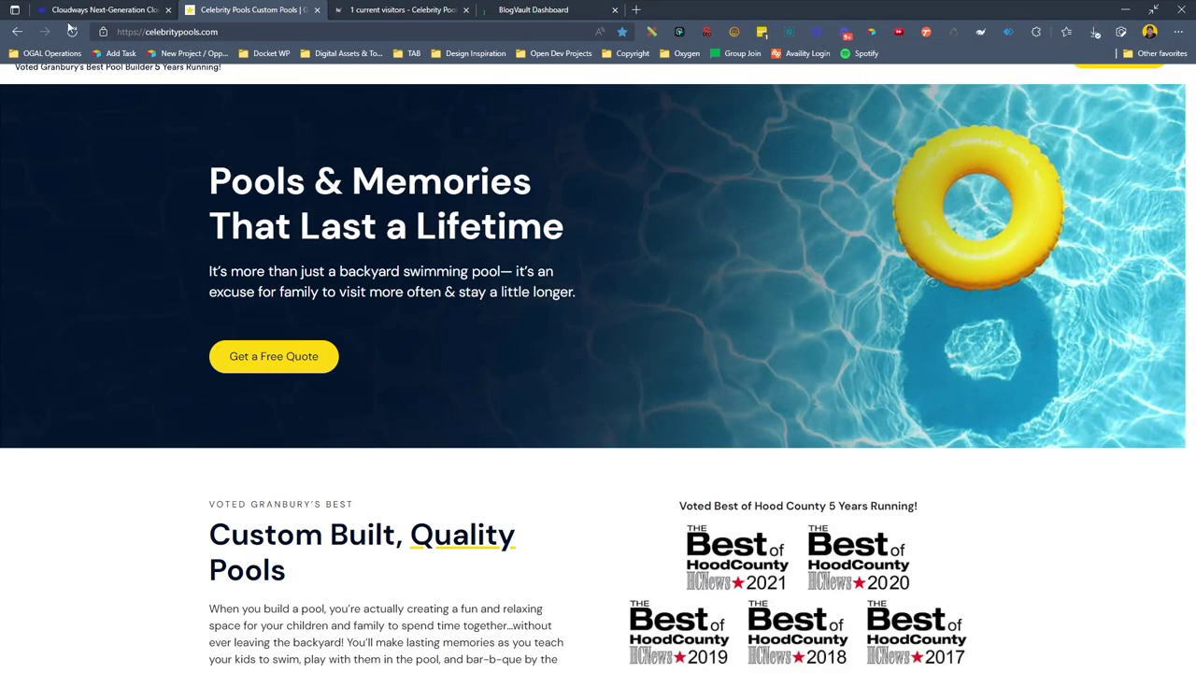
Upload blogvault-real-time-backup (1).zip from Downloads via Plugins > Add New and install it.
left_click(56, 28)
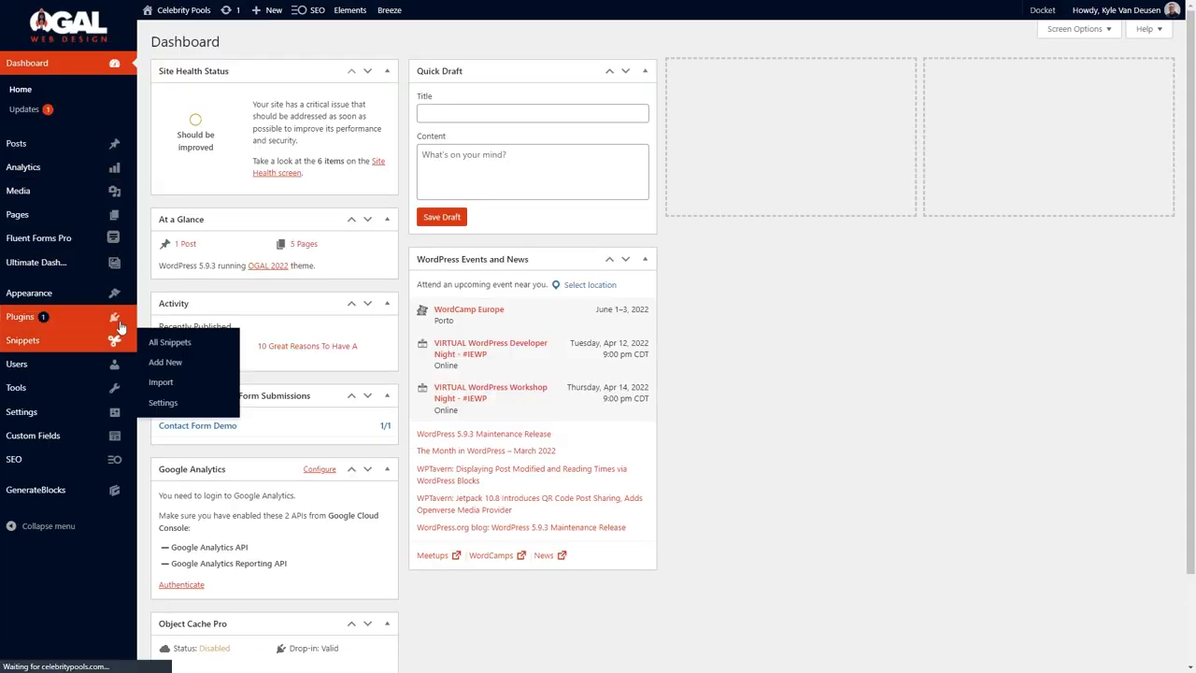
mouse_move(103, 317)
left_click(155, 340)
left_click(263, 41)
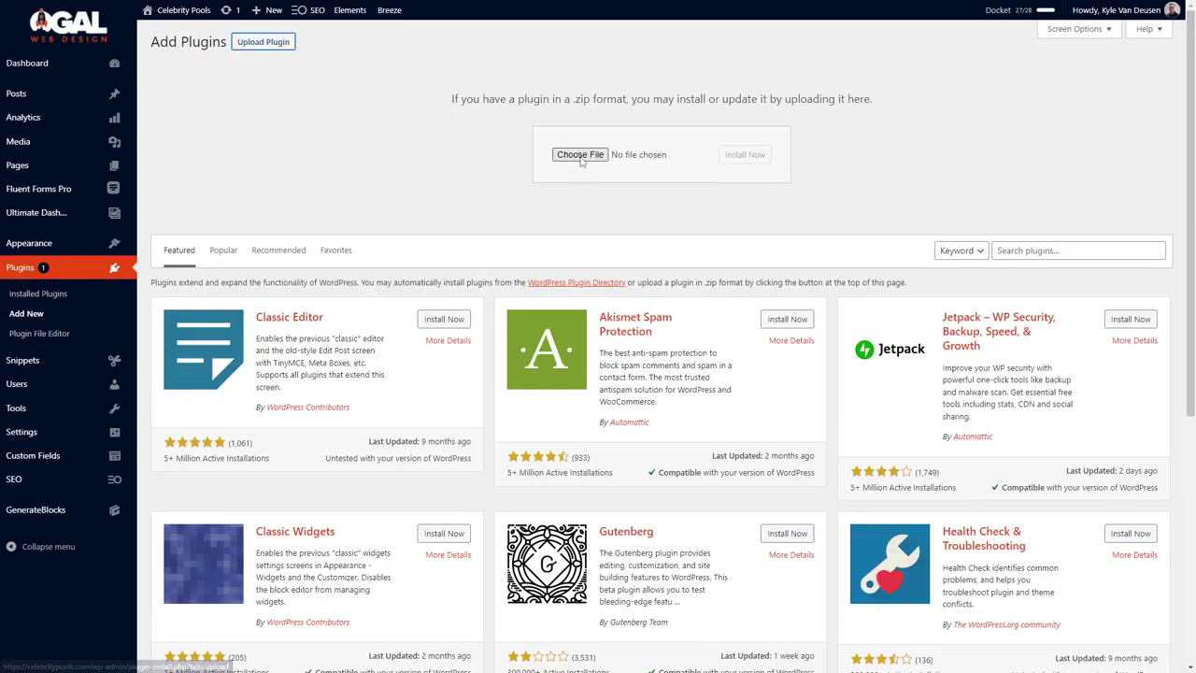
left_click(579, 155)
left_click(56, 113)
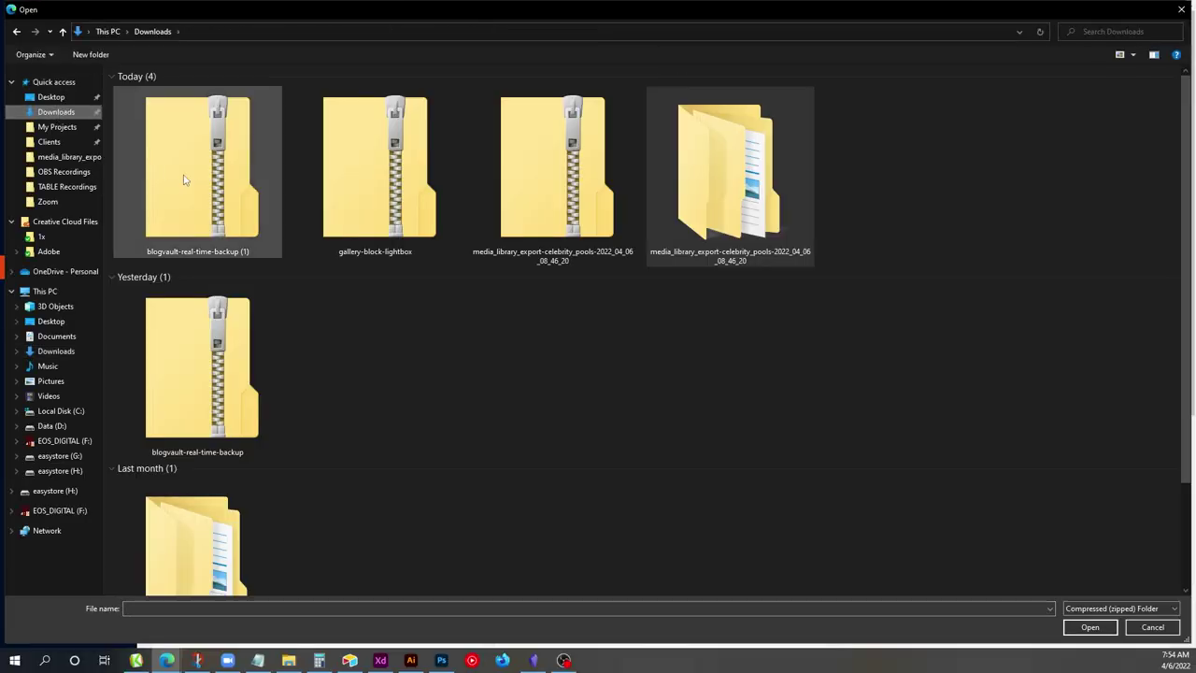
double_click(182, 178)
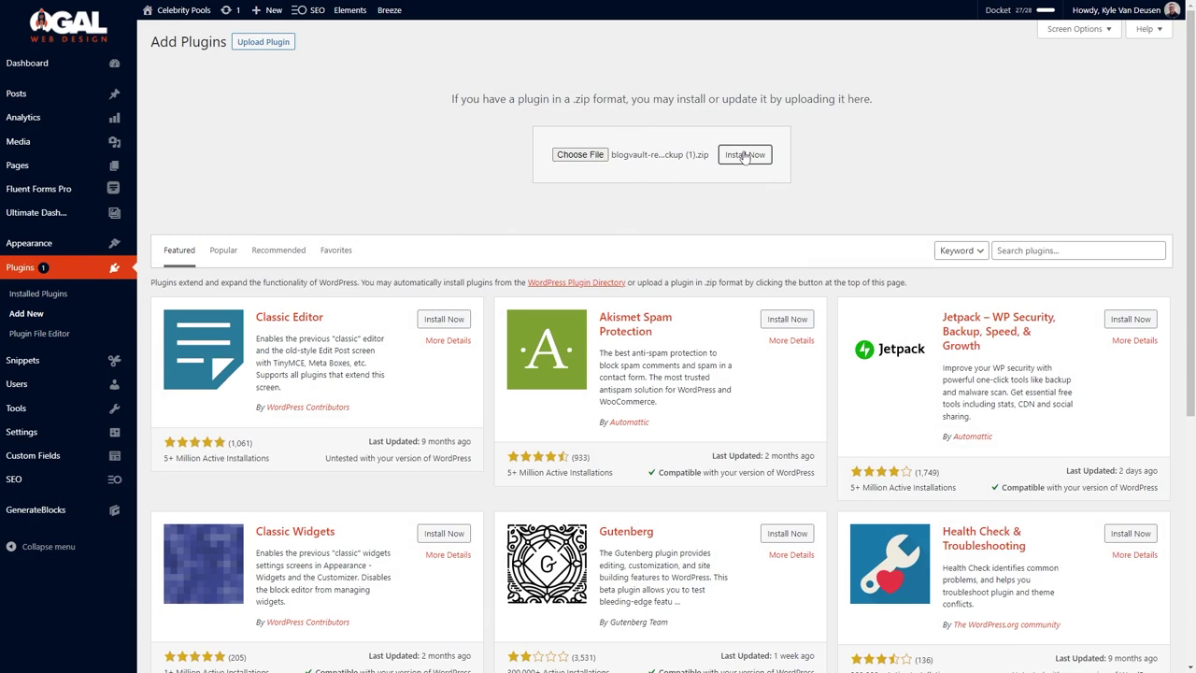
left_click(745, 155)
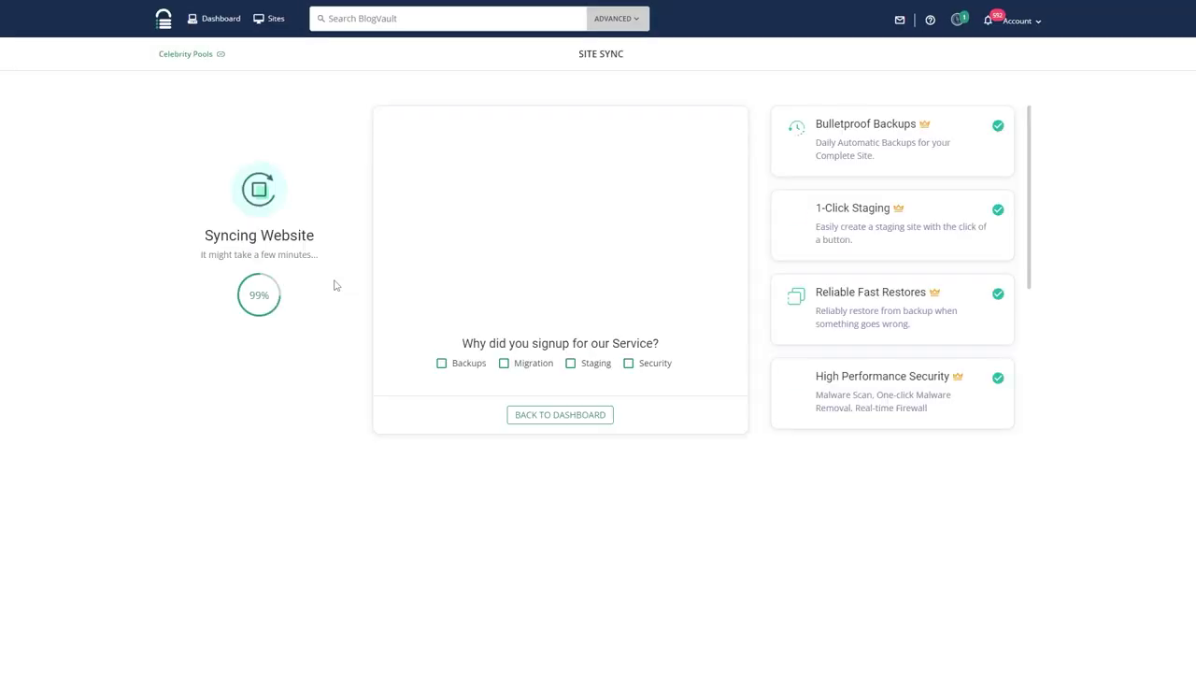
Switch to the Fathom Celebrity Pools settings, then back to the homepage.
mouse_move(382, 32)
left_click(402, 9)
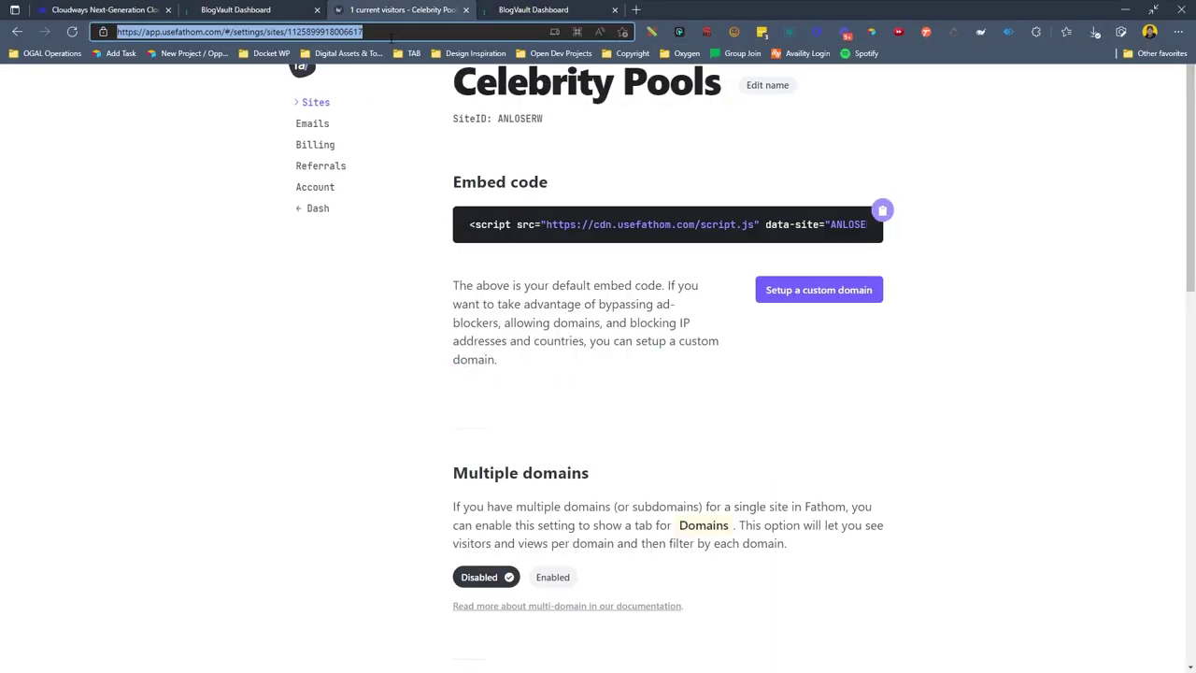
left_click(395, 43)
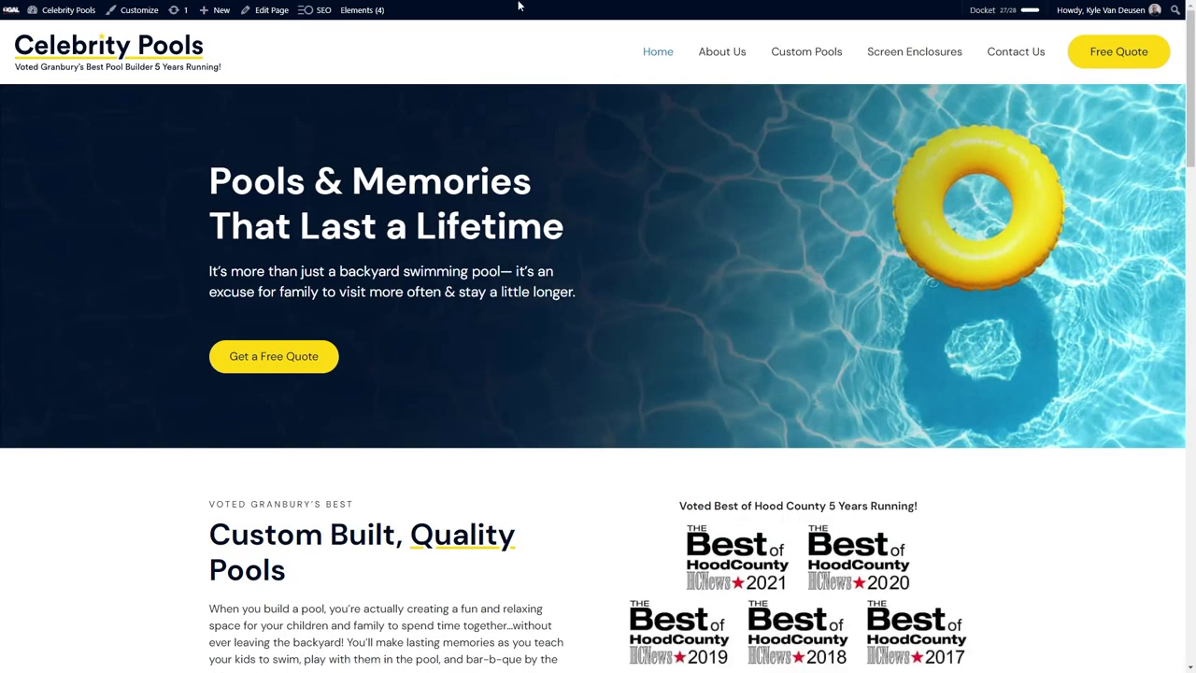
Open PageSpeed Insights in a new tab using the psi suggestion.
left_click(635, 9)
type("psi")
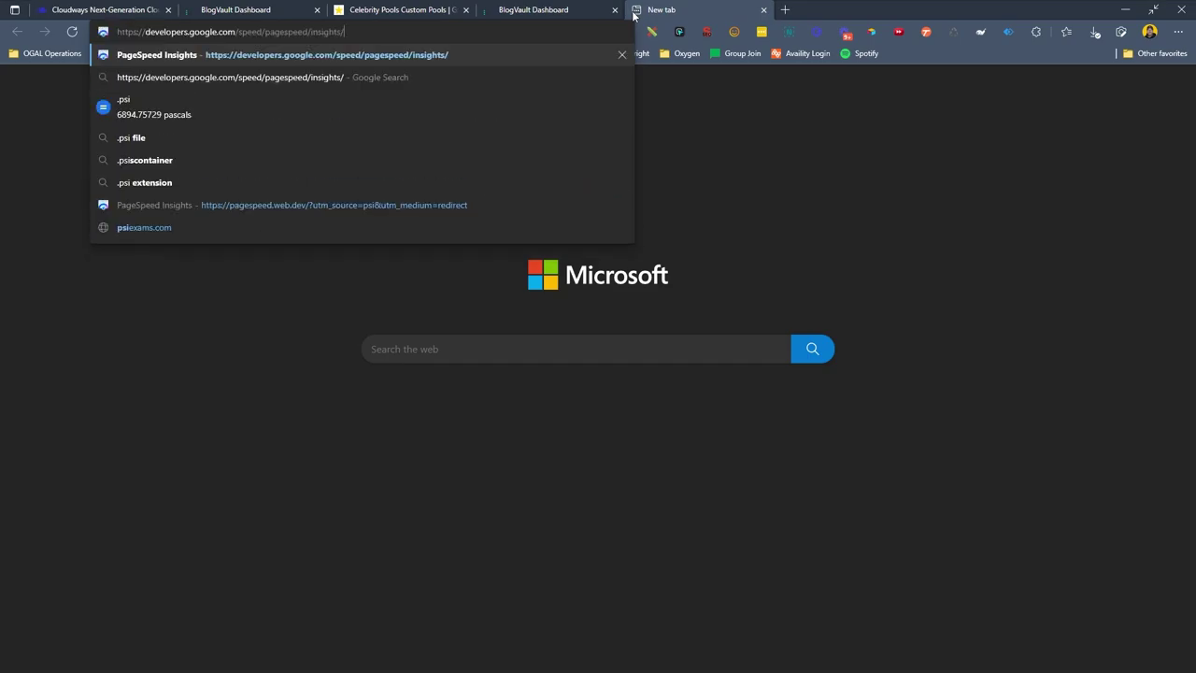
key("Return")
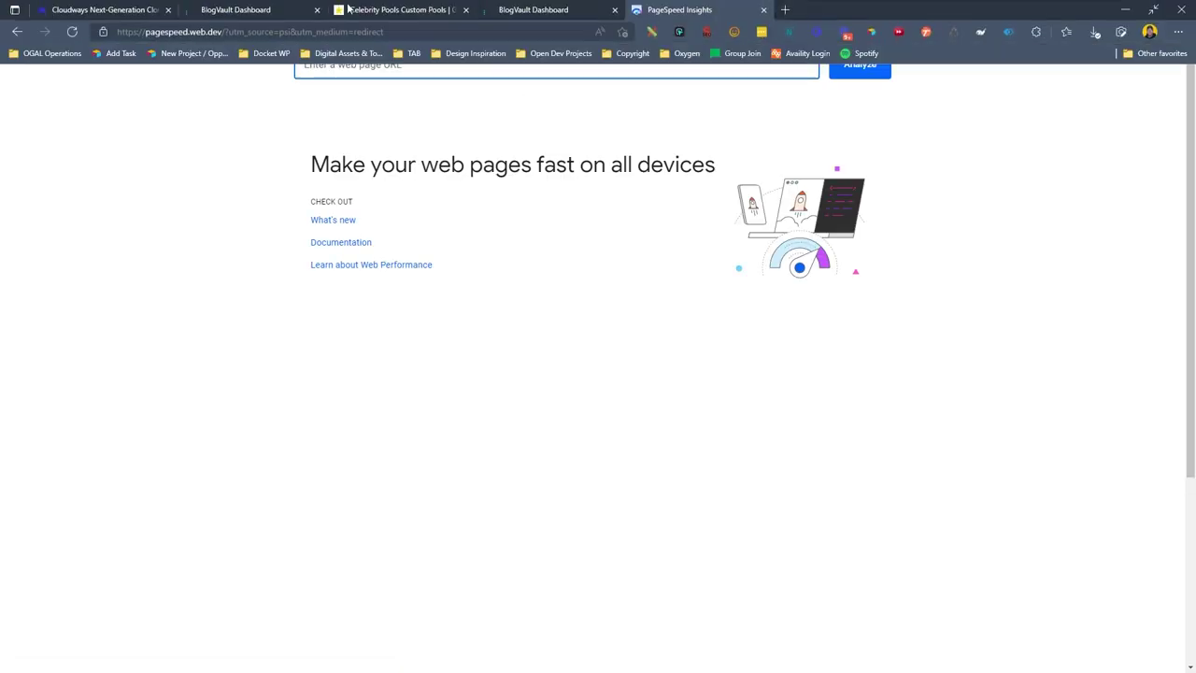
Select the Celebrity Pools homepage's full web address in the address bar.
left_click(427, 10)
left_click(159, 32)
left_click(694, 10)
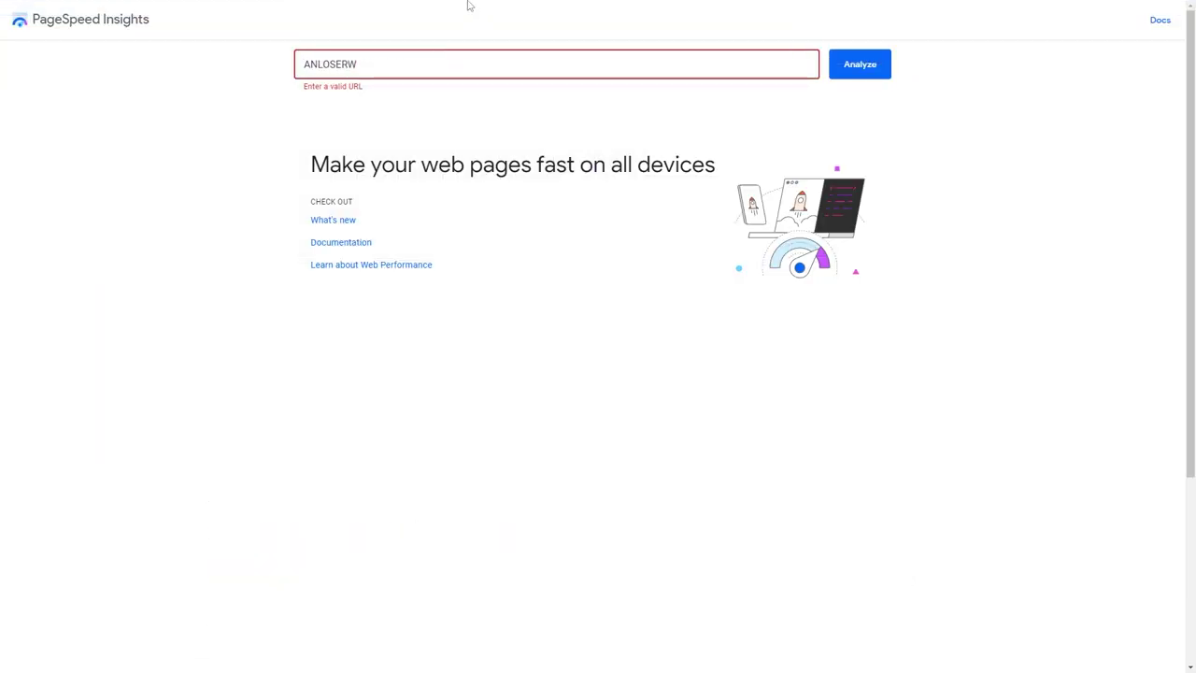
left_click(377, 10)
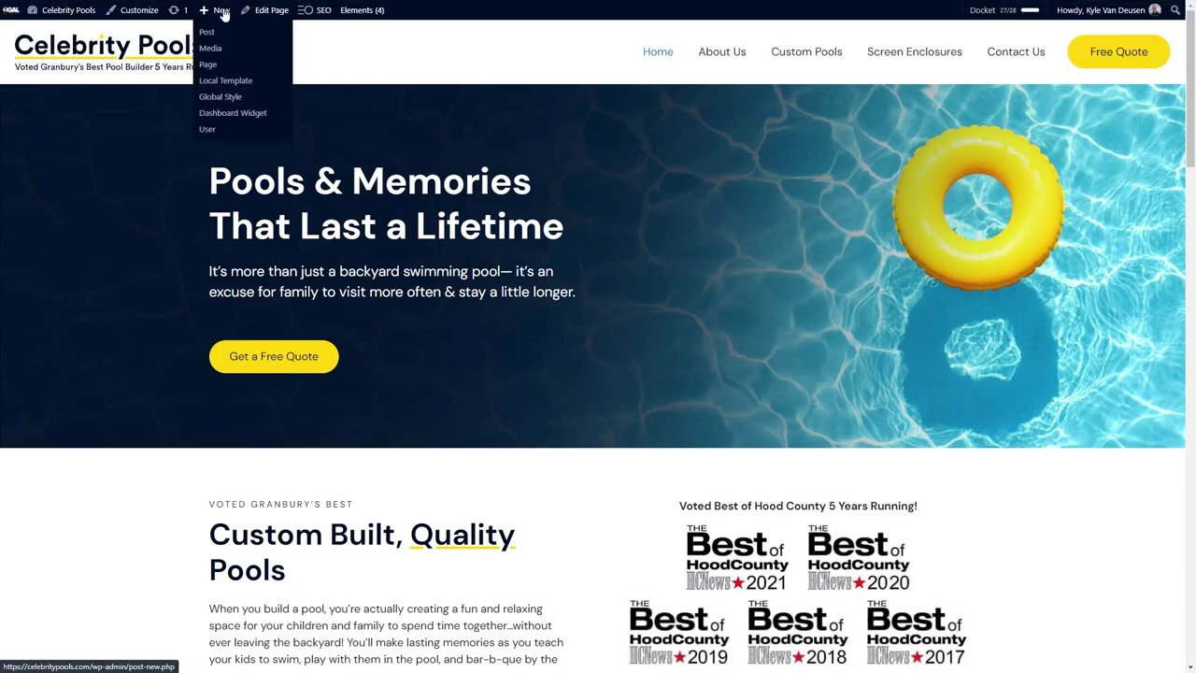
left_click(343, 28)
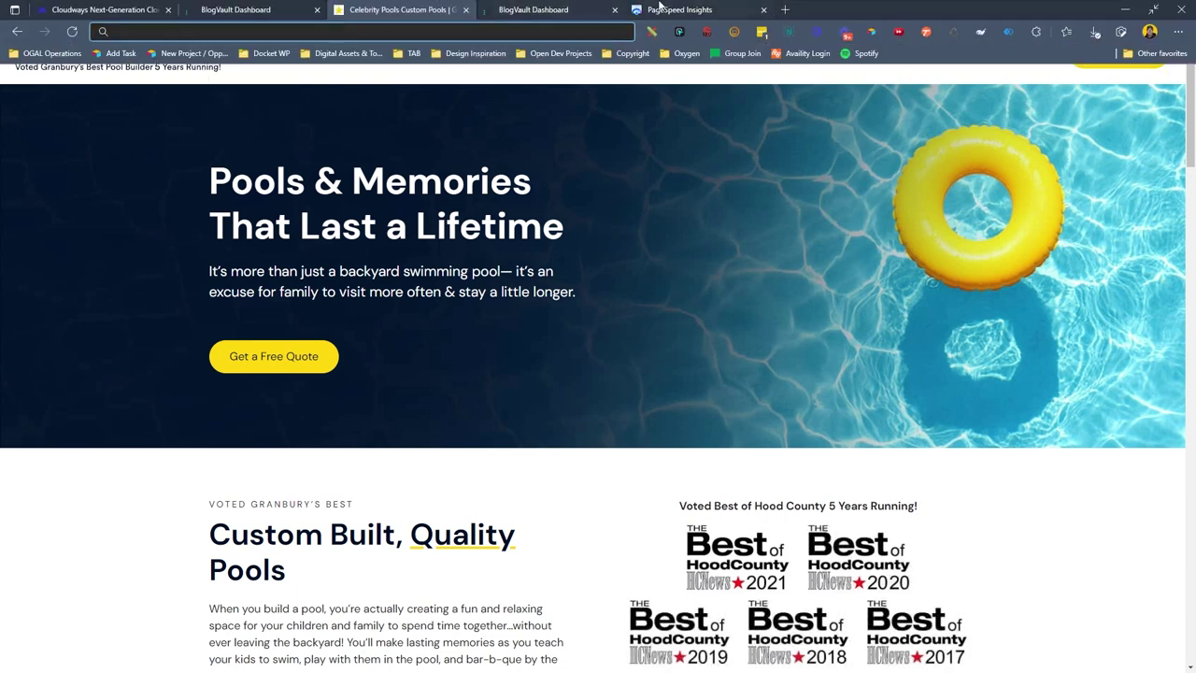